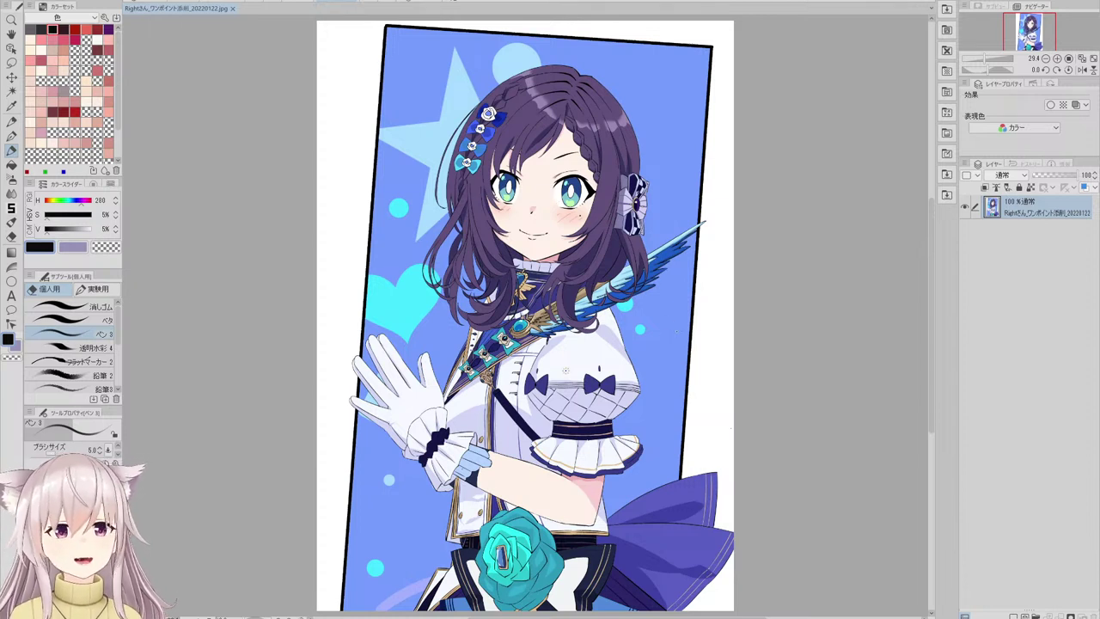
- Create a folder above the illustration layer and add a new layer inside it for the correction notes
{"action": "left_click", "coordinate": [1037, 615]}
{"action": "left_click", "coordinate": [1014, 616]}
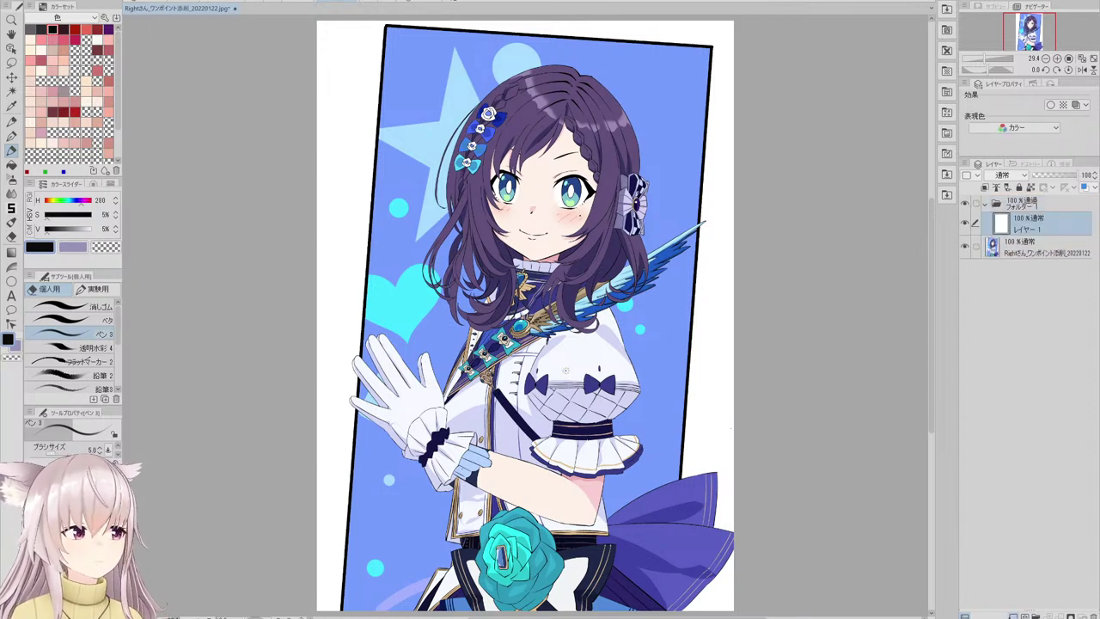
{"action": "left_click", "coordinate": [1013, 615]}
{"action": "left_click", "coordinate": [1013, 615]}
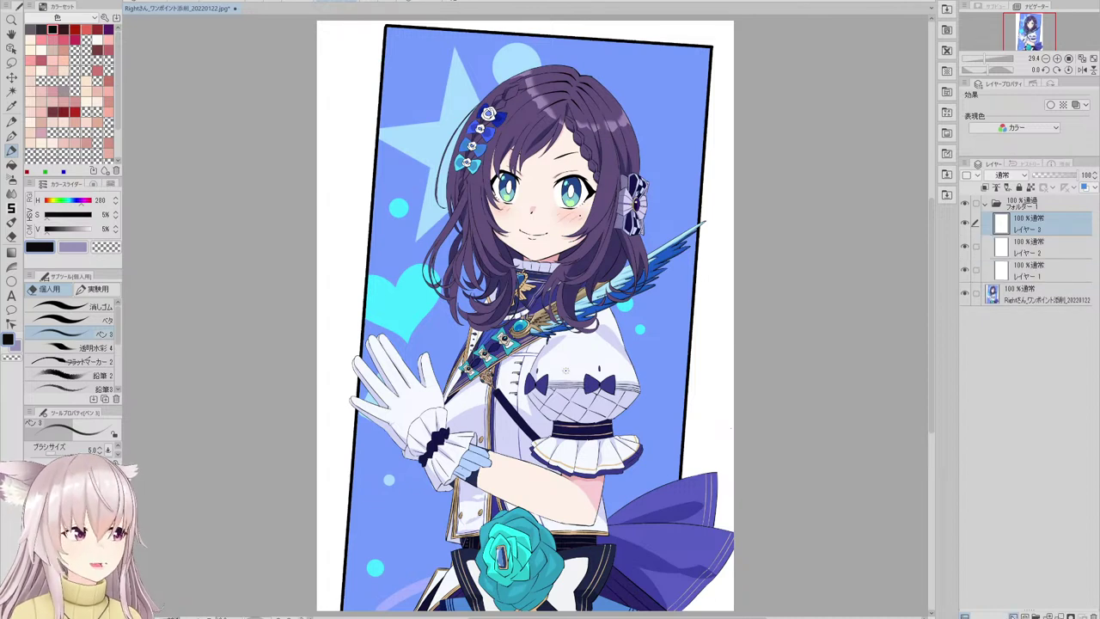
{"action": "key", "text": "ctrl+z"}
{"action": "key", "text": "ctrl+z"}
- Give the new layer a white border effect of thickness 5.6 and set up the Flat Marker 2 brush in vivid red
{"action": "left_click", "coordinate": [1050, 104]}
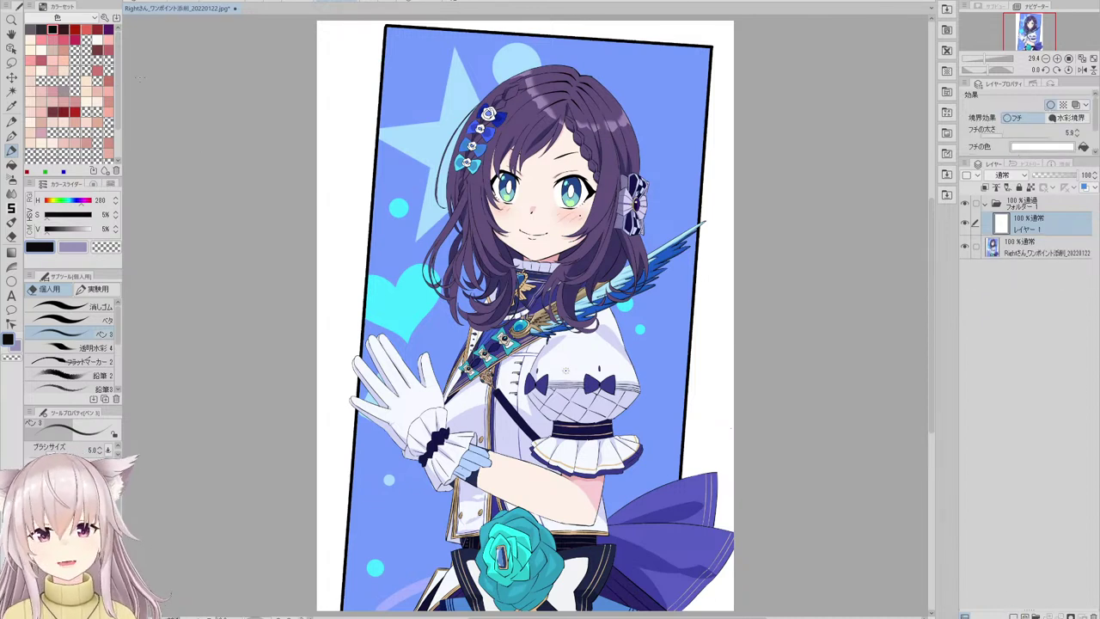
{"action": "left_click", "coordinate": [75, 112]}
{"action": "left_click", "coordinate": [85, 230]}
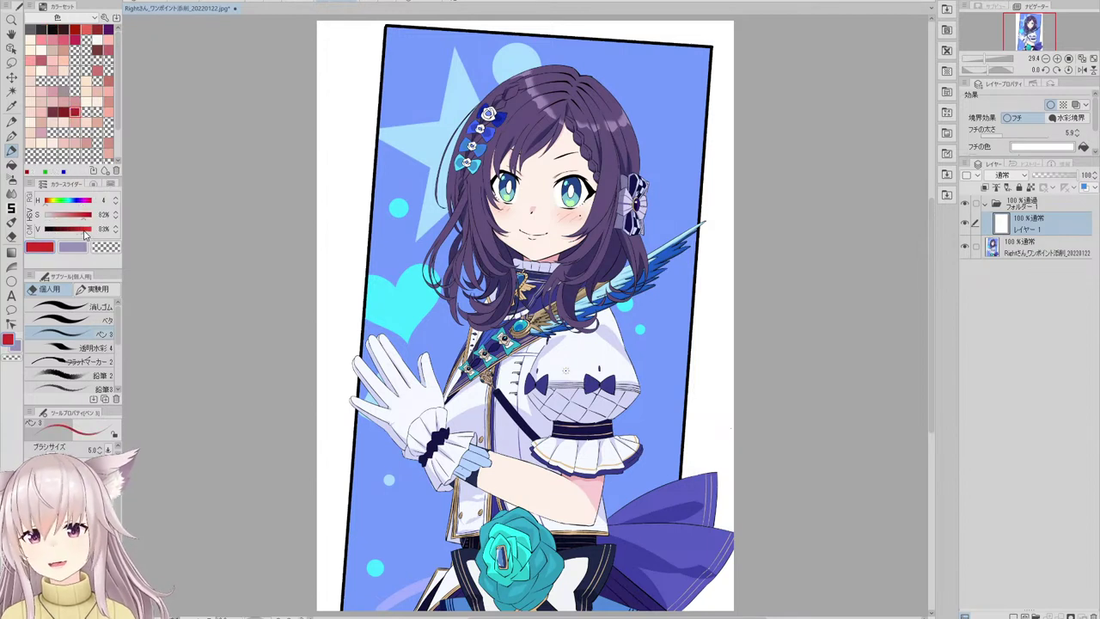
{"action": "left_click", "coordinate": [88, 214]}
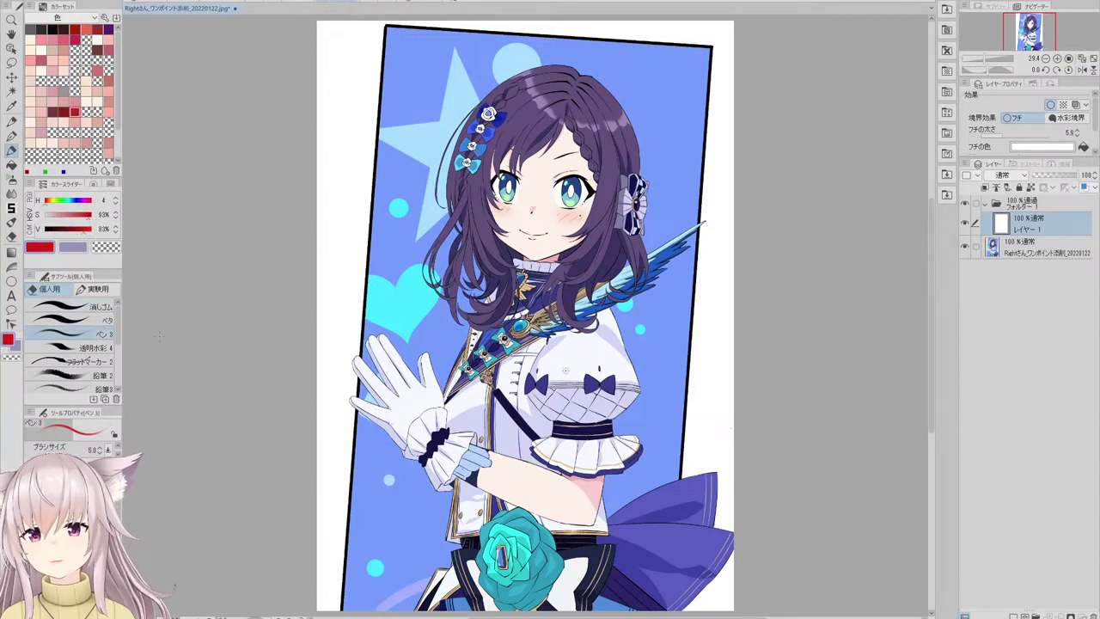
{"action": "left_click", "coordinate": [118, 356]}
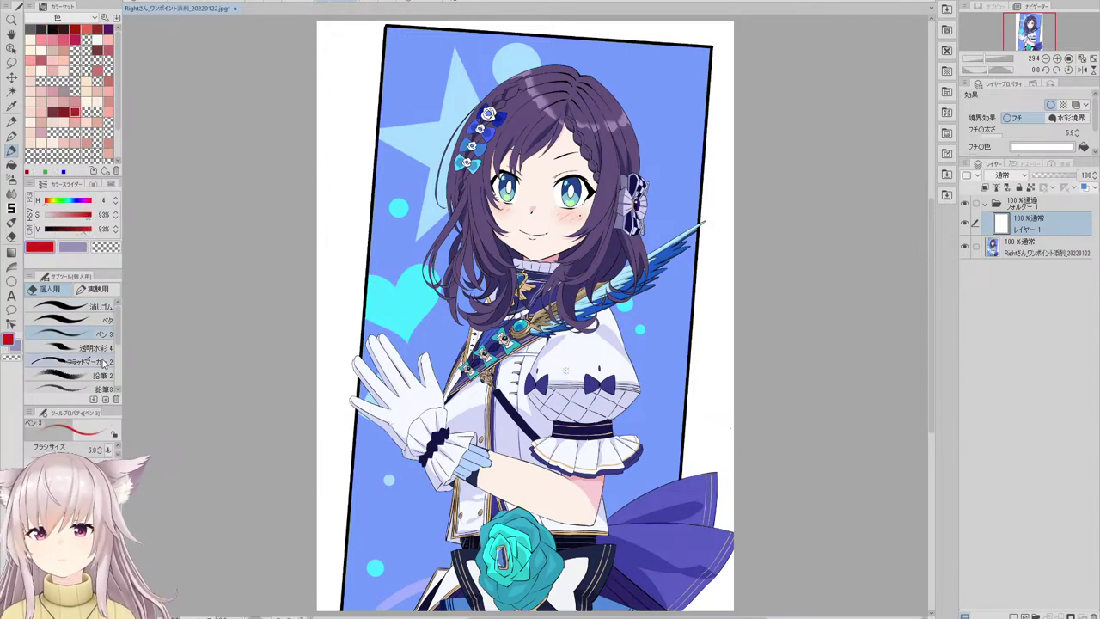
{"action": "left_click", "coordinate": [1001, 137]}
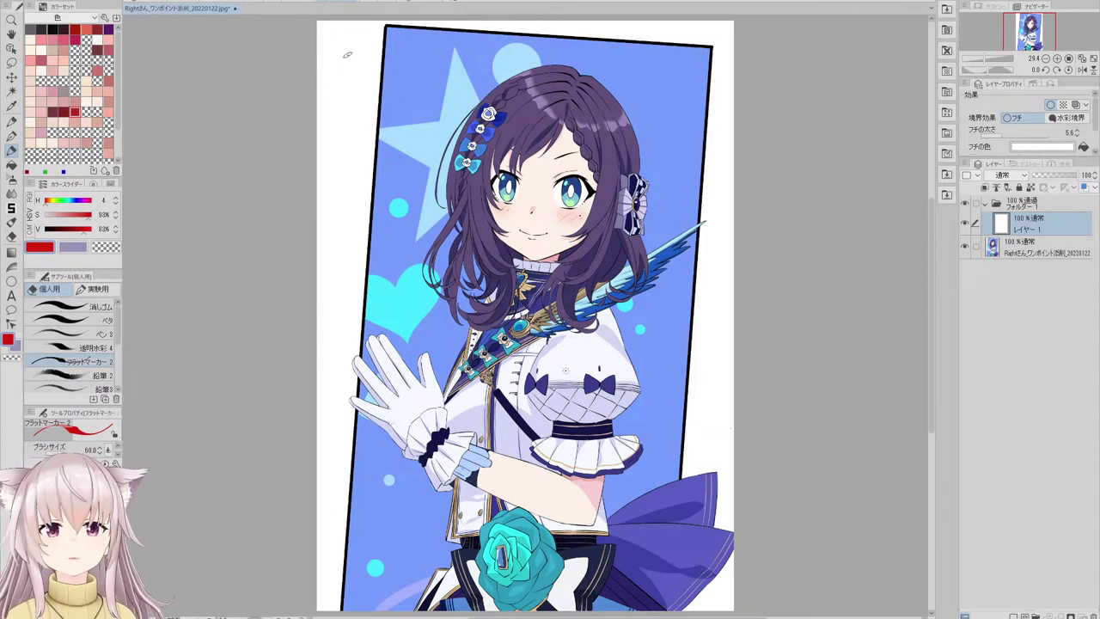
- Handwrite "よく見て描けています!" in red across the upper-left corner of the illustration
{"action": "mouse_move", "coordinate": [348, 51]}
{"action": "left_mouse_down"}
{"action": "mouse_move", "coordinate": [373, 67]}
{"action": "mouse_move", "coordinate": [381, 43]}
{"action": "mouse_move", "coordinate": [387, 66]}
{"action": "mouse_move", "coordinate": [413, 58]}
{"action": "left_mouse_up"}
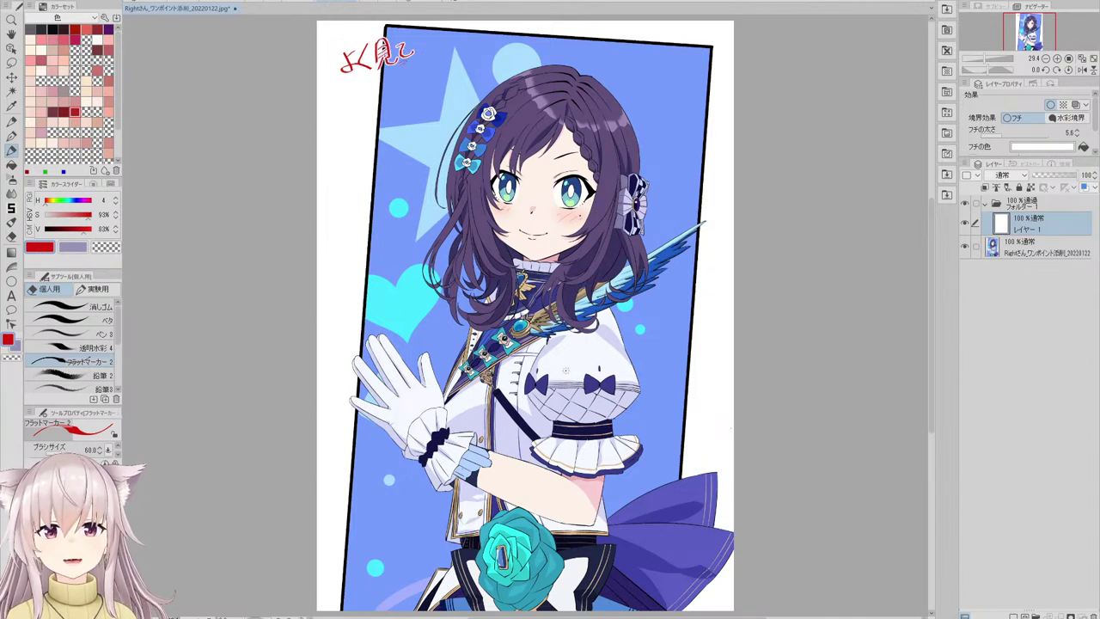
{"action": "mouse_move", "coordinate": [362, 79]}
{"action": "left_mouse_down"}
{"action": "mouse_move", "coordinate": [373, 98]}
{"action": "mouse_move", "coordinate": [387, 91]}
{"action": "left_mouse_up"}
{"action": "mouse_move", "coordinate": [376, 82]}
{"action": "left_mouse_down"}
{"action": "mouse_move", "coordinate": [392, 98]}
{"action": "mouse_move", "coordinate": [395, 89]}
{"action": "left_mouse_up"}
{"action": "left_click_drag", "start_coordinate": [396, 70], "coordinate": [403, 90]}
{"action": "mouse_move", "coordinate": [404, 67]}
{"action": "left_mouse_down"}
{"action": "mouse_move", "coordinate": [423, 69]}
{"action": "mouse_move", "coordinate": [418, 83]}
{"action": "left_mouse_up"}
{"action": "mouse_move", "coordinate": [426, 64]}
{"action": "left_mouse_down"}
{"action": "mouse_move", "coordinate": [441, 76]}
{"action": "mouse_move", "coordinate": [481, 65]}
{"action": "left_mouse_up"}
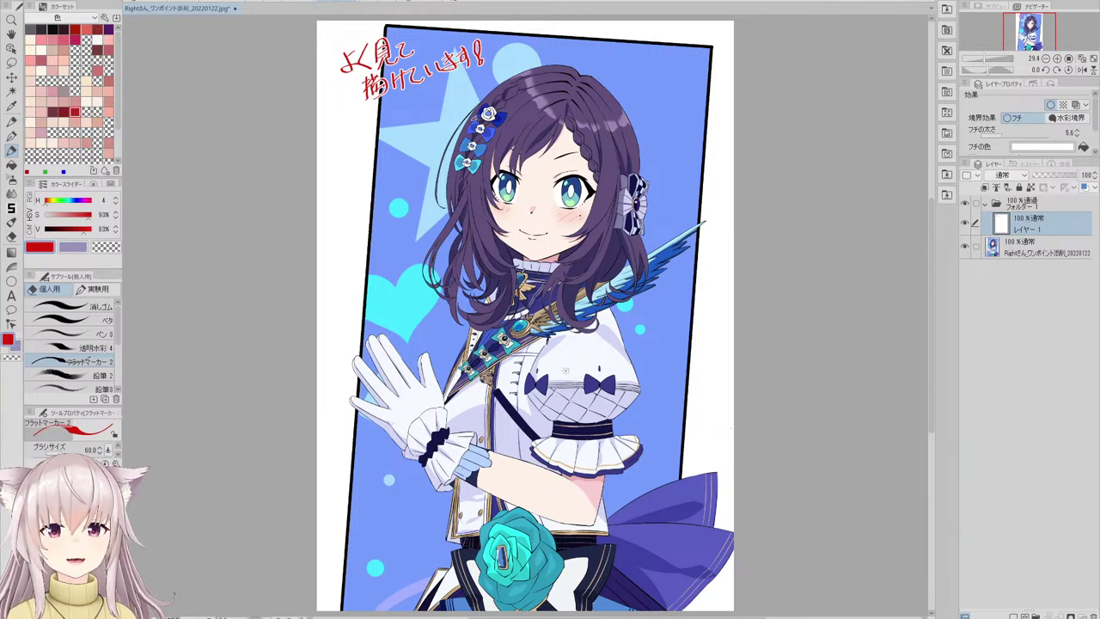
- Thicken the note layer's white border to 7.5 and brighten the red lettering with the Hue/Saturation/Luminosity adjustment
{"action": "left_click", "coordinate": [1005, 135]}
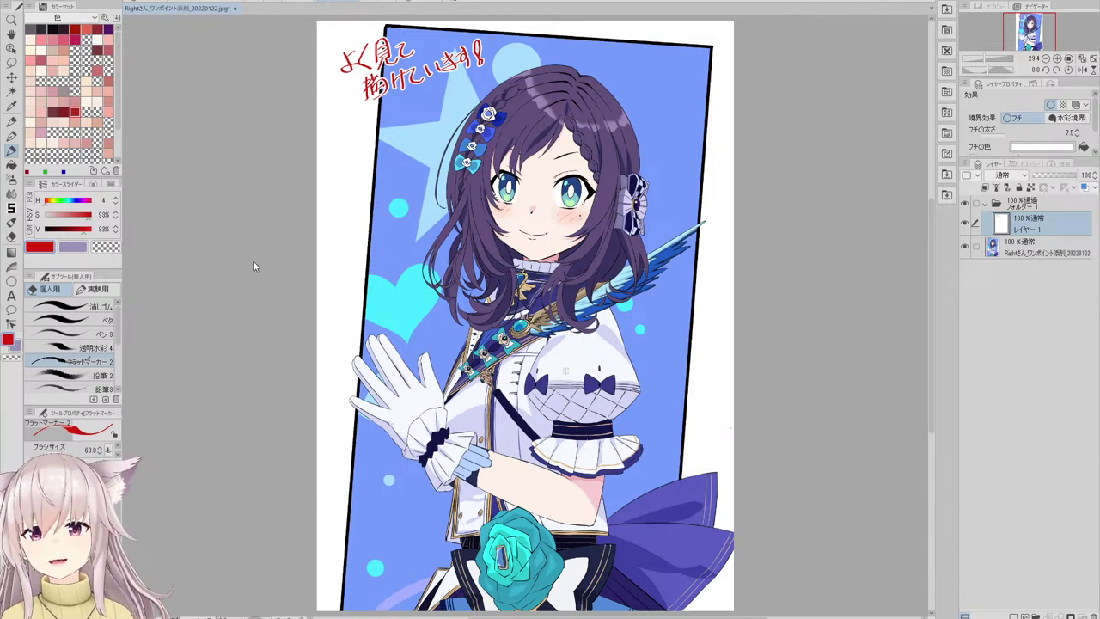
{"action": "key", "text": "ctrl+u"}
{"action": "mouse_move", "coordinate": [839, 286]}
{"action": "left_mouse_down"}
{"action": "mouse_move", "coordinate": [861, 284]}
{"action": "mouse_move", "coordinate": [847, 284]}
{"action": "left_mouse_up"}
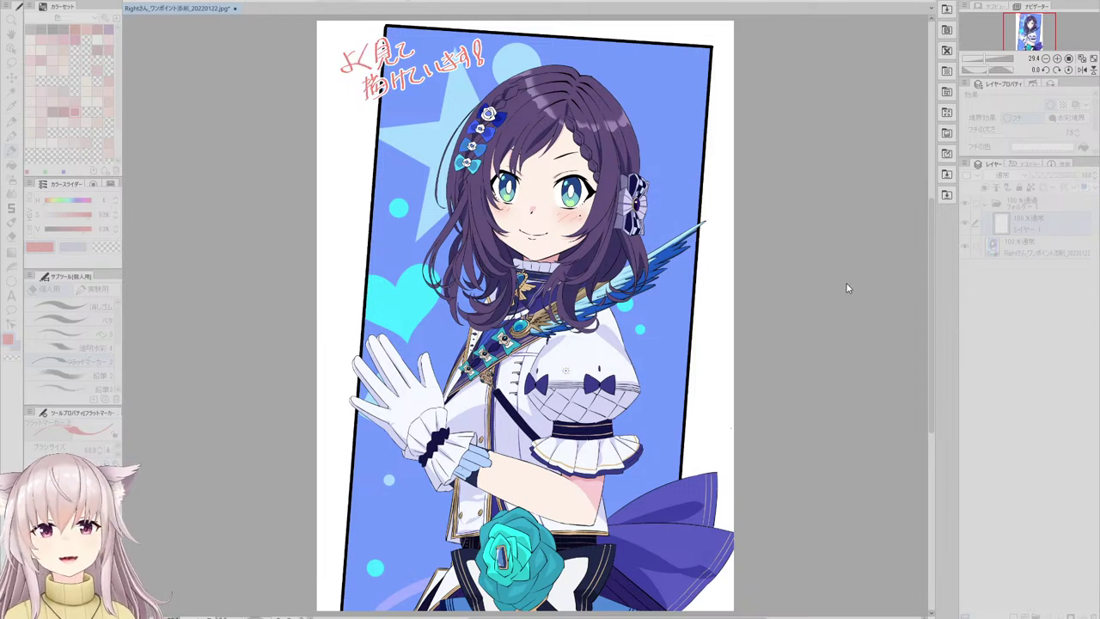
{"action": "left_click", "coordinate": [794, 280]}
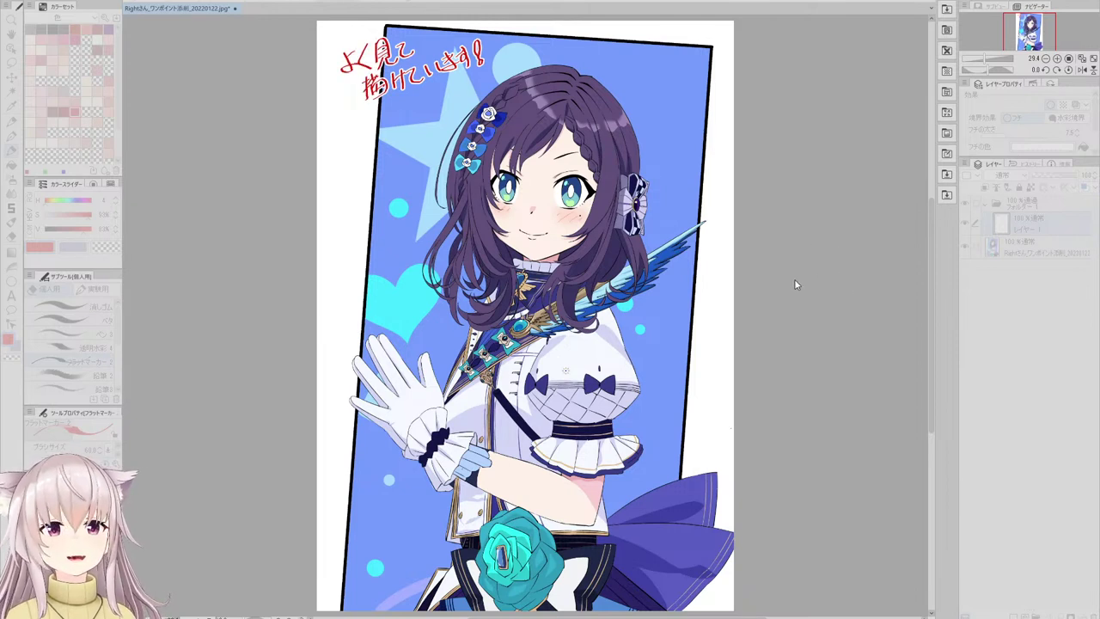
{"action": "left_click", "coordinate": [824, 281]}
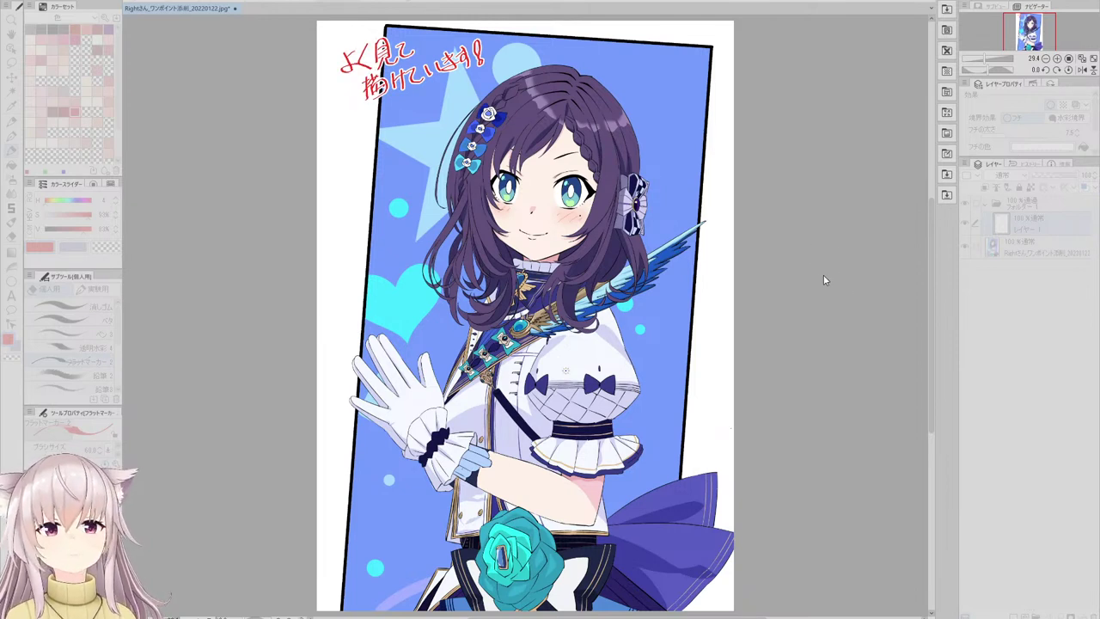
{"action": "left_click", "coordinate": [950, 214]}
- Sample the lettering's brightened red as the drawing colour
{"action": "scroll", "coordinate": [351, 54], "scroll_direction": "up", "scroll_amount": 2}
{"action": "scroll", "coordinate": [348, 45], "scroll_direction": "up", "scroll_amount": 4}
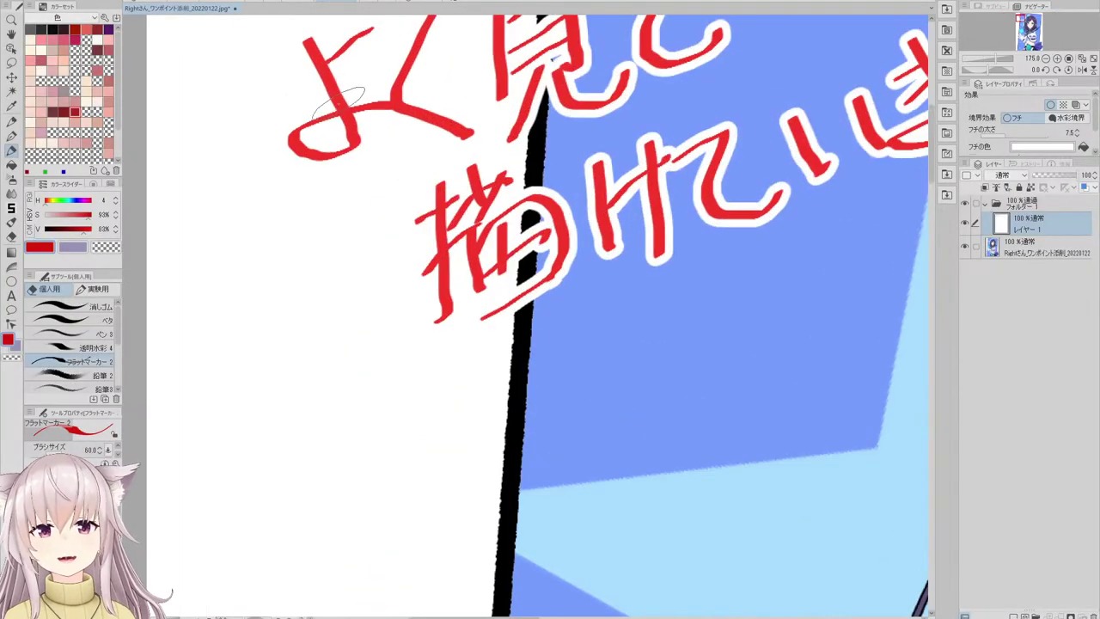
{"action": "scroll", "coordinate": [336, 105], "scroll_direction": "down", "scroll_amount": 6}
{"action": "scroll", "coordinate": [435, 160], "scroll_direction": "up", "scroll_amount": 2}
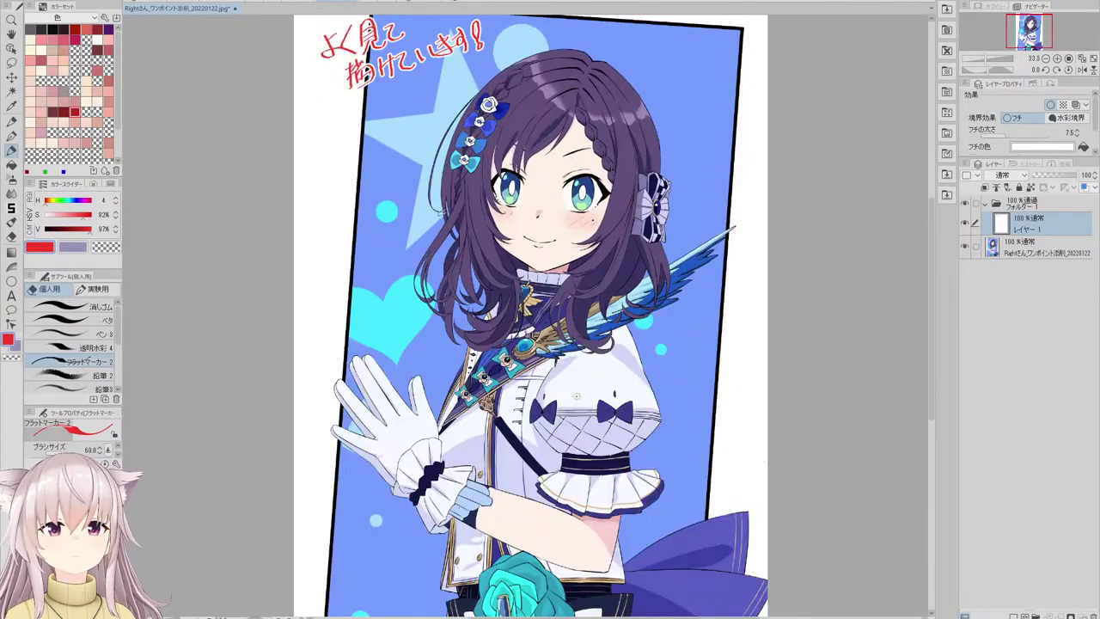
{"action": "key", "text": "ctrl+minus"}
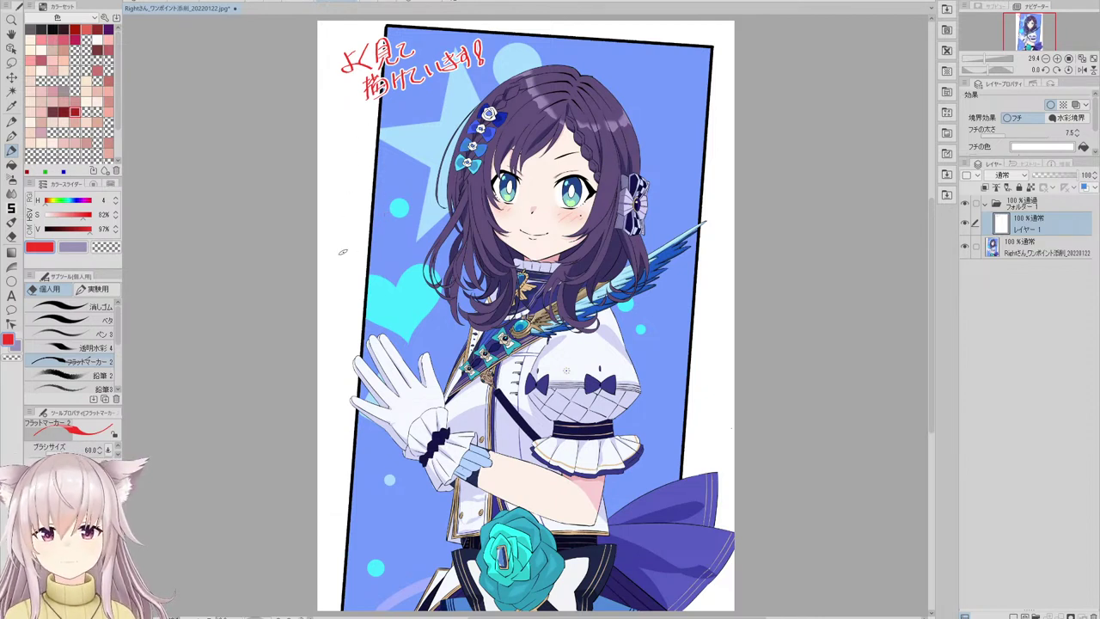
- Mark the chest area with red curves, draw an arrow to the sleeve band and write "少し平面的" beside it
{"action": "mouse_move", "coordinate": [447, 413]}
{"action": "left_mouse_down"}
{"action": "mouse_move", "coordinate": [503, 399]}
{"action": "mouse_move", "coordinate": [542, 440]}
{"action": "mouse_move", "coordinate": [449, 423]}
{"action": "left_mouse_up"}
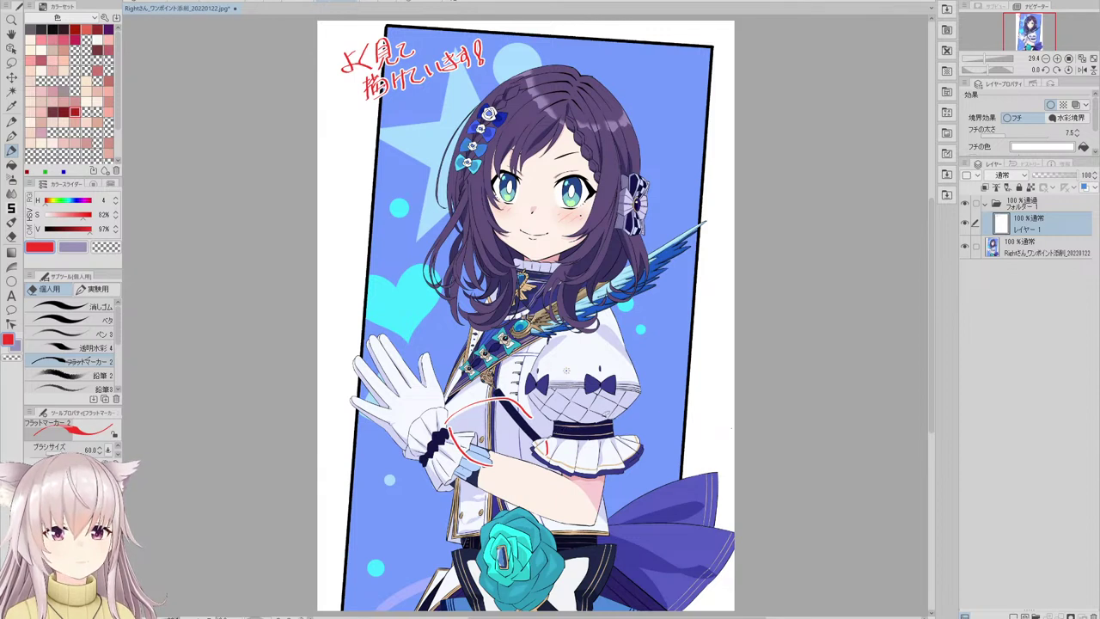
{"action": "mouse_move", "coordinate": [614, 413]}
{"action": "left_mouse_down"}
{"action": "mouse_move", "coordinate": [661, 391]}
{"action": "mouse_move", "coordinate": [670, 412]}
{"action": "mouse_move", "coordinate": [672, 388]}
{"action": "mouse_move", "coordinate": [669, 408]}
{"action": "mouse_move", "coordinate": [676, 391]}
{"action": "mouse_move", "coordinate": [683, 414]}
{"action": "mouse_move", "coordinate": [686, 389]}
{"action": "mouse_move", "coordinate": [689, 414]}
{"action": "mouse_move", "coordinate": [705, 406]}
{"action": "mouse_move", "coordinate": [697, 386]}
{"action": "mouse_move", "coordinate": [709, 419]}
{"action": "left_mouse_up"}
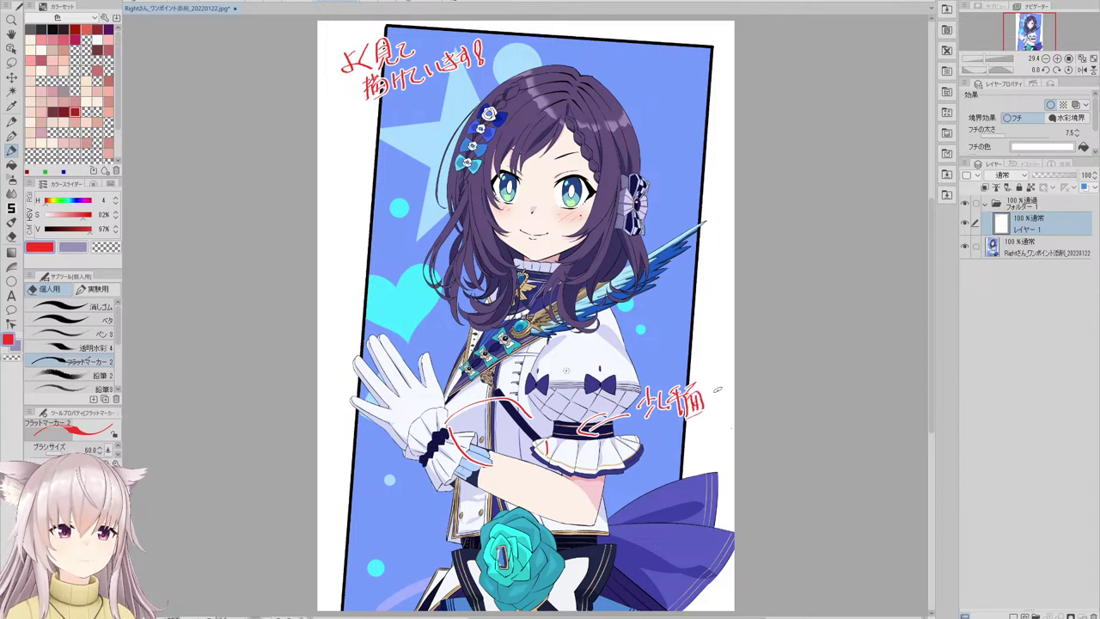
{"action": "mouse_move", "coordinate": [706, 382]}
{"action": "left_mouse_down"}
{"action": "mouse_move", "coordinate": [707, 404]}
{"action": "mouse_move", "coordinate": [718, 402]}
{"action": "left_mouse_up"}
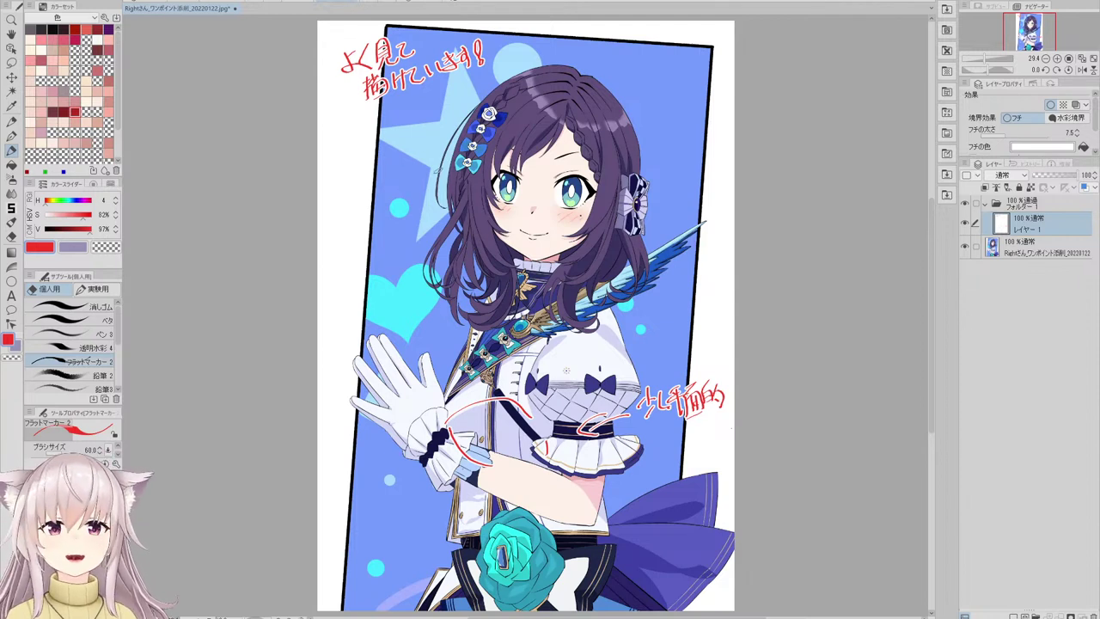
- Draw a red arrow pointing through the side hair toward the character's eyes
{"action": "left_click_drag", "start_coordinate": [423, 203], "coordinate": [453, 199]}
{"action": "left_click_drag", "start_coordinate": [419, 222], "coordinate": [437, 208]}
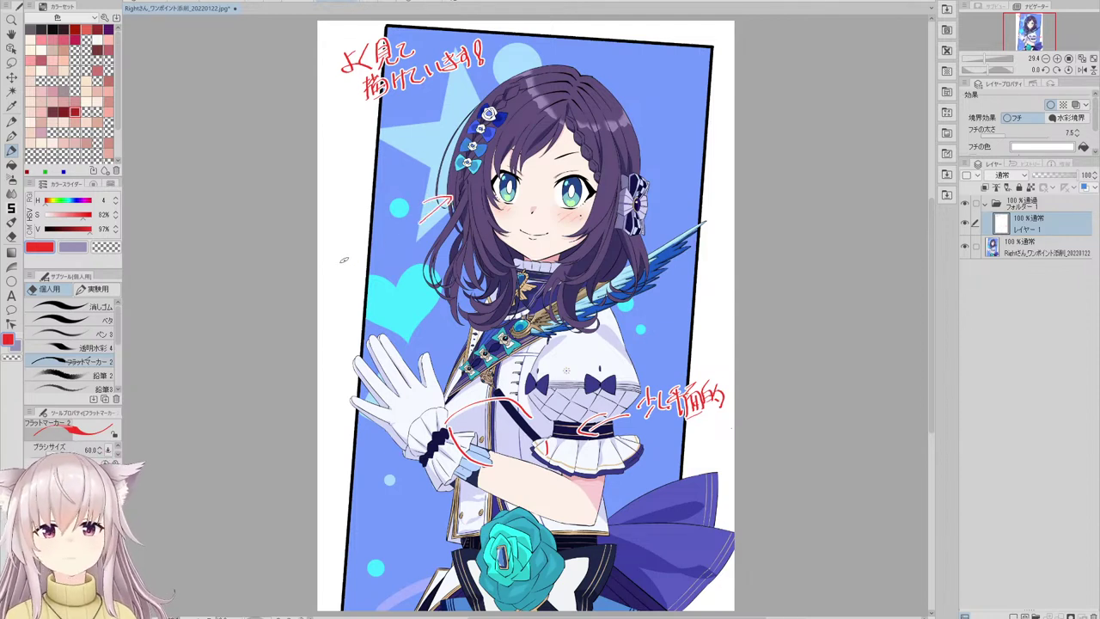
{"action": "left_click_drag", "start_coordinate": [347, 246], "coordinate": [346, 267]}
{"action": "mouse_move", "coordinate": [348, 244]}
{"action": "left_mouse_down"}
{"action": "mouse_move", "coordinate": [360, 268]}
{"action": "mouse_move", "coordinate": [383, 249]}
{"action": "left_mouse_up"}
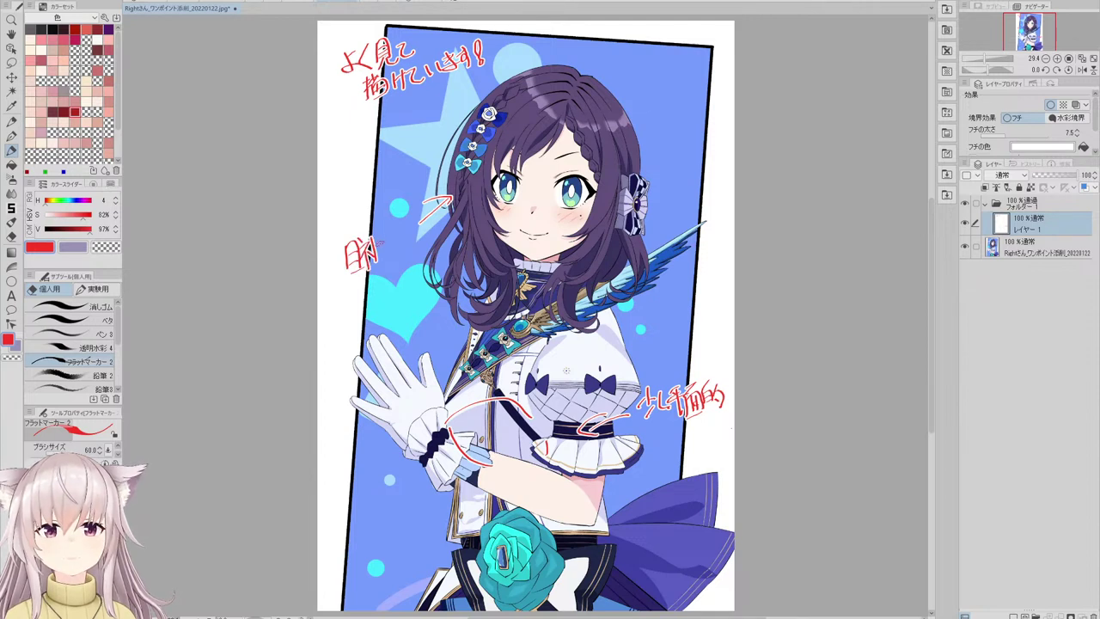
{"action": "key", "text": "ctrl+z"}
{"action": "key", "text": "ctrl+z"}
{"action": "key", "text": "ctrl+z"}
{"action": "key", "text": "ctrl+z"}
{"action": "key", "text": "ctrl+z"}
{"action": "key", "text": "ctrl+z"}
{"action": "key", "text": "ctrl+z"}
{"action": "key", "text": "ctrl+z"}
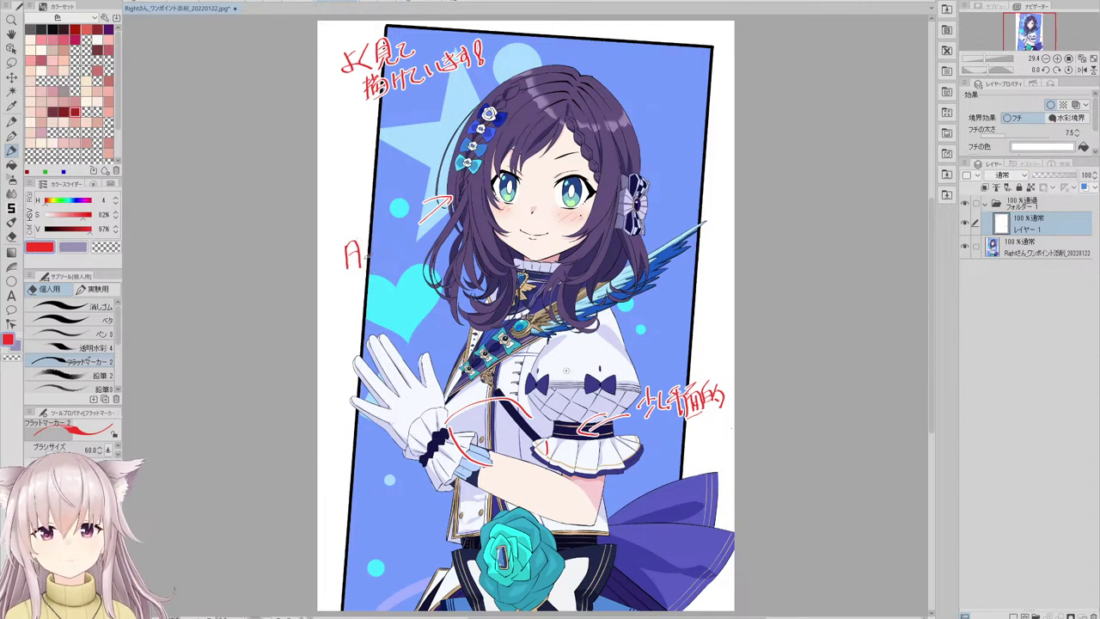
{"action": "key", "text": "ctrl+z"}
- Handwrite "視線が" in red at the tail of the arrow pointing at the eyes
{"action": "left_click_drag", "start_coordinate": [343, 241], "coordinate": [347, 247]}
{"action": "left_click_drag", "start_coordinate": [340, 254], "coordinate": [347, 274]}
{"action": "left_click_drag", "start_coordinate": [349, 257], "coordinate": [354, 263]}
{"action": "mouse_move", "coordinate": [353, 246]}
{"action": "left_mouse_down"}
{"action": "mouse_move", "coordinate": [364, 260]}
{"action": "mouse_move", "coordinate": [360, 251]}
{"action": "left_mouse_up"}
{"action": "left_click_drag", "start_coordinate": [355, 258], "coordinate": [351, 272]}
{"action": "mouse_move", "coordinate": [361, 262]}
{"action": "left_mouse_down"}
{"action": "mouse_move", "coordinate": [372, 265]}
{"action": "mouse_move", "coordinate": [374, 245]}
{"action": "left_mouse_up"}
{"action": "left_click_drag", "start_coordinate": [374, 246], "coordinate": [376, 252]}
{"action": "mouse_move", "coordinate": [376, 252]}
{"action": "left_mouse_down"}
{"action": "mouse_move", "coordinate": [388, 248]}
{"action": "mouse_move", "coordinate": [374, 266]}
{"action": "left_mouse_up"}
{"action": "left_click_drag", "start_coordinate": [386, 252], "coordinate": [402, 253]}
{"action": "mouse_move", "coordinate": [413, 234]}
{"action": "left_mouse_down"}
{"action": "mouse_move", "coordinate": [419, 246]}
{"action": "mouse_move", "coordinate": [412, 232]}
{"action": "left_mouse_up"}
{"action": "left_click_drag", "start_coordinate": [417, 225], "coordinate": [420, 231]}
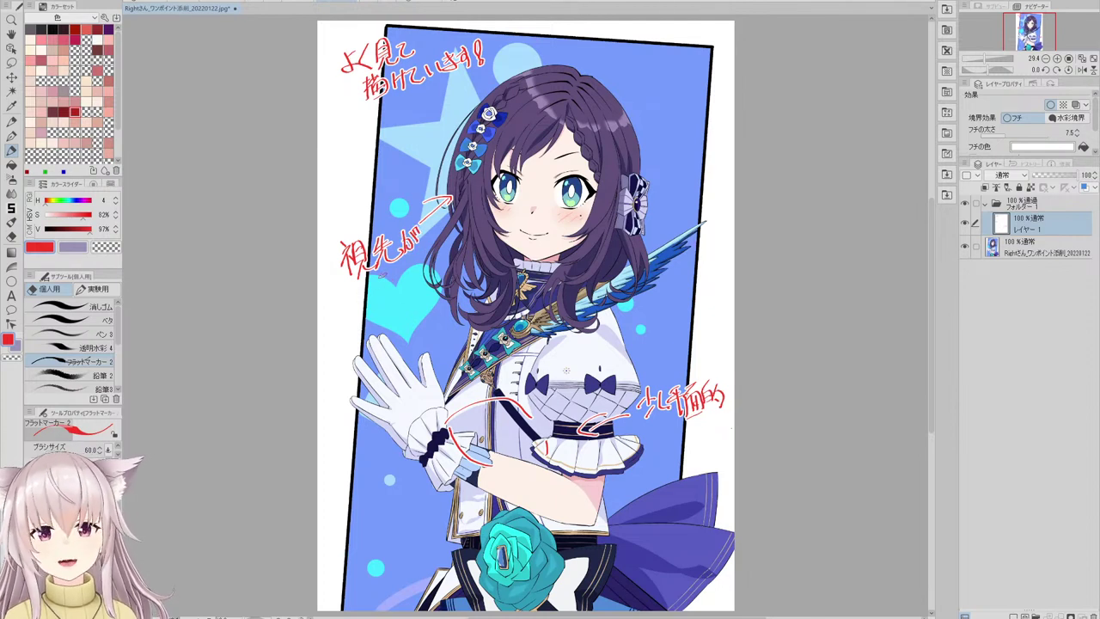
- Continue the gaze note below in red with "少し定まってないのでカメラへ"
{"action": "left_click_drag", "start_coordinate": [376, 273], "coordinate": [375, 287]}
{"action": "mouse_move", "coordinate": [370, 279]}
{"action": "left_mouse_down"}
{"action": "mouse_move", "coordinate": [384, 282]}
{"action": "mouse_move", "coordinate": [371, 299]}
{"action": "mouse_move", "coordinate": [409, 280]}
{"action": "left_mouse_up"}
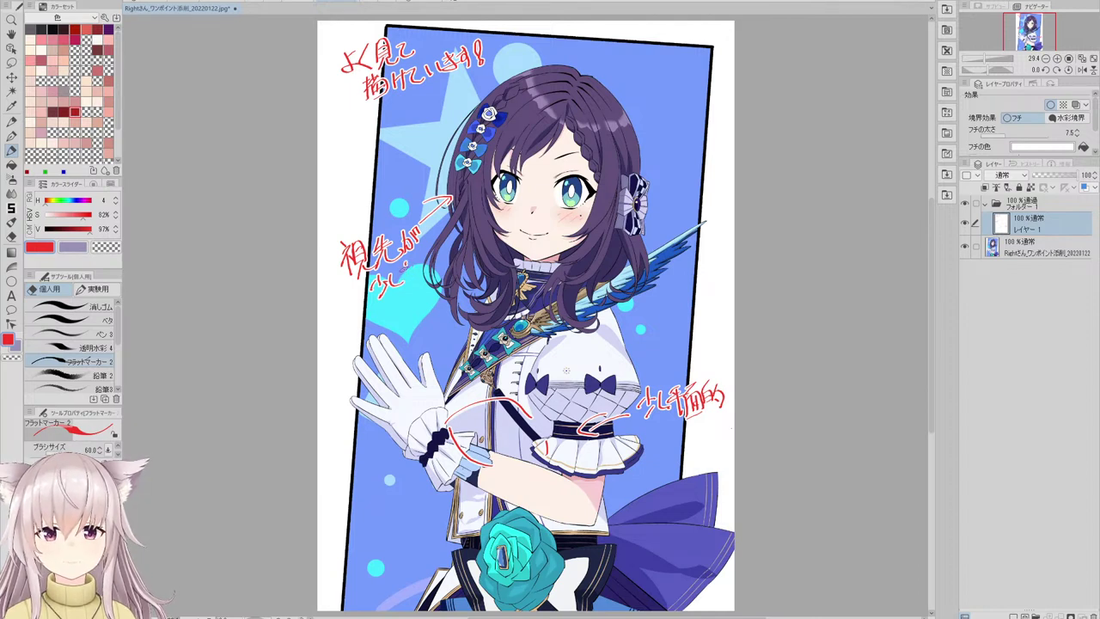
{"action": "mouse_move", "coordinate": [398, 270]}
{"action": "left_mouse_down"}
{"action": "mouse_move", "coordinate": [409, 268]}
{"action": "mouse_move", "coordinate": [412, 284]}
{"action": "mouse_move", "coordinate": [426, 265]}
{"action": "mouse_move", "coordinate": [435, 276]}
{"action": "mouse_move", "coordinate": [448, 258]}
{"action": "mouse_move", "coordinate": [456, 267]}
{"action": "left_mouse_up"}
{"action": "mouse_move", "coordinate": [382, 308]}
{"action": "left_mouse_down"}
{"action": "mouse_move", "coordinate": [392, 304]}
{"action": "mouse_move", "coordinate": [387, 315]}
{"action": "left_mouse_up"}
{"action": "mouse_move", "coordinate": [396, 306]}
{"action": "left_mouse_down"}
{"action": "mouse_move", "coordinate": [404, 314]}
{"action": "mouse_move", "coordinate": [455, 292]}
{"action": "left_mouse_up"}
{"action": "mouse_move", "coordinate": [412, 325]}
{"action": "left_mouse_down"}
{"action": "mouse_move", "coordinate": [428, 320]}
{"action": "mouse_move", "coordinate": [416, 335]}
{"action": "left_mouse_up"}
{"action": "mouse_move", "coordinate": [431, 311]}
{"action": "left_mouse_down"}
{"action": "mouse_move", "coordinate": [433, 328]}
{"action": "mouse_move", "coordinate": [443, 320]}
{"action": "left_mouse_up"}
{"action": "left_click_drag", "start_coordinate": [428, 320], "coordinate": [450, 306]}
{"action": "mouse_move", "coordinate": [438, 313]}
{"action": "left_mouse_down"}
{"action": "mouse_move", "coordinate": [445, 326]}
{"action": "mouse_move", "coordinate": [483, 330]}
{"action": "left_mouse_up"}
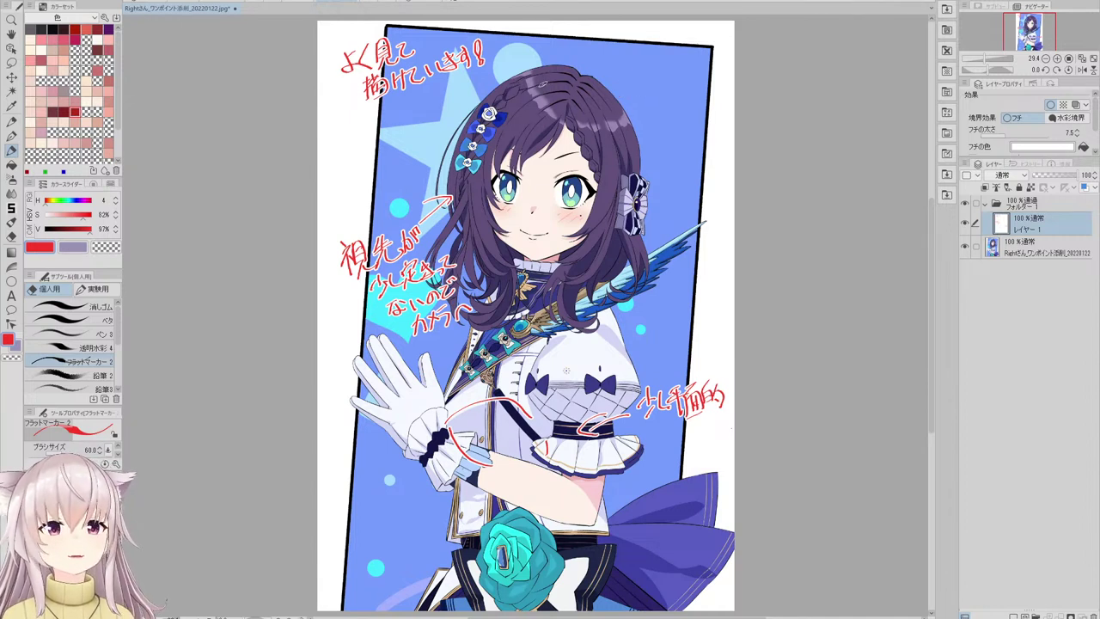
- Outline the band of highlight on top of the hair in red and draw an arrow pointing to it
{"action": "mouse_move", "coordinate": [538, 79]}
{"action": "left_mouse_down"}
{"action": "mouse_move", "coordinate": [522, 91]}
{"action": "mouse_move", "coordinate": [539, 108]}
{"action": "left_mouse_up"}
{"action": "mouse_move", "coordinate": [536, 82]}
{"action": "left_mouse_down"}
{"action": "mouse_move", "coordinate": [569, 121]}
{"action": "mouse_move", "coordinate": [602, 131]}
{"action": "mouse_move", "coordinate": [641, 109]}
{"action": "mouse_move", "coordinate": [607, 109]}
{"action": "left_mouse_up"}
{"action": "key", "text": "ctrl+z"}
{"action": "left_click_drag", "start_coordinate": [607, 100], "coordinate": [616, 107]}
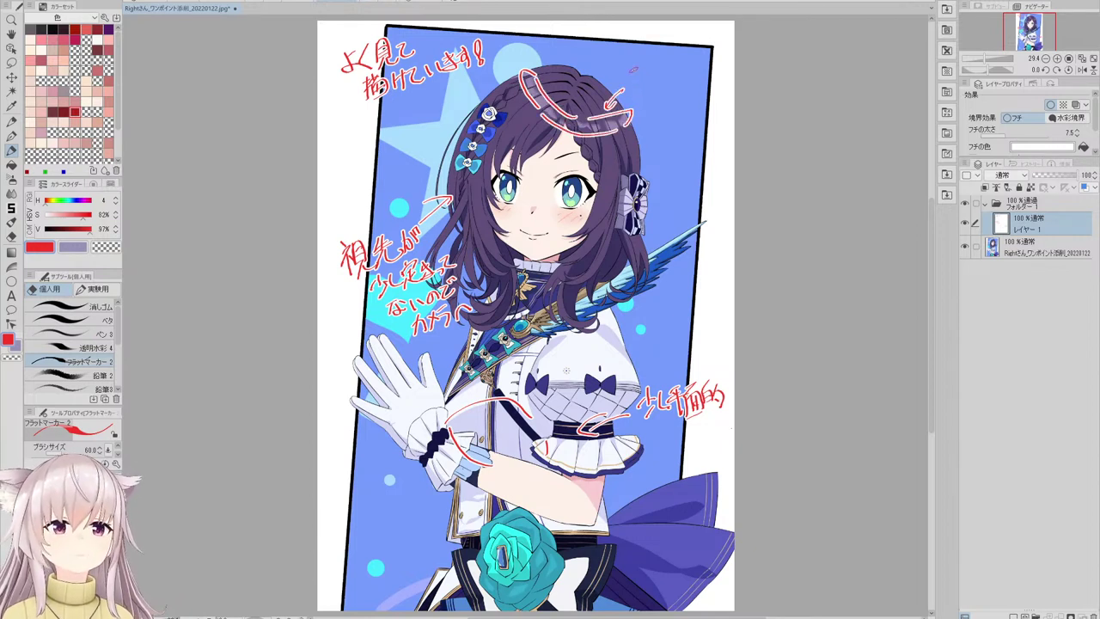
- Handwrite "少し他の部分" in red beside the hair highlight arrow
{"action": "mouse_move", "coordinate": [636, 62]}
{"action": "left_mouse_down"}
{"action": "mouse_move", "coordinate": [633, 89]}
{"action": "mouse_move", "coordinate": [662, 78]}
{"action": "left_mouse_up"}
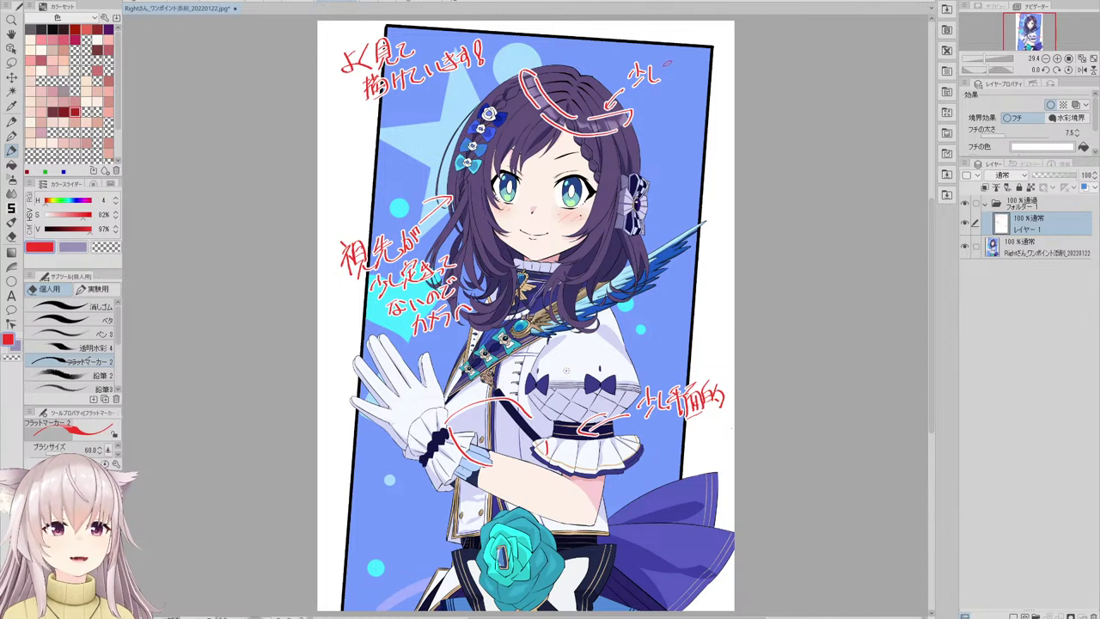
{"action": "left_click_drag", "start_coordinate": [670, 64], "coordinate": [661, 75]}
{"action": "mouse_move", "coordinate": [665, 71]}
{"action": "left_mouse_down"}
{"action": "mouse_move", "coordinate": [666, 81]}
{"action": "mouse_move", "coordinate": [678, 73]}
{"action": "left_mouse_up"}
{"action": "mouse_move", "coordinate": [673, 62]}
{"action": "left_mouse_down"}
{"action": "mouse_move", "coordinate": [672, 74]}
{"action": "mouse_move", "coordinate": [692, 76]}
{"action": "mouse_move", "coordinate": [701, 61]}
{"action": "mouse_move", "coordinate": [710, 79]}
{"action": "mouse_move", "coordinate": [722, 50]}
{"action": "mouse_move", "coordinate": [724, 79]}
{"action": "left_mouse_up"}
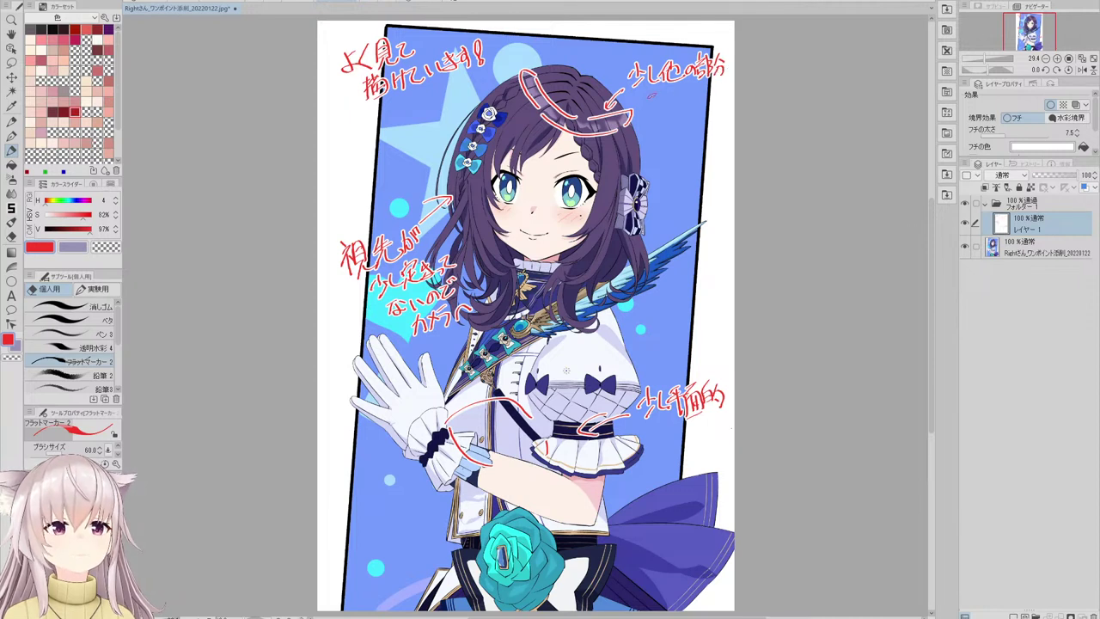
- Complete the hair highlight note in red with "と比べてアンバランス" on the lines below
{"action": "left_click_drag", "start_coordinate": [644, 95], "coordinate": [658, 105]}
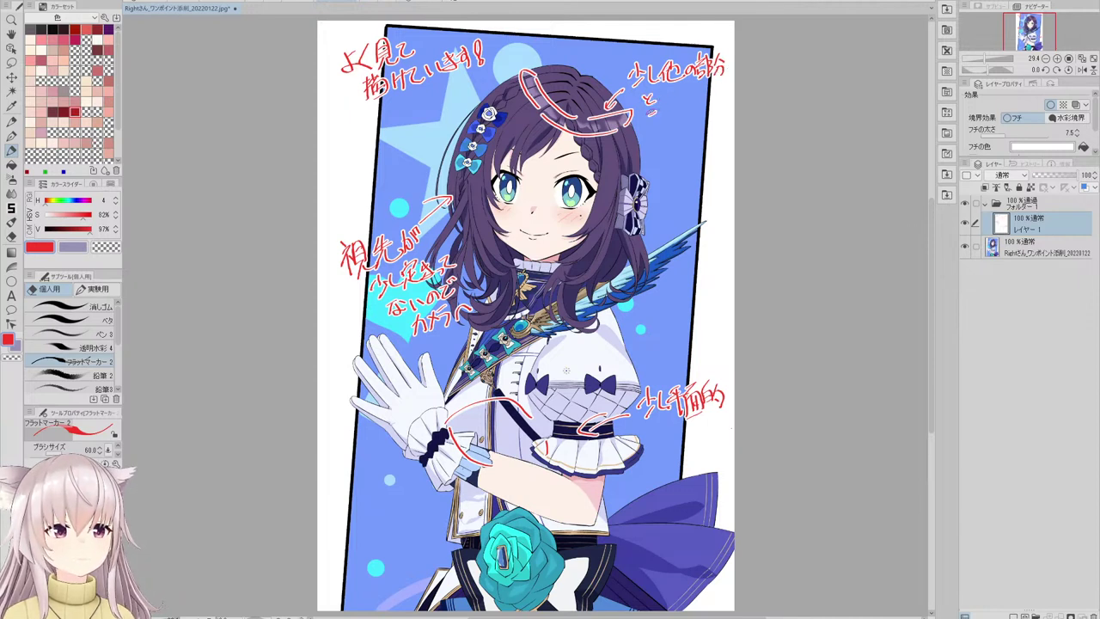
{"action": "left_click_drag", "start_coordinate": [649, 111], "coordinate": [659, 115]}
{"action": "left_click_drag", "start_coordinate": [661, 108], "coordinate": [681, 117]}
{"action": "left_click_drag", "start_coordinate": [675, 104], "coordinate": [677, 109]}
{"action": "left_click_drag", "start_coordinate": [678, 102], "coordinate": [693, 115]}
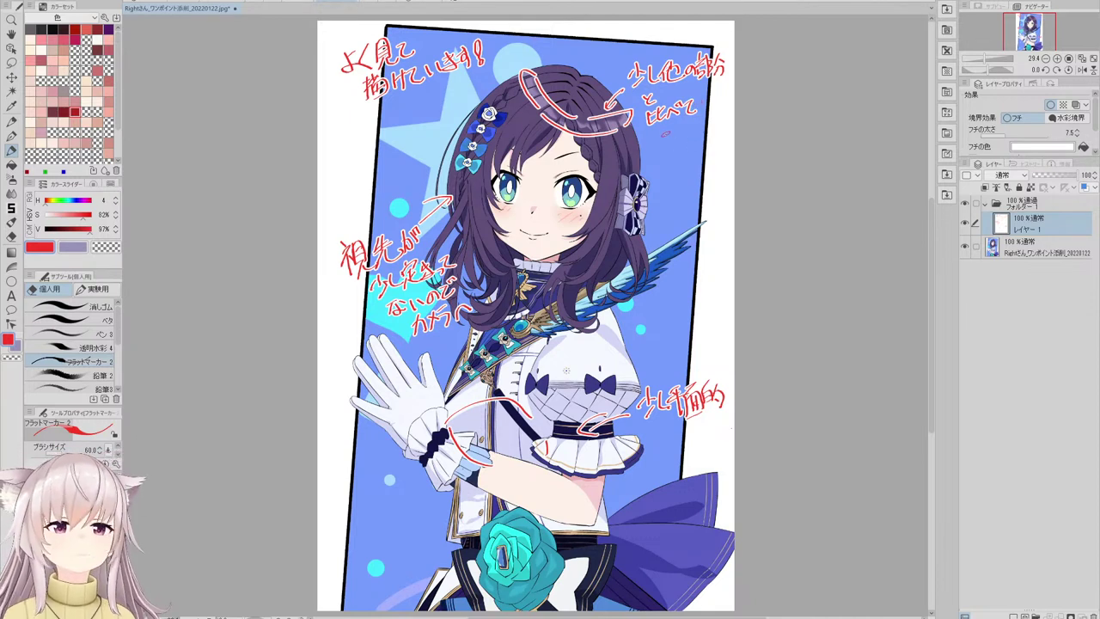
{"action": "left_click_drag", "start_coordinate": [645, 129], "coordinate": [660, 131]}
{"action": "mouse_move", "coordinate": [657, 133]}
{"action": "left_mouse_down"}
{"action": "mouse_move", "coordinate": [650, 148]}
{"action": "mouse_move", "coordinate": [662, 143]}
{"action": "left_mouse_up"}
{"action": "mouse_move", "coordinate": [672, 132]}
{"action": "left_mouse_down"}
{"action": "mouse_move", "coordinate": [664, 148]}
{"action": "mouse_move", "coordinate": [719, 138]}
{"action": "left_mouse_up"}
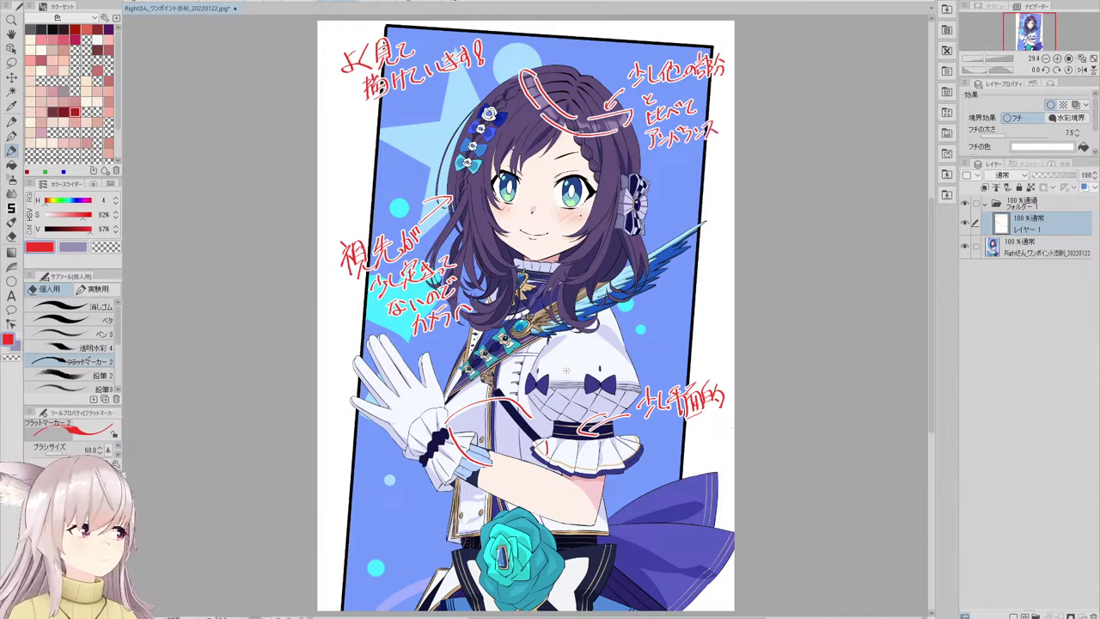
- Try a short red stroke over the hair highlight beside the parting, and undo it
{"action": "scroll", "coordinate": [573, 96], "scroll_direction": "up", "scroll_amount": 5}
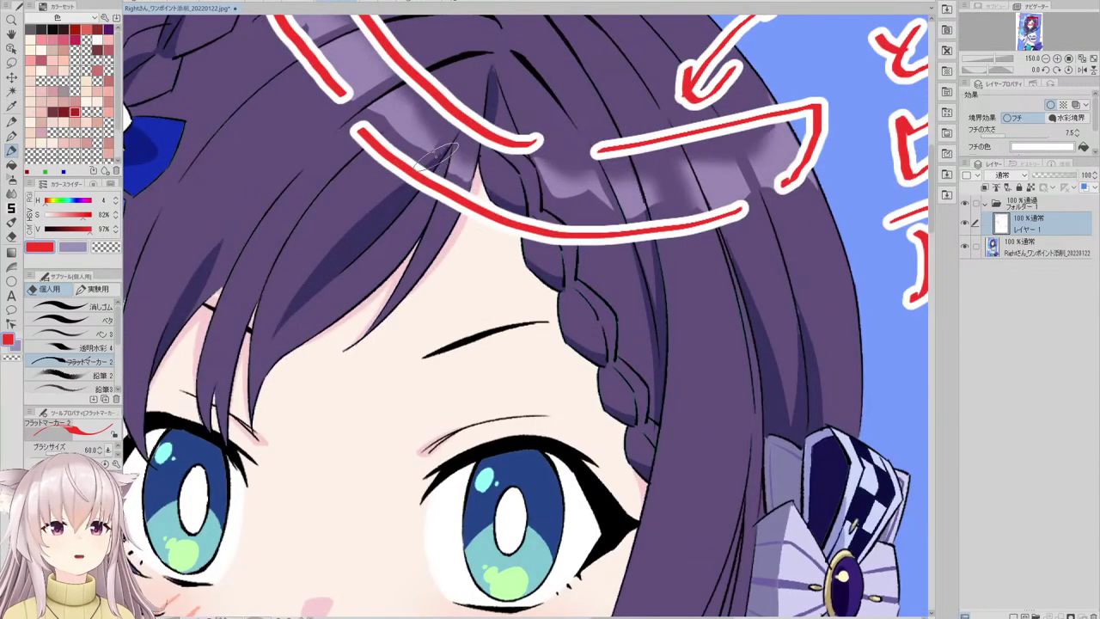
{"action": "left_click_drag", "start_coordinate": [552, 167], "coordinate": [599, 175]}
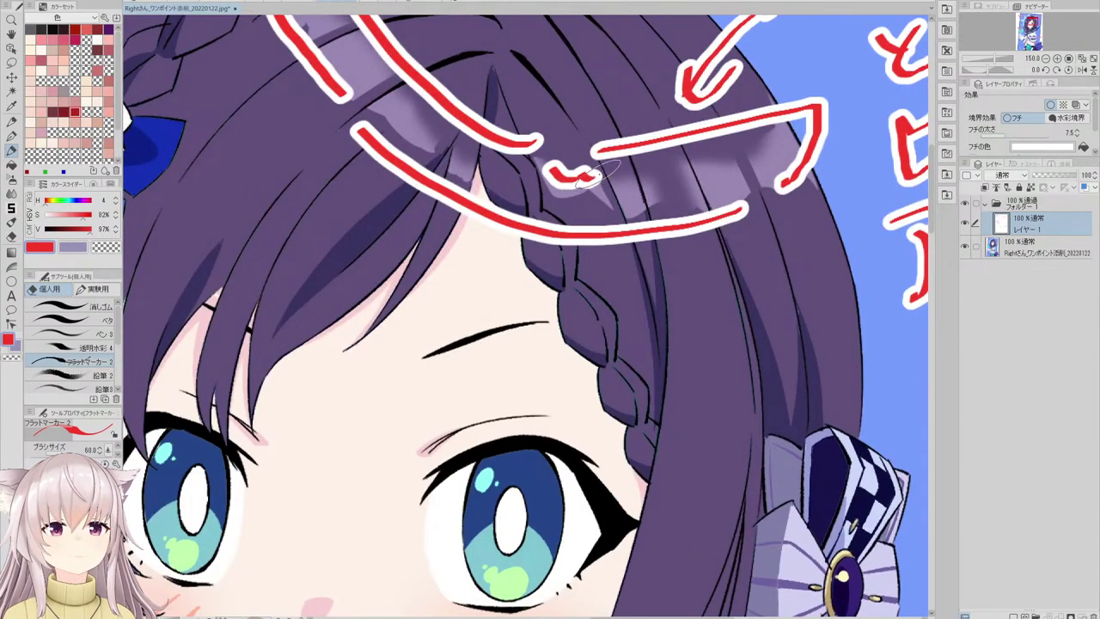
{"action": "key", "text": "ctrl+z"}
{"action": "scroll", "coordinate": [537, 279], "scroll_direction": "down", "scroll_amount": 2}
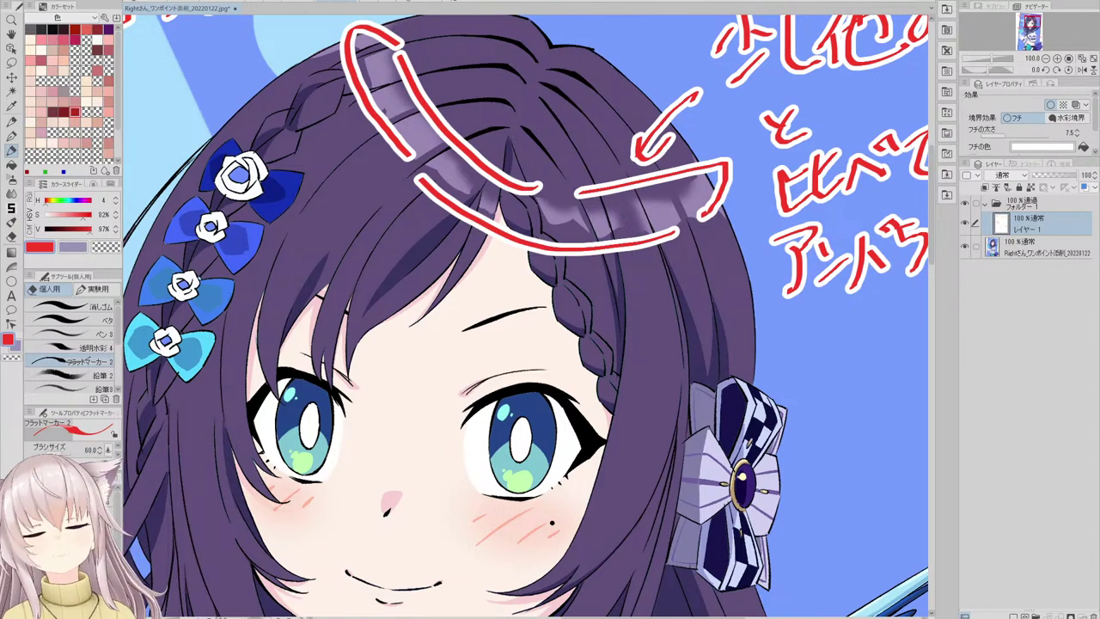
{"action": "scroll", "coordinate": [505, 175], "scroll_direction": "down", "scroll_amount": 3}
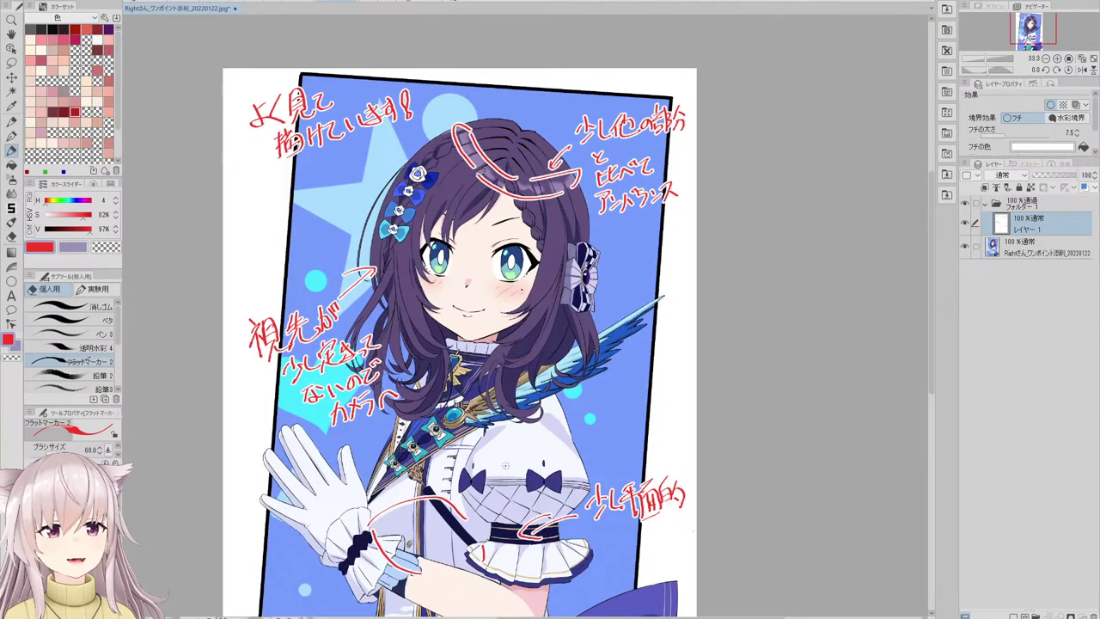
- Examine the hair highlights up close and at full view, with the red annotation layer shown and hidden
{"action": "scroll", "coordinate": [479, 148], "scroll_direction": "up", "scroll_amount": 3}
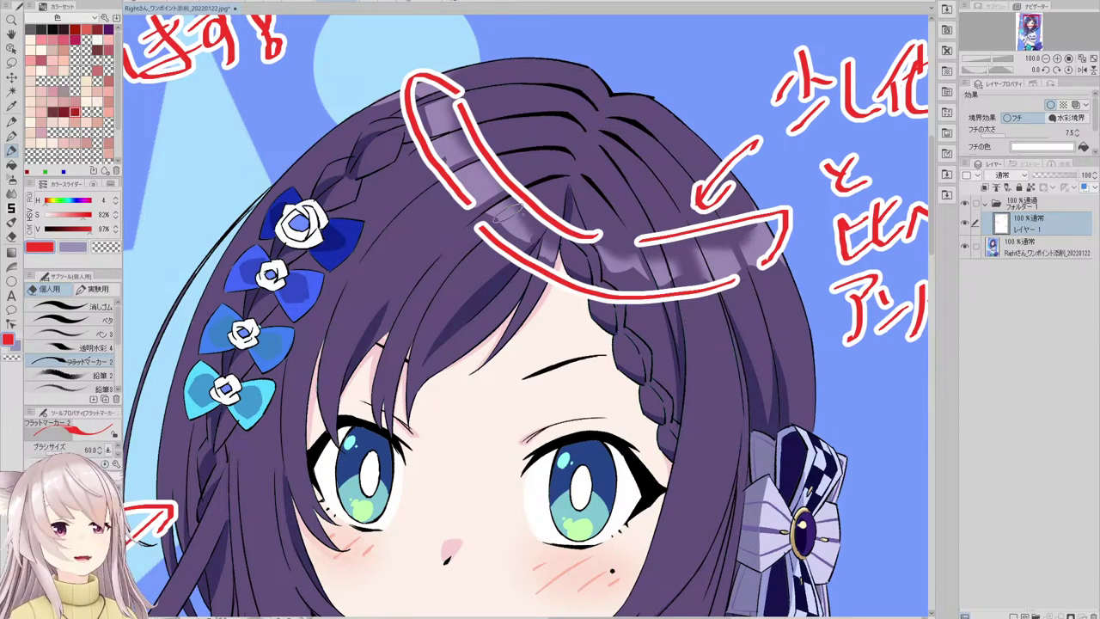
{"action": "key", "text": "ctrl+0"}
{"action": "scroll", "coordinate": [523, 165], "scroll_direction": "up", "scroll_amount": 1}
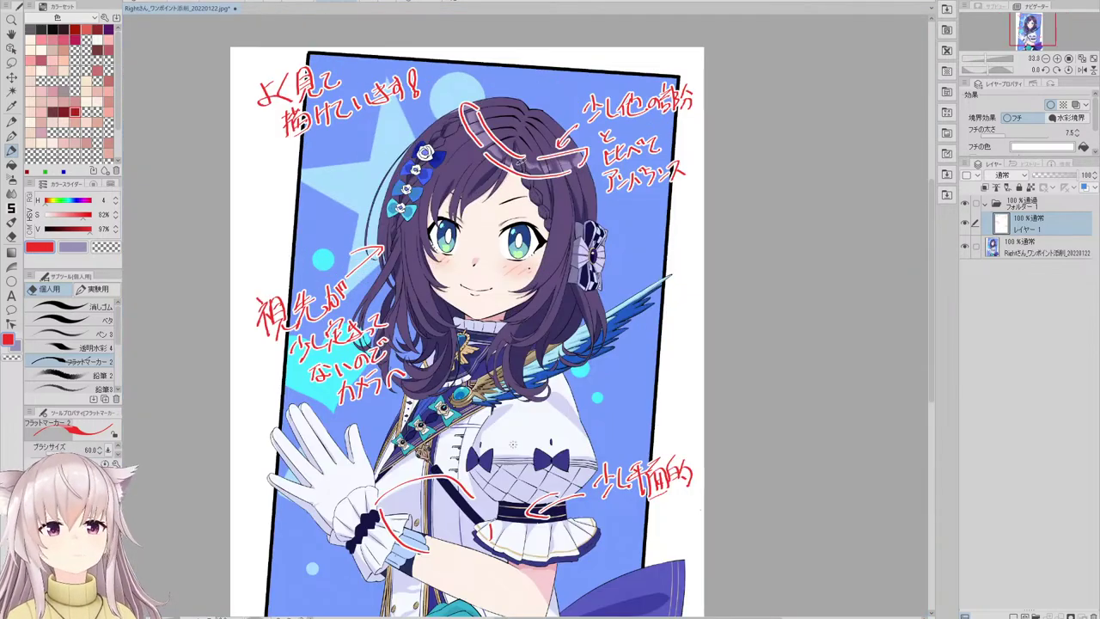
{"action": "scroll", "coordinate": [523, 165], "scroll_direction": "up", "scroll_amount": 1}
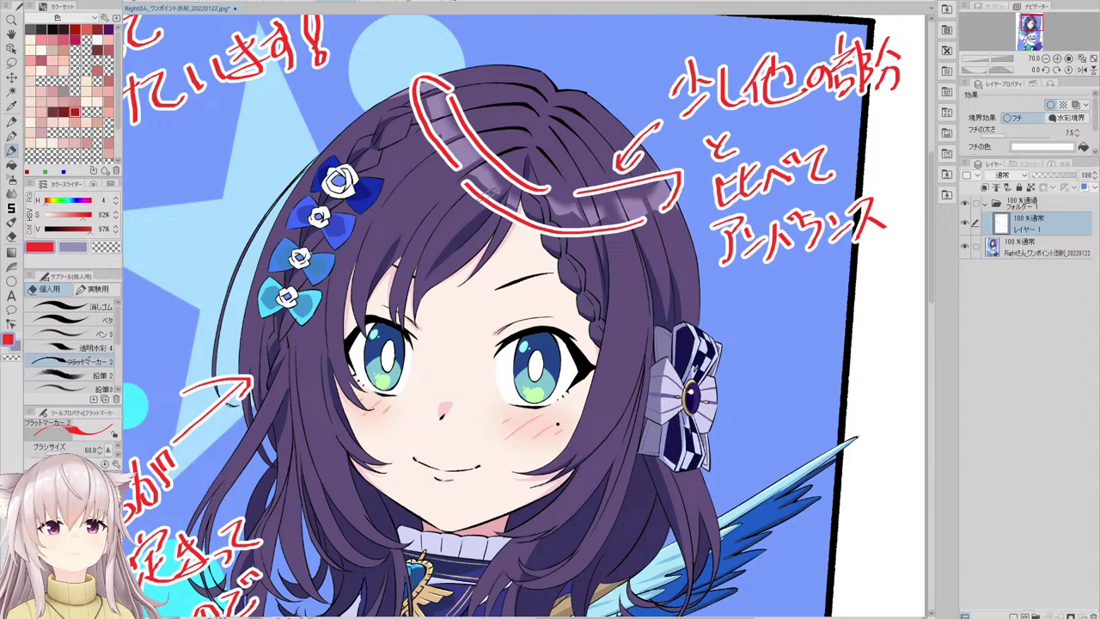
{"action": "scroll", "coordinate": [530, 111], "scroll_direction": "down", "scroll_amount": 3}
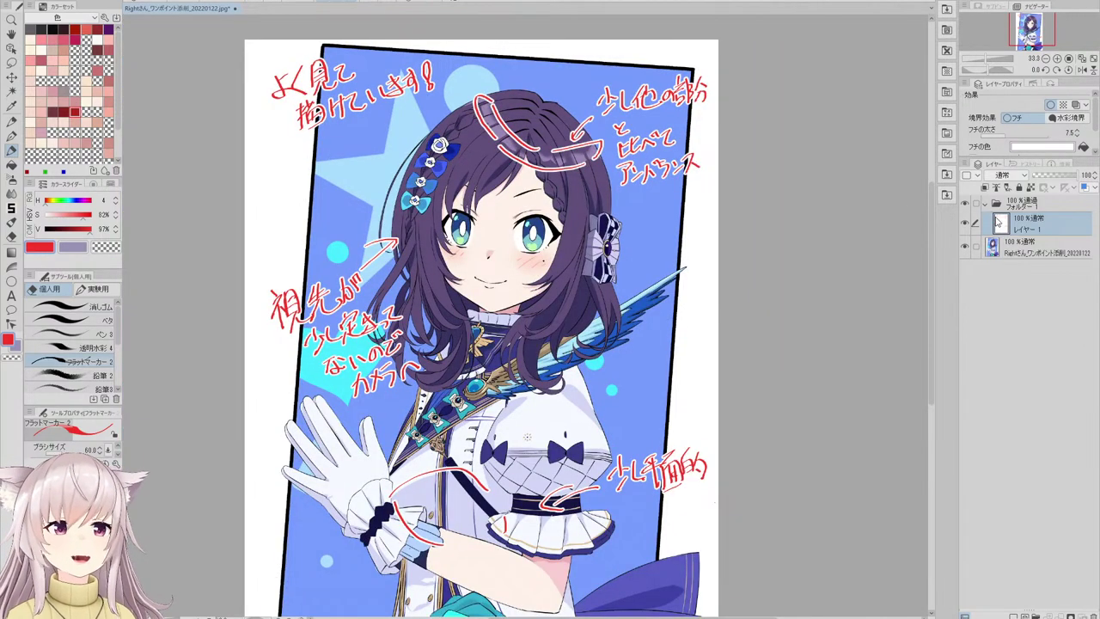
{"action": "left_click", "coordinate": [964, 224]}
{"action": "scroll", "coordinate": [523, 151], "scroll_direction": "down", "scroll_amount": 3}
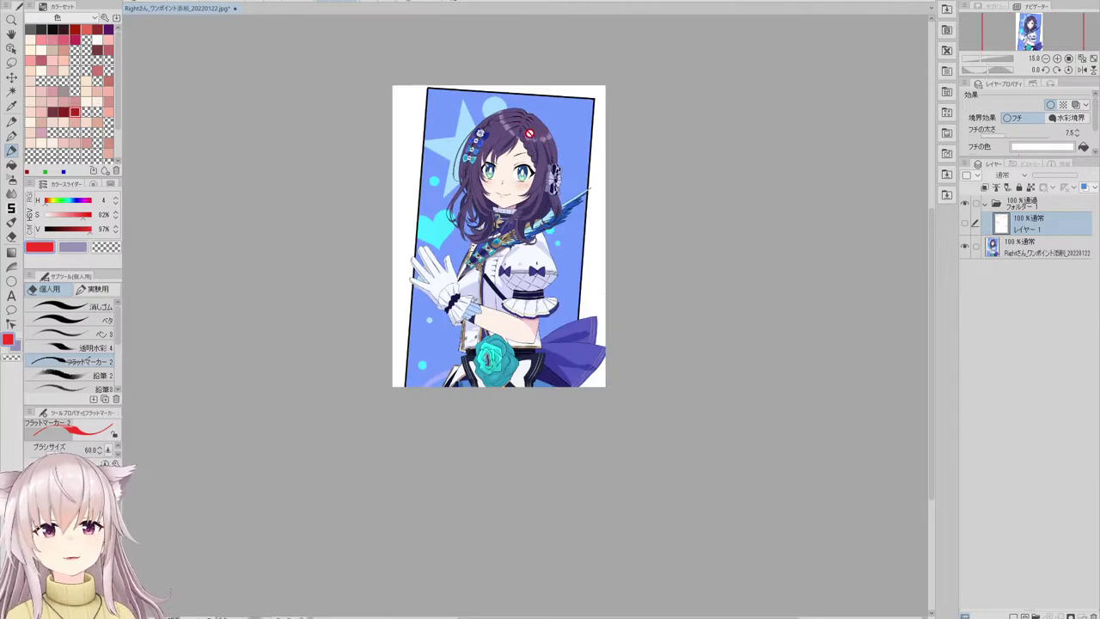
{"action": "scroll", "coordinate": [533, 134], "scroll_direction": "up", "scroll_amount": 3}
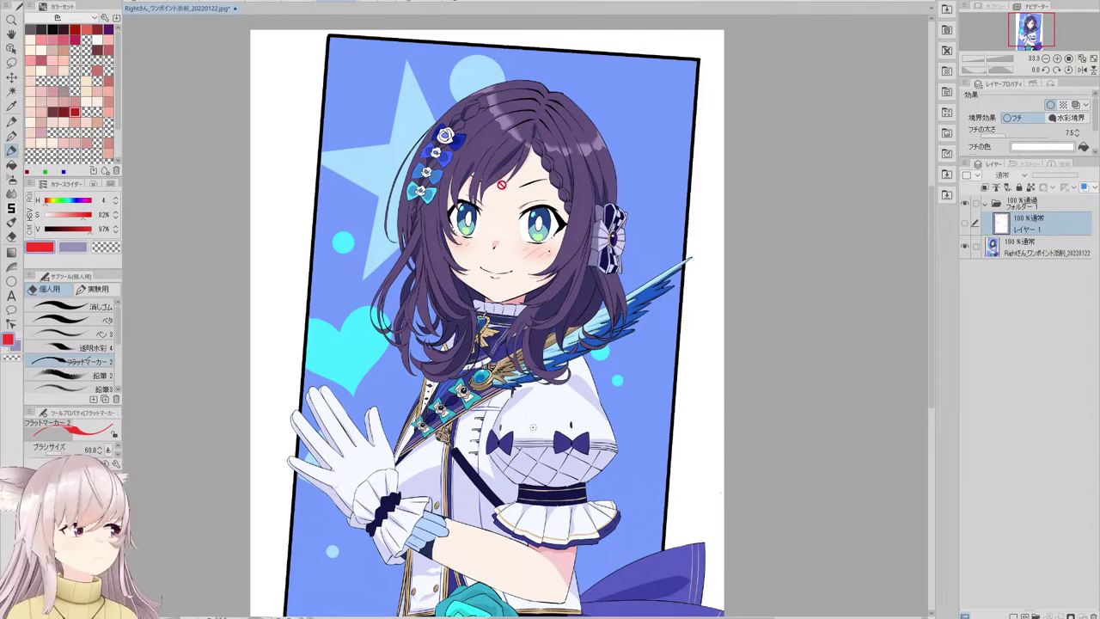
{"action": "scroll", "coordinate": [516, 114], "scroll_direction": "up", "scroll_amount": 3}
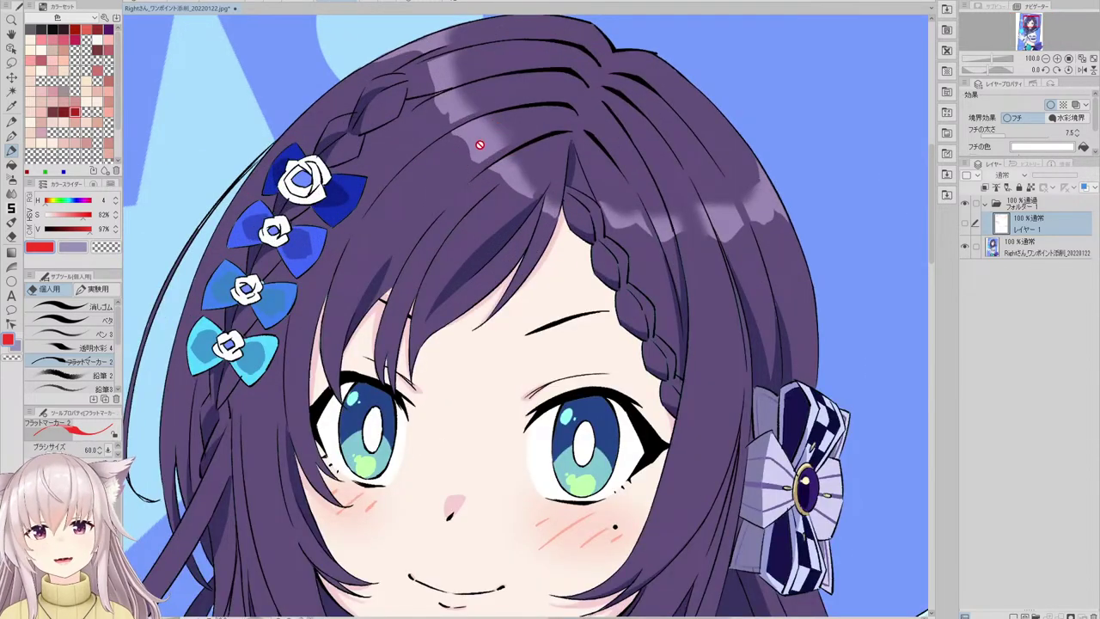
{"action": "scroll", "coordinate": [511, 137], "scroll_direction": "down", "scroll_amount": 1}
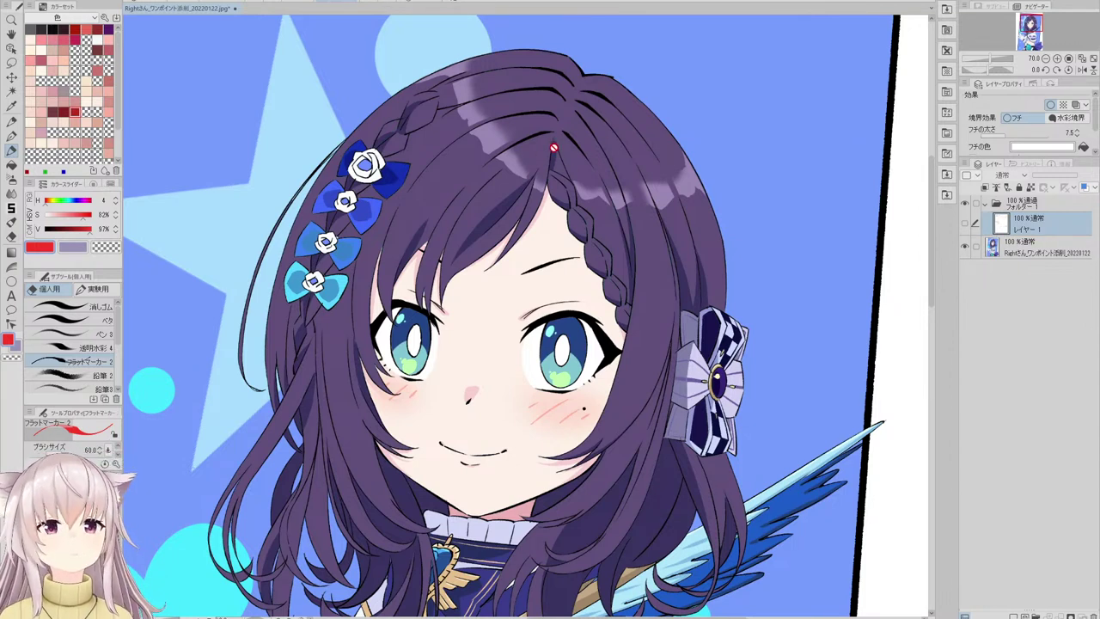
{"action": "left_click", "coordinate": [964, 224]}
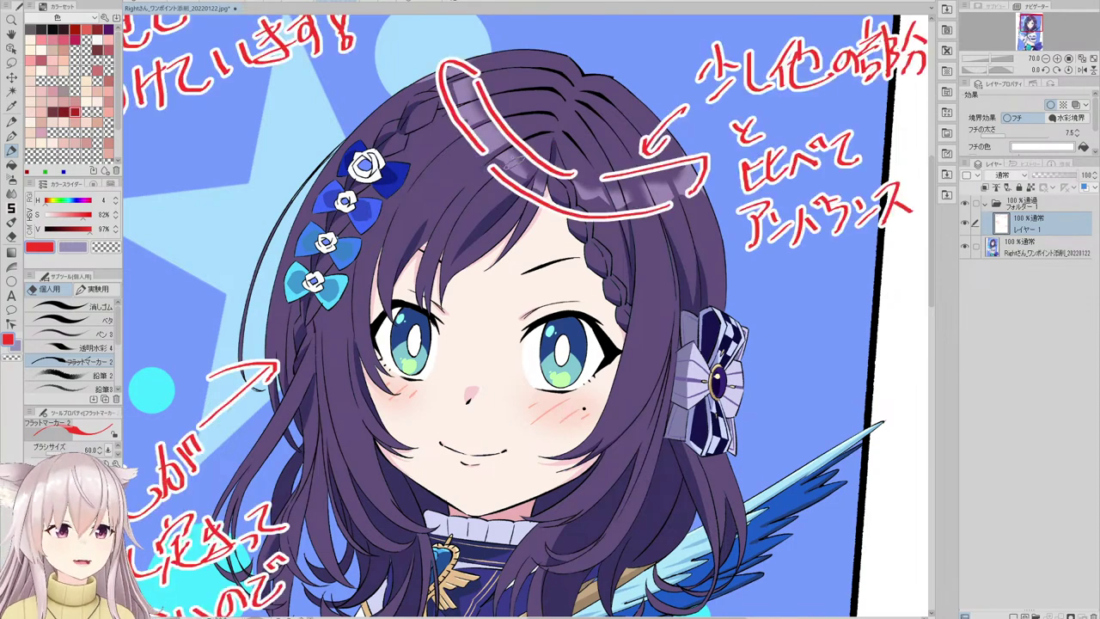
- Sketch small red braid loops over the lower end of the braid beside the eye
{"action": "scroll", "coordinate": [527, 445], "scroll_direction": "down", "scroll_amount": 2}
{"action": "left_click", "coordinate": [418, 4]}
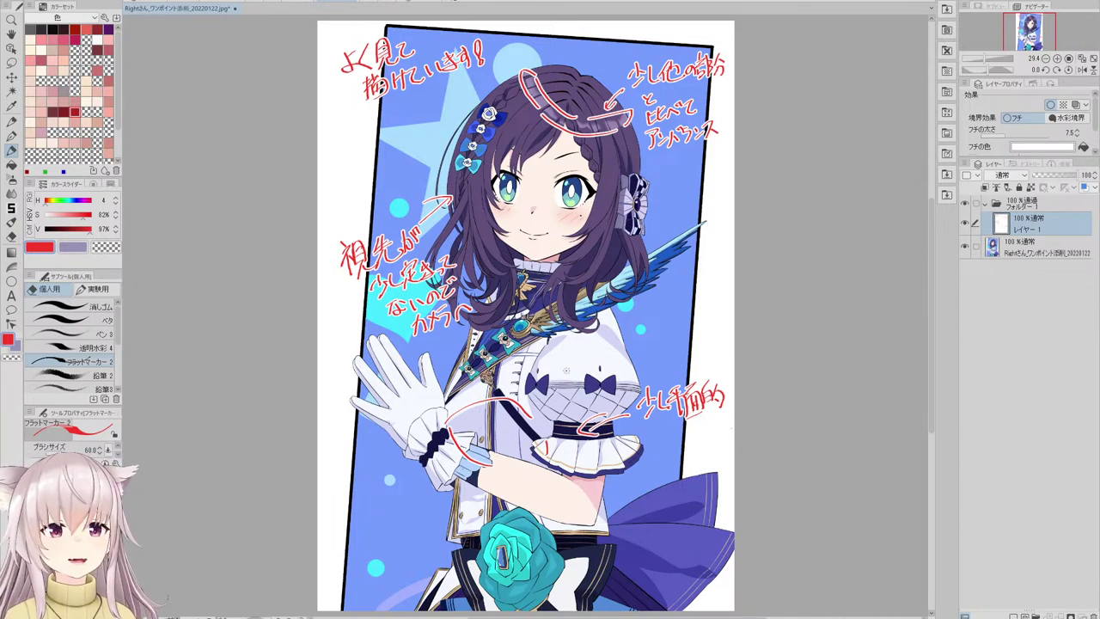
{"action": "scroll", "coordinate": [493, 124], "scroll_direction": "up", "scroll_amount": 4}
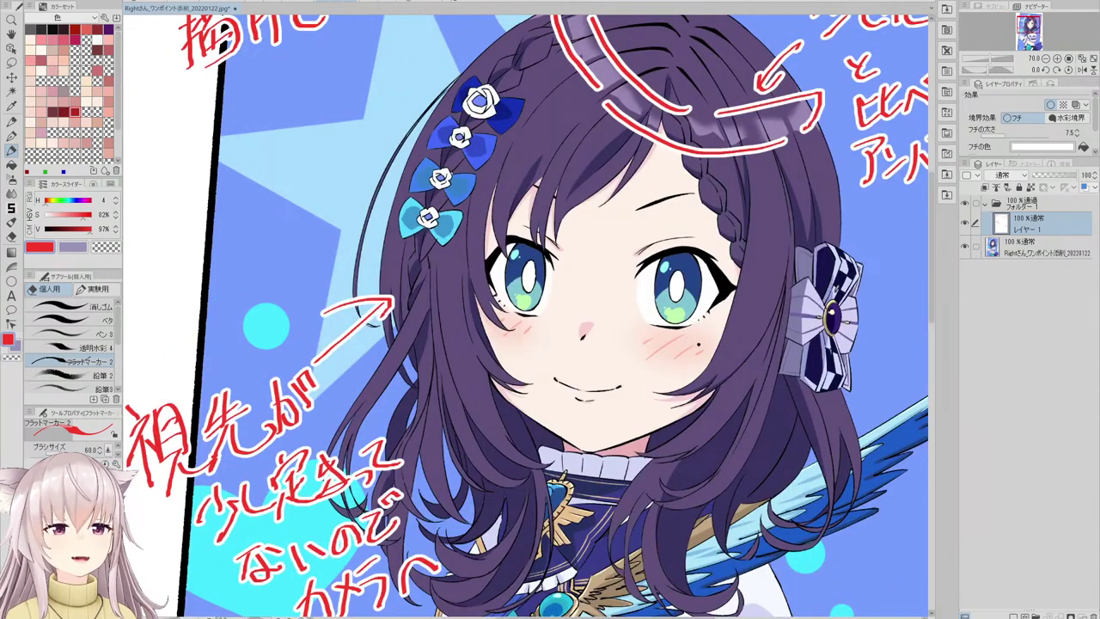
{"action": "scroll", "coordinate": [637, 239], "scroll_direction": "down", "scroll_amount": 2}
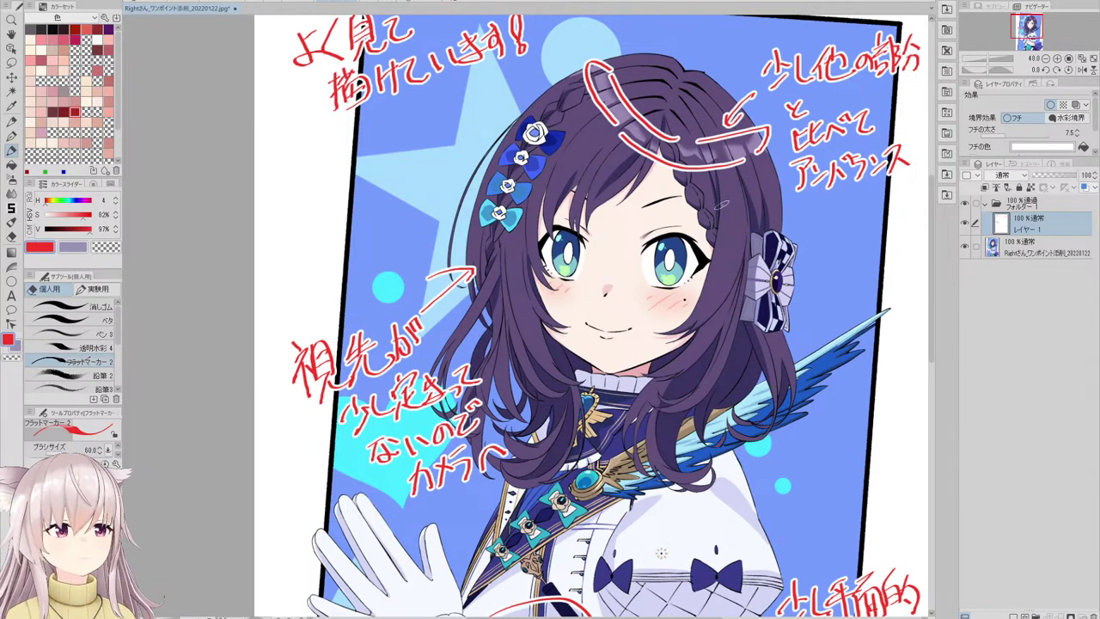
{"action": "scroll", "coordinate": [720, 205], "scroll_direction": "up", "scroll_amount": 4}
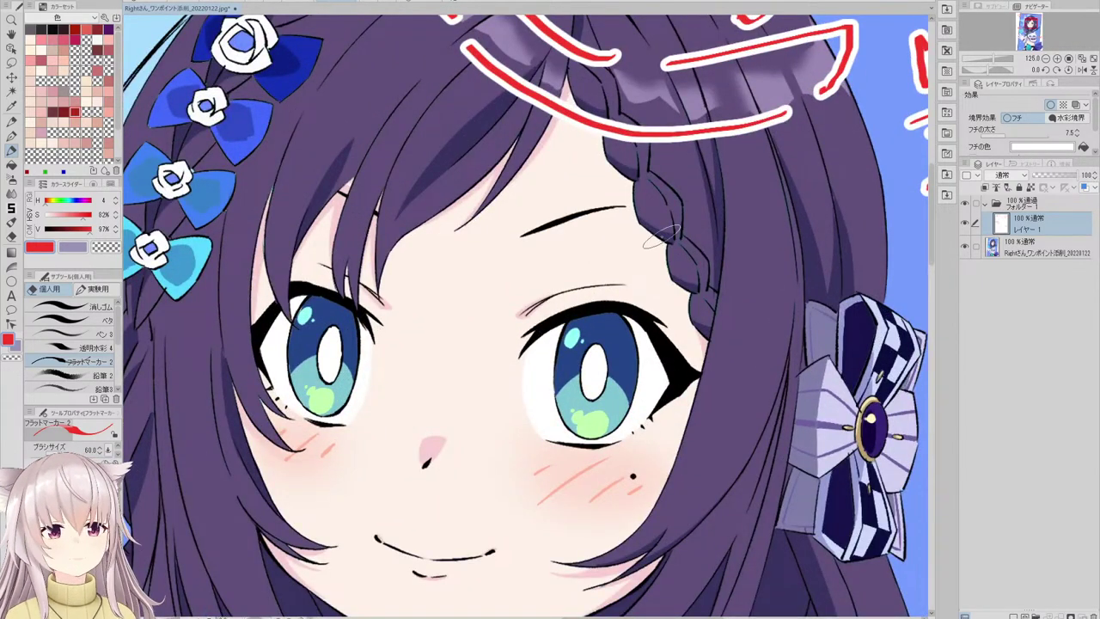
{"action": "mouse_move", "coordinate": [662, 236]}
{"action": "left_mouse_down"}
{"action": "mouse_move", "coordinate": [683, 294]}
{"action": "mouse_move", "coordinate": [709, 282]}
{"action": "mouse_move", "coordinate": [715, 232]}
{"action": "mouse_move", "coordinate": [726, 256]}
{"action": "mouse_move", "coordinate": [687, 297]}
{"action": "mouse_move", "coordinate": [701, 335]}
{"action": "mouse_move", "coordinate": [752, 318]}
{"action": "mouse_move", "coordinate": [737, 299]}
{"action": "left_mouse_up"}
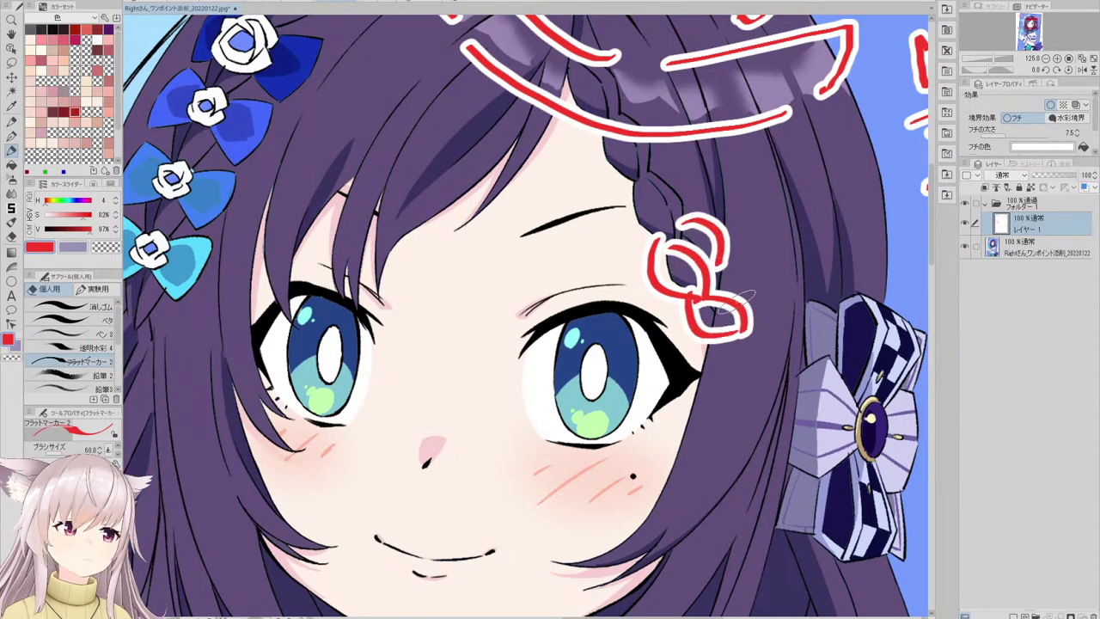
{"action": "scroll", "coordinate": [735, 297], "scroll_direction": "down", "scroll_amount": 3}
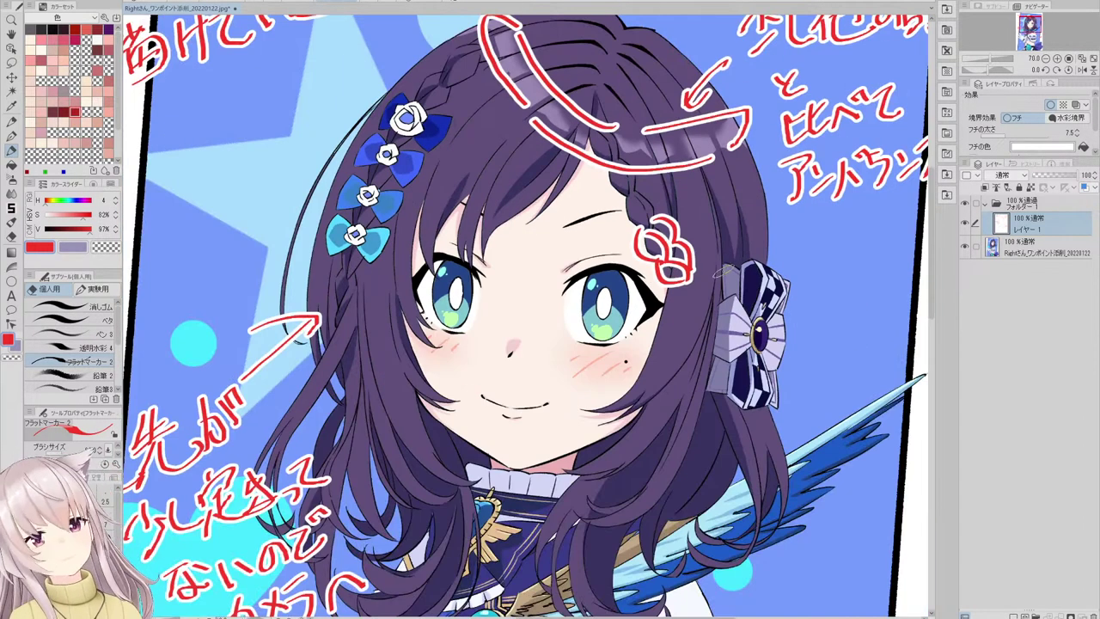
{"action": "scroll", "coordinate": [723, 244], "scroll_direction": "down", "scroll_amount": 2}
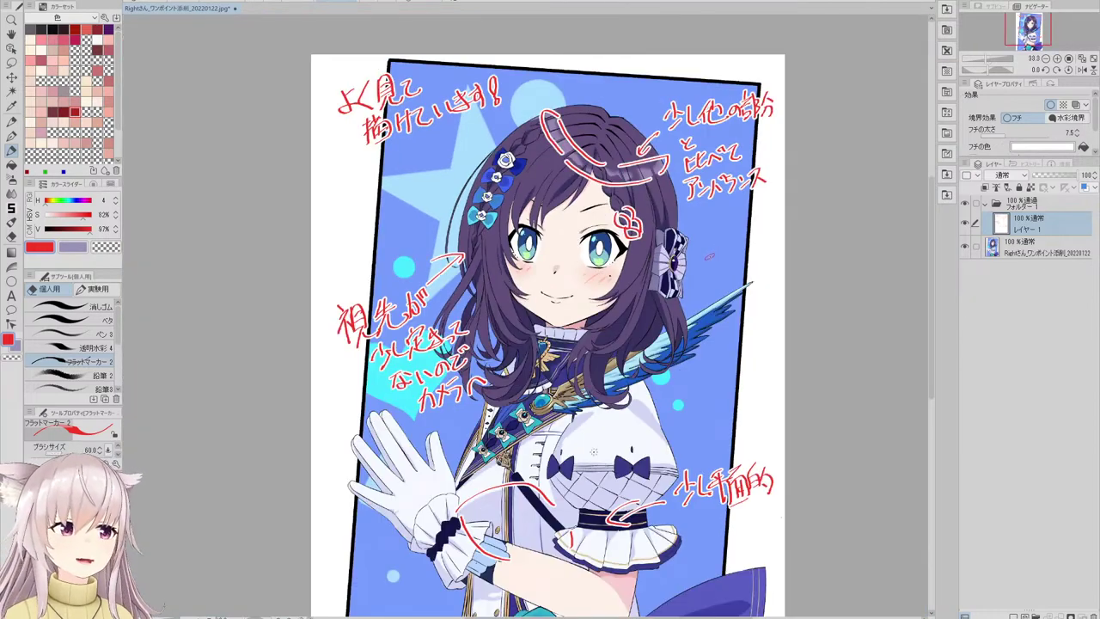
- Sketch larger red braid loops over the checkered hair ornament
{"action": "scroll", "coordinate": [650, 237], "scroll_direction": "up", "scroll_amount": 3}
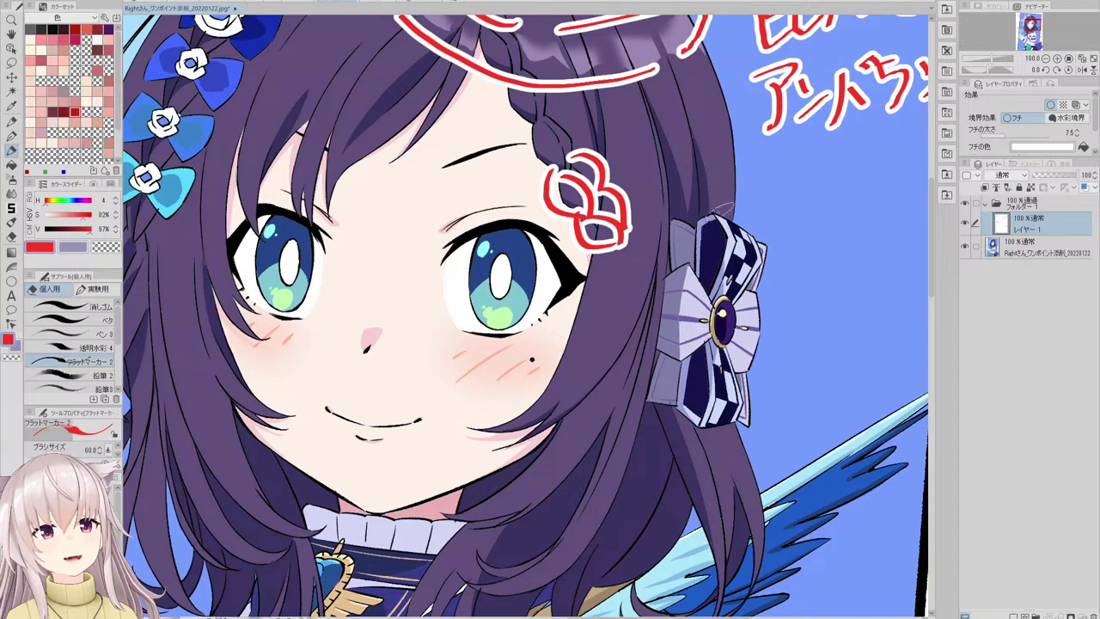
{"action": "mouse_move", "coordinate": [721, 213]}
{"action": "left_mouse_down"}
{"action": "mouse_move", "coordinate": [698, 251]}
{"action": "mouse_move", "coordinate": [741, 263]}
{"action": "mouse_move", "coordinate": [724, 205]}
{"action": "mouse_move", "coordinate": [785, 315]}
{"action": "left_mouse_up"}
{"action": "mouse_move", "coordinate": [760, 273]}
{"action": "left_mouse_down"}
{"action": "mouse_move", "coordinate": [789, 297]}
{"action": "mouse_move", "coordinate": [785, 252]}
{"action": "mouse_move", "coordinate": [771, 247]}
{"action": "mouse_move", "coordinate": [799, 288]}
{"action": "mouse_move", "coordinate": [788, 315]}
{"action": "left_mouse_up"}
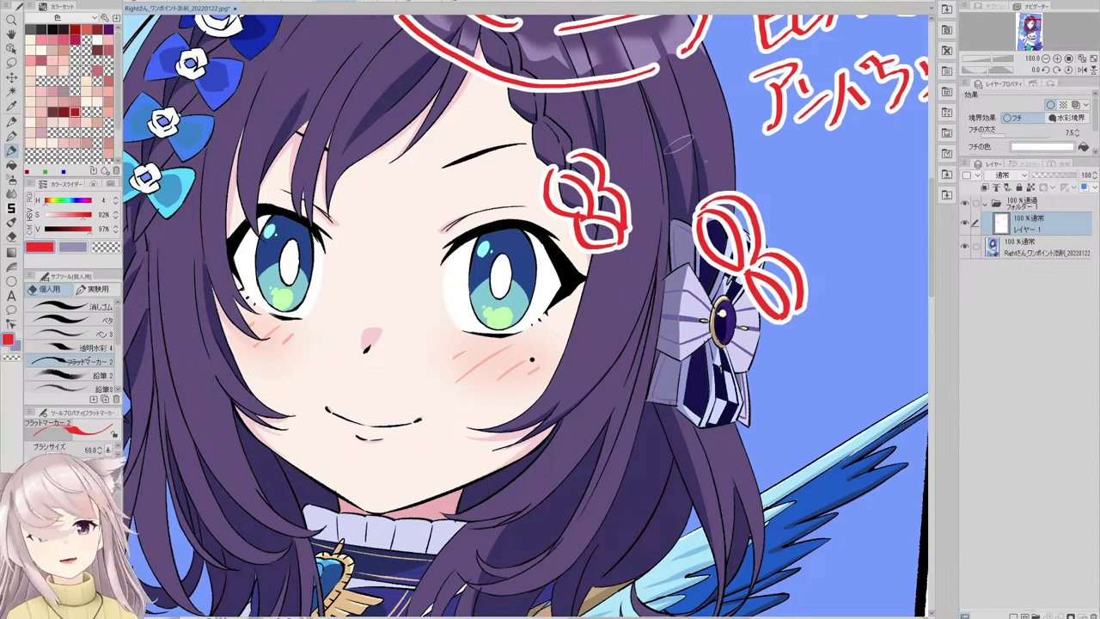
- Undo the red loops at the hair ornament and erase the ones on the braid beside the eye
{"action": "scroll", "coordinate": [744, 183], "scroll_direction": "down", "scroll_amount": 7}
{"action": "key", "text": "ctrl+0"}
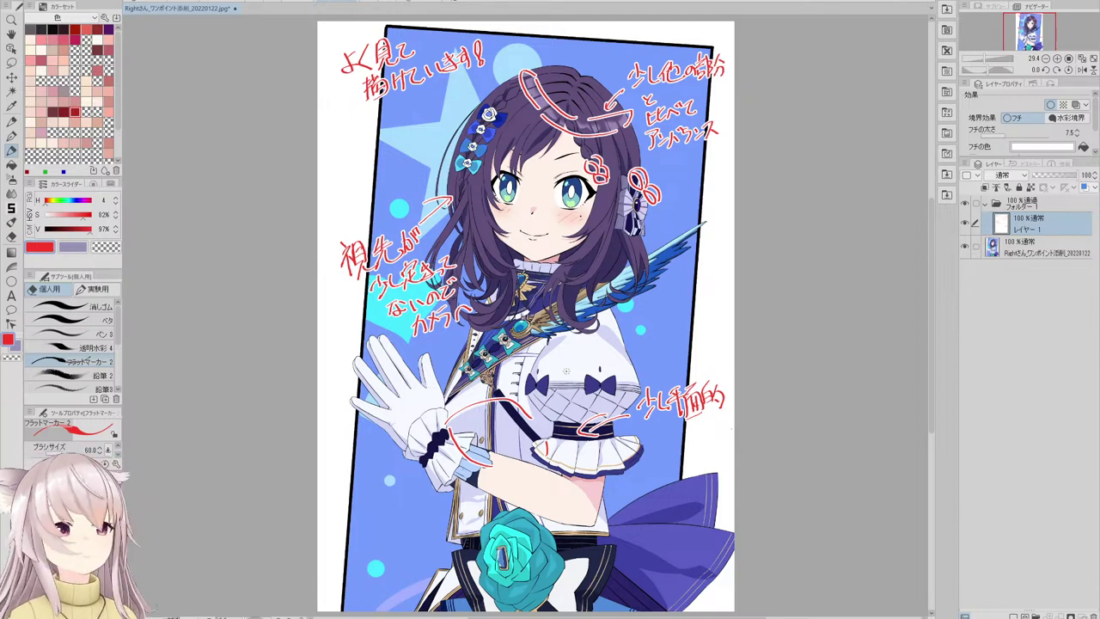
{"action": "scroll", "coordinate": [654, 162], "scroll_direction": "up", "scroll_amount": 2}
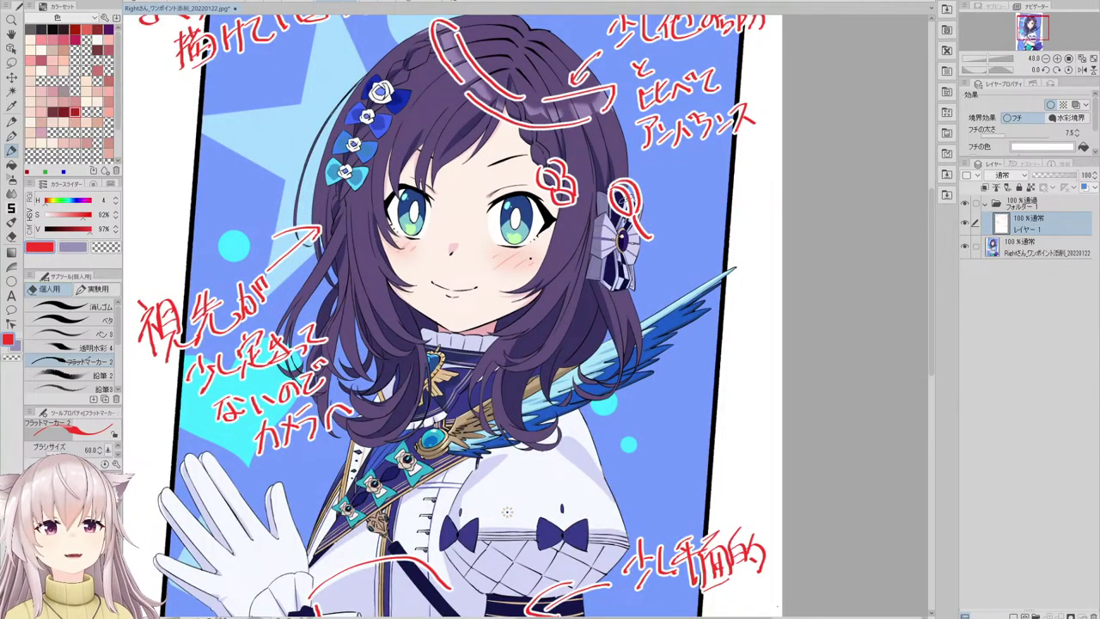
{"action": "key", "text": "ctrl+z"}
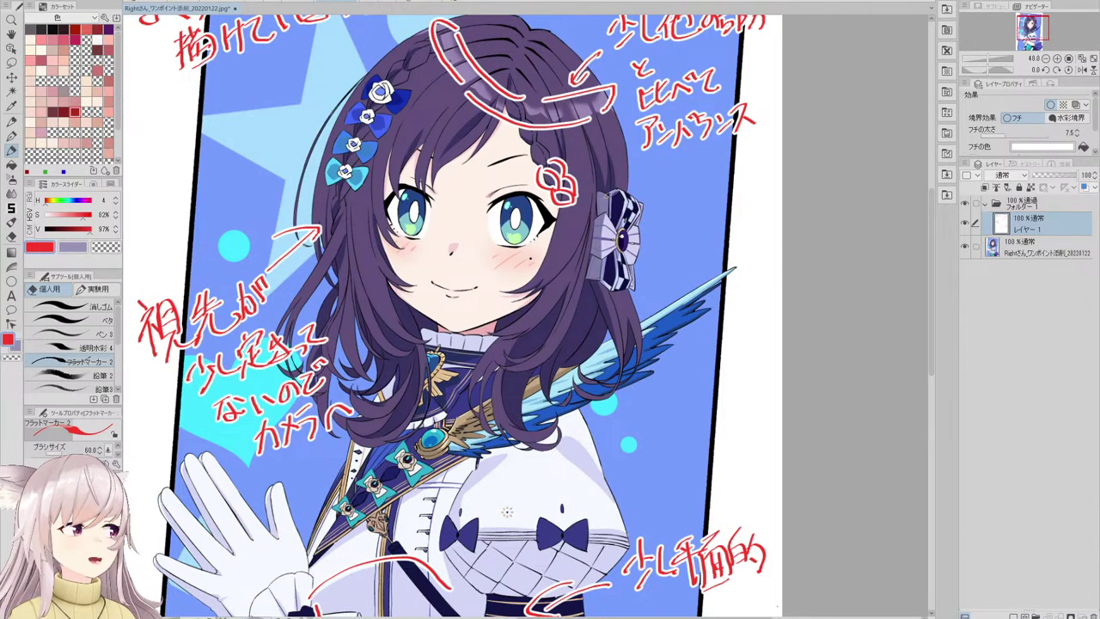
{"action": "key", "text": "e"}
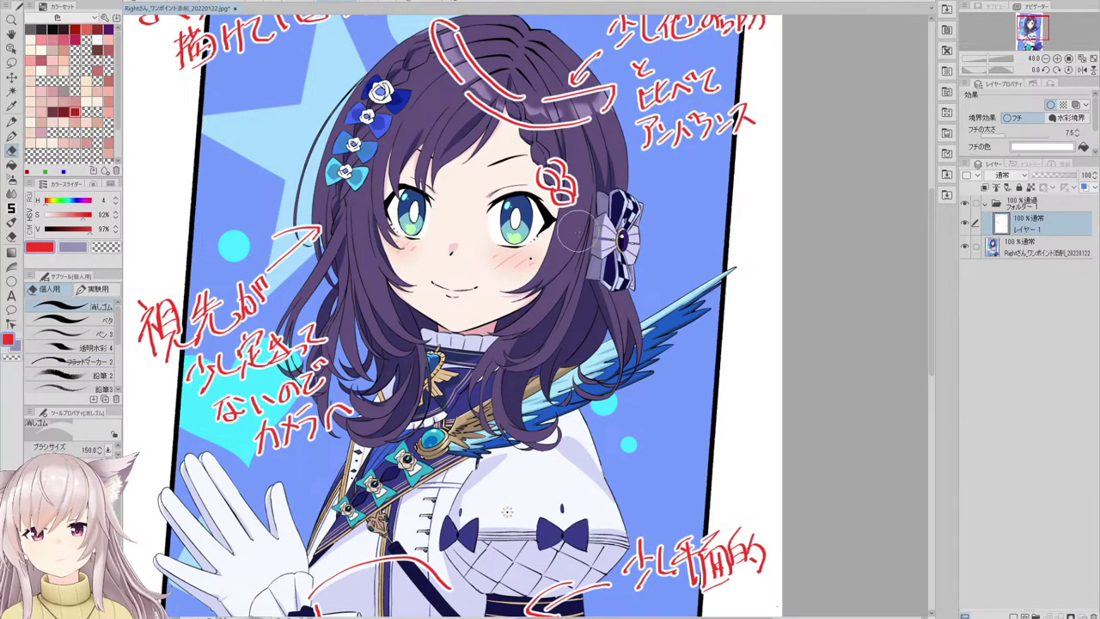
{"action": "mouse_move", "coordinate": [559, 180]}
{"action": "left_mouse_down"}
{"action": "mouse_move", "coordinate": [570, 200]}
{"action": "mouse_move", "coordinate": [555, 193]}
{"action": "left_mouse_up"}
- With the flat marker brush, draw larger red loops continuing from the braid's lower end toward the hair ornament
{"action": "scroll", "coordinate": [549, 171], "scroll_direction": "up", "scroll_amount": 2}
{"action": "key", "text": "p"}
{"action": "left_click", "coordinate": [82, 320]}
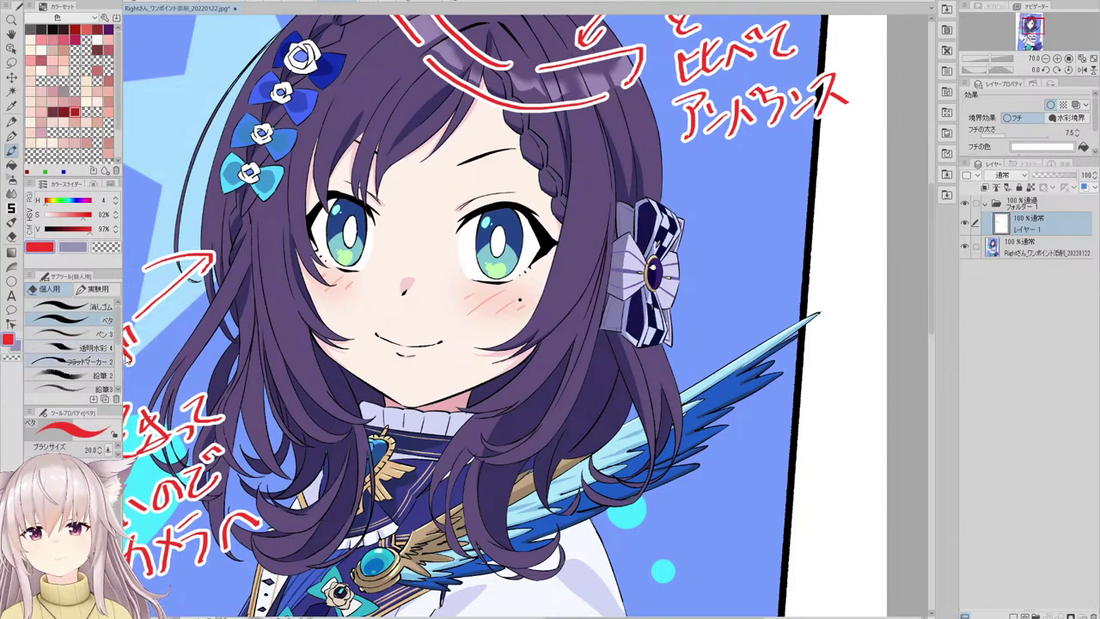
{"action": "left_click", "coordinate": [73, 361]}
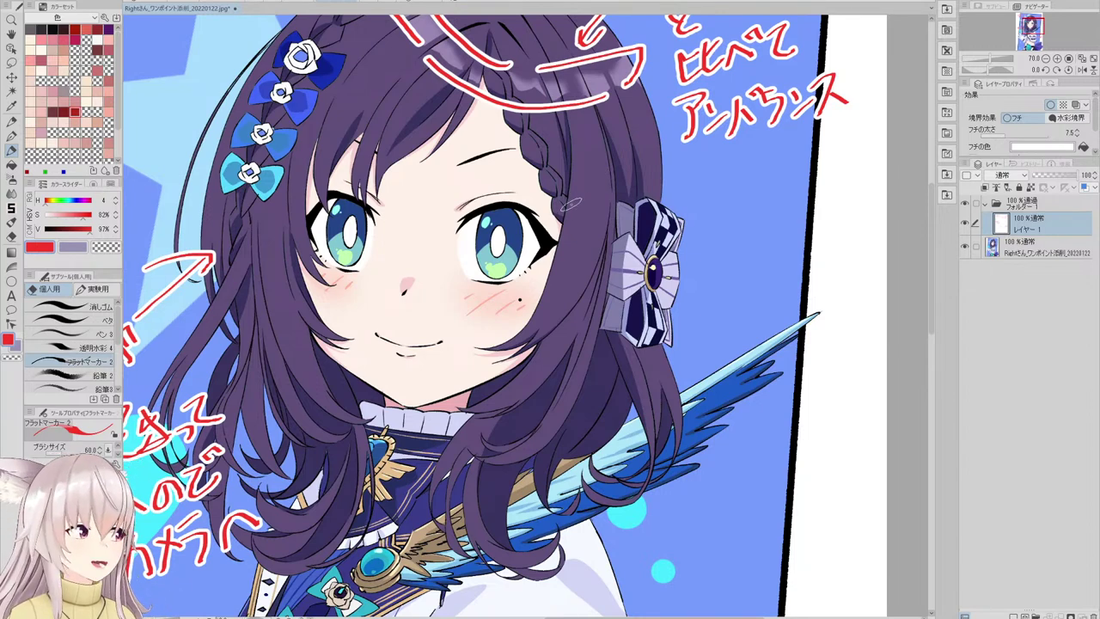
{"action": "mouse_move", "coordinate": [568, 207]}
{"action": "left_mouse_down"}
{"action": "mouse_move", "coordinate": [573, 238]}
{"action": "mouse_move", "coordinate": [597, 261]}
{"action": "left_mouse_up"}
{"action": "key", "text": "ctrl+z"}
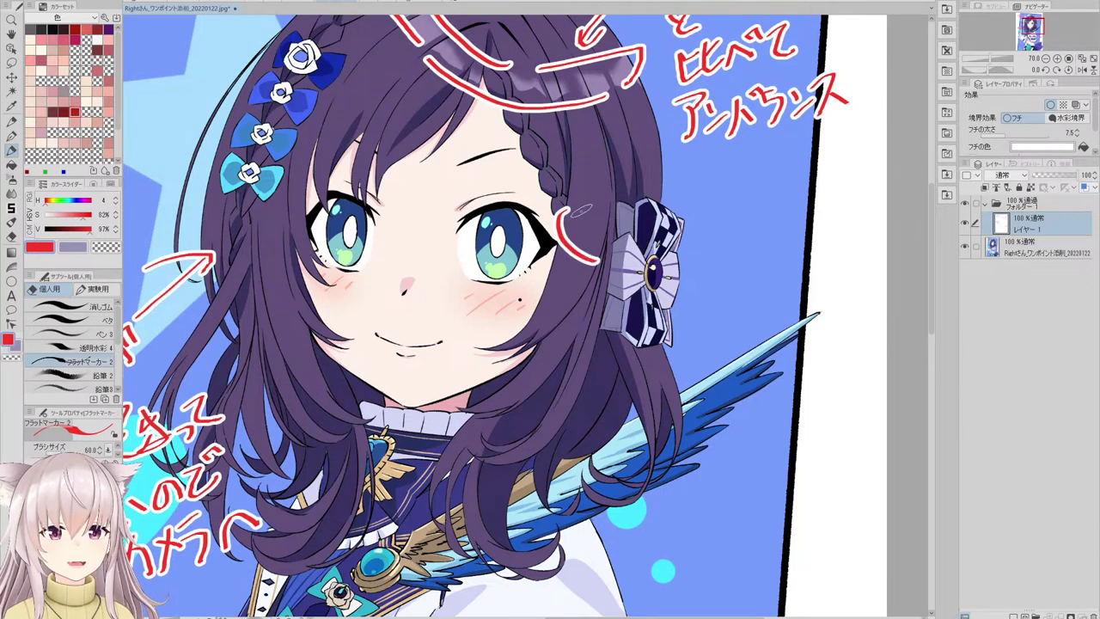
{"action": "mouse_move", "coordinate": [579, 206]}
{"action": "left_mouse_down"}
{"action": "mouse_move", "coordinate": [605, 215]}
{"action": "mouse_move", "coordinate": [611, 236]}
{"action": "mouse_move", "coordinate": [593, 291]}
{"action": "mouse_move", "coordinate": [629, 305]}
{"action": "left_mouse_up"}
{"action": "mouse_move", "coordinate": [605, 256]}
{"action": "left_mouse_down"}
{"action": "mouse_move", "coordinate": [636, 283]}
{"action": "mouse_move", "coordinate": [634, 304]}
{"action": "left_mouse_up"}
{"action": "key", "text": "ctrl+z"}
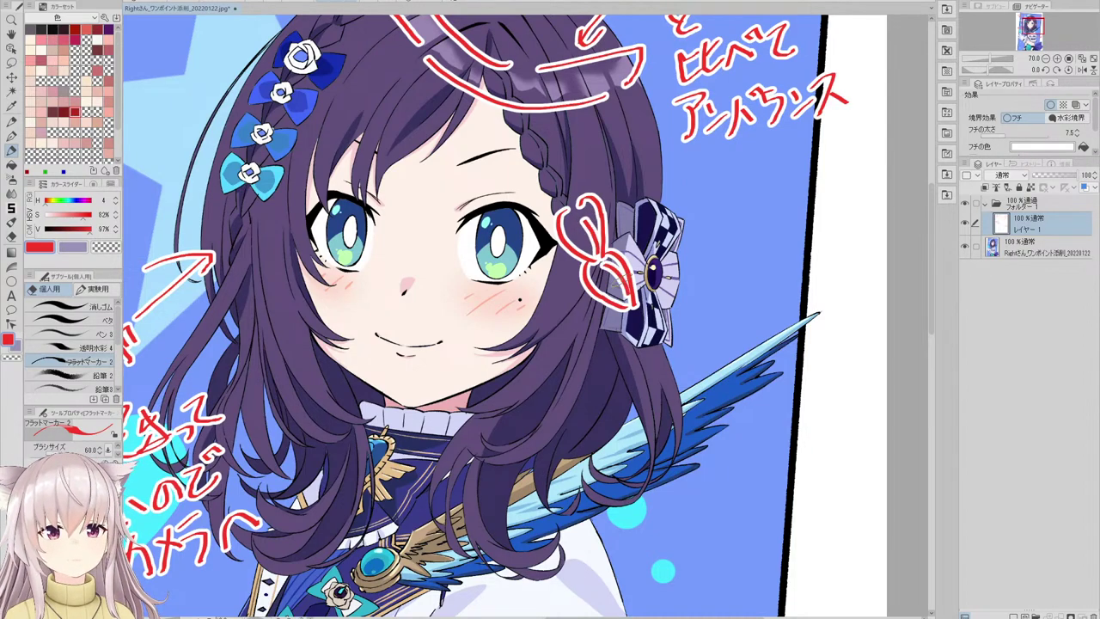
- Try a small red mark on the inner edge of the braid above the eye, and undo it
{"action": "scroll", "coordinate": [593, 245], "scroll_direction": "down", "scroll_amount": 2}
{"action": "scroll", "coordinate": [572, 167], "scroll_direction": "up", "scroll_amount": 3}
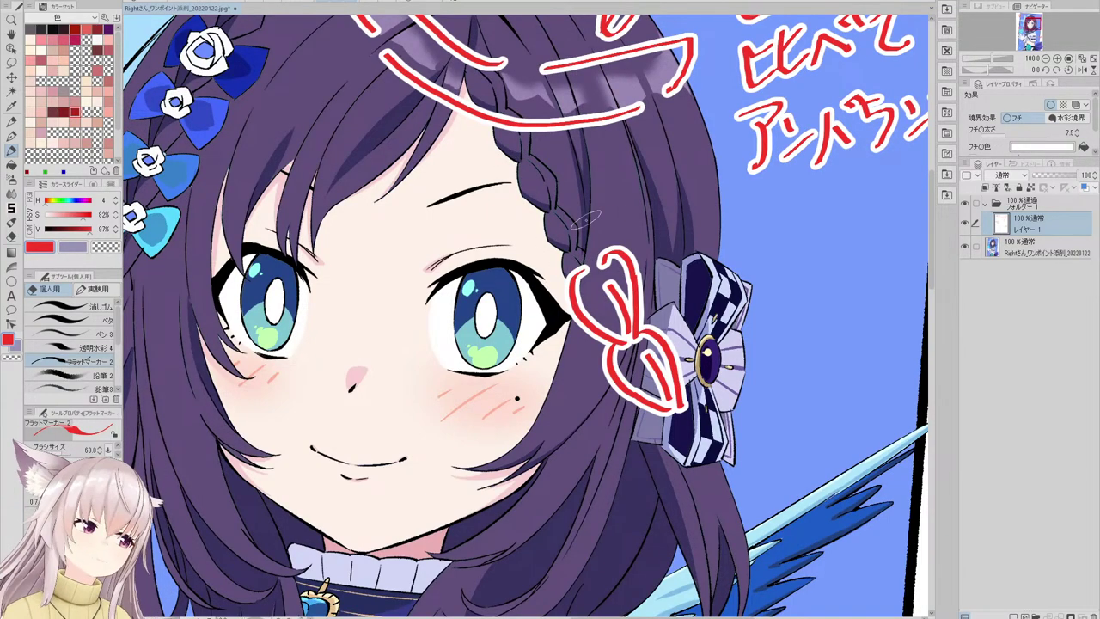
{"action": "scroll", "coordinate": [593, 225], "scroll_direction": "down", "scroll_amount": 1}
{"action": "scroll", "coordinate": [517, 194], "scroll_direction": "down", "scroll_amount": 4}
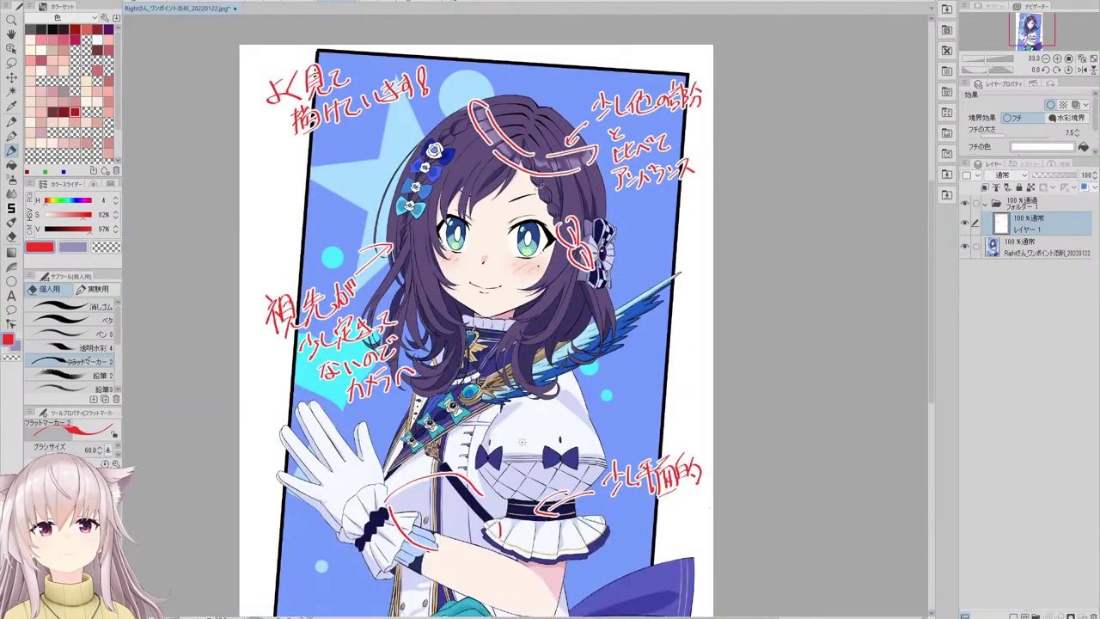
{"action": "scroll", "coordinate": [537, 185], "scroll_direction": "up", "scroll_amount": 5}
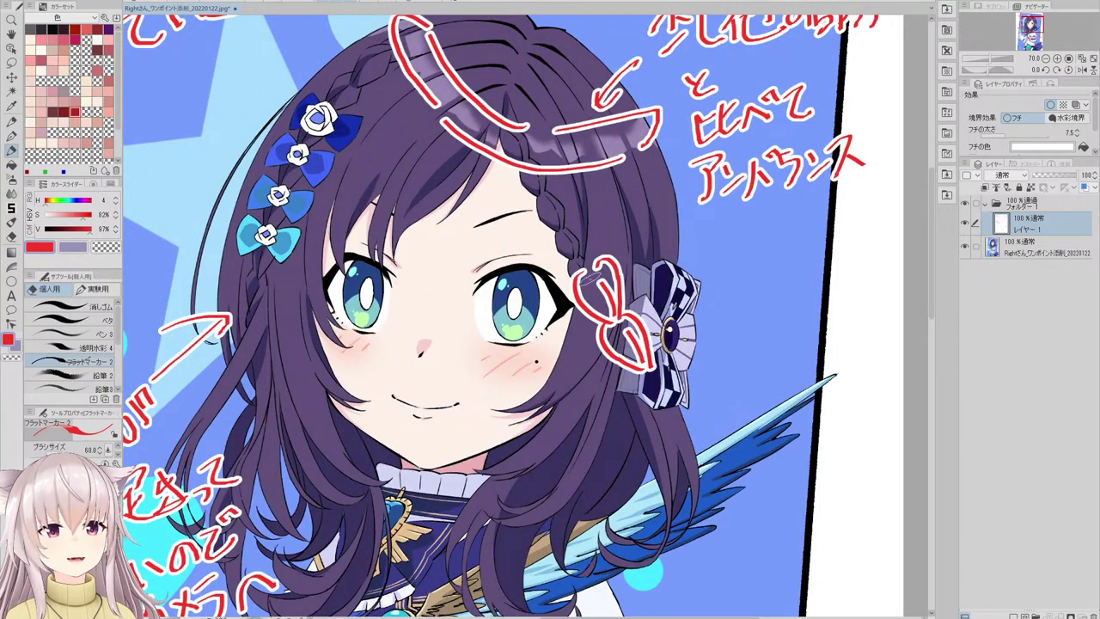
{"action": "scroll", "coordinate": [550, 204], "scroll_direction": "up", "scroll_amount": 2}
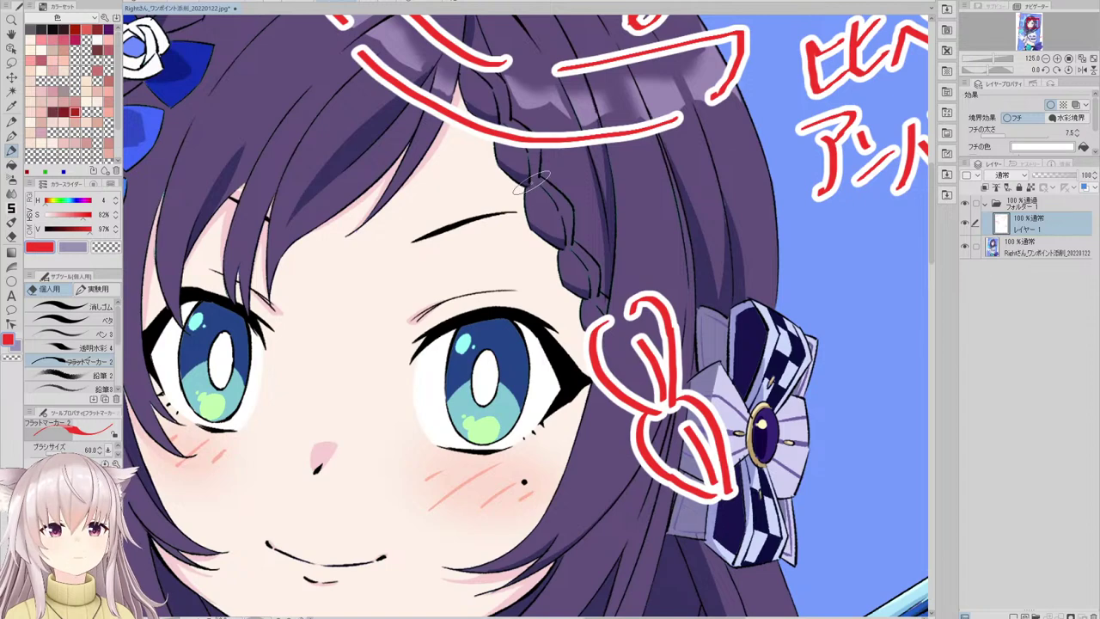
{"action": "left_click_drag", "start_coordinate": [533, 183], "coordinate": [526, 184]}
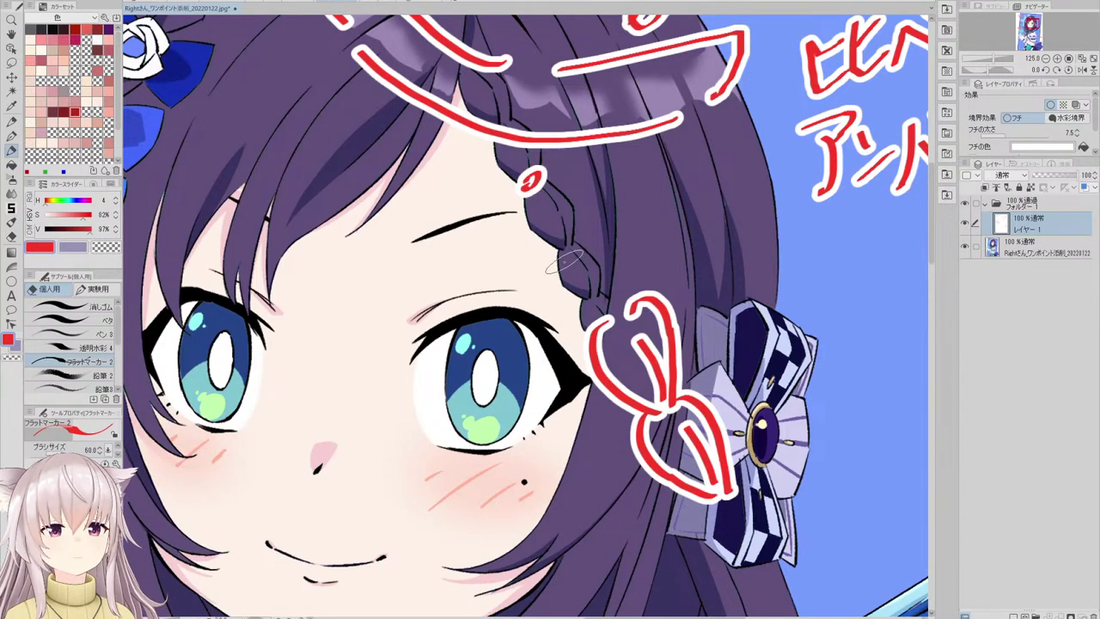
{"action": "key", "text": "ctrl+z"}
{"action": "scroll", "coordinate": [526, 175], "scroll_direction": "down", "scroll_amount": 3}
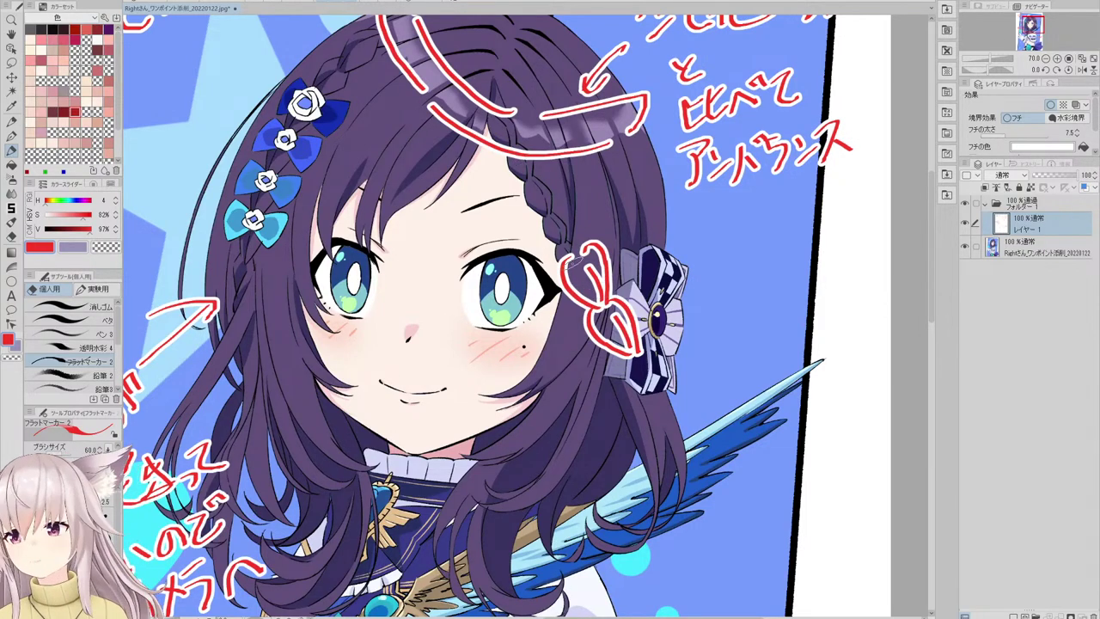
{"action": "scroll", "coordinate": [561, 186], "scroll_direction": "down", "scroll_amount": 3}
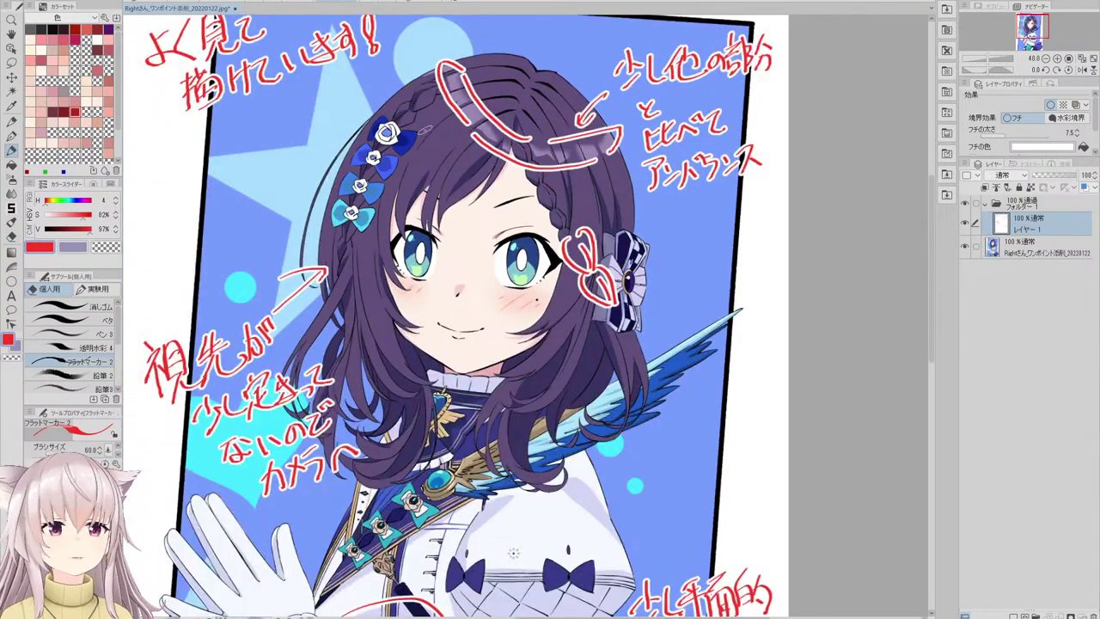
{"action": "scroll", "coordinate": [426, 100], "scroll_direction": "up", "scroll_amount": 4}
{"action": "scroll", "coordinate": [413, 100], "scroll_direction": "down", "scroll_amount": 2}
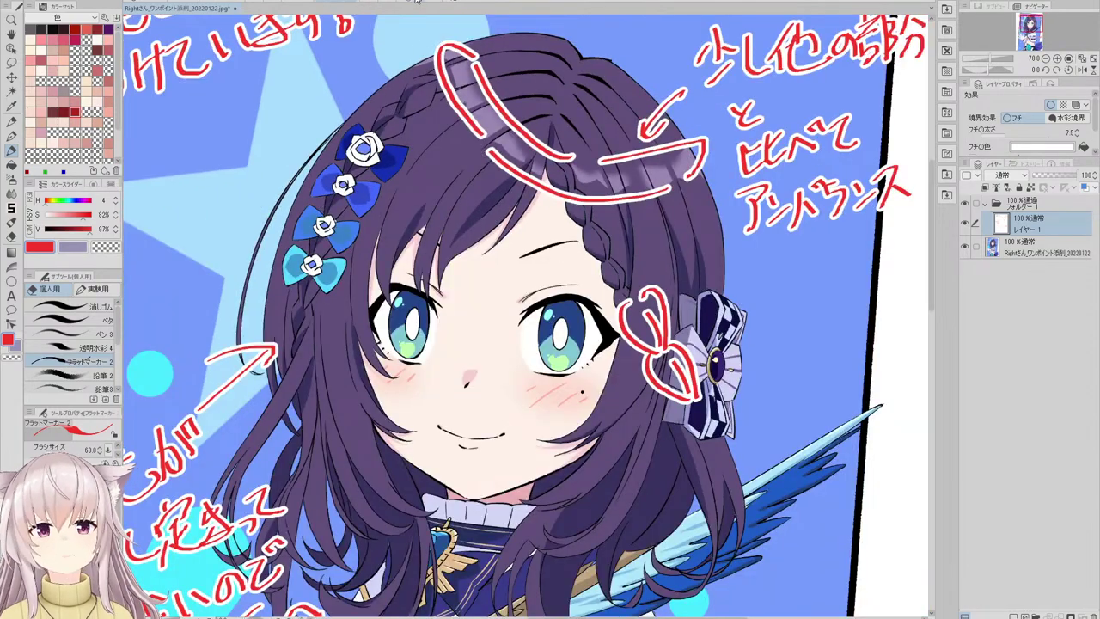
{"action": "key", "text": "ctrl+0"}
{"action": "scroll", "coordinate": [566, 370], "scroll_direction": "up", "scroll_amount": 1}
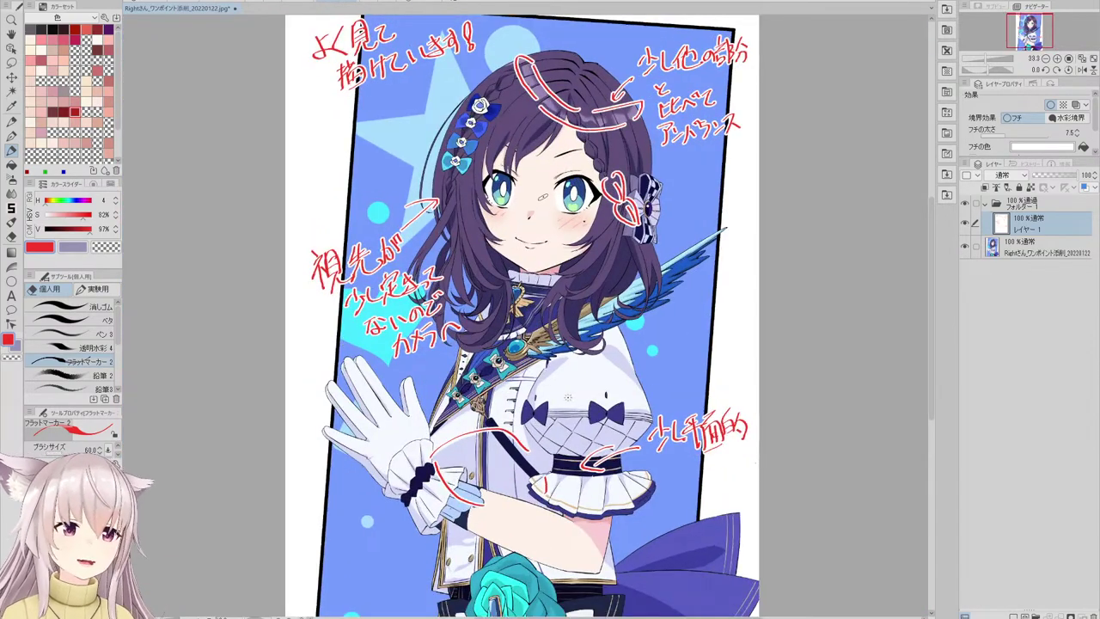
- Duplicate the illustration layer and hide the folder that holds the red critique notes
{"action": "scroll", "coordinate": [499, 182], "scroll_direction": "up", "scroll_amount": 2}
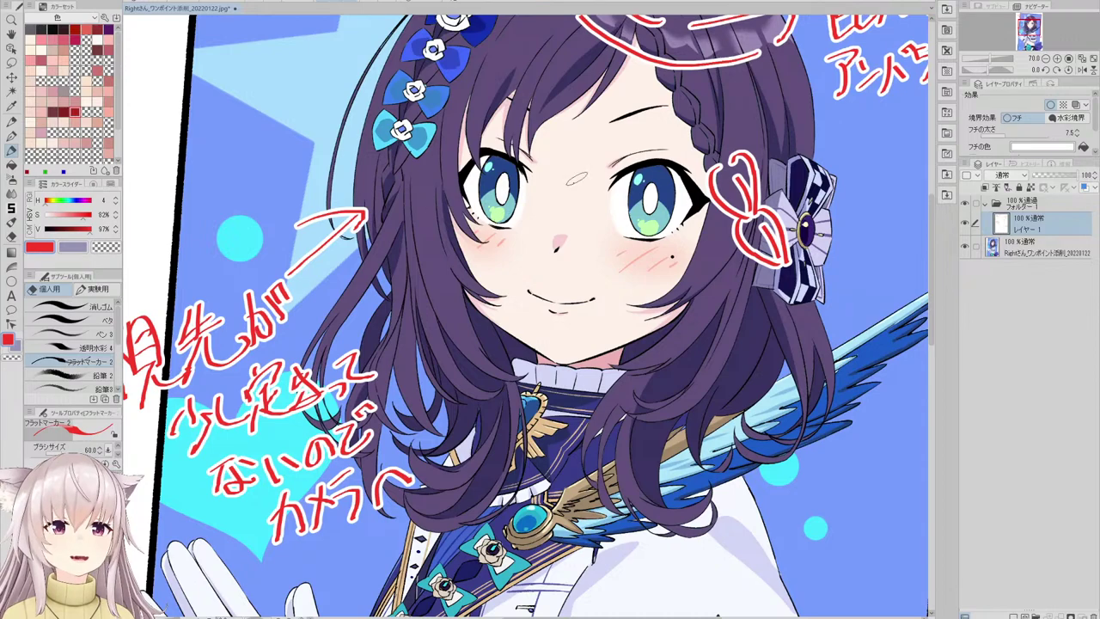
{"action": "key", "text": "ctrl+0"}
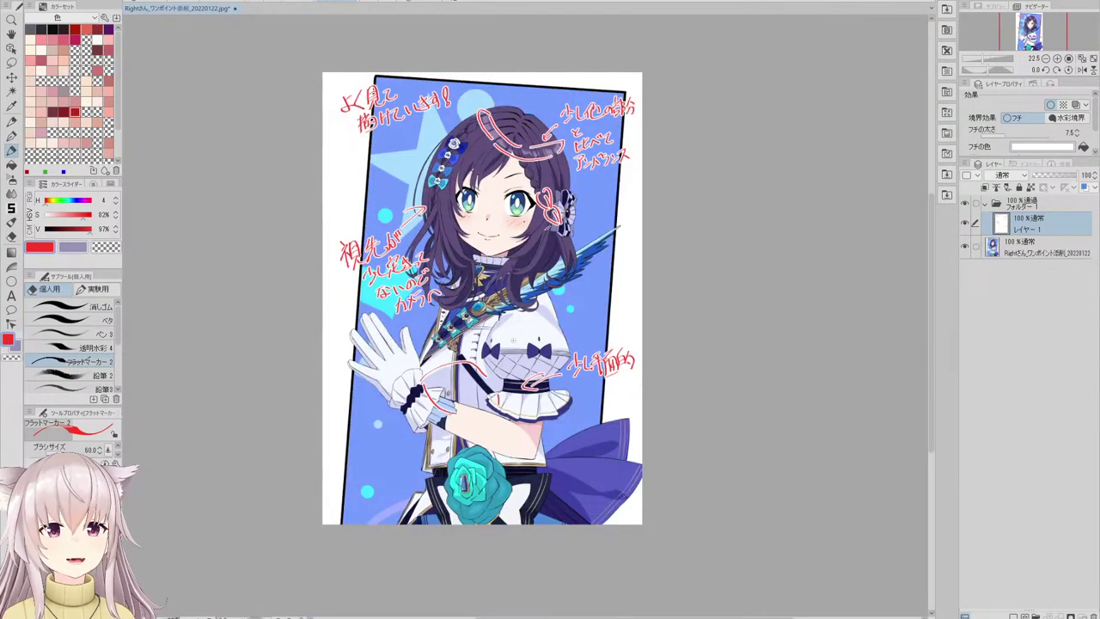
{"action": "scroll", "coordinate": [543, 230], "scroll_direction": "up", "scroll_amount": 3}
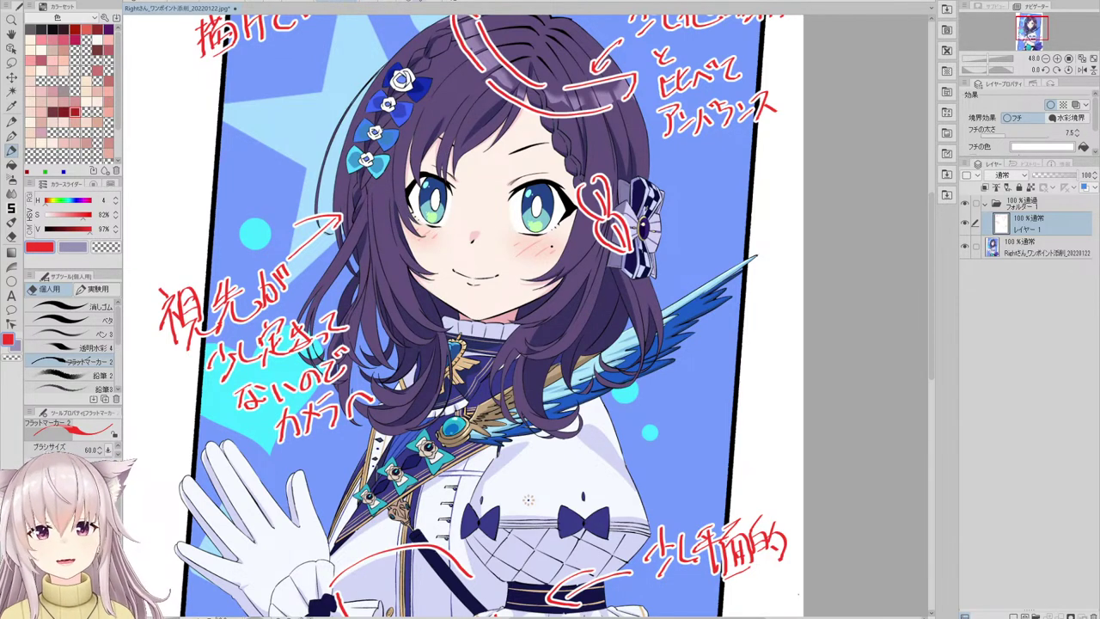
{"action": "scroll", "coordinate": [688, 130], "scroll_direction": "down", "scroll_amount": 2}
{"action": "left_click", "coordinate": [1038, 244]}
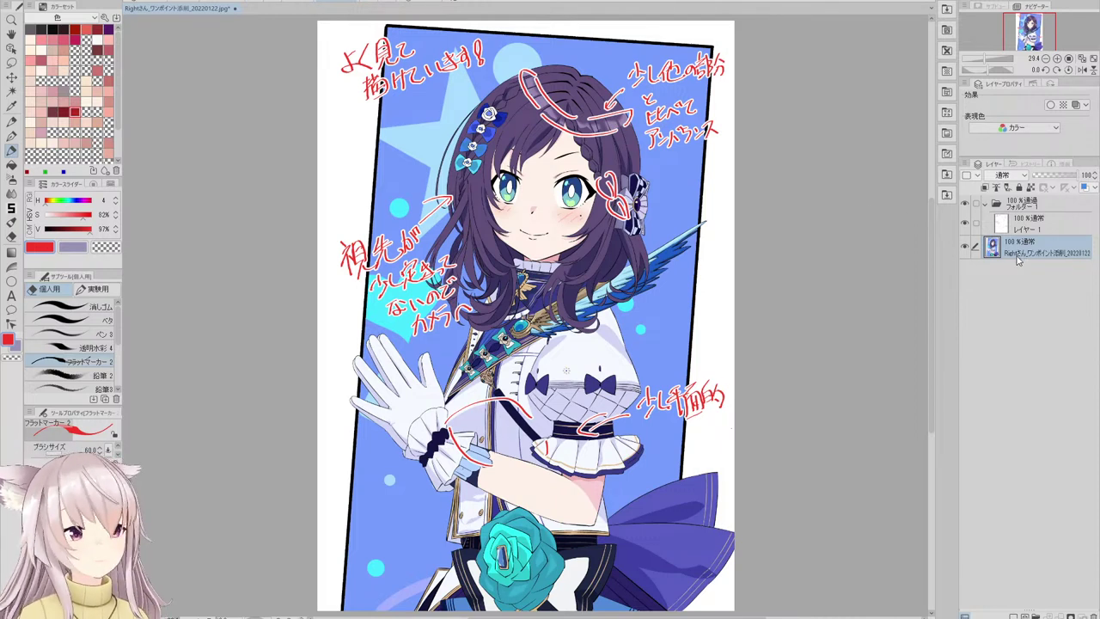
{"action": "key", "text": "ctrl+c"}
{"action": "key", "text": "ctrl+v"}
{"action": "left_click", "coordinate": [965, 204]}
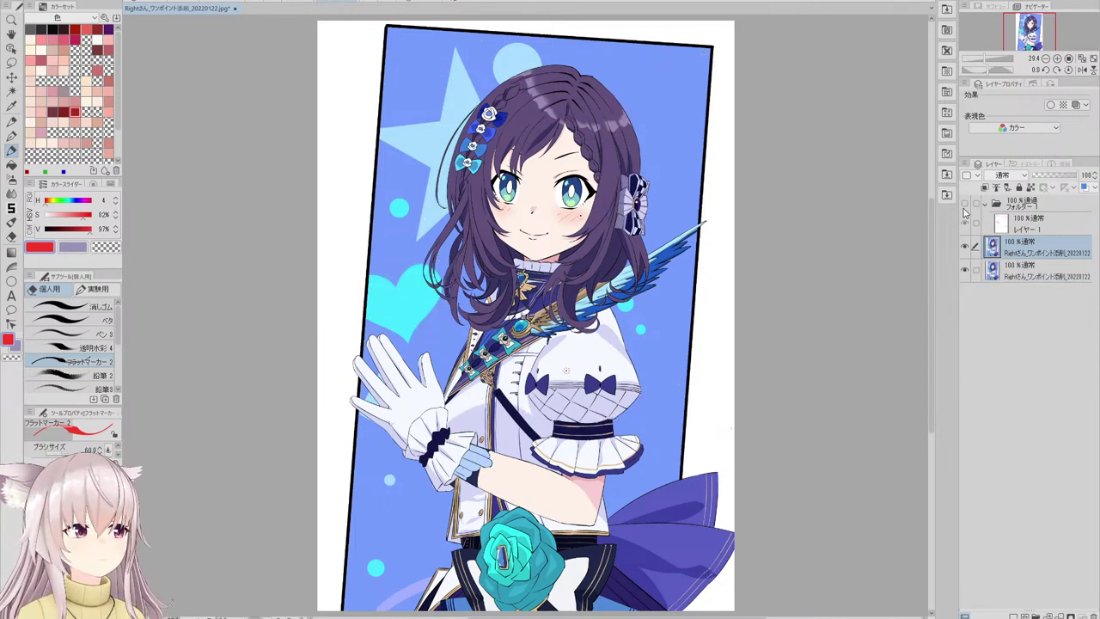
- Select the Liquify tool, set its brush size to 300 and try a short push around the eye on the hair-bow side
{"action": "left_click", "coordinate": [11, 193]}
{"action": "left_click", "coordinate": [103, 292]}
{"action": "left_click", "coordinate": [79, 316]}
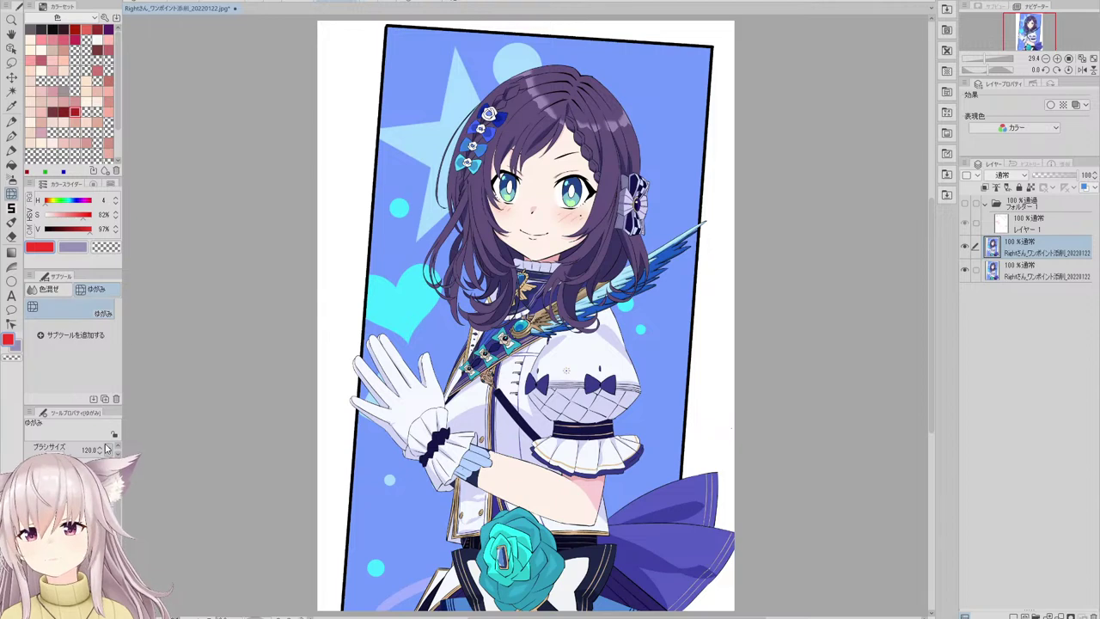
{"action": "left_click_drag", "start_coordinate": [73, 402], "coordinate": [72, 380]}
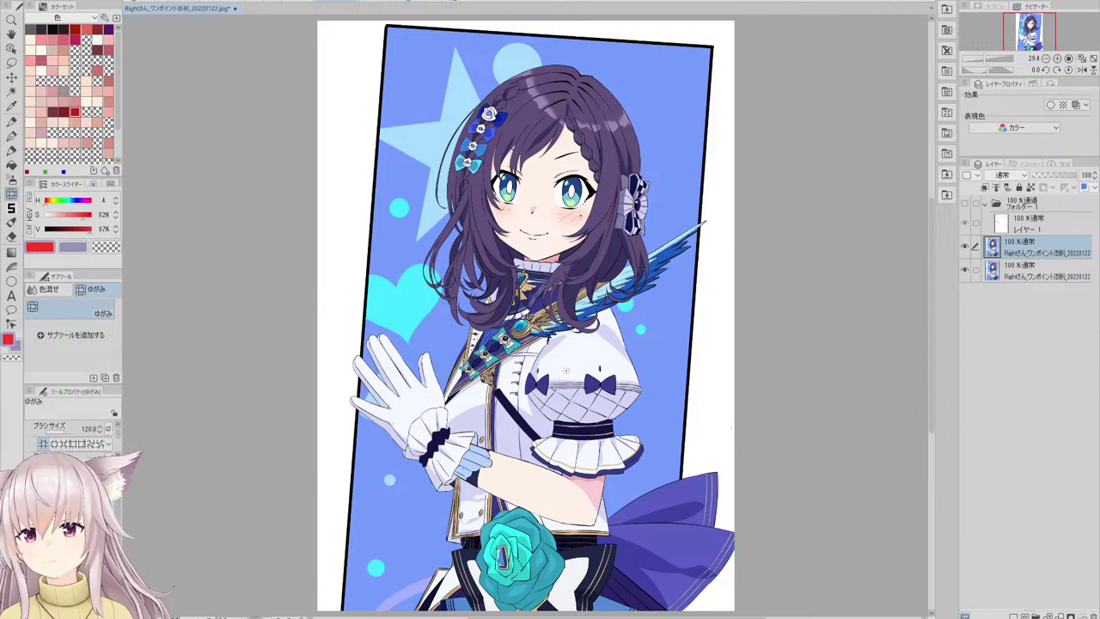
{"action": "scroll", "coordinate": [454, 198], "scroll_direction": "up", "scroll_amount": 3}
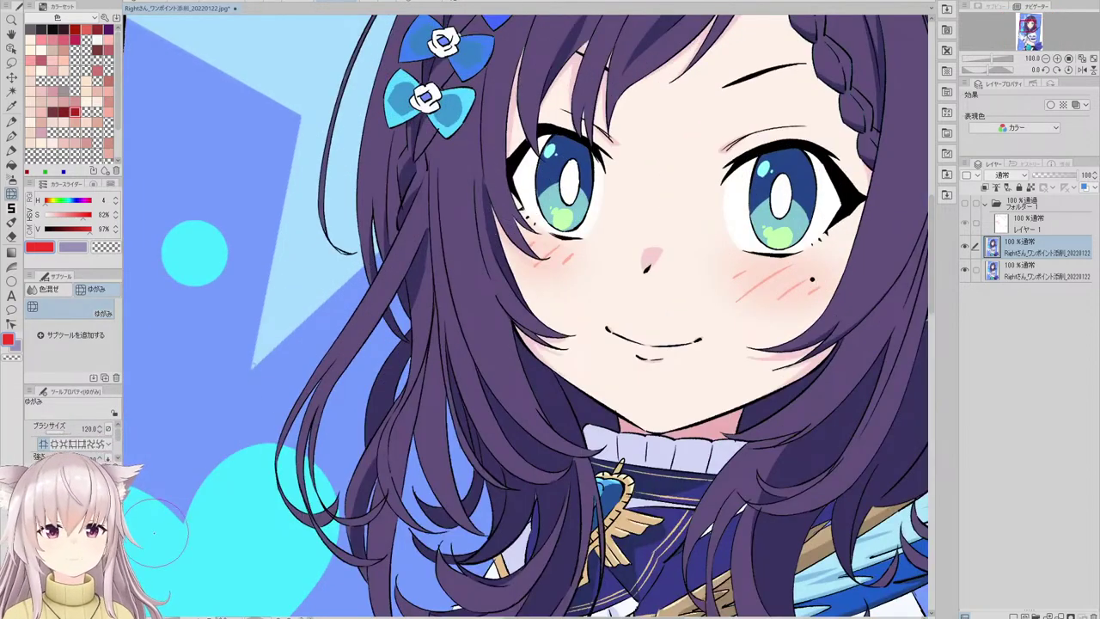
{"action": "left_click", "coordinate": [65, 433]}
{"action": "mouse_move", "coordinate": [495, 176]}
{"action": "left_mouse_down"}
{"action": "mouse_move", "coordinate": [480, 165]}
{"action": "mouse_move", "coordinate": [504, 208]}
{"action": "left_mouse_up"}
{"action": "scroll", "coordinate": [438, 169], "scroll_direction": "down", "scroll_amount": 2}
{"action": "scroll", "coordinate": [592, 165], "scroll_direction": "up", "scroll_amount": 1}
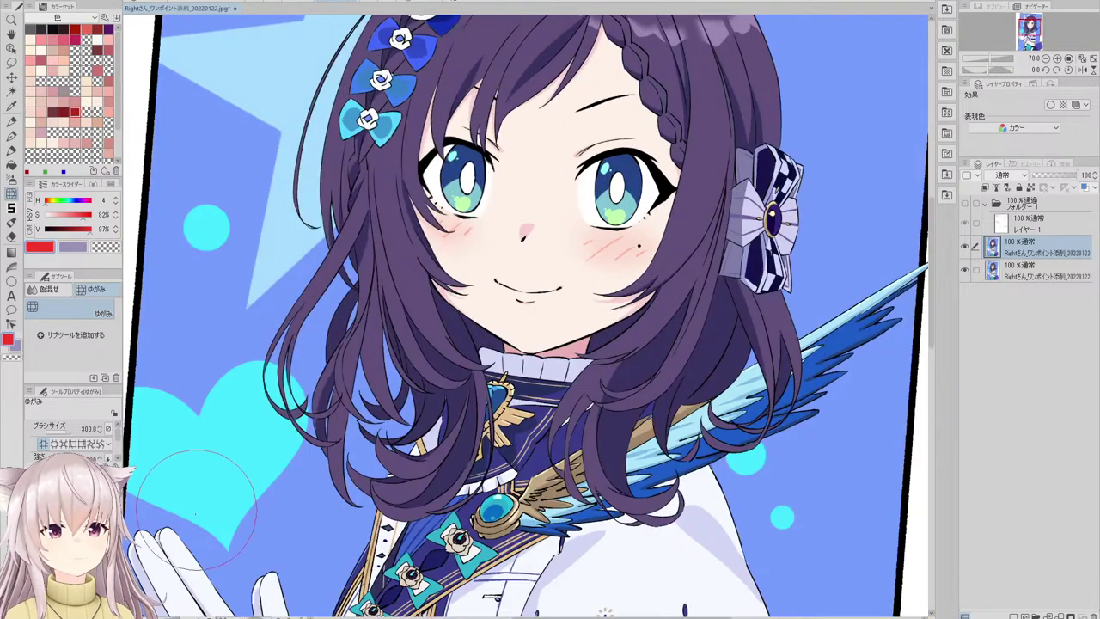
- Set the Liquify brush size to 120 and push the pupils of both eyes slightly downward on the duplicated layer
{"action": "scroll", "coordinate": [636, 196], "scroll_direction": "up", "scroll_amount": 2}
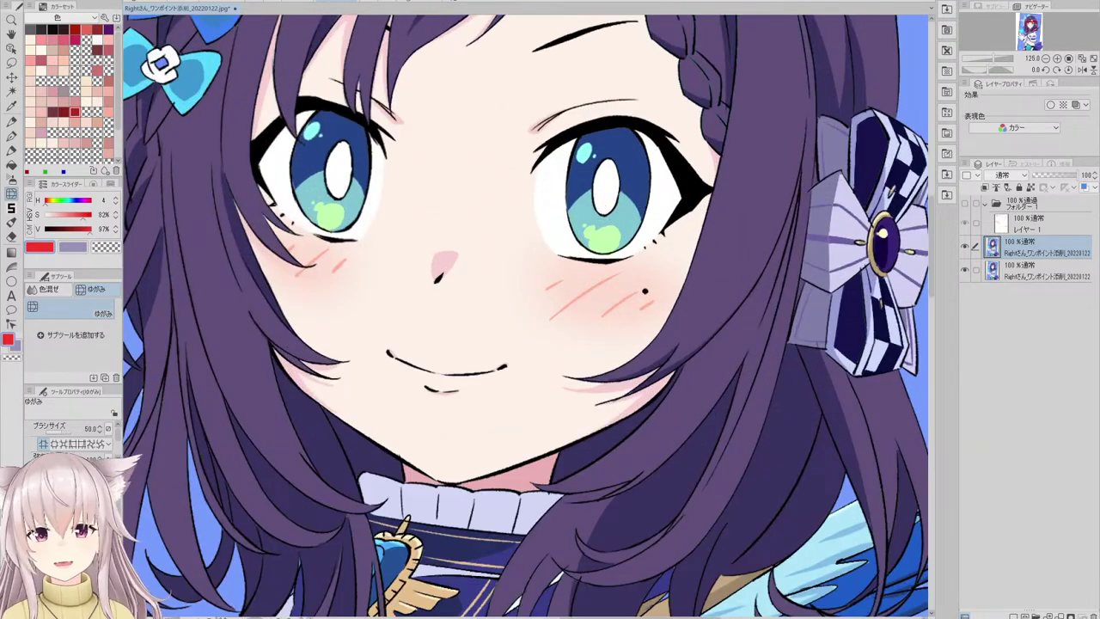
{"action": "key", "text": "bracketright"}
{"action": "key", "text": "bracketright"}
{"action": "key", "text": "bracketright"}
{"action": "key", "text": "bracketright"}
{"action": "key", "text": "bracketright"}
{"action": "left_click_drag", "start_coordinate": [621, 165], "coordinate": [609, 186]}
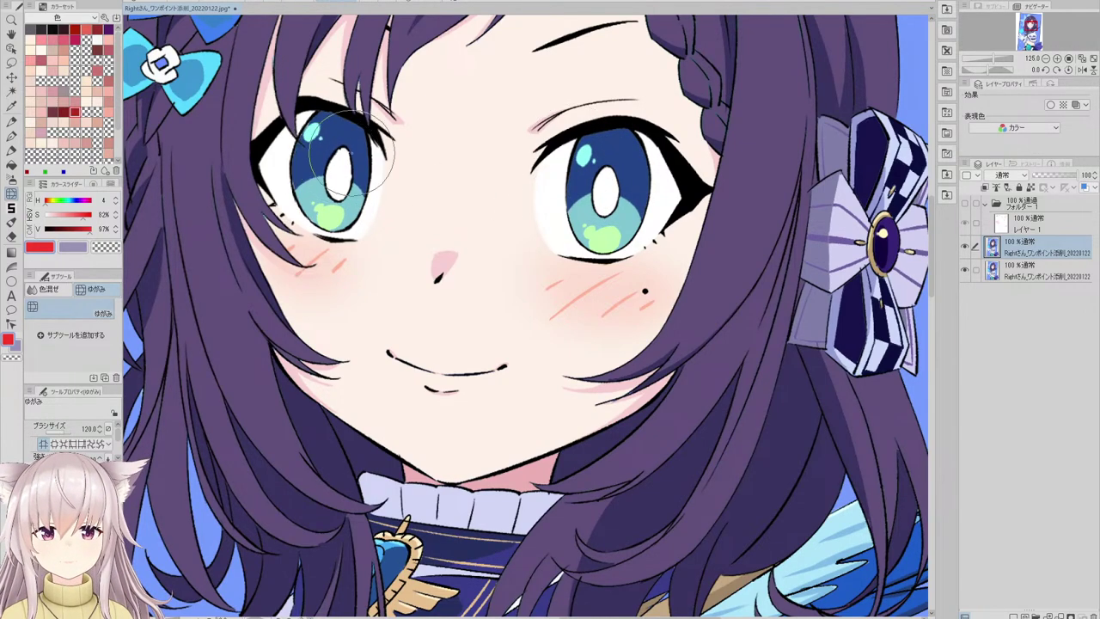
- Nudge the pupil of the eye on the hair-bow side slightly toward the nose with Liquify, checking the gaze against the whole face
{"action": "scroll", "coordinate": [342, 159], "scroll_direction": "down", "scroll_amount": 5}
{"action": "scroll", "coordinate": [481, 230], "scroll_direction": "up", "scroll_amount": 5}
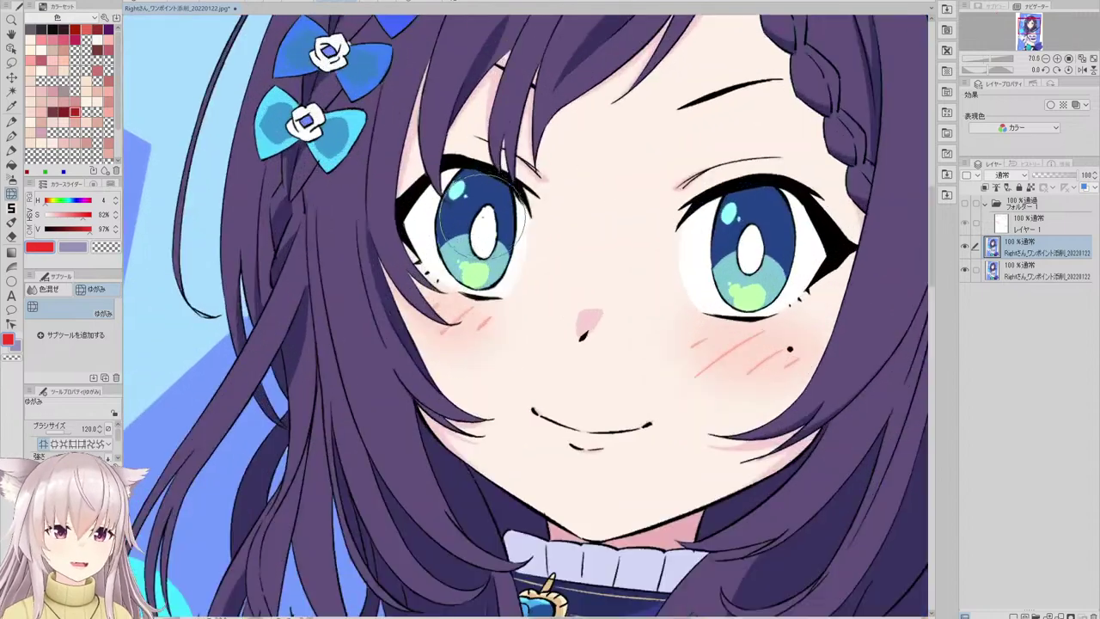
{"action": "scroll", "coordinate": [504, 244], "scroll_direction": "down", "scroll_amount": 1}
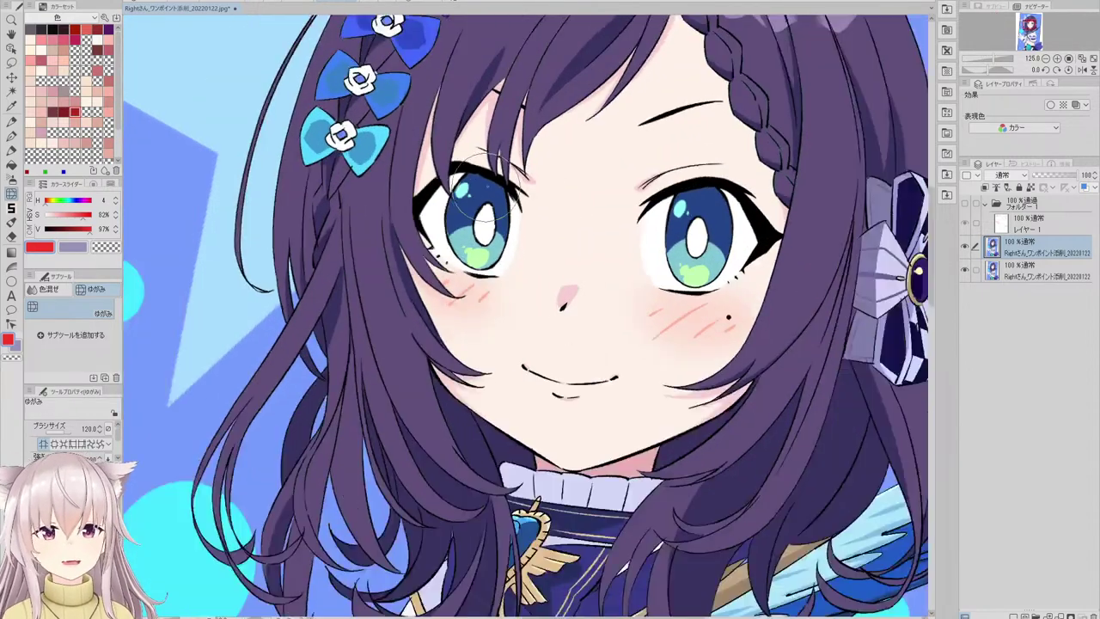
{"action": "scroll", "coordinate": [640, 232], "scroll_direction": "up", "scroll_amount": 1}
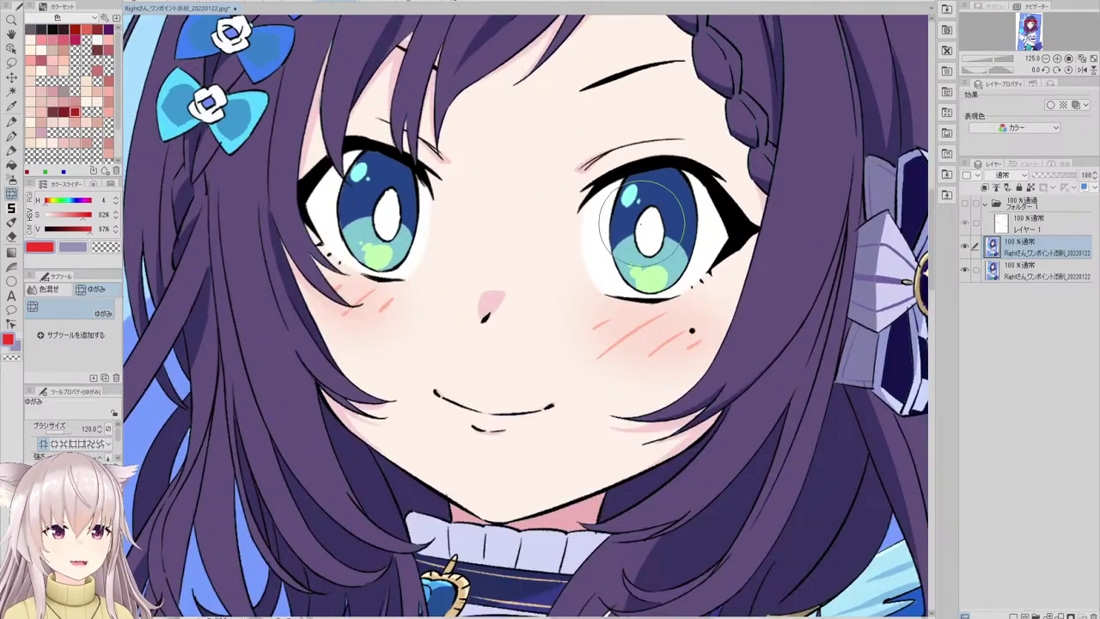
{"action": "scroll", "coordinate": [641, 230], "scroll_direction": "down", "scroll_amount": 3}
{"action": "scroll", "coordinate": [490, 194], "scroll_direction": "up", "scroll_amount": 2}
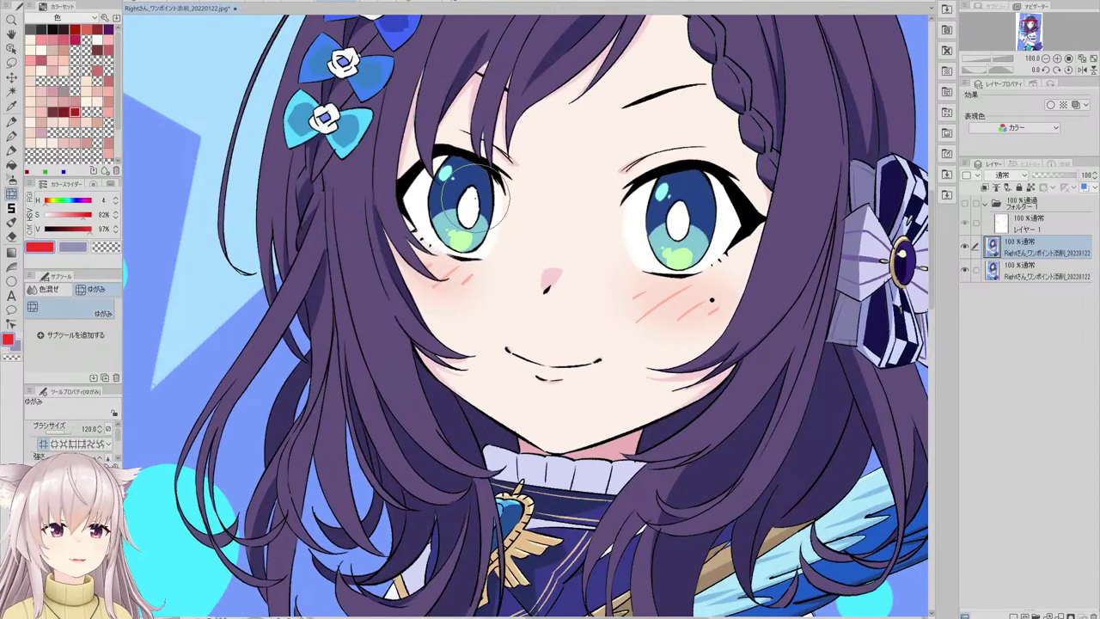
{"action": "scroll", "coordinate": [473, 199], "scroll_direction": "down", "scroll_amount": 3}
{"action": "scroll", "coordinate": [568, 213], "scroll_direction": "up", "scroll_amount": 4}
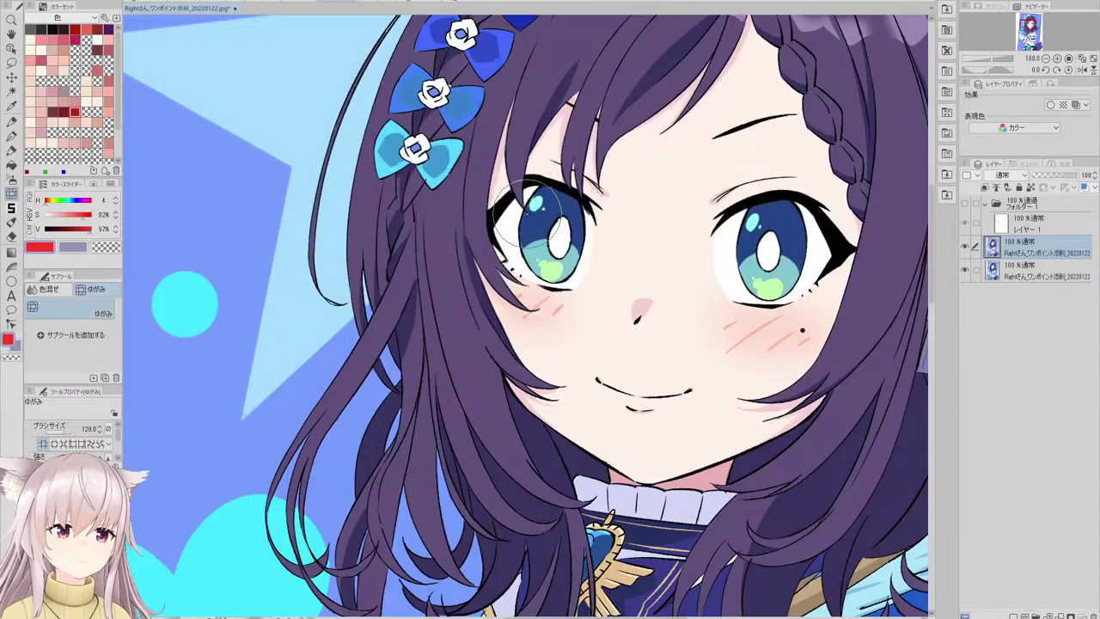
{"action": "scroll", "coordinate": [501, 204], "scroll_direction": "down", "scroll_amount": 3}
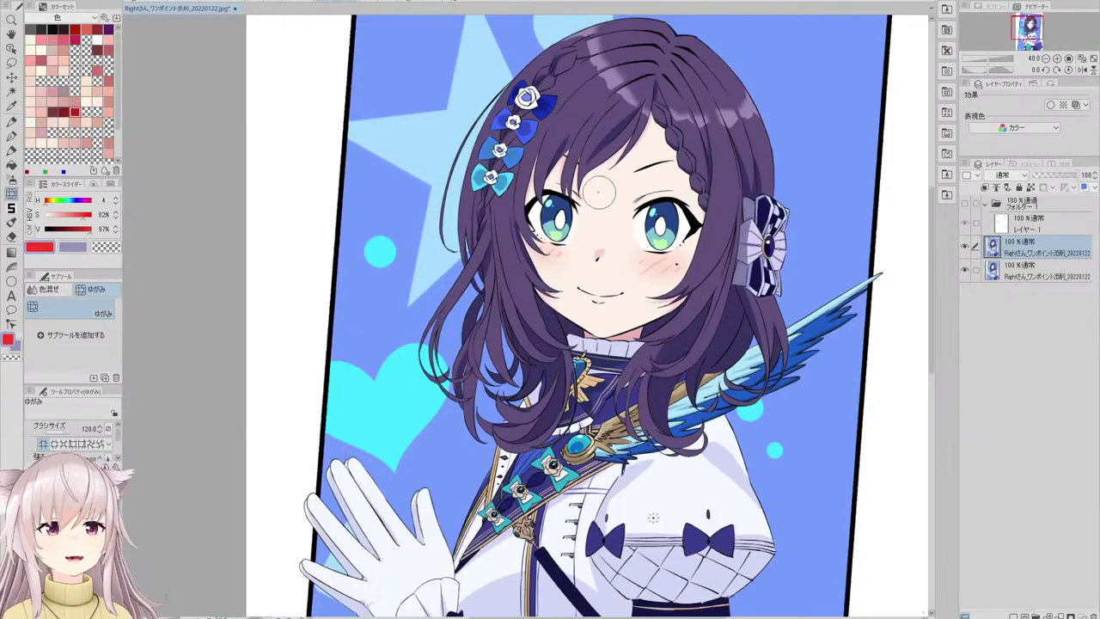
{"action": "scroll", "coordinate": [566, 186], "scroll_direction": "up", "scroll_amount": 2}
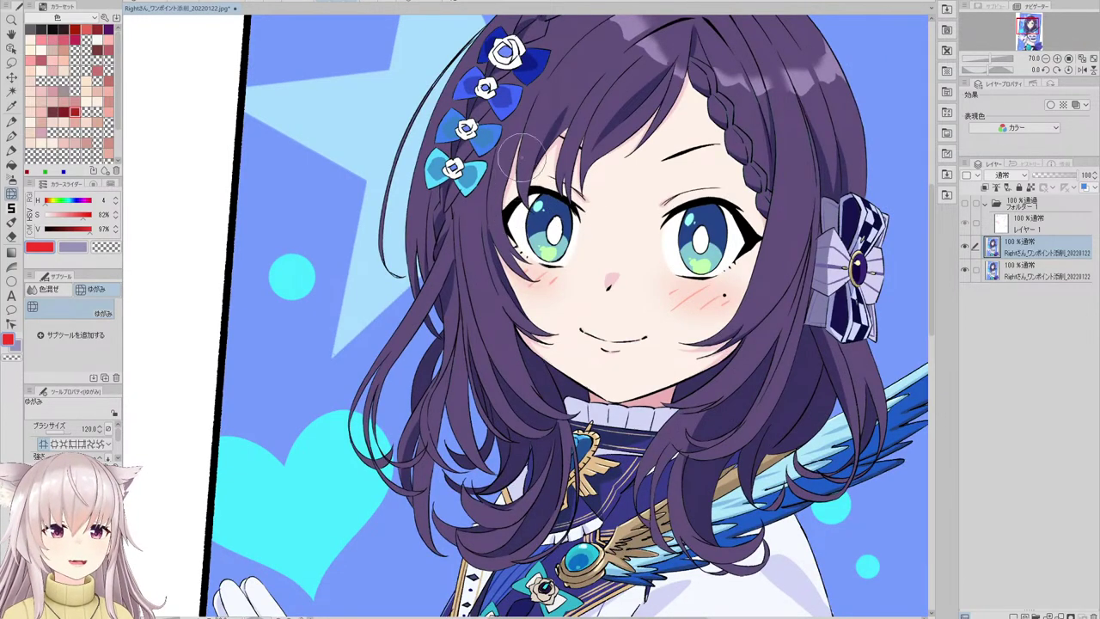
{"action": "scroll", "coordinate": [520, 159], "scroll_direction": "up", "scroll_amount": 3}
{"action": "scroll", "coordinate": [497, 206], "scroll_direction": "down", "scroll_amount": 4}
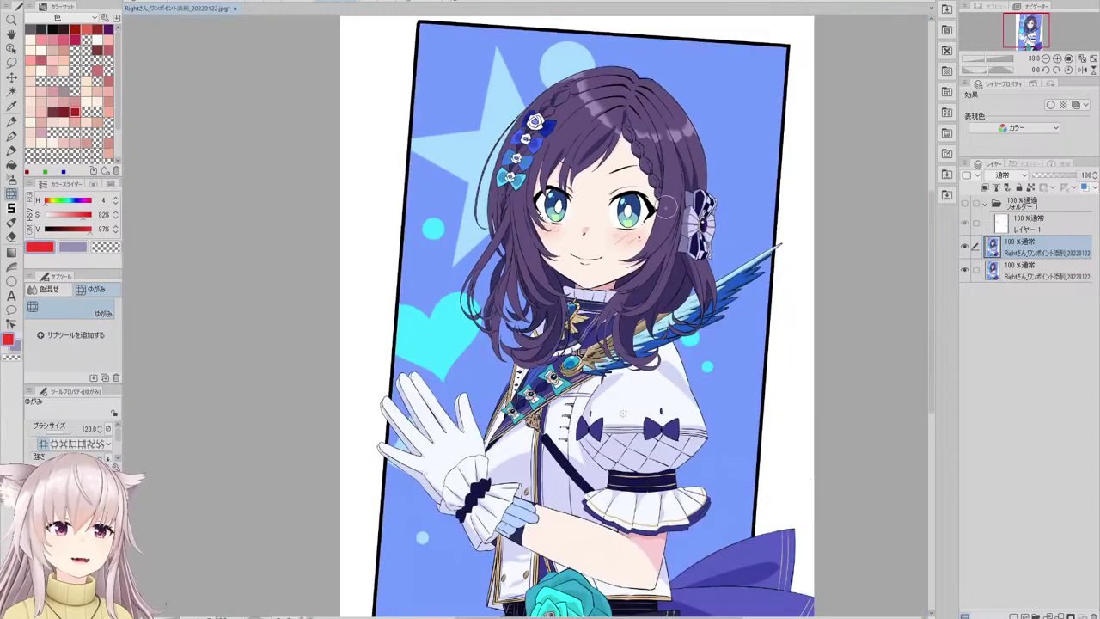
{"action": "scroll", "coordinate": [550, 216], "scroll_direction": "up", "scroll_amount": 3}
{"action": "scroll", "coordinate": [554, 213], "scroll_direction": "up", "scroll_amount": 2}
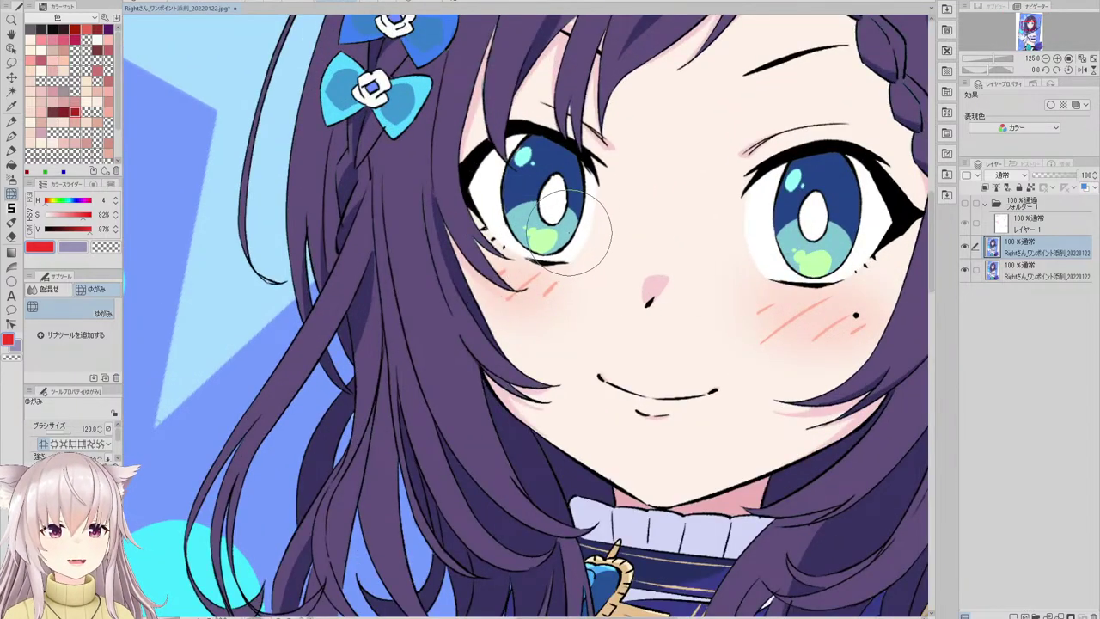
{"action": "scroll", "coordinate": [628, 206], "scroll_direction": "down", "scroll_amount": 3}
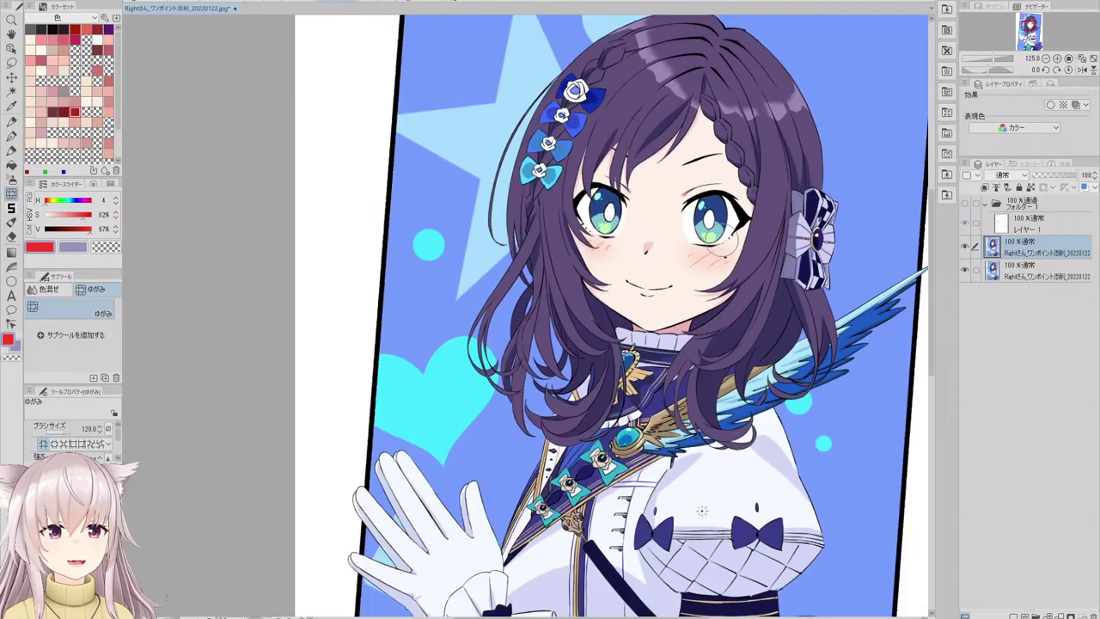
{"action": "scroll", "coordinate": [720, 218], "scroll_direction": "up", "scroll_amount": 4}
{"action": "scroll", "coordinate": [707, 256], "scroll_direction": "down", "scroll_amount": 6}
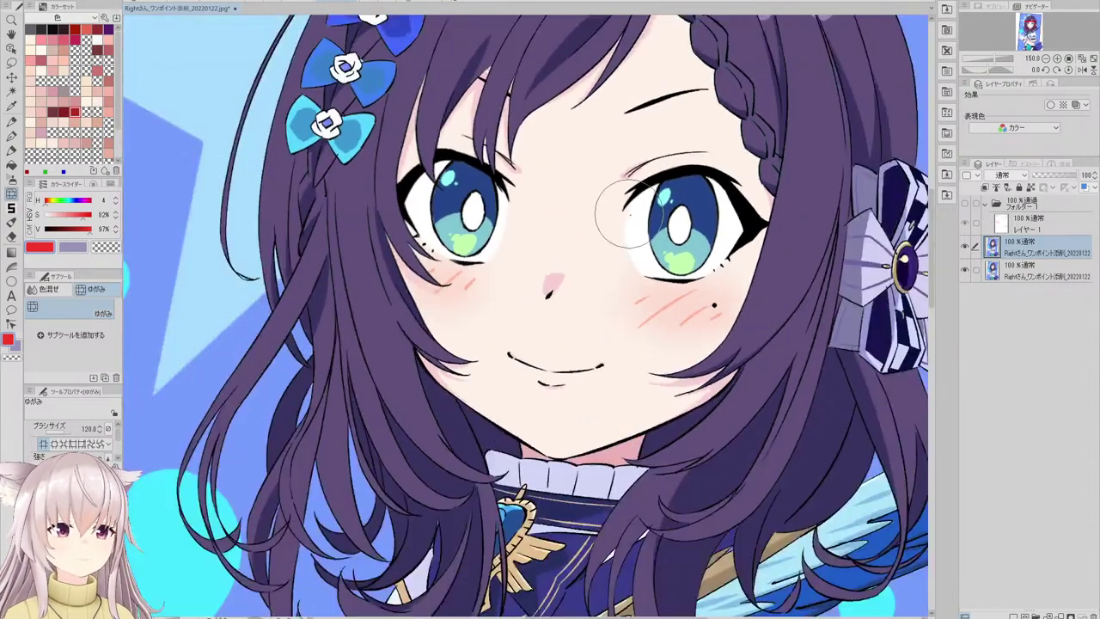
{"action": "scroll", "coordinate": [605, 187], "scroll_direction": "up", "scroll_amount": 1}
{"action": "scroll", "coordinate": [605, 185], "scroll_direction": "up", "scroll_amount": 5}
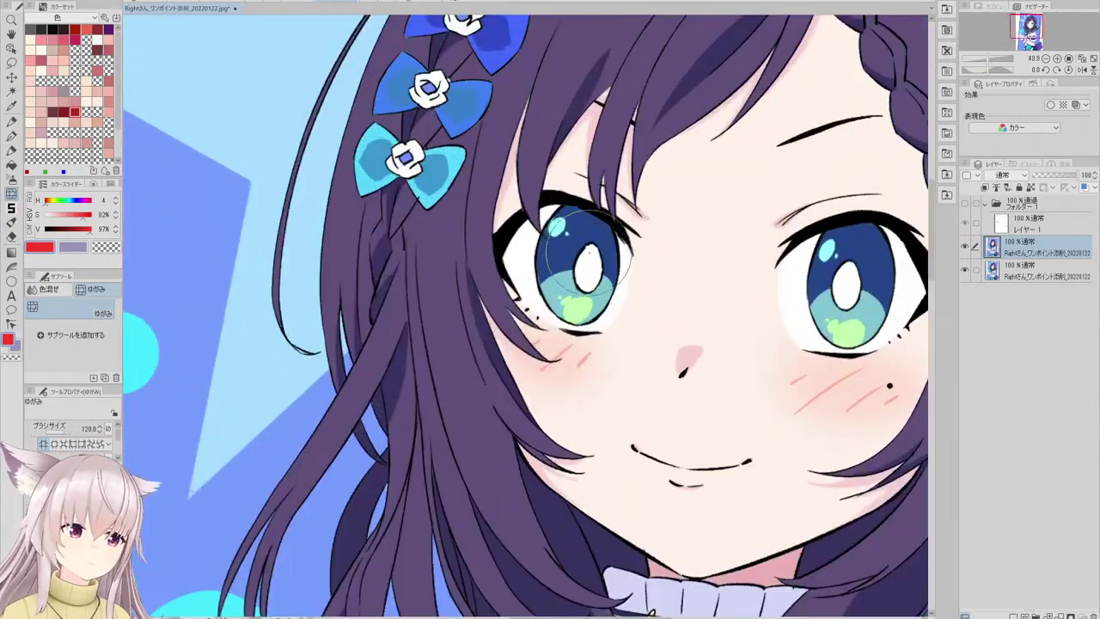
- Liquify the smile's corner on the beauty-mark side slightly outward and upward
{"action": "scroll", "coordinate": [584, 250], "scroll_direction": "down", "scroll_amount": 2}
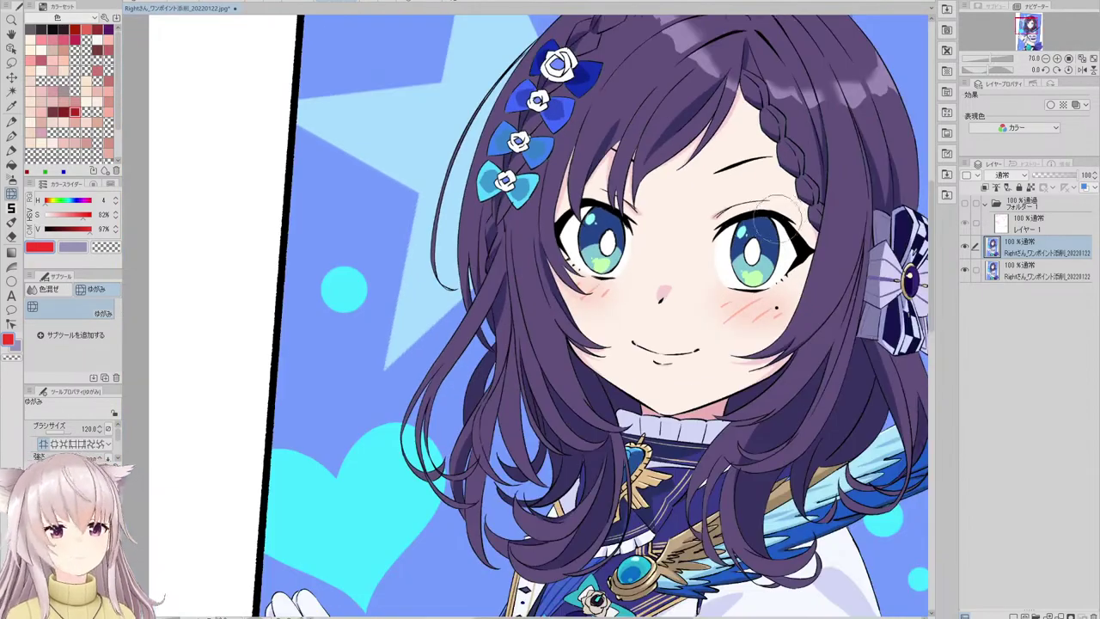
{"action": "scroll", "coordinate": [713, 214], "scroll_direction": "up", "scroll_amount": 2}
{"action": "scroll", "coordinate": [638, 181], "scroll_direction": "down", "scroll_amount": 2}
{"action": "scroll", "coordinate": [637, 180], "scroll_direction": "down", "scroll_amount": 3}
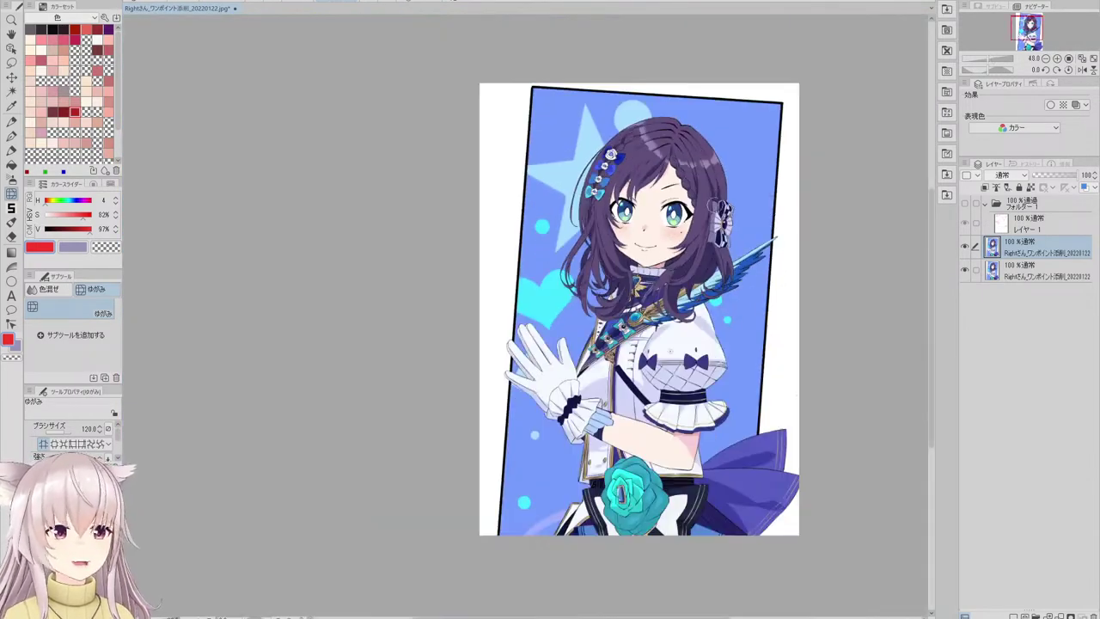
{"action": "scroll", "coordinate": [685, 215], "scroll_direction": "up", "scroll_amount": 4}
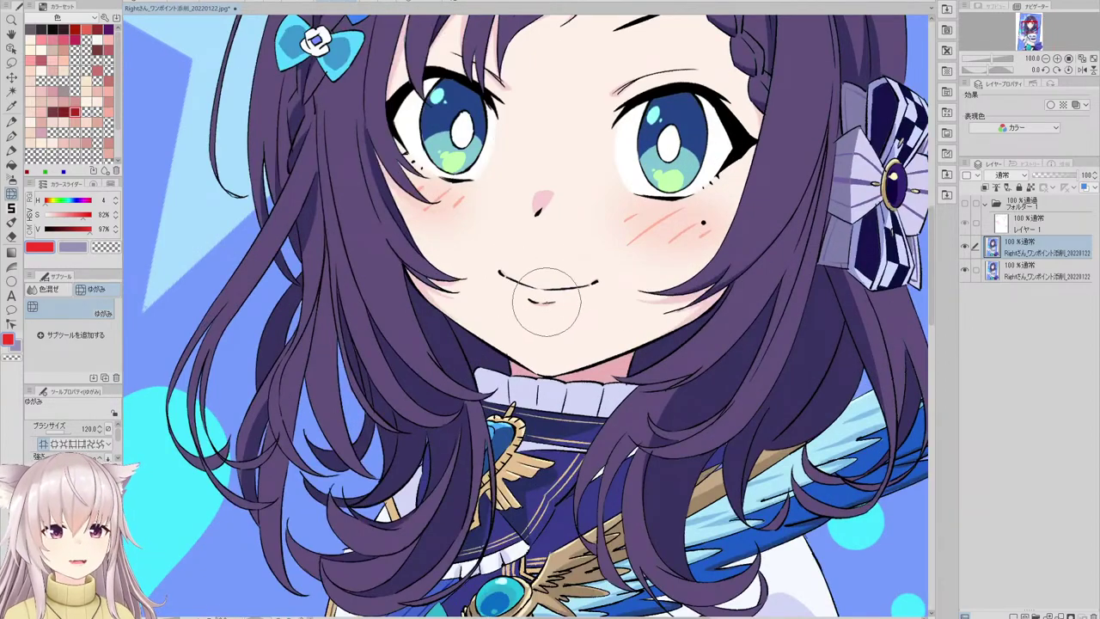
{"action": "scroll", "coordinate": [572, 331], "scroll_direction": "down", "scroll_amount": 4}
{"action": "scroll", "coordinate": [667, 238], "scroll_direction": "up", "scroll_amount": 3}
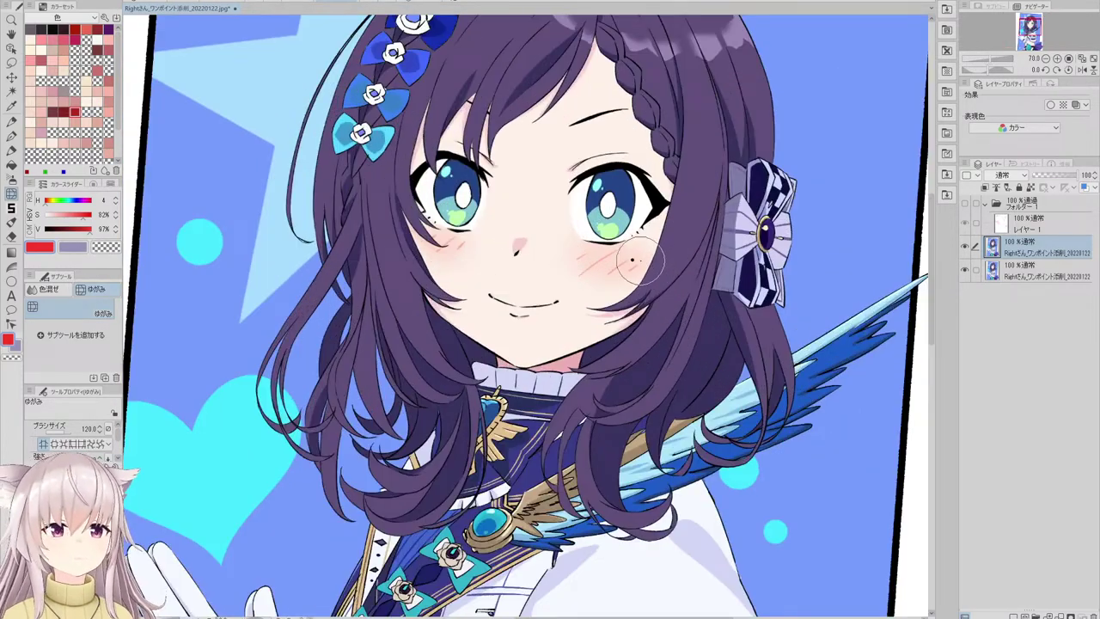
- Examine the gaze, eyebrow and eye shapes of the corrected face, both in the whole picture and close up
{"action": "scroll", "coordinate": [640, 258], "scroll_direction": "down", "scroll_amount": 2}
{"action": "scroll", "coordinate": [605, 136], "scroll_direction": "down", "scroll_amount": 5}
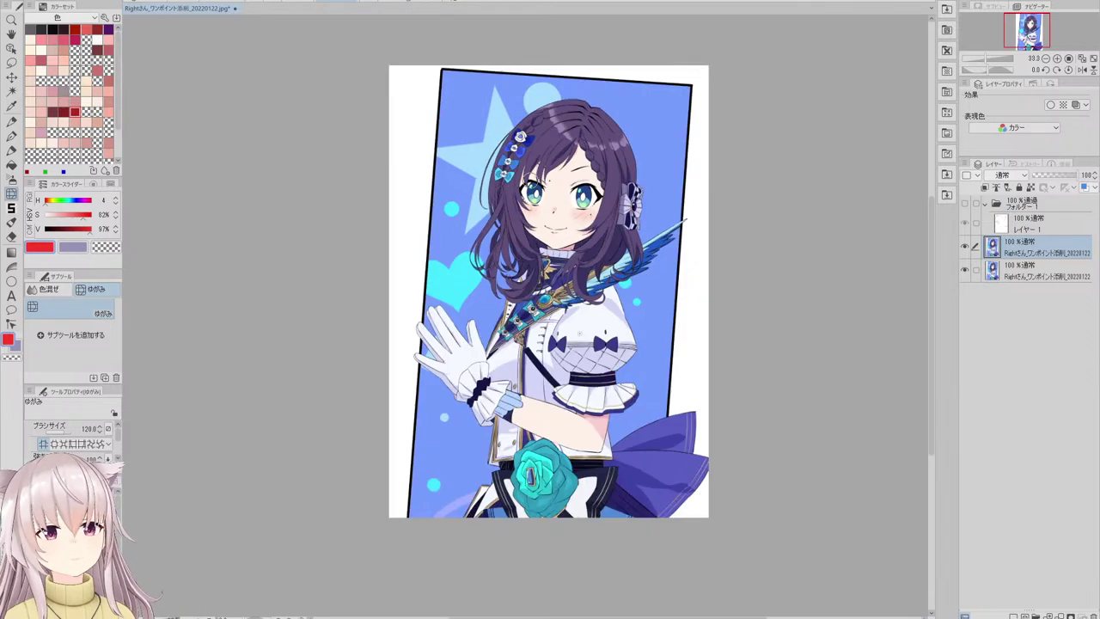
{"action": "scroll", "coordinate": [670, 253], "scroll_direction": "up", "scroll_amount": 2}
{"action": "scroll", "coordinate": [550, 185], "scroll_direction": "up", "scroll_amount": 2}
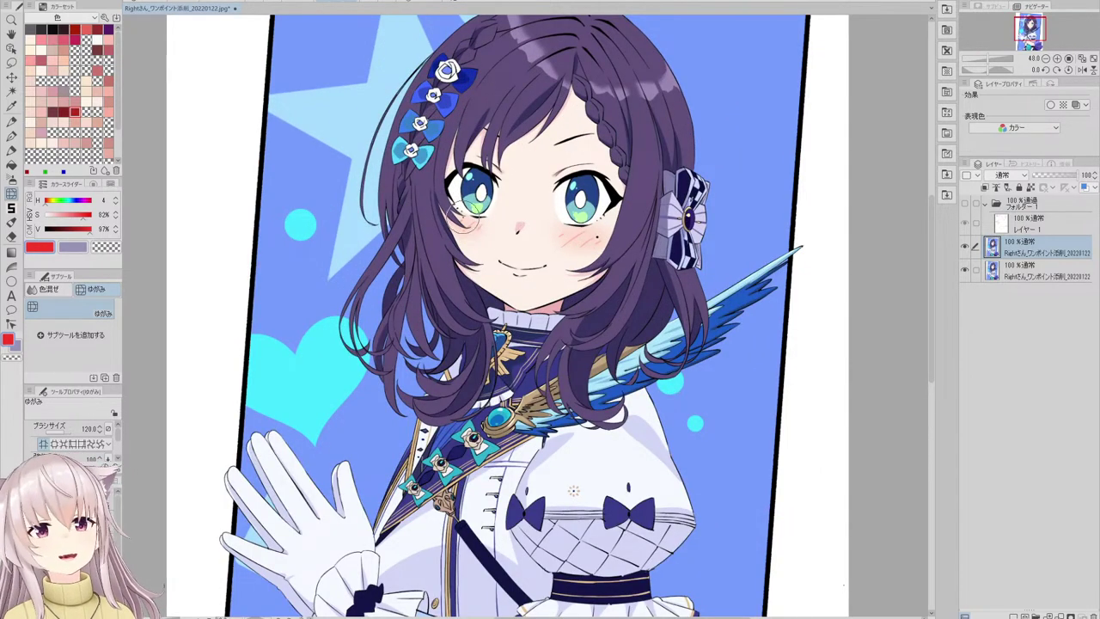
{"action": "scroll", "coordinate": [461, 214], "scroll_direction": "down", "scroll_amount": 3}
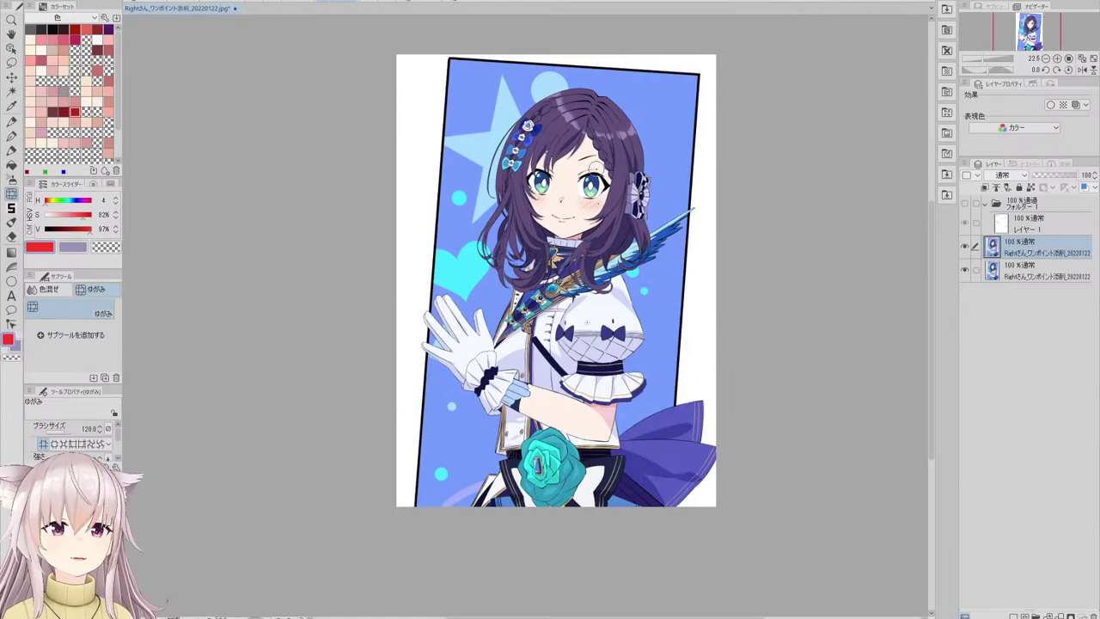
{"action": "scroll", "coordinate": [590, 153], "scroll_direction": "up", "scroll_amount": 6}
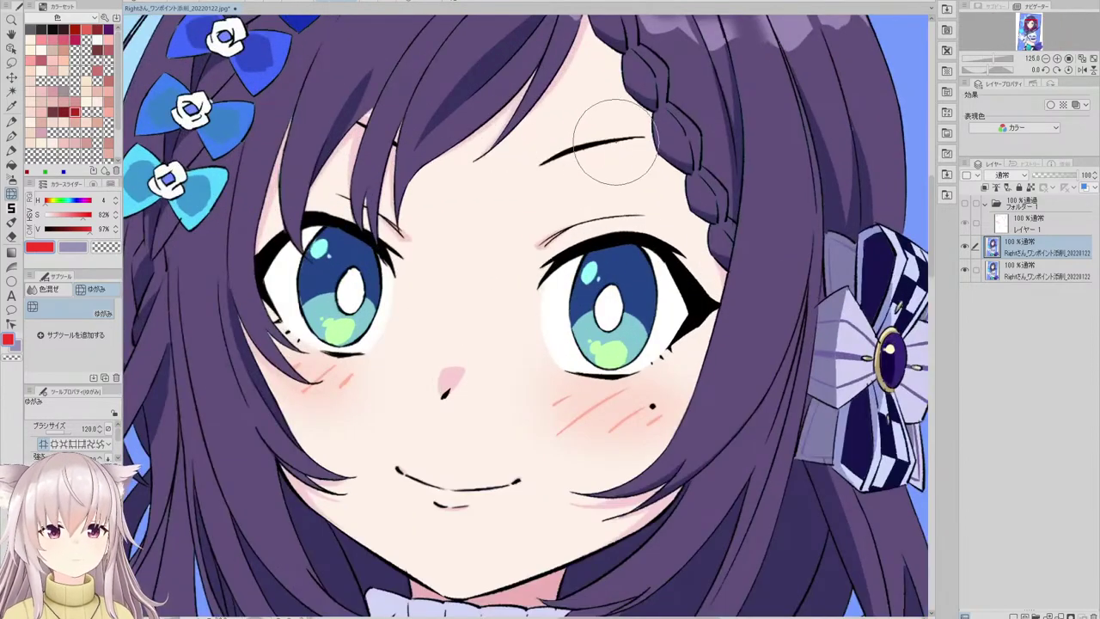
{"action": "scroll", "coordinate": [614, 184], "scroll_direction": "down", "scroll_amount": 2}
{"action": "scroll", "coordinate": [612, 225], "scroll_direction": "up", "scroll_amount": 2}
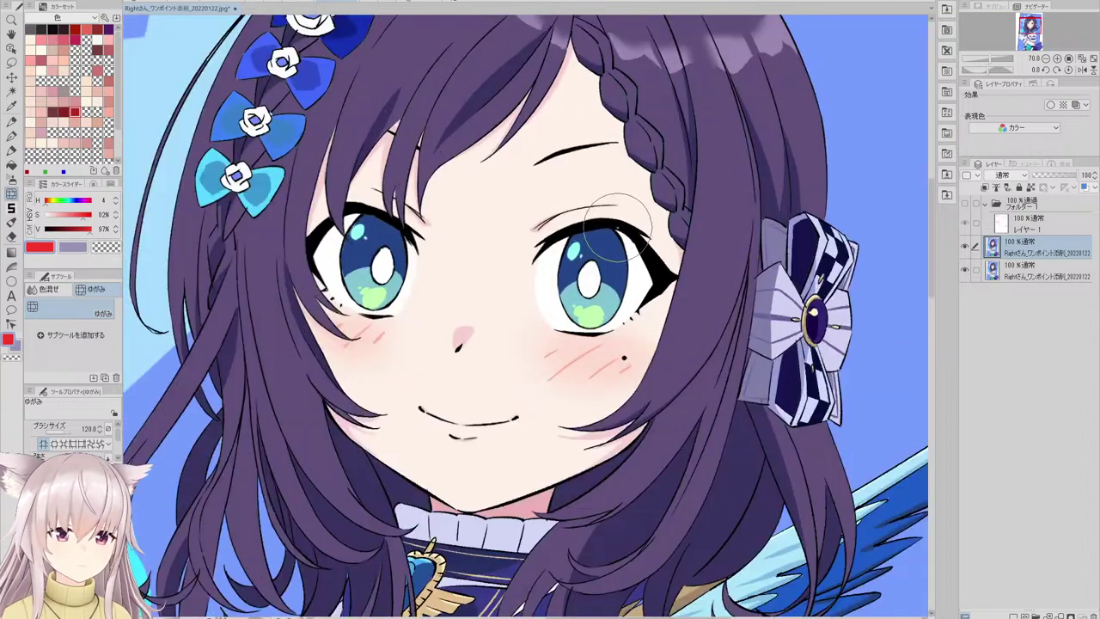
{"action": "scroll", "coordinate": [546, 225], "scroll_direction": "down", "scroll_amount": 2}
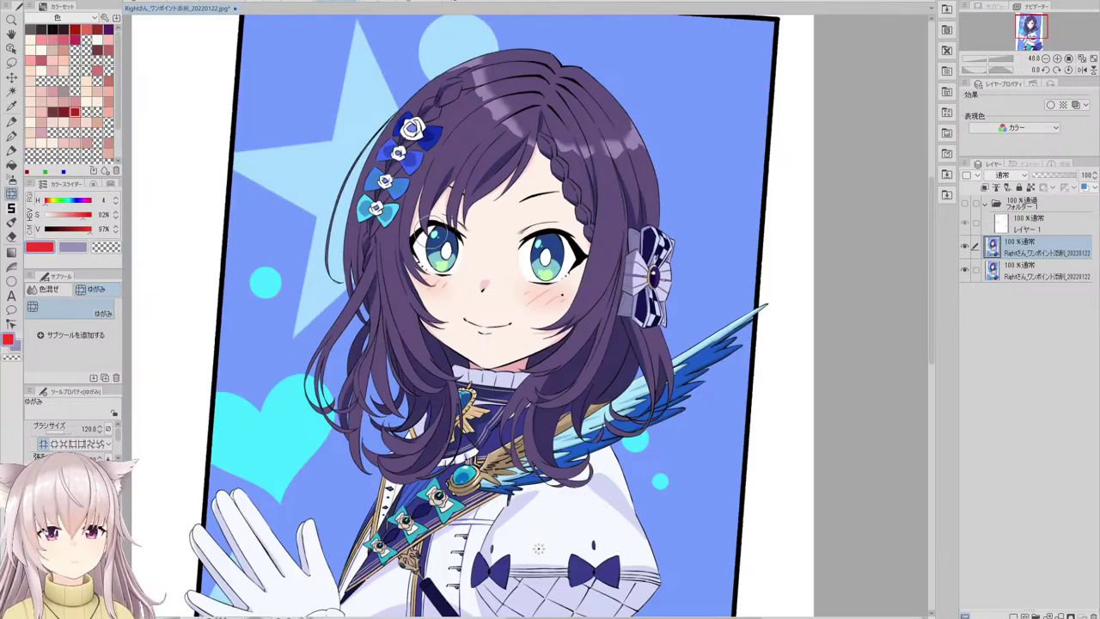
{"action": "scroll", "coordinate": [438, 225], "scroll_direction": "up", "scroll_amount": 2}
{"action": "scroll", "coordinate": [602, 258], "scroll_direction": "down", "scroll_amount": 4}
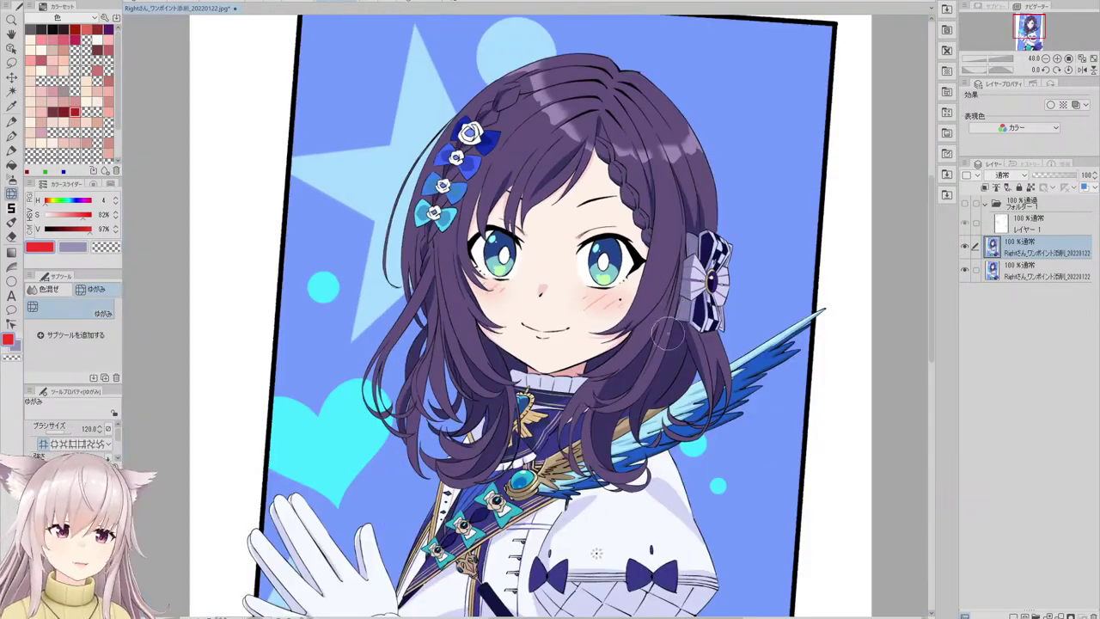
{"action": "scroll", "coordinate": [646, 319], "scroll_direction": "down", "scroll_amount": 2}
{"action": "scroll", "coordinate": [608, 293], "scroll_direction": "up", "scroll_amount": 5}
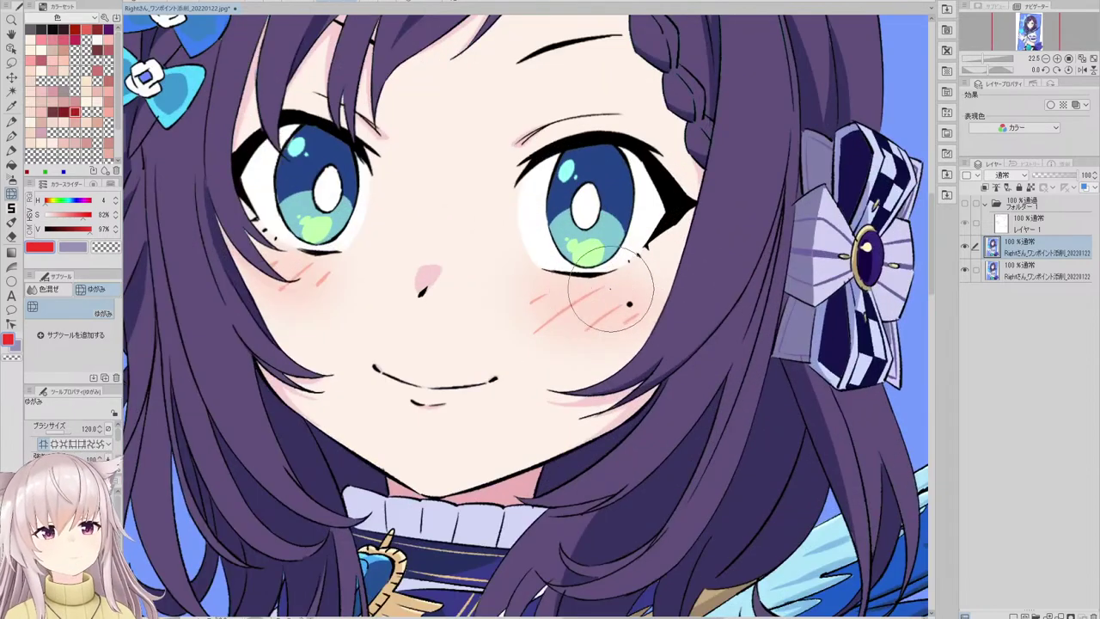
- Examine the liquified face against the whole illustration, along with the sash, puffed sleeve and hair highlights
{"action": "scroll", "coordinate": [580, 268], "scroll_direction": "up", "scroll_amount": 2}
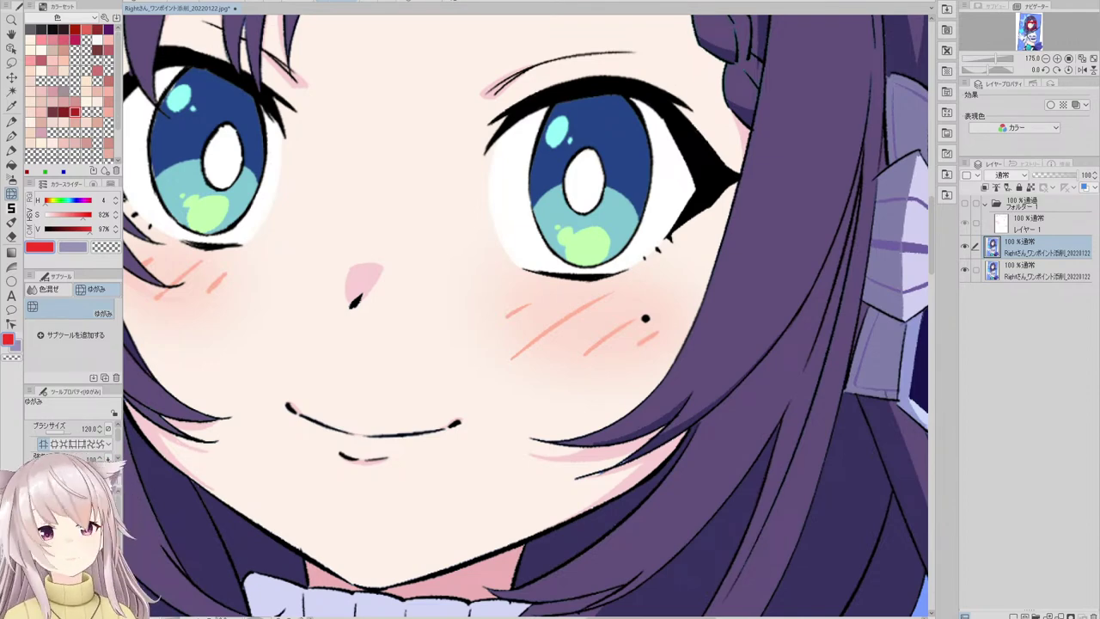
{"action": "scroll", "coordinate": [473, 292], "scroll_direction": "down", "scroll_amount": 8}
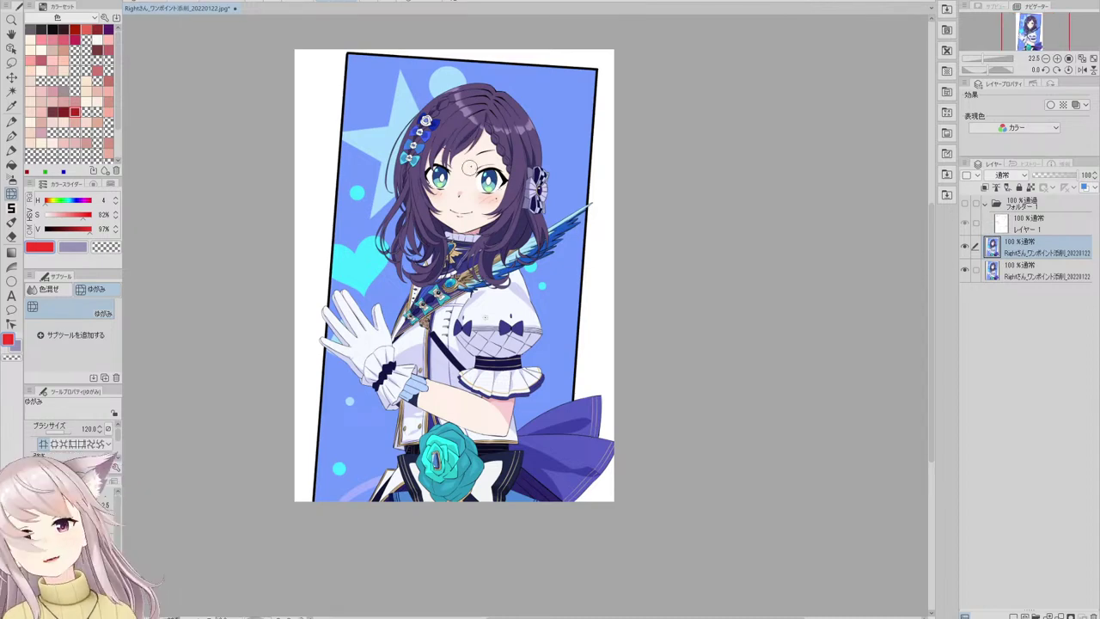
{"action": "scroll", "coordinate": [469, 166], "scroll_direction": "up", "scroll_amount": 3}
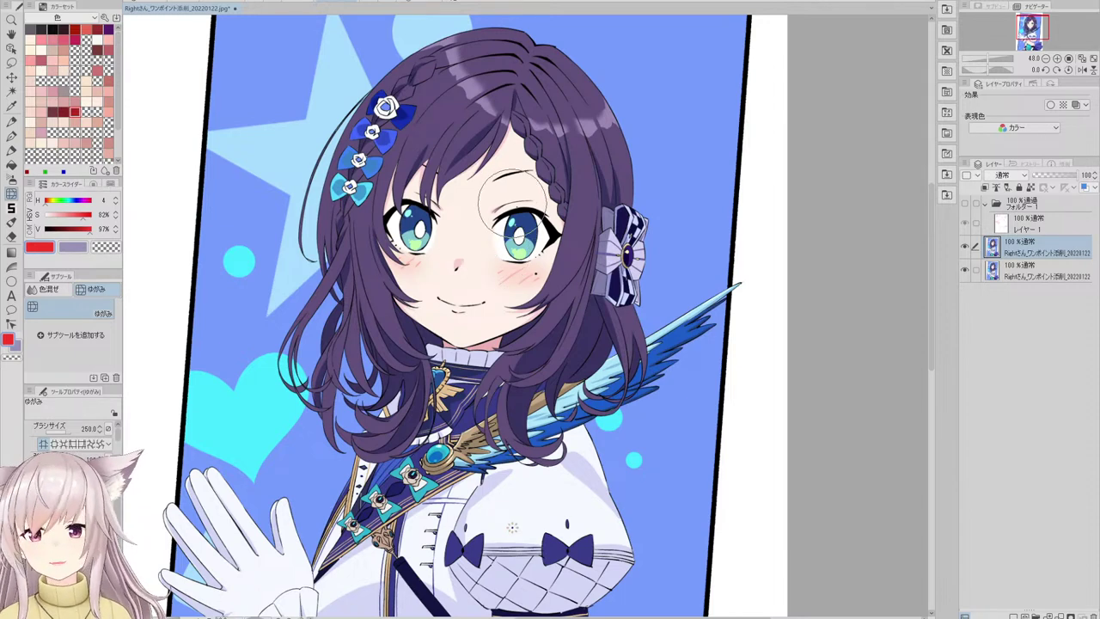
{"action": "scroll", "coordinate": [513, 200], "scroll_direction": "up", "scroll_amount": 3}
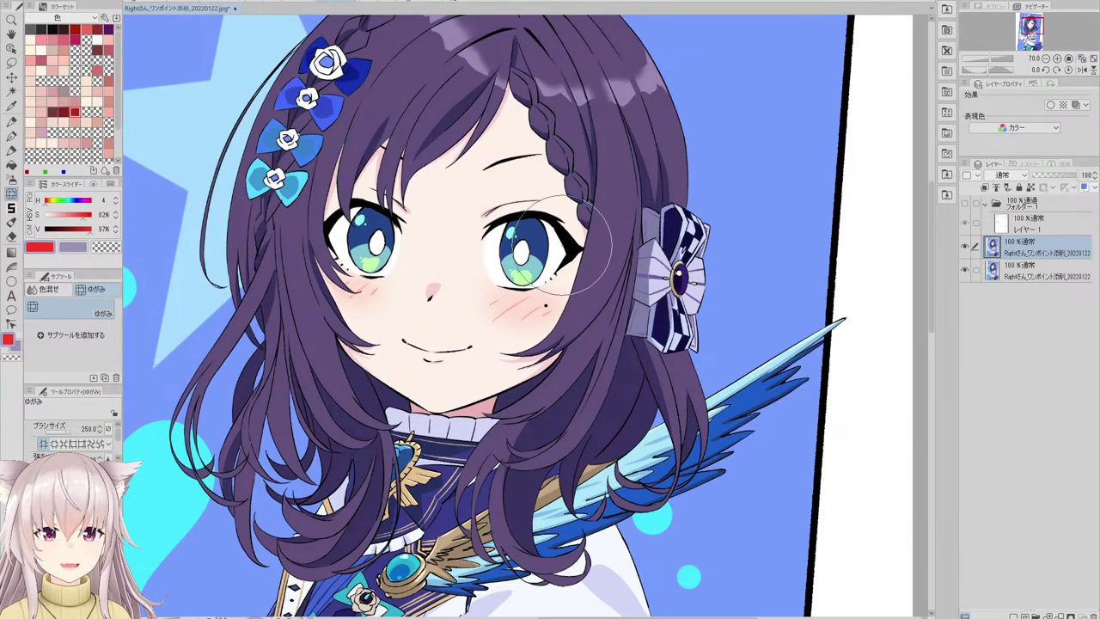
{"action": "scroll", "coordinate": [533, 266], "scroll_direction": "down", "scroll_amount": 5}
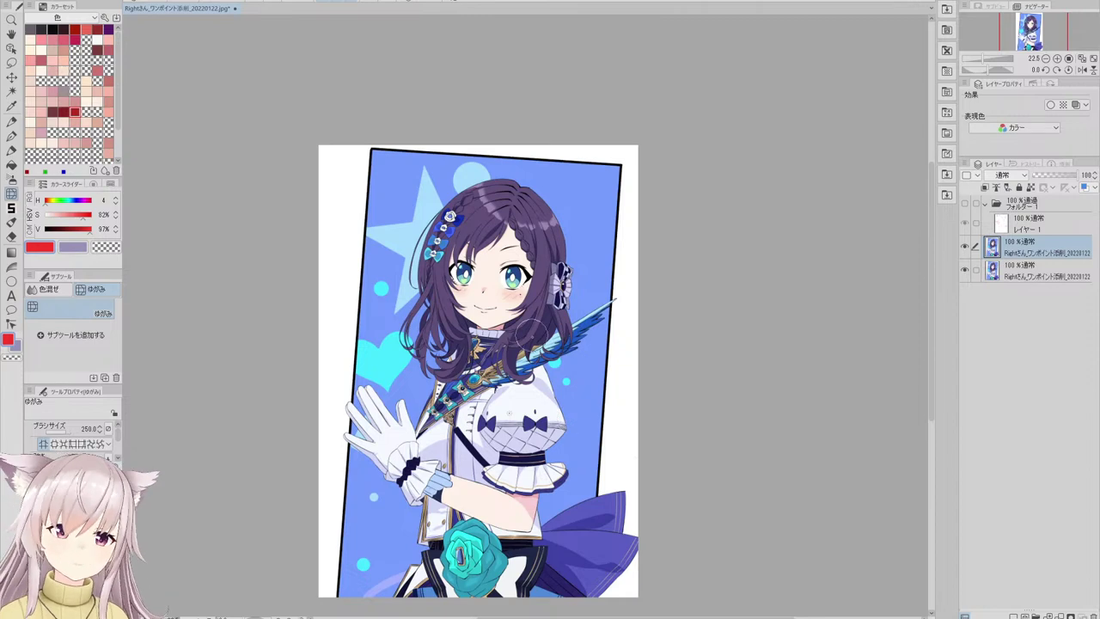
{"action": "left_click", "coordinate": [413, 2]}
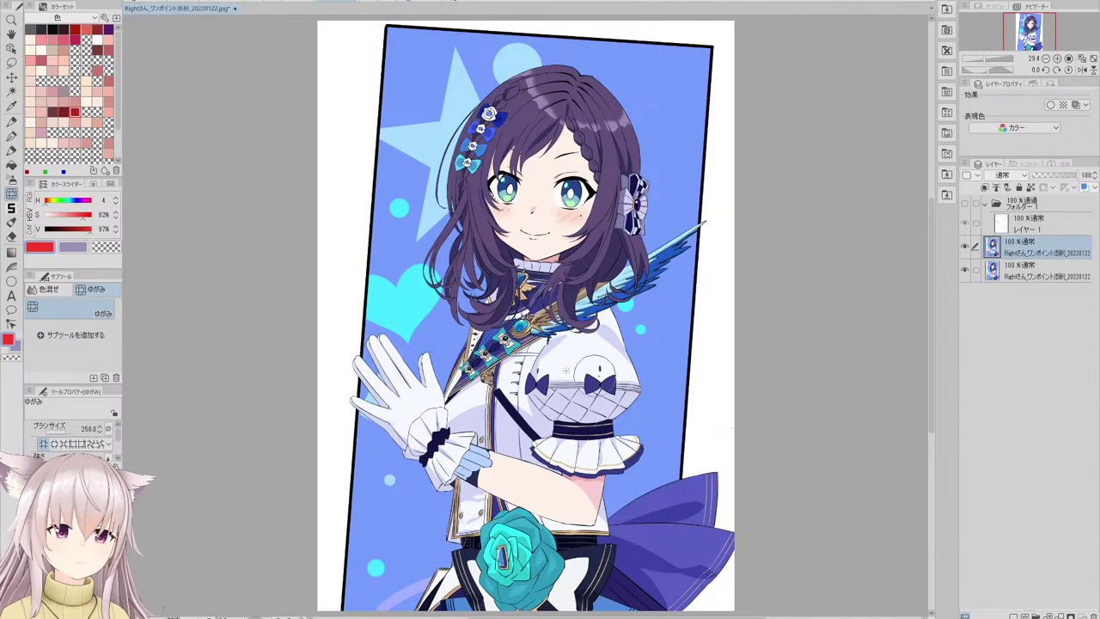
{"action": "scroll", "coordinate": [636, 325], "scroll_direction": "up", "scroll_amount": 2}
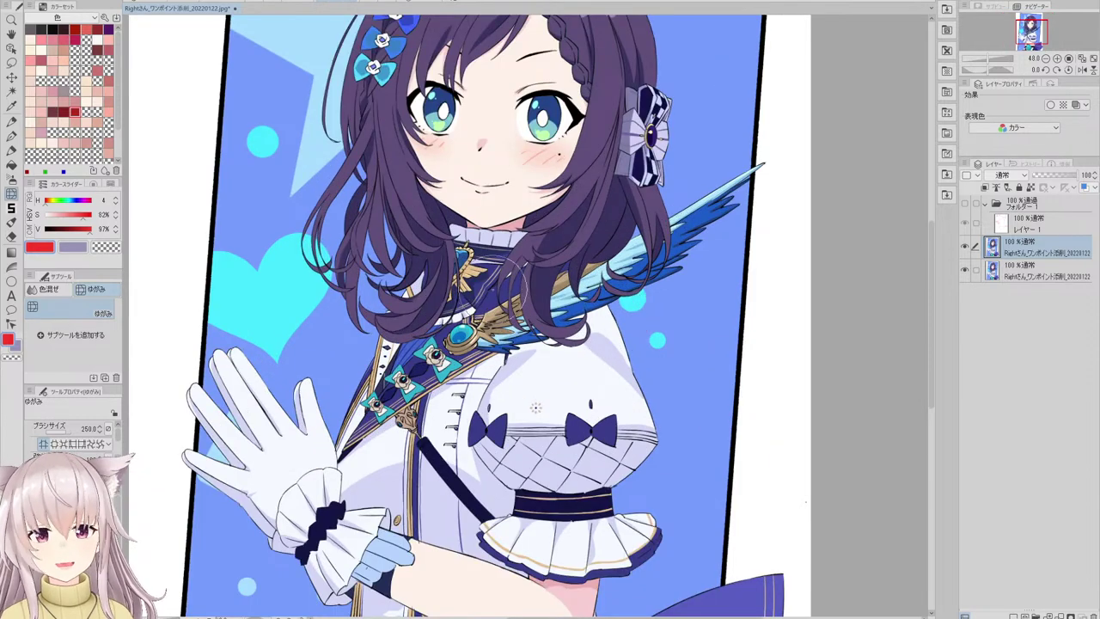
{"action": "scroll", "coordinate": [434, 301], "scroll_direction": "down", "scroll_amount": 4}
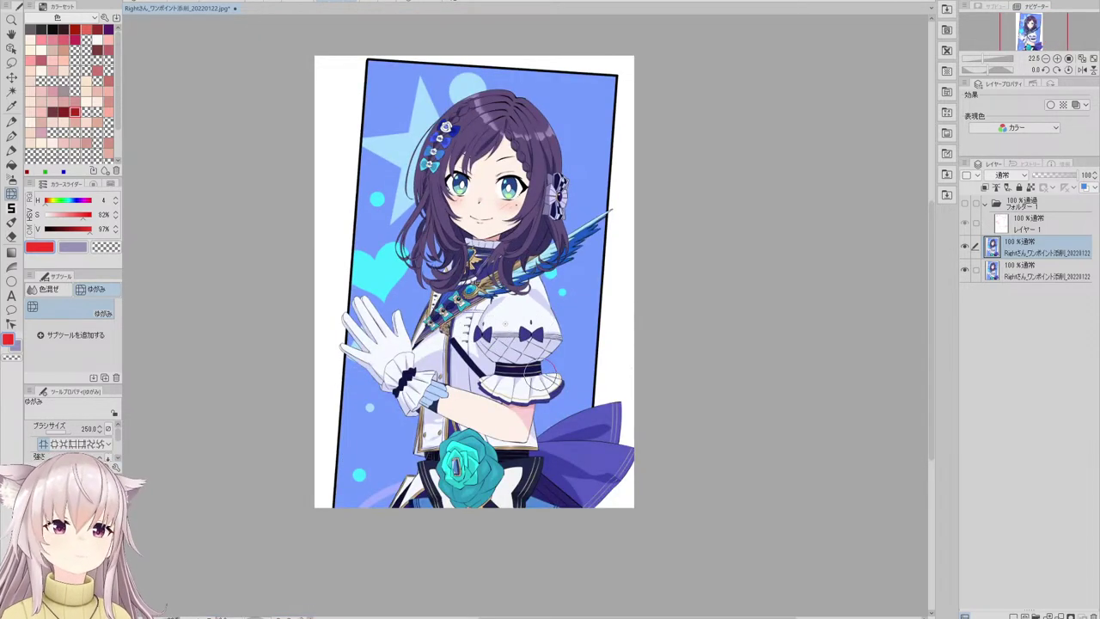
{"action": "scroll", "coordinate": [569, 251], "scroll_direction": "up", "scroll_amount": 3}
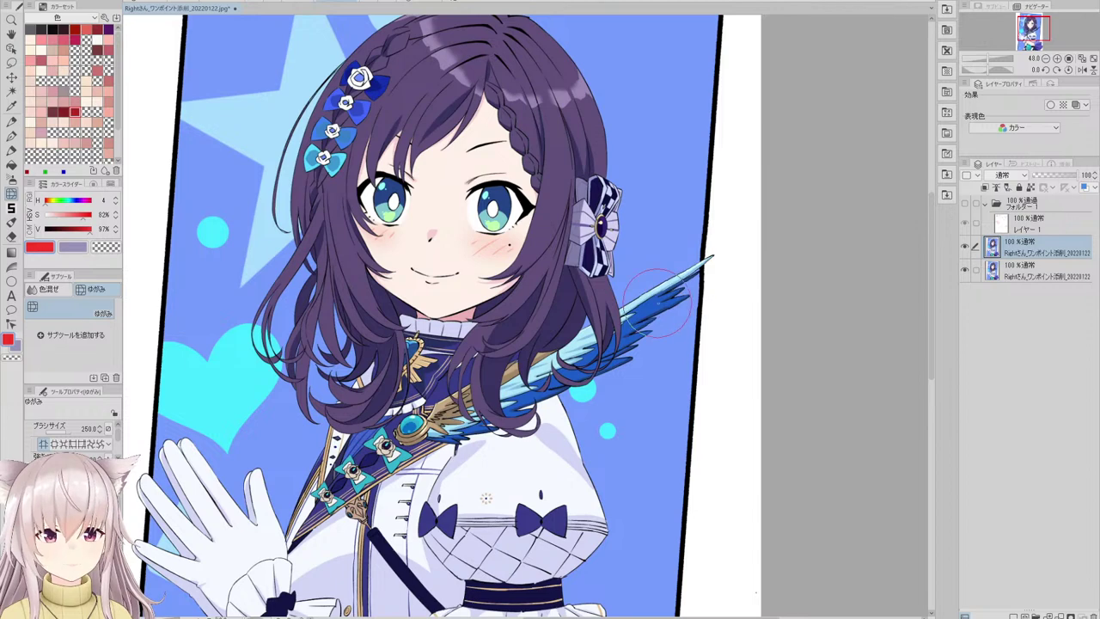
{"action": "scroll", "coordinate": [554, 258], "scroll_direction": "down", "scroll_amount": 2}
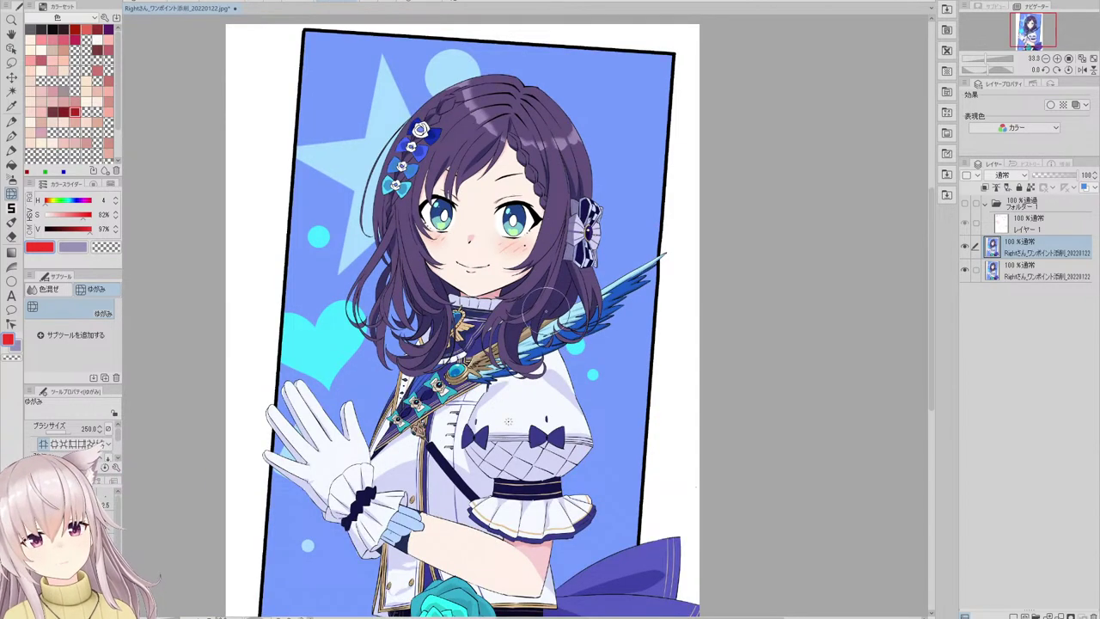
{"action": "scroll", "coordinate": [470, 376], "scroll_direction": "up", "scroll_amount": 2}
{"action": "scroll", "coordinate": [523, 444], "scroll_direction": "up", "scroll_amount": 2}
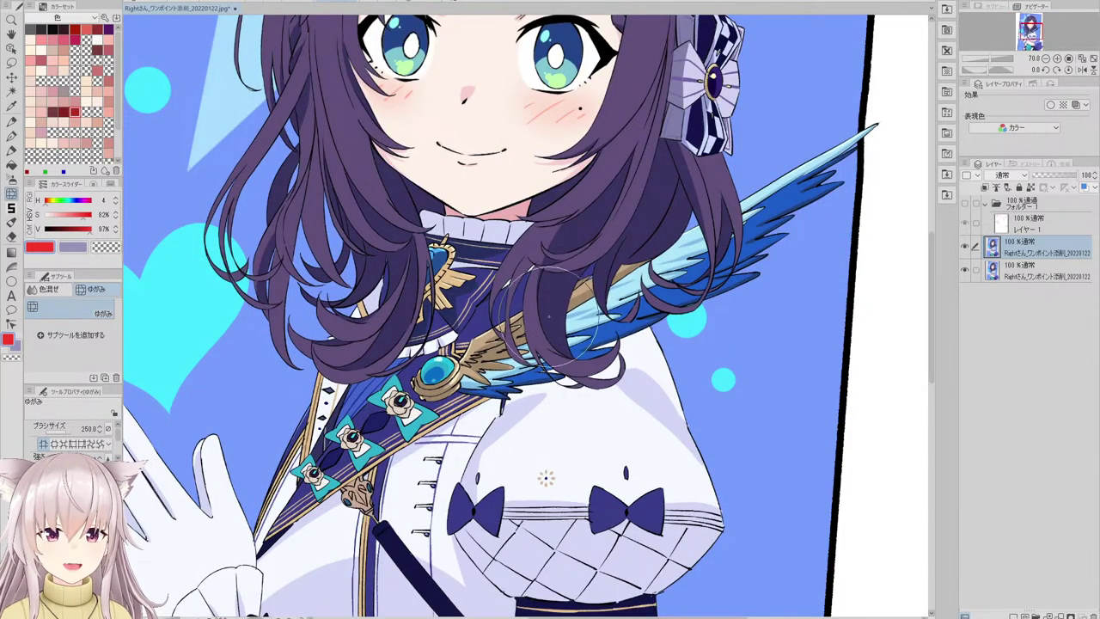
{"action": "scroll", "coordinate": [619, 258], "scroll_direction": "down", "scroll_amount": 3}
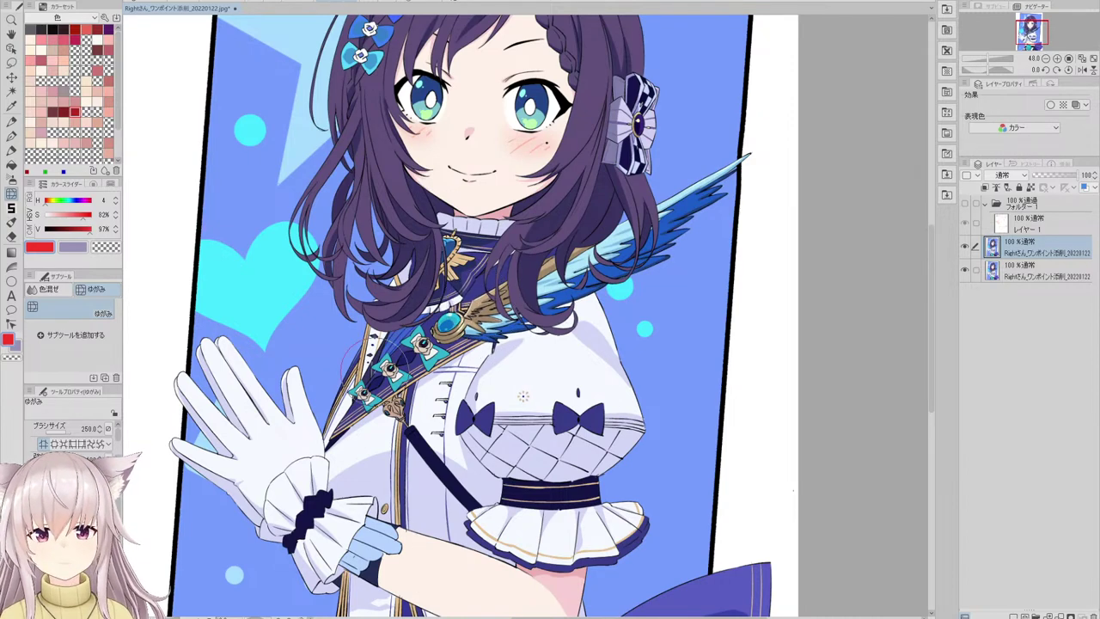
{"action": "scroll", "coordinate": [476, 267], "scroll_direction": "down", "scroll_amount": 3}
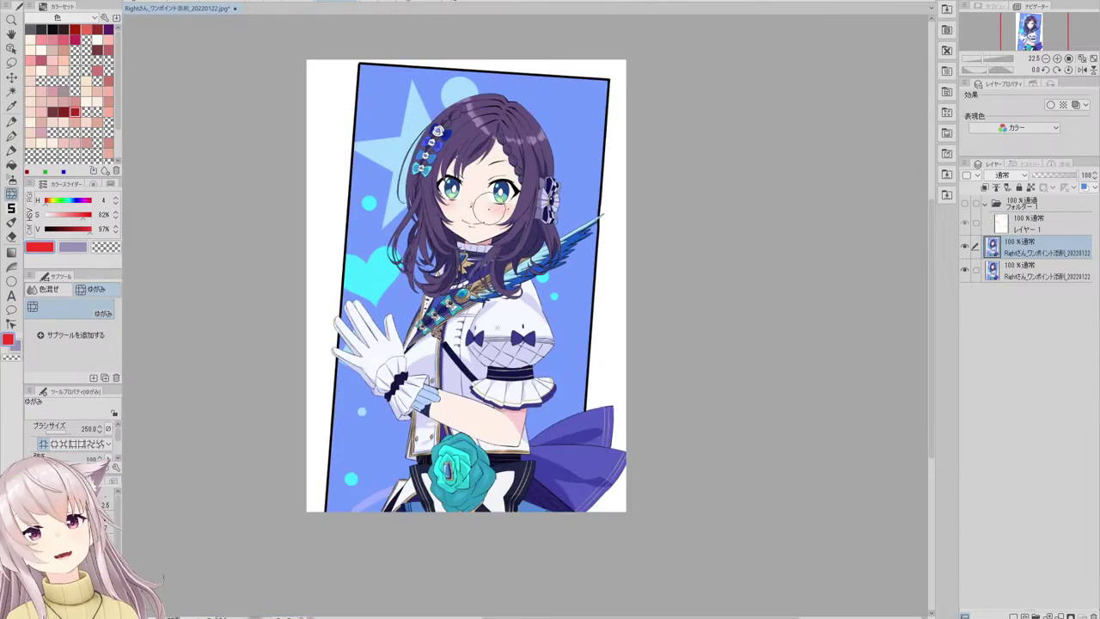
{"action": "scroll", "coordinate": [458, 113], "scroll_direction": "up", "scroll_amount": 3}
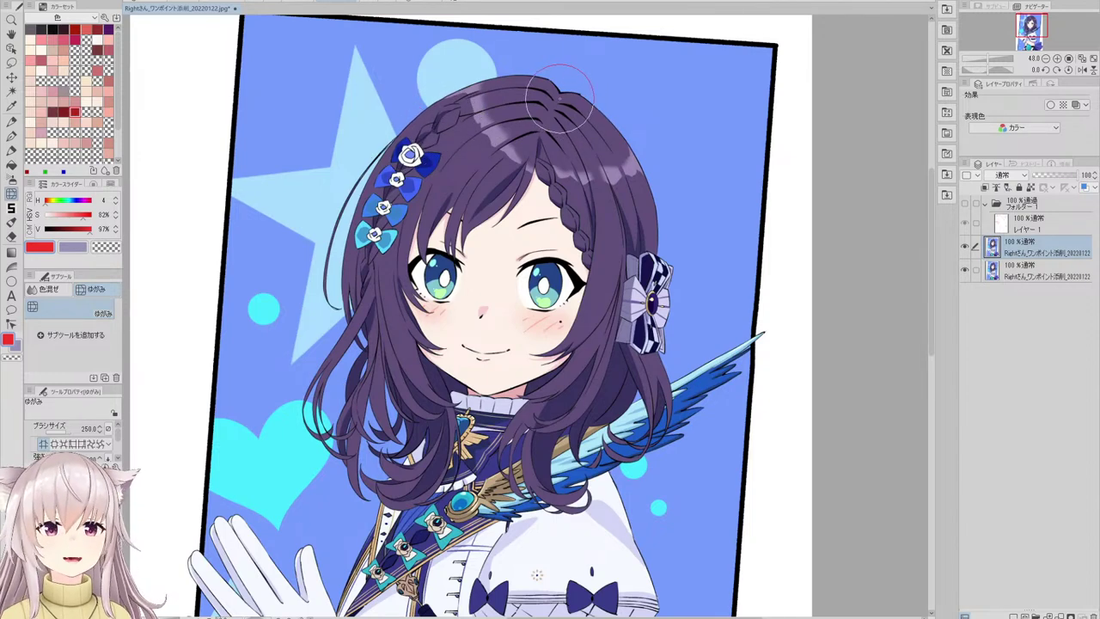
{"action": "scroll", "coordinate": [503, 122], "scroll_direction": "down", "scroll_amount": 1}
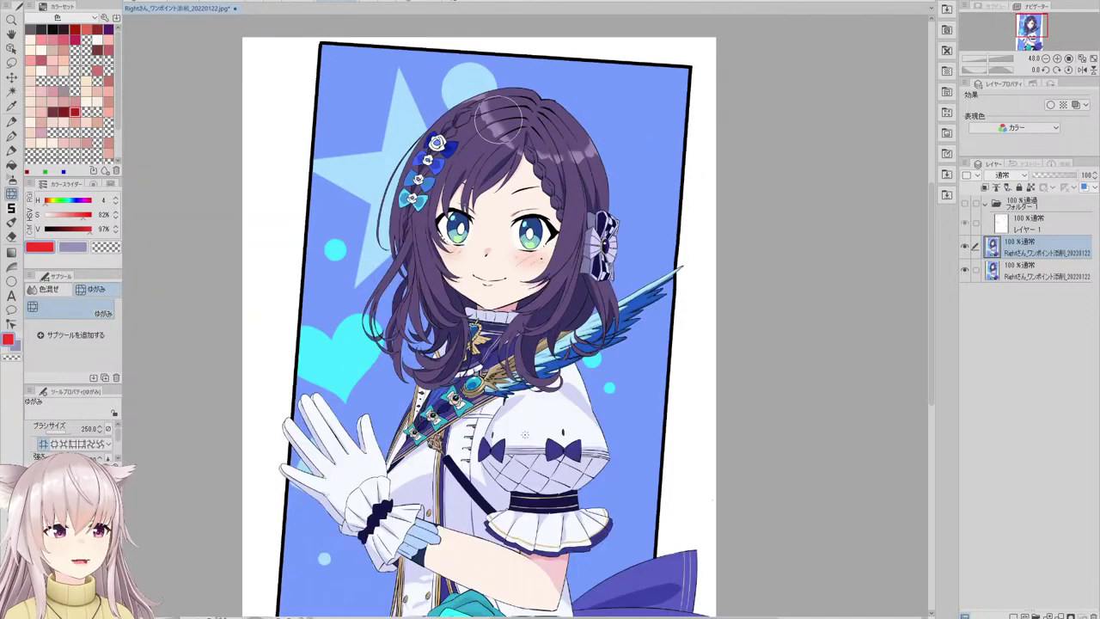
{"action": "scroll", "coordinate": [502, 122], "scroll_direction": "down", "scroll_amount": 2}
{"action": "scroll", "coordinate": [516, 121], "scroll_direction": "up", "scroll_amount": 4}
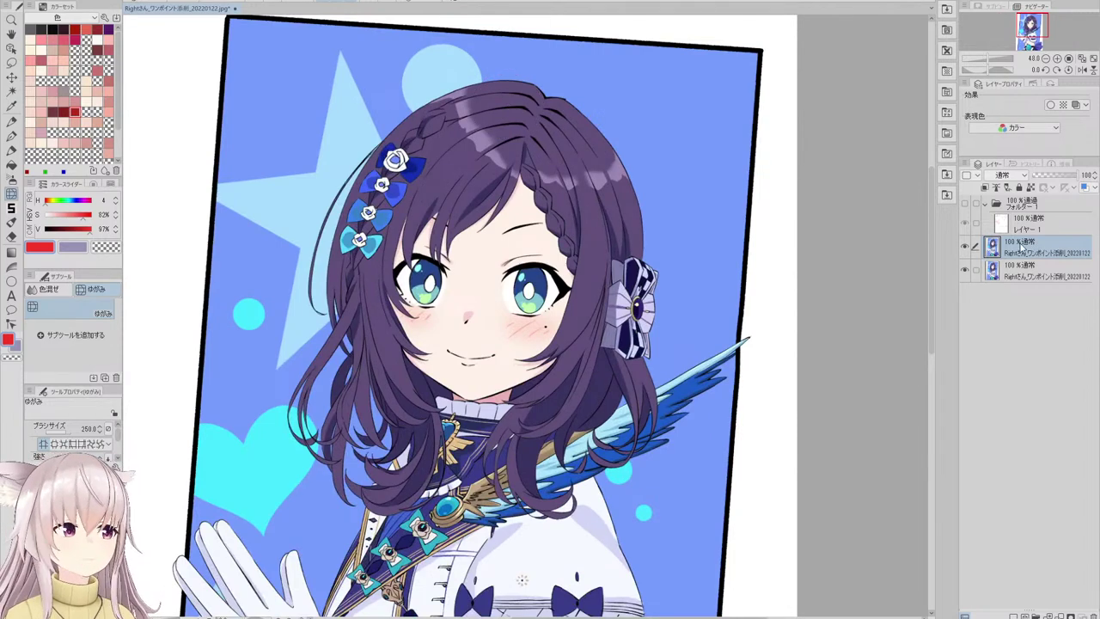
- Sharpen the blurred edge of the crown highlight on the rose-ornament side with the sampled base hair purple, using the ベタ brush at size 50
{"action": "left_click", "coordinate": [498, 129], "text": "alt"}
{"action": "key", "text": "p"}
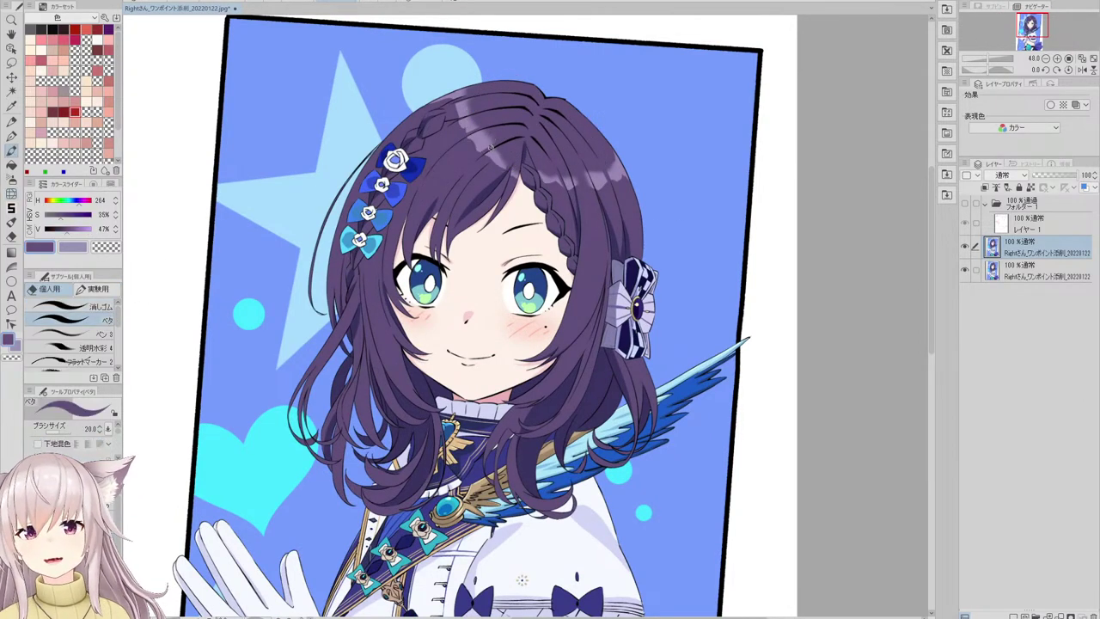
{"action": "scroll", "coordinate": [491, 147], "scroll_direction": "up", "scroll_amount": 5}
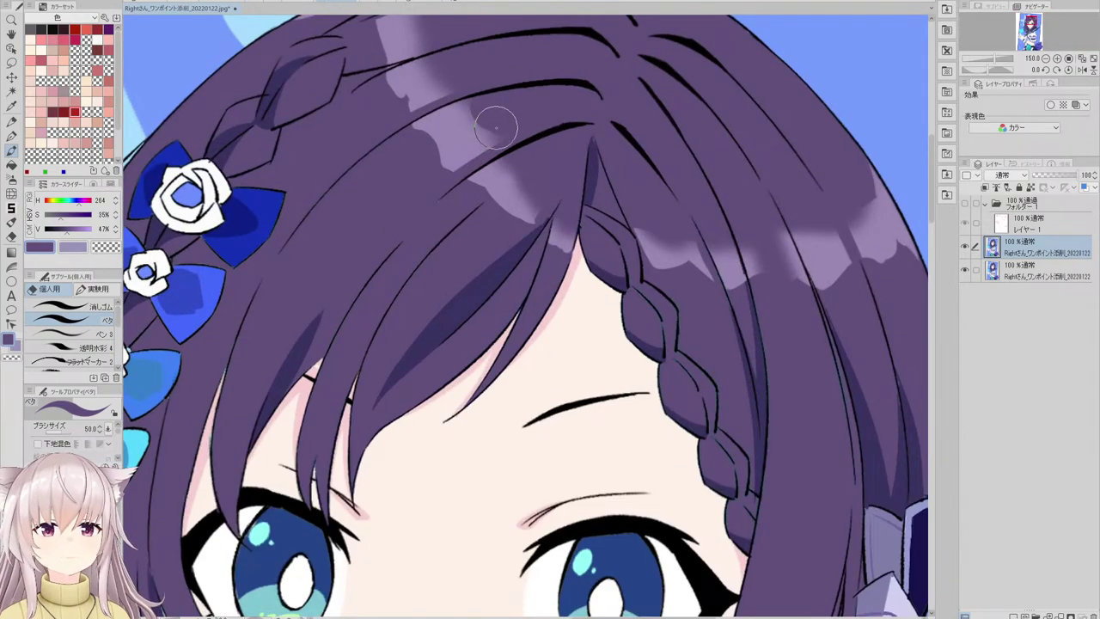
{"action": "scroll", "coordinate": [439, 76], "scroll_direction": "down", "scroll_amount": 5}
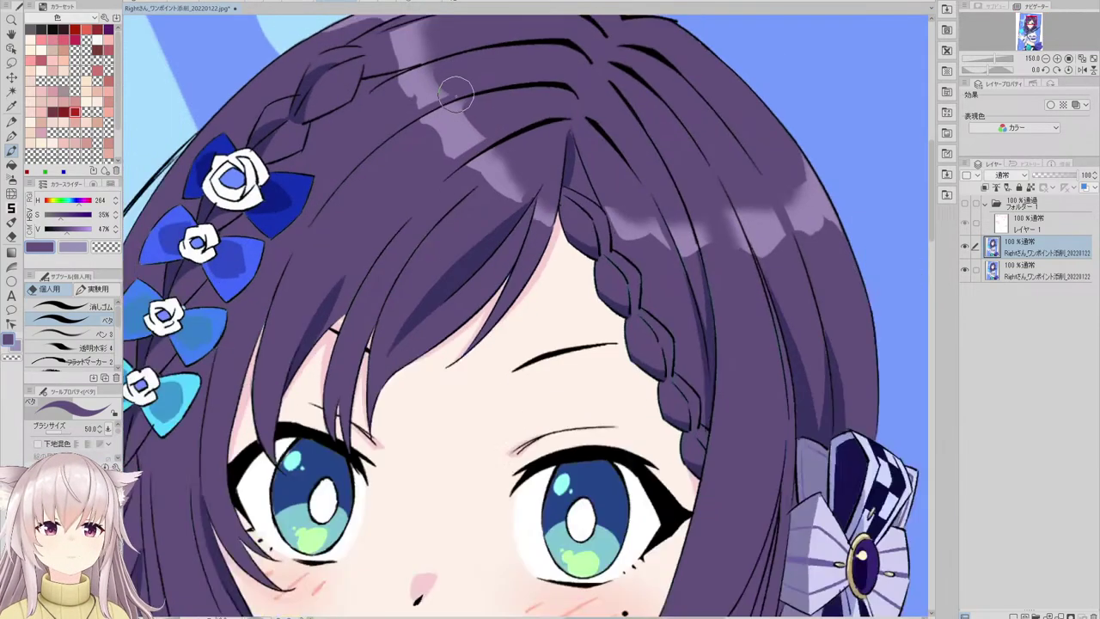
{"action": "scroll", "coordinate": [479, 115], "scroll_direction": "up", "scroll_amount": 5}
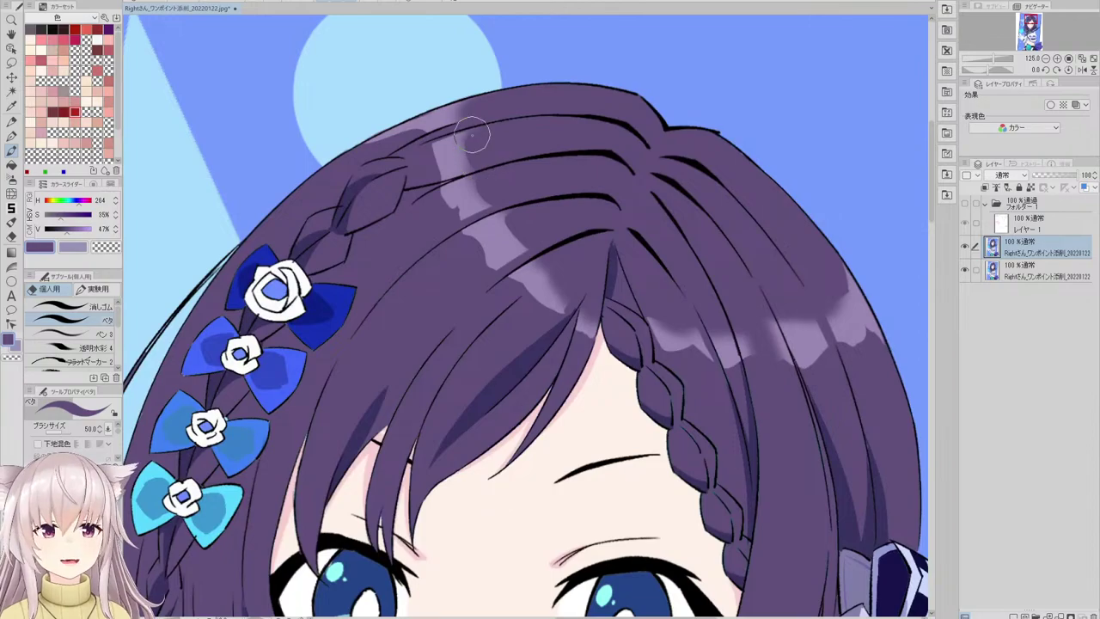
{"action": "scroll", "coordinate": [472, 135], "scroll_direction": "down", "scroll_amount": 5}
{"action": "scroll", "coordinate": [528, 108], "scroll_direction": "up", "scroll_amount": 8}
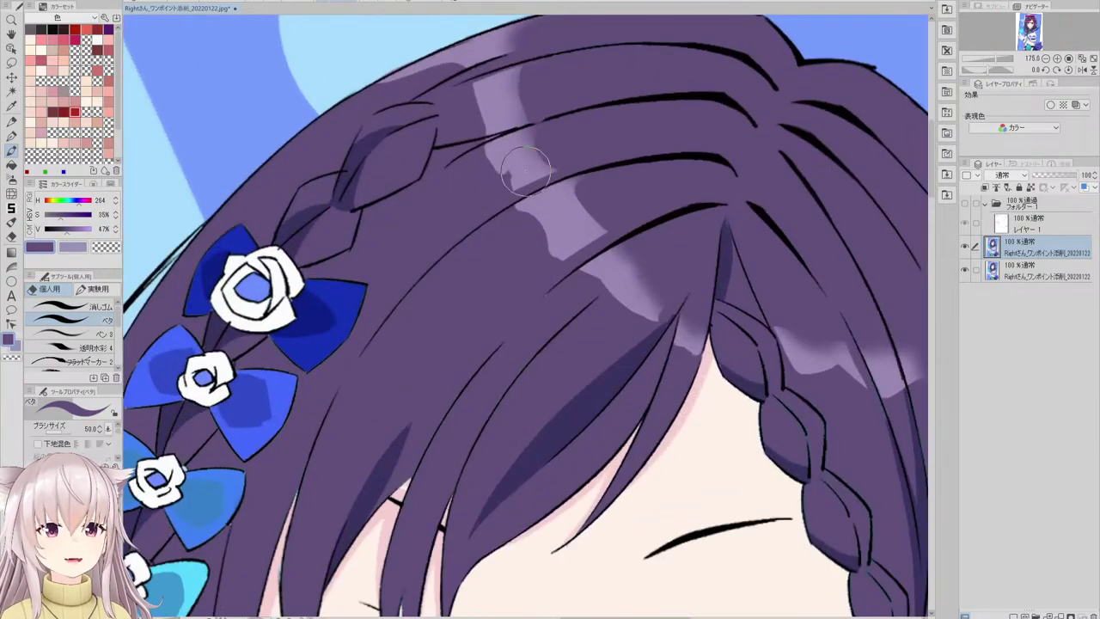
{"action": "scroll", "coordinate": [490, 144], "scroll_direction": "down", "scroll_amount": 7}
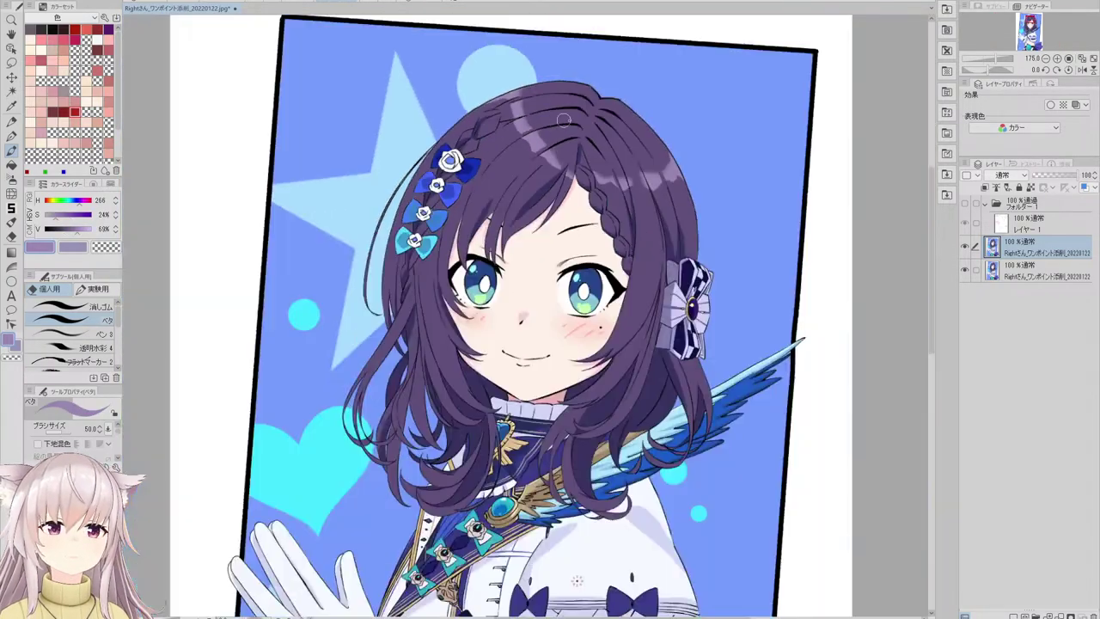
- Trim the soft upper edge of the hair highlight just above the braid with the sampled base hair purple
{"action": "scroll", "coordinate": [542, 140], "scroll_direction": "up", "scroll_amount": 7}
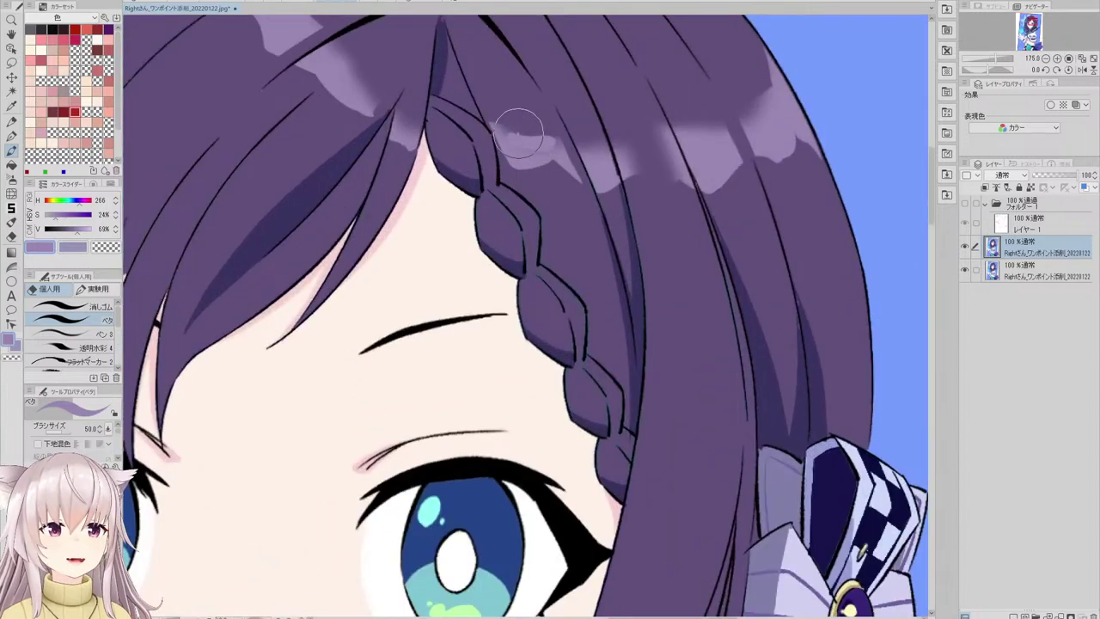
{"action": "left_click", "coordinate": [524, 114], "text": "alt"}
{"action": "mouse_move", "coordinate": [507, 112]}
{"action": "left_mouse_down"}
{"action": "mouse_move", "coordinate": [544, 127]}
{"action": "mouse_move", "coordinate": [501, 125]}
{"action": "left_mouse_up"}
{"action": "scroll", "coordinate": [574, 156], "scroll_direction": "down", "scroll_amount": 4}
{"action": "scroll", "coordinate": [611, 116], "scroll_direction": "up", "scroll_amount": 4}
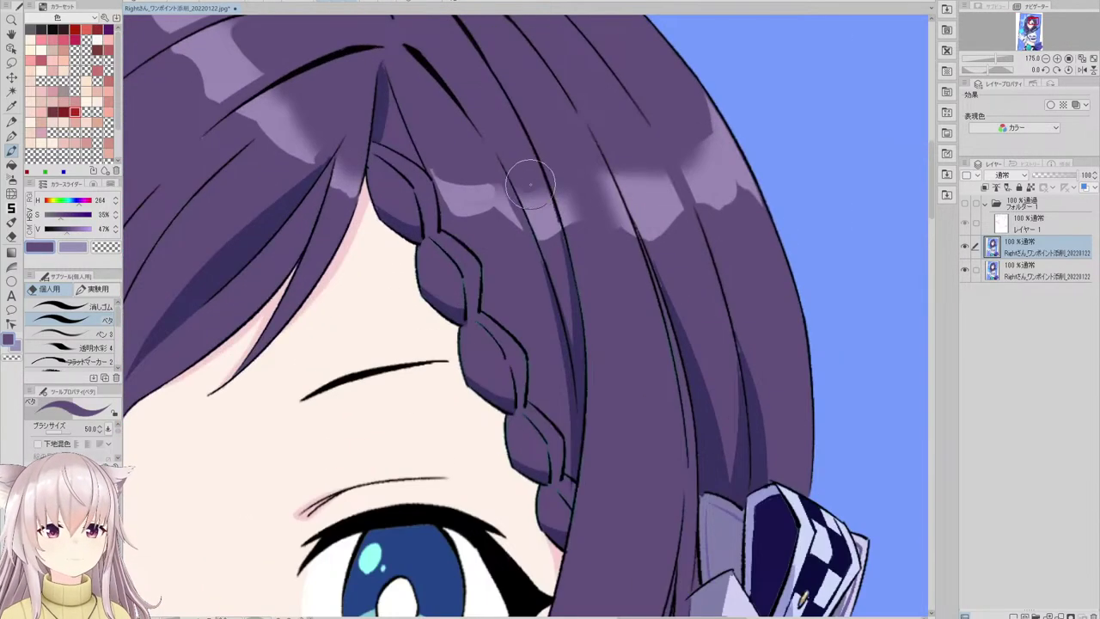
{"action": "scroll", "coordinate": [567, 167], "scroll_direction": "down", "scroll_amount": 5}
{"action": "scroll", "coordinate": [597, 207], "scroll_direction": "down", "scroll_amount": 3}
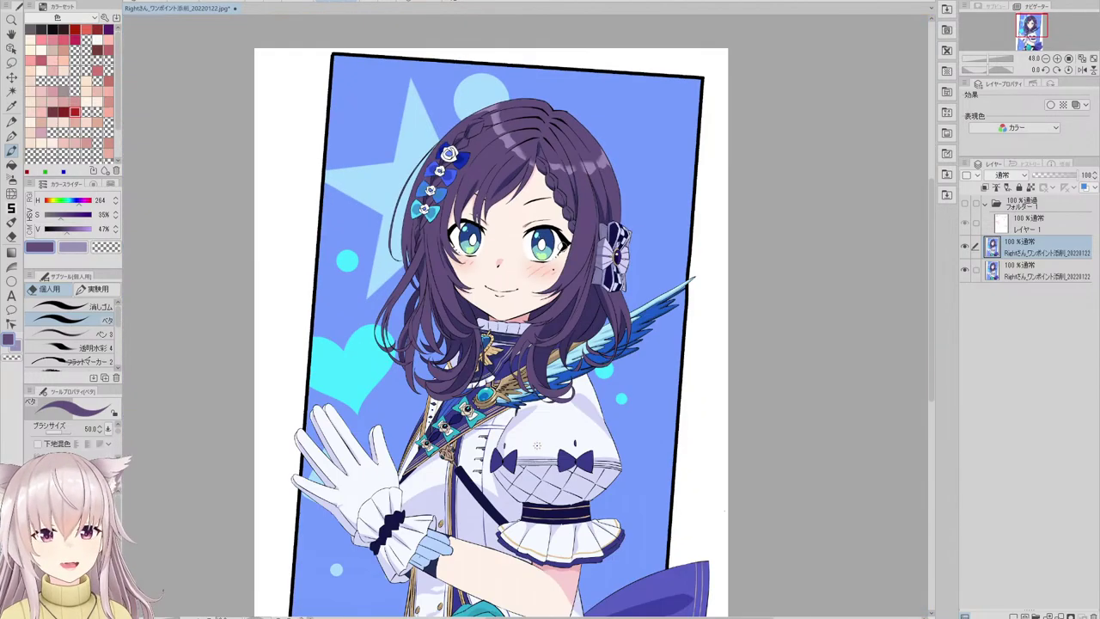
- Define the edges of the outer hair highlight on the hair-bow side with the base hair purple
{"action": "scroll", "coordinate": [430, 456], "scroll_direction": "up", "scroll_amount": 5}
{"action": "scroll", "coordinate": [533, 438], "scroll_direction": "down", "scroll_amount": 3}
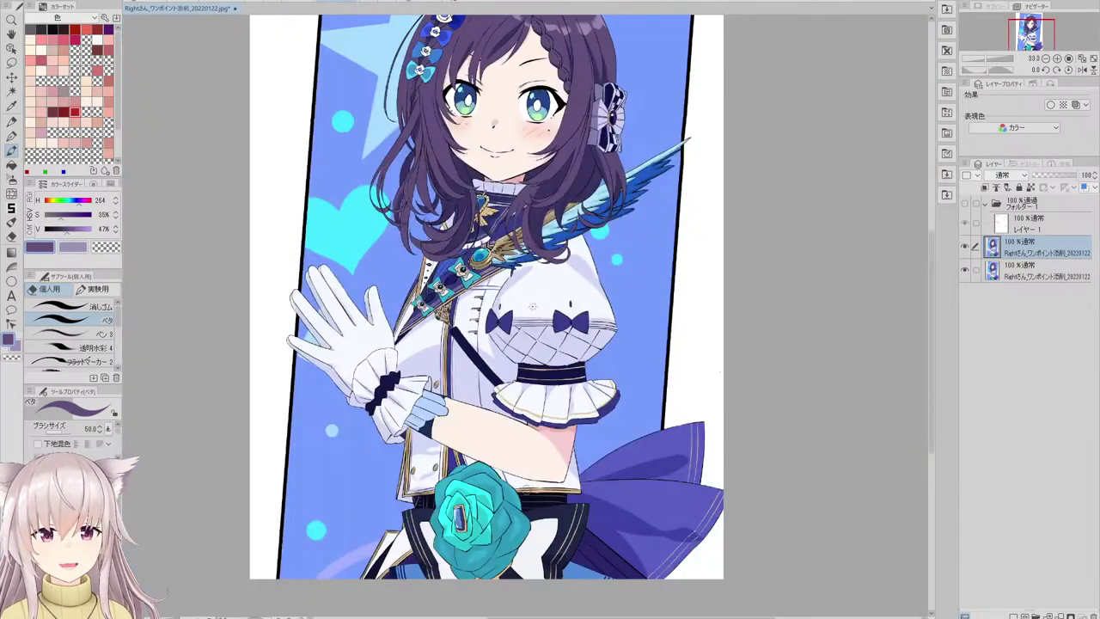
{"action": "scroll", "coordinate": [533, 438], "scroll_direction": "down", "scroll_amount": 3}
{"action": "scroll", "coordinate": [508, 127], "scroll_direction": "up", "scroll_amount": 6}
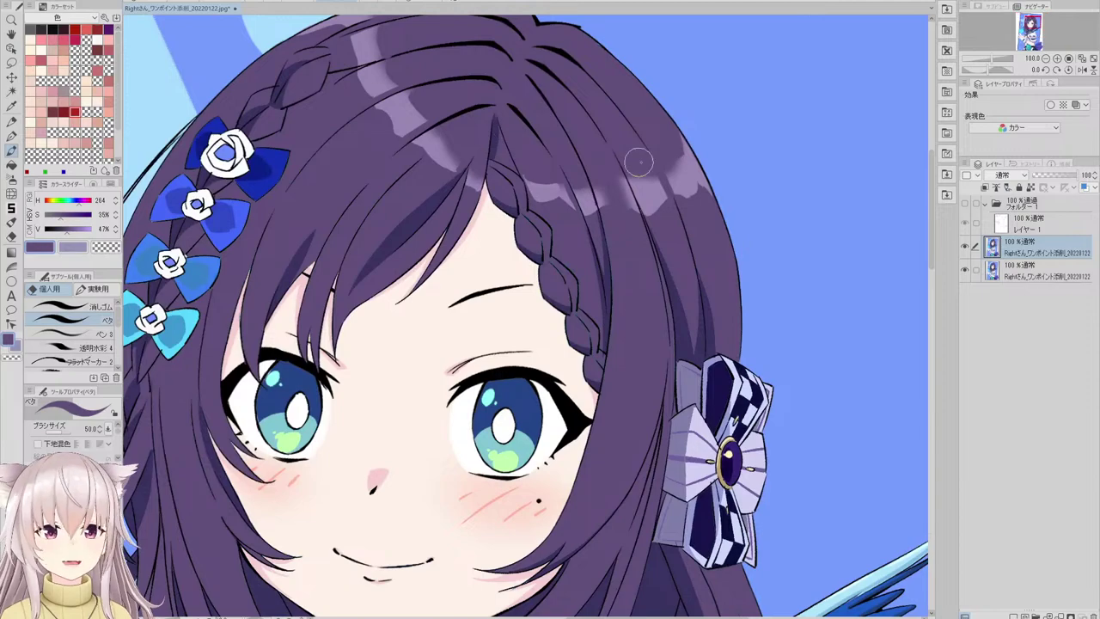
{"action": "scroll", "coordinate": [645, 176], "scroll_direction": "up", "scroll_amount": 3}
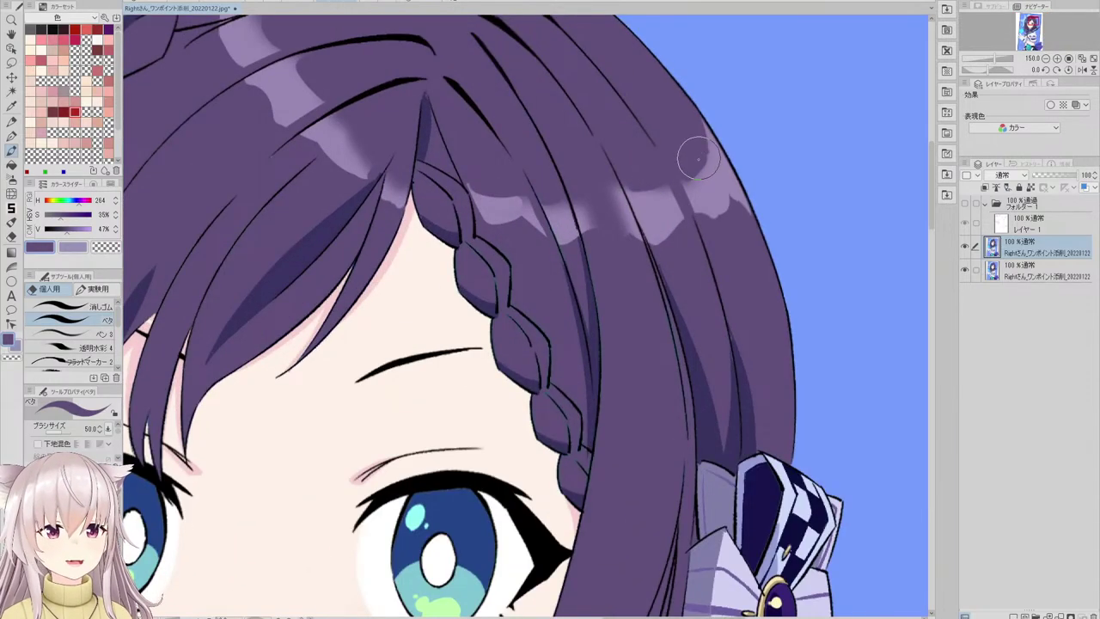
{"action": "scroll", "coordinate": [616, 189], "scroll_direction": "down", "scroll_amount": 3}
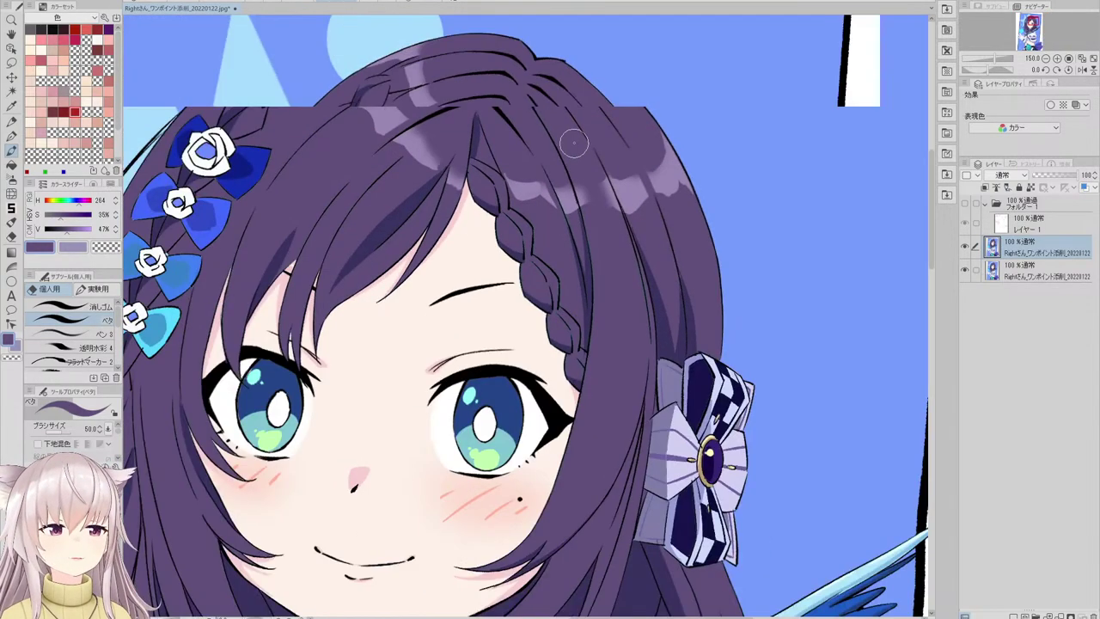
{"action": "scroll", "coordinate": [572, 140], "scroll_direction": "up", "scroll_amount": 4}
{"action": "scroll", "coordinate": [593, 267], "scroll_direction": "down", "scroll_amount": 5}
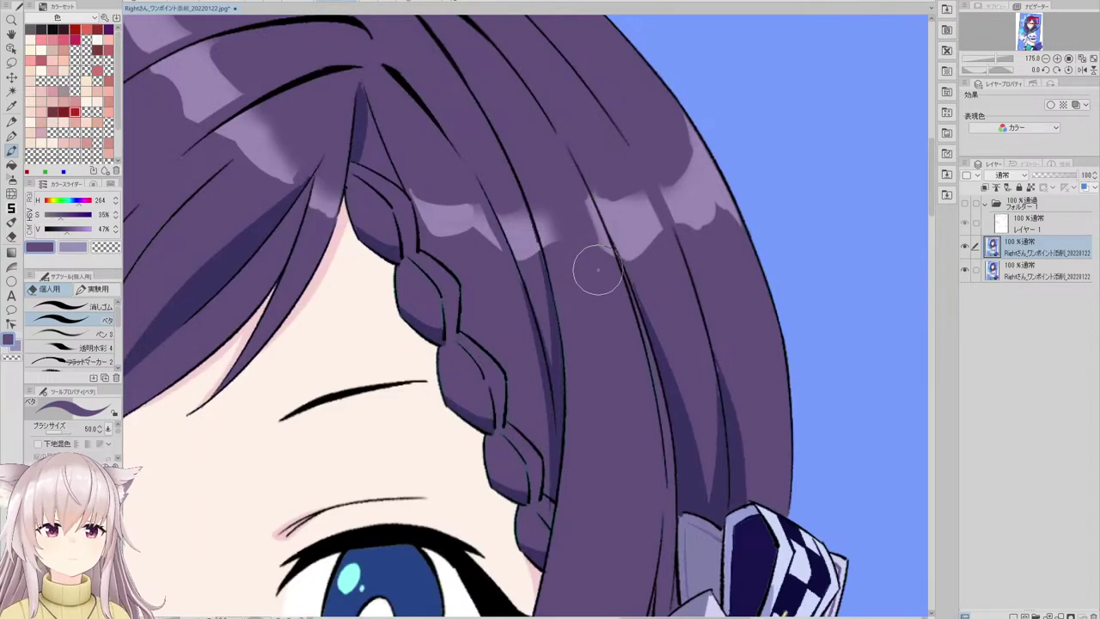
- Fill out the crown highlight's lower edge on the rose-ornament side with the sampled light highlight purple
{"action": "scroll", "coordinate": [501, 137], "scroll_direction": "up", "scroll_amount": 3}
{"action": "scroll", "coordinate": [501, 137], "scroll_direction": "up", "scroll_amount": 6}
{"action": "left_click", "coordinate": [501, 137], "text": "alt"}
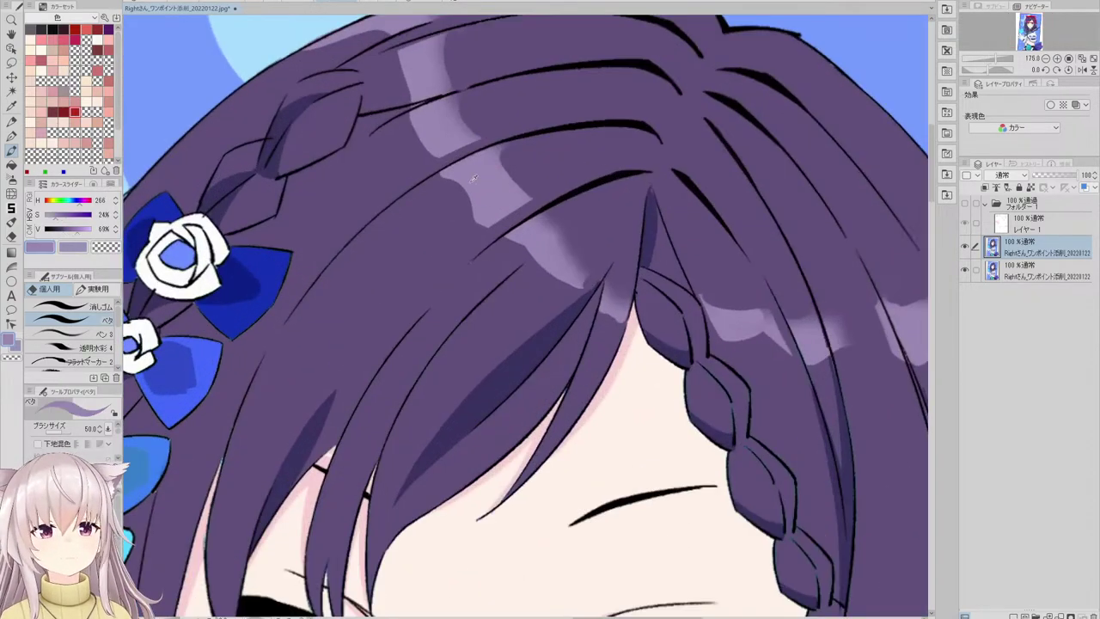
{"action": "mouse_move", "coordinate": [449, 175]}
{"action": "left_mouse_down"}
{"action": "mouse_move", "coordinate": [474, 197]}
{"action": "mouse_move", "coordinate": [499, 192]}
{"action": "mouse_move", "coordinate": [490, 180]}
{"action": "left_mouse_up"}
{"action": "scroll", "coordinate": [474, 197], "scroll_direction": "down", "scroll_amount": 4}
{"action": "scroll", "coordinate": [490, 172], "scroll_direction": "up", "scroll_amount": 5}
- Shape a crisp edge on the highlight along the top outline of the head, alternating sampled highlight and base hair purples
{"action": "left_click", "coordinate": [560, 138], "text": "alt"}
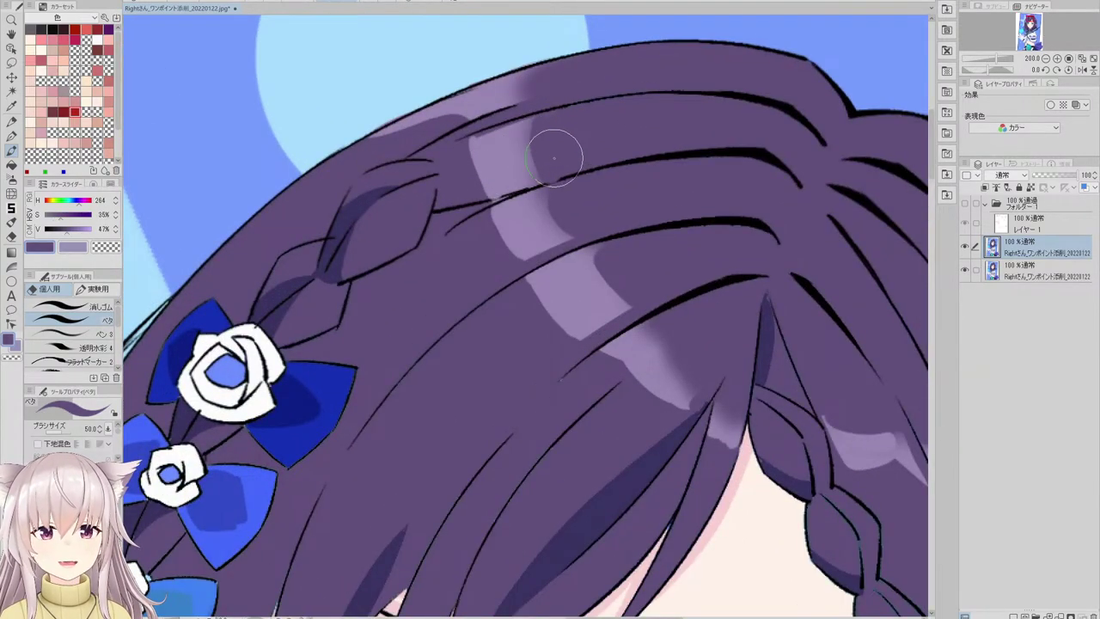
{"action": "left_click", "coordinate": [486, 105], "text": "alt"}
{"action": "left_click_drag", "start_coordinate": [519, 83], "coordinate": [509, 98]}
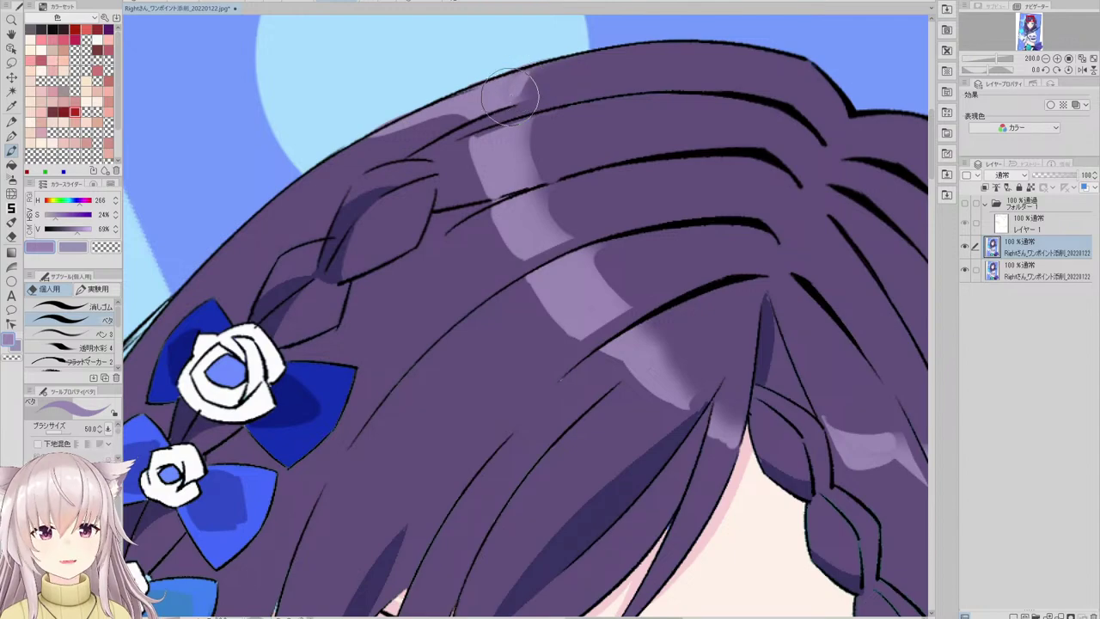
{"action": "scroll", "coordinate": [518, 63], "scroll_direction": "down", "scroll_amount": 6}
{"action": "scroll", "coordinate": [565, 72], "scroll_direction": "up", "scroll_amount": 6}
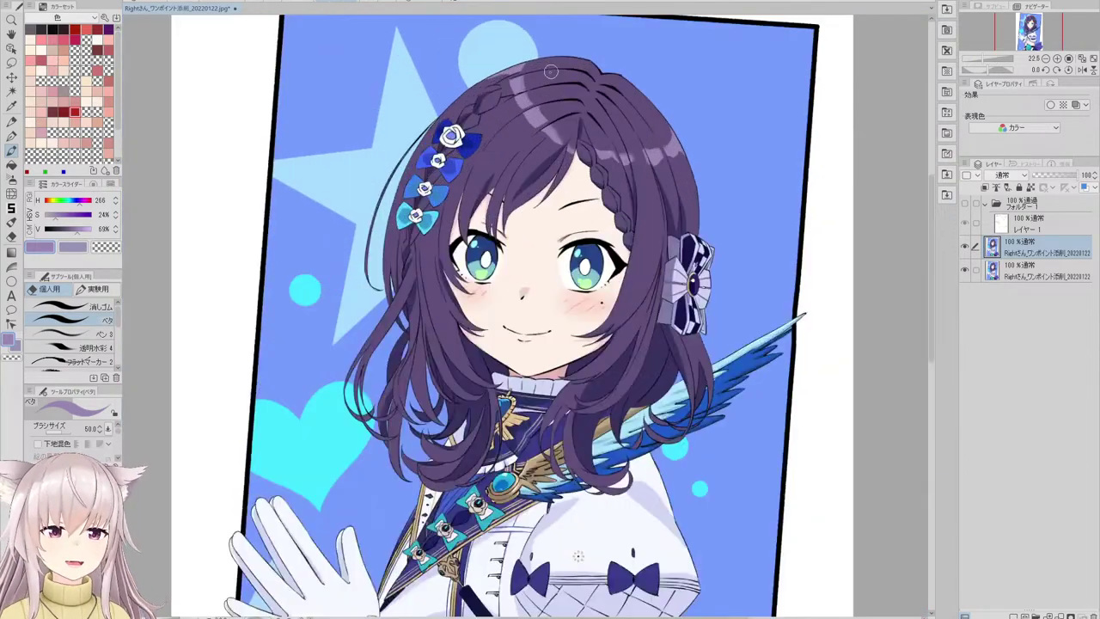
{"action": "left_click", "coordinate": [491, 98], "text": "alt"}
{"action": "scroll", "coordinate": [485, 101], "scroll_direction": "up", "scroll_amount": 2}
{"action": "left_click_drag", "start_coordinate": [478, 62], "coordinate": [505, 42]}
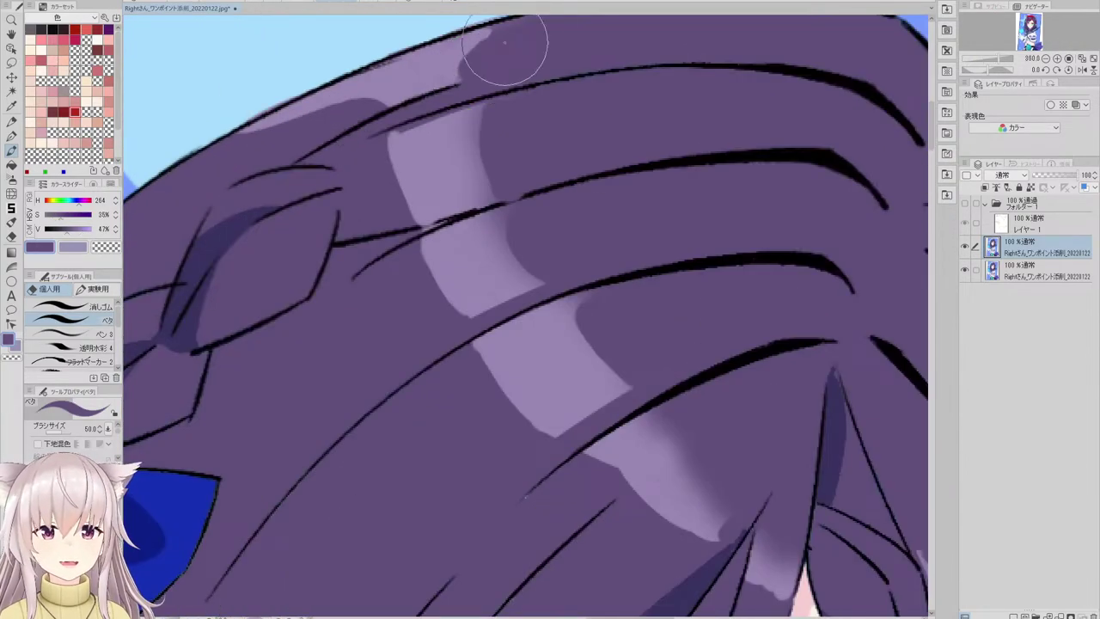
- Shape a crisp inner edge on the crown highlight just below the head's top outline, alternating sampled highlight and base hair purples
{"action": "left_click", "coordinate": [435, 63], "text": "alt"}
{"action": "scroll", "coordinate": [469, 93], "scroll_direction": "down", "scroll_amount": 3}
{"action": "scroll", "coordinate": [496, 97], "scroll_direction": "up", "scroll_amount": 2}
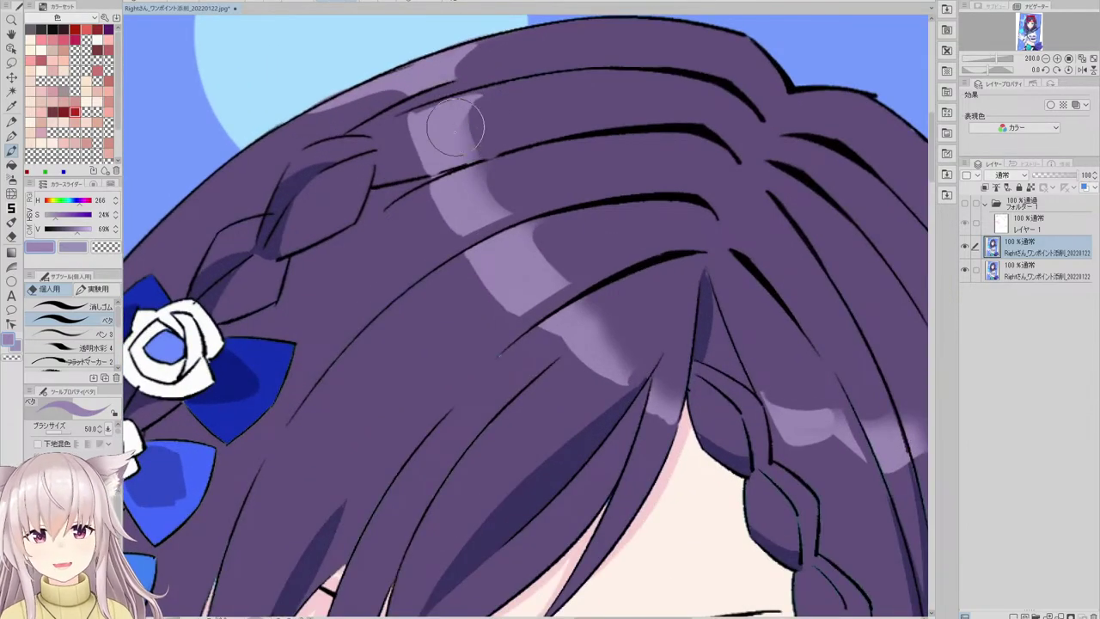
{"action": "left_click", "coordinate": [493, 114], "text": "alt"}
{"action": "scroll", "coordinate": [489, 112], "scroll_direction": "down", "scroll_amount": 5}
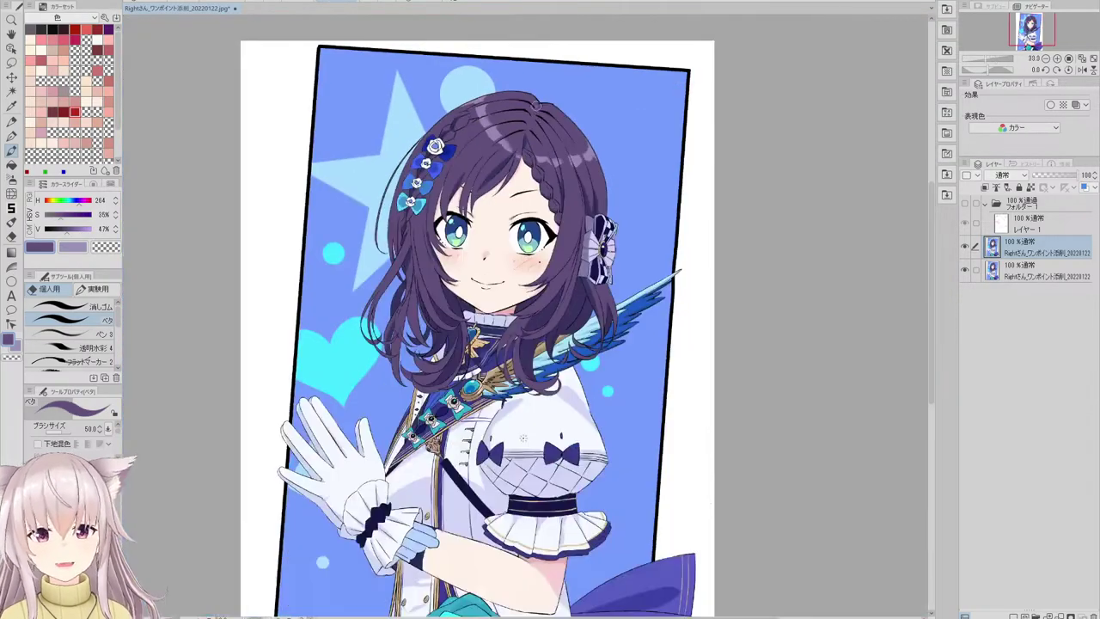
{"action": "scroll", "coordinate": [484, 109], "scroll_direction": "up", "scroll_amount": 3}
{"action": "scroll", "coordinate": [484, 110], "scroll_direction": "up", "scroll_amount": 3}
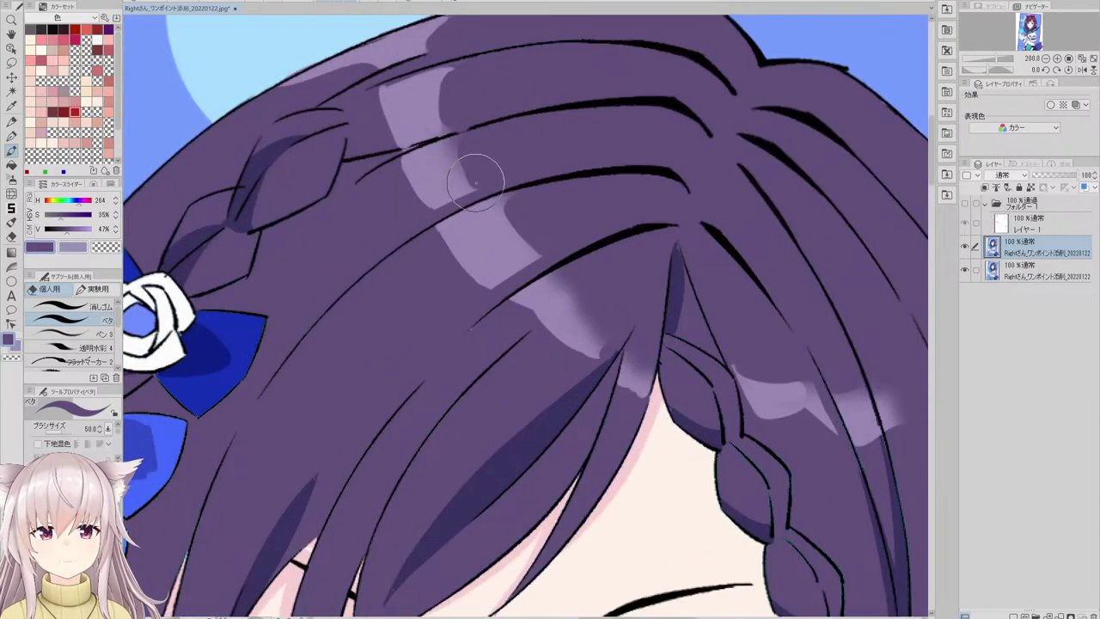
- Fill out the crown highlight segments beside the rose-side braid with the sampled highlight purple, adding a pointed corner to the segment nearest the outline
{"action": "left_click", "coordinate": [434, 164], "text": "alt"}
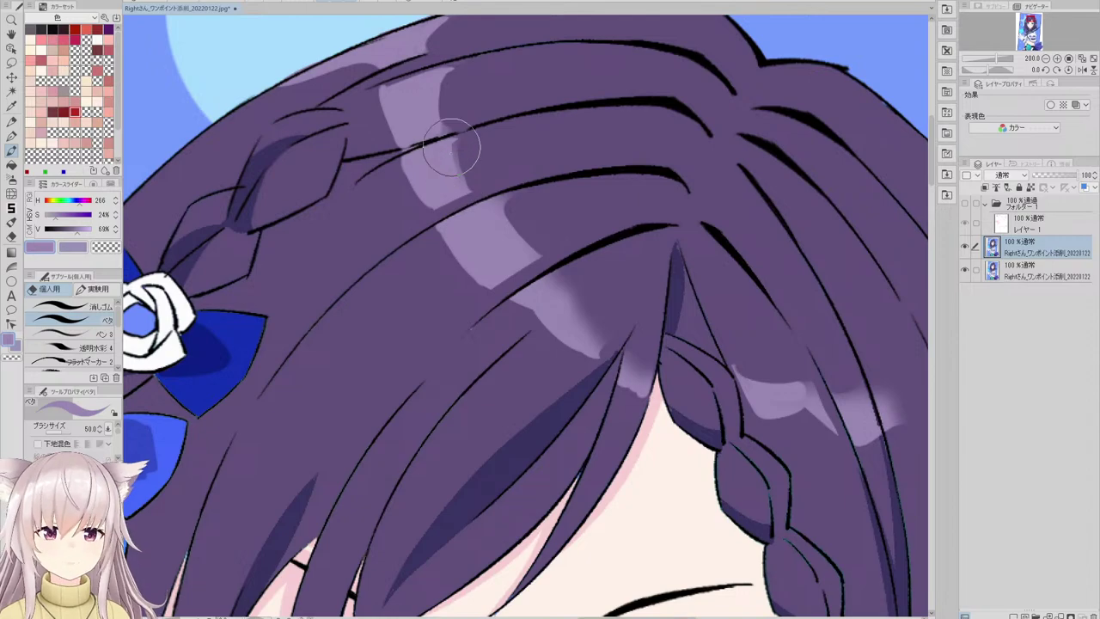
{"action": "scroll", "coordinate": [452, 146], "scroll_direction": "down", "scroll_amount": 3}
{"action": "scroll", "coordinate": [510, 160], "scroll_direction": "up", "scroll_amount": 4}
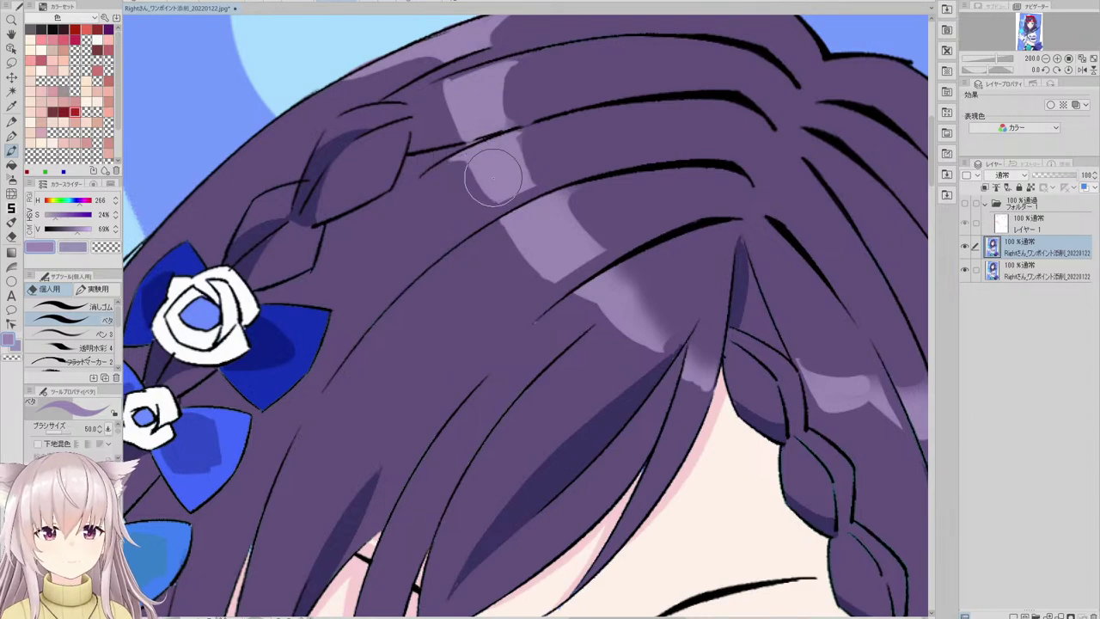
{"action": "scroll", "coordinate": [492, 177], "scroll_direction": "down", "scroll_amount": 3}
{"action": "scroll", "coordinate": [483, 113], "scroll_direction": "up", "scroll_amount": 3}
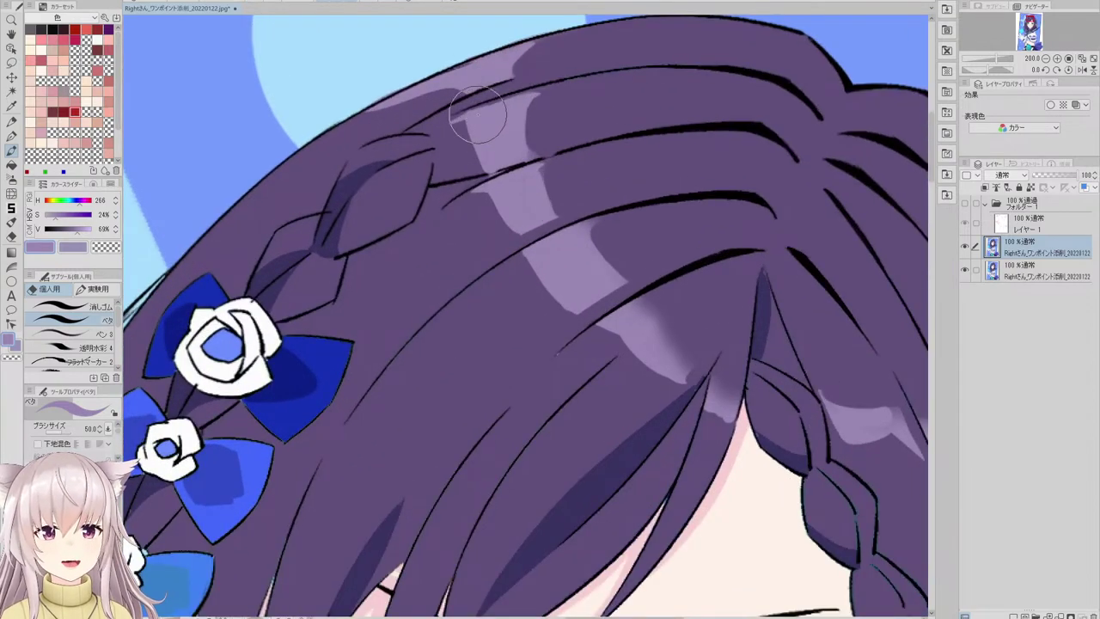
{"action": "scroll", "coordinate": [467, 119], "scroll_direction": "down", "scroll_amount": 3}
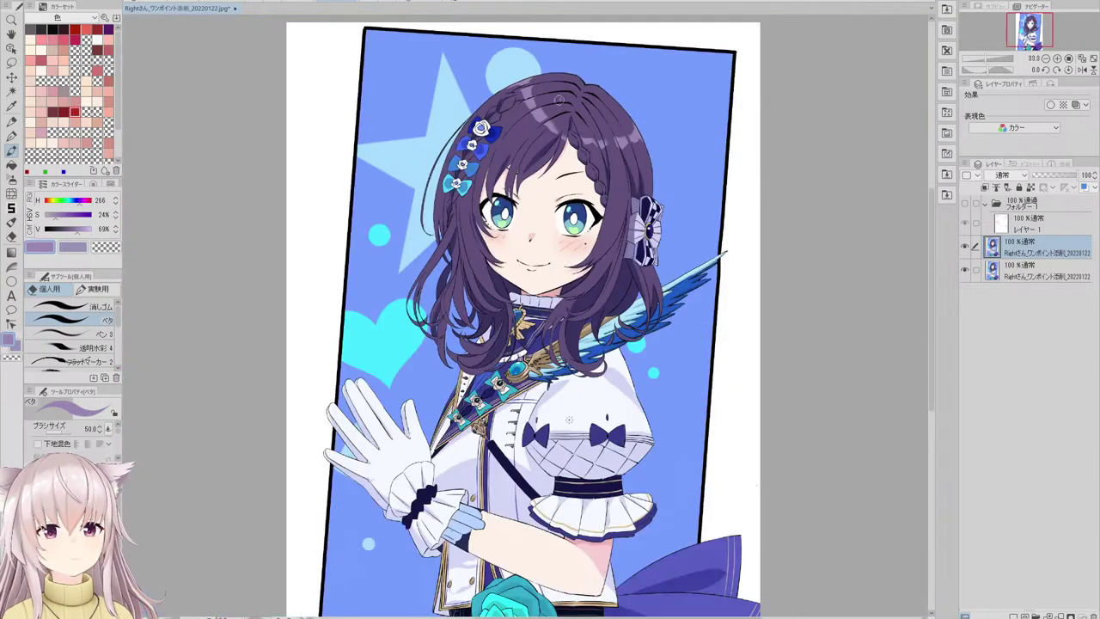
{"action": "scroll", "coordinate": [539, 162], "scroll_direction": "up", "scroll_amount": 4}
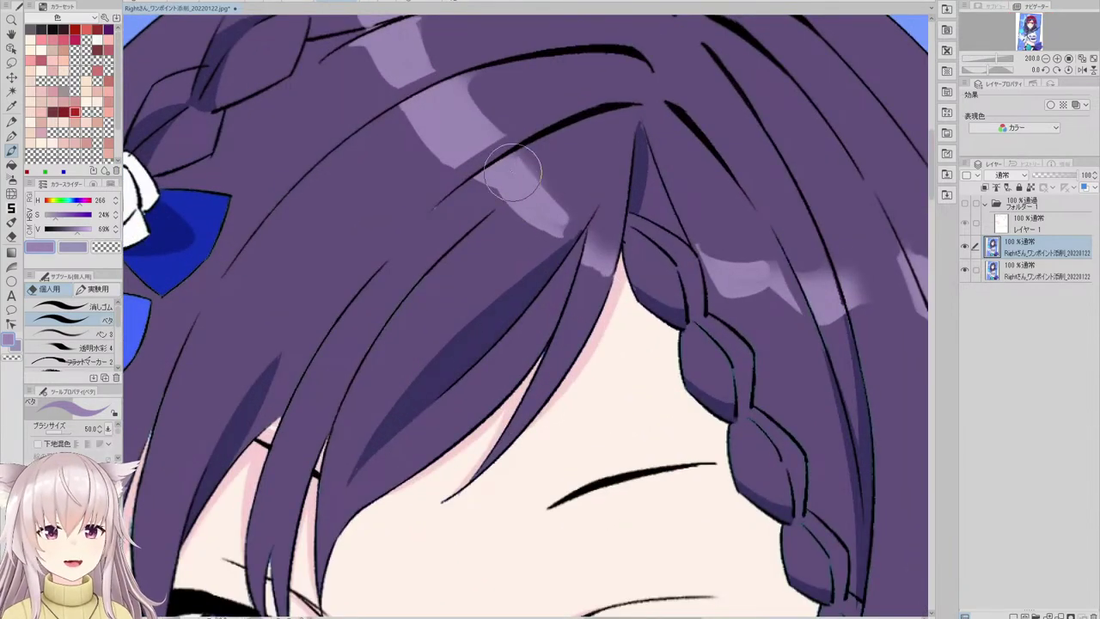
- Trim the soft upper edge of the highlight on the fringe strand beside the parting with the sampled base hair purple
{"action": "left_click", "coordinate": [557, 179], "text": "alt"}
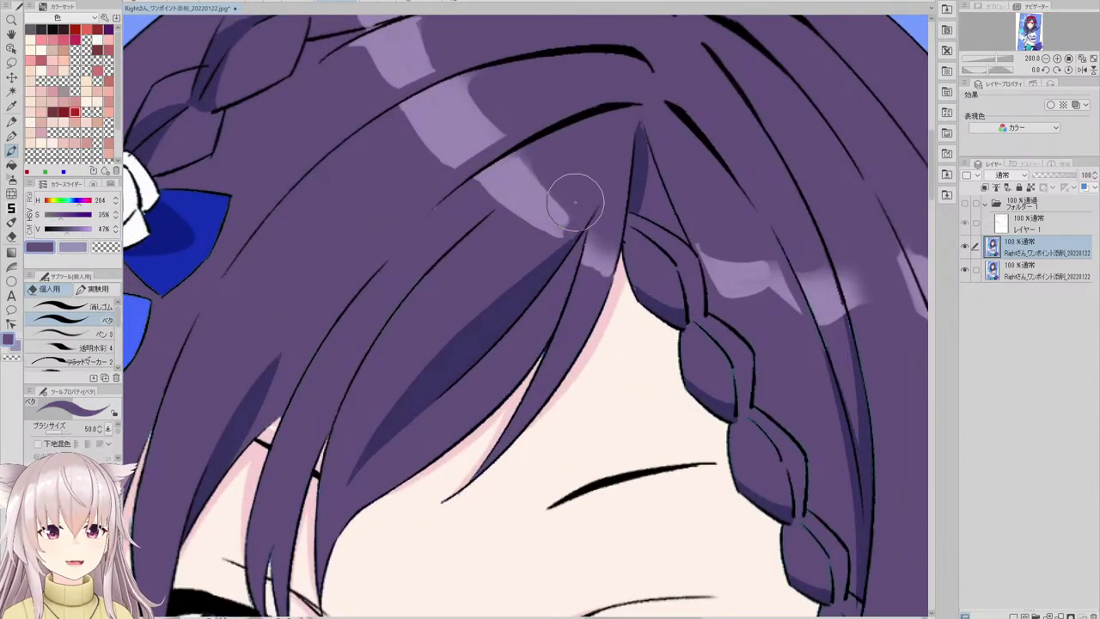
{"action": "scroll", "coordinate": [540, 174], "scroll_direction": "down", "scroll_amount": 3}
{"action": "scroll", "coordinate": [550, 159], "scroll_direction": "up", "scroll_amount": 4}
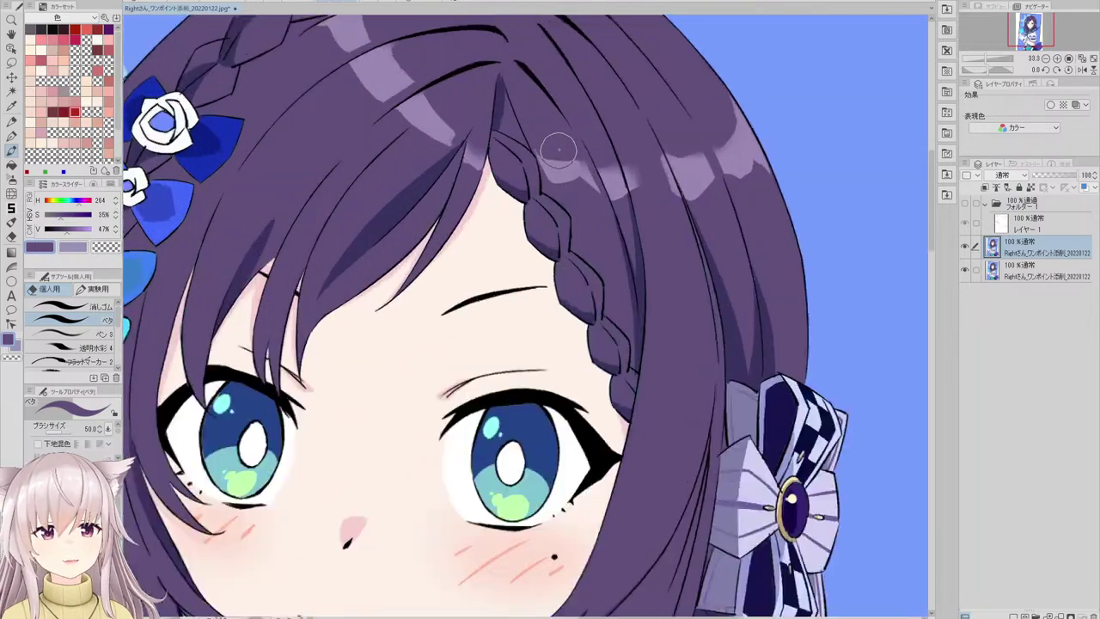
- Sharpen the inner edges of the crown highlight's middle segments with the base hair purple
{"action": "scroll", "coordinate": [550, 142], "scroll_direction": "down", "scroll_amount": 5}
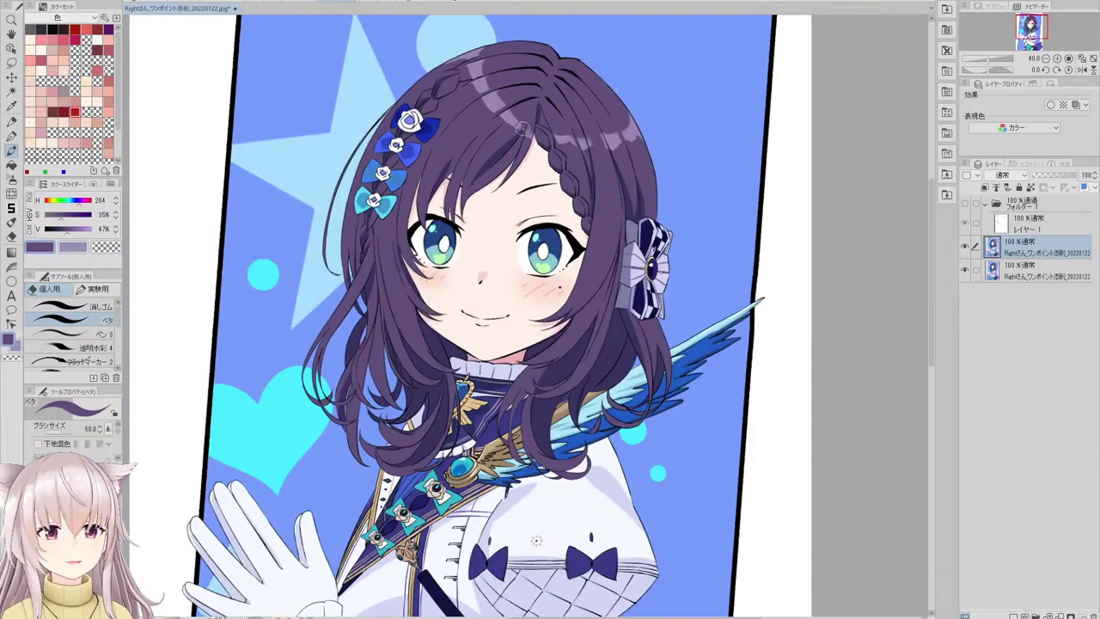
{"action": "scroll", "coordinate": [491, 67], "scroll_direction": "up", "scroll_amount": 5}
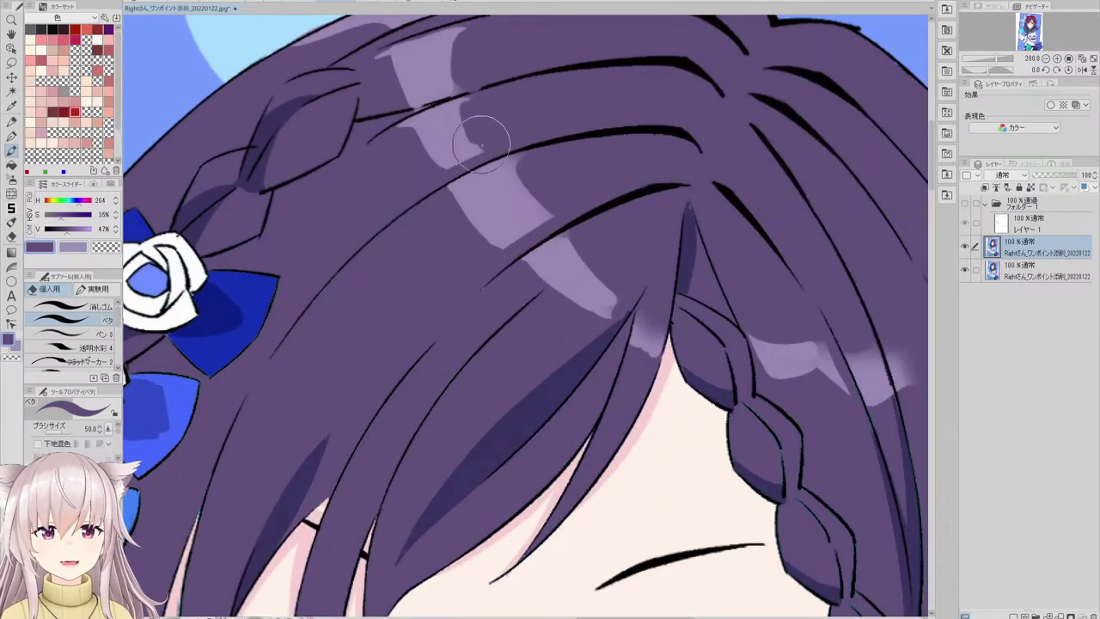
{"action": "scroll", "coordinate": [503, 91], "scroll_direction": "down", "scroll_amount": 3}
{"action": "scroll", "coordinate": [507, 89], "scroll_direction": "up", "scroll_amount": 3}
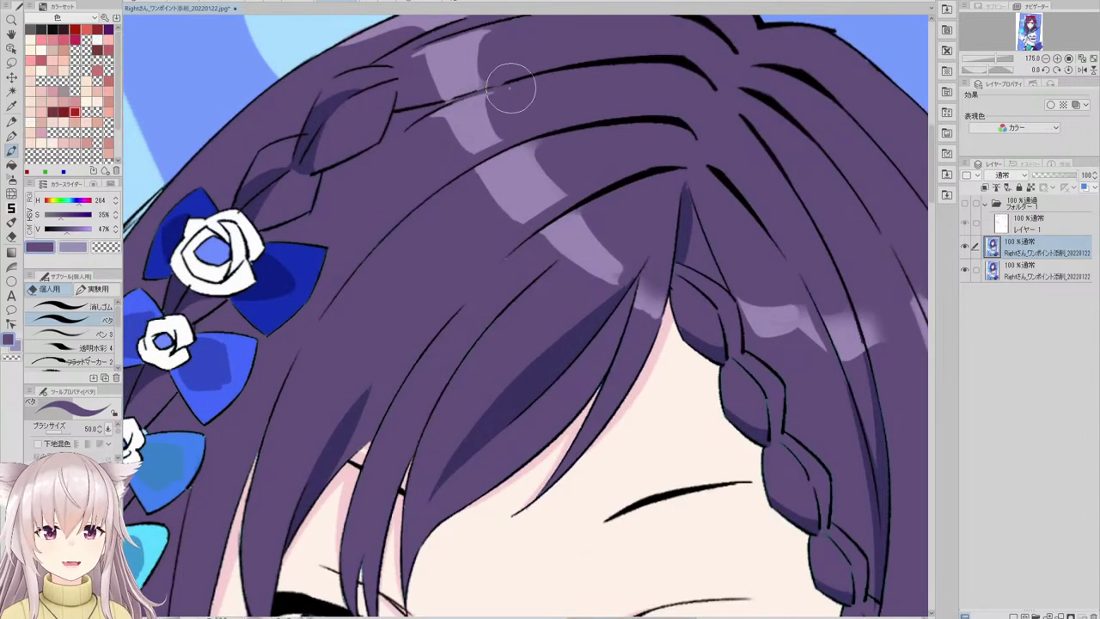
{"action": "scroll", "coordinate": [514, 86], "scroll_direction": "down", "scroll_amount": 3}
{"action": "scroll", "coordinate": [466, 98], "scroll_direction": "down", "scroll_amount": 4}
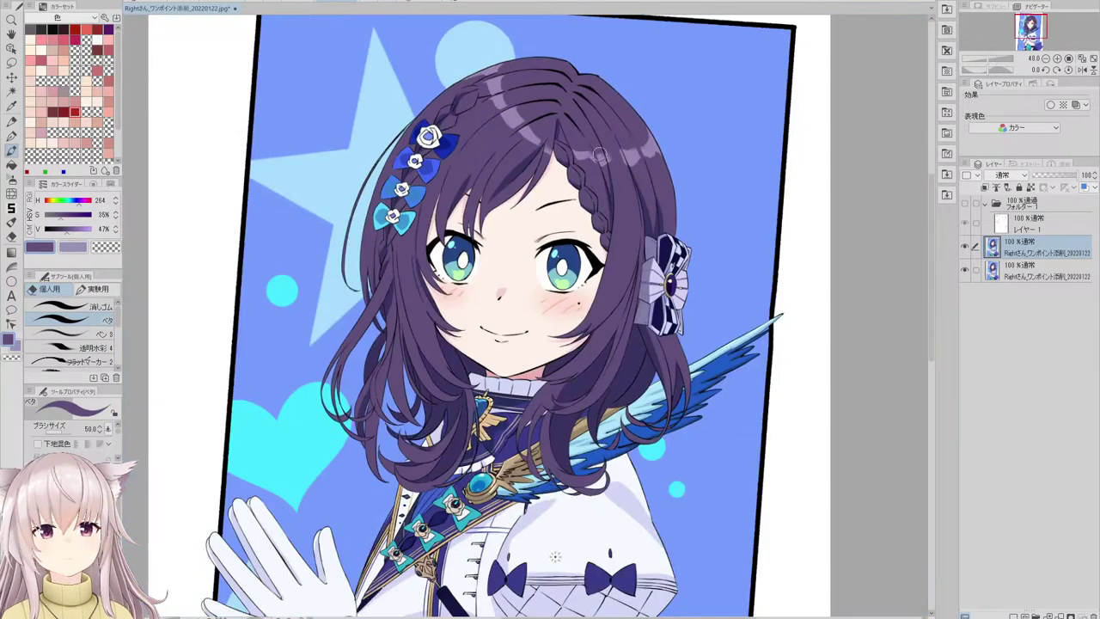
- Fill in and sharpen the blurry highlight beside the front braid on the hair-bow side with the sampled highlight purple
{"action": "scroll", "coordinate": [642, 167], "scroll_direction": "up", "scroll_amount": 4}
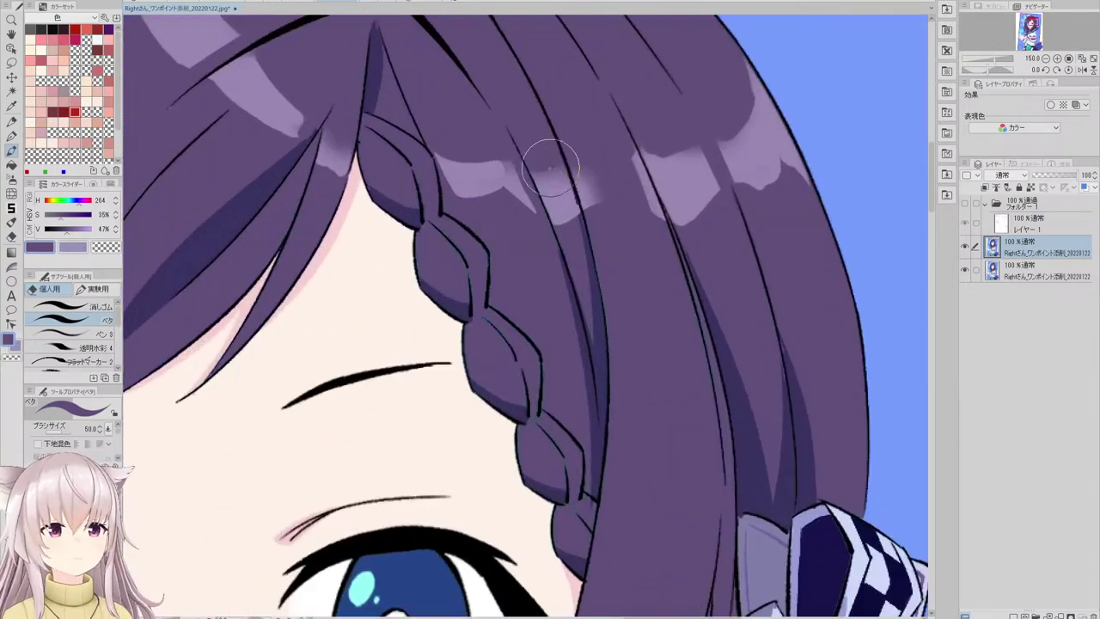
{"action": "left_click", "coordinate": [466, 178], "text": "alt"}
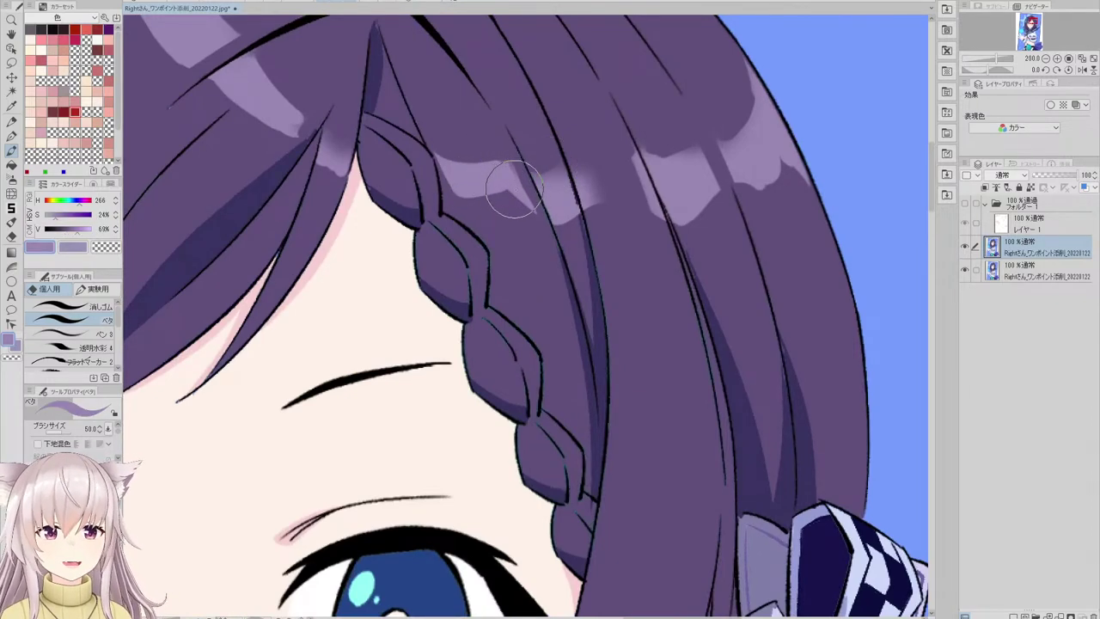
{"action": "scroll", "coordinate": [514, 189], "scroll_direction": "down", "scroll_amount": 2}
{"action": "scroll", "coordinate": [545, 167], "scroll_direction": "up", "scroll_amount": 4}
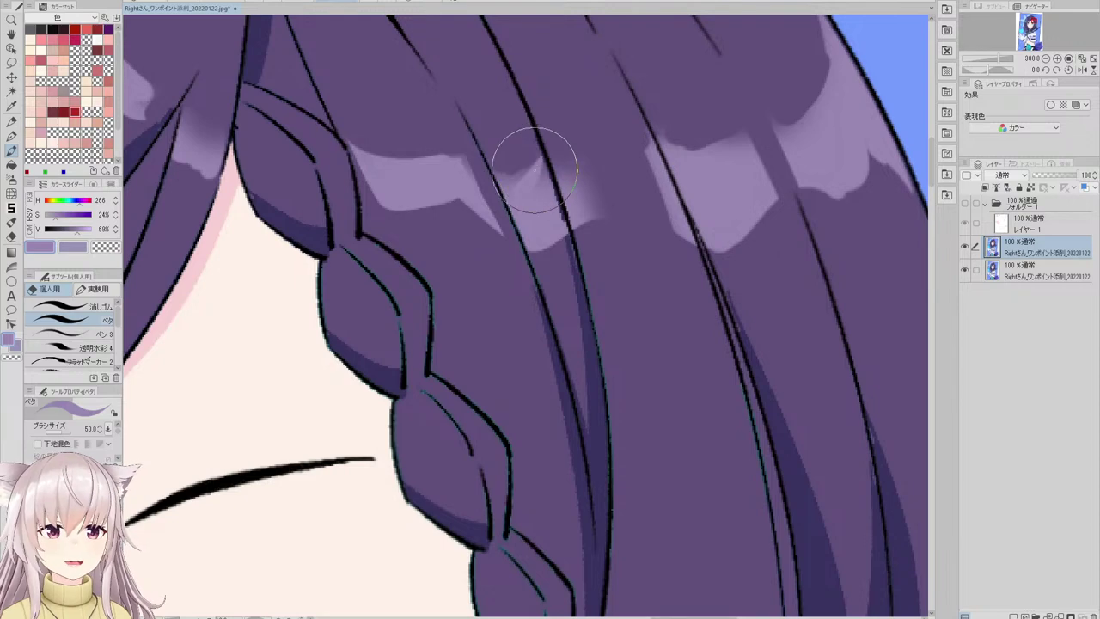
{"action": "scroll", "coordinate": [536, 163], "scroll_direction": "down", "scroll_amount": 4}
{"action": "scroll", "coordinate": [567, 163], "scroll_direction": "up", "scroll_amount": 3}
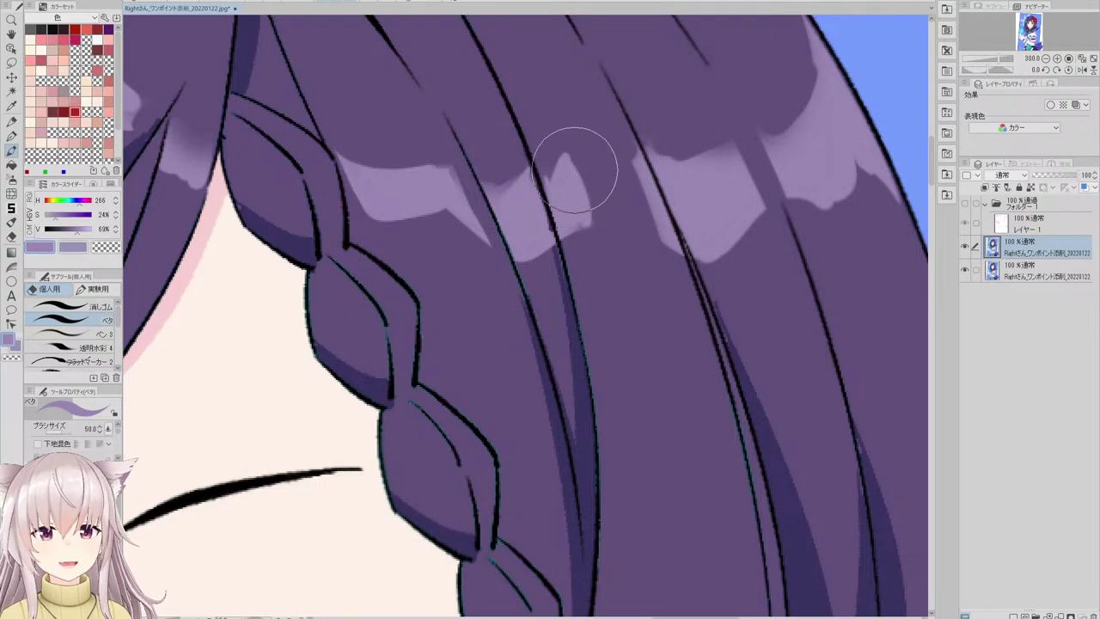
- Cut a clean tip on the fringe highlight and trim the small hairline highlight beside the parting with the base hair purple
{"action": "scroll", "coordinate": [574, 169], "scroll_direction": "down", "scroll_amount": 5}
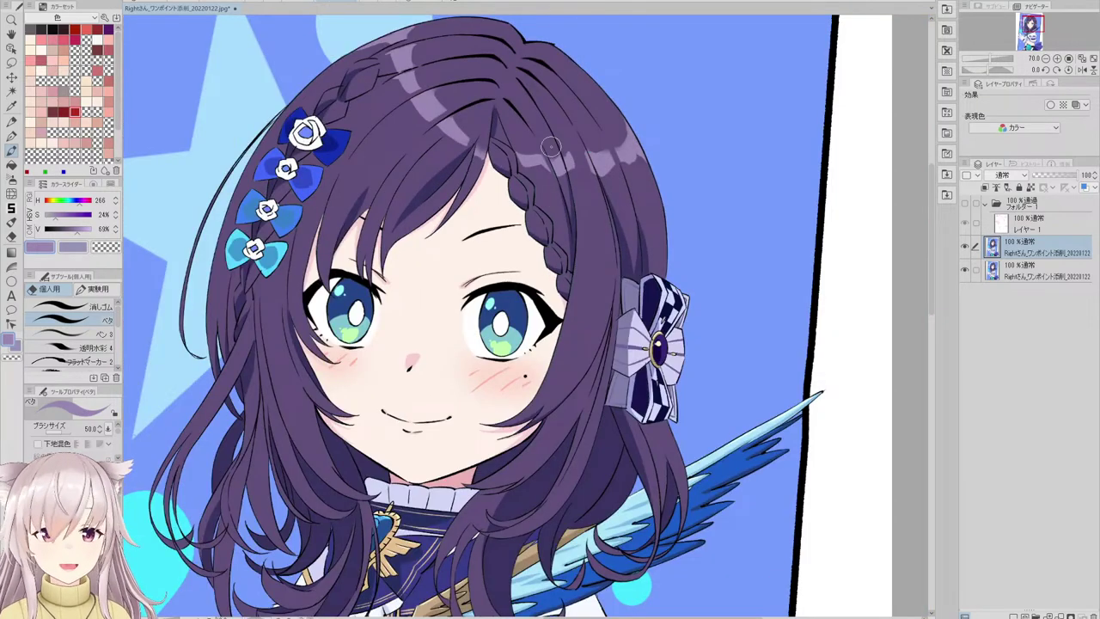
{"action": "scroll", "coordinate": [550, 147], "scroll_direction": "up", "scroll_amount": 5}
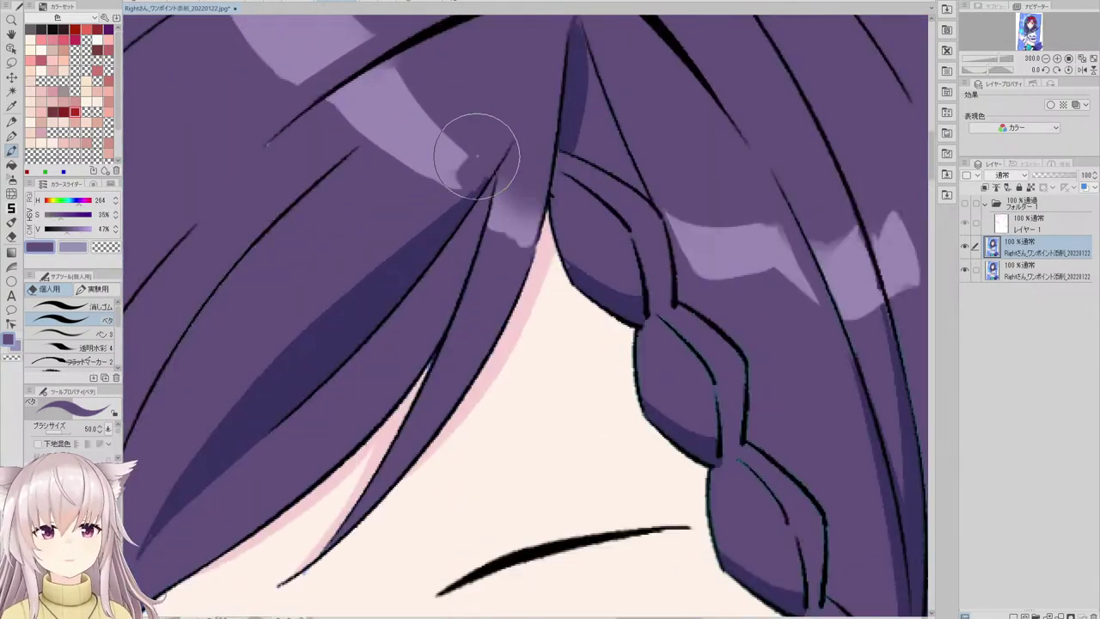
{"action": "scroll", "coordinate": [494, 120], "scroll_direction": "down", "scroll_amount": 3}
{"action": "scroll", "coordinate": [522, 178], "scroll_direction": "up", "scroll_amount": 3}
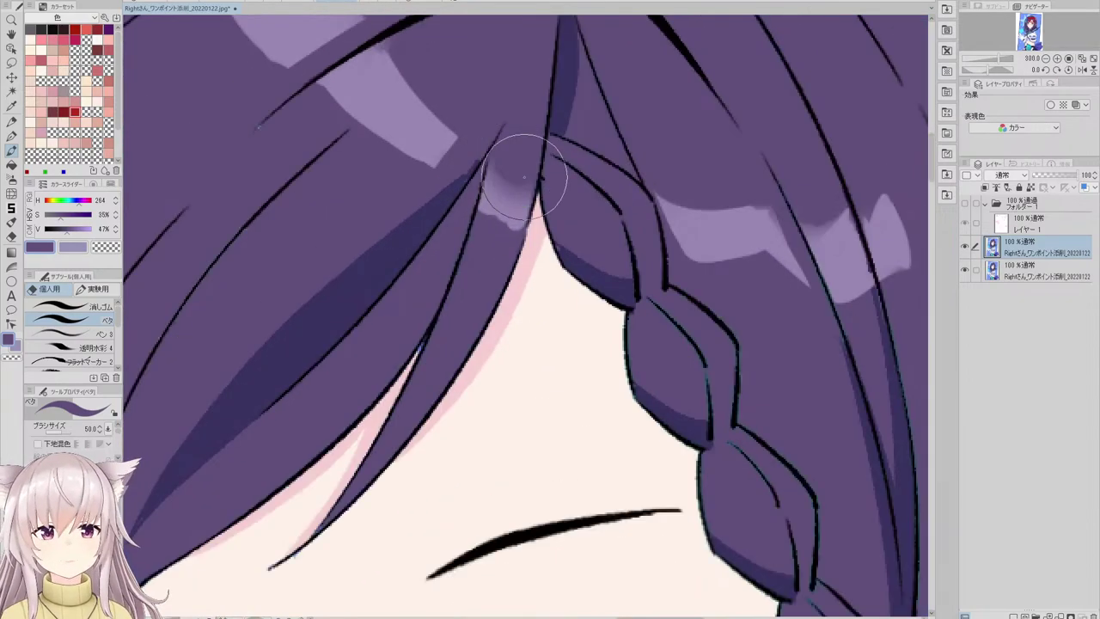
{"action": "scroll", "coordinate": [484, 226], "scroll_direction": "down", "scroll_amount": 6}
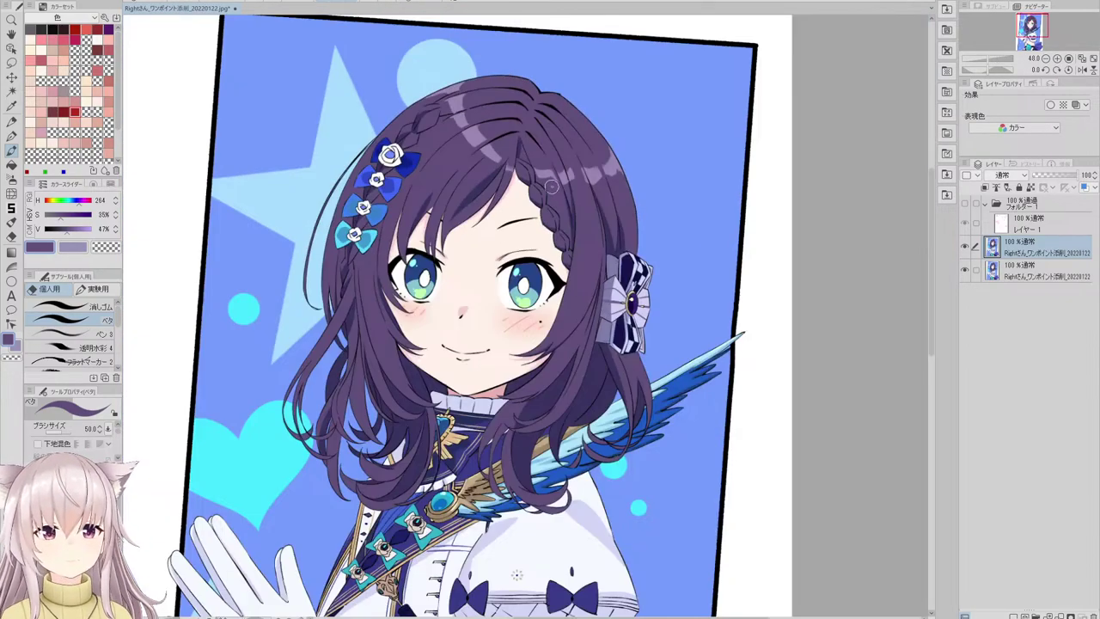
- Clean up the inner edge of the crown highlight where the hair strand lines cross it, using the base hair purple
{"action": "scroll", "coordinate": [462, 101], "scroll_direction": "up", "scroll_amount": 4}
{"action": "scroll", "coordinate": [474, 111], "scroll_direction": "up", "scroll_amount": 2}
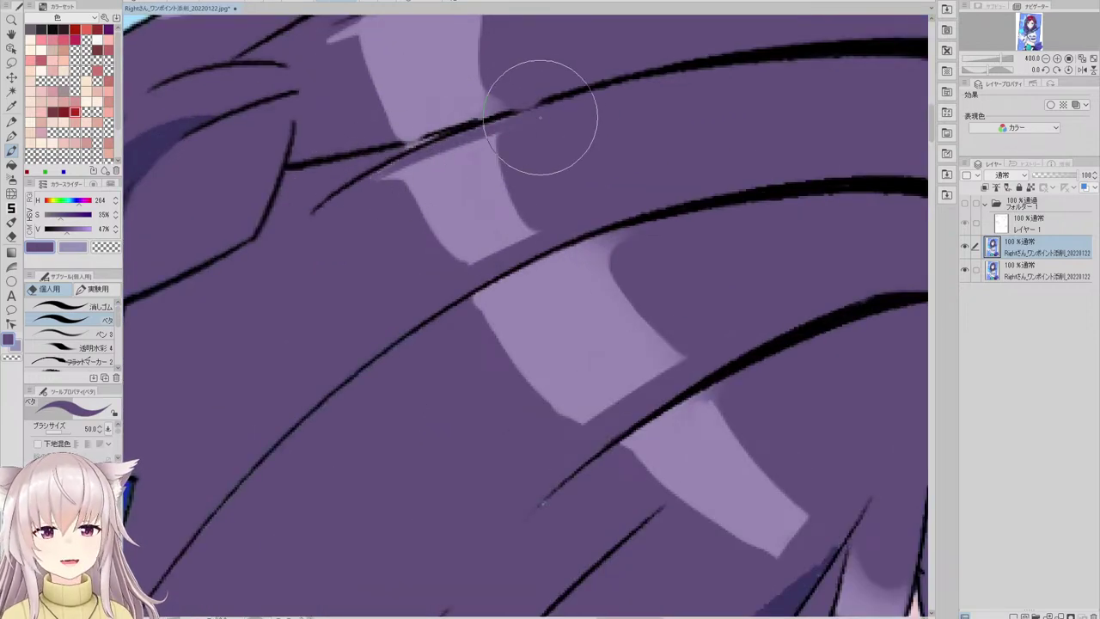
{"action": "scroll", "coordinate": [516, 112], "scroll_direction": "down", "scroll_amount": 4}
{"action": "scroll", "coordinate": [509, 102], "scroll_direction": "down", "scroll_amount": 3}
{"action": "scroll", "coordinate": [576, 146], "scroll_direction": "up", "scroll_amount": 5}
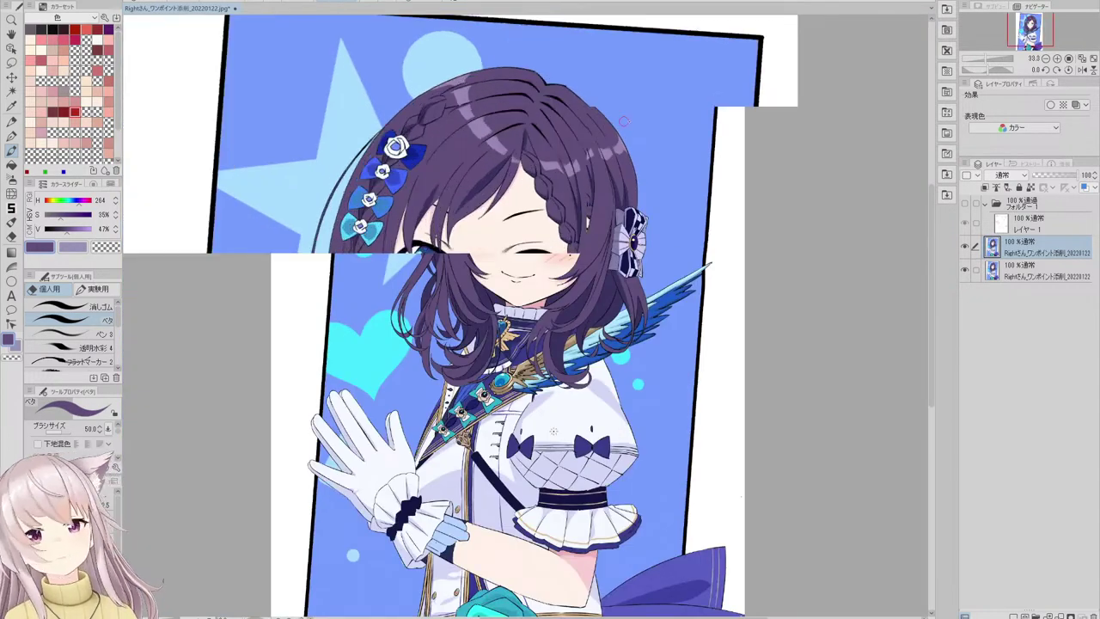
{"action": "scroll", "coordinate": [585, 170], "scroll_direction": "down", "scroll_amount": 1}
{"action": "scroll", "coordinate": [545, 172], "scroll_direction": "down", "scroll_amount": 3}
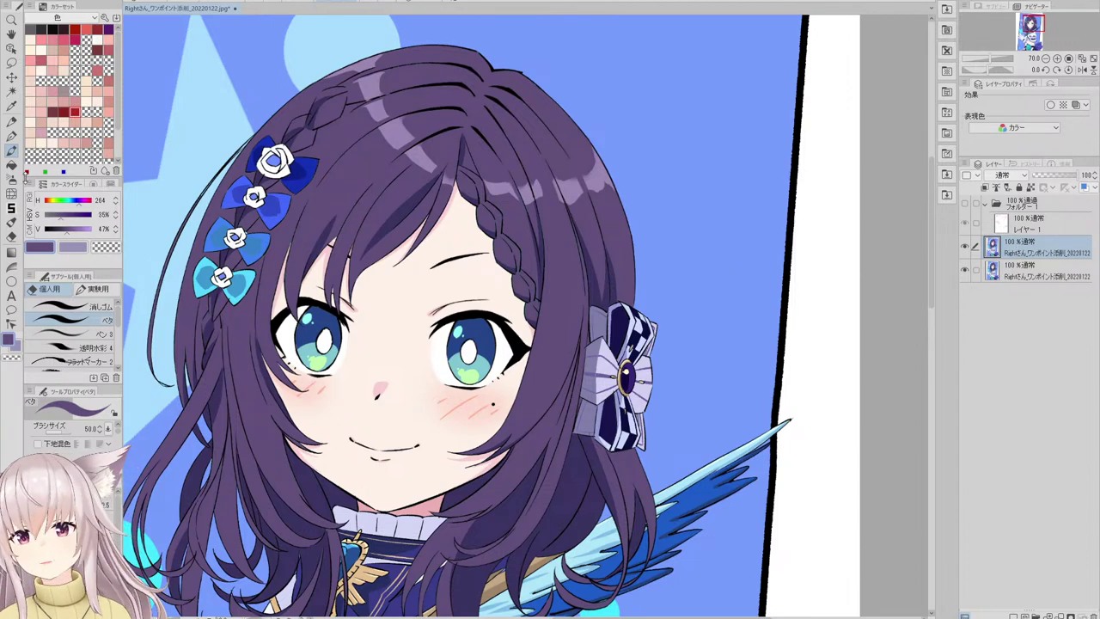
- Lasso the iris of the eye on the hair-bow side and copy it onto a new layer
{"action": "left_click", "coordinate": [11, 61]}
{"action": "scroll", "coordinate": [469, 391], "scroll_direction": "up", "scroll_amount": 3}
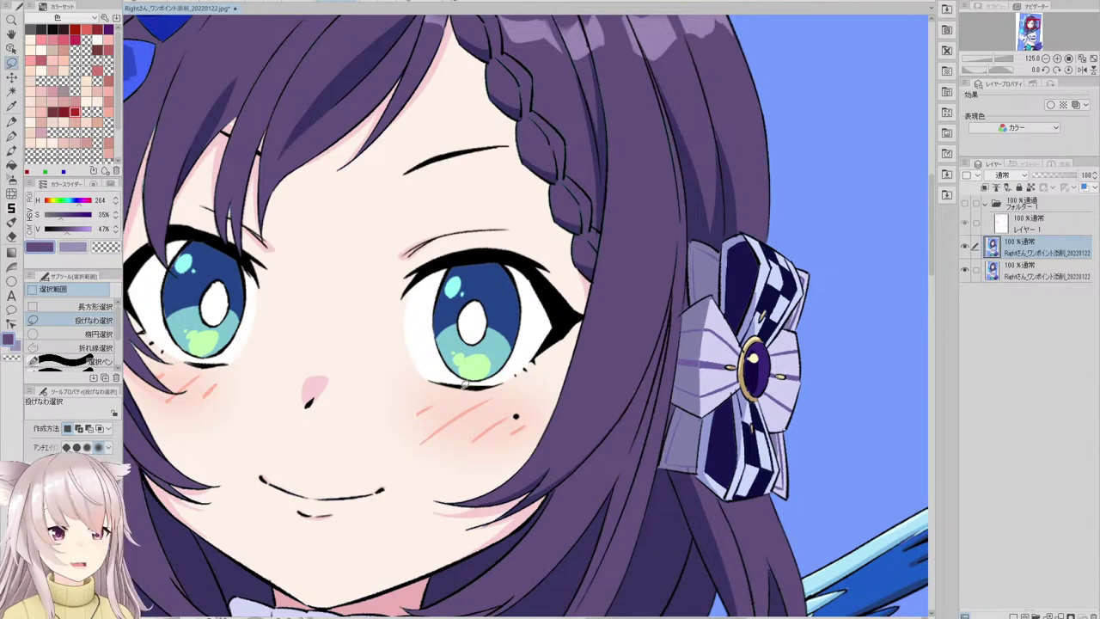
{"action": "scroll", "coordinate": [462, 303], "scroll_direction": "down", "scroll_amount": 5}
{"action": "scroll", "coordinate": [451, 356], "scroll_direction": "up", "scroll_amount": 3}
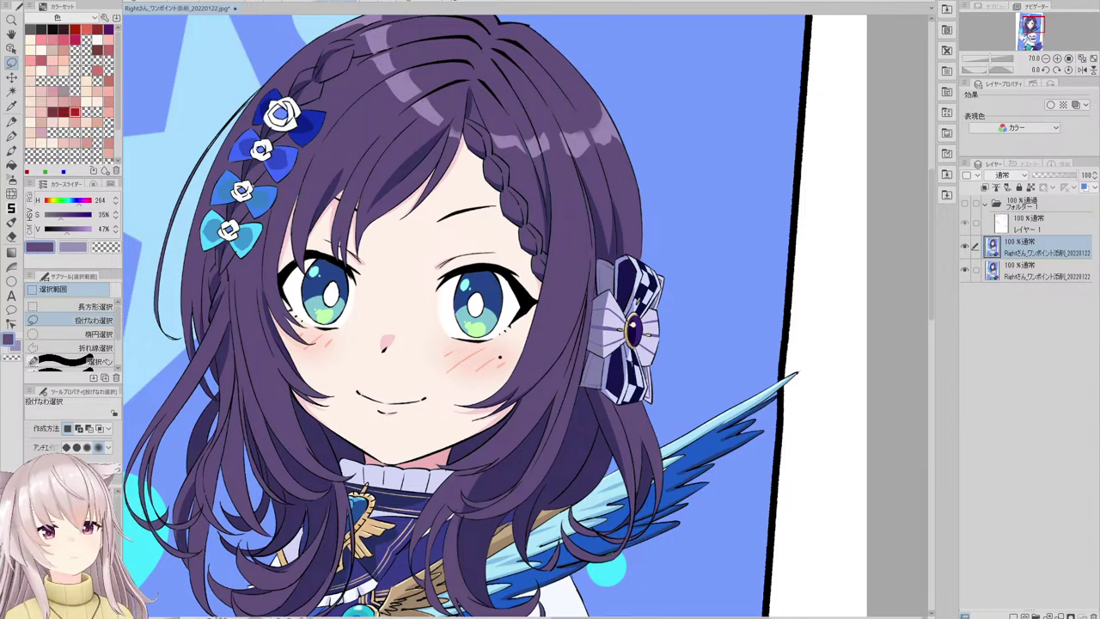
{"action": "scroll", "coordinate": [504, 275], "scroll_direction": "up", "scroll_amount": 5}
{"action": "scroll", "coordinate": [505, 317], "scroll_direction": "down", "scroll_amount": 2}
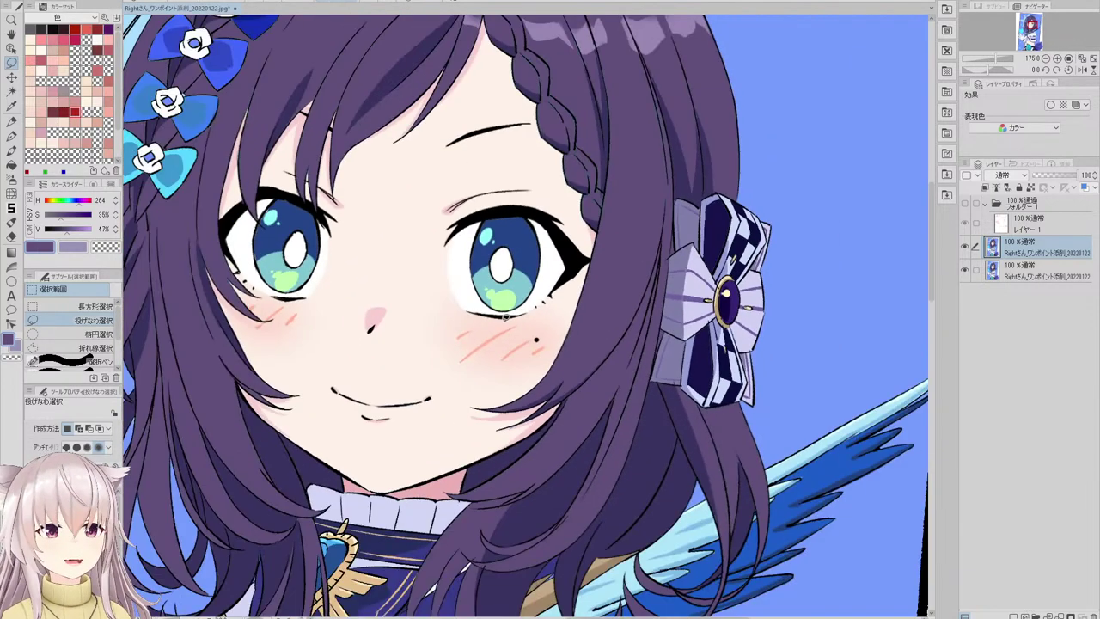
{"action": "scroll", "coordinate": [506, 316], "scroll_direction": "down", "scroll_amount": 1}
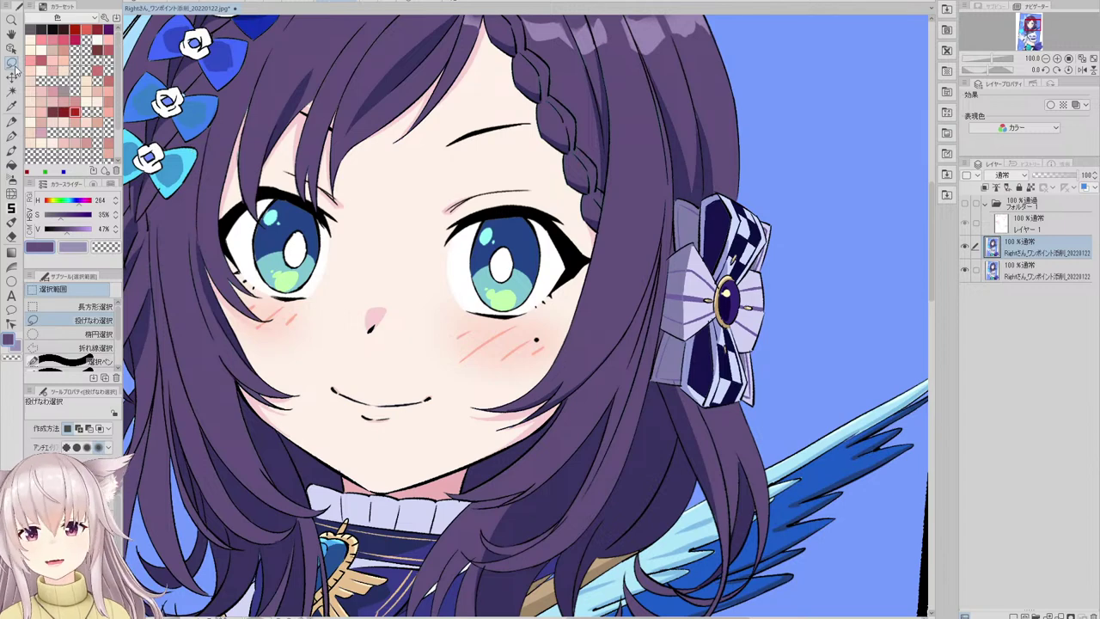
{"action": "scroll", "coordinate": [485, 241], "scroll_direction": "up", "scroll_amount": 1}
{"action": "mouse_move", "coordinate": [455, 243]}
{"action": "left_mouse_down"}
{"action": "mouse_move", "coordinate": [463, 313]}
{"action": "mouse_move", "coordinate": [499, 347]}
{"action": "mouse_move", "coordinate": [546, 337]}
{"action": "mouse_move", "coordinate": [584, 276]}
{"action": "left_mouse_up"}
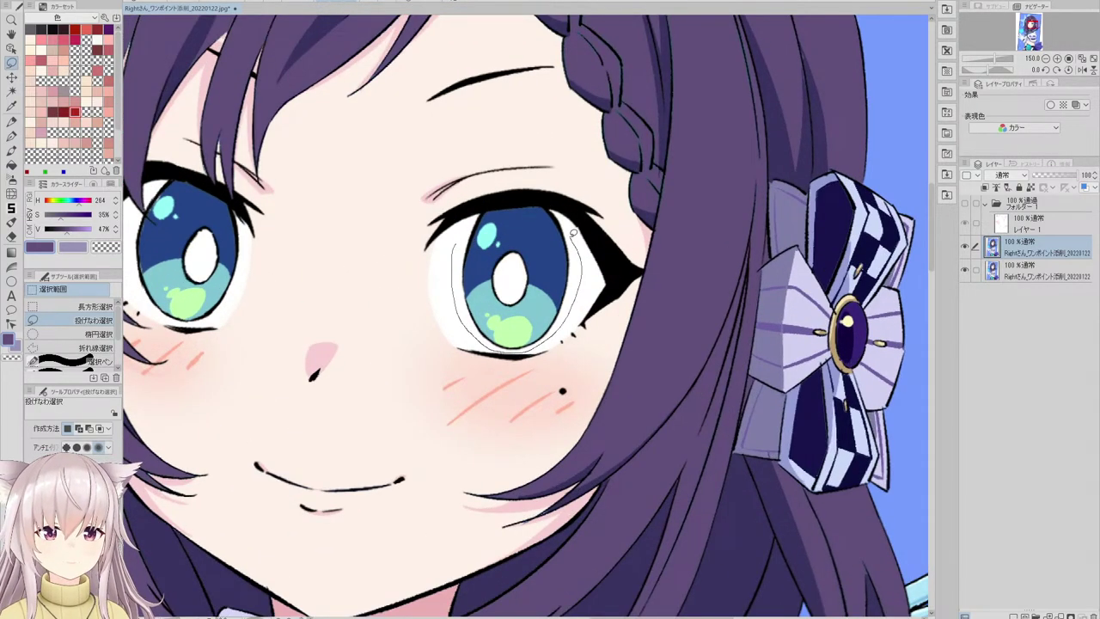
{"action": "mouse_move", "coordinate": [572, 232]}
{"action": "left_mouse_down"}
{"action": "mouse_move", "coordinate": [537, 201]}
{"action": "mouse_move", "coordinate": [487, 204]}
{"action": "left_mouse_up"}
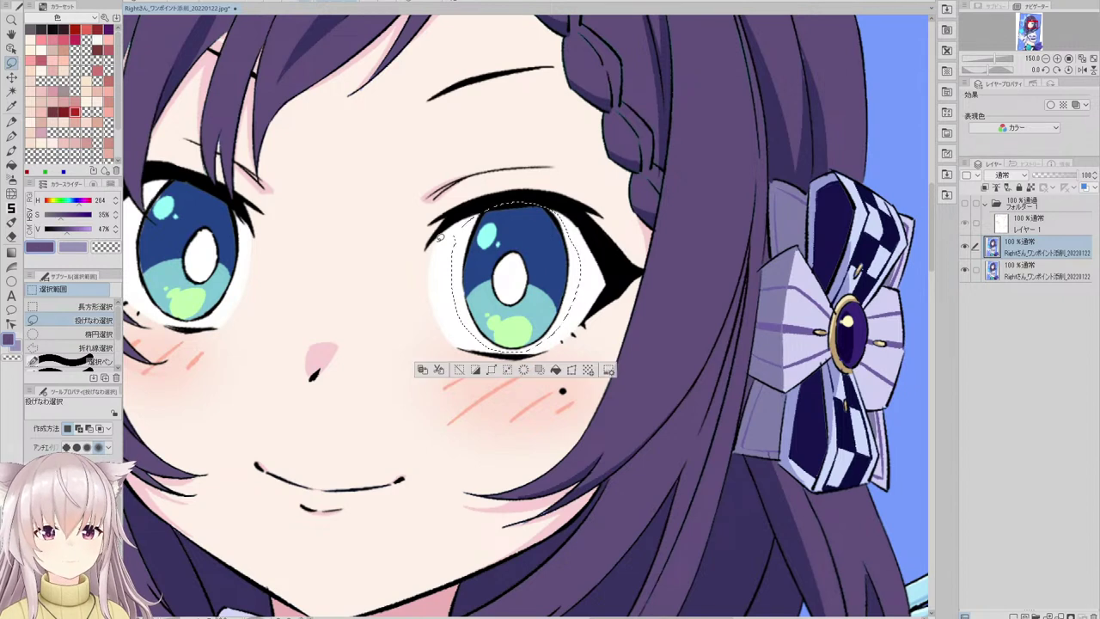
{"action": "left_click", "coordinate": [473, 373]}
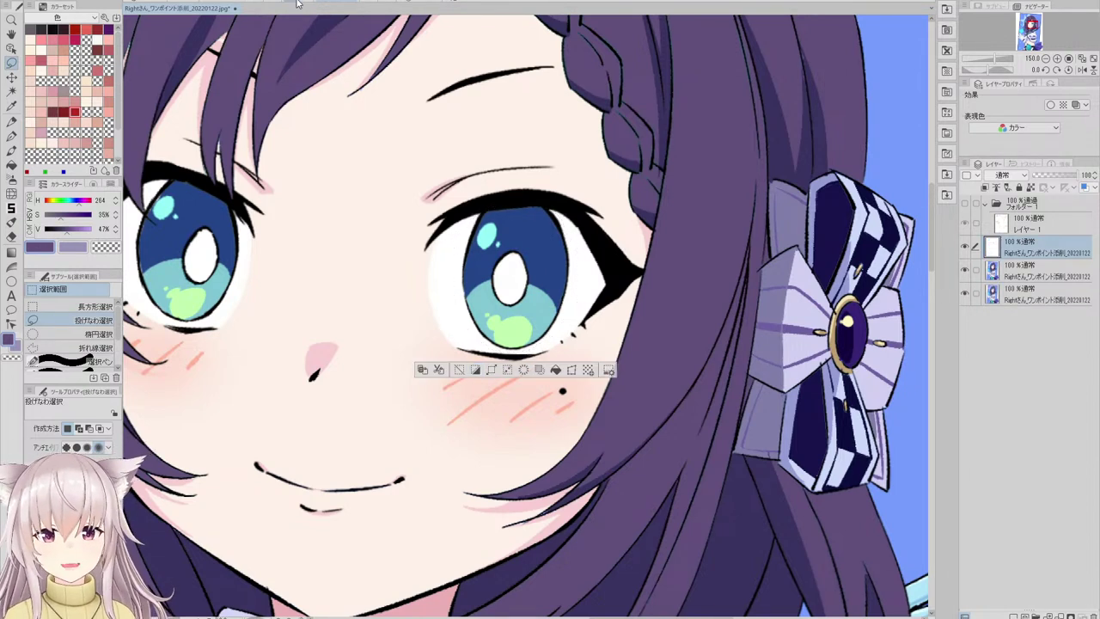
- Enlarge the copied iris slightly toward the nose and downward, clear the selection and switch to the eraser
{"action": "key", "text": "ctrl+t"}
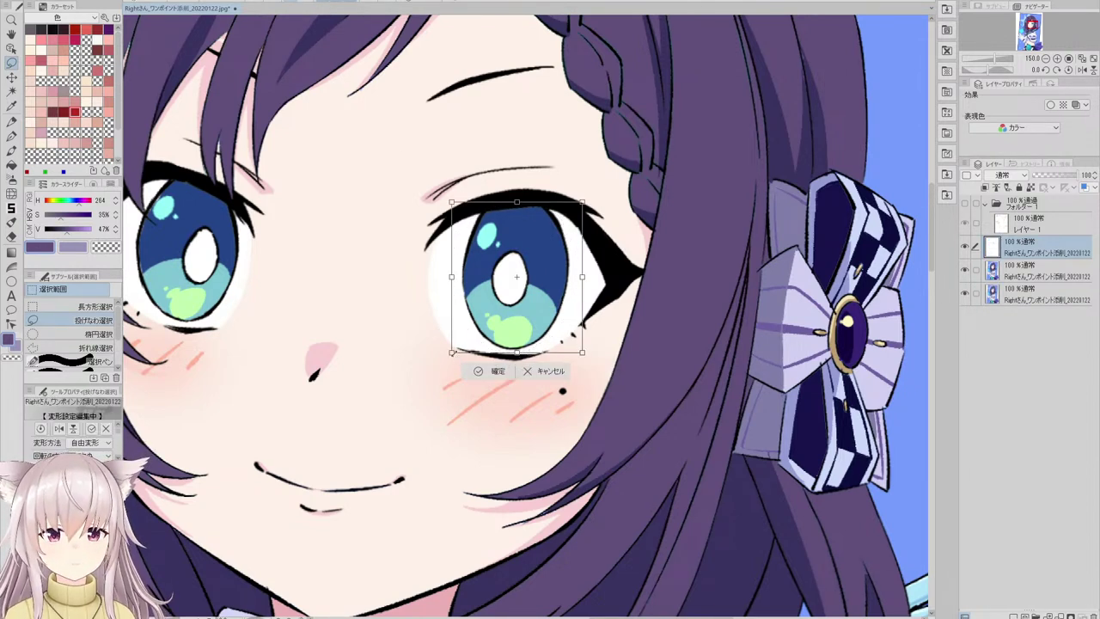
{"action": "left_click_drag", "start_coordinate": [451, 352], "coordinate": [446, 357]}
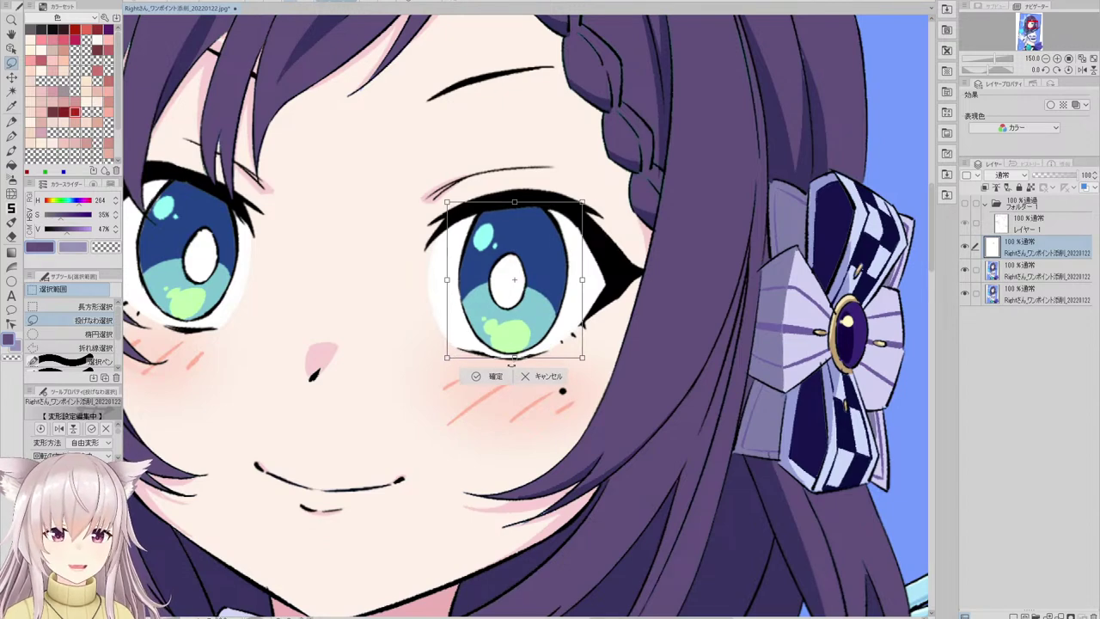
{"action": "left_click", "coordinate": [481, 376]}
{"action": "key", "text": "ctrl+d"}
{"action": "key", "text": "e"}
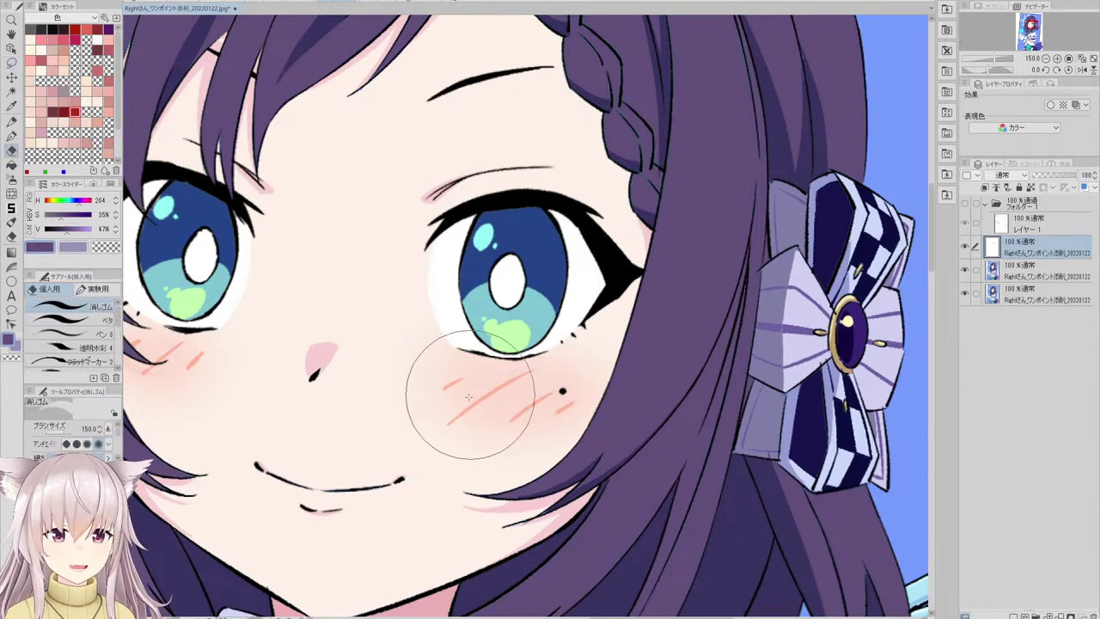
- Set the eraser size to 50 and clean up the lower edge of the enlarged iris copy along the lower lash line
{"action": "left_click", "coordinate": [54, 432]}
{"action": "scroll", "coordinate": [490, 350], "scroll_direction": "up", "scroll_amount": 2}
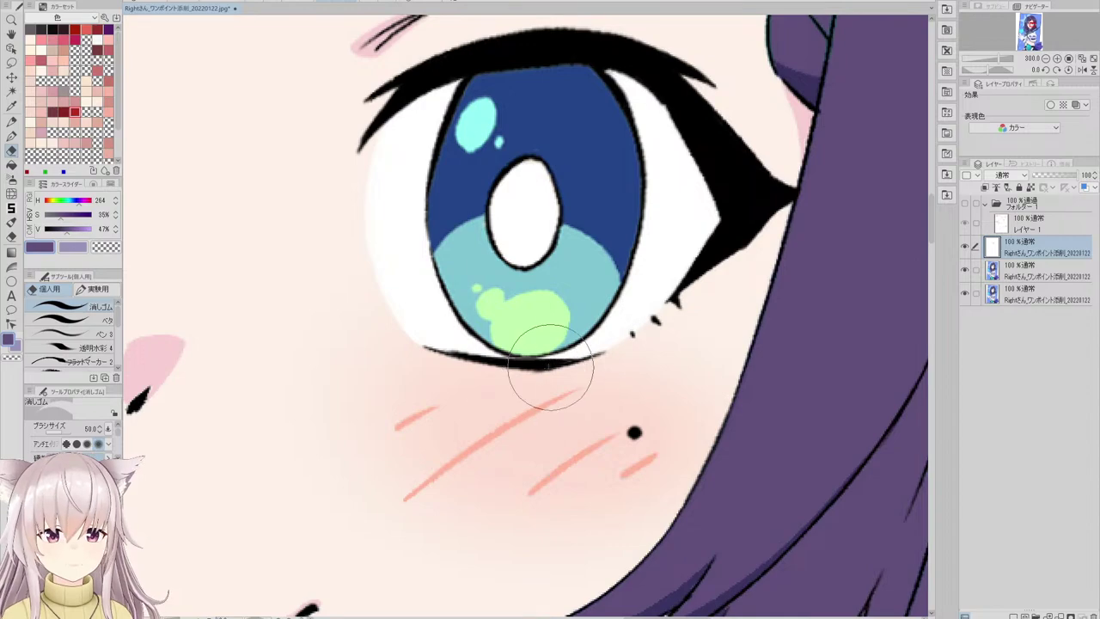
{"action": "scroll", "coordinate": [550, 368], "scroll_direction": "down", "scroll_amount": 5}
{"action": "scroll", "coordinate": [498, 370], "scroll_direction": "up", "scroll_amount": 3}
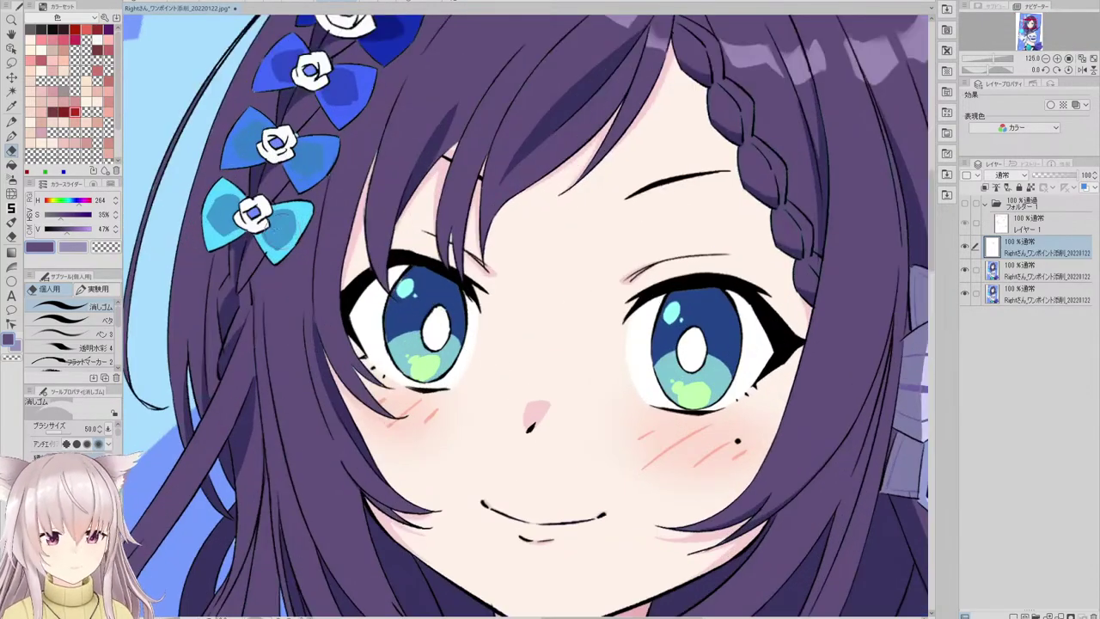
- Lasso the iris of the eye beside the small blue bows and copy it from the retouched illustration layer onto a new layer
{"action": "left_click", "coordinate": [12, 62]}
{"action": "scroll", "coordinate": [382, 318], "scroll_direction": "up", "scroll_amount": 2}
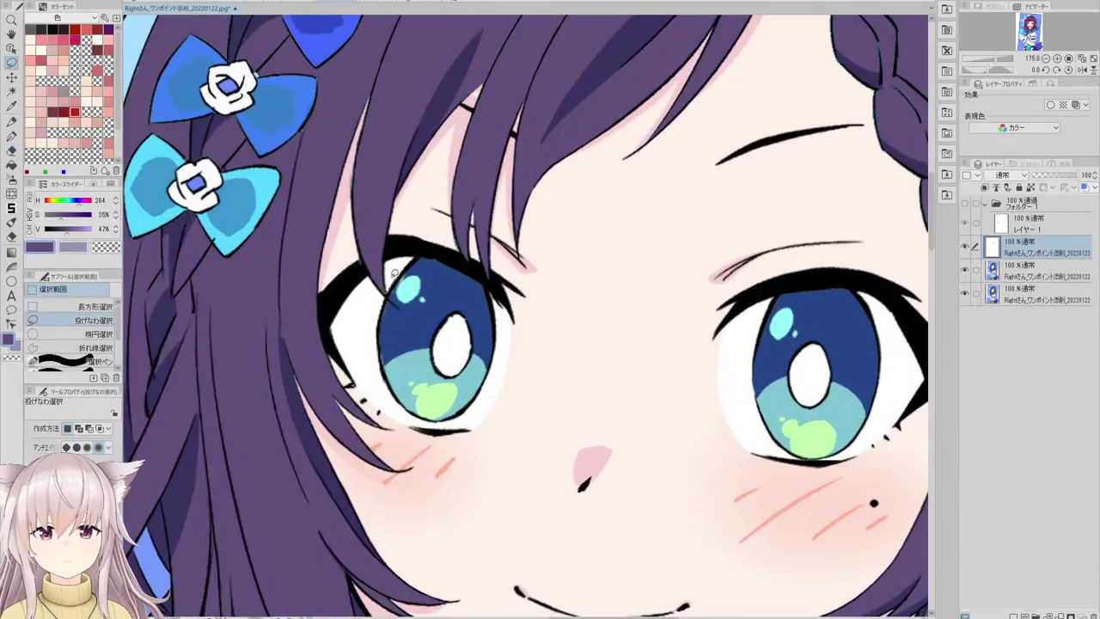
{"action": "mouse_move", "coordinate": [395, 272]}
{"action": "left_mouse_down"}
{"action": "mouse_move", "coordinate": [369, 329]}
{"action": "mouse_move", "coordinate": [388, 392]}
{"action": "left_mouse_up"}
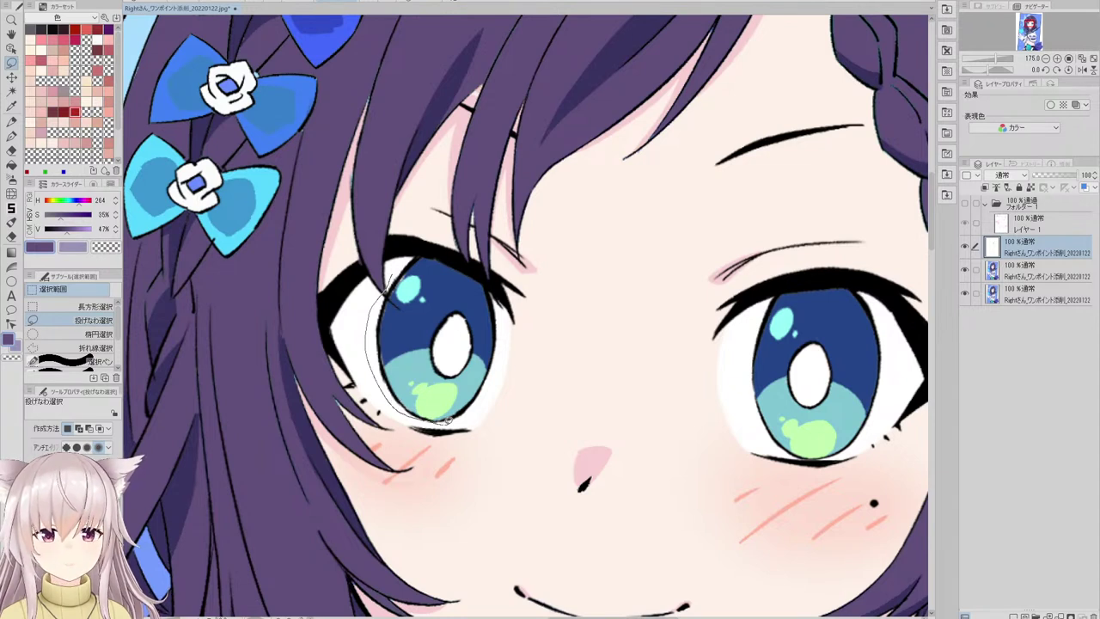
{"action": "left_click_drag", "start_coordinate": [448, 419], "coordinate": [487, 394]}
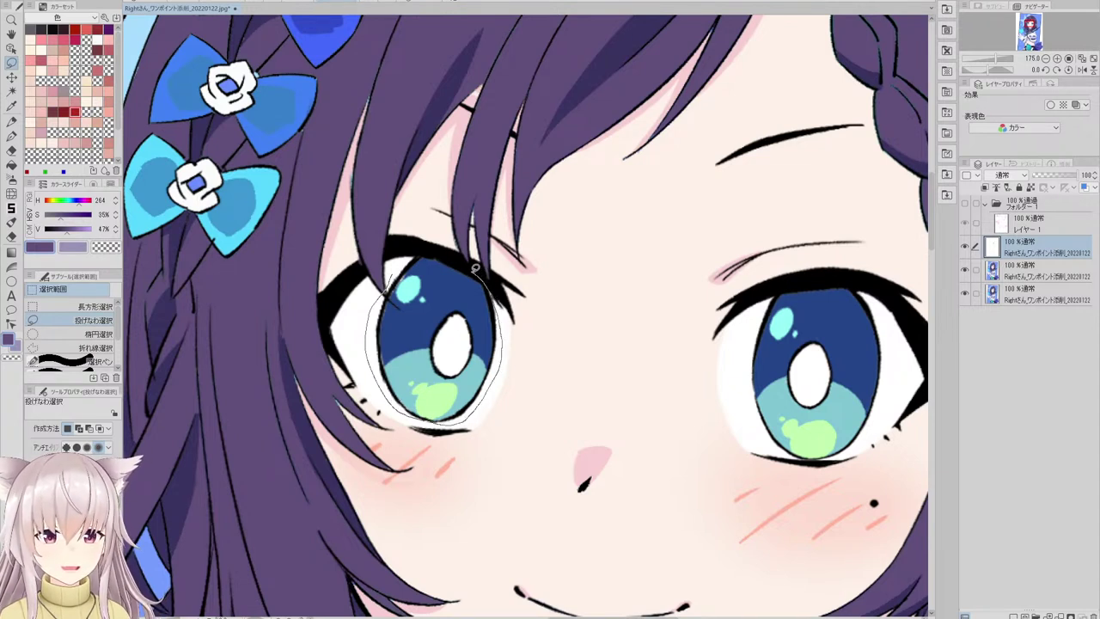
{"action": "left_click_drag", "start_coordinate": [409, 253], "coordinate": [412, 256]}
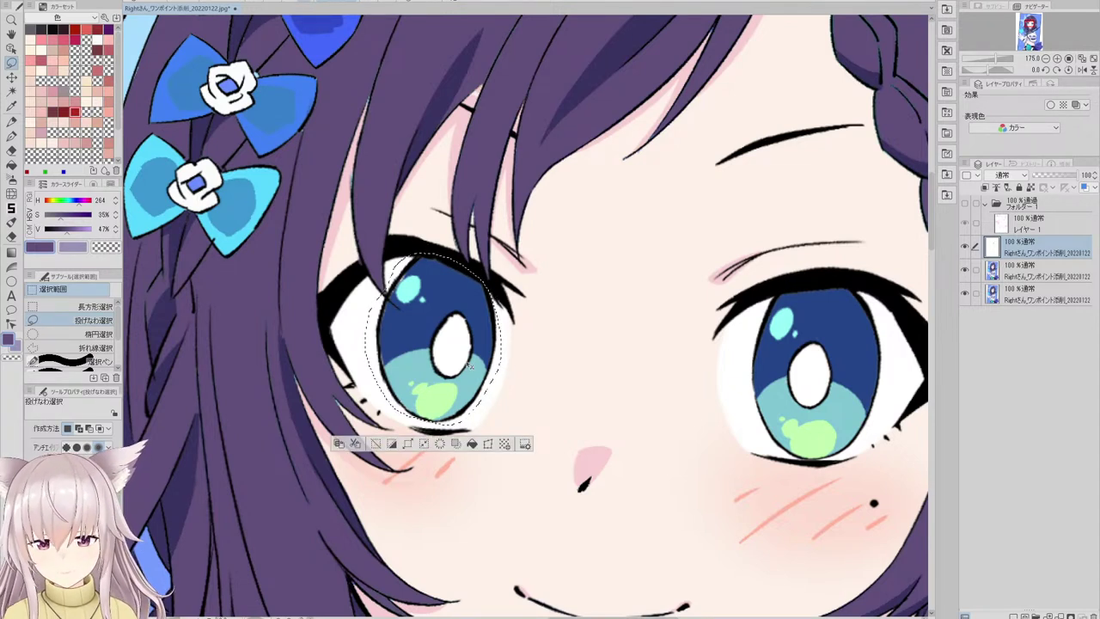
{"action": "key", "text": "ctrl+v"}
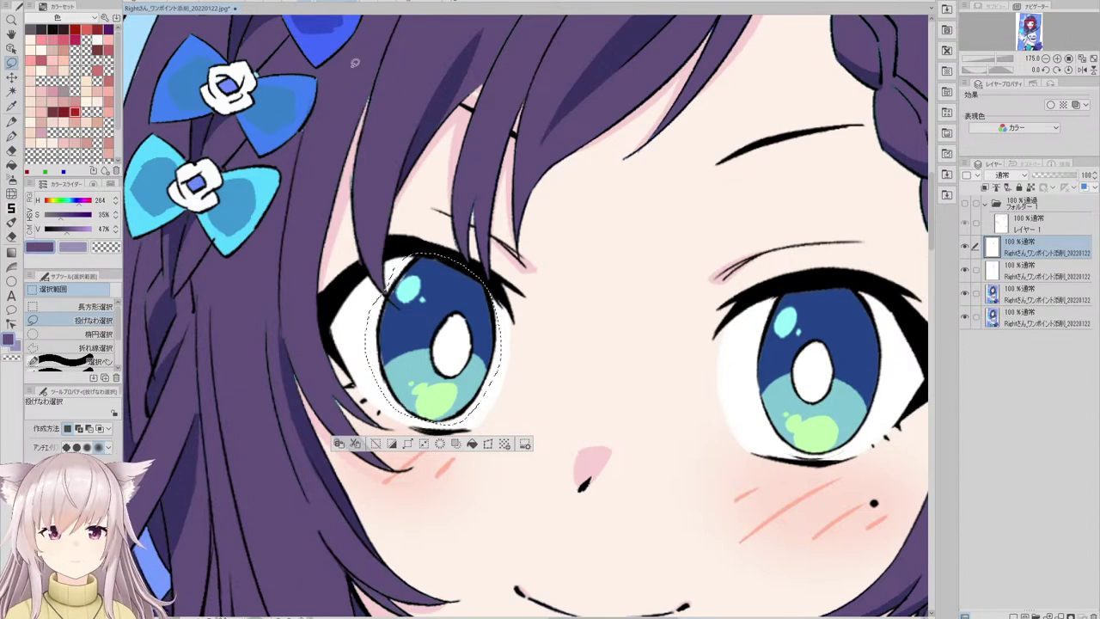
{"action": "key", "text": "ctrl+z"}
{"action": "left_click", "coordinate": [1020, 275]}
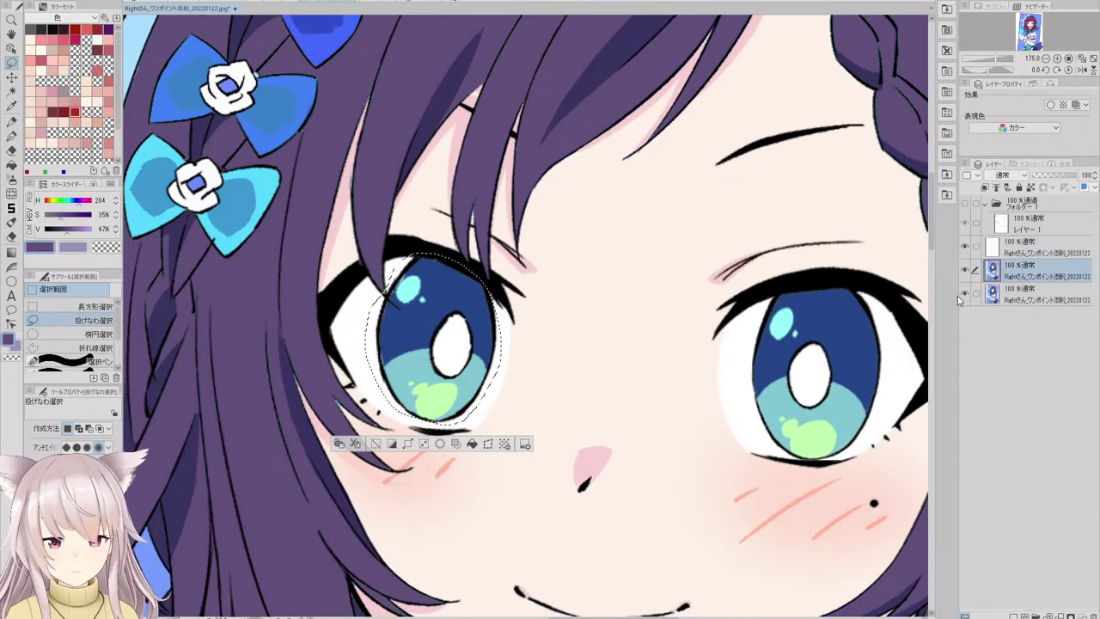
{"action": "key", "text": "ctrl+v"}
- Enlarge the copied iris slightly downward and to both sides, and erase its overlap along the lower lash line
{"action": "key", "text": "ctrl+t"}
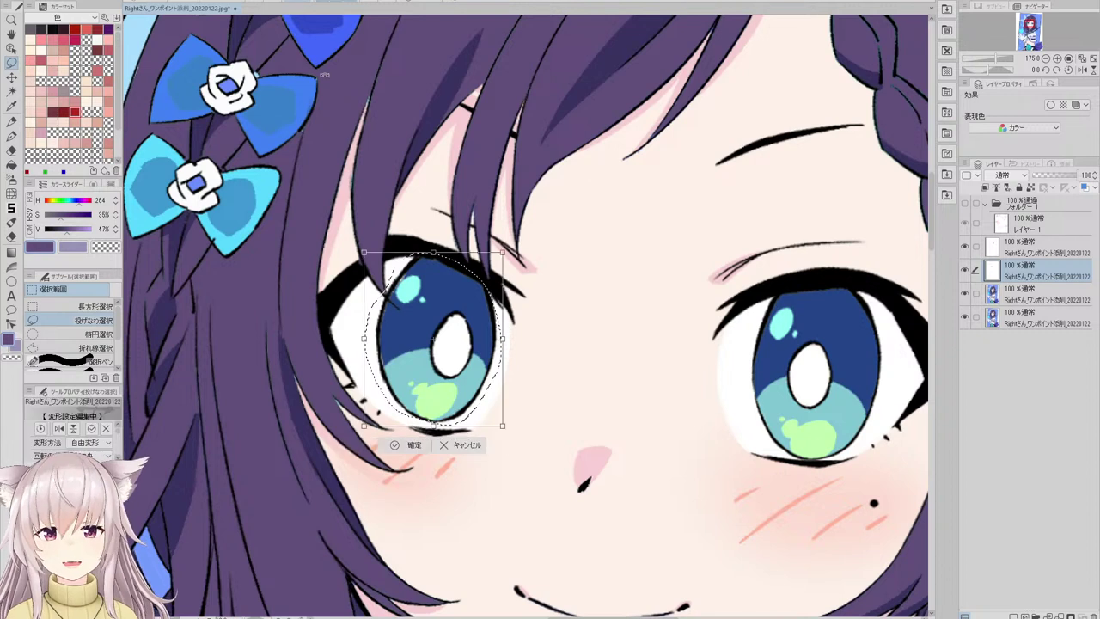
{"action": "left_click_drag", "start_coordinate": [503, 425], "coordinate": [507, 432]}
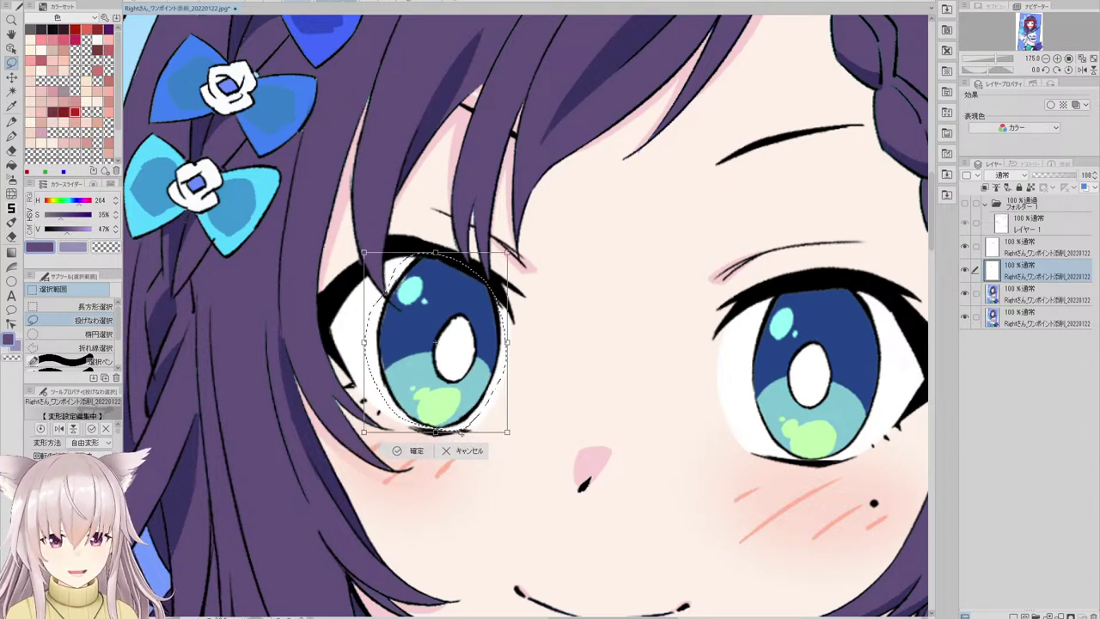
{"action": "left_click_drag", "start_coordinate": [366, 432], "coordinate": [362, 435]}
{"action": "left_click", "coordinate": [416, 456]}
{"action": "key", "text": "e"}
{"action": "scroll", "coordinate": [447, 435], "scroll_direction": "up", "scroll_amount": 3}
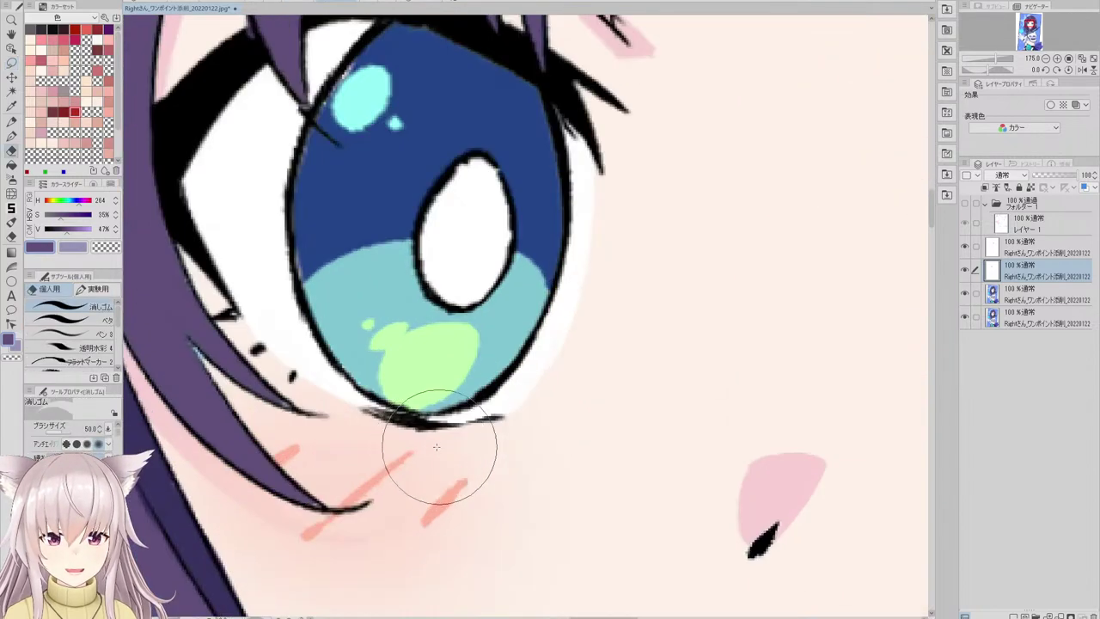
{"action": "scroll", "coordinate": [477, 417], "scroll_direction": "down", "scroll_amount": 1}
- Merge both iris copy layers down into the retouched illustration layer
{"action": "scroll", "coordinate": [516, 447], "scroll_direction": "down", "scroll_amount": 8}
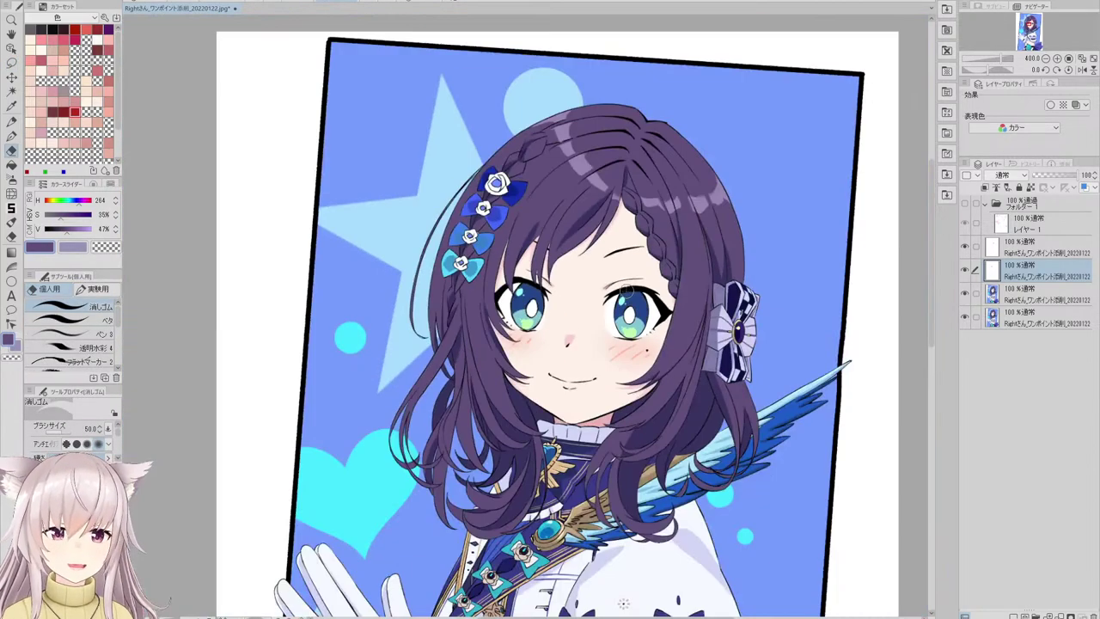
{"action": "left_click", "coordinate": [1027, 256]}
{"action": "key", "text": "ctrl+e"}
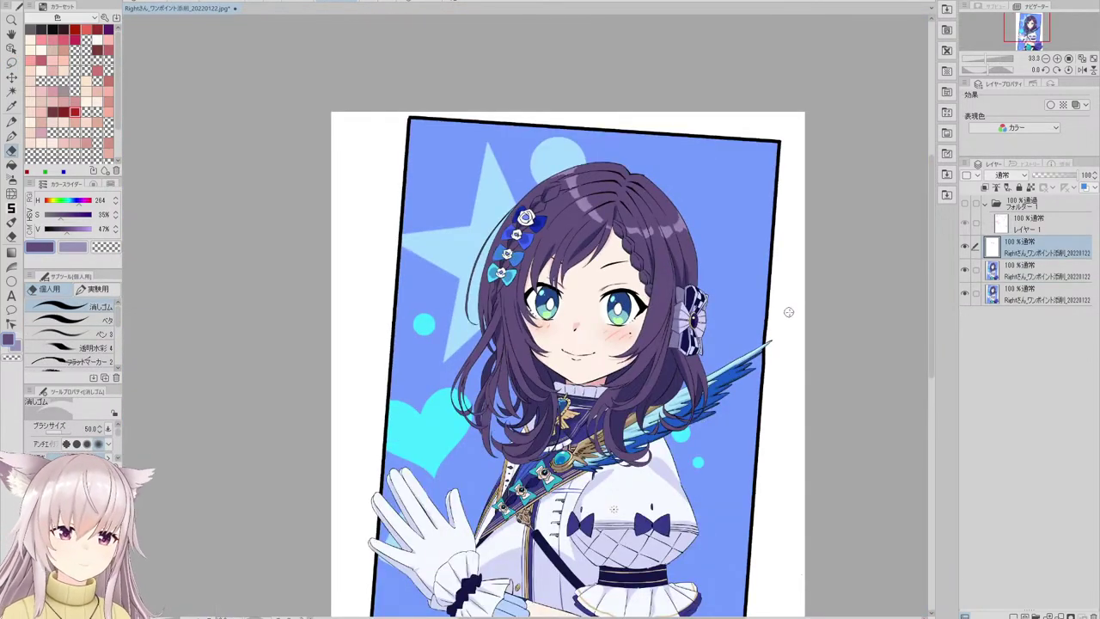
{"action": "key", "text": "ctrl+e"}
- Toggle the retouched layer's visibility repeatedly to compare the corrected face and hair with the original
{"action": "scroll", "coordinate": [607, 280], "scroll_direction": "down", "scroll_amount": 3}
{"action": "scroll", "coordinate": [627, 279], "scroll_direction": "up", "scroll_amount": 3}
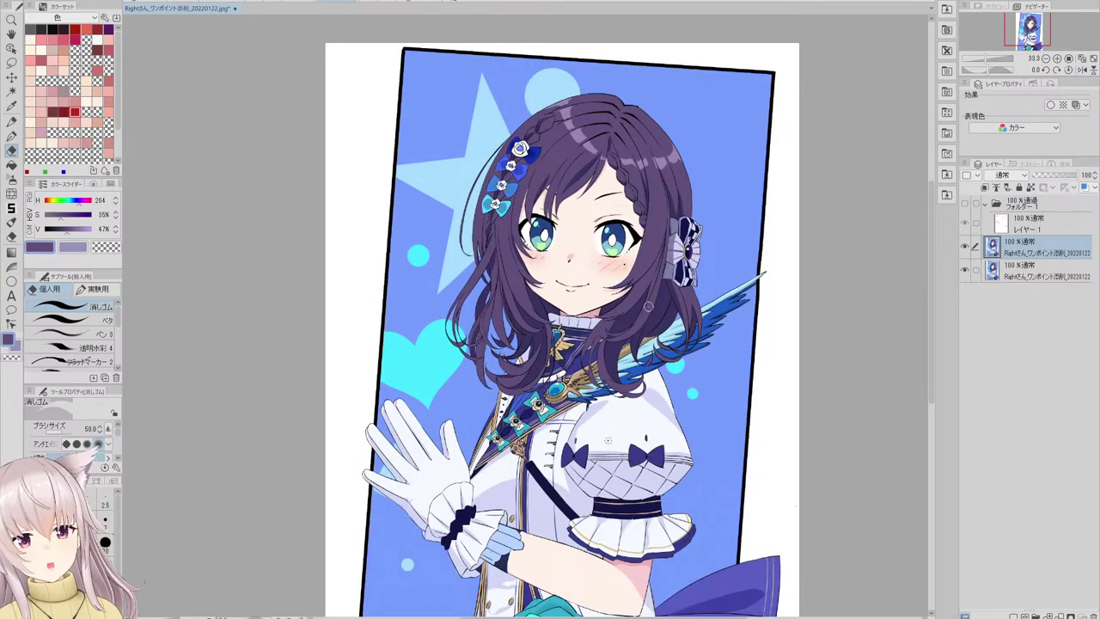
{"action": "scroll", "coordinate": [638, 261], "scroll_direction": "up", "scroll_amount": 1}
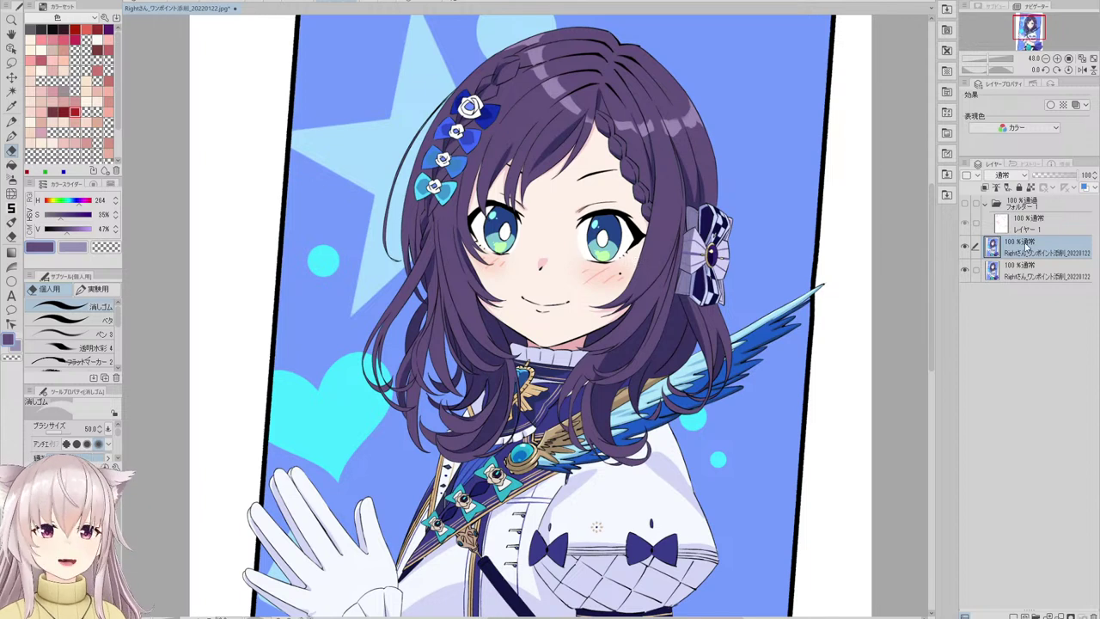
{"action": "left_click", "coordinate": [965, 248]}
{"action": "left_click", "coordinate": [965, 249]}
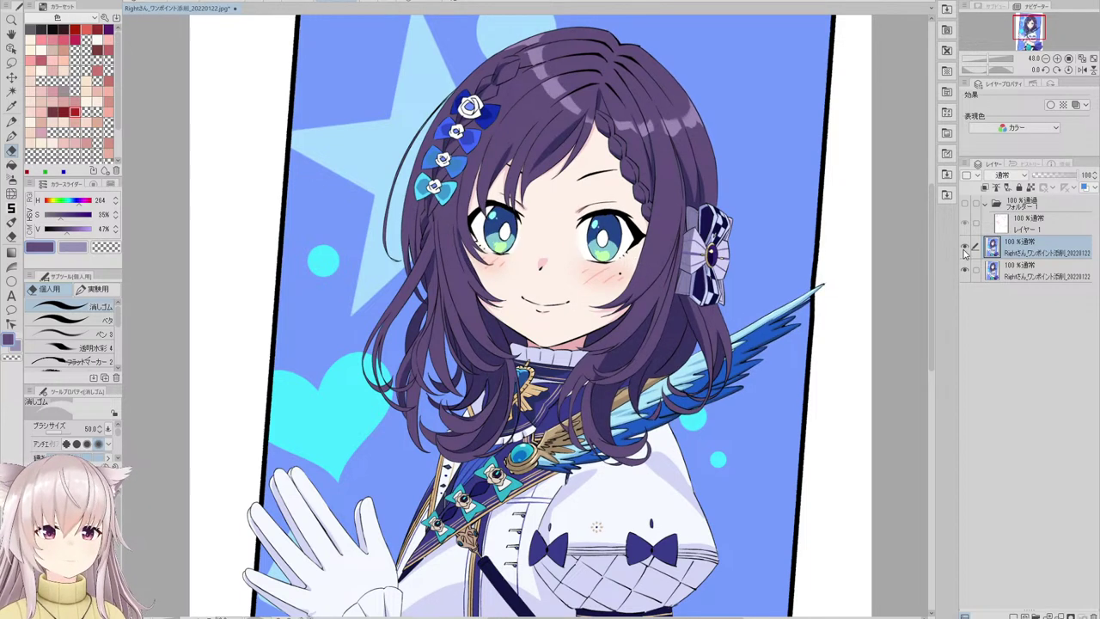
{"action": "left_click", "coordinate": [966, 249]}
{"action": "left_click", "coordinate": [965, 249]}
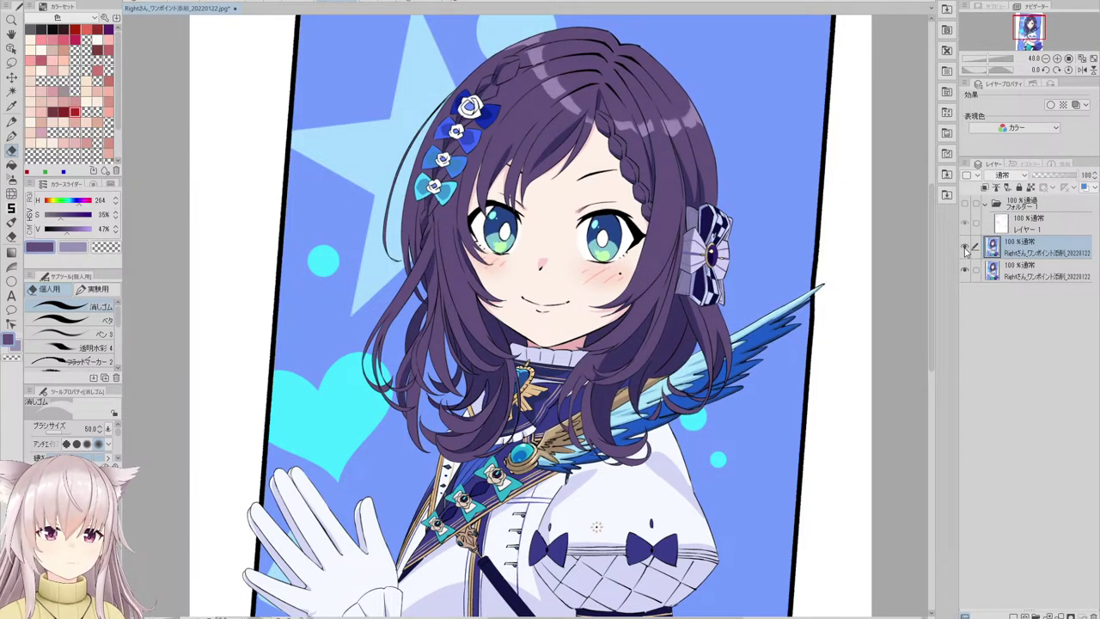
{"action": "left_click", "coordinate": [965, 249]}
{"action": "left_click", "coordinate": [966, 249]}
{"action": "left_click", "coordinate": [966, 249]}
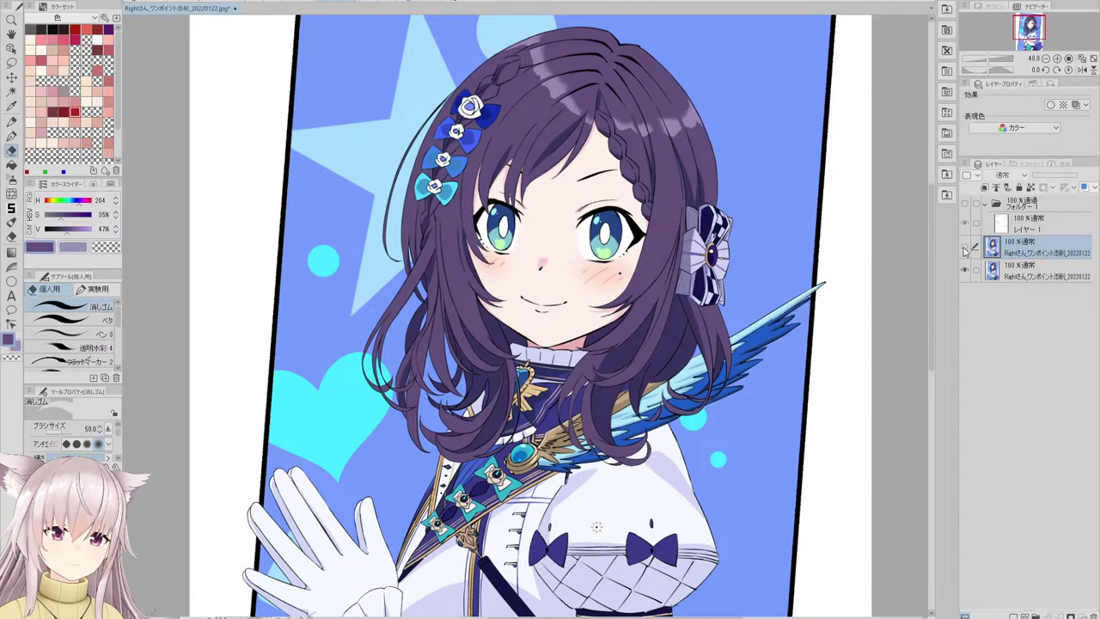
{"action": "left_click", "coordinate": [965, 249]}
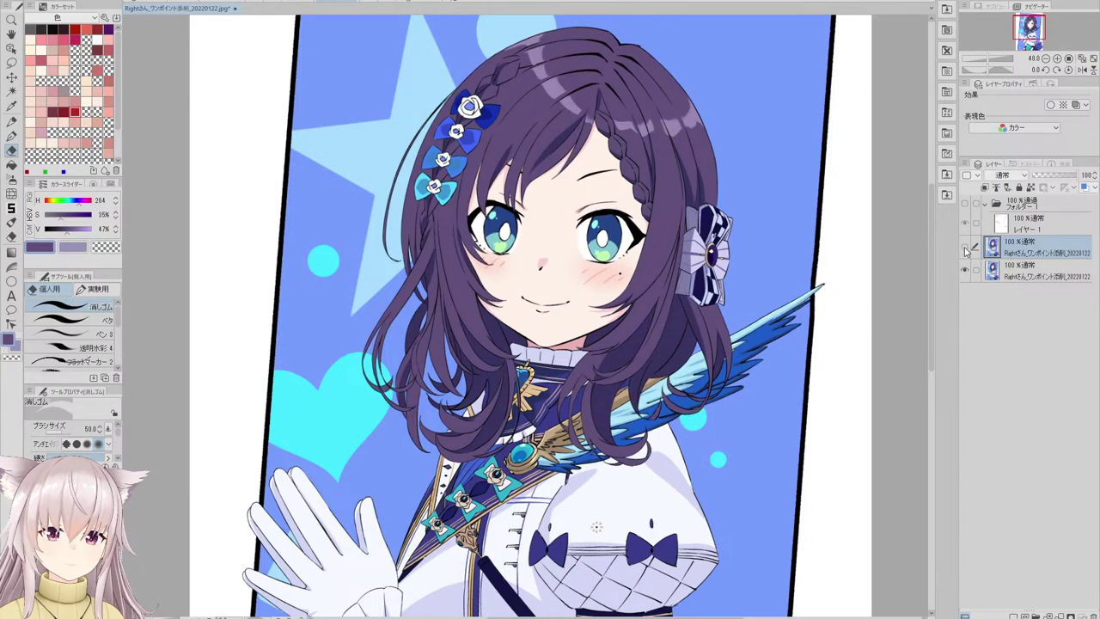
{"action": "left_click", "coordinate": [966, 249]}
{"action": "left_click", "coordinate": [965, 249]}
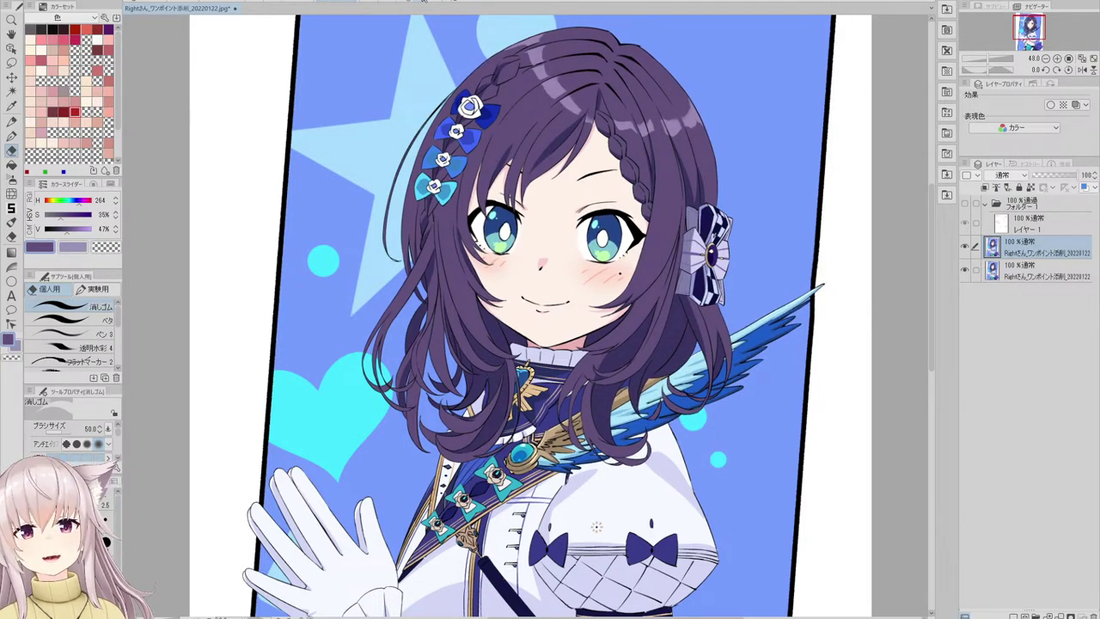
{"action": "key", "text": "ctrl+minus"}
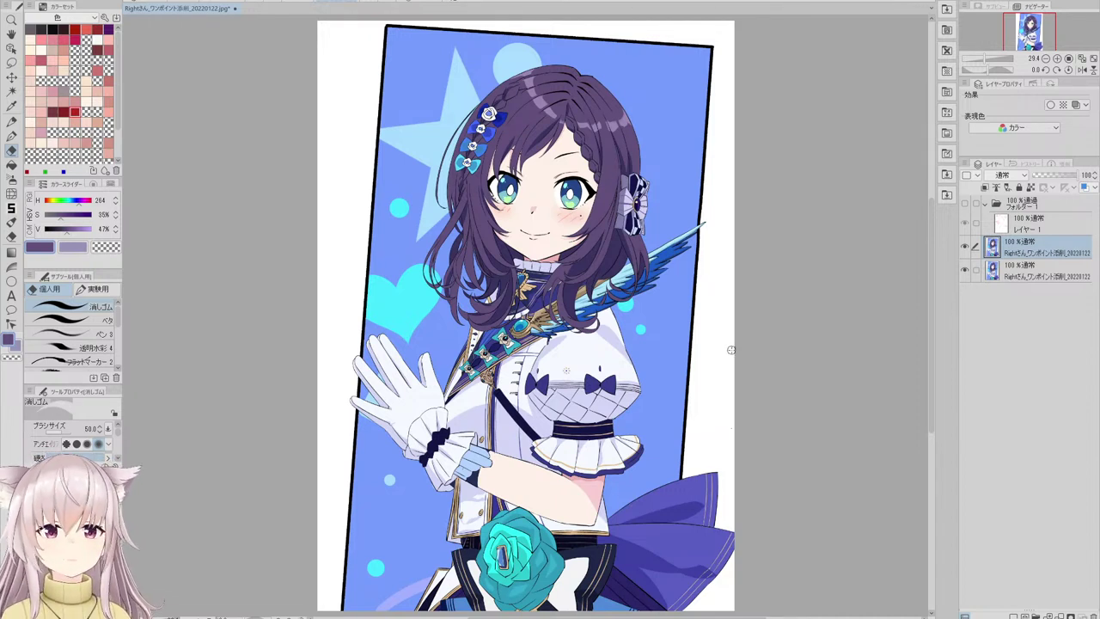
{"action": "left_click", "coordinate": [12, 193]}
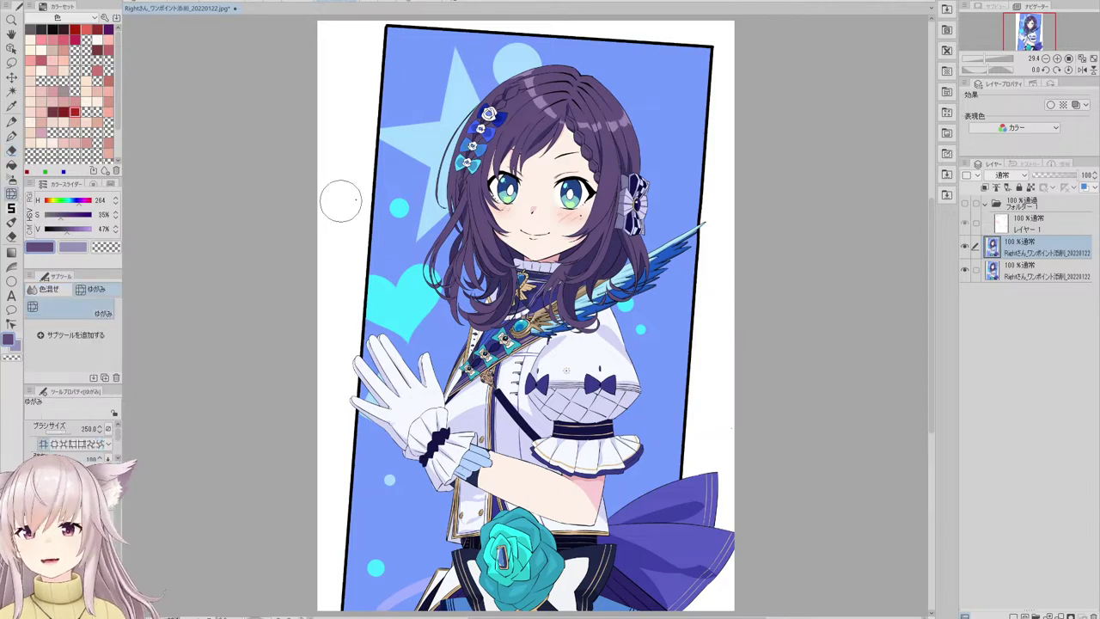
{"action": "scroll", "coordinate": [520, 215], "scroll_direction": "up", "scroll_amount": 5}
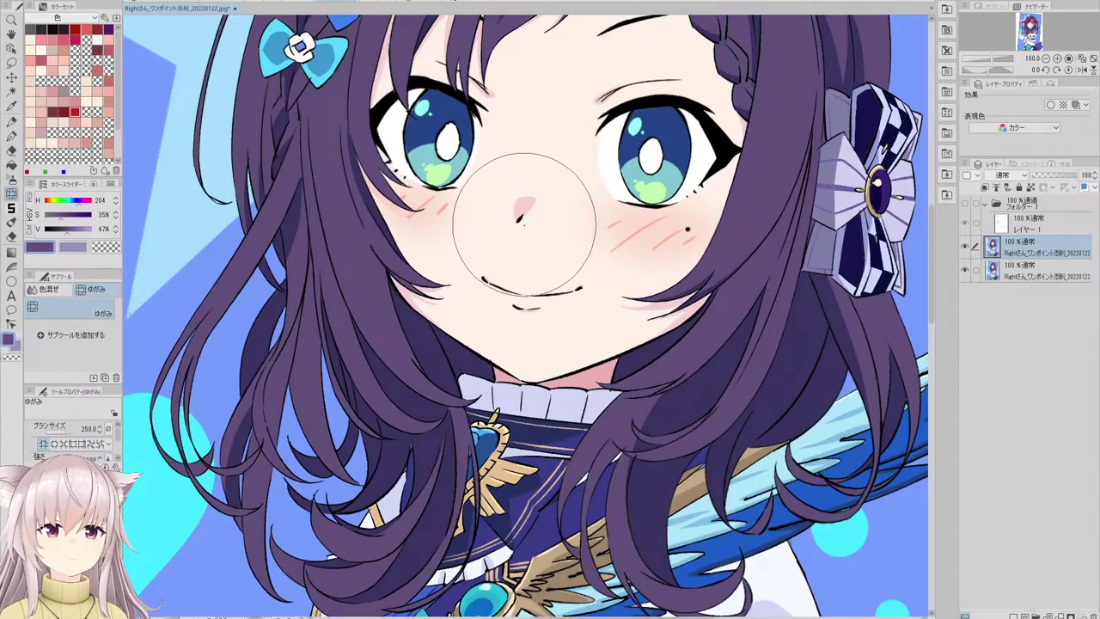
{"action": "scroll", "coordinate": [486, 292], "scroll_direction": "down", "scroll_amount": 3}
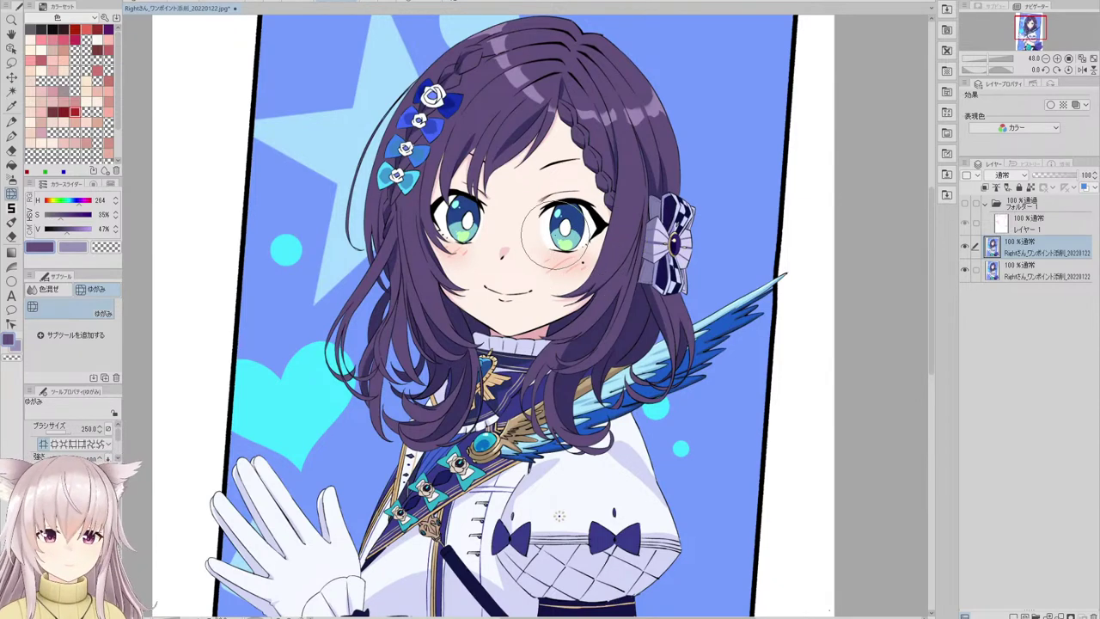
{"action": "scroll", "coordinate": [560, 165], "scroll_direction": "up", "scroll_amount": 4}
- Draw the eyebrow beside the small blue bows across the fringe strands in black with the ベタ brush
{"action": "key", "text": "e"}
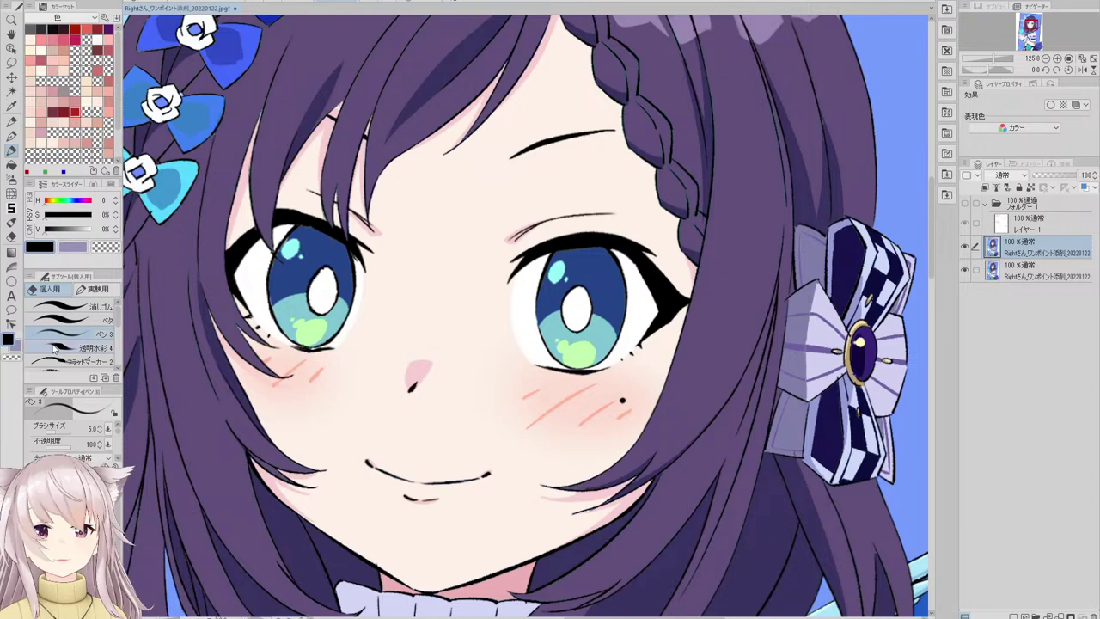
{"action": "left_click", "coordinate": [85, 320]}
{"action": "scroll", "coordinate": [275, 110], "scroll_direction": "up", "scroll_amount": 1}
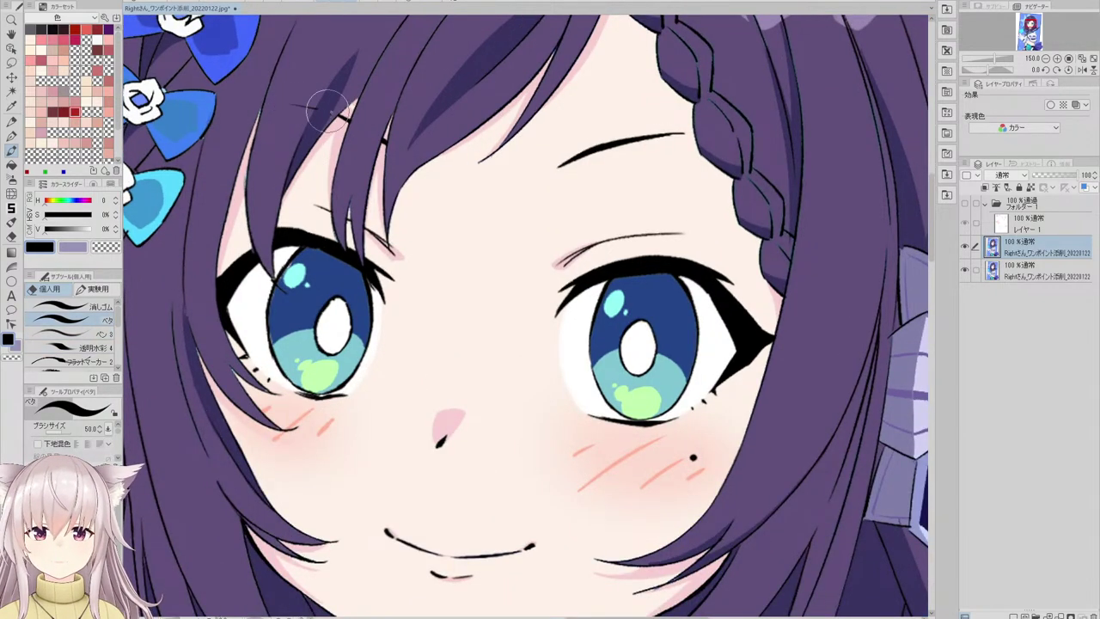
{"action": "scroll", "coordinate": [387, 105], "scroll_direction": "down", "scroll_amount": 3}
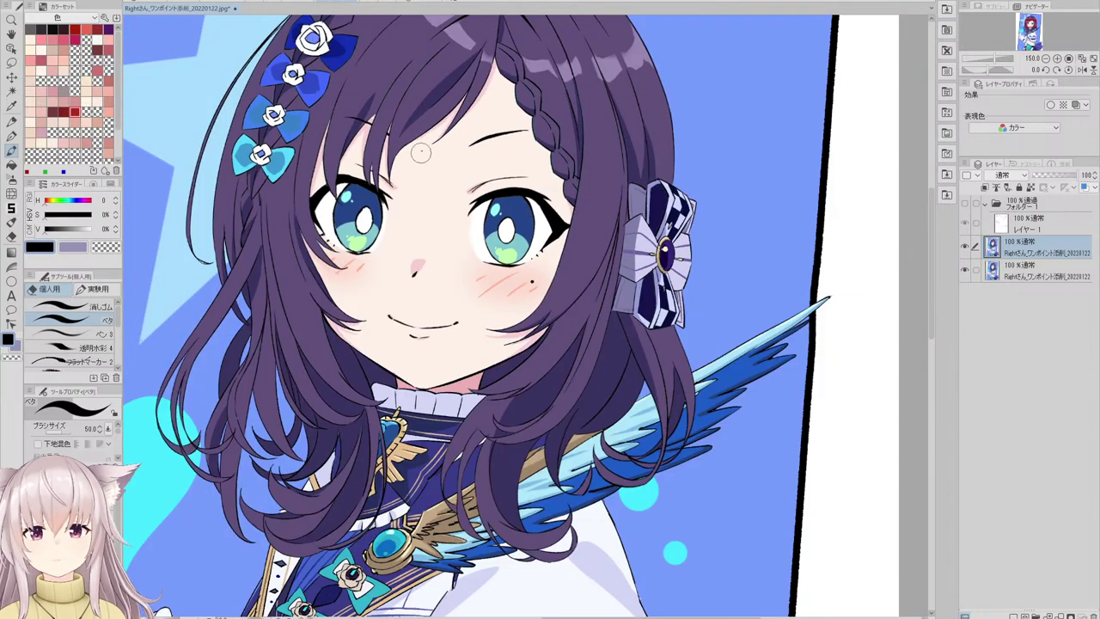
{"action": "scroll", "coordinate": [408, 118], "scroll_direction": "up", "scroll_amount": 3}
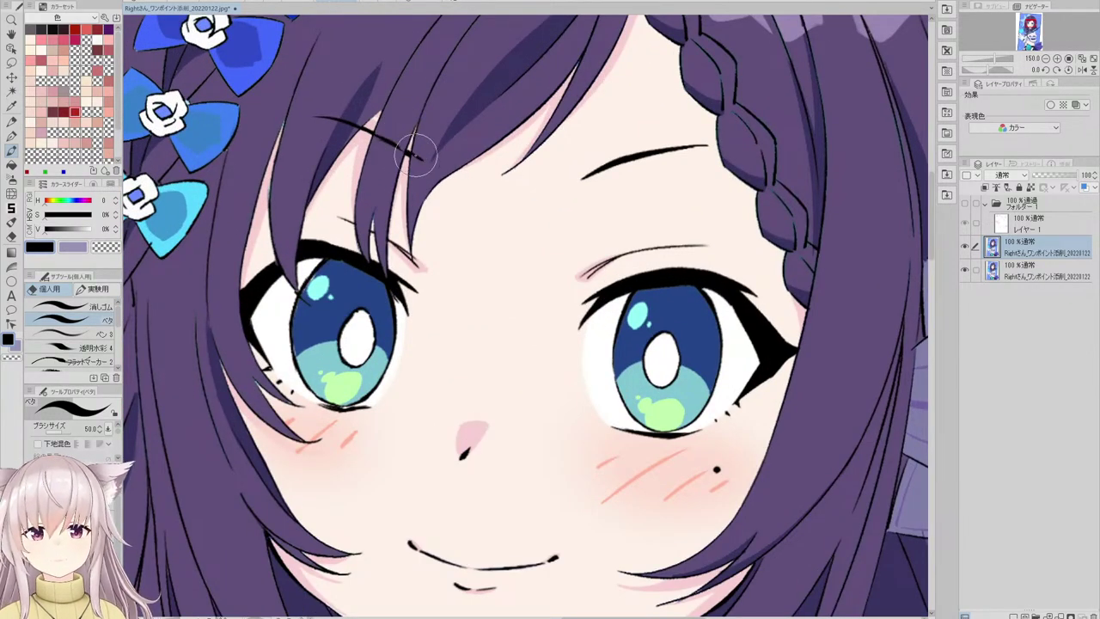
{"action": "scroll", "coordinate": [411, 157], "scroll_direction": "down", "scroll_amount": 4}
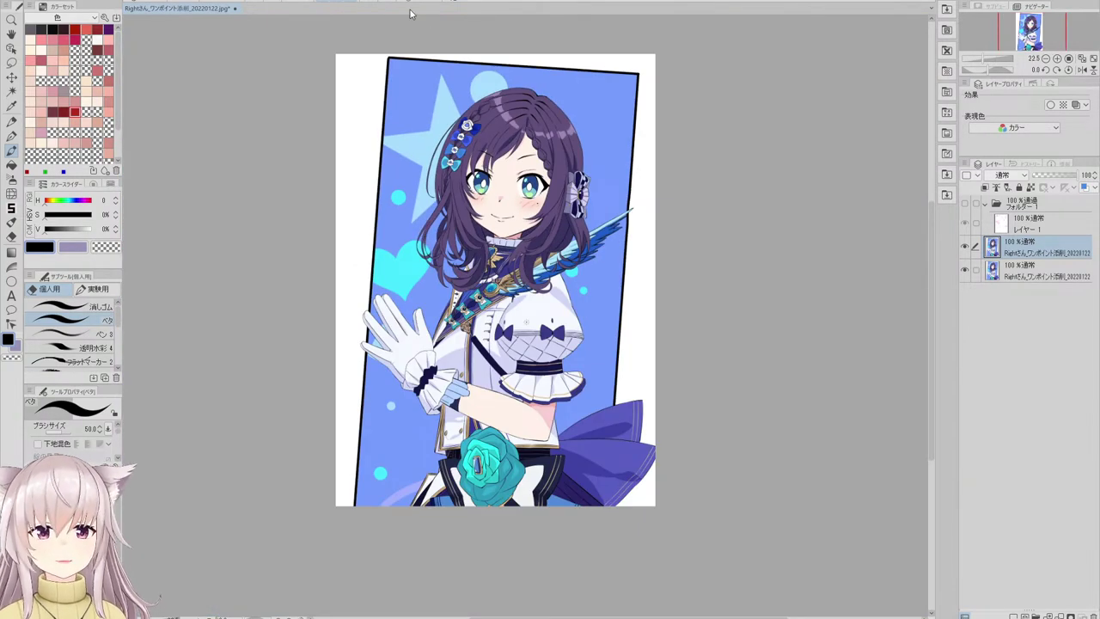
- Switch the retouched layer off and on to examine the corrections on the whole figure
{"action": "scroll", "coordinate": [394, 164], "scroll_direction": "up", "scroll_amount": 1}
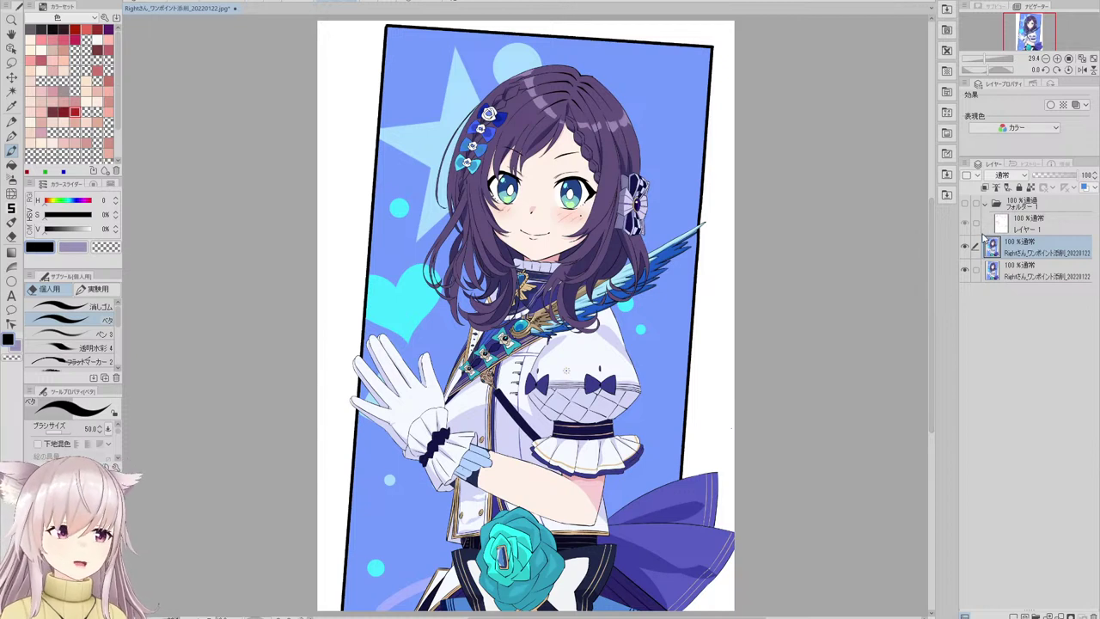
{"action": "left_click", "coordinate": [963, 247]}
{"action": "left_click", "coordinate": [963, 247]}
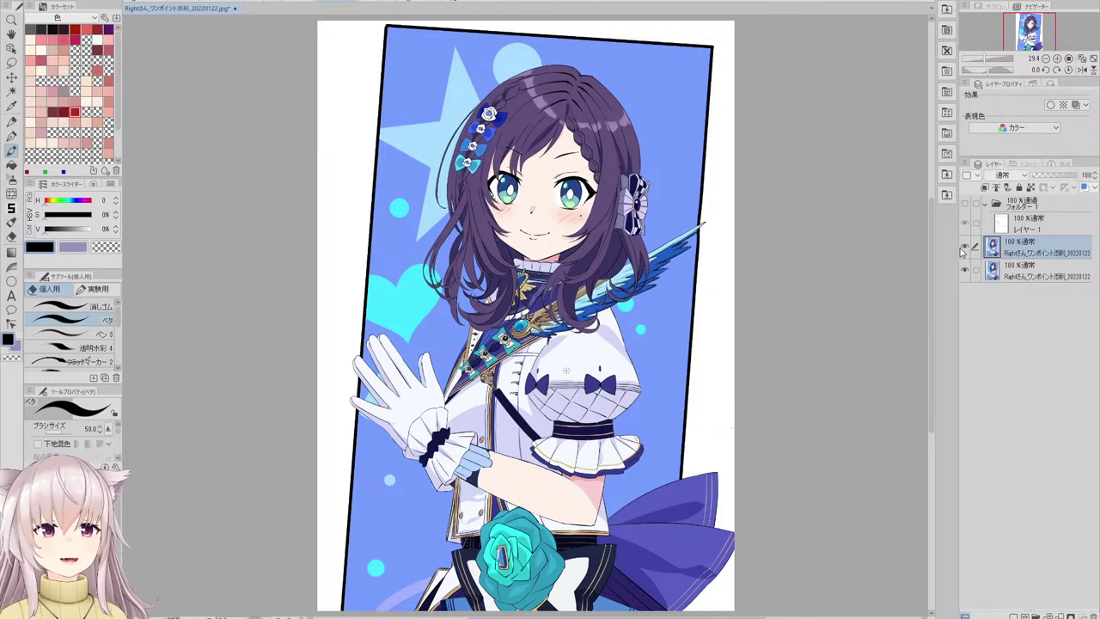
{"action": "left_click", "coordinate": [965, 249]}
{"action": "left_click", "coordinate": [966, 248]}
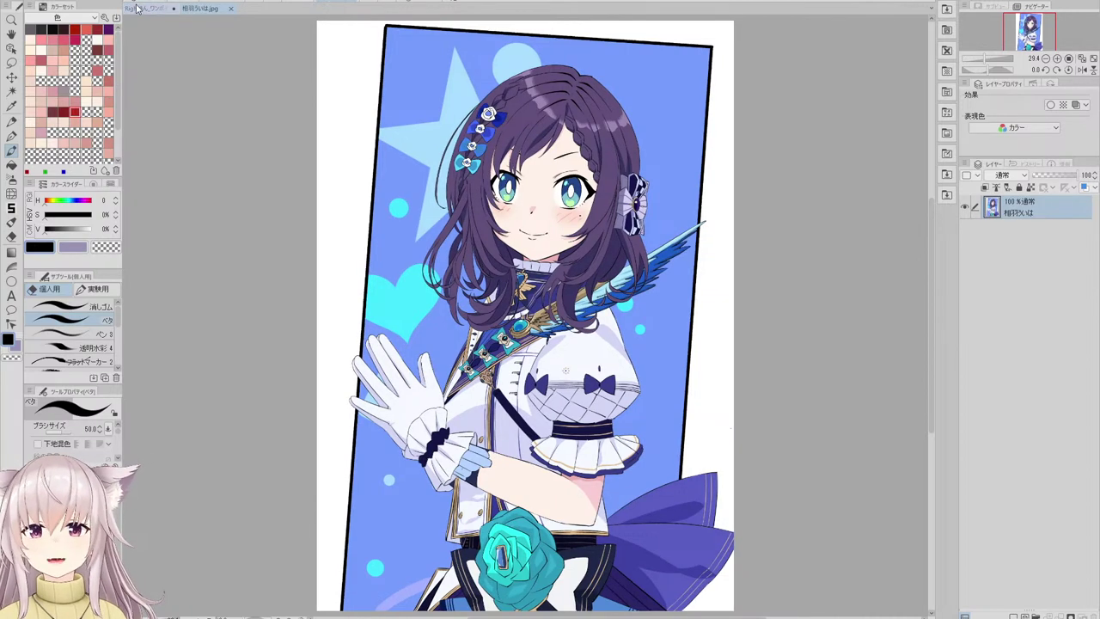
- Place the original illustration's document side by side with the corrected one, both showing the whole figure
{"action": "left_click_drag", "start_coordinate": [188, 15], "coordinate": [932, 34]}
{"action": "left_click", "coordinate": [403, 2]}
{"action": "left_click", "coordinate": [171, 12]}
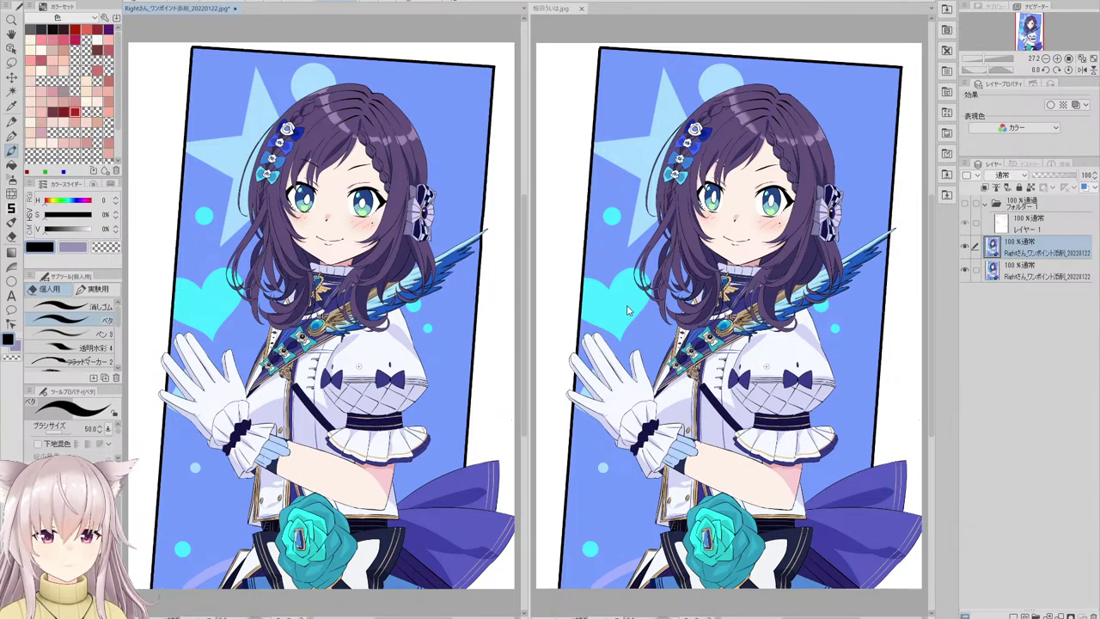
- Save the corrected illustration as a PSD file and close the original illustration's document
{"action": "key", "text": "ctrl+s"}
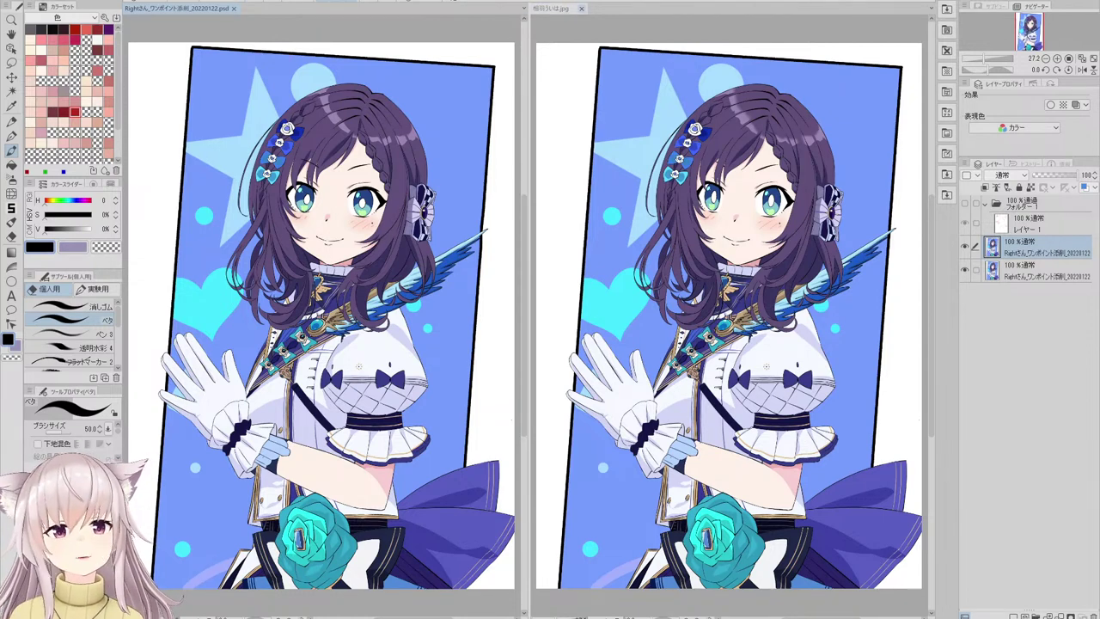
{"action": "left_click", "coordinate": [581, 7]}
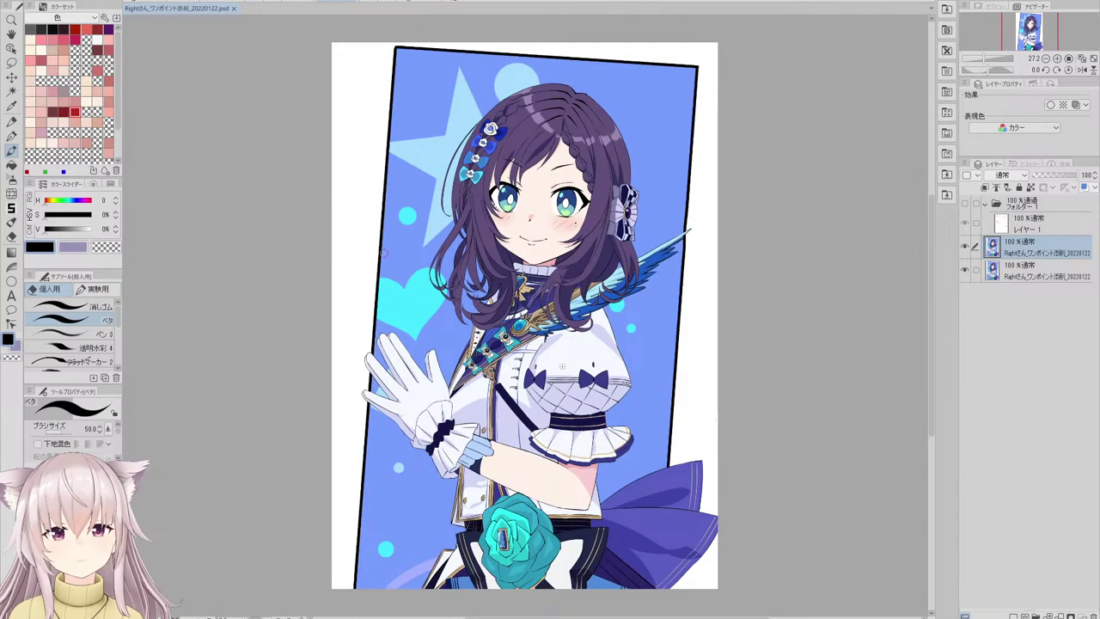
- Collapse the フォルダー 4 layer folder in the newly opened maid illustration's document
{"action": "key", "text": "ctrl+0"}
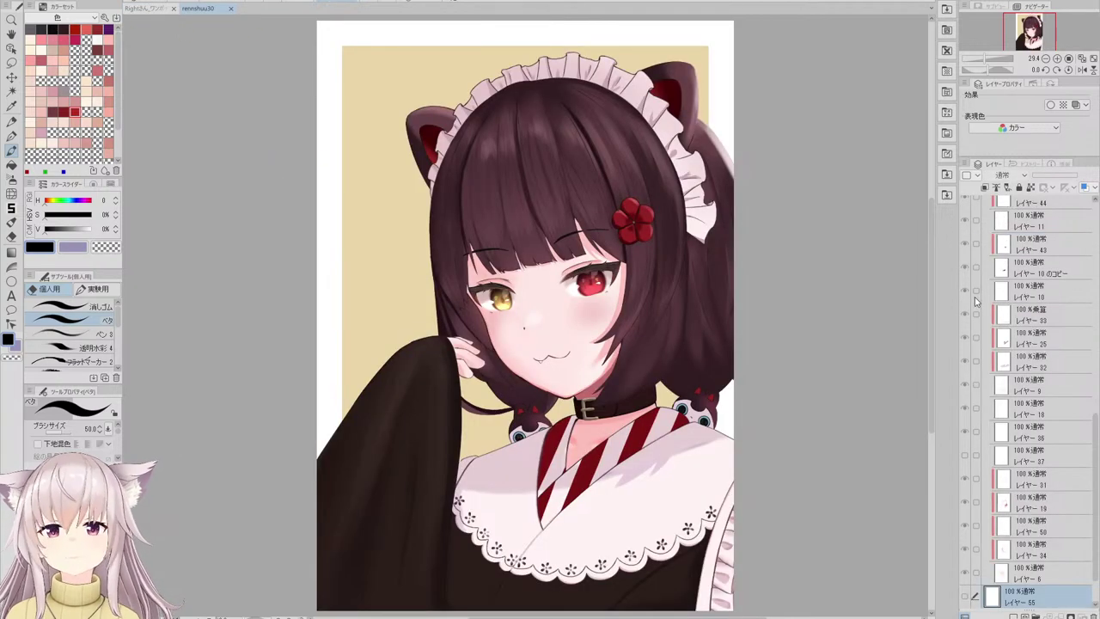
{"action": "scroll", "coordinate": [1022, 352], "scroll_direction": "up", "scroll_amount": 6}
{"action": "scroll", "coordinate": [1027, 360], "scroll_direction": "up", "scroll_amount": 5}
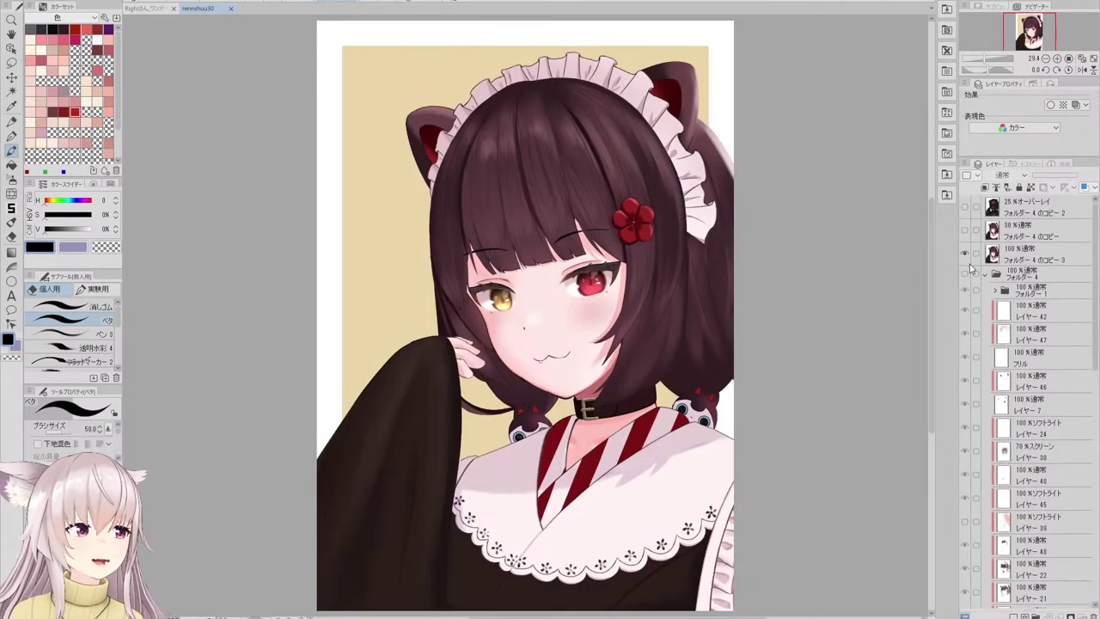
{"action": "left_click", "coordinate": [987, 274]}
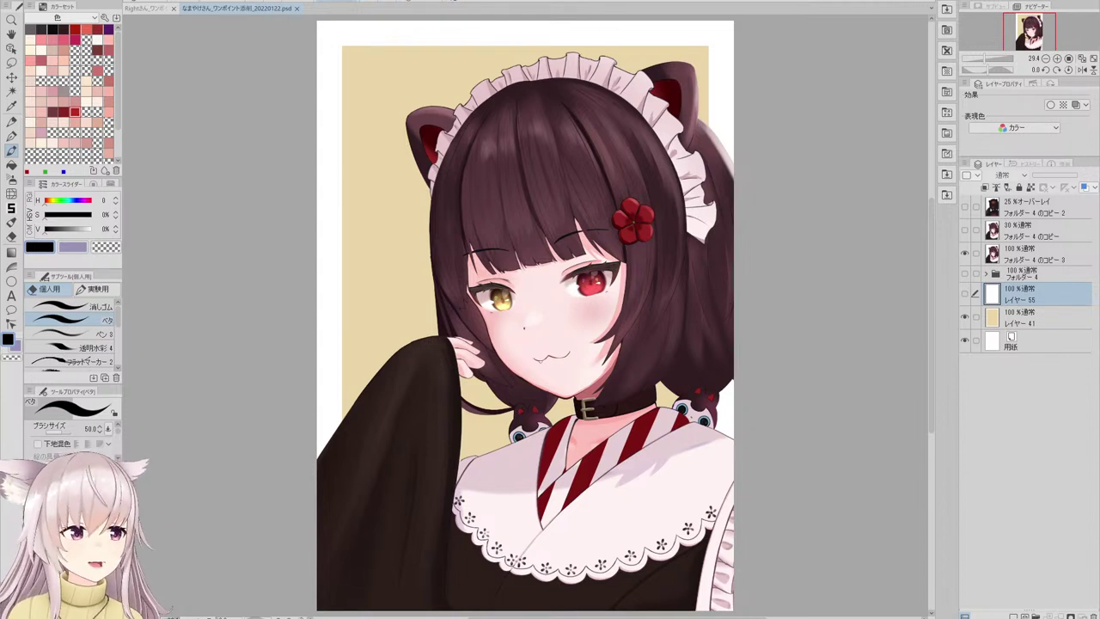
- Merge all layers from the overlay copy down to the paper into one, and add a folder holding a new raster layer above it
{"action": "left_click", "coordinate": [1032, 206]}
{"action": "left_click", "coordinate": [1034, 344], "text": "shift"}
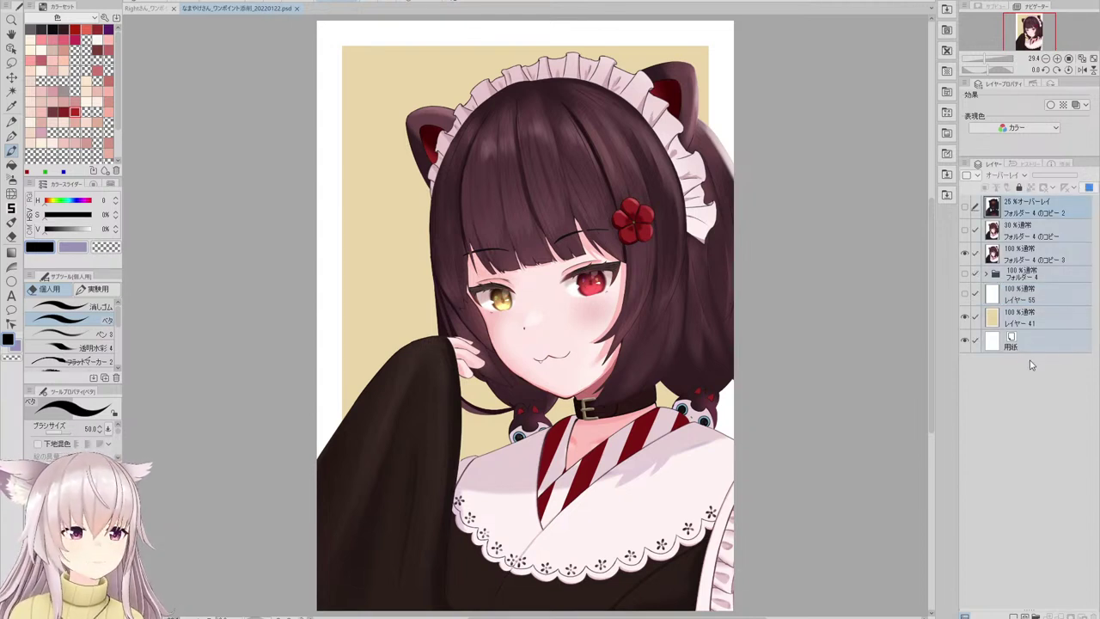
{"action": "key", "text": "ctrl+shift+e"}
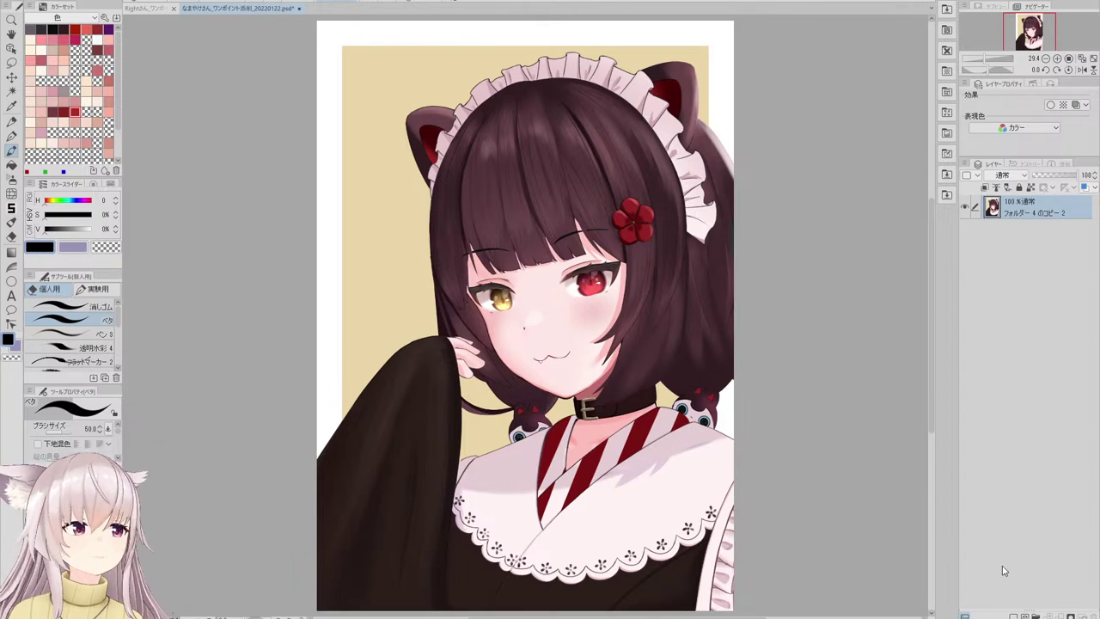
{"action": "left_click", "coordinate": [1036, 616]}
{"action": "left_click", "coordinate": [1013, 617]}
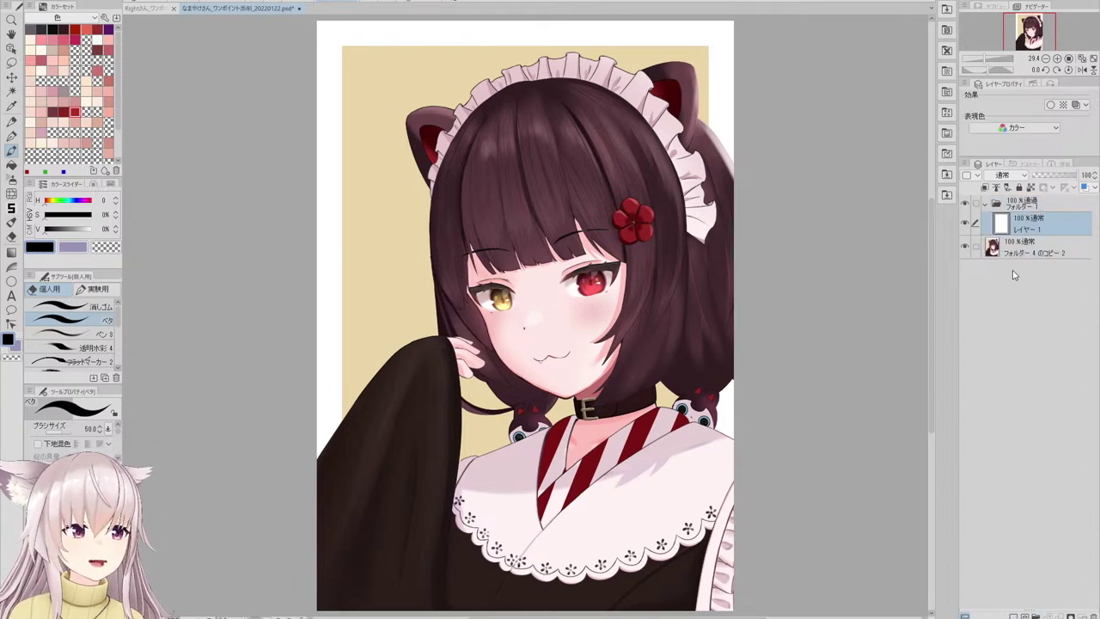
- Show the notes folder in the blue-background illustration's document, sample its red handwriting colour, and return to the maid illustration
{"action": "left_click", "coordinate": [163, 10]}
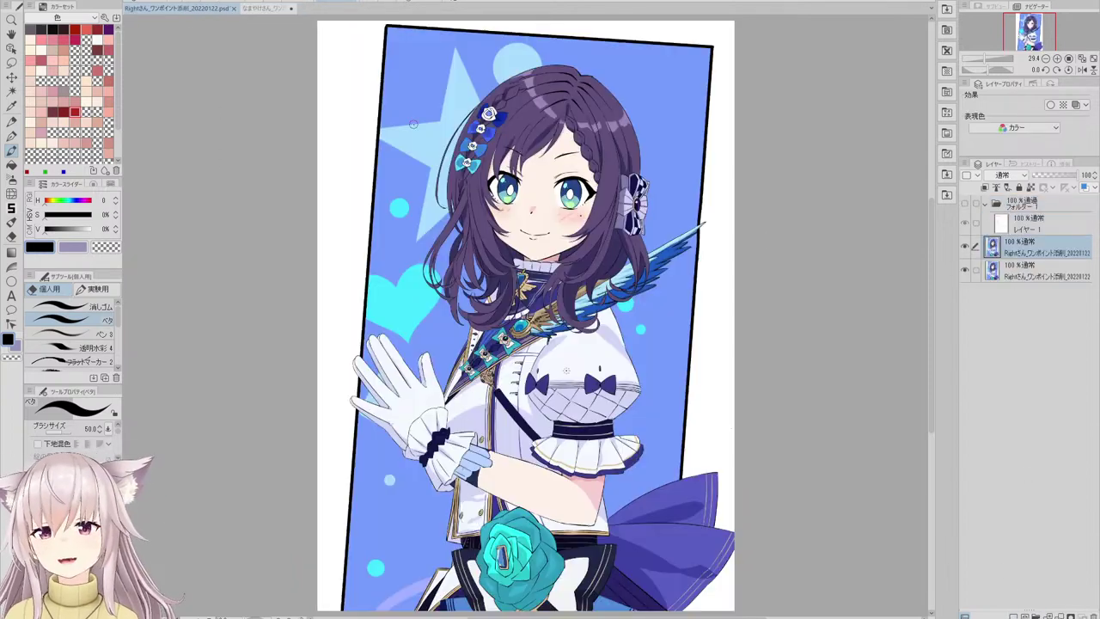
{"action": "left_click", "coordinate": [965, 204]}
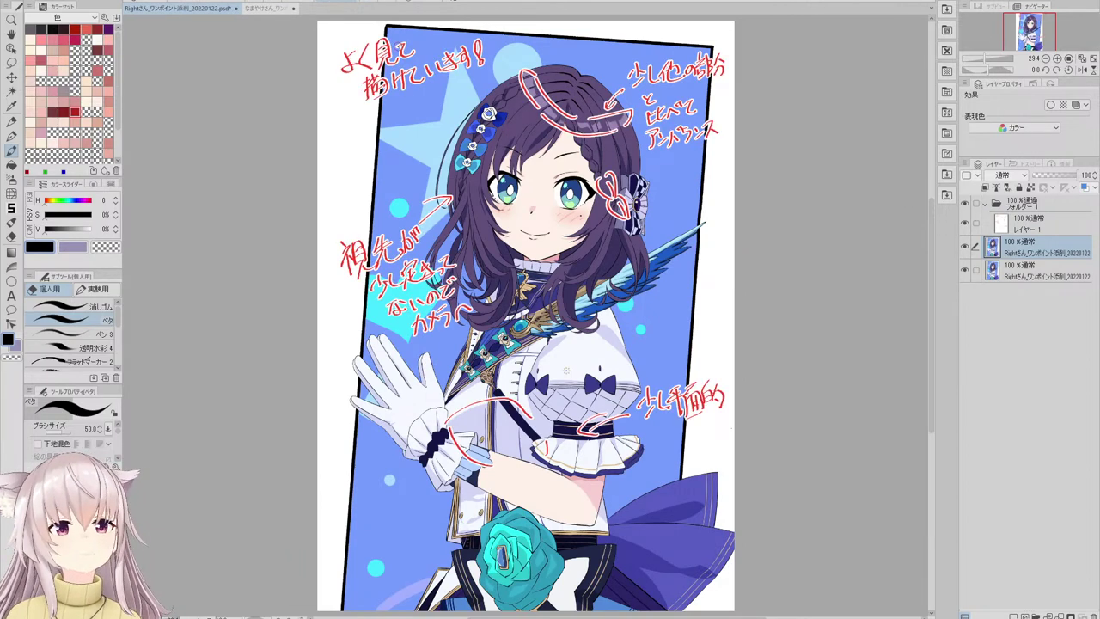
{"action": "left_click", "coordinate": [394, 49], "text": "alt"}
{"action": "left_click", "coordinate": [394, 49], "text": "alt"}
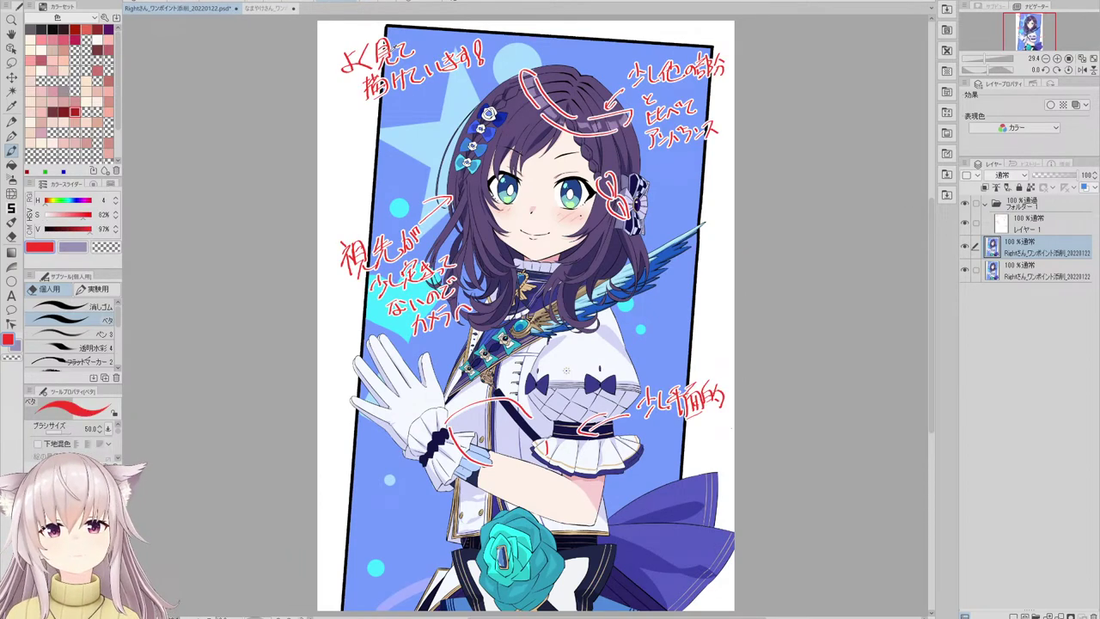
{"action": "left_click", "coordinate": [264, 10]}
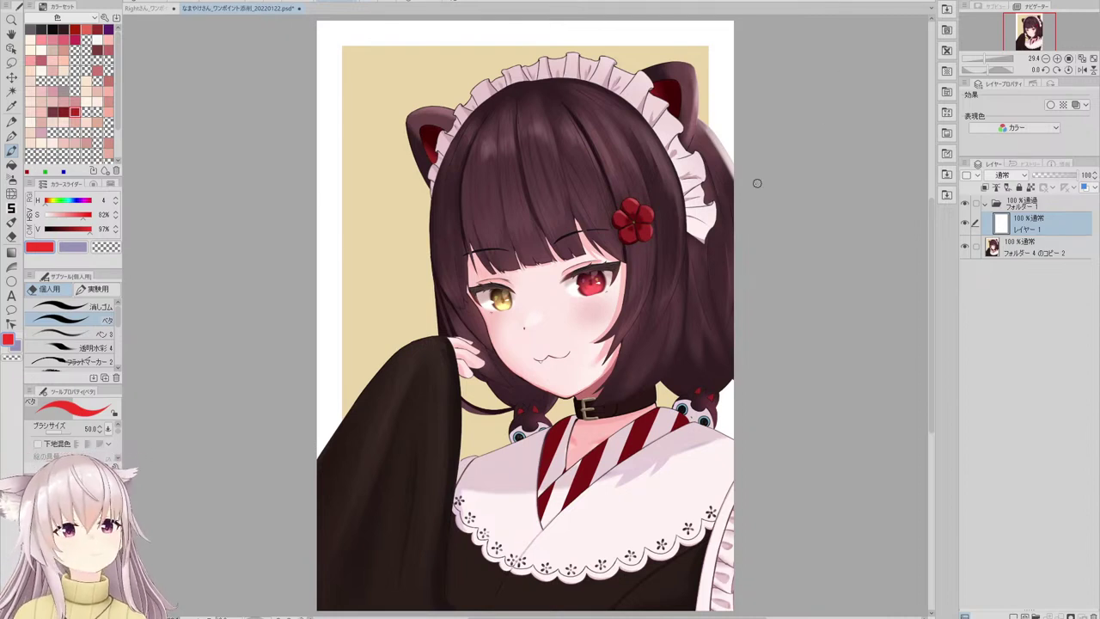
- Choose the フラットマーカー 2 brush and apply a white フチ border effect to the empty notes layer
{"action": "key", "text": "e"}
{"action": "key", "text": "p"}
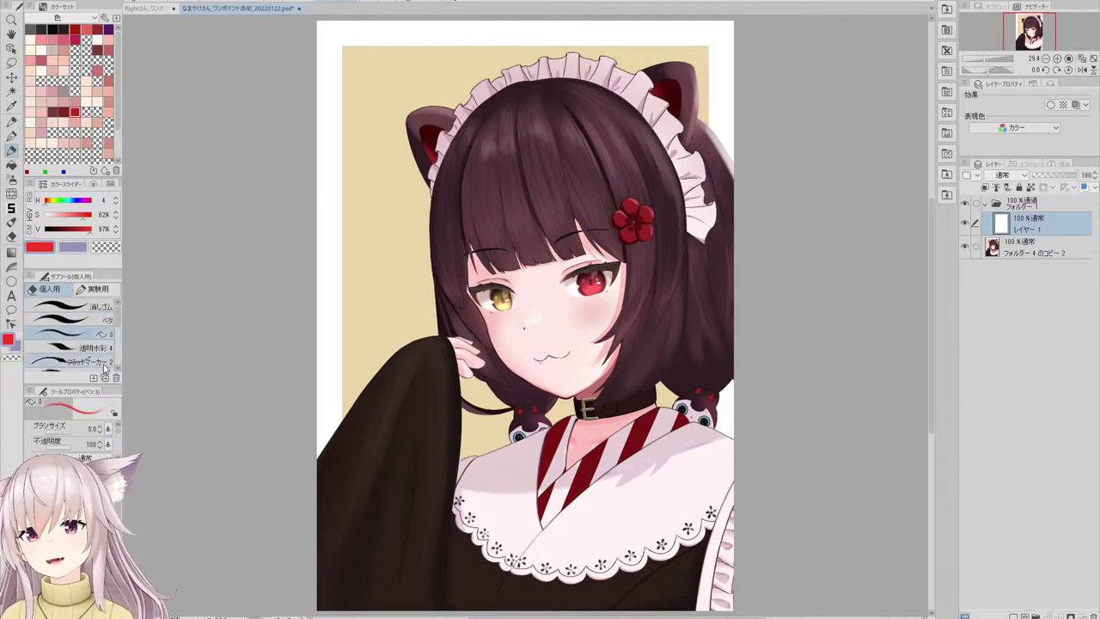
{"action": "left_click", "coordinate": [108, 361]}
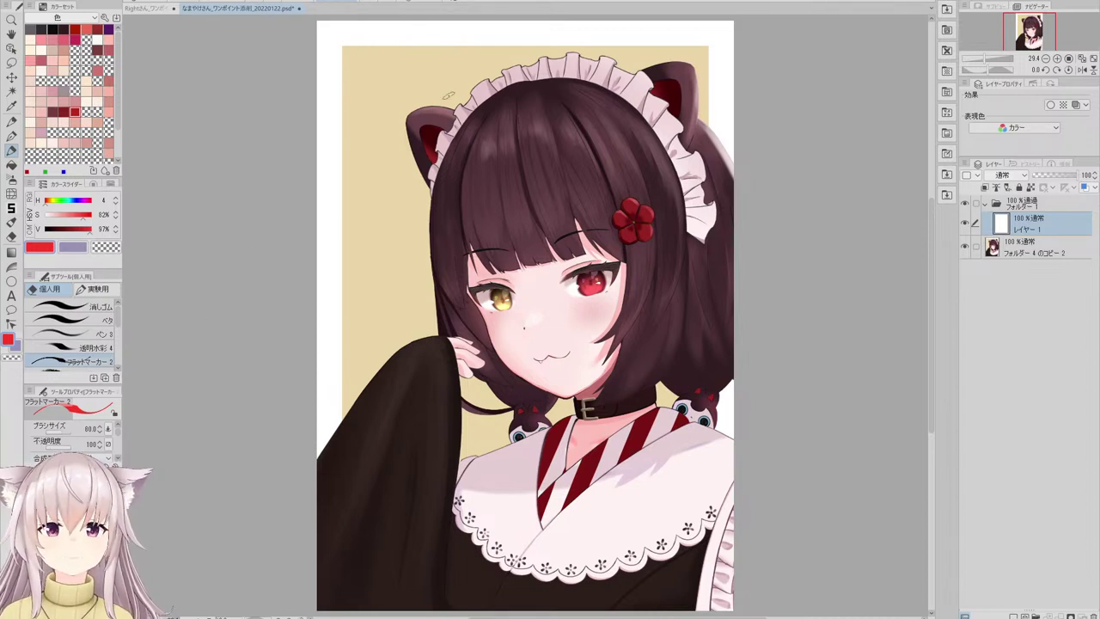
{"action": "left_click", "coordinate": [1050, 104]}
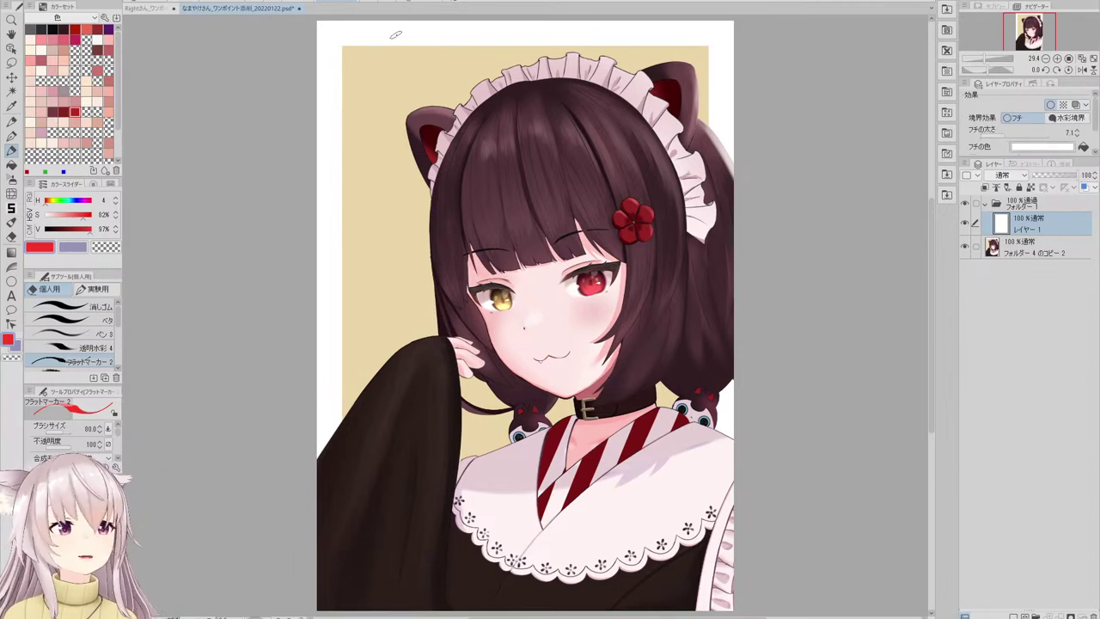
- Handwrite the note 描き込み丁寧！good in red on the background above the cat ear
{"action": "mouse_move", "coordinate": [341, 62]}
{"action": "left_mouse_down"}
{"action": "mouse_move", "coordinate": [356, 55]}
{"action": "mouse_move", "coordinate": [346, 78]}
{"action": "mouse_move", "coordinate": [361, 58]}
{"action": "mouse_move", "coordinate": [368, 72]}
{"action": "mouse_move", "coordinate": [371, 57]}
{"action": "mouse_move", "coordinate": [379, 67]}
{"action": "left_mouse_up"}
{"action": "left_click_drag", "start_coordinate": [370, 67], "coordinate": [384, 67]}
{"action": "left_click_drag", "start_coordinate": [391, 55], "coordinate": [404, 73]}
{"action": "left_click_drag", "start_coordinate": [398, 57], "coordinate": [421, 64]}
{"action": "mouse_move", "coordinate": [417, 56]}
{"action": "left_mouse_down"}
{"action": "mouse_move", "coordinate": [413, 71]}
{"action": "mouse_move", "coordinate": [369, 78]}
{"action": "mouse_move", "coordinate": [358, 101]}
{"action": "mouse_move", "coordinate": [380, 78]}
{"action": "mouse_move", "coordinate": [395, 86]}
{"action": "mouse_move", "coordinate": [388, 98]}
{"action": "left_mouse_up"}
{"action": "mouse_move", "coordinate": [396, 85]}
{"action": "left_mouse_down"}
{"action": "mouse_move", "coordinate": [402, 100]}
{"action": "mouse_move", "coordinate": [425, 93]}
{"action": "mouse_move", "coordinate": [418, 102]}
{"action": "left_mouse_up"}
{"action": "left_click", "coordinate": [400, 96]}
{"action": "left_click_drag", "start_coordinate": [437, 84], "coordinate": [463, 93]}
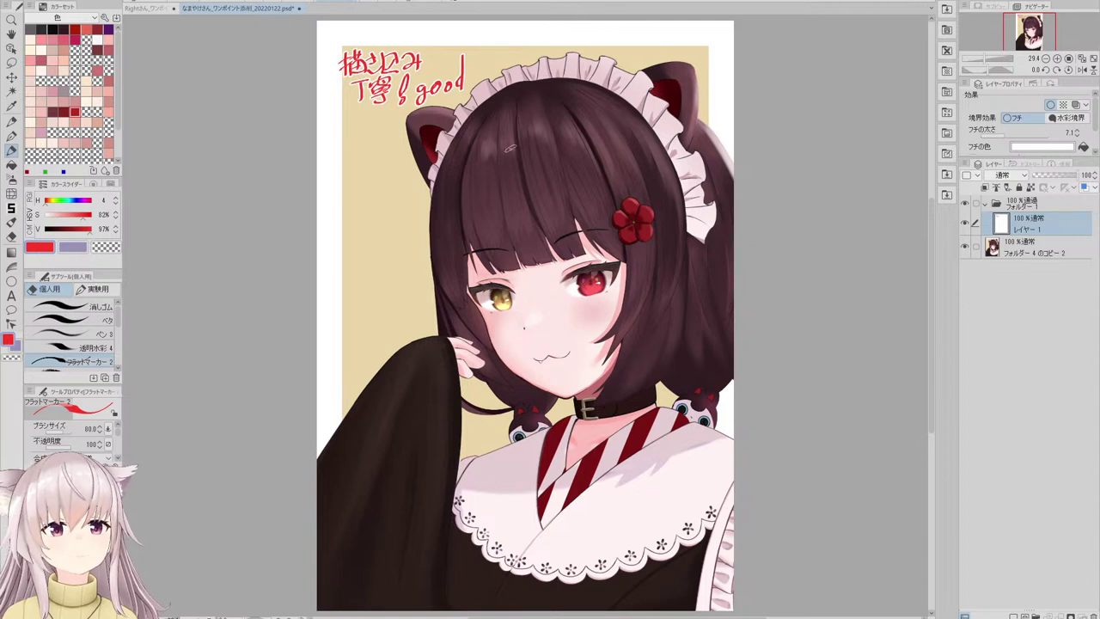
- Draw an arrow pointing at the side hair on the beige background and handwrite 髪の毛もきれい！ beneath it
{"action": "mouse_move", "coordinate": [400, 210]}
{"action": "left_mouse_down"}
{"action": "mouse_move", "coordinate": [405, 225]}
{"action": "mouse_move", "coordinate": [352, 246]}
{"action": "mouse_move", "coordinate": [344, 266]}
{"action": "mouse_move", "coordinate": [365, 240]}
{"action": "mouse_move", "coordinate": [352, 270]}
{"action": "mouse_move", "coordinate": [381, 237]}
{"action": "mouse_move", "coordinate": [378, 254]}
{"action": "mouse_move", "coordinate": [392, 233]}
{"action": "mouse_move", "coordinate": [414, 247]}
{"action": "left_mouse_up"}
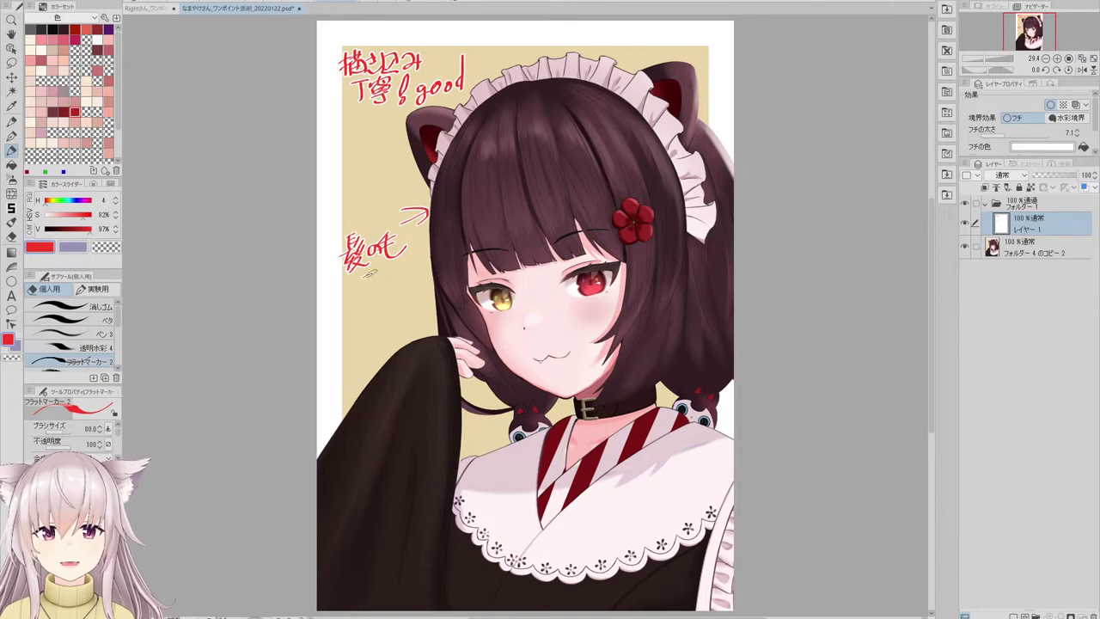
{"action": "mouse_move", "coordinate": [405, 234]}
{"action": "left_mouse_down"}
{"action": "mouse_move", "coordinate": [411, 251]}
{"action": "mouse_move", "coordinate": [423, 244]}
{"action": "left_mouse_up"}
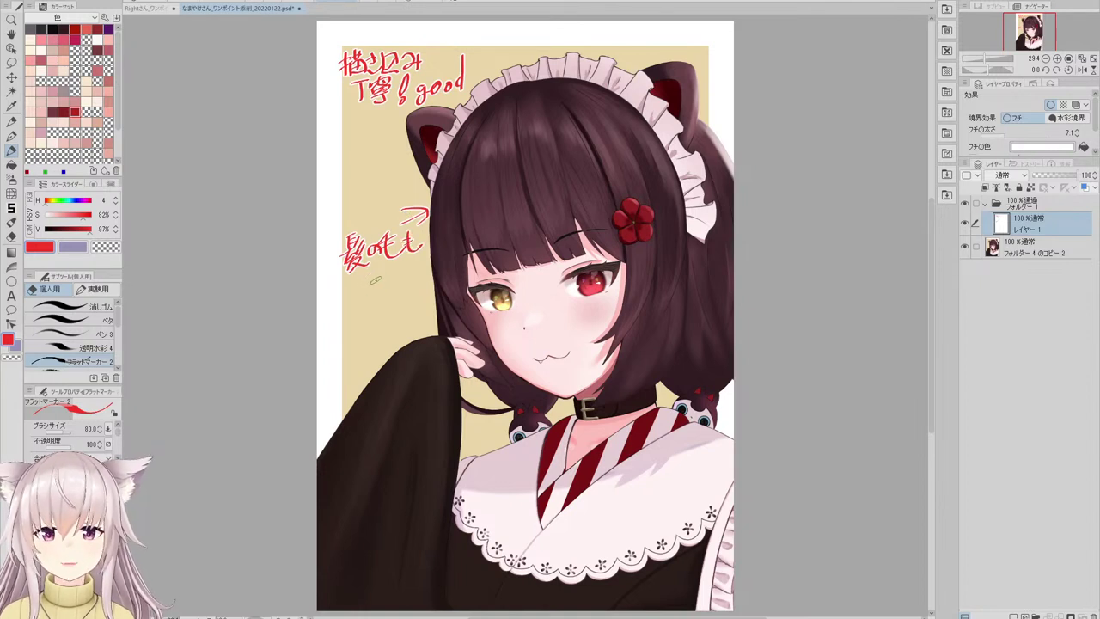
{"action": "left_click_drag", "start_coordinate": [367, 273], "coordinate": [382, 272]}
{"action": "left_click_drag", "start_coordinate": [370, 280], "coordinate": [385, 279]}
{"action": "left_click_drag", "start_coordinate": [373, 268], "coordinate": [381, 292]}
{"action": "mouse_move", "coordinate": [390, 268]}
{"action": "left_mouse_down"}
{"action": "mouse_move", "coordinate": [388, 293]}
{"action": "mouse_move", "coordinate": [402, 282]}
{"action": "left_mouse_up"}
{"action": "left_click_drag", "start_coordinate": [409, 264], "coordinate": [419, 275]}
{"action": "left_click", "coordinate": [418, 284]}
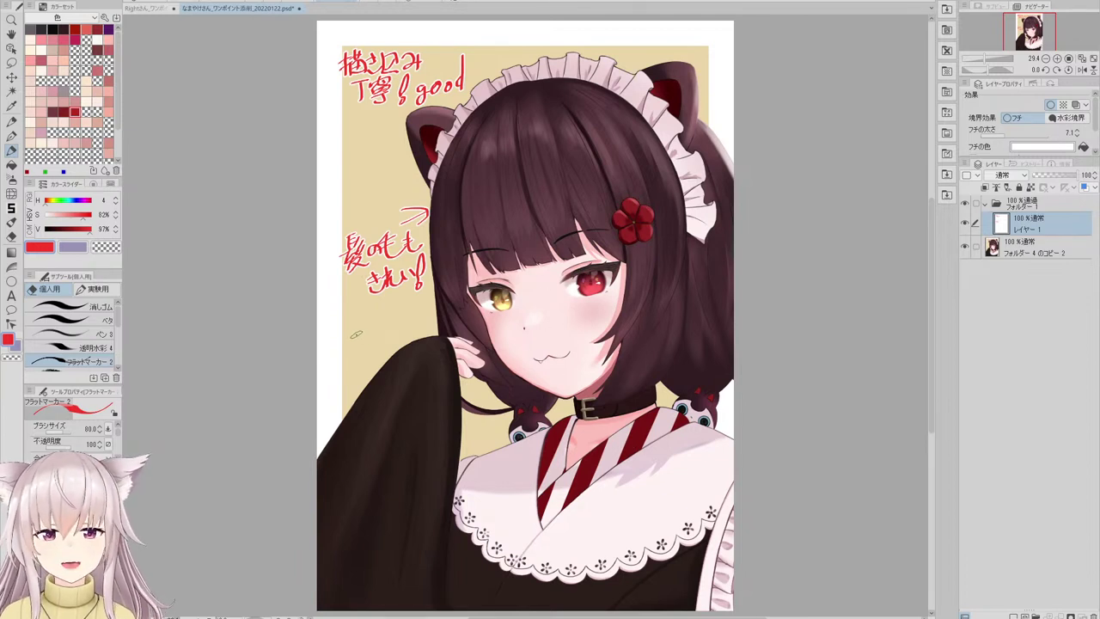
- Handwrite the note 目が特に良い！ in red beside the yellow eye, above the raised sleeve
{"action": "mouse_move", "coordinate": [351, 320]}
{"action": "left_mouse_down"}
{"action": "mouse_move", "coordinate": [352, 346]}
{"action": "mouse_move", "coordinate": [369, 343]}
{"action": "left_mouse_up"}
{"action": "left_click_drag", "start_coordinate": [355, 328], "coordinate": [367, 336]}
{"action": "left_click_drag", "start_coordinate": [353, 345], "coordinate": [380, 344]}
{"action": "mouse_move", "coordinate": [378, 315]}
{"action": "left_mouse_down"}
{"action": "mouse_move", "coordinate": [371, 345]}
{"action": "mouse_move", "coordinate": [387, 335]}
{"action": "left_mouse_up"}
{"action": "left_click_drag", "start_coordinate": [388, 312], "coordinate": [404, 315]}
{"action": "mouse_move", "coordinate": [398, 303]}
{"action": "left_mouse_down"}
{"action": "mouse_move", "coordinate": [396, 330]}
{"action": "mouse_move", "coordinate": [409, 311]}
{"action": "left_mouse_up"}
{"action": "mouse_move", "coordinate": [404, 304]}
{"action": "left_mouse_down"}
{"action": "mouse_move", "coordinate": [402, 333]}
{"action": "mouse_move", "coordinate": [414, 312]}
{"action": "left_mouse_up"}
{"action": "left_click_drag", "start_coordinate": [411, 313], "coordinate": [405, 329]}
{"action": "mouse_move", "coordinate": [420, 316]}
{"action": "left_mouse_down"}
{"action": "mouse_move", "coordinate": [421, 328]}
{"action": "mouse_move", "coordinate": [429, 317]}
{"action": "left_mouse_up"}
{"action": "left_click_drag", "start_coordinate": [423, 324], "coordinate": [429, 324]}
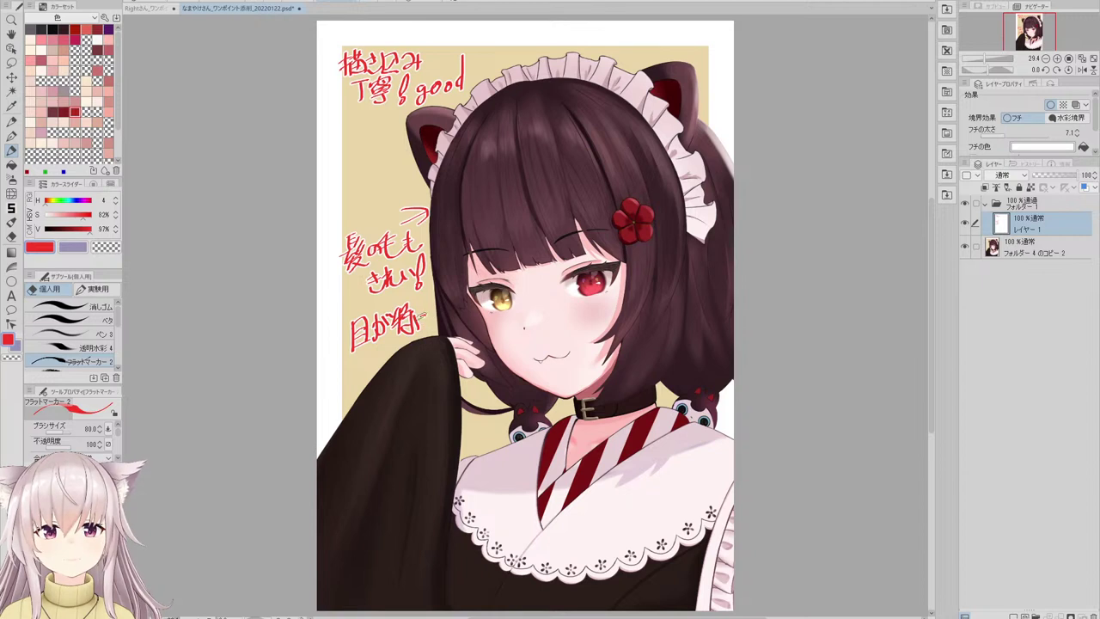
{"action": "left_click_drag", "start_coordinate": [434, 308], "coordinate": [442, 313]}
{"action": "left_click_drag", "start_coordinate": [434, 313], "coordinate": [435, 328]}
{"action": "left_click_drag", "start_coordinate": [438, 317], "coordinate": [469, 321]}
{"action": "left_click", "coordinate": [469, 329]}
- Set the brush size to 100 and handwrite 塗りの統一感が across the dark raised sleeve
{"action": "scroll", "coordinate": [601, 292], "scroll_direction": "up", "scroll_amount": 3}
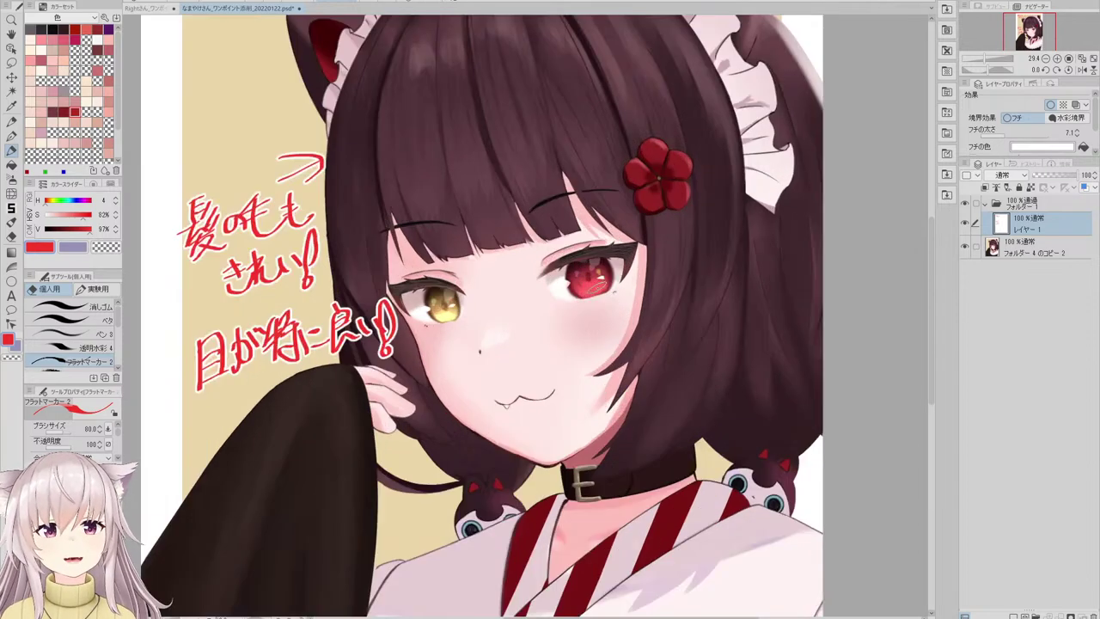
{"action": "scroll", "coordinate": [434, 241], "scroll_direction": "down", "scroll_amount": 2}
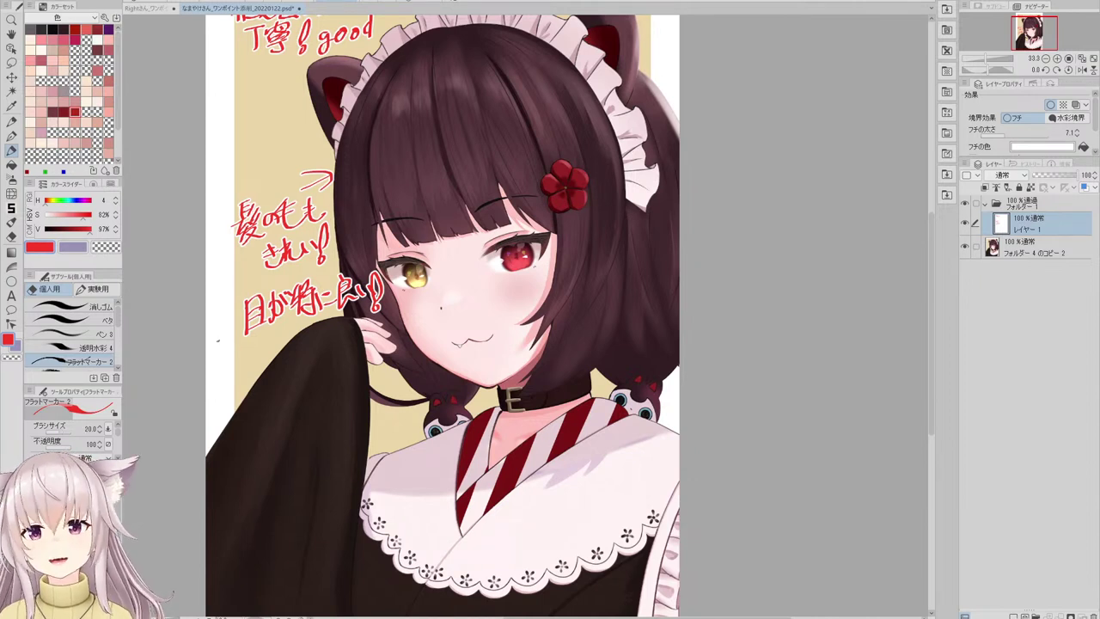
{"action": "scroll", "coordinate": [586, 176], "scroll_direction": "down", "scroll_amount": 1}
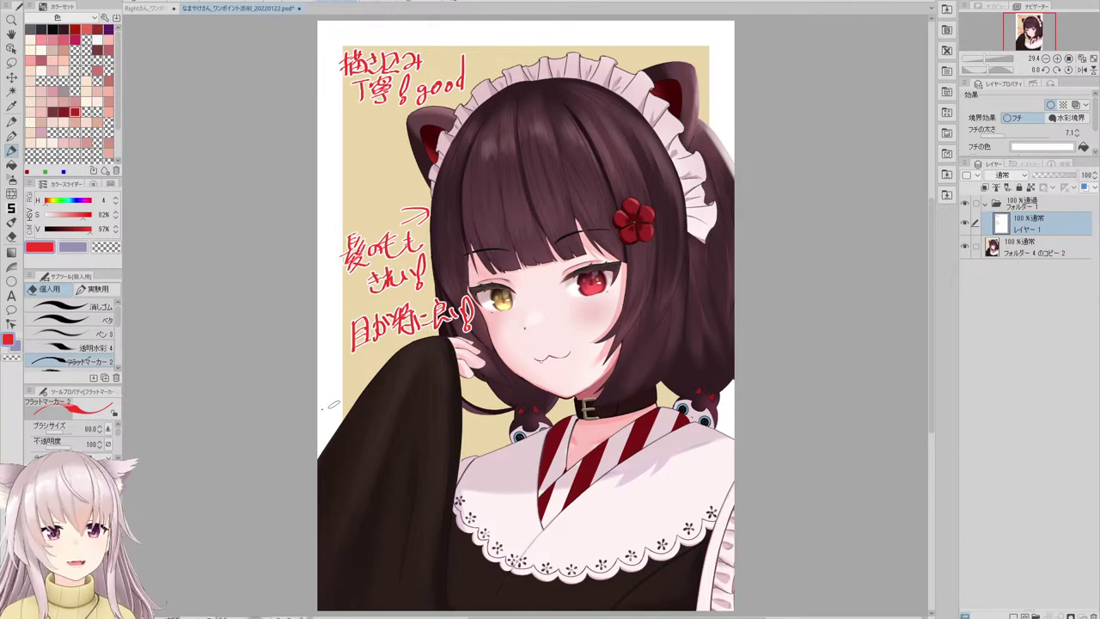
{"action": "key", "text": "]"}
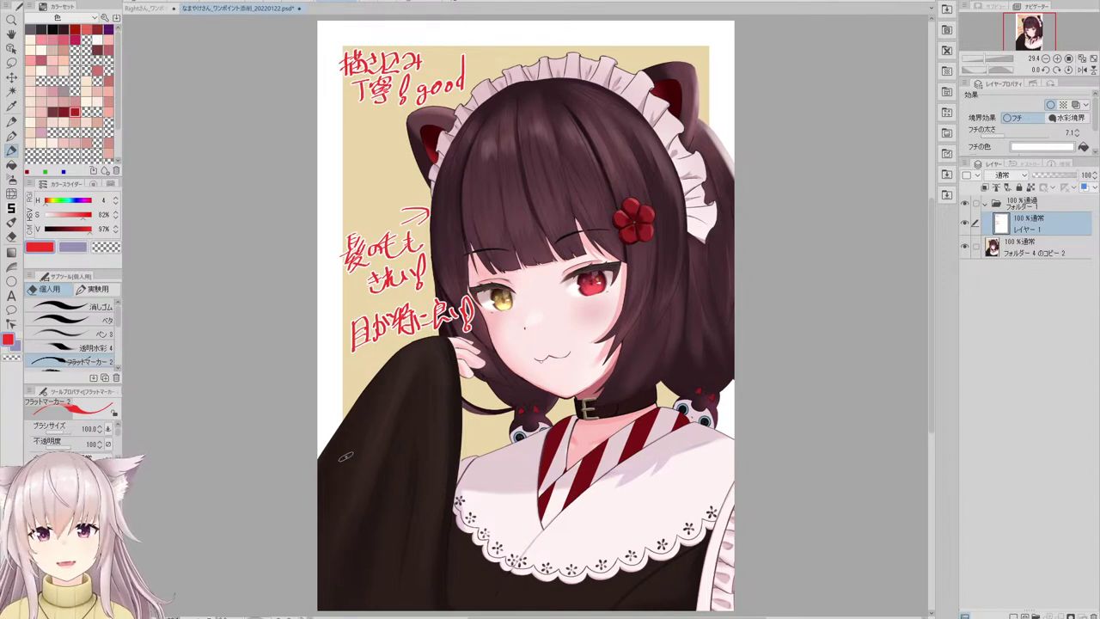
{"action": "mouse_move", "coordinate": [344, 439]}
{"action": "left_mouse_down"}
{"action": "mouse_move", "coordinate": [342, 460]}
{"action": "mouse_move", "coordinate": [366, 436]}
{"action": "mouse_move", "coordinate": [348, 464]}
{"action": "mouse_move", "coordinate": [395, 440]}
{"action": "mouse_move", "coordinate": [408, 450]}
{"action": "mouse_move", "coordinate": [416, 440]}
{"action": "mouse_move", "coordinate": [404, 418]}
{"action": "mouse_move", "coordinate": [415, 452]}
{"action": "mouse_move", "coordinate": [423, 421]}
{"action": "mouse_move", "coordinate": [423, 447]}
{"action": "mouse_move", "coordinate": [456, 434]}
{"action": "mouse_move", "coordinate": [464, 401]}
{"action": "mouse_move", "coordinate": [469, 435]}
{"action": "mouse_move", "coordinate": [498, 411]}
{"action": "left_mouse_up"}
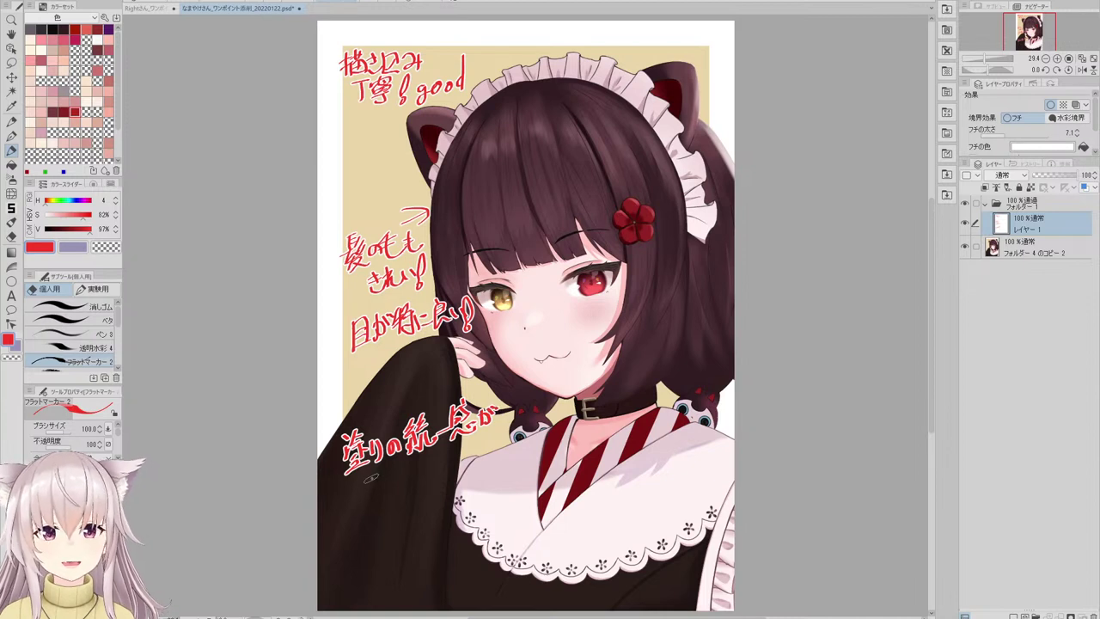
- Undo the final が of the note on the sleeve and write を in its place
{"action": "key", "text": "ctrl+z"}
{"action": "key", "text": "ctrl+z"}
{"action": "key", "text": "ctrl+z"}
{"action": "key", "text": "ctrl+z"}
{"action": "key", "text": "ctrl+z"}
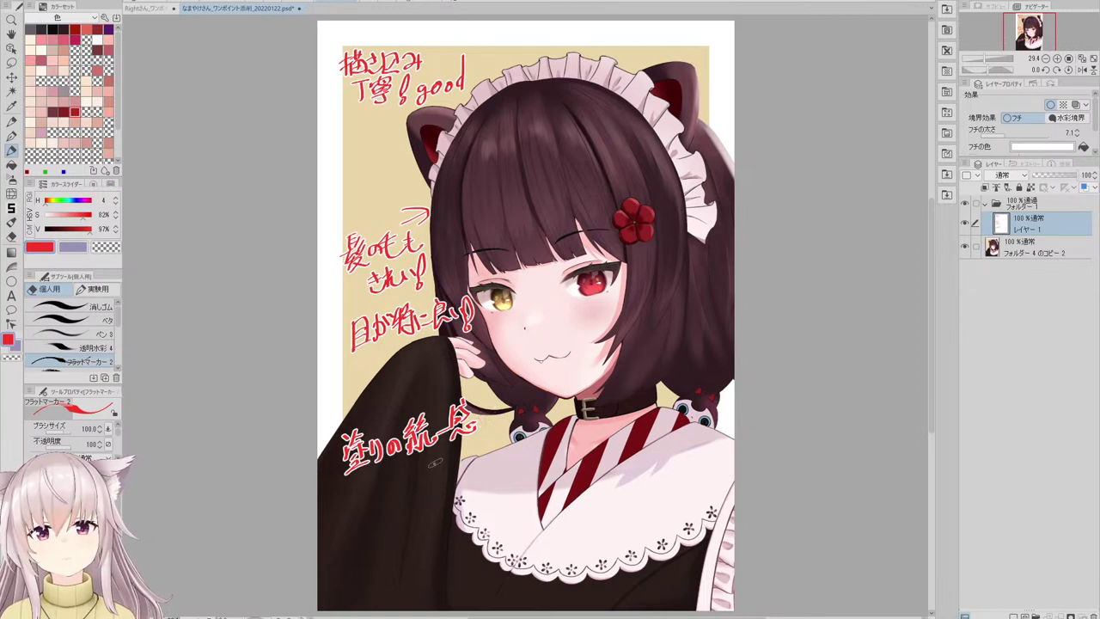
{"action": "left_click_drag", "start_coordinate": [483, 406], "coordinate": [495, 430]}
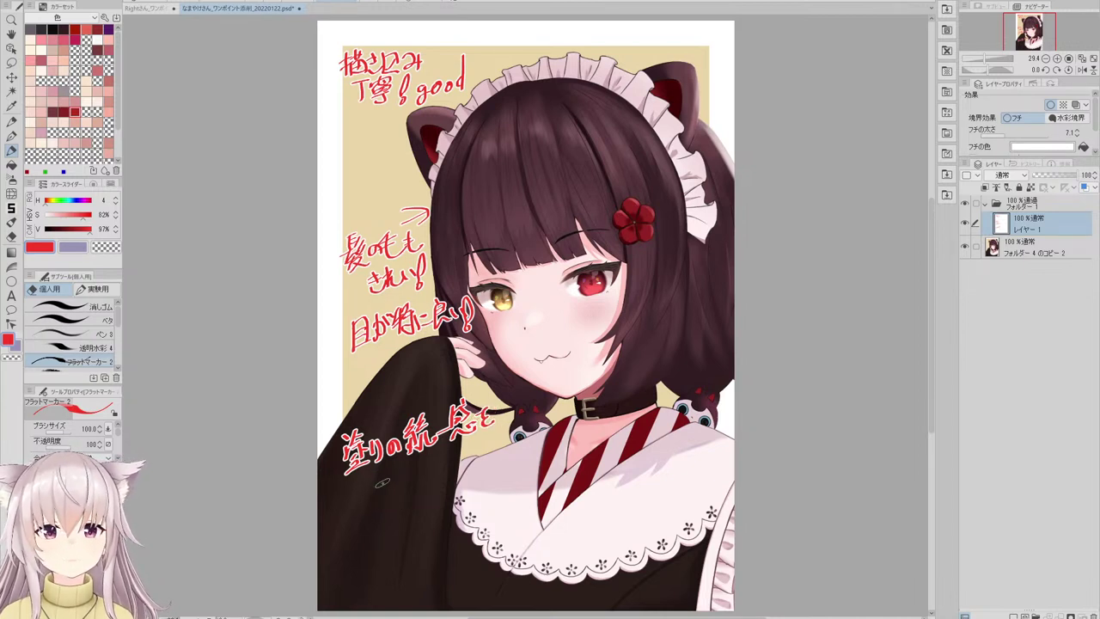
- Handwrite 意識！ as the second line of the note on the dark sleeve
{"action": "mouse_move", "coordinate": [386, 471]}
{"action": "left_mouse_down"}
{"action": "mouse_move", "coordinate": [375, 483]}
{"action": "mouse_move", "coordinate": [397, 484]}
{"action": "left_mouse_up"}
{"action": "mouse_move", "coordinate": [381, 479]}
{"action": "left_mouse_down"}
{"action": "mouse_move", "coordinate": [391, 479]}
{"action": "mouse_move", "coordinate": [380, 495]}
{"action": "left_mouse_up"}
{"action": "left_click_drag", "start_coordinate": [380, 484], "coordinate": [394, 494]}
{"action": "mouse_move", "coordinate": [381, 493]}
{"action": "left_mouse_down"}
{"action": "mouse_move", "coordinate": [393, 493]}
{"action": "mouse_move", "coordinate": [373, 506]}
{"action": "left_mouse_up"}
{"action": "mouse_move", "coordinate": [379, 497]}
{"action": "left_mouse_down"}
{"action": "mouse_move", "coordinate": [393, 508]}
{"action": "mouse_move", "coordinate": [391, 500]}
{"action": "left_mouse_up"}
{"action": "left_click_drag", "start_coordinate": [398, 492], "coordinate": [403, 498]}
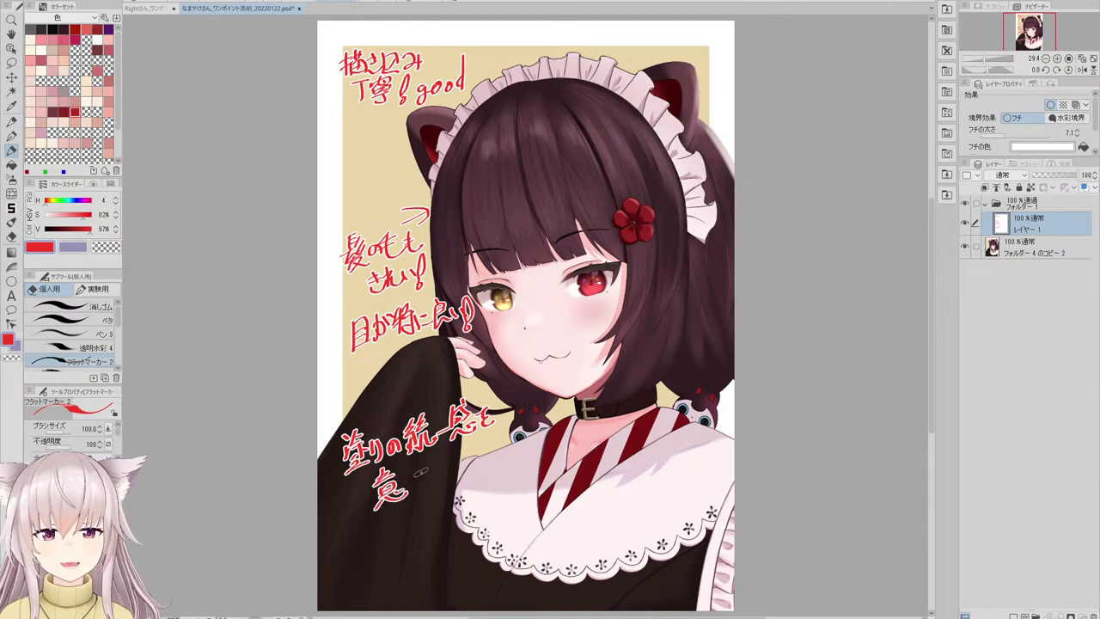
{"action": "left_click_drag", "start_coordinate": [415, 460], "coordinate": [422, 468]}
{"action": "left_click_drag", "start_coordinate": [412, 476], "coordinate": [420, 480]}
{"action": "mouse_move", "coordinate": [415, 486]}
{"action": "left_mouse_down"}
{"action": "mouse_move", "coordinate": [422, 494]}
{"action": "mouse_move", "coordinate": [436, 462]}
{"action": "left_mouse_up"}
{"action": "mouse_move", "coordinate": [432, 456]}
{"action": "left_mouse_down"}
{"action": "mouse_move", "coordinate": [432, 472]}
{"action": "mouse_move", "coordinate": [441, 469]}
{"action": "left_mouse_up"}
{"action": "mouse_move", "coordinate": [439, 465]}
{"action": "left_mouse_down"}
{"action": "mouse_move", "coordinate": [421, 481]}
{"action": "mouse_move", "coordinate": [427, 492]}
{"action": "left_mouse_up"}
{"action": "left_click_drag", "start_coordinate": [429, 478], "coordinate": [439, 484]}
{"action": "left_click_drag", "start_coordinate": [430, 490], "coordinate": [448, 463]}
{"action": "left_click_drag", "start_coordinate": [439, 457], "coordinate": [450, 479]}
{"action": "left_click_drag", "start_coordinate": [448, 471], "coordinate": [437, 484]}
{"action": "left_click_drag", "start_coordinate": [446, 456], "coordinate": [461, 487]}
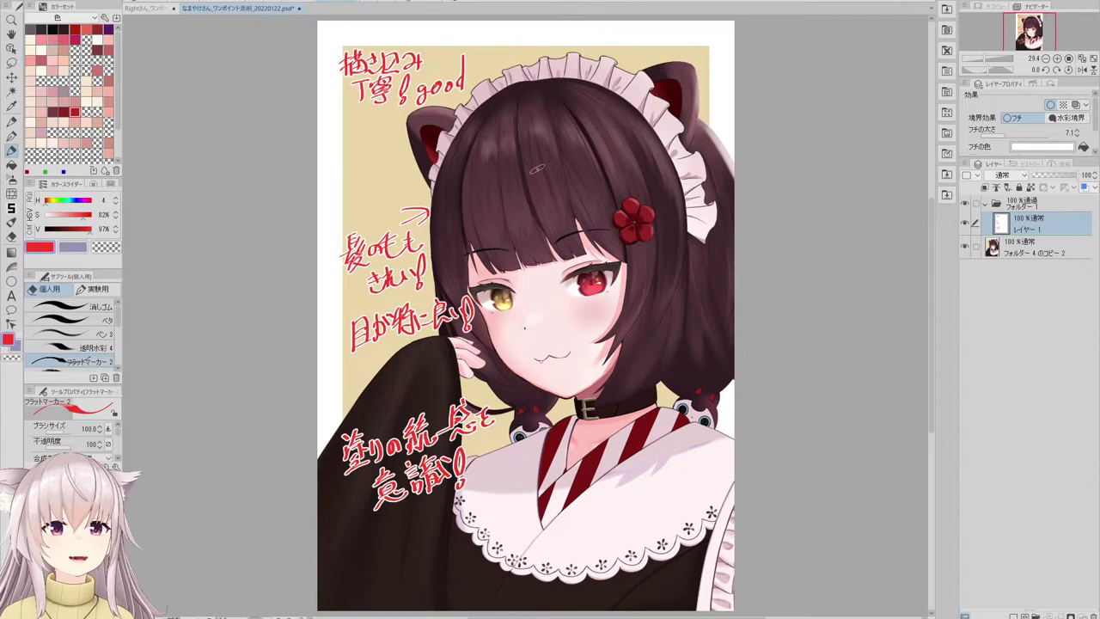
{"action": "left_click_drag", "start_coordinate": [537, 163], "coordinate": [550, 216]}
{"action": "key", "text": "ctrl+z"}
{"action": "left_click_drag", "start_coordinate": [537, 163], "coordinate": [550, 218]}
{"action": "left_click_drag", "start_coordinate": [551, 179], "coordinate": [563, 219]}
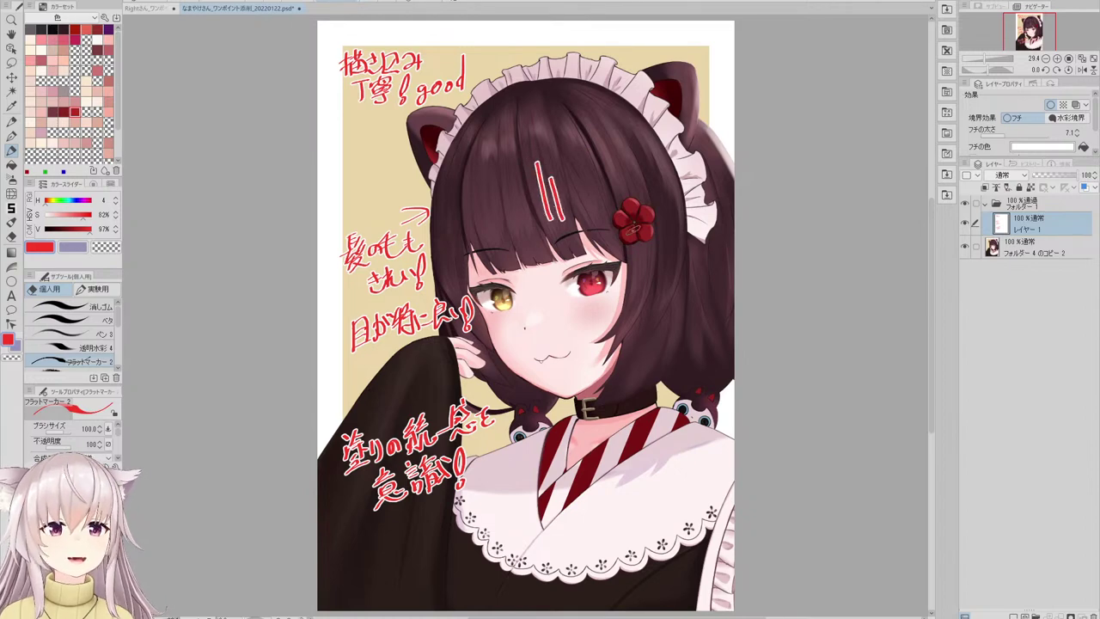
{"action": "scroll", "coordinate": [616, 223], "scroll_direction": "up", "scroll_amount": 3}
{"action": "scroll", "coordinate": [585, 159], "scroll_direction": "down", "scroll_amount": 2}
{"action": "key", "text": "ctrl+z"}
{"action": "key", "text": "ctrl+z"}
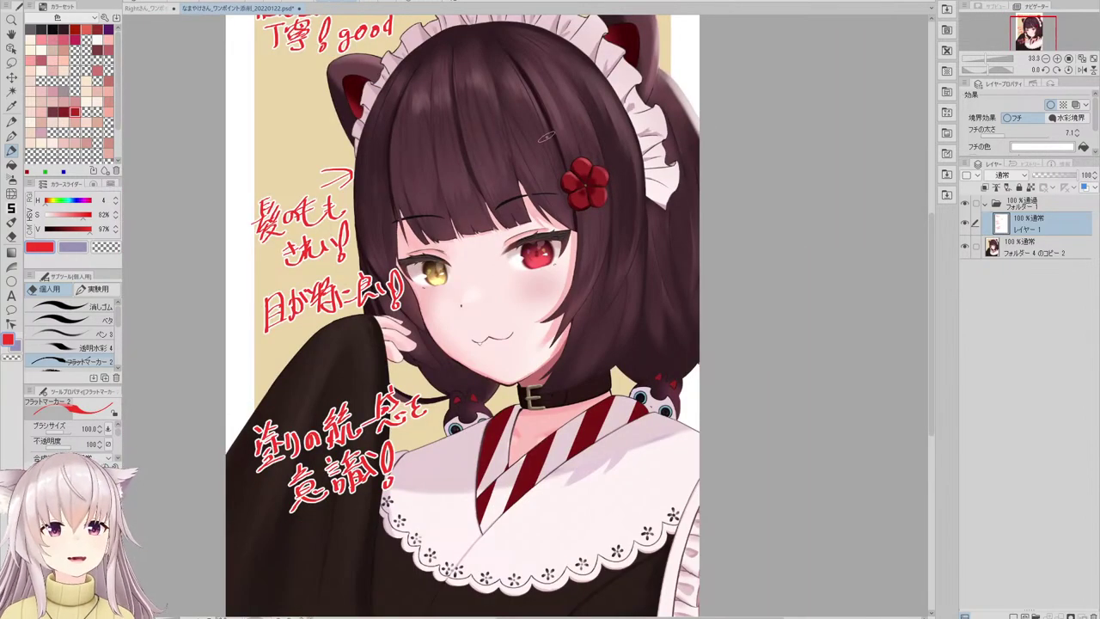
- Mark the fringe above the red flower with an arrow labelled 細かい and the lower side hair with an arrow labelled ぼけてる
{"action": "left_click_drag", "start_coordinate": [559, 126], "coordinate": [564, 144]}
{"action": "mouse_move", "coordinate": [546, 139]}
{"action": "left_mouse_down"}
{"action": "mouse_move", "coordinate": [602, 109]}
{"action": "mouse_move", "coordinate": [604, 129]}
{"action": "mouse_move", "coordinate": [674, 119]}
{"action": "left_mouse_up"}
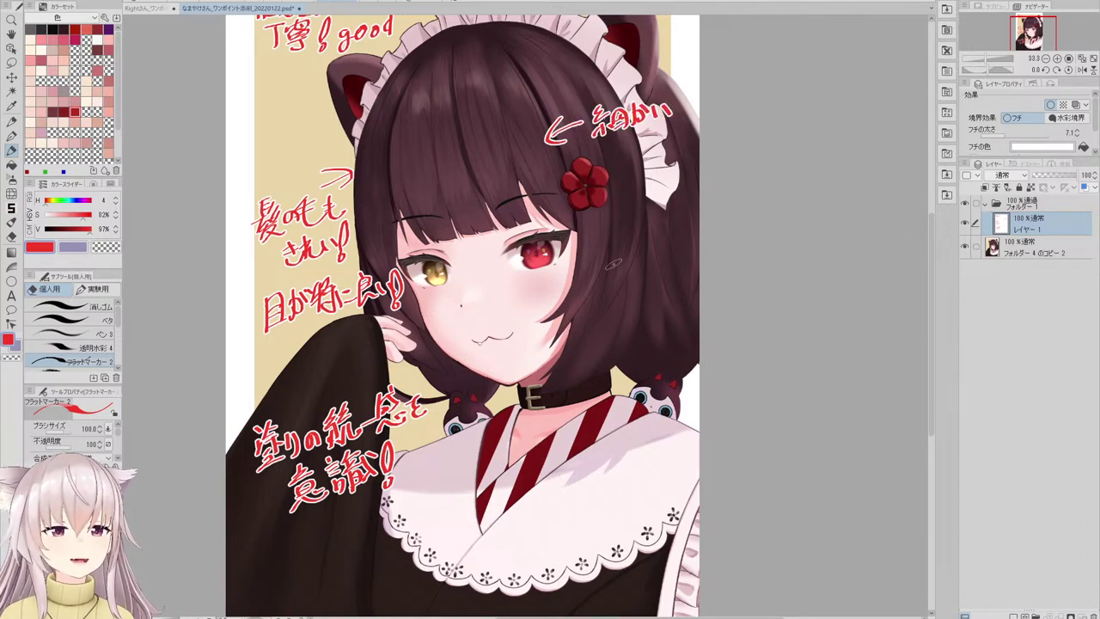
{"action": "mouse_move", "coordinate": [605, 315]}
{"action": "left_mouse_down"}
{"action": "mouse_move", "coordinate": [622, 325]}
{"action": "mouse_move", "coordinate": [633, 260]}
{"action": "mouse_move", "coordinate": [595, 258]}
{"action": "mouse_move", "coordinate": [619, 235]}
{"action": "mouse_move", "coordinate": [613, 256]}
{"action": "mouse_move", "coordinate": [628, 234]}
{"action": "left_mouse_up"}
{"action": "left_click_drag", "start_coordinate": [632, 225], "coordinate": [620, 252]}
{"action": "mouse_move", "coordinate": [626, 237]}
{"action": "left_mouse_down"}
{"action": "mouse_move", "coordinate": [641, 235]}
{"action": "mouse_move", "coordinate": [634, 255]}
{"action": "mouse_move", "coordinate": [671, 244]}
{"action": "left_mouse_up"}
- Draw a short upward arrow on the hair just beneath the 細かい label, beside the red flower
{"action": "scroll", "coordinate": [593, 352], "scroll_direction": "up", "scroll_amount": 3}
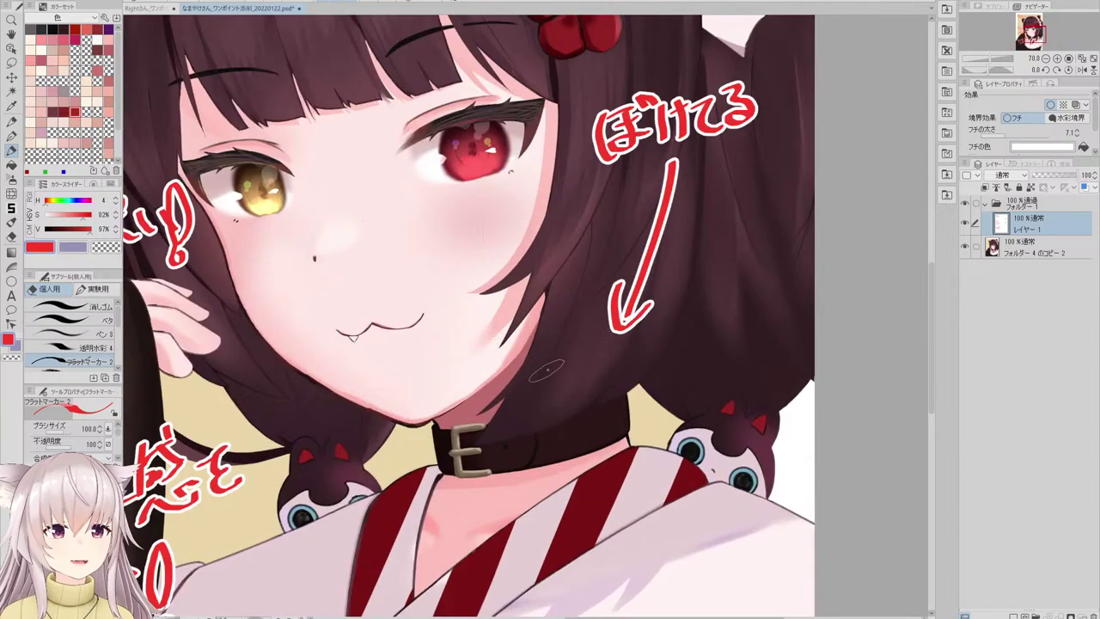
{"action": "scroll", "coordinate": [578, 339], "scroll_direction": "down", "scroll_amount": 1}
{"action": "key", "text": "ctrl+0"}
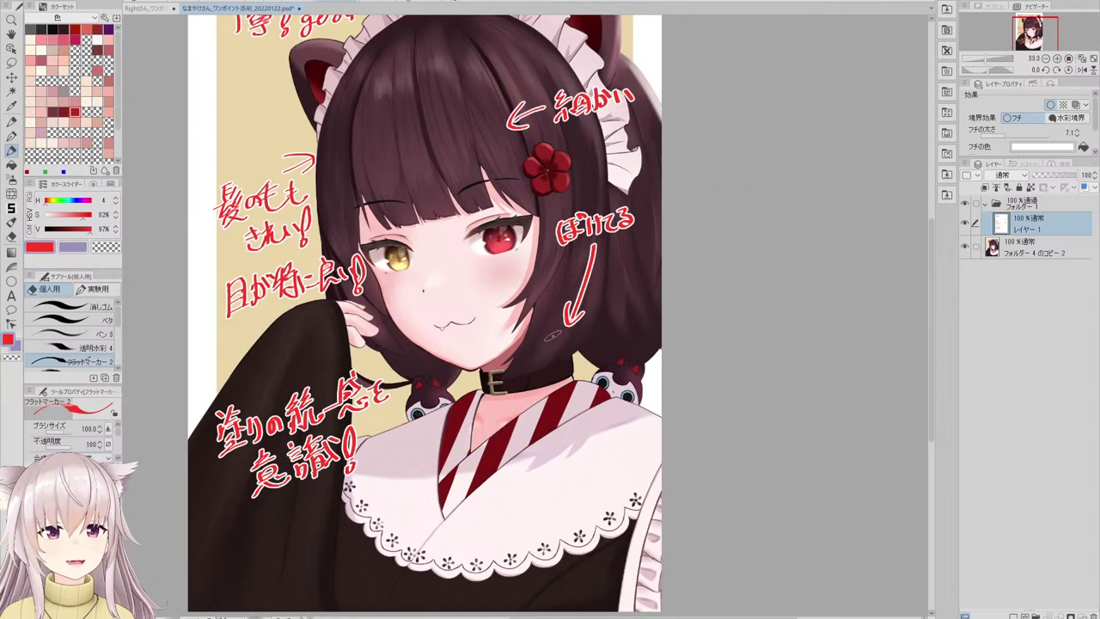
{"action": "scroll", "coordinate": [551, 325], "scroll_direction": "up", "scroll_amount": 3}
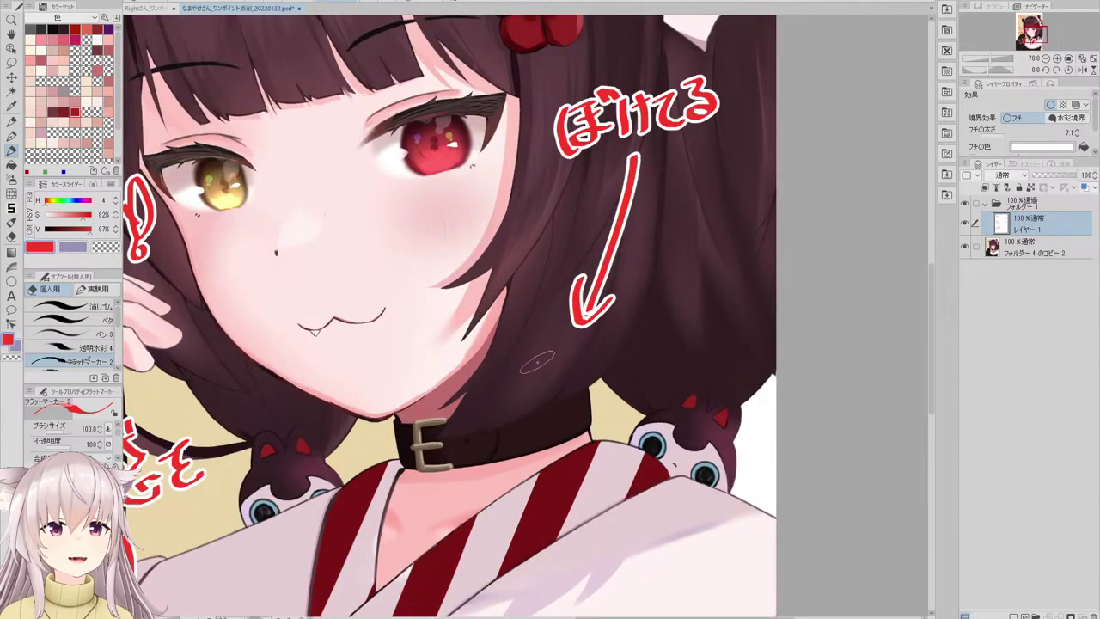
{"action": "key", "text": "ctrl+0"}
{"action": "scroll", "coordinate": [518, 213], "scroll_direction": "up", "scroll_amount": 2}
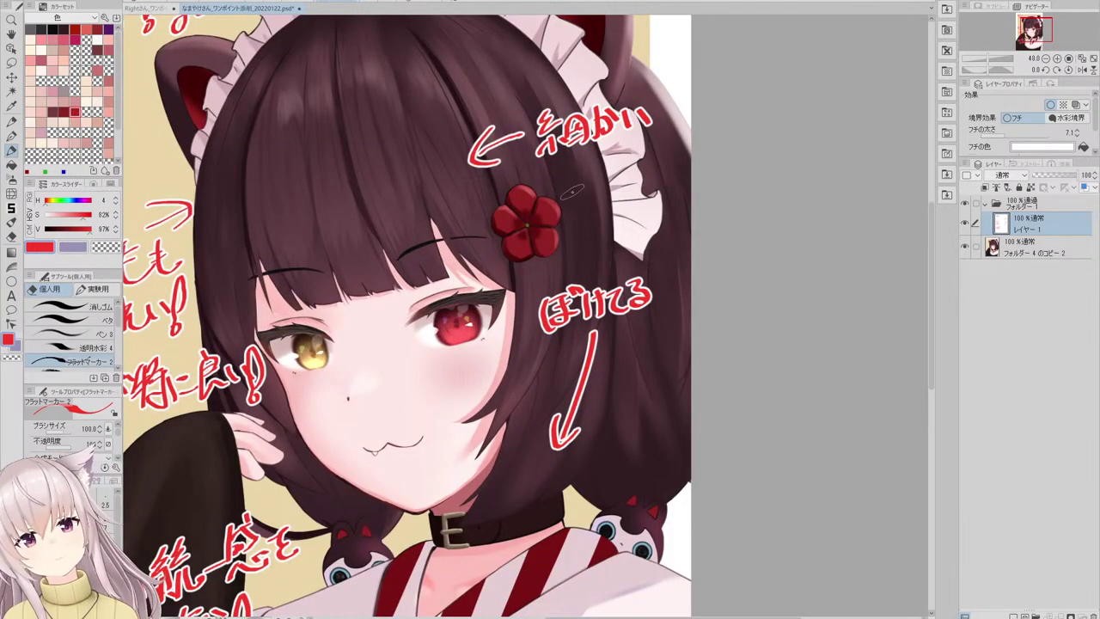
{"action": "mouse_move", "coordinate": [572, 178]}
{"action": "left_mouse_down"}
{"action": "mouse_move", "coordinate": [581, 165]}
{"action": "mouse_move", "coordinate": [589, 172]}
{"action": "left_mouse_up"}
{"action": "left_click_drag", "start_coordinate": [583, 167], "coordinate": [585, 201]}
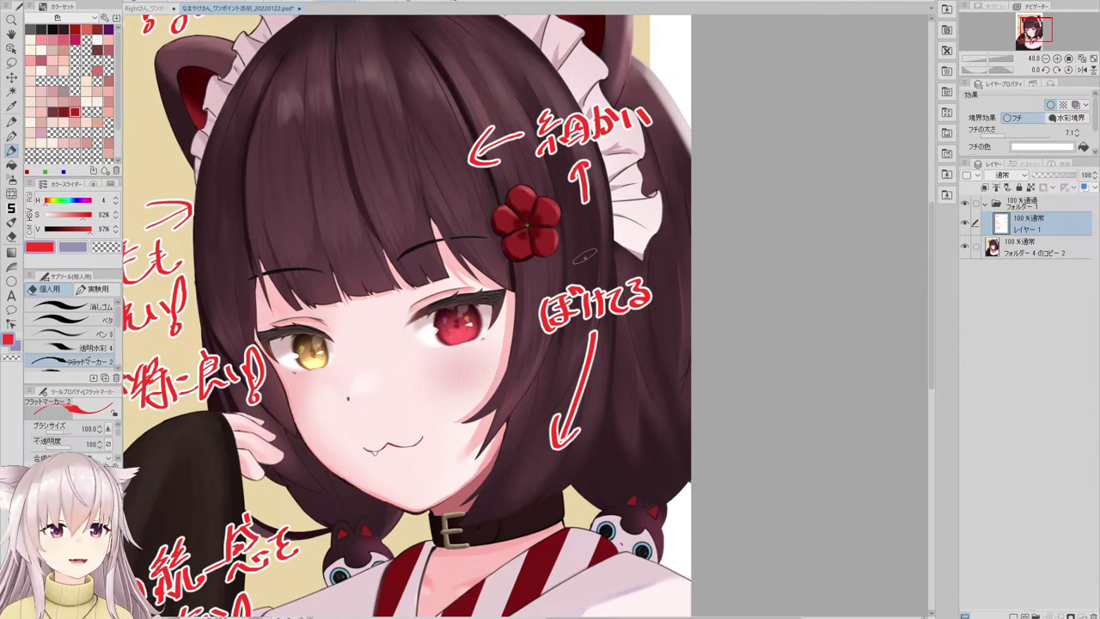
- Draw a downward arrow above the ぼけてる label and handwrite アンバランス！ between it and the upward arrow beside the flower
{"action": "mouse_move", "coordinate": [584, 252]}
{"action": "left_mouse_down"}
{"action": "mouse_move", "coordinate": [599, 252]}
{"action": "mouse_move", "coordinate": [587, 273]}
{"action": "mouse_move", "coordinate": [594, 263]}
{"action": "left_mouse_up"}
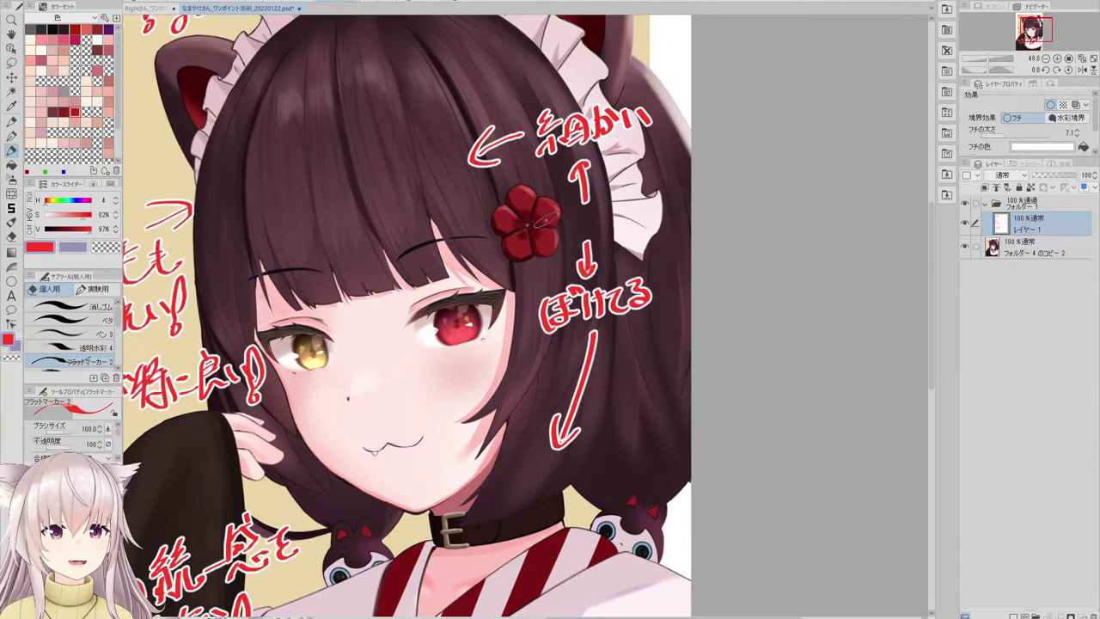
{"action": "left_click_drag", "start_coordinate": [567, 220], "coordinate": [572, 225]}
{"action": "mouse_move", "coordinate": [566, 238]}
{"action": "left_mouse_down"}
{"action": "mouse_move", "coordinate": [584, 221]}
{"action": "mouse_move", "coordinate": [584, 233]}
{"action": "mouse_move", "coordinate": [605, 228]}
{"action": "left_mouse_up"}
{"action": "left_click_drag", "start_coordinate": [599, 209], "coordinate": [633, 206]}
{"action": "mouse_move", "coordinate": [617, 215]}
{"action": "left_mouse_down"}
{"action": "mouse_move", "coordinate": [624, 234]}
{"action": "mouse_move", "coordinate": [643, 213]}
{"action": "left_mouse_up"}
{"action": "mouse_move", "coordinate": [638, 229]}
{"action": "left_mouse_down"}
{"action": "mouse_move", "coordinate": [654, 211]}
{"action": "mouse_move", "coordinate": [658, 229]}
{"action": "mouse_move", "coordinate": [676, 222]}
{"action": "left_mouse_up"}
{"action": "left_click", "coordinate": [675, 232]}
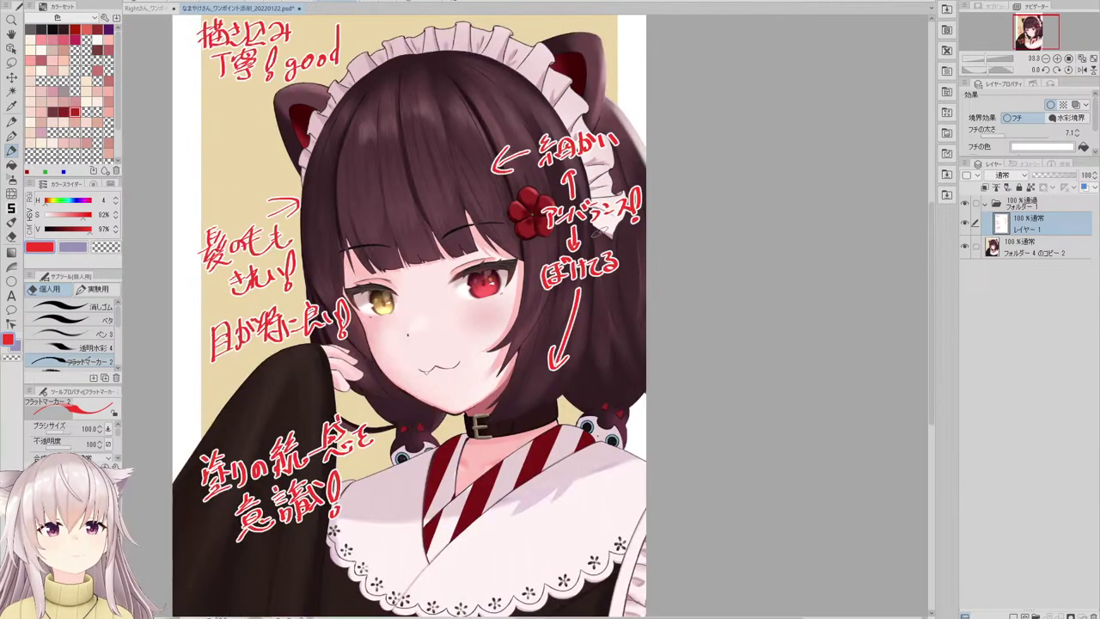
{"action": "scroll", "coordinate": [546, 192], "scroll_direction": "down", "scroll_amount": 1}
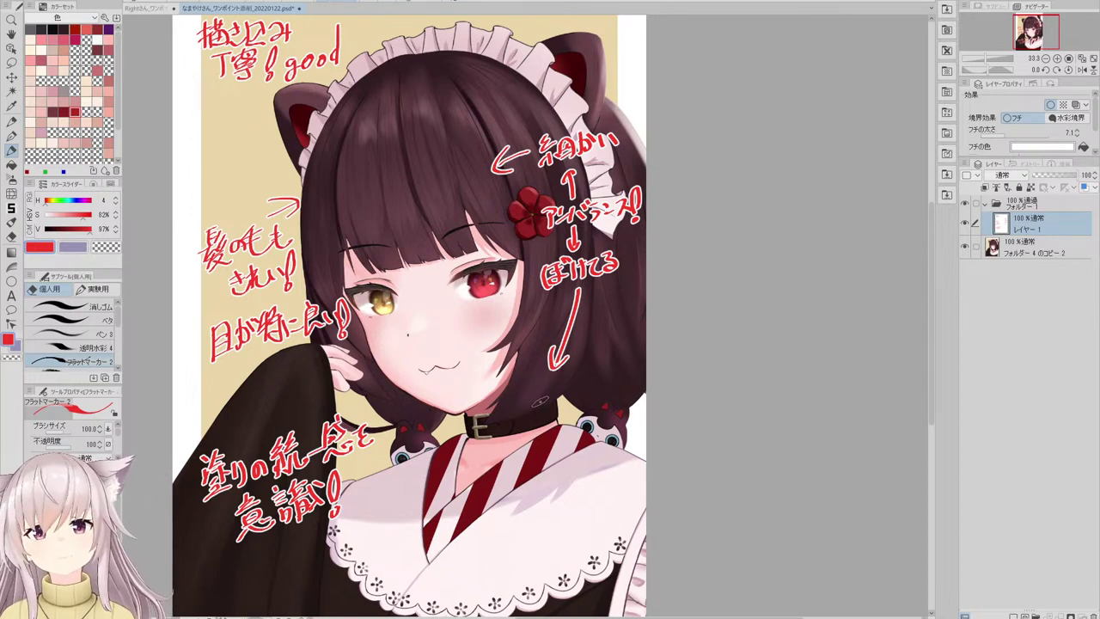
- Trace the collar's shadow edges, its upper shoulder line and the scalloped lace hem with red strokes
{"action": "scroll", "coordinate": [449, 267], "scroll_direction": "down", "scroll_amount": 1}
{"action": "scroll", "coordinate": [379, 453], "scroll_direction": "up", "scroll_amount": 2}
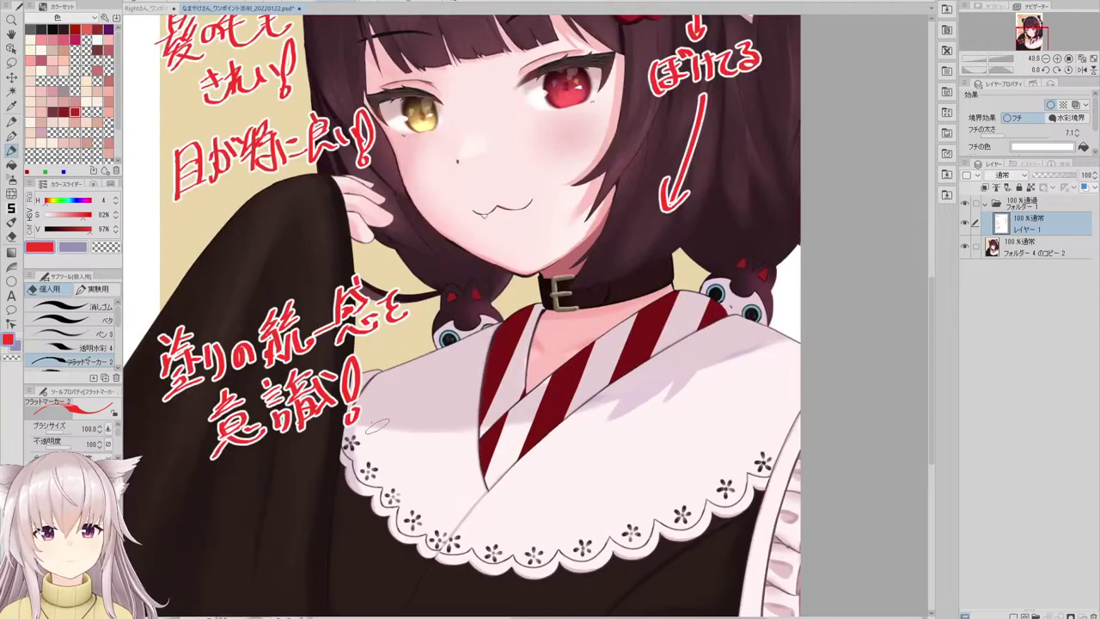
{"action": "scroll", "coordinate": [320, 292], "scroll_direction": "down", "scroll_amount": 2}
{"action": "scroll", "coordinate": [262, 431], "scroll_direction": "up", "scroll_amount": 2}
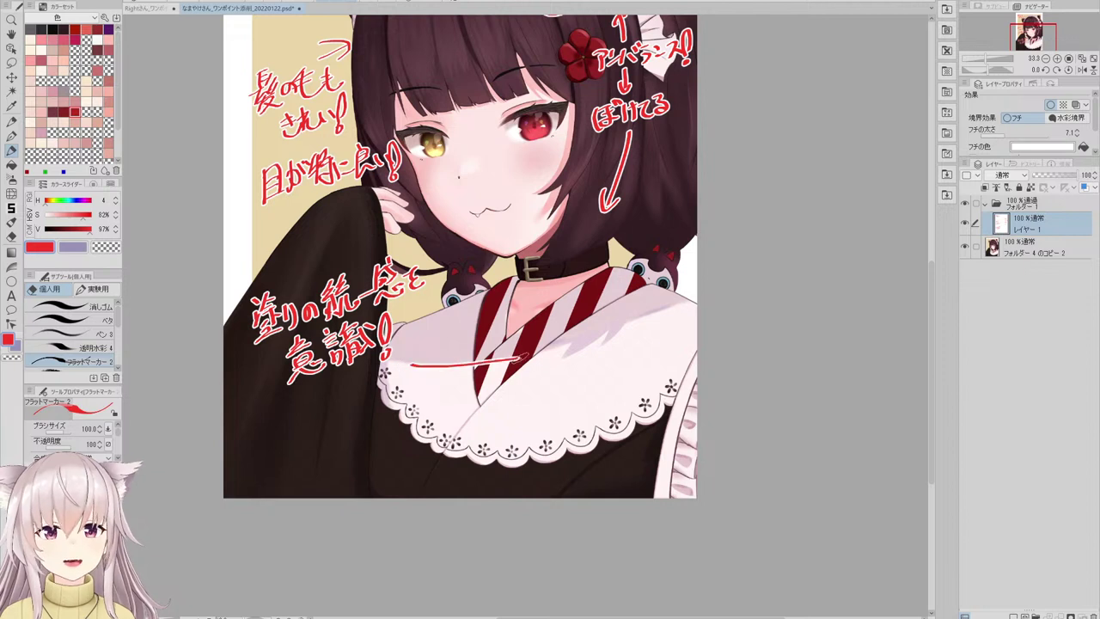
{"action": "mouse_move", "coordinate": [406, 356]}
{"action": "left_mouse_down"}
{"action": "mouse_move", "coordinate": [591, 345]}
{"action": "mouse_move", "coordinate": [683, 301]}
{"action": "left_mouse_up"}
{"action": "left_click_drag", "start_coordinate": [414, 325], "coordinate": [527, 277]}
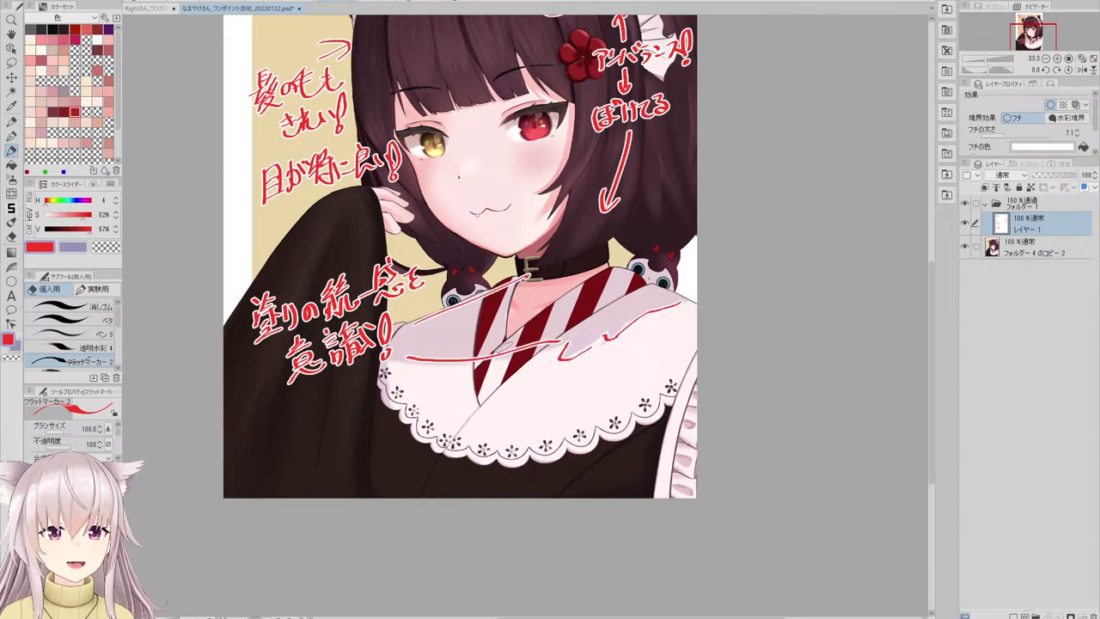
{"action": "mouse_move", "coordinate": [391, 397]}
{"action": "left_mouse_down"}
{"action": "mouse_move", "coordinate": [481, 450]}
{"action": "mouse_move", "coordinate": [656, 421]}
{"action": "mouse_move", "coordinate": [692, 394]}
{"action": "left_mouse_up"}
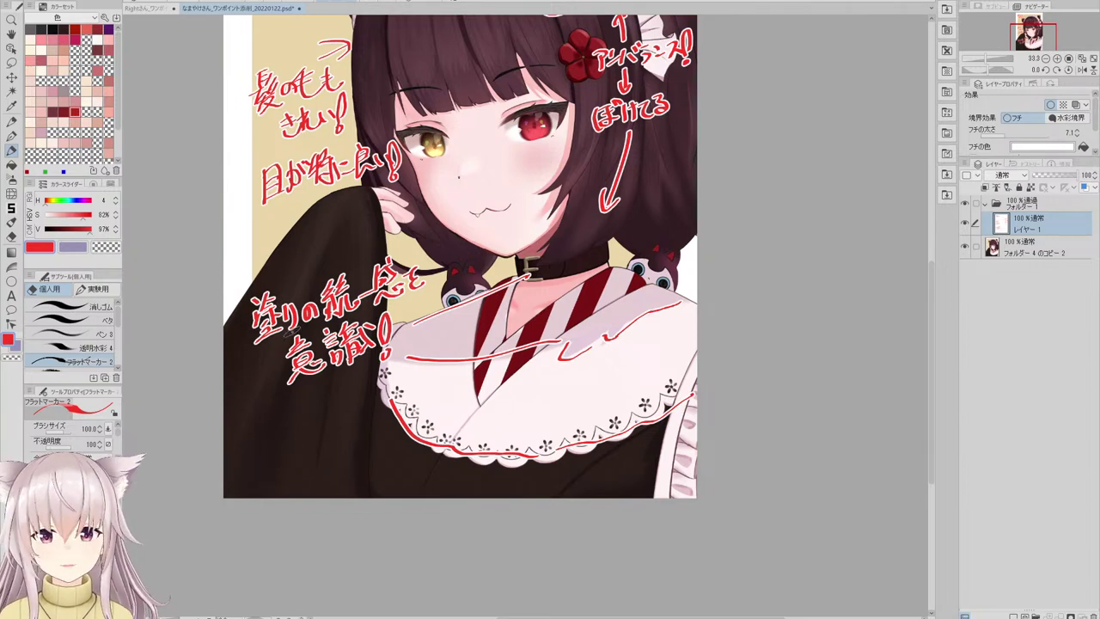
- Temporarily circle the shaded collar and the upper dark sleeve for comparison, and undo both circles
{"action": "scroll", "coordinate": [301, 292], "scroll_direction": "up", "scroll_amount": 2}
{"action": "mouse_move", "coordinate": [632, 296]}
{"action": "left_mouse_down"}
{"action": "mouse_move", "coordinate": [576, 400]}
{"action": "mouse_move", "coordinate": [594, 407]}
{"action": "left_mouse_up"}
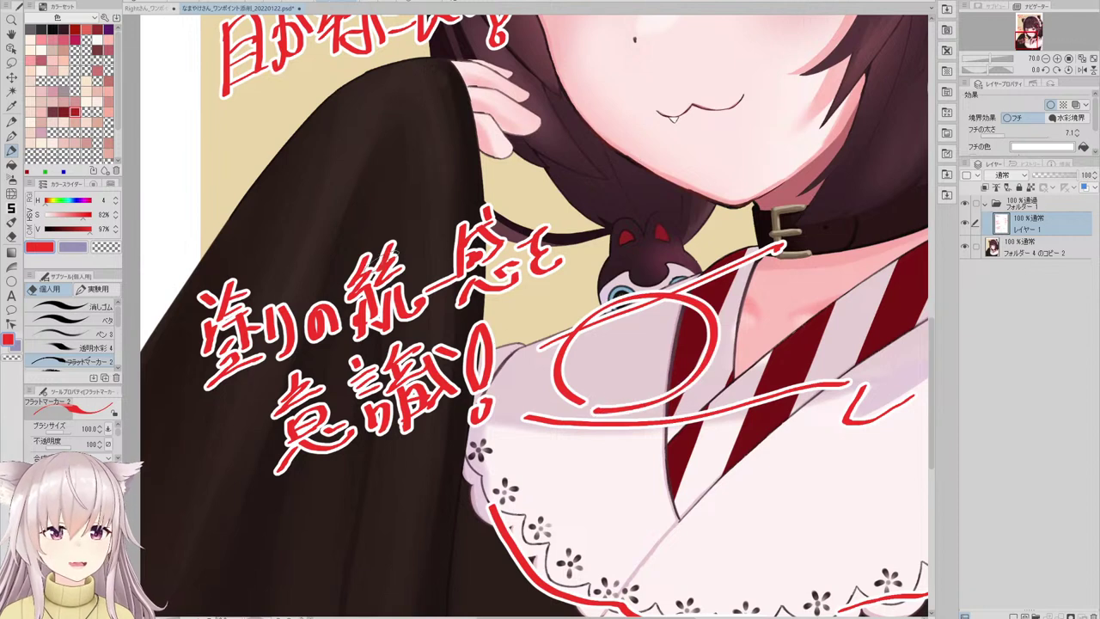
{"action": "mouse_move", "coordinate": [353, 245]}
{"action": "left_mouse_down"}
{"action": "mouse_move", "coordinate": [433, 155]}
{"action": "mouse_move", "coordinate": [340, 219]}
{"action": "mouse_move", "coordinate": [344, 247]}
{"action": "left_mouse_up"}
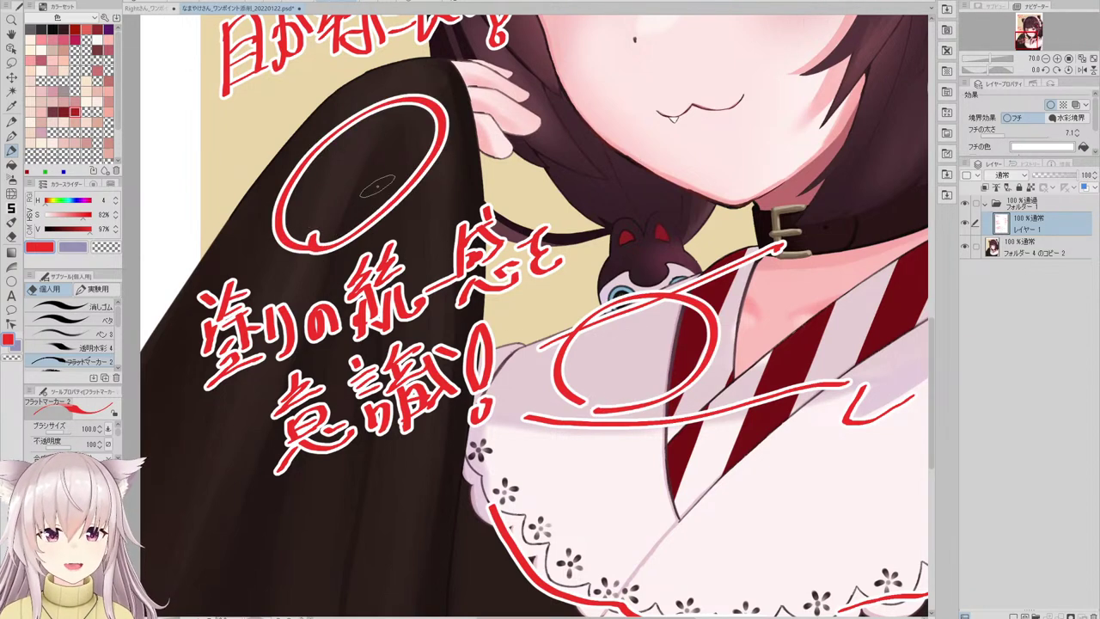
{"action": "key", "text": "ctrl+z"}
{"action": "key", "text": "ctrl+z"}
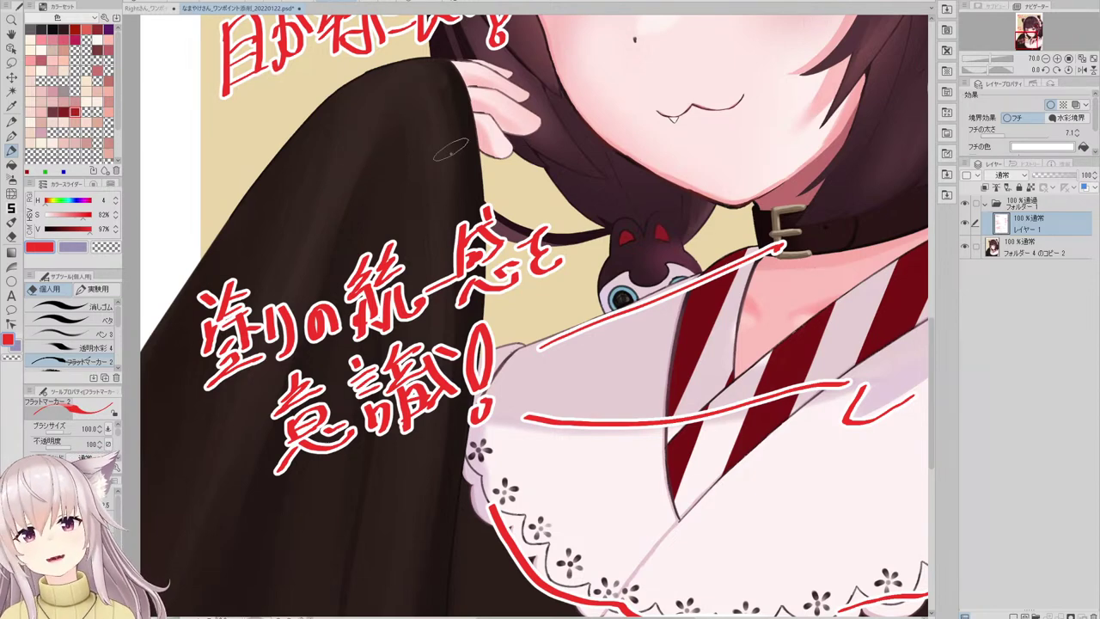
- Examine the marked collar shadows and lace hem up close and within the whole illustration
{"action": "scroll", "coordinate": [306, 159], "scroll_direction": "down", "scroll_amount": 2}
{"action": "scroll", "coordinate": [605, 228], "scroll_direction": "up", "scroll_amount": 2}
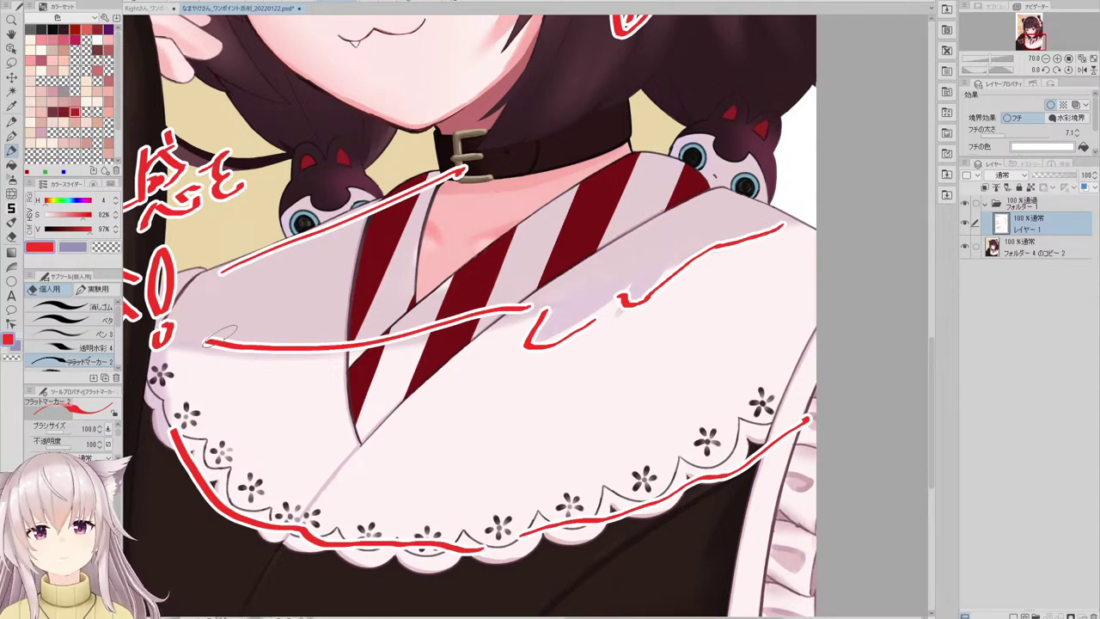
{"action": "scroll", "coordinate": [473, 273], "scroll_direction": "down", "scroll_amount": 3}
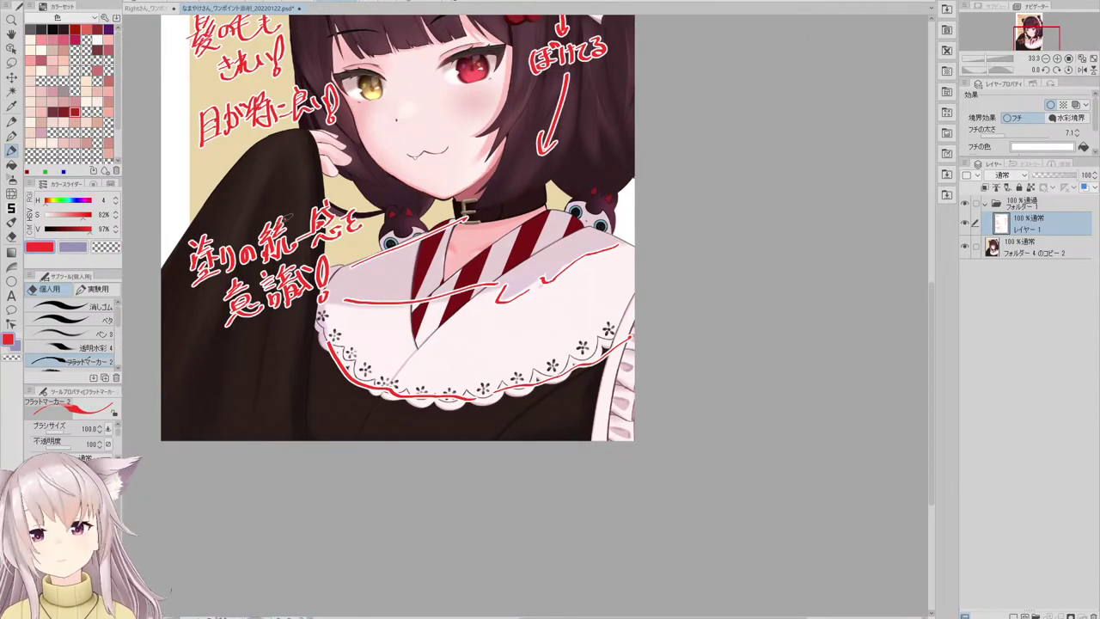
{"action": "scroll", "coordinate": [436, 302], "scroll_direction": "down", "scroll_amount": 3}
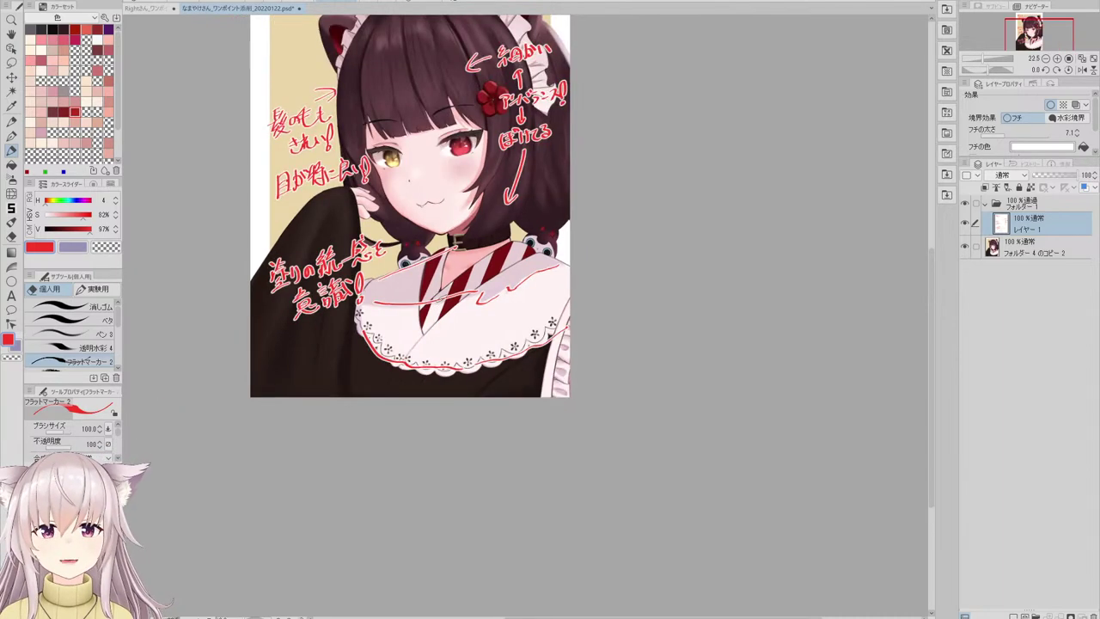
{"action": "scroll", "coordinate": [437, 300], "scroll_direction": "up", "scroll_amount": 1}
{"action": "scroll", "coordinate": [434, 309], "scroll_direction": "up", "scroll_amount": 1}
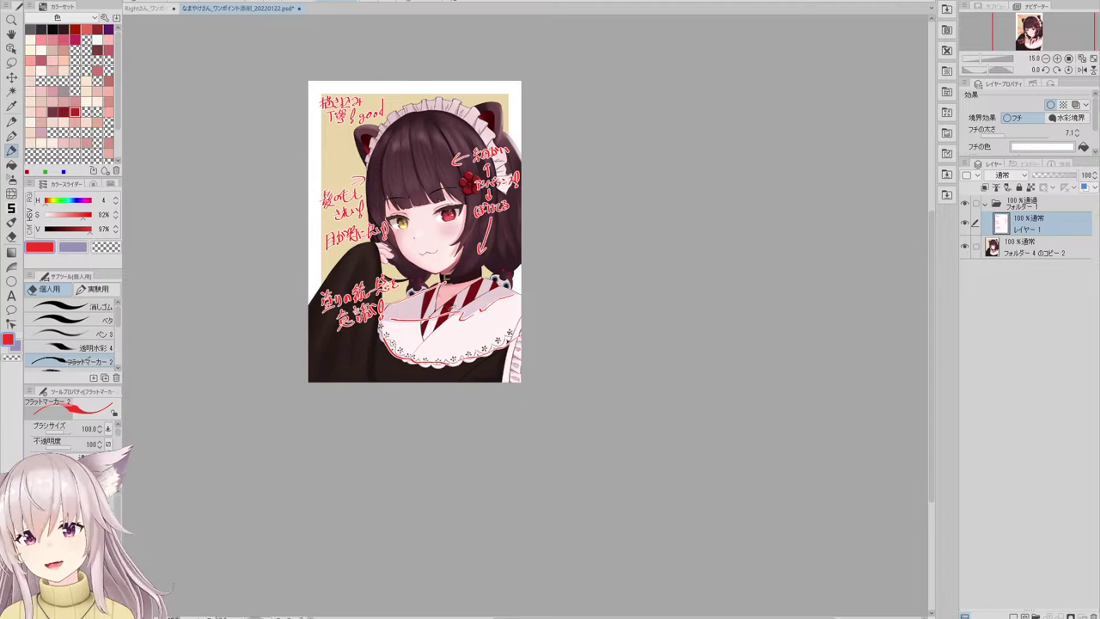
{"action": "scroll", "coordinate": [407, 218], "scroll_direction": "up", "scroll_amount": 3}
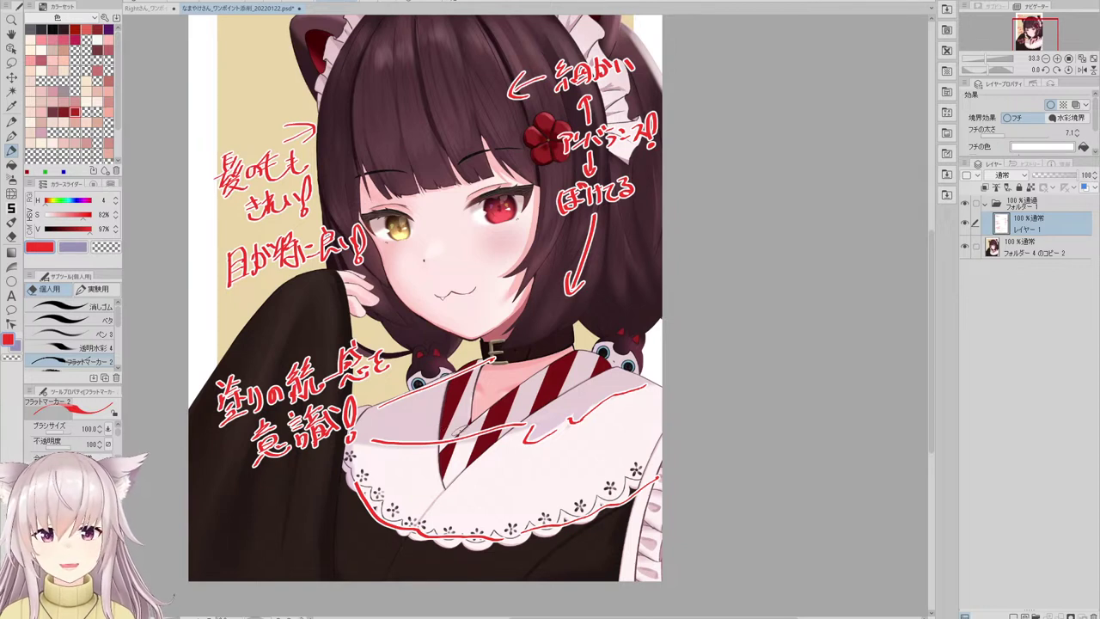
- Temporarily circle the striped collar, upper sleeve, fringe and face for comparison, and undo all four circles
{"action": "mouse_move", "coordinate": [447, 434]}
{"action": "left_mouse_down"}
{"action": "mouse_move", "coordinate": [471, 368]}
{"action": "mouse_move", "coordinate": [446, 439]}
{"action": "left_mouse_up"}
{"action": "left_click_drag", "start_coordinate": [288, 346], "coordinate": [363, 270]}
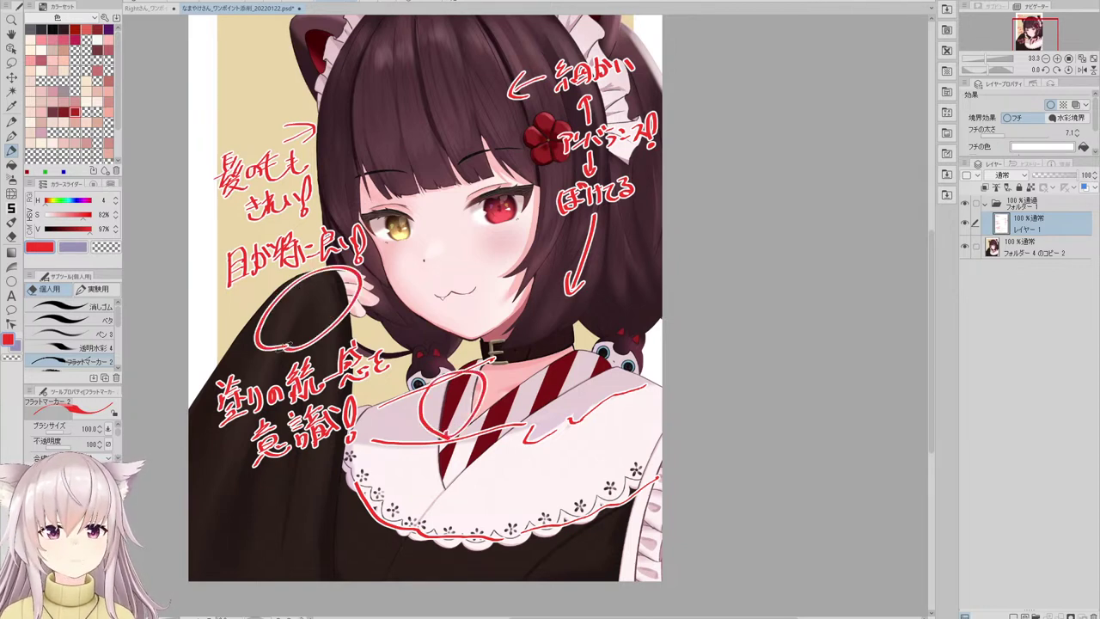
{"action": "left_click_drag", "start_coordinate": [391, 160], "coordinate": [451, 134]}
{"action": "mouse_move", "coordinate": [425, 191]}
{"action": "left_mouse_down"}
{"action": "mouse_move", "coordinate": [394, 305]}
{"action": "mouse_move", "coordinate": [434, 194]}
{"action": "left_mouse_up"}
{"action": "scroll", "coordinate": [413, 281], "scroll_direction": "down", "scroll_amount": 3}
{"action": "scroll", "coordinate": [451, 156], "scroll_direction": "up", "scroll_amount": 1}
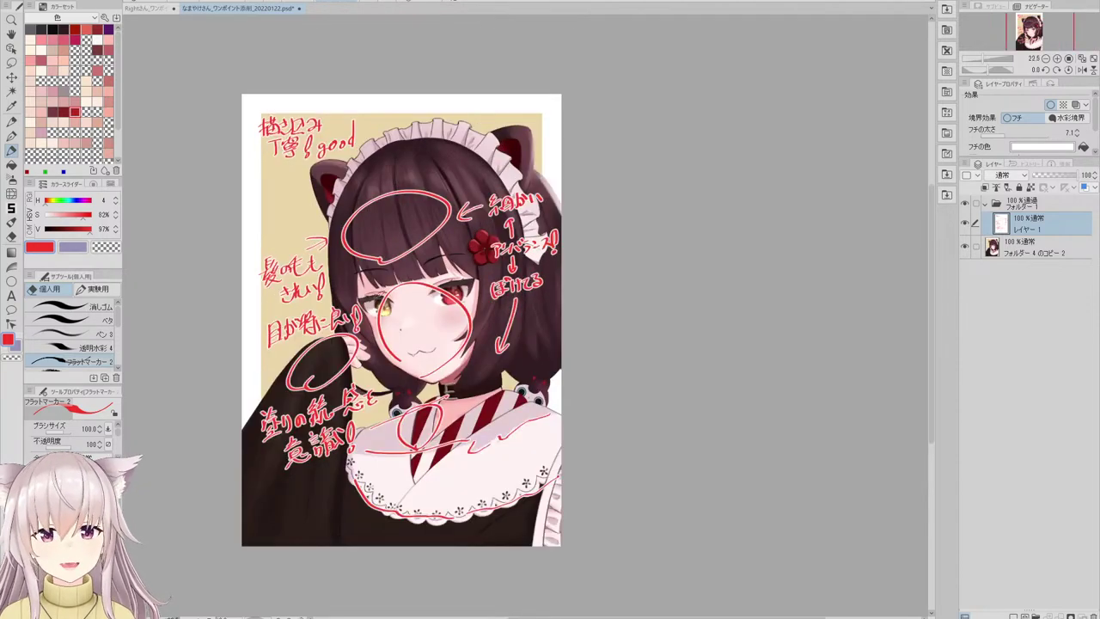
{"action": "key", "text": "ctrl+z"}
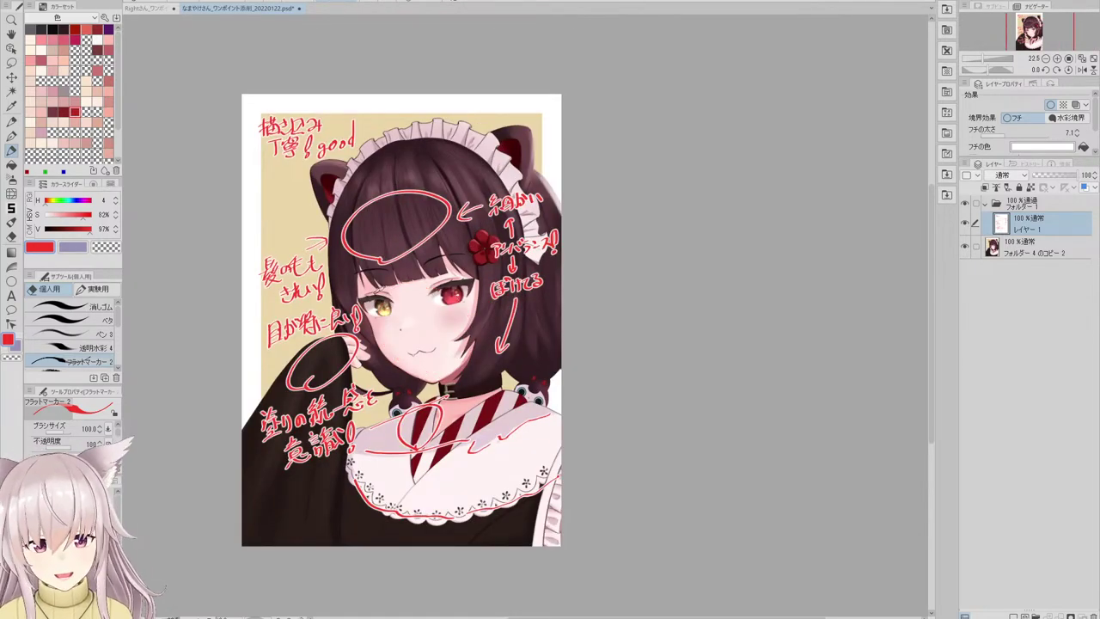
{"action": "key", "text": "ctrl+z"}
{"action": "key", "text": "ctrl+z"}
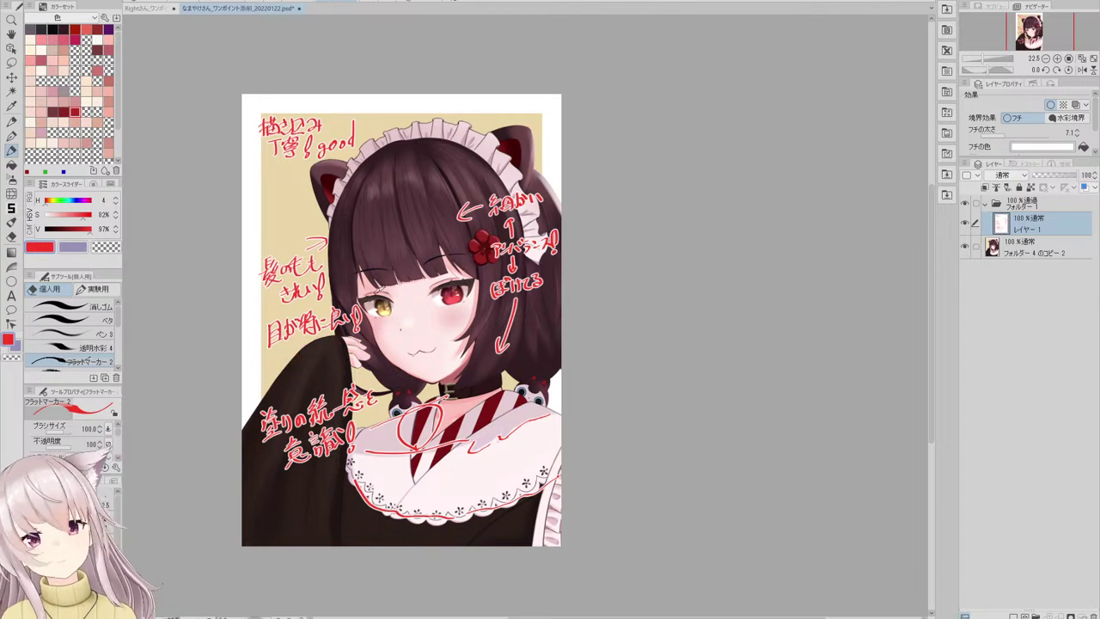
{"action": "key", "text": "ctrl+z"}
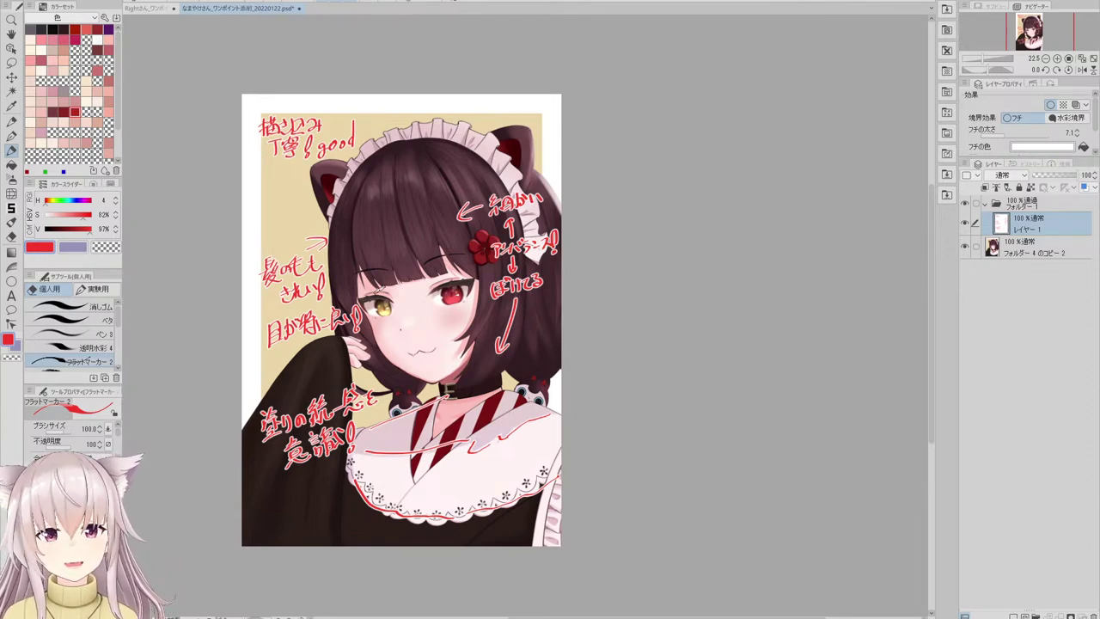
- Duplicate the maid illustration's layer and hide the layer holding the red annotations
{"action": "left_click", "coordinate": [424, 1]}
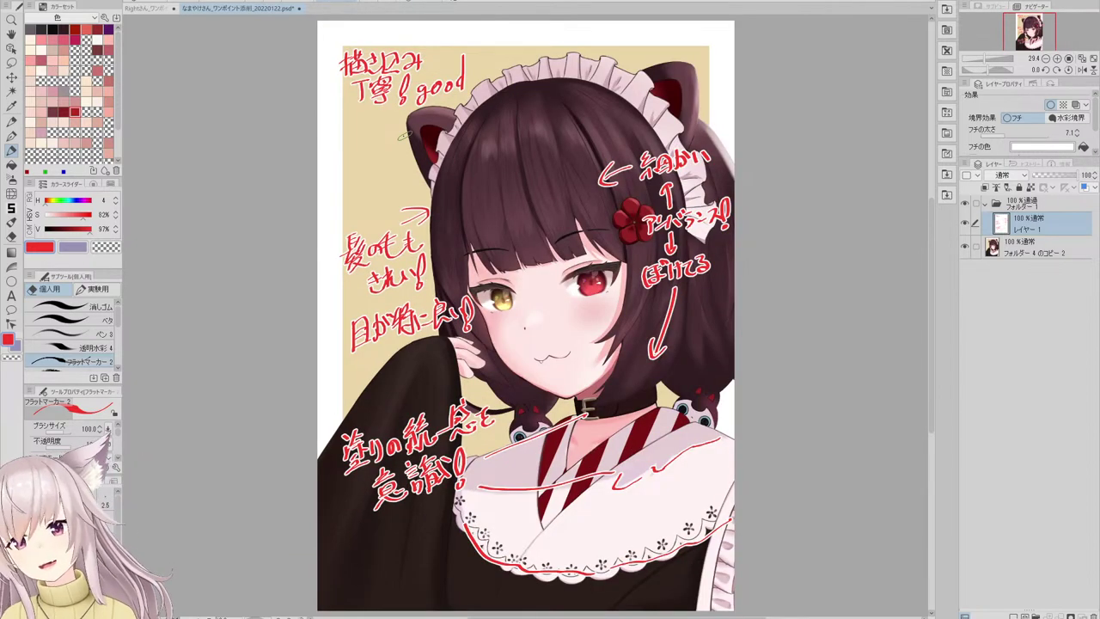
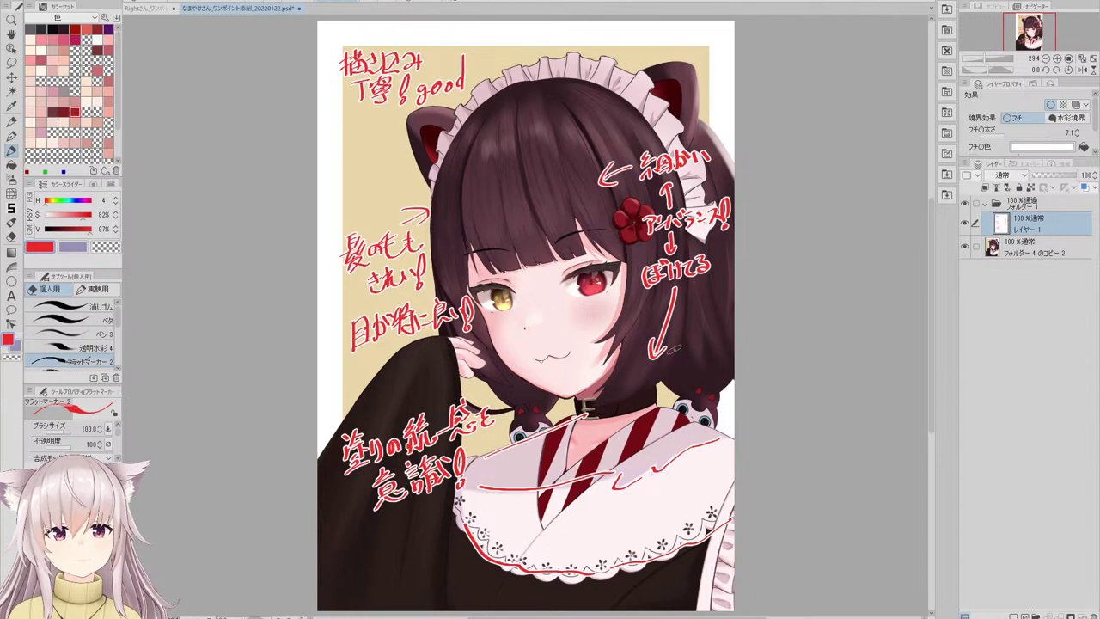
{"action": "scroll", "coordinate": [560, 217], "scroll_direction": "up", "scroll_amount": 1}
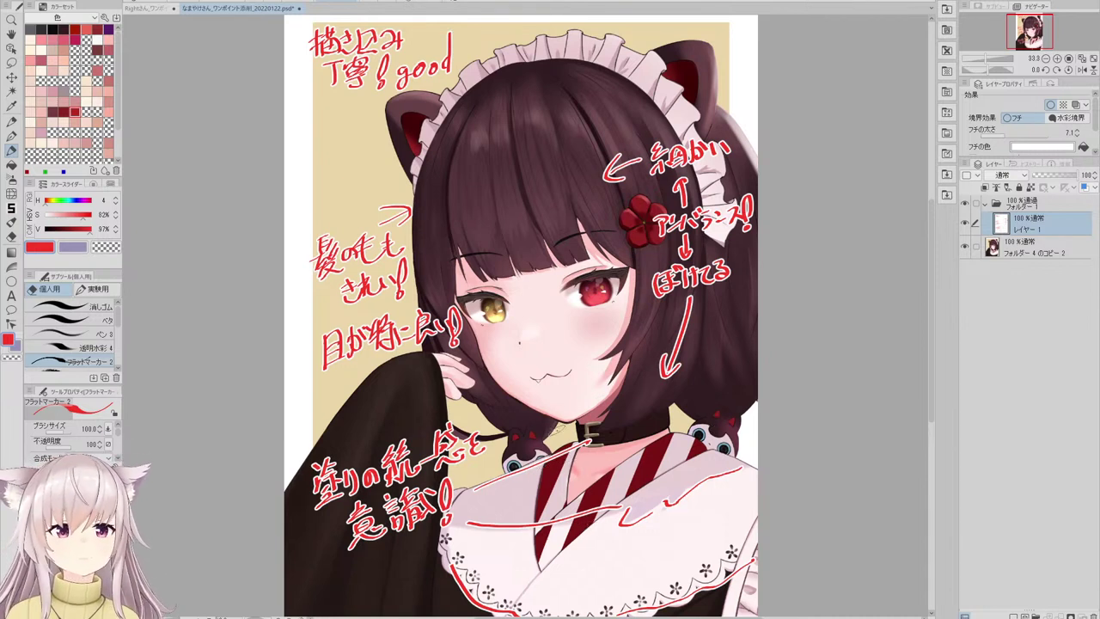
{"action": "scroll", "coordinate": [526, 275], "scroll_direction": "up", "scroll_amount": 2}
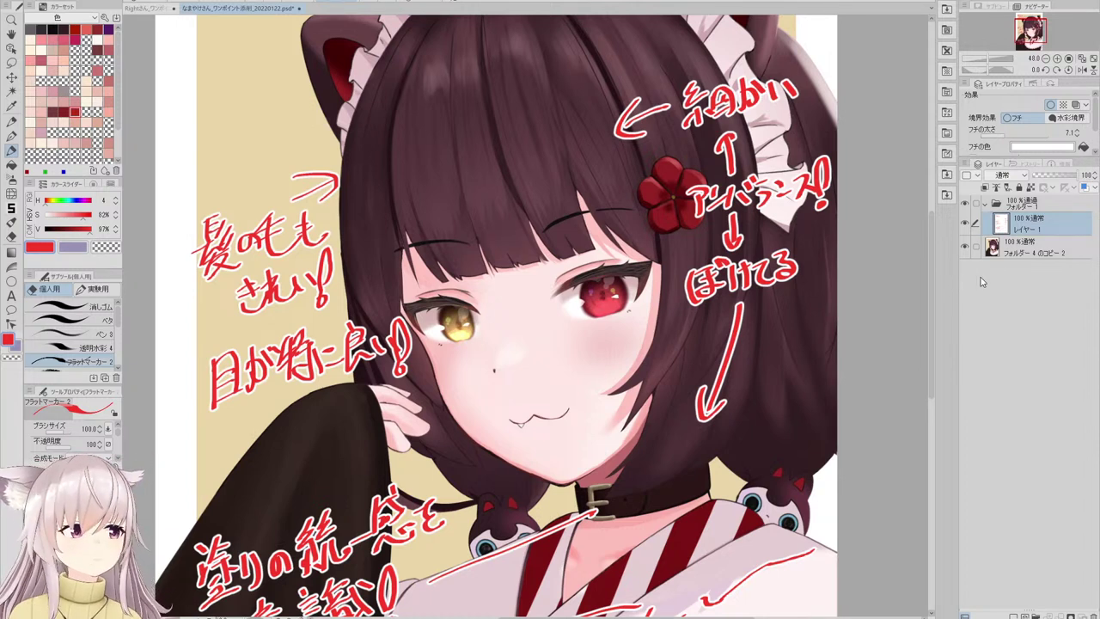
{"action": "left_click", "coordinate": [1018, 253]}
{"action": "key", "text": "ctrl+v"}
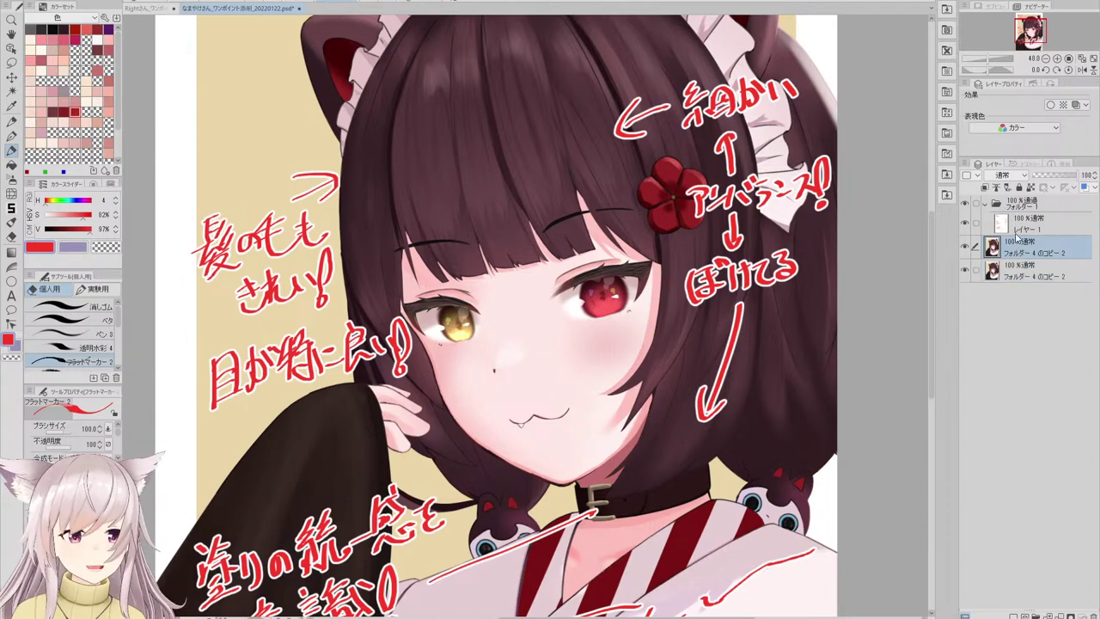
{"action": "scroll", "coordinate": [417, 184], "scroll_direction": "down", "scroll_amount": 1}
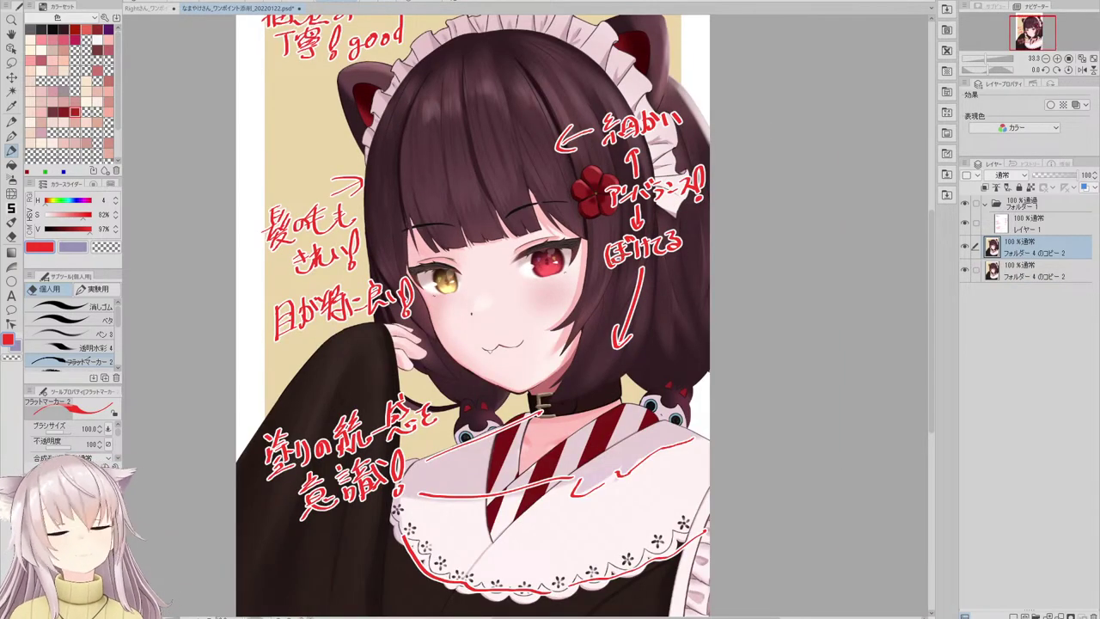
{"action": "scroll", "coordinate": [479, 232], "scroll_direction": "down", "scroll_amount": 1}
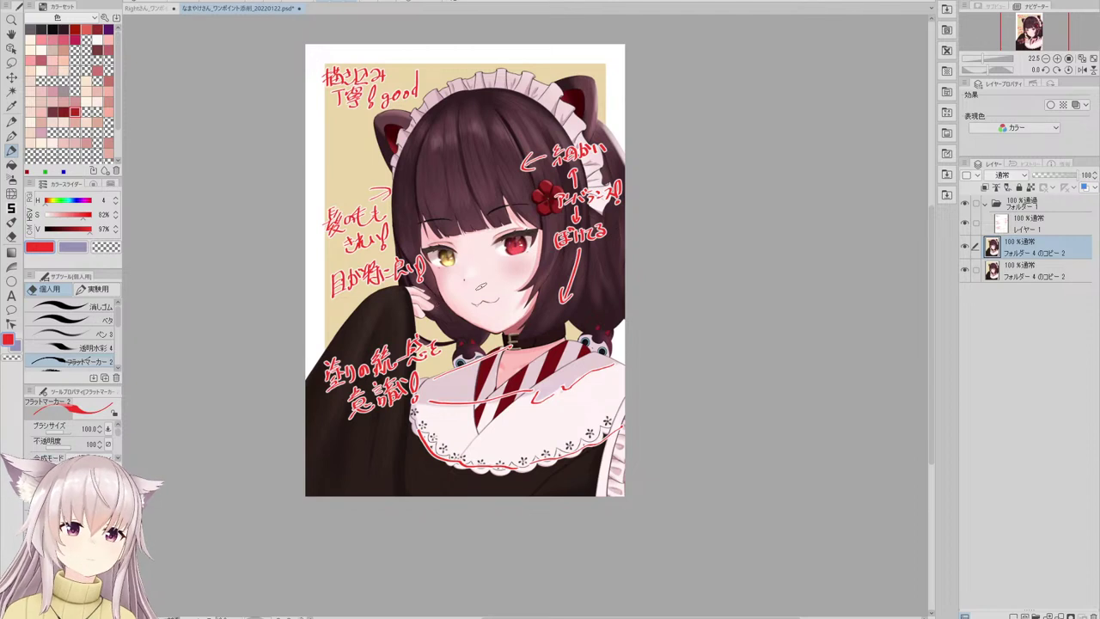
{"action": "left_click", "coordinate": [965, 224]}
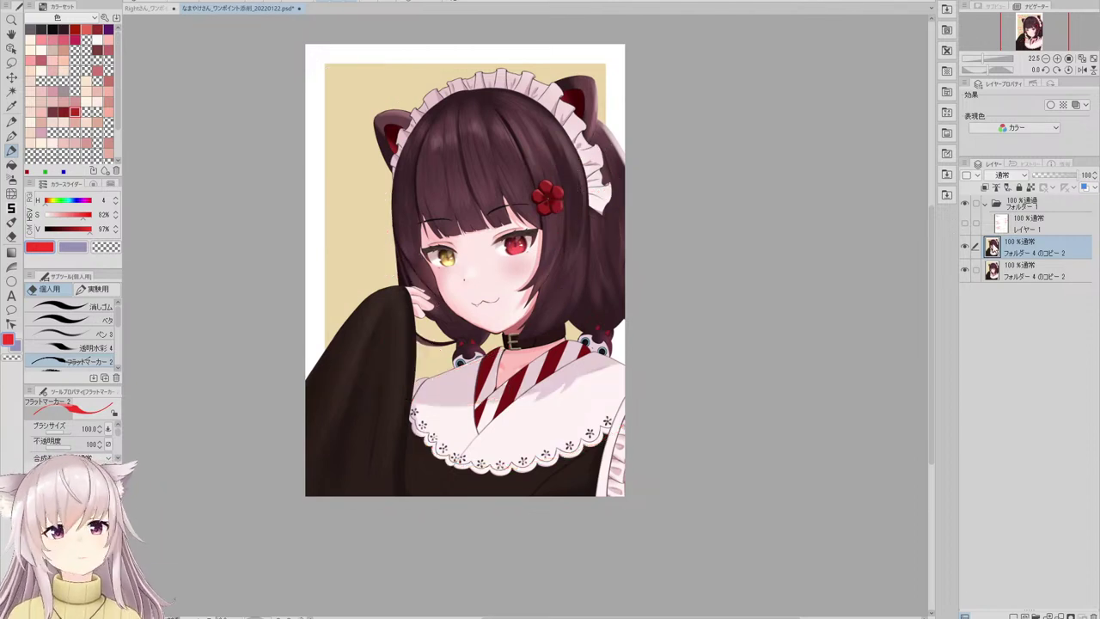
- Choose the Liquify tool and examine the face and mouth up close and within the whole illustration
{"action": "left_click", "coordinate": [11, 193]}
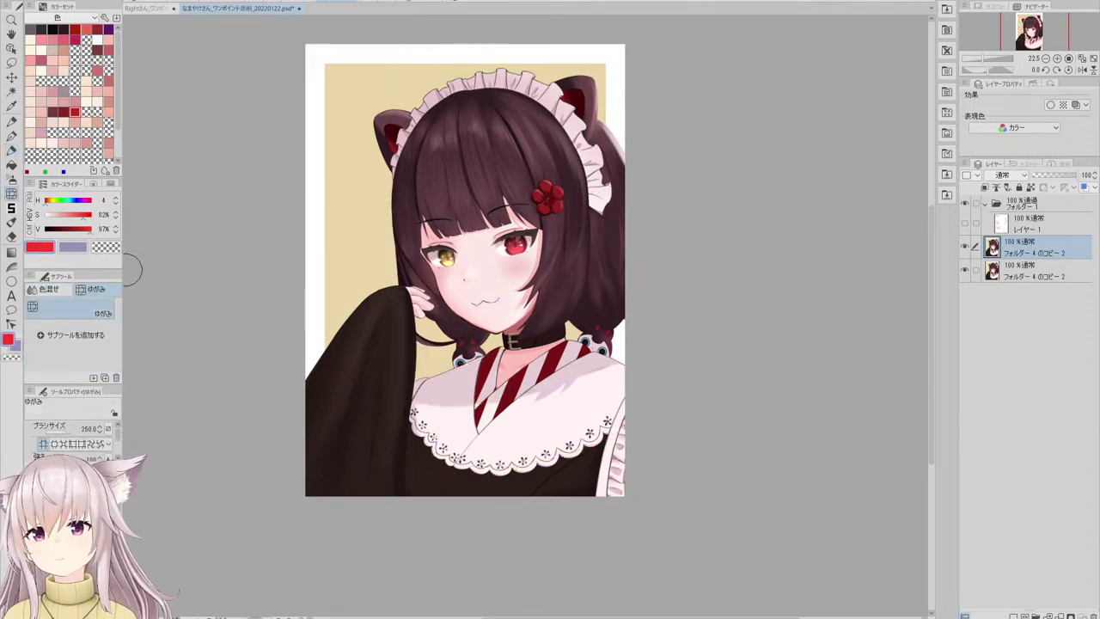
{"action": "scroll", "coordinate": [496, 344], "scroll_direction": "up", "scroll_amount": 5}
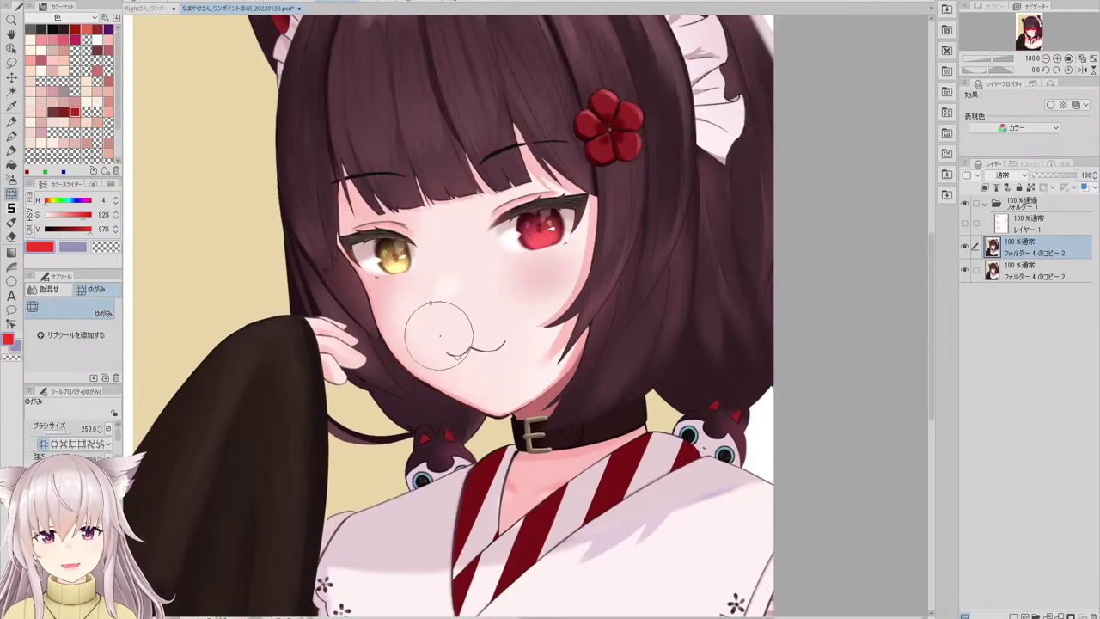
{"action": "scroll", "coordinate": [437, 353], "scroll_direction": "down", "scroll_amount": 3}
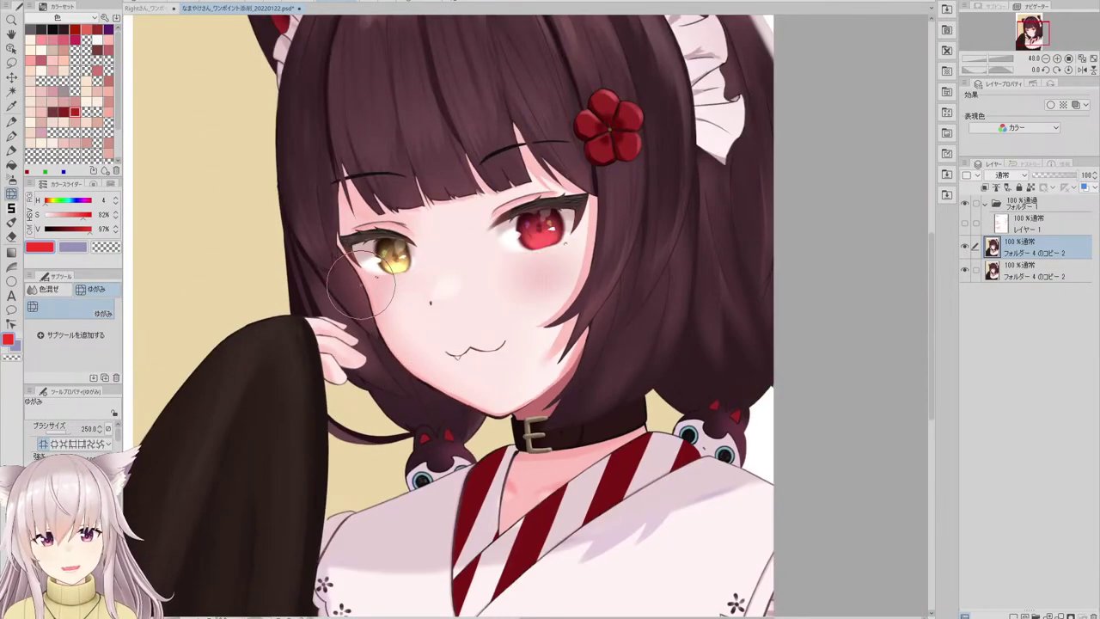
{"action": "scroll", "coordinate": [430, 306], "scroll_direction": "down", "scroll_amount": 2}
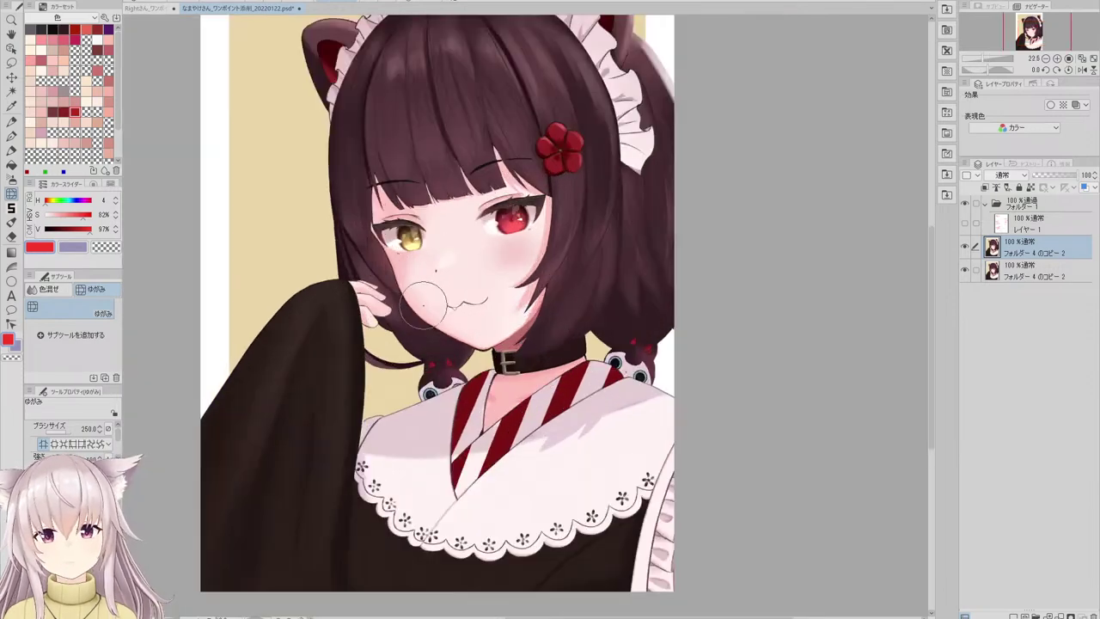
{"action": "scroll", "coordinate": [434, 313], "scroll_direction": "up", "scroll_amount": 2}
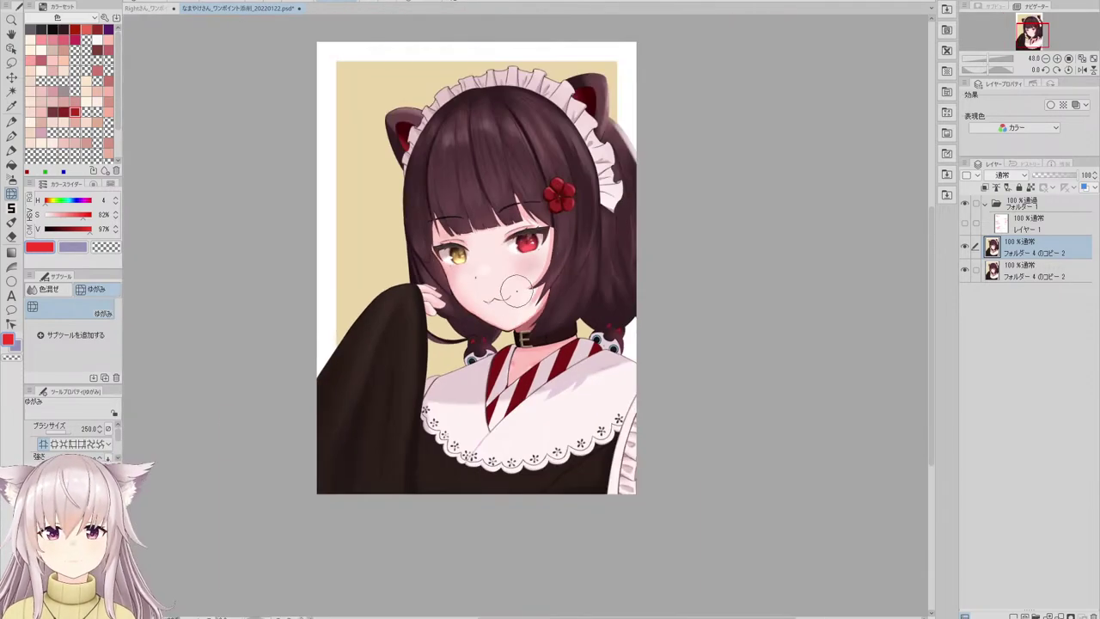
{"action": "scroll", "coordinate": [435, 335], "scroll_direction": "down", "scroll_amount": 2}
{"action": "scroll", "coordinate": [504, 336], "scroll_direction": "up", "scroll_amount": 2}
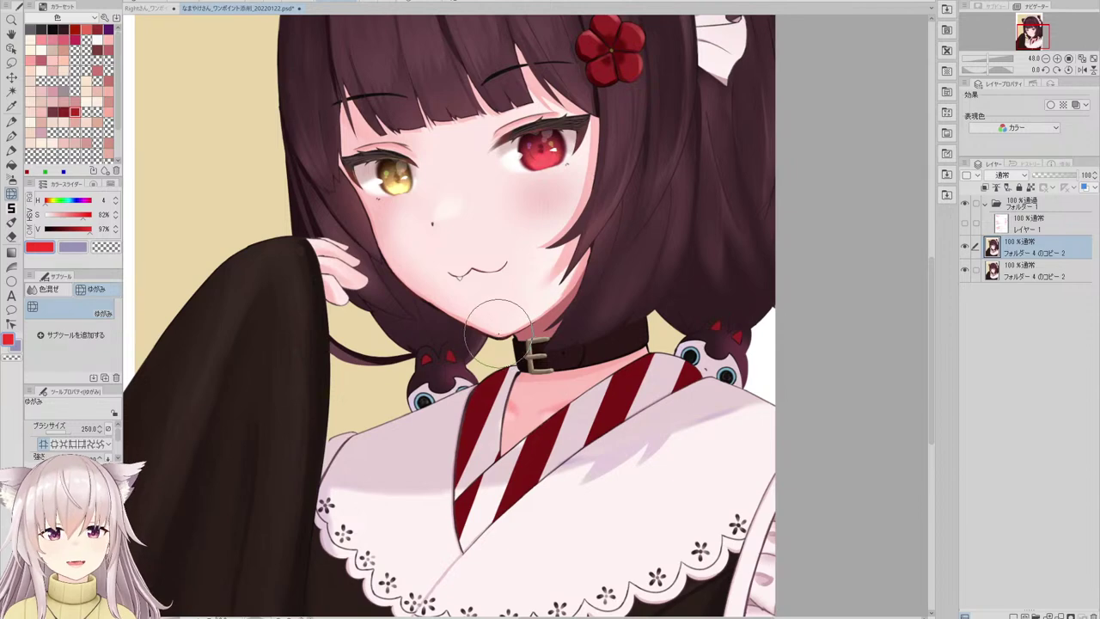
{"action": "scroll", "coordinate": [506, 322], "scroll_direction": "down", "scroll_amount": 2}
{"action": "scroll", "coordinate": [503, 275], "scroll_direction": "up", "scroll_amount": 2}
{"action": "scroll", "coordinate": [450, 270], "scroll_direction": "up", "scroll_amount": 2}
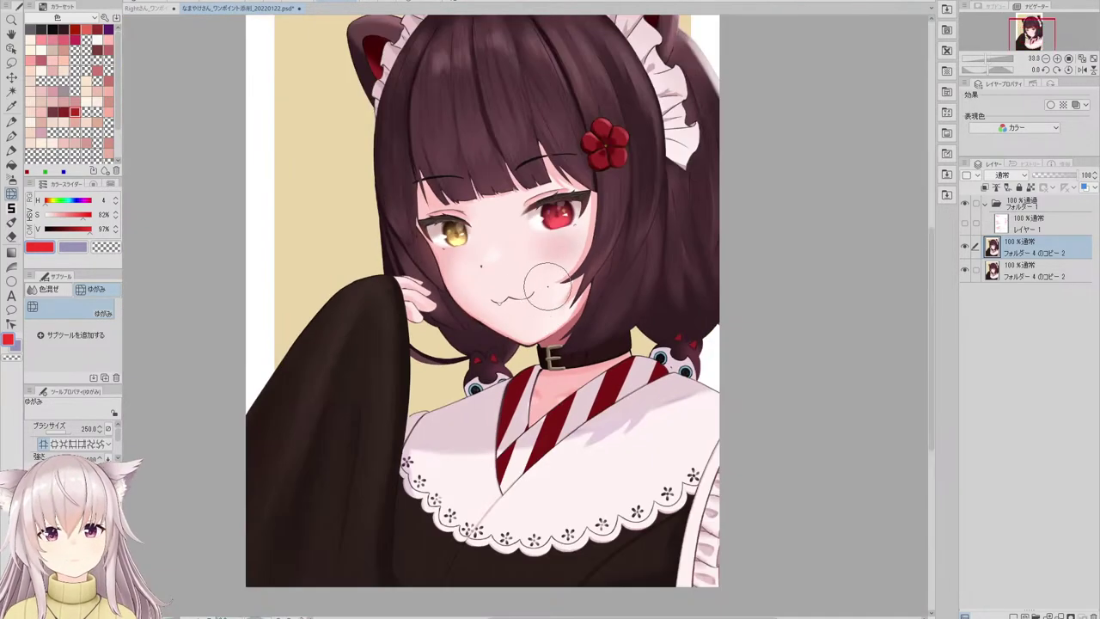
{"action": "scroll", "coordinate": [527, 258], "scroll_direction": "down", "scroll_amount": 3}
{"action": "scroll", "coordinate": [511, 255], "scroll_direction": "down", "scroll_amount": 1}
{"action": "scroll", "coordinate": [498, 193], "scroll_direction": "up", "scroll_amount": 4}
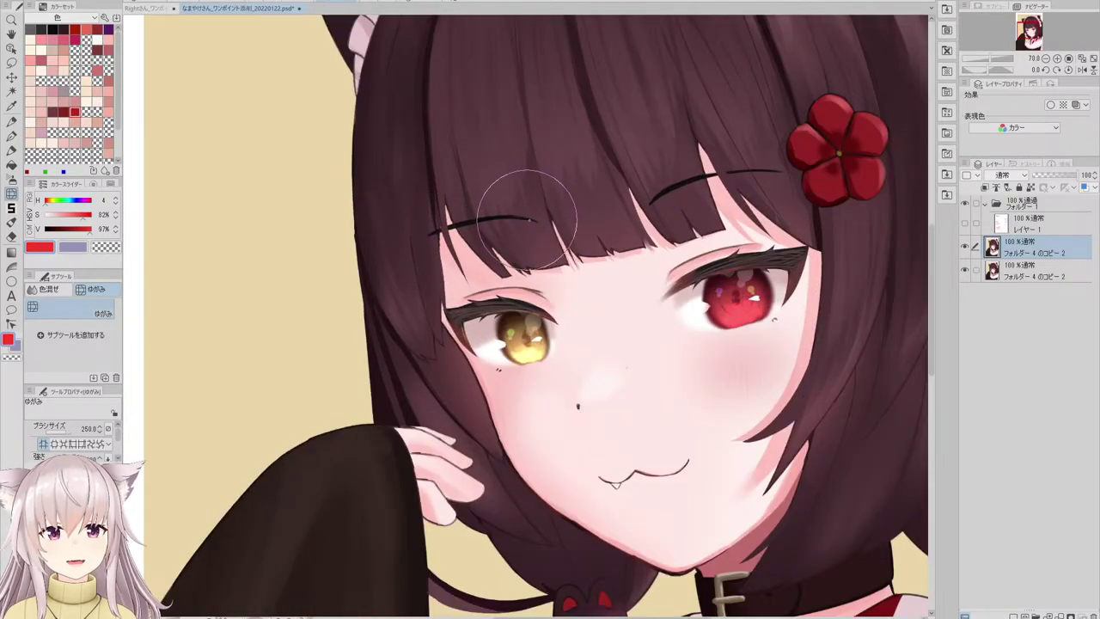
- Examine the fringe, eyebrows and eyes up close and against the whole figure
{"action": "scroll", "coordinate": [511, 213], "scroll_direction": "down", "scroll_amount": 3}
{"action": "scroll", "coordinate": [507, 220], "scroll_direction": "up", "scroll_amount": 3}
{"action": "scroll", "coordinate": [511, 220], "scroll_direction": "down", "scroll_amount": 3}
{"action": "scroll", "coordinate": [516, 211], "scroll_direction": "up", "scroll_amount": 3}
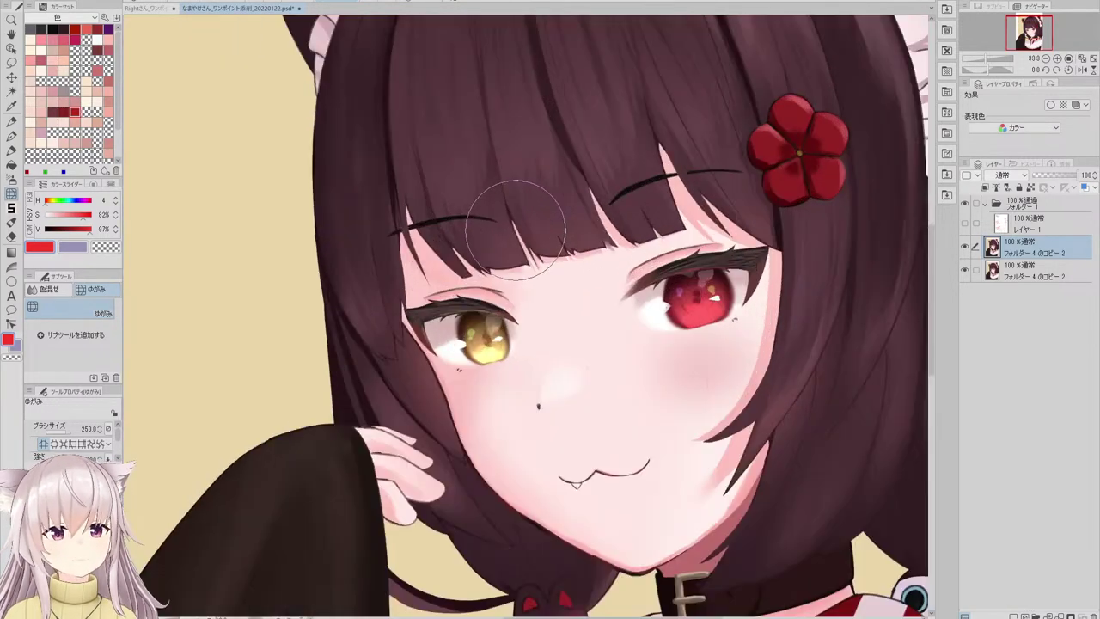
{"action": "scroll", "coordinate": [477, 214], "scroll_direction": "down", "scroll_amount": 3}
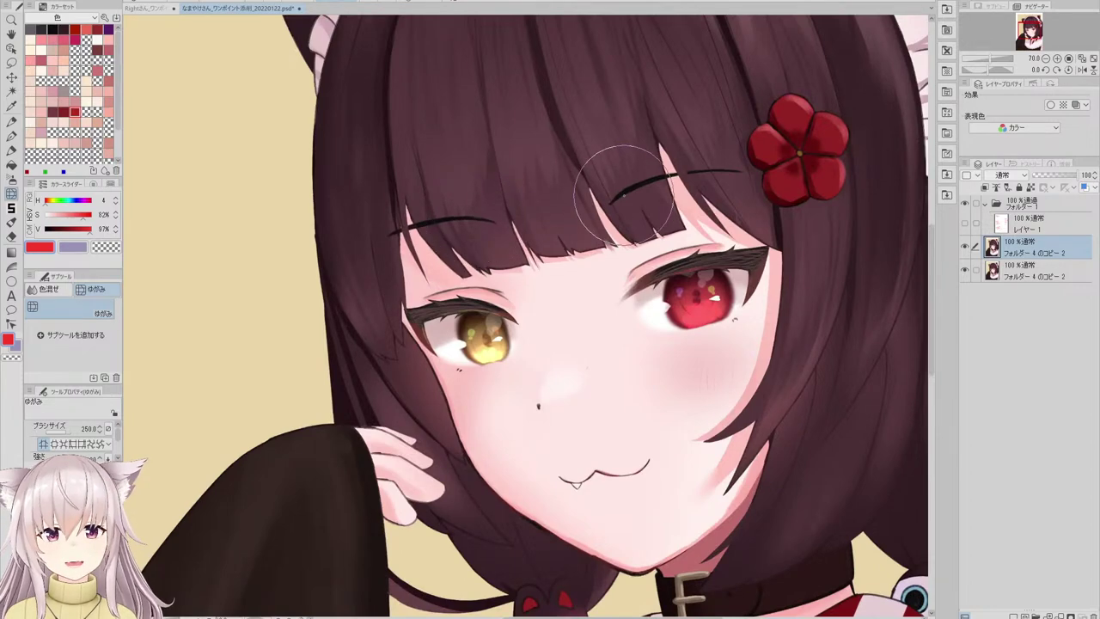
{"action": "scroll", "coordinate": [550, 182], "scroll_direction": "up", "scroll_amount": 3}
{"action": "scroll", "coordinate": [550, 183], "scroll_direction": "down", "scroll_amount": 3}
{"action": "scroll", "coordinate": [447, 268], "scroll_direction": "up", "scroll_amount": 3}
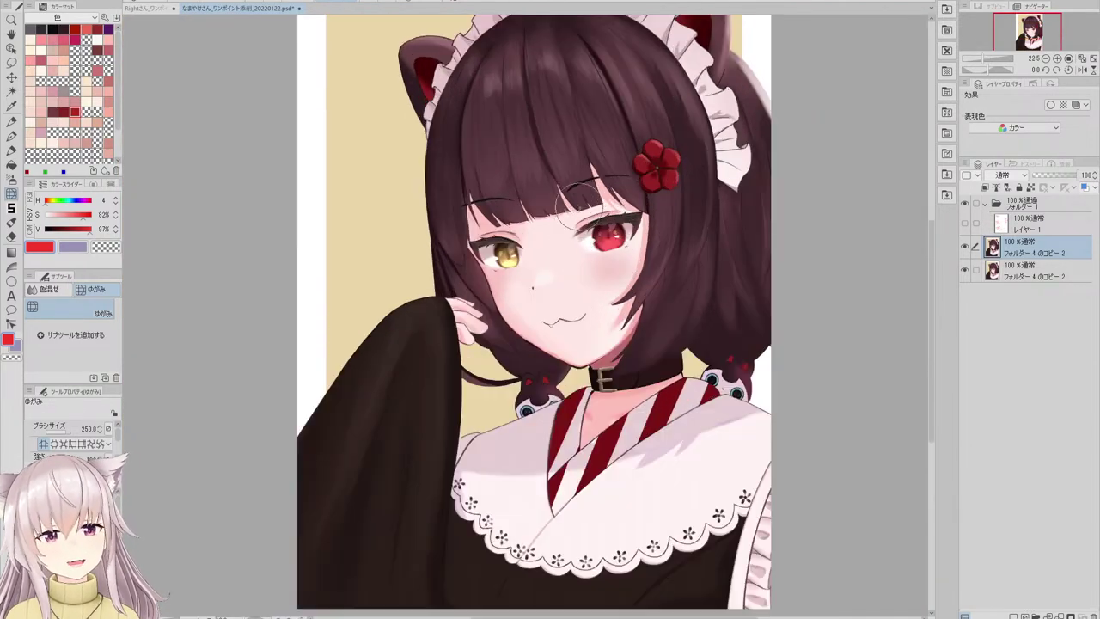
{"action": "scroll", "coordinate": [408, 248], "scroll_direction": "down", "scroll_amount": 3}
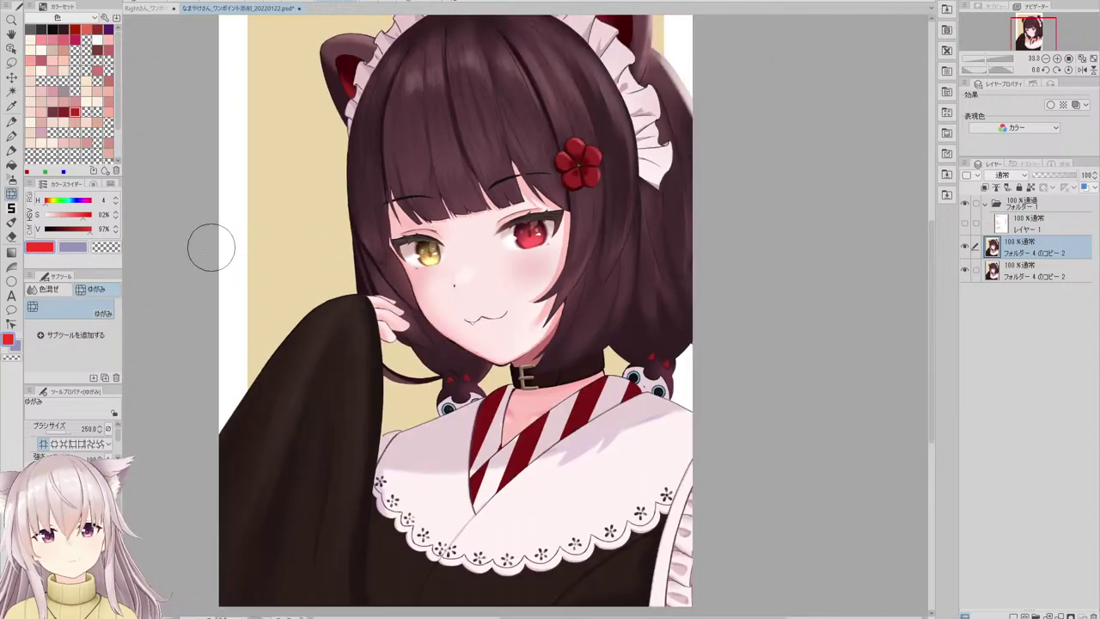
{"action": "scroll", "coordinate": [397, 227], "scroll_direction": "up", "scroll_amount": 2}
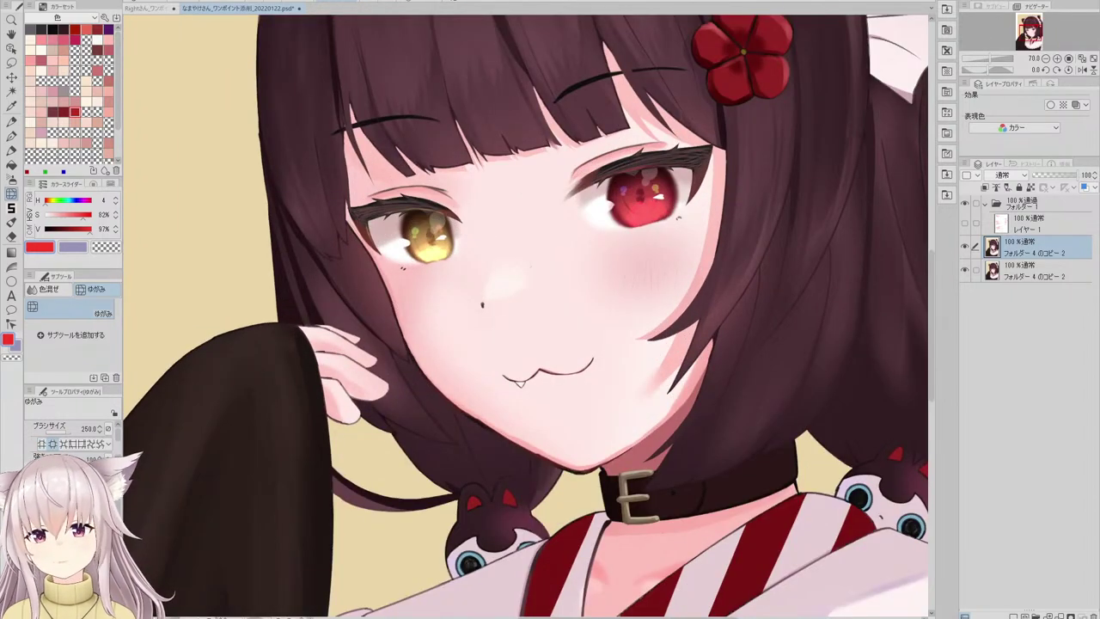
- Set the Liquify brush size to 400 and examine the head outline, frilled headdress and raised sleeve at several magnifications
{"action": "key", "text": "bracketright"}
{"action": "key", "text": "bracketright"}
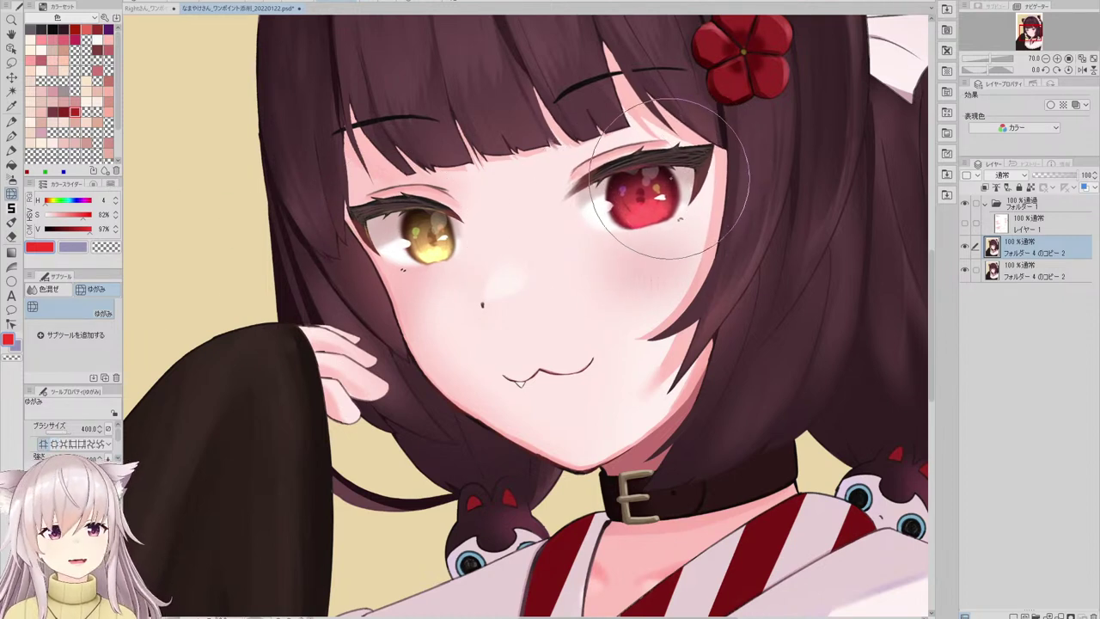
{"action": "scroll", "coordinate": [544, 207], "scroll_direction": "down", "scroll_amount": 5}
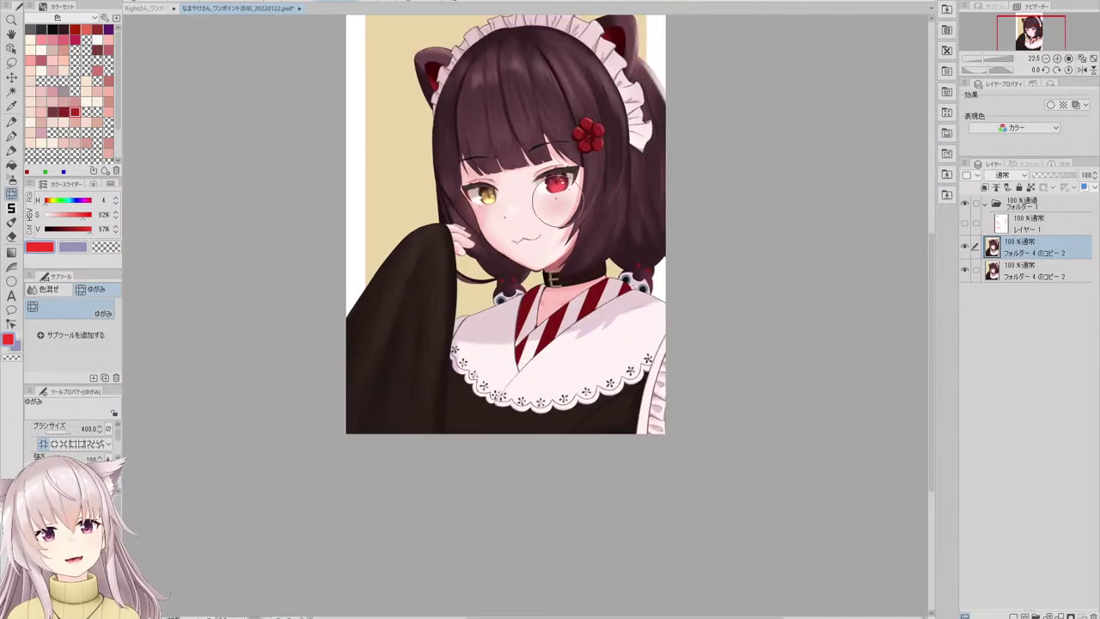
{"action": "scroll", "coordinate": [514, 199], "scroll_direction": "up", "scroll_amount": 3}
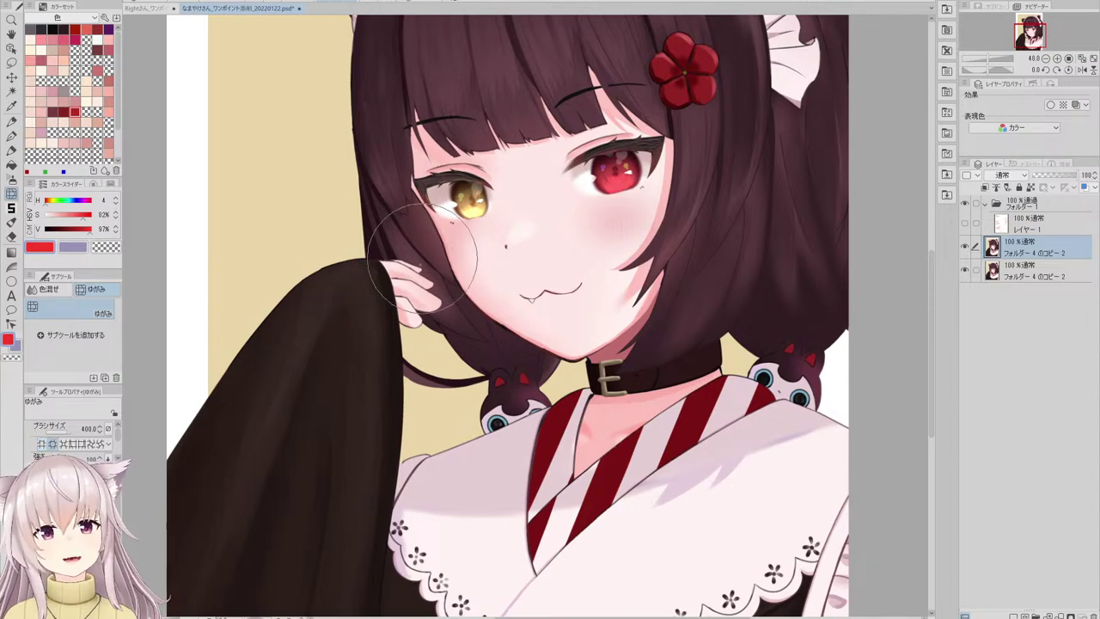
{"action": "key", "text": "ctrl+0"}
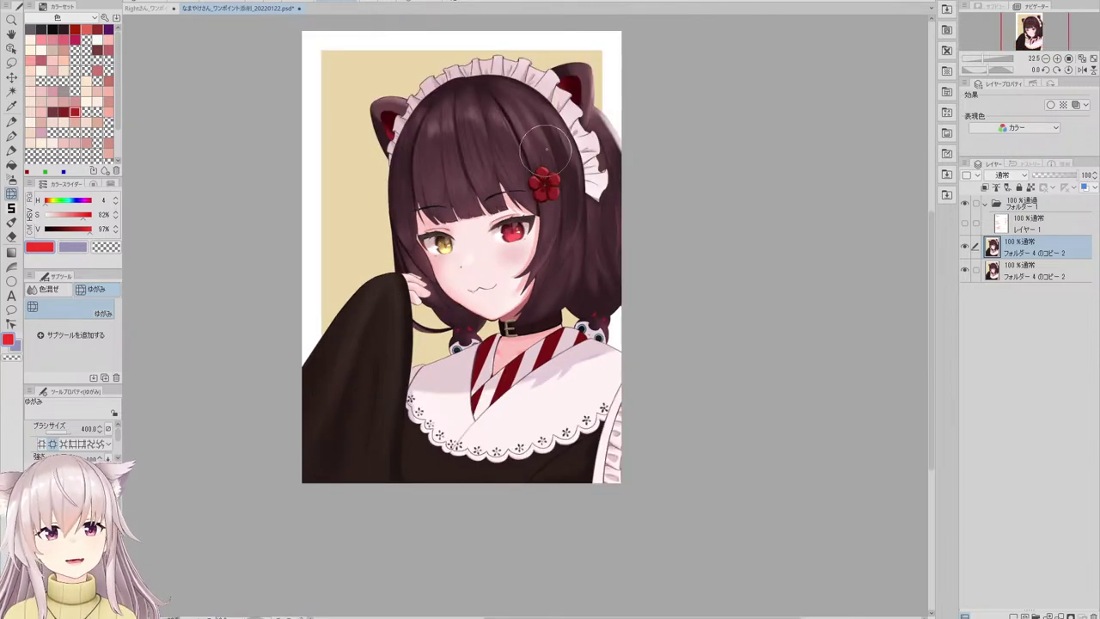
{"action": "scroll", "coordinate": [571, 153], "scroll_direction": "up", "scroll_amount": 1}
{"action": "scroll", "coordinate": [492, 182], "scroll_direction": "down", "scroll_amount": 1}
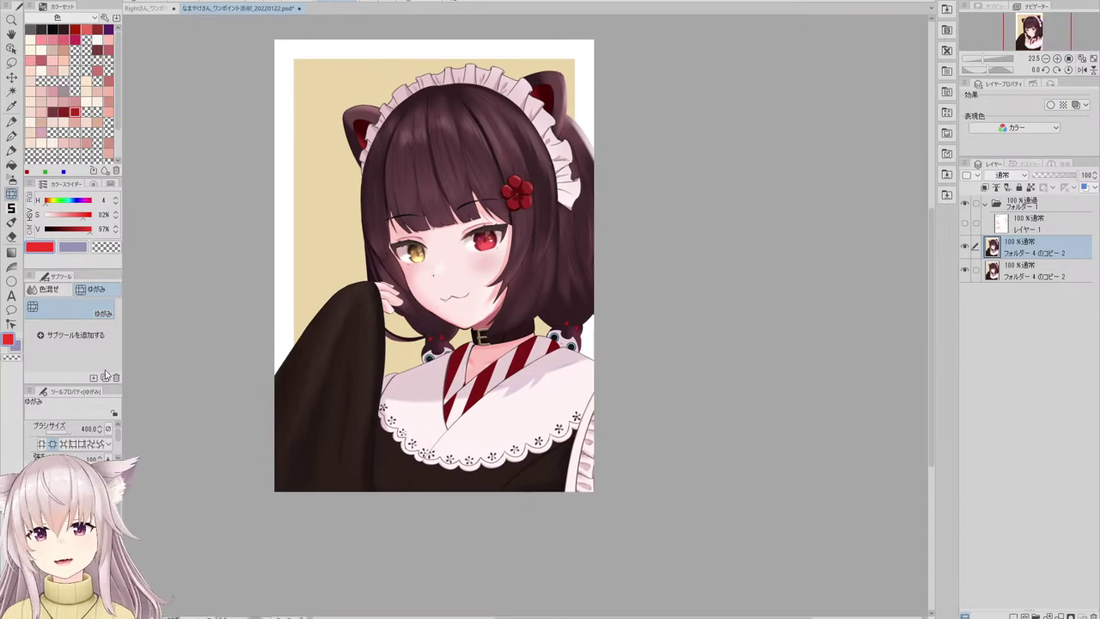
{"action": "scroll", "coordinate": [523, 79], "scroll_direction": "up", "scroll_amount": 3}
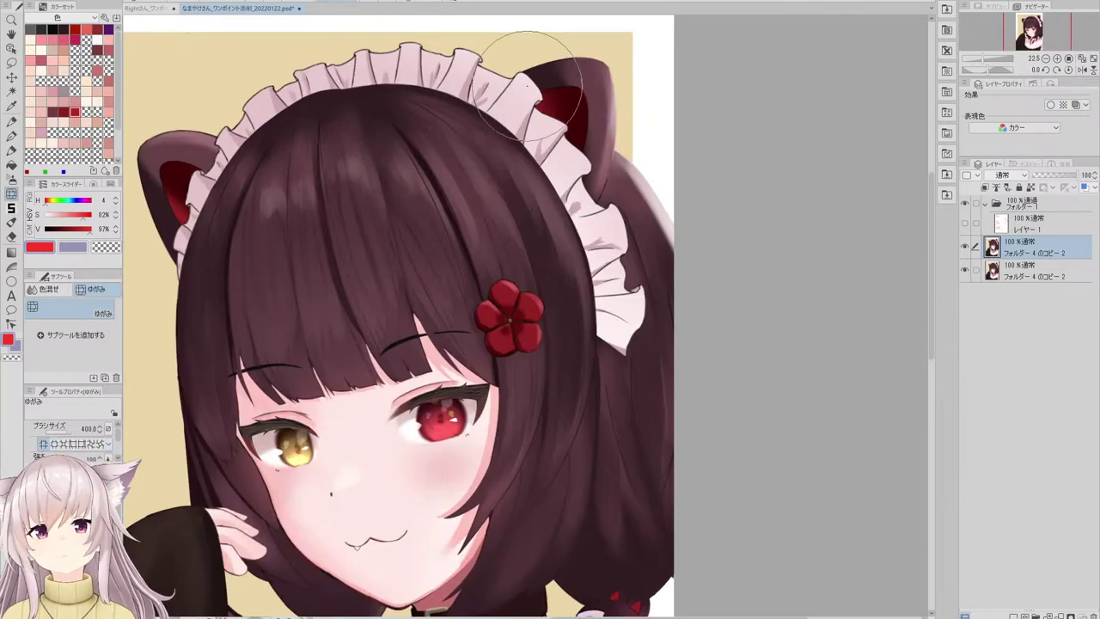
{"action": "scroll", "coordinate": [533, 103], "scroll_direction": "down", "scroll_amount": 3}
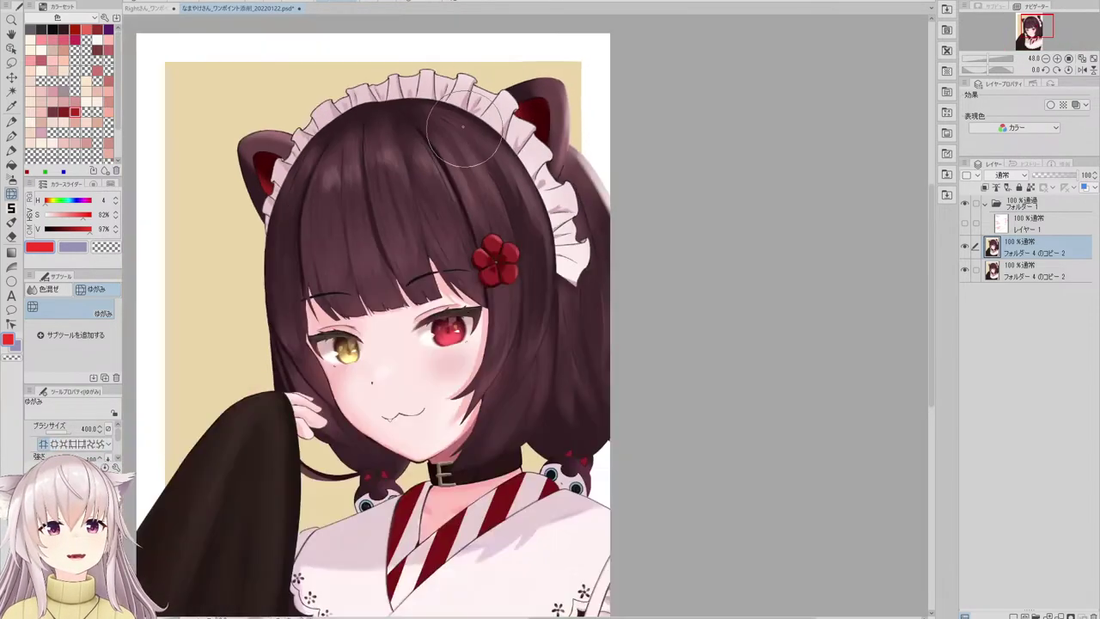
{"action": "scroll", "coordinate": [472, 207], "scroll_direction": "up", "scroll_amount": 2}
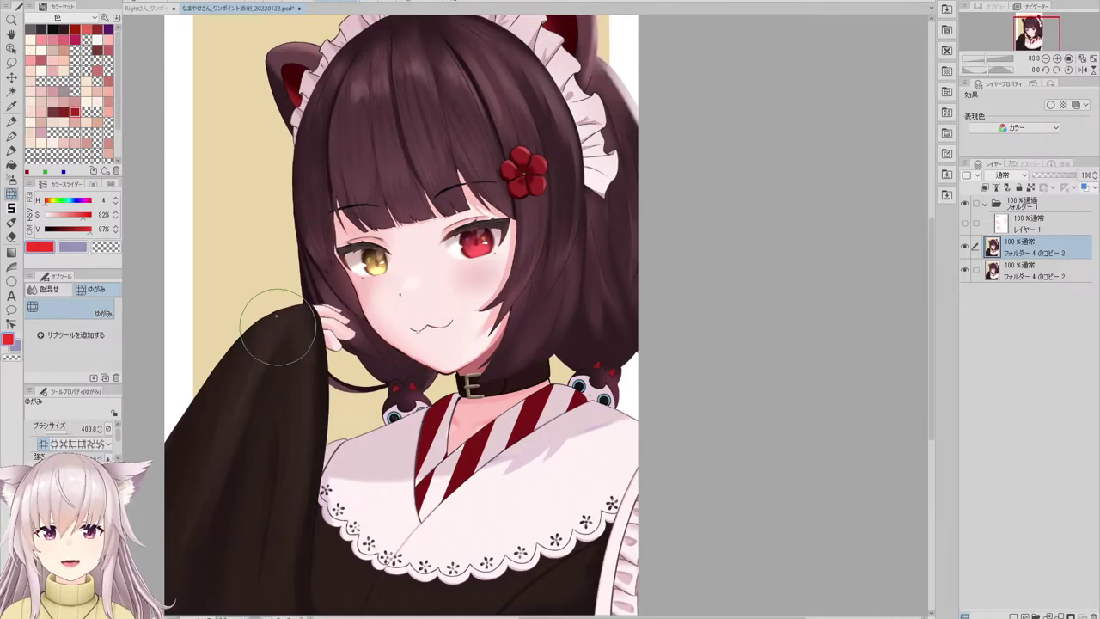
{"action": "scroll", "coordinate": [277, 319], "scroll_direction": "down", "scroll_amount": 4}
{"action": "scroll", "coordinate": [321, 283], "scroll_direction": "up", "scroll_amount": 4}
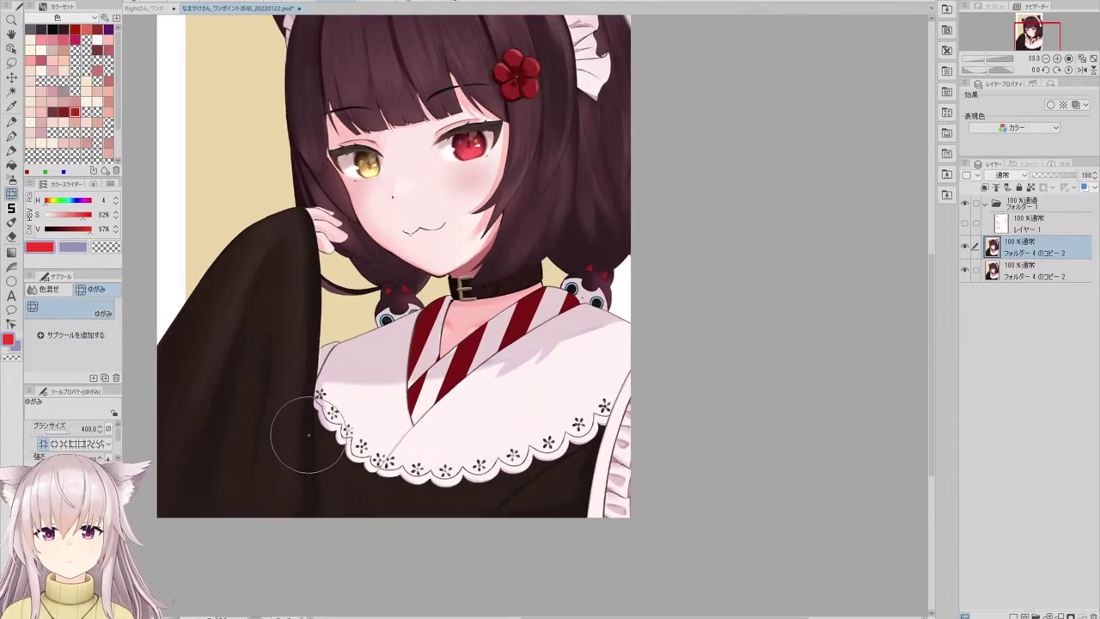
{"action": "scroll", "coordinate": [416, 364], "scroll_direction": "down", "scroll_amount": 2}
{"action": "scroll", "coordinate": [330, 297], "scroll_direction": "up", "scroll_amount": 2}
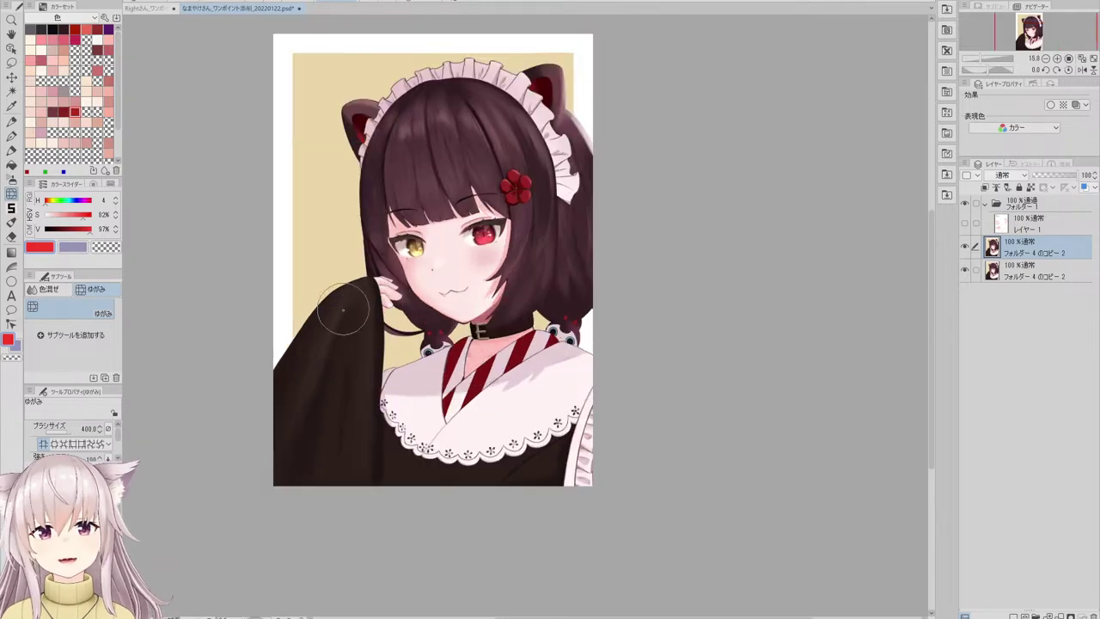
- Sample the raised sleeve's lighter dark brown and paint over its blurry shading with the ベタ brush
{"action": "scroll", "coordinate": [326, 296], "scroll_direction": "up", "scroll_amount": 3}
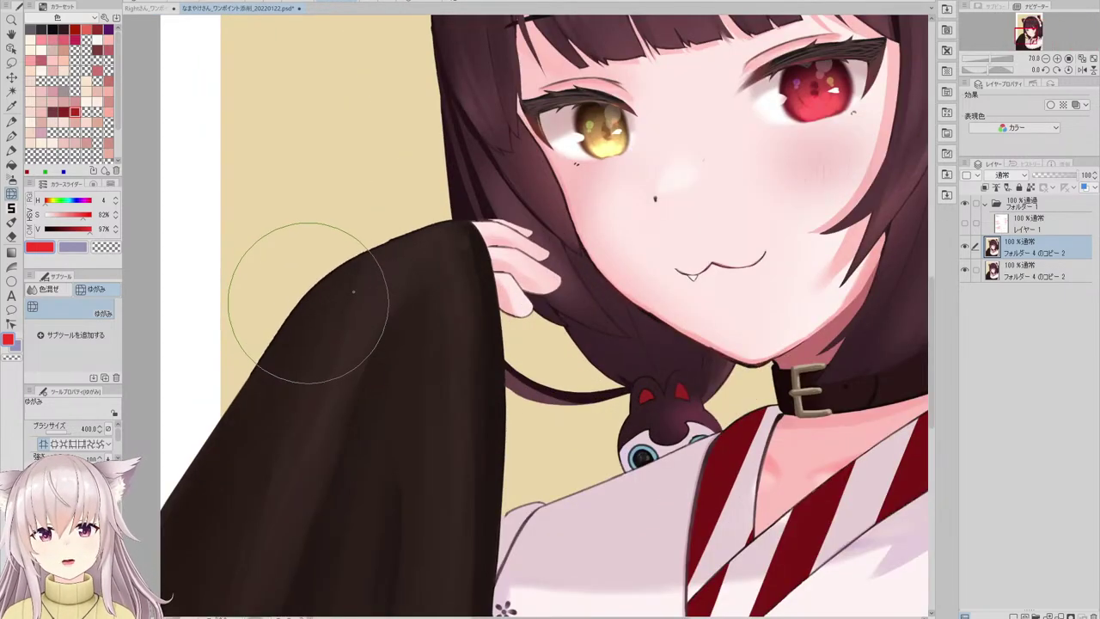
{"action": "scroll", "coordinate": [307, 278], "scroll_direction": "down", "scroll_amount": 2}
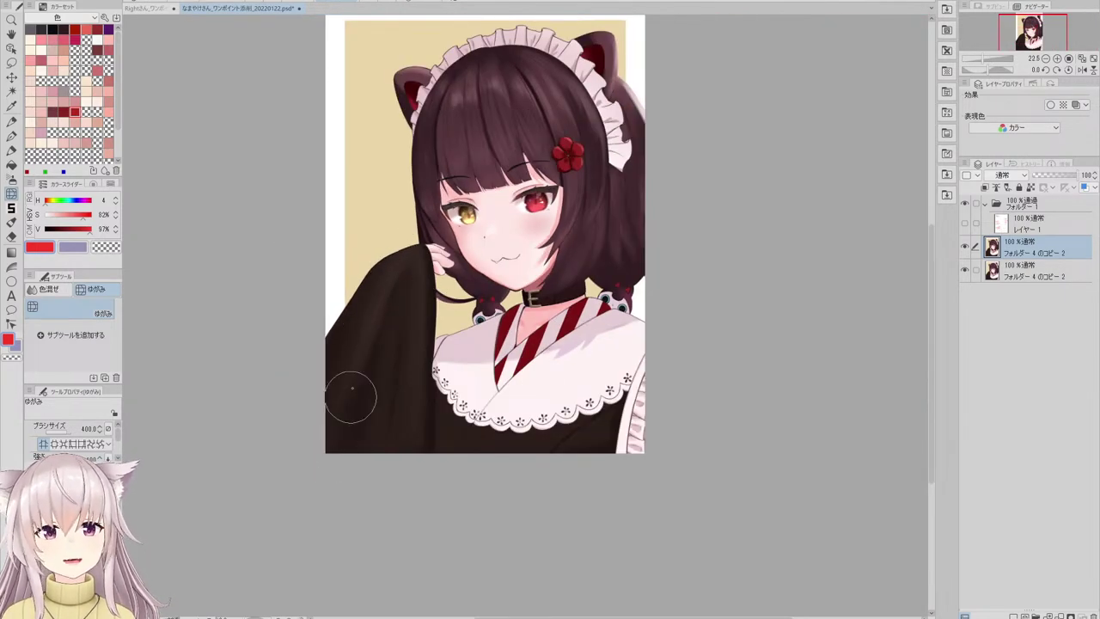
{"action": "scroll", "coordinate": [391, 271], "scroll_direction": "up", "scroll_amount": 3}
{"action": "left_click", "coordinate": [398, 263], "text": "alt"}
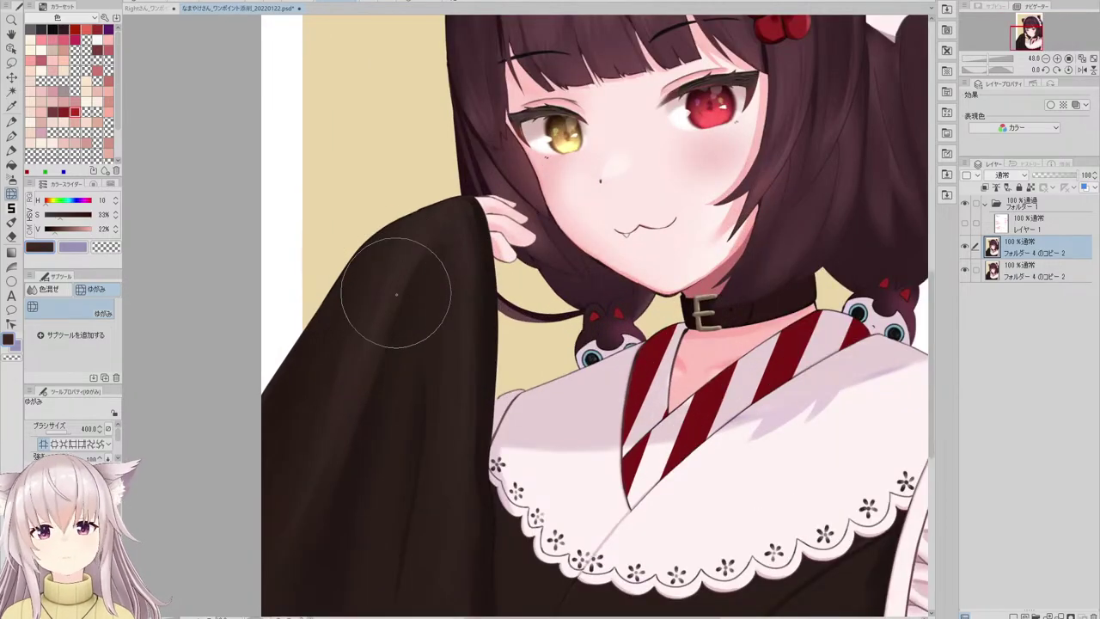
{"action": "key", "text": "b"}
{"action": "left_click", "coordinate": [86, 318]}
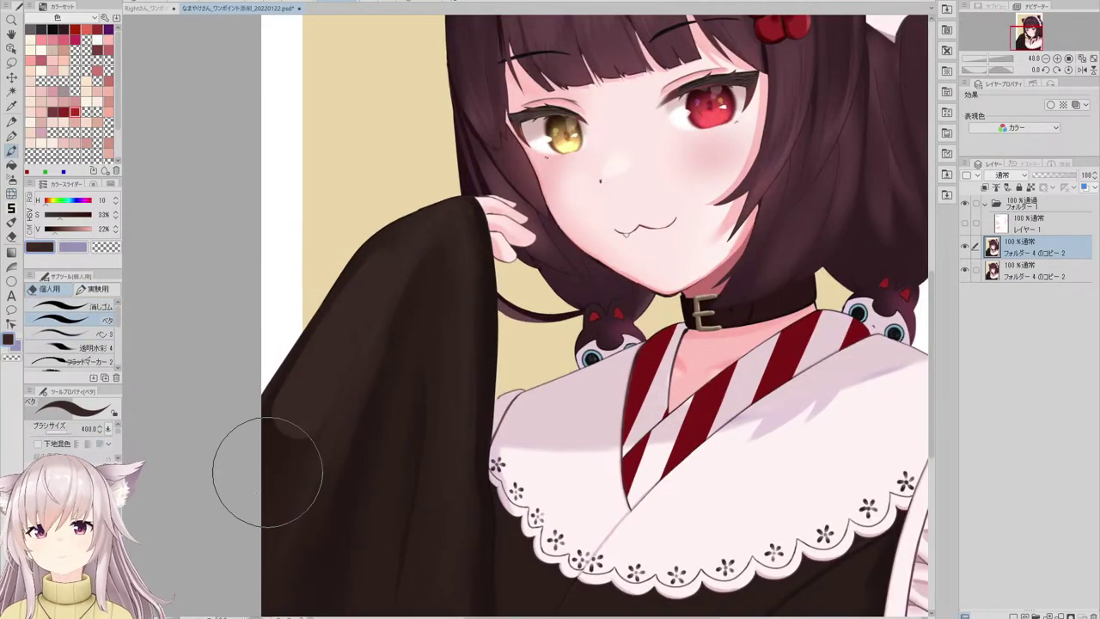
- Undo the rough strokes on the raised sleeve and repaint a crisp lighter vertical fold down to the canvas edge
{"action": "scroll", "coordinate": [382, 270], "scroll_direction": "up", "scroll_amount": 2}
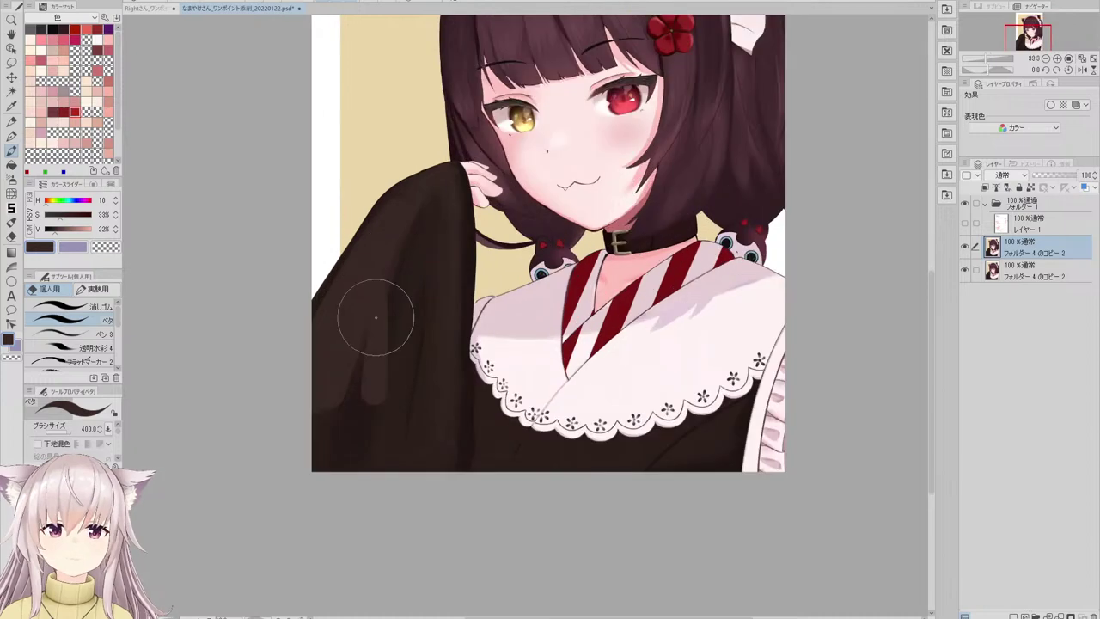
{"action": "scroll", "coordinate": [387, 322], "scroll_direction": "down", "scroll_amount": 3}
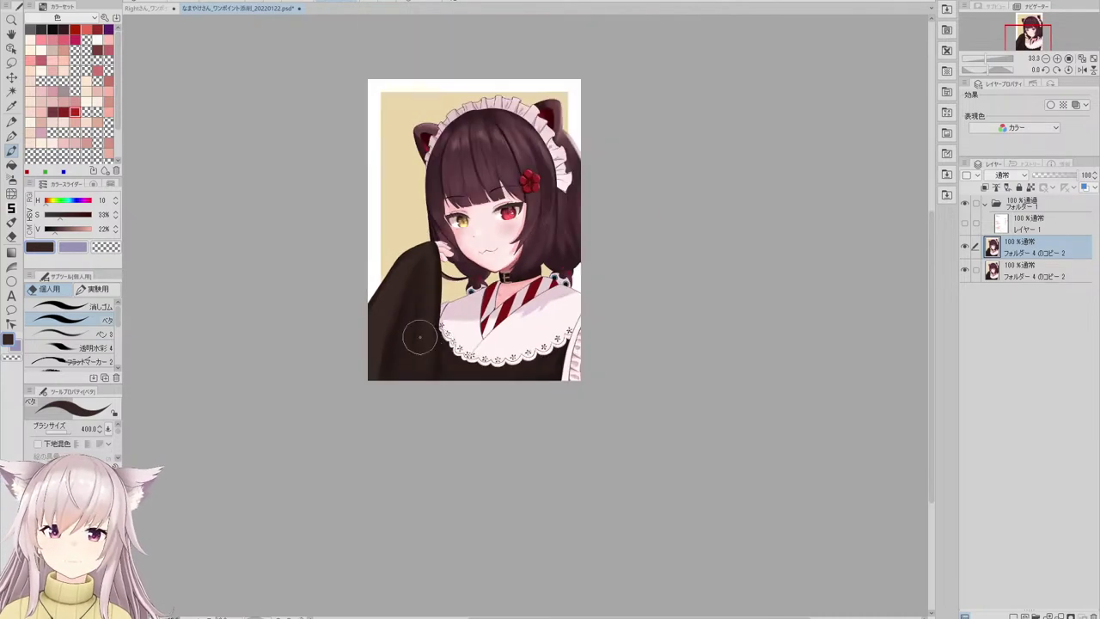
{"action": "scroll", "coordinate": [410, 270], "scroll_direction": "up", "scroll_amount": 3}
{"action": "key", "text": "ctrl+z"}
{"action": "left_click_drag", "start_coordinate": [418, 240], "coordinate": [400, 486]}
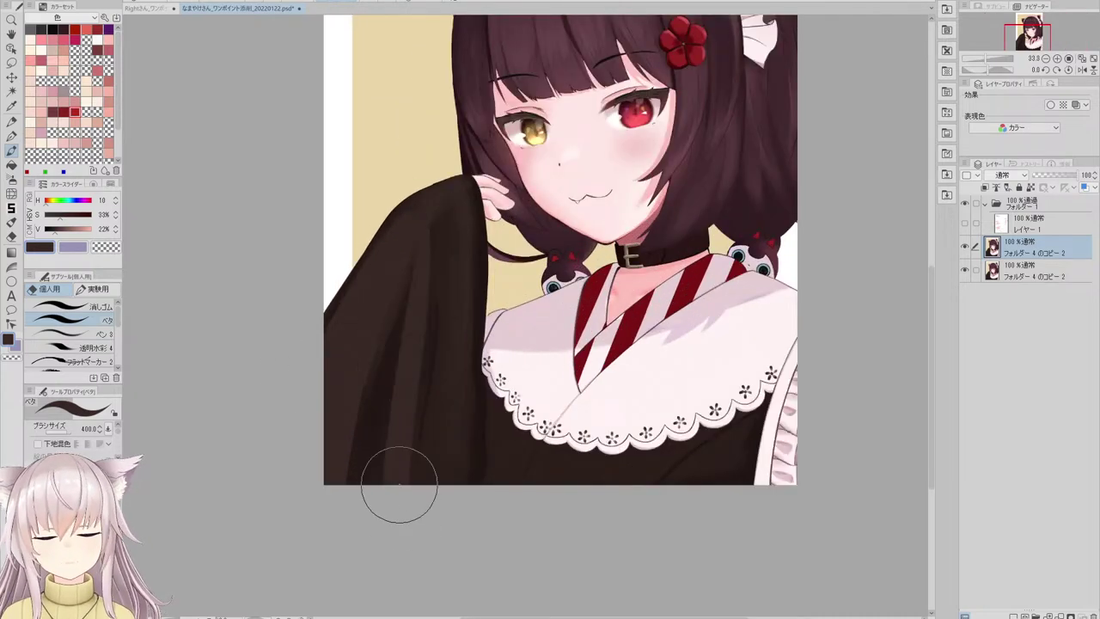
{"action": "key", "text": "ctrl+z"}
{"action": "left_click_drag", "start_coordinate": [412, 268], "coordinate": [404, 507]}
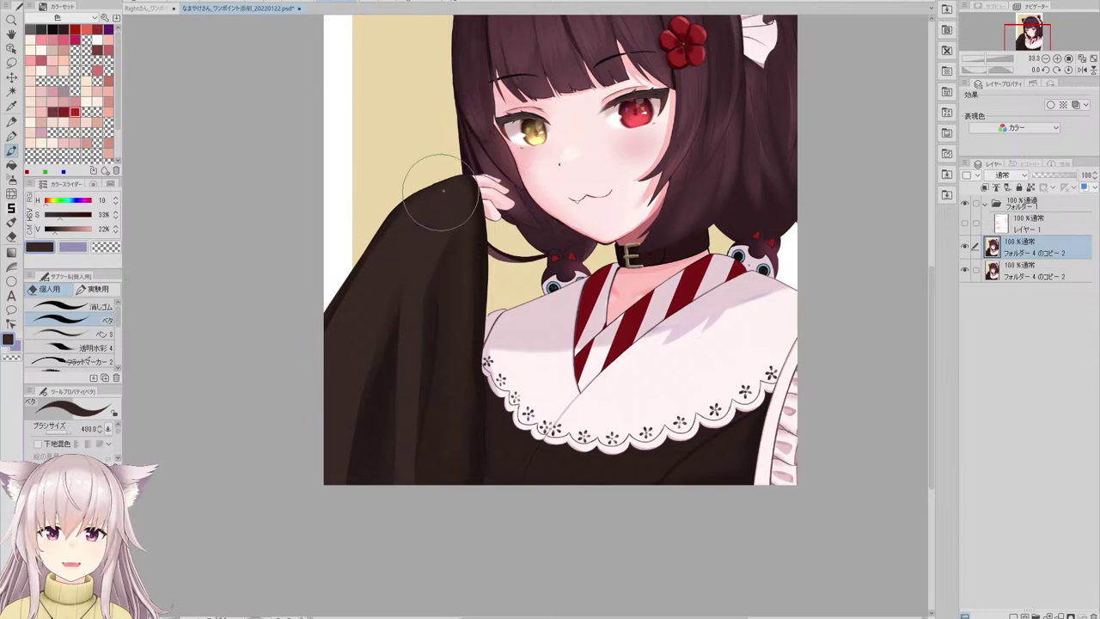
- Sample the sleeve's darkest brown and paint long, hard-edged vertical shadow folds on the side of the sleeve nearest the collar
{"action": "scroll", "coordinate": [430, 226], "scroll_direction": "down", "scroll_amount": 3}
{"action": "scroll", "coordinate": [449, 244], "scroll_direction": "up", "scroll_amount": 2}
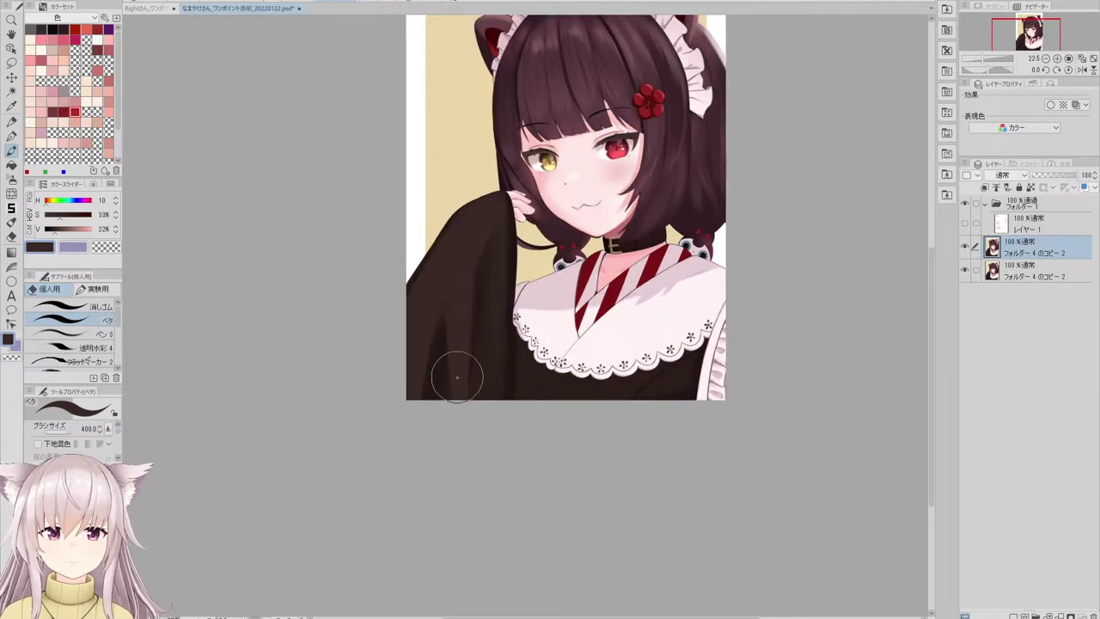
{"action": "scroll", "coordinate": [490, 299], "scroll_direction": "up", "scroll_amount": 1}
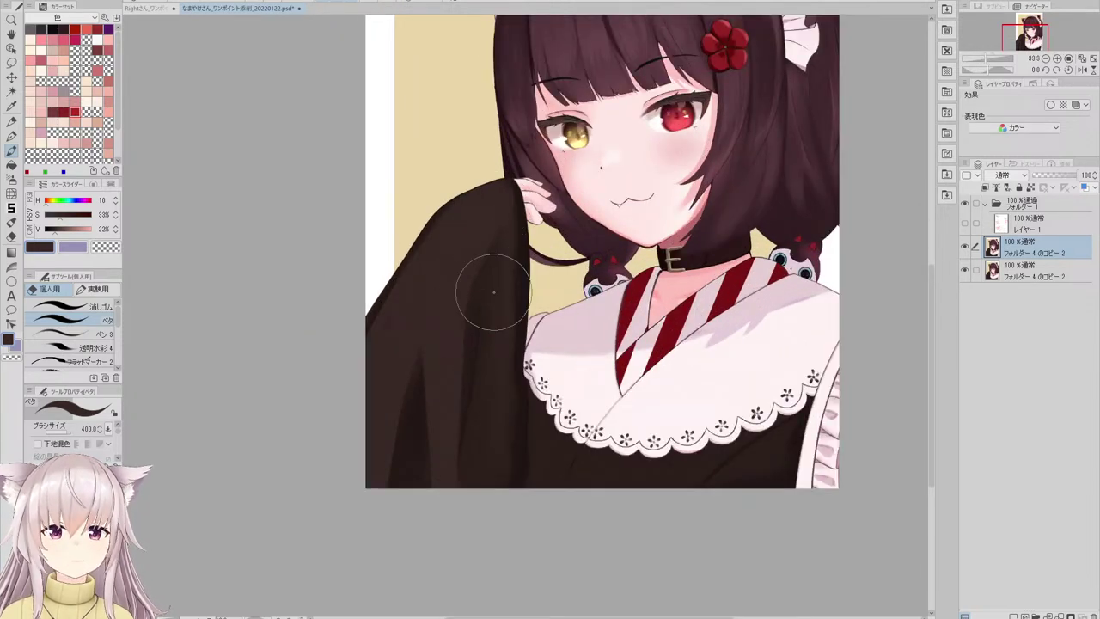
{"action": "left_click", "coordinate": [490, 364], "text": "alt"}
{"action": "mouse_move", "coordinate": [487, 307]}
{"action": "left_mouse_down"}
{"action": "mouse_move", "coordinate": [476, 330]}
{"action": "mouse_move", "coordinate": [477, 471]}
{"action": "left_mouse_up"}
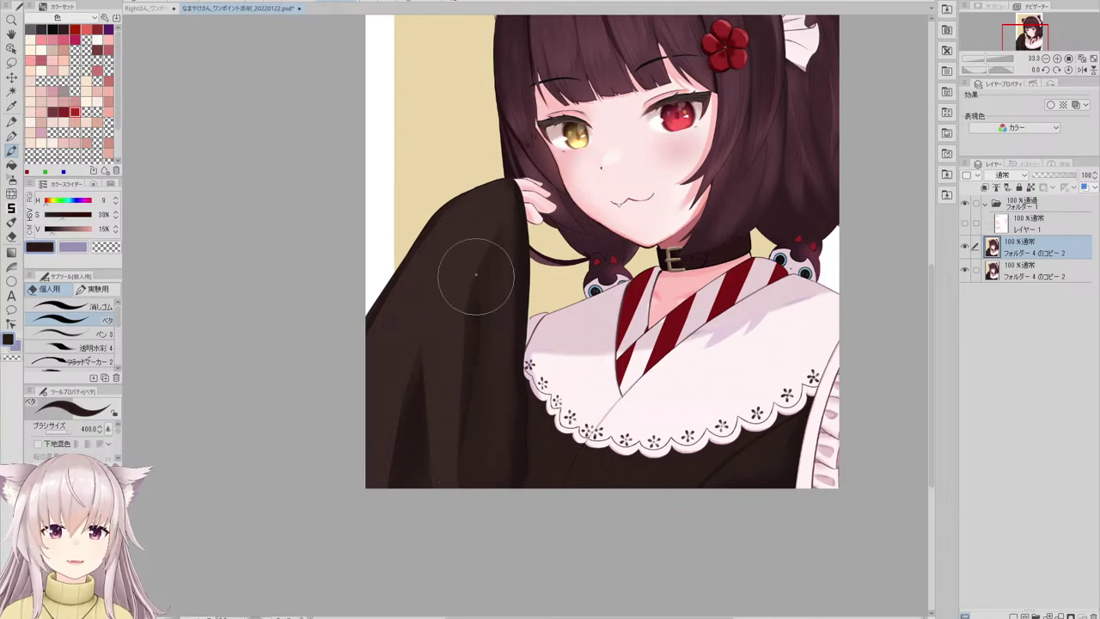
{"action": "left_click_drag", "start_coordinate": [476, 277], "coordinate": [464, 462]}
{"action": "mouse_move", "coordinate": [477, 309]}
{"action": "left_mouse_down"}
{"action": "mouse_move", "coordinate": [477, 385]}
{"action": "mouse_move", "coordinate": [498, 476]}
{"action": "left_mouse_up"}
{"action": "left_click_drag", "start_coordinate": [488, 353], "coordinate": [484, 445]}
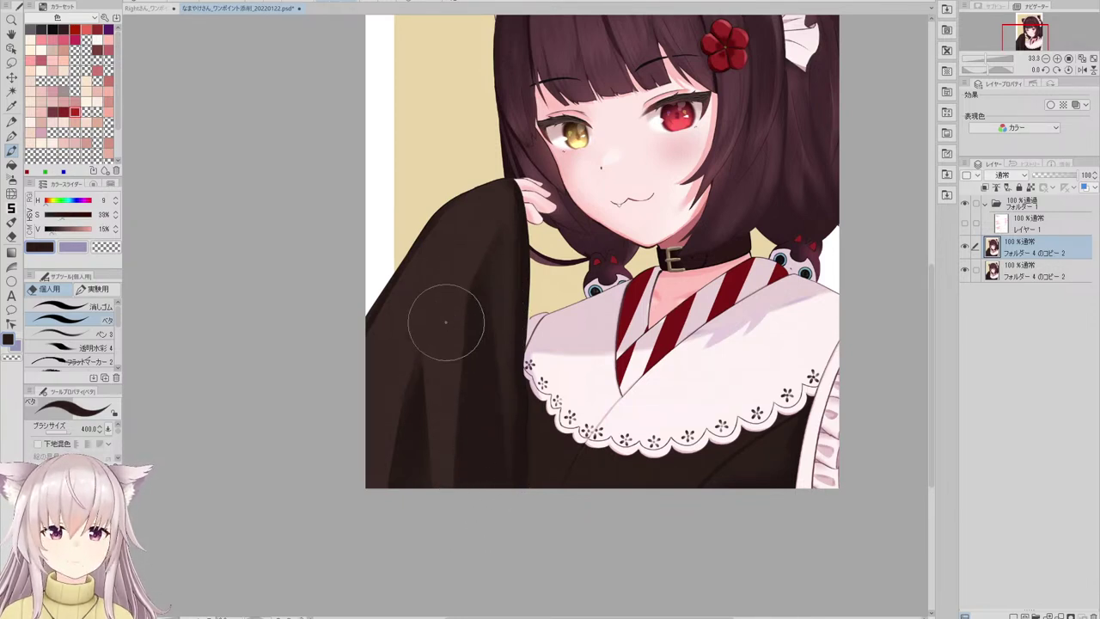
- Sample the sleeve's lighter brown, paint it between the shadow folds, and soften the fold edges with the ぼかし blur brush
{"action": "left_click", "coordinate": [432, 388], "text": "alt"}
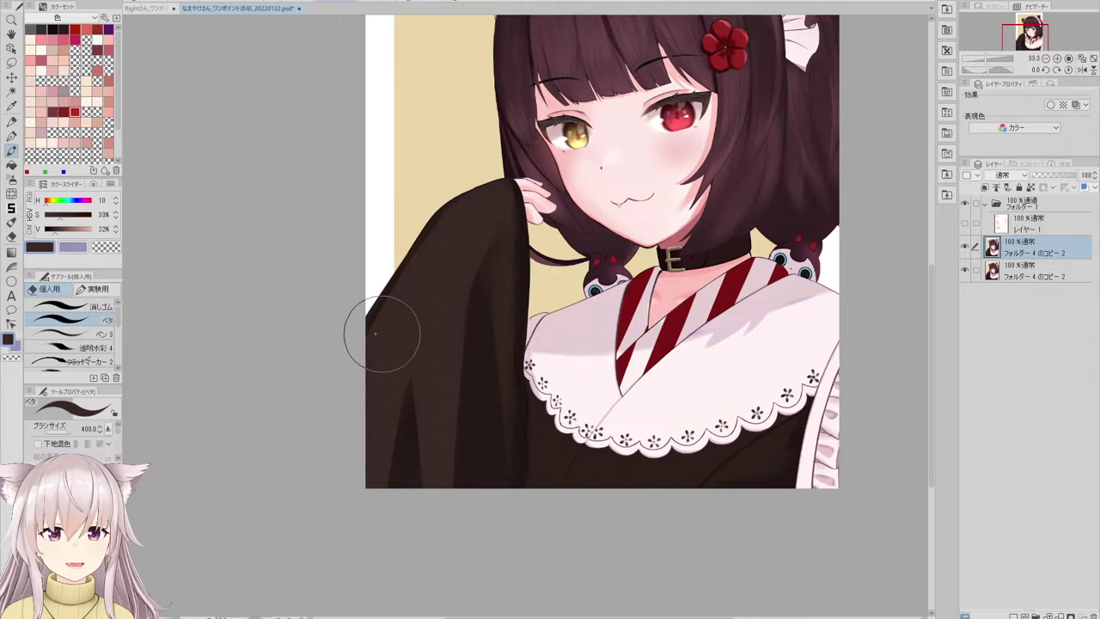
{"action": "left_click", "coordinate": [12, 194]}
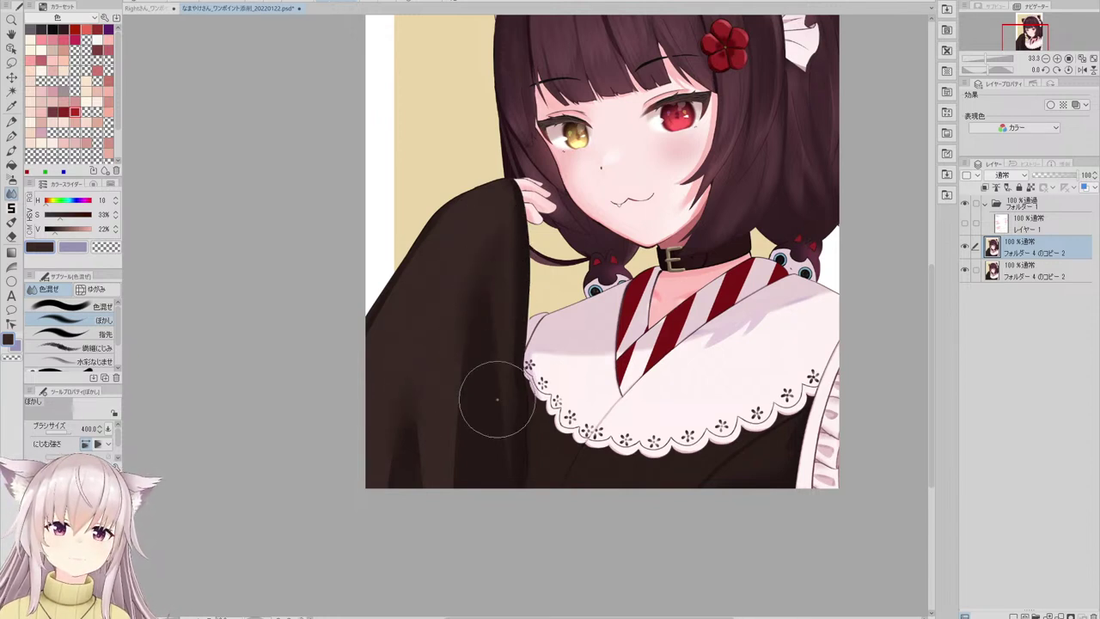
{"action": "scroll", "coordinate": [493, 395], "scroll_direction": "down", "scroll_amount": 3}
{"action": "scroll", "coordinate": [600, 335], "scroll_direction": "up", "scroll_amount": 3}
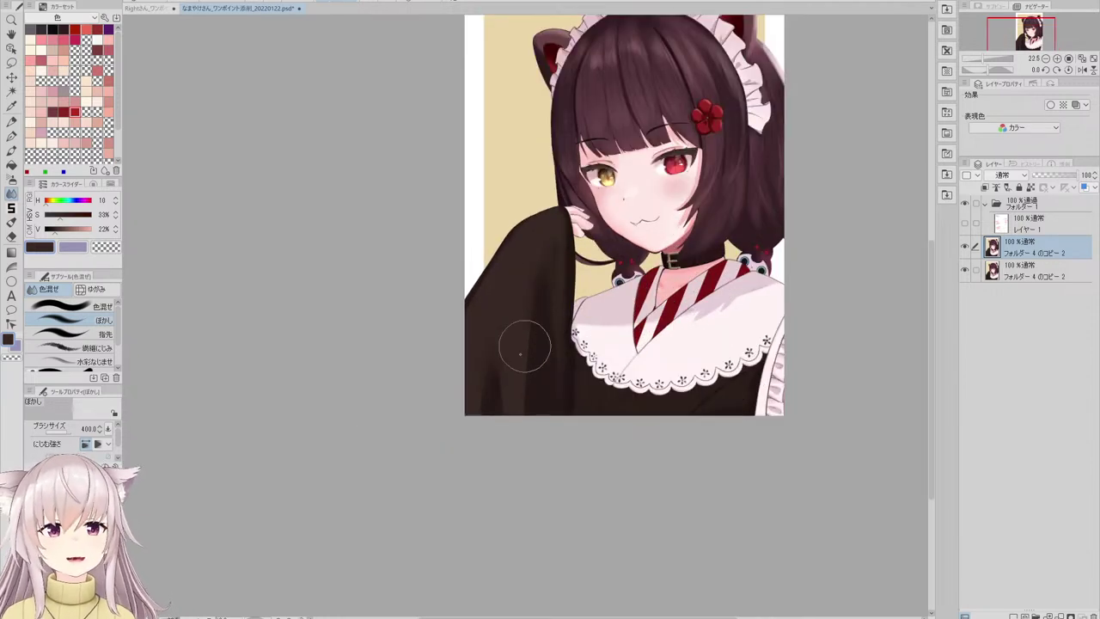
{"action": "scroll", "coordinate": [521, 338], "scroll_direction": "down", "scroll_amount": 1}
{"action": "scroll", "coordinate": [637, 209], "scroll_direction": "up", "scroll_amount": 1}
- Sample the hair's dark reddish brown and repaint the side lock above the collar with the ベタ brush at sizes 50 and 120
{"action": "scroll", "coordinate": [638, 209], "scroll_direction": "up", "scroll_amount": 4}
{"action": "key", "text": "b"}
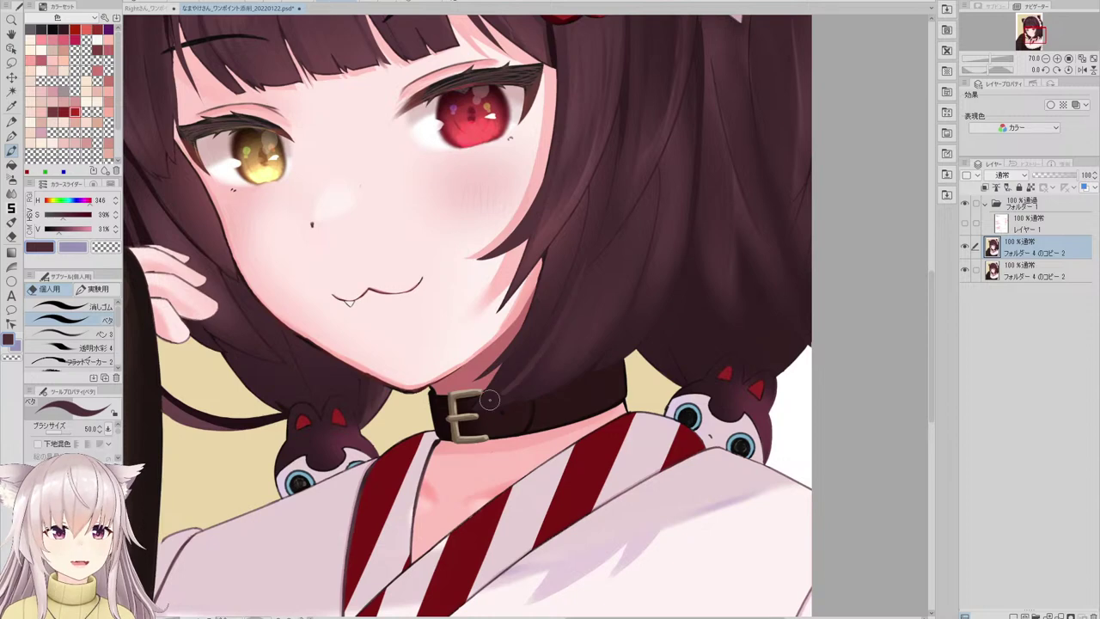
{"action": "scroll", "coordinate": [489, 400], "scroll_direction": "down", "scroll_amount": 4}
{"action": "scroll", "coordinate": [545, 315], "scroll_direction": "up", "scroll_amount": 3}
{"action": "scroll", "coordinate": [513, 305], "scroll_direction": "down", "scroll_amount": 3}
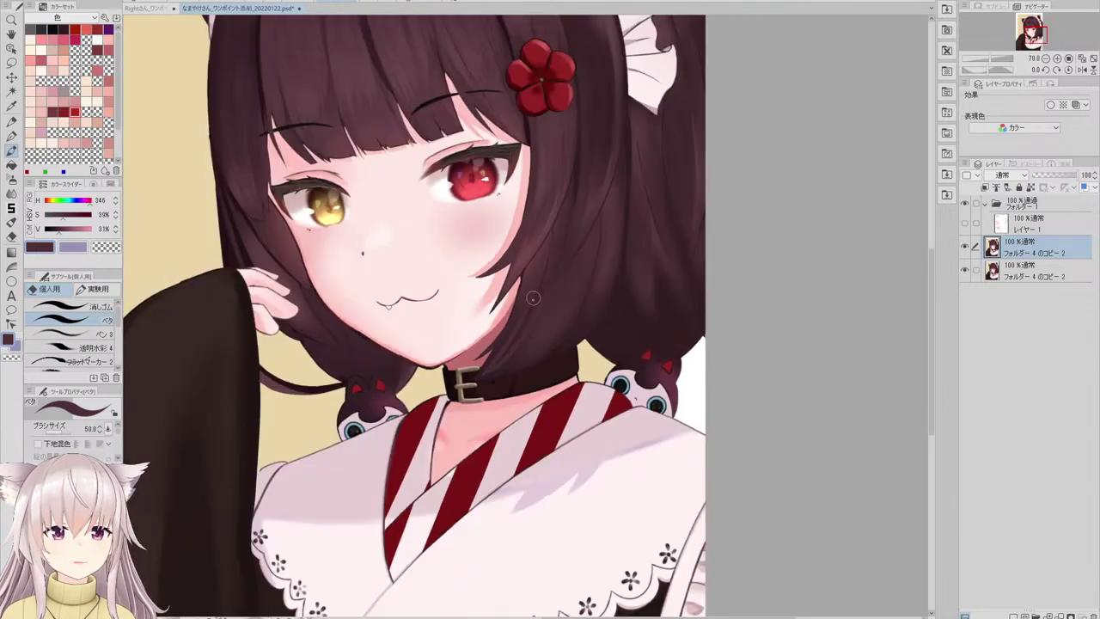
{"action": "scroll", "coordinate": [578, 268], "scroll_direction": "up", "scroll_amount": 3}
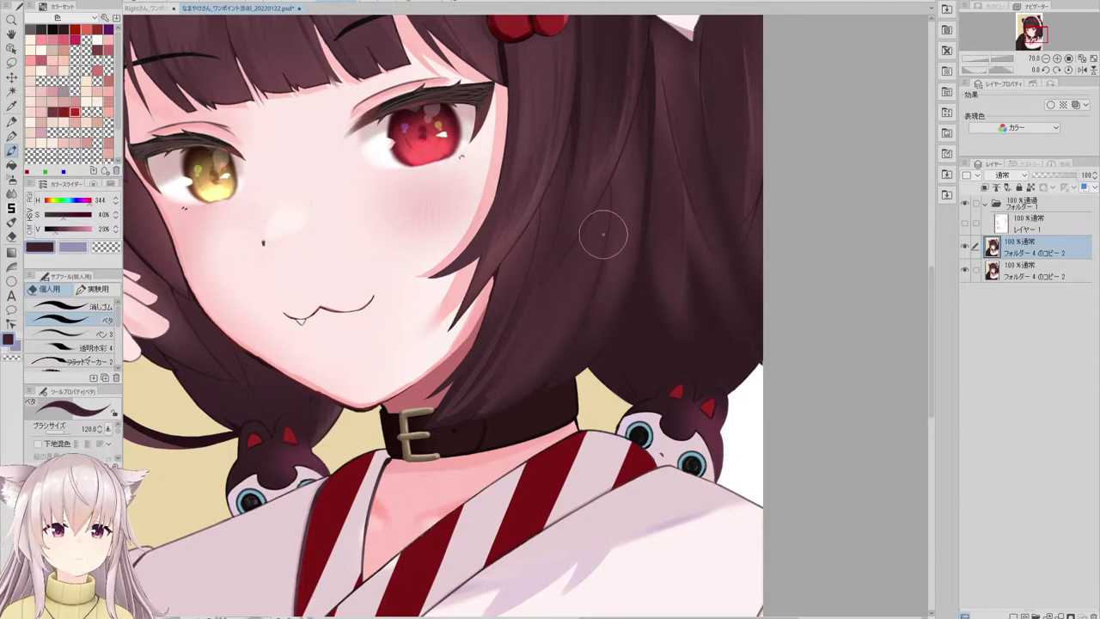
{"action": "scroll", "coordinate": [586, 226], "scroll_direction": "down", "scroll_amount": 5}
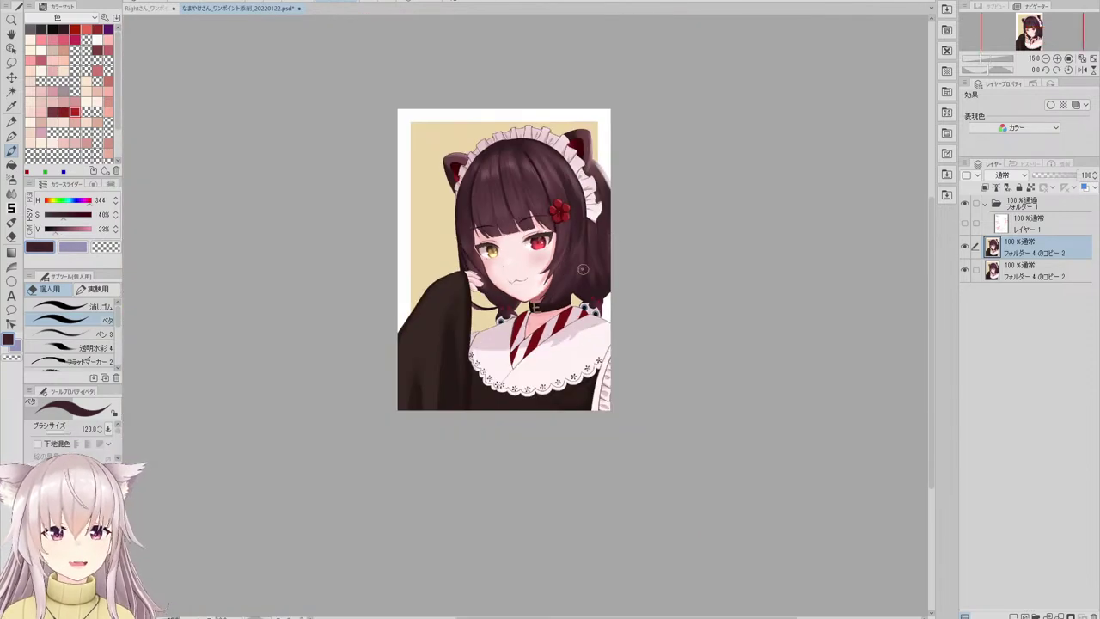
{"action": "scroll", "coordinate": [583, 269], "scroll_direction": "up", "scroll_amount": 2}
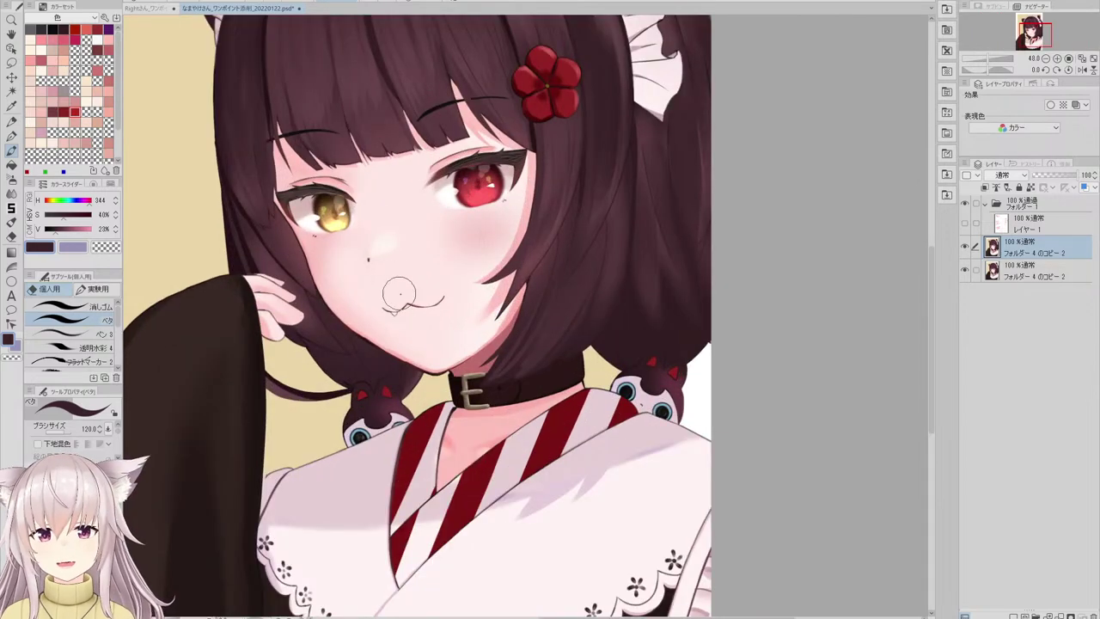
- Sample a slightly lighter hair tone and paint crisp strands through the side lock beside the red eye
{"action": "scroll", "coordinate": [565, 224], "scroll_direction": "up", "scroll_amount": 3}
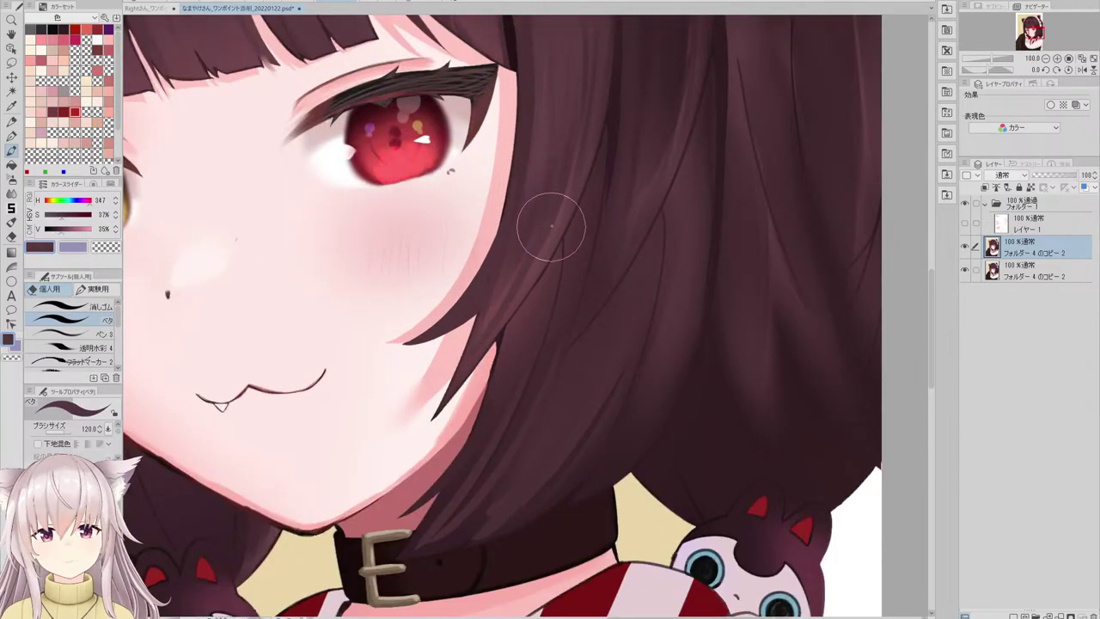
{"action": "scroll", "coordinate": [550, 249], "scroll_direction": "down", "scroll_amount": 4}
{"action": "scroll", "coordinate": [601, 225], "scroll_direction": "up", "scroll_amount": 3}
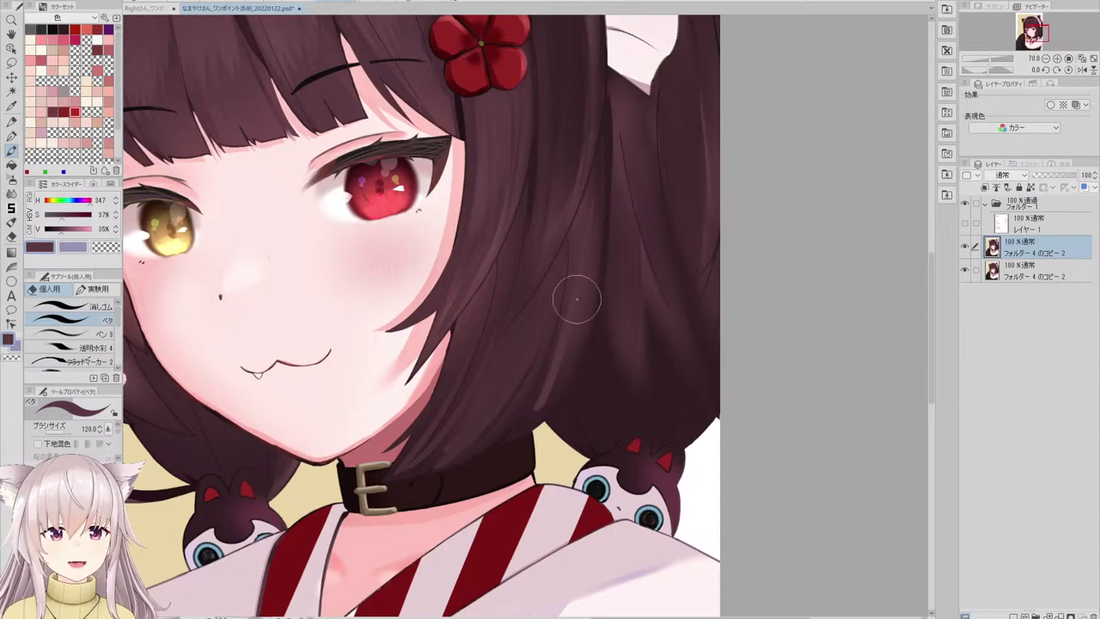
{"action": "scroll", "coordinate": [468, 410], "scroll_direction": "up", "scroll_amount": 1}
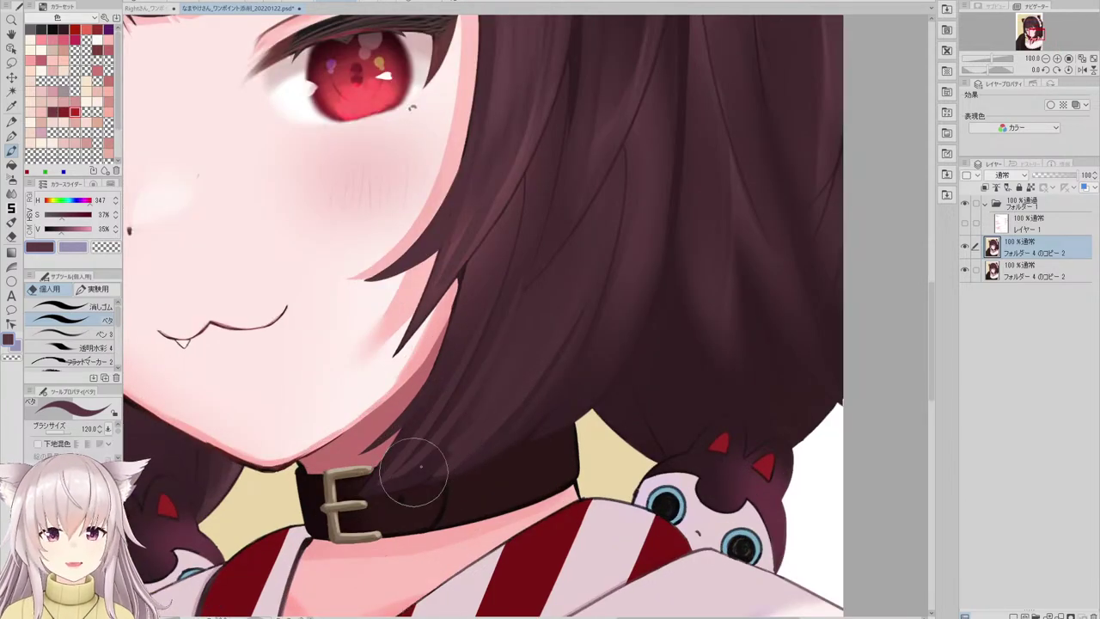
{"action": "scroll", "coordinate": [412, 462], "scroll_direction": "down", "scroll_amount": 3}
{"action": "scroll", "coordinate": [515, 266], "scroll_direction": "up", "scroll_amount": 3}
{"action": "scroll", "coordinate": [533, 320], "scroll_direction": "up", "scroll_amount": 1}
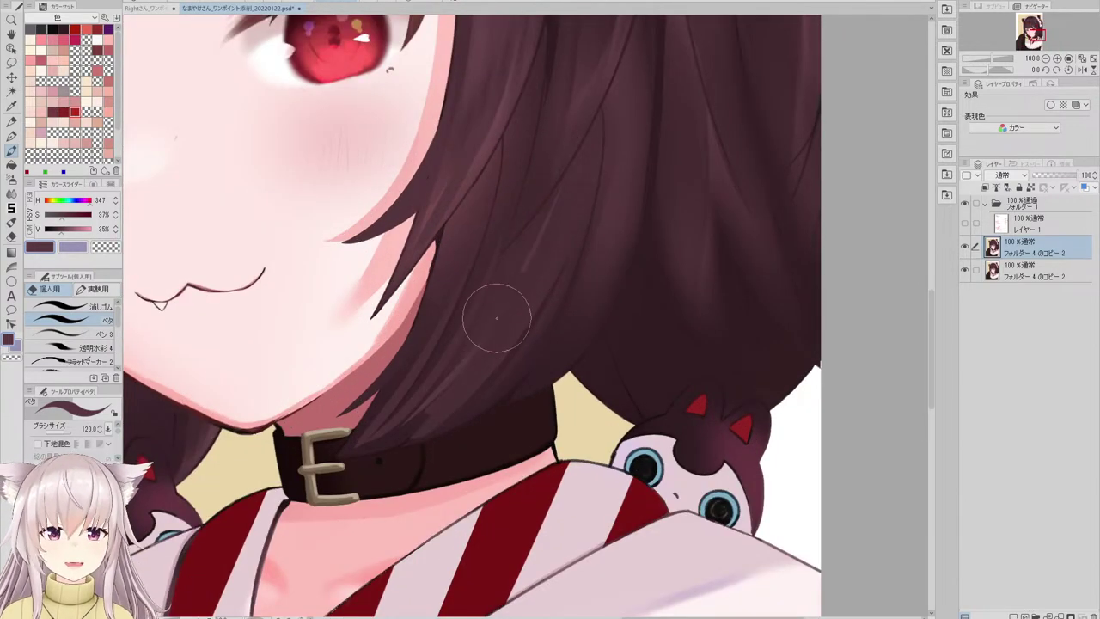
{"action": "scroll", "coordinate": [580, 267], "scroll_direction": "down", "scroll_amount": 3}
{"action": "scroll", "coordinate": [584, 189], "scroll_direction": "up", "scroll_amount": 3}
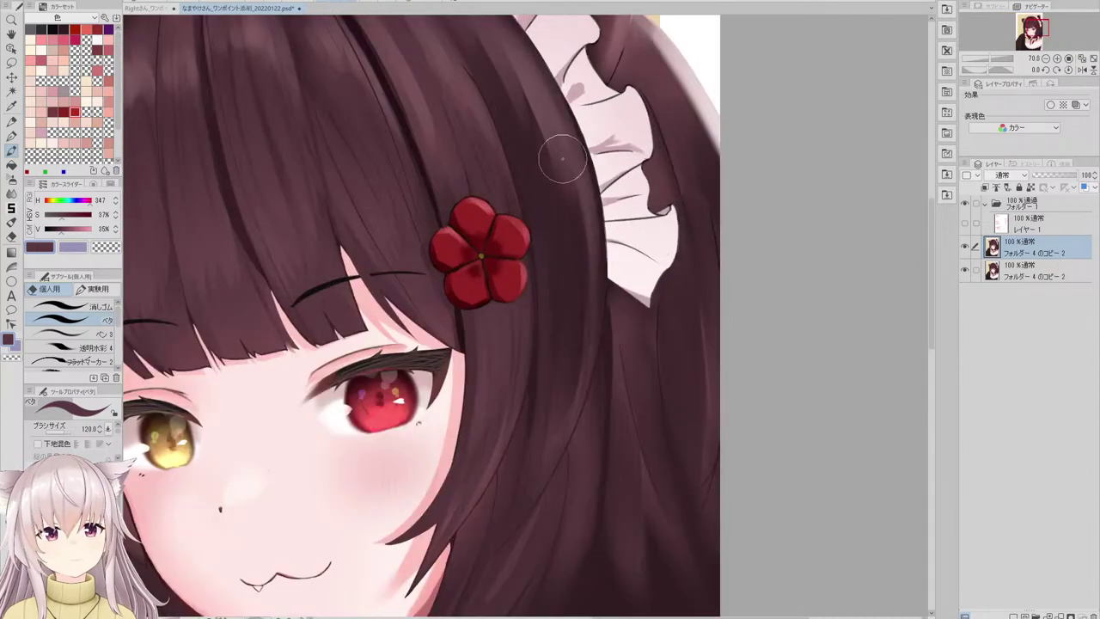
- Sample a lighter hair tone and paint thin highlight strands between the red flower and headdress frill, undoing two rough strokes
{"action": "scroll", "coordinate": [553, 191], "scroll_direction": "down", "scroll_amount": 3}
{"action": "scroll", "coordinate": [516, 133], "scroll_direction": "up", "scroll_amount": 2}
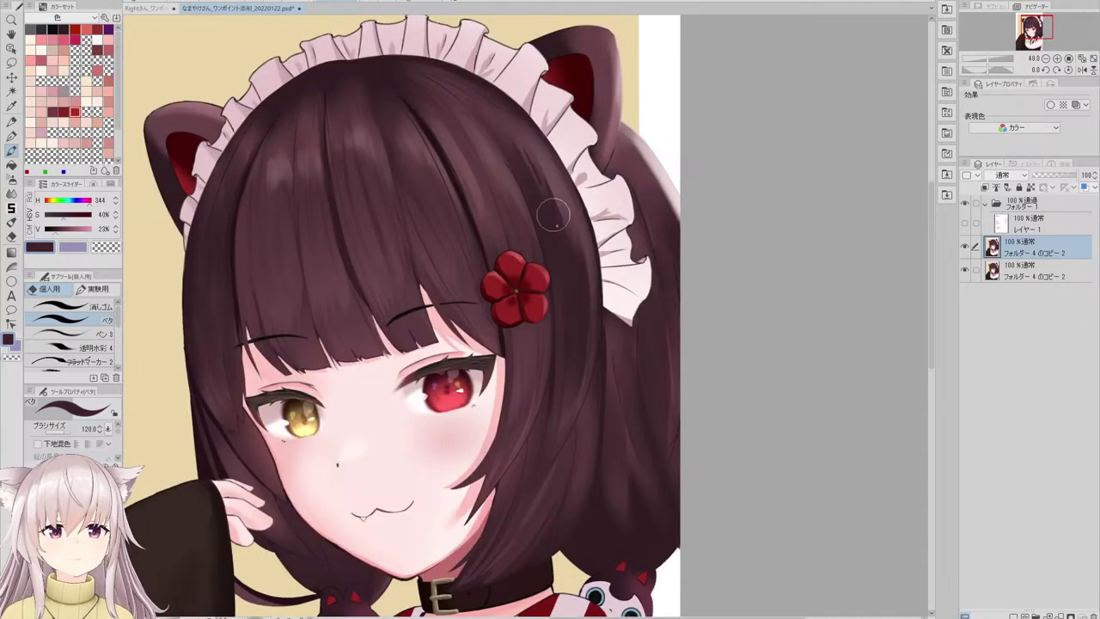
{"action": "left_click", "coordinate": [555, 188], "text": "alt"}
{"action": "left_click_drag", "start_coordinate": [559, 199], "coordinate": [582, 314]}
{"action": "key", "text": "ctrl+z"}
{"action": "left_click_drag", "start_coordinate": [568, 231], "coordinate": [575, 349]}
{"action": "key", "text": "ctrl+z"}
{"action": "left_click_drag", "start_coordinate": [554, 198], "coordinate": [578, 357]}
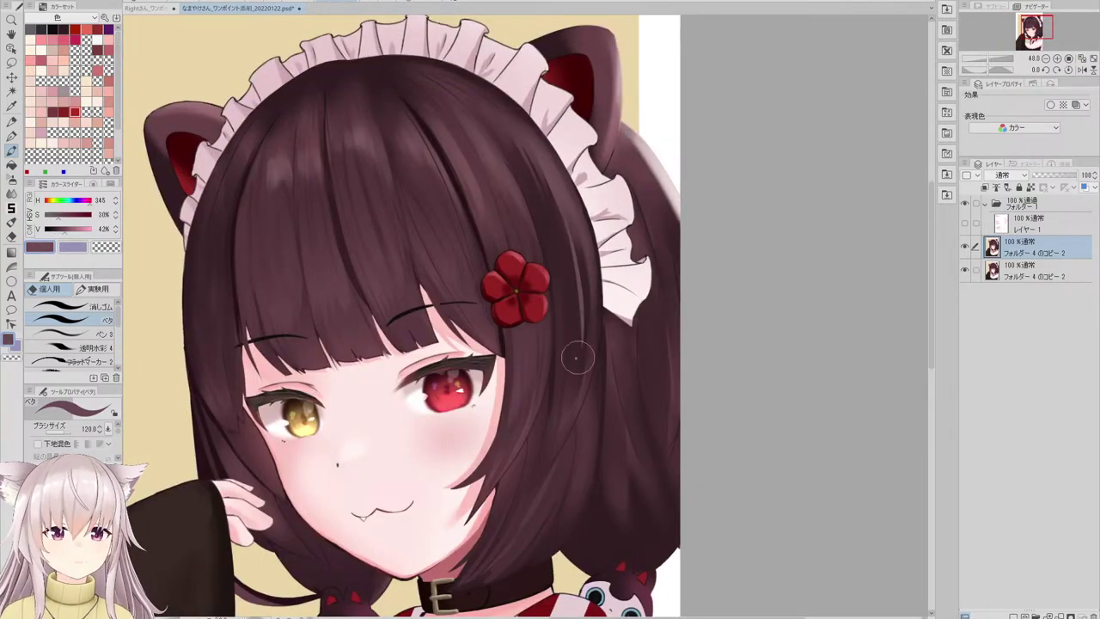
- Sample the mid-dark hair colour and paint strands into the outer side hair next to the yellow eye
{"action": "scroll", "coordinate": [184, 331], "scroll_direction": "up", "scroll_amount": 2}
{"action": "left_click", "coordinate": [217, 412], "text": "alt"}
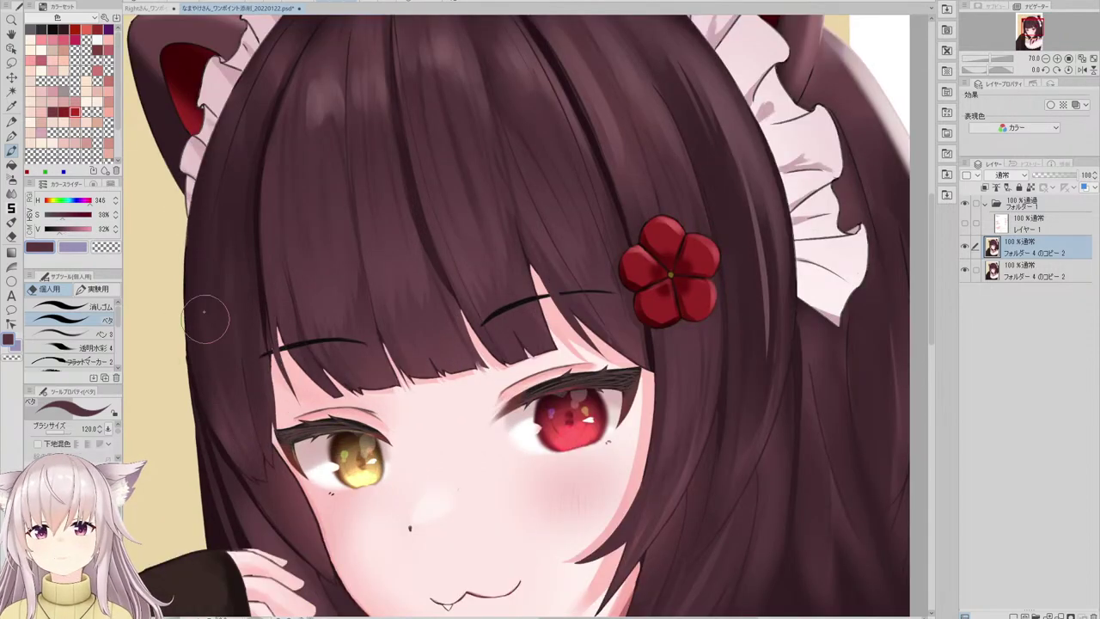
{"action": "scroll", "coordinate": [350, 202], "scroll_direction": "down", "scroll_amount": 3}
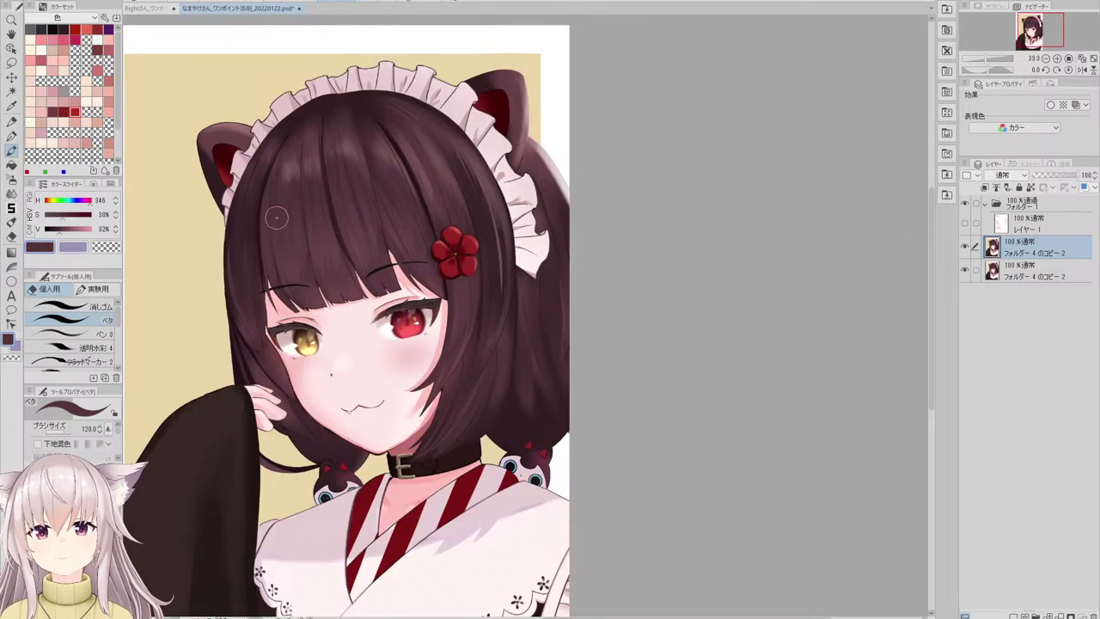
{"action": "scroll", "coordinate": [277, 218], "scroll_direction": "up", "scroll_amount": 3}
{"action": "scroll", "coordinate": [189, 392], "scroll_direction": "down", "scroll_amount": 5}
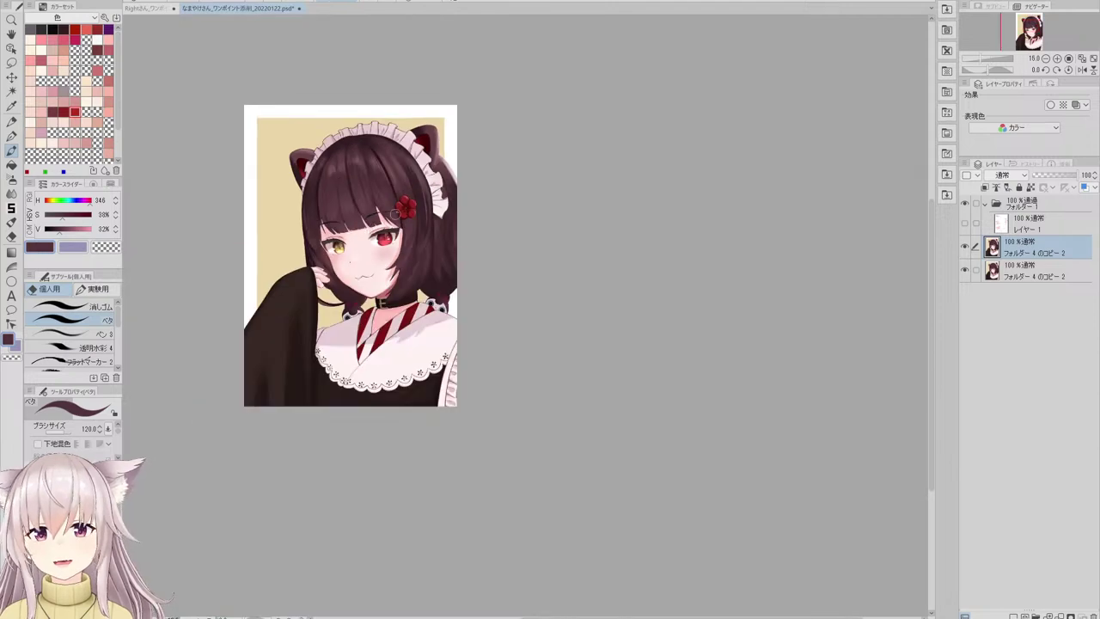
- Paint lighter strands into the pigtail behind the headdress and above the dog-shaped hair ornament
{"action": "scroll", "coordinate": [455, 309], "scroll_direction": "up", "scroll_amount": 4}
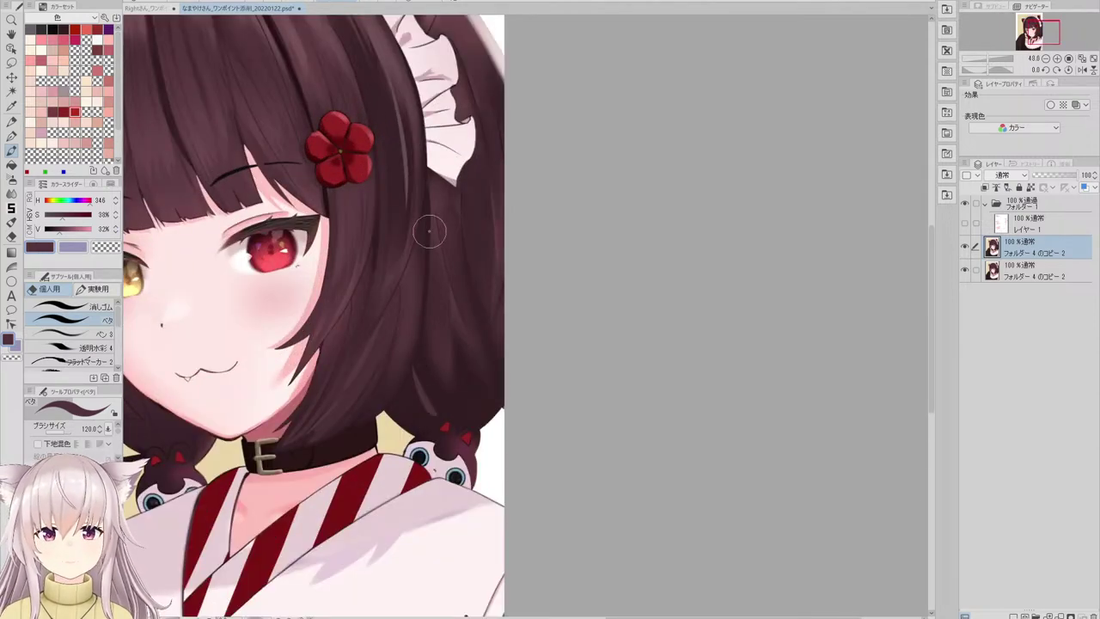
{"action": "scroll", "coordinate": [421, 258], "scroll_direction": "down", "scroll_amount": 2}
{"action": "scroll", "coordinate": [477, 199], "scroll_direction": "up", "scroll_amount": 4}
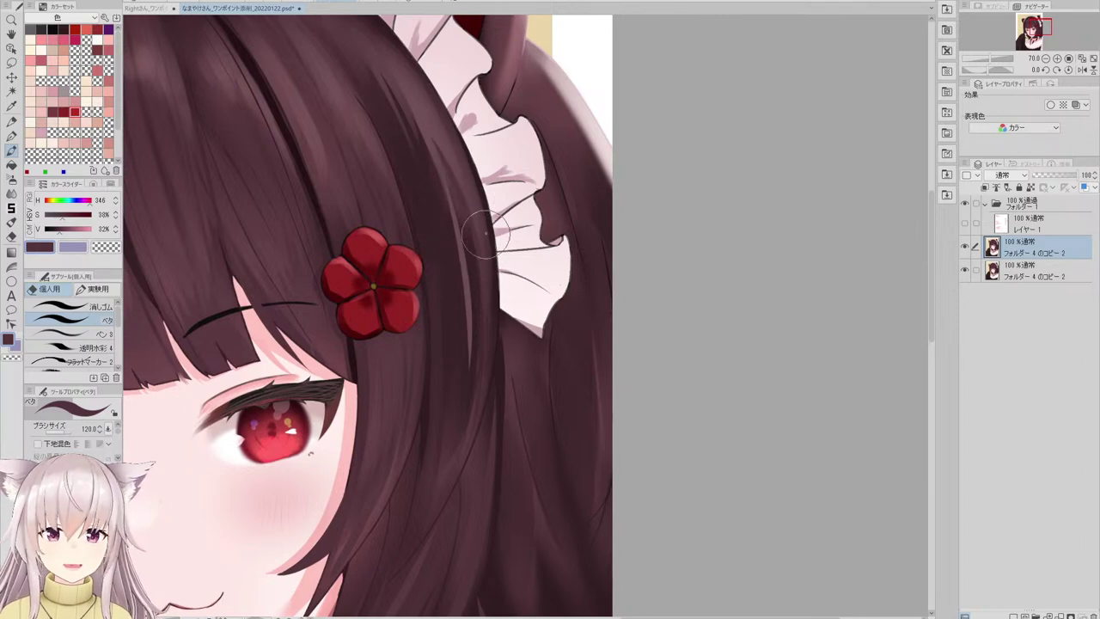
{"action": "key", "text": "ctrl+0"}
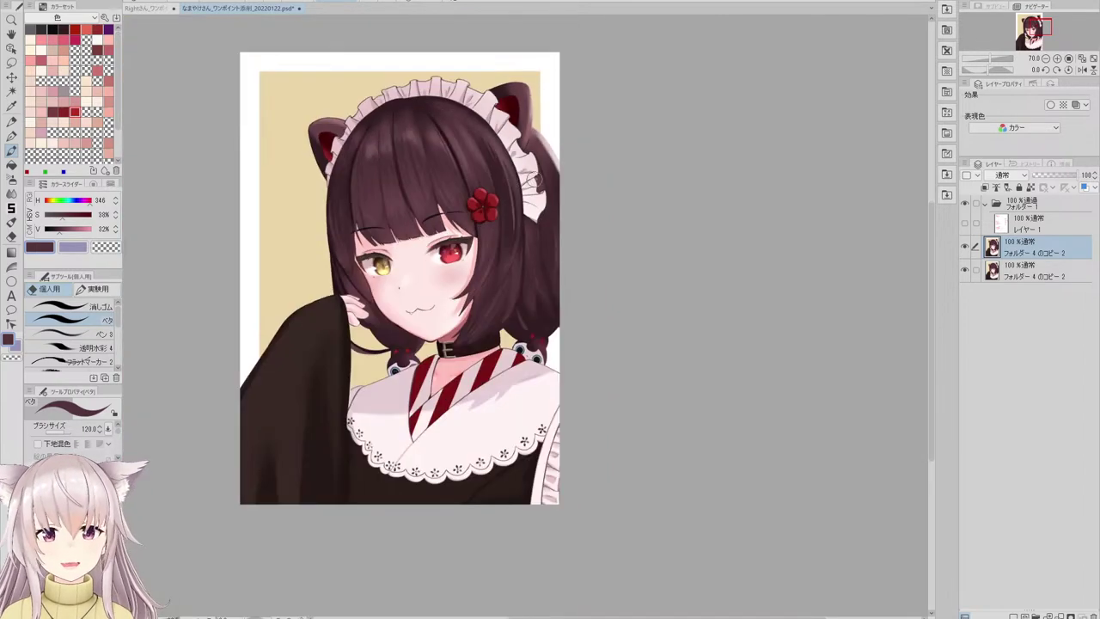
{"action": "left_click_drag", "start_coordinate": [551, 146], "coordinate": [566, 198]}
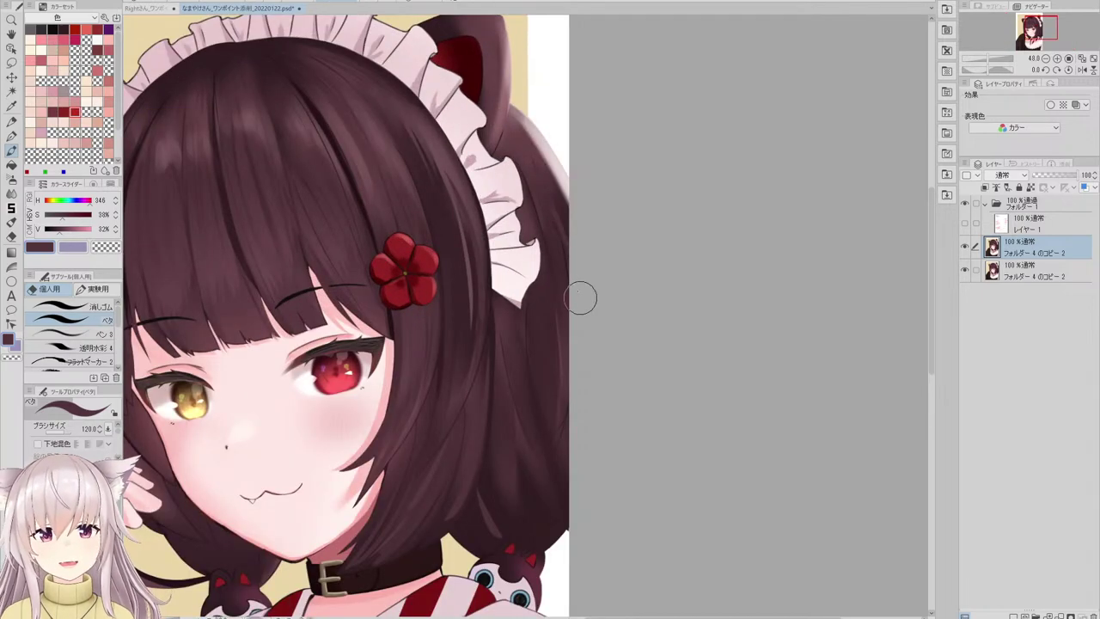
{"action": "scroll", "coordinate": [563, 180], "scroll_direction": "down", "scroll_amount": 3}
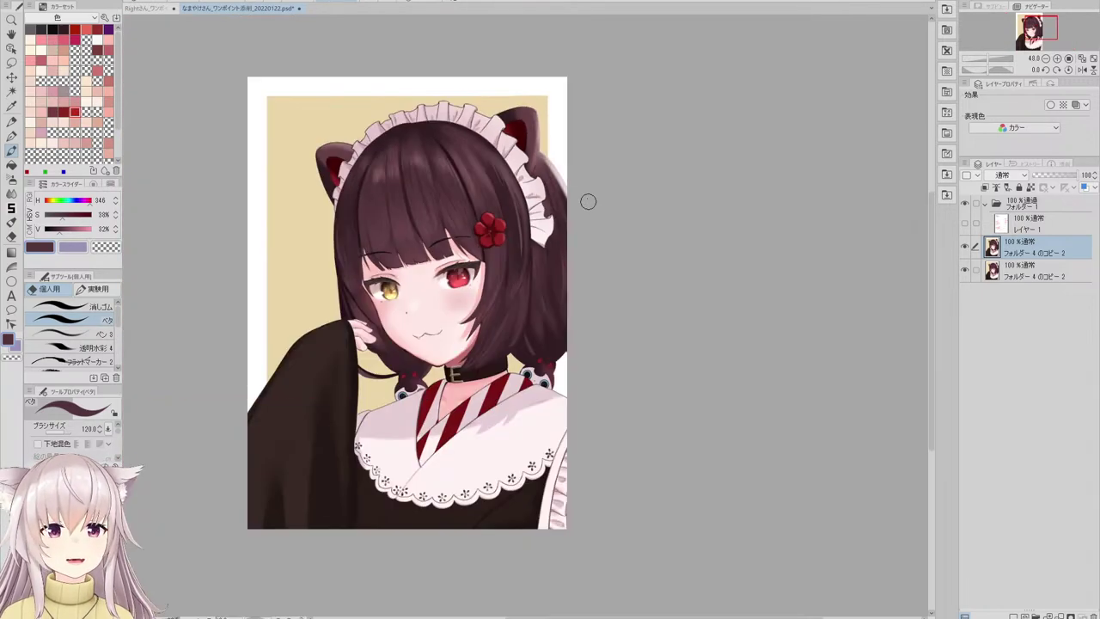
{"action": "scroll", "coordinate": [437, 108], "scroll_direction": "up", "scroll_amount": 3}
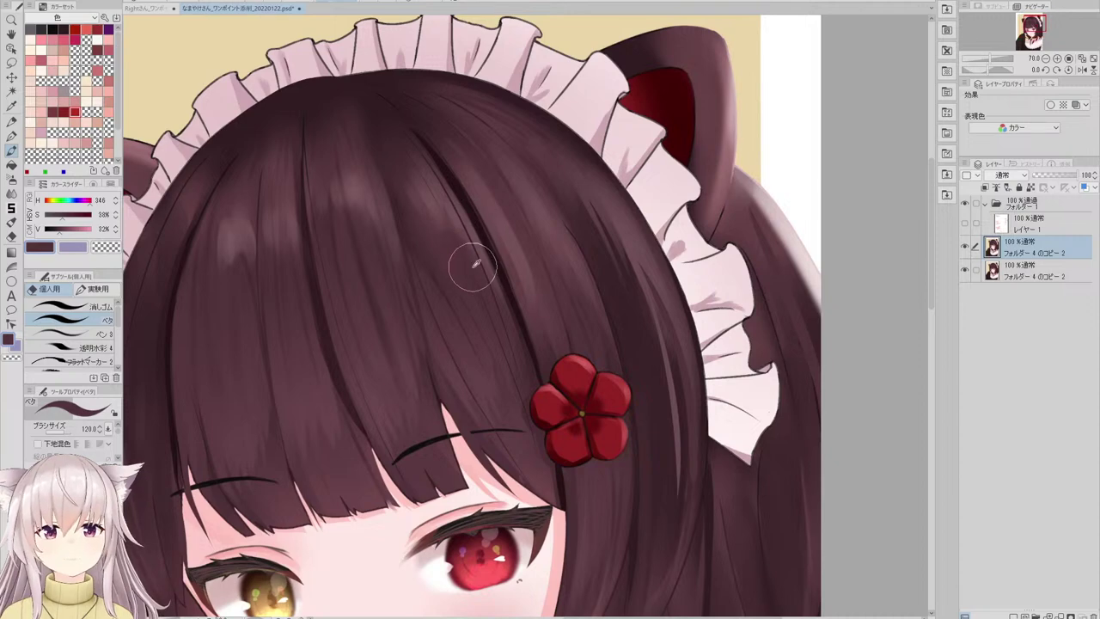
- Sample the bangs' base colour and repaint the dark gaps between the strands around the centre of the bangs
{"action": "scroll", "coordinate": [497, 206], "scroll_direction": "down", "scroll_amount": 2}
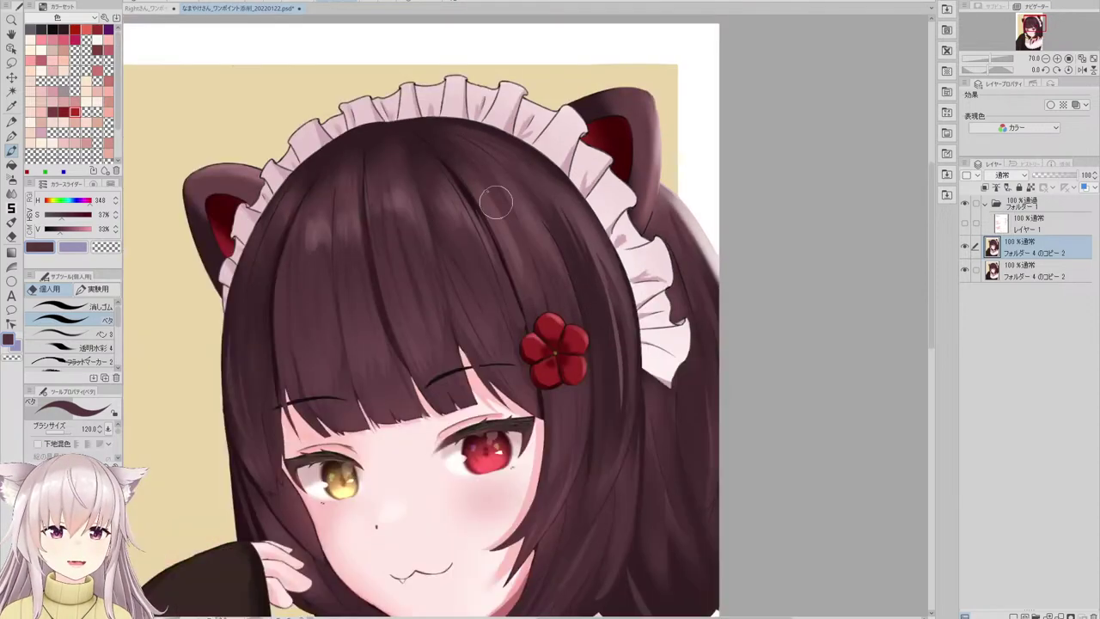
{"action": "scroll", "coordinate": [401, 233], "scroll_direction": "down", "scroll_amount": 1}
{"action": "scroll", "coordinate": [401, 233], "scroll_direction": "up", "scroll_amount": 2}
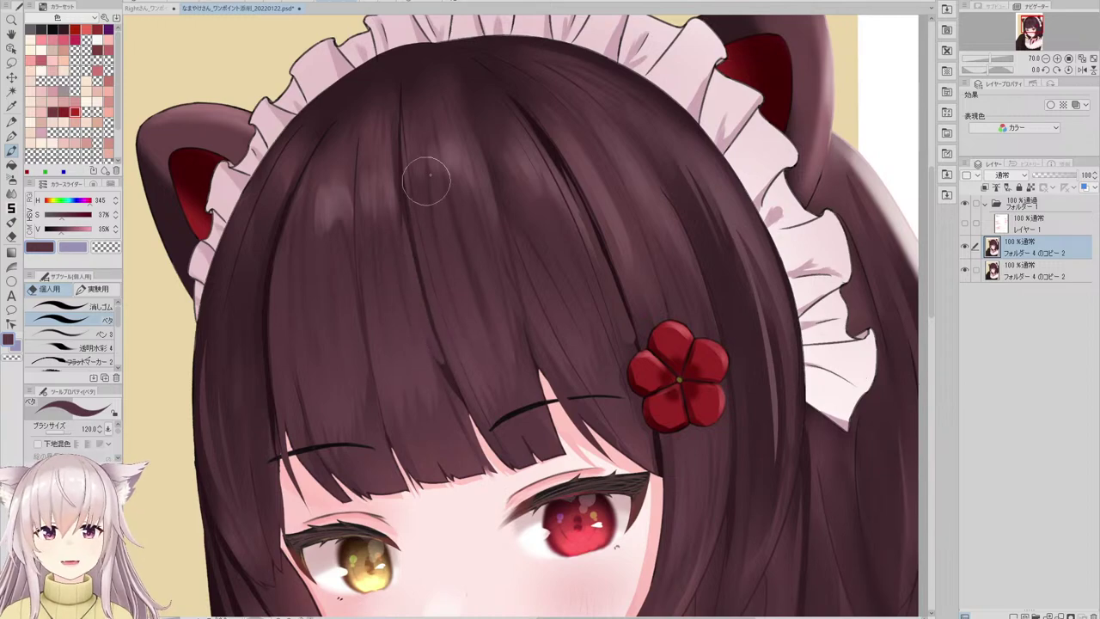
{"action": "scroll", "coordinate": [494, 151], "scroll_direction": "down", "scroll_amount": 4}
- Paint a thin lighter strand along the dark gap separating the bangs from the side hair above the yellow eye
{"action": "scroll", "coordinate": [413, 187], "scroll_direction": "up", "scroll_amount": 5}
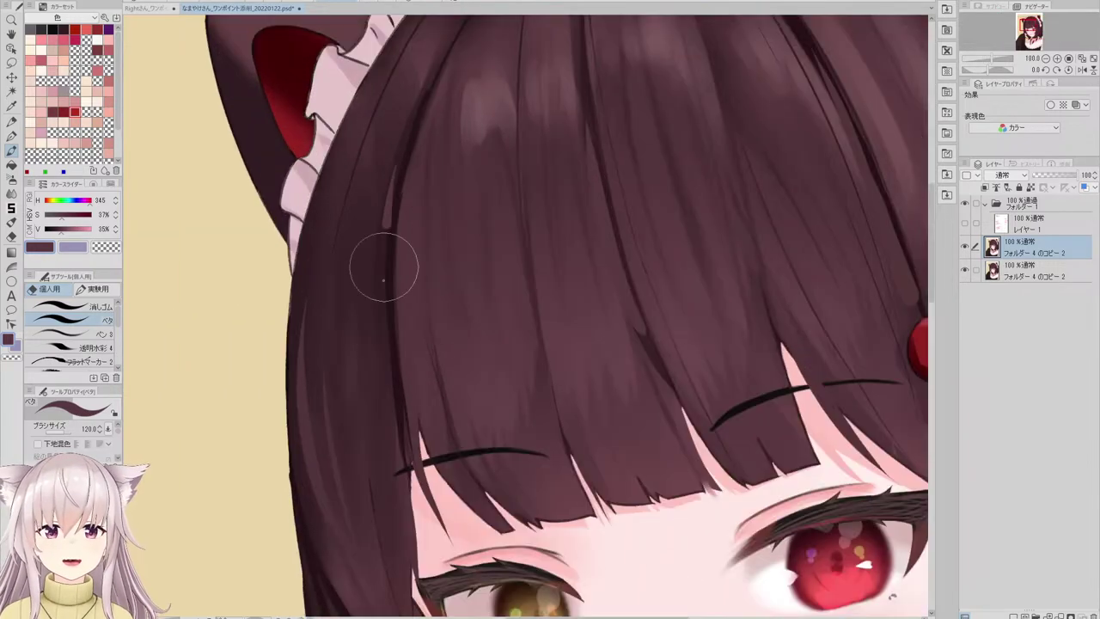
{"action": "scroll", "coordinate": [394, 306], "scroll_direction": "down", "scroll_amount": 4}
{"action": "scroll", "coordinate": [393, 221], "scroll_direction": "up", "scroll_amount": 6}
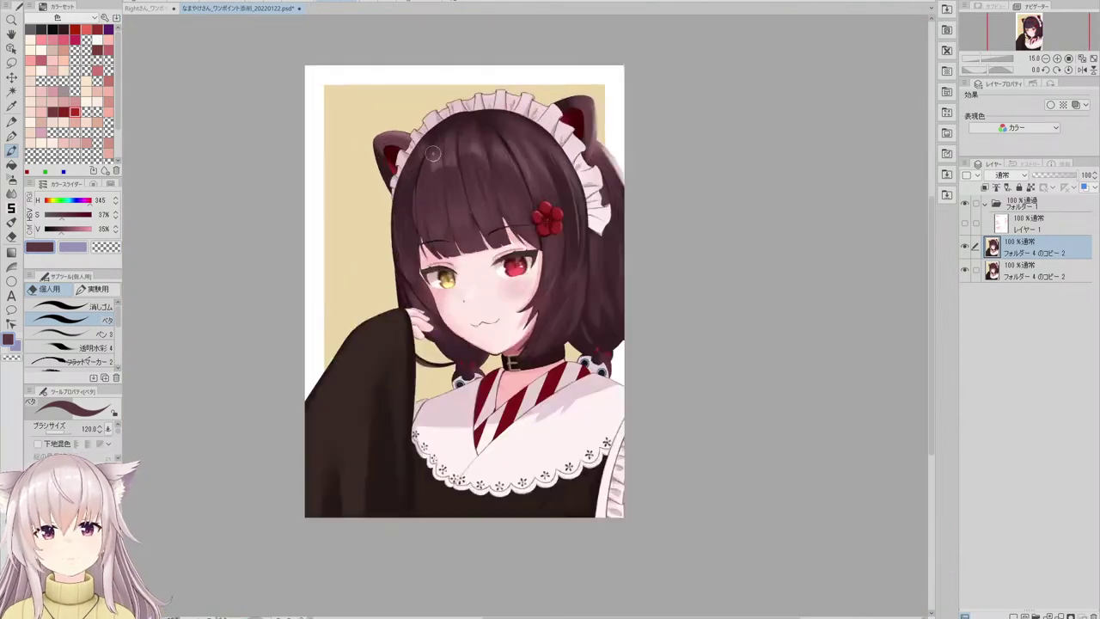
{"action": "scroll", "coordinate": [404, 215], "scroll_direction": "down", "scroll_amount": 3}
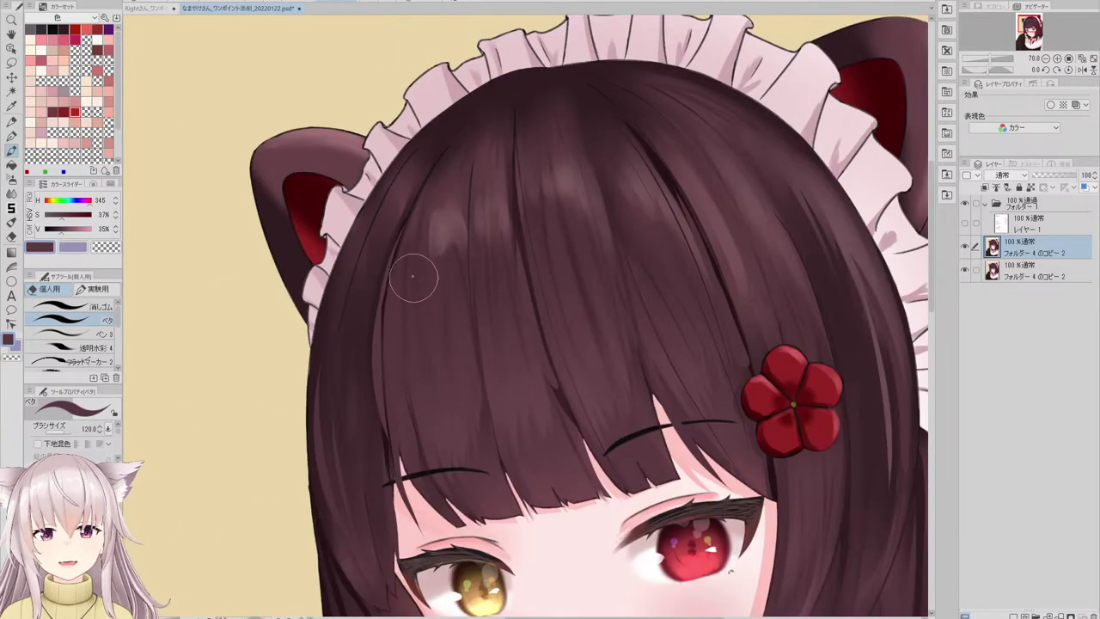
{"action": "scroll", "coordinate": [412, 258], "scroll_direction": "up", "scroll_amount": 2}
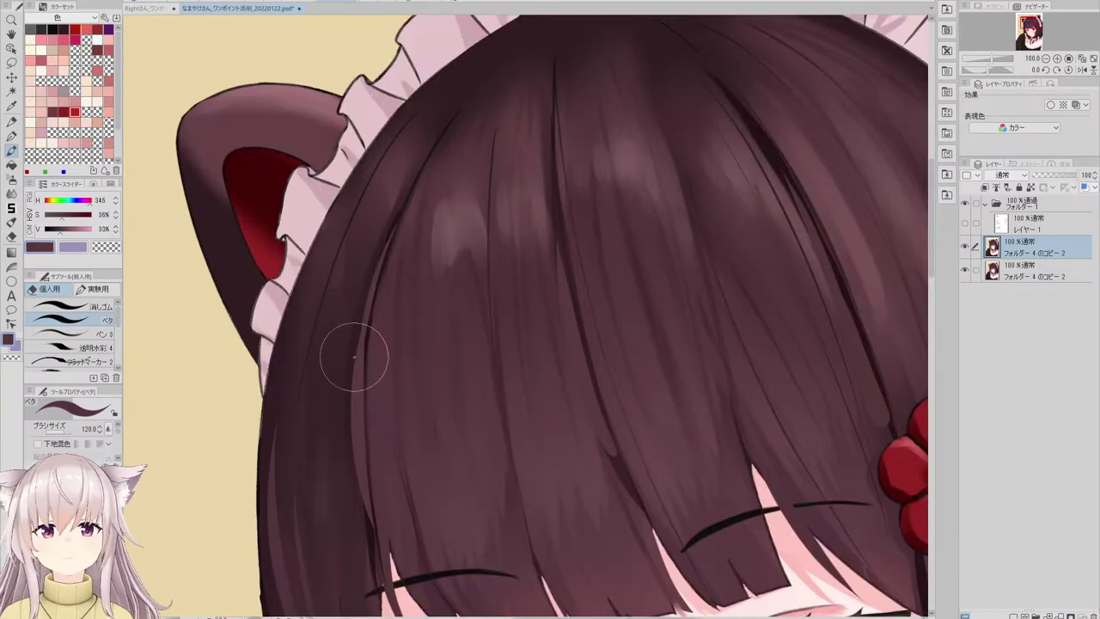
{"action": "scroll", "coordinate": [442, 192], "scroll_direction": "down", "scroll_amount": 3}
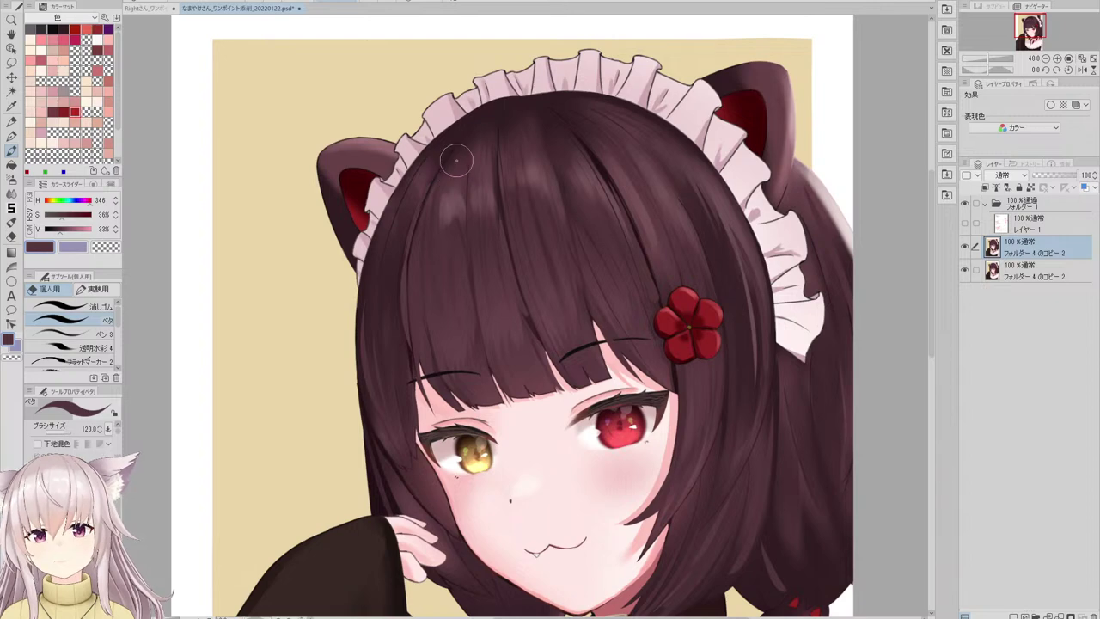
- Sample the light hair colour and paint crisp, jagged-edged highlight patches across the upper bangs, from the yellow-eye side to the centre
{"action": "scroll", "coordinate": [457, 160], "scroll_direction": "down", "scroll_amount": 3}
{"action": "scroll", "coordinate": [525, 208], "scroll_direction": "up", "scroll_amount": 2}
{"action": "scroll", "coordinate": [474, 146], "scroll_direction": "up", "scroll_amount": 2}
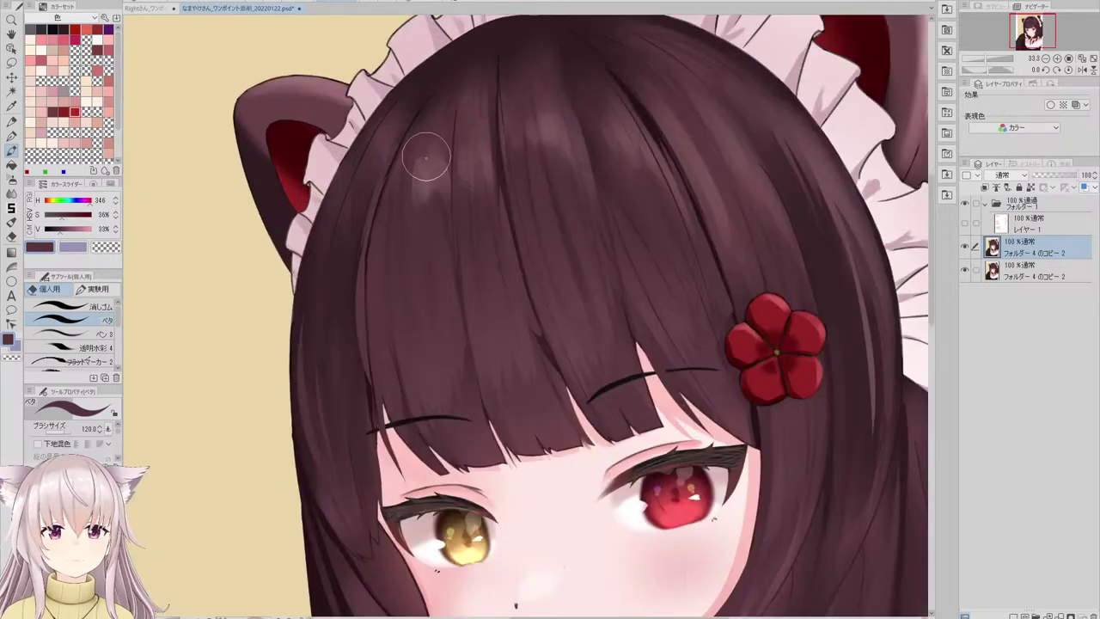
{"action": "left_click", "coordinate": [422, 170], "text": "alt"}
{"action": "left_click_drag", "start_coordinate": [416, 217], "coordinate": [418, 203]}
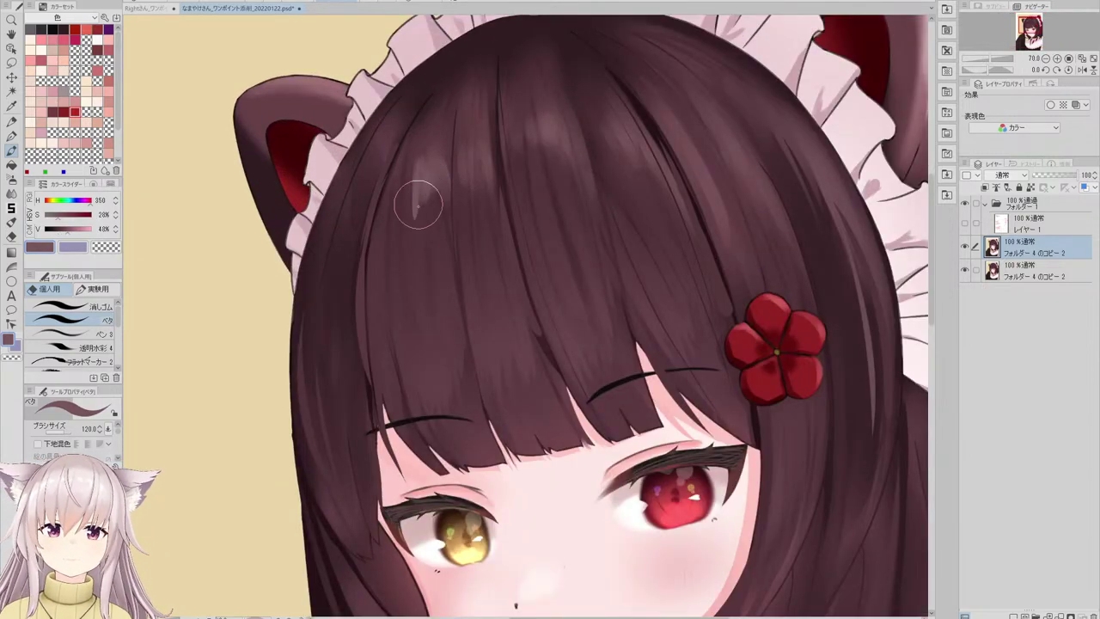
{"action": "scroll", "coordinate": [443, 197], "scroll_direction": "down", "scroll_amount": 3}
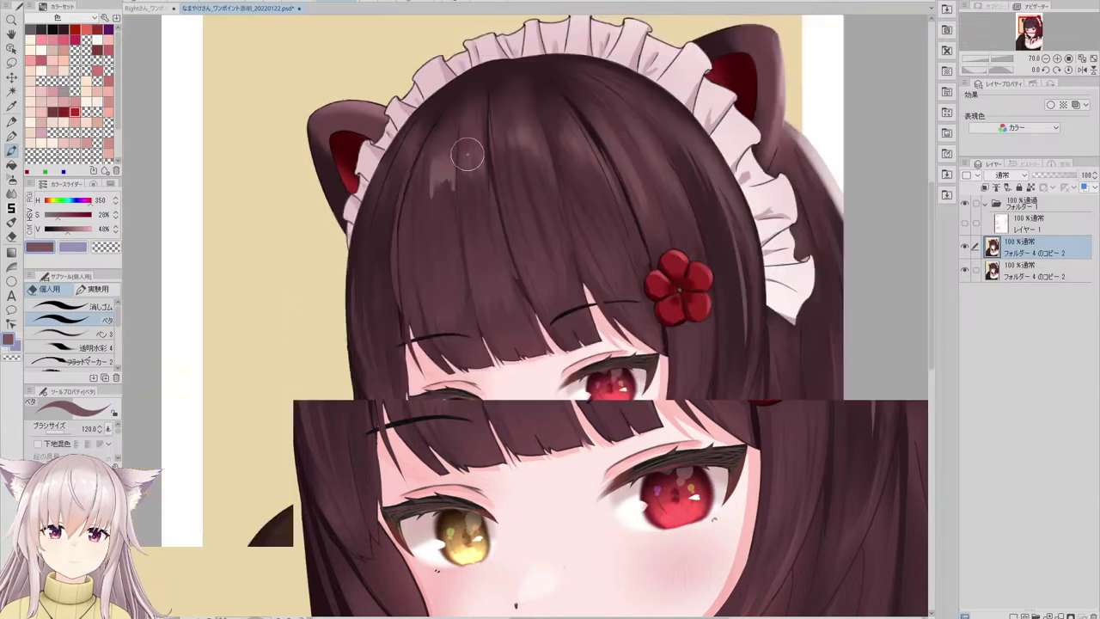
{"action": "scroll", "coordinate": [496, 171], "scroll_direction": "up", "scroll_amount": 3}
{"action": "left_click_drag", "start_coordinate": [455, 198], "coordinate": [469, 178]}
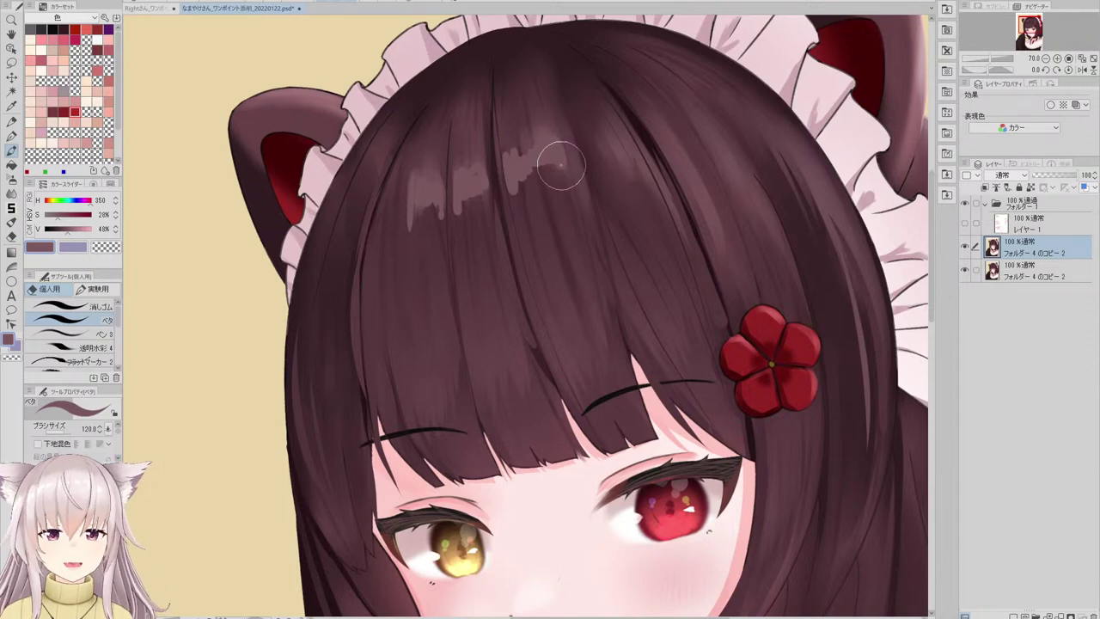
{"action": "scroll", "coordinate": [555, 136], "scroll_direction": "down", "scroll_amount": 3}
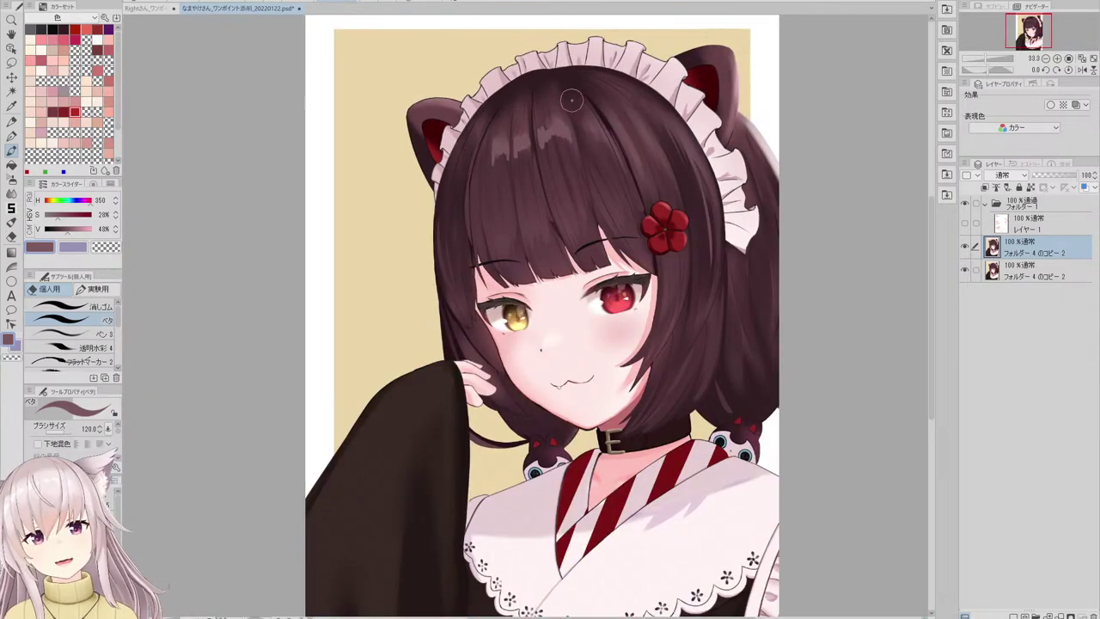
- Sample the hair colour above the central highlight and paint thin darker strands down into that highlight
{"action": "scroll", "coordinate": [572, 101], "scroll_direction": "up", "scroll_amount": 4}
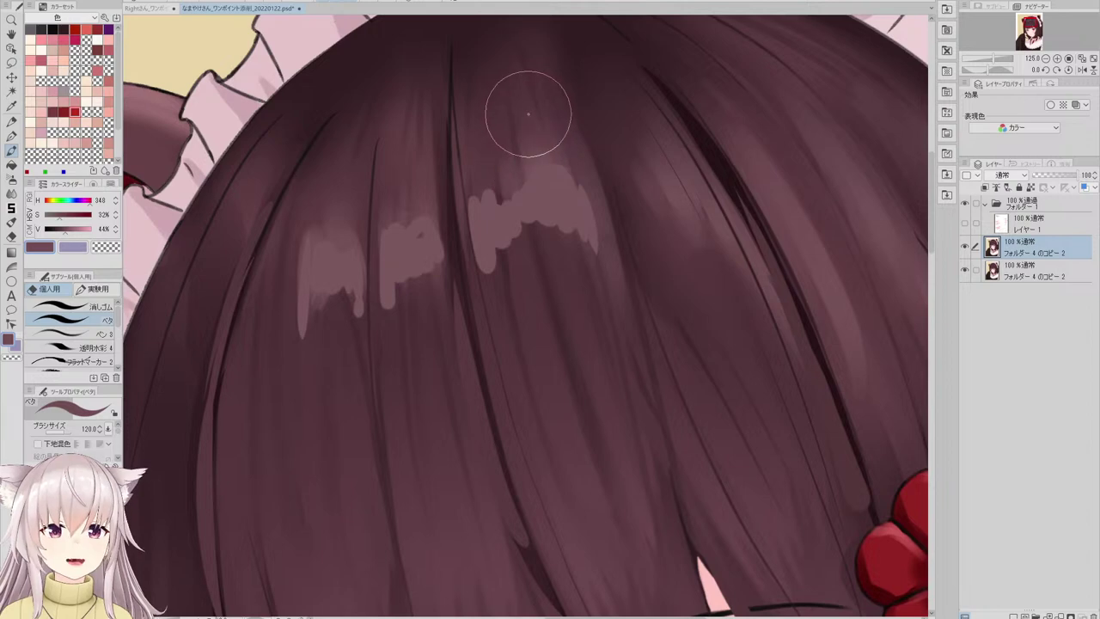
{"action": "left_click", "coordinate": [529, 114], "text": "alt"}
{"action": "left_click_drag", "start_coordinate": [528, 121], "coordinate": [551, 223]}
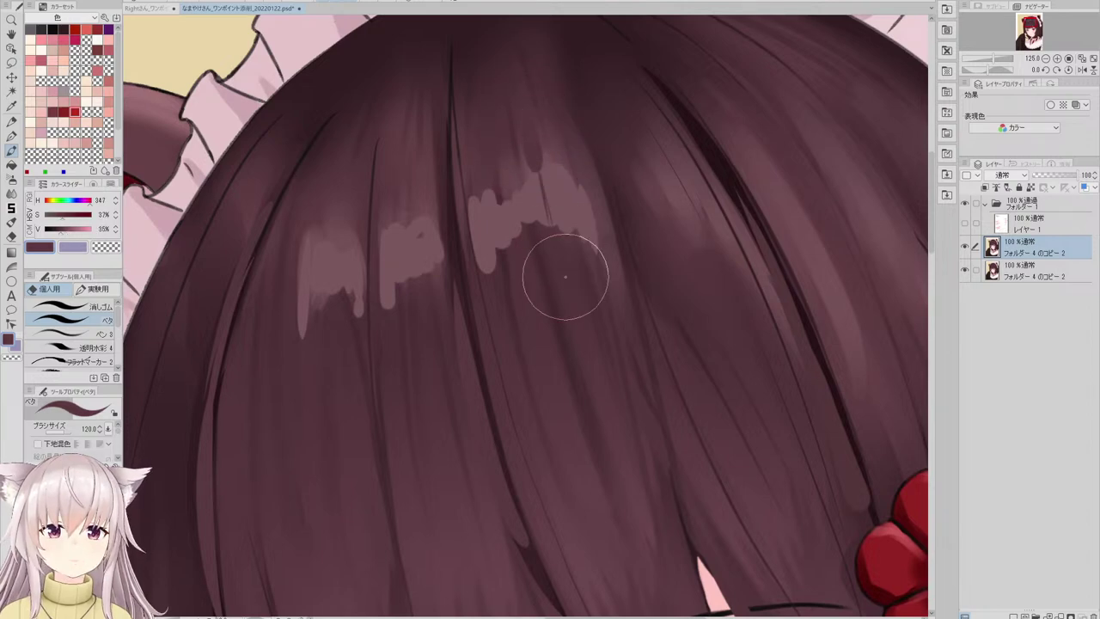
- Resample the highlight colour and reshape the edges of the middle highlight patch beside the central dark gap
{"action": "scroll", "coordinate": [592, 115], "scroll_direction": "down", "scroll_amount": 4}
{"action": "scroll", "coordinate": [581, 131], "scroll_direction": "up", "scroll_amount": 4}
{"action": "left_click", "coordinate": [526, 118], "text": "alt"}
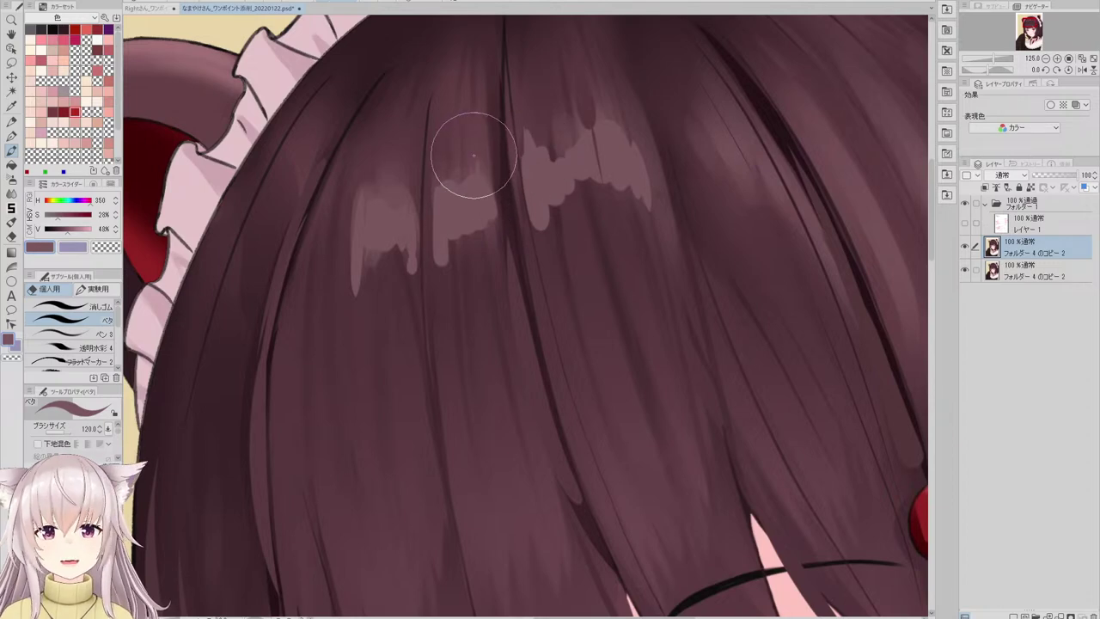
{"action": "scroll", "coordinate": [492, 239], "scroll_direction": "down", "scroll_amount": 4}
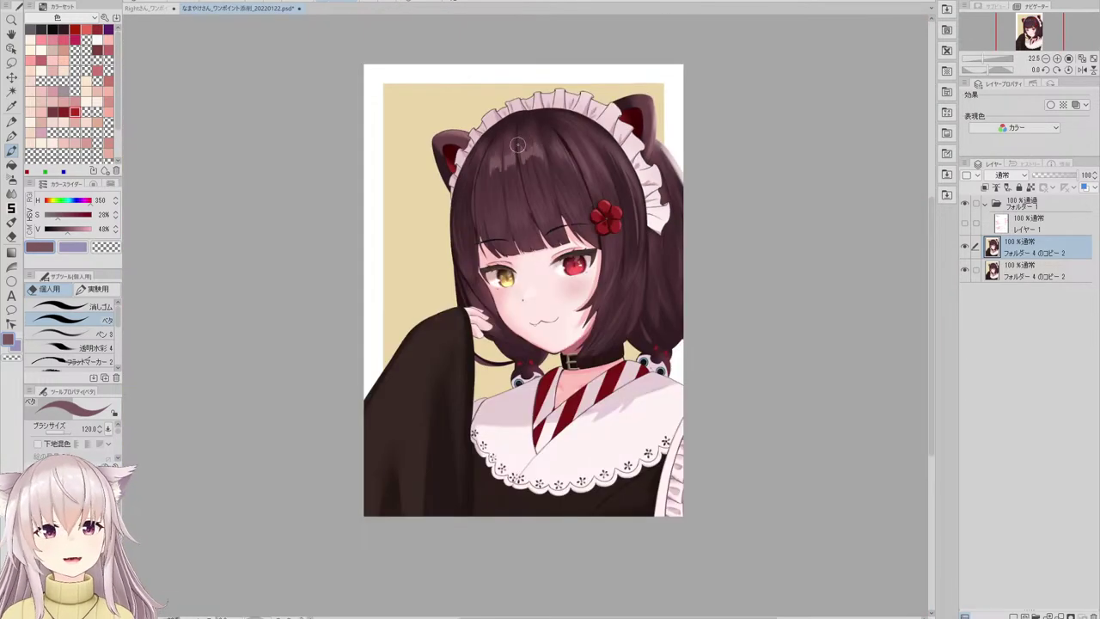
- Sample a dimmer highlight tone and extend the bangs' highlight with thin strands toward the outer hair on the yellow-eye side
{"action": "scroll", "coordinate": [518, 144], "scroll_direction": "up", "scroll_amount": 4}
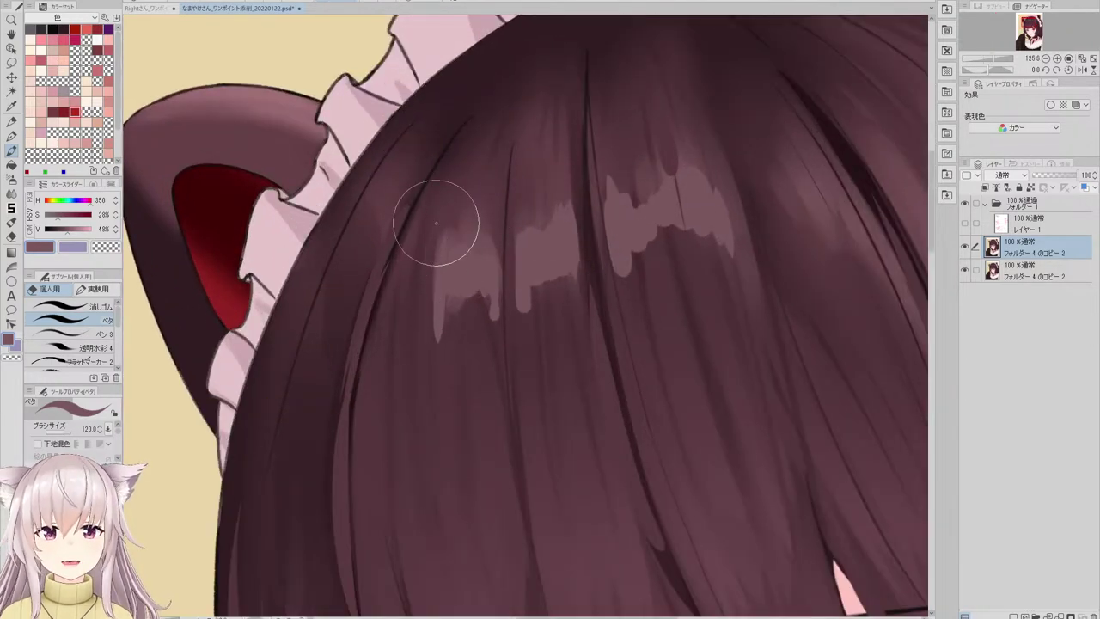
{"action": "left_click", "coordinate": [444, 208], "text": "alt"}
{"action": "left_click_drag", "start_coordinate": [424, 235], "coordinate": [422, 280]}
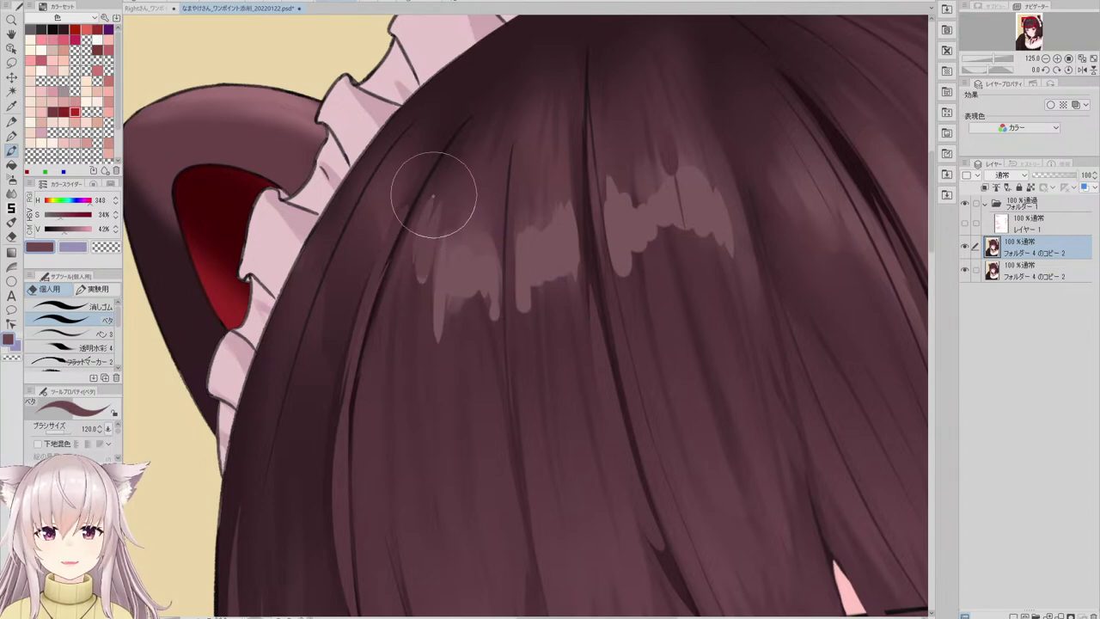
{"action": "scroll", "coordinate": [469, 135], "scroll_direction": "down", "scroll_amount": 4}
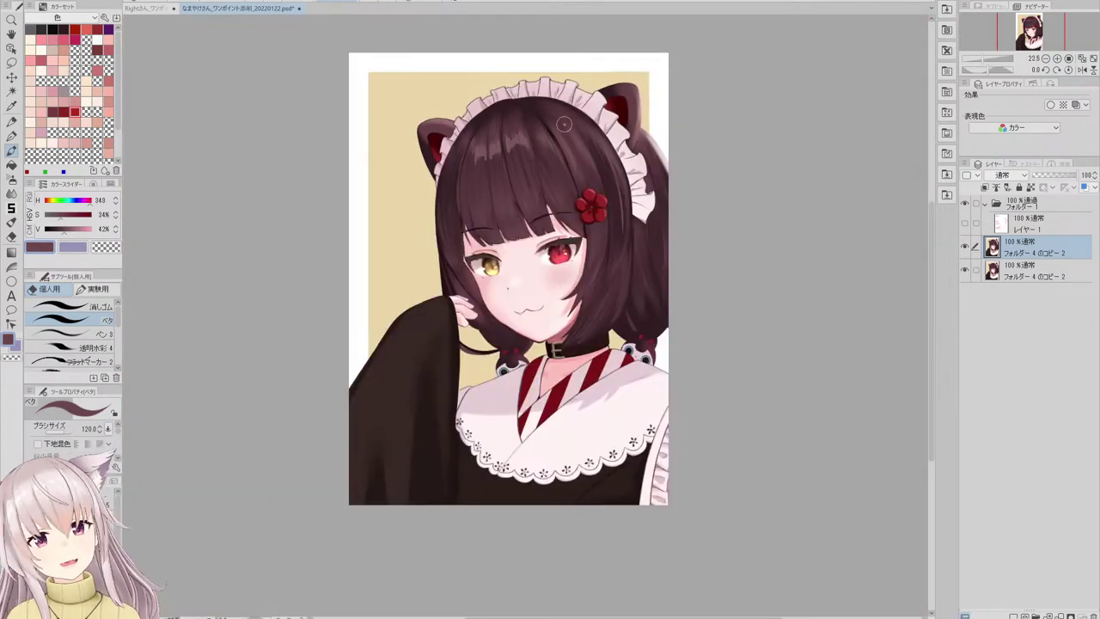
- Sample the bangs' highlight colour and paint thin, pointed highlight strokes beside the long dark gap above the flower ornament
{"action": "scroll", "coordinate": [564, 125], "scroll_direction": "up", "scroll_amount": 3}
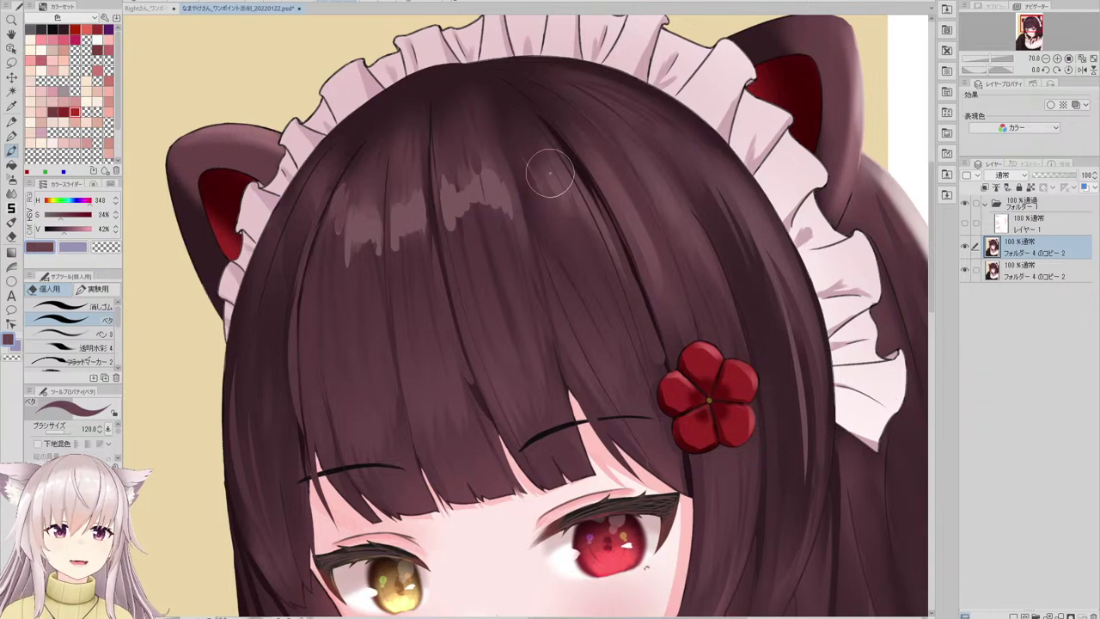
{"action": "left_click", "coordinate": [496, 184], "text": "alt"}
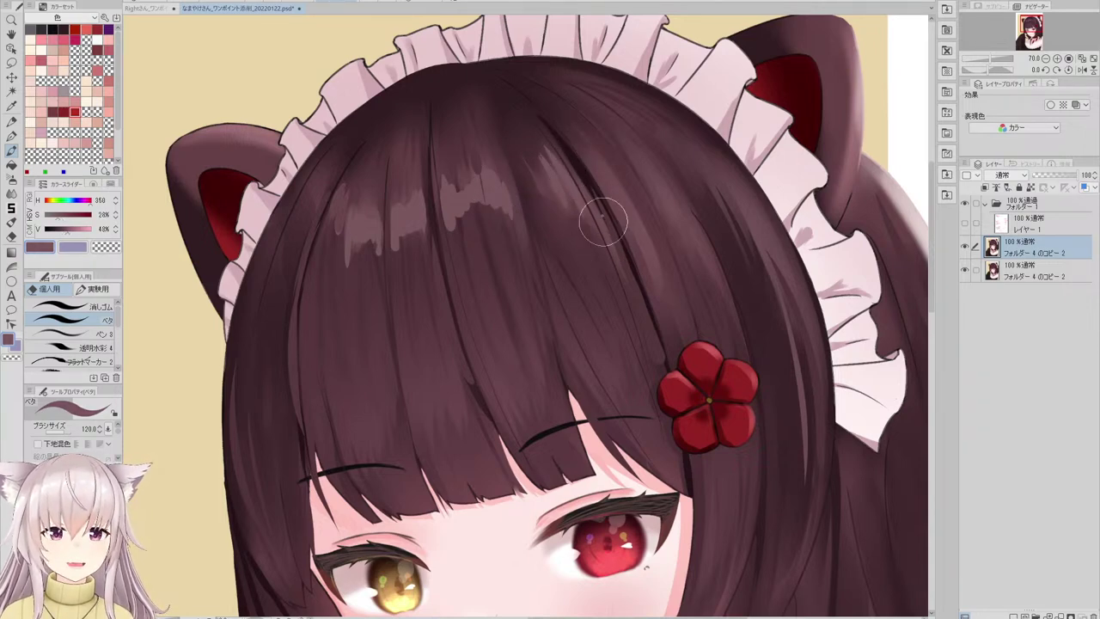
{"action": "scroll", "coordinate": [614, 148], "scroll_direction": "down", "scroll_amount": 5}
{"action": "scroll", "coordinate": [627, 150], "scroll_direction": "up", "scroll_amount": 5}
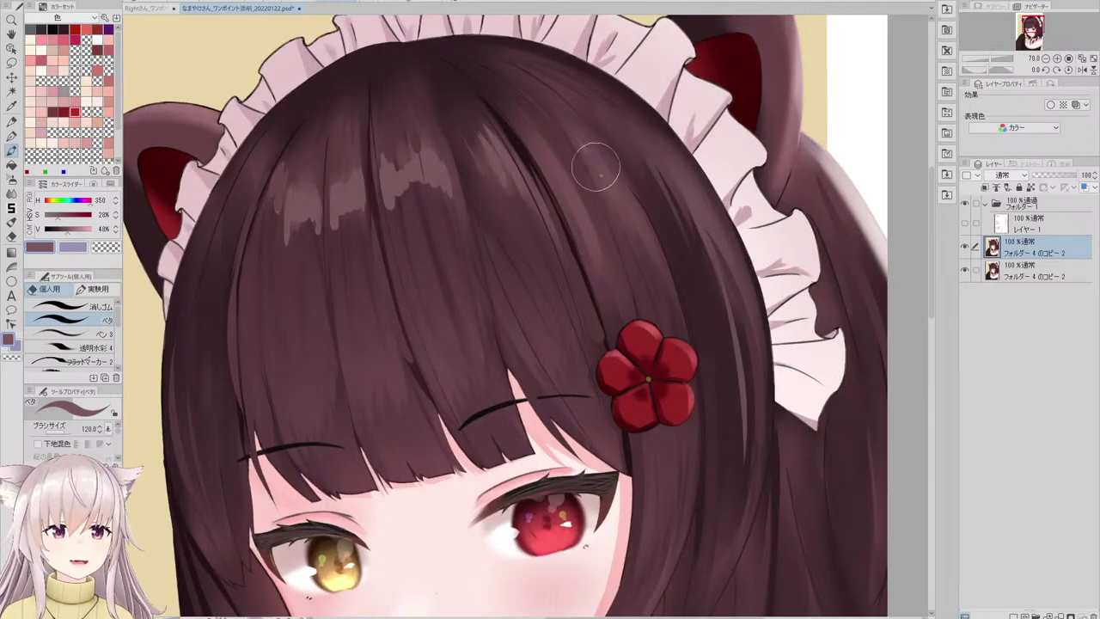
- Paint fine strands through the hair between the crown and the highlight patches on the yellow-eye side
{"action": "scroll", "coordinate": [594, 157], "scroll_direction": "down", "scroll_amount": 5}
{"action": "scroll", "coordinate": [540, 128], "scroll_direction": "up", "scroll_amount": 5}
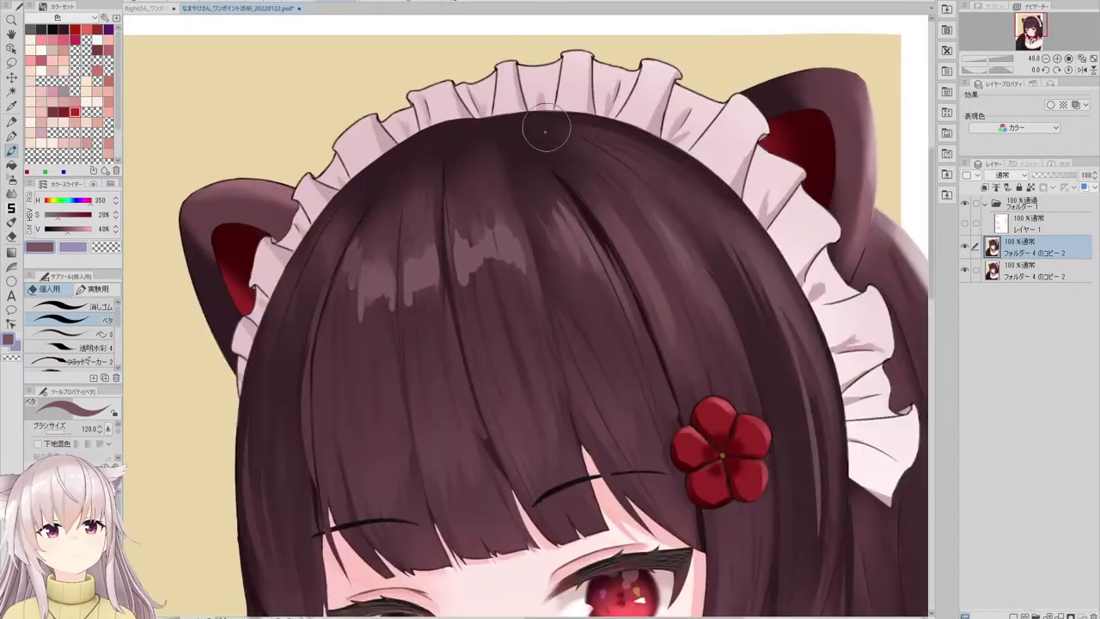
{"action": "left_click_drag", "start_coordinate": [424, 164], "coordinate": [414, 217]}
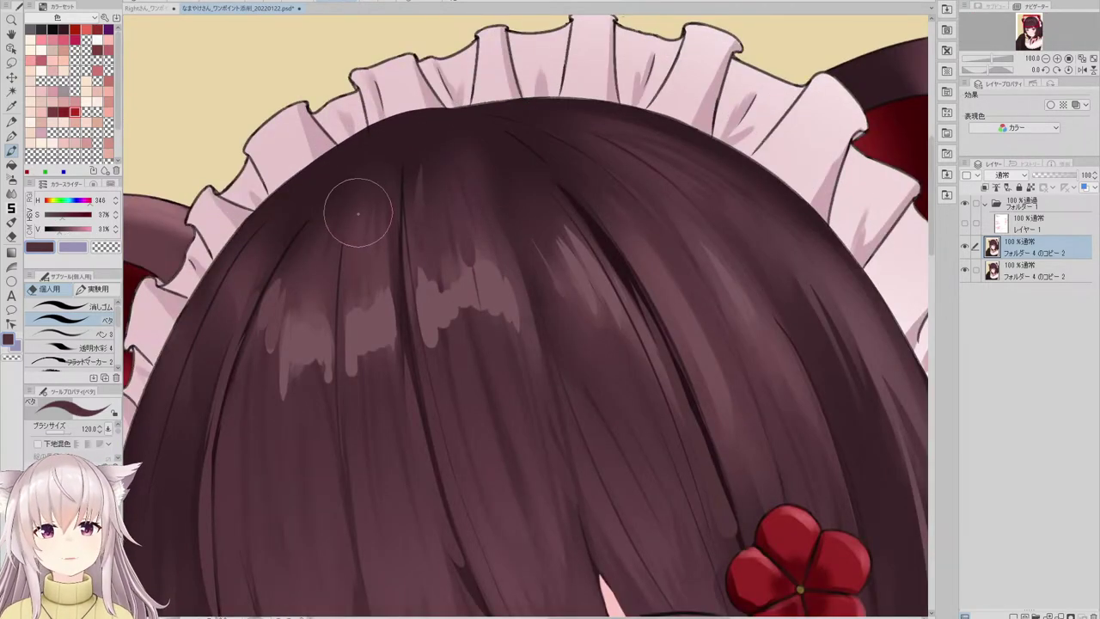
- Paint strands over the crown on the left side of the head, using dark brown tones sampled from the surrounding hair
{"action": "left_click_drag", "start_coordinate": [373, 167], "coordinate": [329, 245]}
{"action": "left_click", "coordinate": [317, 275], "text": "alt"}
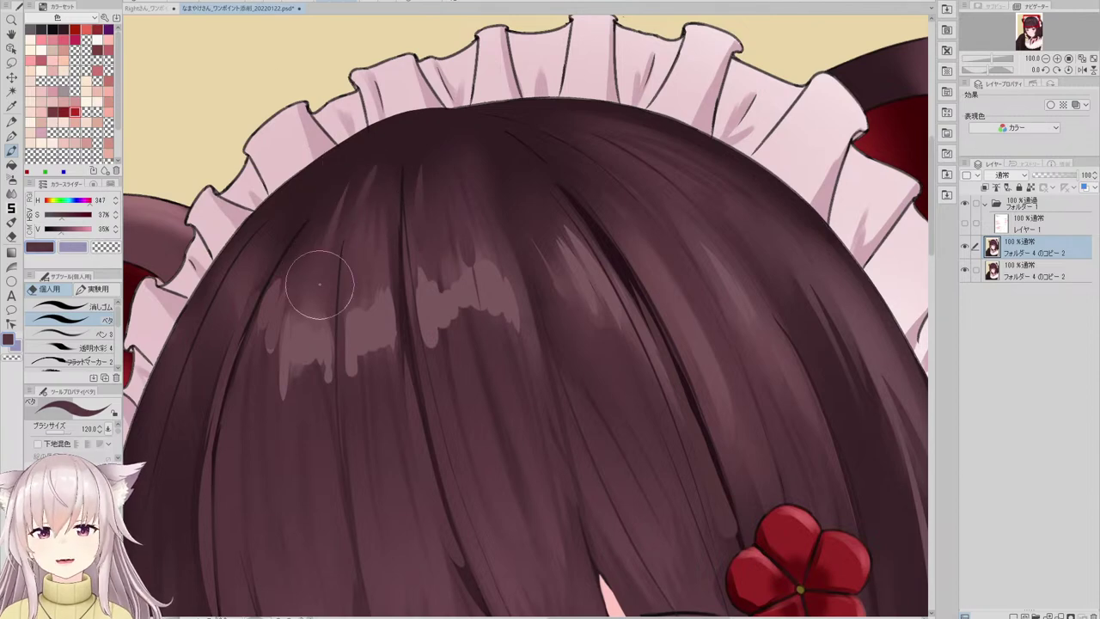
{"action": "scroll", "coordinate": [327, 201], "scroll_direction": "down", "scroll_amount": 3}
{"action": "scroll", "coordinate": [324, 216], "scroll_direction": "up", "scroll_amount": 3}
{"action": "left_click", "coordinate": [321, 215], "text": "alt"}
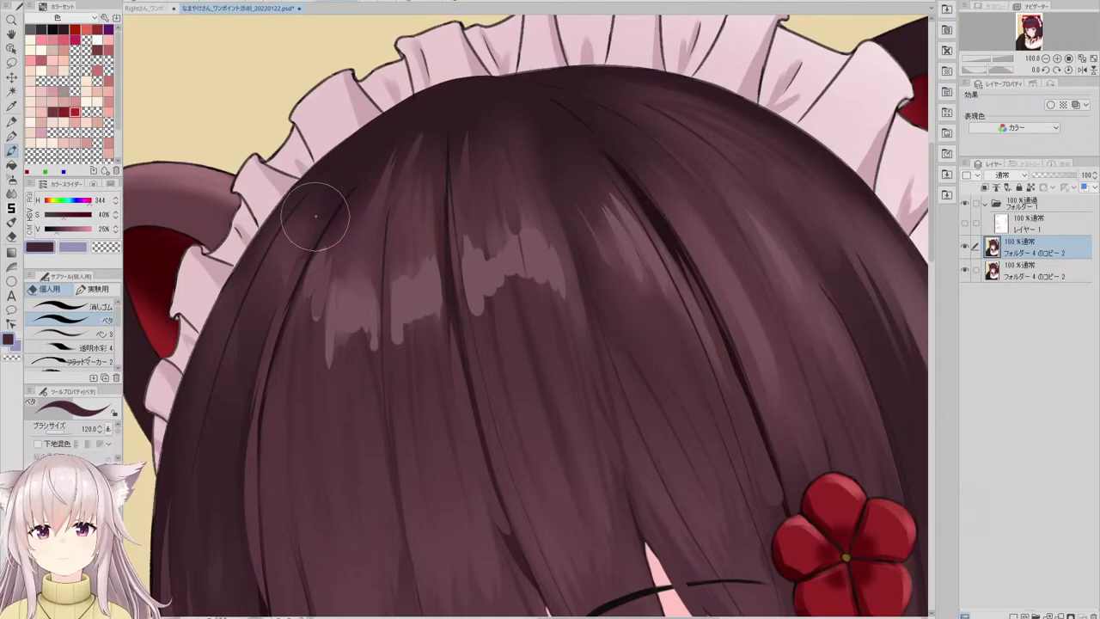
{"action": "left_click_drag", "start_coordinate": [319, 216], "coordinate": [289, 265]}
{"action": "mouse_move", "coordinate": [353, 160]}
{"action": "left_mouse_down"}
{"action": "mouse_move", "coordinate": [313, 213]}
{"action": "mouse_move", "coordinate": [289, 274]}
{"action": "left_mouse_up"}
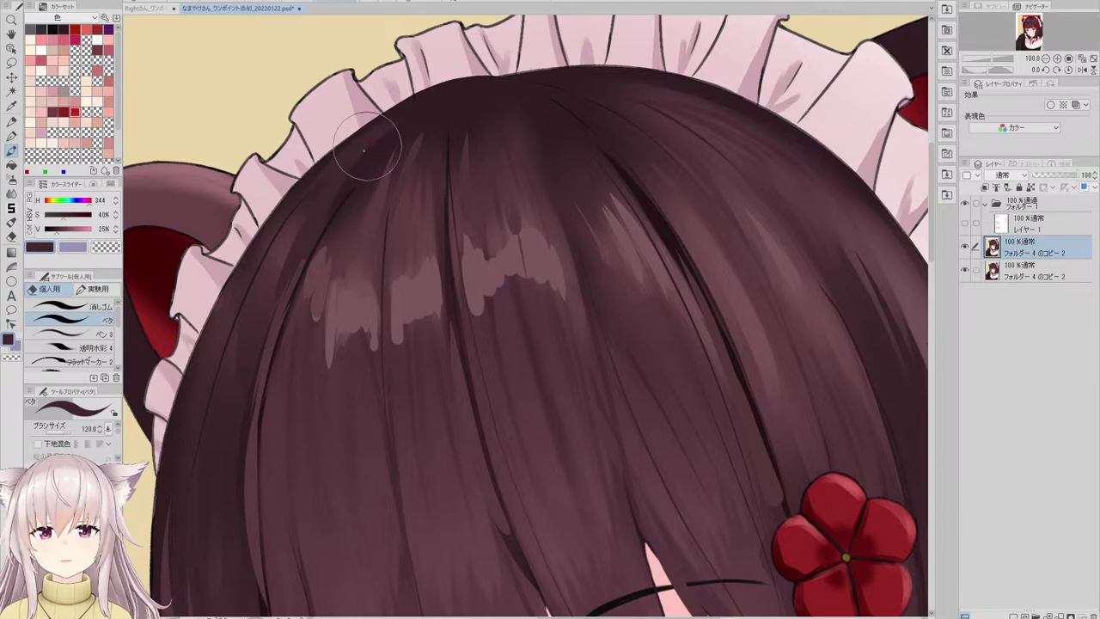
- Refine the strand shading in the bangs above the eyes with brown tones sampled from the hair
{"action": "scroll", "coordinate": [405, 103], "scroll_direction": "down", "scroll_amount": 3}
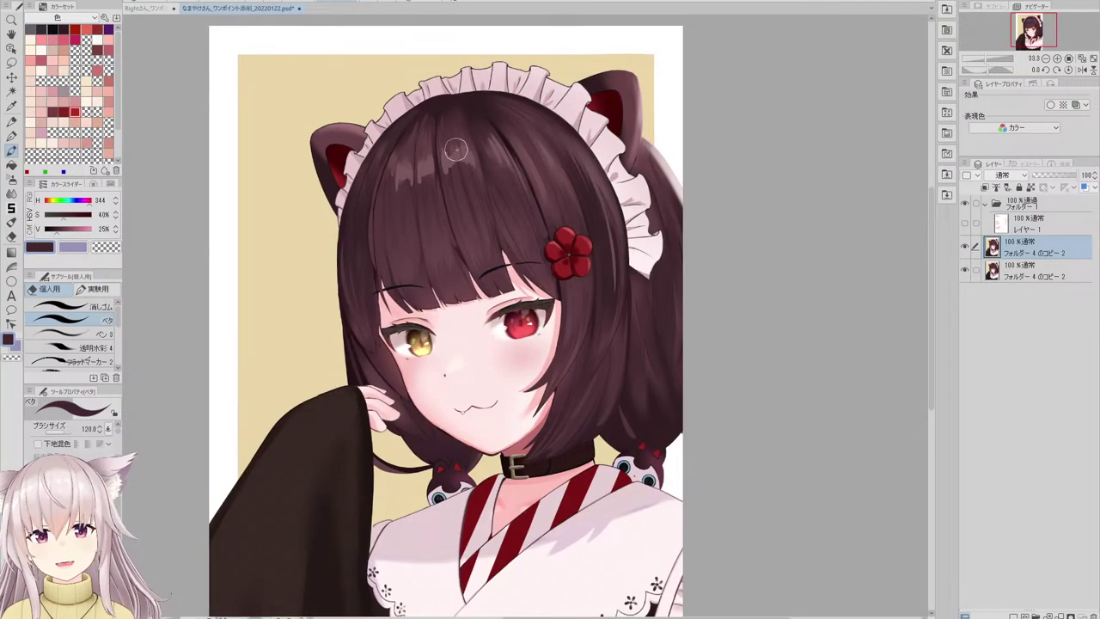
{"action": "scroll", "coordinate": [422, 156], "scroll_direction": "up", "scroll_amount": 3}
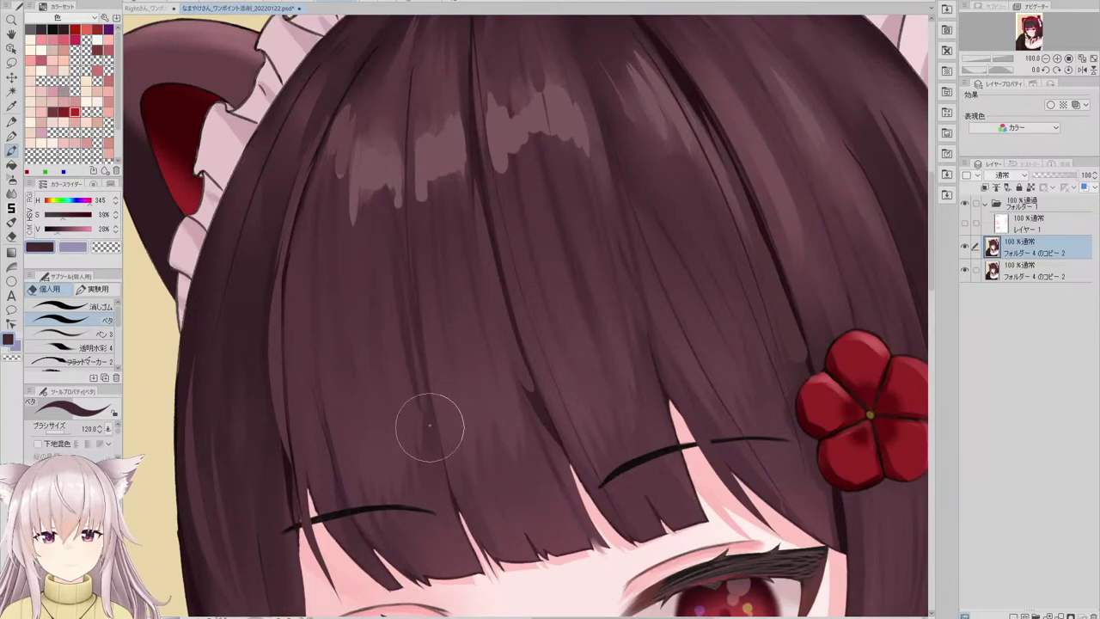
{"action": "scroll", "coordinate": [405, 318], "scroll_direction": "down", "scroll_amount": 4}
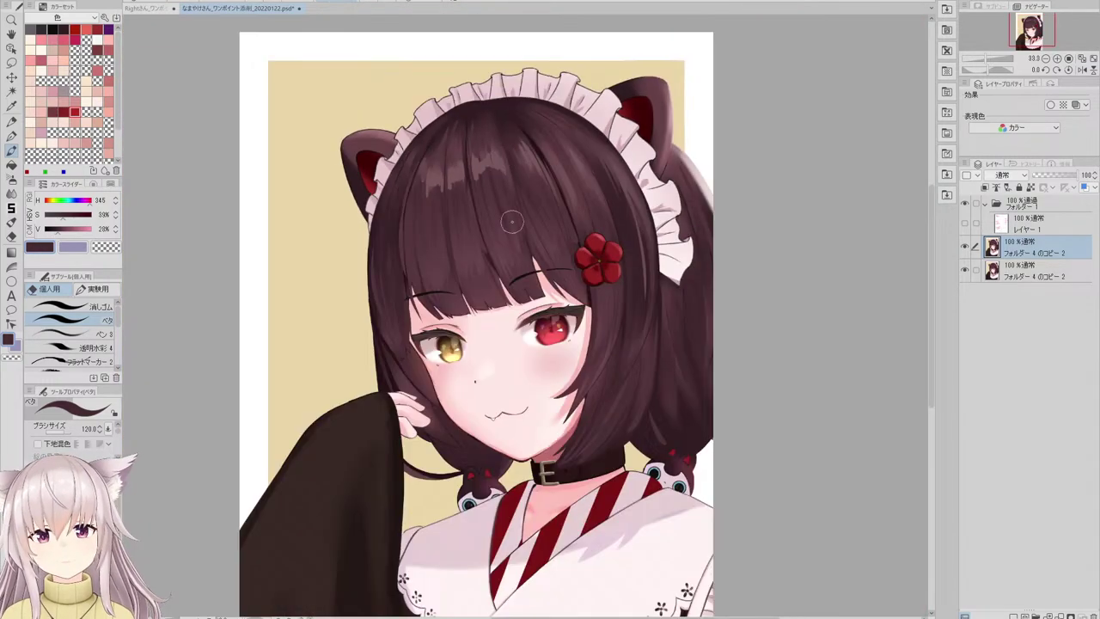
{"action": "scroll", "coordinate": [511, 222], "scroll_direction": "up", "scroll_amount": 3}
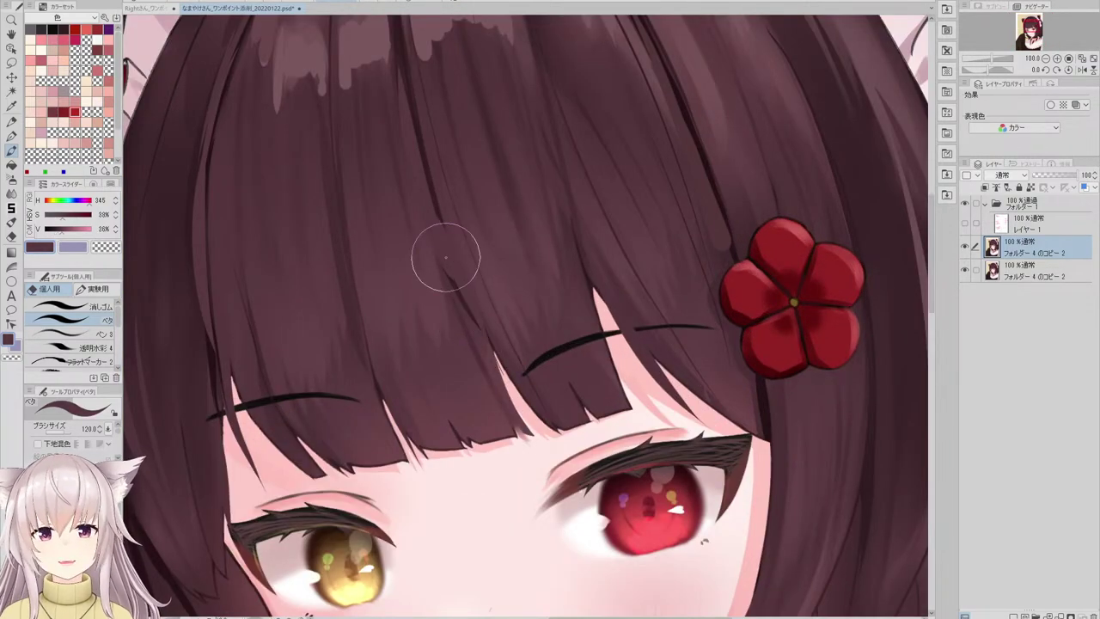
{"action": "scroll", "coordinate": [439, 239], "scroll_direction": "down", "scroll_amount": 5}
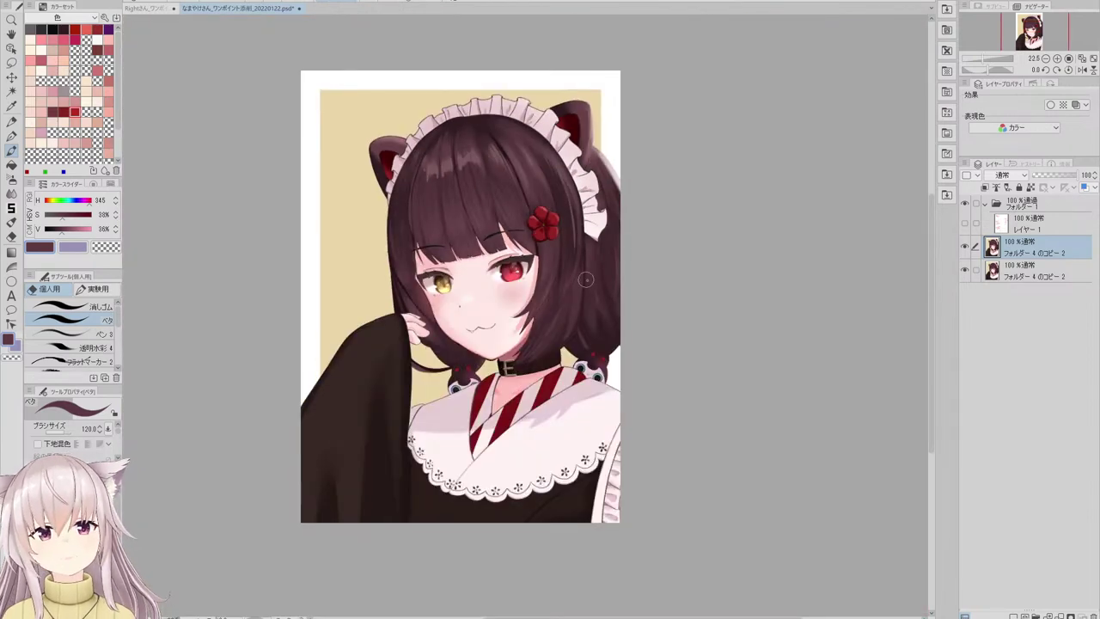
- Touch up the strand shading of the side hair and pigtails beside the face with a sampled dark brown
{"action": "scroll", "coordinate": [586, 279], "scroll_direction": "up", "scroll_amount": 4}
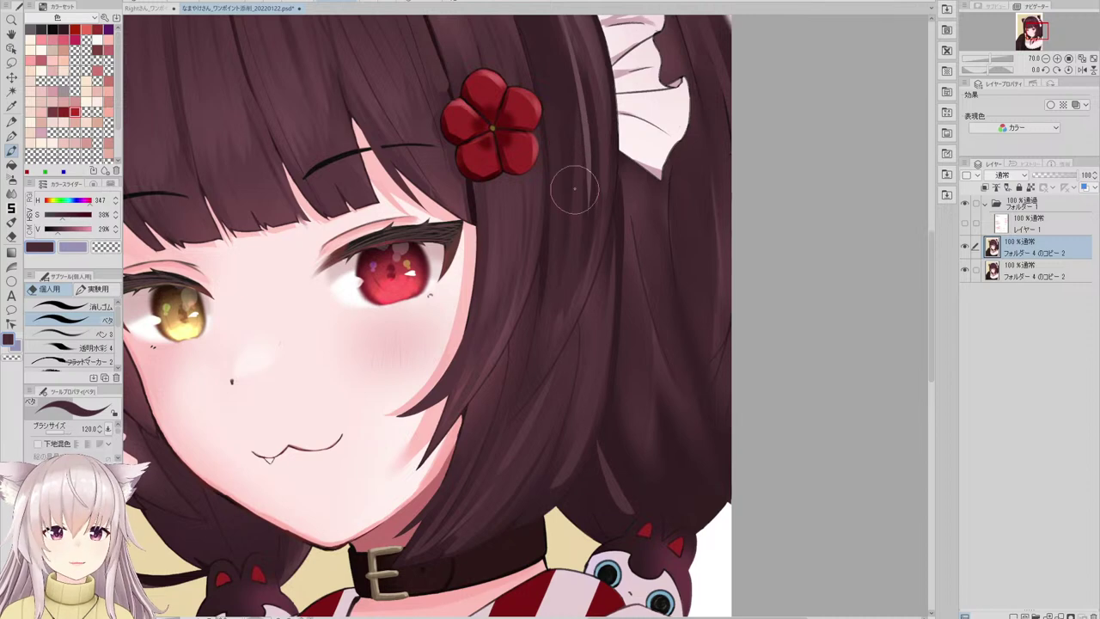
{"action": "scroll", "coordinate": [608, 224], "scroll_direction": "down", "scroll_amount": 4}
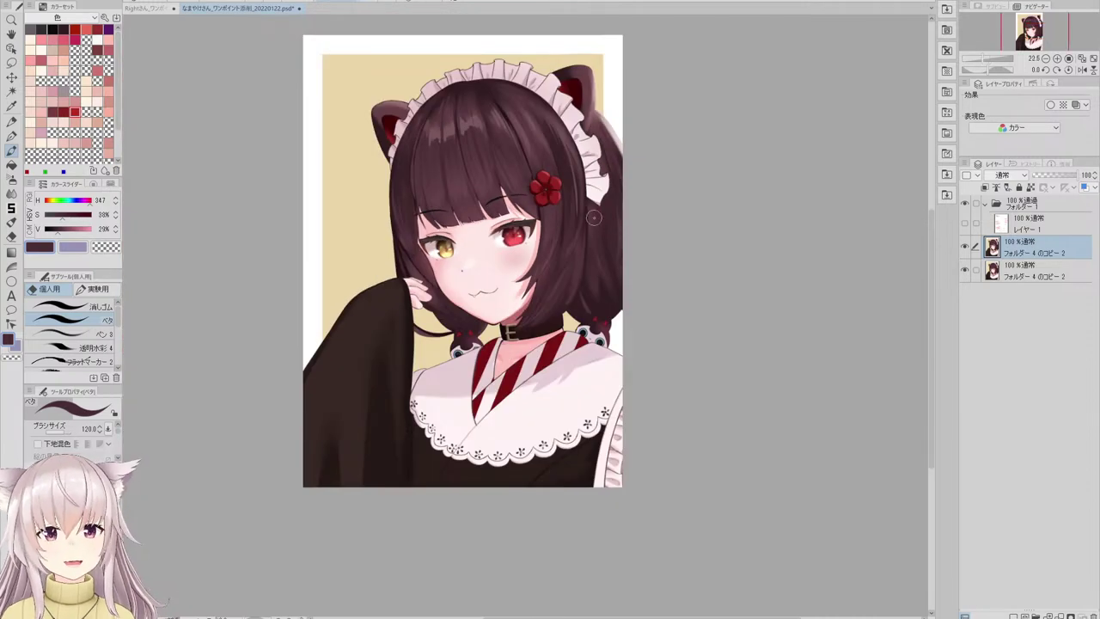
{"action": "scroll", "coordinate": [594, 217], "scroll_direction": "up", "scroll_amount": 4}
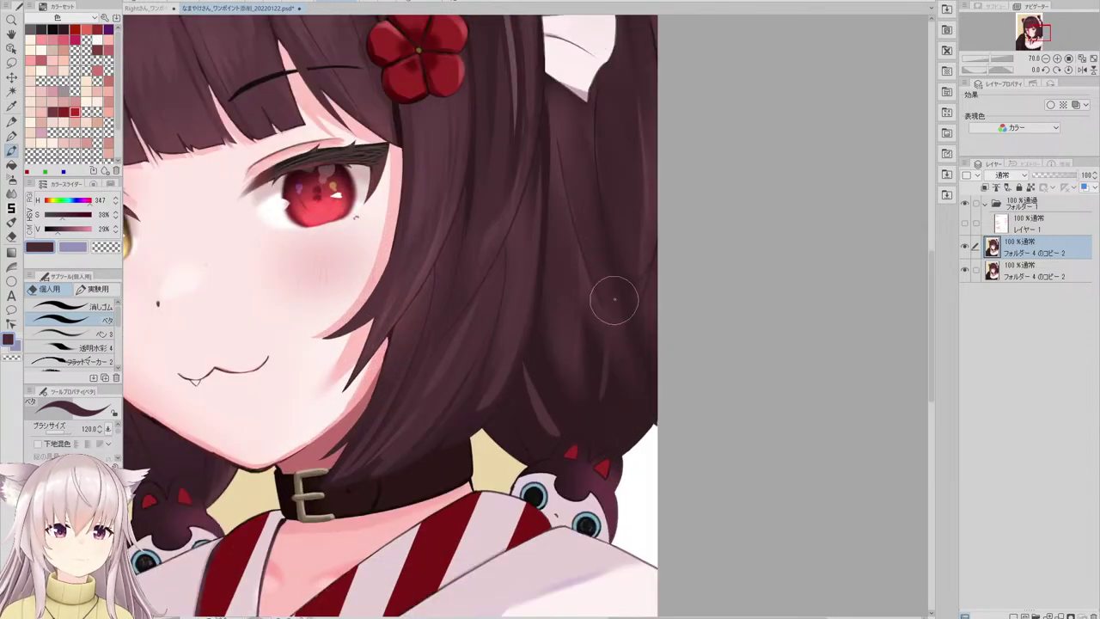
{"action": "scroll", "coordinate": [663, 254], "scroll_direction": "down", "scroll_amount": 4}
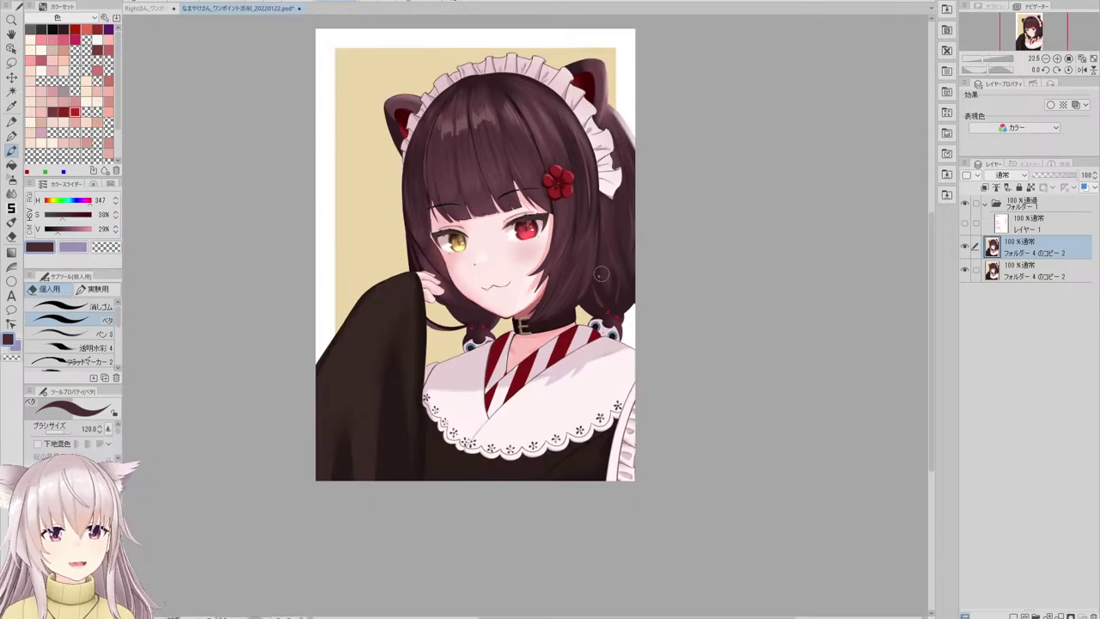
{"action": "scroll", "coordinate": [601, 274], "scroll_direction": "up", "scroll_amount": 6}
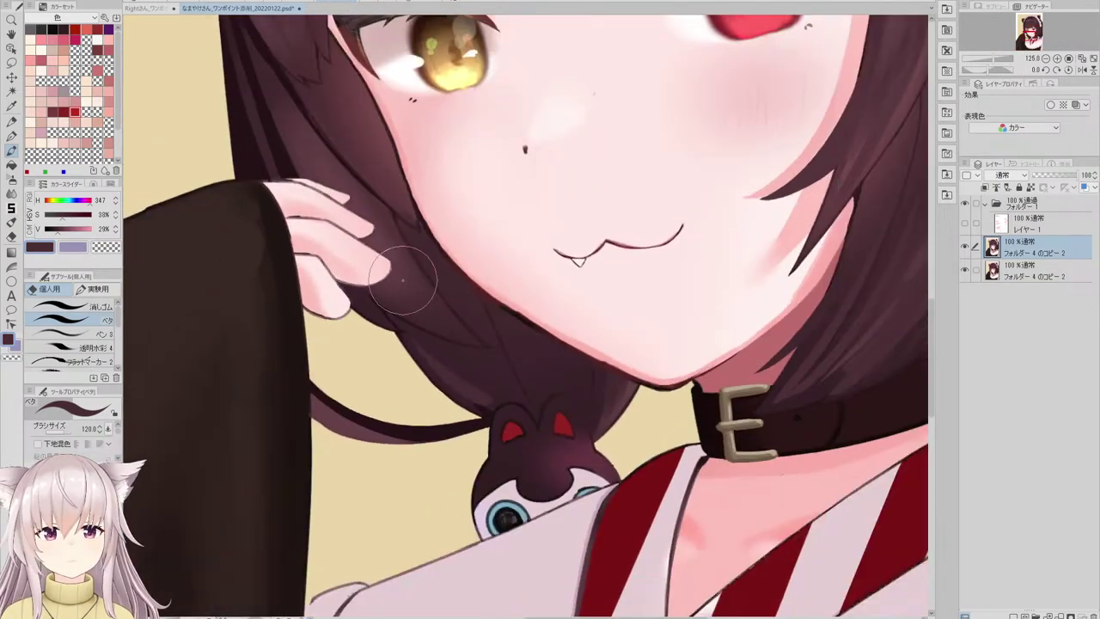
{"action": "scroll", "coordinate": [403, 279], "scroll_direction": "down", "scroll_amount": 6}
{"action": "scroll", "coordinate": [601, 323], "scroll_direction": "up", "scroll_amount": 3}
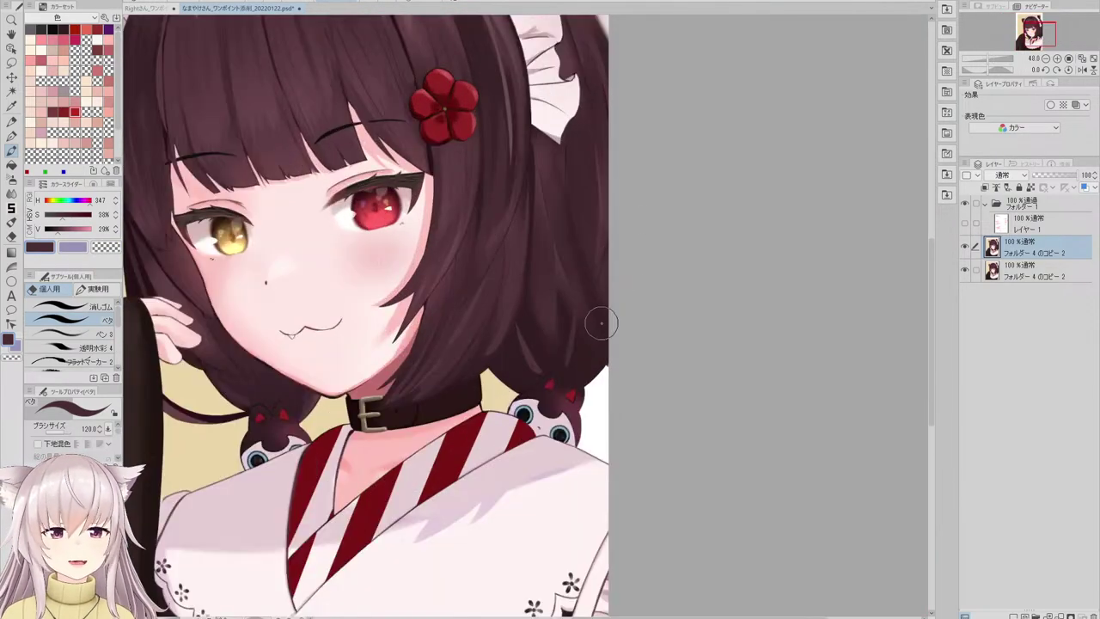
- Darken the large pigtail below the headdress frill with long vertical strokes in a sampled shadow brown
{"action": "left_click", "coordinate": [561, 225], "text": "alt"}
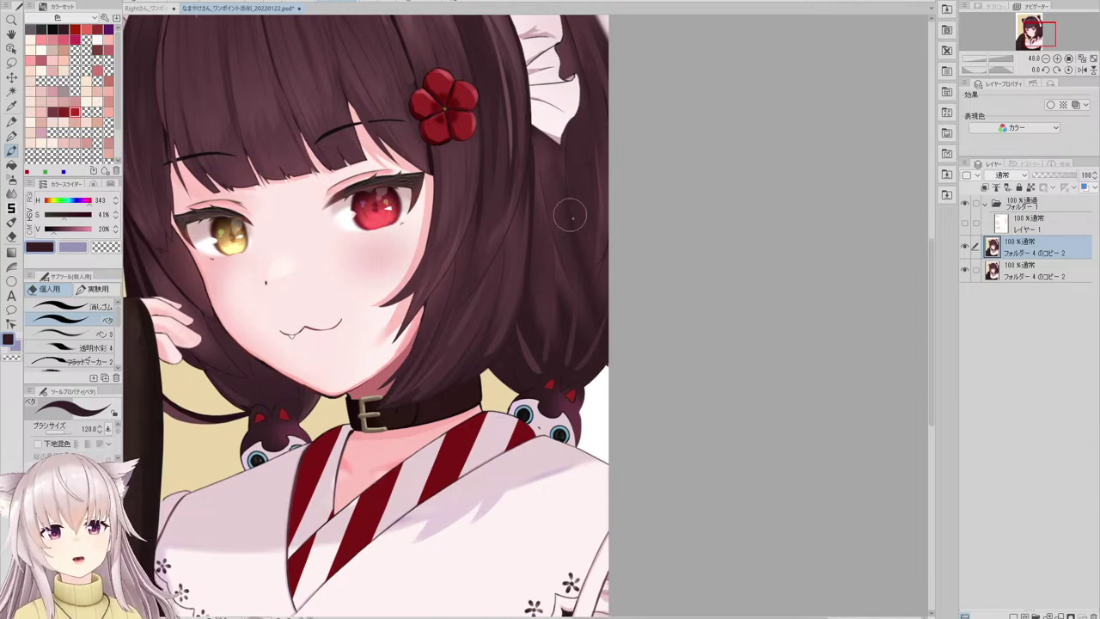
{"action": "scroll", "coordinate": [600, 219], "scroll_direction": "down", "scroll_amount": 3}
{"action": "scroll", "coordinate": [602, 192], "scroll_direction": "up", "scroll_amount": 3}
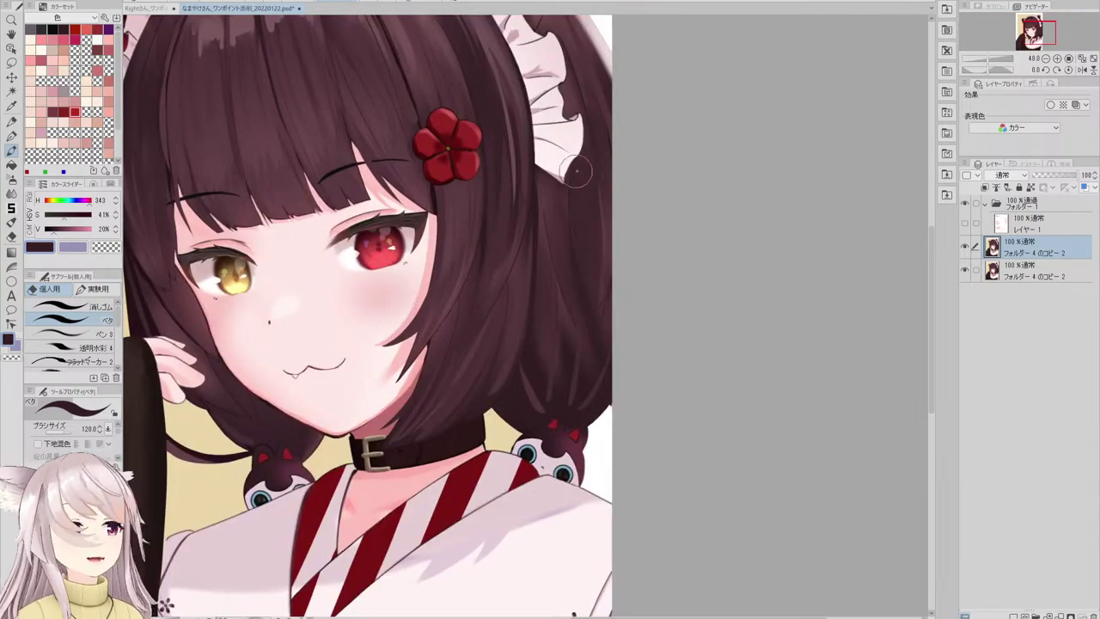
{"action": "left_click_drag", "start_coordinate": [593, 151], "coordinate": [601, 297]}
{"action": "left_click_drag", "start_coordinate": [602, 219], "coordinate": [602, 331]}
{"action": "left_click", "coordinate": [561, 230], "text": "alt"}
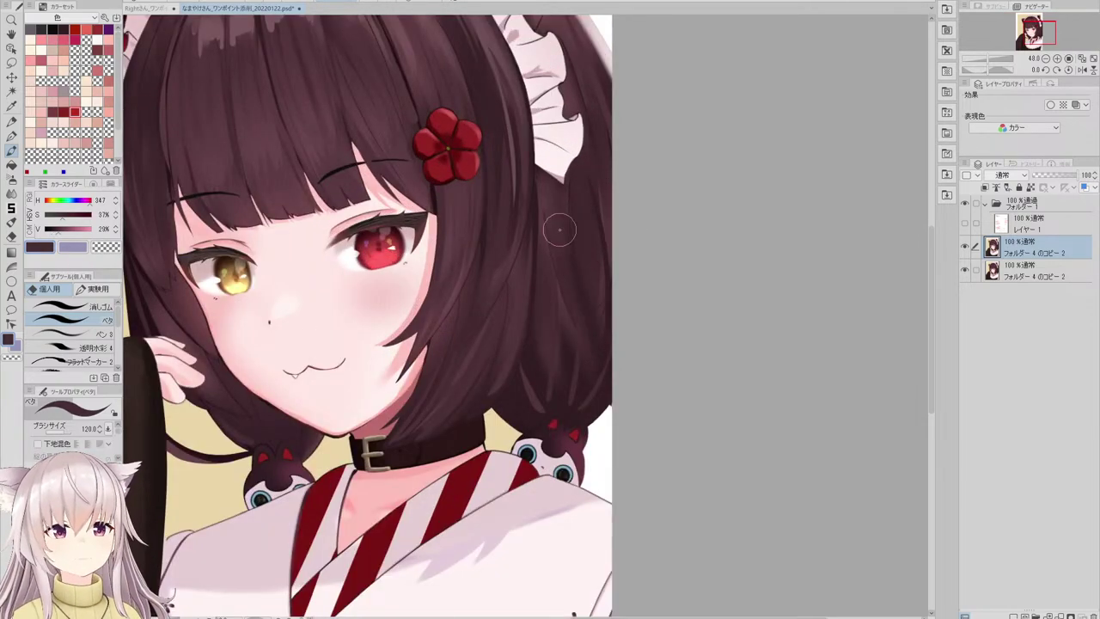
- Sample a lighter brown from the hair above the flower and brush it along the large pigtail's outer edge
{"action": "left_click", "coordinate": [429, 79], "text": "alt"}
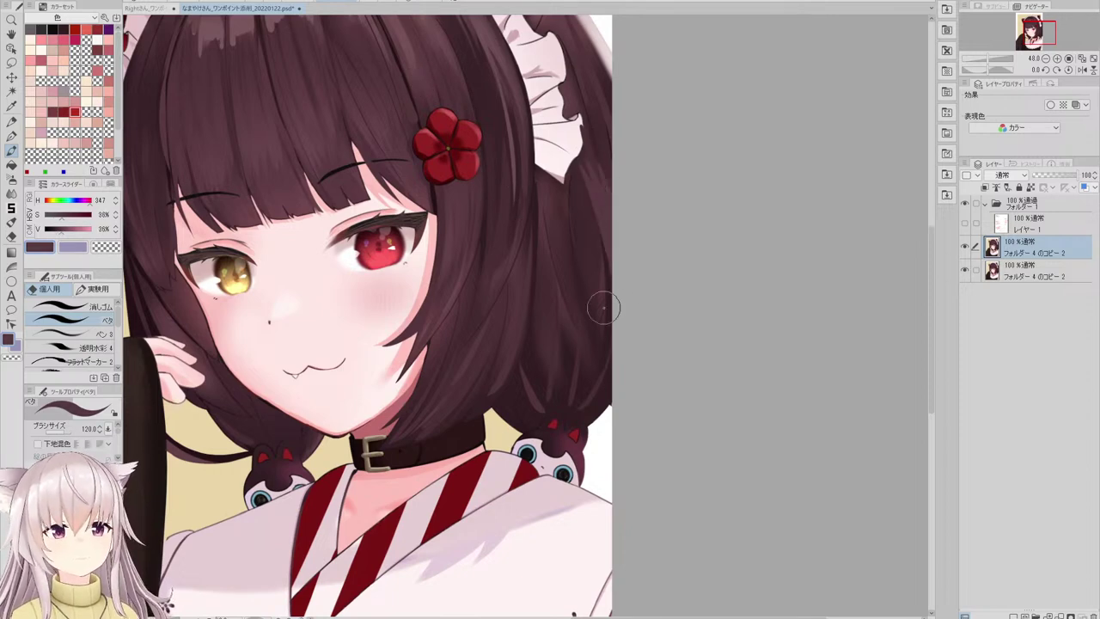
{"action": "scroll", "coordinate": [600, 213], "scroll_direction": "down", "scroll_amount": 4}
{"action": "scroll", "coordinate": [600, 217], "scroll_direction": "up", "scroll_amount": 3}
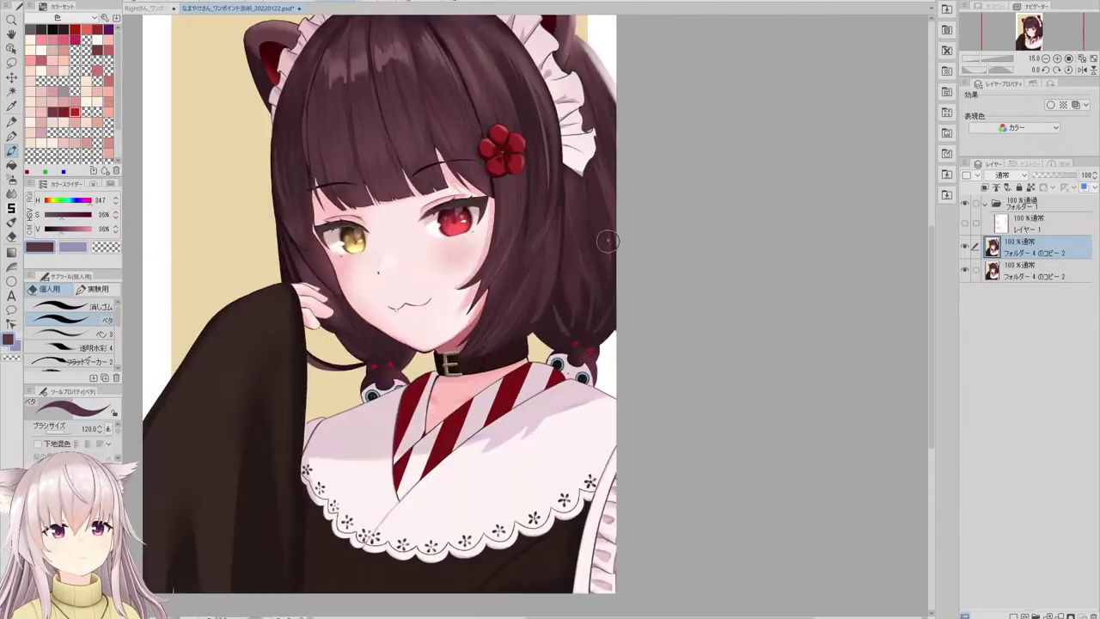
{"action": "left_click_drag", "start_coordinate": [600, 326], "coordinate": [599, 185]}
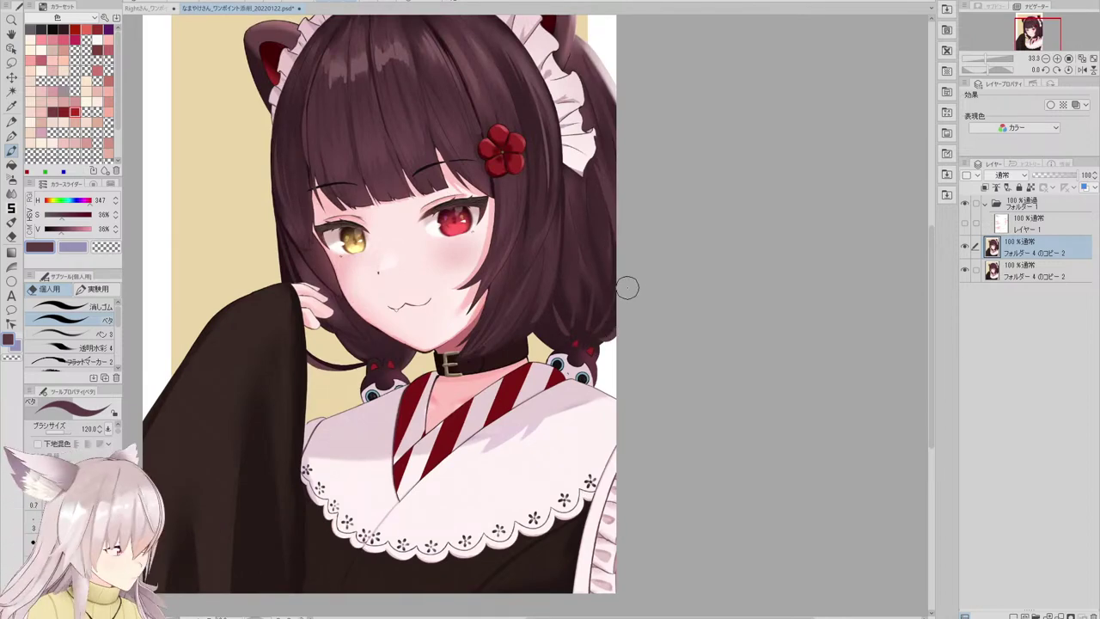
- Sample the dark brown near the collar and deepen the shadows between the side locks below the flower
{"action": "scroll", "coordinate": [563, 245], "scroll_direction": "up", "scroll_amount": 2}
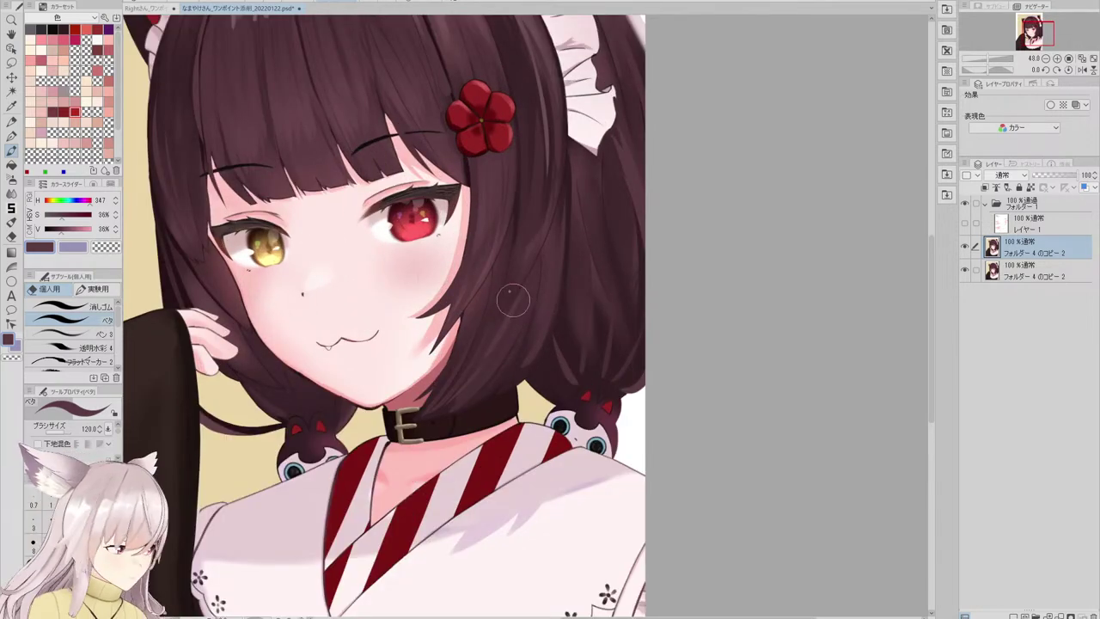
{"action": "left_click", "coordinate": [511, 383], "text": "alt"}
{"action": "scroll", "coordinate": [516, 243], "scroll_direction": "up", "scroll_amount": 2}
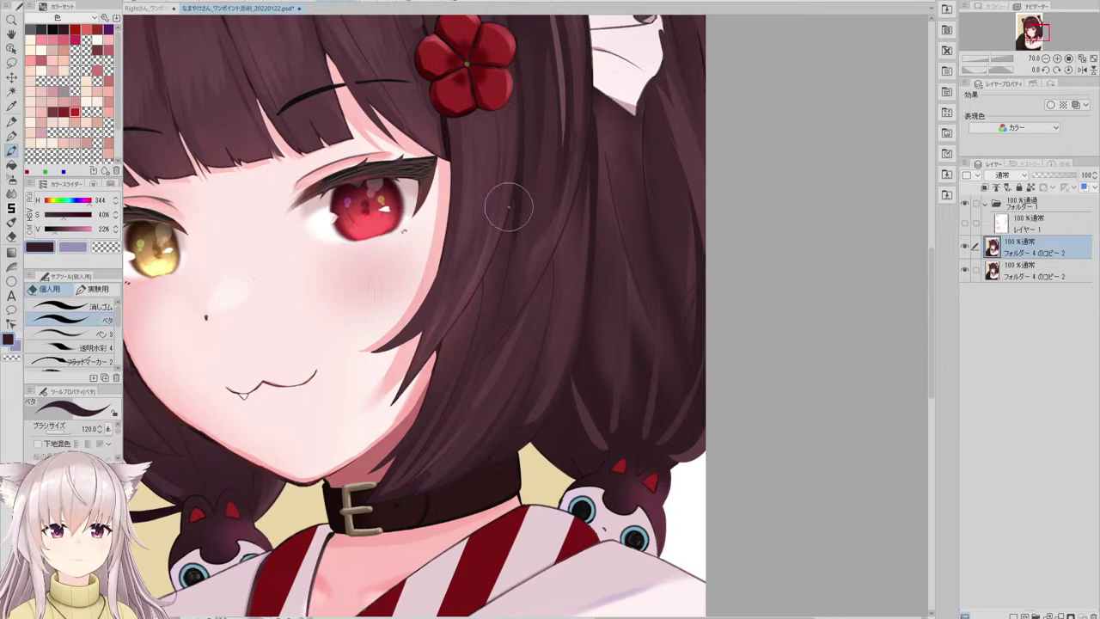
{"action": "scroll", "coordinate": [572, 177], "scroll_direction": "down", "scroll_amount": 2}
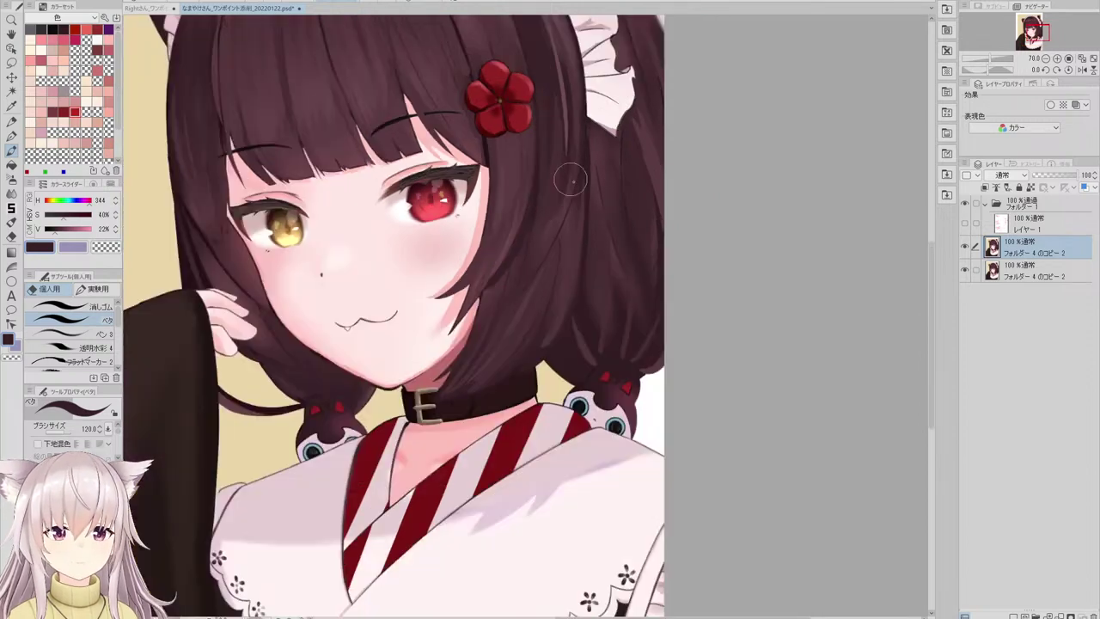
{"action": "scroll", "coordinate": [568, 172], "scroll_direction": "up", "scroll_amount": 3}
{"action": "scroll", "coordinate": [564, 162], "scroll_direction": "down", "scroll_amount": 4}
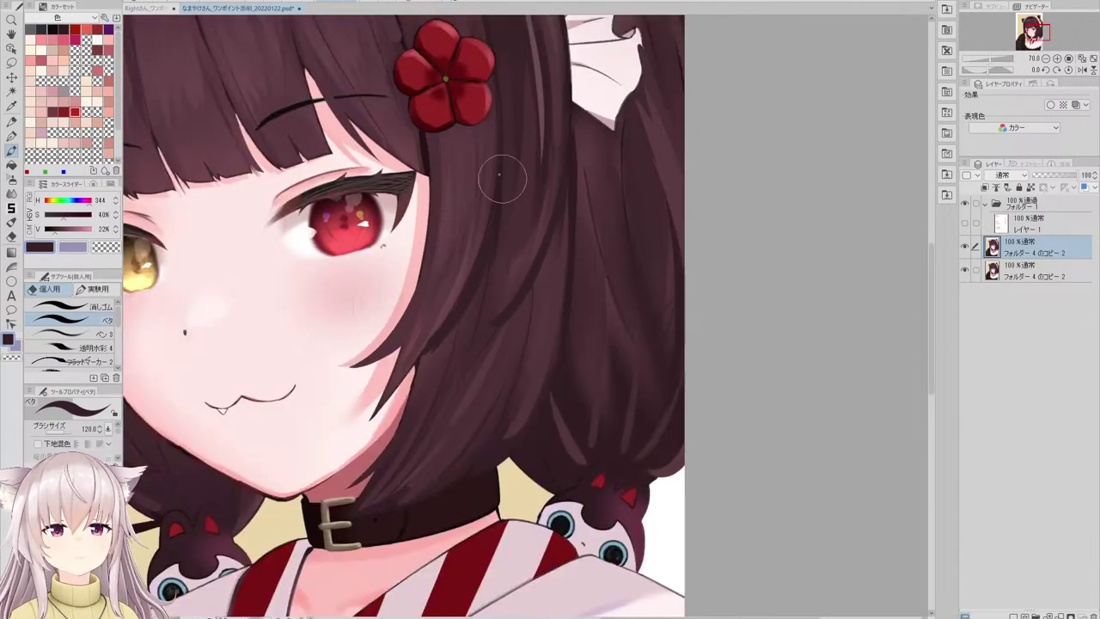
{"action": "scroll", "coordinate": [509, 172], "scroll_direction": "up", "scroll_amount": 2}
- Set the brush size to 40 and paint thin near-black strand lines through the side lock below the flower
{"action": "scroll", "coordinate": [510, 171], "scroll_direction": "up", "scroll_amount": 2}
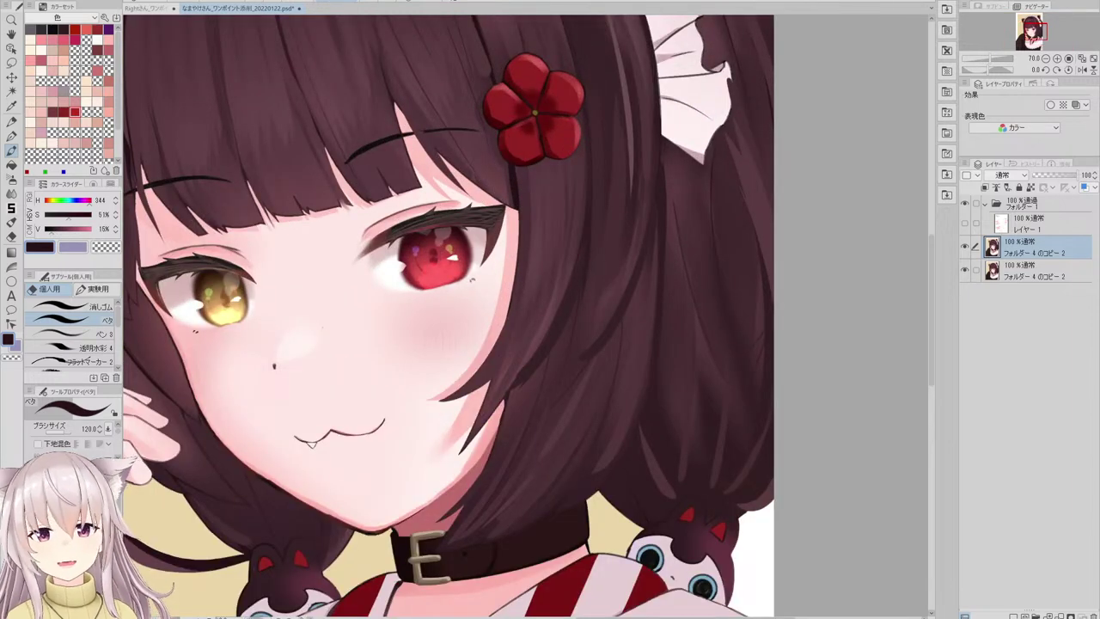
{"action": "scroll", "coordinate": [504, 242], "scroll_direction": "down", "scroll_amount": 3}
{"action": "scroll", "coordinate": [245, 397], "scroll_direction": "up", "scroll_amount": 2}
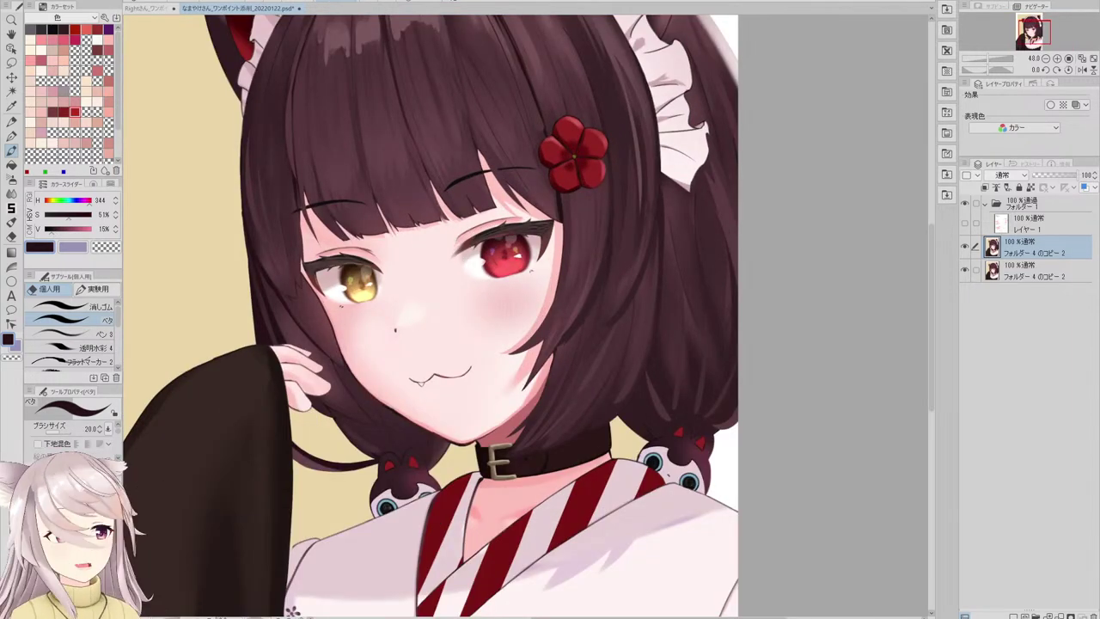
{"action": "scroll", "coordinate": [606, 217], "scroll_direction": "up", "scroll_amount": 3}
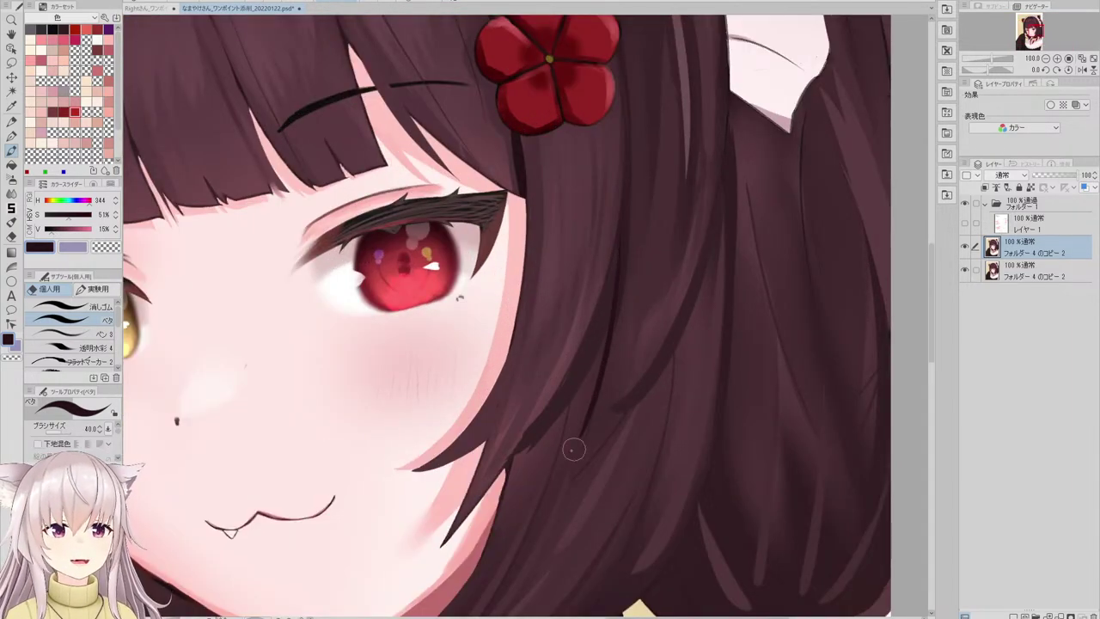
{"action": "scroll", "coordinate": [675, 217], "scroll_direction": "down", "scroll_amount": 1}
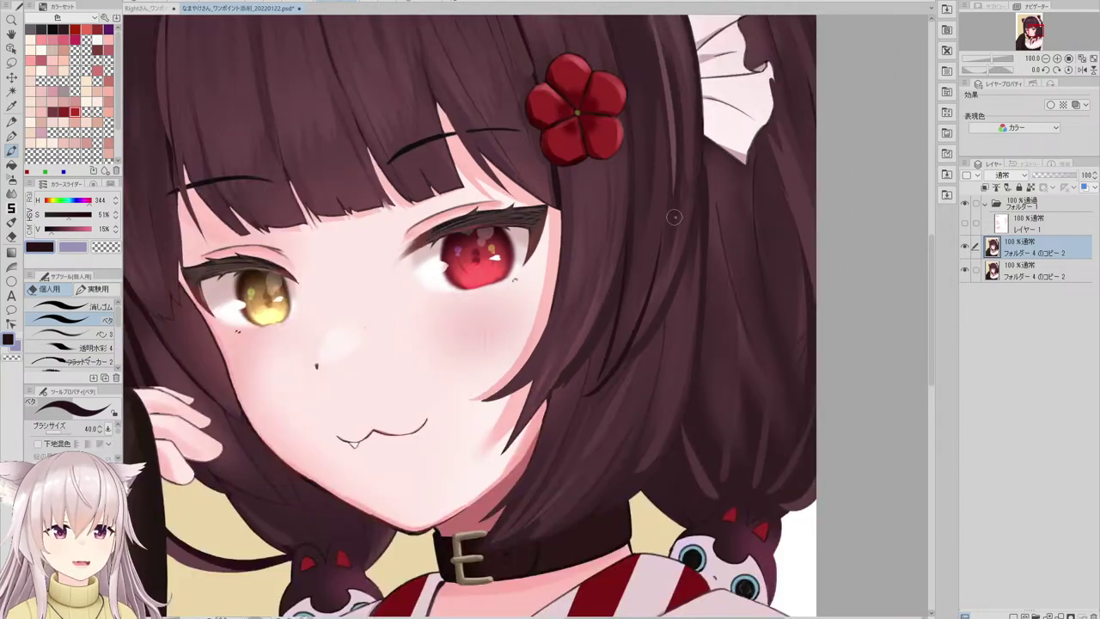
{"action": "scroll", "coordinate": [687, 207], "scroll_direction": "down", "scroll_amount": 4}
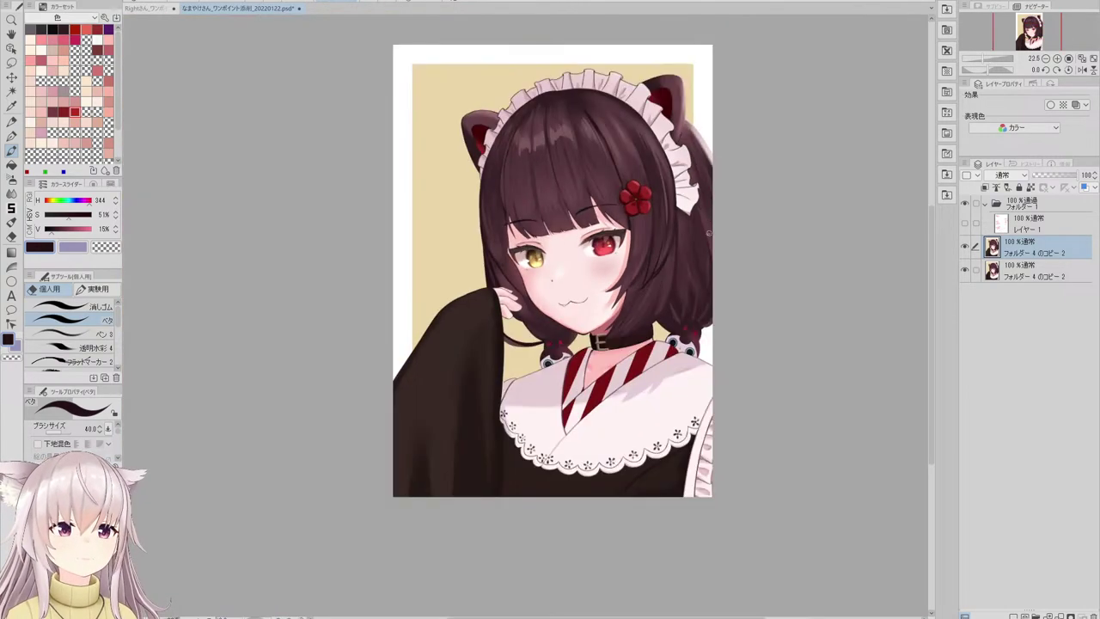
- Add more thin dark strand lines along the outer edge of the side lock next to the headdress frill
{"action": "scroll", "coordinate": [665, 208], "scroll_direction": "up", "scroll_amount": 1}
{"action": "scroll", "coordinate": [665, 207], "scroll_direction": "up", "scroll_amount": 4}
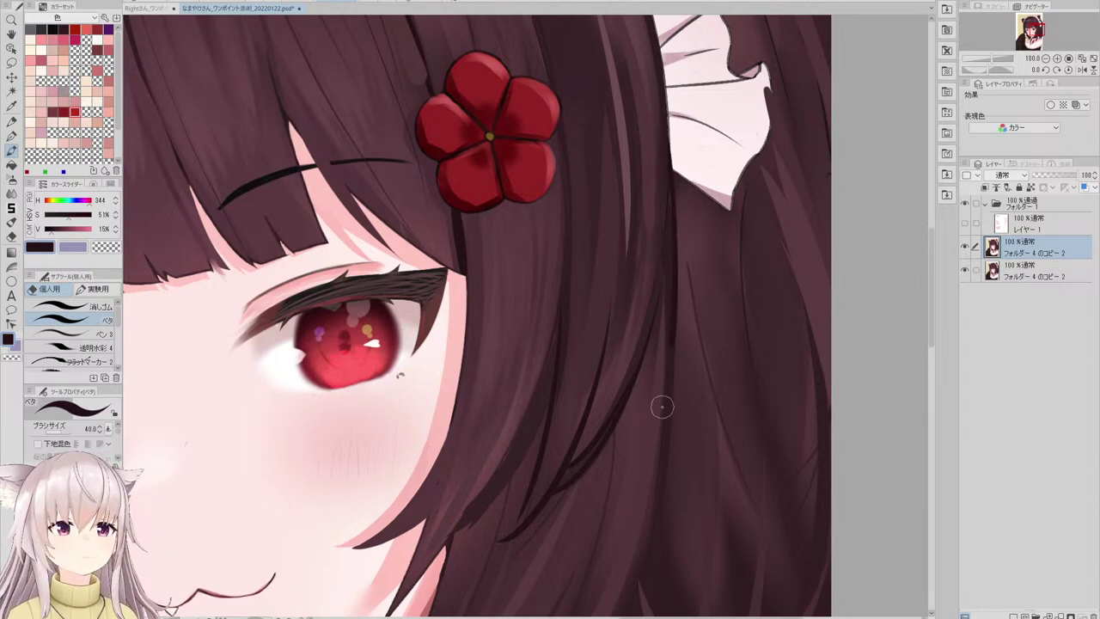
{"action": "scroll", "coordinate": [676, 196], "scroll_direction": "down", "scroll_amount": 2}
{"action": "scroll", "coordinate": [678, 289], "scroll_direction": "up", "scroll_amount": 2}
{"action": "left_click_drag", "start_coordinate": [649, 242], "coordinate": [638, 351]}
{"action": "mouse_move", "coordinate": [648, 232]}
{"action": "left_mouse_down"}
{"action": "mouse_move", "coordinate": [634, 364]}
{"action": "mouse_move", "coordinate": [645, 251]}
{"action": "mouse_move", "coordinate": [637, 352]}
{"action": "left_mouse_up"}
{"action": "scroll", "coordinate": [658, 213], "scroll_direction": "down", "scroll_amount": 4}
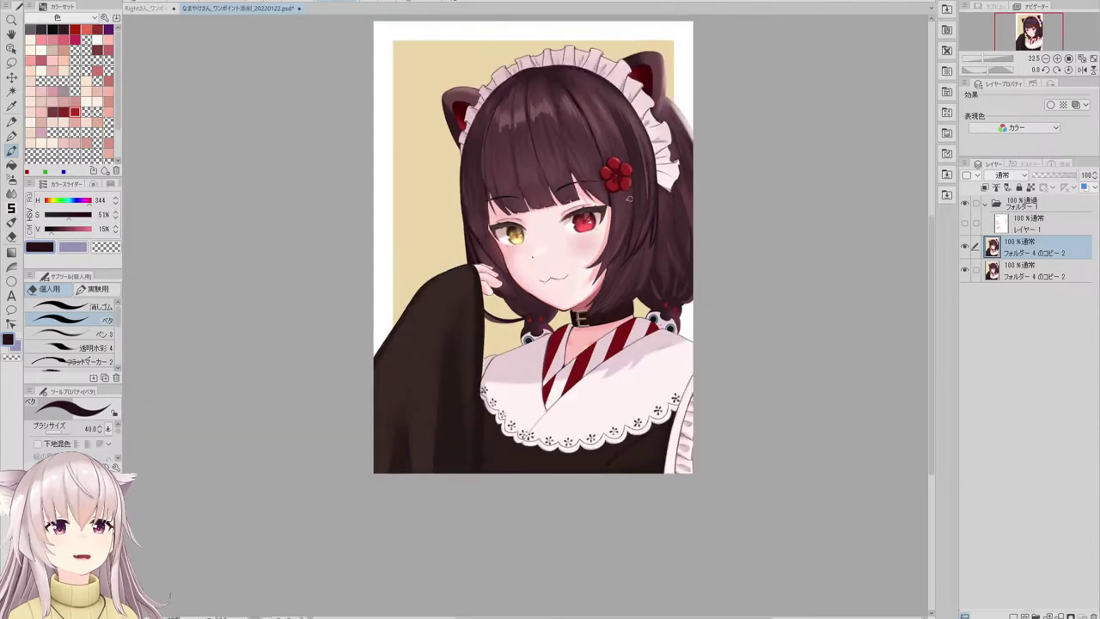
- Draw a thin loose strand along the left outline of the hair above the raised hand, redoing it until it fits
{"action": "scroll", "coordinate": [472, 225], "scroll_direction": "up", "scroll_amount": 2}
{"action": "scroll", "coordinate": [439, 184], "scroll_direction": "up", "scroll_amount": 1}
{"action": "left_click_drag", "start_coordinate": [451, 110], "coordinate": [456, 317]}
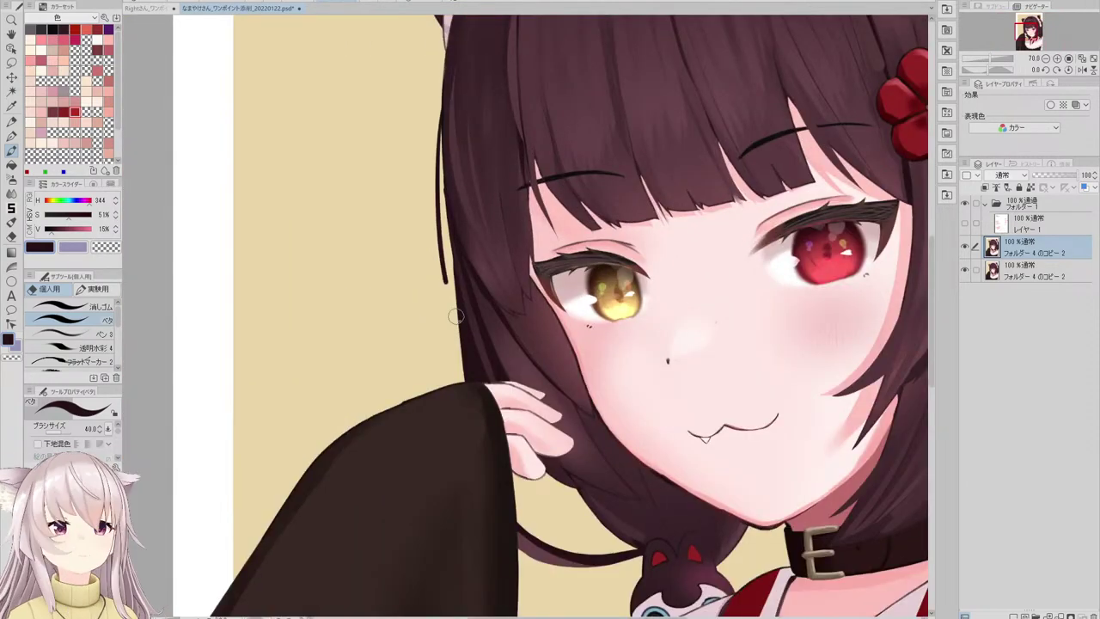
{"action": "key", "text": "ctrl+z"}
{"action": "left_click_drag", "start_coordinate": [450, 145], "coordinate": [455, 348]}
{"action": "key", "text": "ctrl+z"}
{"action": "left_click_drag", "start_coordinate": [449, 148], "coordinate": [460, 343]}
{"action": "left_click", "coordinate": [454, 219], "text": "alt"}
{"action": "scroll", "coordinate": [488, 150], "scroll_direction": "down", "scroll_amount": 5}
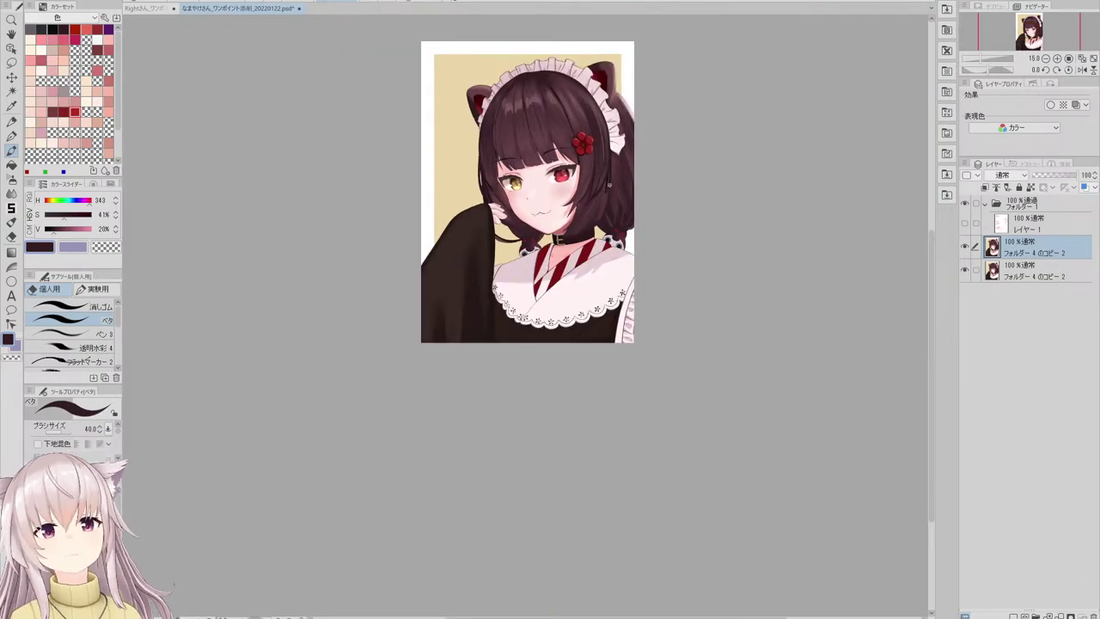
- Redraw the mouth line in near-black using the Pen 3 brush at size 10, redoing the stroke until it fits
{"action": "scroll", "coordinate": [608, 184], "scroll_direction": "up", "scroll_amount": 5}
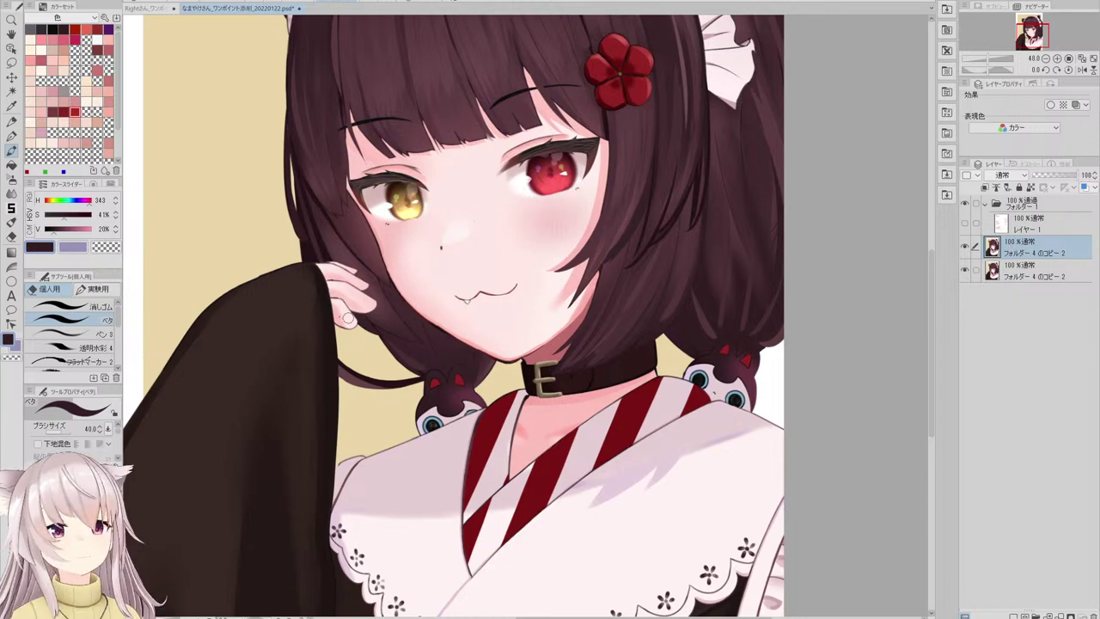
{"action": "left_click", "coordinate": [53, 29]}
{"action": "left_click", "coordinate": [78, 334]}
{"action": "scroll", "coordinate": [525, 316], "scroll_direction": "up", "scroll_amount": 5}
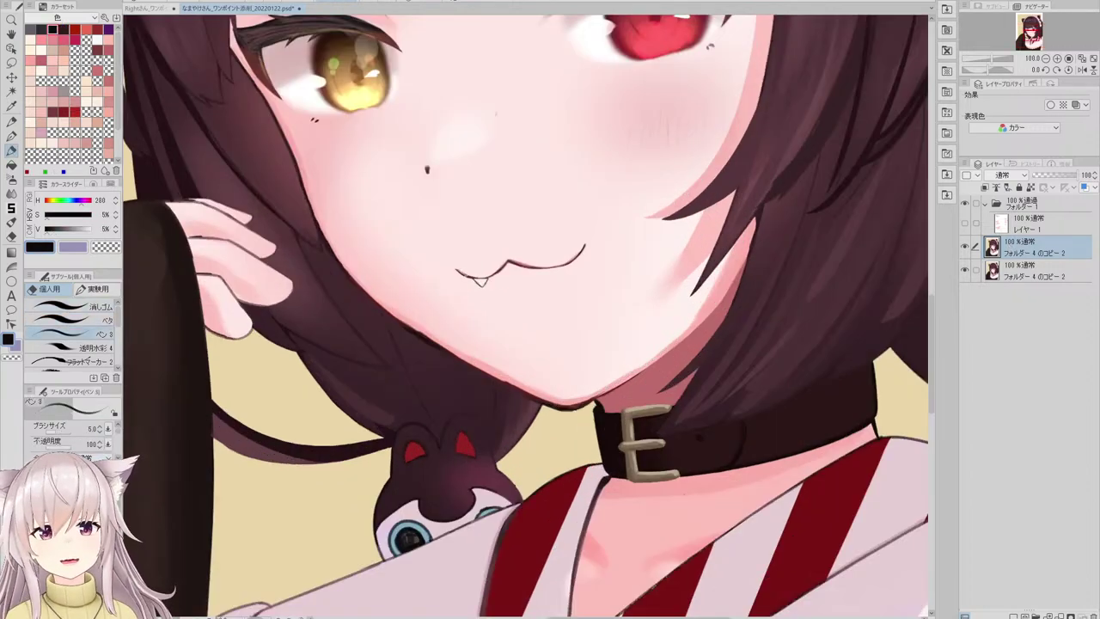
{"action": "scroll", "coordinate": [470, 279], "scroll_direction": "up", "scroll_amount": 1}
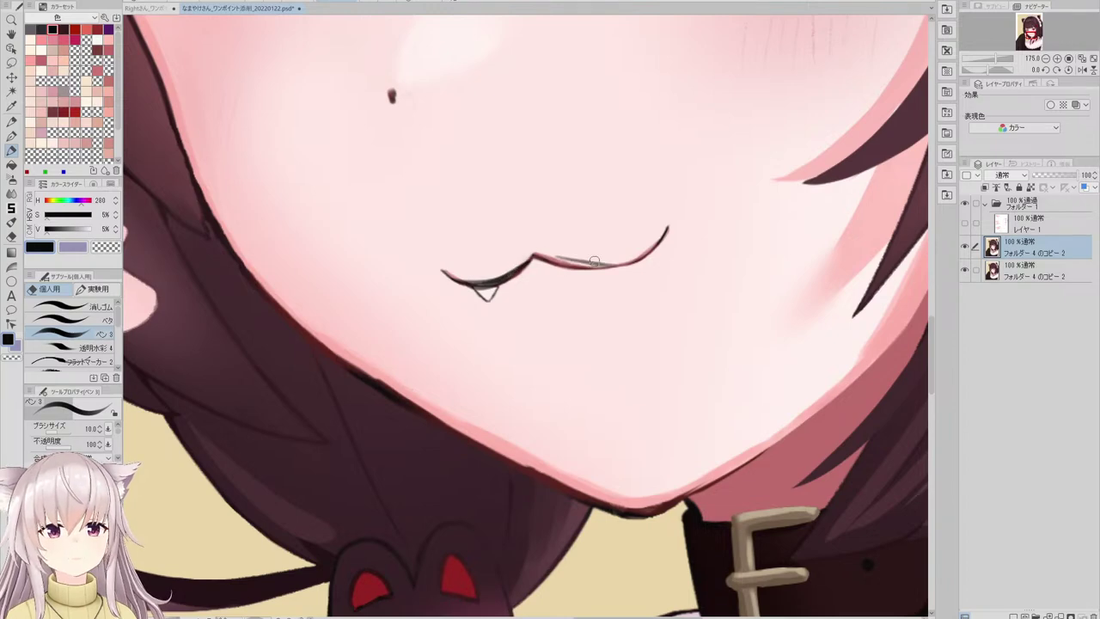
{"action": "key", "text": "ctrl+z"}
{"action": "left_click_drag", "start_coordinate": [549, 261], "coordinate": [630, 263]}
{"action": "scroll", "coordinate": [639, 253], "scroll_direction": "down", "scroll_amount": 8}
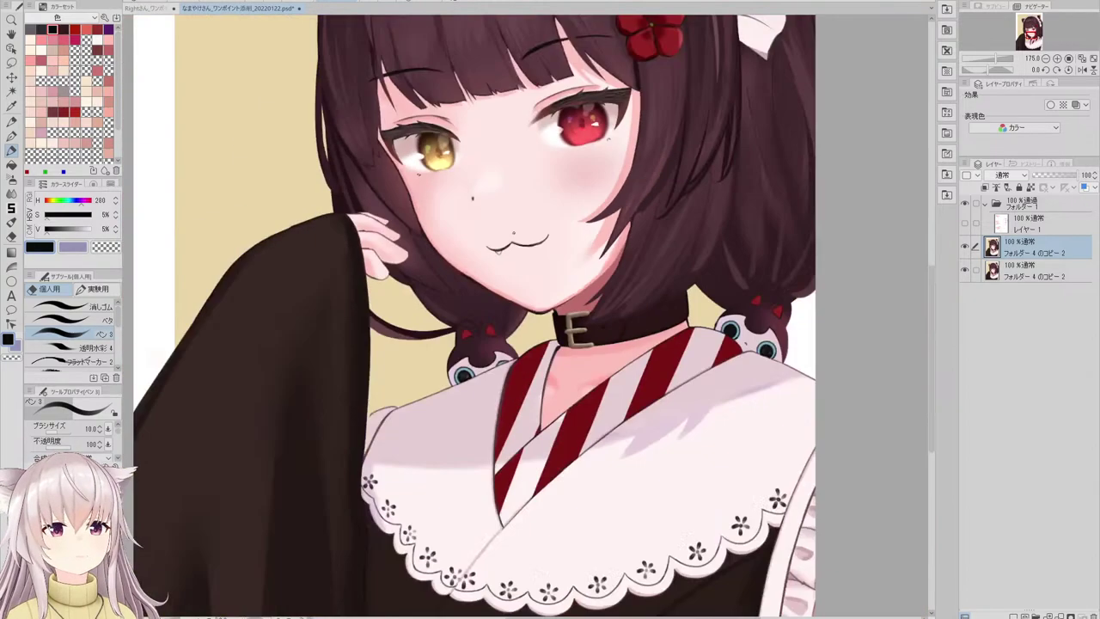
- Reshape the striped kimono neckline below the choker with the Liquify tool at brush size 400
{"action": "scroll", "coordinate": [532, 159], "scroll_direction": "up", "scroll_amount": 3}
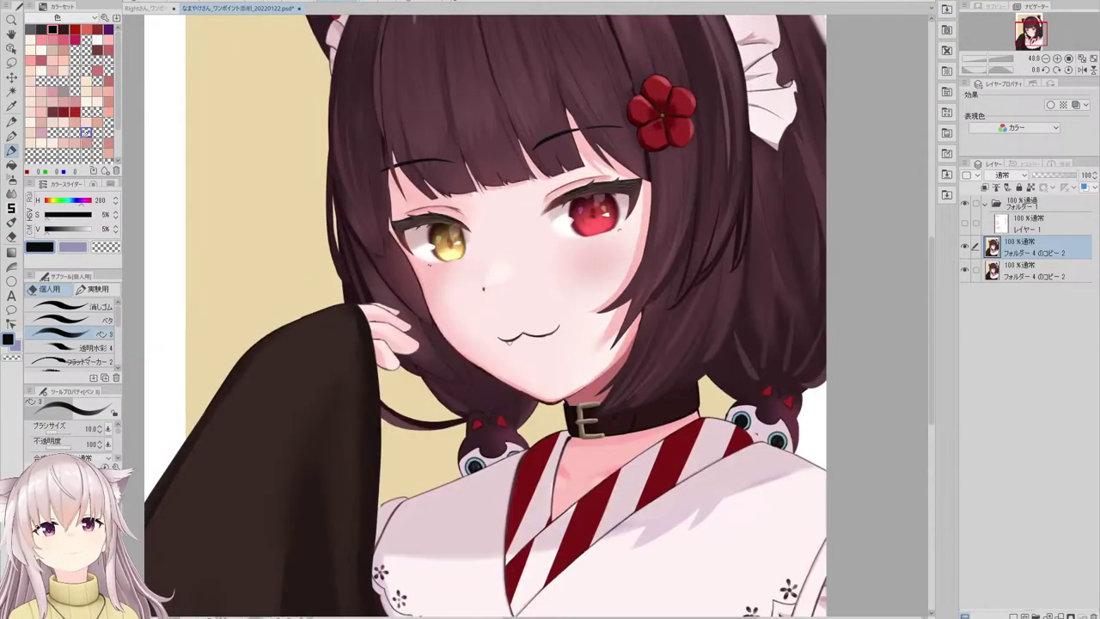
{"action": "left_click", "coordinate": [11, 193]}
{"action": "left_click", "coordinate": [97, 289]}
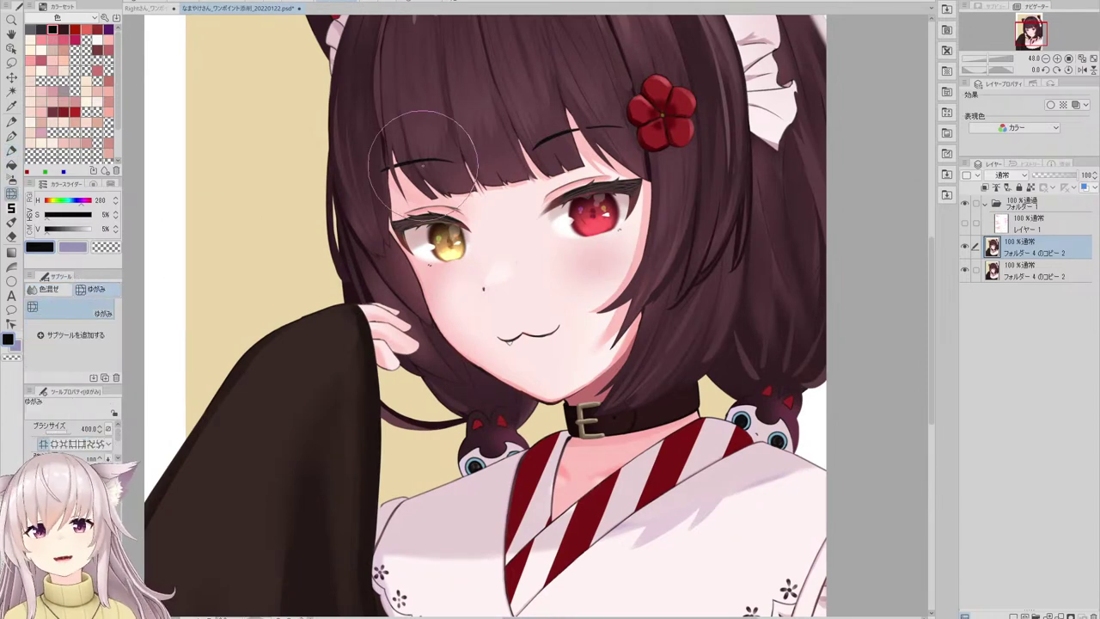
{"action": "scroll", "coordinate": [516, 171], "scroll_direction": "down", "scroll_amount": 4}
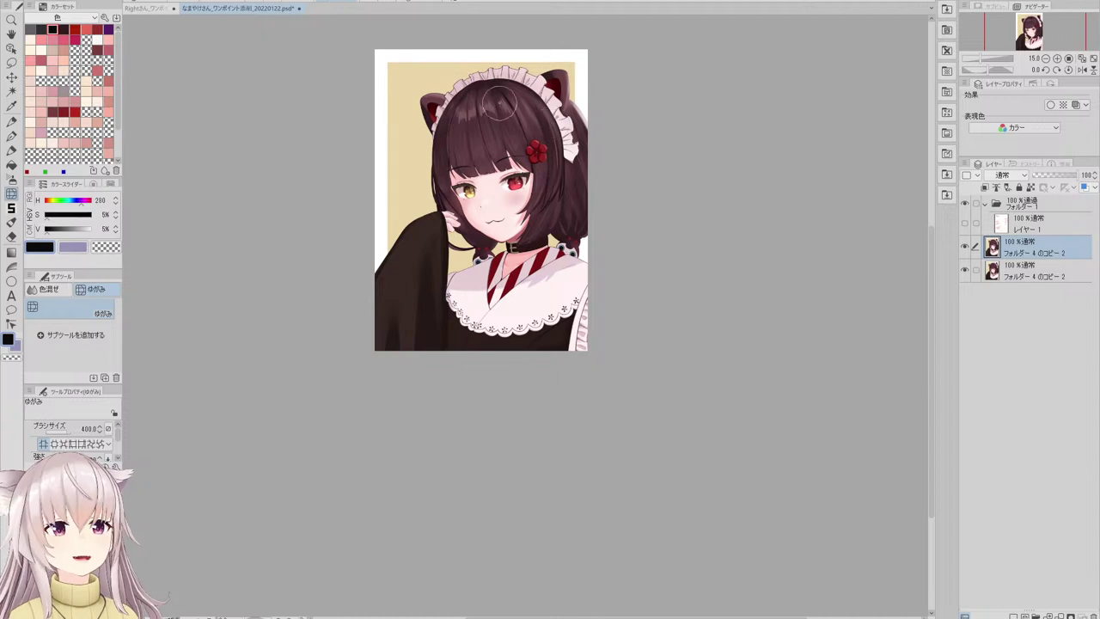
{"action": "scroll", "coordinate": [485, 73], "scroll_direction": "up", "scroll_amount": 3}
{"action": "scroll", "coordinate": [477, 118], "scroll_direction": "down", "scroll_amount": 3}
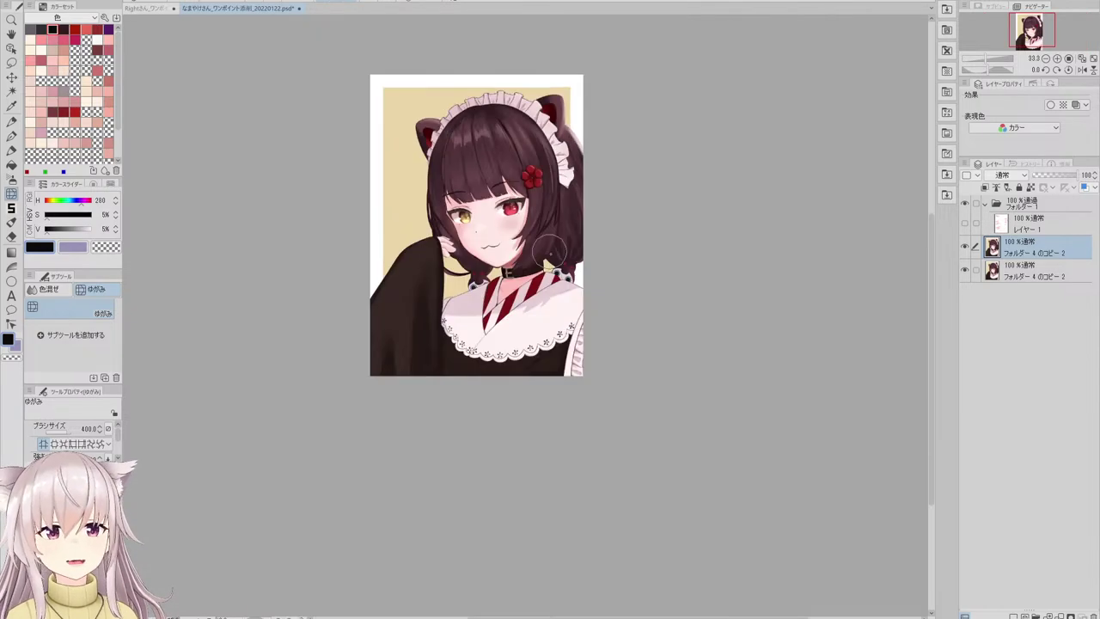
{"action": "scroll", "coordinate": [503, 309], "scroll_direction": "up", "scroll_amount": 3}
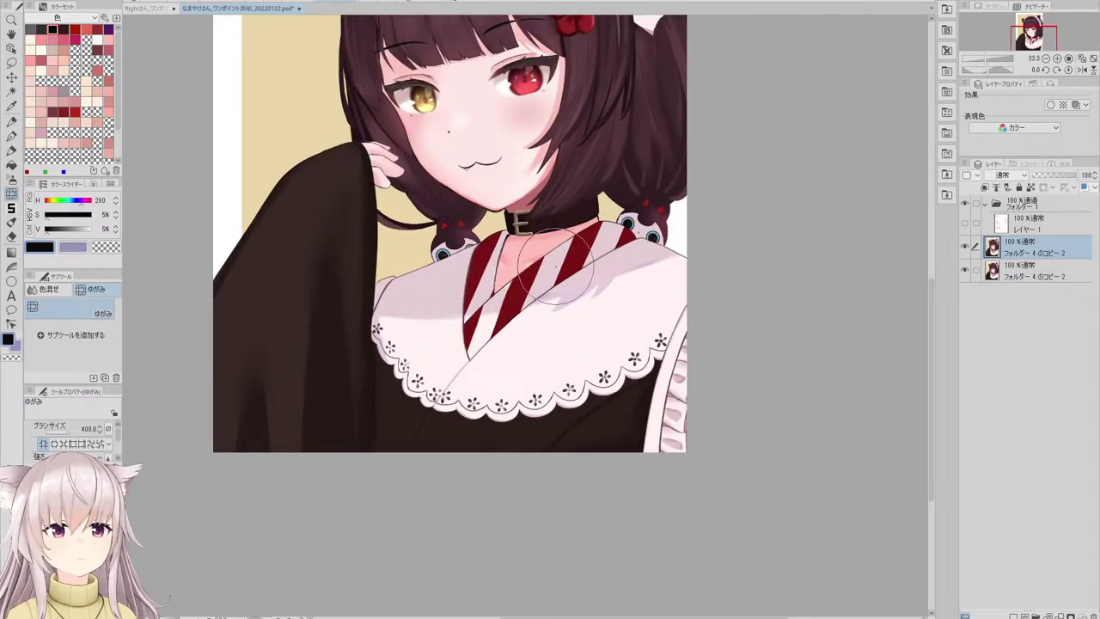
{"action": "mouse_move", "coordinate": [524, 288]}
{"action": "left_mouse_down"}
{"action": "mouse_move", "coordinate": [547, 265]}
{"action": "mouse_move", "coordinate": [571, 235]}
{"action": "left_mouse_up"}
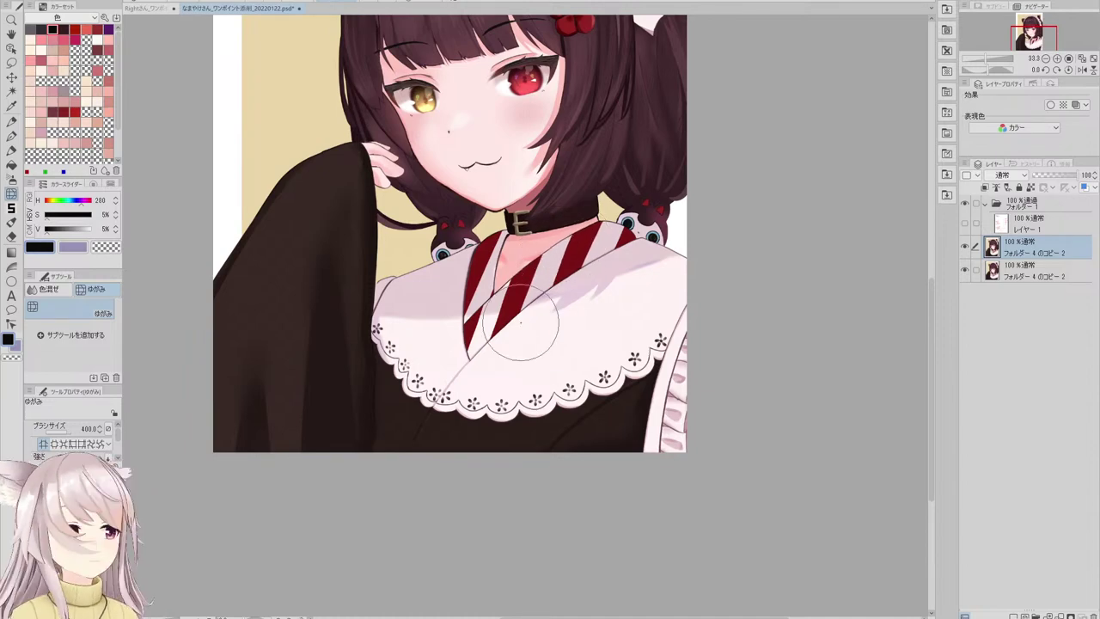
{"action": "scroll", "coordinate": [520, 323], "scroll_direction": "down", "scroll_amount": 3}
{"action": "scroll", "coordinate": [482, 301], "scroll_direction": "up", "scroll_amount": 3}
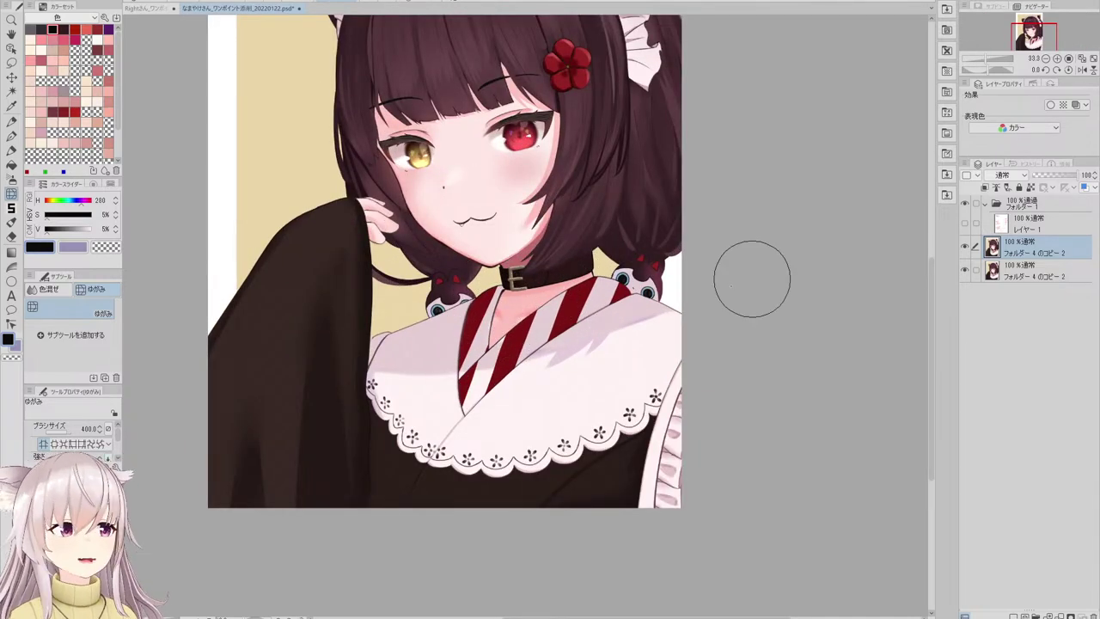
- Sample the pink skin tone and paint over the uneven shading inside the neckline at brush size 60
{"action": "scroll", "coordinate": [521, 330], "scroll_direction": "up", "scroll_amount": 2}
{"action": "left_click", "coordinate": [495, 293], "text": "alt"}
{"action": "key", "text": "p"}
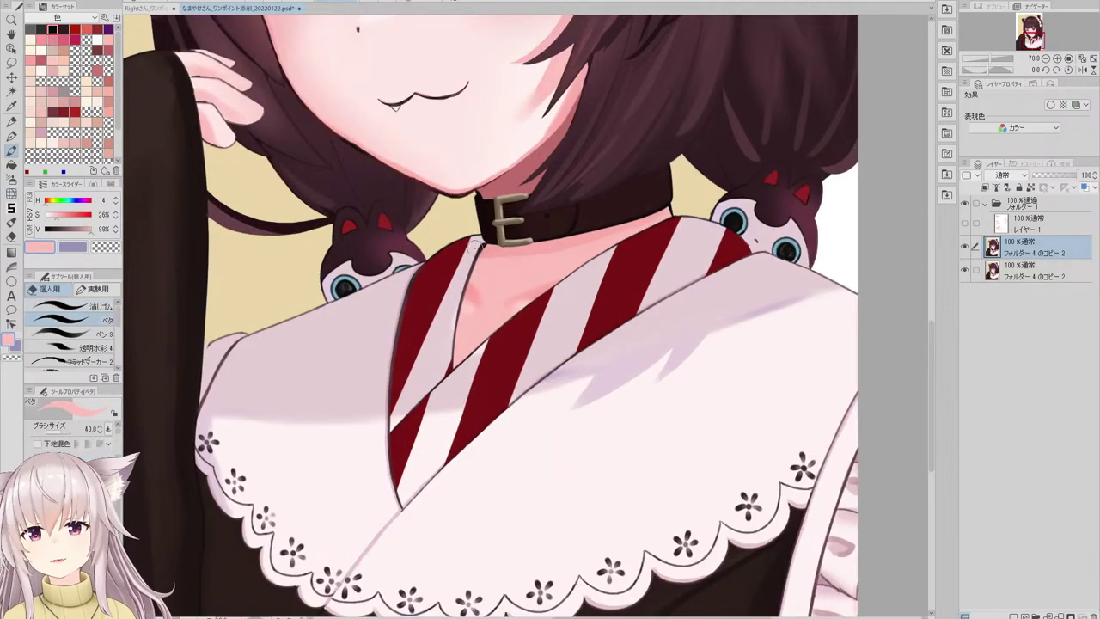
{"action": "scroll", "coordinate": [516, 285], "scroll_direction": "up", "scroll_amount": 3}
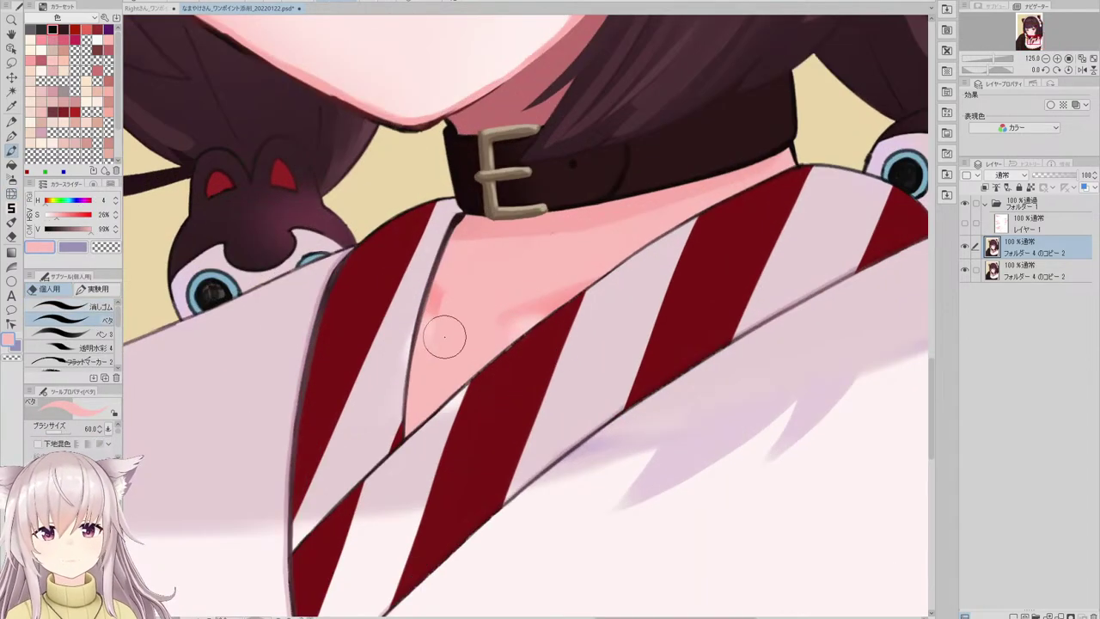
{"action": "scroll", "coordinate": [525, 305], "scroll_direction": "down", "scroll_amount": 3}
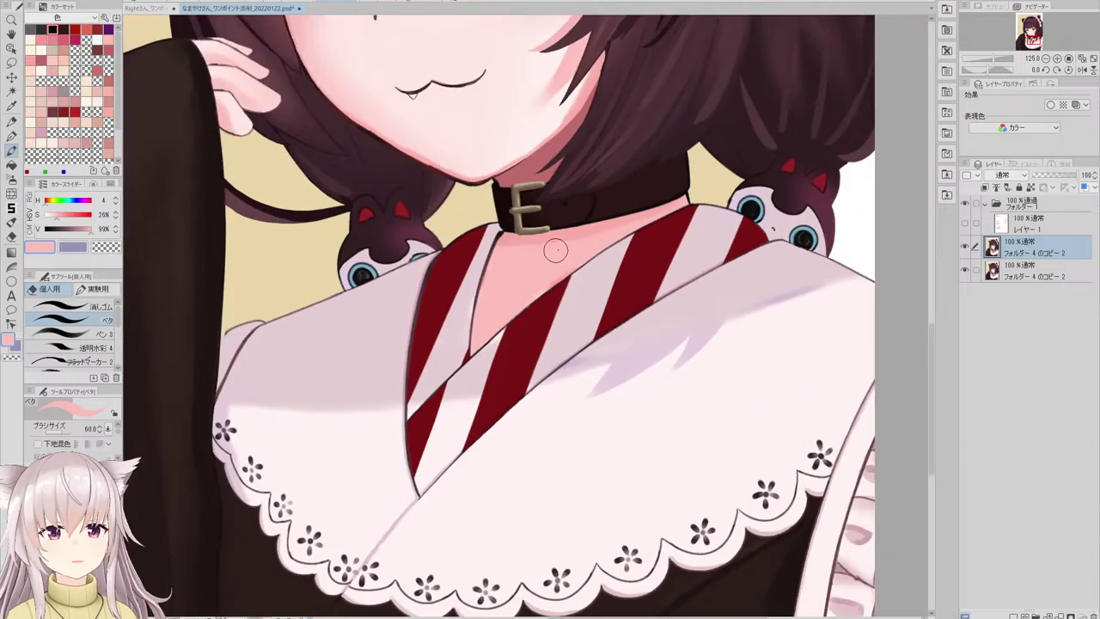
{"action": "scroll", "coordinate": [544, 269], "scroll_direction": "down", "scroll_amount": 4}
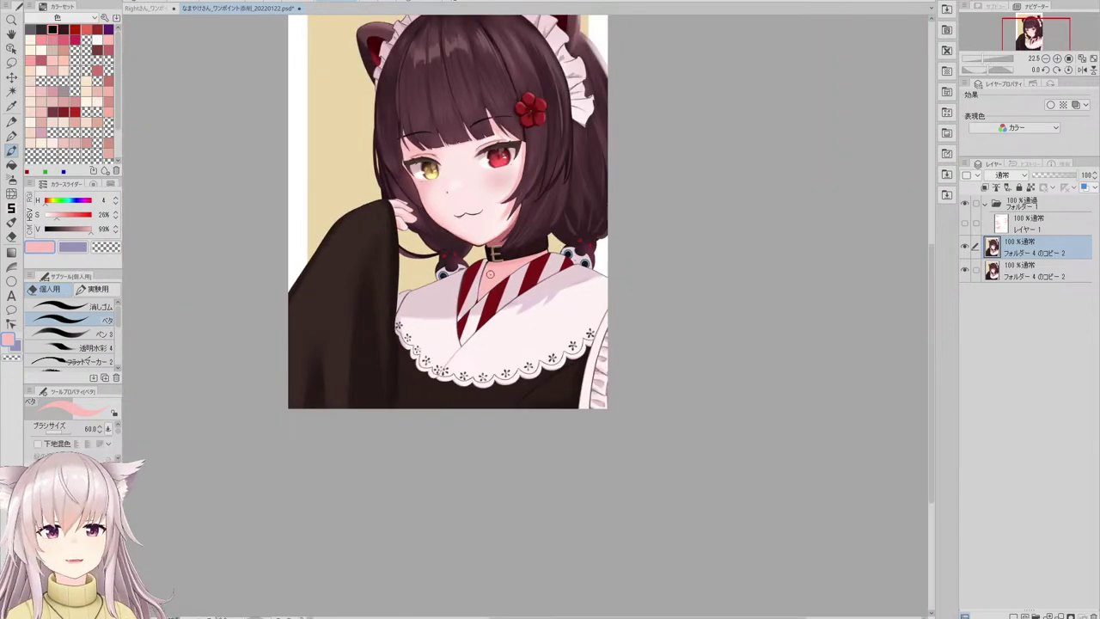
- Compare the retouched illustration with the original by toggling the visibility of the retouched layer
{"action": "scroll", "coordinate": [490, 274], "scroll_direction": "up", "scroll_amount": 2}
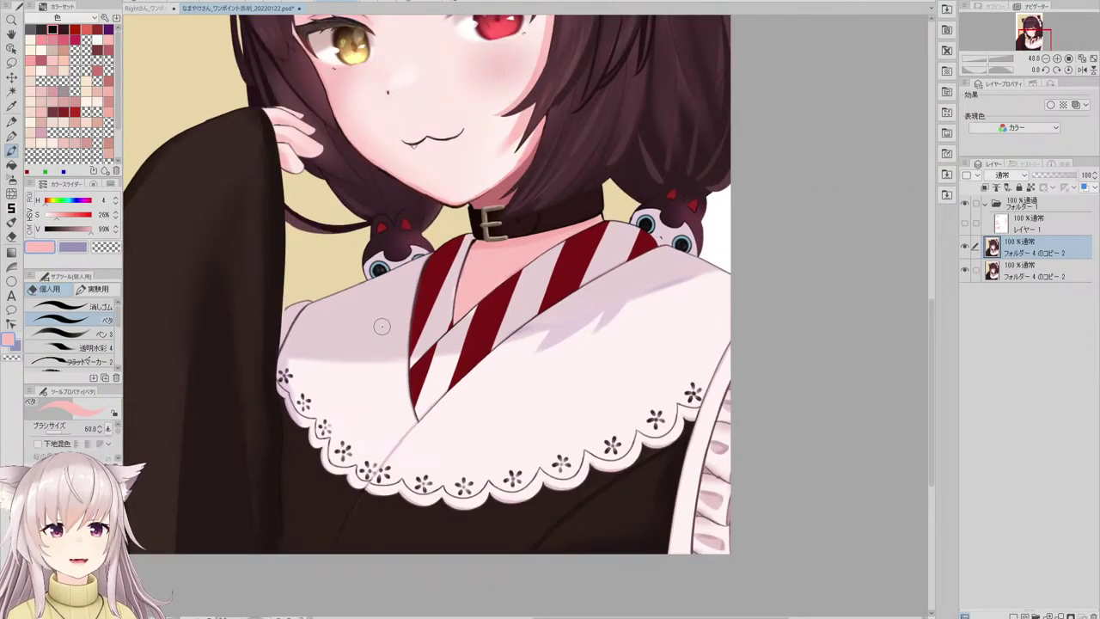
{"action": "scroll", "coordinate": [430, 301], "scroll_direction": "down", "scroll_amount": 2}
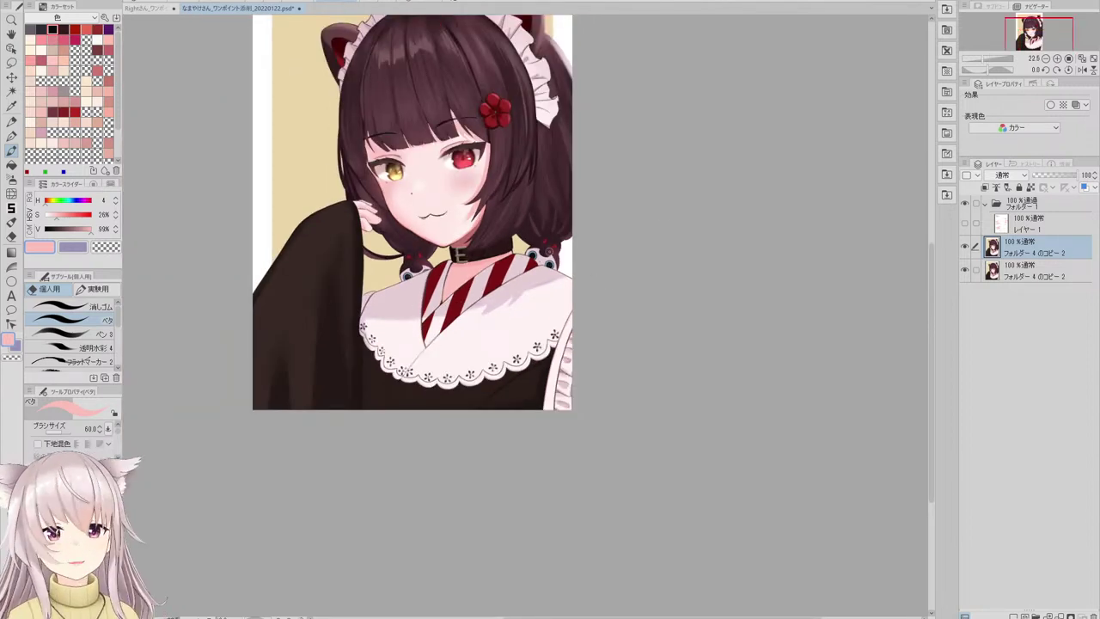
{"action": "scroll", "coordinate": [454, 291], "scroll_direction": "down", "scroll_amount": 1}
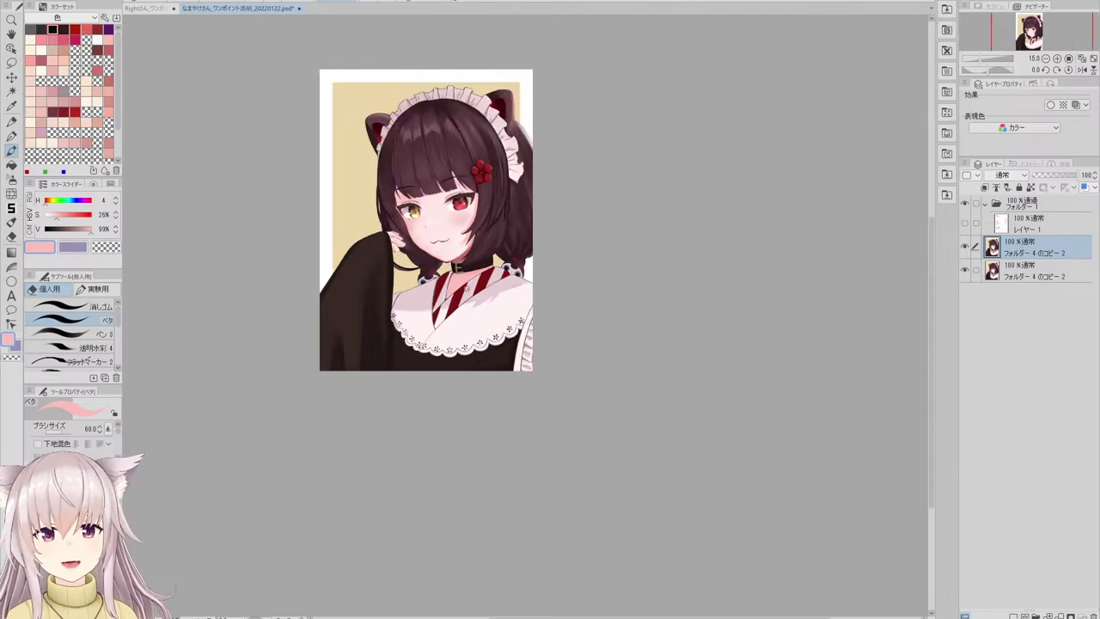
{"action": "scroll", "coordinate": [508, 153], "scroll_direction": "up", "scroll_amount": 2}
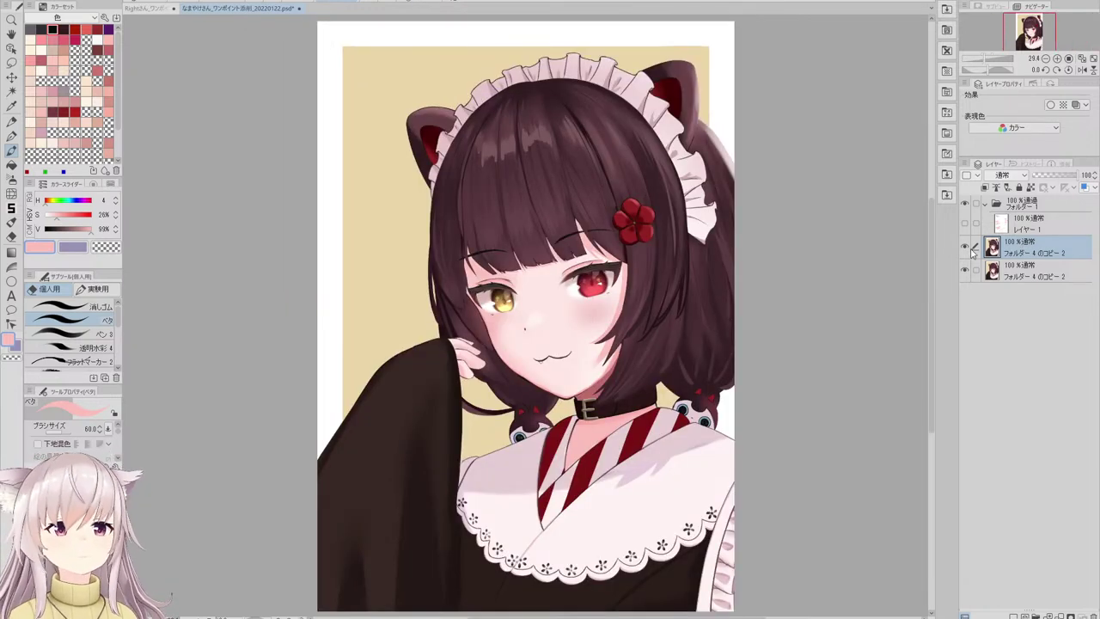
{"action": "left_click", "coordinate": [966, 249]}
{"action": "left_click", "coordinate": [966, 248]}
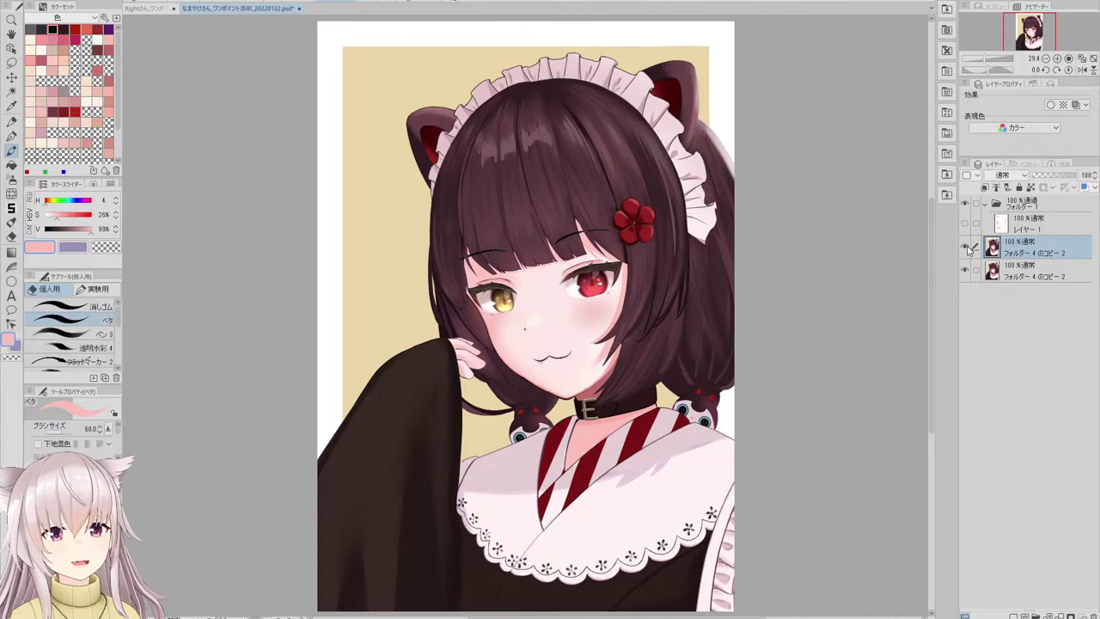
{"action": "left_click", "coordinate": [967, 248]}
{"action": "left_click", "coordinate": [968, 248]}
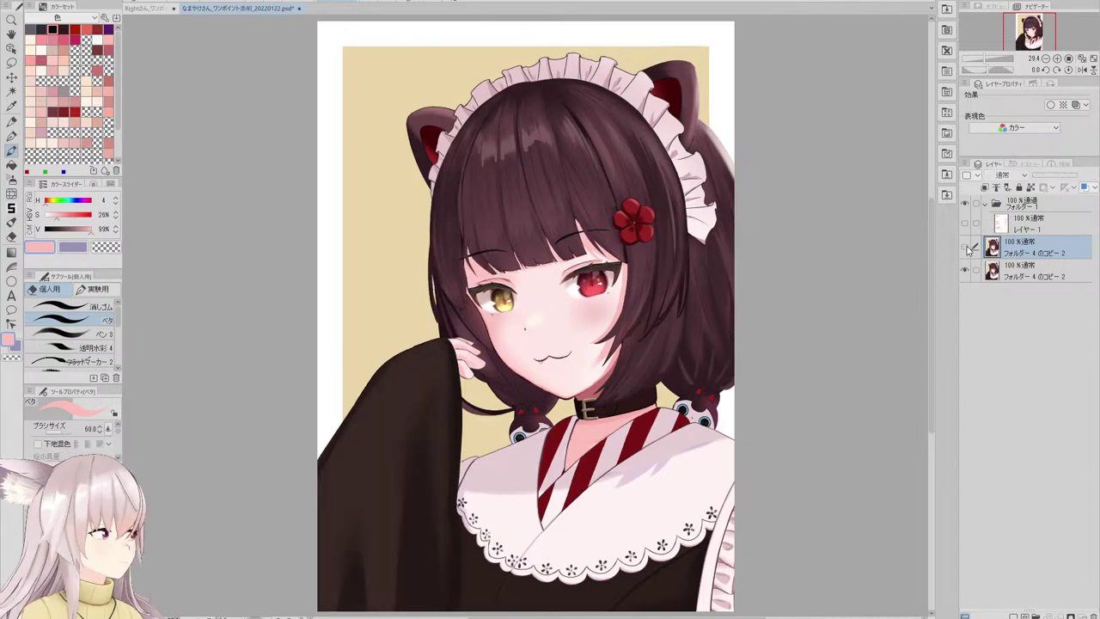
{"action": "left_click", "coordinate": [969, 248]}
{"action": "left_click", "coordinate": [969, 248]}
- Sample the hair's browns and paint strands down the side lock beside the yellow eye toward the cheek
{"action": "scroll", "coordinate": [456, 275], "scroll_direction": "up", "scroll_amount": 2}
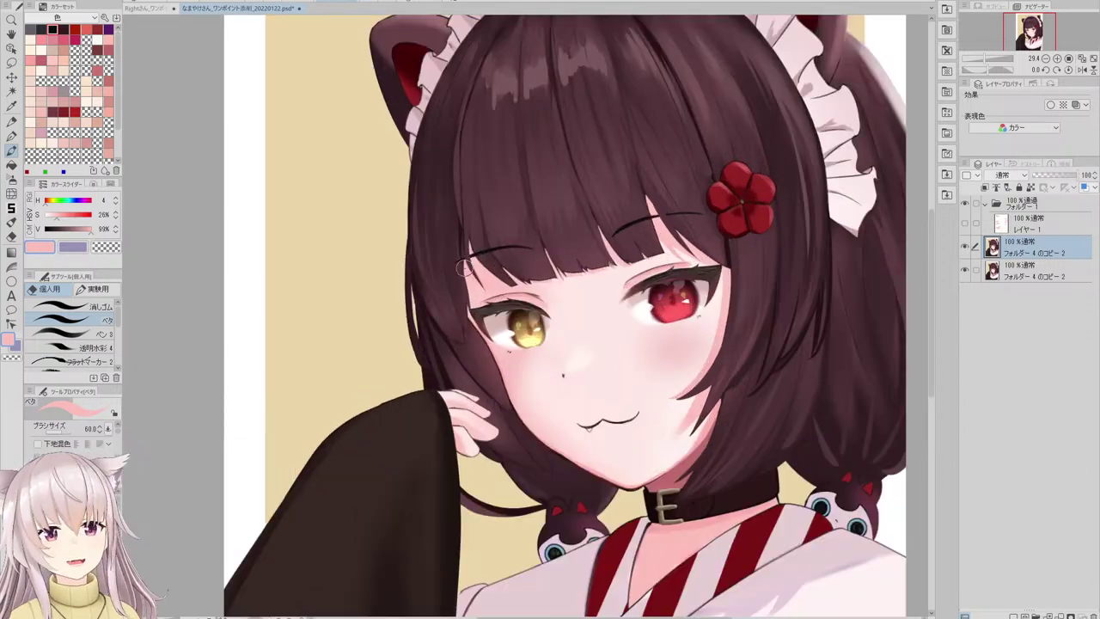
{"action": "left_click", "coordinate": [450, 325], "text": "alt"}
{"action": "scroll", "coordinate": [495, 319], "scroll_direction": "up", "scroll_amount": 2}
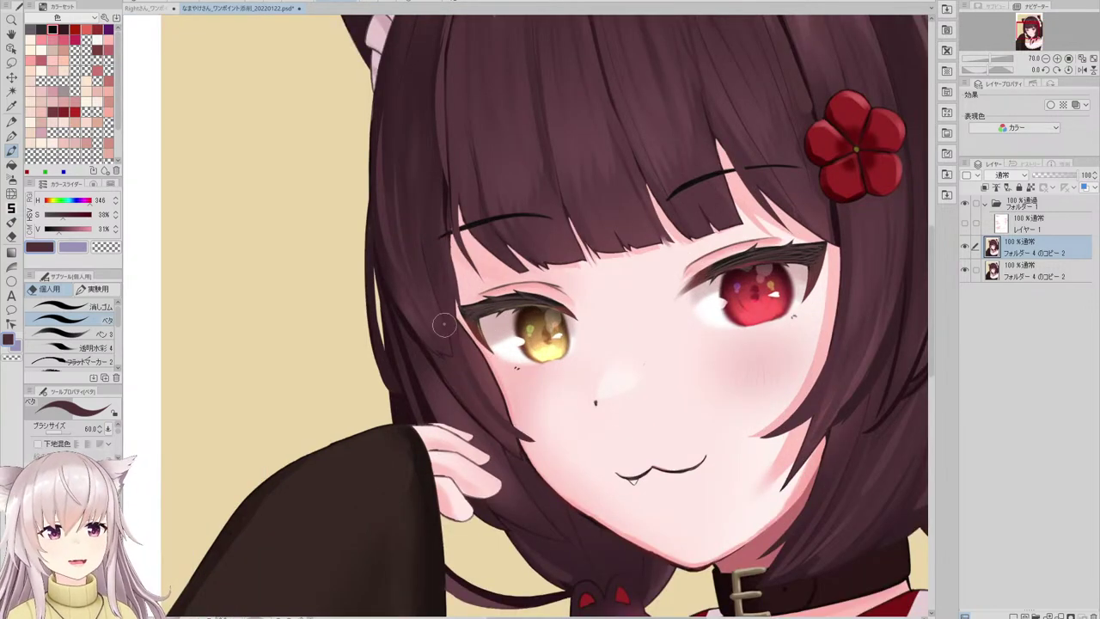
{"action": "left_click", "coordinate": [421, 232], "text": "alt"}
{"action": "mouse_move", "coordinate": [435, 292]}
{"action": "left_mouse_down"}
{"action": "mouse_move", "coordinate": [505, 436]}
{"action": "mouse_move", "coordinate": [509, 422]}
{"action": "left_mouse_up"}
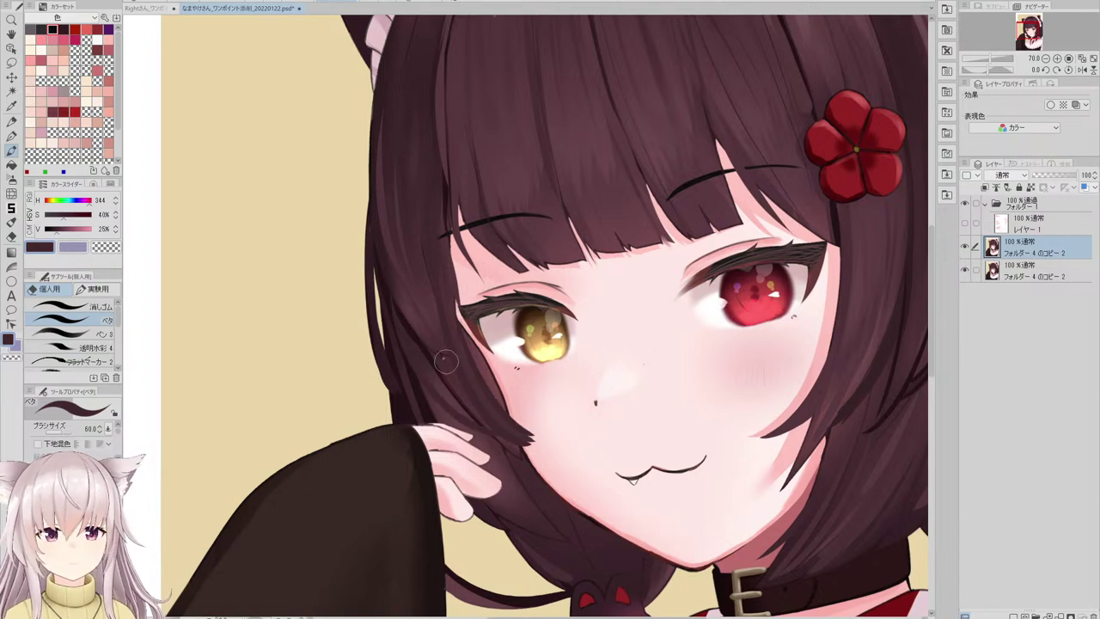
- Sample the darkest hair brown and add shadow lines along the side lock down to its tip above the raised hand
{"action": "left_click", "coordinate": [409, 334], "text": "alt"}
{"action": "left_click_drag", "start_coordinate": [389, 301], "coordinate": [481, 430]}
{"action": "left_click_drag", "start_coordinate": [451, 386], "coordinate": [497, 433]}
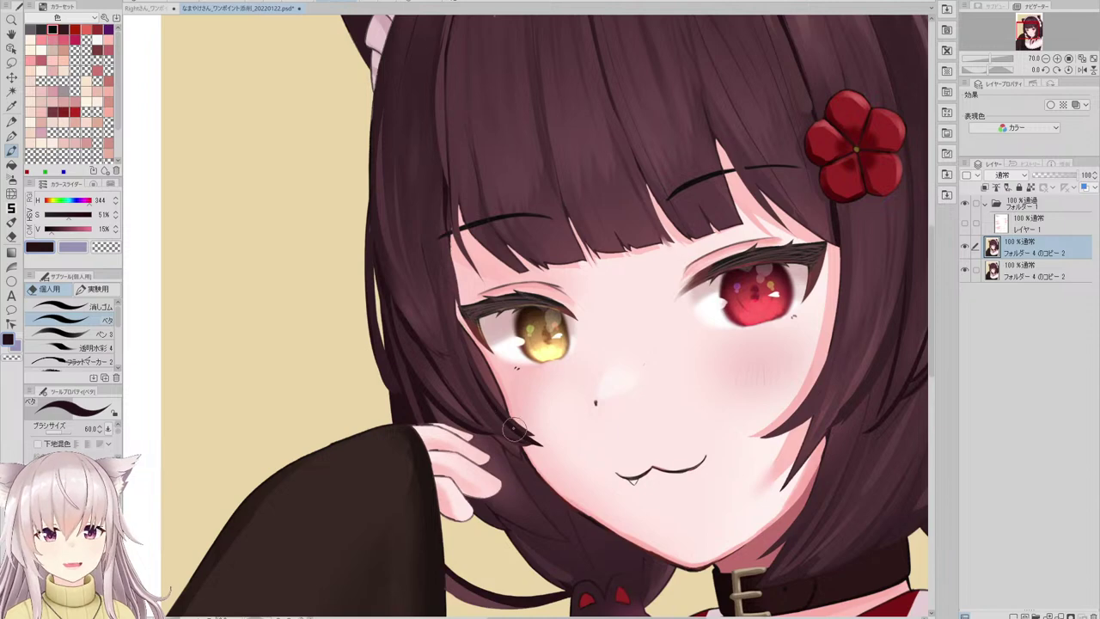
{"action": "scroll", "coordinate": [501, 241], "scroll_direction": "down", "scroll_amount": 4}
{"action": "scroll", "coordinate": [533, 258], "scroll_direction": "up", "scroll_amount": 2}
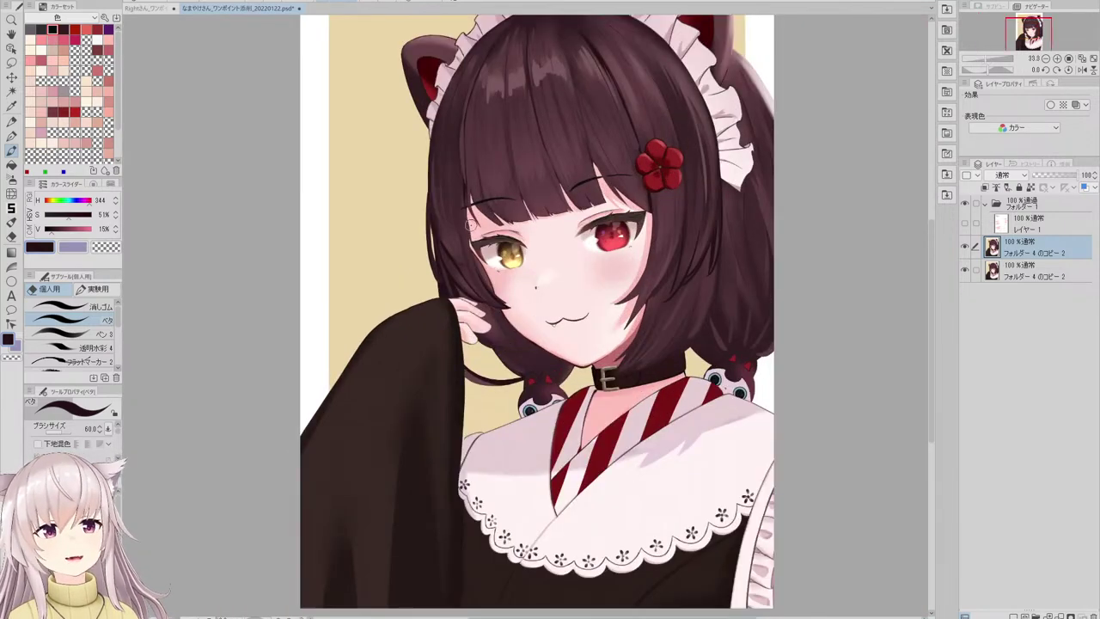
- Refine the tones between the strands of the side lock beside the yellow eye with sampled dark and mid hair browns
{"action": "scroll", "coordinate": [470, 225], "scroll_direction": "up", "scroll_amount": 3}
{"action": "left_click", "coordinate": [391, 259], "text": "alt"}
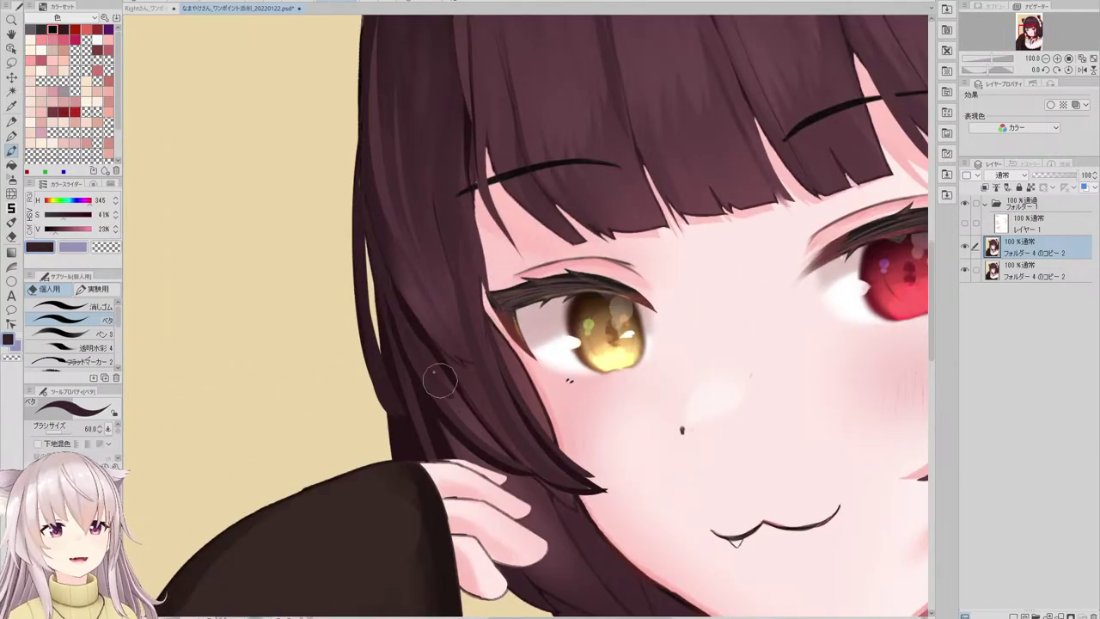
{"action": "scroll", "coordinate": [421, 299], "scroll_direction": "down", "scroll_amount": 4}
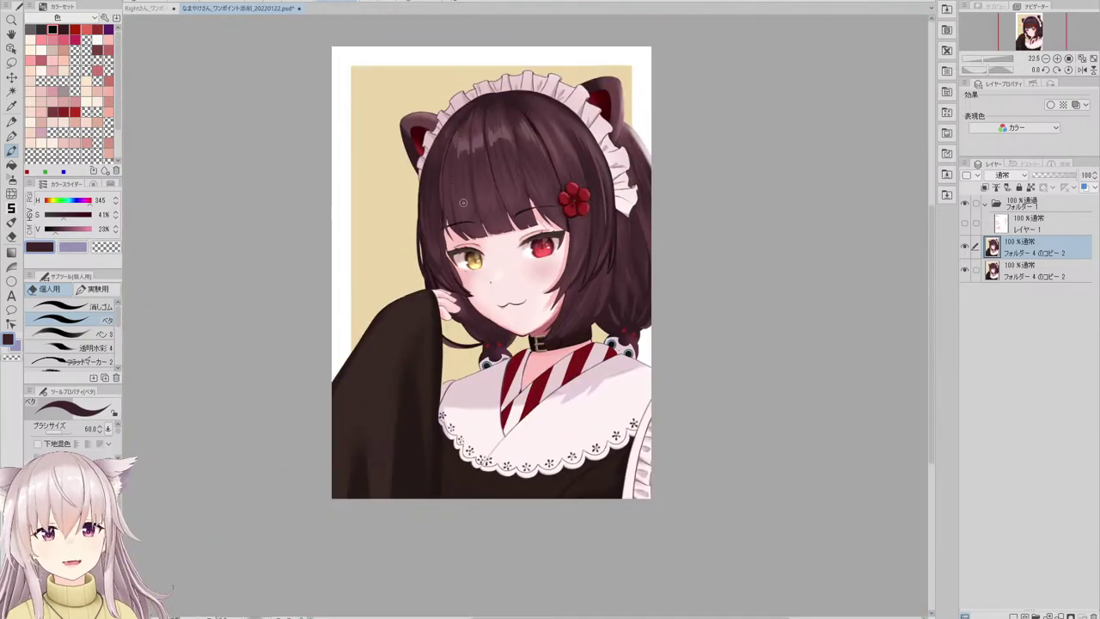
{"action": "scroll", "coordinate": [404, 250], "scroll_direction": "up", "scroll_amount": 4}
{"action": "left_click", "coordinate": [400, 248], "text": "alt"}
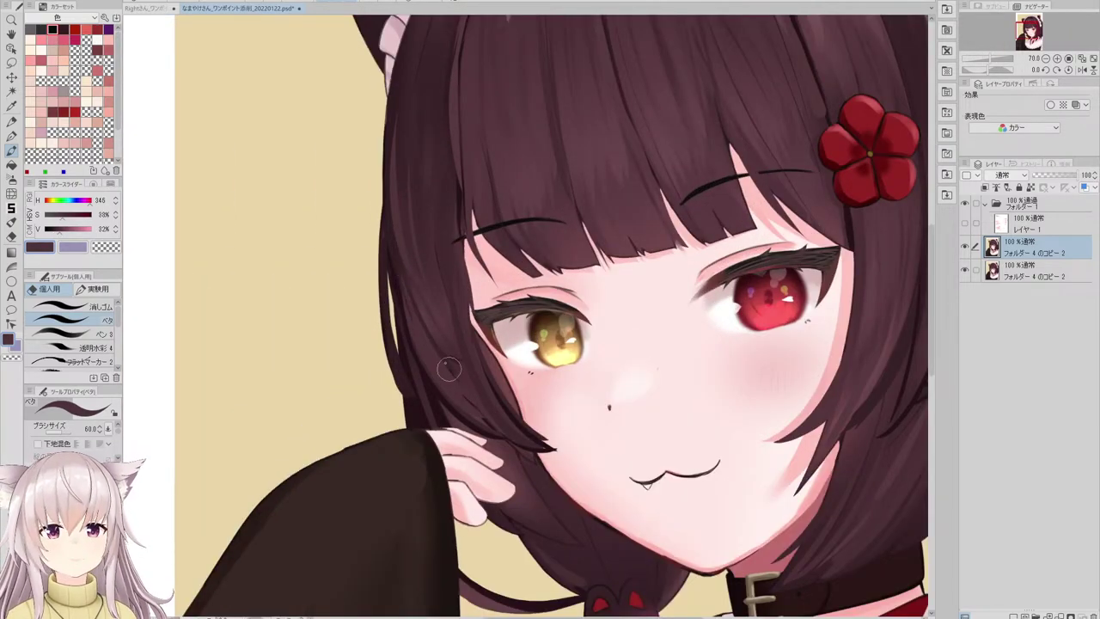
{"action": "scroll", "coordinate": [449, 368], "scroll_direction": "down", "scroll_amount": 4}
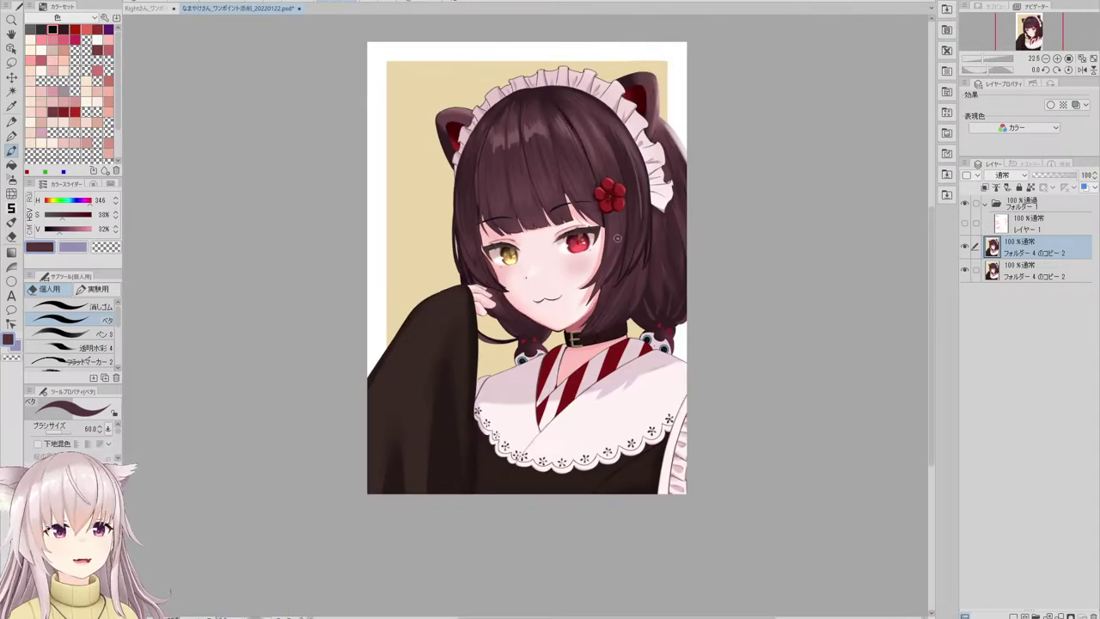
{"action": "scroll", "coordinate": [618, 238], "scroll_direction": "down", "scroll_amount": 1}
{"action": "scroll", "coordinate": [545, 199], "scroll_direction": "up", "scroll_amount": 1}
{"action": "scroll", "coordinate": [507, 181], "scroll_direction": "up", "scroll_amount": 1}
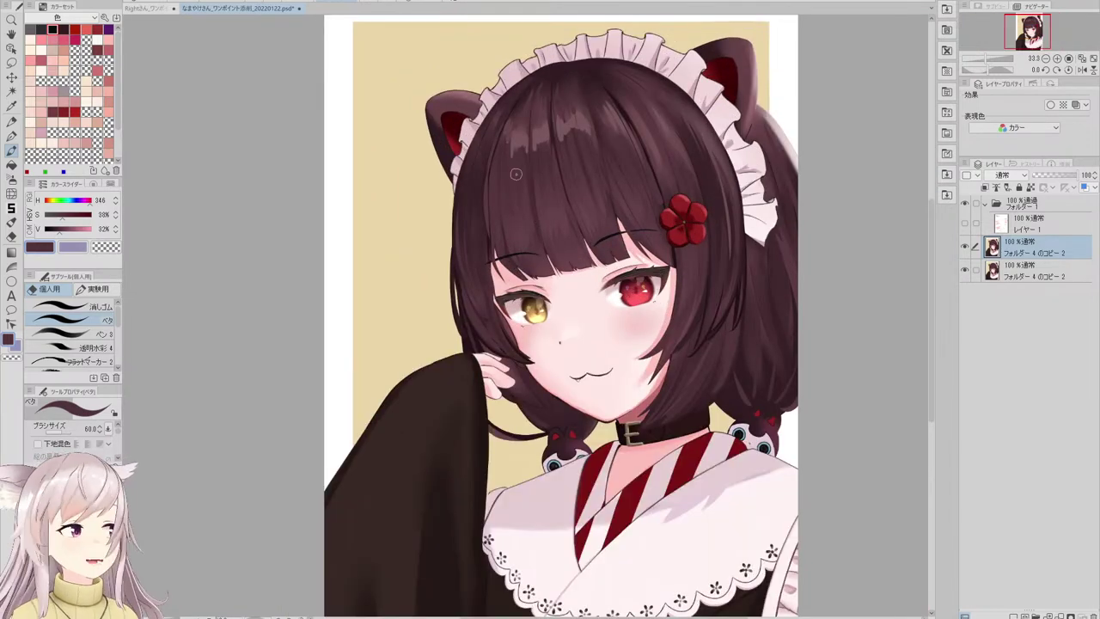
- Sample the pink forehead skin and paint away the loose bang tips under the eyebrow above the yellow eye
{"action": "scroll", "coordinate": [504, 245], "scroll_direction": "up", "scroll_amount": 3}
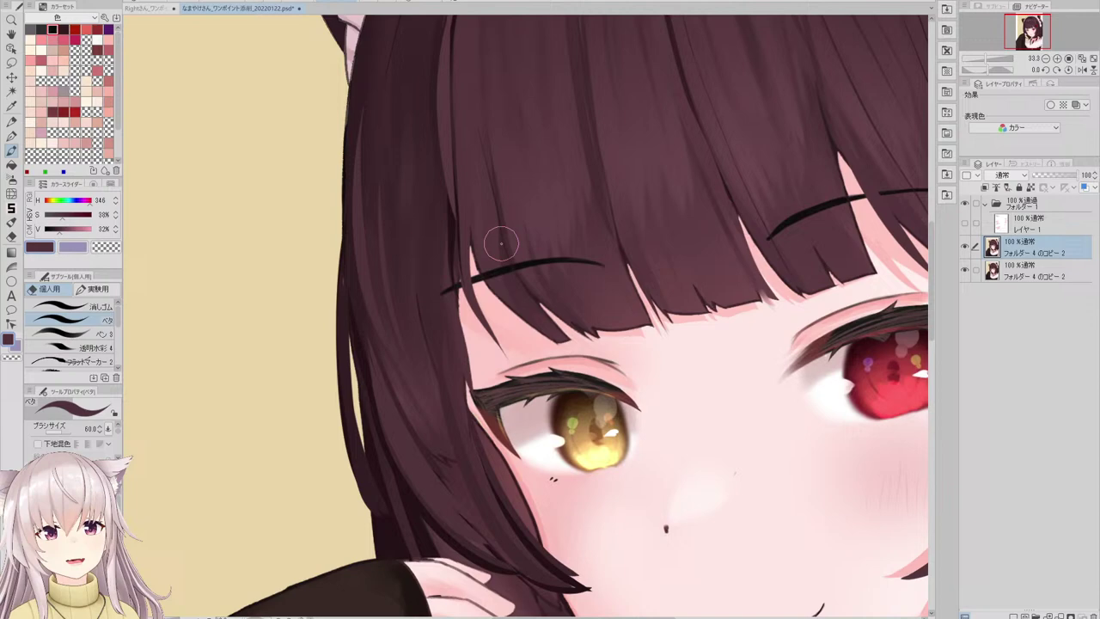
{"action": "left_click", "coordinate": [509, 314], "text": "alt"}
{"action": "scroll", "coordinate": [514, 244], "scroll_direction": "down", "scroll_amount": 2}
{"action": "scroll", "coordinate": [505, 255], "scroll_direction": "up", "scroll_amount": 4}
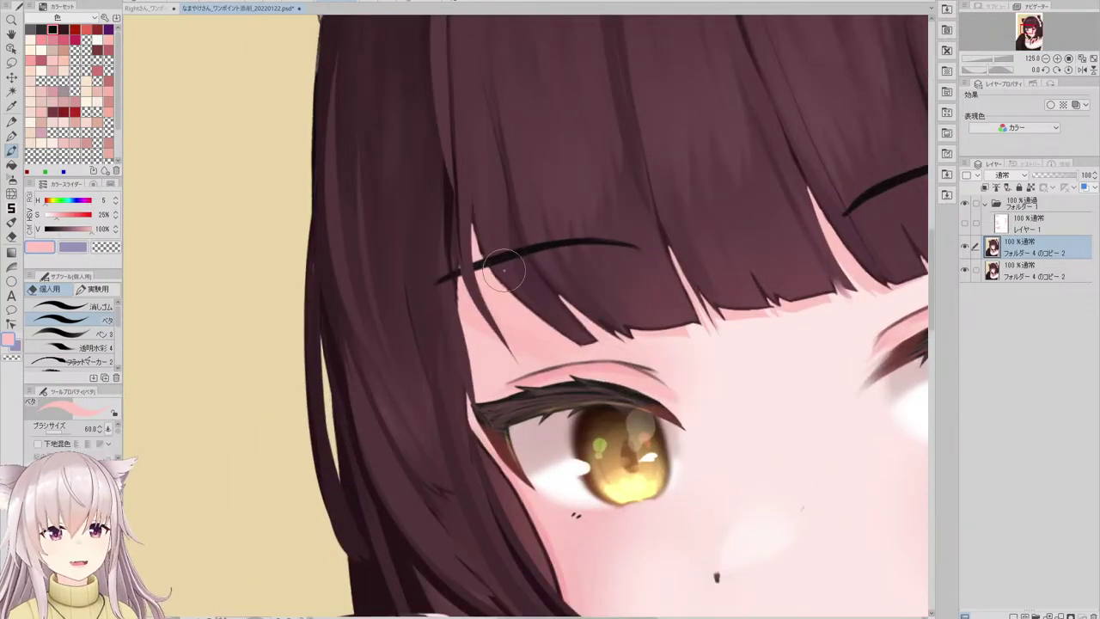
{"action": "mouse_move", "coordinate": [496, 268]}
{"action": "left_mouse_down"}
{"action": "mouse_move", "coordinate": [557, 320]}
{"action": "mouse_move", "coordinate": [541, 310]}
{"action": "mouse_move", "coordinate": [546, 319]}
{"action": "mouse_move", "coordinate": [574, 314]}
{"action": "left_mouse_up"}
{"action": "scroll", "coordinate": [575, 314], "scroll_direction": "down", "scroll_amount": 5}
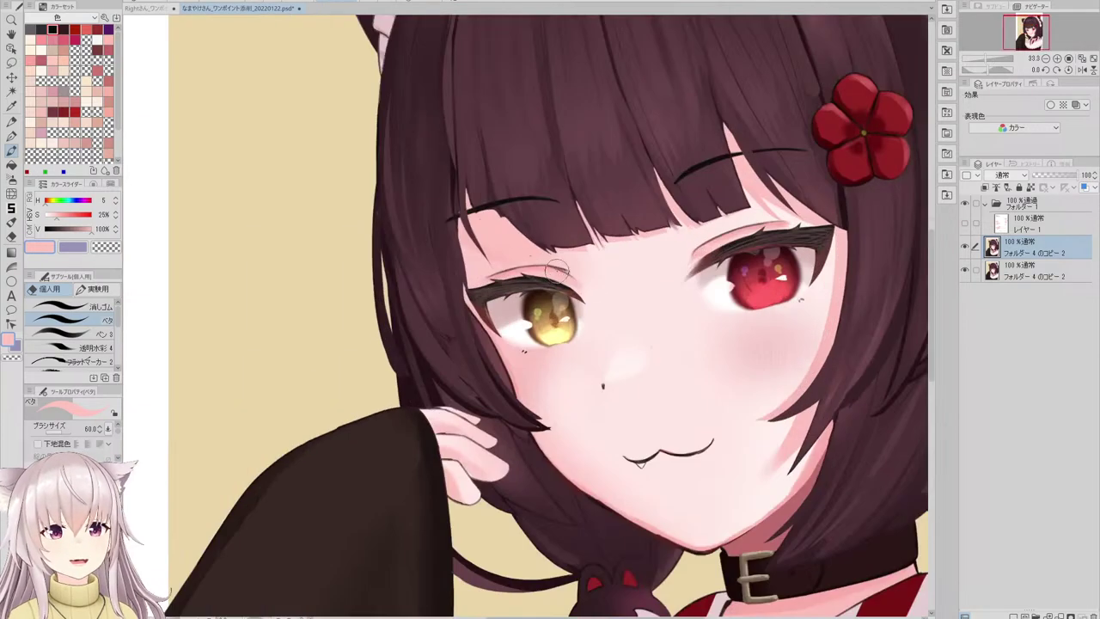
{"action": "scroll", "coordinate": [521, 169], "scroll_direction": "up", "scroll_amount": 3}
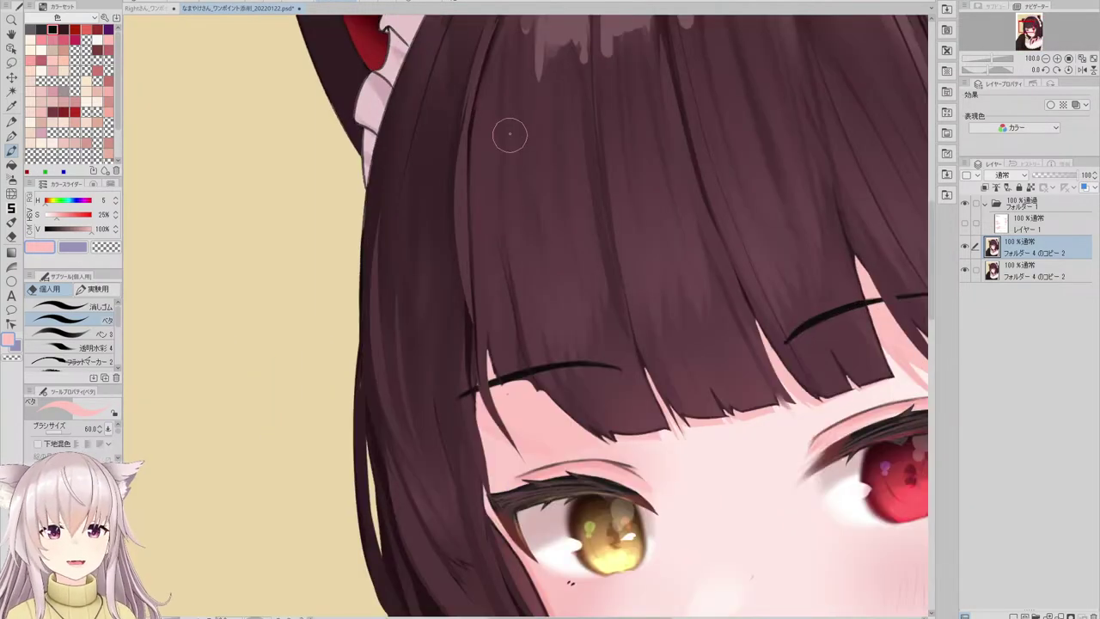
- Paint a tall, tapering skin-pink gap into the bangs beside the side lock, above the eyebrow over the yellow eye
{"action": "left_click_drag", "start_coordinate": [513, 153], "coordinate": [534, 327]}
{"action": "key", "text": "ctrl+z"}
{"action": "left_click_drag", "start_coordinate": [504, 121], "coordinate": [519, 324]}
{"action": "key", "text": "ctrl+z"}
{"action": "left_click_drag", "start_coordinate": [503, 138], "coordinate": [527, 349]}
{"action": "left_click_drag", "start_coordinate": [503, 217], "coordinate": [499, 369]}
{"action": "mouse_move", "coordinate": [497, 304]}
{"action": "left_mouse_down"}
{"action": "mouse_move", "coordinate": [496, 351]}
{"action": "mouse_move", "coordinate": [504, 307]}
{"action": "mouse_move", "coordinate": [509, 349]}
{"action": "mouse_move", "coordinate": [499, 369]}
{"action": "mouse_move", "coordinate": [519, 360]}
{"action": "mouse_move", "coordinate": [501, 244]}
{"action": "mouse_move", "coordinate": [530, 358]}
{"action": "left_mouse_up"}
{"action": "scroll", "coordinate": [540, 394], "scroll_direction": "up", "scroll_amount": 1}
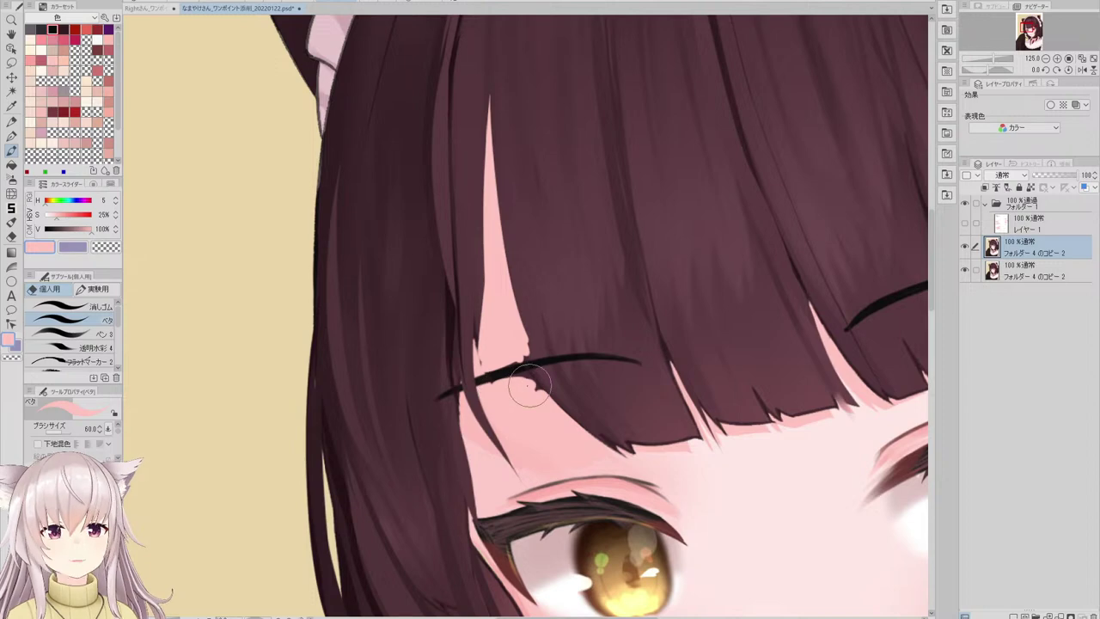
{"action": "scroll", "coordinate": [514, 211], "scroll_direction": "down", "scroll_amount": 7}
{"action": "scroll", "coordinate": [507, 197], "scroll_direction": "up", "scroll_amount": 6}
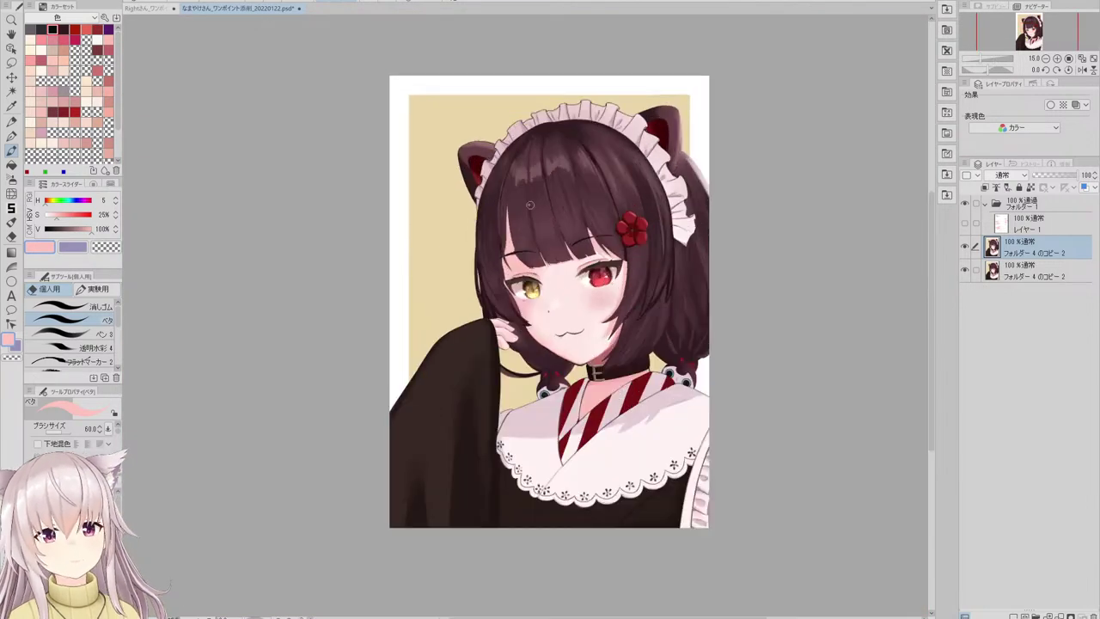
- Sample the darkest hair brown and paint a shadowed strand along the side-lock edge of the skin gap down to the eyebrow
{"action": "left_click", "coordinate": [424, 248], "text": "alt"}
{"action": "left_click_drag", "start_coordinate": [474, 206], "coordinate": [455, 402]}
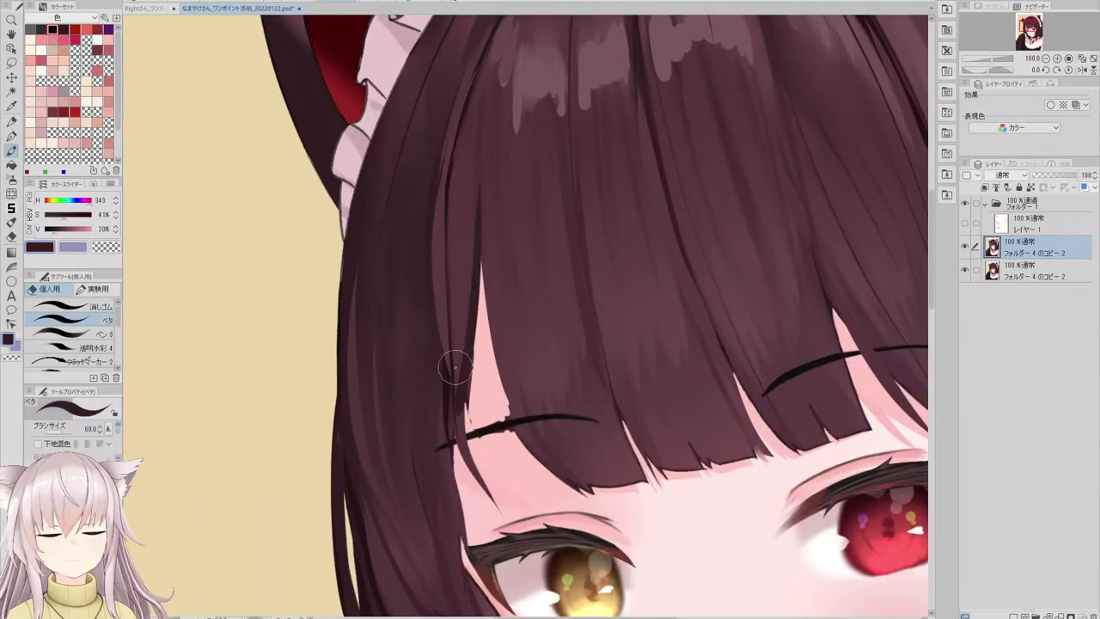
{"action": "key", "text": "ctrl+z"}
{"action": "left_click_drag", "start_coordinate": [481, 176], "coordinate": [461, 419]}
{"action": "scroll", "coordinate": [512, 196], "scroll_direction": "down", "scroll_amount": 2}
{"action": "scroll", "coordinate": [513, 196], "scroll_direction": "down", "scroll_amount": 5}
{"action": "scroll", "coordinate": [521, 245], "scroll_direction": "up", "scroll_amount": 8}
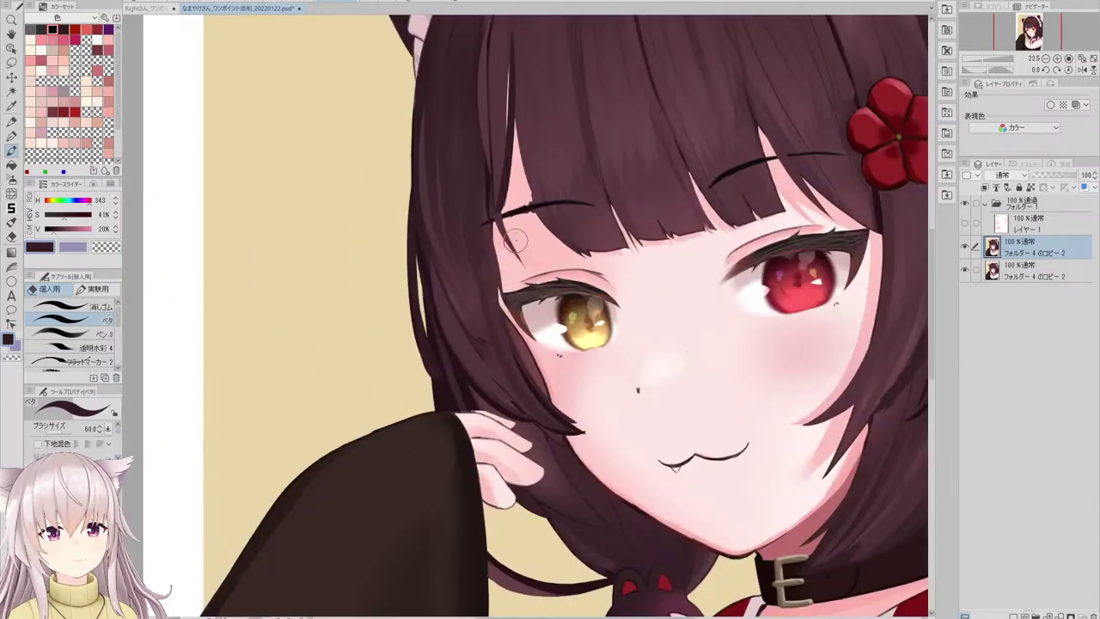
- Sample the pink forehead skin, paint away the loose strand under the eyebrow above the yellow eye, and sample the mid hair brown
{"action": "left_click", "coordinate": [530, 304], "text": "alt"}
{"action": "left_click_drag", "start_coordinate": [530, 305], "coordinate": [473, 203]}
{"action": "scroll", "coordinate": [524, 206], "scroll_direction": "down", "scroll_amount": 7}
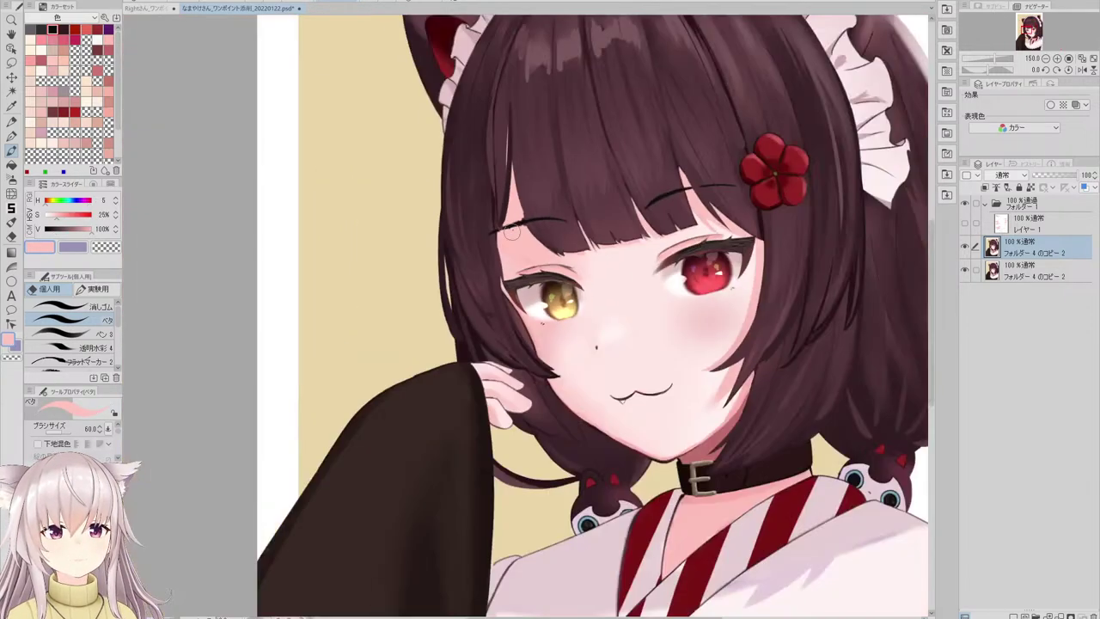
{"action": "scroll", "coordinate": [523, 152], "scroll_direction": "up", "scroll_amount": 4}
{"action": "scroll", "coordinate": [523, 152], "scroll_direction": "up", "scroll_amount": 2}
{"action": "left_click", "coordinate": [525, 181], "text": "alt"}
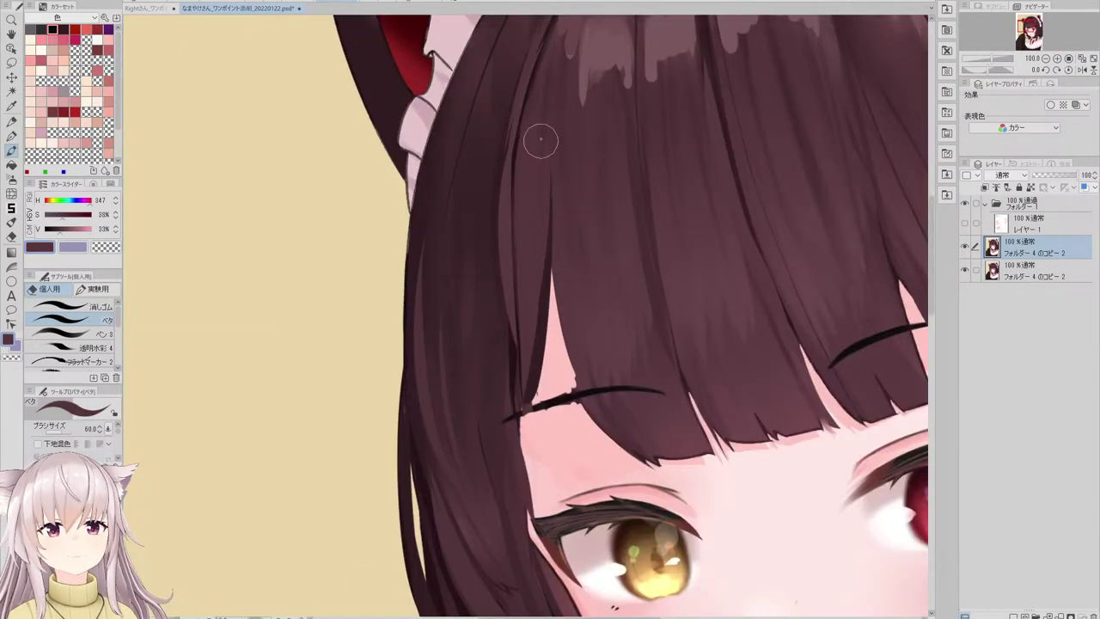
- Sample the eyebrow's black and redraw the outer part of the eyebrow above the yellow eye as a continuous line
{"action": "key", "text": "ctrl+0"}
{"action": "scroll", "coordinate": [521, 86], "scroll_direction": "down", "scroll_amount": 1}
{"action": "scroll", "coordinate": [559, 146], "scroll_direction": "up", "scroll_amount": 3}
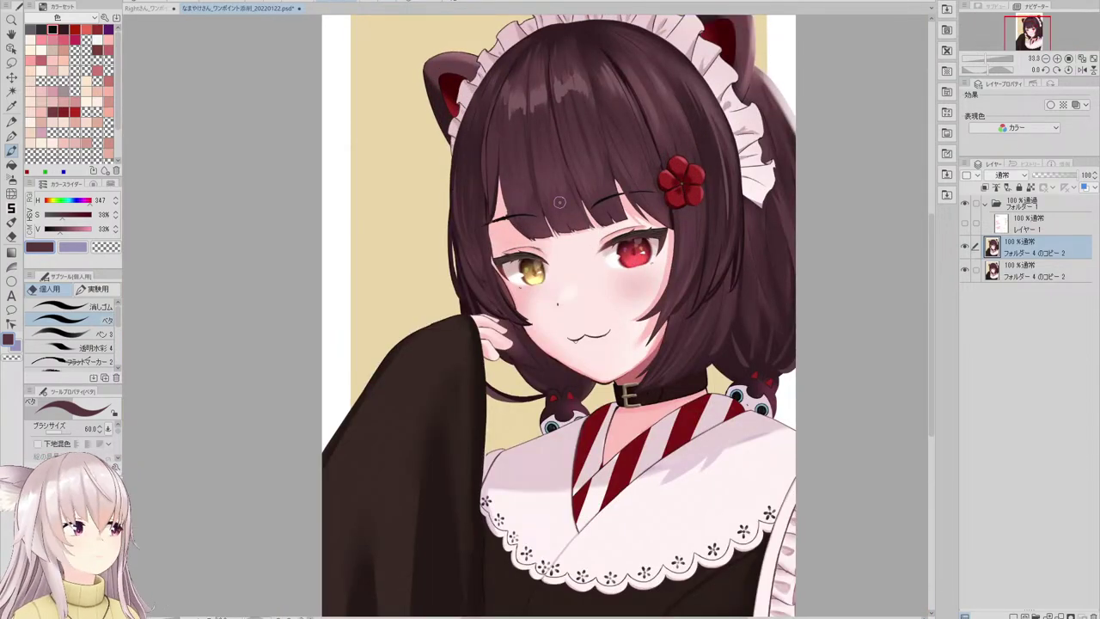
{"action": "scroll", "coordinate": [626, 199], "scroll_direction": "up", "scroll_amount": 3}
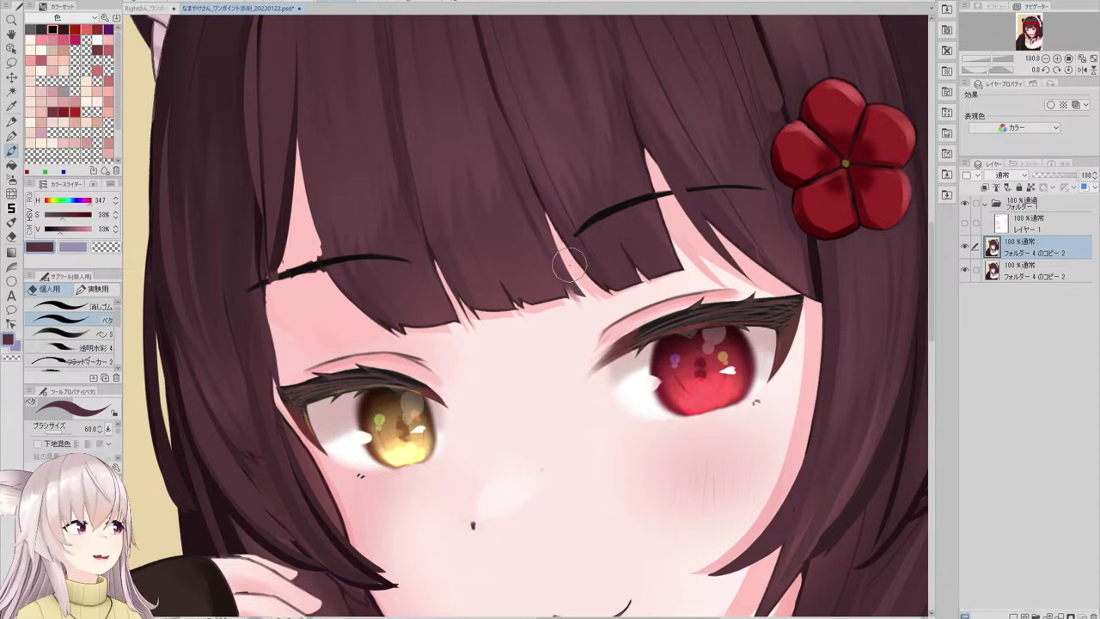
{"action": "scroll", "coordinate": [567, 261], "scroll_direction": "down", "scroll_amount": 1}
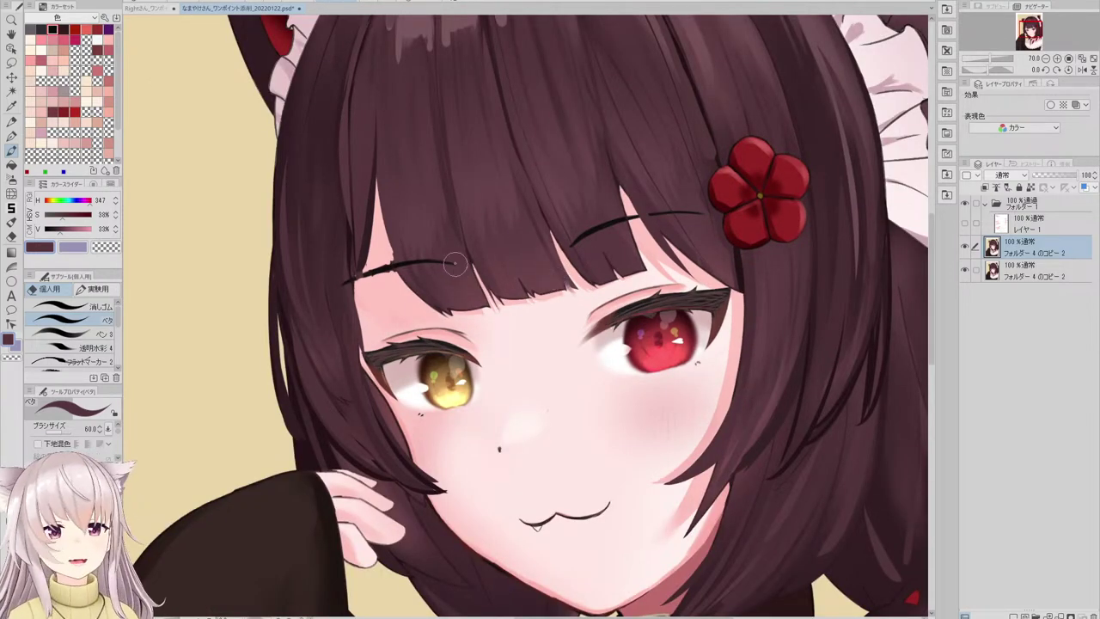
{"action": "scroll", "coordinate": [455, 264], "scroll_direction": "up", "scroll_amount": 2}
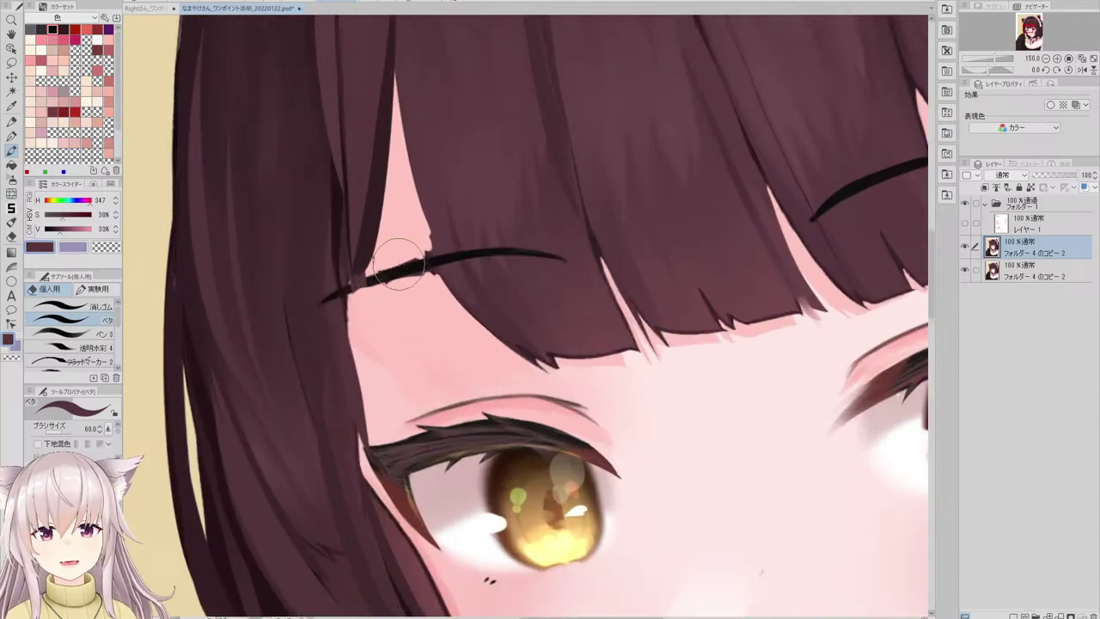
{"action": "left_click", "coordinate": [352, 275], "text": "alt"}
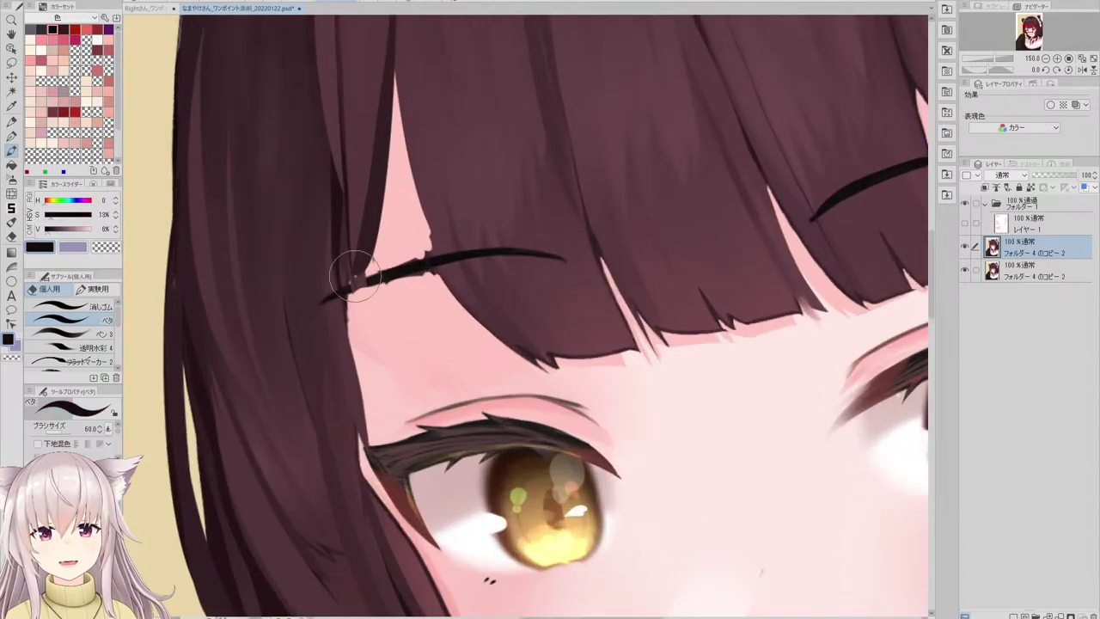
{"action": "left_click_drag", "start_coordinate": [330, 297], "coordinate": [435, 258]}
{"action": "left_click_drag", "start_coordinate": [307, 313], "coordinate": [427, 266]}
{"action": "mouse_move", "coordinate": [342, 291]}
{"action": "left_mouse_down"}
{"action": "mouse_move", "coordinate": [430, 278]}
{"action": "mouse_move", "coordinate": [373, 261]}
{"action": "left_mouse_up"}
- Touch up the strand tip beside the skin gap above the eyebrow with sampled skin pink and the darkest hair brown
{"action": "left_click", "coordinate": [396, 282], "text": "alt"}
{"action": "scroll", "coordinate": [367, 288], "scroll_direction": "up", "scroll_amount": 1}
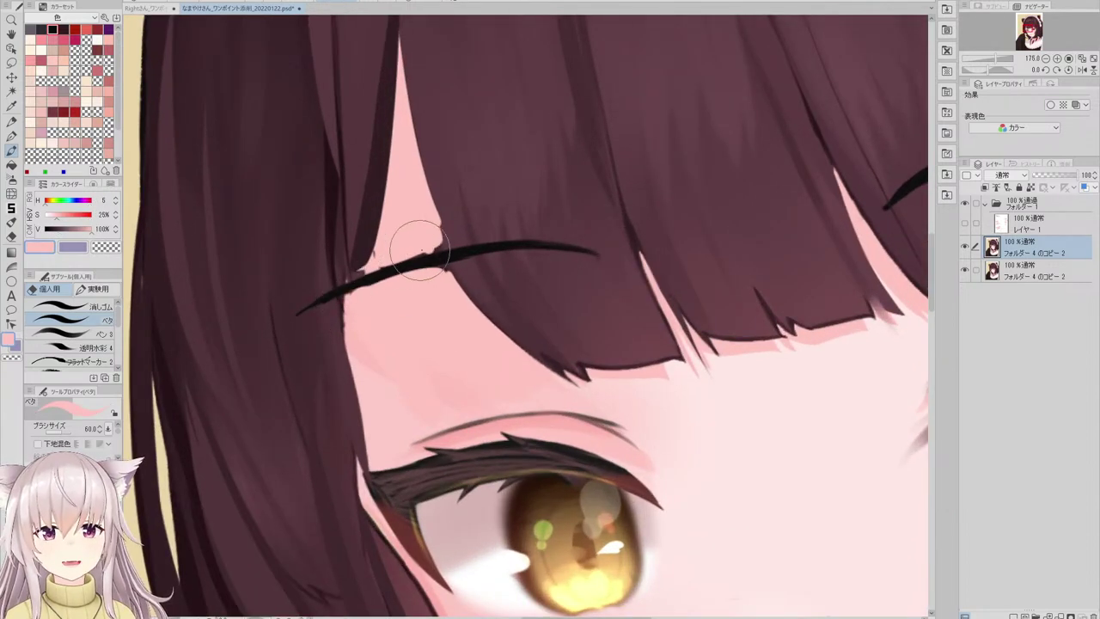
{"action": "scroll", "coordinate": [420, 249], "scroll_direction": "down", "scroll_amount": 10}
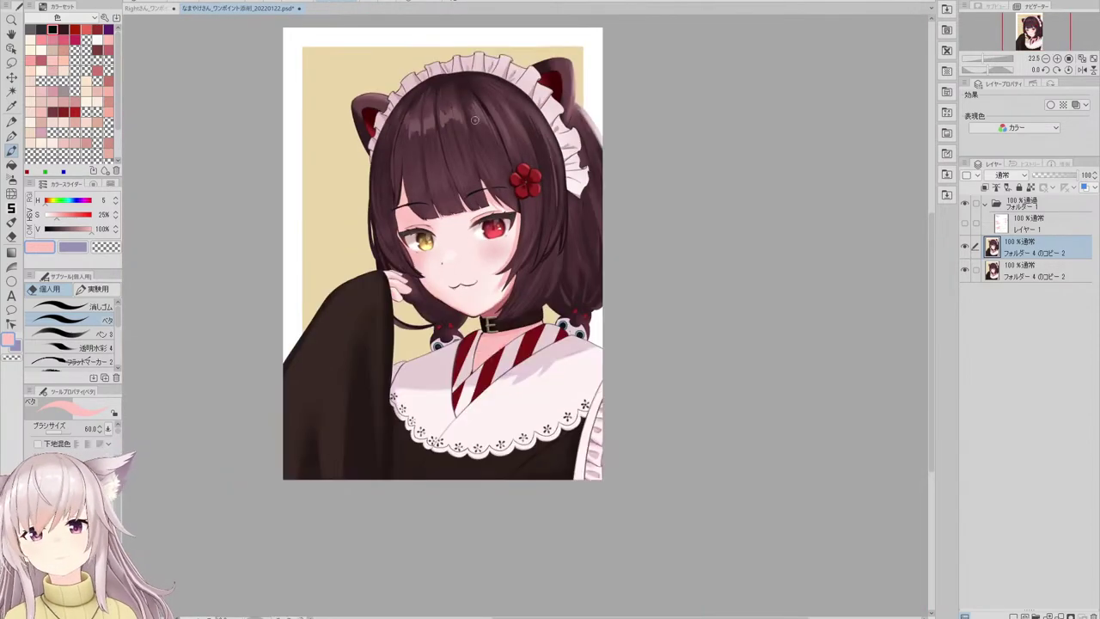
{"action": "scroll", "coordinate": [434, 167], "scroll_direction": "up", "scroll_amount": 6}
{"action": "left_click", "coordinate": [408, 189], "text": "alt"}
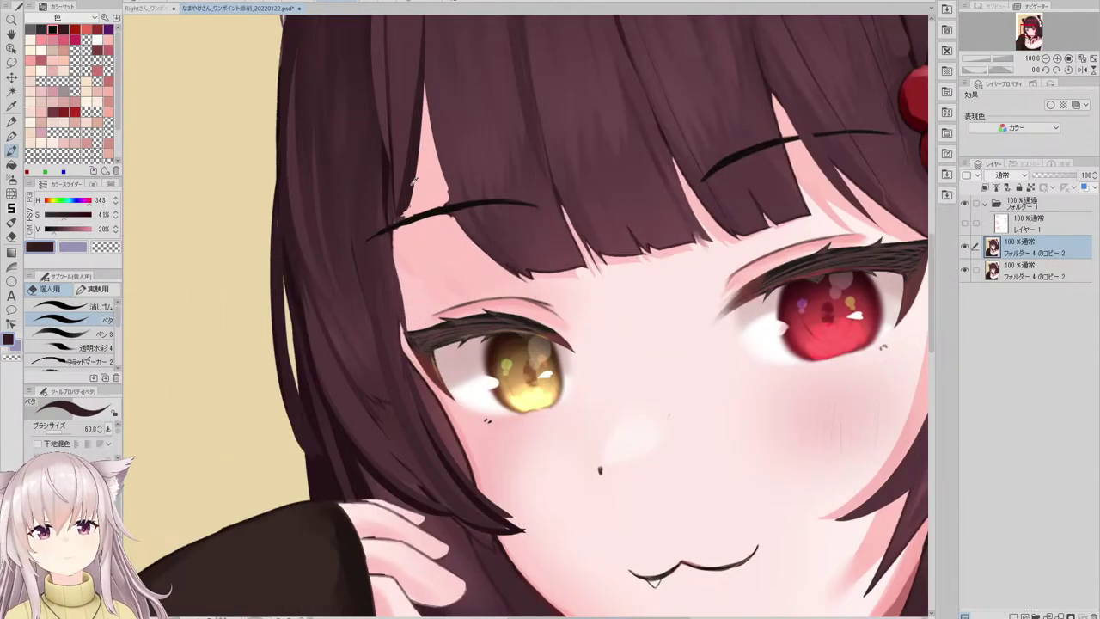
{"action": "scroll", "coordinate": [397, 185], "scroll_direction": "down", "scroll_amount": 7}
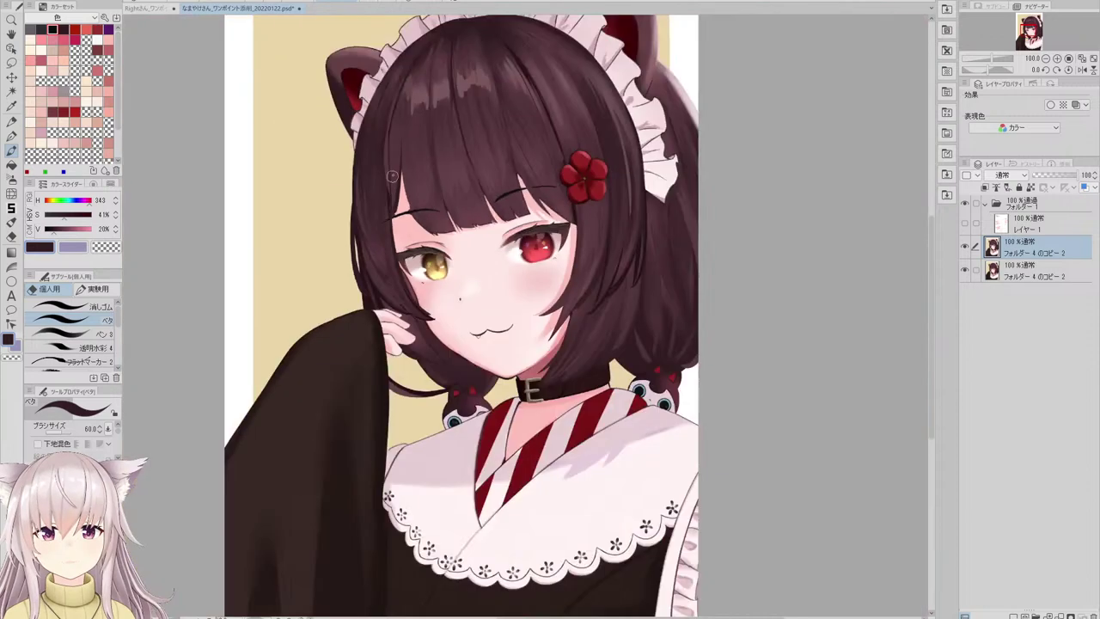
{"action": "key", "text": "ctrl+0"}
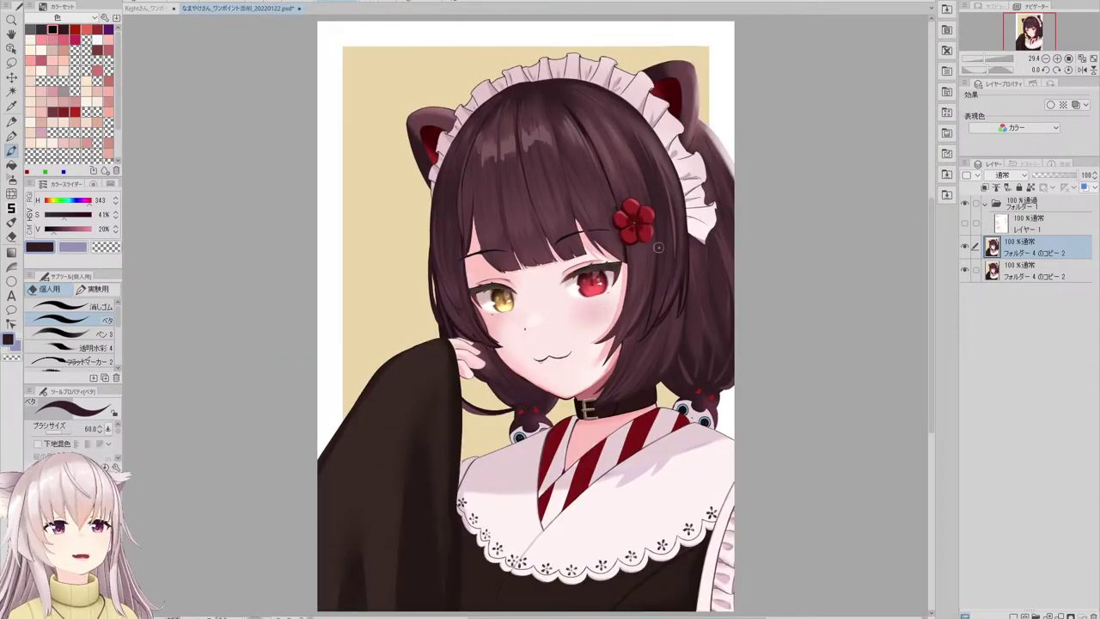
{"action": "key", "text": "e"}
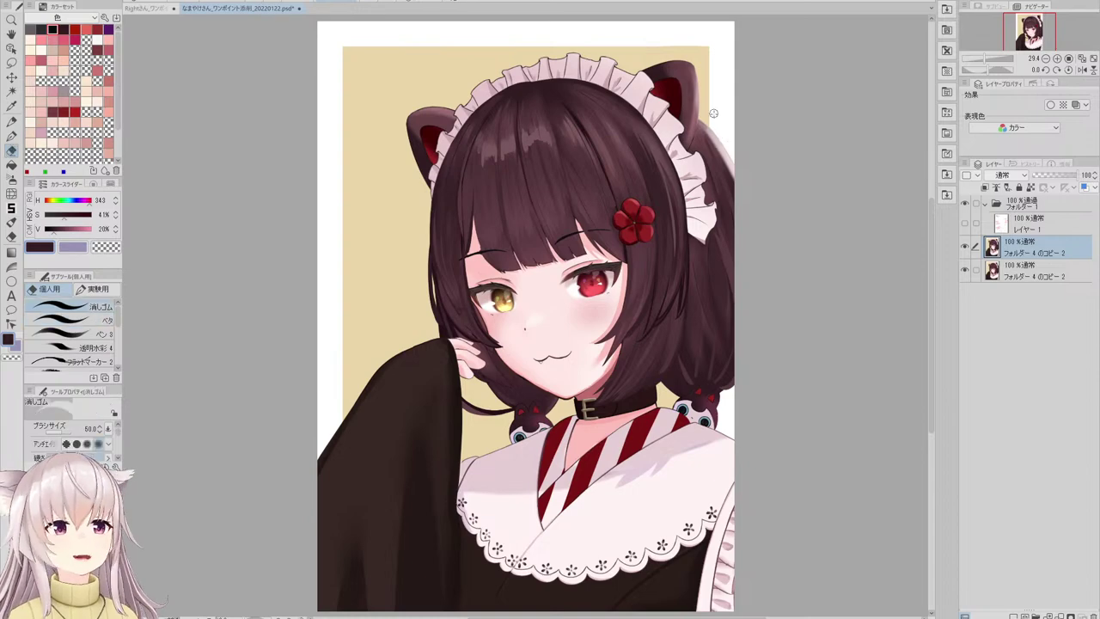
{"action": "scroll", "coordinate": [722, 122], "scroll_direction": "up", "scroll_amount": 2}
{"action": "scroll", "coordinate": [639, 136], "scroll_direction": "down", "scroll_amount": 2}
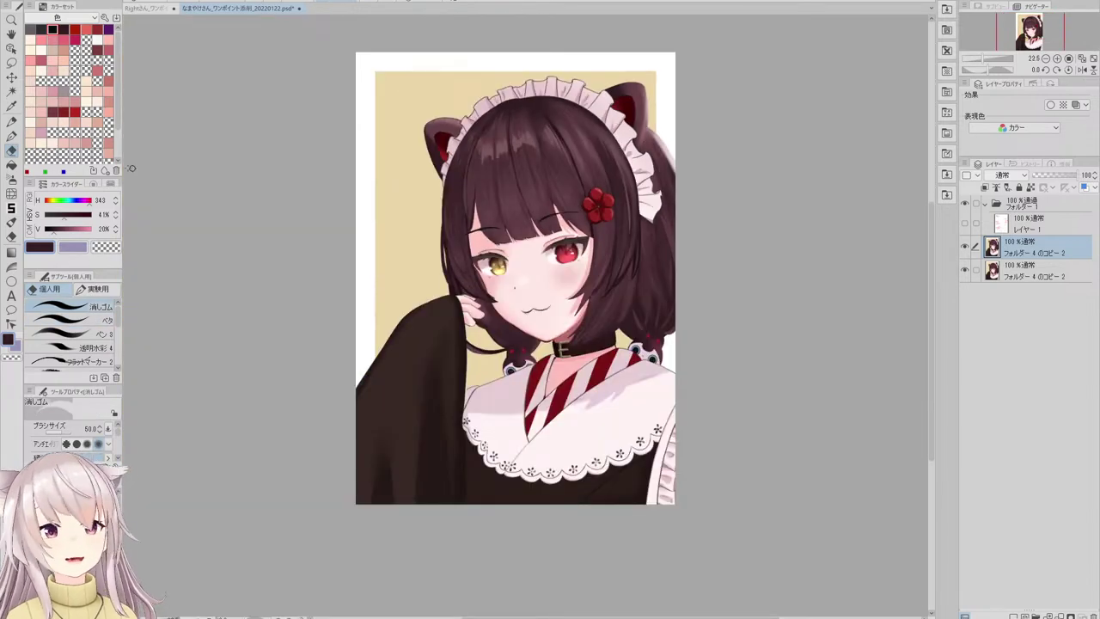
{"action": "left_click", "coordinate": [10, 193]}
{"action": "scroll", "coordinate": [636, 129], "scroll_direction": "up", "scroll_amount": 3}
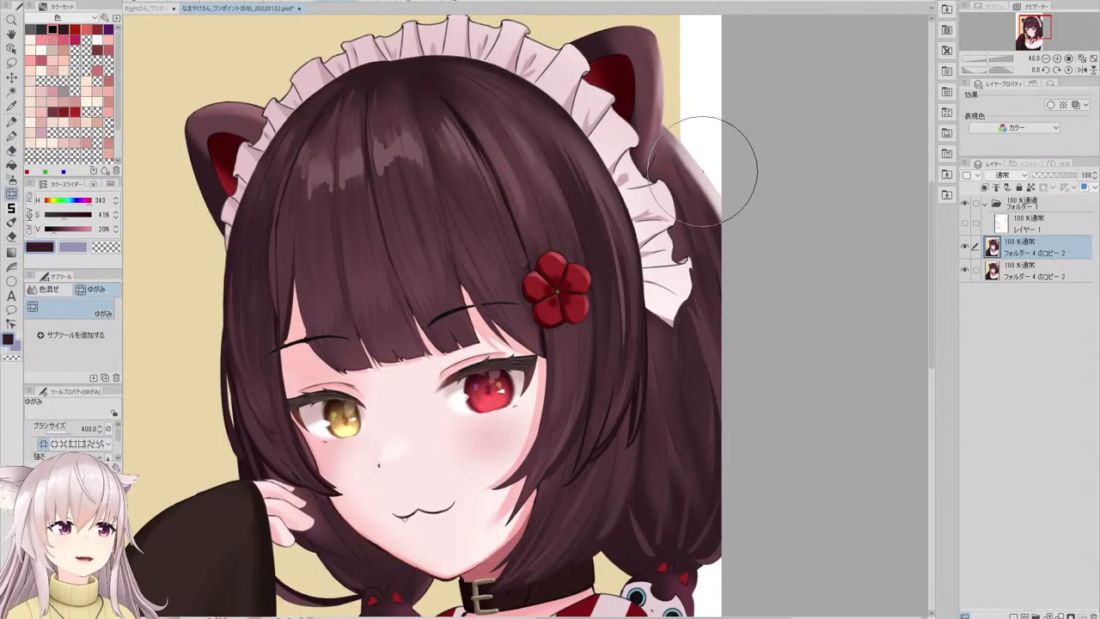
{"action": "scroll", "coordinate": [536, 135], "scroll_direction": "down", "scroll_amount": 3}
- Open the original illustration, place it side by side with the retouched version and fit both to their views
{"action": "left_click", "coordinate": [415, 2]}
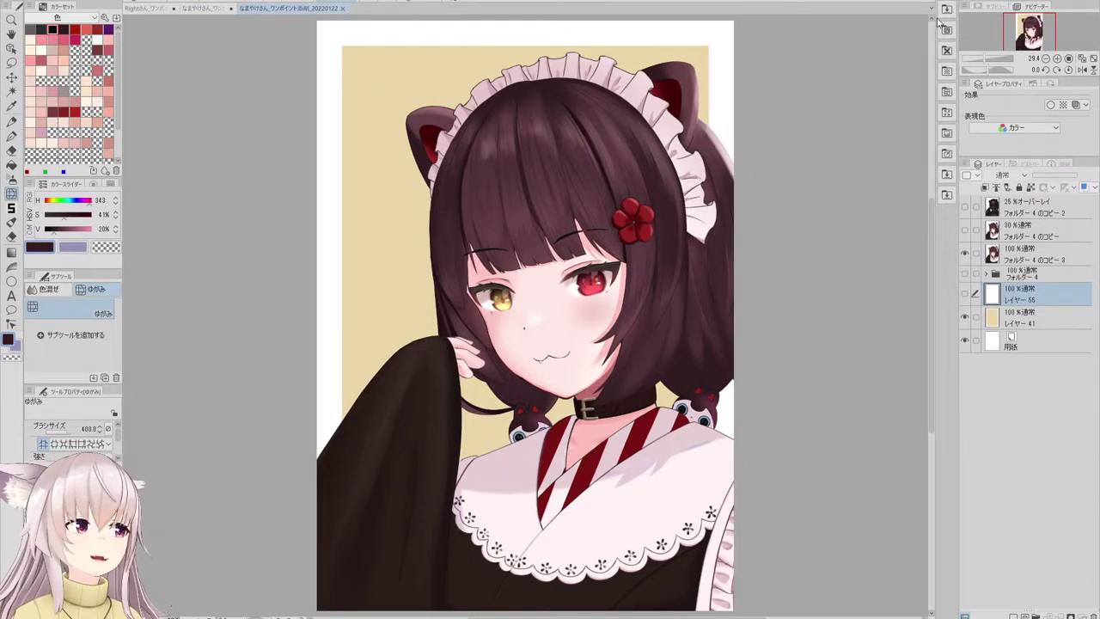
{"action": "left_click_drag", "start_coordinate": [937, 19], "coordinate": [925, 20]}
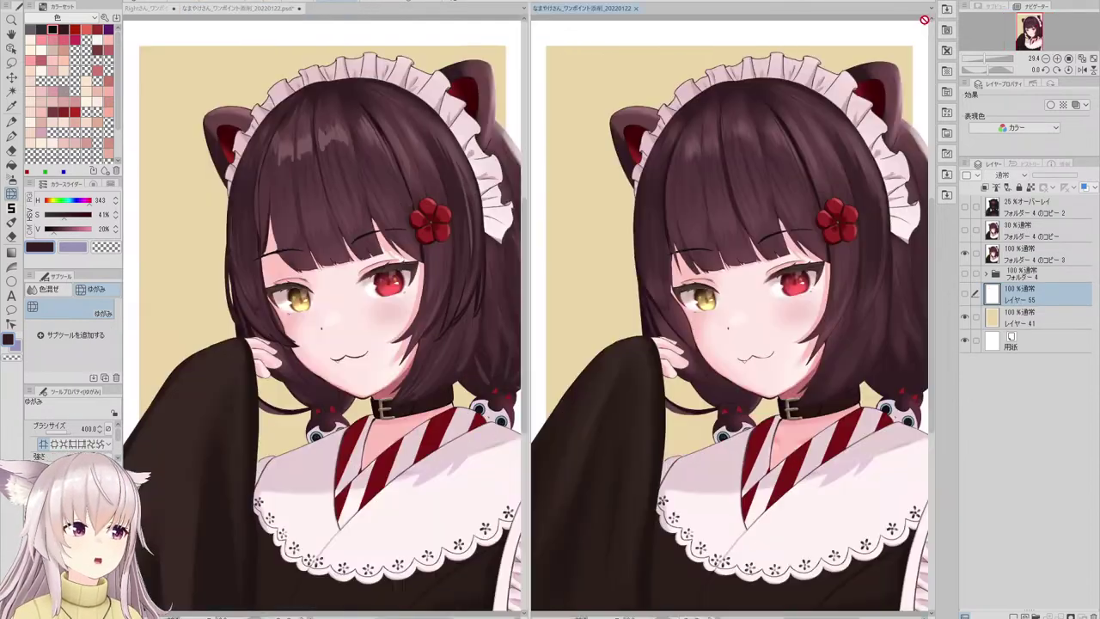
{"action": "left_click", "coordinate": [422, 2]}
{"action": "left_click", "coordinate": [307, 23]}
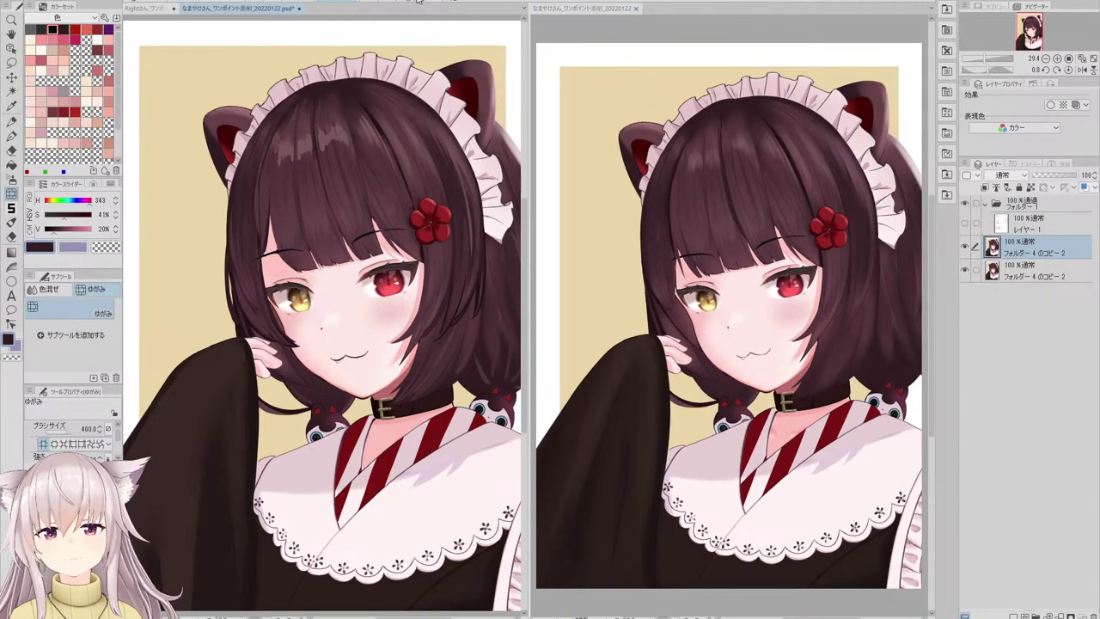
{"action": "key", "text": "ctrl+0"}
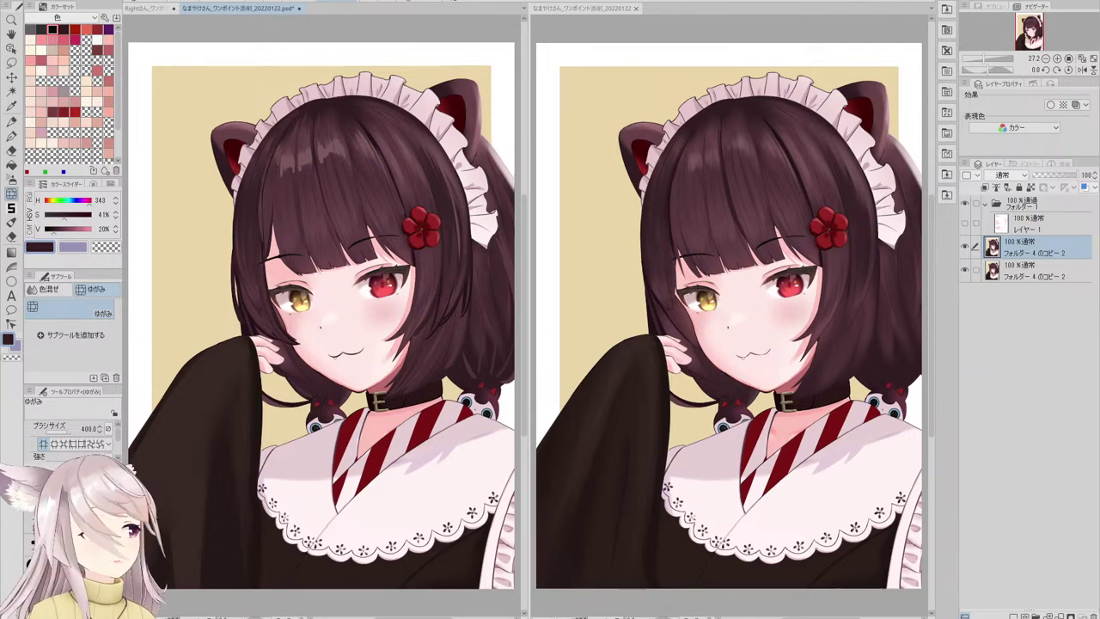
- Examine the retouched face and bangs up close and as a whole against the original, and close the original document
{"action": "scroll", "coordinate": [349, 246], "scroll_direction": "up", "scroll_amount": 3}
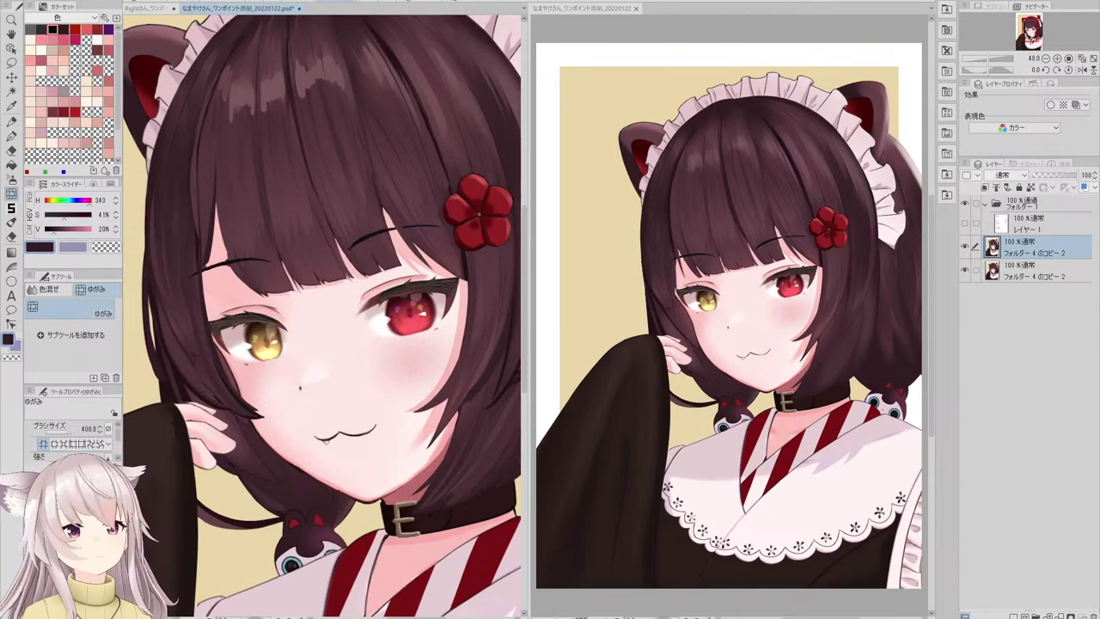
{"action": "left_click", "coordinate": [417, 1]}
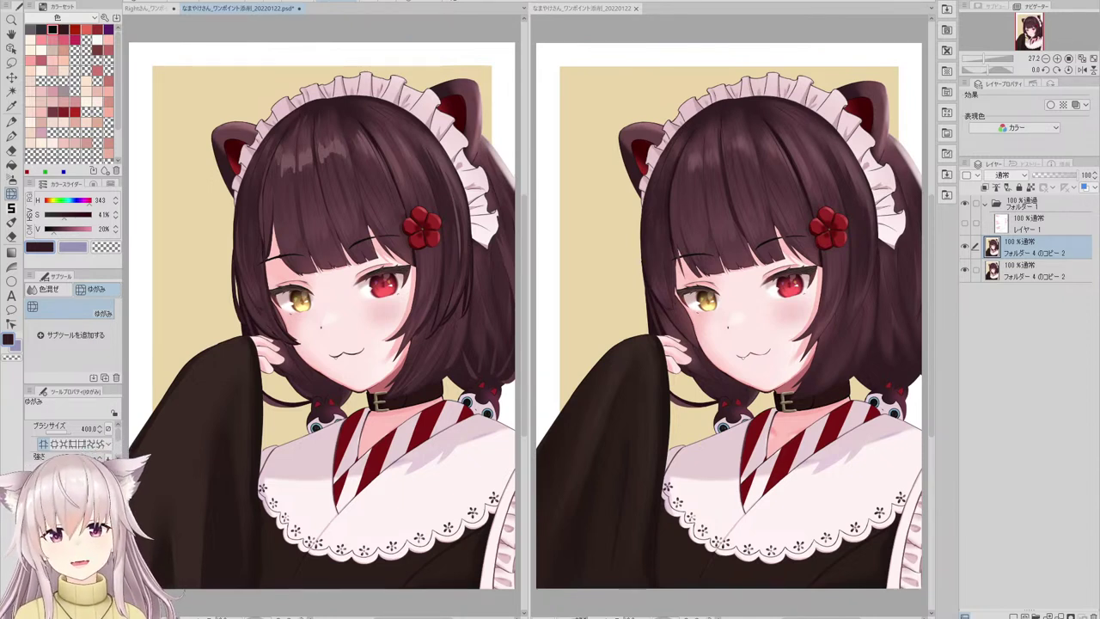
{"action": "left_click", "coordinate": [636, 9]}
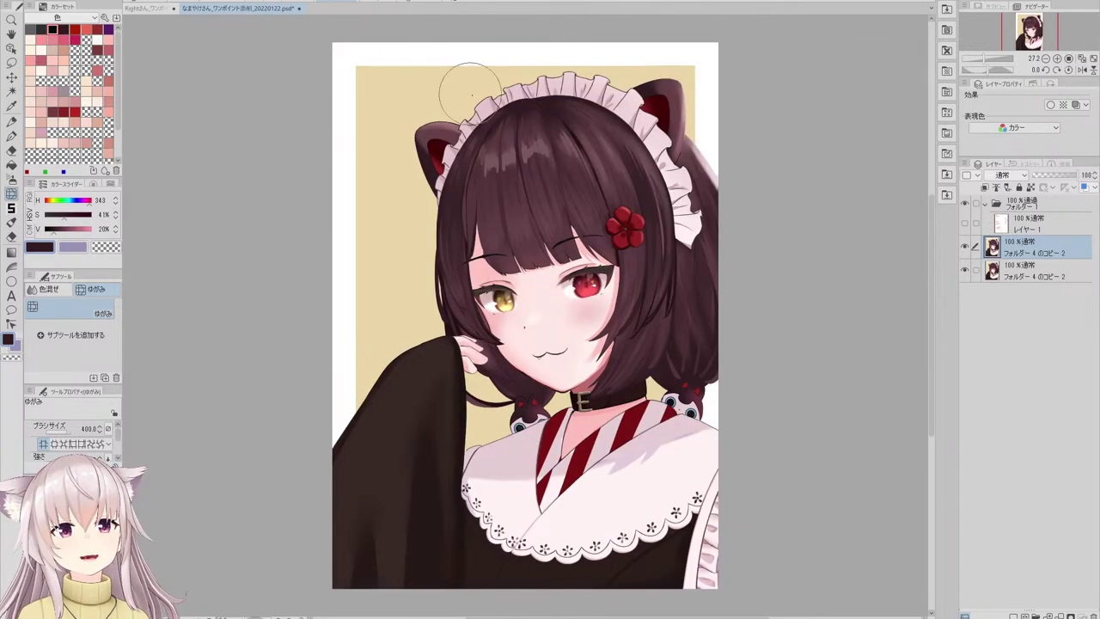
- Show the layer with the red handwritten notes, hide the retouched copy layer, and save the document
{"action": "left_click", "coordinate": [965, 223]}
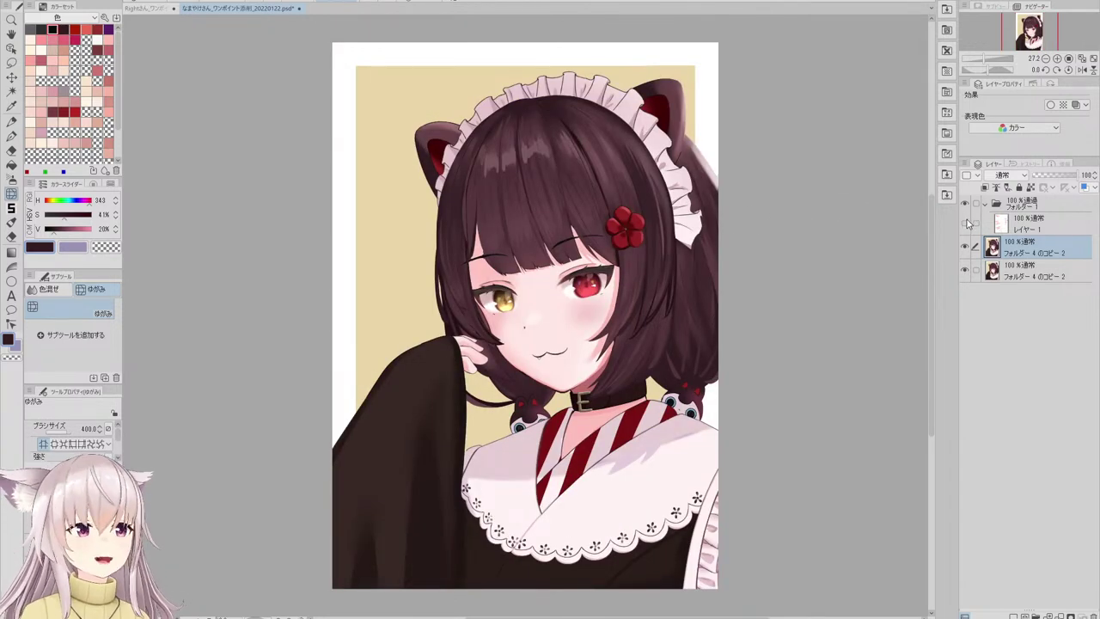
{"action": "left_click", "coordinate": [626, 176], "text": "alt"}
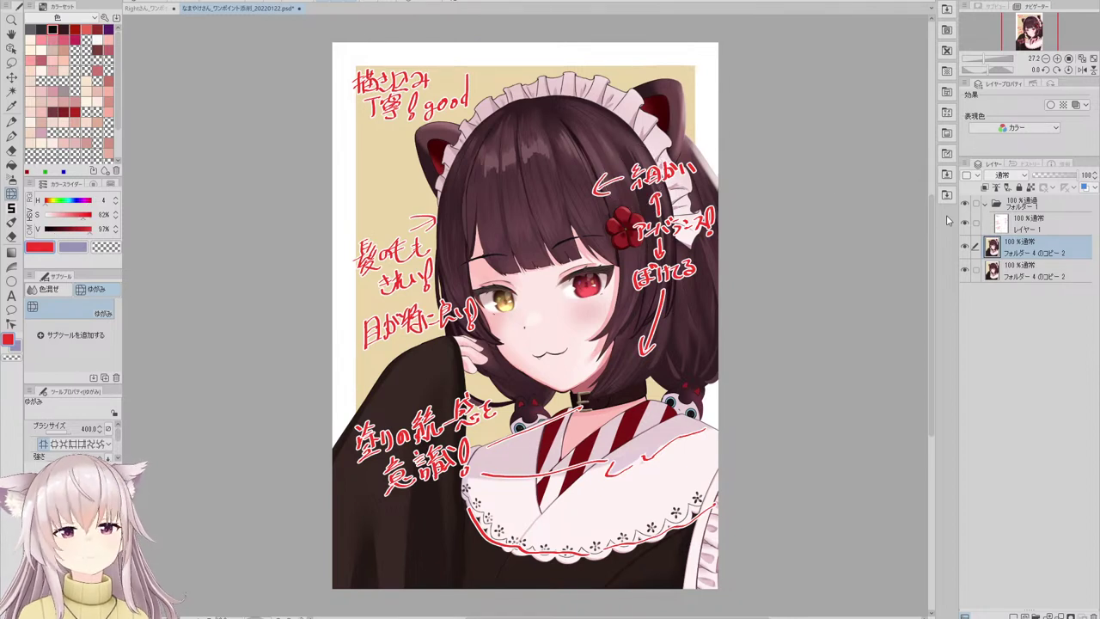
{"action": "left_click", "coordinate": [964, 247]}
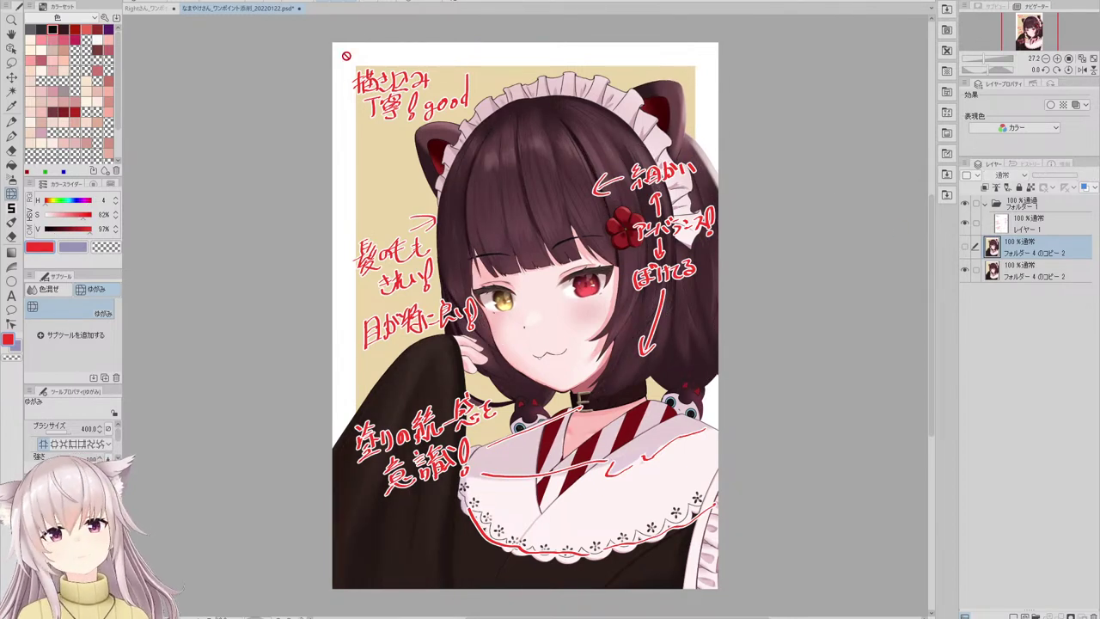
{"action": "left_click", "coordinate": [417, 3]}
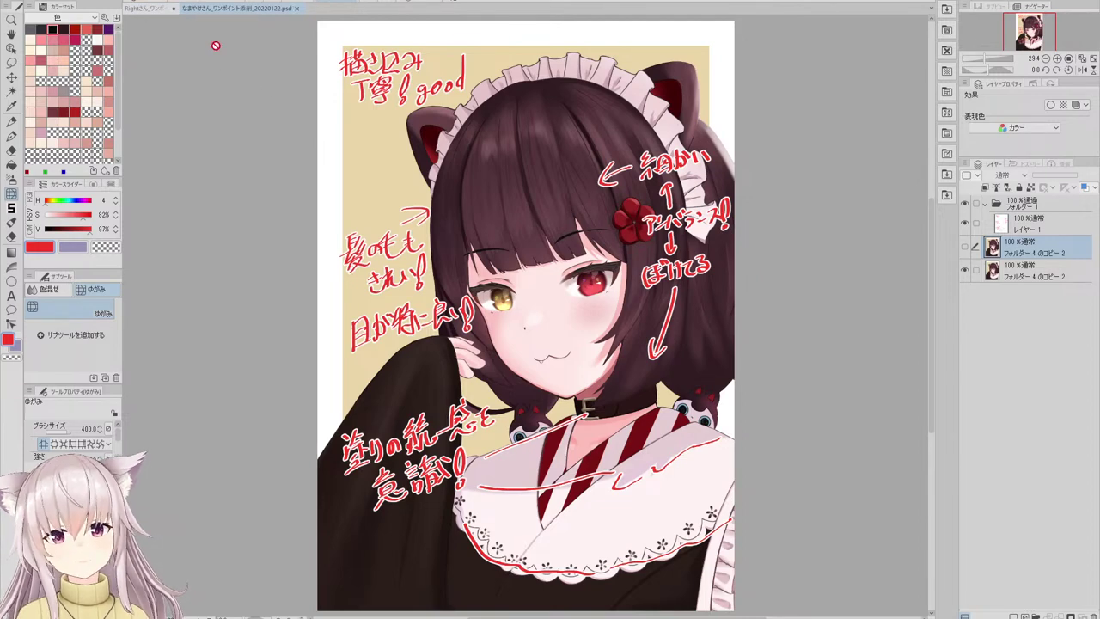
- Switch to the blue-background character document, hide its retouched layer under the red notes, and save the document
{"action": "left_click", "coordinate": [153, 8]}
{"action": "left_click", "coordinate": [964, 247]}
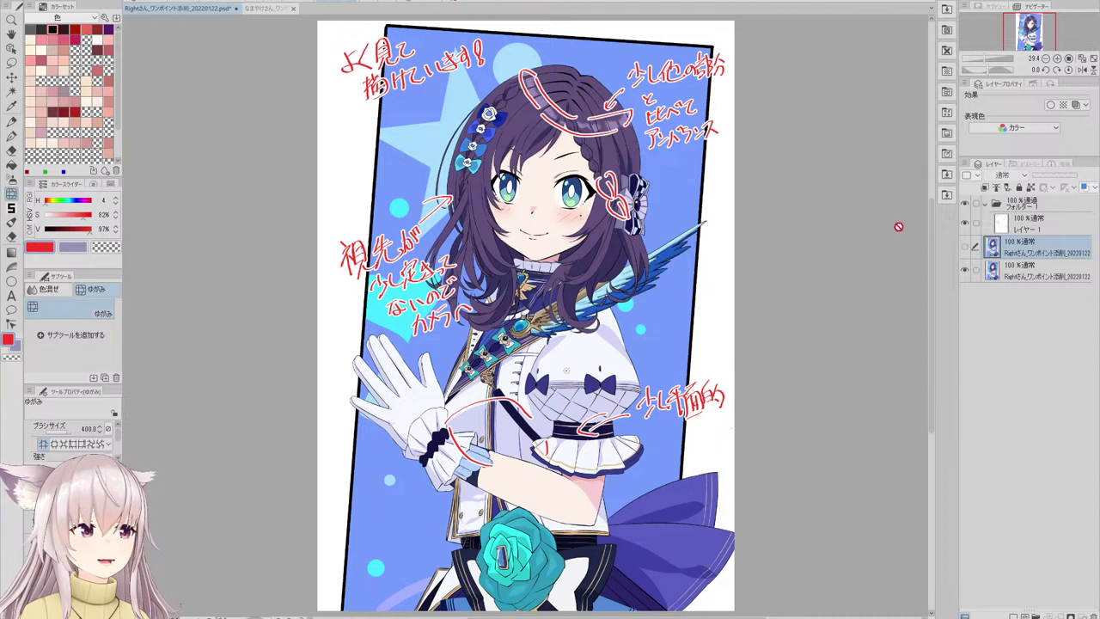
{"action": "left_click", "coordinate": [422, 4]}
{"action": "key", "text": "ctrl+s"}
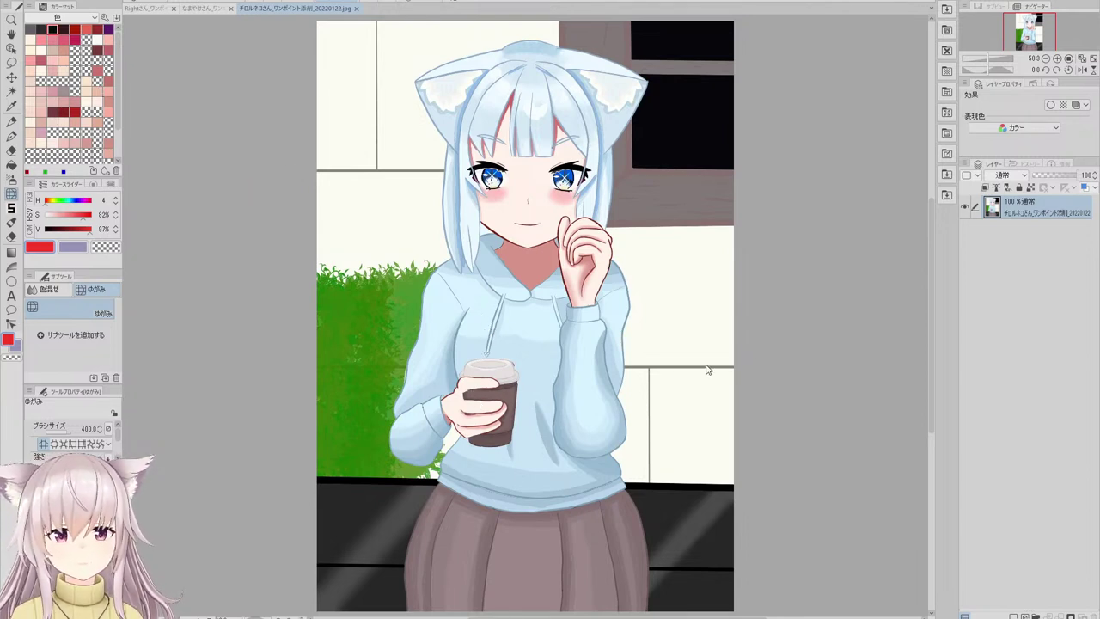
- Open the 20220120 version of the light-blue-haired cat-girl illustration and compare it with the 20220122 version
{"action": "left_click", "coordinate": [780, 355]}
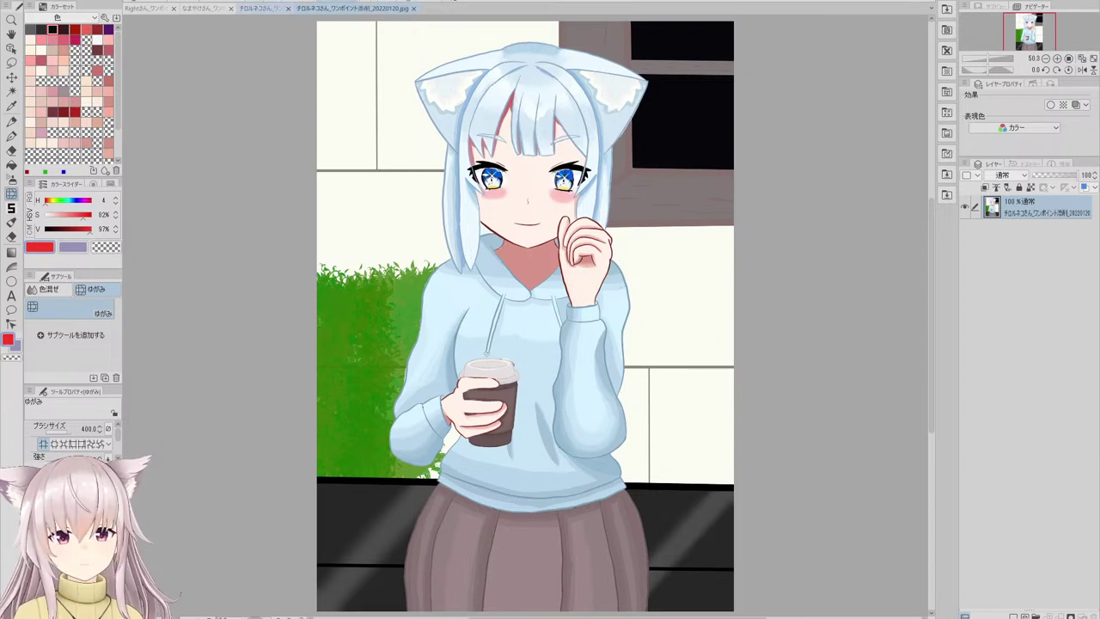
{"action": "left_click", "coordinate": [259, 8]}
{"action": "left_click", "coordinate": [396, 10]}
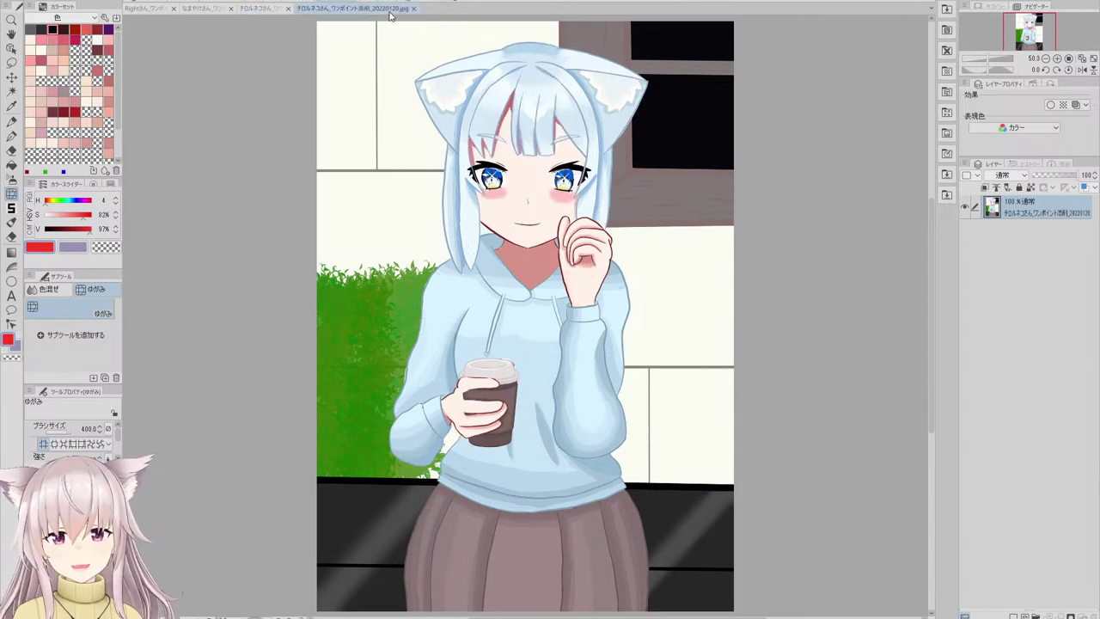
{"action": "left_click", "coordinate": [277, 13]}
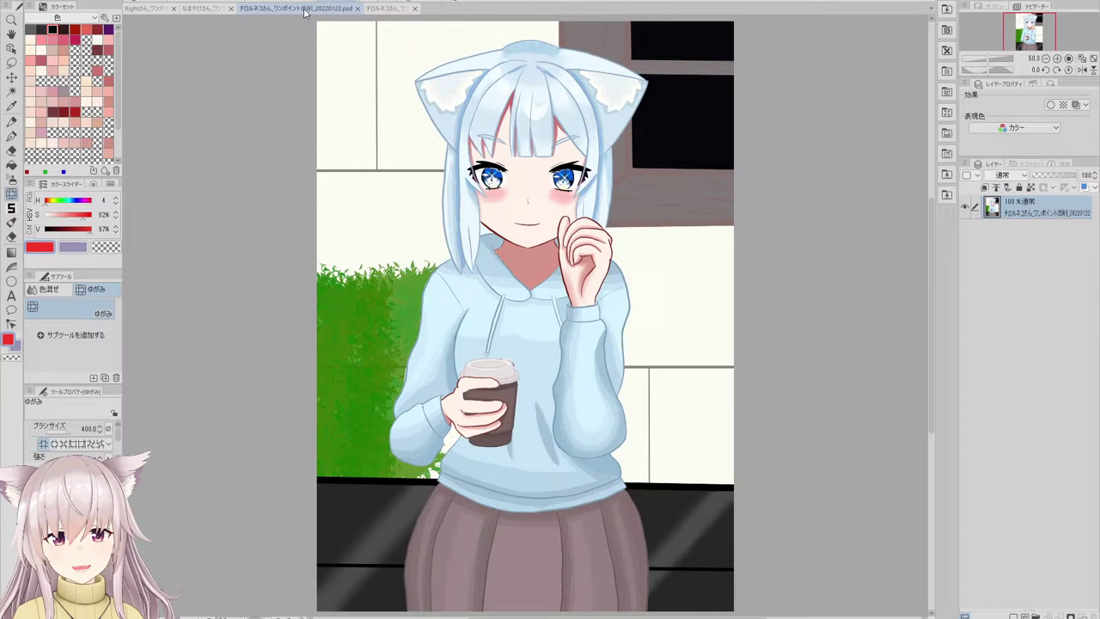
- Compare the 20220120 JPG and the 20220122 PSD of the cat-girl illustration by alternating between the two documents
{"action": "left_click", "coordinate": [380, 10]}
{"action": "left_click", "coordinate": [270, 10]}
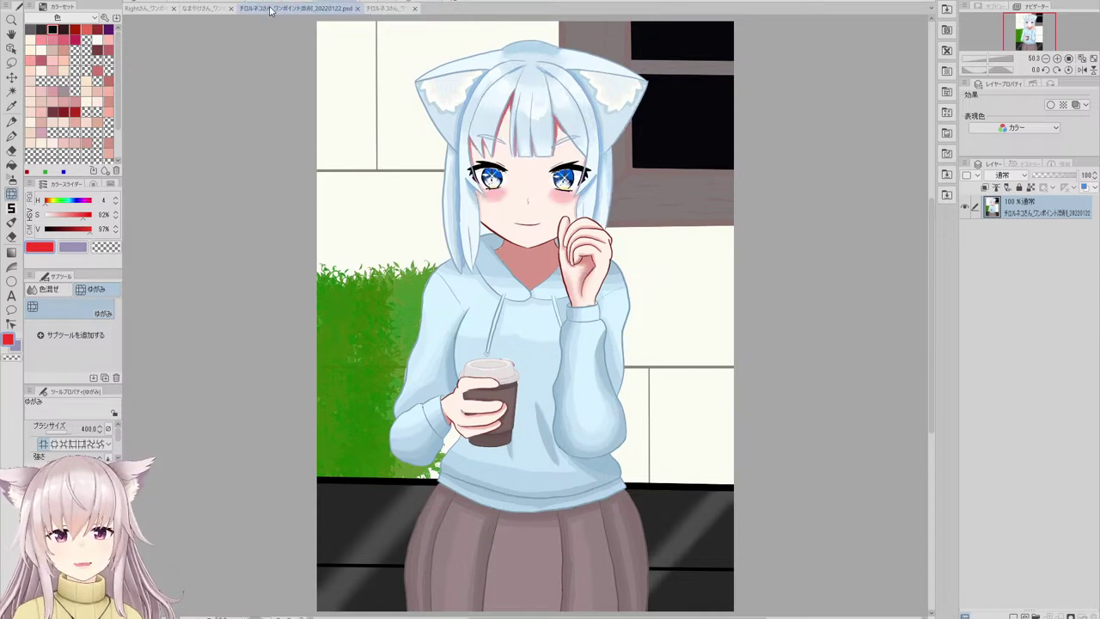
{"action": "left_click", "coordinate": [384, 9]}
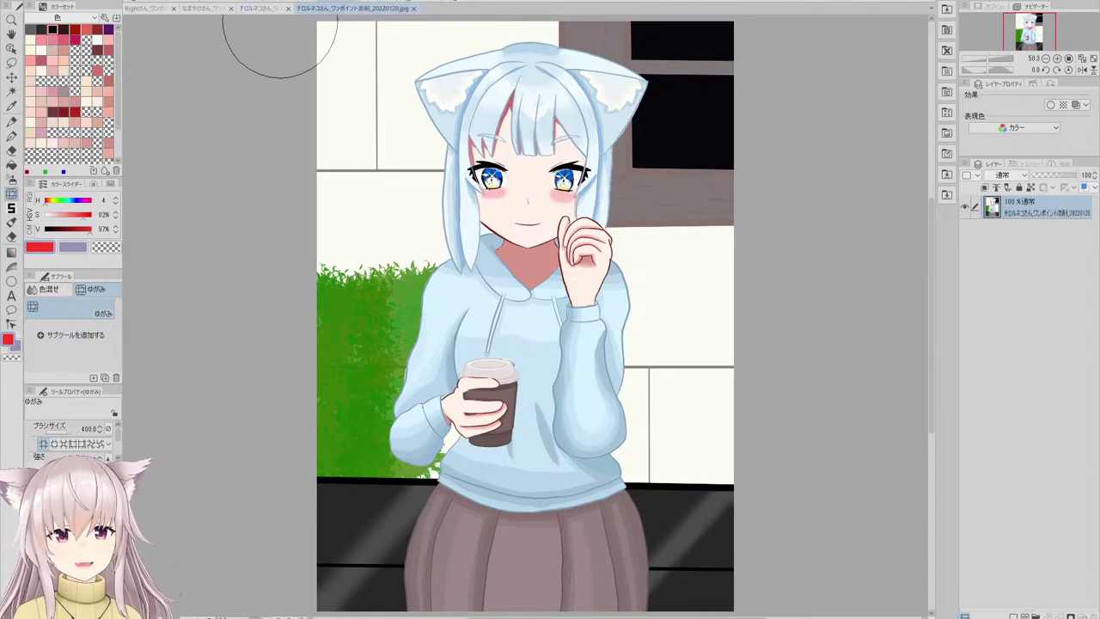
{"action": "left_click", "coordinate": [251, 14]}
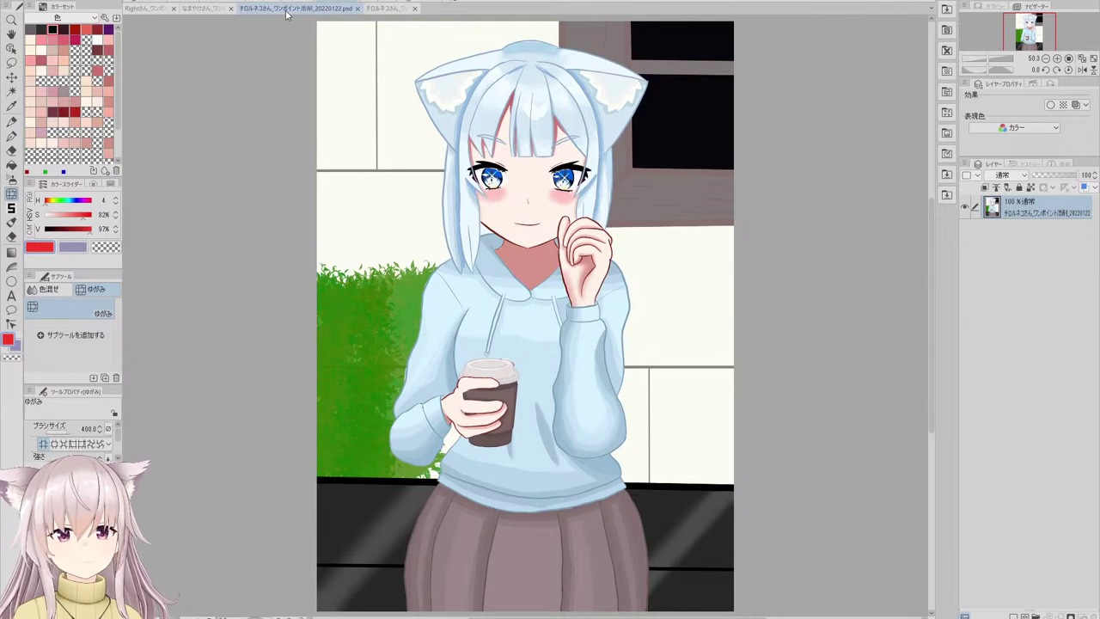
{"action": "left_click", "coordinate": [379, 10]}
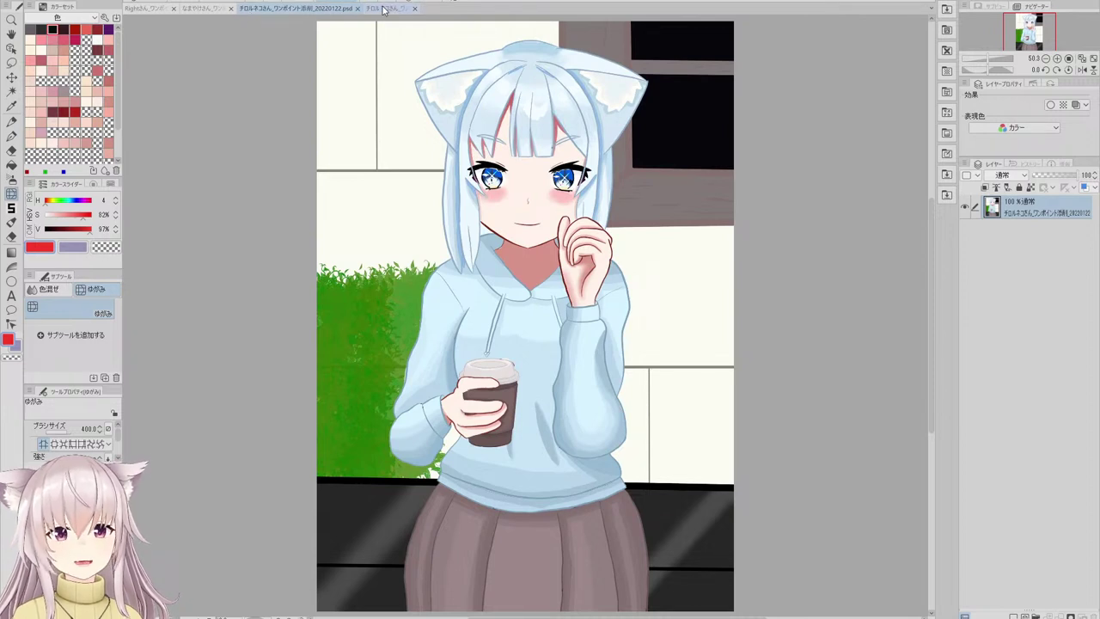
{"action": "left_click", "coordinate": [268, 11]}
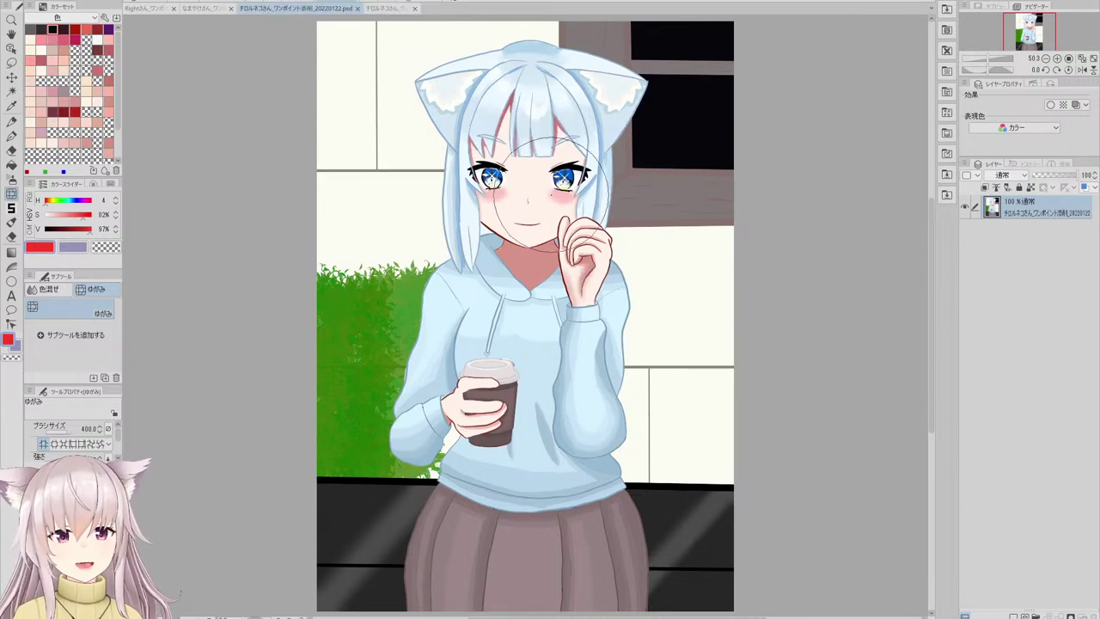
{"action": "left_click", "coordinate": [384, 11]}
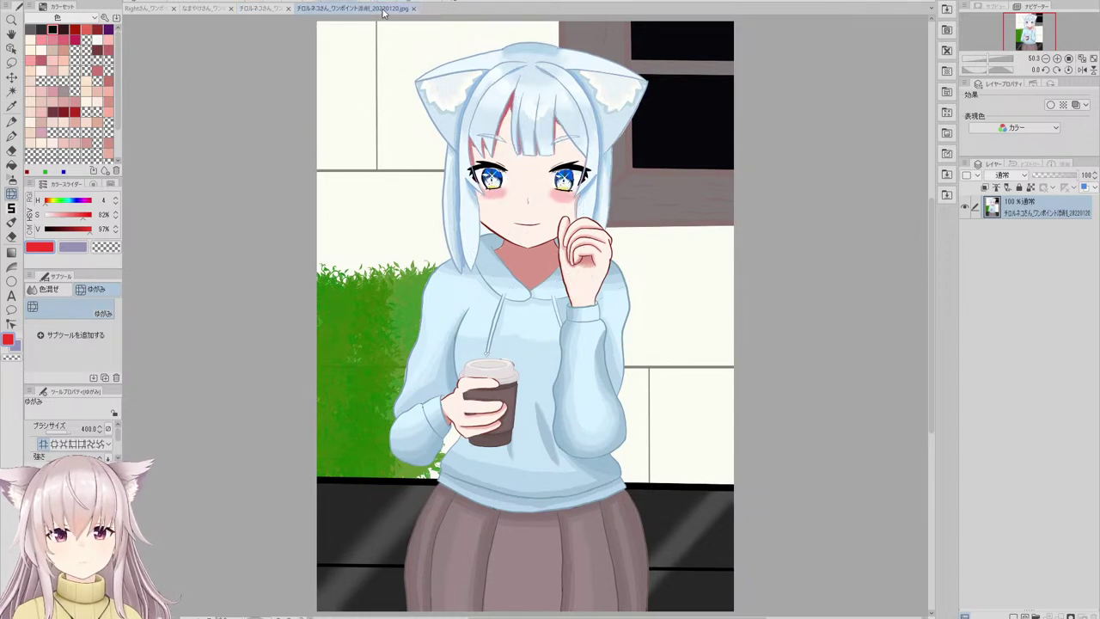
{"action": "left_click", "coordinate": [266, 12]}
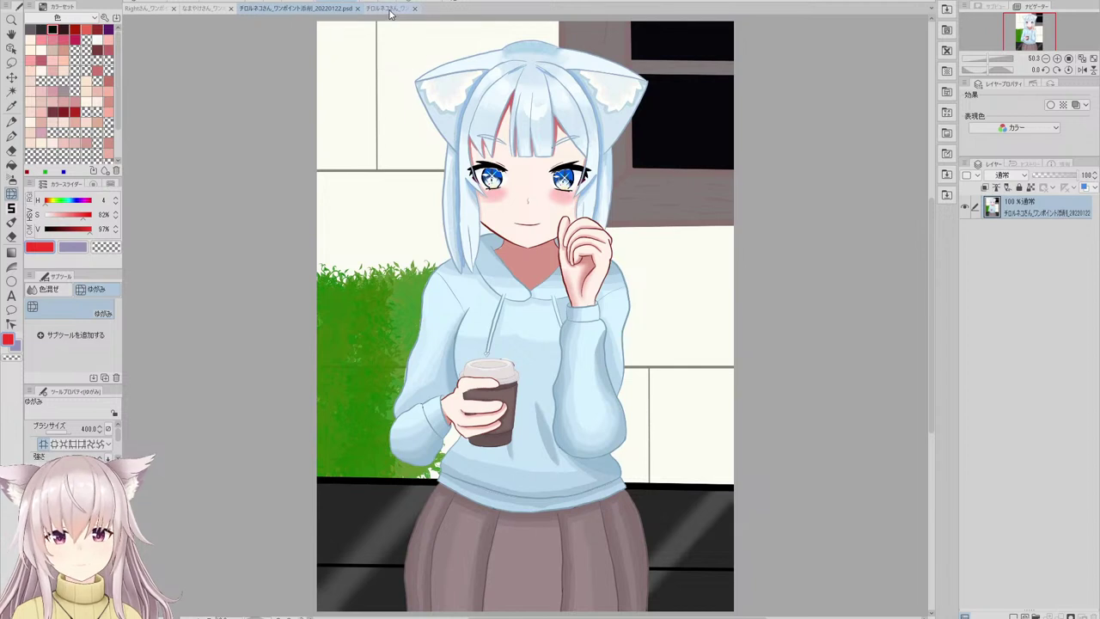
{"action": "left_click", "coordinate": [391, 10]}
{"action": "left_click", "coordinate": [273, 11]}
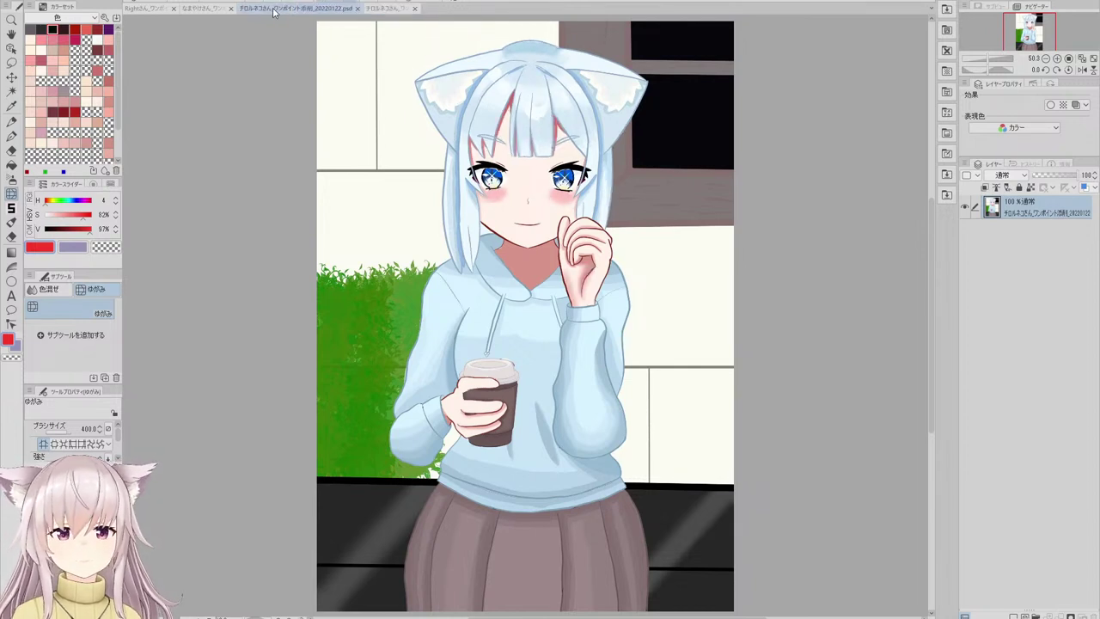
{"action": "left_click", "coordinate": [378, 10]}
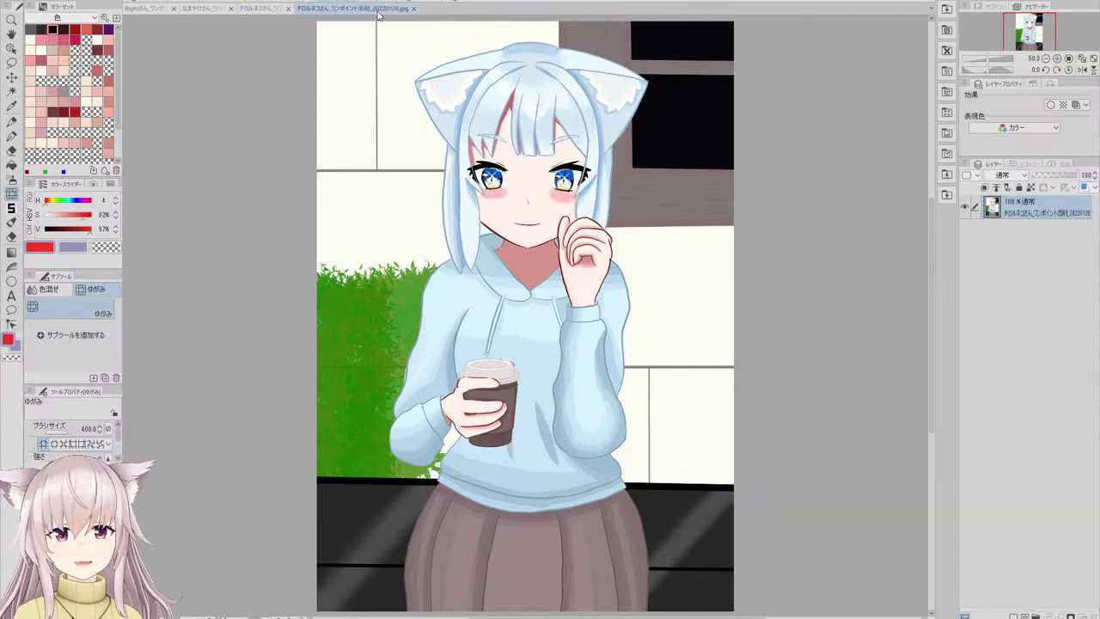
{"action": "left_click", "coordinate": [269, 10]}
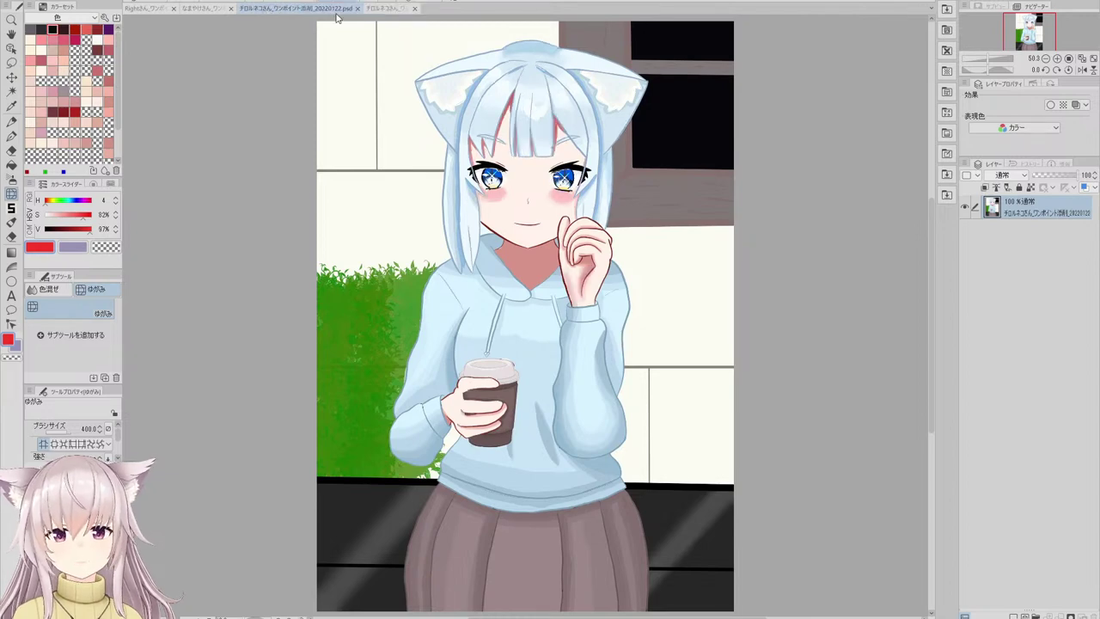
{"action": "left_click", "coordinate": [385, 11]}
{"action": "left_click", "coordinate": [267, 10]}
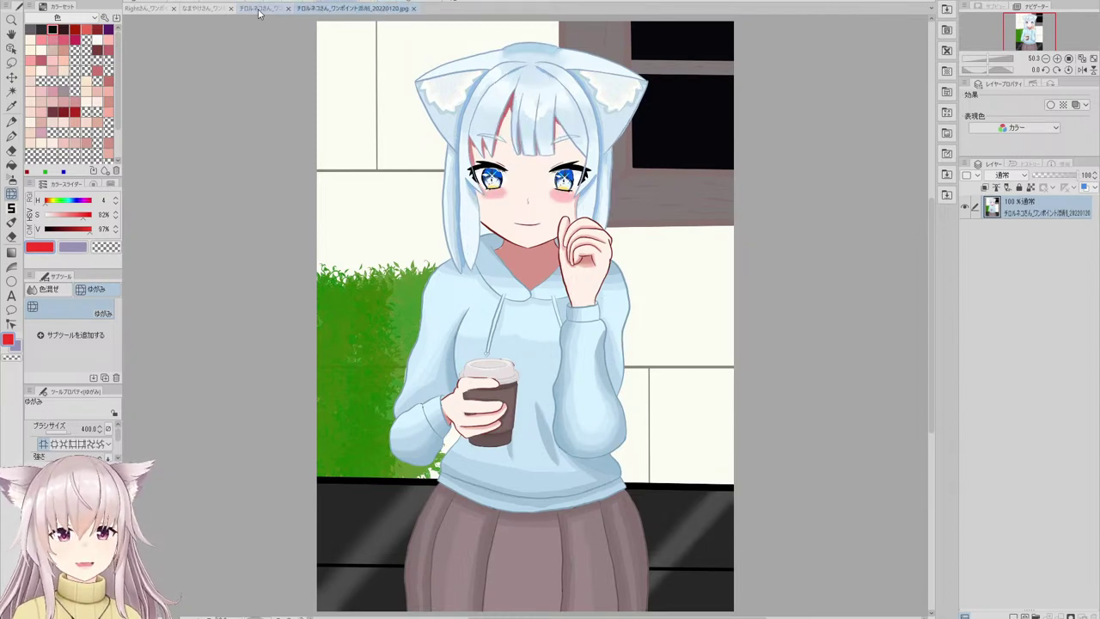
- In the annotated 20220120 PSD, show the retouched copy instead of the original and hide the folder of red notes
{"action": "scroll", "coordinate": [538, 162], "scroll_direction": "up", "scroll_amount": 4}
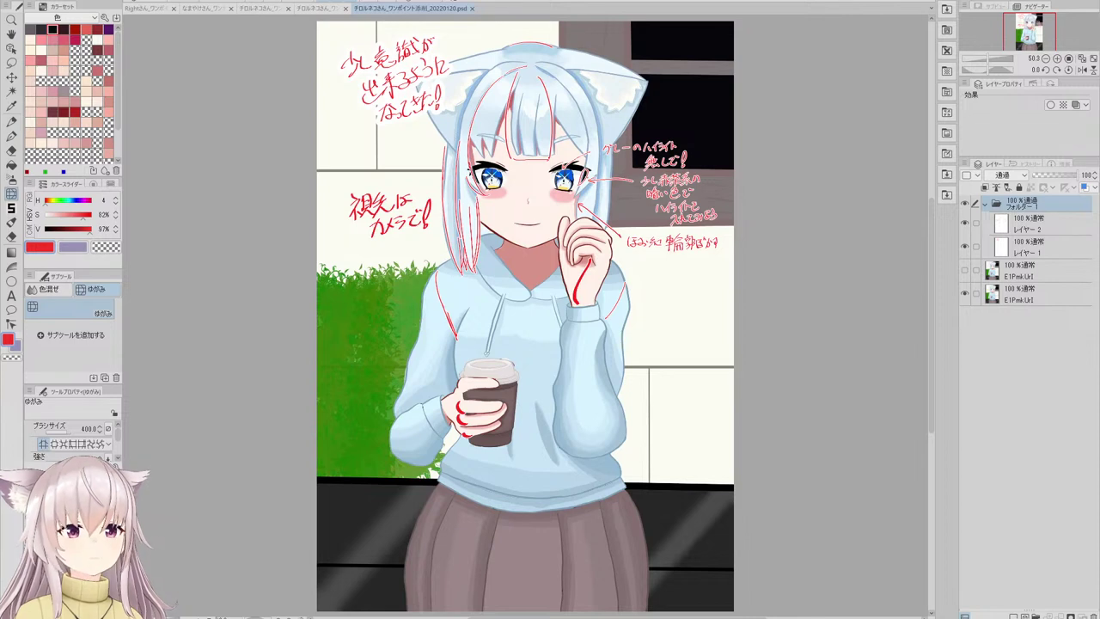
{"action": "left_click", "coordinate": [964, 271]}
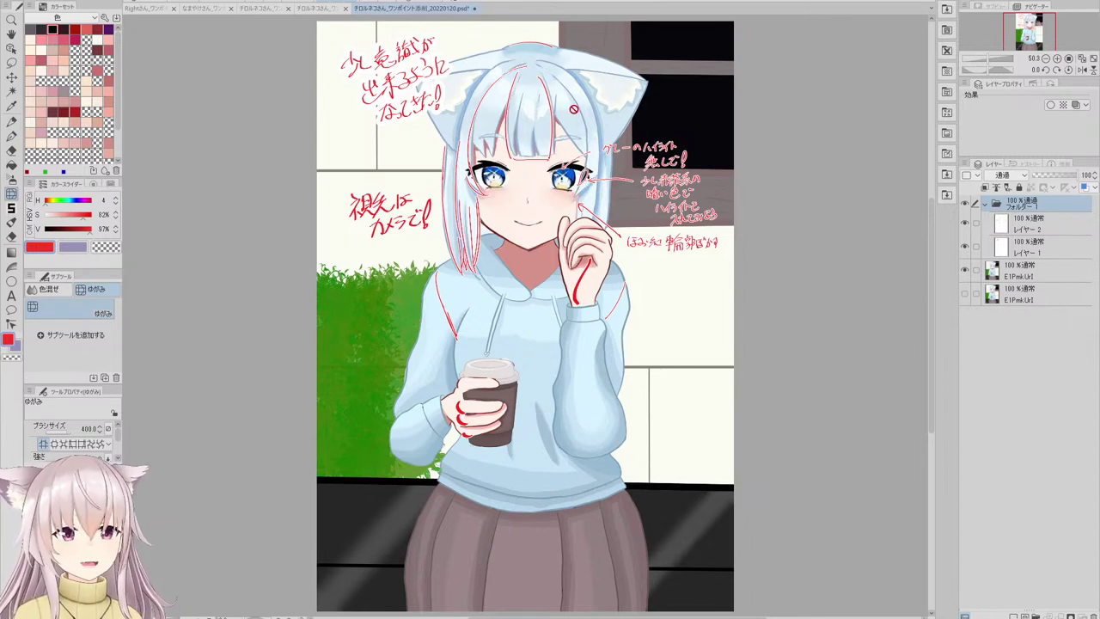
{"action": "left_click", "coordinate": [961, 203]}
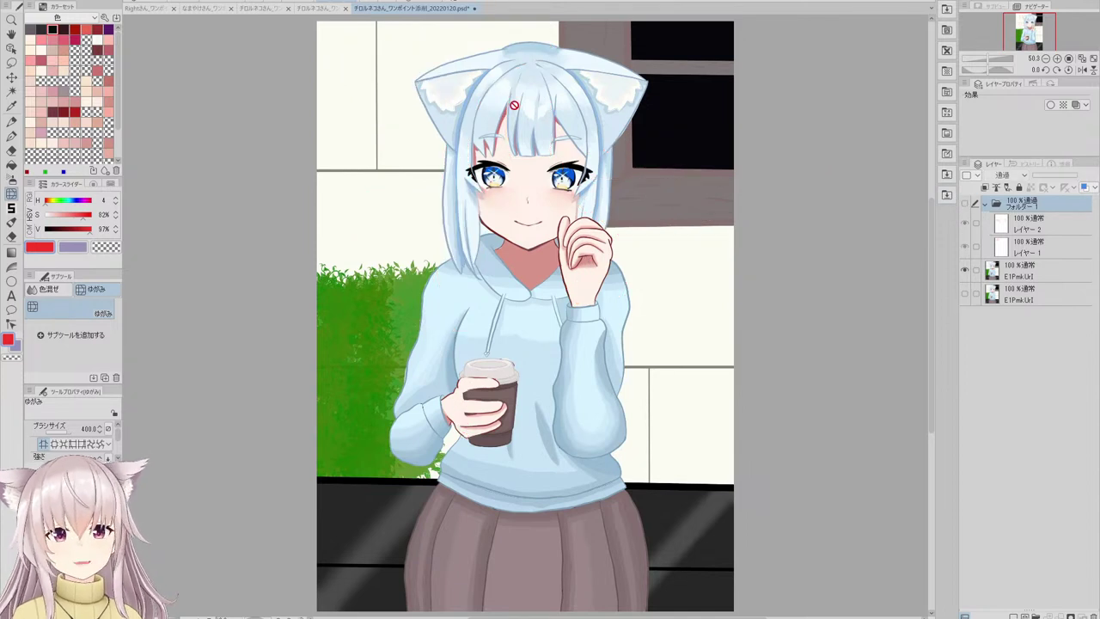
- Compare the retouched 20220120 PSD with the original 20220120 JPG and the 20220122 version of the illustration
{"action": "left_click", "coordinate": [317, 8]}
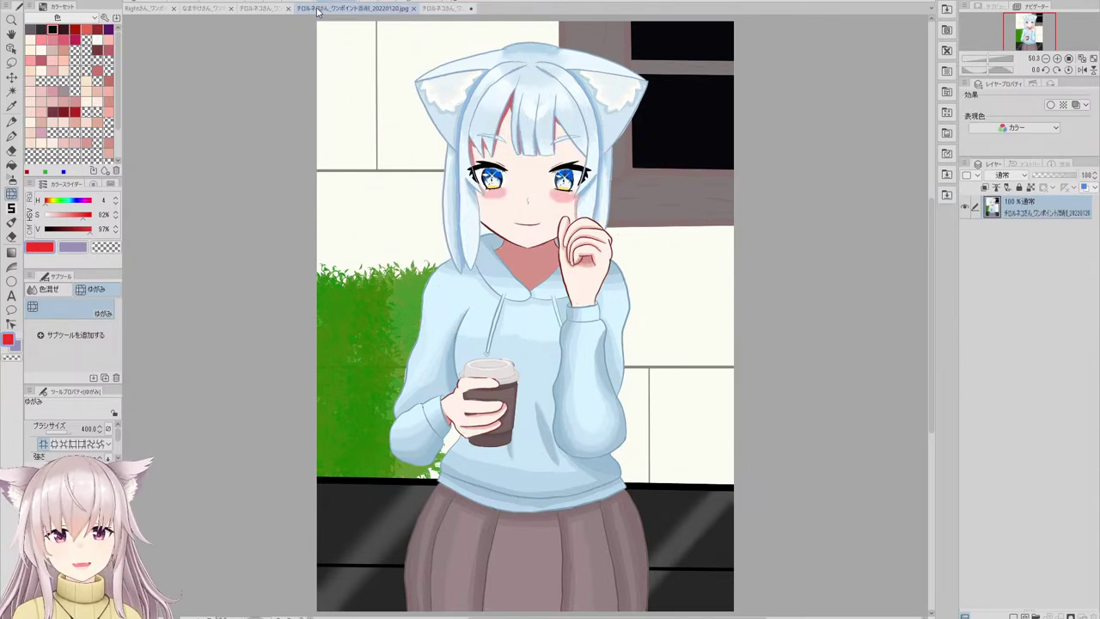
{"action": "left_click", "coordinate": [271, 9]}
{"action": "left_click", "coordinate": [427, 6]}
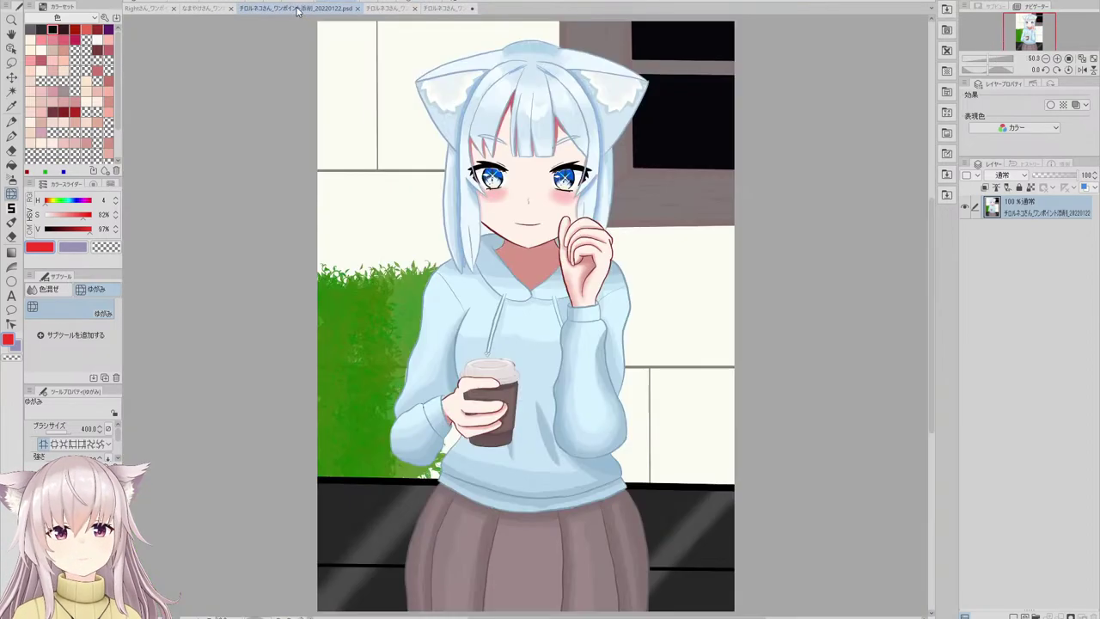
{"action": "left_click", "coordinate": [267, 14]}
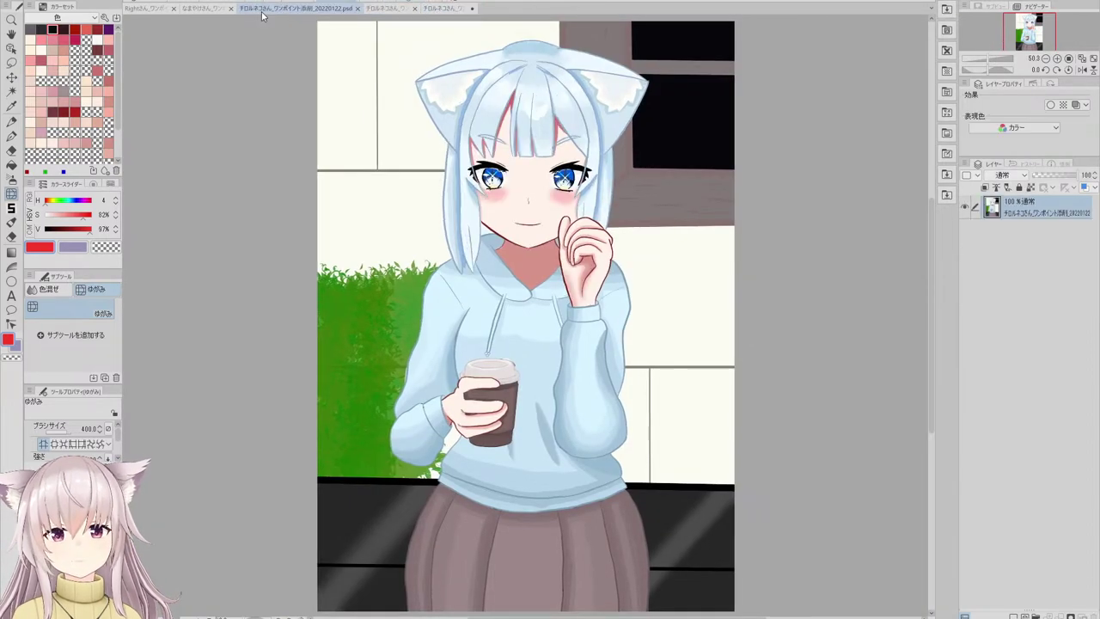
{"action": "left_click", "coordinate": [444, 9]}
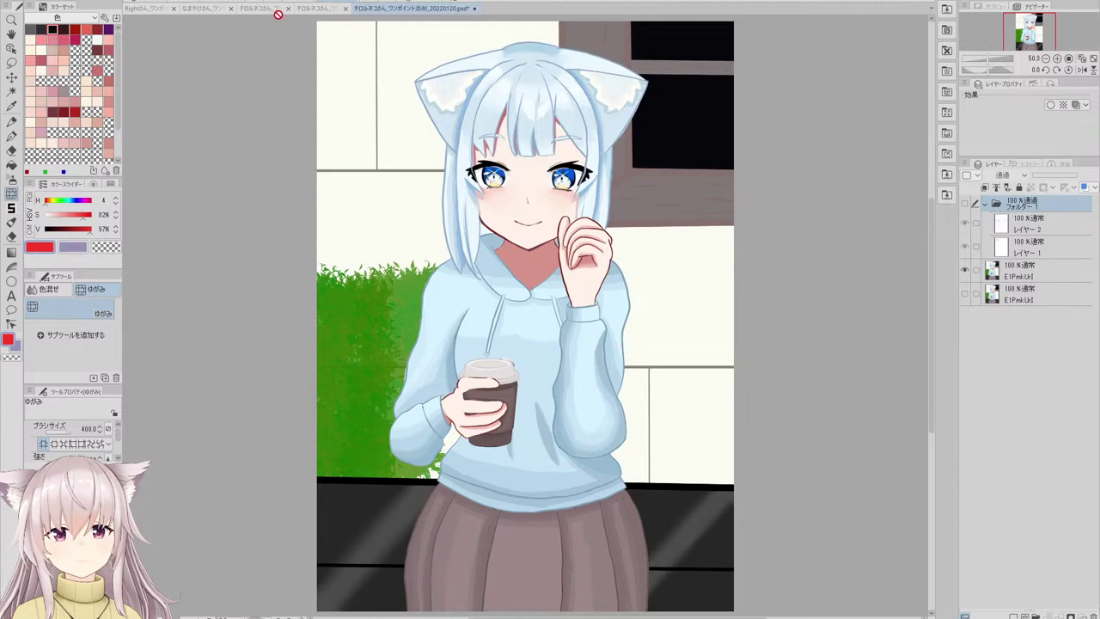
{"action": "left_click", "coordinate": [278, 12]}
{"action": "left_click", "coordinate": [456, 10]}
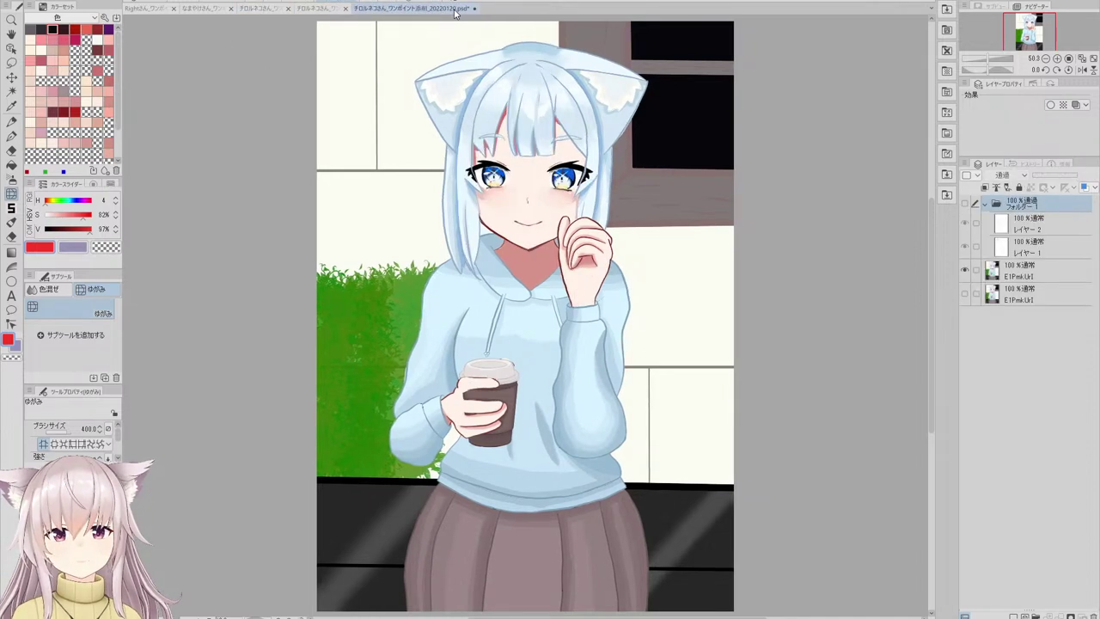
{"action": "left_click", "coordinate": [267, 14]}
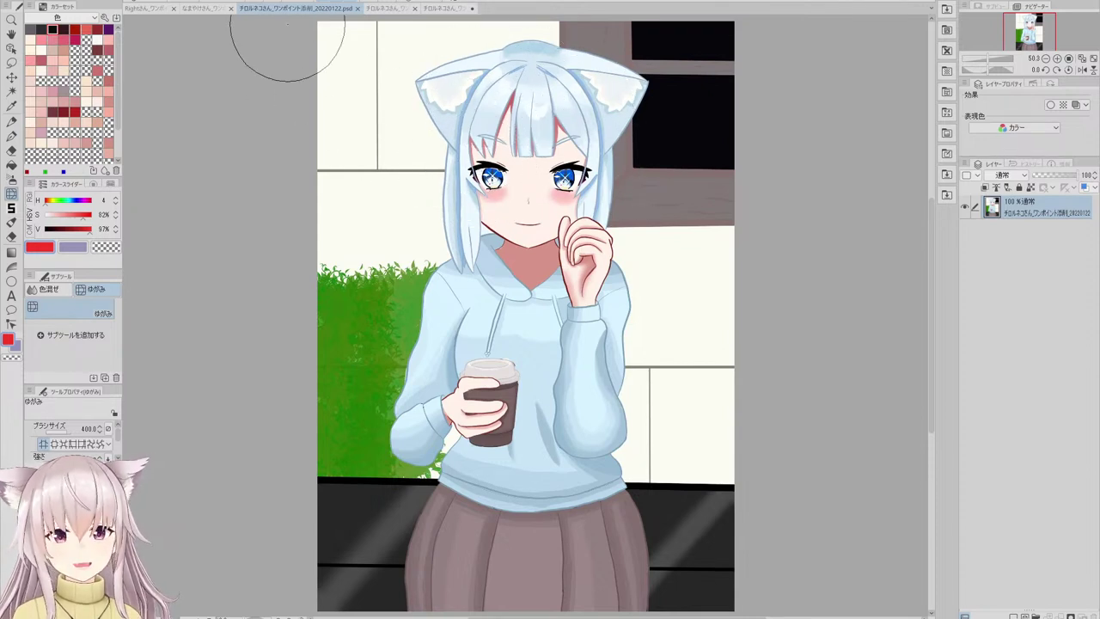
- Add a folder with a new layer inside to the 20220122 document and give the layer a thicker white border effect
{"action": "left_click", "coordinate": [1036, 615]}
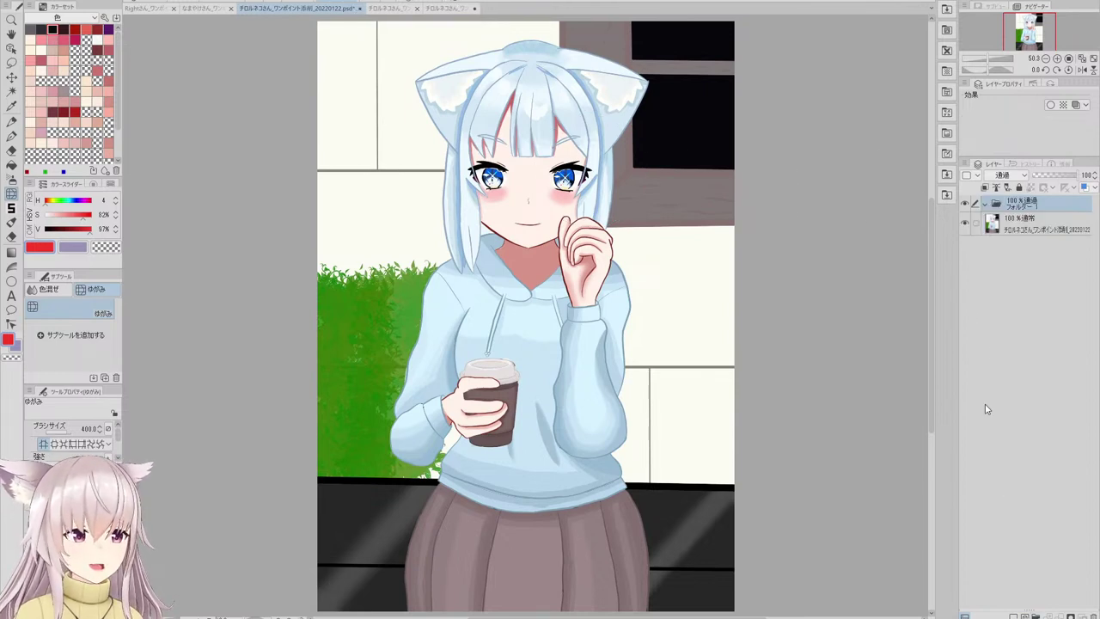
{"action": "left_click", "coordinate": [1014, 615]}
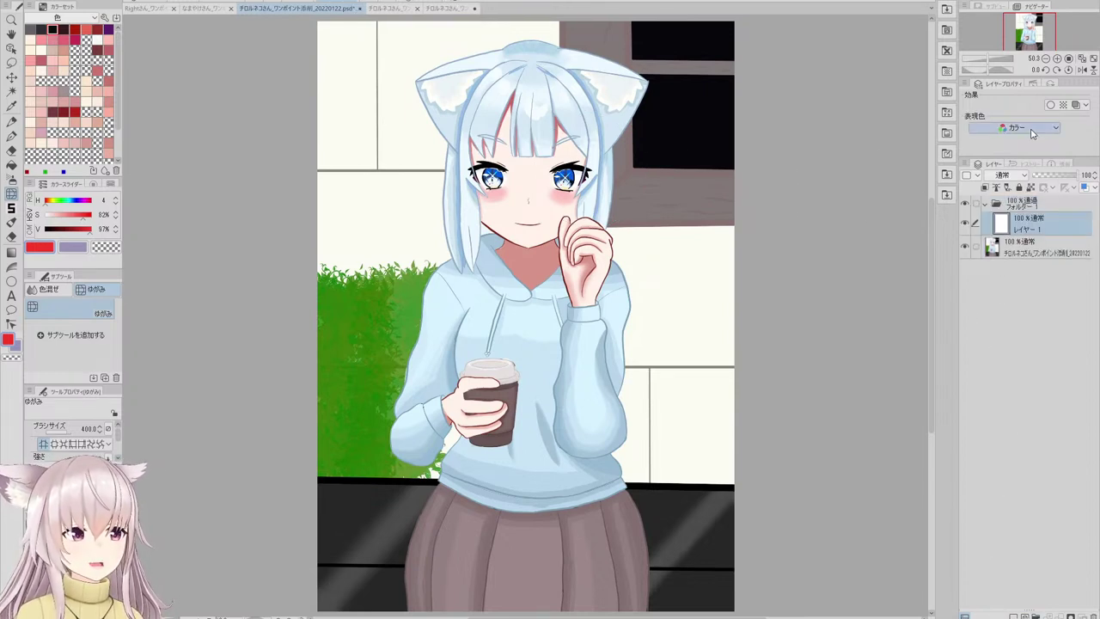
{"action": "left_click", "coordinate": [1050, 104]}
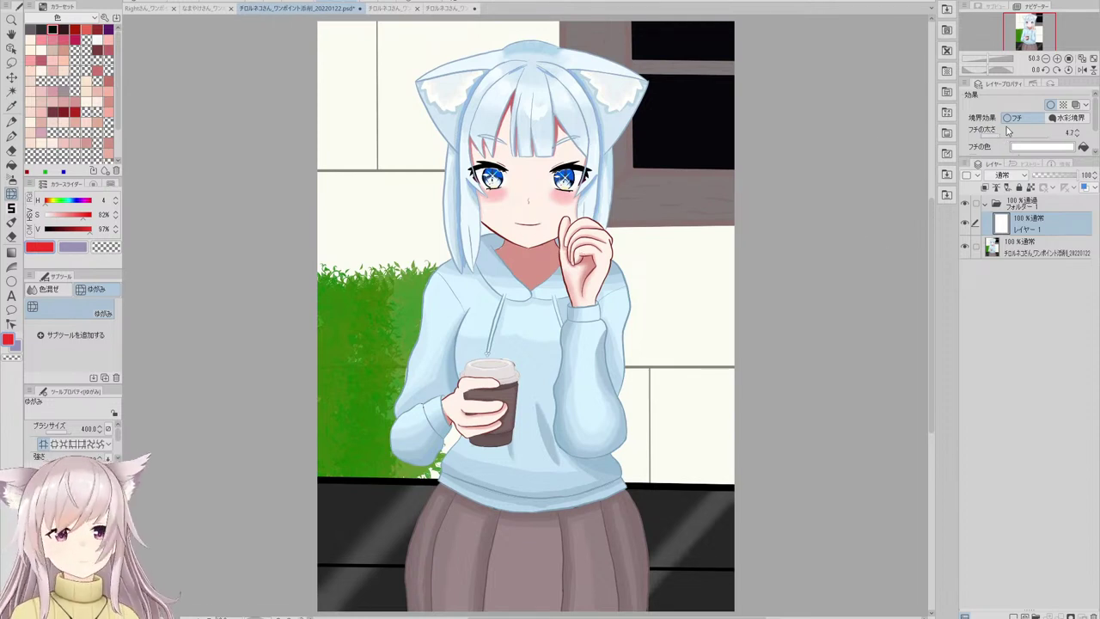
{"action": "left_click", "coordinate": [1006, 135]}
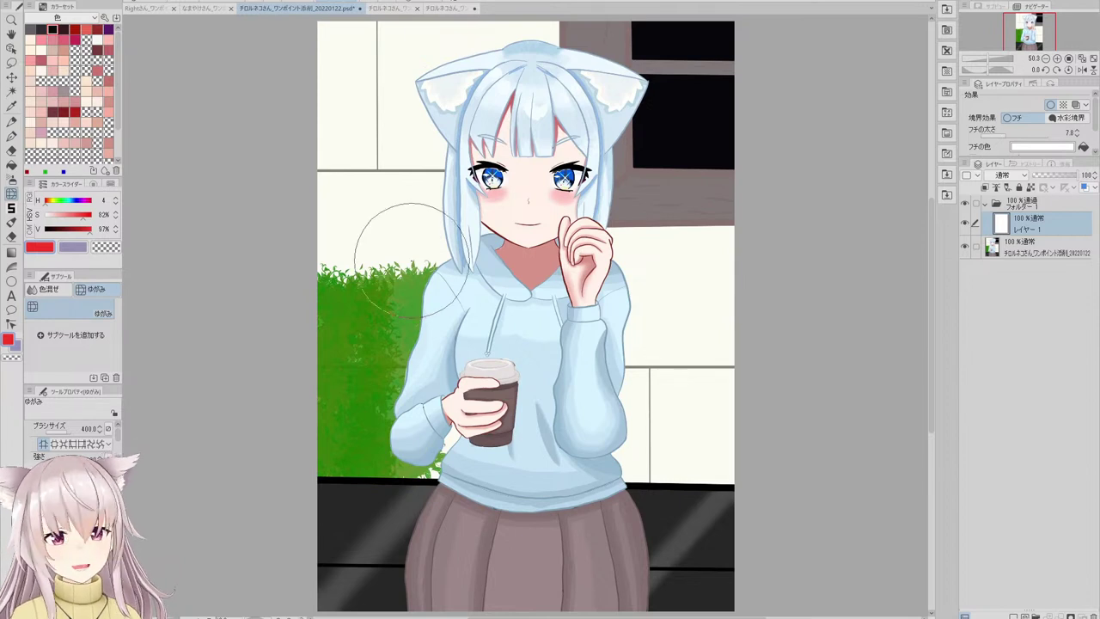
- Choose the フラットマーカー 2 brush for marking up the cat-girl's head in the 20220122 document
{"action": "key", "text": "p"}
{"action": "left_click", "coordinate": [106, 362]}
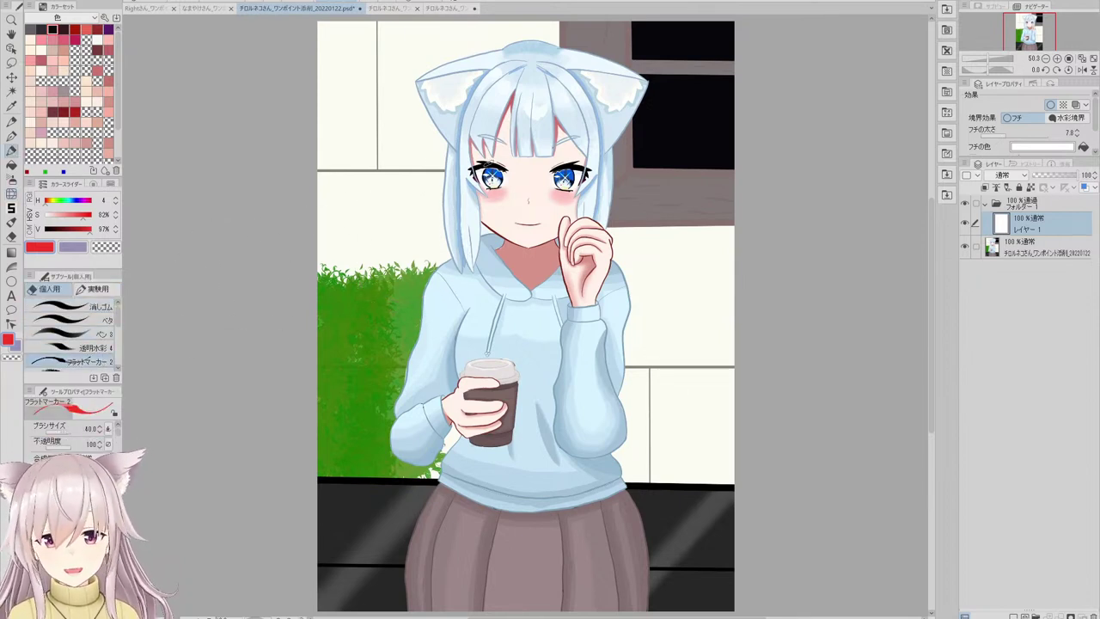
{"action": "scroll", "coordinate": [498, 146], "scroll_direction": "down", "scroll_amount": 1}
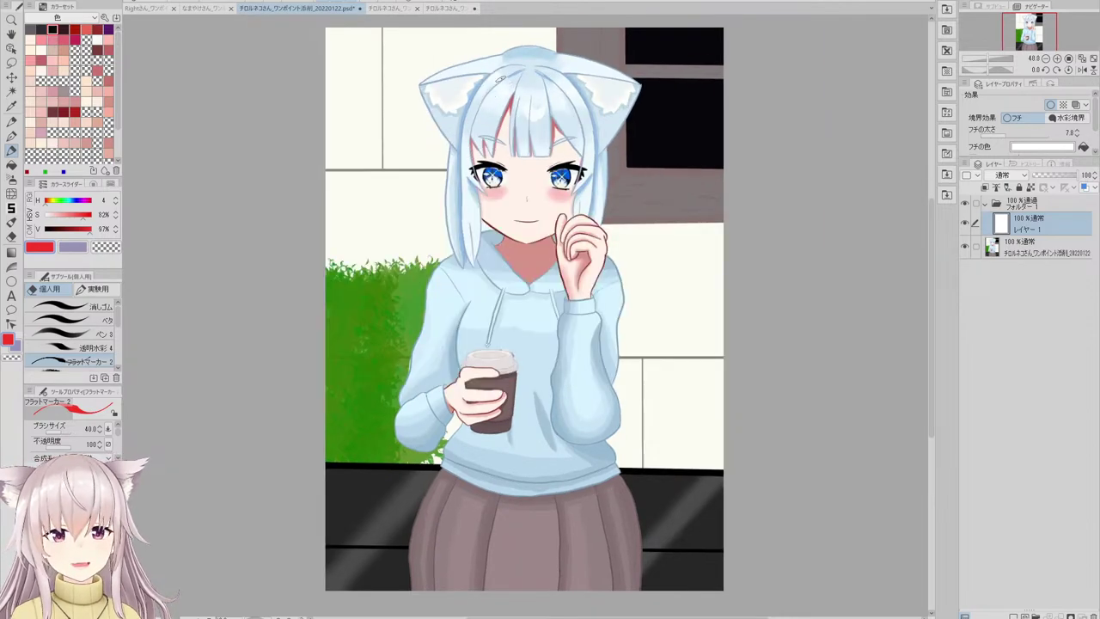
{"action": "scroll", "coordinate": [500, 80], "scroll_direction": "up", "scroll_amount": 4}
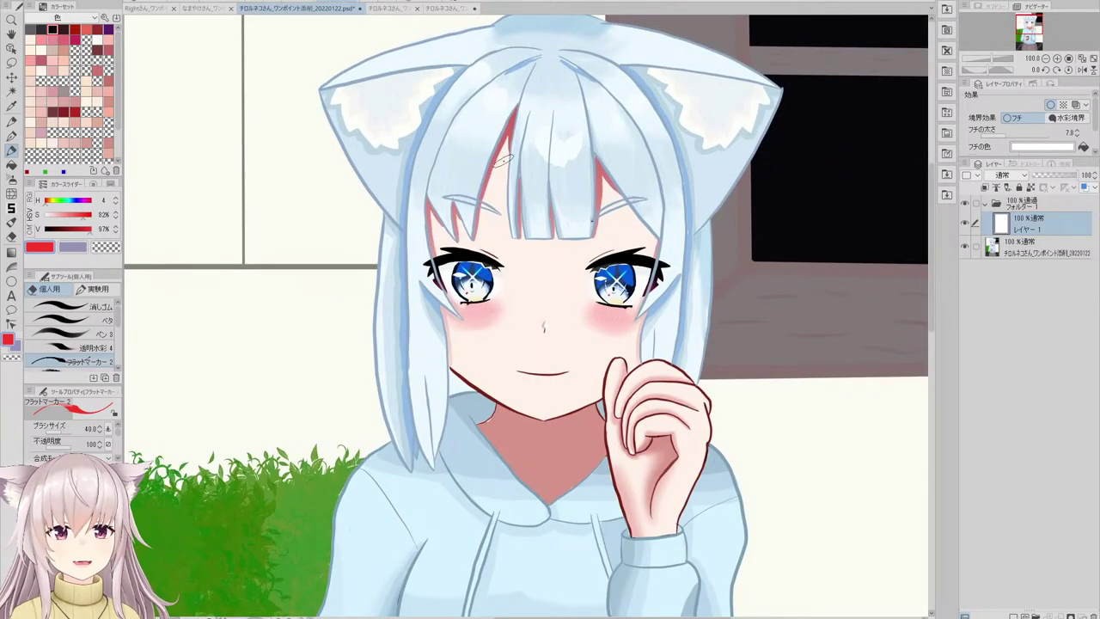
{"action": "scroll", "coordinate": [454, 184], "scroll_direction": "down", "scroll_amount": 1}
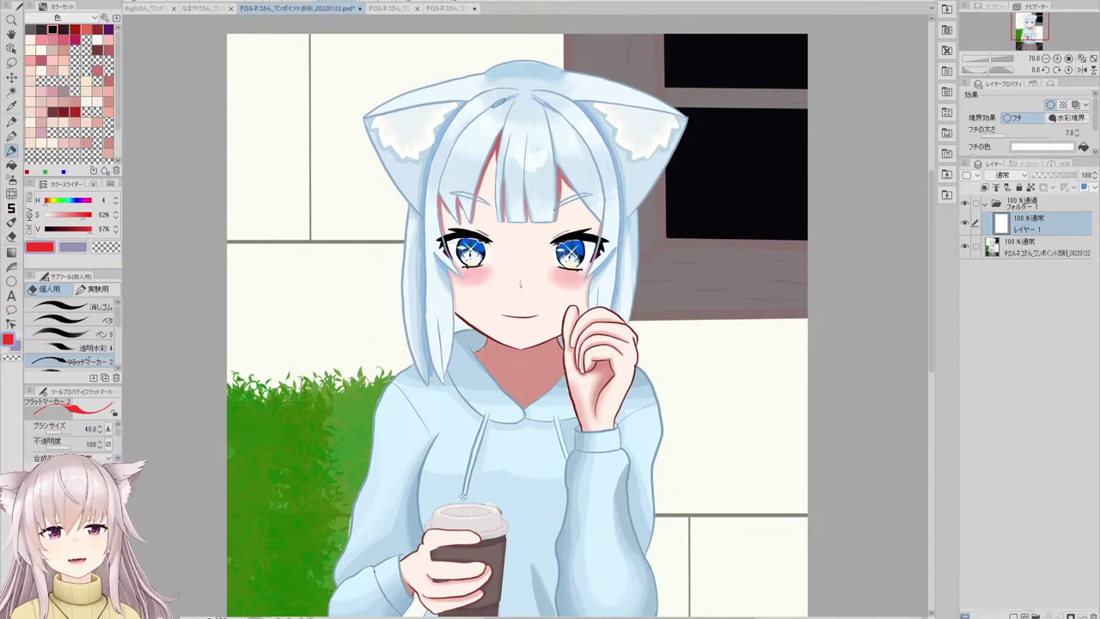
- In the 20220120 PSD, show the notes folder and hide レイヤー 2 and レイヤー 1 inside it
{"action": "left_click", "coordinate": [449, 8]}
{"action": "scroll", "coordinate": [512, 147], "scroll_direction": "up", "scroll_amount": 2}
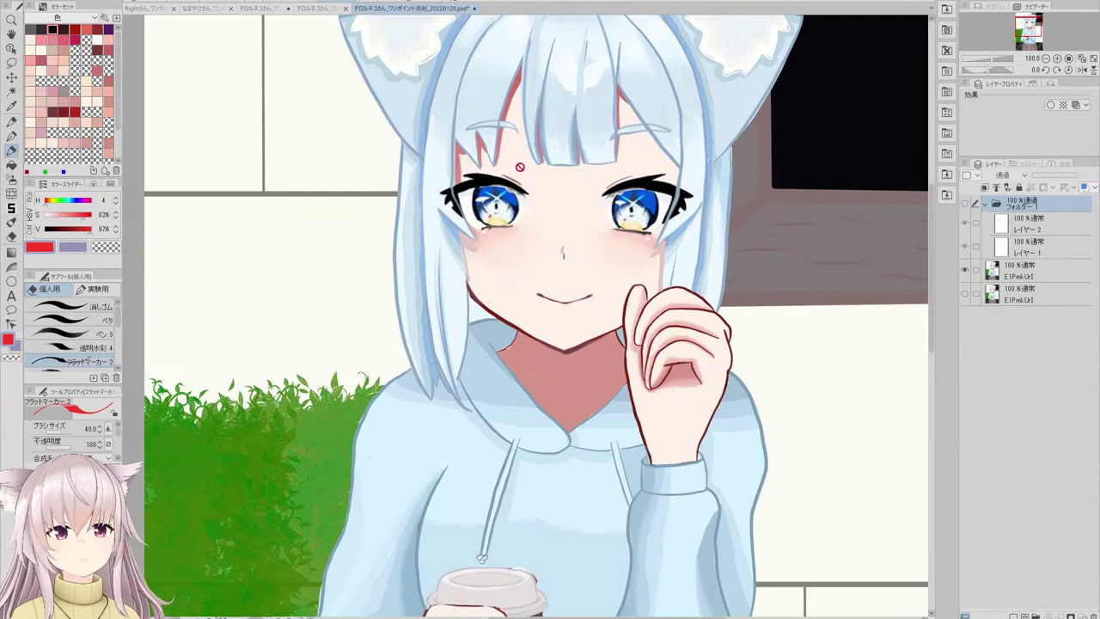
{"action": "key", "text": "ctrl+0"}
{"action": "left_click", "coordinate": [1029, 225]}
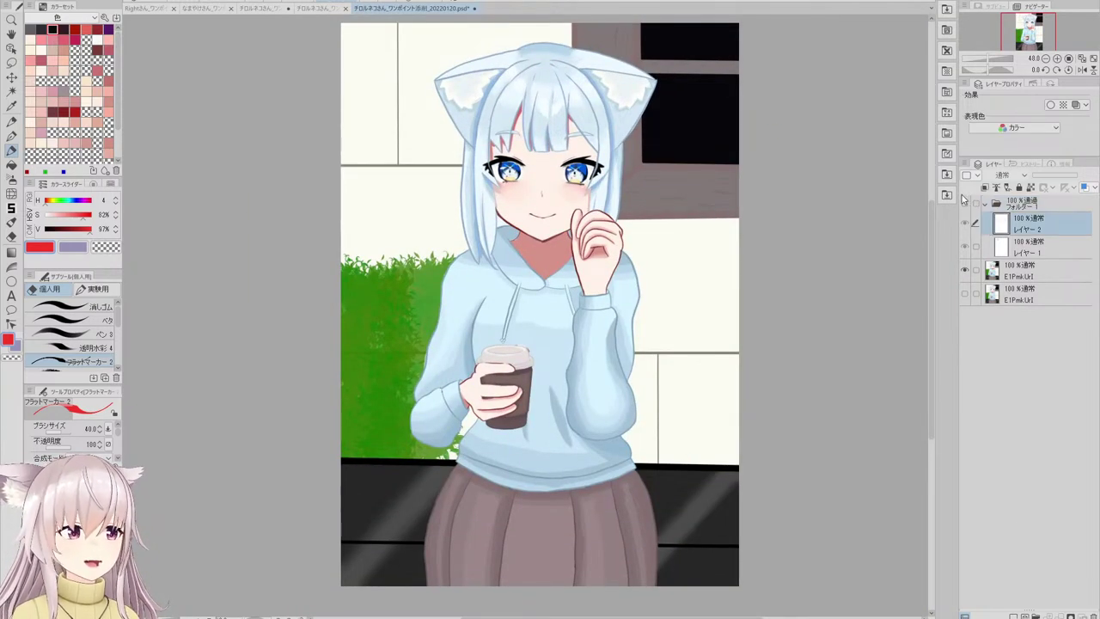
{"action": "left_click", "coordinate": [964, 203]}
{"action": "left_click_drag", "start_coordinate": [965, 223], "coordinate": [965, 247]}
- Add a new layer above the old notes and draw a red line from the crown past the left-hand eye to below the chin
{"action": "left_click", "coordinate": [1014, 615]}
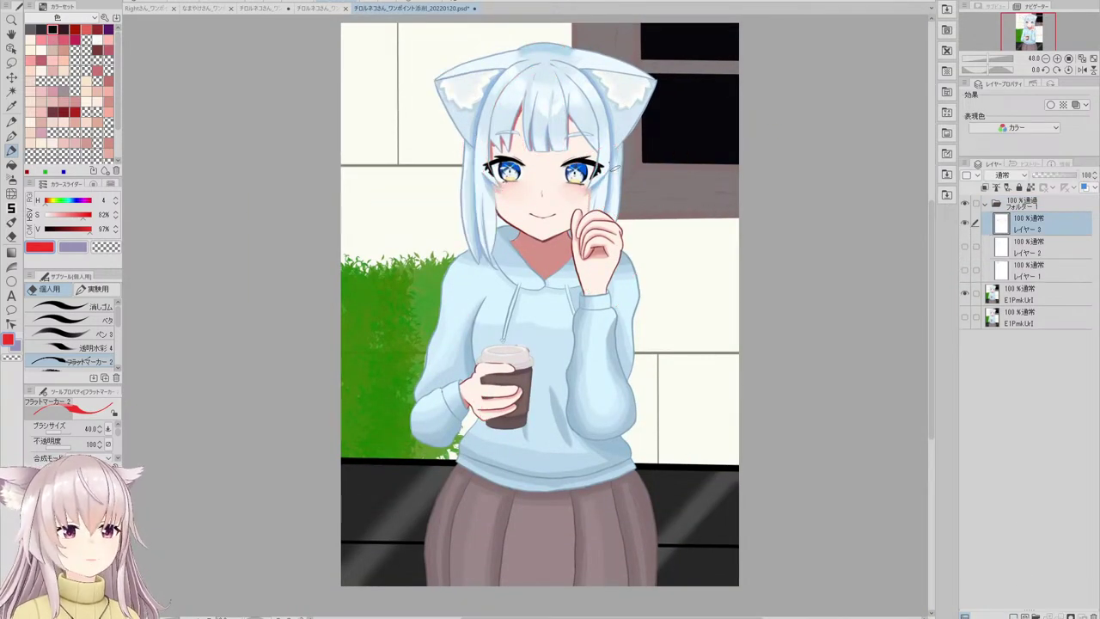
{"action": "scroll", "coordinate": [551, 86], "scroll_direction": "up", "scroll_amount": 3}
{"action": "mouse_move", "coordinate": [520, 42]}
{"action": "left_mouse_down"}
{"action": "mouse_move", "coordinate": [479, 62]}
{"action": "mouse_move", "coordinate": [430, 146]}
{"action": "mouse_move", "coordinate": [417, 239]}
{"action": "mouse_move", "coordinate": [432, 424]}
{"action": "left_mouse_up"}
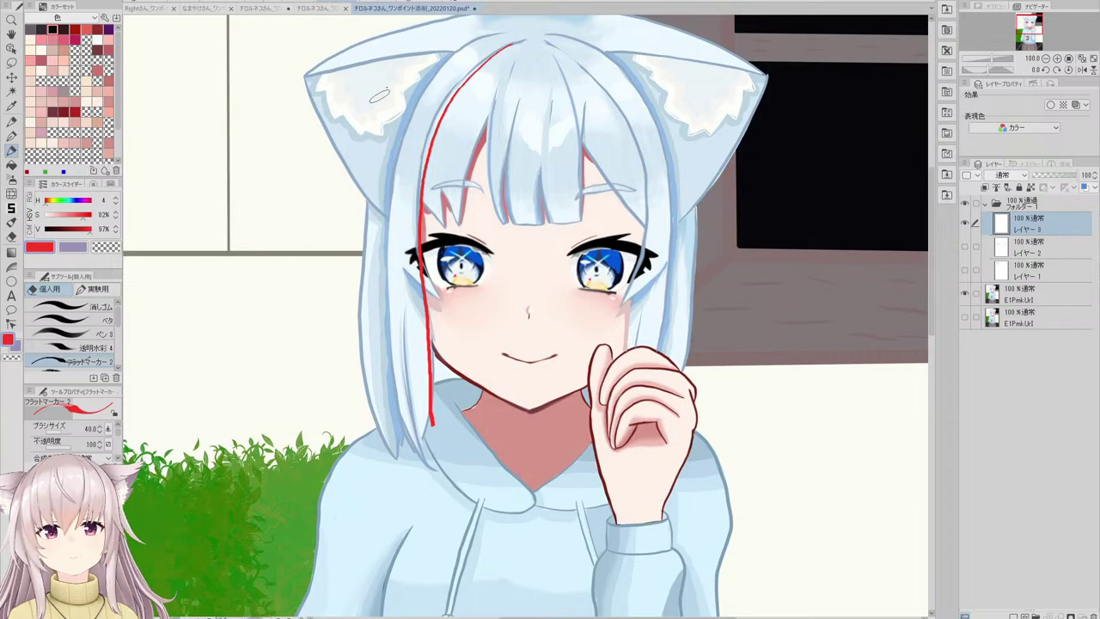
- In the 20220122 document, draw a curved red line from the crown along the left-hand side hair down to its tip
{"action": "left_click", "coordinate": [272, 9]}
{"action": "scroll", "coordinate": [499, 120], "scroll_direction": "up", "scroll_amount": 2}
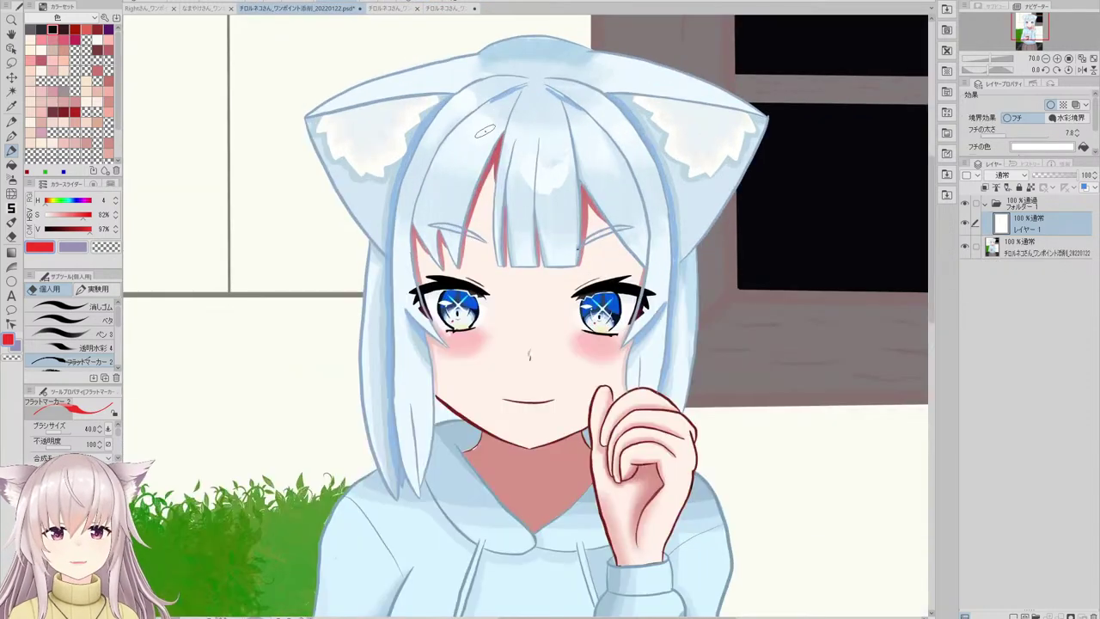
{"action": "mouse_move", "coordinate": [517, 87]}
{"action": "left_mouse_down"}
{"action": "mouse_move", "coordinate": [480, 107]}
{"action": "mouse_move", "coordinate": [428, 169]}
{"action": "mouse_move", "coordinate": [414, 273]}
{"action": "left_mouse_up"}
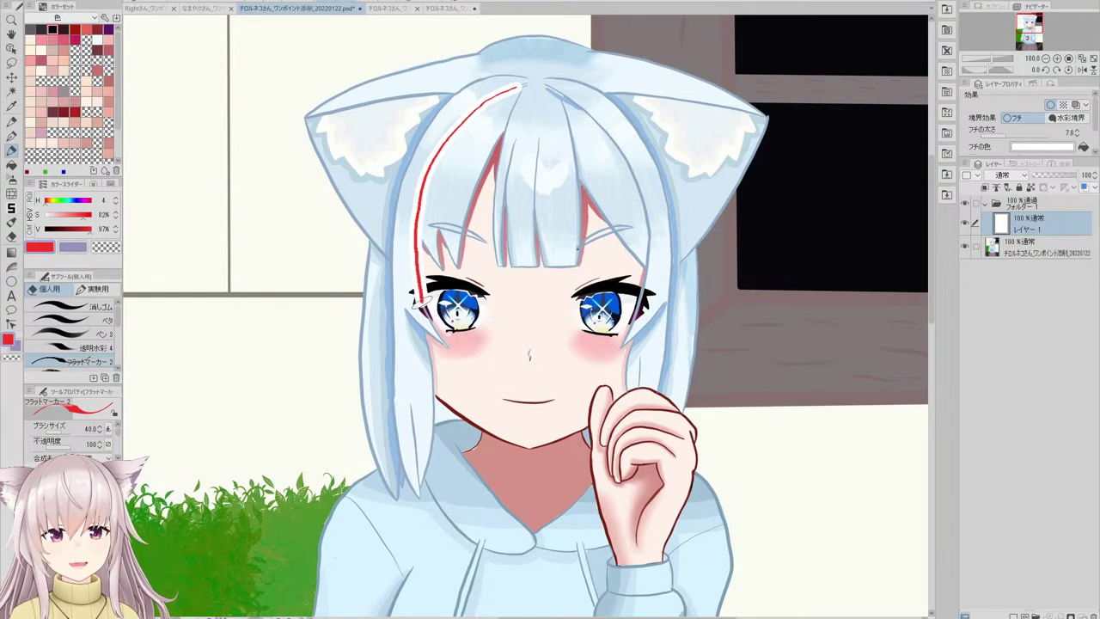
{"action": "key", "text": "ctrl+z"}
{"action": "mouse_move", "coordinate": [520, 84]}
{"action": "left_mouse_down"}
{"action": "mouse_move", "coordinate": [437, 154]}
{"action": "mouse_move", "coordinate": [415, 195]}
{"action": "mouse_move", "coordinate": [409, 278]}
{"action": "mouse_move", "coordinate": [439, 421]}
{"action": "mouse_move", "coordinate": [418, 510]}
{"action": "left_mouse_up"}
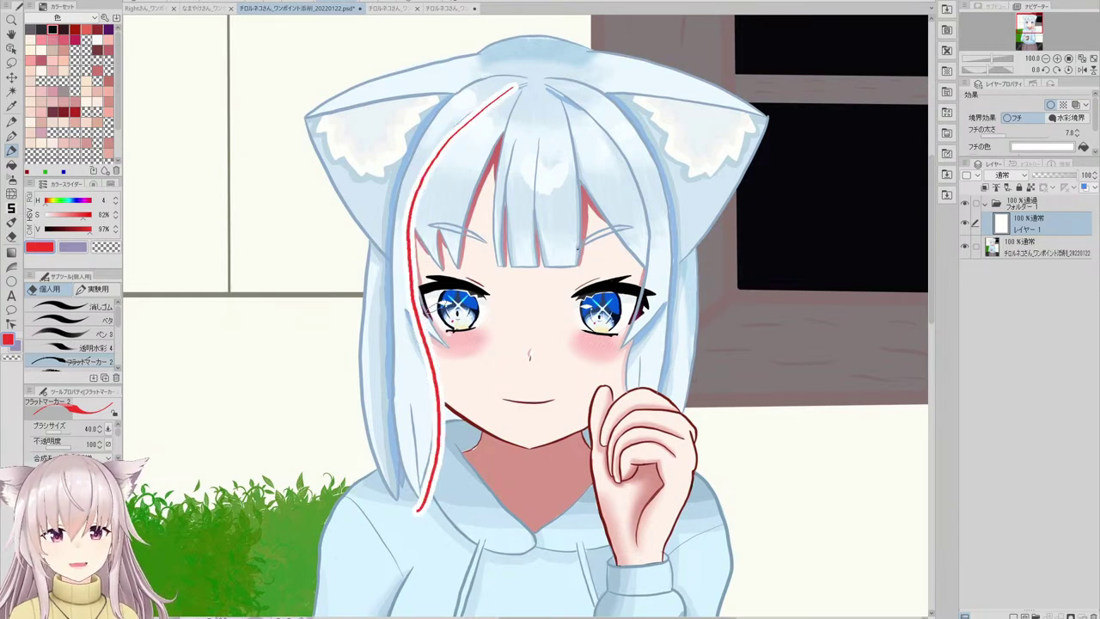
- Undo the red line along the left-hand side hair and set the brush size to 40
{"action": "key", "text": "ctrl+z"}
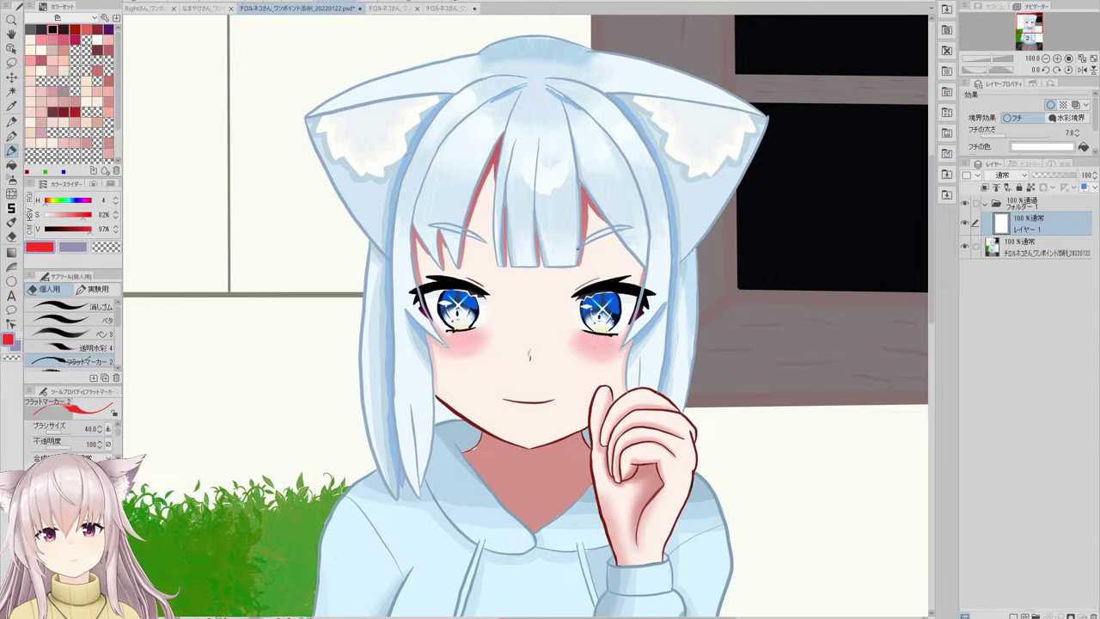
{"action": "scroll", "coordinate": [424, 175], "scroll_direction": "up", "scroll_amount": 1}
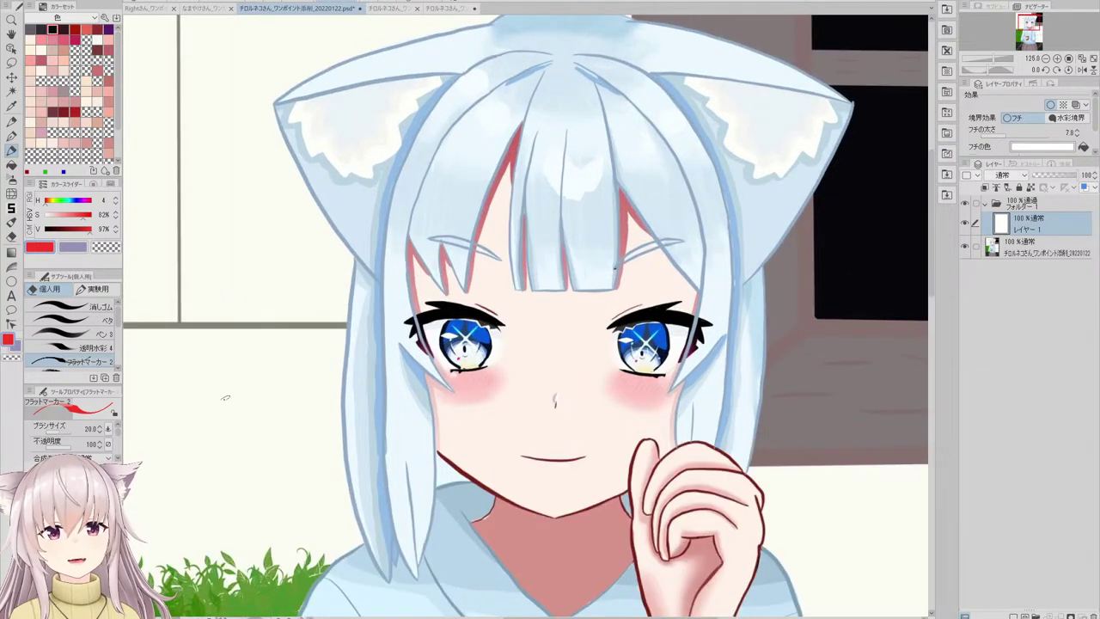
{"action": "key", "text": "bracketright"}
{"action": "key", "text": "bracketright"}
{"action": "key", "text": "bracketright"}
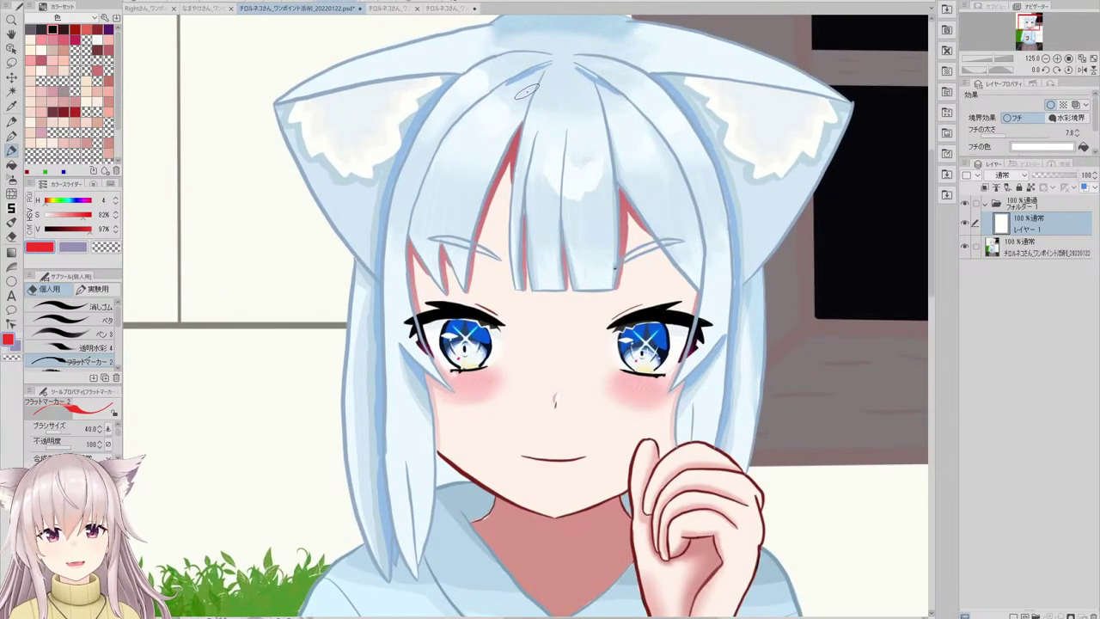
{"action": "mouse_move", "coordinate": [546, 63]}
{"action": "left_mouse_down"}
{"action": "mouse_move", "coordinate": [455, 105]}
{"action": "mouse_move", "coordinate": [419, 160]}
{"action": "mouse_move", "coordinate": [416, 294]}
{"action": "mouse_move", "coordinate": [454, 393]}
{"action": "mouse_move", "coordinate": [415, 291]}
{"action": "mouse_move", "coordinate": [422, 178]}
{"action": "mouse_move", "coordinate": [475, 109]}
{"action": "mouse_move", "coordinate": [538, 67]}
{"action": "left_mouse_up"}
{"action": "key", "text": "ctrl+z"}
{"action": "key", "text": "ctrl+z"}
{"action": "mouse_move", "coordinate": [438, 374]}
{"action": "left_mouse_down"}
{"action": "mouse_move", "coordinate": [419, 299]}
{"action": "mouse_move", "coordinate": [436, 155]}
{"action": "mouse_move", "coordinate": [479, 99]}
{"action": "mouse_move", "coordinate": [534, 67]}
{"action": "left_mouse_up"}
{"action": "key", "text": "ctrl+z"}
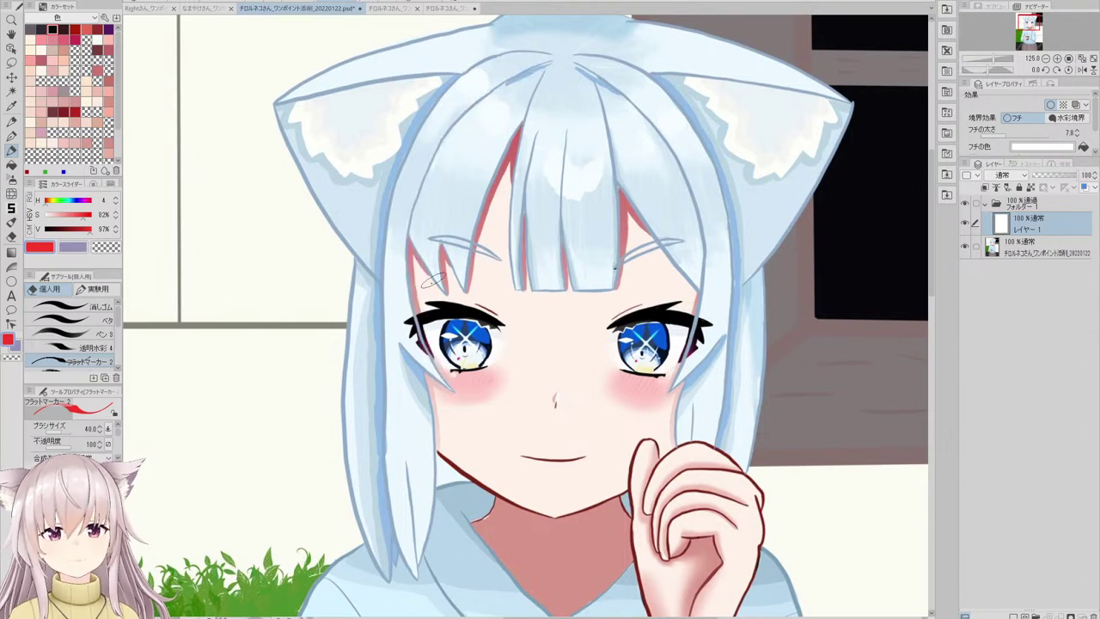
- Outline the short strand beside the left-hand eye and the long side lock below it in red, labelling them A and B
{"action": "mouse_move", "coordinate": [415, 203]}
{"action": "left_mouse_down"}
{"action": "mouse_move", "coordinate": [408, 253]}
{"action": "mouse_move", "coordinate": [413, 322]}
{"action": "mouse_move", "coordinate": [443, 368]}
{"action": "left_mouse_up"}
{"action": "mouse_move", "coordinate": [382, 280]}
{"action": "left_mouse_down"}
{"action": "mouse_move", "coordinate": [446, 379]}
{"action": "mouse_move", "coordinate": [422, 386]}
{"action": "mouse_move", "coordinate": [416, 549]}
{"action": "left_mouse_up"}
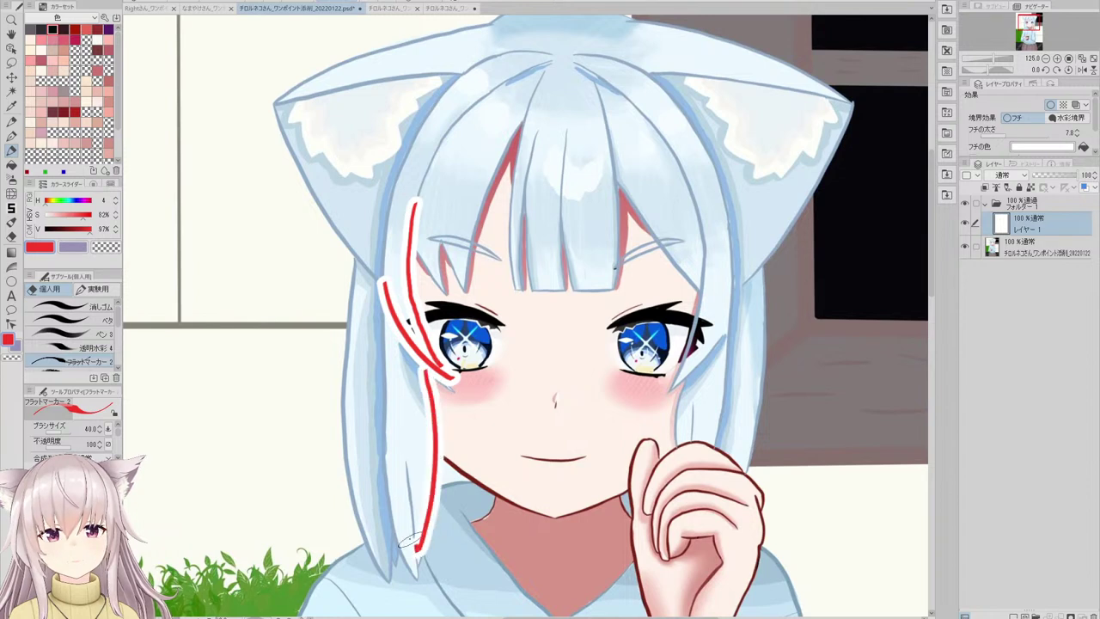
{"action": "left_click_drag", "start_coordinate": [383, 340], "coordinate": [421, 566]}
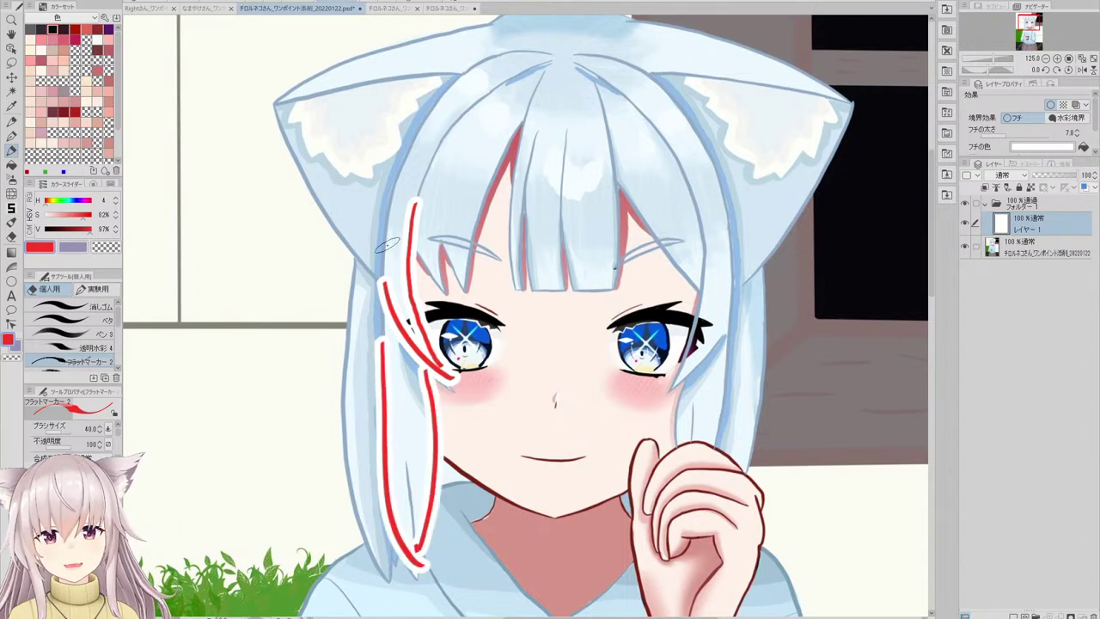
{"action": "mouse_move", "coordinate": [383, 273]}
{"action": "left_mouse_down"}
{"action": "mouse_move", "coordinate": [395, 262]}
{"action": "mouse_move", "coordinate": [406, 273]}
{"action": "left_mouse_up"}
{"action": "left_click_drag", "start_coordinate": [389, 265], "coordinate": [404, 261]}
{"action": "left_click_drag", "start_coordinate": [401, 416], "coordinate": [409, 452]}
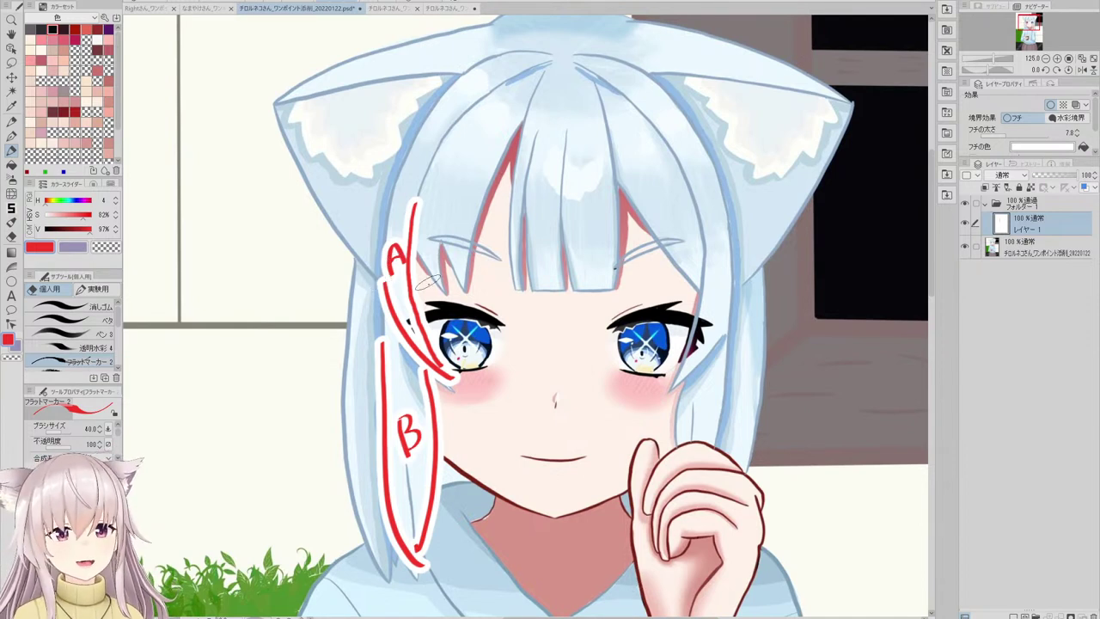
- Undo the A and B labels together with the red outlines of both strands
{"action": "key", "text": "ctrl+z"}
{"action": "key", "text": "ctrl+z"}
{"action": "key", "text": "ctrl+z"}
{"action": "key", "text": "ctrl+z"}
{"action": "key", "text": "ctrl+z"}
{"action": "key", "text": "ctrl+z"}
{"action": "key", "text": "ctrl+z"}
{"action": "key", "text": "ctrl+z"}
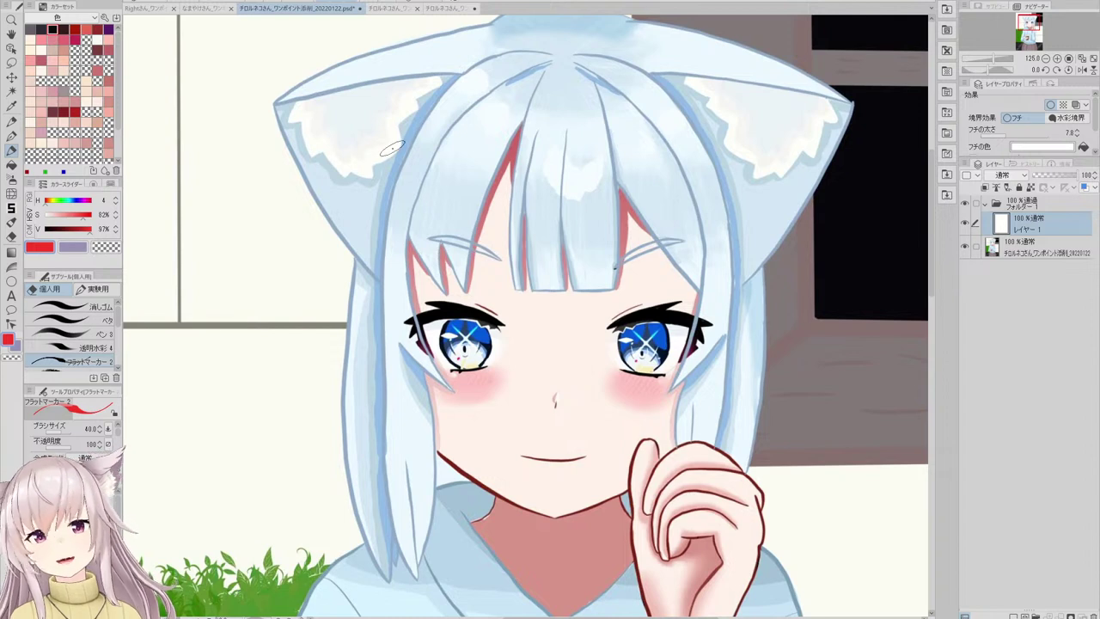
- Try outlining the left-hand side hair as one continuous lock from the crown down to a tip below the chin
{"action": "mouse_move", "coordinate": [535, 70]}
{"action": "left_mouse_down"}
{"action": "mouse_move", "coordinate": [491, 84]}
{"action": "mouse_move", "coordinate": [432, 168]}
{"action": "left_mouse_up"}
{"action": "key", "text": "ctrl+z"}
{"action": "key", "text": "ctrl+z"}
{"action": "mouse_move", "coordinate": [530, 71]}
{"action": "left_mouse_down"}
{"action": "mouse_move", "coordinate": [472, 116]}
{"action": "mouse_move", "coordinate": [428, 181]}
{"action": "mouse_move", "coordinate": [417, 255]}
{"action": "mouse_move", "coordinate": [434, 558]}
{"action": "left_mouse_up"}
{"action": "left_click_drag", "start_coordinate": [379, 232], "coordinate": [384, 477]}
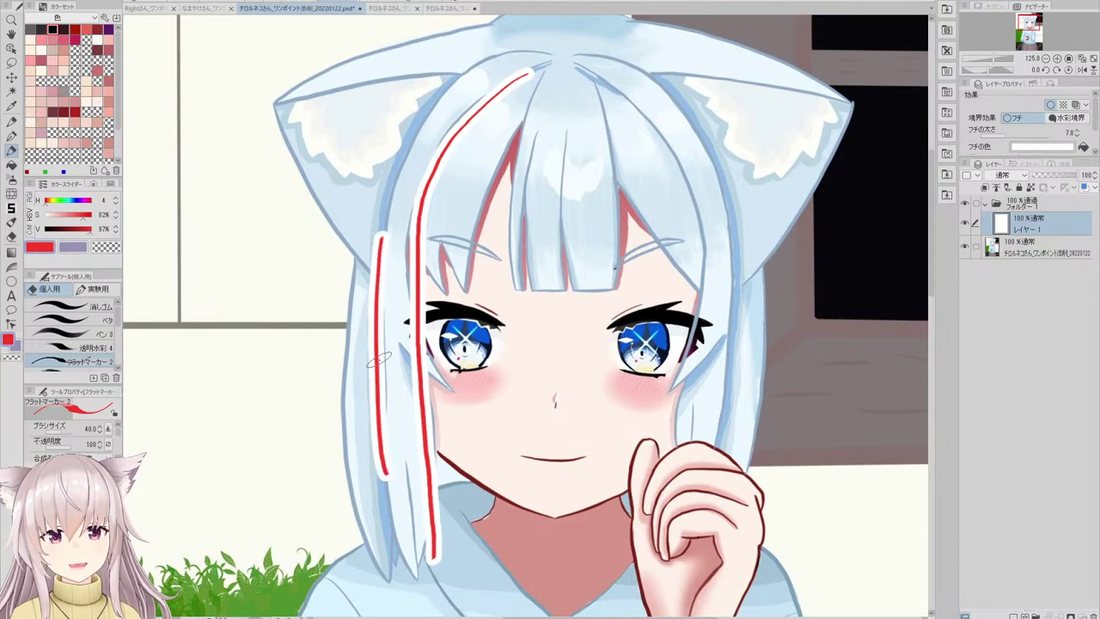
{"action": "key", "text": "ctrl+z"}
{"action": "left_click_drag", "start_coordinate": [383, 212], "coordinate": [425, 557]}
{"action": "key", "text": "ctrl+z"}
{"action": "mouse_move", "coordinate": [375, 308]}
{"action": "left_mouse_down"}
{"action": "mouse_move", "coordinate": [420, 560]}
{"action": "mouse_move", "coordinate": [434, 573]}
{"action": "left_mouse_up"}
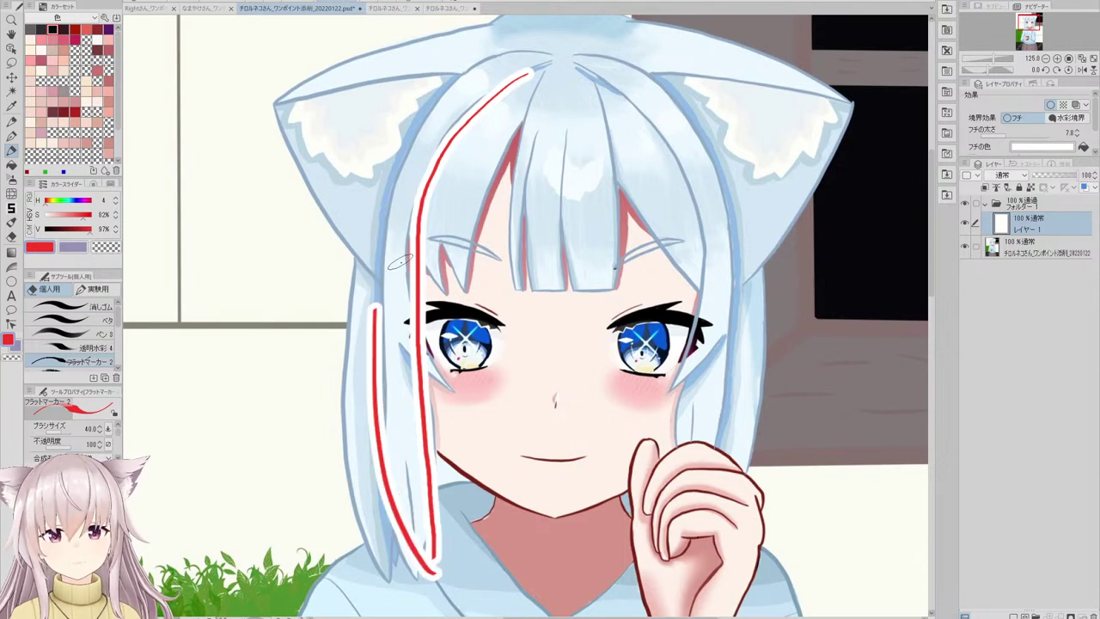
{"action": "key", "text": "ctrl+z"}
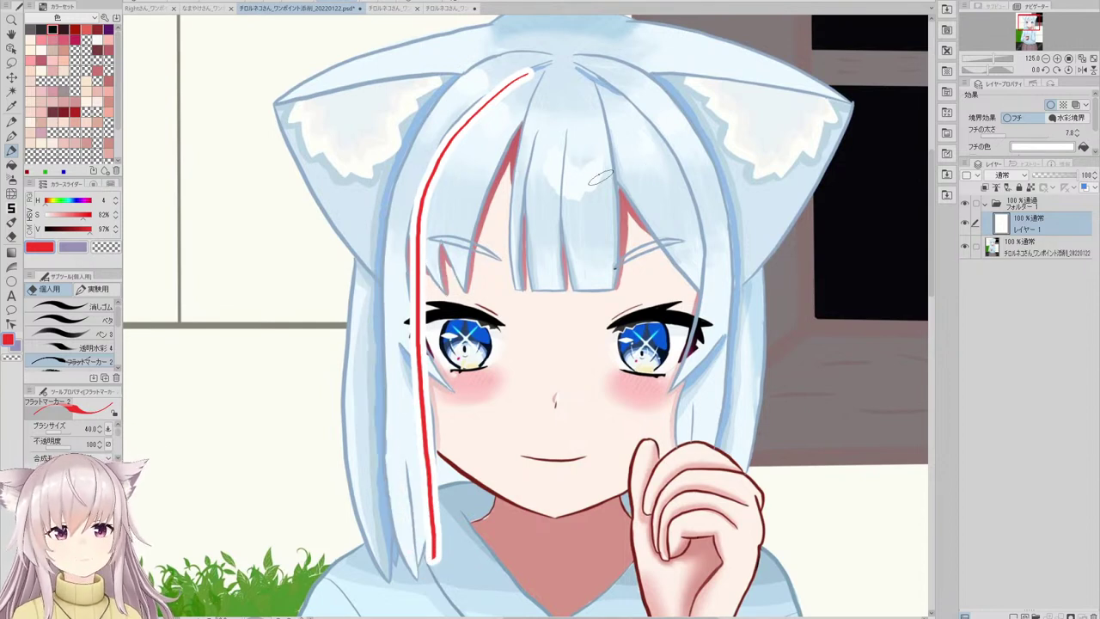
{"action": "key", "text": "ctrl+z"}
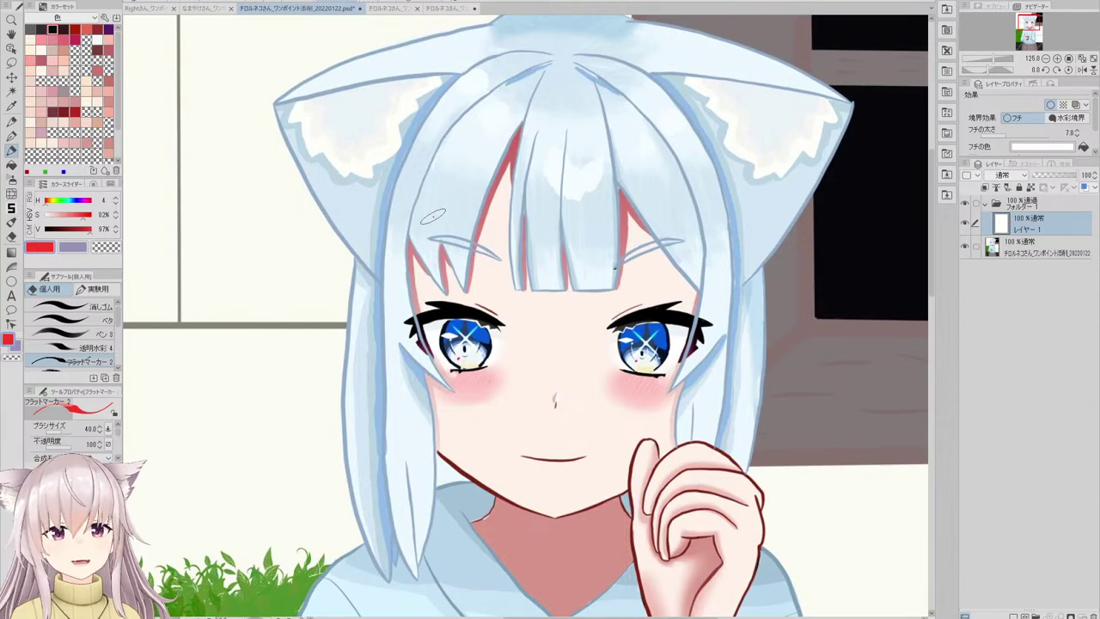
- Circle the central bangs on the forehead with a red line at brush size 20
{"action": "scroll", "coordinate": [502, 122], "scroll_direction": "down", "scroll_amount": 4}
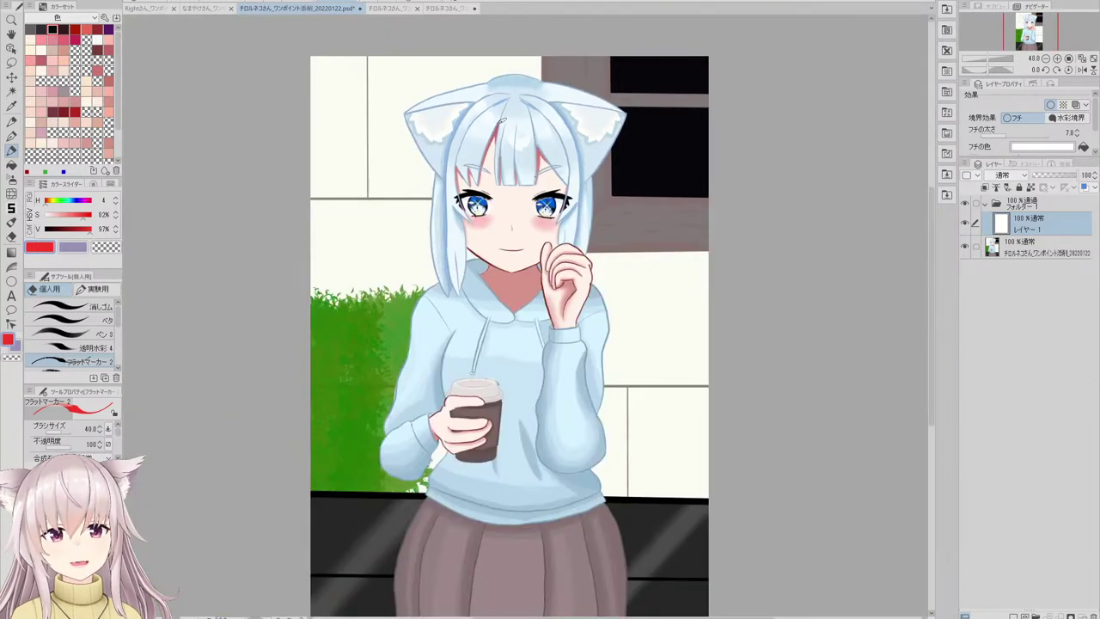
{"action": "scroll", "coordinate": [503, 129], "scroll_direction": "up", "scroll_amount": 4}
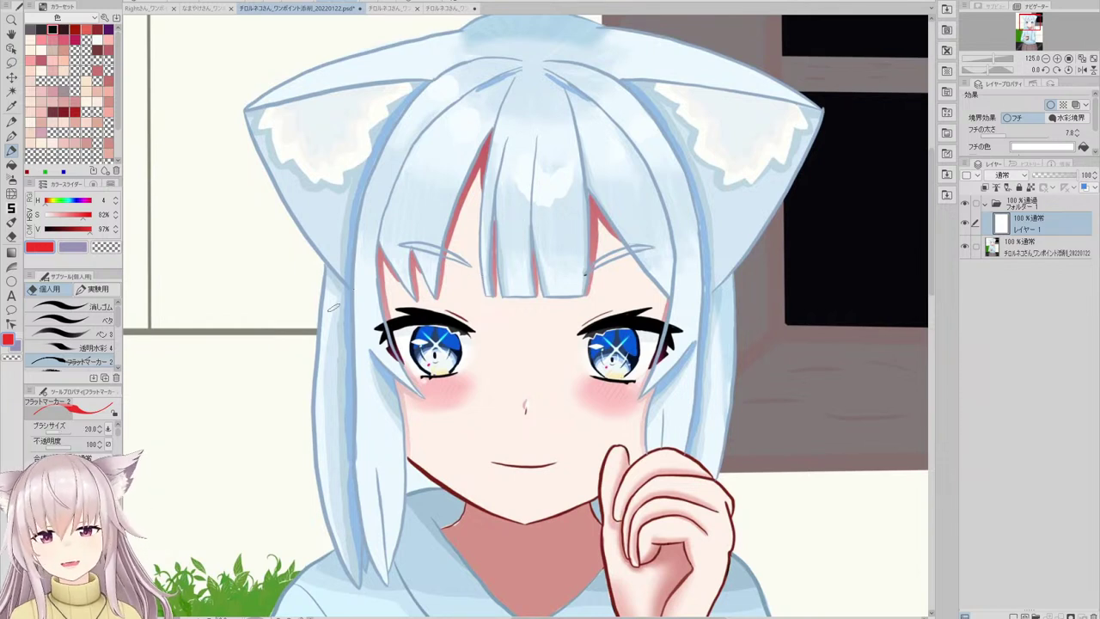
{"action": "left_click_drag", "start_coordinate": [525, 130], "coordinate": [582, 141]}
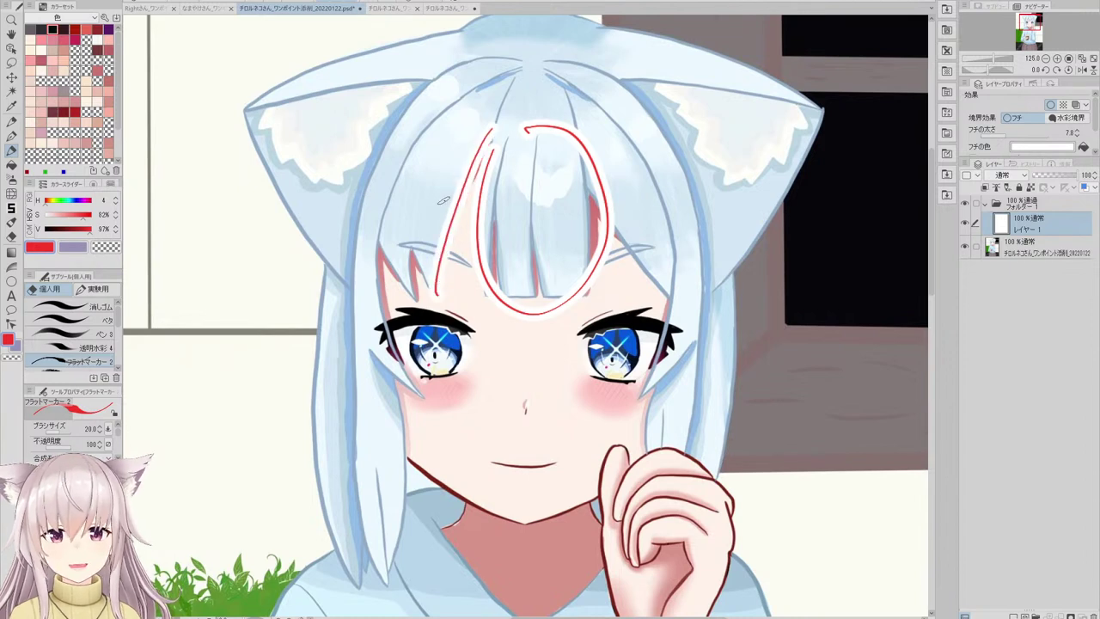
- Try circling the gaps between bangs and side hair above both eyes in red
{"action": "mouse_move", "coordinate": [416, 306]}
{"action": "left_mouse_down"}
{"action": "mouse_move", "coordinate": [475, 250]}
{"action": "mouse_move", "coordinate": [367, 334]}
{"action": "left_mouse_up"}
{"action": "key", "text": "ctrl+z"}
{"action": "mouse_move", "coordinate": [671, 292]}
{"action": "left_mouse_down"}
{"action": "mouse_move", "coordinate": [638, 282]}
{"action": "mouse_move", "coordinate": [647, 312]}
{"action": "left_mouse_up"}
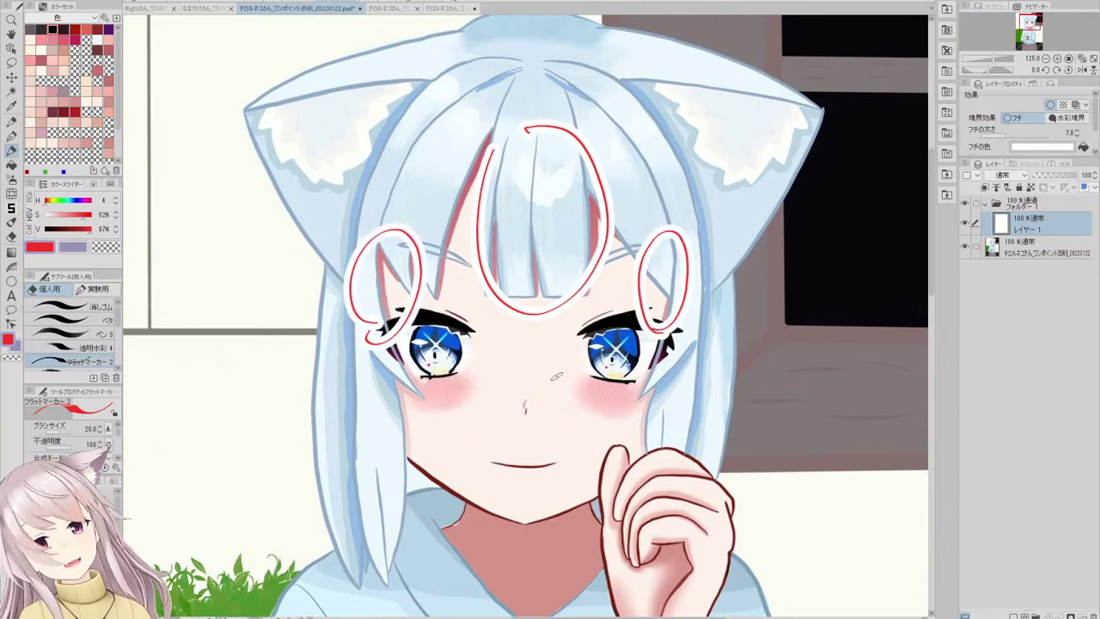
{"action": "key", "text": "ctrl+z"}
{"action": "key", "text": "ctrl+z"}
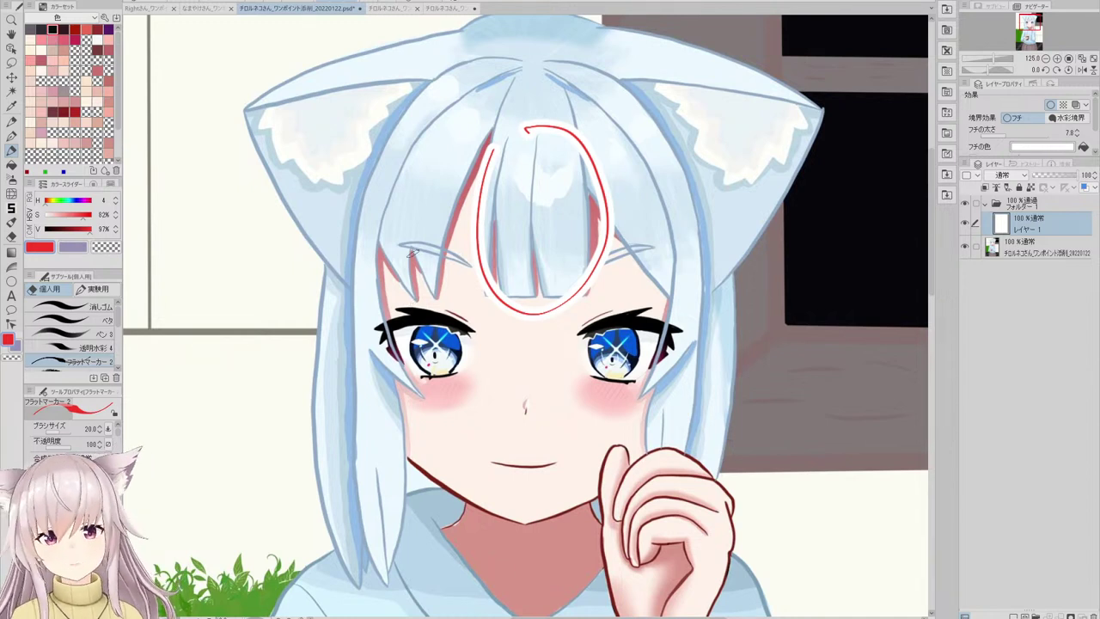
- Try outlining the left-hand gap in the bangs, and try circling the whole area around the left-hand bangs and eye
{"action": "scroll", "coordinate": [409, 258], "scroll_direction": "up", "scroll_amount": 1}
{"action": "mouse_move", "coordinate": [421, 307]}
{"action": "left_mouse_down"}
{"action": "mouse_move", "coordinate": [371, 241]}
{"action": "mouse_move", "coordinate": [394, 378]}
{"action": "left_mouse_up"}
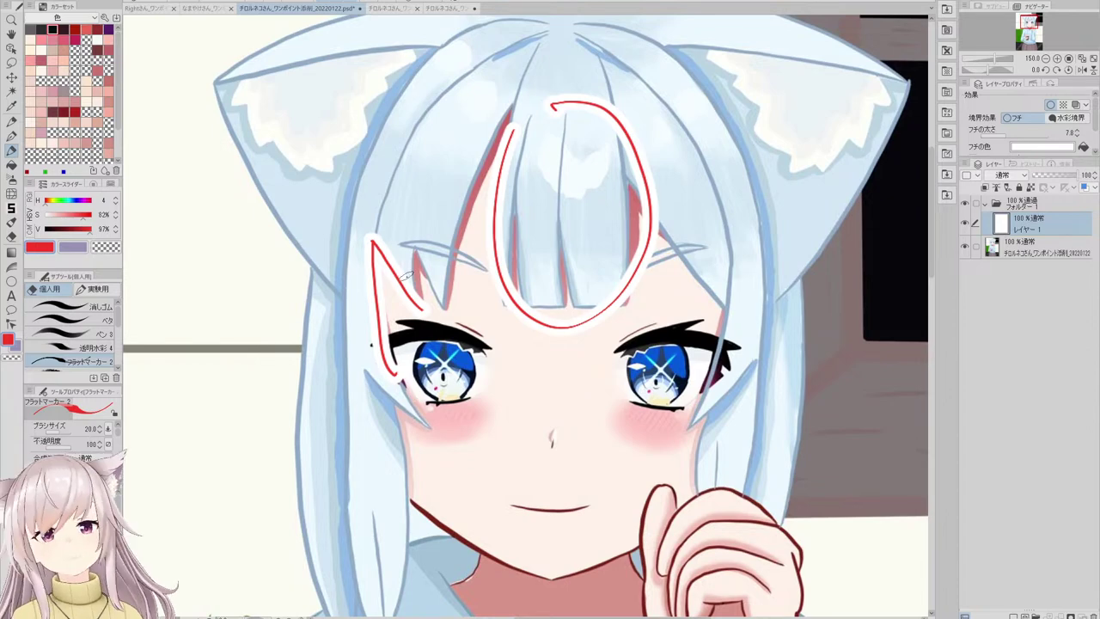
{"action": "key", "text": "ctrl+z"}
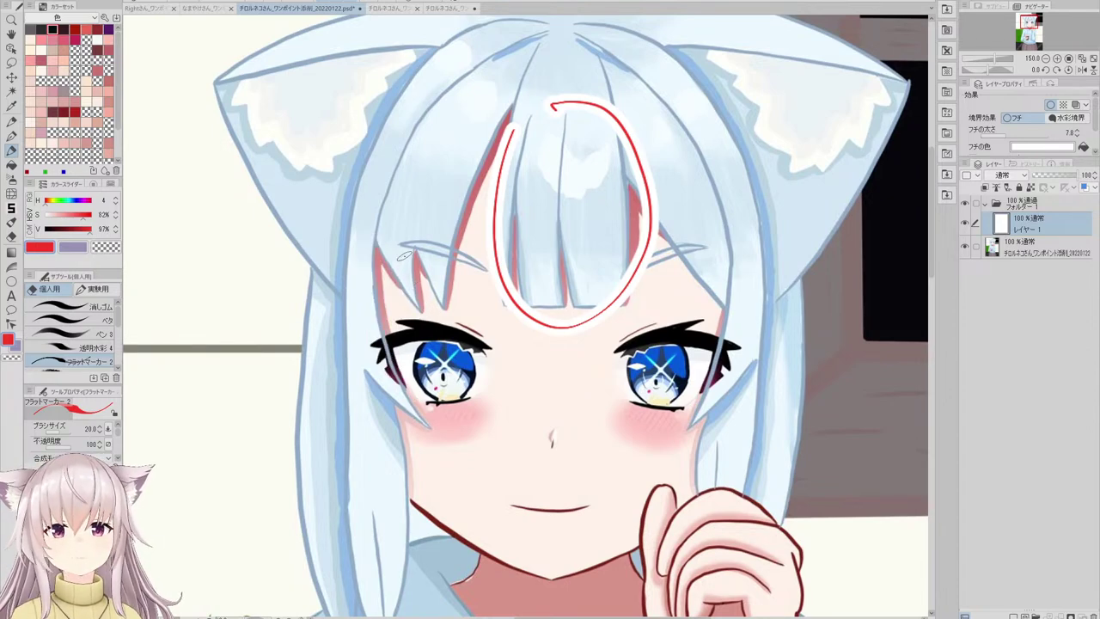
{"action": "scroll", "coordinate": [404, 256], "scroll_direction": "down", "scroll_amount": 5}
{"action": "scroll", "coordinate": [444, 243], "scroll_direction": "up", "scroll_amount": 4}
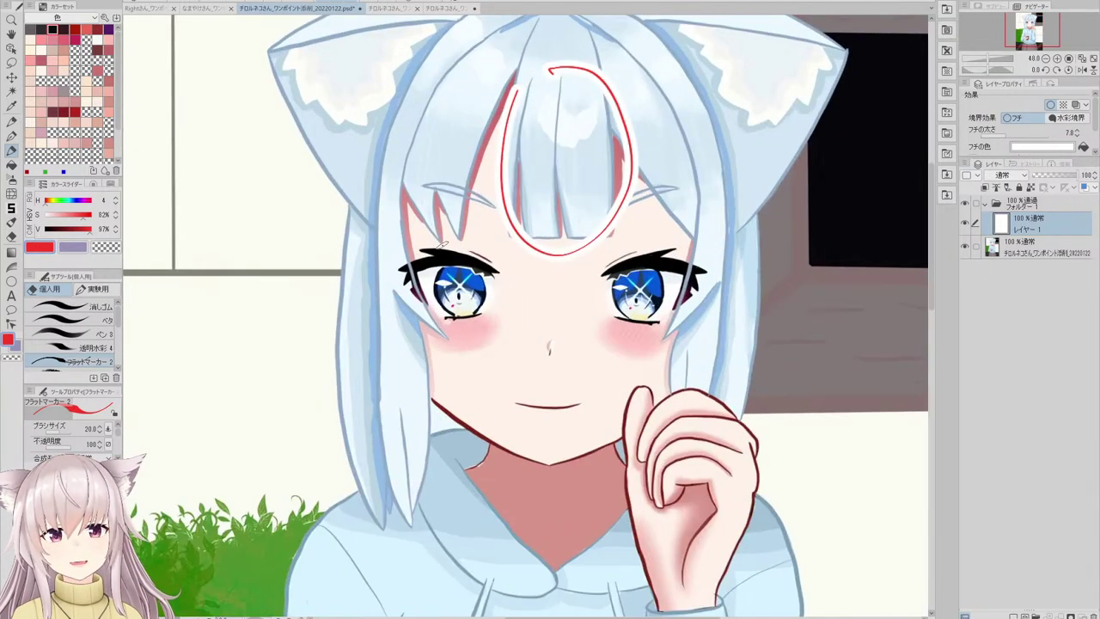
{"action": "mouse_move", "coordinate": [434, 333]}
{"action": "left_mouse_down"}
{"action": "mouse_move", "coordinate": [365, 210]}
{"action": "mouse_move", "coordinate": [424, 316]}
{"action": "left_mouse_up"}
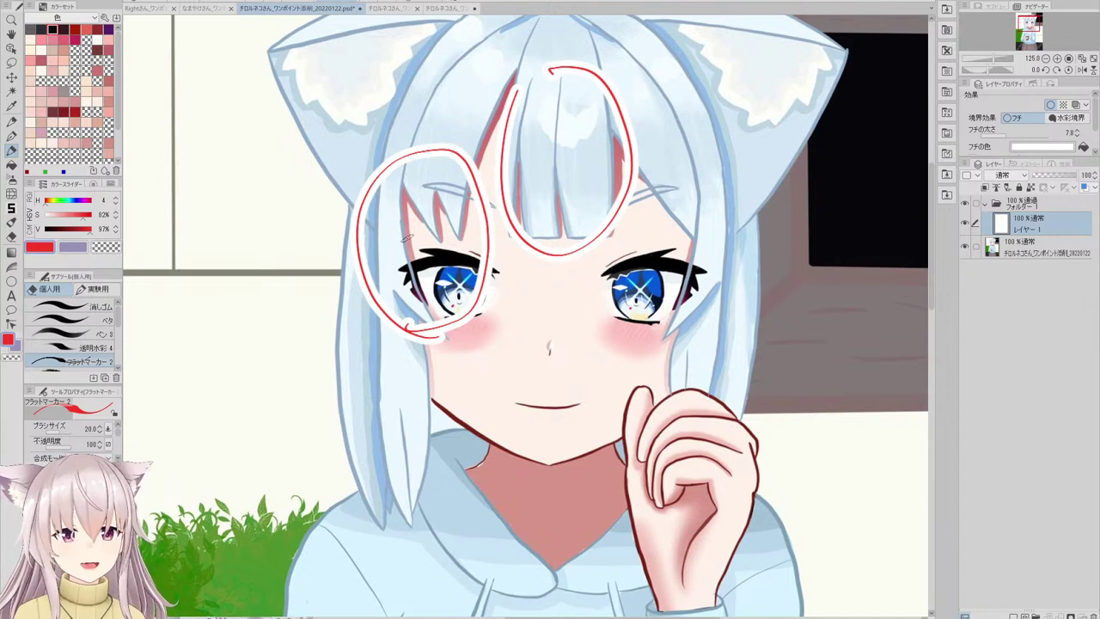
{"action": "key", "text": "ctrl+z"}
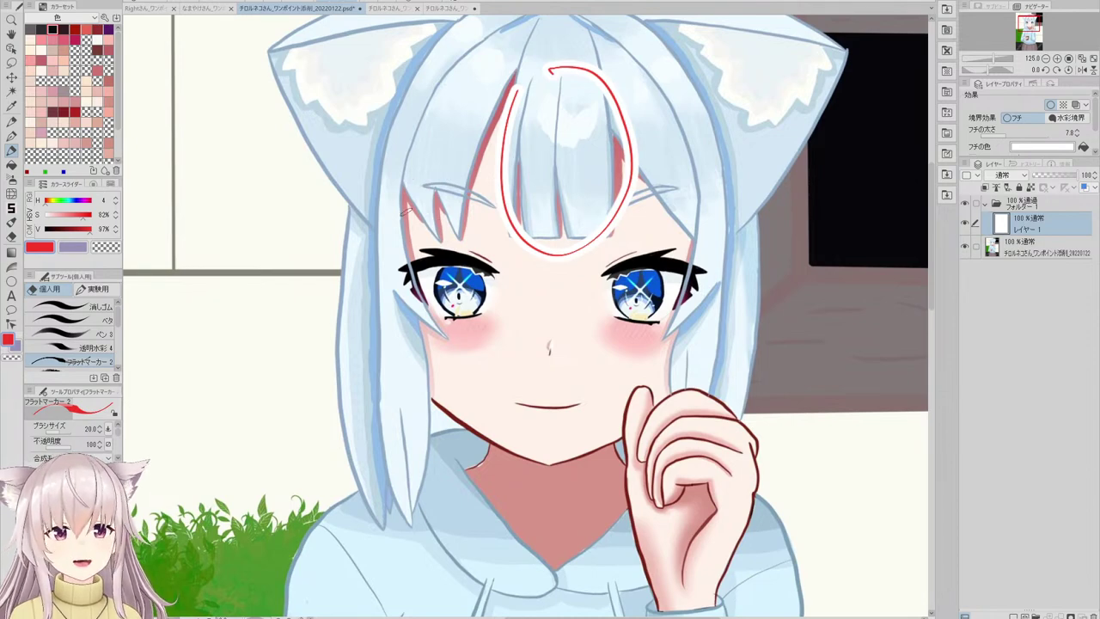
- Try a red curve along the outer edge of the left-hand bangs down towards the eye
{"action": "scroll", "coordinate": [420, 157], "scroll_direction": "down", "scroll_amount": 3}
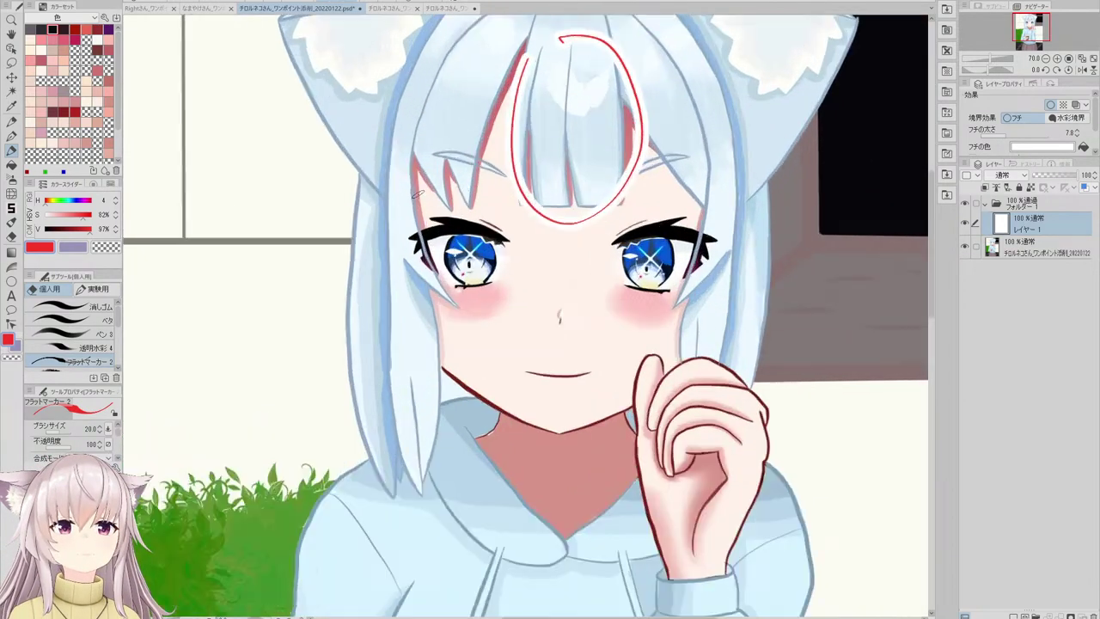
{"action": "scroll", "coordinate": [416, 196], "scroll_direction": "up", "scroll_amount": 3}
{"action": "key", "text": "ctrl+z"}
{"action": "left_click_drag", "start_coordinate": [448, 64], "coordinate": [421, 245]}
{"action": "key", "text": "ctrl+z"}
{"action": "key", "text": "ctrl+z"}
{"action": "key", "text": "ctrl+z"}
{"action": "scroll", "coordinate": [417, 198], "scroll_direction": "down", "scroll_amount": 3}
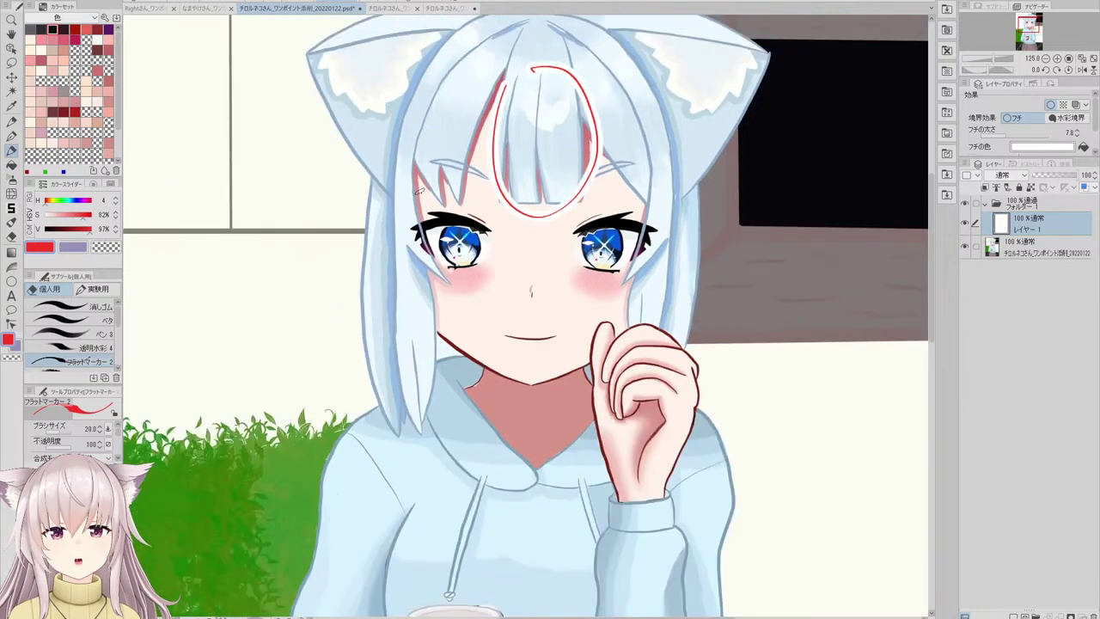
{"action": "scroll", "coordinate": [436, 150], "scroll_direction": "up", "scroll_amount": 3}
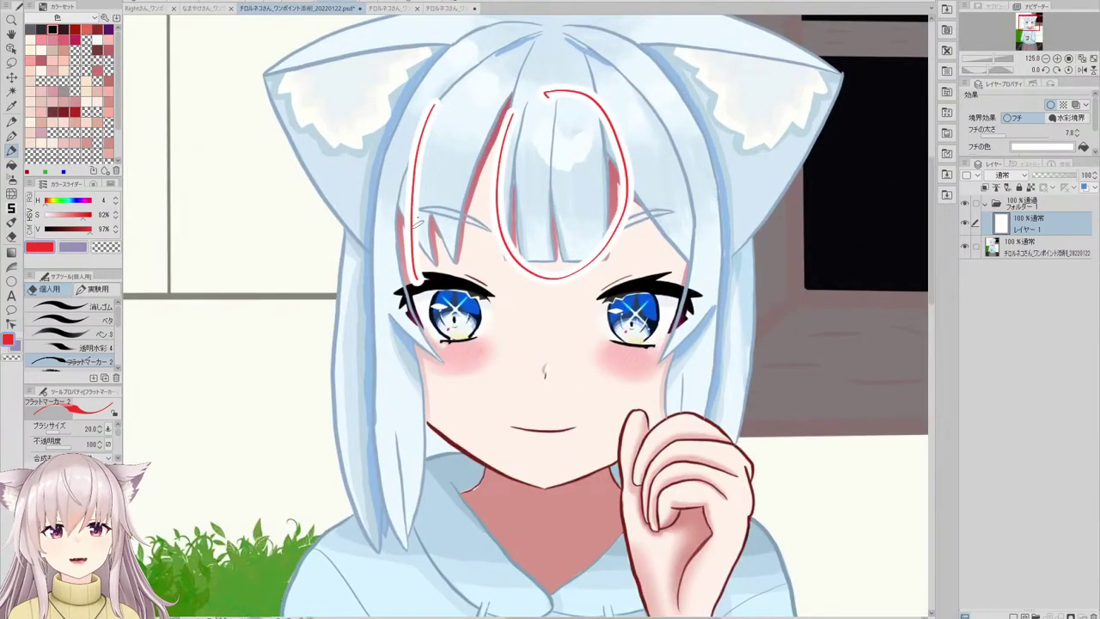
- Draw a red curve down the left-hand bangs' outer edge past the eye corner, plus an arc continuing it up to the crown
{"action": "left_click_drag", "start_coordinate": [427, 132], "coordinate": [409, 230]}
{"action": "key", "text": "ctrl+z"}
{"action": "mouse_move", "coordinate": [435, 108]}
{"action": "left_mouse_down"}
{"action": "mouse_move", "coordinate": [421, 183]}
{"action": "mouse_move", "coordinate": [412, 161]}
{"action": "mouse_move", "coordinate": [417, 294]}
{"action": "left_mouse_up"}
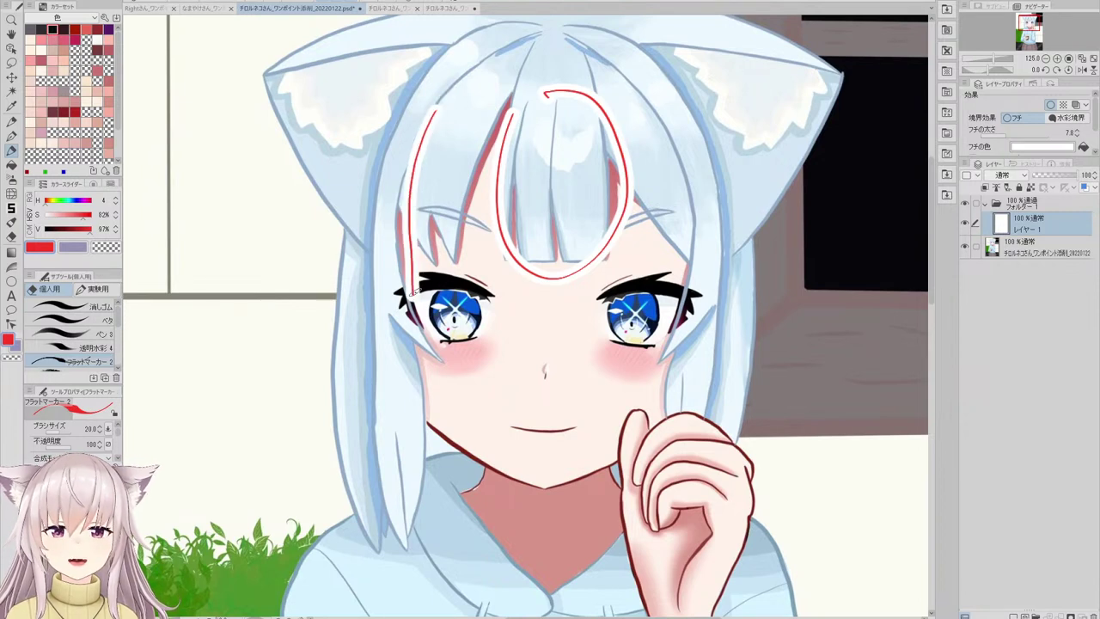
{"action": "key", "text": "ctrl+z"}
{"action": "left_click_drag", "start_coordinate": [426, 123], "coordinate": [416, 298]}
{"action": "key", "text": "ctrl+z"}
{"action": "left_click_drag", "start_coordinate": [428, 117], "coordinate": [417, 304]}
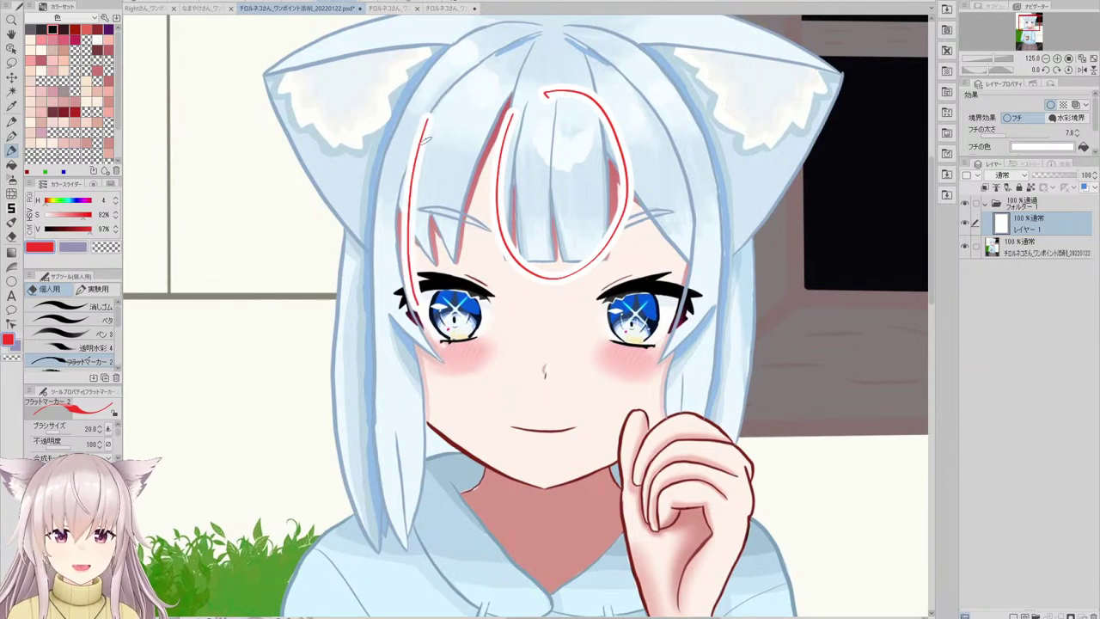
{"action": "left_click_drag", "start_coordinate": [427, 137], "coordinate": [497, 51]}
{"action": "key", "text": "ctrl+z"}
{"action": "key", "text": "ctrl+z"}
{"action": "left_click_drag", "start_coordinate": [445, 98], "coordinate": [547, 30]}
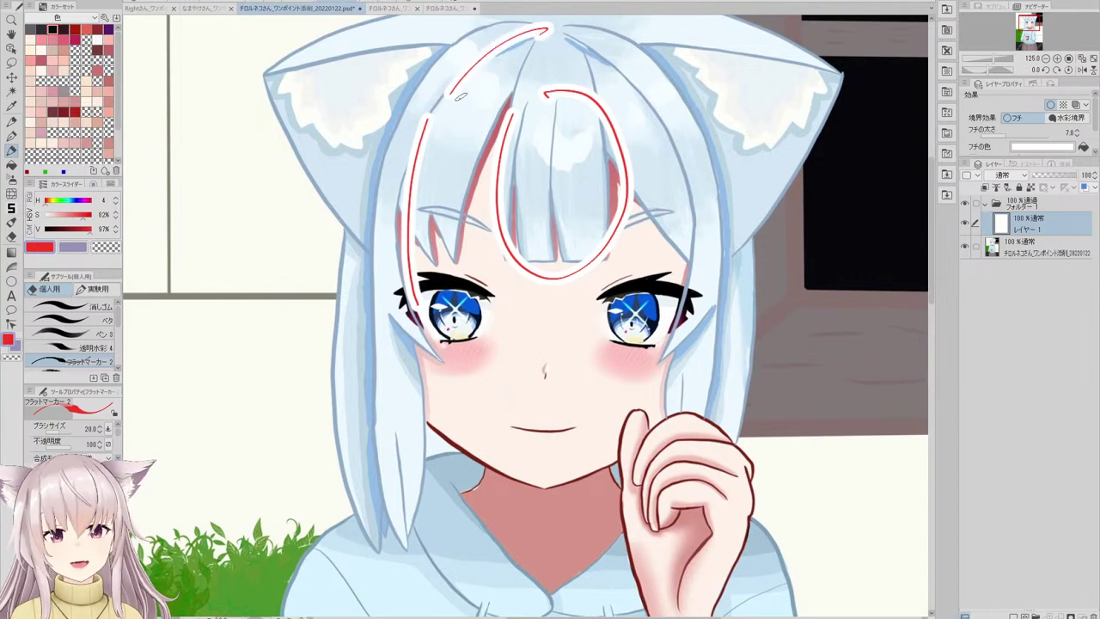
- Extend the red curve to a pointed tip on the left-hand cheek and draw the strand's lower edge beside the eye
{"action": "left_click_drag", "start_coordinate": [415, 274], "coordinate": [438, 353]}
{"action": "key", "text": "ctrl+z"}
{"action": "left_click_drag", "start_coordinate": [416, 294], "coordinate": [437, 352]}
{"action": "left_click_drag", "start_coordinate": [401, 316], "coordinate": [449, 360]}
{"action": "key", "text": "ctrl+z"}
{"action": "key", "text": "ctrl+z"}
{"action": "key", "text": "ctrl+y"}
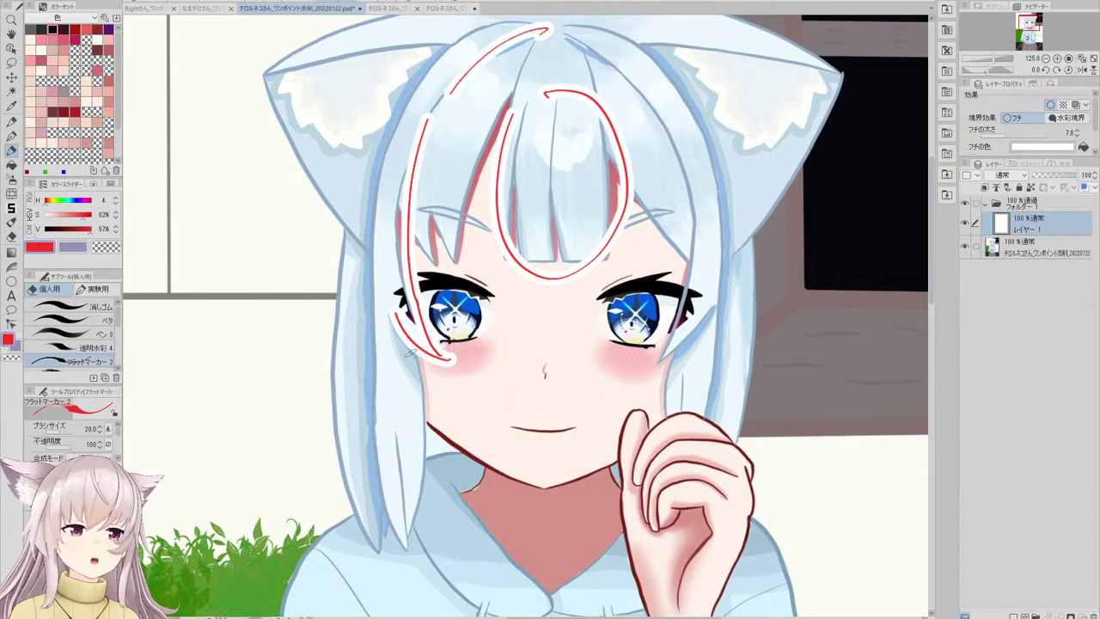
- Try outlining the lower left-hand side lock from the cheek strand to a tip below the chin
{"action": "left_click_drag", "start_coordinate": [411, 353], "coordinate": [415, 543]}
{"action": "key", "text": "ctrl+z"}
{"action": "left_click_drag", "start_coordinate": [413, 361], "coordinate": [413, 543]}
{"action": "mouse_move", "coordinate": [380, 345]}
{"action": "left_mouse_down"}
{"action": "mouse_move", "coordinate": [373, 360]}
{"action": "mouse_move", "coordinate": [415, 544]}
{"action": "left_mouse_up"}
{"action": "key", "text": "ctrl+z"}
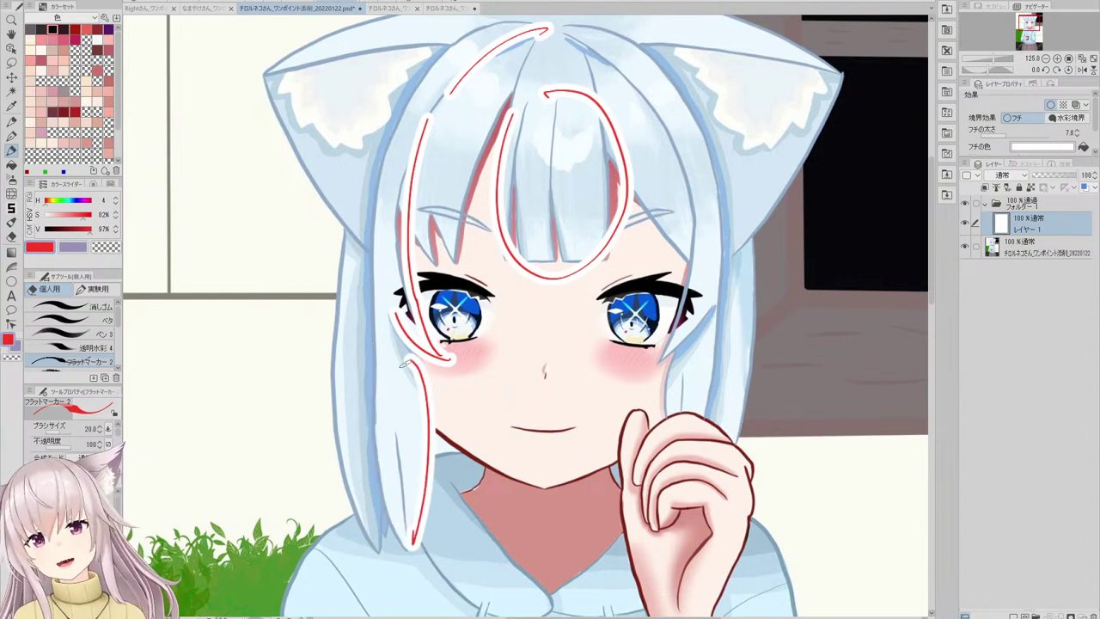
{"action": "key", "text": "ctrl+z"}
{"action": "key", "text": "ctrl+z"}
- Redraw the inner edge of the left-hand side lock as a red curve from under the cheek strand to its tip
{"action": "mouse_move", "coordinate": [411, 353]}
{"action": "left_mouse_down"}
{"action": "mouse_move", "coordinate": [428, 507]}
{"action": "mouse_move", "coordinate": [428, 430]}
{"action": "mouse_move", "coordinate": [431, 478]}
{"action": "left_mouse_up"}
{"action": "key", "text": "ctrl+z"}
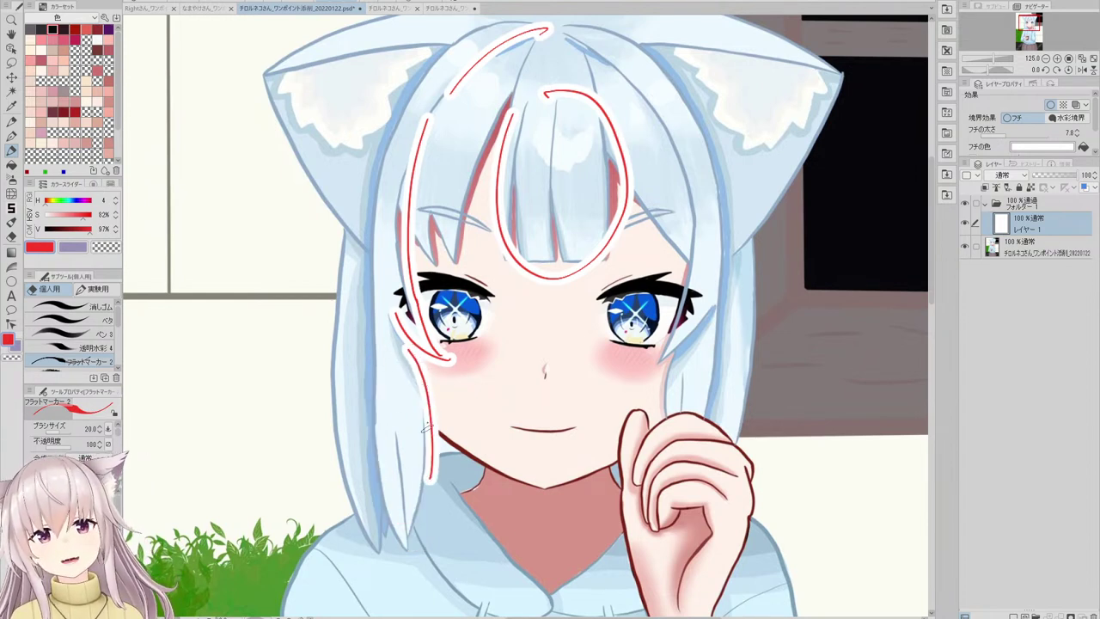
{"action": "key", "text": "ctrl+z"}
{"action": "key", "text": "ctrl+z"}
{"action": "mouse_move", "coordinate": [411, 352]}
{"action": "left_mouse_down"}
{"action": "mouse_move", "coordinate": [437, 454]}
{"action": "mouse_move", "coordinate": [421, 541]}
{"action": "mouse_move", "coordinate": [428, 425]}
{"action": "mouse_move", "coordinate": [416, 530]}
{"action": "left_mouse_up"}
{"action": "key", "text": "ctrl+z"}
{"action": "key", "text": "ctrl+z"}
{"action": "key", "text": "ctrl+z"}
{"action": "left_click_drag", "start_coordinate": [414, 351], "coordinate": [428, 425]}
{"action": "key", "text": "ctrl+z"}
{"action": "left_click_drag", "start_coordinate": [412, 349], "coordinate": [439, 500]}
{"action": "key", "text": "ctrl+z"}
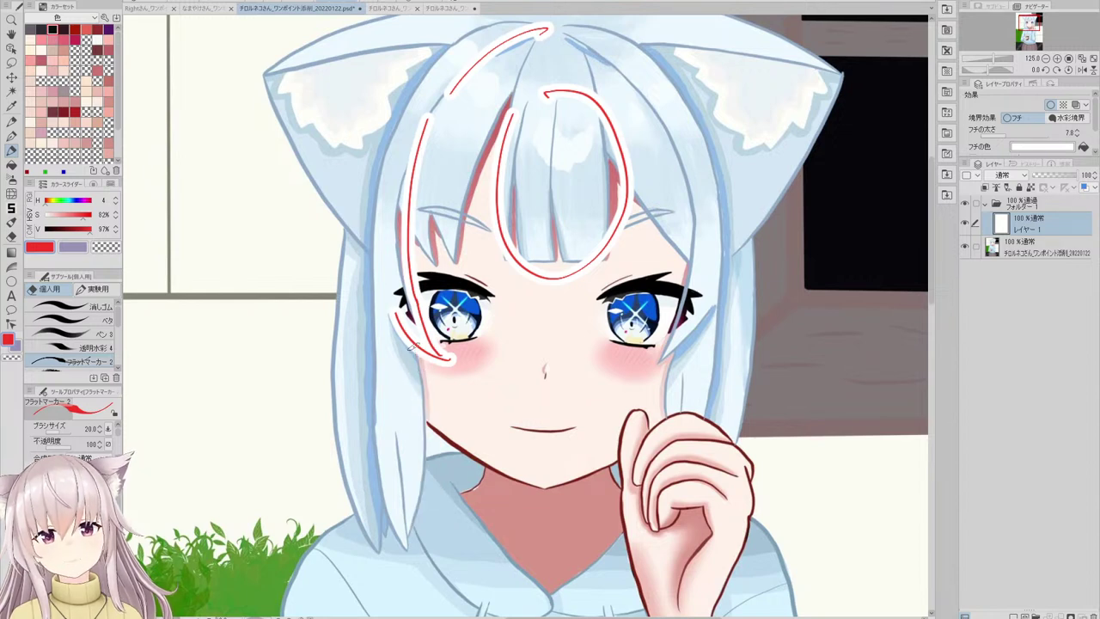
{"action": "key", "text": "ctrl+y"}
{"action": "key", "text": "ctrl+y"}
{"action": "key", "text": "ctrl+y"}
- Draw a red curve along the outer edge of the left-hand side lock, from beside the cat ear to chin level
{"action": "left_click_drag", "start_coordinate": [391, 127], "coordinate": [362, 361]}
{"action": "key", "text": "ctrl+z"}
{"action": "mouse_move", "coordinate": [385, 150]}
{"action": "left_mouse_down"}
{"action": "mouse_move", "coordinate": [366, 237]}
{"action": "mouse_move", "coordinate": [366, 376]}
{"action": "left_mouse_up"}
{"action": "key", "text": "ctrl+z"}
{"action": "mouse_move", "coordinate": [379, 179]}
{"action": "left_mouse_down"}
{"action": "mouse_move", "coordinate": [364, 323]}
{"action": "mouse_move", "coordinate": [379, 428]}
{"action": "left_mouse_up"}
- Close the side lock's tip with a short red outer stroke and add an inner strand line converging on it
{"action": "left_click_drag", "start_coordinate": [366, 390], "coordinate": [404, 531]}
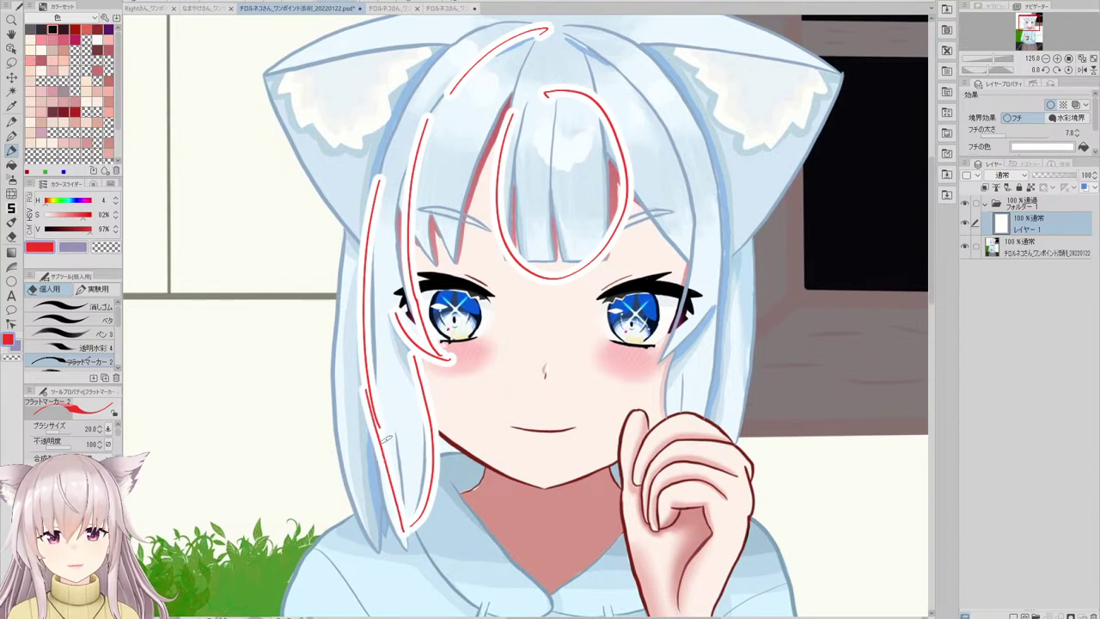
{"action": "key", "text": "ctrl+z"}
{"action": "left_click_drag", "start_coordinate": [376, 437], "coordinate": [409, 548]}
{"action": "key", "text": "ctrl+z"}
{"action": "key", "text": "ctrl+z"}
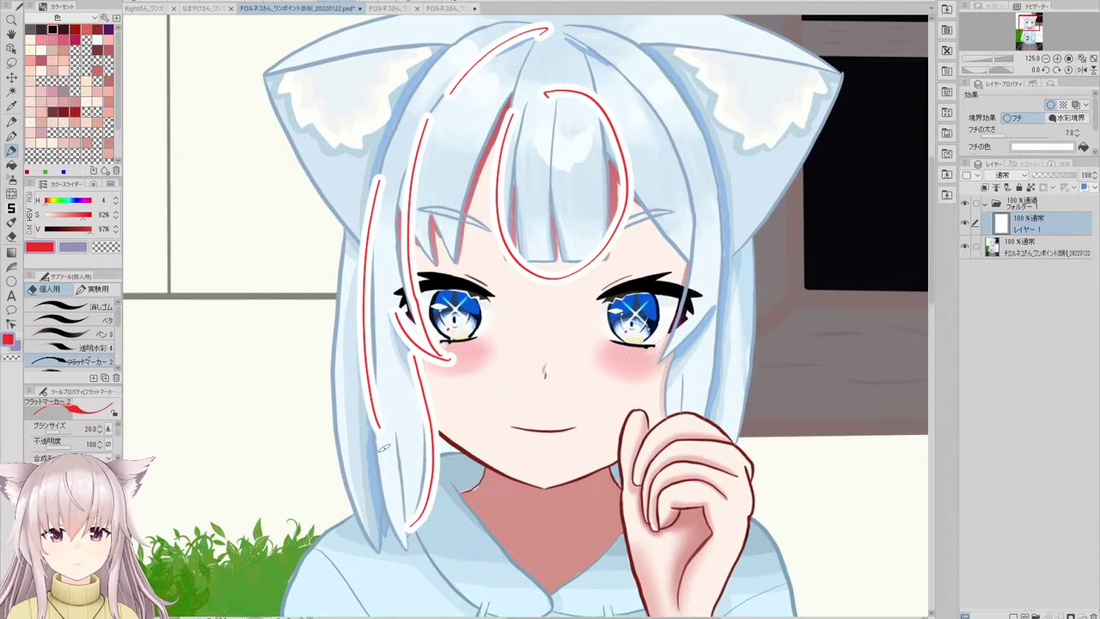
{"action": "left_click_drag", "start_coordinate": [387, 463], "coordinate": [408, 550]}
{"action": "mouse_move", "coordinate": [403, 387]}
{"action": "left_mouse_down"}
{"action": "mouse_move", "coordinate": [419, 449]}
{"action": "mouse_move", "coordinate": [414, 474]}
{"action": "mouse_move", "coordinate": [418, 436]}
{"action": "mouse_move", "coordinate": [409, 547]}
{"action": "left_mouse_up"}
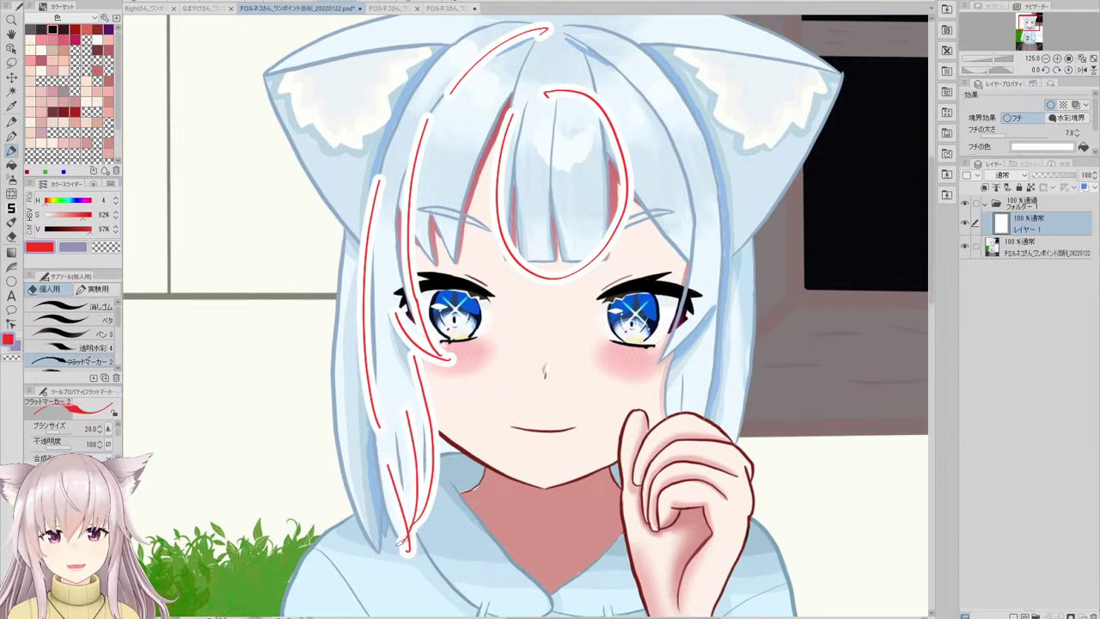
- Redraw the left-hand side lock's inner strand line in red, from below the cheek down to the lock's tip
{"action": "key", "text": "ctrl+z"}
{"action": "left_click_drag", "start_coordinate": [407, 407], "coordinate": [419, 553]}
{"action": "key", "text": "ctrl+z"}
{"action": "left_click_drag", "start_coordinate": [405, 394], "coordinate": [413, 552]}
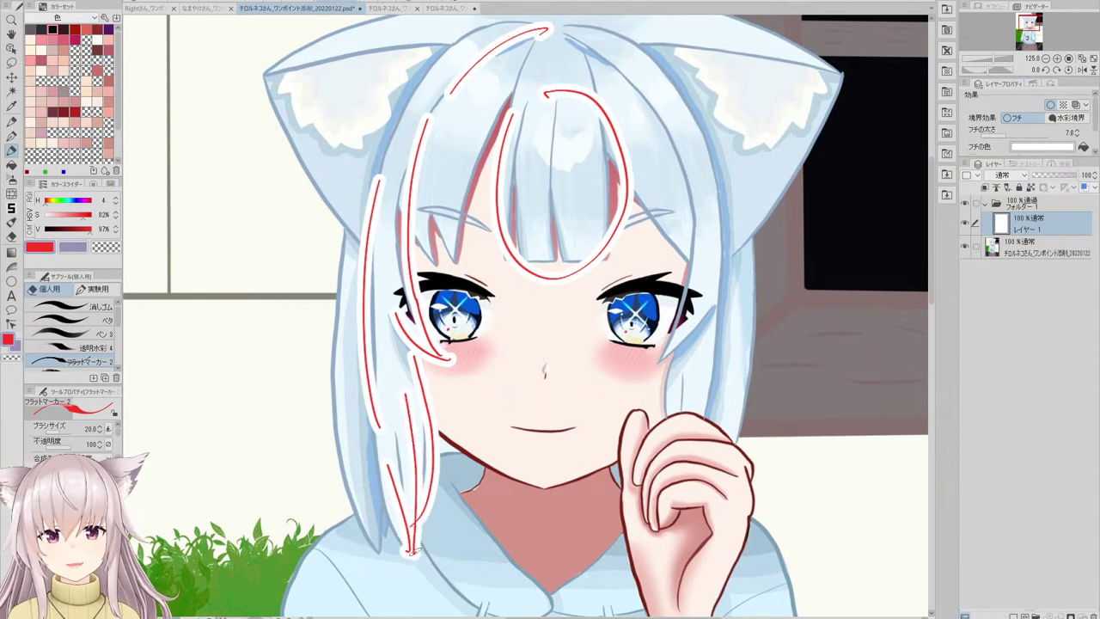
- Try joining the left-hand side lock's outer edge to its tip with one red curve below the cheek
{"action": "left_click_drag", "start_coordinate": [361, 314], "coordinate": [370, 449]}
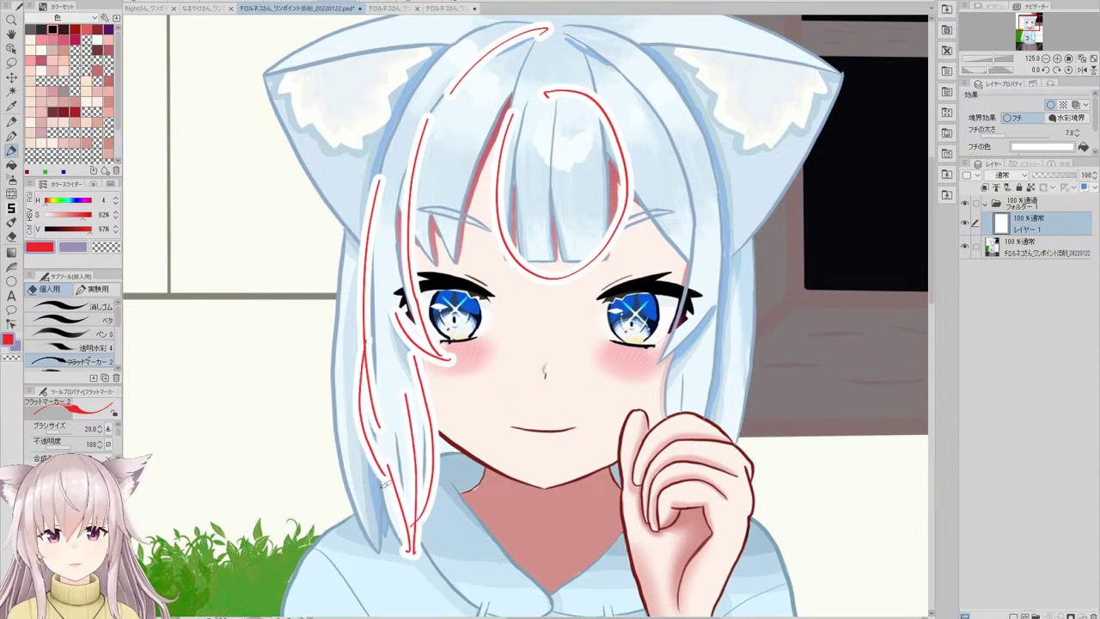
{"action": "key", "text": "ctrl+z"}
{"action": "left_click_drag", "start_coordinate": [362, 351], "coordinate": [376, 469]}
{"action": "key", "text": "ctrl+z"}
{"action": "left_click_drag", "start_coordinate": [362, 369], "coordinate": [405, 524]}
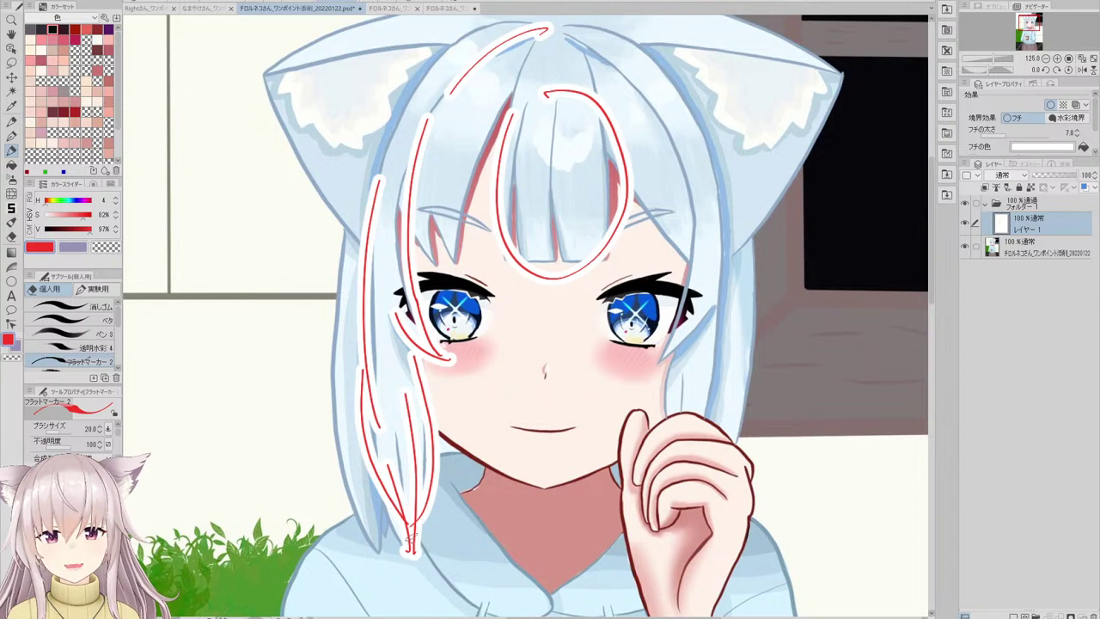
{"action": "key", "text": "ctrl+z"}
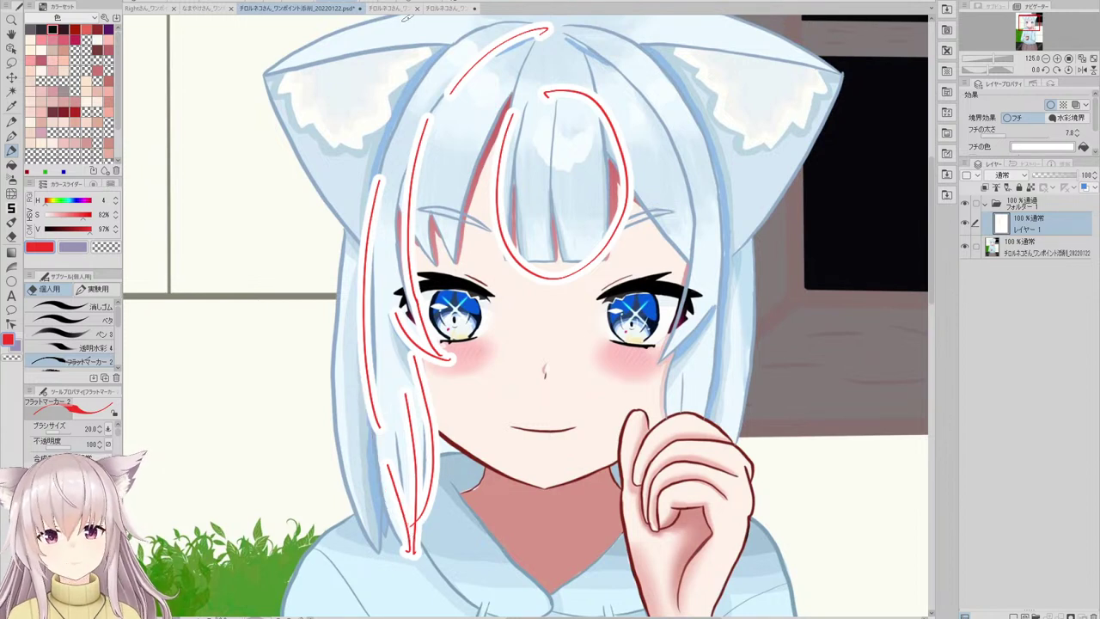
- Check the marked-up 20220120 version and extend the left-hand side lock's outer red line past the cat ear toward the crown
{"action": "left_click", "coordinate": [449, 8]}
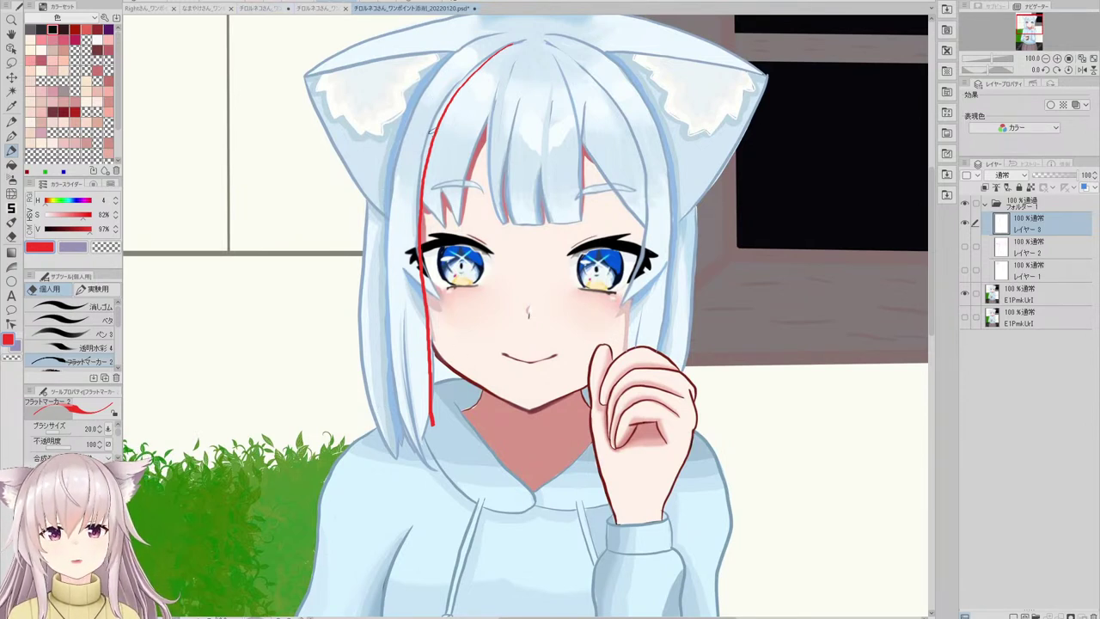
{"action": "left_click", "coordinate": [274, 9]}
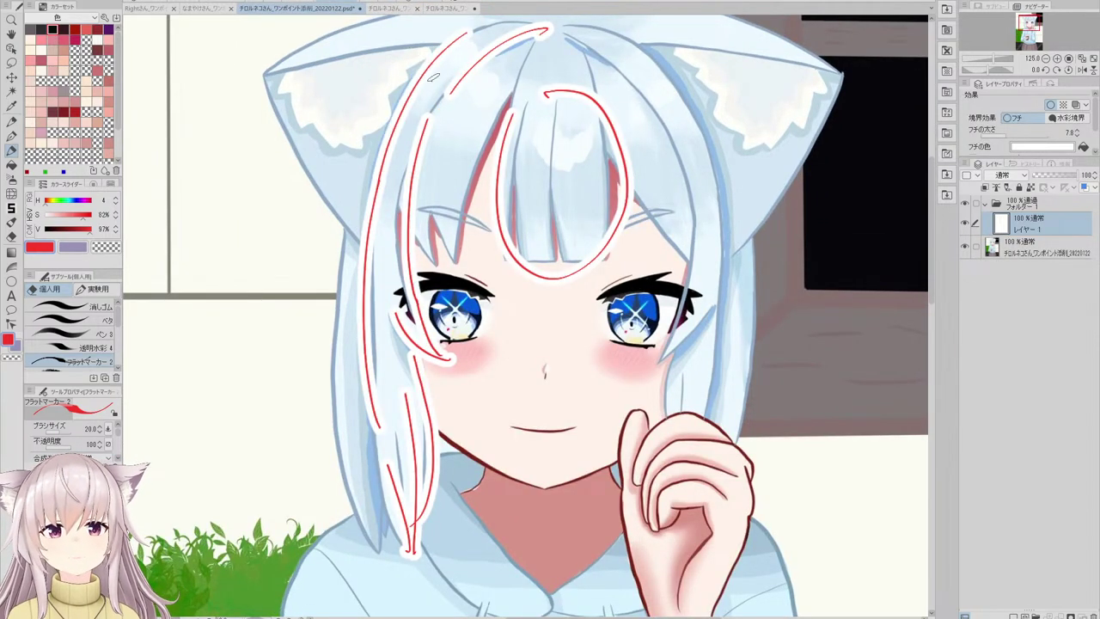
{"action": "scroll", "coordinate": [468, 154], "scroll_direction": "down", "scroll_amount": 5}
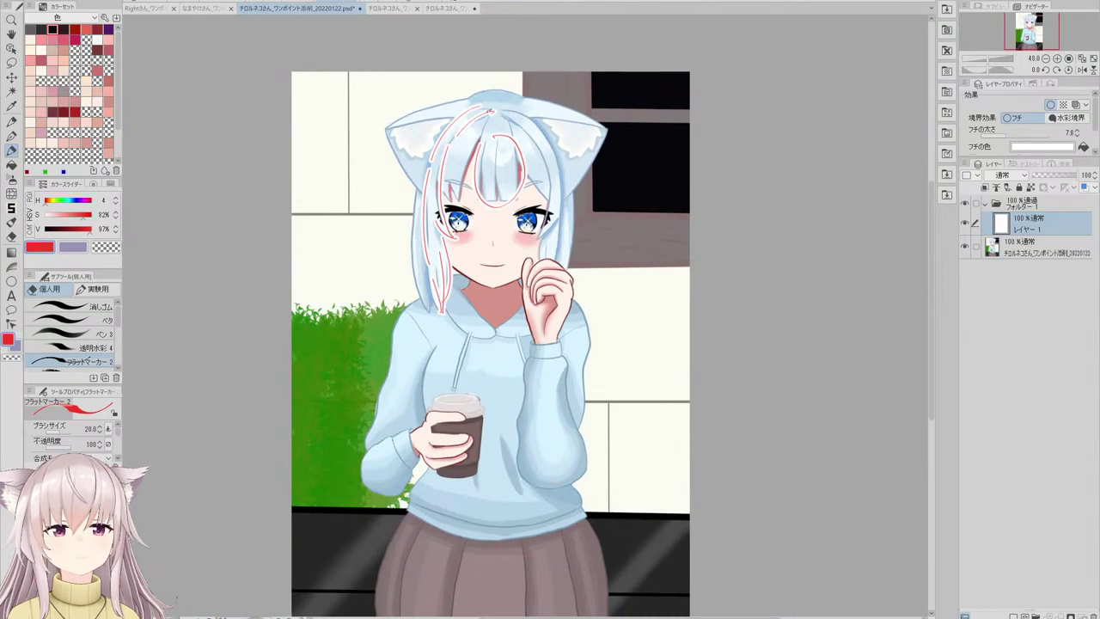
{"action": "scroll", "coordinate": [458, 156], "scroll_direction": "up", "scroll_amount": 2}
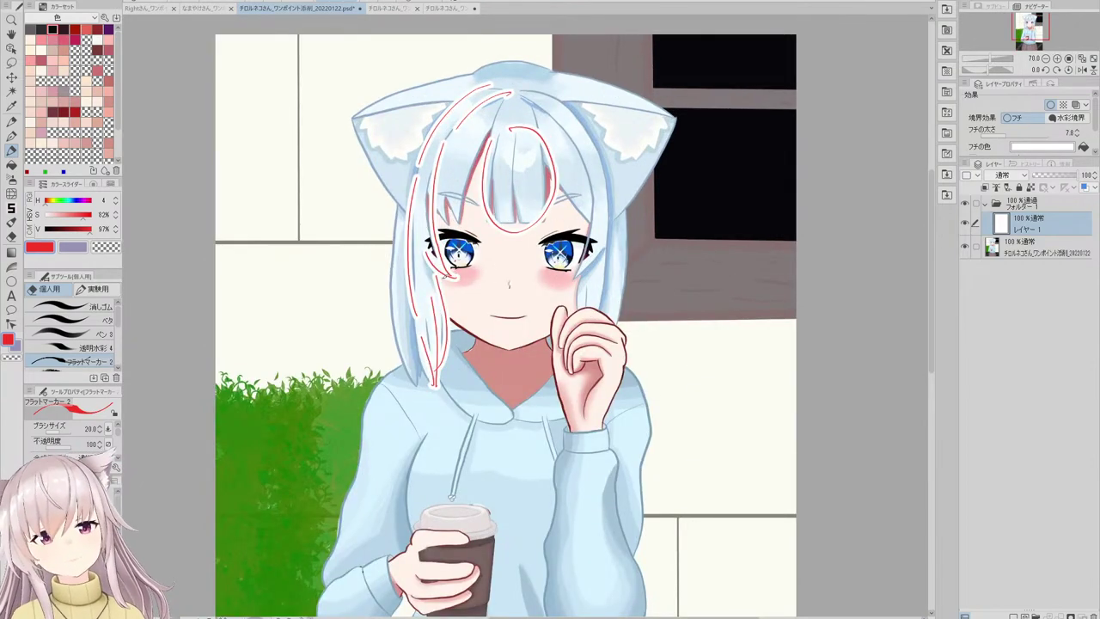
{"action": "scroll", "coordinate": [440, 150], "scroll_direction": "up", "scroll_amount": 4}
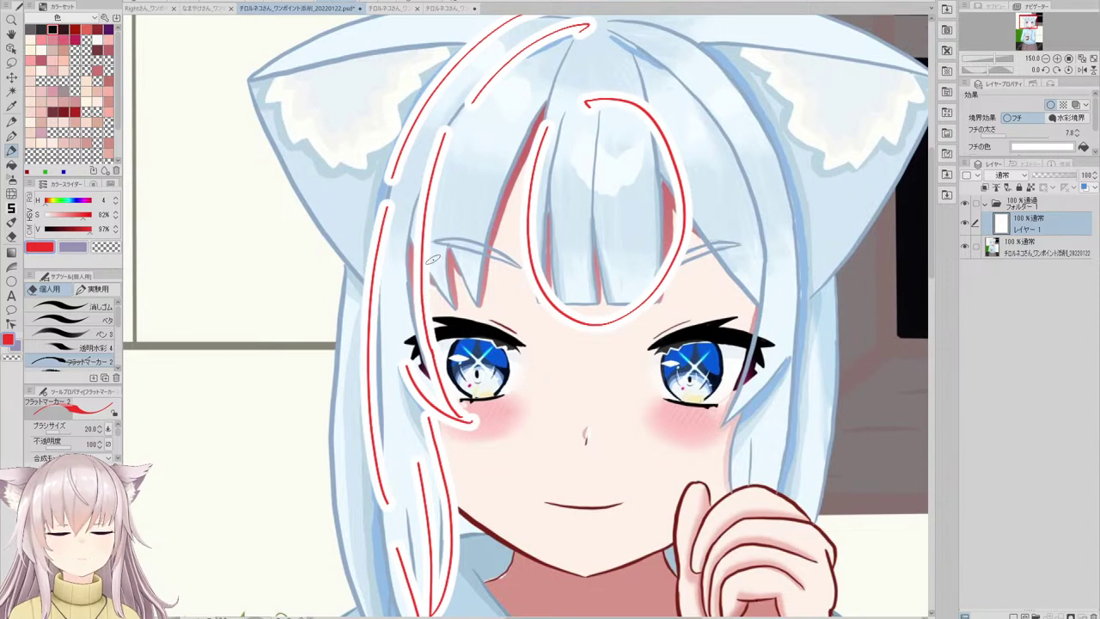
- Draw the first pointed tip of the left-hand bangs in red, just above the eye
{"action": "key", "text": "ctrl+z"}
{"action": "left_click_drag", "start_coordinate": [428, 232], "coordinate": [448, 305]}
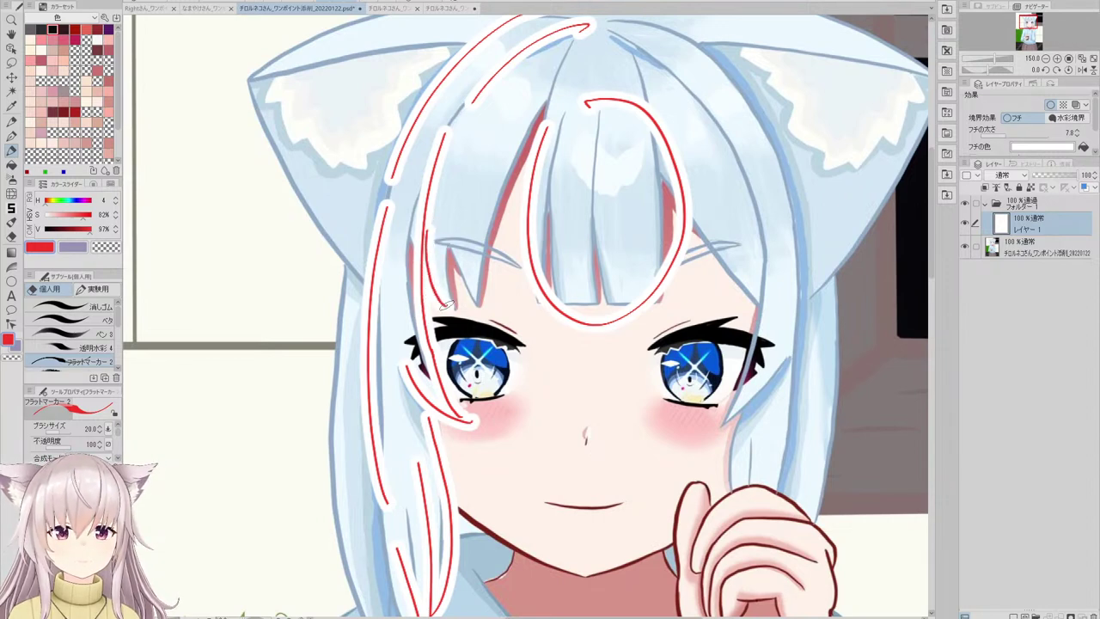
{"action": "key", "text": "ctrl+z"}
{"action": "left_click_drag", "start_coordinate": [424, 252], "coordinate": [451, 317]}
{"action": "left_click_drag", "start_coordinate": [462, 235], "coordinate": [453, 316]}
{"action": "key", "text": "ctrl+z"}
{"action": "key", "text": "ctrl+z"}
{"action": "key", "text": "ctrl+z"}
- Draw a red curve along the gap beside the central bangs and shape the second pointed tip above the left-hand eye
{"action": "mouse_move", "coordinate": [535, 130]}
{"action": "left_mouse_down"}
{"action": "mouse_move", "coordinate": [491, 282]}
{"action": "mouse_move", "coordinate": [495, 329]}
{"action": "left_mouse_up"}
{"action": "key", "text": "ctrl+z"}
{"action": "key", "text": "ctrl+z"}
{"action": "left_click_drag", "start_coordinate": [542, 123], "coordinate": [491, 287]}
{"action": "left_click_drag", "start_coordinate": [466, 224], "coordinate": [488, 321]}
{"action": "key", "text": "ctrl+z"}
{"action": "mouse_move", "coordinate": [461, 231]}
{"action": "left_mouse_down"}
{"action": "mouse_move", "coordinate": [486, 320]}
{"action": "mouse_move", "coordinate": [489, 310]}
{"action": "left_mouse_up"}
{"action": "key", "text": "ctrl+z"}
{"action": "scroll", "coordinate": [483, 172], "scroll_direction": "down", "scroll_amount": 1}
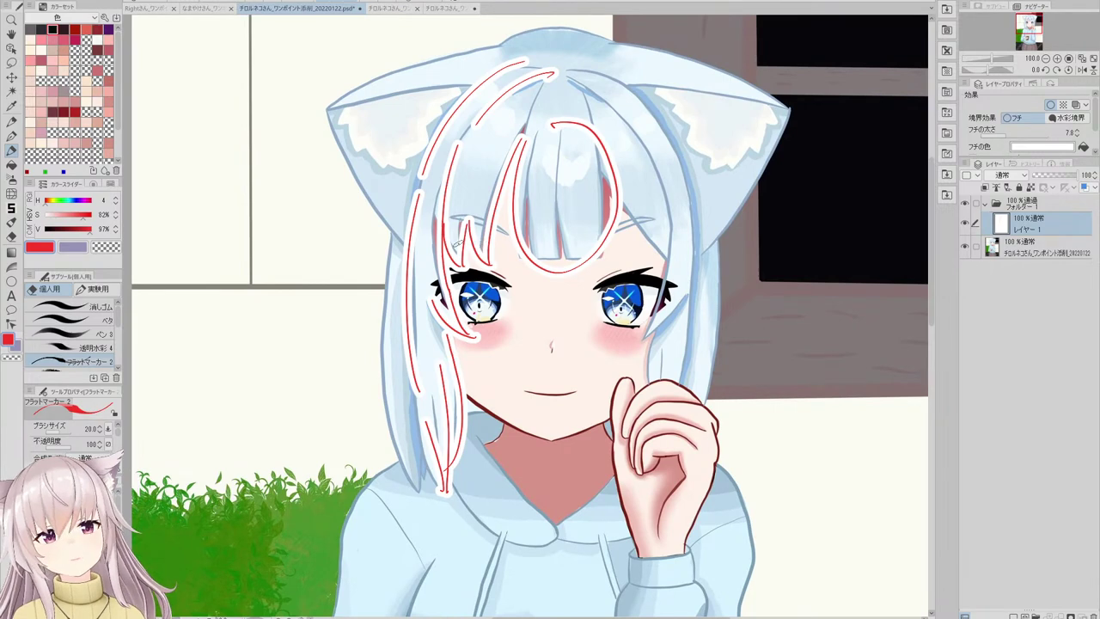
{"action": "scroll", "coordinate": [452, 263], "scroll_direction": "up", "scroll_amount": 1}
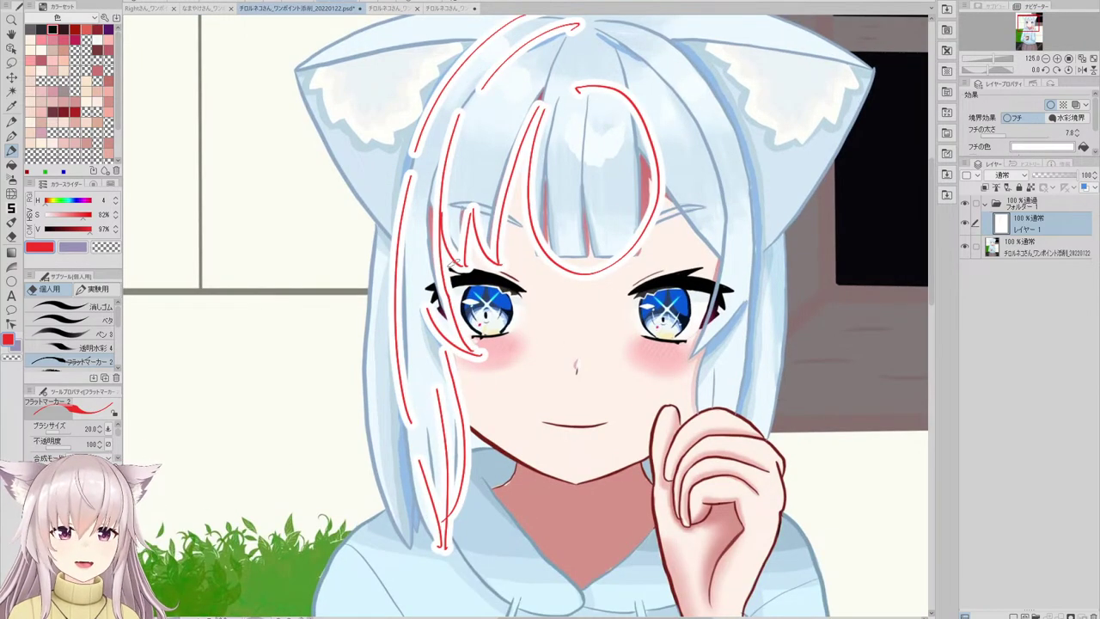
- Erase the red cheek-strand strokes beside the left-hand eye and return to the flat marker
{"action": "scroll", "coordinate": [454, 267], "scroll_direction": "up", "scroll_amount": 2}
{"action": "key", "text": "e"}
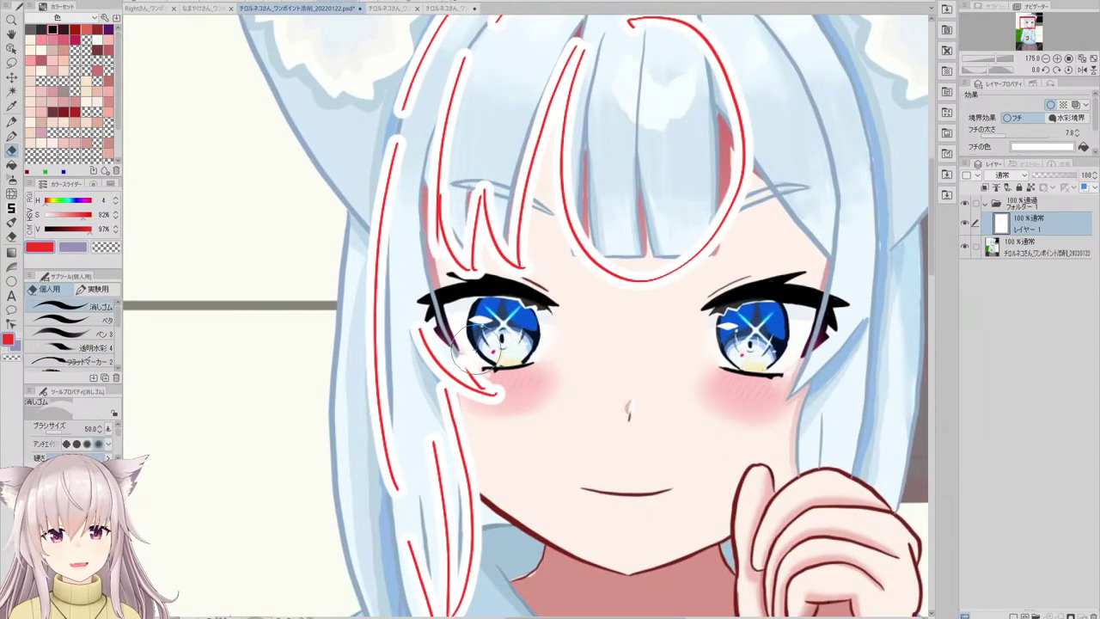
{"action": "left_click_drag", "start_coordinate": [431, 343], "coordinate": [459, 380]}
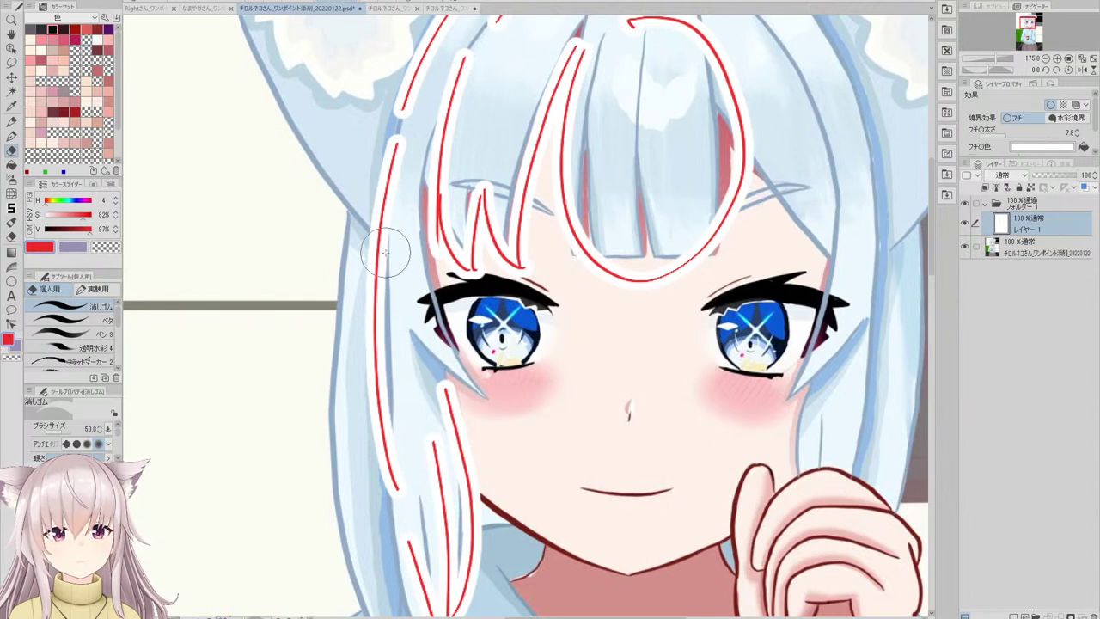
{"action": "left_click", "coordinate": [112, 359]}
- Try redrawing the strand from the left-hand bangs past the outer corner of the eye to the cheek
{"action": "left_click_drag", "start_coordinate": [443, 179], "coordinate": [454, 363]}
{"action": "key", "text": "ctrl+z"}
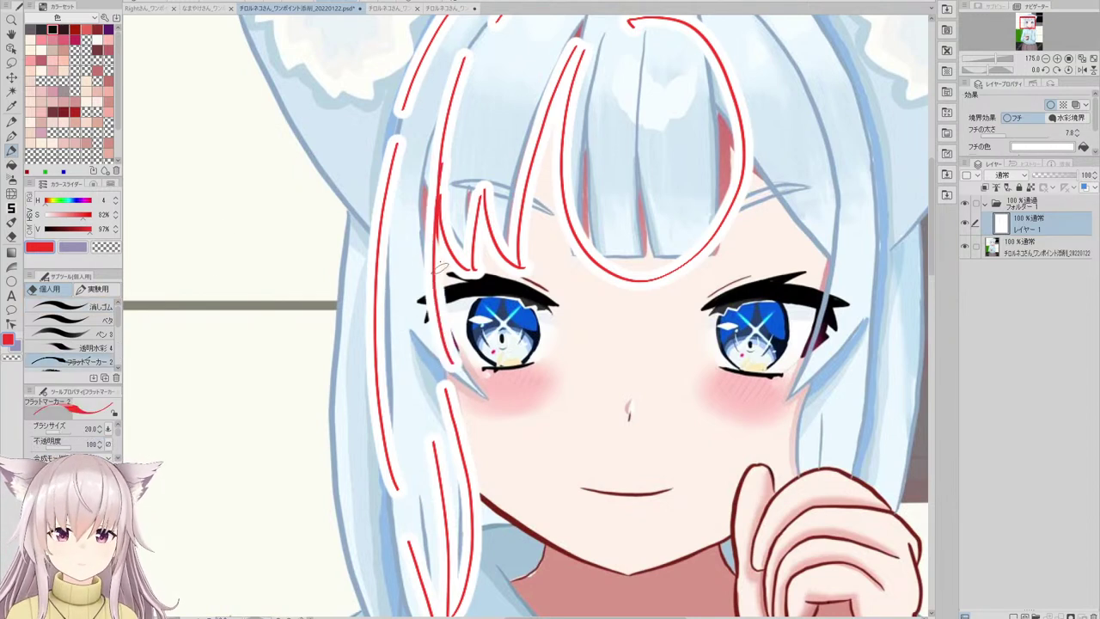
{"action": "key", "text": "ctrl+z"}
{"action": "left_click_drag", "start_coordinate": [441, 206], "coordinate": [465, 386]}
{"action": "key", "text": "ctrl+z"}
{"action": "key", "text": "ctrl+z"}
{"action": "mouse_move", "coordinate": [442, 225]}
{"action": "left_mouse_down"}
{"action": "mouse_move", "coordinate": [467, 387]}
{"action": "mouse_move", "coordinate": [444, 319]}
{"action": "mouse_move", "coordinate": [461, 378]}
{"action": "left_mouse_up"}
{"action": "key", "text": "ctrl+z"}
{"action": "key", "text": "ctrl+z"}
{"action": "key", "text": "ctrl+z"}
{"action": "mouse_move", "coordinate": [439, 247]}
{"action": "left_mouse_down"}
{"action": "mouse_move", "coordinate": [466, 383]}
{"action": "mouse_move", "coordinate": [444, 359]}
{"action": "mouse_move", "coordinate": [472, 395]}
{"action": "left_mouse_up"}
{"action": "key", "text": "ctrl+z"}
{"action": "key", "text": "ctrl+z"}
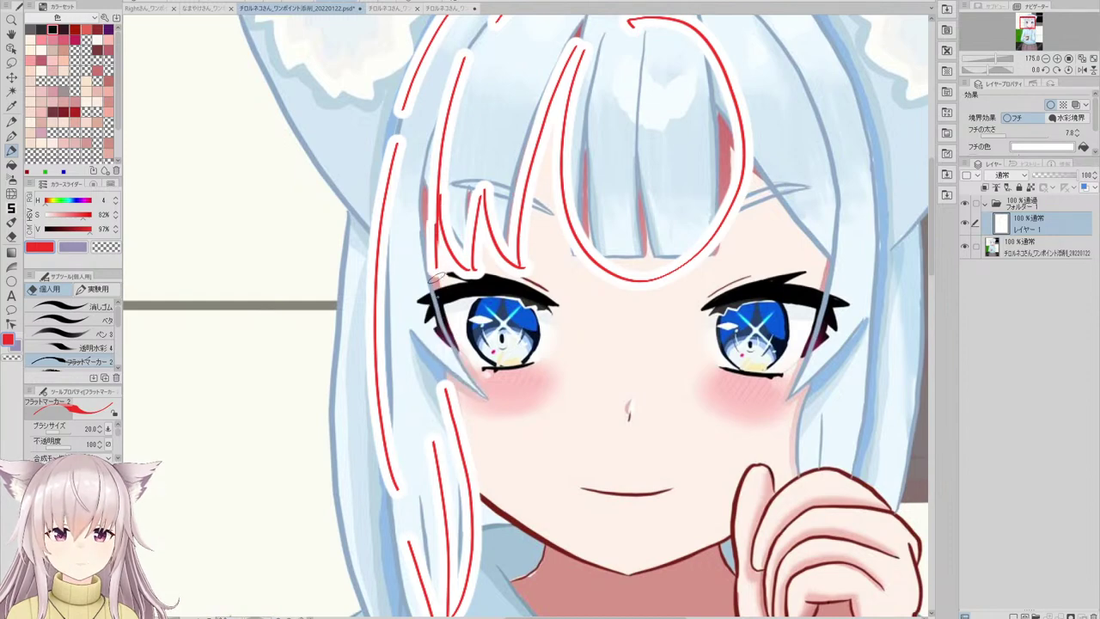
- Draw the cheek strand in red with two curves, running from the left-hand bangs past the eye and meeting on the cheek
{"action": "left_click_drag", "start_coordinate": [437, 232], "coordinate": [470, 392]}
{"action": "left_click_drag", "start_coordinate": [433, 361], "coordinate": [483, 402]}
{"action": "scroll", "coordinate": [446, 272], "scroll_direction": "down", "scroll_amount": 2}
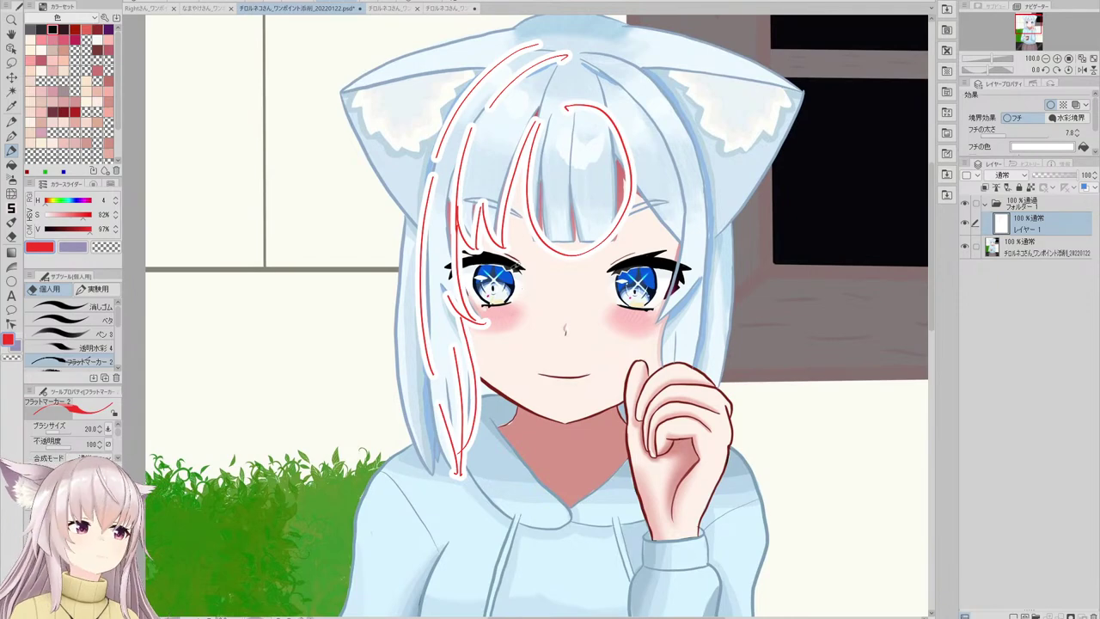
{"action": "scroll", "coordinate": [480, 243], "scroll_direction": "down", "scroll_amount": 1}
{"action": "scroll", "coordinate": [471, 245], "scroll_direction": "up", "scroll_amount": 2}
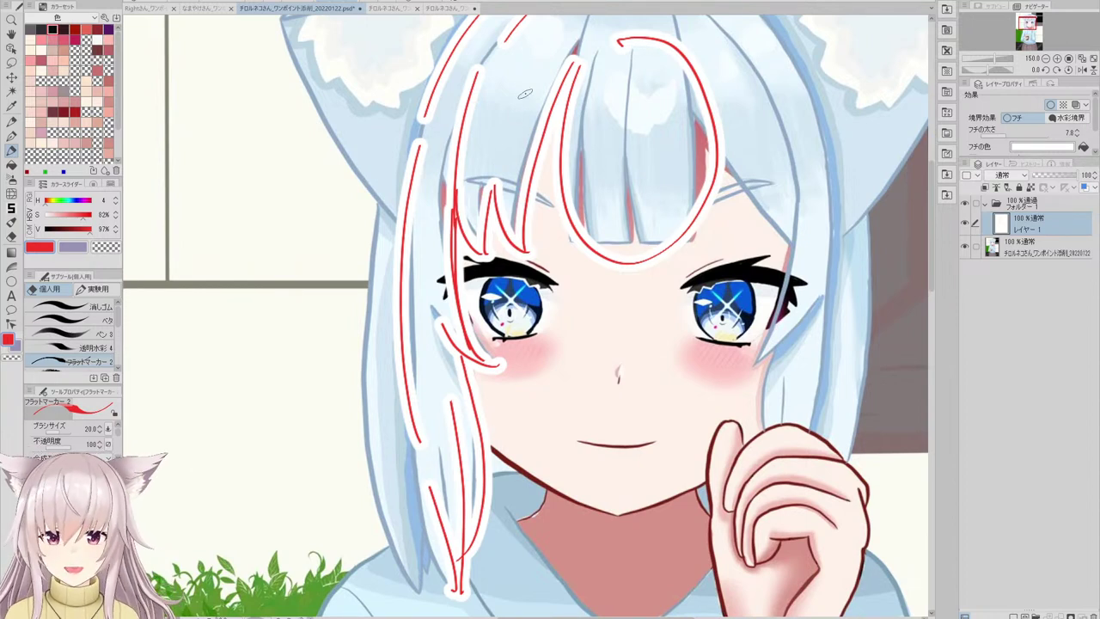
- Set the secondary drawing colour to a vivid blue-violet with H 246, S 71 and V 99
{"action": "key", "text": "ctrl+minus"}
{"action": "left_click", "coordinate": [82, 246]}
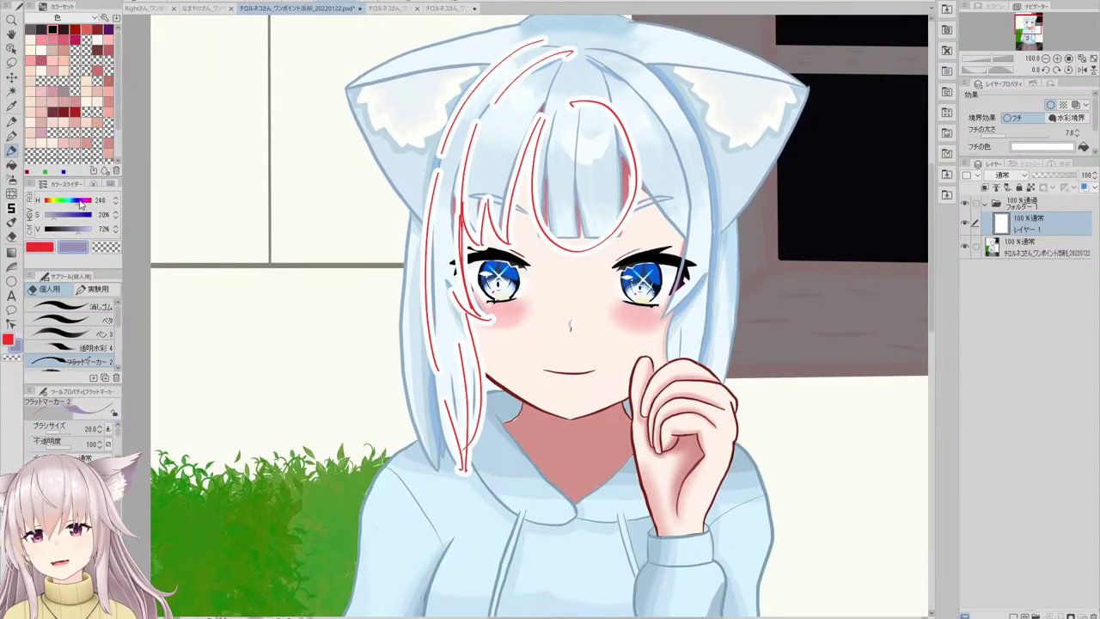
{"action": "left_click_drag", "start_coordinate": [70, 215], "coordinate": [77, 214]}
{"action": "left_click", "coordinate": [90, 229]}
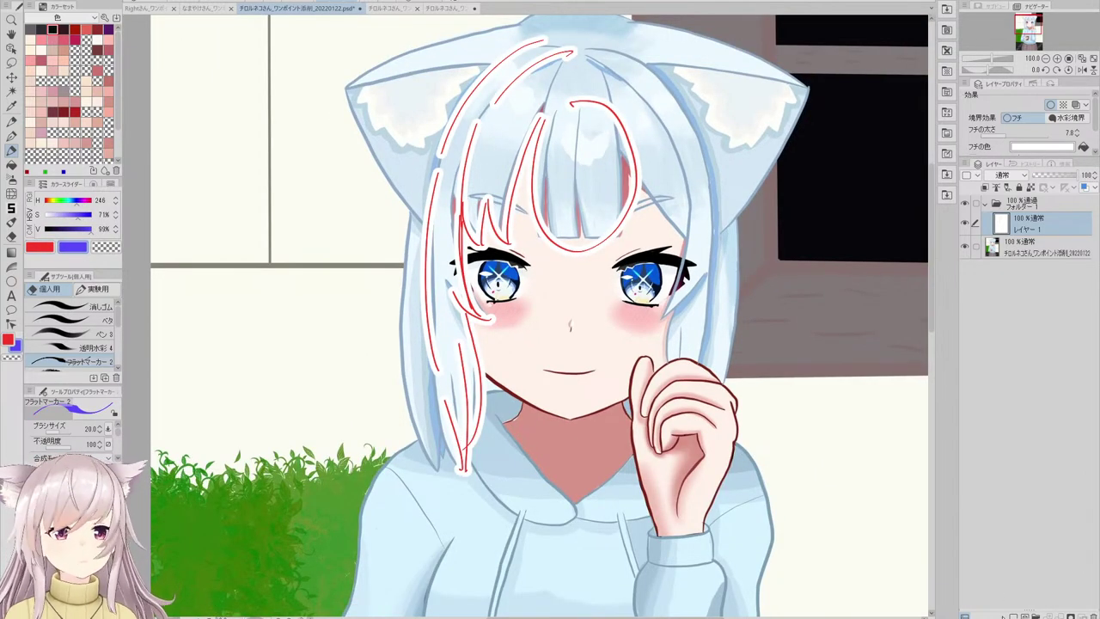
- Outline the whole bangs section from the crown to above the eyes on a new layer in thick blue-violet at brush size 150
{"action": "key", "text": "ctrl+shift+n"}
{"action": "scroll", "coordinate": [563, 118], "scroll_direction": "up", "scroll_amount": 1}
{"action": "mouse_move", "coordinate": [439, 256]}
{"action": "left_mouse_down"}
{"action": "mouse_move", "coordinate": [518, 63]}
{"action": "mouse_move", "coordinate": [456, 197]}
{"action": "mouse_move", "coordinate": [469, 249]}
{"action": "mouse_move", "coordinate": [625, 259]}
{"action": "left_mouse_up"}
{"action": "key", "text": "ctrl+z"}
{"action": "key", "text": "ctrl+z"}
{"action": "mouse_move", "coordinate": [462, 273]}
{"action": "left_mouse_down"}
{"action": "mouse_move", "coordinate": [681, 260]}
{"action": "mouse_move", "coordinate": [667, 253]}
{"action": "left_mouse_up"}
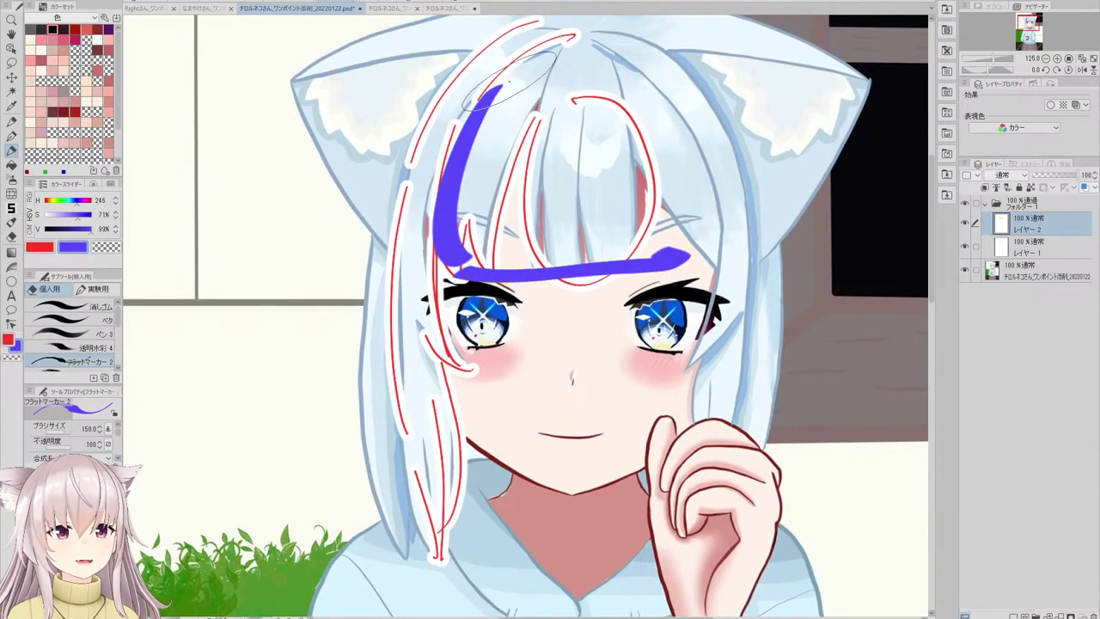
{"action": "left_click_drag", "start_coordinate": [507, 85], "coordinate": [581, 41]}
{"action": "mouse_move", "coordinate": [586, 48]}
{"action": "left_mouse_down"}
{"action": "mouse_move", "coordinate": [654, 120]}
{"action": "mouse_move", "coordinate": [654, 144]}
{"action": "mouse_move", "coordinate": [701, 168]}
{"action": "mouse_move", "coordinate": [711, 257]}
{"action": "left_mouse_up"}
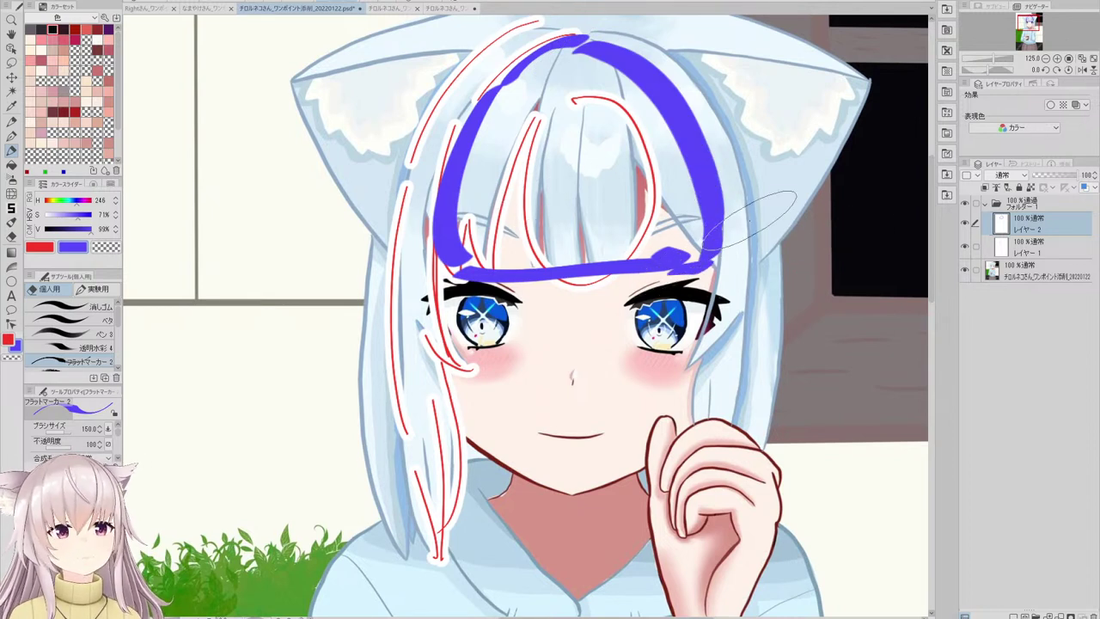
- Outline the left-hand side lock in thick red on another new layer, from the crown down to its tip and along the face
{"action": "key", "text": "x"}
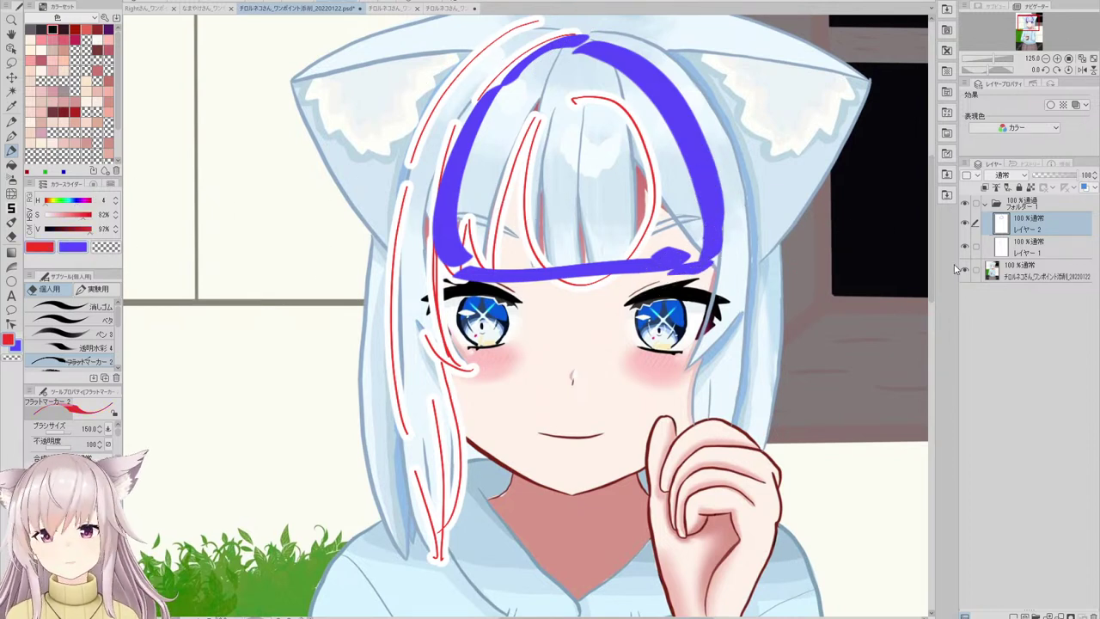
{"action": "left_click", "coordinate": [1014, 615]}
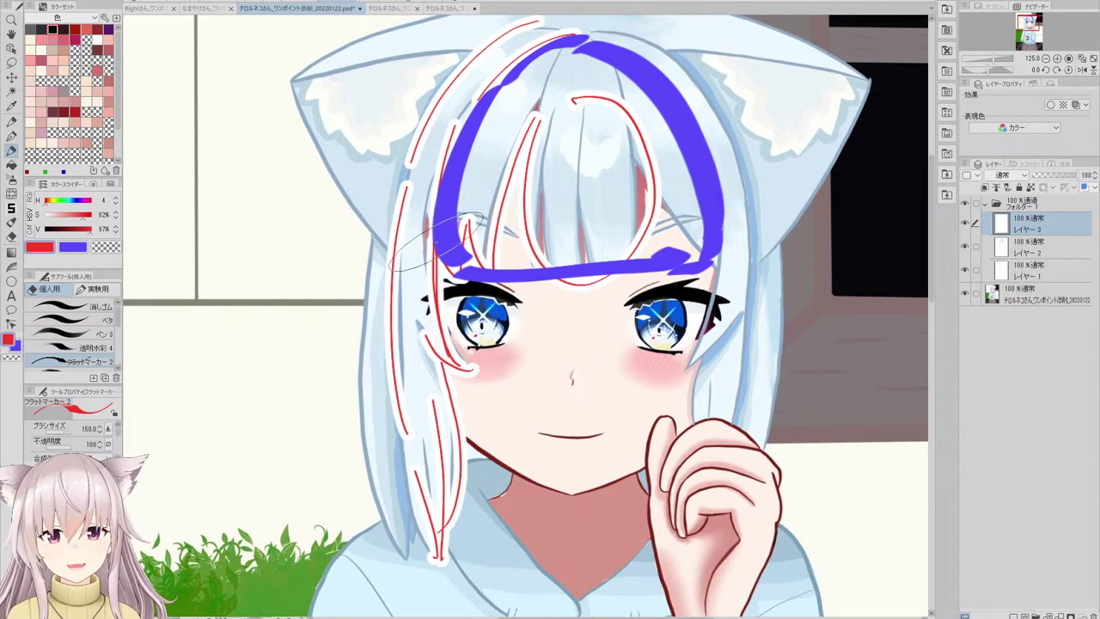
{"action": "mouse_move", "coordinate": [429, 250]}
{"action": "left_mouse_down"}
{"action": "mouse_move", "coordinate": [441, 368]}
{"action": "mouse_move", "coordinate": [458, 371]}
{"action": "mouse_move", "coordinate": [400, 294]}
{"action": "left_mouse_up"}
{"action": "key", "text": "ctrl+z"}
{"action": "left_click_drag", "start_coordinate": [464, 102], "coordinate": [558, 33]}
{"action": "mouse_move", "coordinate": [491, 45]}
{"action": "left_mouse_down"}
{"action": "mouse_move", "coordinate": [405, 168]}
{"action": "mouse_move", "coordinate": [377, 277]}
{"action": "mouse_move", "coordinate": [392, 404]}
{"action": "mouse_move", "coordinate": [433, 543]}
{"action": "left_mouse_up"}
{"action": "left_click_drag", "start_coordinate": [425, 352], "coordinate": [440, 538]}
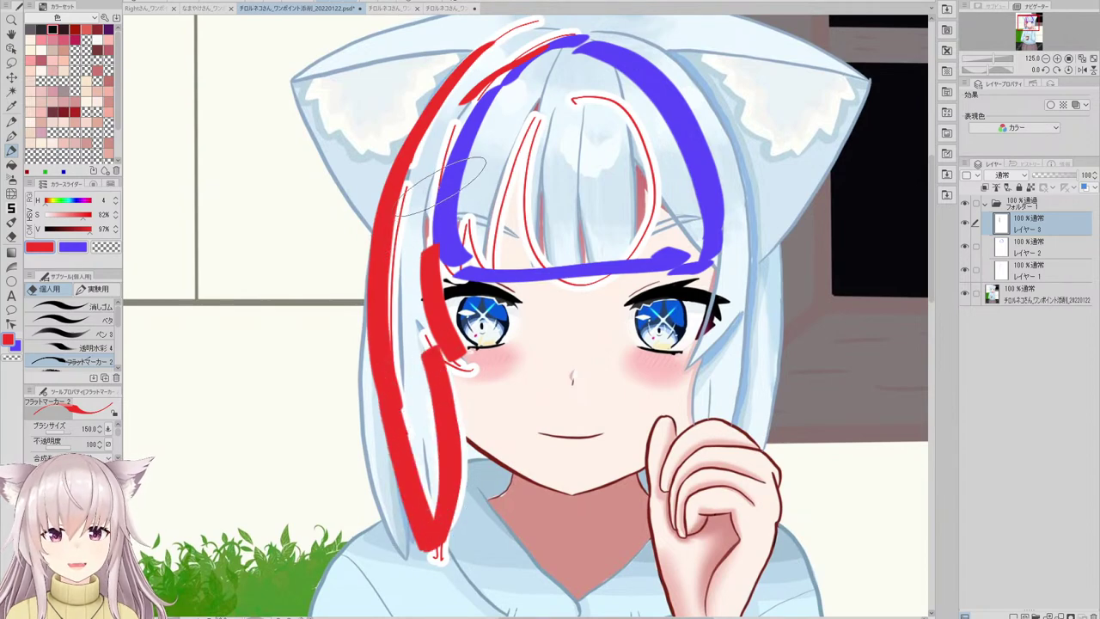
{"action": "scroll", "coordinate": [456, 204], "scroll_direction": "down", "scroll_amount": 2}
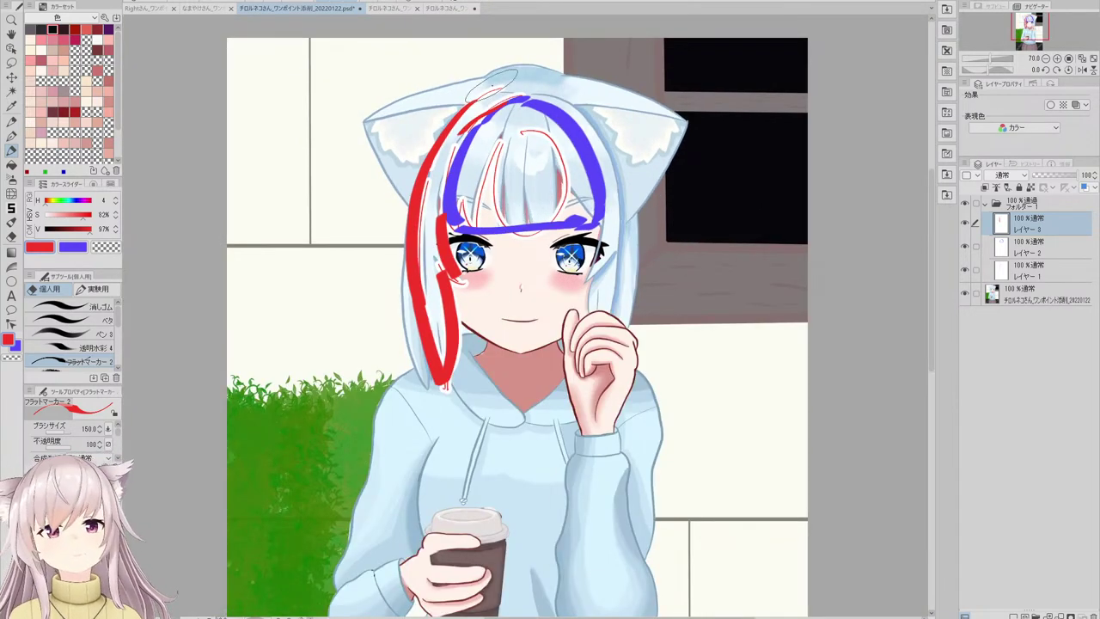
- Continue the thick red outline across the crown and around the right-hand side lock down to the raised hand
{"action": "scroll", "coordinate": [505, 86], "scroll_direction": "up", "scroll_amount": 1}
{"action": "scroll", "coordinate": [502, 84], "scroll_direction": "up", "scroll_amount": 1}
{"action": "mouse_move", "coordinate": [458, 118]}
{"action": "left_mouse_down"}
{"action": "mouse_move", "coordinate": [501, 98]}
{"action": "mouse_move", "coordinate": [624, 112]}
{"action": "left_mouse_up"}
{"action": "scroll", "coordinate": [646, 131], "scroll_direction": "down", "scroll_amount": 1}
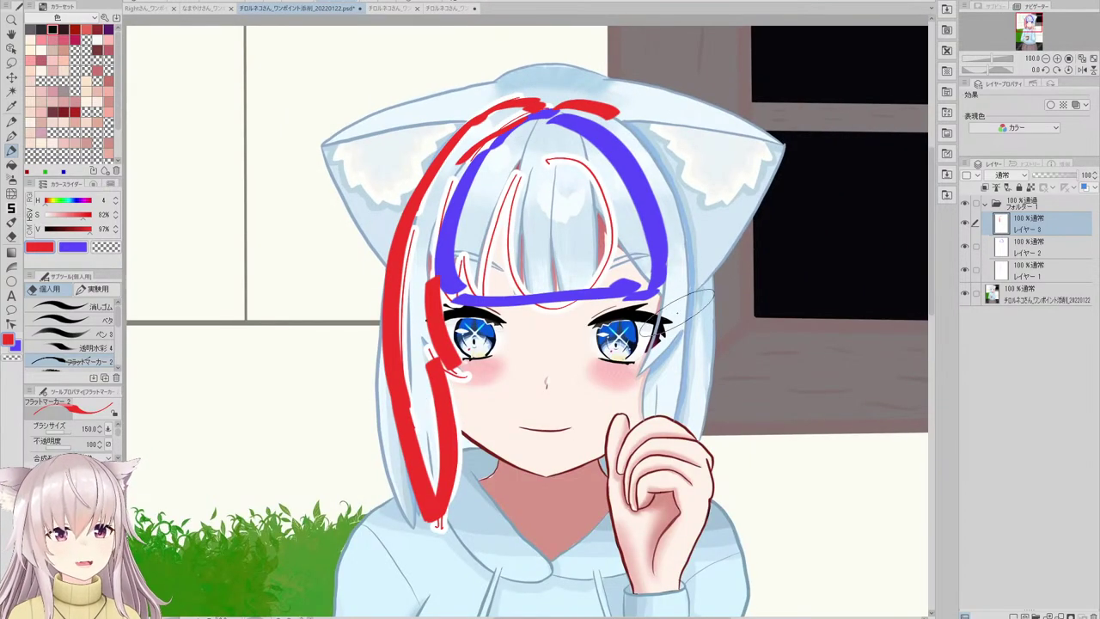
{"action": "left_click_drag", "start_coordinate": [667, 274], "coordinate": [654, 405]}
{"action": "key", "text": "ctrl+z"}
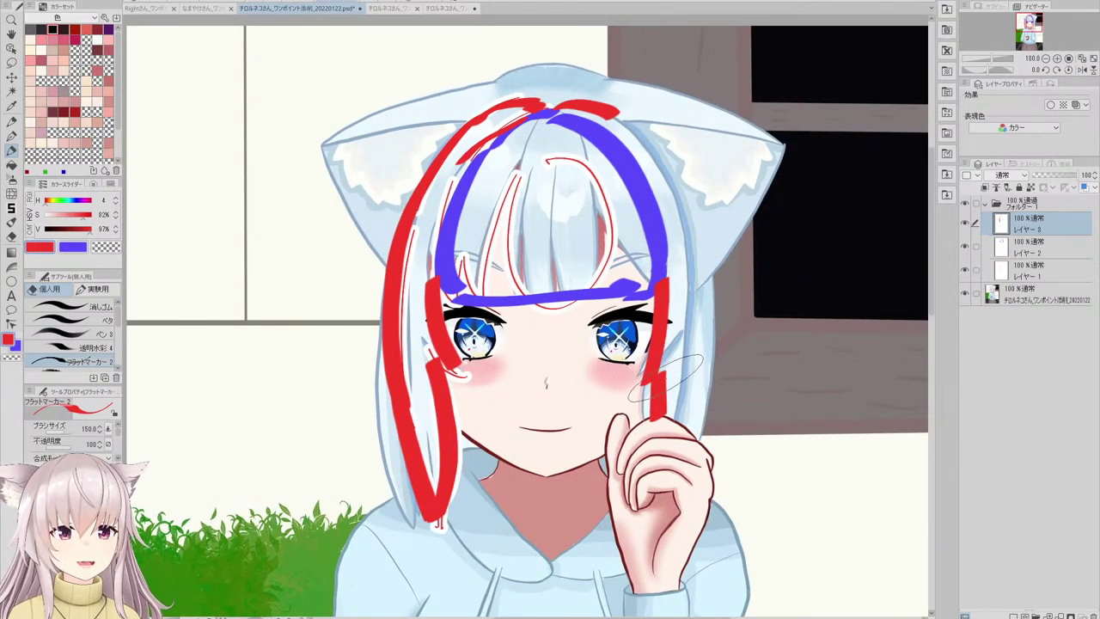
{"action": "mouse_move", "coordinate": [621, 110]}
{"action": "left_mouse_down"}
{"action": "mouse_move", "coordinate": [662, 172]}
{"action": "mouse_move", "coordinate": [692, 275]}
{"action": "mouse_move", "coordinate": [688, 434]}
{"action": "left_mouse_up"}
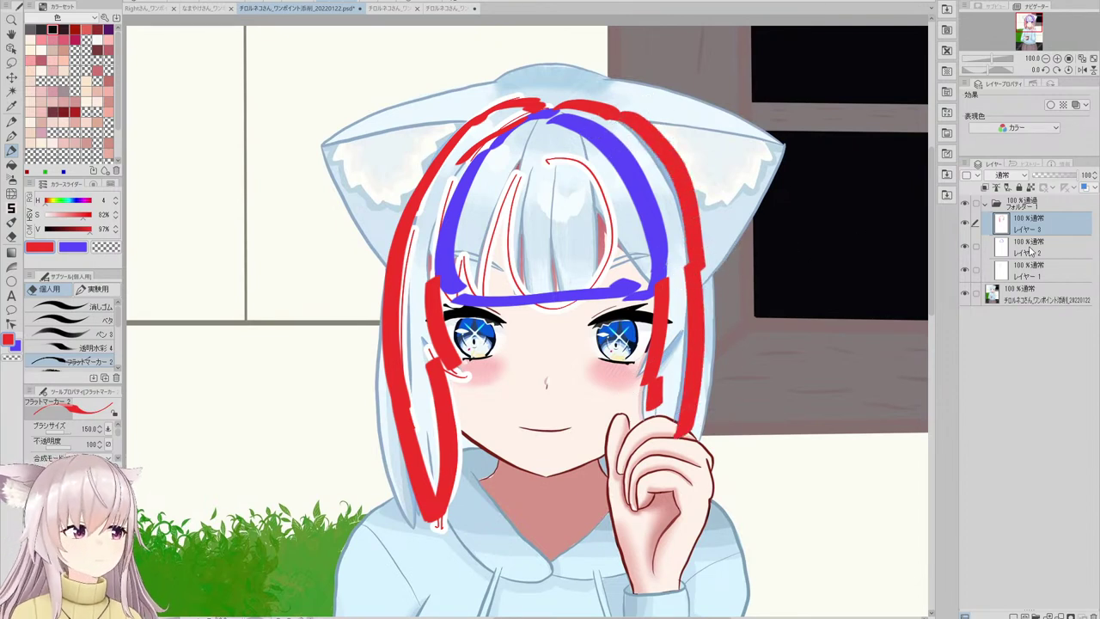
- Add a new layer, set the drawing colour to green with hue 97, and draw a thick arc over the top of the head
{"action": "left_click", "coordinate": [1013, 616]}
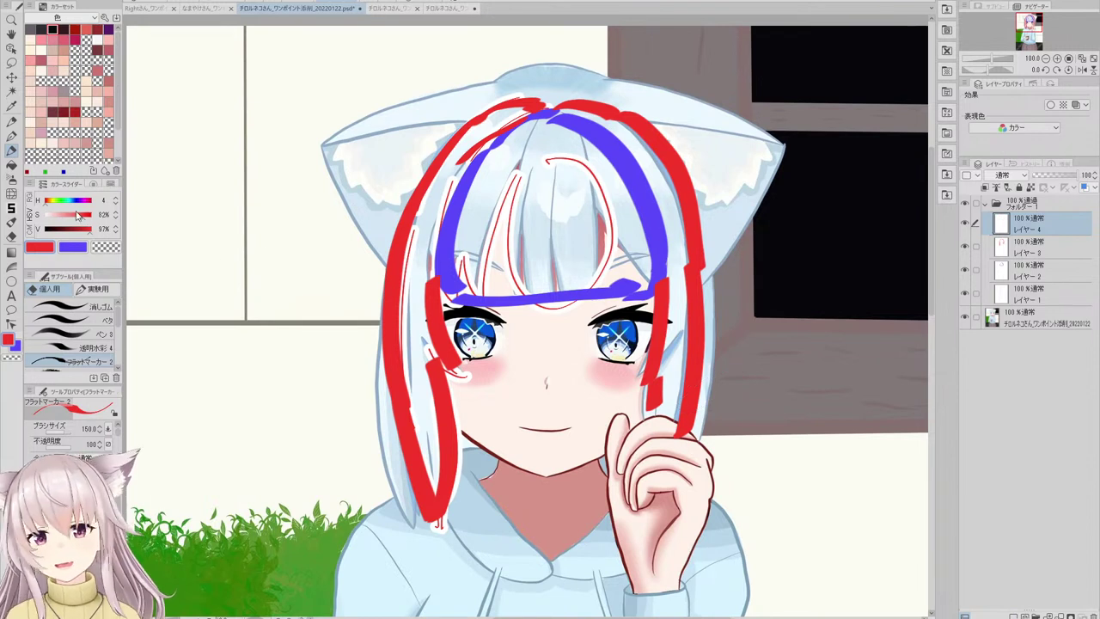
{"action": "left_click_drag", "start_coordinate": [69, 201], "coordinate": [59, 205]}
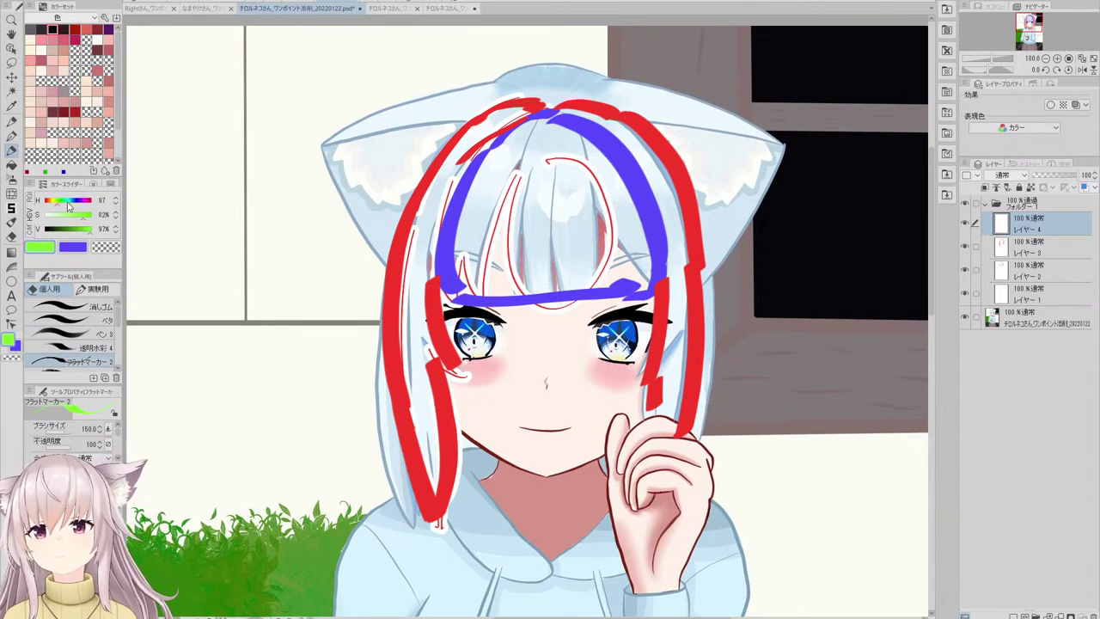
{"action": "left_click_drag", "start_coordinate": [455, 101], "coordinate": [585, 64]}
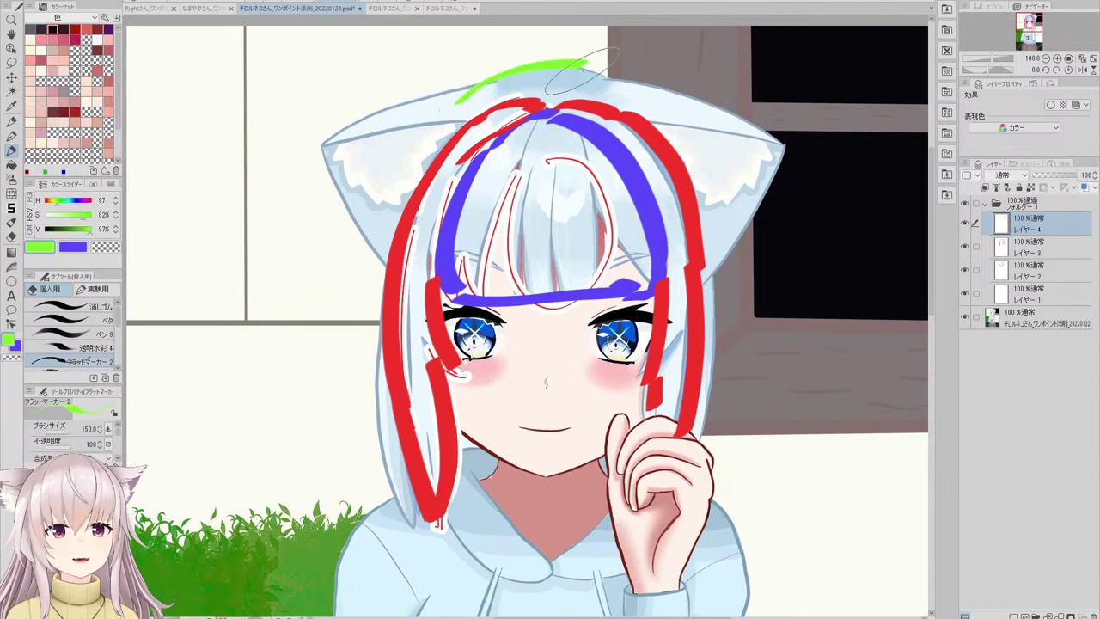
{"action": "key", "text": "ctrl+z"}
{"action": "mouse_move", "coordinate": [468, 98]}
{"action": "left_mouse_down"}
{"action": "mouse_move", "coordinate": [589, 65]}
{"action": "mouse_move", "coordinate": [640, 100]}
{"action": "left_mouse_up"}
{"action": "key", "text": "ctrl+z"}
{"action": "left_click_drag", "start_coordinate": [588, 67], "coordinate": [647, 105]}
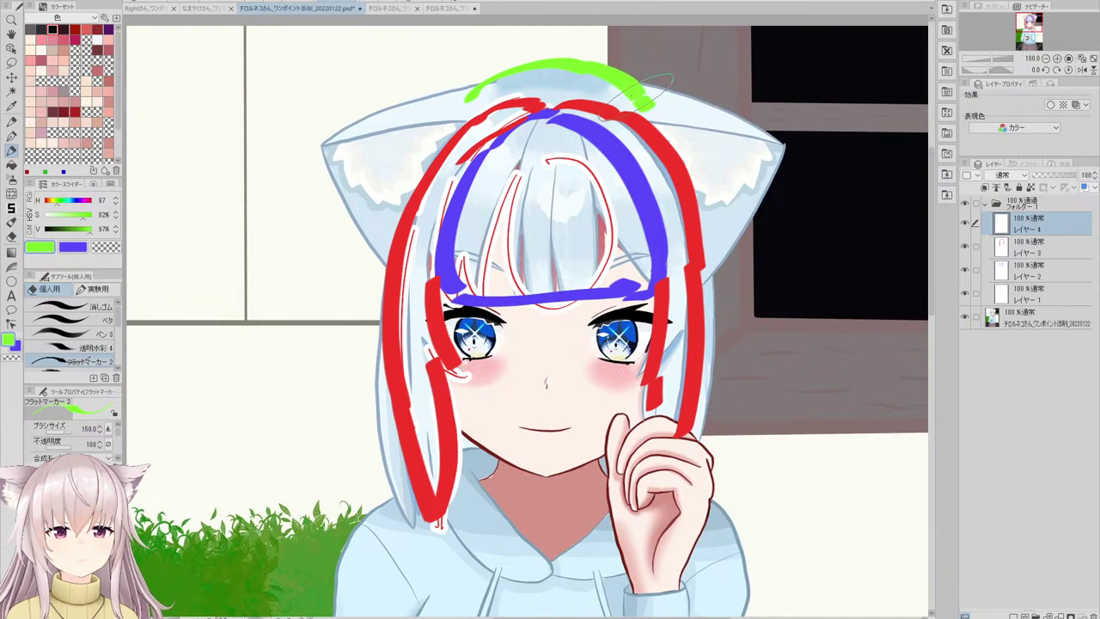
- Extend the green head arc down both sides across the inner parts of the cat ears
{"action": "left_click_drag", "start_coordinate": [467, 97], "coordinate": [424, 174]}
{"action": "key", "text": "ctrl+z"}
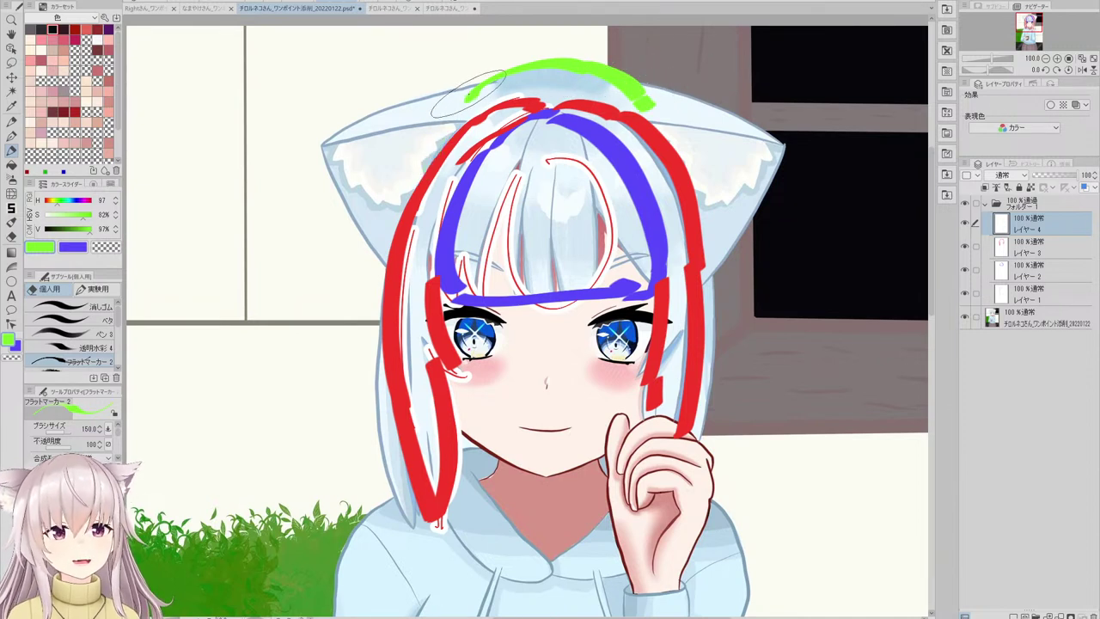
{"action": "mouse_move", "coordinate": [471, 86]}
{"action": "left_mouse_down"}
{"action": "mouse_move", "coordinate": [442, 111]}
{"action": "mouse_move", "coordinate": [411, 193]}
{"action": "left_mouse_up"}
{"action": "left_click_drag", "start_coordinate": [653, 90], "coordinate": [690, 176]}
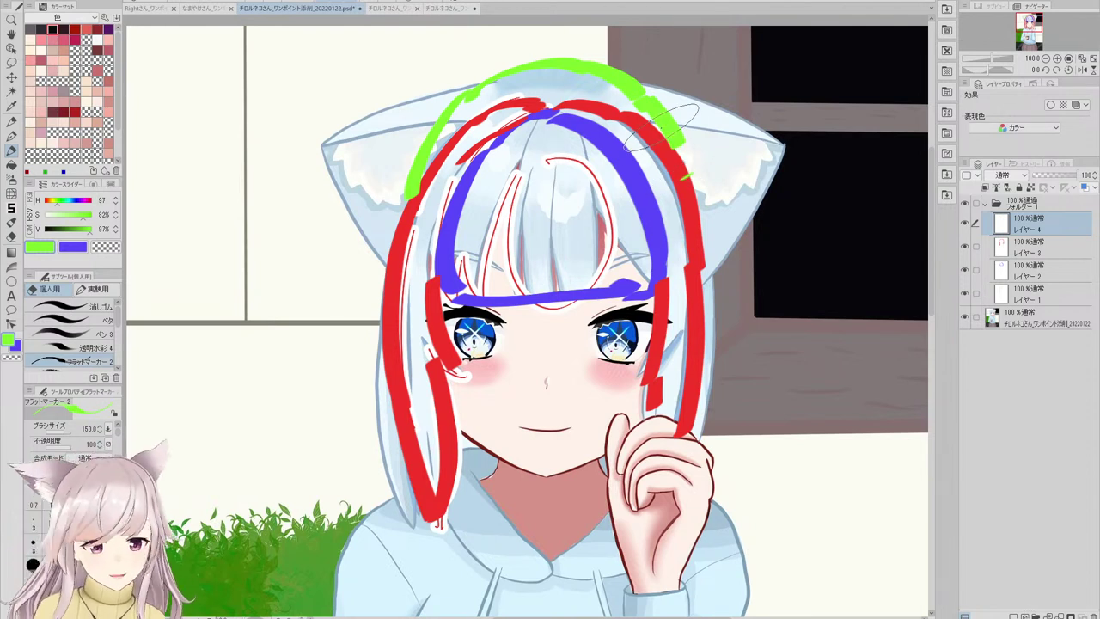
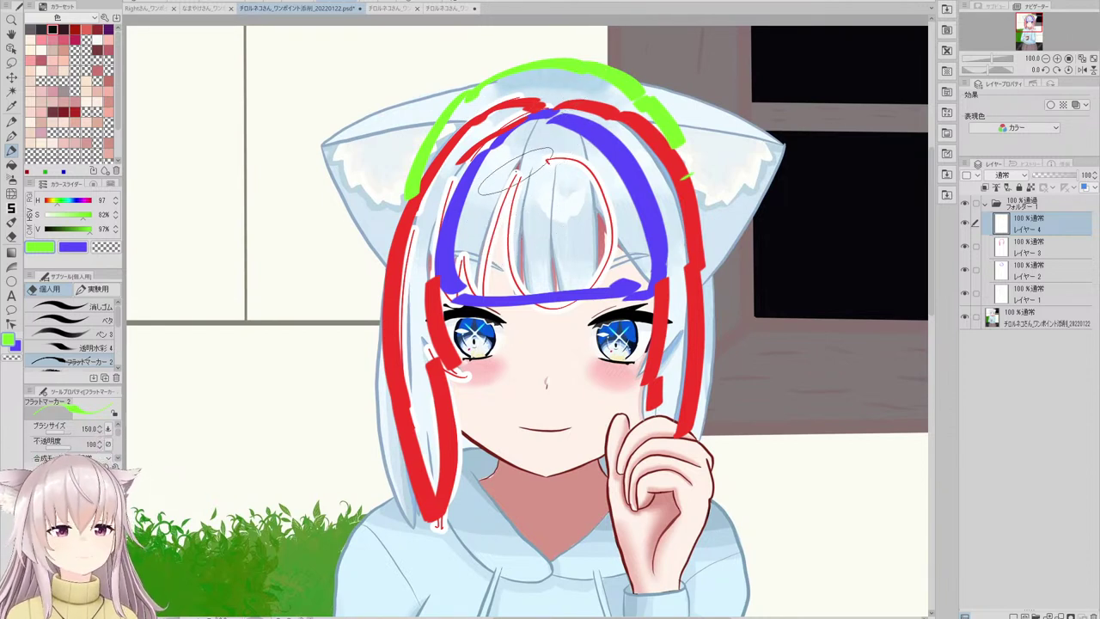
- Hide layers 1 to 4 with the correction notes so that only the plain illustration is shown
{"action": "left_click", "coordinate": [962, 225]}
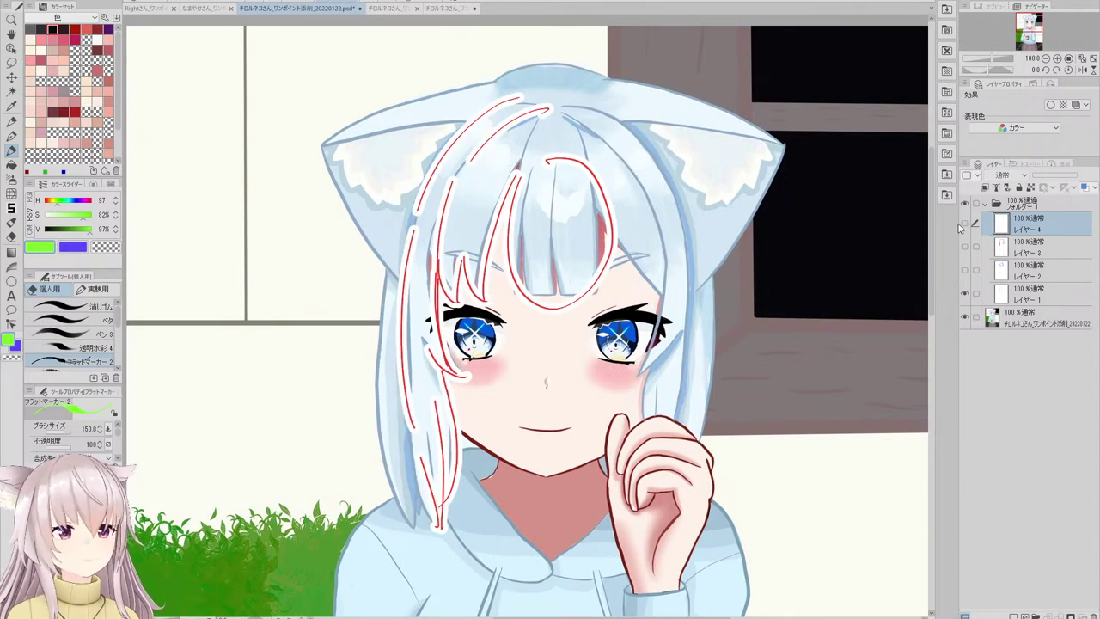
{"action": "left_click", "coordinate": [964, 294]}
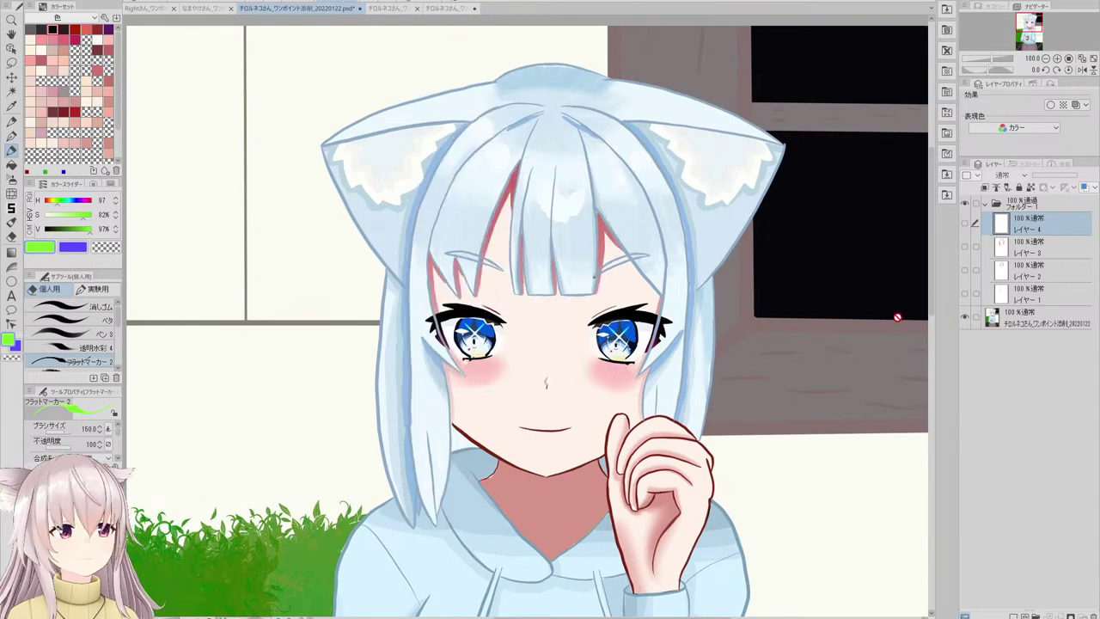
{"action": "scroll", "coordinate": [489, 202], "scroll_direction": "down", "scroll_amount": 4}
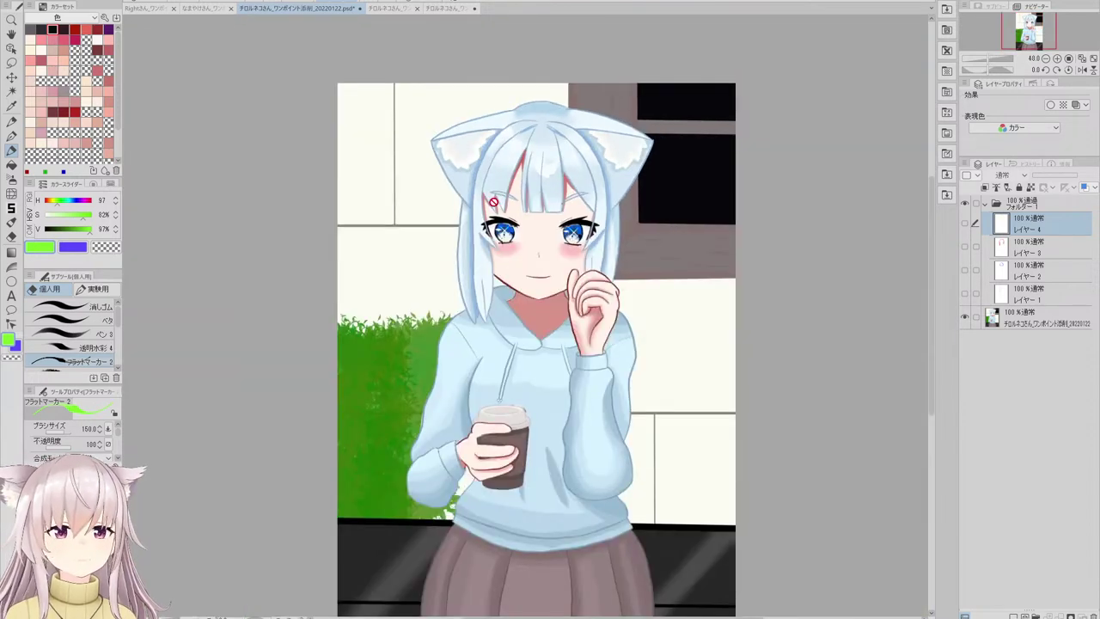
{"action": "scroll", "coordinate": [475, 170], "scroll_direction": "up", "scroll_amount": 3}
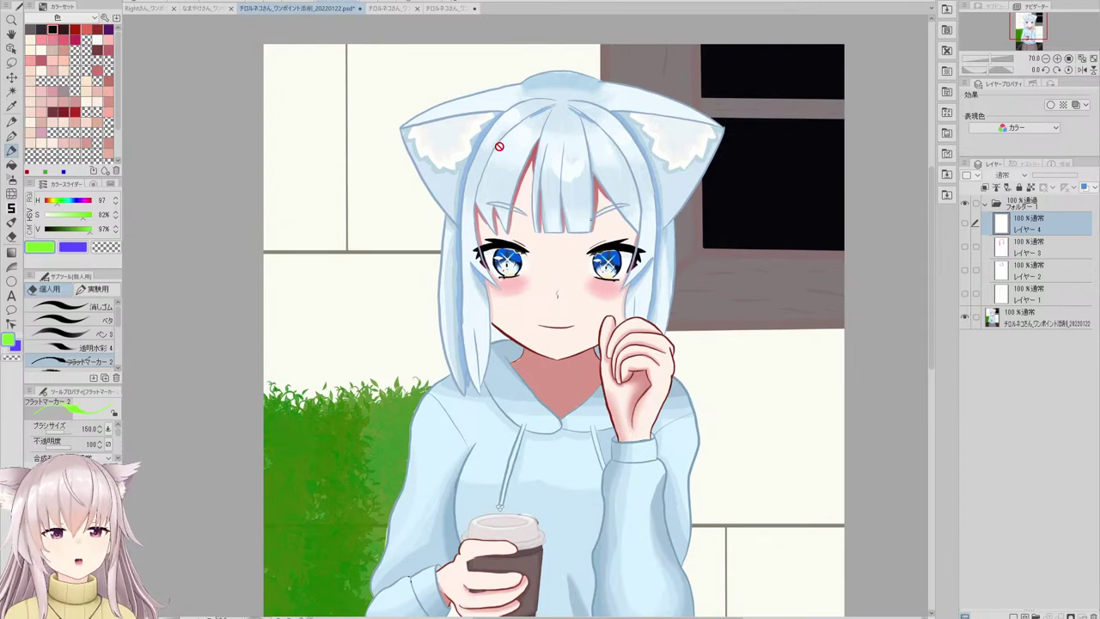
{"action": "scroll", "coordinate": [508, 140], "scroll_direction": "up", "scroll_amount": 2}
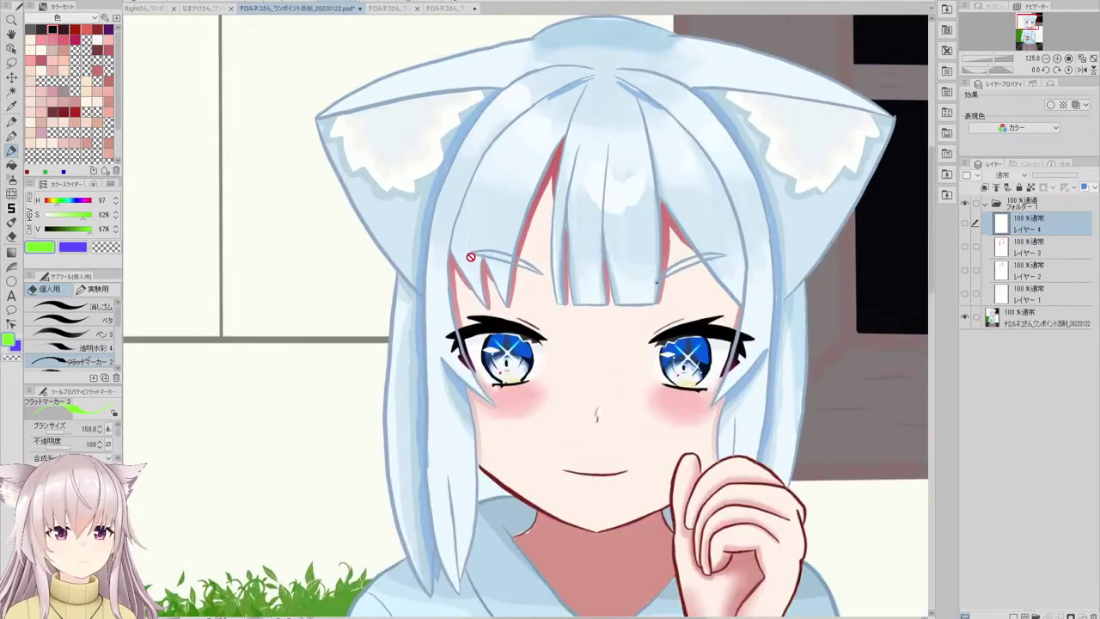
- Add a new layer directly above layer 1 and sample the red from layer 3's side lock outline as drawing colour
{"action": "left_click", "coordinate": [1017, 299]}
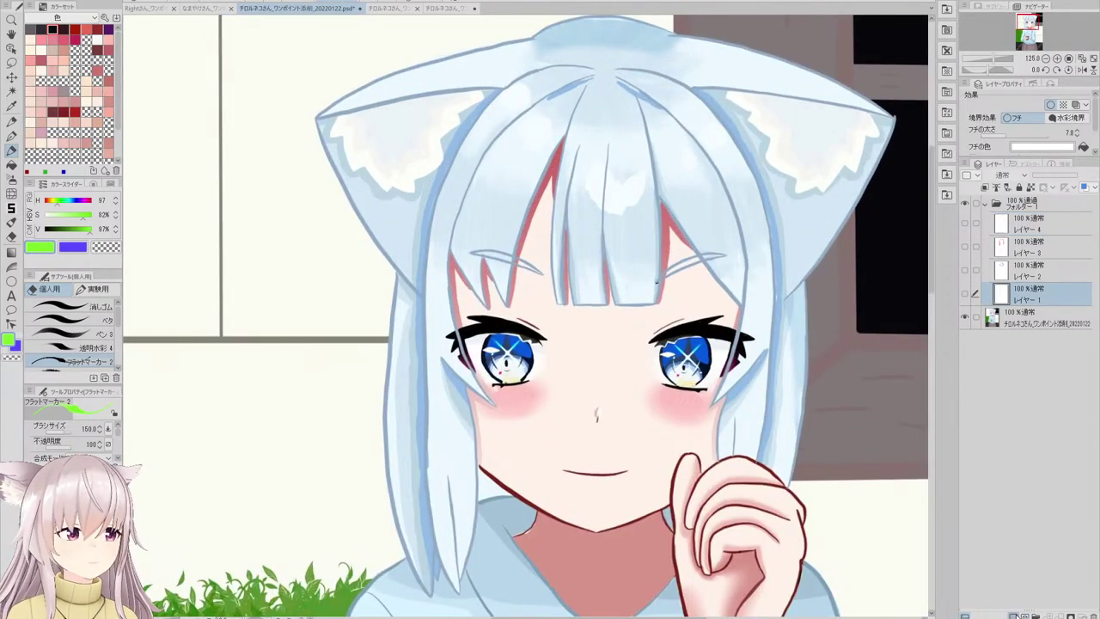
{"action": "key", "text": "ctrl+shift+n"}
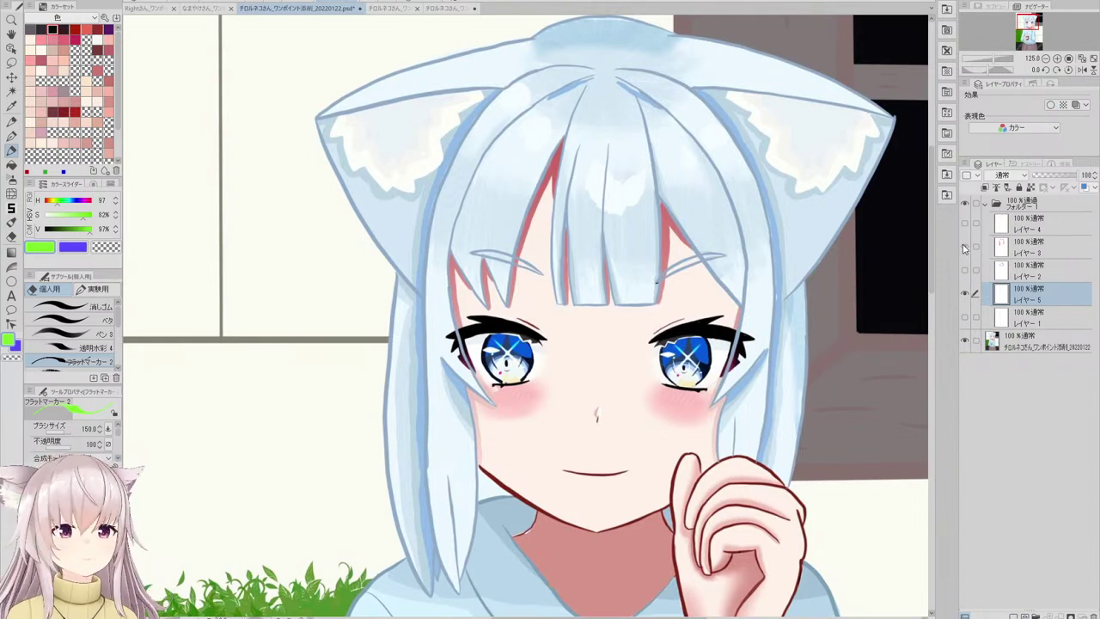
{"action": "left_click", "coordinate": [965, 247]}
{"action": "left_click", "coordinate": [413, 220], "text": "alt"}
{"action": "left_click", "coordinate": [964, 248]}
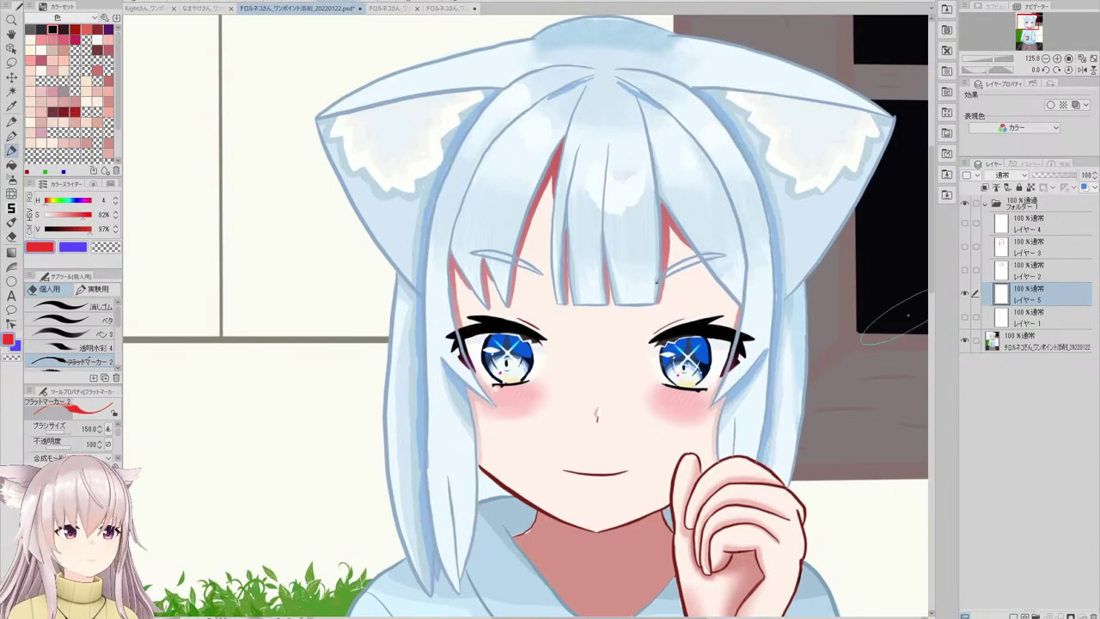
- Trace the left-hand edge of the gap in the bangs with a thin red line and give the layer a white border effect
{"action": "scroll", "coordinate": [477, 279], "scroll_direction": "up", "scroll_amount": 1}
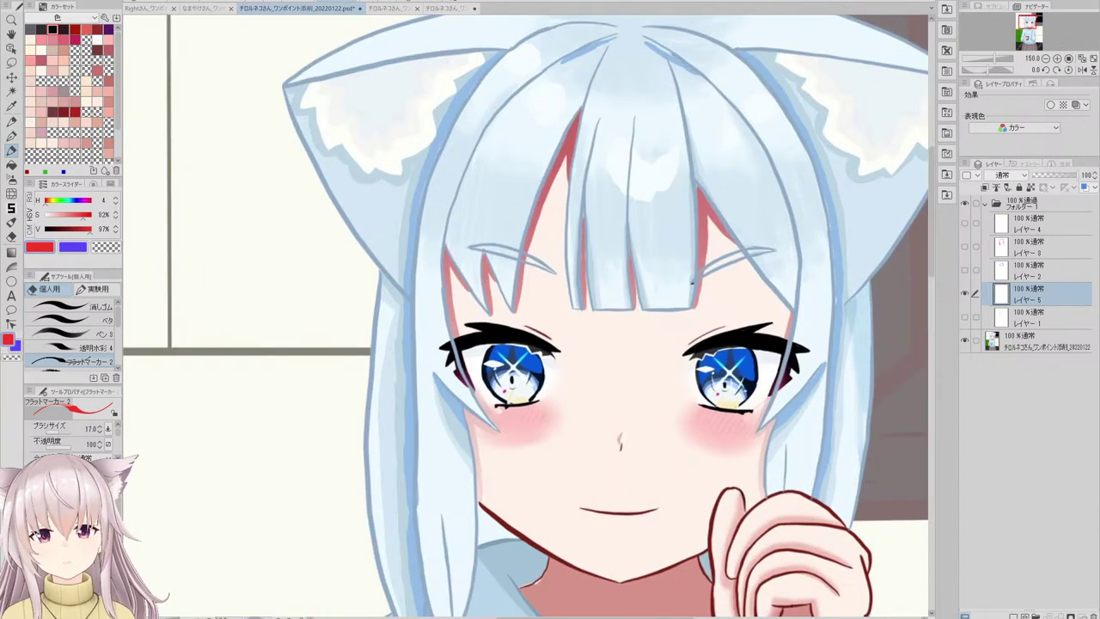
{"action": "scroll", "coordinate": [599, 147], "scroll_direction": "up", "scroll_amount": 1}
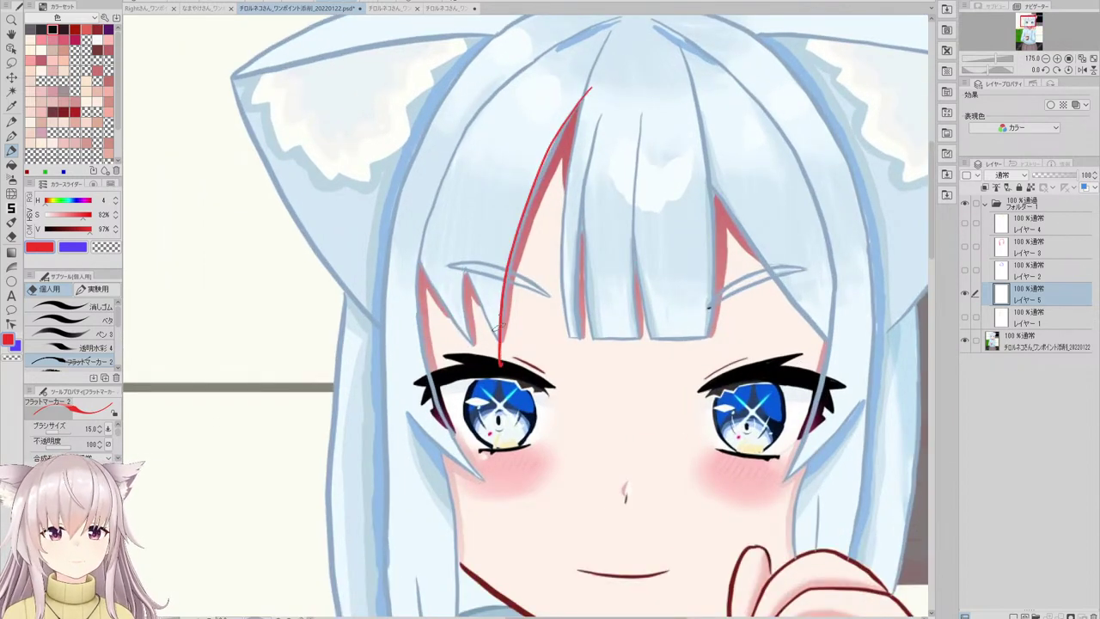
{"action": "left_click_drag", "start_coordinate": [574, 106], "coordinate": [504, 332]}
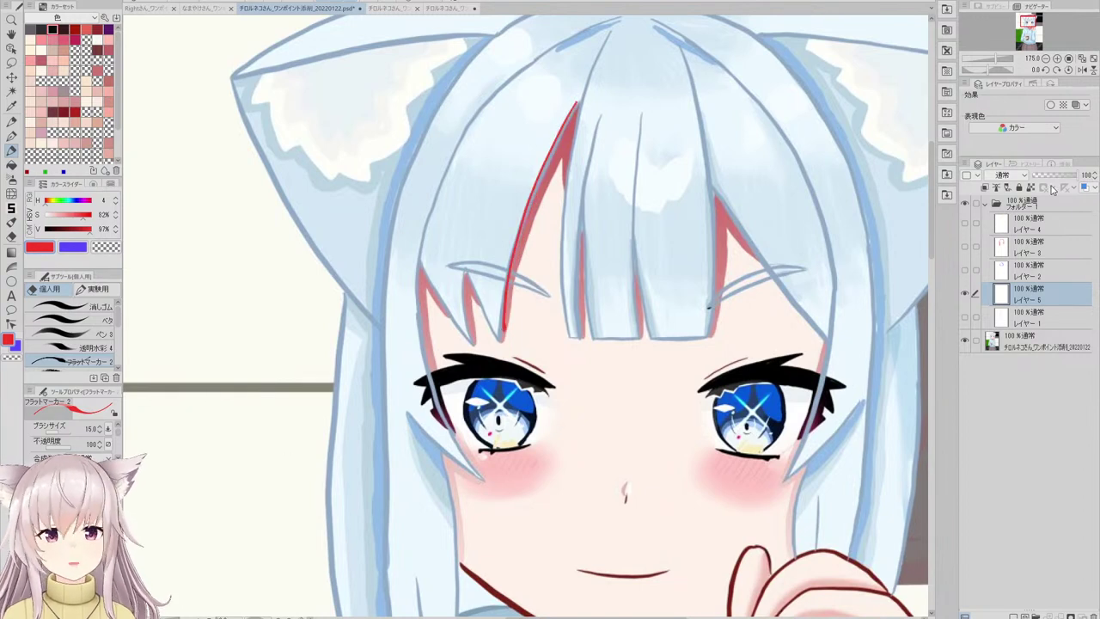
{"action": "left_click", "coordinate": [1049, 104]}
{"action": "left_click_drag", "start_coordinate": [990, 131], "coordinate": [999, 136]}
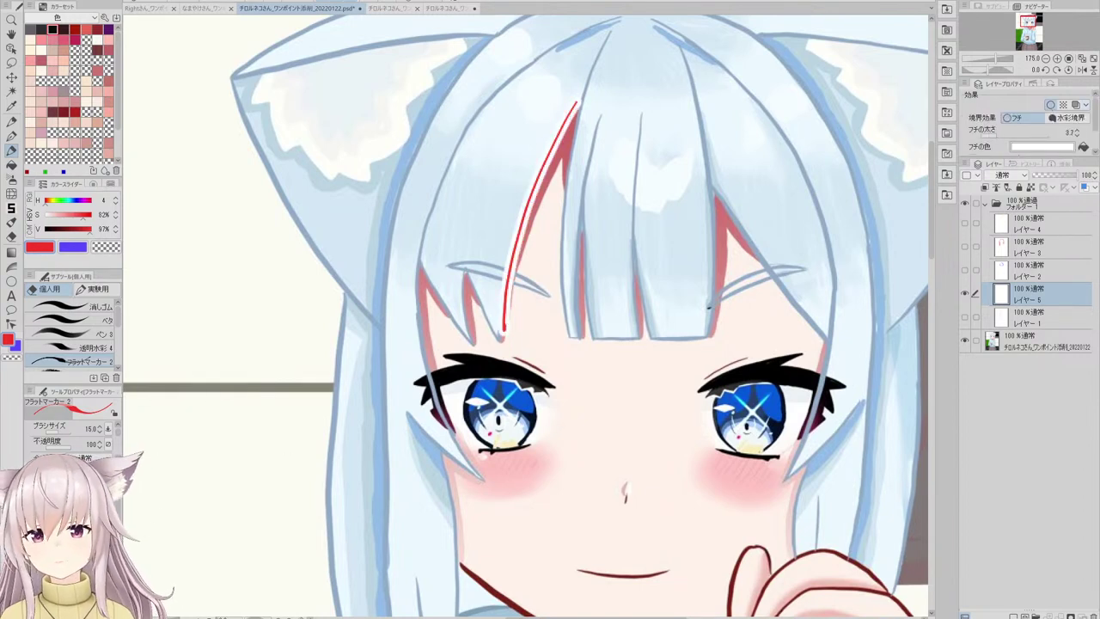
- Trace the neighbouring left-hand bang strand in red, with a short slanted tip edge and a long curve up towards the crown
{"action": "key", "text": "bracketright"}
{"action": "left_click_drag", "start_coordinate": [471, 260], "coordinate": [502, 334]}
{"action": "key", "text": "ctrl+z"}
{"action": "key", "text": "ctrl+z"}
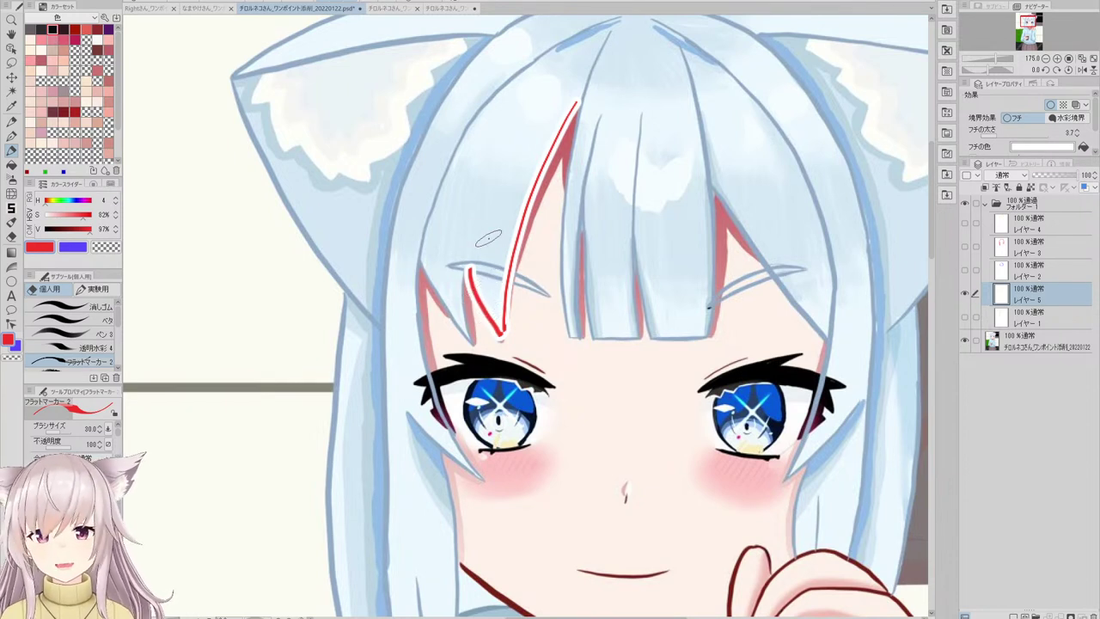
{"action": "left_click_drag", "start_coordinate": [471, 268], "coordinate": [473, 245]}
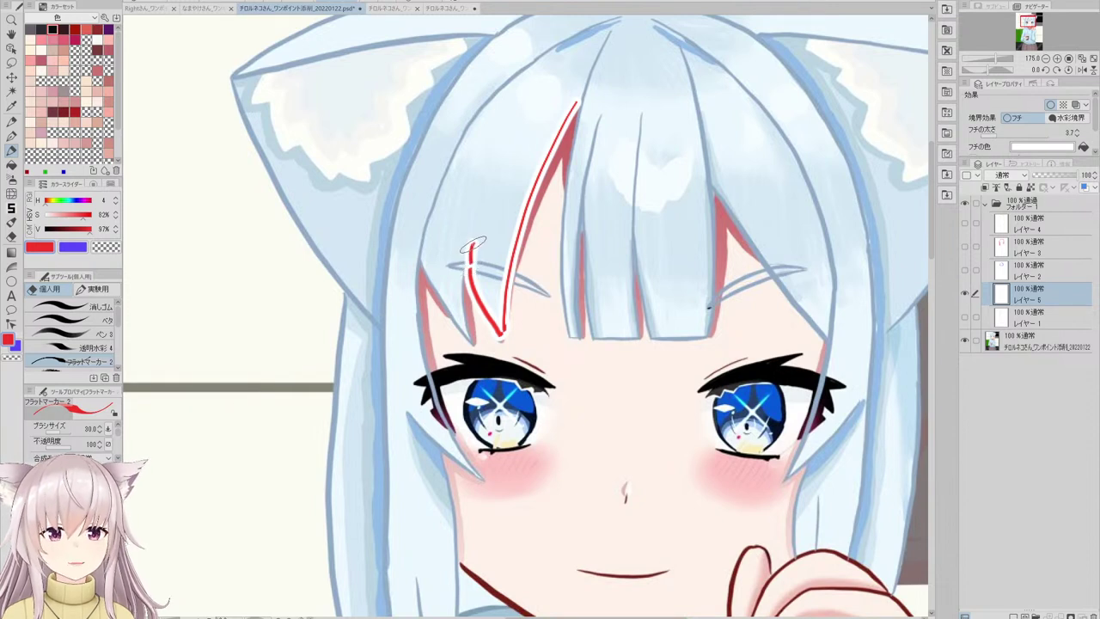
{"action": "key", "text": "ctrl+z"}
{"action": "key", "text": "ctrl+z"}
{"action": "left_click_drag", "start_coordinate": [472, 342], "coordinate": [472, 230]}
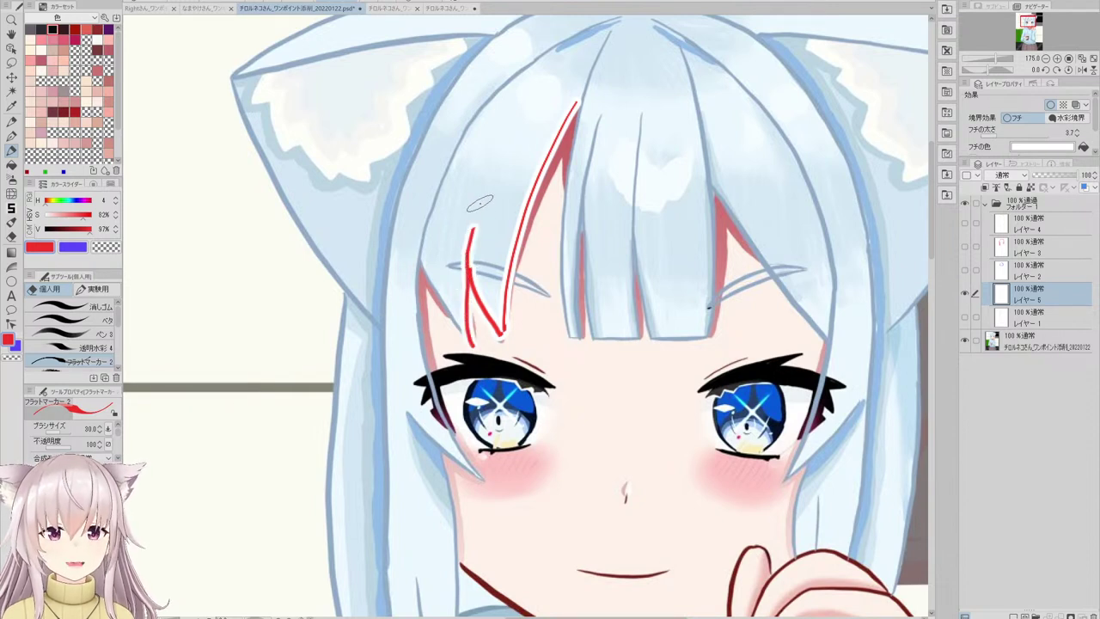
{"action": "key", "text": "ctrl+z"}
{"action": "key", "text": "ctrl+z"}
{"action": "left_click_drag", "start_coordinate": [500, 335], "coordinate": [542, 102]}
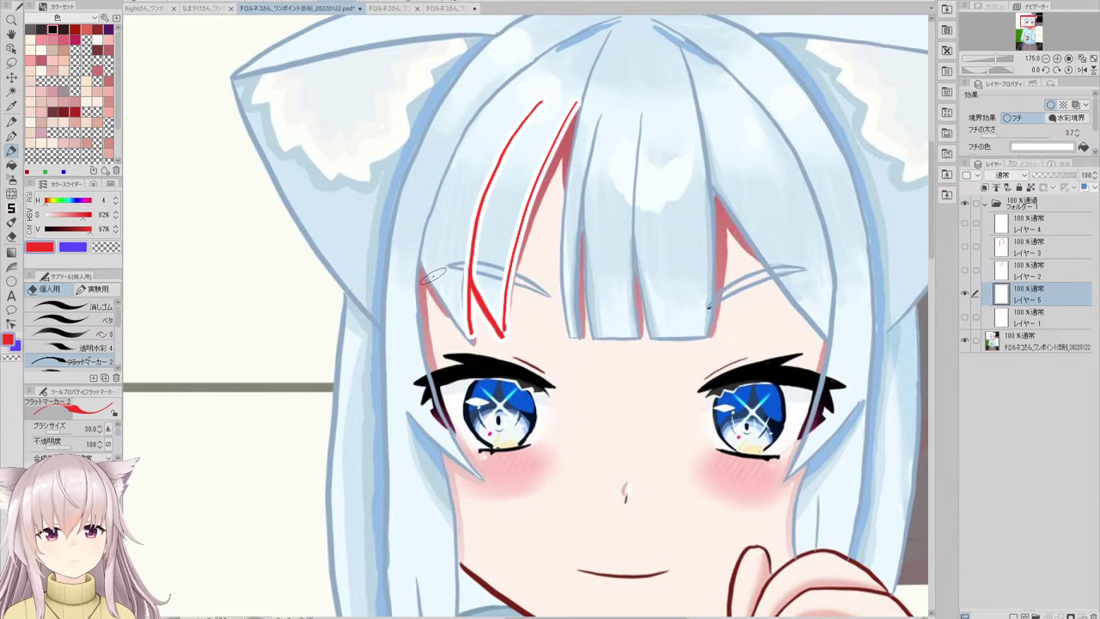
- Trace the outermost left-hand bang strand in red, with its slanted tip edge and an outer curve running down past the eye to the cheek
{"action": "left_click_drag", "start_coordinate": [423, 266], "coordinate": [477, 339]}
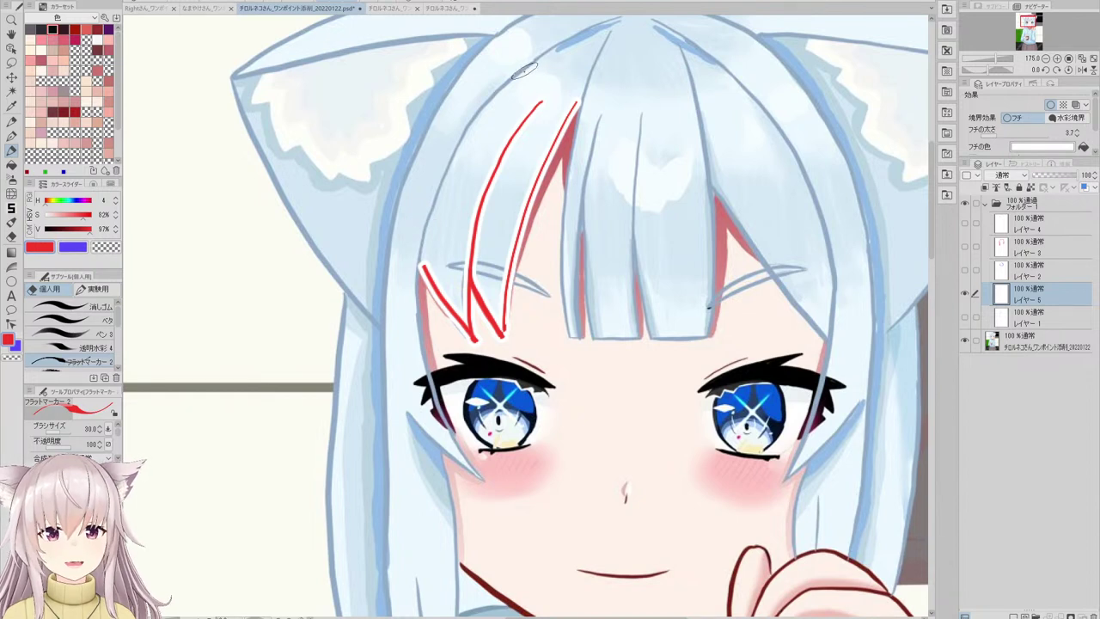
{"action": "left_click_drag", "start_coordinate": [443, 174], "coordinate": [423, 378]}
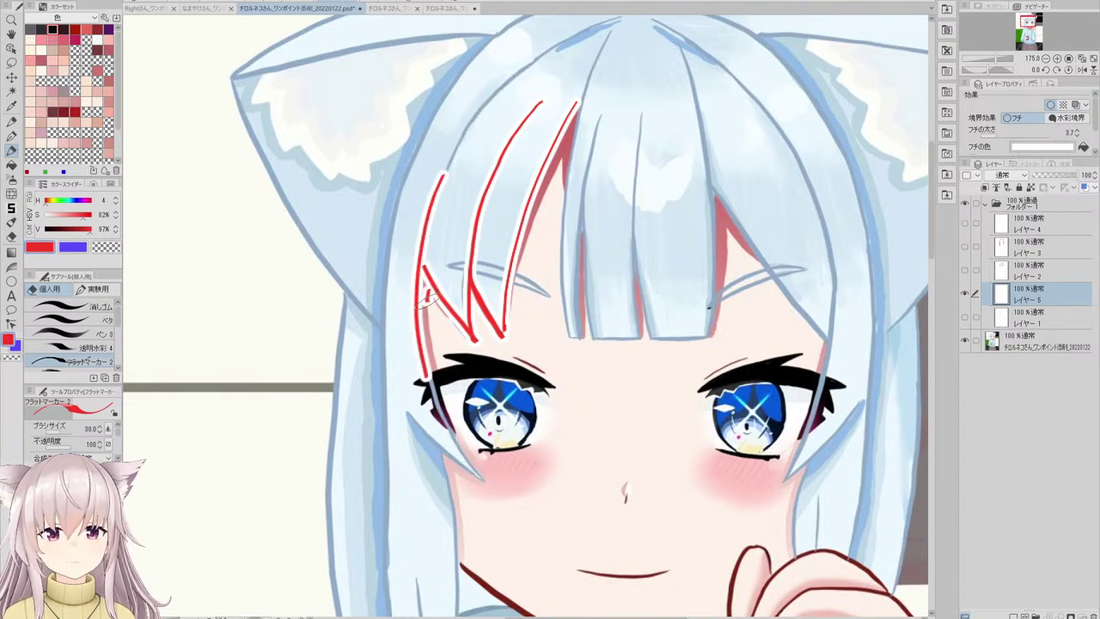
{"action": "scroll", "coordinate": [427, 298], "scroll_direction": "down", "scroll_amount": 2}
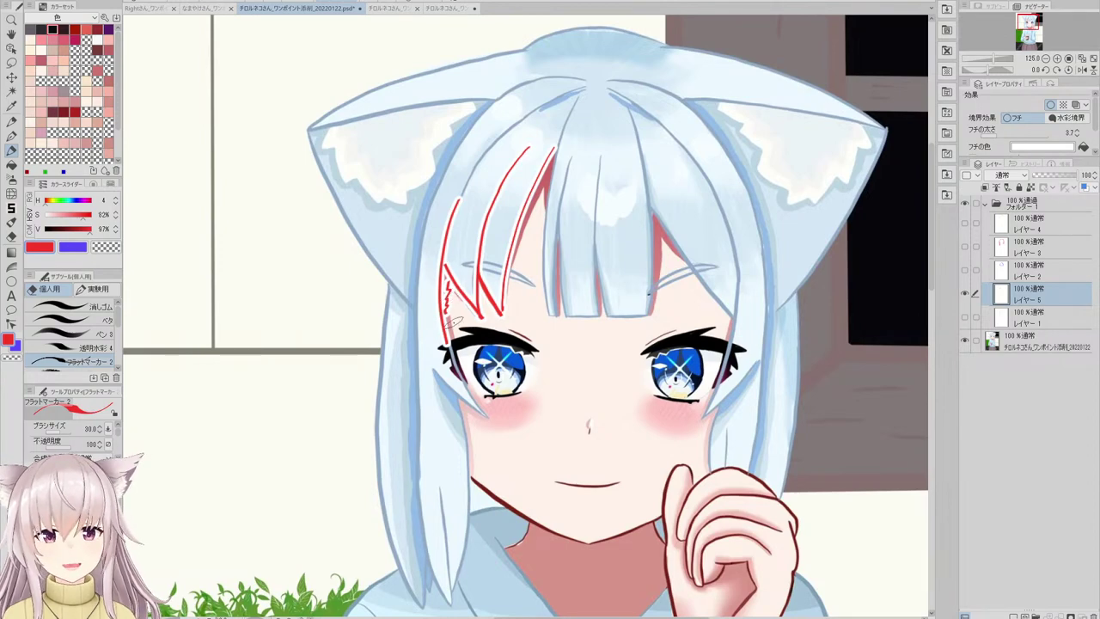
{"action": "scroll", "coordinate": [446, 339], "scroll_direction": "up", "scroll_amount": 2}
{"action": "scroll", "coordinate": [446, 343], "scroll_direction": "down", "scroll_amount": 2}
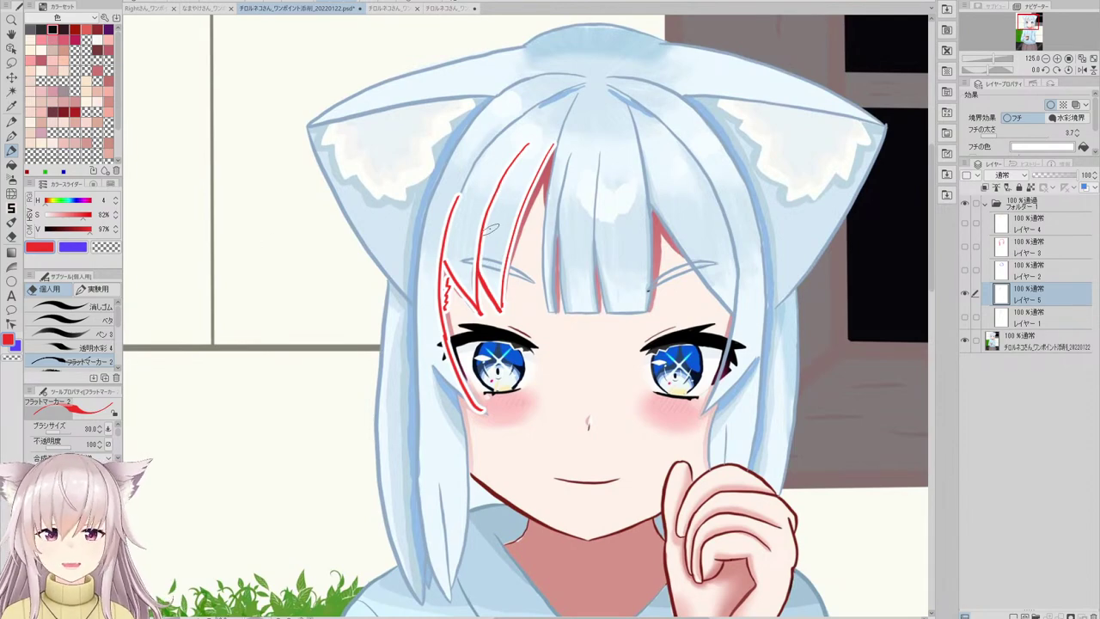
- Continue the outer red strand line in a curve up to the parting at the crown
{"action": "scroll", "coordinate": [494, 230], "scroll_direction": "down", "scroll_amount": 3}
{"action": "scroll", "coordinate": [524, 213], "scroll_direction": "up", "scroll_amount": 4}
{"action": "mouse_move", "coordinate": [459, 233]}
{"action": "left_mouse_down"}
{"action": "mouse_move", "coordinate": [559, 131]}
{"action": "mouse_move", "coordinate": [599, 108]}
{"action": "left_mouse_up"}
{"action": "key", "text": "ctrl+z"}
{"action": "scroll", "coordinate": [489, 184], "scroll_direction": "down", "scroll_amount": 2}
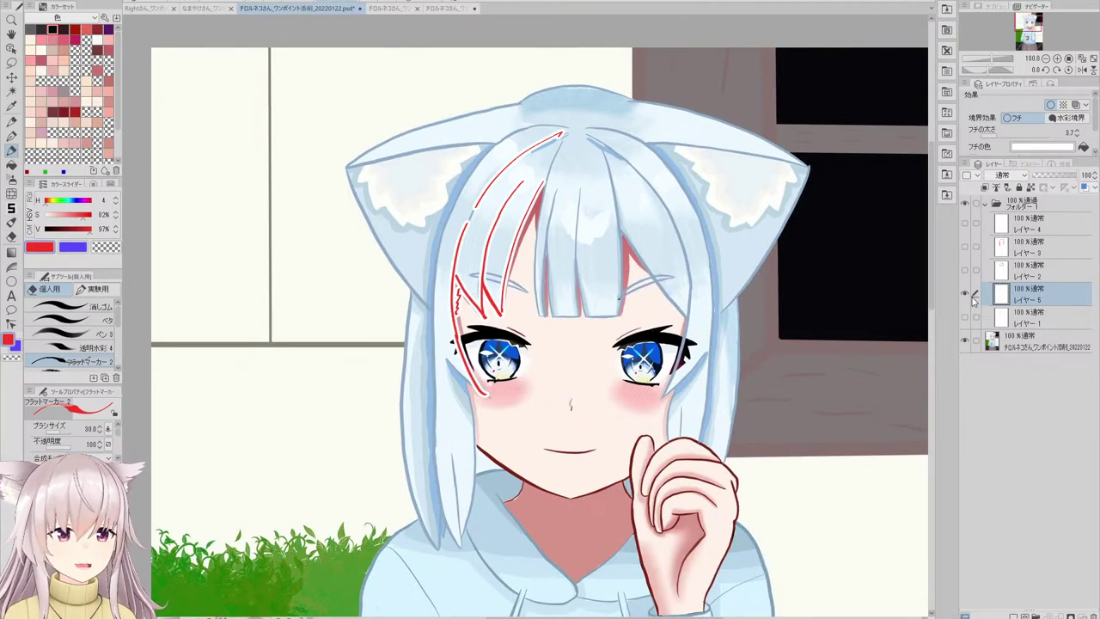
- Hide the traced bang lines on layer 5, compare with the plain drawing, and show the correction notes on layer 1
{"action": "left_click", "coordinate": [965, 293]}
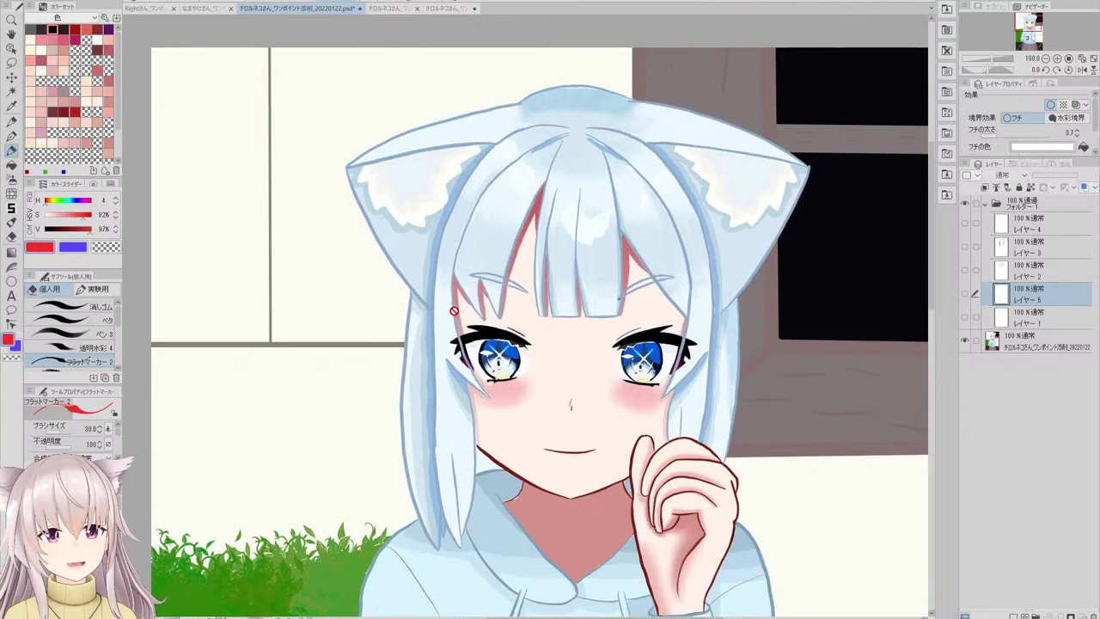
{"action": "scroll", "coordinate": [457, 302], "scroll_direction": "up", "scroll_amount": 1}
{"action": "scroll", "coordinate": [510, 209], "scroll_direction": "down", "scroll_amount": 1}
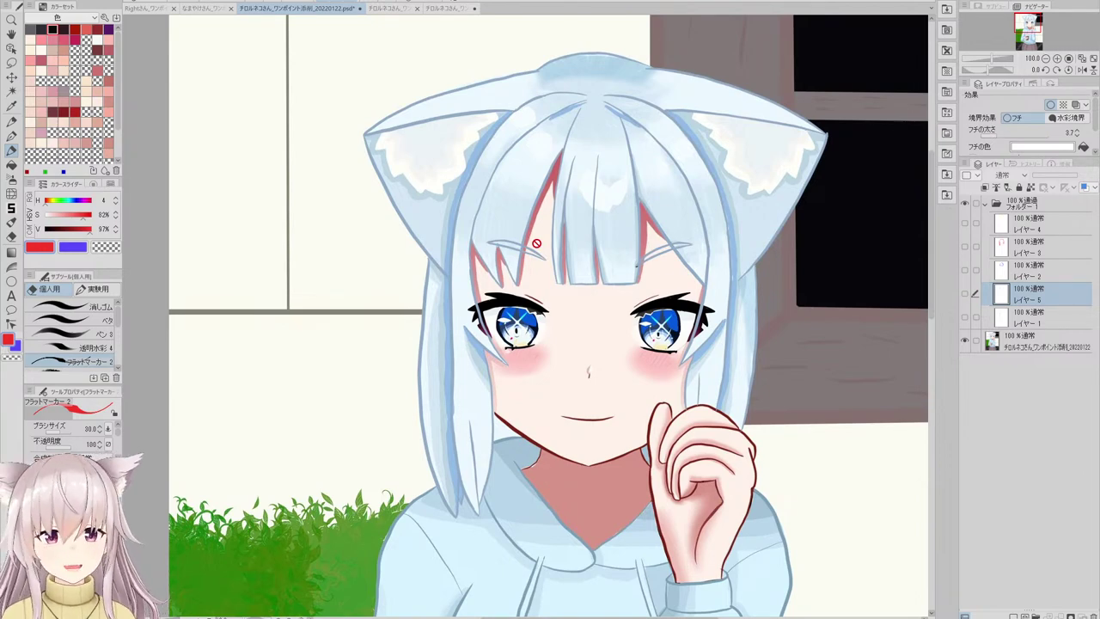
{"action": "scroll", "coordinate": [523, 194], "scroll_direction": "down", "scroll_amount": 2}
{"action": "scroll", "coordinate": [545, 187], "scroll_direction": "up", "scroll_amount": 3}
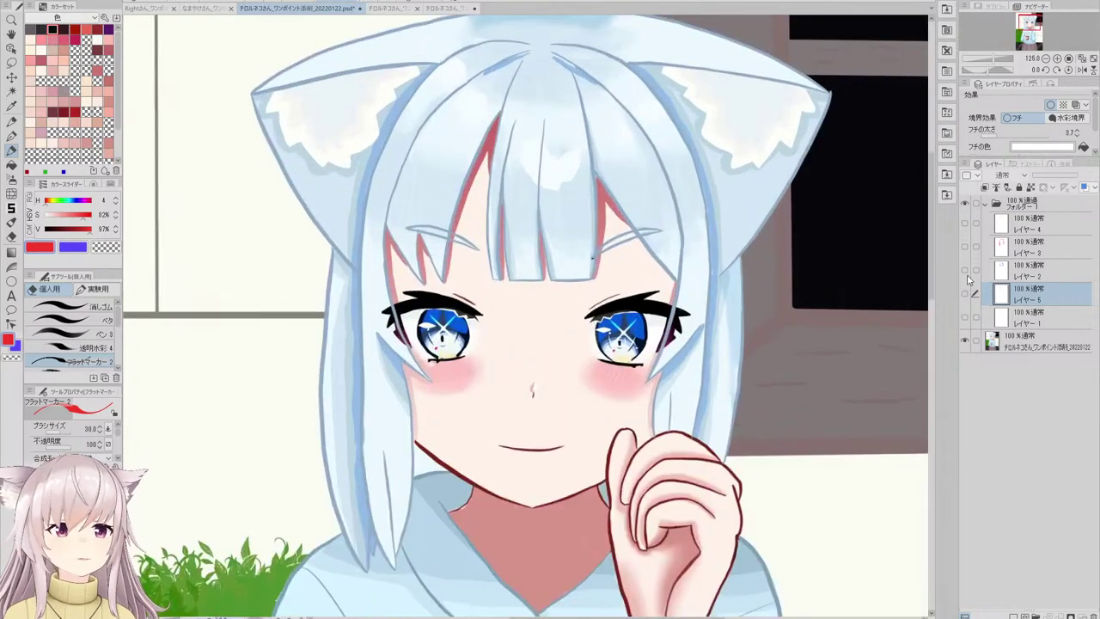
{"action": "left_click", "coordinate": [965, 317]}
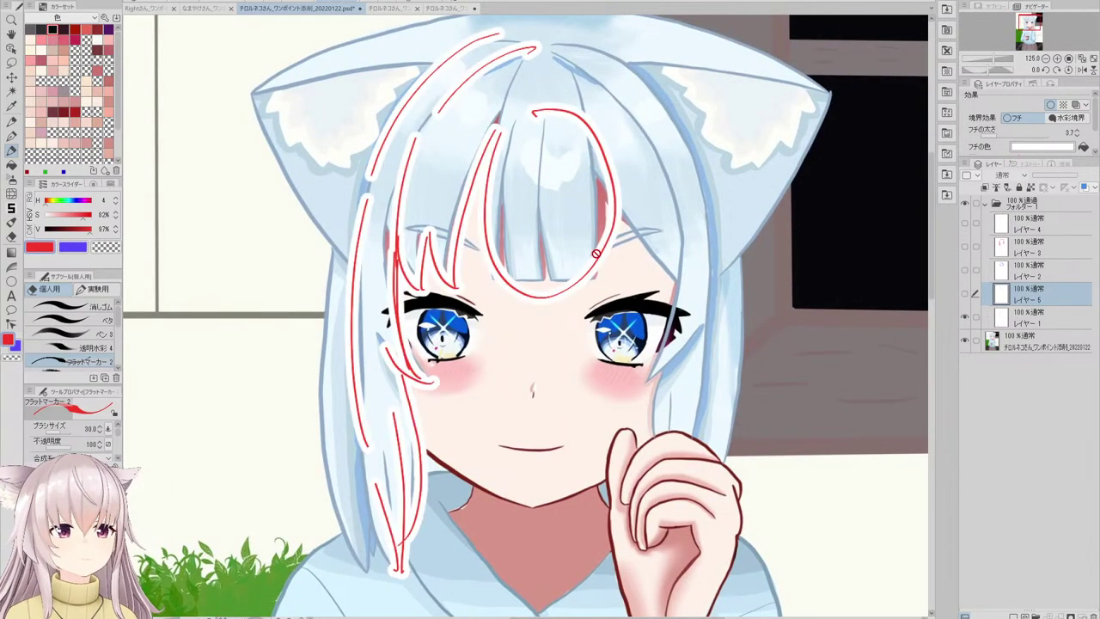
{"action": "scroll", "coordinate": [587, 227], "scroll_direction": "down", "scroll_amount": 2}
{"action": "scroll", "coordinate": [491, 212], "scroll_direction": "up", "scroll_amount": 3}
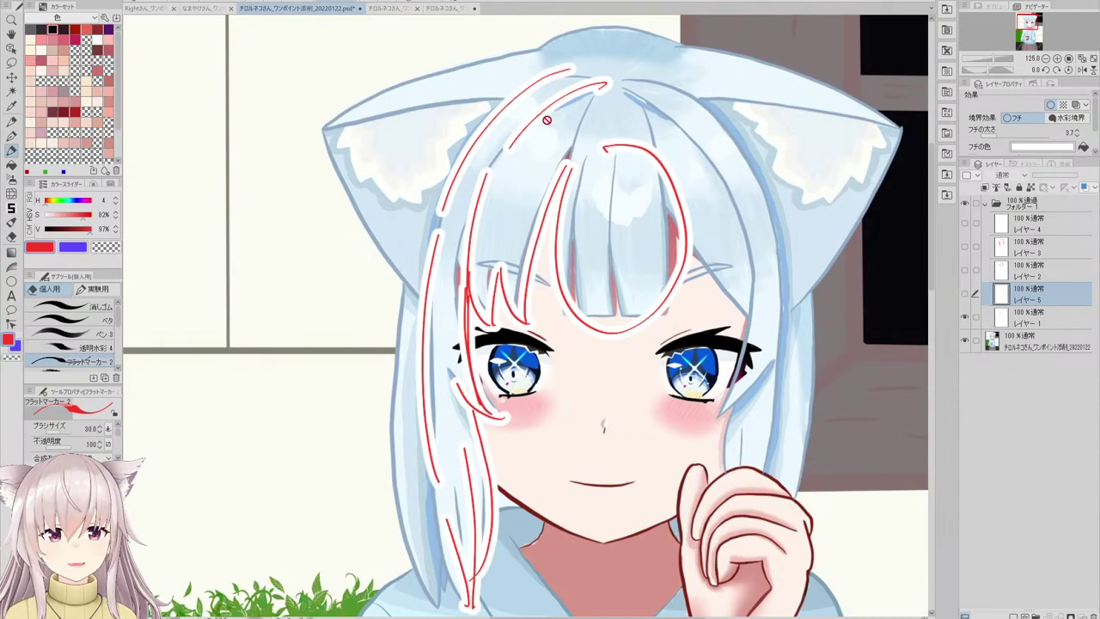
{"action": "scroll", "coordinate": [502, 162], "scroll_direction": "down", "scroll_amount": 3}
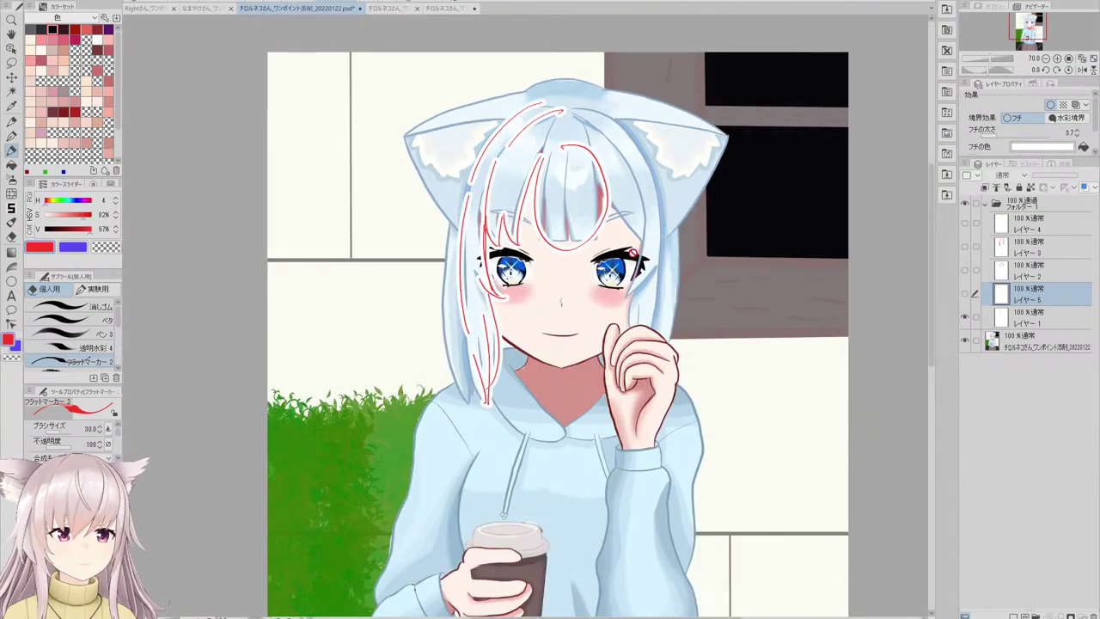
- On layer 1, draw a red diagonal strand from the right-hand side of the central bangs down towards the outer eye corner
{"action": "left_click", "coordinate": [1031, 318]}
{"action": "scroll", "coordinate": [531, 174], "scroll_direction": "up", "scroll_amount": 3}
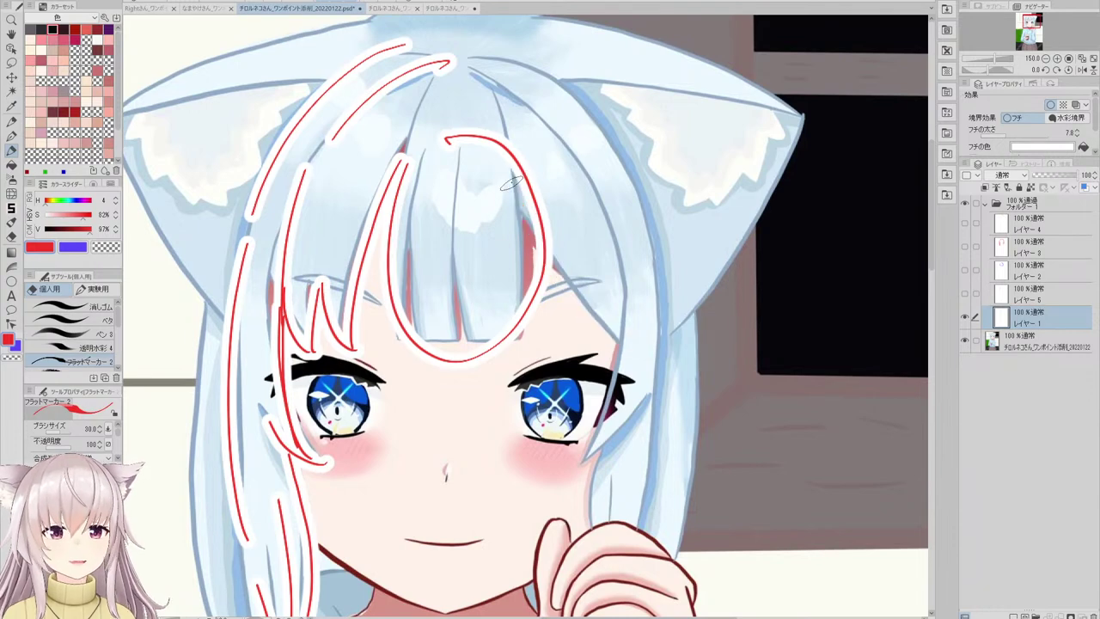
{"action": "left_click_drag", "start_coordinate": [514, 189], "coordinate": [633, 345]}
{"action": "scroll", "coordinate": [528, 210], "scroll_direction": "down", "scroll_amount": 2}
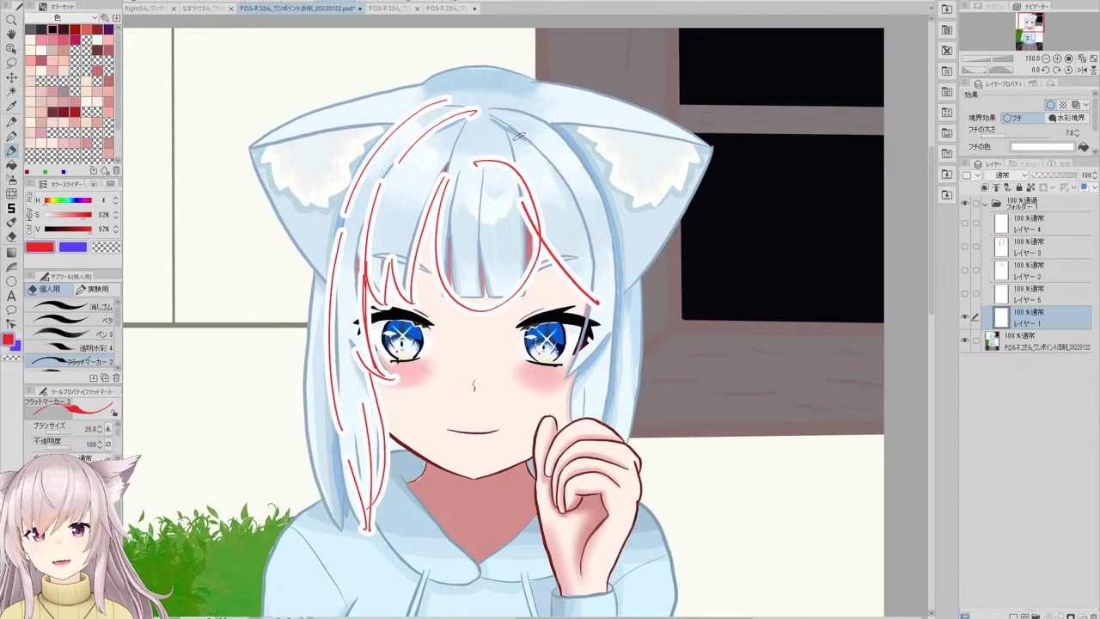
- Draw a red curve from the crown down the outer edge of the right-hand bangs to about ear-base height
{"action": "left_click_drag", "start_coordinate": [497, 117], "coordinate": [569, 204]}
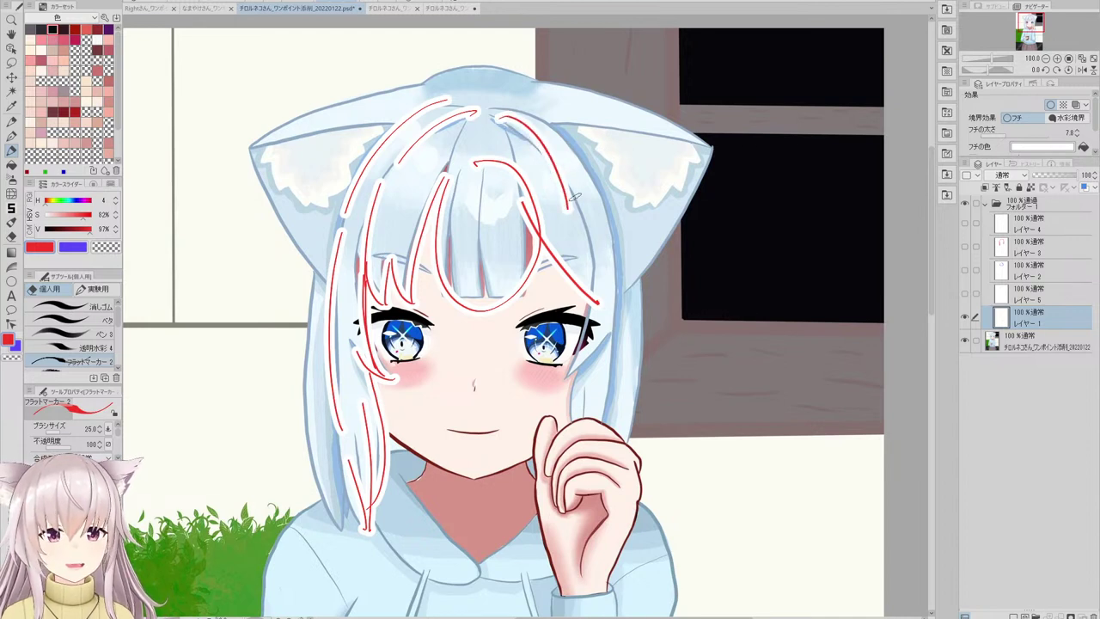
{"action": "key", "text": "ctrl+z"}
{"action": "mouse_move", "coordinate": [498, 111]}
{"action": "left_mouse_down"}
{"action": "mouse_move", "coordinate": [573, 204]}
{"action": "mouse_move", "coordinate": [581, 337]}
{"action": "left_mouse_up"}
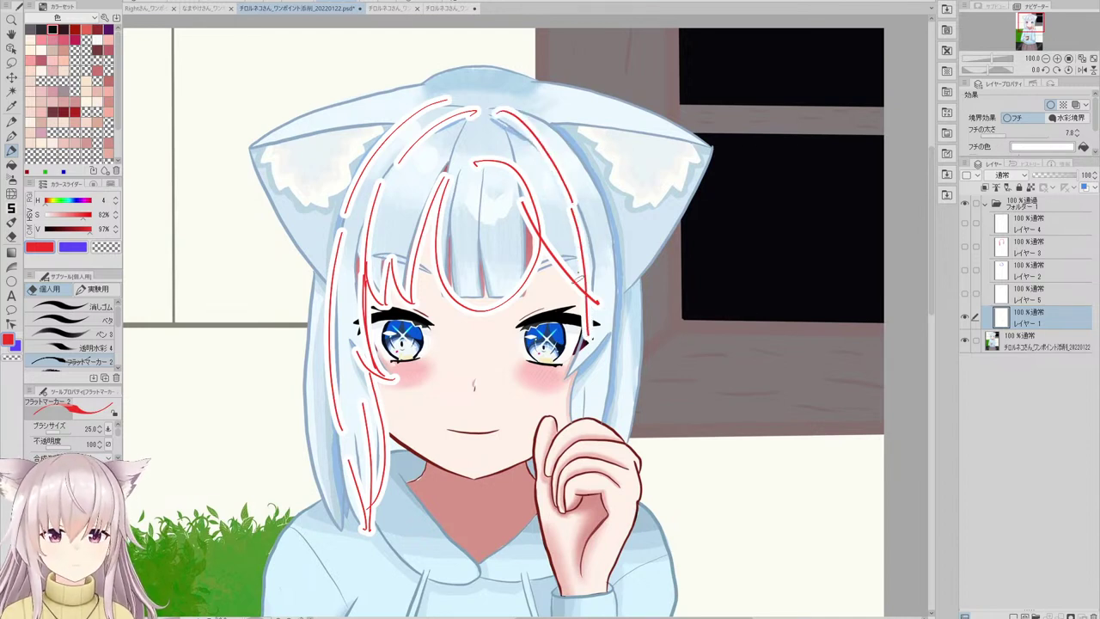
{"action": "key", "text": "ctrl+z"}
- Continue the right-hand outer bang edge with a separate red line down beside the eye, redrawing it until it fits
{"action": "mouse_move", "coordinate": [572, 205]}
{"action": "left_mouse_down"}
{"action": "mouse_move", "coordinate": [577, 342]}
{"action": "mouse_move", "coordinate": [583, 245]}
{"action": "mouse_move", "coordinate": [577, 344]}
{"action": "mouse_move", "coordinate": [571, 206]}
{"action": "mouse_move", "coordinate": [577, 336]}
{"action": "mouse_move", "coordinate": [582, 298]}
{"action": "mouse_move", "coordinate": [580, 342]}
{"action": "mouse_move", "coordinate": [577, 220]}
{"action": "mouse_move", "coordinate": [578, 373]}
{"action": "left_mouse_up"}
{"action": "key", "text": "ctrl+z"}
{"action": "key", "text": "ctrl+z"}
{"action": "key", "text": "ctrl+z"}
{"action": "key", "text": "ctrl+z"}
{"action": "key", "text": "ctrl+z"}
{"action": "key", "text": "ctrl+z"}
{"action": "key", "text": "ctrl+z"}
{"action": "key", "text": "ctrl+z"}
{"action": "mouse_move", "coordinate": [576, 225]}
{"action": "left_mouse_down"}
{"action": "mouse_move", "coordinate": [576, 348]}
{"action": "mouse_move", "coordinate": [589, 270]}
{"action": "mouse_move", "coordinate": [573, 367]}
{"action": "mouse_move", "coordinate": [599, 346]}
{"action": "mouse_move", "coordinate": [574, 377]}
{"action": "left_mouse_up"}
{"action": "key", "text": "ctrl+z"}
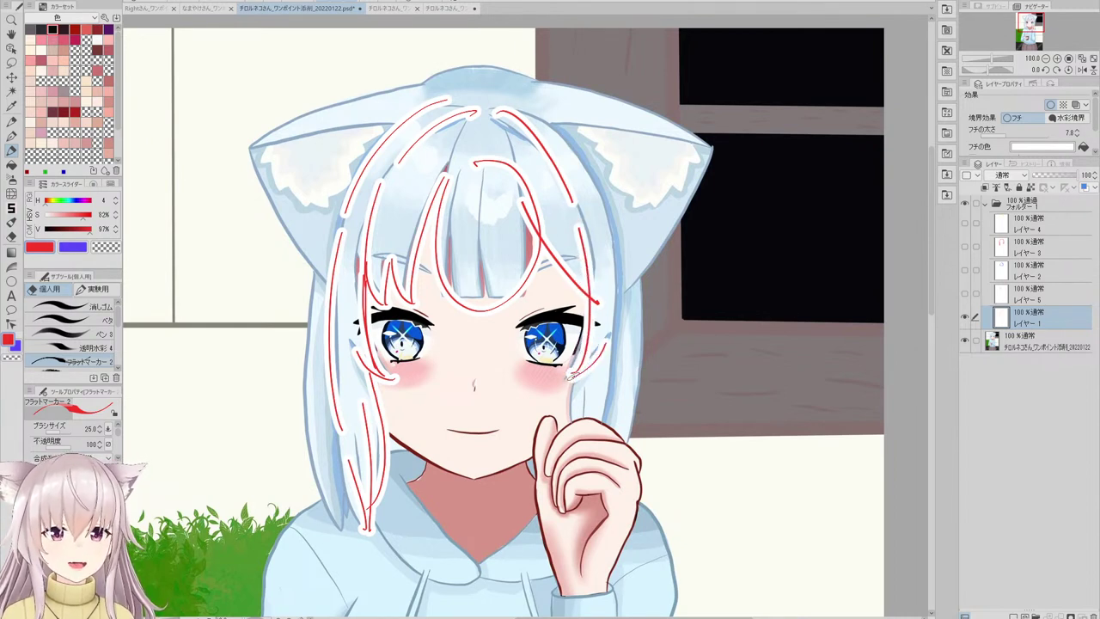
- Draw a short curved red strand tip beside the right-hand eye down to the cheek, and hide layer 1
{"action": "key", "text": "ctrl+z"}
{"action": "left_click_drag", "start_coordinate": [608, 324], "coordinate": [572, 376]}
{"action": "key", "text": "ctrl+z"}
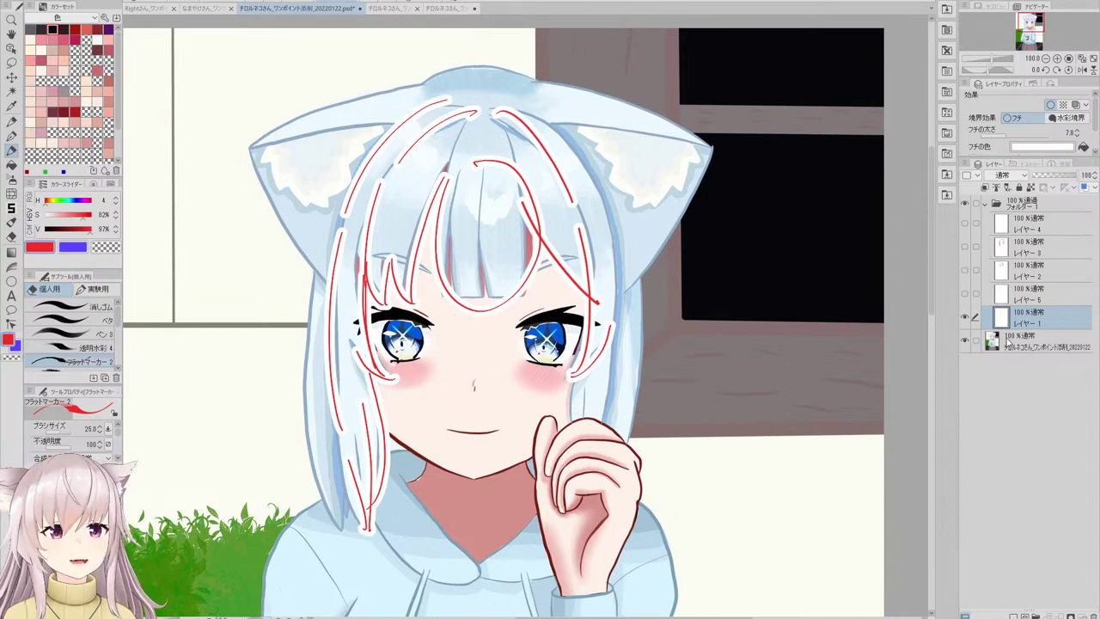
{"action": "left_click", "coordinate": [965, 318]}
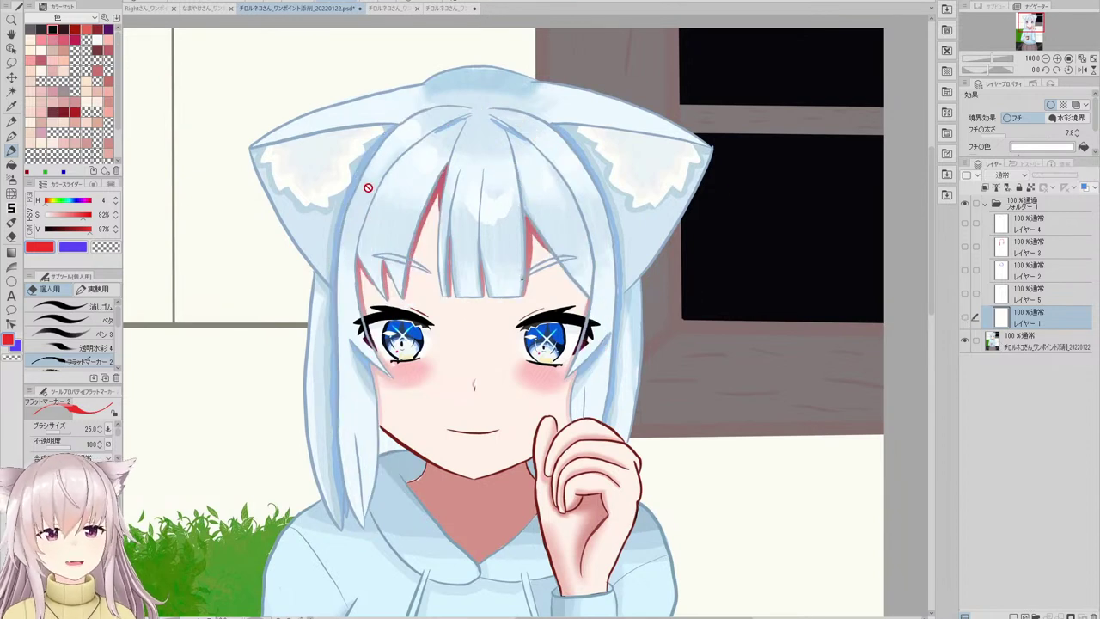
- Show the red hair notes on layer 1 and hide them again to compare them with the original hair
{"action": "left_click", "coordinate": [965, 319]}
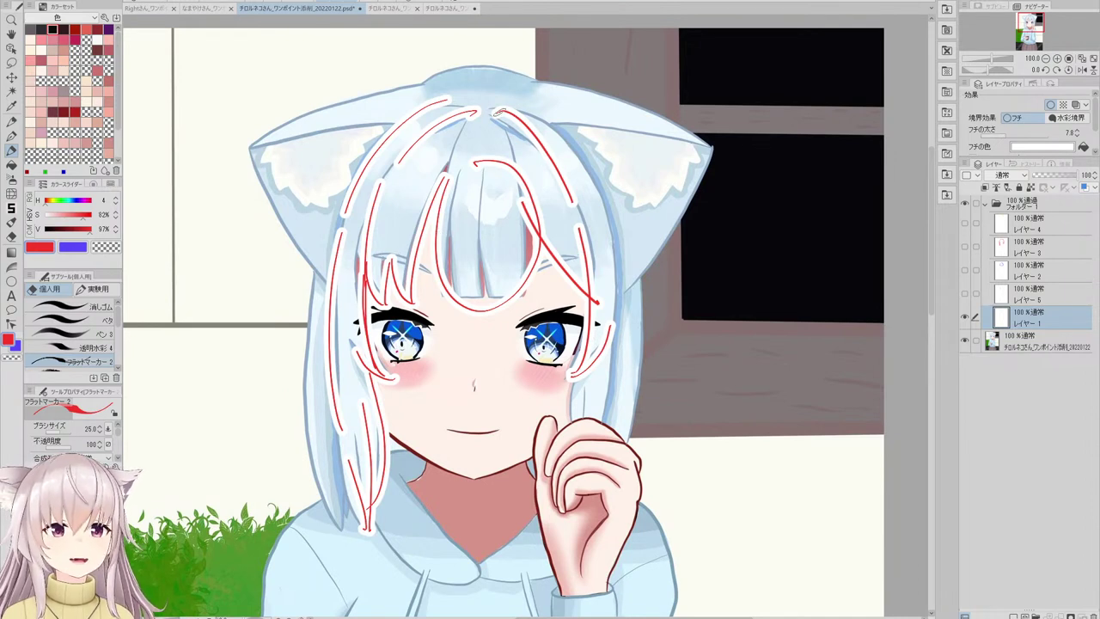
{"action": "left_click", "coordinate": [966, 319]}
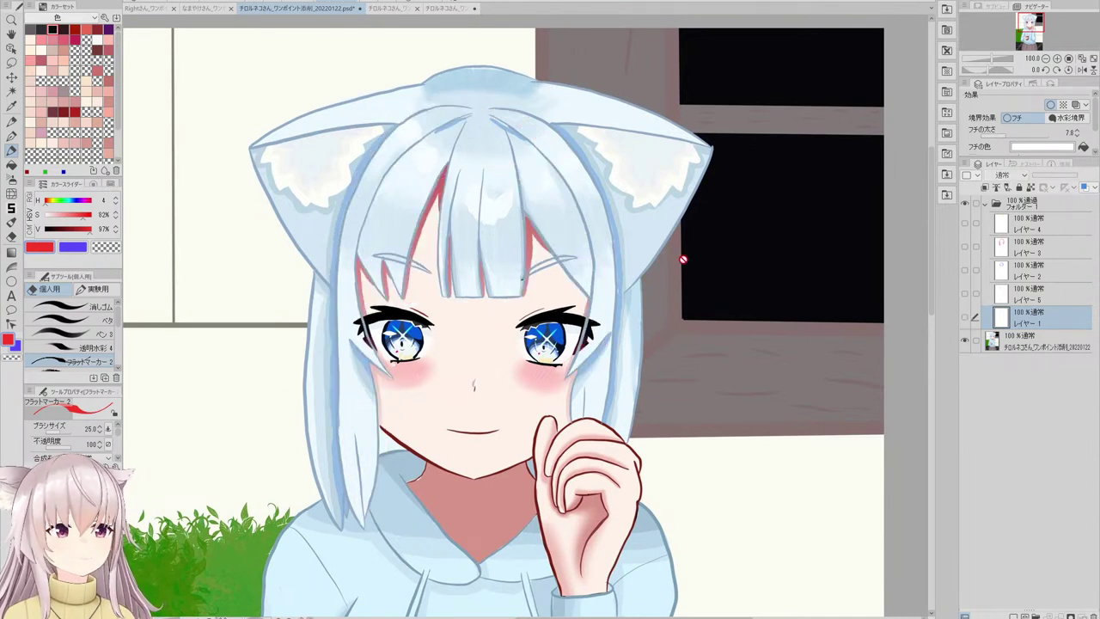
- Add a layer above the illustration, draw a red line down the right-hand bang edge, and put red crosses at mid-bang height on both sides
{"action": "left_click", "coordinate": [995, 344]}
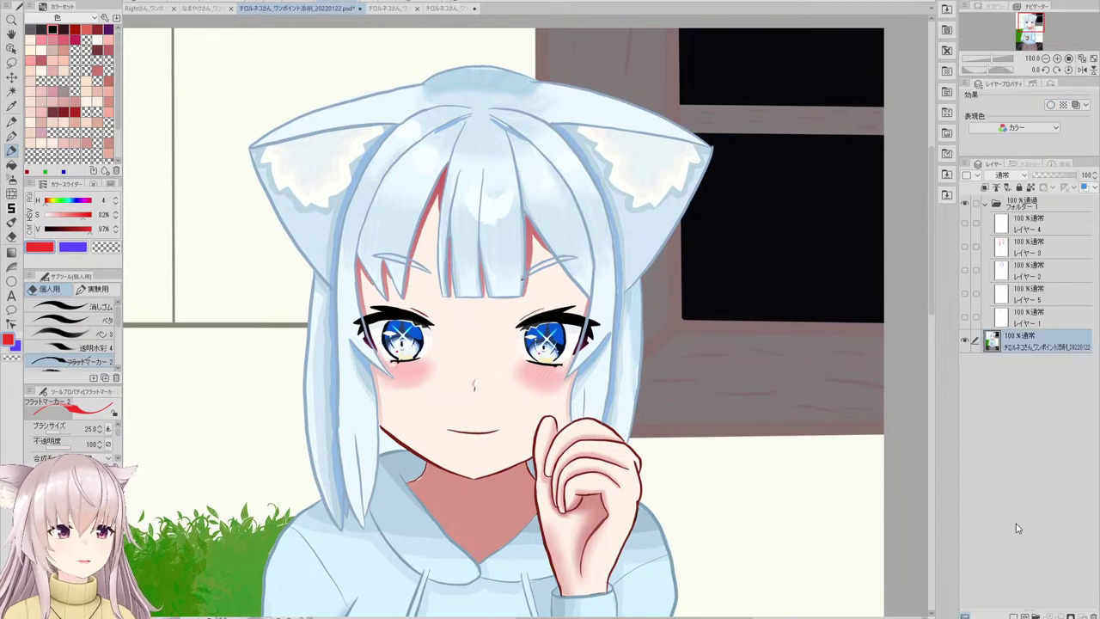
{"action": "key", "text": "ctrl+shift+n"}
{"action": "scroll", "coordinate": [535, 190], "scroll_direction": "up", "scroll_amount": 1}
{"action": "mouse_move", "coordinate": [497, 98]}
{"action": "left_mouse_down"}
{"action": "mouse_move", "coordinate": [599, 223]}
{"action": "mouse_move", "coordinate": [605, 385]}
{"action": "left_mouse_up"}
{"action": "mouse_move", "coordinate": [579, 208]}
{"action": "left_mouse_down"}
{"action": "mouse_move", "coordinate": [611, 212]}
{"action": "mouse_move", "coordinate": [586, 230]}
{"action": "left_mouse_up"}
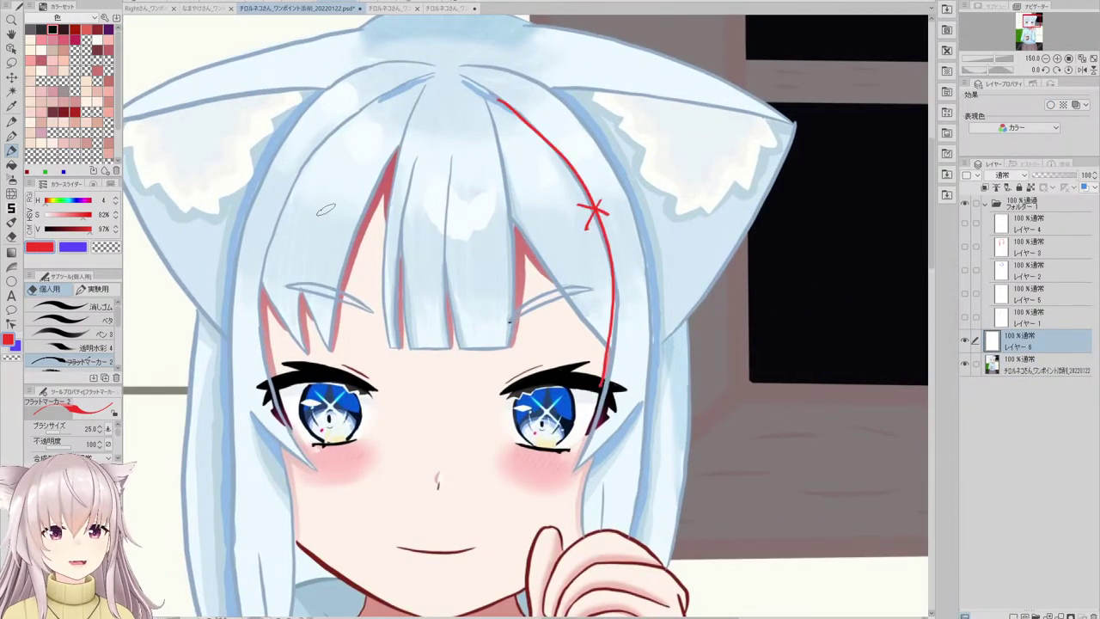
{"action": "mouse_move", "coordinate": [272, 181]}
{"action": "left_mouse_down"}
{"action": "mouse_move", "coordinate": [298, 203]}
{"action": "mouse_move", "coordinate": [280, 209]}
{"action": "left_mouse_up"}
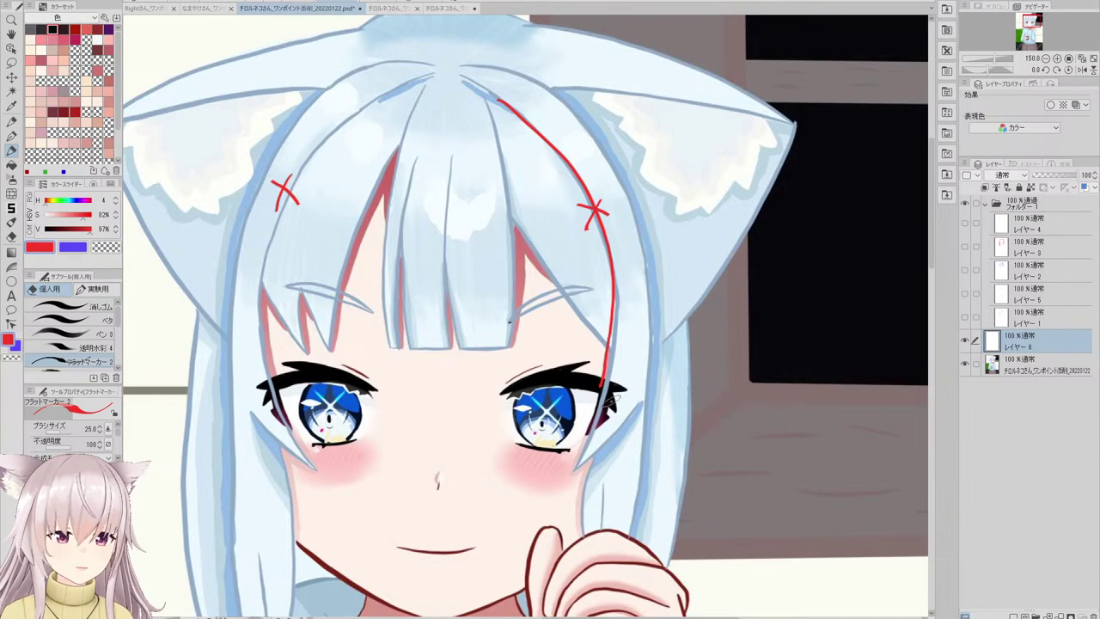
- Extend the right-hand red bang line past the outer eye corner to the strand tip at the cheek, redrawing it once
{"action": "left_click_drag", "start_coordinate": [607, 385], "coordinate": [581, 467]}
{"action": "key", "text": "ctrl+z"}
{"action": "left_click_drag", "start_coordinate": [602, 384], "coordinate": [569, 468]}
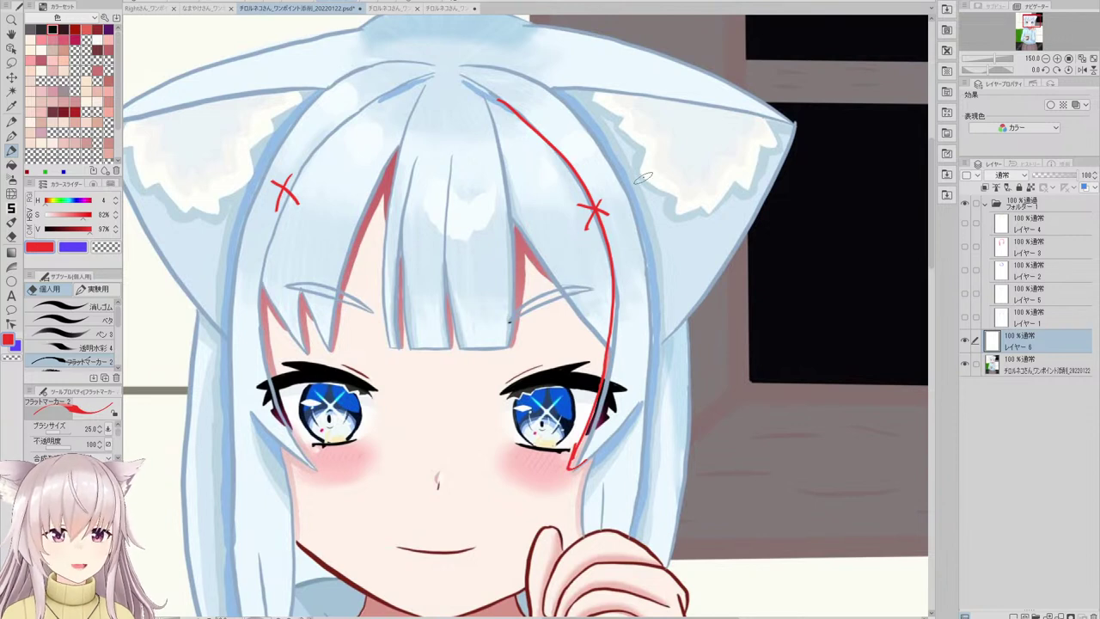
- Draw the right-hand strand's outer edge in red from the crown past the ear, with a separate lower curve towards the cheek tip
{"action": "mouse_move", "coordinate": [472, 66]}
{"action": "left_mouse_down"}
{"action": "mouse_move", "coordinate": [570, 115]}
{"action": "mouse_move", "coordinate": [521, 76]}
{"action": "mouse_move", "coordinate": [635, 191]}
{"action": "left_mouse_up"}
{"action": "key", "text": "ctrl+z"}
{"action": "left_click_drag", "start_coordinate": [651, 233], "coordinate": [646, 394]}
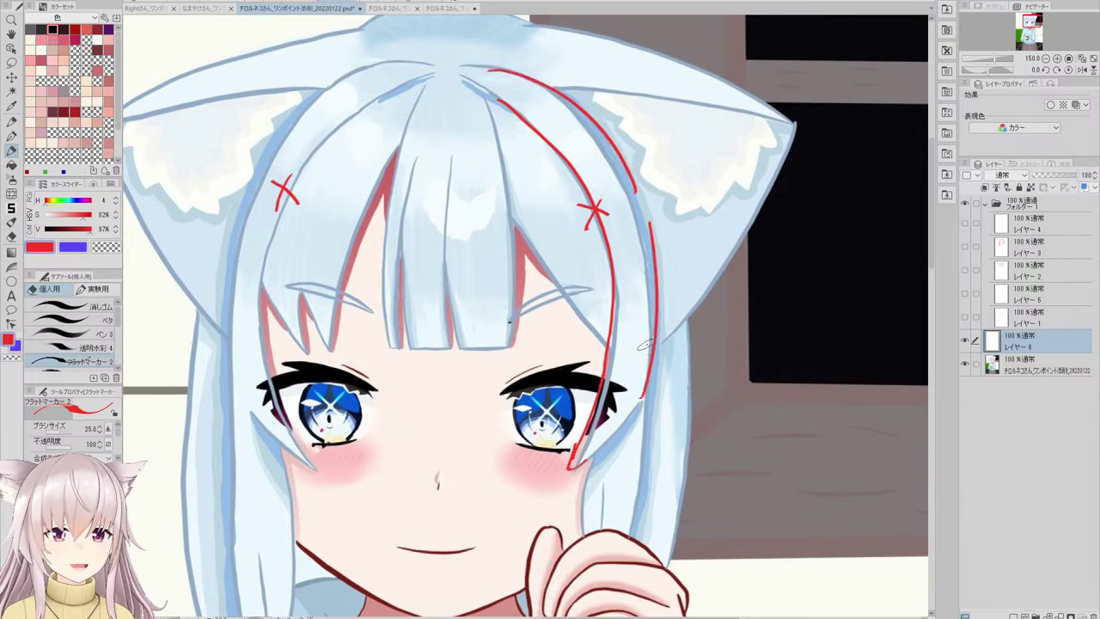
{"action": "key", "text": "ctrl+z"}
{"action": "mouse_move", "coordinate": [648, 256]}
{"action": "left_mouse_down"}
{"action": "mouse_move", "coordinate": [593, 434]}
{"action": "mouse_move", "coordinate": [648, 275]}
{"action": "left_mouse_up"}
{"action": "key", "text": "ctrl+z"}
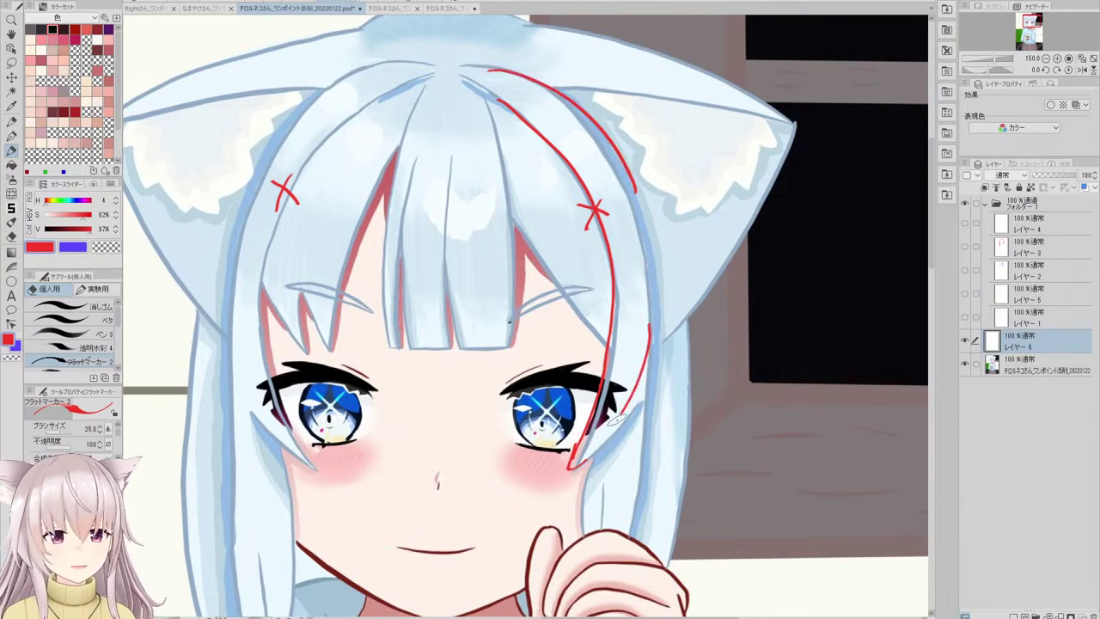
- Draw two red lines outlining the right-hand side lock from beside the eye down to the raised hand
{"action": "key", "text": "ctrl+minus"}
{"action": "scroll", "coordinate": [607, 372], "scroll_direction": "down", "scroll_amount": 1}
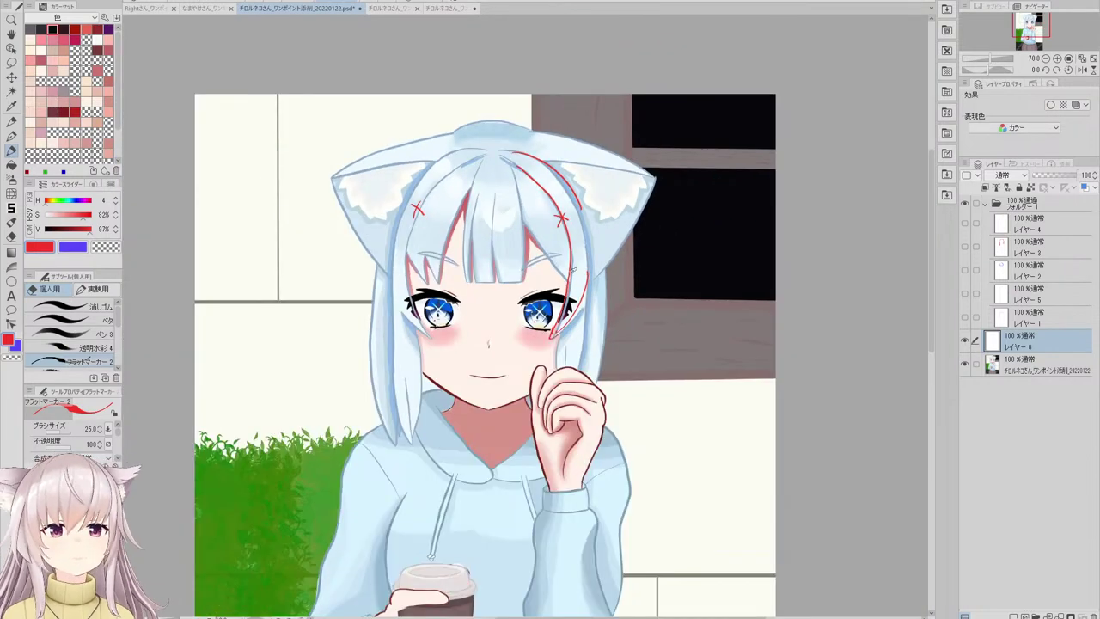
{"action": "scroll", "coordinate": [583, 241], "scroll_direction": "up", "scroll_amount": 2}
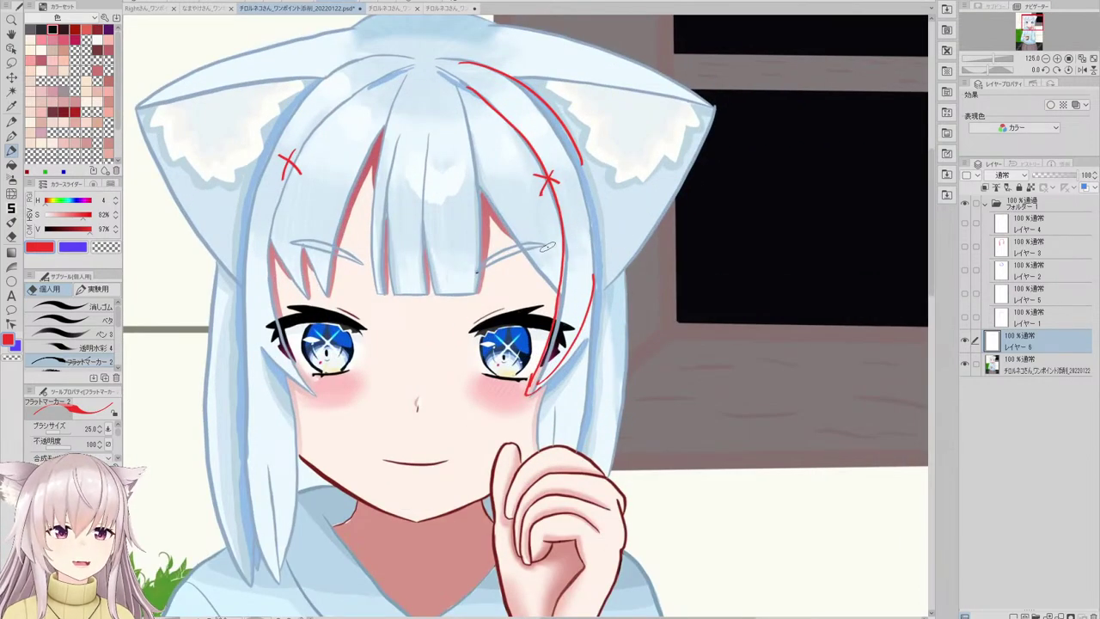
{"action": "scroll", "coordinate": [549, 409], "scroll_direction": "up", "scroll_amount": 2}
{"action": "key", "text": "ctrl+z"}
{"action": "left_click_drag", "start_coordinate": [545, 378], "coordinate": [546, 475]}
{"action": "left_click_drag", "start_coordinate": [608, 322], "coordinate": [590, 486]}
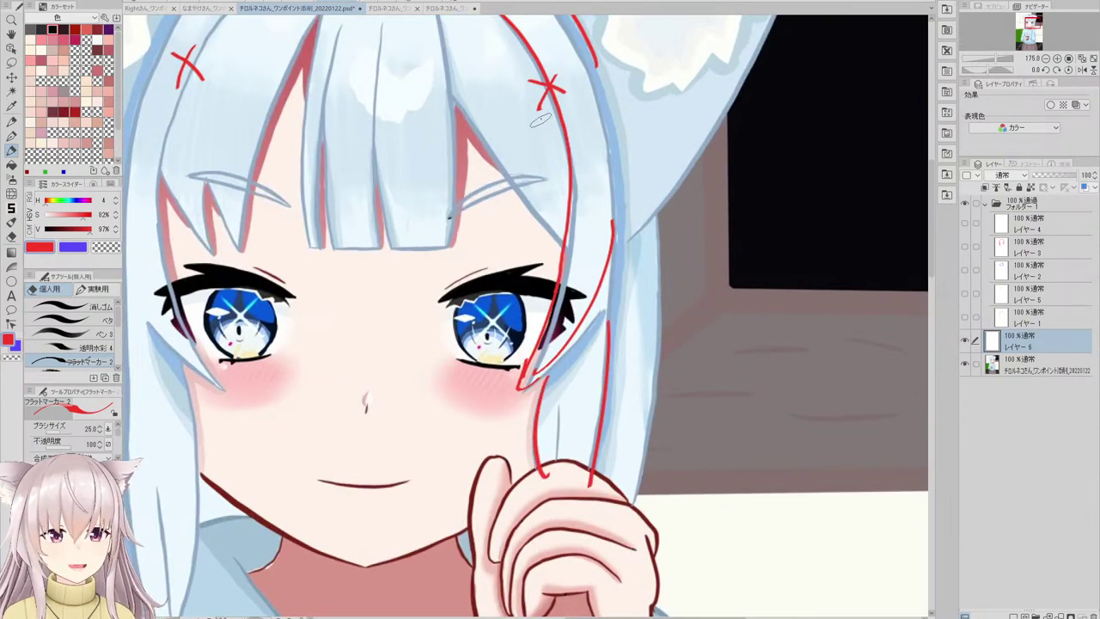
{"action": "scroll", "coordinate": [535, 386], "scroll_direction": "down", "scroll_amount": 3}
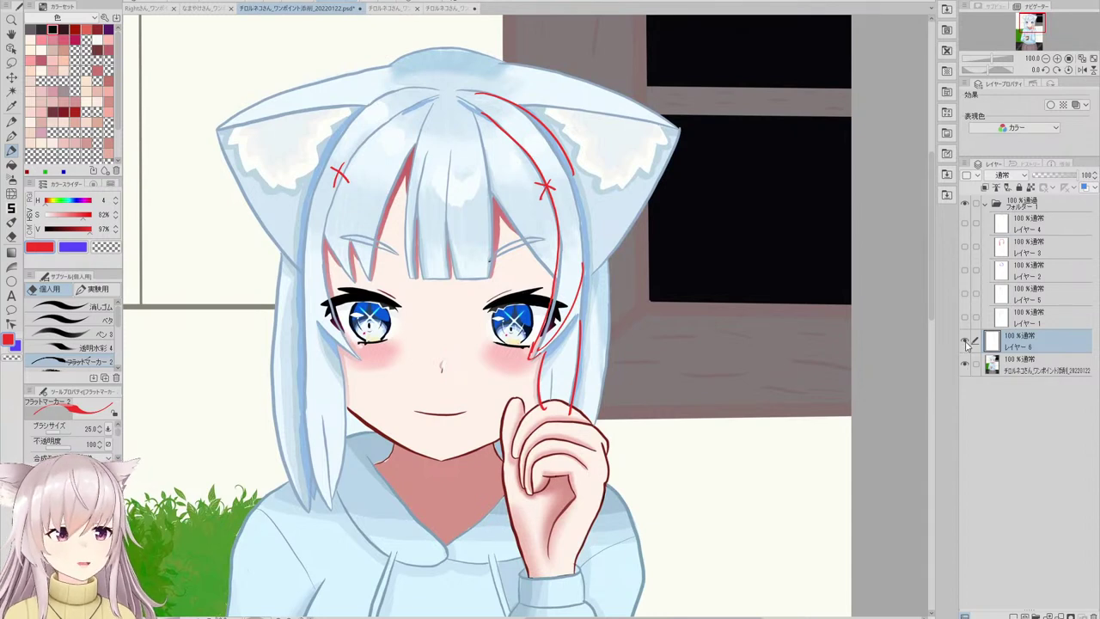
- Hide layer 6 and move it into the notes folder above layer 1
{"action": "left_click", "coordinate": [965, 342]}
{"action": "left_click_drag", "start_coordinate": [1034, 349], "coordinate": [990, 310]}
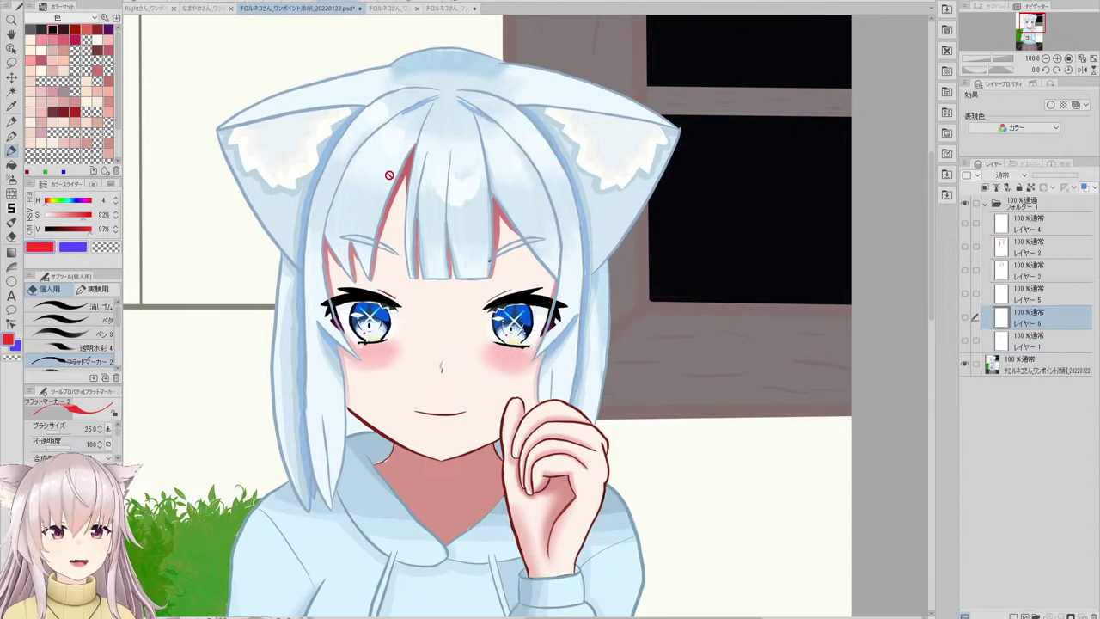
- Show layer 1 to review its red bang and side-lock lines over the face, and hide it again
{"action": "scroll", "coordinate": [409, 153], "scroll_direction": "up", "scroll_amount": 1}
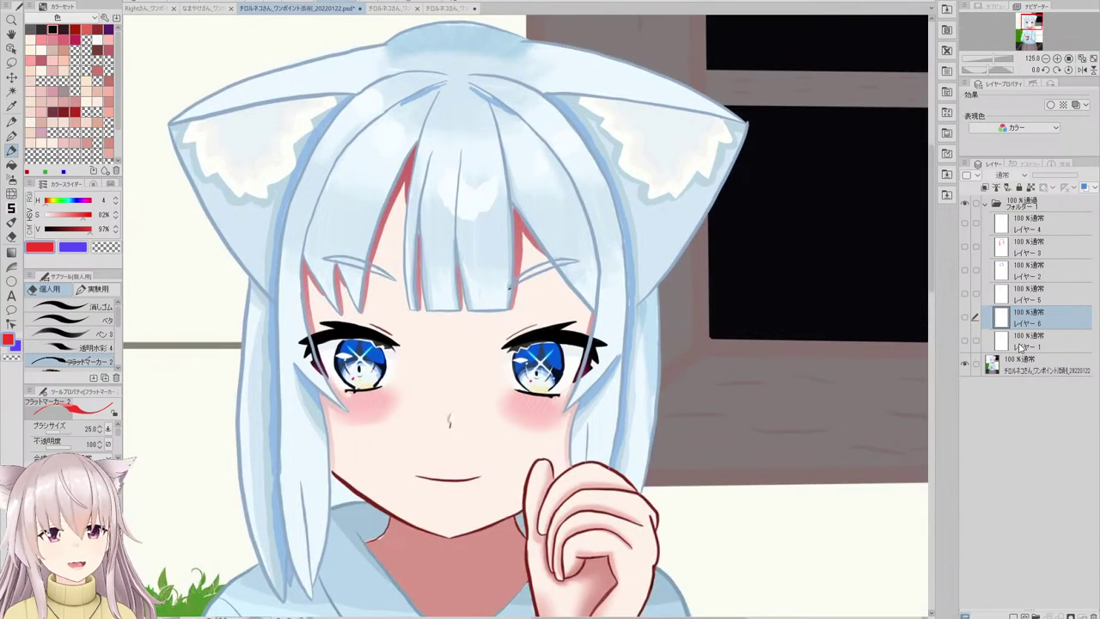
{"action": "left_click", "coordinate": [965, 342]}
{"action": "left_click", "coordinate": [1023, 342]}
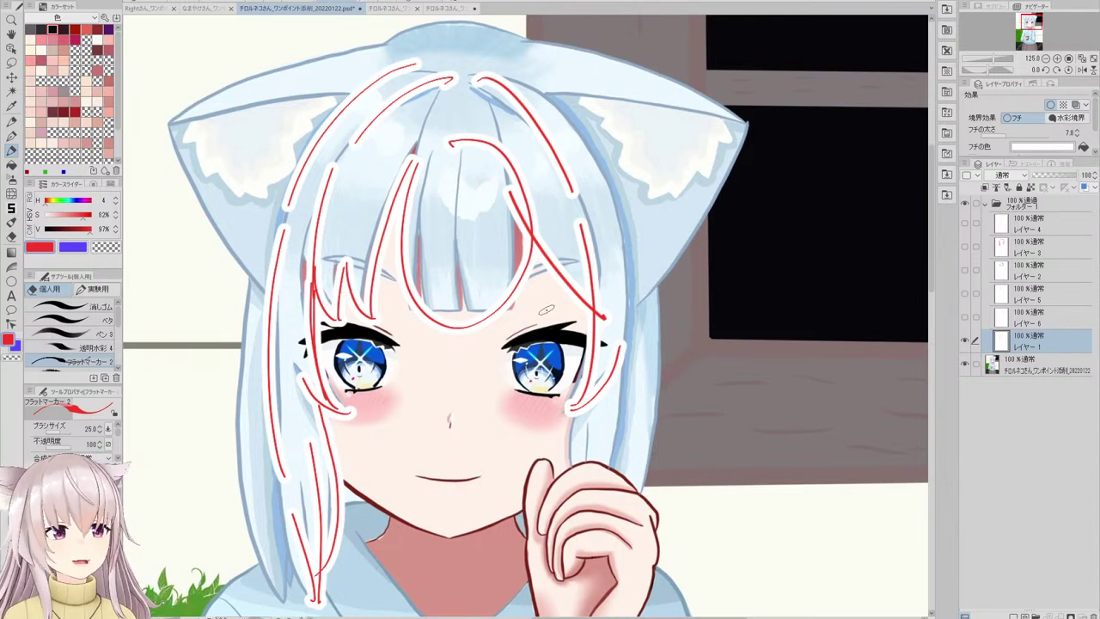
{"action": "left_click", "coordinate": [965, 341]}
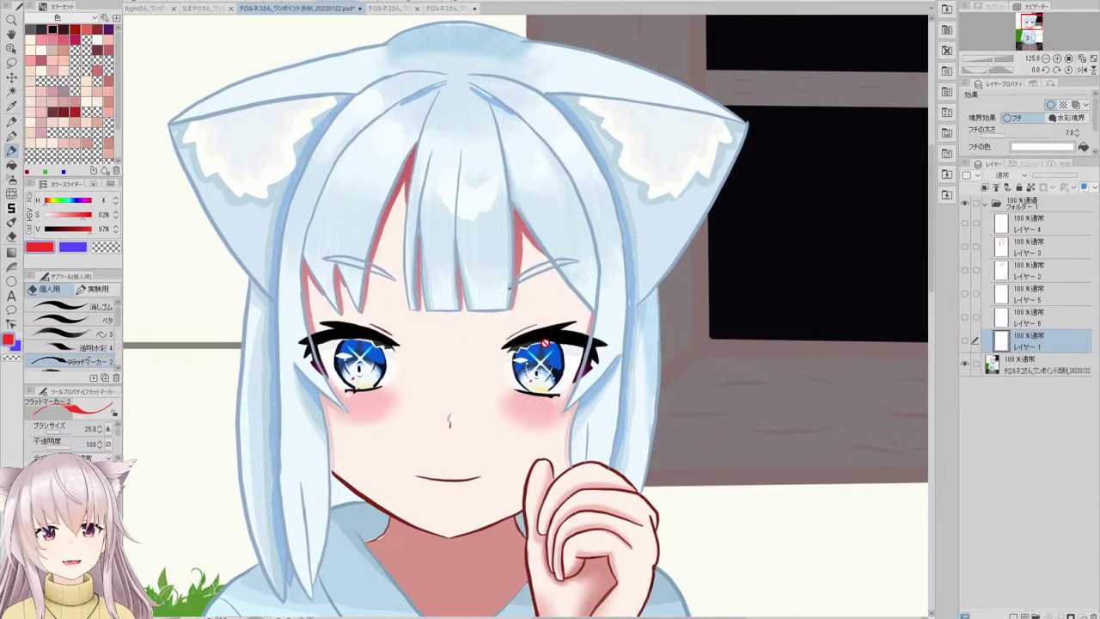
- Examine the unmarked hair and face both at full-figure size and in close-up
{"action": "scroll", "coordinate": [327, 318], "scroll_direction": "down", "scroll_amount": 5}
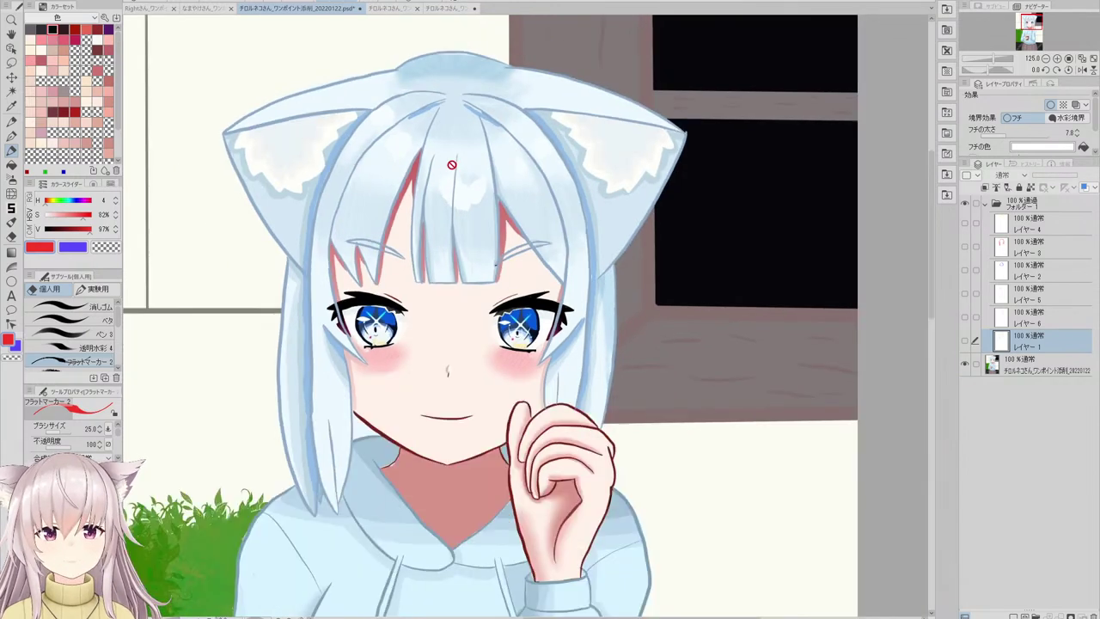
{"action": "scroll", "coordinate": [447, 195], "scroll_direction": "up", "scroll_amount": 2}
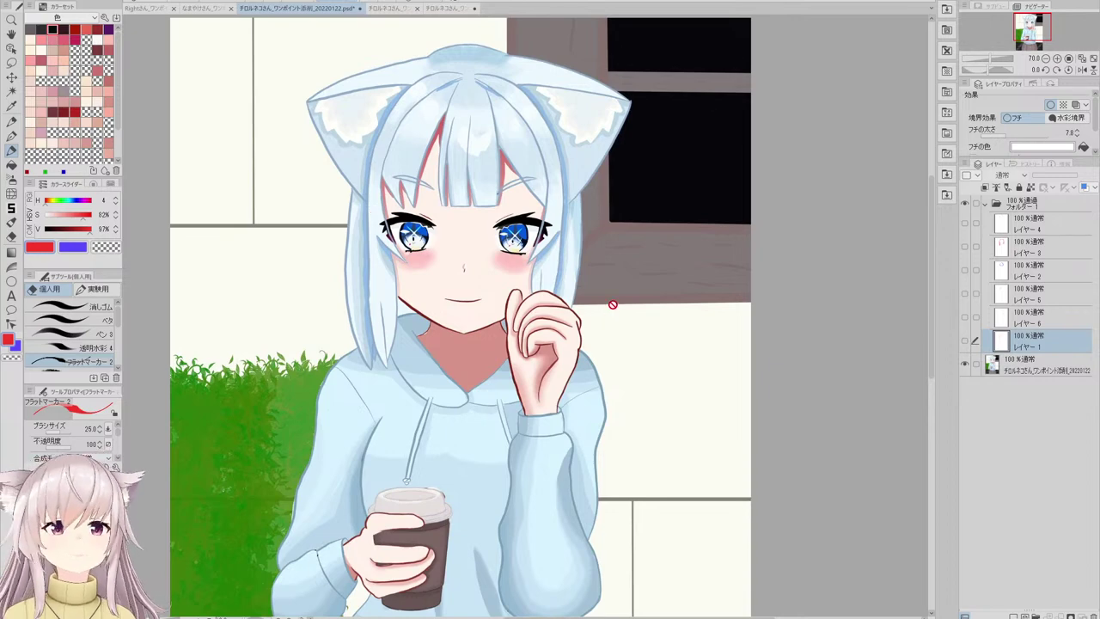
{"action": "scroll", "coordinate": [532, 198], "scroll_direction": "down", "scroll_amount": 3}
{"action": "scroll", "coordinate": [535, 197], "scroll_direction": "up", "scroll_amount": 1}
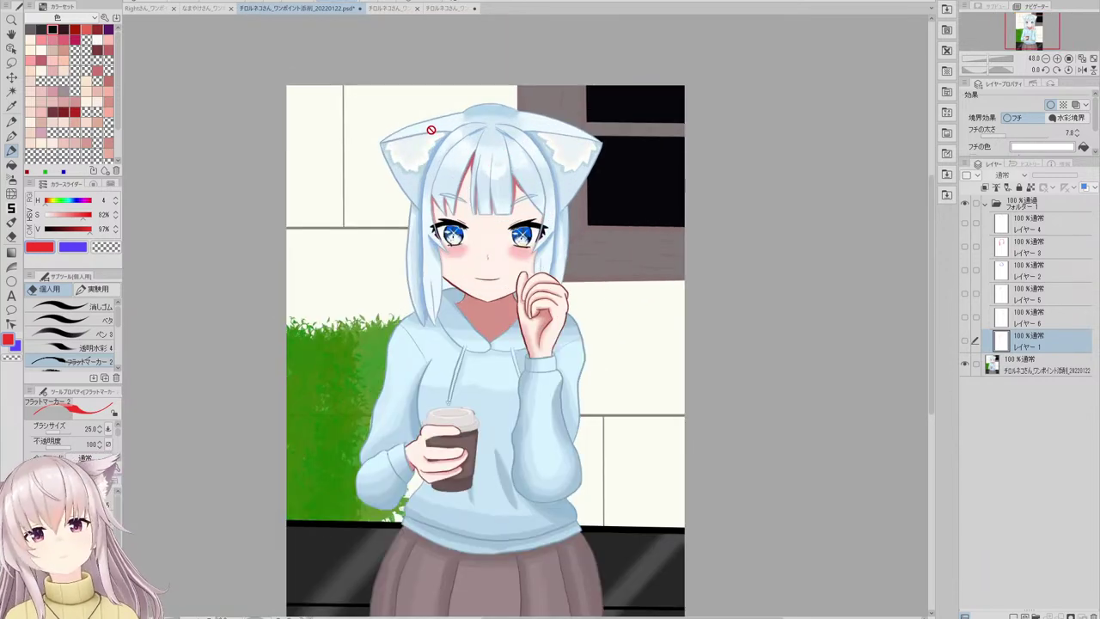
{"action": "scroll", "coordinate": [430, 129], "scroll_direction": "up", "scroll_amount": 2}
{"action": "scroll", "coordinate": [370, 152], "scroll_direction": "up", "scroll_amount": 2}
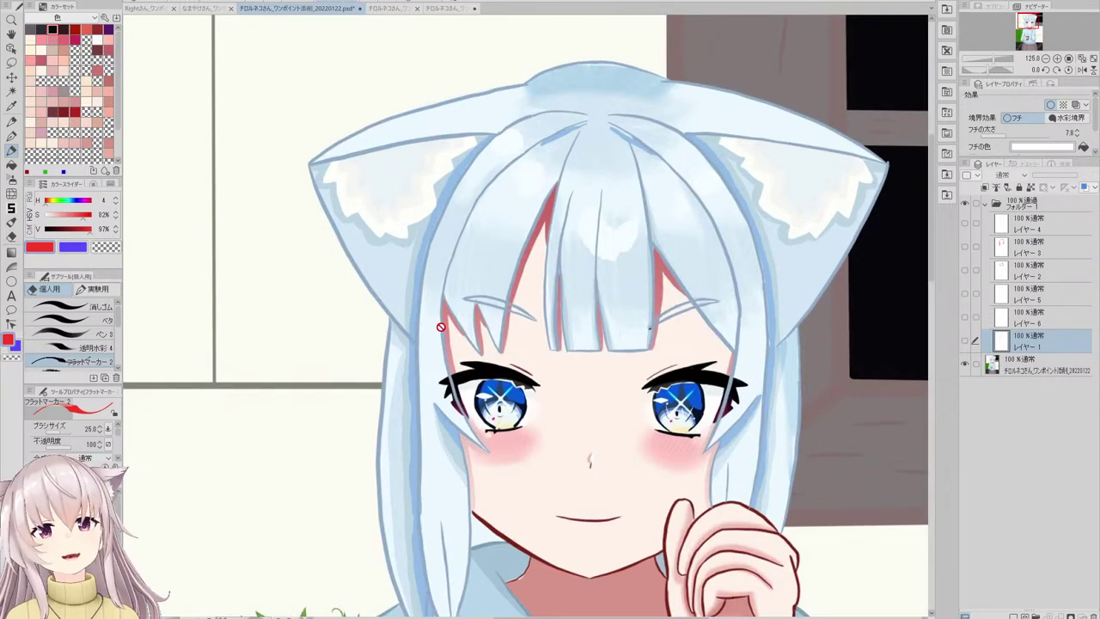
{"action": "scroll", "coordinate": [596, 234], "scroll_direction": "down", "scroll_amount": 2}
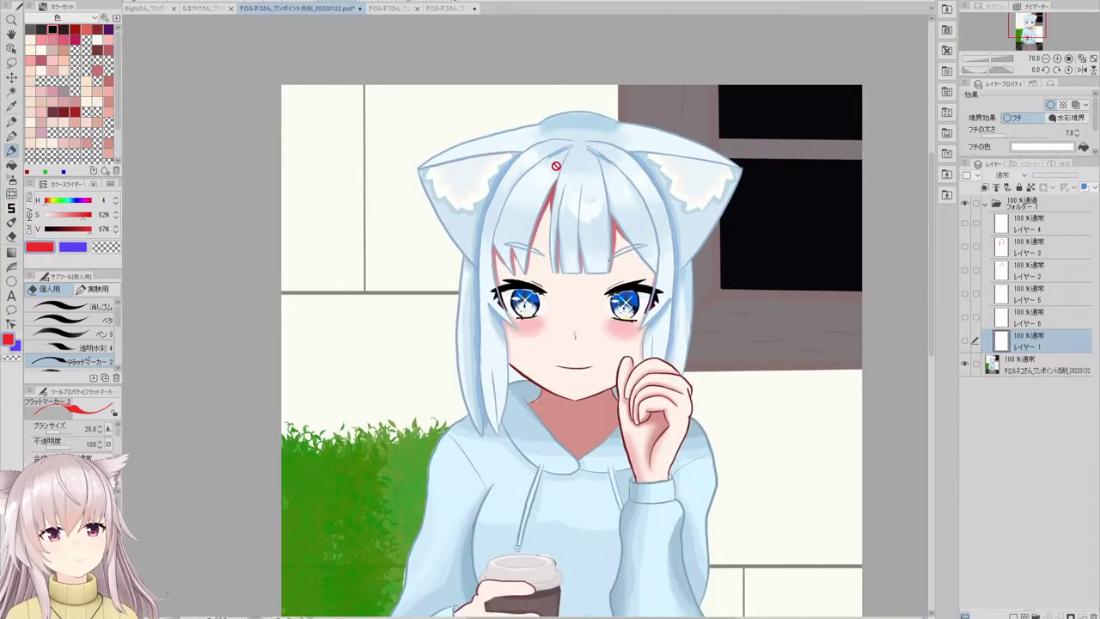
{"action": "scroll", "coordinate": [556, 165], "scroll_direction": "up", "scroll_amount": 2}
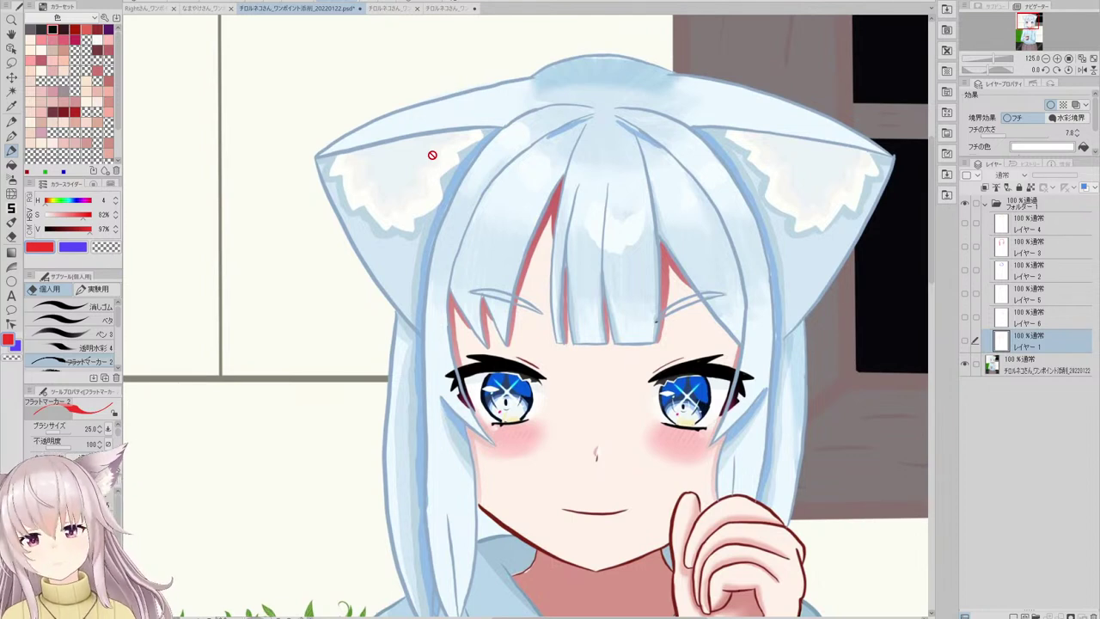
- Add a new layer above layer 1 and give it a white border effect with a thickness of 9.5
{"action": "left_click", "coordinate": [1014, 616]}
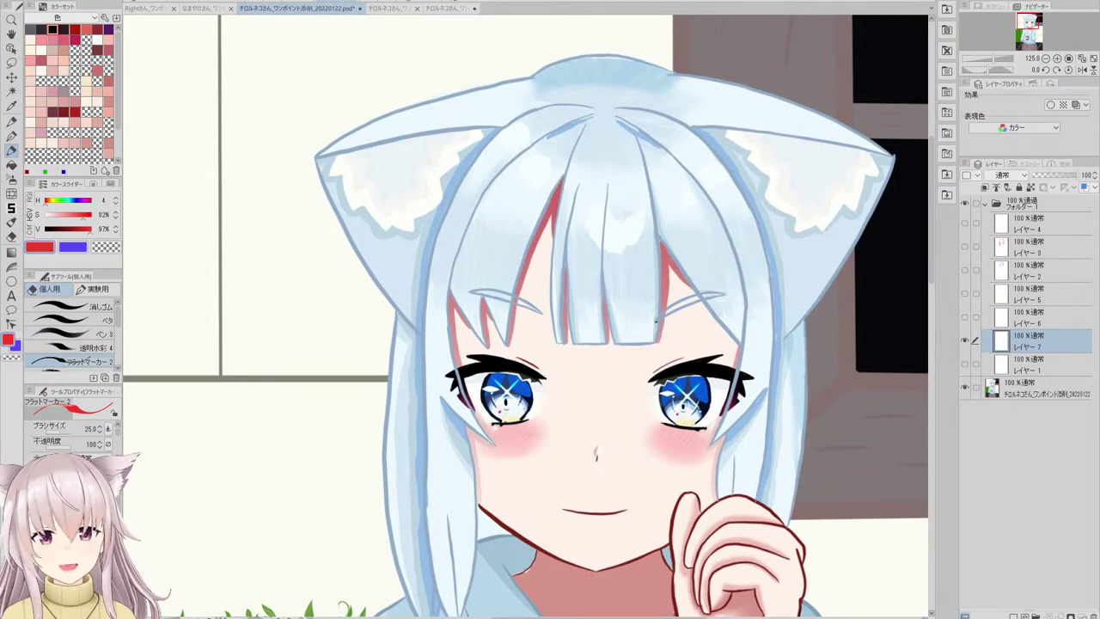
{"action": "left_click", "coordinate": [1051, 105]}
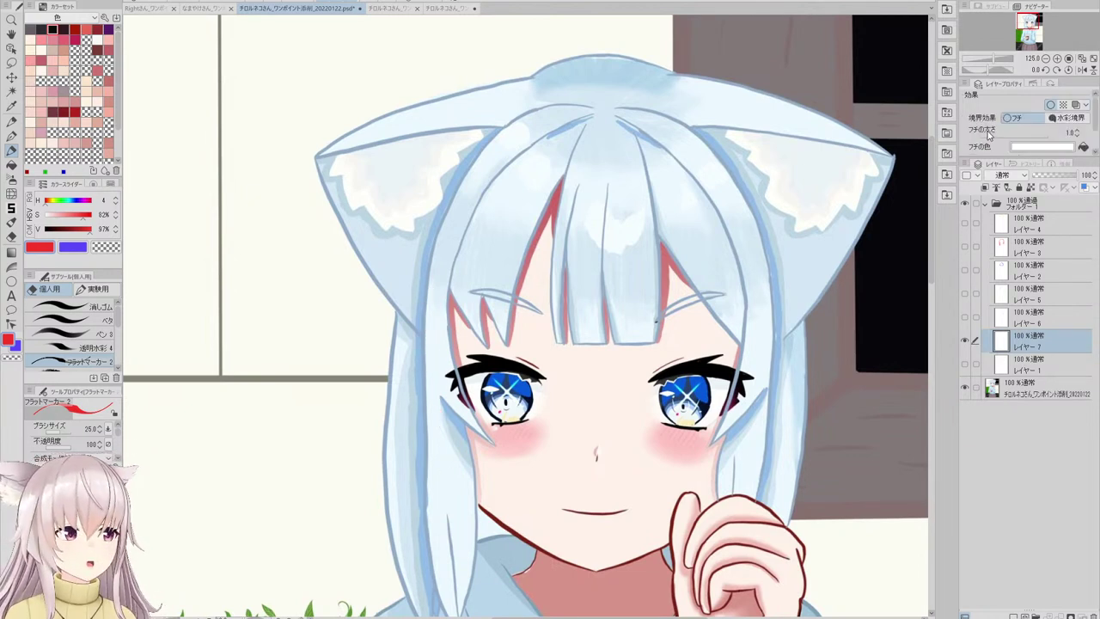
{"action": "left_click", "coordinate": [1008, 138]}
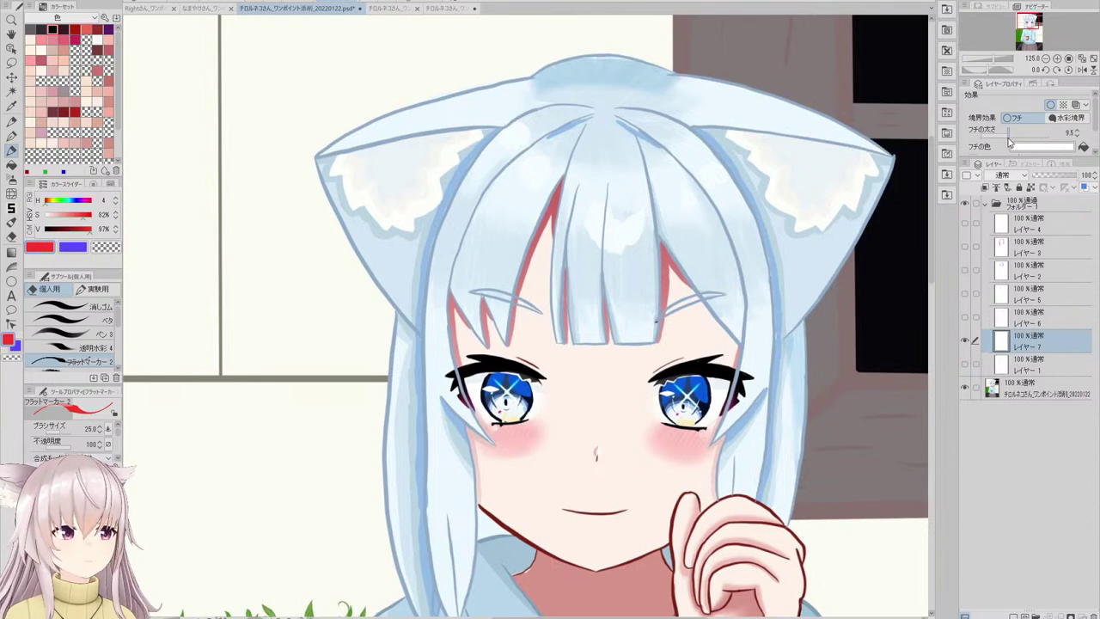
- Draw a red face contour from the left-hand ear base down over the side lock to the jaw, redrawing it until it fits
{"action": "left_click_drag", "start_coordinate": [416, 304], "coordinate": [435, 452]}
{"action": "key", "text": "ctrl+z"}
{"action": "mouse_move", "coordinate": [424, 316]}
{"action": "left_mouse_down"}
{"action": "mouse_move", "coordinate": [481, 499]}
{"action": "mouse_move", "coordinate": [463, 478]}
{"action": "left_mouse_up"}
{"action": "key", "text": "ctrl+z"}
{"action": "key", "text": "ctrl+z"}
{"action": "mouse_move", "coordinate": [421, 335]}
{"action": "left_mouse_down"}
{"action": "mouse_move", "coordinate": [460, 479]}
{"action": "mouse_move", "coordinate": [494, 518]}
{"action": "left_mouse_up"}
{"action": "key", "text": "ctrl+z"}
{"action": "mouse_move", "coordinate": [461, 473]}
{"action": "left_mouse_down"}
{"action": "mouse_move", "coordinate": [496, 525]}
{"action": "mouse_move", "coordinate": [506, 530]}
{"action": "mouse_move", "coordinate": [484, 498]}
{"action": "mouse_move", "coordinate": [540, 547]}
{"action": "left_mouse_up"}
{"action": "key", "text": "ctrl+z"}
{"action": "key", "text": "ctrl+z"}
{"action": "key", "text": "ctrl+z"}
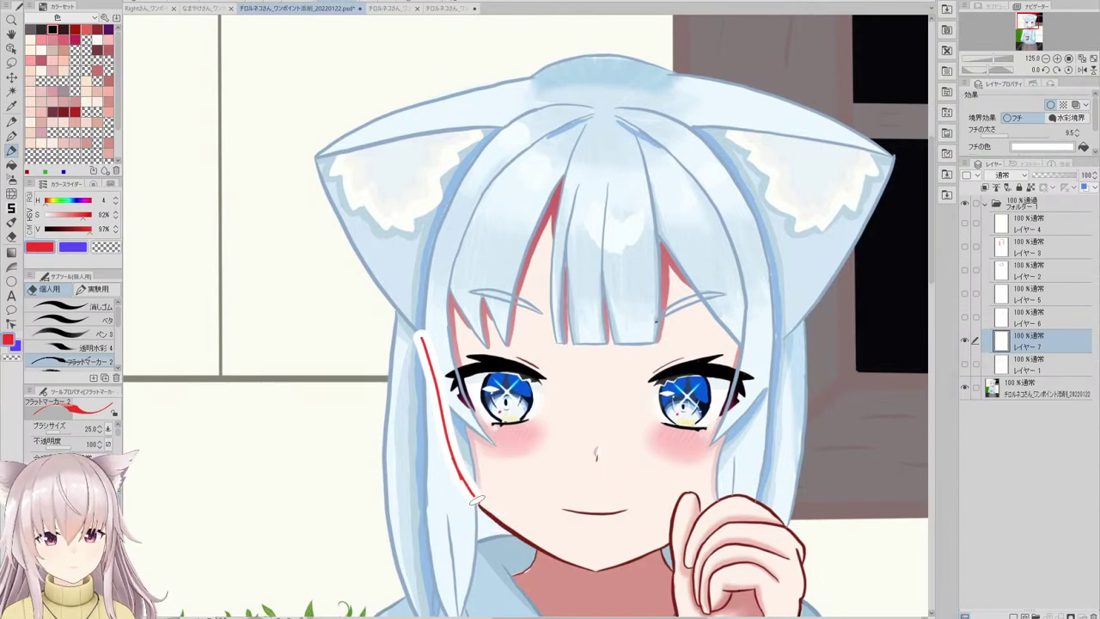
- Extend the left-hand red contour to the visible jawline and mark the jaw corner with a red cross
{"action": "left_click_drag", "start_coordinate": [464, 480], "coordinate": [504, 526]}
{"action": "left_click_drag", "start_coordinate": [455, 490], "coordinate": [475, 491]}
{"action": "scroll", "coordinate": [468, 392], "scroll_direction": "down", "scroll_amount": 2}
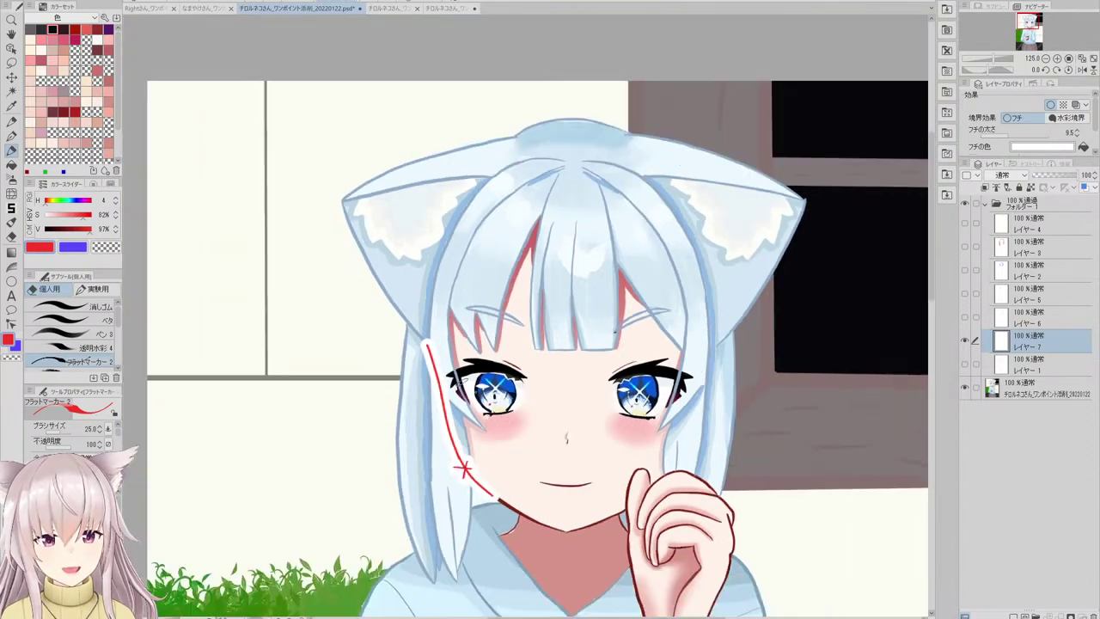
{"action": "scroll", "coordinate": [495, 464], "scroll_direction": "up", "scroll_amount": 2}
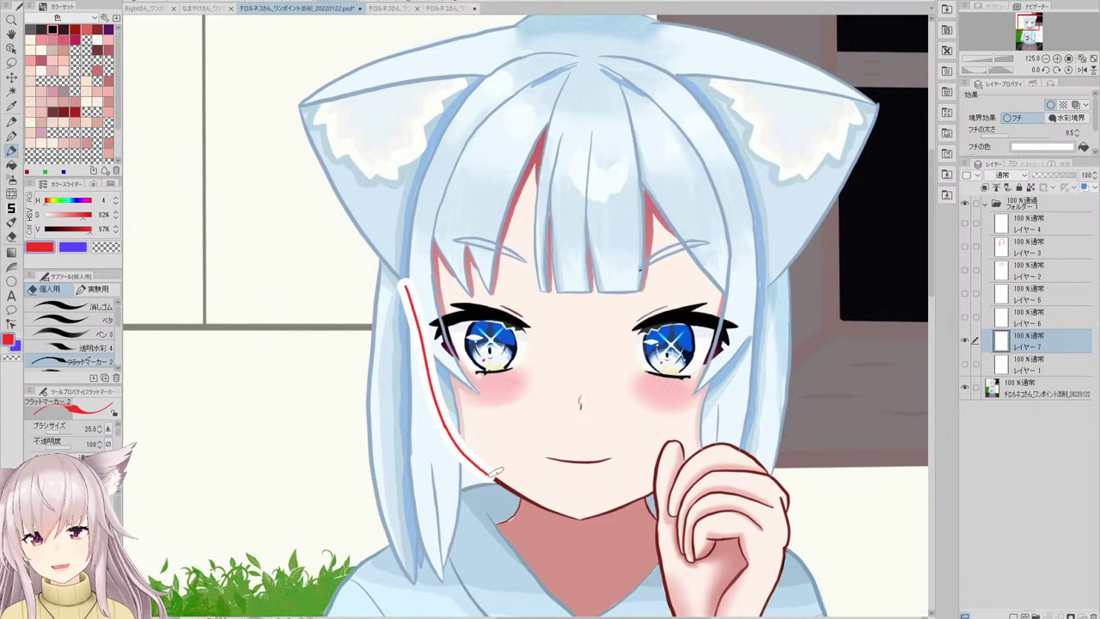
- Remove the jaw-corner cross and trace the left-hand jawline in red down to the chin point, redrawing it until it fits
{"action": "left_click_drag", "start_coordinate": [486, 469], "coordinate": [584, 525]}
{"action": "key", "text": "ctrl+z"}
{"action": "left_click_drag", "start_coordinate": [492, 474], "coordinate": [589, 525]}
{"action": "key", "text": "ctrl+z"}
{"action": "key", "text": "ctrl+z"}
{"action": "key", "text": "ctrl+z"}
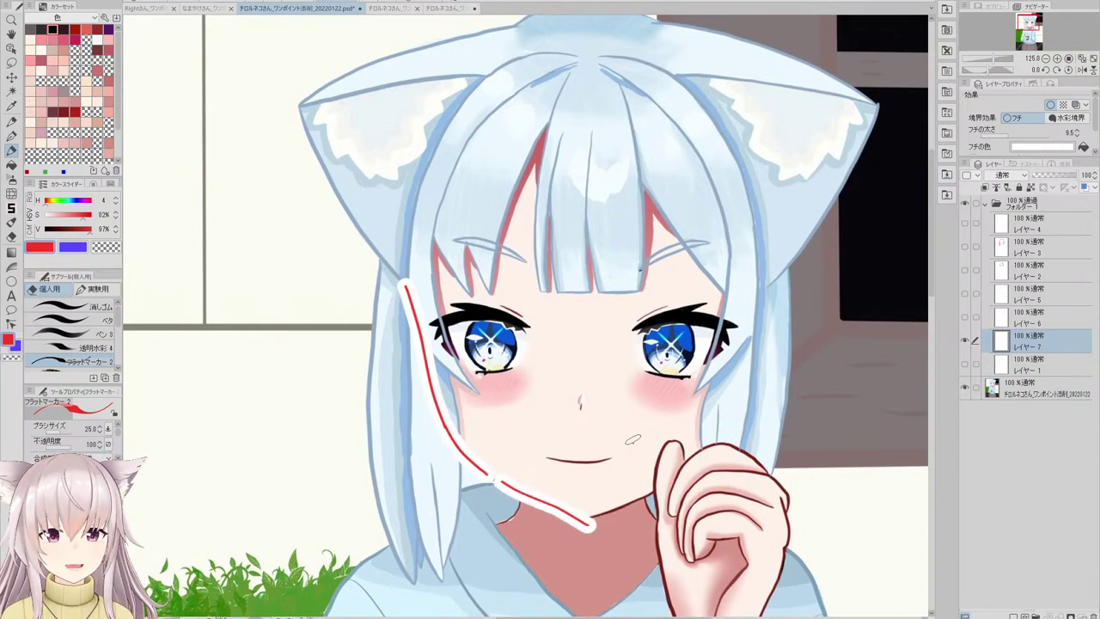
{"action": "scroll", "coordinate": [615, 479], "scroll_direction": "up", "scroll_amount": 1}
{"action": "key", "text": "ctrl+z"}
{"action": "left_click_drag", "start_coordinate": [476, 480], "coordinate": [569, 527]}
{"action": "key", "text": "ctrl+z"}
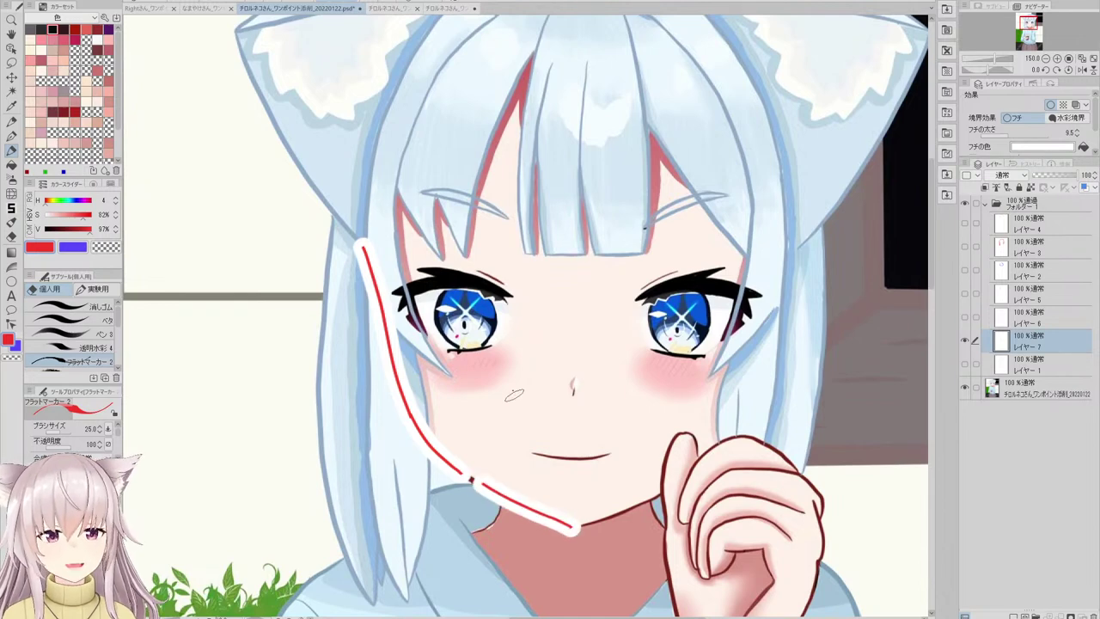
- Trace the right-hand jawline in red from the chin point up to the raised hand
{"action": "scroll", "coordinate": [513, 332], "scroll_direction": "down", "scroll_amount": 2}
{"action": "scroll", "coordinate": [587, 443], "scroll_direction": "up", "scroll_amount": 2}
{"action": "left_click_drag", "start_coordinate": [540, 471], "coordinate": [624, 430]}
{"action": "key", "text": "ctrl+z"}
{"action": "key", "text": "ctrl+z"}
{"action": "key", "text": "ctrl+z"}
{"action": "scroll", "coordinate": [547, 297], "scroll_direction": "down", "scroll_amount": 3}
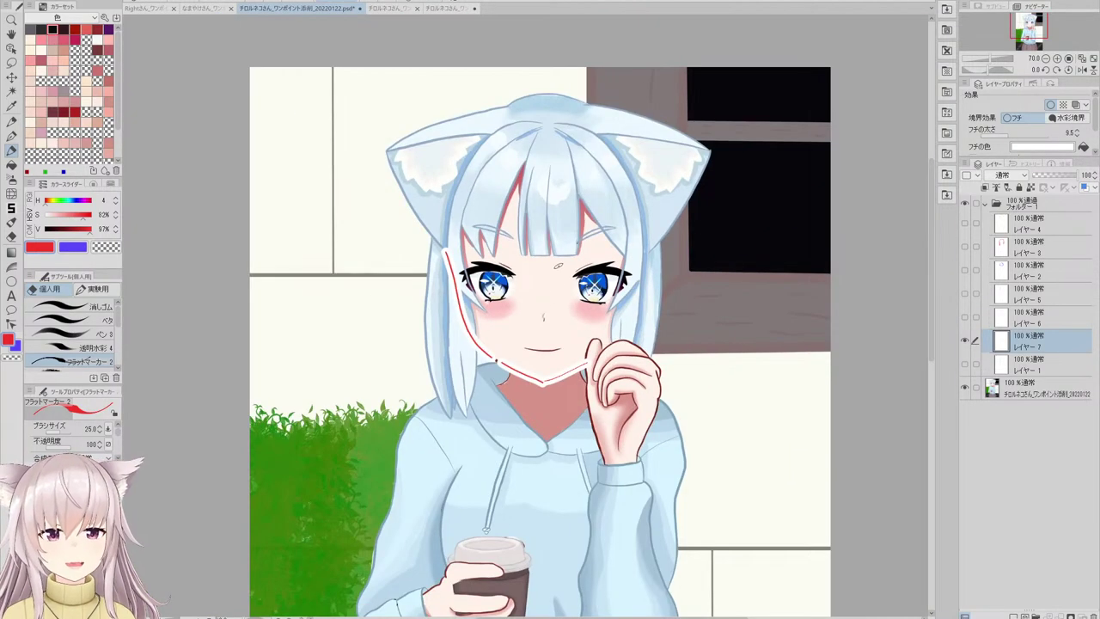
- Draw the right-hand face contour in red from the ear base down the cheek towards the hand, redrawing it until it fits
{"action": "scroll", "coordinate": [640, 273], "scroll_direction": "up", "scroll_amount": 2}
{"action": "left_click_drag", "start_coordinate": [651, 245], "coordinate": [623, 344]}
{"action": "key", "text": "ctrl+z"}
{"action": "key", "text": "ctrl+z"}
{"action": "left_click_drag", "start_coordinate": [649, 236], "coordinate": [623, 349]}
{"action": "key", "text": "ctrl+z"}
{"action": "mouse_move", "coordinate": [644, 243]}
{"action": "left_mouse_down"}
{"action": "mouse_move", "coordinate": [616, 374]}
{"action": "mouse_move", "coordinate": [624, 355]}
{"action": "mouse_move", "coordinate": [633, 297]}
{"action": "mouse_move", "coordinate": [608, 380]}
{"action": "left_mouse_up"}
{"action": "key", "text": "ctrl+z"}
{"action": "key", "text": "ctrl+z"}
{"action": "key", "text": "ctrl+z"}
{"action": "key", "text": "ctrl+z"}
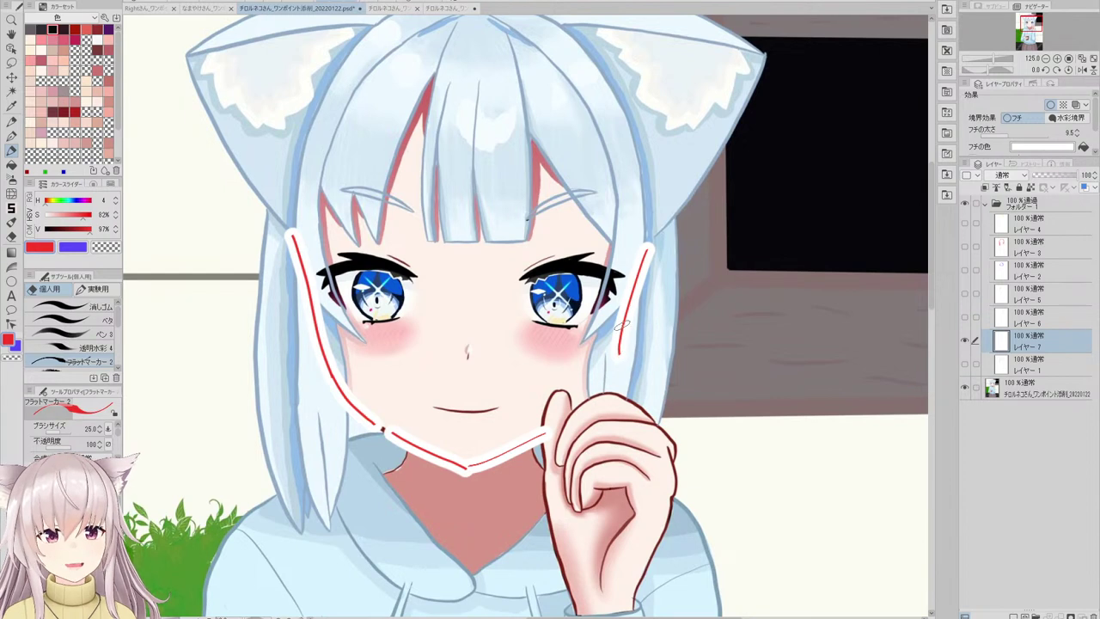
{"action": "mouse_move", "coordinate": [620, 341]}
{"action": "left_mouse_down"}
{"action": "mouse_move", "coordinate": [604, 392]}
{"action": "mouse_move", "coordinate": [605, 382]}
{"action": "left_mouse_up"}
{"action": "key", "text": "ctrl+z"}
- Mark the left-hand jaw corner on the face contour with a red cross, redrawing it until it fits
{"action": "scroll", "coordinate": [344, 305], "scroll_direction": "up", "scroll_amount": 2}
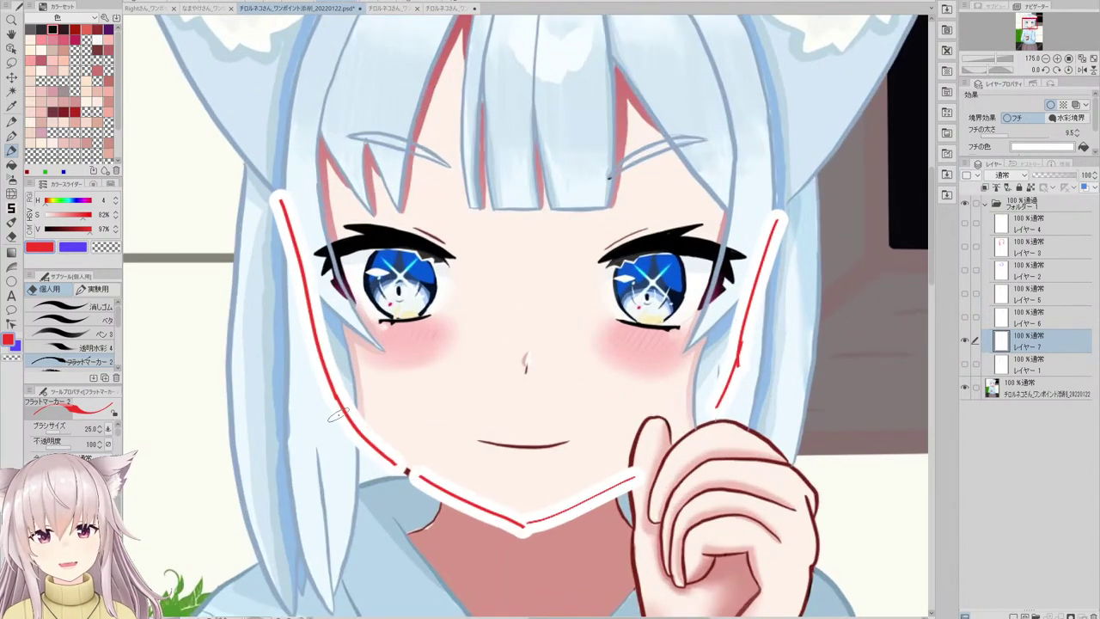
{"action": "mouse_move", "coordinate": [341, 406]}
{"action": "left_mouse_down"}
{"action": "mouse_move", "coordinate": [348, 432]}
{"action": "mouse_move", "coordinate": [366, 418]}
{"action": "mouse_move", "coordinate": [344, 432]}
{"action": "mouse_move", "coordinate": [365, 420]}
{"action": "left_mouse_up"}
{"action": "key", "text": "ctrl+z"}
{"action": "key", "text": "ctrl+z"}
{"action": "scroll", "coordinate": [386, 457], "scroll_direction": "down", "scroll_amount": 2}
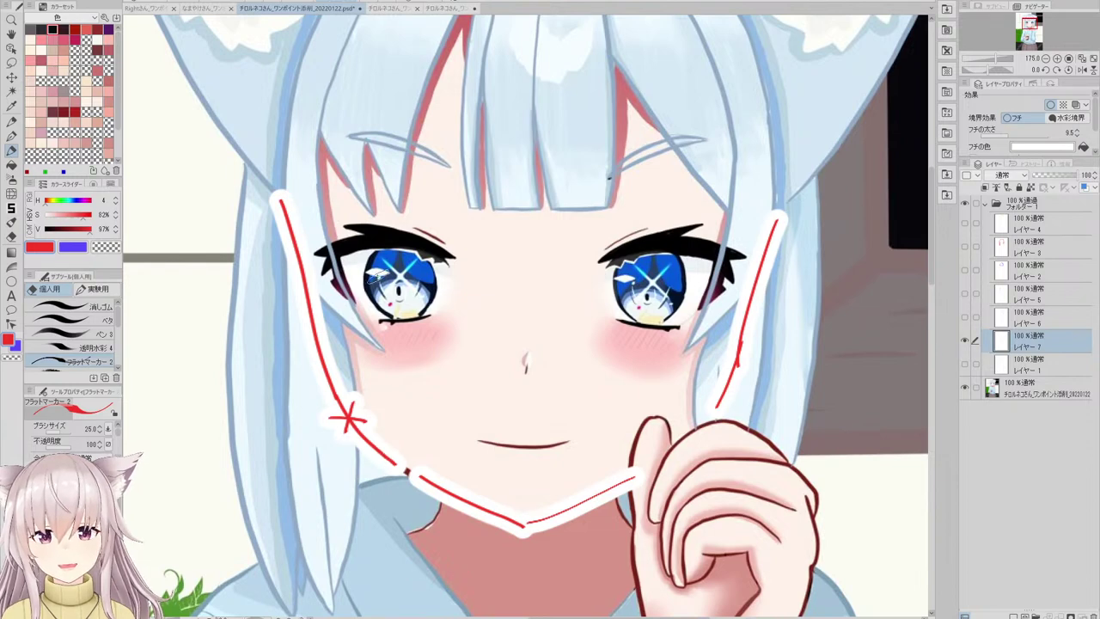
{"action": "key", "text": "ctrl+z"}
{"action": "key", "text": "ctrl+z"}
{"action": "left_click_drag", "start_coordinate": [349, 368], "coordinate": [361, 388]}
{"action": "left_click_drag", "start_coordinate": [344, 385], "coordinate": [368, 371]}
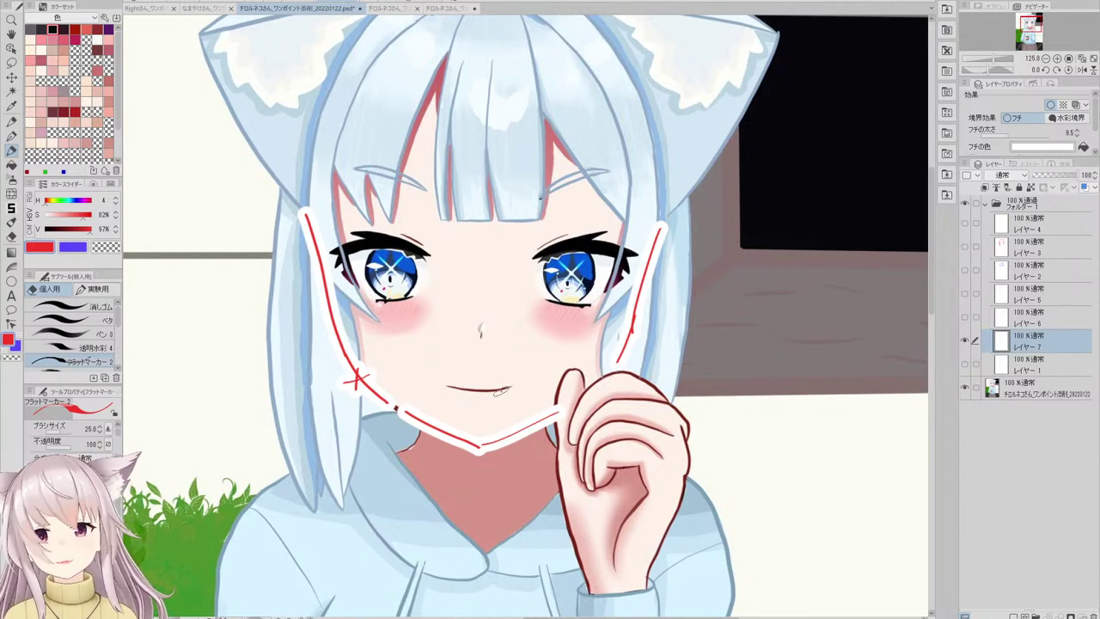
- Retrace the left-hand face contour in red from the ear base past the jaw-corner cross to thicken it
{"action": "scroll", "coordinate": [398, 295], "scroll_direction": "down", "scroll_amount": 2}
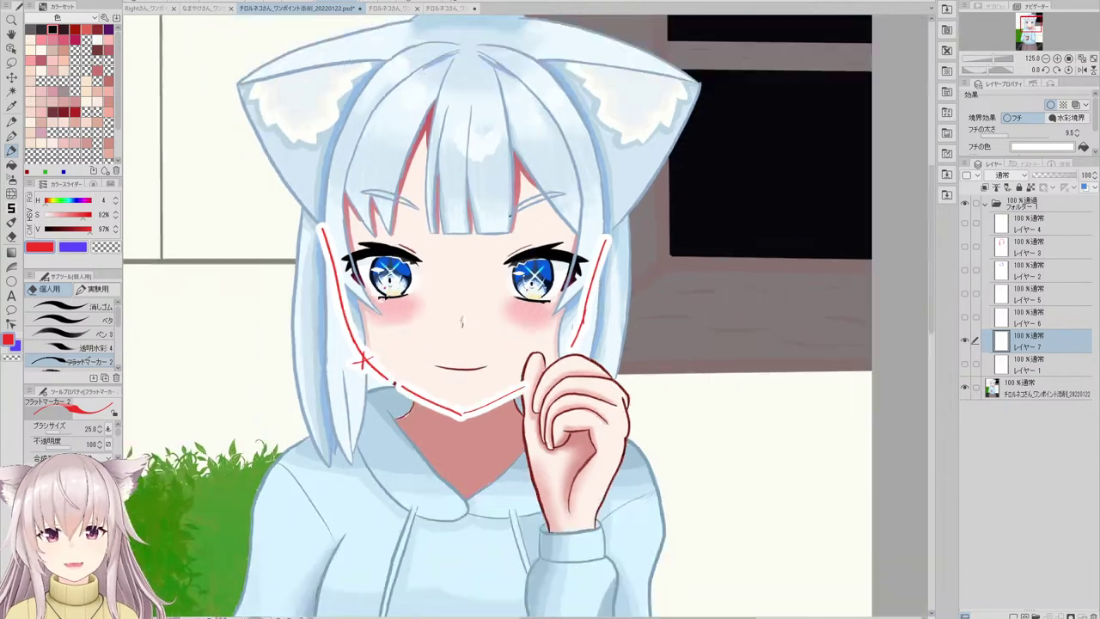
{"action": "scroll", "coordinate": [398, 294], "scroll_direction": "up", "scroll_amount": 1}
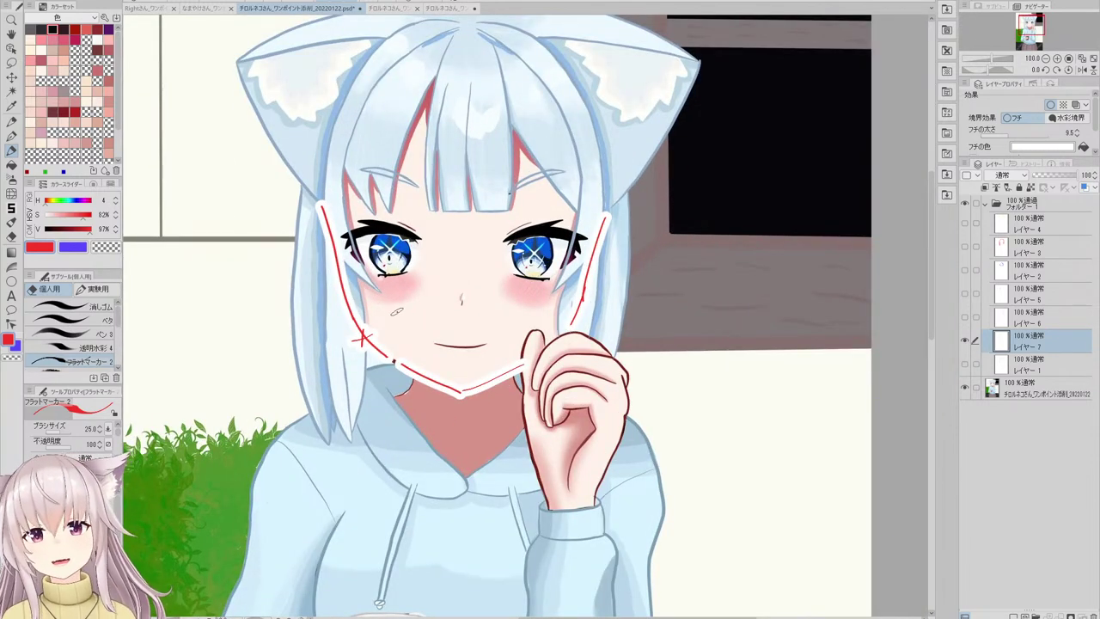
{"action": "scroll", "coordinate": [363, 284], "scroll_direction": "up", "scroll_amount": 1}
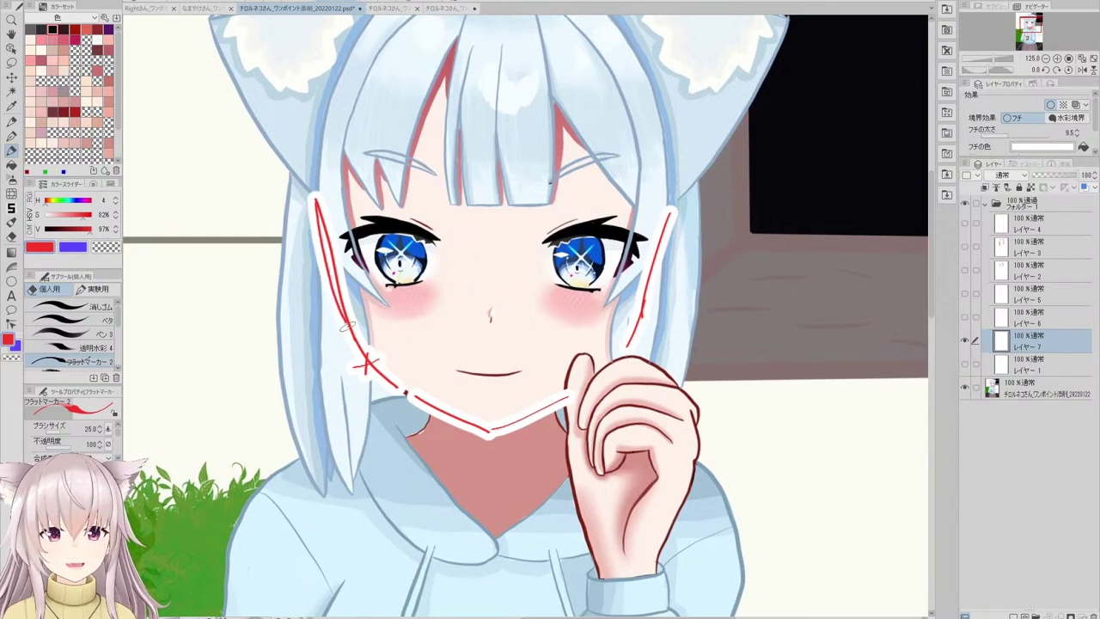
{"action": "scroll", "coordinate": [419, 404], "scroll_direction": "down", "scroll_amount": 2}
{"action": "scroll", "coordinate": [429, 126], "scroll_direction": "up", "scroll_amount": 2}
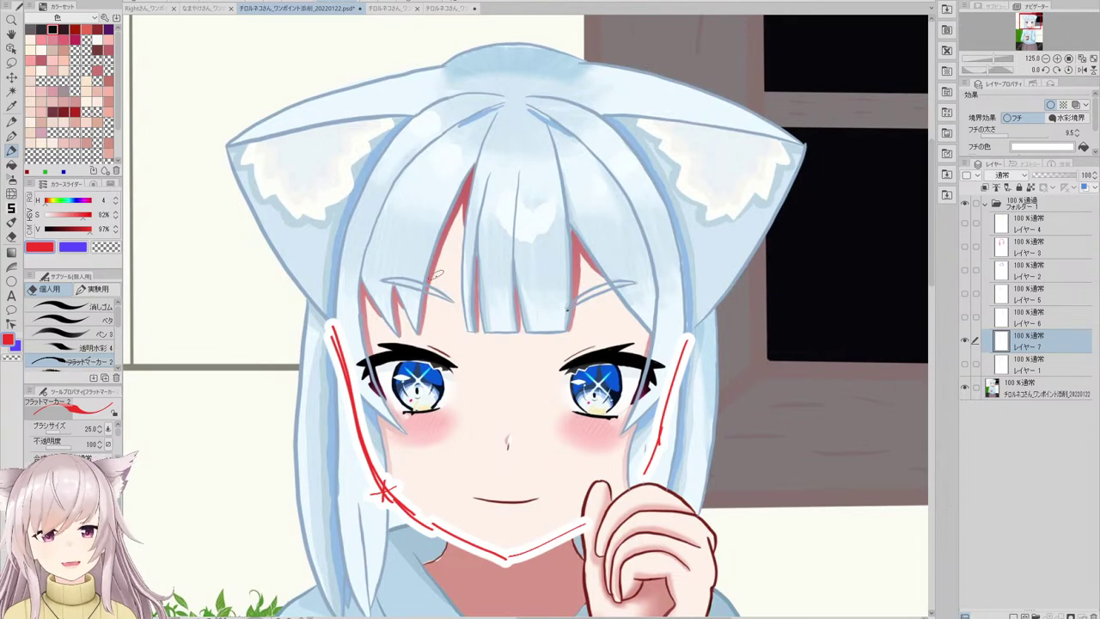
{"action": "scroll", "coordinate": [458, 218], "scroll_direction": "down", "scroll_amount": 2}
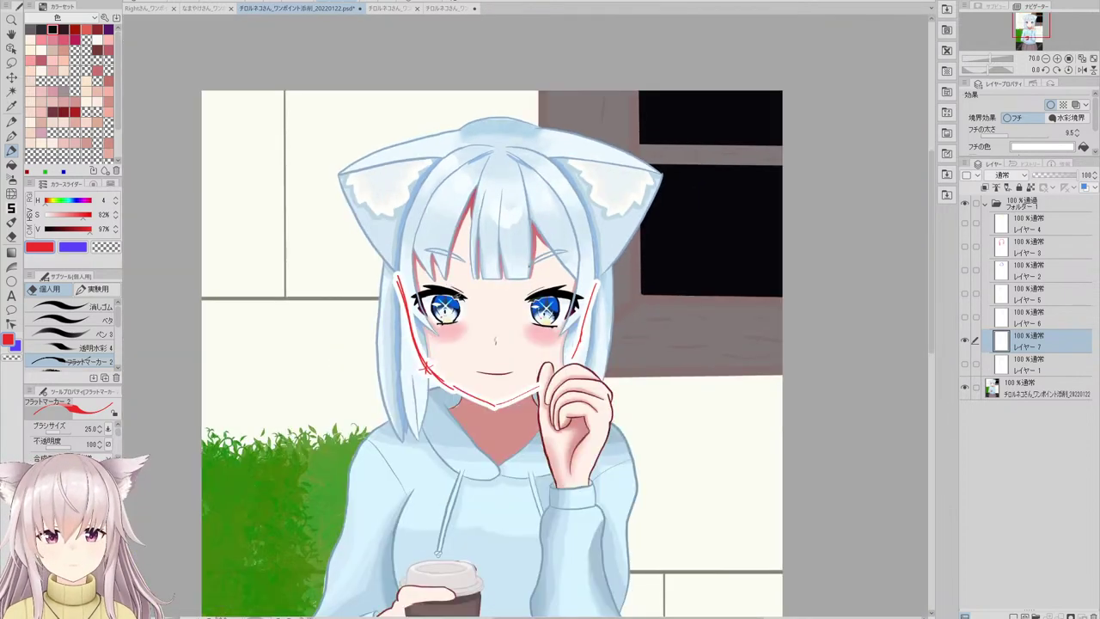
{"action": "scroll", "coordinate": [434, 275], "scroll_direction": "up", "scroll_amount": 2}
- Compare the face with the contour notes hidden and shown, and retrace the jawline in red on both sides of the chin
{"action": "left_click", "coordinate": [965, 340]}
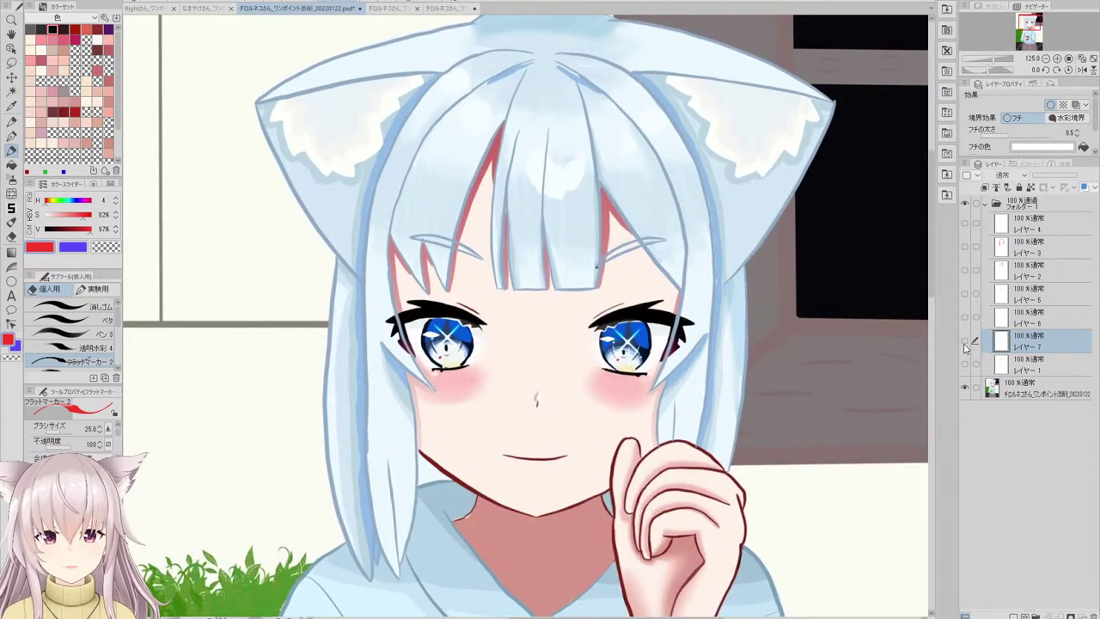
{"action": "left_click", "coordinate": [965, 340]}
{"action": "scroll", "coordinate": [425, 202], "scroll_direction": "down", "scroll_amount": 2}
{"action": "scroll", "coordinate": [438, 331], "scroll_direction": "up", "scroll_amount": 3}
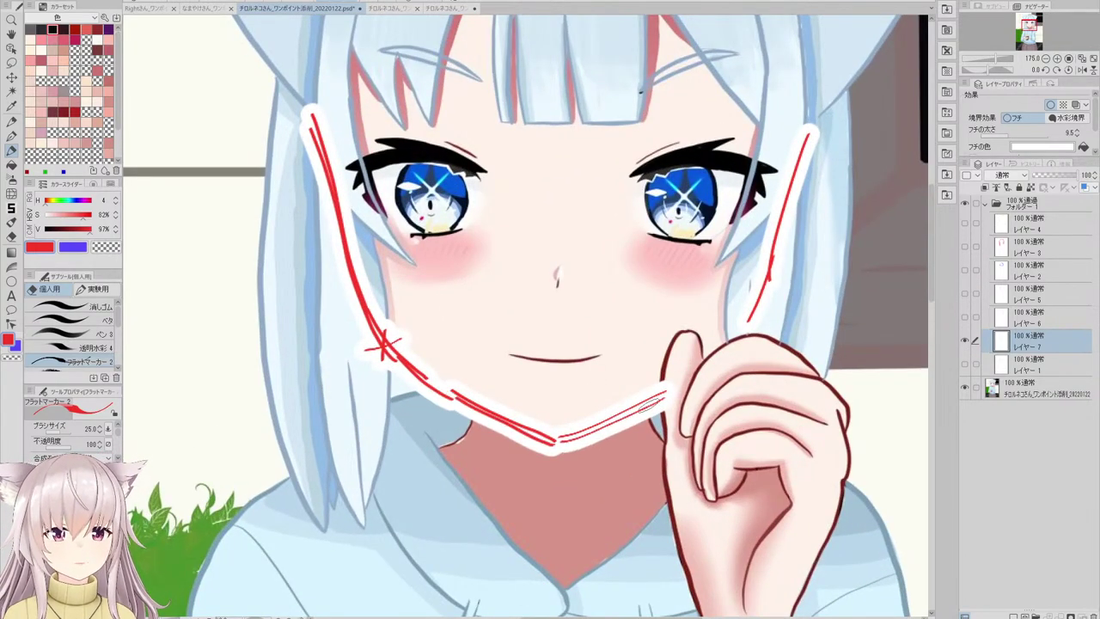
{"action": "scroll", "coordinate": [450, 320], "scroll_direction": "down", "scroll_amount": 1}
{"action": "scroll", "coordinate": [450, 321], "scroll_direction": "down", "scroll_amount": 3}
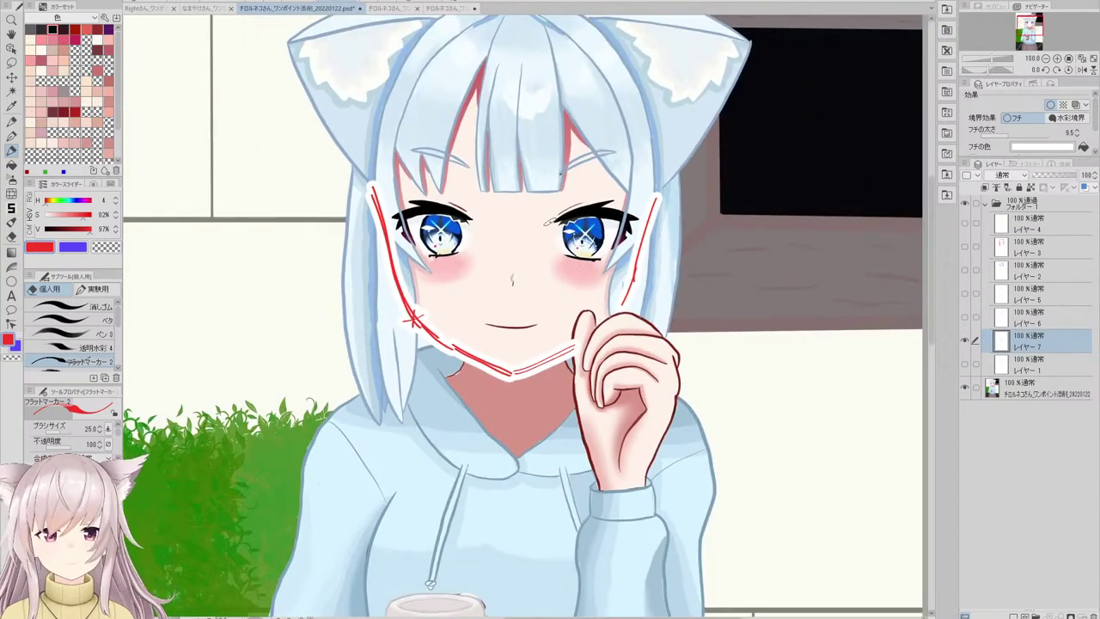
- Draw the skull outline in red from the left-hand temple over the crown to the right-hand contour, redrawing it until it fits
{"action": "scroll", "coordinate": [421, 324], "scroll_direction": "up", "scroll_amount": 1}
{"action": "left_click_drag", "start_coordinate": [397, 296], "coordinate": [457, 71]}
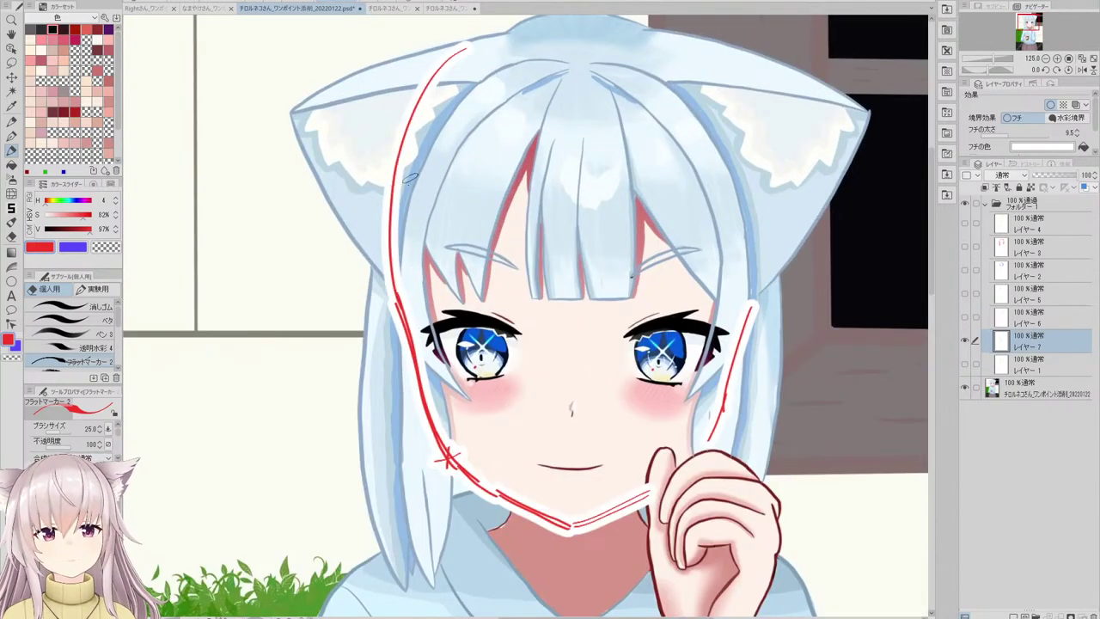
{"action": "scroll", "coordinate": [436, 216], "scroll_direction": "down", "scroll_amount": 1}
{"action": "scroll", "coordinate": [481, 107], "scroll_direction": "up", "scroll_amount": 1}
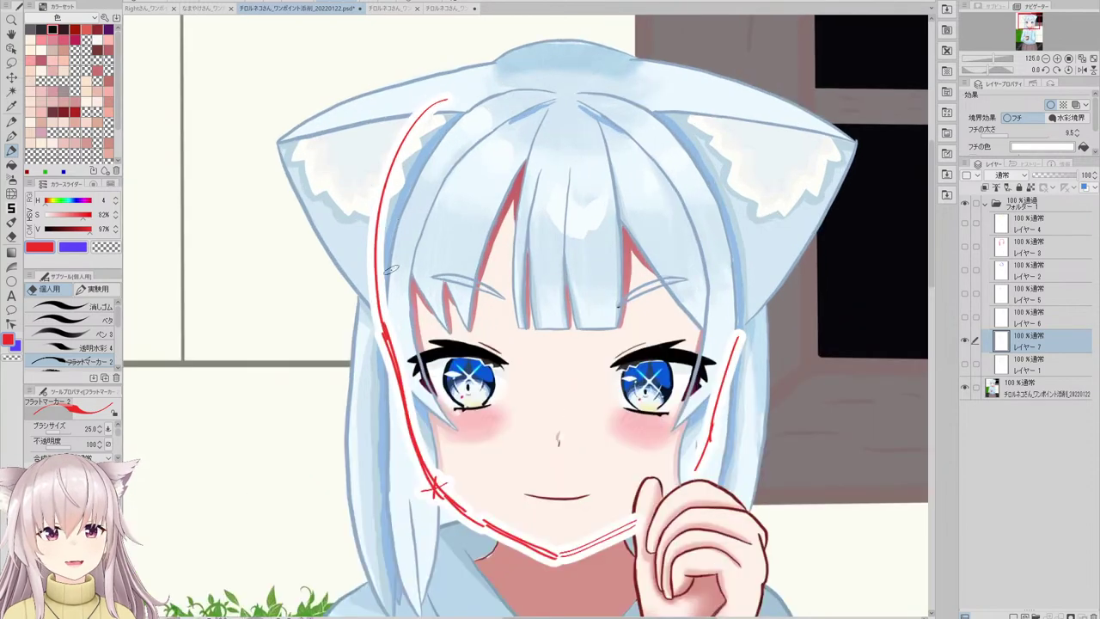
{"action": "key", "text": "ctrl+z"}
{"action": "mouse_move", "coordinate": [385, 305]}
{"action": "left_mouse_down"}
{"action": "mouse_move", "coordinate": [476, 75]}
{"action": "mouse_move", "coordinate": [550, 49]}
{"action": "mouse_move", "coordinate": [628, 64]}
{"action": "mouse_move", "coordinate": [663, 86]}
{"action": "mouse_move", "coordinate": [753, 262]}
{"action": "mouse_move", "coordinate": [739, 342]}
{"action": "left_mouse_up"}
{"action": "key", "text": "ctrl+z"}
{"action": "key", "text": "ctrl+z"}
{"action": "left_click_drag", "start_coordinate": [755, 253], "coordinate": [740, 334]}
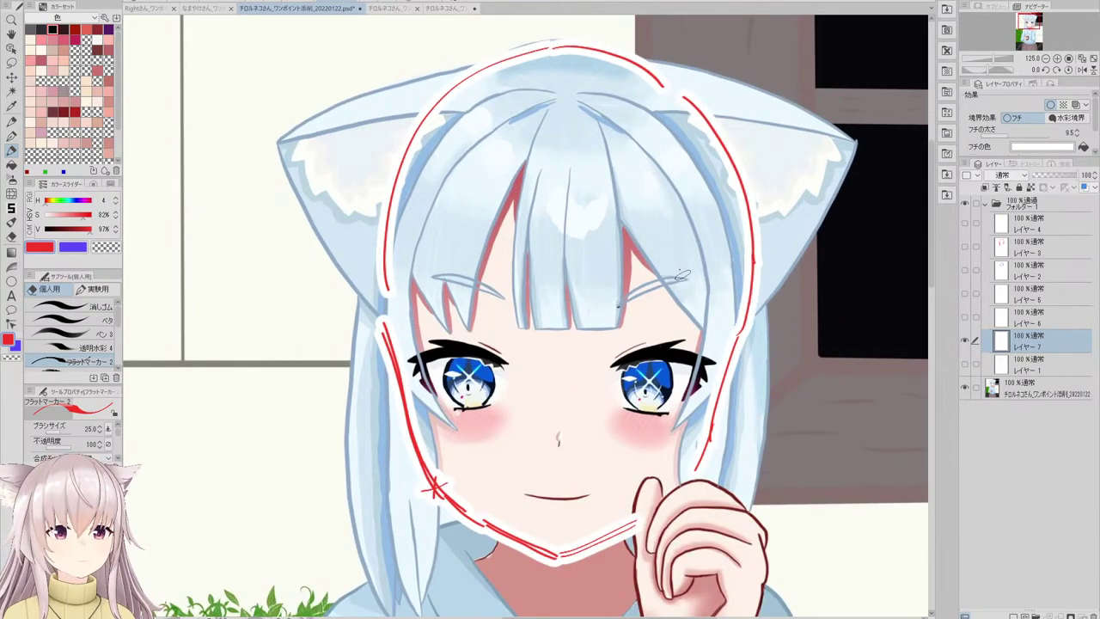
- Add a new layer directly above the head-contour note layer
{"action": "scroll", "coordinate": [562, 201], "scroll_direction": "down", "scroll_amount": 2}
{"action": "scroll", "coordinate": [494, 271], "scroll_direction": "up", "scroll_amount": 2}
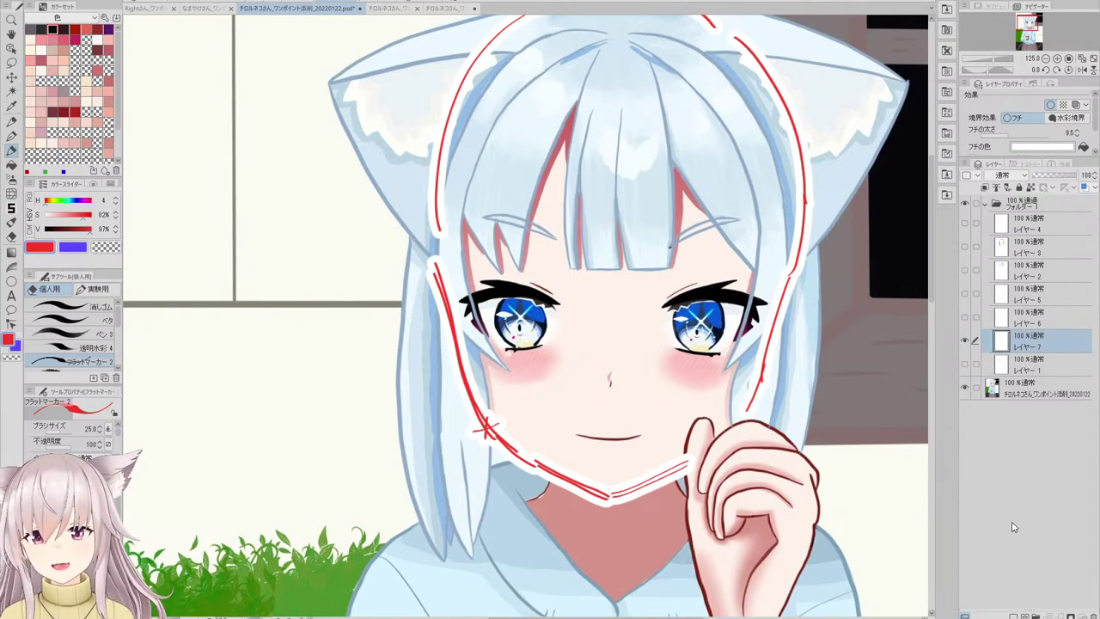
{"action": "left_click", "coordinate": [1022, 615]}
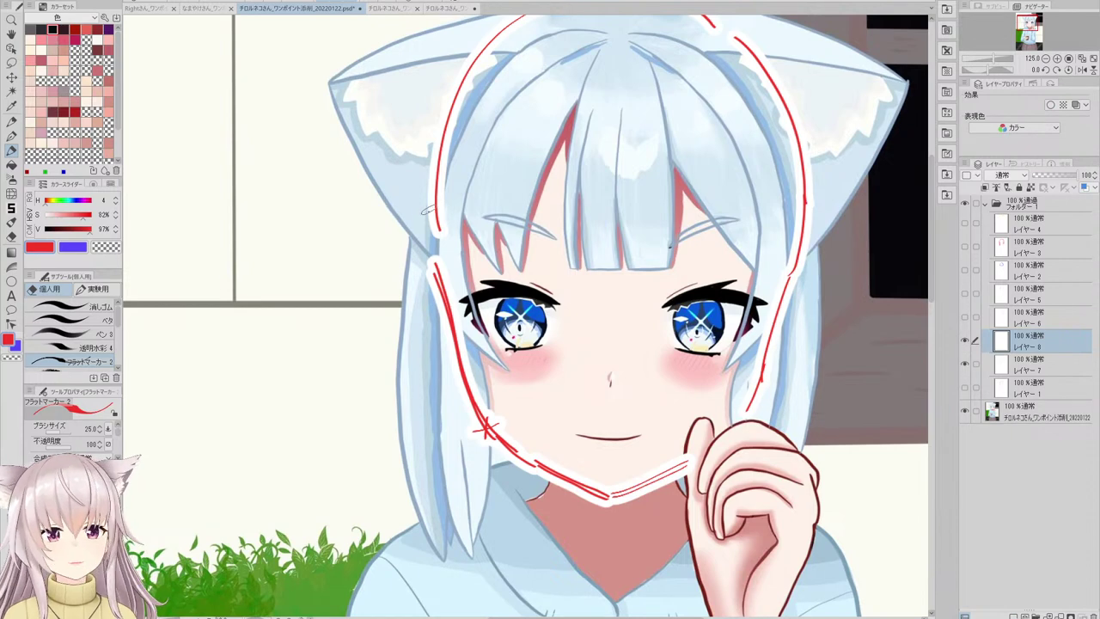
{"action": "scroll", "coordinate": [427, 225], "scroll_direction": "up", "scroll_amount": 1}
{"action": "scroll", "coordinate": [420, 250], "scroll_direction": "down", "scroll_amount": 1}
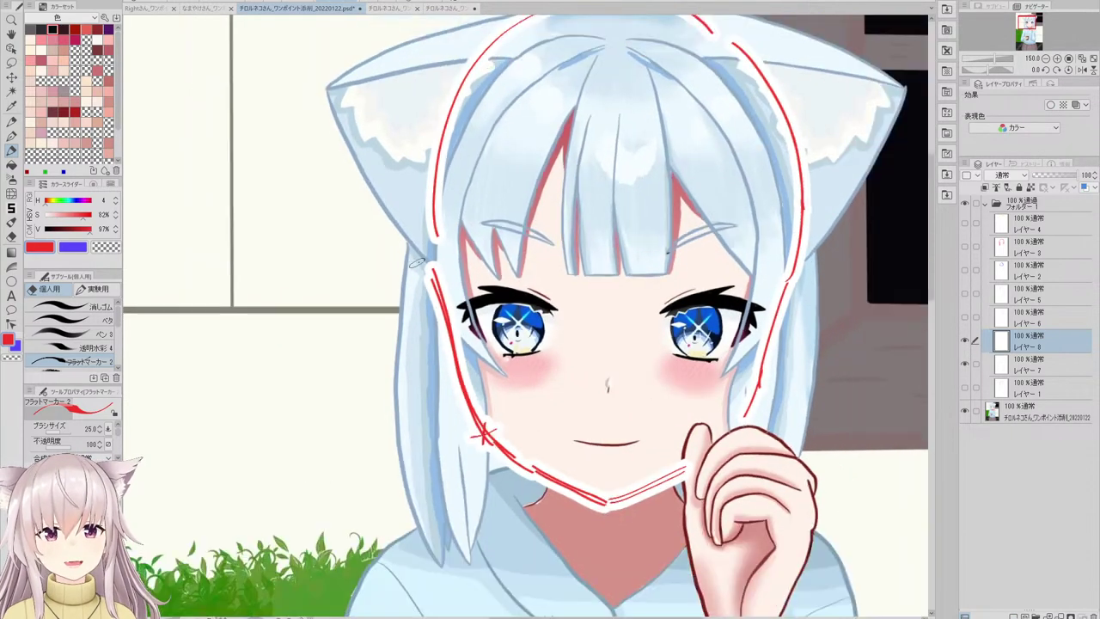
{"action": "scroll", "coordinate": [418, 224], "scroll_direction": "down", "scroll_amount": 1}
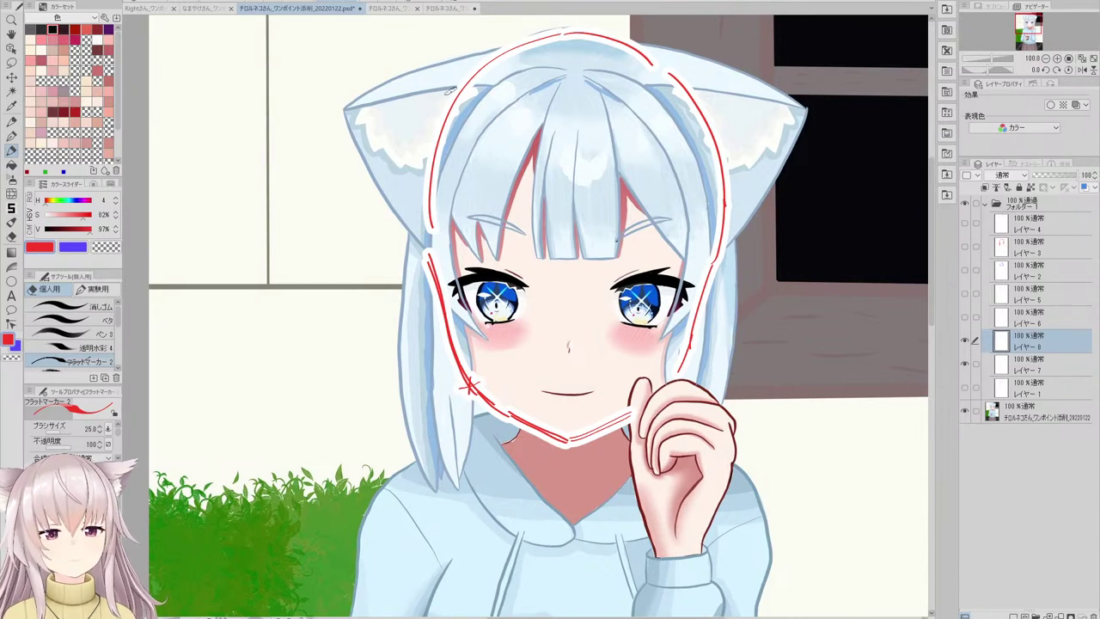
{"action": "mouse_move", "coordinate": [233, 251]}
{"action": "left_mouse_down"}
{"action": "mouse_move", "coordinate": [240, 180]}
{"action": "mouse_move", "coordinate": [276, 197]}
{"action": "mouse_move", "coordinate": [237, 204]}
{"action": "mouse_move", "coordinate": [269, 241]}
{"action": "left_mouse_up"}
{"action": "key", "text": "ctrl+z"}
{"action": "mouse_move", "coordinate": [301, 242]}
{"action": "left_mouse_down"}
{"action": "mouse_move", "coordinate": [323, 201]}
{"action": "mouse_move", "coordinate": [342, 246]}
{"action": "mouse_move", "coordinate": [364, 236]}
{"action": "mouse_move", "coordinate": [358, 197]}
{"action": "mouse_move", "coordinate": [356, 250]}
{"action": "left_mouse_up"}
{"action": "key", "text": "ctrl+z"}
{"action": "key", "text": "ctrl+z"}
{"action": "key", "text": "ctrl+z"}
{"action": "key", "text": "ctrl+z"}
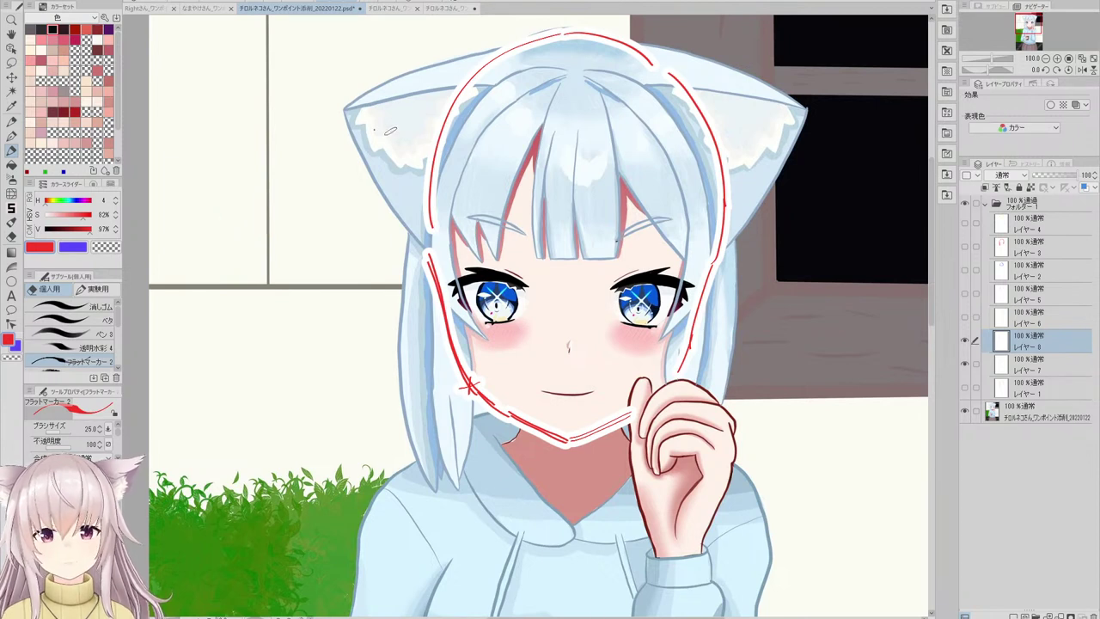
- Sketch the left-hand cat ear in red, with its outer edges and inner fold meeting the skull outline, redrawing strokes until they fit
{"action": "mouse_move", "coordinate": [347, 108]}
{"action": "left_mouse_down"}
{"action": "mouse_move", "coordinate": [401, 173]}
{"action": "mouse_move", "coordinate": [442, 186]}
{"action": "mouse_move", "coordinate": [365, 134]}
{"action": "mouse_move", "coordinate": [431, 188]}
{"action": "mouse_move", "coordinate": [452, 76]}
{"action": "mouse_move", "coordinate": [352, 103]}
{"action": "mouse_move", "coordinate": [496, 45]}
{"action": "left_mouse_up"}
{"action": "key", "text": "ctrl+z"}
{"action": "key", "text": "ctrl+z"}
{"action": "key", "text": "ctrl+z"}
{"action": "key", "text": "ctrl+z"}
{"action": "key", "text": "ctrl+z"}
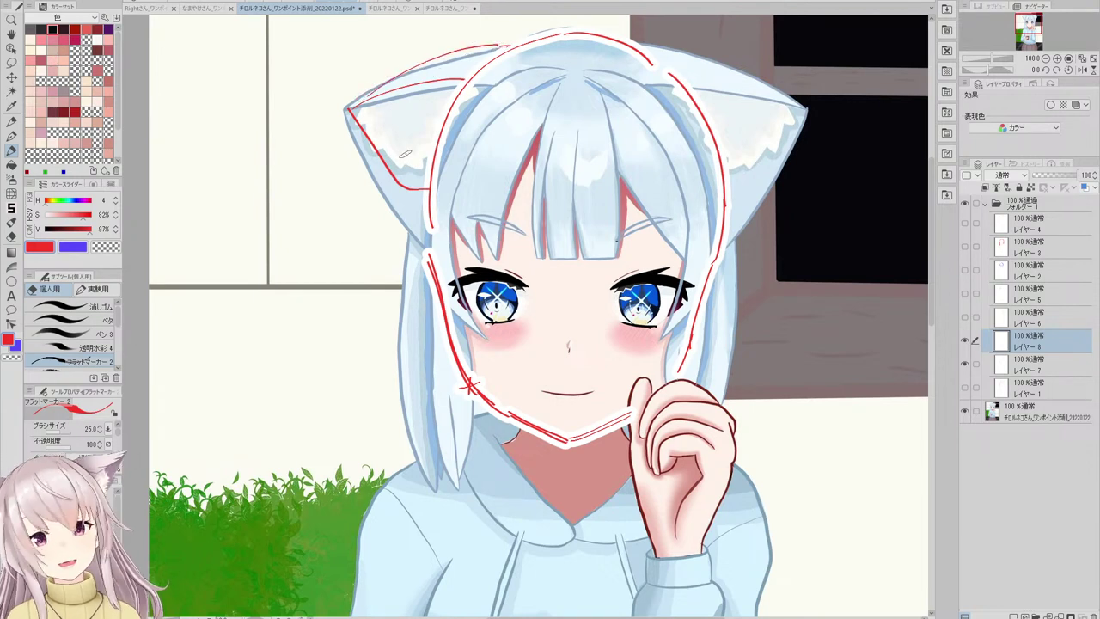
{"action": "left_click_drag", "start_coordinate": [356, 106], "coordinate": [463, 85]}
{"action": "key", "text": "ctrl+z"}
{"action": "key", "text": "ctrl+z"}
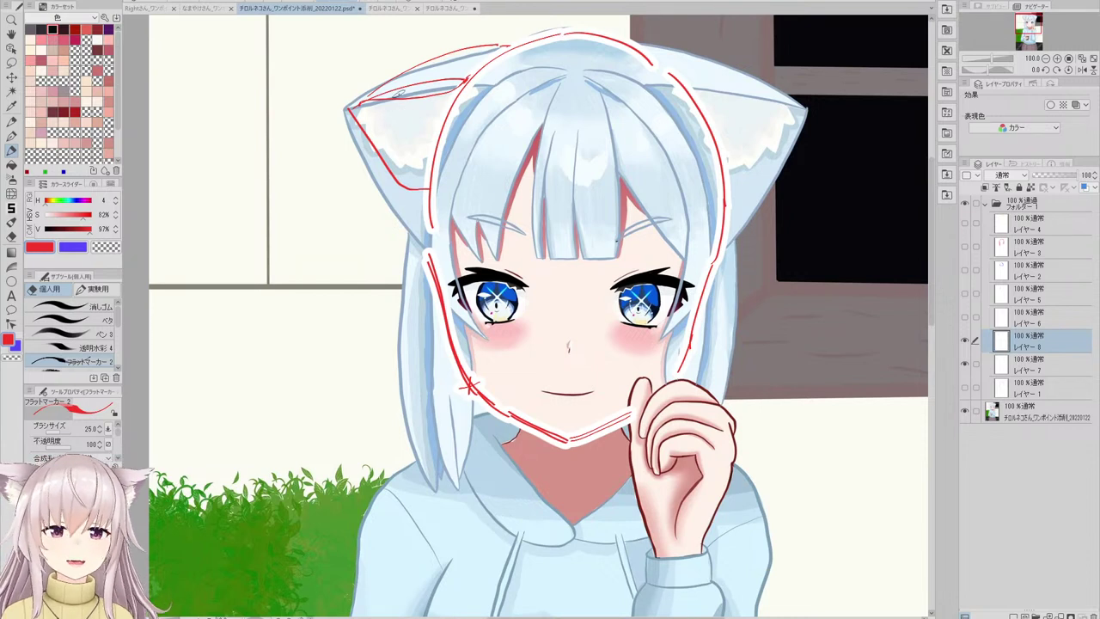
- Hide the ear-sketch and head-contour note layers and examine the whole illustration without notes
{"action": "scroll", "coordinate": [407, 122], "scroll_direction": "down", "scroll_amount": 2}
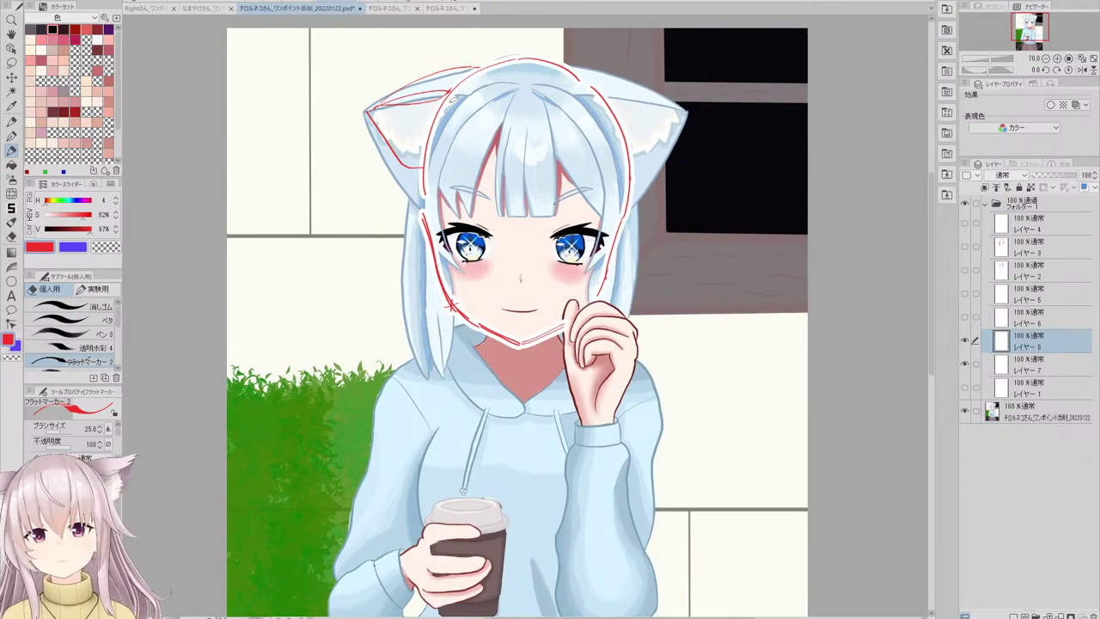
{"action": "left_click", "coordinate": [966, 342]}
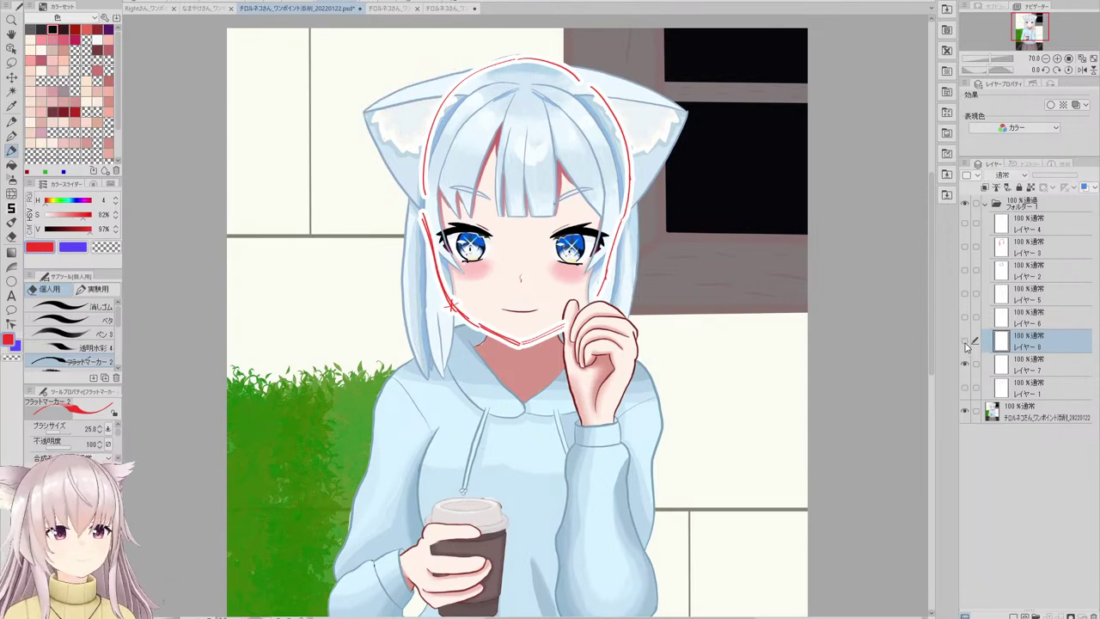
{"action": "left_click", "coordinate": [966, 366]}
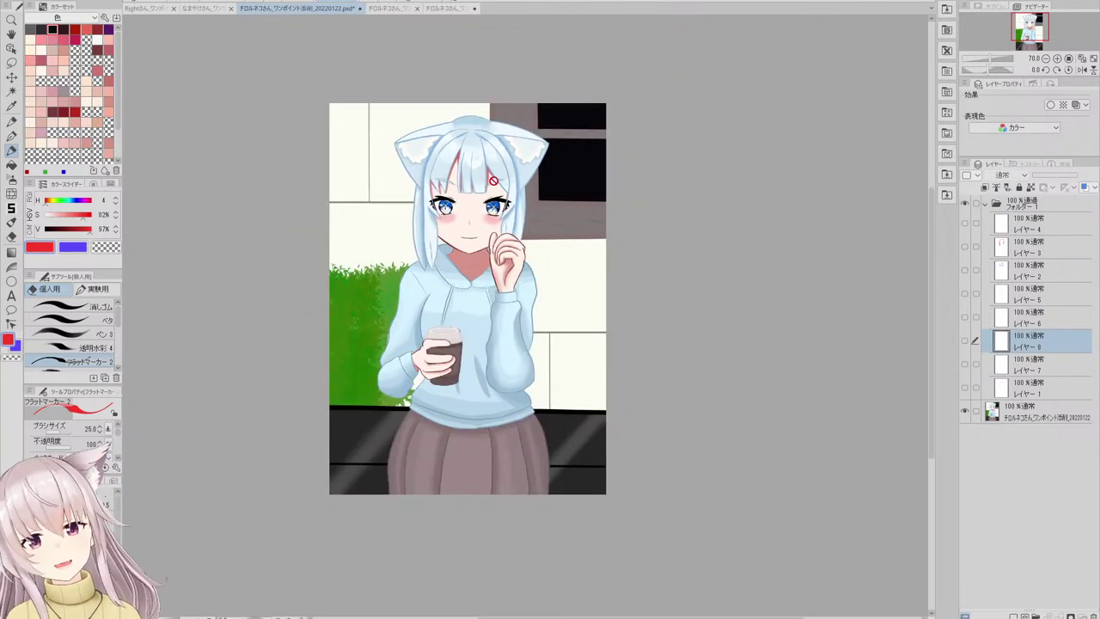
{"action": "scroll", "coordinate": [465, 221], "scroll_direction": "down", "scroll_amount": 2}
{"action": "scroll", "coordinate": [532, 146], "scroll_direction": "up", "scroll_amount": 1}
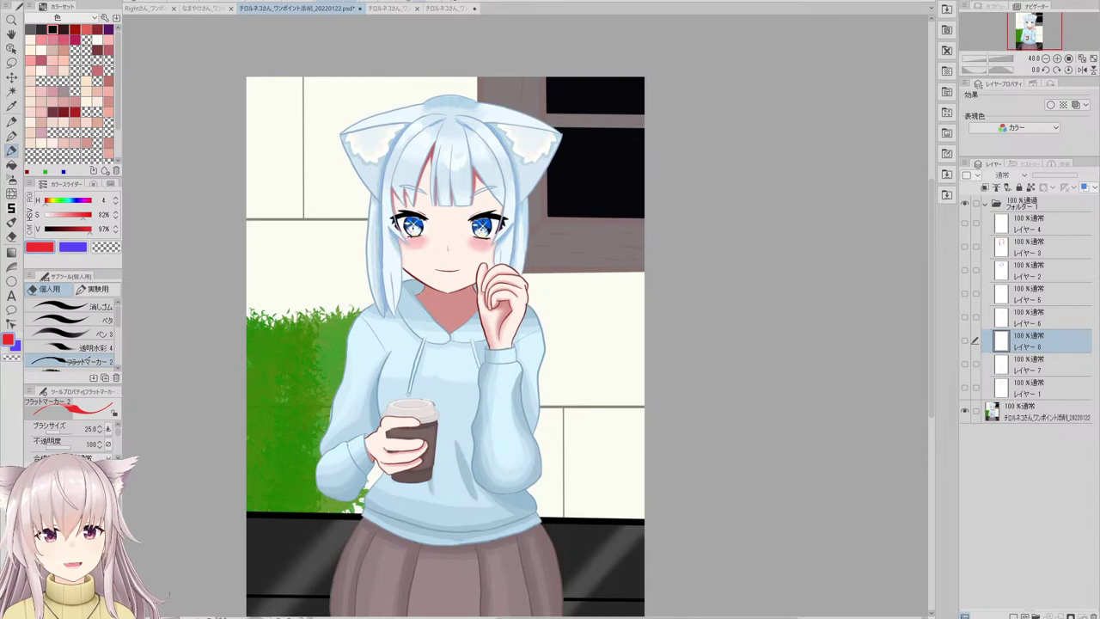
{"action": "key", "text": "ctrl+0"}
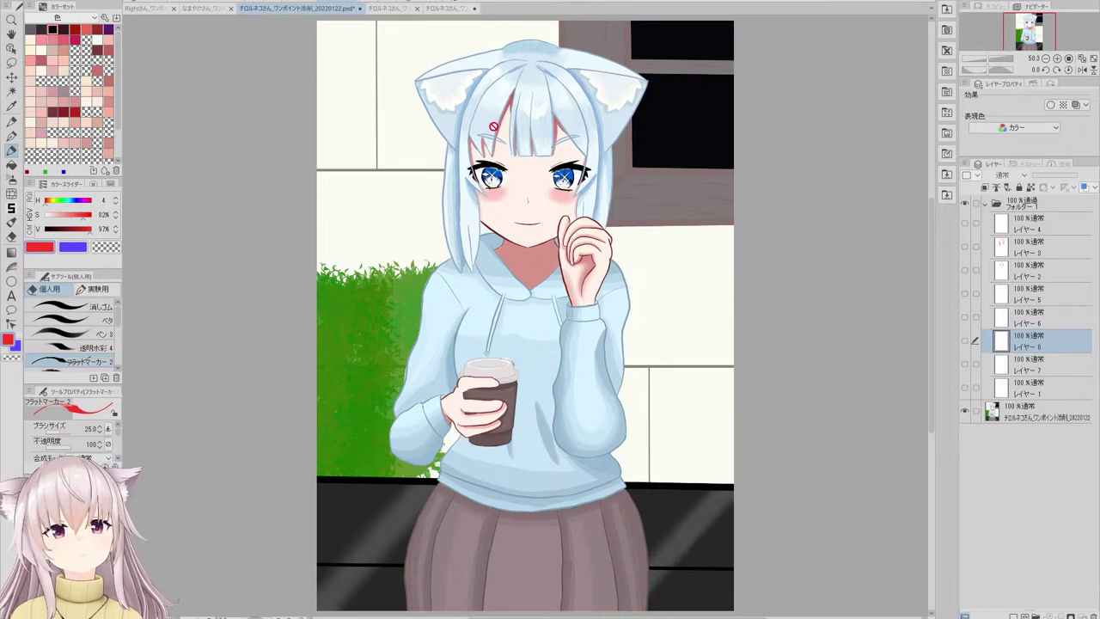
{"action": "scroll", "coordinate": [493, 129], "scroll_direction": "up", "scroll_amount": 3}
{"action": "scroll", "coordinate": [457, 178], "scroll_direction": "down", "scroll_amount": 2}
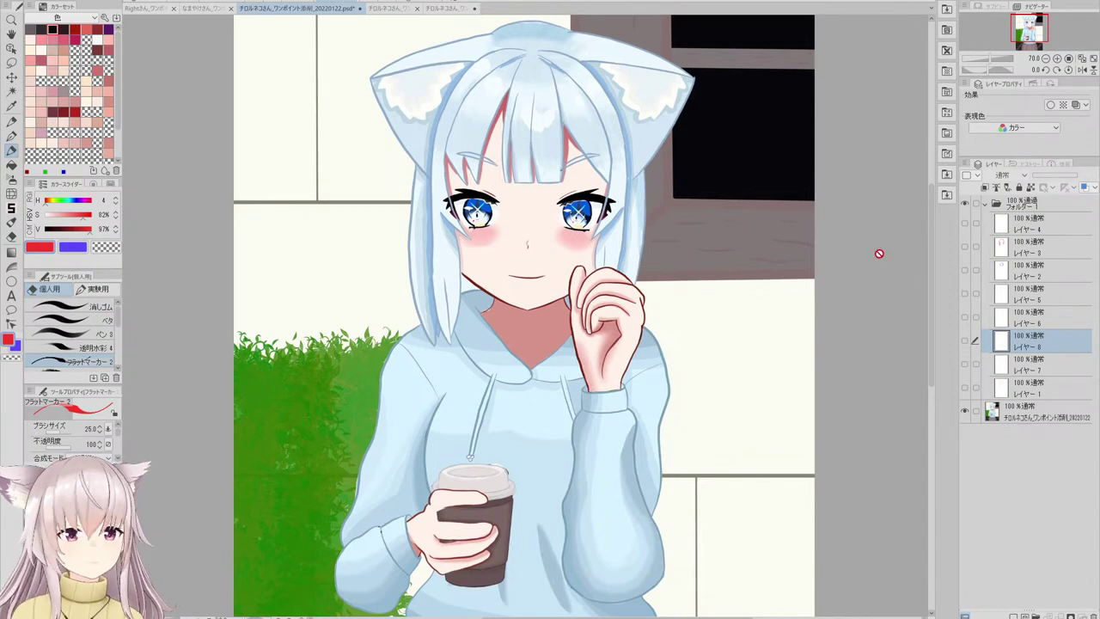
{"action": "key", "text": "ctrl+minus"}
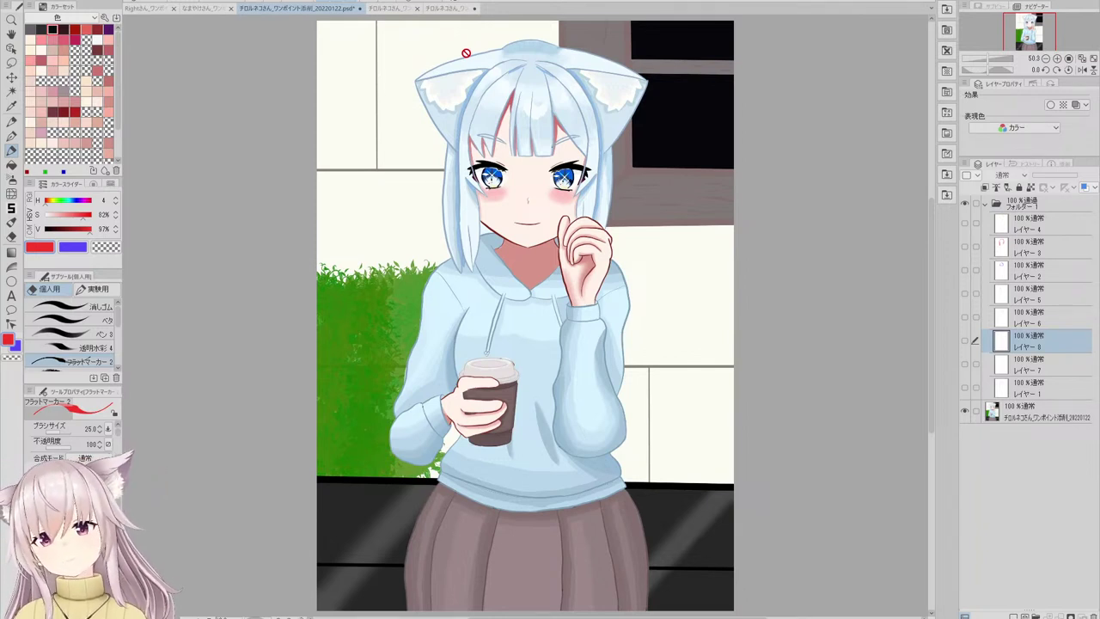
- Show and select the hair-flow note layer レイヤー 1 and handwrite 前髪 in red on the wall beside the left-hand ear
{"action": "left_click", "coordinate": [965, 389]}
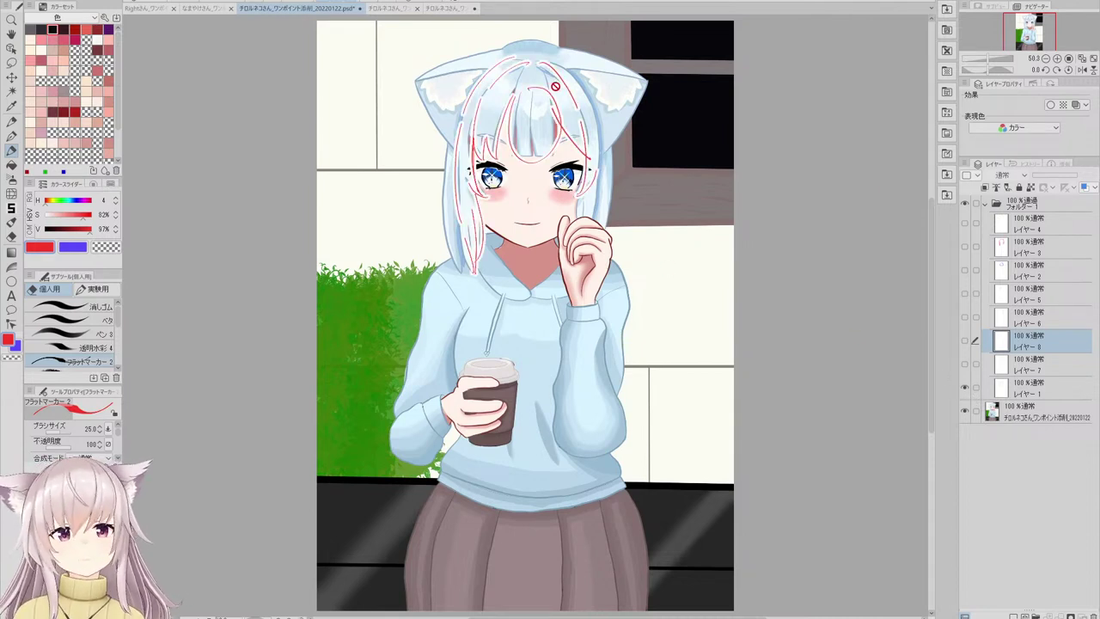
{"action": "left_click", "coordinate": [1004, 388]}
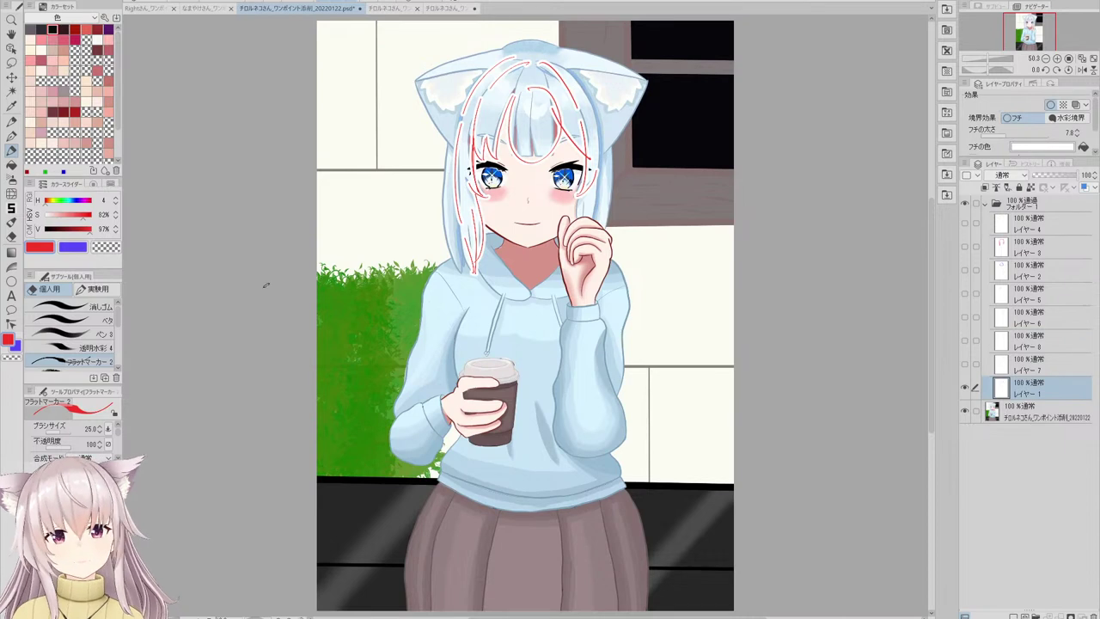
{"action": "scroll", "coordinate": [358, 45], "scroll_direction": "up", "scroll_amount": 2}
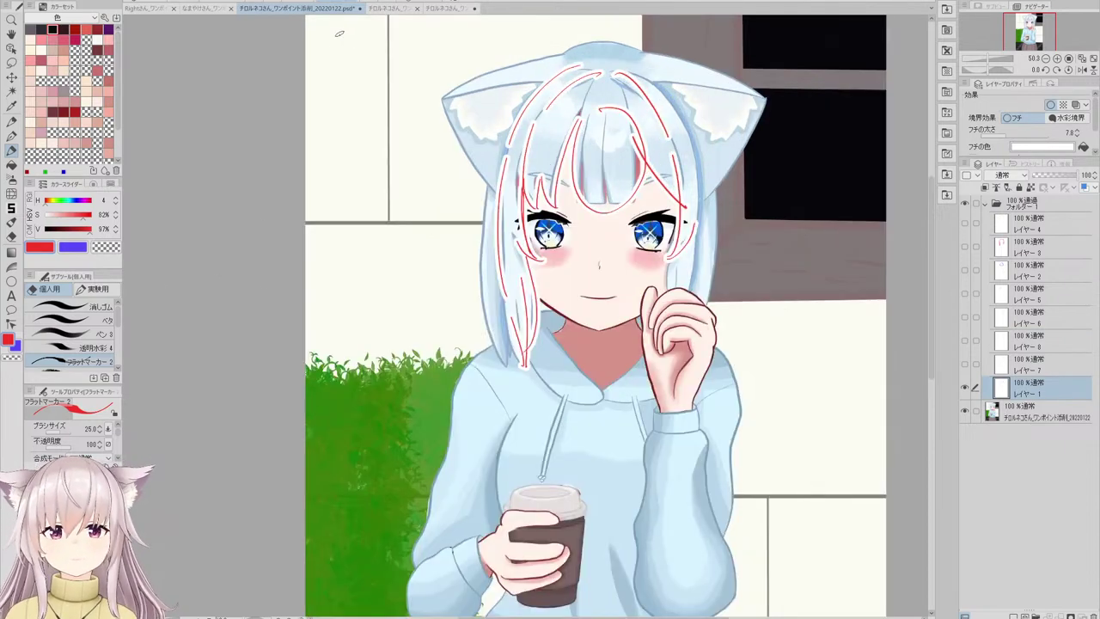
{"action": "left_click_drag", "start_coordinate": [353, 54], "coordinate": [344, 95]}
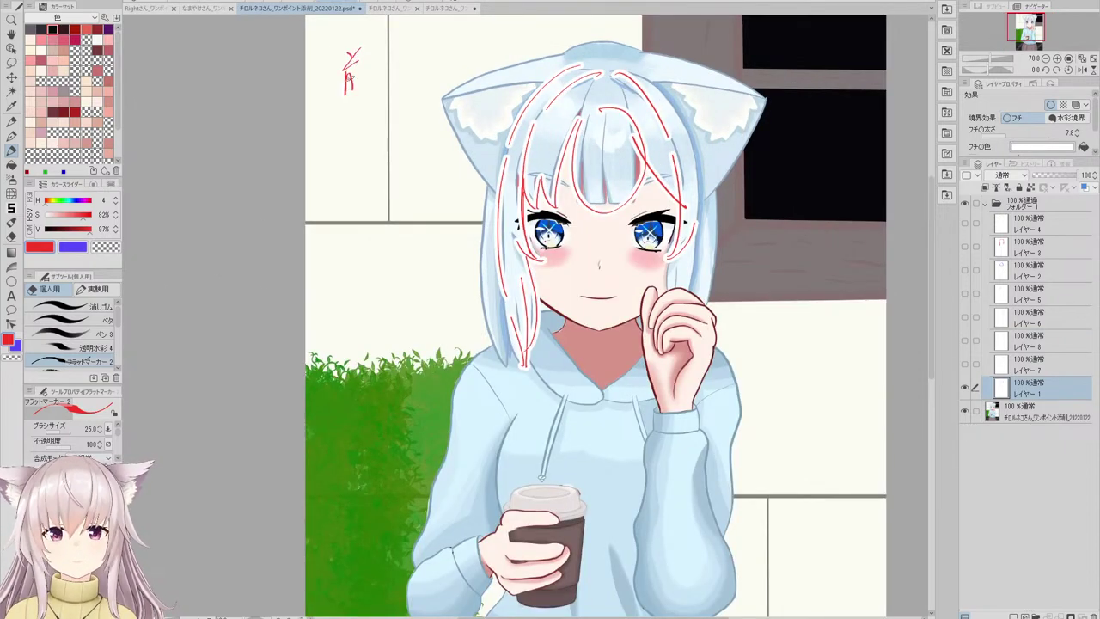
{"action": "left_click_drag", "start_coordinate": [368, 52], "coordinate": [367, 66]}
{"action": "left_click_drag", "start_coordinate": [368, 53], "coordinate": [375, 53]}
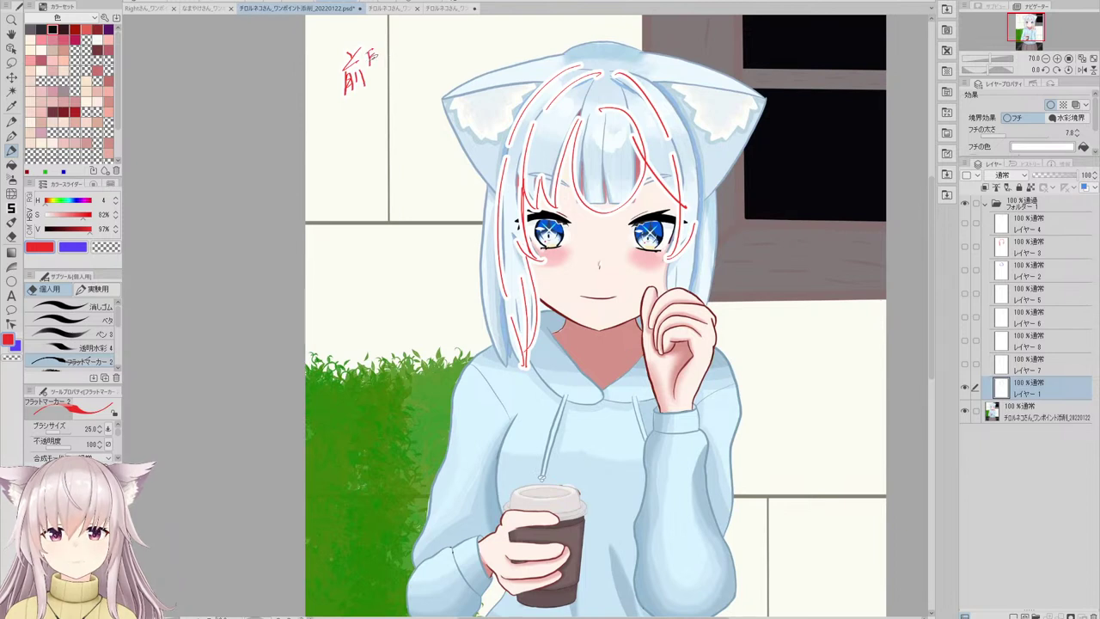
{"action": "mouse_move", "coordinate": [368, 76]}
{"action": "left_mouse_down"}
{"action": "mouse_move", "coordinate": [384, 72]}
{"action": "mouse_move", "coordinate": [368, 86]}
{"action": "left_mouse_up"}
{"action": "mouse_move", "coordinate": [373, 78]}
{"action": "left_mouse_down"}
{"action": "mouse_move", "coordinate": [371, 89]}
{"action": "mouse_move", "coordinate": [395, 81]}
{"action": "left_mouse_up"}
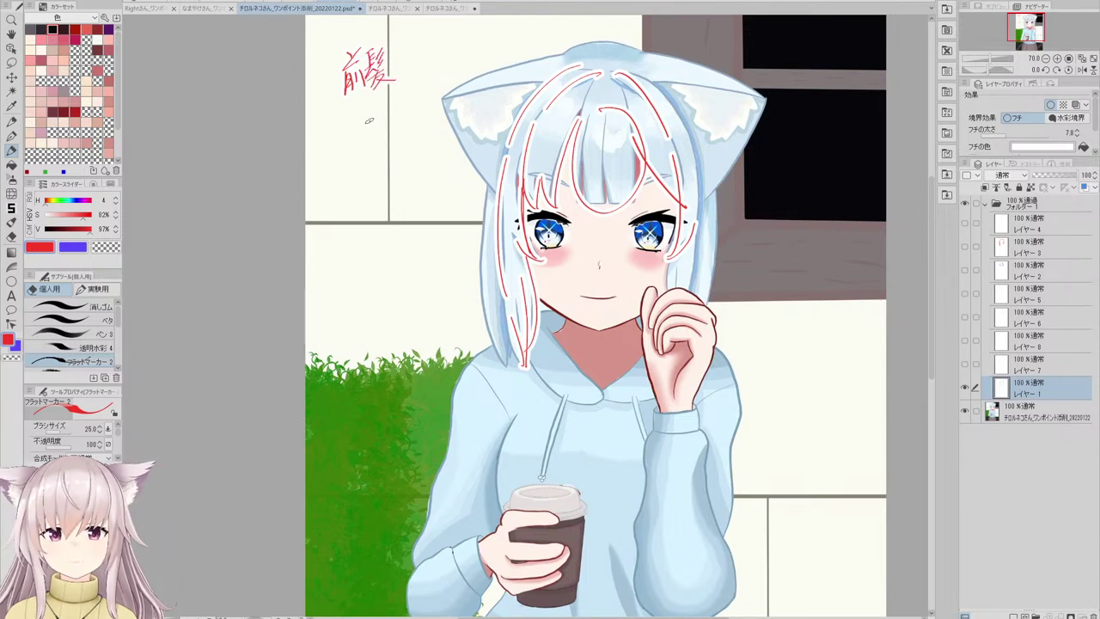
- Handwrite + and 横の流れ in red beneath the 前髪 note
{"action": "mouse_move", "coordinate": [348, 109]}
{"action": "left_mouse_down"}
{"action": "mouse_move", "coordinate": [365, 105]}
{"action": "mouse_move", "coordinate": [361, 138]}
{"action": "left_mouse_up"}
{"action": "mouse_move", "coordinate": [356, 132]}
{"action": "left_mouse_down"}
{"action": "mouse_move", "coordinate": [356, 158]}
{"action": "mouse_move", "coordinate": [349, 150]}
{"action": "left_mouse_up"}
{"action": "mouse_move", "coordinate": [357, 141]}
{"action": "left_mouse_down"}
{"action": "mouse_move", "coordinate": [373, 131]}
{"action": "mouse_move", "coordinate": [362, 149]}
{"action": "mouse_move", "coordinate": [380, 153]}
{"action": "mouse_move", "coordinate": [418, 124]}
{"action": "mouse_move", "coordinate": [411, 139]}
{"action": "mouse_move", "coordinate": [414, 122]}
{"action": "mouse_move", "coordinate": [420, 138]}
{"action": "mouse_move", "coordinate": [455, 125]}
{"action": "left_mouse_up"}
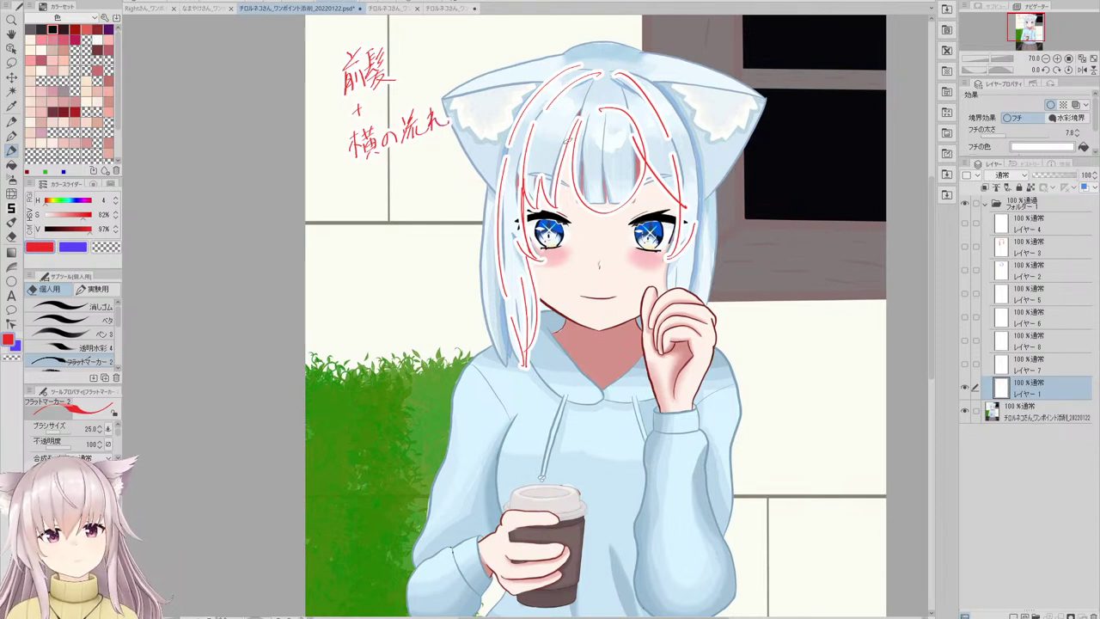
- Compare the illustration with the hair-flow notes hidden and shown
{"action": "left_click", "coordinate": [964, 388]}
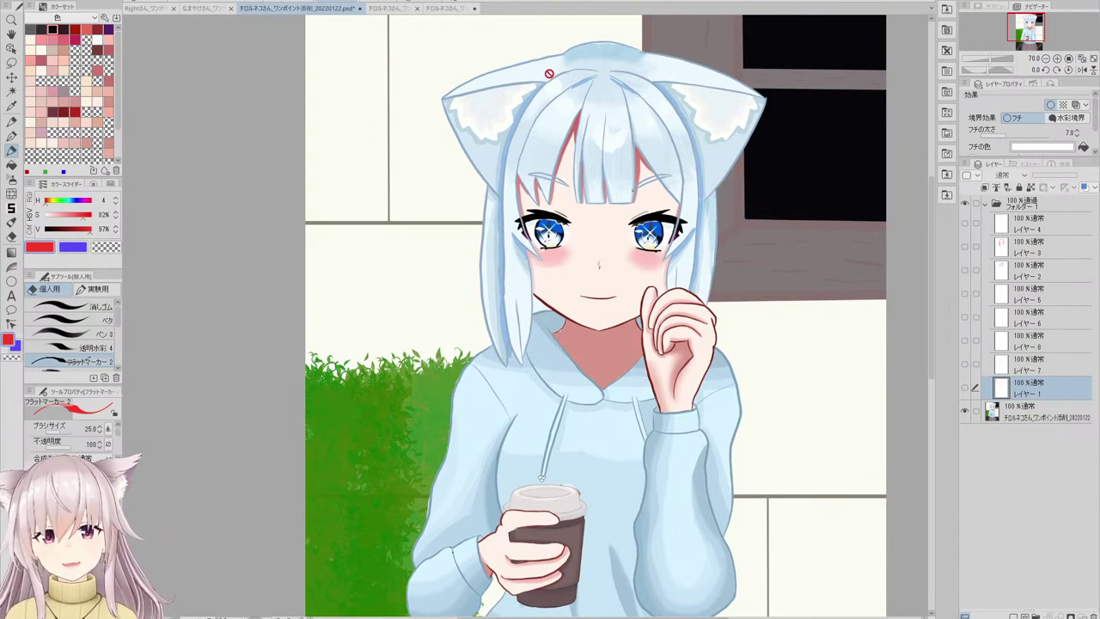
{"action": "left_click", "coordinate": [965, 387]}
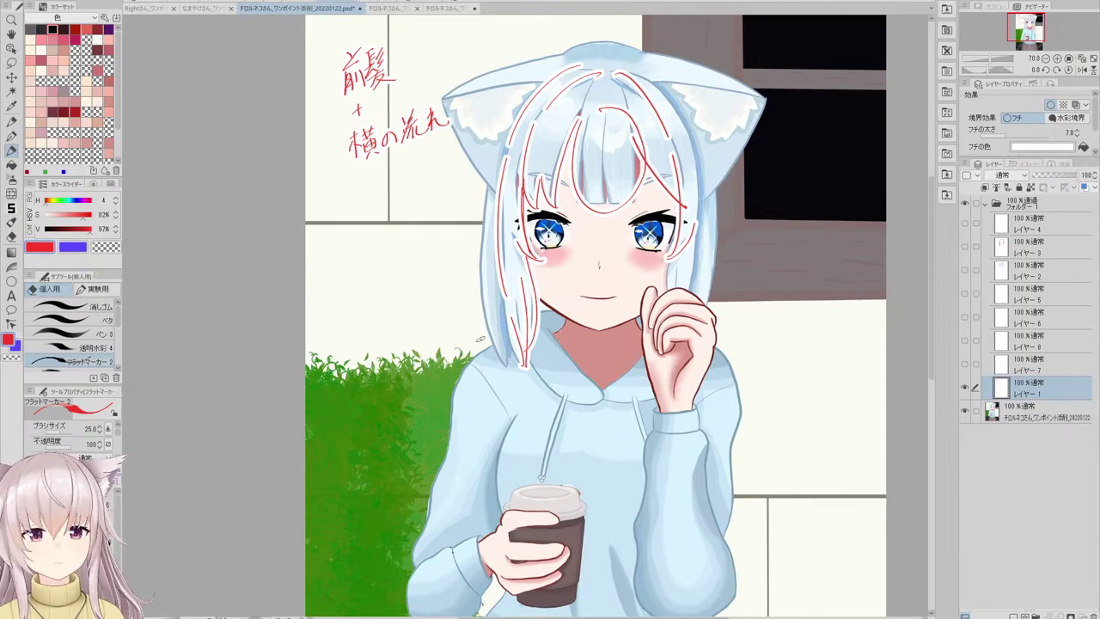
{"action": "scroll", "coordinate": [494, 342], "scroll_direction": "down", "scroll_amount": 2}
{"action": "scroll", "coordinate": [512, 352], "scroll_direction": "up", "scroll_amount": 1}
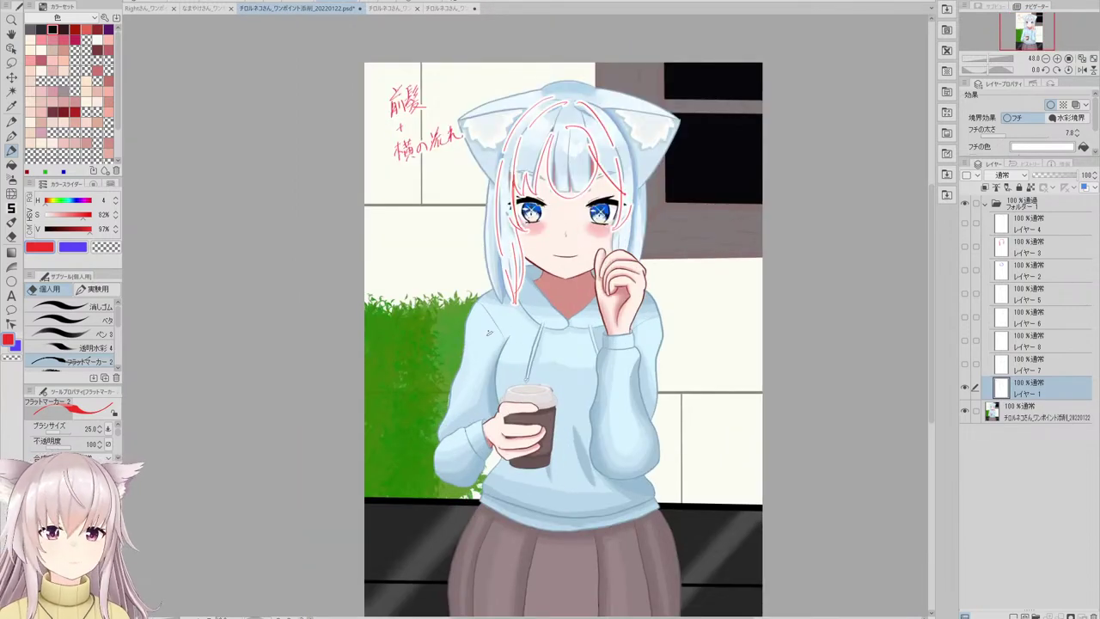
- Circle the outer edges of both hoodie sleeves and the raised arm's inner edge with red loops
{"action": "scroll", "coordinate": [489, 332], "scroll_direction": "up", "scroll_amount": 3}
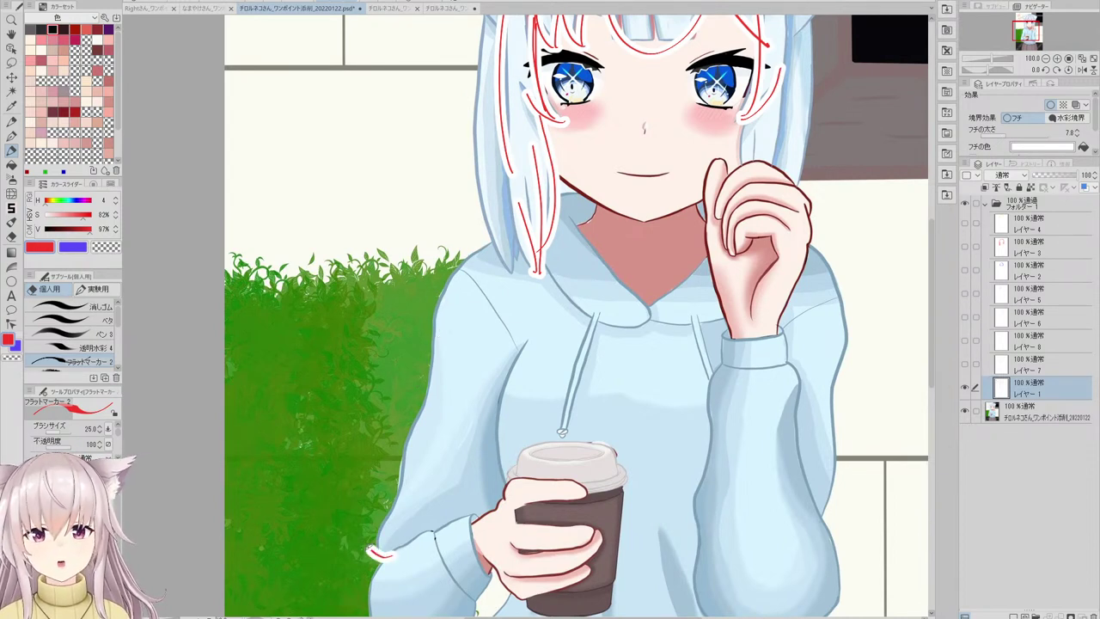
{"action": "left_click_drag", "start_coordinate": [381, 553], "coordinate": [378, 549]}
{"action": "mouse_move", "coordinate": [829, 538]}
{"action": "left_mouse_down"}
{"action": "mouse_move", "coordinate": [862, 304]}
{"action": "mouse_move", "coordinate": [823, 514]}
{"action": "left_mouse_up"}
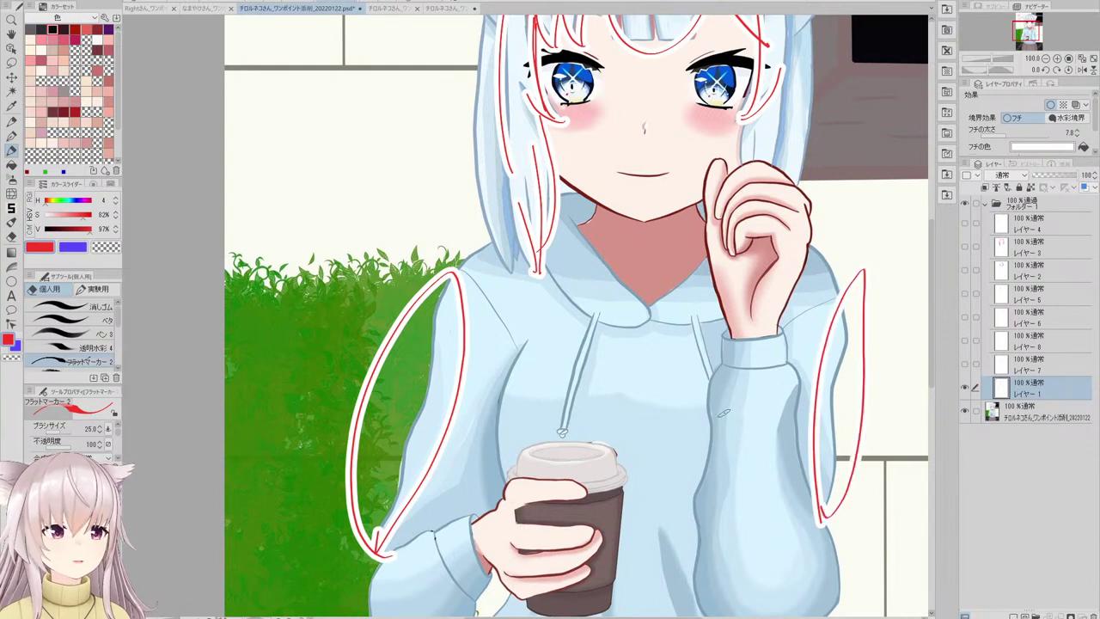
{"action": "left_click_drag", "start_coordinate": [710, 368], "coordinate": [722, 375]}
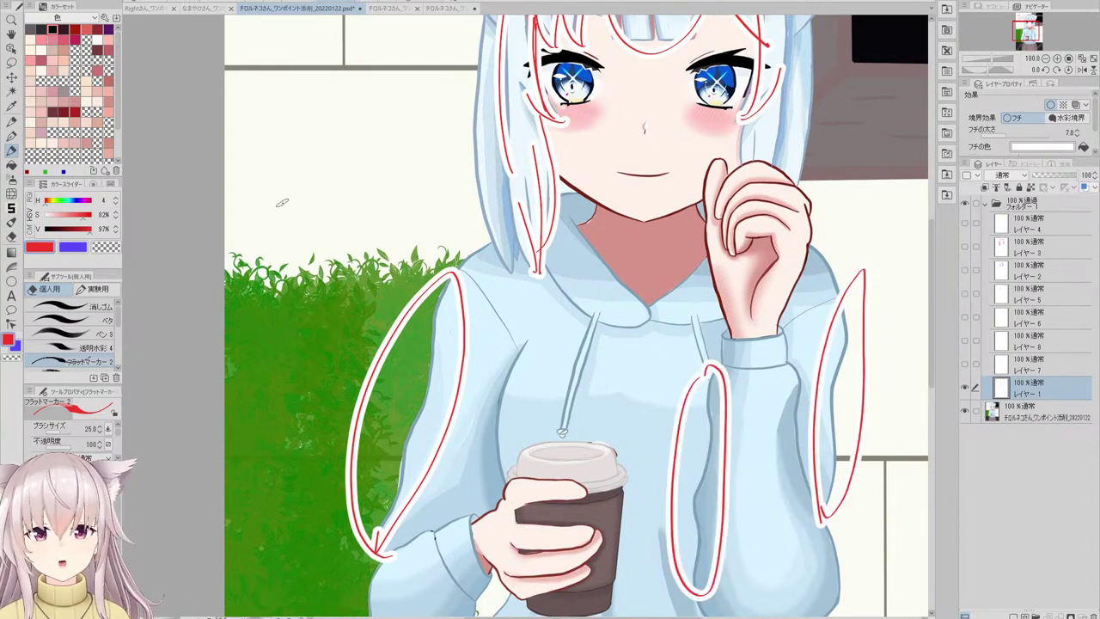
- Handwrite 布のたわみ in red on the wall above the hedge
{"action": "left_click_drag", "start_coordinate": [262, 192], "coordinate": [284, 189]}
{"action": "left_click_drag", "start_coordinate": [275, 181], "coordinate": [269, 212]}
{"action": "mouse_move", "coordinate": [269, 198]}
{"action": "left_mouse_down"}
{"action": "mouse_move", "coordinate": [289, 215]}
{"action": "mouse_move", "coordinate": [279, 225]}
{"action": "mouse_move", "coordinate": [332, 194]}
{"action": "mouse_move", "coordinate": [320, 213]}
{"action": "left_mouse_up"}
{"action": "mouse_move", "coordinate": [333, 198]}
{"action": "left_mouse_down"}
{"action": "mouse_move", "coordinate": [380, 192]}
{"action": "mouse_move", "coordinate": [365, 189]}
{"action": "mouse_move", "coordinate": [387, 203]}
{"action": "left_mouse_up"}
{"action": "left_click_drag", "start_coordinate": [383, 189], "coordinate": [378, 210]}
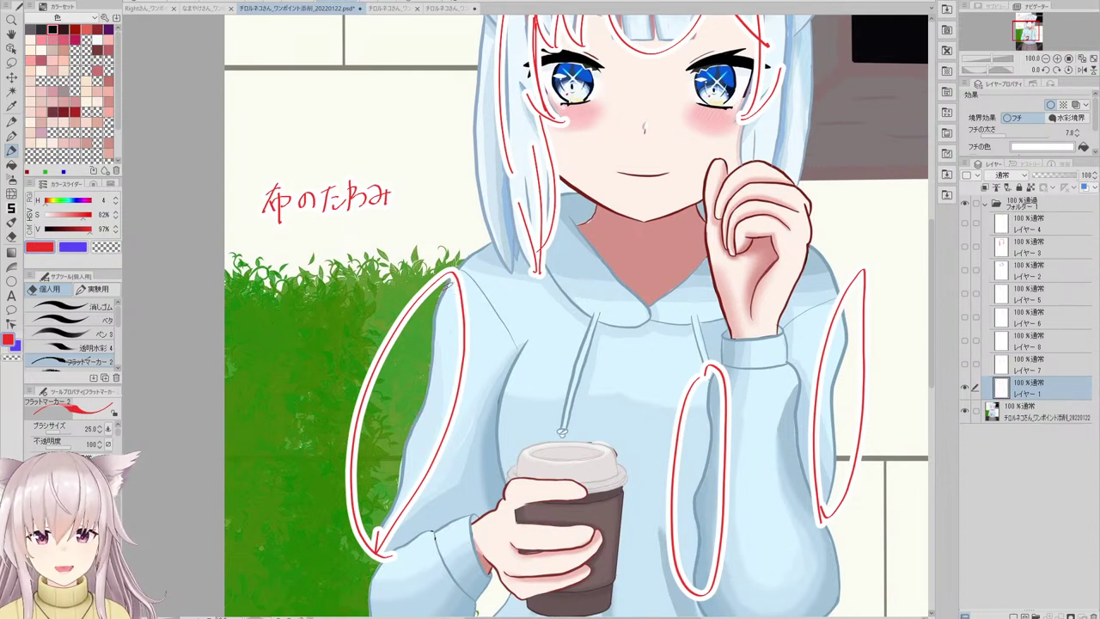
- Try tracing the cup-holding arm's wavy outer edge and inner sleeve line in red
{"action": "mouse_move", "coordinate": [446, 284]}
{"action": "left_mouse_down"}
{"action": "mouse_move", "coordinate": [429, 395]}
{"action": "mouse_move", "coordinate": [391, 514]}
{"action": "left_mouse_up"}
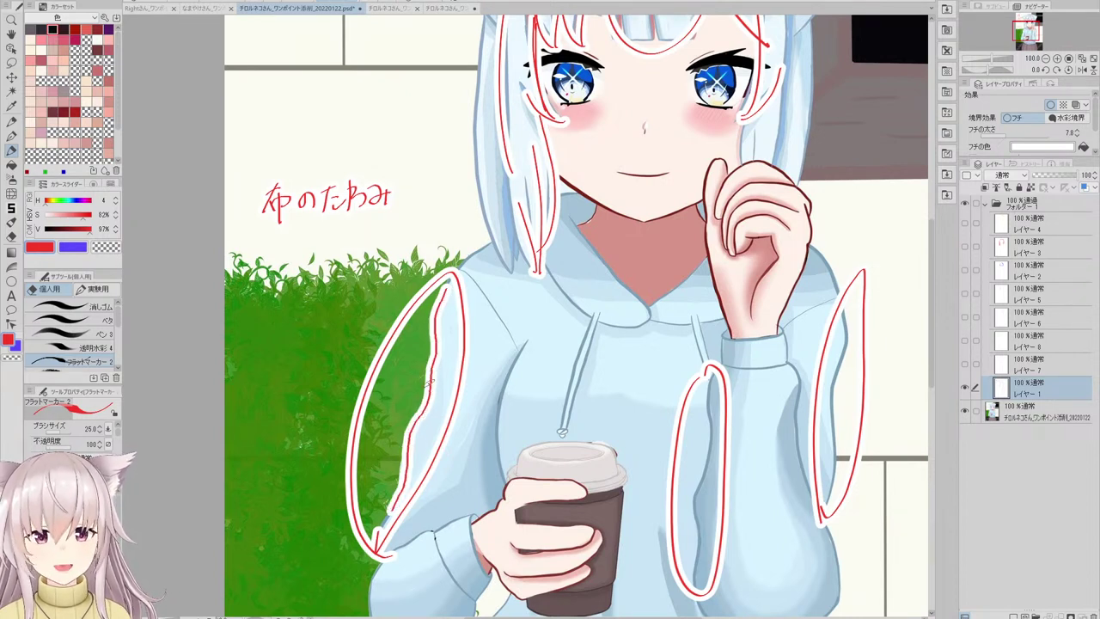
{"action": "key", "text": "ctrl+z"}
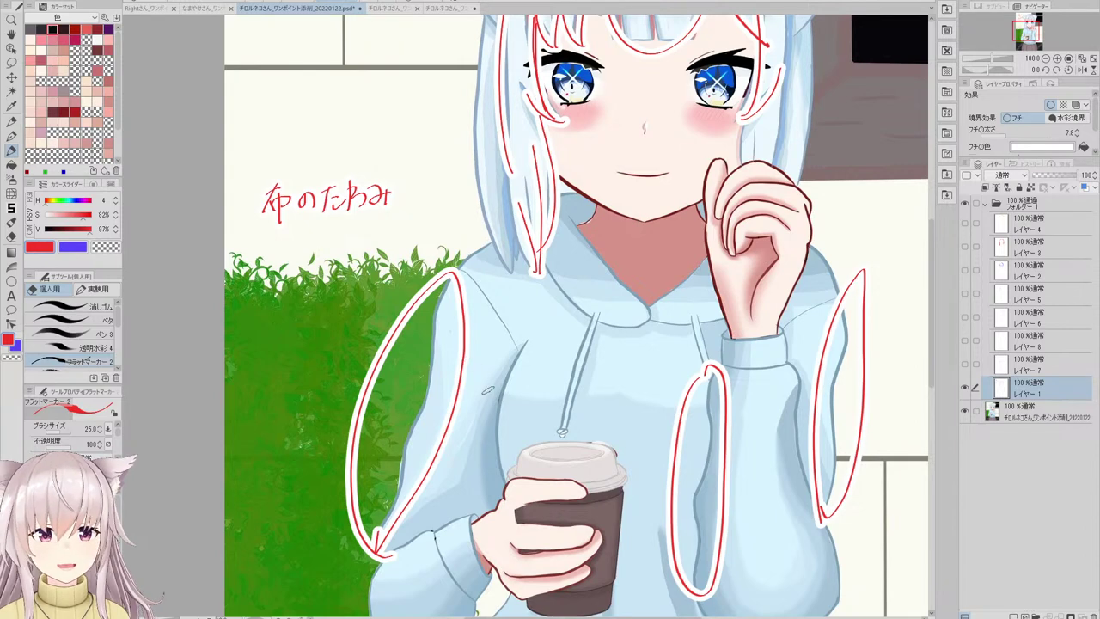
{"action": "scroll", "coordinate": [515, 420], "scroll_direction": "up", "scroll_amount": 3}
{"action": "left_click_drag", "start_coordinate": [490, 526], "coordinate": [531, 285]}
{"action": "key", "text": "ctrl+z"}
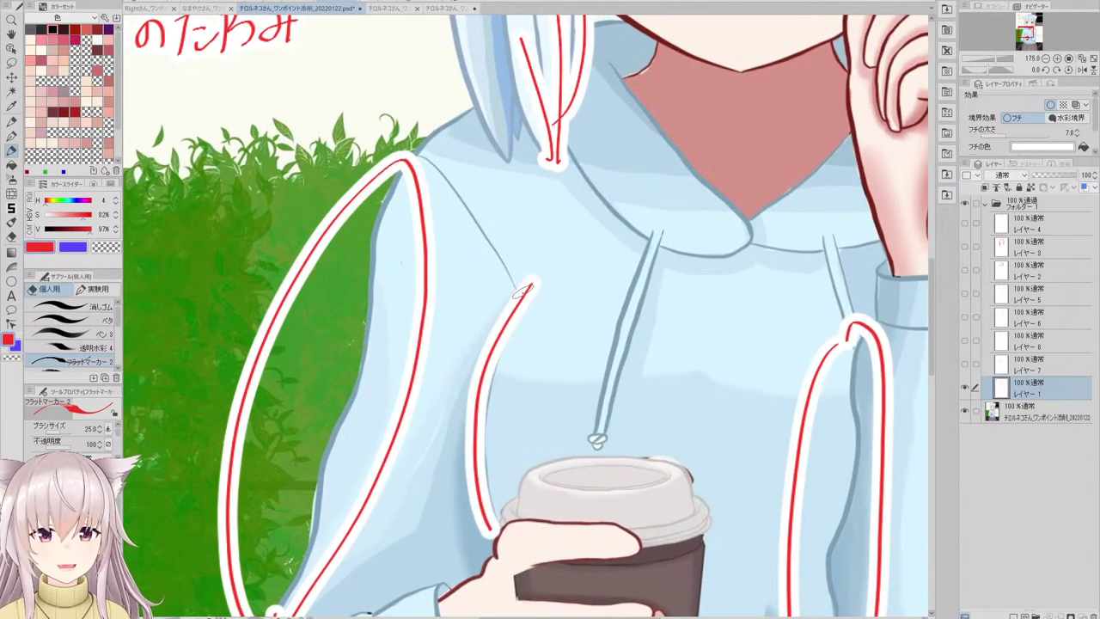
{"action": "key", "text": "ctrl+z"}
{"action": "left_click_drag", "start_coordinate": [498, 538], "coordinate": [526, 292]}
{"action": "scroll", "coordinate": [520, 302], "scroll_direction": "down", "scroll_amount": 6}
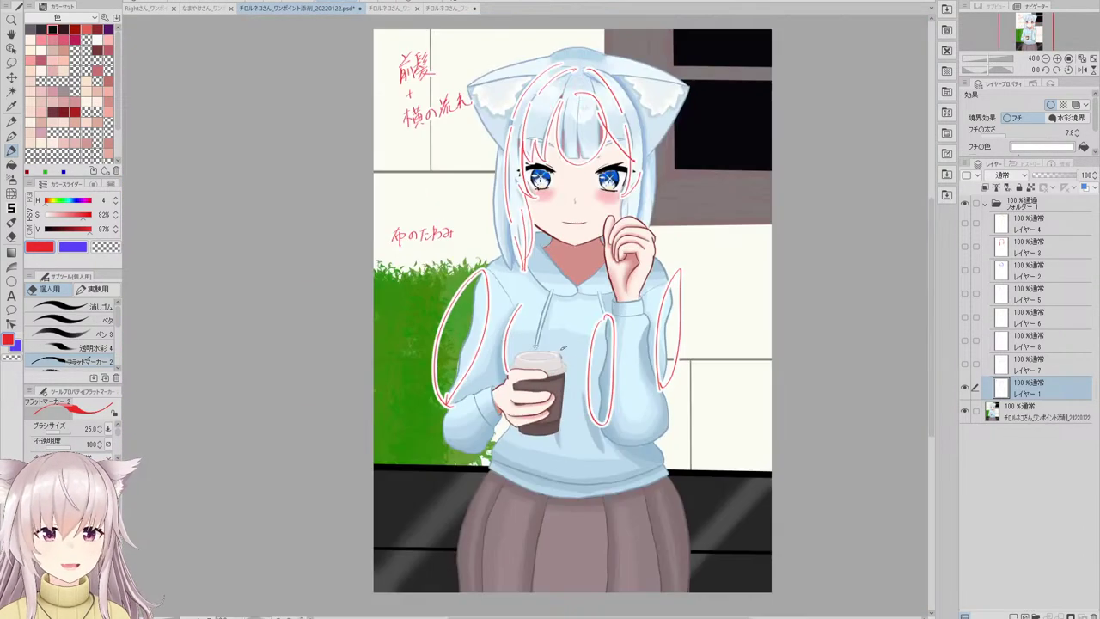
- Handwrite the character 蛇 in red beneath the 布のたわみ note, redoing its misdrawn strokes
{"action": "scroll", "coordinate": [516, 339], "scroll_direction": "up", "scroll_amount": 5}
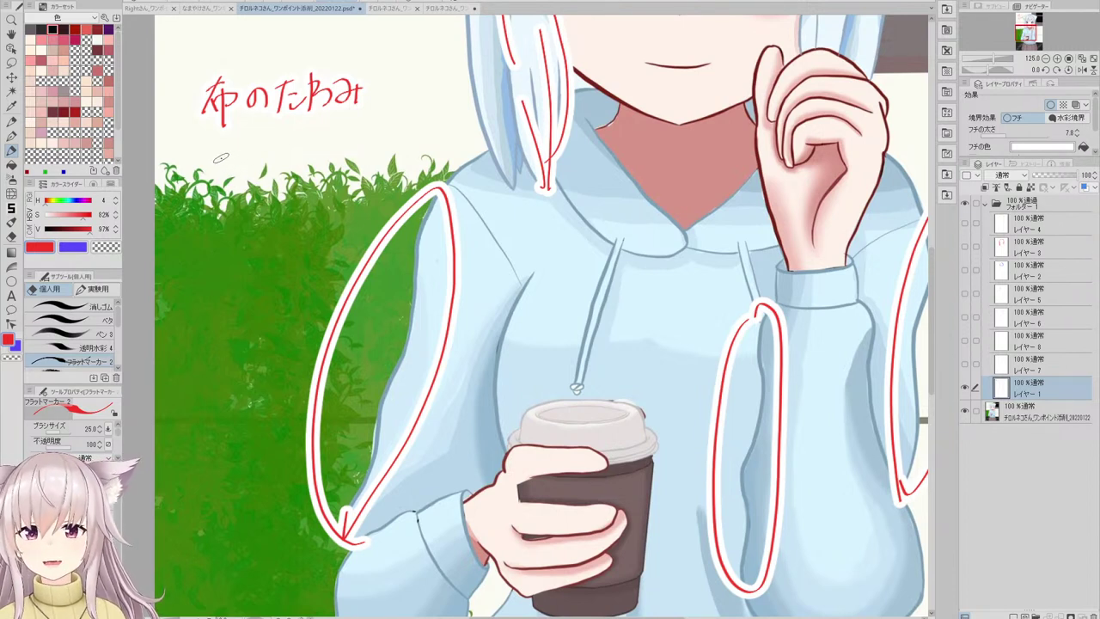
{"action": "left_click_drag", "start_coordinate": [225, 169], "coordinate": [242, 175]}
{"action": "left_click_drag", "start_coordinate": [239, 171], "coordinate": [245, 181]}
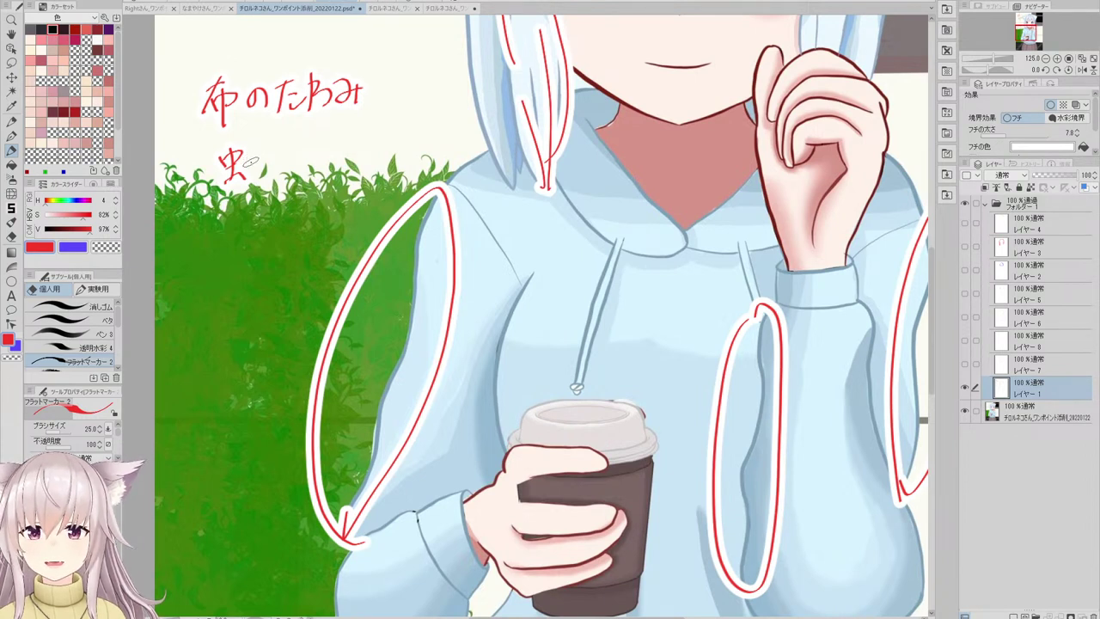
{"action": "left_click_drag", "start_coordinate": [257, 157], "coordinate": [248, 163]}
{"action": "left_click_drag", "start_coordinate": [248, 152], "coordinate": [261, 171]}
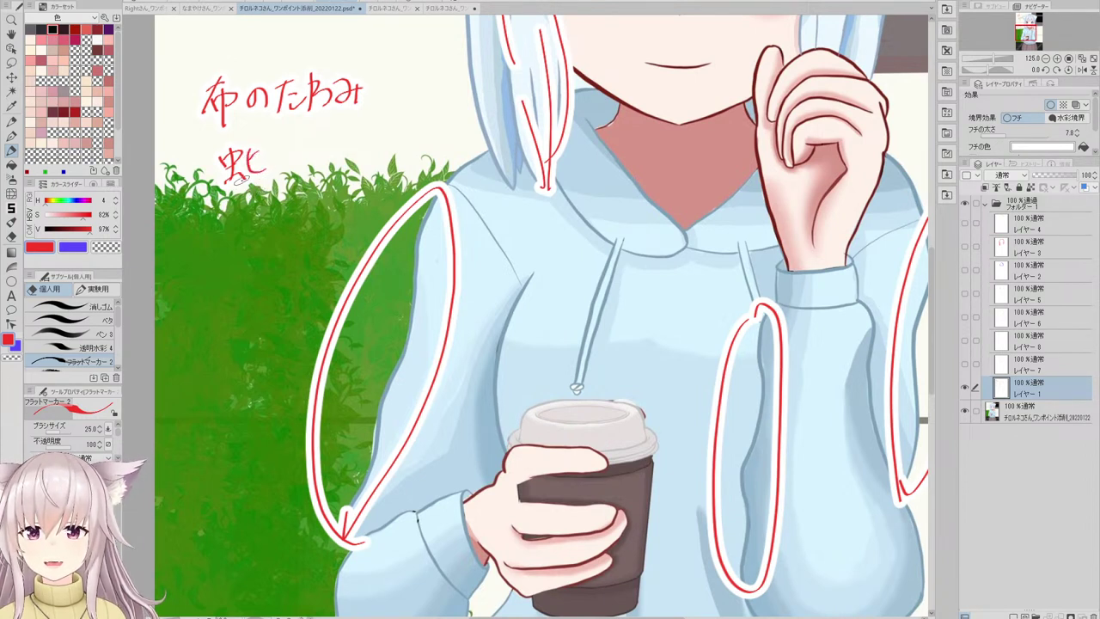
{"action": "key", "text": "ctrl+z"}
{"action": "key", "text": "ctrl+z"}
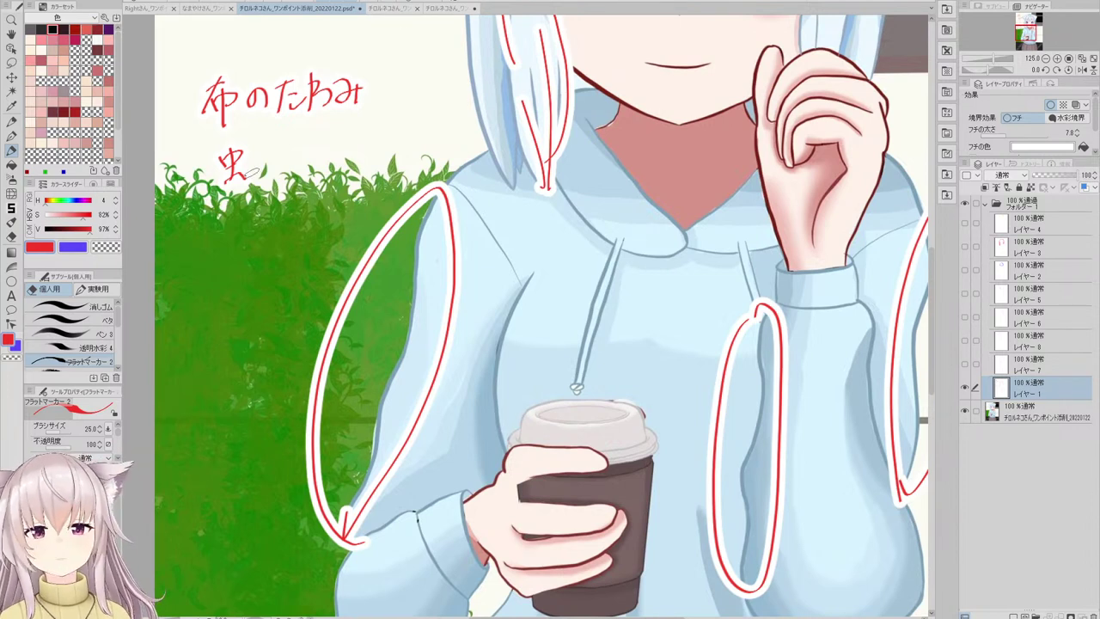
{"action": "left_click_drag", "start_coordinate": [257, 138], "coordinate": [249, 157]}
{"action": "mouse_move", "coordinate": [249, 148]}
{"action": "left_mouse_down"}
{"action": "mouse_move", "coordinate": [271, 150]}
{"action": "mouse_move", "coordinate": [268, 159]}
{"action": "left_mouse_up"}
{"action": "mouse_move", "coordinate": [251, 169]}
{"action": "left_mouse_down"}
{"action": "mouse_move", "coordinate": [269, 162]}
{"action": "mouse_move", "coordinate": [277, 178]}
{"action": "left_mouse_up"}
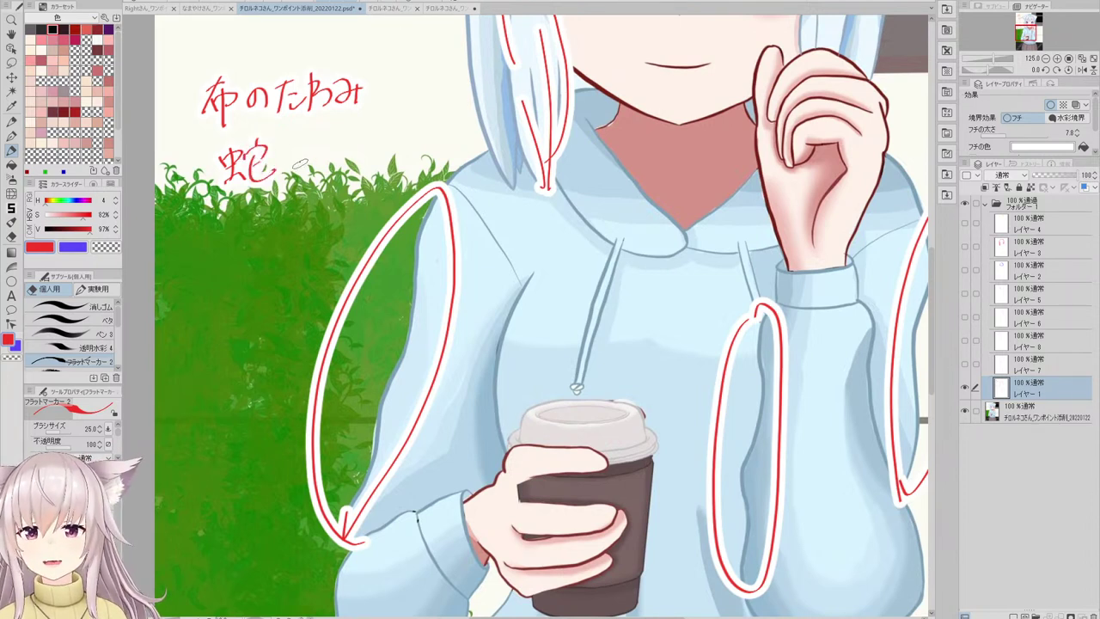
- Continue the line after 蛇 with 行させない! in red handwriting
{"action": "left_click_drag", "start_coordinate": [281, 139], "coordinate": [272, 161]}
{"action": "mouse_move", "coordinate": [278, 157]}
{"action": "left_mouse_down"}
{"action": "mouse_move", "coordinate": [277, 179]}
{"action": "mouse_move", "coordinate": [303, 146]}
{"action": "left_mouse_up"}
{"action": "mouse_move", "coordinate": [283, 159]}
{"action": "left_mouse_down"}
{"action": "mouse_move", "coordinate": [308, 157]}
{"action": "mouse_move", "coordinate": [294, 180]}
{"action": "mouse_move", "coordinate": [351, 156]}
{"action": "left_mouse_up"}
{"action": "left_click_drag", "start_coordinate": [337, 153], "coordinate": [349, 172]}
{"action": "mouse_move", "coordinate": [344, 148]}
{"action": "left_mouse_down"}
{"action": "mouse_move", "coordinate": [342, 164]}
{"action": "mouse_move", "coordinate": [366, 147]}
{"action": "left_mouse_up"}
{"action": "mouse_move", "coordinate": [361, 142]}
{"action": "left_mouse_down"}
{"action": "mouse_move", "coordinate": [352, 160]}
{"action": "mouse_move", "coordinate": [385, 169]}
{"action": "left_mouse_up"}
{"action": "left_click_drag", "start_coordinate": [395, 148], "coordinate": [407, 158]}
{"action": "left_click", "coordinate": [408, 168]}
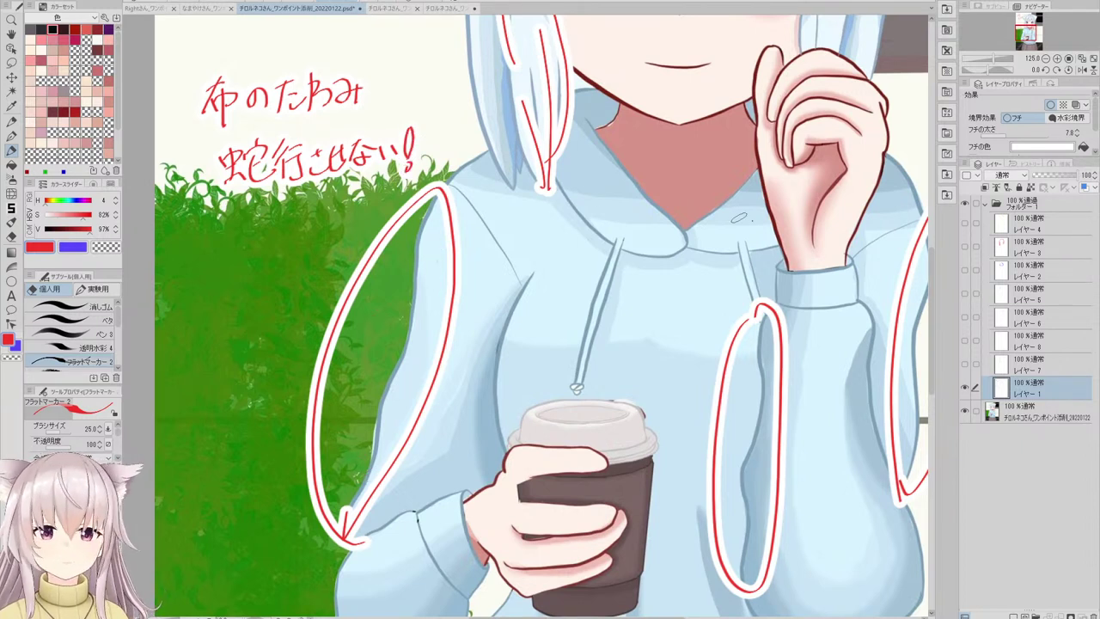
- Compare the illustration with レイヤー 1 hidden and shown, and draw a red arrow from the 蛇行させない! note toward the circled sleeve
{"action": "left_click", "coordinate": [965, 388]}
{"action": "left_click", "coordinate": [965, 388]}
{"action": "scroll", "coordinate": [361, 240], "scroll_direction": "down", "scroll_amount": 3}
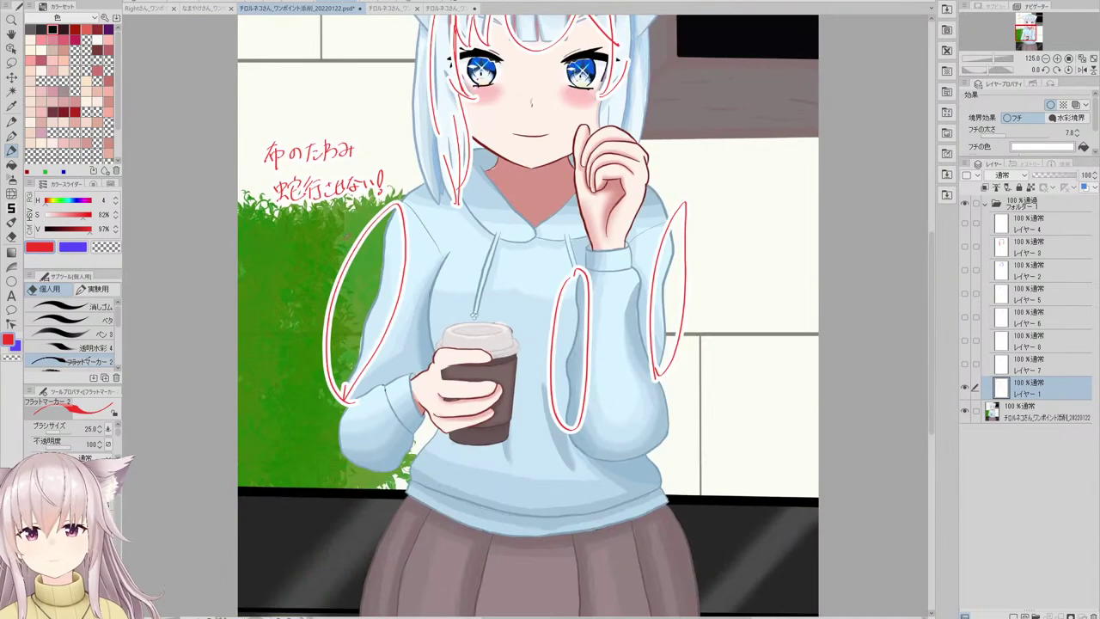
{"action": "scroll", "coordinate": [361, 241], "scroll_direction": "up", "scroll_amount": 2}
{"action": "left_click_drag", "start_coordinate": [312, 205], "coordinate": [334, 242]}
{"action": "scroll", "coordinate": [331, 237], "scroll_direction": "down", "scroll_amount": 3}
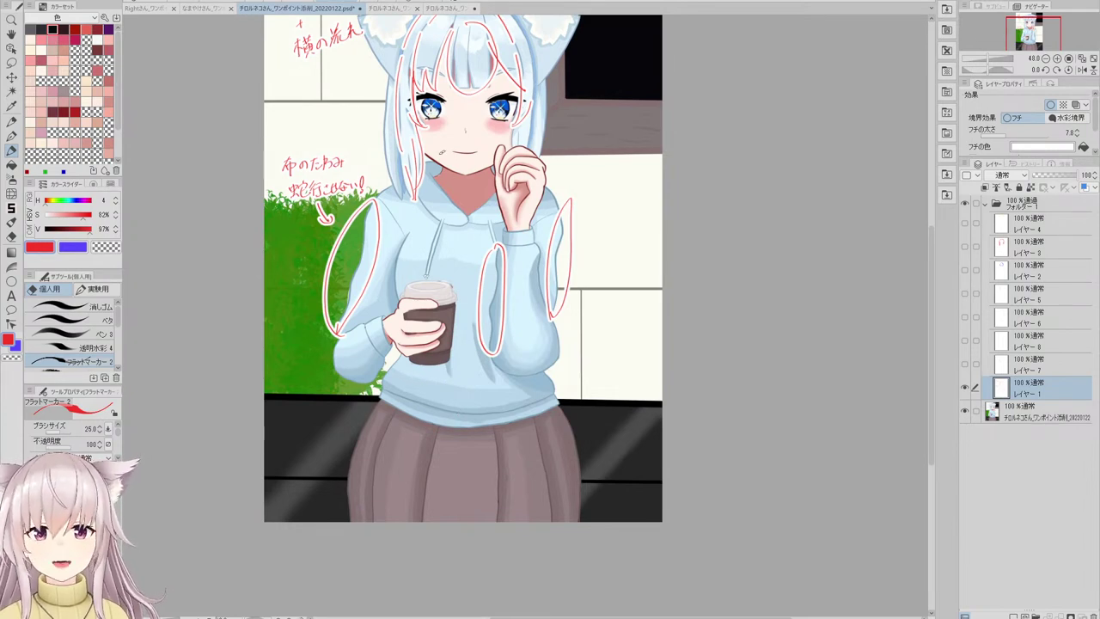
{"action": "scroll", "coordinate": [478, 176], "scroll_direction": "up", "scroll_amount": 2}
{"action": "scroll", "coordinate": [413, 237], "scroll_direction": "down", "scroll_amount": 2}
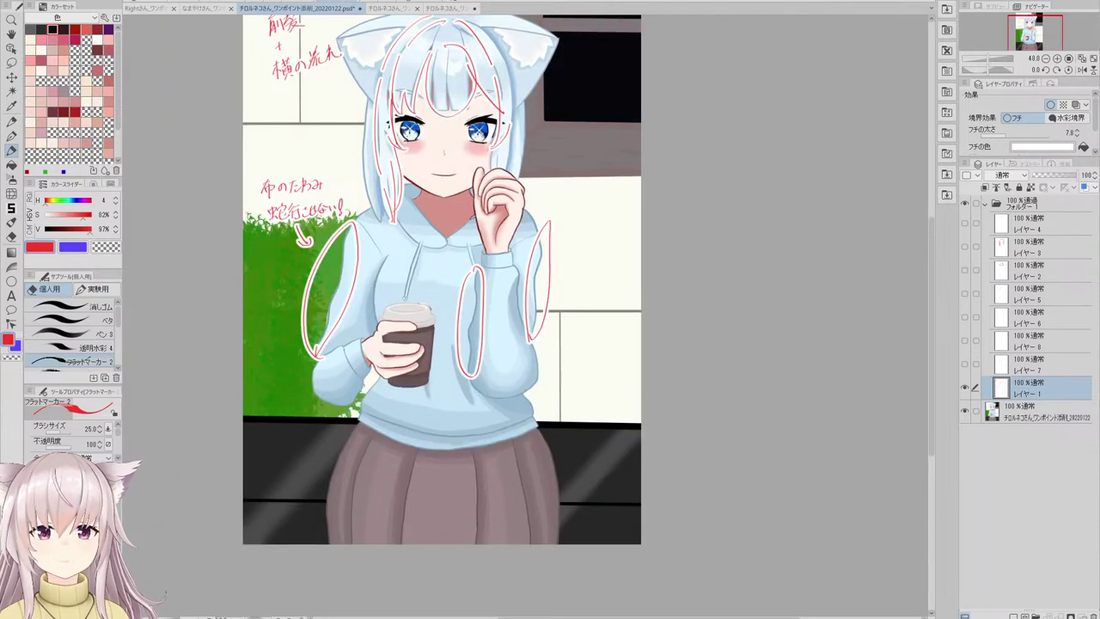
- Erase the red loop around the raised arm's outer sleeve with a size 400 eraser and return to フラットマーカー 2
{"action": "scroll", "coordinate": [527, 271], "scroll_direction": "up", "scroll_amount": 3}
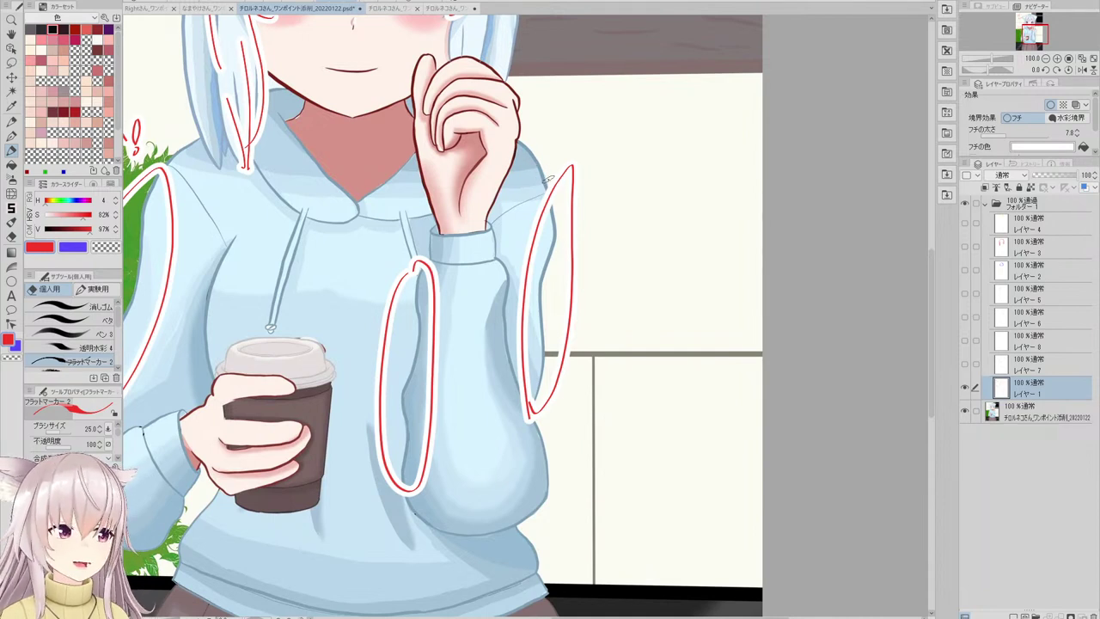
{"action": "key", "text": "e"}
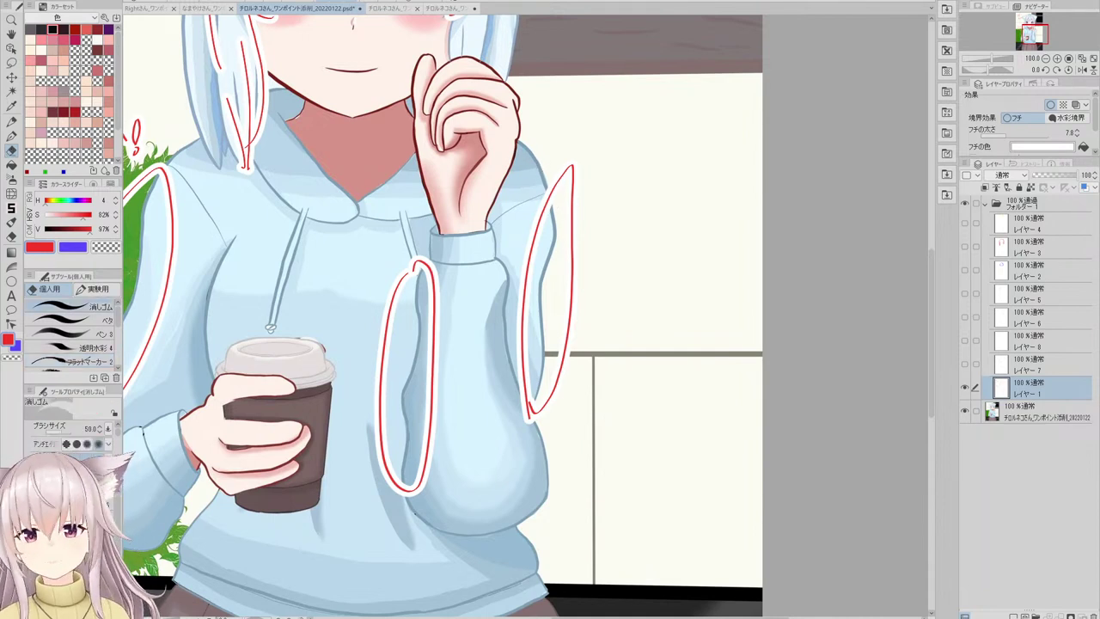
{"action": "left_click_drag", "start_coordinate": [521, 245], "coordinate": [581, 155]}
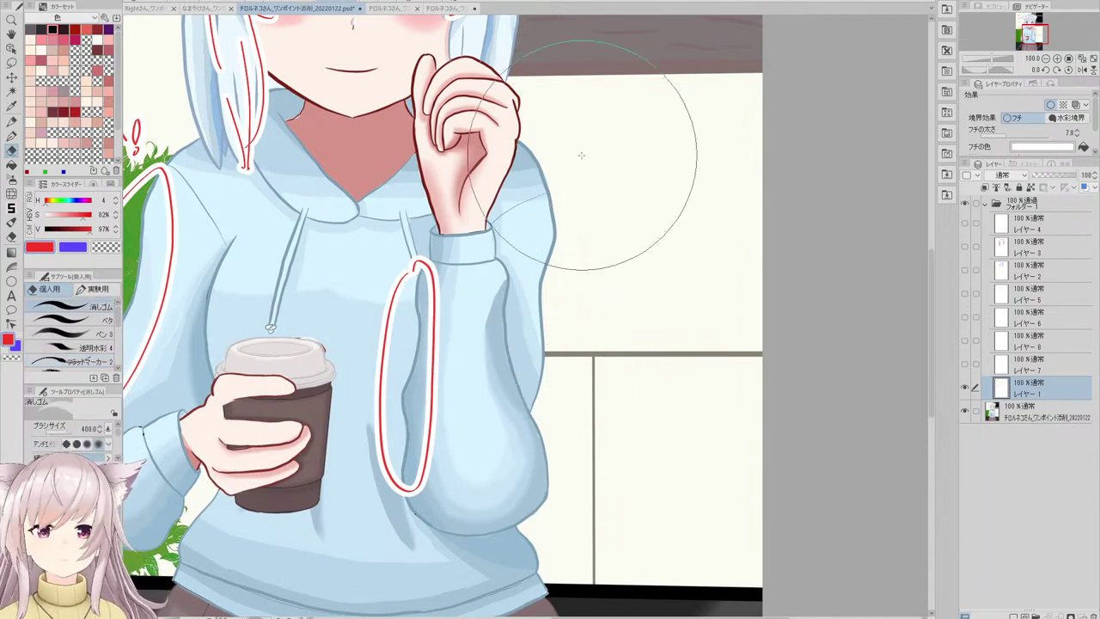
{"action": "left_click", "coordinate": [69, 361]}
- Try tracing the raised arm's outer sleeve contour with separate red strokes
{"action": "mouse_move", "coordinate": [519, 138]}
{"action": "left_mouse_down"}
{"action": "mouse_move", "coordinate": [556, 246]}
{"action": "mouse_move", "coordinate": [553, 193]}
{"action": "mouse_move", "coordinate": [556, 260]}
{"action": "mouse_move", "coordinate": [543, 303]}
{"action": "left_mouse_up"}
{"action": "key", "text": "ctrl+z"}
{"action": "key", "text": "ctrl+z"}
{"action": "key", "text": "ctrl+z"}
{"action": "key", "text": "ctrl+z"}
{"action": "key", "text": "ctrl+z"}
{"action": "mouse_move", "coordinate": [507, 361]}
{"action": "left_mouse_down"}
{"action": "mouse_move", "coordinate": [537, 420]}
{"action": "mouse_move", "coordinate": [541, 411]}
{"action": "mouse_move", "coordinate": [542, 487]}
{"action": "left_mouse_up"}
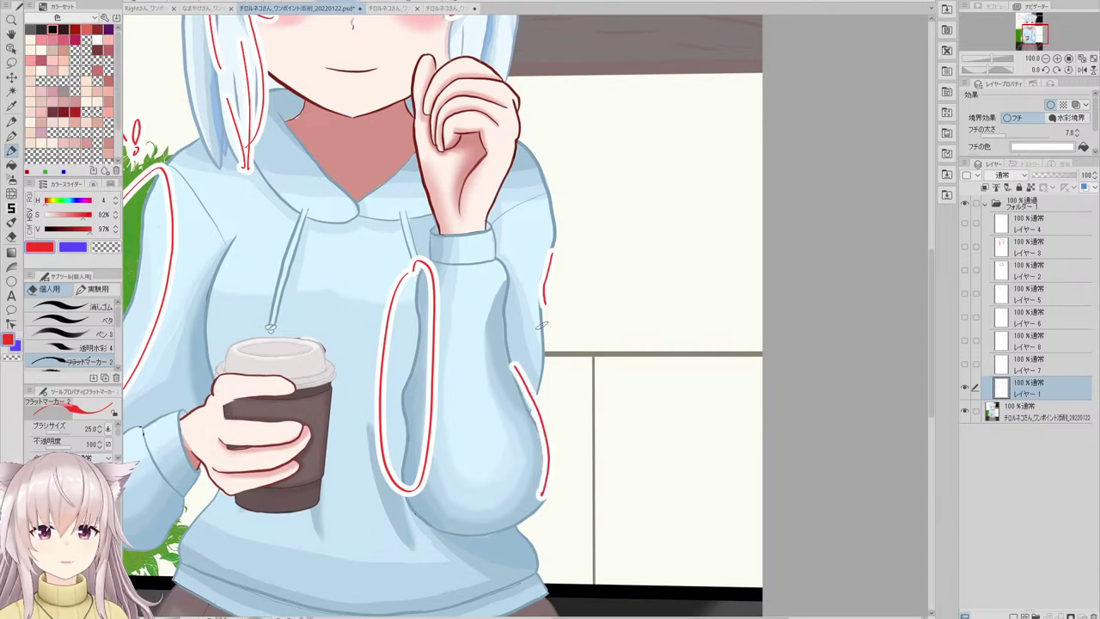
{"action": "key", "text": "ctrl+z"}
{"action": "left_click_drag", "start_coordinate": [541, 323], "coordinate": [528, 411]}
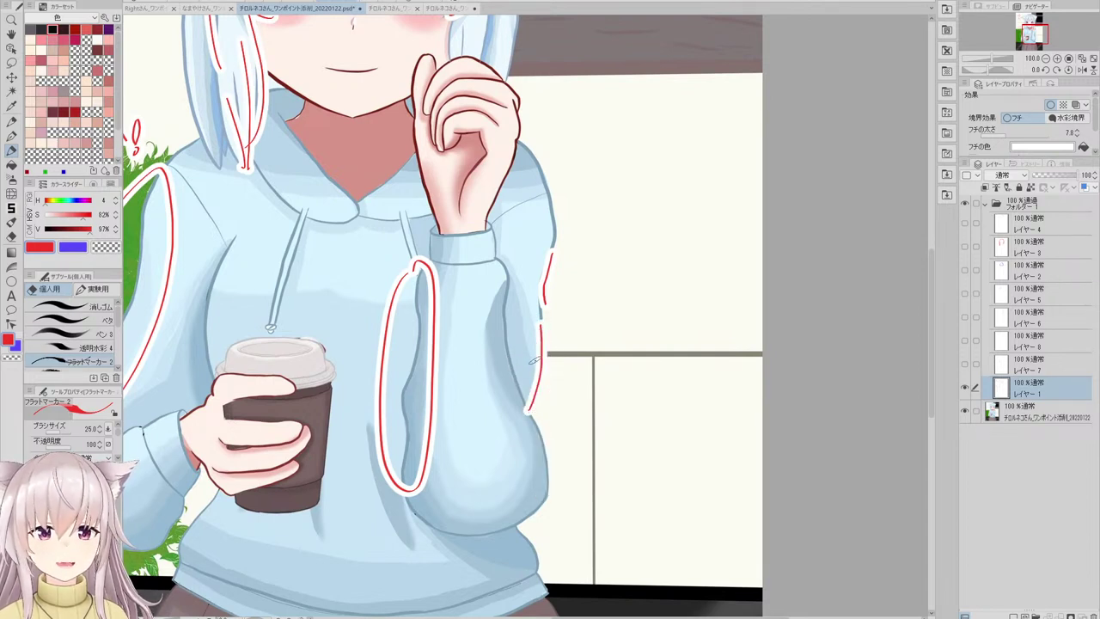
{"action": "key", "text": "ctrl+z"}
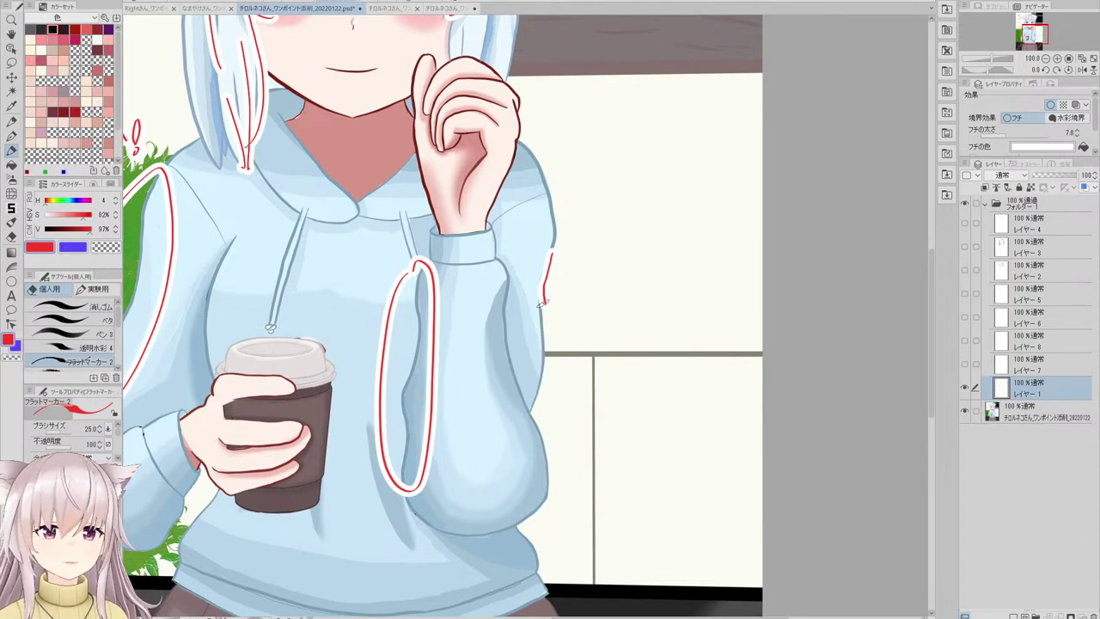
{"action": "key", "text": "ctrl+z"}
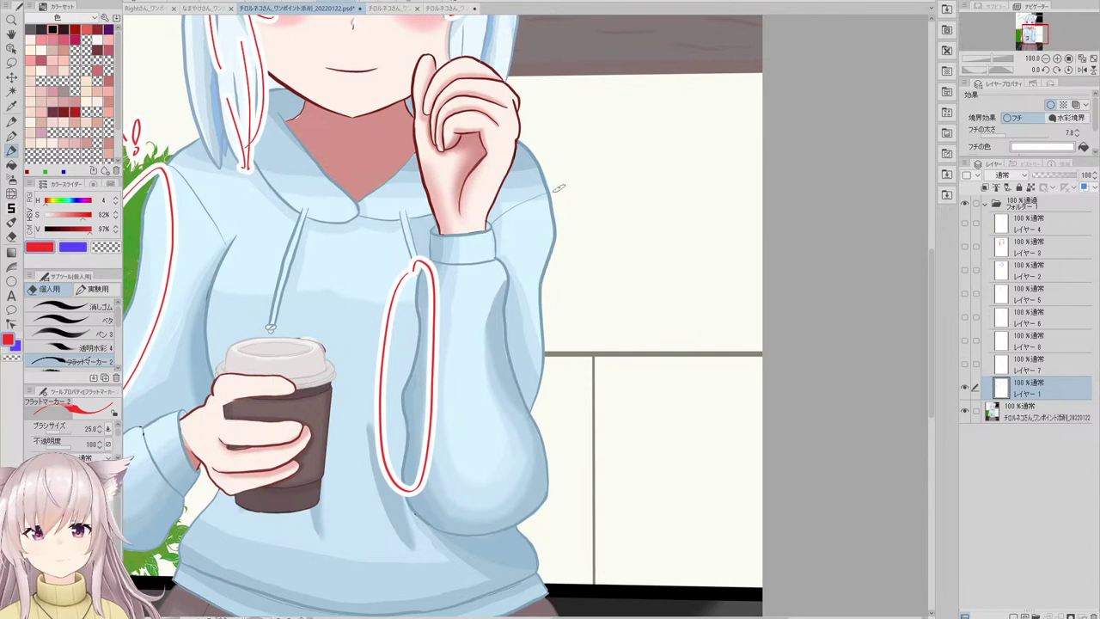
- Draw a smoother red sleeve contour on the raised arm from the shoulder around the elbow to its underside, with the elbow fold
{"action": "mouse_move", "coordinate": [517, 158]}
{"action": "left_mouse_down"}
{"action": "mouse_move", "coordinate": [549, 247]}
{"action": "mouse_move", "coordinate": [538, 164]}
{"action": "mouse_move", "coordinate": [551, 341]}
{"action": "mouse_move", "coordinate": [570, 376]}
{"action": "mouse_move", "coordinate": [551, 315]}
{"action": "mouse_move", "coordinate": [560, 495]}
{"action": "left_mouse_up"}
{"action": "key", "text": "ctrl+z"}
{"action": "key", "text": "ctrl+z"}
{"action": "key", "text": "ctrl+z"}
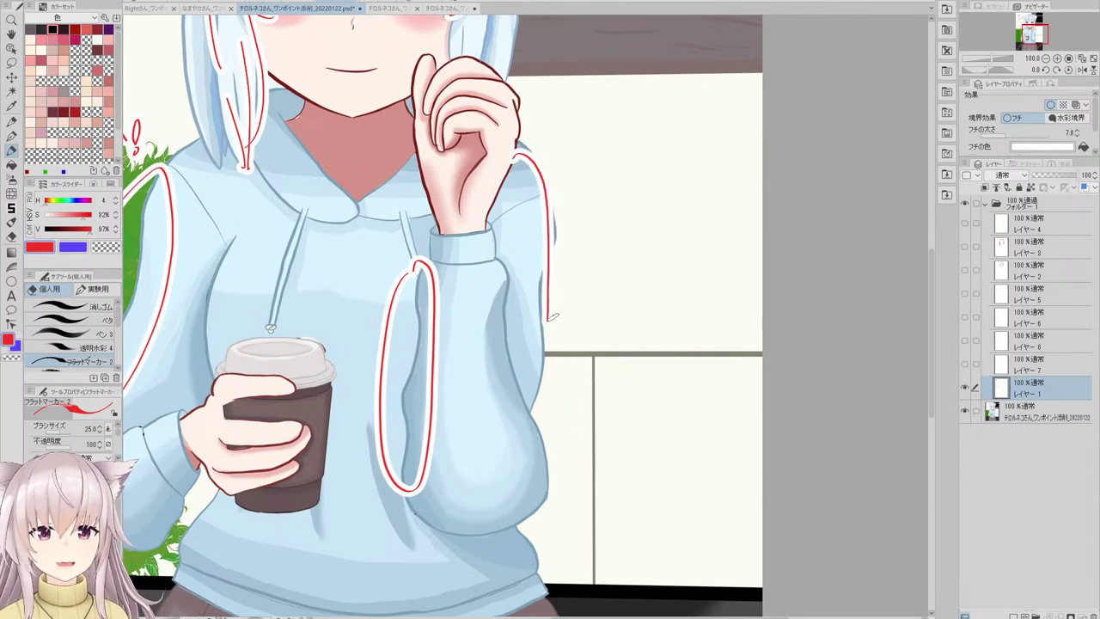
{"action": "mouse_move", "coordinate": [550, 315]}
{"action": "left_mouse_down"}
{"action": "mouse_move", "coordinate": [561, 453]}
{"action": "mouse_move", "coordinate": [519, 530]}
{"action": "left_mouse_up"}
{"action": "left_click_drag", "start_coordinate": [505, 326], "coordinate": [548, 481]}
{"action": "left_click_drag", "start_coordinate": [421, 507], "coordinate": [451, 559]}
{"action": "key", "text": "ctrl+z"}
{"action": "mouse_move", "coordinate": [418, 503]}
{"action": "left_mouse_down"}
{"action": "mouse_move", "coordinate": [449, 559]}
{"action": "mouse_move", "coordinate": [441, 540]}
{"action": "mouse_move", "coordinate": [495, 561]}
{"action": "mouse_move", "coordinate": [424, 514]}
{"action": "mouse_move", "coordinate": [493, 564]}
{"action": "mouse_move", "coordinate": [520, 543]}
{"action": "left_mouse_up"}
{"action": "key", "text": "ctrl+z"}
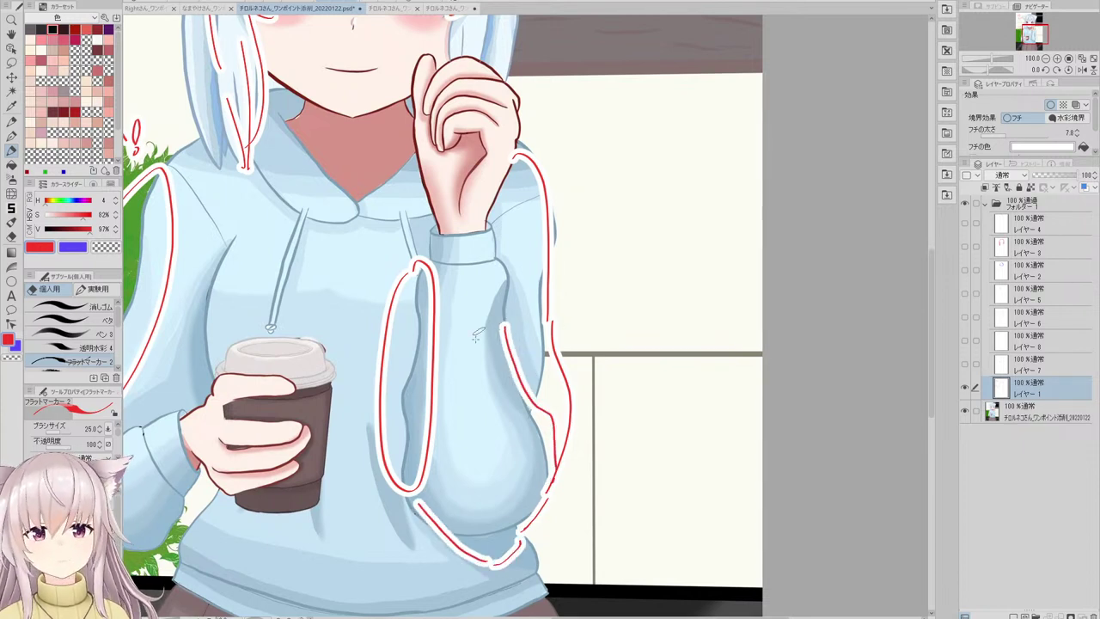
- Erase the red loop along the raised arm's inner edge beside the cup
{"action": "key", "text": "e"}
{"action": "mouse_move", "coordinate": [430, 273]}
{"action": "left_mouse_down"}
{"action": "mouse_move", "coordinate": [408, 314]}
{"action": "mouse_move", "coordinate": [410, 451]}
{"action": "left_mouse_up"}
{"action": "key", "text": "p"}
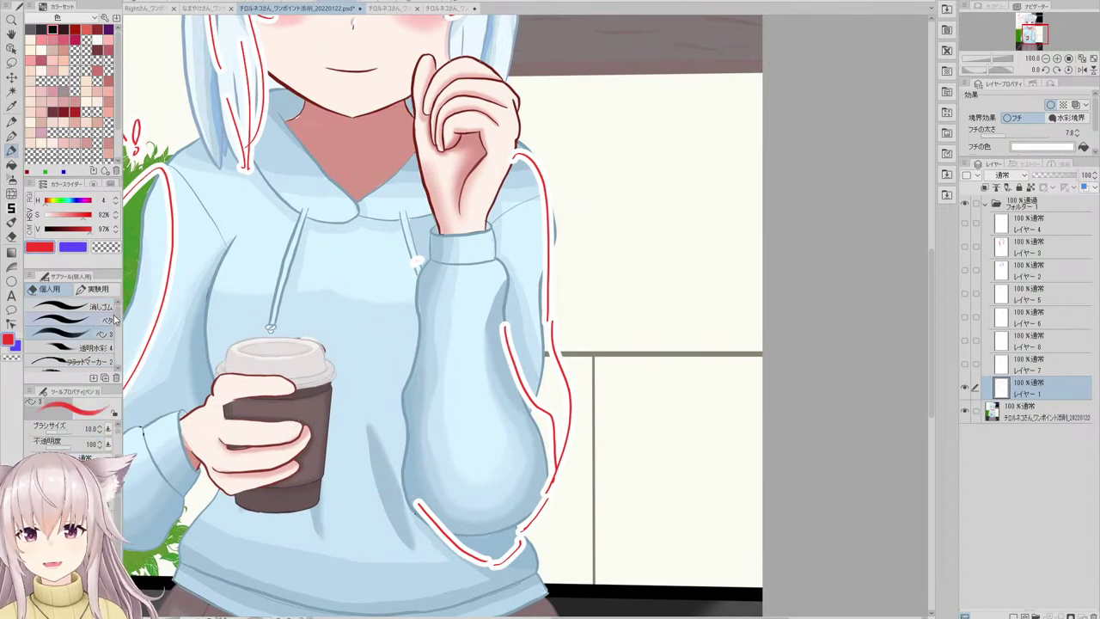
- Draw both forearm sleeve edges from the cuff to the elbow in red with フラットマーカー 2 at size 40
{"action": "left_click", "coordinate": [86, 361]}
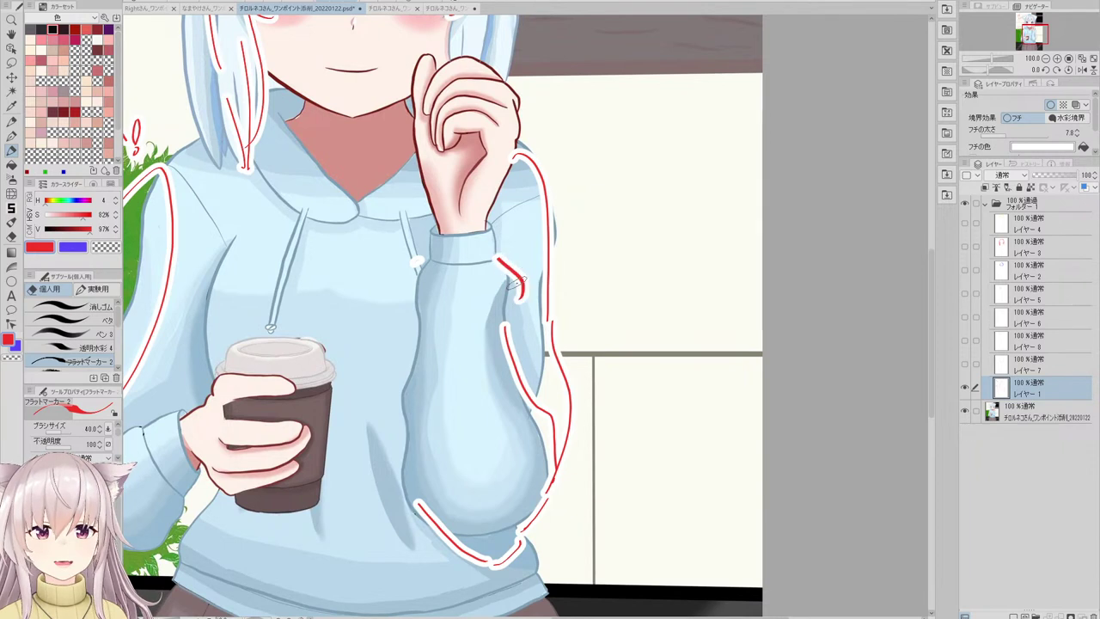
{"action": "left_click_drag", "start_coordinate": [496, 264], "coordinate": [519, 365]}
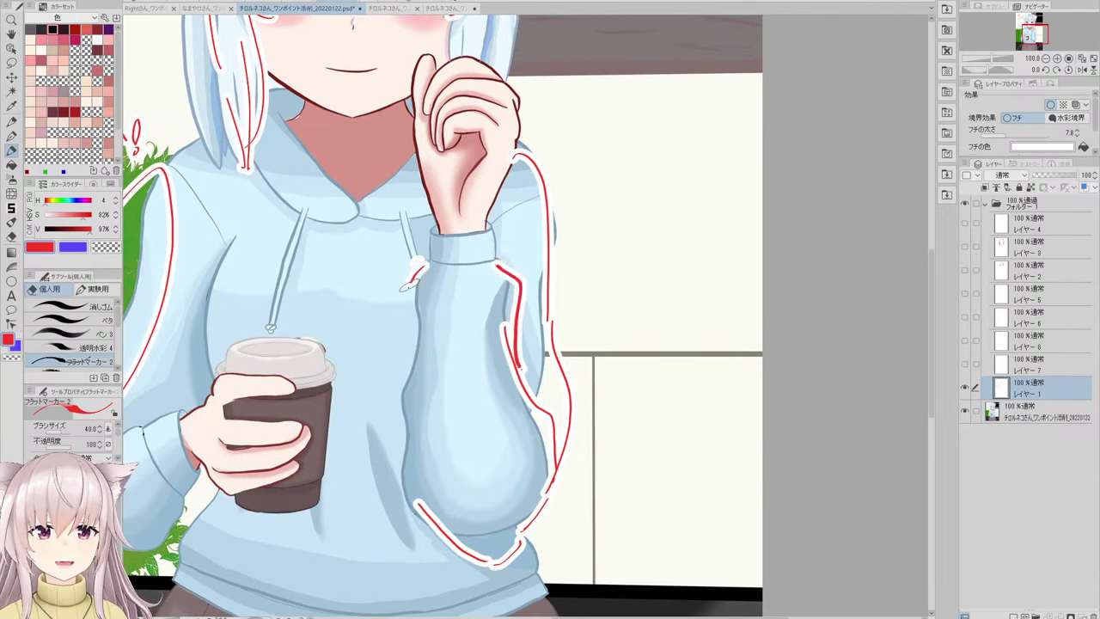
{"action": "mouse_move", "coordinate": [424, 262]}
{"action": "left_mouse_down"}
{"action": "mouse_move", "coordinate": [406, 342]}
{"action": "mouse_move", "coordinate": [423, 424]}
{"action": "left_mouse_up"}
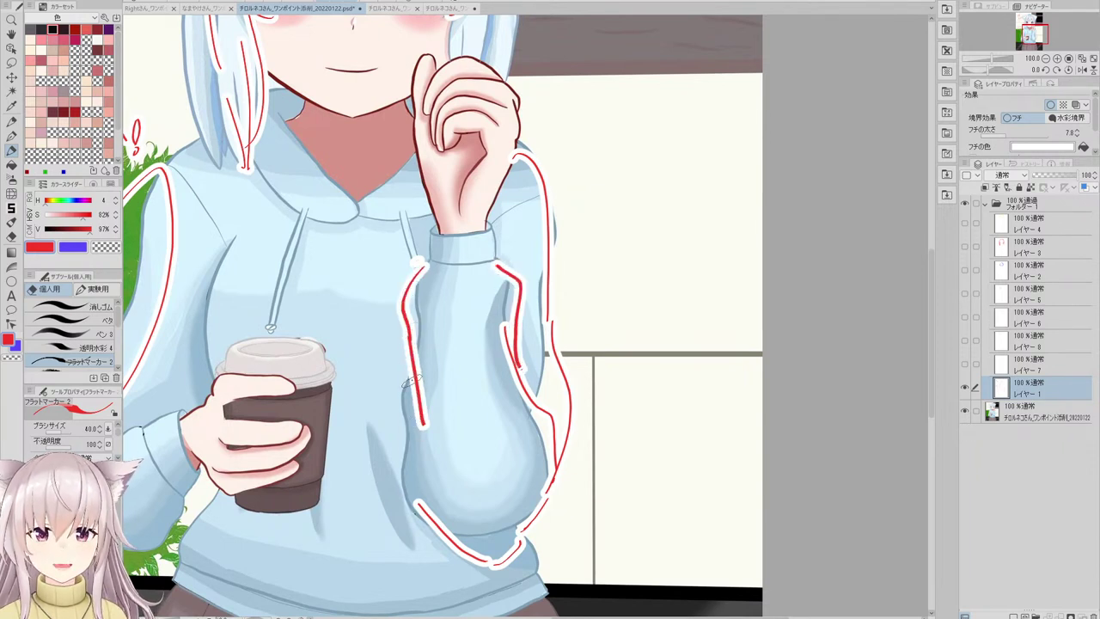
{"action": "left_click_drag", "start_coordinate": [404, 376], "coordinate": [413, 512]}
- Outline the raised arm's hoodie cuff in red, connecting it to the two forearm sleeve edges
{"action": "scroll", "coordinate": [437, 308], "scroll_direction": "down", "scroll_amount": 2}
{"action": "scroll", "coordinate": [434, 323], "scroll_direction": "up", "scroll_amount": 2}
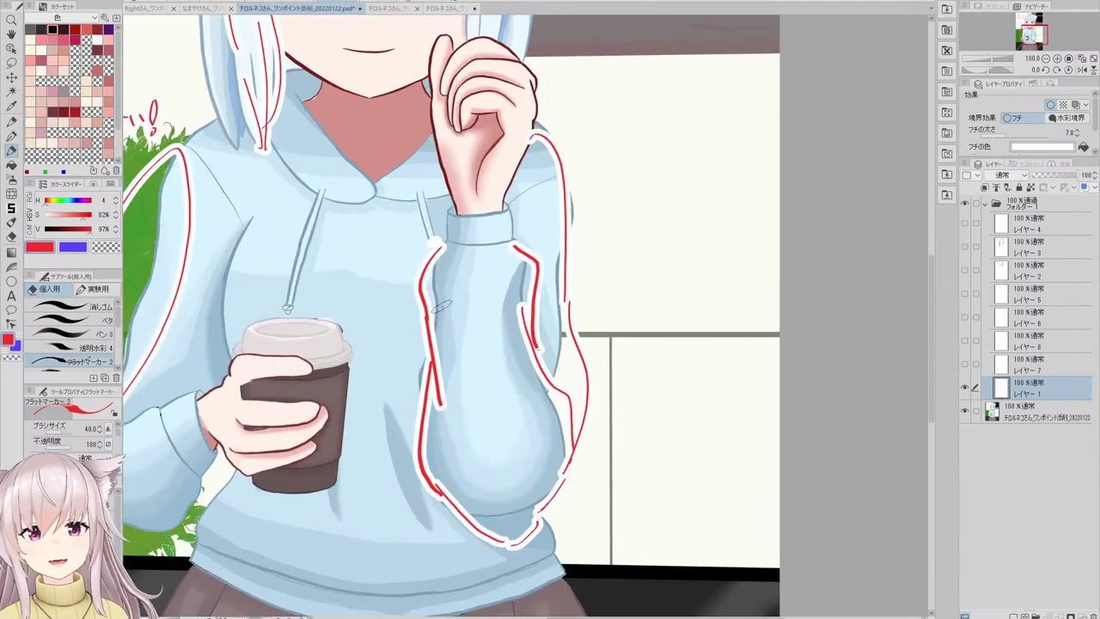
{"action": "key", "text": "ctrl+z"}
{"action": "left_click_drag", "start_coordinate": [443, 245], "coordinate": [514, 248]}
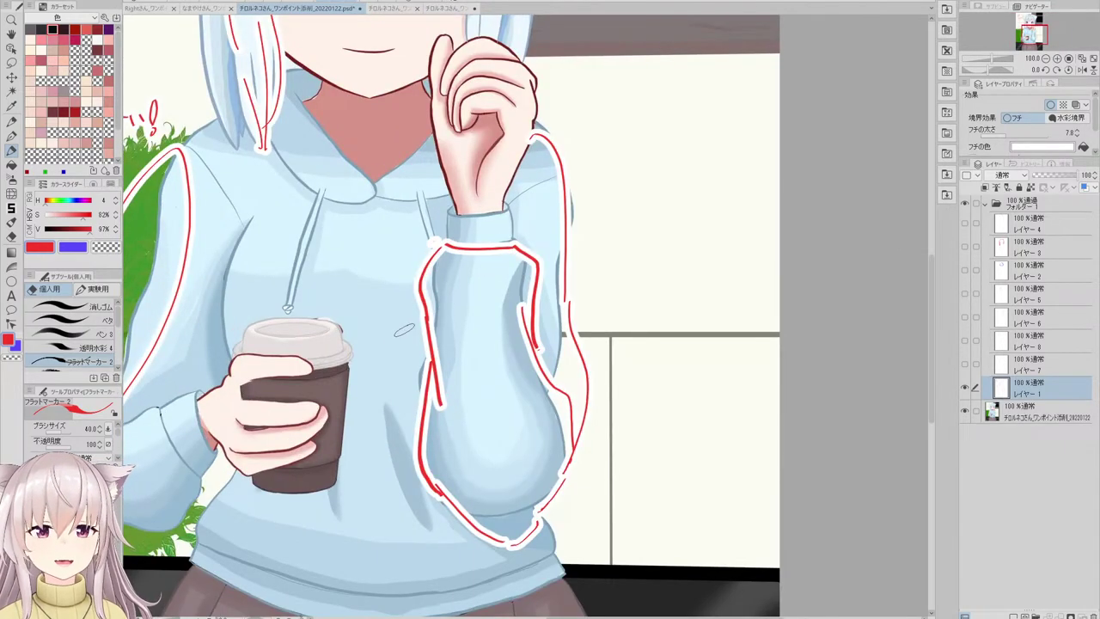
{"action": "mouse_move", "coordinate": [440, 247]}
{"action": "left_mouse_down"}
{"action": "mouse_move", "coordinate": [447, 208]}
{"action": "mouse_move", "coordinate": [515, 209]}
{"action": "left_mouse_up"}
{"action": "scroll", "coordinate": [422, 269], "scroll_direction": "down", "scroll_amount": 3}
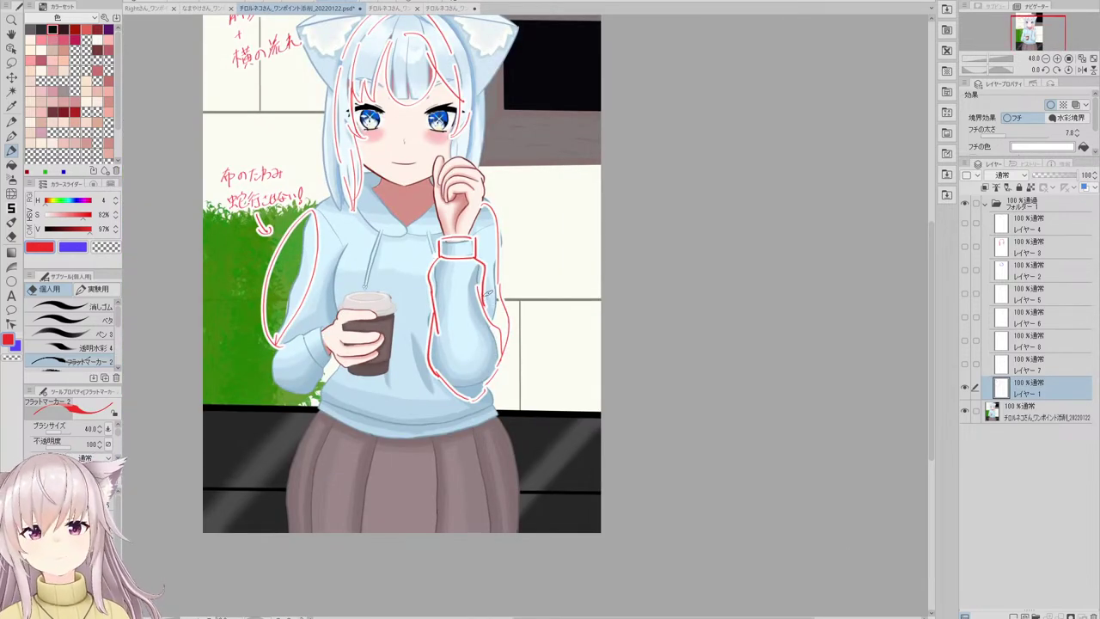
{"action": "scroll", "coordinate": [486, 279], "scroll_direction": "up", "scroll_amount": 3}
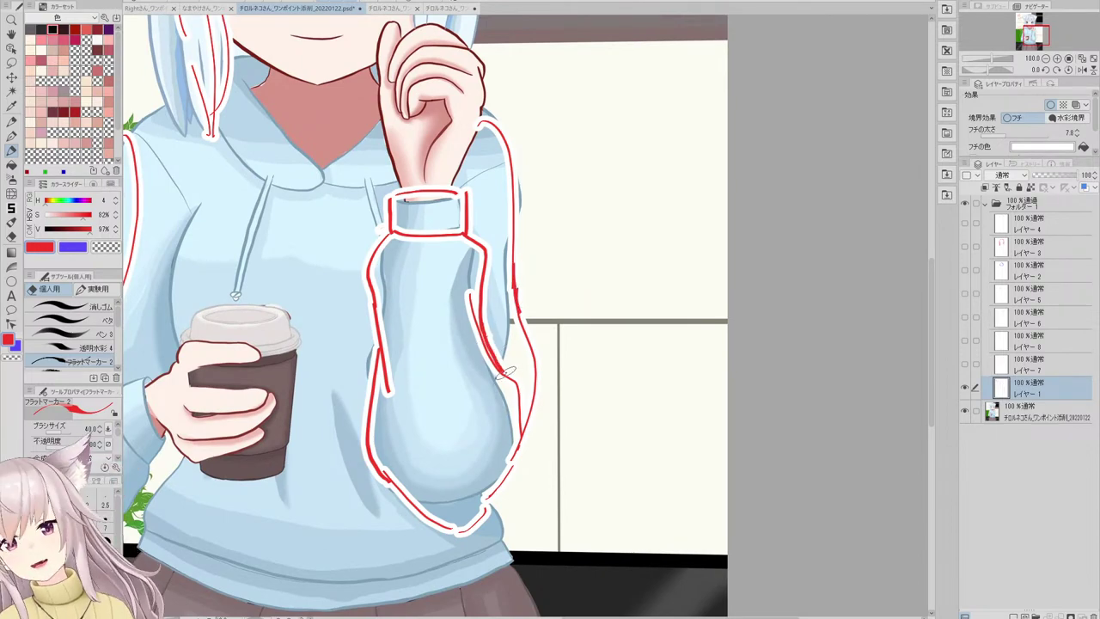
{"action": "scroll", "coordinate": [514, 378], "scroll_direction": "down", "scroll_amount": 1}
{"action": "scroll", "coordinate": [515, 324], "scroll_direction": "down", "scroll_amount": 2}
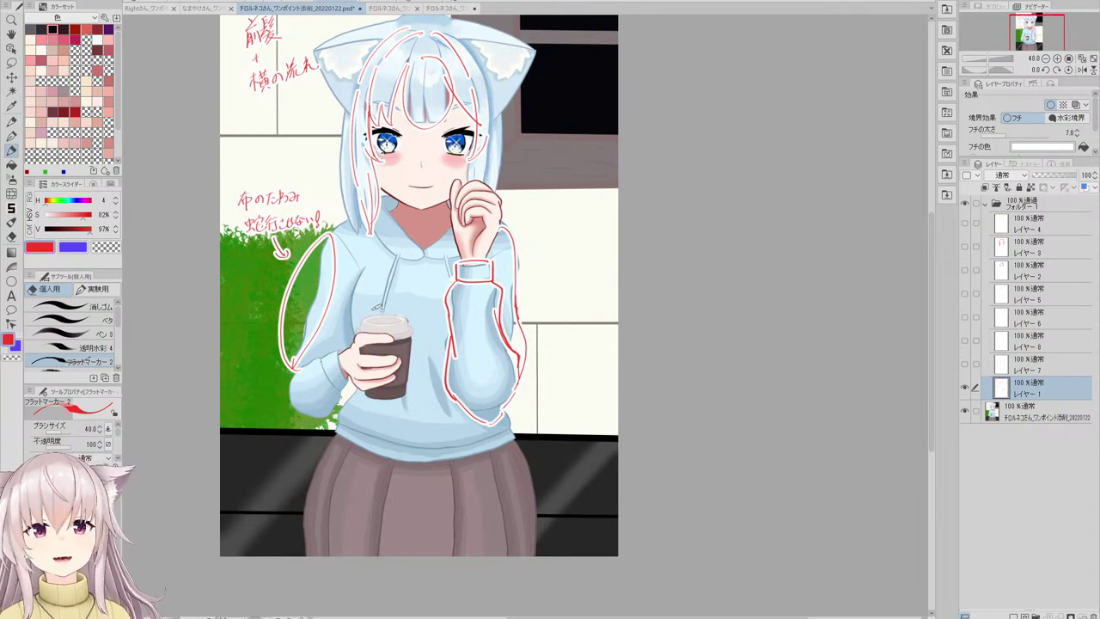
- Draw the torso's side line in red on the hoodie, running from below the shoulder down to the cup hand
{"action": "scroll", "coordinate": [365, 282], "scroll_direction": "up", "scroll_amount": 2}
{"action": "key", "text": "ctrl+z"}
{"action": "left_click_drag", "start_coordinate": [365, 261], "coordinate": [338, 342]}
{"action": "key", "text": "ctrl+z"}
{"action": "mouse_move", "coordinate": [367, 263]}
{"action": "left_mouse_down"}
{"action": "mouse_move", "coordinate": [340, 331]}
{"action": "mouse_move", "coordinate": [346, 351]}
{"action": "left_mouse_up"}
- Outline the hoodie's lower body and hem in red, curving around the waist below the painted edge with a rounded bulge under the raised arm
{"action": "mouse_move", "coordinate": [350, 429]}
{"action": "left_mouse_down"}
{"action": "mouse_move", "coordinate": [360, 459]}
{"action": "mouse_move", "coordinate": [306, 507]}
{"action": "mouse_move", "coordinate": [324, 526]}
{"action": "left_mouse_up"}
{"action": "key", "text": "ctrl+z"}
{"action": "left_click_drag", "start_coordinate": [336, 471], "coordinate": [323, 524]}
{"action": "key", "text": "ctrl+z"}
{"action": "mouse_move", "coordinate": [336, 469]}
{"action": "left_mouse_down"}
{"action": "mouse_move", "coordinate": [336, 527]}
{"action": "mouse_move", "coordinate": [319, 510]}
{"action": "mouse_move", "coordinate": [412, 550]}
{"action": "mouse_move", "coordinate": [495, 557]}
{"action": "mouse_move", "coordinate": [557, 540]}
{"action": "mouse_move", "coordinate": [585, 515]}
{"action": "left_mouse_up"}
{"action": "left_click_drag", "start_coordinate": [567, 469], "coordinate": [583, 517]}
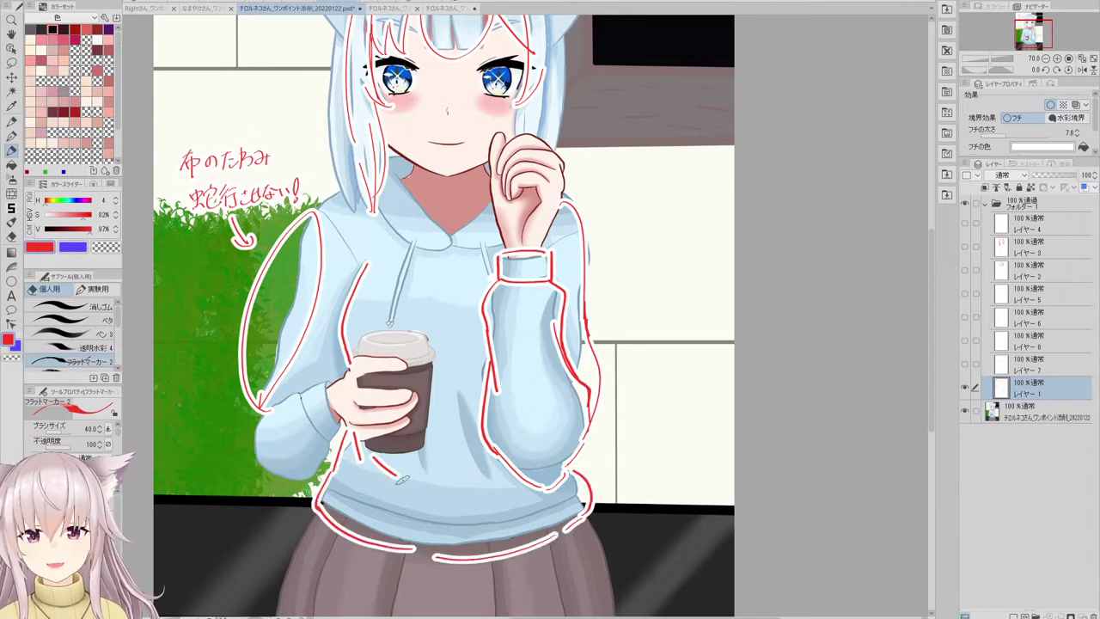
- Draw red fold lines across the hoodie's belly, one sloping down from below the cup and one rising toward the raised elbow
{"action": "left_click_drag", "start_coordinate": [387, 461], "coordinate": [507, 501]}
{"action": "key", "text": "ctrl+z"}
{"action": "left_click_drag", "start_coordinate": [442, 483], "coordinate": [491, 462]}
{"action": "scroll", "coordinate": [439, 428], "scroll_direction": "down", "scroll_amount": 3}
{"action": "scroll", "coordinate": [392, 397], "scroll_direction": "up", "scroll_amount": 3}
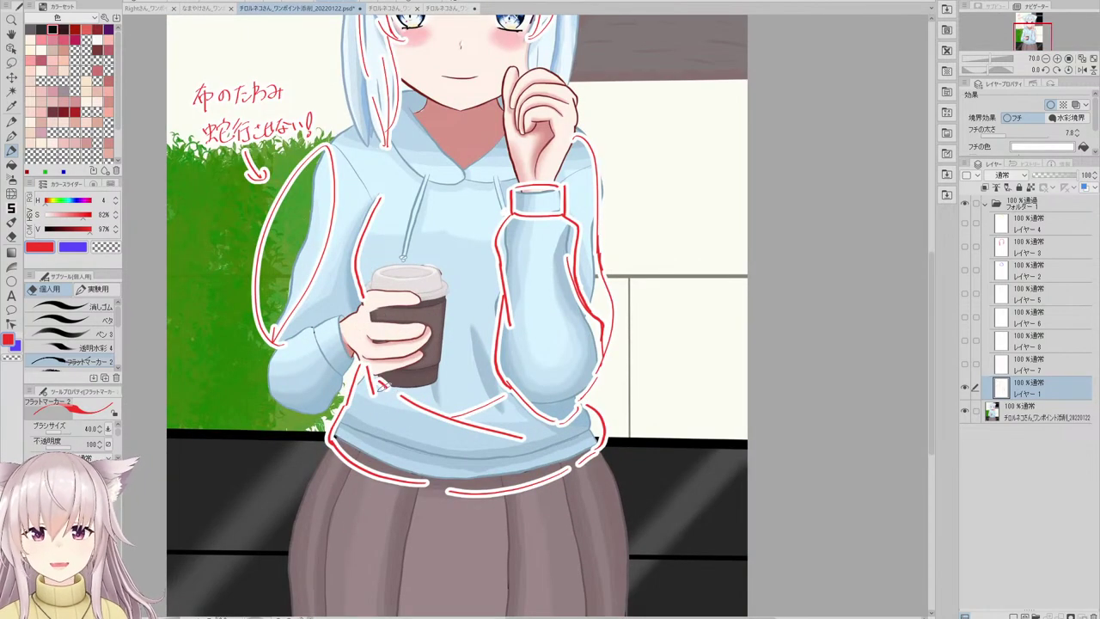
{"action": "scroll", "coordinate": [361, 370], "scroll_direction": "down", "scroll_amount": 3}
{"action": "scroll", "coordinate": [375, 384], "scroll_direction": "up", "scroll_amount": 3}
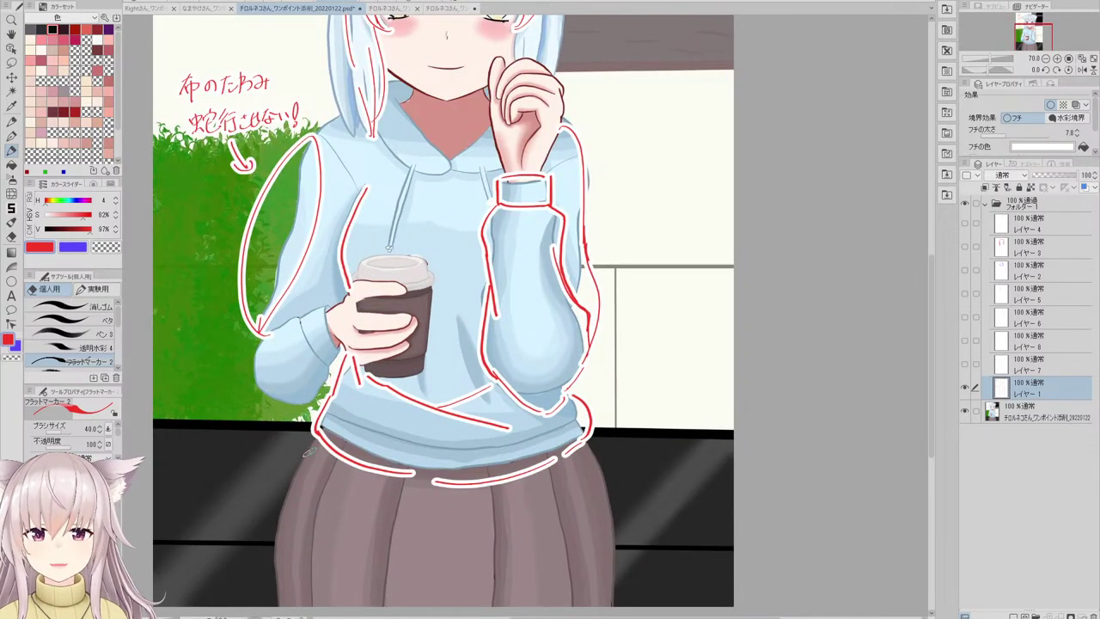
{"action": "left_click_drag", "start_coordinate": [308, 469], "coordinate": [366, 470]}
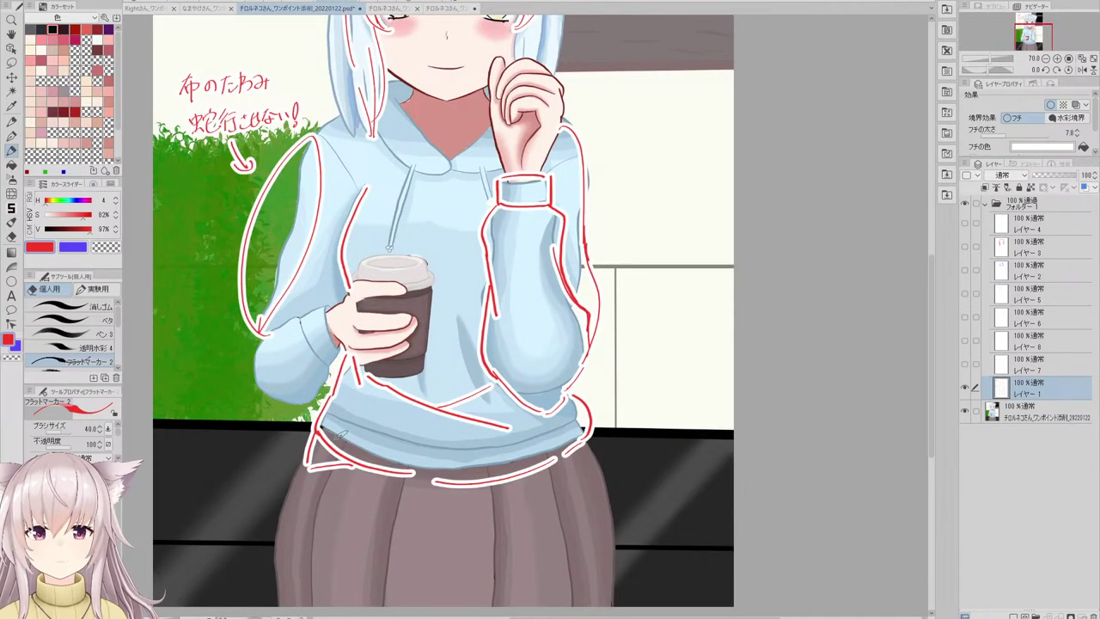
{"action": "key", "text": "ctrl+z"}
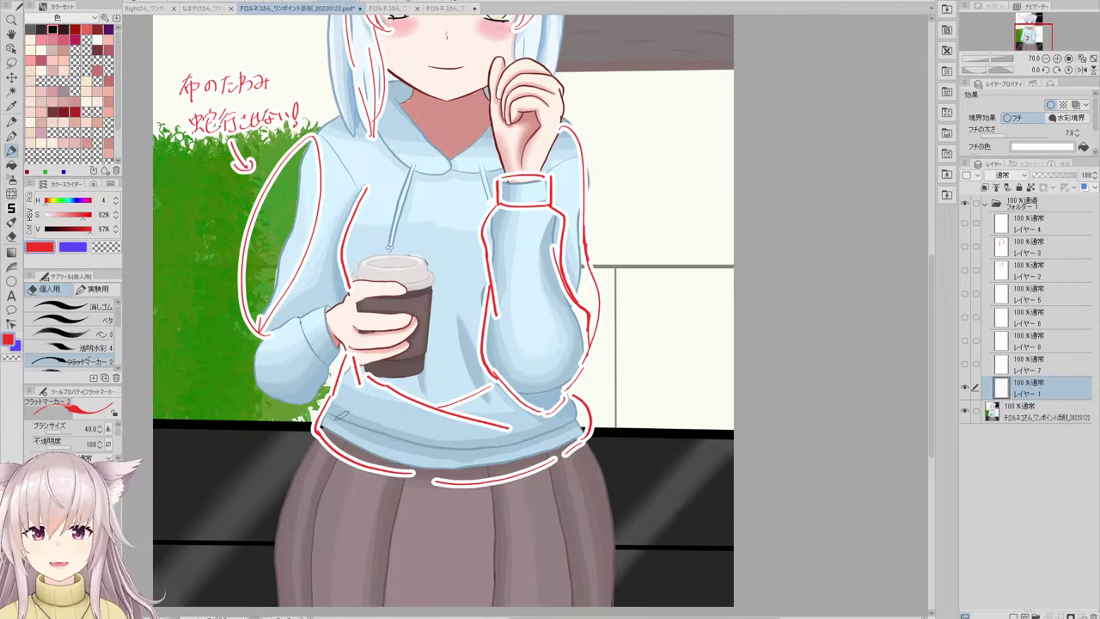
{"action": "mouse_move", "coordinate": [328, 412]}
{"action": "left_mouse_down"}
{"action": "mouse_move", "coordinate": [378, 429]}
{"action": "mouse_move", "coordinate": [366, 412]}
{"action": "left_mouse_up"}
{"action": "key", "text": "ctrl+z"}
- Draw a red curve across the hoodie just above the hem outline and the skirt's outer edge below the cup-holding arm
{"action": "scroll", "coordinate": [386, 392], "scroll_direction": "down", "scroll_amount": 2}
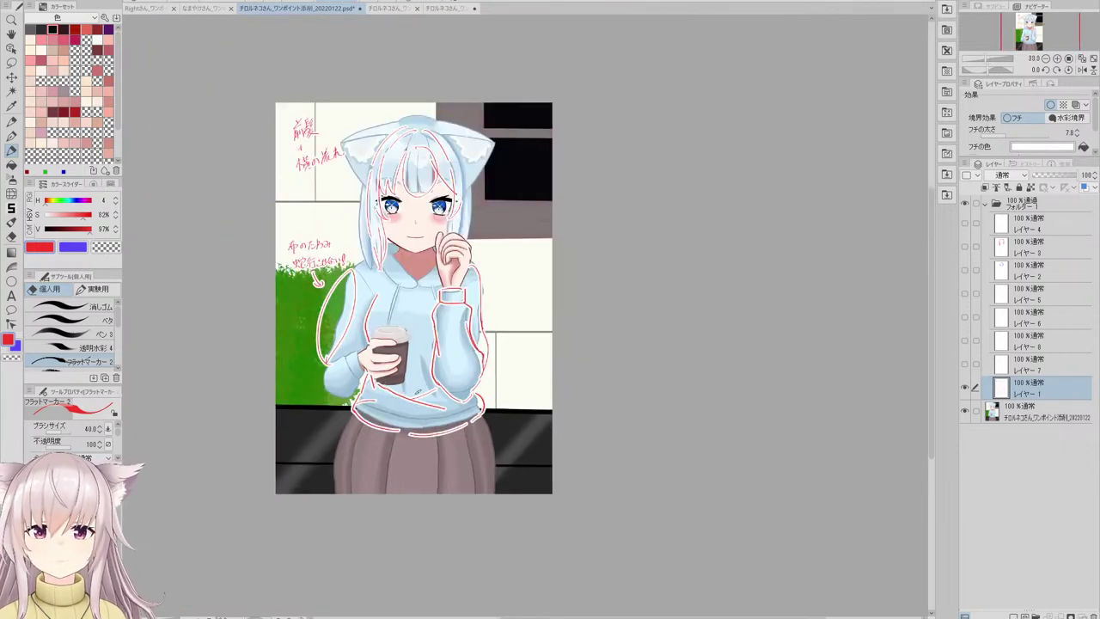
{"action": "scroll", "coordinate": [378, 399], "scroll_direction": "up", "scroll_amount": 2}
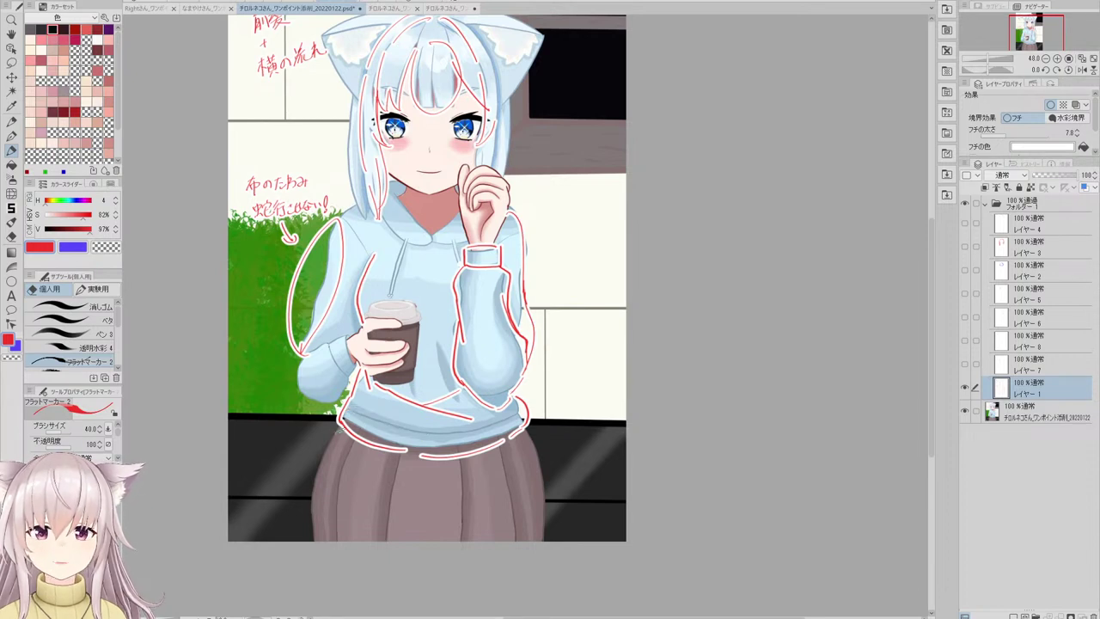
{"action": "mouse_move", "coordinate": [372, 422]}
{"action": "left_mouse_down"}
{"action": "mouse_move", "coordinate": [335, 428]}
{"action": "mouse_move", "coordinate": [461, 447]}
{"action": "left_mouse_up"}
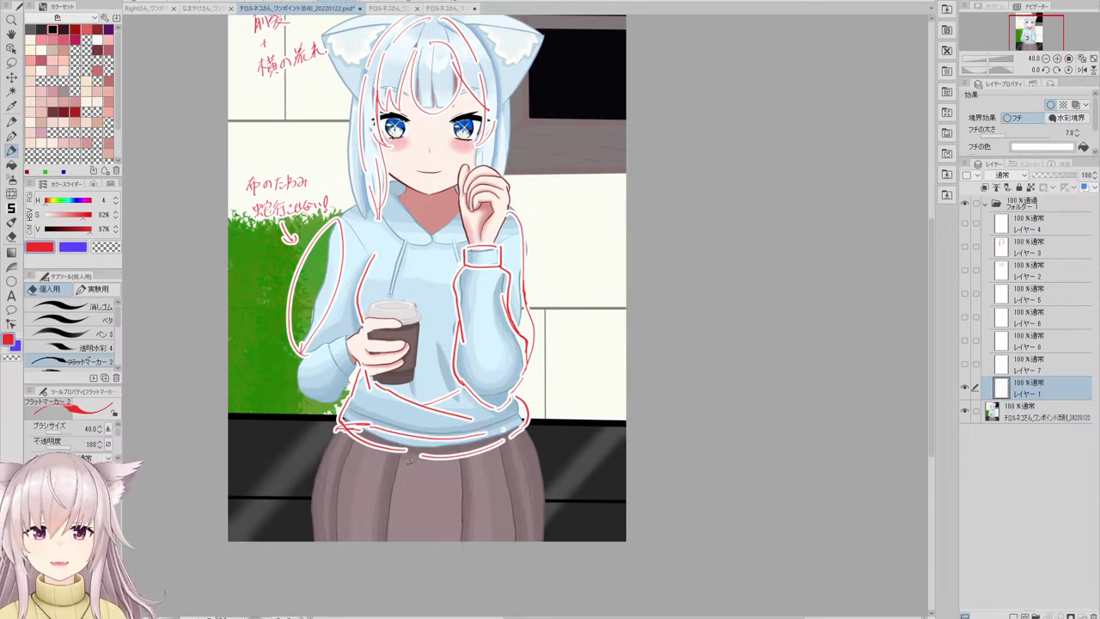
{"action": "left_click_drag", "start_coordinate": [334, 433], "coordinate": [325, 523]}
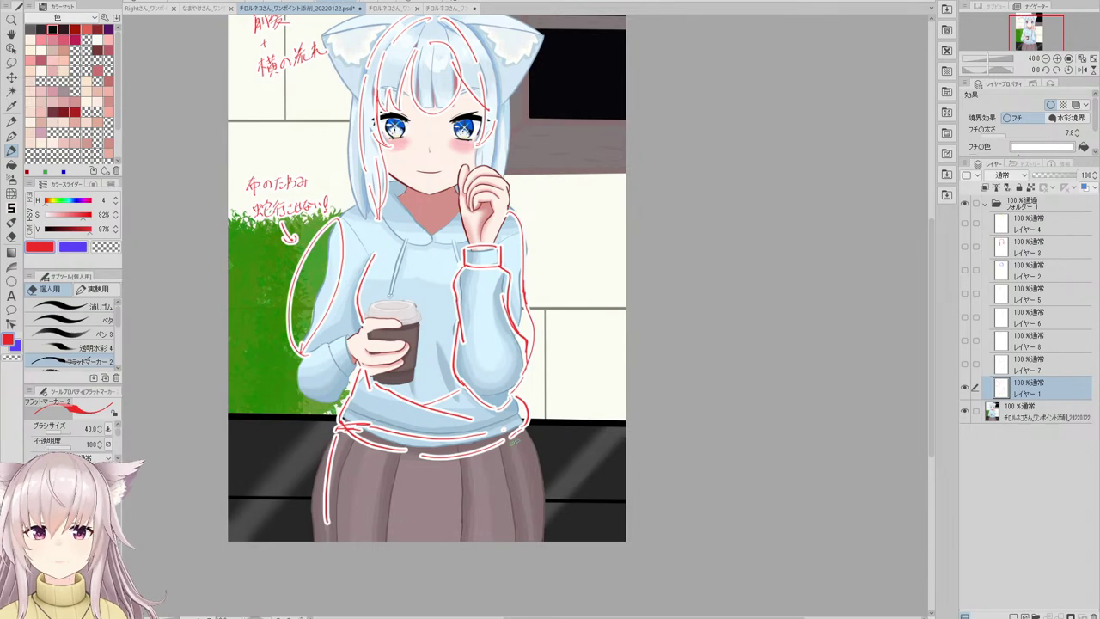
- Draw a red guideline down the image-right side of the skirt from the hoodie hem
{"action": "left_click_drag", "start_coordinate": [518, 426], "coordinate": [532, 528]}
{"action": "scroll", "coordinate": [507, 287], "scroll_direction": "down", "scroll_amount": 2}
{"action": "scroll", "coordinate": [444, 354], "scroll_direction": "up", "scroll_amount": 2}
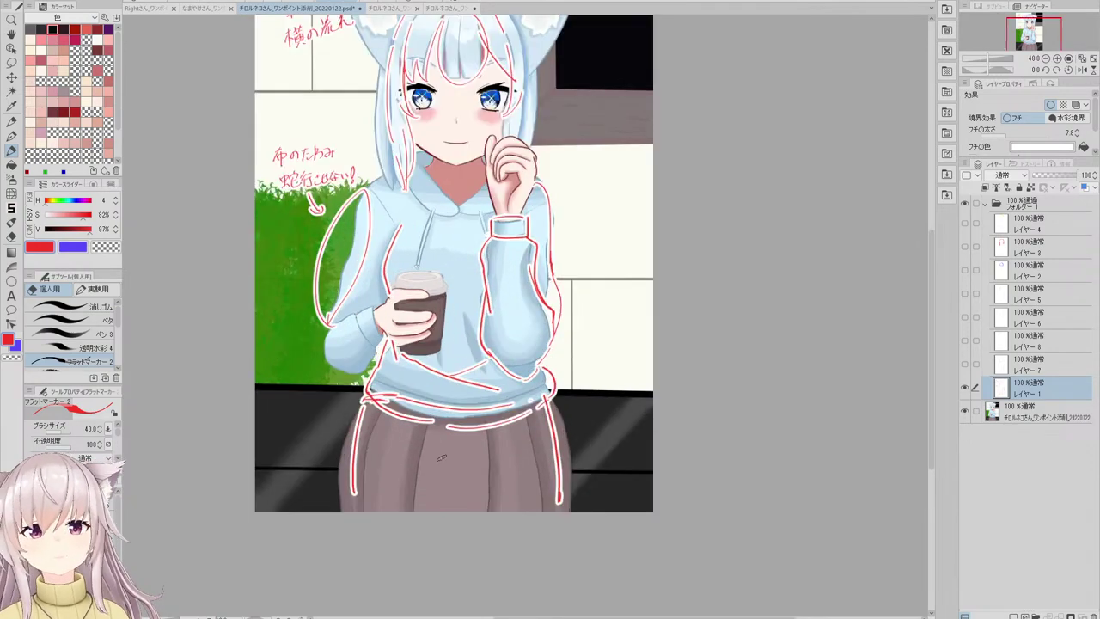
- Mark the image-left shoulder and sleeve seam of the hoodie with red フラットマーカー 2 guidelines
{"action": "scroll", "coordinate": [407, 214], "scroll_direction": "up", "scroll_amount": 2}
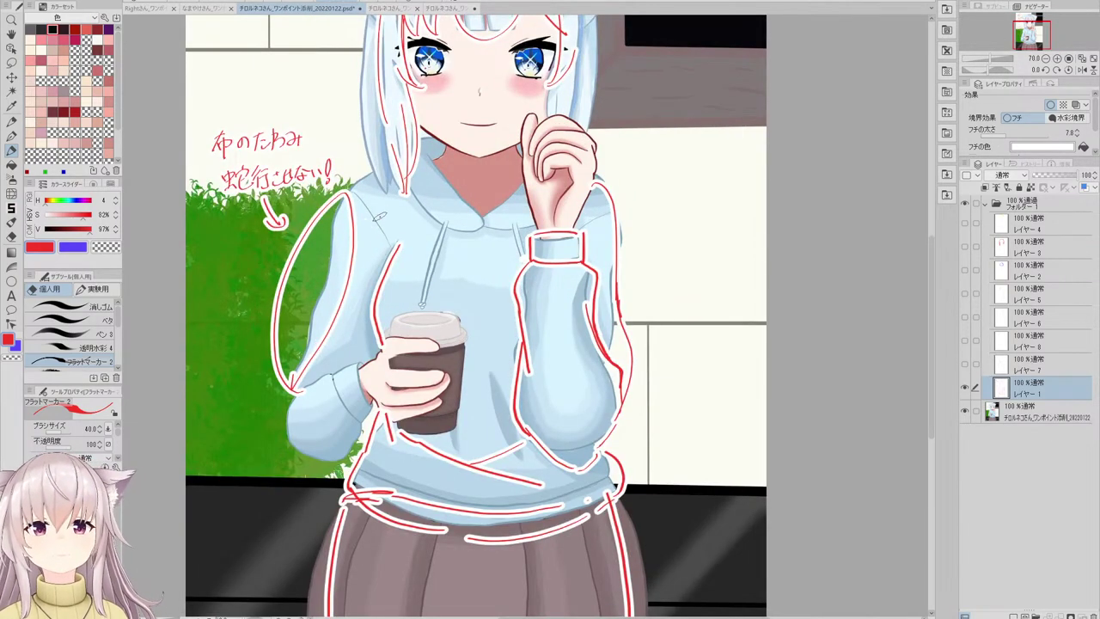
{"action": "left_click", "coordinate": [86, 335]}
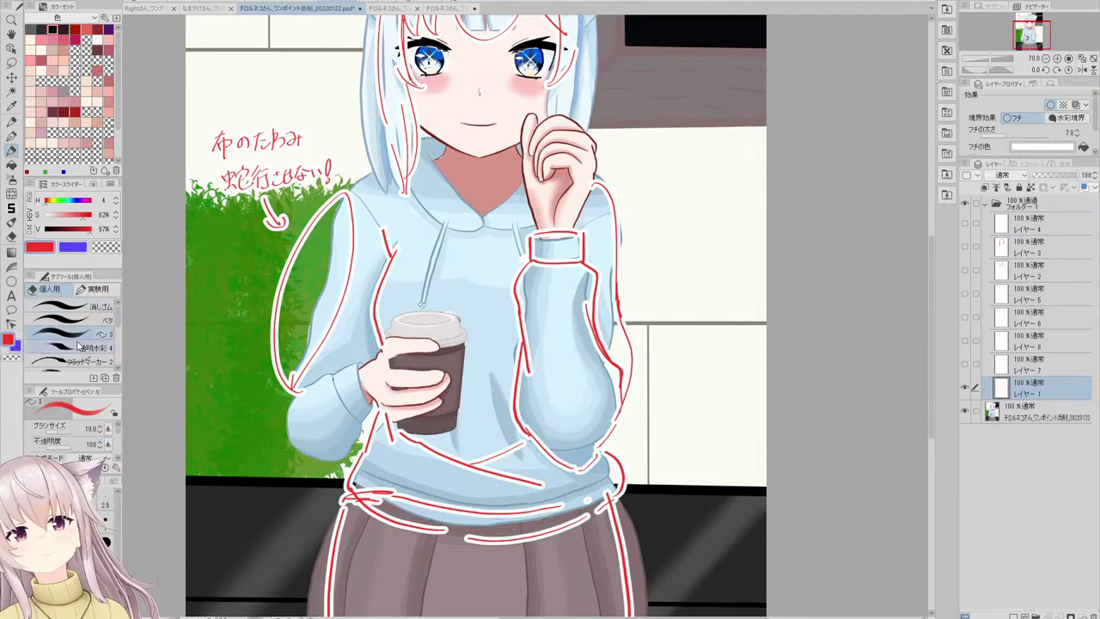
{"action": "left_click", "coordinate": [102, 363]}
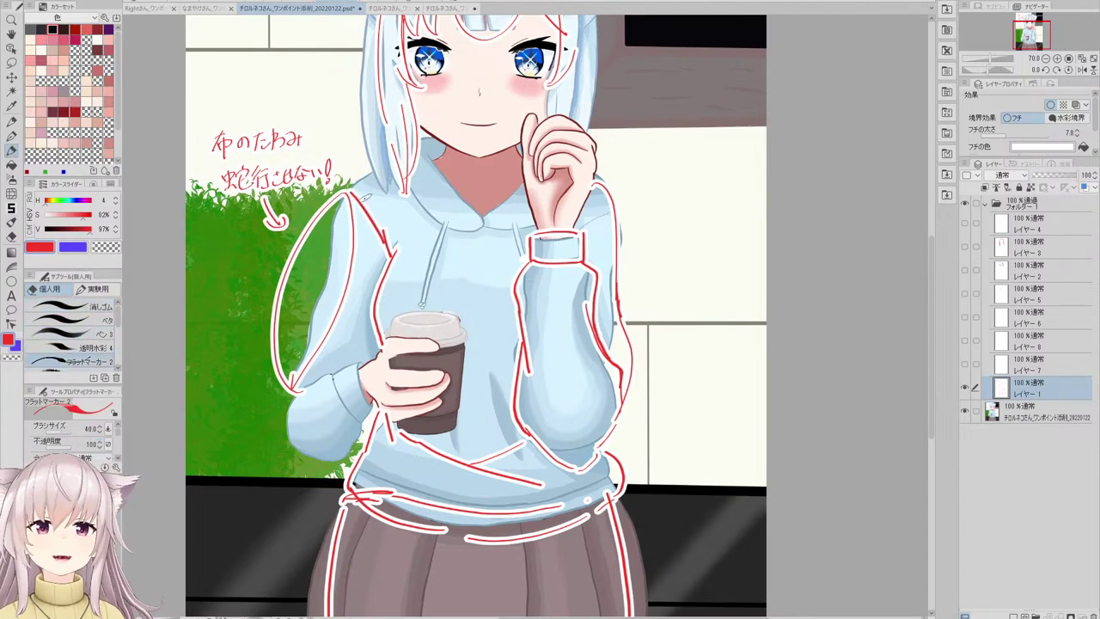
{"action": "scroll", "coordinate": [361, 239], "scroll_direction": "down", "scroll_amount": 2}
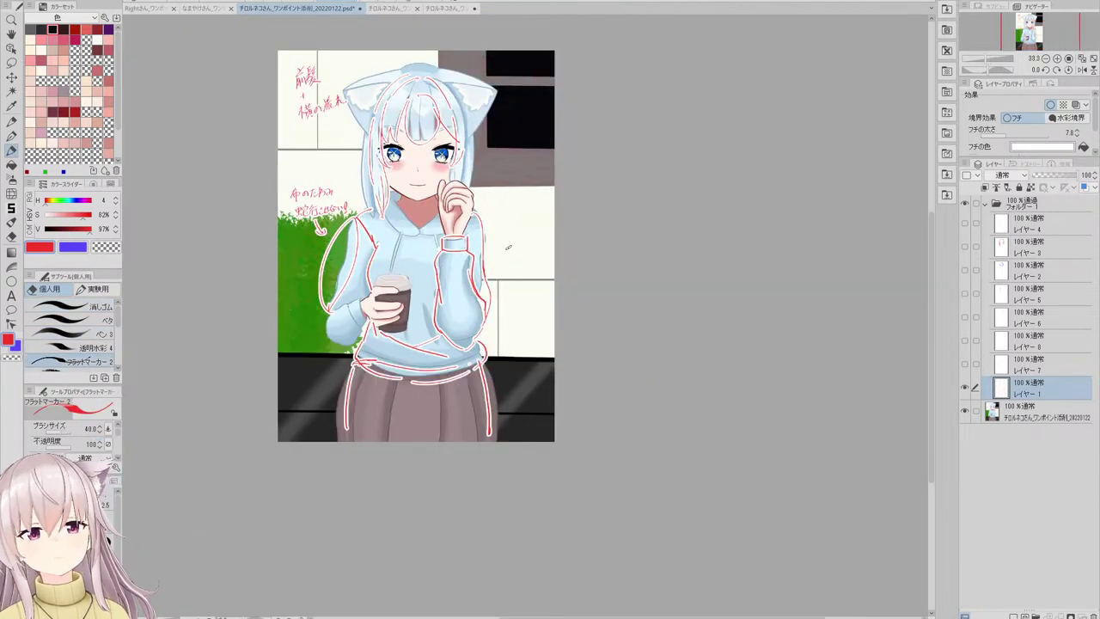
{"action": "scroll", "coordinate": [457, 321], "scroll_direction": "up", "scroll_amount": 2}
{"action": "scroll", "coordinate": [457, 321], "scroll_direction": "down", "scroll_amount": 2}
{"action": "scroll", "coordinate": [427, 206], "scroll_direction": "up", "scroll_amount": 2}
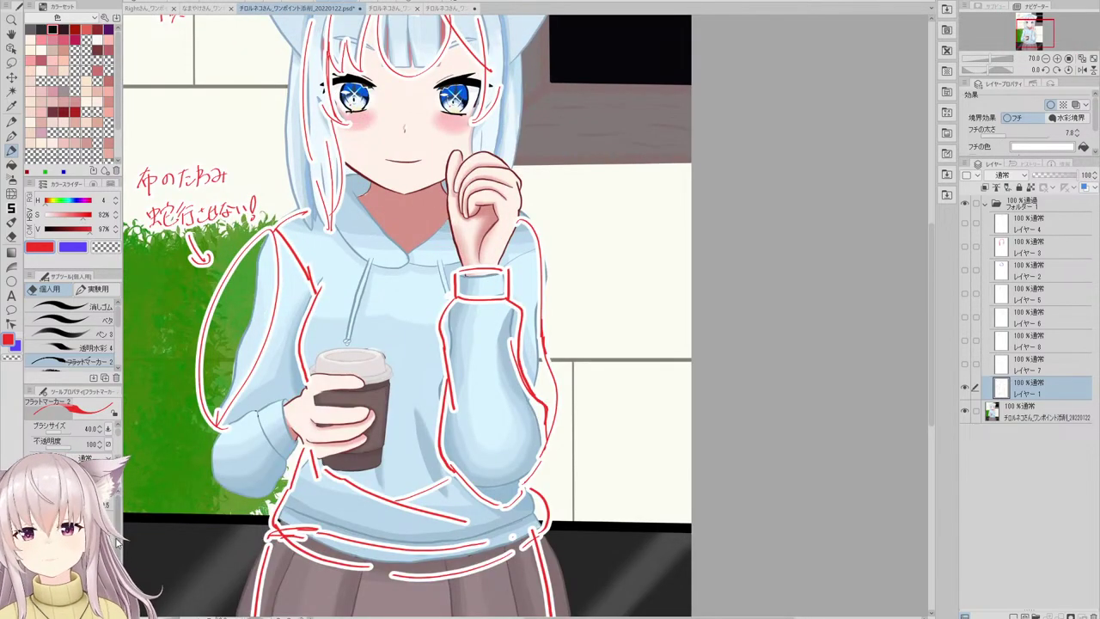
- Set the marker size to 20 and draw a red arrow across the raised hand pointing at the chin
{"action": "scroll", "coordinate": [408, 170], "scroll_direction": "up", "scroll_amount": 3}
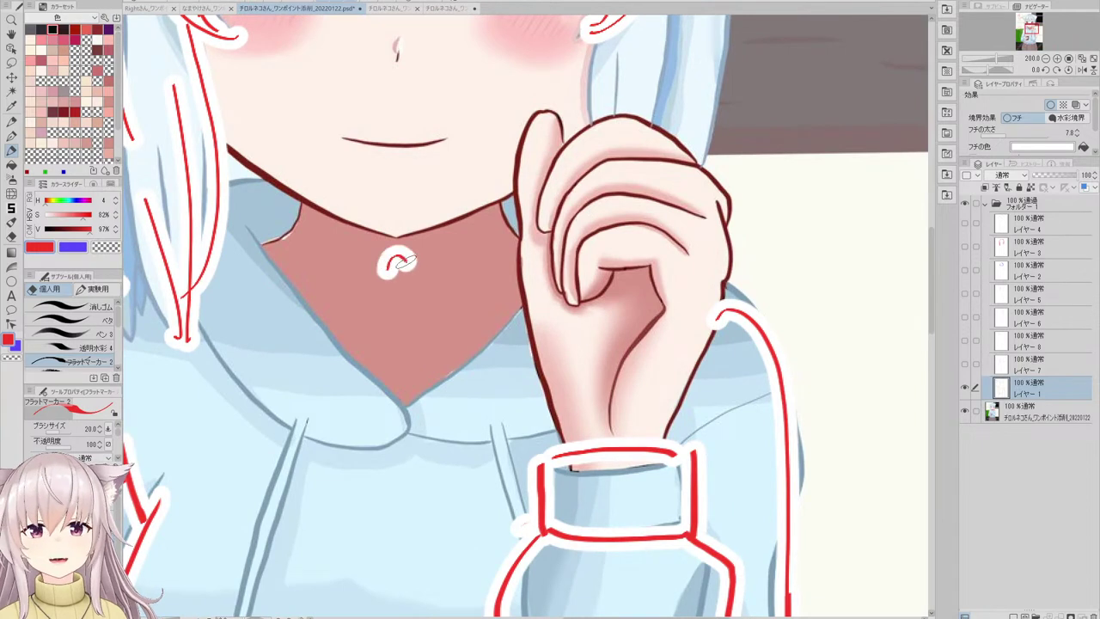
{"action": "scroll", "coordinate": [396, 270], "scroll_direction": "down", "scroll_amount": 1}
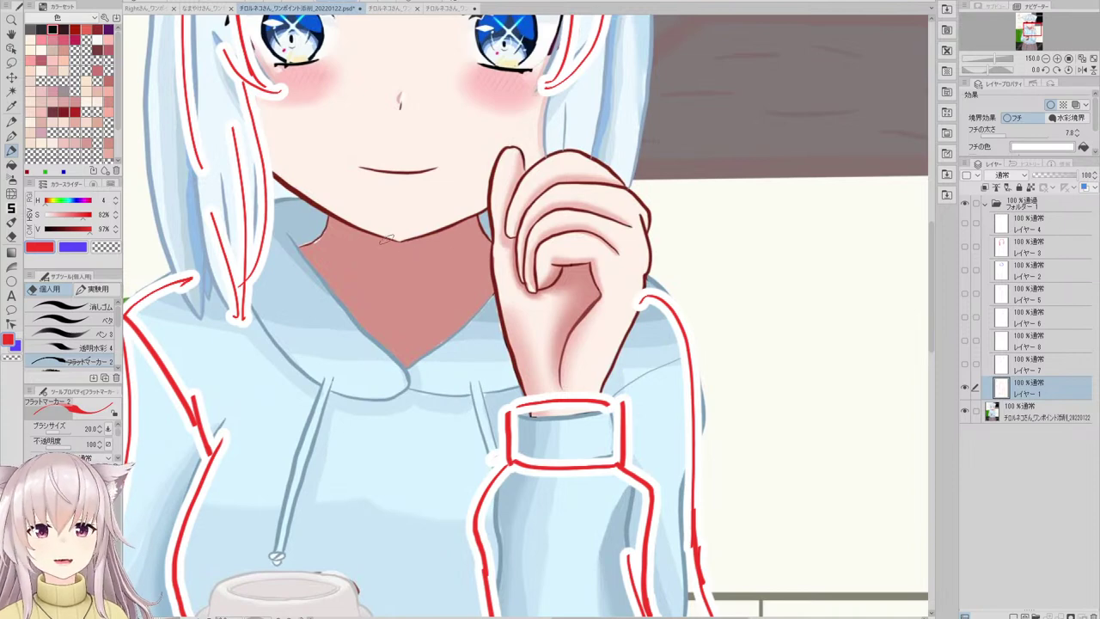
{"action": "mouse_move", "coordinate": [490, 244]}
{"action": "left_mouse_down"}
{"action": "mouse_move", "coordinate": [468, 254]}
{"action": "mouse_move", "coordinate": [668, 224]}
{"action": "left_mouse_up"}
{"action": "scroll", "coordinate": [609, 200], "scroll_direction": "down", "scroll_amount": 1}
{"action": "scroll", "coordinate": [628, 202], "scroll_direction": "up", "scroll_amount": 1}
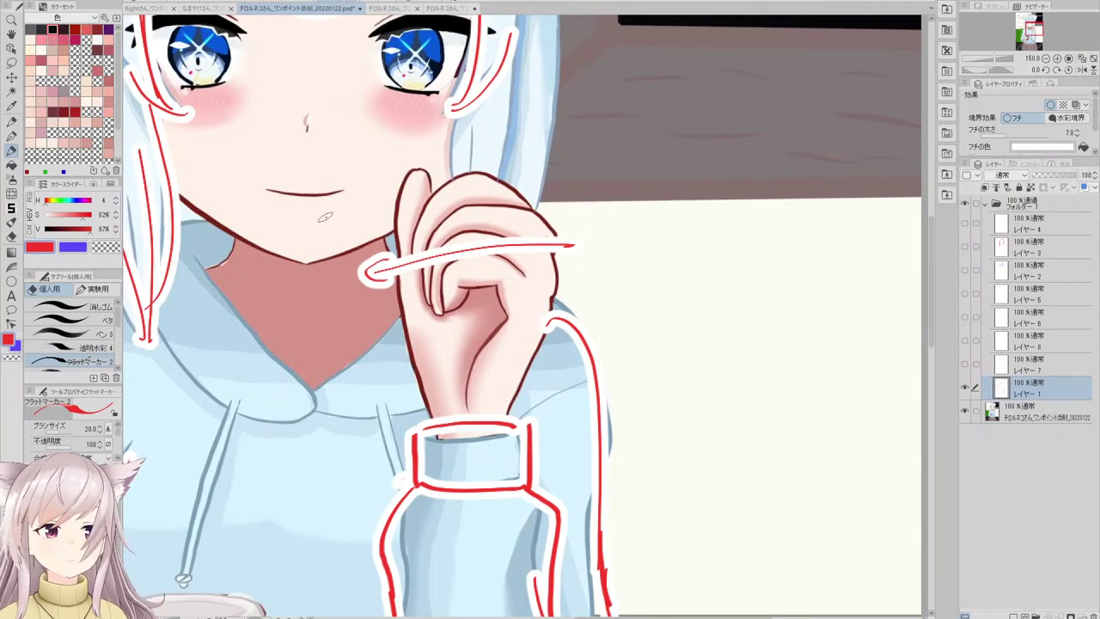
- Trace the tip of the chin in red, undoing rejected strokes, and add a plus mark on each side of the jaw
{"action": "left_click_drag", "start_coordinate": [269, 251], "coordinate": [311, 264]}
{"action": "key", "text": "ctrl+z"}
{"action": "mouse_move", "coordinate": [266, 249]}
{"action": "left_mouse_down"}
{"action": "mouse_move", "coordinate": [302, 266]}
{"action": "mouse_move", "coordinate": [299, 256]}
{"action": "mouse_move", "coordinate": [323, 256]}
{"action": "mouse_move", "coordinate": [302, 267]}
{"action": "mouse_move", "coordinate": [325, 258]}
{"action": "mouse_move", "coordinate": [313, 269]}
{"action": "mouse_move", "coordinate": [353, 252]}
{"action": "left_mouse_up"}
{"action": "key", "text": "ctrl+z"}
{"action": "key", "text": "ctrl+z"}
{"action": "key", "text": "ctrl+z"}
{"action": "key", "text": "ctrl+z"}
{"action": "key", "text": "ctrl+z"}
{"action": "key", "text": "ctrl+z"}
{"action": "scroll", "coordinate": [339, 258], "scroll_direction": "down", "scroll_amount": 1}
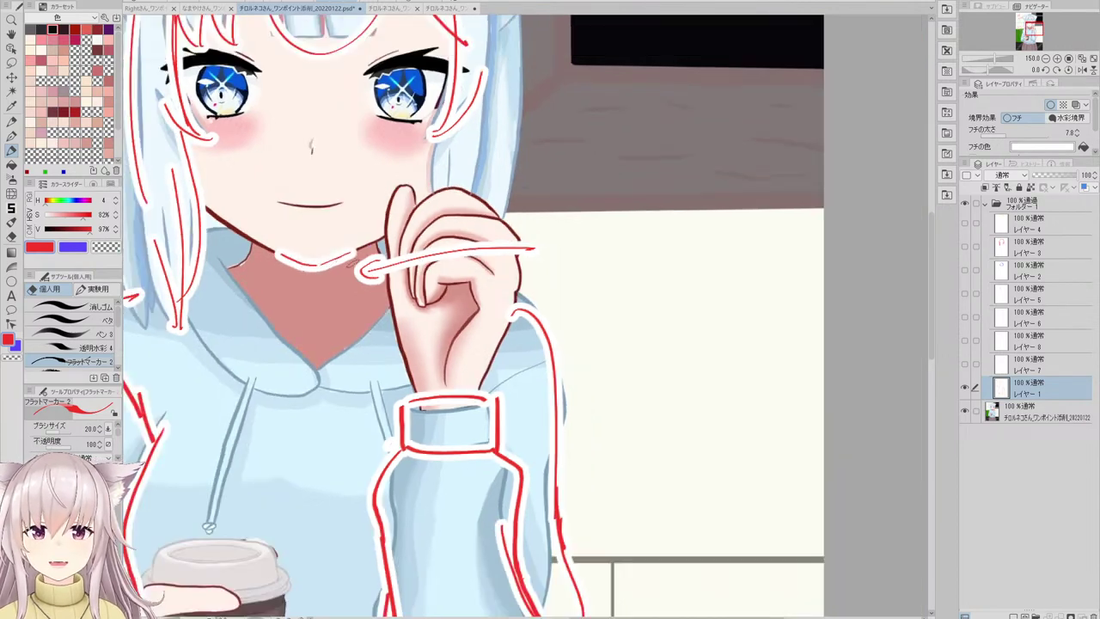
{"action": "scroll", "coordinate": [261, 222], "scroll_direction": "up", "scroll_amount": 2}
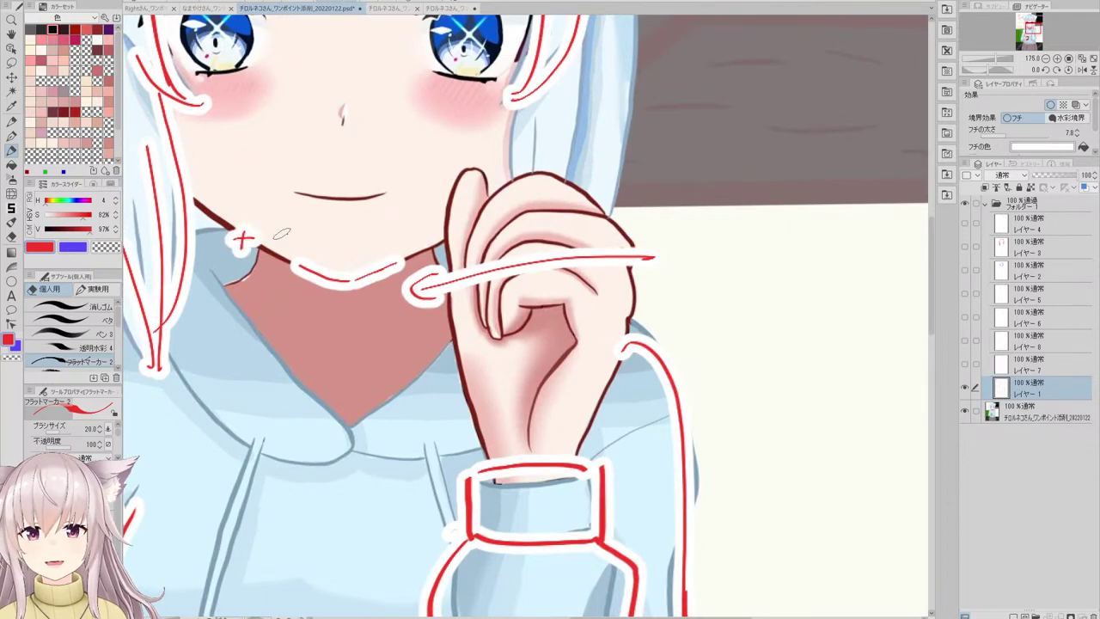
{"action": "scroll", "coordinate": [443, 245], "scroll_direction": "down", "scroll_amount": 3}
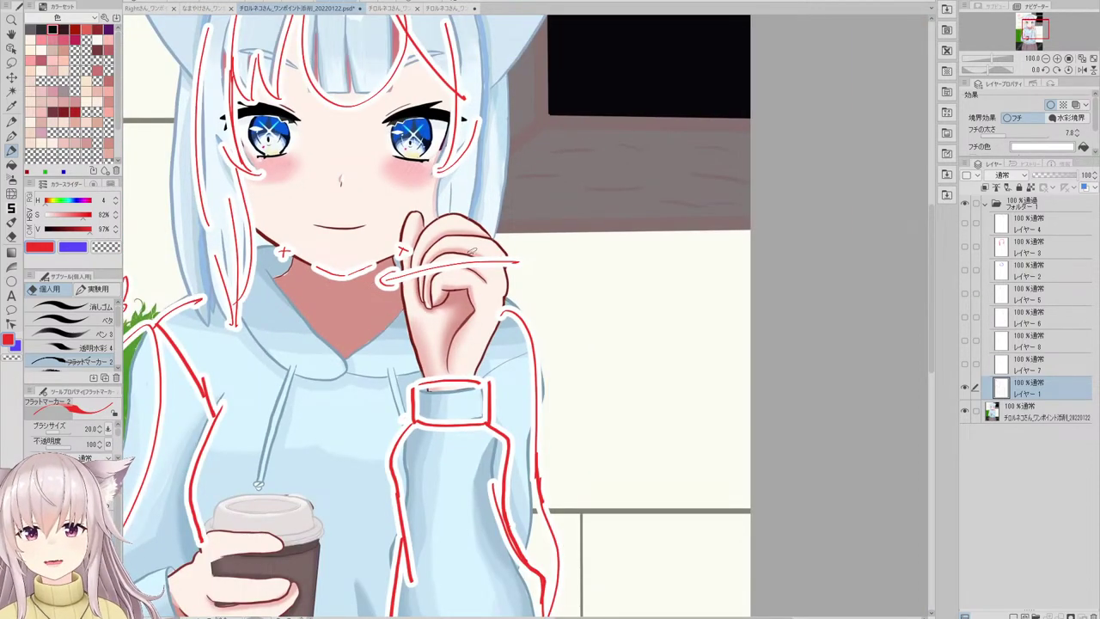
- Handwrite the red note "線画の強弱!" beside the arrow next to the raised hand
{"action": "mouse_move", "coordinate": [551, 245]}
{"action": "left_mouse_down"}
{"action": "mouse_move", "coordinate": [549, 281]}
{"action": "mouse_move", "coordinate": [564, 248]}
{"action": "mouse_move", "coordinate": [561, 277]}
{"action": "mouse_move", "coordinate": [578, 275]}
{"action": "mouse_move", "coordinate": [585, 252]}
{"action": "mouse_move", "coordinate": [582, 262]}
{"action": "mouse_move", "coordinate": [602, 272]}
{"action": "mouse_move", "coordinate": [579, 321]}
{"action": "left_mouse_up"}
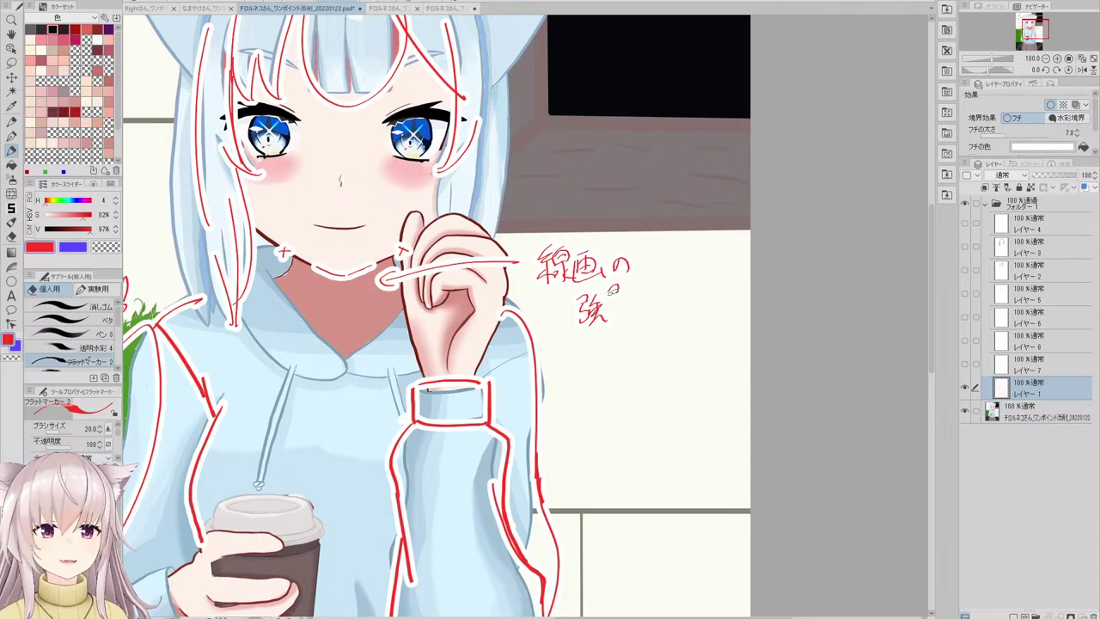
{"action": "left_click_drag", "start_coordinate": [613, 290], "coordinate": [612, 299]}
{"action": "left_click_drag", "start_coordinate": [608, 302], "coordinate": [635, 318]}
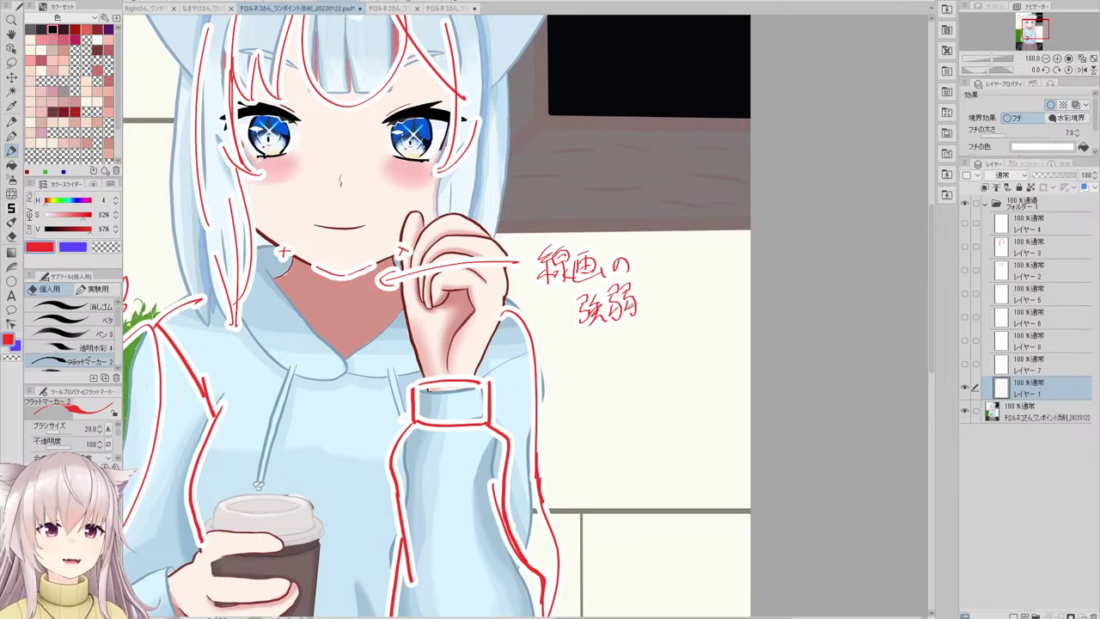
{"action": "left_click_drag", "start_coordinate": [655, 270], "coordinate": [646, 309]}
{"action": "left_click", "coordinate": [649, 320]}
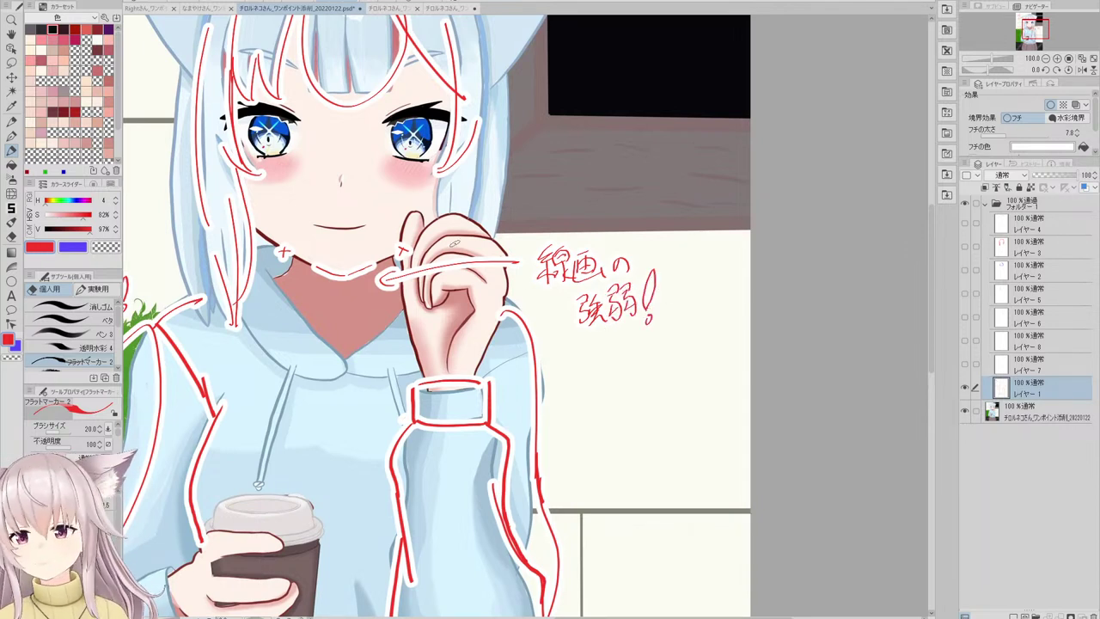
- Hide the red annotation layer レイヤー 1 and duplicate the base illustration layer
{"action": "key", "text": "ctrl+minus"}
{"action": "key", "text": "ctrl+minus"}
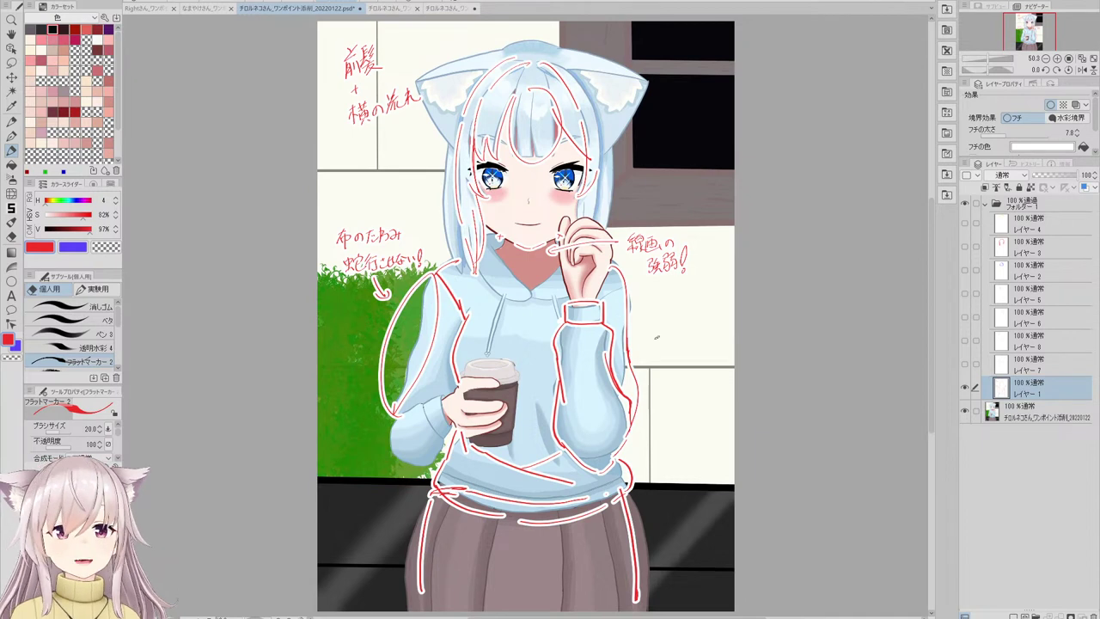
{"action": "left_click", "coordinate": [965, 395]}
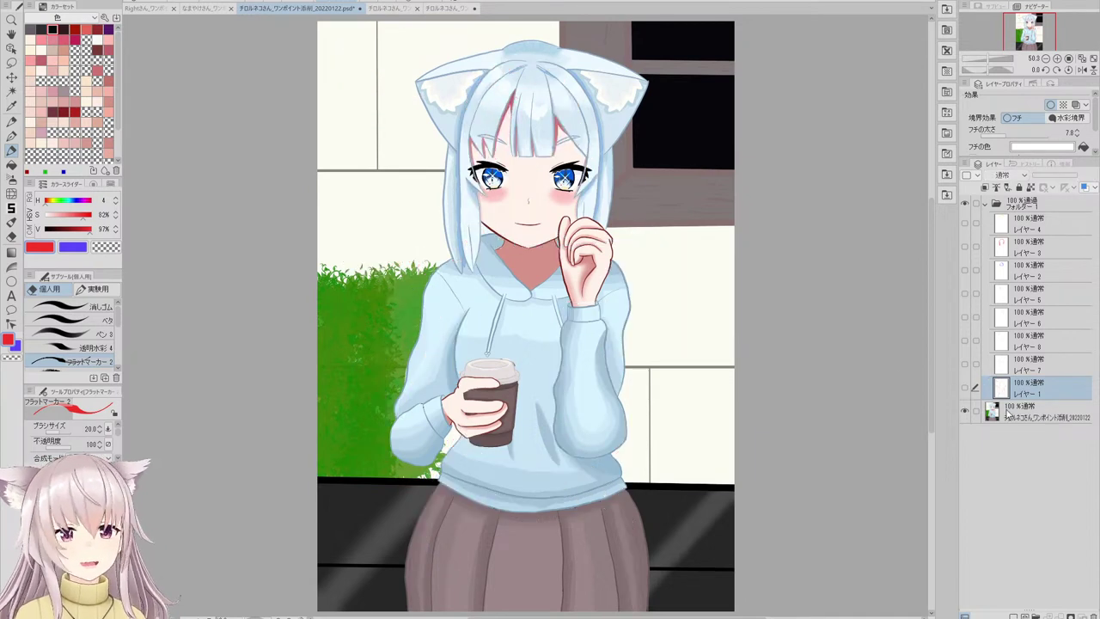
{"action": "left_click", "coordinate": [1009, 414]}
{"action": "key", "text": "ctrl+c"}
{"action": "key", "text": "ctrl+v"}
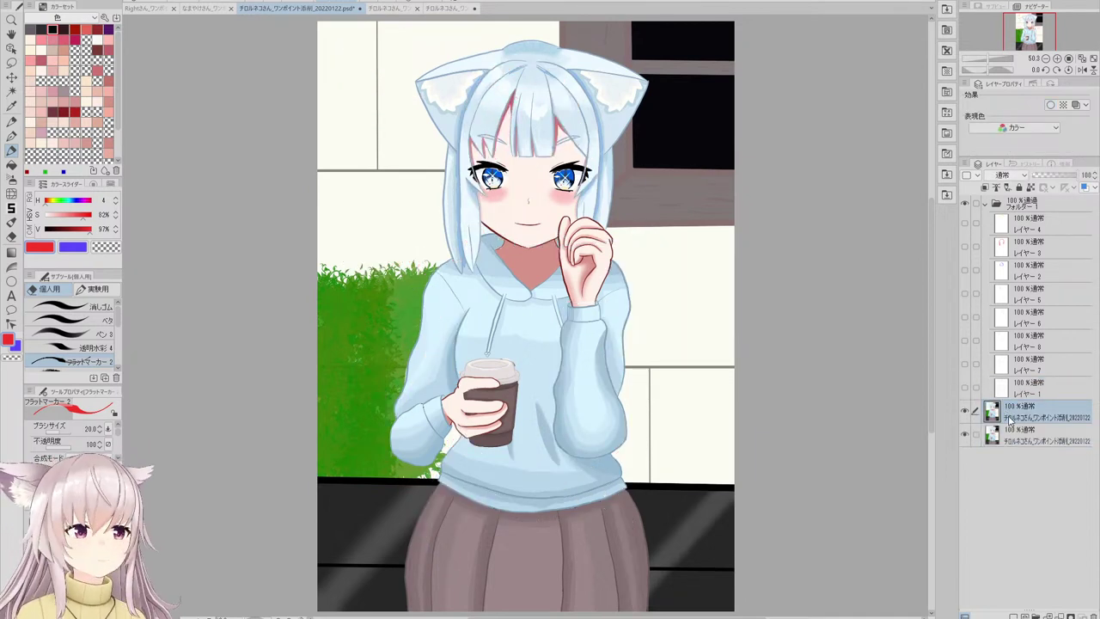
- Paint over the outer line of the image-left bangs with sampled light blue hair color, using the ベタ brush at size 60
{"action": "scroll", "coordinate": [473, 98], "scroll_direction": "up", "scroll_amount": 4}
{"action": "left_click", "coordinate": [533, 171], "text": "alt"}
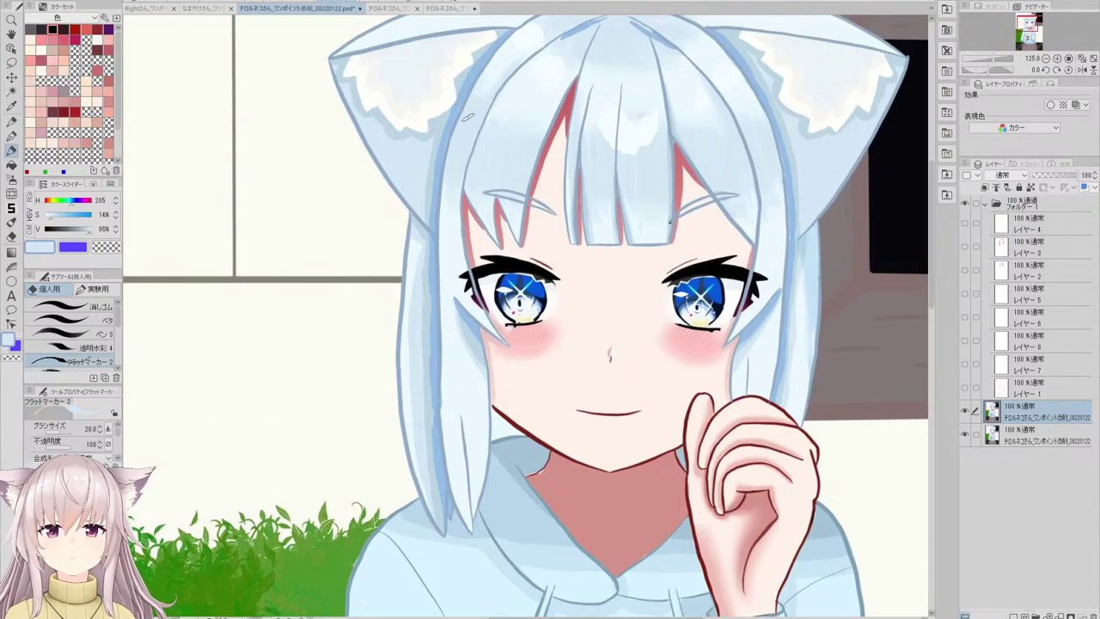
{"action": "left_click", "coordinate": [73, 306]}
{"action": "left_click", "coordinate": [73, 320]}
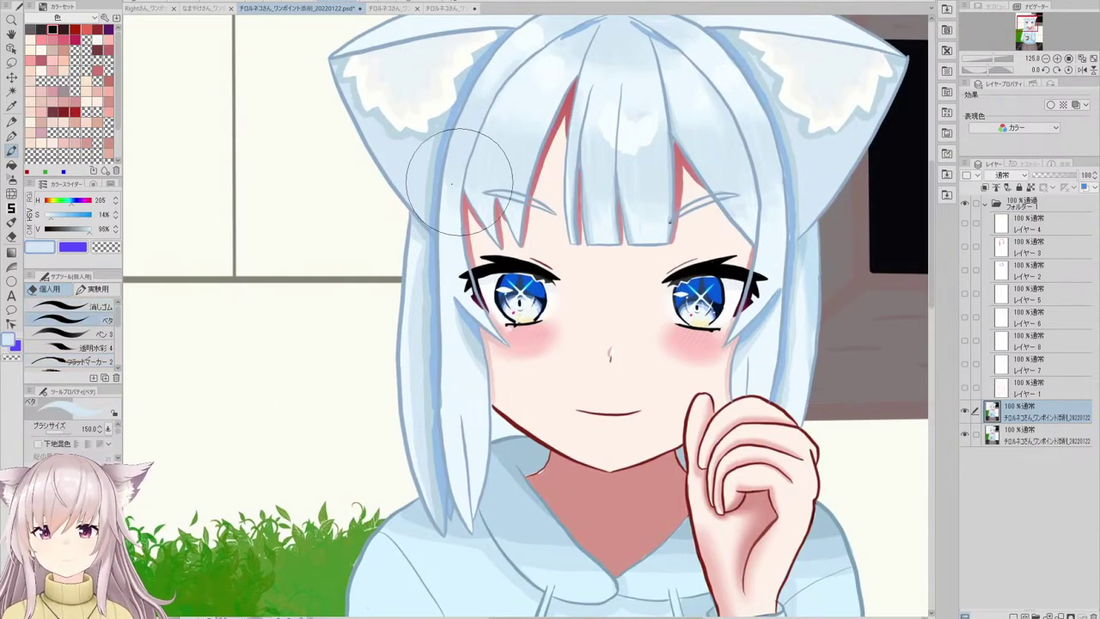
{"action": "key", "text": "bracketleft"}
{"action": "key", "text": "bracketleft"}
{"action": "key", "text": "bracketleft"}
{"action": "key", "text": "bracketleft"}
{"action": "key", "text": "bracketleft"}
{"action": "left_click_drag", "start_coordinate": [476, 153], "coordinate": [465, 267]}
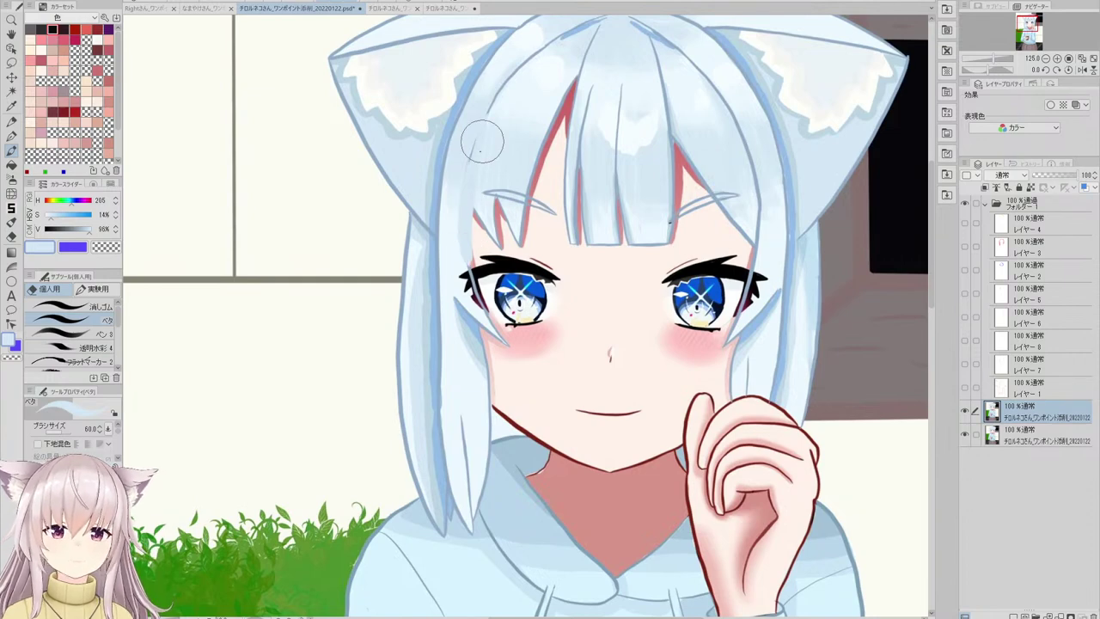
- Compare the hair with the earlier 20220120 critique document, toggling its red guideline layer レイヤー 3 off and on
{"action": "scroll", "coordinate": [503, 156], "scroll_direction": "down", "scroll_amount": 3}
{"action": "scroll", "coordinate": [555, 176], "scroll_direction": "down", "scroll_amount": 1}
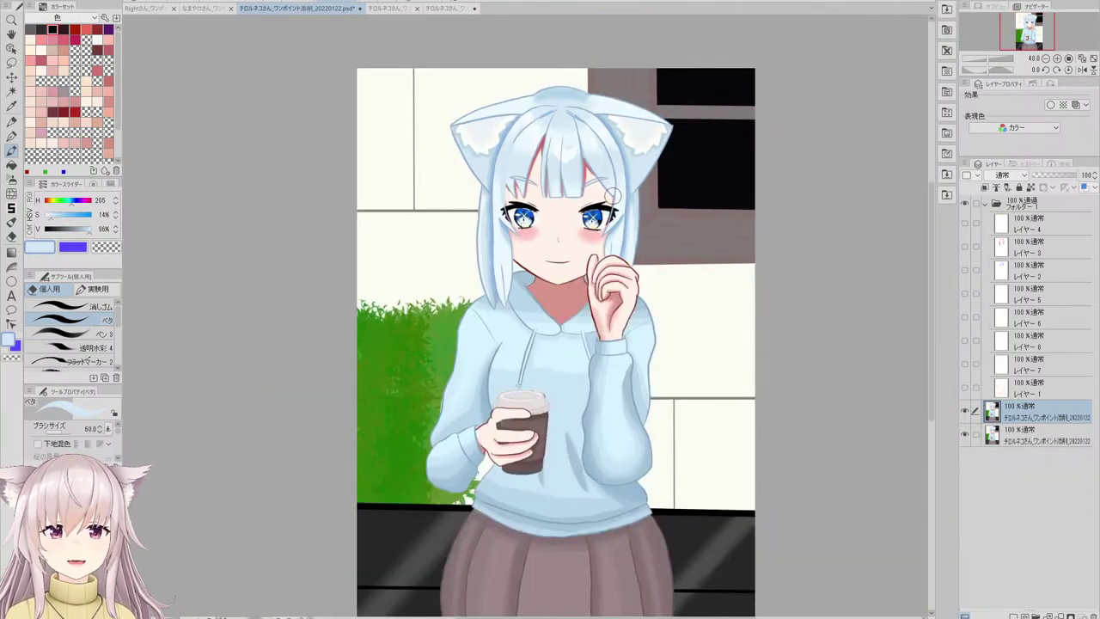
{"action": "scroll", "coordinate": [551, 172], "scroll_direction": "up", "scroll_amount": 4}
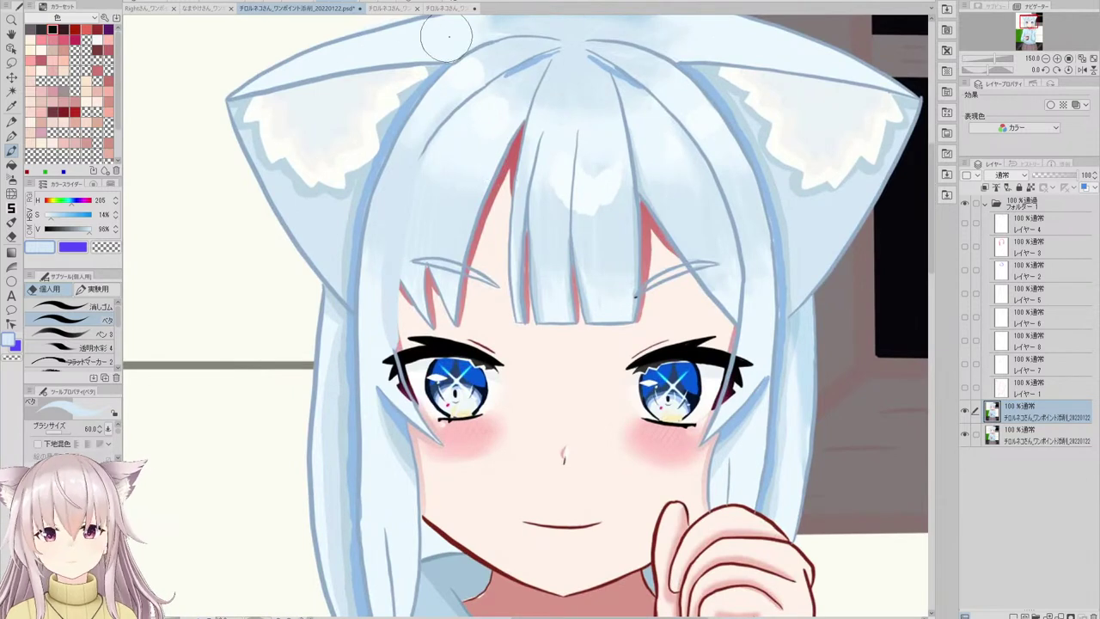
{"action": "left_click", "coordinate": [446, 9]}
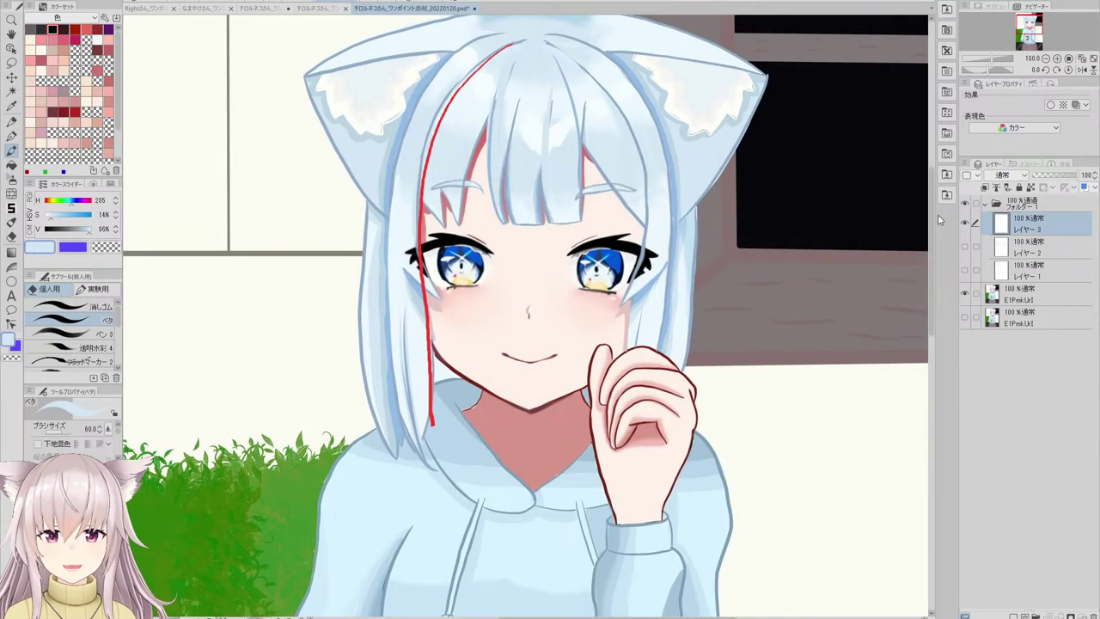
{"action": "left_click", "coordinate": [966, 224]}
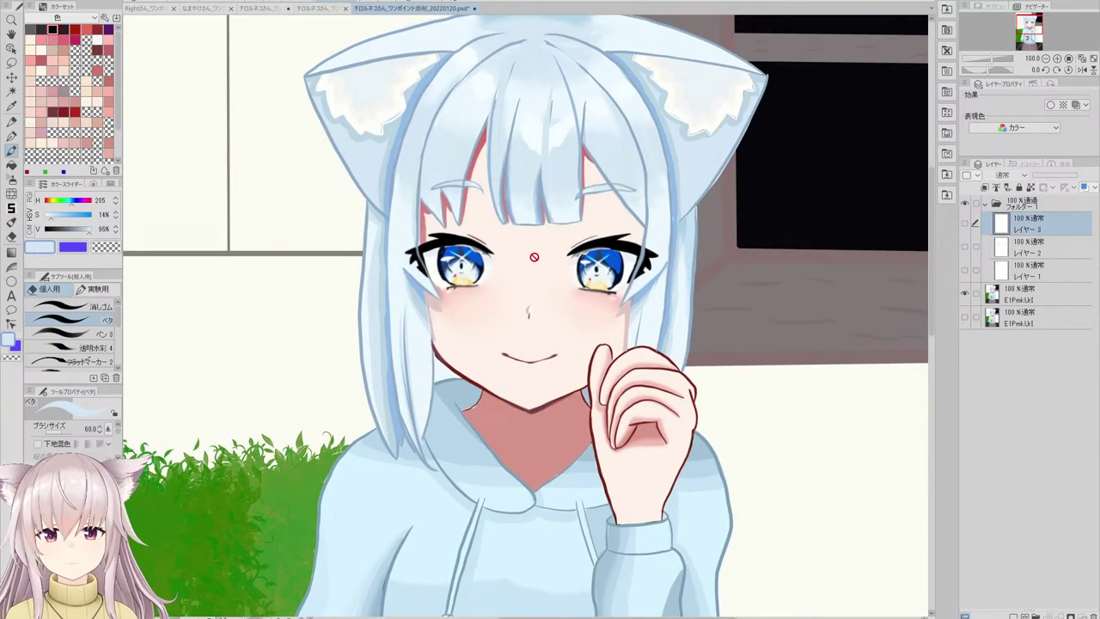
{"action": "left_click", "coordinate": [966, 224]}
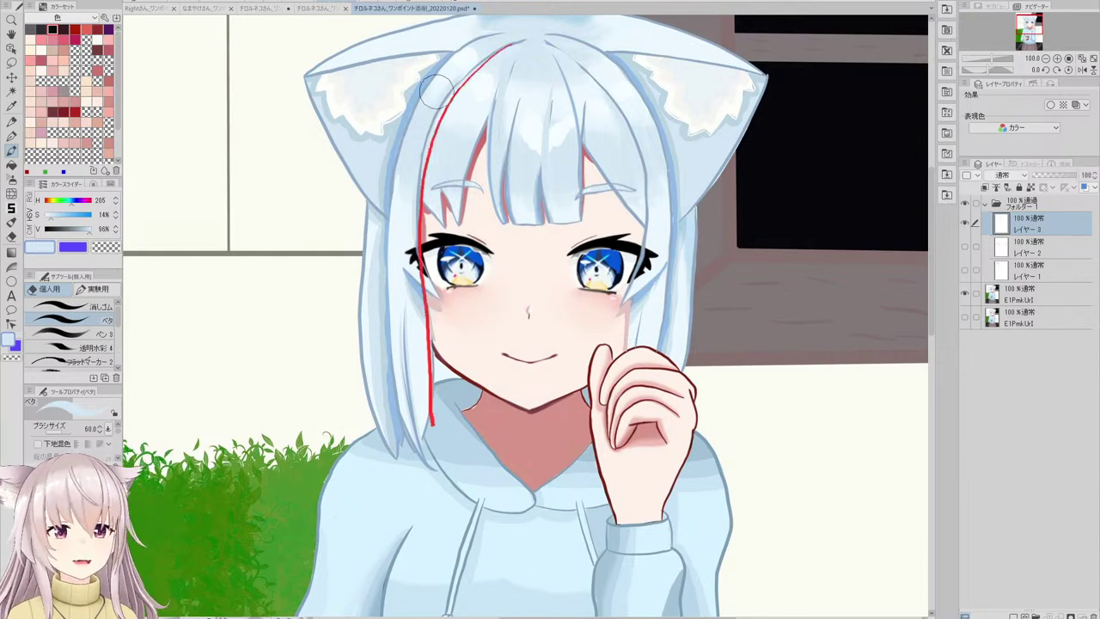
{"action": "scroll", "coordinate": [411, 176], "scroll_direction": "down", "scroll_amount": 2}
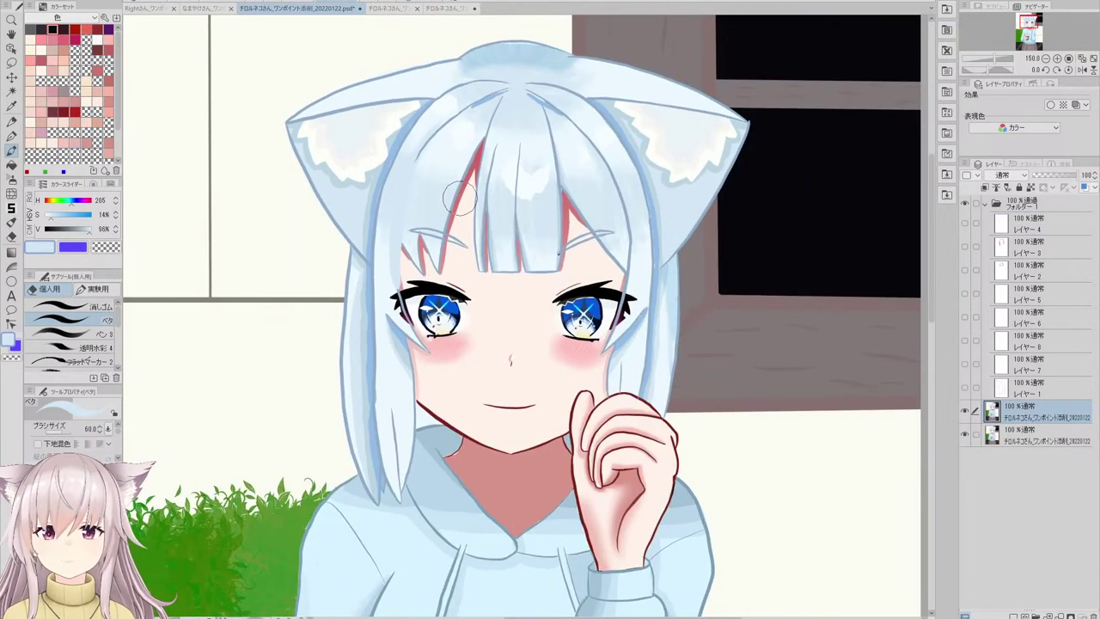
- Sample the pale hair color and paint lighter strands over the dark lines of both side locks
{"action": "scroll", "coordinate": [378, 254], "scroll_direction": "up", "scroll_amount": 1}
{"action": "left_click", "coordinate": [373, 249], "text": "alt"}
{"action": "left_click_drag", "start_coordinate": [383, 208], "coordinate": [396, 404]}
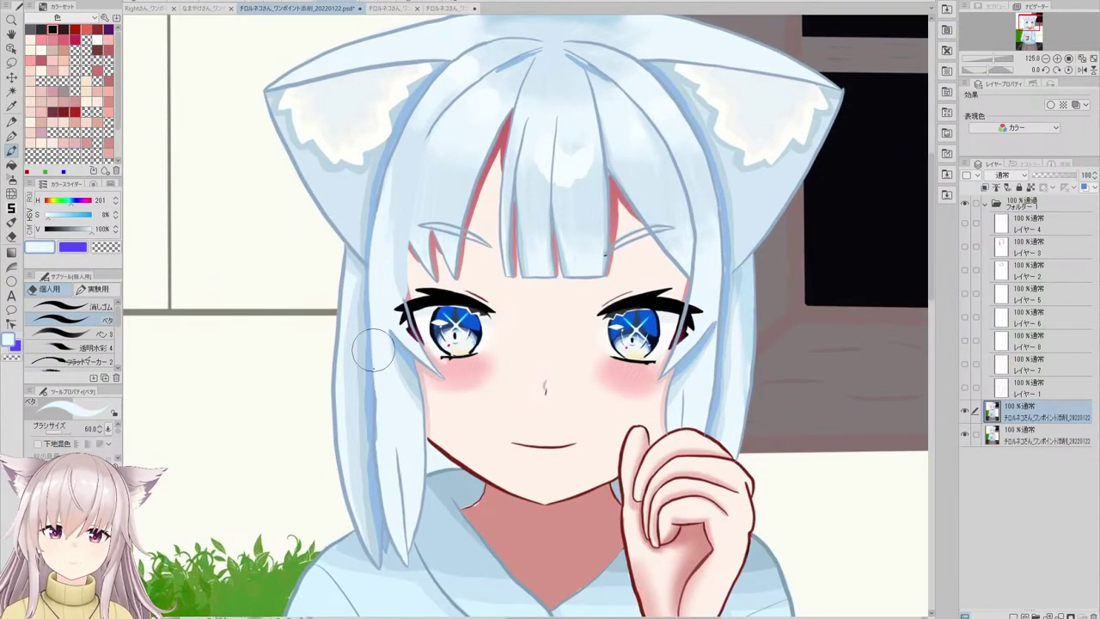
{"action": "scroll", "coordinate": [380, 398], "scroll_direction": "down", "scroll_amount": 3}
{"action": "scroll", "coordinate": [595, 188], "scroll_direction": "up", "scroll_amount": 3}
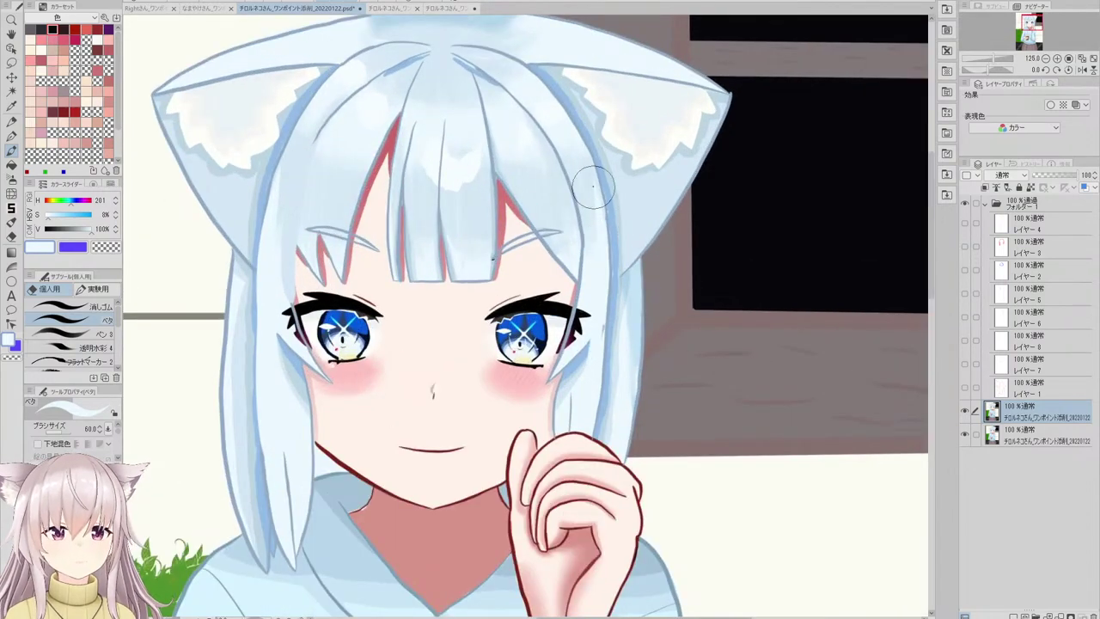
{"action": "left_click_drag", "start_coordinate": [586, 172], "coordinate": [600, 350]}
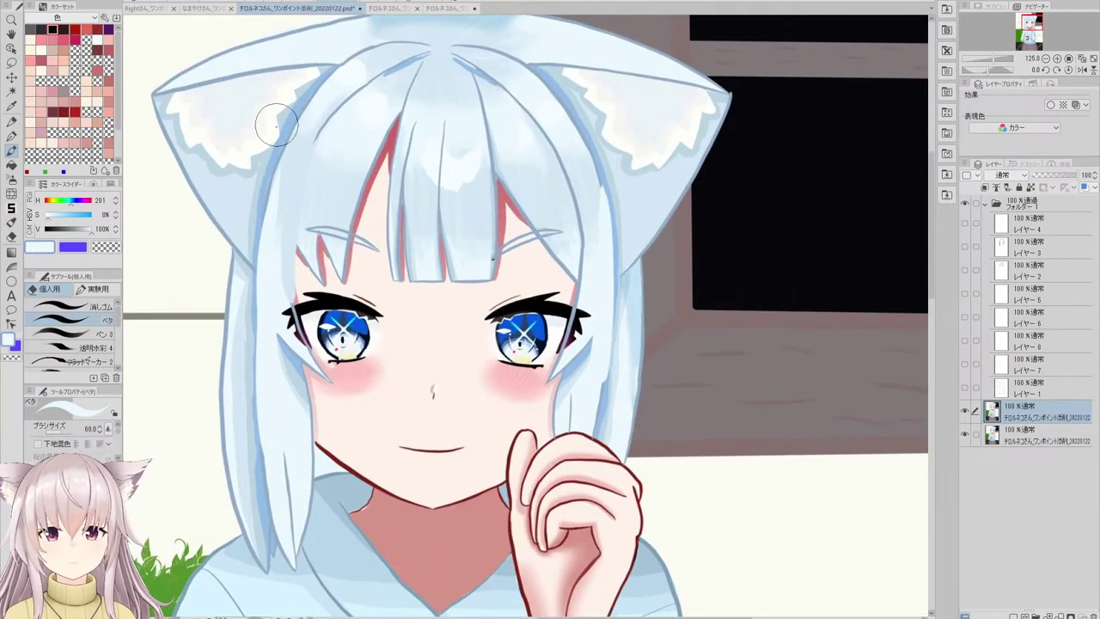
- Sample the blue hair-line color and paint strand lines from the crown down both outer sides of the bangs
{"action": "scroll", "coordinate": [356, 103], "scroll_direction": "down", "scroll_amount": 3}
{"action": "scroll", "coordinate": [400, 49], "scroll_direction": "up", "scroll_amount": 5}
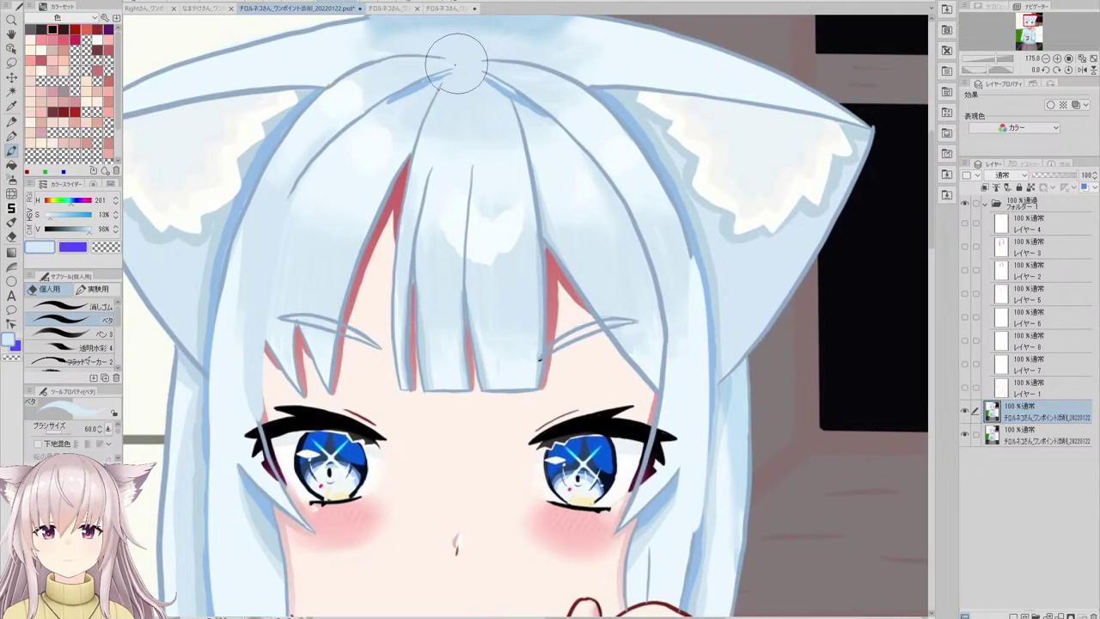
{"action": "left_click", "coordinate": [403, 91], "text": "alt"}
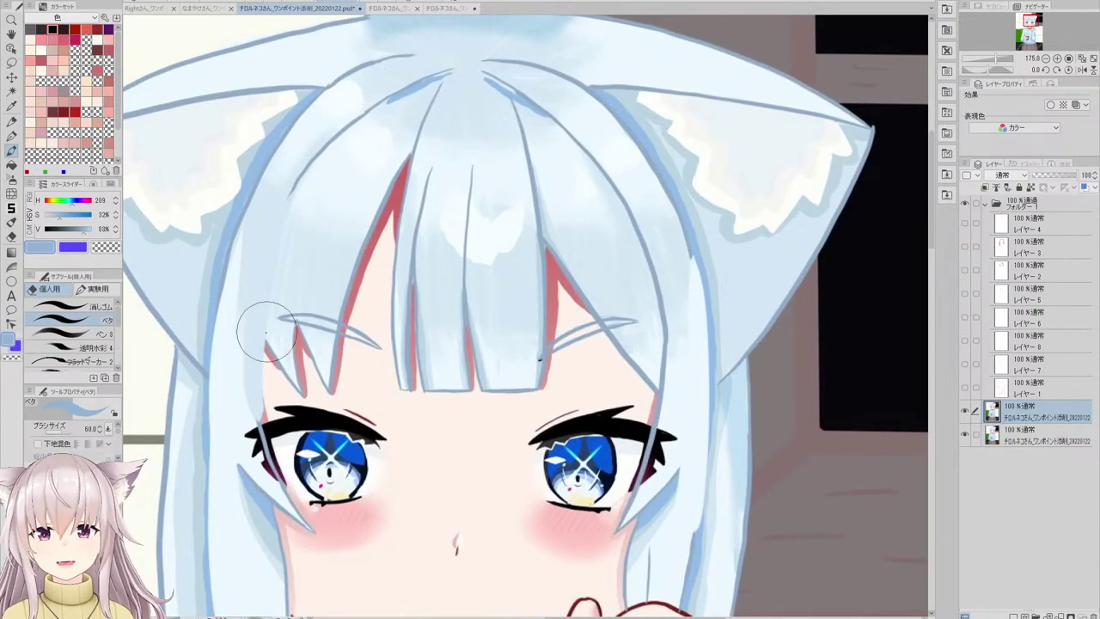
{"action": "mouse_move", "coordinate": [294, 212]}
{"action": "left_mouse_down"}
{"action": "mouse_move", "coordinate": [346, 115]}
{"action": "mouse_move", "coordinate": [433, 78]}
{"action": "left_mouse_up"}
{"action": "scroll", "coordinate": [433, 78], "scroll_direction": "down", "scroll_amount": 3}
{"action": "scroll", "coordinate": [505, 90], "scroll_direction": "up", "scroll_amount": 3}
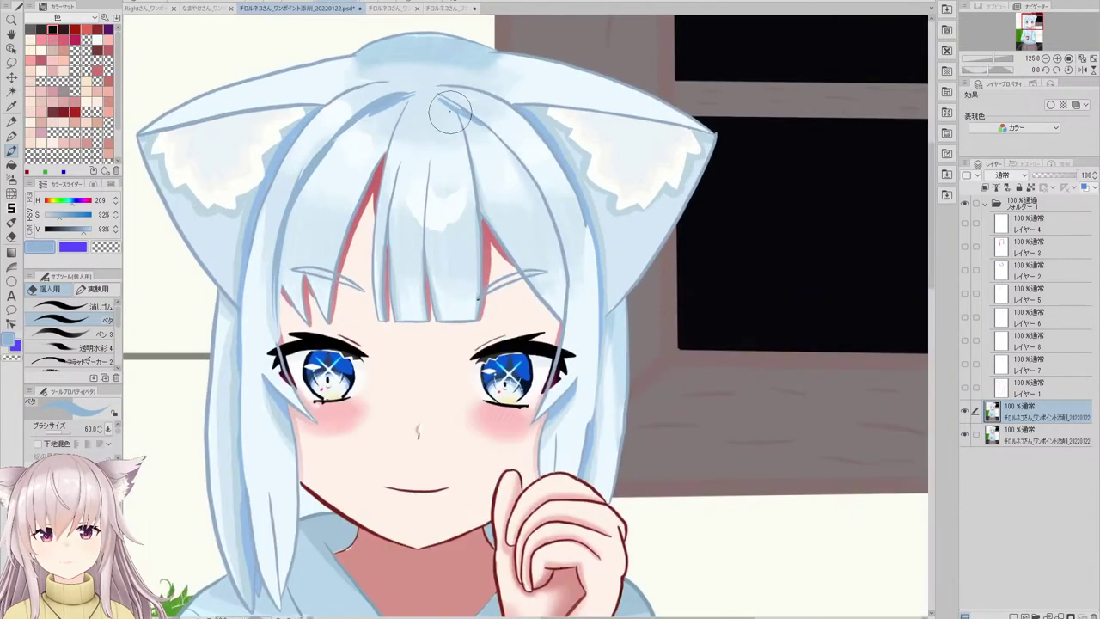
{"action": "left_click_drag", "start_coordinate": [489, 127], "coordinate": [559, 270]}
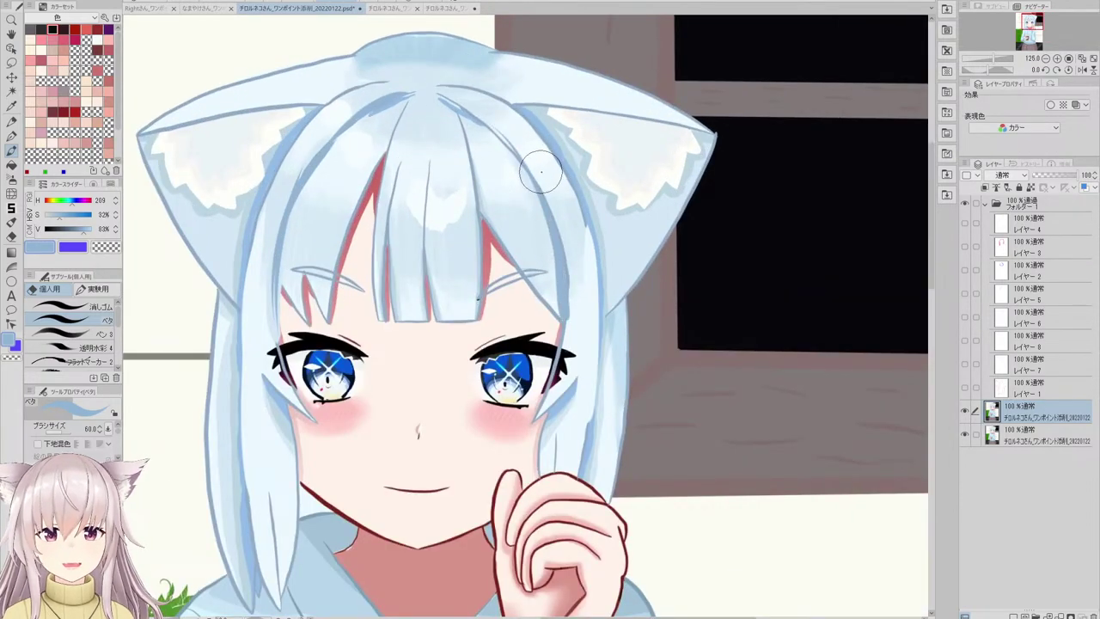
- Sample the pale hair color and refine the edge of the new image-right strand beside the bangs
{"action": "left_click", "coordinate": [511, 149], "text": "alt"}
{"action": "left_click_drag", "start_coordinate": [516, 155], "coordinate": [565, 242]}
{"action": "scroll", "coordinate": [593, 175], "scroll_direction": "down", "scroll_amount": 3}
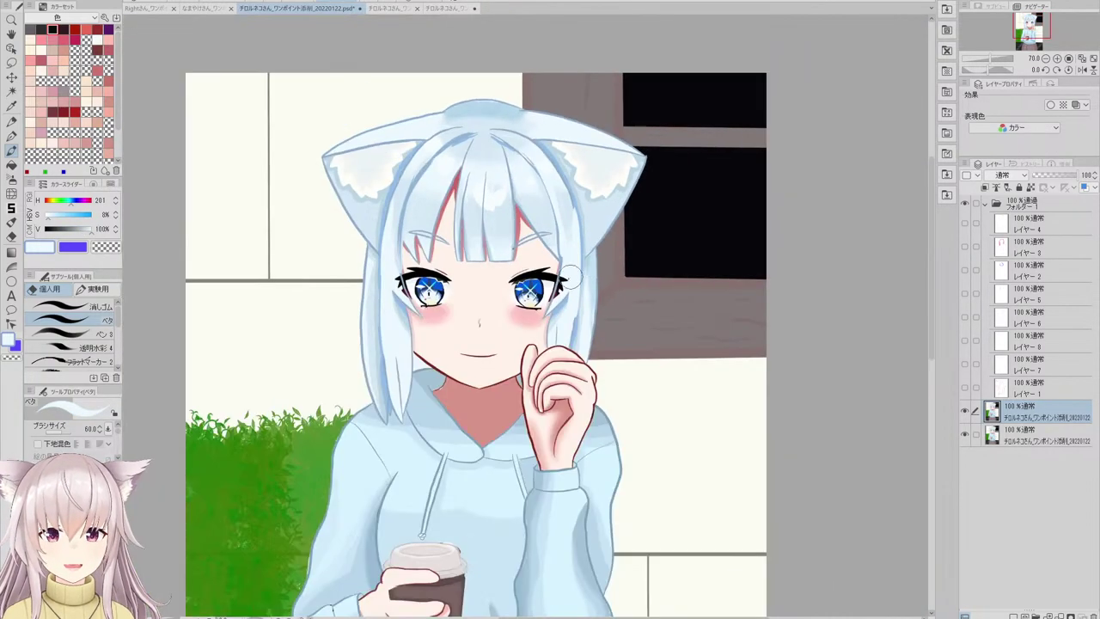
- Sample the blue hair-line color and thicken the strand lines along the outer edges of the bangs
{"action": "scroll", "coordinate": [460, 255], "scroll_direction": "up", "scroll_amount": 3}
{"action": "scroll", "coordinate": [346, 180], "scroll_direction": "up", "scroll_amount": 2}
{"action": "left_click", "coordinate": [331, 162], "text": "alt"}
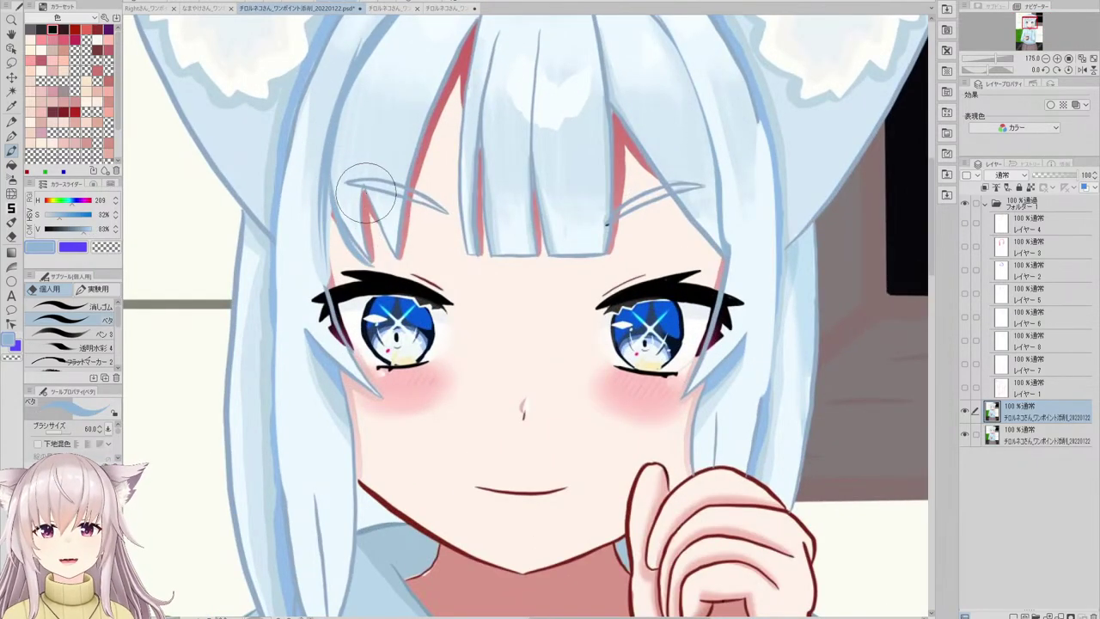
{"action": "scroll", "coordinate": [378, 250], "scroll_direction": "down", "scroll_amount": 2}
{"action": "scroll", "coordinate": [596, 137], "scroll_direction": "up", "scroll_amount": 3}
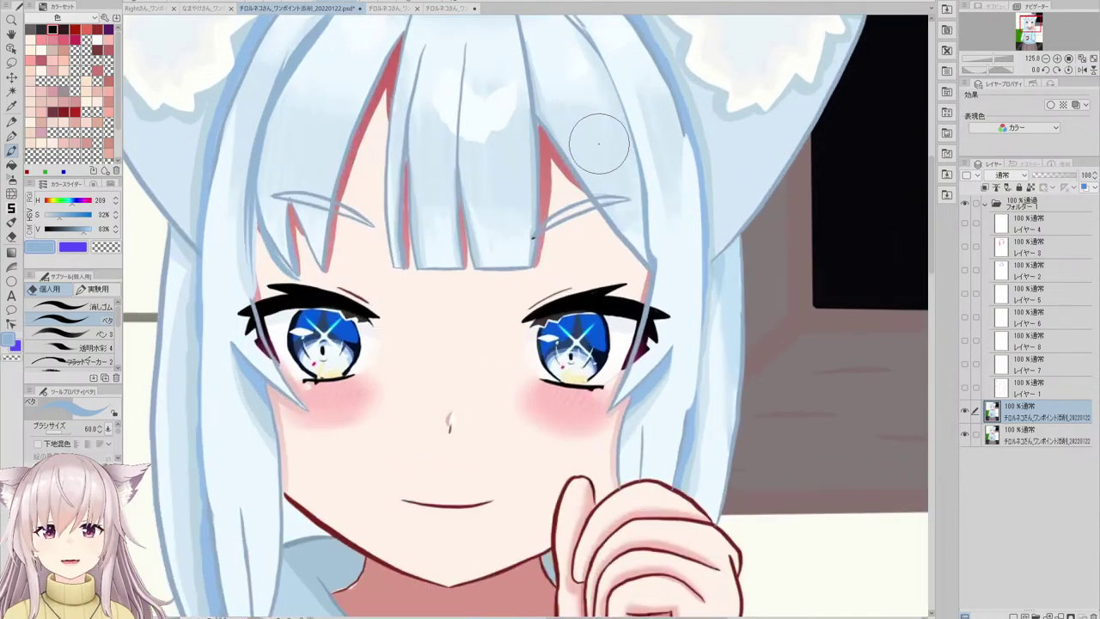
{"action": "scroll", "coordinate": [524, 129], "scroll_direction": "down", "scroll_amount": 4}
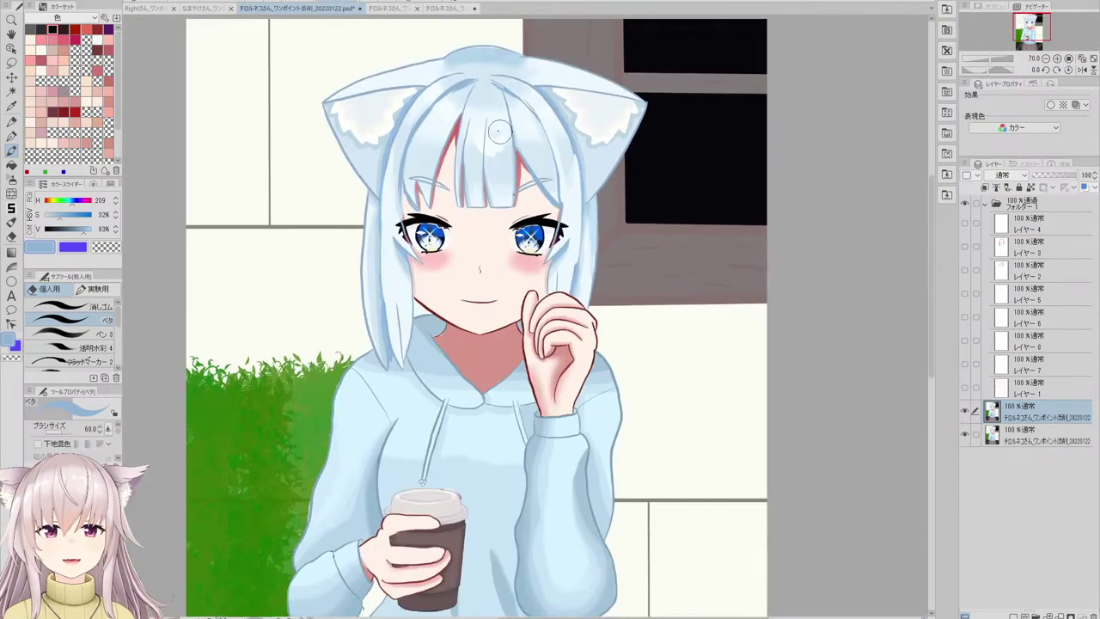
- Sample the pale hair color and paint a light strand down the bangs
{"action": "scroll", "coordinate": [464, 147], "scroll_direction": "up", "scroll_amount": 3}
{"action": "scroll", "coordinate": [464, 147], "scroll_direction": "up", "scroll_amount": 3}
{"action": "left_click", "coordinate": [451, 137], "text": "alt"}
{"action": "left_click_drag", "start_coordinate": [455, 120], "coordinate": [442, 285]}
{"action": "scroll", "coordinate": [447, 297], "scroll_direction": "down", "scroll_amount": 2}
{"action": "scroll", "coordinate": [445, 187], "scroll_direction": "down", "scroll_amount": 3}
{"action": "scroll", "coordinate": [381, 239], "scroll_direction": "up", "scroll_amount": 2}
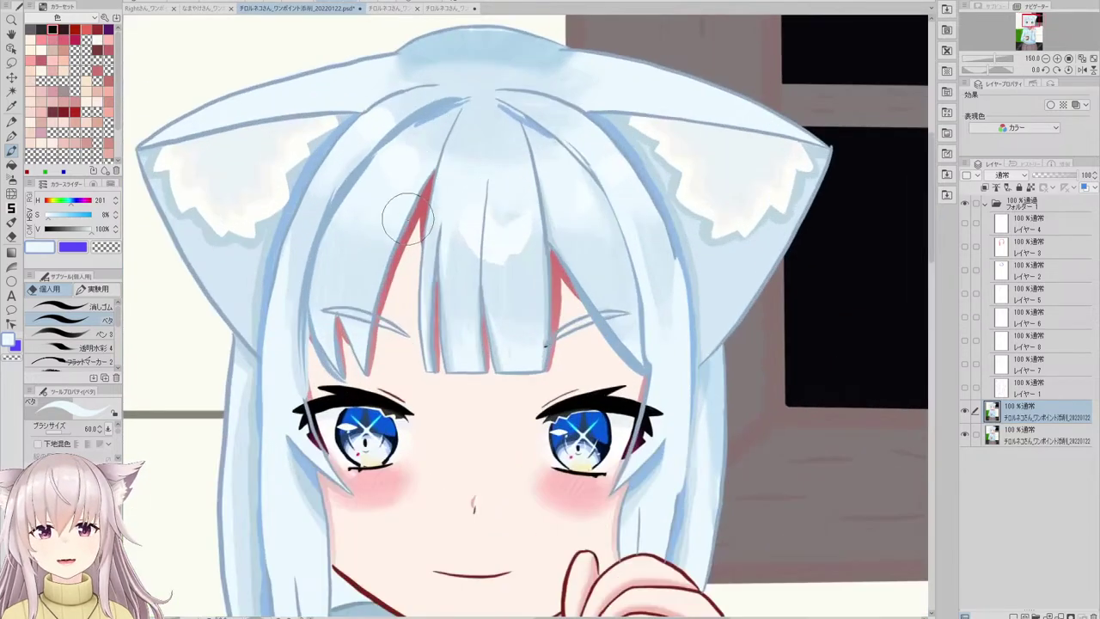
- Darken the parting line at the crown with a sampled grey-blue, and lighten the image-left bangs with the sampled pale hair color
{"action": "left_click", "coordinate": [380, 238], "text": "alt"}
{"action": "scroll", "coordinate": [386, 241], "scroll_direction": "down", "scroll_amount": 3}
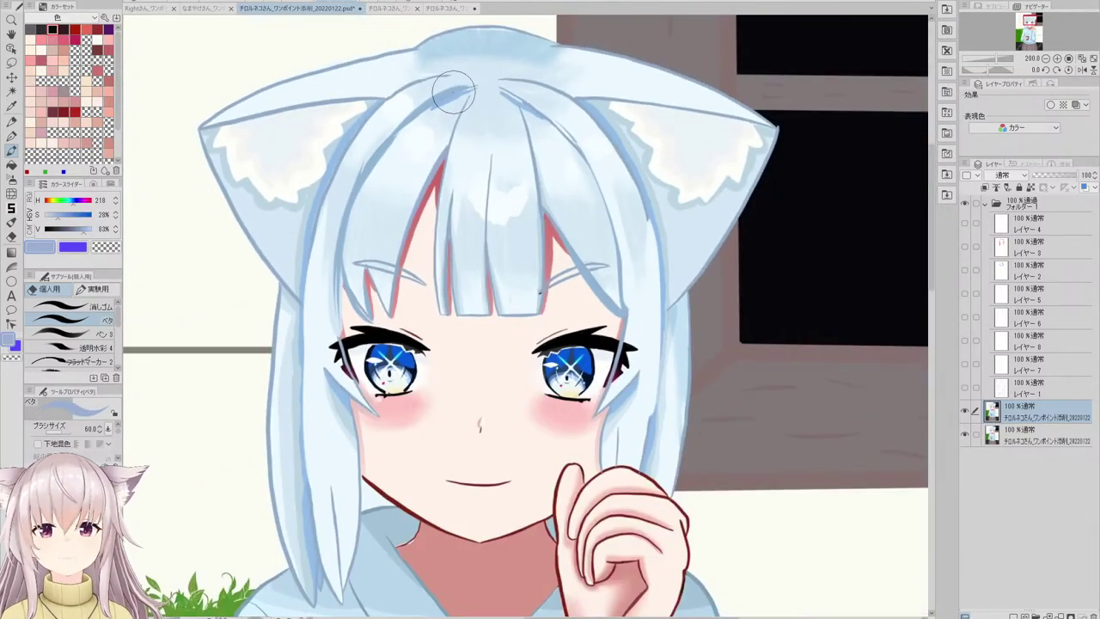
{"action": "scroll", "coordinate": [370, 179], "scroll_direction": "up", "scroll_amount": 2}
{"action": "left_click", "coordinate": [371, 179], "text": "alt"}
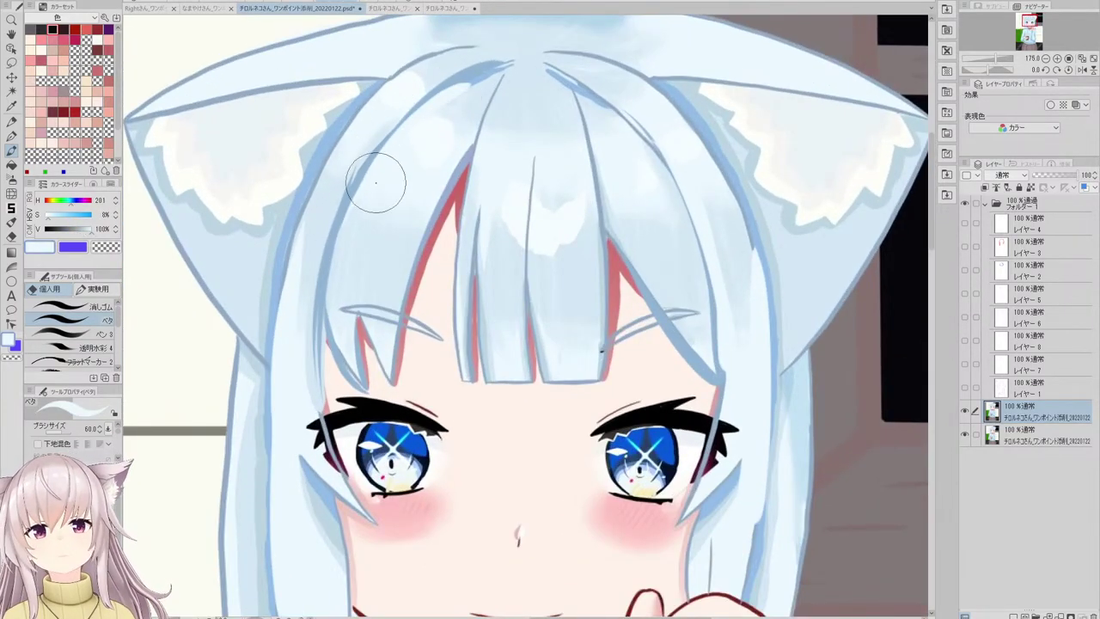
- Shade the image-left side lock in light blue and paint pale hair color over the short cheek strands on both sides
{"action": "scroll", "coordinate": [470, 133], "scroll_direction": "down", "scroll_amount": 3}
{"action": "scroll", "coordinate": [470, 133], "scroll_direction": "down", "scroll_amount": 2}
{"action": "scroll", "coordinate": [405, 216], "scroll_direction": "up", "scroll_amount": 4}
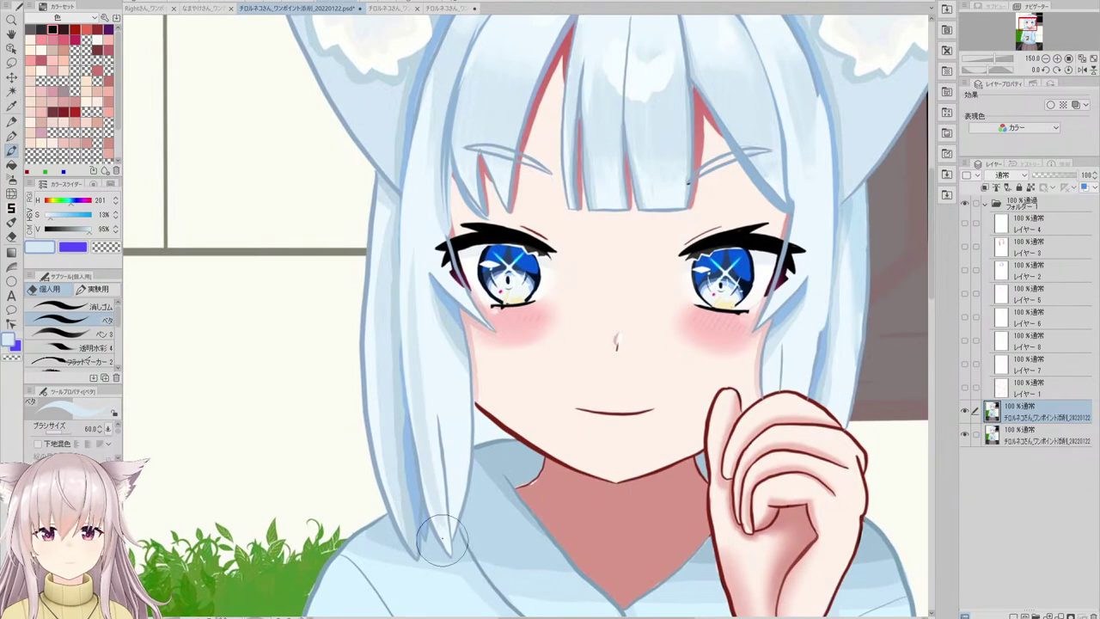
{"action": "scroll", "coordinate": [484, 191], "scroll_direction": "down", "scroll_amount": 1}
{"action": "scroll", "coordinate": [484, 191], "scroll_direction": "down", "scroll_amount": 2}
{"action": "scroll", "coordinate": [490, 309], "scroll_direction": "up", "scroll_amount": 4}
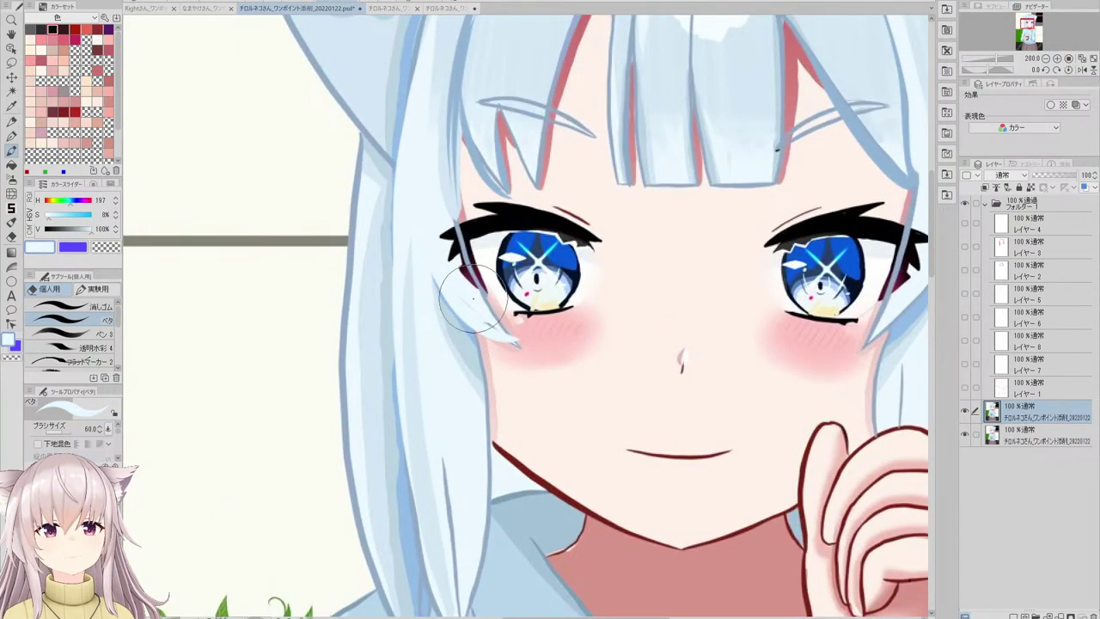
{"action": "scroll", "coordinate": [474, 232], "scroll_direction": "down", "scroll_amount": 3}
{"action": "scroll", "coordinate": [655, 314], "scroll_direction": "up", "scroll_amount": 2}
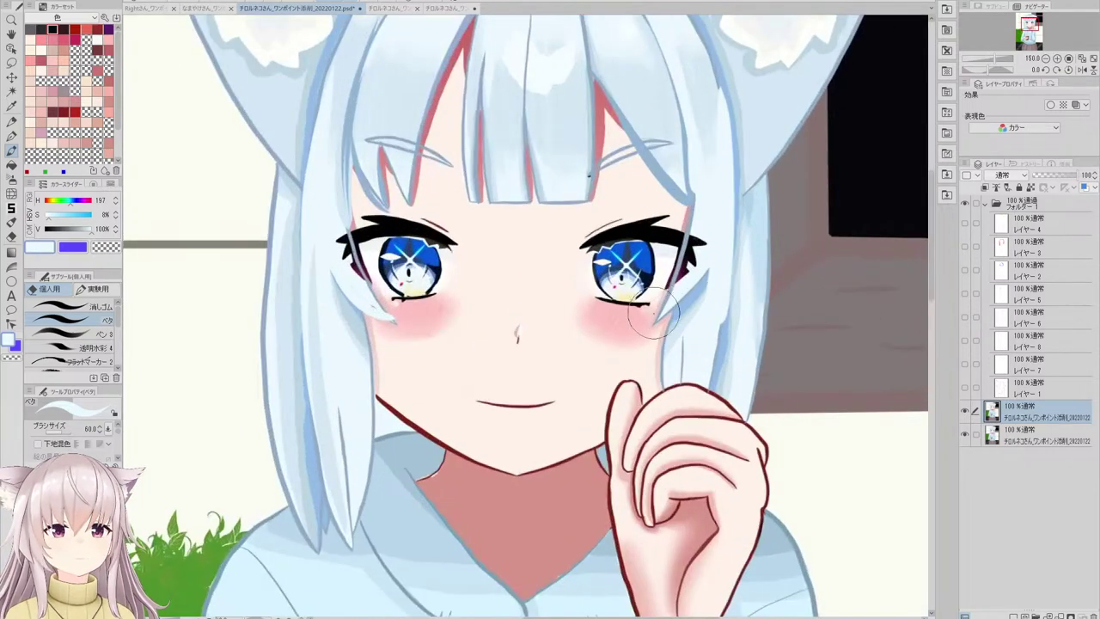
{"action": "scroll", "coordinate": [689, 176], "scroll_direction": "up", "scroll_amount": 1}
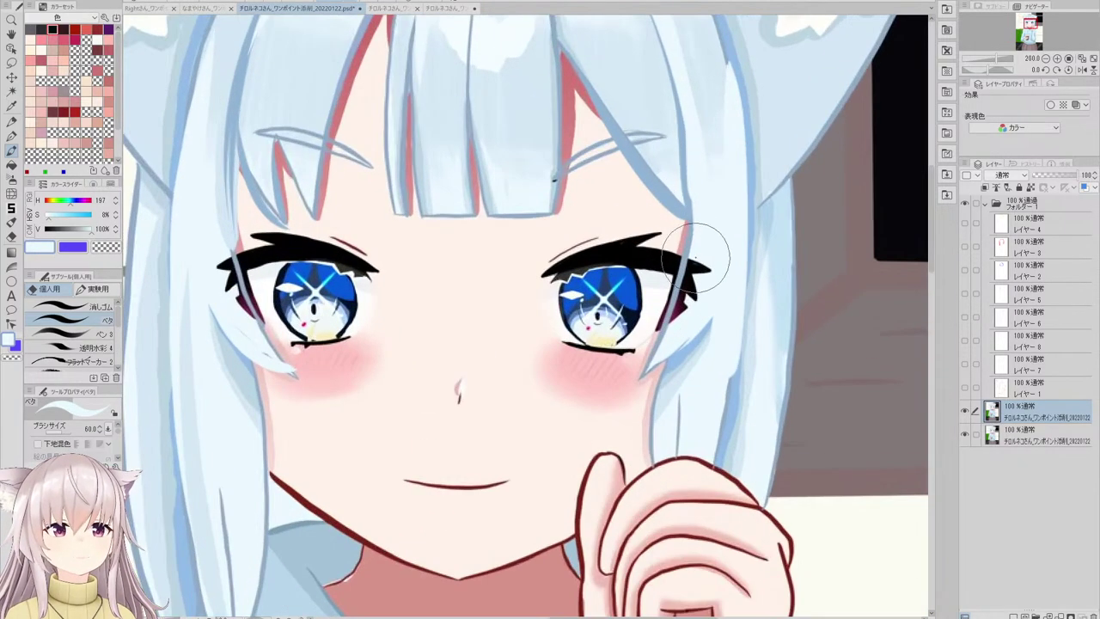
{"action": "scroll", "coordinate": [597, 314], "scroll_direction": "down", "scroll_amount": 3}
- Thicken the image-right eyebrow with the blue hair-line color and fill both eyebrows with a sampled light blue
{"action": "scroll", "coordinate": [594, 306], "scroll_direction": "up", "scroll_amount": 4}
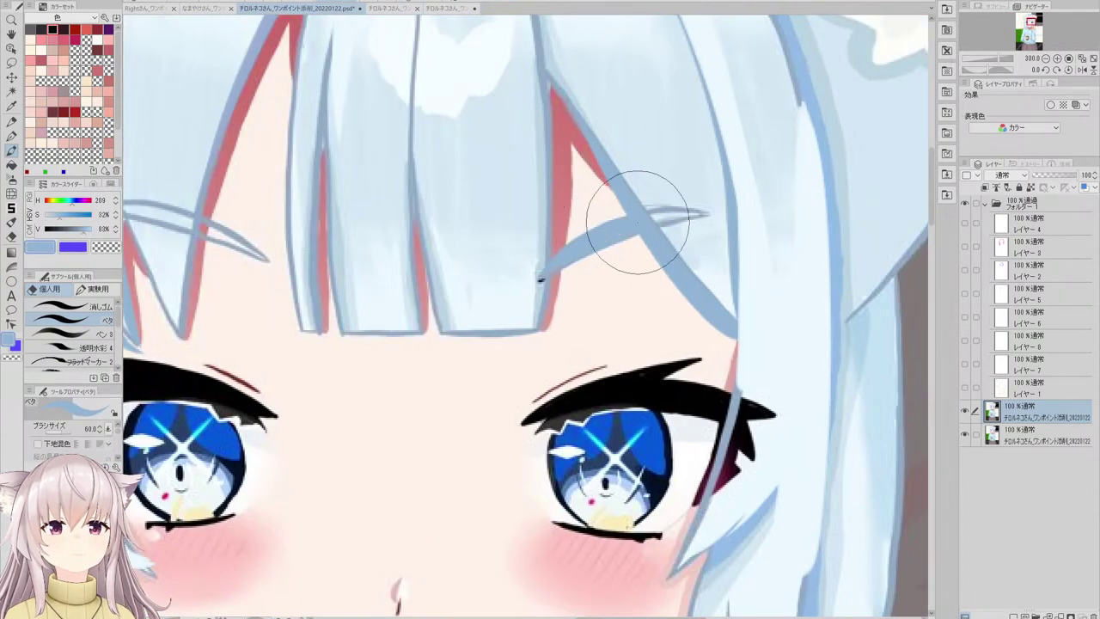
{"action": "scroll", "coordinate": [602, 197], "scroll_direction": "down", "scroll_amount": 4}
{"action": "scroll", "coordinate": [560, 184], "scroll_direction": "up", "scroll_amount": 2}
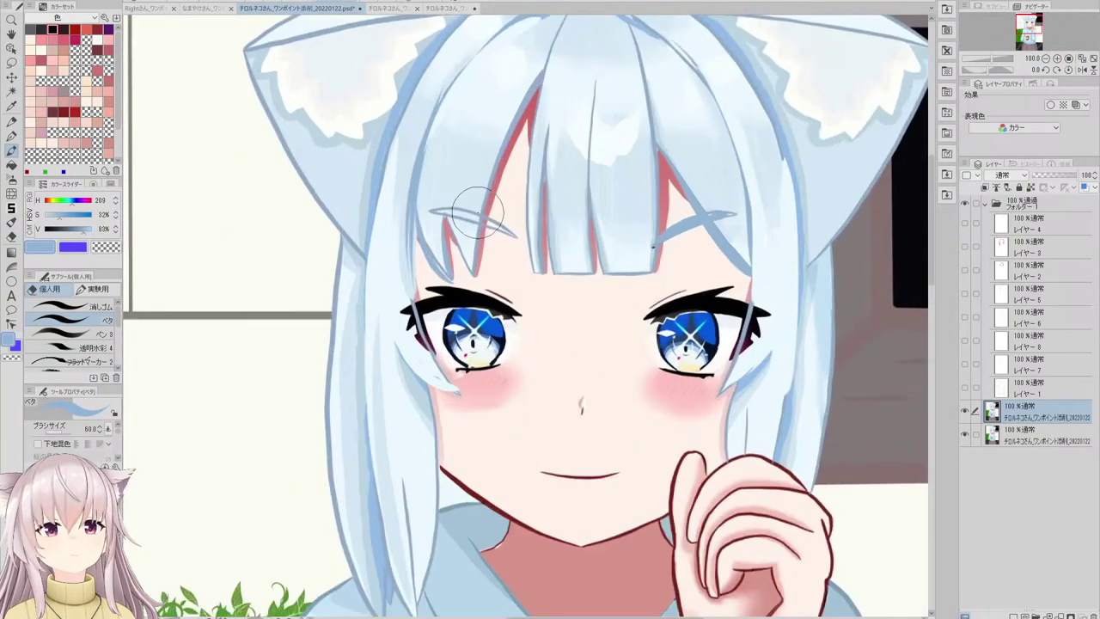
{"action": "scroll", "coordinate": [569, 179], "scroll_direction": "up", "scroll_amount": 2}
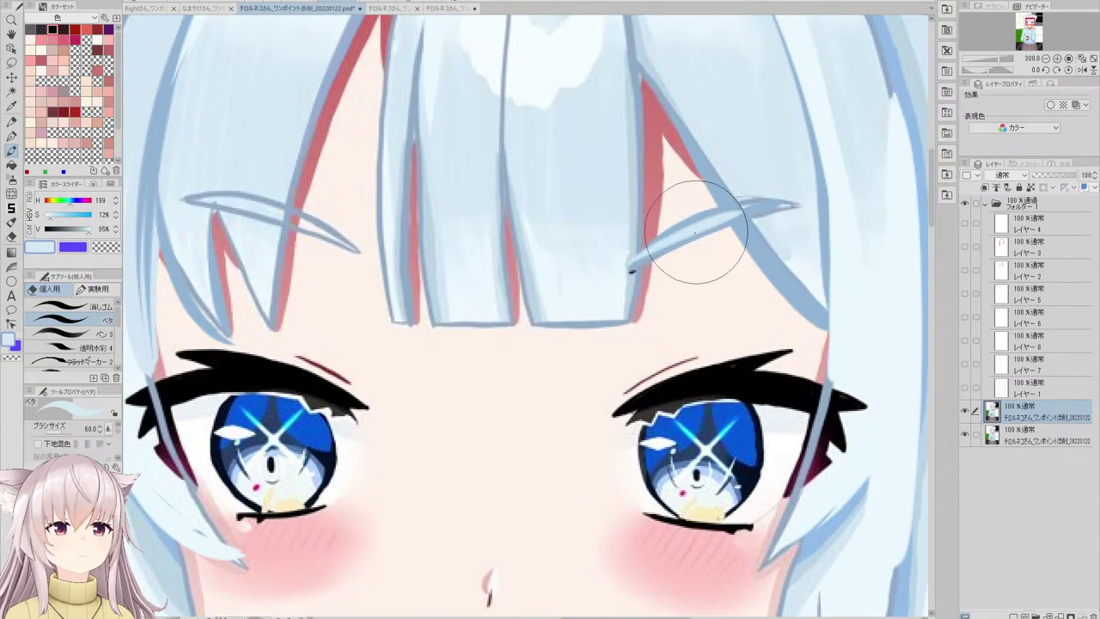
{"action": "scroll", "coordinate": [650, 192], "scroll_direction": "down", "scroll_amount": 3}
{"action": "scroll", "coordinate": [662, 183], "scroll_direction": "up", "scroll_amount": 1}
{"action": "scroll", "coordinate": [437, 207], "scroll_direction": "up", "scroll_amount": 2}
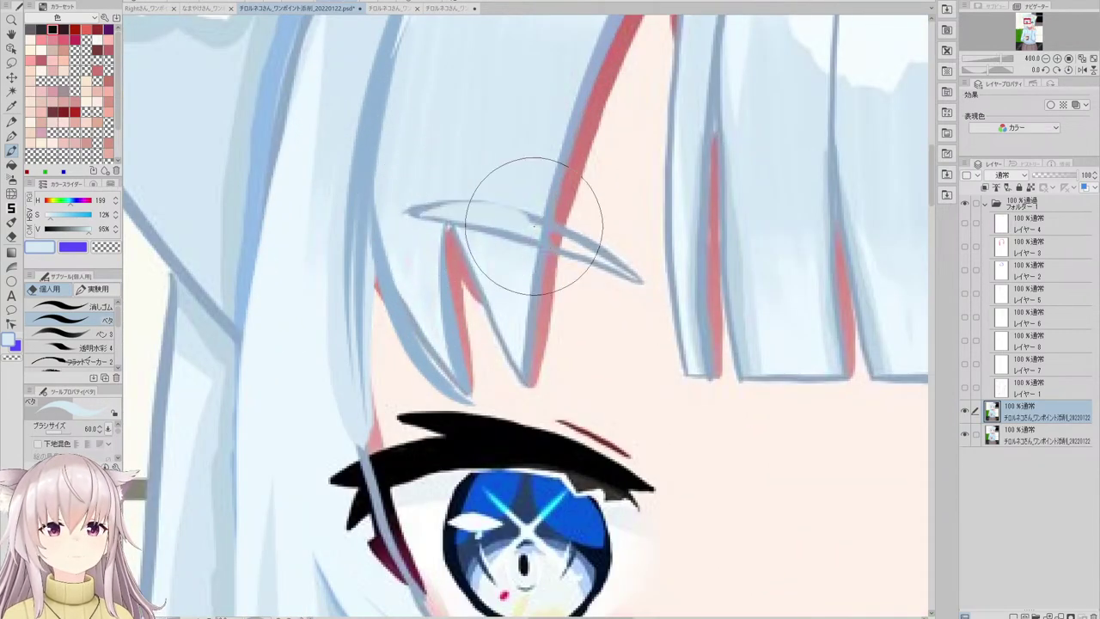
{"action": "scroll", "coordinate": [526, 204], "scroll_direction": "down", "scroll_amount": 1}
{"action": "scroll", "coordinate": [526, 205], "scroll_direction": "down", "scroll_amount": 8}
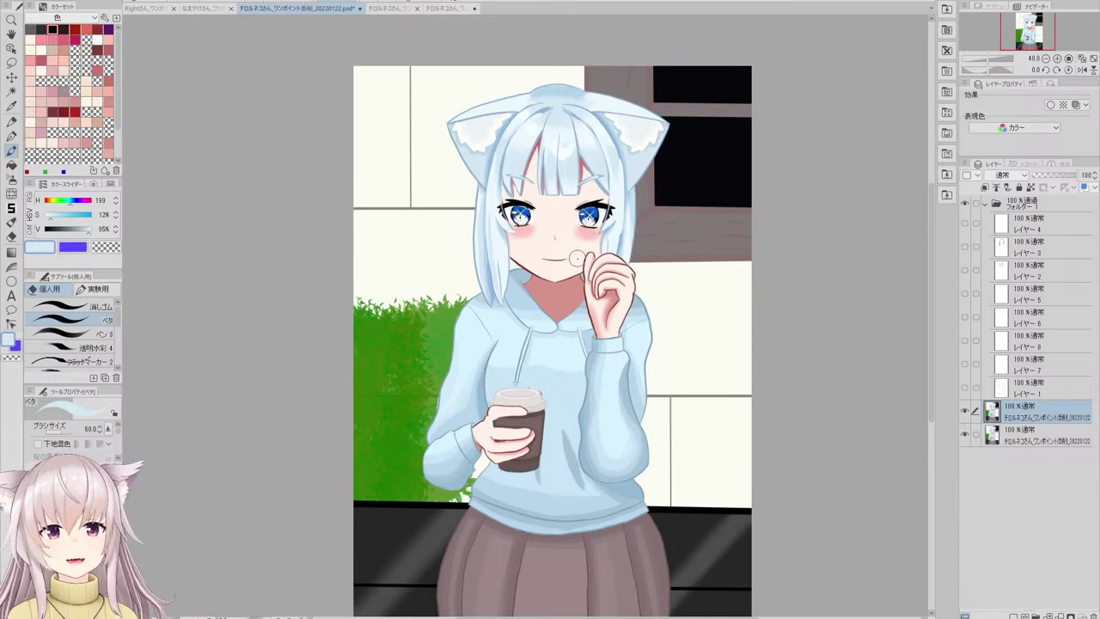
- Sample the dark red-brown outline color and draw a rounder image-left jaw line with the ベタ brush at size 40
{"action": "scroll", "coordinate": [557, 259], "scroll_direction": "up", "scroll_amount": 5}
{"action": "left_click", "coordinate": [518, 301], "text": "alt"}
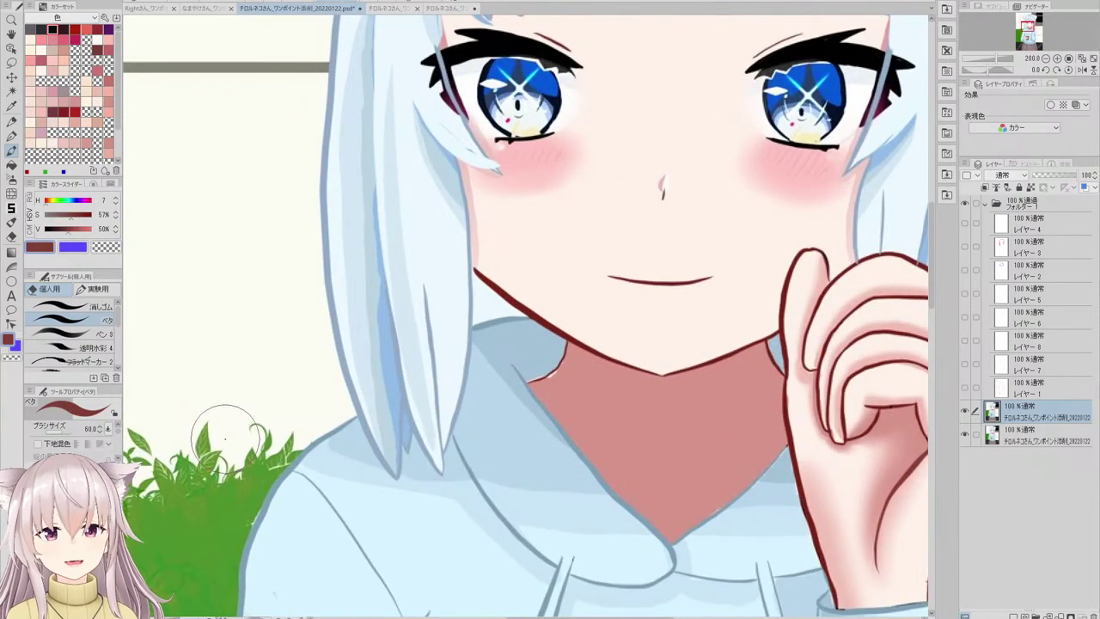
{"action": "scroll", "coordinate": [472, 265], "scroll_direction": "up", "scroll_amount": 1}
{"action": "left_click_drag", "start_coordinate": [475, 241], "coordinate": [507, 292]}
{"action": "scroll", "coordinate": [501, 273], "scroll_direction": "down", "scroll_amount": 4}
{"action": "scroll", "coordinate": [497, 231], "scroll_direction": "up", "scroll_amount": 2}
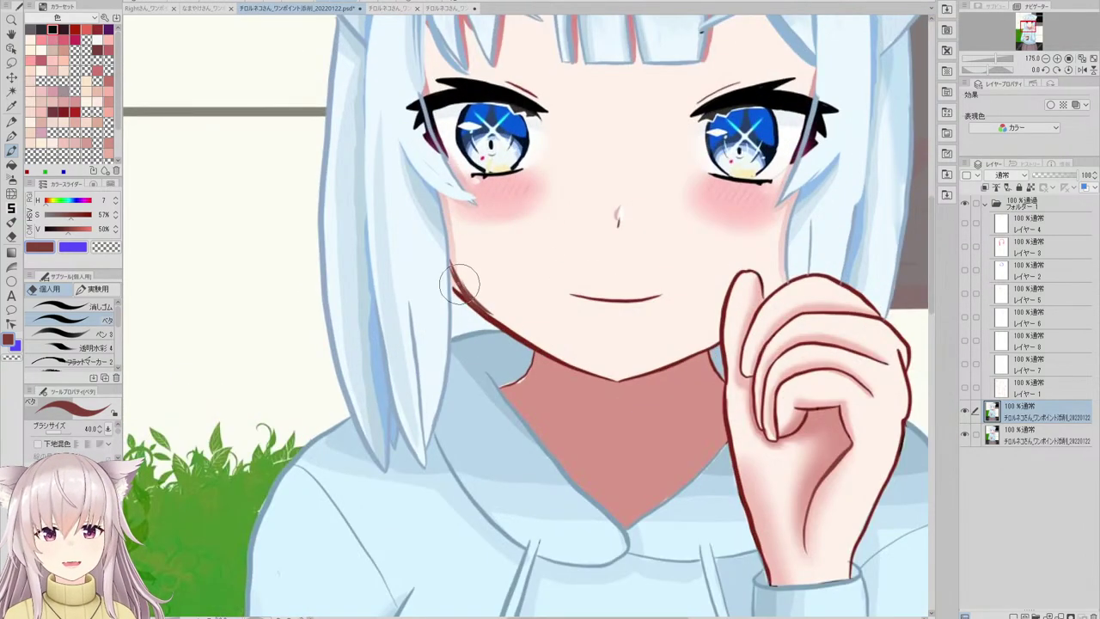
- Trim the outside of the image-left jaw line with sampled pale hair color using the ベタ brush, and sample the skin color for its inner edge
{"action": "scroll", "coordinate": [464, 292], "scroll_direction": "up", "scroll_amount": 2}
{"action": "left_click", "coordinate": [444, 314], "text": "alt"}
{"action": "left_click", "coordinate": [96, 333]}
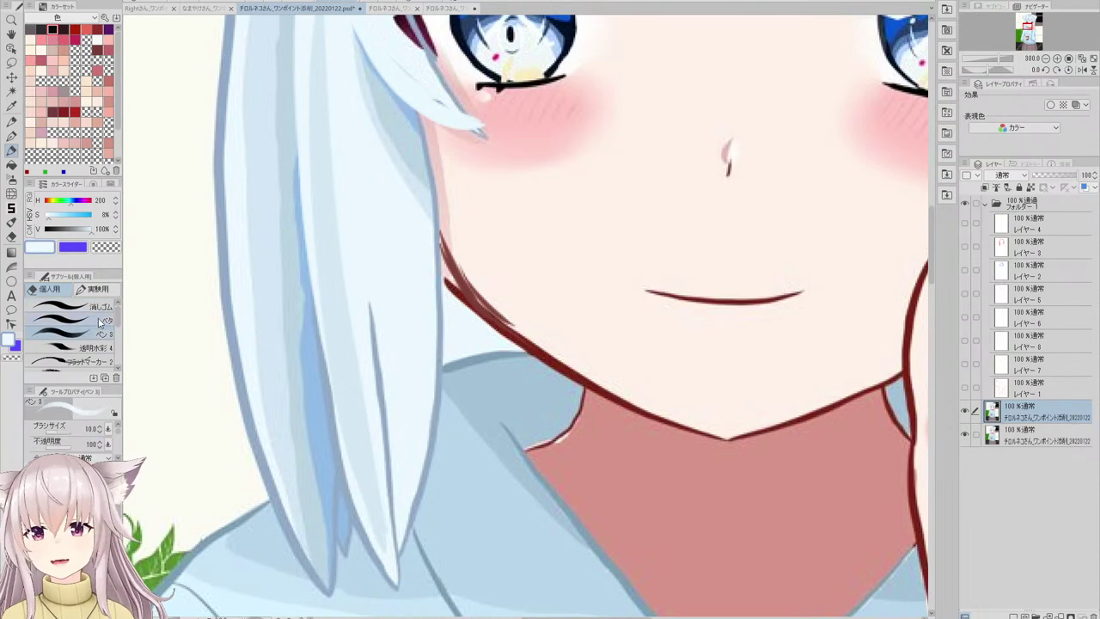
{"action": "left_click", "coordinate": [99, 322]}
{"action": "left_click_drag", "start_coordinate": [455, 275], "coordinate": [489, 328]}
{"action": "scroll", "coordinate": [479, 285], "scroll_direction": "down", "scroll_amount": 2}
{"action": "scroll", "coordinate": [482, 273], "scroll_direction": "up", "scroll_amount": 2}
{"action": "left_click", "coordinate": [482, 272], "text": "alt"}
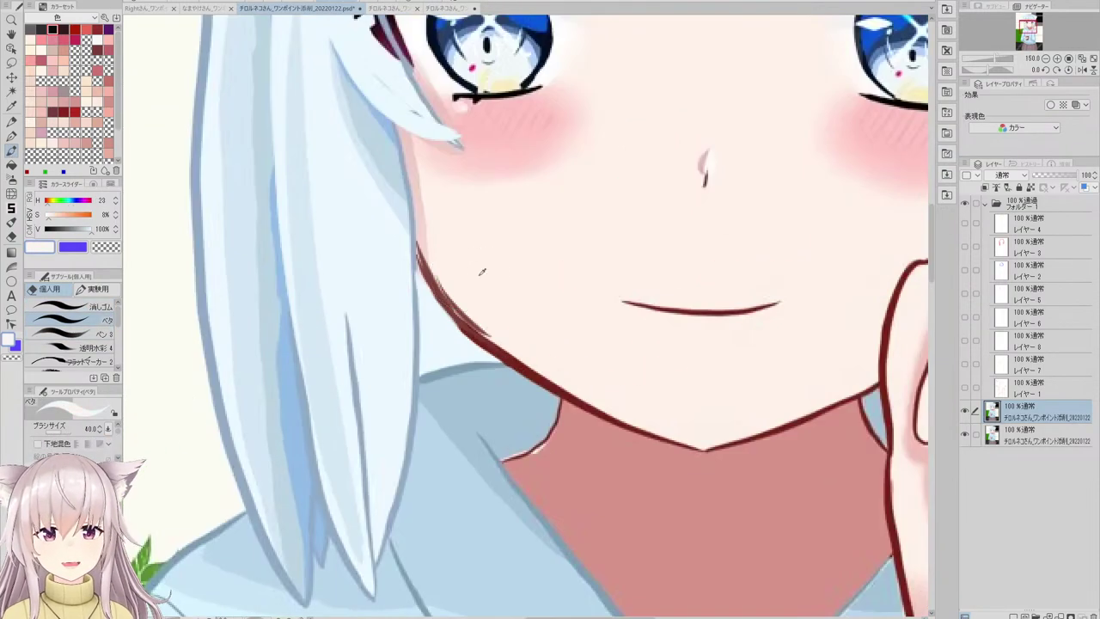
{"action": "scroll", "coordinate": [473, 299], "scroll_direction": "down", "scroll_amount": 3}
- Sample the dark red outline color and paint a thicker, blunter chin line on both sides of the tip
{"action": "scroll", "coordinate": [553, 300], "scroll_direction": "up", "scroll_amount": 3}
{"action": "left_click", "coordinate": [517, 352], "text": "alt"}
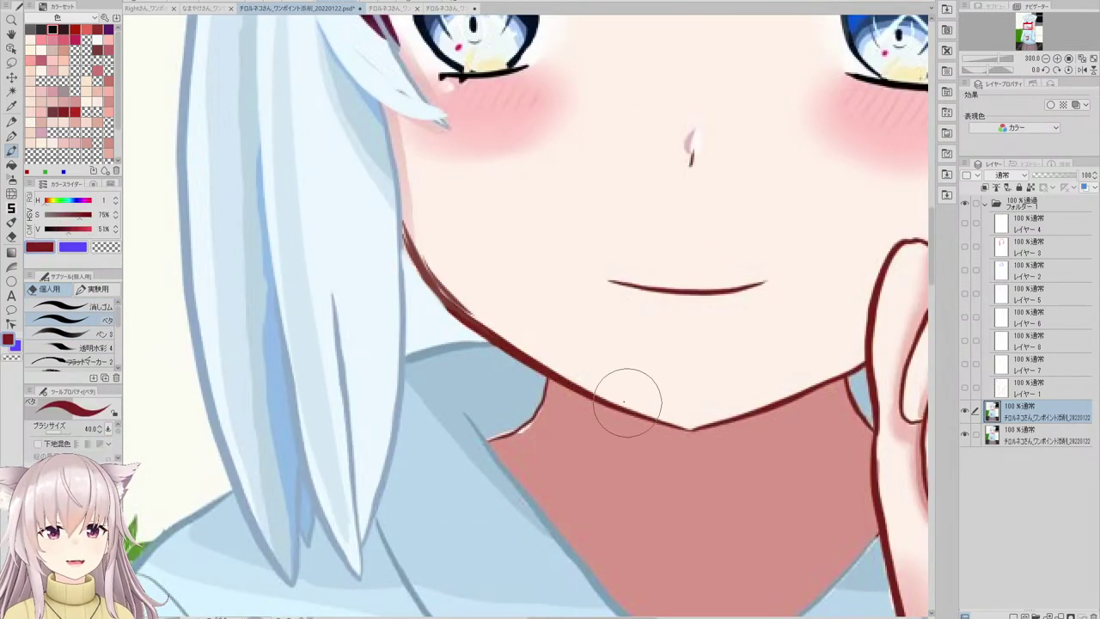
{"action": "left_click_drag", "start_coordinate": [577, 391], "coordinate": [687, 437]}
{"action": "scroll", "coordinate": [658, 420], "scroll_direction": "down", "scroll_amount": 3}
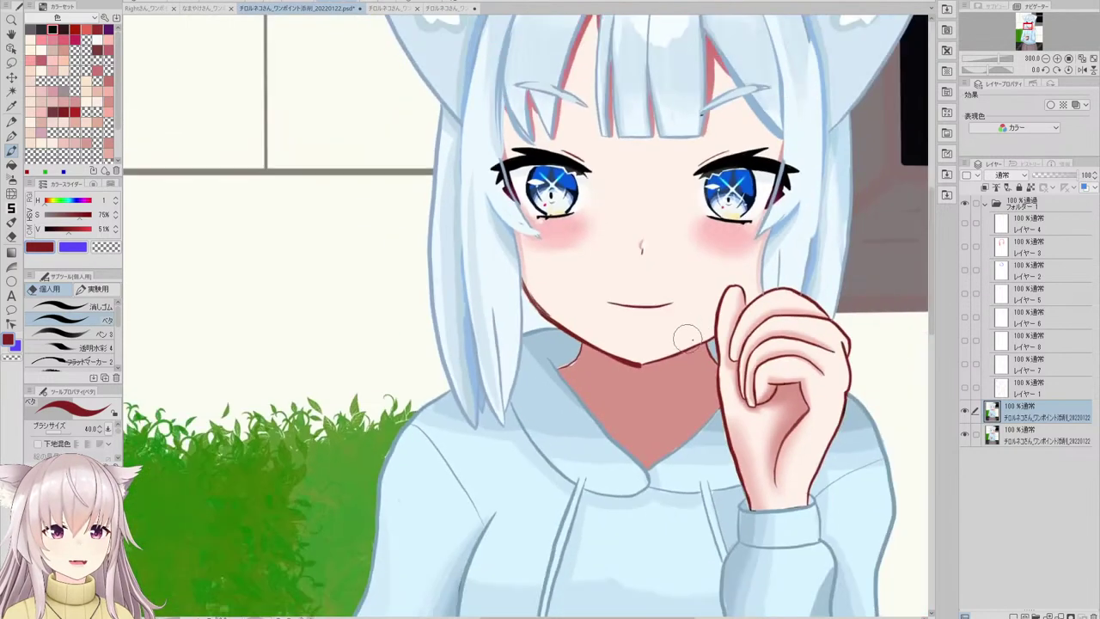
{"action": "scroll", "coordinate": [682, 334], "scroll_direction": "up", "scroll_amount": 3}
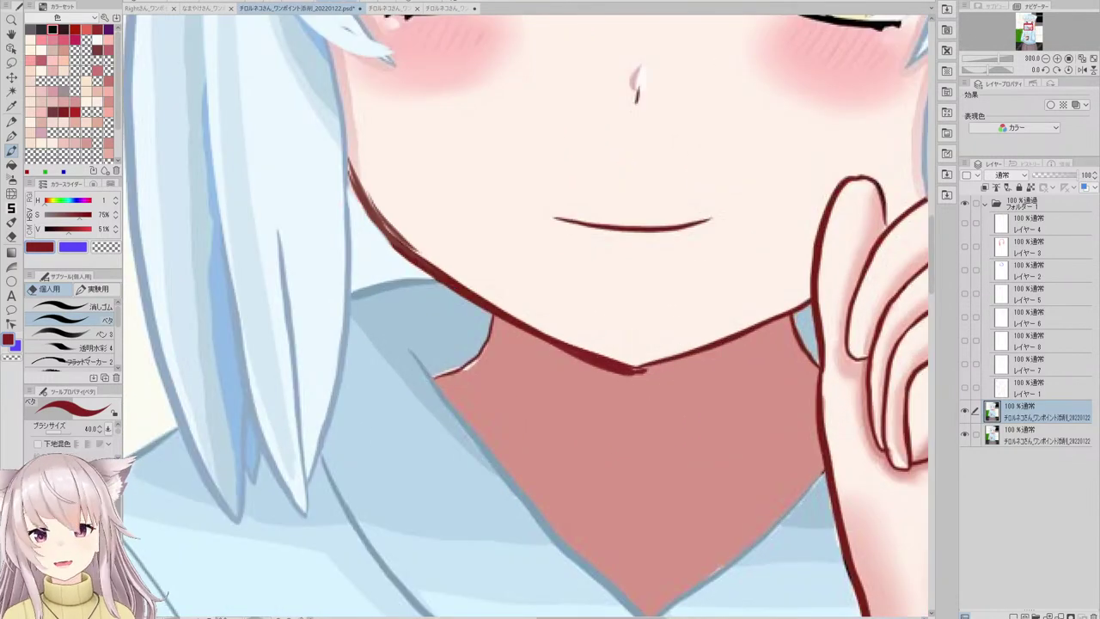
{"action": "scroll", "coordinate": [619, 361], "scroll_direction": "down", "scroll_amount": 3}
{"action": "scroll", "coordinate": [555, 372], "scroll_direction": "up", "scroll_amount": 3}
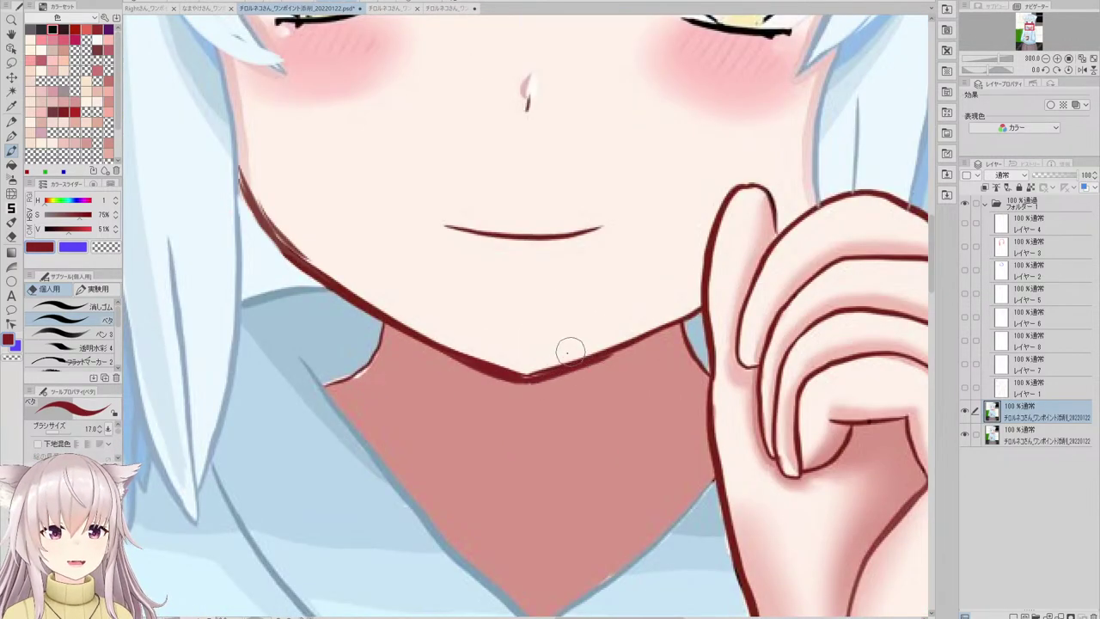
- Draw along the image-right side of the chin line with the ペン 3 brush at size 15
{"action": "scroll", "coordinate": [568, 352], "scroll_direction": "down", "scroll_amount": 3}
{"action": "key", "text": "."}
{"action": "scroll", "coordinate": [531, 358], "scroll_direction": "up", "scroll_amount": 3}
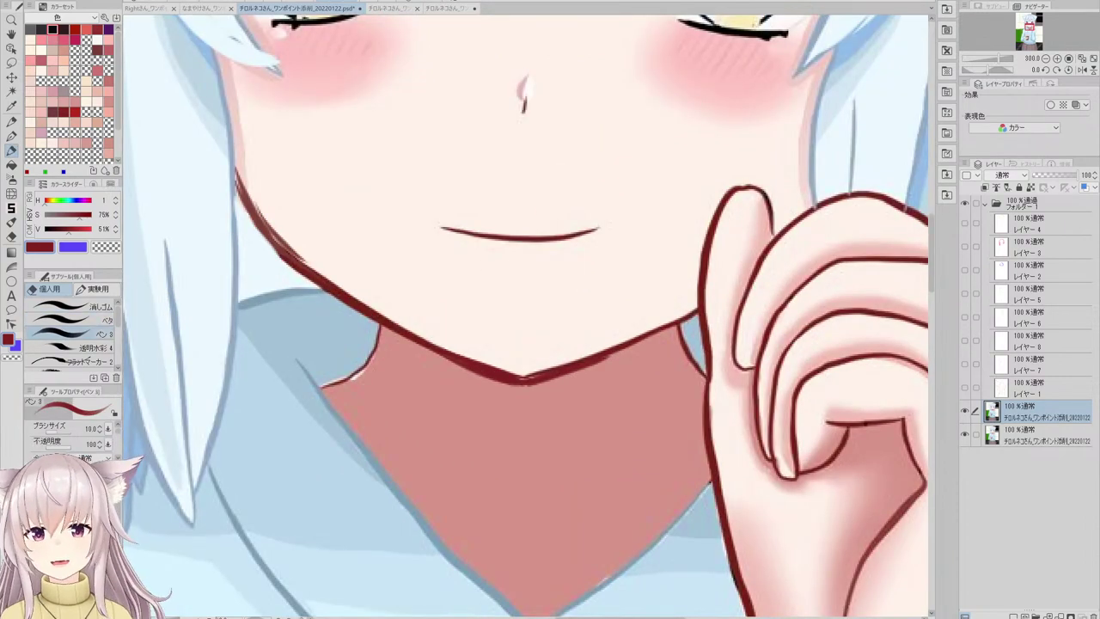
{"action": "left_click_drag", "start_coordinate": [581, 365], "coordinate": [637, 337]}
{"action": "scroll", "coordinate": [531, 395], "scroll_direction": "down", "scroll_amount": 3}
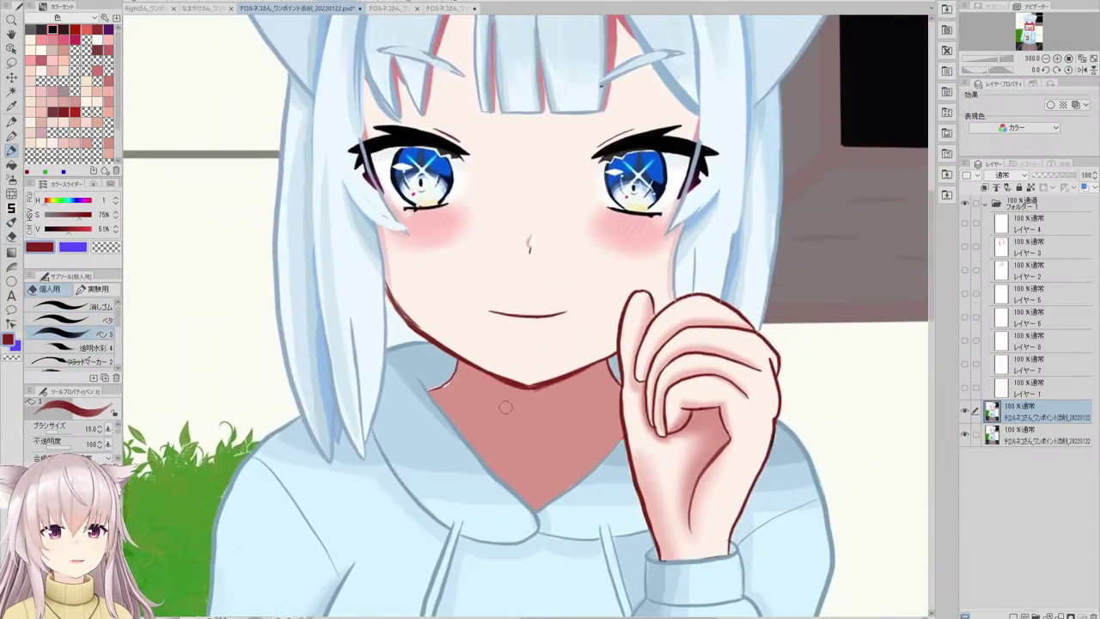
- Sample the neck shadow color and trim the underside of the chin line with the ベタ brush at size 20
{"action": "left_click", "coordinate": [506, 407], "text": "alt"}
{"action": "scroll", "coordinate": [506, 395], "scroll_direction": "up", "scroll_amount": 2}
{"action": "key", "text": "."}
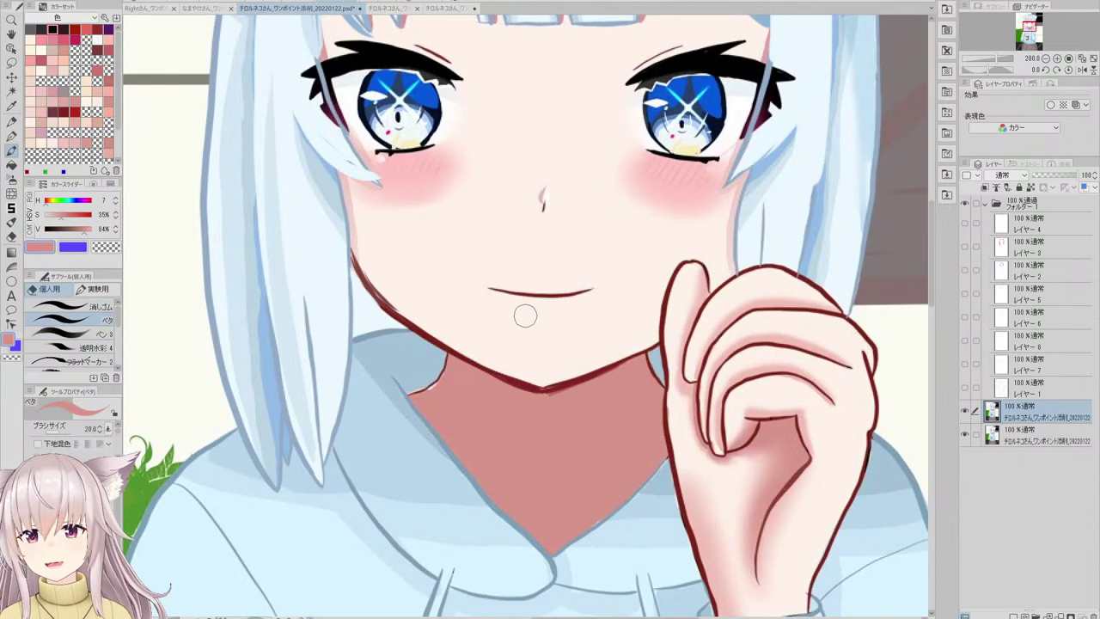
{"action": "scroll", "coordinate": [451, 354], "scroll_direction": "up", "scroll_amount": 2}
{"action": "scroll", "coordinate": [563, 434], "scroll_direction": "down", "scroll_amount": 3}
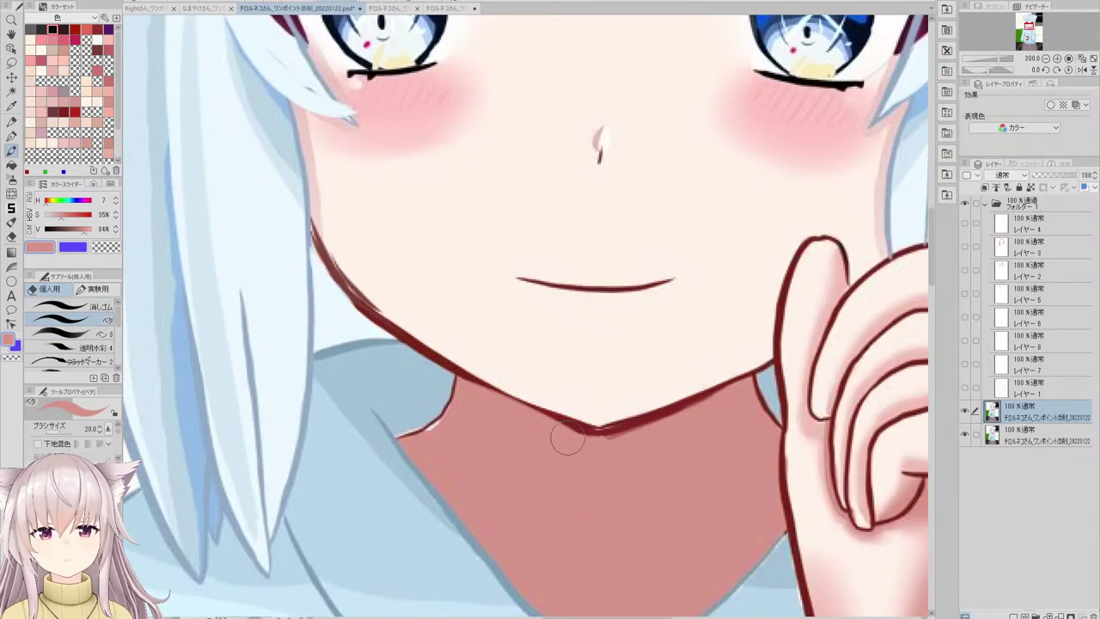
{"action": "scroll", "coordinate": [558, 335], "scroll_direction": "up", "scroll_amount": 5}
{"action": "scroll", "coordinate": [418, 441], "scroll_direction": "down", "scroll_amount": 5}
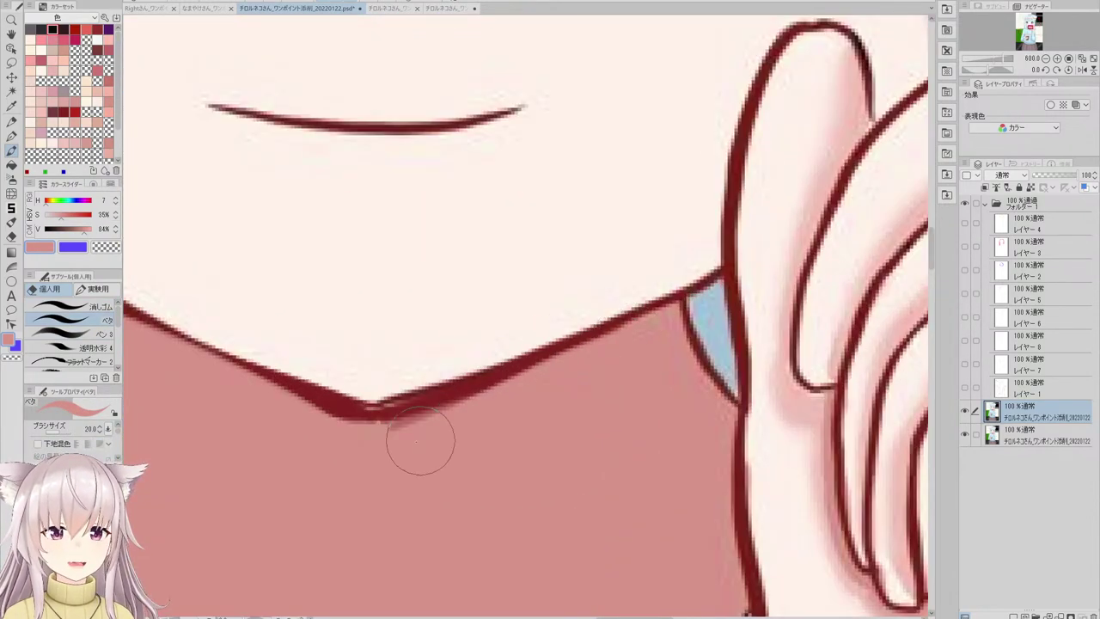
- Thin the outer edge of the image-left jaw line, using sampled pale hair color above and the hood's grey-blue below
{"action": "scroll", "coordinate": [421, 336], "scroll_direction": "up", "scroll_amount": 2}
{"action": "scroll", "coordinate": [422, 335], "scroll_direction": "up", "scroll_amount": 3}
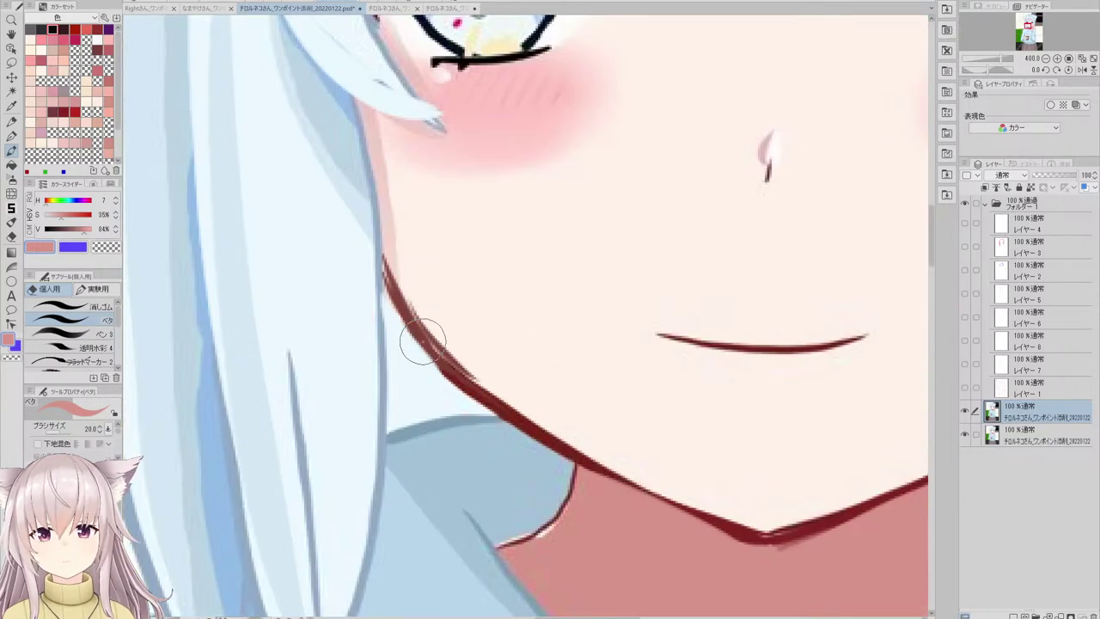
{"action": "key", "text": "e"}
{"action": "left_click", "coordinate": [99, 319]}
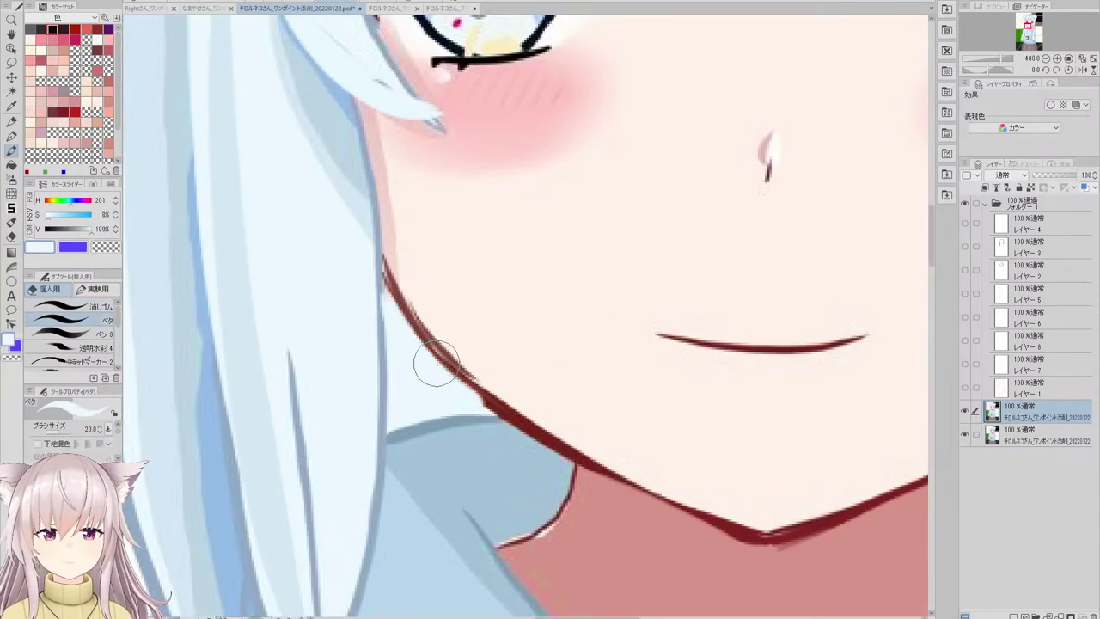
{"action": "scroll", "coordinate": [396, 298], "scroll_direction": "down", "scroll_amount": 2}
{"action": "scroll", "coordinate": [395, 297], "scroll_direction": "up", "scroll_amount": 2}
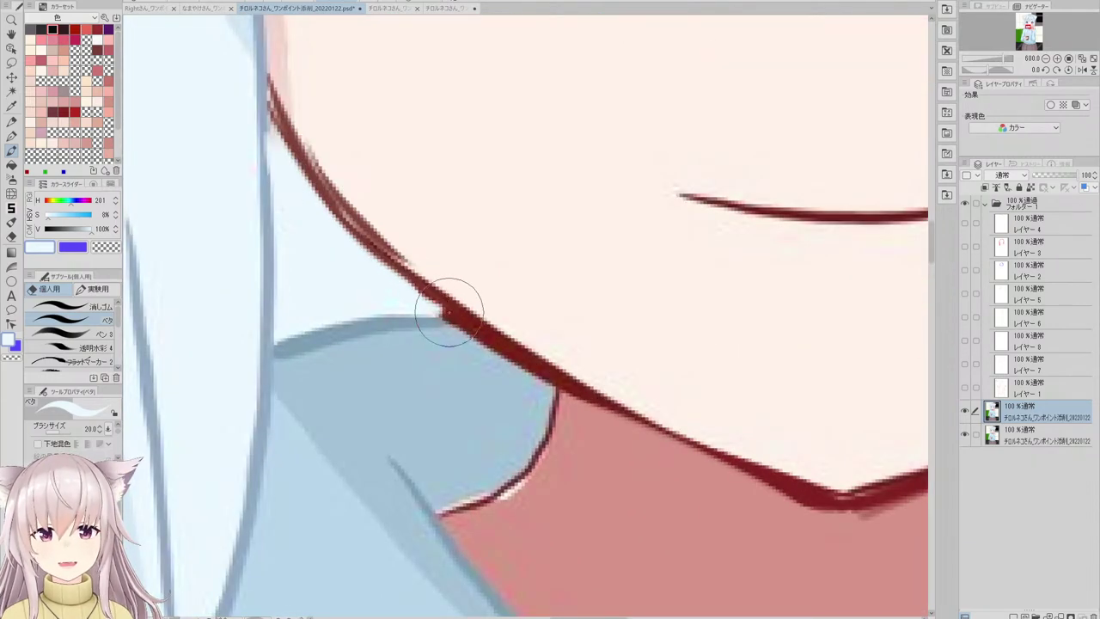
{"action": "left_click", "coordinate": [491, 363], "text": "alt"}
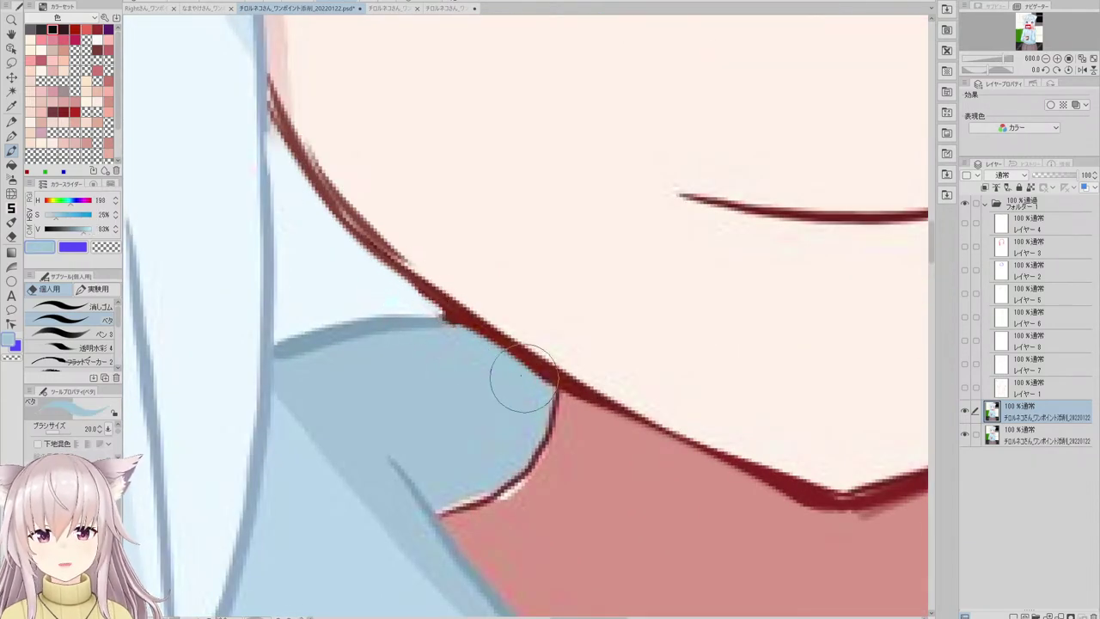
{"action": "scroll", "coordinate": [502, 363], "scroll_direction": "down", "scroll_amount": 3}
- Sample the outline's dark red and fill in the chin tip and adjoining line with the ベタ brush at size 20
{"action": "scroll", "coordinate": [516, 315], "scroll_direction": "up", "scroll_amount": 2}
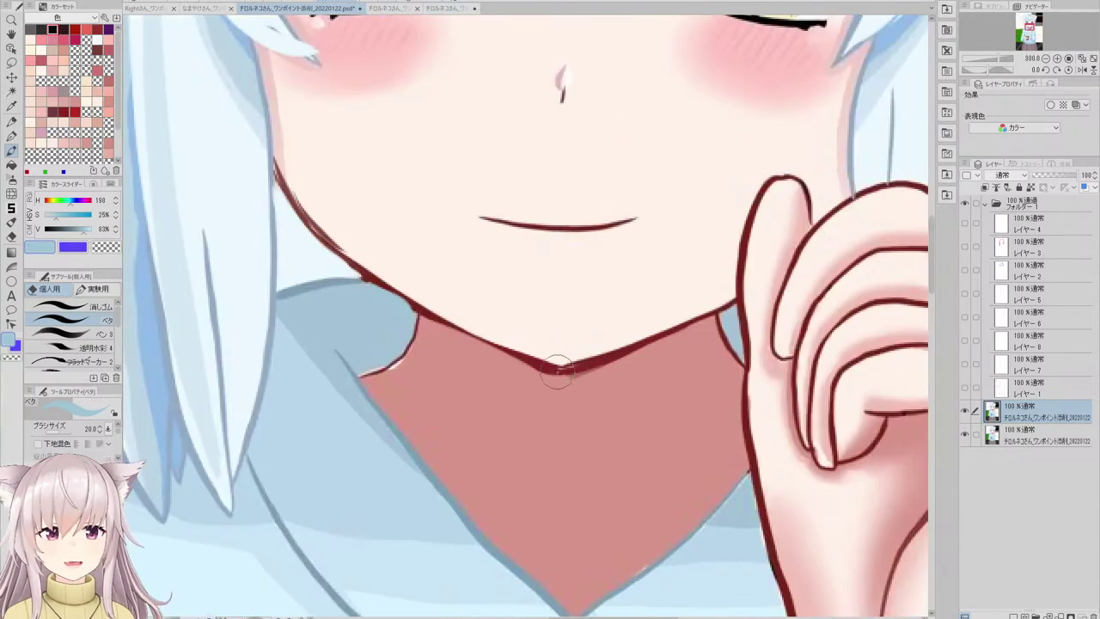
{"action": "left_click", "coordinate": [555, 368], "text": "alt"}
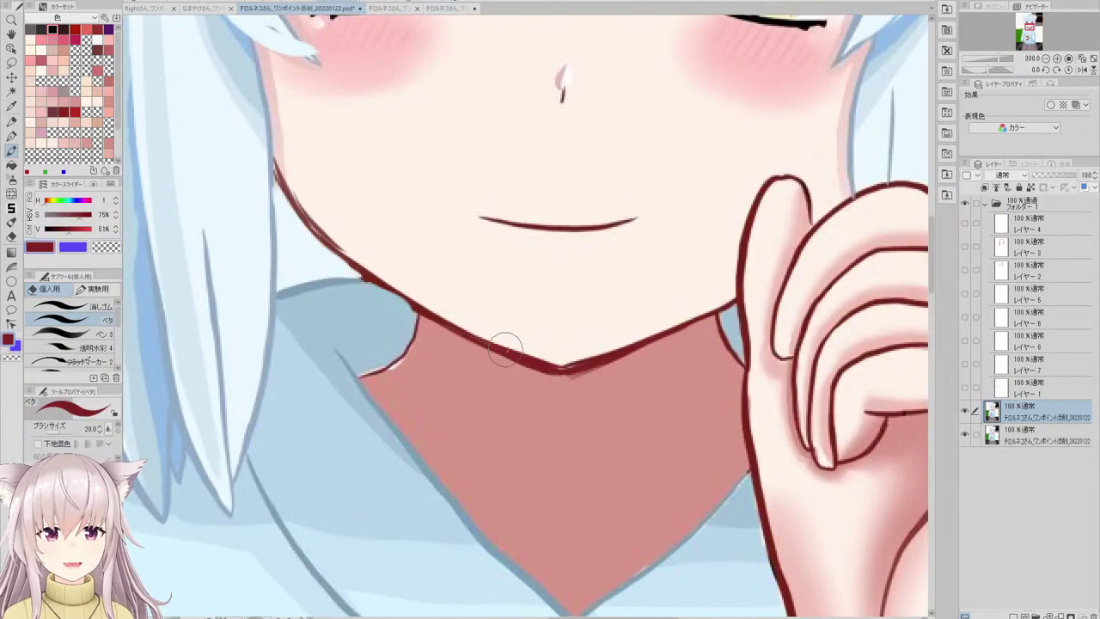
{"action": "scroll", "coordinate": [506, 350], "scroll_direction": "down", "scroll_amount": 3}
{"action": "scroll", "coordinate": [494, 361], "scroll_direction": "up", "scroll_amount": 4}
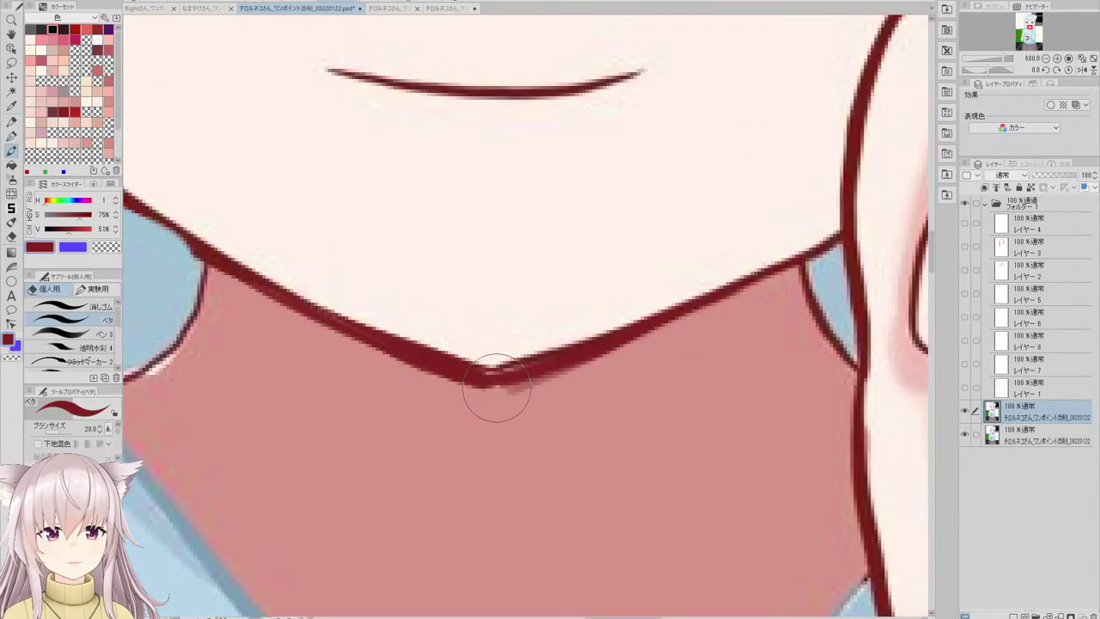
{"action": "scroll", "coordinate": [502, 381], "scroll_direction": "down", "scroll_amount": 4}
{"action": "scroll", "coordinate": [568, 307], "scroll_direction": "up", "scroll_amount": 3}
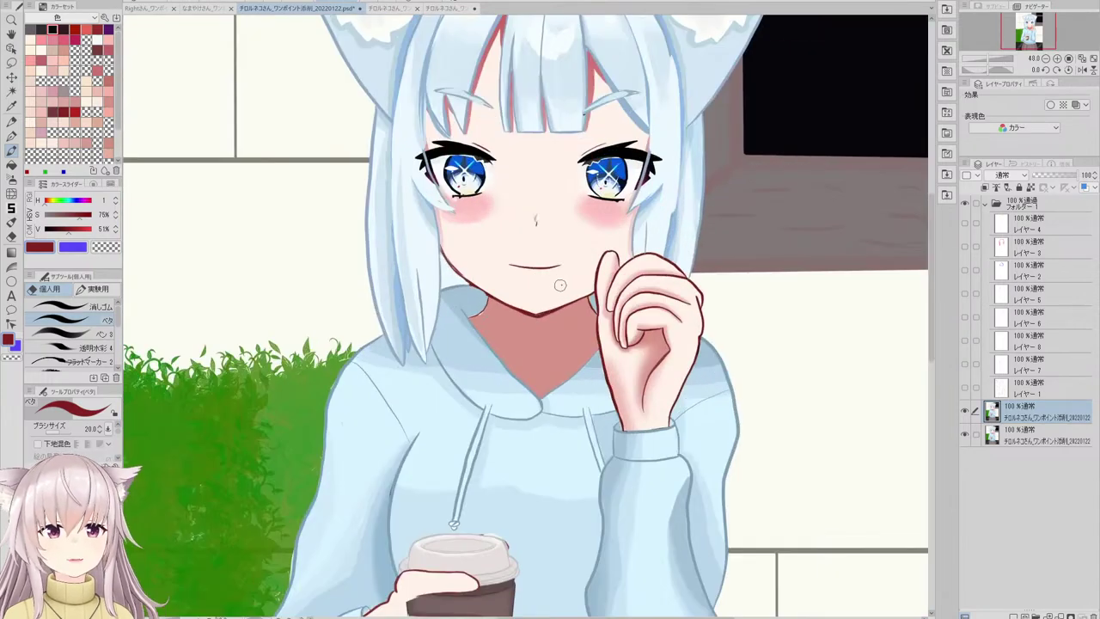
{"action": "scroll", "coordinate": [514, 329], "scroll_direction": "up", "scroll_amount": 1}
{"action": "scroll", "coordinate": [533, 301], "scroll_direction": "down", "scroll_amount": 2}
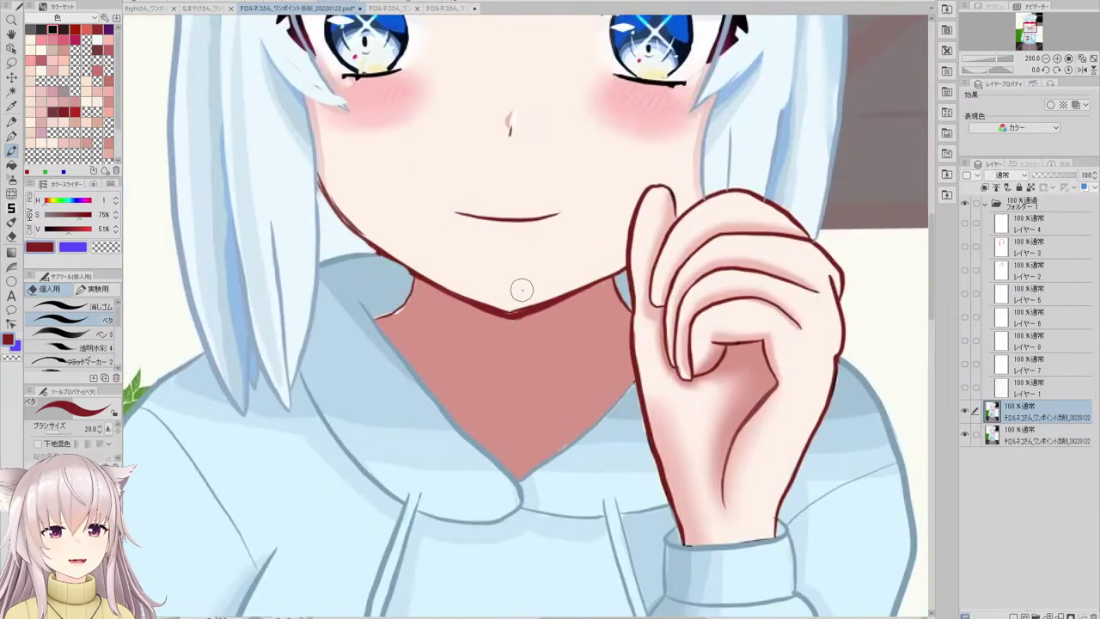
- Sample the pale skin color and trim the inner edge of the chin line around its tip
{"action": "scroll", "coordinate": [521, 292], "scroll_direction": "up", "scroll_amount": 2}
{"action": "left_click", "coordinate": [518, 296], "text": "alt"}
{"action": "scroll", "coordinate": [507, 315], "scroll_direction": "down", "scroll_amount": 4}
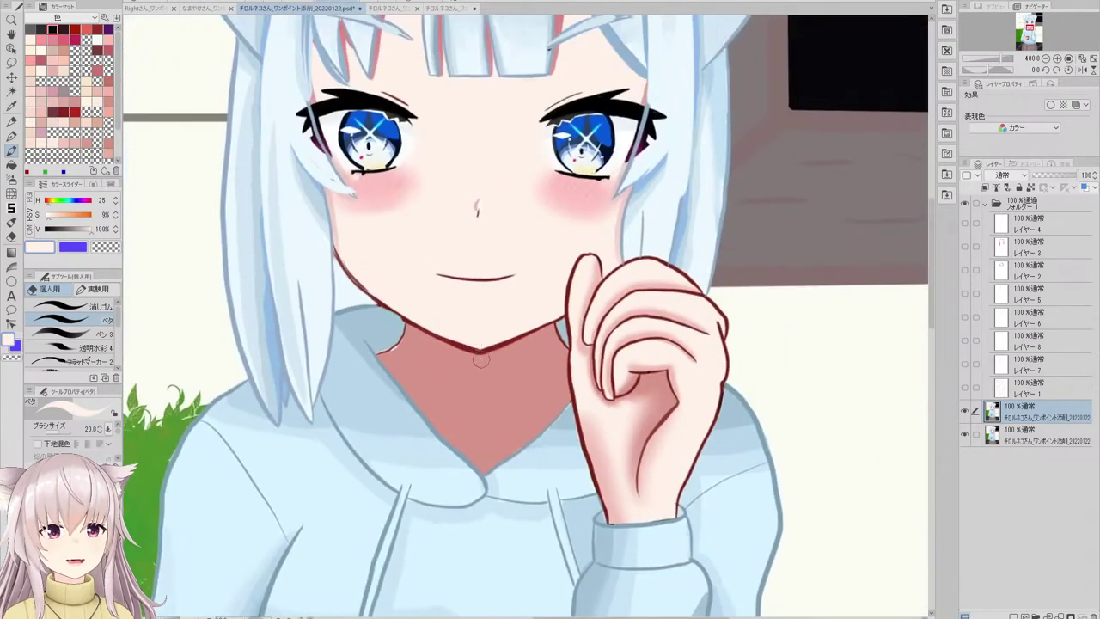
{"action": "scroll", "coordinate": [391, 265], "scroll_direction": "up", "scroll_amount": 2}
{"action": "scroll", "coordinate": [458, 327], "scroll_direction": "up", "scroll_amount": 3}
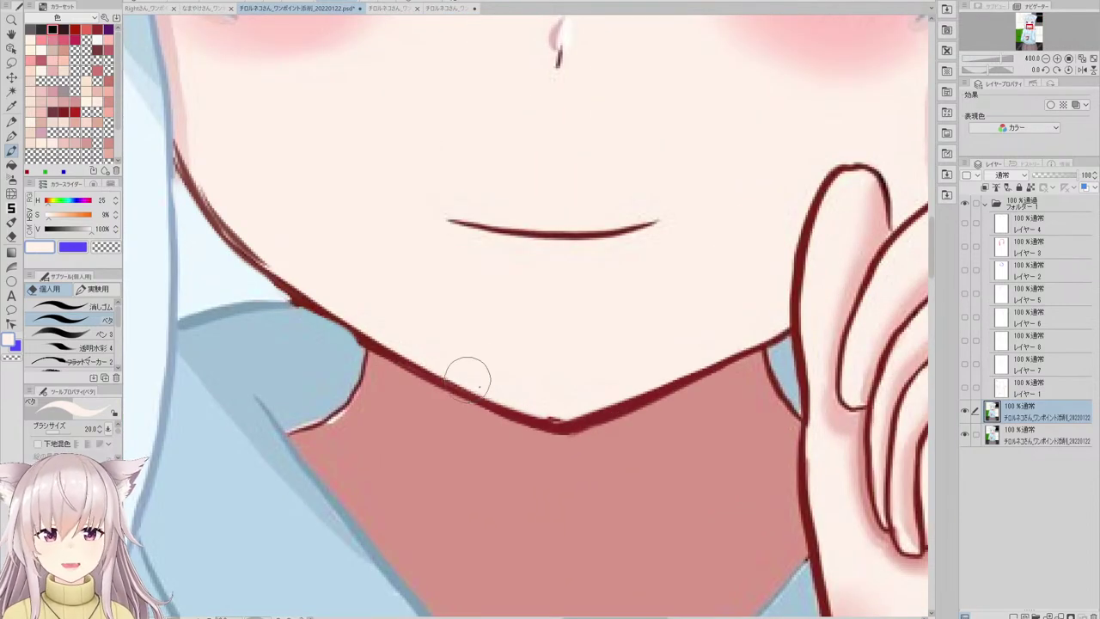
{"action": "scroll", "coordinate": [550, 404], "scroll_direction": "down", "scroll_amount": 6}
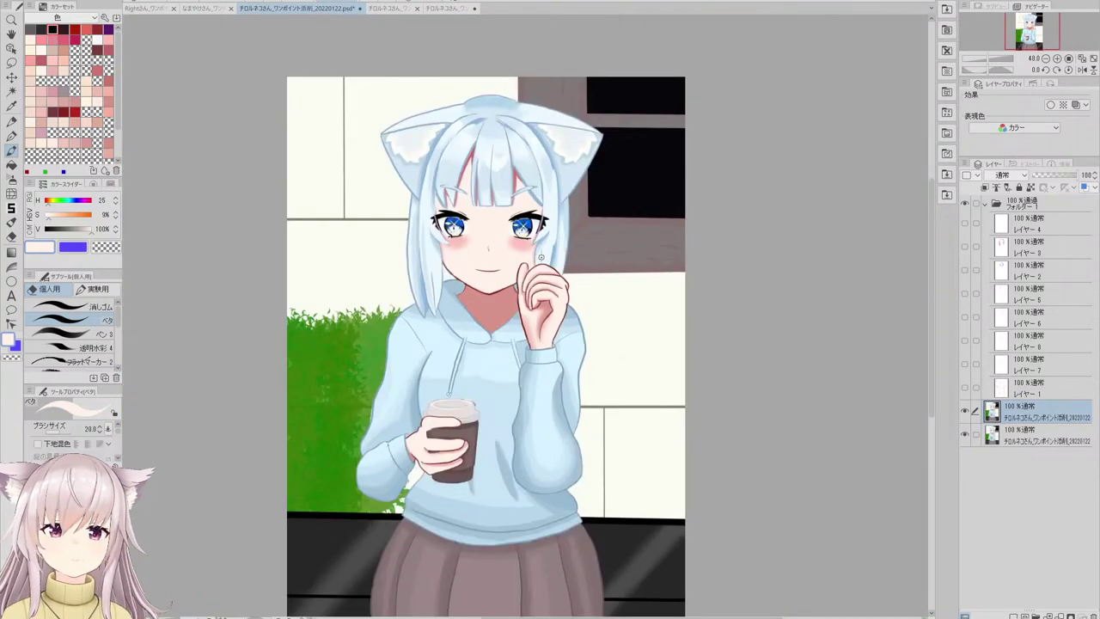
- Sample the skin color beside the mouth and thin the mouth line with the ベタ brush
{"action": "scroll", "coordinate": [544, 266], "scroll_direction": "up", "scroll_amount": 4}
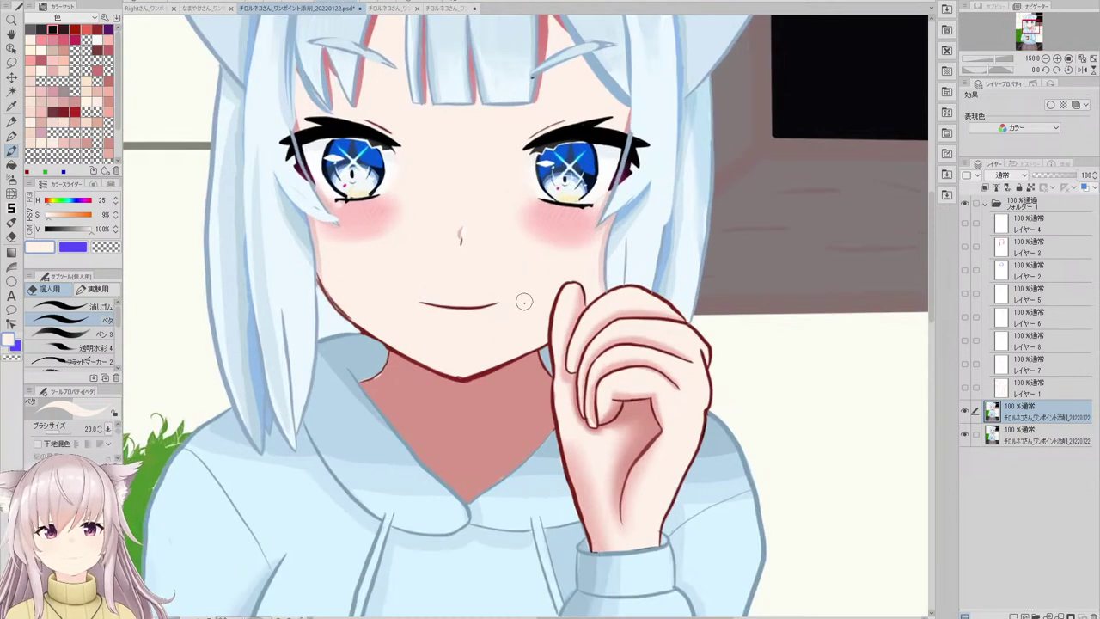
{"action": "scroll", "coordinate": [470, 278], "scroll_direction": "up", "scroll_amount": 4}
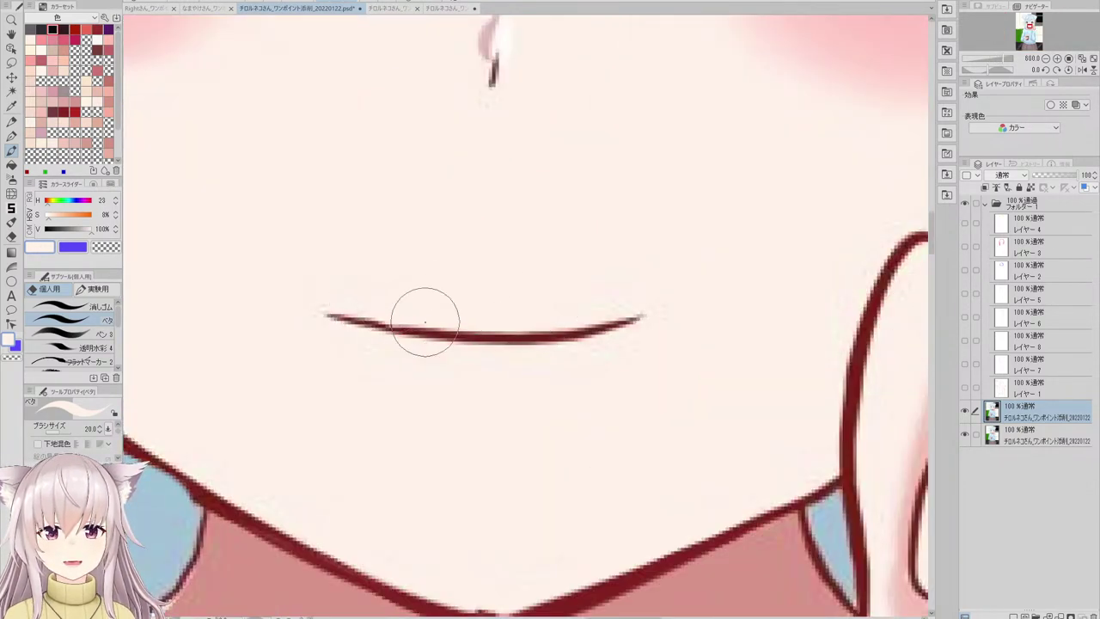
{"action": "scroll", "coordinate": [583, 303], "scroll_direction": "down", "scroll_amount": 1}
{"action": "scroll", "coordinate": [576, 306], "scroll_direction": "down", "scroll_amount": 3}
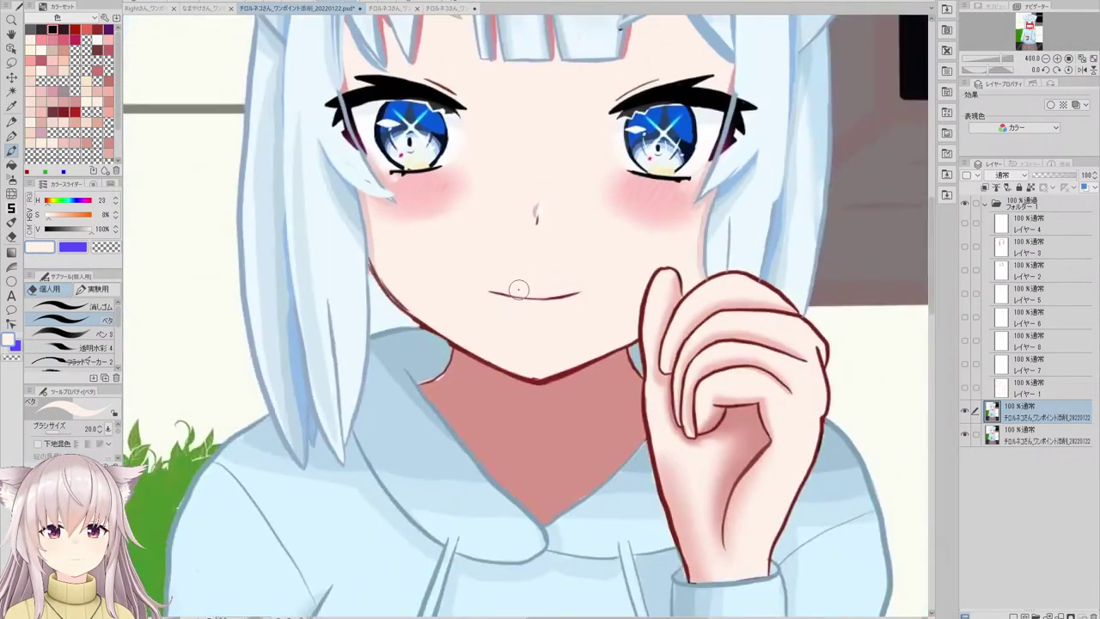
{"action": "scroll", "coordinate": [539, 341], "scroll_direction": "up", "scroll_amount": 1}
- Thicken both mouth corners with the ペン 3 brush at size 8 in a muted dark red from the color set
{"action": "left_click", "coordinate": [538, 344], "text": "alt"}
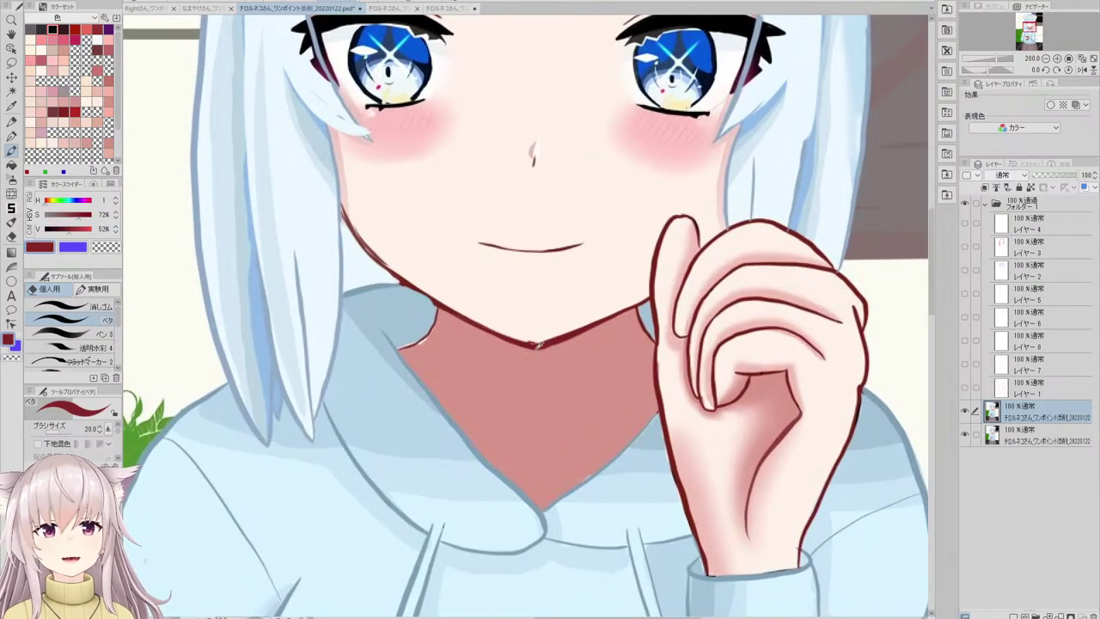
{"action": "key", "text": "."}
{"action": "scroll", "coordinate": [486, 253], "scroll_direction": "up", "scroll_amount": 3}
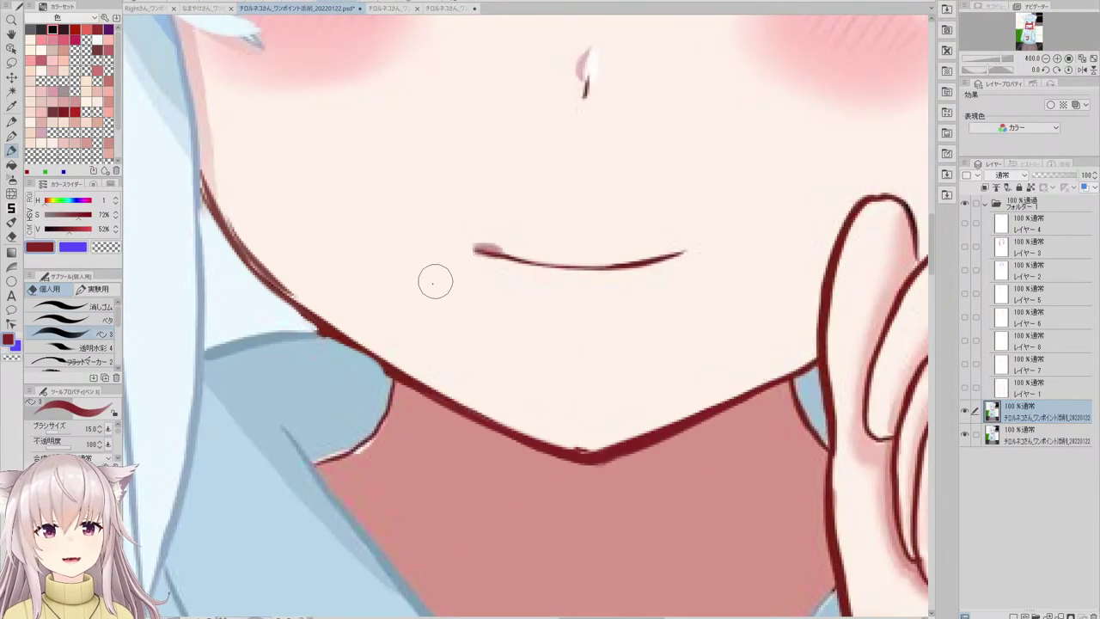
{"action": "left_click", "coordinate": [63, 110]}
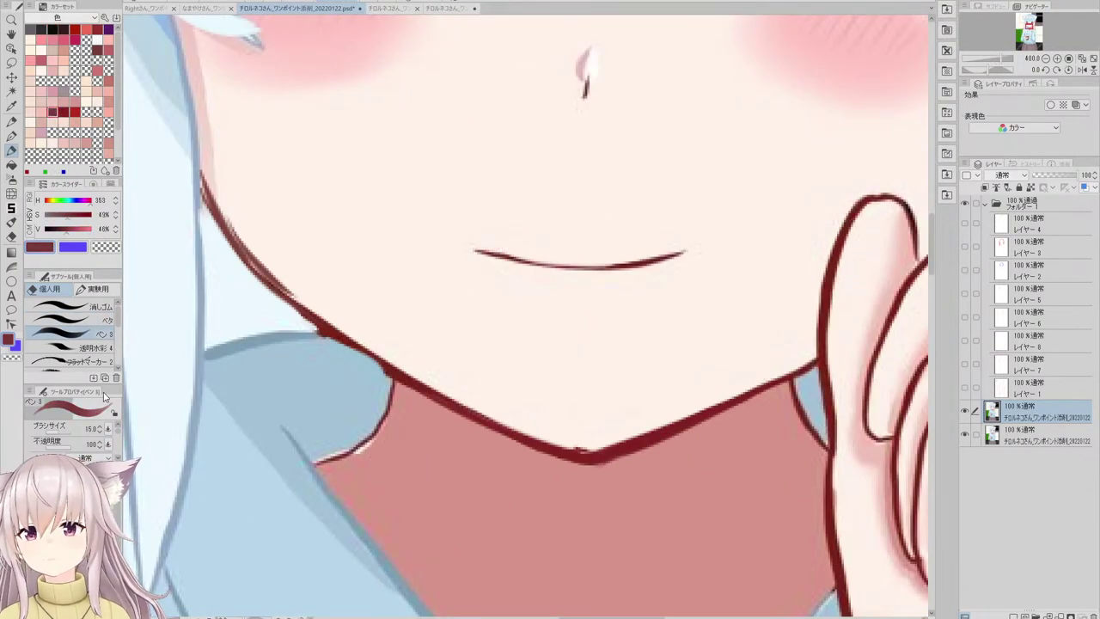
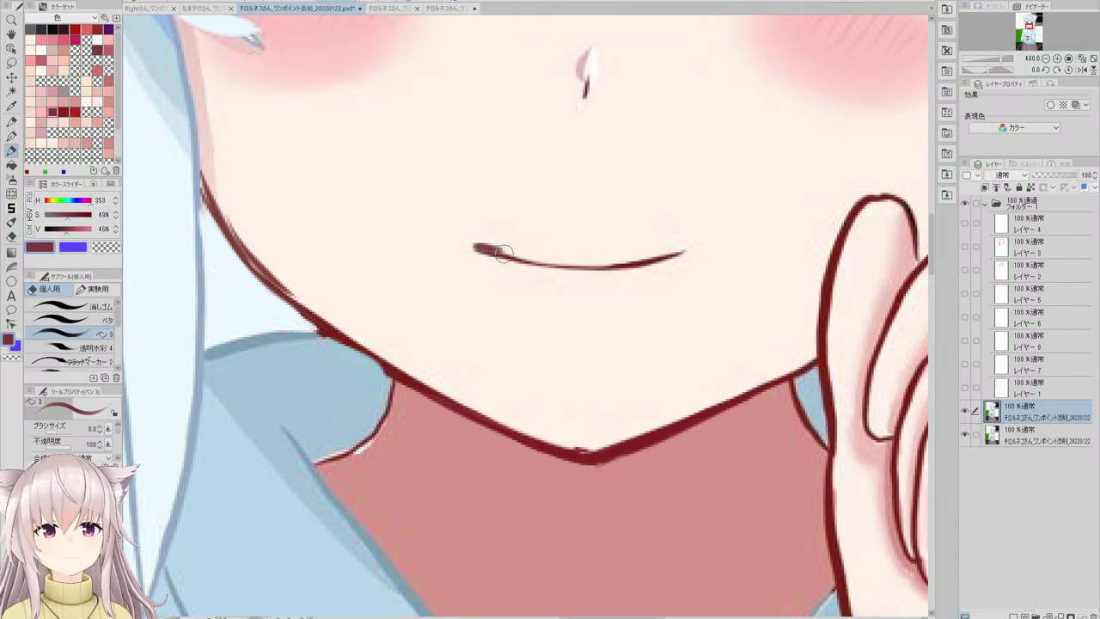
{"action": "scroll", "coordinate": [515, 219], "scroll_direction": "down", "scroll_amount": 4}
{"action": "scroll", "coordinate": [552, 220], "scroll_direction": "up", "scroll_amount": 6}
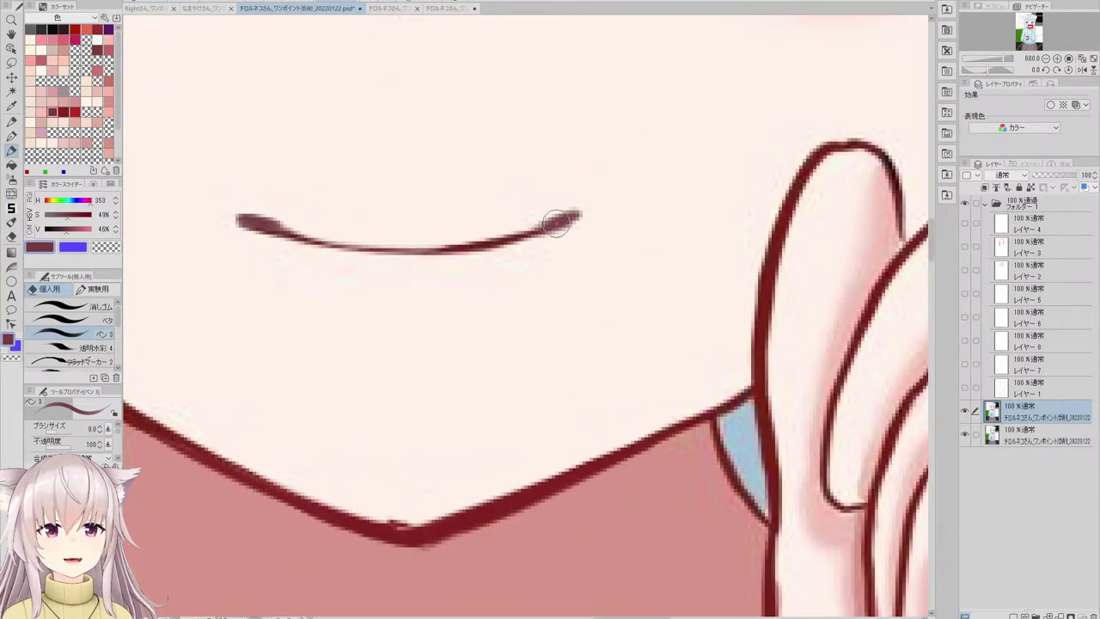
{"action": "scroll", "coordinate": [557, 224], "scroll_direction": "down", "scroll_amount": 10}
- Reshape the bangs and their parting with the ゆがみ (liquify) tool at brush size 120
{"action": "scroll", "coordinate": [501, 160], "scroll_direction": "up", "scroll_amount": 6}
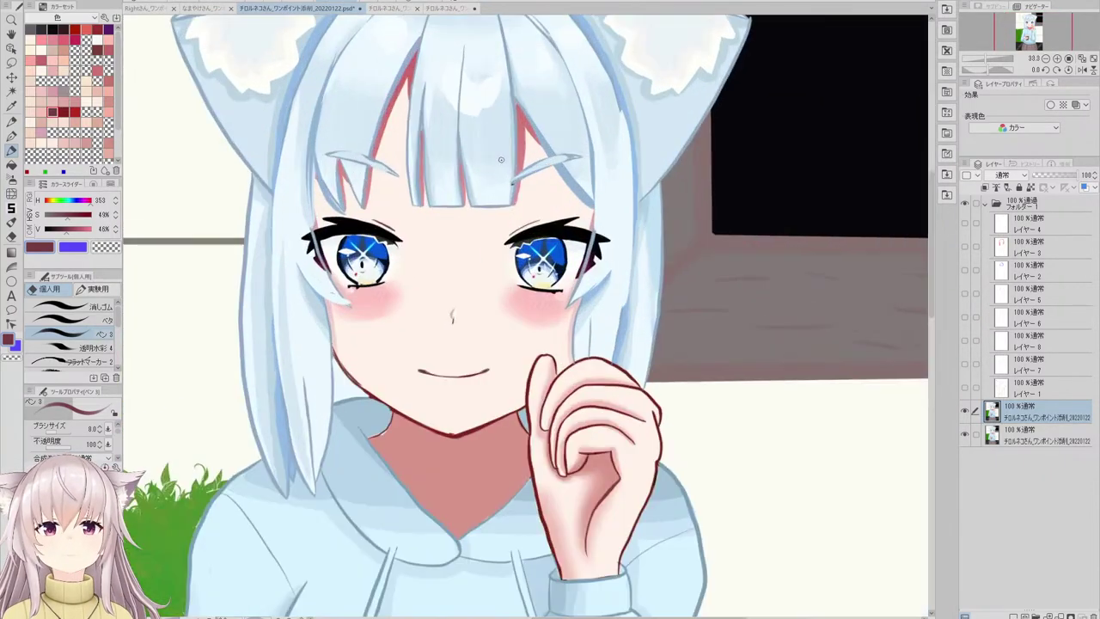
{"action": "left_click", "coordinate": [11, 194]}
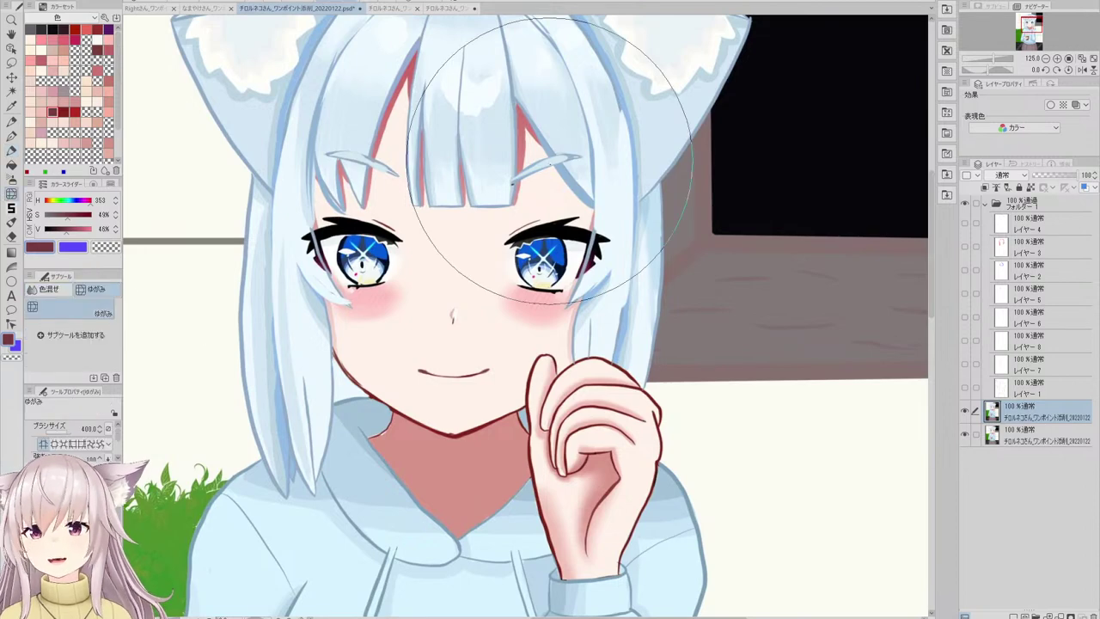
{"action": "scroll", "coordinate": [581, 153], "scroll_direction": "up", "scroll_amount": 2}
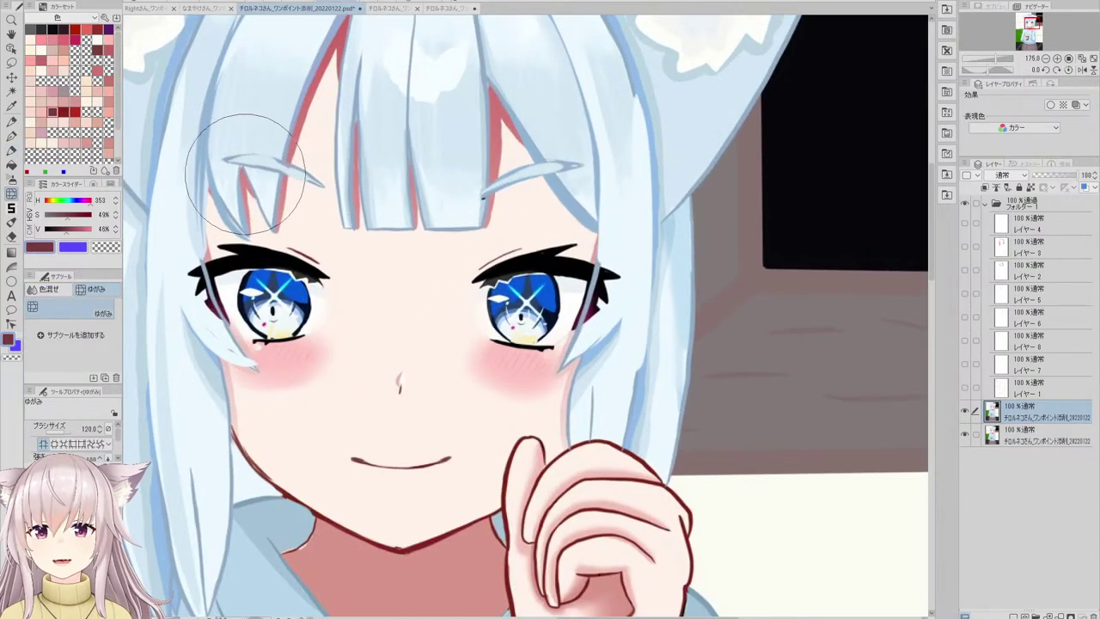
{"action": "scroll", "coordinate": [270, 201], "scroll_direction": "down", "scroll_amount": 2}
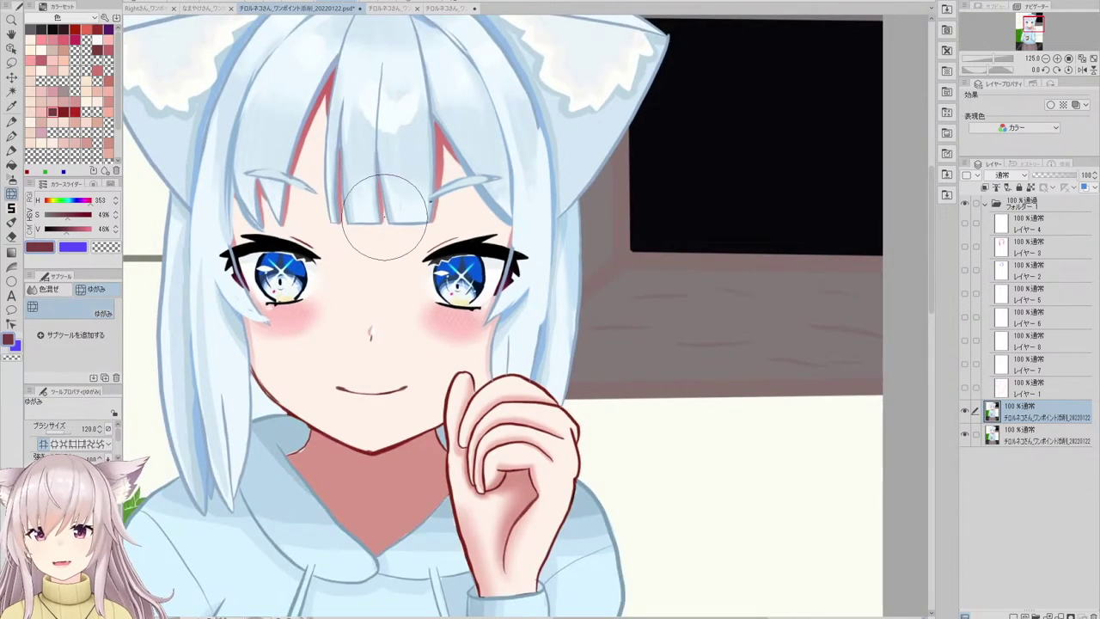
{"action": "scroll", "coordinate": [400, 191], "scroll_direction": "down", "scroll_amount": 5}
{"action": "scroll", "coordinate": [409, 140], "scroll_direction": "up", "scroll_amount": 5}
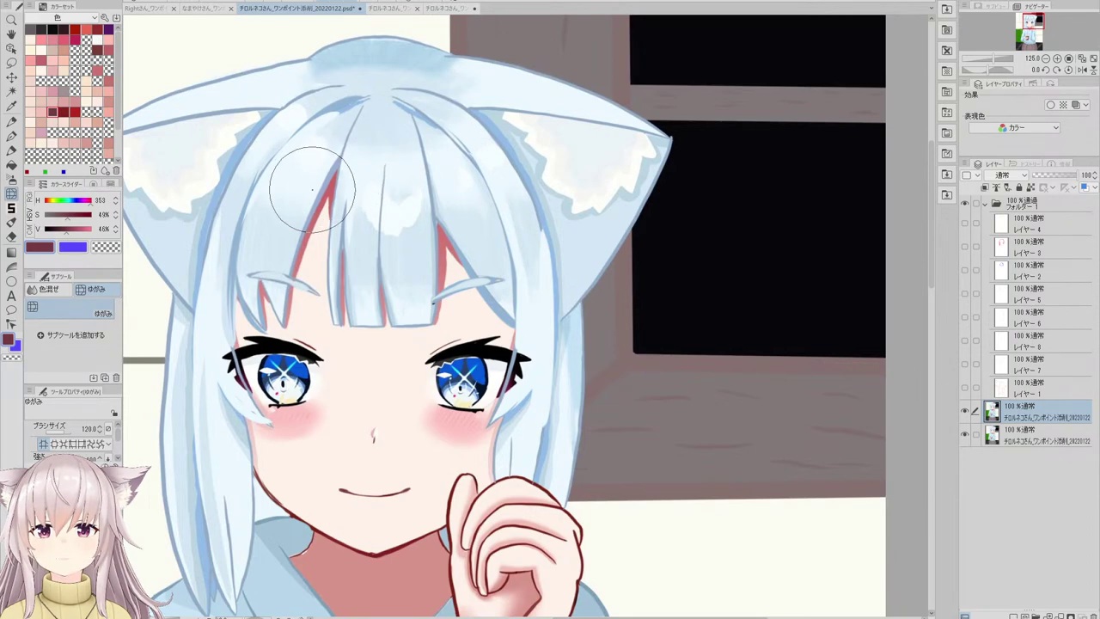
{"action": "scroll", "coordinate": [340, 215], "scroll_direction": "down", "scroll_amount": 3}
{"action": "scroll", "coordinate": [367, 217], "scroll_direction": "up", "scroll_amount": 3}
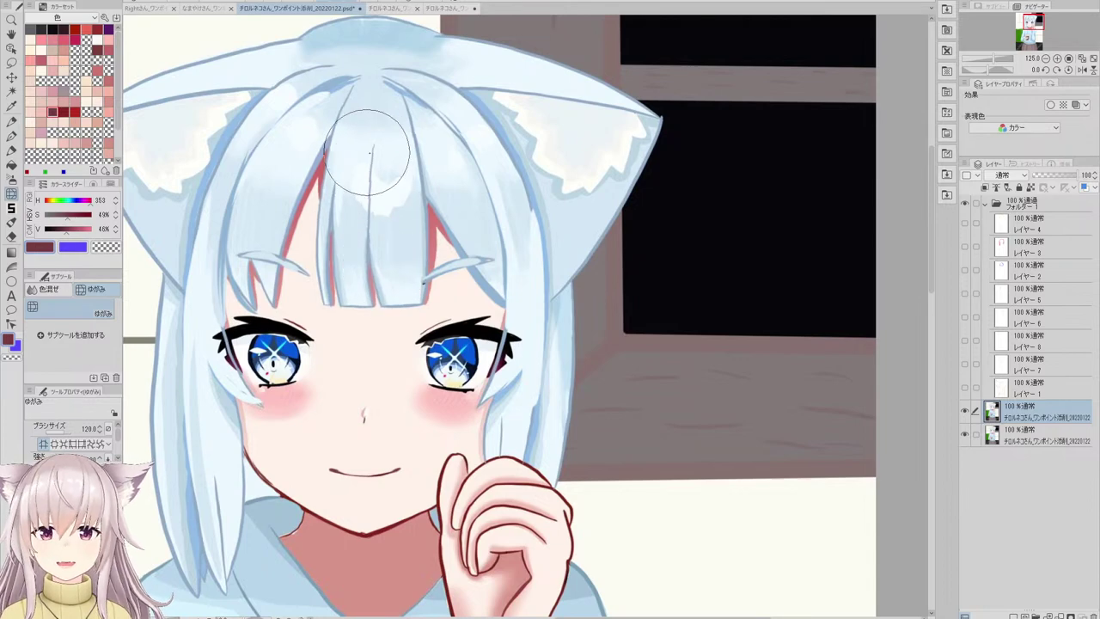
{"action": "scroll", "coordinate": [481, 151], "scroll_direction": "down", "scroll_amount": 3}
{"action": "scroll", "coordinate": [435, 146], "scroll_direction": "up", "scroll_amount": 3}
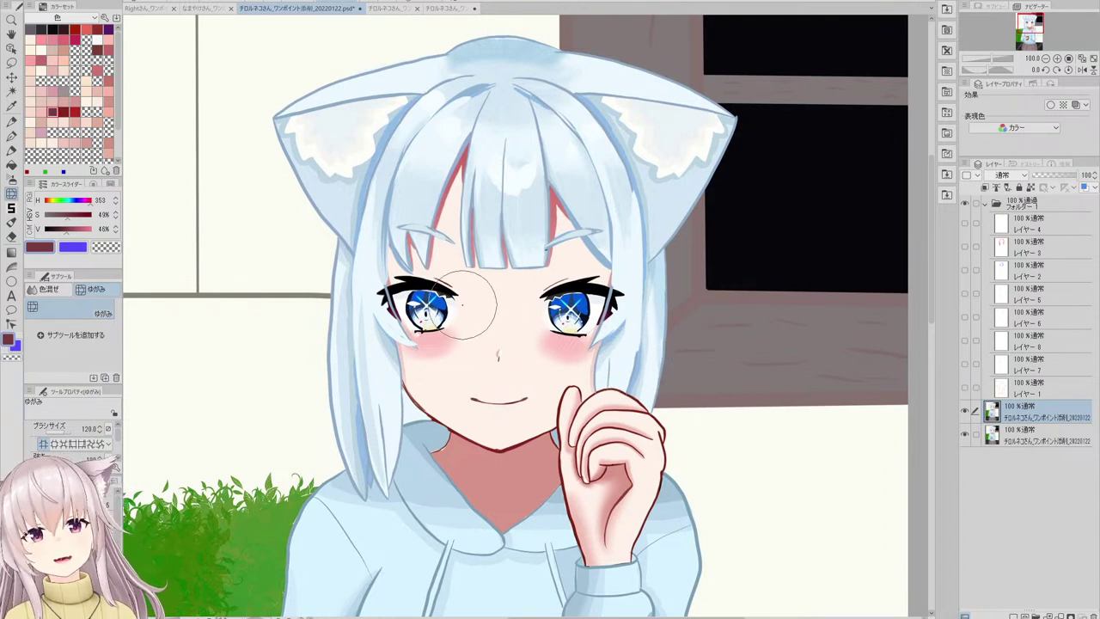
- Reduce the ゆがみ brush to size 80 and adjust the inner corners of both eyes
{"action": "scroll", "coordinate": [463, 305], "scroll_direction": "up", "scroll_amount": 2}
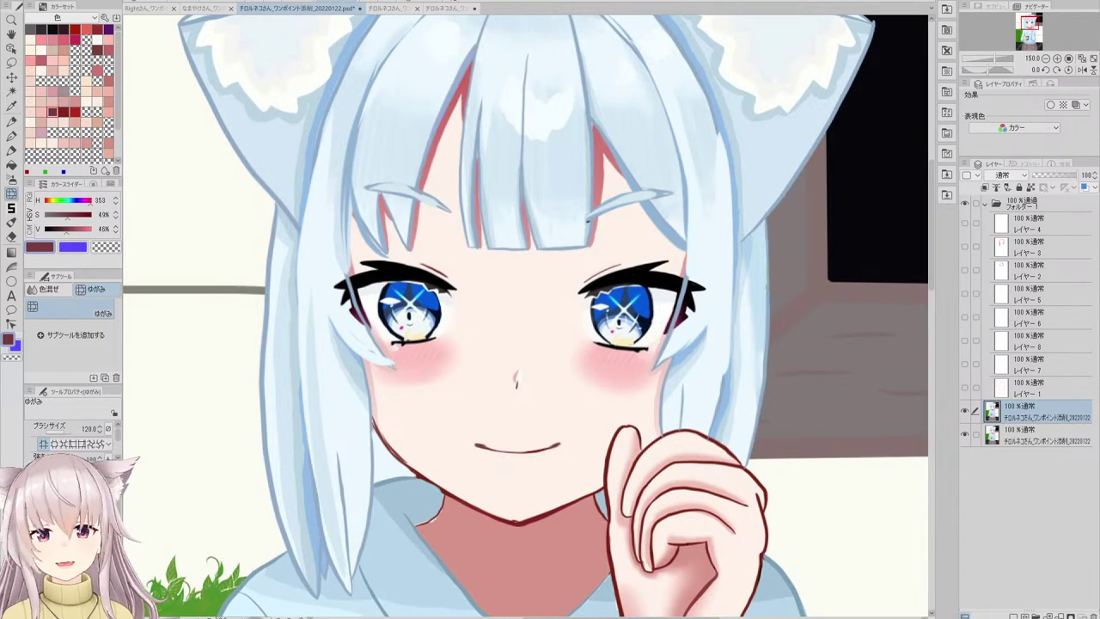
{"action": "scroll", "coordinate": [344, 327], "scroll_direction": "up", "scroll_amount": 1}
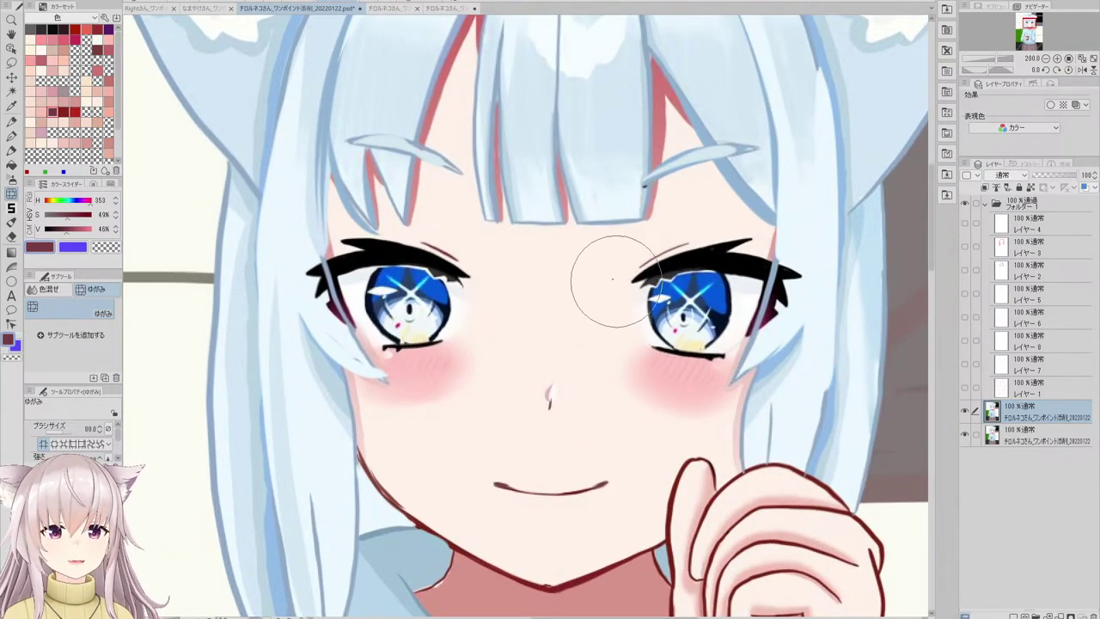
{"action": "scroll", "coordinate": [604, 207], "scroll_direction": "down", "scroll_amount": 4}
{"action": "scroll", "coordinate": [604, 207], "scroll_direction": "up", "scroll_amount": 3}
{"action": "scroll", "coordinate": [533, 298], "scroll_direction": "down", "scroll_amount": 2}
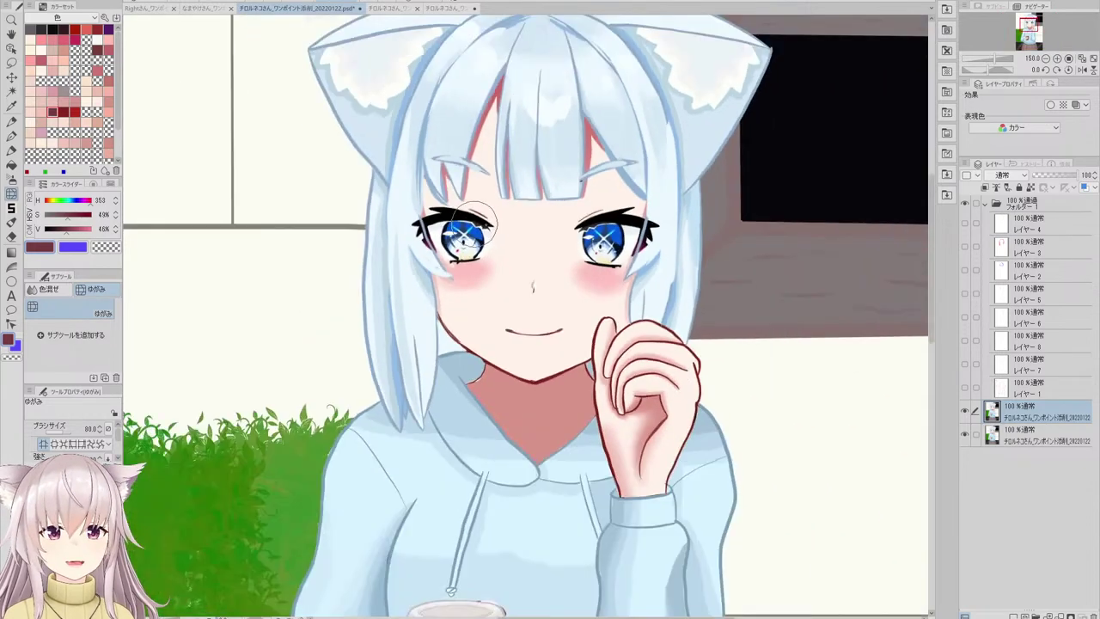
- Warp the nose and mouth slightly with the size 80 ゆがみ brush to refine their placement
{"action": "scroll", "coordinate": [532, 298], "scroll_direction": "up", "scroll_amount": 3}
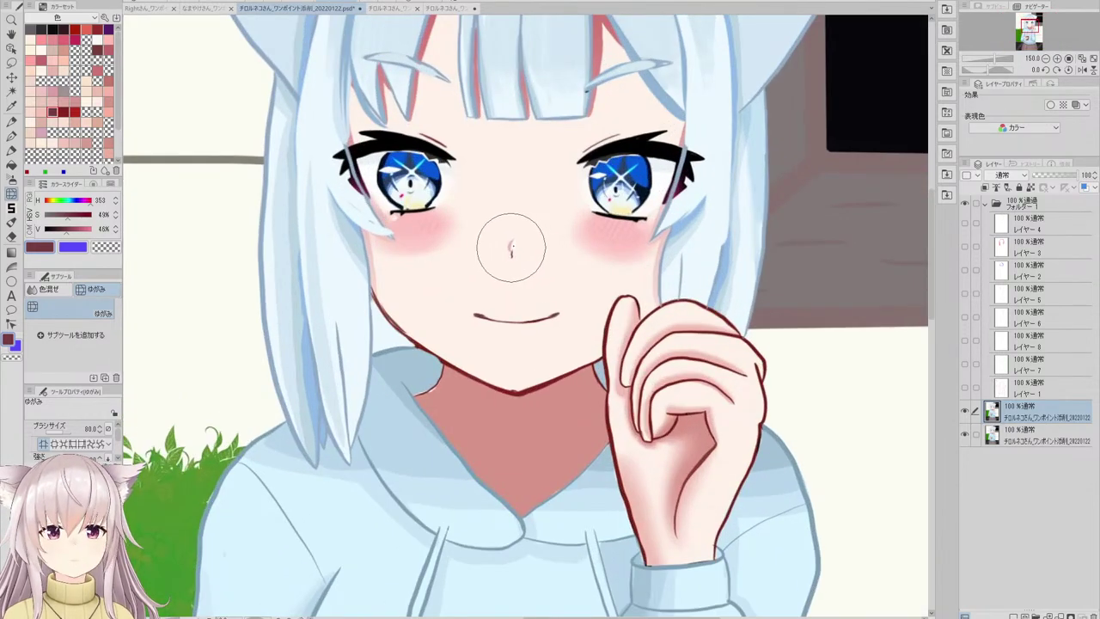
{"action": "scroll", "coordinate": [511, 252], "scroll_direction": "down", "scroll_amount": 3}
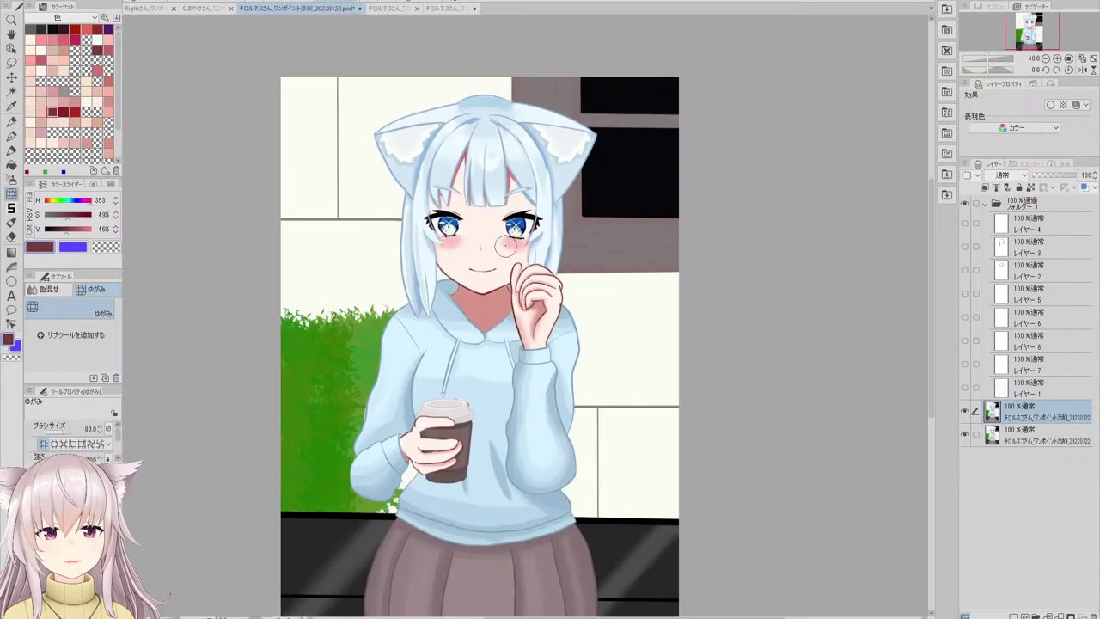
{"action": "scroll", "coordinate": [422, 263], "scroll_direction": "up", "scroll_amount": 4}
{"action": "scroll", "coordinate": [383, 284], "scroll_direction": "down", "scroll_amount": 5}
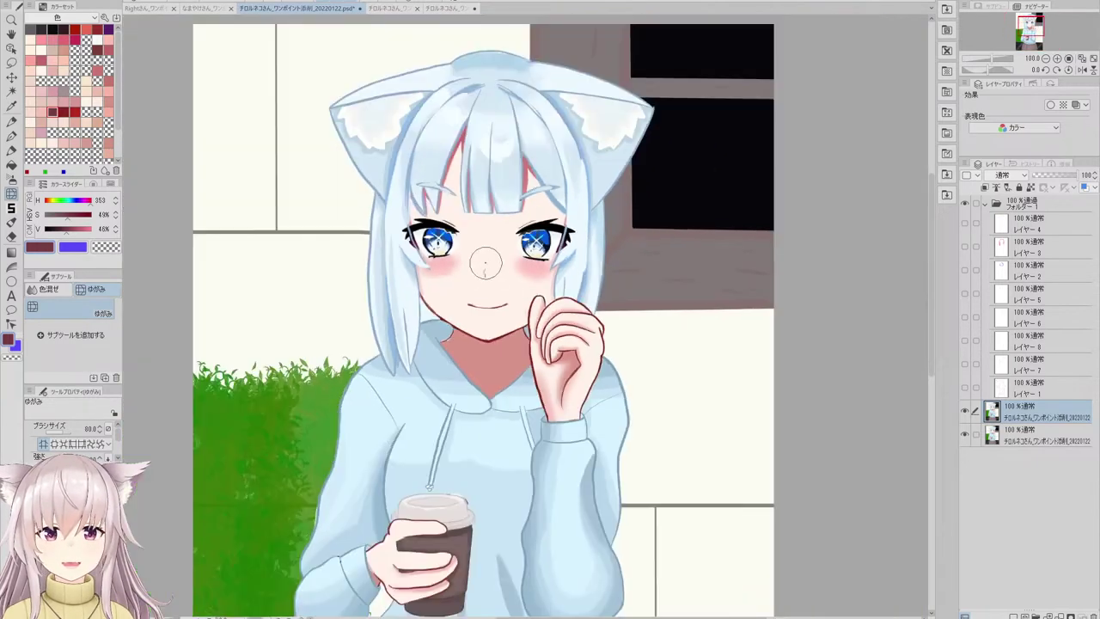
{"action": "scroll", "coordinate": [472, 291], "scroll_direction": "up", "scroll_amount": 2}
{"action": "scroll", "coordinate": [471, 291], "scroll_direction": "up", "scroll_amount": 1}
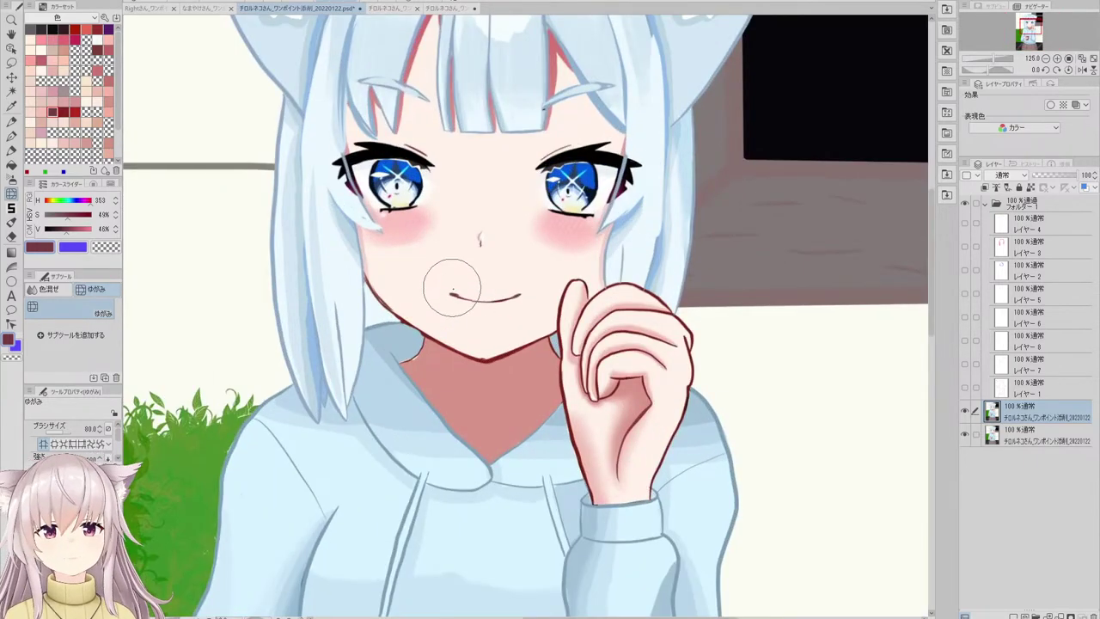
{"action": "scroll", "coordinate": [480, 296], "scroll_direction": "down", "scroll_amount": 4}
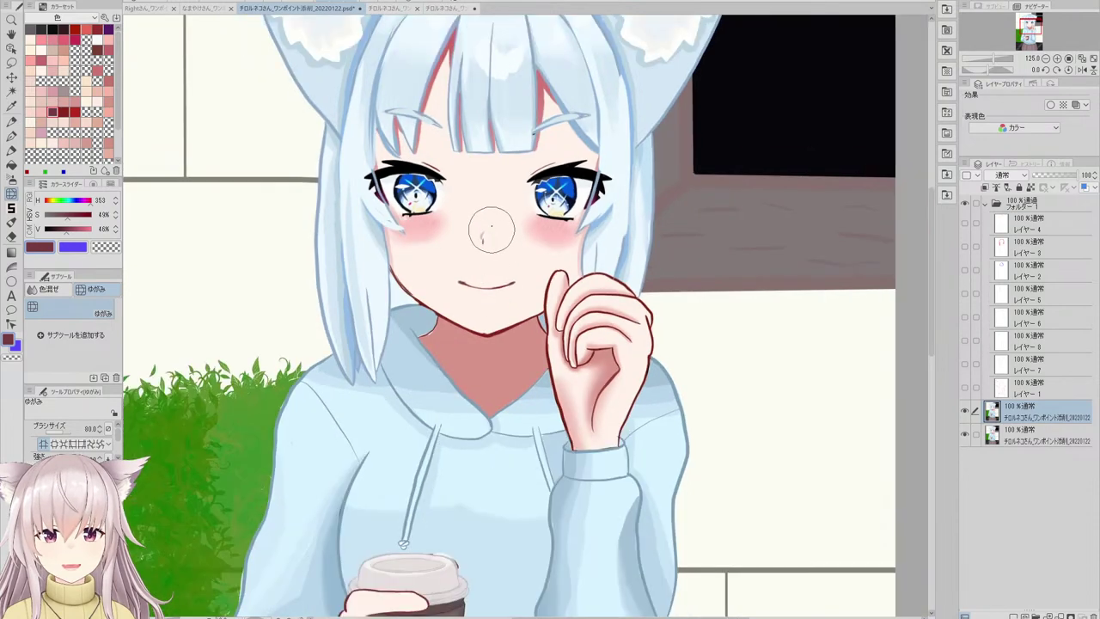
- Refine the hair silhouette around the parting, the crown and both side locks with the ゆがみ brush at size 80
{"action": "scroll", "coordinate": [506, 209], "scroll_direction": "up", "scroll_amount": 4}
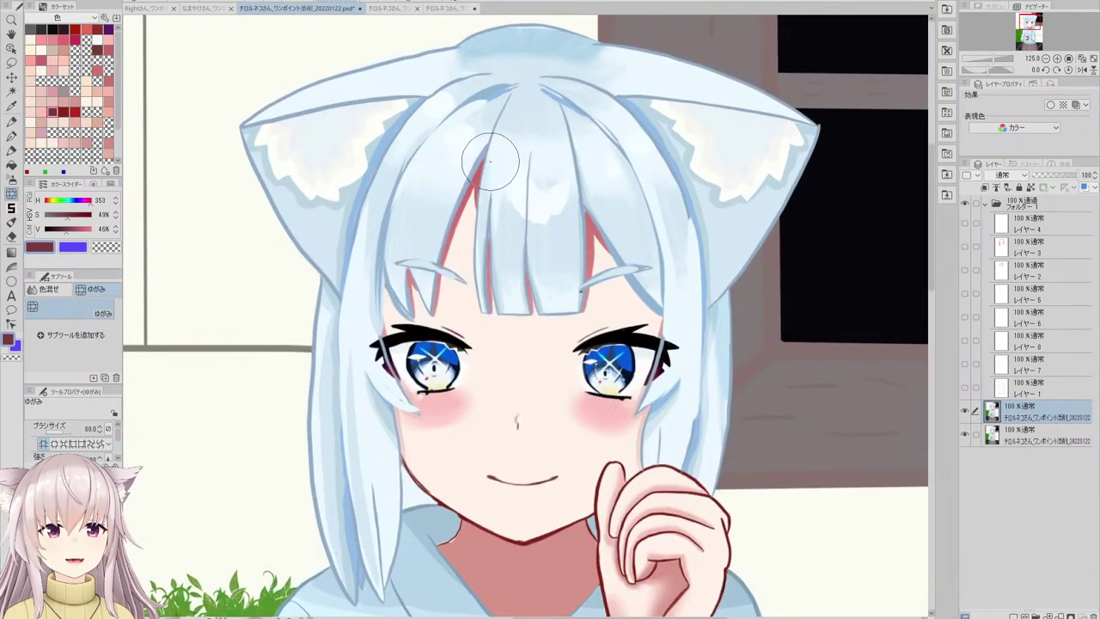
{"action": "scroll", "coordinate": [490, 161], "scroll_direction": "down", "scroll_amount": 3}
{"action": "scroll", "coordinate": [474, 127], "scroll_direction": "up", "scroll_amount": 2}
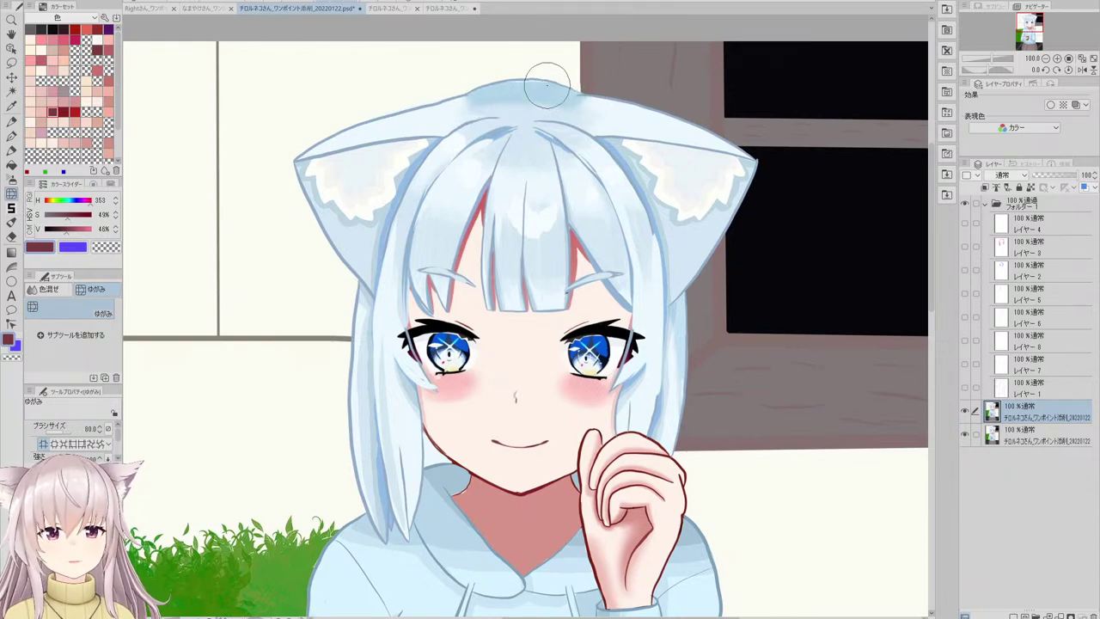
{"action": "scroll", "coordinate": [553, 92], "scroll_direction": "down", "scroll_amount": 3}
{"action": "scroll", "coordinate": [576, 209], "scroll_direction": "up", "scroll_amount": 3}
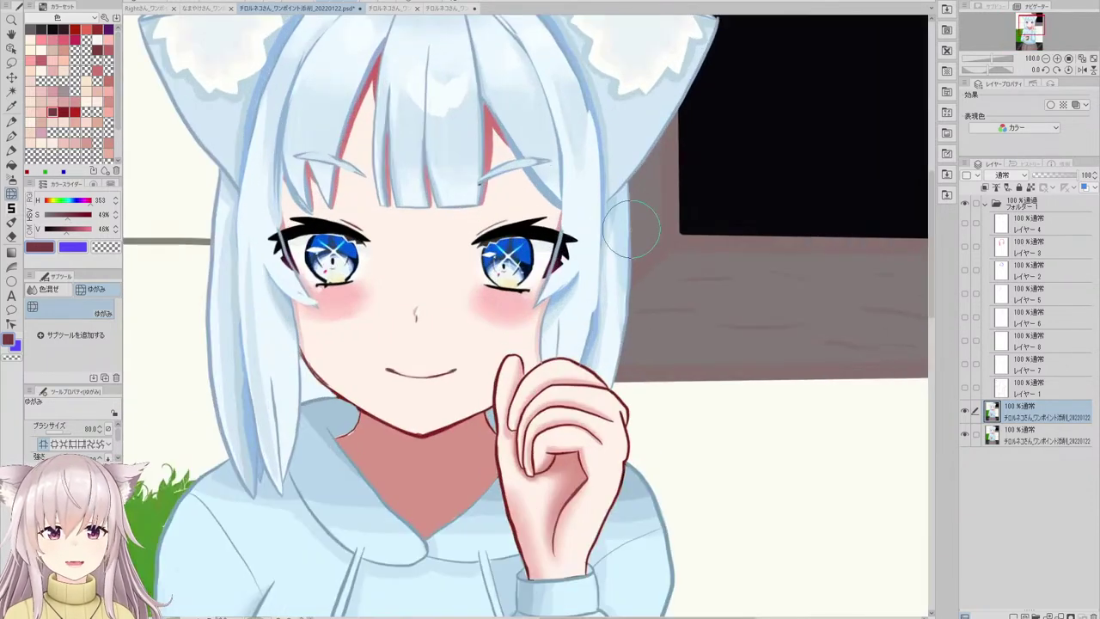
{"action": "scroll", "coordinate": [623, 245], "scroll_direction": "down", "scroll_amount": 2}
{"action": "scroll", "coordinate": [307, 245], "scroll_direction": "up", "scroll_amount": 3}
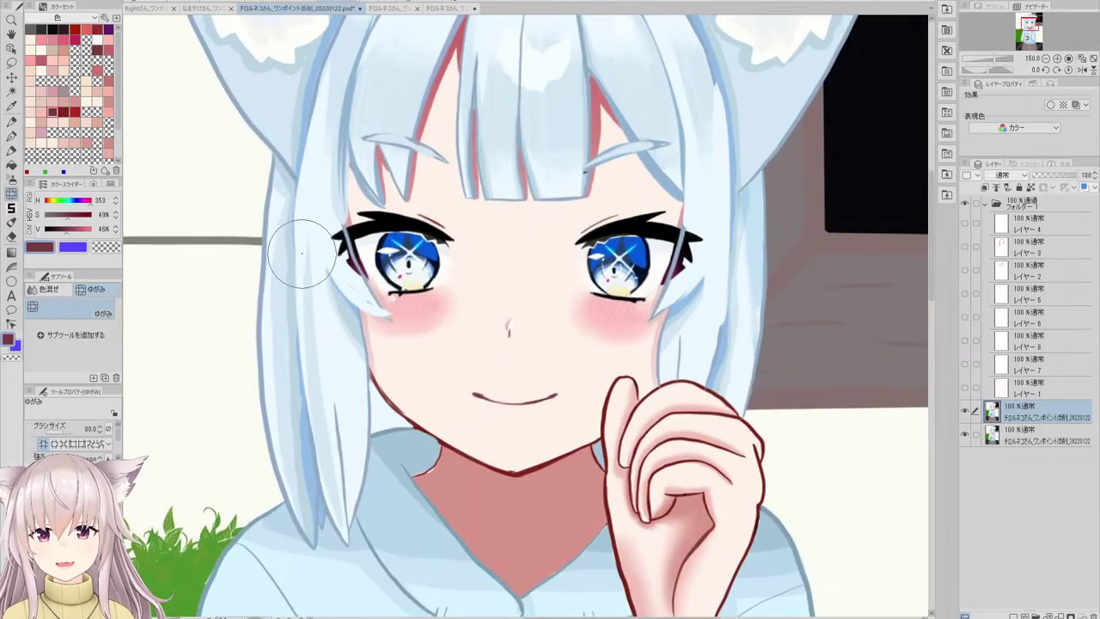
- Examine the balance of the warped hair, face and side locks up close and at full-figure scale
{"action": "scroll", "coordinate": [265, 290], "scroll_direction": "down", "scroll_amount": 4}
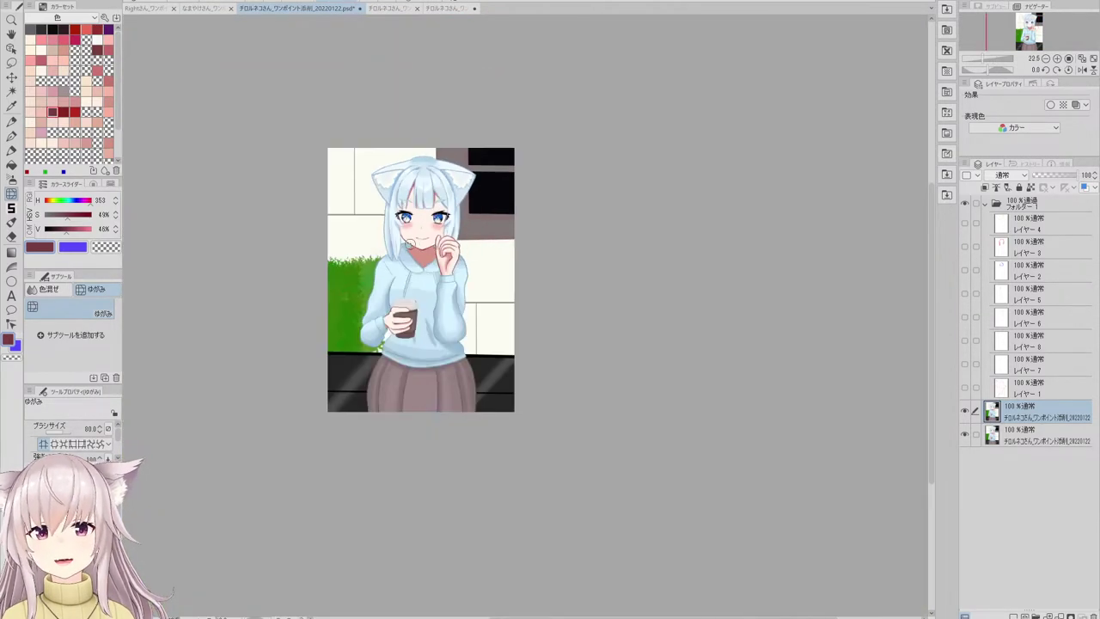
{"action": "scroll", "coordinate": [395, 259], "scroll_direction": "up", "scroll_amount": 5}
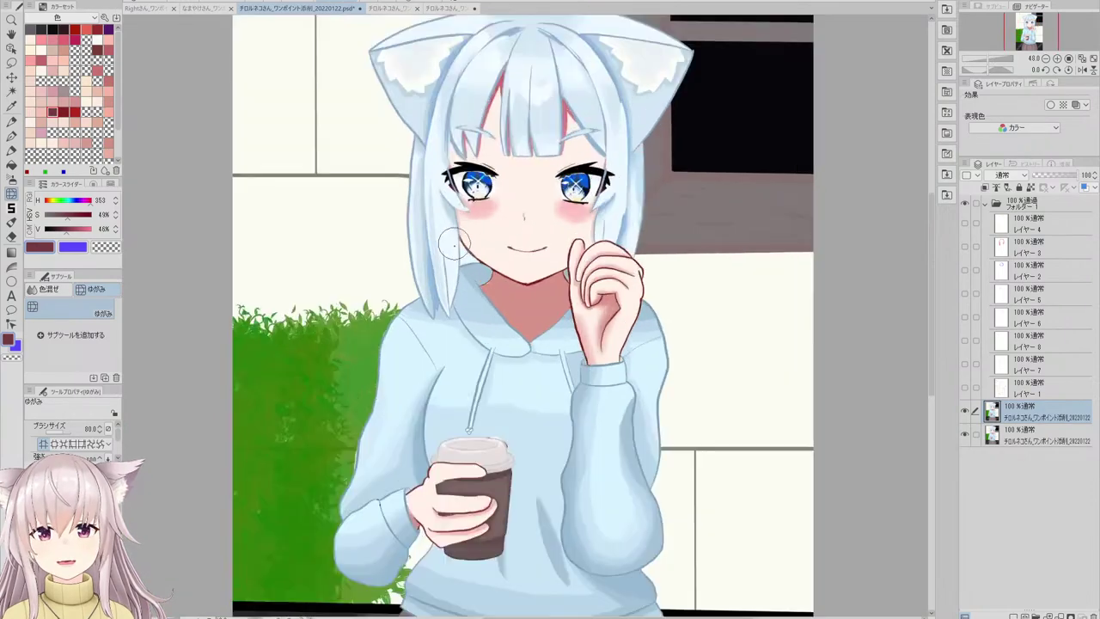
{"action": "scroll", "coordinate": [446, 275], "scroll_direction": "up", "scroll_amount": 3}
{"action": "scroll", "coordinate": [462, 286], "scroll_direction": "down", "scroll_amount": 3}
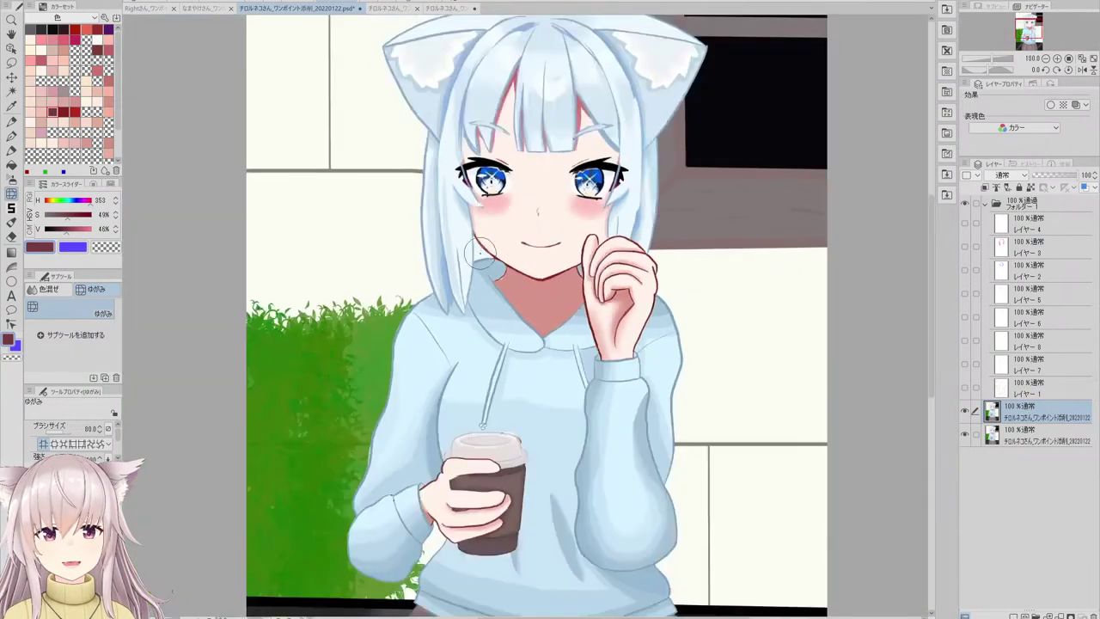
{"action": "scroll", "coordinate": [451, 326], "scroll_direction": "up", "scroll_amount": 4}
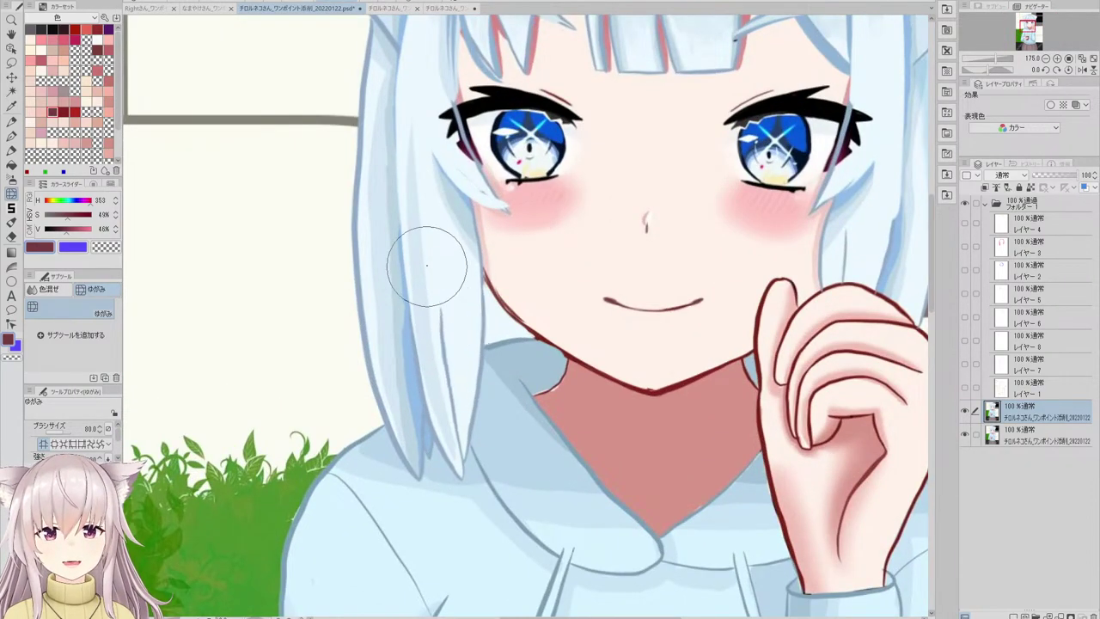
{"action": "scroll", "coordinate": [426, 265], "scroll_direction": "down", "scroll_amount": 4}
{"action": "scroll", "coordinate": [418, 287], "scroll_direction": "up", "scroll_amount": 3}
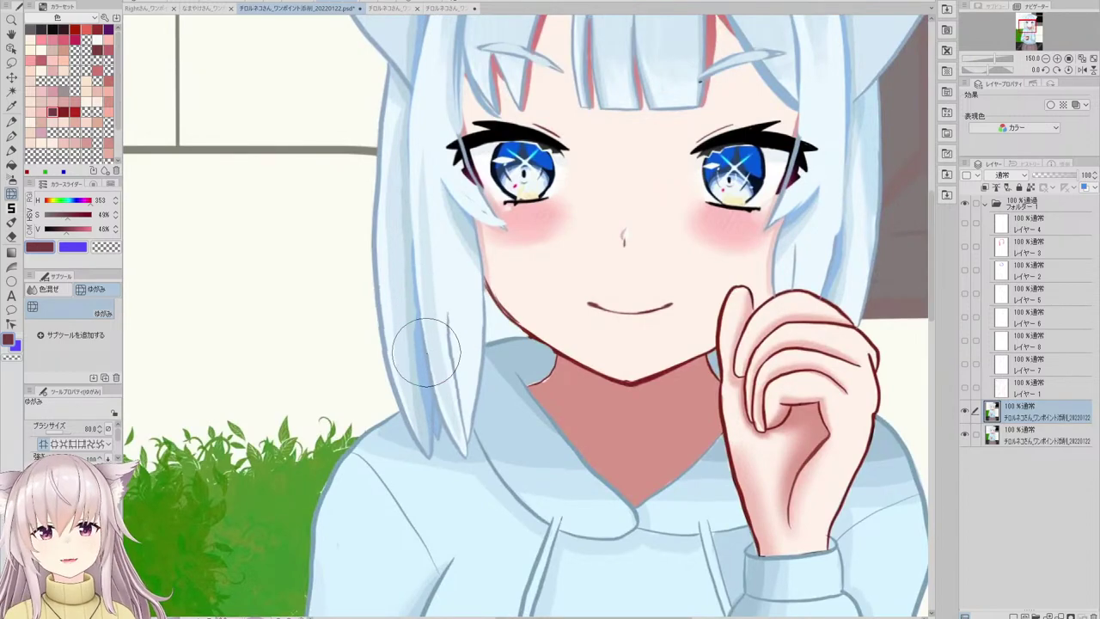
{"action": "scroll", "coordinate": [427, 353], "scroll_direction": "down", "scroll_amount": 4}
{"action": "scroll", "coordinate": [437, 176], "scroll_direction": "up", "scroll_amount": 6}
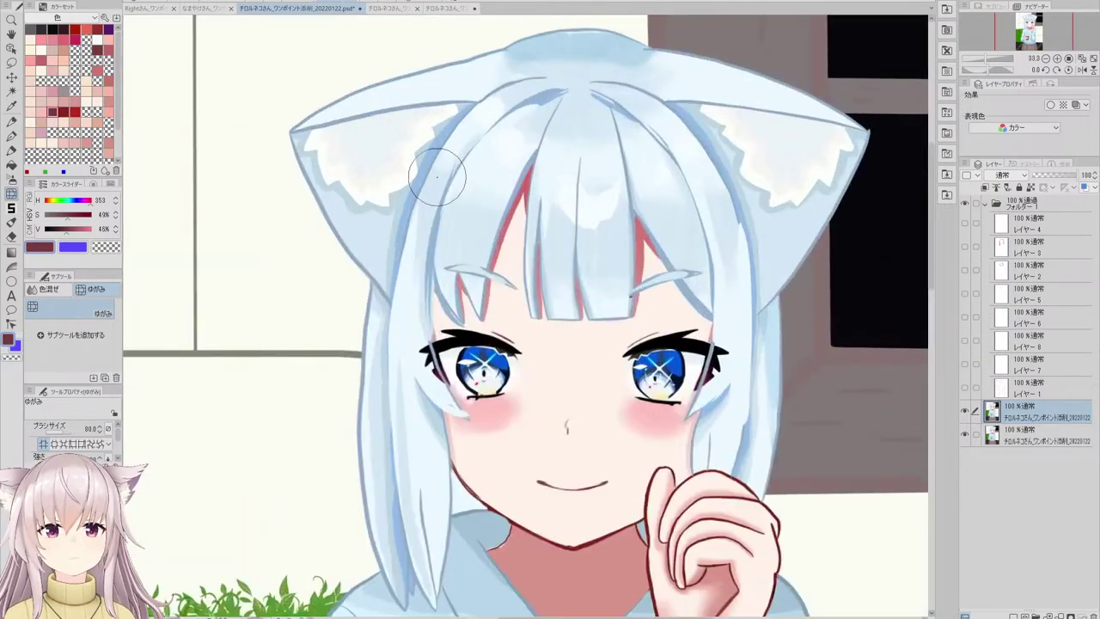
{"action": "scroll", "coordinate": [437, 176], "scroll_direction": "up", "scroll_amount": 2}
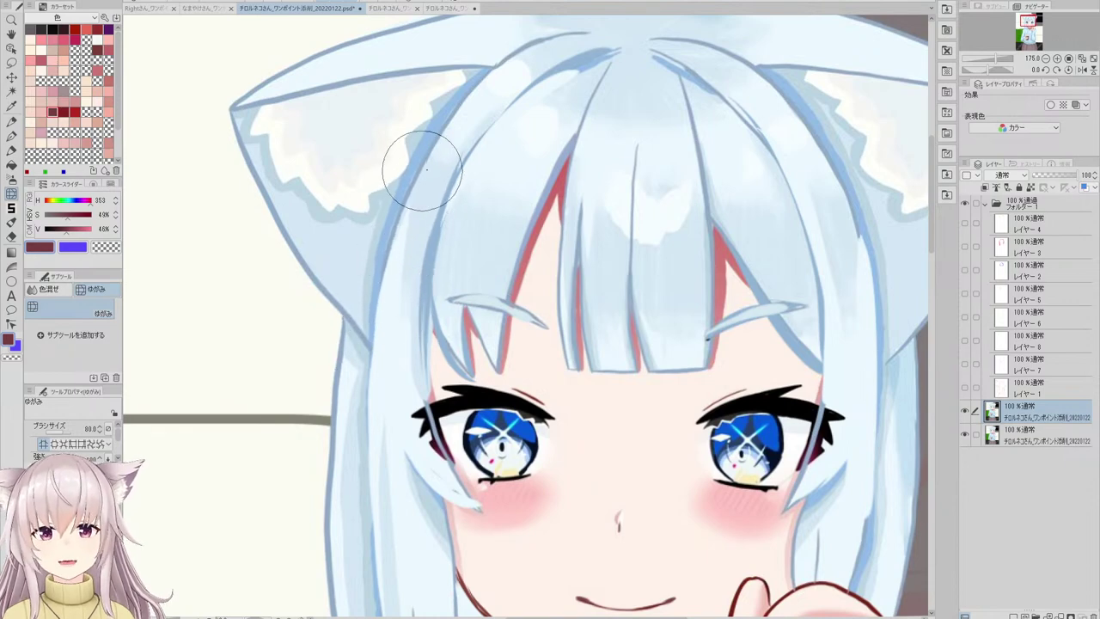
{"action": "scroll", "coordinate": [430, 147], "scroll_direction": "down", "scroll_amount": 3}
{"action": "scroll", "coordinate": [602, 129], "scroll_direction": "up", "scroll_amount": 2}
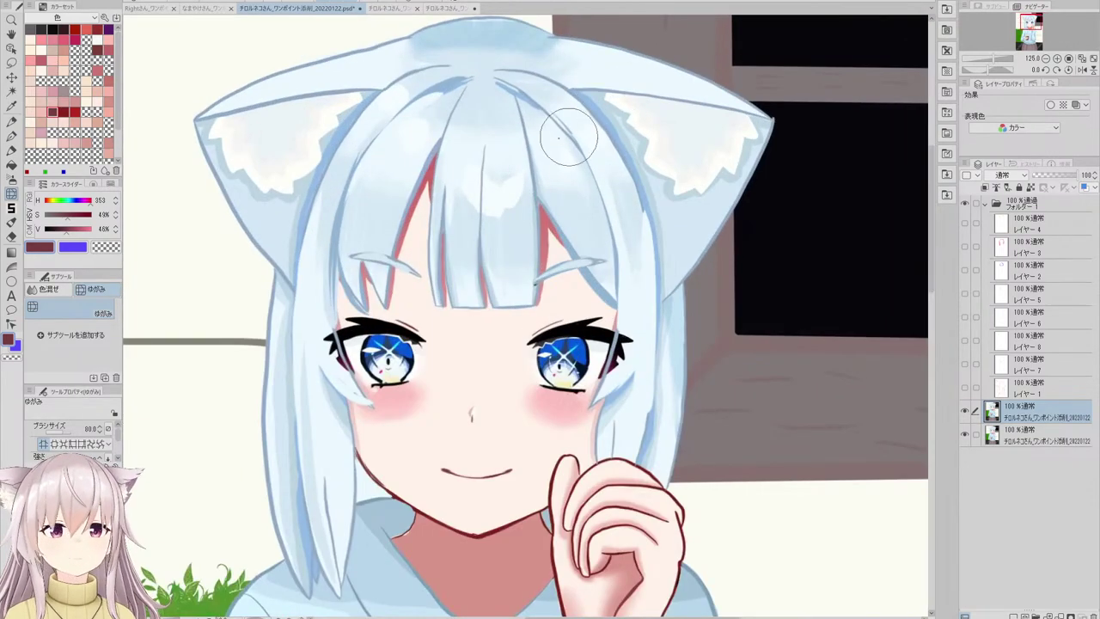
- Touch up the hair strands near the parting using the ベタ pen at size 20 with light and mid blues sampled from the hair
{"action": "right_click", "coordinate": [324, 178]}
{"action": "key", "text": "p"}
{"action": "left_click", "coordinate": [106, 320]}
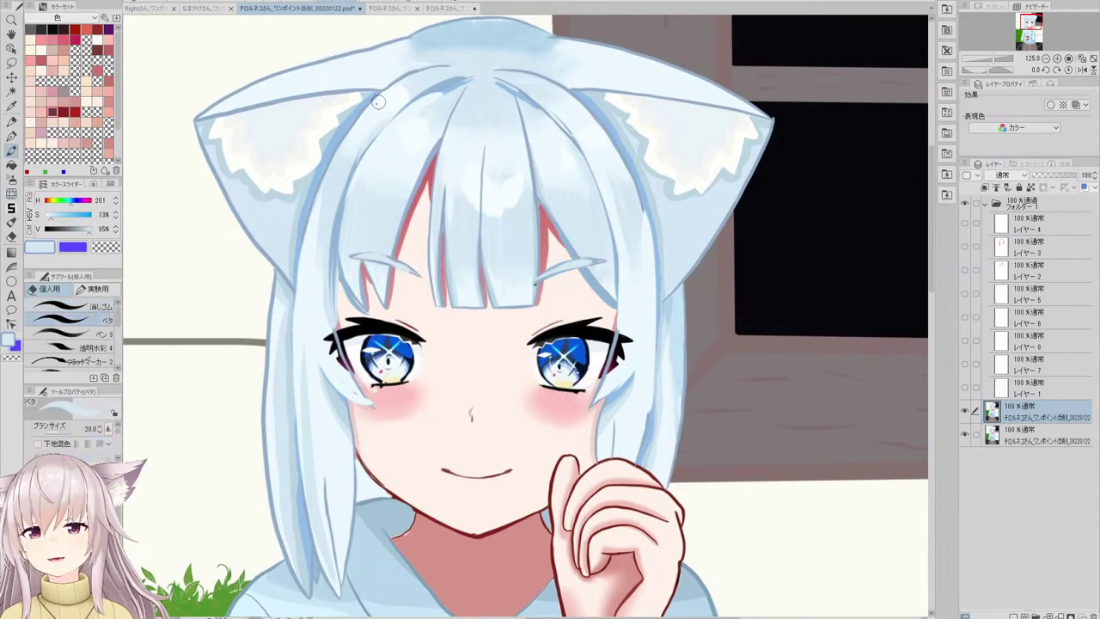
{"action": "scroll", "coordinate": [378, 101], "scroll_direction": "up", "scroll_amount": 2}
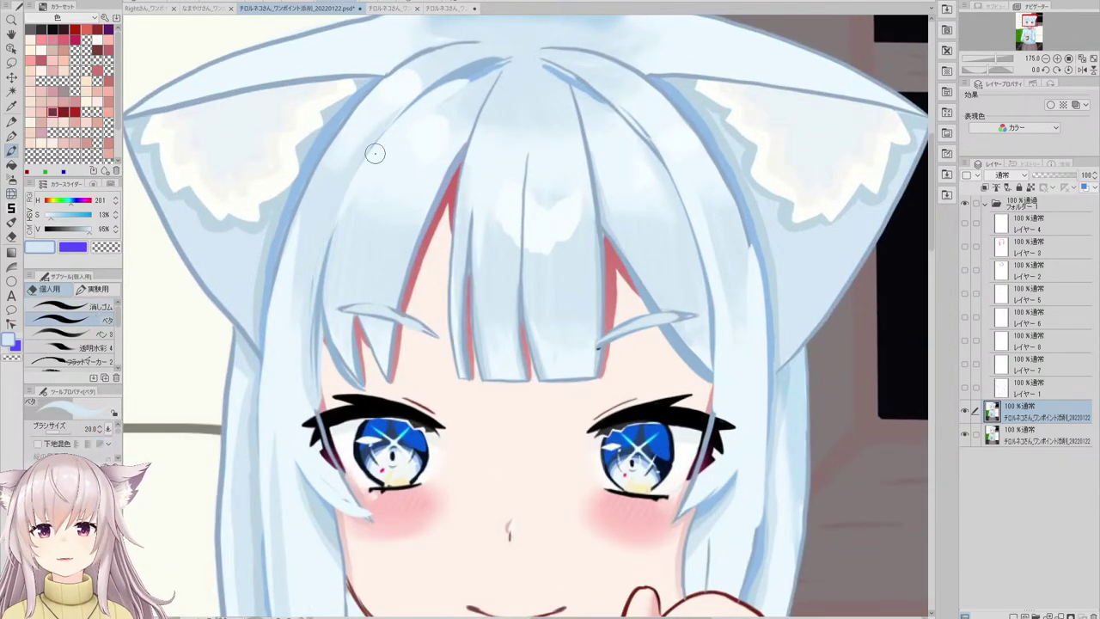
{"action": "left_click", "coordinate": [462, 72], "text": "alt"}
{"action": "scroll", "coordinate": [461, 72], "scroll_direction": "up", "scroll_amount": 1}
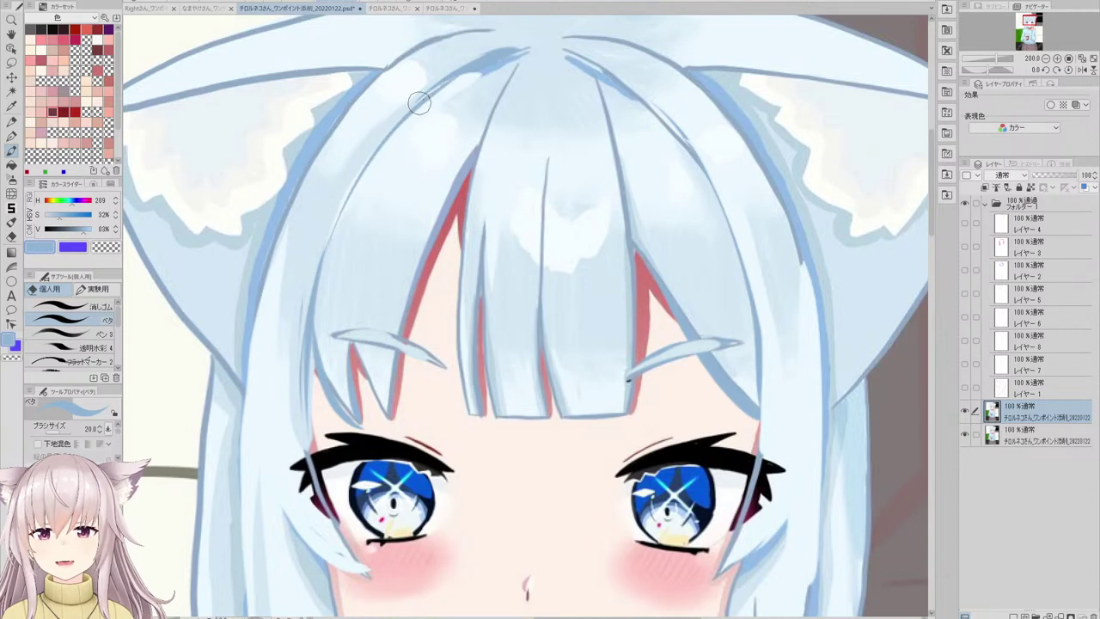
{"action": "scroll", "coordinate": [475, 67], "scroll_direction": "down", "scroll_amount": 7}
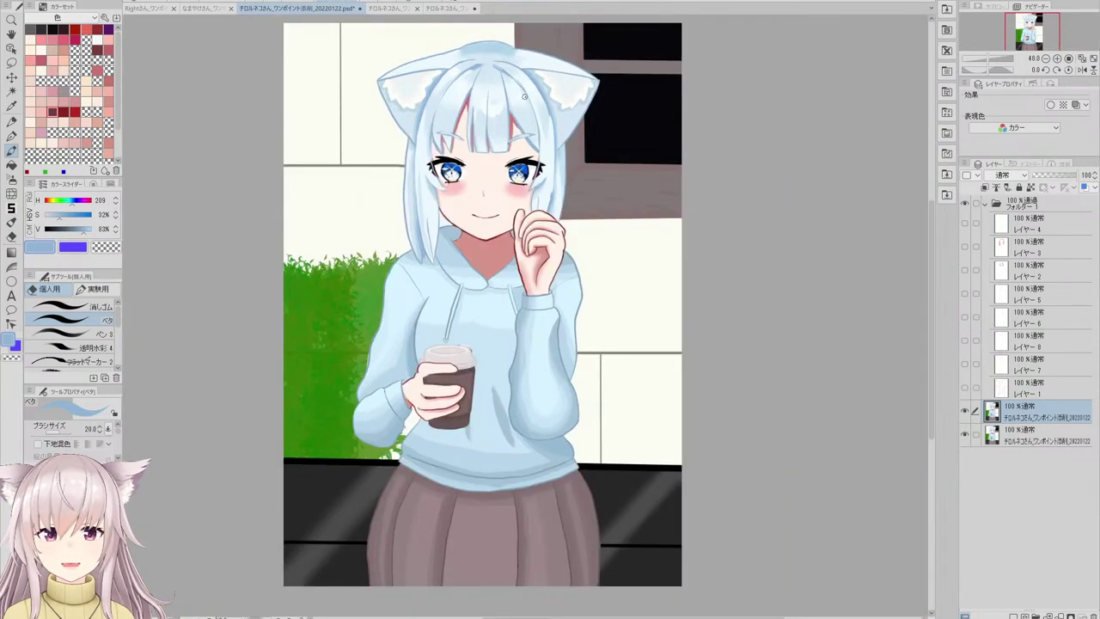
- Paint the reddish-pink shadow in the bang gap above the image-left eye with colour sampled from the existing shadow
{"action": "scroll", "coordinate": [436, 136], "scroll_direction": "up", "scroll_amount": 9}
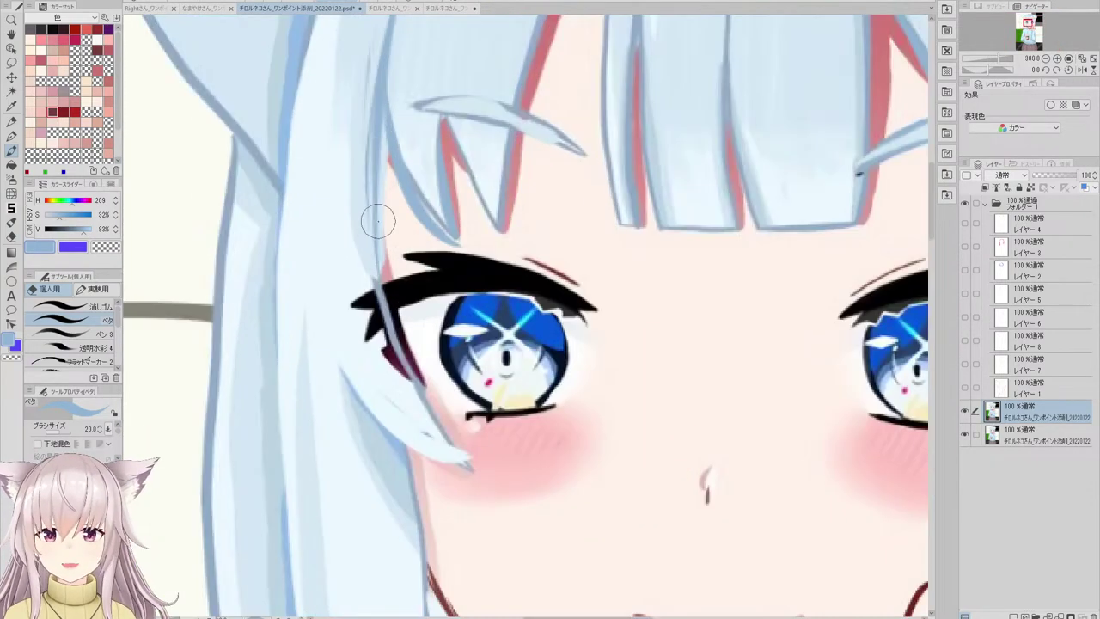
{"action": "scroll", "coordinate": [434, 223], "scroll_direction": "down", "scroll_amount": 3}
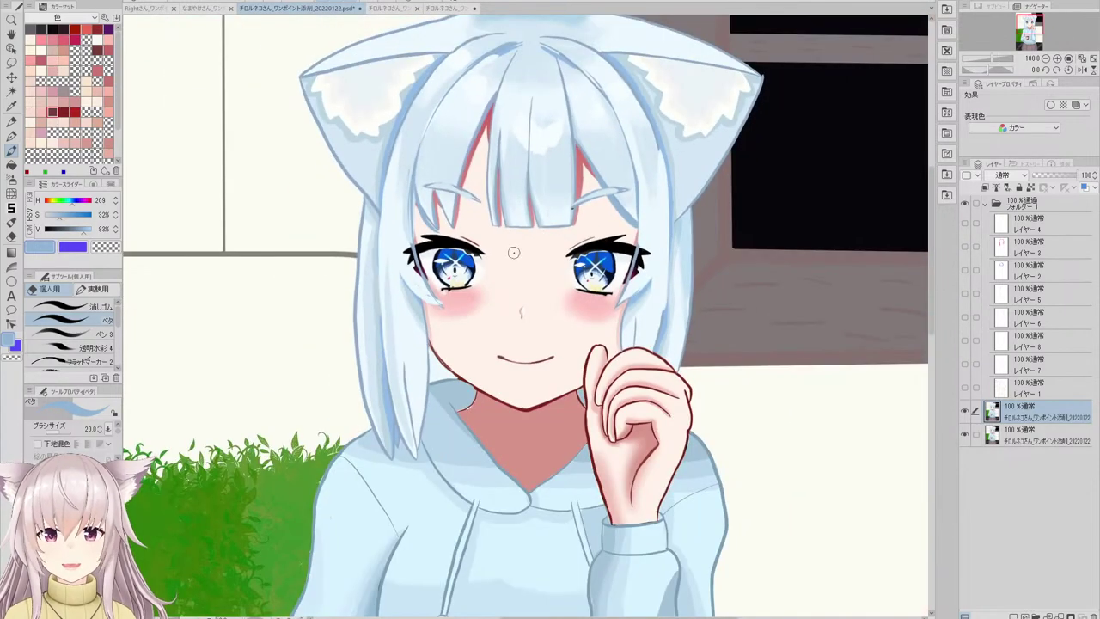
{"action": "scroll", "coordinate": [475, 208], "scroll_direction": "up", "scroll_amount": 4}
{"action": "left_click", "coordinate": [422, 258], "text": "alt"}
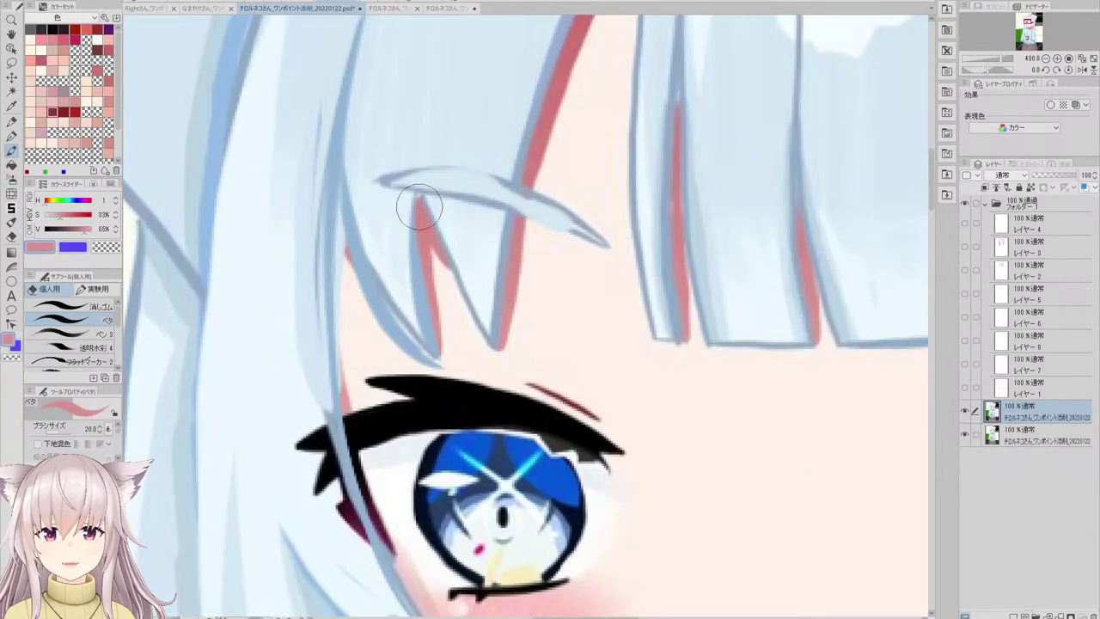
{"action": "scroll", "coordinate": [435, 352], "scroll_direction": "down", "scroll_amount": 8}
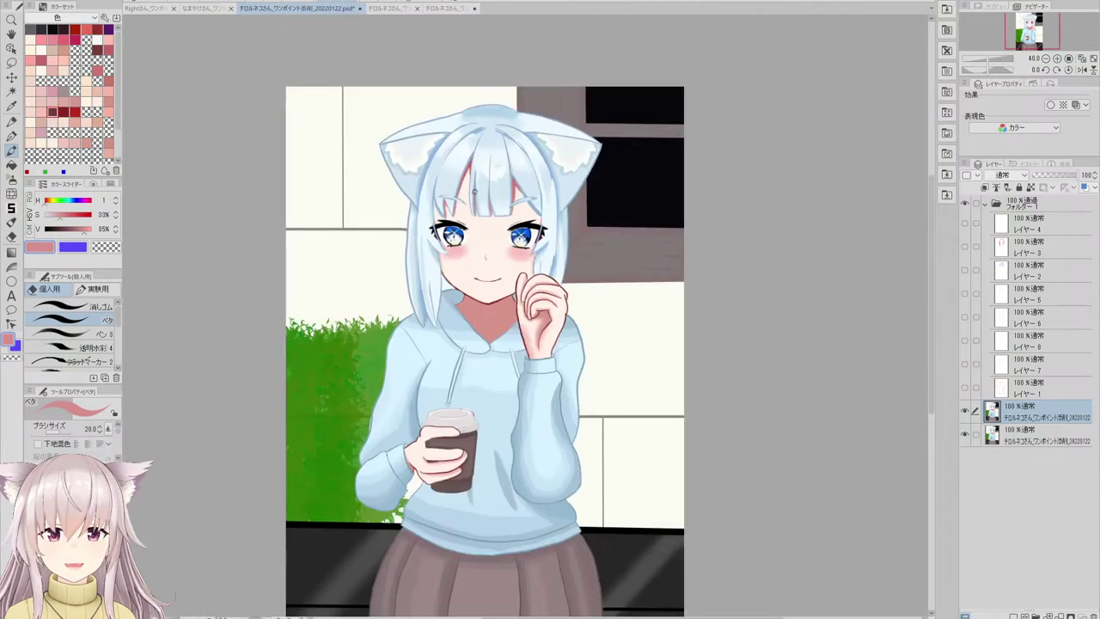
- Redraw the inner outline of the image-left side lock down to the eye in blue sampled from the hair line
{"action": "scroll", "coordinate": [434, 195], "scroll_direction": "up", "scroll_amount": 5}
{"action": "scroll", "coordinate": [434, 213], "scroll_direction": "up", "scroll_amount": 3}
{"action": "left_click", "coordinate": [407, 176], "text": "alt"}
{"action": "left_click_drag", "start_coordinate": [407, 176], "coordinate": [410, 391]}
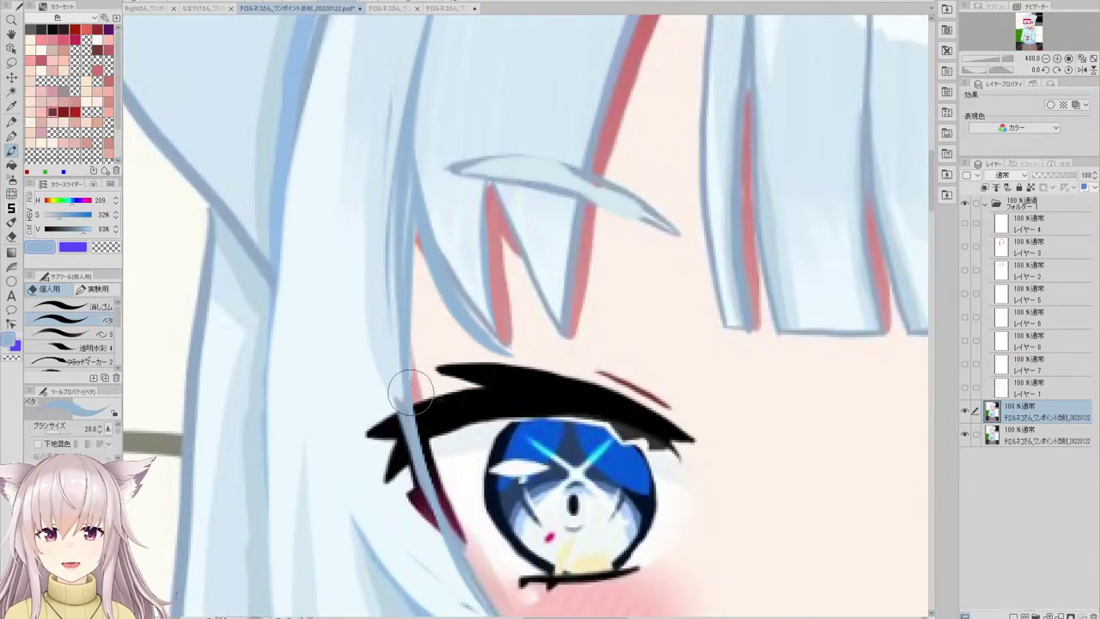
{"action": "left_click_drag", "start_coordinate": [420, 206], "coordinate": [413, 377]}
{"action": "left_click_drag", "start_coordinate": [413, 303], "coordinate": [424, 458]}
{"action": "scroll", "coordinate": [416, 230], "scroll_direction": "down", "scroll_amount": 2}
- Thin and clean up the image-left side lock's inner outline with light blue sampled from the bangs
{"action": "left_click", "coordinate": [432, 190], "text": "alt"}
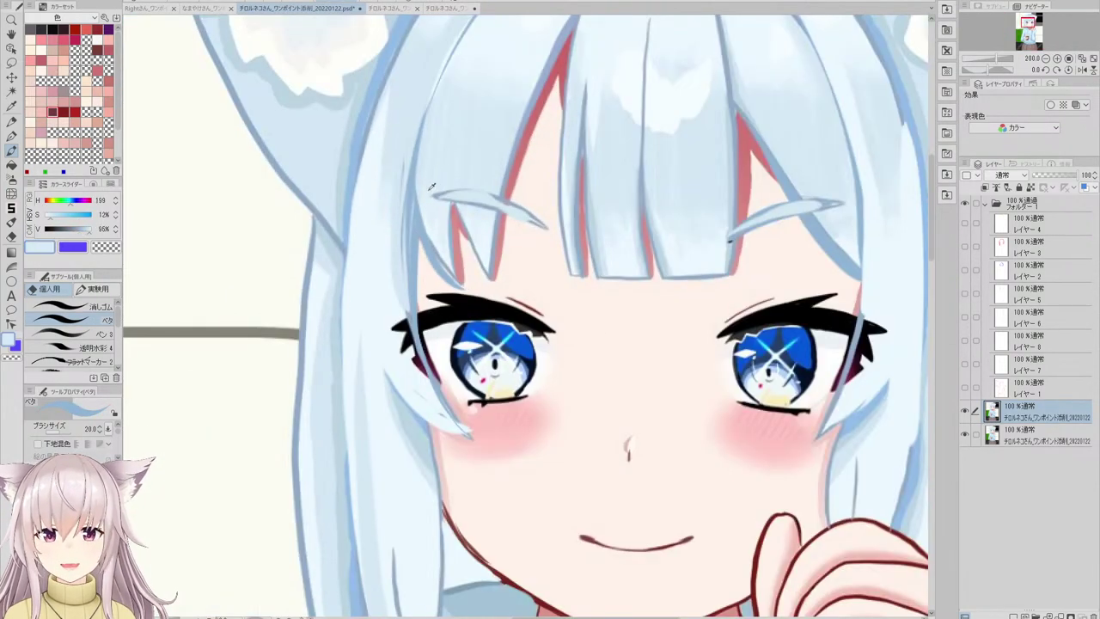
{"action": "scroll", "coordinate": [429, 232], "scroll_direction": "up", "scroll_amount": 2}
{"action": "left_click_drag", "start_coordinate": [415, 215], "coordinate": [415, 410]}
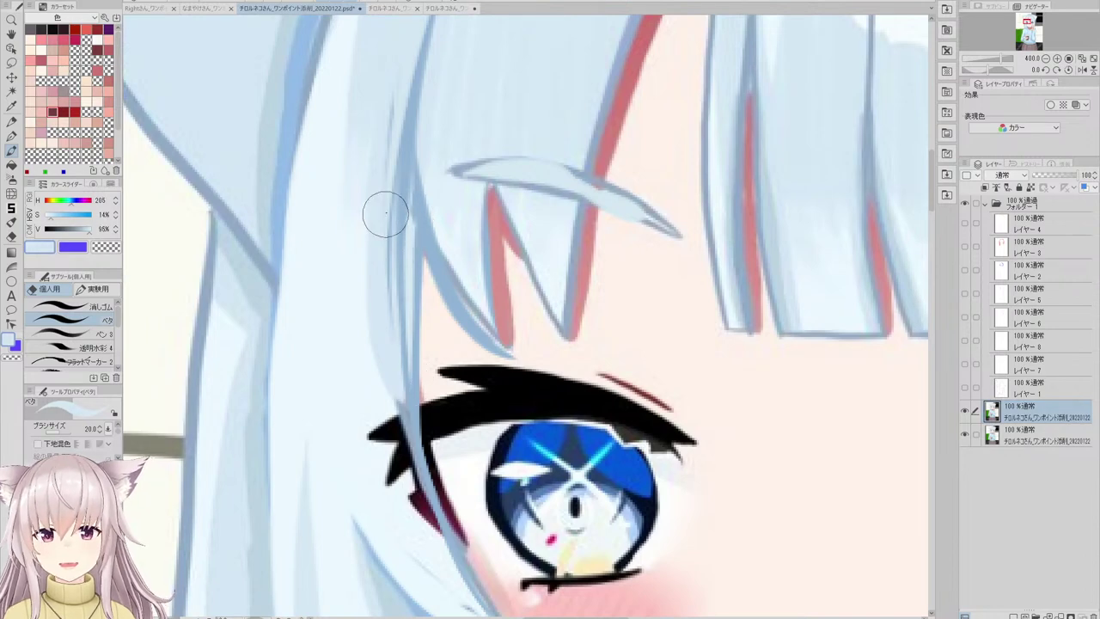
{"action": "left_click_drag", "start_coordinate": [408, 225], "coordinate": [409, 365]}
{"action": "left_click_drag", "start_coordinate": [408, 204], "coordinate": [415, 396]}
{"action": "scroll", "coordinate": [420, 128], "scroll_direction": "down", "scroll_amount": 4}
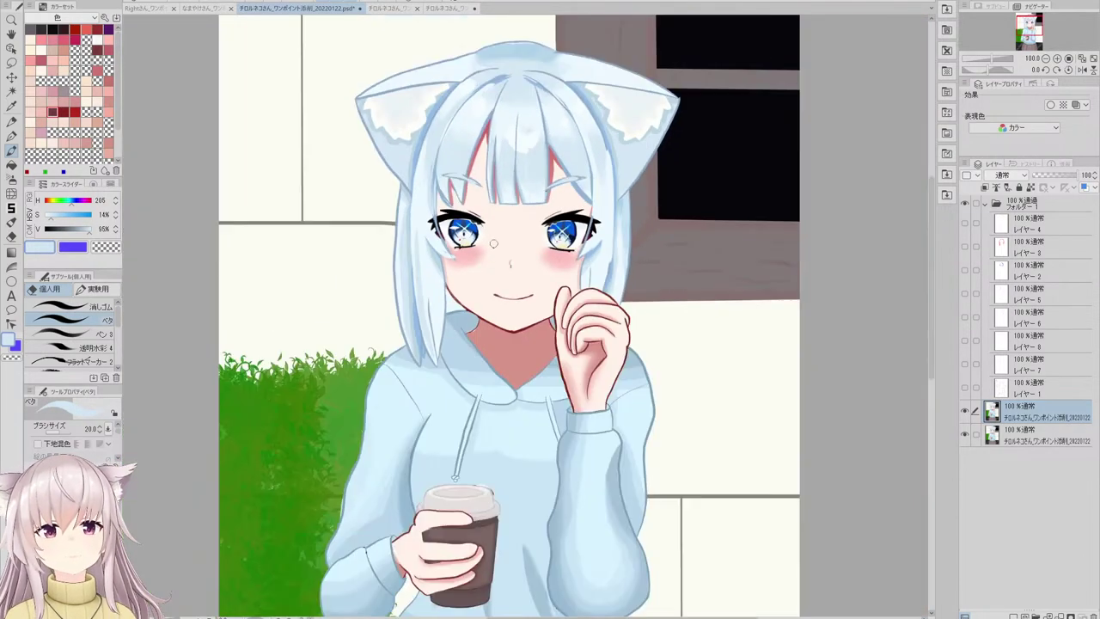
- Strengthen the side lock outlines crossing the outer corners of both eyes with the sampled line blue
{"action": "scroll", "coordinate": [436, 172], "scroll_direction": "up", "scroll_amount": 4}
{"action": "left_click", "coordinate": [420, 168], "text": "alt"}
{"action": "left_click_drag", "start_coordinate": [406, 264], "coordinate": [448, 436]}
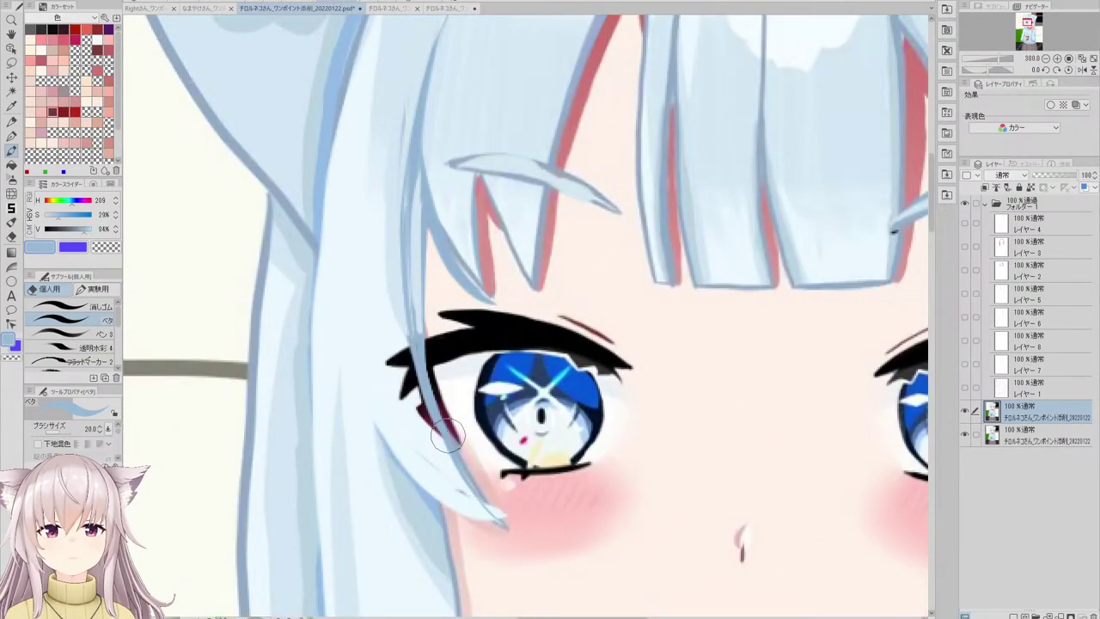
{"action": "scroll", "coordinate": [450, 166], "scroll_direction": "down", "scroll_amount": 4}
{"action": "scroll", "coordinate": [611, 231], "scroll_direction": "up", "scroll_amount": 2}
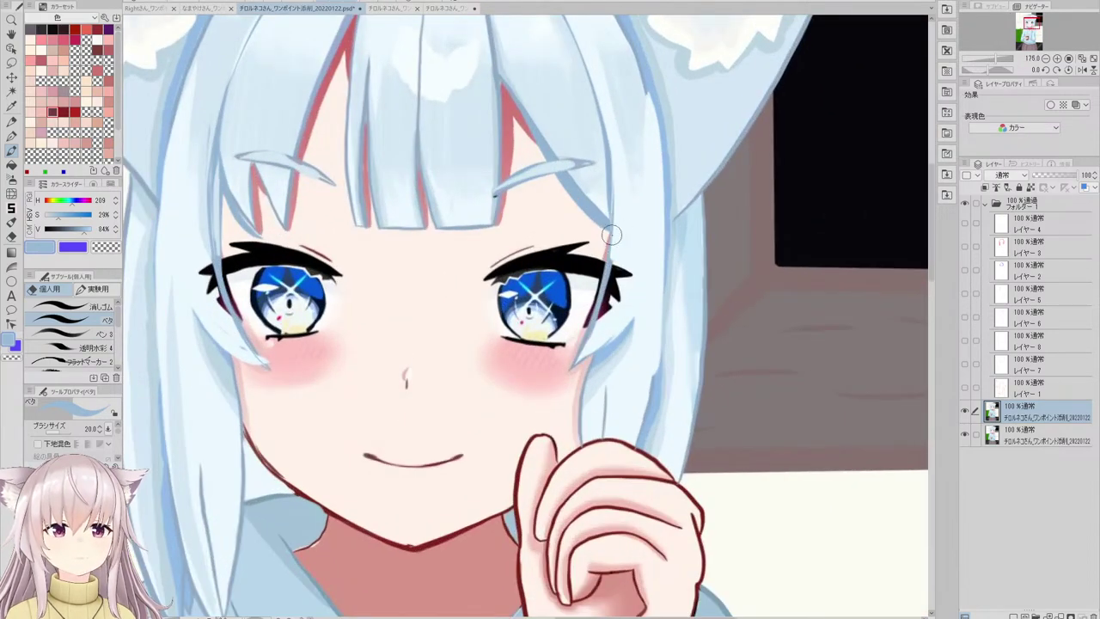
{"action": "left_click_drag", "start_coordinate": [612, 234], "coordinate": [598, 331]}
{"action": "scroll", "coordinate": [572, 264], "scroll_direction": "down", "scroll_amount": 2}
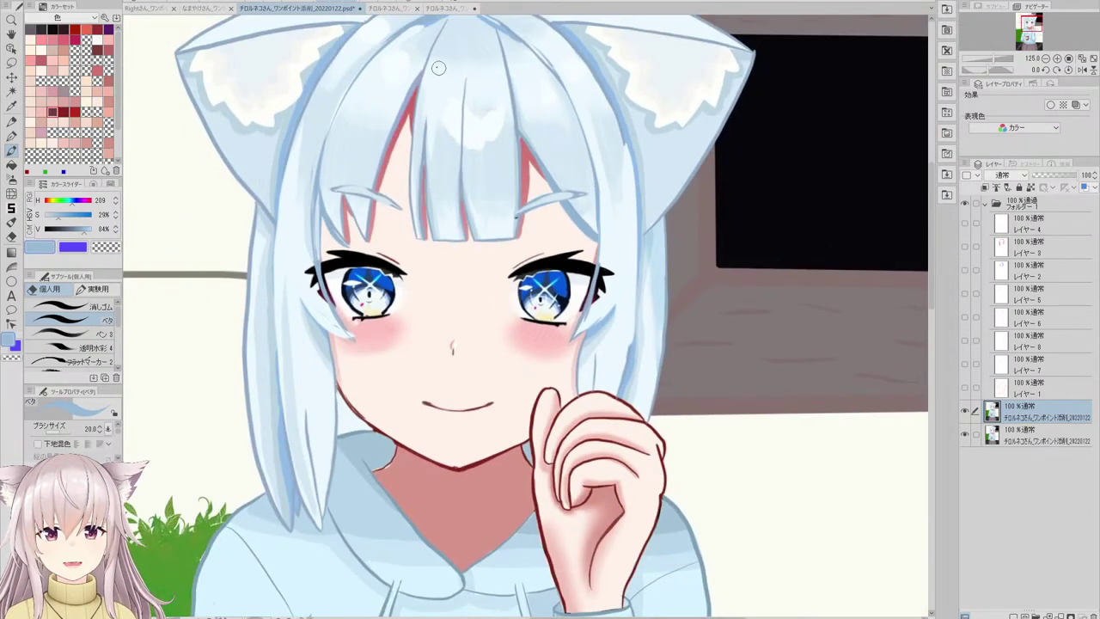
- Add sampled reddish-pink shadow on the skin beneath the outer bangs beside the side lock
{"action": "scroll", "coordinate": [438, 67], "scroll_direction": "up", "scroll_amount": 2}
{"action": "scroll", "coordinate": [460, 202], "scroll_direction": "down", "scroll_amount": 1}
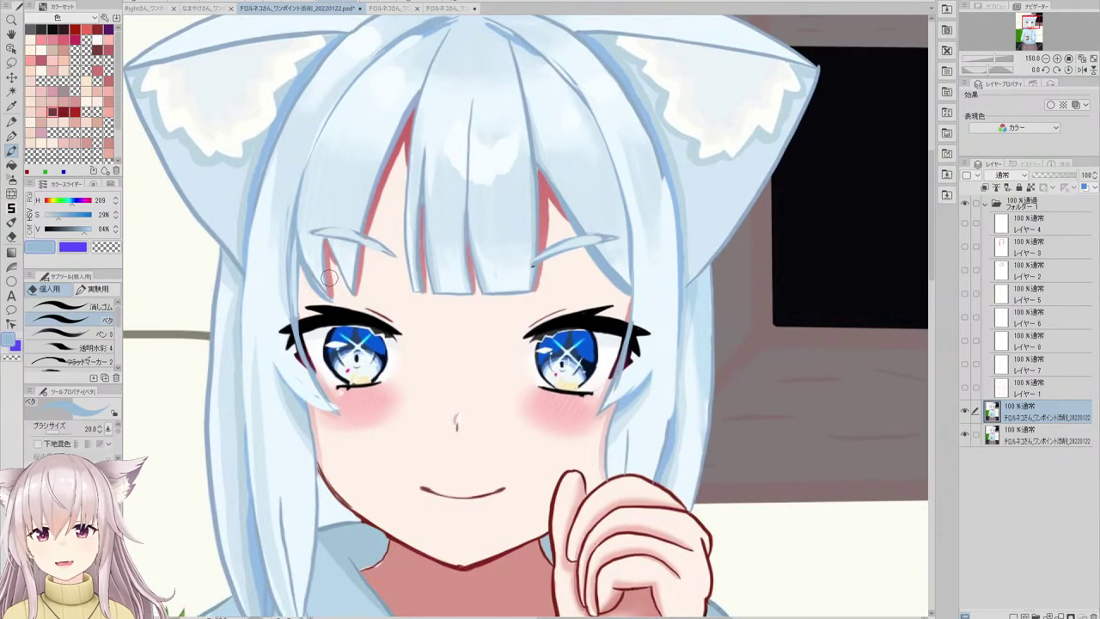
{"action": "scroll", "coordinate": [329, 277], "scroll_direction": "up", "scroll_amount": 4}
{"action": "left_click", "coordinate": [319, 240], "text": "alt"}
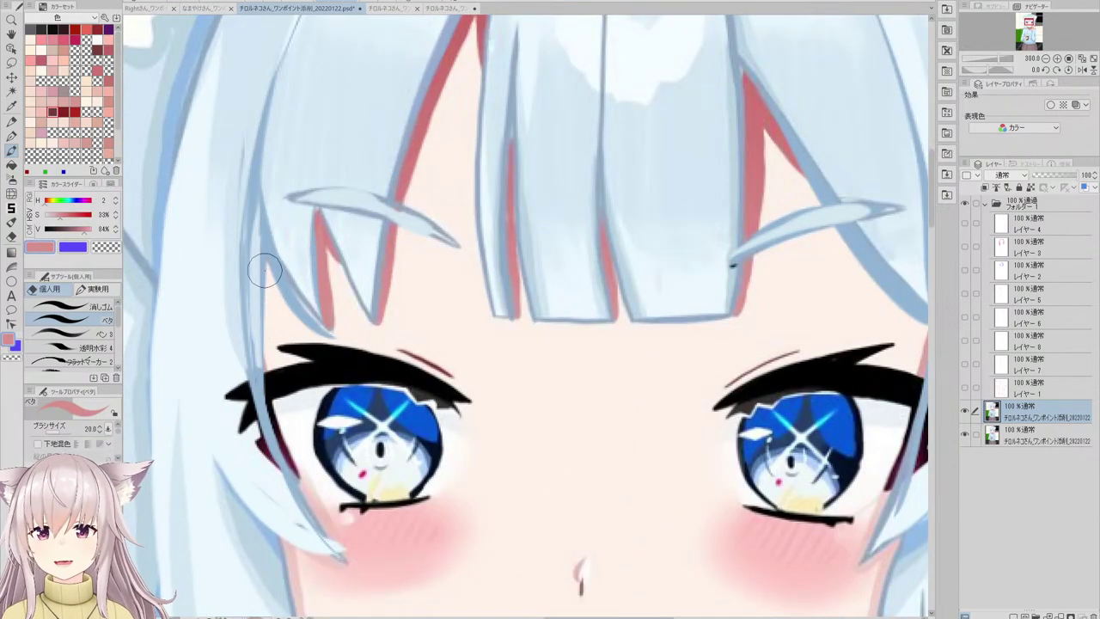
{"action": "scroll", "coordinate": [344, 240], "scroll_direction": "down", "scroll_amount": 2}
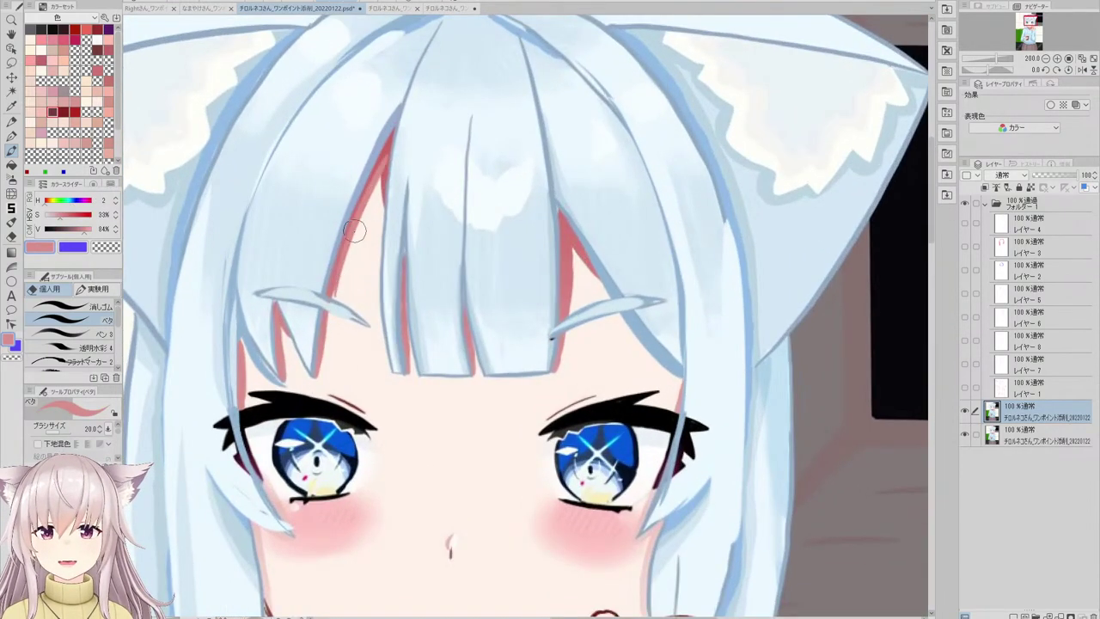
{"action": "scroll", "coordinate": [354, 230], "scroll_direction": "down", "scroll_amount": 7}
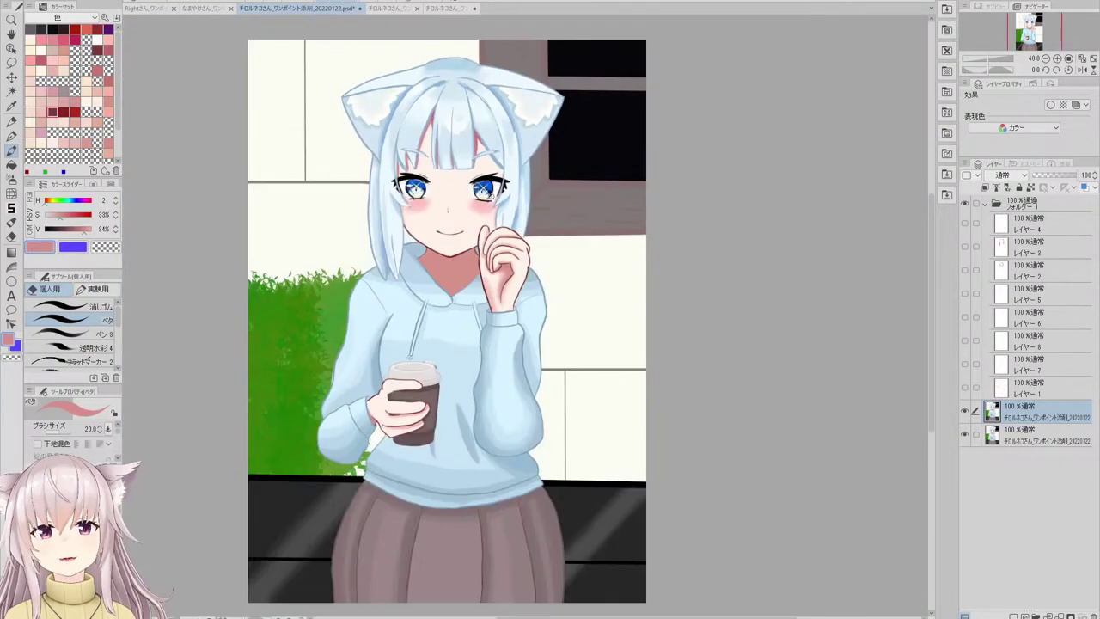
- Extend the inner corners of both upper lash lines into sharper points with black sampled from the lashes
{"action": "scroll", "coordinate": [455, 162], "scroll_direction": "up", "scroll_amount": 5}
{"action": "left_click", "coordinate": [385, 204], "text": "alt"}
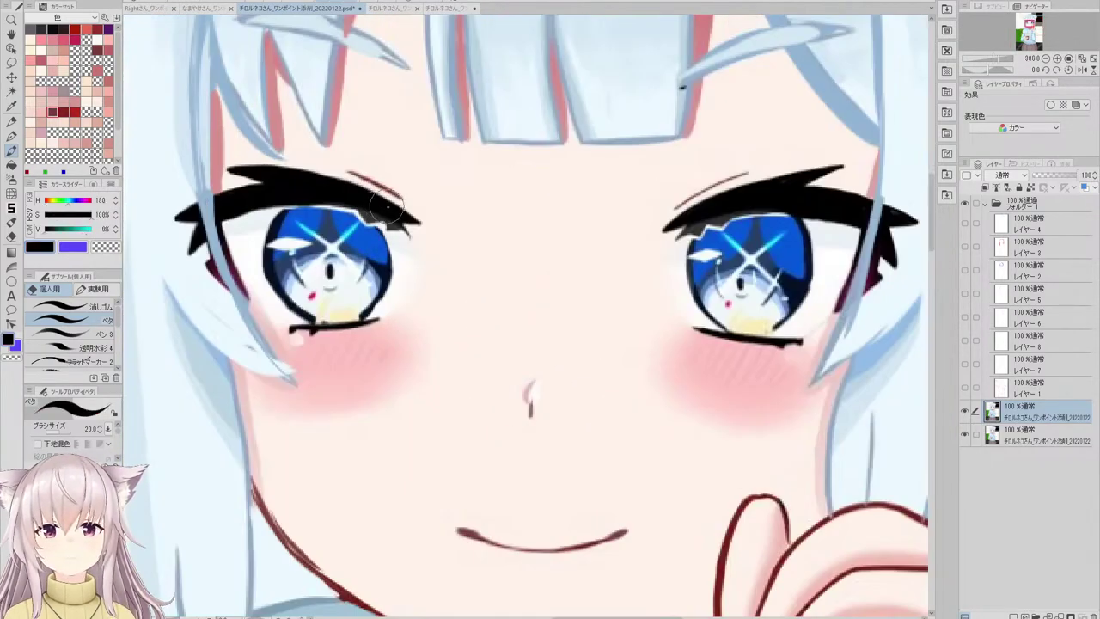
{"action": "scroll", "coordinate": [385, 206], "scroll_direction": "up", "scroll_amount": 1}
{"action": "left_click_drag", "start_coordinate": [431, 236], "coordinate": [457, 252]}
{"action": "mouse_move", "coordinate": [386, 215]}
{"action": "left_mouse_down"}
{"action": "mouse_move", "coordinate": [418, 225]}
{"action": "mouse_move", "coordinate": [457, 256]}
{"action": "left_mouse_up"}
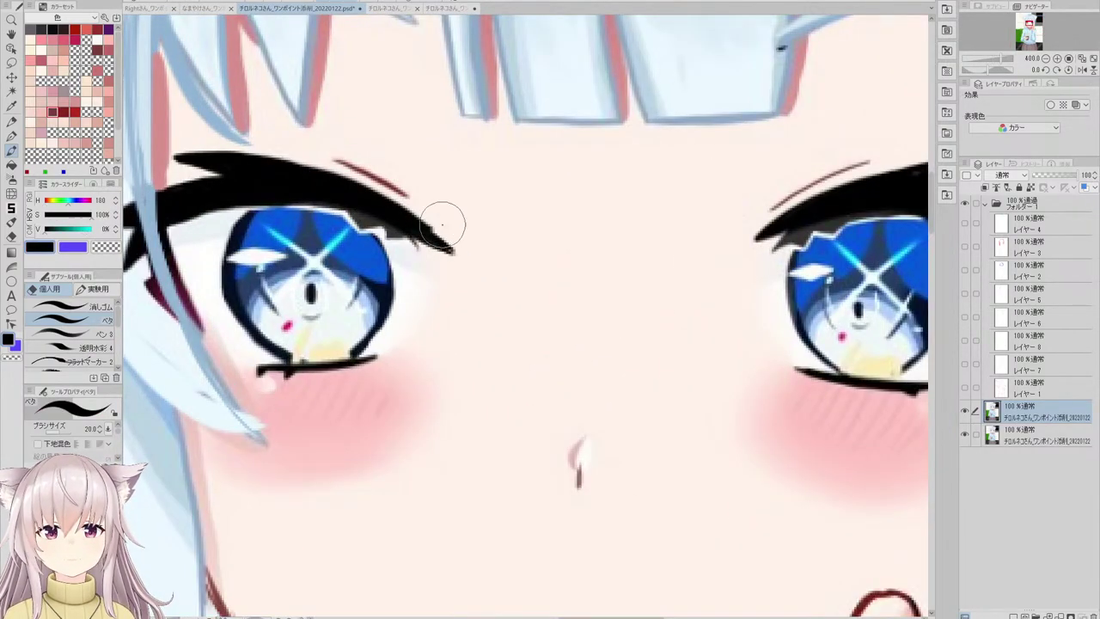
{"action": "scroll", "coordinate": [507, 189], "scroll_direction": "down", "scroll_amount": 3}
{"action": "scroll", "coordinate": [624, 204], "scroll_direction": "up", "scroll_amount": 3}
{"action": "mouse_move", "coordinate": [614, 191]}
{"action": "left_mouse_down"}
{"action": "mouse_move", "coordinate": [559, 224]}
{"action": "mouse_move", "coordinate": [610, 196]}
{"action": "mouse_move", "coordinate": [579, 207]}
{"action": "left_mouse_up"}
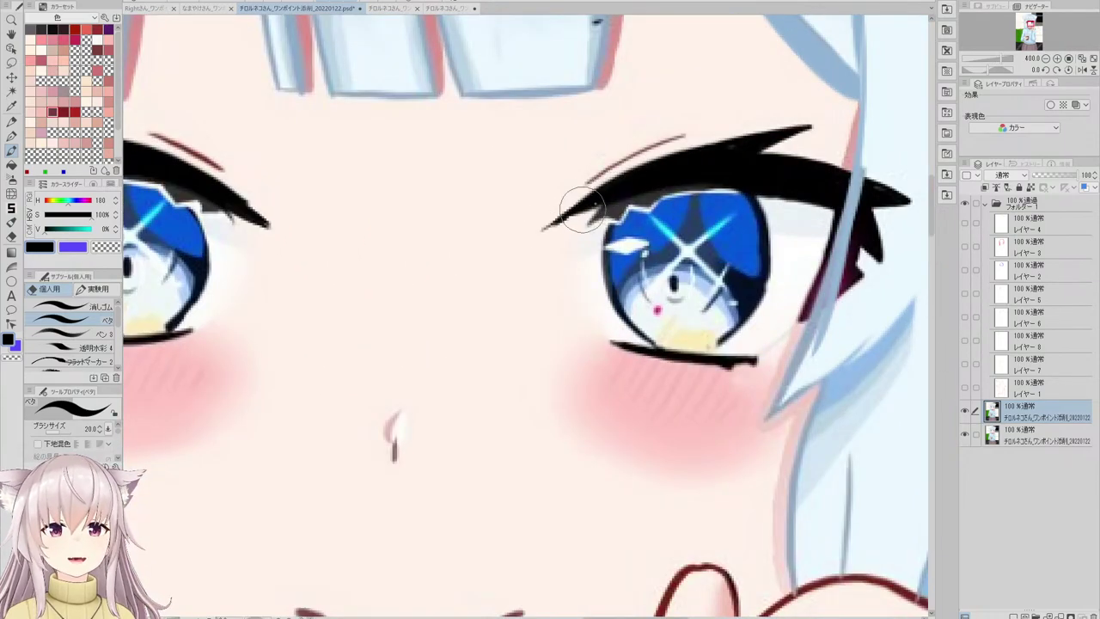
{"action": "scroll", "coordinate": [570, 162], "scroll_direction": "down", "scroll_amount": 5}
{"action": "scroll", "coordinate": [562, 156], "scroll_direction": "down", "scroll_amount": 2}
- Recolour the lower outer lashes of both eyes with dark purple sampled from the image-right eye's outer corner
{"action": "scroll", "coordinate": [661, 225], "scroll_direction": "up", "scroll_amount": 4}
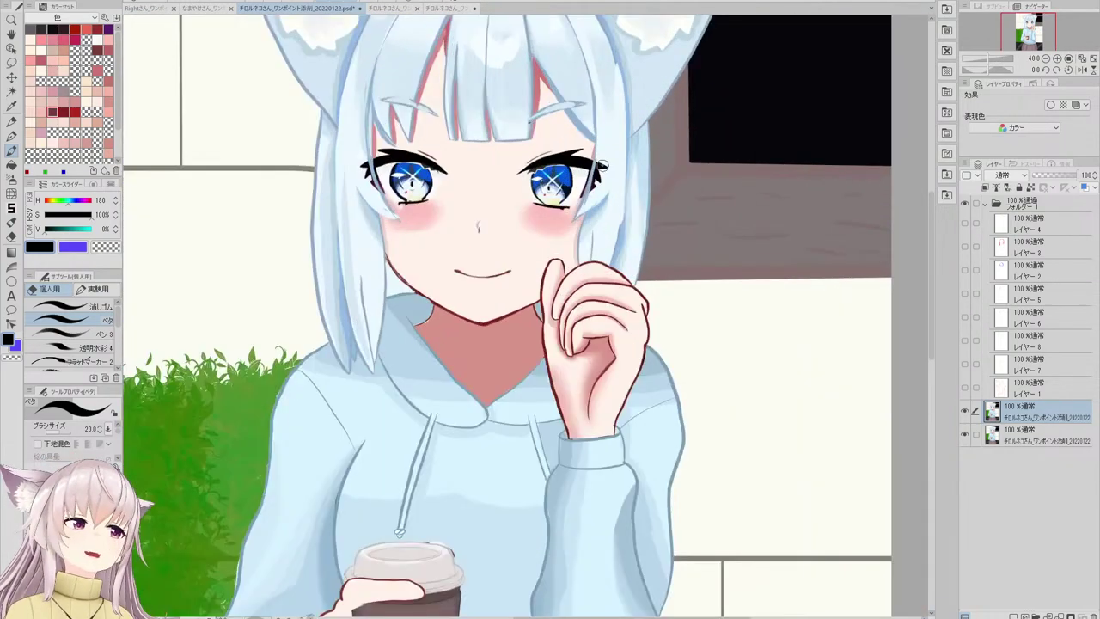
{"action": "scroll", "coordinate": [544, 219], "scroll_direction": "up", "scroll_amount": 5}
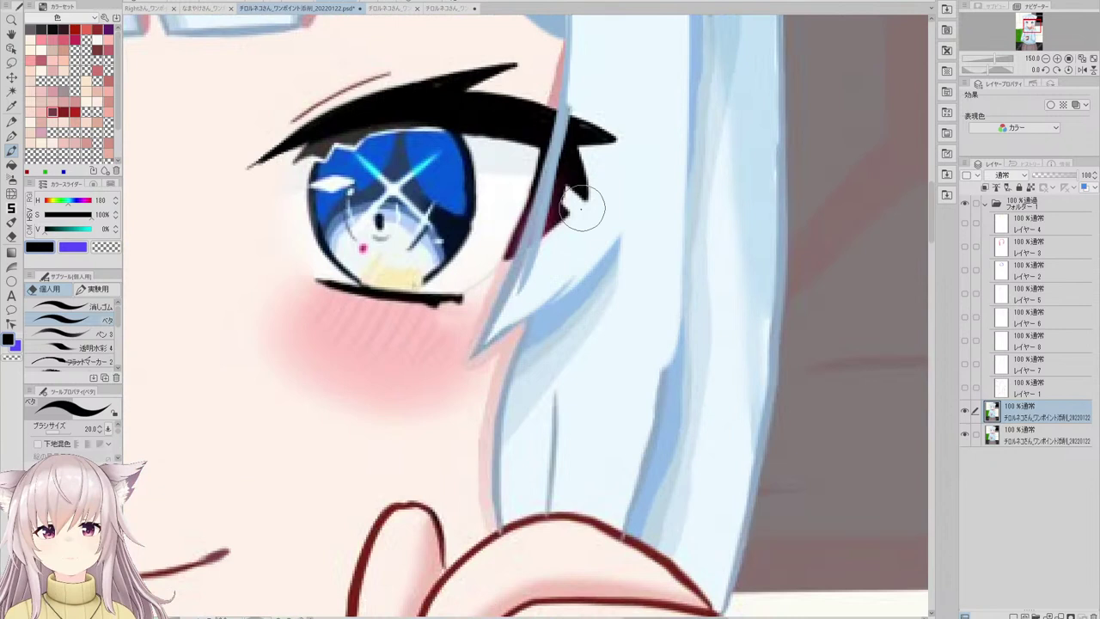
{"action": "left_click", "coordinate": [516, 238], "text": "alt"}
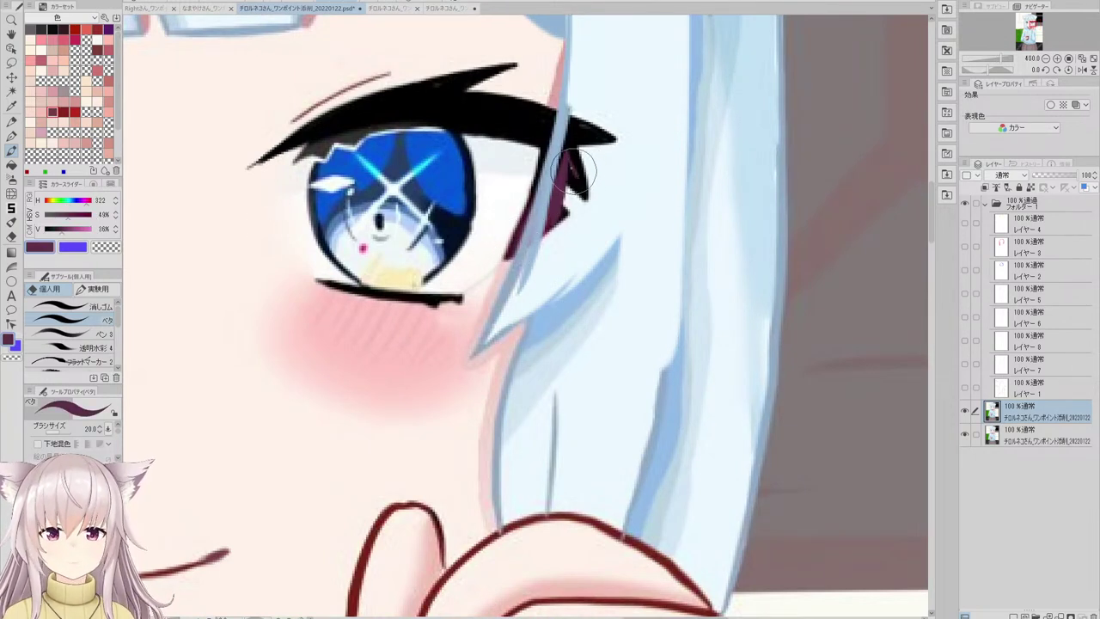
{"action": "scroll", "coordinate": [607, 140], "scroll_direction": "down", "scroll_amount": 5}
{"action": "scroll", "coordinate": [274, 139], "scroll_direction": "up", "scroll_amount": 5}
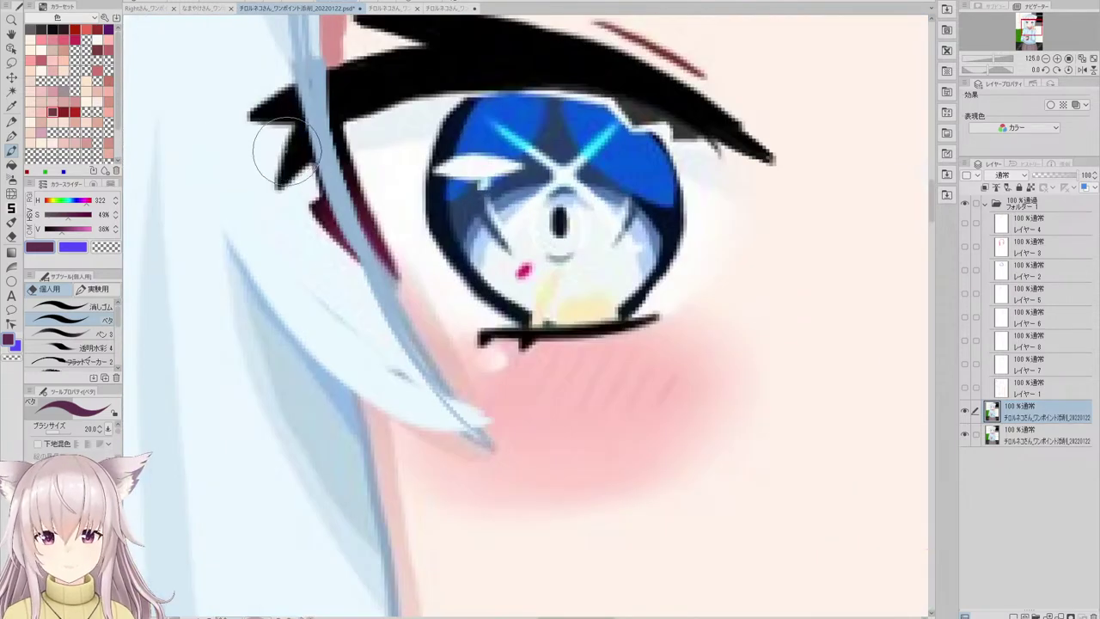
{"action": "mouse_move", "coordinate": [305, 141]}
{"action": "left_mouse_down"}
{"action": "mouse_move", "coordinate": [342, 148]}
{"action": "mouse_move", "coordinate": [386, 216]}
{"action": "left_mouse_up"}
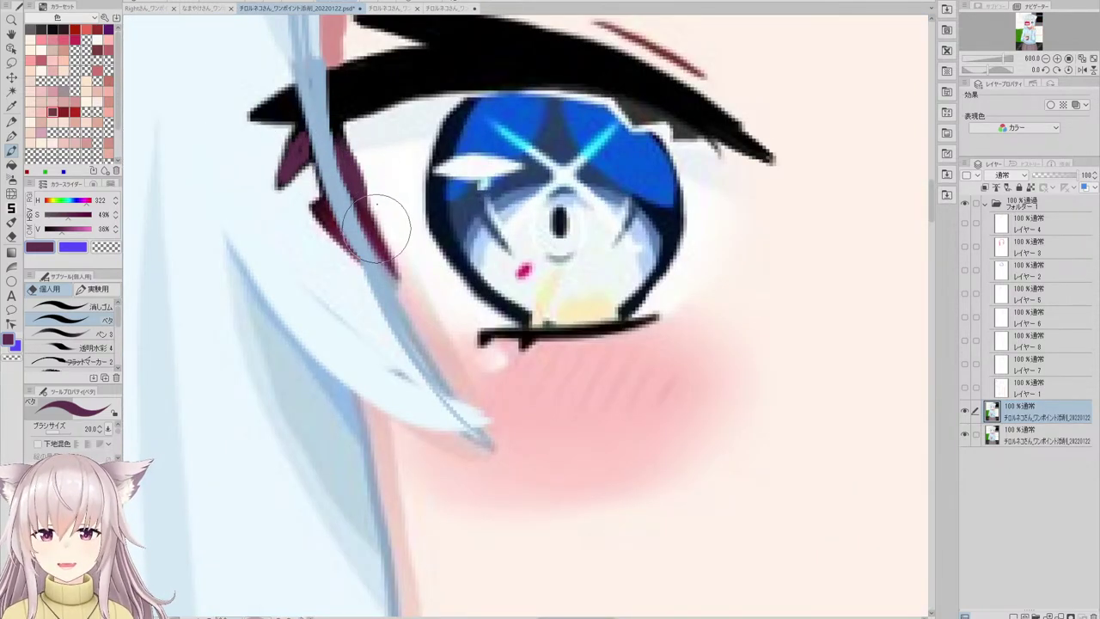
- Examine the recoloured outer lashes up close and against the whole figure to judge their colour
{"action": "scroll", "coordinate": [386, 216], "scroll_direction": "down", "scroll_amount": 5}
{"action": "scroll", "coordinate": [438, 140], "scroll_direction": "up", "scroll_amount": 2}
{"action": "scroll", "coordinate": [438, 140], "scroll_direction": "down", "scroll_amount": 4}
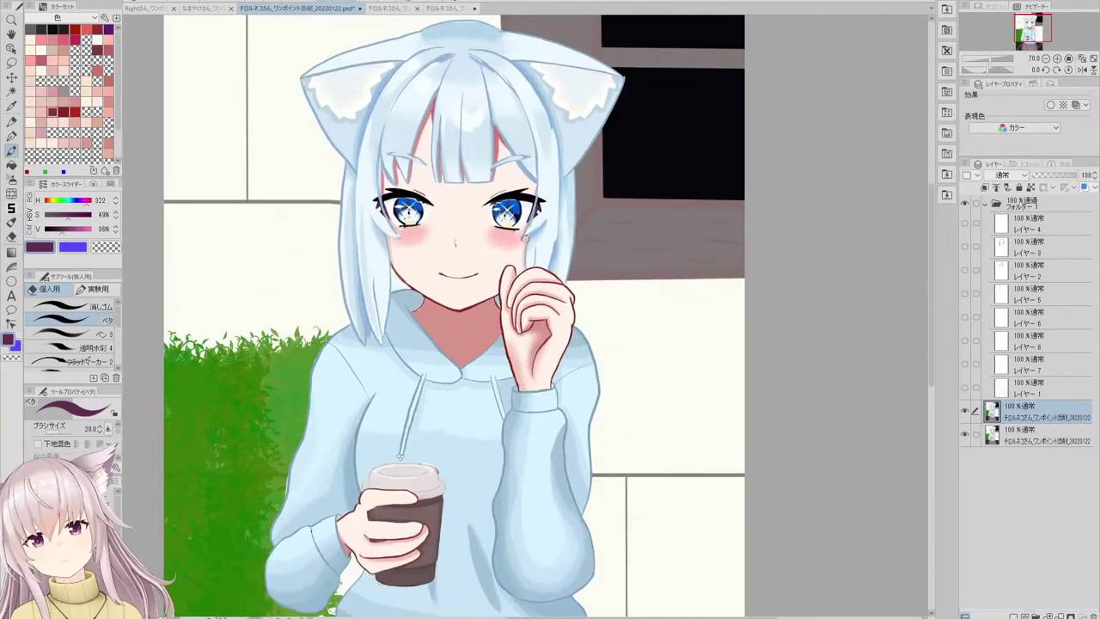
{"action": "scroll", "coordinate": [465, 205], "scroll_direction": "up", "scroll_amount": 3}
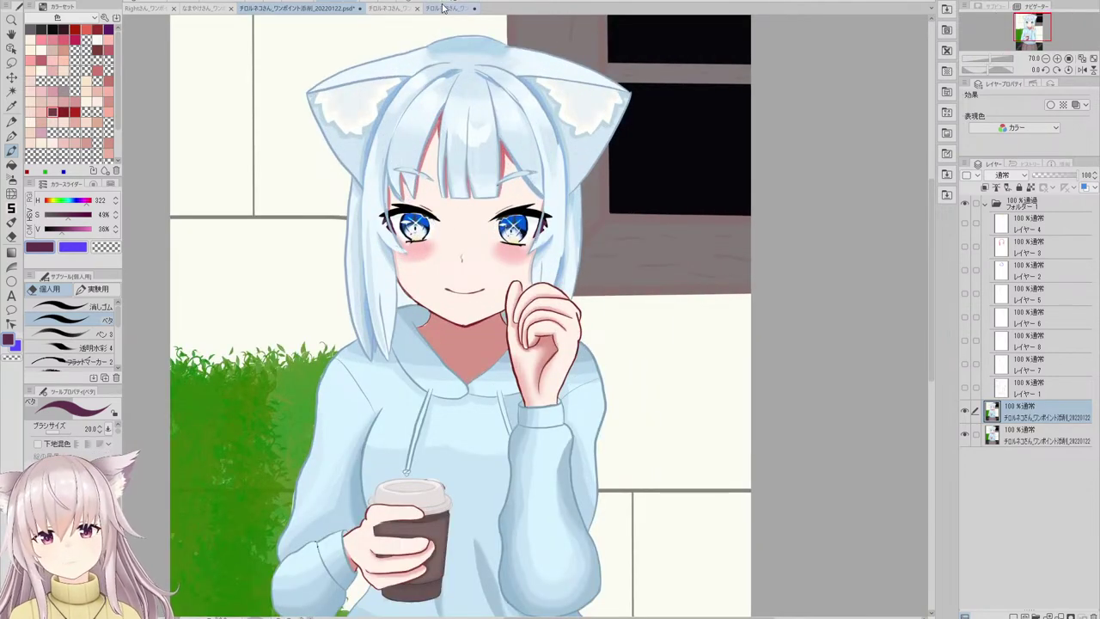
{"action": "scroll", "coordinate": [425, 26], "scroll_direction": "down", "scroll_amount": 1}
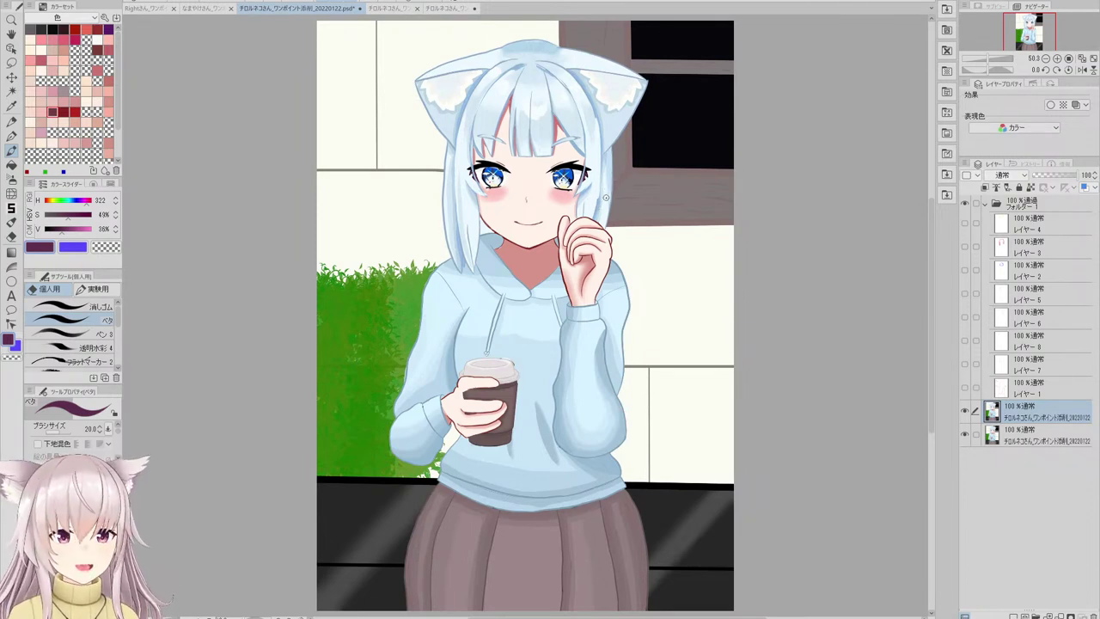
{"action": "scroll", "coordinate": [579, 179], "scroll_direction": "up", "scroll_amount": 4}
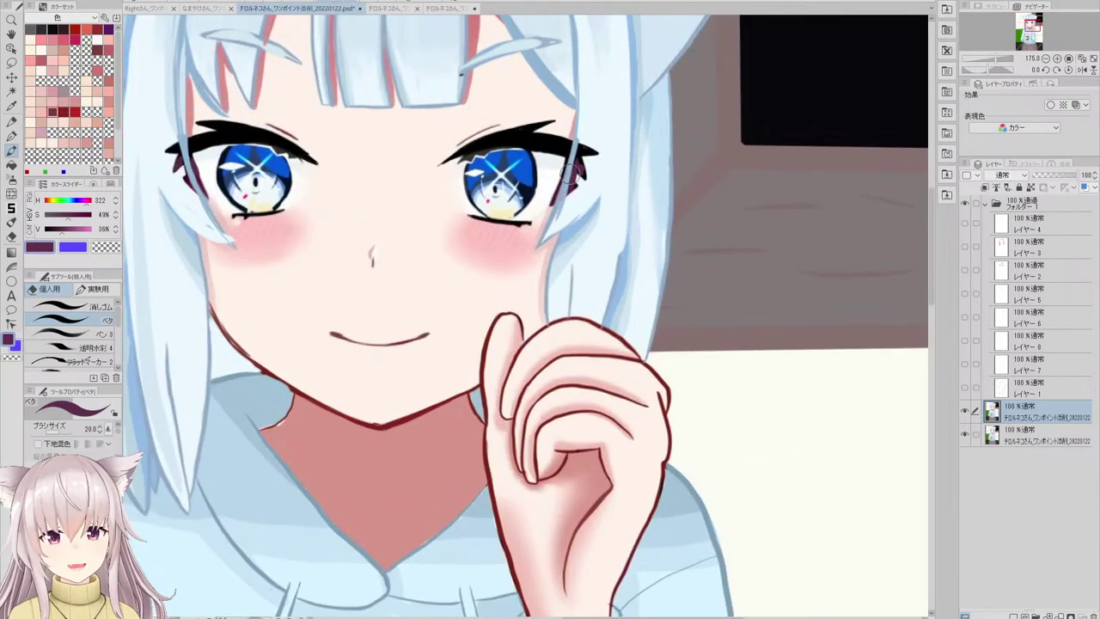
{"action": "scroll", "coordinate": [503, 95], "scroll_direction": "down", "scroll_amount": 5}
{"action": "scroll", "coordinate": [471, 73], "scroll_direction": "up", "scroll_amount": 4}
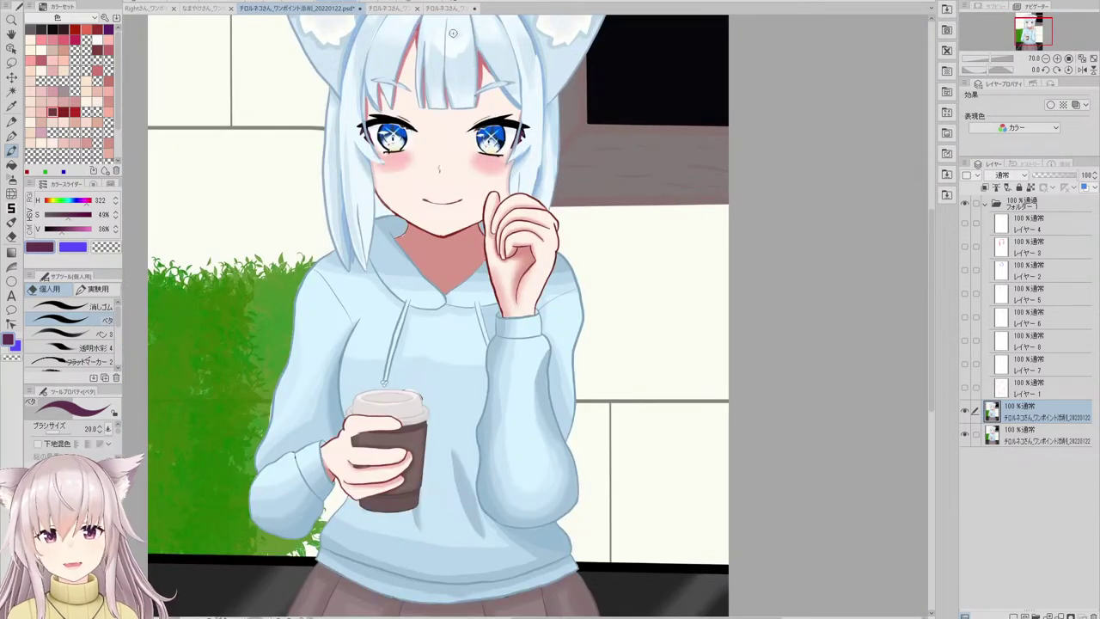
{"action": "scroll", "coordinate": [352, 127], "scroll_direction": "up", "scroll_amount": 3}
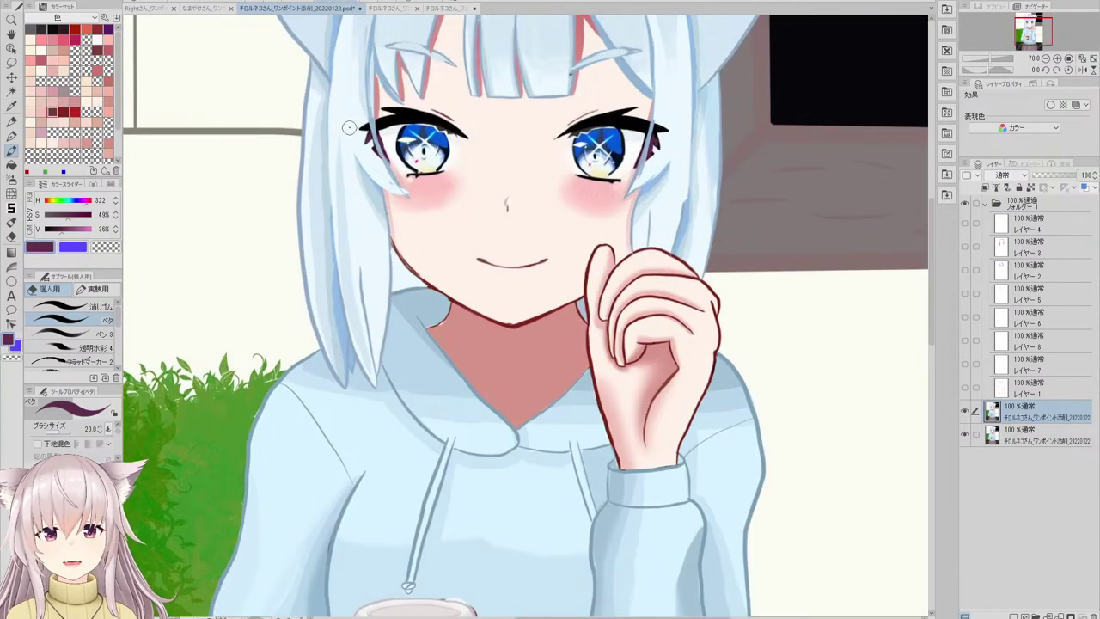
- Recolour the lower outer lashes of the image-left eye with dark red, painting on both sides of the crossing side lock strand
{"action": "left_click", "coordinate": [63, 111]}
{"action": "scroll", "coordinate": [370, 167], "scroll_direction": "up", "scroll_amount": 2}
{"action": "scroll", "coordinate": [370, 167], "scroll_direction": "up", "scroll_amount": 3}
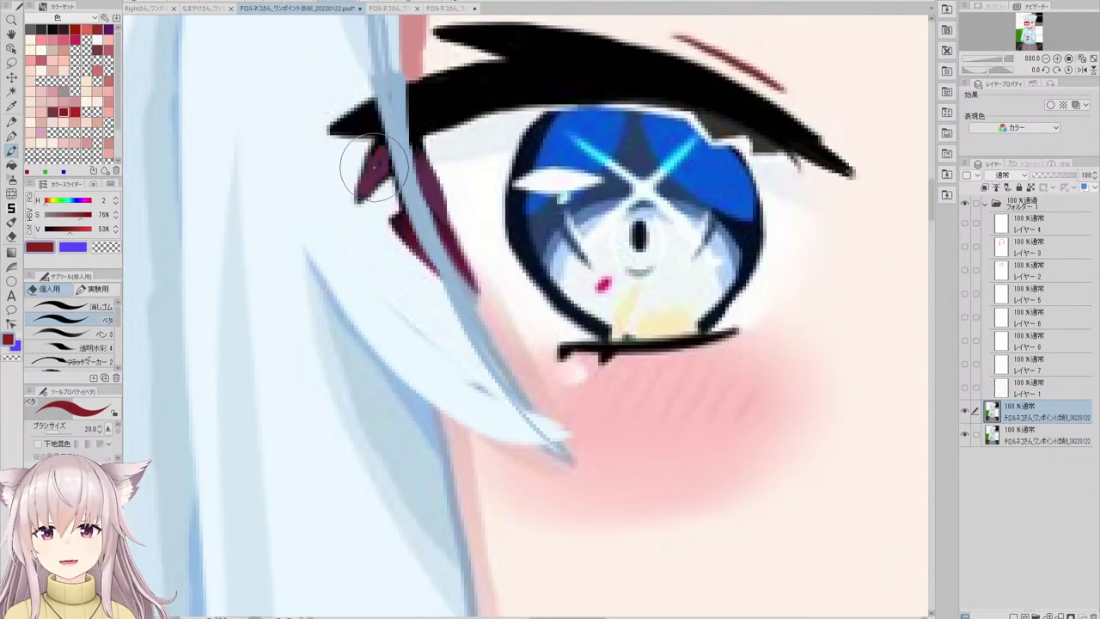
{"action": "left_click_drag", "start_coordinate": [373, 168], "coordinate": [373, 185]}
{"action": "left_click", "coordinate": [97, 29]}
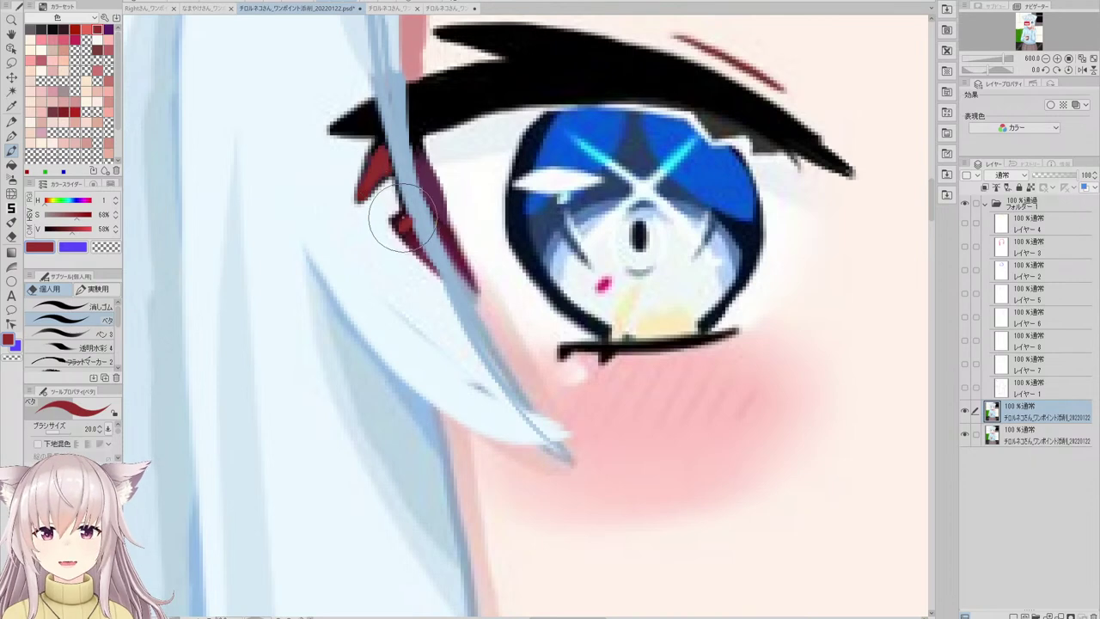
{"action": "left_click_drag", "start_coordinate": [397, 218], "coordinate": [412, 232]}
{"action": "left_click_drag", "start_coordinate": [417, 168], "coordinate": [471, 280]}
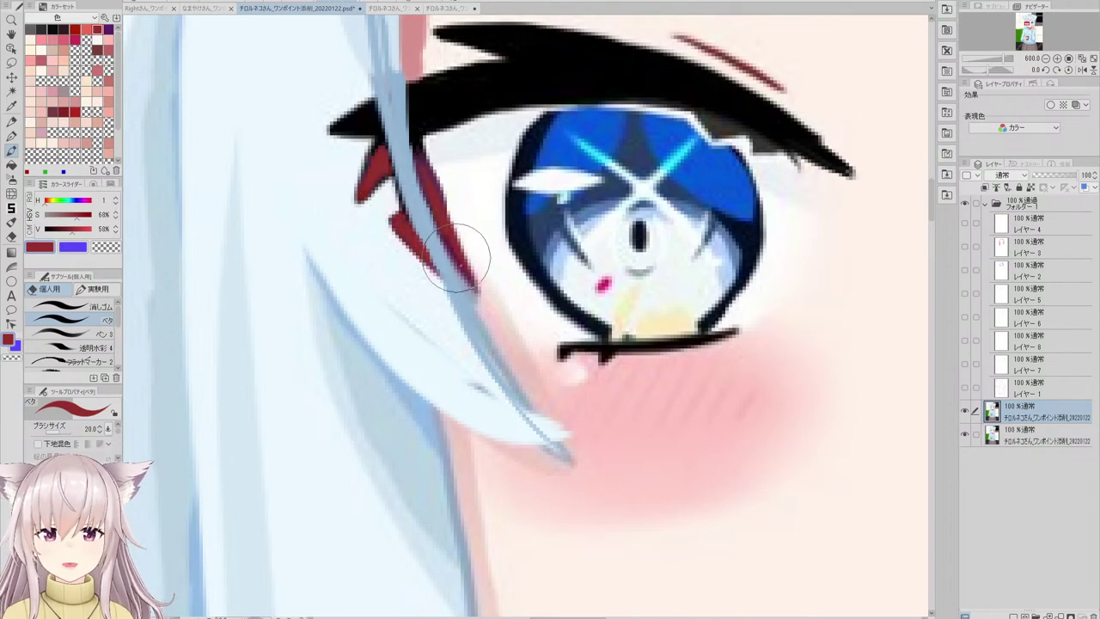
- Recolour the lower outer lashes of the image-right eye with the same dark red
{"action": "scroll", "coordinate": [373, 149], "scroll_direction": "down", "scroll_amount": 6}
{"action": "scroll", "coordinate": [653, 172], "scroll_direction": "up", "scroll_amount": 6}
{"action": "mouse_move", "coordinate": [647, 158]}
{"action": "left_mouse_down"}
{"action": "mouse_move", "coordinate": [621, 238]}
{"action": "mouse_move", "coordinate": [638, 211]}
{"action": "mouse_move", "coordinate": [648, 147]}
{"action": "mouse_move", "coordinate": [664, 181]}
{"action": "left_mouse_up"}
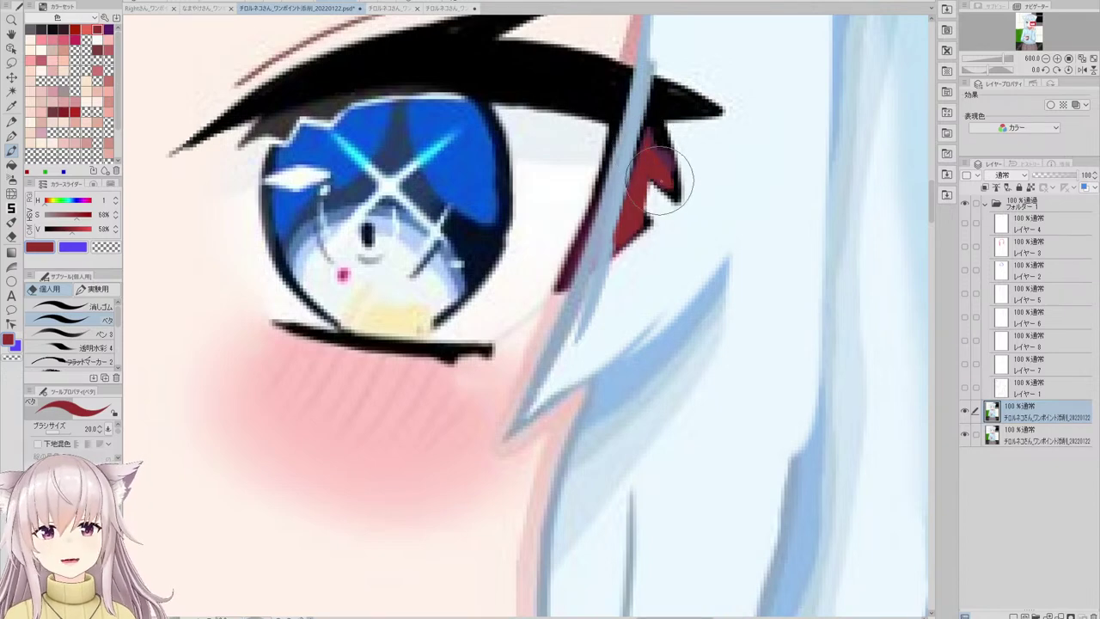
{"action": "scroll", "coordinate": [579, 181], "scroll_direction": "down", "scroll_amount": 4}
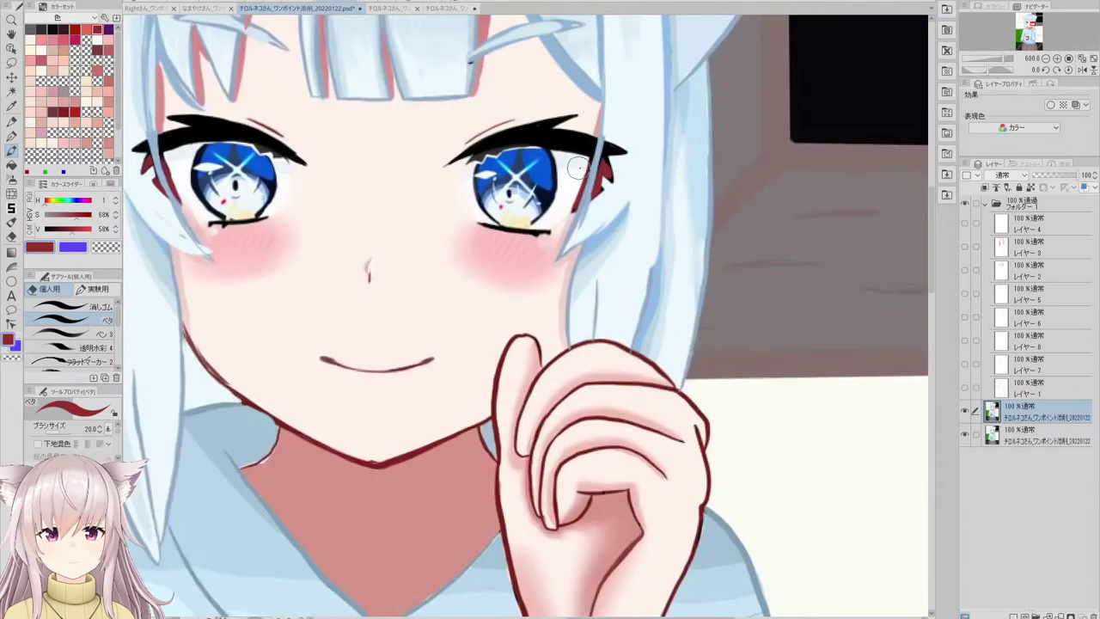
- Tint the outer half of the lower lash line under both eyes with the same dark red
{"action": "scroll", "coordinate": [574, 198], "scroll_direction": "down", "scroll_amount": 2}
{"action": "scroll", "coordinate": [544, 204], "scroll_direction": "up", "scroll_amount": 5}
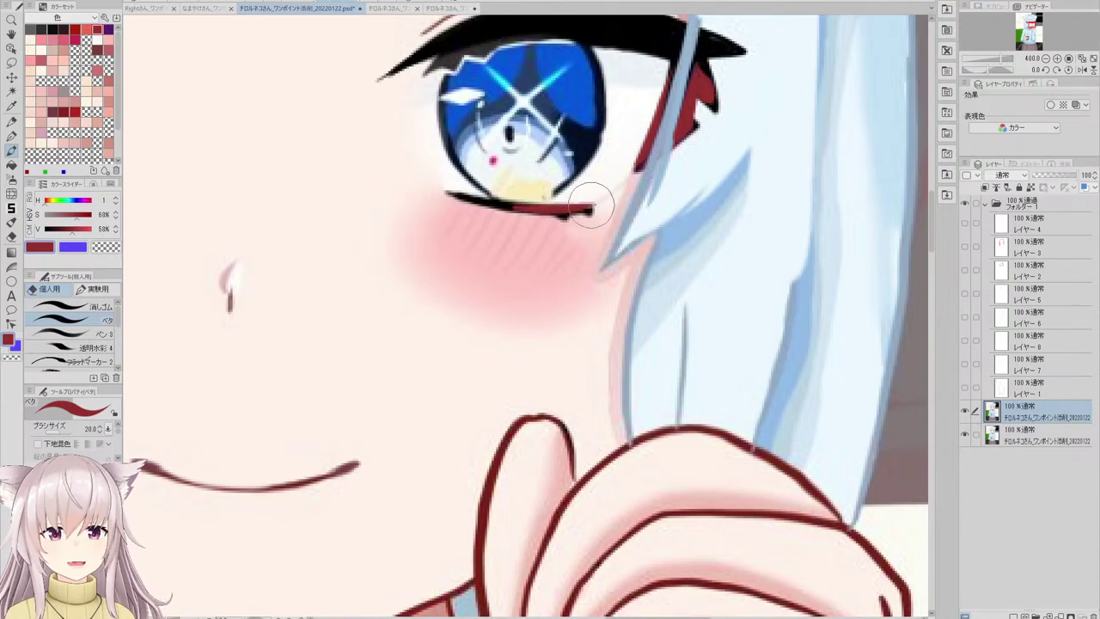
{"action": "scroll", "coordinate": [594, 198], "scroll_direction": "down", "scroll_amount": 7}
{"action": "scroll", "coordinate": [389, 189], "scroll_direction": "up", "scroll_amount": 3}
{"action": "scroll", "coordinate": [388, 189], "scroll_direction": "down", "scroll_amount": 2}
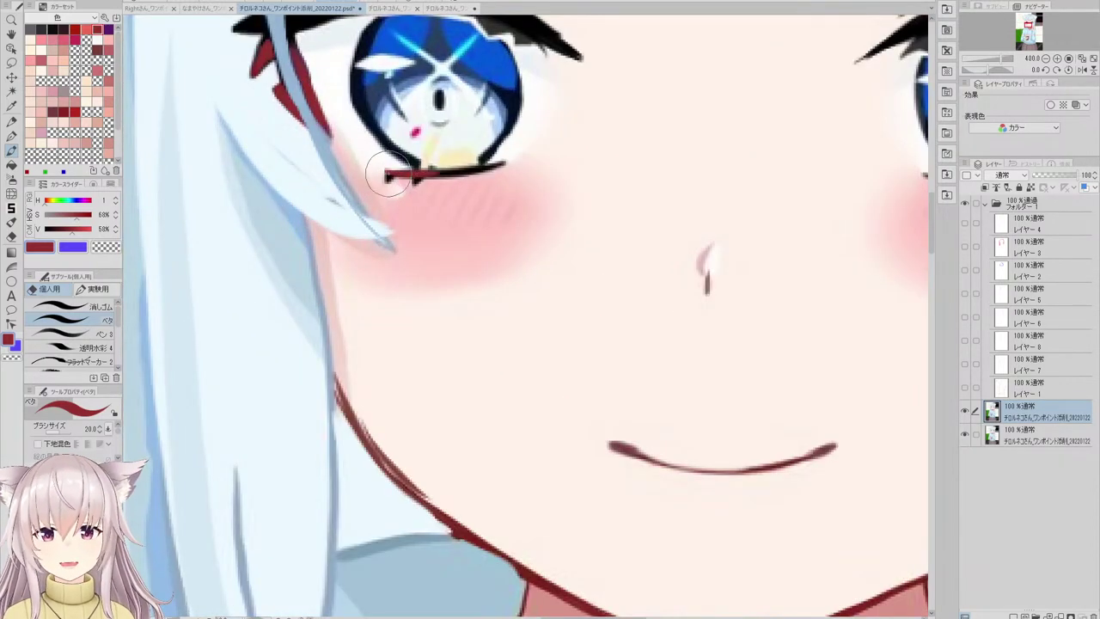
{"action": "scroll", "coordinate": [430, 185], "scroll_direction": "down", "scroll_amount": 2}
{"action": "scroll", "coordinate": [454, 173], "scroll_direction": "down", "scroll_amount": 4}
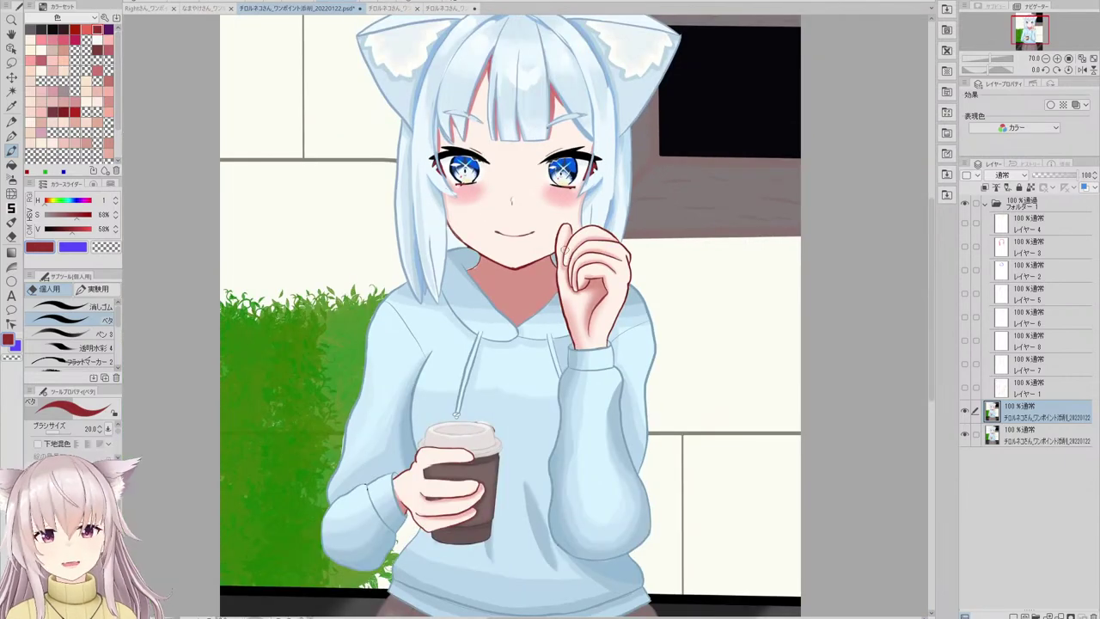
- Reshape the corners of the smiling mouth with the Liquify tool at brush size 80
{"action": "scroll", "coordinate": [531, 247], "scroll_direction": "up", "scroll_amount": 4}
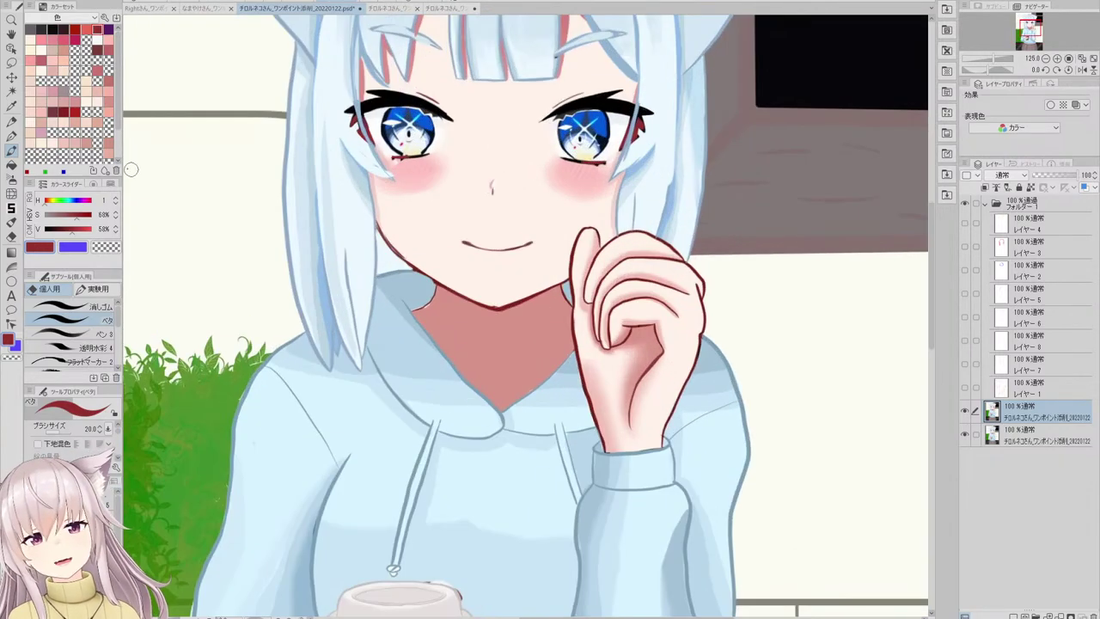
{"action": "left_click", "coordinate": [12, 193]}
{"action": "scroll", "coordinate": [484, 237], "scroll_direction": "up", "scroll_amount": 2}
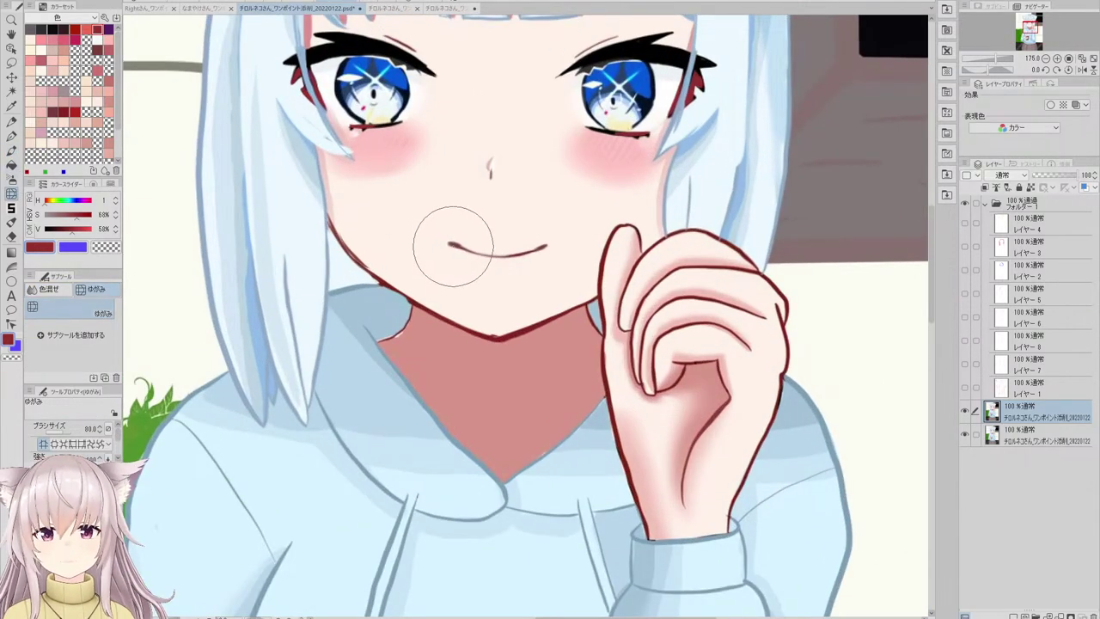
{"action": "left_click_drag", "start_coordinate": [453, 246], "coordinate": [550, 246]}
{"action": "scroll", "coordinate": [550, 245], "scroll_direction": "down", "scroll_amount": 5}
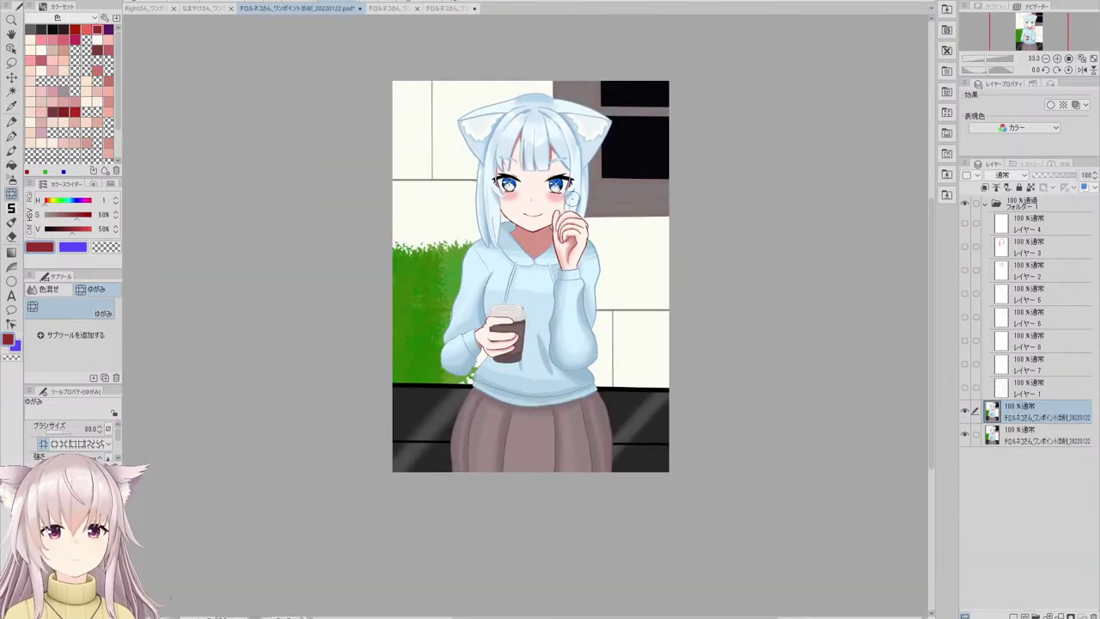
- Examine the eyebrows, eyes and side locks at close range and against the full figure for facial balance
{"action": "scroll", "coordinate": [571, 198], "scroll_direction": "up", "scroll_amount": 5}
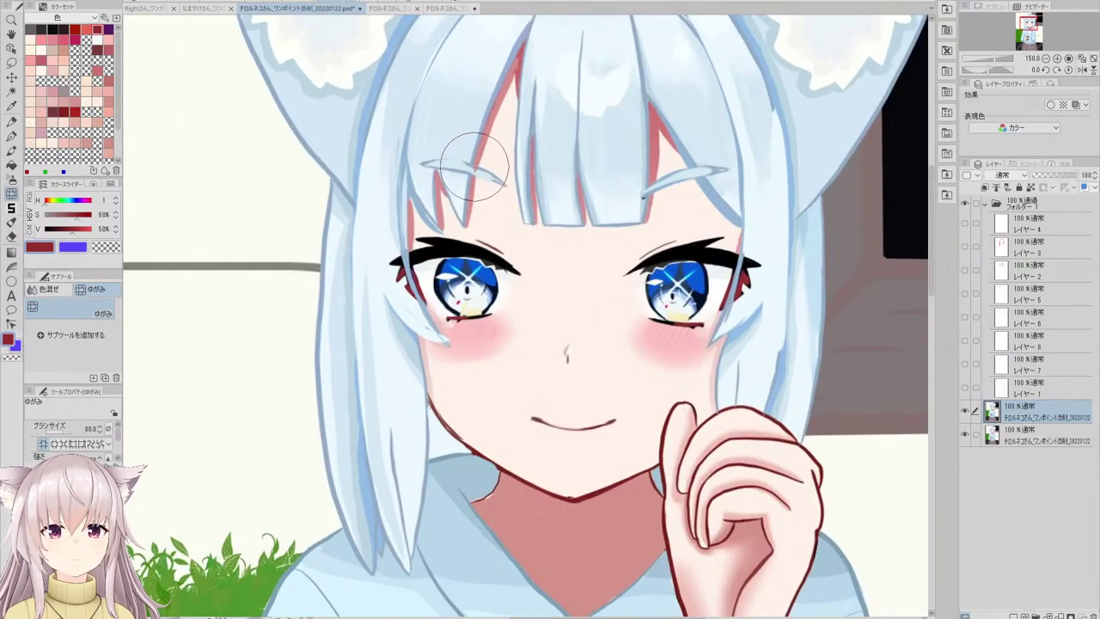
{"action": "scroll", "coordinate": [475, 165], "scroll_direction": "down", "scroll_amount": 5}
{"action": "scroll", "coordinate": [545, 174], "scroll_direction": "up", "scroll_amount": 5}
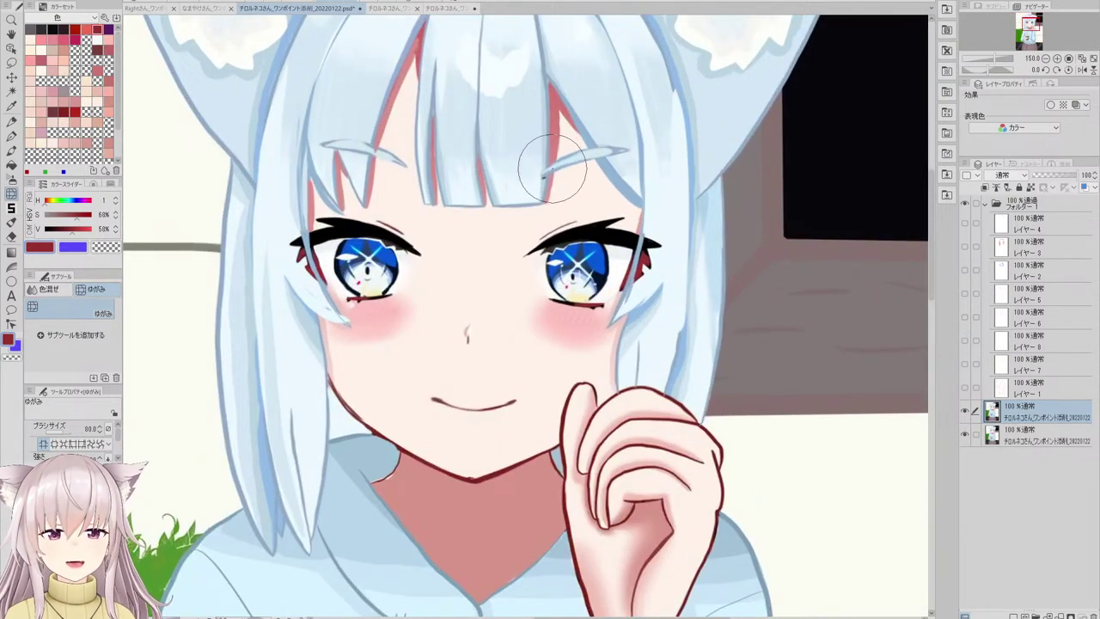
{"action": "scroll", "coordinate": [581, 151], "scroll_direction": "down", "scroll_amount": 5}
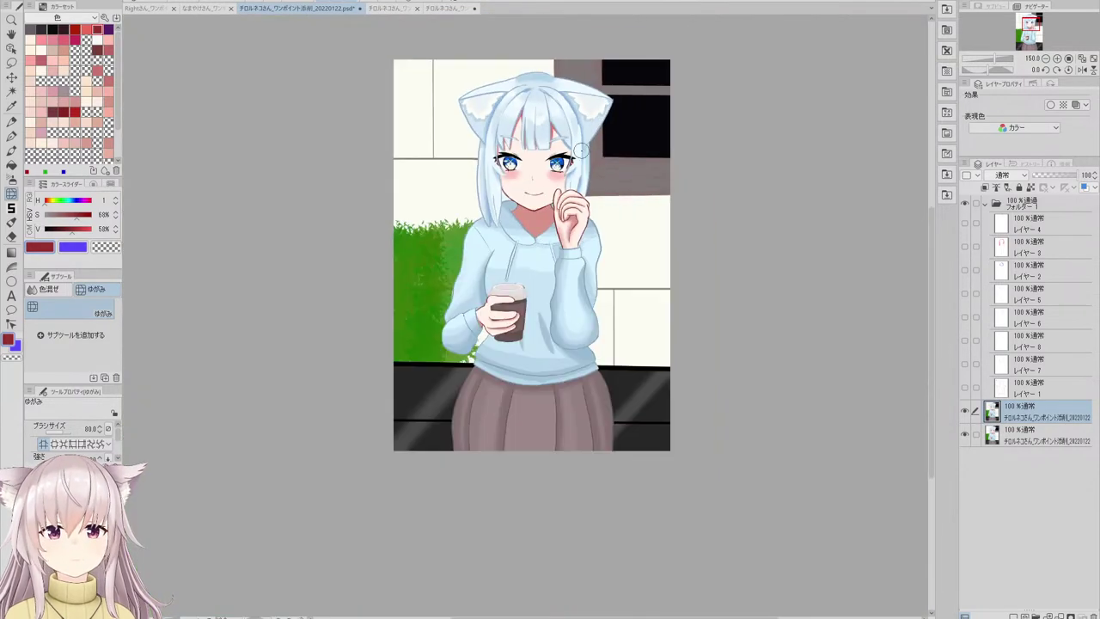
{"action": "scroll", "coordinate": [612, 165], "scroll_direction": "up", "scroll_amount": 5}
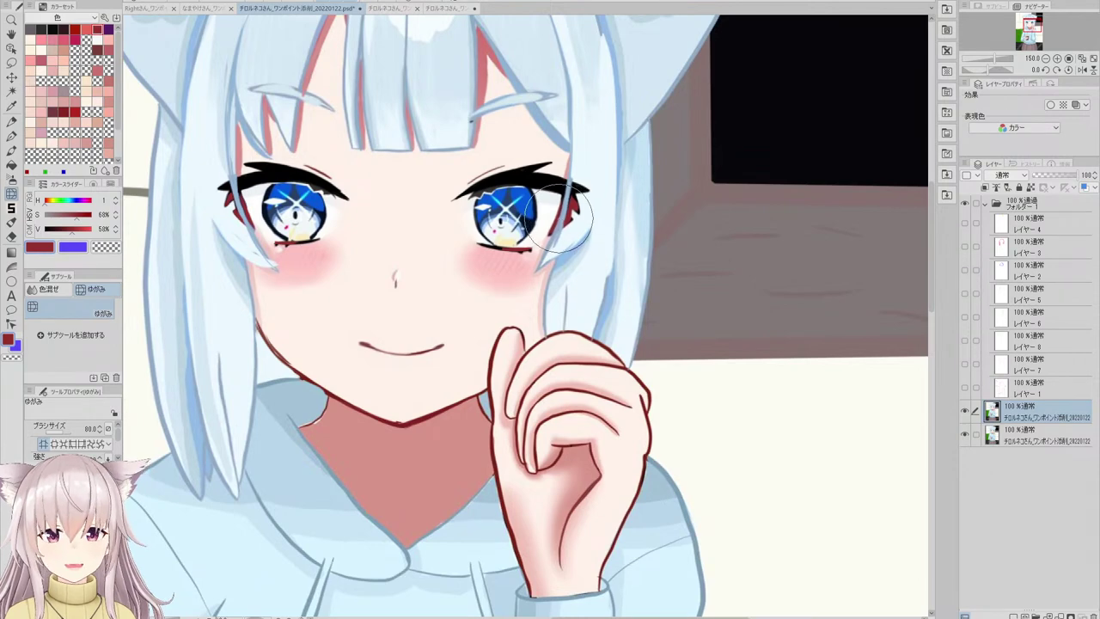
{"action": "scroll", "coordinate": [418, 209], "scroll_direction": "up", "scroll_amount": 3}
{"action": "scroll", "coordinate": [405, 197], "scroll_direction": "down", "scroll_amount": 3}
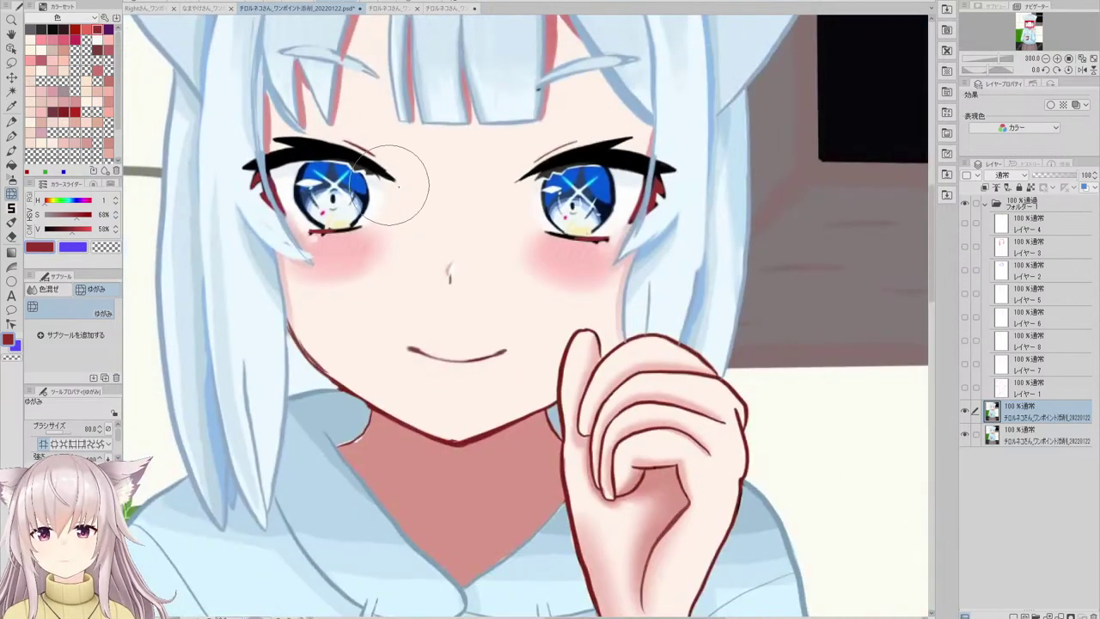
{"action": "scroll", "coordinate": [591, 206], "scroll_direction": "up", "scroll_amount": 1}
{"action": "scroll", "coordinate": [612, 211], "scroll_direction": "down", "scroll_amount": 3}
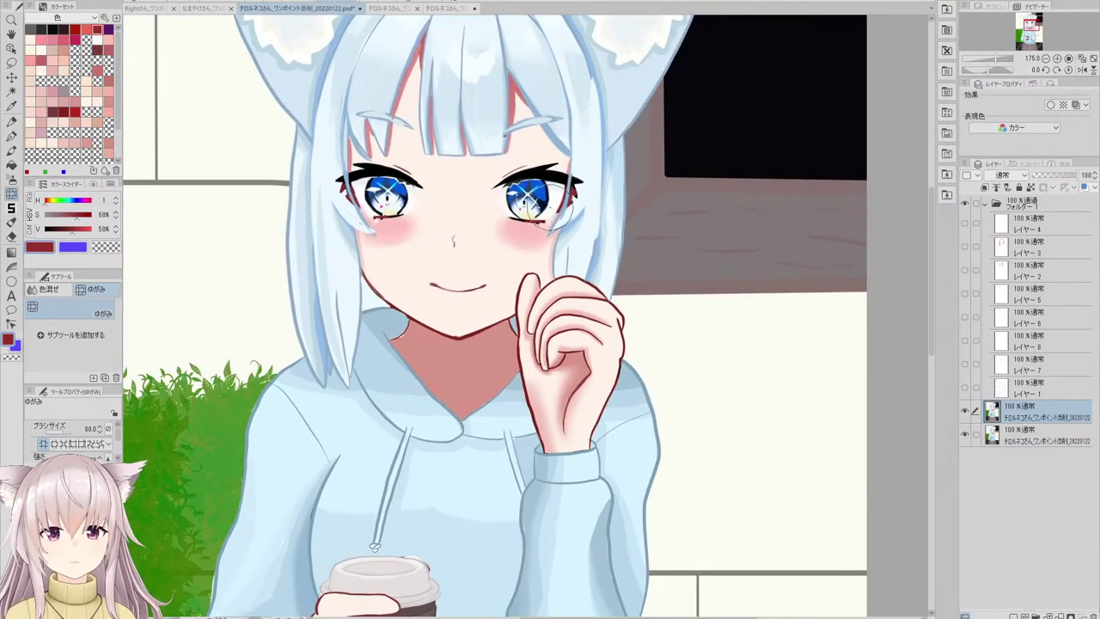
- Examine the top of the head, ears, bangs and face at several magnifications for overall proportion
{"action": "scroll", "coordinate": [397, 162], "scroll_direction": "down", "scroll_amount": 5}
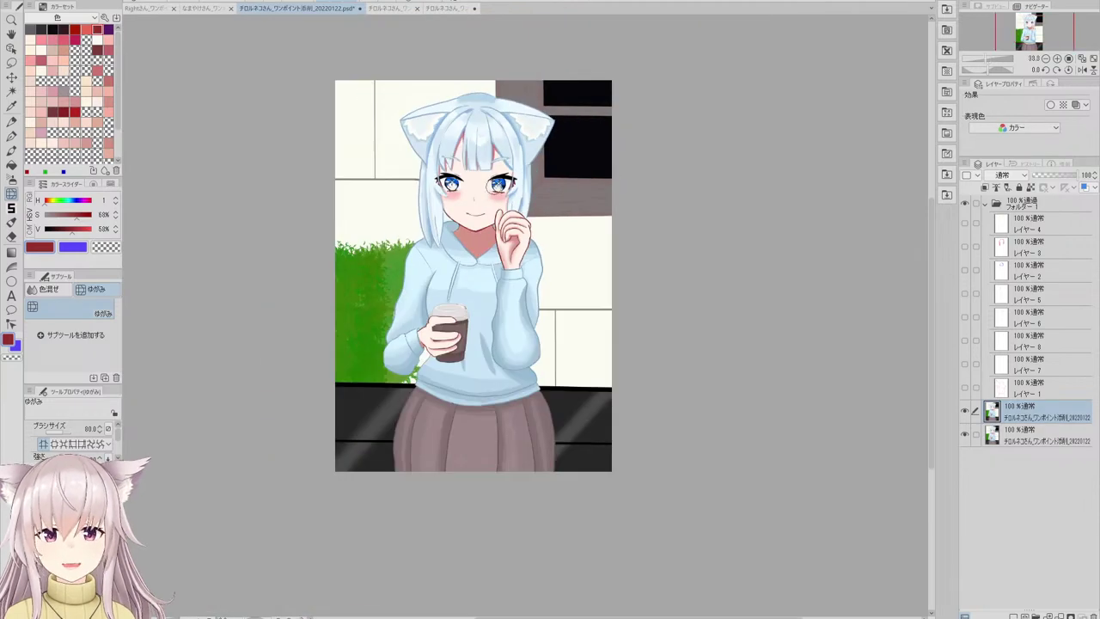
{"action": "scroll", "coordinate": [508, 159], "scroll_direction": "up", "scroll_amount": 4}
{"action": "scroll", "coordinate": [508, 159], "scroll_direction": "up", "scroll_amount": 2}
{"action": "scroll", "coordinate": [520, 77], "scroll_direction": "down", "scroll_amount": 5}
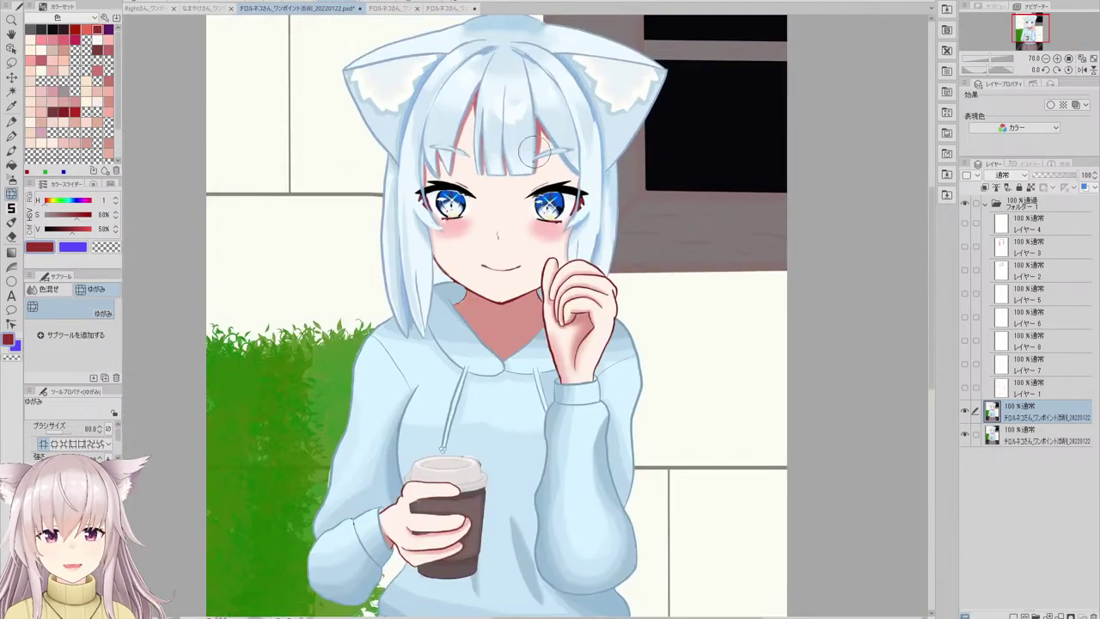
{"action": "scroll", "coordinate": [520, 76], "scroll_direction": "up", "scroll_amount": 4}
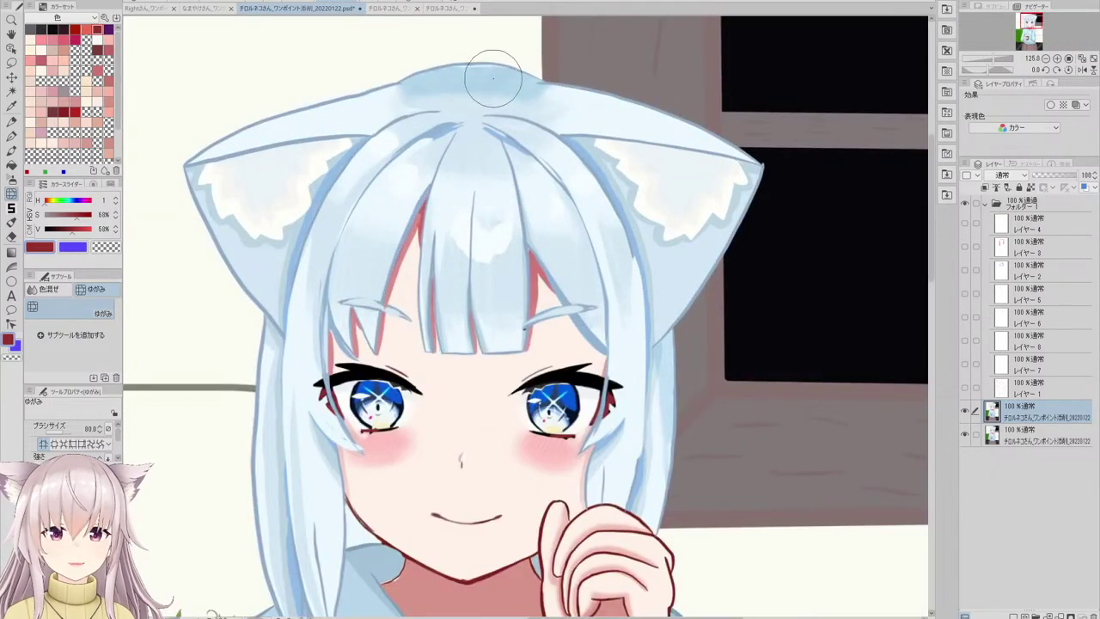
{"action": "scroll", "coordinate": [520, 76], "scroll_direction": "down", "scroll_amount": 4}
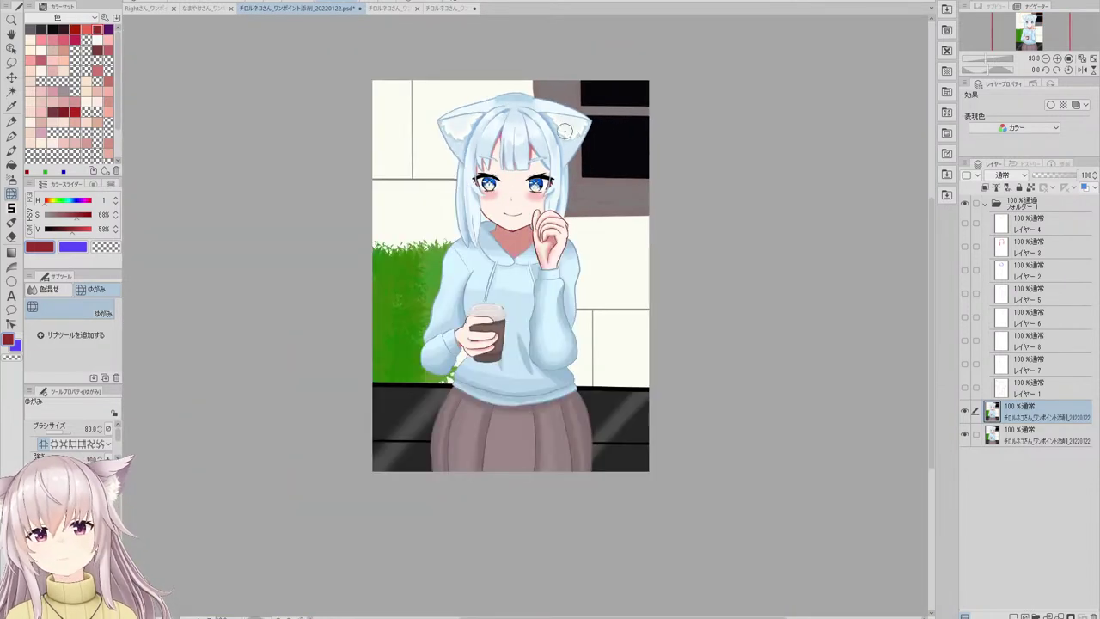
{"action": "scroll", "coordinate": [543, 116], "scroll_direction": "up", "scroll_amount": 2}
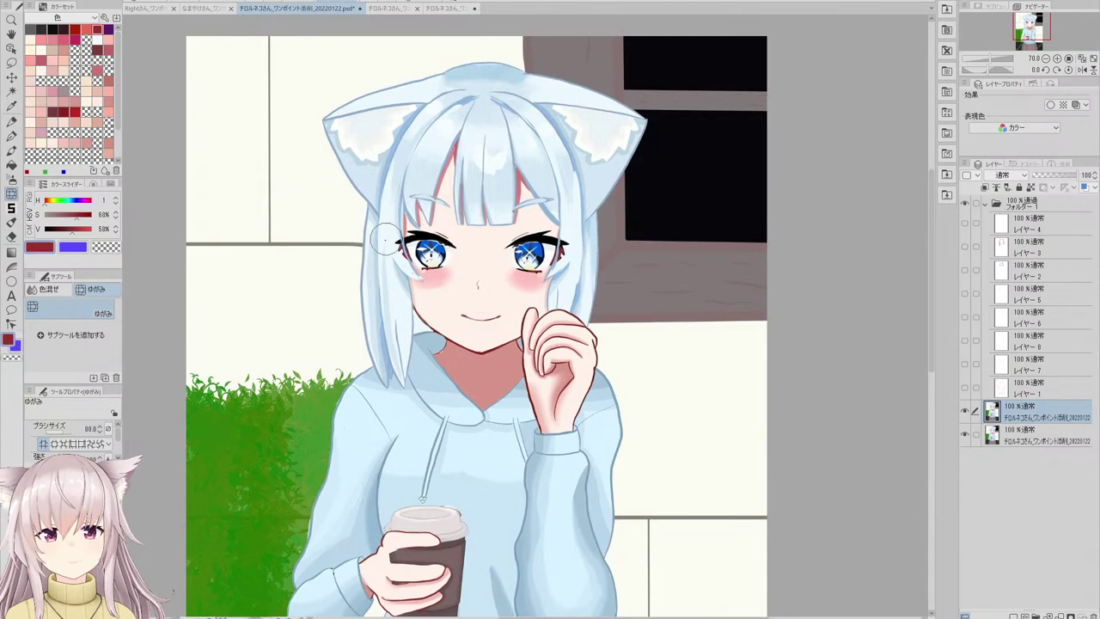
{"action": "scroll", "coordinate": [523, 187], "scroll_direction": "down", "scroll_amount": 2}
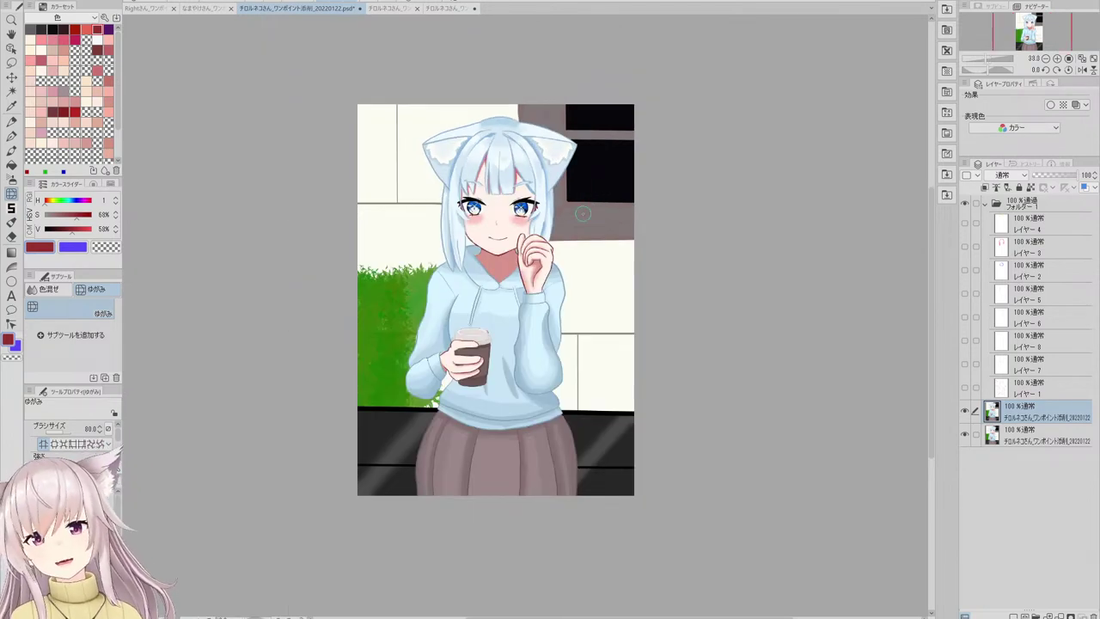
{"action": "scroll", "coordinate": [541, 202], "scroll_direction": "up", "scroll_amount": 2}
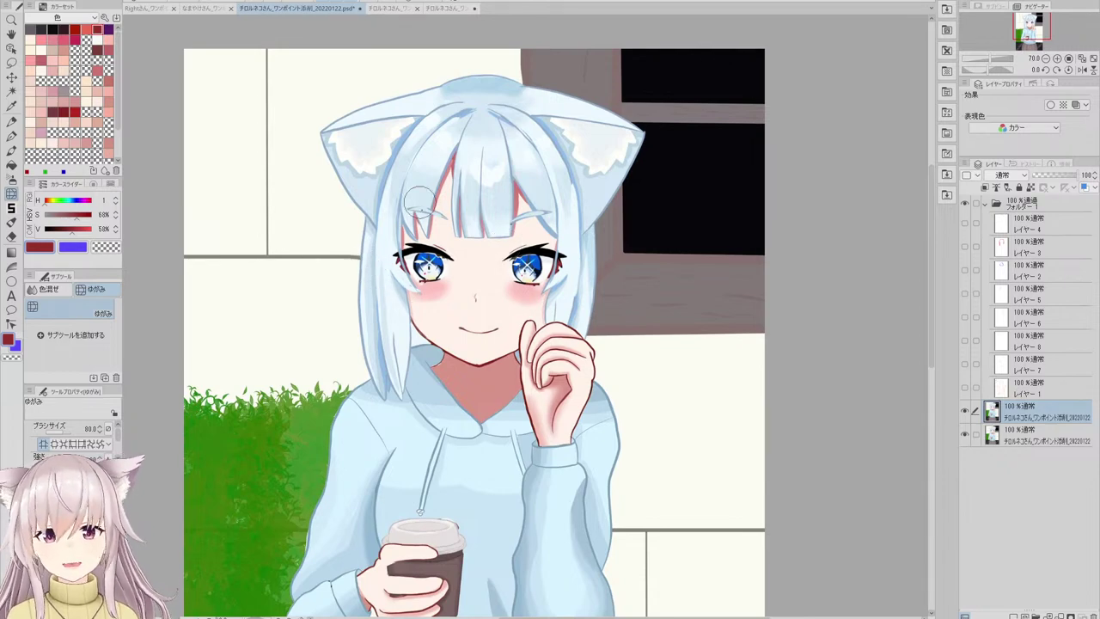
{"action": "scroll", "coordinate": [522, 245], "scroll_direction": "up", "scroll_amount": 1}
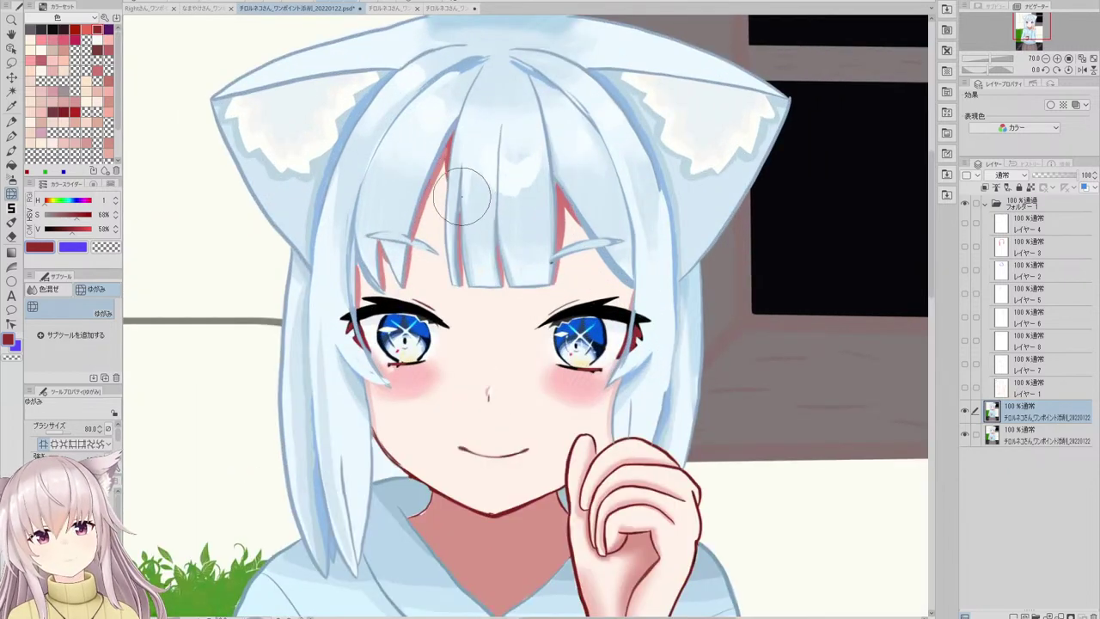
{"action": "scroll", "coordinate": [495, 151], "scroll_direction": "down", "scroll_amount": 1}
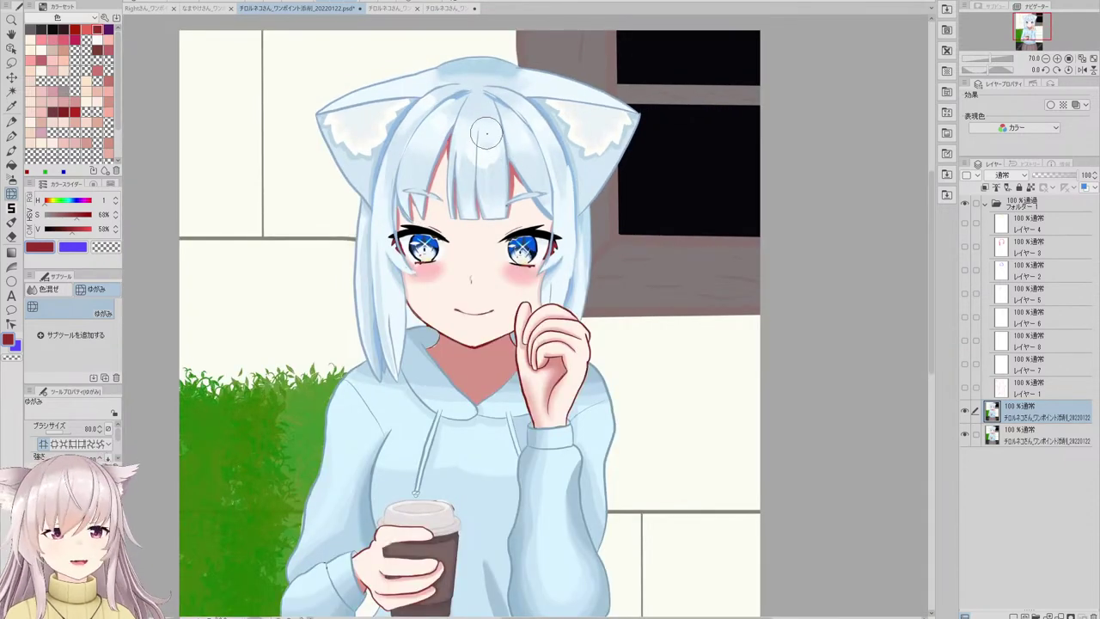
- Compare the full illustration before and after by hiding and showing the repainted duplicate layer twice
{"action": "scroll", "coordinate": [491, 179], "scroll_direction": "down", "scroll_amount": 2}
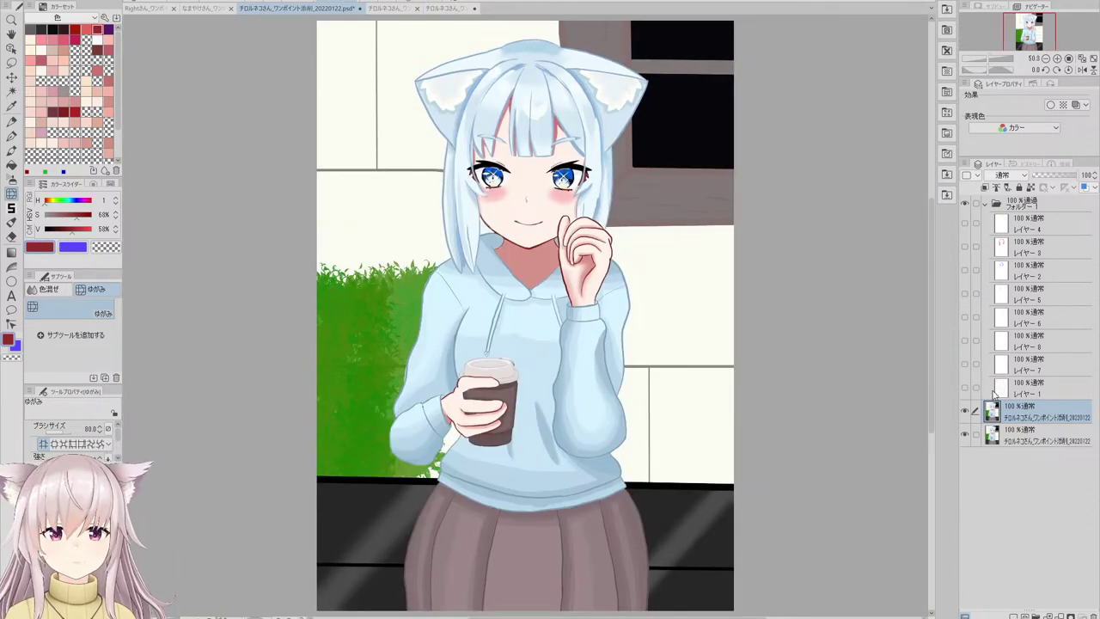
{"action": "left_click", "coordinate": [964, 412]}
{"action": "left_click", "coordinate": [964, 412]}
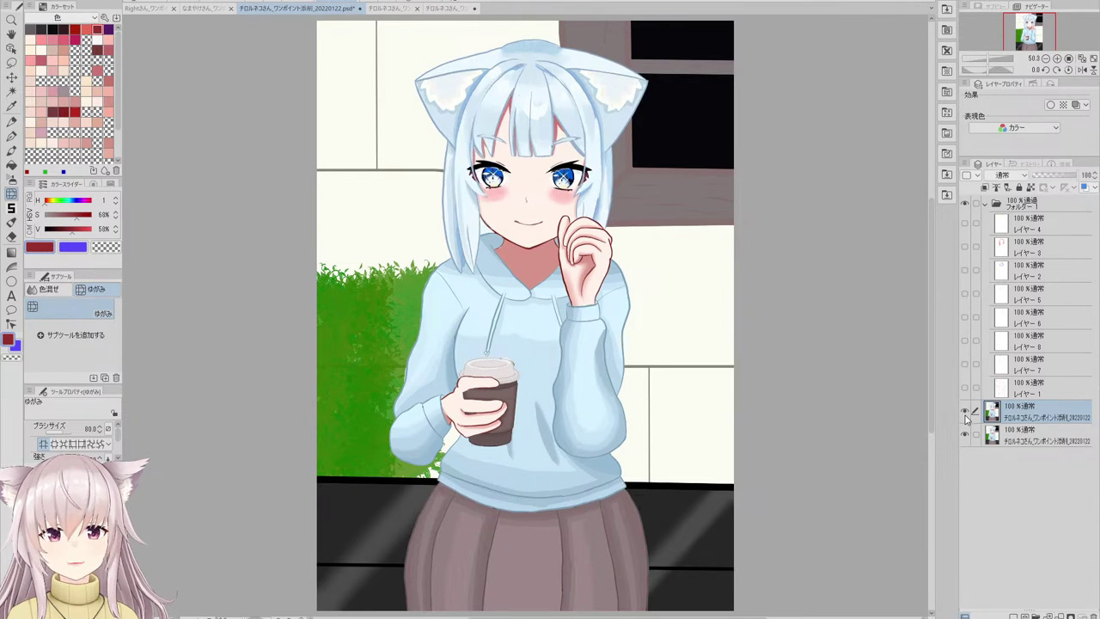
{"action": "left_click", "coordinate": [965, 414]}
{"action": "left_click", "coordinate": [967, 414]}
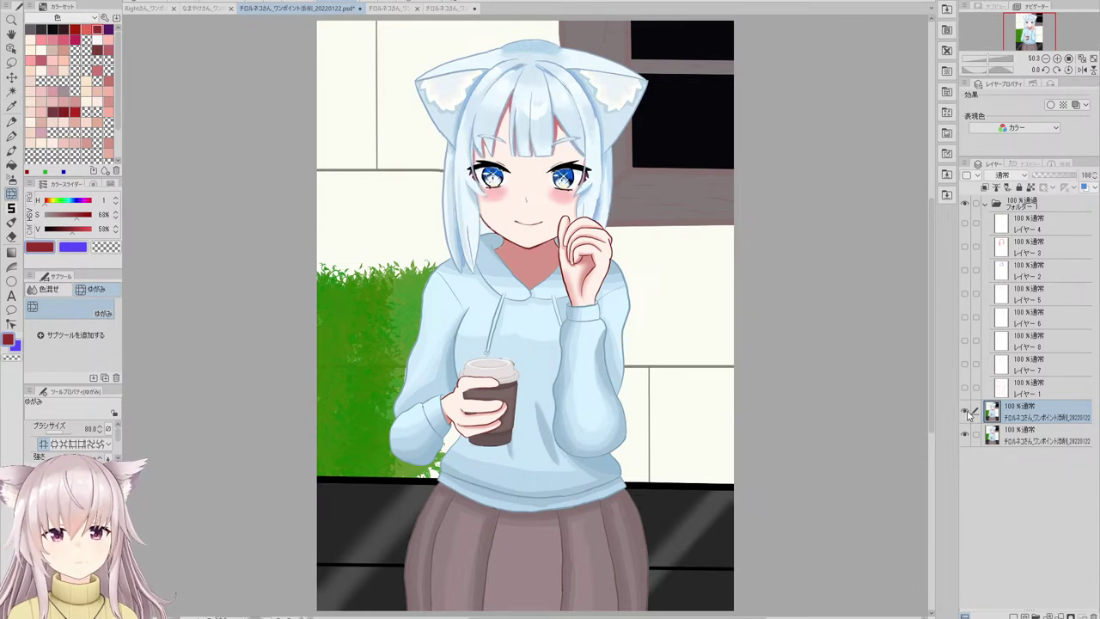
- Compare the smiling face with the original expression by repeatedly hiding and showing the repainted duplicate layer
{"action": "left_click", "coordinate": [966, 414]}
{"action": "left_click", "coordinate": [966, 413]}
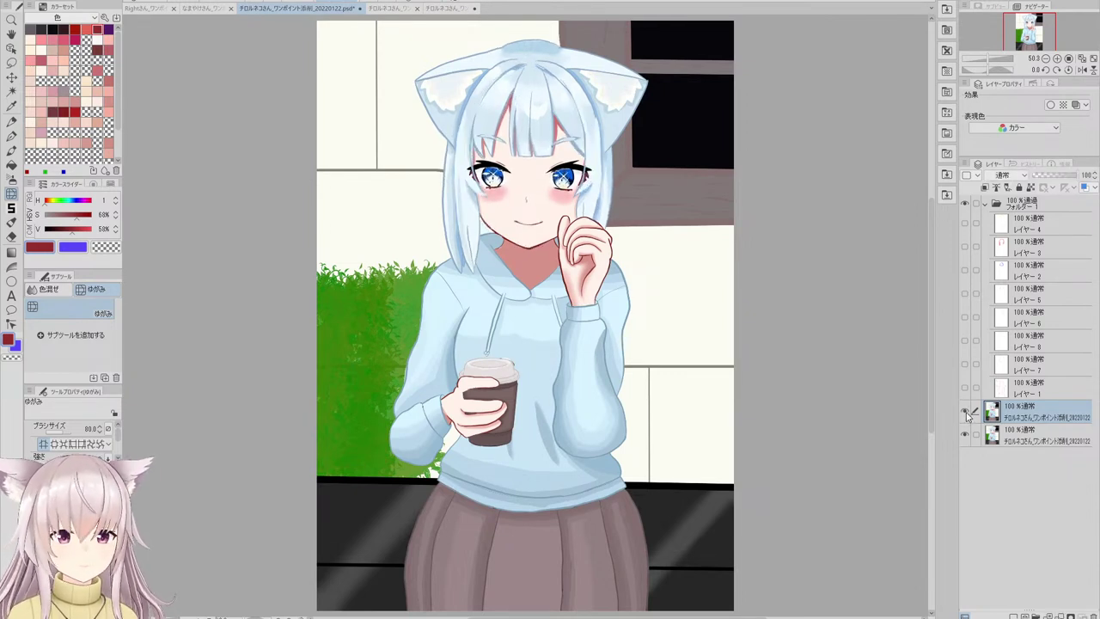
{"action": "left_click", "coordinate": [965, 413]}
{"action": "left_click", "coordinate": [966, 414]}
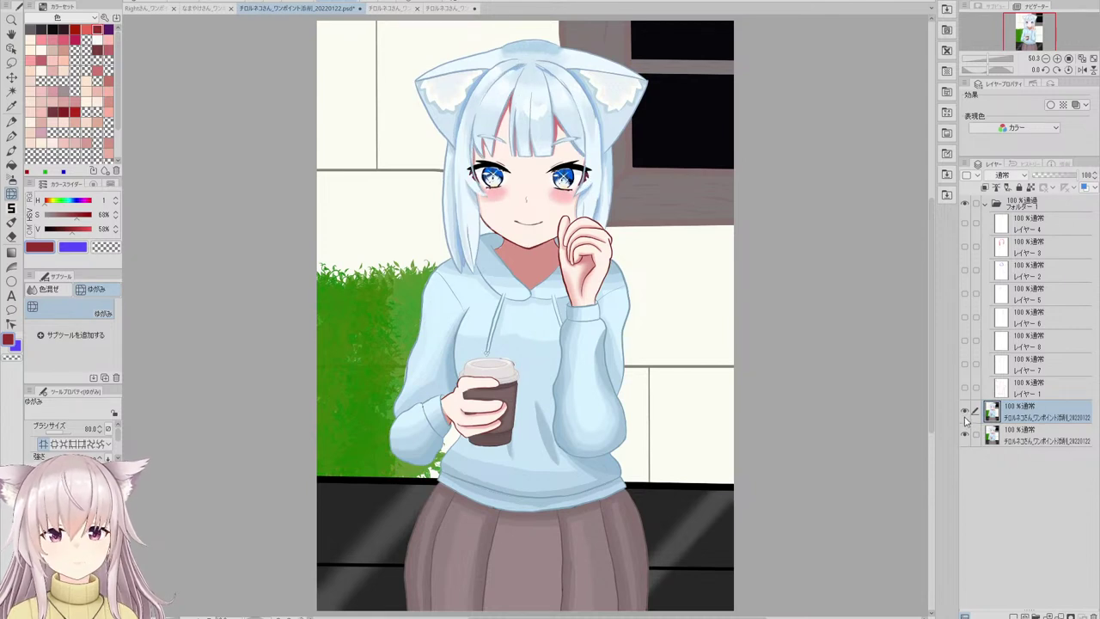
{"action": "left_click", "coordinate": [965, 416]}
{"action": "left_click", "coordinate": [966, 417]}
{"action": "left_click", "coordinate": [965, 421]}
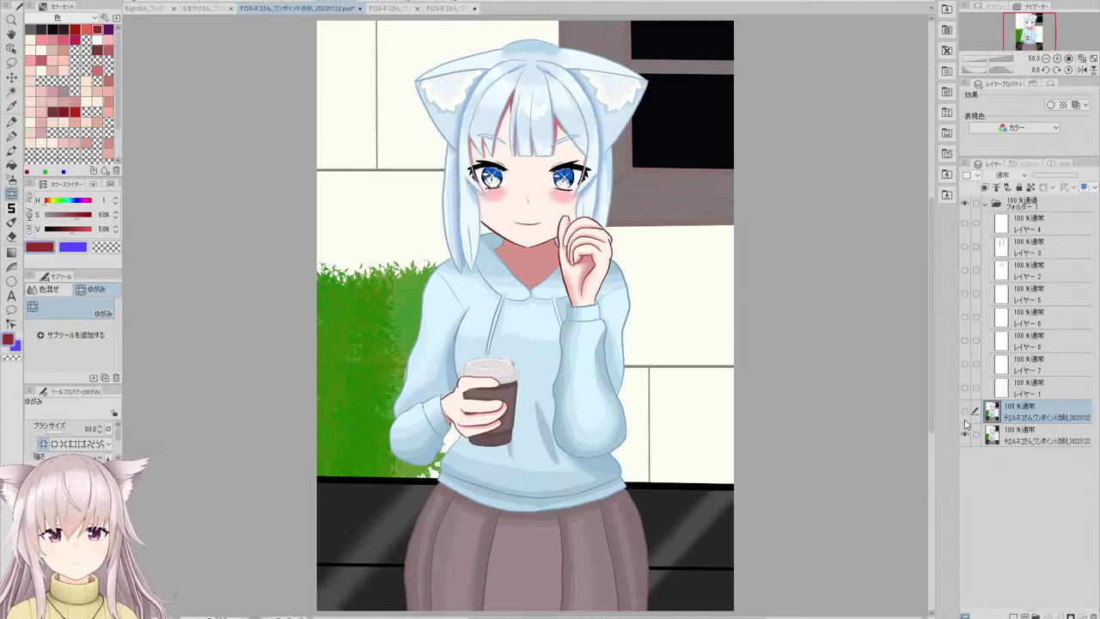
{"action": "left_click", "coordinate": [966, 424]}
{"action": "left_click", "coordinate": [967, 419]}
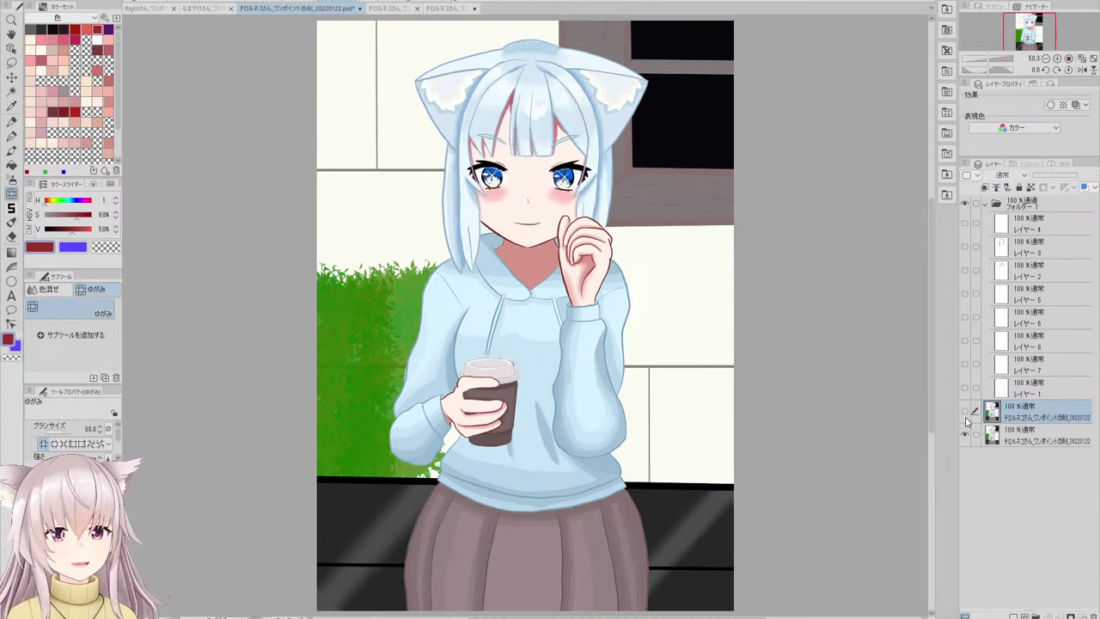
{"action": "left_click", "coordinate": [967, 422]}
{"action": "left_click", "coordinate": [966, 419]}
{"action": "left_click", "coordinate": [965, 421]}
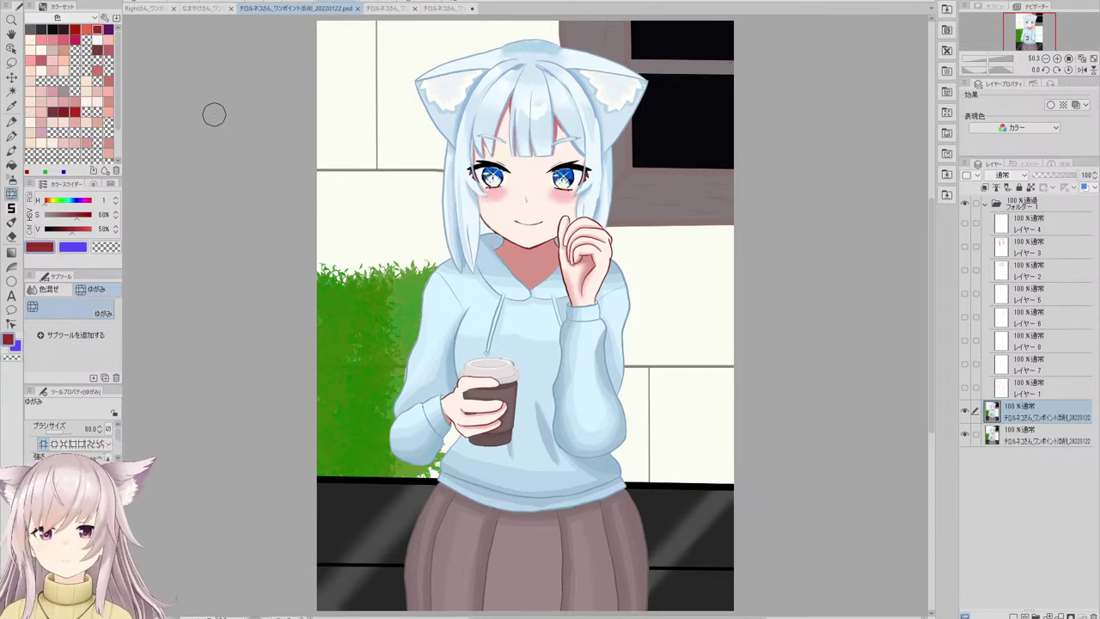
- Close the older 20220120 JPG and PSD versions of the cat-eared illustration
{"action": "left_click", "coordinate": [403, 10]}
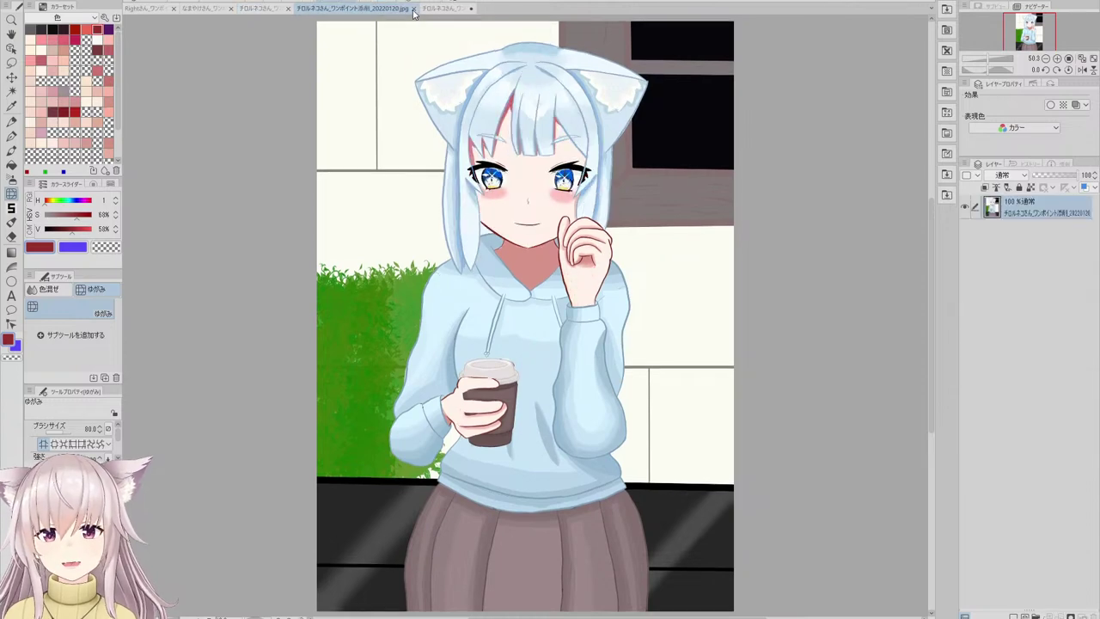
{"action": "left_click", "coordinate": [414, 10]}
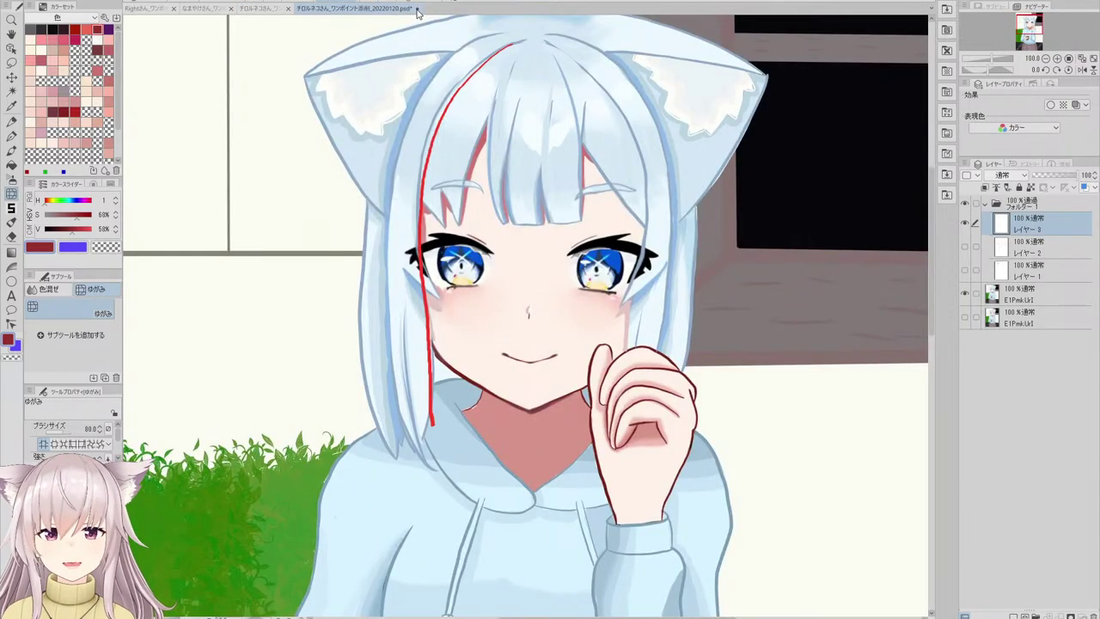
{"action": "key", "text": "ctrl+w"}
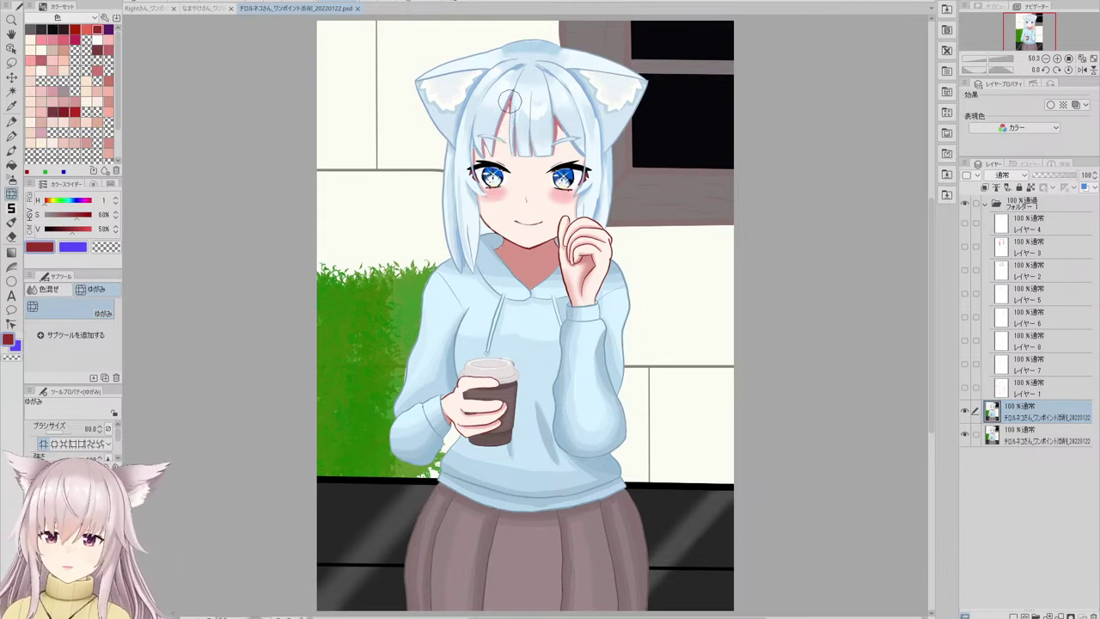
- Inspect the retouched cat-eared character close up and with the whole canvas in view
{"action": "scroll", "coordinate": [488, 120], "scroll_direction": "up", "scroll_amount": 5}
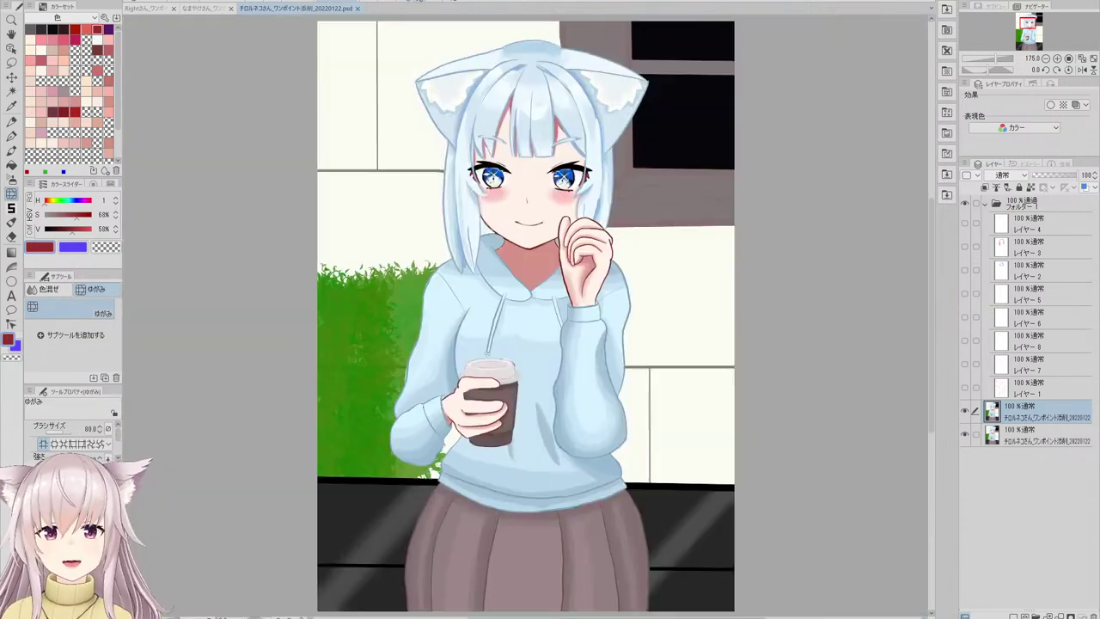
{"action": "key", "text": "ctrl+0"}
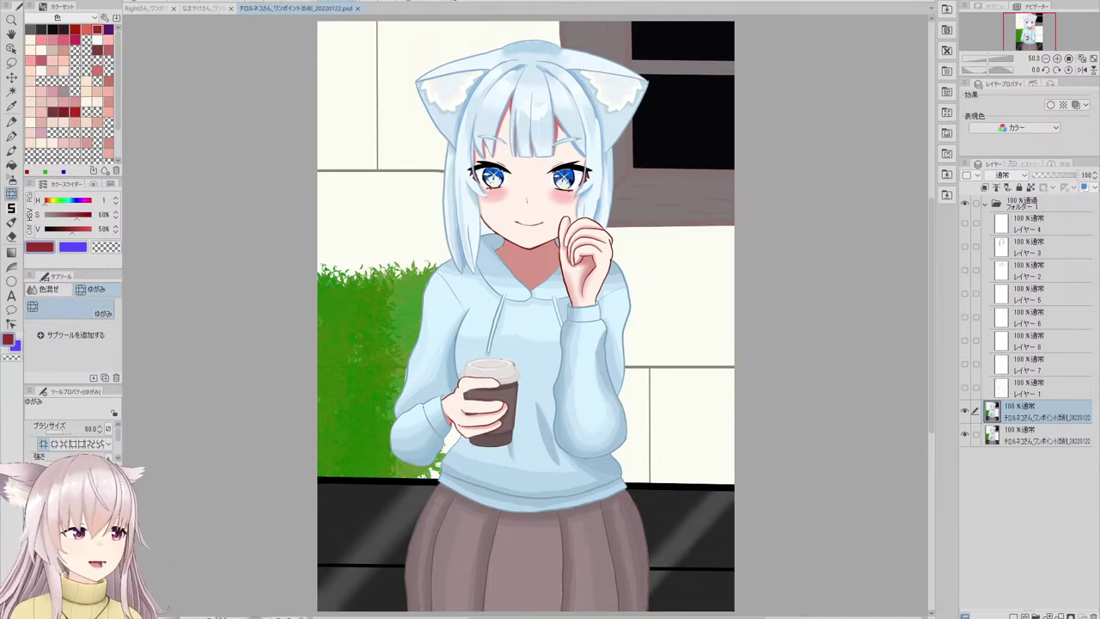
{"action": "left_click", "coordinate": [965, 387]}
{"action": "left_click", "coordinate": [964, 411]}
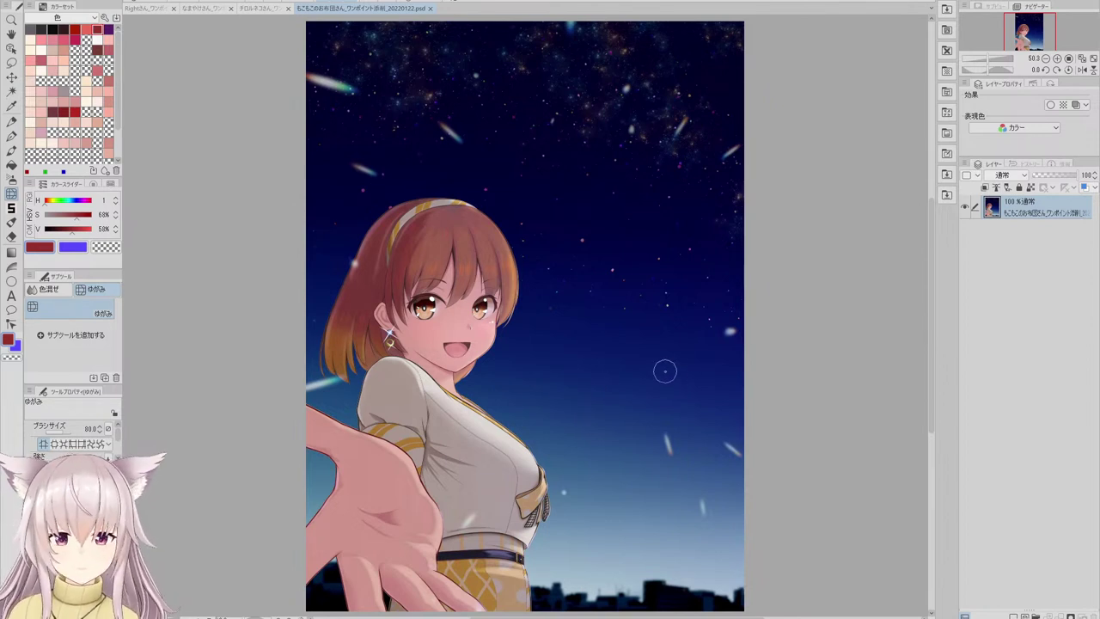
- Add a new layer inside a folder above the night-sky illustration and give it a white border effect of 4.9
{"action": "key", "text": "ctrl+shift+n"}
{"action": "key", "text": "ctrl+g"}
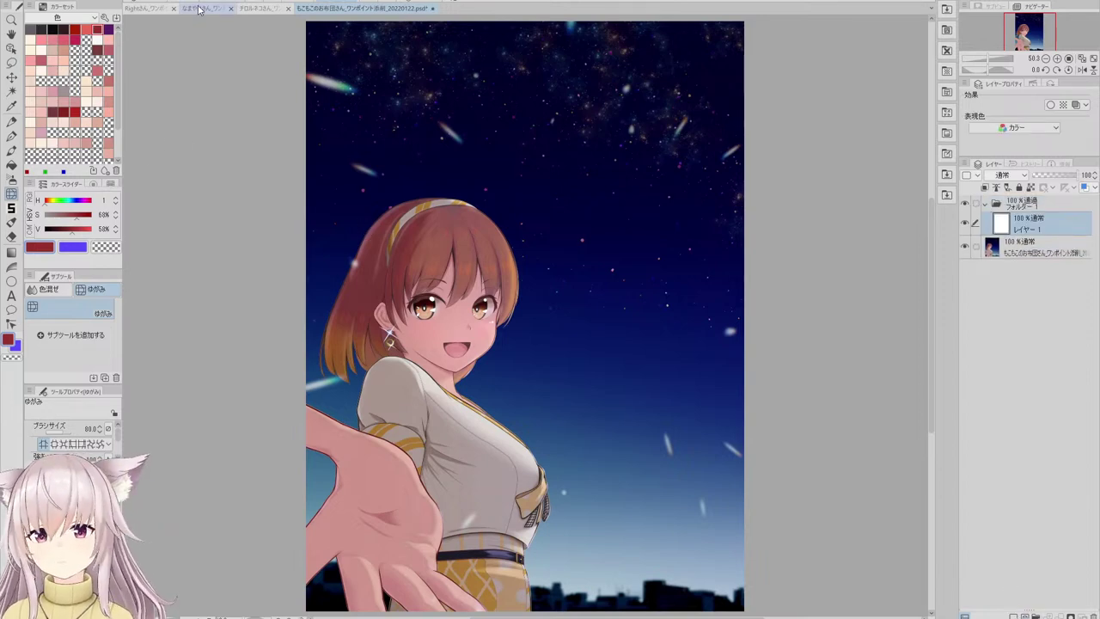
{"action": "left_click", "coordinate": [148, 9]}
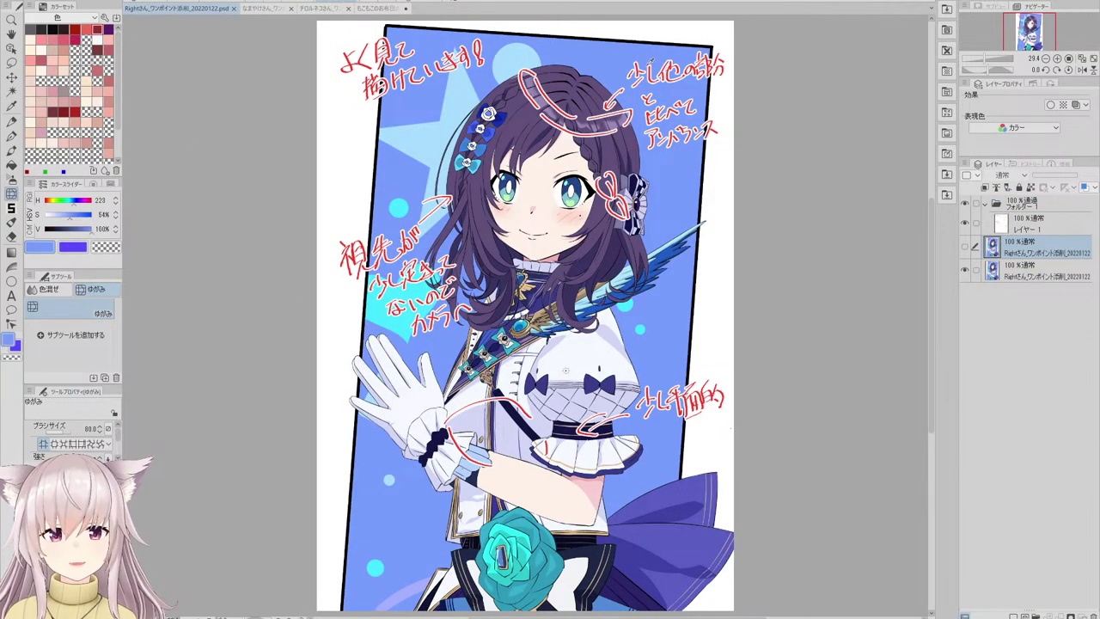
{"action": "left_click", "coordinate": [372, 8]}
{"action": "left_click", "coordinate": [1051, 104]}
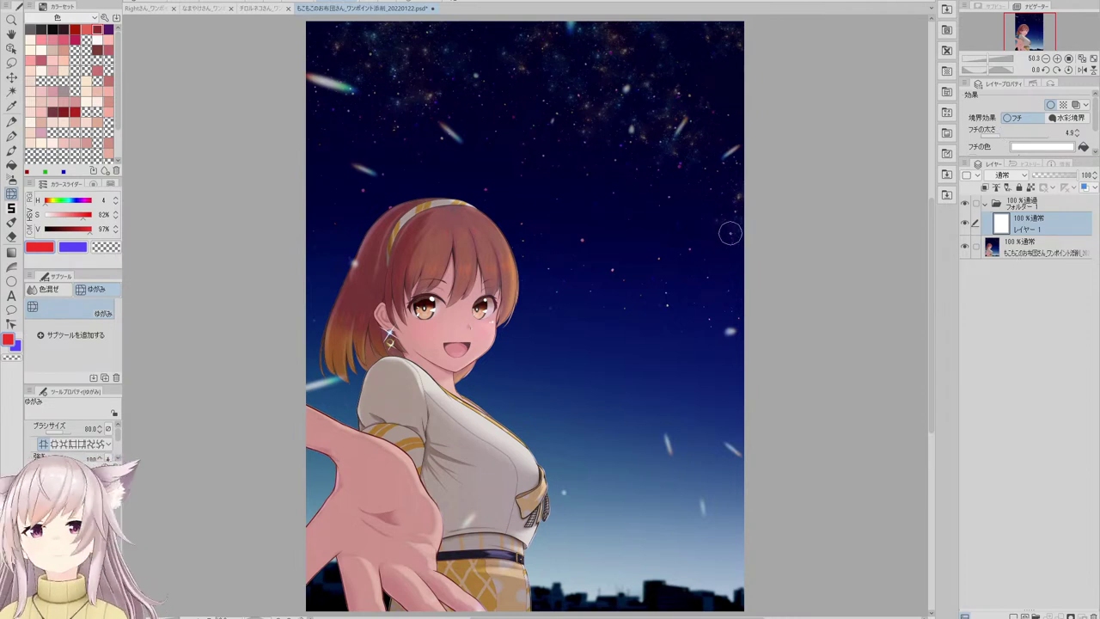
- Write the red note 夜空がきれい! in the sky above the girl's head with フラットマーカー 2 at size 60
{"action": "key", "text": "p"}
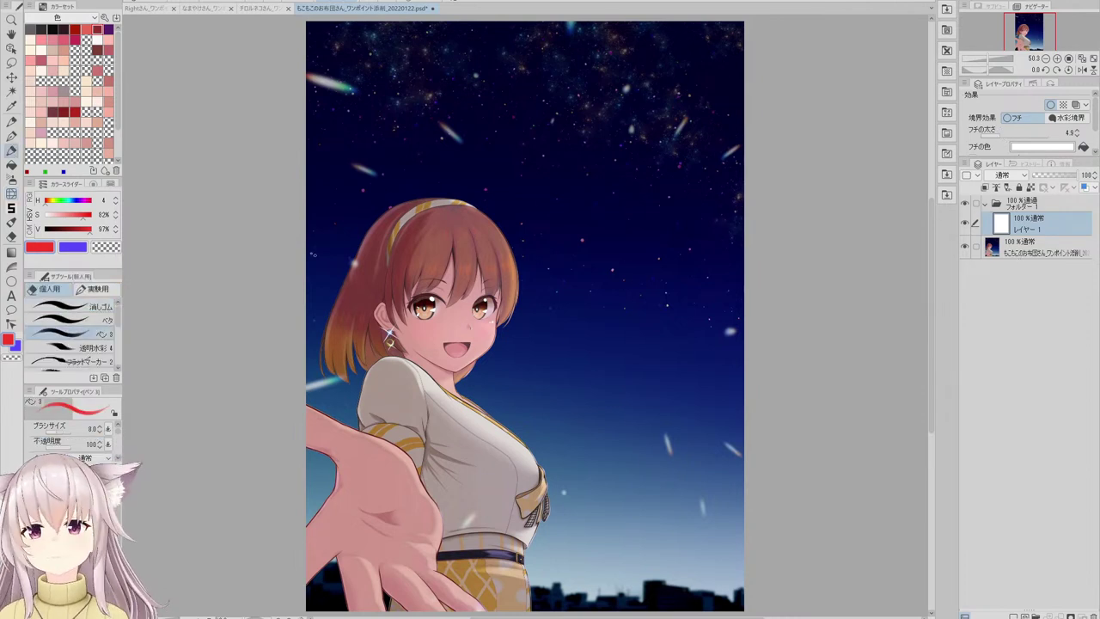
{"action": "left_click", "coordinate": [110, 360]}
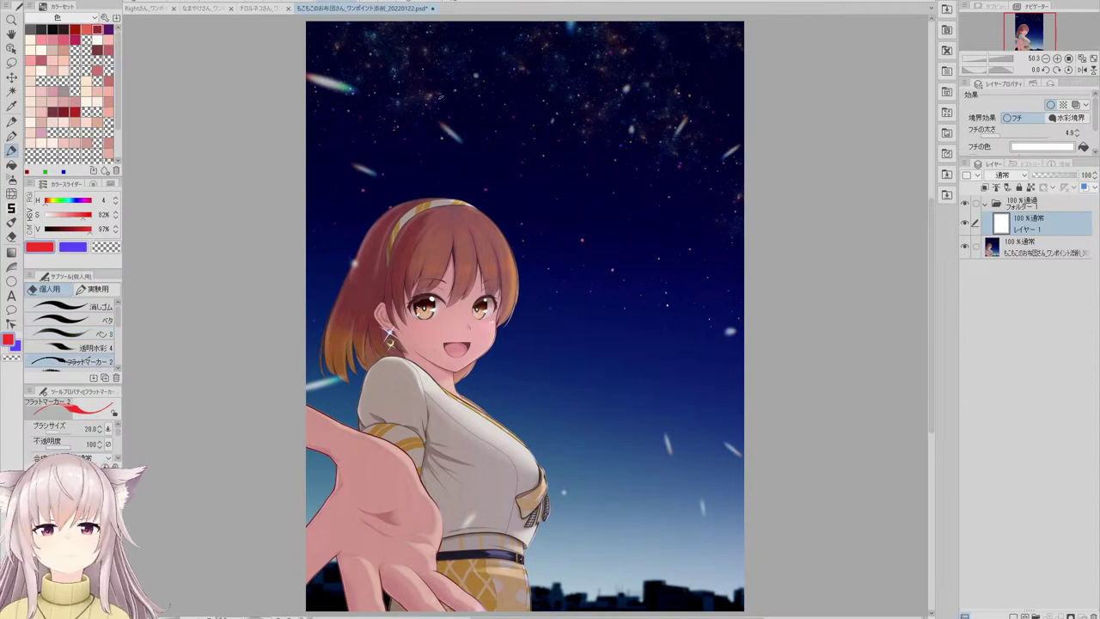
{"action": "scroll", "coordinate": [569, 53], "scroll_direction": "up", "scroll_amount": 3}
{"action": "scroll", "coordinate": [517, 84], "scroll_direction": "down", "scroll_amount": 2}
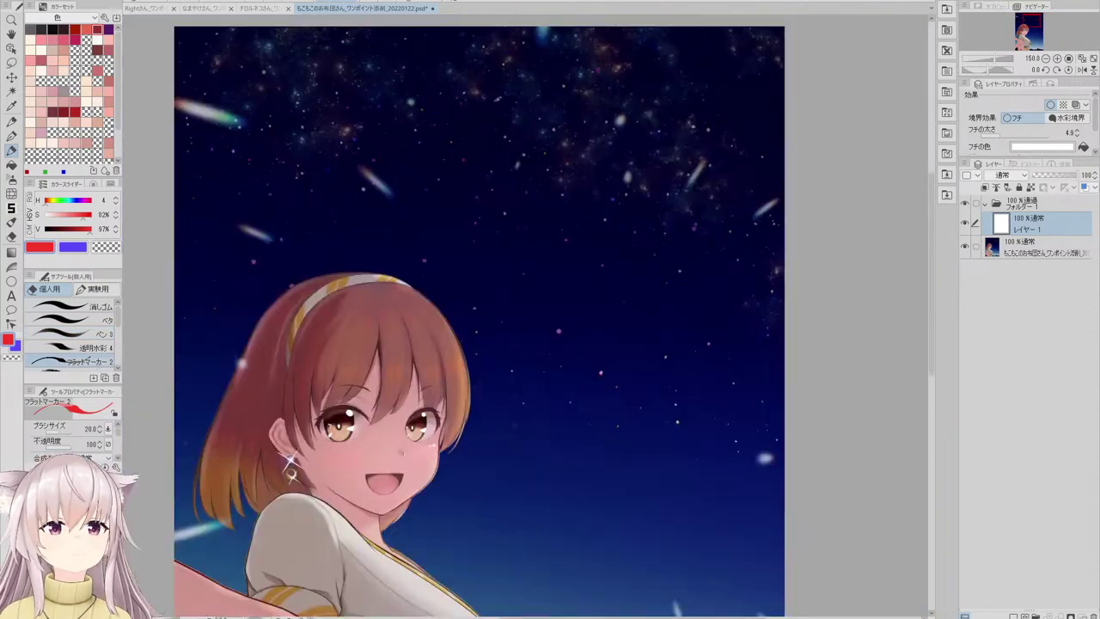
{"action": "left_click", "coordinate": [420, 4]}
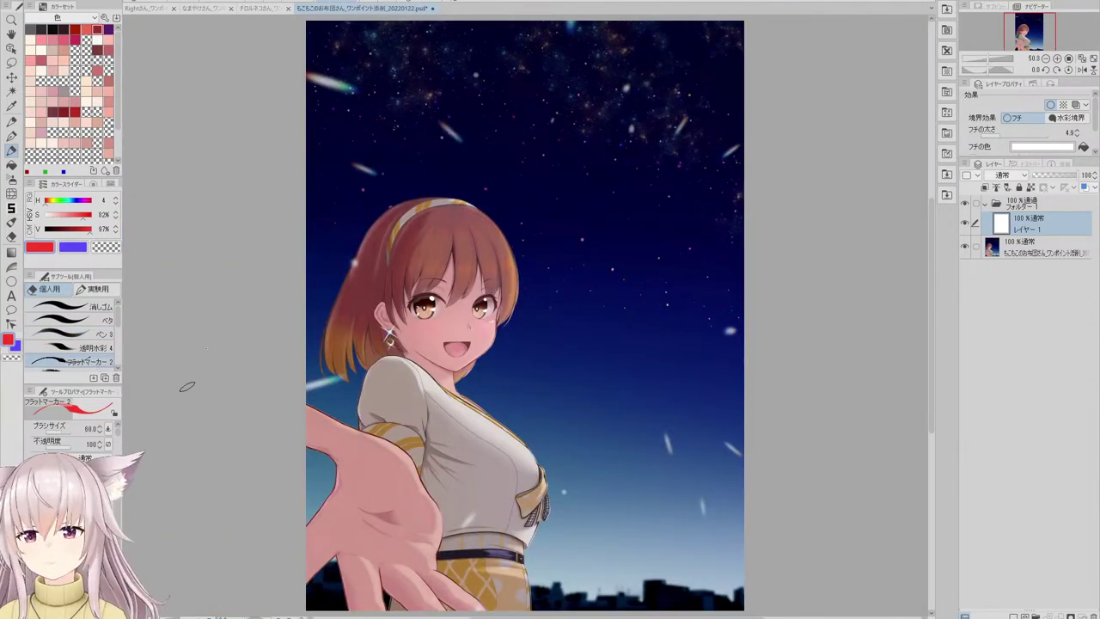
{"action": "left_click_drag", "start_coordinate": [363, 43], "coordinate": [349, 62]}
{"action": "mouse_move", "coordinate": [348, 60]}
{"action": "left_mouse_down"}
{"action": "mouse_move", "coordinate": [370, 50]}
{"action": "mouse_move", "coordinate": [352, 79]}
{"action": "mouse_move", "coordinate": [369, 79]}
{"action": "mouse_move", "coordinate": [389, 53]}
{"action": "mouse_move", "coordinate": [406, 68]}
{"action": "mouse_move", "coordinate": [440, 44]}
{"action": "left_mouse_up"}
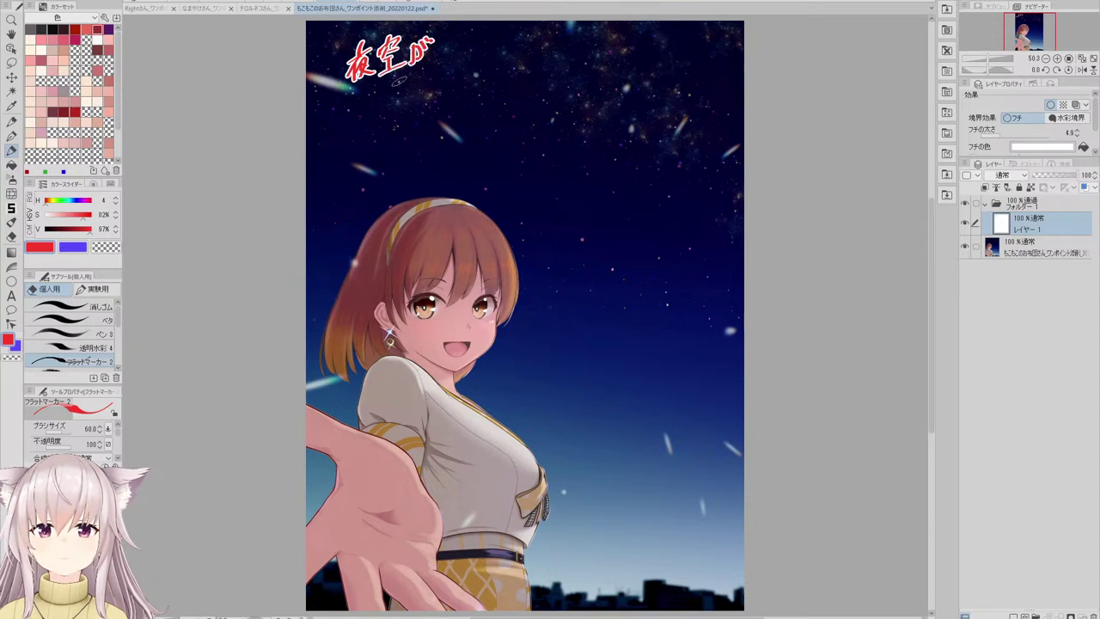
{"action": "left_click_drag", "start_coordinate": [376, 79], "coordinate": [397, 82]}
{"action": "left_click_drag", "start_coordinate": [385, 74], "coordinate": [399, 101]}
{"action": "left_click_drag", "start_coordinate": [399, 85], "coordinate": [421, 93]}
{"action": "left_click_drag", "start_coordinate": [428, 76], "coordinate": [440, 89]}
{"action": "left_click_drag", "start_coordinate": [461, 48], "coordinate": [455, 81]}
{"action": "left_click", "coordinate": [453, 89]}
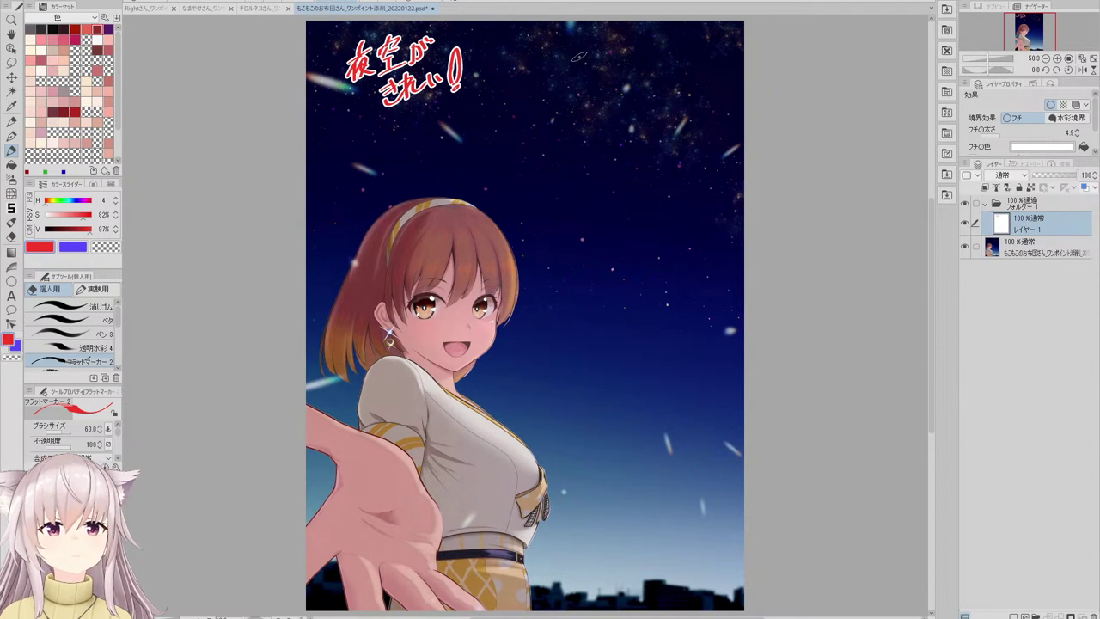
- Write the note 雰囲気も良い感じ in red over the starry upper sky, beside the first note
{"action": "mouse_move", "coordinate": [566, 50]}
{"action": "left_mouse_down"}
{"action": "mouse_move", "coordinate": [571, 64]}
{"action": "mouse_move", "coordinate": [581, 45]}
{"action": "mouse_move", "coordinate": [588, 55]}
{"action": "mouse_move", "coordinate": [566, 72]}
{"action": "left_mouse_up"}
{"action": "left_click_drag", "start_coordinate": [577, 64], "coordinate": [580, 77]}
{"action": "mouse_move", "coordinate": [574, 70]}
{"action": "left_mouse_down"}
{"action": "mouse_move", "coordinate": [567, 79]}
{"action": "mouse_move", "coordinate": [594, 75]}
{"action": "left_mouse_up"}
{"action": "mouse_move", "coordinate": [596, 50]}
{"action": "left_mouse_down"}
{"action": "mouse_move", "coordinate": [609, 69]}
{"action": "mouse_move", "coordinate": [595, 76]}
{"action": "left_mouse_up"}
{"action": "mouse_move", "coordinate": [598, 60]}
{"action": "left_mouse_down"}
{"action": "mouse_move", "coordinate": [616, 70]}
{"action": "mouse_move", "coordinate": [620, 56]}
{"action": "left_mouse_up"}
{"action": "left_click_drag", "start_coordinate": [626, 49], "coordinate": [636, 54]}
{"action": "mouse_move", "coordinate": [622, 60]}
{"action": "left_mouse_down"}
{"action": "mouse_move", "coordinate": [646, 69]}
{"action": "mouse_move", "coordinate": [624, 72]}
{"action": "left_mouse_up"}
{"action": "left_click_drag", "start_coordinate": [627, 64], "coordinate": [638, 70]}
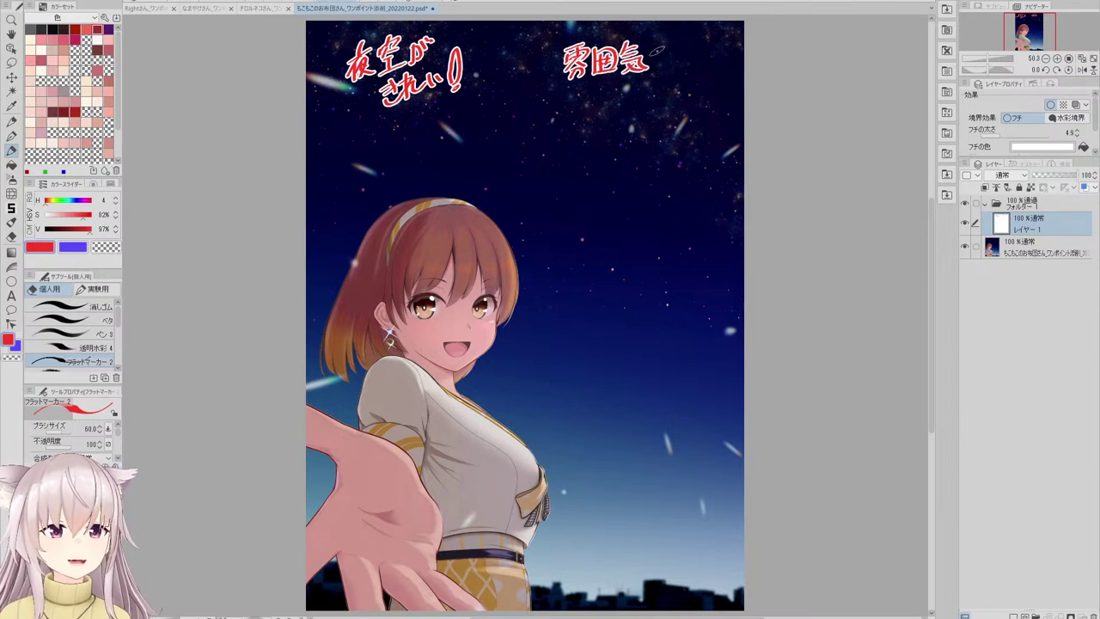
{"action": "left_click_drag", "start_coordinate": [655, 45], "coordinate": [664, 52]}
{"action": "left_click_drag", "start_coordinate": [647, 62], "coordinate": [662, 62]}
{"action": "left_click_drag", "start_coordinate": [605, 84], "coordinate": [608, 91]}
{"action": "mouse_move", "coordinate": [598, 91]}
{"action": "left_mouse_down"}
{"action": "mouse_move", "coordinate": [617, 102]}
{"action": "mouse_move", "coordinate": [604, 114]}
{"action": "mouse_move", "coordinate": [626, 114]}
{"action": "left_mouse_up"}
{"action": "mouse_move", "coordinate": [631, 89]}
{"action": "left_mouse_down"}
{"action": "mouse_move", "coordinate": [637, 104]}
{"action": "mouse_move", "coordinate": [659, 99]}
{"action": "mouse_move", "coordinate": [664, 75]}
{"action": "left_mouse_up"}
{"action": "mouse_move", "coordinate": [667, 68]}
{"action": "left_mouse_down"}
{"action": "mouse_move", "coordinate": [676, 101]}
{"action": "mouse_move", "coordinate": [674, 89]}
{"action": "left_mouse_up"}
{"action": "left_click_drag", "start_coordinate": [677, 73], "coordinate": [684, 96]}
{"action": "left_click_drag", "start_coordinate": [686, 72], "coordinate": [689, 79]}
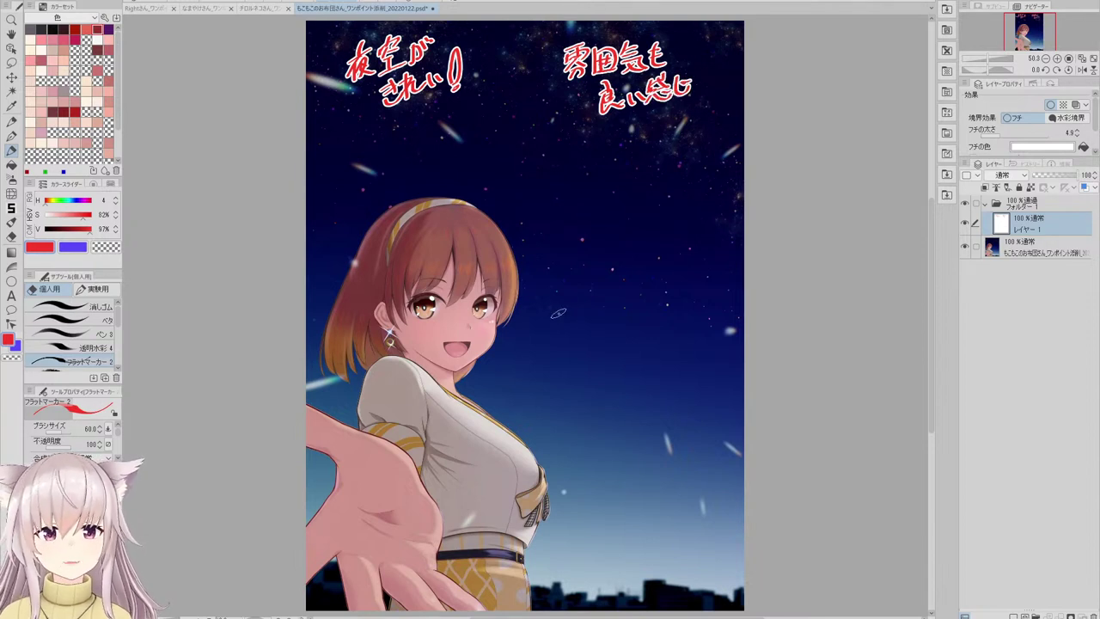
- Write the note キャラクターも可愛く描けています! in red in the empty sky beside the girl's face
{"action": "left_click_drag", "start_coordinate": [596, 252], "coordinate": [609, 250]}
{"action": "left_click_drag", "start_coordinate": [595, 261], "coordinate": [615, 268]}
{"action": "mouse_move", "coordinate": [609, 261]}
{"action": "left_mouse_down"}
{"action": "mouse_move", "coordinate": [615, 273]}
{"action": "mouse_move", "coordinate": [629, 251]}
{"action": "mouse_move", "coordinate": [624, 267]}
{"action": "mouse_move", "coordinate": [635, 258]}
{"action": "left_mouse_up"}
{"action": "mouse_move", "coordinate": [640, 251]}
{"action": "left_mouse_down"}
{"action": "mouse_move", "coordinate": [638, 266]}
{"action": "mouse_move", "coordinate": [649, 258]}
{"action": "left_mouse_up"}
{"action": "left_click_drag", "start_coordinate": [657, 251], "coordinate": [662, 261]}
{"action": "left_click_drag", "start_coordinate": [666, 257], "coordinate": [694, 247]}
{"action": "left_click_drag", "start_coordinate": [682, 255], "coordinate": [700, 253]}
{"action": "mouse_move", "coordinate": [617, 288]}
{"action": "left_mouse_down"}
{"action": "mouse_move", "coordinate": [631, 281]}
{"action": "mouse_move", "coordinate": [627, 296]}
{"action": "mouse_move", "coordinate": [655, 275]}
{"action": "mouse_move", "coordinate": [652, 301]}
{"action": "mouse_move", "coordinate": [672, 288]}
{"action": "mouse_move", "coordinate": [678, 296]}
{"action": "mouse_move", "coordinate": [643, 339]}
{"action": "mouse_move", "coordinate": [667, 306]}
{"action": "mouse_move", "coordinate": [646, 327]}
{"action": "mouse_move", "coordinate": [671, 334]}
{"action": "mouse_move", "coordinate": [662, 314]}
{"action": "mouse_move", "coordinate": [676, 327]}
{"action": "mouse_move", "coordinate": [691, 313]}
{"action": "left_mouse_up"}
{"action": "mouse_move", "coordinate": [686, 308]}
{"action": "left_mouse_down"}
{"action": "mouse_move", "coordinate": [684, 327]}
{"action": "mouse_move", "coordinate": [696, 337]}
{"action": "mouse_move", "coordinate": [663, 358]}
{"action": "mouse_move", "coordinate": [693, 337]}
{"action": "left_mouse_up"}
{"action": "left_click_drag", "start_coordinate": [677, 345], "coordinate": [693, 344]}
{"action": "mouse_move", "coordinate": [686, 332]}
{"action": "left_mouse_down"}
{"action": "mouse_move", "coordinate": [698, 354]}
{"action": "mouse_move", "coordinate": [712, 335]}
{"action": "mouse_move", "coordinate": [698, 354]}
{"action": "left_mouse_up"}
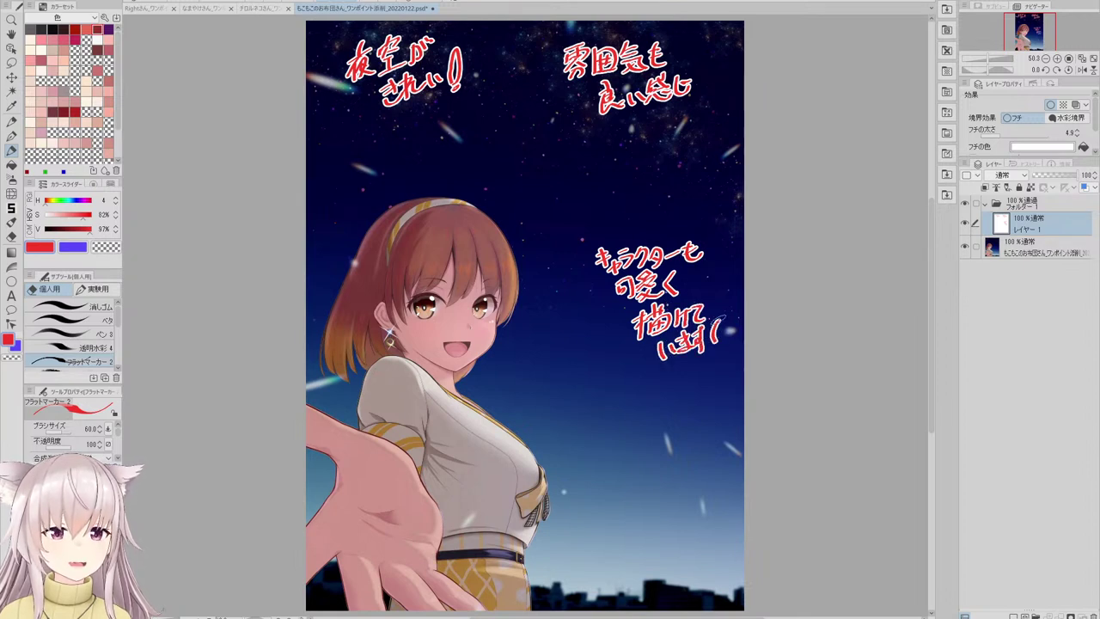
{"action": "left_click_drag", "start_coordinate": [723, 317], "coordinate": [715, 344]}
{"action": "left_click", "coordinate": [714, 353]}
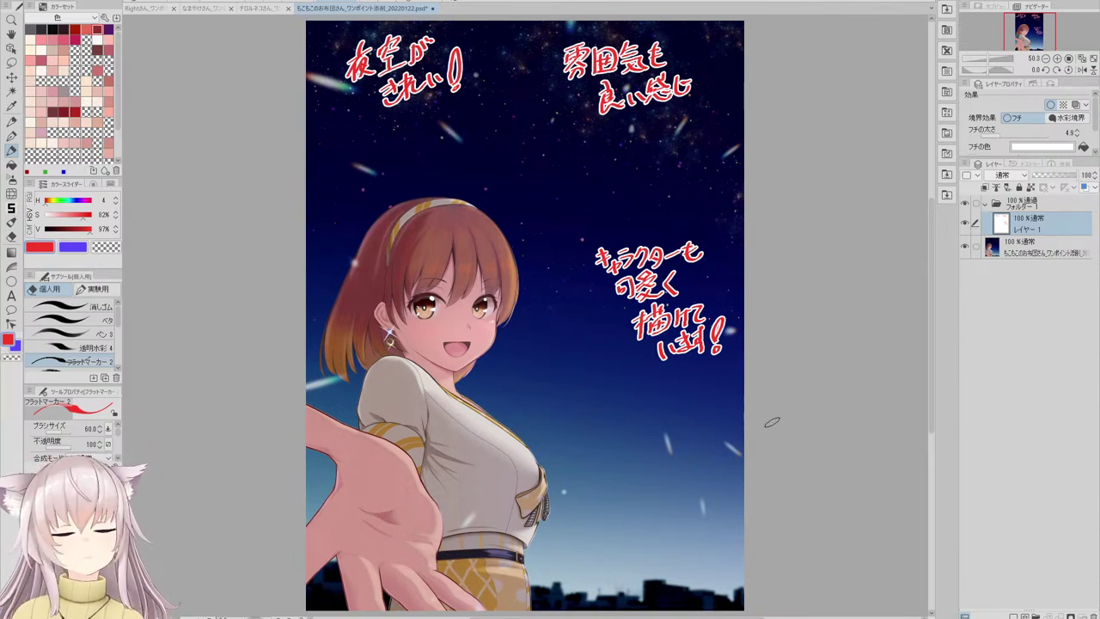
{"action": "scroll", "coordinate": [416, 360], "scroll_direction": "up", "scroll_amount": 2}
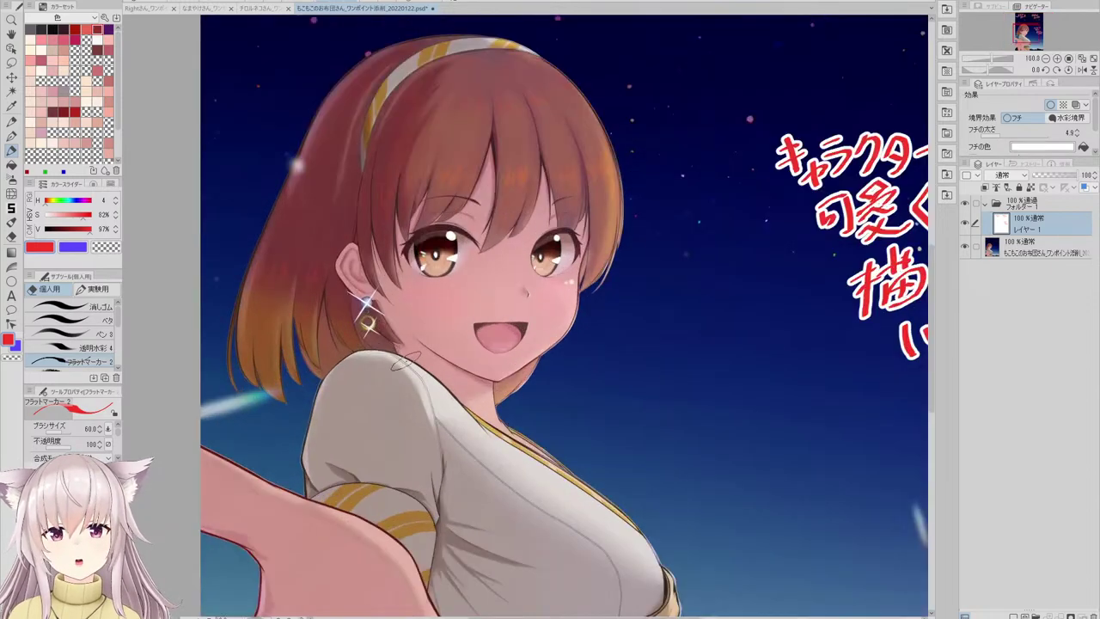
{"action": "scroll", "coordinate": [406, 304], "scroll_direction": "down", "scroll_amount": 2}
{"action": "scroll", "coordinate": [371, 375], "scroll_direction": "up", "scroll_amount": 1}
{"action": "mouse_move", "coordinate": [348, 404]}
{"action": "left_mouse_down"}
{"action": "mouse_move", "coordinate": [411, 393]}
{"action": "mouse_move", "coordinate": [437, 448]}
{"action": "left_mouse_up"}
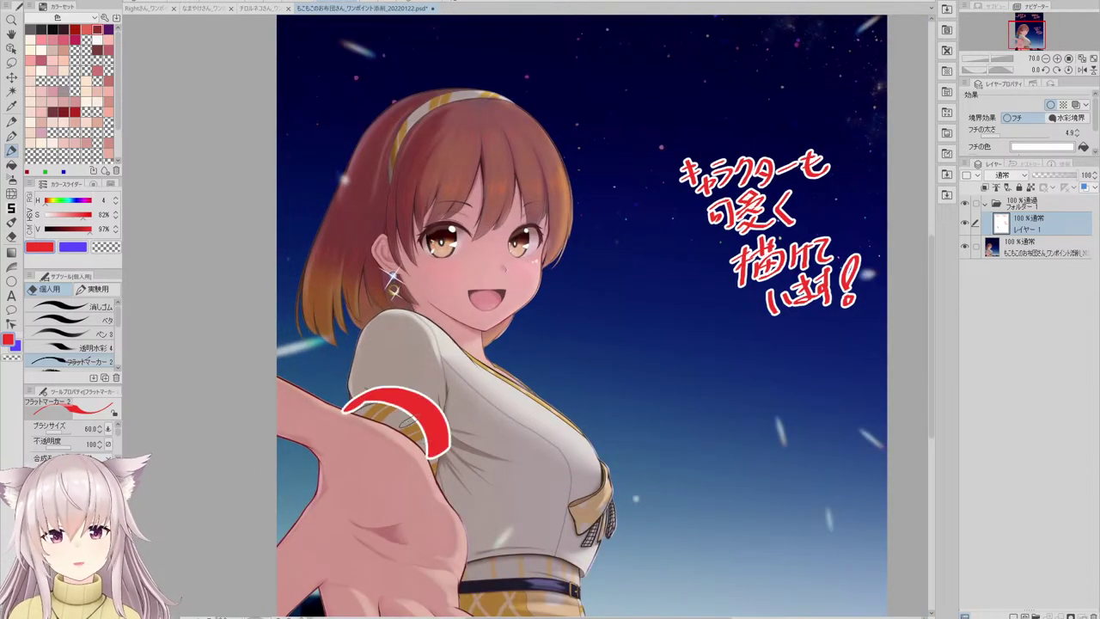
{"action": "key", "text": "ctrl+z"}
{"action": "left_click_drag", "start_coordinate": [369, 387], "coordinate": [456, 445]}
{"action": "key", "text": "ctrl+z"}
{"action": "mouse_move", "coordinate": [357, 412]}
{"action": "left_mouse_down"}
{"action": "mouse_move", "coordinate": [430, 503]}
{"action": "mouse_move", "coordinate": [403, 491]}
{"action": "left_mouse_up"}
{"action": "scroll", "coordinate": [341, 416], "scroll_direction": "down", "scroll_amount": 3}
{"action": "scroll", "coordinate": [430, 318], "scroll_direction": "up", "scroll_amount": 2}
{"action": "mouse_move", "coordinate": [442, 319]}
{"action": "left_mouse_down"}
{"action": "mouse_move", "coordinate": [429, 343]}
{"action": "mouse_move", "coordinate": [456, 342]}
{"action": "left_mouse_up"}
{"action": "left_click_drag", "start_coordinate": [430, 342], "coordinate": [492, 311]}
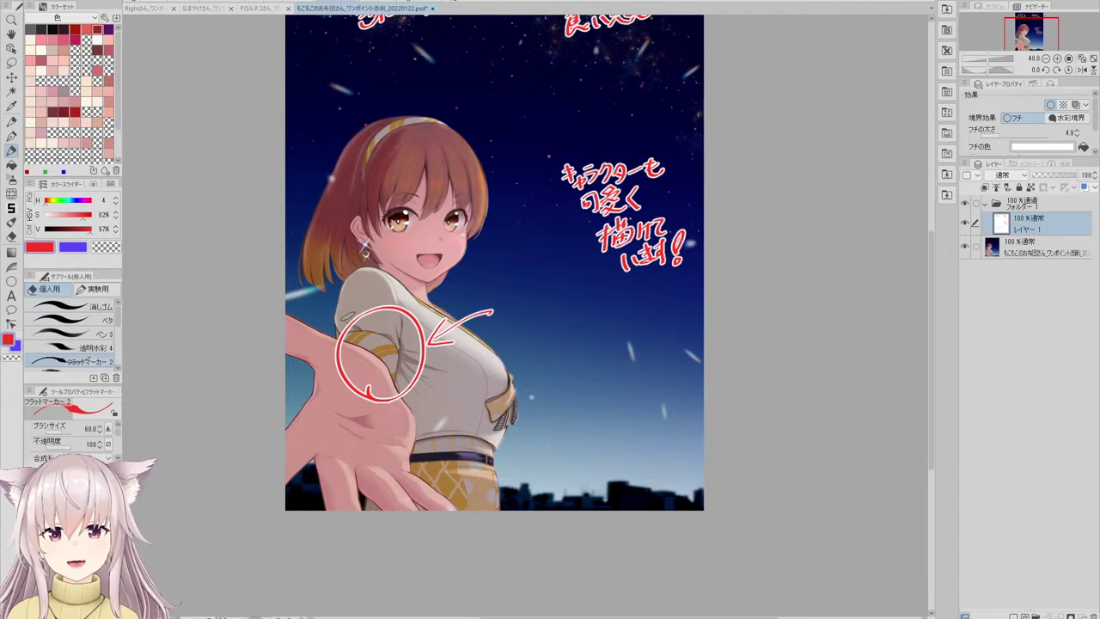
{"action": "key", "text": "ctrl+z"}
{"action": "key", "text": "ctrl+z"}
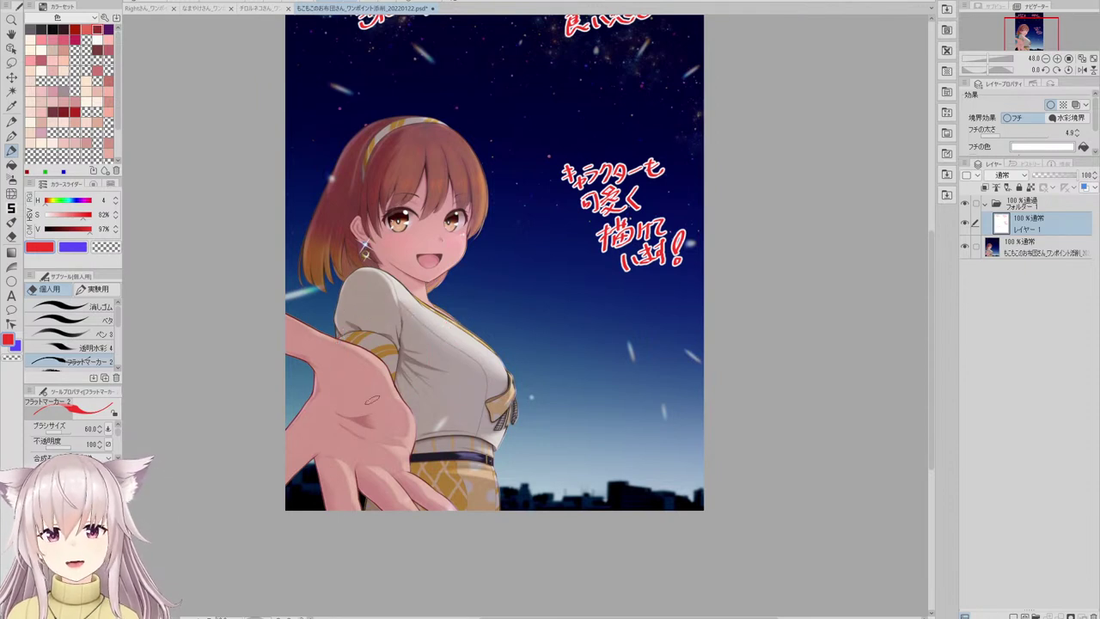
- Circle the shoulder and upper arm in red, point an arrow at them, and write 肩、この腕 beside the arrow
{"action": "left_click_drag", "start_coordinate": [357, 398], "coordinate": [378, 378]}
{"action": "mouse_move", "coordinate": [426, 335]}
{"action": "left_mouse_down"}
{"action": "mouse_move", "coordinate": [440, 351]}
{"action": "mouse_move", "coordinate": [499, 300]}
{"action": "mouse_move", "coordinate": [480, 338]}
{"action": "left_mouse_up"}
{"action": "mouse_move", "coordinate": [491, 316]}
{"action": "left_mouse_down"}
{"action": "mouse_move", "coordinate": [504, 337]}
{"action": "mouse_move", "coordinate": [502, 323]}
{"action": "left_mouse_up"}
{"action": "left_click_drag", "start_coordinate": [492, 329], "coordinate": [519, 331]}
{"action": "mouse_move", "coordinate": [529, 313]}
{"action": "left_mouse_down"}
{"action": "mouse_move", "coordinate": [548, 323]}
{"action": "mouse_move", "coordinate": [571, 310]}
{"action": "mouse_move", "coordinate": [592, 322]}
{"action": "left_mouse_up"}
{"action": "mouse_move", "coordinate": [581, 310]}
{"action": "left_mouse_down"}
{"action": "mouse_move", "coordinate": [597, 297]}
{"action": "mouse_move", "coordinate": [606, 306]}
{"action": "mouse_move", "coordinate": [597, 308]}
{"action": "left_mouse_up"}
{"action": "left_click_drag", "start_coordinate": [598, 300], "coordinate": [603, 308]}
{"action": "left_click_drag", "start_coordinate": [594, 303], "coordinate": [619, 315]}
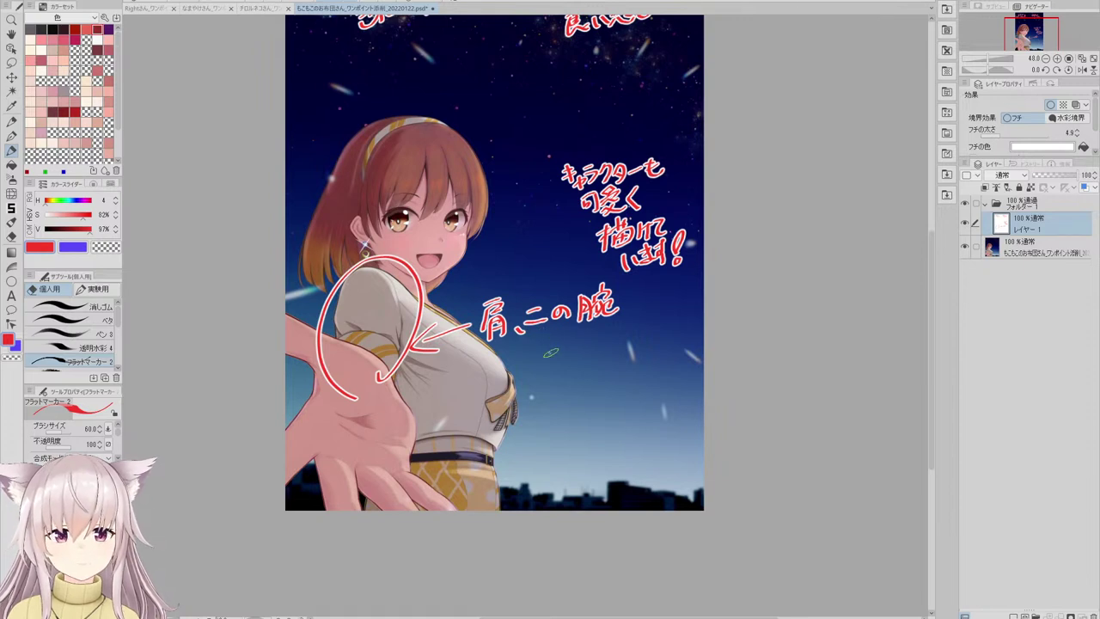
- Continue the shoulder note with のつながりがなくなってる! on two lines below, removing the miswritten strokes
{"action": "mouse_move", "coordinate": [536, 342]}
{"action": "left_mouse_down"}
{"action": "mouse_move", "coordinate": [540, 354]}
{"action": "mouse_move", "coordinate": [569, 342]}
{"action": "mouse_move", "coordinate": [564, 352]}
{"action": "left_mouse_up"}
{"action": "mouse_move", "coordinate": [578, 333]}
{"action": "left_mouse_down"}
{"action": "mouse_move", "coordinate": [588, 335]}
{"action": "mouse_move", "coordinate": [578, 346]}
{"action": "left_mouse_up"}
{"action": "mouse_move", "coordinate": [587, 339]}
{"action": "left_mouse_down"}
{"action": "mouse_move", "coordinate": [593, 353]}
{"action": "mouse_move", "coordinate": [652, 347]}
{"action": "mouse_move", "coordinate": [673, 325]}
{"action": "mouse_move", "coordinate": [677, 340]}
{"action": "left_mouse_up"}
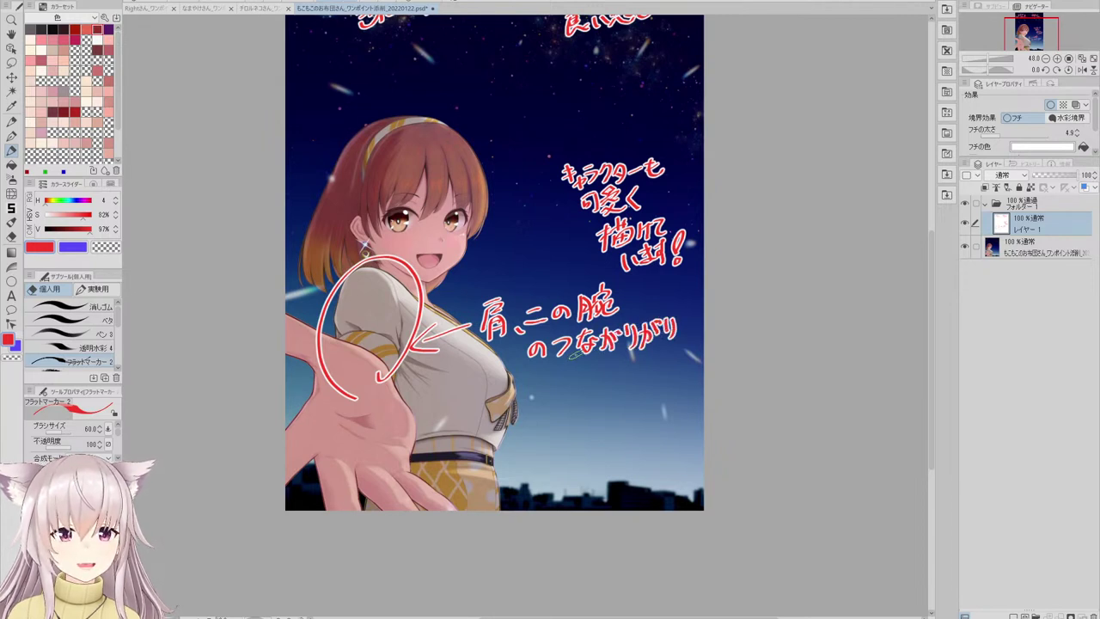
{"action": "key", "text": "ctrl+z"}
{"action": "key", "text": "ctrl+z"}
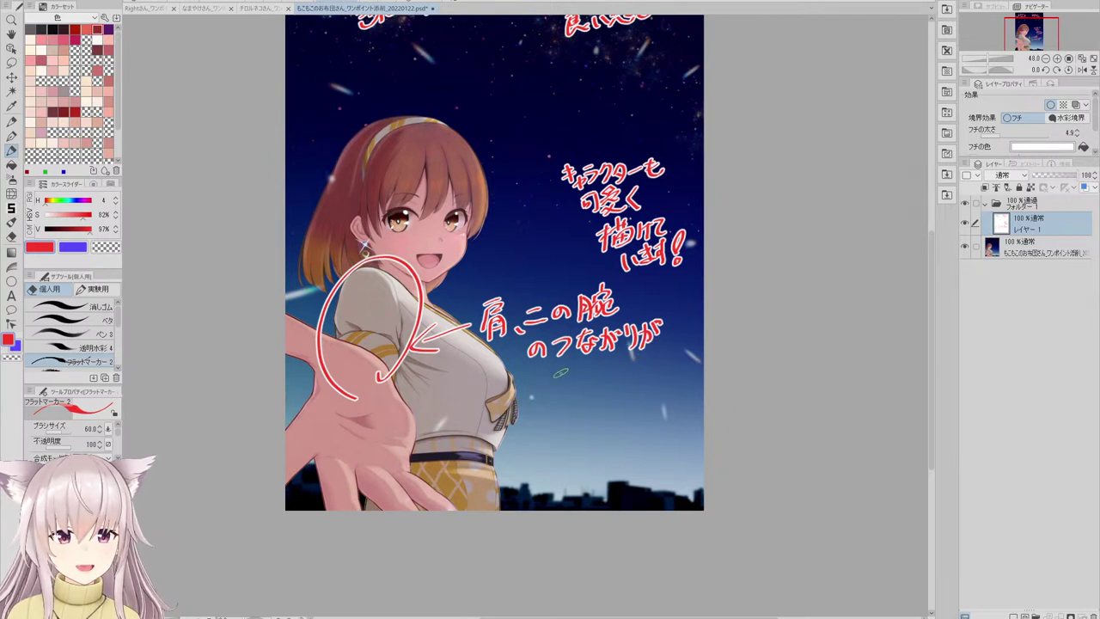
{"action": "mouse_move", "coordinate": [557, 368]}
{"action": "left_mouse_down"}
{"action": "mouse_move", "coordinate": [577, 383]}
{"action": "mouse_move", "coordinate": [666, 368]}
{"action": "left_mouse_up"}
{"action": "left_click", "coordinate": [665, 377]}
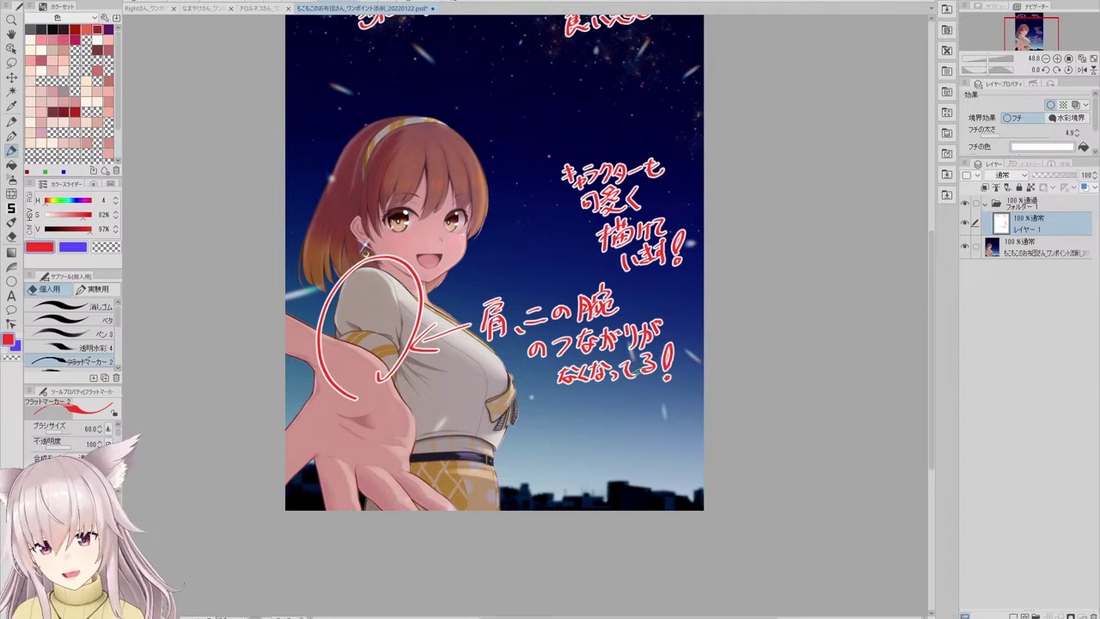
- Erase the red circle around the shoulder with the size 400 eraser, then switch back to フラットマーカー 2
{"action": "key", "text": "e"}
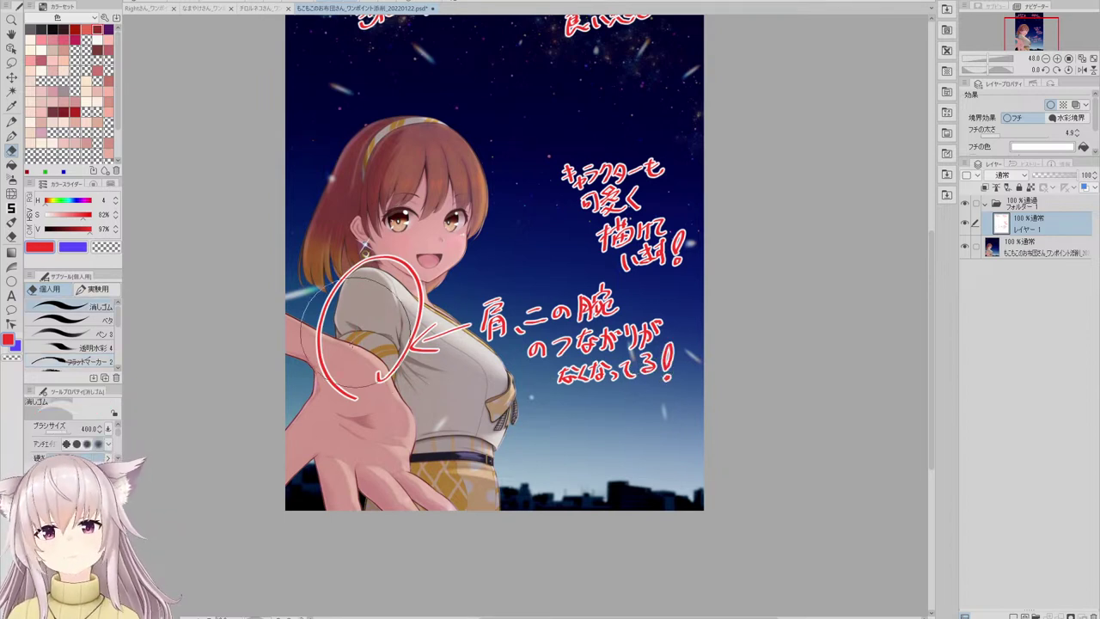
{"action": "left_click_drag", "start_coordinate": [335, 357], "coordinate": [397, 270]}
{"action": "left_click_drag", "start_coordinate": [370, 368], "coordinate": [380, 350]}
{"action": "left_click", "coordinate": [86, 334]}
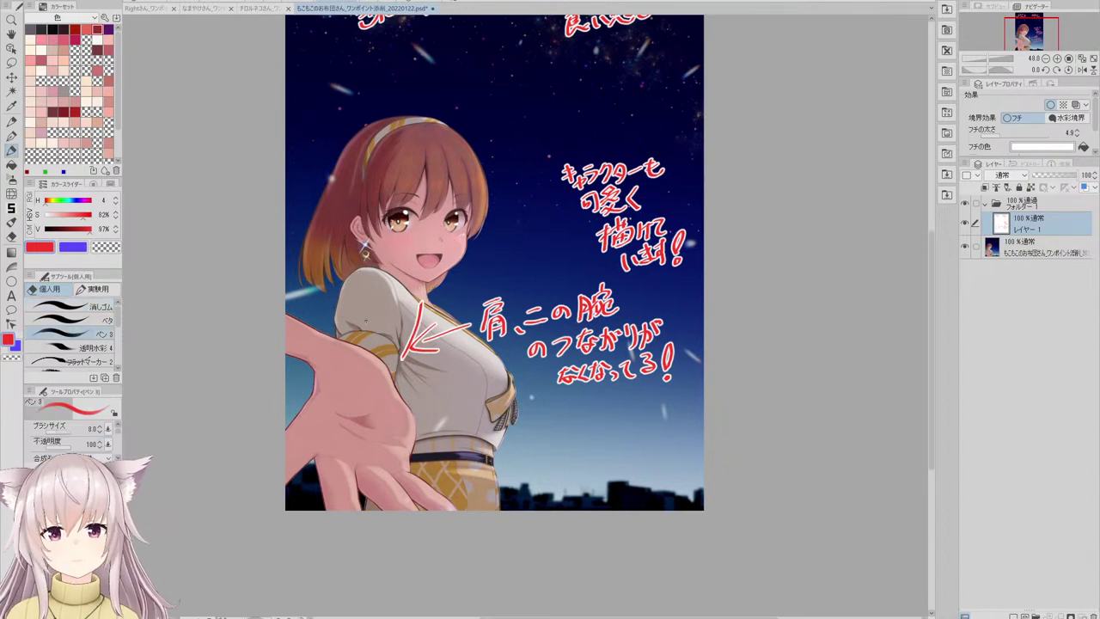
{"action": "left_click", "coordinate": [86, 361]}
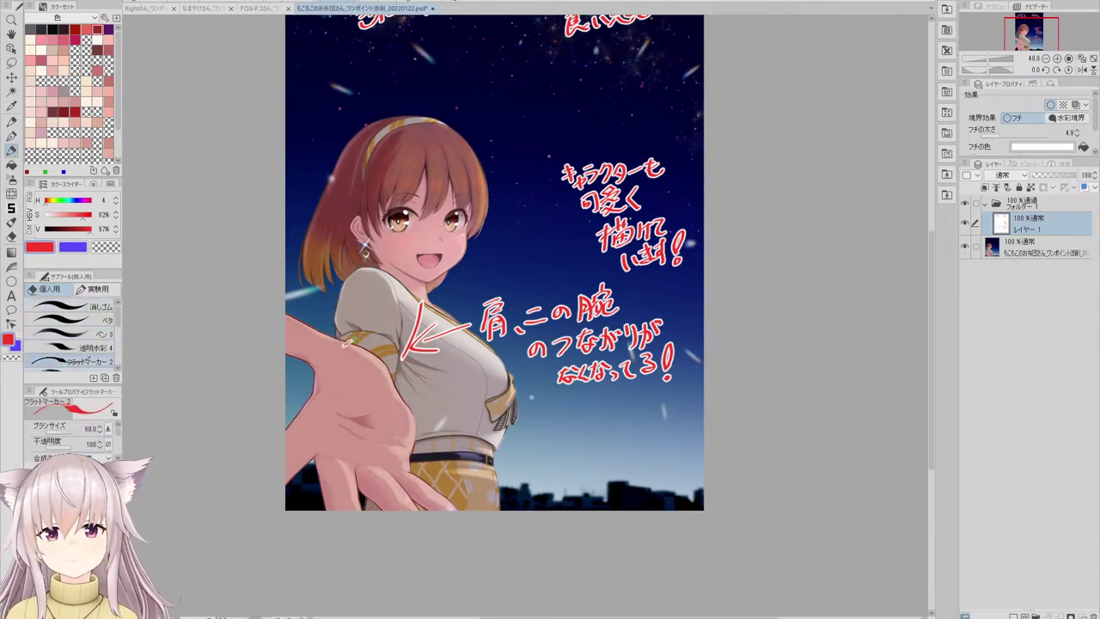
- Sketch the rounded shoulder, the puffed sleeve with its cuff, and the line down from the armpit in red over the arm
{"action": "mouse_move", "coordinate": [350, 330]}
{"action": "left_mouse_down"}
{"action": "mouse_move", "coordinate": [372, 342]}
{"action": "mouse_move", "coordinate": [389, 324]}
{"action": "mouse_move", "coordinate": [395, 342]}
{"action": "mouse_move", "coordinate": [373, 304]}
{"action": "mouse_move", "coordinate": [399, 336]}
{"action": "mouse_move", "coordinate": [336, 291]}
{"action": "mouse_move", "coordinate": [369, 266]}
{"action": "mouse_move", "coordinate": [404, 277]}
{"action": "mouse_move", "coordinate": [416, 312]}
{"action": "left_mouse_up"}
{"action": "key", "text": "ctrl+z"}
{"action": "key", "text": "ctrl+z"}
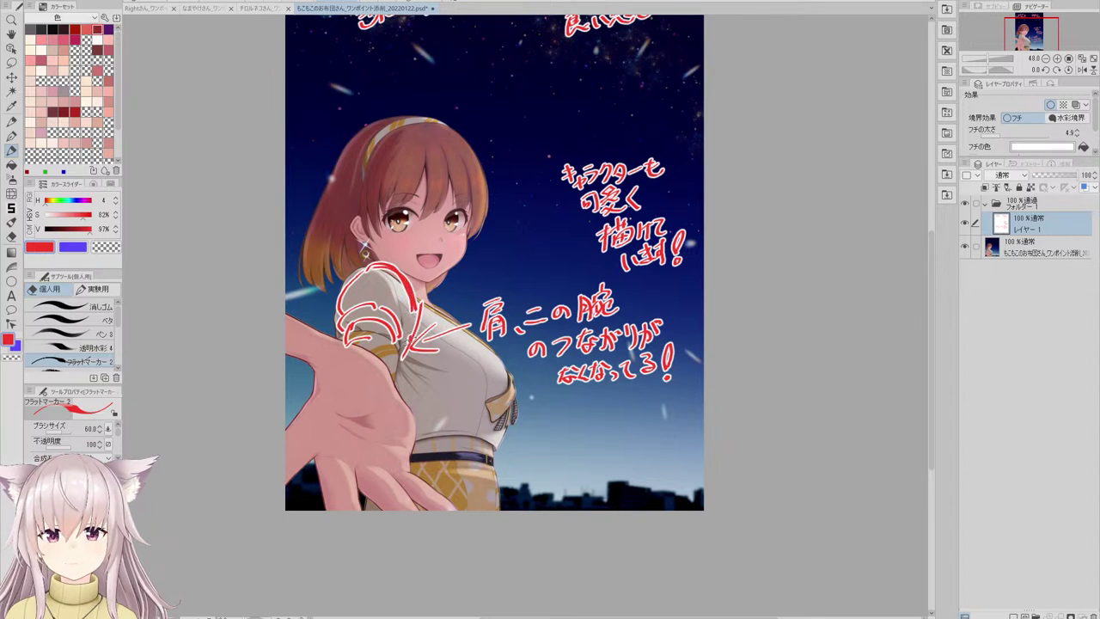
{"action": "left_click_drag", "start_coordinate": [400, 350], "coordinate": [397, 392]}
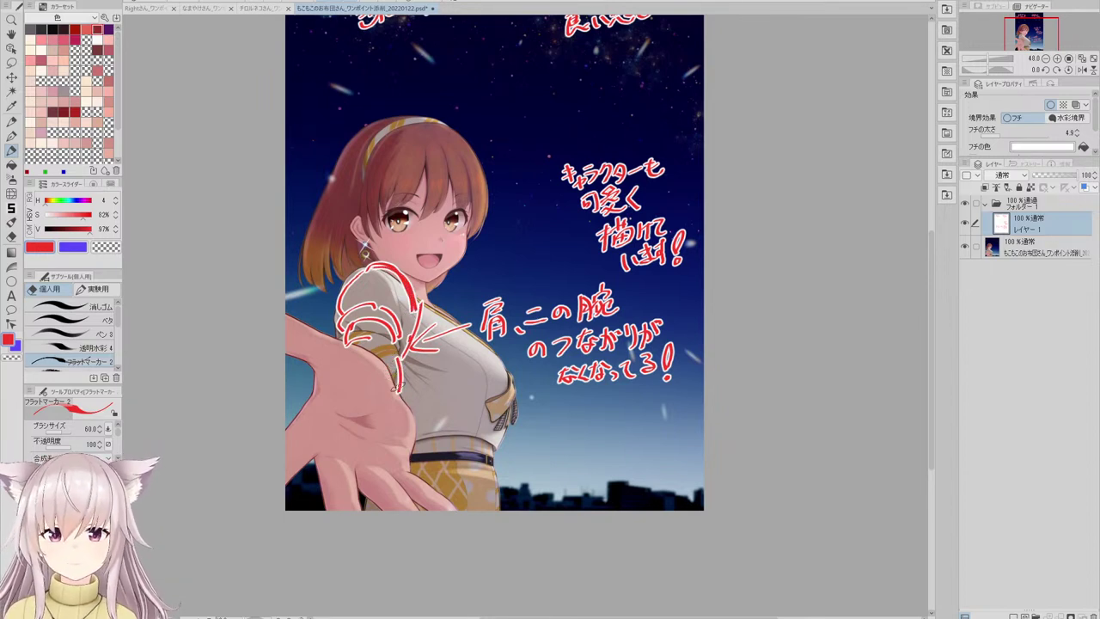
{"action": "scroll", "coordinate": [420, 370], "scroll_direction": "down", "scroll_amount": 2}
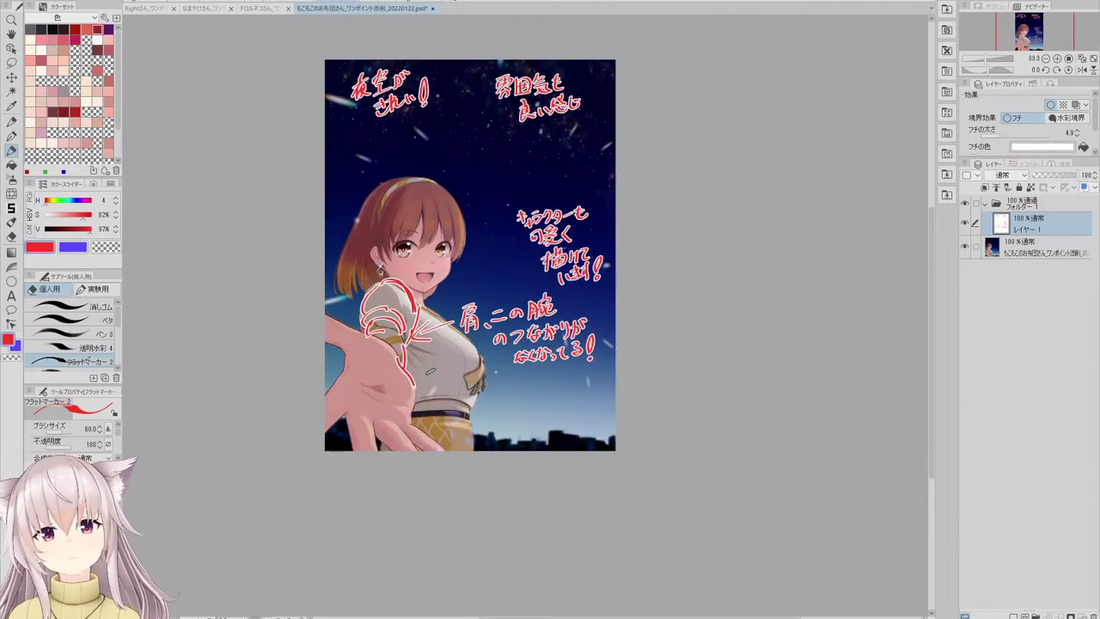
{"action": "scroll", "coordinate": [401, 336], "scroll_direction": "up", "scroll_amount": 2}
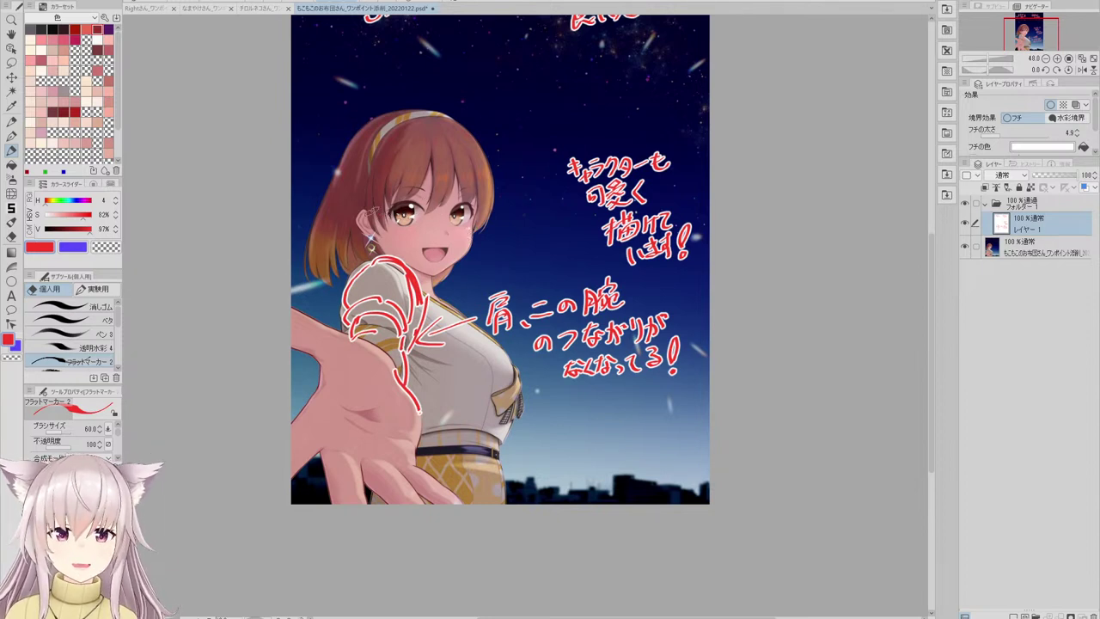
{"action": "mouse_move", "coordinate": [359, 217]}
{"action": "left_mouse_down"}
{"action": "mouse_move", "coordinate": [479, 215]}
{"action": "mouse_move", "coordinate": [494, 205]}
{"action": "left_mouse_up"}
{"action": "left_click_drag", "start_coordinate": [434, 125], "coordinate": [438, 289]}
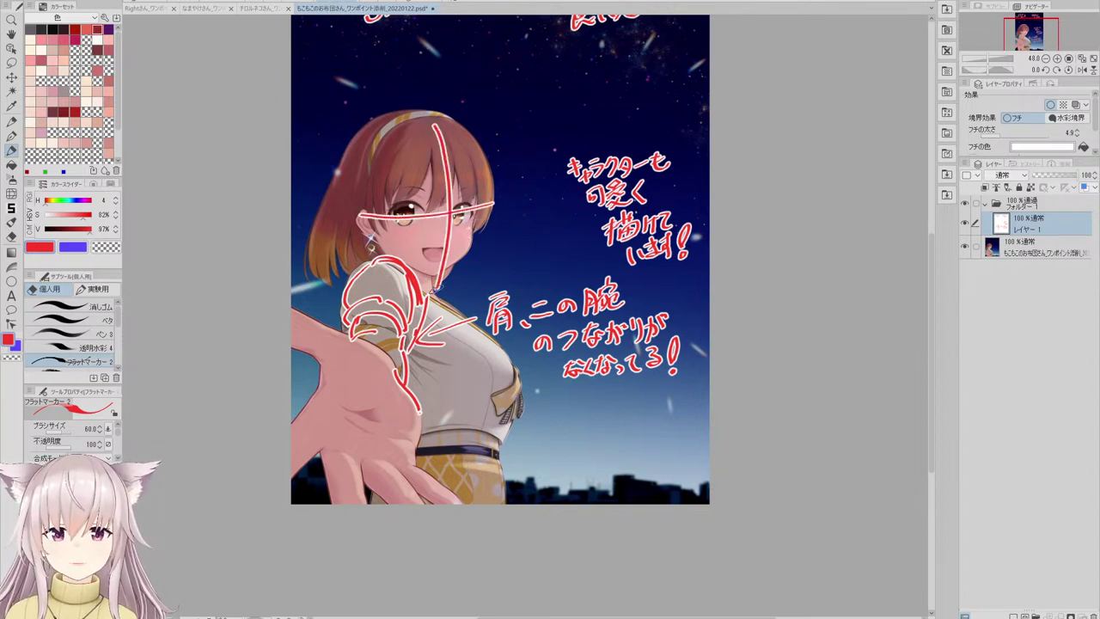
{"action": "key", "text": "ctrl+z"}
{"action": "key", "text": "ctrl+z"}
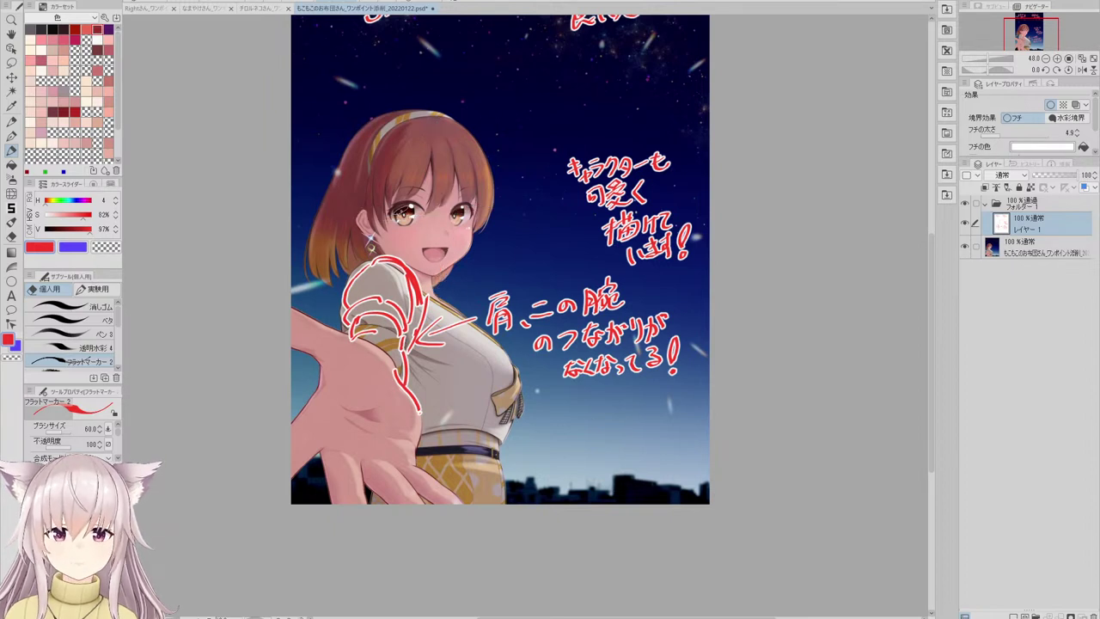
- Draw curved cross guides on the face, with an arched eye line and a bent center line down to the chin
{"action": "mouse_move", "coordinate": [373, 194]}
{"action": "left_mouse_down"}
{"action": "mouse_move", "coordinate": [485, 237]}
{"action": "mouse_move", "coordinate": [469, 237]}
{"action": "left_mouse_up"}
{"action": "key", "text": "ctrl+z"}
{"action": "key", "text": "ctrl+z"}
{"action": "left_click_drag", "start_coordinate": [445, 130], "coordinate": [429, 277]}
{"action": "key", "text": "ctrl+z"}
{"action": "key", "text": "ctrl+z"}
{"action": "key", "text": "ctrl+z"}
{"action": "key", "text": "ctrl+z"}
{"action": "left_click_drag", "start_coordinate": [373, 201], "coordinate": [473, 230]}
{"action": "key", "text": "ctrl+z"}
{"action": "key", "text": "ctrl+z"}
{"action": "left_click_drag", "start_coordinate": [449, 139], "coordinate": [427, 267]}
{"action": "key", "text": "ctrl+z"}
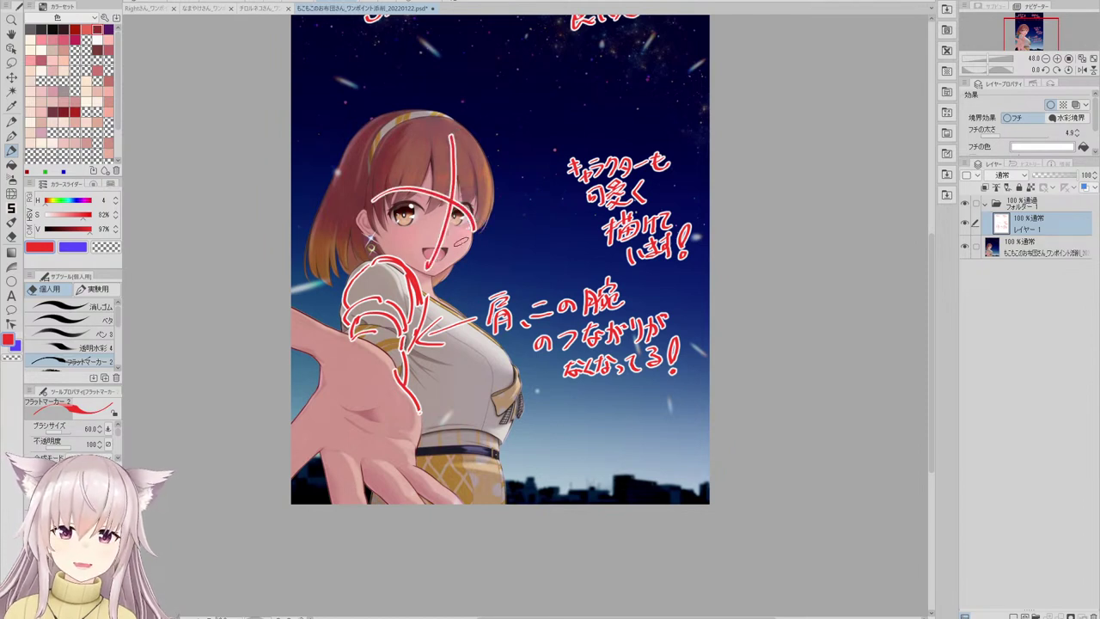
- Outline the head in red around the face guides, from the crown along both cheeks to the chin
{"action": "left_click_drag", "start_coordinate": [376, 158], "coordinate": [391, 247]}
{"action": "key", "text": "ctrl+z"}
{"action": "mouse_move", "coordinate": [383, 243]}
{"action": "left_mouse_down"}
{"action": "mouse_move", "coordinate": [390, 136]}
{"action": "mouse_move", "coordinate": [405, 112]}
{"action": "mouse_move", "coordinate": [467, 115]}
{"action": "mouse_move", "coordinate": [488, 222]}
{"action": "left_mouse_up"}
{"action": "key", "text": "ctrl+z"}
{"action": "mouse_move", "coordinate": [479, 147]}
{"action": "left_mouse_down"}
{"action": "mouse_move", "coordinate": [462, 260]}
{"action": "mouse_move", "coordinate": [485, 205]}
{"action": "mouse_move", "coordinate": [450, 266]}
{"action": "left_mouse_up"}
{"action": "key", "text": "ctrl+z"}
{"action": "key", "text": "ctrl+z"}
{"action": "mouse_move", "coordinate": [493, 176]}
{"action": "left_mouse_down"}
{"action": "mouse_move", "coordinate": [451, 251]}
{"action": "mouse_move", "coordinate": [401, 232]}
{"action": "mouse_move", "coordinate": [436, 270]}
{"action": "left_mouse_up"}
{"action": "key", "text": "ctrl+z"}
{"action": "left_click_drag", "start_coordinate": [391, 247], "coordinate": [432, 269]}
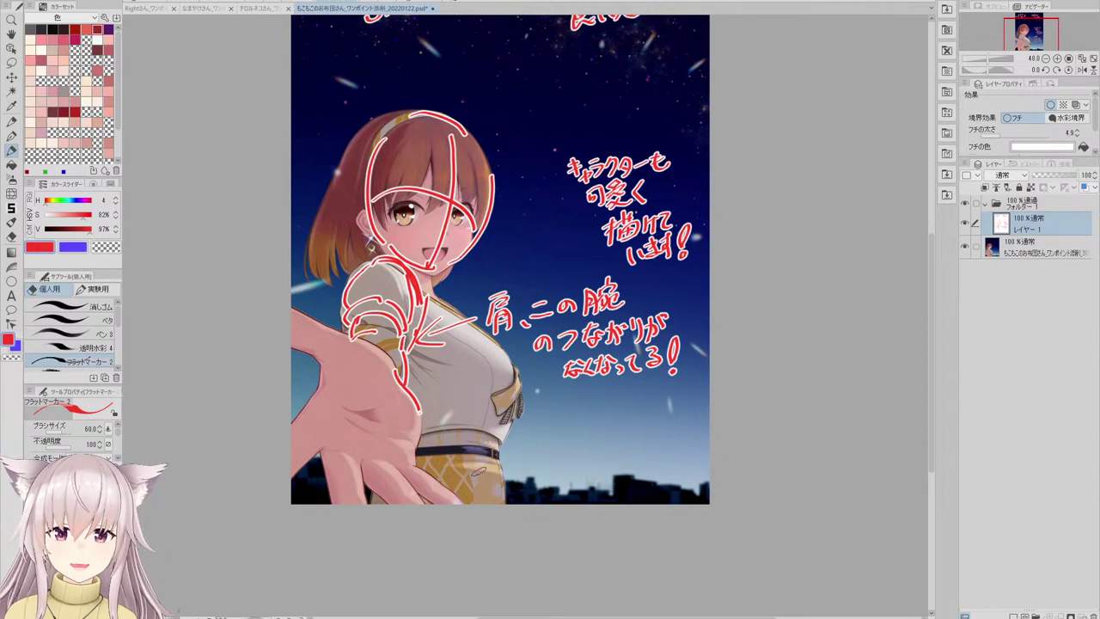
- Draw upward red arrows at the hip and beside the head, then trace the neck and bust contours
{"action": "mouse_move", "coordinate": [481, 486]}
{"action": "left_mouse_down"}
{"action": "mouse_move", "coordinate": [513, 451]}
{"action": "mouse_move", "coordinate": [507, 502]}
{"action": "left_mouse_up"}
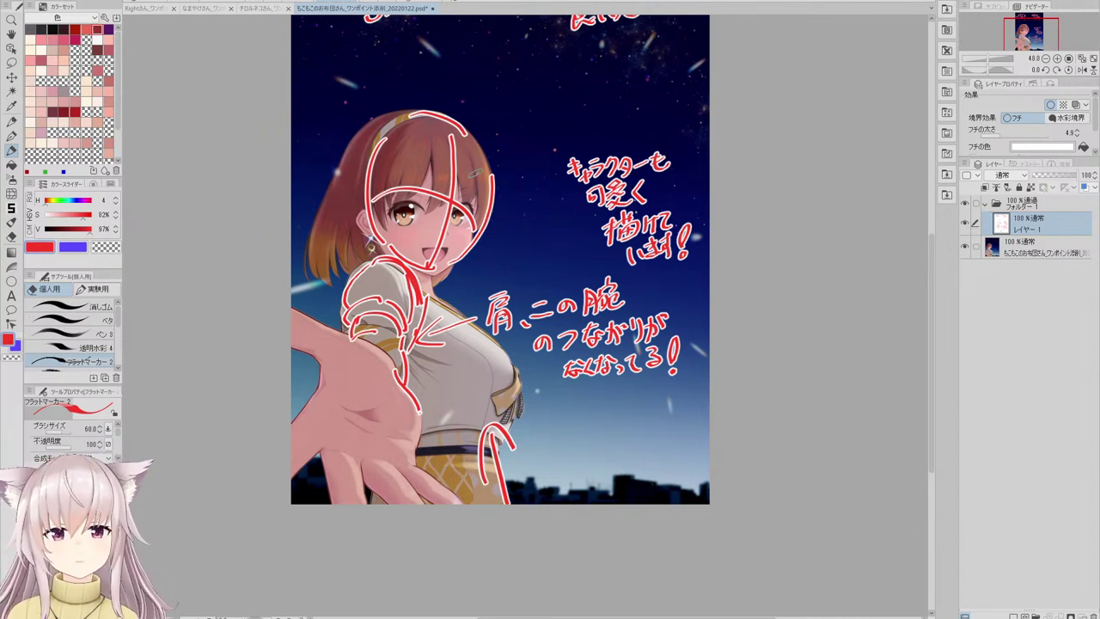
{"action": "mouse_move", "coordinate": [499, 146]}
{"action": "left_mouse_down"}
{"action": "mouse_move", "coordinate": [541, 86]}
{"action": "mouse_move", "coordinate": [548, 108]}
{"action": "left_mouse_up"}
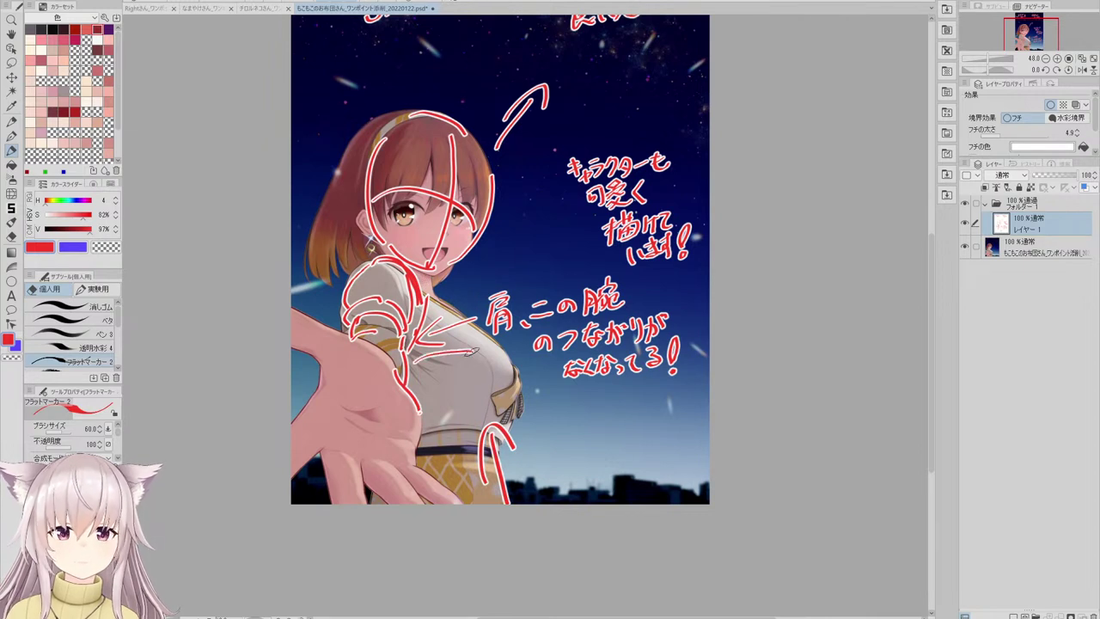
{"action": "mouse_move", "coordinate": [415, 348]}
{"action": "left_mouse_down"}
{"action": "mouse_move", "coordinate": [512, 371]}
{"action": "mouse_move", "coordinate": [526, 412]}
{"action": "left_mouse_up"}
{"action": "key", "text": "ctrl+z"}
{"action": "left_click_drag", "start_coordinate": [512, 371], "coordinate": [521, 413]}
{"action": "key", "text": "ctrl+z"}
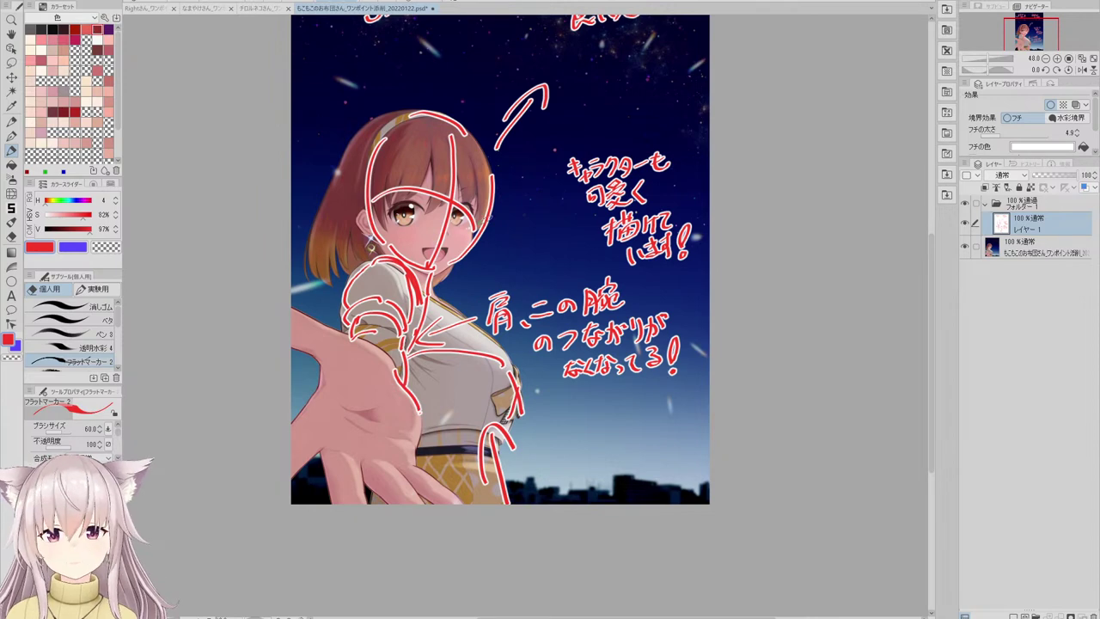
- Add the ear outline in red at the side of the head, level with the arched eye line
{"action": "scroll", "coordinate": [356, 164], "scroll_direction": "up", "scroll_amount": 3}
{"action": "mouse_move", "coordinate": [377, 215]}
{"action": "left_mouse_down"}
{"action": "mouse_move", "coordinate": [347, 222]}
{"action": "mouse_move", "coordinate": [373, 283]}
{"action": "left_mouse_up"}
{"action": "key", "text": "ctrl+z"}
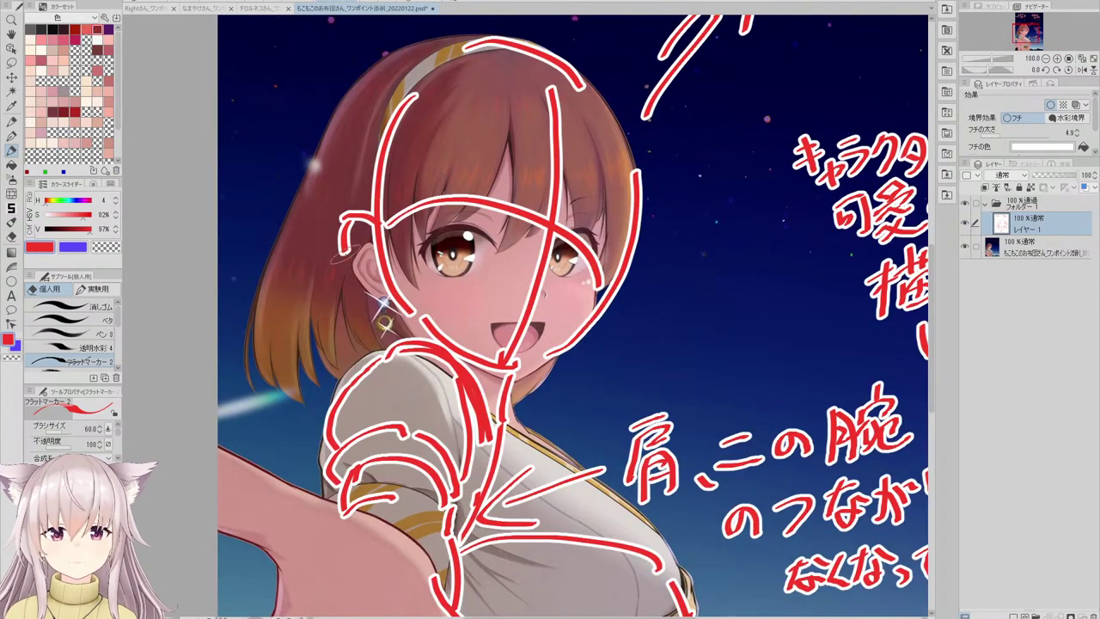
{"action": "left_click_drag", "start_coordinate": [345, 225], "coordinate": [375, 284]}
{"action": "scroll", "coordinate": [395, 282], "scroll_direction": "down", "scroll_amount": 3}
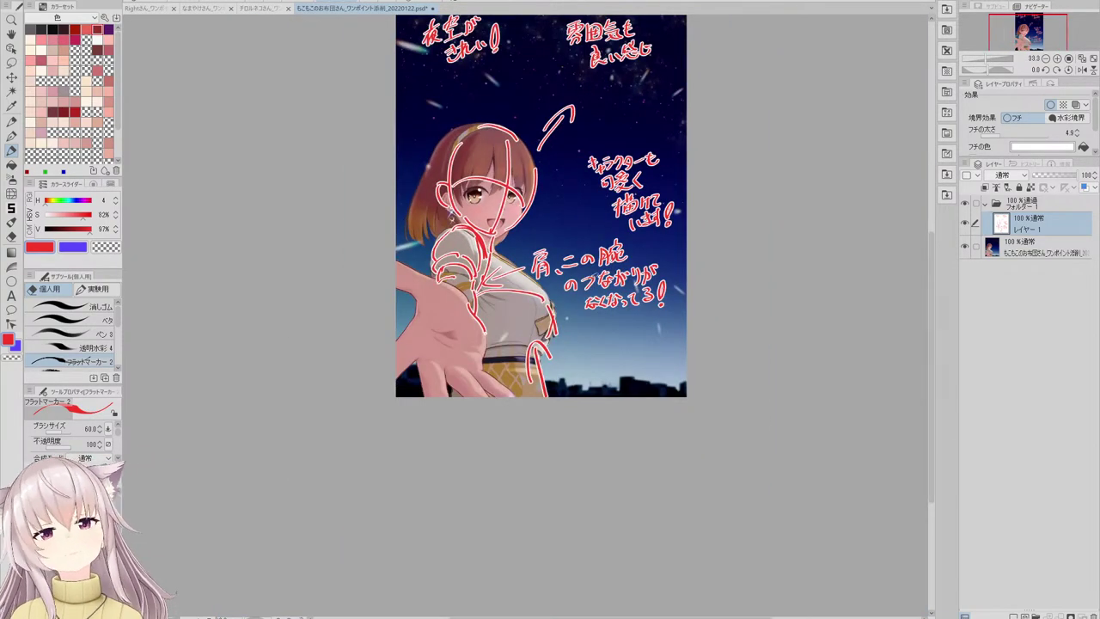
{"action": "scroll", "coordinate": [544, 185], "scroll_direction": "up", "scroll_amount": 1}
{"action": "scroll", "coordinate": [531, 210], "scroll_direction": "up", "scroll_amount": 1}
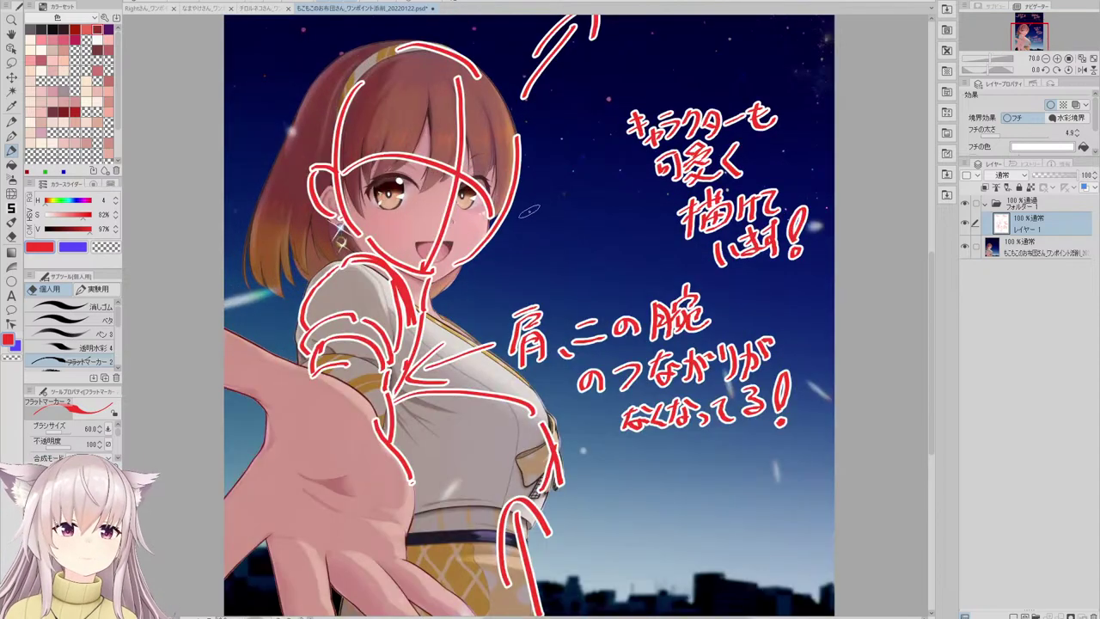
{"action": "scroll", "coordinate": [546, 225], "scroll_direction": "down", "scroll_amount": 1}
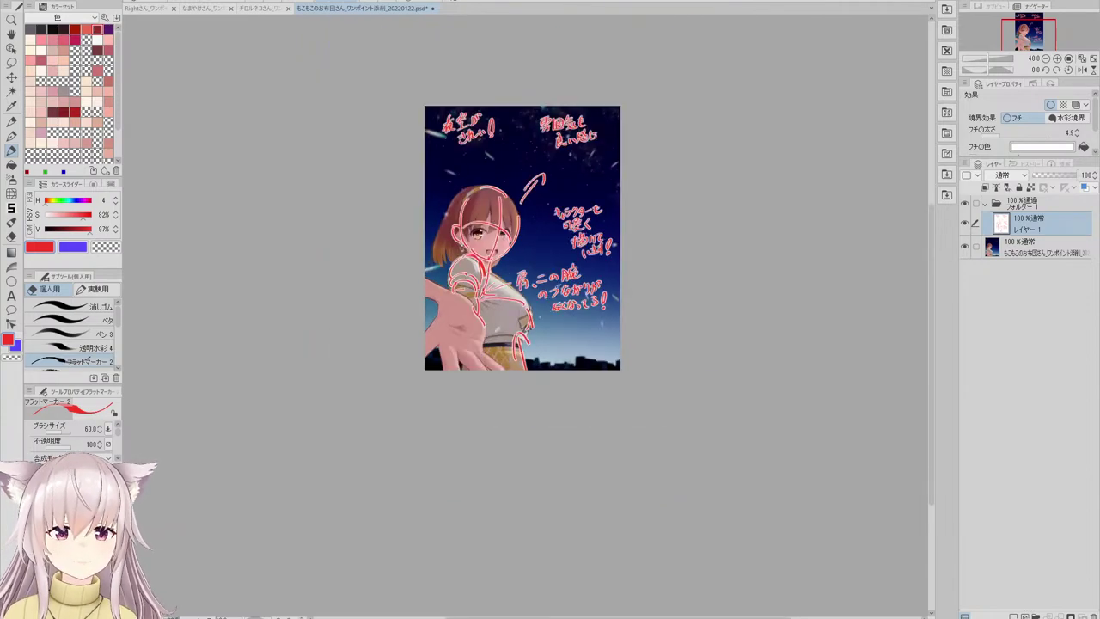
{"action": "scroll", "coordinate": [507, 206], "scroll_direction": "down", "scroll_amount": 2}
{"action": "scroll", "coordinate": [532, 222], "scroll_direction": "up", "scroll_amount": 1}
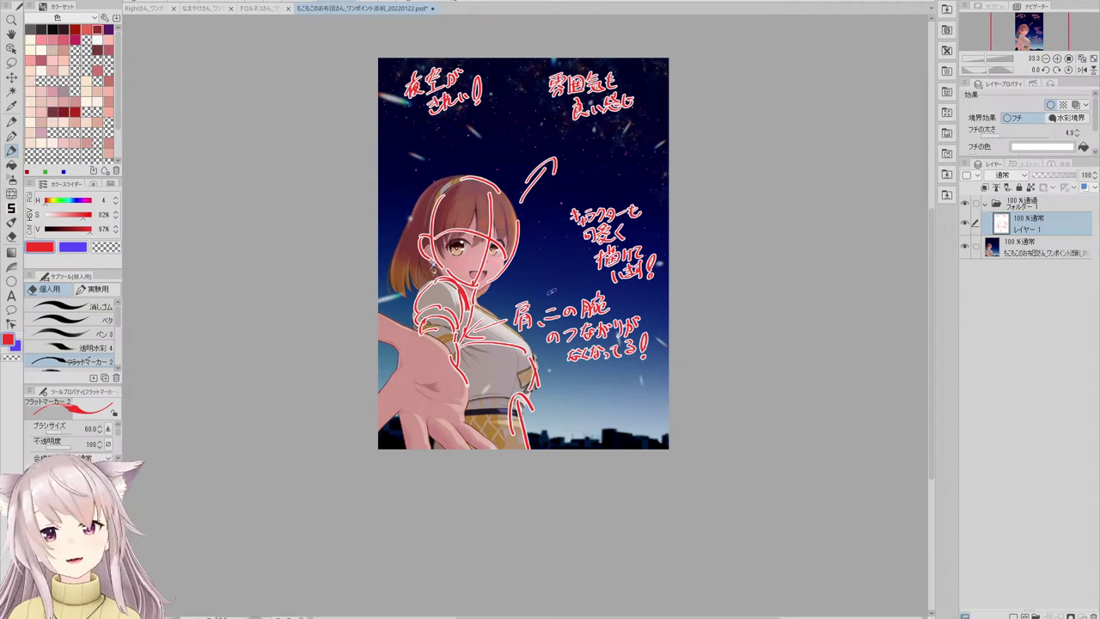
{"action": "scroll", "coordinate": [443, 215], "scroll_direction": "up", "scroll_amount": 1}
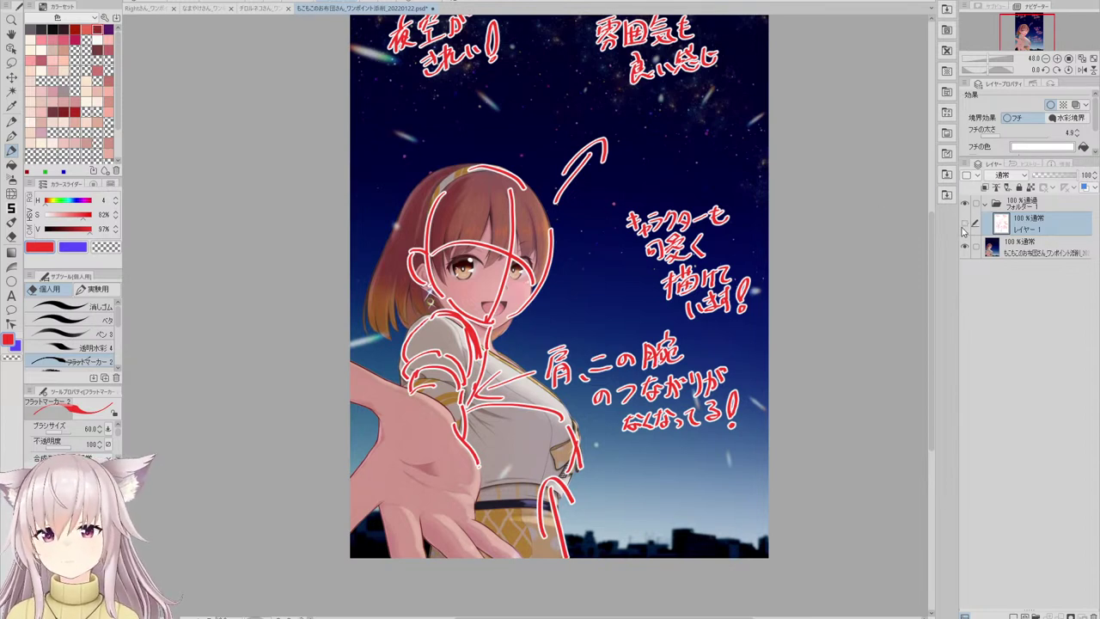
- Hide the レイヤー 1 notes and add a new layer with a white フチ border effect directly above the illustration
{"action": "left_click", "coordinate": [963, 225]}
{"action": "scroll", "coordinate": [594, 252], "scroll_direction": "down", "scroll_amount": 2}
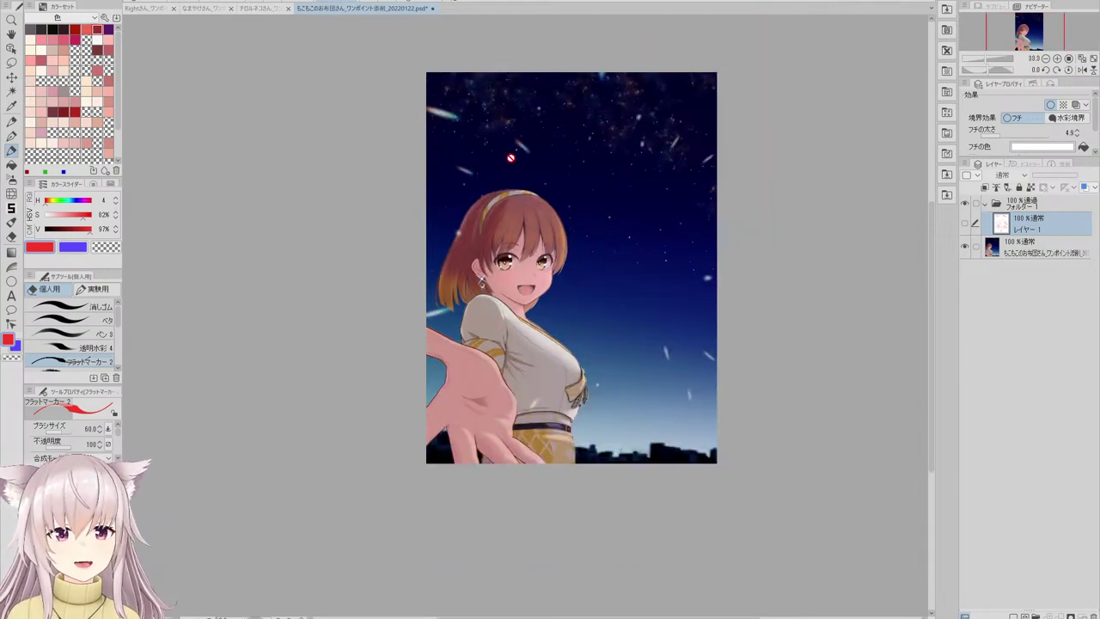
{"action": "scroll", "coordinate": [538, 258], "scroll_direction": "up", "scroll_amount": 1}
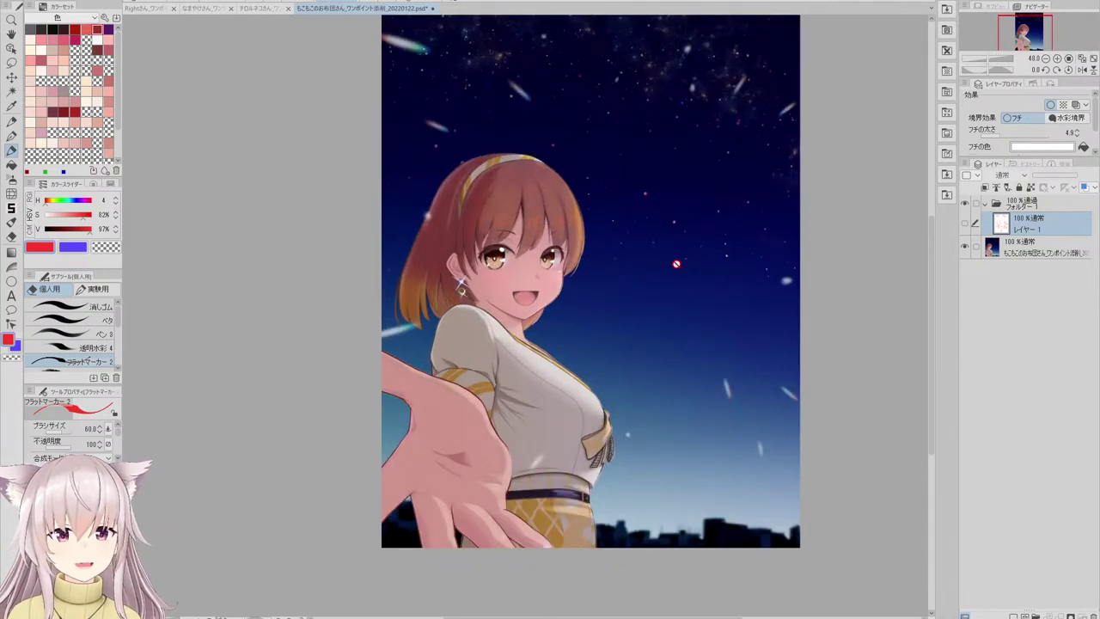
{"action": "left_click", "coordinate": [1016, 249]}
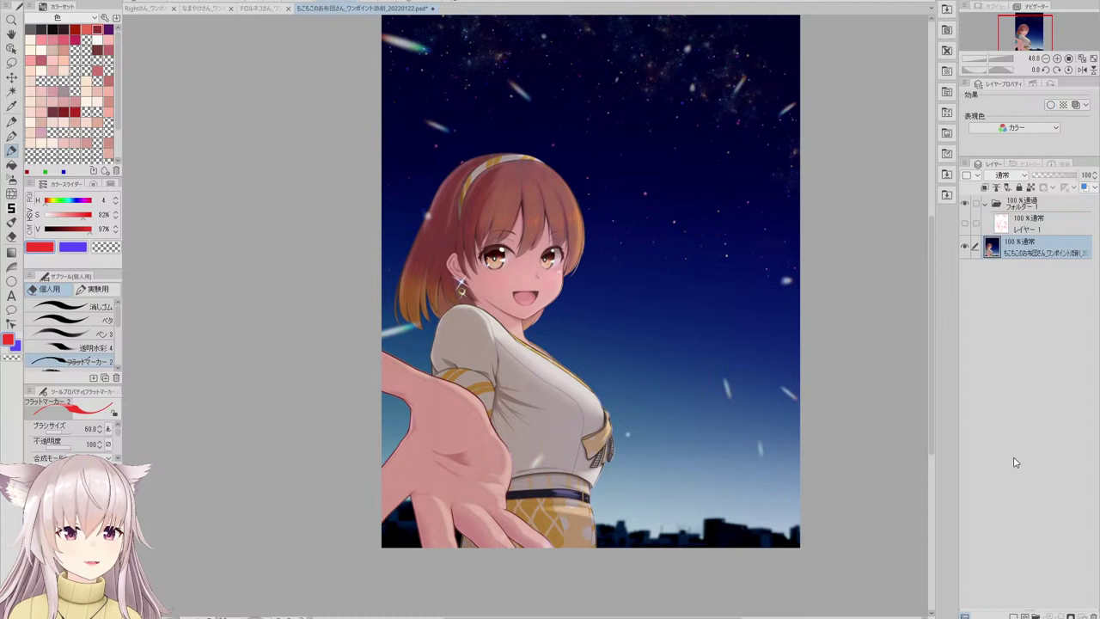
{"action": "left_click", "coordinate": [1014, 616]}
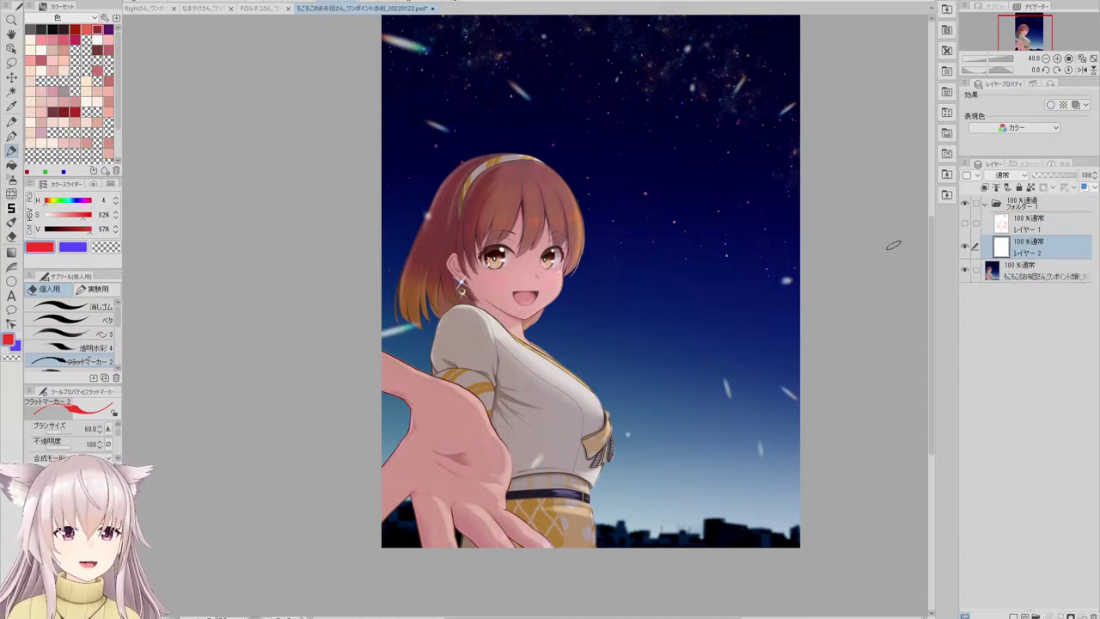
{"action": "left_click", "coordinate": [1051, 104]}
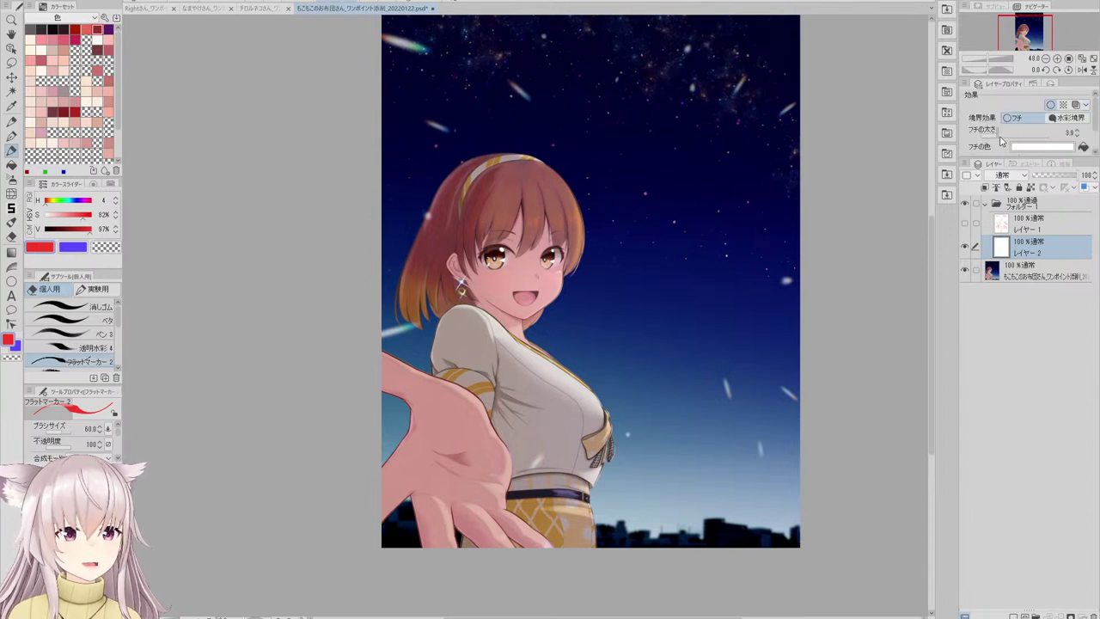
- Draw a red arrow pointing at the girl's face and write 地面に対して水平 beside it on two lines
{"action": "left_click_drag", "start_coordinate": [608, 238], "coordinate": [604, 258]}
{"action": "mouse_move", "coordinate": [591, 251]}
{"action": "left_mouse_down"}
{"action": "mouse_move", "coordinate": [680, 243]}
{"action": "mouse_move", "coordinate": [660, 258]}
{"action": "mouse_move", "coordinate": [686, 243]}
{"action": "mouse_move", "coordinate": [684, 257]}
{"action": "mouse_move", "coordinate": [702, 236]}
{"action": "mouse_move", "coordinate": [722, 247]}
{"action": "mouse_move", "coordinate": [727, 232]}
{"action": "mouse_move", "coordinate": [731, 258]}
{"action": "mouse_move", "coordinate": [767, 258]}
{"action": "left_mouse_up"}
{"action": "key", "text": "ctrl+z"}
{"action": "key", "text": "ctrl+z"}
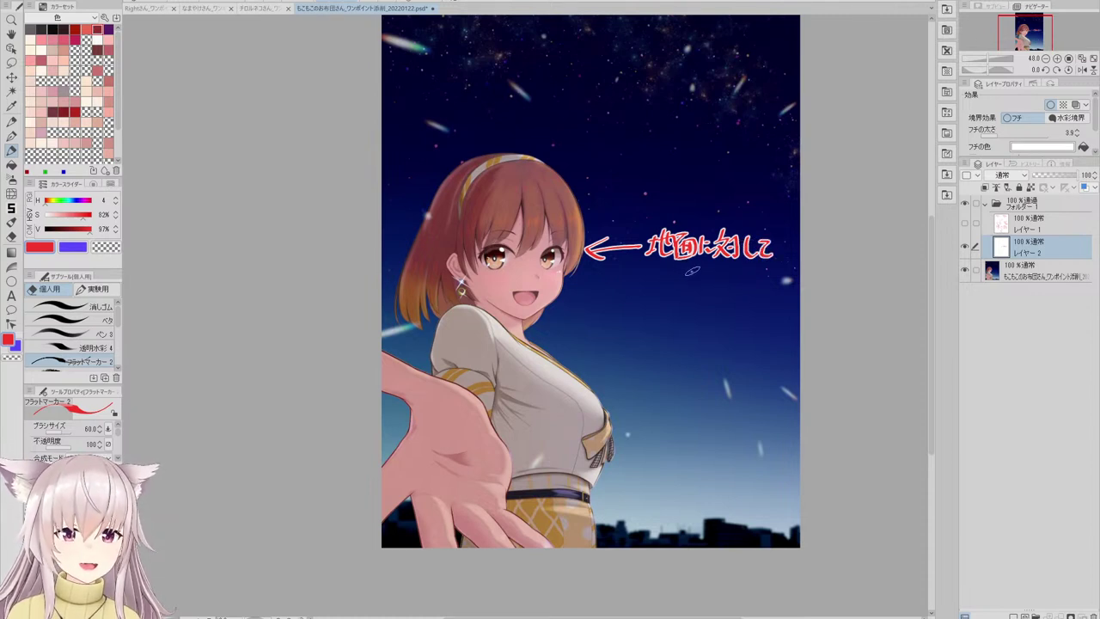
{"action": "mouse_move", "coordinate": [685, 262]}
{"action": "left_mouse_down"}
{"action": "mouse_move", "coordinate": [680, 282]}
{"action": "mouse_move", "coordinate": [701, 280]}
{"action": "left_mouse_up"}
{"action": "mouse_move", "coordinate": [706, 270]}
{"action": "left_mouse_down"}
{"action": "mouse_move", "coordinate": [726, 264]}
{"action": "mouse_move", "coordinate": [714, 272]}
{"action": "left_mouse_up"}
{"action": "left_click_drag", "start_coordinate": [727, 265], "coordinate": [722, 272]}
{"action": "mouse_move", "coordinate": [706, 277]}
{"action": "left_mouse_down"}
{"action": "mouse_move", "coordinate": [732, 275]}
{"action": "mouse_move", "coordinate": [720, 292]}
{"action": "left_mouse_up"}
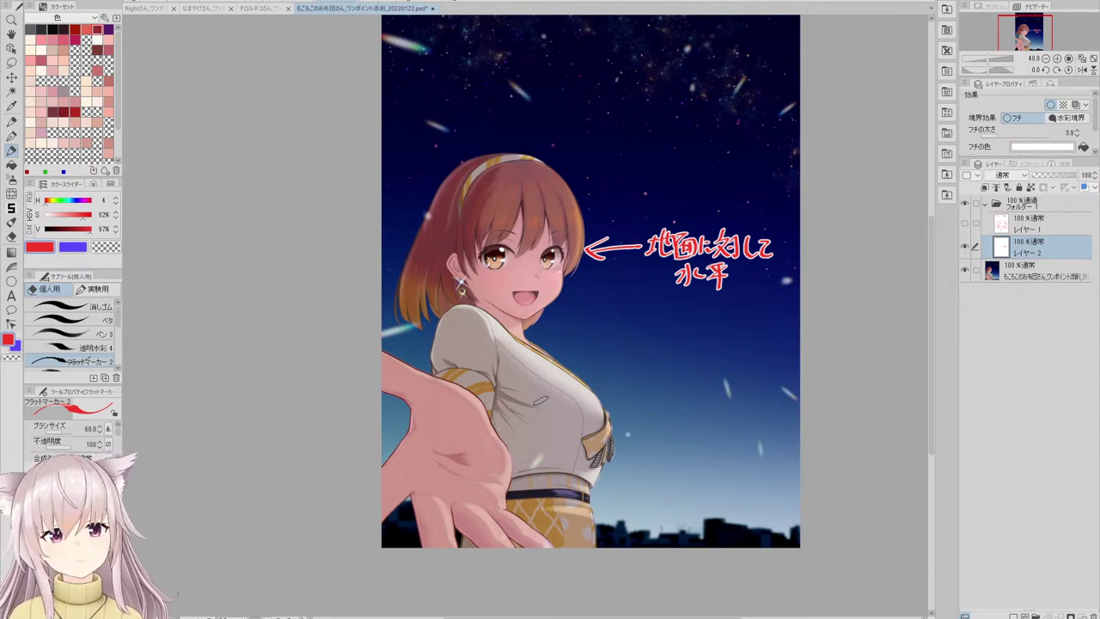
- Trace the bust's upper contour in red, point an arrow at it, and write 下から beside the arrow
{"action": "mouse_move", "coordinate": [508, 409]}
{"action": "left_mouse_down"}
{"action": "mouse_move", "coordinate": [587, 400]}
{"action": "mouse_move", "coordinate": [559, 391]}
{"action": "mouse_move", "coordinate": [608, 402]}
{"action": "mouse_move", "coordinate": [609, 463]}
{"action": "left_mouse_up"}
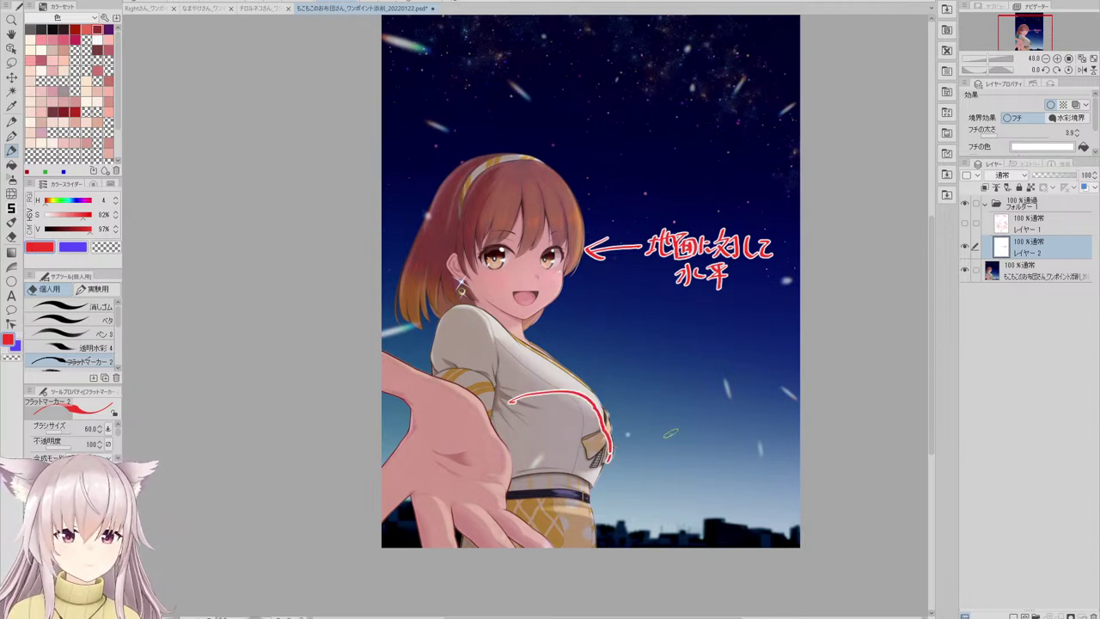
{"action": "left_click_drag", "start_coordinate": [646, 415], "coordinate": [629, 424]}
{"action": "mouse_move", "coordinate": [629, 425]}
{"action": "left_mouse_down"}
{"action": "mouse_move", "coordinate": [706, 409]}
{"action": "mouse_move", "coordinate": [693, 432]}
{"action": "left_mouse_up"}
{"action": "left_click_drag", "start_coordinate": [699, 416], "coordinate": [720, 430]}
{"action": "mouse_move", "coordinate": [714, 410]}
{"action": "left_mouse_down"}
{"action": "mouse_move", "coordinate": [703, 430]}
{"action": "mouse_move", "coordinate": [728, 419]}
{"action": "left_mouse_up"}
{"action": "mouse_move", "coordinate": [734, 406]}
{"action": "left_mouse_down"}
{"action": "mouse_move", "coordinate": [735, 430]}
{"action": "mouse_move", "coordinate": [750, 427]}
{"action": "left_mouse_up"}
{"action": "mouse_move", "coordinate": [760, 406]}
{"action": "left_mouse_down"}
{"action": "mouse_move", "coordinate": [750, 436]}
{"action": "mouse_move", "coordinate": [772, 435]}
{"action": "mouse_move", "coordinate": [794, 413]}
{"action": "left_mouse_up"}
{"action": "mouse_move", "coordinate": [789, 404]}
{"action": "left_mouse_down"}
{"action": "mouse_move", "coordinate": [786, 429]}
{"action": "mouse_move", "coordinate": [796, 411]}
{"action": "left_mouse_up"}
{"action": "mouse_move", "coordinate": [710, 453]}
{"action": "left_mouse_down"}
{"action": "mouse_move", "coordinate": [724, 452]}
{"action": "mouse_move", "coordinate": [722, 464]}
{"action": "left_mouse_up"}
{"action": "mouse_move", "coordinate": [738, 446]}
{"action": "left_mouse_down"}
{"action": "mouse_move", "coordinate": [752, 451]}
{"action": "mouse_move", "coordinate": [741, 464]}
{"action": "left_mouse_up"}
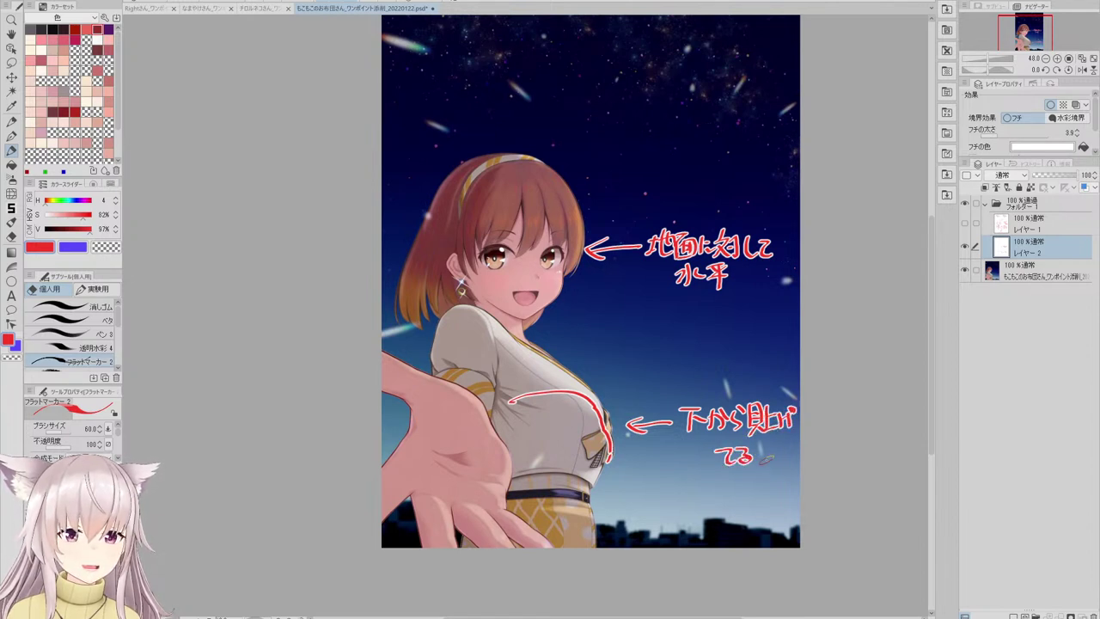
{"action": "key", "text": "ctrl+z"}
{"action": "key", "text": "ctrl+z"}
{"action": "key", "text": "ctrl+z"}
{"action": "key", "text": "ctrl+z"}
{"action": "key", "text": "ctrl+z"}
{"action": "key", "text": "ctrl+z"}
{"action": "key", "text": "ctrl+z"}
{"action": "key", "text": "ctrl+z"}
{"action": "key", "text": "ctrl+z"}
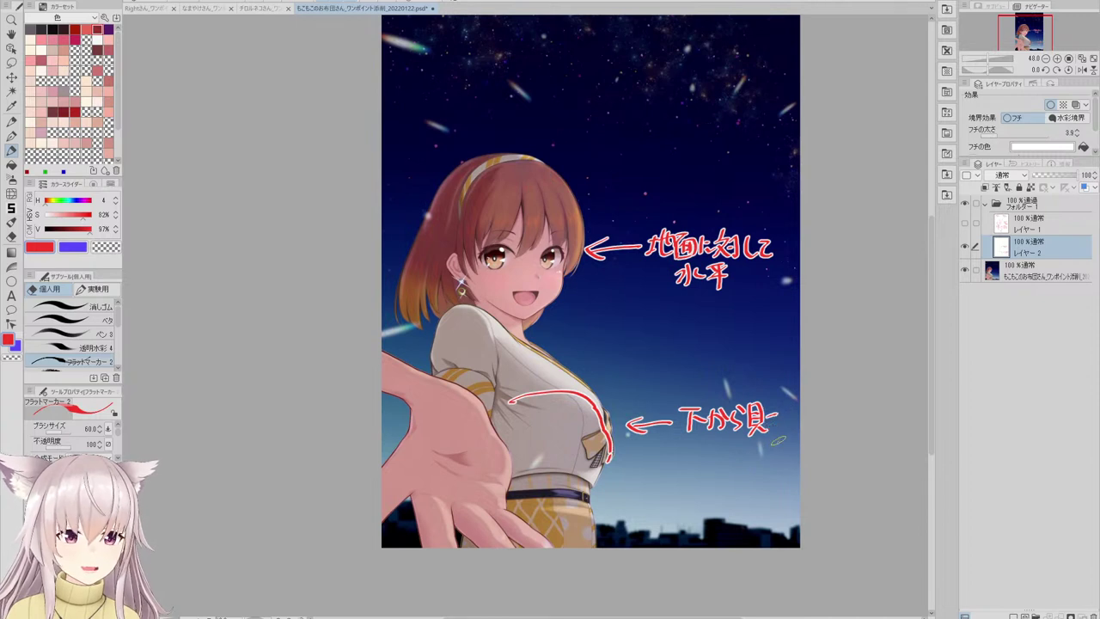
{"action": "key", "text": "ctrl+z"}
{"action": "key", "text": "ctrl+z"}
{"action": "key", "text": "ctrl+z"}
{"action": "key", "text": "ctrl+z"}
{"action": "key", "text": "ctrl+z"}
{"action": "key", "text": "ctrl+z"}
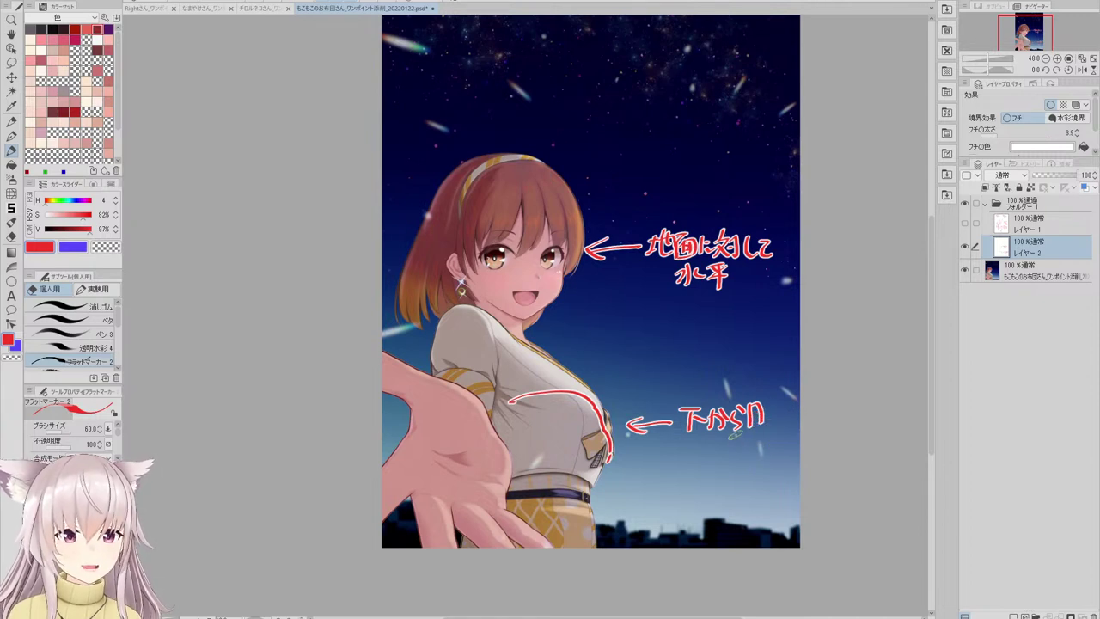
- Continue the bust note with 見上げている on two lines below 下から
{"action": "left_click_drag", "start_coordinate": [705, 432], "coordinate": [705, 454]}
{"action": "mouse_move", "coordinate": [707, 431]}
{"action": "left_mouse_down"}
{"action": "mouse_move", "coordinate": [719, 452]}
{"action": "mouse_move", "coordinate": [717, 439]}
{"action": "left_mouse_up"}
{"action": "left_click_drag", "start_coordinate": [707, 446], "coordinate": [718, 452]}
{"action": "mouse_move", "coordinate": [710, 456]}
{"action": "left_mouse_down"}
{"action": "mouse_move", "coordinate": [703, 467]}
{"action": "mouse_move", "coordinate": [740, 457]}
{"action": "left_mouse_up"}
{"action": "left_click_drag", "start_coordinate": [742, 445], "coordinate": [751, 454]}
{"action": "mouse_move", "coordinate": [758, 441]}
{"action": "left_mouse_down"}
{"action": "mouse_move", "coordinate": [772, 439]}
{"action": "mouse_move", "coordinate": [761, 462]}
{"action": "left_mouse_up"}
{"action": "left_click_drag", "start_coordinate": [773, 434], "coordinate": [776, 437]}
{"action": "mouse_move", "coordinate": [778, 433]}
{"action": "left_mouse_down"}
{"action": "mouse_move", "coordinate": [779, 464]}
{"action": "mouse_move", "coordinate": [738, 482]}
{"action": "left_mouse_up"}
{"action": "left_click_drag", "start_coordinate": [745, 469], "coordinate": [766, 476]}
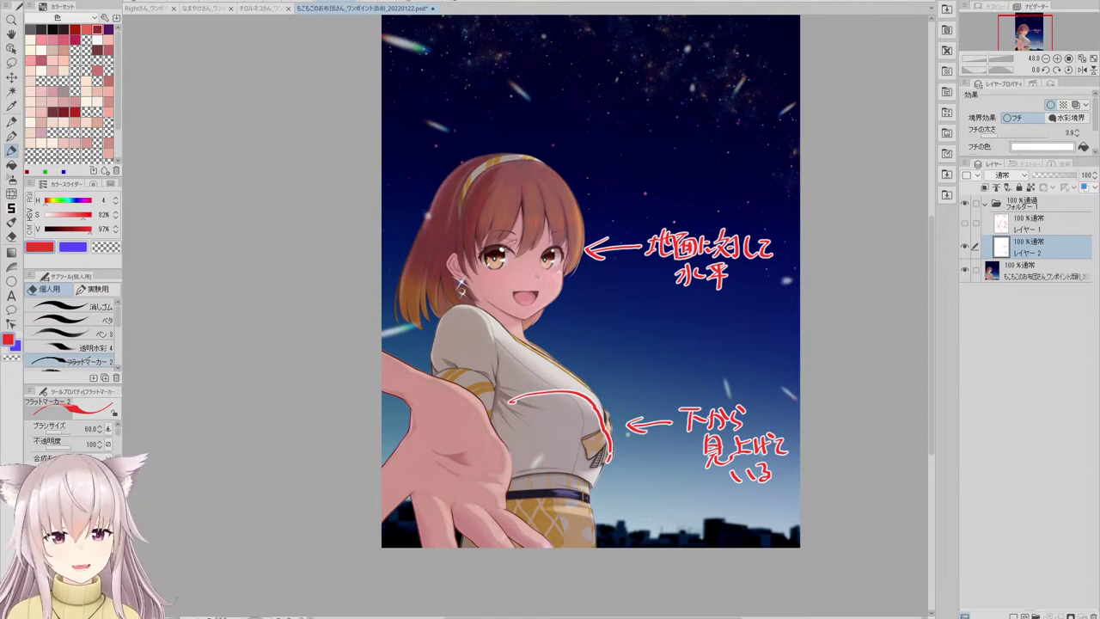
- Draw a straight horizontal line across the eyes and a curved center line from the forehead to the chin
{"action": "left_click_drag", "start_coordinate": [461, 262], "coordinate": [571, 263]}
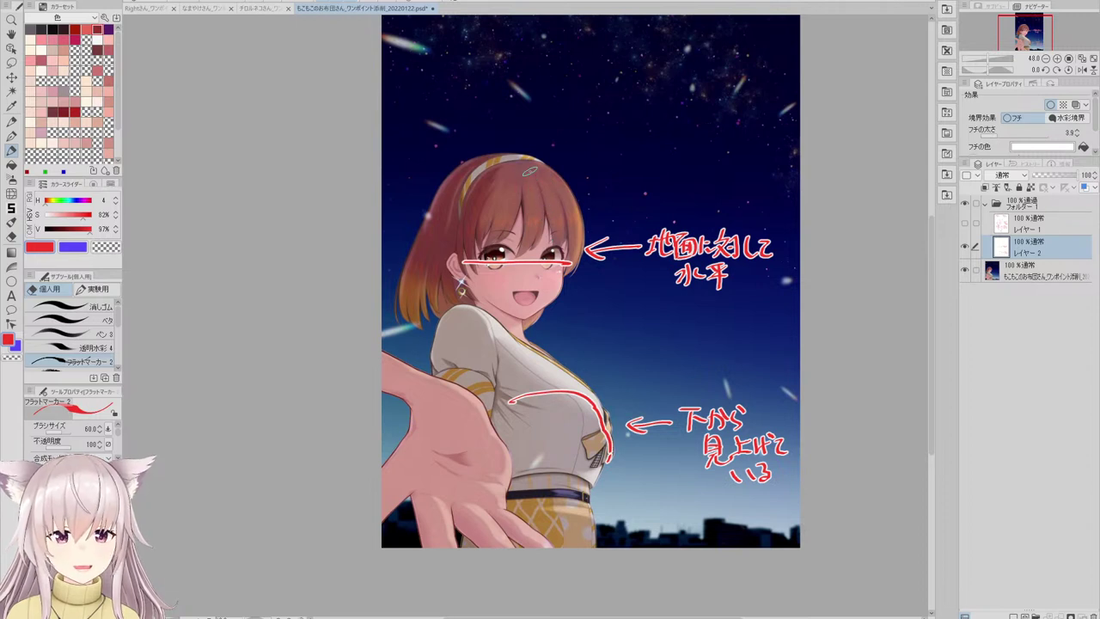
{"action": "left_click_drag", "start_coordinate": [531, 176], "coordinate": [529, 313]}
{"action": "key", "text": "ctrl+z"}
{"action": "left_click_drag", "start_coordinate": [531, 172], "coordinate": [529, 311]}
{"action": "key", "text": "ctrl+z"}
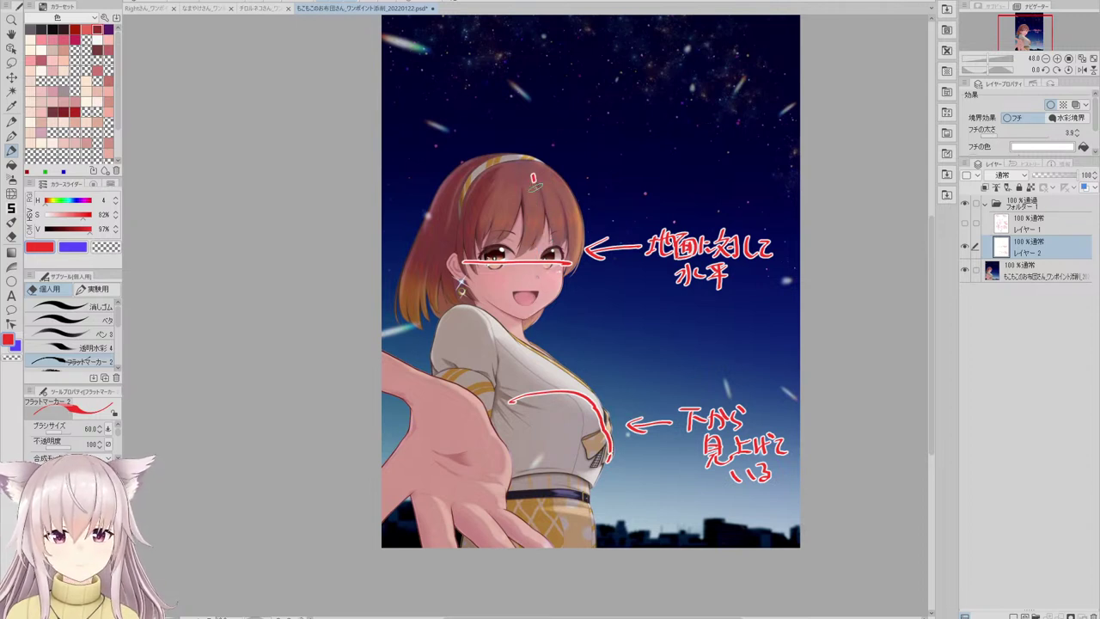
{"action": "left_click_drag", "start_coordinate": [534, 176], "coordinate": [533, 316]}
{"action": "key", "text": "ctrl+z"}
{"action": "mouse_move", "coordinate": [535, 171]}
{"action": "left_mouse_down"}
{"action": "mouse_move", "coordinate": [545, 268]}
{"action": "mouse_move", "coordinate": [524, 315]}
{"action": "left_mouse_up"}
{"action": "key", "text": "ctrl+z"}
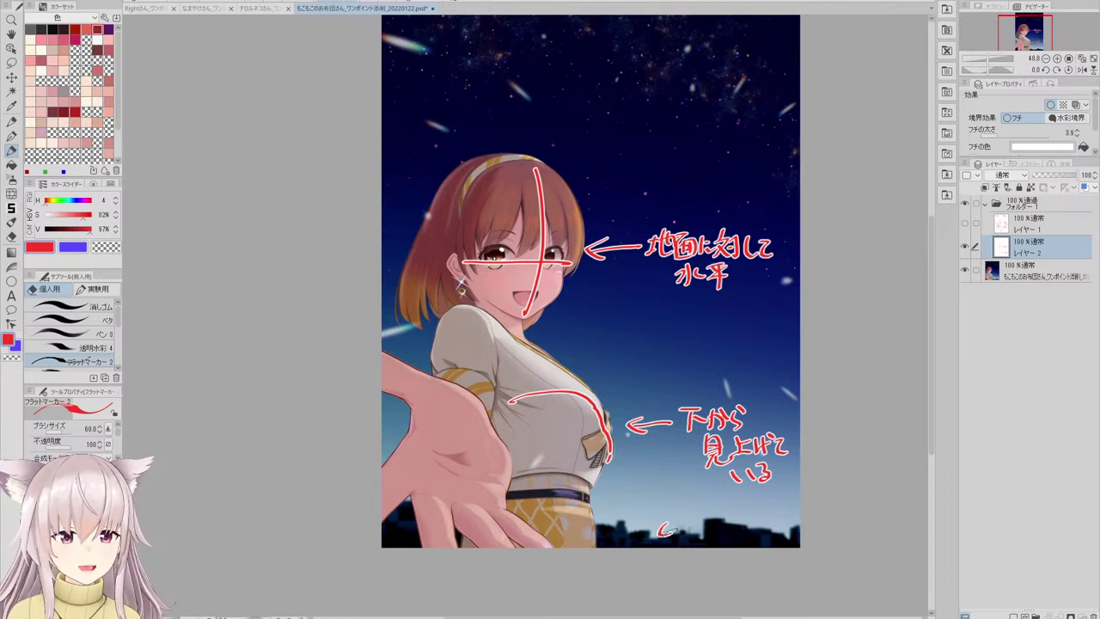
- Draw a small red arrow pointing at the city skyline and write 建物 beside it
{"action": "mouse_move", "coordinate": [640, 526]}
{"action": "left_mouse_down"}
{"action": "mouse_move", "coordinate": [684, 520]}
{"action": "mouse_move", "coordinate": [698, 530]}
{"action": "mouse_move", "coordinate": [697, 505]}
{"action": "mouse_move", "coordinate": [702, 522]}
{"action": "mouse_move", "coordinate": [737, 528]}
{"action": "left_mouse_up"}
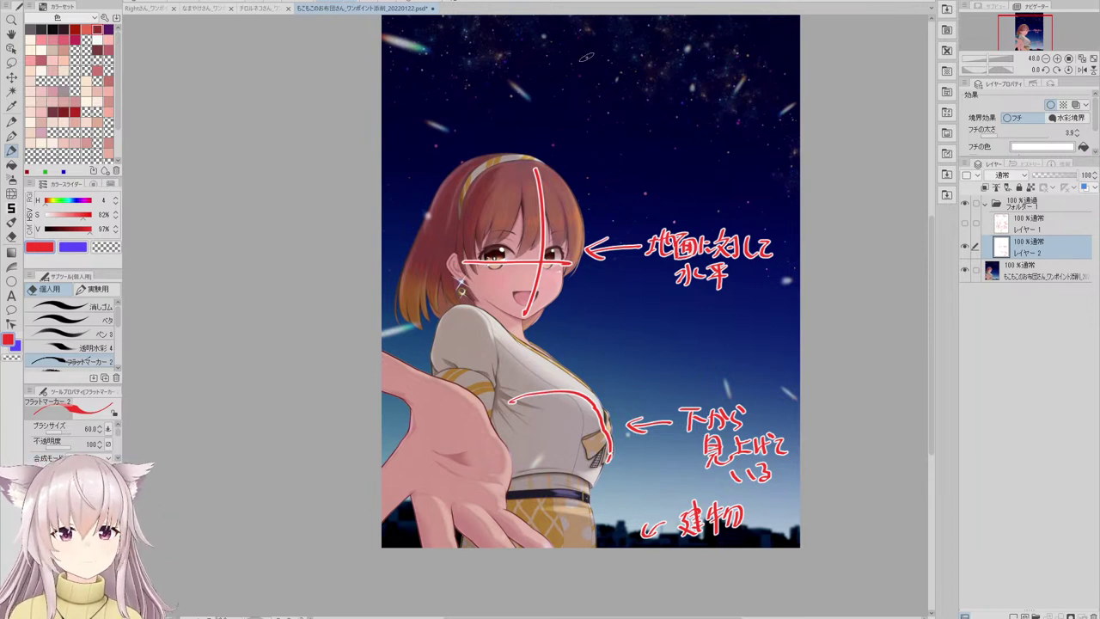
{"action": "scroll", "coordinate": [569, 191], "scroll_direction": "down", "scroll_amount": 2}
{"action": "scroll", "coordinate": [594, 118], "scroll_direction": "up", "scroll_amount": 1}
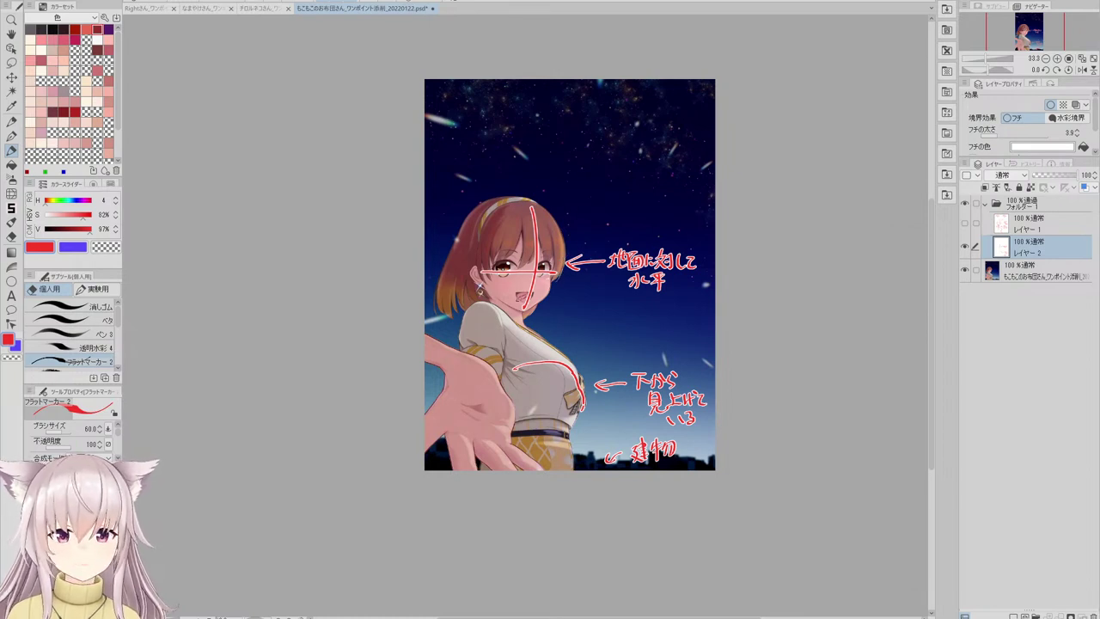
{"action": "scroll", "coordinate": [555, 305], "scroll_direction": "up", "scroll_amount": 1}
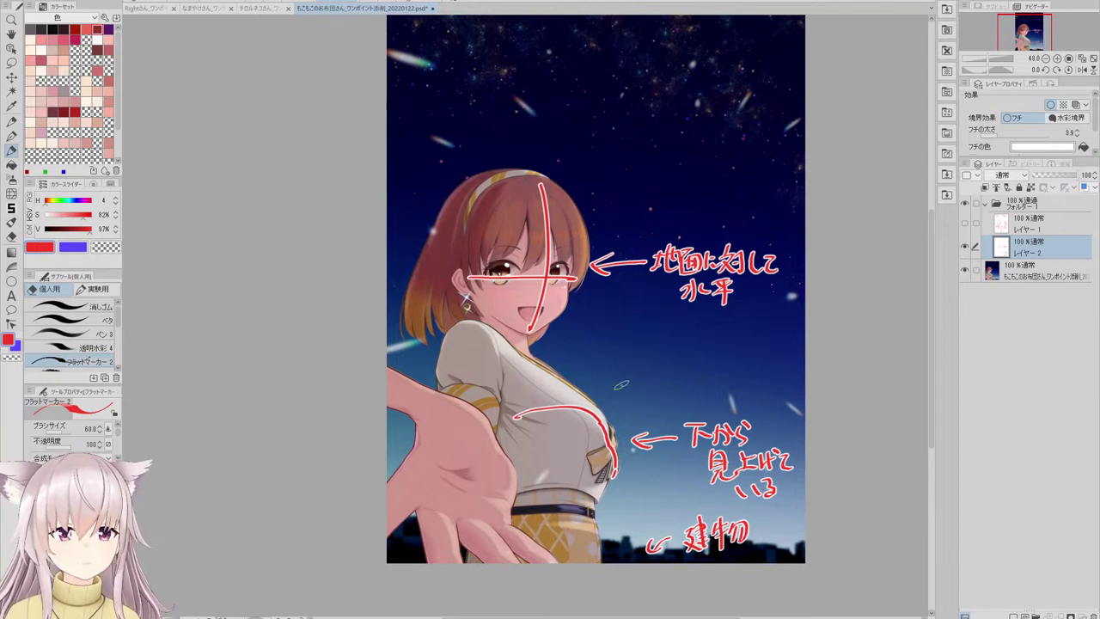
- Hide the red notes on レイヤー 2 and duplicate the girl illustration's layer
{"action": "scroll", "coordinate": [530, 198], "scroll_direction": "down", "scroll_amount": 3}
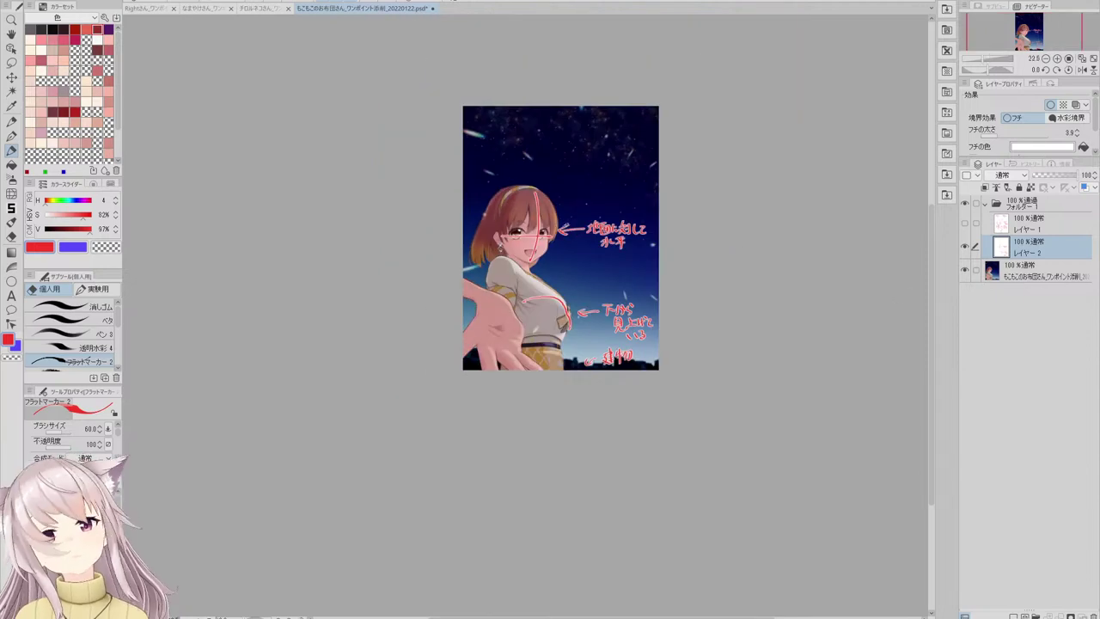
{"action": "scroll", "coordinate": [553, 272], "scroll_direction": "up", "scroll_amount": 4}
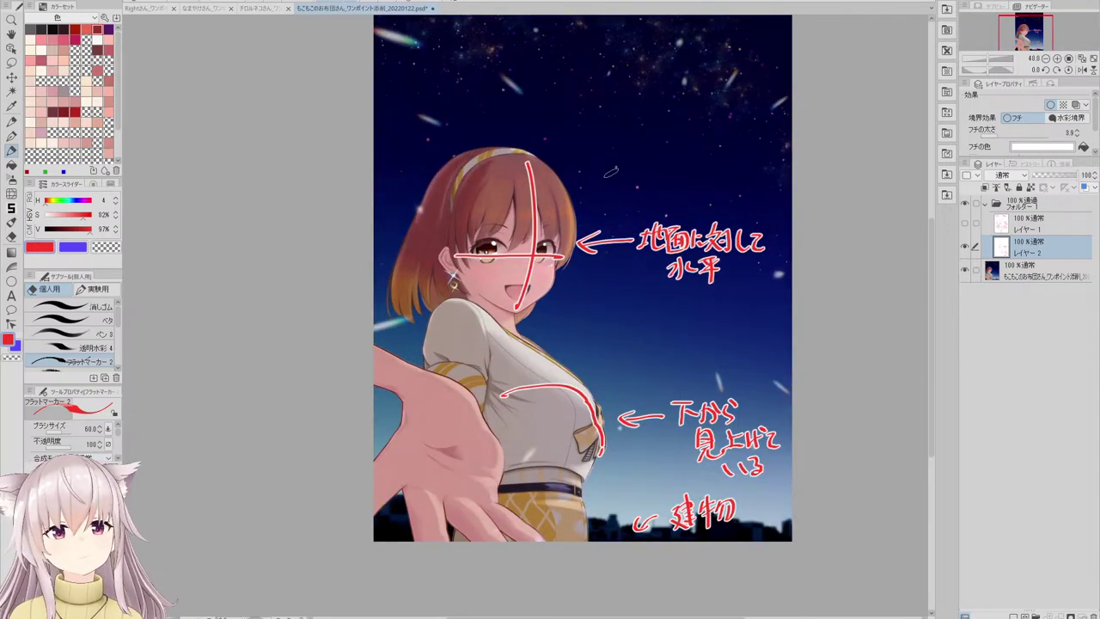
{"action": "scroll", "coordinate": [578, 161], "scroll_direction": "down", "scroll_amount": 3}
{"action": "scroll", "coordinate": [605, 132], "scroll_direction": "up", "scroll_amount": 3}
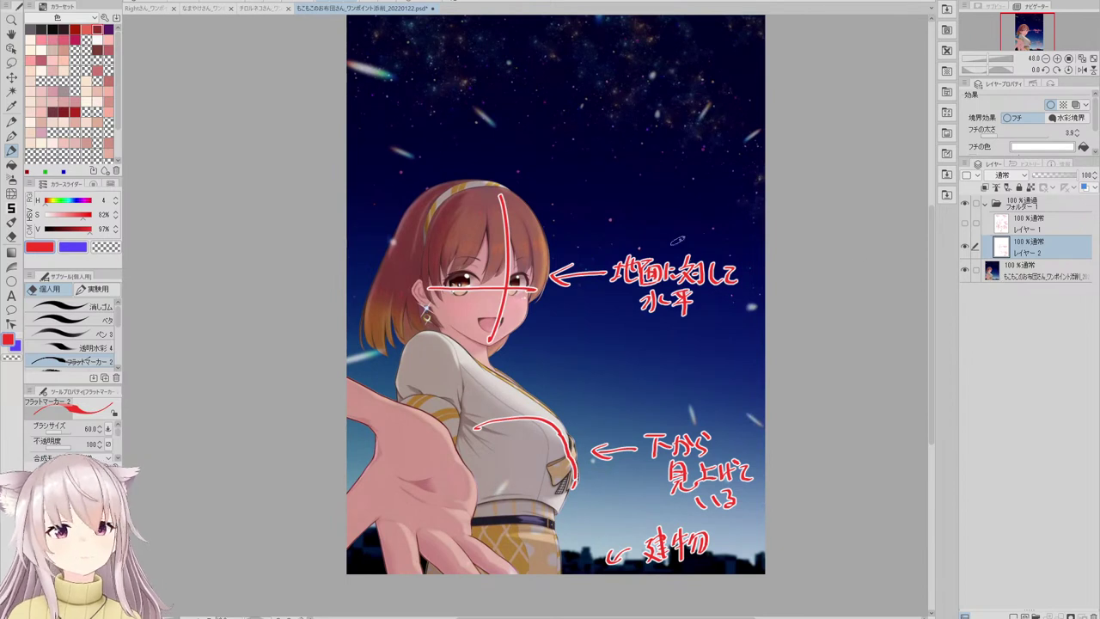
{"action": "left_click", "coordinate": [1036, 277]}
{"action": "left_click", "coordinate": [964, 247]}
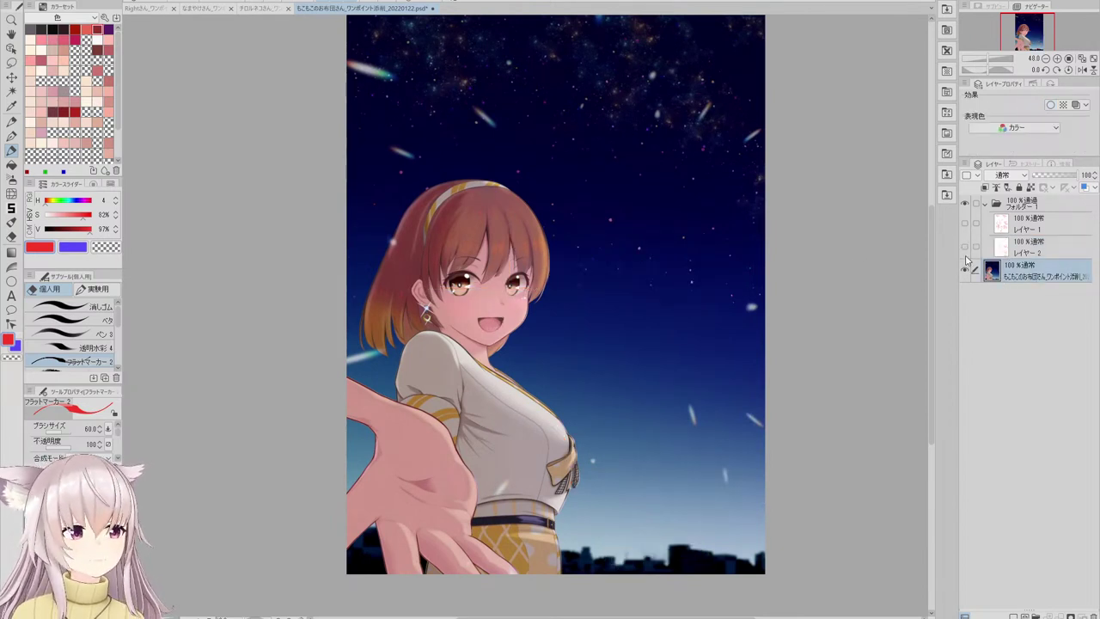
{"action": "key", "text": "ctrl+v"}
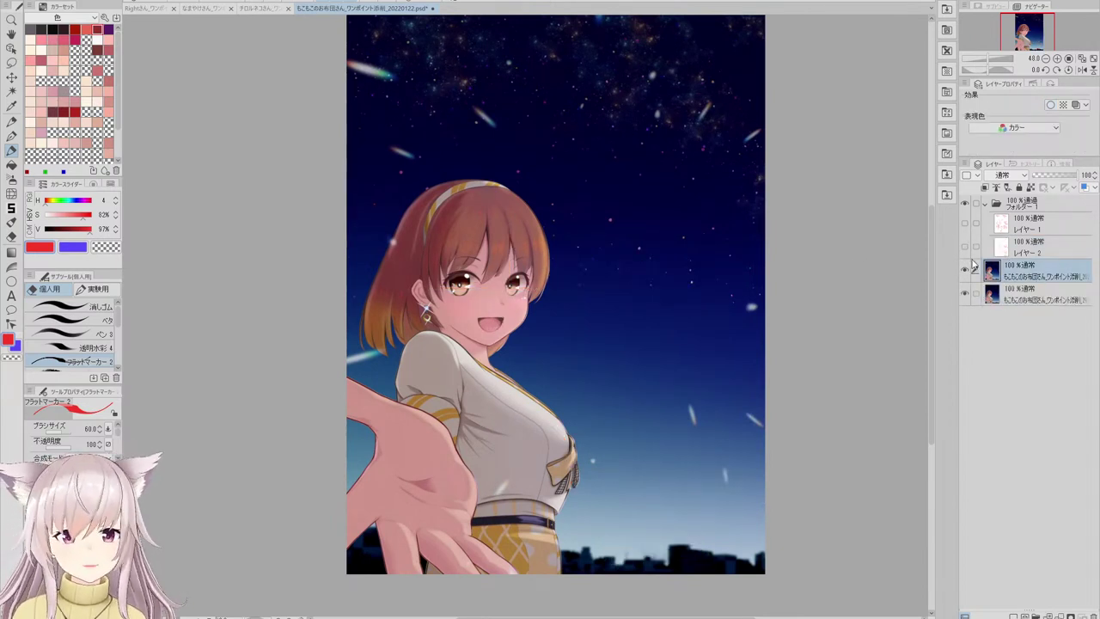
- Lasso around the girl, including her outstretched hand, and copy and paste the selection onto a new layer
{"action": "left_click", "coordinate": [12, 63]}
{"action": "scroll", "coordinate": [423, 231], "scroll_direction": "down", "scroll_amount": 2}
{"action": "scroll", "coordinate": [434, 286], "scroll_direction": "up", "scroll_amount": 3}
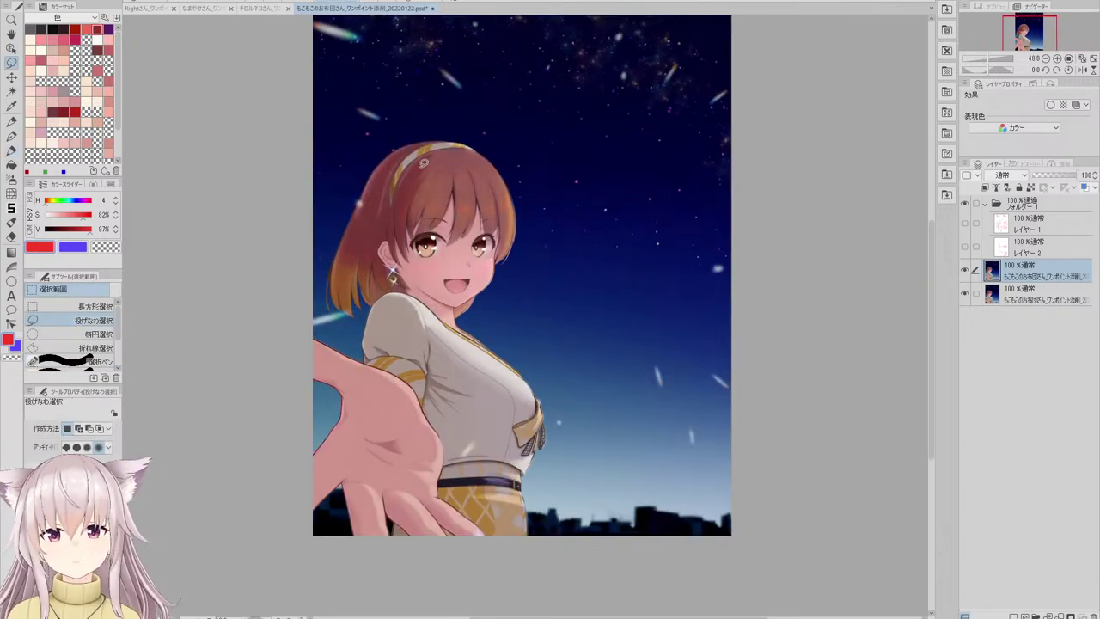
{"action": "mouse_move", "coordinate": [392, 142]}
{"action": "left_mouse_down"}
{"action": "mouse_move", "coordinate": [363, 165]}
{"action": "mouse_move", "coordinate": [323, 269]}
{"action": "mouse_move", "coordinate": [335, 331]}
{"action": "mouse_move", "coordinate": [280, 341]}
{"action": "mouse_move", "coordinate": [291, 540]}
{"action": "mouse_move", "coordinate": [425, 611]}
{"action": "mouse_move", "coordinate": [534, 582]}
{"action": "left_mouse_up"}
{"action": "mouse_move", "coordinate": [537, 541]}
{"action": "left_mouse_down"}
{"action": "mouse_move", "coordinate": [565, 444]}
{"action": "mouse_move", "coordinate": [563, 379]}
{"action": "mouse_move", "coordinate": [479, 321]}
{"action": "mouse_move", "coordinate": [521, 261]}
{"action": "mouse_move", "coordinate": [521, 180]}
{"action": "mouse_move", "coordinate": [468, 135]}
{"action": "mouse_move", "coordinate": [395, 130]}
{"action": "left_mouse_up"}
{"action": "key", "text": "ctrl+c"}
{"action": "key", "text": "ctrl+v"}
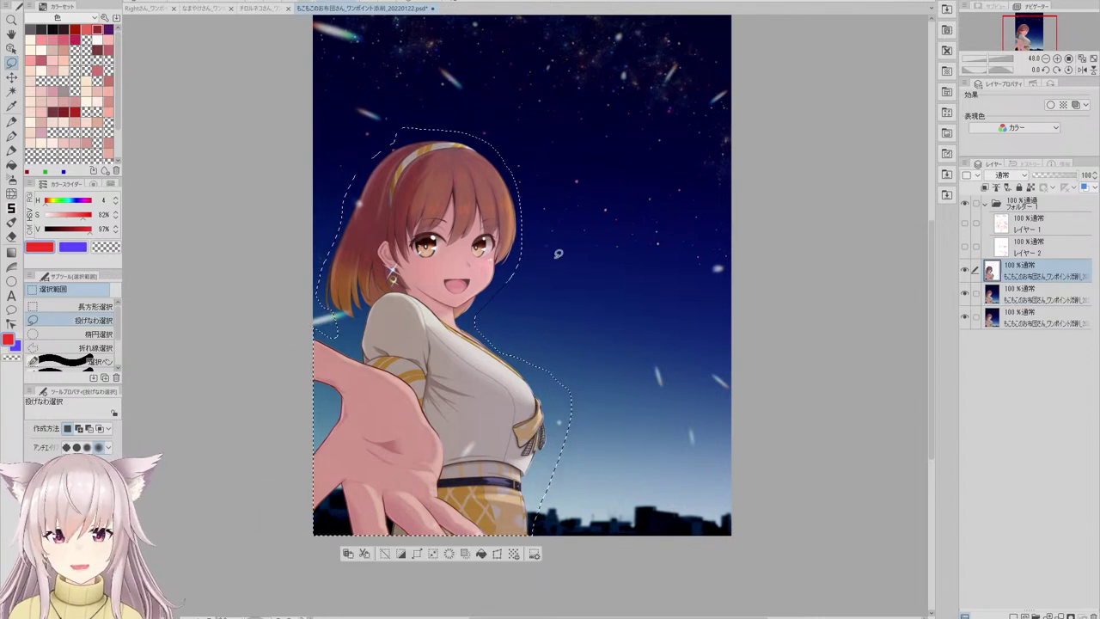
- Transform the pasted girl, tilting her slightly clockwise, enlarging her a little and shifting her toward the canvas center
{"action": "key", "text": "ctrl+t"}
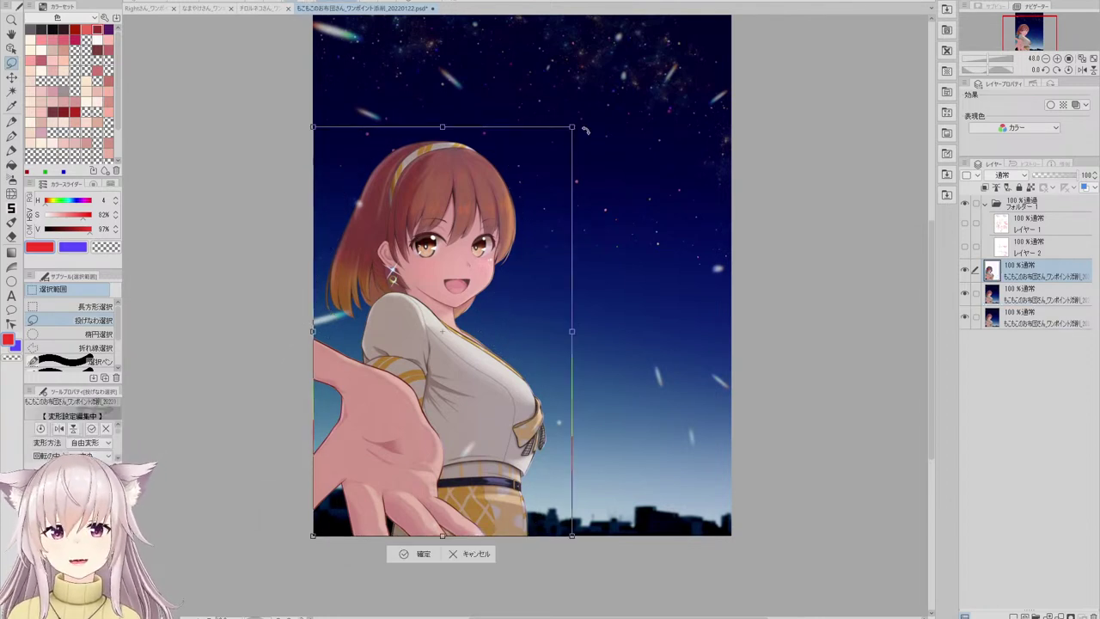
{"action": "left_click_drag", "start_coordinate": [572, 127], "coordinate": [655, 78]}
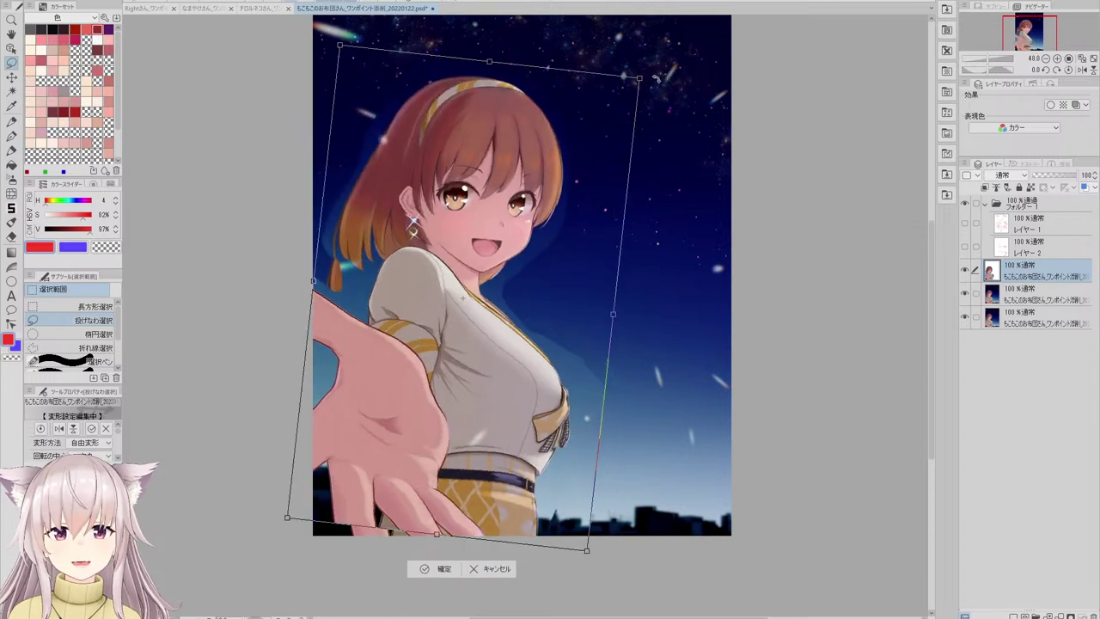
{"action": "scroll", "coordinate": [581, 155], "scroll_direction": "down", "scroll_amount": 4}
{"action": "scroll", "coordinate": [602, 142], "scroll_direction": "up", "scroll_amount": 2}
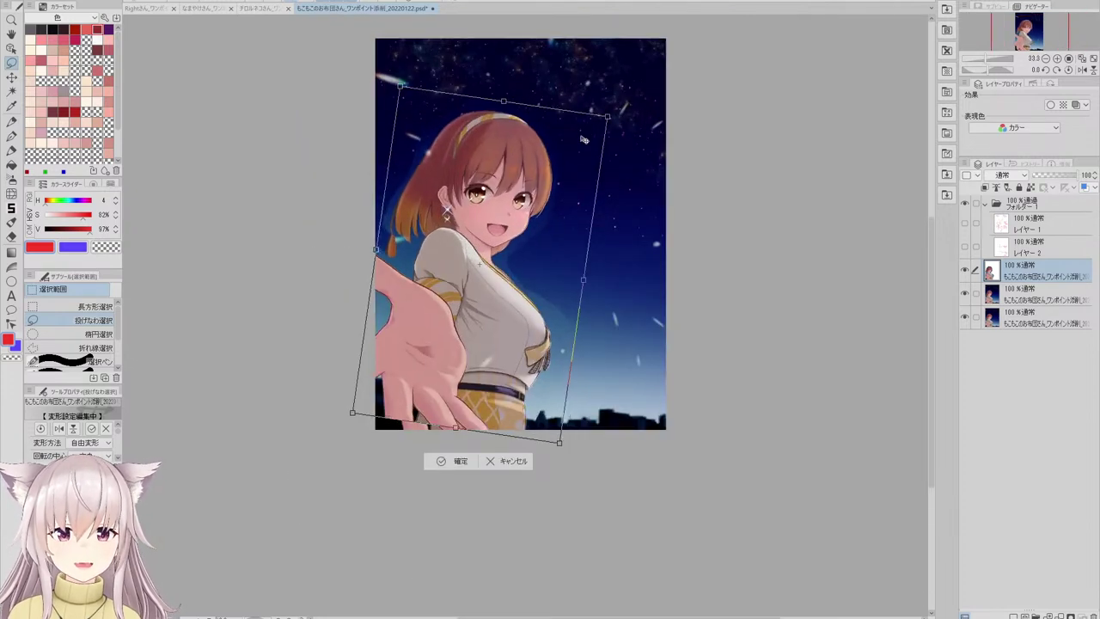
{"action": "left_click_drag", "start_coordinate": [642, 112], "coordinate": [646, 115]}
{"action": "left_click_drag", "start_coordinate": [591, 150], "coordinate": [593, 147]}
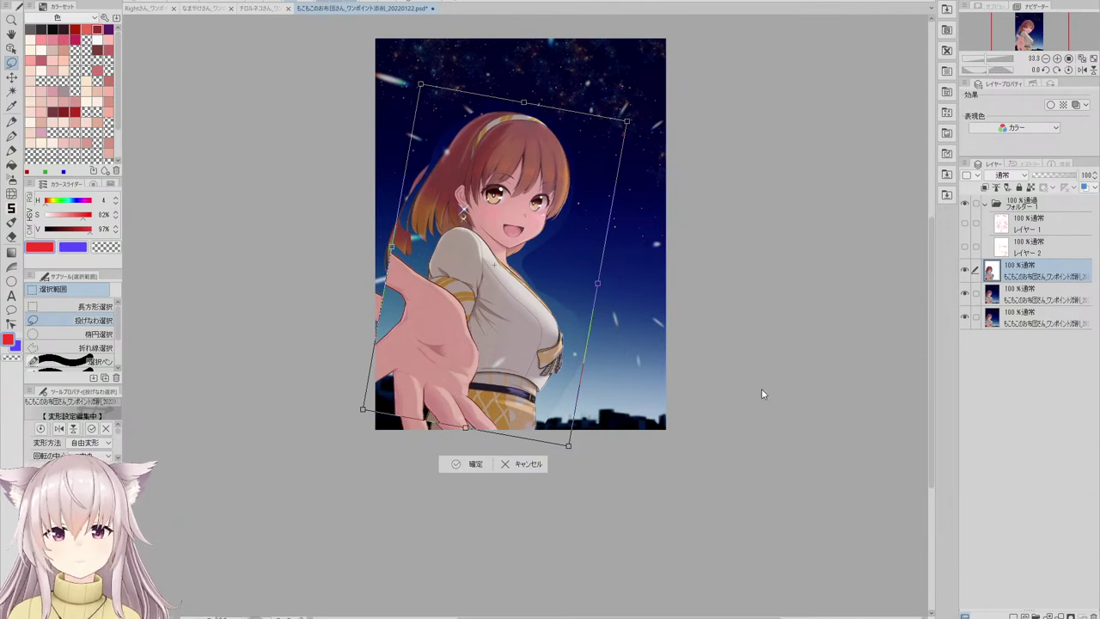
{"action": "key", "text": "Return"}
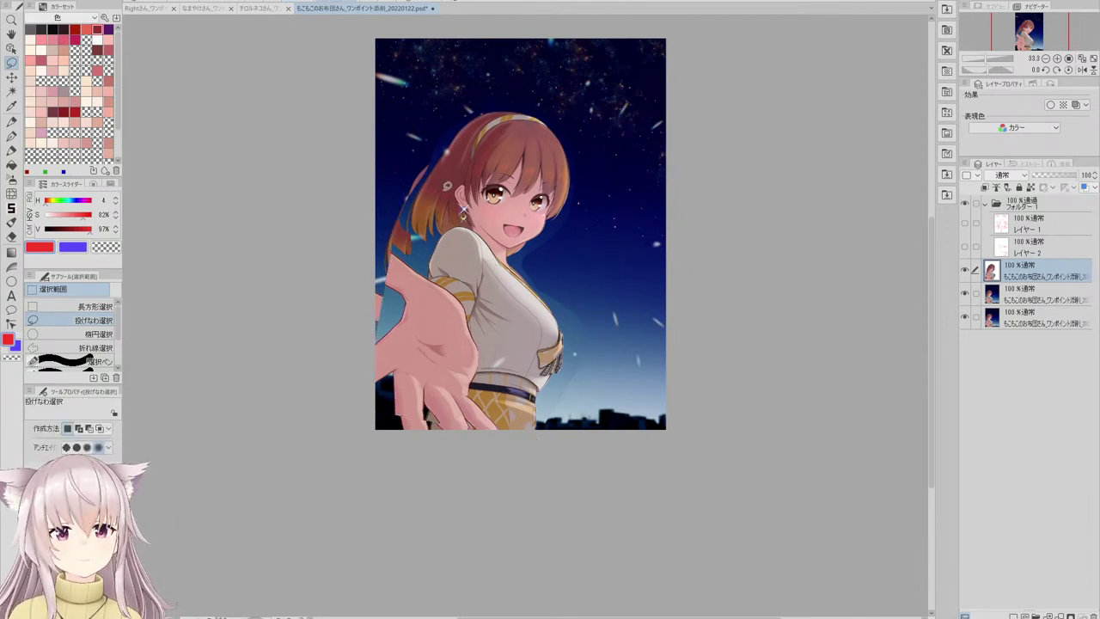
- On the duplicated illustration below the cutout, paint over the leftover hair beside the head with the ベタ brush in sampled dark blue
{"action": "scroll", "coordinate": [395, 214], "scroll_direction": "up", "scroll_amount": 4}
{"action": "right_click", "coordinate": [404, 228]}
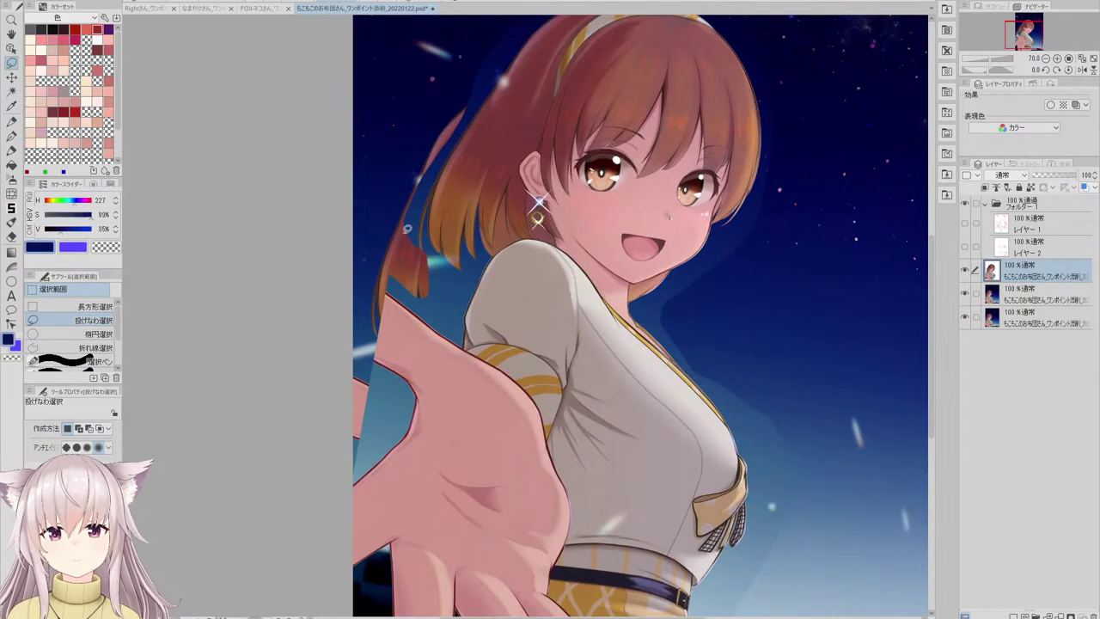
{"action": "key", "text": "p"}
{"action": "left_click", "coordinate": [1018, 300]}
{"action": "left_click", "coordinate": [99, 334]}
{"action": "left_click", "coordinate": [73, 320]}
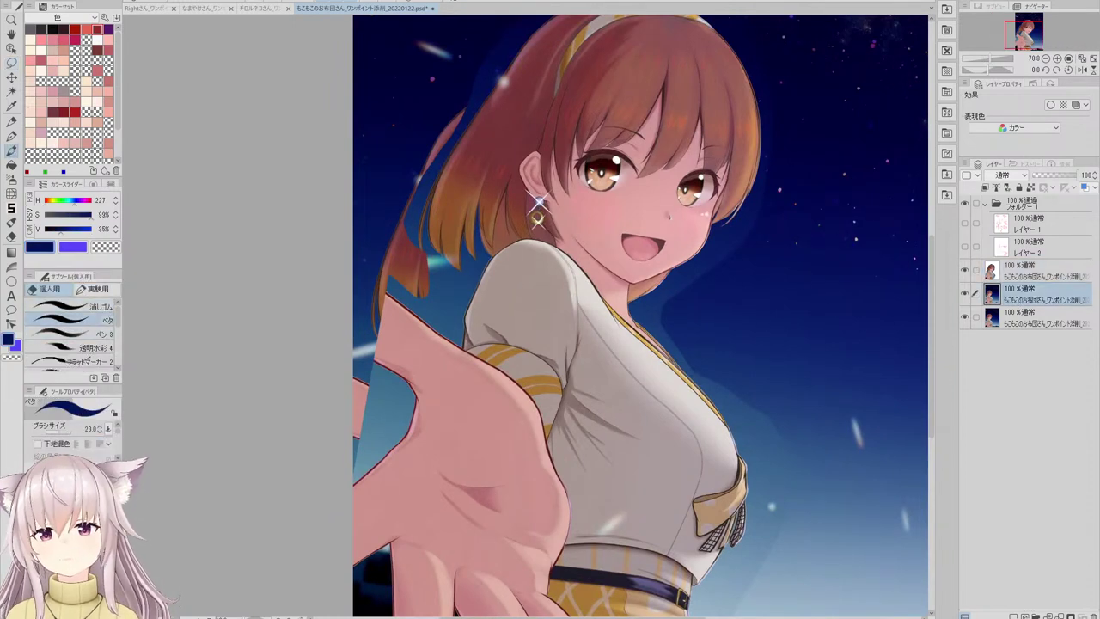
{"action": "mouse_move", "coordinate": [393, 246]}
{"action": "left_mouse_down"}
{"action": "mouse_move", "coordinate": [450, 159]}
{"action": "mouse_move", "coordinate": [451, 188]}
{"action": "mouse_move", "coordinate": [448, 169]}
{"action": "mouse_move", "coordinate": [437, 217]}
{"action": "mouse_move", "coordinate": [444, 143]}
{"action": "left_mouse_up"}
{"action": "key", "text": "ctrl+z"}
{"action": "key", "text": "ctrl+z"}
{"action": "right_click", "coordinate": [427, 140]}
{"action": "scroll", "coordinate": [443, 140], "scroll_direction": "down", "scroll_amount": 4}
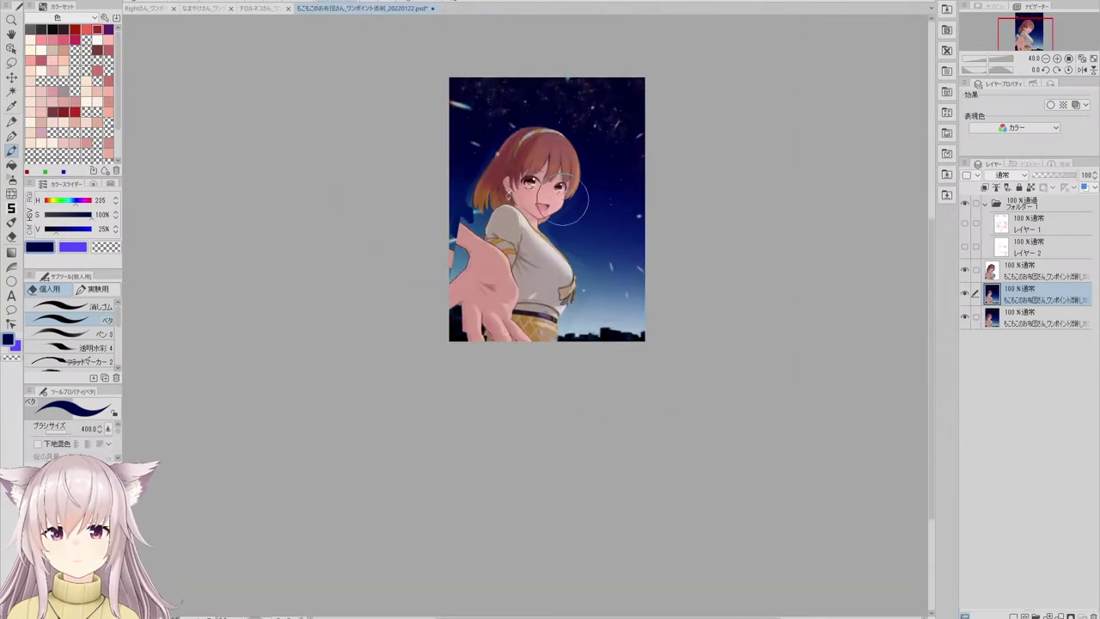
- Cover the leftover arm in the sky beside the hand using sampled blue tones and the ベタ brush at size 400
{"action": "scroll", "coordinate": [533, 234], "scroll_direction": "up", "scroll_amount": 2}
{"action": "right_click", "coordinate": [508, 228]}
{"action": "left_click_drag", "start_coordinate": [319, 248], "coordinate": [305, 316]}
{"action": "right_click", "coordinate": [320, 299]}
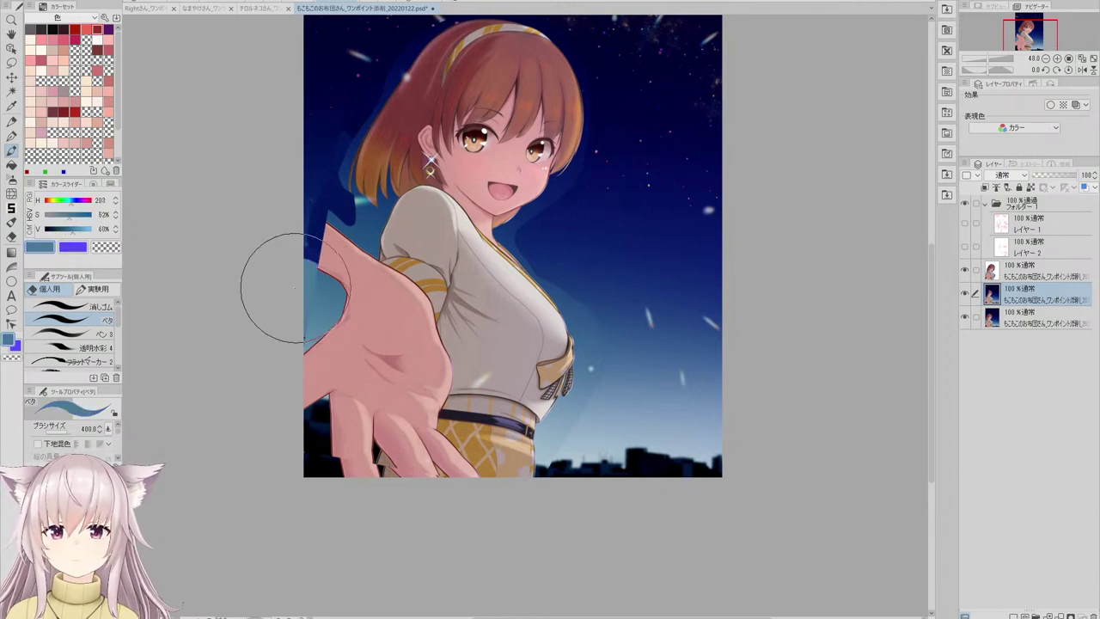
- Soften the repainted sky with the ぼかし brush at size 400 and merge the girl cutout into the layer below
{"action": "left_click", "coordinate": [11, 192]}
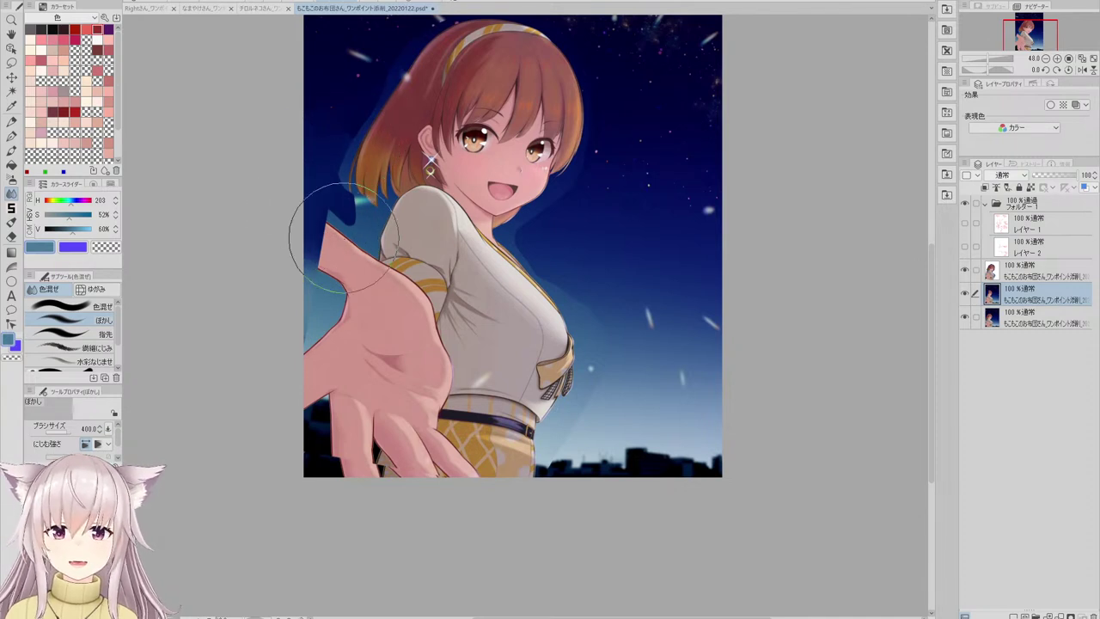
{"action": "left_click", "coordinate": [1026, 274]}
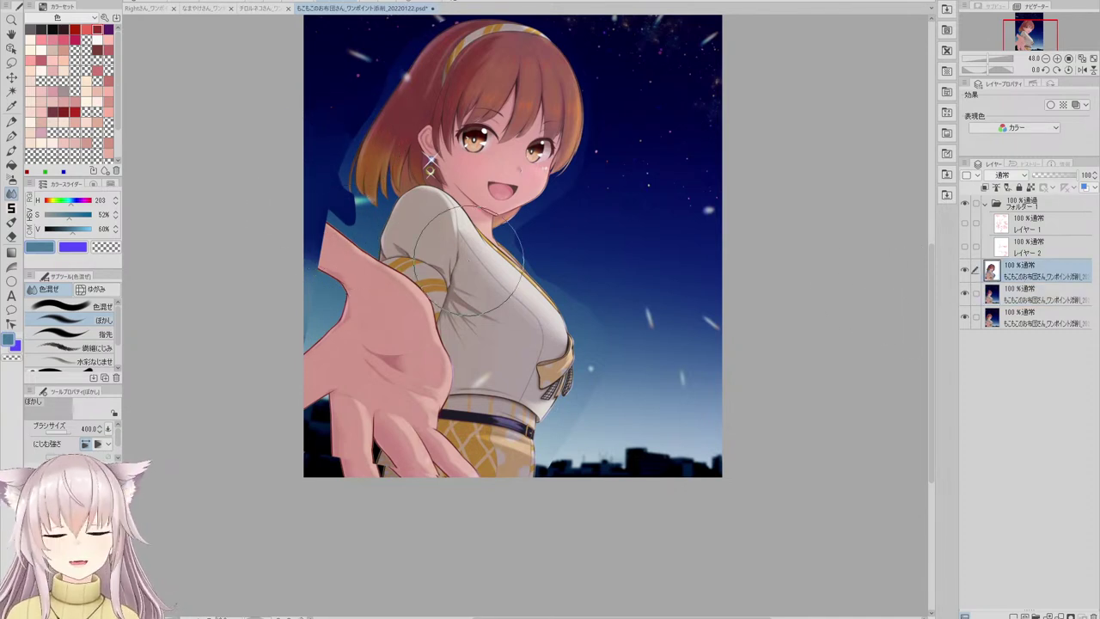
{"action": "key", "text": "ctrl+e"}
- Extend the cut-off finger to the canvas edge in sampled skin tone and patch the gap between the fingers with sampled brown
{"action": "scroll", "coordinate": [433, 328], "scroll_direction": "down", "scroll_amount": 3}
{"action": "scroll", "coordinate": [397, 348], "scroll_direction": "up", "scroll_amount": 5}
{"action": "left_click", "coordinate": [352, 396], "text": "alt"}
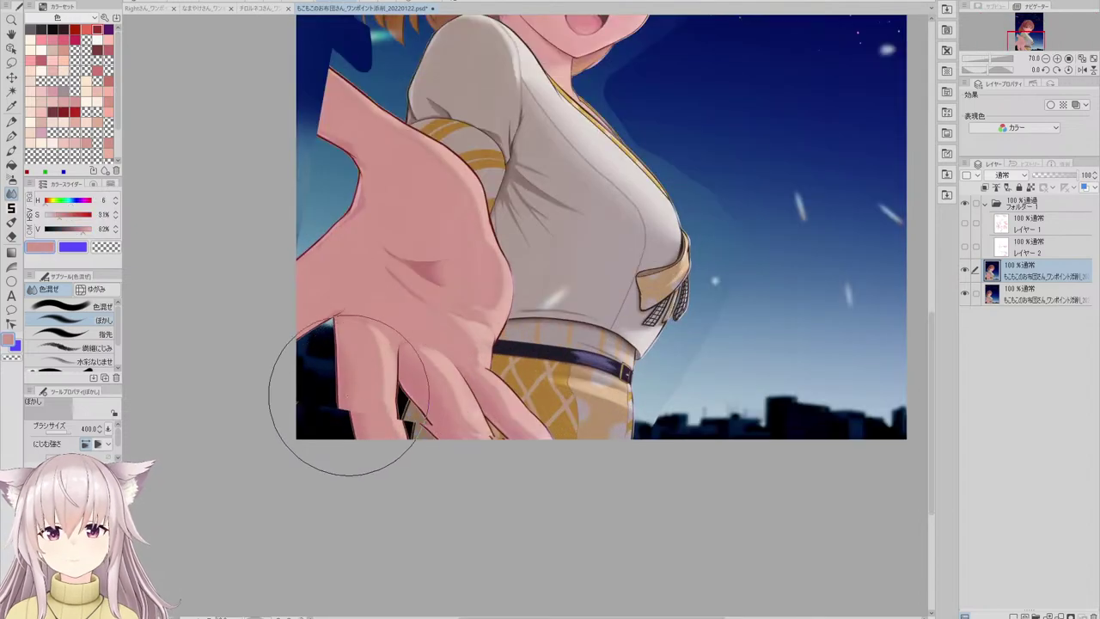
{"action": "key", "text": "b"}
{"action": "left_click", "coordinate": [96, 319]}
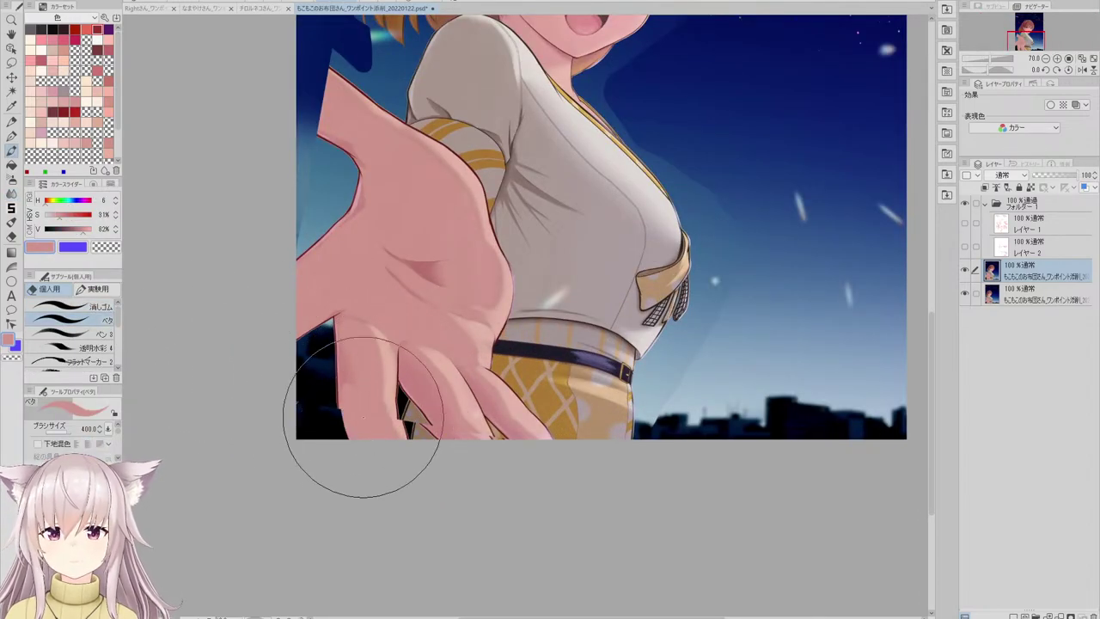
{"action": "scroll", "coordinate": [386, 430], "scroll_direction": "down", "scroll_amount": 4}
{"action": "scroll", "coordinate": [440, 411], "scroll_direction": "up", "scroll_amount": 2}
{"action": "scroll", "coordinate": [434, 406], "scroll_direction": "up", "scroll_amount": 4}
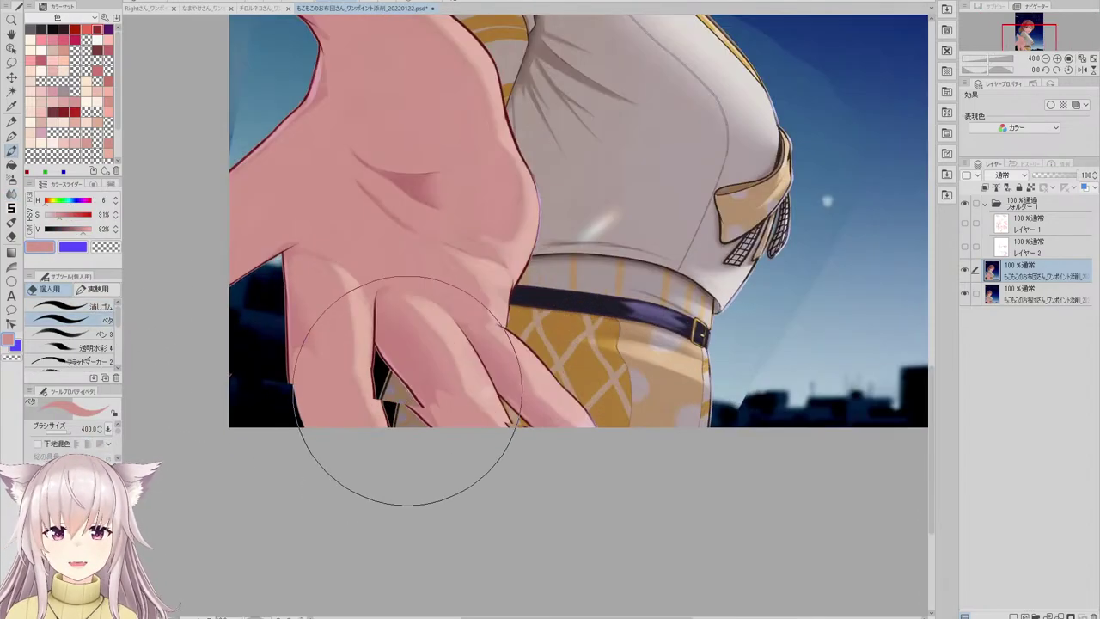
{"action": "left_click", "coordinate": [405, 405], "text": "alt"}
{"action": "scroll", "coordinate": [395, 413], "scroll_direction": "down", "scroll_amount": 4}
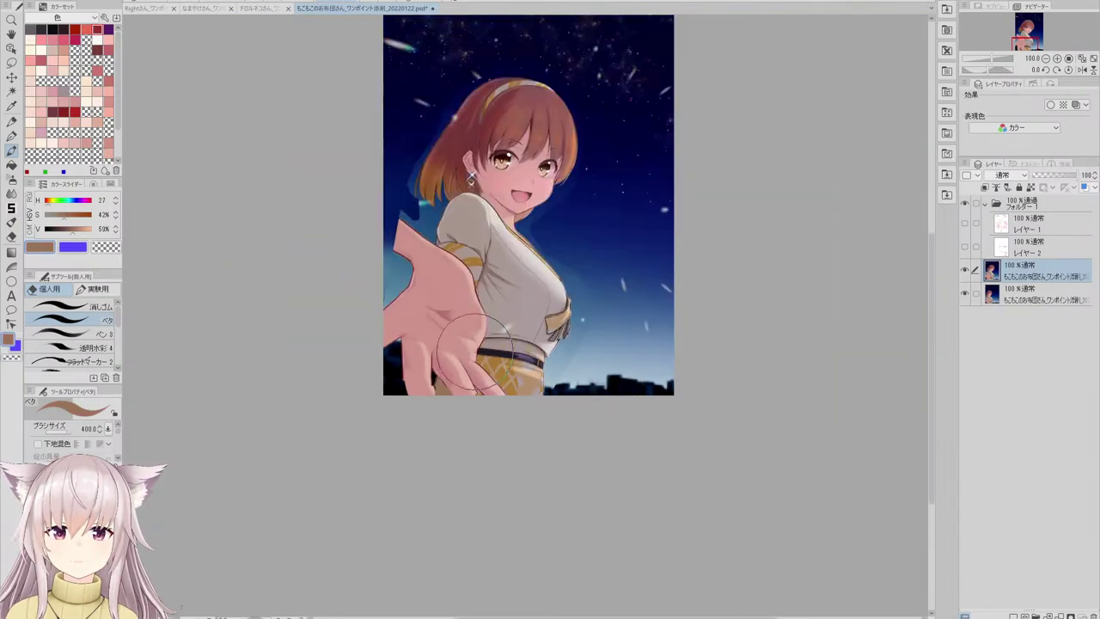
- Fill in the missing forearm up to the canvas edge with sampled skin tone using the ベタ brush
{"action": "scroll", "coordinate": [410, 309], "scroll_direction": "up", "scroll_amount": 3}
{"action": "left_click", "coordinate": [411, 302], "text": "alt"}
{"action": "mouse_move", "coordinate": [410, 303]}
{"action": "left_mouse_down"}
{"action": "mouse_move", "coordinate": [354, 231]}
{"action": "mouse_move", "coordinate": [380, 285]}
{"action": "mouse_move", "coordinate": [354, 272]}
{"action": "mouse_move", "coordinate": [349, 239]}
{"action": "mouse_move", "coordinate": [376, 271]}
{"action": "left_mouse_up"}
{"action": "scroll", "coordinate": [375, 272], "scroll_direction": "down", "scroll_amount": 4}
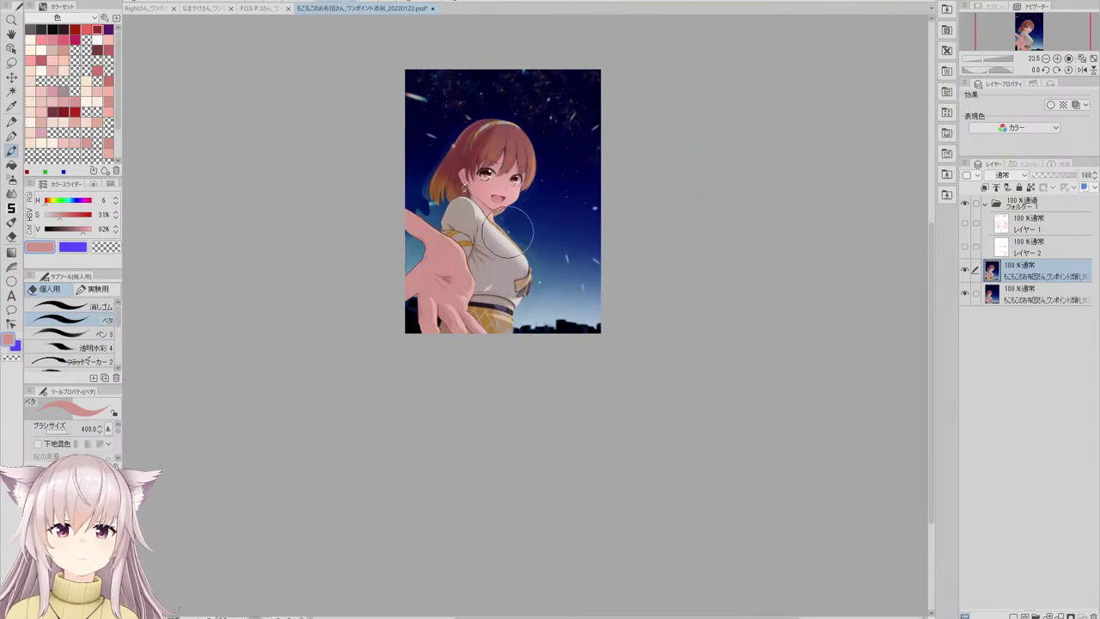
- Blend the cutout's visible sky edge beside the chest and waist with the ぼかし brush at size 400
{"action": "scroll", "coordinate": [488, 223], "scroll_direction": "up", "scroll_amount": 3}
{"action": "left_click", "coordinate": [11, 193]}
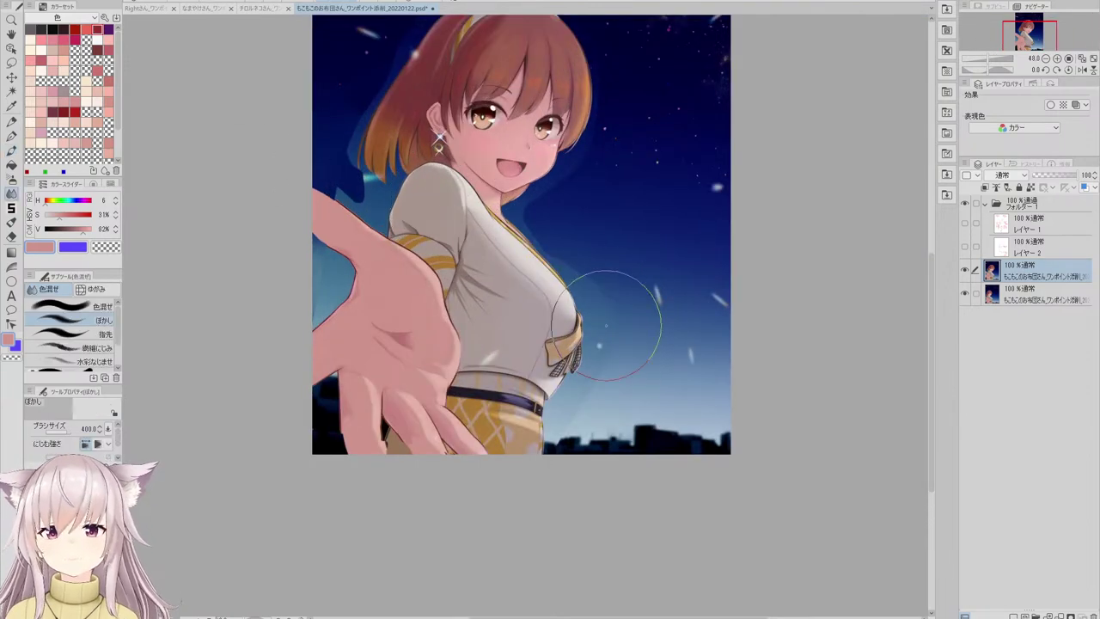
{"action": "scroll", "coordinate": [590, 307], "scroll_direction": "up", "scroll_amount": 3}
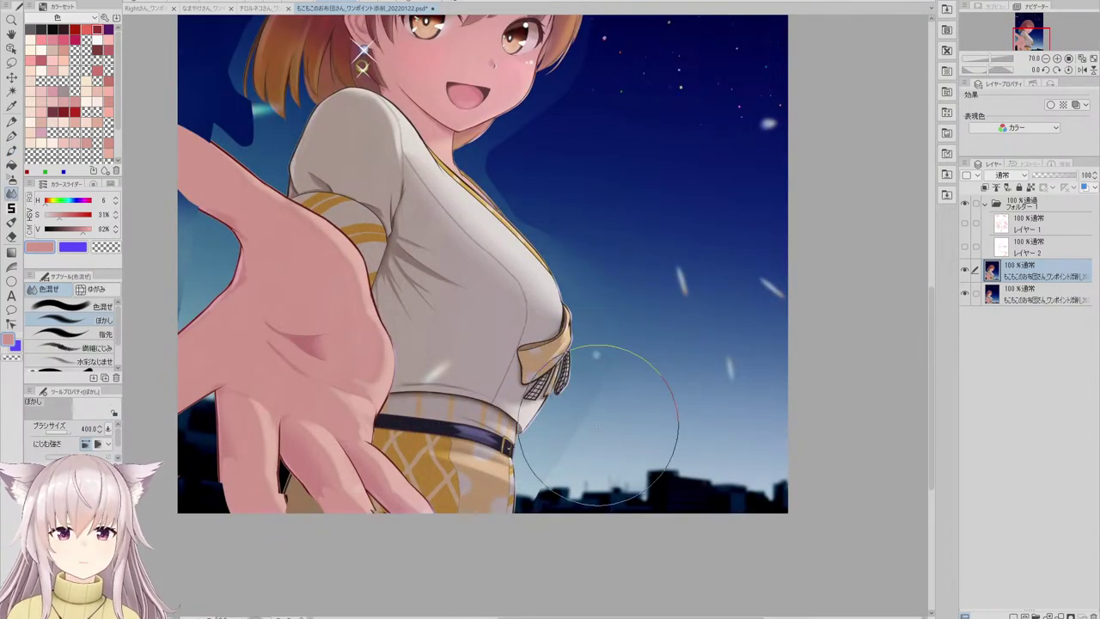
{"action": "scroll", "coordinate": [617, 313], "scroll_direction": "down", "scroll_amount": 4}
{"action": "scroll", "coordinate": [591, 246], "scroll_direction": "up", "scroll_amount": 5}
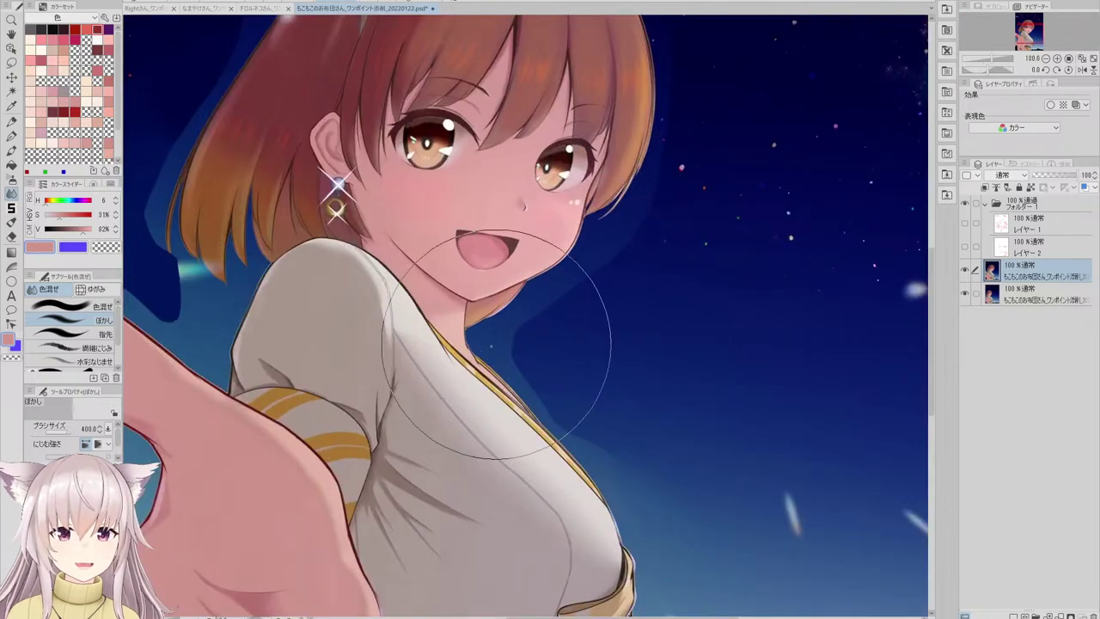
- Reduce the ぼかし brush to size 150 and blur the dark patch between the hair tips and the forearm
{"action": "left_click", "coordinate": [57, 431]}
{"action": "scroll", "coordinate": [320, 256], "scroll_direction": "down", "scroll_amount": 1}
{"action": "left_click", "coordinate": [69, 432]}
{"action": "scroll", "coordinate": [225, 253], "scroll_direction": "up", "scroll_amount": 2}
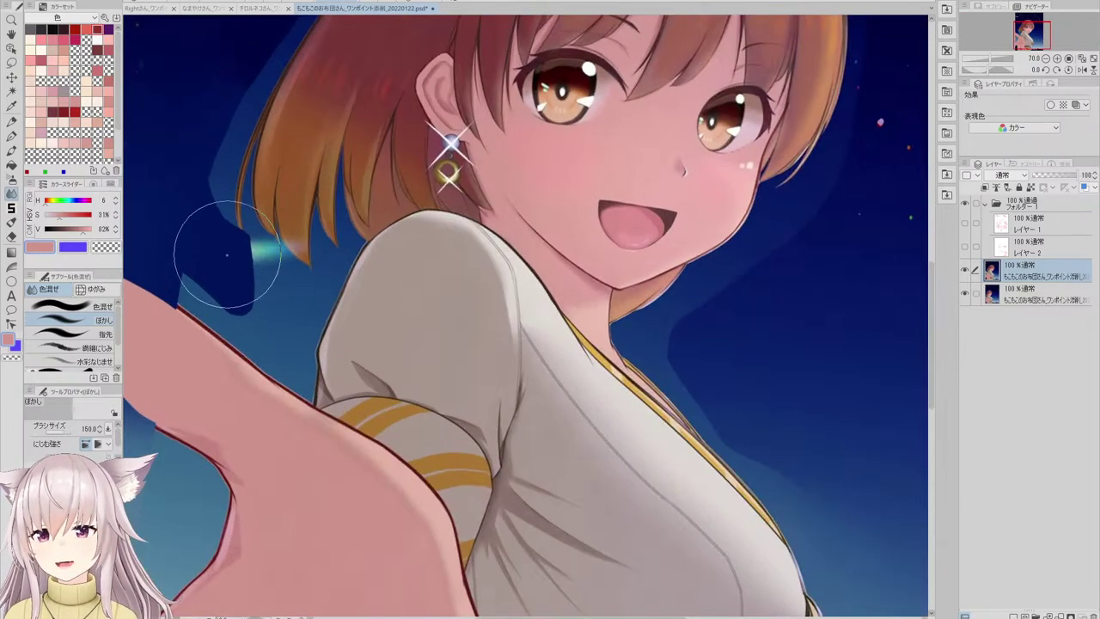
{"action": "mouse_move", "coordinate": [227, 257]}
{"action": "left_mouse_down"}
{"action": "mouse_move", "coordinate": [220, 286]}
{"action": "mouse_move", "coordinate": [205, 276]}
{"action": "mouse_move", "coordinate": [260, 297]}
{"action": "left_mouse_up"}
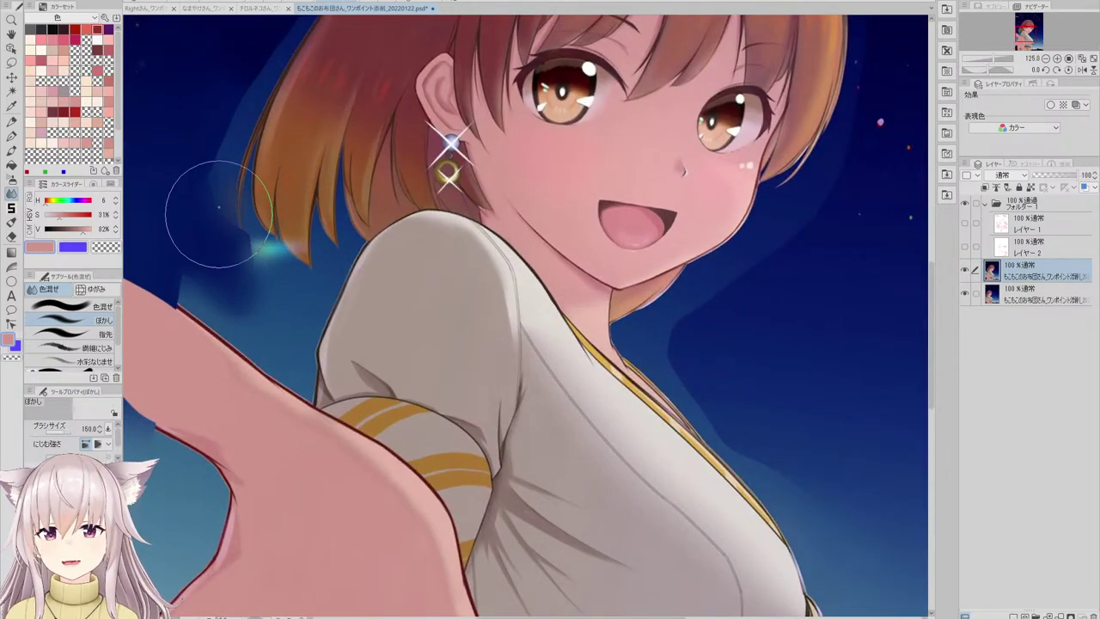
{"action": "scroll", "coordinate": [221, 209], "scroll_direction": "down", "scroll_amount": 5}
{"action": "scroll", "coordinate": [405, 241], "scroll_direction": "up", "scroll_amount": 4}
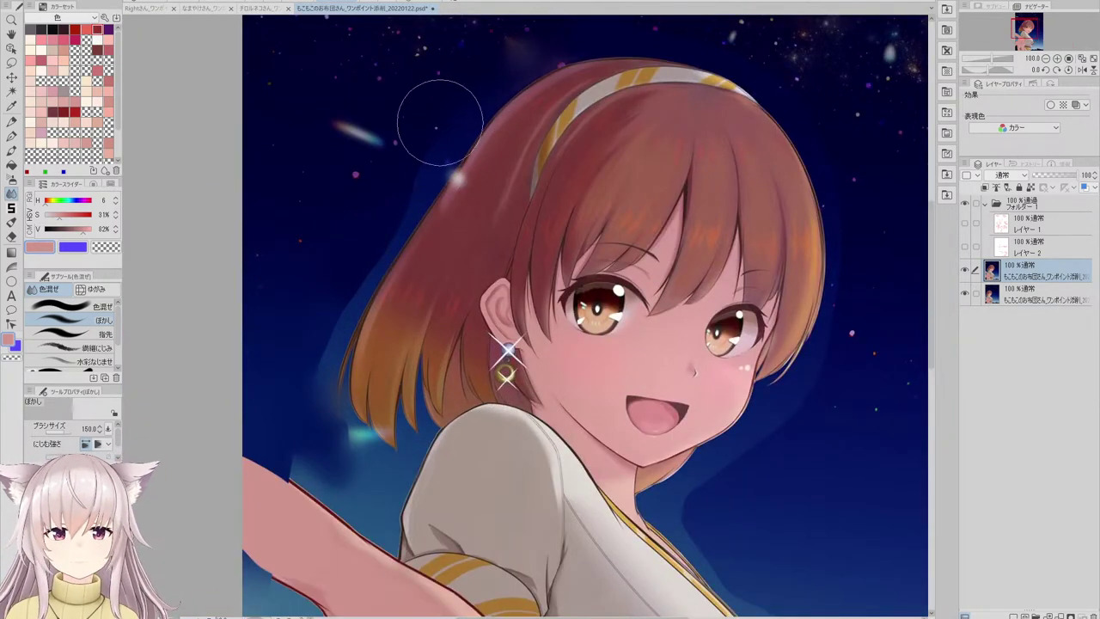
- Blur the remaining cutout edges in the sky around the head, cheek and neck
{"action": "scroll", "coordinate": [343, 254], "scroll_direction": "down", "scroll_amount": 5}
{"action": "scroll", "coordinate": [550, 172], "scroll_direction": "up", "scroll_amount": 3}
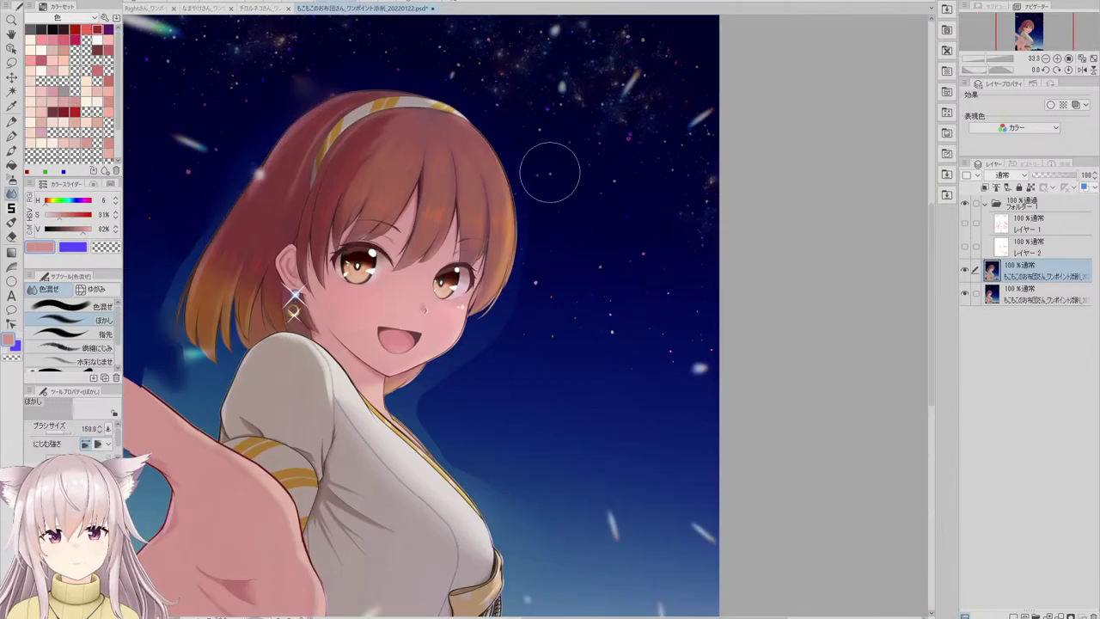
{"action": "scroll", "coordinate": [545, 197], "scroll_direction": "up", "scroll_amount": 1}
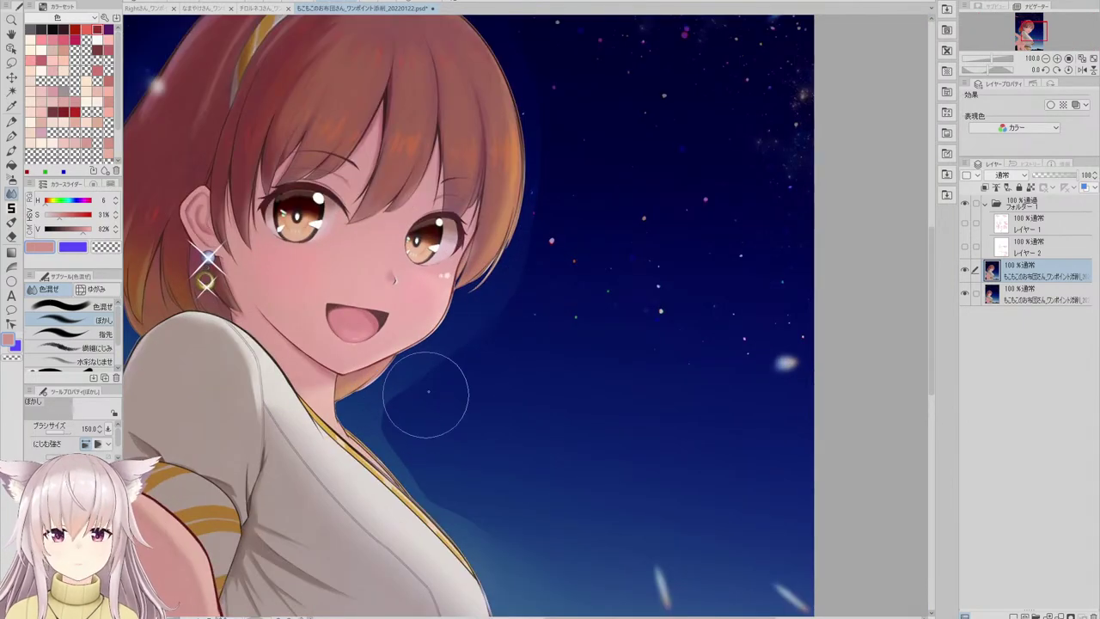
{"action": "scroll", "coordinate": [548, 246], "scroll_direction": "down", "scroll_amount": 5}
{"action": "scroll", "coordinate": [267, 214], "scroll_direction": "up", "scroll_amount": 3}
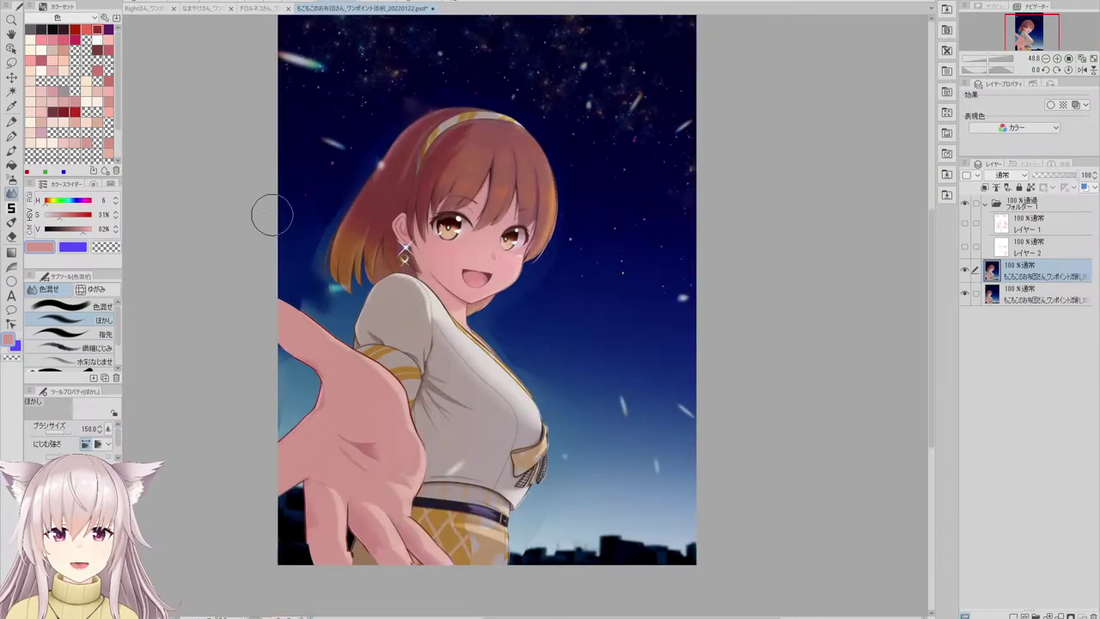
- Adjust the shape and position of both eyes with the ゆがみ tool, enlarging its brush to size 300
{"action": "left_click", "coordinate": [90, 289]}
{"action": "scroll", "coordinate": [494, 211], "scroll_direction": "up", "scroll_amount": 3}
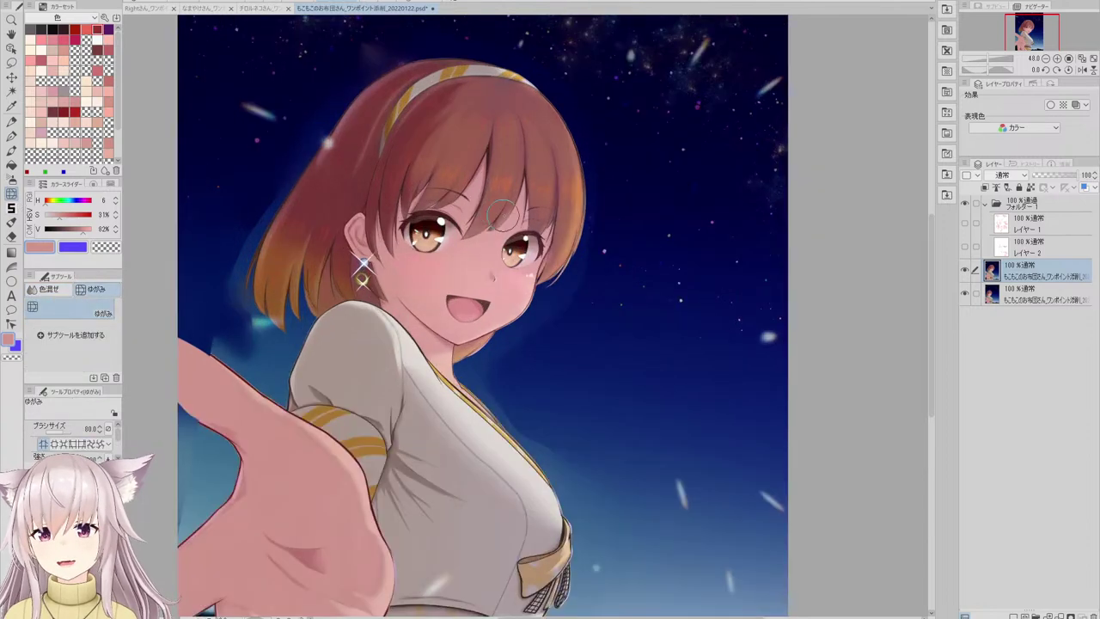
{"action": "key", "text": "bracketright"}
{"action": "key", "text": "bracketright"}
{"action": "key", "text": "bracketright"}
{"action": "key", "text": "bracketright"}
{"action": "key", "text": "bracketright"}
{"action": "key", "text": "bracketright"}
{"action": "key", "text": "bracketright"}
{"action": "key", "text": "bracketright"}
{"action": "left_click_drag", "start_coordinate": [389, 222], "coordinate": [397, 192]}
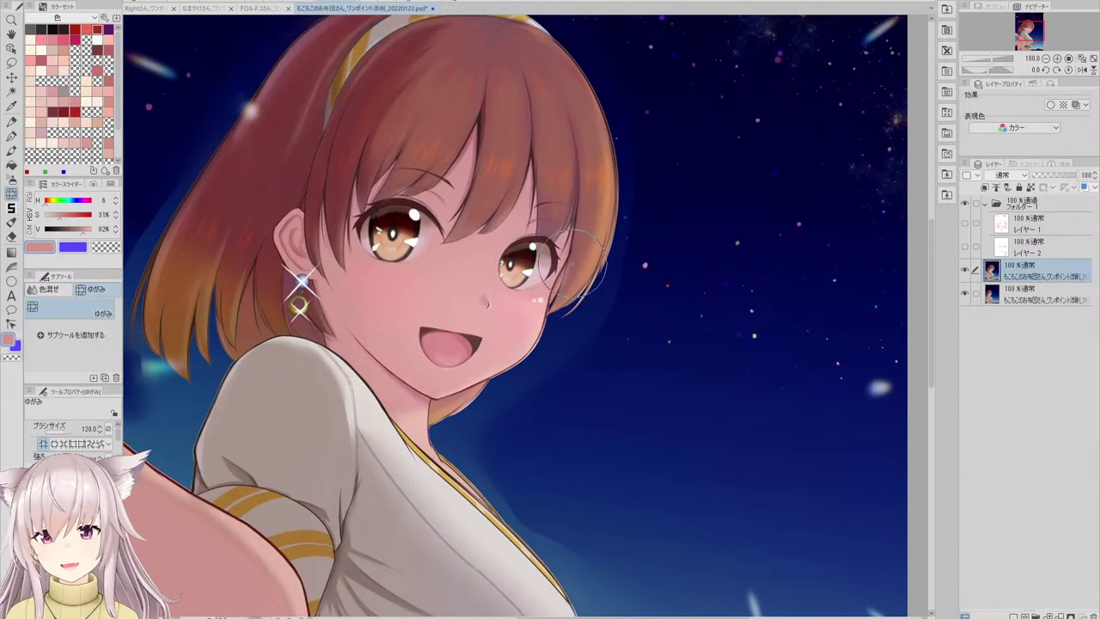
{"action": "key", "text": "bracketleft"}
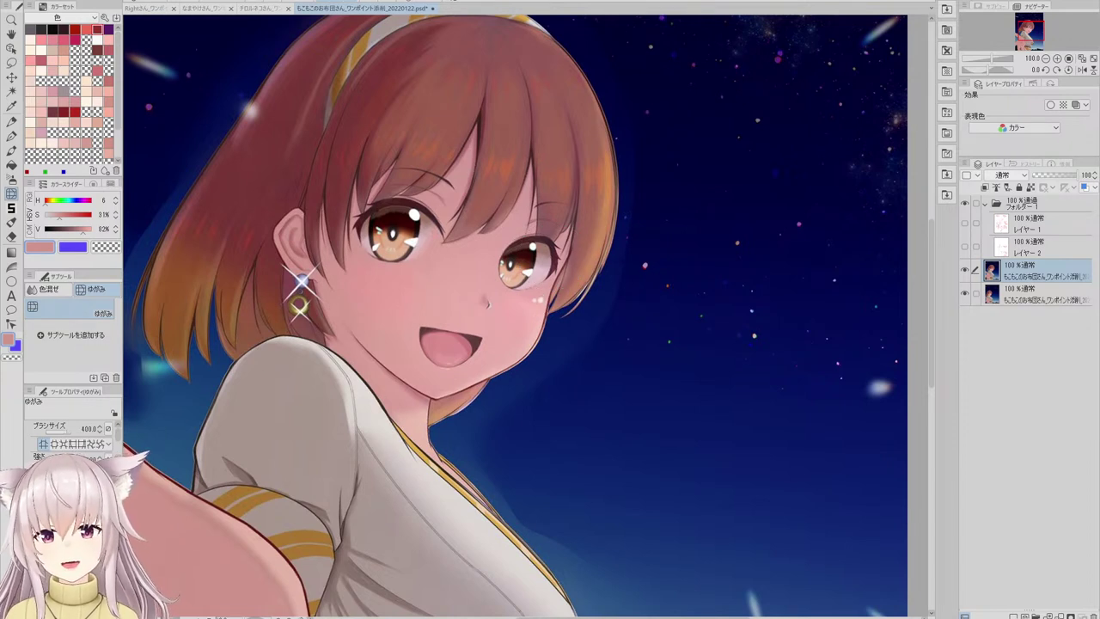
{"action": "left_click_drag", "start_coordinate": [524, 262], "coordinate": [529, 273]}
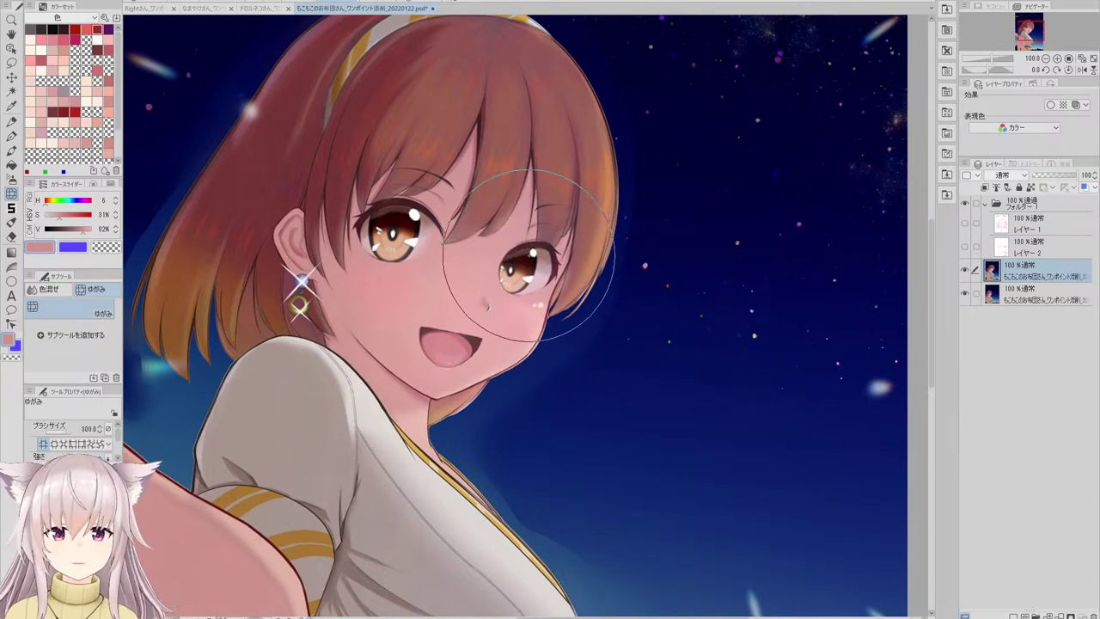
{"action": "left_click_drag", "start_coordinate": [383, 228], "coordinate": [361, 215]}
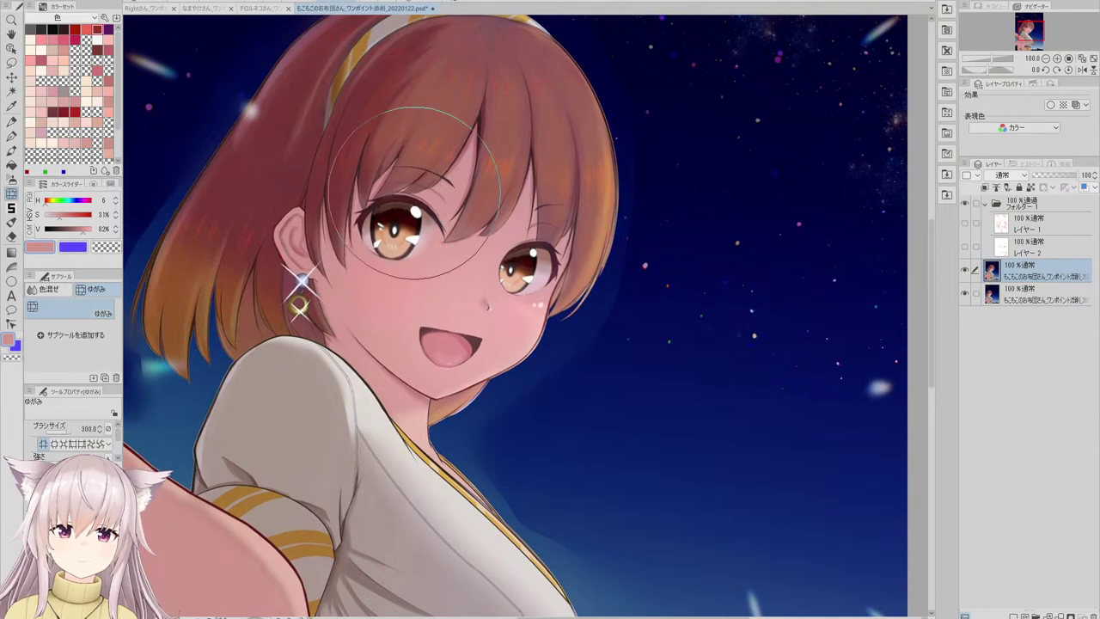
- Warp the mouth and lower cheek area slightly with the ゆがみ brush at size 300
{"action": "scroll", "coordinate": [474, 215], "scroll_direction": "down", "scroll_amount": 3}
{"action": "scroll", "coordinate": [461, 223], "scroll_direction": "up", "scroll_amount": 2}
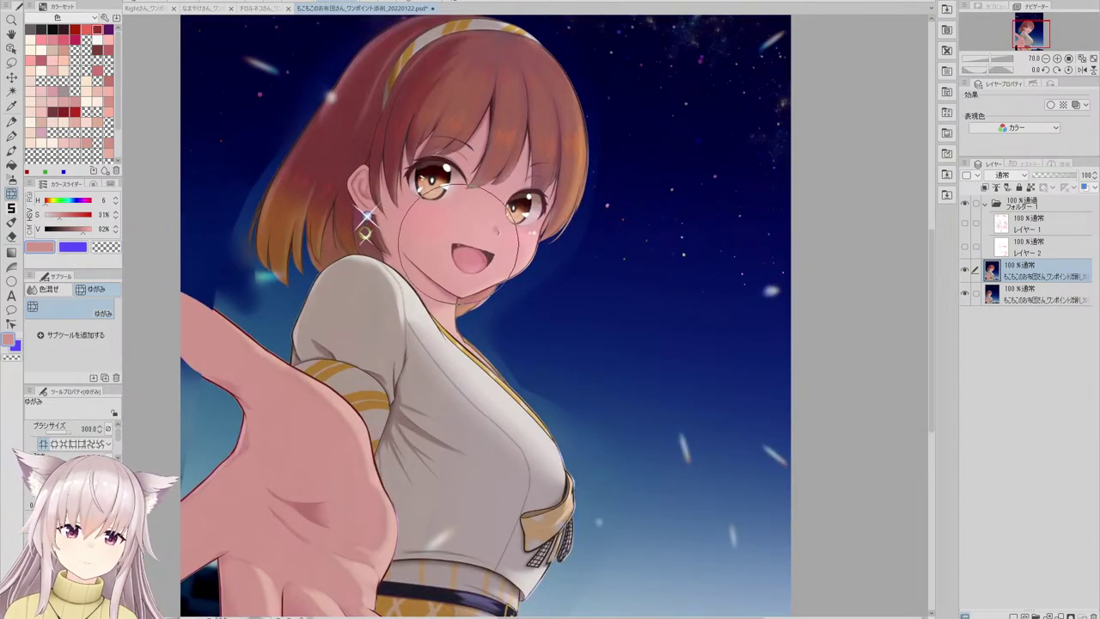
{"action": "scroll", "coordinate": [458, 249], "scroll_direction": "up", "scroll_amount": 1}
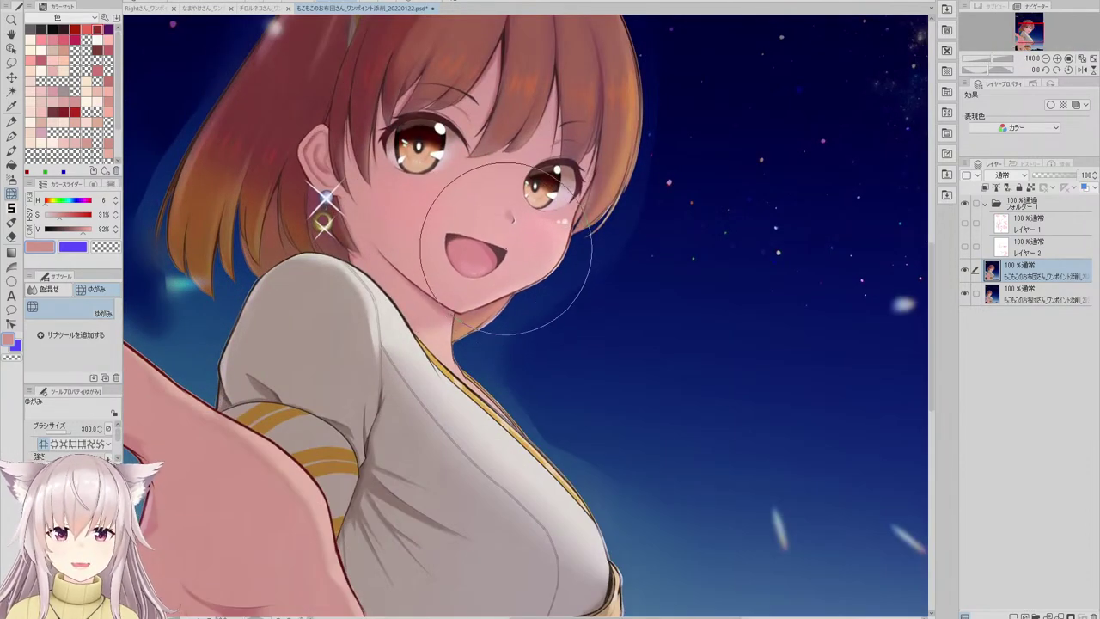
{"action": "left_click_drag", "start_coordinate": [502, 260], "coordinate": [491, 265]}
- Reduce the ゆがみ brush to size 150 and nudge the nose slightly toward the far cheek
{"action": "key", "text": "bracketleft"}
{"action": "key", "text": "bracketleft"}
{"action": "key", "text": "bracketleft"}
{"action": "key", "text": "bracketleft"}
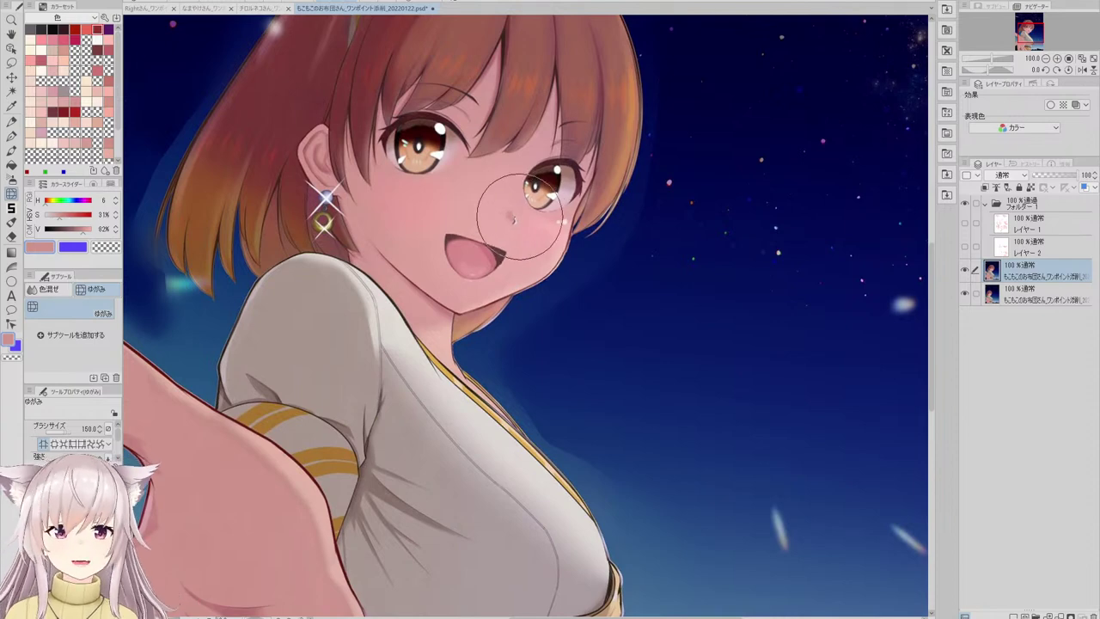
{"action": "left_click_drag", "start_coordinate": [514, 215], "coordinate": [525, 217]}
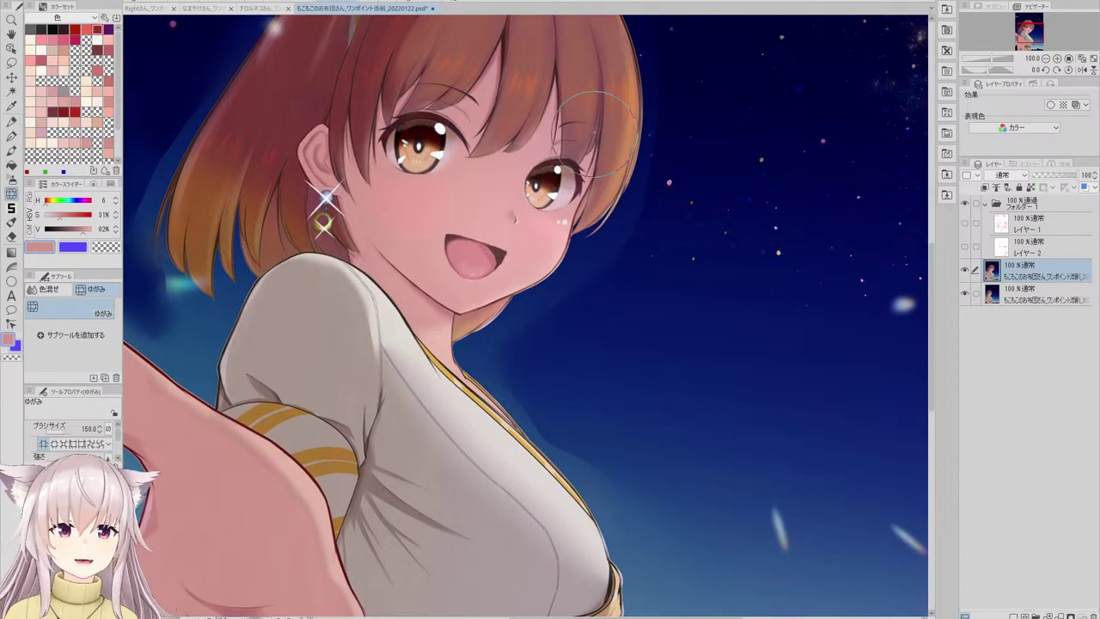
- Push the striped sleeve cuff above the outstretched arm upward with the ゆがみ brush at size 150
{"action": "scroll", "coordinate": [533, 193], "scroll_direction": "down", "scroll_amount": 3}
{"action": "scroll", "coordinate": [545, 142], "scroll_direction": "up", "scroll_amount": 3}
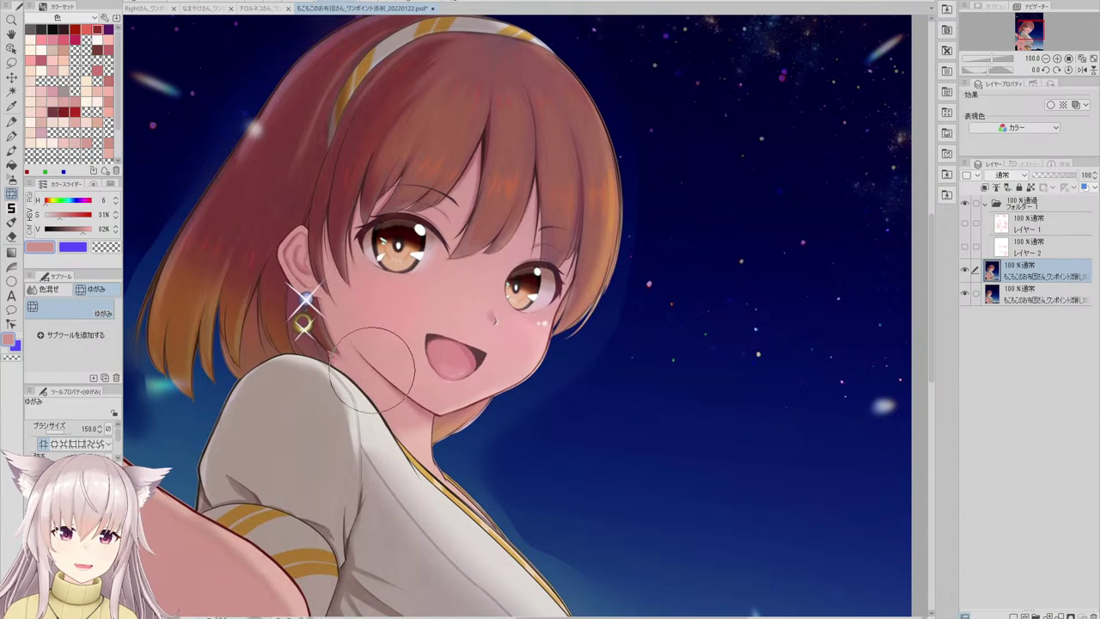
{"action": "scroll", "coordinate": [445, 265], "scroll_direction": "down", "scroll_amount": 3}
{"action": "scroll", "coordinate": [395, 337], "scroll_direction": "up", "scroll_amount": 3}
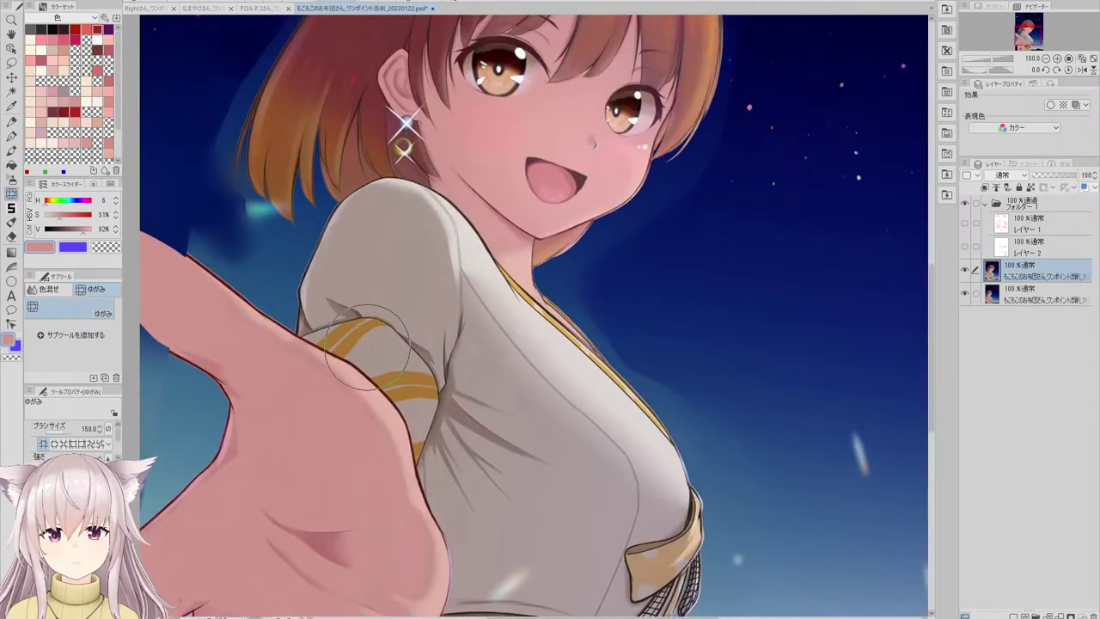
{"action": "mouse_move", "coordinate": [368, 348]}
{"action": "left_mouse_down"}
{"action": "mouse_move", "coordinate": [332, 294]}
{"action": "mouse_move", "coordinate": [361, 305]}
{"action": "left_mouse_up"}
{"action": "left_click_drag", "start_coordinate": [423, 362], "coordinate": [430, 351]}
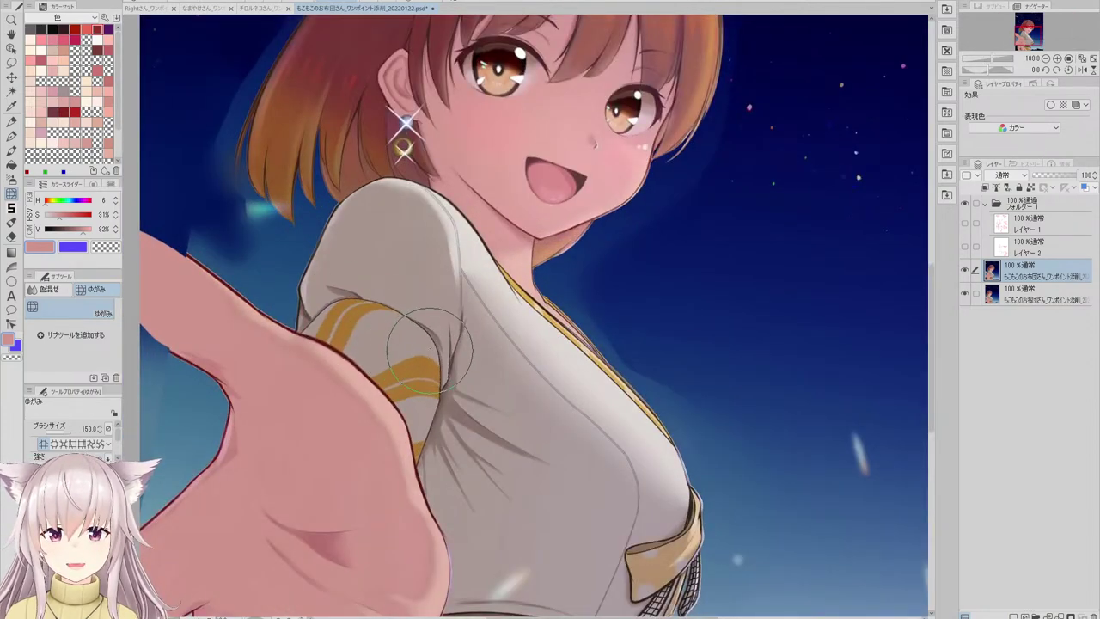
- Examine the balance of the warped face, torso and outstretched arm across the whole illustration
{"action": "scroll", "coordinate": [429, 348], "scroll_direction": "down", "scroll_amount": 5}
{"action": "scroll", "coordinate": [371, 301], "scroll_direction": "up", "scroll_amount": 4}
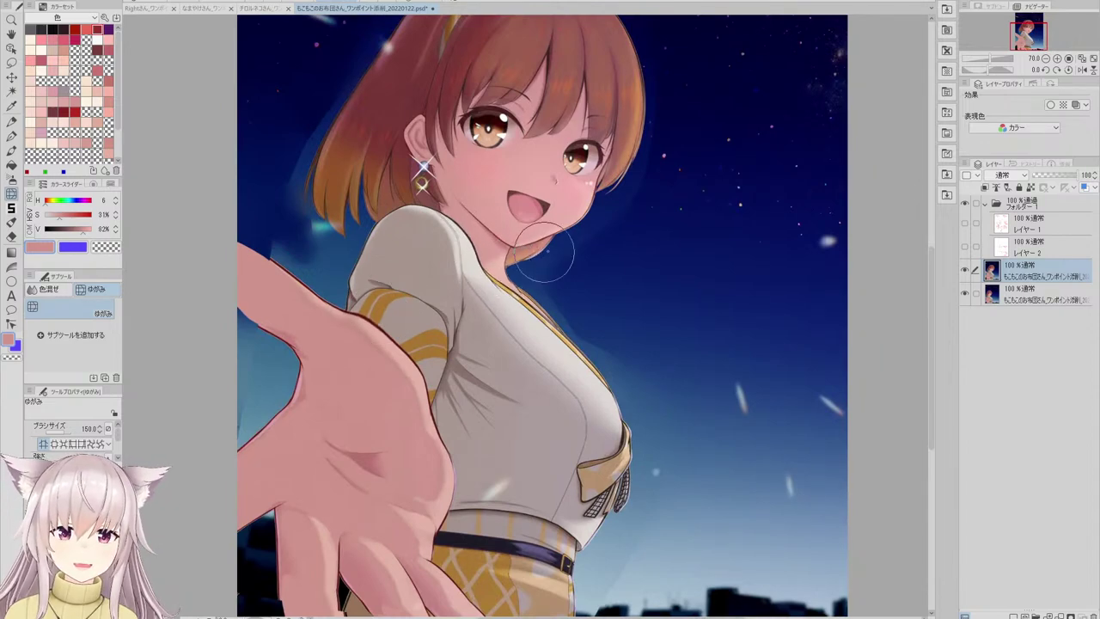
{"action": "scroll", "coordinate": [550, 245], "scroll_direction": "up", "scroll_amount": 3}
{"action": "scroll", "coordinate": [584, 215], "scroll_direction": "down", "scroll_amount": 5}
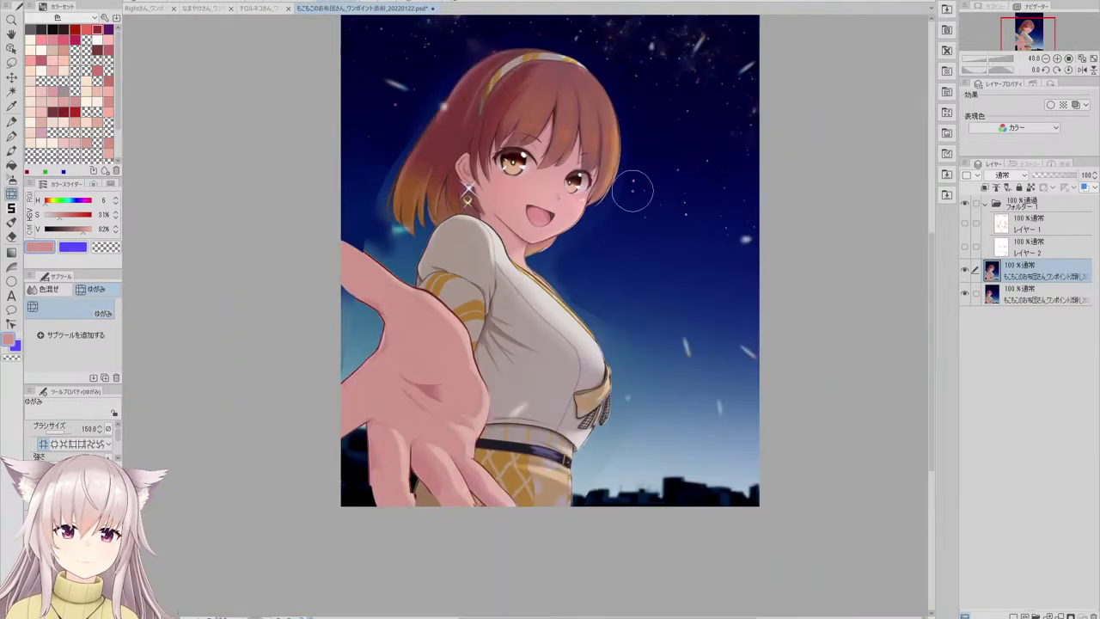
{"action": "scroll", "coordinate": [628, 189], "scroll_direction": "up", "scroll_amount": 1}
{"action": "scroll", "coordinate": [606, 184], "scroll_direction": "down", "scroll_amount": 3}
{"action": "scroll", "coordinate": [595, 108], "scroll_direction": "up", "scroll_amount": 3}
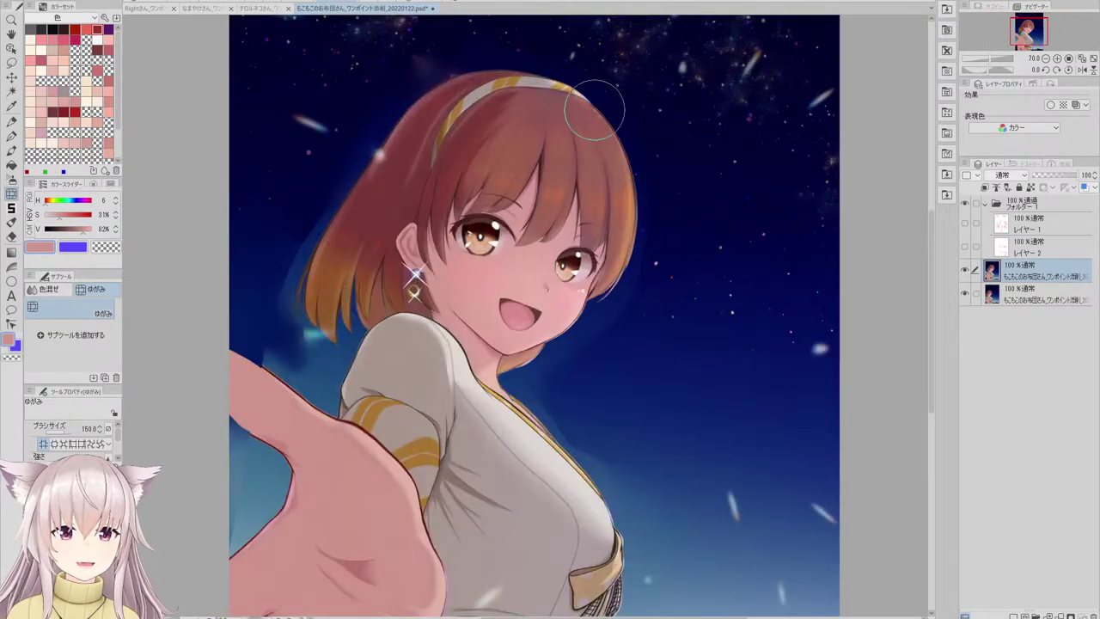
{"action": "scroll", "coordinate": [531, 93], "scroll_direction": "down", "scroll_amount": 3}
{"action": "scroll", "coordinate": [550, 163], "scroll_direction": "up", "scroll_amount": 5}
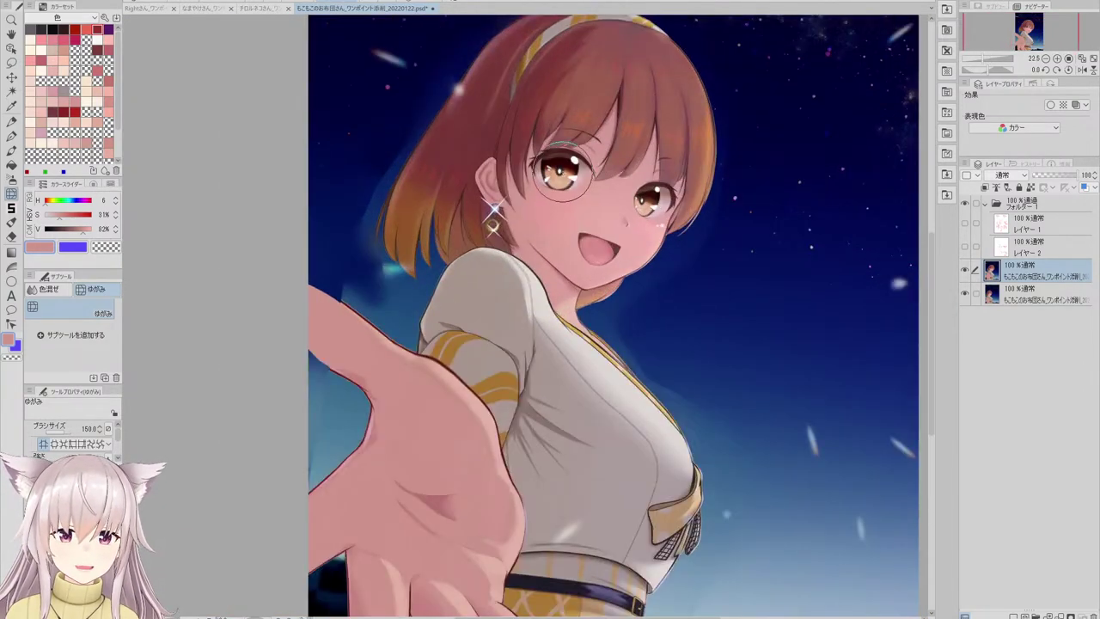
{"action": "scroll", "coordinate": [556, 173], "scroll_direction": "down", "scroll_amount": 4}
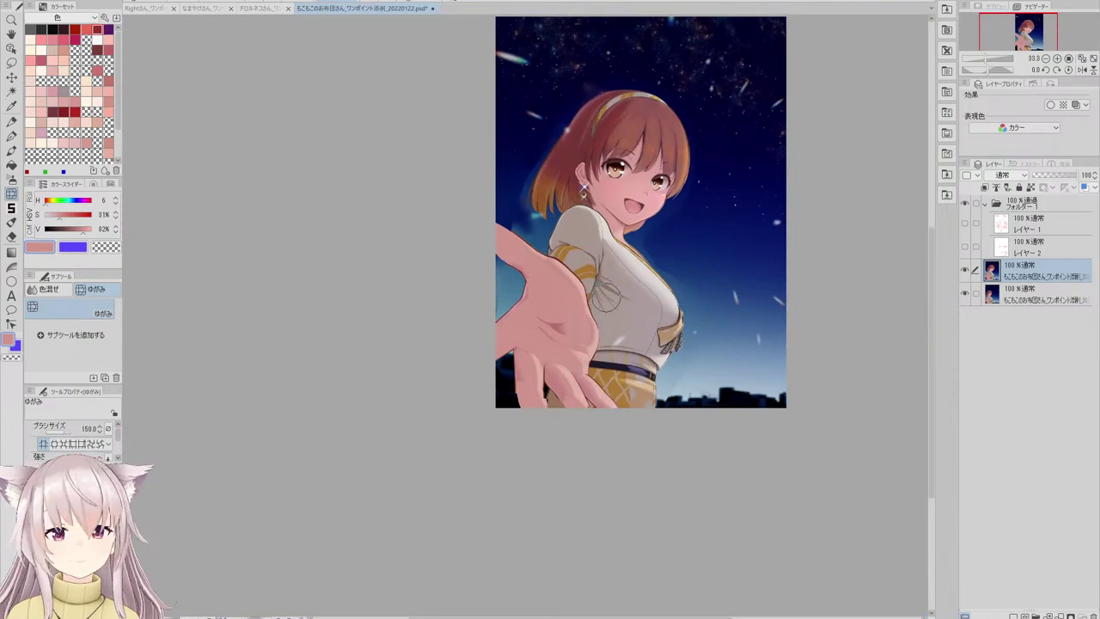
{"action": "scroll", "coordinate": [602, 248], "scroll_direction": "up", "scroll_amount": 2}
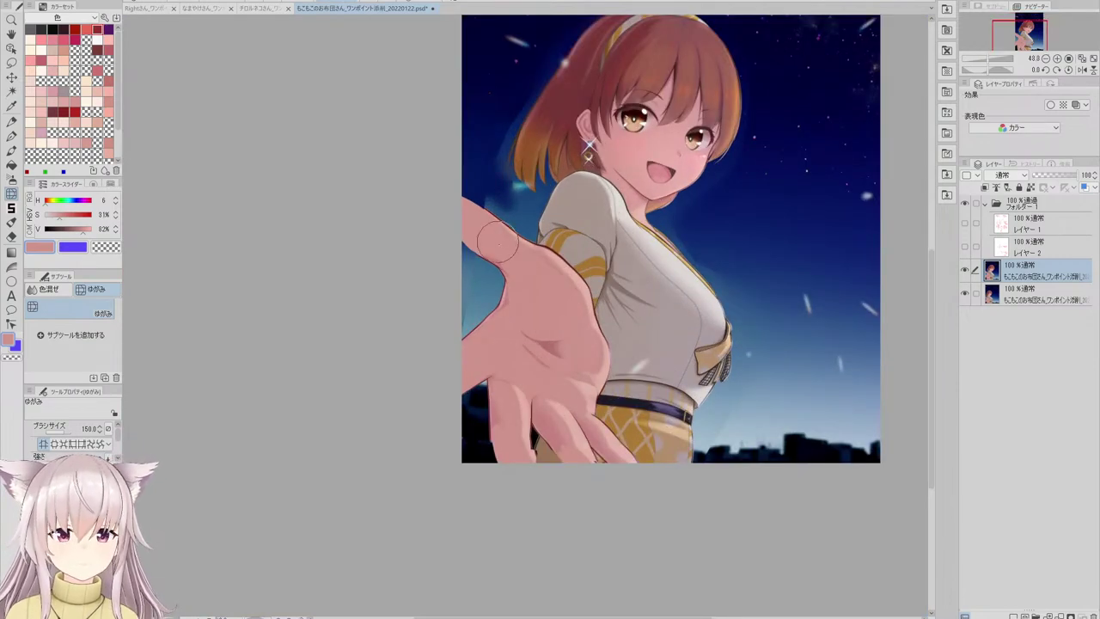
{"action": "scroll", "coordinate": [543, 107], "scroll_direction": "up", "scroll_amount": 3}
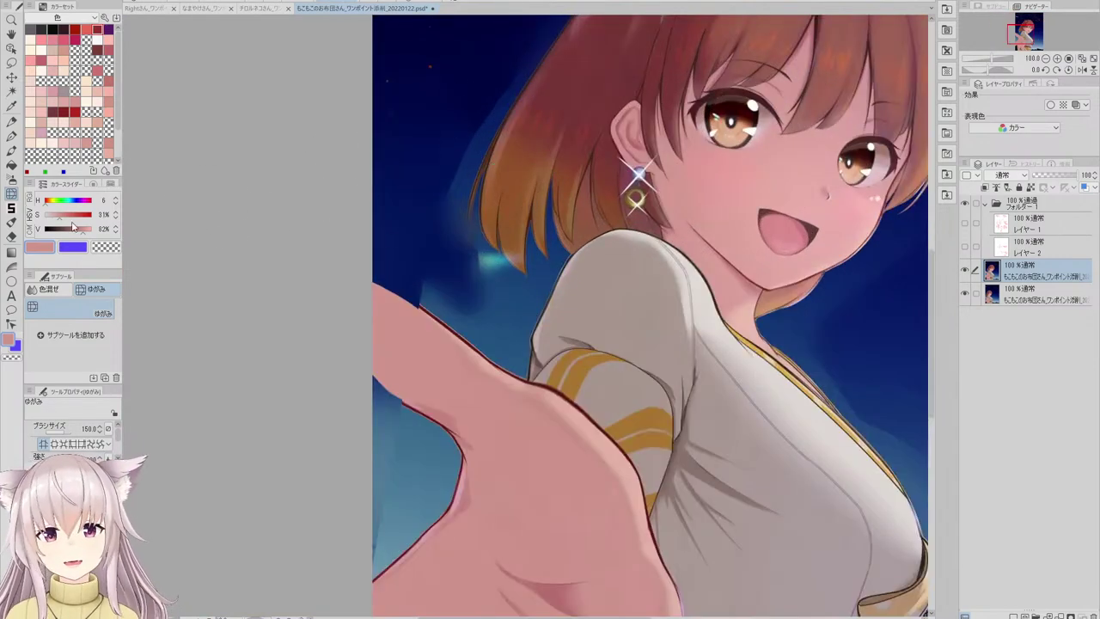
- Soften the rough sky edges around the hair tips and above the forearm with the ぼかし brush at size 100
{"action": "left_click", "coordinate": [60, 288]}
{"action": "scroll", "coordinate": [413, 202], "scroll_direction": "down", "scroll_amount": 2}
{"action": "scroll", "coordinate": [451, 150], "scroll_direction": "up", "scroll_amount": 3}
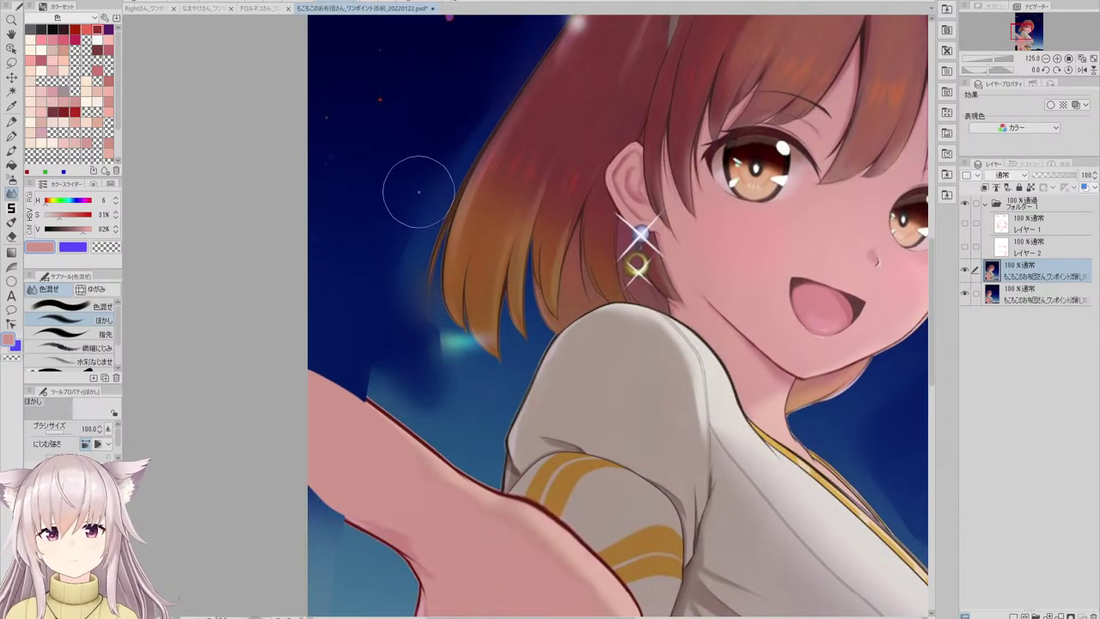
{"action": "scroll", "coordinate": [393, 273], "scroll_direction": "down", "scroll_amount": 1}
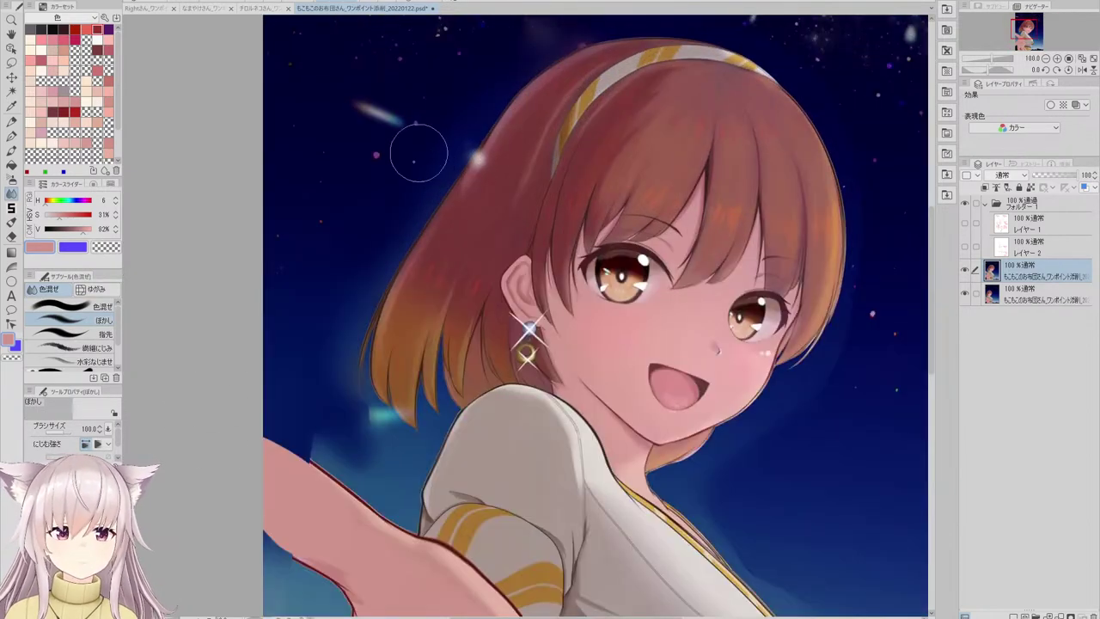
{"action": "scroll", "coordinate": [400, 190], "scroll_direction": "down", "scroll_amount": 5}
{"action": "scroll", "coordinate": [399, 164], "scroll_direction": "up", "scroll_amount": 5}
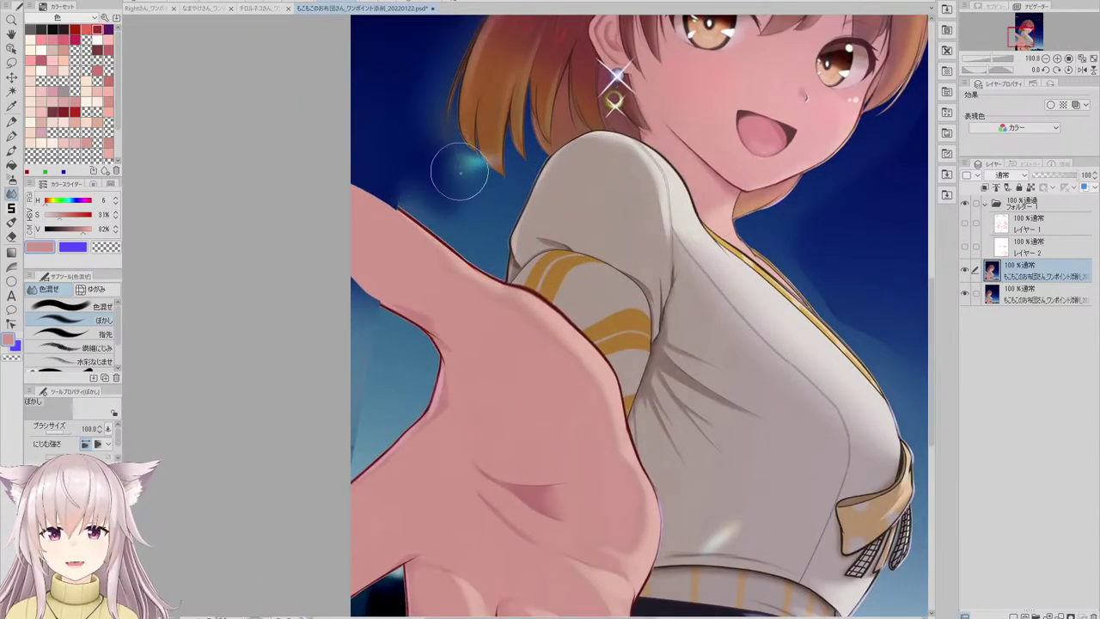
- Blend the remaining sky edges beside the chest, along the far side of the hair and above the head with the ぼかし brush
{"action": "scroll", "coordinate": [460, 172], "scroll_direction": "down", "scroll_amount": 5}
{"action": "scroll", "coordinate": [609, 172], "scroll_direction": "up", "scroll_amount": 5}
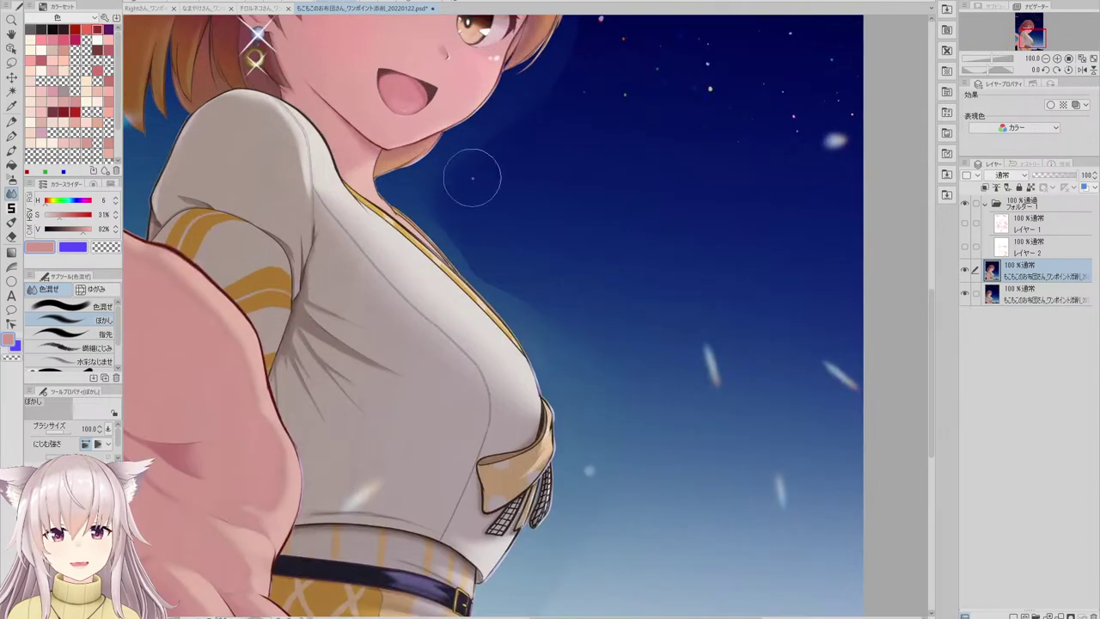
{"action": "scroll", "coordinate": [481, 249], "scroll_direction": "down", "scroll_amount": 5}
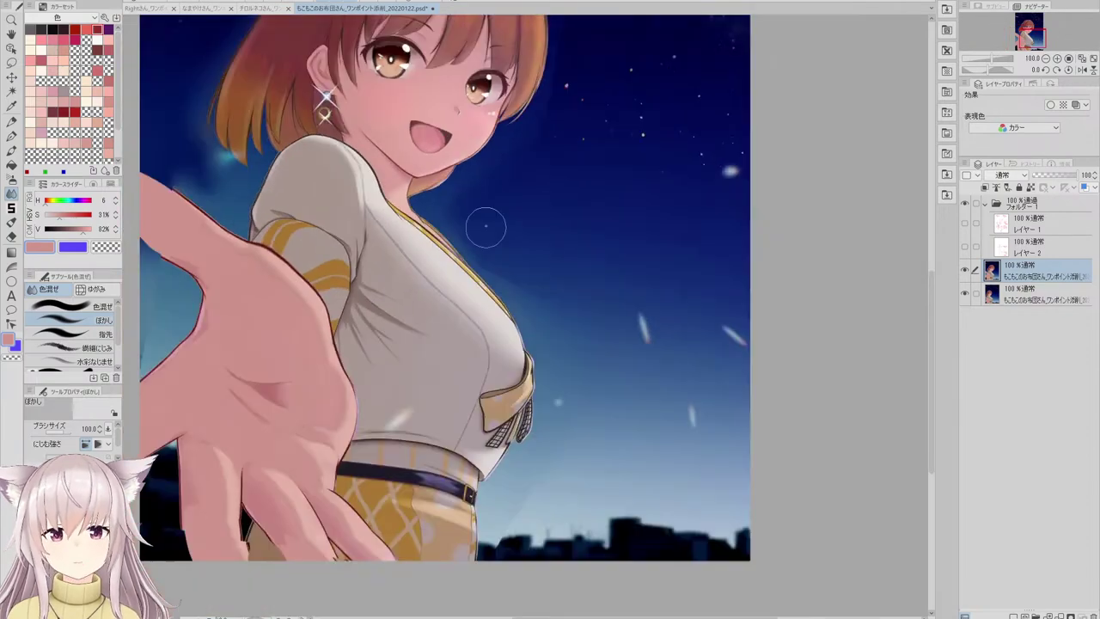
{"action": "scroll", "coordinate": [545, 118], "scroll_direction": "up", "scroll_amount": 5}
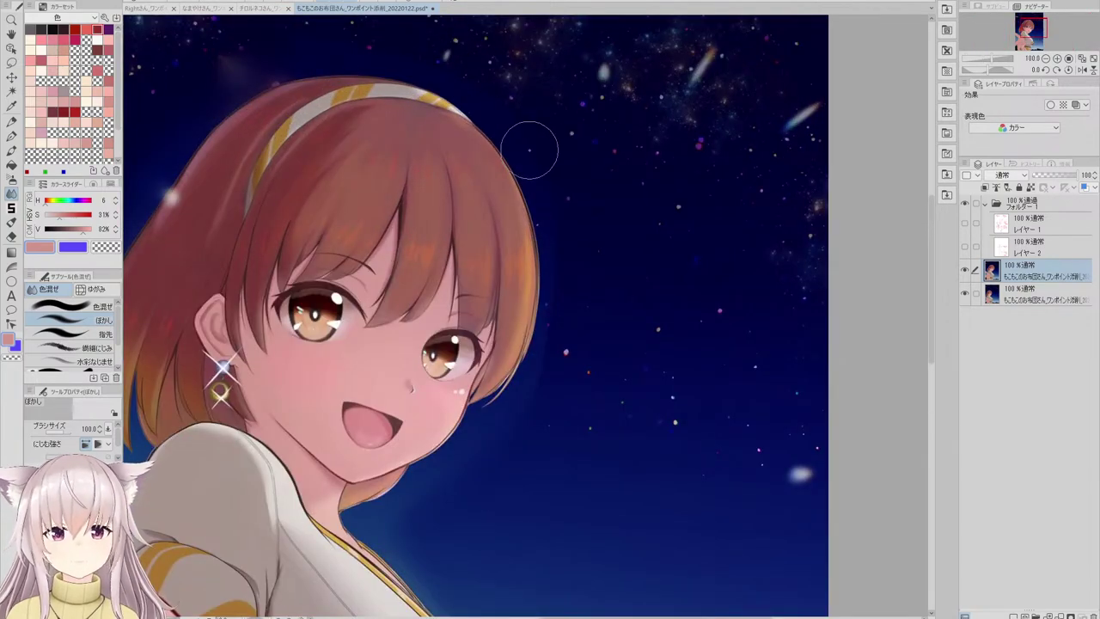
{"action": "scroll", "coordinate": [539, 165], "scroll_direction": "down", "scroll_amount": 5}
{"action": "scroll", "coordinate": [497, 84], "scroll_direction": "up", "scroll_amount": 6}
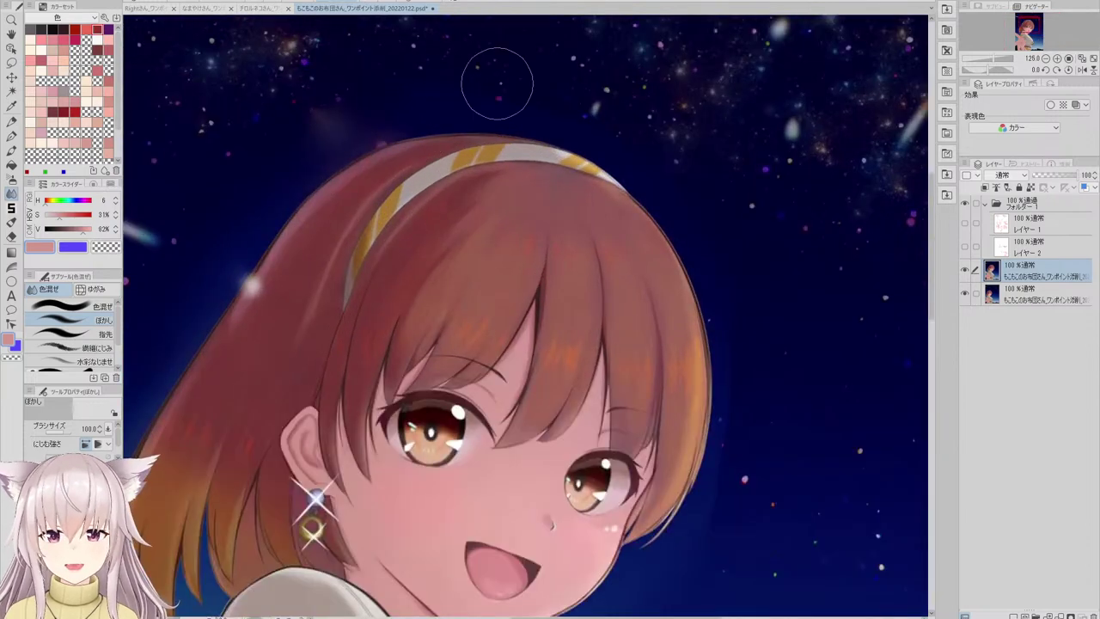
{"action": "scroll", "coordinate": [556, 101], "scroll_direction": "down", "scroll_amount": 5}
{"action": "scroll", "coordinate": [572, 122], "scroll_direction": "up", "scroll_amount": 2}
- Cover the leftover patches in the sky around the hair with sampled dark navy using the 柔らか airbrush at size 120
{"action": "left_click", "coordinate": [559, 129], "text": "alt"}
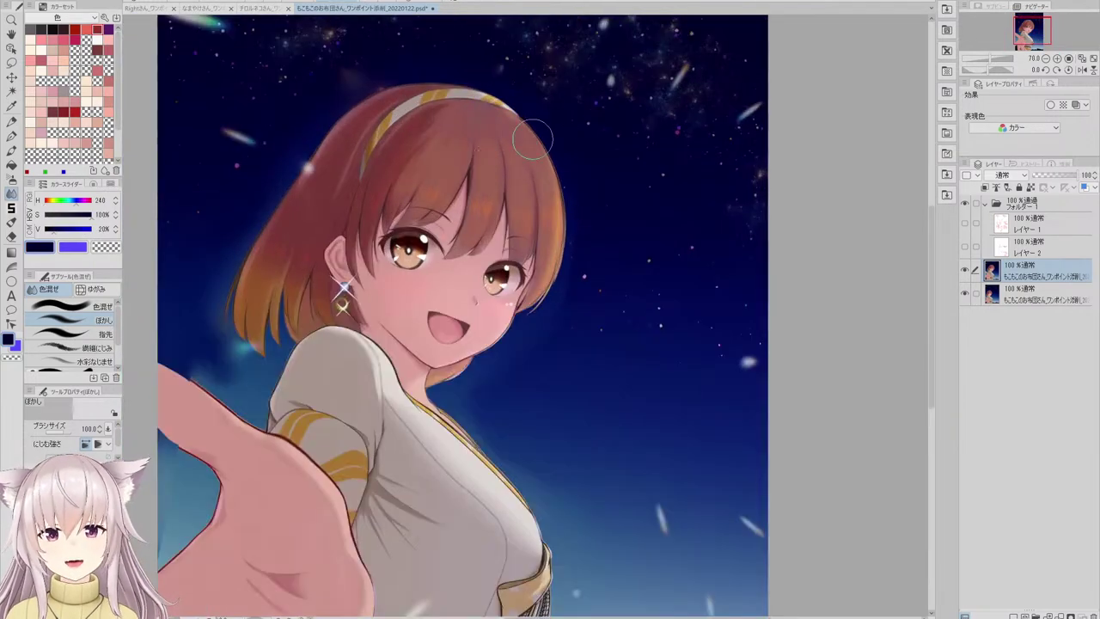
{"action": "key", "text": "e"}
{"action": "key", "text": "b"}
{"action": "scroll", "coordinate": [252, 279], "scroll_direction": "down", "scroll_amount": 5}
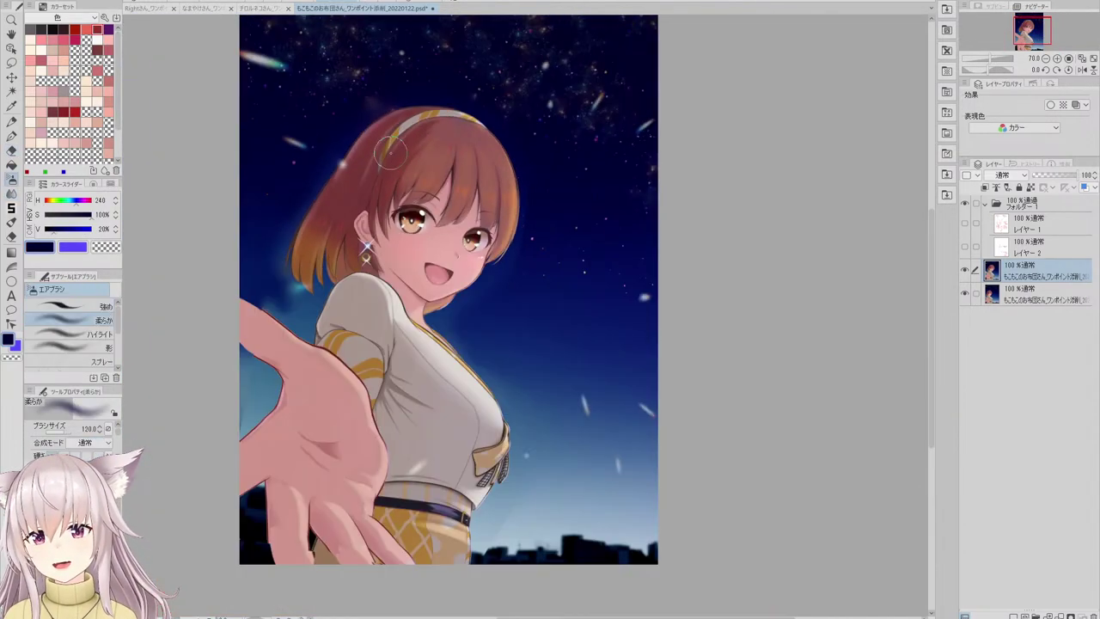
{"action": "scroll", "coordinate": [381, 81], "scroll_direction": "up", "scroll_amount": 6}
{"action": "key", "text": "bracketleft"}
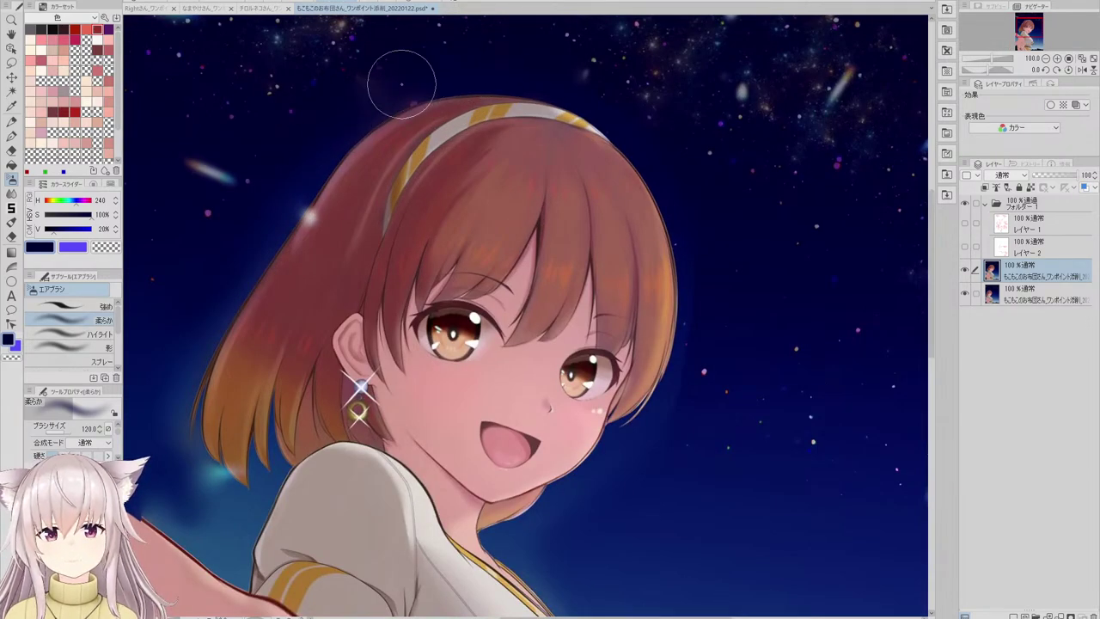
{"action": "scroll", "coordinate": [501, 69], "scroll_direction": "down", "scroll_amount": 5}
{"action": "scroll", "coordinate": [432, 99], "scroll_direction": "up", "scroll_amount": 3}
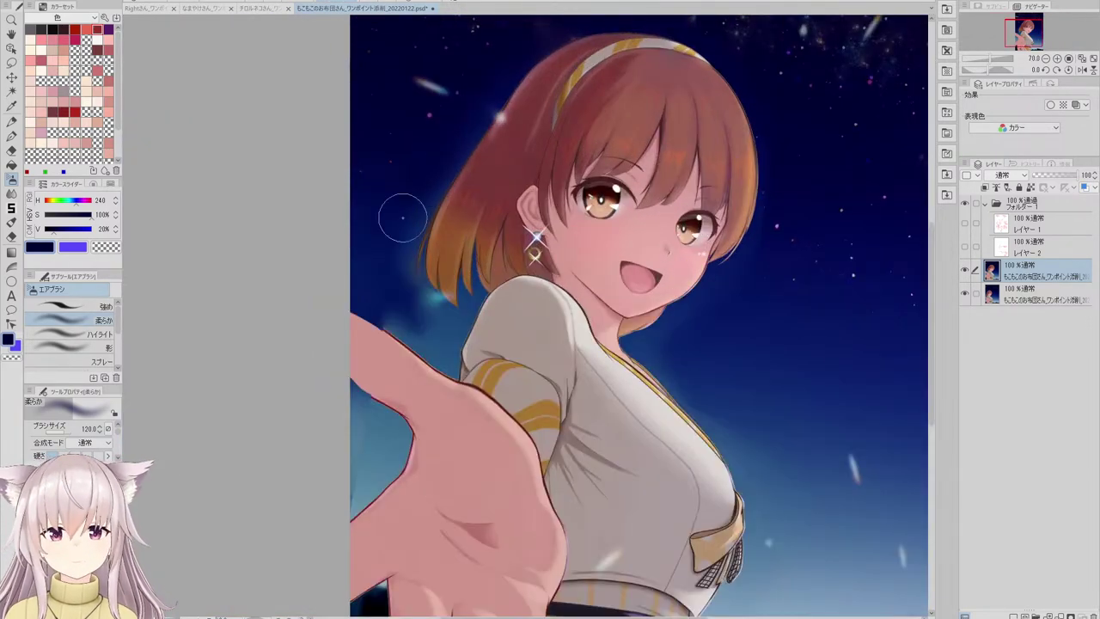
{"action": "scroll", "coordinate": [648, 123], "scroll_direction": "down", "scroll_amount": 4}
{"action": "scroll", "coordinate": [600, 166], "scroll_direction": "up", "scroll_amount": 6}
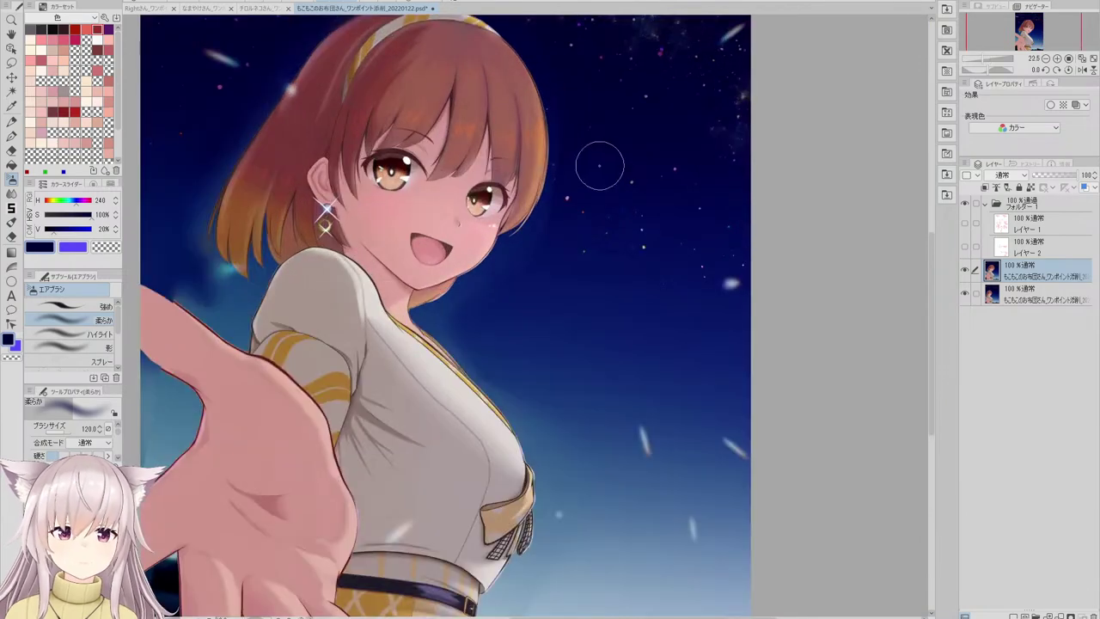
{"action": "scroll", "coordinate": [569, 233], "scroll_direction": "up", "scroll_amount": 2}
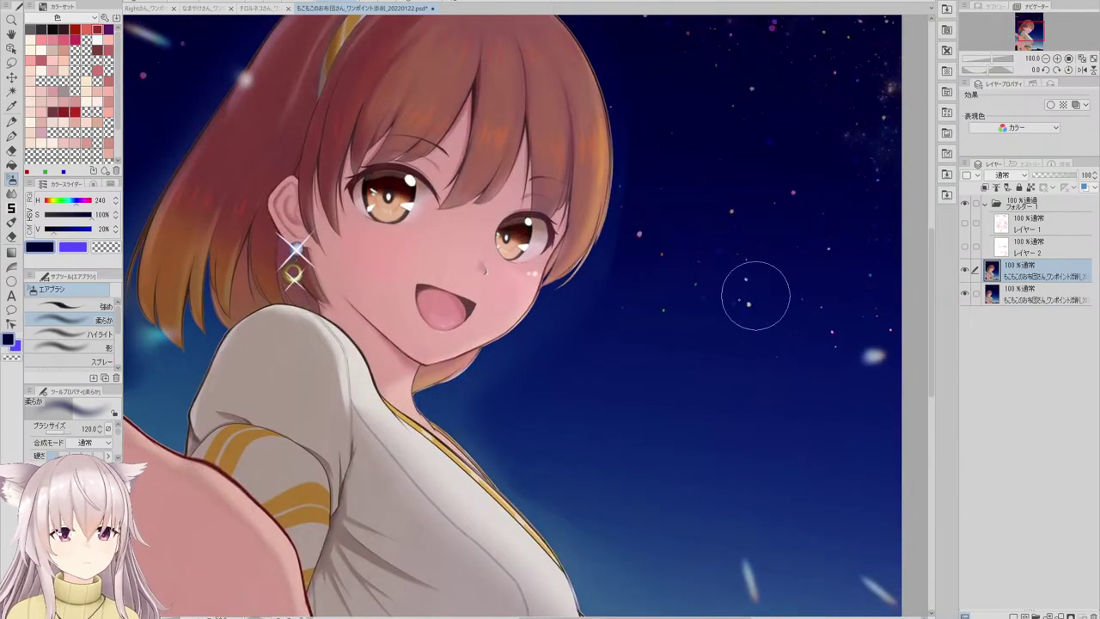
- Lasso the nose and paste a copy of it onto a new layer
{"action": "left_click", "coordinate": [12, 192]}
{"action": "scroll", "coordinate": [514, 242], "scroll_direction": "up", "scroll_amount": 1}
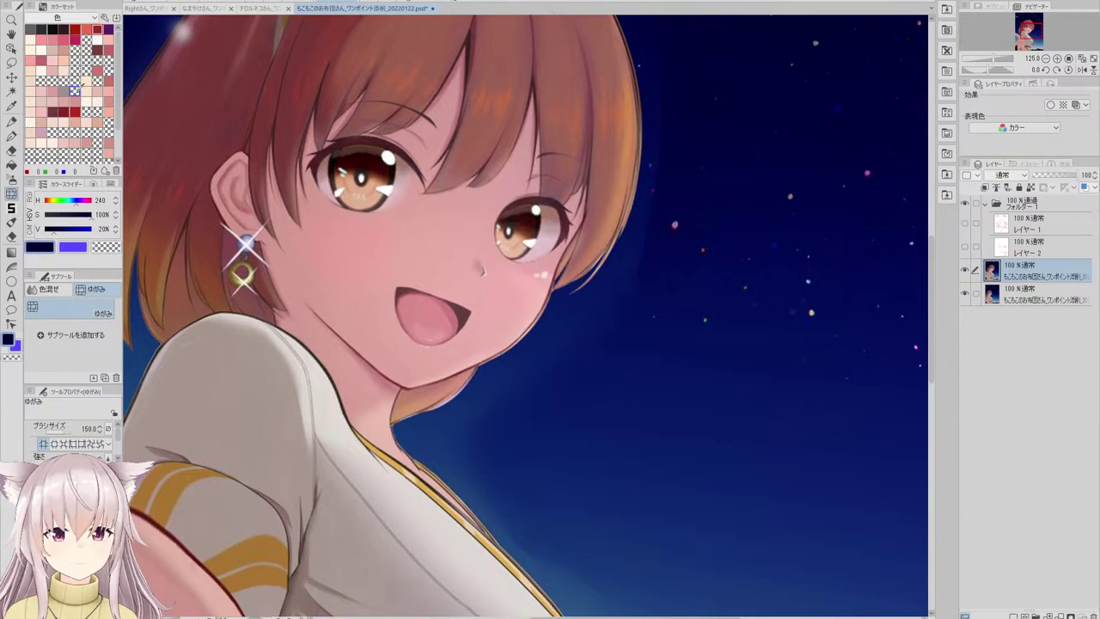
{"action": "left_click", "coordinate": [12, 62]}
{"action": "scroll", "coordinate": [505, 272], "scroll_direction": "up", "scroll_amount": 1}
{"action": "left_click_drag", "start_coordinate": [502, 240], "coordinate": [500, 243]}
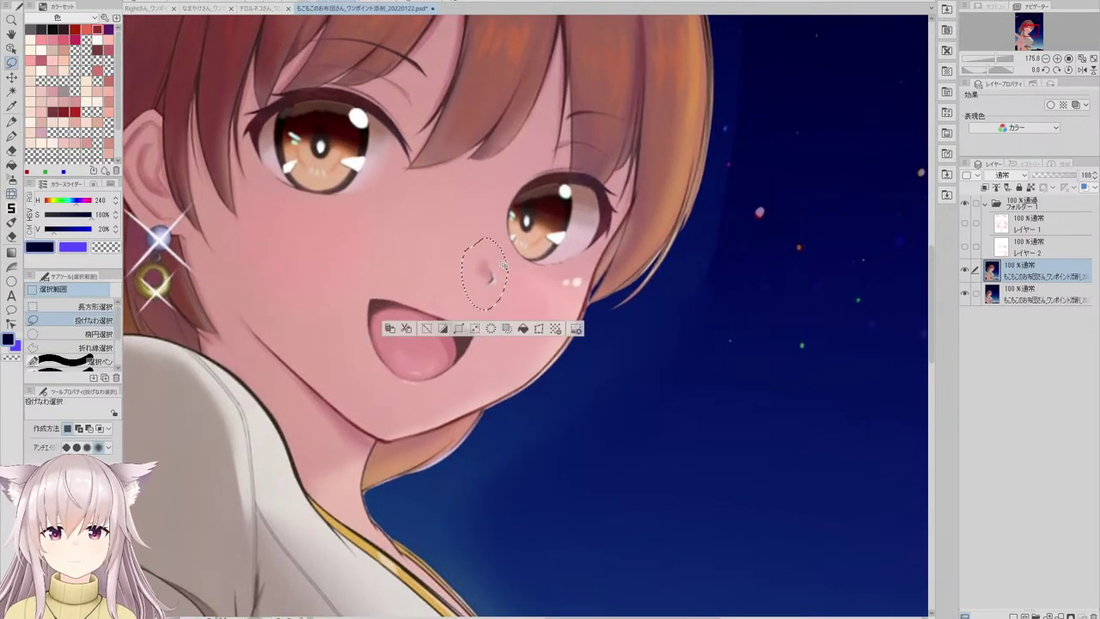
{"action": "key", "text": "ctrl+c"}
{"action": "key", "text": "ctrl+v"}
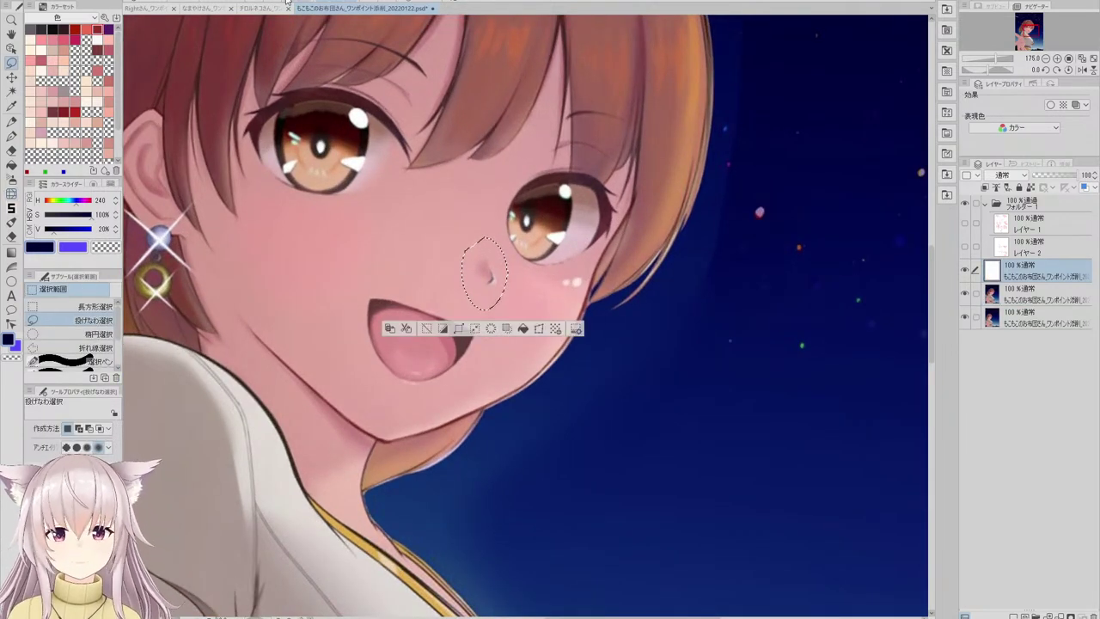
- Transform the nose copy so it sits slightly higher and closer to the far eye, and apply the transformation
{"action": "key", "text": "ctrl+t"}
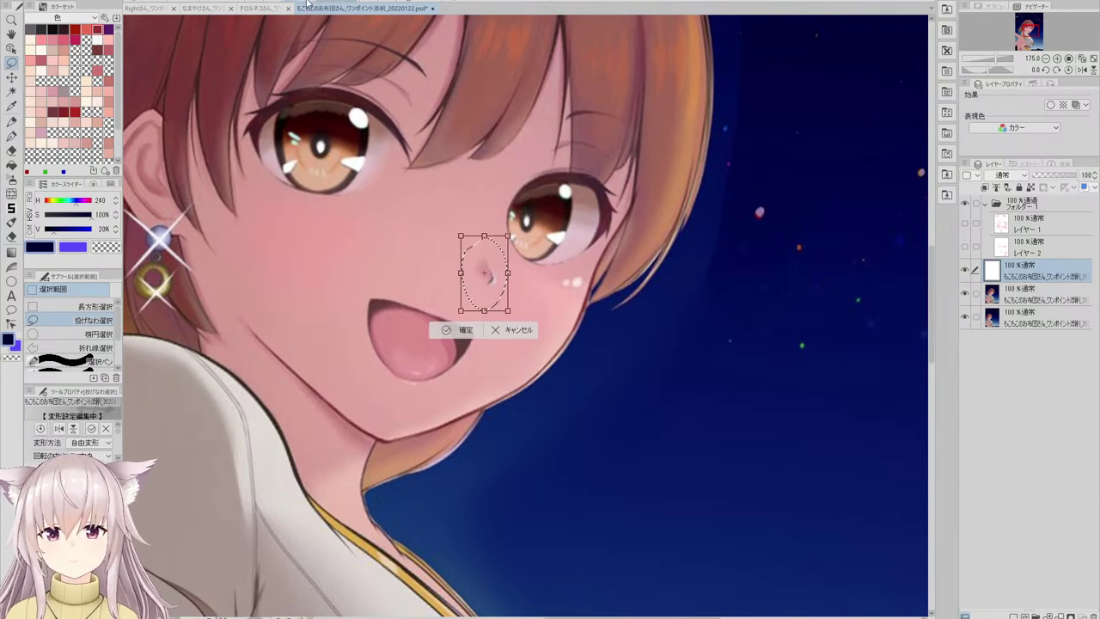
{"action": "scroll", "coordinate": [488, 265], "scroll_direction": "up", "scroll_amount": 3}
{"action": "left_click_drag", "start_coordinate": [499, 312], "coordinate": [518, 270]}
{"action": "scroll", "coordinate": [520, 225], "scroll_direction": "down", "scroll_amount": 3}
{"action": "left_click", "coordinate": [495, 302]}
{"action": "scroll", "coordinate": [507, 270], "scroll_direction": "down", "scroll_amount": 2}
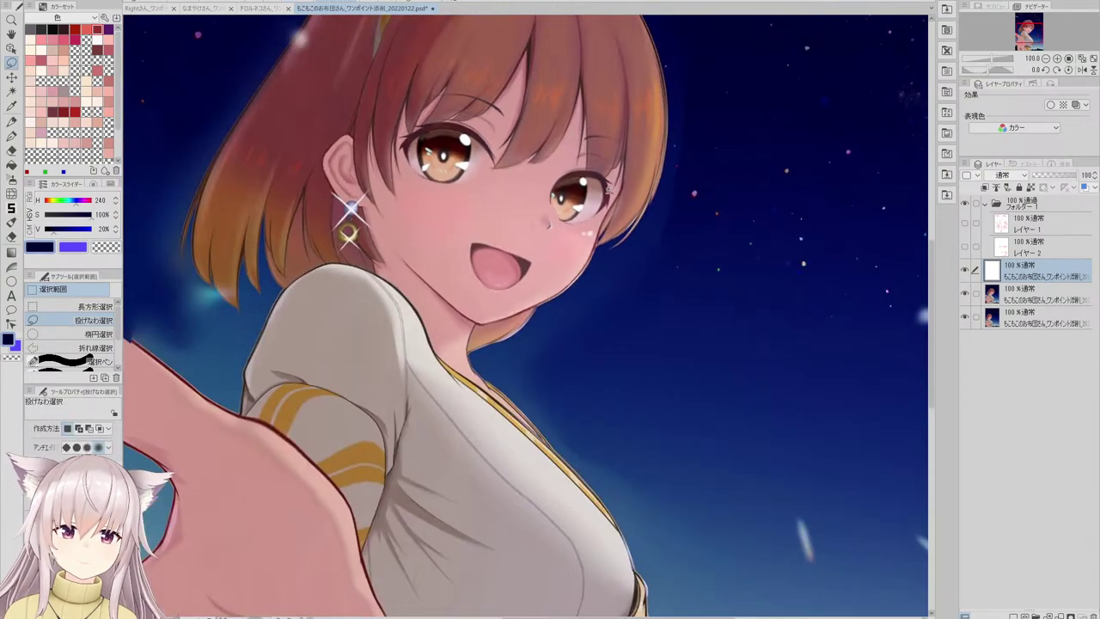
- Erase the part of the nose copy overlapping the far eye with the 消しゴム at size 40, and merge the copy into the girl layer
{"action": "key", "text": "e"}
{"action": "scroll", "coordinate": [506, 270], "scroll_direction": "up", "scroll_amount": 1}
{"action": "left_click_drag", "start_coordinate": [553, 177], "coordinate": [550, 194], "text": "ctrl+alt"}
{"action": "scroll", "coordinate": [550, 194], "scroll_direction": "up", "scroll_amount": 1}
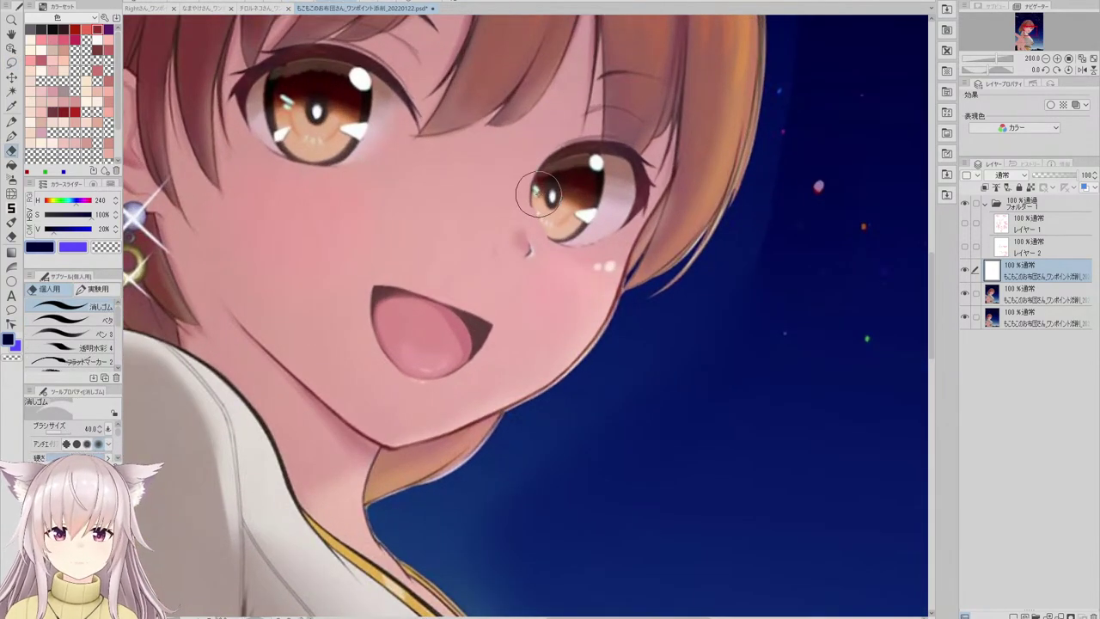
{"action": "scroll", "coordinate": [881, 258], "scroll_direction": "down", "scroll_amount": 5}
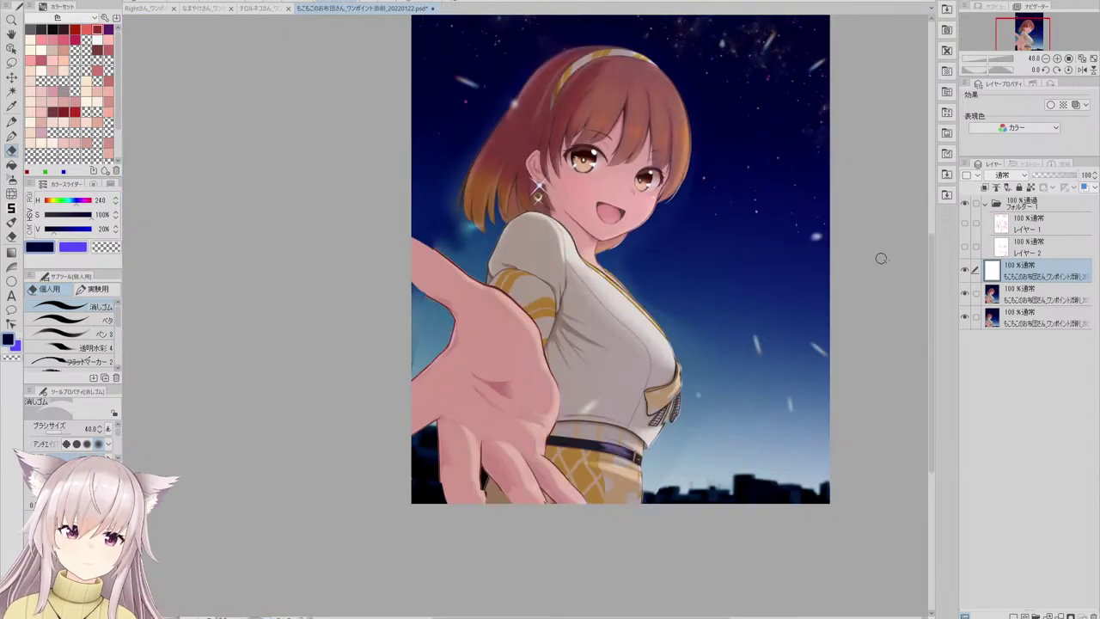
{"action": "key", "text": "ctrl+e"}
- Adjust the shape of the far eye beside the nose with the ゆがみ brush at size 100
{"action": "scroll", "coordinate": [695, 243], "scroll_direction": "up", "scroll_amount": 4}
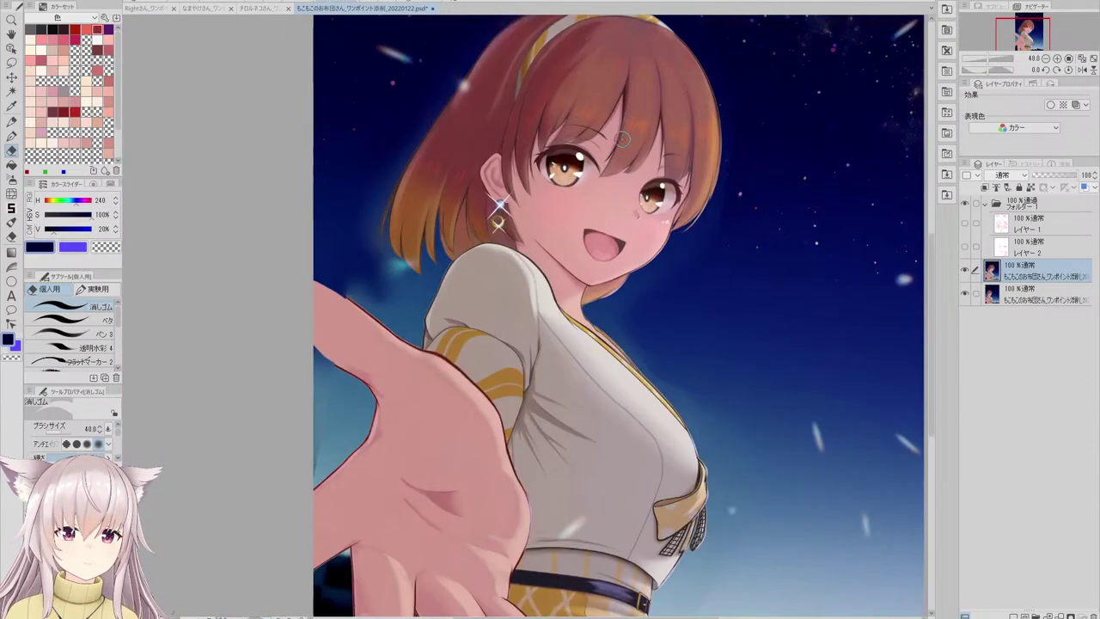
{"action": "left_click", "coordinate": [12, 193]}
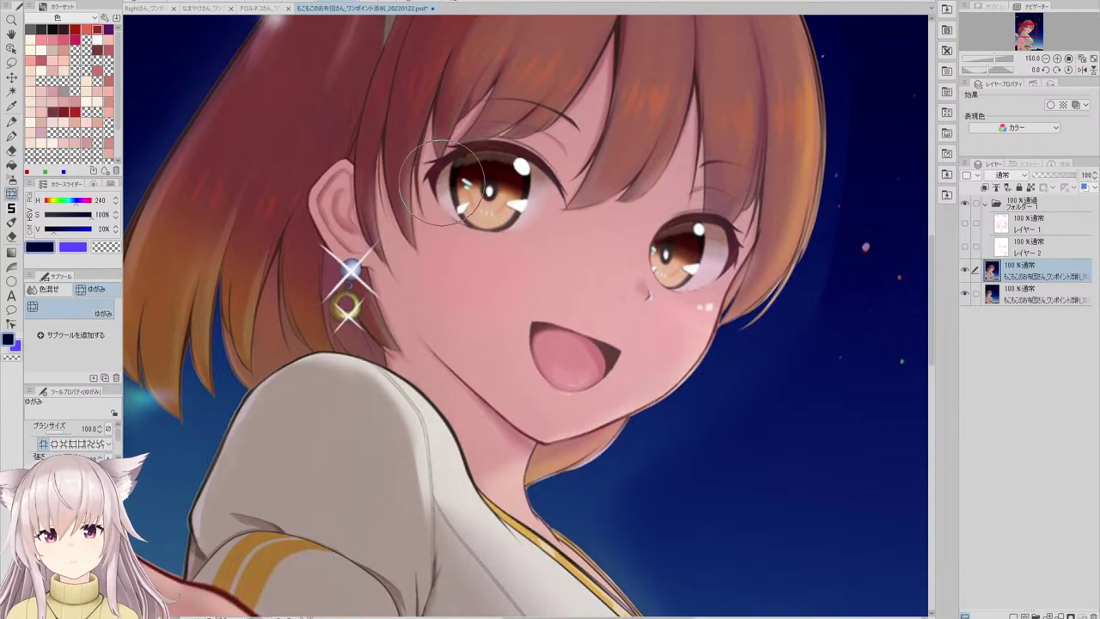
{"action": "scroll", "coordinate": [446, 185], "scroll_direction": "down", "scroll_amount": 4}
{"action": "scroll", "coordinate": [628, 166], "scroll_direction": "up", "scroll_amount": 3}
{"action": "scroll", "coordinate": [627, 166], "scroll_direction": "up", "scroll_amount": 3}
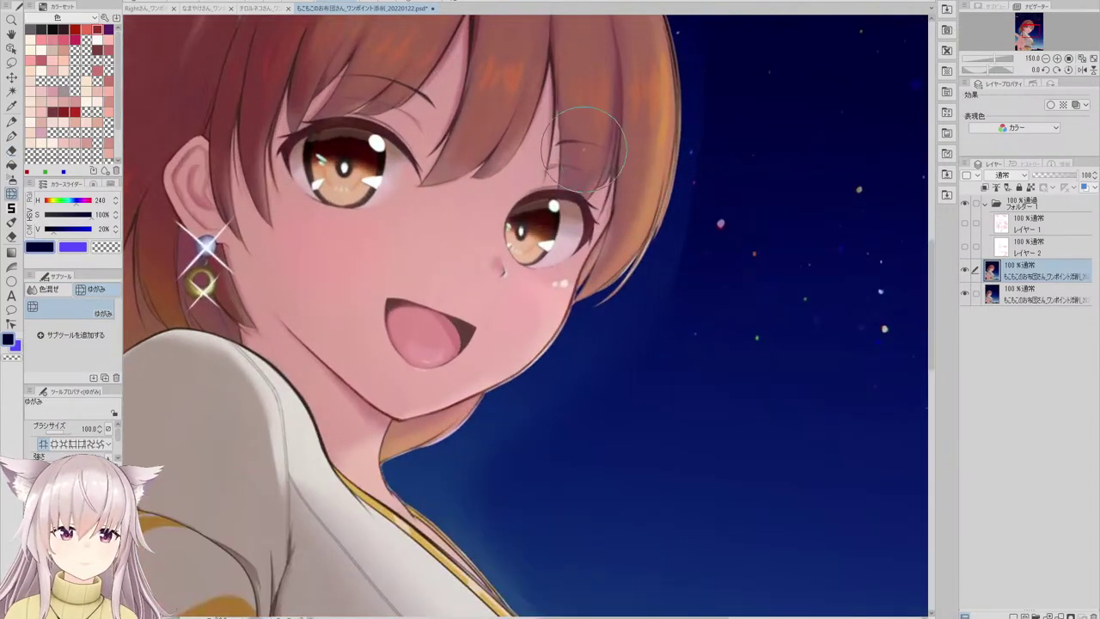
{"action": "scroll", "coordinate": [574, 222], "scroll_direction": "up", "scroll_amount": 1}
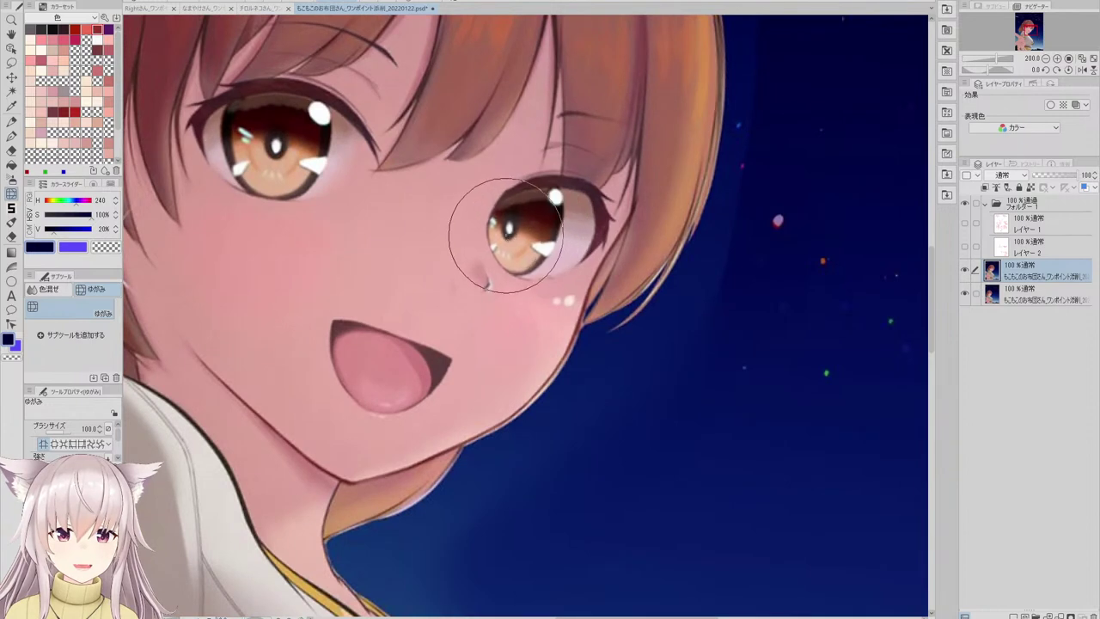
{"action": "left_click_drag", "start_coordinate": [552, 212], "coordinate": [540, 219]}
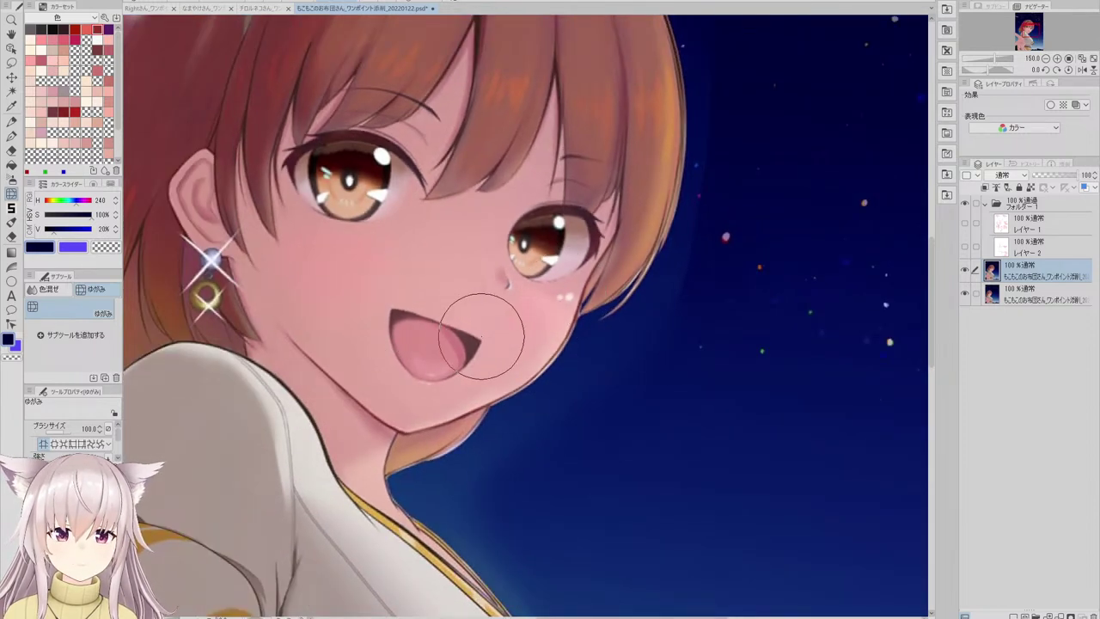
{"action": "scroll", "coordinate": [405, 300], "scroll_direction": "down", "scroll_amount": 5}
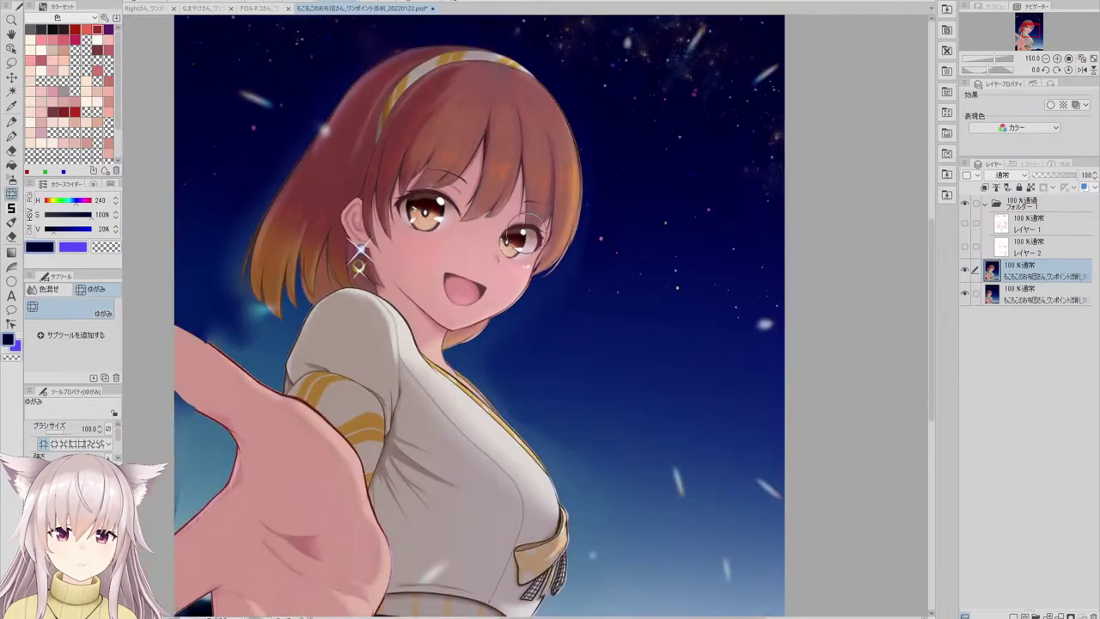
{"action": "scroll", "coordinate": [441, 293], "scroll_direction": "up", "scroll_amount": 1}
{"action": "scroll", "coordinate": [397, 418], "scroll_direction": "down", "scroll_amount": 4}
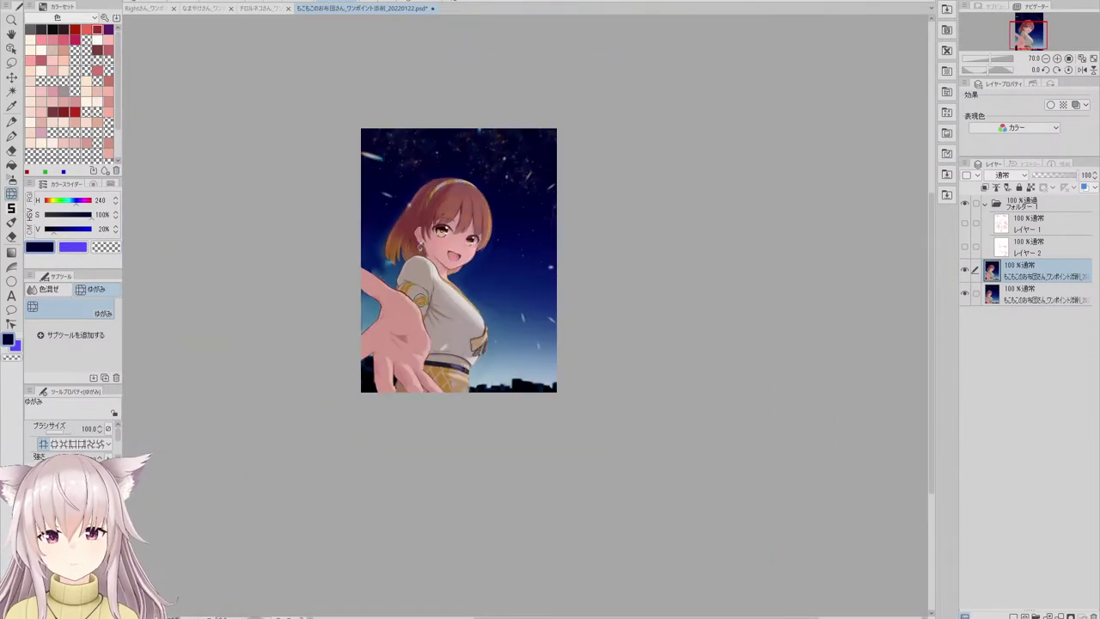
- Paint a wider upper arm over the sleeve opening in sampled skin pink with the ベタ brush
{"action": "scroll", "coordinate": [404, 331], "scroll_direction": "up", "scroll_amount": 3}
{"action": "left_click", "coordinate": [374, 362], "text": "alt"}
{"action": "key", "text": "b"}
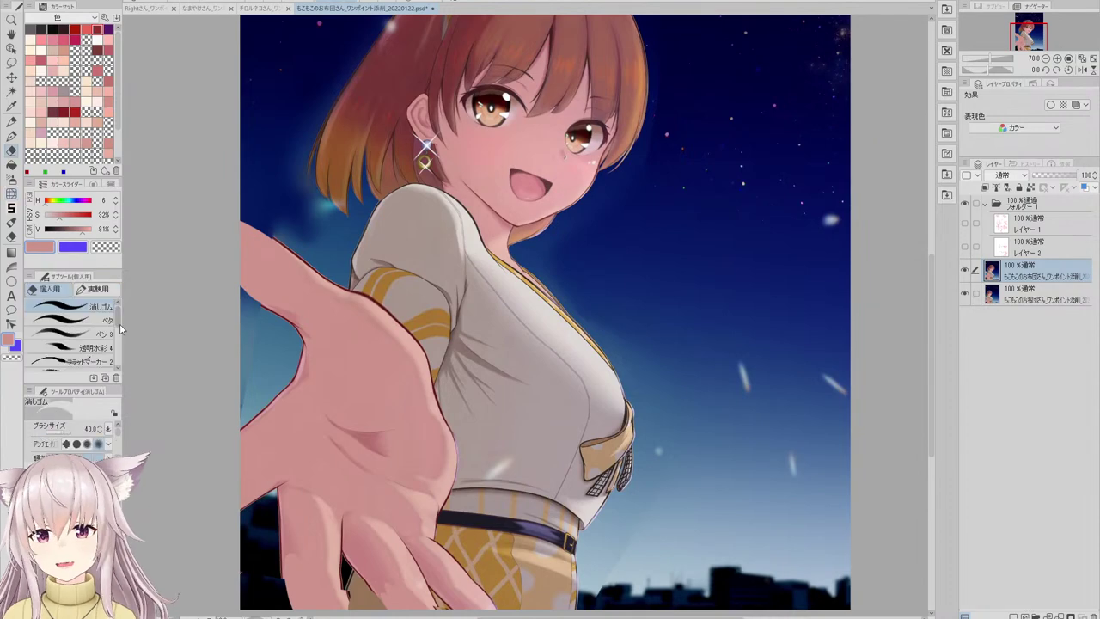
{"action": "left_click", "coordinate": [98, 319]}
{"action": "left_click_drag", "start_coordinate": [388, 299], "coordinate": [432, 362]}
{"action": "scroll", "coordinate": [433, 363], "scroll_direction": "down", "scroll_amount": 3}
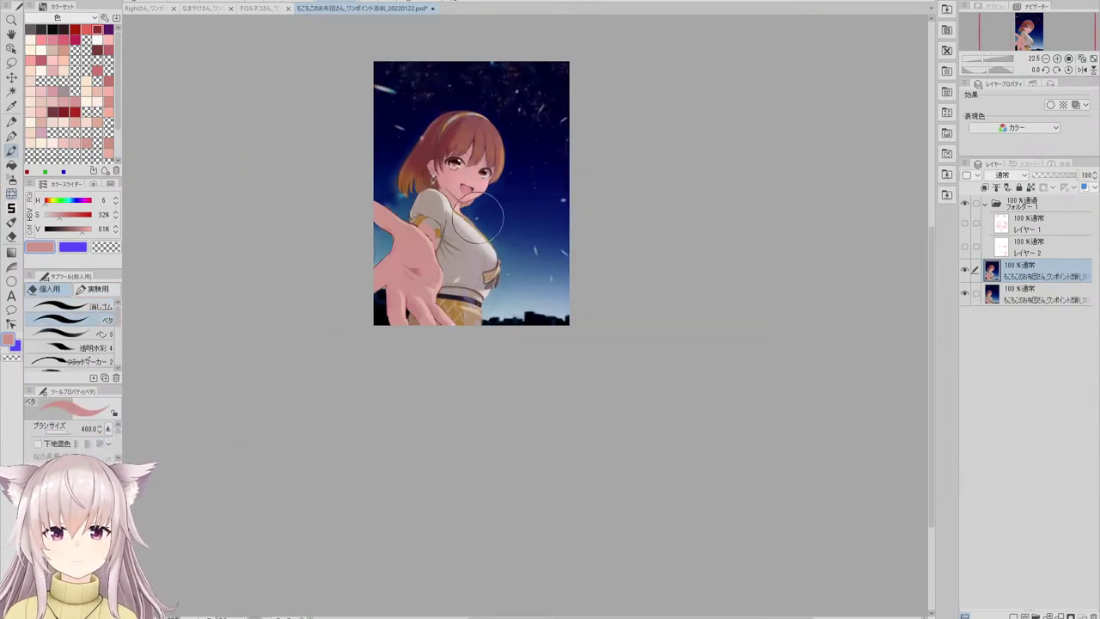
- Outline the enlarged sleeve opening along the upper arm in sampled dark brown with the ベタ brush
{"action": "scroll", "coordinate": [482, 249], "scroll_direction": "up", "scroll_amount": 3}
{"action": "scroll", "coordinate": [454, 290], "scroll_direction": "up", "scroll_amount": 3}
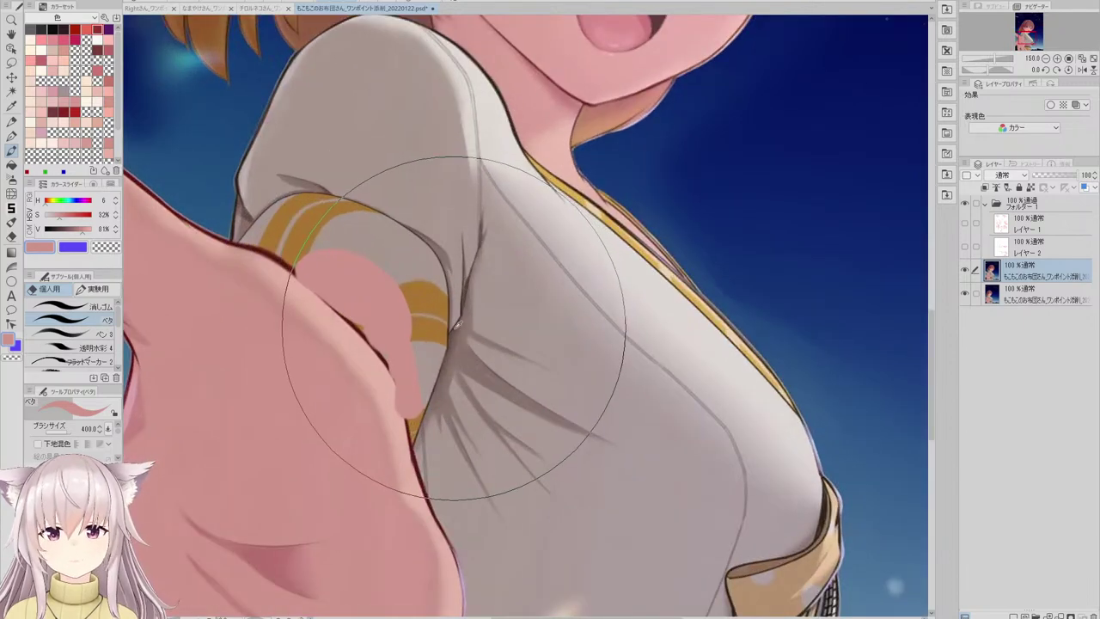
{"action": "scroll", "coordinate": [454, 404], "scroll_direction": "down", "scroll_amount": 1}
{"action": "left_click", "coordinate": [110, 323]}
{"action": "left_click", "coordinate": [109, 320]}
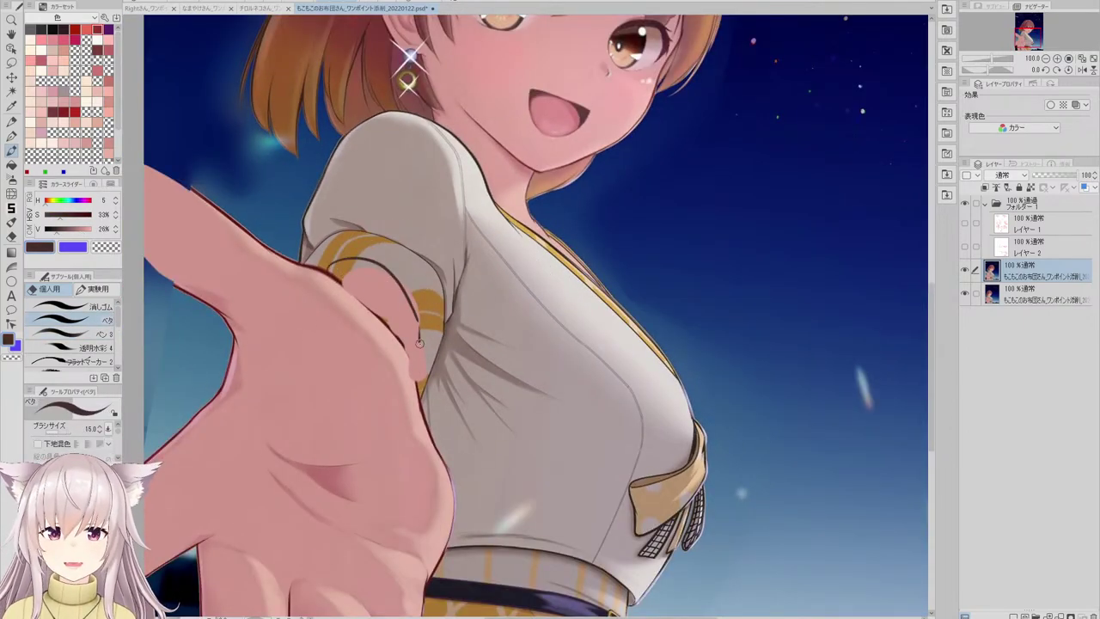
{"action": "scroll", "coordinate": [419, 343], "scroll_direction": "down", "scroll_amount": 3}
{"action": "scroll", "coordinate": [408, 225], "scroll_direction": "up", "scroll_amount": 3}
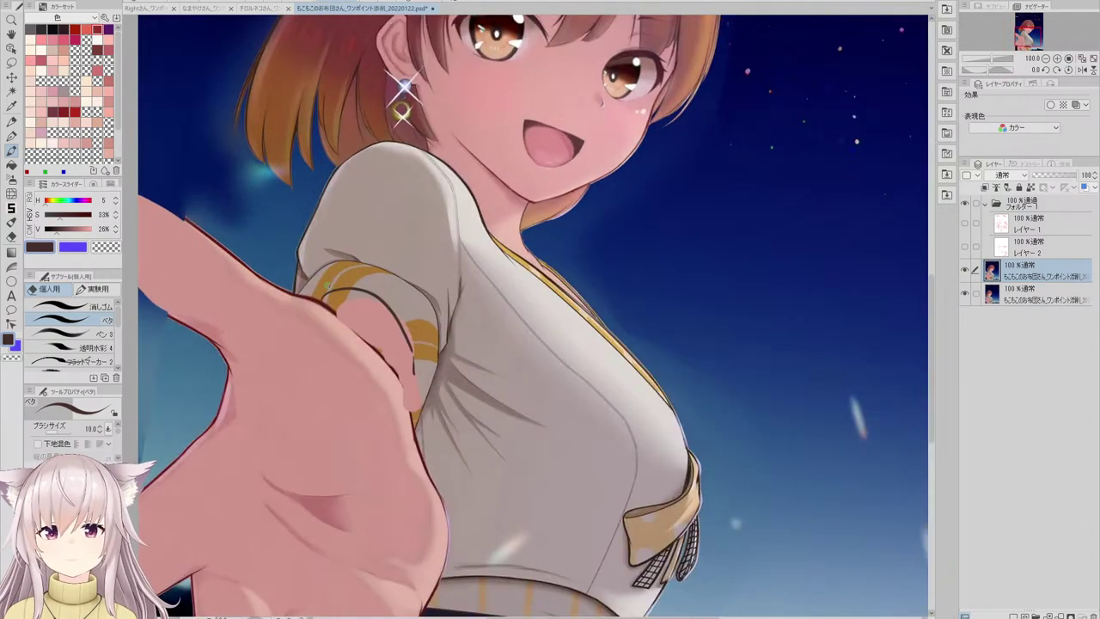
- Warp the puffed sleeve outward over the forearm and widen its striped cuff with the ゆがみ brush at size 150
{"action": "left_click", "coordinate": [11, 194]}
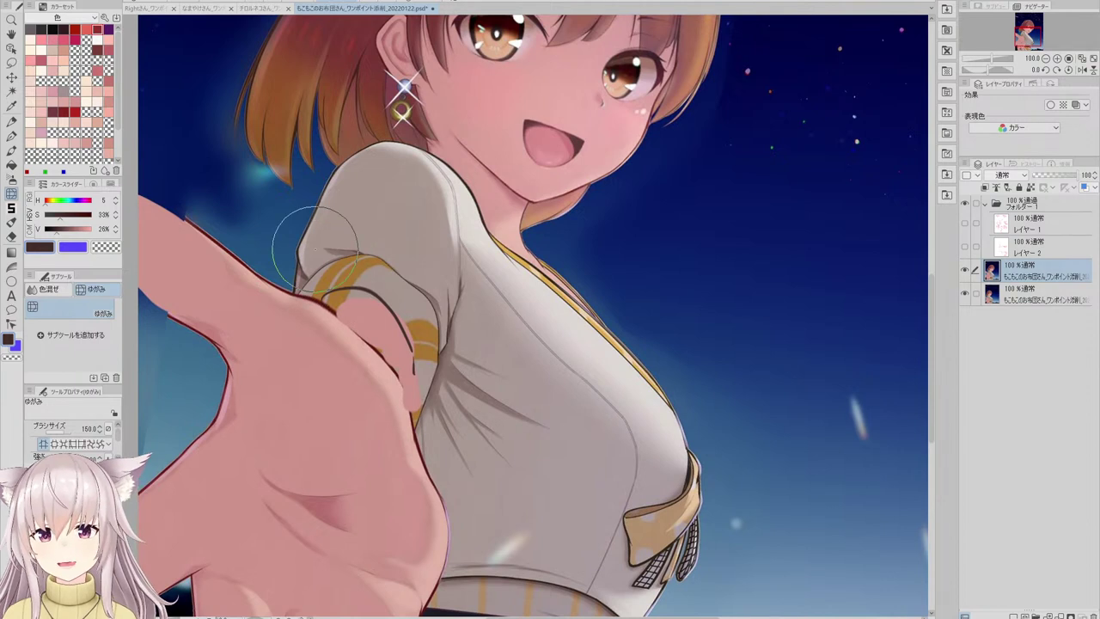
{"action": "mouse_move", "coordinate": [315, 245]}
{"action": "left_mouse_down"}
{"action": "mouse_move", "coordinate": [294, 257]}
{"action": "mouse_move", "coordinate": [292, 246]}
{"action": "mouse_move", "coordinate": [277, 270]}
{"action": "left_mouse_up"}
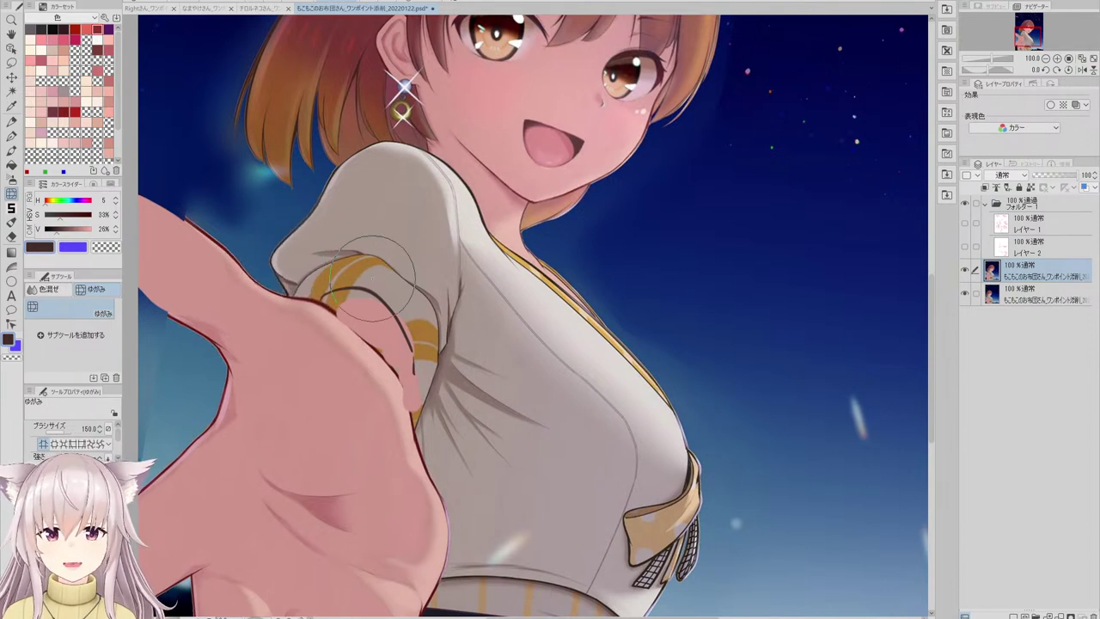
{"action": "mouse_move", "coordinate": [376, 277]}
{"action": "left_mouse_down"}
{"action": "mouse_move", "coordinate": [420, 286]}
{"action": "mouse_move", "coordinate": [438, 340]}
{"action": "left_mouse_up"}
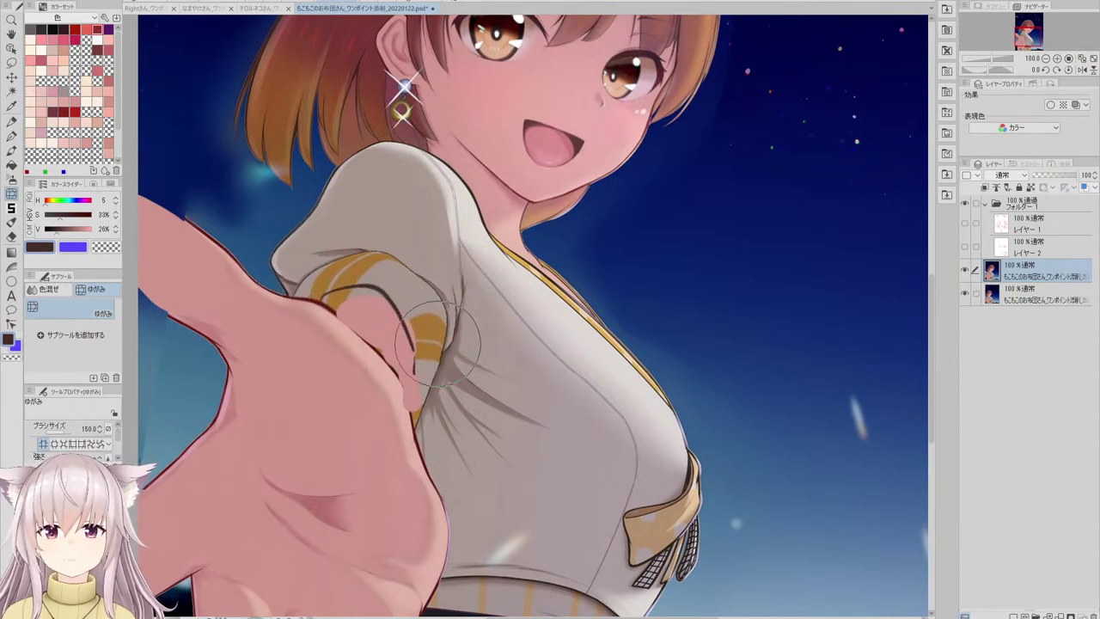
{"action": "scroll", "coordinate": [414, 250], "scroll_direction": "down", "scroll_amount": 3}
{"action": "scroll", "coordinate": [410, 242], "scroll_direction": "up", "scroll_amount": 3}
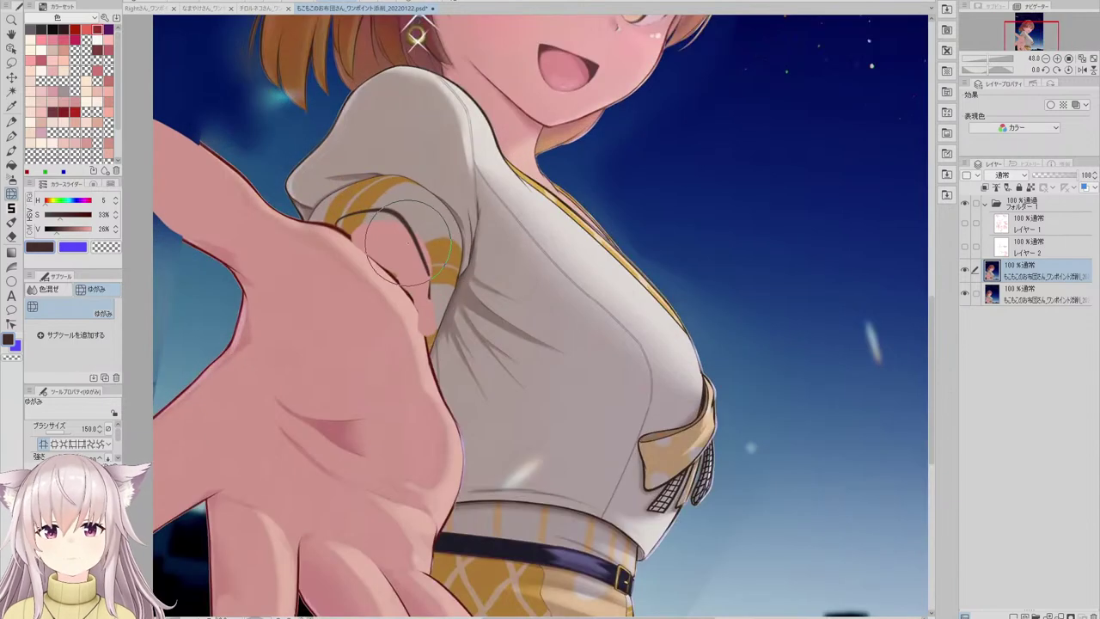
- Repaint the upper arm inside the widened cuff in sampled skin pink with the ベタ brush at size 120
{"action": "right_click", "coordinate": [409, 242]}
{"action": "key", "text": "p"}
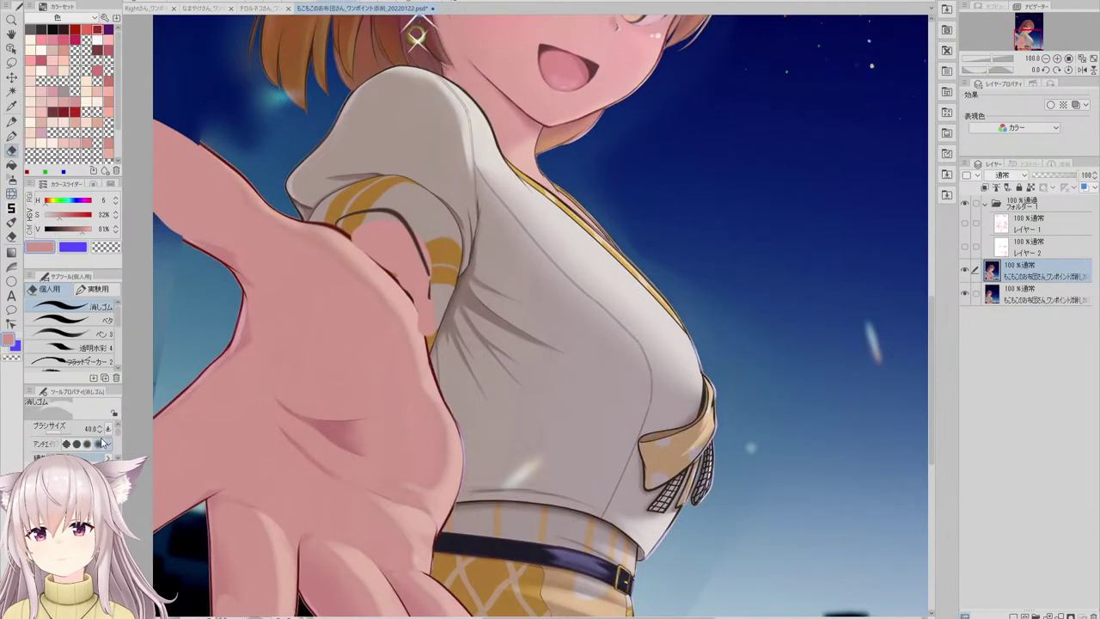
{"action": "left_click", "coordinate": [90, 319]}
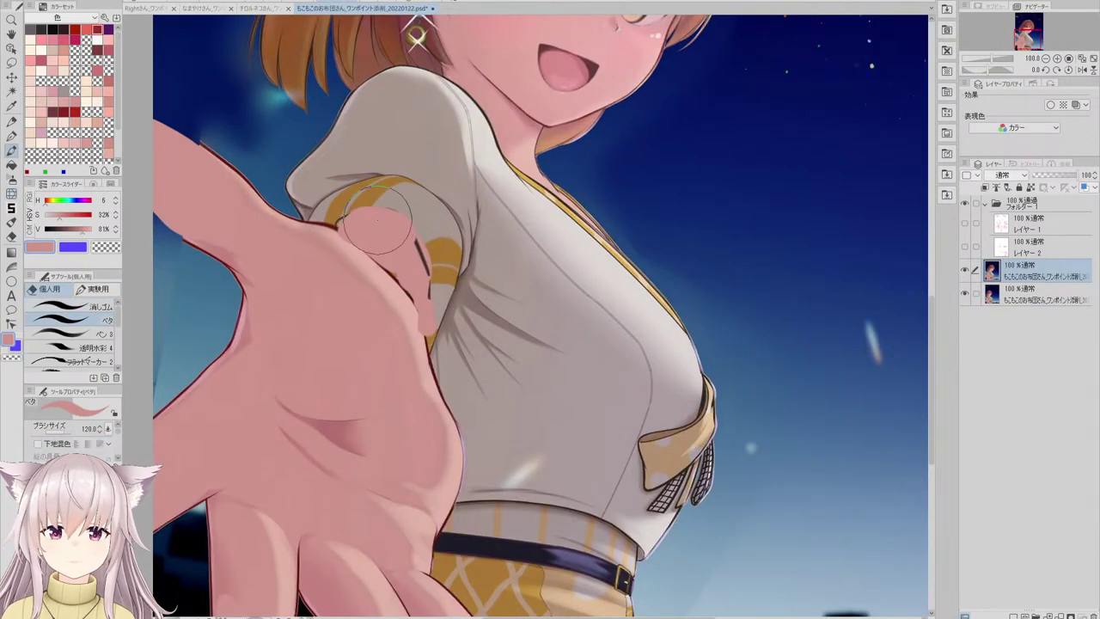
{"action": "scroll", "coordinate": [375, 222], "scroll_direction": "down", "scroll_amount": 4}
{"action": "scroll", "coordinate": [492, 129], "scroll_direction": "up", "scroll_amount": 3}
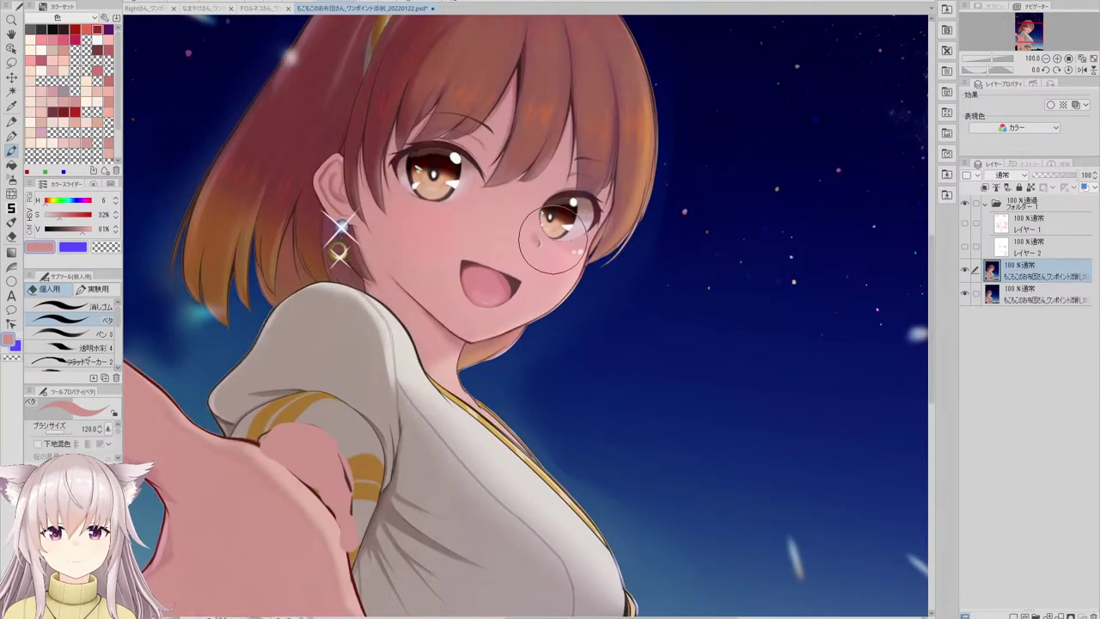
- Shade the upper white of the near eye in sampled brown and darken its iris edge using the ベタ brush at size 30
{"action": "scroll", "coordinate": [471, 172], "scroll_direction": "up", "scroll_amount": 3}
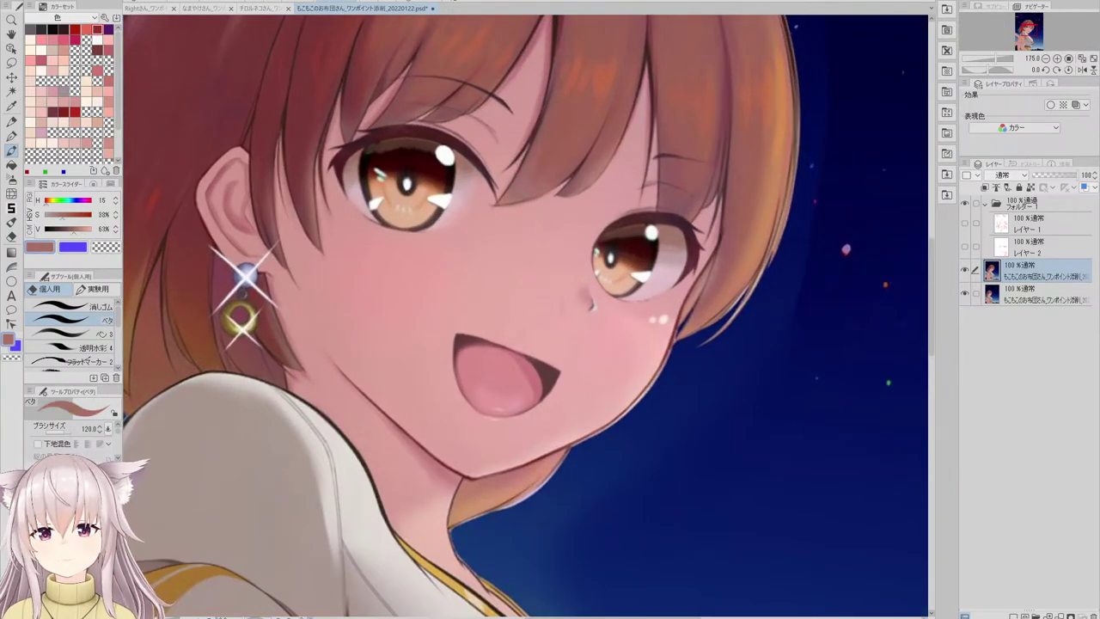
{"action": "scroll", "coordinate": [348, 162], "scroll_direction": "up", "scroll_amount": 3}
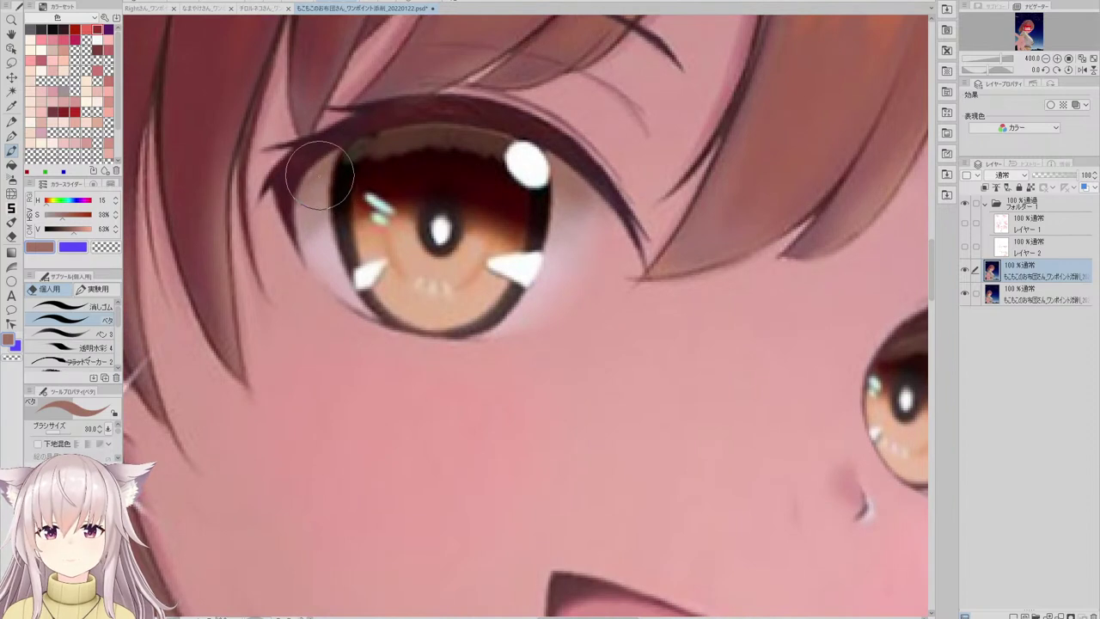
{"action": "key", "text": "ctrl+z"}
{"action": "mouse_move", "coordinate": [549, 160]}
{"action": "left_mouse_down"}
{"action": "mouse_move", "coordinate": [563, 190]}
{"action": "mouse_move", "coordinate": [551, 186]}
{"action": "left_mouse_up"}
{"action": "left_click", "coordinate": [341, 231], "text": "alt"}
{"action": "left_click_drag", "start_coordinate": [353, 273], "coordinate": [338, 212]}
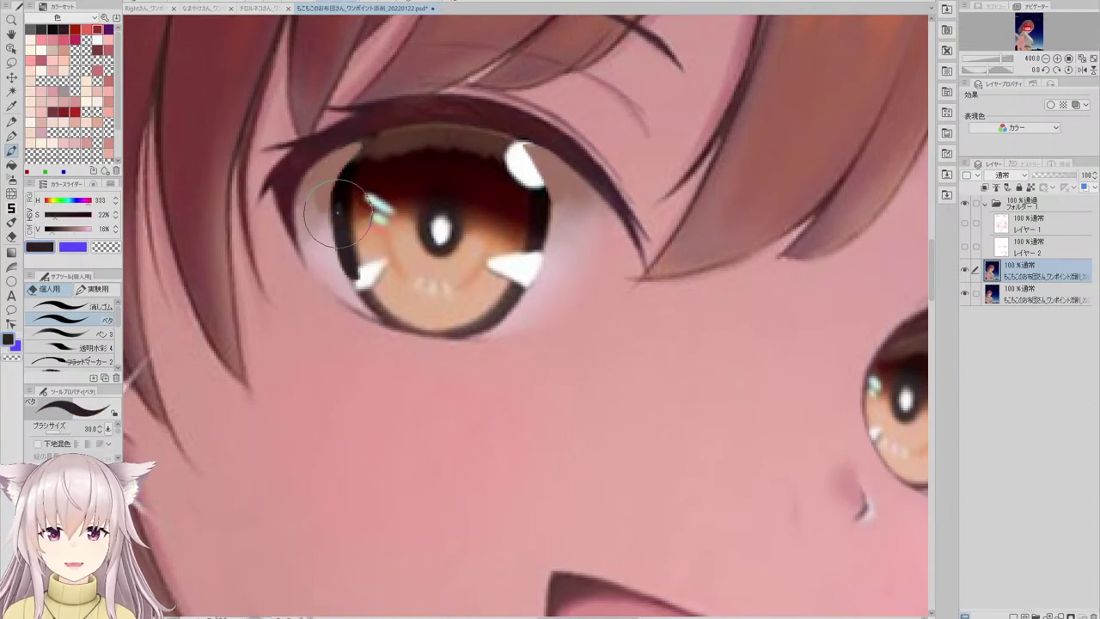
{"action": "scroll", "coordinate": [360, 292], "scroll_direction": "down", "scroll_amount": 6}
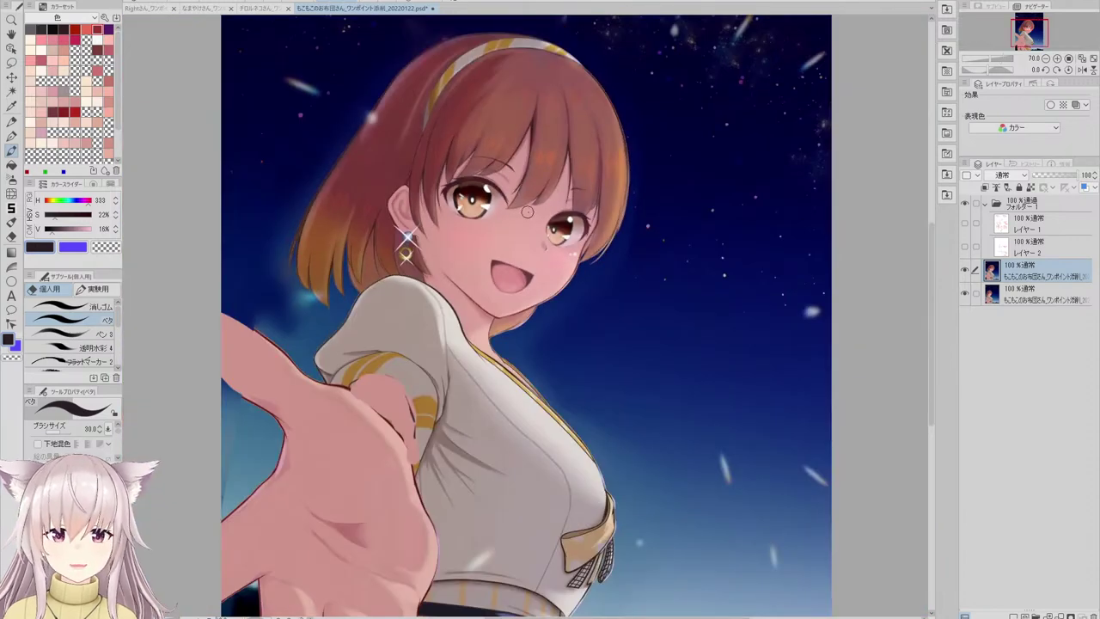
- Shade the upper white of the far eye in sampled brown with the ベタ brush at size 30
{"action": "scroll", "coordinate": [587, 222], "scroll_direction": "up", "scroll_amount": 6}
{"action": "left_click", "coordinate": [564, 221], "text": "alt"}
{"action": "scroll", "coordinate": [516, 206], "scroll_direction": "down", "scroll_amount": 5}
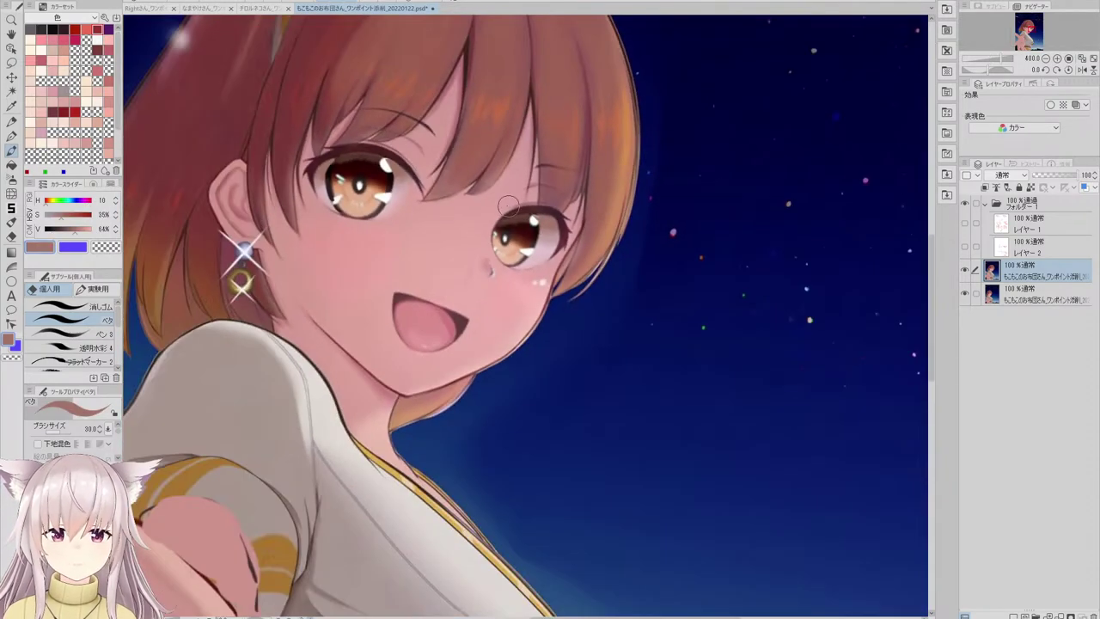
- Warp the near eye's upper lash line and outer iris edge into a rounder shape with the ゆがみ brush at size 50
{"action": "scroll", "coordinate": [163, 138], "scroll_direction": "up", "scroll_amount": 3}
{"action": "left_click", "coordinate": [10, 194]}
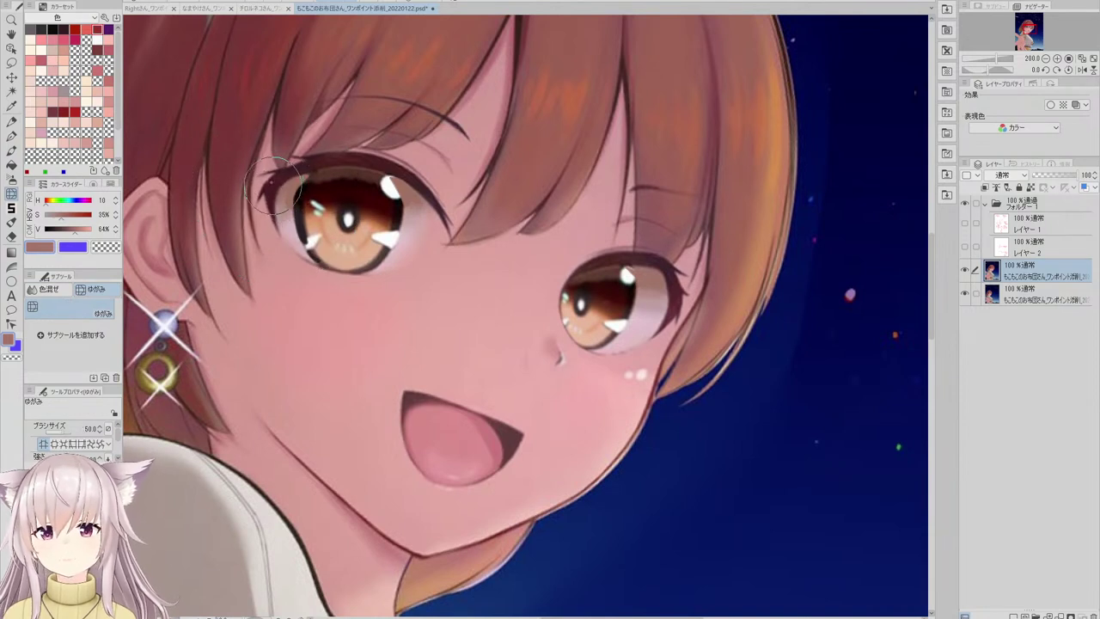
{"action": "left_click_drag", "start_coordinate": [326, 160], "coordinate": [347, 152]}
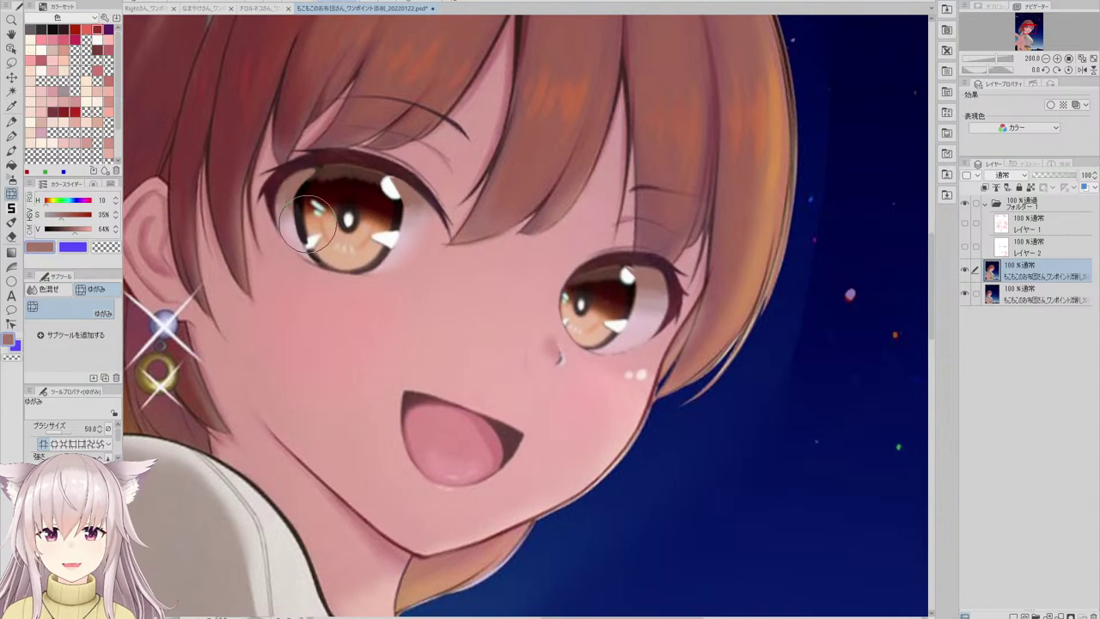
{"action": "left_click_drag", "start_coordinate": [307, 223], "coordinate": [300, 226]}
{"action": "key", "text": "ctrl+0"}
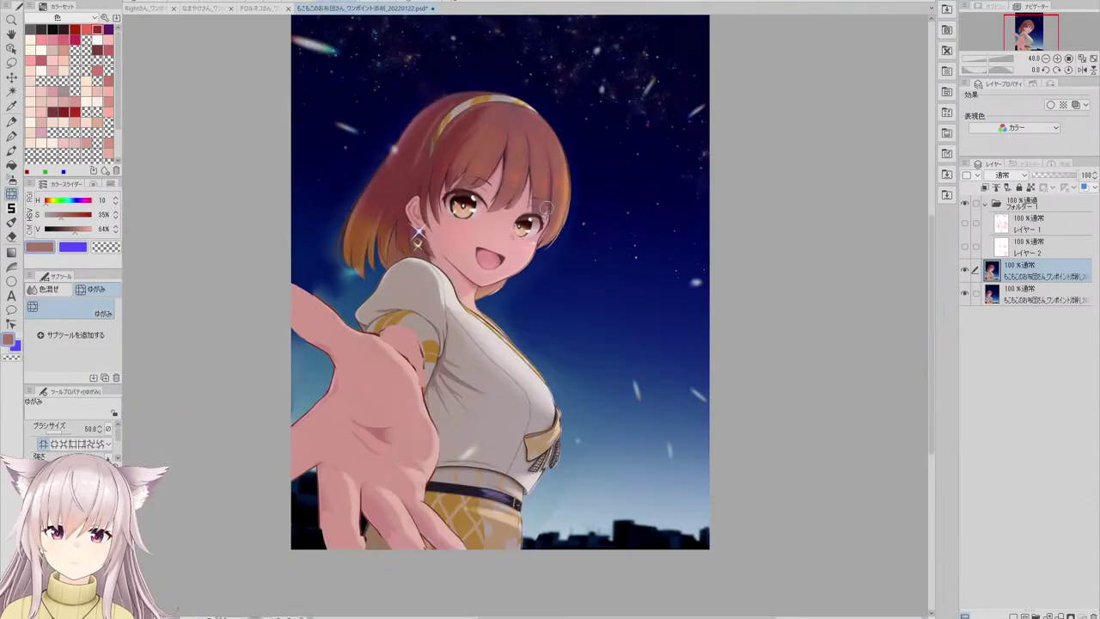
{"action": "scroll", "coordinate": [507, 245], "scroll_direction": "up", "scroll_amount": 5}
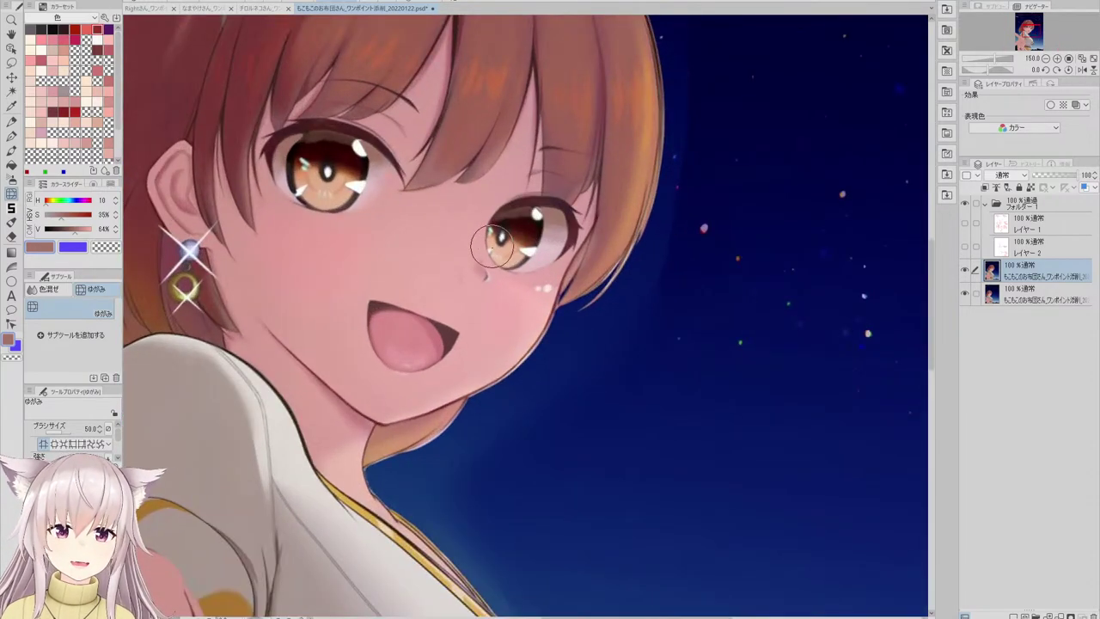
{"action": "scroll", "coordinate": [492, 247], "scroll_direction": "down", "scroll_amount": 5}
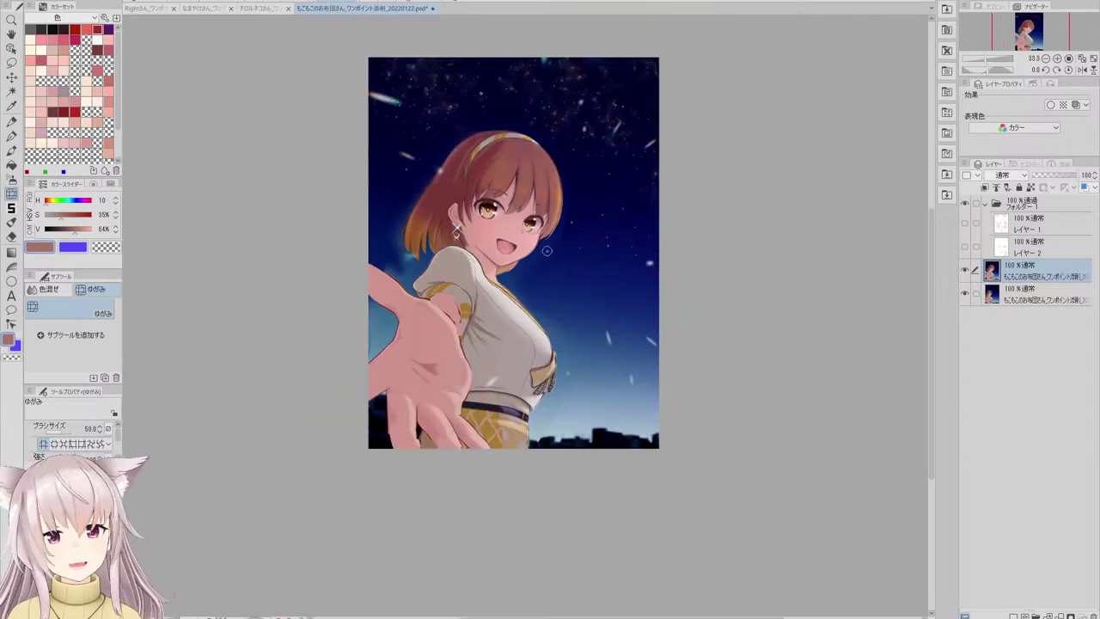
{"action": "scroll", "coordinate": [547, 250], "scroll_direction": "up", "scroll_amount": 4}
{"action": "scroll", "coordinate": [546, 274], "scroll_direction": "down", "scroll_amount": 4}
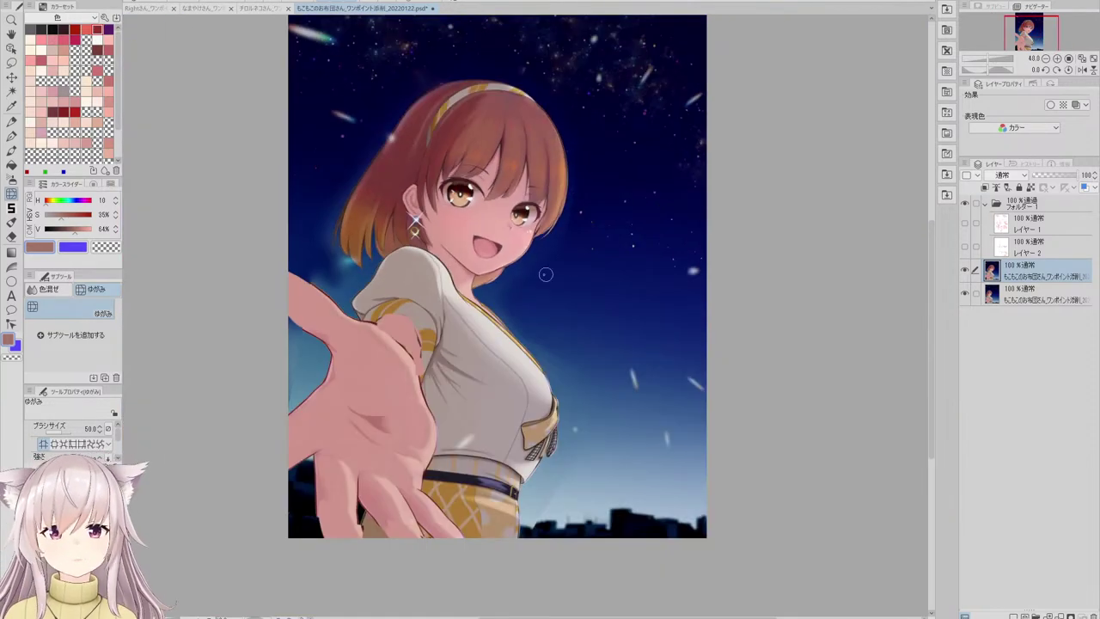
{"action": "scroll", "coordinate": [545, 274], "scroll_direction": "up", "scroll_amount": 4}
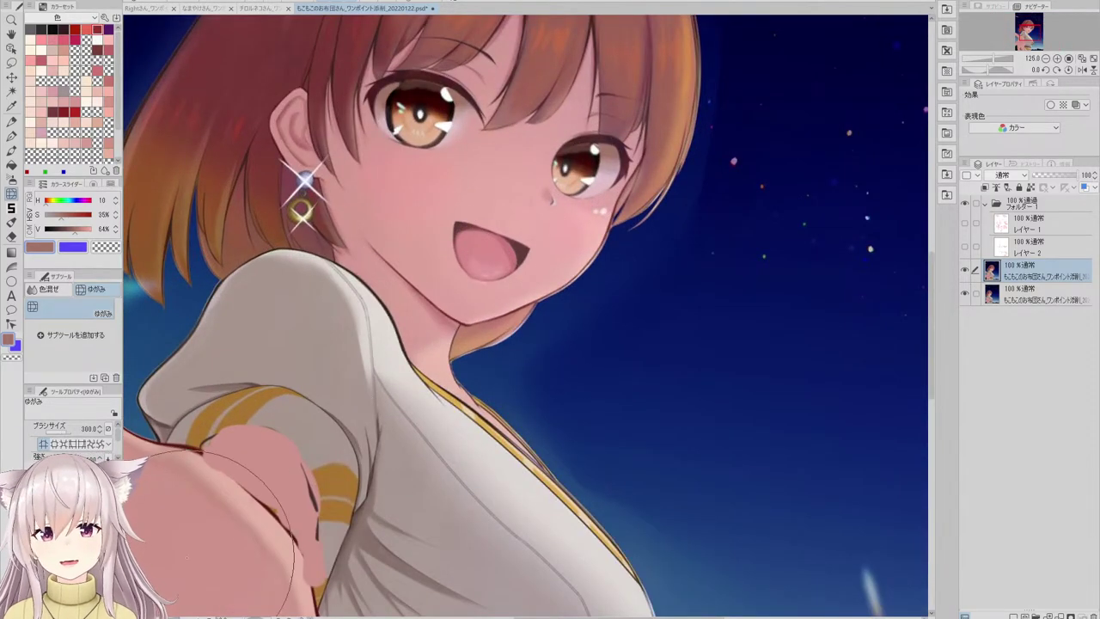
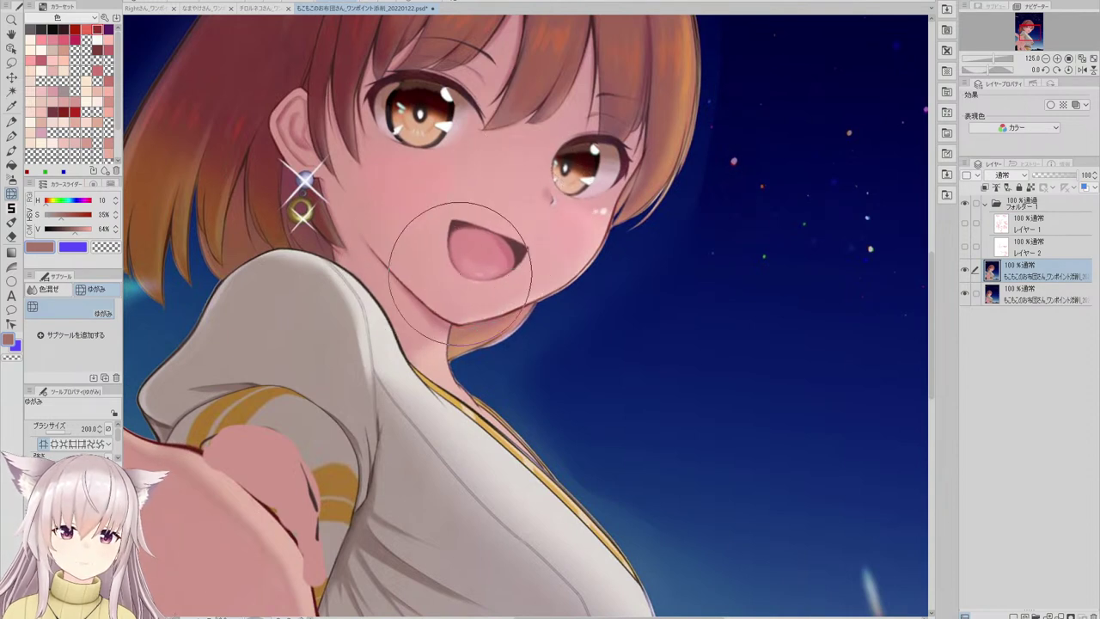
{"action": "left_click", "coordinate": [52, 290]}
{"action": "scroll", "coordinate": [550, 194], "scroll_direction": "up", "scroll_amount": 2}
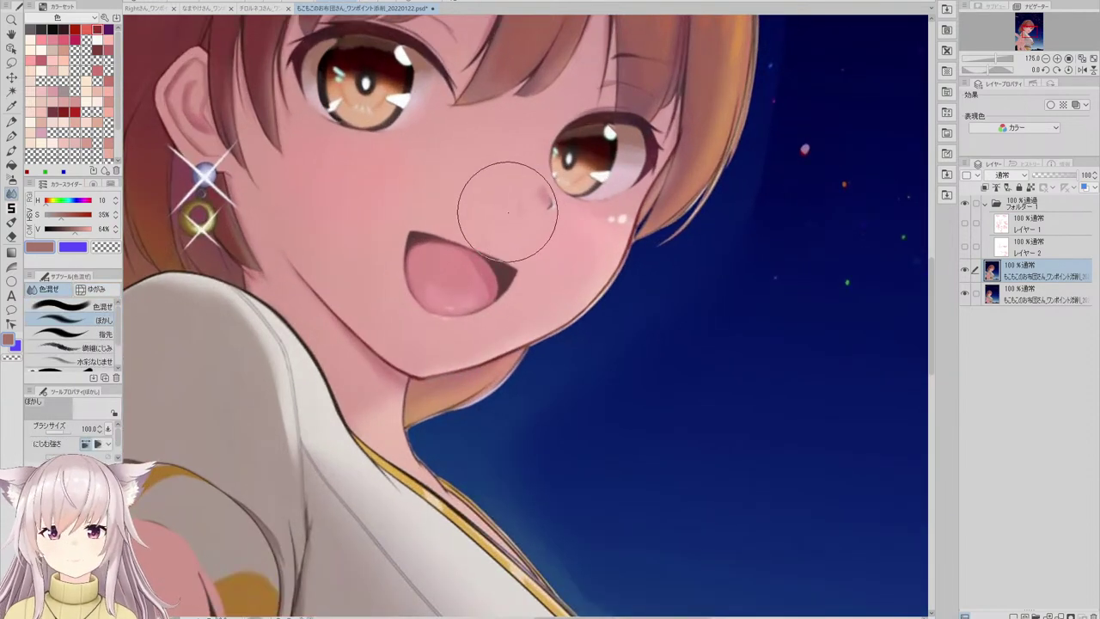
{"action": "scroll", "coordinate": [565, 213], "scroll_direction": "down", "scroll_amount": 4}
{"action": "scroll", "coordinate": [604, 241], "scroll_direction": "down", "scroll_amount": 3}
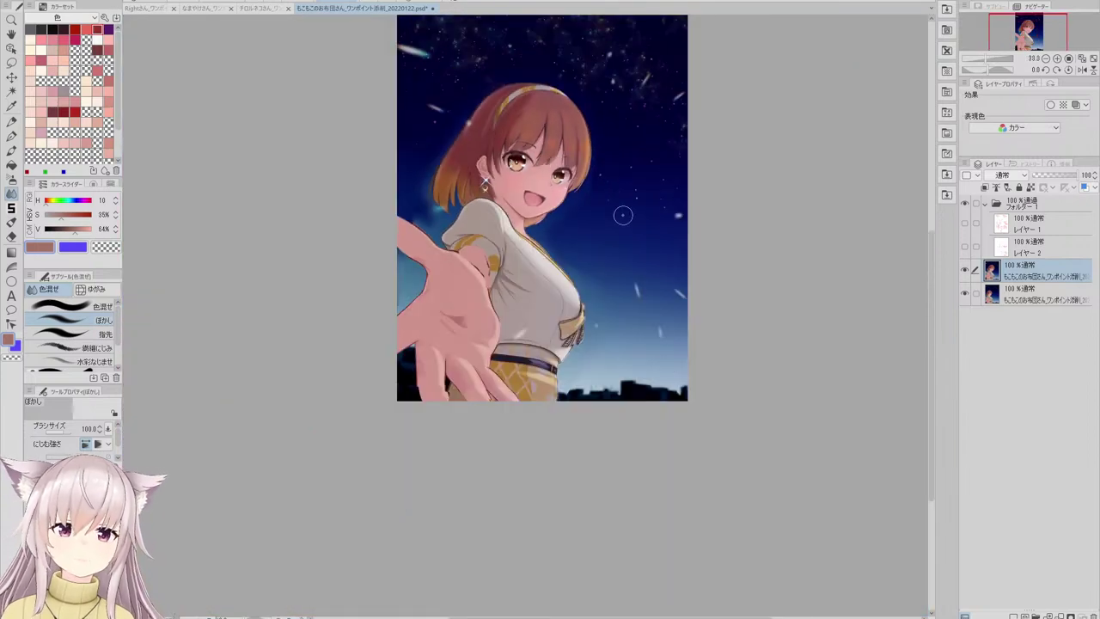
{"action": "scroll", "coordinate": [592, 215], "scroll_direction": "up", "scroll_amount": 5}
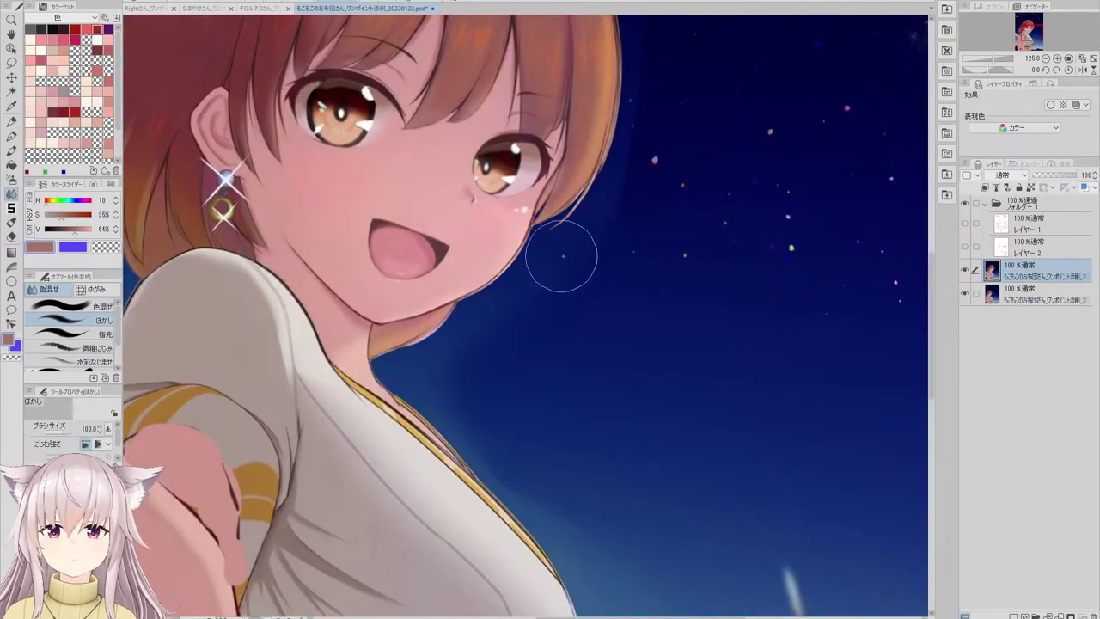
- Paint over the light fringe along the cheek and jaw outline in sampled sky navy using the ベタ brush at size 17
{"action": "key", "text": "e"}
{"action": "scroll", "coordinate": [538, 243], "scroll_direction": "up", "scroll_amount": 4}
{"action": "left_click", "coordinate": [518, 263], "text": "alt"}
{"action": "key", "text": "p"}
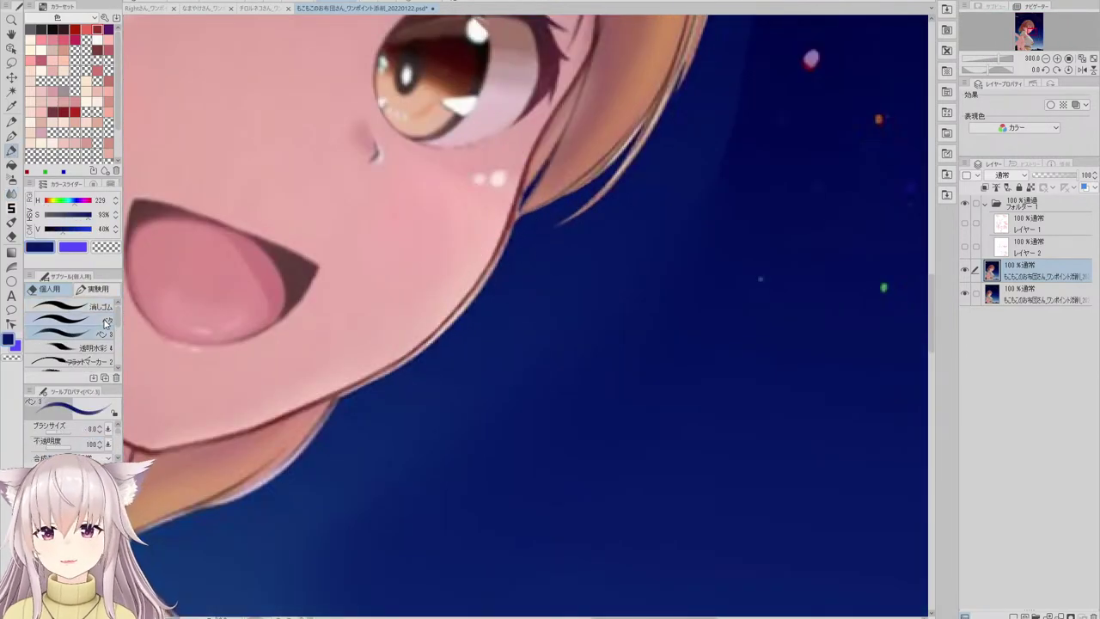
{"action": "left_click", "coordinate": [105, 320]}
{"action": "left_click_drag", "start_coordinate": [514, 246], "coordinate": [445, 340]}
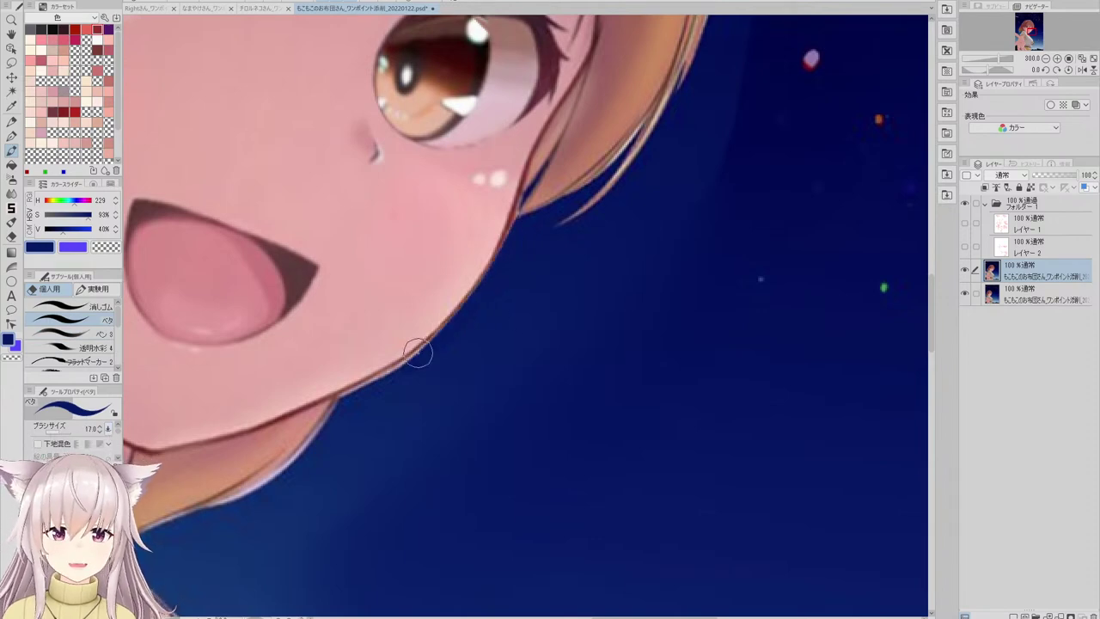
{"action": "scroll", "coordinate": [423, 349], "scroll_direction": "down", "scroll_amount": 6}
{"action": "scroll", "coordinate": [497, 196], "scroll_direction": "up", "scroll_amount": 1}
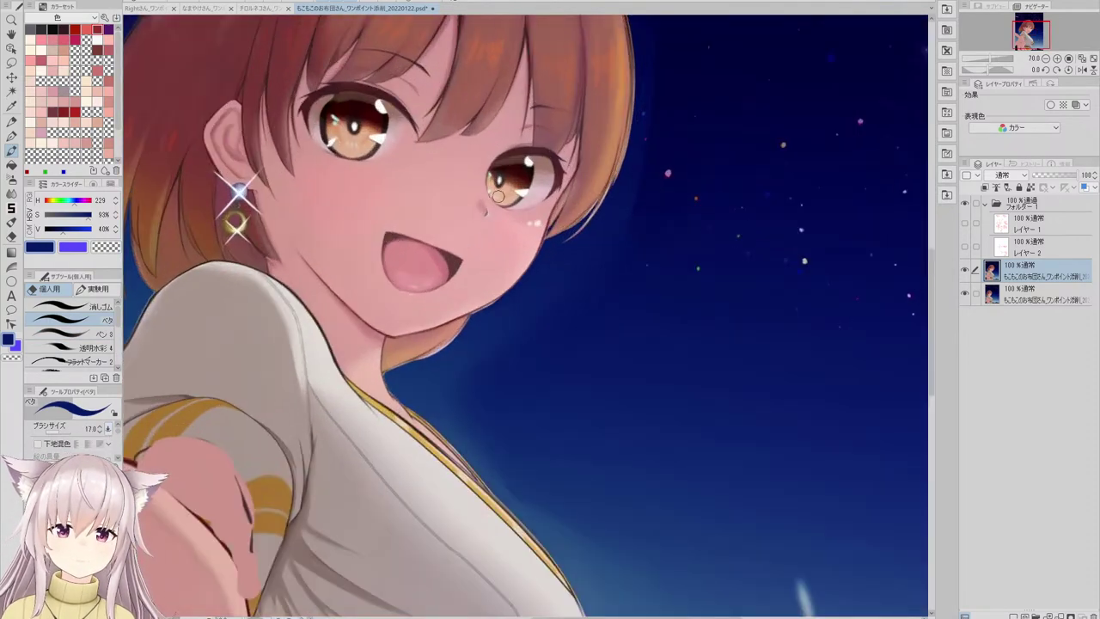
- Examine the corrected figure's overall balance and inspect the chest and waist outline up close
{"action": "left_click", "coordinate": [10, 192]}
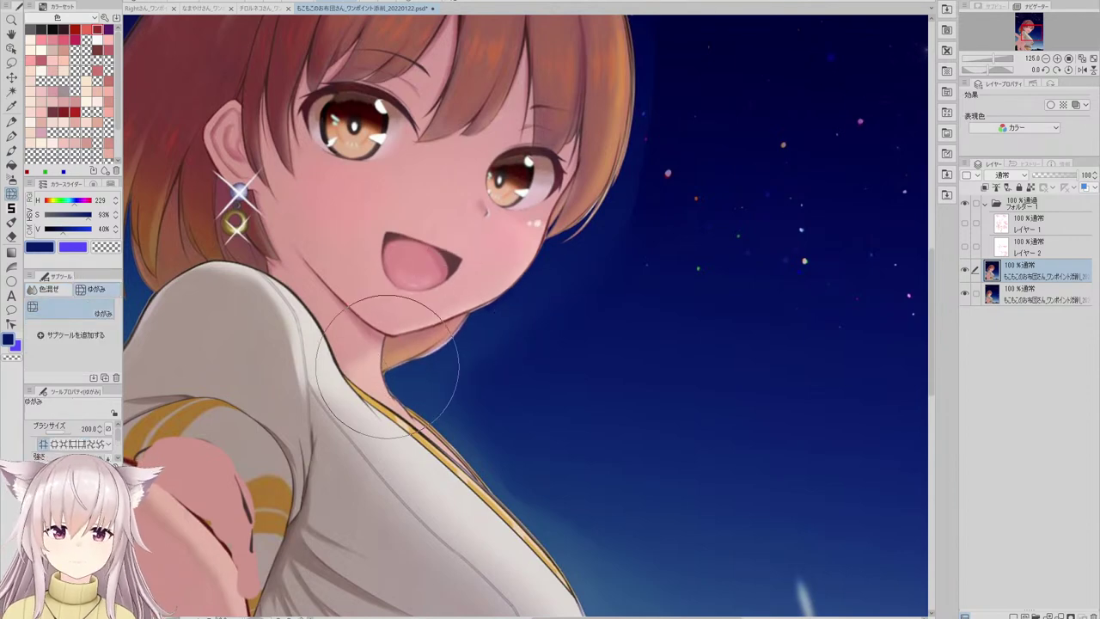
{"action": "scroll", "coordinate": [367, 368], "scroll_direction": "down", "scroll_amount": 3}
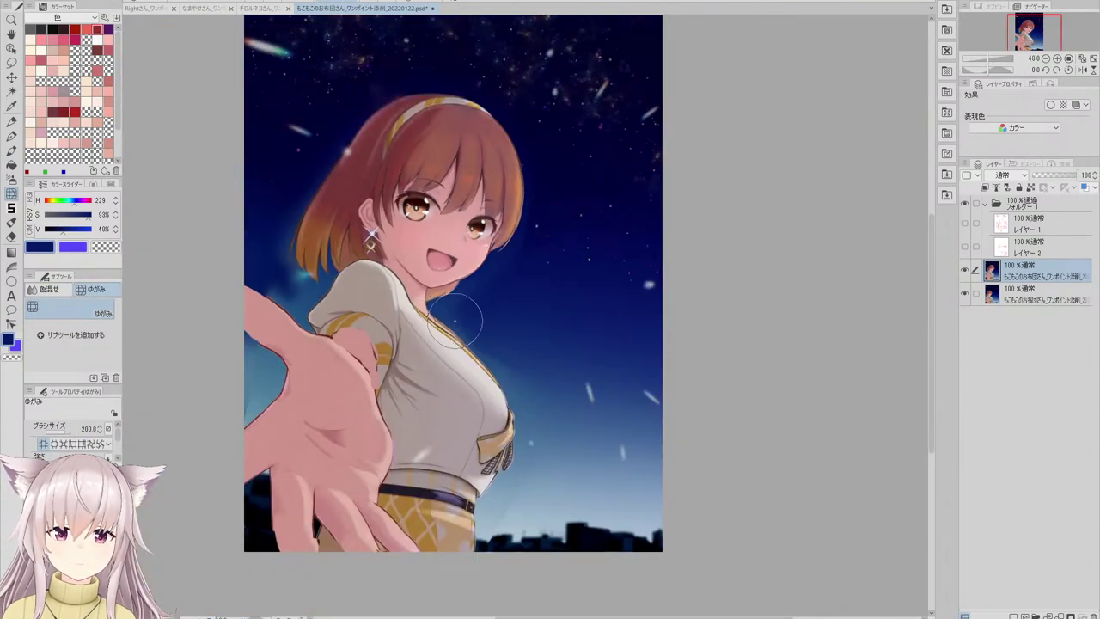
{"action": "scroll", "coordinate": [481, 340], "scroll_direction": "down", "scroll_amount": 2}
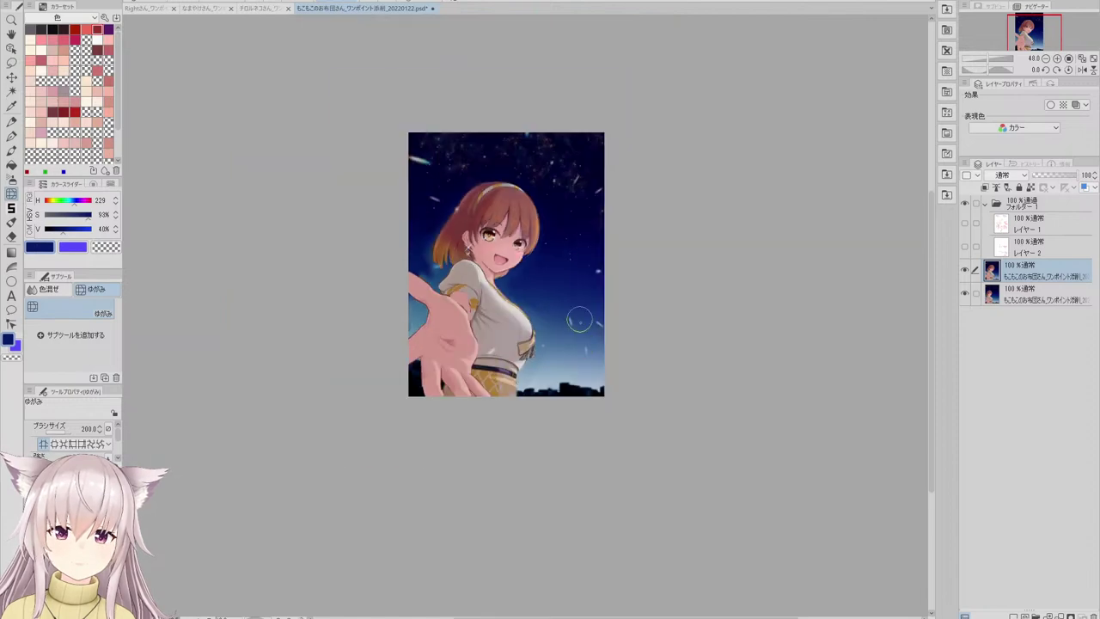
{"action": "scroll", "coordinate": [542, 323], "scroll_direction": "up", "scroll_amount": 5}
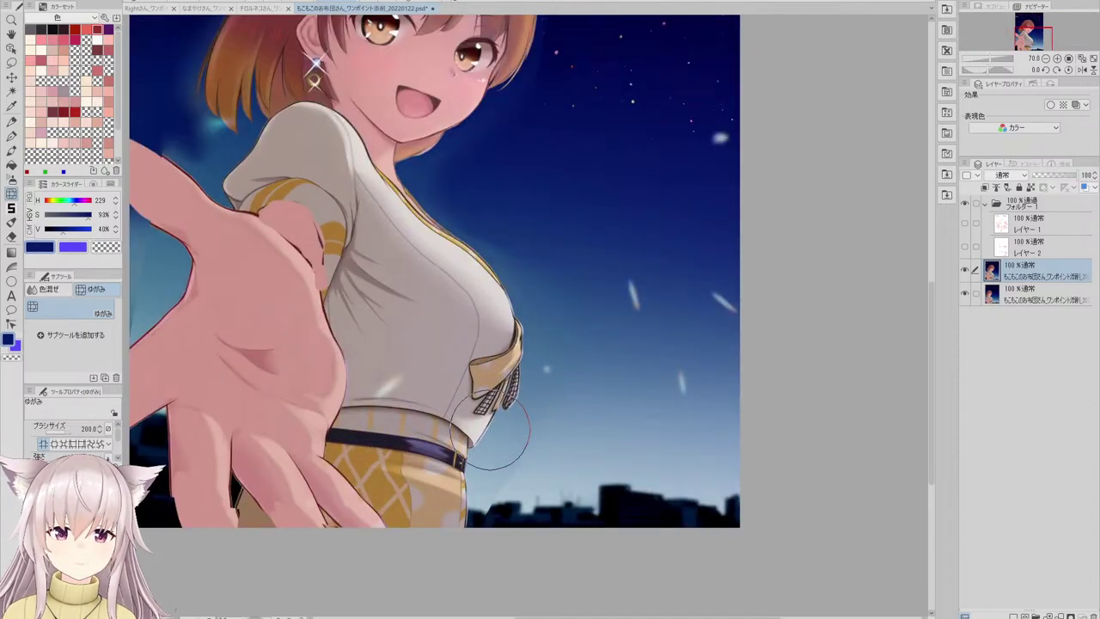
{"action": "scroll", "coordinate": [482, 404], "scroll_direction": "down", "scroll_amount": 4}
{"action": "scroll", "coordinate": [440, 381], "scroll_direction": "up", "scroll_amount": 1}
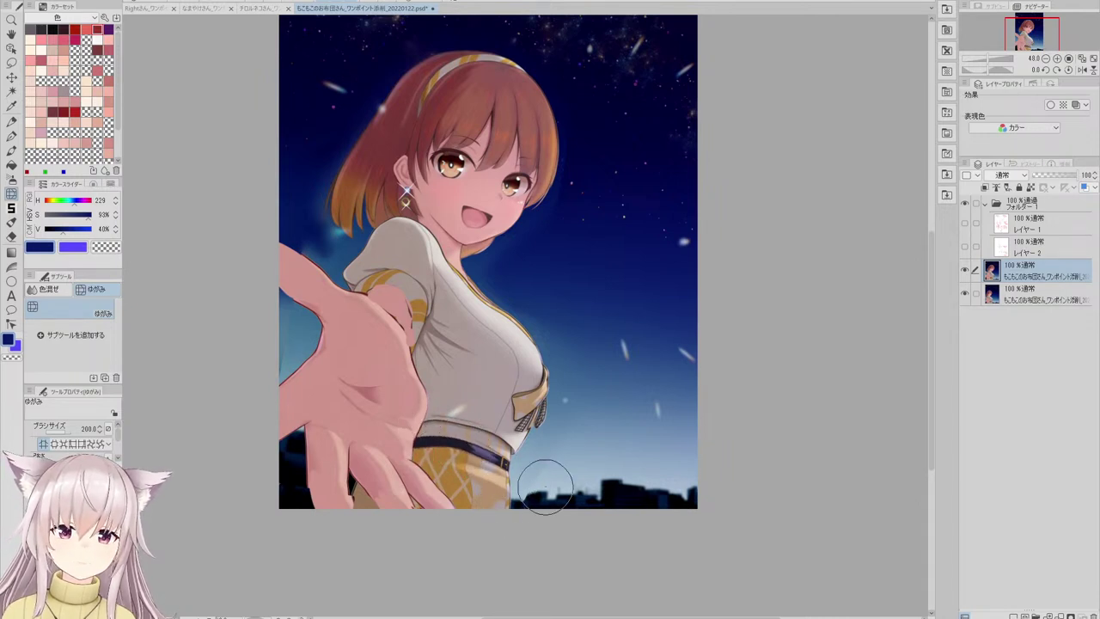
{"action": "scroll", "coordinate": [574, 248], "scroll_direction": "down", "scroll_amount": 2}
{"action": "scroll", "coordinate": [524, 177], "scroll_direction": "up", "scroll_amount": 1}
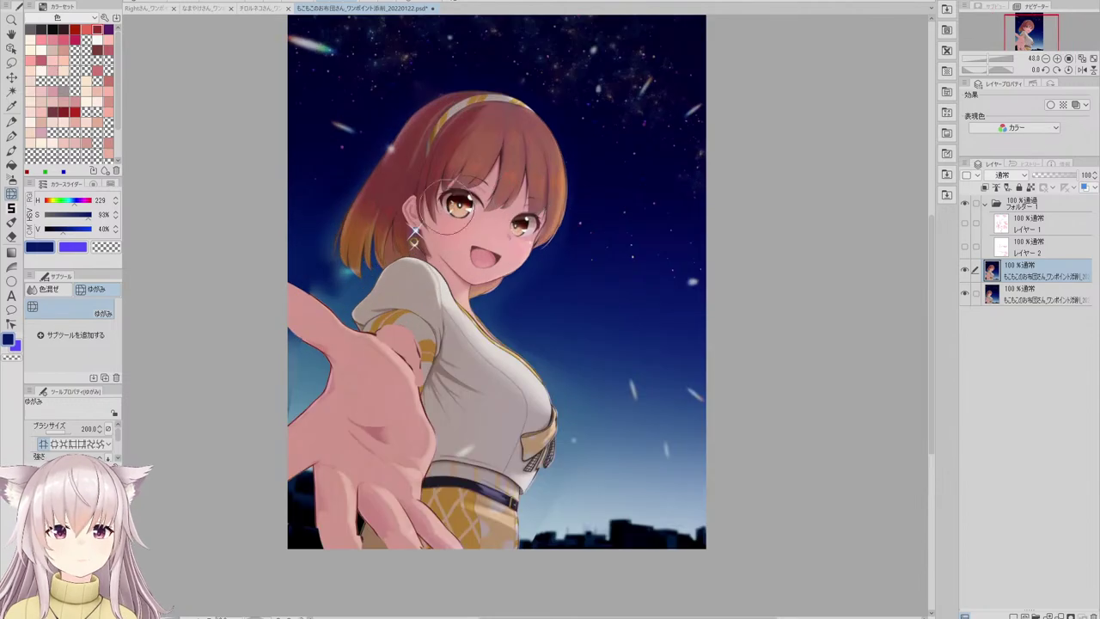
{"action": "scroll", "coordinate": [567, 153], "scroll_direction": "down", "scroll_amount": 2}
{"action": "scroll", "coordinate": [577, 154], "scroll_direction": "up", "scroll_amount": 2}
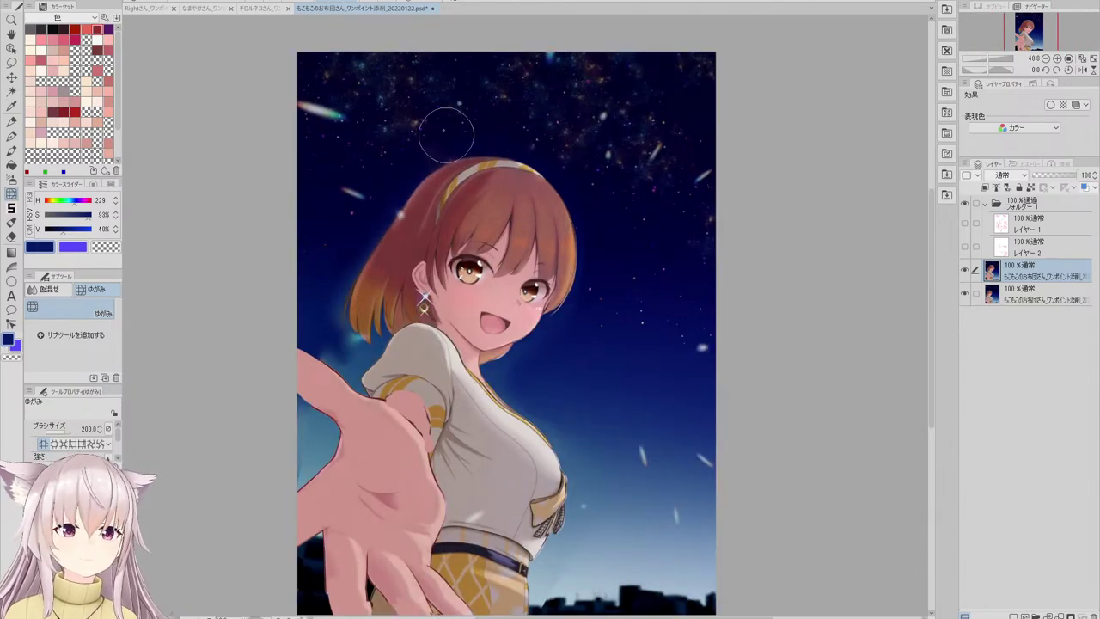
{"action": "scroll", "coordinate": [415, 206], "scroll_direction": "up", "scroll_amount": 2}
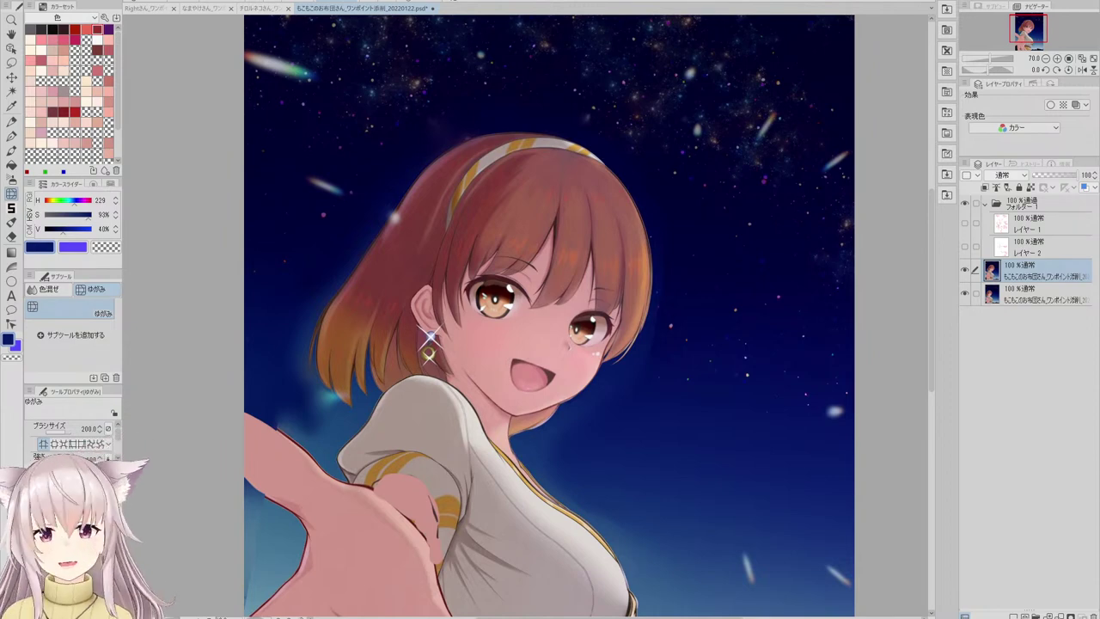
- Paint a reddish-brown lock of hair curving from the far cheek down behind the jaw, filling it with the ベタ brush at size 50
{"action": "scroll", "coordinate": [610, 401], "scroll_direction": "up", "scroll_amount": 1}
{"action": "scroll", "coordinate": [579, 418], "scroll_direction": "up", "scroll_amount": 1}
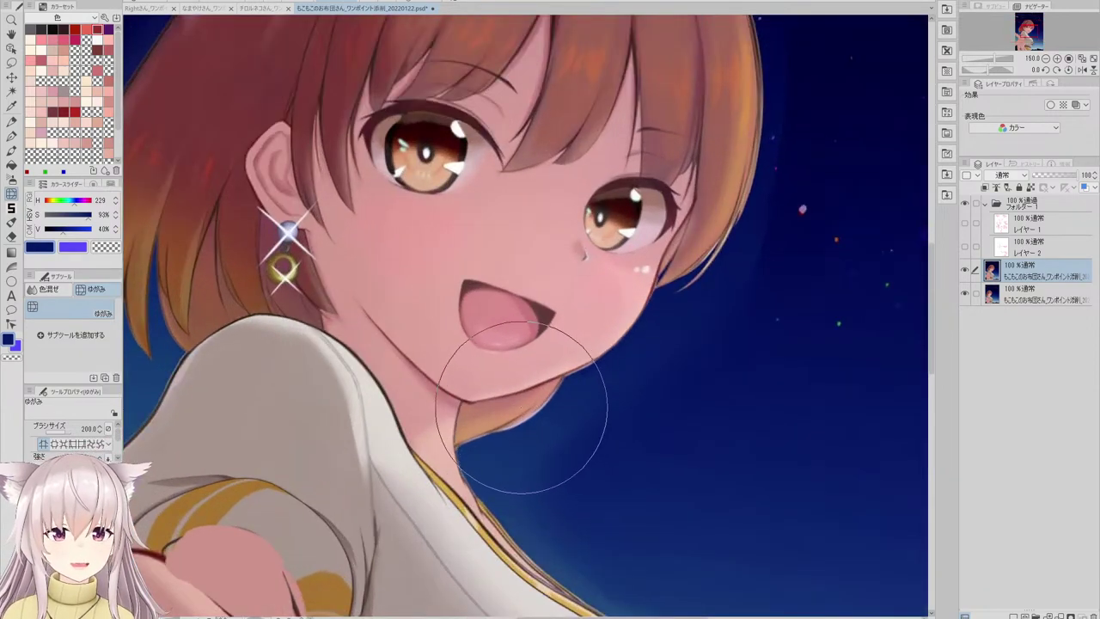
{"action": "key", "text": "b"}
{"action": "left_click", "coordinate": [108, 319]}
{"action": "mouse_move", "coordinate": [640, 316]}
{"action": "left_mouse_down"}
{"action": "mouse_move", "coordinate": [560, 458]}
{"action": "mouse_move", "coordinate": [554, 439]}
{"action": "mouse_move", "coordinate": [542, 442]}
{"action": "left_mouse_up"}
{"action": "key", "text": "ctrl+z"}
{"action": "key", "text": "ctrl+z"}
{"action": "scroll", "coordinate": [584, 294], "scroll_direction": "down", "scroll_amount": 2}
{"action": "scroll", "coordinate": [575, 299], "scroll_direction": "up", "scroll_amount": 1}
{"action": "key", "text": "ctrl+z"}
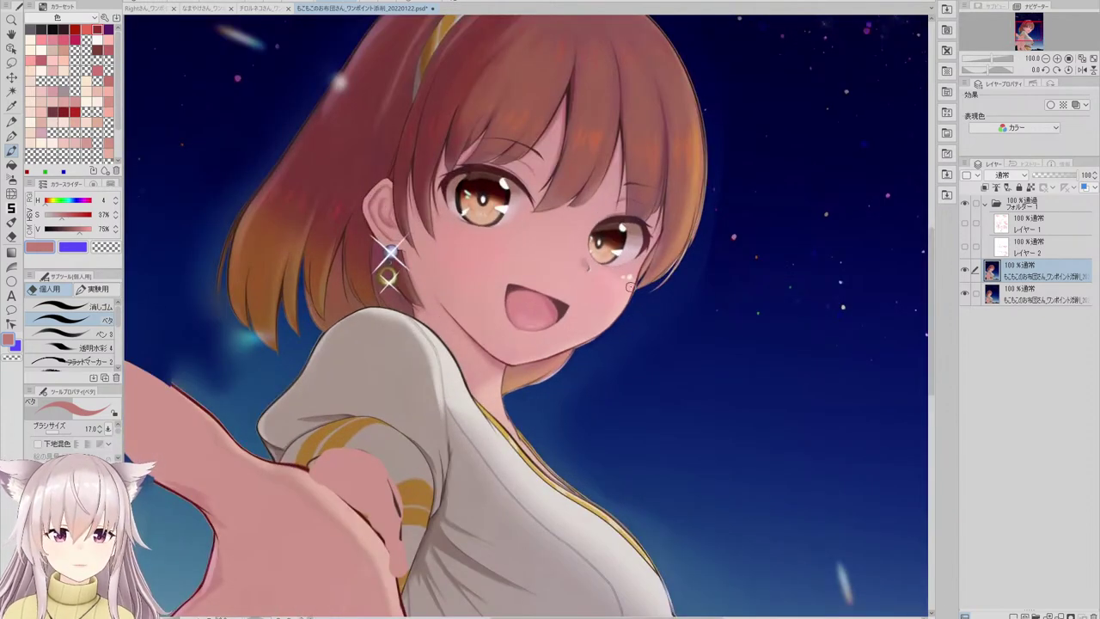
{"action": "left_click_drag", "start_coordinate": [636, 288], "coordinate": [575, 386]}
{"action": "left_click", "coordinate": [95, 558]}
{"action": "scroll", "coordinate": [604, 354], "scroll_direction": "up", "scroll_amount": 1}
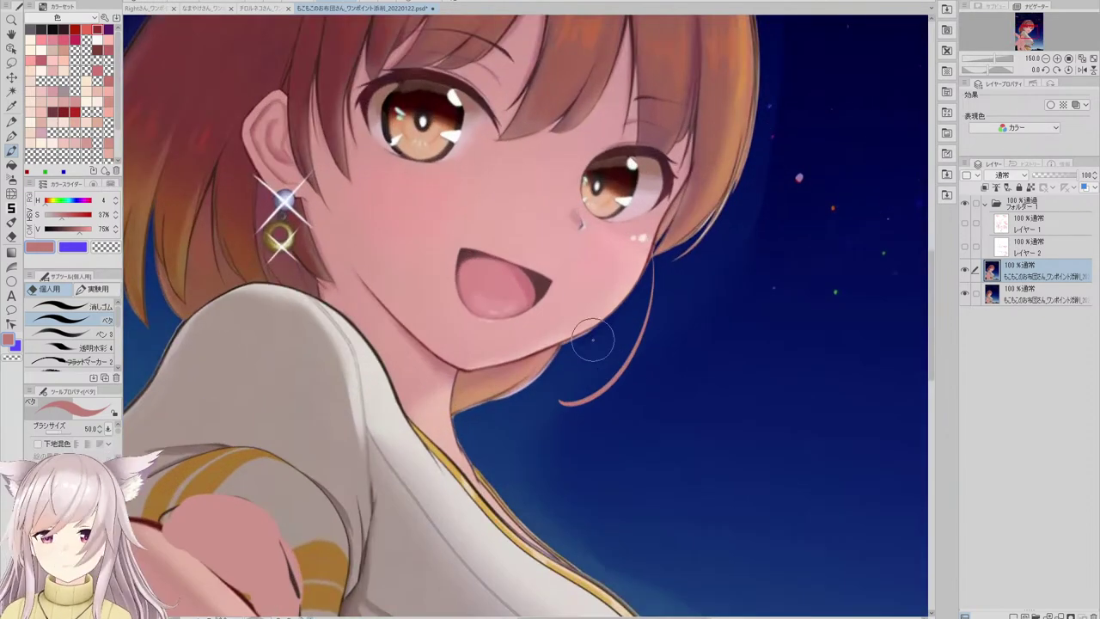
{"action": "mouse_move", "coordinate": [592, 339]}
{"action": "left_mouse_down"}
{"action": "mouse_move", "coordinate": [504, 392]}
{"action": "mouse_move", "coordinate": [524, 385]}
{"action": "mouse_move", "coordinate": [527, 421]}
{"action": "mouse_move", "coordinate": [648, 267]}
{"action": "mouse_move", "coordinate": [595, 369]}
{"action": "mouse_move", "coordinate": [613, 365]}
{"action": "mouse_move", "coordinate": [645, 291]}
{"action": "mouse_move", "coordinate": [579, 365]}
{"action": "mouse_move", "coordinate": [563, 360]}
{"action": "mouse_move", "coordinate": [504, 393]}
{"action": "mouse_move", "coordinate": [587, 336]}
{"action": "left_mouse_up"}
{"action": "scroll", "coordinate": [632, 223], "scroll_direction": "down", "scroll_amount": 4}
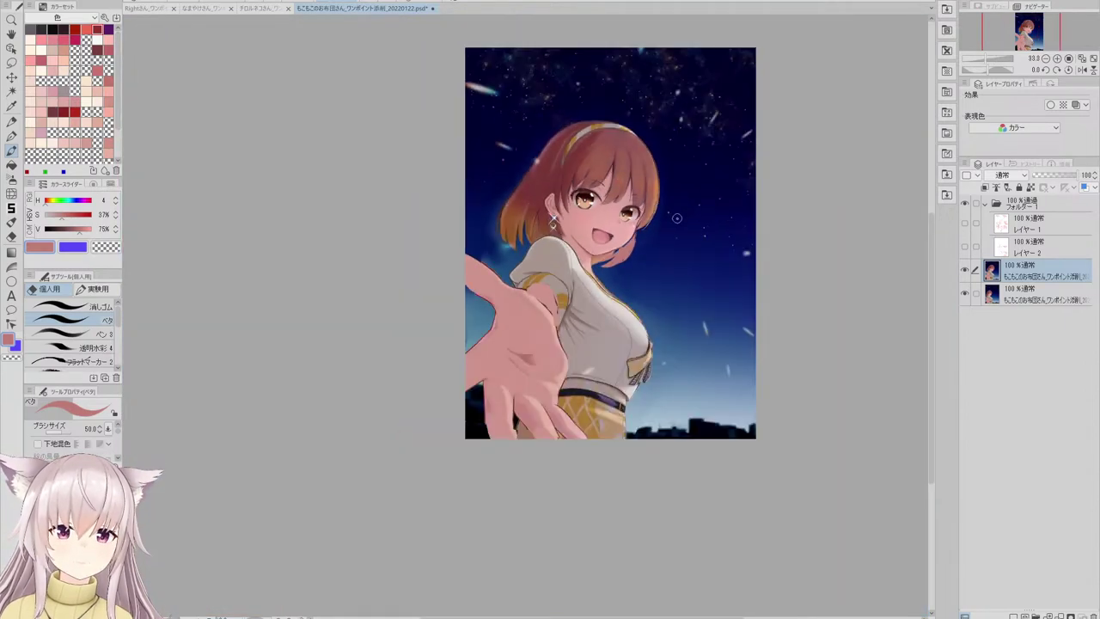
- Sample the dark brown outline colour and paint a thick contour between the palm's edge and the upper arm, closing it below the sleeve
{"action": "scroll", "coordinate": [595, 296], "scroll_direction": "up", "scroll_amount": 3}
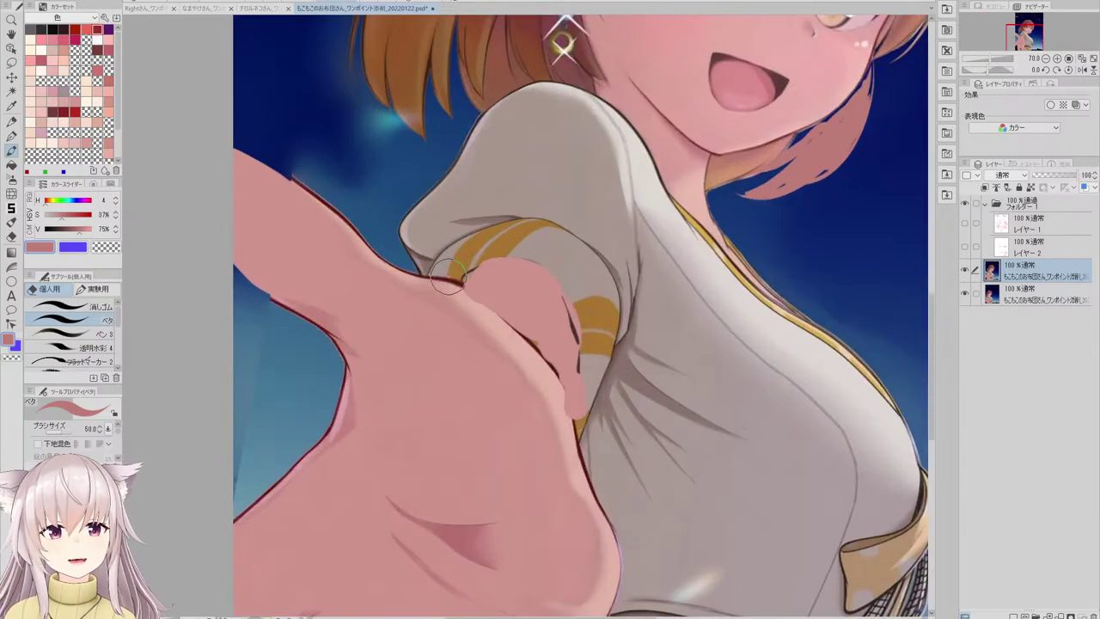
{"action": "scroll", "coordinate": [448, 277], "scroll_direction": "up", "scroll_amount": 2}
{"action": "left_click", "coordinate": [459, 287], "text": "alt"}
{"action": "scroll", "coordinate": [459, 288], "scroll_direction": "down", "scroll_amount": 1}
{"action": "left_click_drag", "start_coordinate": [468, 290], "coordinate": [585, 400]}
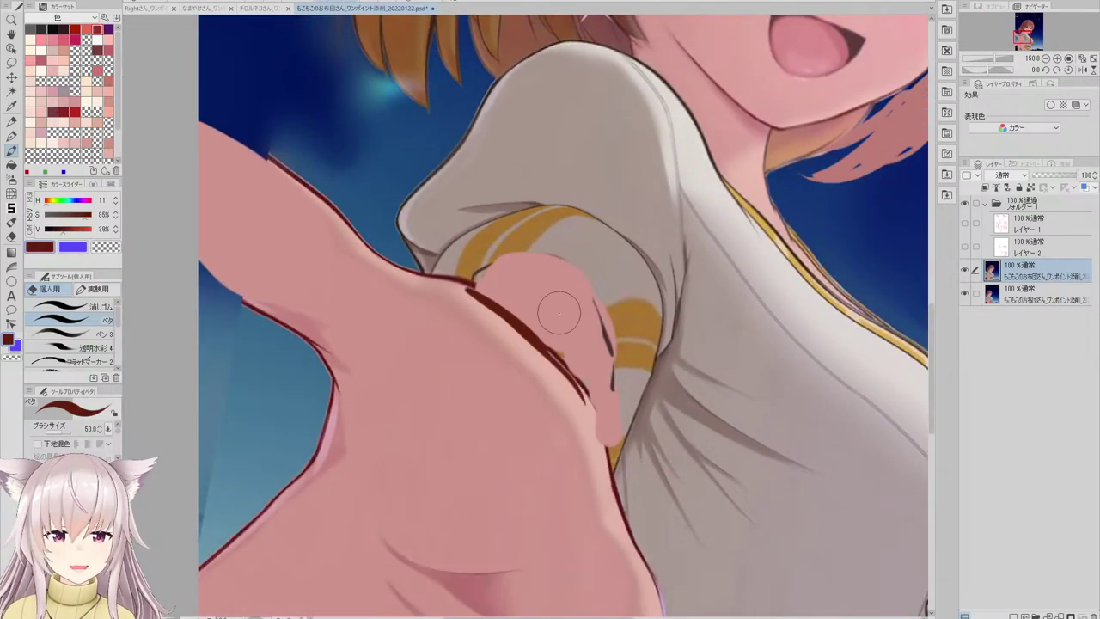
{"action": "scroll", "coordinate": [559, 312], "scroll_direction": "down", "scroll_amount": 3}
{"action": "scroll", "coordinate": [554, 309], "scroll_direction": "up", "scroll_amount": 2}
{"action": "scroll", "coordinate": [558, 284], "scroll_direction": "down", "scroll_amount": 2}
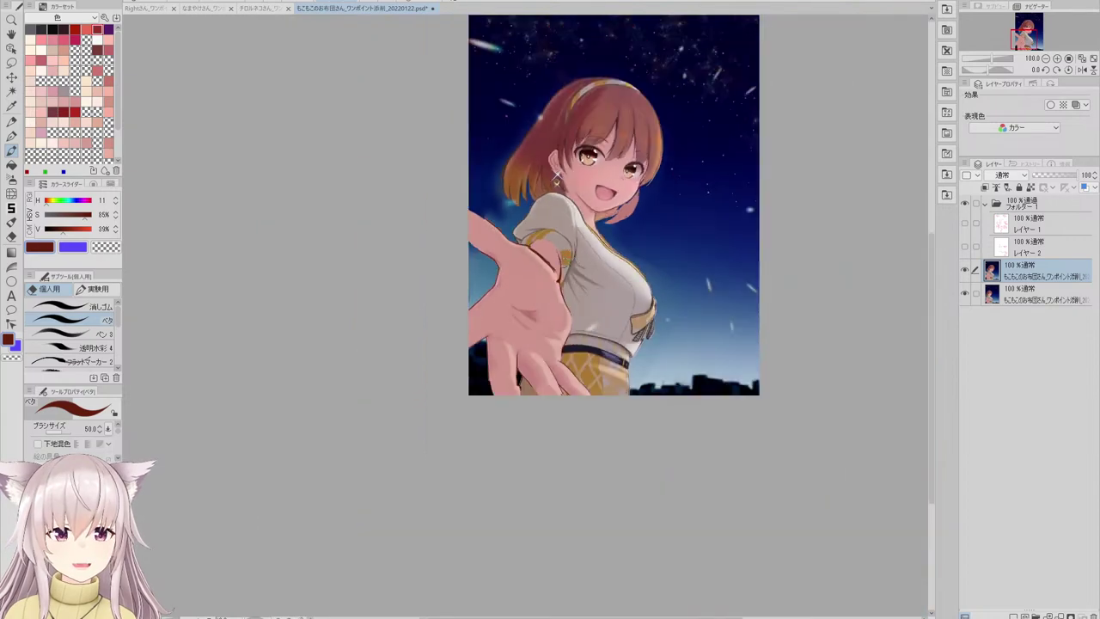
{"action": "scroll", "coordinate": [581, 256], "scroll_direction": "up", "scroll_amount": 3}
{"action": "scroll", "coordinate": [572, 335], "scroll_direction": "up", "scroll_amount": 3}
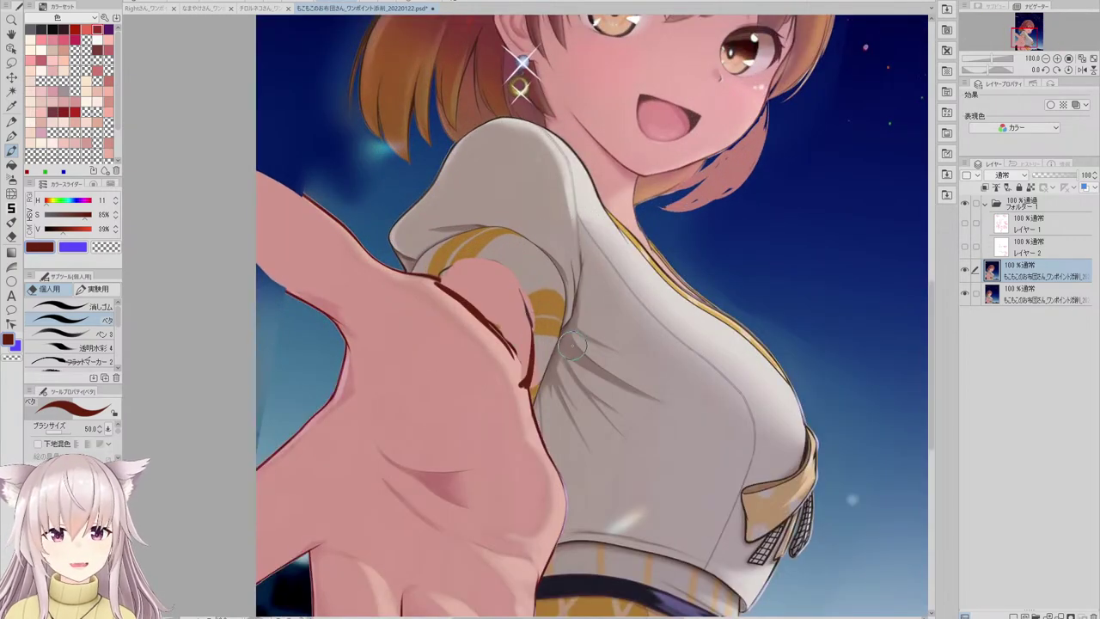
- Refine the upper arm's edge inside the sleeve with a fine dark brown line using ペン 3 at size 8
{"action": "left_click", "coordinate": [12, 194]}
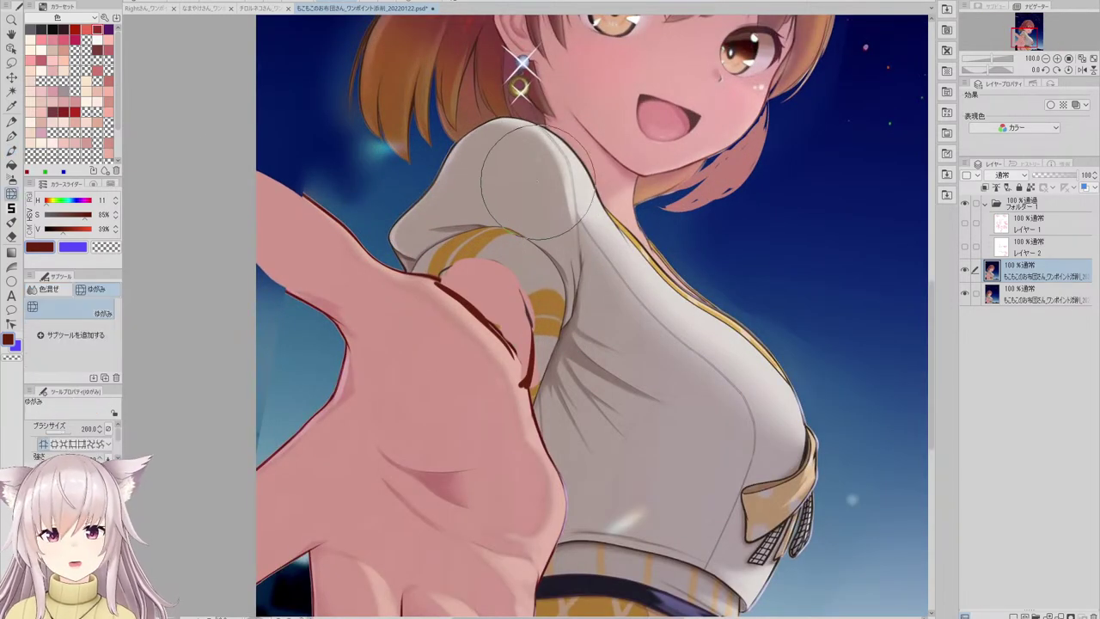
{"action": "scroll", "coordinate": [601, 245], "scroll_direction": "down", "scroll_amount": 3}
{"action": "scroll", "coordinate": [645, 238], "scroll_direction": "up", "scroll_amount": 2}
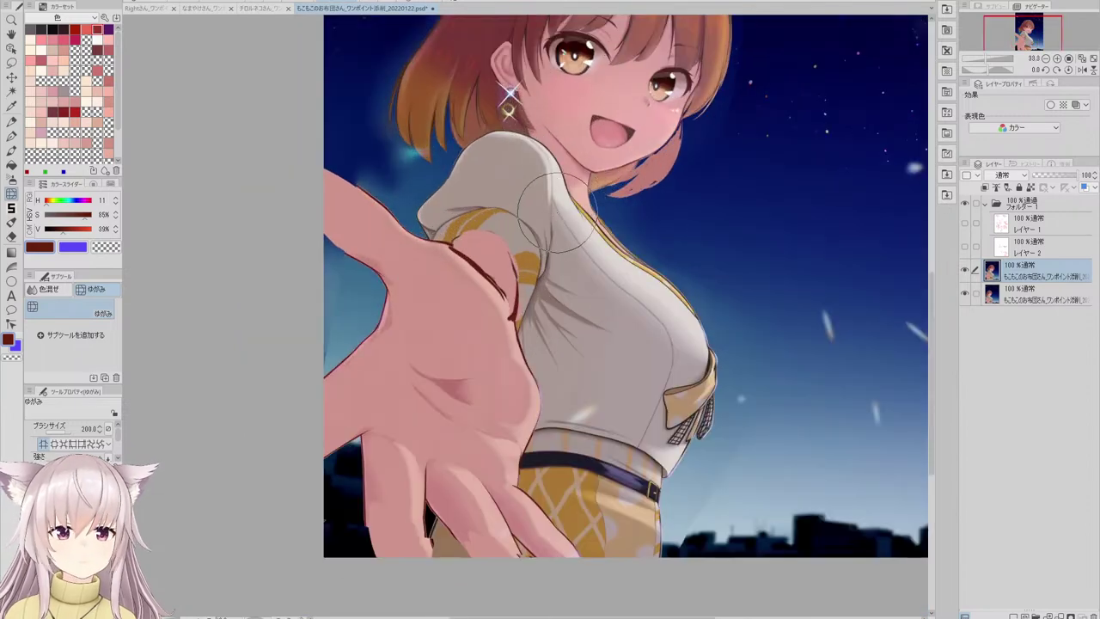
{"action": "scroll", "coordinate": [556, 209], "scroll_direction": "down", "scroll_amount": 3}
{"action": "scroll", "coordinate": [524, 249], "scroll_direction": "up", "scroll_amount": 3}
{"action": "key", "text": "e"}
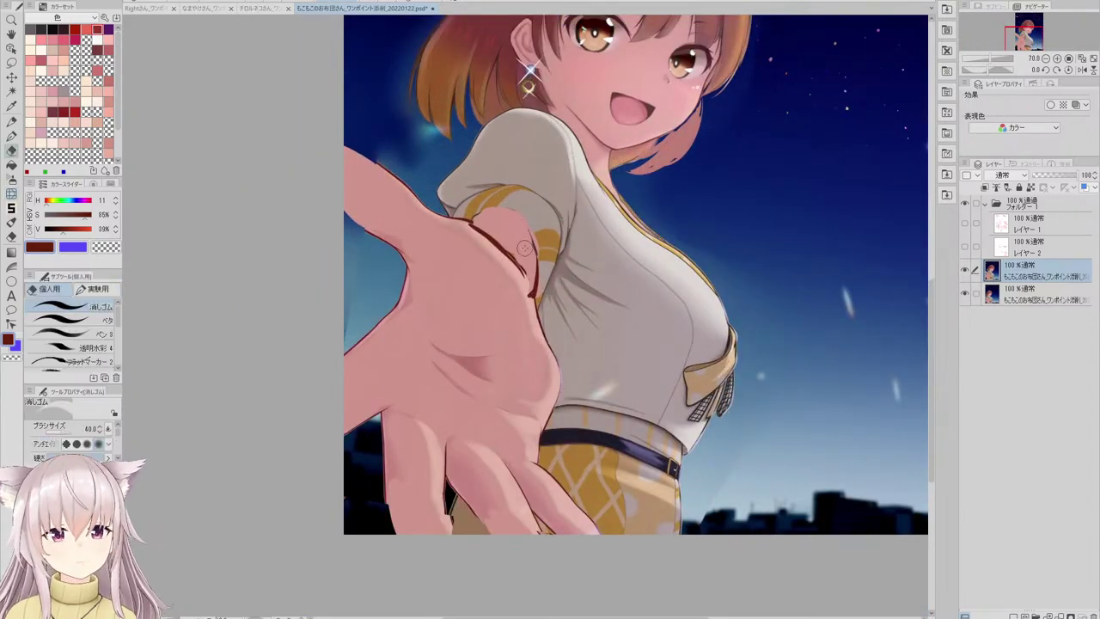
{"action": "key", "text": "p"}
{"action": "scroll", "coordinate": [525, 249], "scroll_direction": "up", "scroll_amount": 2}
{"action": "left_click_drag", "start_coordinate": [547, 244], "coordinate": [550, 298]}
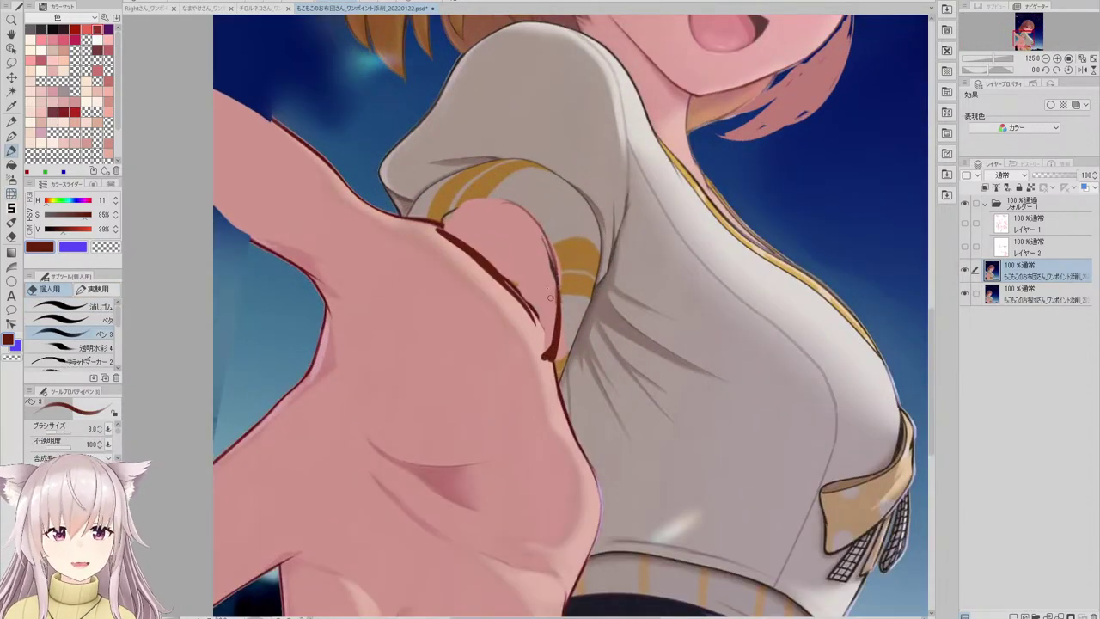
{"action": "scroll", "coordinate": [550, 298], "scroll_direction": "down", "scroll_amount": 4}
{"action": "scroll", "coordinate": [533, 292], "scroll_direction": "up", "scroll_amount": 3}
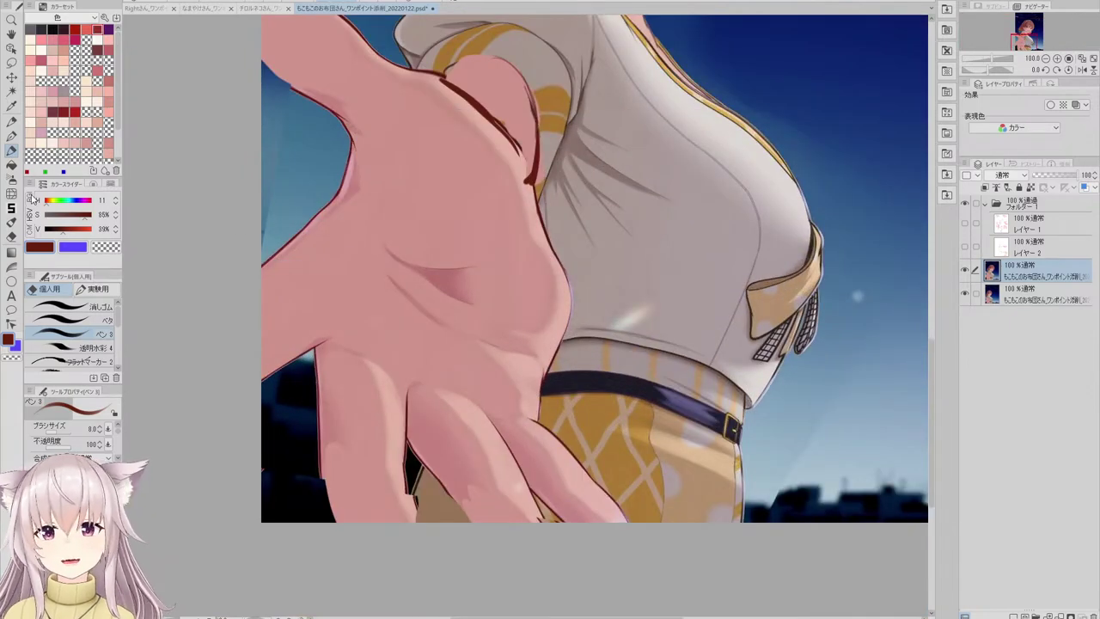
- Push the outer edge of the palm slightly inward with the Liquify tool
{"action": "left_click", "coordinate": [11, 194]}
{"action": "scroll", "coordinate": [490, 258], "scroll_direction": "down", "scroll_amount": 3}
{"action": "scroll", "coordinate": [514, 219], "scroll_direction": "up", "scroll_amount": 1}
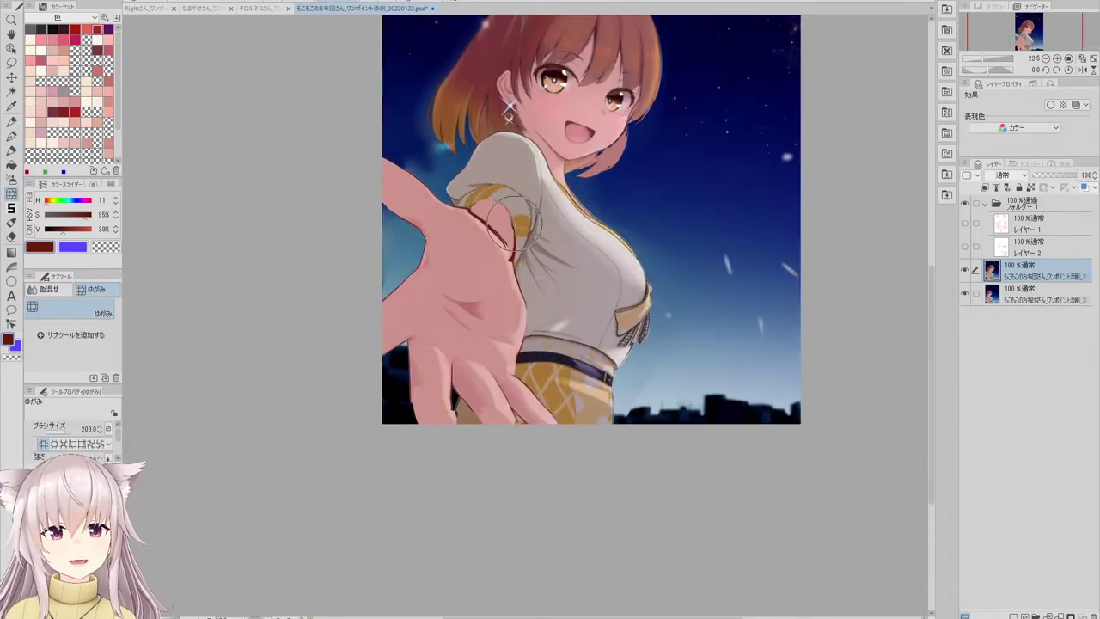
- Draw thin dark brown fold lines on the upper arm and reinforce its outer contour down to the palm with ペン 3
{"action": "key", "text": "p"}
{"action": "scroll", "coordinate": [589, 329], "scroll_direction": "up", "scroll_amount": 4}
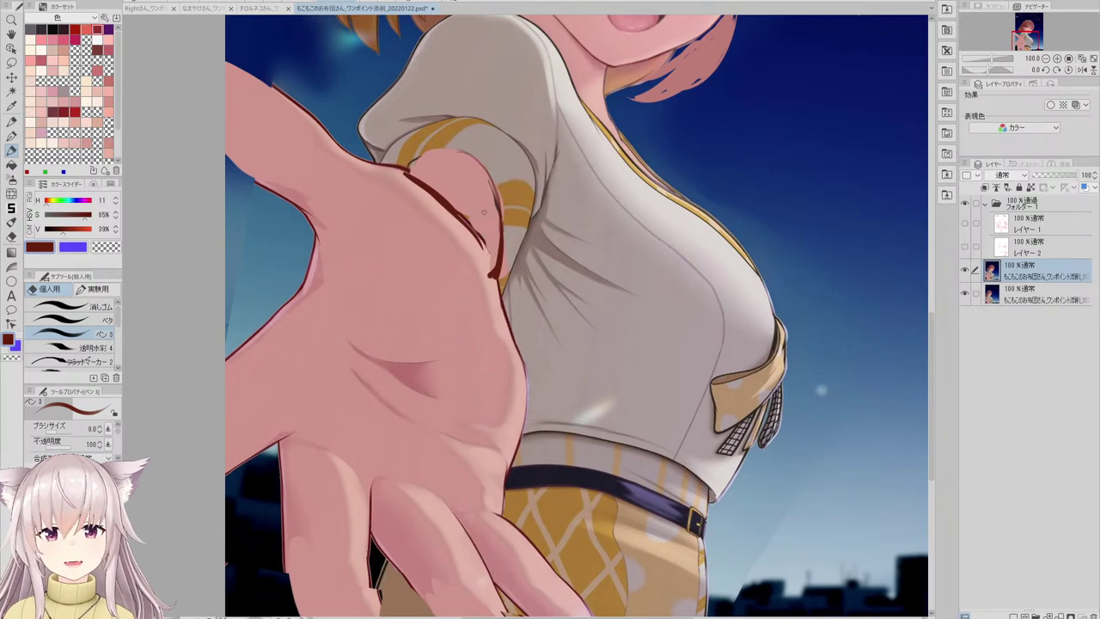
{"action": "left_click_drag", "start_coordinate": [484, 212], "coordinate": [496, 267]}
{"action": "key", "text": "ctrl+z"}
{"action": "left_click_drag", "start_coordinate": [476, 204], "coordinate": [495, 266]}
{"action": "left_click_drag", "start_coordinate": [485, 227], "coordinate": [495, 266]}
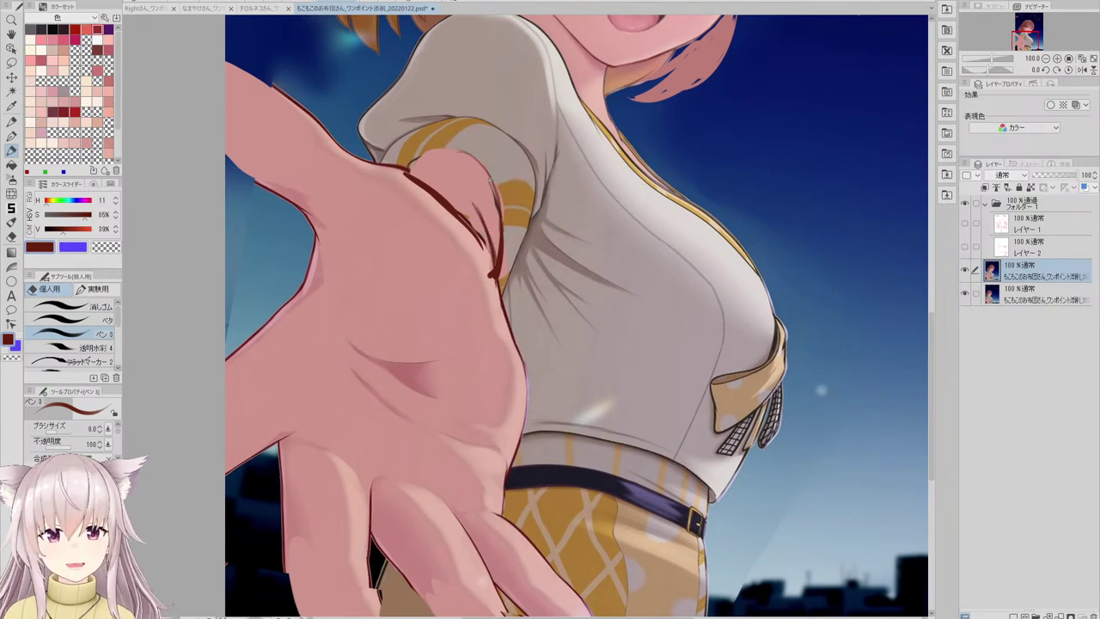
{"action": "left_click_drag", "start_coordinate": [492, 177], "coordinate": [503, 277]}
{"action": "scroll", "coordinate": [504, 275], "scroll_direction": "down", "scroll_amount": 4}
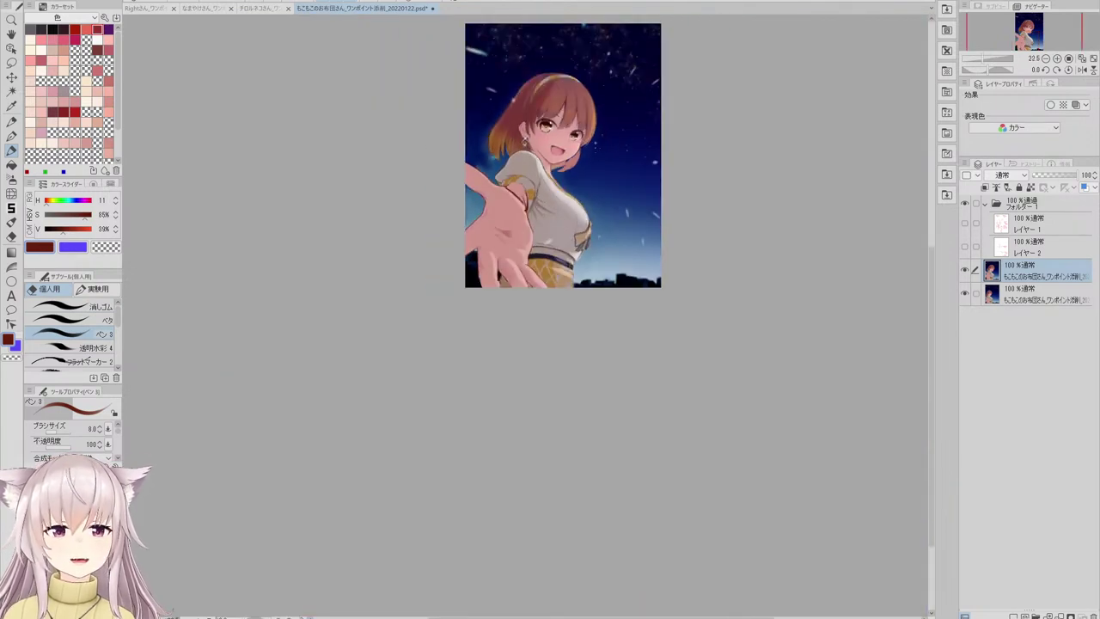
{"action": "scroll", "coordinate": [592, 127], "scroll_direction": "up", "scroll_amount": 1}
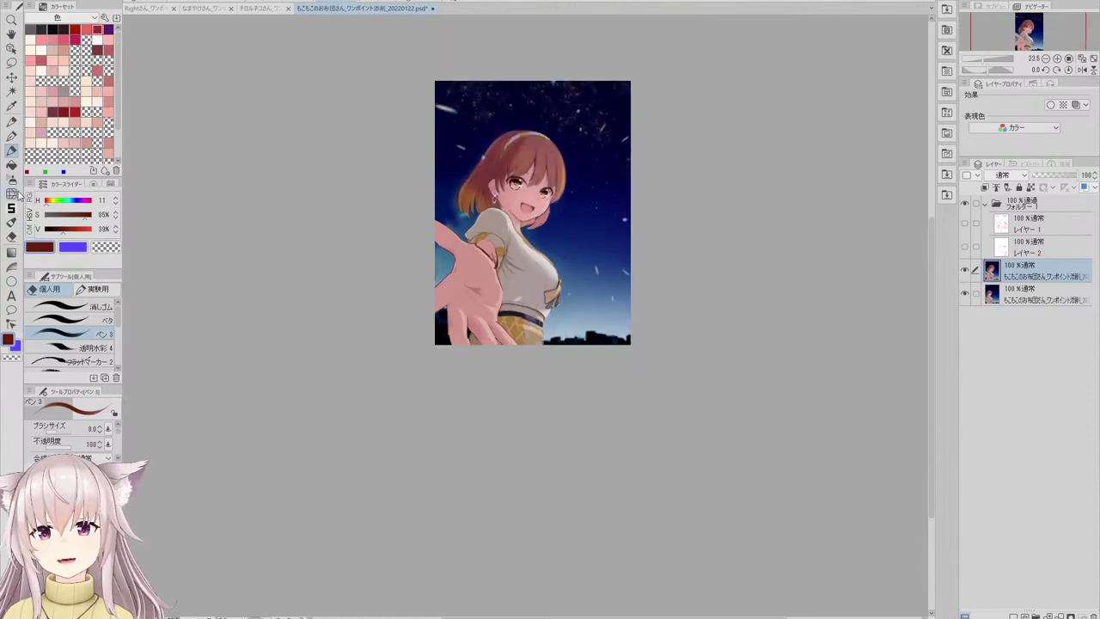
- Fine-tune the contours of the reaching hand and arm with the Liquify tool at size 200
{"action": "left_click", "coordinate": [11, 193]}
{"action": "scroll", "coordinate": [434, 319], "scroll_direction": "up", "scroll_amount": 2}
{"action": "scroll", "coordinate": [512, 252], "scroll_direction": "down", "scroll_amount": 2}
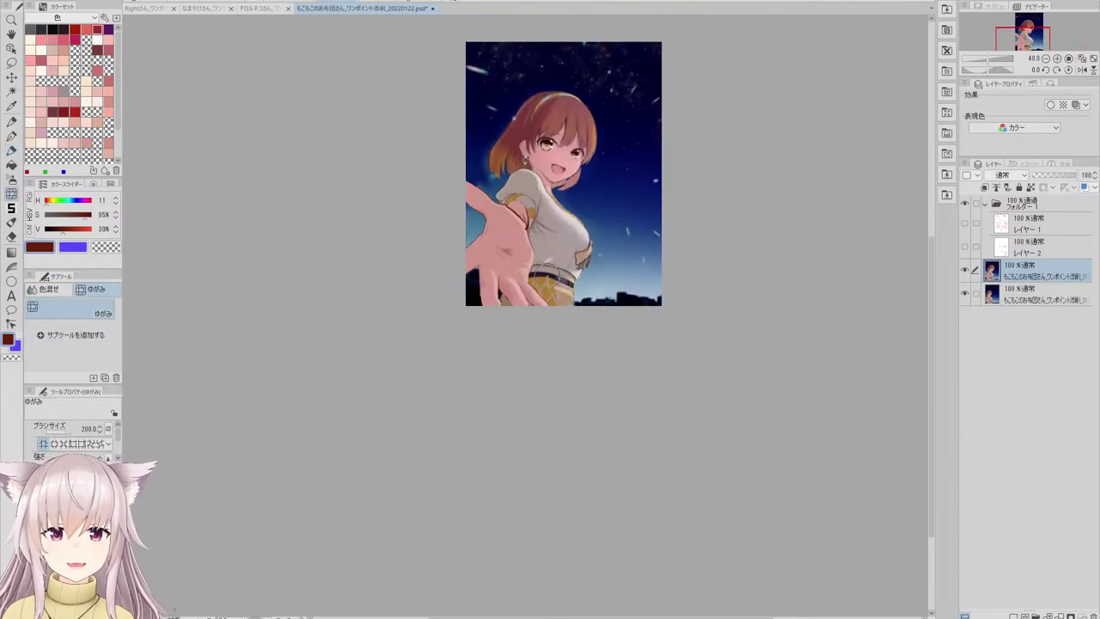
{"action": "scroll", "coordinate": [632, 146], "scroll_direction": "up", "scroll_amount": 1}
{"action": "scroll", "coordinate": [472, 331], "scroll_direction": "up", "scroll_amount": 3}
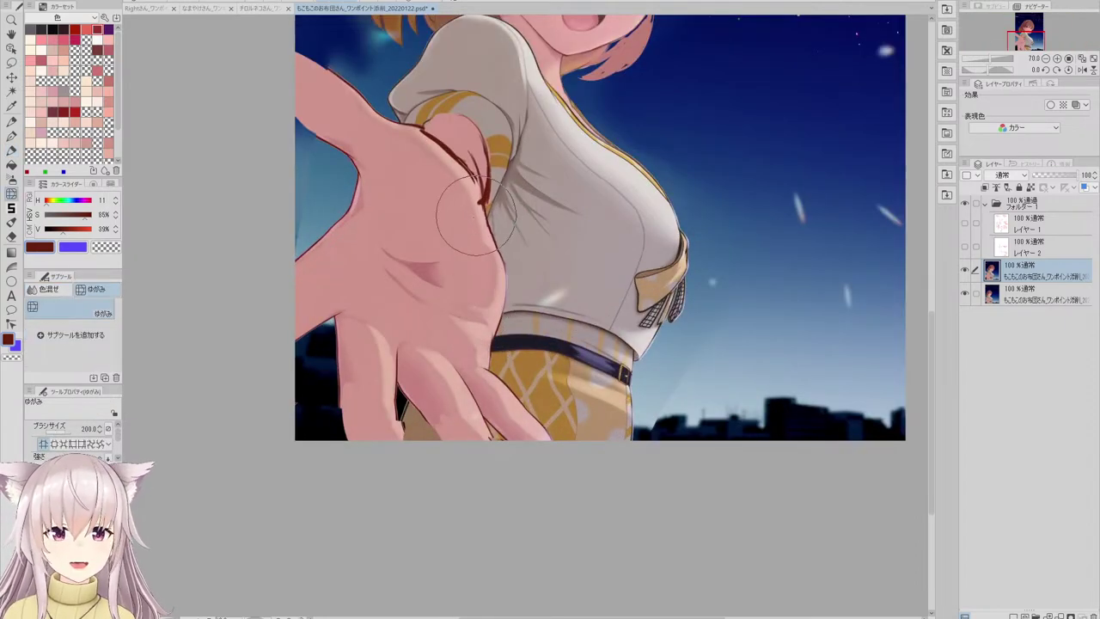
{"action": "scroll", "coordinate": [497, 264], "scroll_direction": "down", "scroll_amount": 4}
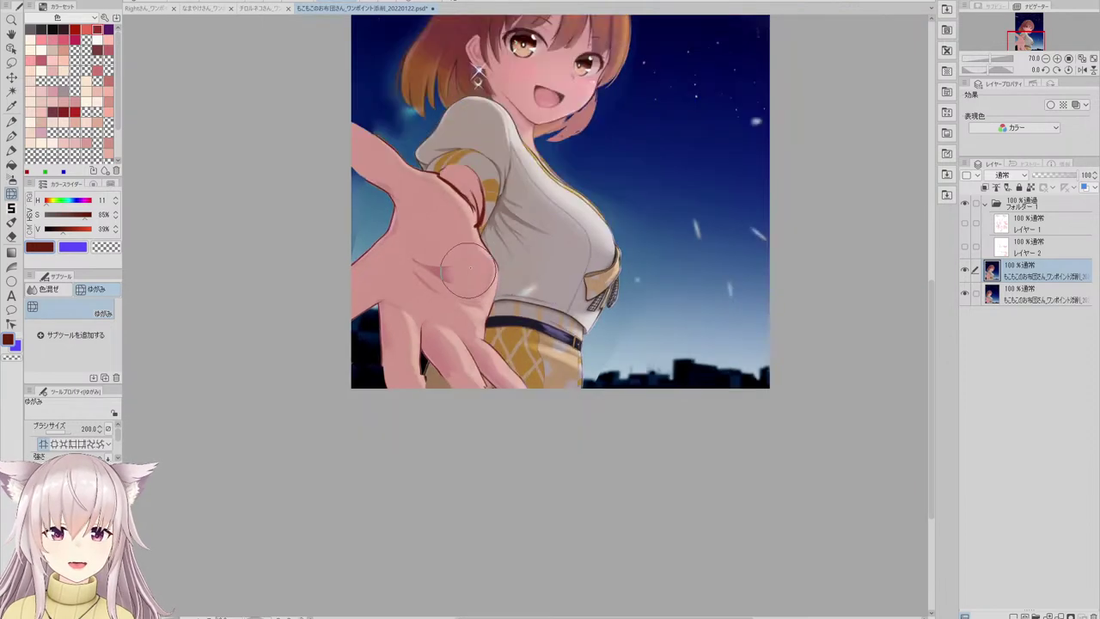
{"action": "scroll", "coordinate": [551, 138], "scroll_direction": "up", "scroll_amount": 1}
{"action": "scroll", "coordinate": [512, 92], "scroll_direction": "up", "scroll_amount": 1}
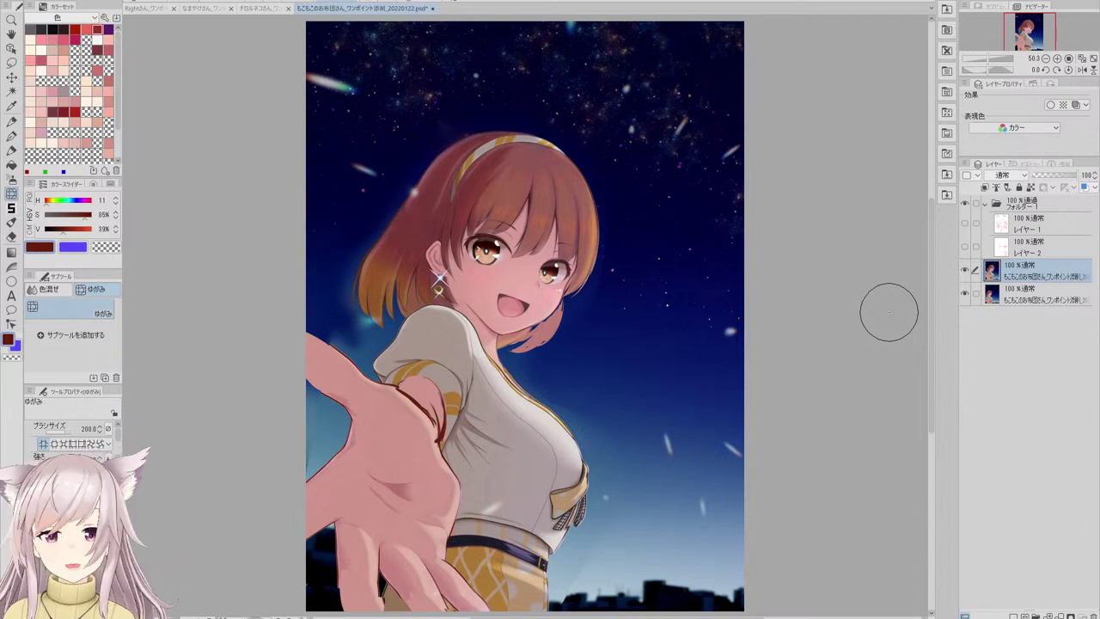
- Toggle the corrected painting layer's visibility repeatedly to compare the correction with the original underneath
{"action": "left_click", "coordinate": [965, 272]}
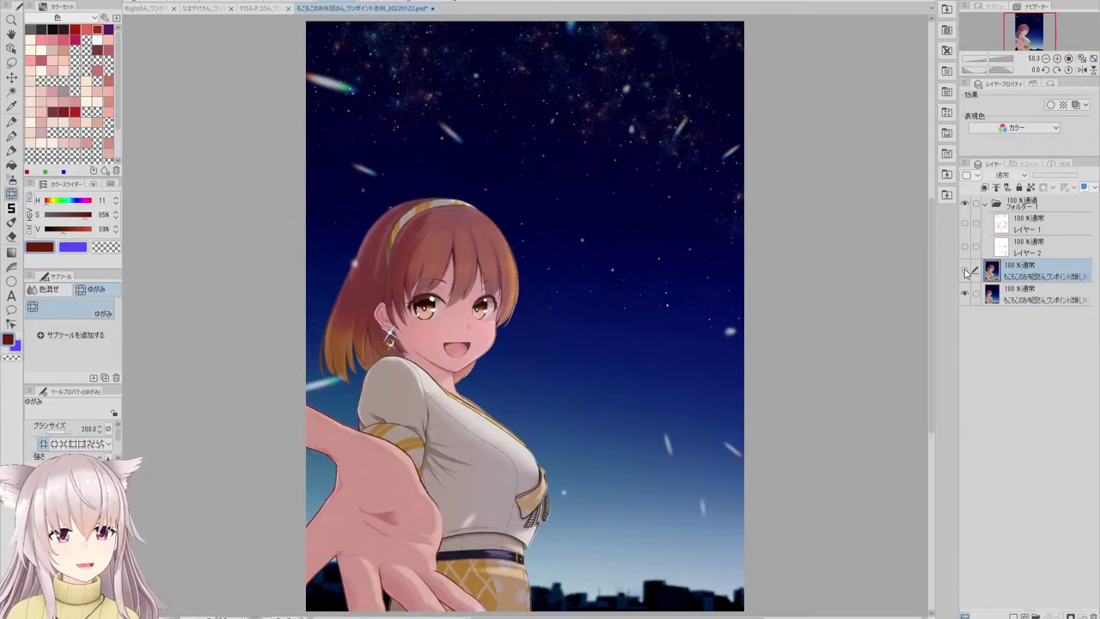
{"action": "left_click", "coordinate": [965, 272]}
{"action": "left_click", "coordinate": [965, 272]}
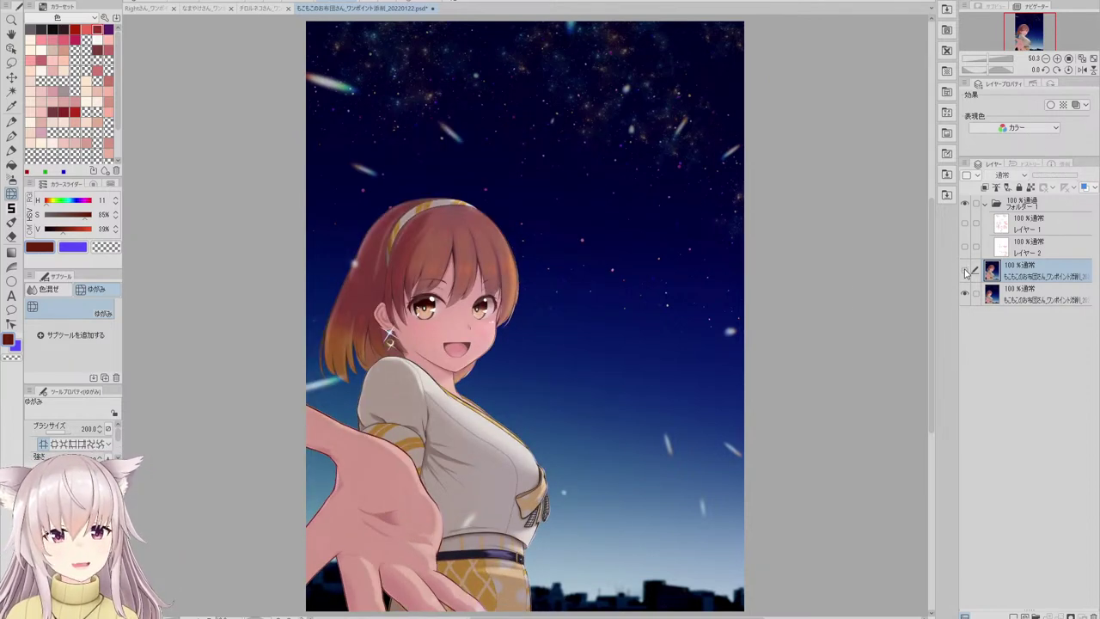
{"action": "left_click", "coordinate": [965, 271]}
{"action": "left_click", "coordinate": [965, 272]}
{"action": "left_click", "coordinate": [965, 272]}
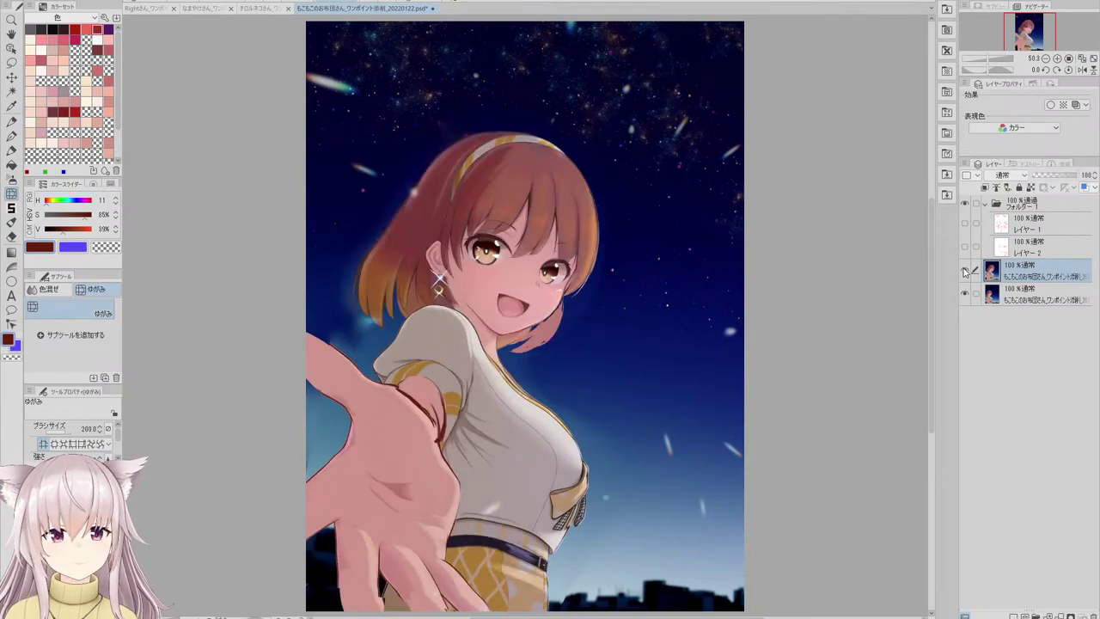
{"action": "left_click", "coordinate": [965, 271]}
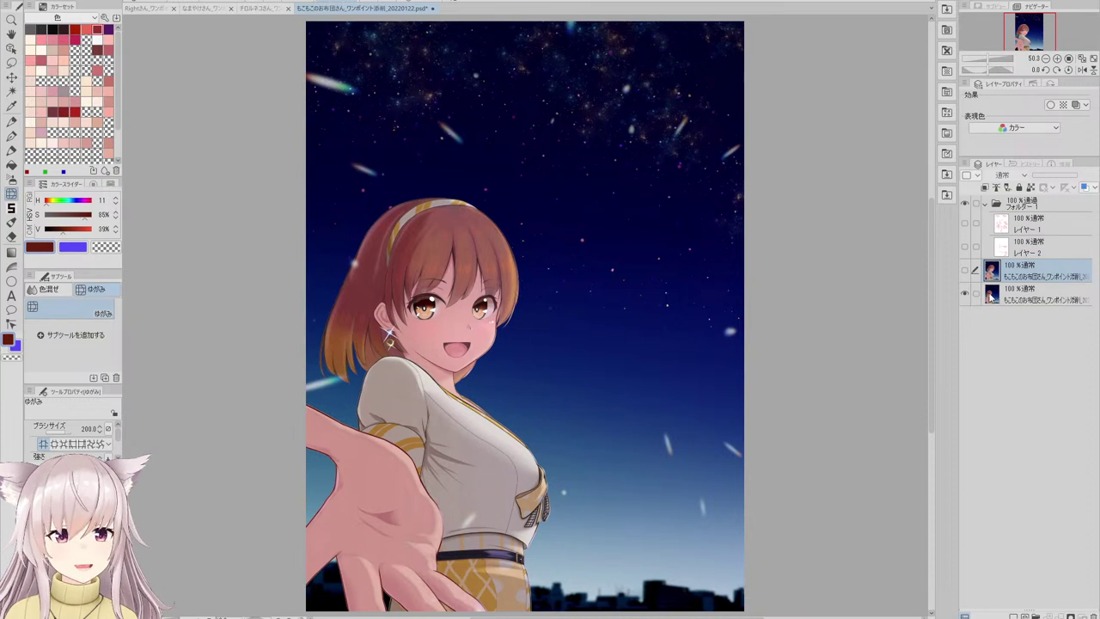
{"action": "left_click", "coordinate": [966, 272]}
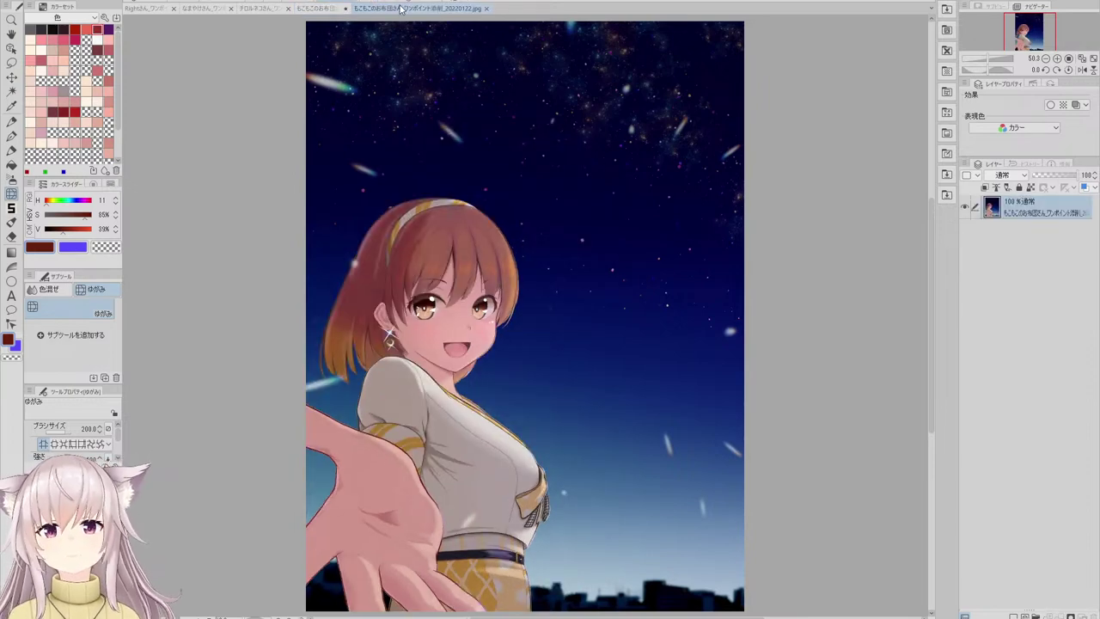
- Compare the corrected PSD side by side with the original JPG, and close the JPG
{"action": "left_click", "coordinate": [944, 30]}
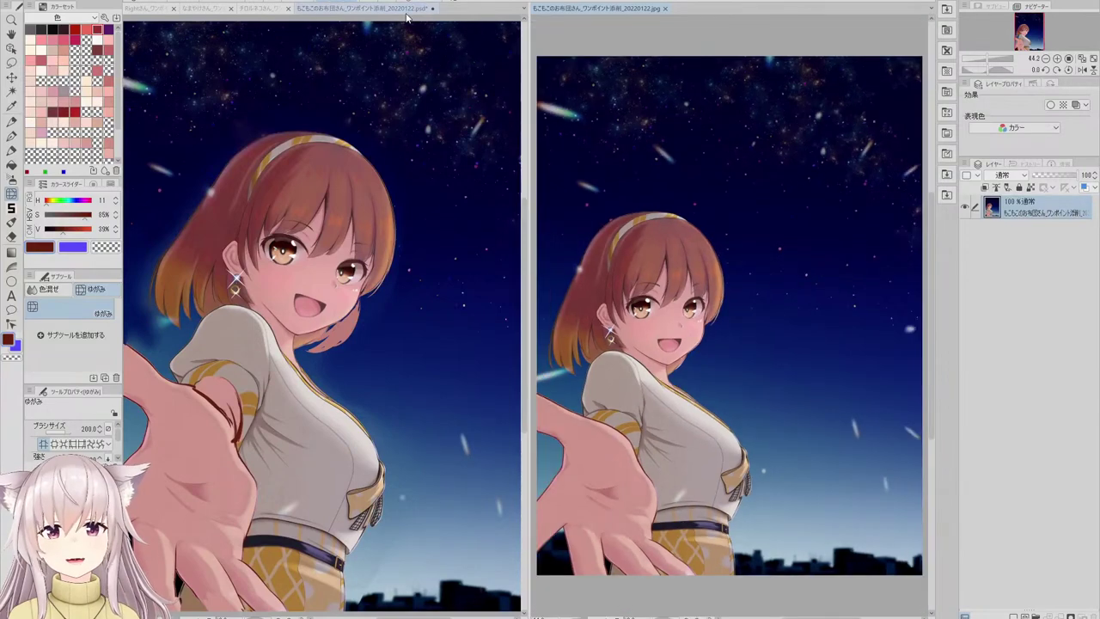
{"action": "left_click", "coordinate": [410, 10]}
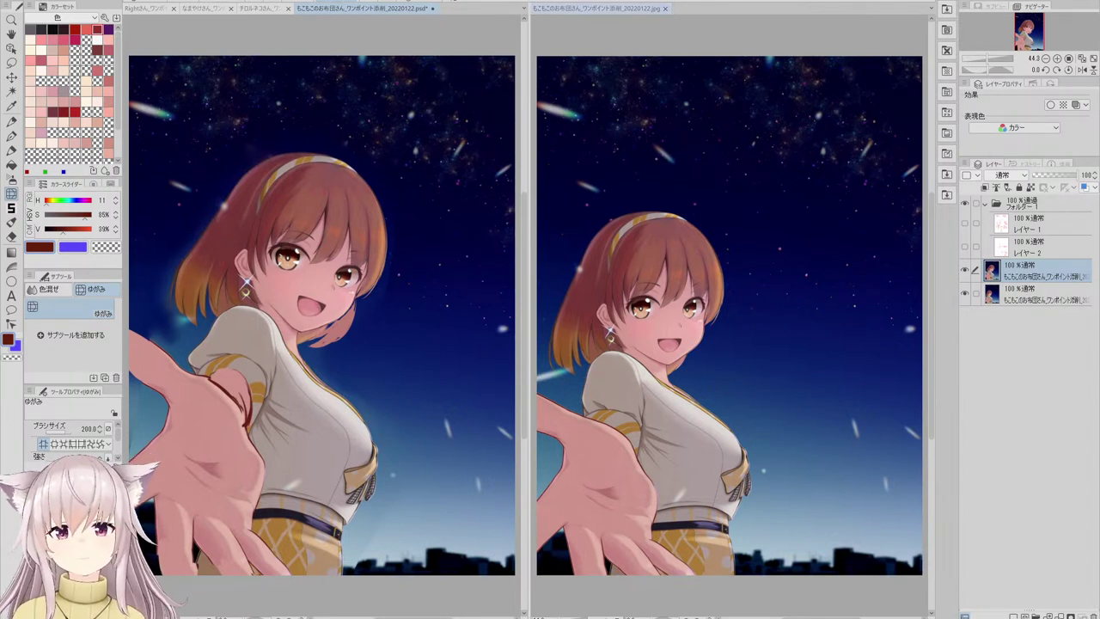
{"action": "left_click", "coordinate": [665, 9]}
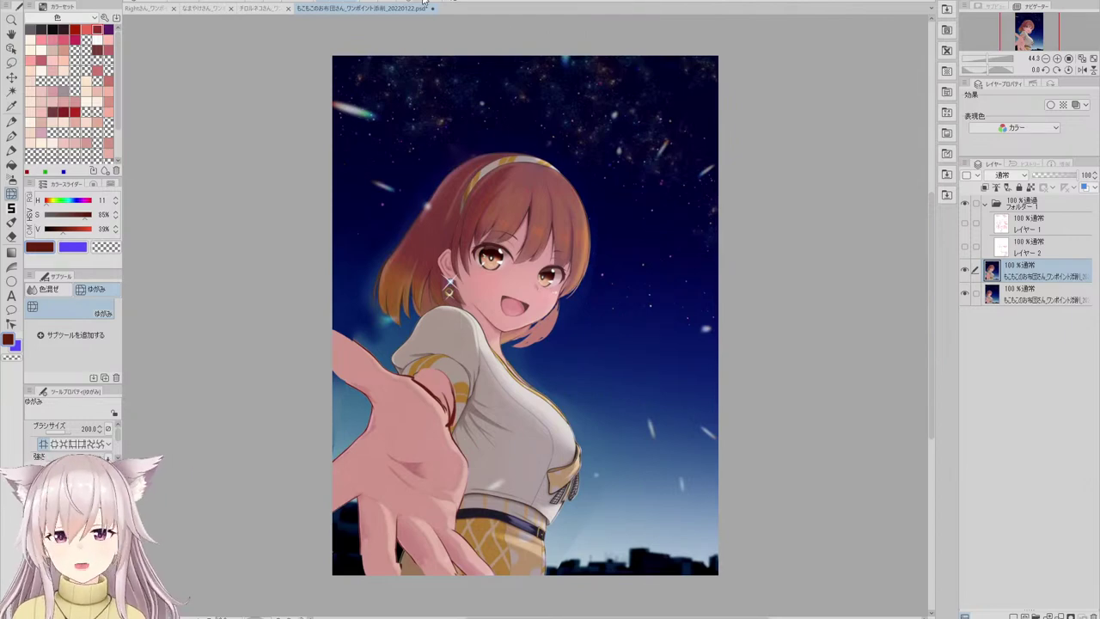
{"action": "left_click", "coordinate": [422, 4]}
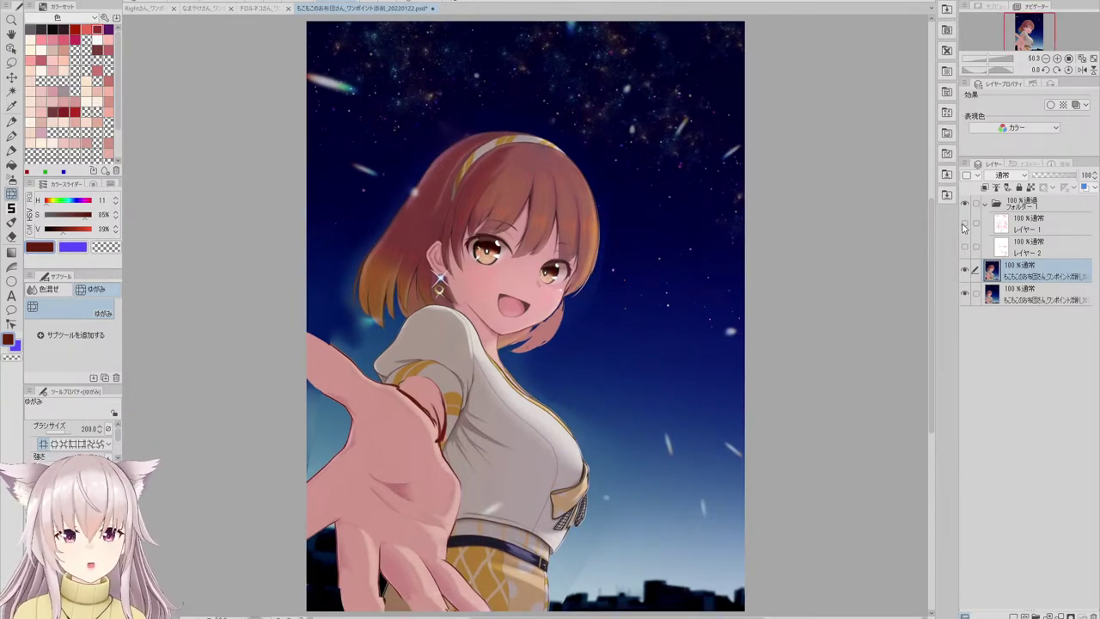
- Show the red annotation layer レイヤー 1 over the original by hiding the corrected painting layer, and save the file
{"action": "left_click", "coordinate": [964, 224]}
{"action": "left_click", "coordinate": [964, 270]}
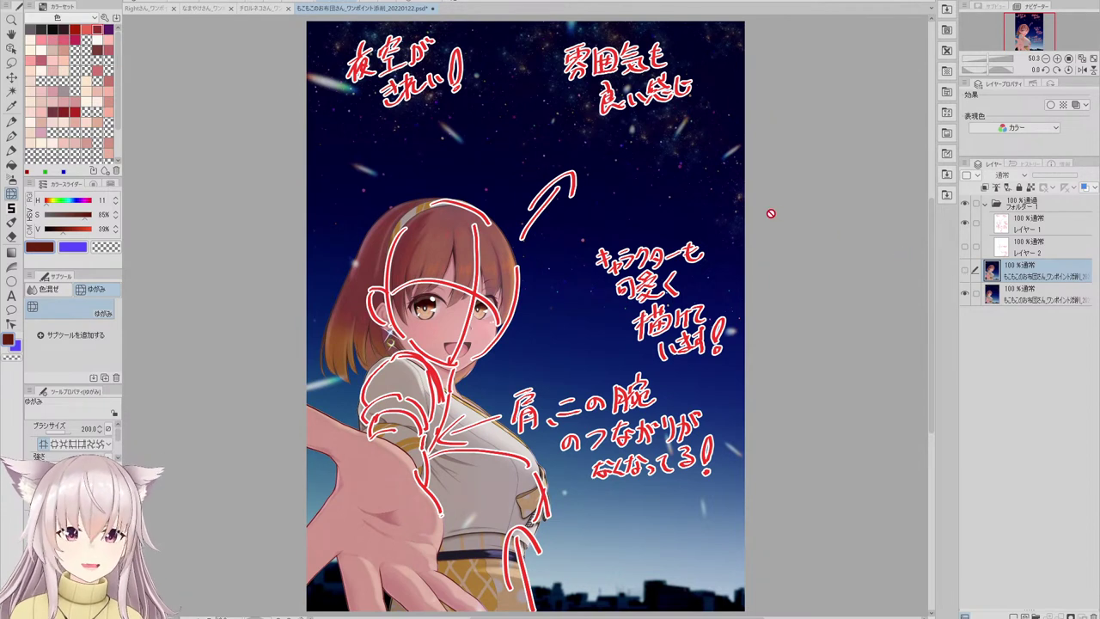
{"action": "key", "text": "ctrl+s"}
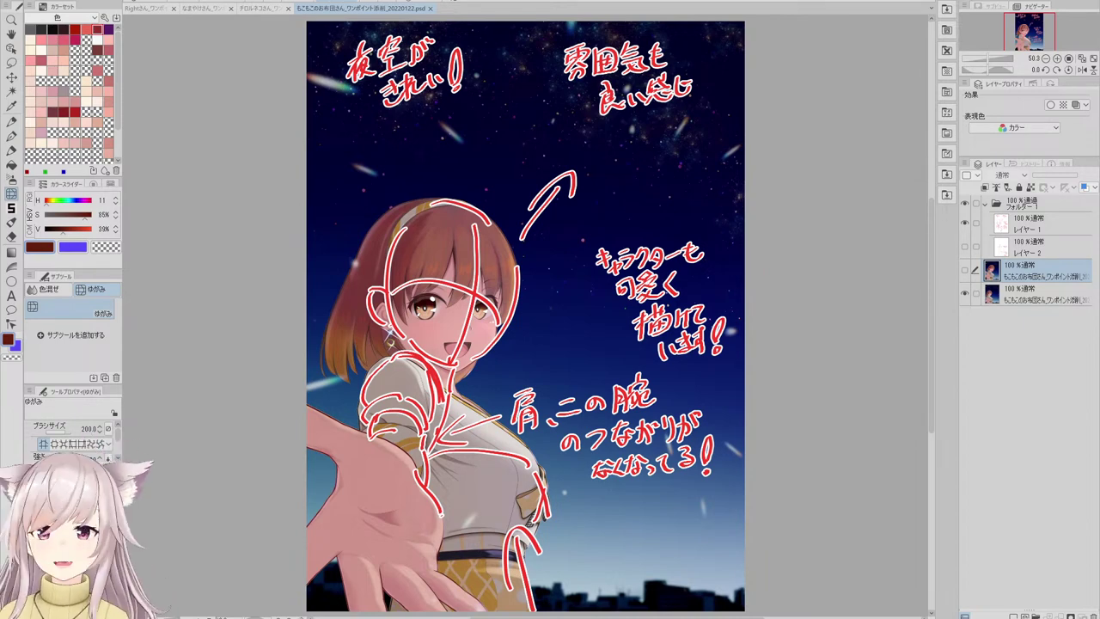
- Review the finished annotated critique illustrations one after another across the open documents
{"action": "left_click", "coordinate": [267, 8]}
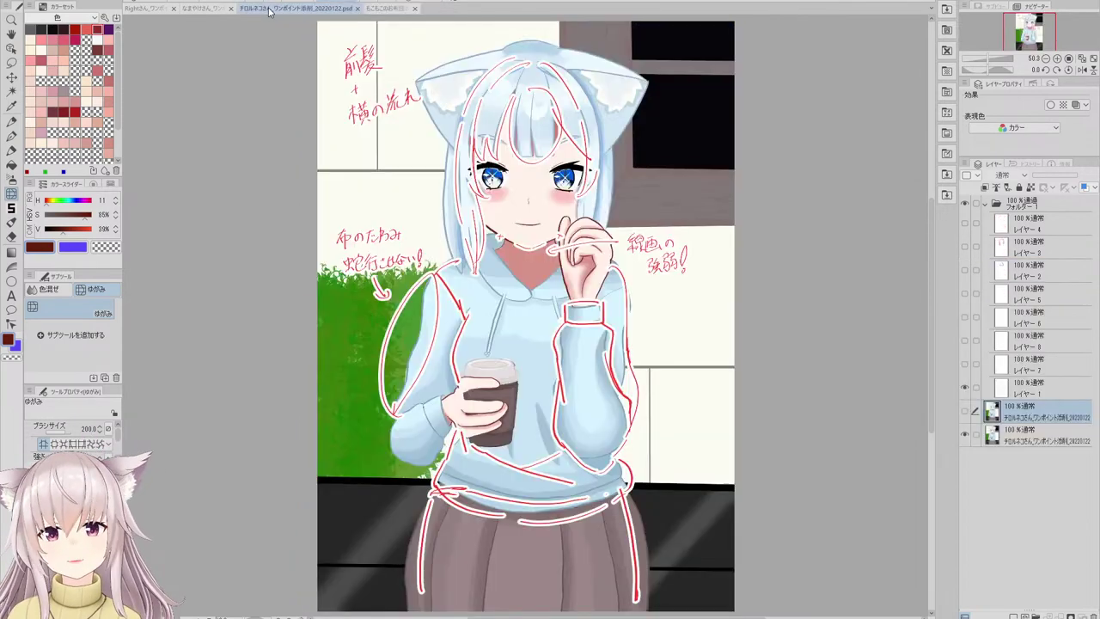
{"action": "left_click", "coordinate": [202, 9]}
{"action": "left_click", "coordinate": [151, 9]}
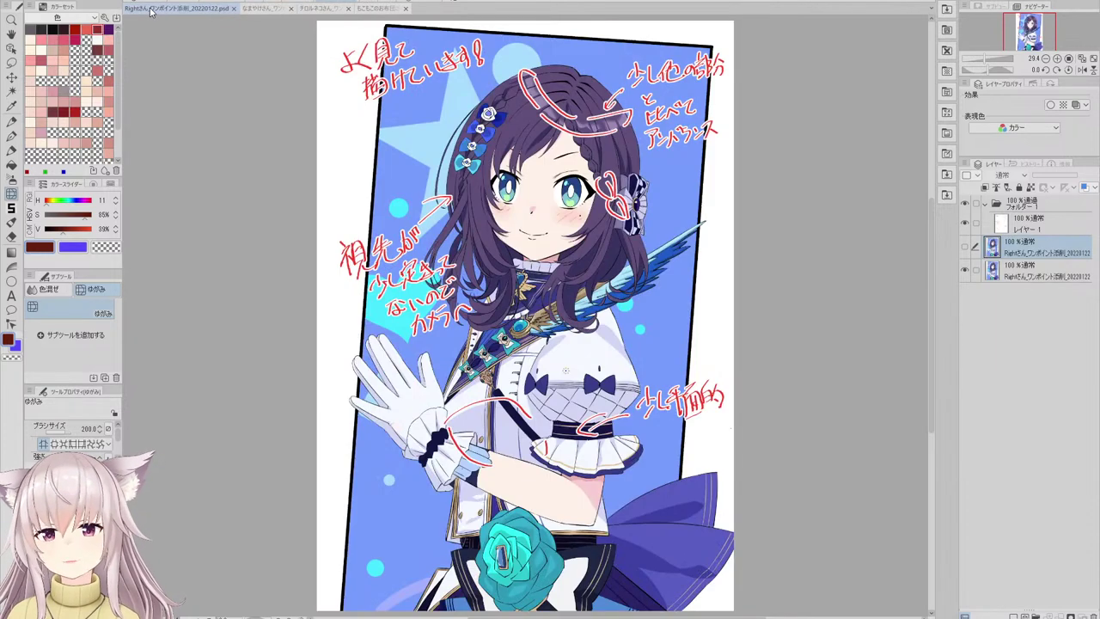
{"action": "left_click", "coordinate": [271, 10]}
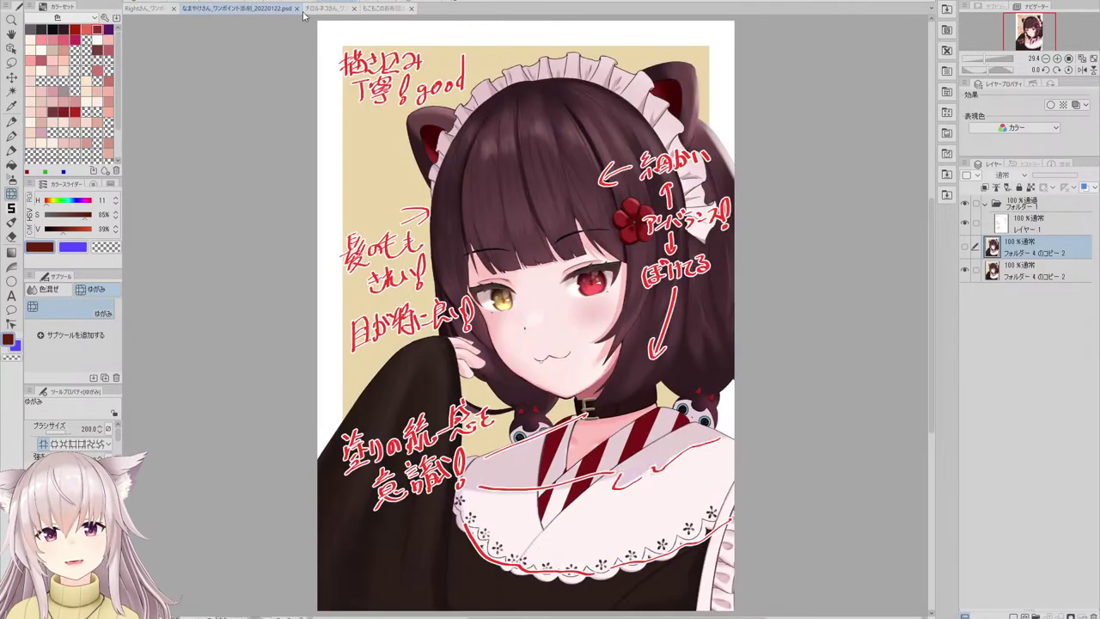
{"action": "left_click", "coordinate": [315, 12]}
{"action": "left_click", "coordinate": [378, 8]}
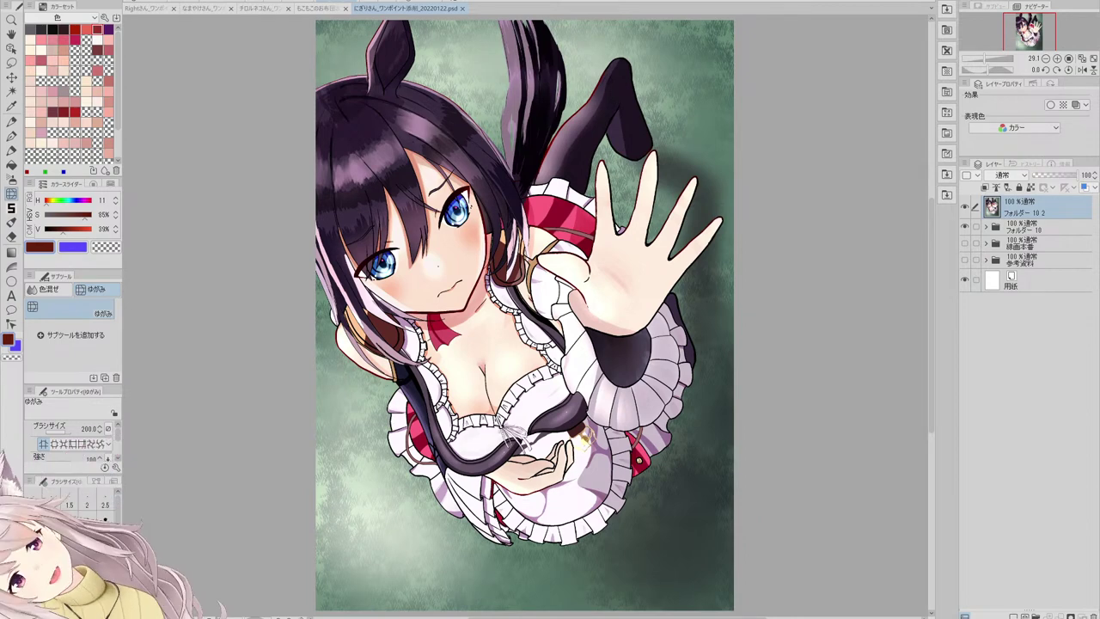
- Merge all layers of the maid-outfit illustration into a single layer
{"action": "left_click", "coordinate": [1041, 277], "text": "shift"}
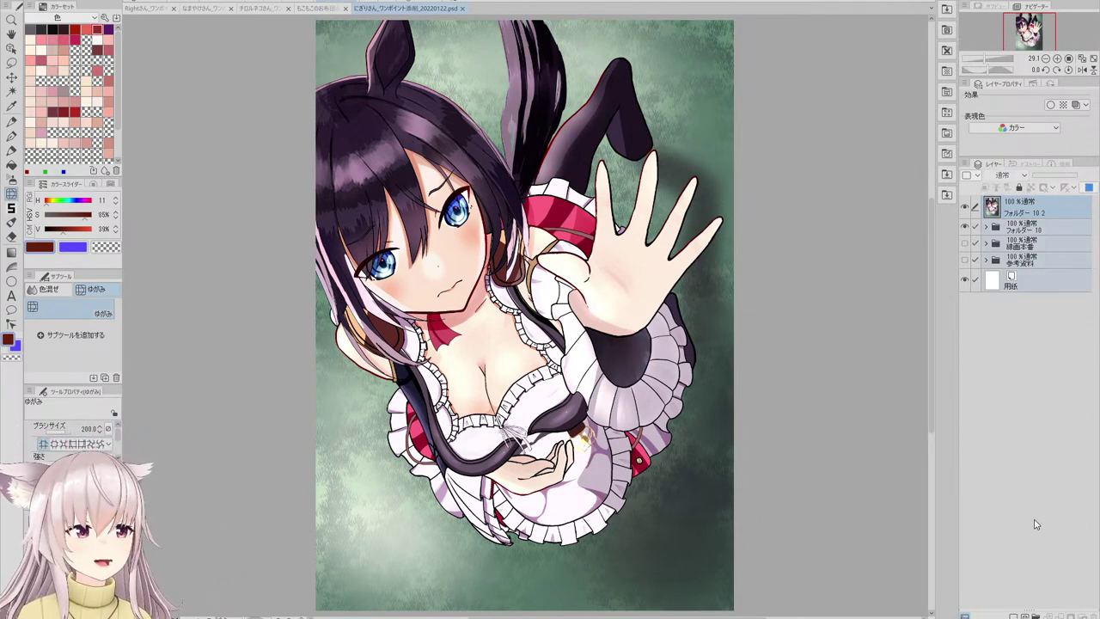
{"action": "key", "text": "shift+alt+e"}
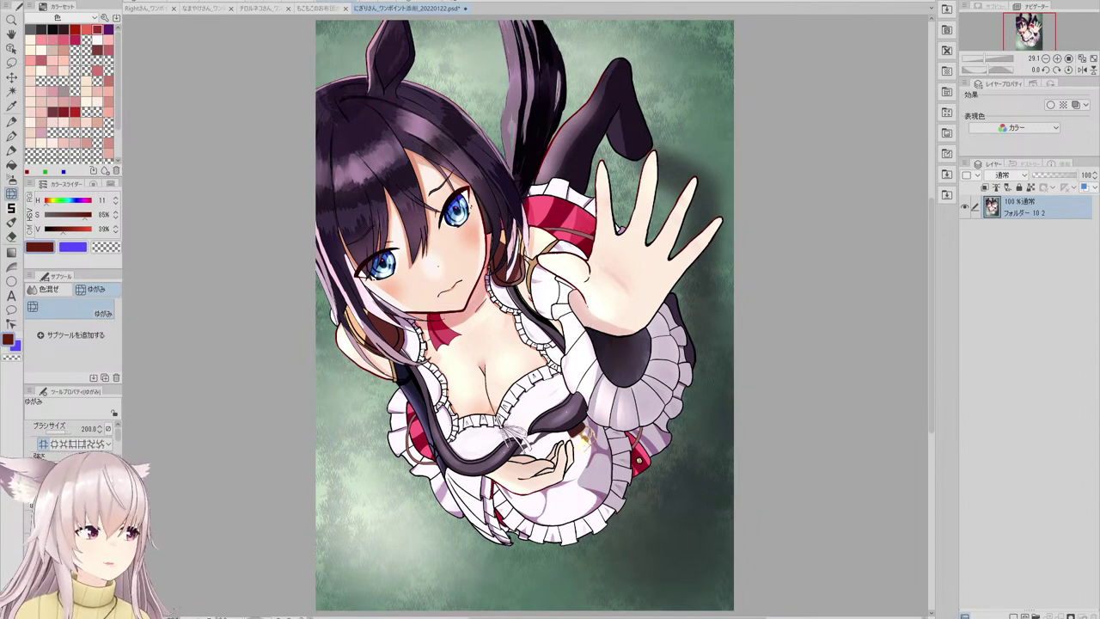
- Create a folder with a new layer above the artwork and give that layer a white border effect 6.5 thick
{"action": "left_click", "coordinate": [1036, 615]}
{"action": "left_click", "coordinate": [1014, 615]}
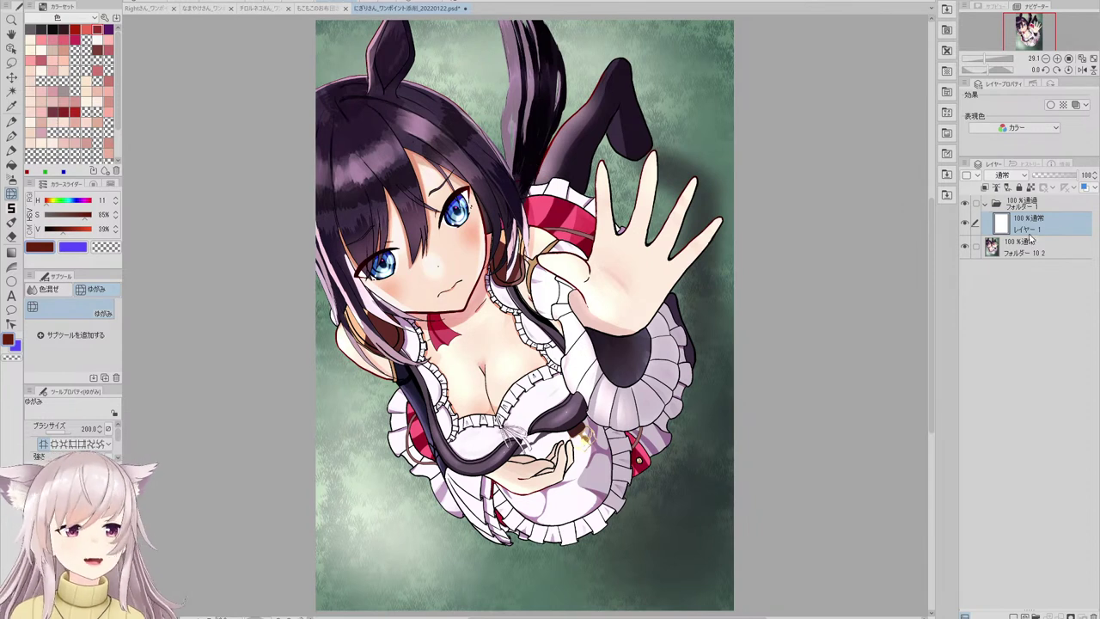
{"action": "left_click", "coordinate": [1050, 104]}
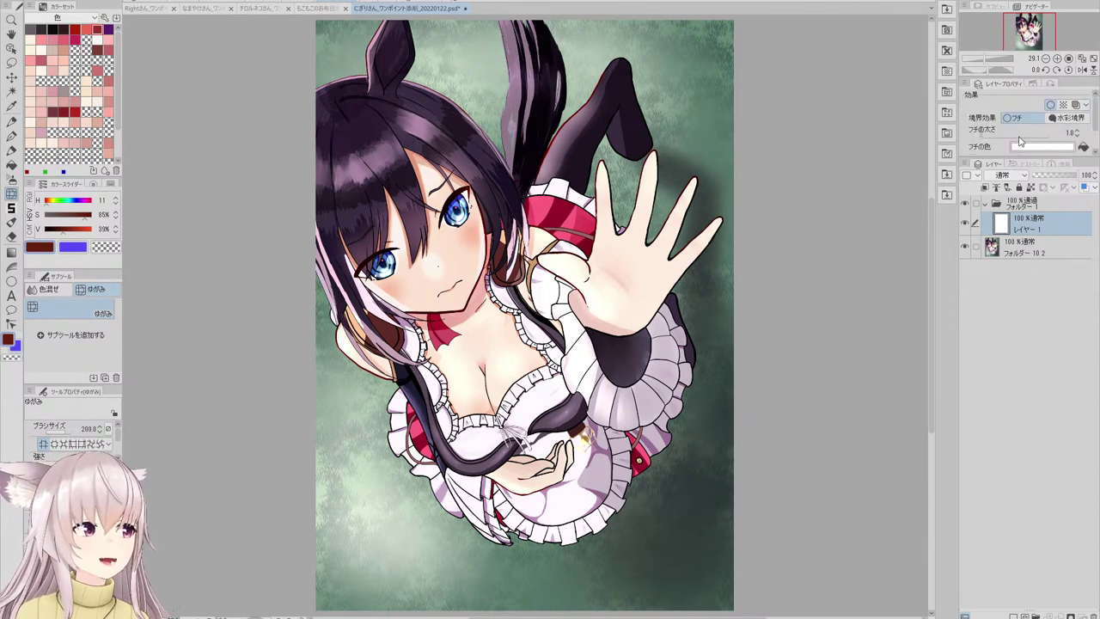
{"action": "left_click_drag", "start_coordinate": [1010, 139], "coordinate": [1005, 136]}
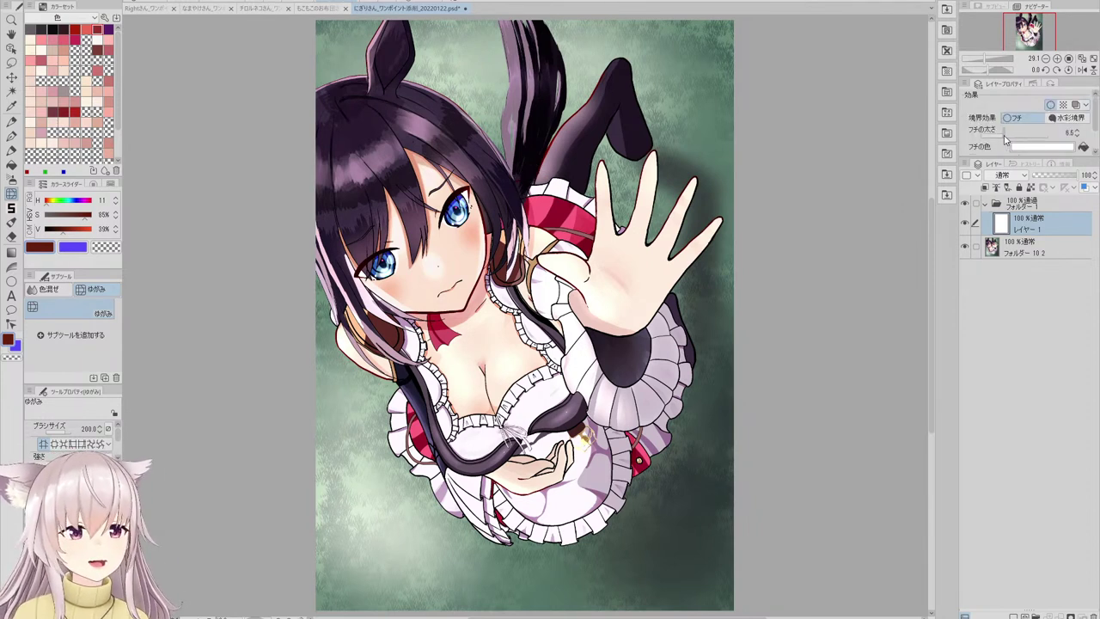
- Sample the red of the handwritten notes in the cat-eared hoodie critique as the drawing colour, and return to the maid-outfit illustration
{"action": "left_click", "coordinate": [263, 8]}
{"action": "scroll", "coordinate": [357, 62], "scroll_direction": "up", "scroll_amount": 5}
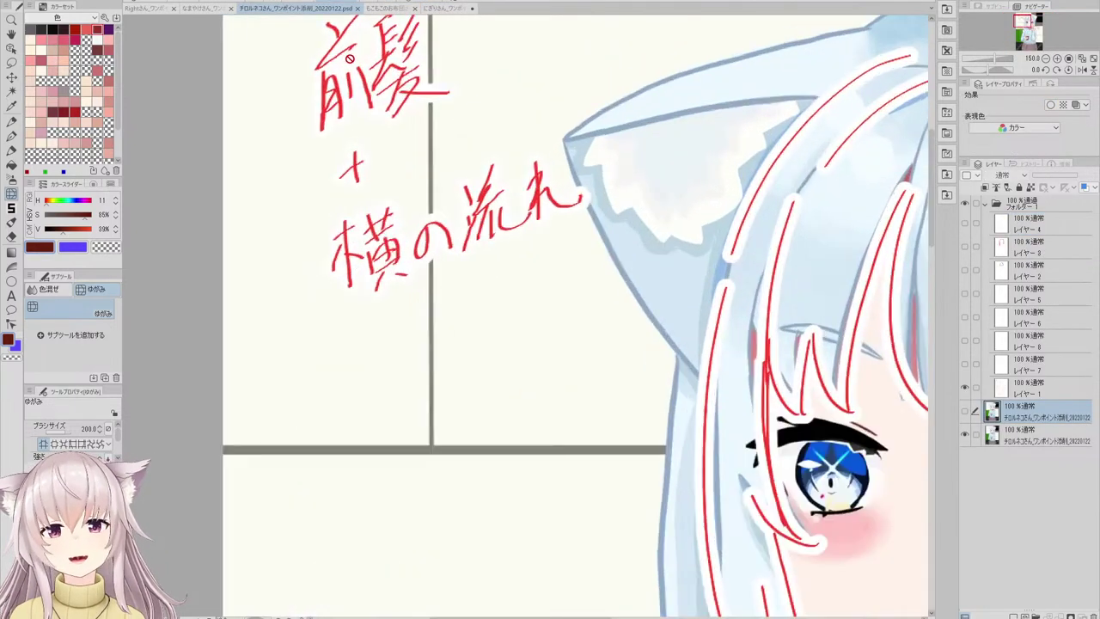
{"action": "left_click", "coordinate": [350, 80], "text": "alt"}
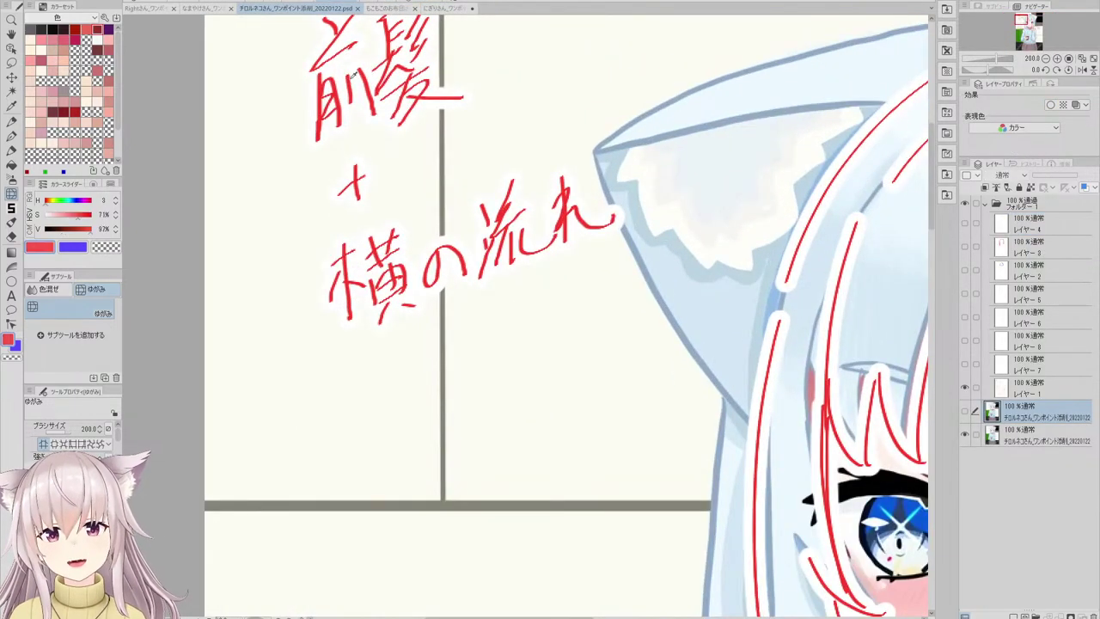
{"action": "left_click", "coordinate": [332, 87], "text": "alt"}
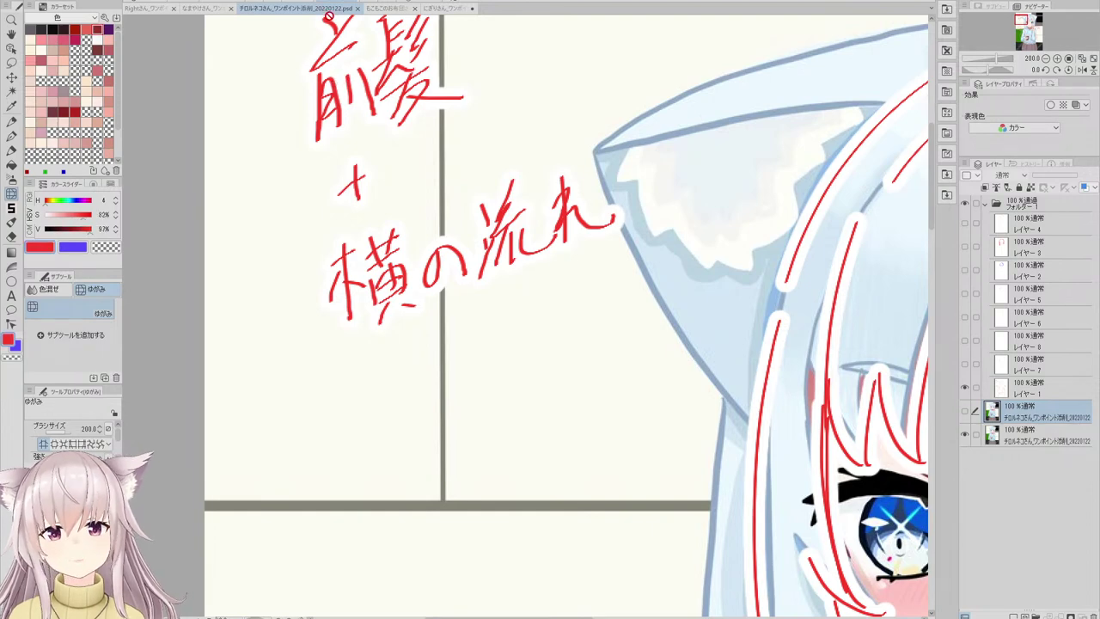
{"action": "key", "text": "ctrl+0"}
{"action": "left_click", "coordinate": [441, 8]}
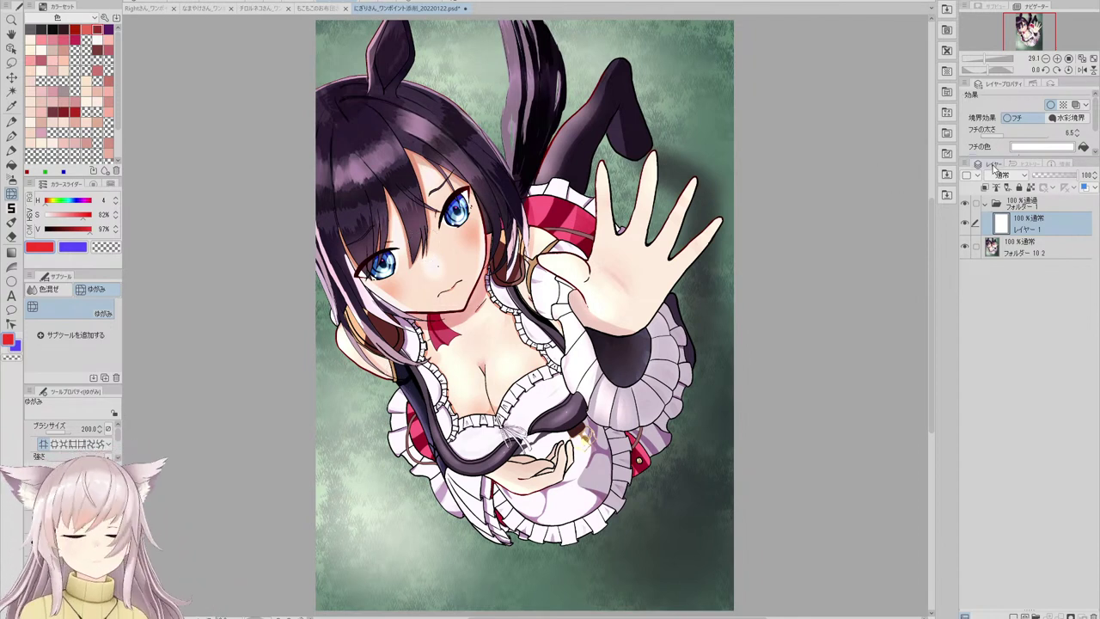
- Select the フラットマーカー 2 brush and raise its size to 120
{"action": "key", "text": "e"}
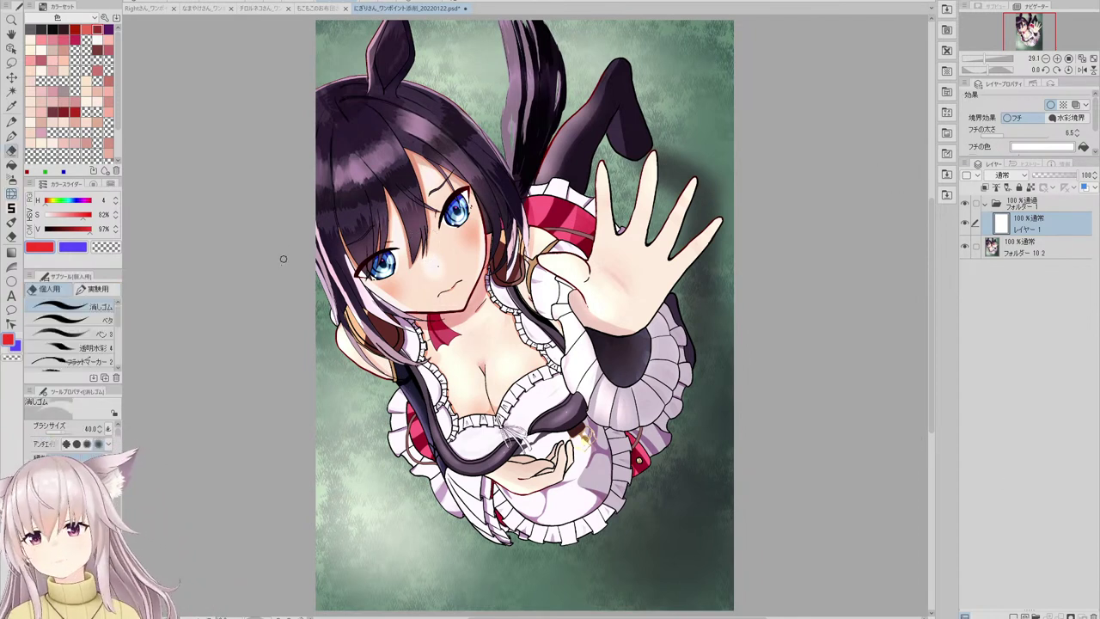
{"action": "key", "text": "p"}
{"action": "left_click", "coordinate": [98, 361]}
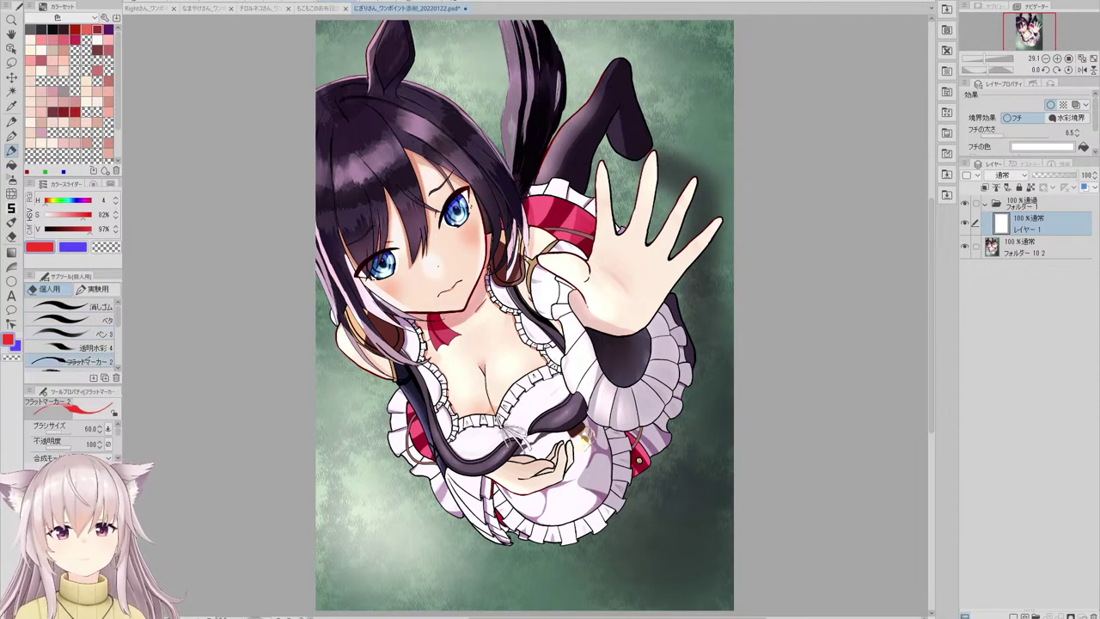
{"action": "key", "text": "bracketright"}
{"action": "key", "text": "bracketright"}
{"action": "key", "text": "bracketright"}
{"action": "key", "text": "bracketright"}
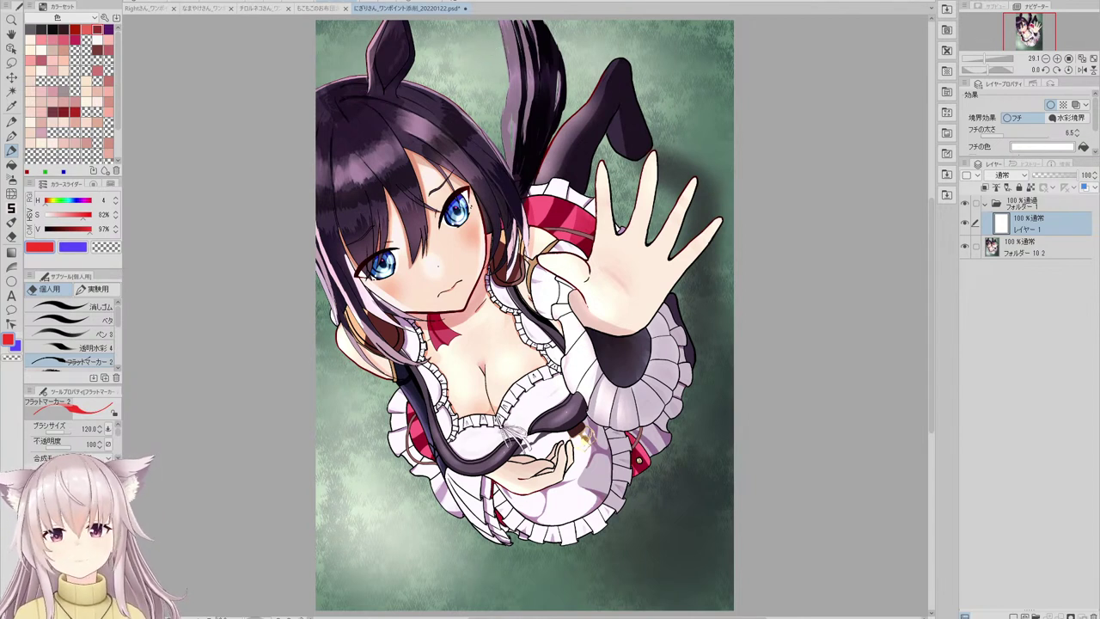
- Handwrite 短期間とは in red above the raised foot with the marker at size 100
{"action": "mouse_move", "coordinate": [562, 35]}
{"action": "left_mouse_down"}
{"action": "mouse_move", "coordinate": [559, 57]}
{"action": "mouse_move", "coordinate": [591, 43]}
{"action": "mouse_move", "coordinate": [586, 52]}
{"action": "left_mouse_up"}
{"action": "left_click_drag", "start_coordinate": [582, 43], "coordinate": [600, 41]}
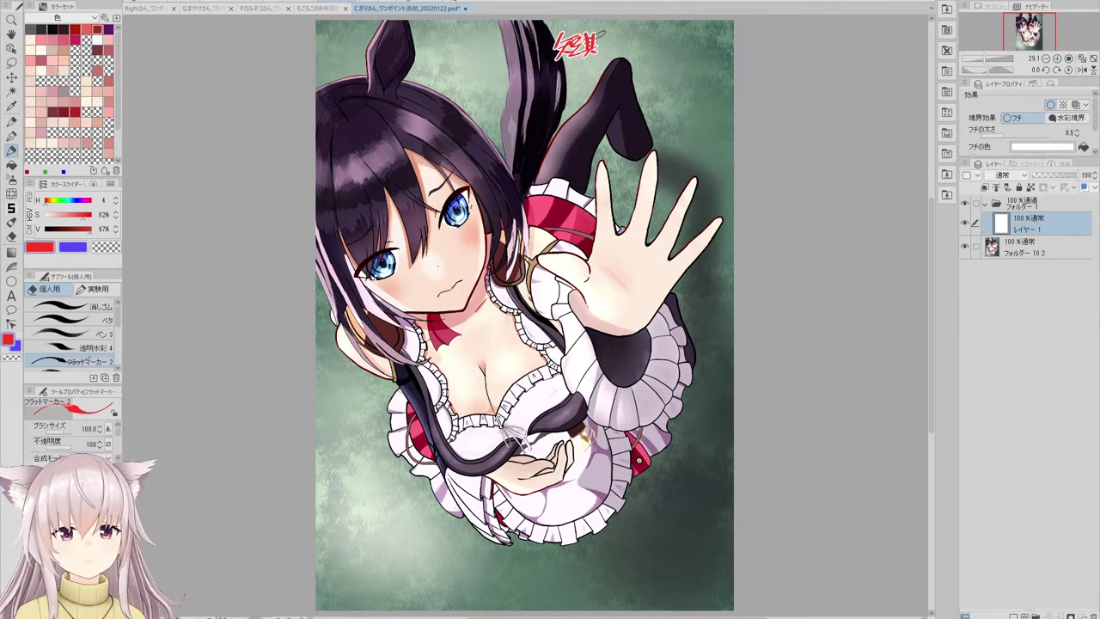
{"action": "left_click_drag", "start_coordinate": [599, 37], "coordinate": [594, 55]}
{"action": "mouse_move", "coordinate": [600, 36]}
{"action": "left_mouse_down"}
{"action": "mouse_move", "coordinate": [603, 54]}
{"action": "mouse_move", "coordinate": [605, 43]}
{"action": "left_mouse_up"}
{"action": "left_click_drag", "start_coordinate": [598, 48], "coordinate": [659, 45]}
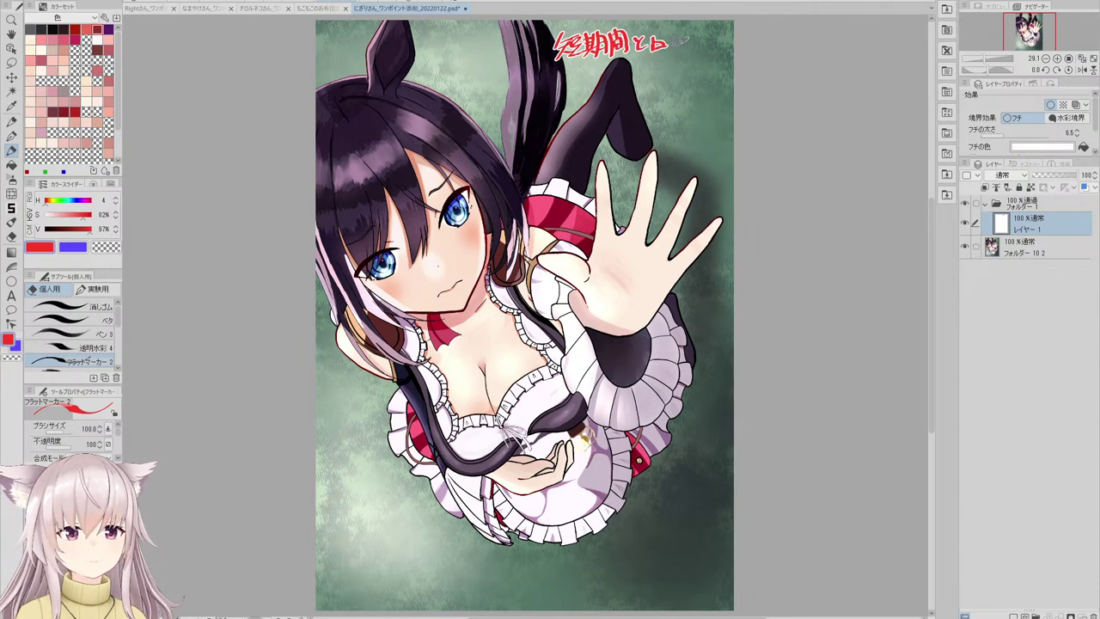
- Continue the red praise note with the two lines 思えないくらい and 上手です!
{"action": "mouse_move", "coordinate": [576, 65]}
{"action": "left_mouse_down"}
{"action": "mouse_move", "coordinate": [577, 81]}
{"action": "mouse_move", "coordinate": [592, 74]}
{"action": "mouse_move", "coordinate": [598, 91]}
{"action": "mouse_move", "coordinate": [641, 83]}
{"action": "mouse_move", "coordinate": [659, 63]}
{"action": "mouse_move", "coordinate": [655, 76]}
{"action": "left_mouse_up"}
{"action": "mouse_move", "coordinate": [669, 60]}
{"action": "left_mouse_down"}
{"action": "mouse_move", "coordinate": [664, 79]}
{"action": "mouse_move", "coordinate": [691, 77]}
{"action": "left_mouse_up"}
{"action": "left_click_drag", "start_coordinate": [695, 60], "coordinate": [698, 74]}
{"action": "left_click_drag", "start_coordinate": [626, 93], "coordinate": [626, 117]}
{"action": "mouse_move", "coordinate": [617, 119]}
{"action": "left_mouse_down"}
{"action": "mouse_move", "coordinate": [641, 117]}
{"action": "mouse_move", "coordinate": [640, 95]}
{"action": "left_mouse_up"}
{"action": "left_click_drag", "start_coordinate": [636, 101], "coordinate": [655, 107]}
{"action": "mouse_move", "coordinate": [647, 91]}
{"action": "left_mouse_down"}
{"action": "mouse_move", "coordinate": [643, 126]}
{"action": "mouse_move", "coordinate": [669, 116]}
{"action": "mouse_move", "coordinate": [675, 93]}
{"action": "left_mouse_up"}
{"action": "mouse_move", "coordinate": [678, 89]}
{"action": "left_mouse_down"}
{"action": "mouse_move", "coordinate": [691, 94]}
{"action": "mouse_move", "coordinate": [682, 115]}
{"action": "mouse_move", "coordinate": [700, 109]}
{"action": "mouse_move", "coordinate": [700, 118]}
{"action": "left_mouse_up"}
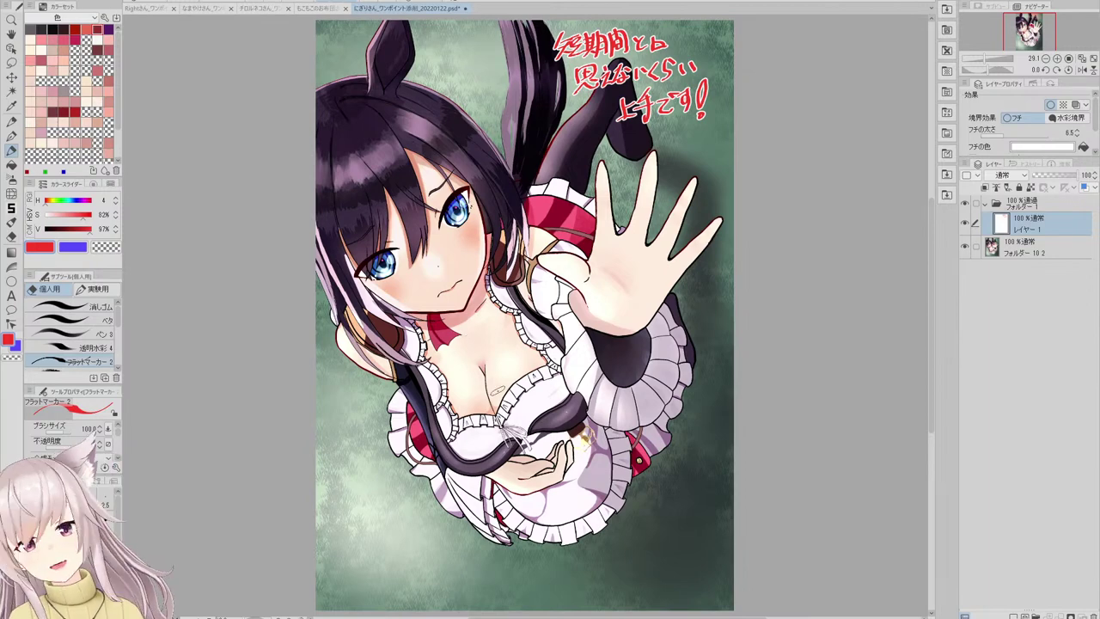
- Examine the illustration's line art and painting up close, especially the face, chest and outstretched hand, and its overall composition
{"action": "scroll", "coordinate": [576, 249], "scroll_direction": "down", "scroll_amount": 2}
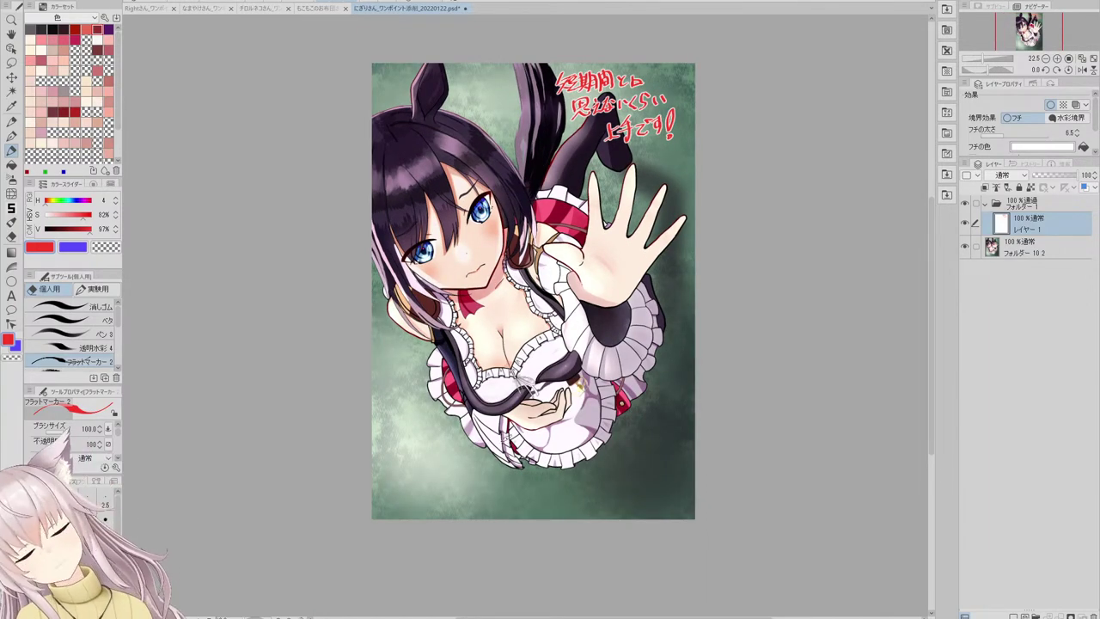
{"action": "scroll", "coordinate": [445, 314], "scroll_direction": "up", "scroll_amount": 5}
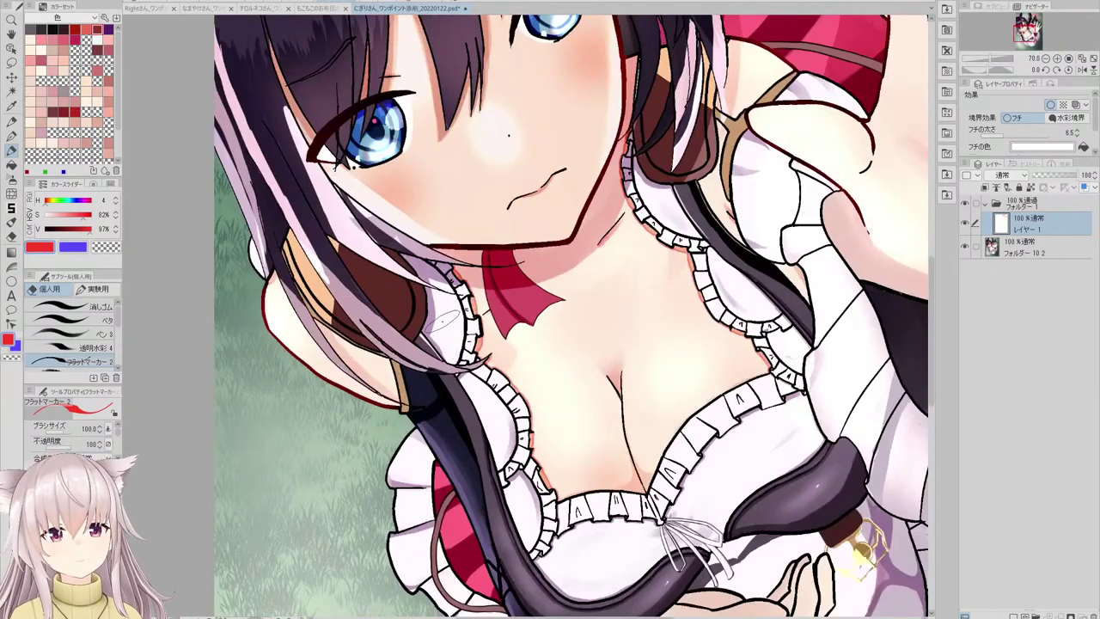
{"action": "scroll", "coordinate": [423, 311], "scroll_direction": "down", "scroll_amount": 4}
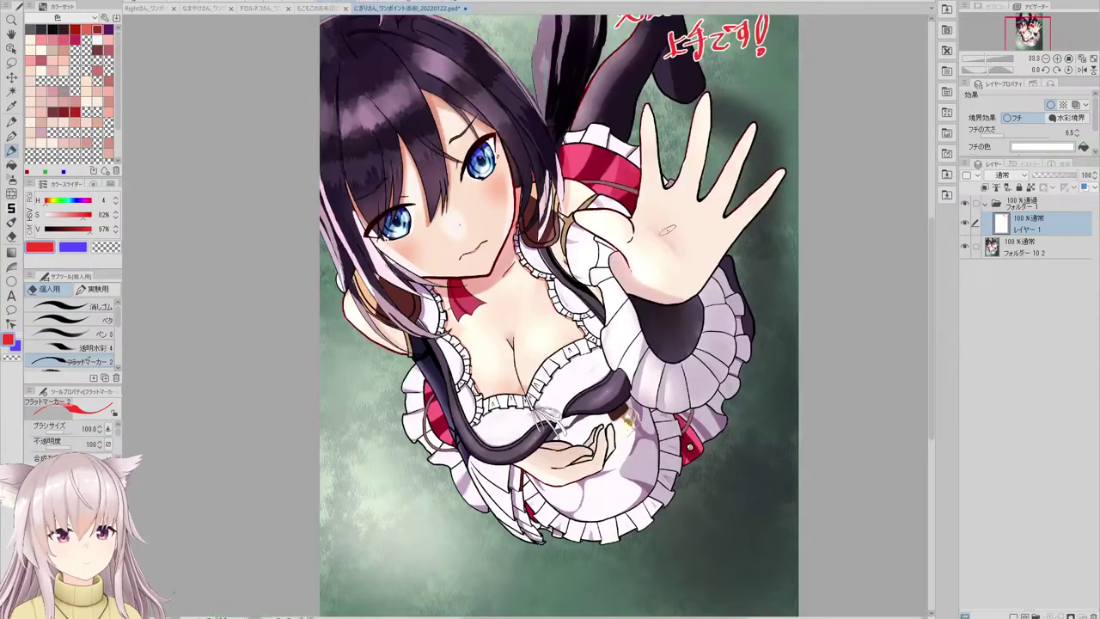
{"action": "scroll", "coordinate": [657, 225], "scroll_direction": "up", "scroll_amount": 4}
{"action": "scroll", "coordinate": [615, 208], "scroll_direction": "up", "scroll_amount": 2}
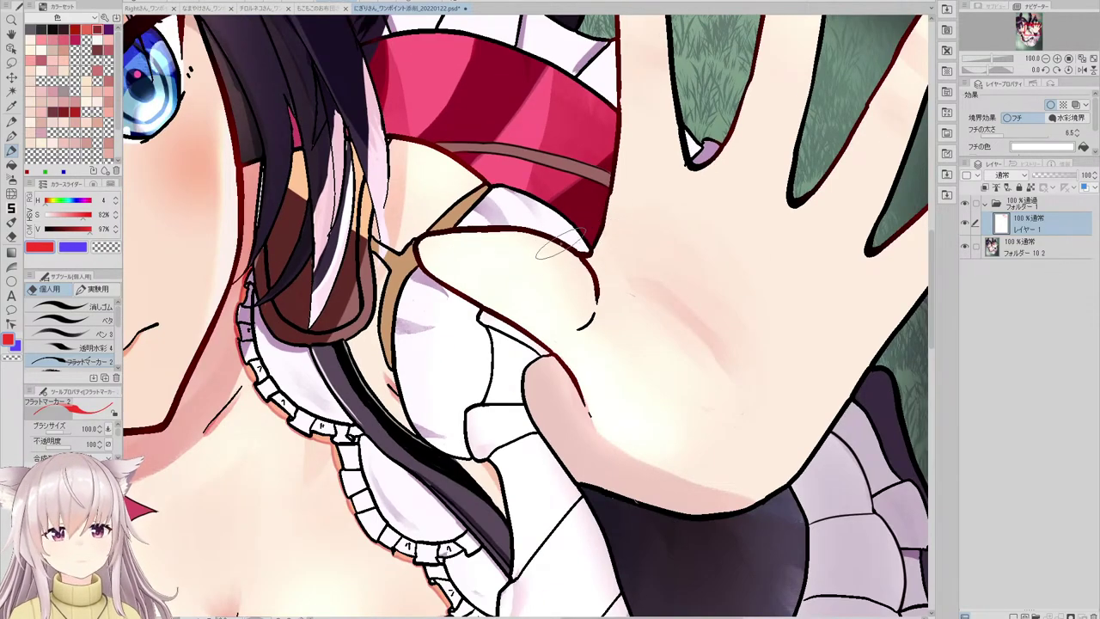
{"action": "scroll", "coordinate": [519, 239], "scroll_direction": "down", "scroll_amount": 2}
{"action": "key", "text": "ctrl+0"}
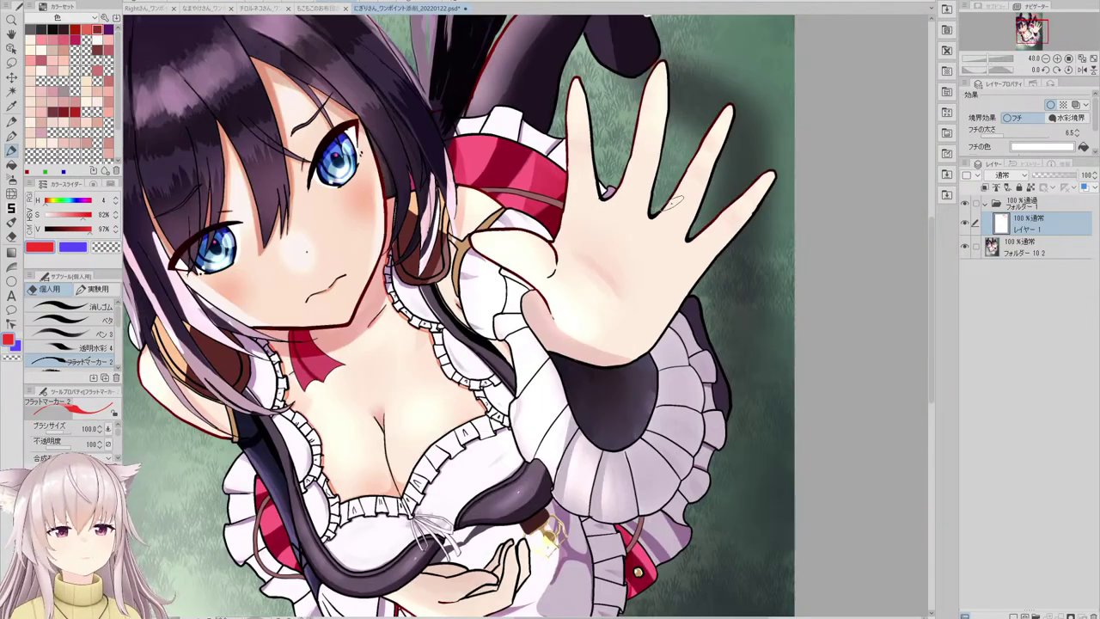
{"action": "scroll", "coordinate": [666, 207], "scroll_direction": "up", "scroll_amount": 5}
{"action": "scroll", "coordinate": [582, 166], "scroll_direction": "up", "scroll_amount": 1}
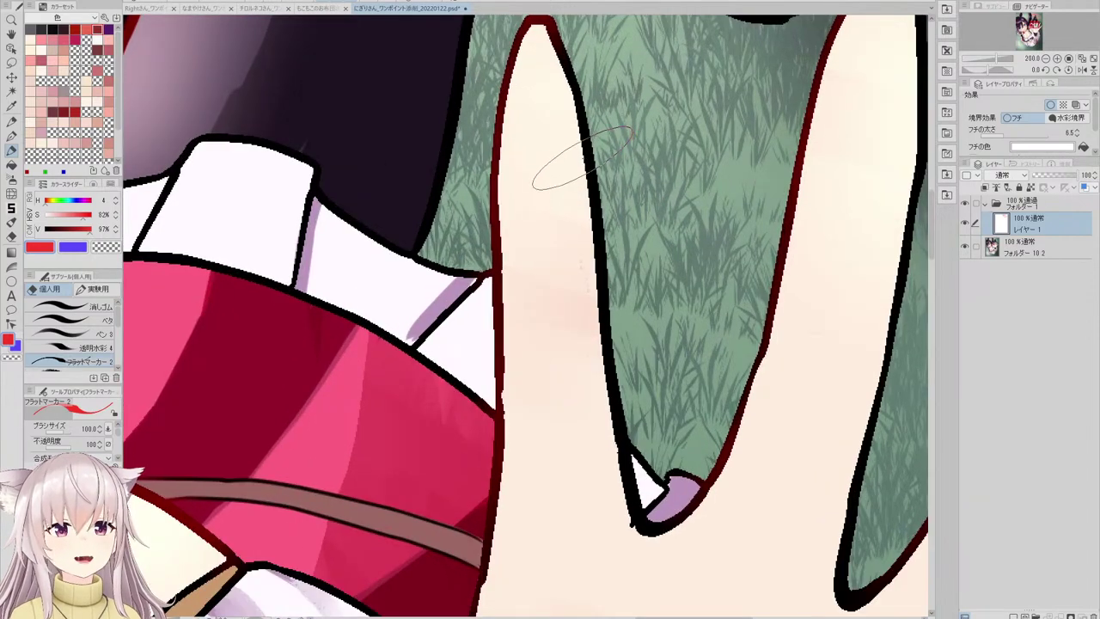
{"action": "scroll", "coordinate": [582, 166], "scroll_direction": "down", "scroll_amount": 1}
{"action": "scroll", "coordinate": [583, 155], "scroll_direction": "up", "scroll_amount": 2}
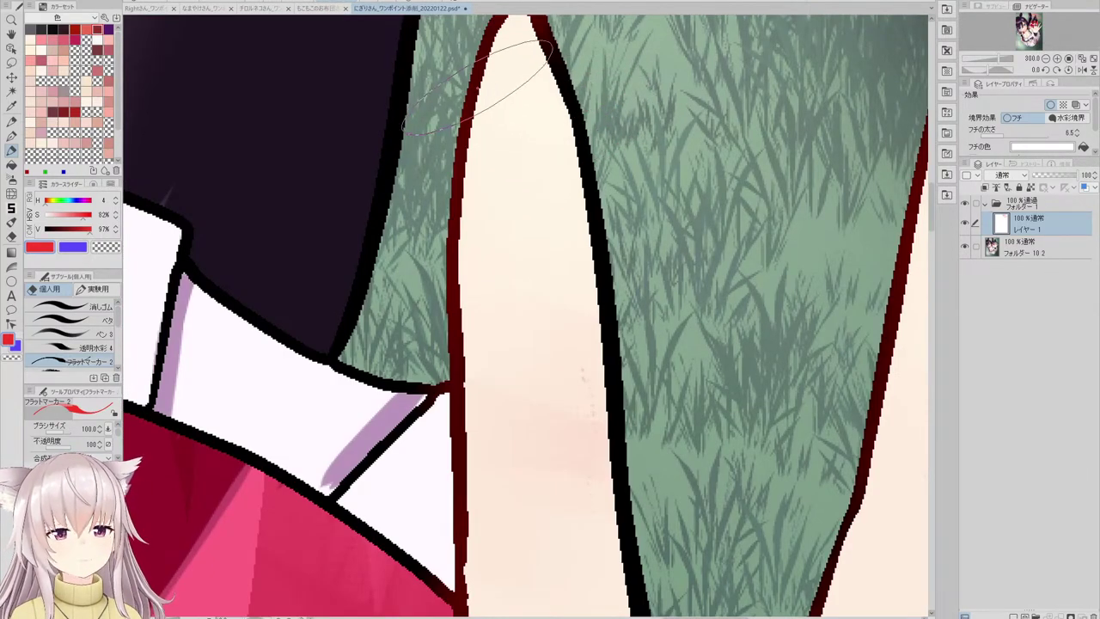
{"action": "scroll", "coordinate": [507, 197], "scroll_direction": "down", "scroll_amount": 3}
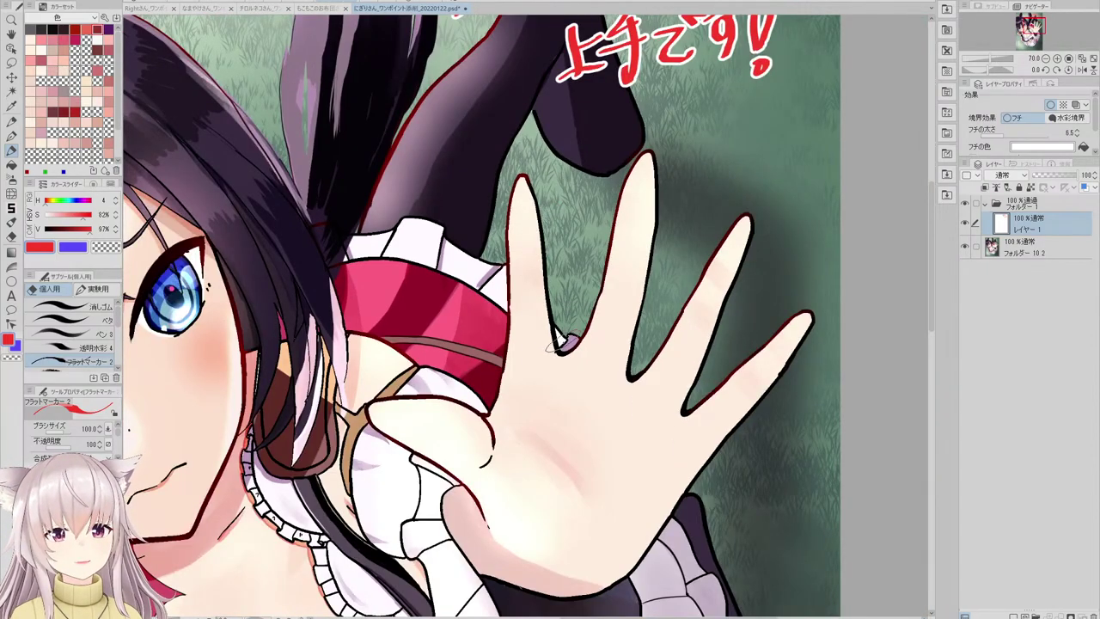
{"action": "scroll", "coordinate": [624, 199], "scroll_direction": "down", "scroll_amount": 1}
{"action": "scroll", "coordinate": [624, 206], "scroll_direction": "down", "scroll_amount": 3}
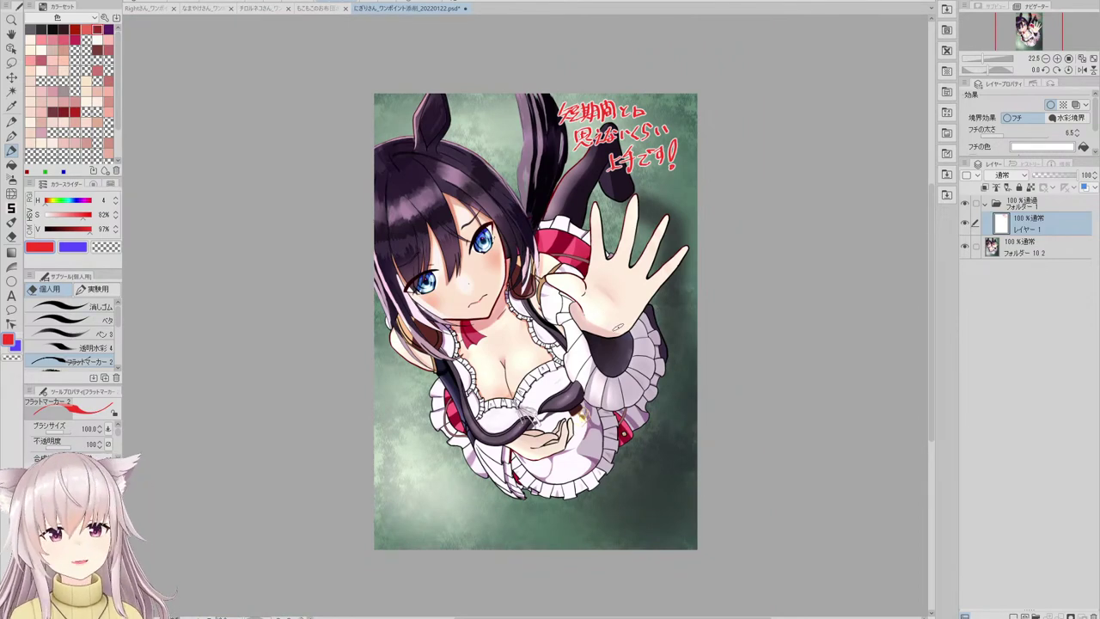
{"action": "scroll", "coordinate": [509, 365], "scroll_direction": "up", "scroll_amount": 1}
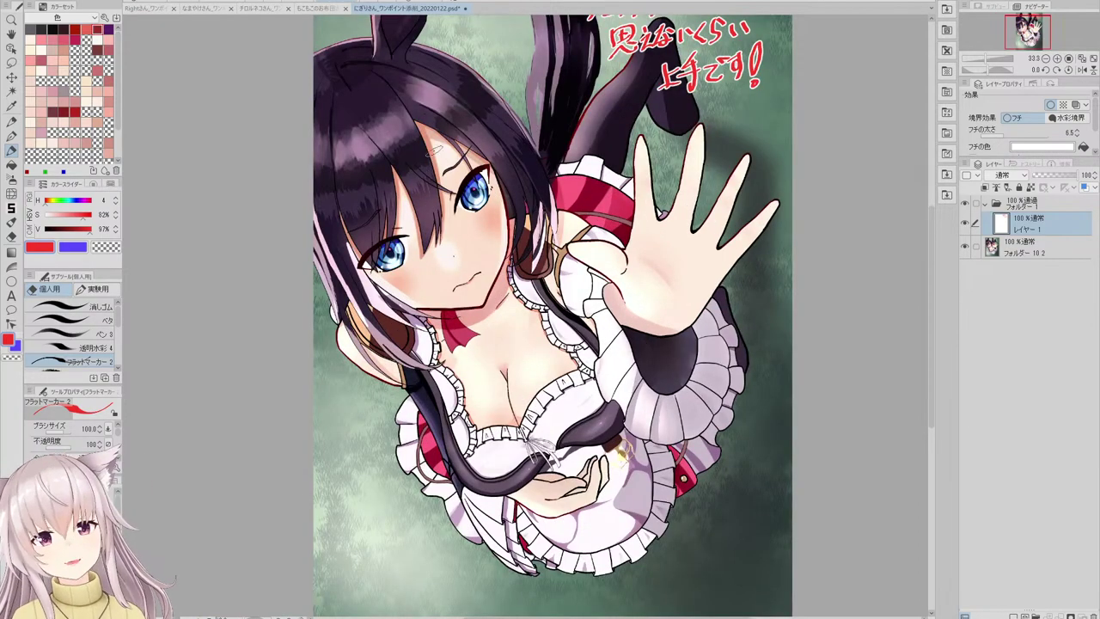
{"action": "scroll", "coordinate": [529, 292], "scroll_direction": "down", "scroll_amount": 1}
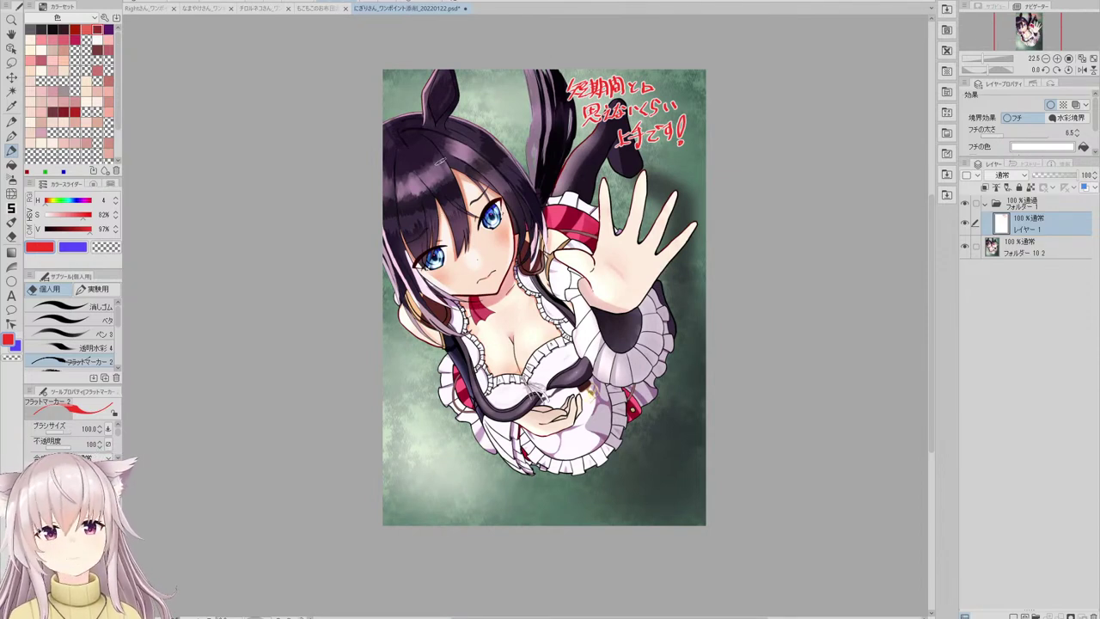
- Mark the cropped hair with a red line along the canvas edge and an arrow, and write 切れちゃってるの beside it
{"action": "left_click_drag", "start_coordinate": [385, 111], "coordinate": [384, 280]}
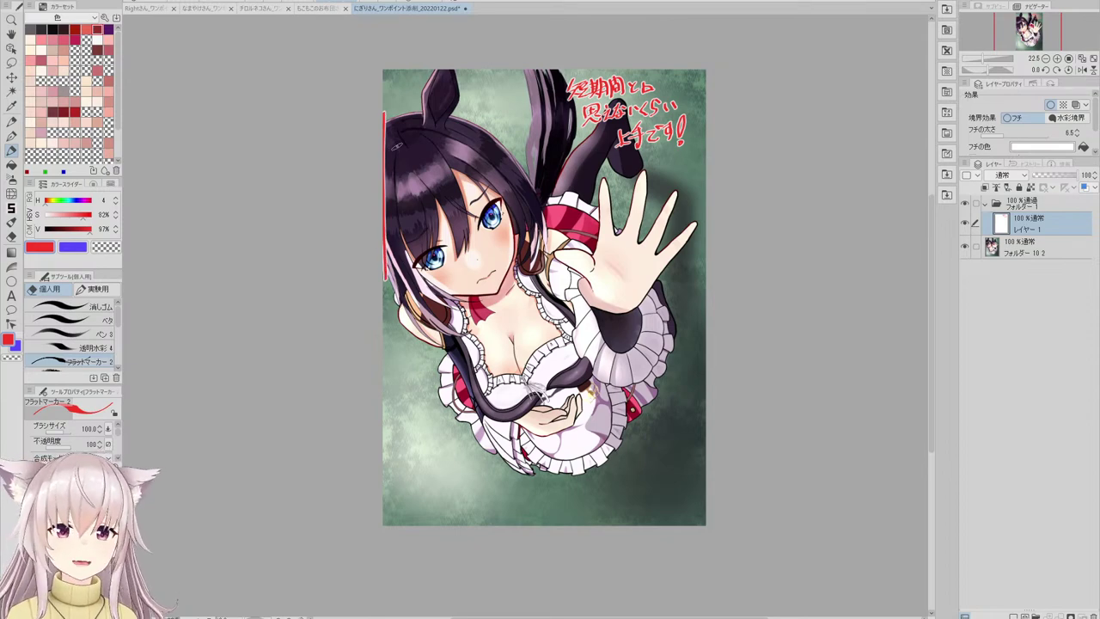
{"action": "mouse_move", "coordinate": [396, 146]}
{"action": "left_mouse_down"}
{"action": "mouse_move", "coordinate": [402, 156]}
{"action": "mouse_move", "coordinate": [442, 130]}
{"action": "mouse_move", "coordinate": [442, 146]}
{"action": "left_mouse_up"}
{"action": "scroll", "coordinate": [439, 126], "scroll_direction": "up", "scroll_amount": 3}
{"action": "mouse_move", "coordinate": [448, 130]}
{"action": "left_mouse_down"}
{"action": "mouse_move", "coordinate": [473, 113]}
{"action": "mouse_move", "coordinate": [446, 153]}
{"action": "left_mouse_up"}
{"action": "mouse_move", "coordinate": [472, 116]}
{"action": "left_mouse_down"}
{"action": "mouse_move", "coordinate": [464, 146]}
{"action": "mouse_move", "coordinate": [482, 113]}
{"action": "mouse_move", "coordinate": [491, 129]}
{"action": "mouse_move", "coordinate": [508, 110]}
{"action": "mouse_move", "coordinate": [520, 125]}
{"action": "mouse_move", "coordinate": [522, 111]}
{"action": "mouse_move", "coordinate": [544, 120]}
{"action": "mouse_move", "coordinate": [552, 101]}
{"action": "mouse_move", "coordinate": [559, 120]}
{"action": "mouse_move", "coordinate": [621, 102]}
{"action": "left_mouse_up"}
- Finish the note about the cropped hair with the second line もったいない…!
{"action": "left_click_drag", "start_coordinate": [507, 153], "coordinate": [514, 192]}
{"action": "mouse_move", "coordinate": [497, 177]}
{"action": "left_mouse_down"}
{"action": "mouse_move", "coordinate": [526, 178]}
{"action": "mouse_move", "coordinate": [541, 163]}
{"action": "mouse_move", "coordinate": [564, 184]}
{"action": "left_mouse_up"}
{"action": "mouse_move", "coordinate": [570, 156]}
{"action": "left_mouse_down"}
{"action": "mouse_move", "coordinate": [592, 166]}
{"action": "mouse_move", "coordinate": [608, 148]}
{"action": "left_mouse_up"}
{"action": "mouse_move", "coordinate": [602, 143]}
{"action": "left_mouse_down"}
{"action": "mouse_move", "coordinate": [596, 176]}
{"action": "mouse_move", "coordinate": [616, 160]}
{"action": "left_mouse_up"}
{"action": "mouse_move", "coordinate": [617, 152]}
{"action": "left_mouse_down"}
{"action": "mouse_move", "coordinate": [609, 177]}
{"action": "mouse_move", "coordinate": [636, 173]}
{"action": "left_mouse_up"}
{"action": "left_click_drag", "start_coordinate": [646, 148], "coordinate": [651, 163]}
{"action": "left_click", "coordinate": [655, 164]}
{"action": "left_click", "coordinate": [664, 163]}
{"action": "left_click", "coordinate": [672, 162]}
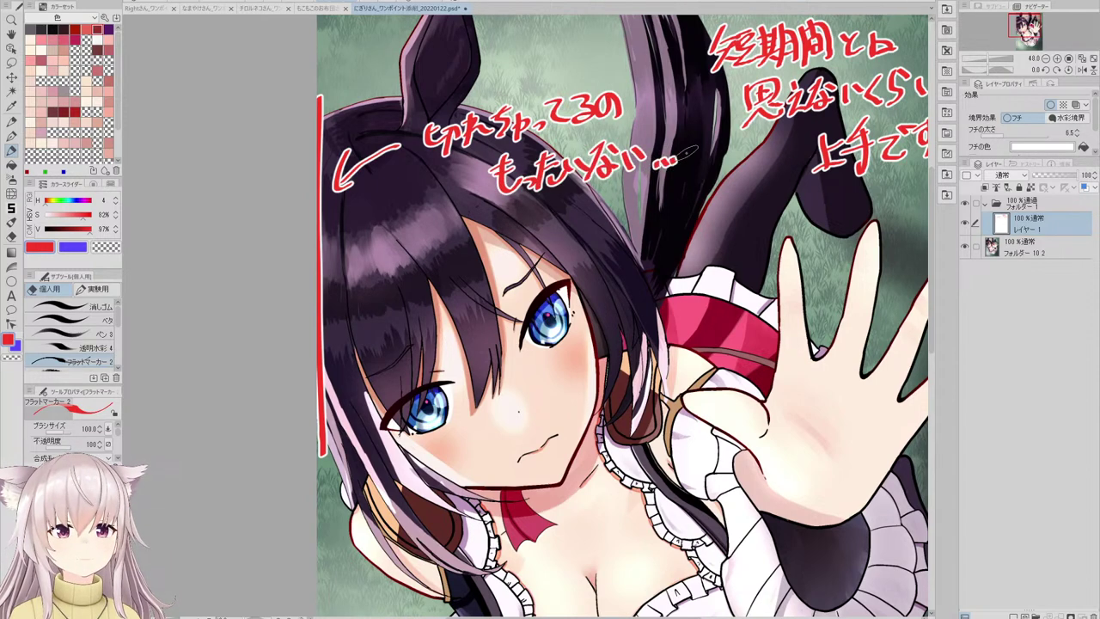
{"action": "left_click_drag", "start_coordinate": [691, 123], "coordinate": [679, 158]}
{"action": "left_click", "coordinate": [679, 170]}
- Slightly thicken the annotation layer's white border and write 構図の and チャレンジも in red on the background beside the waist
{"action": "scroll", "coordinate": [473, 131], "scroll_direction": "down", "scroll_amount": 3}
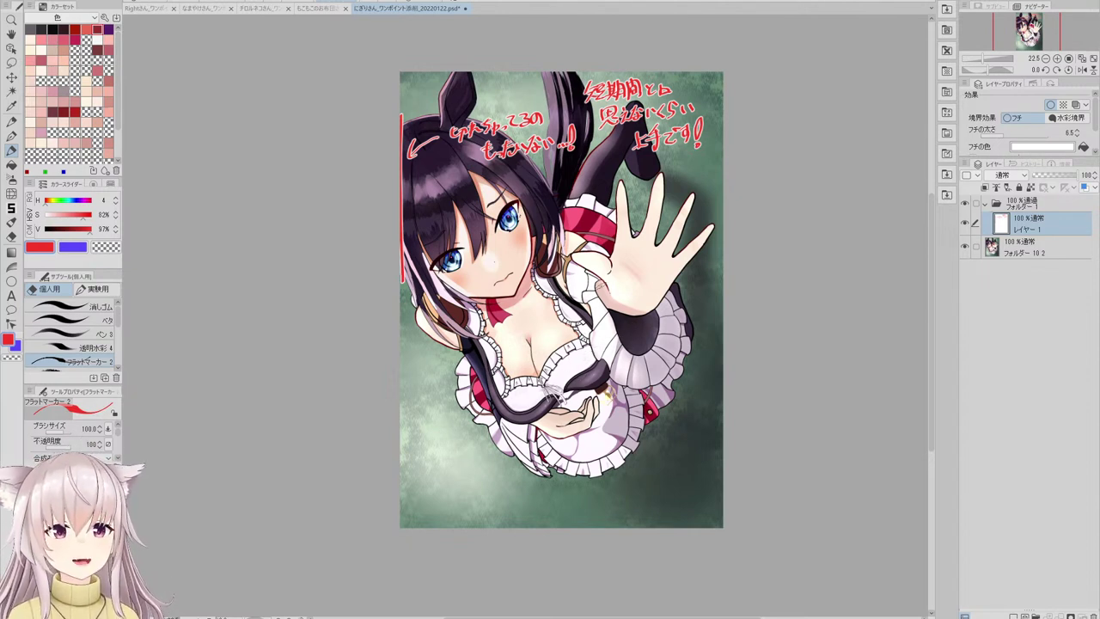
{"action": "left_click_drag", "start_coordinate": [1011, 138], "coordinate": [1012, 142]}
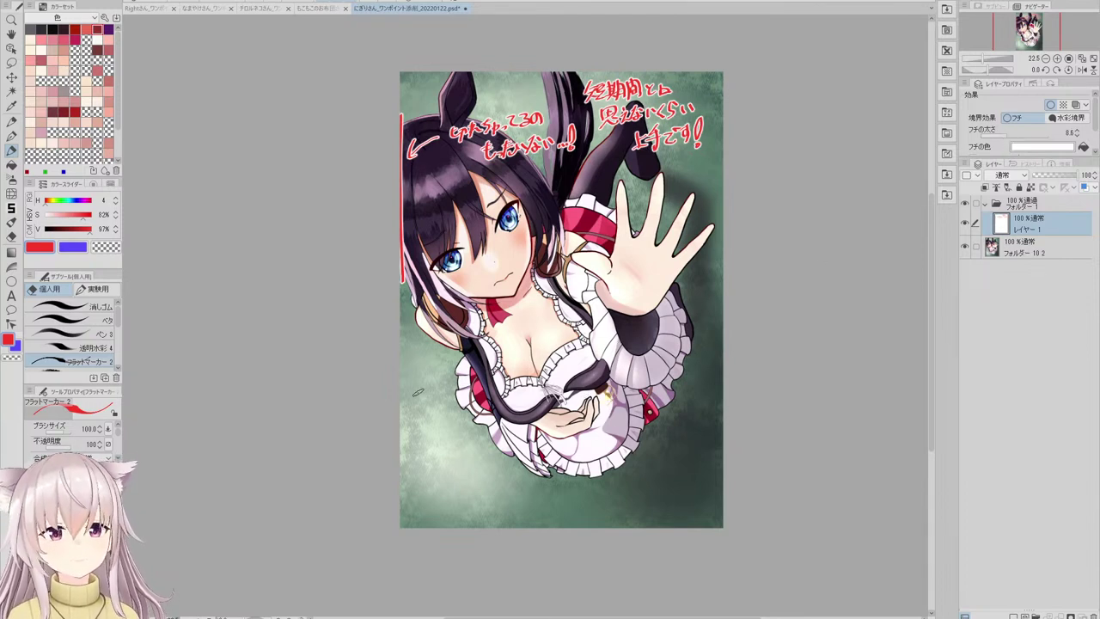
{"action": "mouse_move", "coordinate": [419, 379]}
{"action": "left_mouse_down"}
{"action": "mouse_move", "coordinate": [420, 409]}
{"action": "mouse_move", "coordinate": [425, 385]}
{"action": "left_mouse_up"}
{"action": "mouse_move", "coordinate": [417, 392]}
{"action": "left_mouse_down"}
{"action": "mouse_move", "coordinate": [410, 405]}
{"action": "mouse_move", "coordinate": [438, 383]}
{"action": "left_mouse_up"}
{"action": "mouse_move", "coordinate": [432, 382]}
{"action": "left_mouse_down"}
{"action": "mouse_move", "coordinate": [433, 411]}
{"action": "mouse_move", "coordinate": [440, 394]}
{"action": "left_mouse_up"}
{"action": "mouse_move", "coordinate": [438, 379]}
{"action": "left_mouse_down"}
{"action": "mouse_move", "coordinate": [440, 396]}
{"action": "mouse_move", "coordinate": [454, 398]}
{"action": "left_mouse_up"}
{"action": "mouse_move", "coordinate": [445, 383]}
{"action": "left_mouse_down"}
{"action": "mouse_move", "coordinate": [464, 393]}
{"action": "mouse_move", "coordinate": [434, 425]}
{"action": "mouse_move", "coordinate": [453, 426]}
{"action": "mouse_move", "coordinate": [464, 411]}
{"action": "left_mouse_up"}
{"action": "mouse_move", "coordinate": [463, 403]}
{"action": "left_mouse_down"}
{"action": "mouse_move", "coordinate": [473, 418]}
{"action": "mouse_move", "coordinate": [490, 408]}
{"action": "left_mouse_up"}
{"action": "left_click_drag", "start_coordinate": [480, 404], "coordinate": [490, 414]}
{"action": "left_click_drag", "start_coordinate": [487, 392], "coordinate": [502, 411]}
{"action": "left_click_drag", "start_coordinate": [499, 397], "coordinate": [506, 406]}
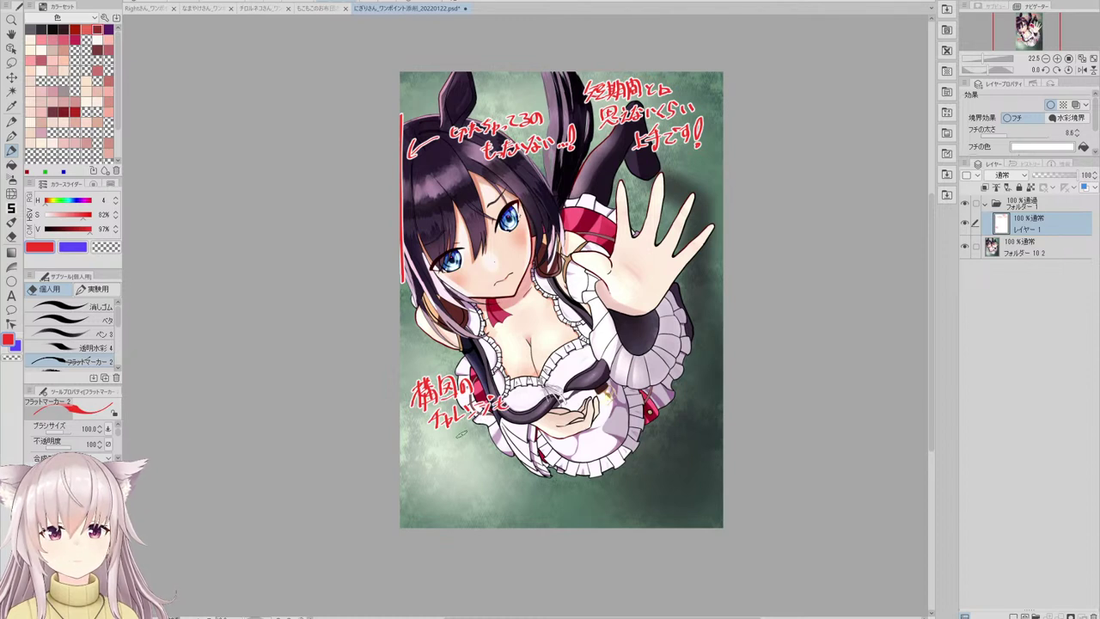
- Finish the composition praise note with the third line 良い感じ!
{"action": "left_click_drag", "start_coordinate": [455, 437], "coordinate": [471, 454]}
{"action": "left_click_drag", "start_coordinate": [468, 440], "coordinate": [483, 443]}
{"action": "left_click_drag", "start_coordinate": [489, 431], "coordinate": [504, 435]}
{"action": "mouse_move", "coordinate": [497, 425]}
{"action": "left_mouse_down"}
{"action": "mouse_move", "coordinate": [499, 445]}
{"action": "mouse_move", "coordinate": [515, 442]}
{"action": "mouse_move", "coordinate": [537, 430]}
{"action": "mouse_move", "coordinate": [490, 434]}
{"action": "mouse_move", "coordinate": [524, 432]}
{"action": "mouse_move", "coordinate": [531, 416]}
{"action": "left_mouse_up"}
{"action": "key", "text": "ctrl+z"}
{"action": "key", "text": "ctrl+z"}
{"action": "key", "text": "ctrl+z"}
{"action": "key", "text": "ctrl+z"}
{"action": "key", "text": "ctrl+z"}
{"action": "left_click", "coordinate": [489, 438]}
{"action": "left_click_drag", "start_coordinate": [535, 406], "coordinate": [533, 425]}
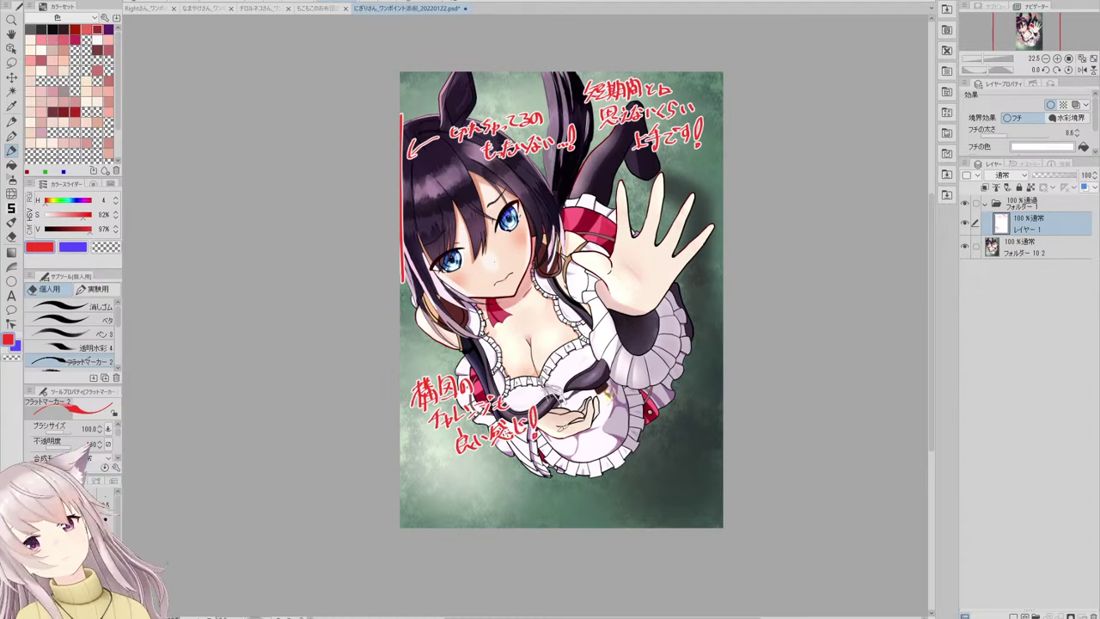
- Draw a curved red crease across the outstretched palm and short red arcs at the bases of the fingers
{"action": "scroll", "coordinate": [436, 275], "scroll_direction": "up", "scroll_amount": 3}
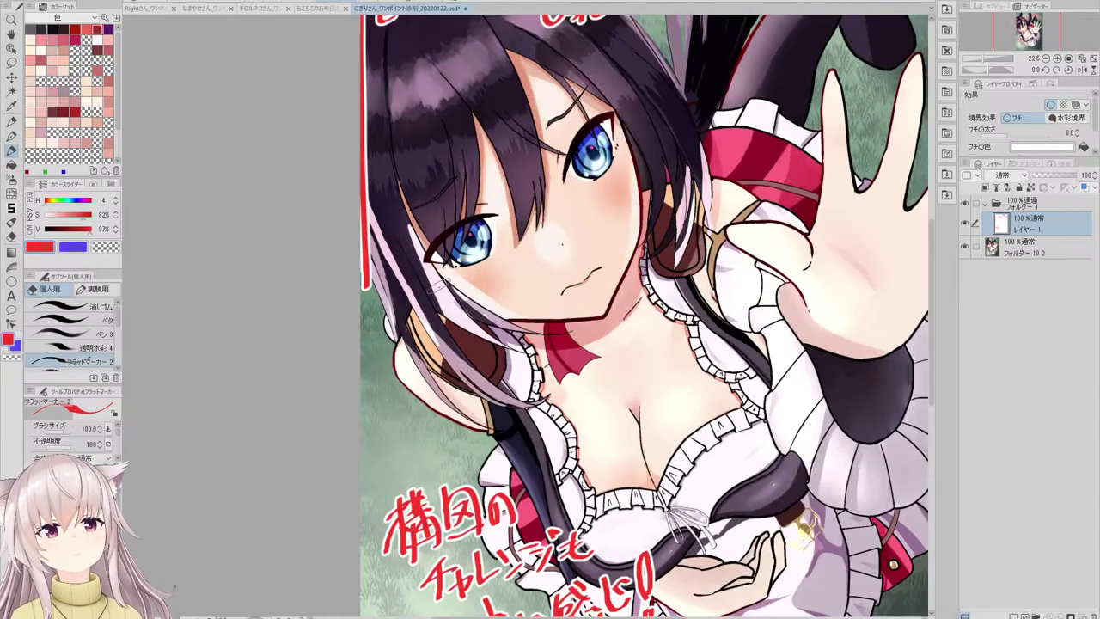
{"action": "scroll", "coordinate": [507, 297], "scroll_direction": "down", "scroll_amount": 2}
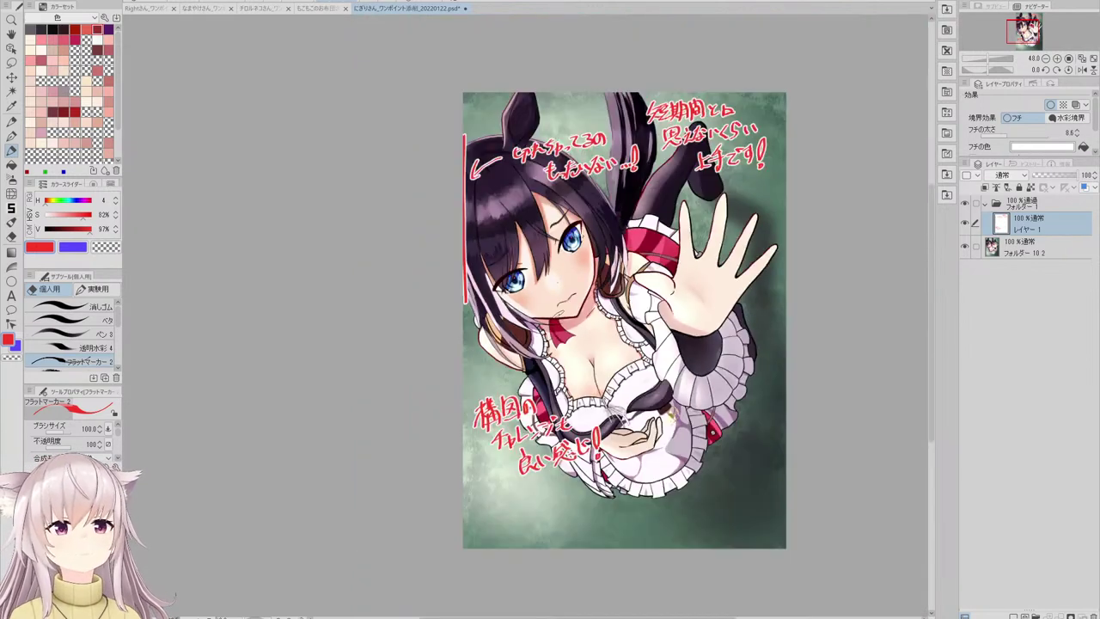
{"action": "scroll", "coordinate": [516, 284], "scroll_direction": "up", "scroll_amount": 1}
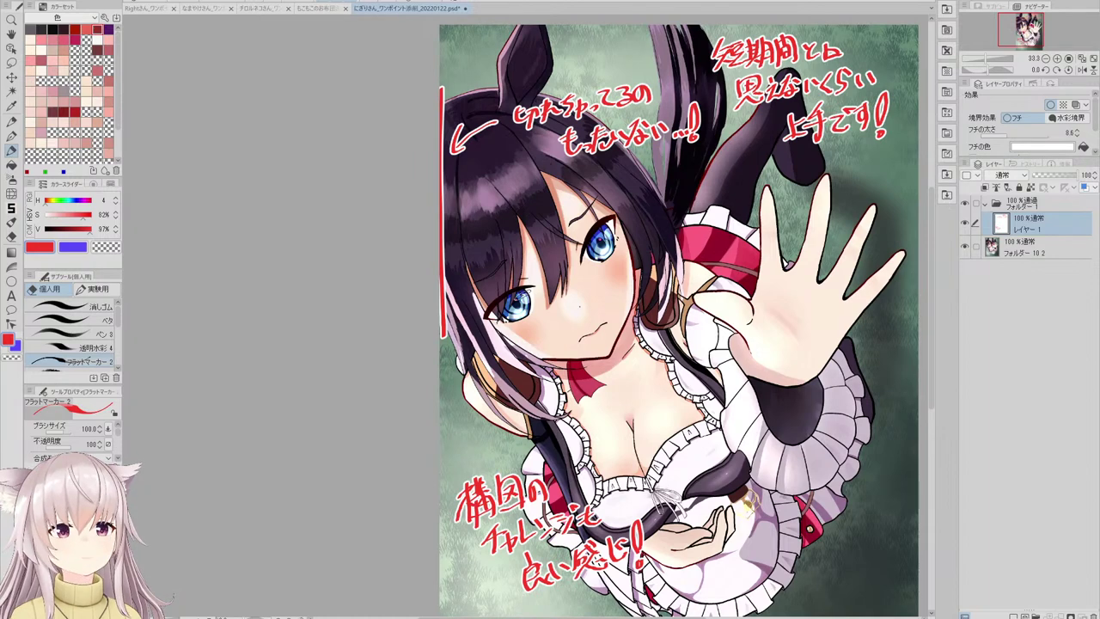
{"action": "scroll", "coordinate": [522, 278], "scroll_direction": "down", "scroll_amount": 2}
{"action": "scroll", "coordinate": [700, 291], "scroll_direction": "up", "scroll_amount": 1}
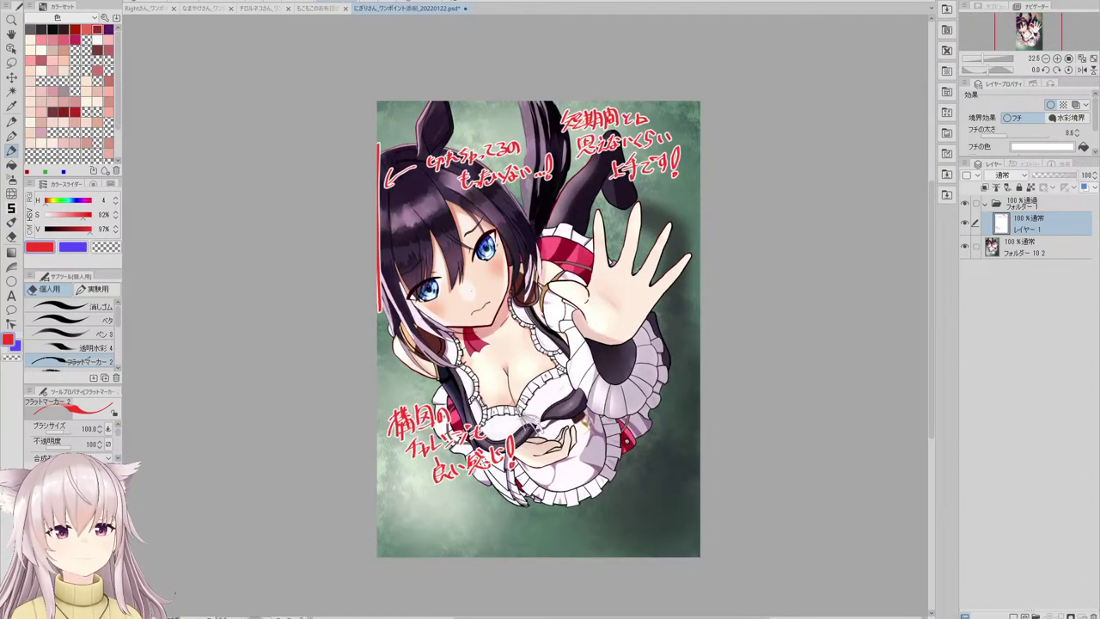
{"action": "scroll", "coordinate": [612, 295], "scroll_direction": "up", "scroll_amount": 2}
{"action": "left_click_drag", "start_coordinate": [577, 297], "coordinate": [625, 323]}
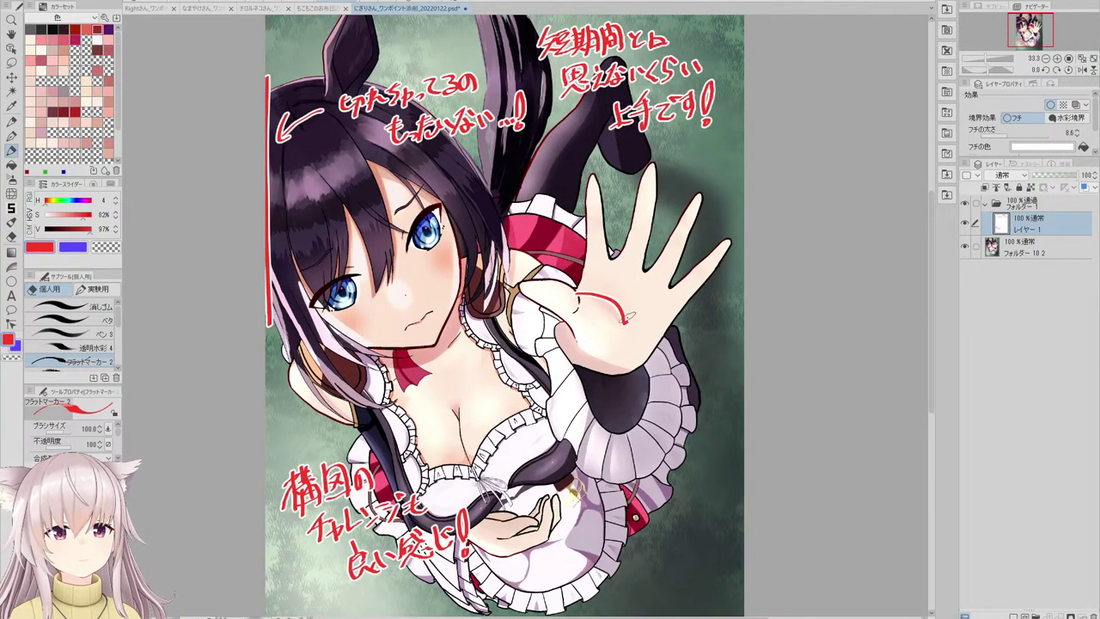
{"action": "mouse_move", "coordinate": [607, 260]}
{"action": "left_mouse_down"}
{"action": "mouse_move", "coordinate": [650, 277]}
{"action": "mouse_move", "coordinate": [668, 302]}
{"action": "left_mouse_up"}
{"action": "scroll", "coordinate": [669, 295], "scroll_direction": "down", "scroll_amount": 3}
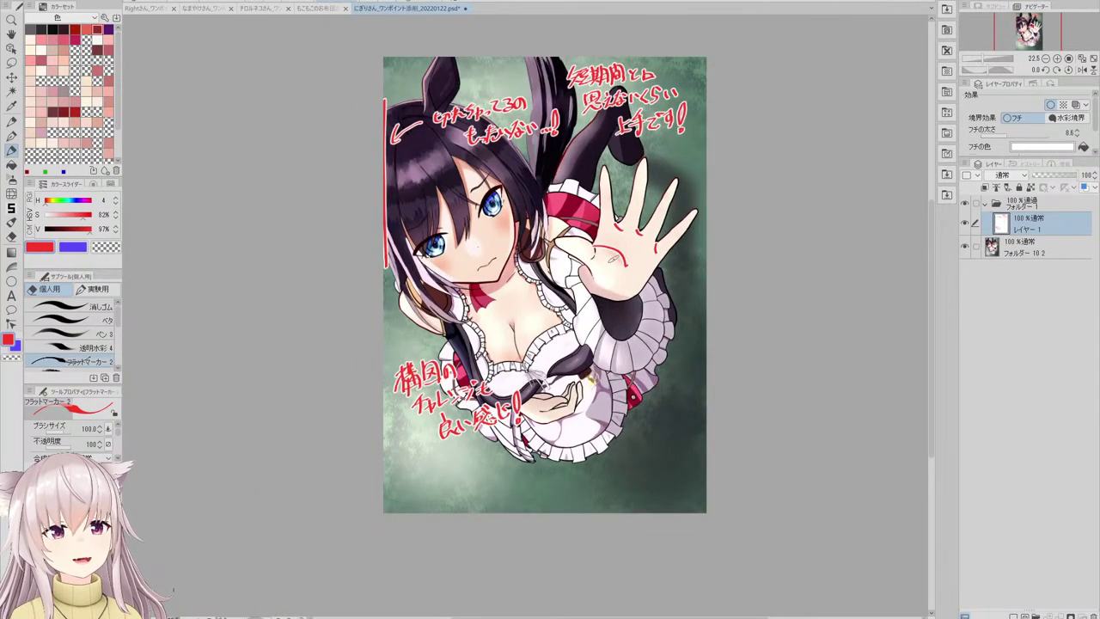
- Examine the marked palm, the eyes and face, and the hair shading up close, and compare them with the whole composition
{"action": "scroll", "coordinate": [643, 266], "scroll_direction": "up", "scroll_amount": 2}
{"action": "scroll", "coordinate": [636, 258], "scroll_direction": "down", "scroll_amount": 1}
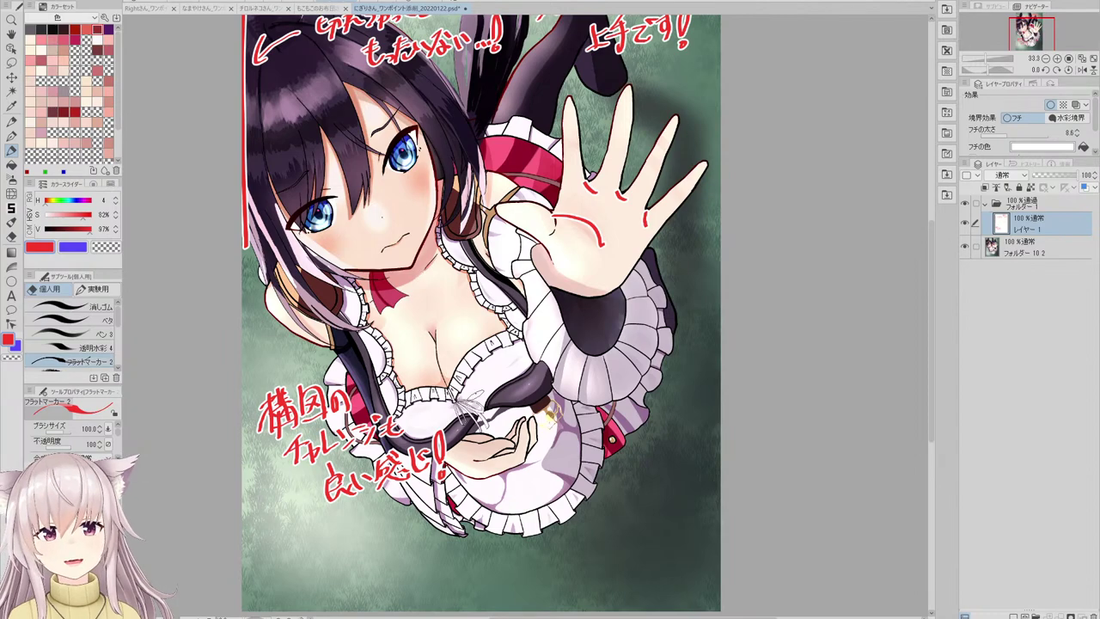
{"action": "scroll", "coordinate": [314, 189], "scroll_direction": "up", "scroll_amount": 2}
{"action": "scroll", "coordinate": [524, 327], "scroll_direction": "down", "scroll_amount": 2}
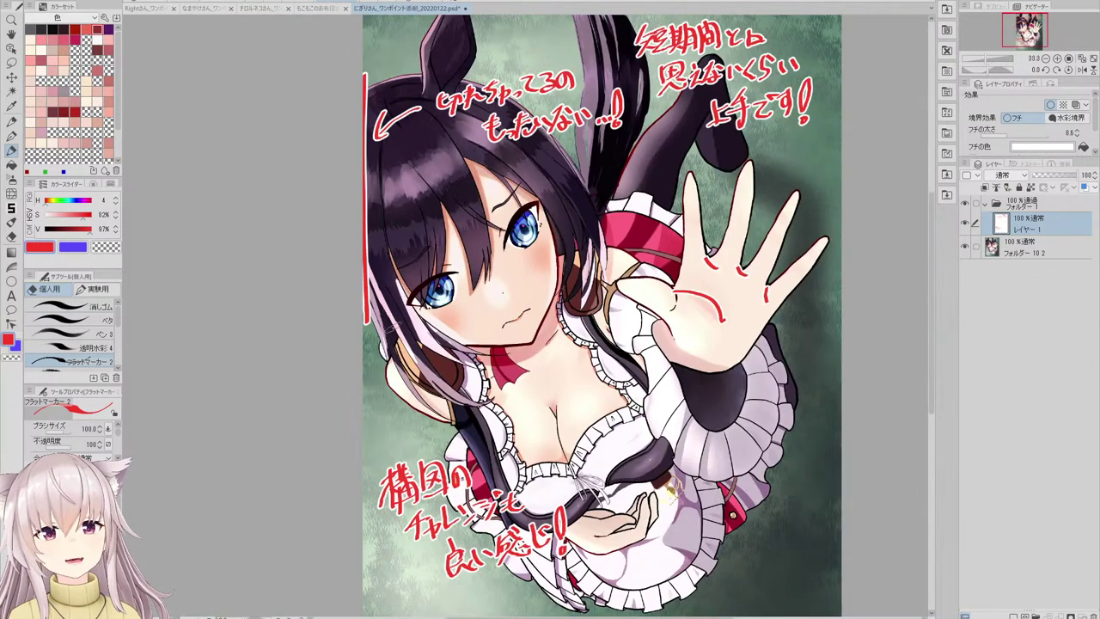
{"action": "scroll", "coordinate": [421, 310], "scroll_direction": "up", "scroll_amount": 3}
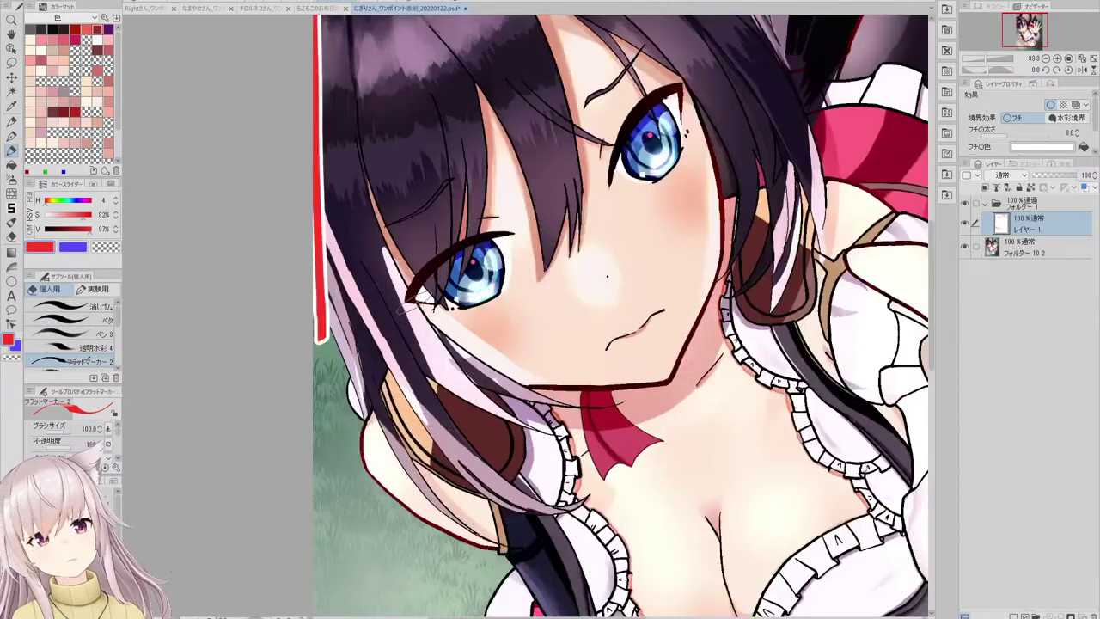
{"action": "scroll", "coordinate": [478, 283], "scroll_direction": "down", "scroll_amount": 1}
{"action": "scroll", "coordinate": [371, 299], "scroll_direction": "down", "scroll_amount": 2}
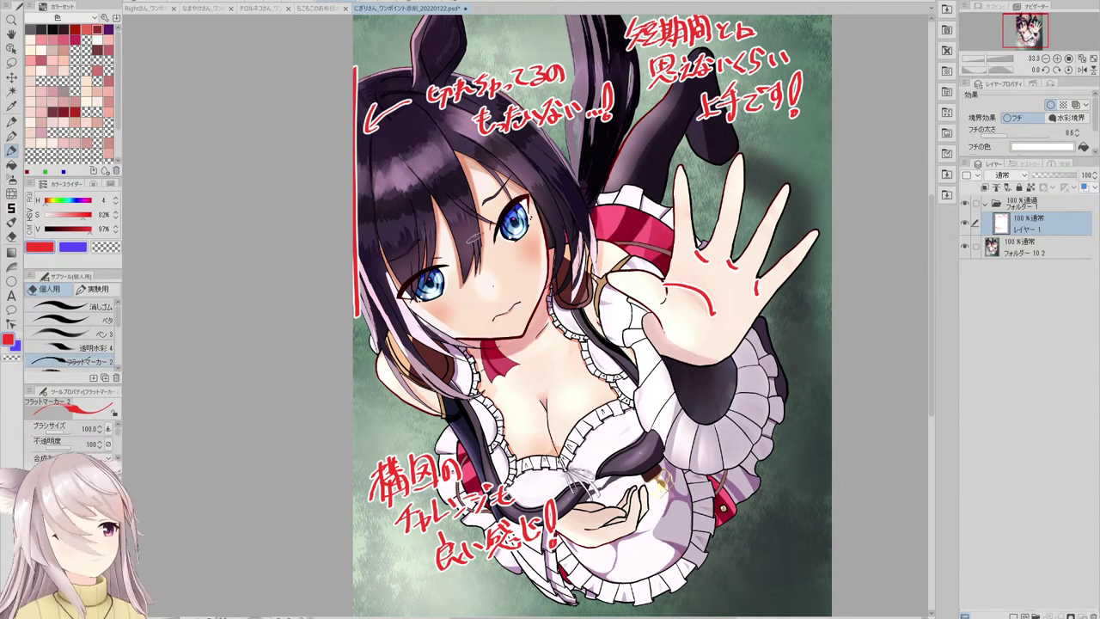
{"action": "scroll", "coordinate": [413, 178], "scroll_direction": "up", "scroll_amount": 2}
{"action": "scroll", "coordinate": [412, 180], "scroll_direction": "up", "scroll_amount": 1}
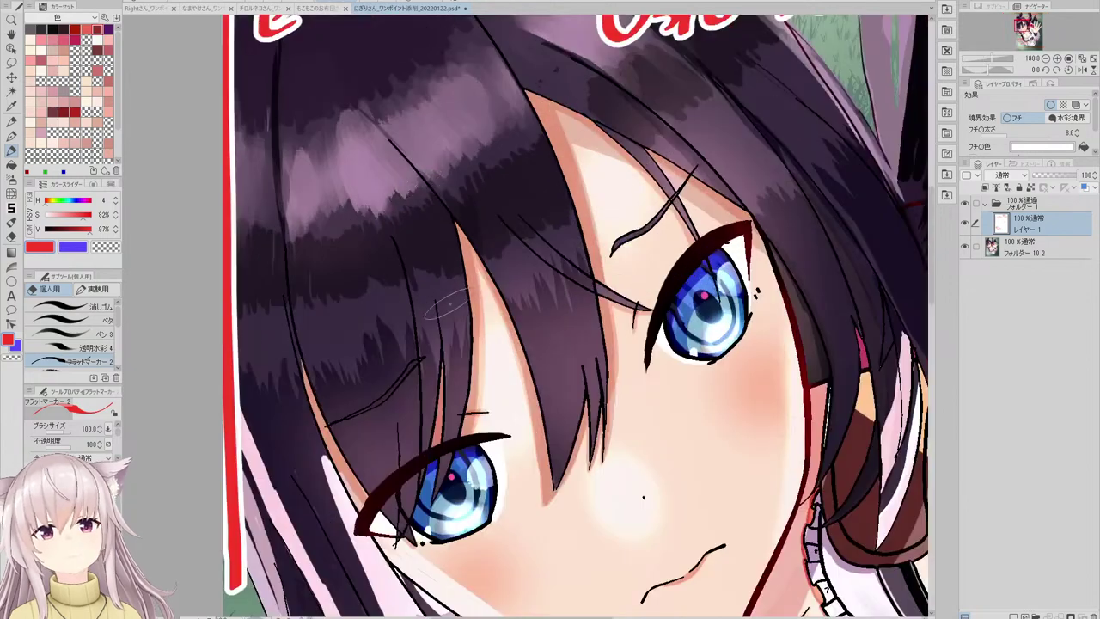
{"action": "scroll", "coordinate": [482, 257], "scroll_direction": "down", "scroll_amount": 3}
{"action": "scroll", "coordinate": [484, 264], "scroll_direction": "up", "scroll_amount": 1}
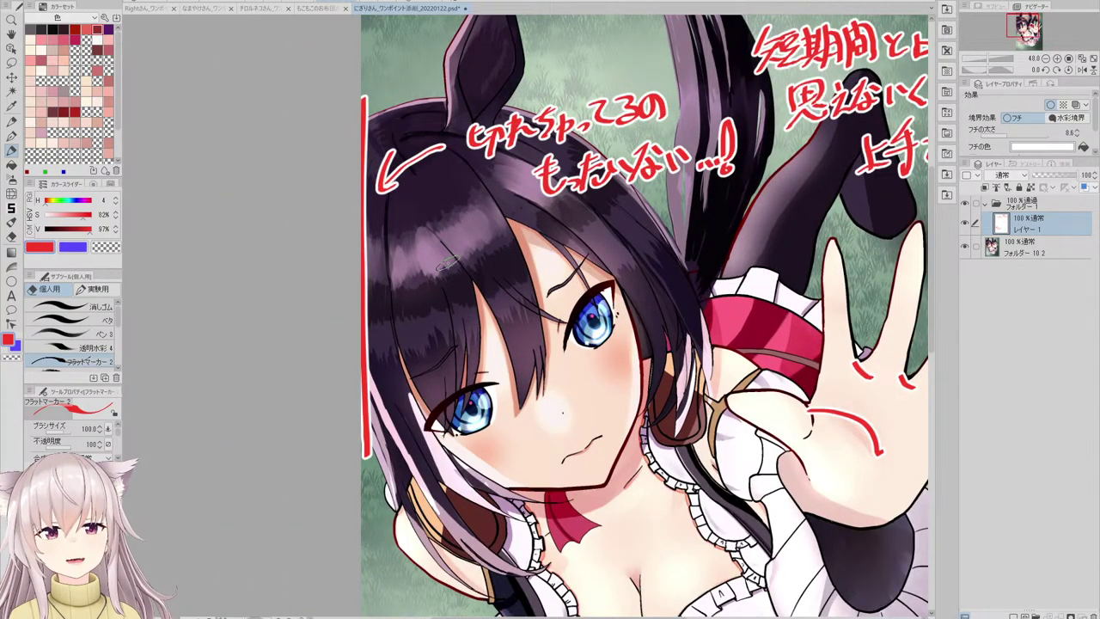
{"action": "scroll", "coordinate": [518, 306], "scroll_direction": "up", "scroll_amount": 2}
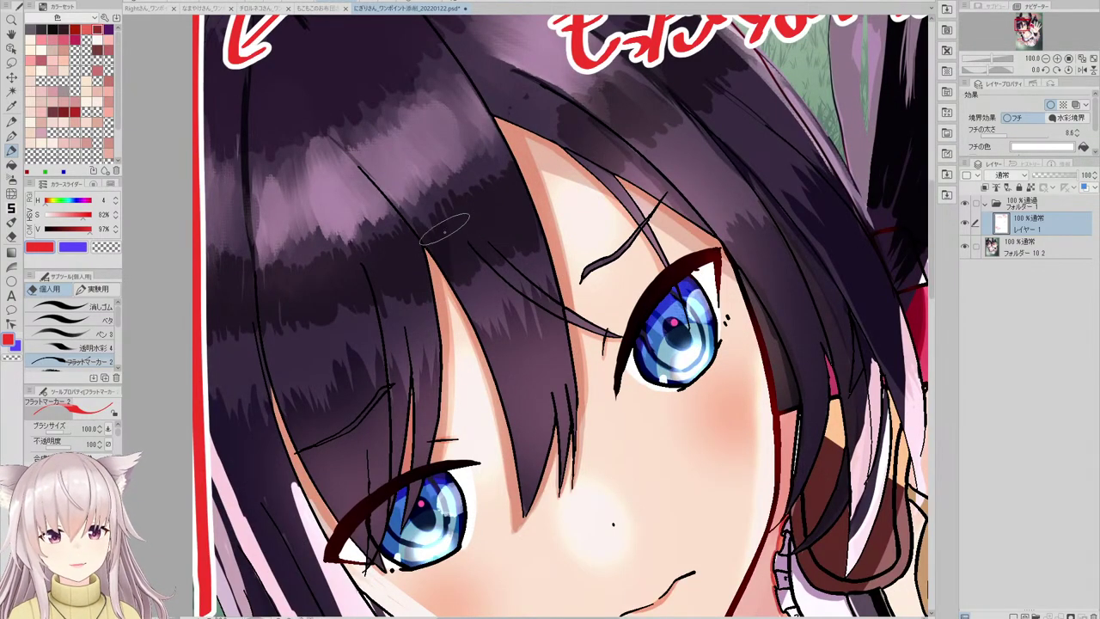
{"action": "scroll", "coordinate": [434, 247], "scroll_direction": "down", "scroll_amount": 1}
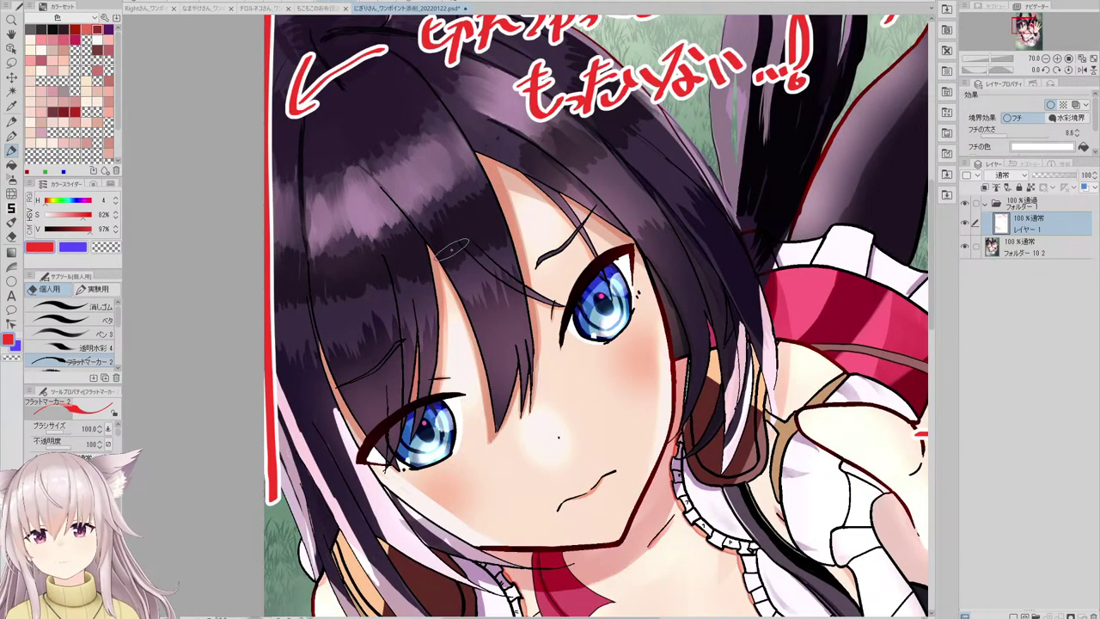
{"action": "scroll", "coordinate": [443, 245], "scroll_direction": "down", "scroll_amount": 2}
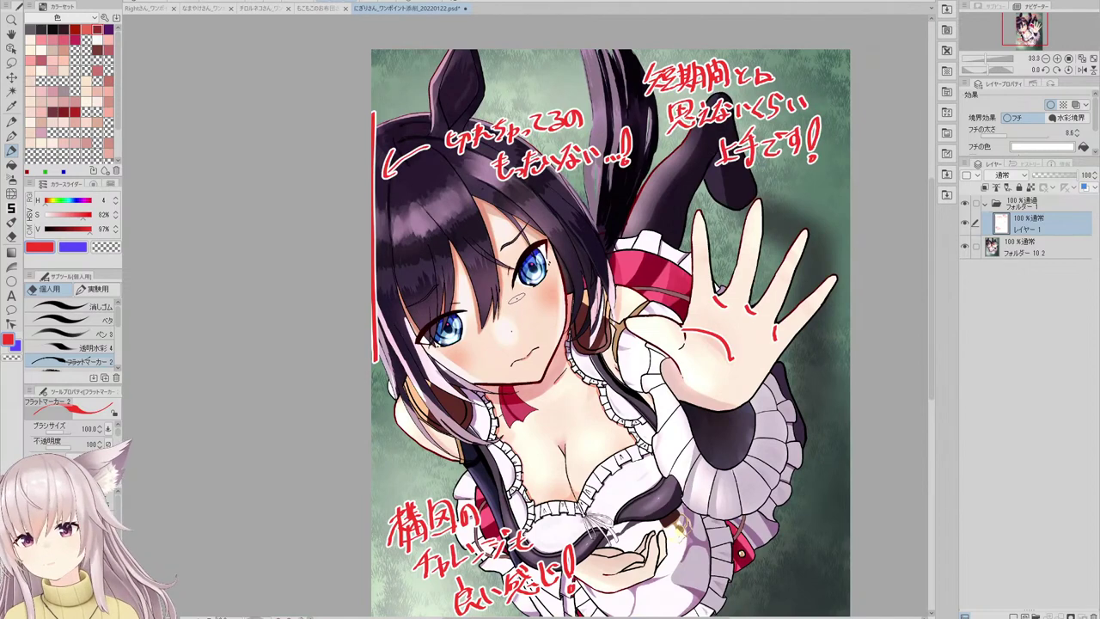
{"action": "scroll", "coordinate": [487, 233], "scroll_direction": "down", "scroll_amount": 2}
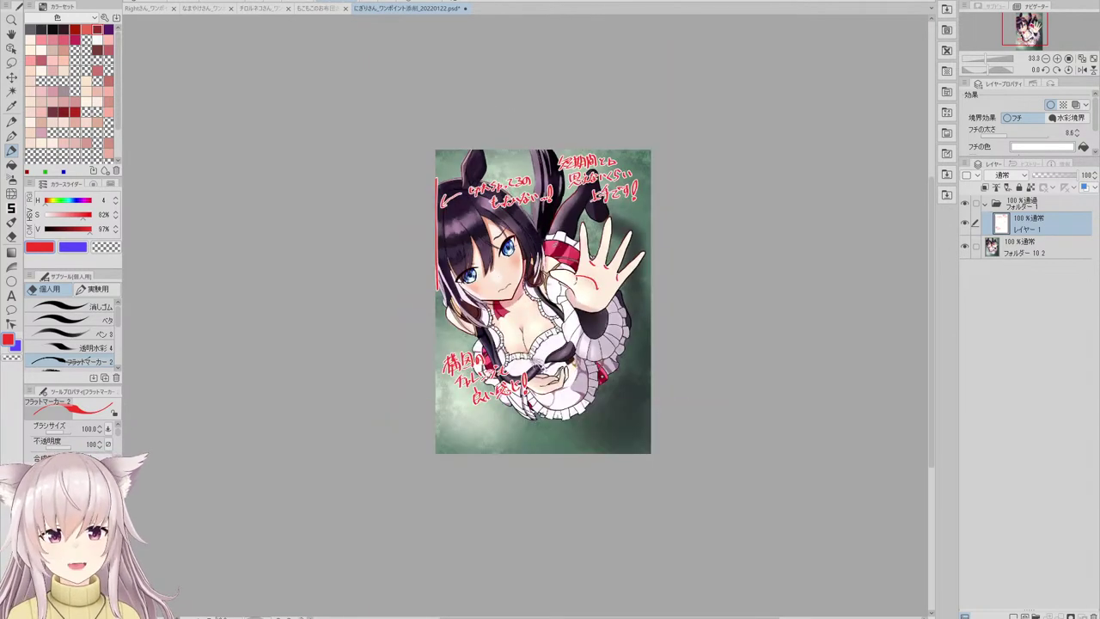
- Try circling the area around the raised eye and cheek in red
{"action": "scroll", "coordinate": [554, 256], "scroll_direction": "up", "scroll_amount": 2}
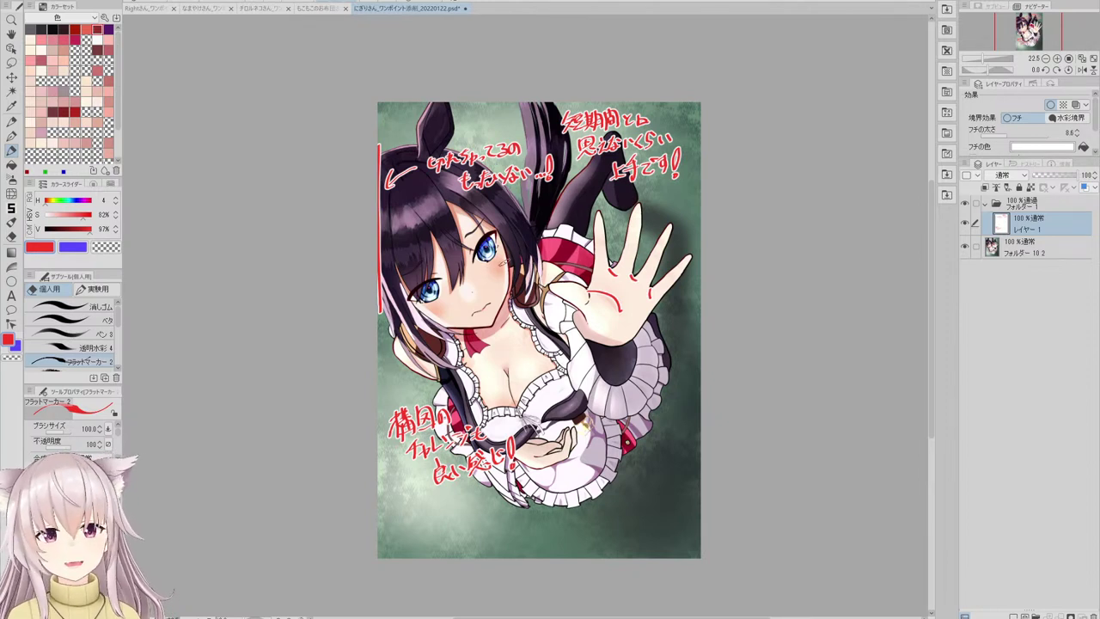
{"action": "mouse_move", "coordinate": [455, 297]}
{"action": "left_mouse_down"}
{"action": "mouse_move", "coordinate": [517, 273]}
{"action": "mouse_move", "coordinate": [515, 304]}
{"action": "left_mouse_up"}
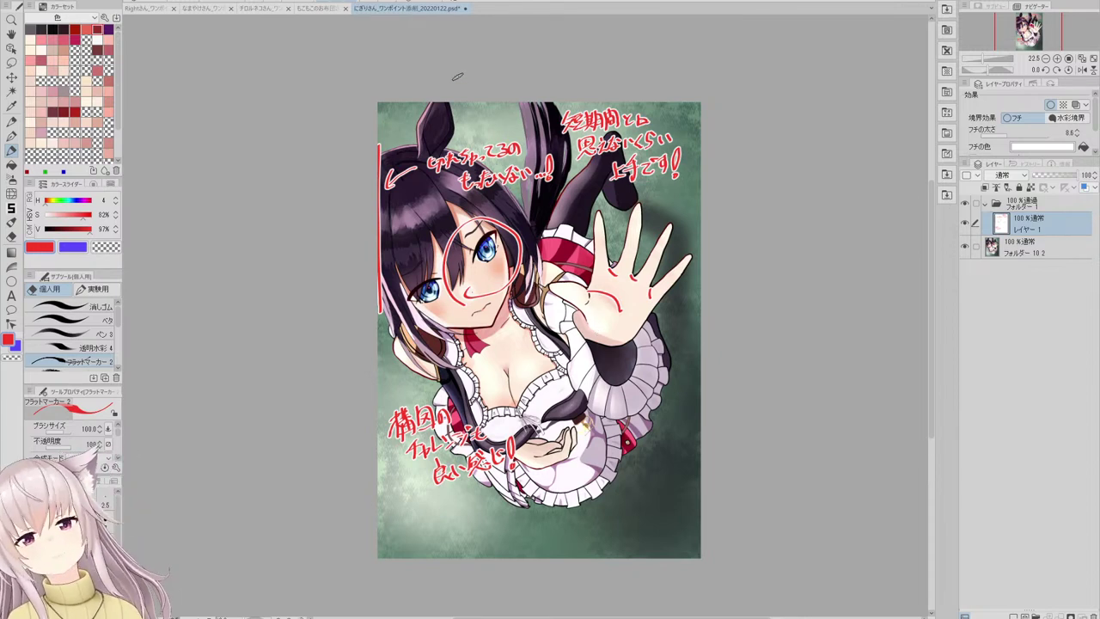
{"action": "key", "text": "ctrl+z"}
- Mark the hidden jaw contour with a short red stroke extending from the chin line over the side hair
{"action": "scroll", "coordinate": [462, 222], "scroll_direction": "up", "scroll_amount": 1}
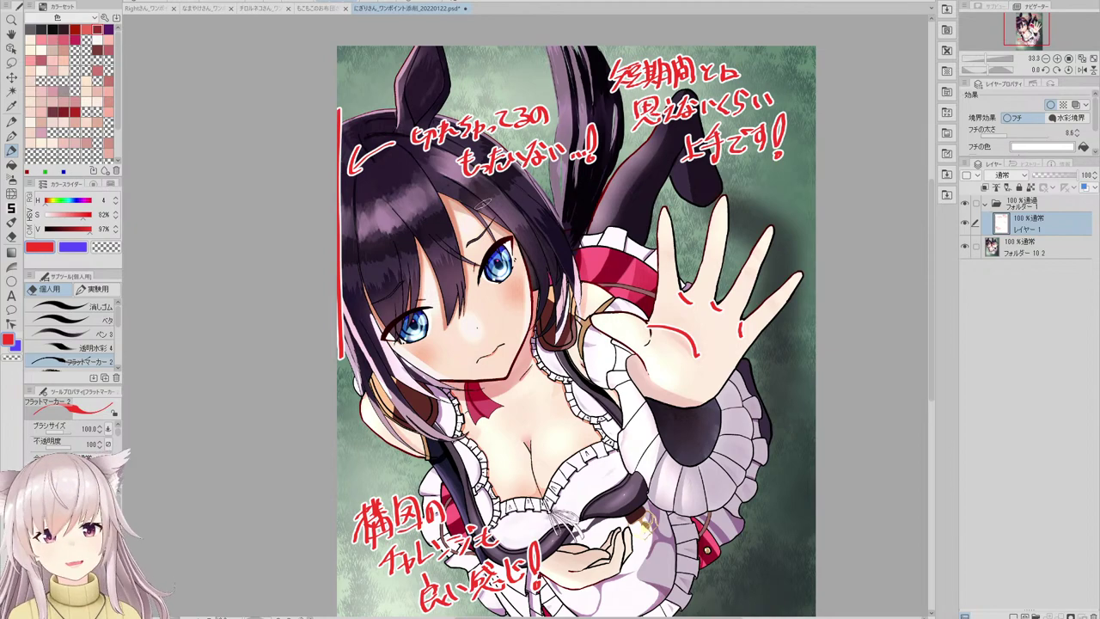
{"action": "scroll", "coordinate": [474, 215], "scroll_direction": "down", "scroll_amount": 2}
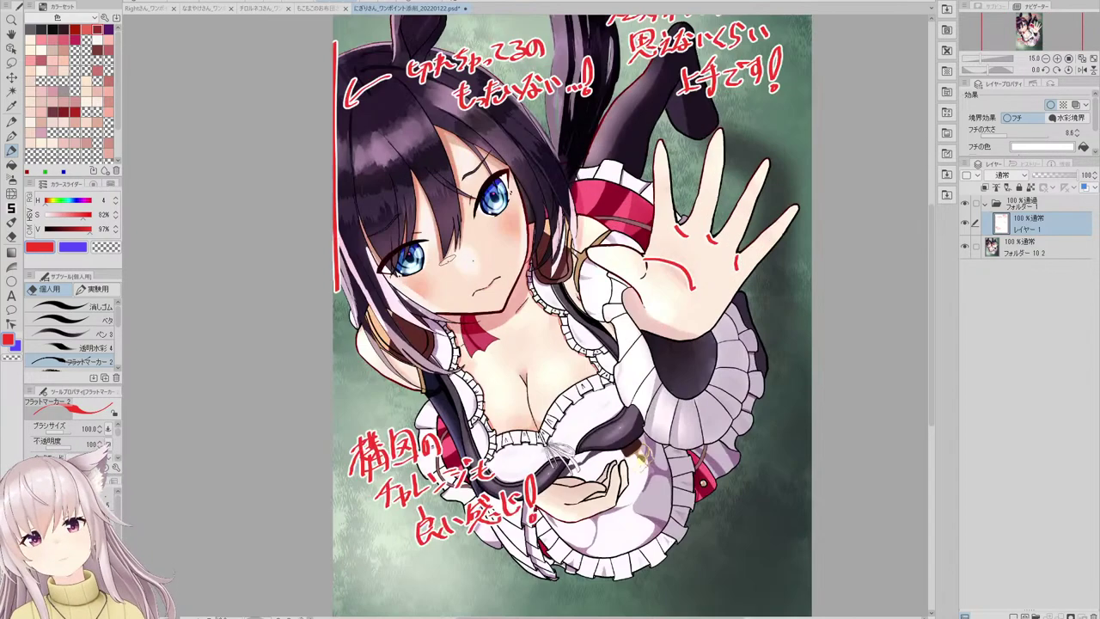
{"action": "scroll", "coordinate": [475, 284], "scroll_direction": "up", "scroll_amount": 2}
{"action": "scroll", "coordinate": [469, 310], "scroll_direction": "up", "scroll_amount": 2}
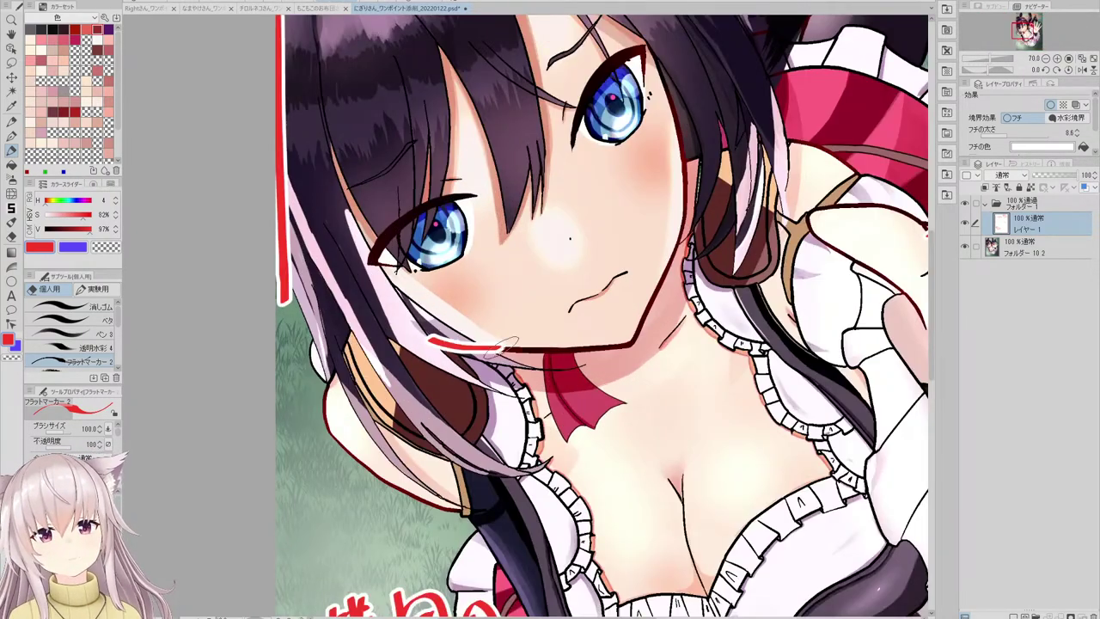
{"action": "scroll", "coordinate": [473, 297], "scroll_direction": "down", "scroll_amount": 3}
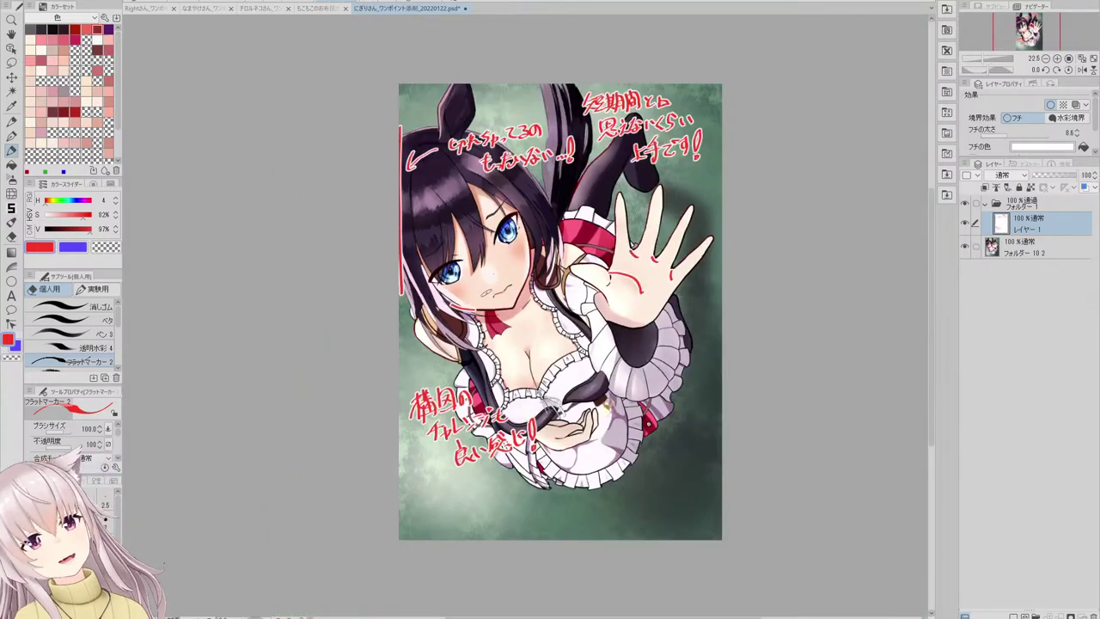
{"action": "scroll", "coordinate": [473, 292], "scroll_direction": "up", "scroll_amount": 3}
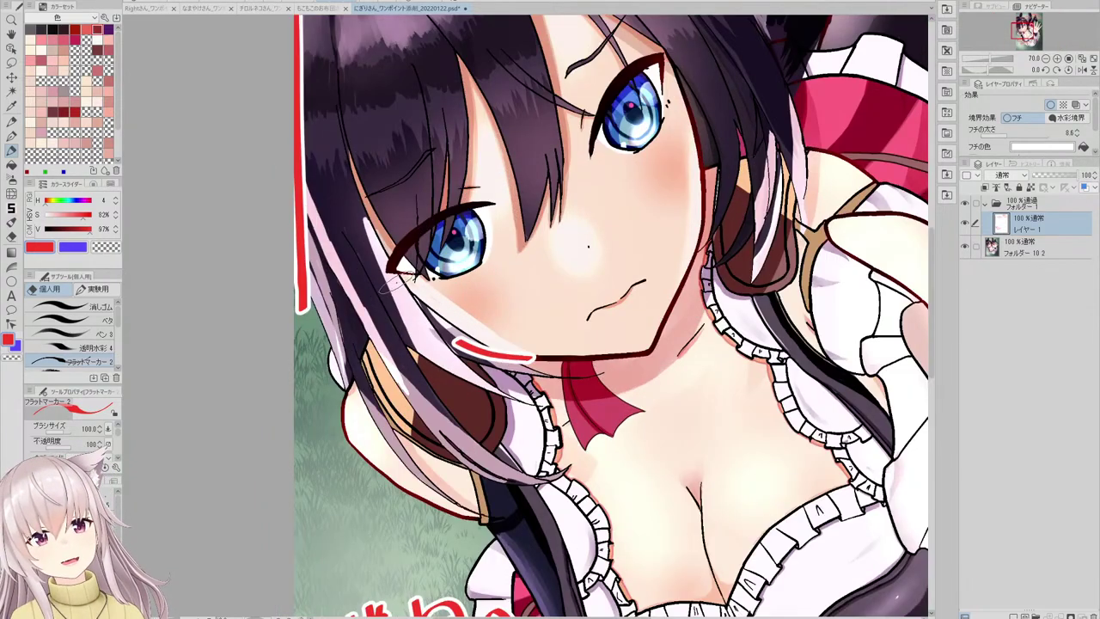
{"action": "scroll", "coordinate": [398, 285], "scroll_direction": "down", "scroll_amount": 2}
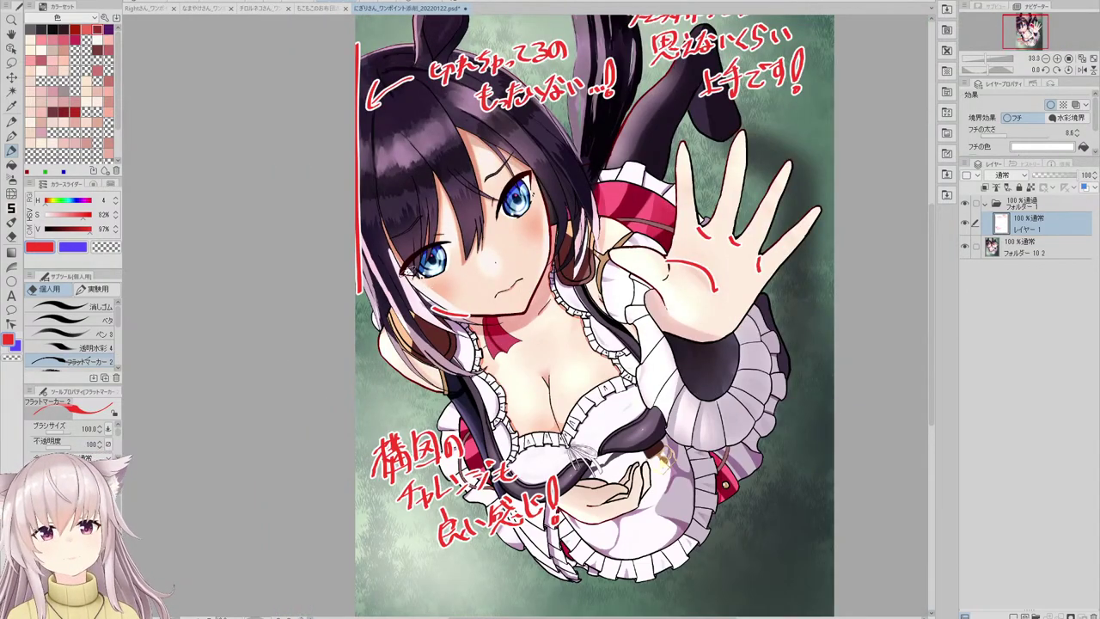
- Extend the red canvas-edge line into a curve following the side hair down toward the neck
{"action": "left_click_drag", "start_coordinate": [394, 283], "coordinate": [391, 281]}
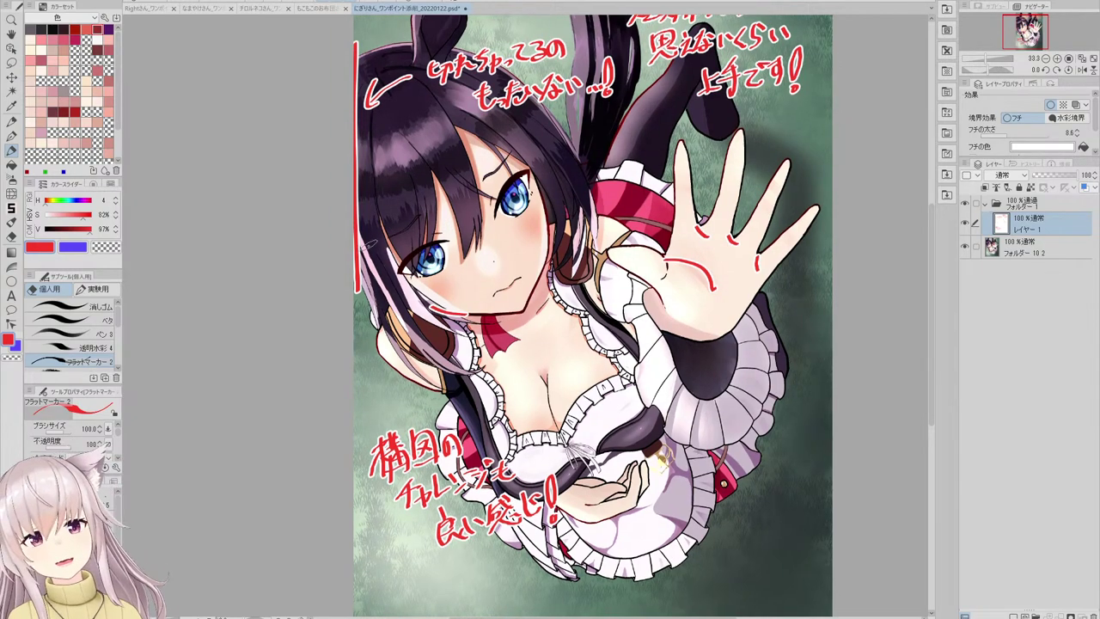
{"action": "scroll", "coordinate": [378, 288], "scroll_direction": "up", "scroll_amount": 1}
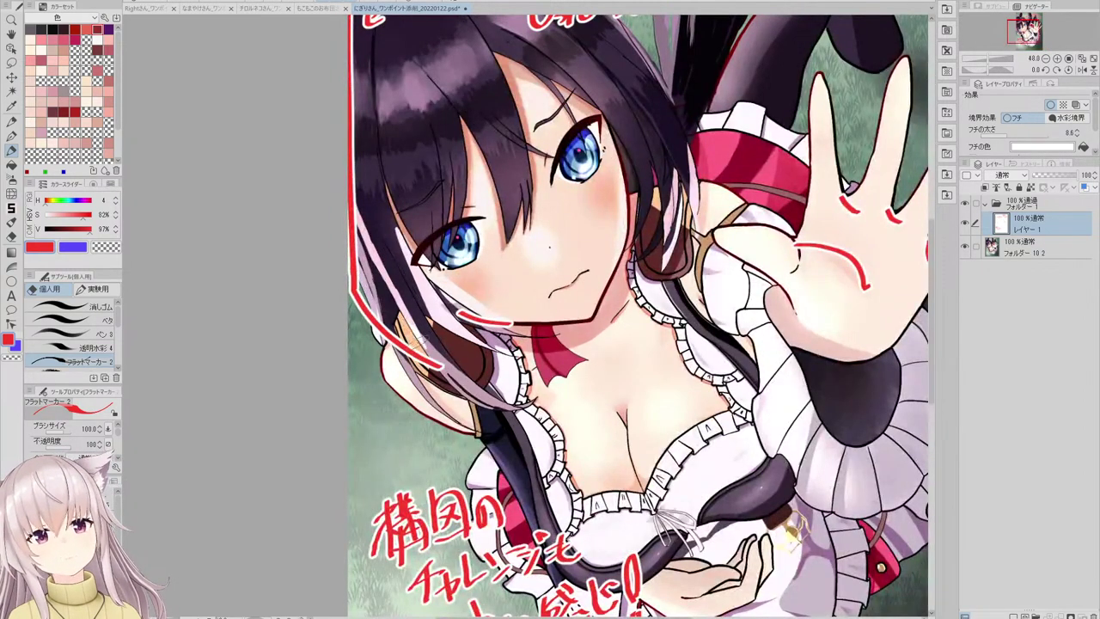
{"action": "scroll", "coordinate": [394, 280], "scroll_direction": "down", "scroll_amount": 3}
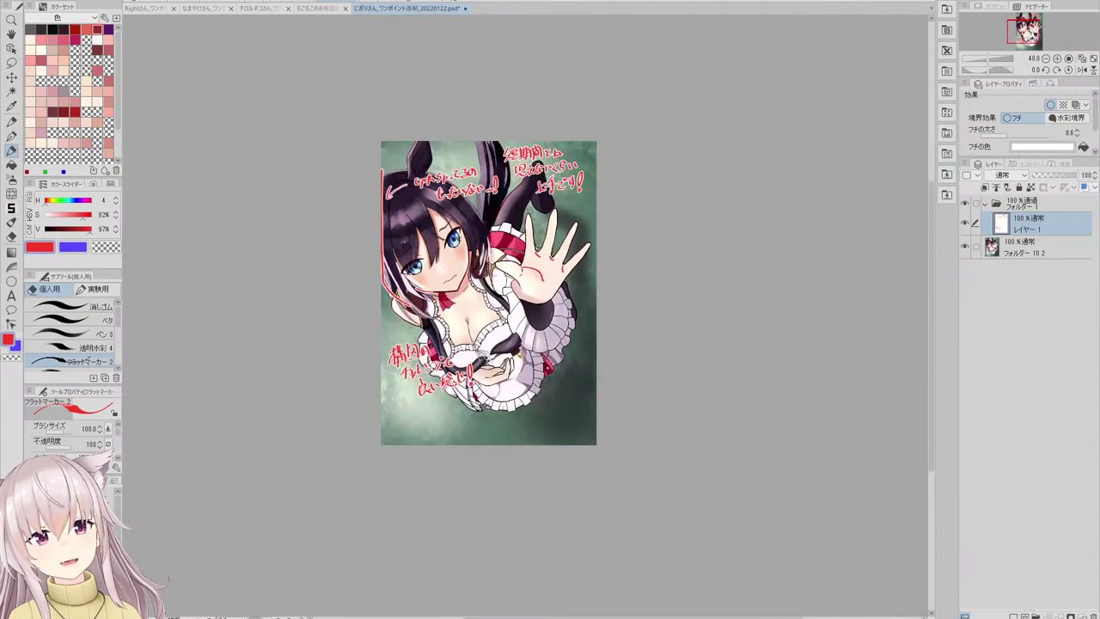
{"action": "scroll", "coordinate": [388, 283], "scroll_direction": "up", "scroll_amount": 2}
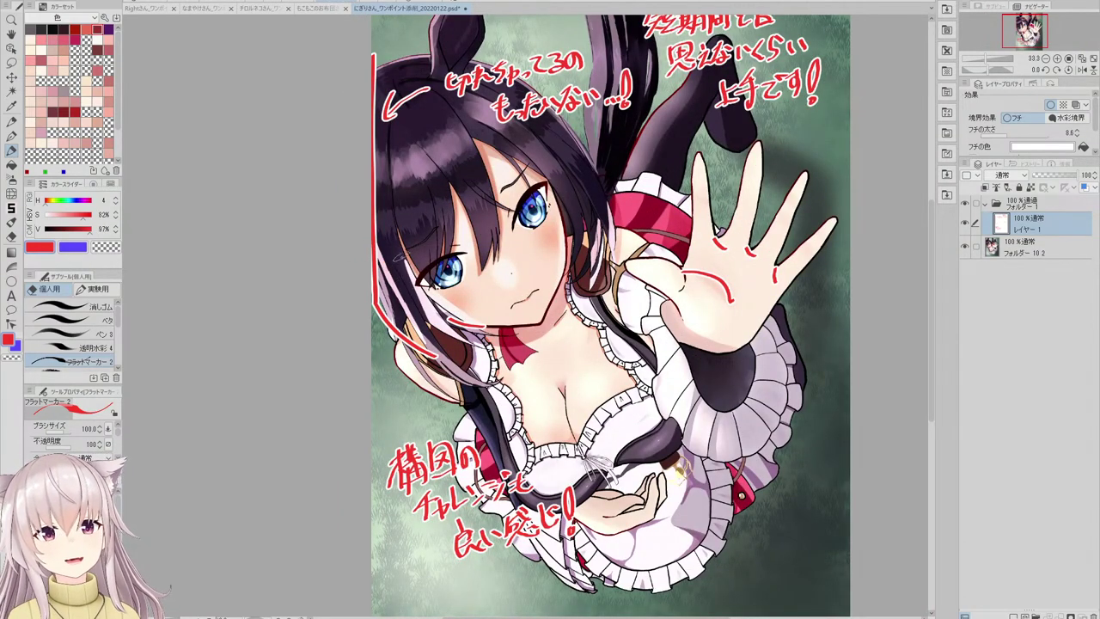
{"action": "left_click_drag", "start_coordinate": [378, 215], "coordinate": [456, 320]}
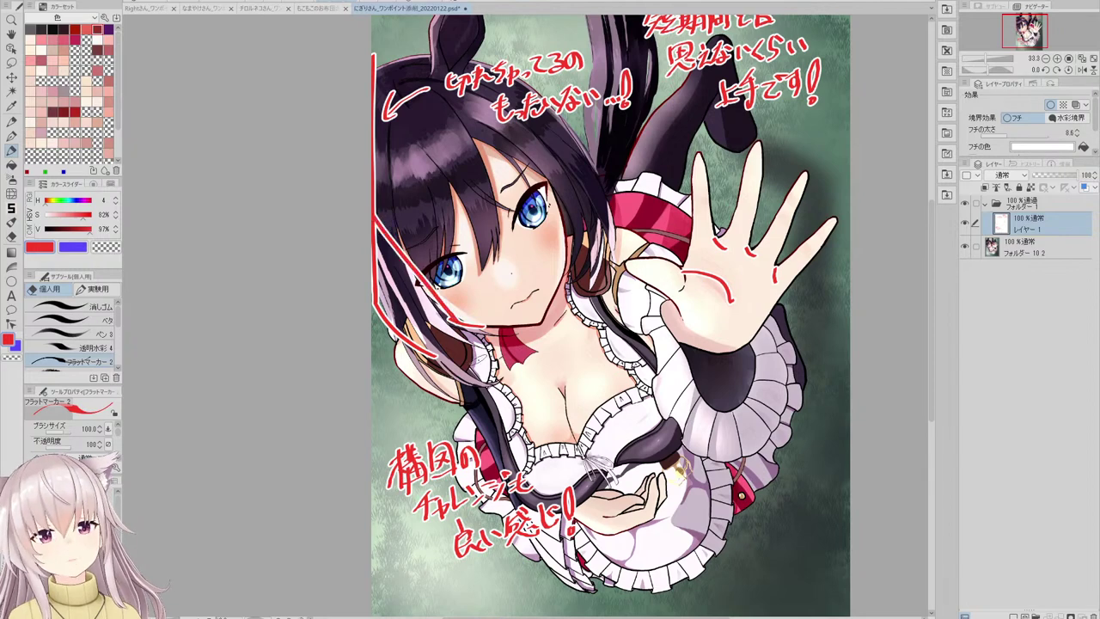
{"action": "left_click_drag", "start_coordinate": [400, 253], "coordinate": [397, 321]}
{"action": "mouse_move", "coordinate": [414, 294]}
{"action": "left_mouse_down"}
{"action": "mouse_move", "coordinate": [402, 323]}
{"action": "mouse_move", "coordinate": [447, 345]}
{"action": "left_mouse_up"}
{"action": "key", "text": "ctrl+z"}
{"action": "key", "text": "ctrl+z"}
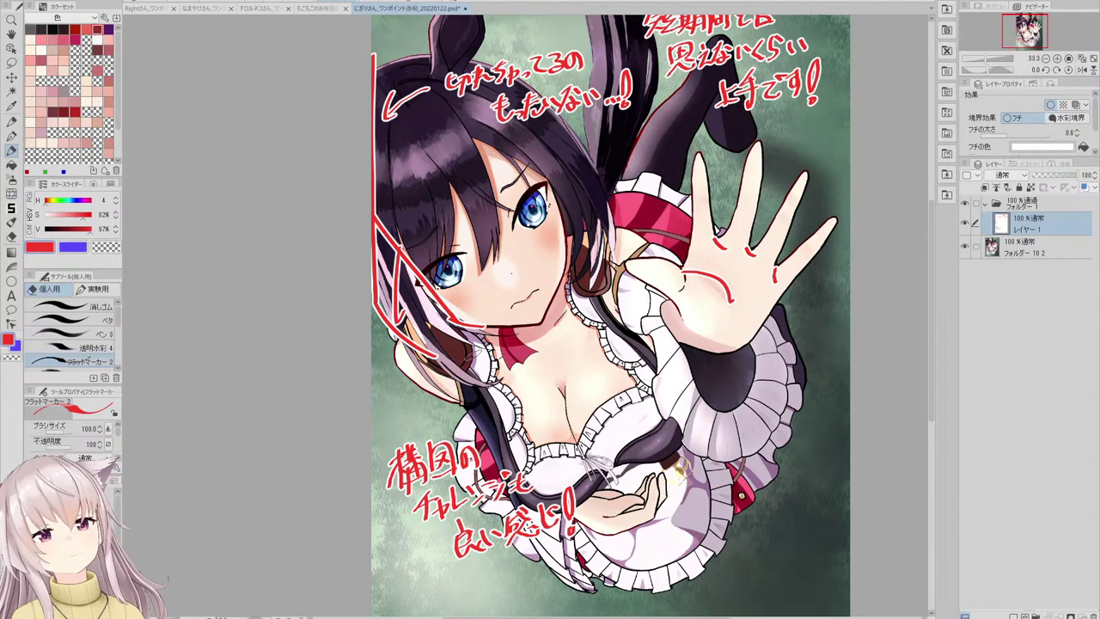
{"action": "key", "text": "ctrl+z"}
{"action": "key", "text": "ctrl+z"}
{"action": "scroll", "coordinate": [413, 276], "scroll_direction": "up", "scroll_amount": 4}
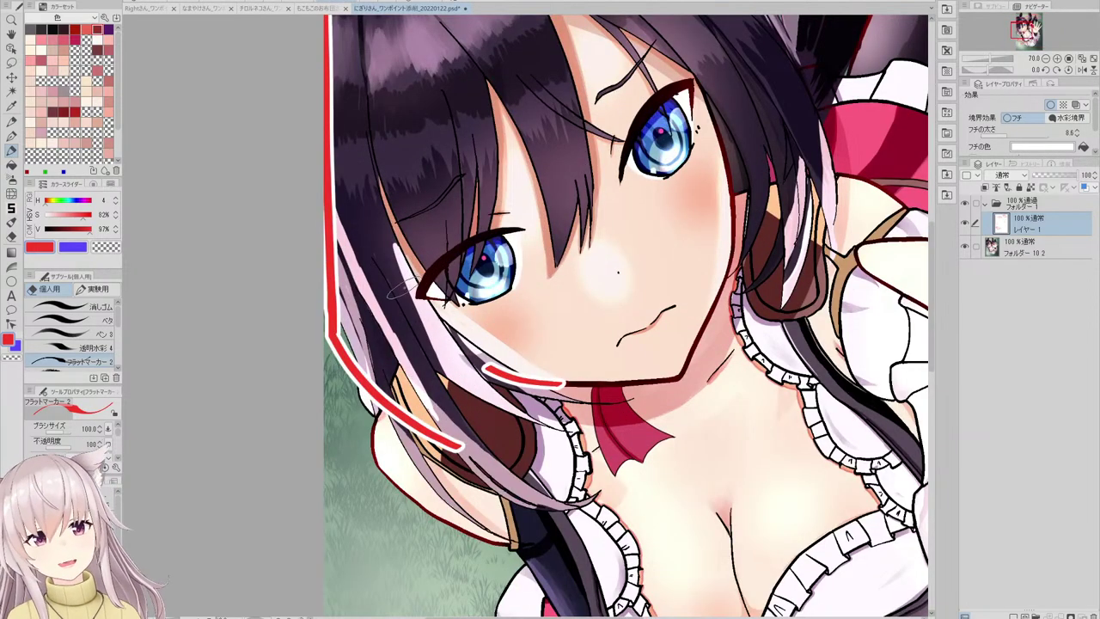
- Trace the shoulder and upper-arm contour below the side hair with a red curve and add a short red neck stroke above the chest
{"action": "scroll", "coordinate": [402, 287], "scroll_direction": "down", "scroll_amount": 2}
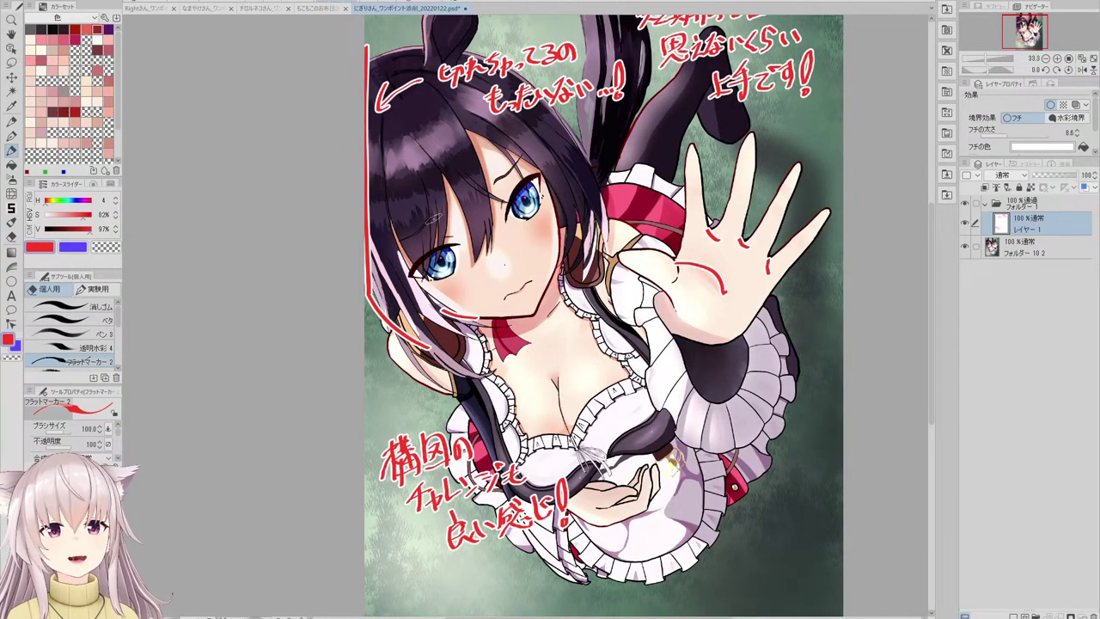
{"action": "scroll", "coordinate": [472, 251], "scroll_direction": "down", "scroll_amount": 1}
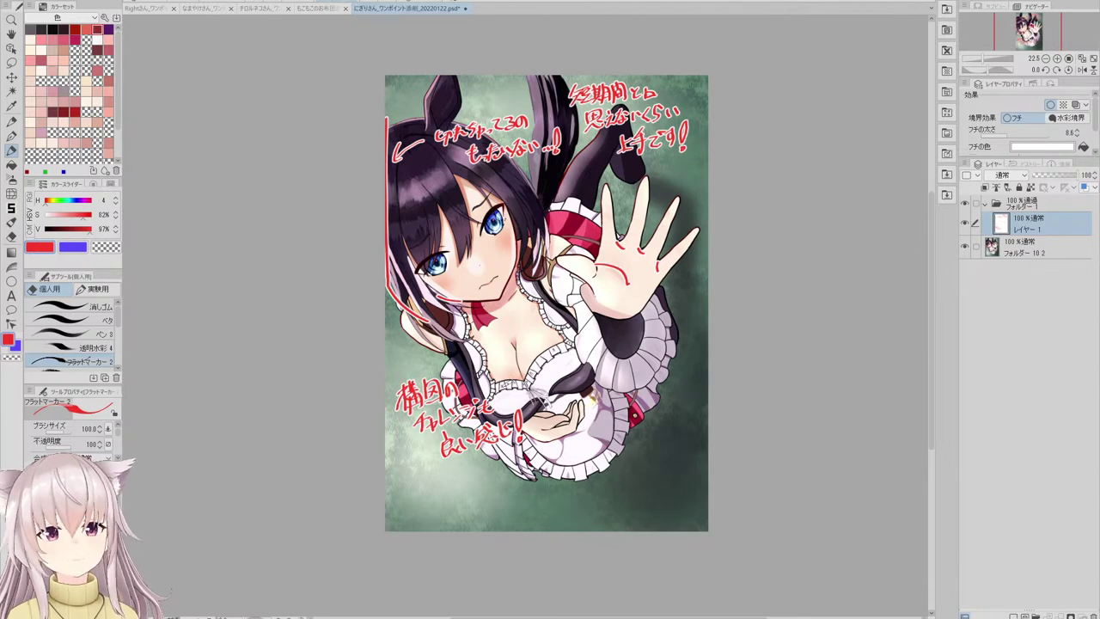
{"action": "scroll", "coordinate": [410, 326], "scroll_direction": "up", "scroll_amount": 1}
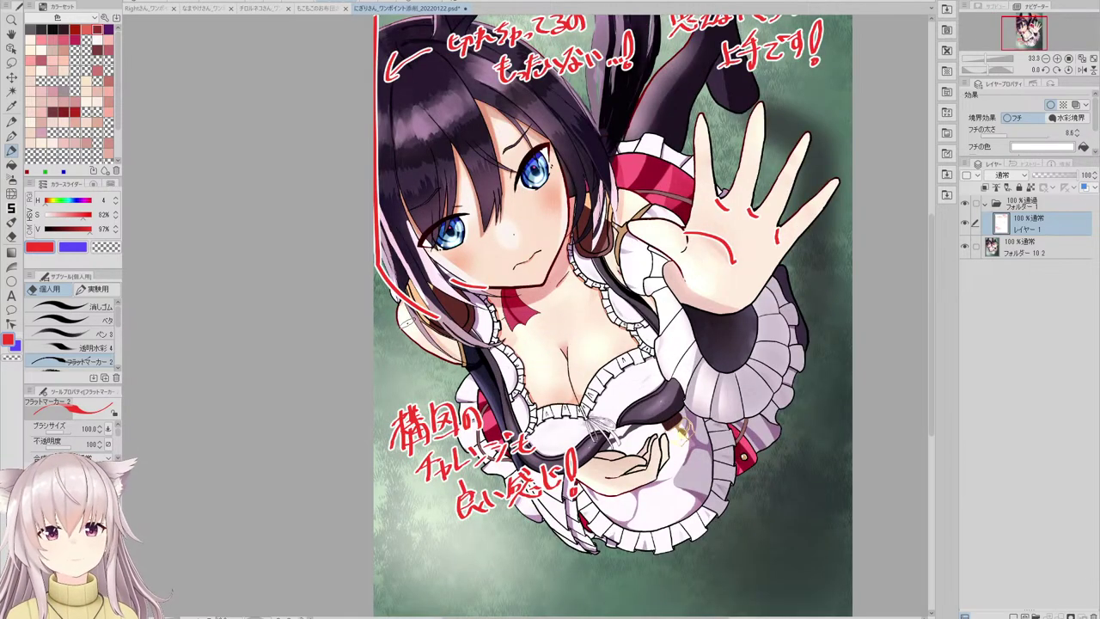
{"action": "mouse_move", "coordinate": [407, 311]}
{"action": "left_mouse_down"}
{"action": "mouse_move", "coordinate": [414, 355]}
{"action": "mouse_move", "coordinate": [411, 343]}
{"action": "mouse_move", "coordinate": [478, 373]}
{"action": "left_mouse_up"}
{"action": "left_click_drag", "start_coordinate": [542, 347], "coordinate": [539, 352]}
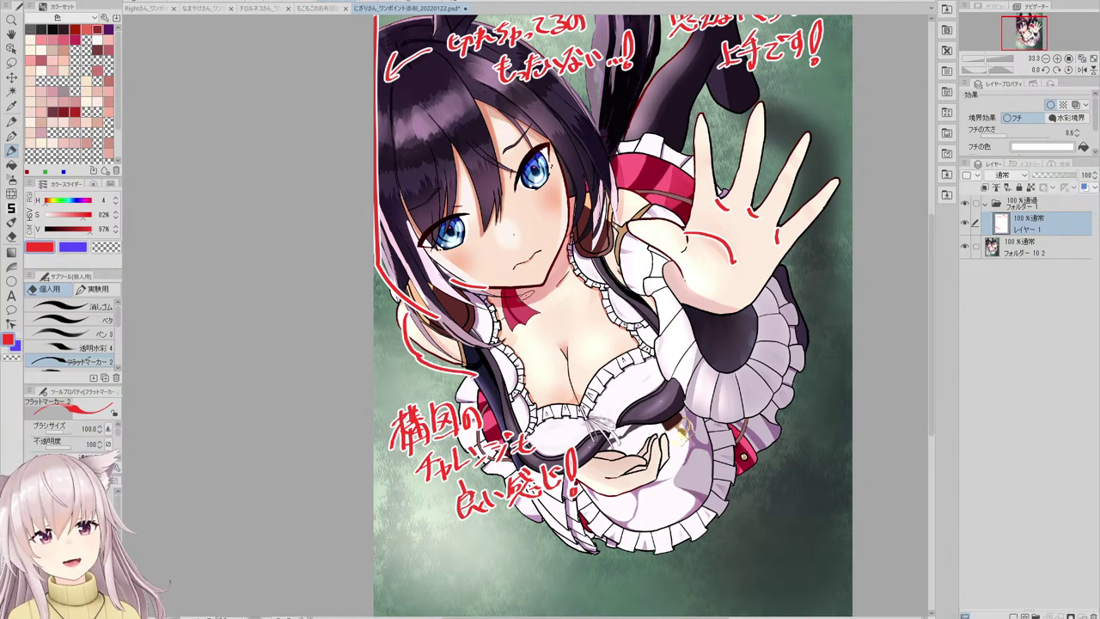
{"action": "left_click_drag", "start_coordinate": [519, 290], "coordinate": [557, 332]}
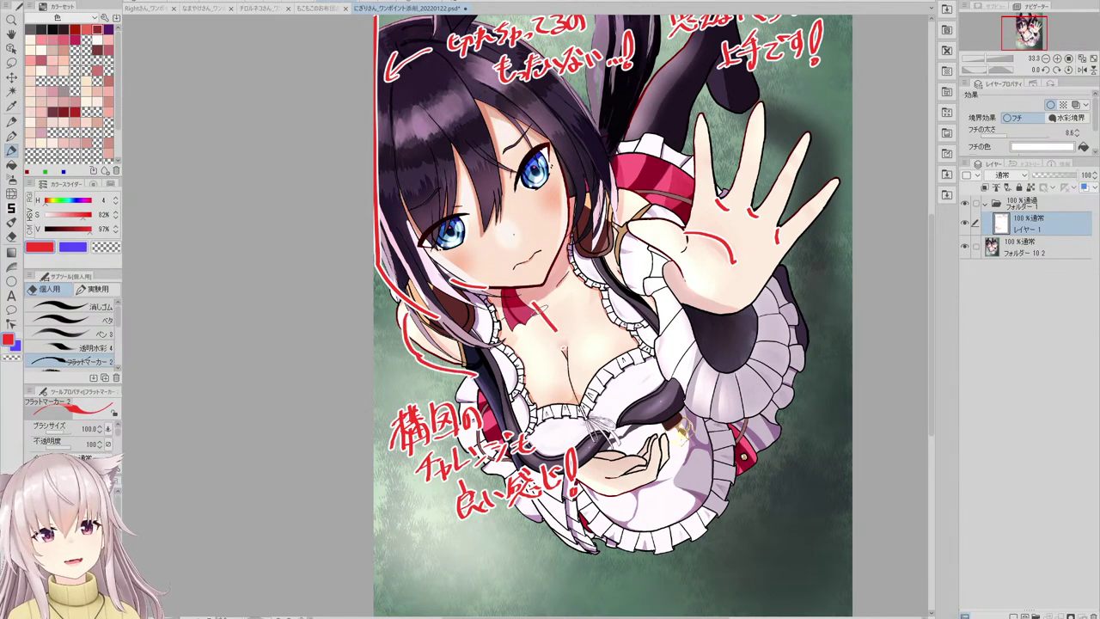
- Try marking the lower edge of the hair highlight and the hair above the raised eye with short red scribbles
{"action": "scroll", "coordinate": [577, 364], "scroll_direction": "down", "scroll_amount": 2}
{"action": "scroll", "coordinate": [608, 396], "scroll_direction": "up", "scroll_amount": 1}
{"action": "scroll", "coordinate": [611, 395], "scroll_direction": "up", "scroll_amount": 1}
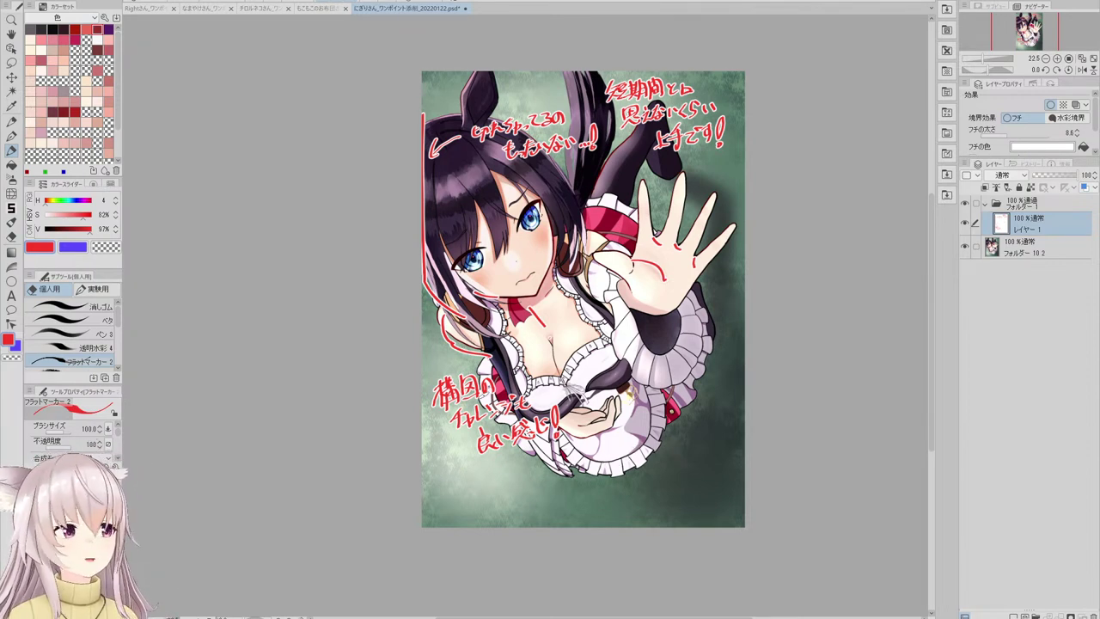
{"action": "scroll", "coordinate": [453, 165], "scroll_direction": "up", "scroll_amount": 1}
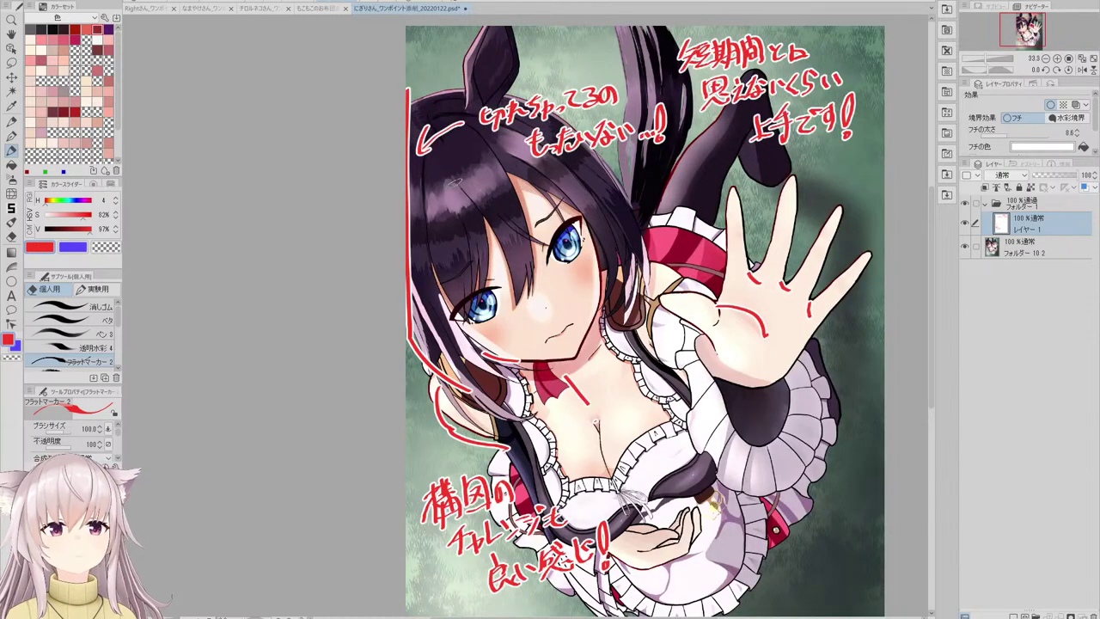
{"action": "scroll", "coordinate": [505, 213], "scroll_direction": "up", "scroll_amount": 2}
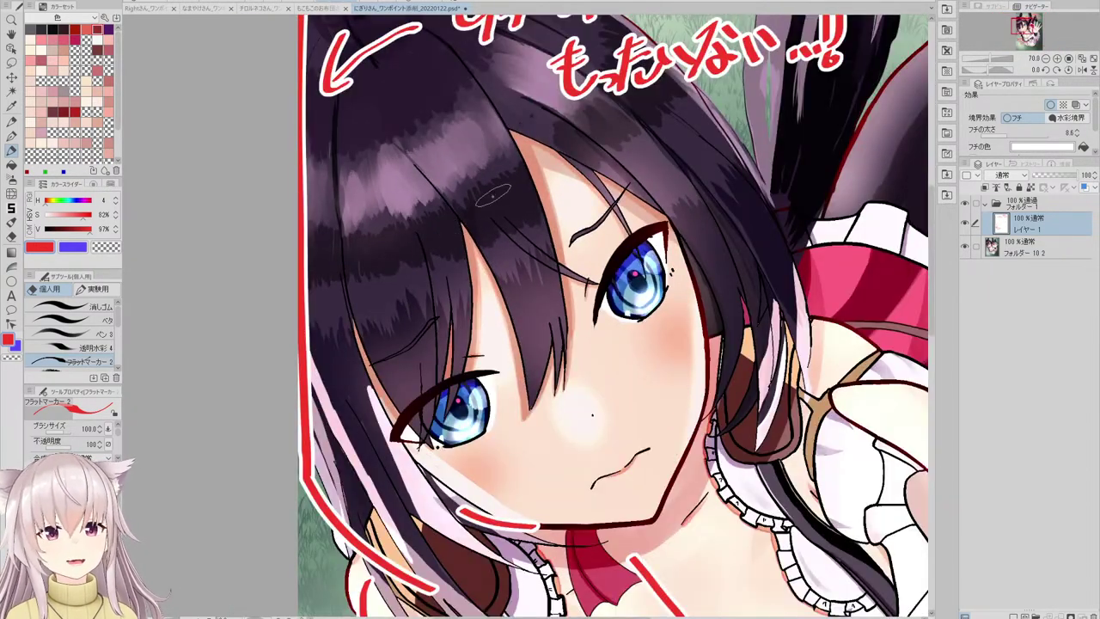
{"action": "mouse_move", "coordinate": [471, 192]}
{"action": "left_mouse_down"}
{"action": "mouse_move", "coordinate": [486, 234]}
{"action": "mouse_move", "coordinate": [515, 225]}
{"action": "left_mouse_up"}
{"action": "left_click_drag", "start_coordinate": [513, 185], "coordinate": [537, 206]}
{"action": "left_click_drag", "start_coordinate": [569, 129], "coordinate": [603, 133]}
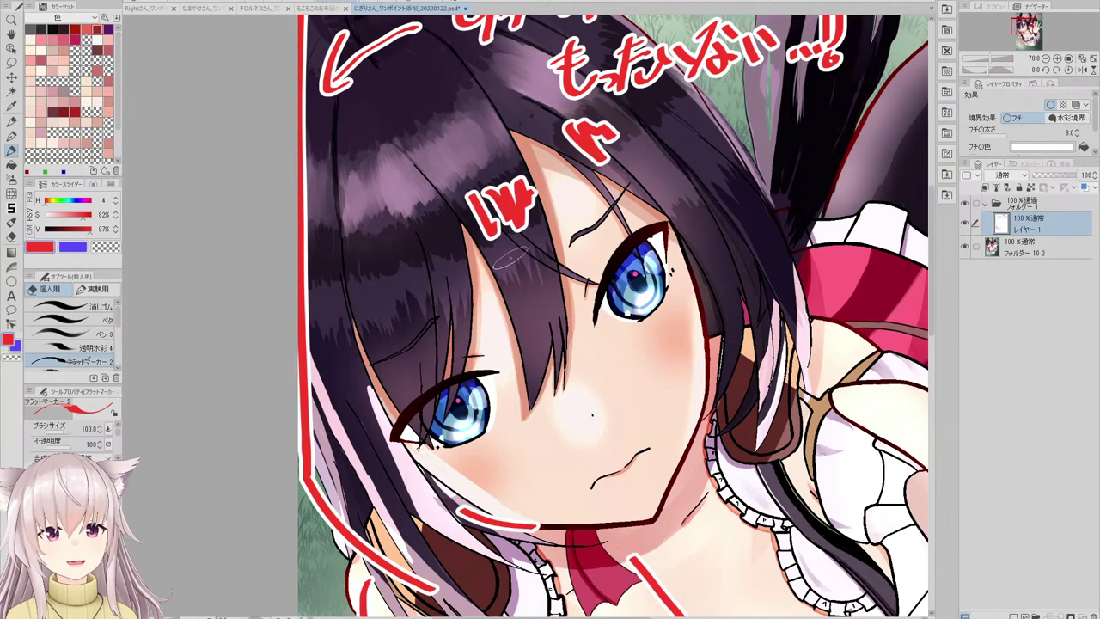
{"action": "key", "text": "ctrl+z"}
{"action": "key", "text": "ctrl+z"}
{"action": "key", "text": "ctrl+z"}
{"action": "key", "text": "ctrl+z"}
- Try hatching a row of short parallel red strokes across the dark shading band of the bangs
{"action": "scroll", "coordinate": [429, 268], "scroll_direction": "up", "scroll_amount": 2}
{"action": "left_click_drag", "start_coordinate": [402, 212], "coordinate": [425, 306]}
{"action": "left_click_drag", "start_coordinate": [438, 196], "coordinate": [464, 301]}
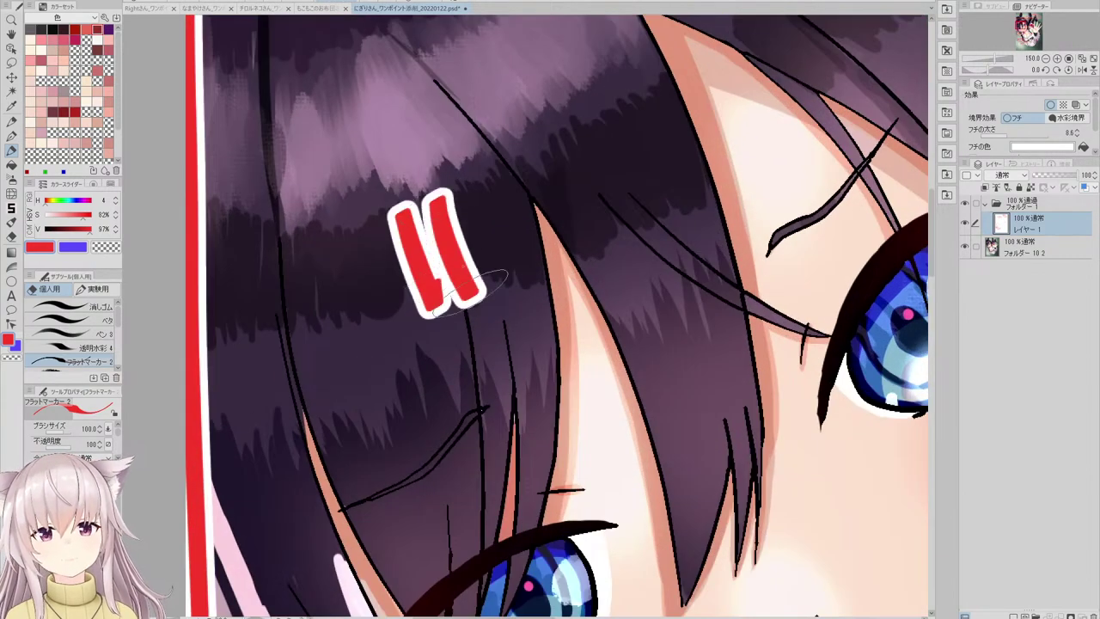
{"action": "left_click_drag", "start_coordinate": [473, 183], "coordinate": [498, 301]}
{"action": "left_click_drag", "start_coordinate": [507, 166], "coordinate": [532, 281]}
{"action": "left_click_drag", "start_coordinate": [537, 156], "coordinate": [566, 255]}
{"action": "left_click_drag", "start_coordinate": [563, 135], "coordinate": [606, 228]}
{"action": "scroll", "coordinate": [606, 216], "scroll_direction": "down", "scroll_amount": 4}
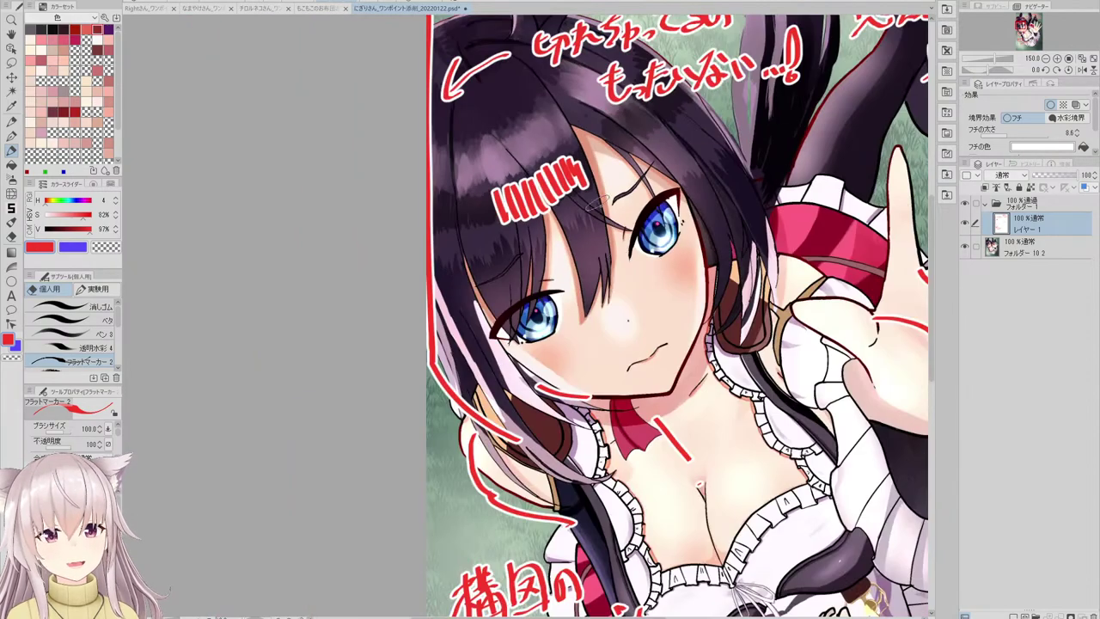
{"action": "key", "text": "ctrl+z"}
{"action": "key", "text": "ctrl+z"}
{"action": "key", "text": "ctrl+z"}
{"action": "key", "text": "ctrl+z"}
{"action": "key", "text": "ctrl+z"}
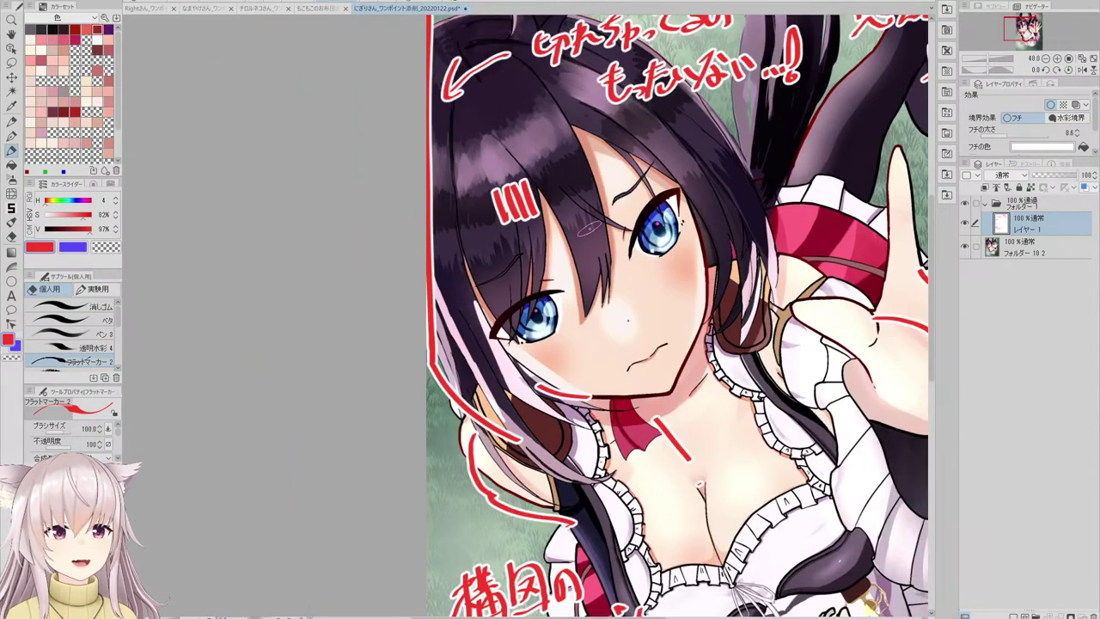
{"action": "key", "text": "ctrl+z"}
{"action": "scroll", "coordinate": [465, 208], "scroll_direction": "down", "scroll_amount": 3}
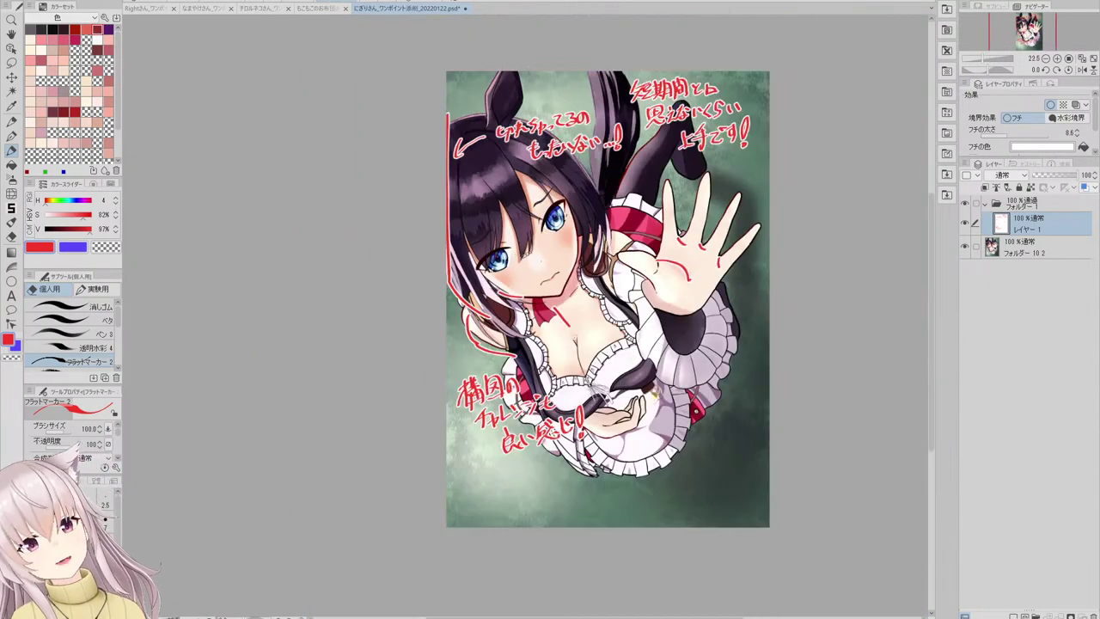
- Try dabbing small red marks on the dark hair shading just below the highlight
{"action": "scroll", "coordinate": [518, 205], "scroll_direction": "up", "scroll_amount": 2}
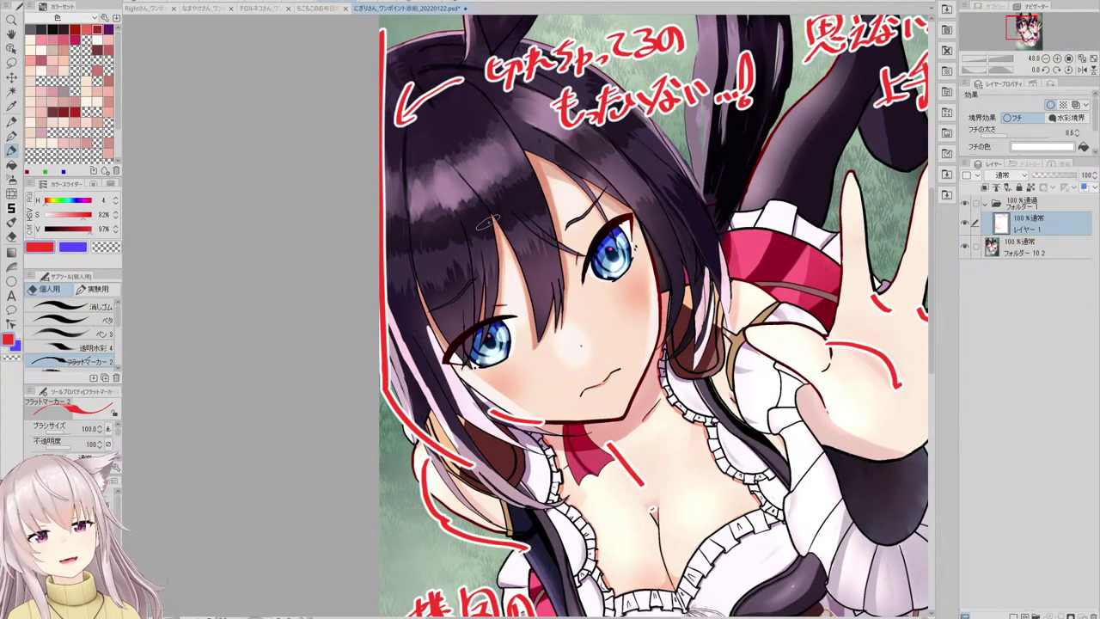
{"action": "scroll", "coordinate": [495, 224], "scroll_direction": "up", "scroll_amount": 4}
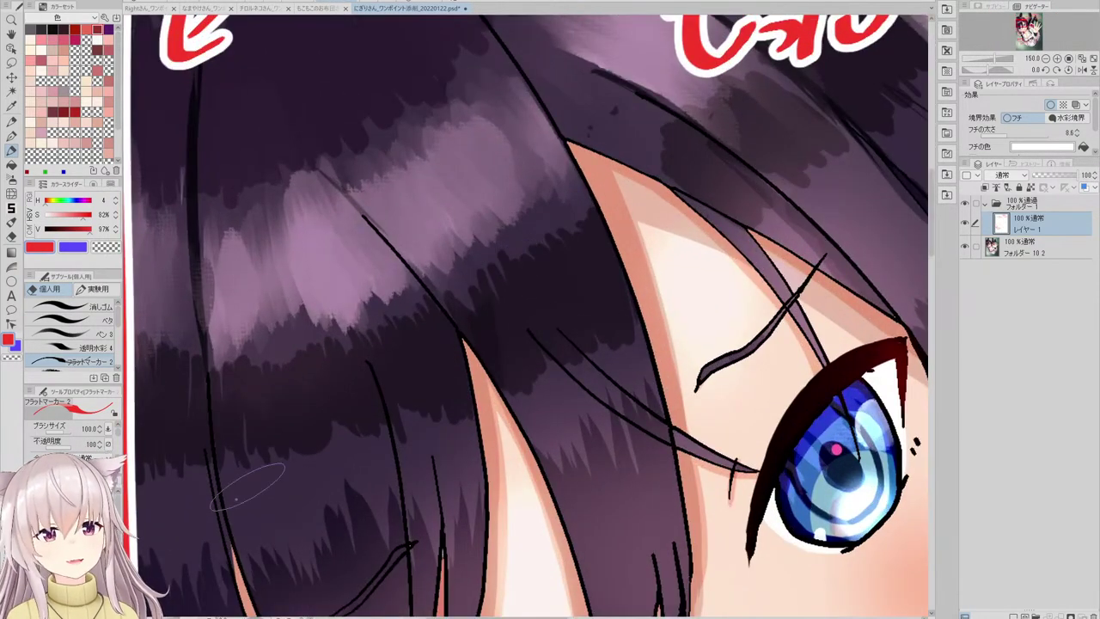
{"action": "scroll", "coordinate": [499, 267], "scroll_direction": "up", "scroll_amount": 1}
{"action": "left_click_drag", "start_coordinate": [488, 279], "coordinate": [560, 247]}
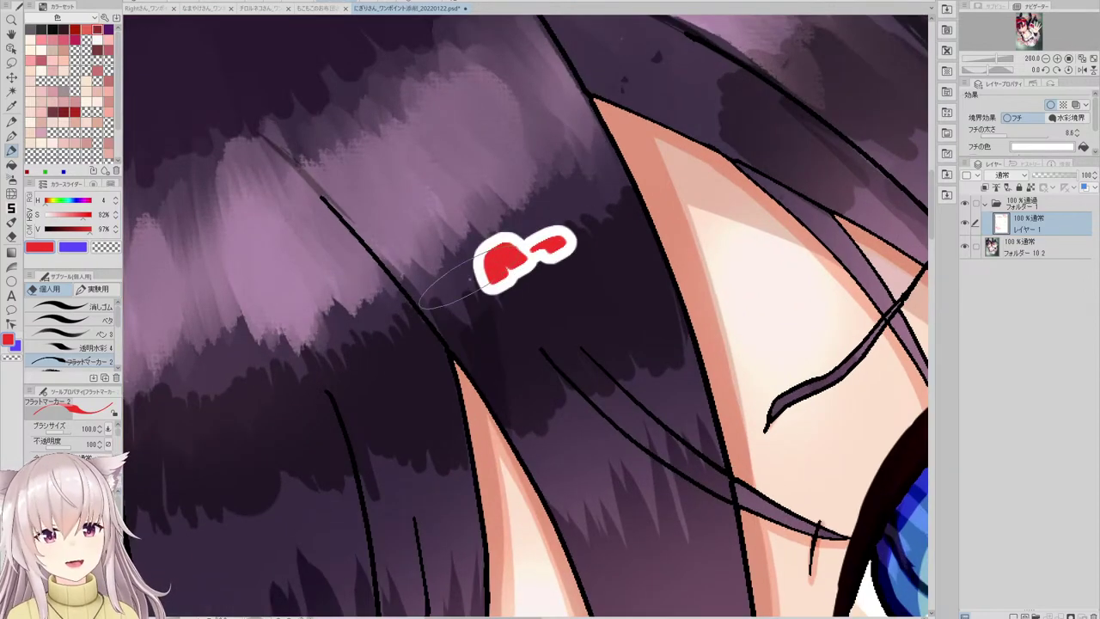
{"action": "key", "text": "ctrl+z"}
{"action": "key", "text": "ctrl+z"}
{"action": "scroll", "coordinate": [447, 256], "scroll_direction": "down", "scroll_amount": 4}
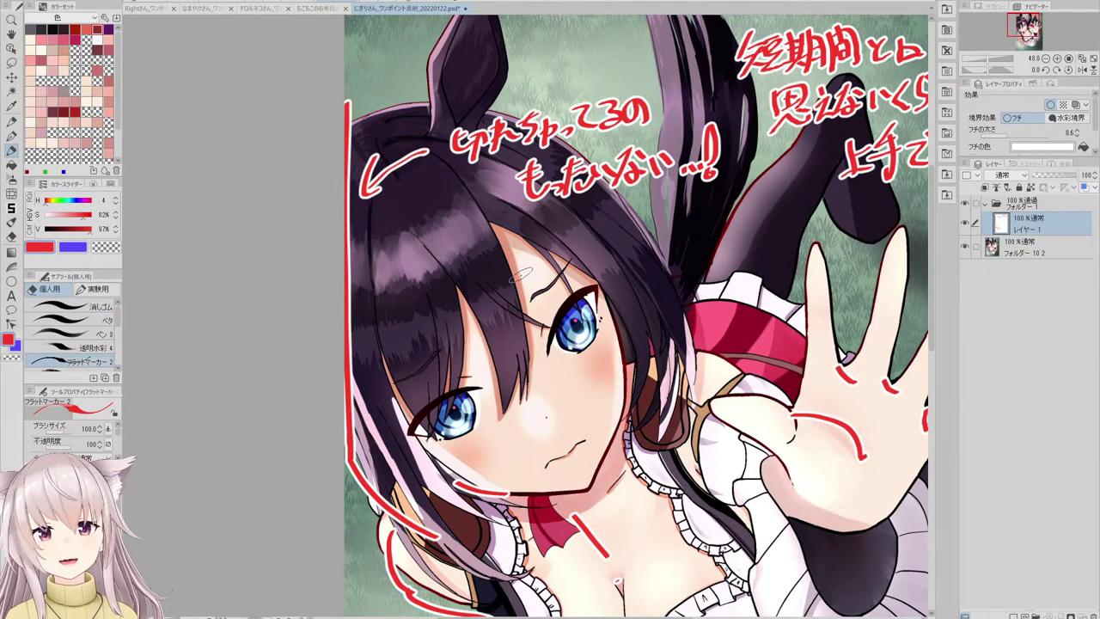
{"action": "scroll", "coordinate": [520, 273], "scroll_direction": "down", "scroll_amount": 2}
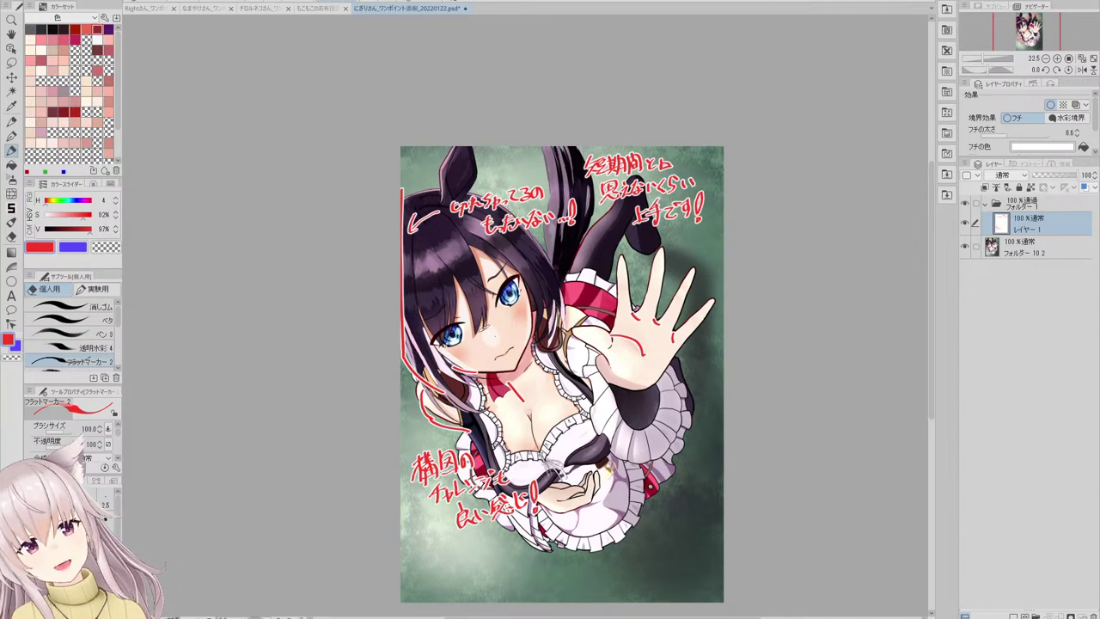
- Draw a red arrow toward the hair above the raised eye and write "髪の毛" beside it with the smaller marker
{"action": "scroll", "coordinate": [504, 316], "scroll_direction": "up", "scroll_amount": 1}
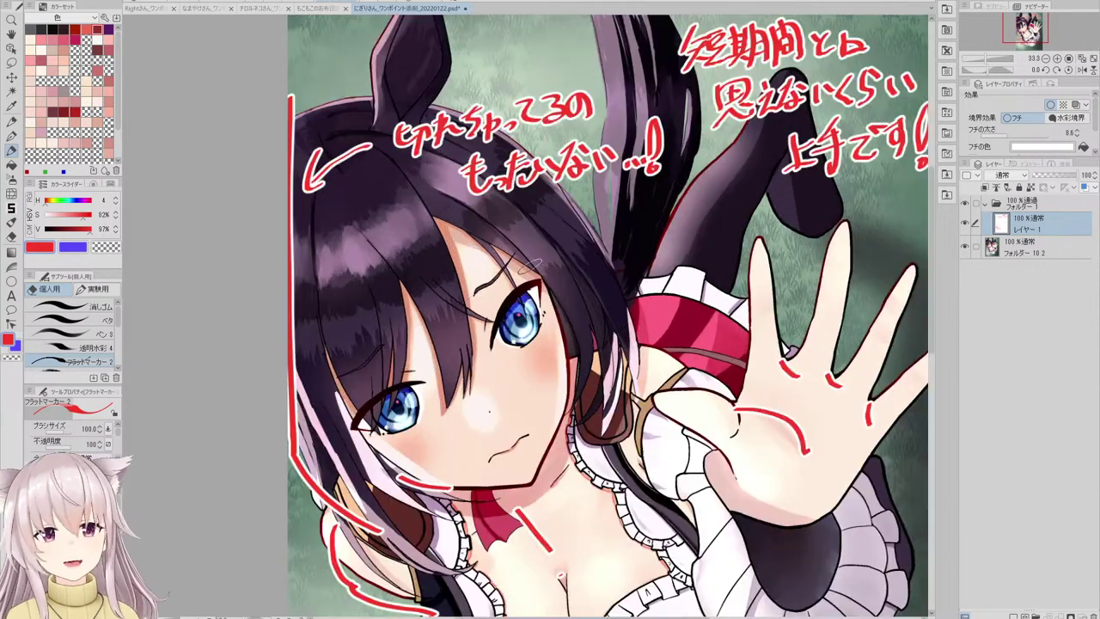
{"action": "scroll", "coordinate": [451, 283], "scroll_direction": "up", "scroll_amount": 1}
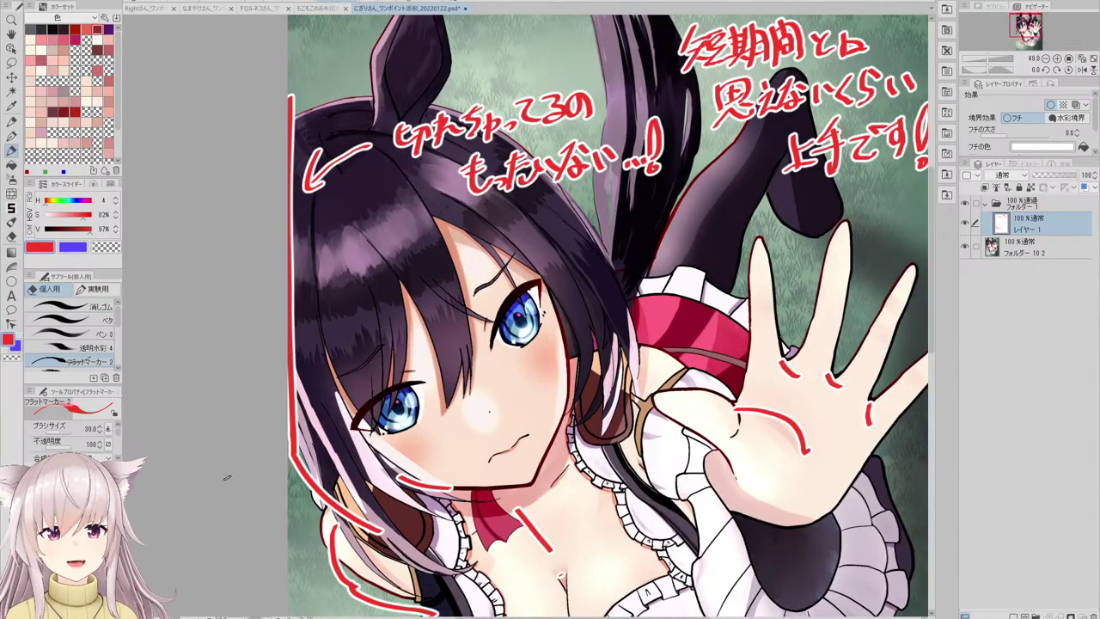
{"action": "mouse_move", "coordinate": [526, 244]}
{"action": "left_mouse_down"}
{"action": "mouse_move", "coordinate": [521, 265]}
{"action": "mouse_move", "coordinate": [594, 250]}
{"action": "mouse_move", "coordinate": [586, 261]}
{"action": "mouse_move", "coordinate": [591, 251]}
{"action": "left_mouse_up"}
{"action": "left_click_drag", "start_coordinate": [574, 260], "coordinate": [589, 265]}
{"action": "left_click_drag", "start_coordinate": [601, 243], "coordinate": [593, 256]}
{"action": "mouse_move", "coordinate": [603, 255]}
{"action": "left_mouse_down"}
{"action": "mouse_move", "coordinate": [591, 265]}
{"action": "mouse_move", "coordinate": [600, 261]}
{"action": "left_mouse_up"}
{"action": "left_click_drag", "start_coordinate": [581, 268], "coordinate": [581, 286]}
{"action": "mouse_move", "coordinate": [584, 277]}
{"action": "left_mouse_down"}
{"action": "mouse_move", "coordinate": [613, 273]}
{"action": "mouse_move", "coordinate": [622, 252]}
{"action": "mouse_move", "coordinate": [661, 247]}
{"action": "left_mouse_up"}
{"action": "left_click_drag", "start_coordinate": [634, 260], "coordinate": [671, 263]}
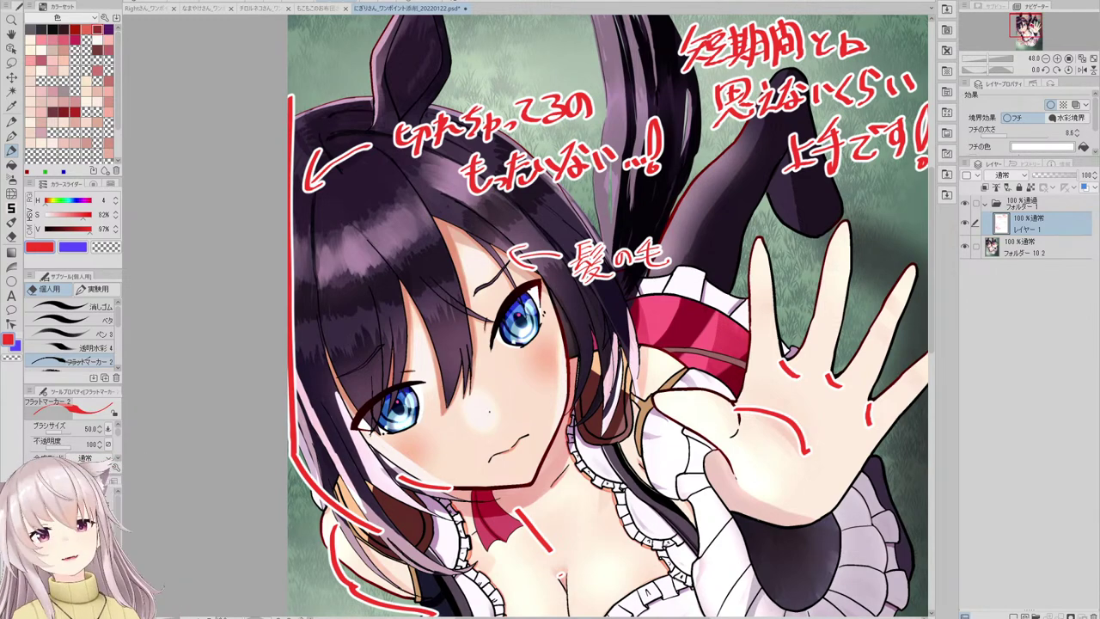
- Continue the first line of the hair note in red with "タッチが"
{"action": "scroll", "coordinate": [497, 204], "scroll_direction": "up", "scroll_amount": 3}
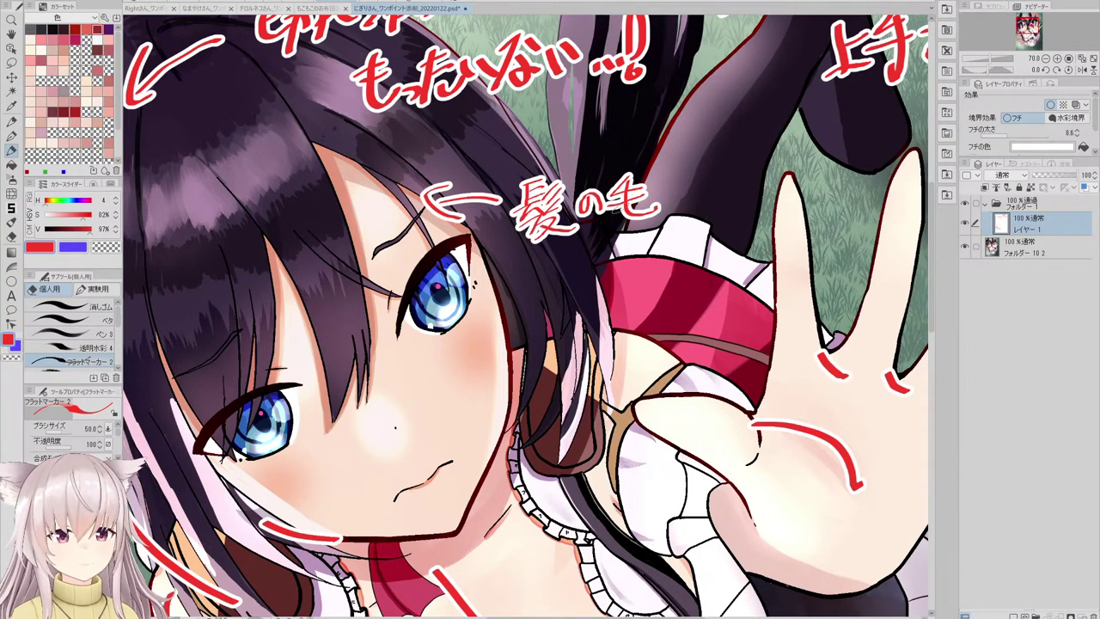
{"action": "mouse_move", "coordinate": [679, 172]}
{"action": "left_mouse_down"}
{"action": "mouse_move", "coordinate": [669, 200]}
{"action": "mouse_move", "coordinate": [698, 182]}
{"action": "left_mouse_up"}
{"action": "mouse_move", "coordinate": [696, 183]}
{"action": "left_mouse_down"}
{"action": "mouse_move", "coordinate": [675, 213]}
{"action": "mouse_move", "coordinate": [701, 199]}
{"action": "left_mouse_up"}
{"action": "left_click_drag", "start_coordinate": [705, 191], "coordinate": [707, 198]}
{"action": "left_click_drag", "start_coordinate": [715, 189], "coordinate": [703, 210]}
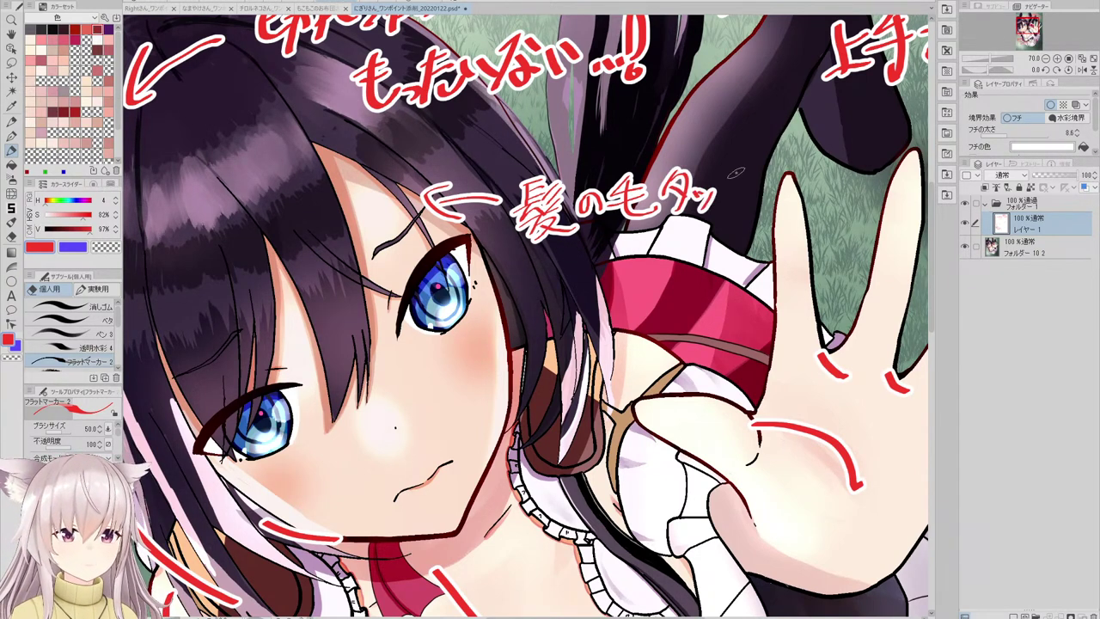
{"action": "left_click_drag", "start_coordinate": [741, 169], "coordinate": [724, 181]}
{"action": "mouse_move", "coordinate": [717, 190]}
{"action": "left_mouse_down"}
{"action": "mouse_move", "coordinate": [751, 184]}
{"action": "mouse_move", "coordinate": [728, 212]}
{"action": "mouse_move", "coordinate": [762, 207]}
{"action": "left_mouse_up"}
{"action": "left_click_drag", "start_coordinate": [761, 168], "coordinate": [749, 205]}
{"action": "mouse_move", "coordinate": [772, 177]}
{"action": "left_mouse_down"}
{"action": "mouse_move", "coordinate": [779, 194]}
{"action": "mouse_move", "coordinate": [775, 172]}
{"action": "left_mouse_up"}
{"action": "left_click_drag", "start_coordinate": [781, 162], "coordinate": [784, 170]}
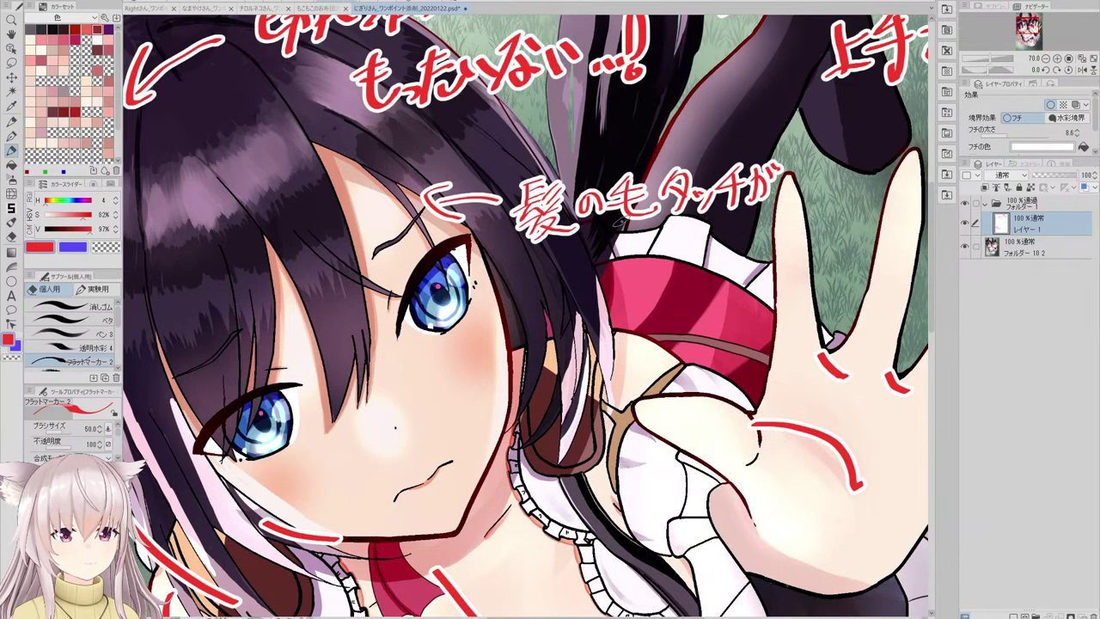
- Write "少し雑味" in red as the start of the hair note's second line
{"action": "left_click_drag", "start_coordinate": [596, 232], "coordinate": [593, 258]}
{"action": "mouse_move", "coordinate": [586, 246]}
{"action": "left_mouse_down"}
{"action": "mouse_move", "coordinate": [583, 254]}
{"action": "mouse_move", "coordinate": [611, 250]}
{"action": "left_mouse_up"}
{"action": "mouse_move", "coordinate": [616, 250]}
{"action": "left_mouse_down"}
{"action": "mouse_move", "coordinate": [679, 243]}
{"action": "mouse_move", "coordinate": [661, 242]}
{"action": "mouse_move", "coordinate": [670, 273]}
{"action": "left_mouse_up"}
{"action": "left_click_drag", "start_coordinate": [688, 225], "coordinate": [695, 261]}
{"action": "left_click_drag", "start_coordinate": [689, 247], "coordinate": [701, 252]}
{"action": "left_click_drag", "start_coordinate": [684, 265], "coordinate": [715, 248]}
{"action": "left_click_drag", "start_coordinate": [715, 235], "coordinate": [728, 242]}
{"action": "mouse_move", "coordinate": [736, 228]}
{"action": "left_mouse_down"}
{"action": "mouse_move", "coordinate": [753, 224]}
{"action": "mouse_move", "coordinate": [760, 235]}
{"action": "left_mouse_up"}
{"action": "mouse_move", "coordinate": [741, 215]}
{"action": "left_mouse_down"}
{"action": "mouse_move", "coordinate": [739, 263]}
{"action": "mouse_move", "coordinate": [726, 257]}
{"action": "left_mouse_up"}
{"action": "left_click_drag", "start_coordinate": [745, 243], "coordinate": [770, 256]}
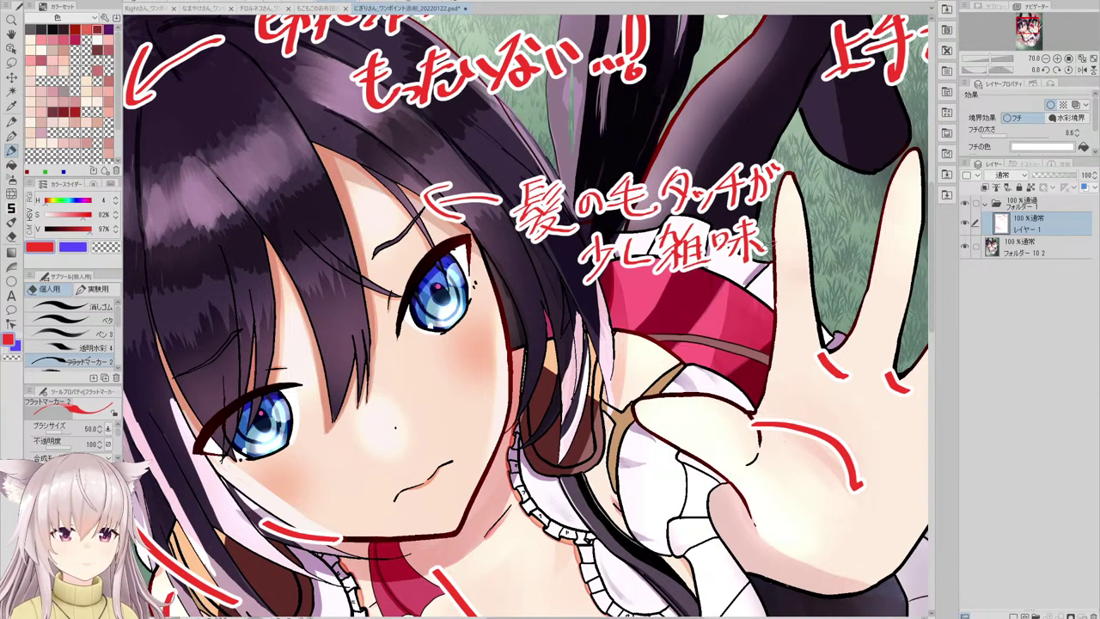
- Complete the second line of the hair note in red with "が感じられる"
{"action": "mouse_move", "coordinate": [763, 229]}
{"action": "left_mouse_down"}
{"action": "mouse_move", "coordinate": [779, 249]}
{"action": "mouse_move", "coordinate": [760, 251]}
{"action": "mouse_move", "coordinate": [824, 211]}
{"action": "mouse_move", "coordinate": [803, 241]}
{"action": "mouse_move", "coordinate": [835, 227]}
{"action": "mouse_move", "coordinate": [803, 249]}
{"action": "mouse_move", "coordinate": [830, 244]}
{"action": "left_mouse_up"}
{"action": "mouse_move", "coordinate": [834, 234]}
{"action": "left_mouse_down"}
{"action": "mouse_move", "coordinate": [866, 230]}
{"action": "mouse_move", "coordinate": [864, 220]}
{"action": "left_mouse_up"}
{"action": "left_click_drag", "start_coordinate": [867, 212], "coordinate": [871, 217]}
{"action": "mouse_move", "coordinate": [879, 200]}
{"action": "left_mouse_down"}
{"action": "mouse_move", "coordinate": [887, 205]}
{"action": "mouse_move", "coordinate": [877, 228]}
{"action": "left_mouse_up"}
{"action": "scroll", "coordinate": [724, 228], "scroll_direction": "down", "scroll_amount": 2}
{"action": "scroll", "coordinate": [847, 227], "scroll_direction": "up", "scroll_amount": 2}
{"action": "mouse_move", "coordinate": [818, 203]}
{"action": "left_mouse_down"}
{"action": "mouse_move", "coordinate": [816, 234]}
{"action": "mouse_move", "coordinate": [836, 225]}
{"action": "left_mouse_up"}
{"action": "mouse_move", "coordinate": [838, 203]}
{"action": "left_mouse_down"}
{"action": "mouse_move", "coordinate": [851, 205]}
{"action": "mouse_move", "coordinate": [844, 227]}
{"action": "left_mouse_up"}
{"action": "scroll", "coordinate": [704, 208], "scroll_direction": "down", "scroll_amount": 3}
{"action": "scroll", "coordinate": [428, 223], "scroll_direction": "up", "scroll_amount": 2}
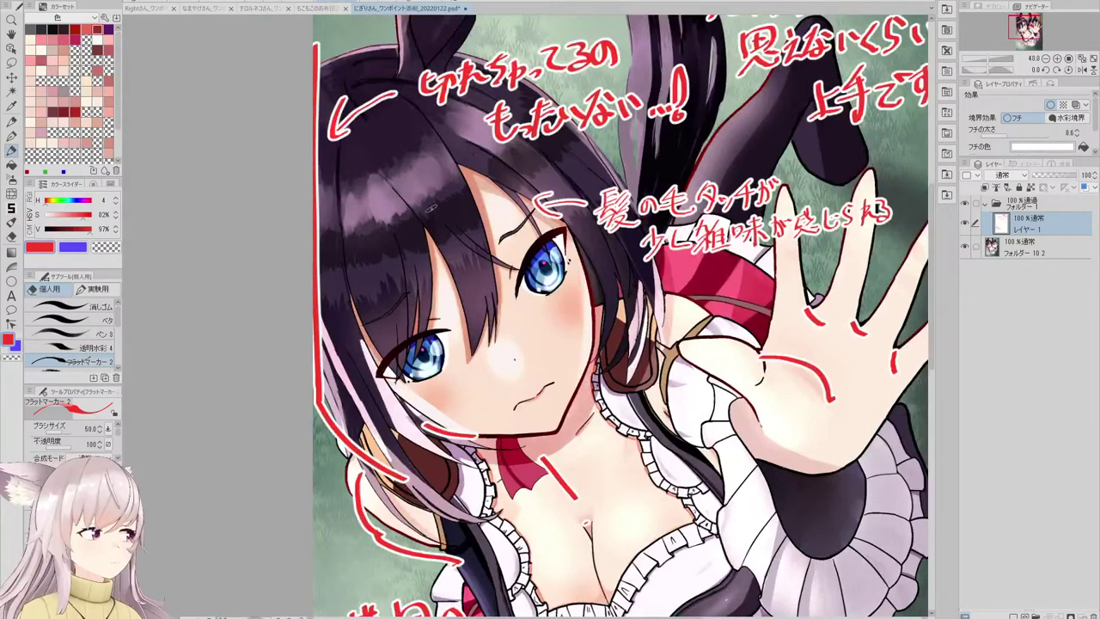
- Outline the strand of bangs over the lower eye with paired red curves along both of its edges
{"action": "scroll", "coordinate": [422, 197], "scroll_direction": "up", "scroll_amount": 2}
{"action": "left_click_drag", "start_coordinate": [391, 194], "coordinate": [442, 335]}
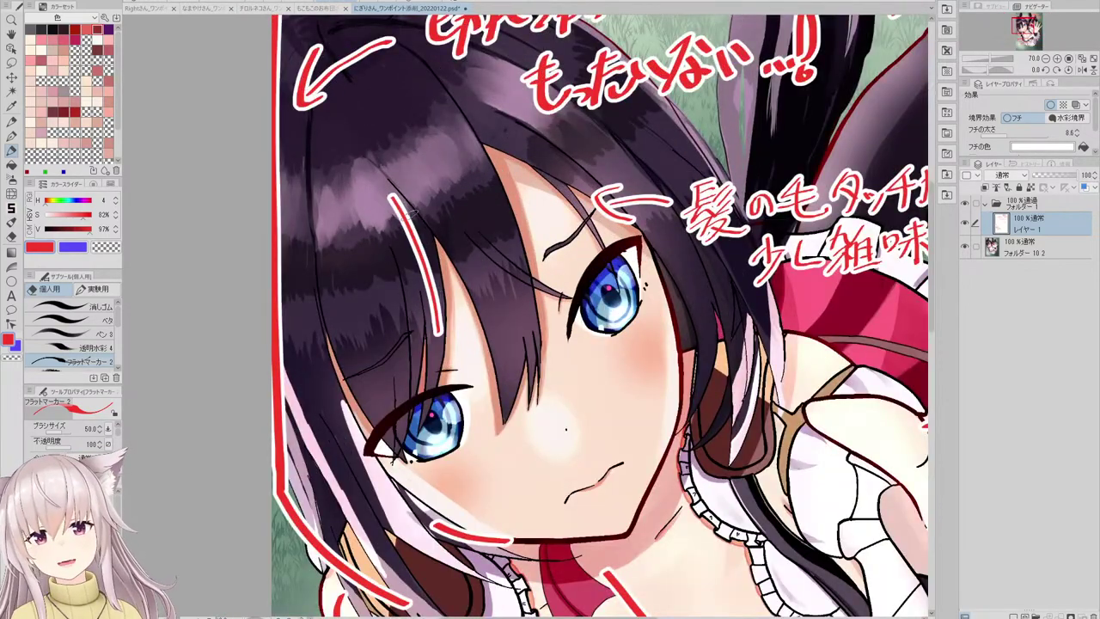
{"action": "mouse_move", "coordinate": [402, 203]}
{"action": "left_mouse_down"}
{"action": "mouse_move", "coordinate": [437, 255]}
{"action": "mouse_move", "coordinate": [447, 339]}
{"action": "left_mouse_up"}
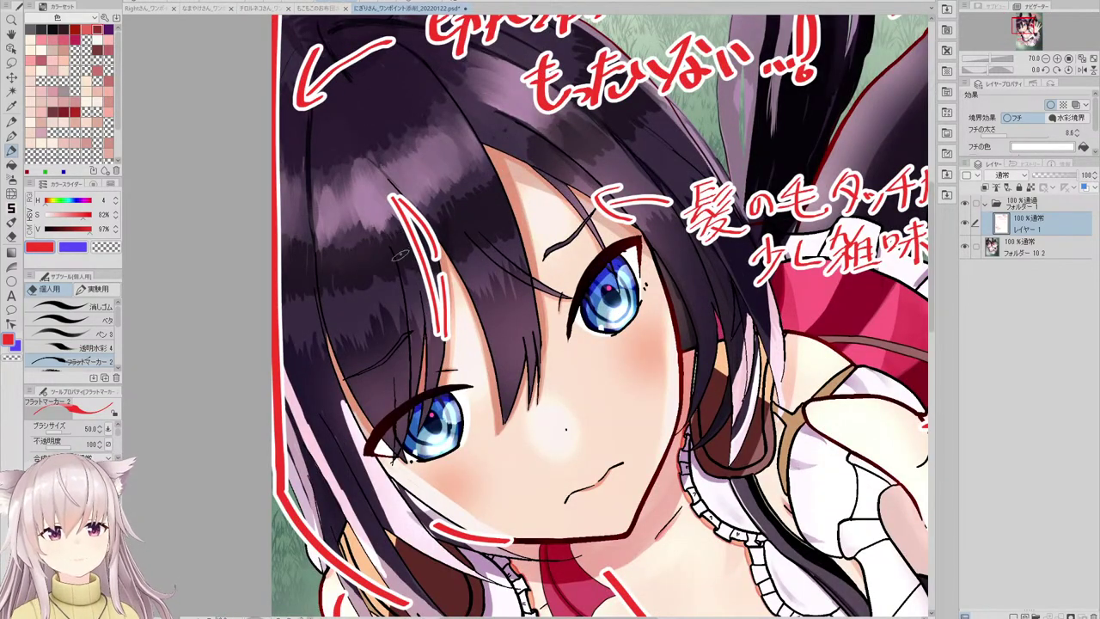
{"action": "left_click_drag", "start_coordinate": [406, 264], "coordinate": [421, 438]}
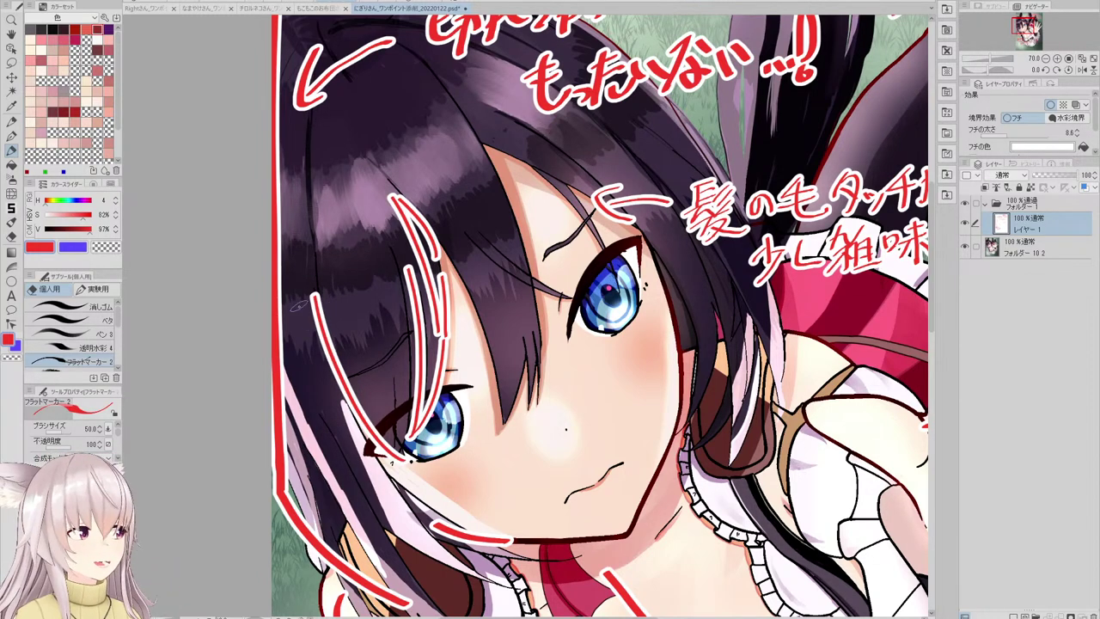
{"action": "key", "text": "ctrl+z"}
{"action": "mouse_move", "coordinate": [308, 311]}
{"action": "left_mouse_down"}
{"action": "mouse_move", "coordinate": [348, 421]}
{"action": "mouse_move", "coordinate": [371, 448]}
{"action": "left_mouse_up"}
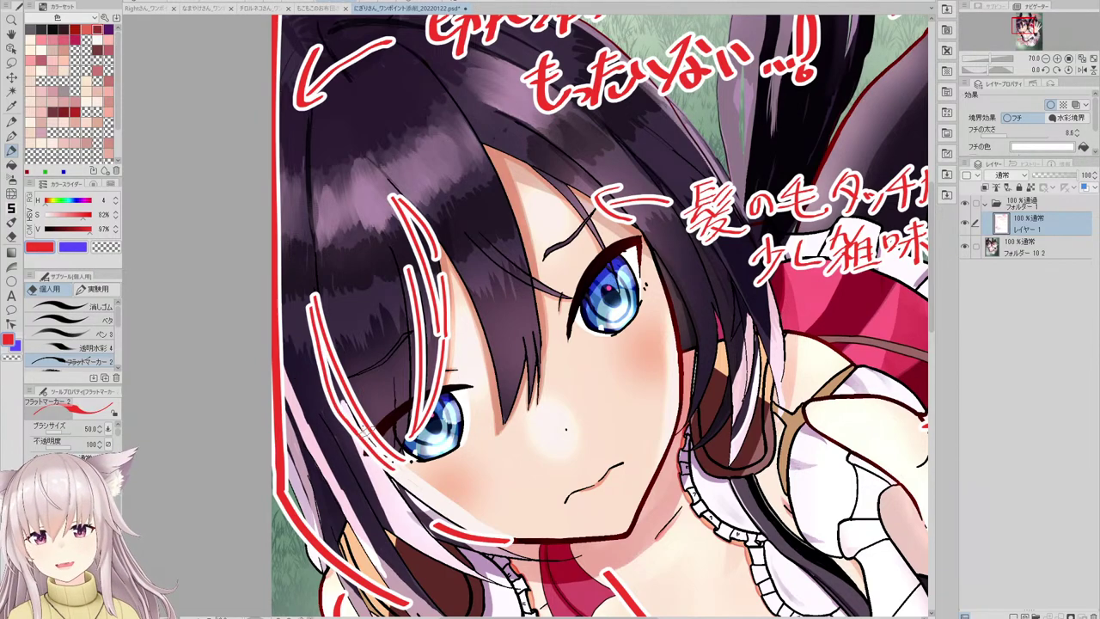
{"action": "scroll", "coordinate": [387, 232], "scroll_direction": "down", "scroll_amount": 2}
- Add long red flow curves along the outer hair strand near the canvas edge and from the parting down the central bangs
{"action": "key", "text": "ctrl+plus"}
{"action": "key", "text": "ctrl+plus"}
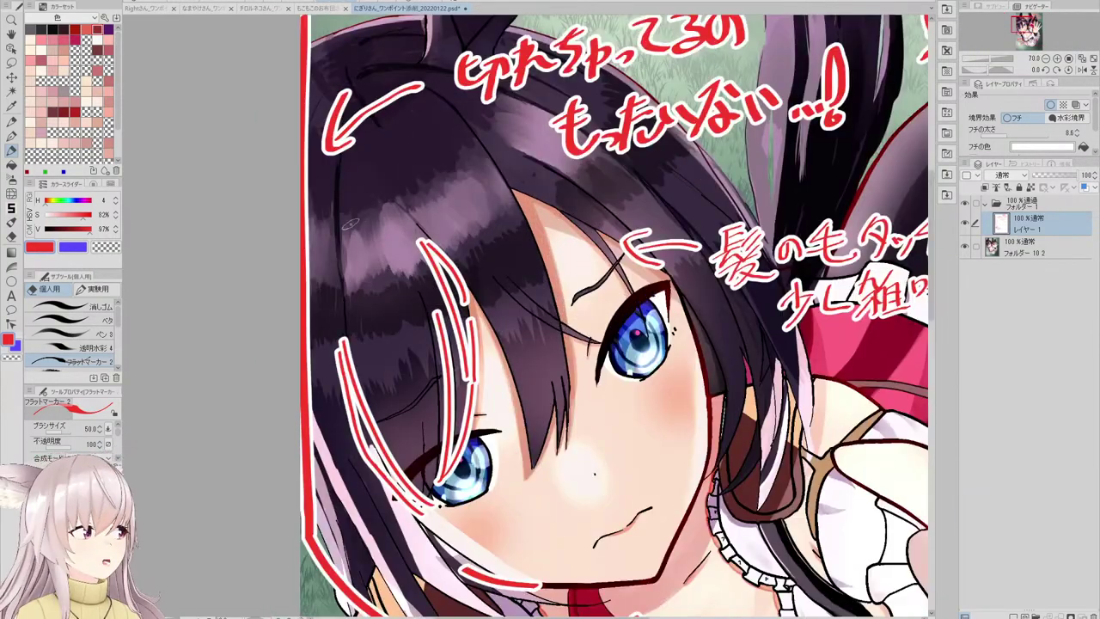
{"action": "key", "text": "ctrl+minus"}
{"action": "key", "text": "ctrl+minus"}
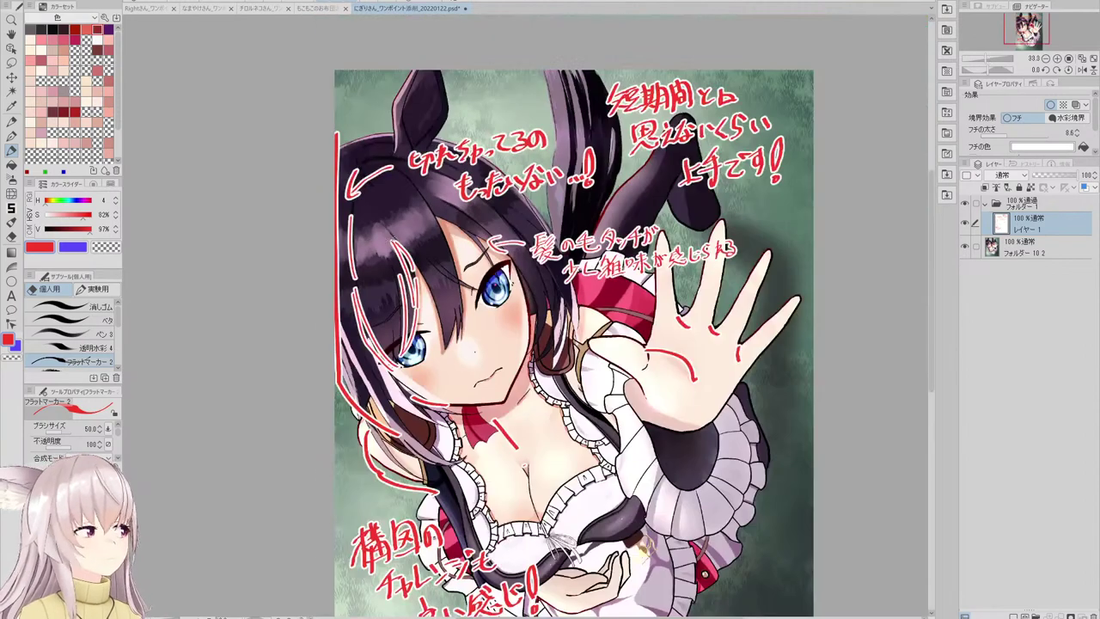
{"action": "key", "text": "ctrl+plus"}
{"action": "key", "text": "ctrl+plus"}
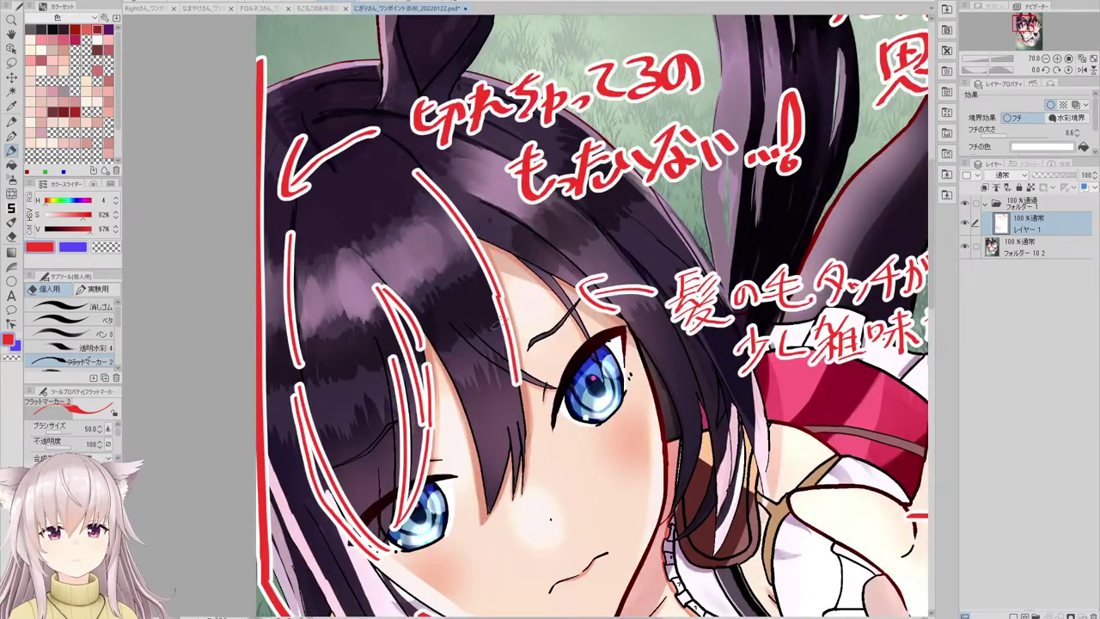
{"action": "key", "text": "ctrl+minus"}
{"action": "key", "text": "ctrl+minus"}
{"action": "key", "text": "ctrl+plus"}
{"action": "key", "text": "ctrl+plus"}
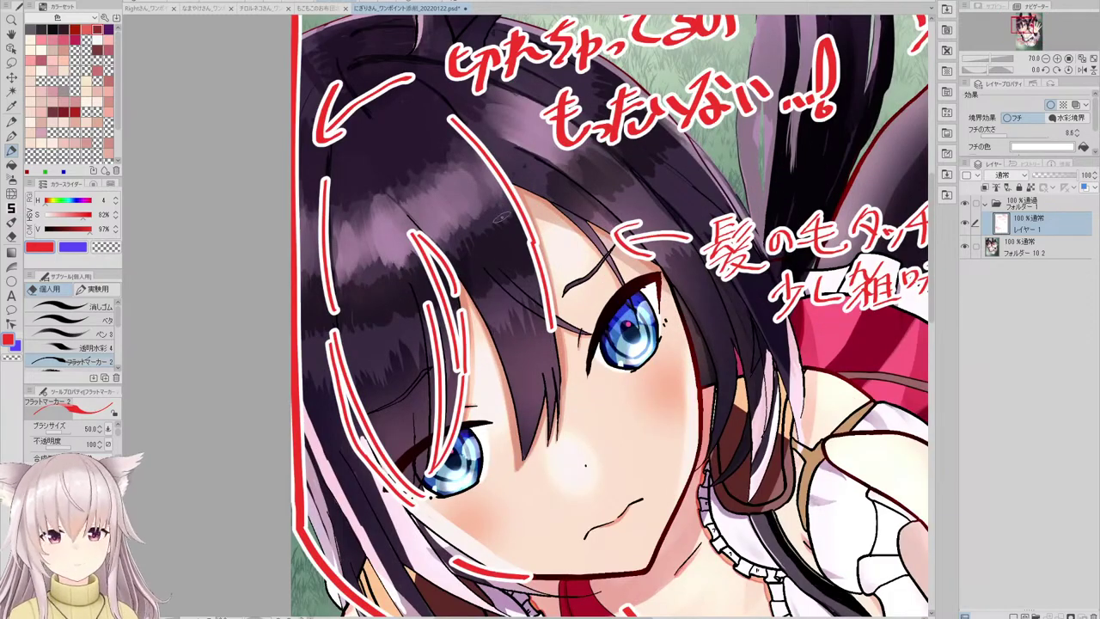
{"action": "scroll", "coordinate": [532, 209], "scroll_direction": "down", "scroll_amount": 3}
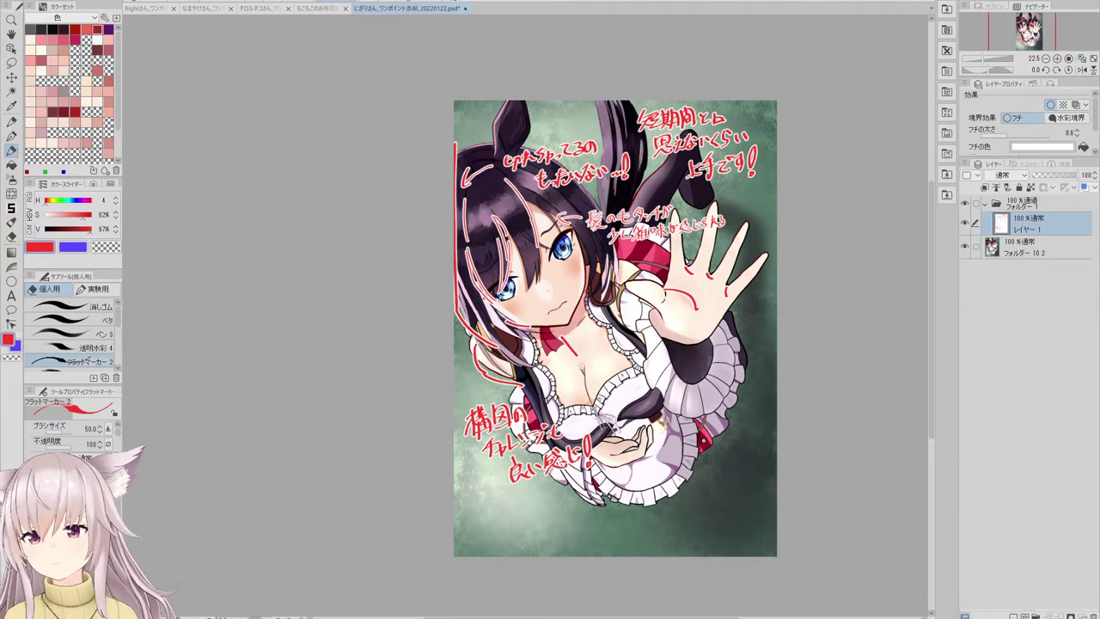
- Examine the annotated maid illustration up close and as a whole, comparing it with and without the red annotations
{"action": "key", "text": "ctrl+plus"}
{"action": "key", "text": "ctrl+plus"}
{"action": "key", "text": "ctrl+plus"}
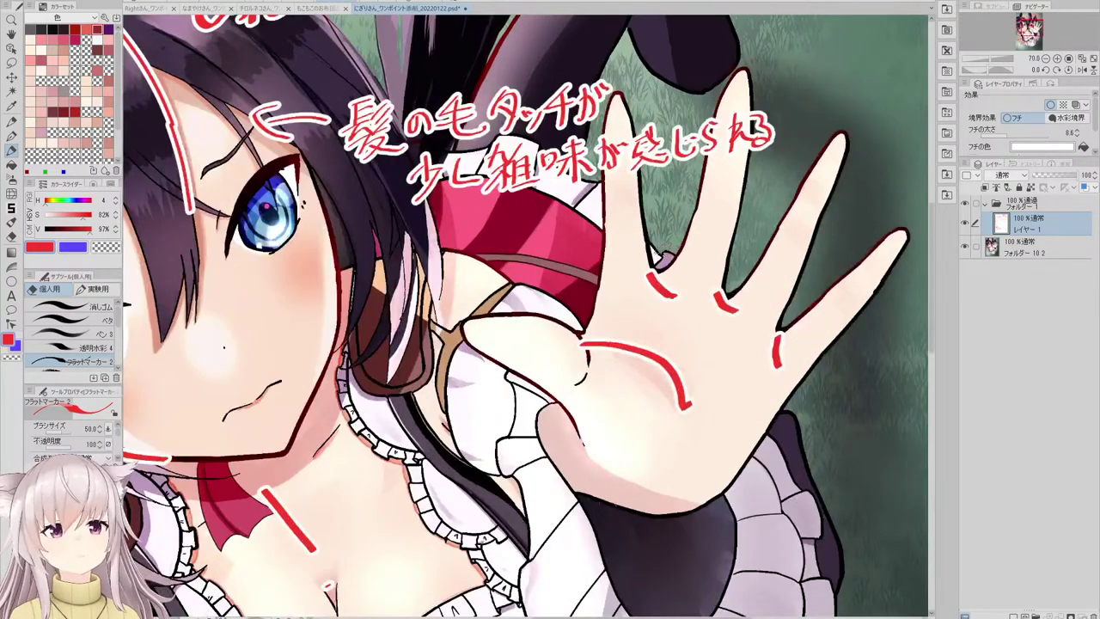
{"action": "key", "text": "ctrl+minus"}
{"action": "key", "text": "ctrl+minus"}
{"action": "key", "text": "ctrl+plus"}
{"action": "key", "text": "ctrl+plus"}
{"action": "key", "text": "ctrl+plus"}
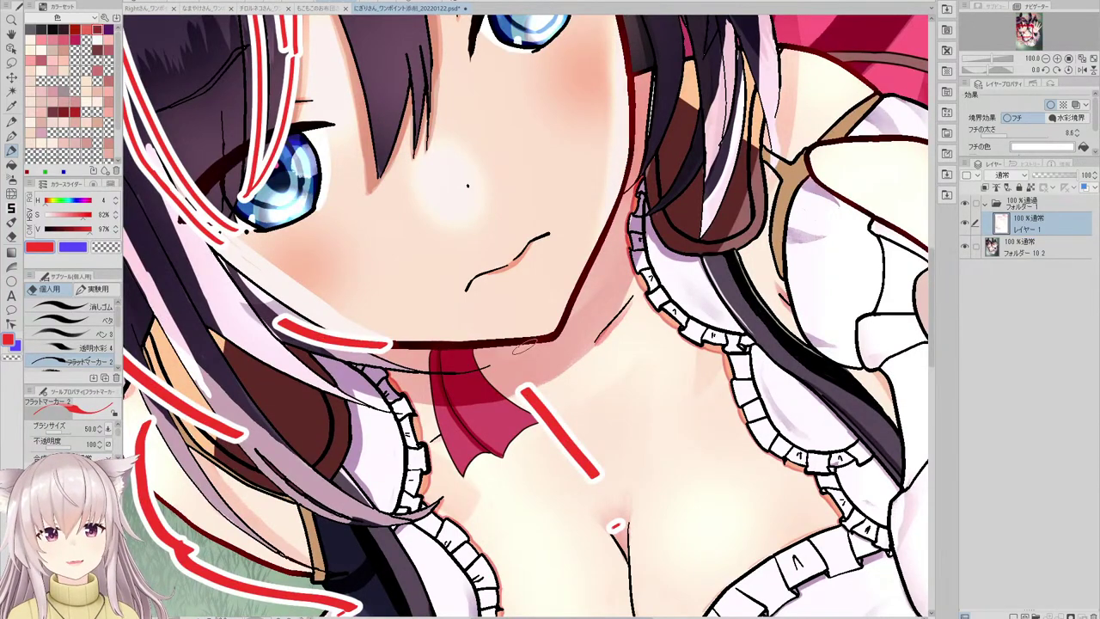
{"action": "key", "text": "ctrl+minus"}
{"action": "key", "text": "ctrl+minus"}
{"action": "key", "text": "ctrl+minus"}
{"action": "key", "text": "ctrl+minus"}
{"action": "key", "text": "ctrl+plus"}
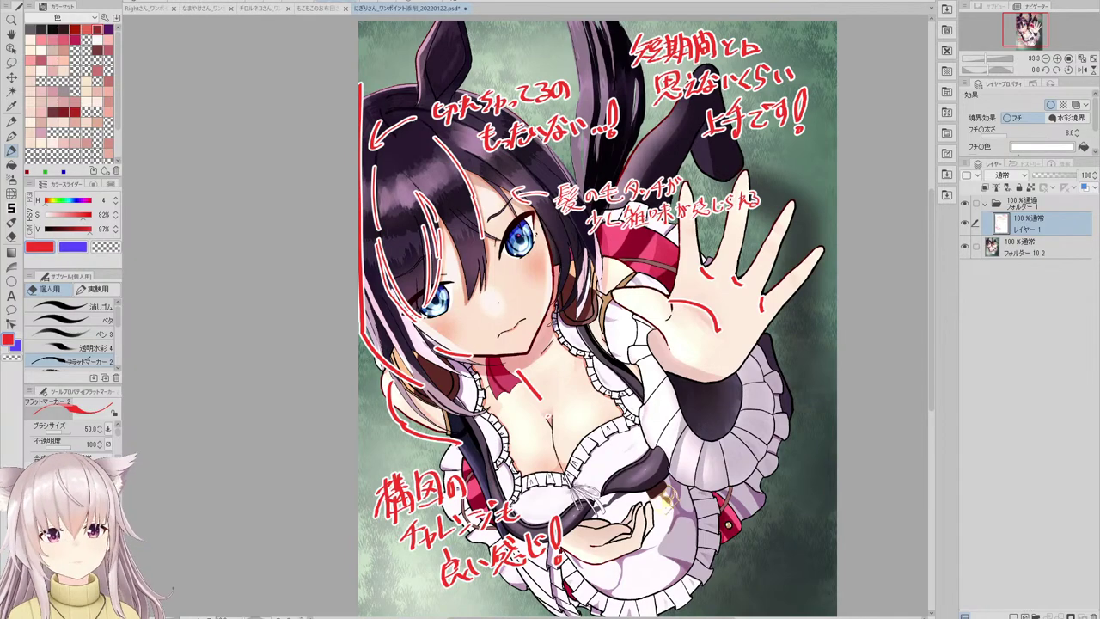
{"action": "key", "text": "ctrl+plus"}
{"action": "key", "text": "ctrl+plus"}
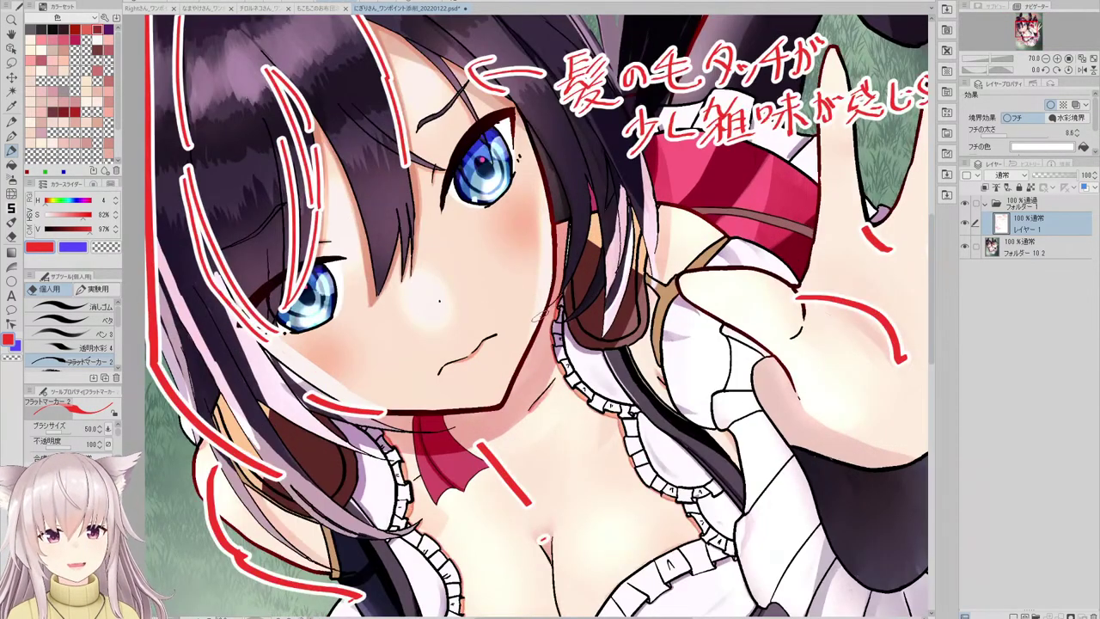
{"action": "key", "text": "ctrl+minus"}
{"action": "key", "text": "ctrl+minus"}
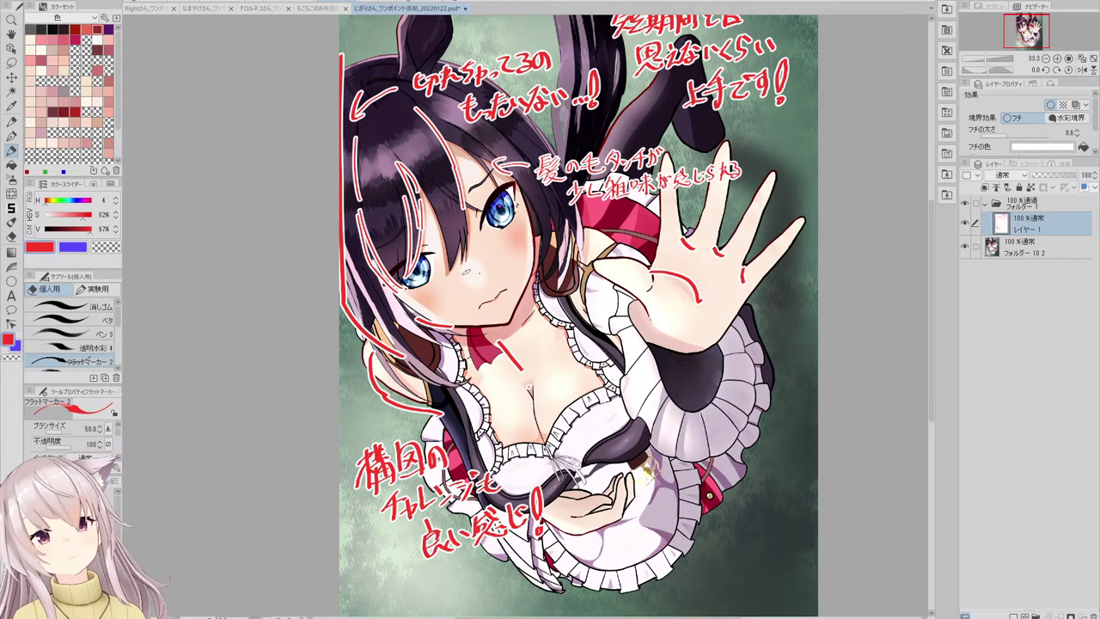
{"action": "key", "text": "ctrl+minus"}
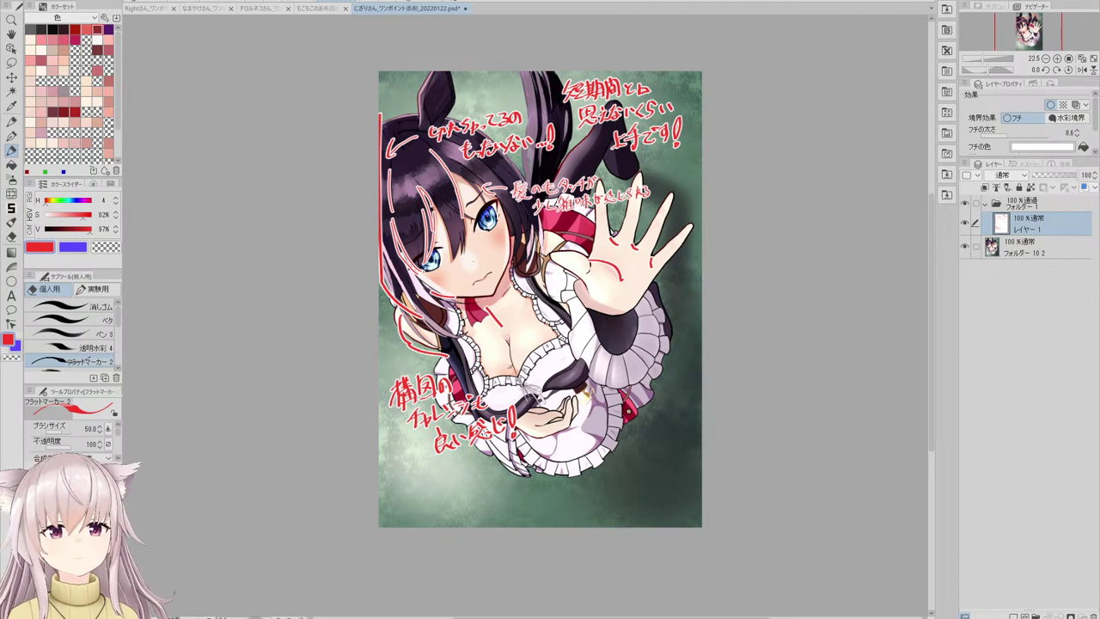
{"action": "key", "text": "ctrl+0"}
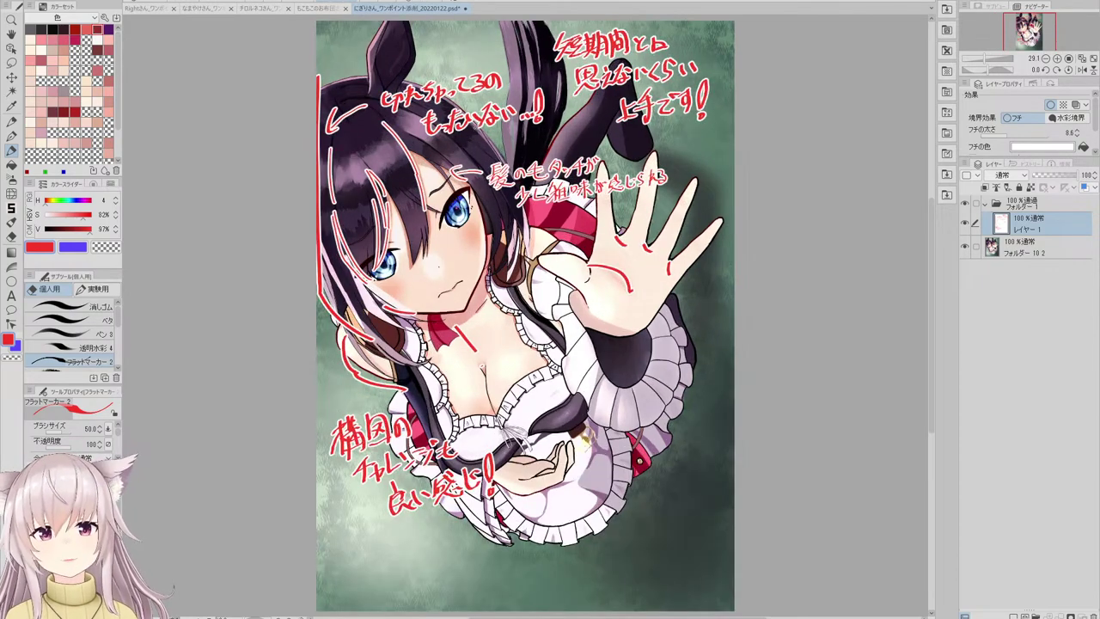
{"action": "left_click", "coordinate": [965, 204]}
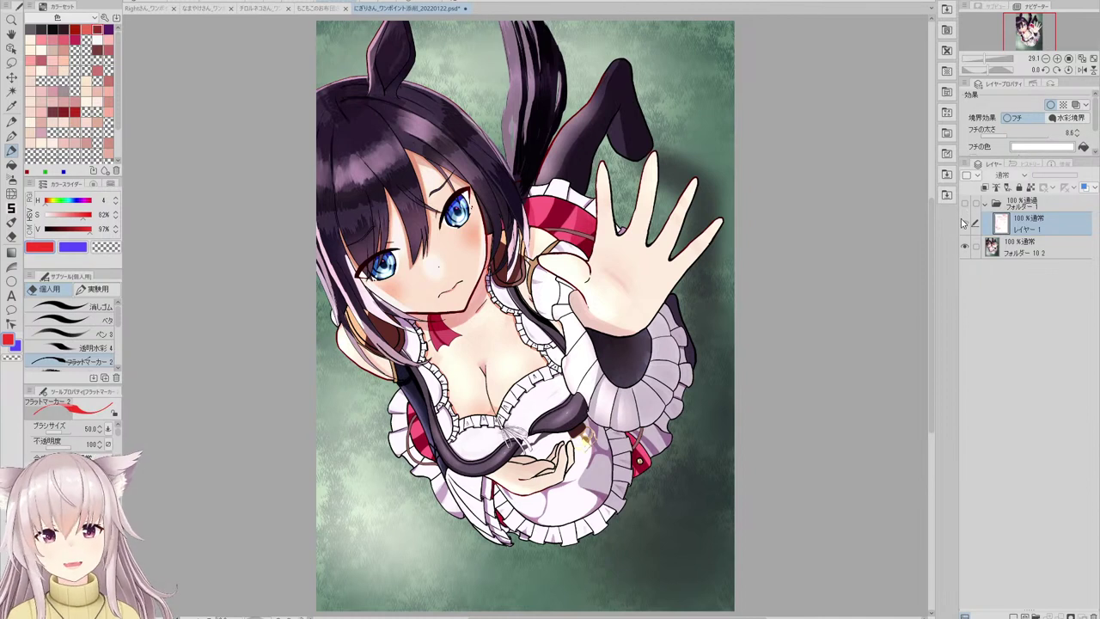
{"action": "left_click", "coordinate": [964, 207]}
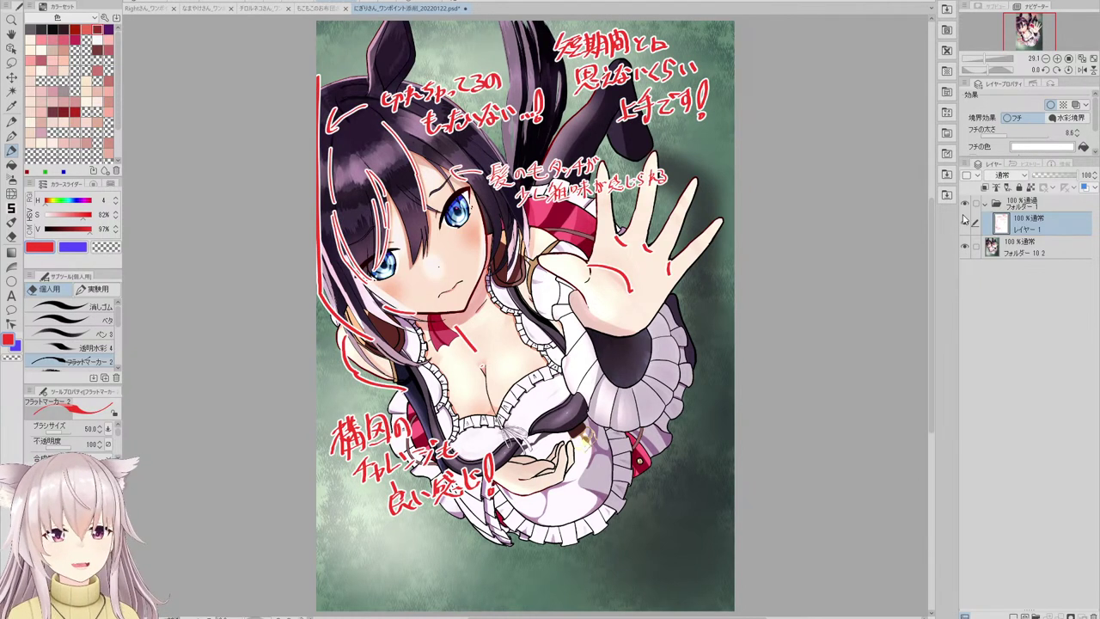
- Duplicate the illustration layer フォルダー 10 2 and hide the annotation folder フォルダー 1
{"action": "left_click", "coordinate": [1022, 248]}
{"action": "key", "text": "ctrl+c"}
{"action": "key", "text": "ctrl+v"}
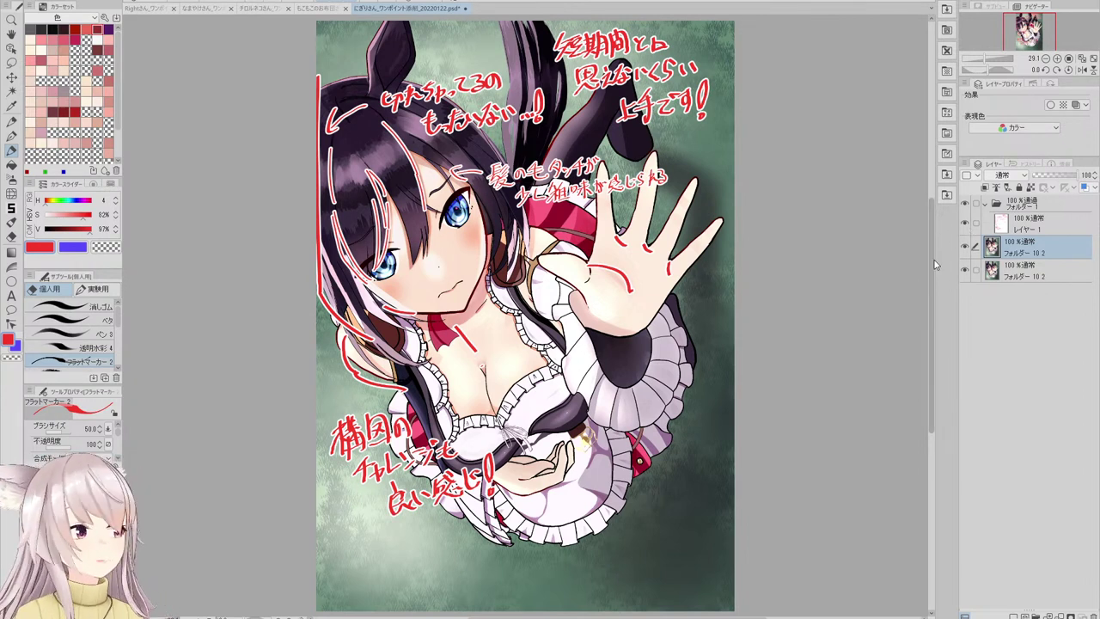
{"action": "left_click", "coordinate": [969, 222]}
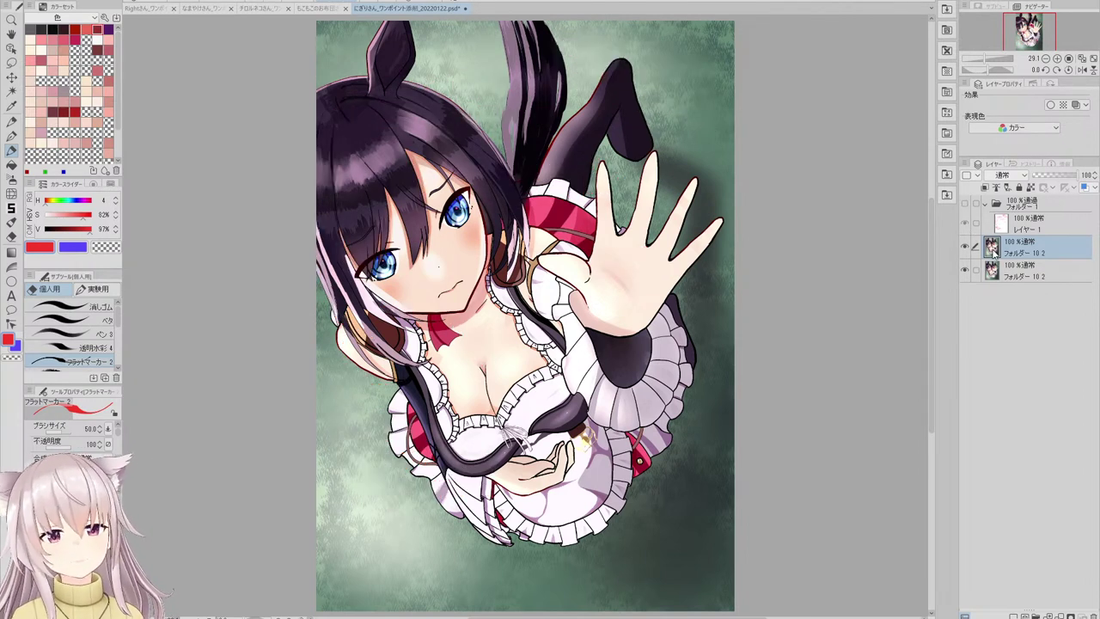
- Warp the hair strands along the canvas edge on the copy with Liquify at brush size 250, and refine the mouth at size 60
{"action": "key", "text": "j"}
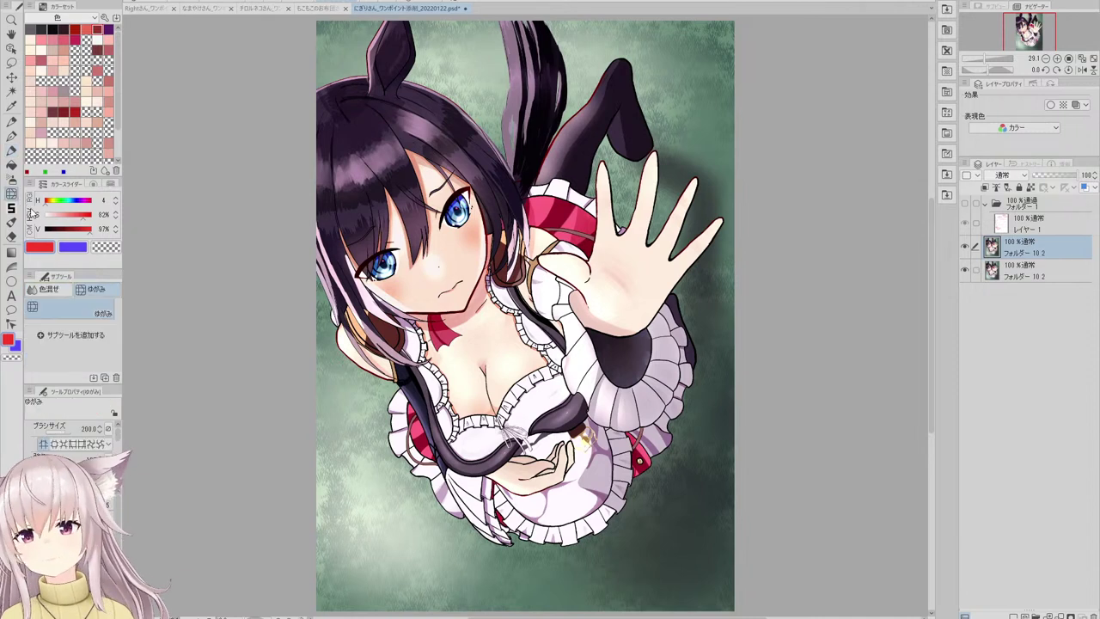
{"action": "scroll", "coordinate": [316, 286], "scroll_direction": "up", "scroll_amount": 1}
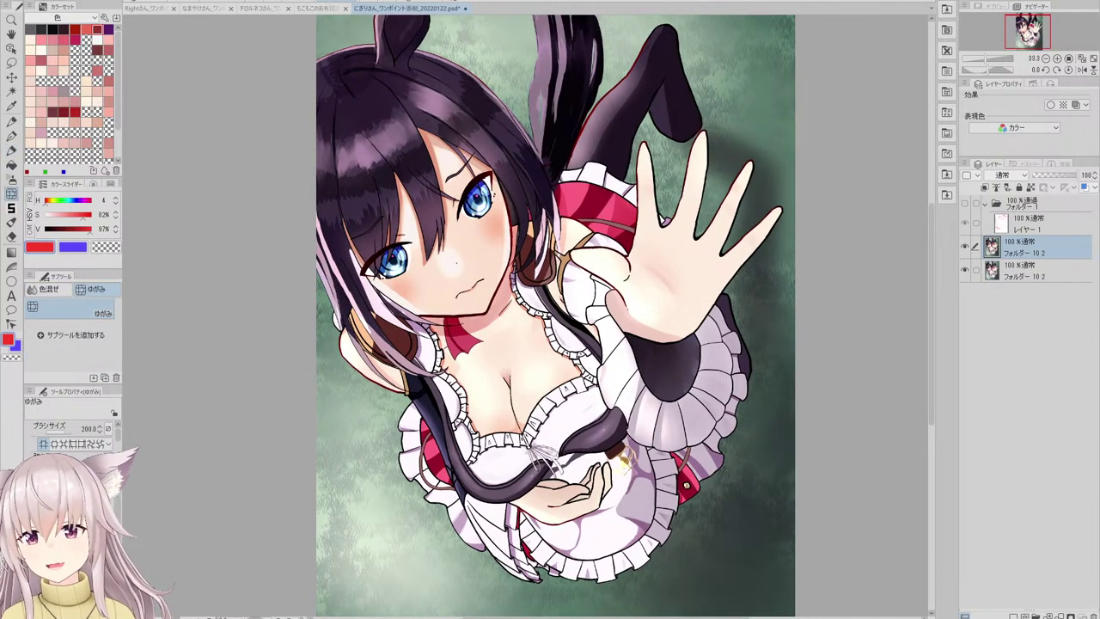
{"action": "key", "text": "]"}
{"action": "mouse_move", "coordinate": [330, 254]}
{"action": "left_mouse_down"}
{"action": "mouse_move", "coordinate": [316, 296]}
{"action": "mouse_move", "coordinate": [332, 302]}
{"action": "left_mouse_up"}
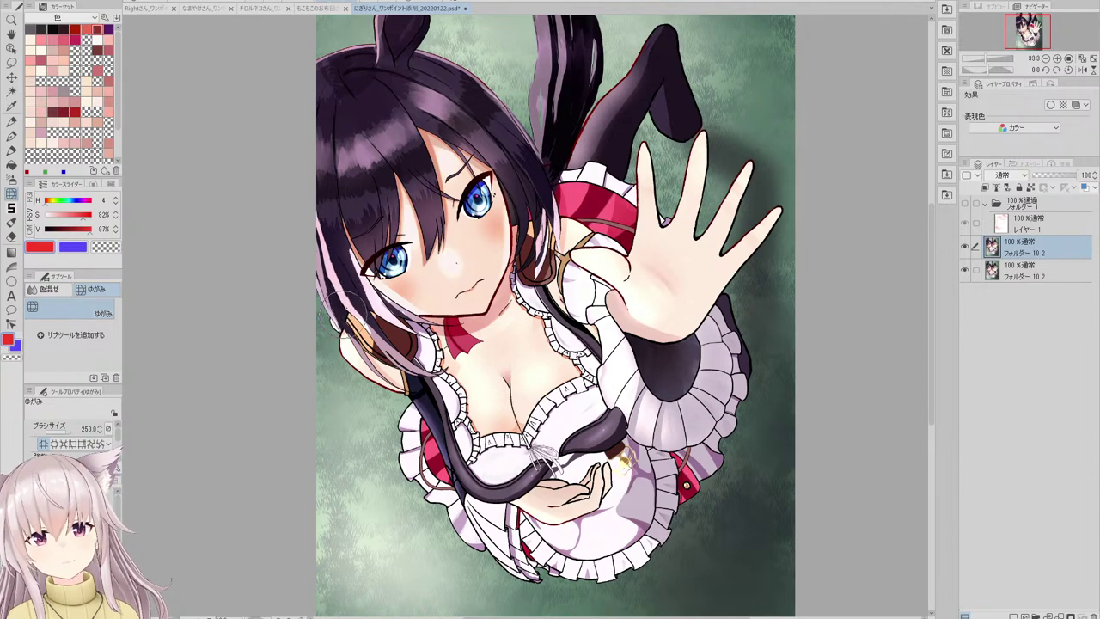
{"action": "scroll", "coordinate": [351, 234], "scroll_direction": "down", "scroll_amount": 2}
{"action": "scroll", "coordinate": [339, 219], "scroll_direction": "up", "scroll_amount": 2}
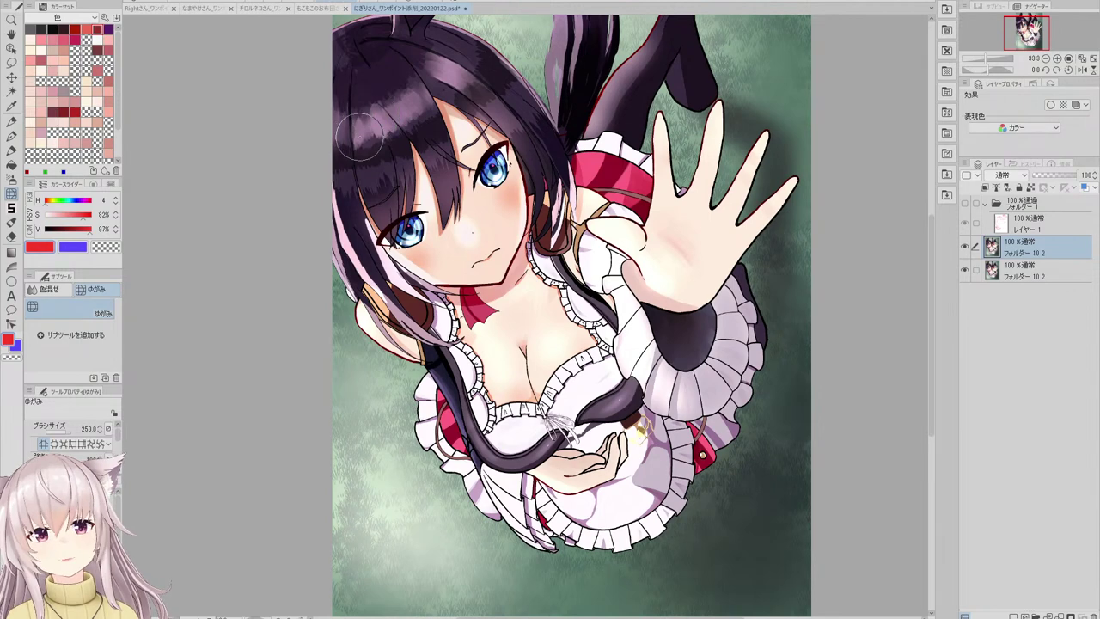
{"action": "scroll", "coordinate": [391, 197], "scroll_direction": "up", "scroll_amount": 2}
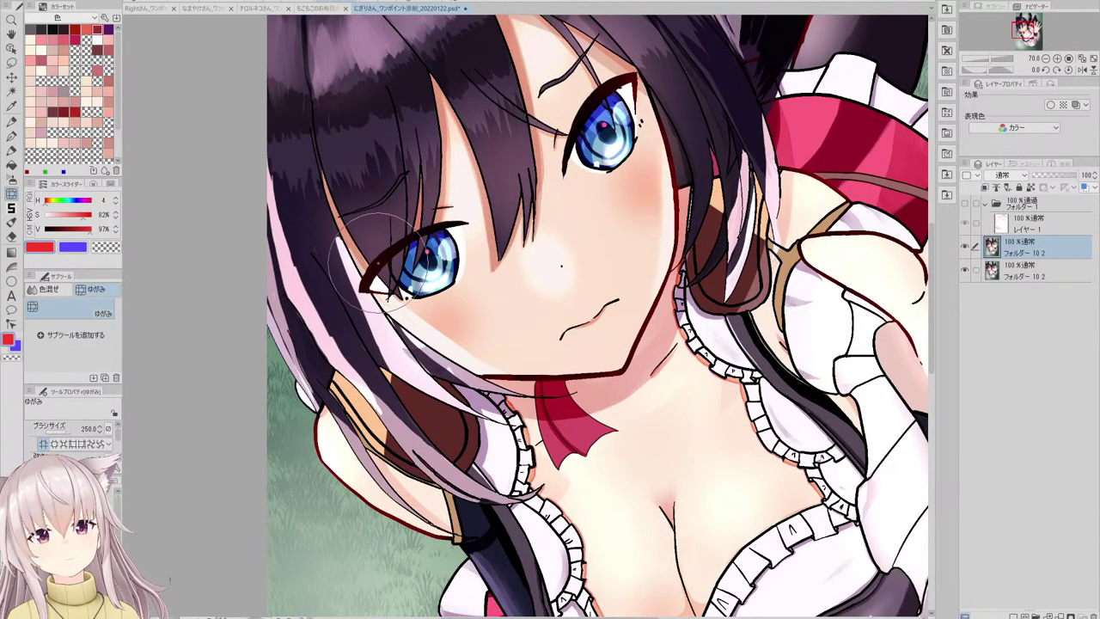
{"action": "scroll", "coordinate": [472, 258], "scroll_direction": "down", "scroll_amount": 4}
{"action": "scroll", "coordinate": [450, 286], "scroll_direction": "up", "scroll_amount": 2}
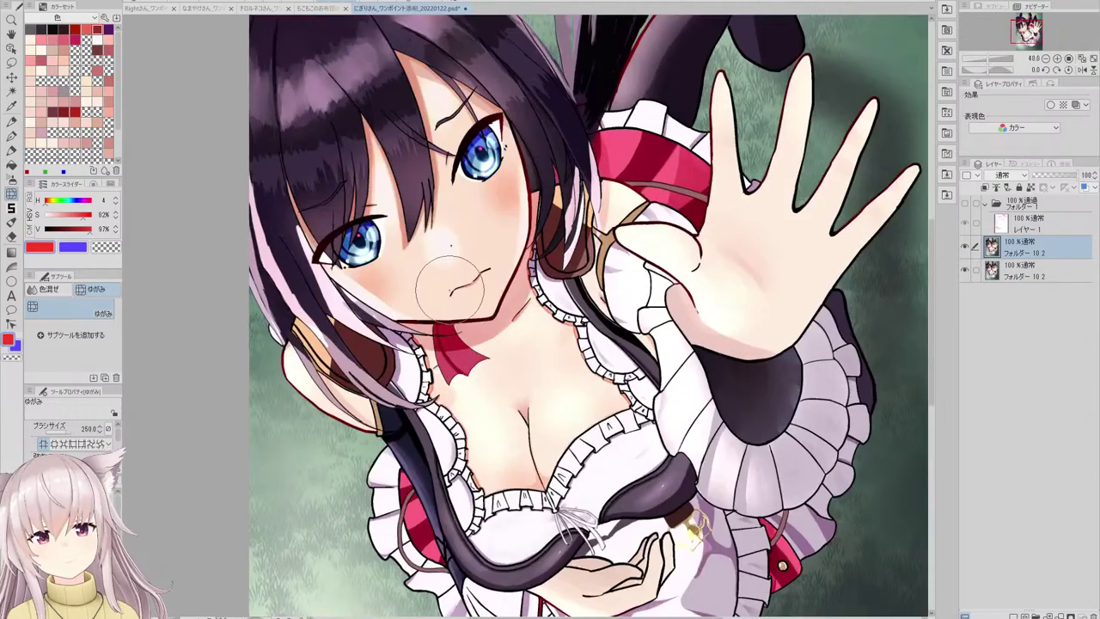
{"action": "scroll", "coordinate": [438, 302], "scroll_direction": "up", "scroll_amount": 3}
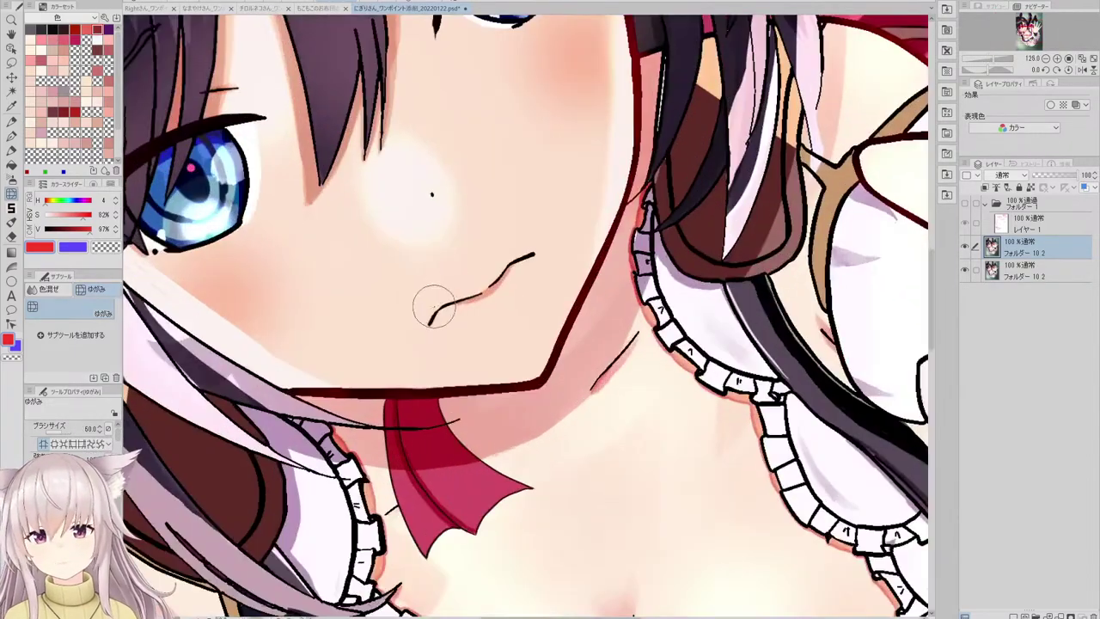
{"action": "scroll", "coordinate": [437, 287], "scroll_direction": "down", "scroll_amount": 4}
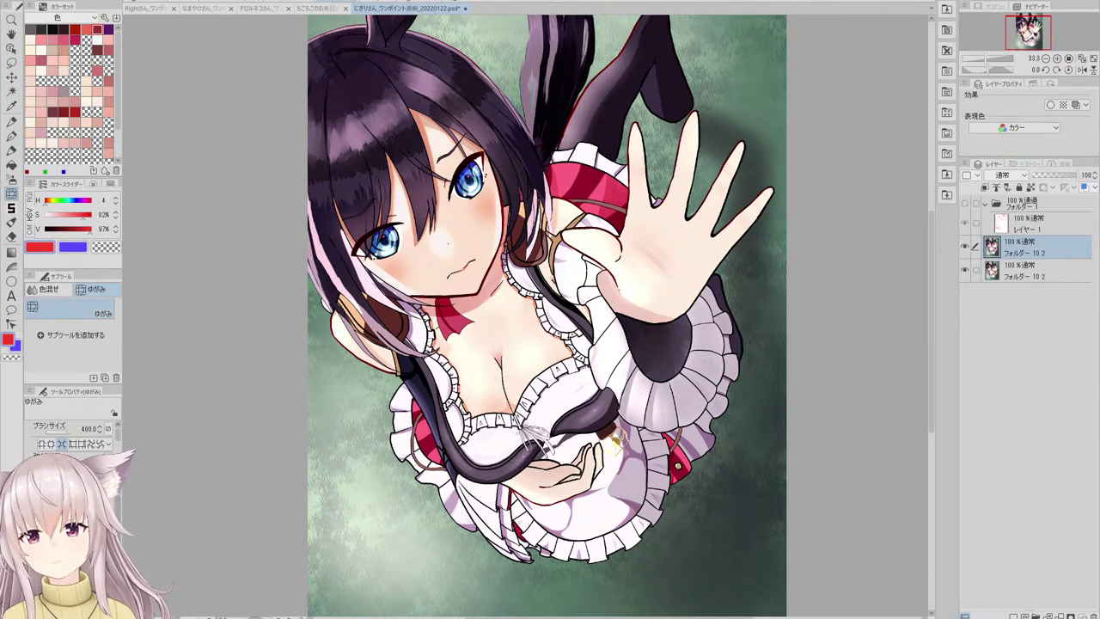
- Pinch the waist area around the lower hand and chest ribbon with Liquify at brush sizes 700 and 600
{"action": "left_click", "coordinate": [87, 595]}
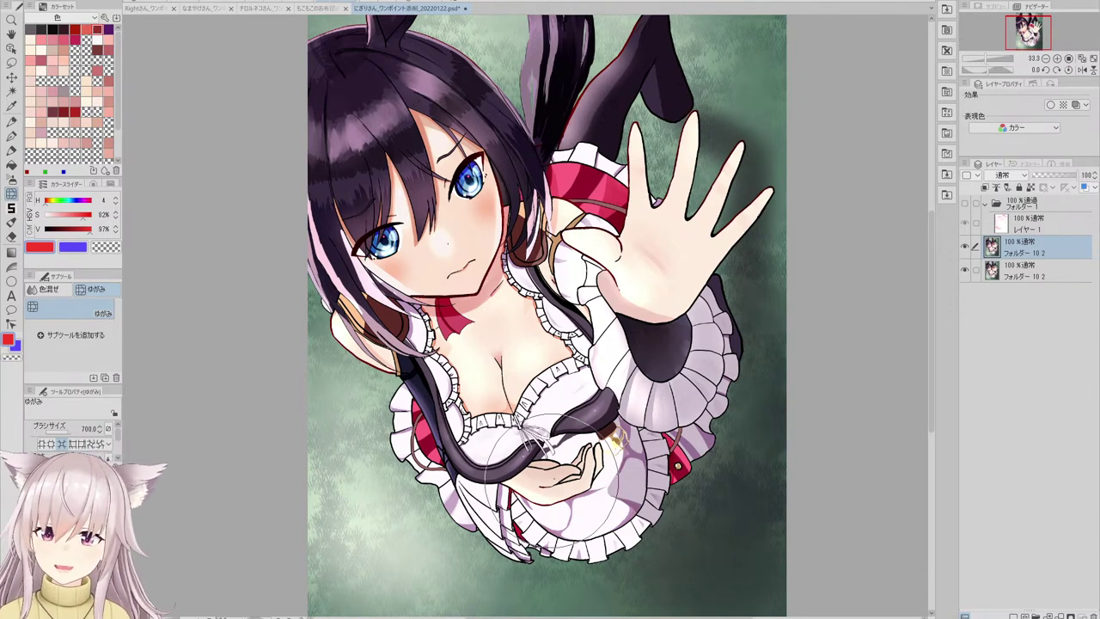
{"action": "left_click_drag", "start_coordinate": [551, 438], "coordinate": [576, 464]}
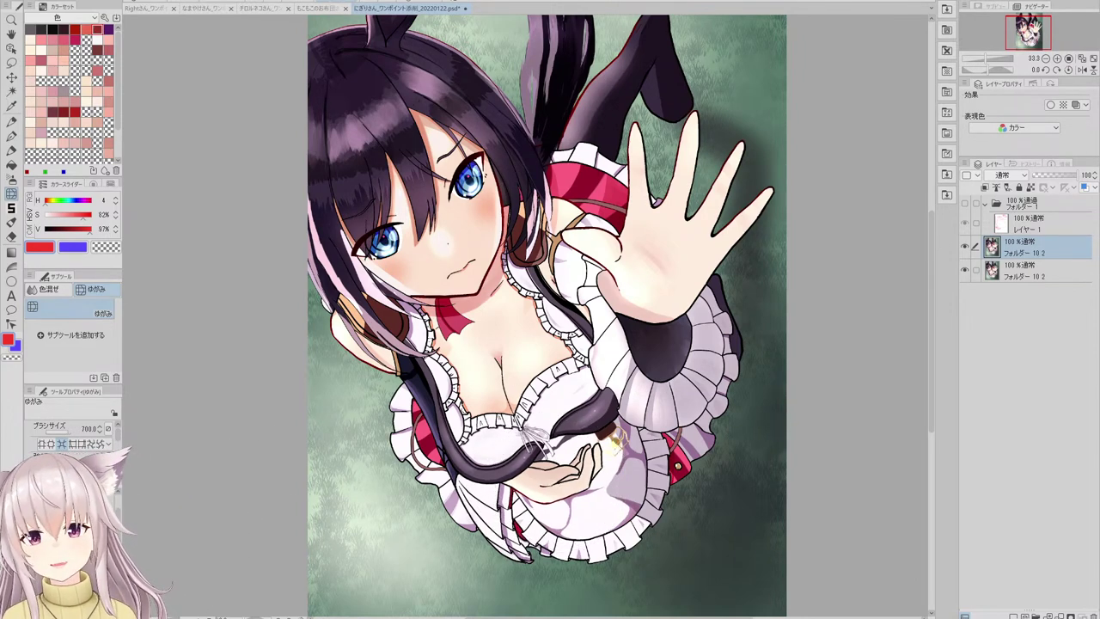
{"action": "key", "text": "bracketleft"}
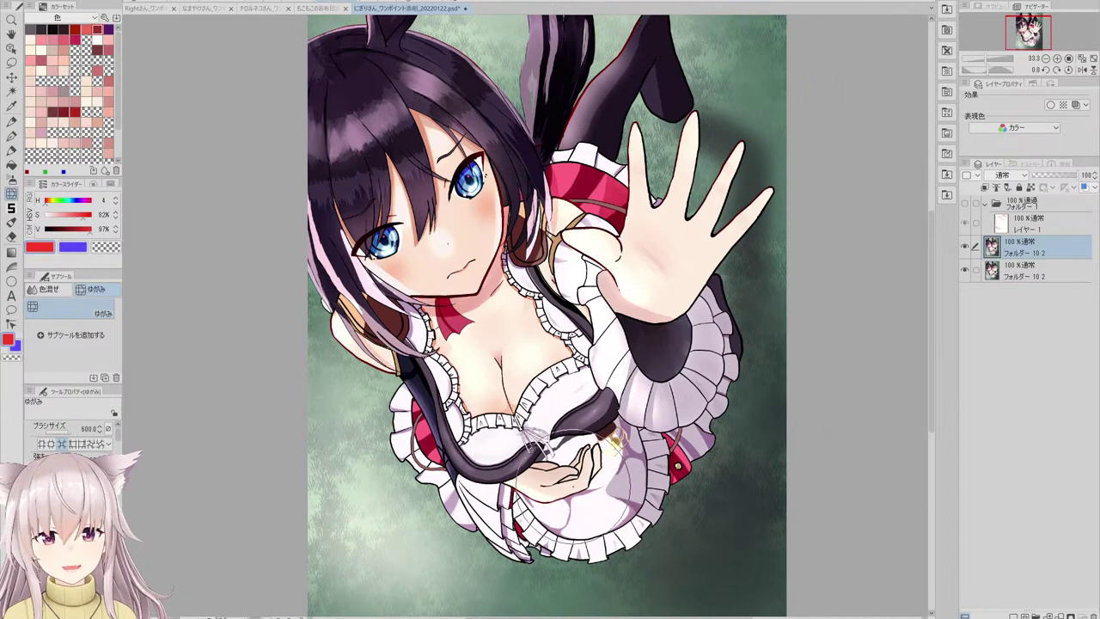
{"action": "left_click", "coordinate": [560, 486]}
{"action": "left_click", "coordinate": [563, 486]}
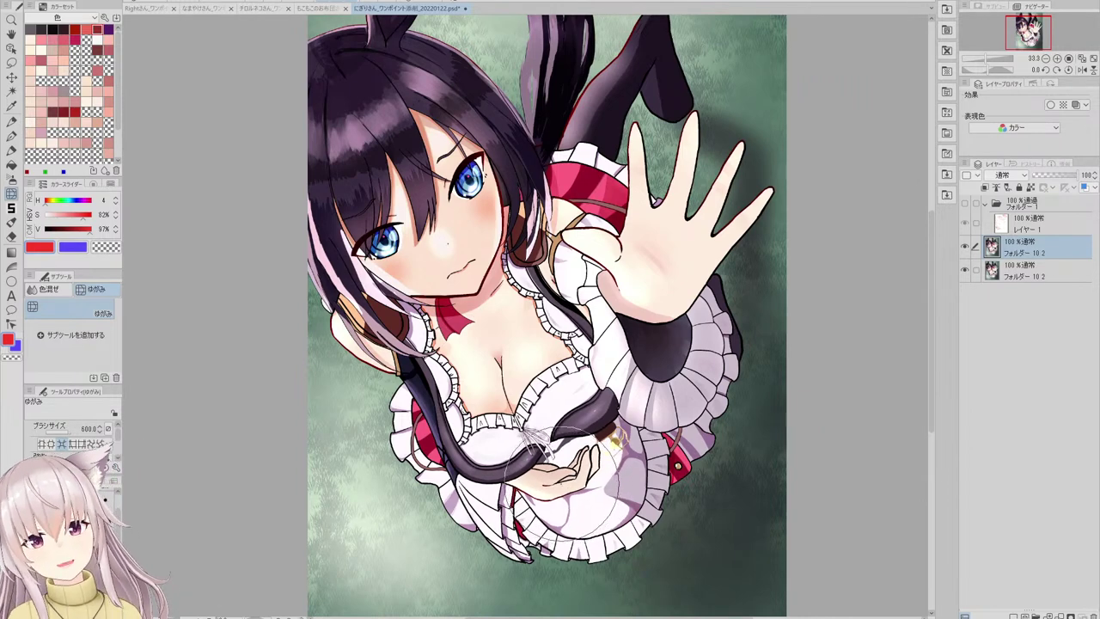
- Push the dark tail behind the head slightly toward the ear with Liquify at brush size 600
{"action": "scroll", "coordinate": [512, 341], "scroll_direction": "down", "scroll_amount": 2}
{"action": "scroll", "coordinate": [540, 214], "scroll_direction": "up", "scroll_amount": 1}
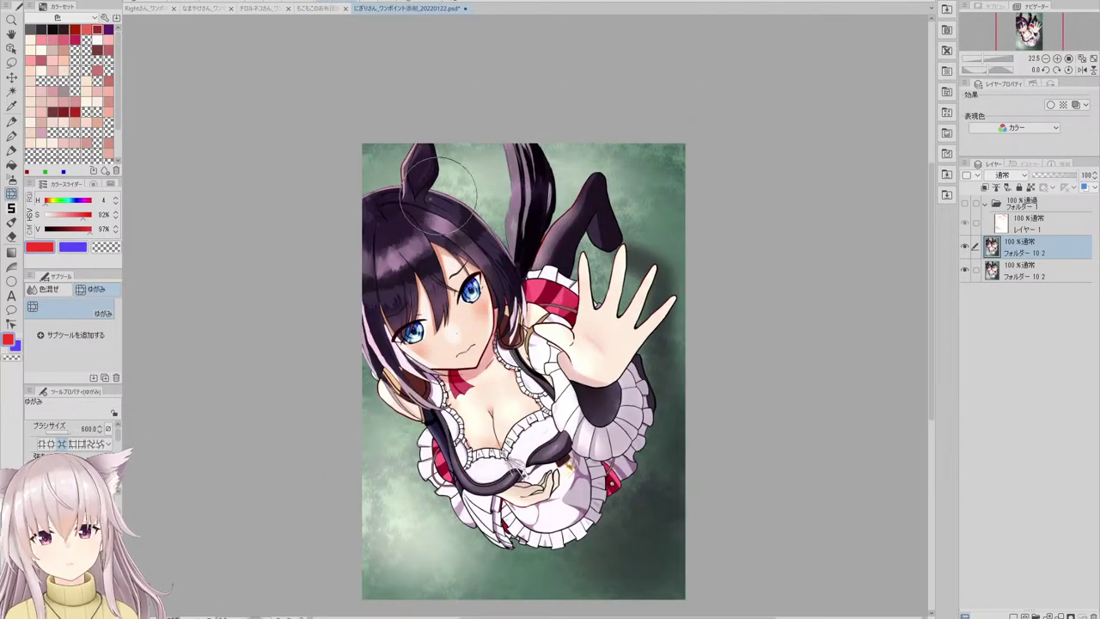
{"action": "scroll", "coordinate": [455, 138], "scroll_direction": "up", "scroll_amount": 2}
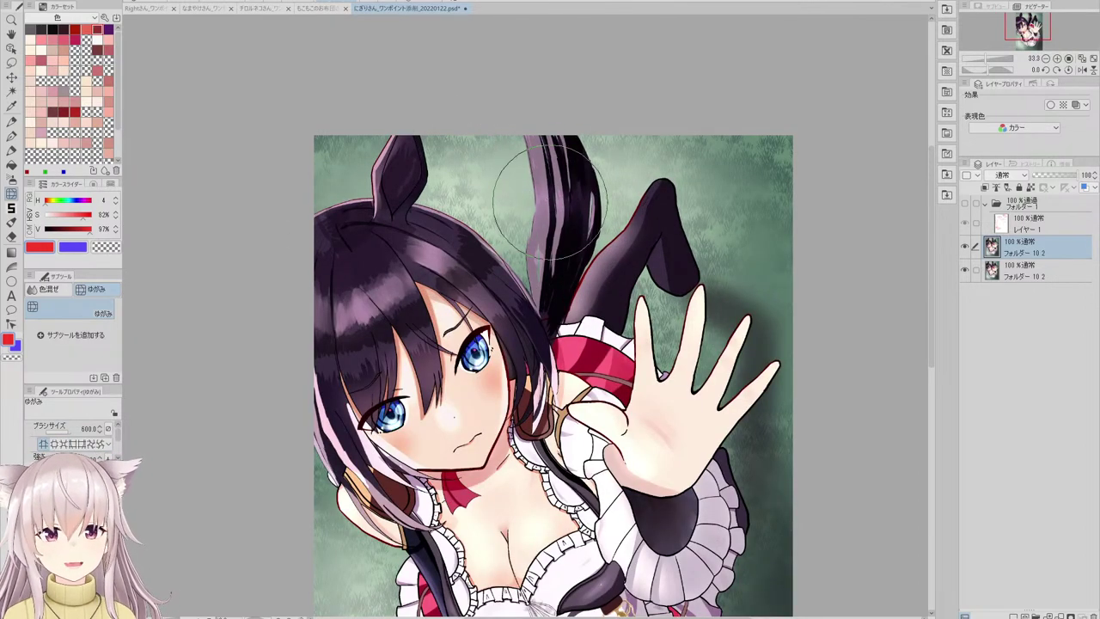
{"action": "mouse_move", "coordinate": [545, 206]}
{"action": "left_mouse_down"}
{"action": "mouse_move", "coordinate": [558, 210]}
{"action": "mouse_move", "coordinate": [532, 199]}
{"action": "left_mouse_up"}
{"action": "scroll", "coordinate": [449, 160], "scroll_direction": "down", "scroll_amount": 2}
{"action": "scroll", "coordinate": [451, 204], "scroll_direction": "up", "scroll_amount": 2}
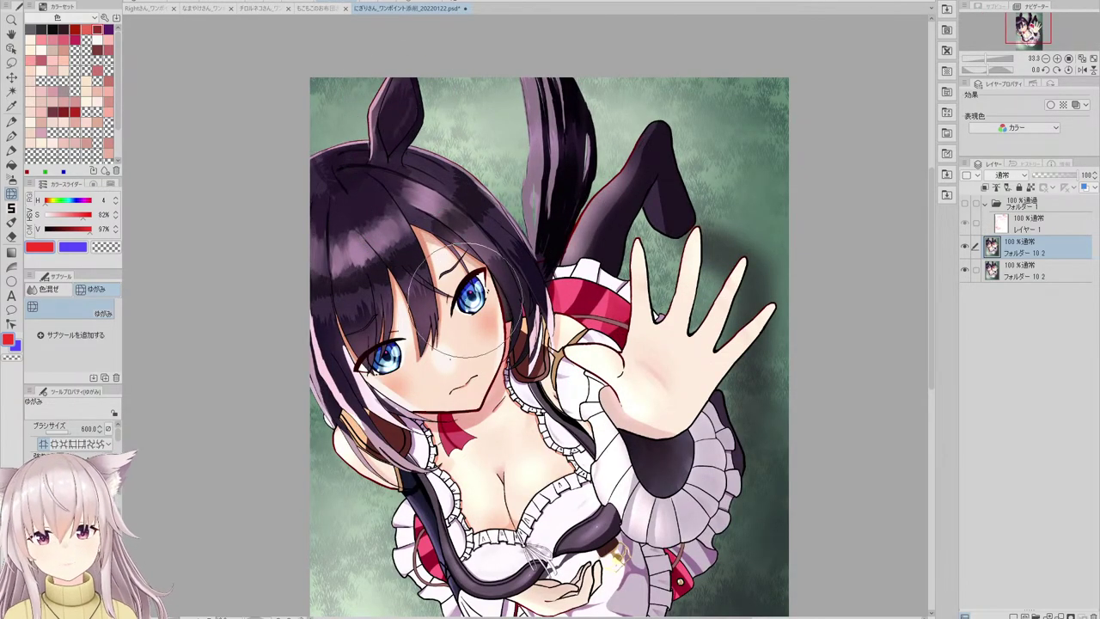
- Reshape the upper eye's outline slightly with Liquify at brush size 150
{"action": "scroll", "coordinate": [480, 285], "scroll_direction": "up", "scroll_amount": 2}
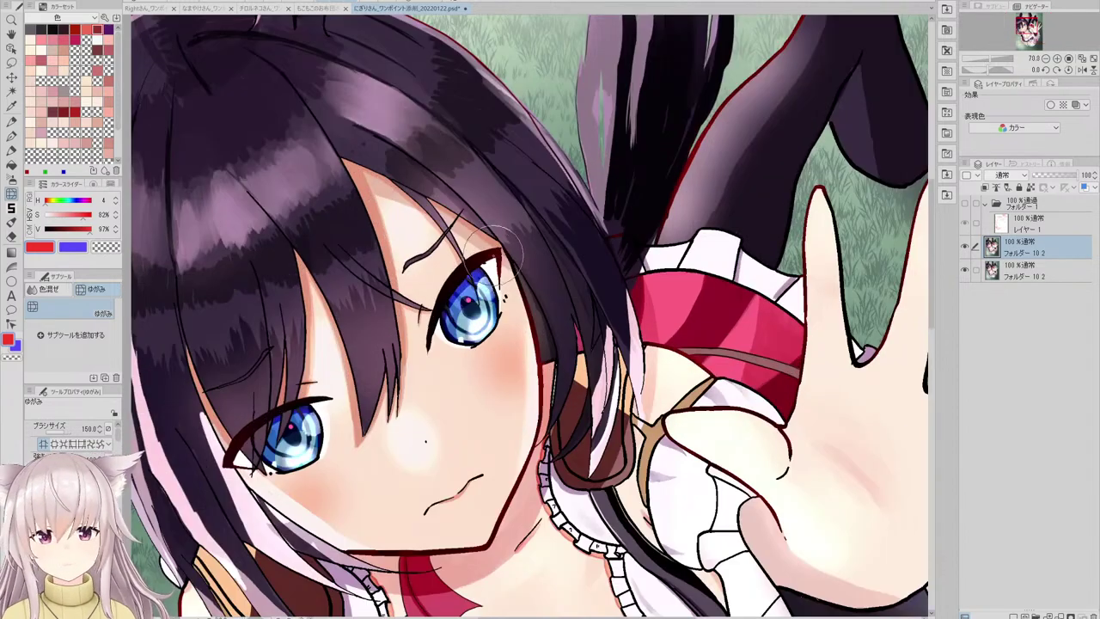
{"action": "left_click_drag", "start_coordinate": [440, 329], "coordinate": [427, 348]}
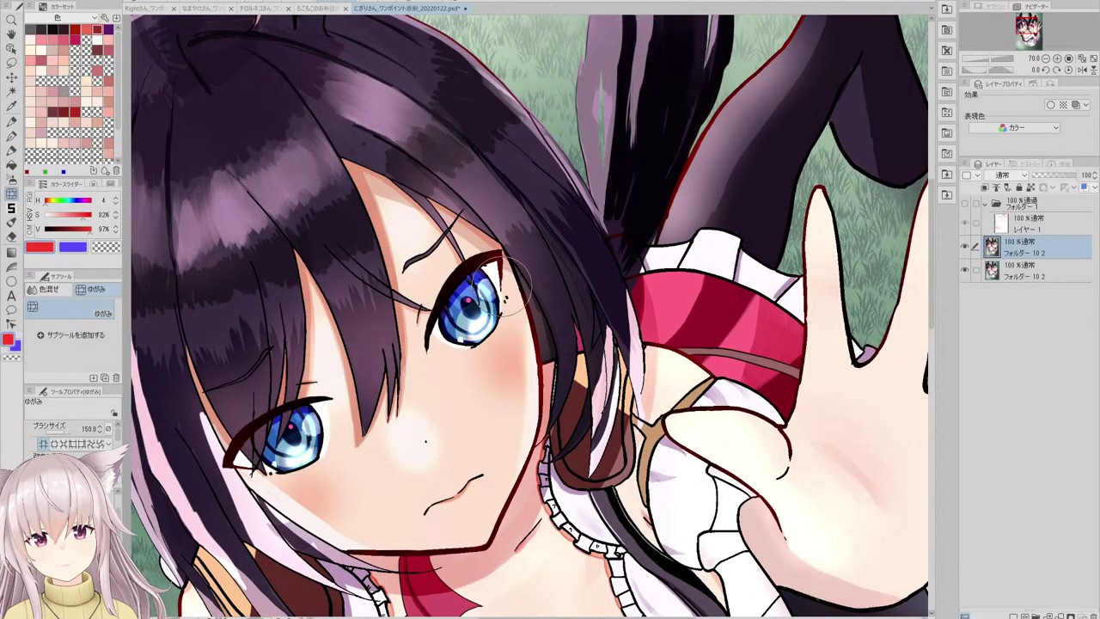
{"action": "scroll", "coordinate": [396, 269], "scroll_direction": "down", "scroll_amount": 3}
{"action": "scroll", "coordinate": [420, 350], "scroll_direction": "up", "scroll_amount": 3}
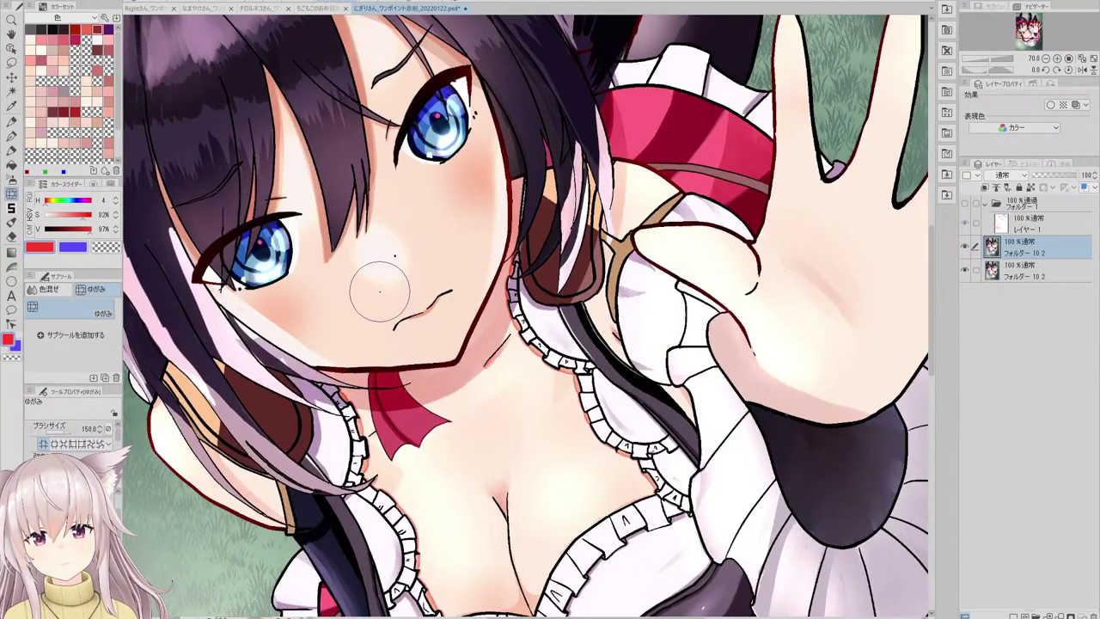
- Adjust the jawline and chin corner with Liquify at brush size 150
{"action": "scroll", "coordinate": [397, 258], "scroll_direction": "down", "scroll_amount": 3}
{"action": "scroll", "coordinate": [430, 330], "scroll_direction": "up", "scroll_amount": 4}
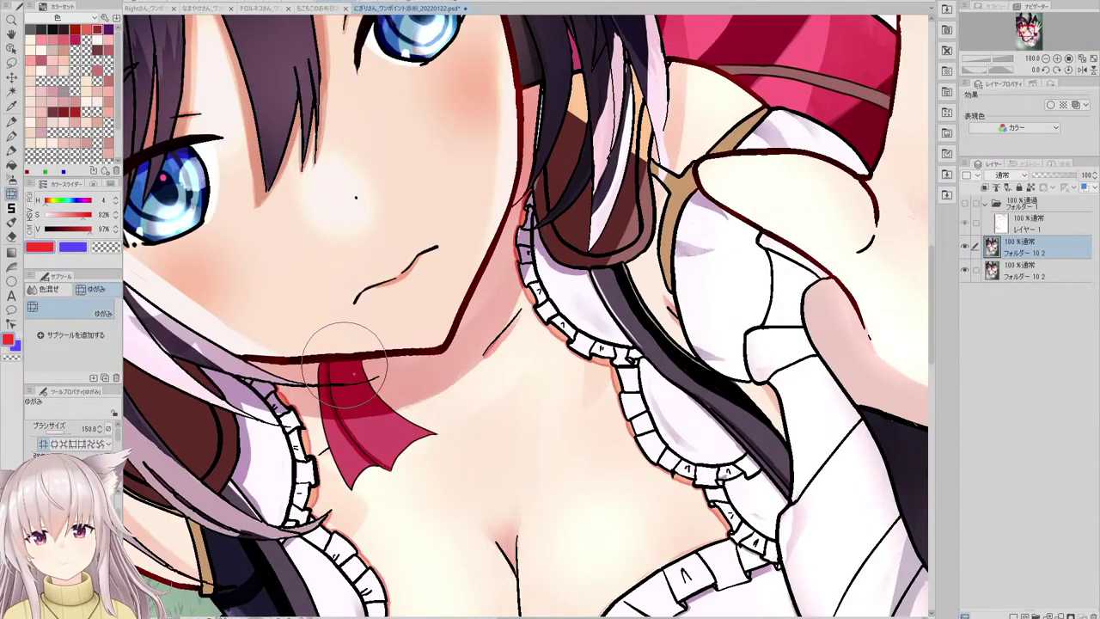
{"action": "scroll", "coordinate": [399, 335], "scroll_direction": "down", "scroll_amount": 3}
{"action": "scroll", "coordinate": [393, 352], "scroll_direction": "up", "scroll_amount": 2}
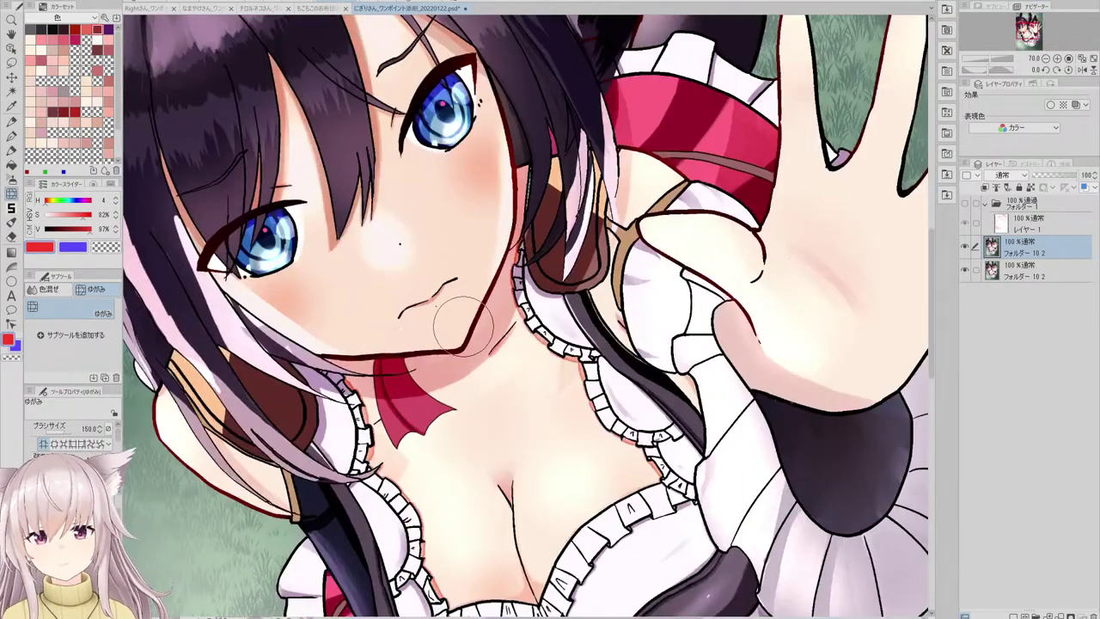
{"action": "scroll", "coordinate": [498, 370], "scroll_direction": "down", "scroll_amount": 4}
{"action": "scroll", "coordinate": [565, 324], "scroll_direction": "down", "scroll_amount": 2}
- Shift the cleavage line, bodice frill and white chest ribbon toward the raised arm's side with Liquify at brush size 400
{"action": "scroll", "coordinate": [490, 318], "scroll_direction": "up", "scroll_amount": 6}
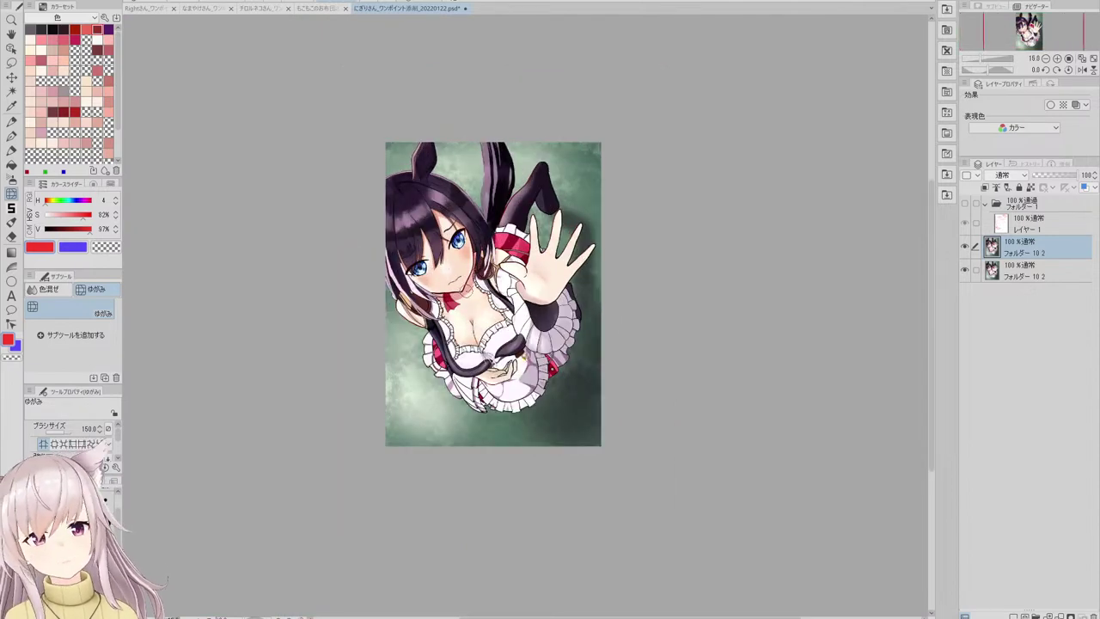
{"action": "key", "text": "bracketright"}
{"action": "key", "text": "bracketright"}
{"action": "key", "text": "bracketright"}
{"action": "key", "text": "bracketright"}
{"action": "key", "text": "bracketright"}
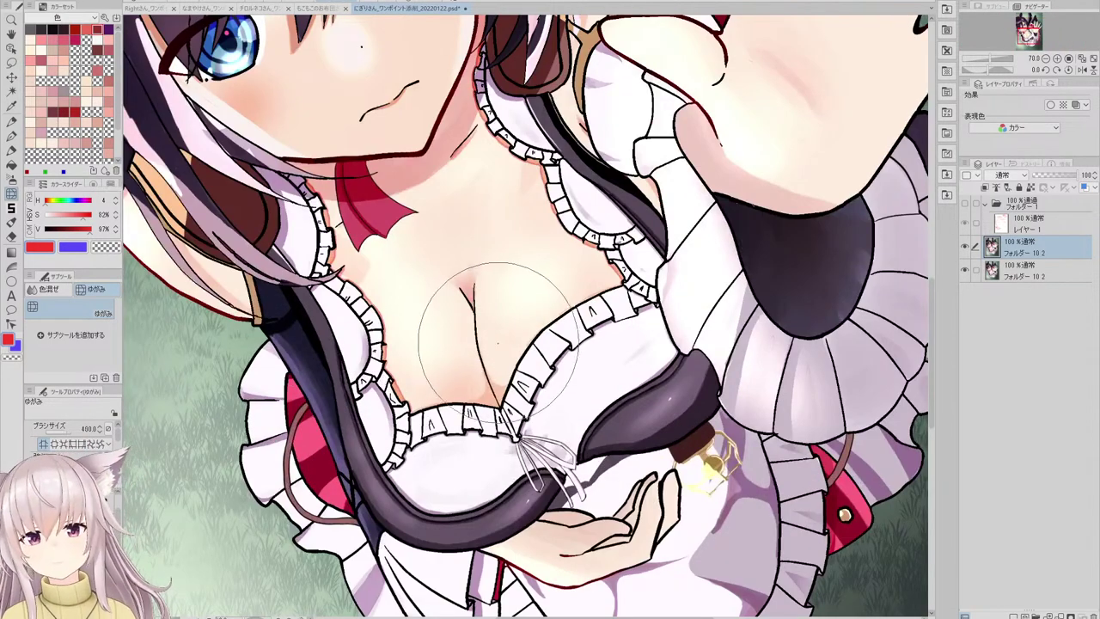
{"action": "mouse_move", "coordinate": [504, 340]}
{"action": "left_mouse_down"}
{"action": "mouse_move", "coordinate": [510, 367]}
{"action": "mouse_move", "coordinate": [495, 366]}
{"action": "left_mouse_up"}
{"action": "mouse_move", "coordinate": [507, 430]}
{"action": "left_mouse_down"}
{"action": "mouse_move", "coordinate": [536, 421]}
{"action": "mouse_move", "coordinate": [563, 468]}
{"action": "left_mouse_up"}
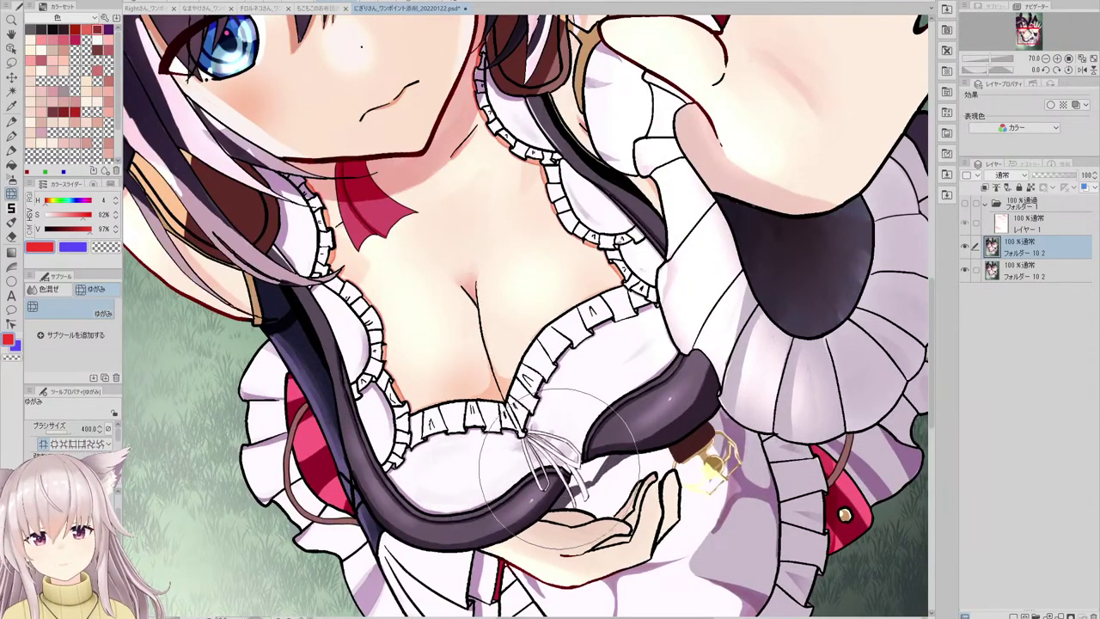
{"action": "left_click_drag", "start_coordinate": [520, 437], "coordinate": [543, 455]}
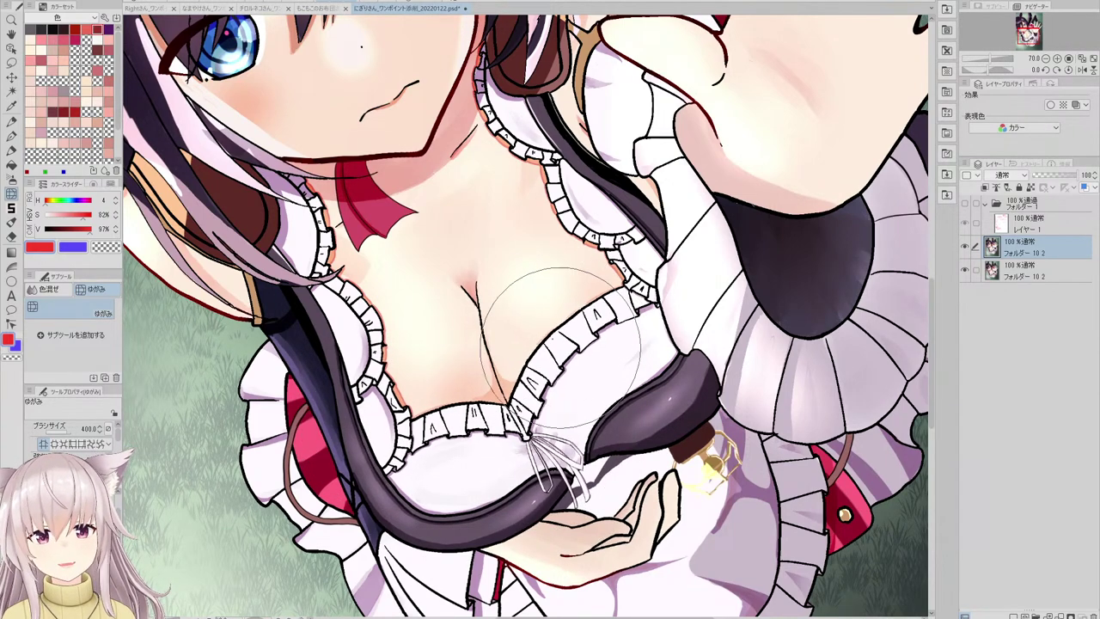
- Examine the overall figure, then the bent stockinged leg and dark tail behind the raised hand
{"action": "key", "text": "ctrl+0"}
{"action": "scroll", "coordinate": [413, 300], "scroll_direction": "up", "scroll_amount": 3}
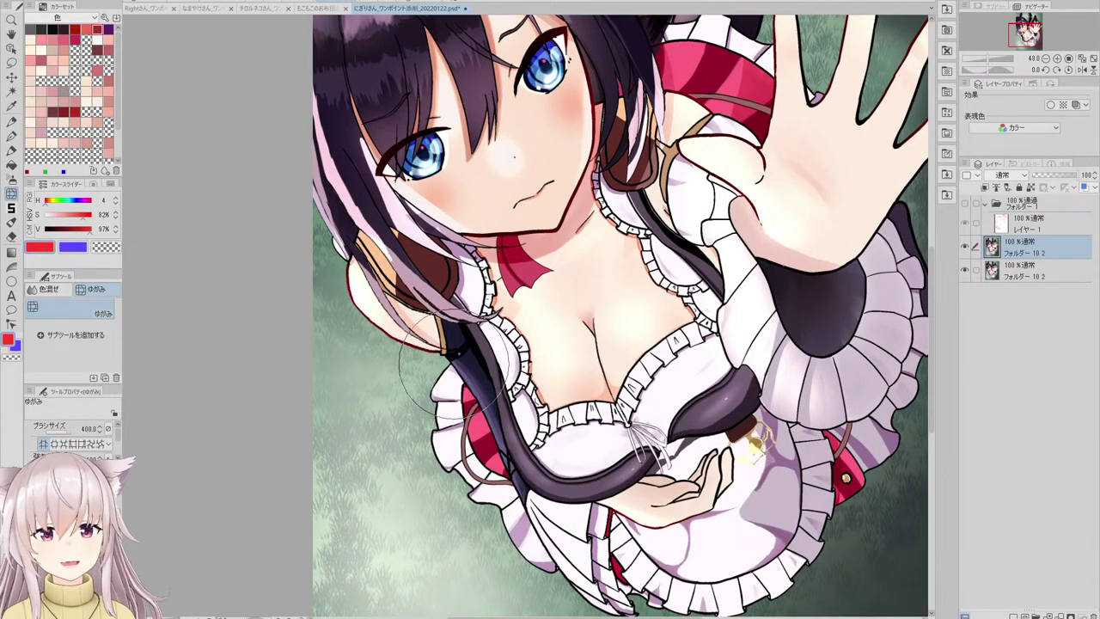
{"action": "scroll", "coordinate": [515, 413], "scroll_direction": "down", "scroll_amount": 4}
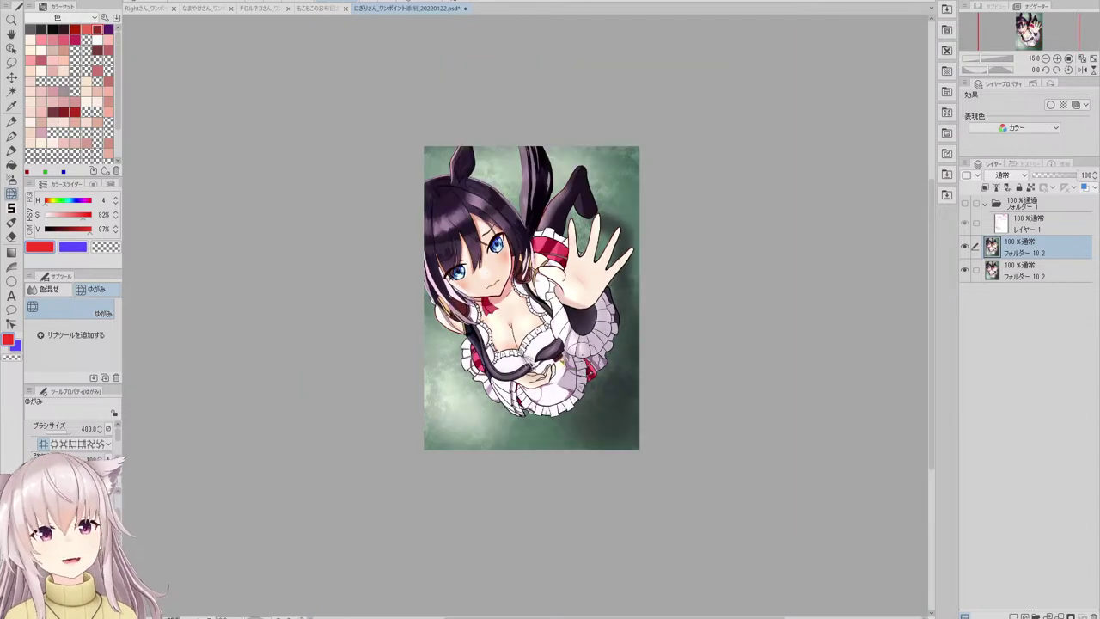
{"action": "scroll", "coordinate": [574, 378], "scroll_direction": "up", "scroll_amount": 1}
{"action": "scroll", "coordinate": [540, 234], "scroll_direction": "up", "scroll_amount": 2}
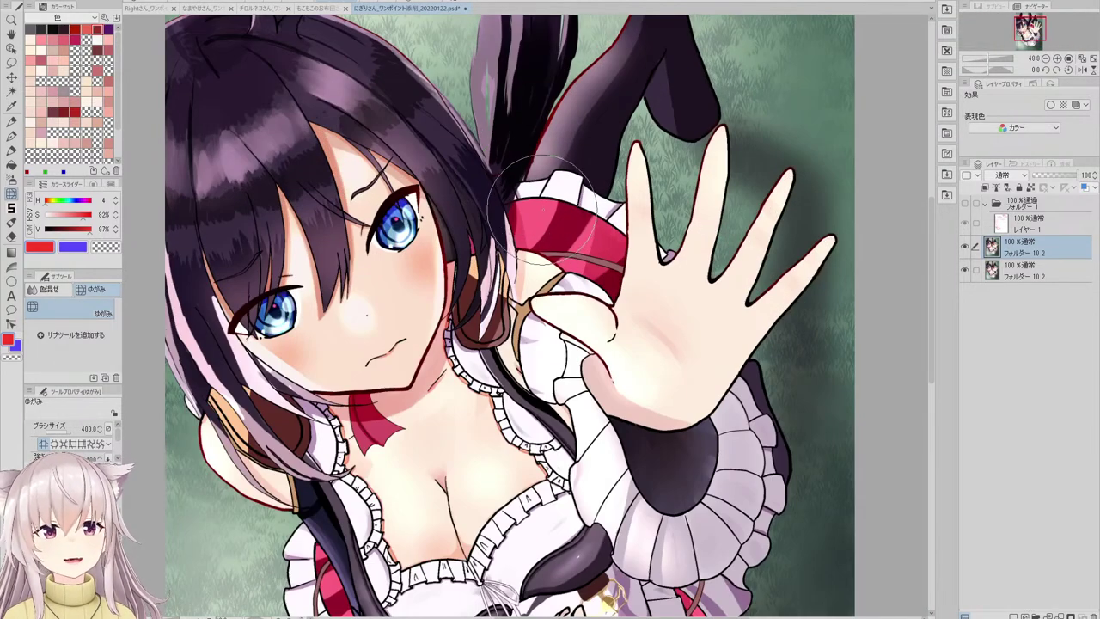
{"action": "scroll", "coordinate": [531, 206], "scroll_direction": "down", "scroll_amount": 2}
{"action": "scroll", "coordinate": [567, 153], "scroll_direction": "up", "scroll_amount": 2}
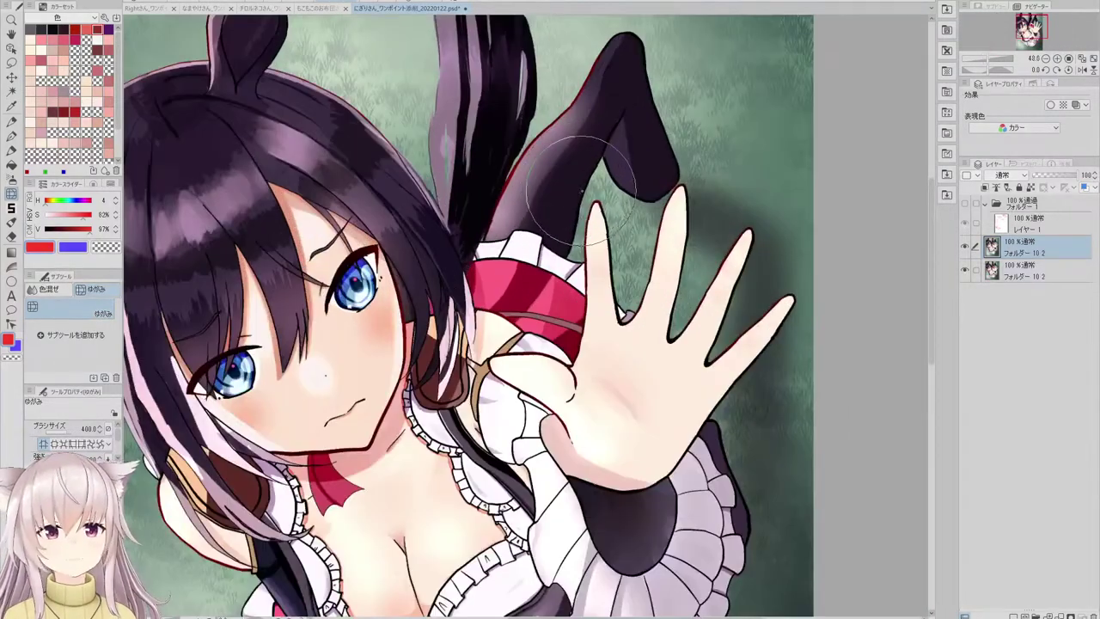
{"action": "scroll", "coordinate": [583, 191], "scroll_direction": "down", "scroll_amount": 3}
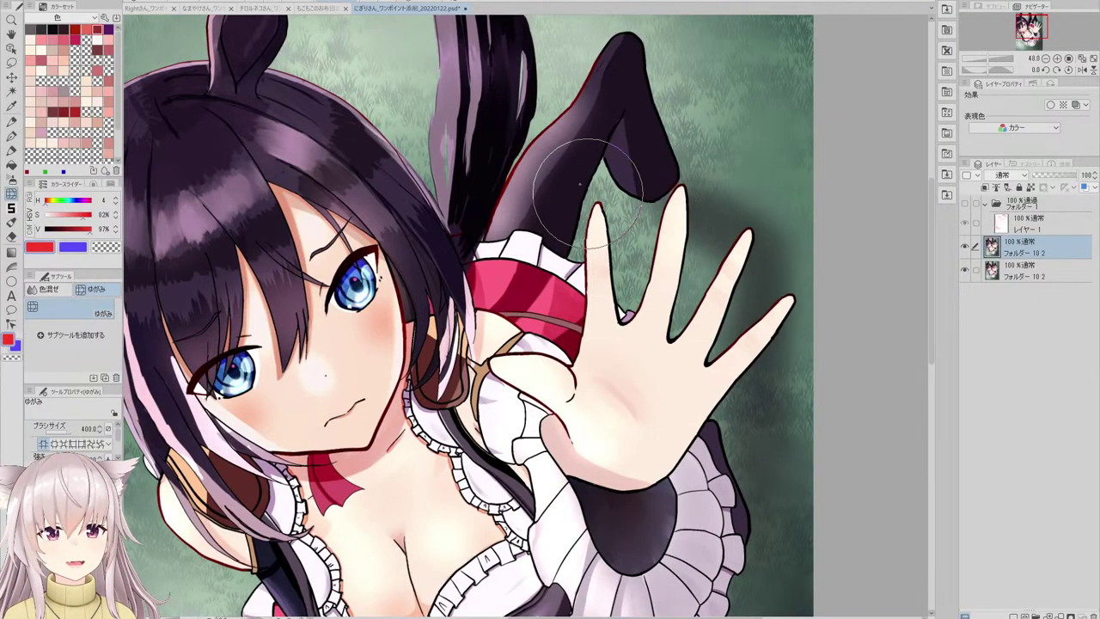
{"action": "scroll", "coordinate": [567, 172], "scroll_direction": "up", "scroll_amount": 4}
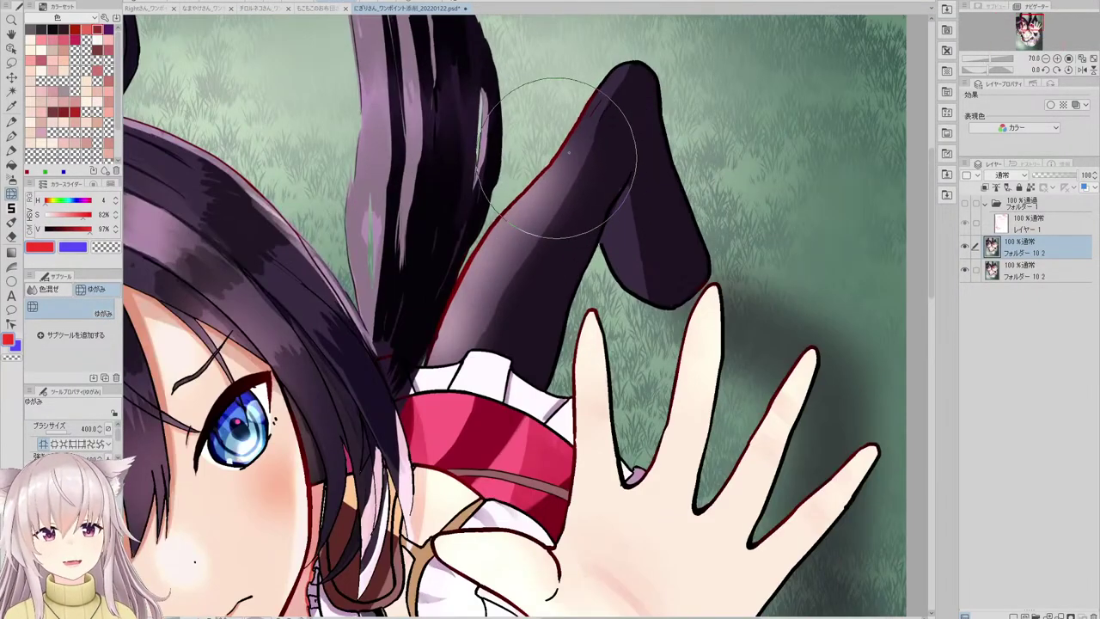
{"action": "scroll", "coordinate": [579, 111], "scroll_direction": "down", "scroll_amount": 3}
{"action": "scroll", "coordinate": [590, 86], "scroll_direction": "up", "scroll_amount": 3}
{"action": "scroll", "coordinate": [579, 88], "scroll_direction": "down", "scroll_amount": 3}
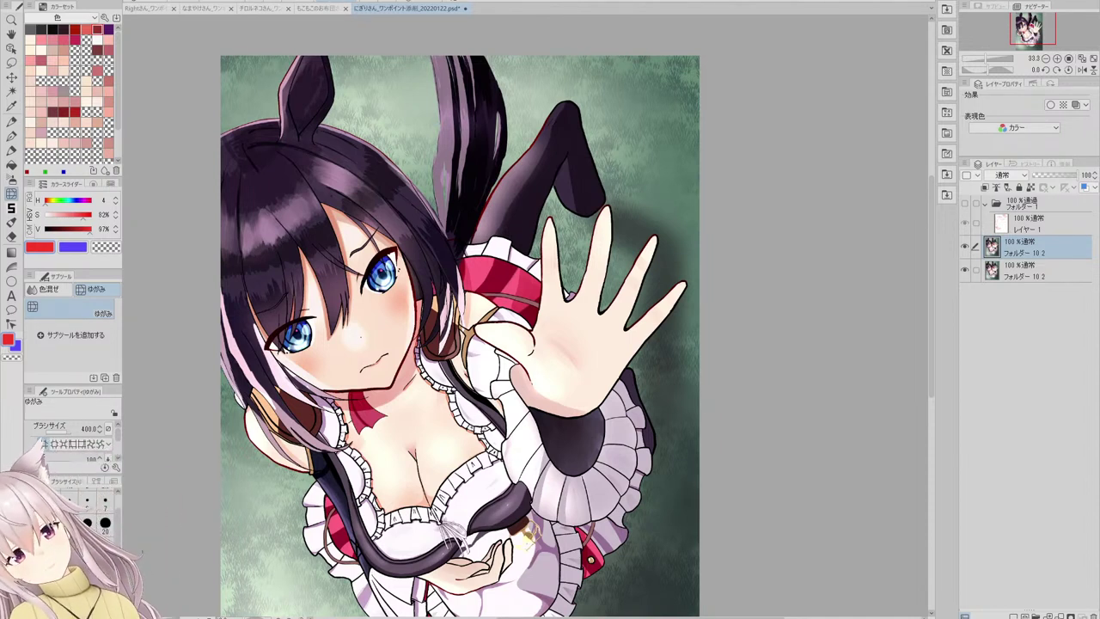
- Paint the hair edge beside the lower eye's outer corner in the sampled dark hair colour with the ベタ brush at size 50
{"action": "left_click", "coordinate": [74, 246]}
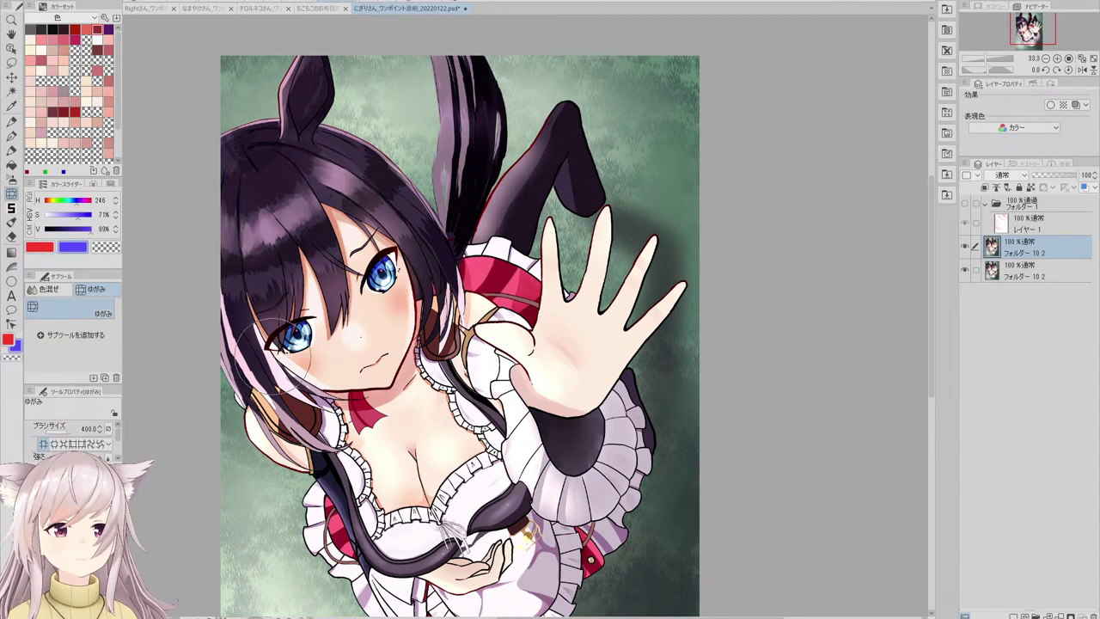
{"action": "scroll", "coordinate": [262, 383], "scroll_direction": "up", "scroll_amount": 2}
{"action": "left_click", "coordinate": [266, 345], "text": "alt"}
{"action": "key", "text": "p"}
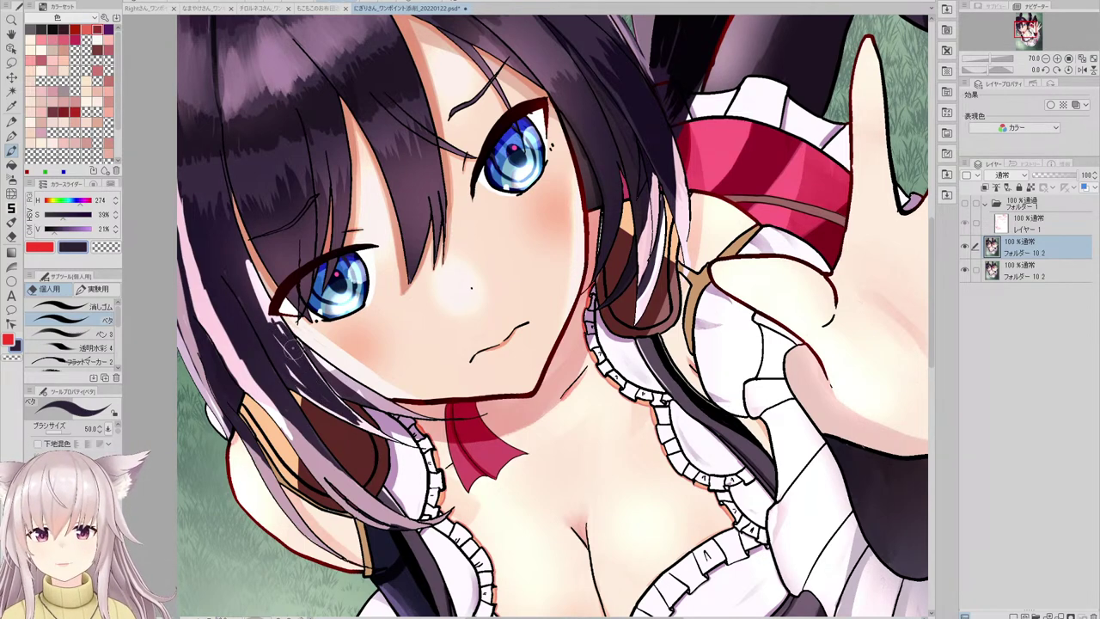
{"action": "scroll", "coordinate": [325, 393], "scroll_direction": "down", "scroll_amount": 3}
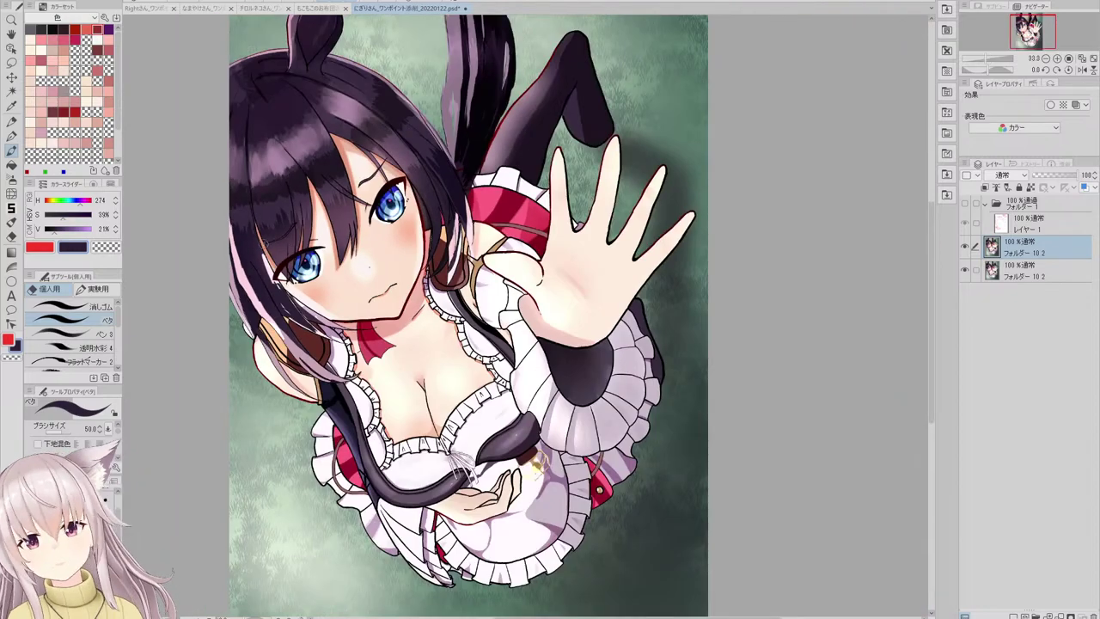
{"action": "scroll", "coordinate": [267, 255], "scroll_direction": "up", "scroll_amount": 5}
{"action": "mouse_move", "coordinate": [274, 267]}
{"action": "left_mouse_down"}
{"action": "mouse_move", "coordinate": [322, 361]}
{"action": "mouse_move", "coordinate": [311, 361]}
{"action": "left_mouse_up"}
{"action": "scroll", "coordinate": [344, 404], "scroll_direction": "down", "scroll_amount": 3}
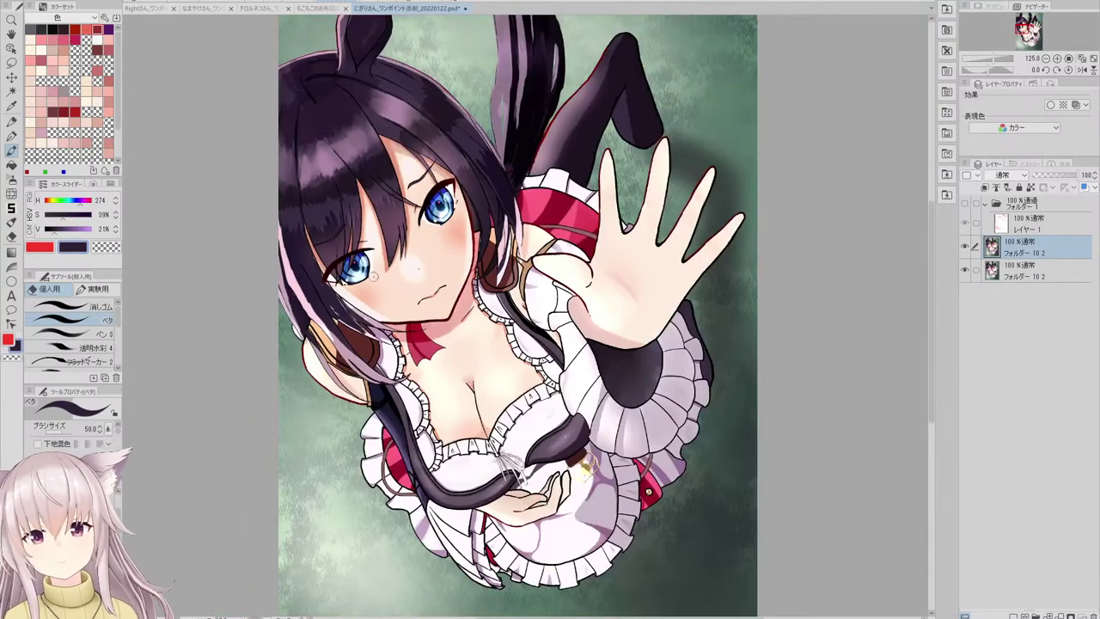
- Paint sampled skin and salmon shadow tones beneath the lower eye along the hair edge with the ベタ brush at size 50
{"action": "scroll", "coordinate": [351, 296], "scroll_direction": "up", "scroll_amount": 4}
{"action": "left_click", "coordinate": [363, 283], "text": "alt"}
{"action": "mouse_move", "coordinate": [310, 241]}
{"action": "left_mouse_down"}
{"action": "mouse_move", "coordinate": [360, 303]}
{"action": "mouse_move", "coordinate": [321, 271]}
{"action": "mouse_move", "coordinate": [388, 318]}
{"action": "mouse_move", "coordinate": [303, 265]}
{"action": "left_mouse_up"}
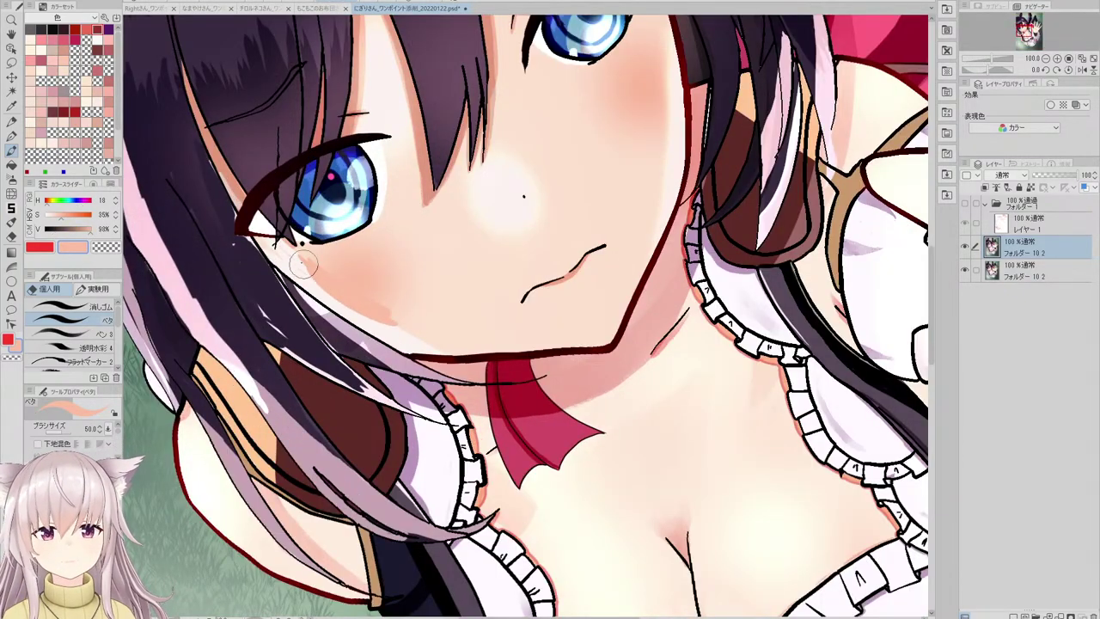
{"action": "scroll", "coordinate": [341, 298], "scroll_direction": "down", "scroll_amount": 3}
{"action": "scroll", "coordinate": [344, 260], "scroll_direction": "up", "scroll_amount": 6}
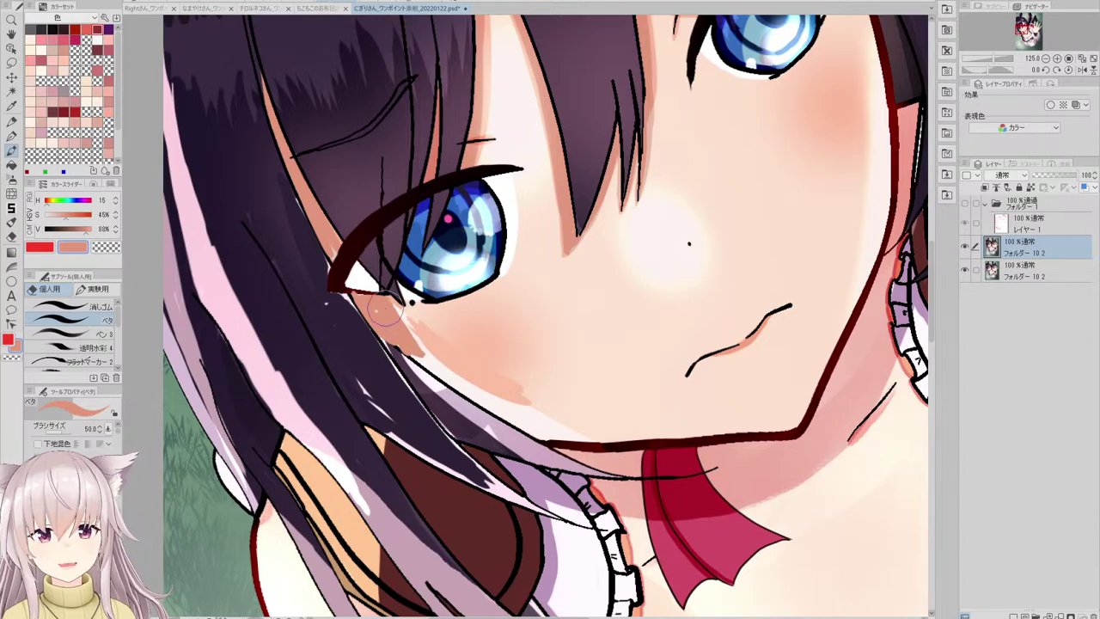
{"action": "scroll", "coordinate": [400, 333], "scroll_direction": "down", "scroll_amount": 4}
{"action": "scroll", "coordinate": [378, 319], "scroll_direction": "up", "scroll_amount": 4}
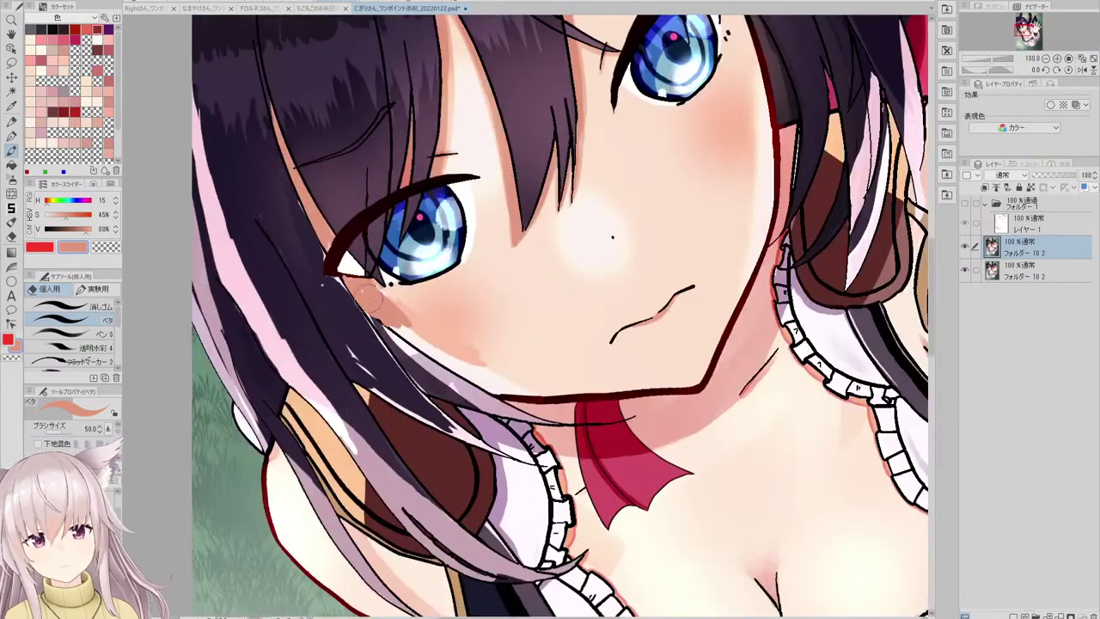
{"action": "scroll", "coordinate": [472, 376], "scroll_direction": "down", "scroll_amount": 4}
{"action": "scroll", "coordinate": [445, 256], "scroll_direction": "up", "scroll_amount": 5}
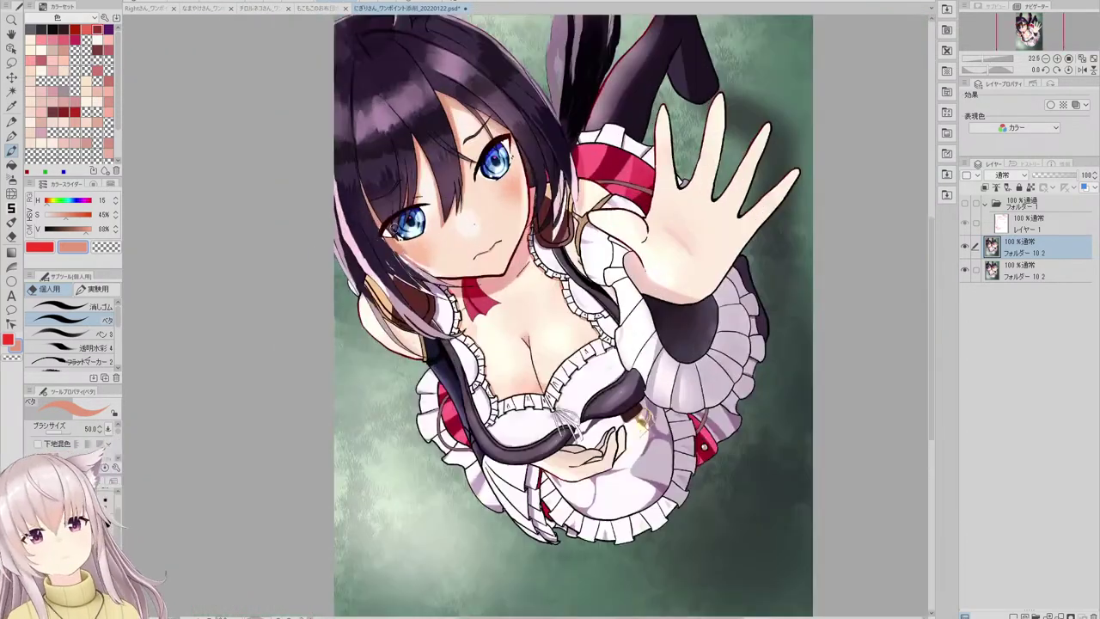
- Paint the cheek edge with a sampled light skin tone and the jaw edge with a sampled near-white highlight
{"action": "left_click", "coordinate": [445, 256], "text": "alt"}
{"action": "mouse_move", "coordinate": [403, 240]}
{"action": "left_mouse_down"}
{"action": "mouse_move", "coordinate": [440, 255]}
{"action": "mouse_move", "coordinate": [419, 235]}
{"action": "mouse_move", "coordinate": [391, 235]}
{"action": "mouse_move", "coordinate": [447, 270]}
{"action": "mouse_move", "coordinate": [407, 248]}
{"action": "mouse_move", "coordinate": [471, 304]}
{"action": "left_mouse_up"}
{"action": "scroll", "coordinate": [422, 244], "scroll_direction": "down", "scroll_amount": 2}
{"action": "scroll", "coordinate": [482, 276], "scroll_direction": "up", "scroll_amount": 4}
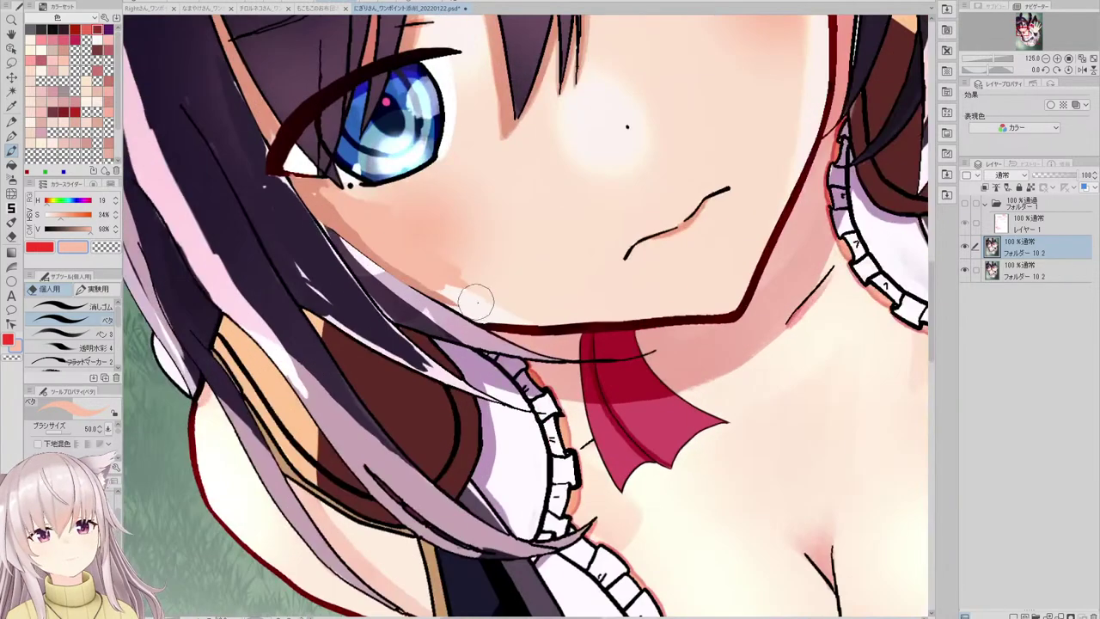
{"action": "left_click", "coordinate": [475, 286], "text": "alt"}
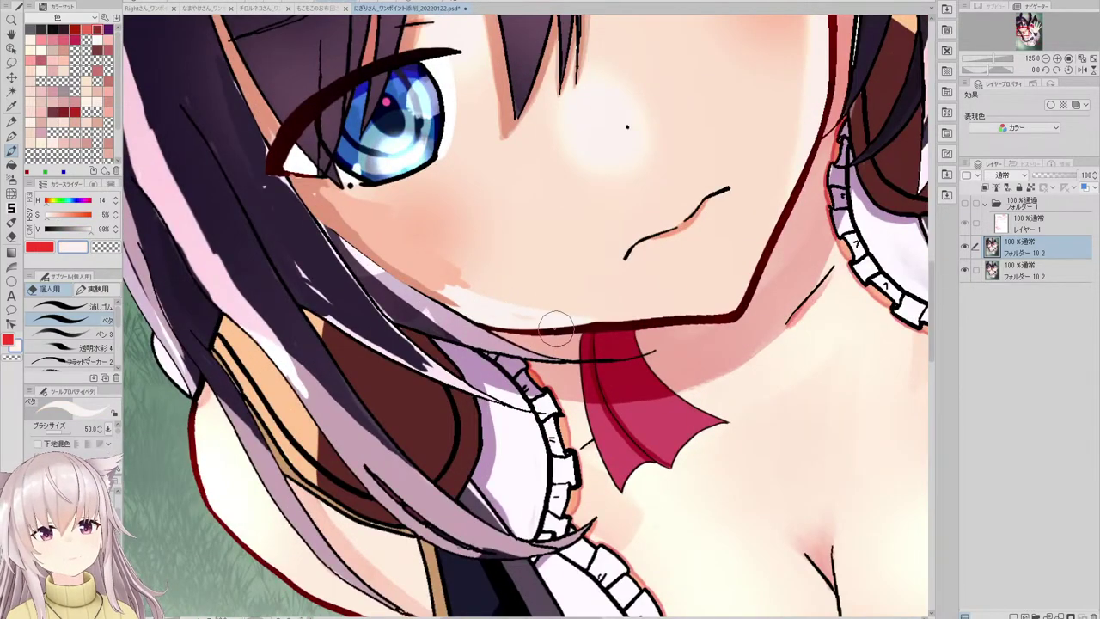
{"action": "scroll", "coordinate": [482, 283], "scroll_direction": "down", "scroll_amount": 6}
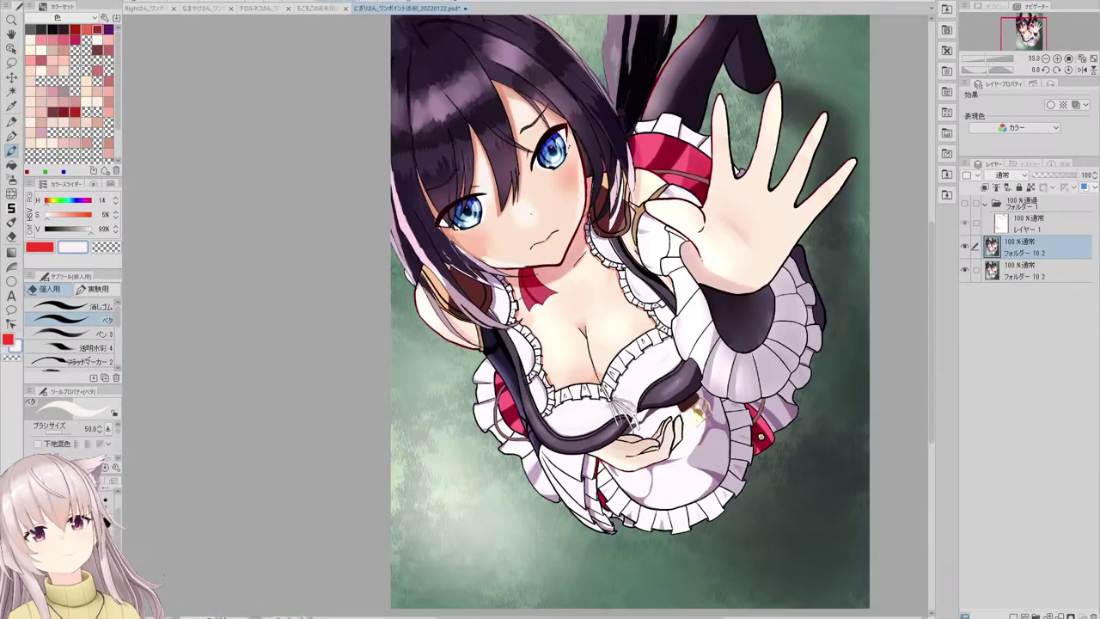
- Soften the painted cheek shadow and the jaw highlight with the ぼかし (Blur) tool at size 100
{"action": "scroll", "coordinate": [479, 264], "scroll_direction": "up", "scroll_amount": 2}
{"action": "left_click", "coordinate": [12, 193]}
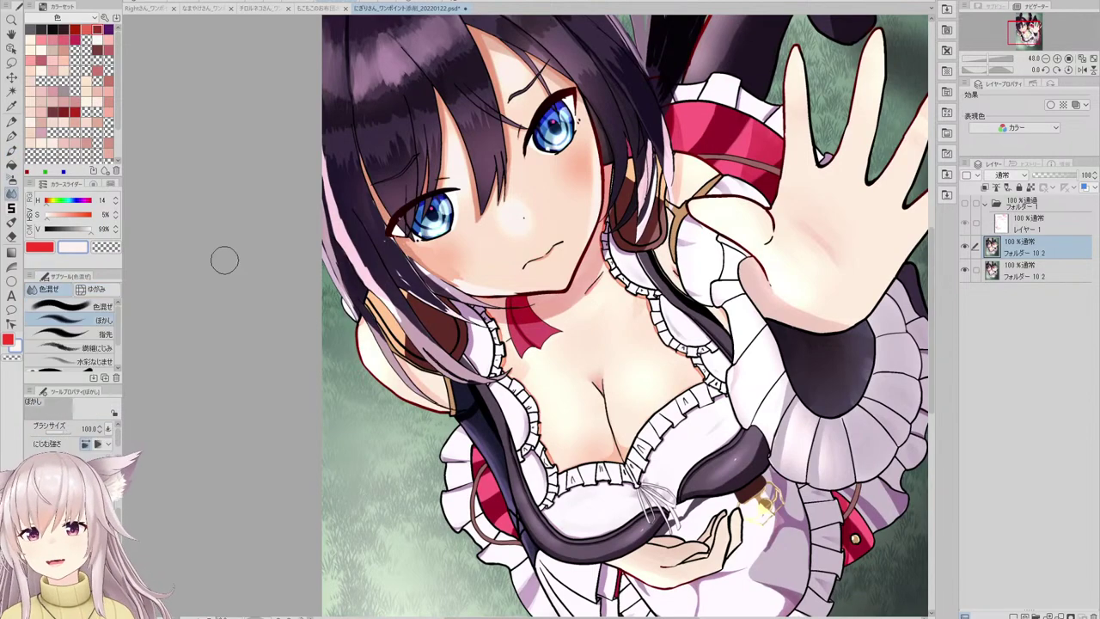
{"action": "scroll", "coordinate": [456, 253], "scroll_direction": "up", "scroll_amount": 2}
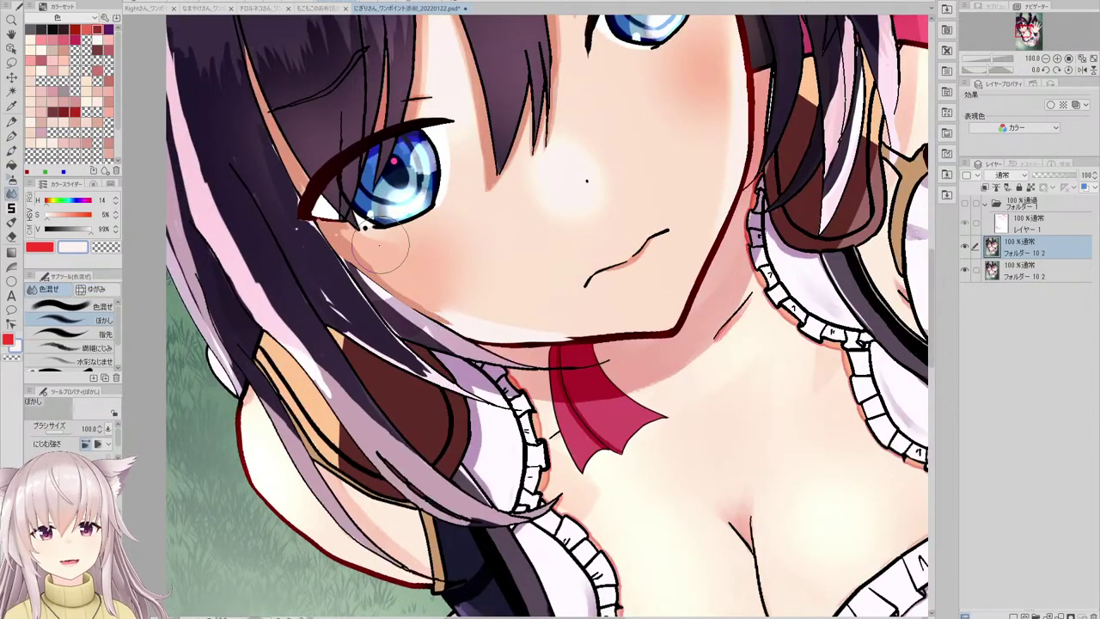
{"action": "scroll", "coordinate": [409, 255], "scroll_direction": "down", "scroll_amount": 4}
{"action": "scroll", "coordinate": [430, 282], "scroll_direction": "up", "scroll_amount": 5}
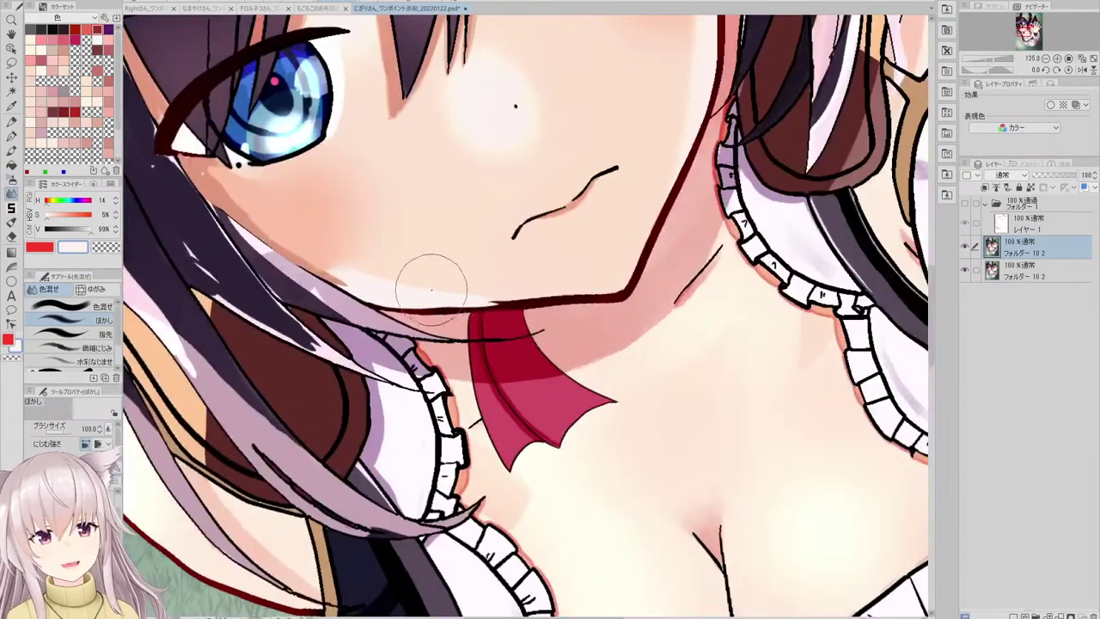
{"action": "scroll", "coordinate": [505, 278], "scroll_direction": "down", "scroll_amount": 5}
{"action": "scroll", "coordinate": [545, 272], "scroll_direction": "up", "scroll_amount": 5}
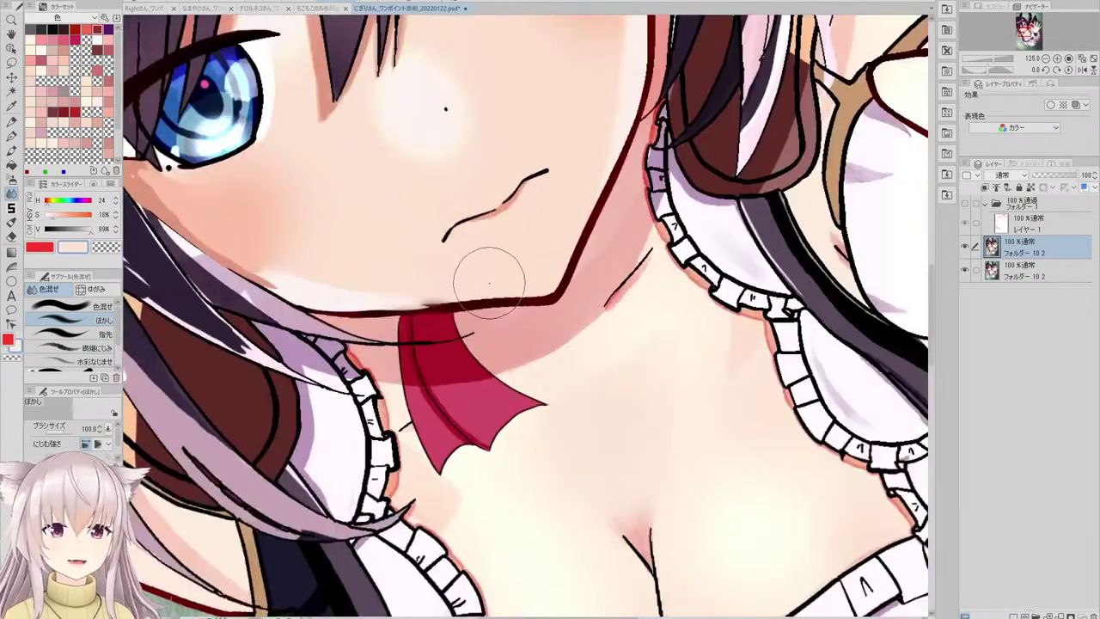
- Clean up the underside of the jaw outline with sampled face and neck skin tones, using the ベタ brush at size 50
{"action": "left_click", "coordinate": [12, 150]}
{"action": "left_click", "coordinate": [73, 320]}
{"action": "left_click", "coordinate": [471, 265], "text": "alt"}
{"action": "scroll", "coordinate": [468, 264], "scroll_direction": "up", "scroll_amount": 1}
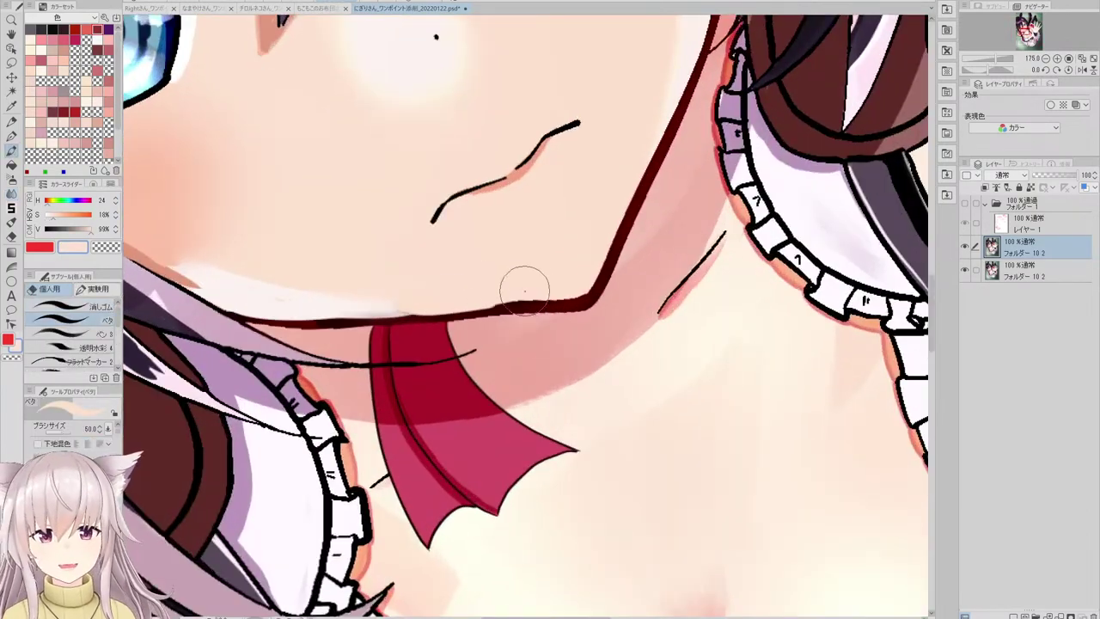
{"action": "scroll", "coordinate": [545, 275], "scroll_direction": "down", "scroll_amount": 2}
{"action": "scroll", "coordinate": [519, 297], "scroll_direction": "up", "scroll_amount": 3}
{"action": "left_click", "coordinate": [473, 314], "text": "alt"}
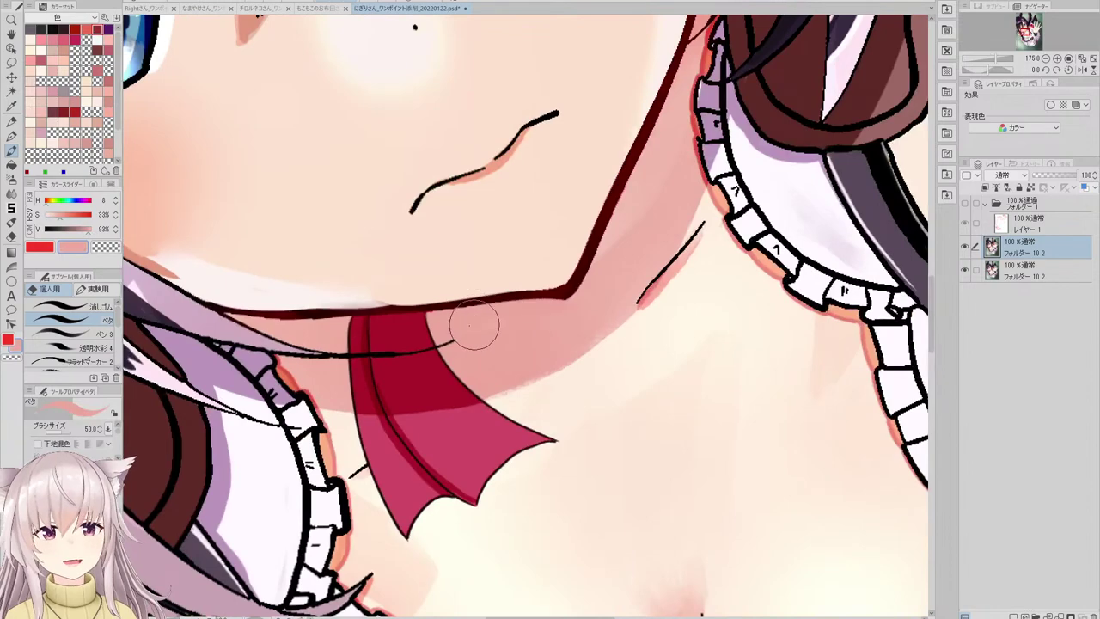
{"action": "scroll", "coordinate": [582, 290], "scroll_direction": "down", "scroll_amount": 4}
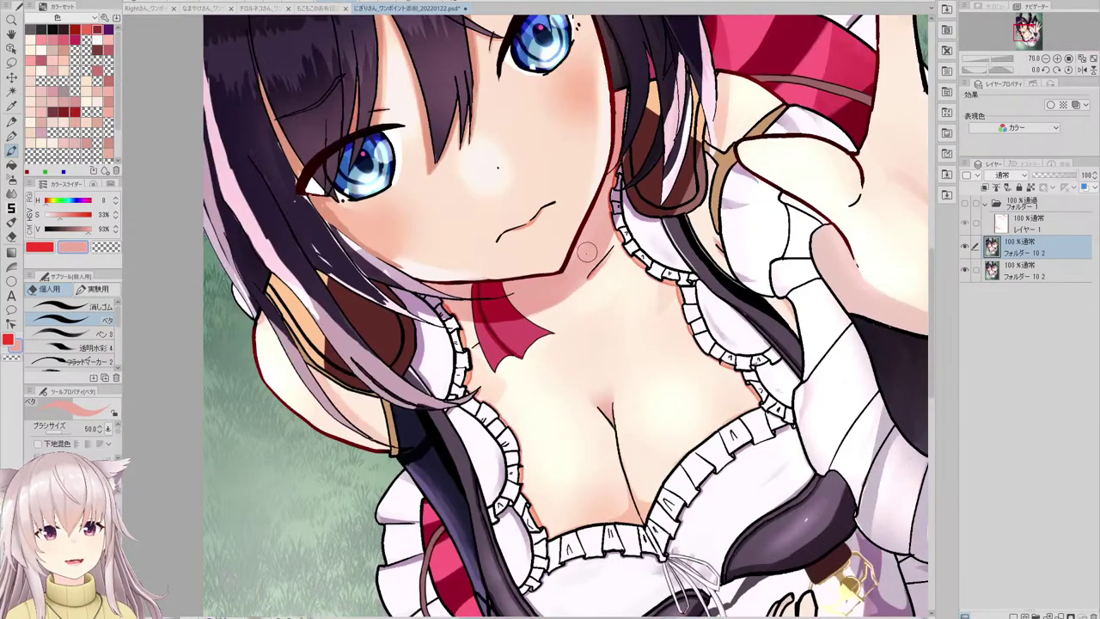
- Thin the face outline from the chin up toward the ear on the raised arm's side with a sampled light cheek tone
{"action": "scroll", "coordinate": [566, 249], "scroll_direction": "up", "scroll_amount": 3}
{"action": "left_click", "coordinate": [567, 225], "text": "alt"}
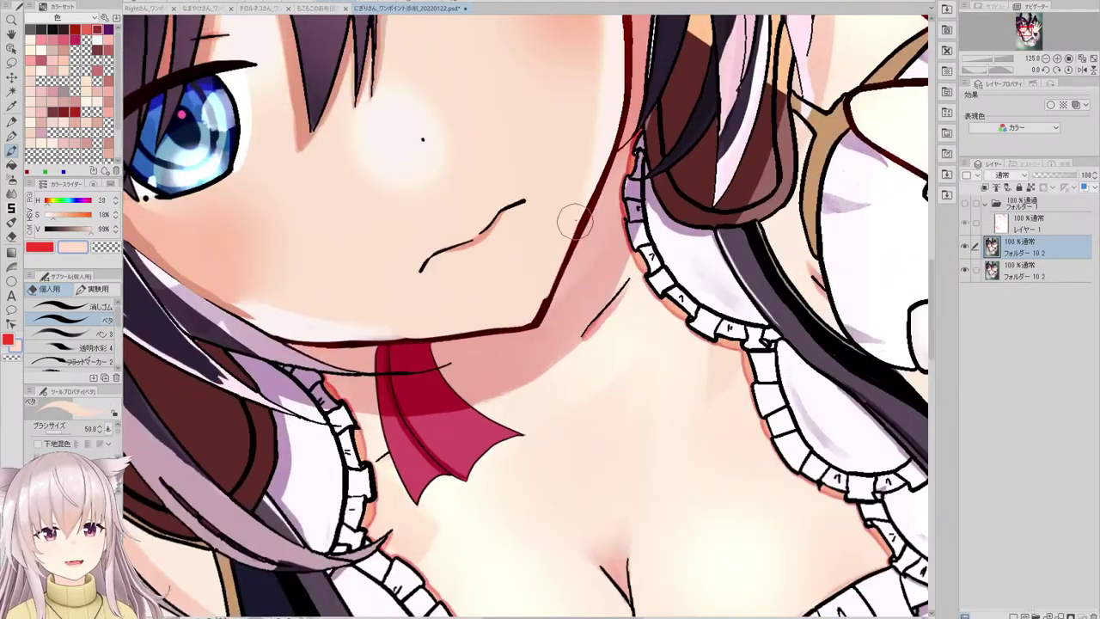
{"action": "scroll", "coordinate": [576, 241], "scroll_direction": "down", "scroll_amount": 4}
{"action": "scroll", "coordinate": [591, 159], "scroll_direction": "up", "scroll_amount": 3}
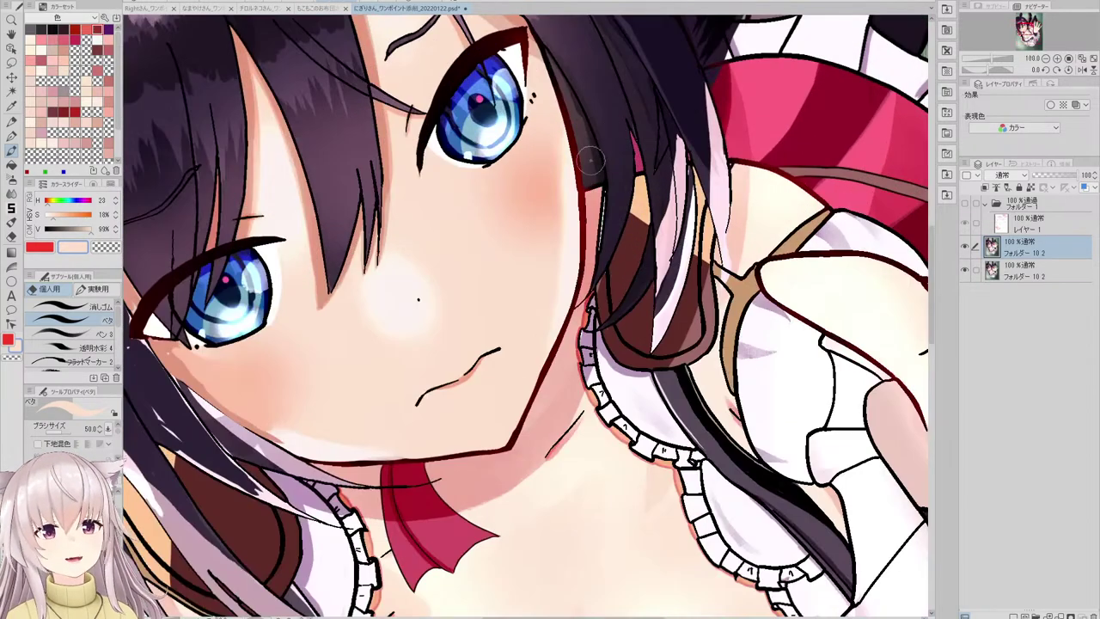
- Nudge the upper eye's lash line and iris slightly with Liquify at brush size 80
{"action": "left_click", "coordinate": [11, 191]}
{"action": "left_click", "coordinate": [95, 289]}
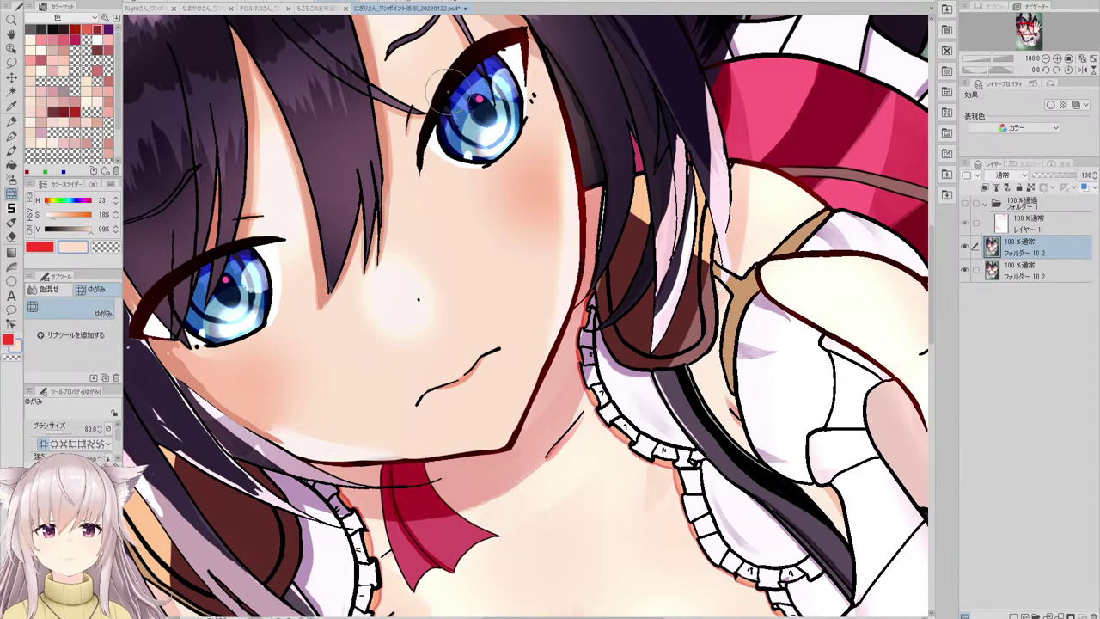
{"action": "left_click_drag", "start_coordinate": [478, 100], "coordinate": [482, 104]}
{"action": "scroll", "coordinate": [340, 215], "scroll_direction": "down", "scroll_amount": 4}
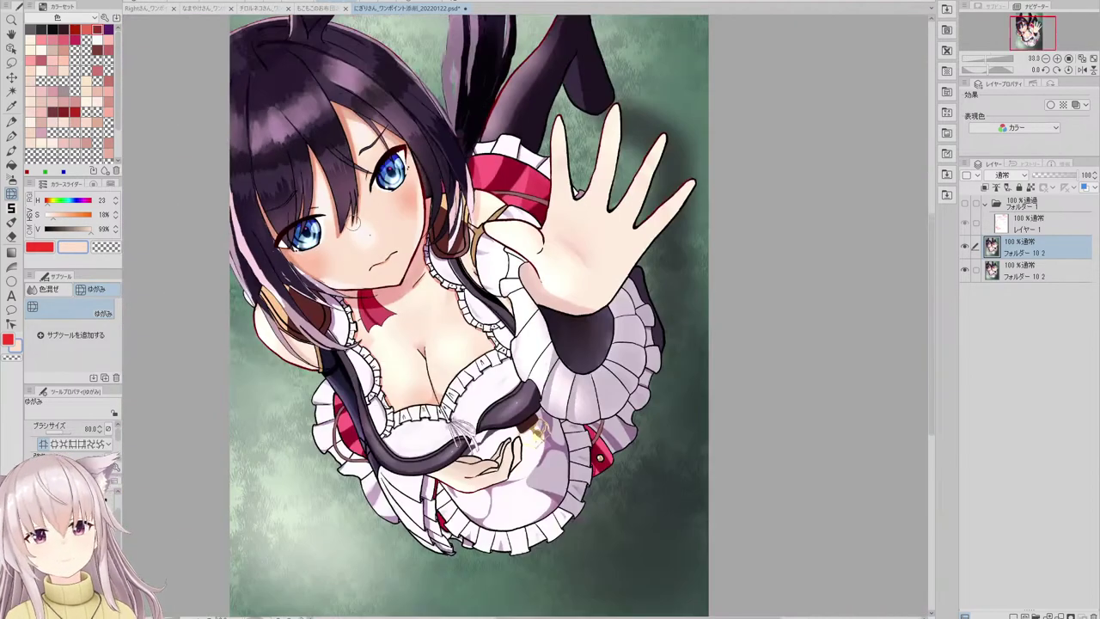
- Adjust the lower eye's rim and outer corner and the upper eye's inner lashes with Liquify at brush size 80
{"action": "scroll", "coordinate": [311, 245], "scroll_direction": "up", "scroll_amount": 4}
{"action": "left_click_drag", "start_coordinate": [318, 253], "coordinate": [332, 237]}
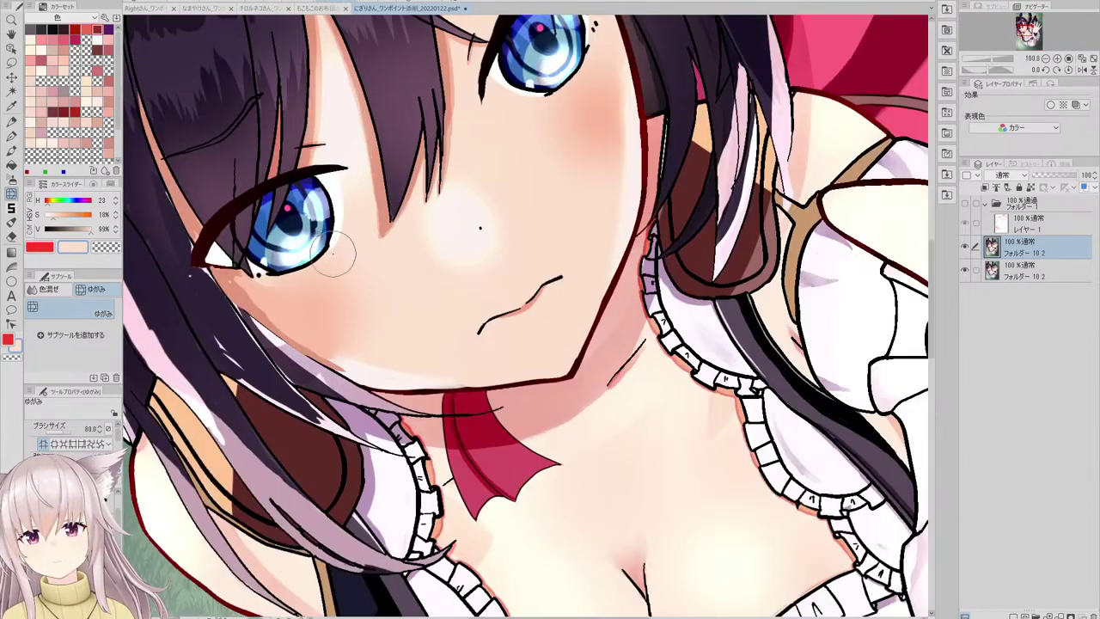
{"action": "scroll", "coordinate": [275, 220], "scroll_direction": "up", "scroll_amount": 2}
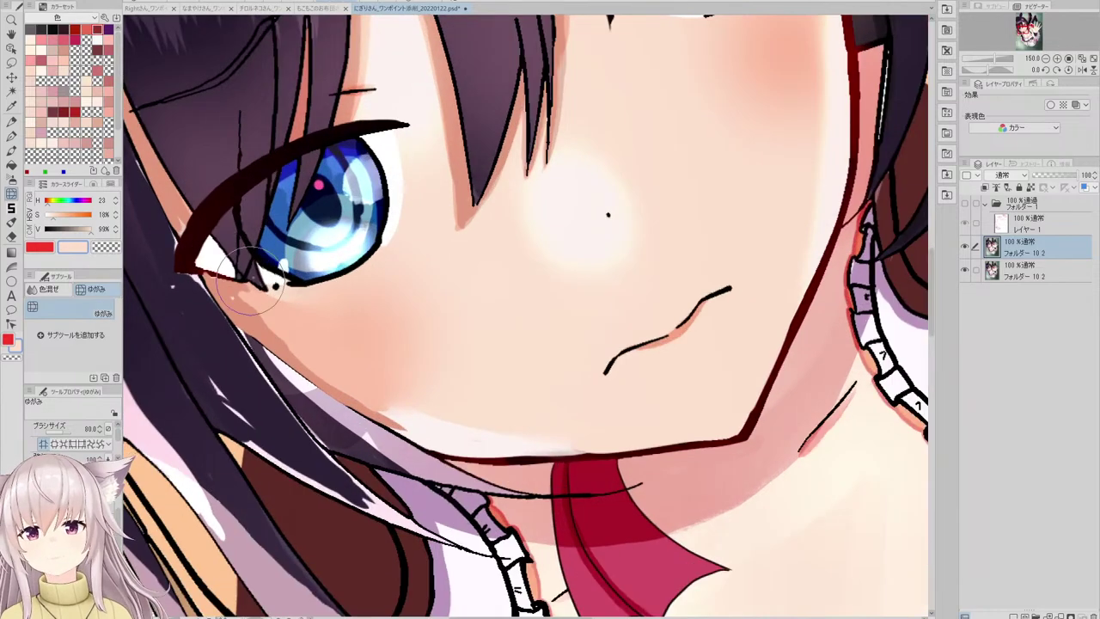
{"action": "scroll", "coordinate": [245, 250], "scroll_direction": "down", "scroll_amount": 5}
{"action": "scroll", "coordinate": [427, 172], "scroll_direction": "up", "scroll_amount": 5}
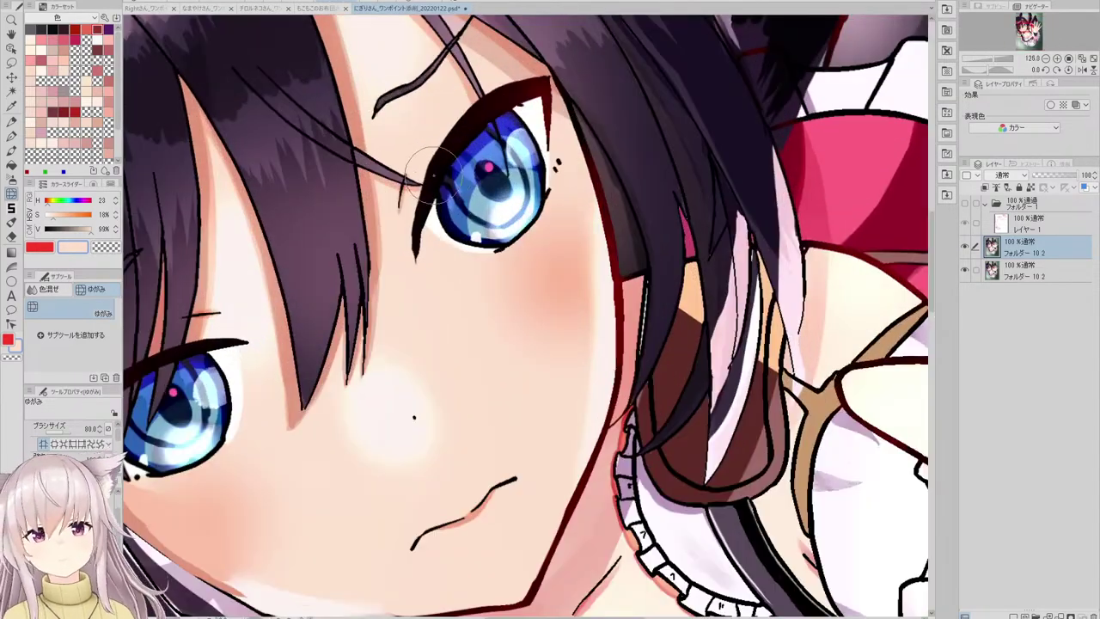
{"action": "scroll", "coordinate": [422, 147], "scroll_direction": "down", "scroll_amount": 3}
{"action": "scroll", "coordinate": [420, 134], "scroll_direction": "up", "scroll_amount": 3}
{"action": "scroll", "coordinate": [422, 138], "scroll_direction": "down", "scroll_amount": 2}
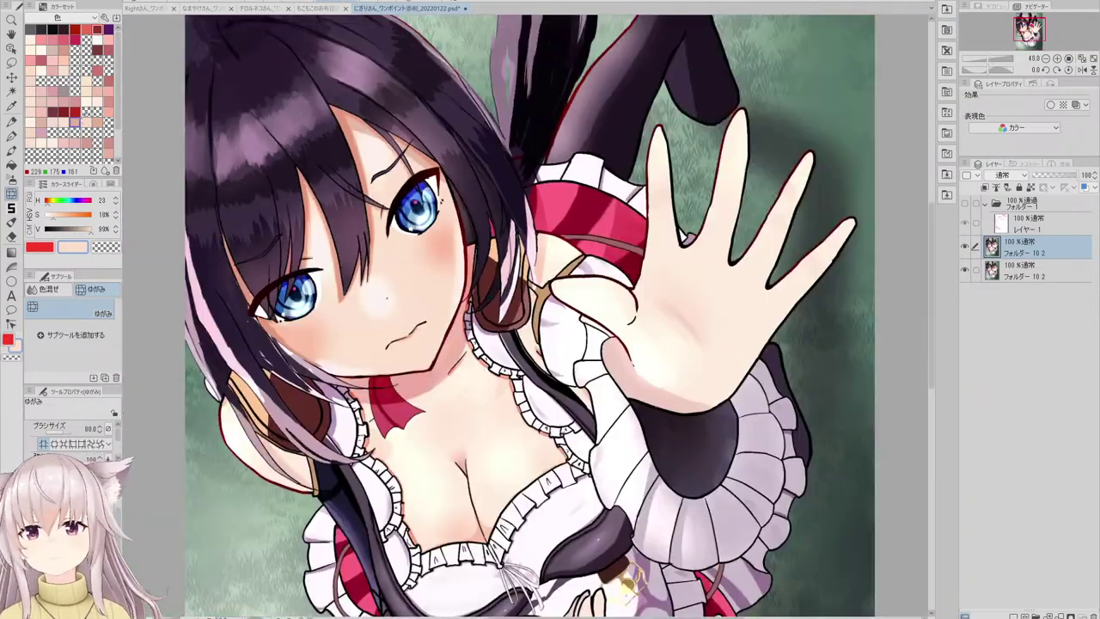
- Tint the outer white of the upper eye with a warm off-white, using the ベタ brush at size 50
{"action": "left_click", "coordinate": [89, 102]}
{"action": "key", "text": "p"}
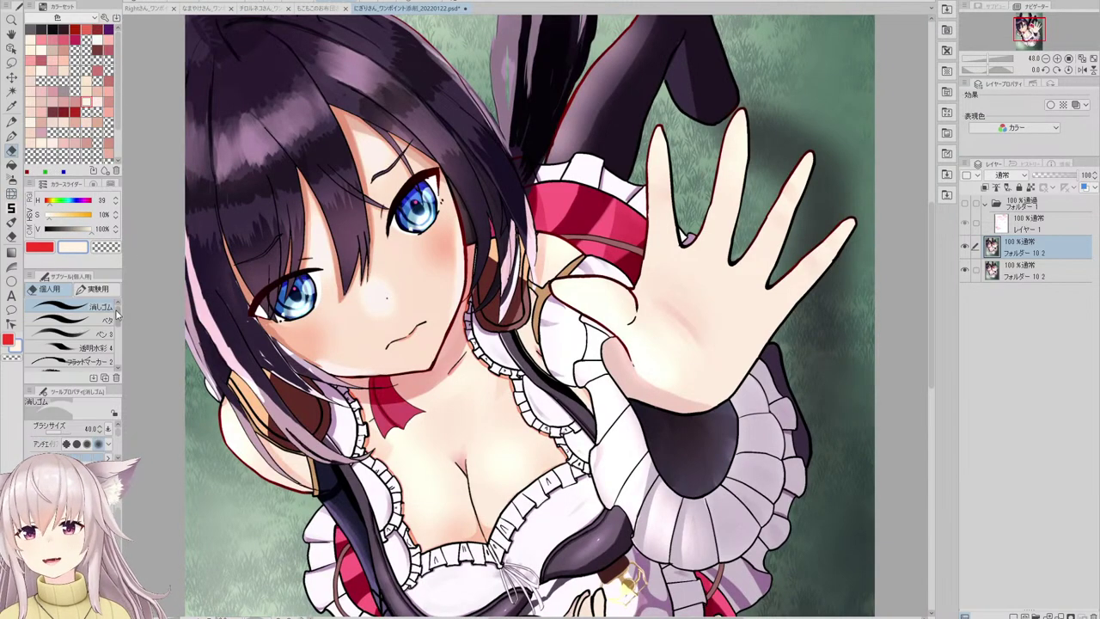
{"action": "left_click", "coordinate": [107, 317]}
{"action": "scroll", "coordinate": [429, 182], "scroll_direction": "up", "scroll_amount": 8}
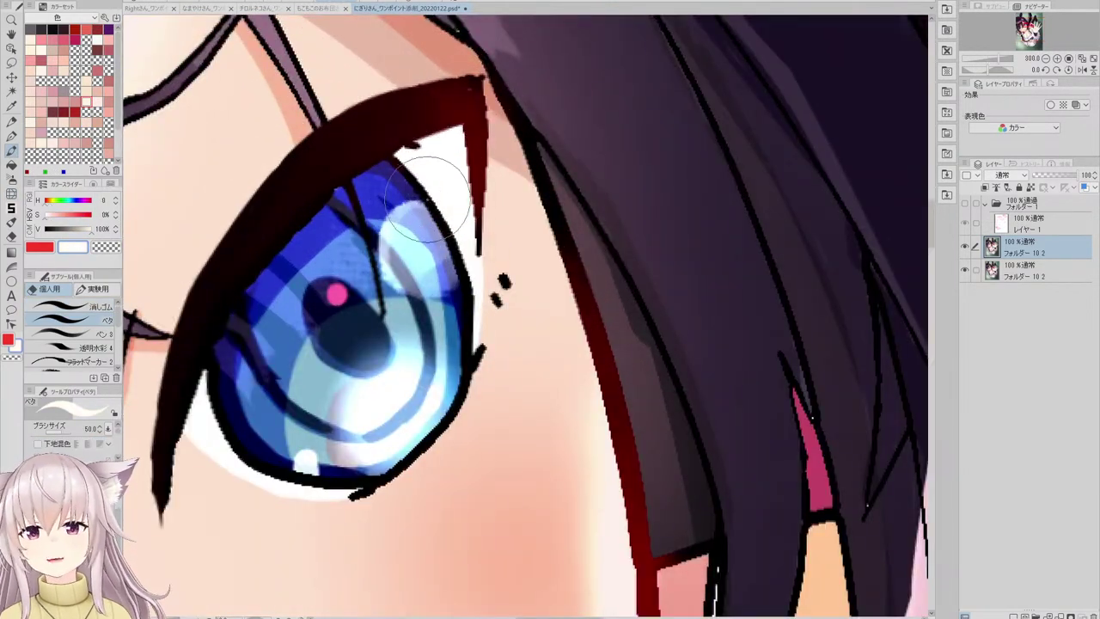
{"action": "left_click", "coordinate": [97, 129]}
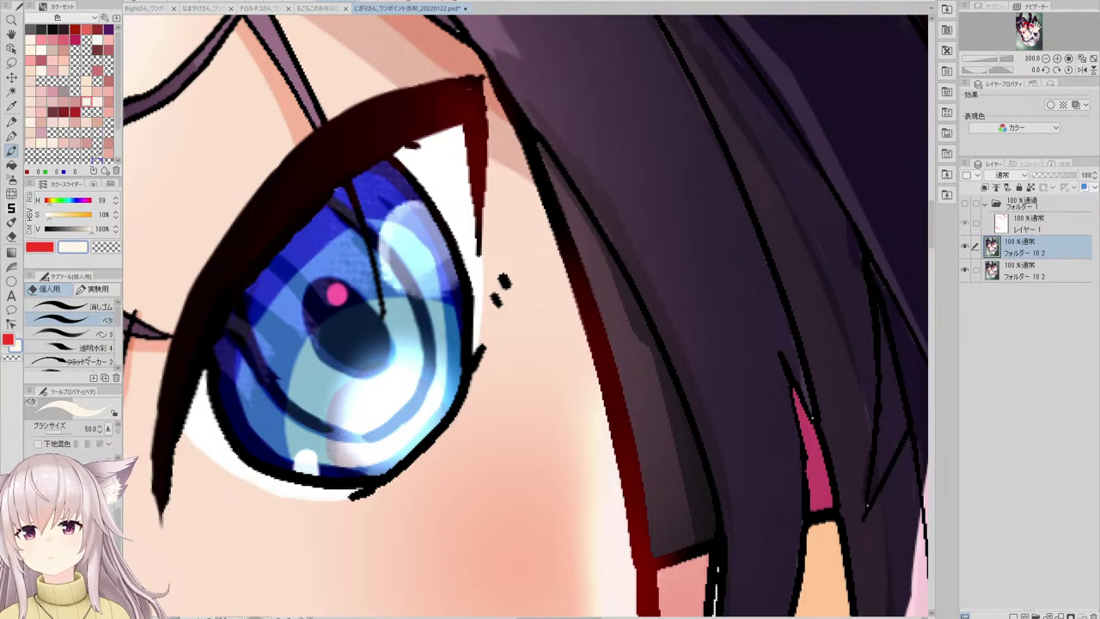
{"action": "left_click", "coordinate": [115, 219]}
{"action": "scroll", "coordinate": [301, 206], "scroll_direction": "down", "scroll_amount": 2}
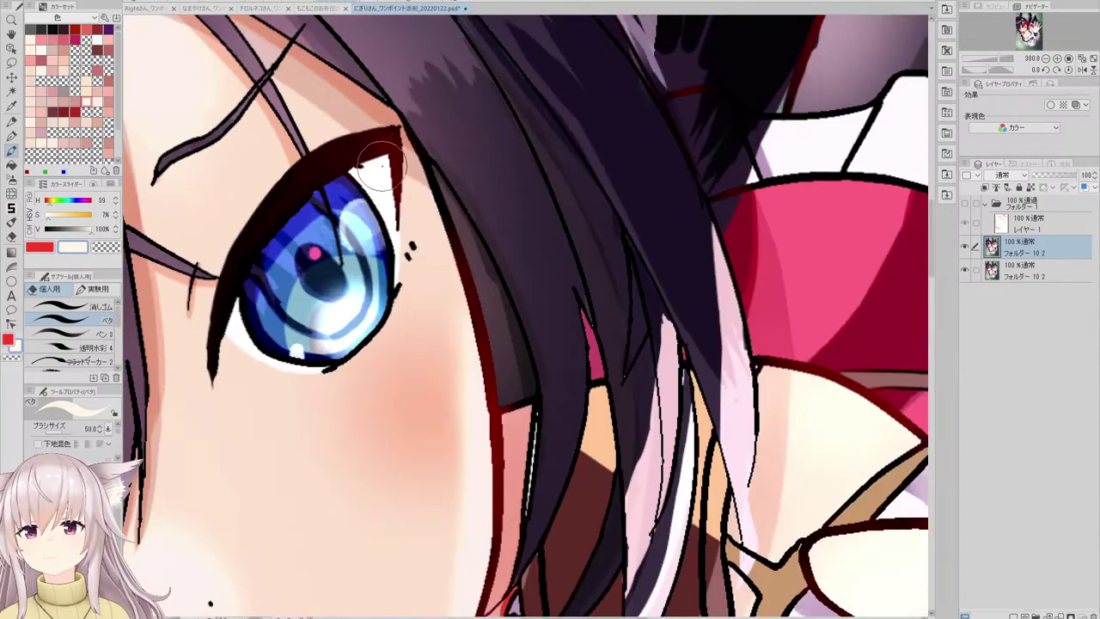
{"action": "scroll", "coordinate": [359, 186], "scroll_direction": "up", "scroll_amount": 2}
{"action": "left_click_drag", "start_coordinate": [352, 180], "coordinate": [410, 263]}
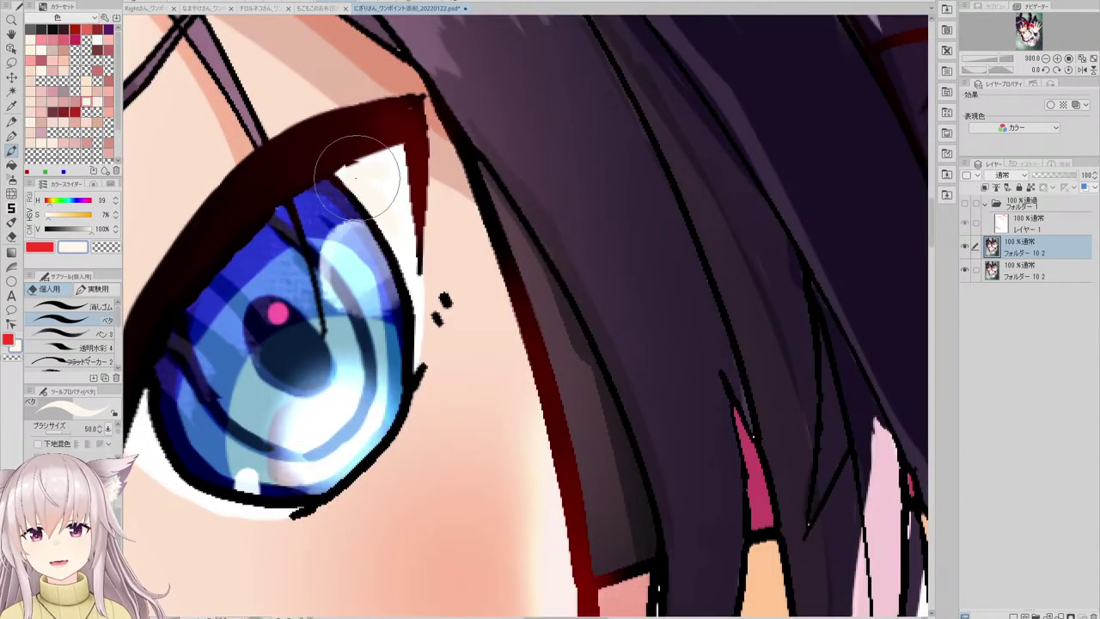
{"action": "scroll", "coordinate": [397, 172], "scroll_direction": "down", "scroll_amount": 2}
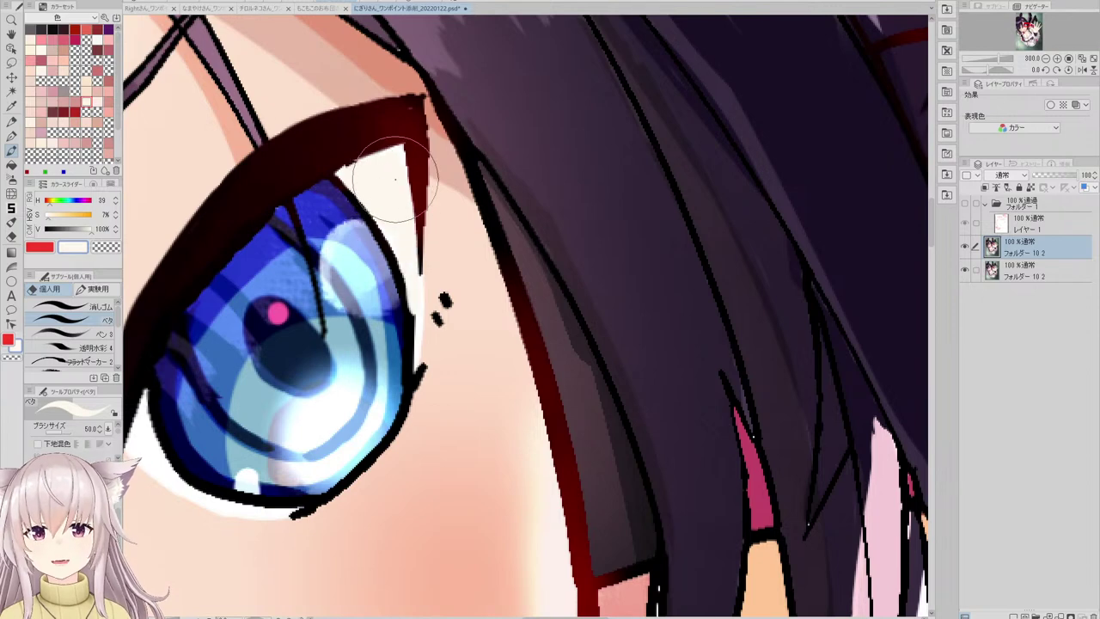
- Paint the upper eye's inner white and the lower eye's outer white with the same warm off-white
{"action": "scroll", "coordinate": [361, 224], "scroll_direction": "down", "scroll_amount": 2}
{"action": "scroll", "coordinate": [308, 273], "scroll_direction": "up", "scroll_amount": 2}
{"action": "scroll", "coordinate": [310, 274], "scroll_direction": "up", "scroll_amount": 2}
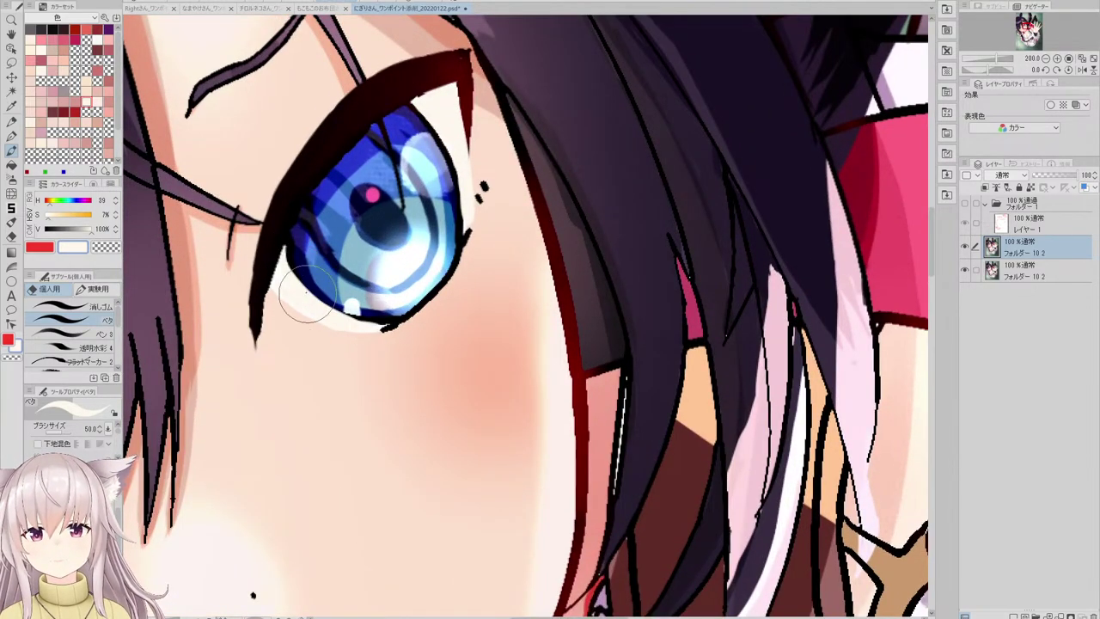
{"action": "scroll", "coordinate": [344, 292], "scroll_direction": "down", "scroll_amount": 4}
{"action": "scroll", "coordinate": [335, 263], "scroll_direction": "up", "scroll_amount": 2}
{"action": "scroll", "coordinate": [337, 267], "scroll_direction": "up", "scroll_amount": 4}
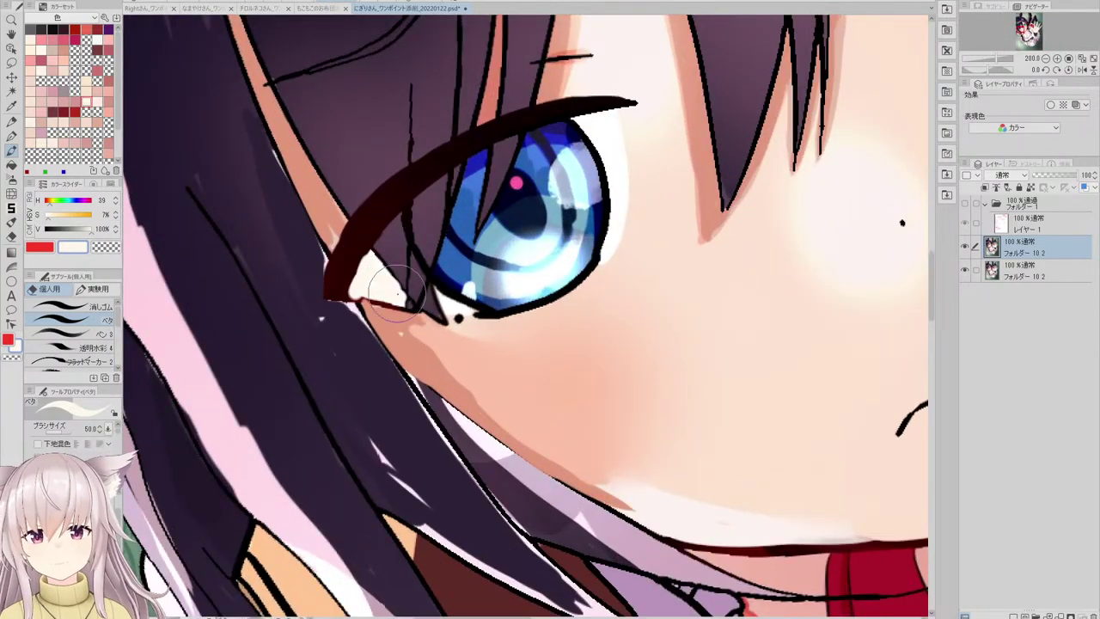
{"action": "scroll", "coordinate": [391, 262], "scroll_direction": "down", "scroll_amount": 1}
{"action": "scroll", "coordinate": [449, 277], "scroll_direction": "up", "scroll_amount": 4}
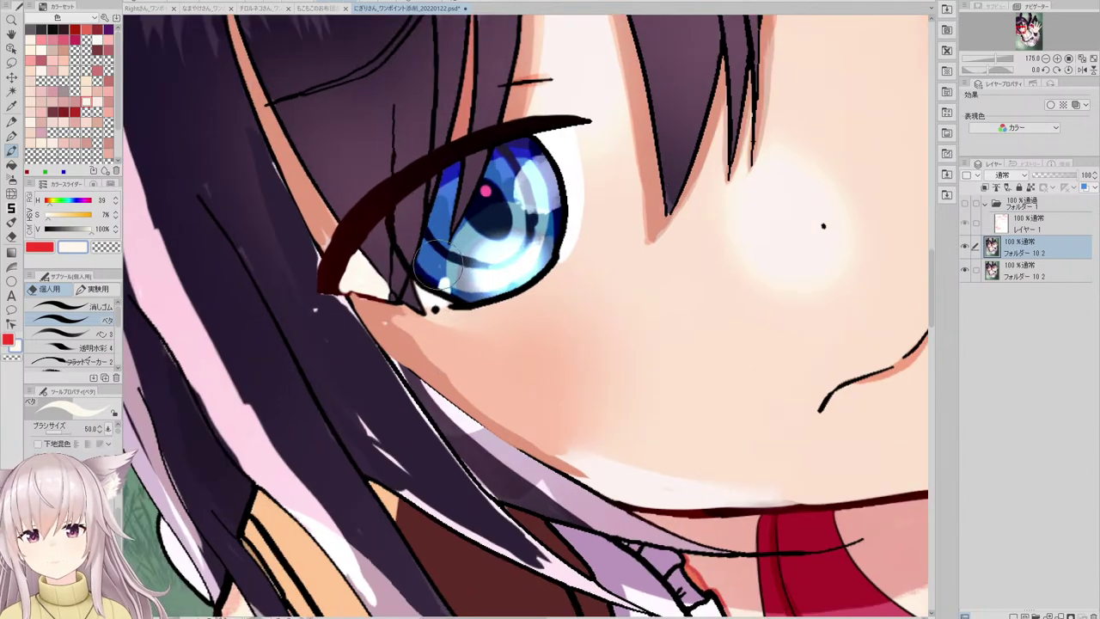
- Fill the lower eye's remaining white beside the iris, toward the nose, with the warm off-white
{"action": "scroll", "coordinate": [432, 287], "scroll_direction": "down", "scroll_amount": 6}
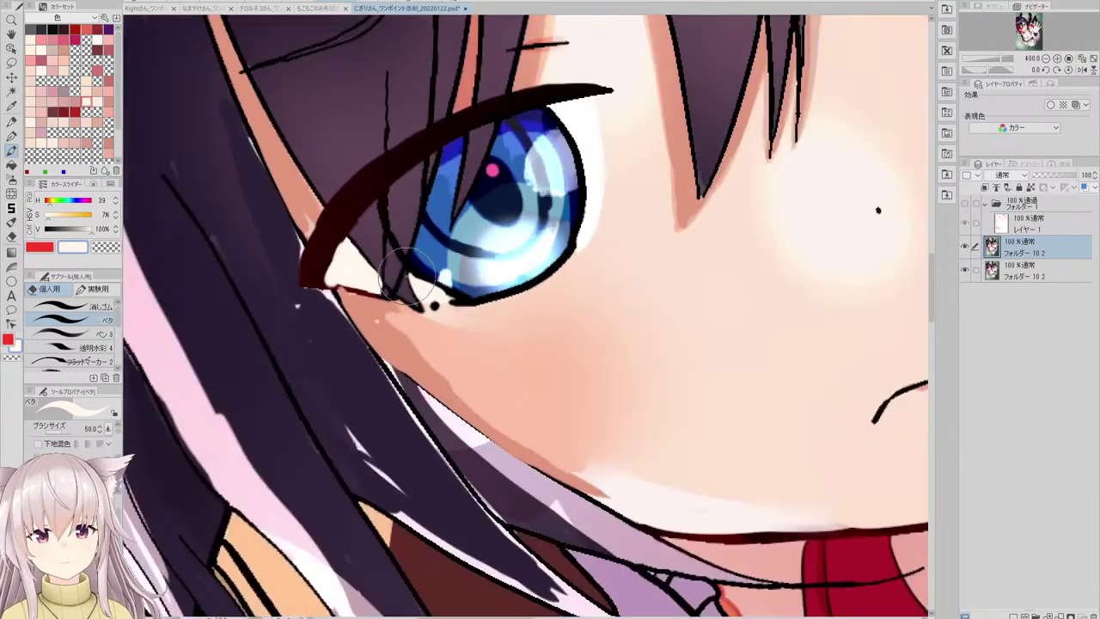
{"action": "scroll", "coordinate": [386, 305], "scroll_direction": "up", "scroll_amount": 2}
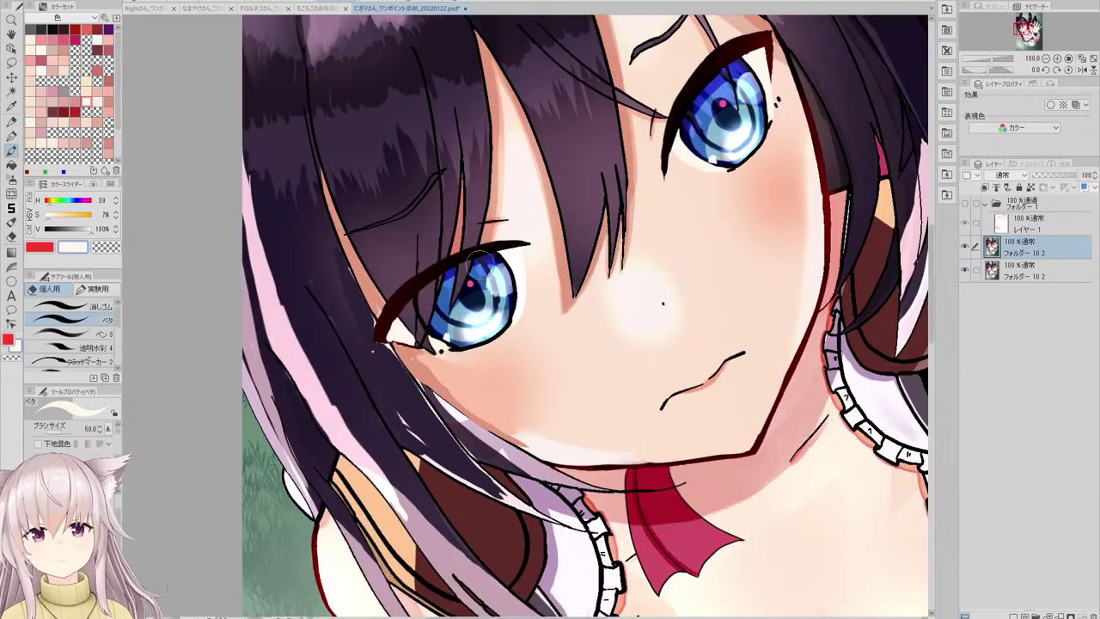
{"action": "scroll", "coordinate": [479, 260], "scroll_direction": "up", "scroll_amount": 4}
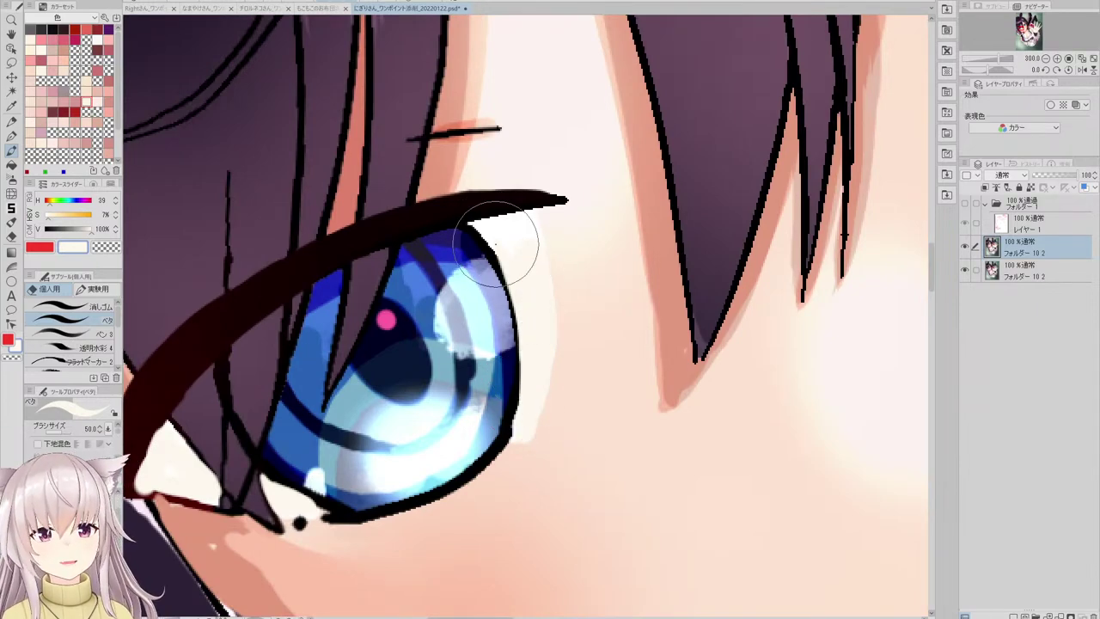
{"action": "scroll", "coordinate": [543, 275], "scroll_direction": "down", "scroll_amount": 4}
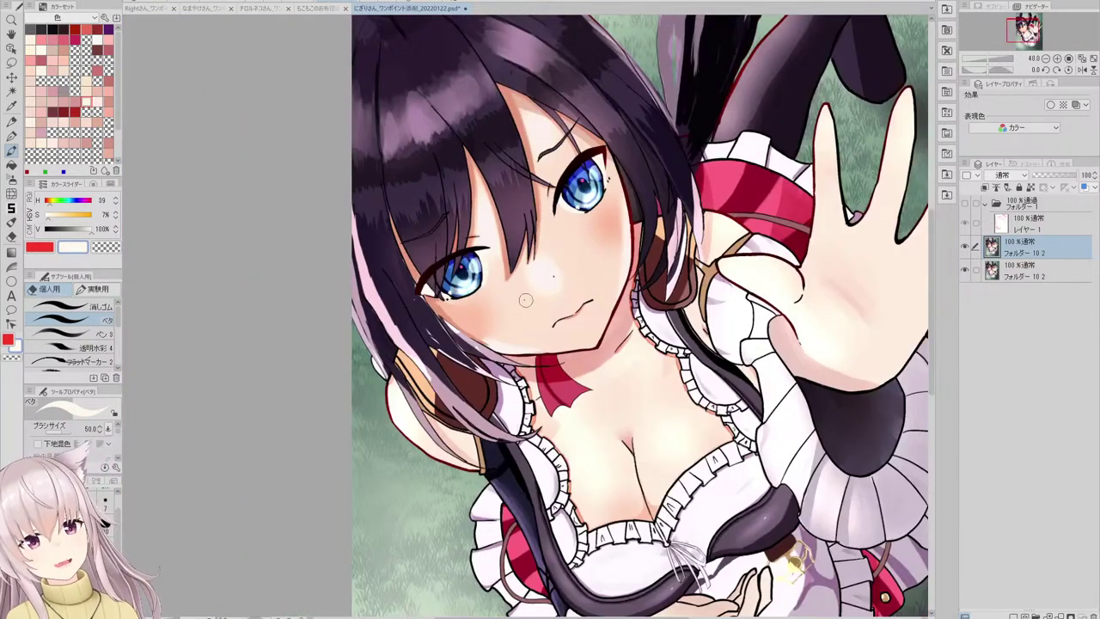
- Thicken the lower eye's upper lash line over the hair strands with a sampled near-black red
{"action": "scroll", "coordinate": [477, 268], "scroll_direction": "up", "scroll_amount": 4}
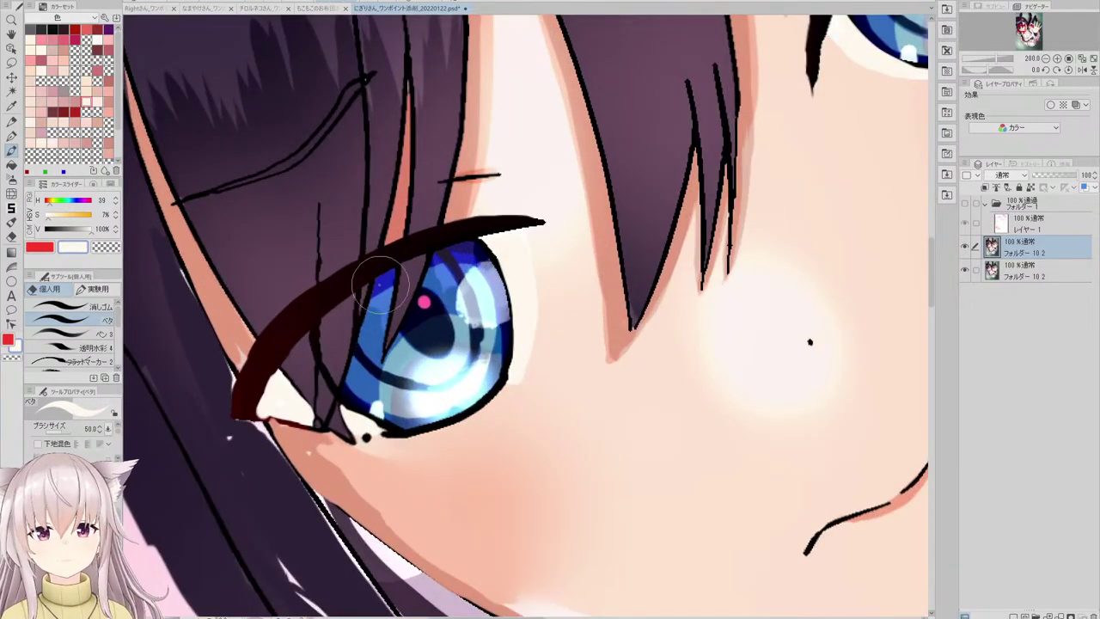
{"action": "left_click", "coordinate": [353, 284], "text": "alt"}
{"action": "left_click_drag", "start_coordinate": [265, 324], "coordinate": [351, 266]}
{"action": "key", "text": "ctrl+z"}
{"action": "left_click_drag", "start_coordinate": [257, 351], "coordinate": [362, 248]}
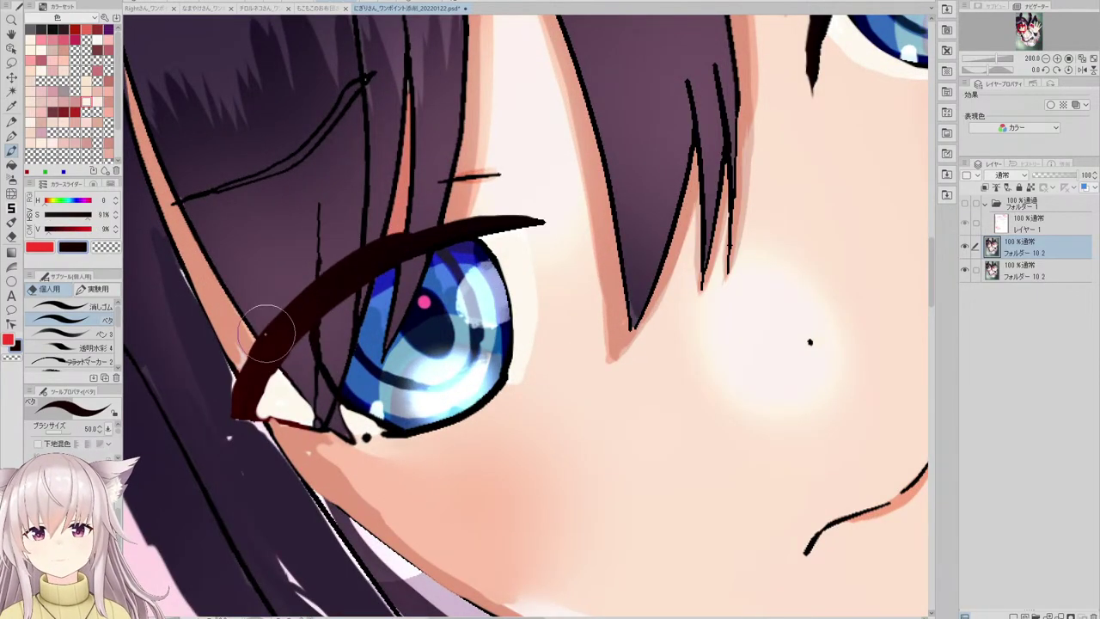
- Touch up the lower eye's bottom rim with the dark lash tone and its outer corner with a sampled off-white
{"action": "scroll", "coordinate": [433, 227], "scroll_direction": "down", "scroll_amount": 4}
{"action": "scroll", "coordinate": [401, 284], "scroll_direction": "up", "scroll_amount": 3}
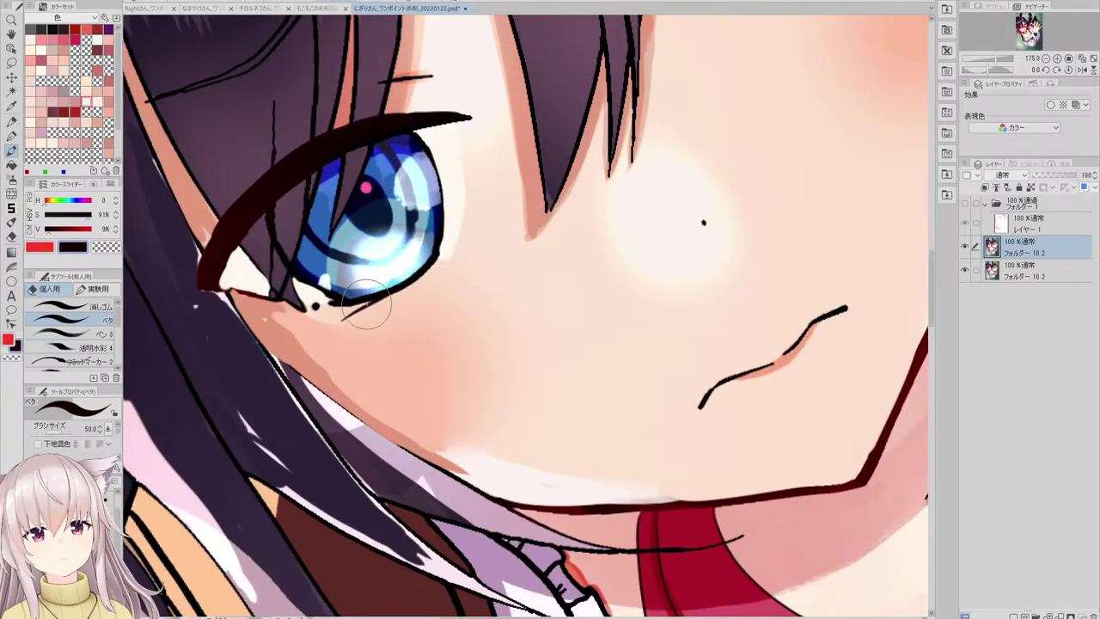
{"action": "scroll", "coordinate": [301, 290], "scroll_direction": "up", "scroll_amount": 3}
{"action": "left_click", "coordinate": [303, 294], "text": "alt"}
{"action": "mouse_move", "coordinate": [304, 303]}
{"action": "left_mouse_down"}
{"action": "mouse_move", "coordinate": [357, 314]}
{"action": "mouse_move", "coordinate": [315, 312]}
{"action": "left_mouse_up"}
{"action": "scroll", "coordinate": [313, 313], "scroll_direction": "down", "scroll_amount": 6}
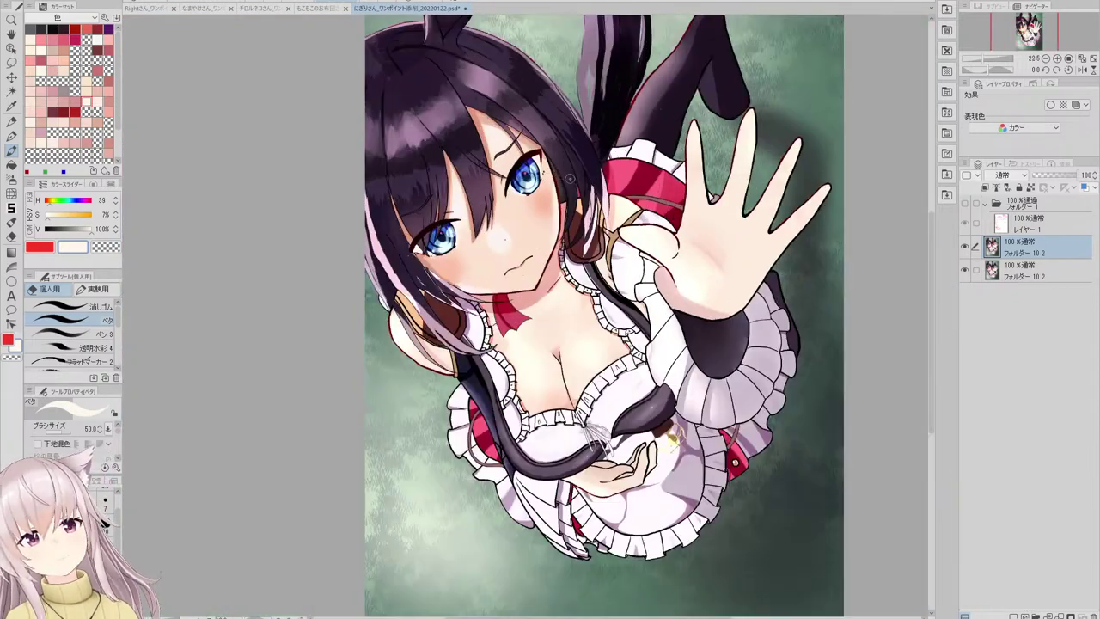
- Nudge the lower rims of both irises slightly inward with Liquify at brush size 150
{"action": "scroll", "coordinate": [569, 176], "scroll_direction": "up", "scroll_amount": 3}
{"action": "left_click", "coordinate": [13, 193]}
{"action": "scroll", "coordinate": [481, 224], "scroll_direction": "up", "scroll_amount": 1}
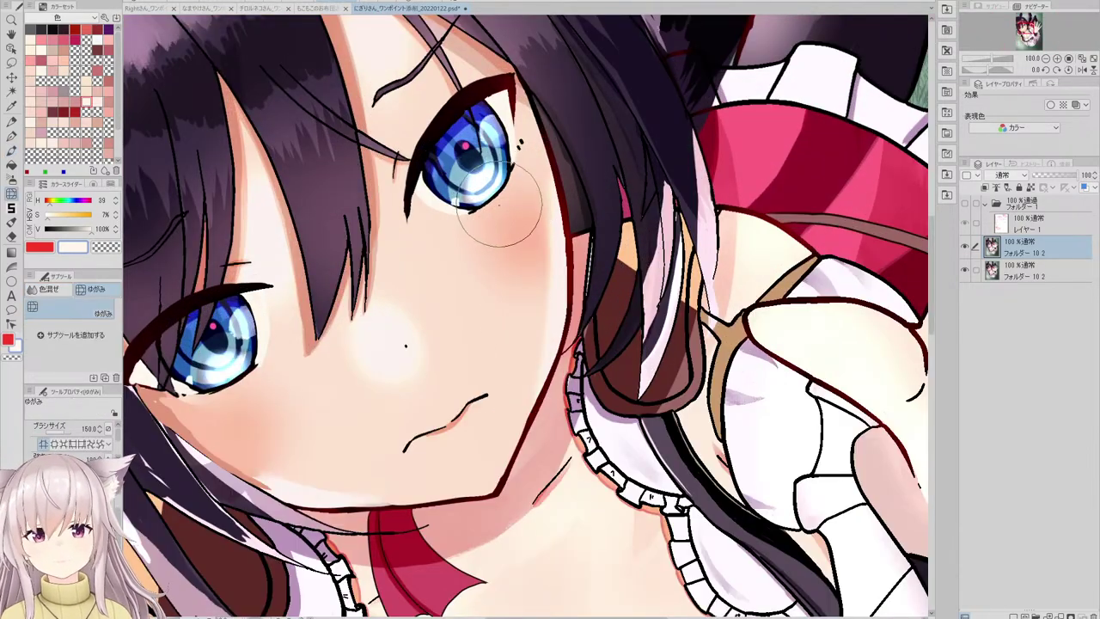
{"action": "left_click_drag", "start_coordinate": [497, 214], "coordinate": [482, 207]}
{"action": "left_click_drag", "start_coordinate": [253, 376], "coordinate": [265, 363]}
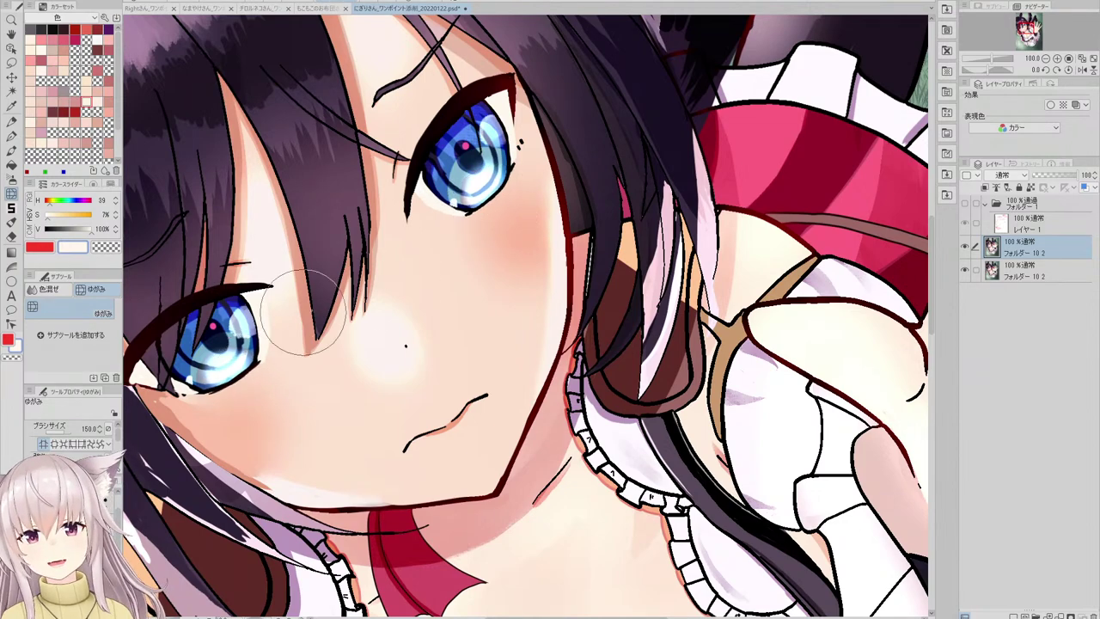
{"action": "scroll", "coordinate": [382, 250], "scroll_direction": "down", "scroll_amount": 4}
{"action": "scroll", "coordinate": [432, 243], "scroll_direction": "up", "scroll_amount": 3}
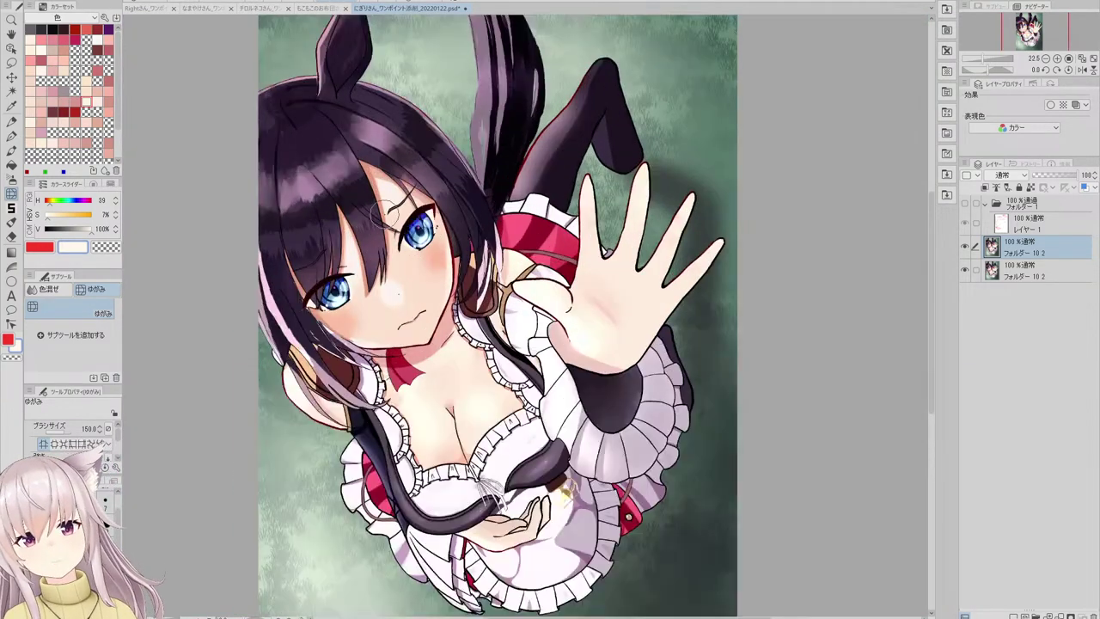
{"action": "scroll", "coordinate": [263, 292], "scroll_direction": "down", "scroll_amount": 3}
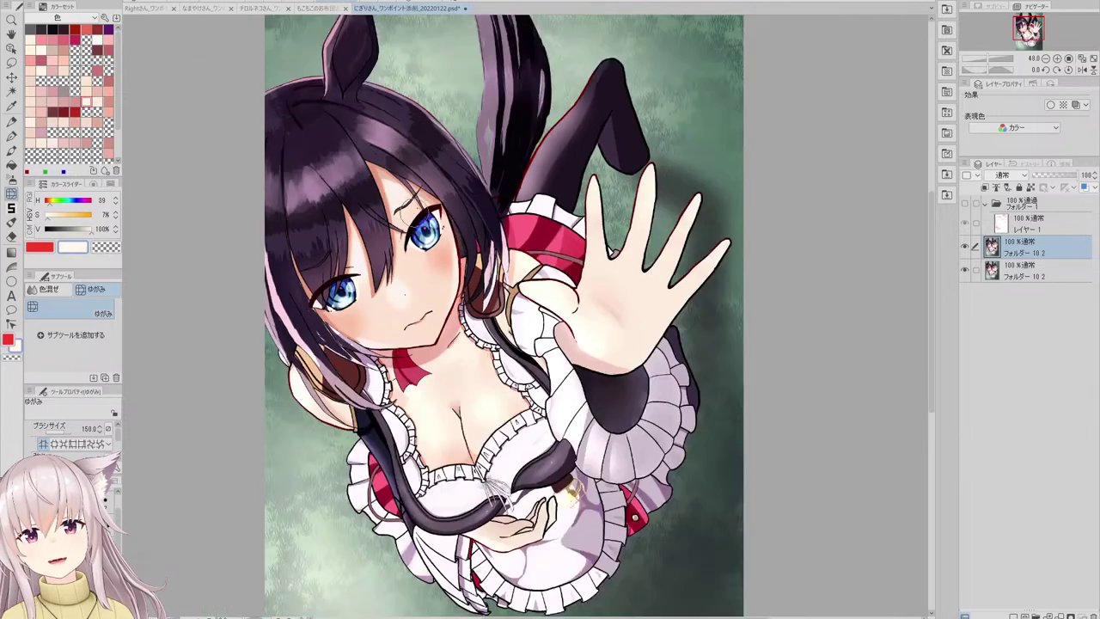
- Adjust the chest outline and collar frill below the red ribbon with Liquify at brush size 150
{"action": "scroll", "coordinate": [451, 268], "scroll_direction": "up", "scroll_amount": 4}
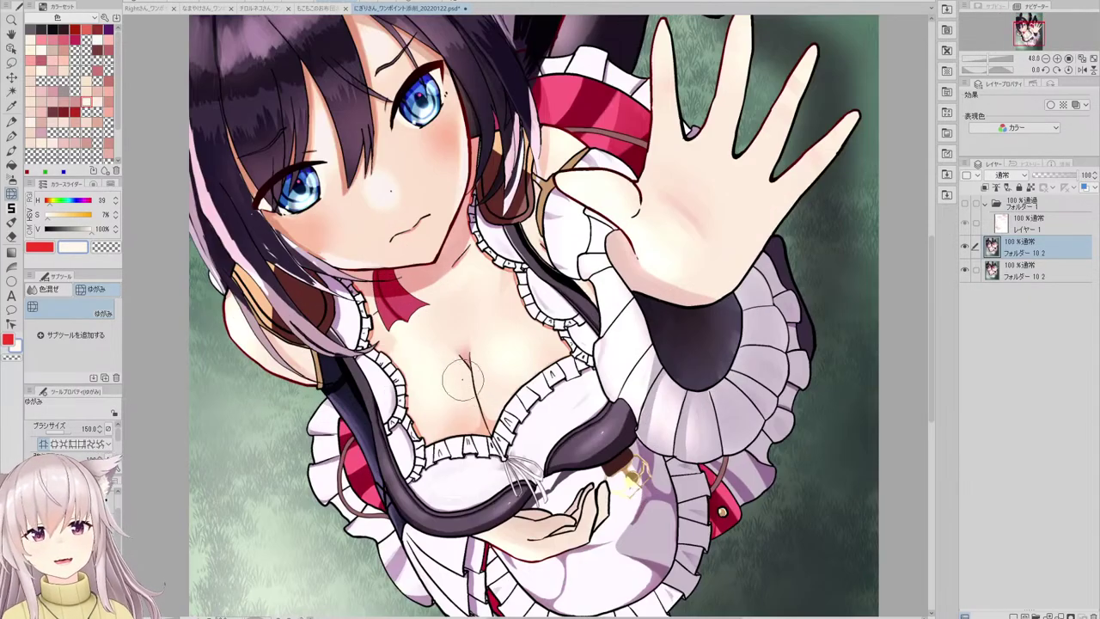
{"action": "scroll", "coordinate": [449, 381], "scroll_direction": "up", "scroll_amount": 3}
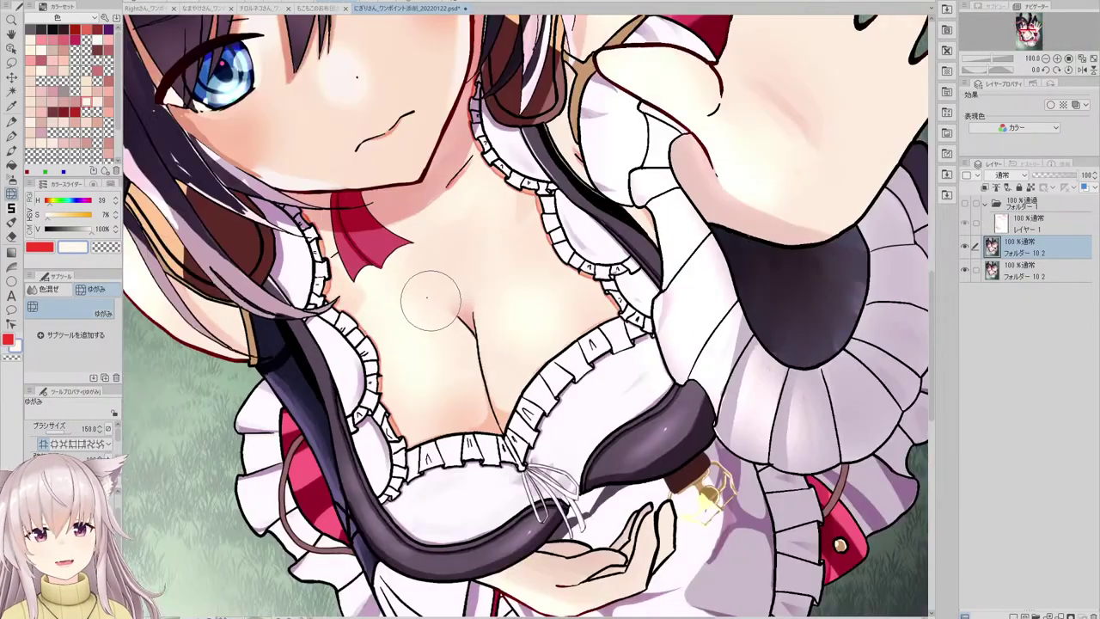
{"action": "scroll", "coordinate": [430, 295], "scroll_direction": "down", "scroll_amount": 2}
{"action": "mouse_move", "coordinate": [375, 228]}
{"action": "left_mouse_down"}
{"action": "mouse_move", "coordinate": [381, 262]}
{"action": "mouse_move", "coordinate": [404, 284]}
{"action": "mouse_move", "coordinate": [430, 267]}
{"action": "left_mouse_up"}
{"action": "scroll", "coordinate": [430, 266], "scroll_direction": "down", "scroll_amount": 4}
{"action": "scroll", "coordinate": [418, 317], "scroll_direction": "up", "scroll_amount": 4}
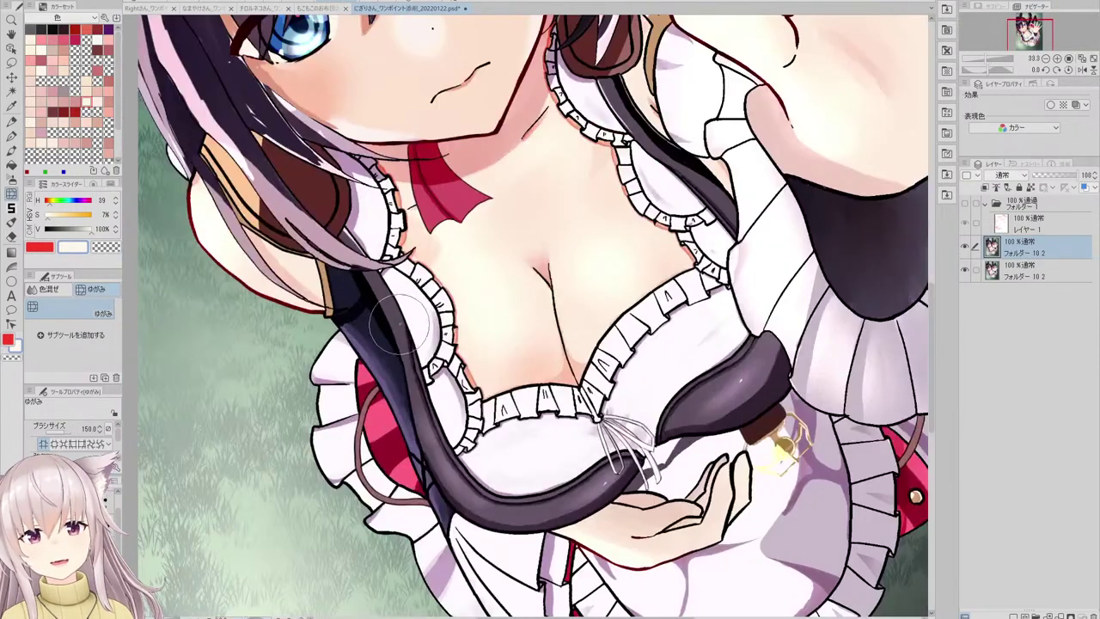
{"action": "scroll", "coordinate": [418, 316], "scroll_direction": "down", "scroll_amount": 4}
{"action": "scroll", "coordinate": [375, 277], "scroll_direction": "up", "scroll_amount": 4}
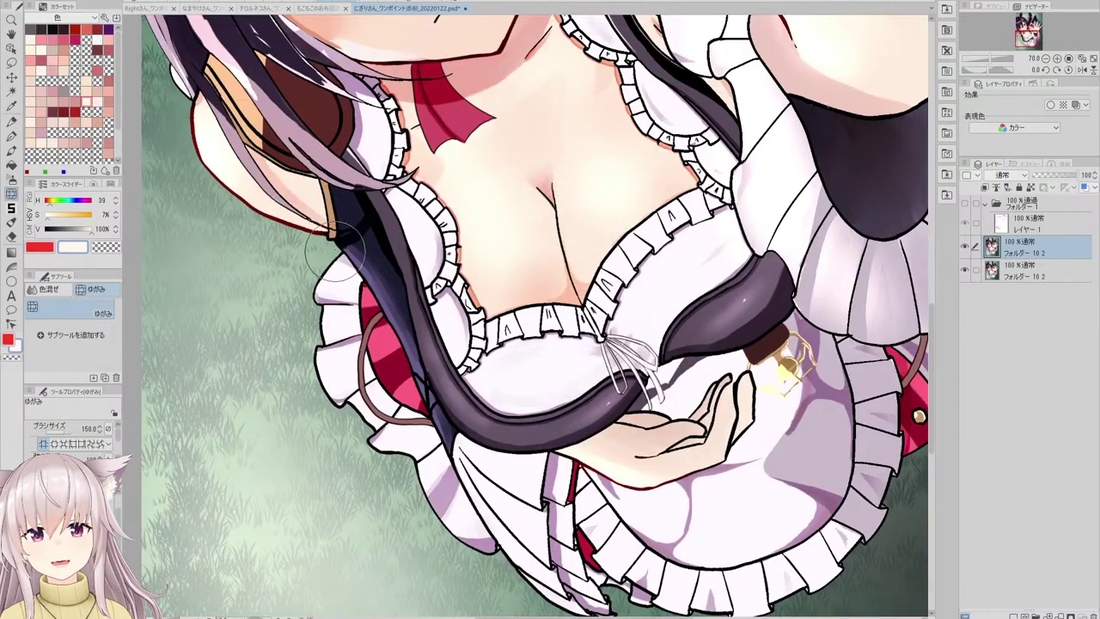
{"action": "scroll", "coordinate": [518, 409], "scroll_direction": "down", "scroll_amount": 5}
{"action": "scroll", "coordinate": [511, 412], "scroll_direction": "up", "scroll_amount": 1}
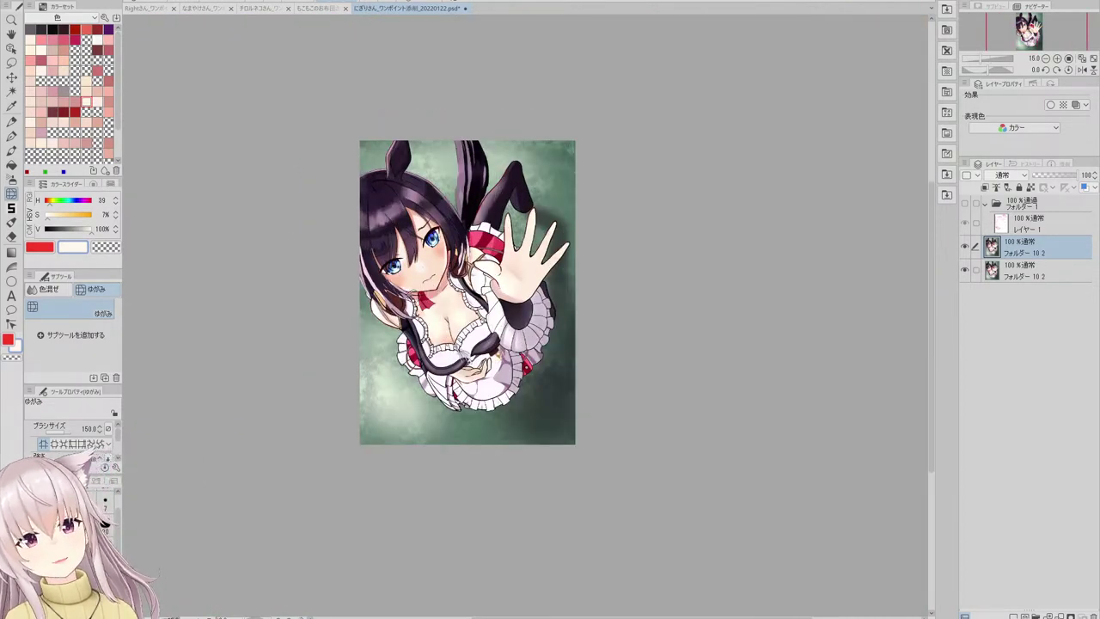
- Darken the lower eye's outer corner and lower lash line in near-black red with the ベタ brush at size 50
{"action": "scroll", "coordinate": [426, 266], "scroll_direction": "up", "scroll_amount": 5}
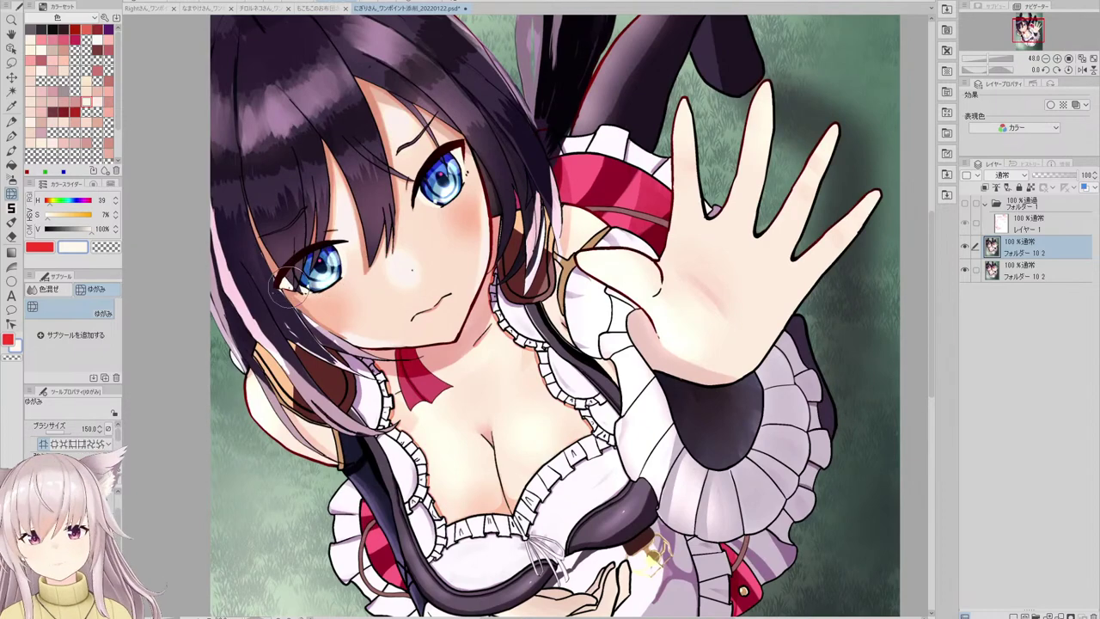
{"action": "scroll", "coordinate": [282, 287], "scroll_direction": "up", "scroll_amount": 4}
{"action": "key", "text": "p"}
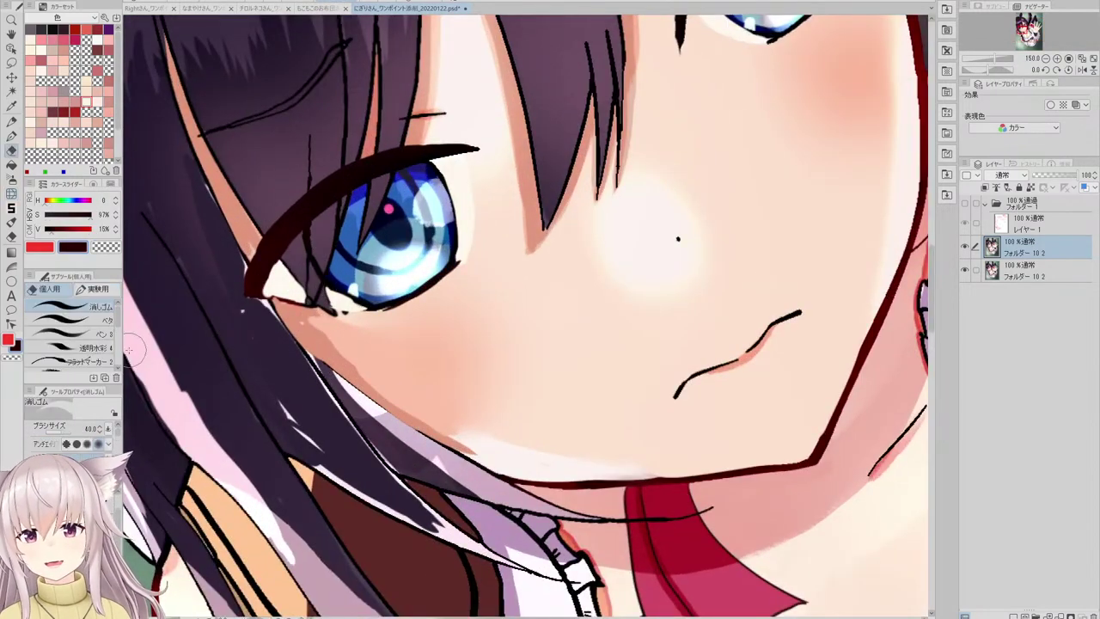
{"action": "left_click_drag", "start_coordinate": [253, 306], "coordinate": [292, 308]}
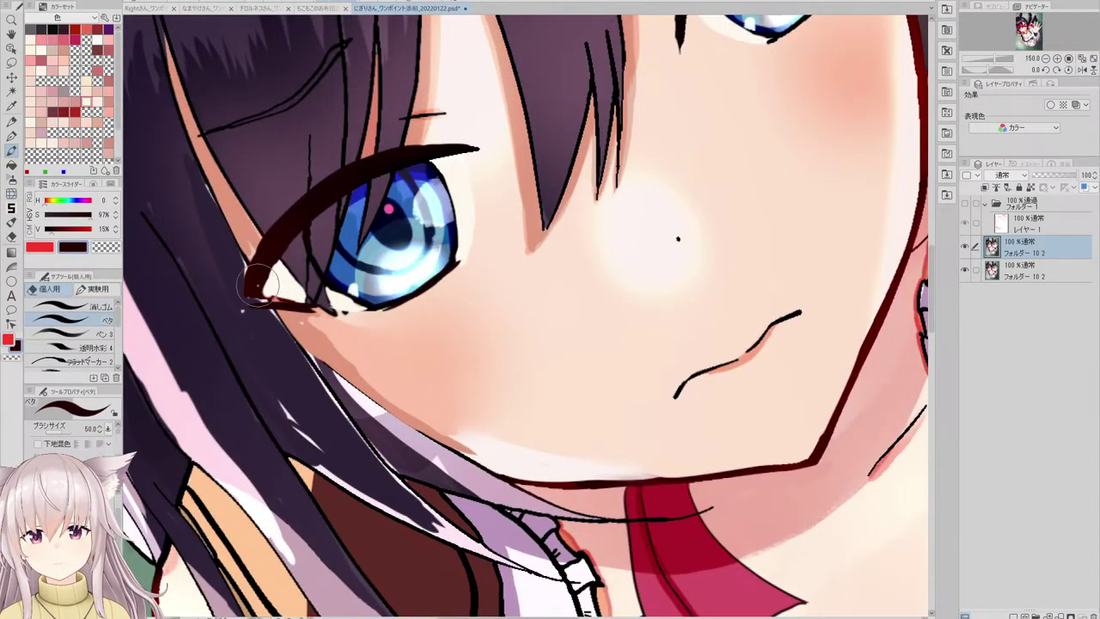
- Widen the upper eye's outer corner and refine its lash line with Liquify at brush size 80
{"action": "scroll", "coordinate": [245, 305], "scroll_direction": "down", "scroll_amount": 8}
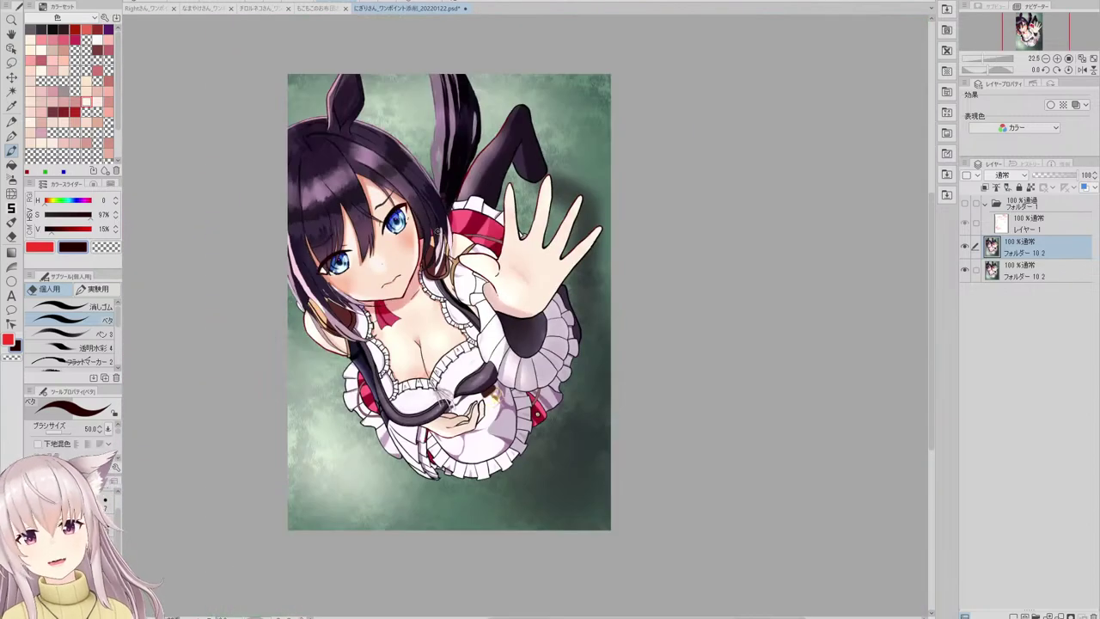
{"action": "scroll", "coordinate": [428, 225], "scroll_direction": "up", "scroll_amount": 2}
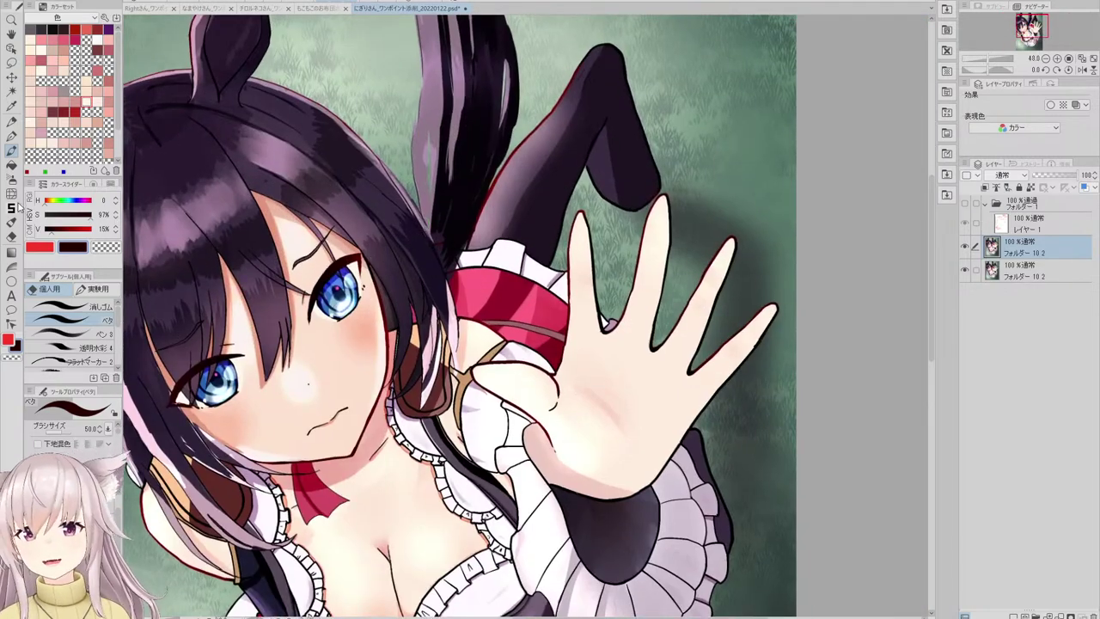
{"action": "left_click", "coordinate": [12, 194]}
{"action": "scroll", "coordinate": [362, 276], "scroll_direction": "up", "scroll_amount": 3}
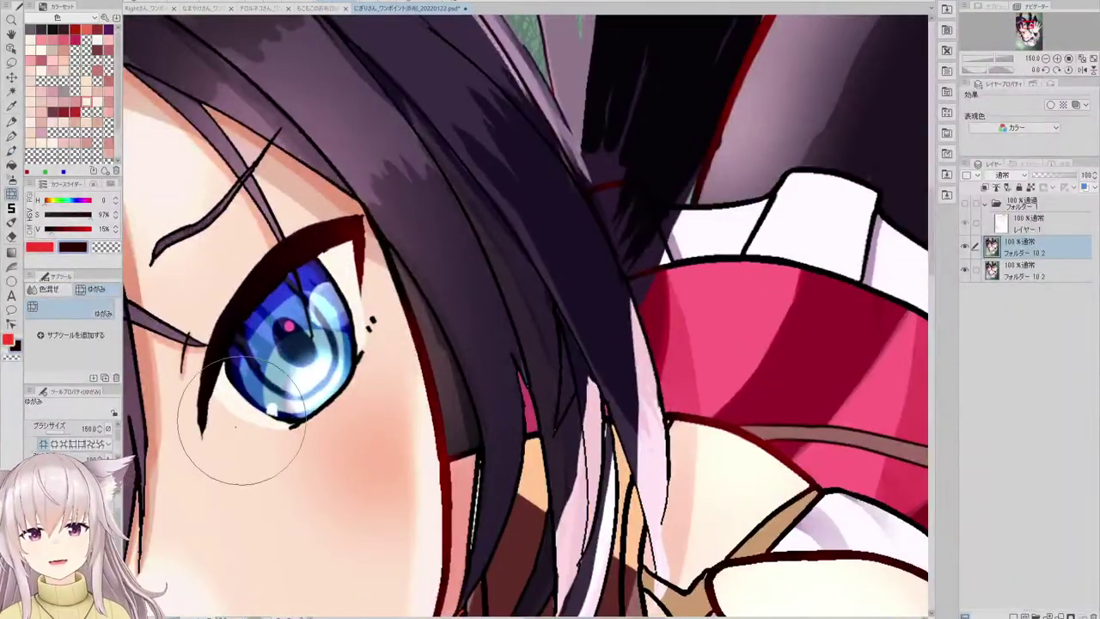
{"action": "mouse_move", "coordinate": [354, 270]}
{"action": "left_mouse_down"}
{"action": "mouse_move", "coordinate": [366, 323]}
{"action": "mouse_move", "coordinate": [376, 311]}
{"action": "mouse_move", "coordinate": [338, 294]}
{"action": "mouse_move", "coordinate": [356, 316]}
{"action": "mouse_move", "coordinate": [325, 284]}
{"action": "left_mouse_up"}
{"action": "scroll", "coordinate": [325, 282], "scroll_direction": "down", "scroll_amount": 2}
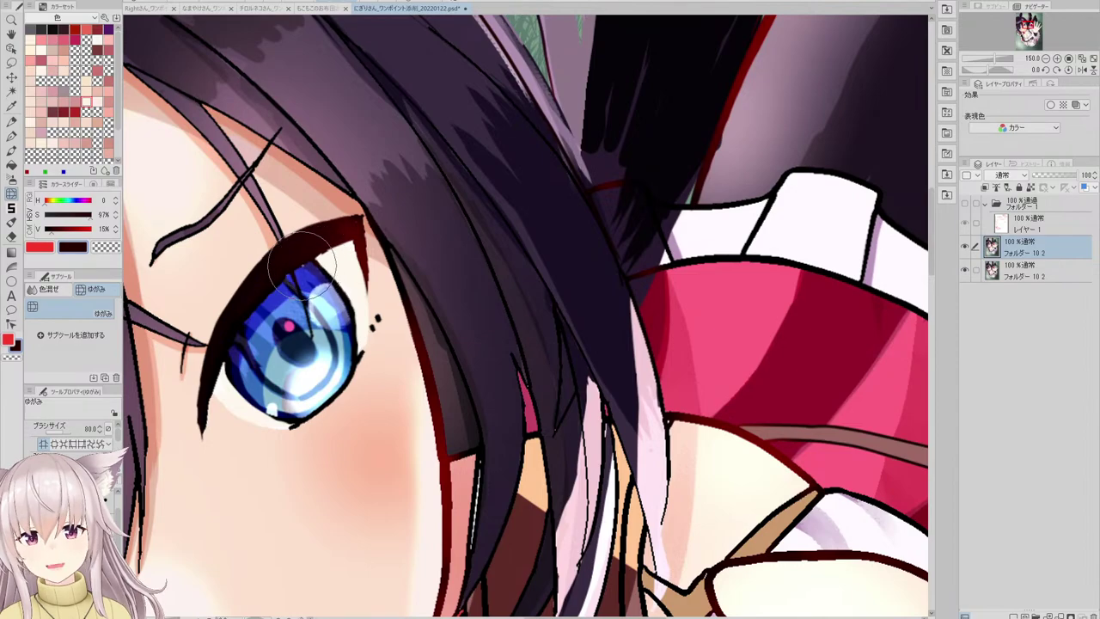
{"action": "scroll", "coordinate": [335, 196], "scroll_direction": "down", "scroll_amount": 2}
{"action": "scroll", "coordinate": [327, 196], "scroll_direction": "down", "scroll_amount": 4}
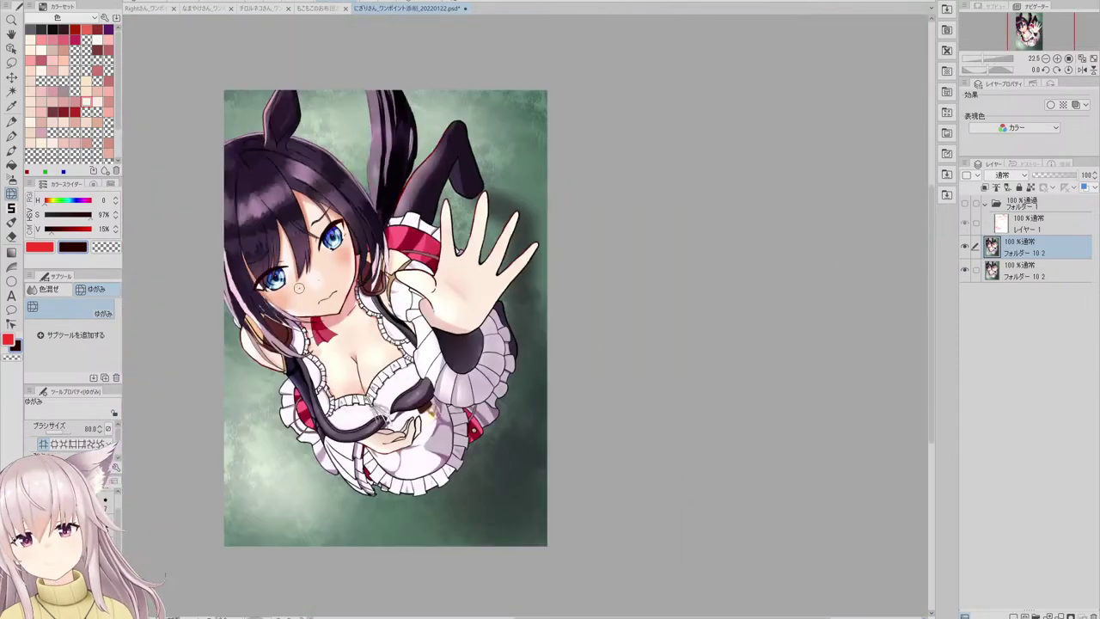
{"action": "scroll", "coordinate": [299, 288], "scroll_direction": "up", "scroll_amount": 5}
{"action": "scroll", "coordinate": [397, 213], "scroll_direction": "down", "scroll_amount": 2}
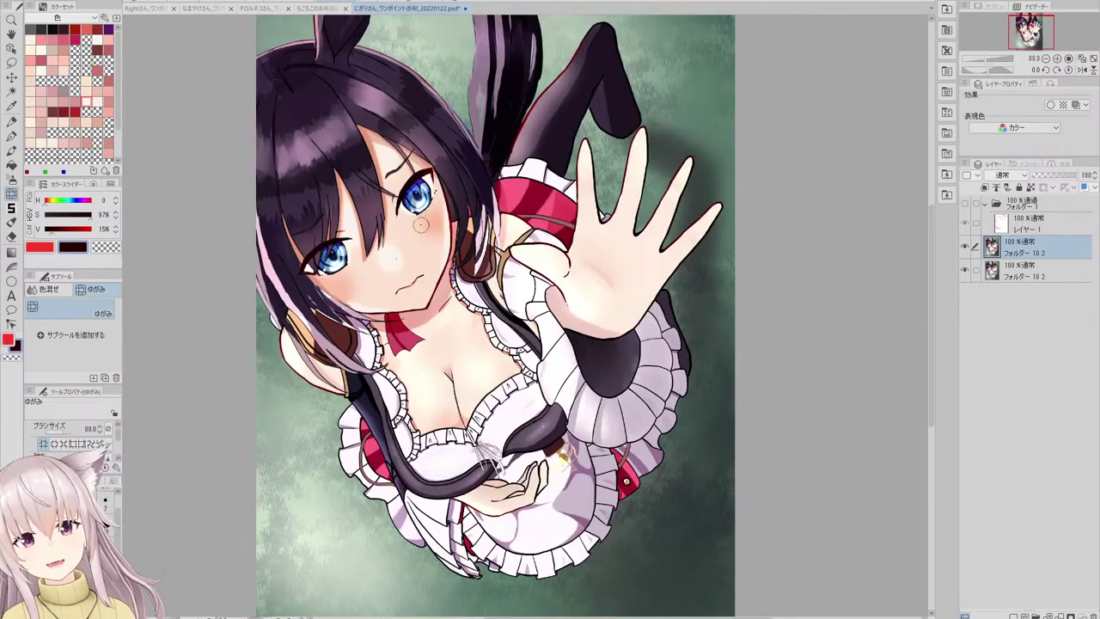
- Adjust the hair volume around the head with Liquify at brush size 400
{"action": "scroll", "coordinate": [420, 224], "scroll_direction": "up", "scroll_amount": 4}
{"action": "scroll", "coordinate": [388, 219], "scroll_direction": "down", "scroll_amount": 4}
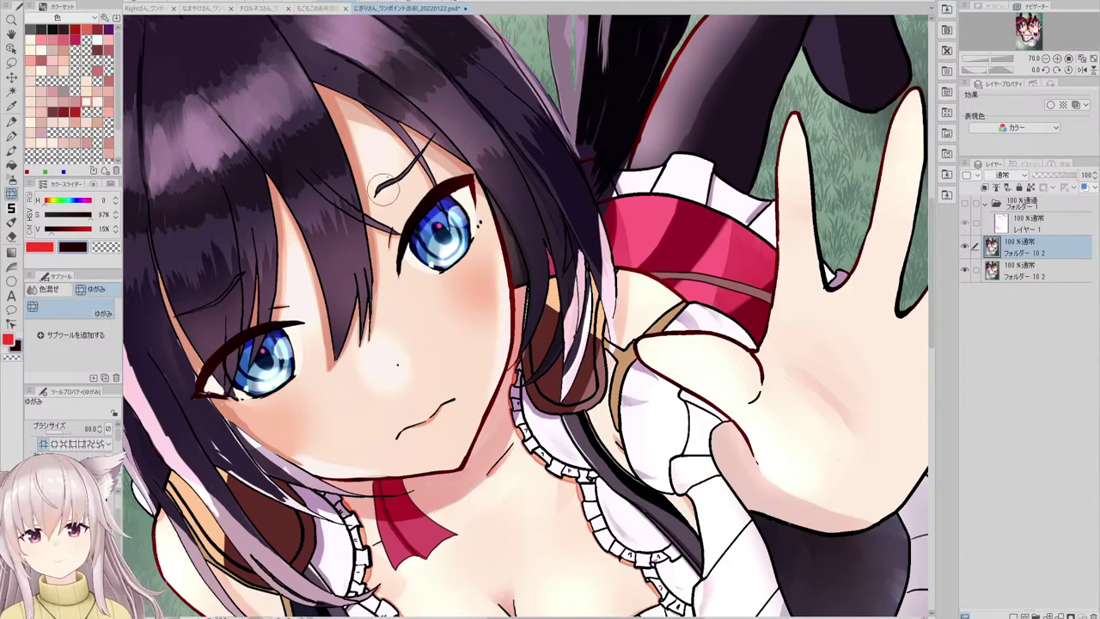
{"action": "scroll", "coordinate": [399, 155], "scroll_direction": "up", "scroll_amount": 2}
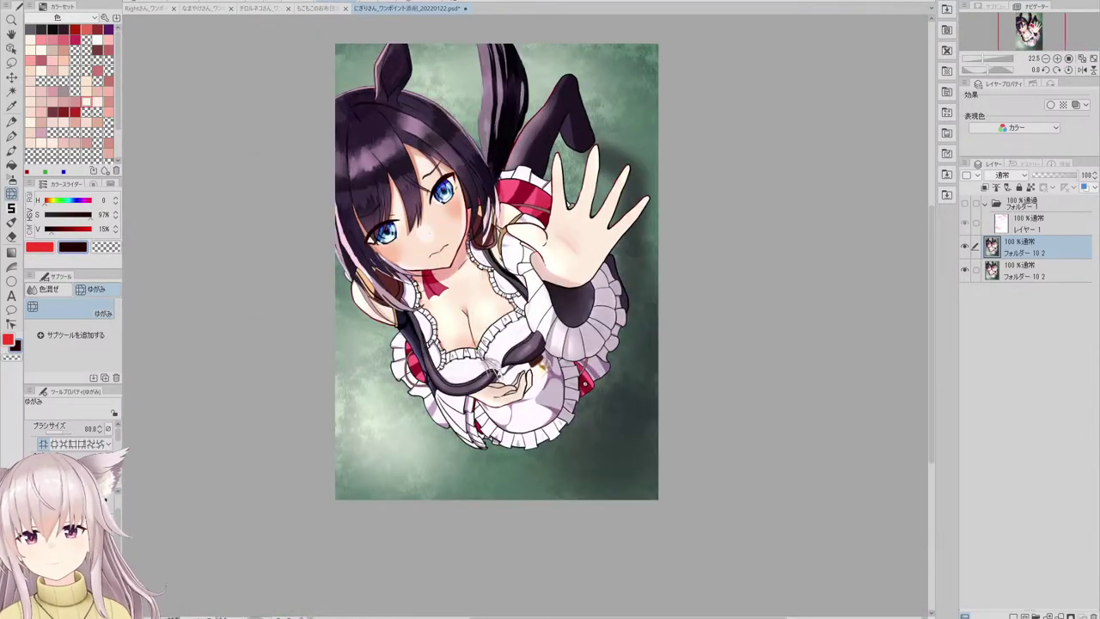
{"action": "scroll", "coordinate": [363, 152], "scroll_direction": "up", "scroll_amount": 2}
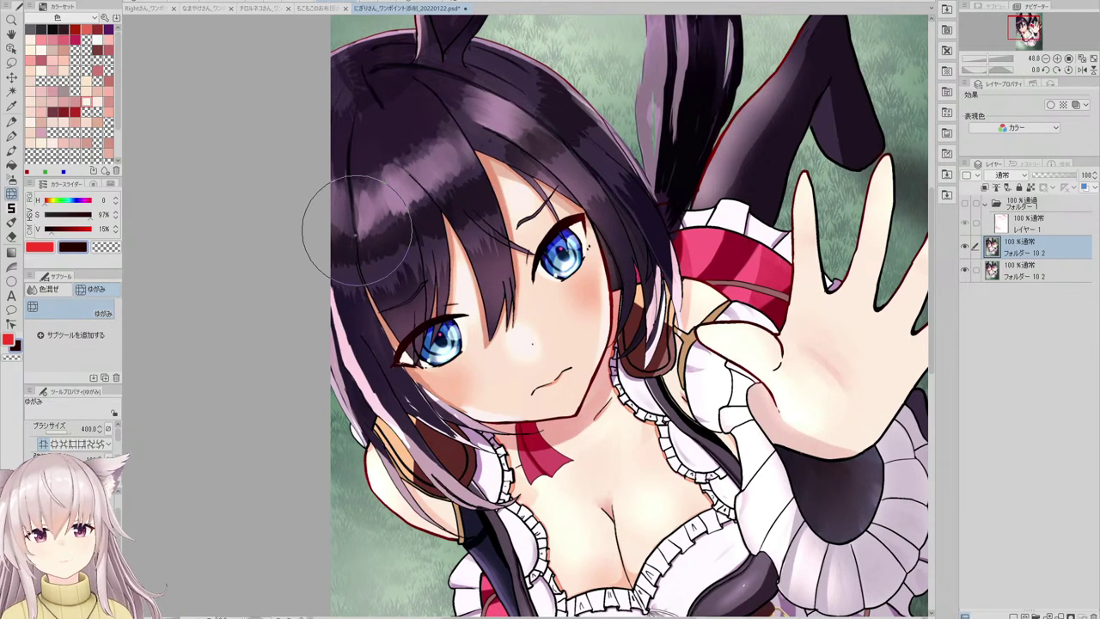
{"action": "scroll", "coordinate": [391, 148], "scroll_direction": "down", "scroll_amount": 3}
{"action": "scroll", "coordinate": [409, 156], "scroll_direction": "down", "scroll_amount": 1}
{"action": "scroll", "coordinate": [443, 163], "scroll_direction": "up", "scroll_amount": 1}
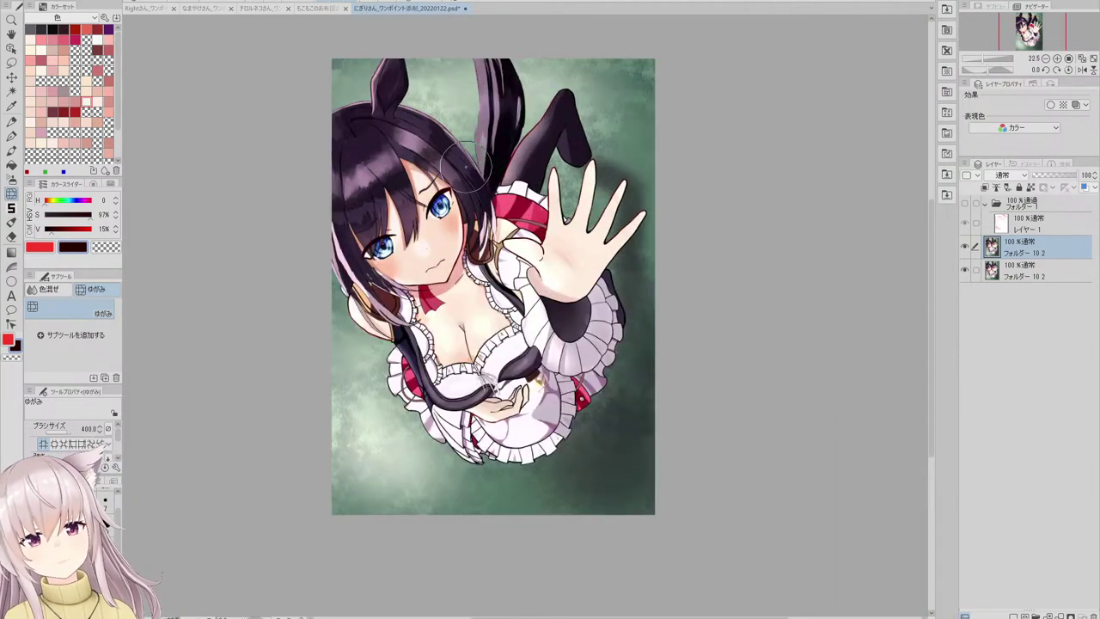
{"action": "scroll", "coordinate": [374, 275], "scroll_direction": "up", "scroll_amount": 4}
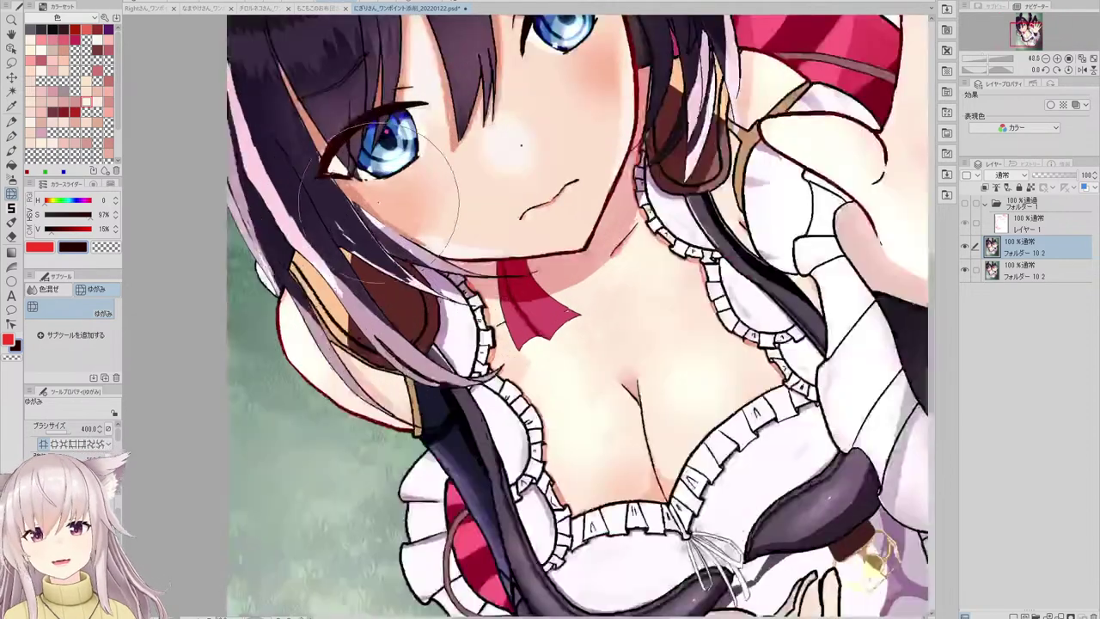
- Paint over the light strand beside the lower cheek in dark purple with the ベタ brush at size 50
{"action": "key", "text": "e"}
{"action": "left_click", "coordinate": [90, 320]}
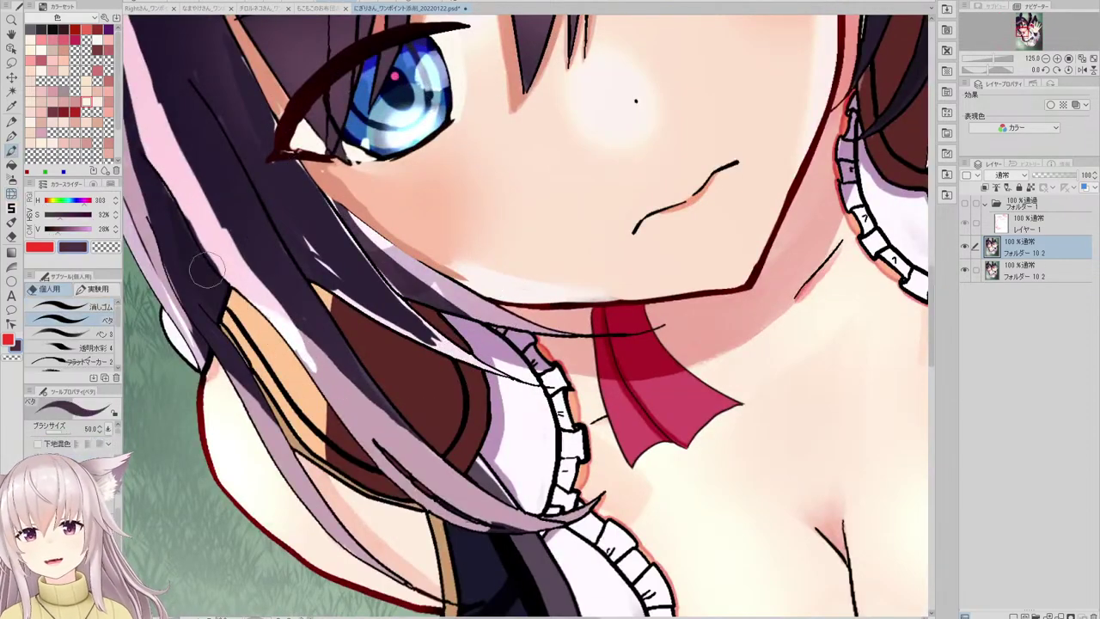
{"action": "mouse_move", "coordinate": [344, 206]}
{"action": "left_mouse_down"}
{"action": "mouse_move", "coordinate": [495, 312]}
{"action": "mouse_move", "coordinate": [361, 215]}
{"action": "mouse_move", "coordinate": [433, 275]}
{"action": "left_mouse_up"}
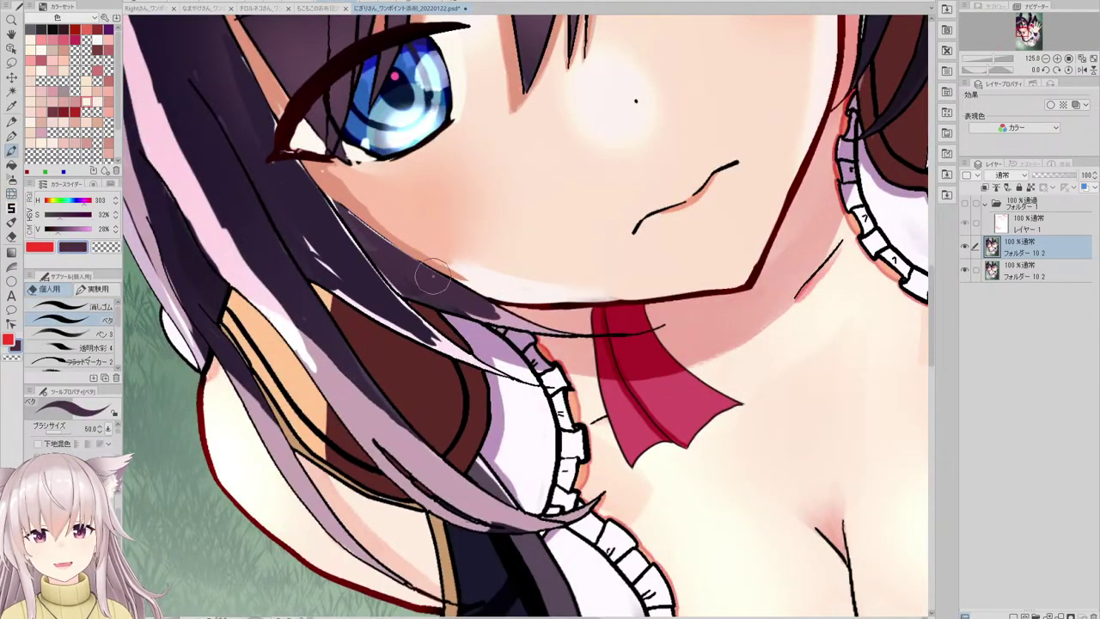
{"action": "left_click_drag", "start_coordinate": [519, 323], "coordinate": [440, 288]}
{"action": "scroll", "coordinate": [491, 215], "scroll_direction": "down", "scroll_amount": 6}
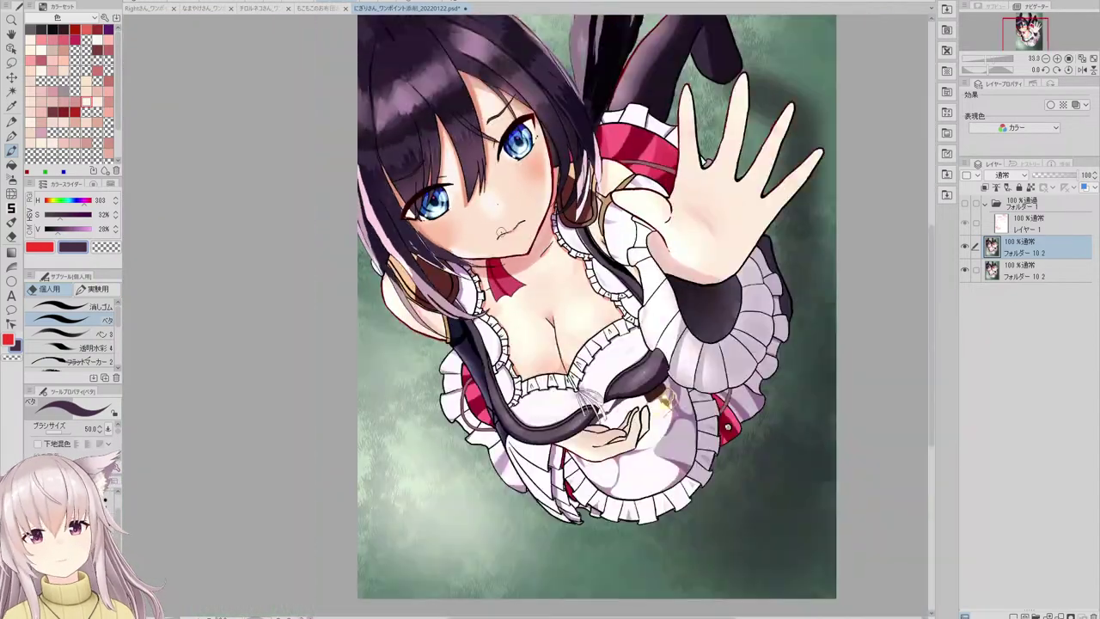
- Darken the side hair beyond the lower eye's outer corner in a deeper purple sampled from the hair
{"action": "scroll", "coordinate": [388, 263], "scroll_direction": "up", "scroll_amount": 7}
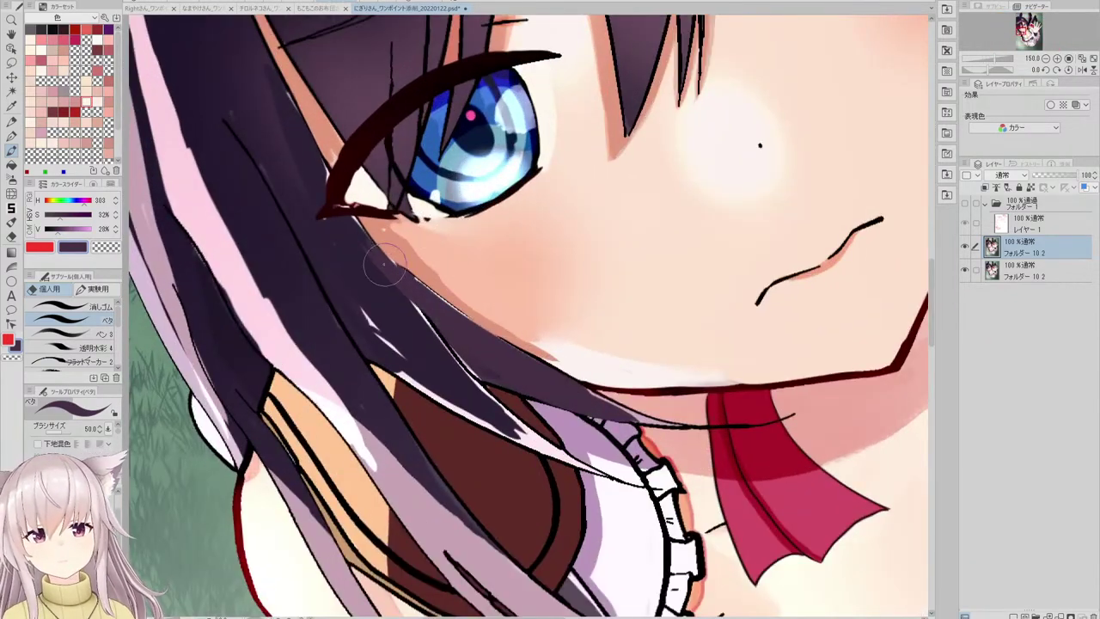
{"action": "left_click", "coordinate": [348, 228], "text": "alt"}
{"action": "left_click_drag", "start_coordinate": [352, 232], "coordinate": [523, 380]}
{"action": "scroll", "coordinate": [527, 379], "scroll_direction": "down", "scroll_amount": 5}
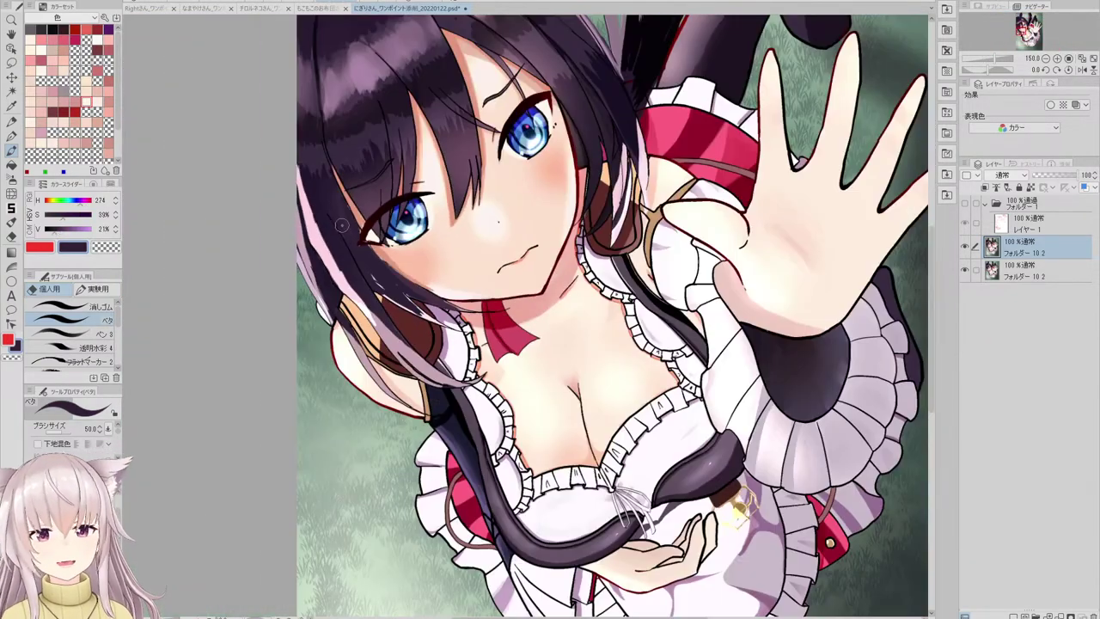
{"action": "scroll", "coordinate": [290, 160], "scroll_direction": "up", "scroll_amount": 4}
{"action": "left_click_drag", "start_coordinate": [263, 119], "coordinate": [367, 359]}
{"action": "scroll", "coordinate": [349, 263], "scroll_direction": "down", "scroll_amount": 5}
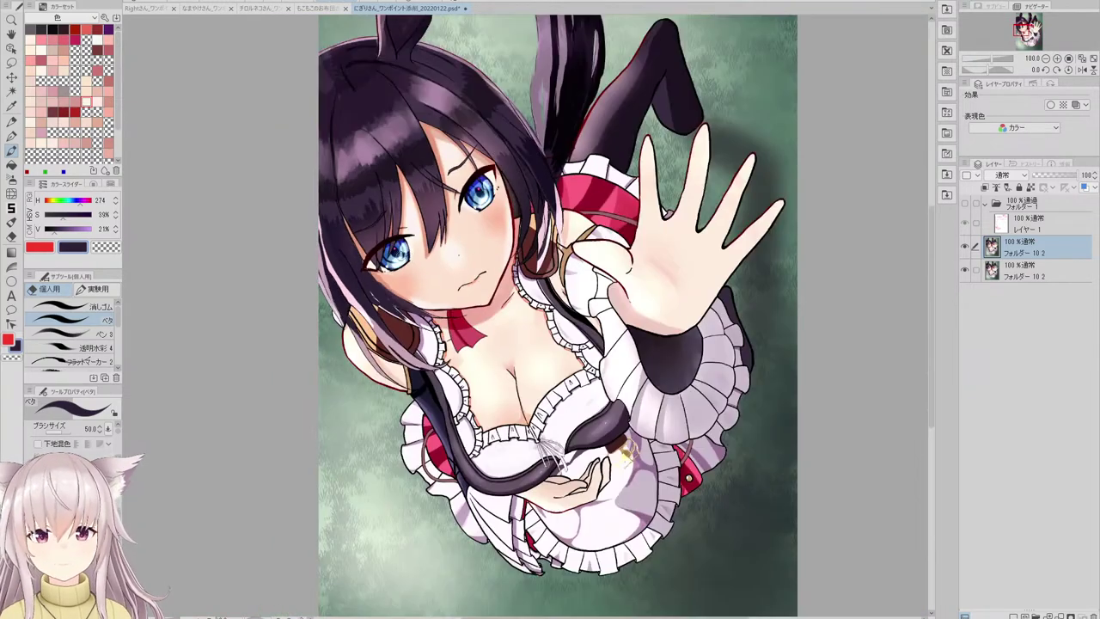
- Repaint the light streak in the side hair with its sampled pale pink
{"action": "scroll", "coordinate": [336, 277], "scroll_direction": "up", "scroll_amount": 5}
{"action": "left_click", "coordinate": [335, 272], "text": "alt"}
{"action": "mouse_move", "coordinate": [292, 164]}
{"action": "left_mouse_down"}
{"action": "mouse_move", "coordinate": [383, 339]}
{"action": "mouse_move", "coordinate": [365, 342]}
{"action": "left_mouse_up"}
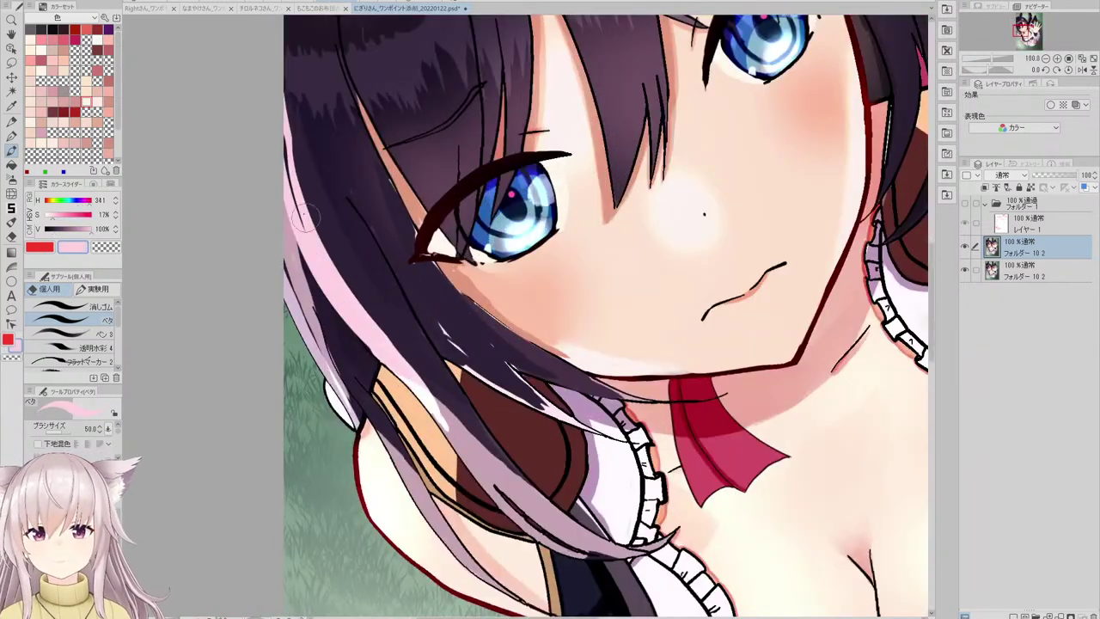
- Shade the pale pink side streak with long strokes of muted mauve sampled from the neighbouring strand
{"action": "left_click", "coordinate": [287, 244], "text": "alt"}
{"action": "key", "text": "ctrl+z"}
{"action": "mouse_move", "coordinate": [287, 244]}
{"action": "left_mouse_down"}
{"action": "mouse_move", "coordinate": [349, 363]}
{"action": "mouse_move", "coordinate": [285, 205]}
{"action": "mouse_move", "coordinate": [344, 371]}
{"action": "left_mouse_up"}
{"action": "key", "text": "ctrl+z"}
{"action": "left_click_drag", "start_coordinate": [311, 231], "coordinate": [359, 328]}
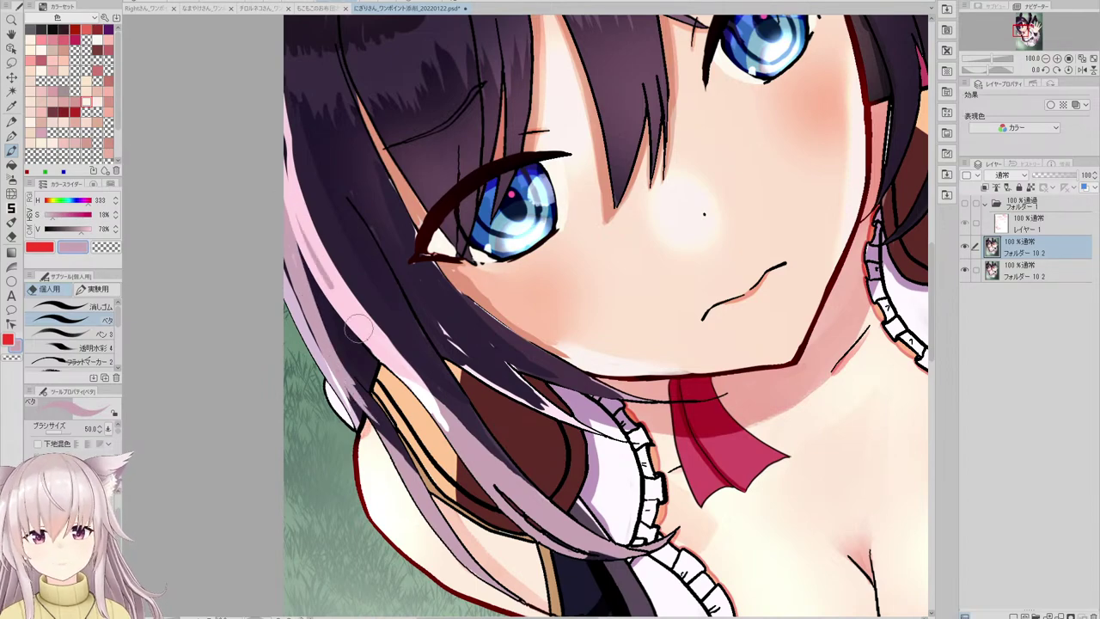
{"action": "key", "text": "ctrl+z"}
{"action": "left_click_drag", "start_coordinate": [308, 204], "coordinate": [418, 377]}
{"action": "scroll", "coordinate": [418, 377], "scroll_direction": "down", "scroll_amount": 4}
{"action": "scroll", "coordinate": [409, 234], "scroll_direction": "up", "scroll_amount": 4}
- Repaint the narrow bang lock above the lower eye in dark purple tones sampled from the hair
{"action": "left_click", "coordinate": [431, 177], "text": "alt"}
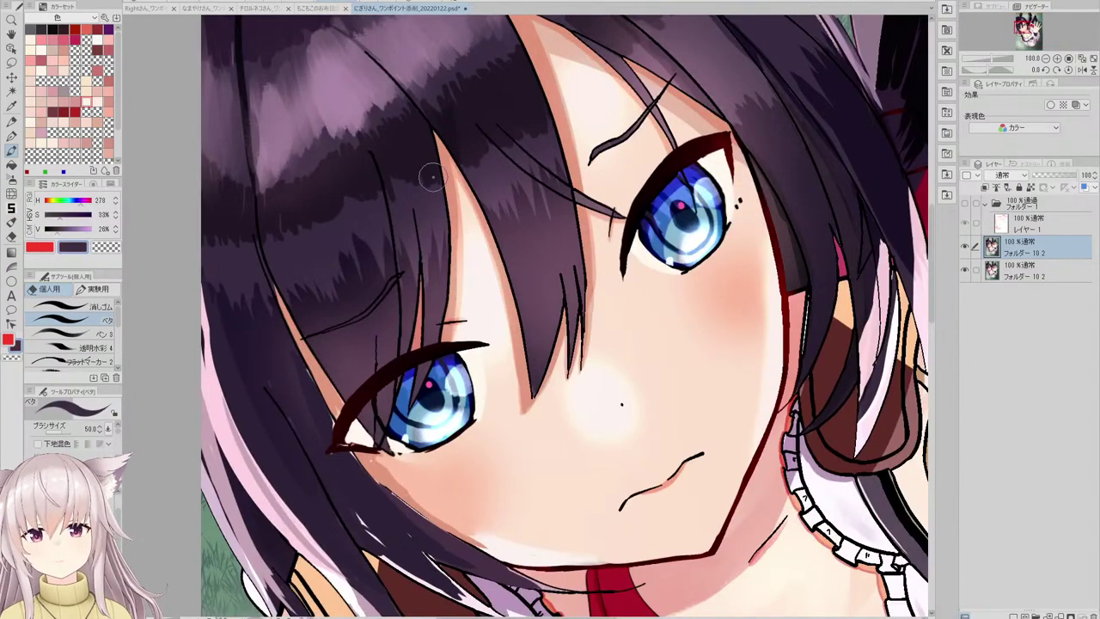
{"action": "left_click", "coordinate": [422, 115], "text": "alt"}
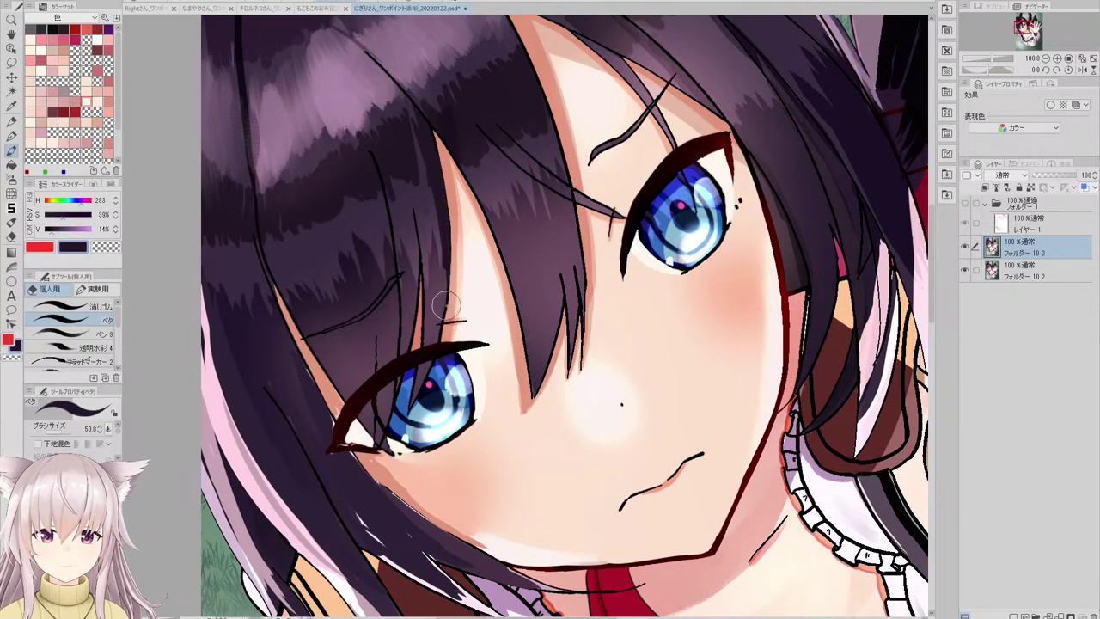
{"action": "scroll", "coordinate": [442, 308], "scroll_direction": "down", "scroll_amount": 5}
{"action": "scroll", "coordinate": [436, 147], "scroll_direction": "up", "scroll_amount": 4}
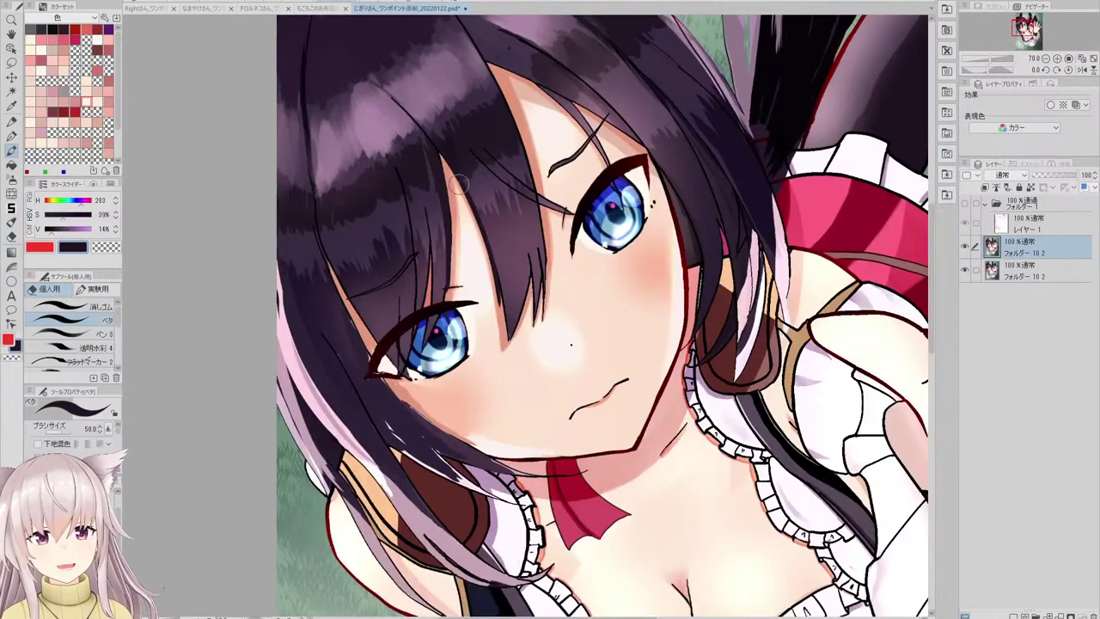
- Paint the tip of the central bang lock in a lighter purple sampled from that lock
{"action": "left_click", "coordinate": [503, 305], "text": "alt"}
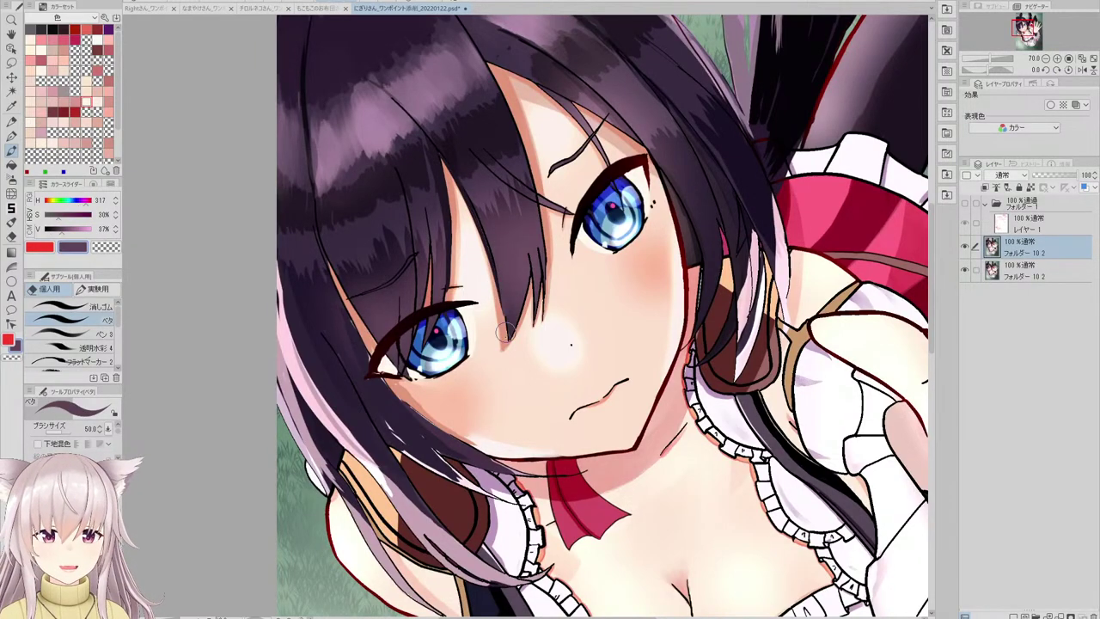
{"action": "scroll", "coordinate": [505, 342], "scroll_direction": "down", "scroll_amount": 5}
{"action": "scroll", "coordinate": [514, 197], "scroll_direction": "up", "scroll_amount": 5}
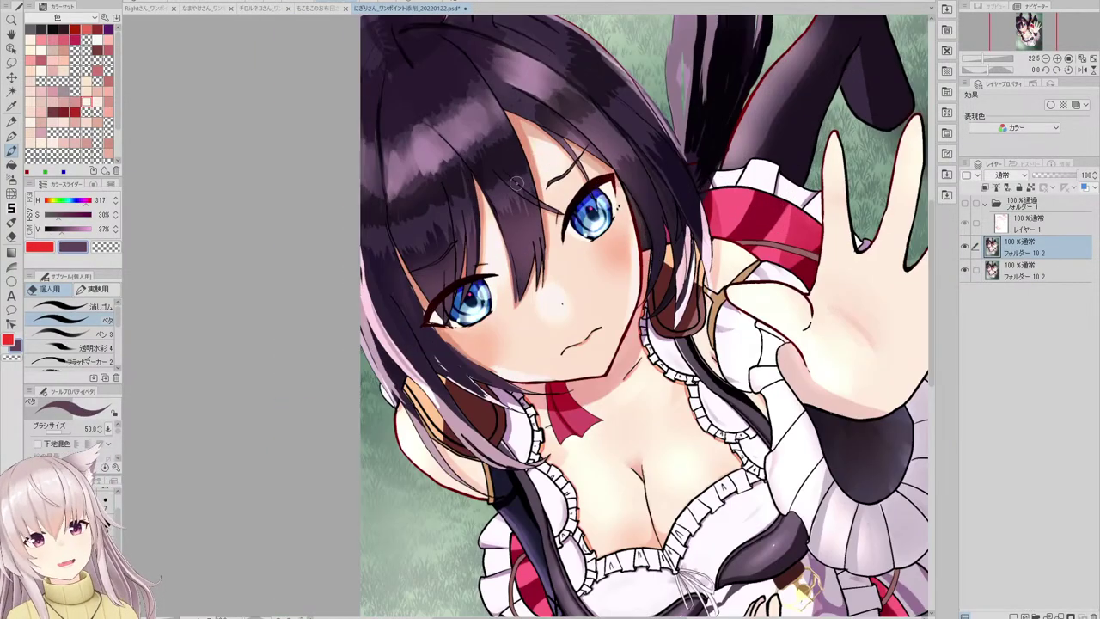
- Touch up the strand crossing the central bangs toward the upper eye with purples sampled from the surrounding hair
{"action": "scroll", "coordinate": [502, 179], "scroll_direction": "up", "scroll_amount": 5}
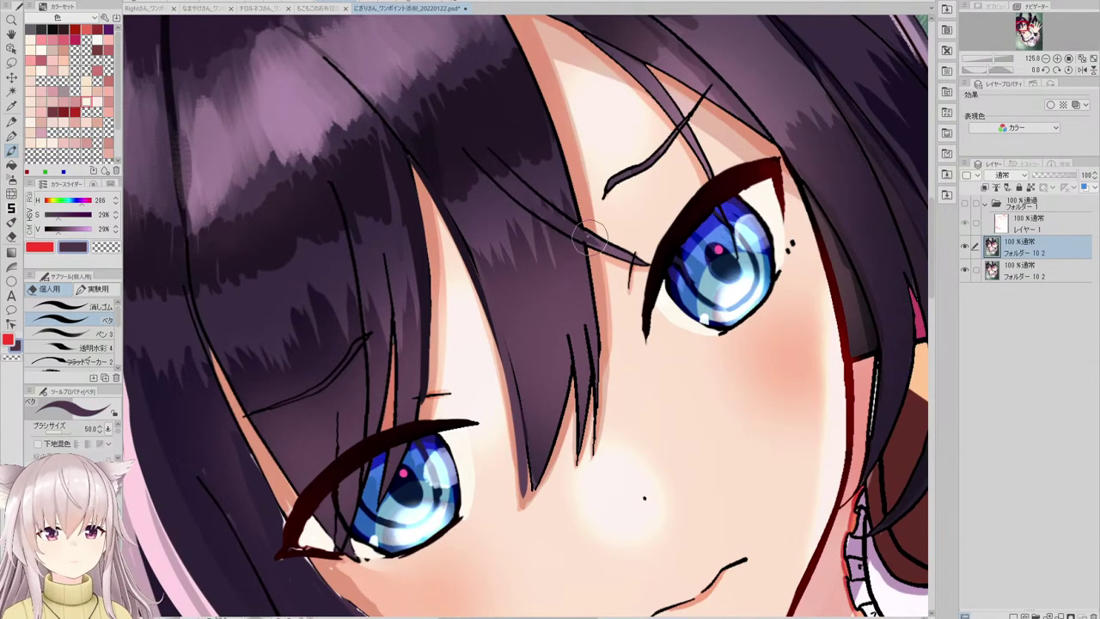
{"action": "left_click", "coordinate": [528, 194], "text": "alt"}
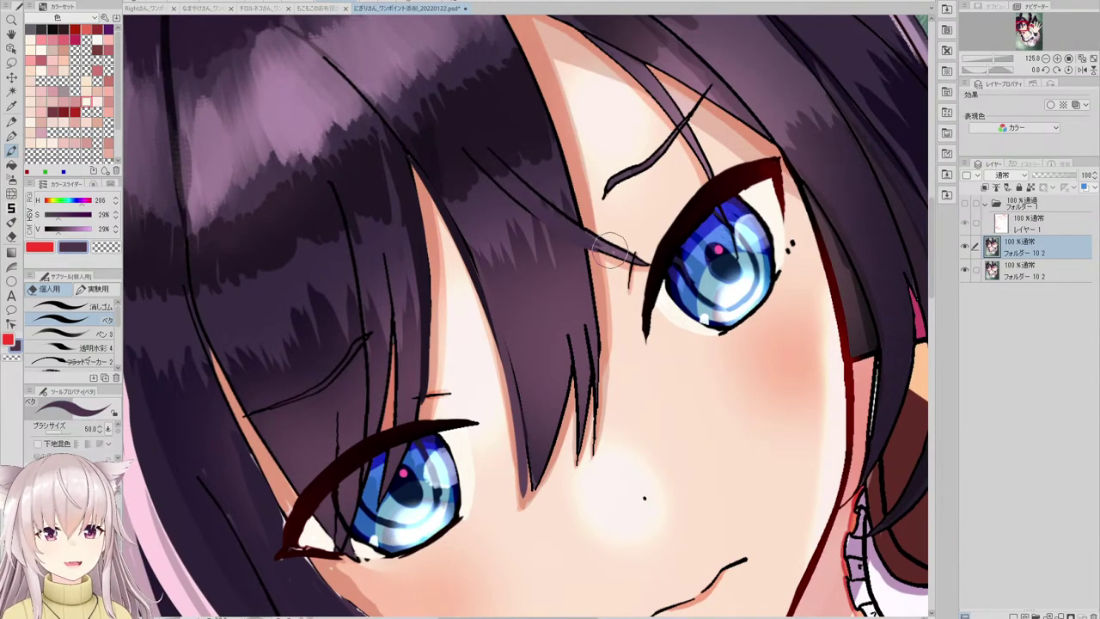
{"action": "left_click", "coordinate": [490, 160], "text": "alt"}
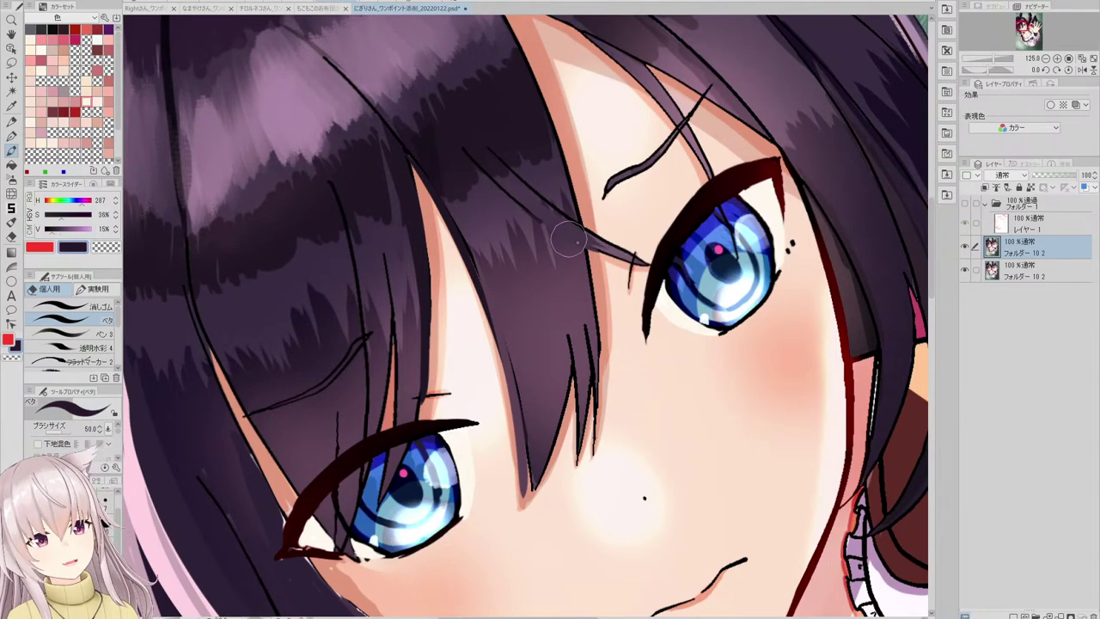
{"action": "scroll", "coordinate": [508, 172], "scroll_direction": "down", "scroll_amount": 5}
- Touch up the hair near the canvas edge in dark purple and reshape the crown with Liquify at brush size 400
{"action": "scroll", "coordinate": [507, 187], "scroll_direction": "up", "scroll_amount": 4}
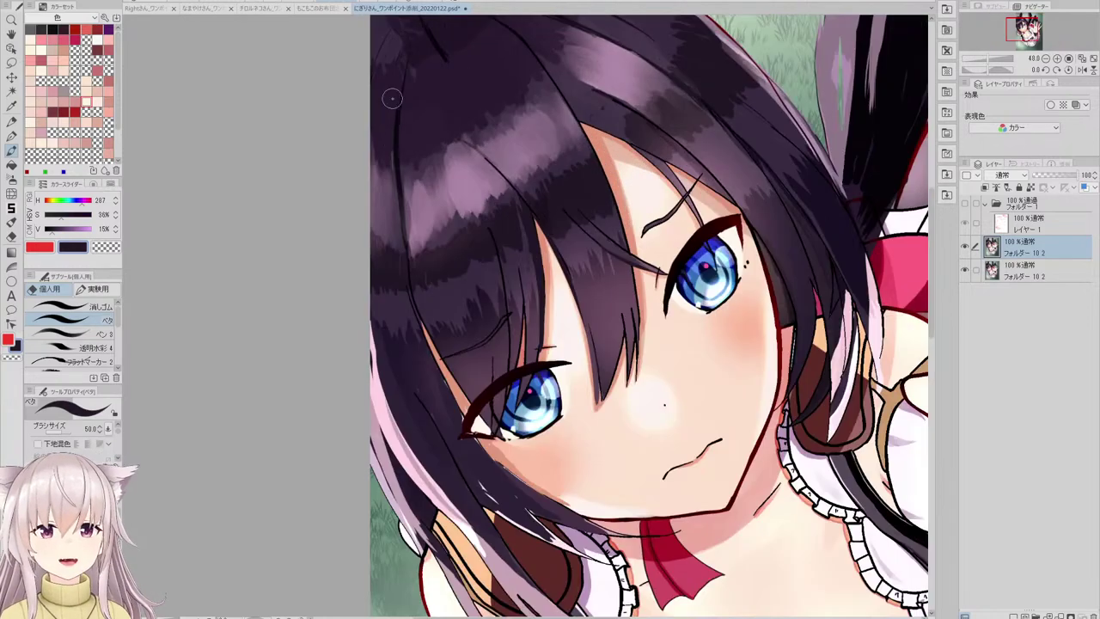
{"action": "mouse_move", "coordinate": [387, 214]}
{"action": "left_mouse_down"}
{"action": "mouse_move", "coordinate": [373, 214]}
{"action": "mouse_move", "coordinate": [385, 211]}
{"action": "left_mouse_up"}
{"action": "scroll", "coordinate": [391, 225], "scroll_direction": "down", "scroll_amount": 5}
{"action": "scroll", "coordinate": [400, 193], "scroll_direction": "up", "scroll_amount": 5}
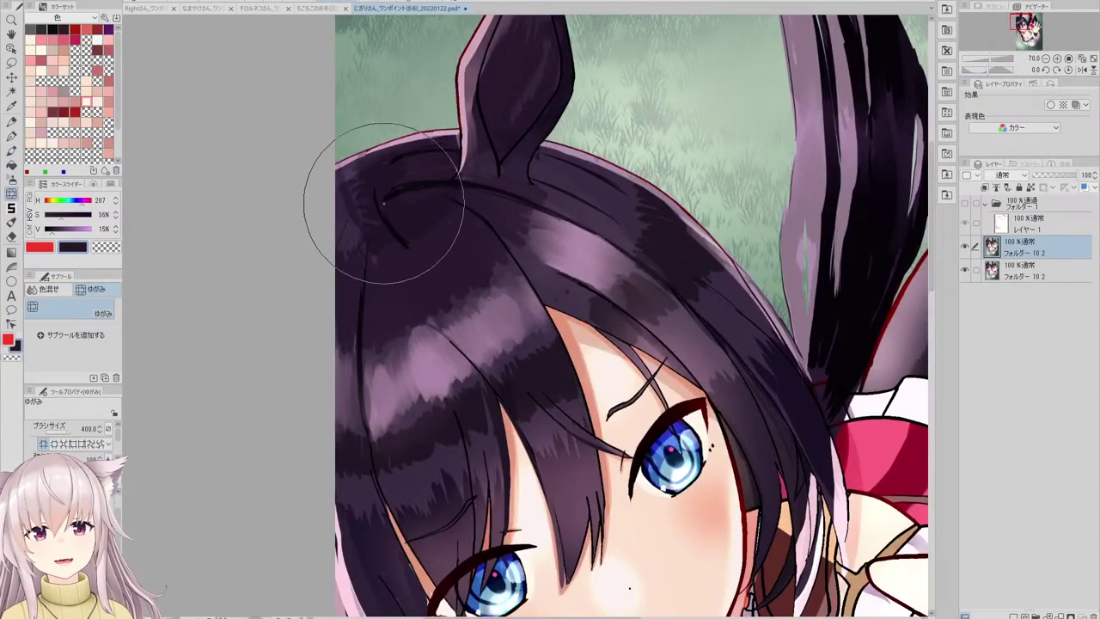
{"action": "scroll", "coordinate": [383, 199], "scroll_direction": "down", "scroll_amount": 5}
{"action": "scroll", "coordinate": [494, 168], "scroll_direction": "up", "scroll_amount": 3}
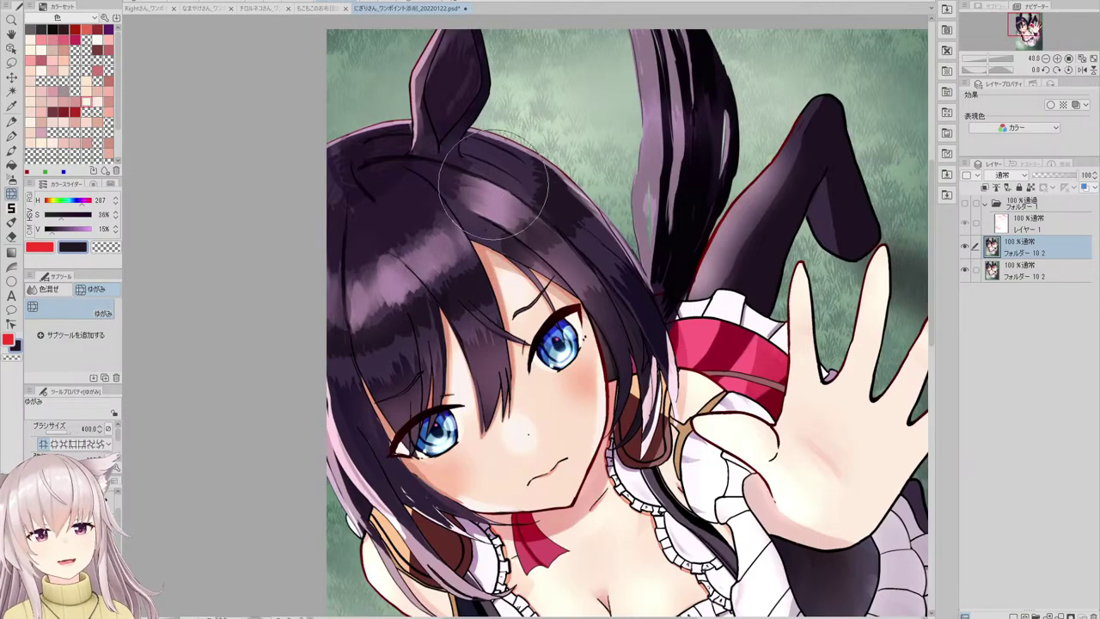
{"action": "scroll", "coordinate": [516, 180], "scroll_direction": "down", "scroll_amount": 2}
{"action": "scroll", "coordinate": [571, 192], "scroll_direction": "up", "scroll_amount": 1}
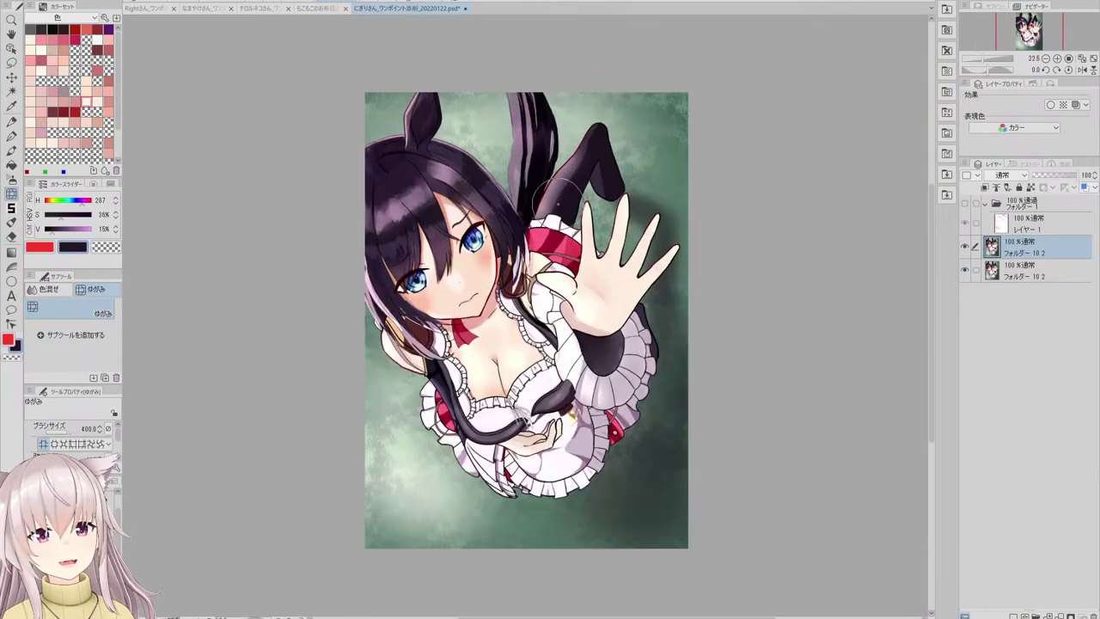
- Refine the mouth corner and the cheek contour below the upper eye with Liquify at brush size 150
{"action": "scroll", "coordinate": [477, 327], "scroll_direction": "up", "scroll_amount": 1}
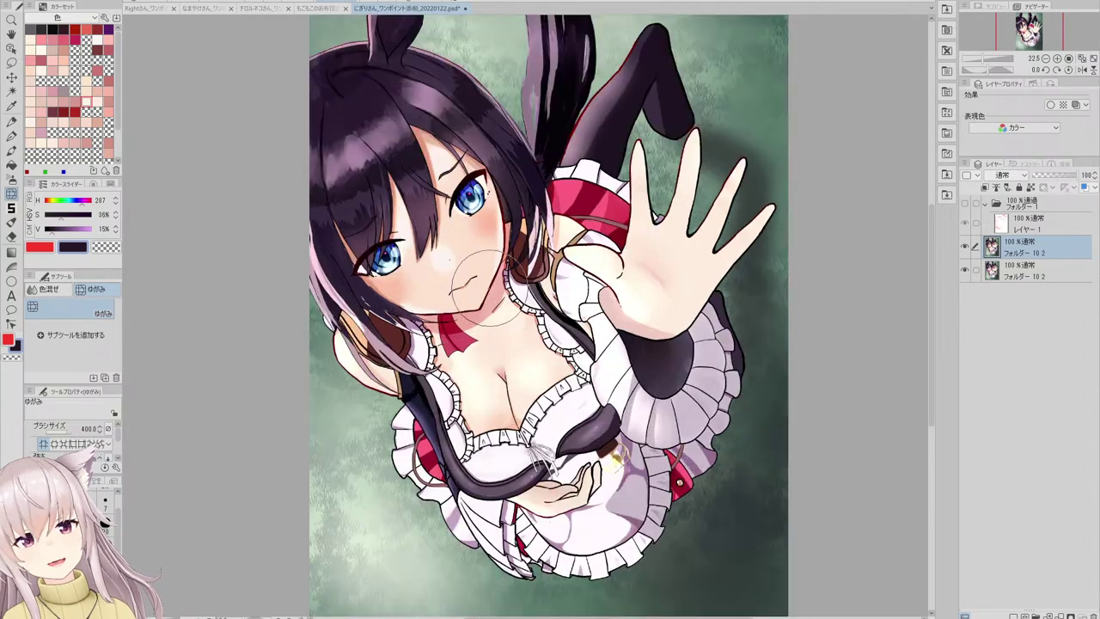
{"action": "scroll", "coordinate": [465, 283], "scroll_direction": "up", "scroll_amount": 2}
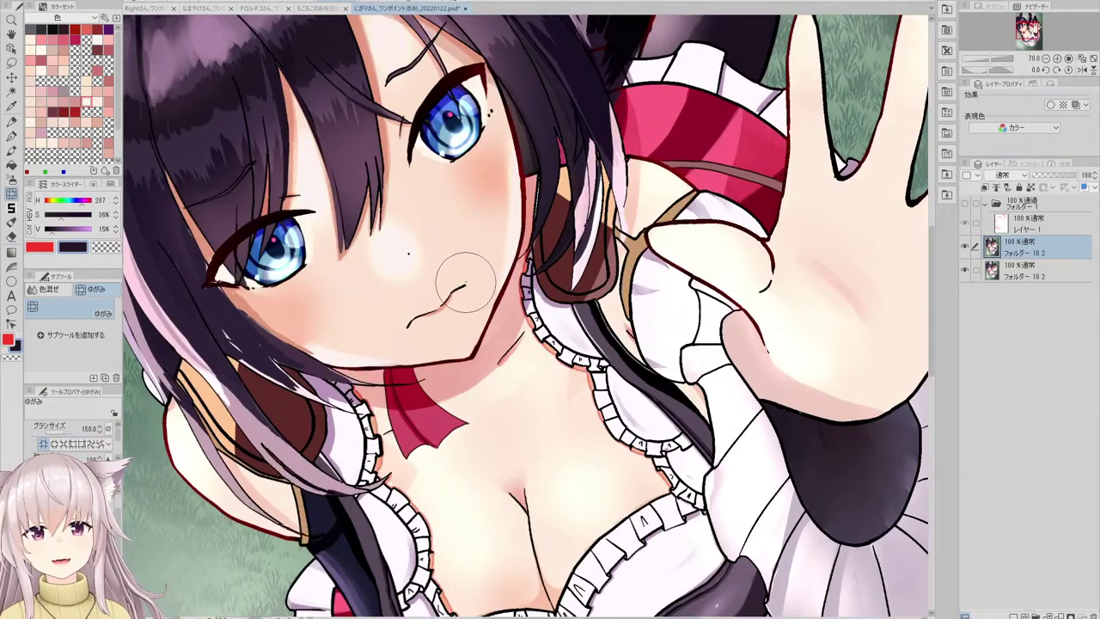
{"action": "scroll", "coordinate": [409, 318], "scroll_direction": "down", "scroll_amount": 3}
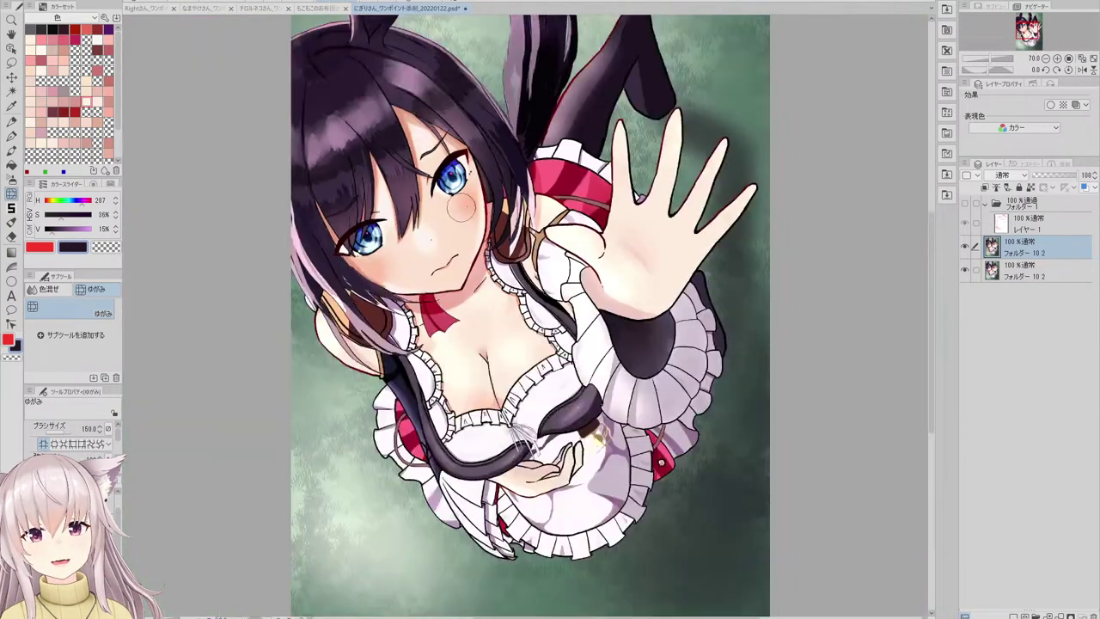
{"action": "scroll", "coordinate": [430, 258], "scroll_direction": "down", "scroll_amount": 2}
{"action": "scroll", "coordinate": [438, 216], "scroll_direction": "up", "scroll_amount": 2}
{"action": "scroll", "coordinate": [487, 251], "scroll_direction": "up", "scroll_amount": 2}
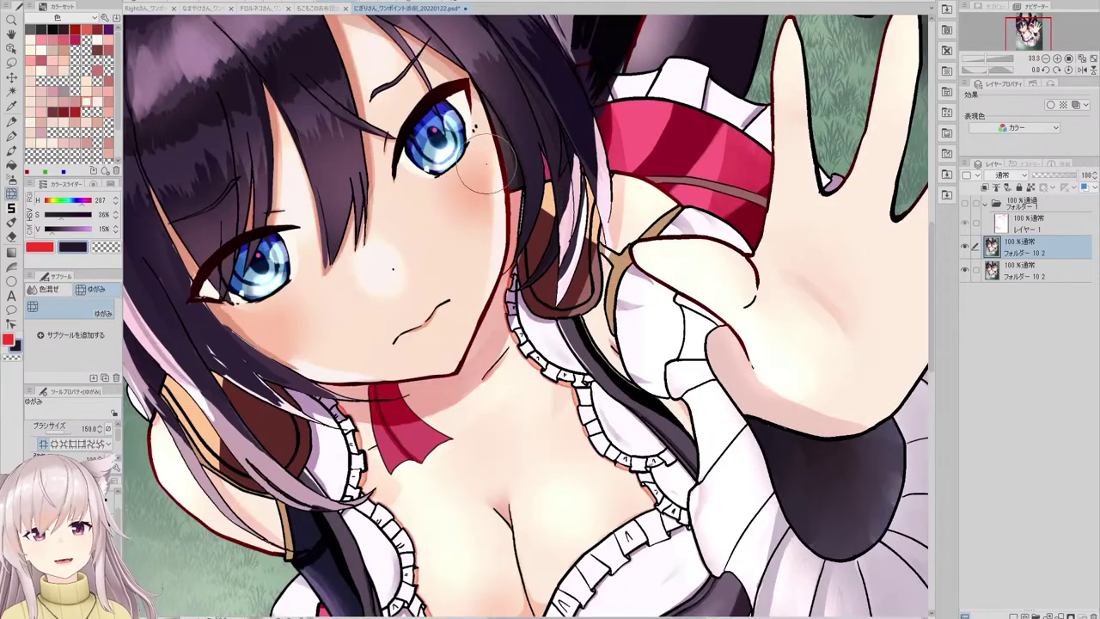
{"action": "scroll", "coordinate": [440, 168], "scroll_direction": "down", "scroll_amount": 4}
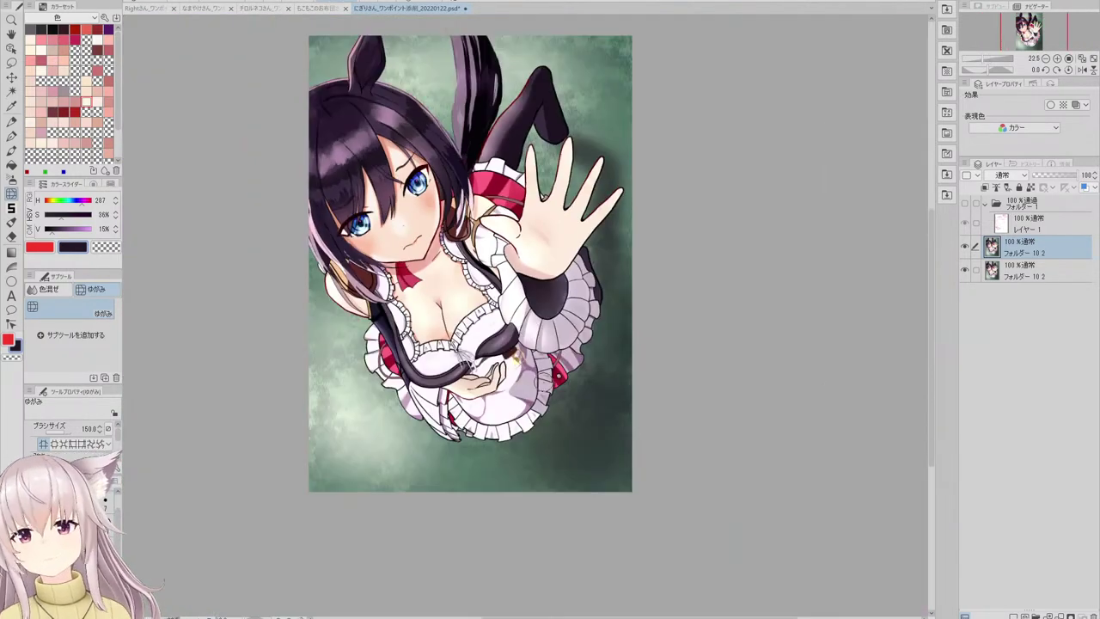
{"action": "scroll", "coordinate": [479, 174], "scroll_direction": "up", "scroll_amount": 1}
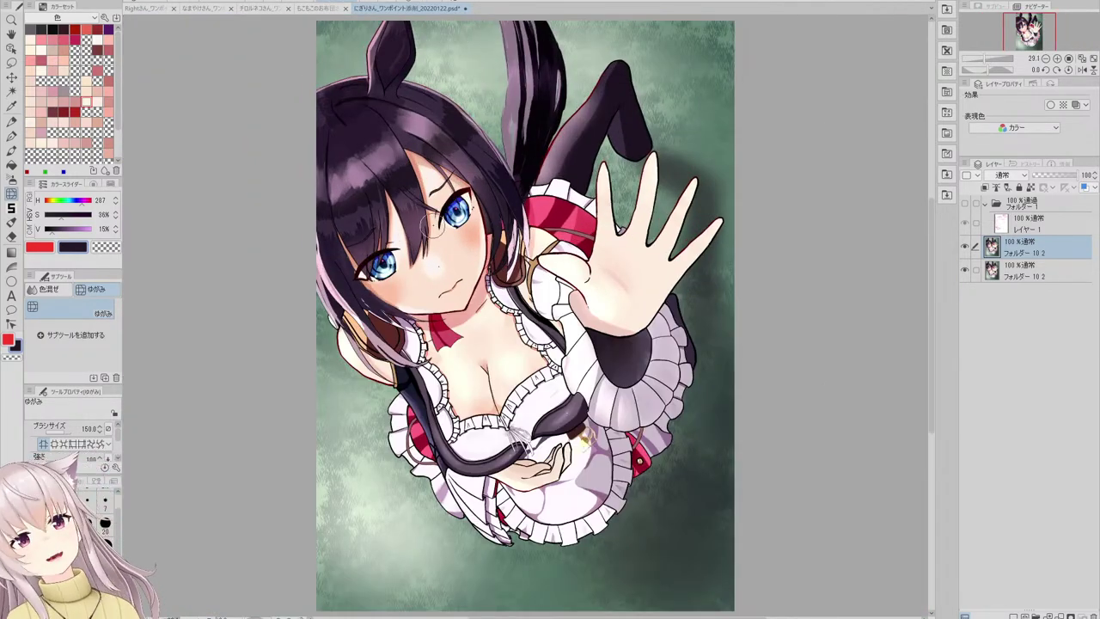
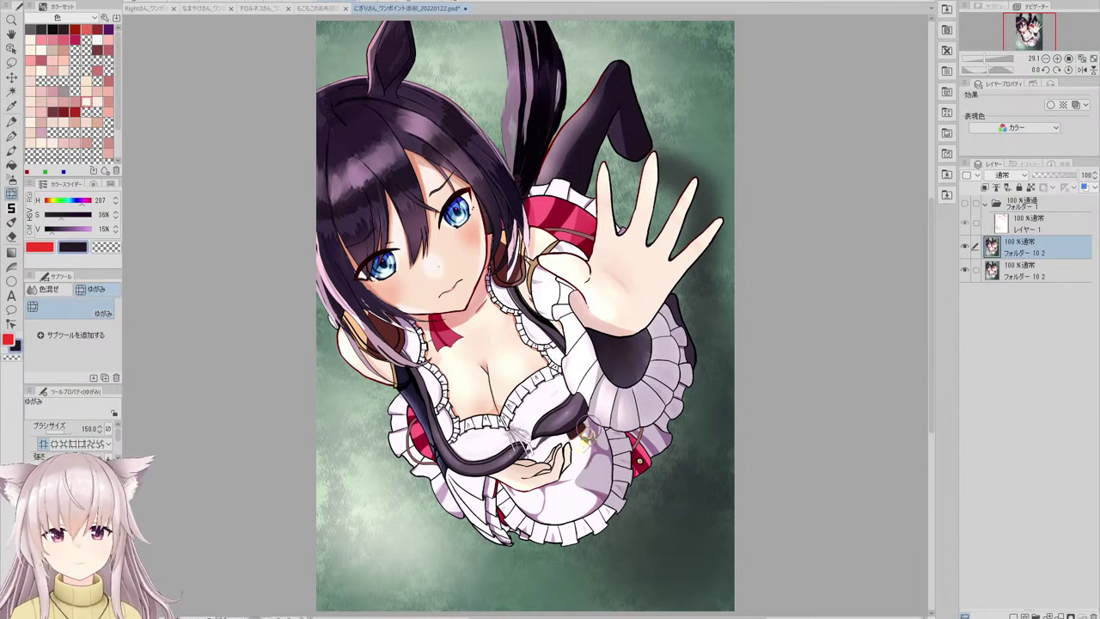
{"action": "scroll", "coordinate": [331, 223], "scroll_direction": "up", "scroll_amount": 1}
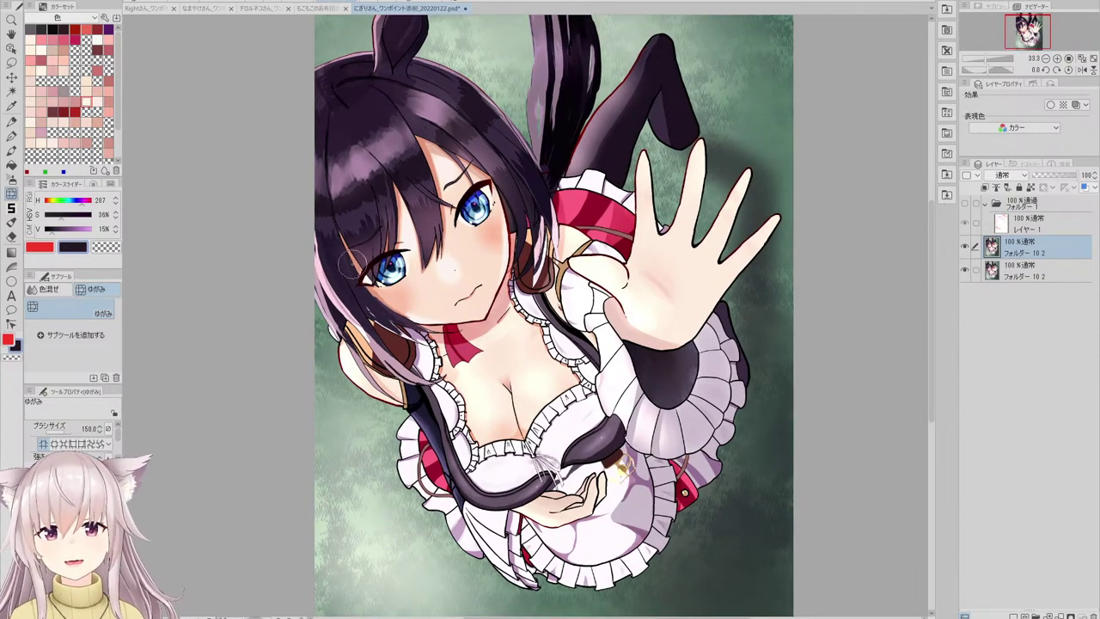
{"action": "scroll", "coordinate": [352, 265], "scroll_direction": "up", "scroll_amount": 2}
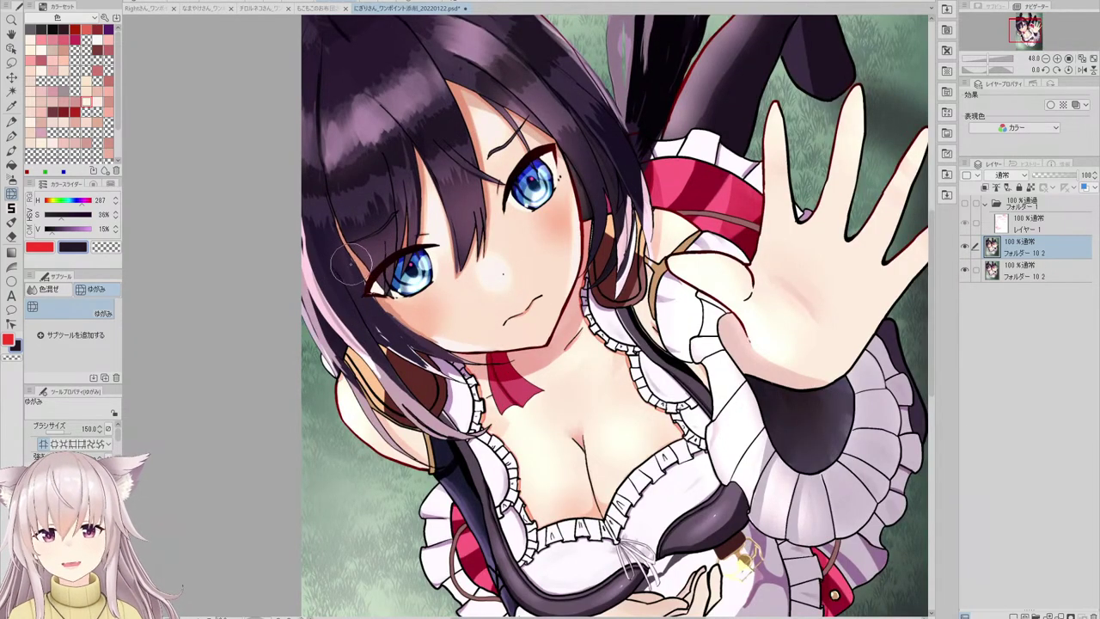
{"action": "scroll", "coordinate": [352, 262], "scroll_direction": "down", "scroll_amount": 4}
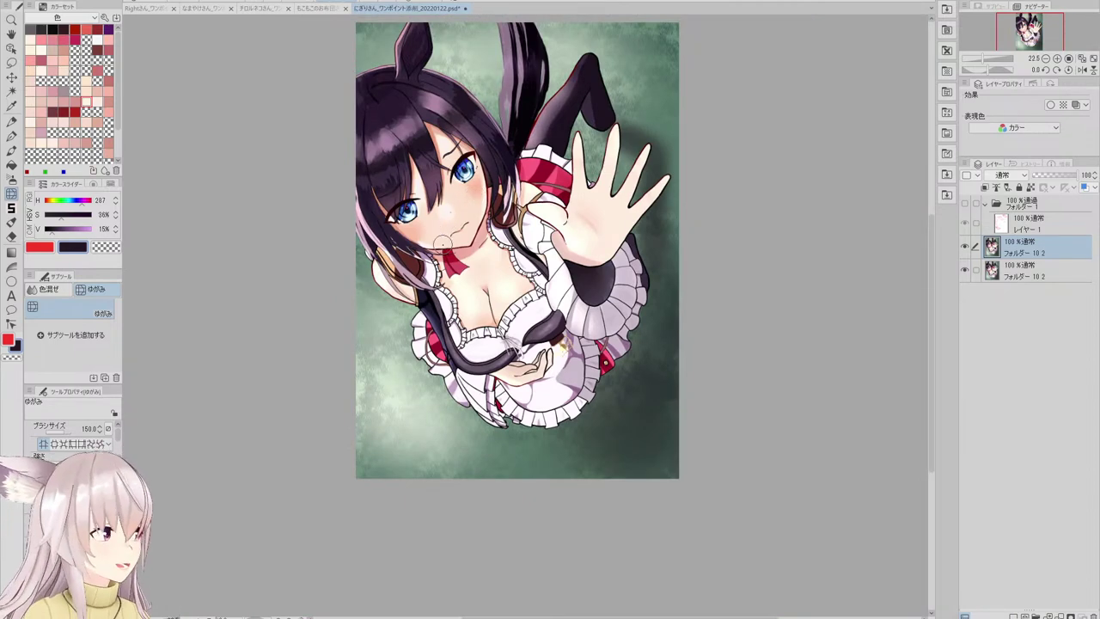
- Draw the palm creases of the raised hand in pink sampled from the skin shadow, using the solid brush at size 50
{"action": "scroll", "coordinate": [387, 129], "scroll_direction": "up", "scroll_amount": 3}
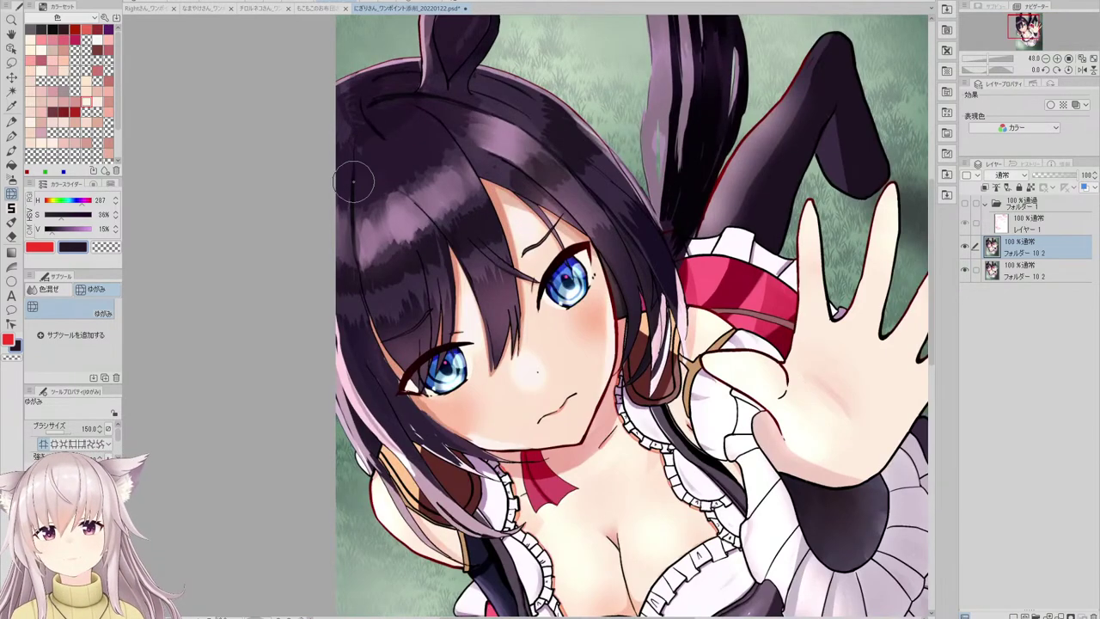
{"action": "scroll", "coordinate": [357, 241], "scroll_direction": "down", "scroll_amount": 4}
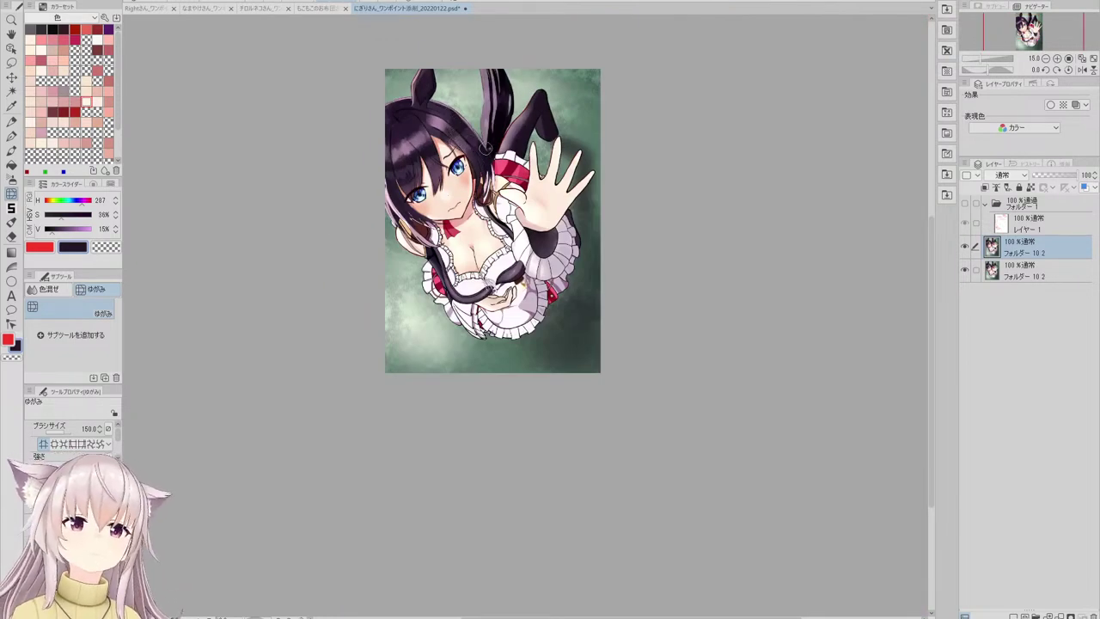
{"action": "scroll", "coordinate": [516, 146], "scroll_direction": "up", "scroll_amount": 2}
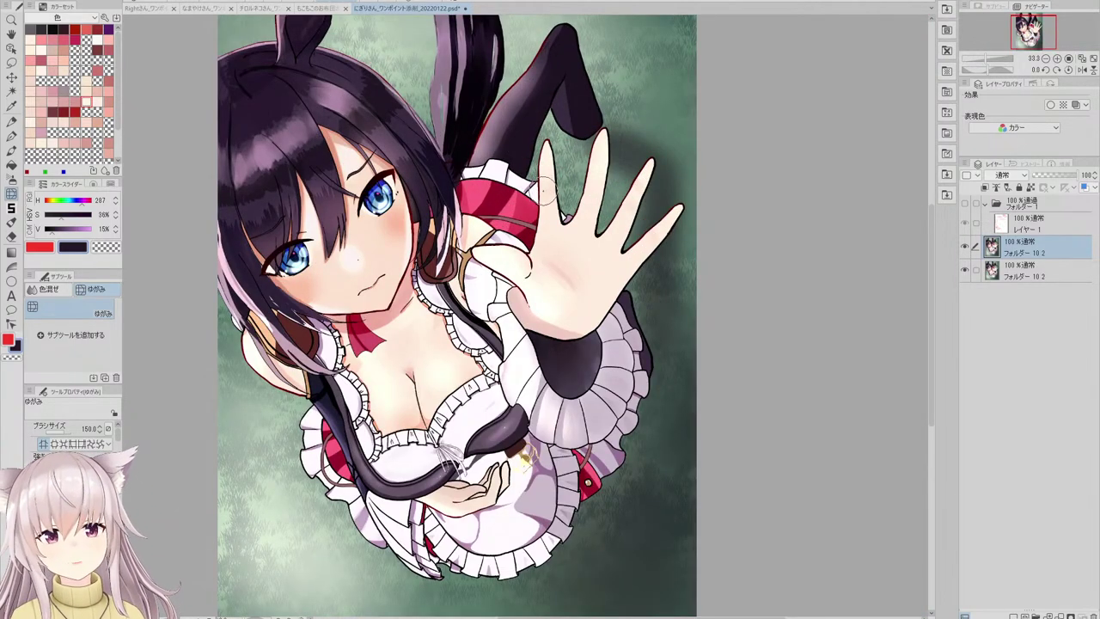
{"action": "left_click", "coordinate": [401, 302], "text": "alt"}
{"action": "key", "text": "p"}
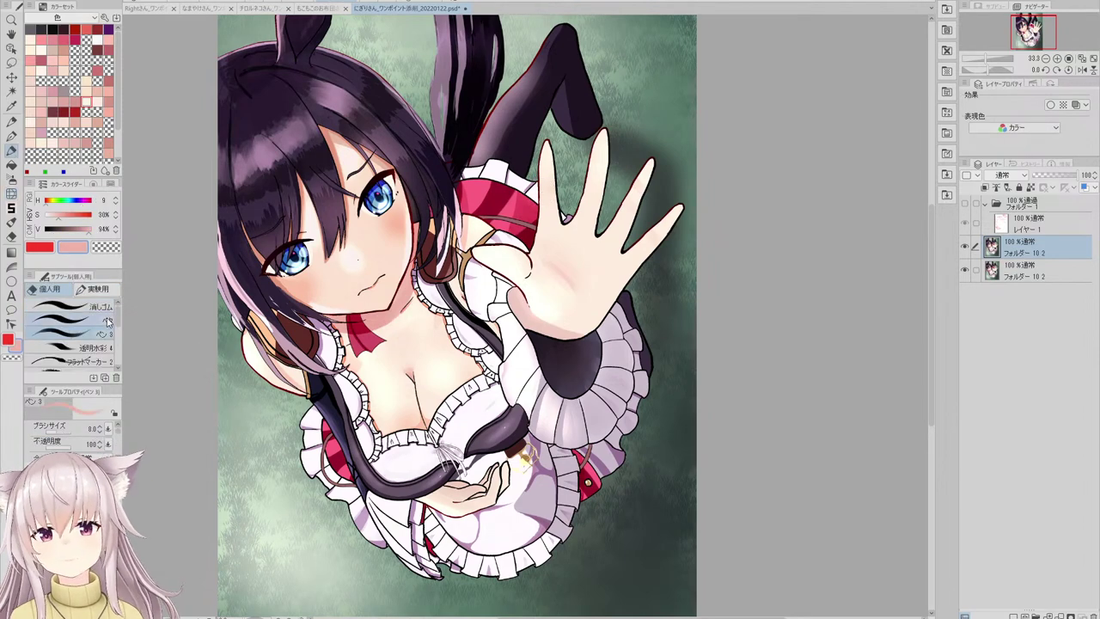
{"action": "scroll", "coordinate": [541, 257], "scroll_direction": "up", "scroll_amount": 2}
{"action": "left_click_drag", "start_coordinate": [540, 257], "coordinate": [598, 306]}
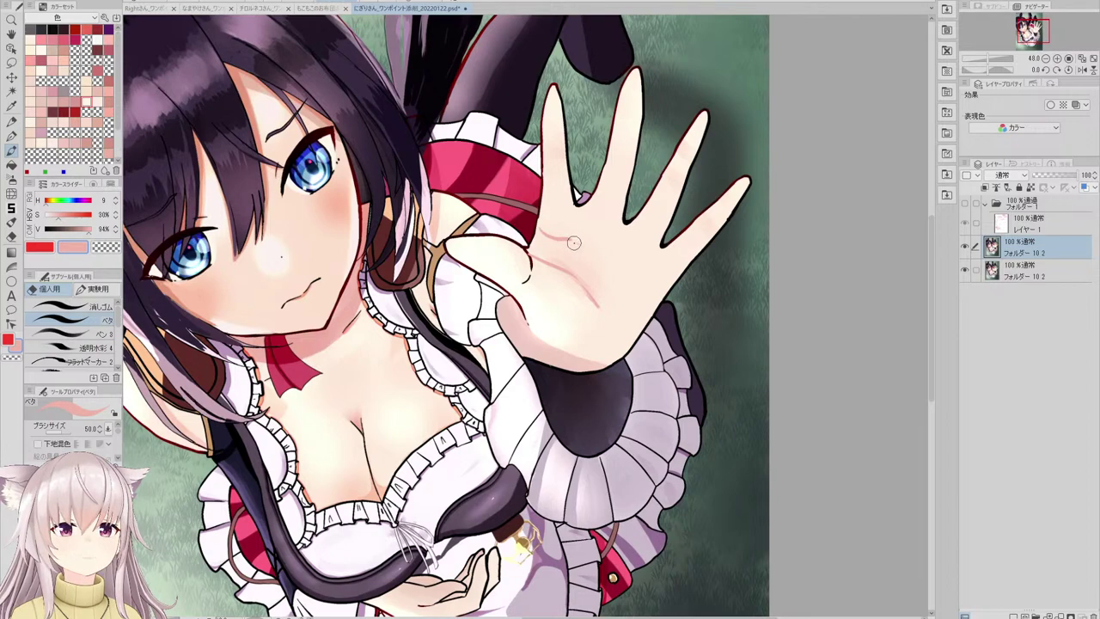
{"action": "scroll", "coordinate": [612, 265], "scroll_direction": "up", "scroll_amount": 2}
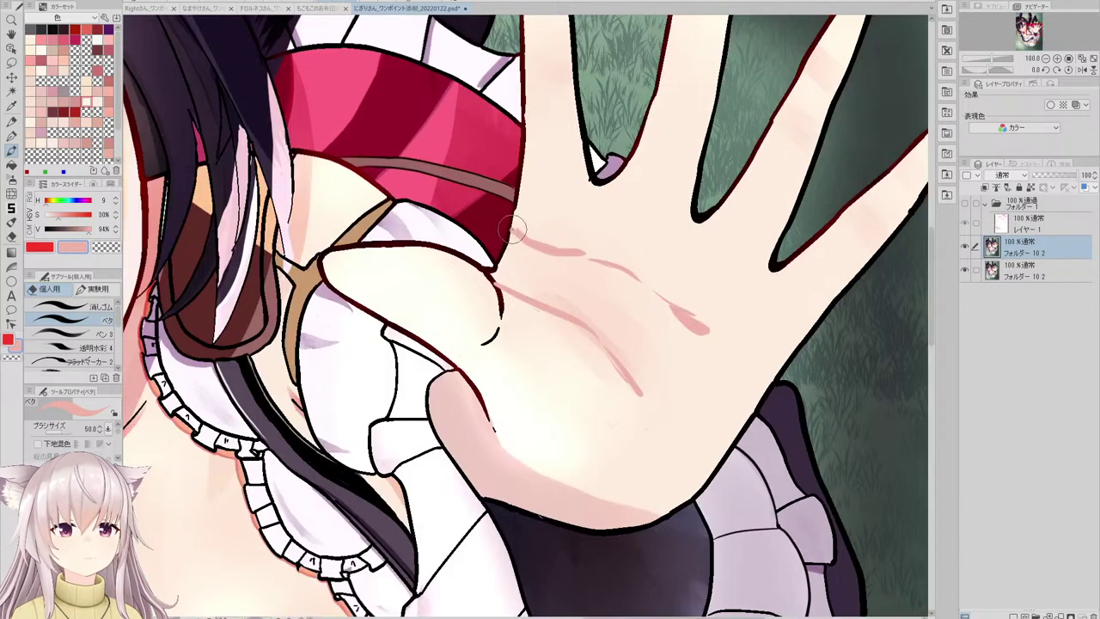
{"action": "scroll", "coordinate": [526, 255], "scroll_direction": "down", "scroll_amount": 3}
- Add short pink creases below the finger gaps and redraw the lower end of the crease around the thumb base
{"action": "scroll", "coordinate": [526, 255], "scroll_direction": "up", "scroll_amount": 2}
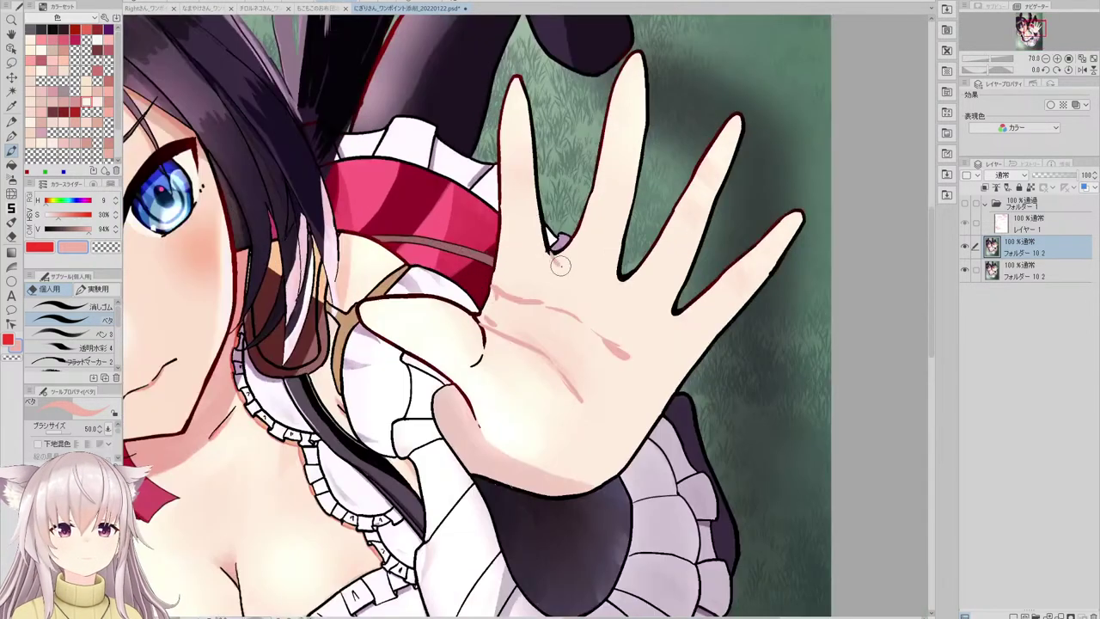
{"action": "scroll", "coordinate": [620, 293], "scroll_direction": "down", "scroll_amount": 3}
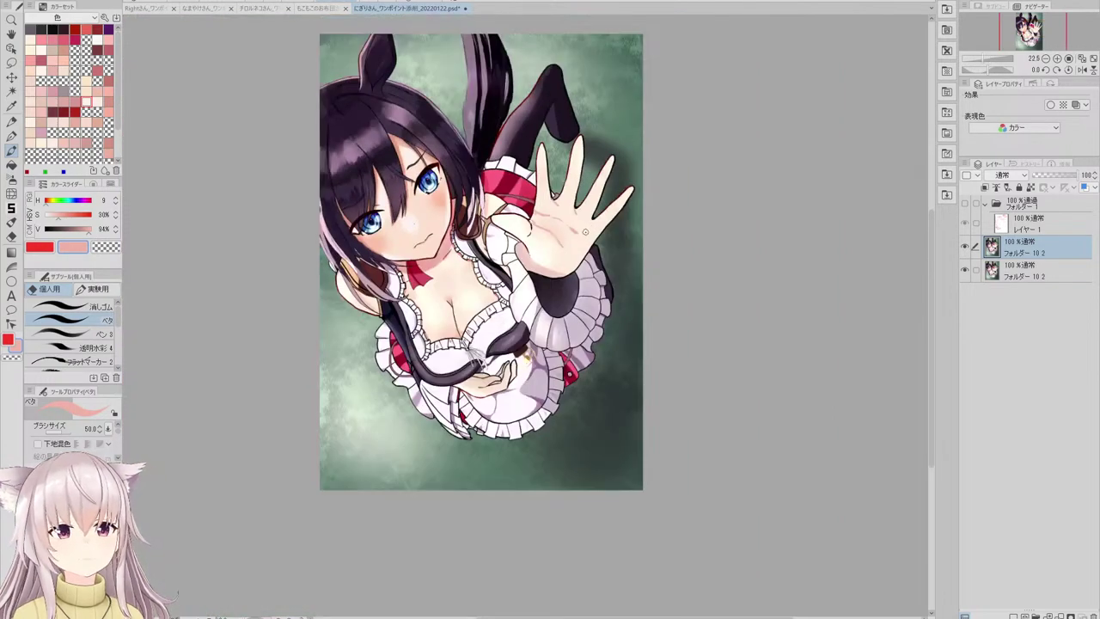
{"action": "scroll", "coordinate": [593, 225], "scroll_direction": "up", "scroll_amount": 3}
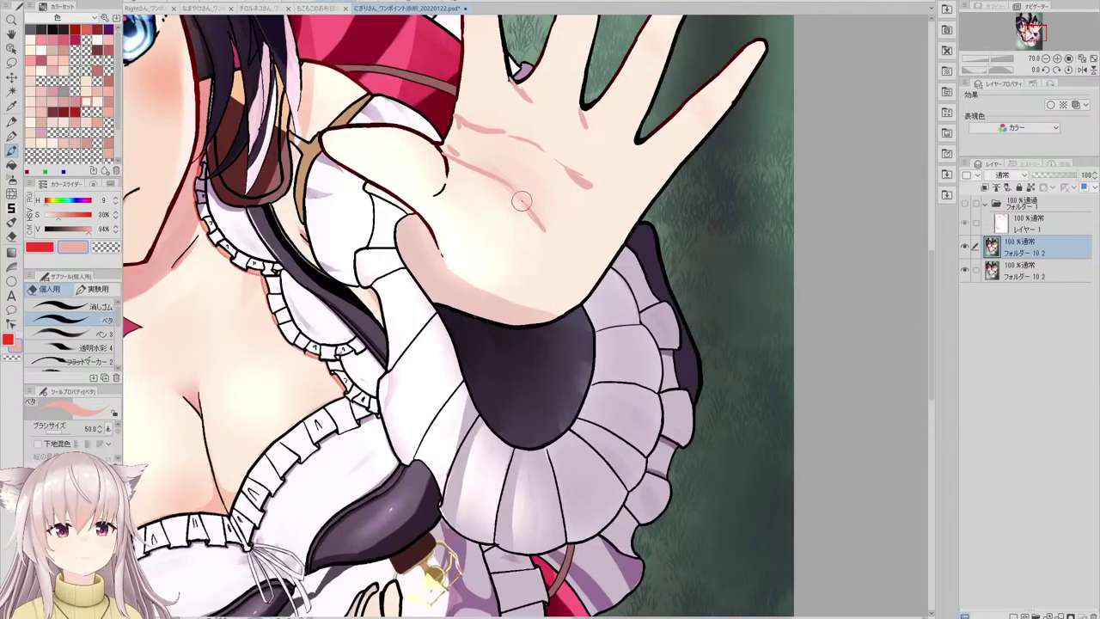
{"action": "left_click_drag", "start_coordinate": [516, 201], "coordinate": [529, 233]}
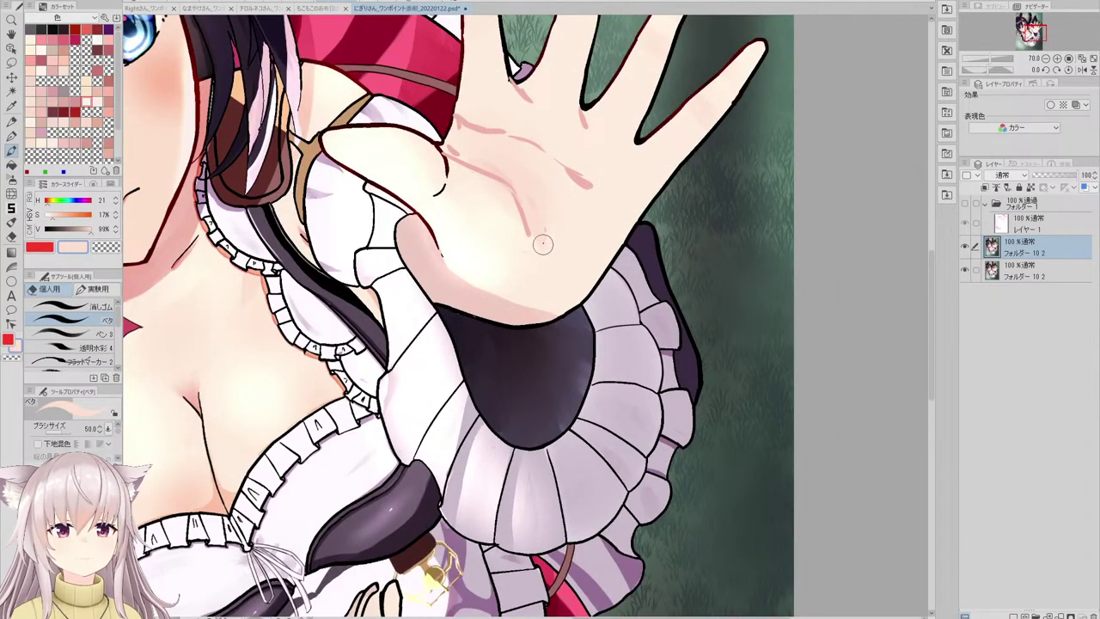
- Fade the ends of the two long palm creases with a pale skin tone sampled from the hand
{"action": "scroll", "coordinate": [540, 245], "scroll_direction": "down", "scroll_amount": 3}
{"action": "scroll", "coordinate": [548, 178], "scroll_direction": "up", "scroll_amount": 4}
{"action": "scroll", "coordinate": [556, 187], "scroll_direction": "down", "scroll_amount": 4}
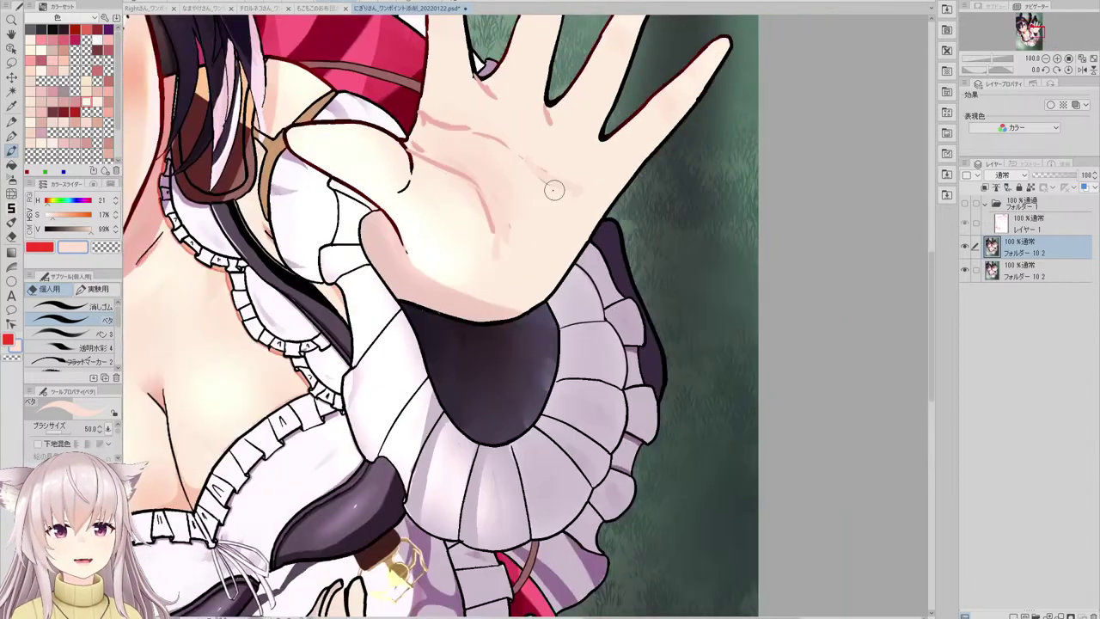
{"action": "scroll", "coordinate": [596, 171], "scroll_direction": "up", "scroll_amount": 2}
{"action": "scroll", "coordinate": [596, 171], "scroll_direction": "up", "scroll_amount": 4}
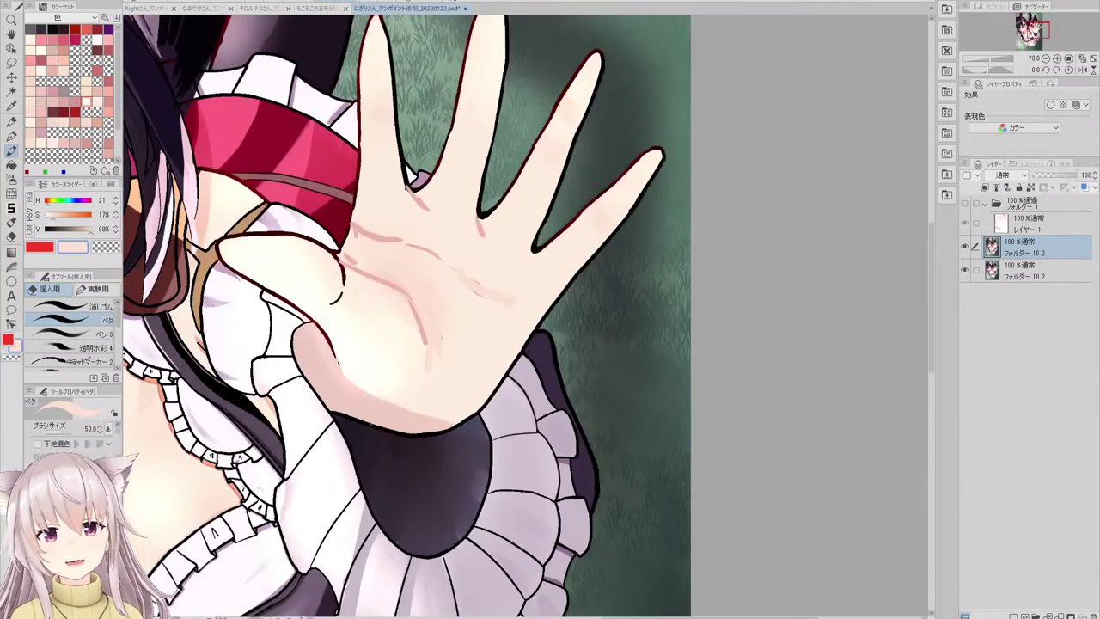
- Shade the little and ring fingers of the raised hand with the pale skin tone at brush size 120
{"action": "scroll", "coordinate": [540, 227], "scroll_direction": "down", "scroll_amount": 3}
{"action": "key", "text": "bracketright"}
{"action": "key", "text": "bracketright"}
{"action": "key", "text": "bracketright"}
{"action": "key", "text": "bracketright"}
{"action": "key", "text": "bracketright"}
{"action": "scroll", "coordinate": [582, 199], "scroll_direction": "up", "scroll_amount": 4}
{"action": "left_click_drag", "start_coordinate": [599, 168], "coordinate": [548, 221]}
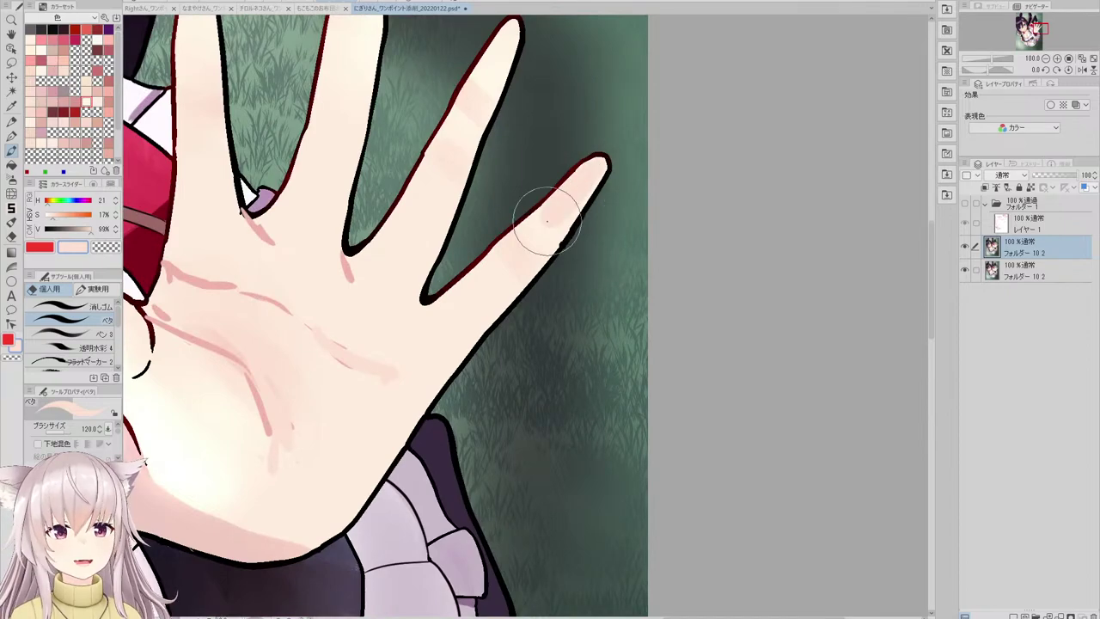
{"action": "scroll", "coordinate": [560, 209], "scroll_direction": "down", "scroll_amount": 2}
{"action": "scroll", "coordinate": [560, 146], "scroll_direction": "up", "scroll_amount": 2}
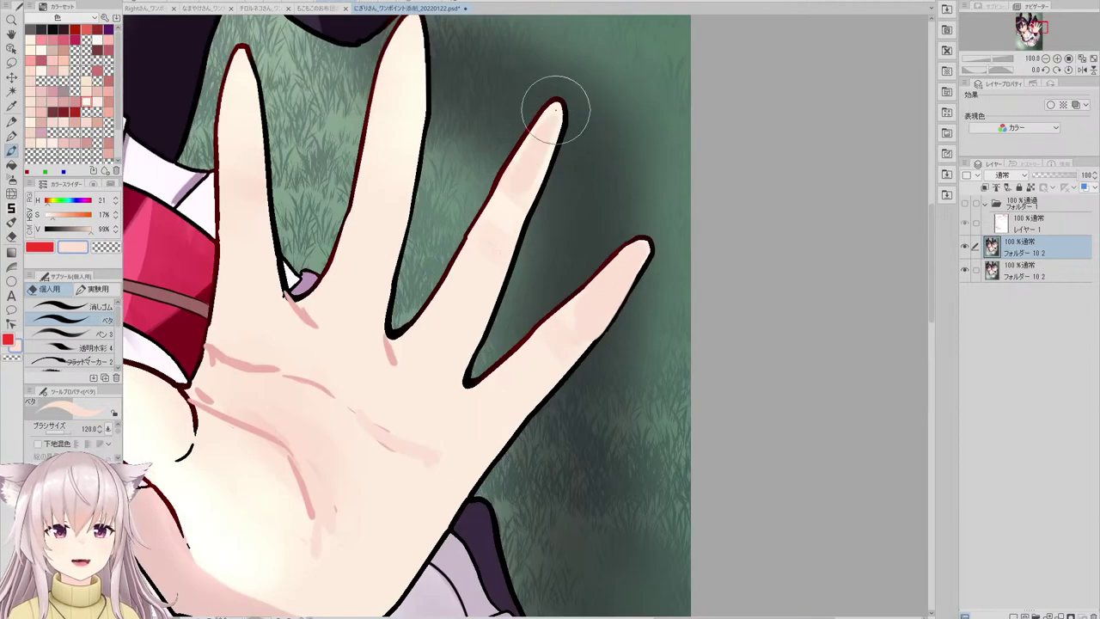
- Shade the middle finger of the raised hand with the same pale skin tone
{"action": "scroll", "coordinate": [526, 172], "scroll_direction": "down", "scroll_amount": 3}
{"action": "scroll", "coordinate": [479, 128], "scroll_direction": "up", "scroll_amount": 2}
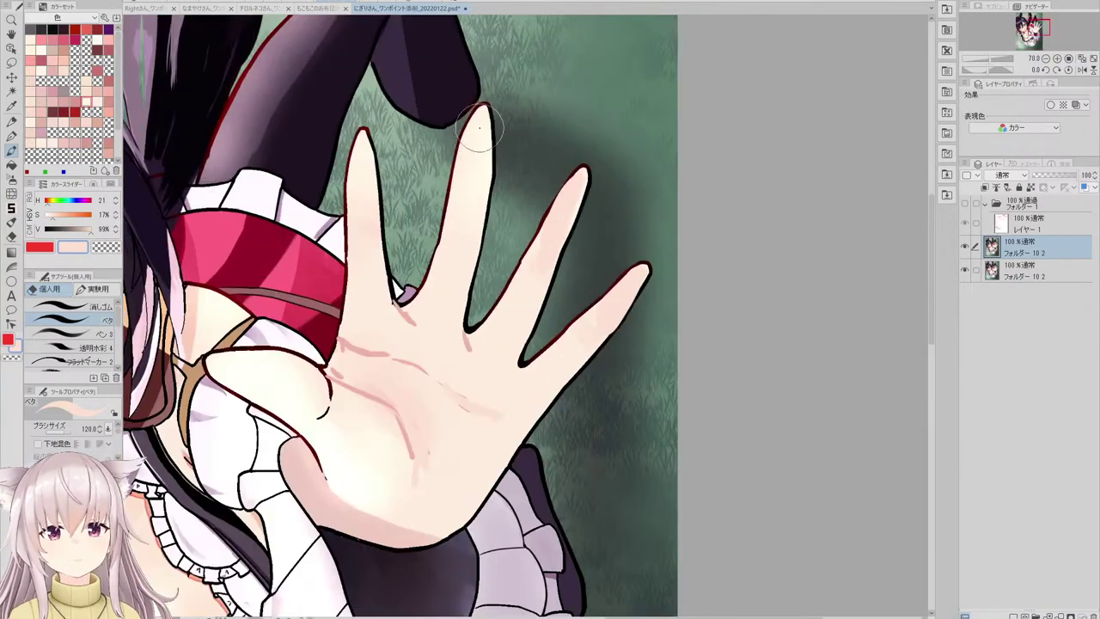
{"action": "scroll", "coordinate": [515, 158], "scroll_direction": "down", "scroll_amount": 3}
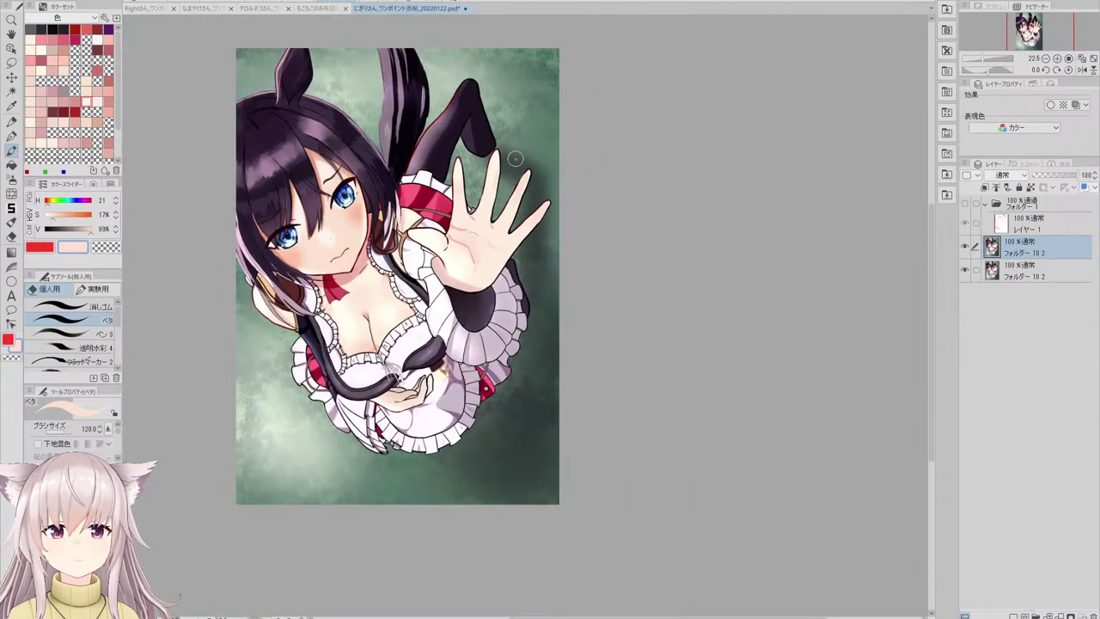
{"action": "scroll", "coordinate": [471, 163], "scroll_direction": "up", "scroll_amount": 3}
{"action": "scroll", "coordinate": [457, 250], "scroll_direction": "down", "scroll_amount": 3}
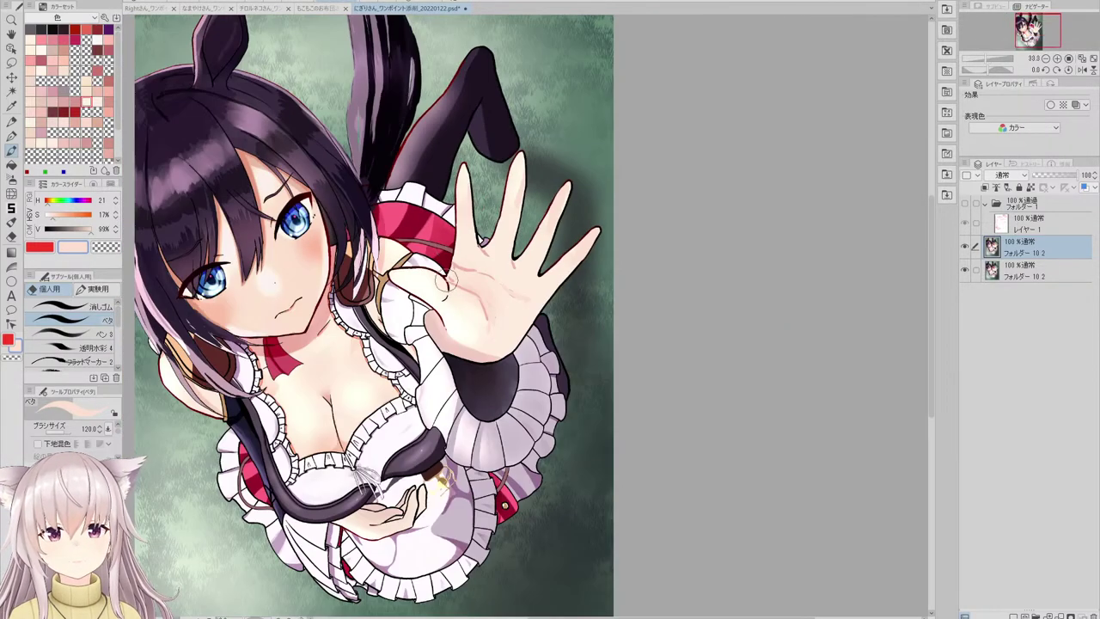
{"action": "scroll", "coordinate": [612, 385], "scroll_direction": "down", "scroll_amount": 1}
{"action": "scroll", "coordinate": [487, 269], "scroll_direction": "up", "scroll_amount": 3}
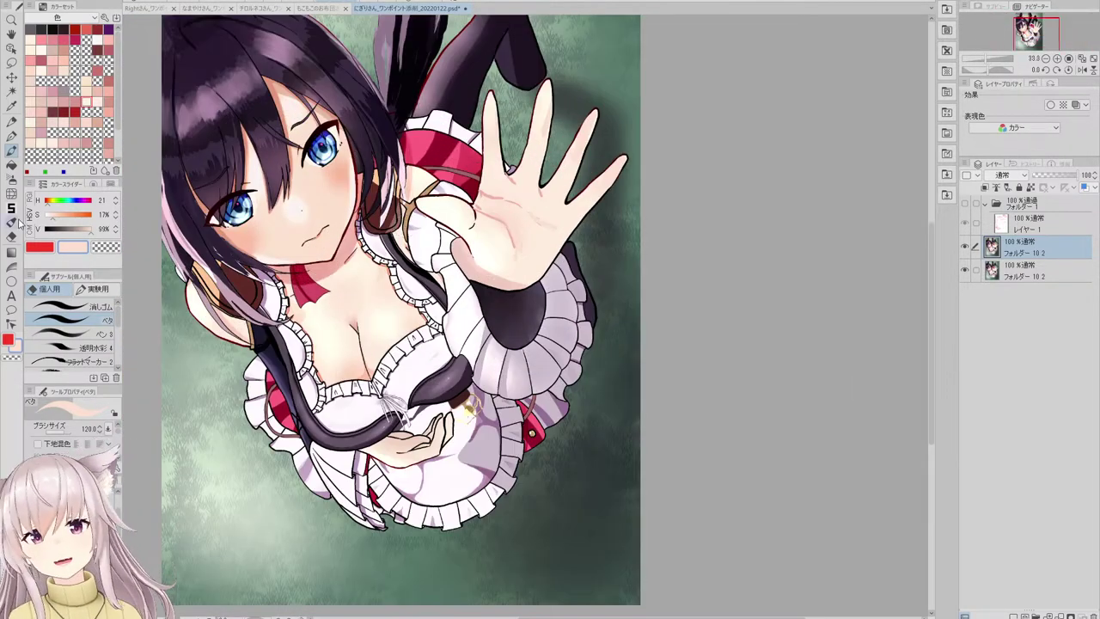
- Soften the ends of the palm creases with the Blur tool at brush size 100
{"action": "left_click", "coordinate": [10, 192]}
{"action": "scroll", "coordinate": [528, 178], "scroll_direction": "up", "scroll_amount": 5}
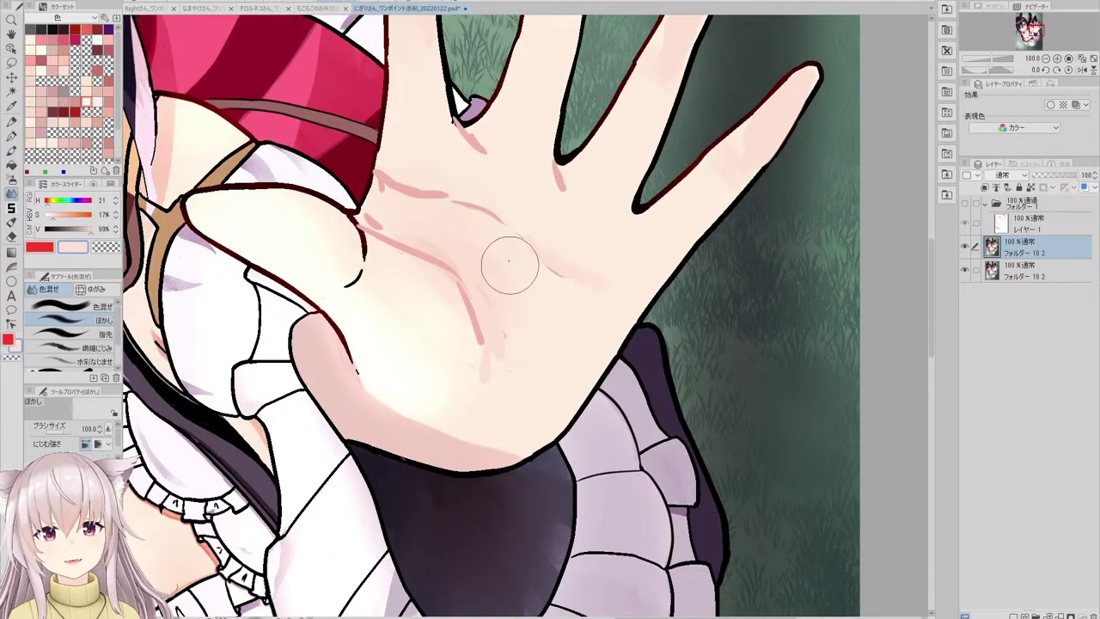
{"action": "mouse_move", "coordinate": [498, 341]}
{"action": "left_mouse_down"}
{"action": "mouse_move", "coordinate": [491, 384]}
{"action": "mouse_move", "coordinate": [484, 341]}
{"action": "left_mouse_up"}
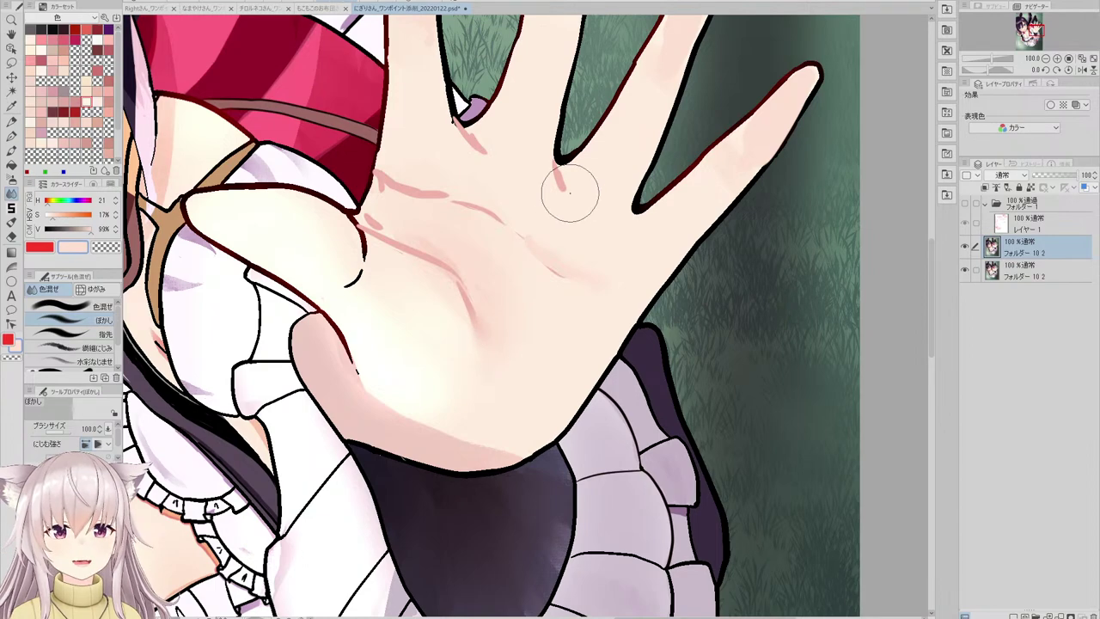
{"action": "scroll", "coordinate": [568, 199], "scroll_direction": "down", "scroll_amount": 1}
{"action": "scroll", "coordinate": [554, 129], "scroll_direction": "down", "scroll_amount": 5}
{"action": "scroll", "coordinate": [513, 323], "scroll_direction": "down", "scroll_amount": 1}
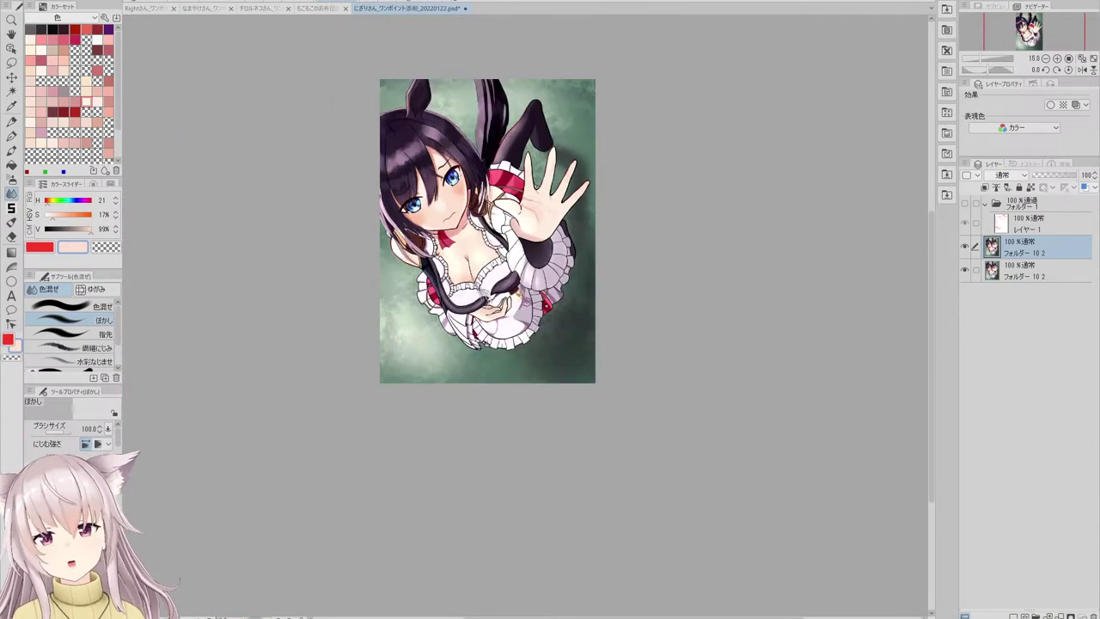
{"action": "scroll", "coordinate": [516, 322], "scroll_direction": "up", "scroll_amount": 7}
{"action": "scroll", "coordinate": [523, 323], "scroll_direction": "down", "scroll_amount": 2}
{"action": "scroll", "coordinate": [522, 323], "scroll_direction": "down", "scroll_amount": 3}
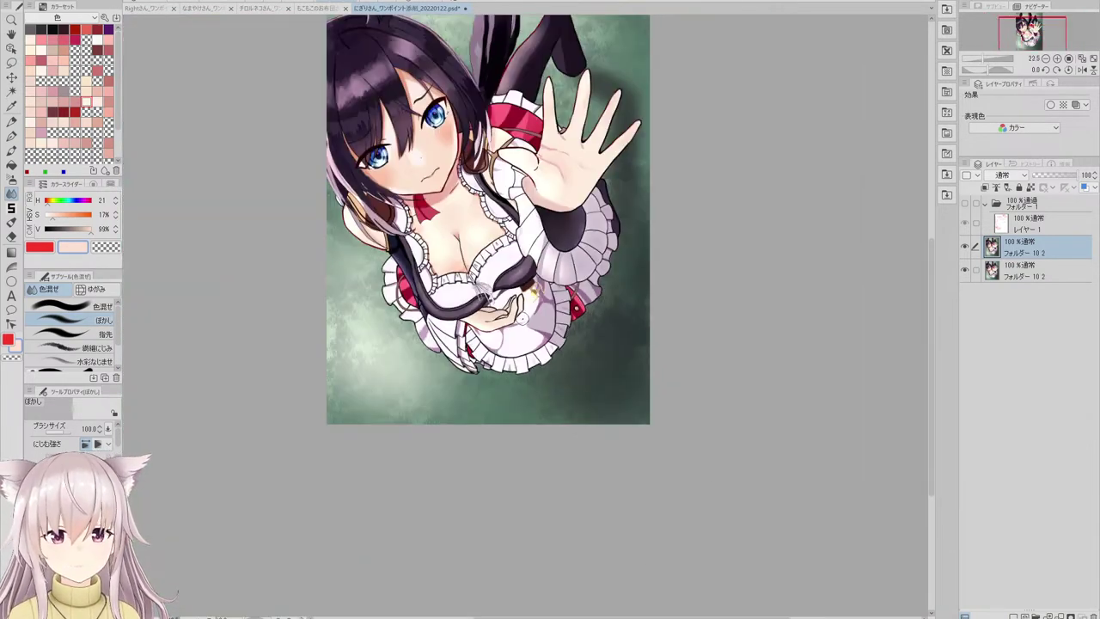
- Adjust the index finger and the adjoining palm edge of the raised hand with Liquify at brush size 150
{"action": "scroll", "coordinate": [512, 154], "scroll_direction": "up", "scroll_amount": 3}
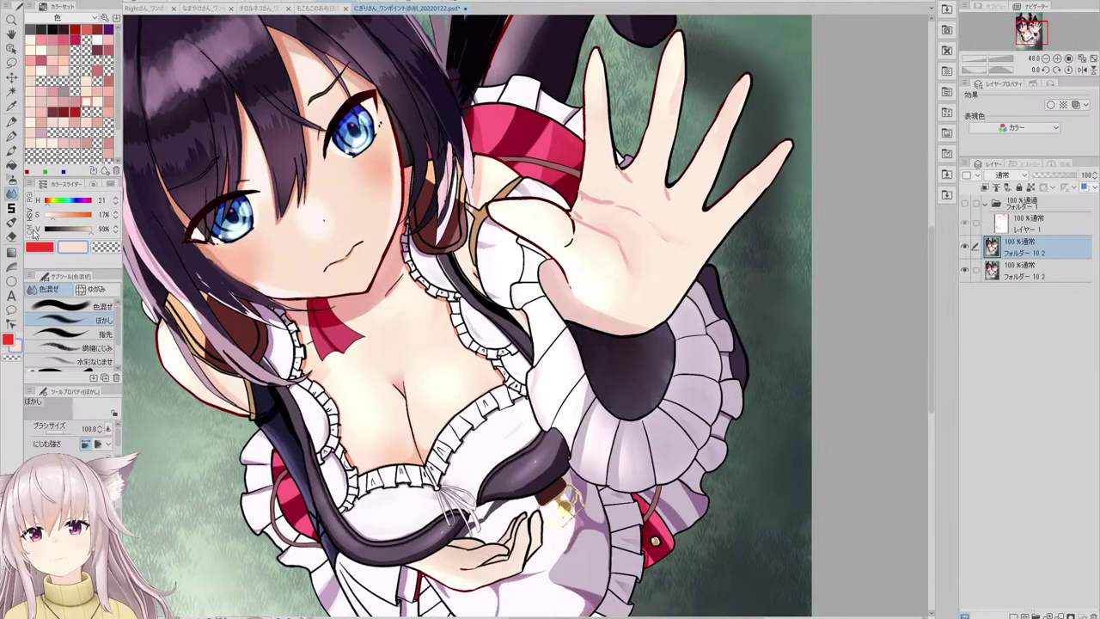
{"action": "left_click", "coordinate": [97, 288]}
{"action": "scroll", "coordinate": [558, 86], "scroll_direction": "up", "scroll_amount": 4}
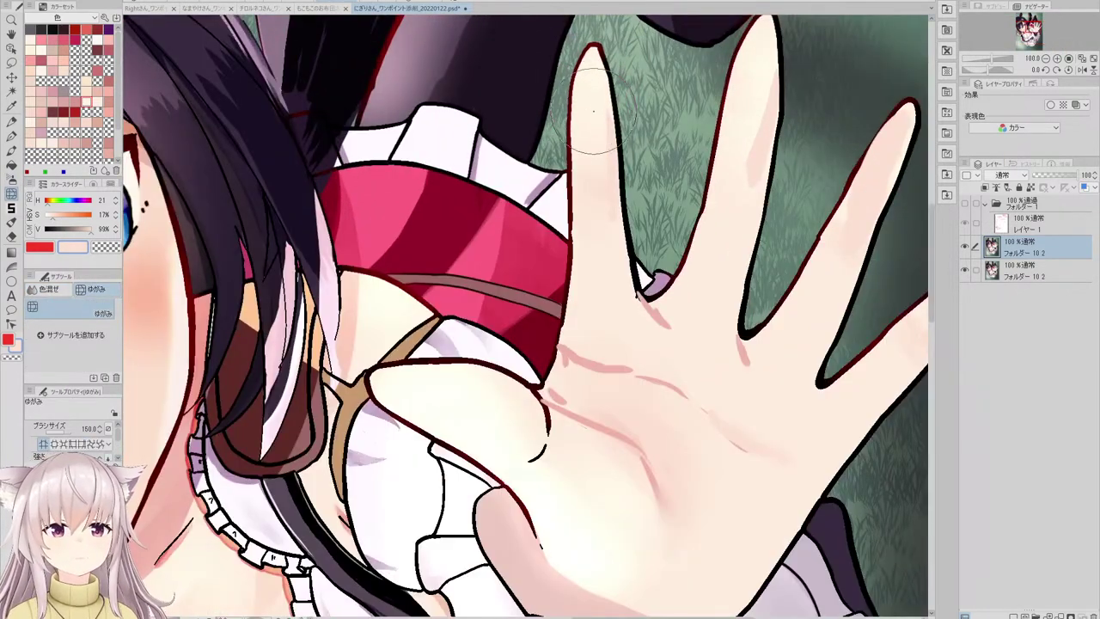
{"action": "scroll", "coordinate": [546, 133], "scroll_direction": "down", "scroll_amount": 2}
{"action": "scroll", "coordinate": [543, 137], "scroll_direction": "up", "scroll_amount": 2}
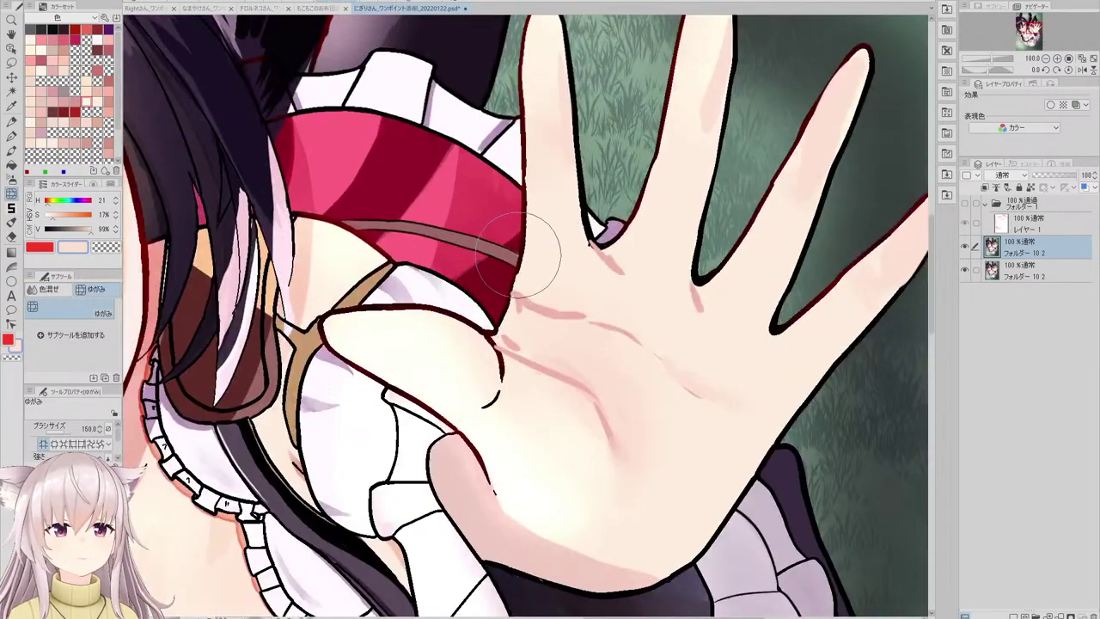
{"action": "scroll", "coordinate": [531, 280], "scroll_direction": "down", "scroll_amount": 5}
{"action": "scroll", "coordinate": [516, 283], "scroll_direction": "up", "scroll_amount": 4}
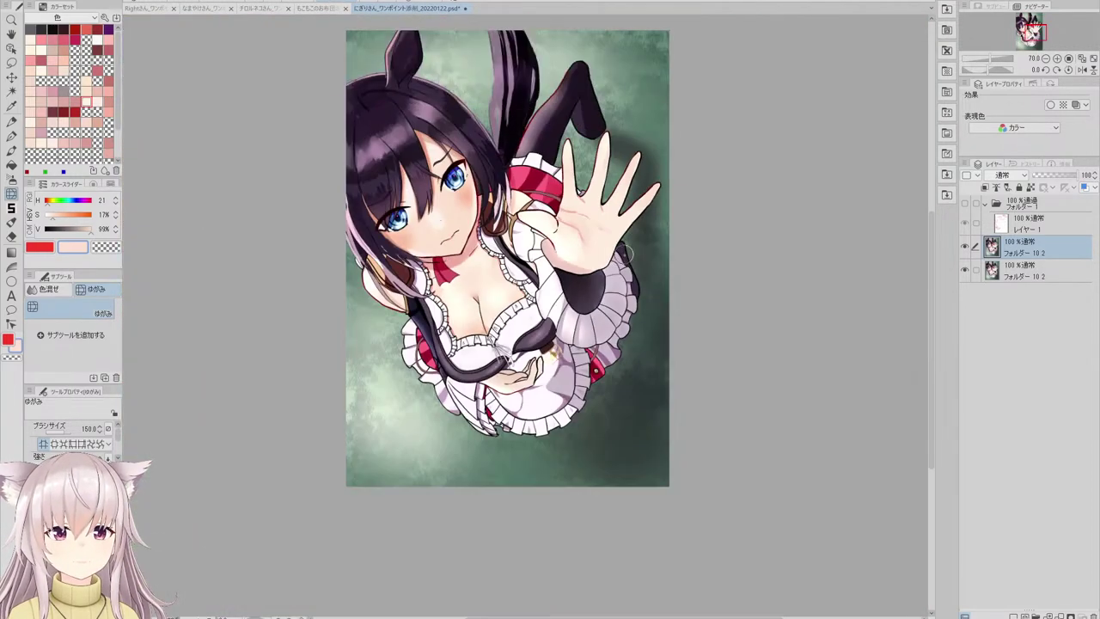
{"action": "scroll", "coordinate": [615, 275], "scroll_direction": "down", "scroll_amount": 4}
{"action": "scroll", "coordinate": [612, 240], "scroll_direction": "up", "scroll_amount": 3}
{"action": "scroll", "coordinate": [509, 201], "scroll_direction": "up", "scroll_amount": 3}
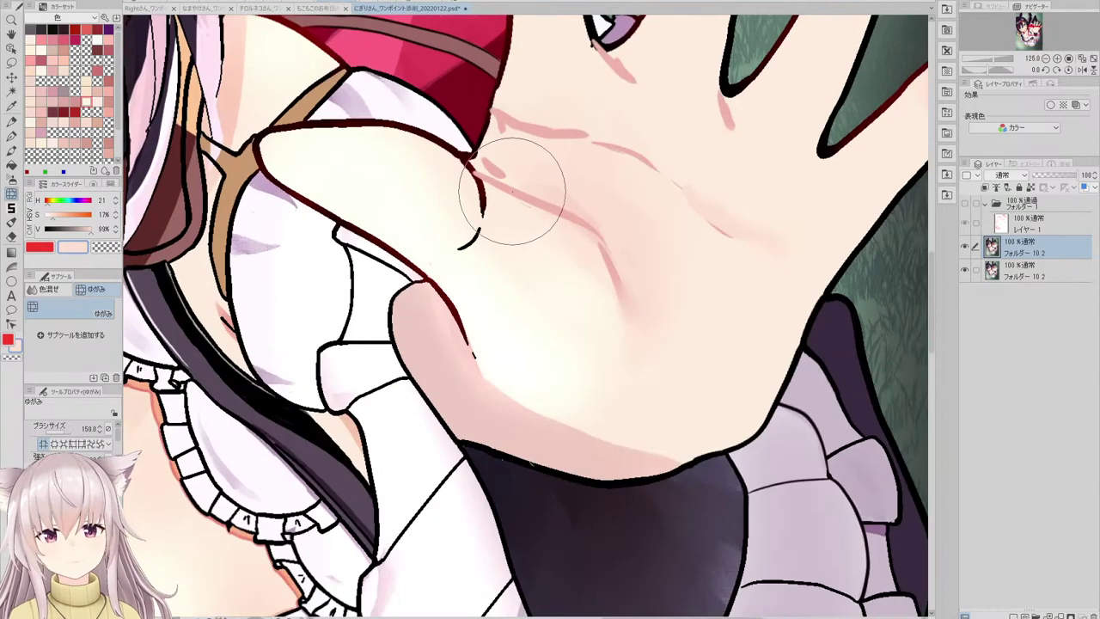
- Paint a short wrist crease along the heel of the palm in pink sampled from the palm creases
{"action": "left_click", "coordinate": [513, 192], "text": "alt"}
{"action": "scroll", "coordinate": [508, 196], "scroll_direction": "down", "scroll_amount": 3}
{"action": "key", "text": "e"}
{"action": "left_click", "coordinate": [69, 319]}
{"action": "scroll", "coordinate": [550, 258], "scroll_direction": "up", "scroll_amount": 2}
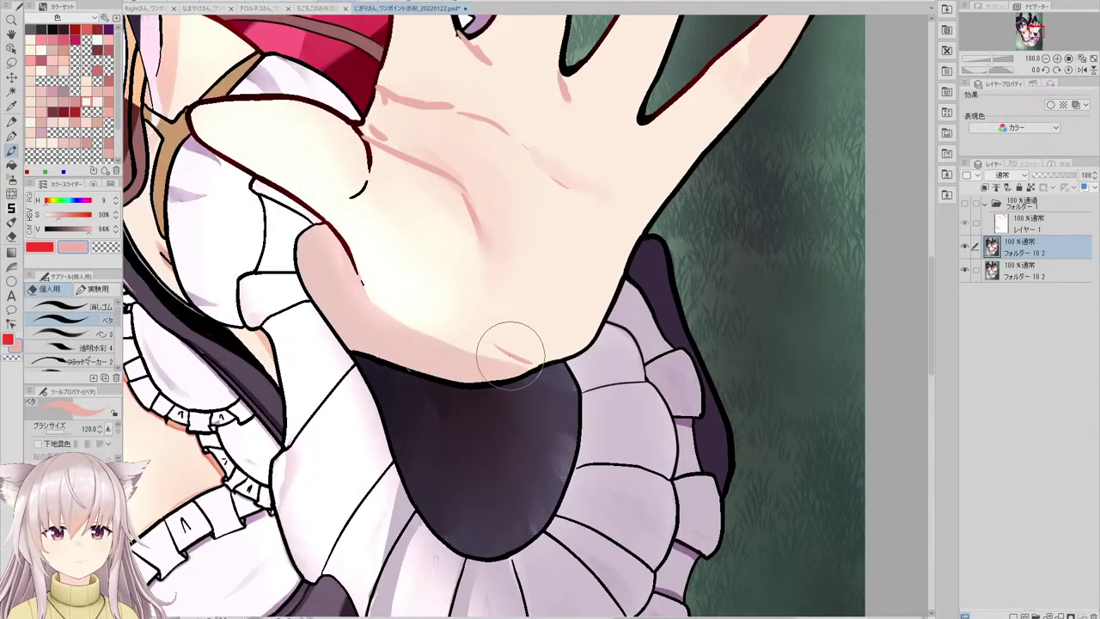
{"action": "scroll", "coordinate": [483, 348], "scroll_direction": "down", "scroll_amount": 6}
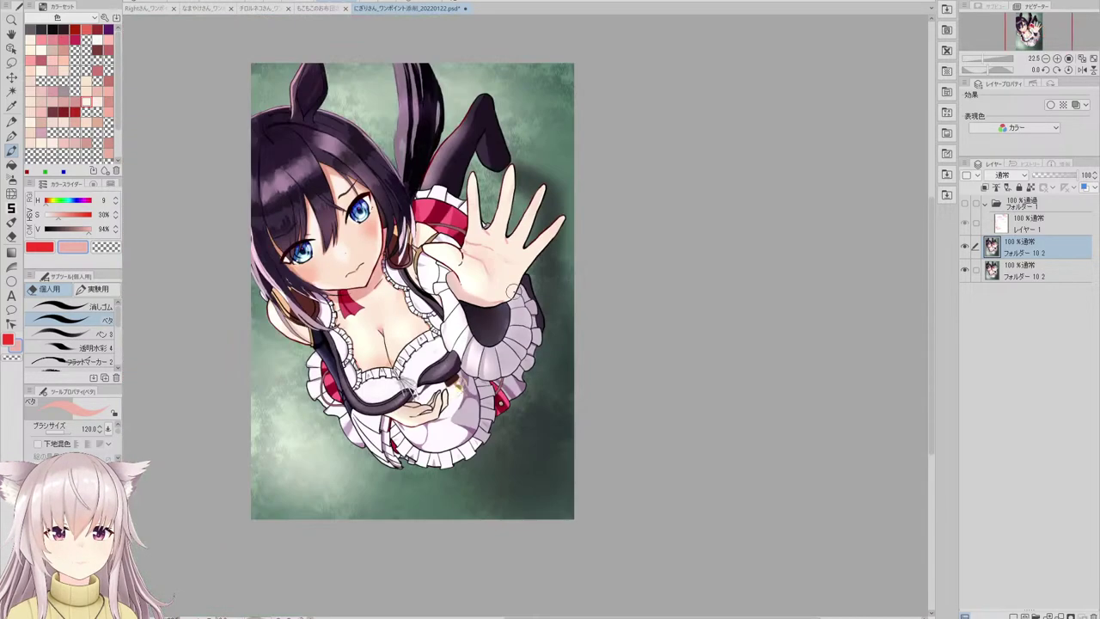
- Refine the finger and palm contours of the raised hand with Liquify at brush size 150
{"action": "scroll", "coordinate": [534, 243], "scroll_direction": "up", "scroll_amount": 6}
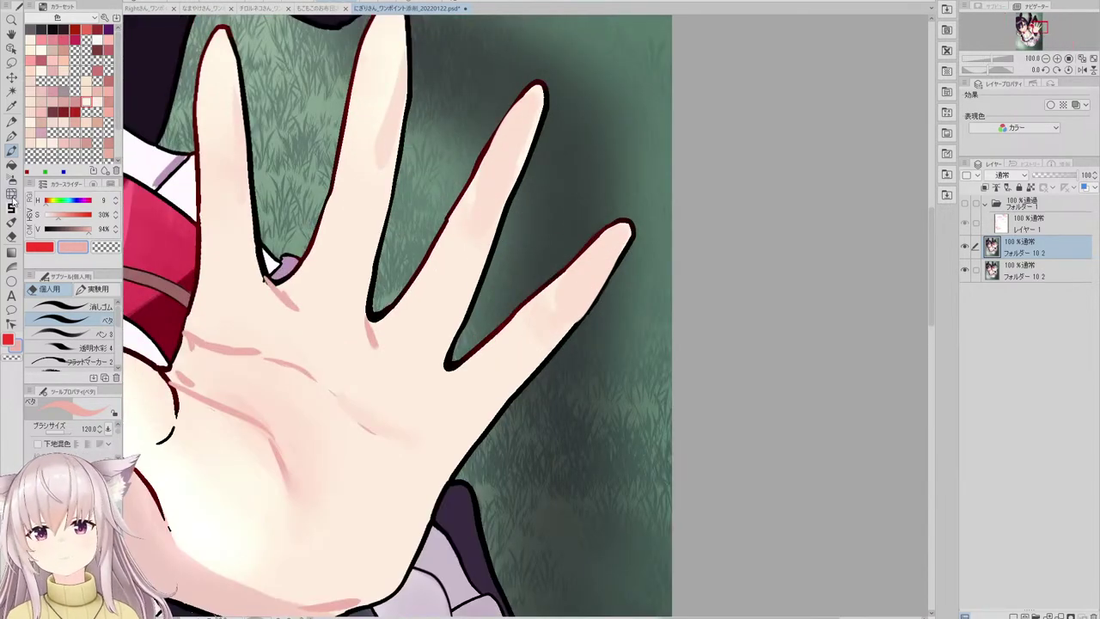
{"action": "left_click", "coordinate": [11, 194]}
{"action": "scroll", "coordinate": [532, 147], "scroll_direction": "down", "scroll_amount": 7}
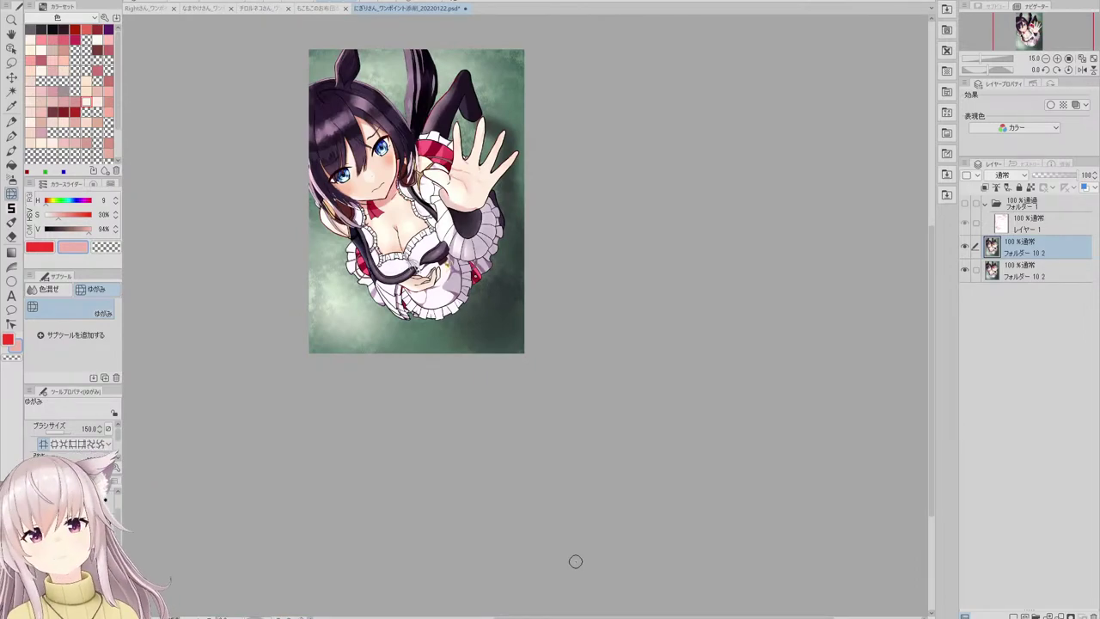
{"action": "scroll", "coordinate": [590, 89], "scroll_direction": "up", "scroll_amount": 4}
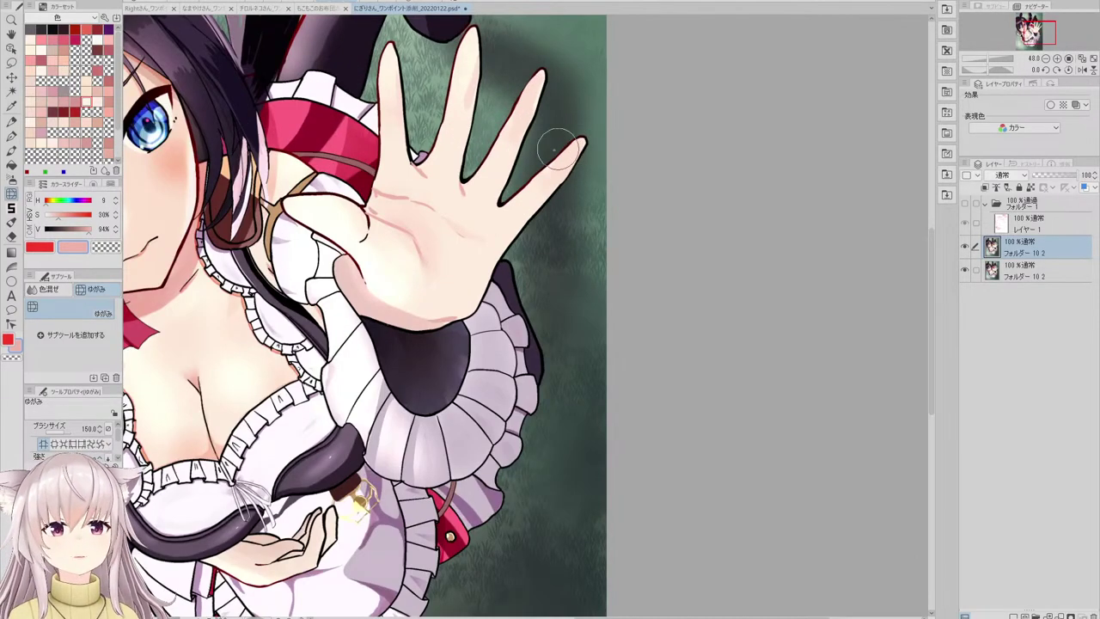
{"action": "scroll", "coordinate": [553, 186], "scroll_direction": "down", "scroll_amount": 5}
{"action": "scroll", "coordinate": [499, 164], "scroll_direction": "up", "scroll_amount": 5}
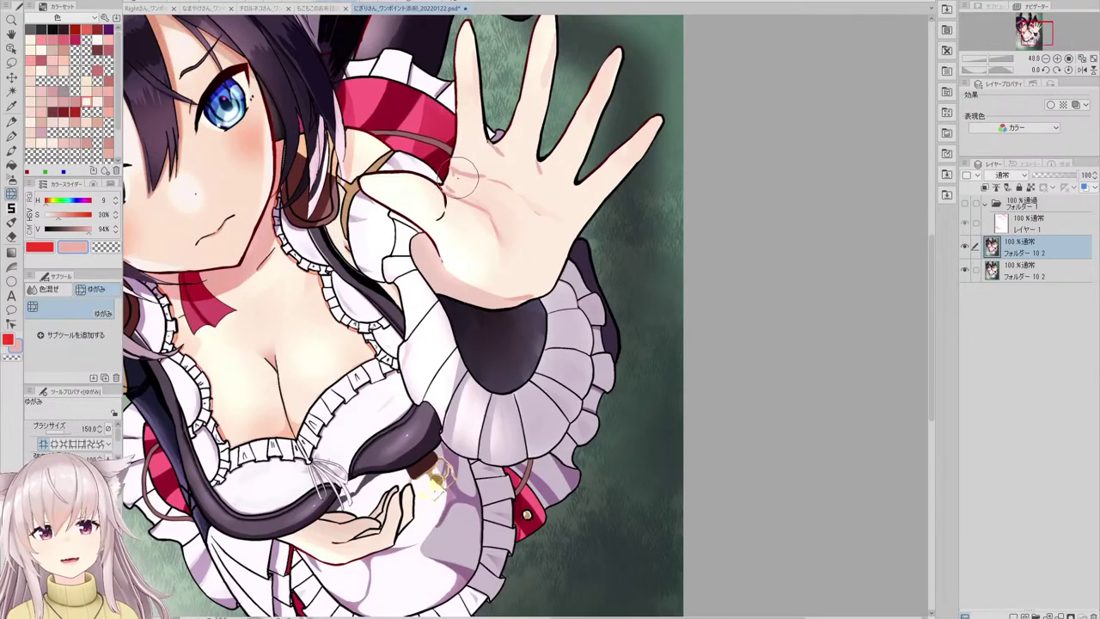
{"action": "scroll", "coordinate": [447, 182], "scroll_direction": "down", "scroll_amount": 5}
{"action": "scroll", "coordinate": [400, 228], "scroll_direction": "up", "scroll_amount": 6}
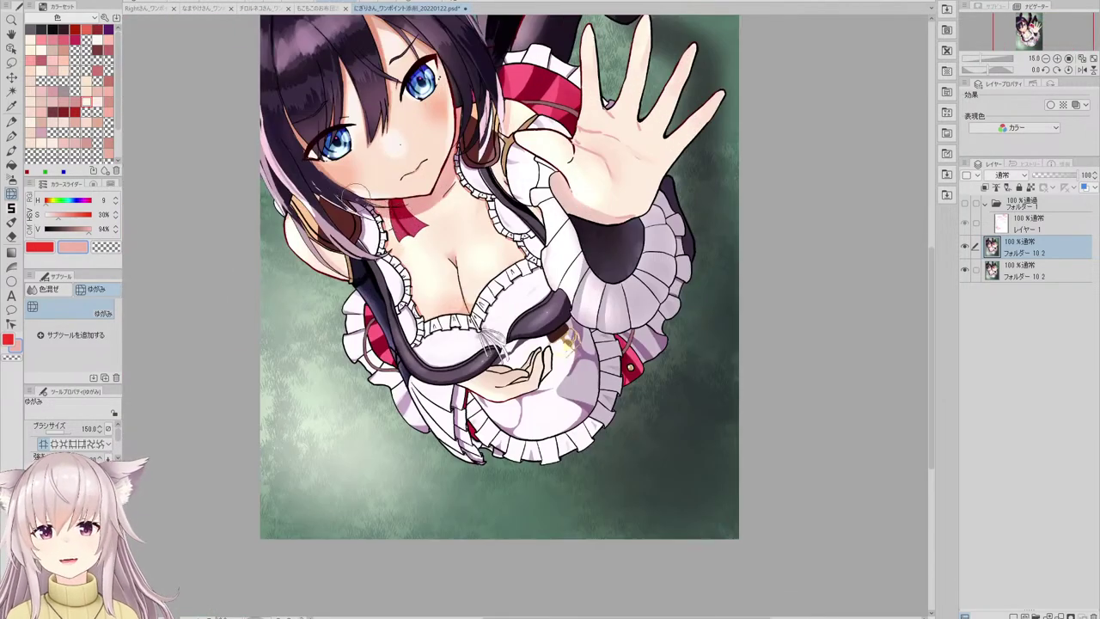
{"action": "scroll", "coordinate": [397, 227], "scroll_direction": "down", "scroll_amount": 4}
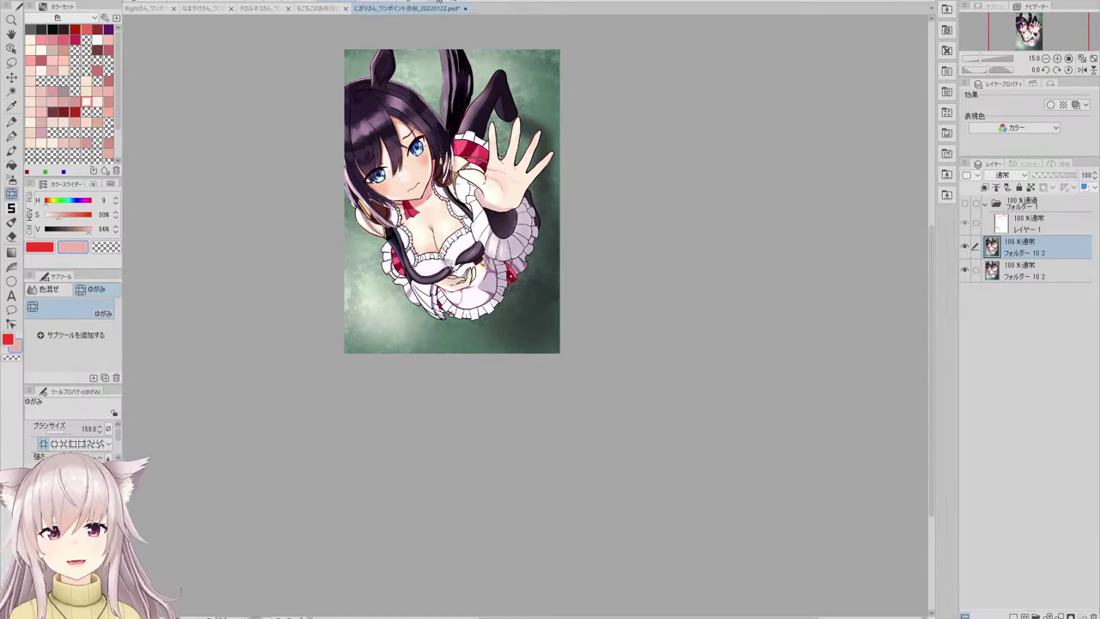
- Compare the corrected maid illustration with the original side by side in a split view, with the annotation folder collapsed
{"action": "key", "text": "ctrl+0"}
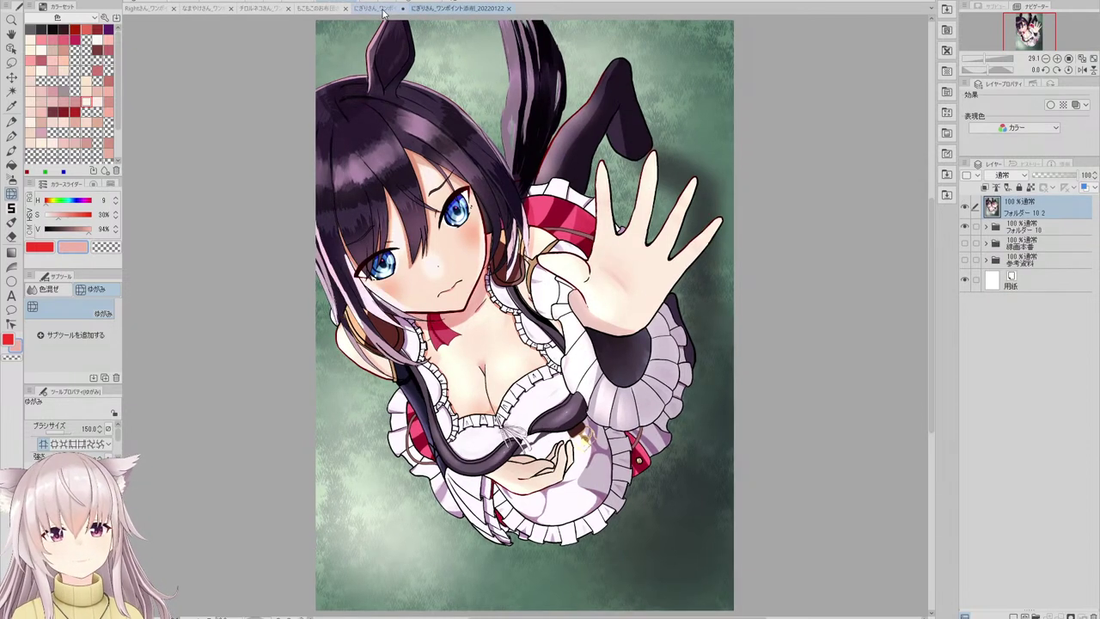
{"action": "left_click", "coordinate": [382, 9]}
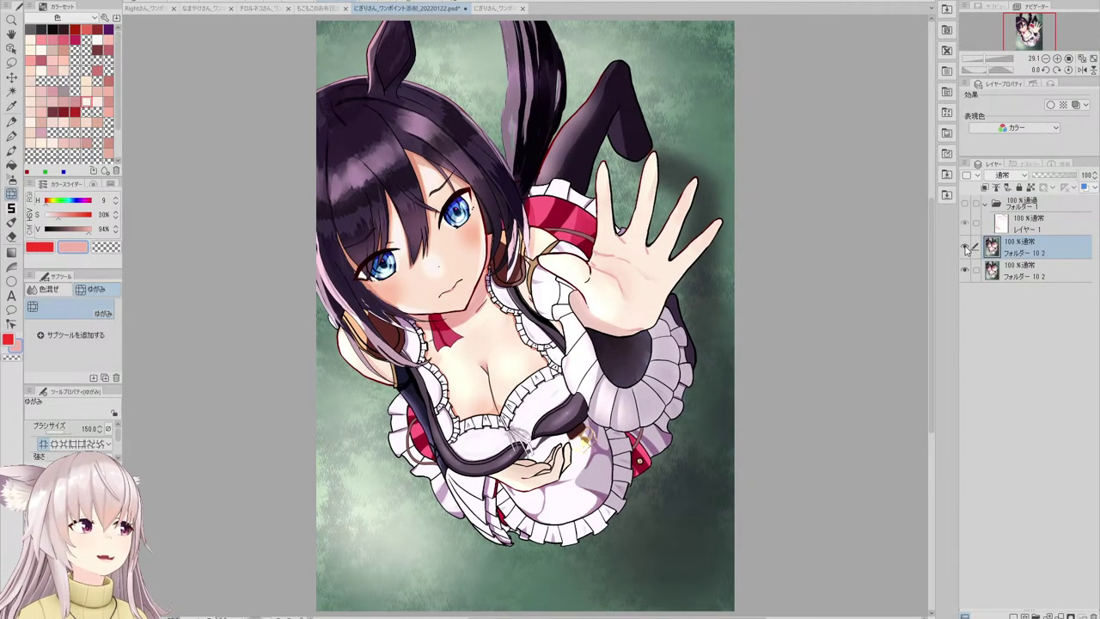
{"action": "left_click", "coordinate": [988, 204]}
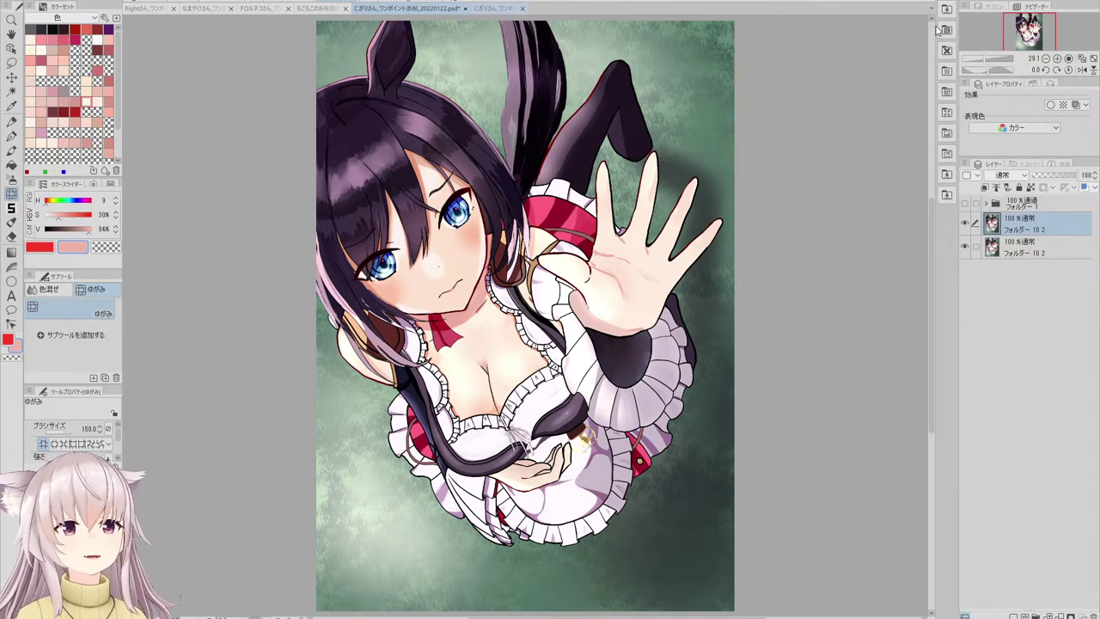
{"action": "left_click_drag", "start_coordinate": [931, 29], "coordinate": [927, 34]}
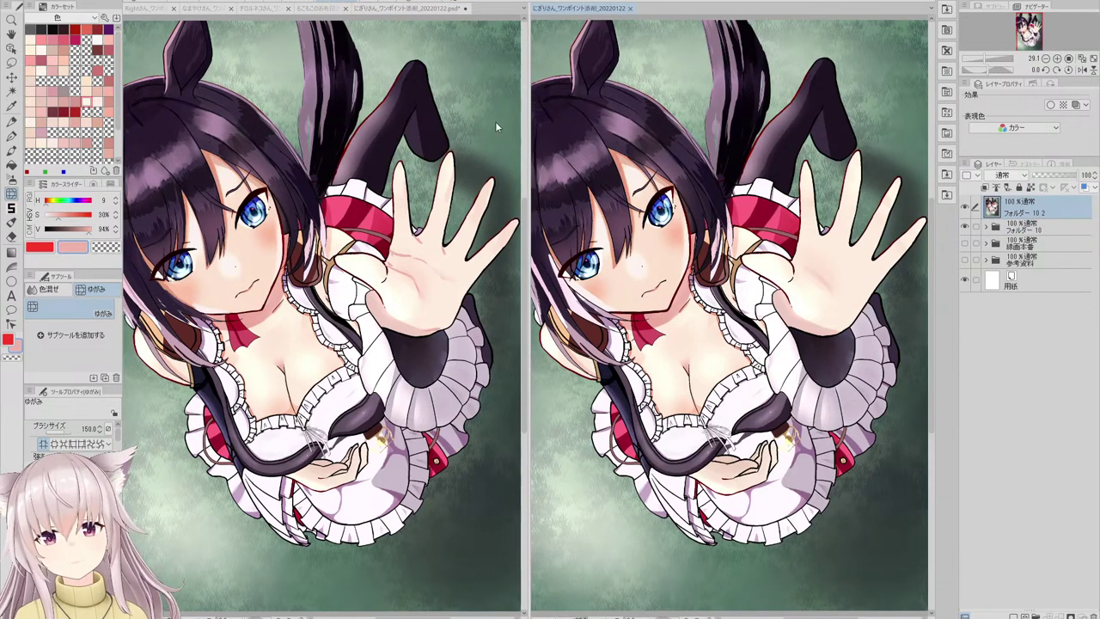
{"action": "left_click", "coordinate": [417, 7]}
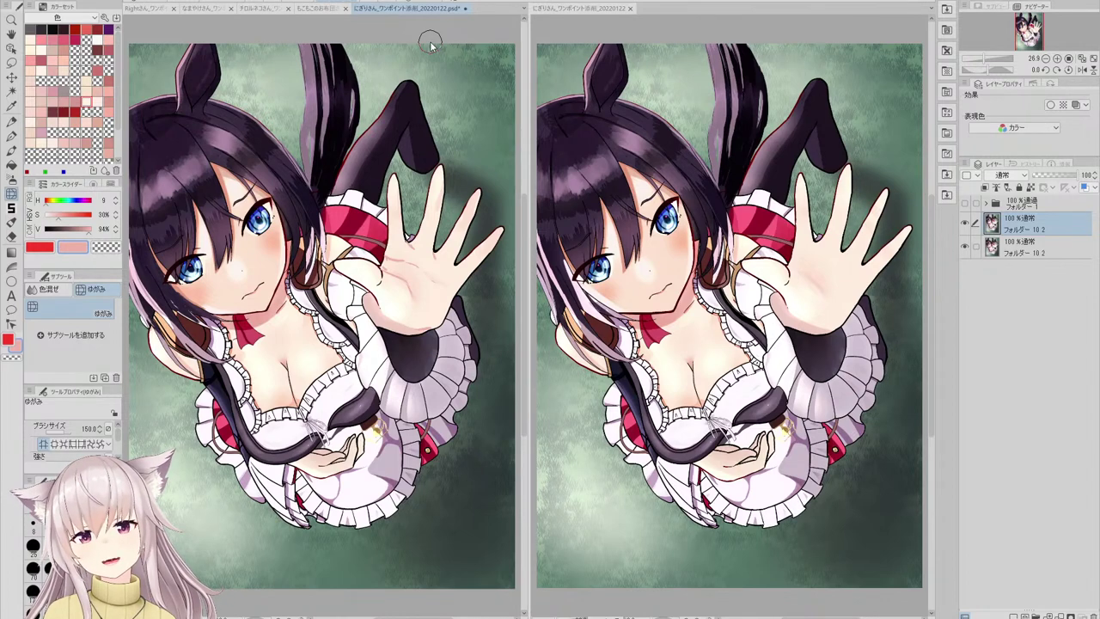
- Save the corrected maid illustration and close the original opened for comparison
{"action": "key", "text": "ctrl+s"}
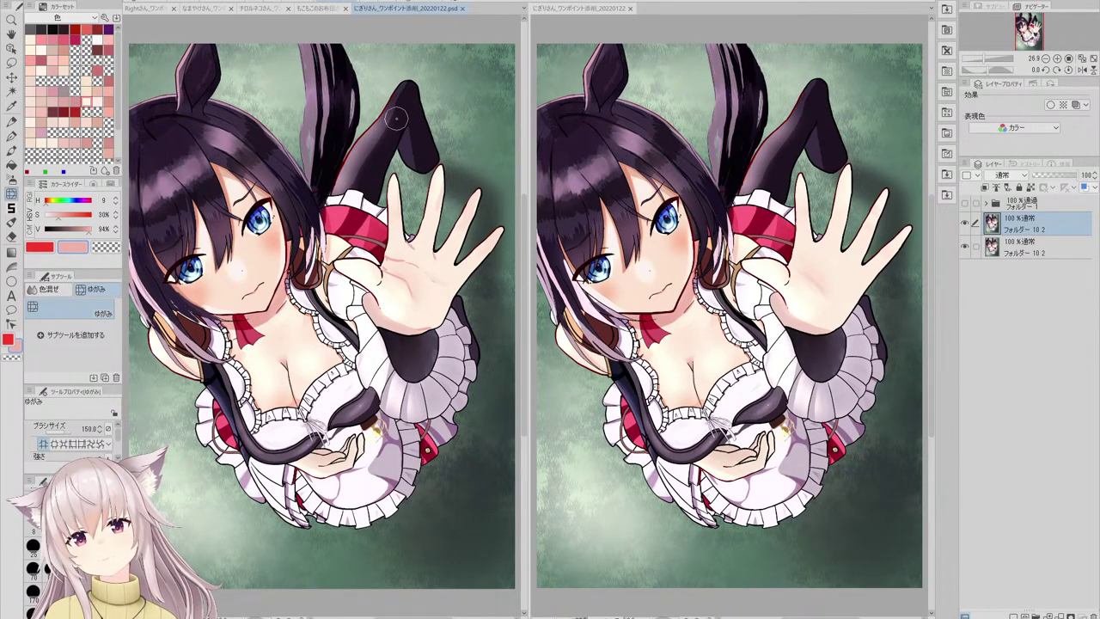
{"action": "left_click", "coordinate": [630, 8]}
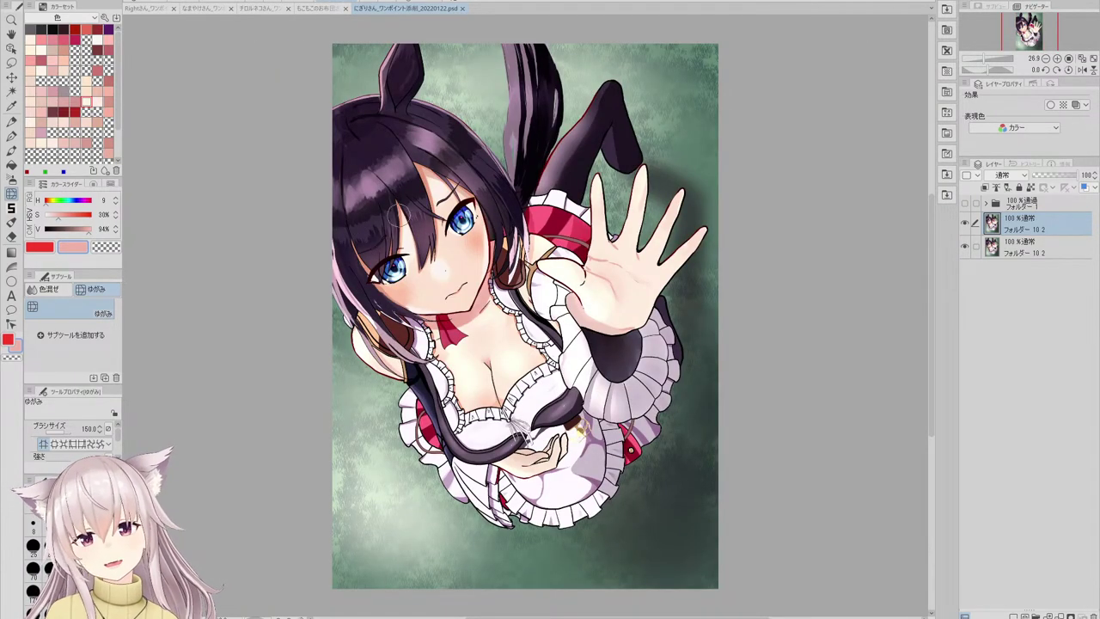
- Compare the maid illustration before and after correction by repeatedly toggling the corrected copy's visibility with the red annotations hidden
{"action": "scroll", "coordinate": [387, 215], "scroll_direction": "up", "scroll_amount": 4}
{"action": "scroll", "coordinate": [386, 213], "scroll_direction": "up", "scroll_amount": 1}
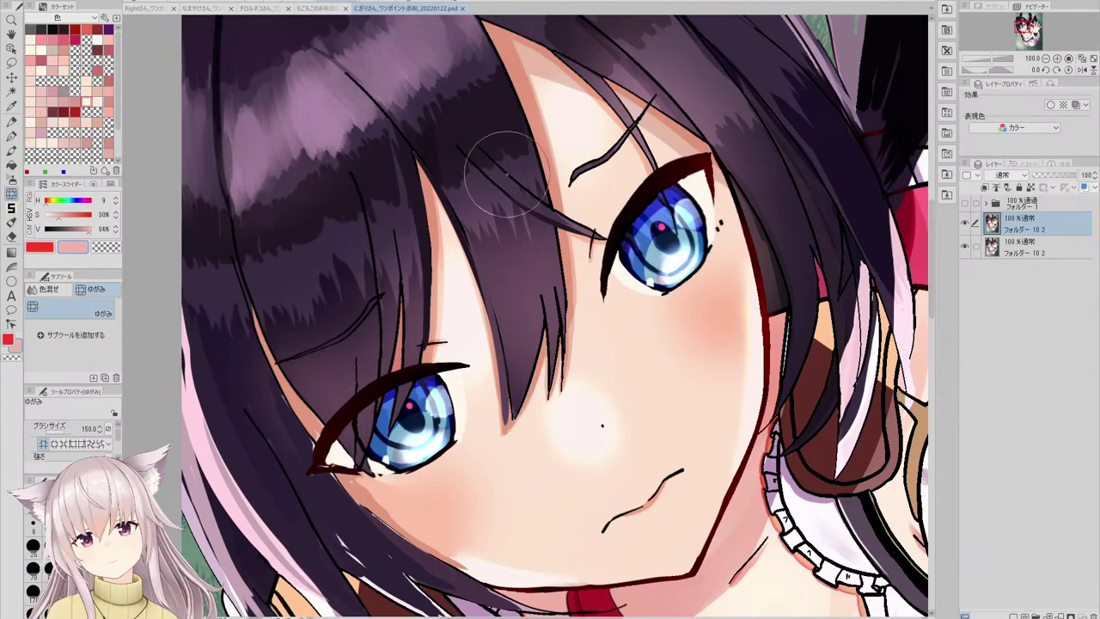
{"action": "scroll", "coordinate": [499, 176], "scroll_direction": "down", "scroll_amount": 1}
{"action": "scroll", "coordinate": [555, 67], "scroll_direction": "down", "scroll_amount": 2}
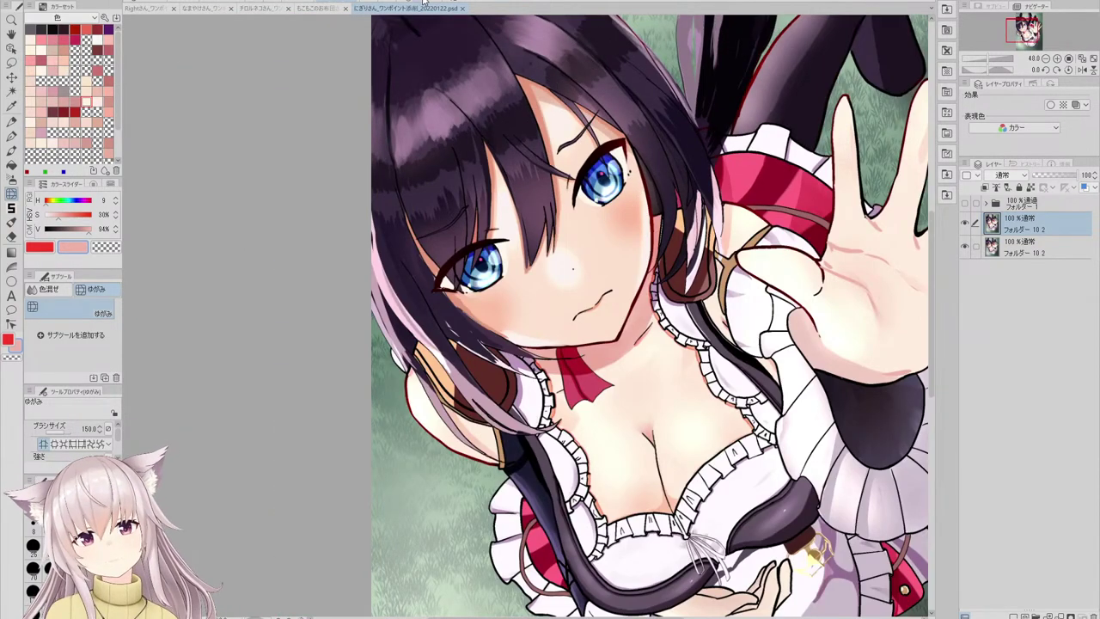
{"action": "key", "text": "ctrl+0"}
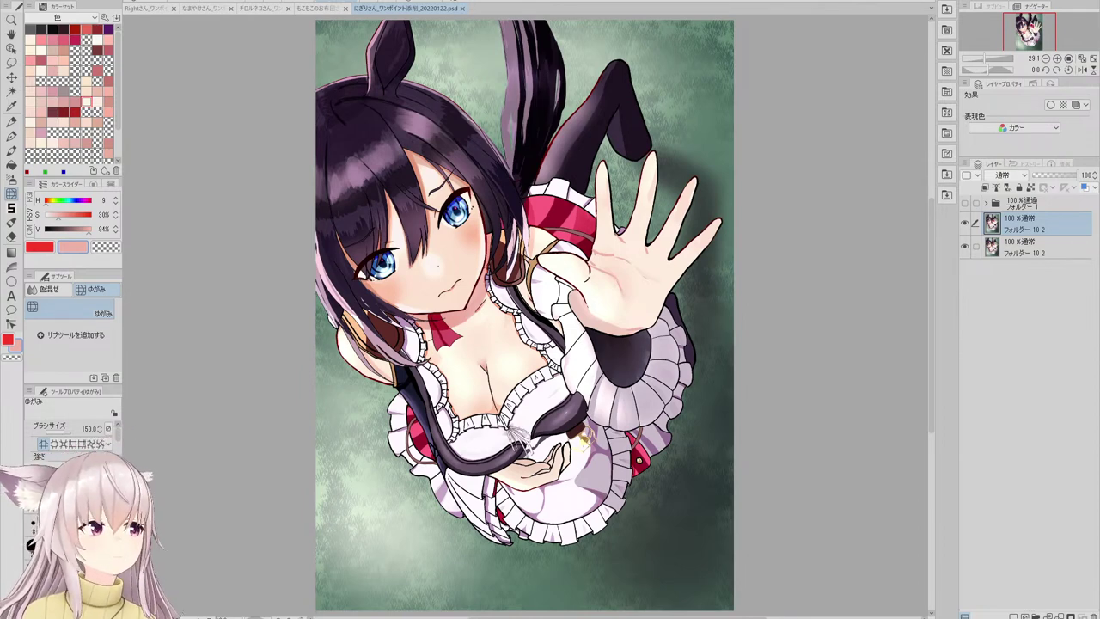
{"action": "left_click", "coordinate": [965, 203]}
{"action": "left_click", "coordinate": [966, 226]}
{"action": "left_click", "coordinate": [966, 225]}
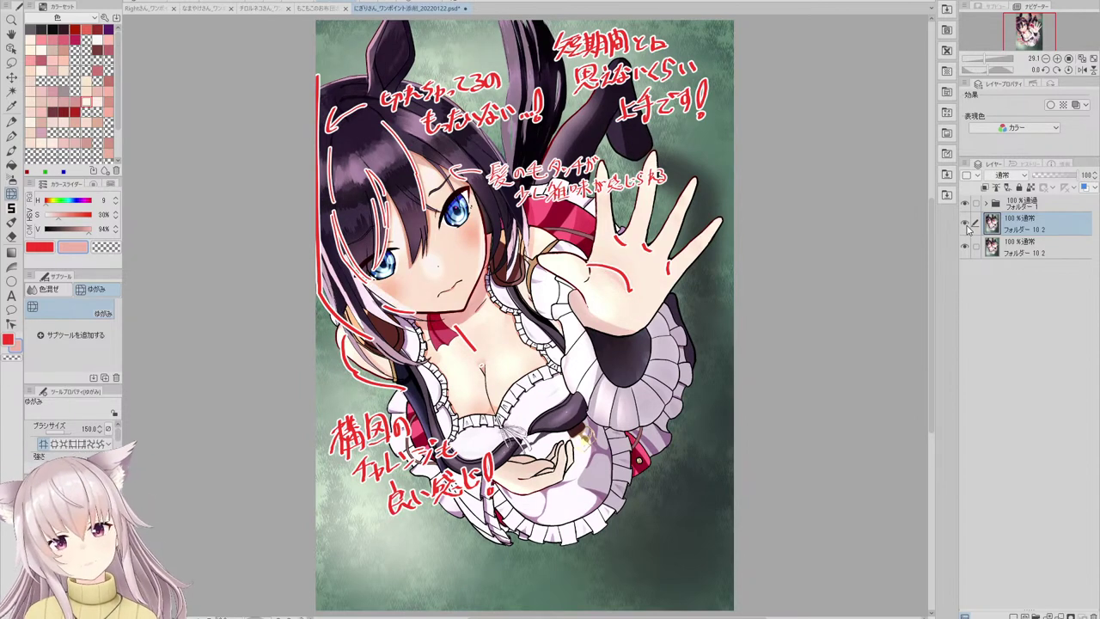
{"action": "left_click", "coordinate": [964, 206]}
{"action": "left_click", "coordinate": [968, 223]}
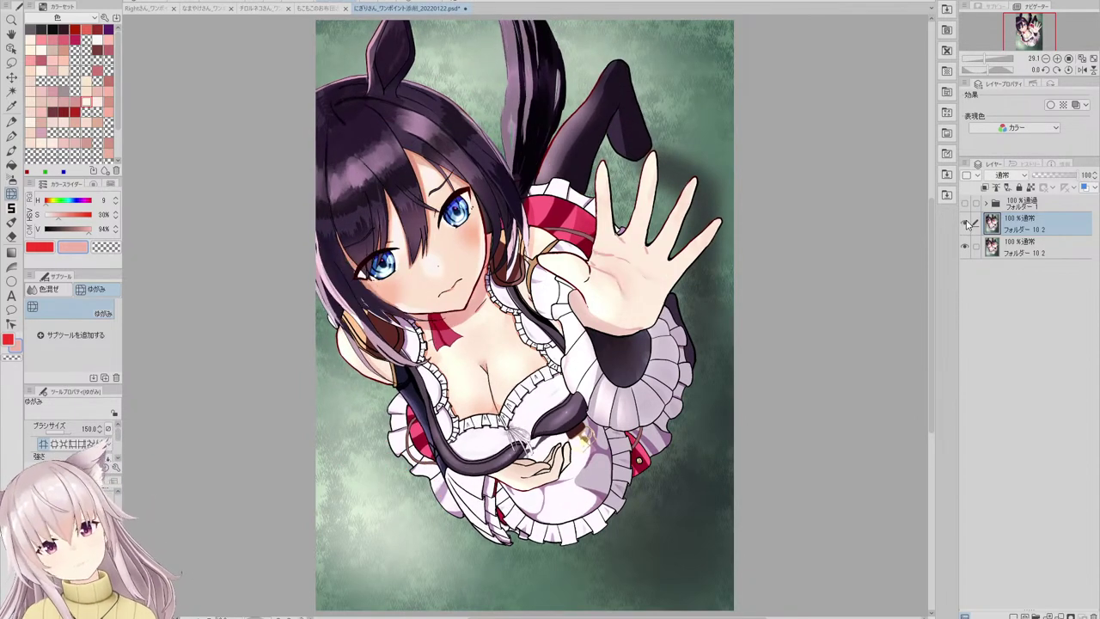
{"action": "left_click", "coordinate": [967, 224]}
{"action": "left_click", "coordinate": [968, 224]}
{"action": "left_click", "coordinate": [968, 223]}
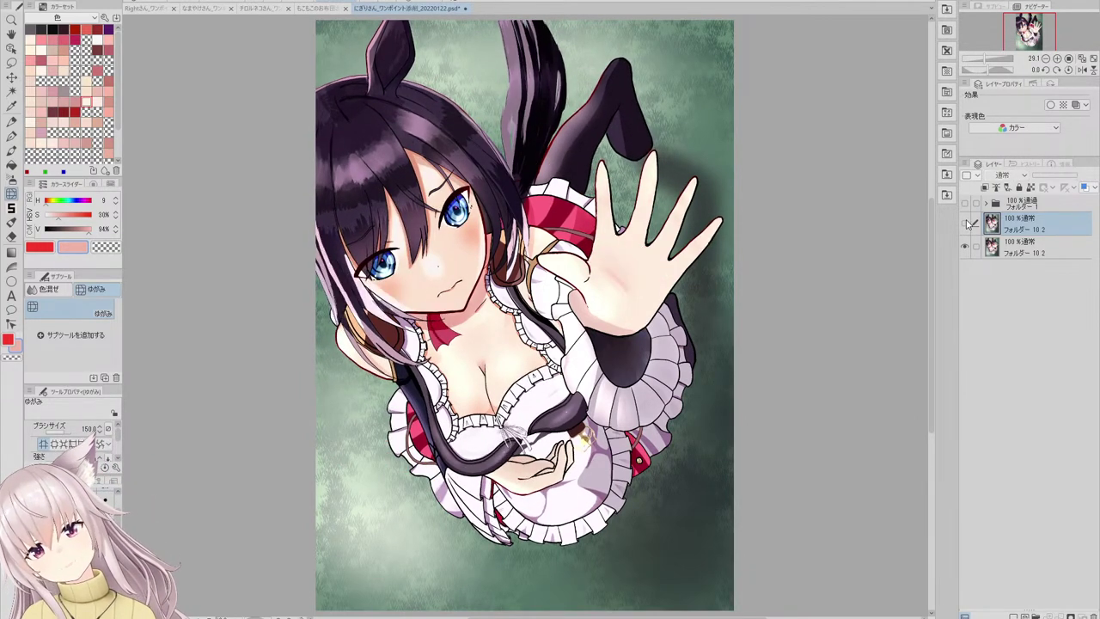
{"action": "left_click", "coordinate": [968, 223]}
{"action": "left_click", "coordinate": [968, 224]}
{"action": "left_click", "coordinate": [967, 224]}
{"action": "left_click", "coordinate": [968, 224]}
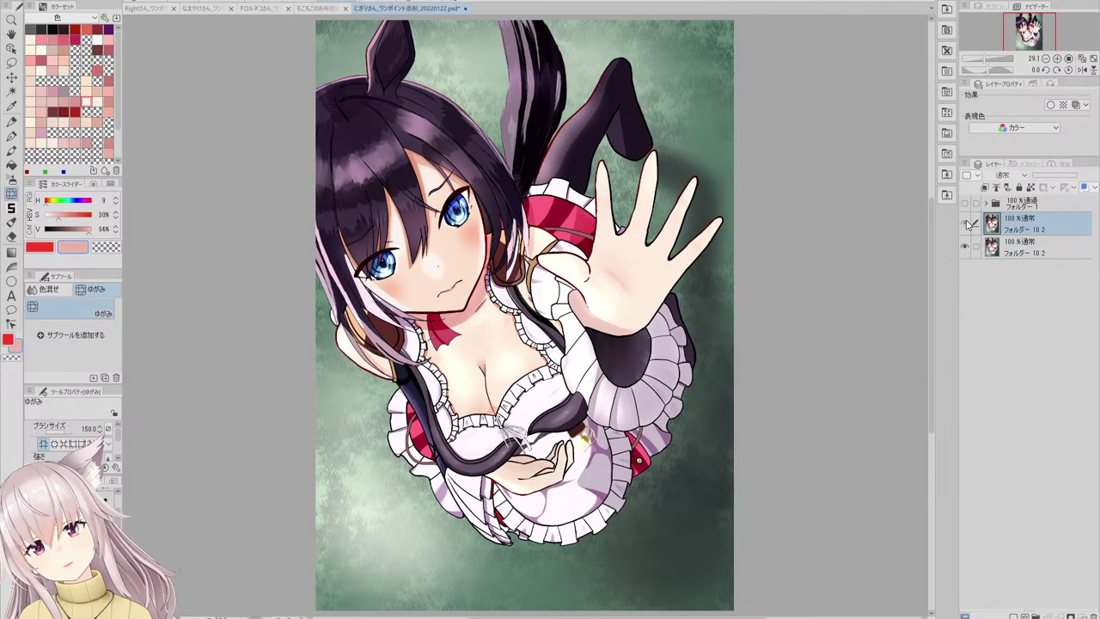
{"action": "left_click", "coordinate": [967, 223]}
{"action": "left_click", "coordinate": [967, 223]}
{"action": "left_click", "coordinate": [968, 223]}
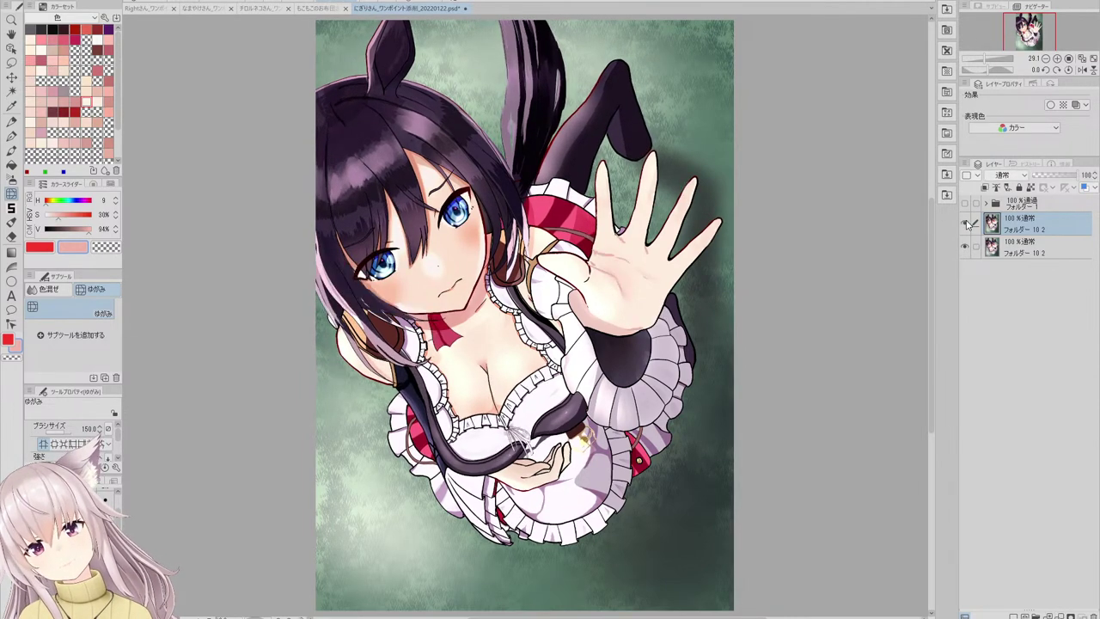
{"action": "left_click", "coordinate": [968, 223]}
{"action": "left_click", "coordinate": [968, 223]}
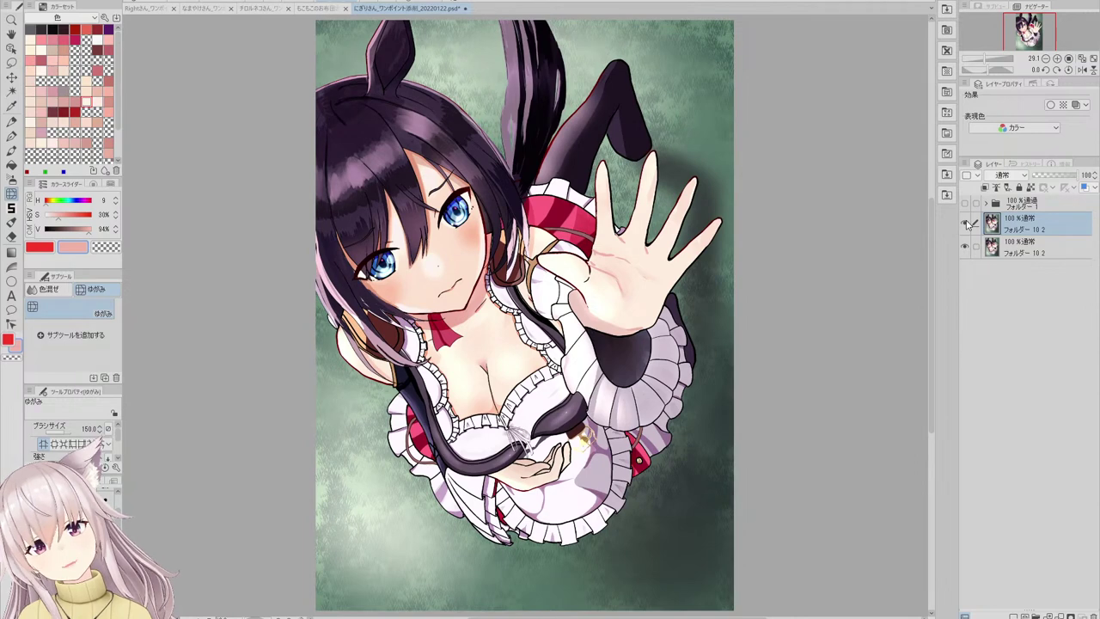
{"action": "left_click", "coordinate": [967, 224]}
{"action": "left_click", "coordinate": [968, 224]}
{"action": "left_click", "coordinate": [968, 224]}
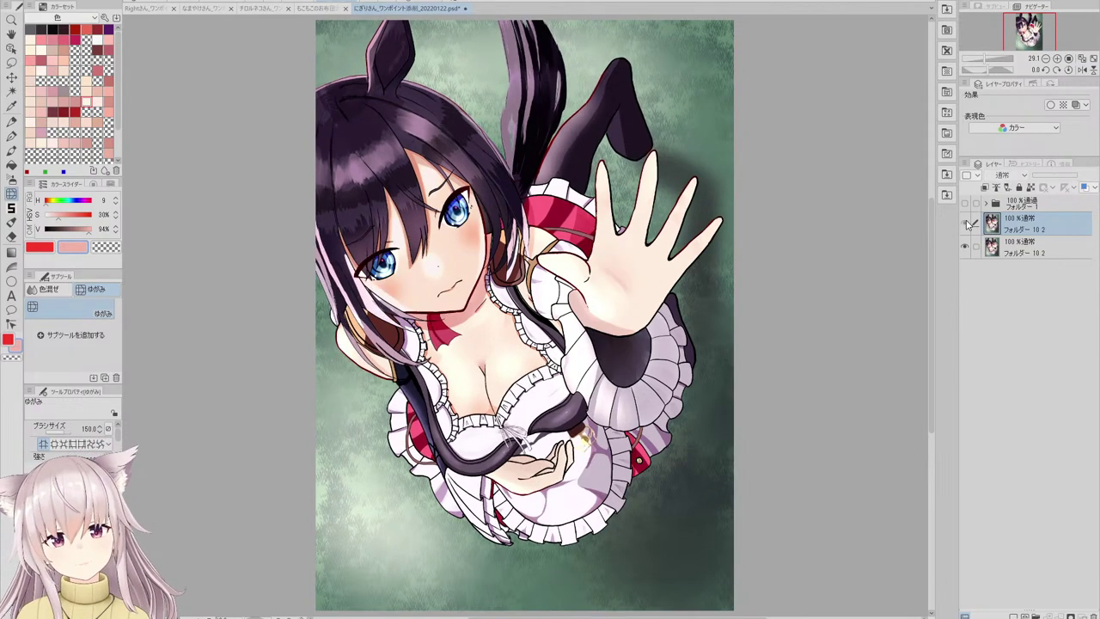
{"action": "left_click", "coordinate": [967, 223]}
- Show the red annotation folder over the original artwork, hide the corrected copy and save the file
{"action": "left_click", "coordinate": [964, 203]}
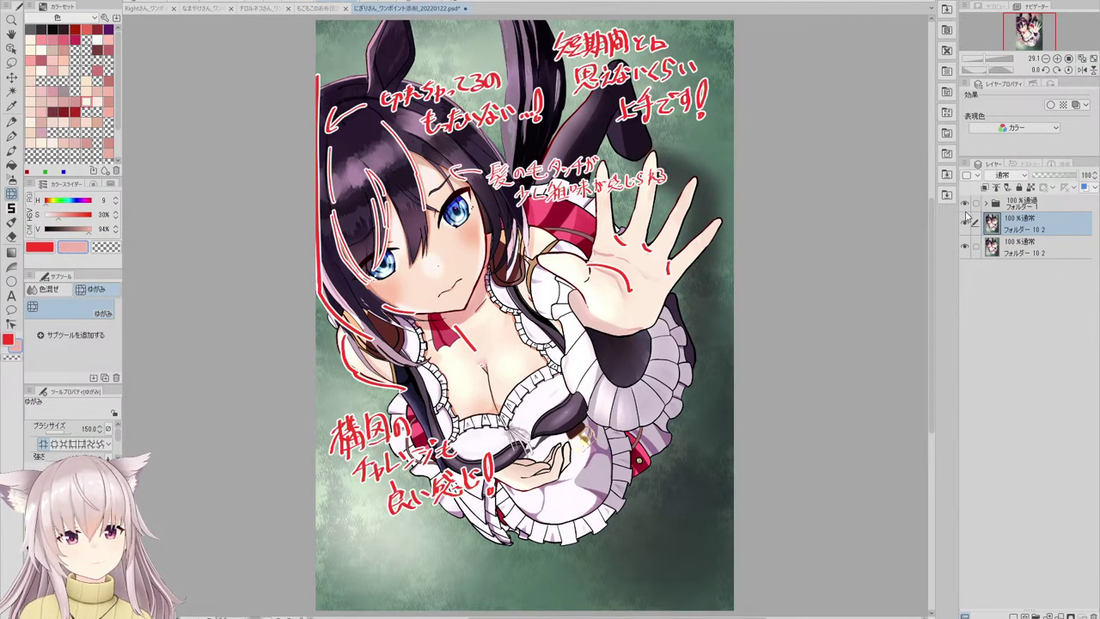
{"action": "left_click", "coordinate": [966, 224]}
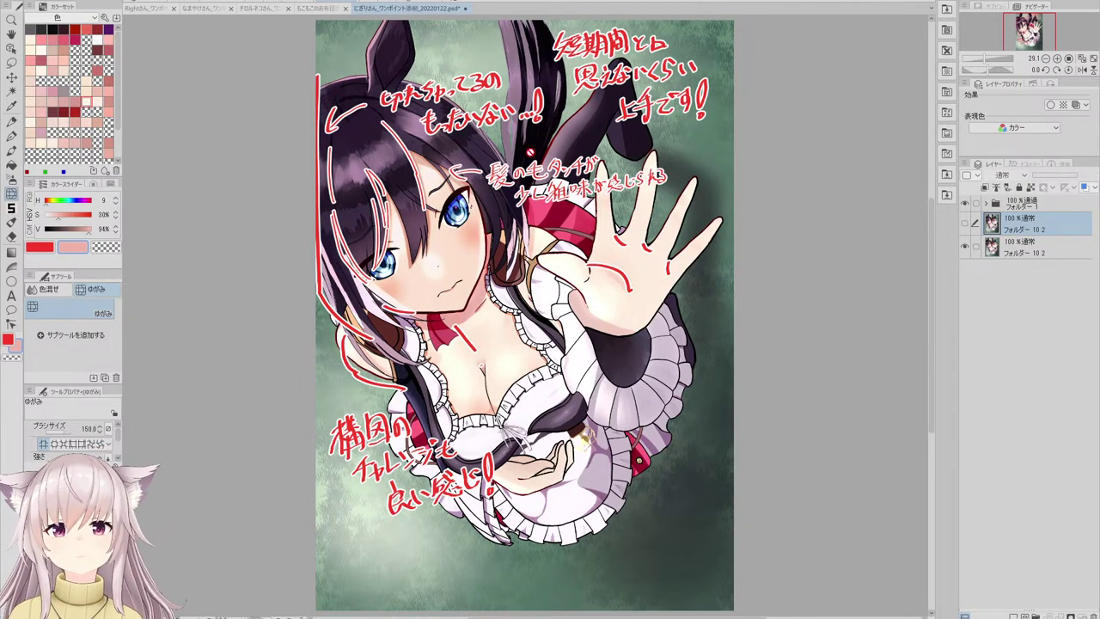
{"action": "key", "text": "ctrl+s"}
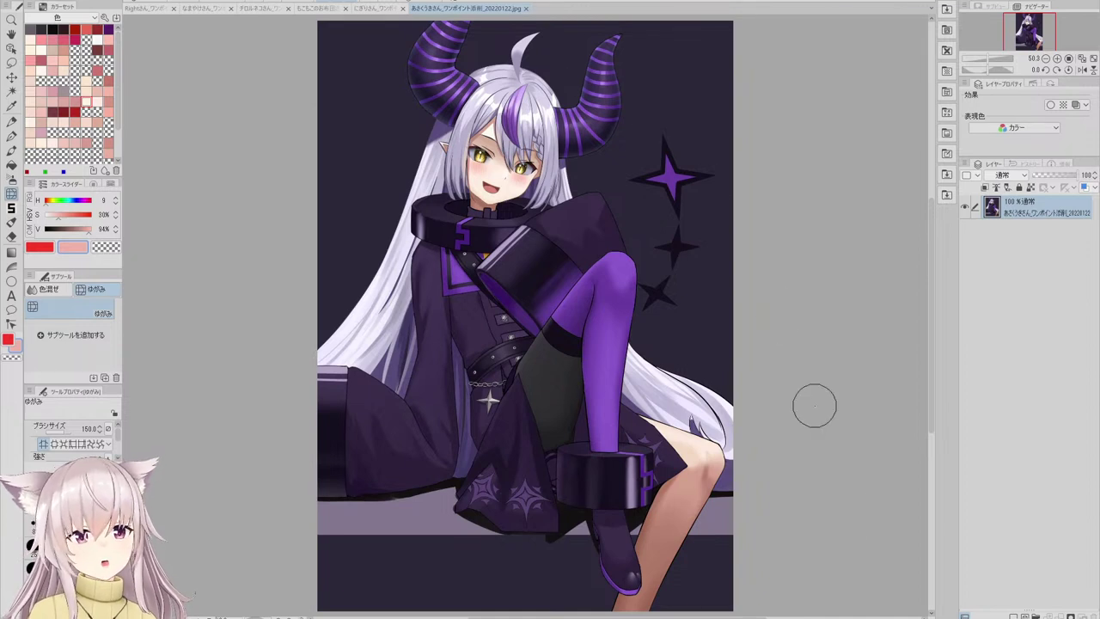
- Add a folder containing a new layer above the horned character's illustration and give the layer a white 7.5 border effect
{"action": "left_click", "coordinate": [1036, 615]}
{"action": "left_click", "coordinate": [1013, 616]}
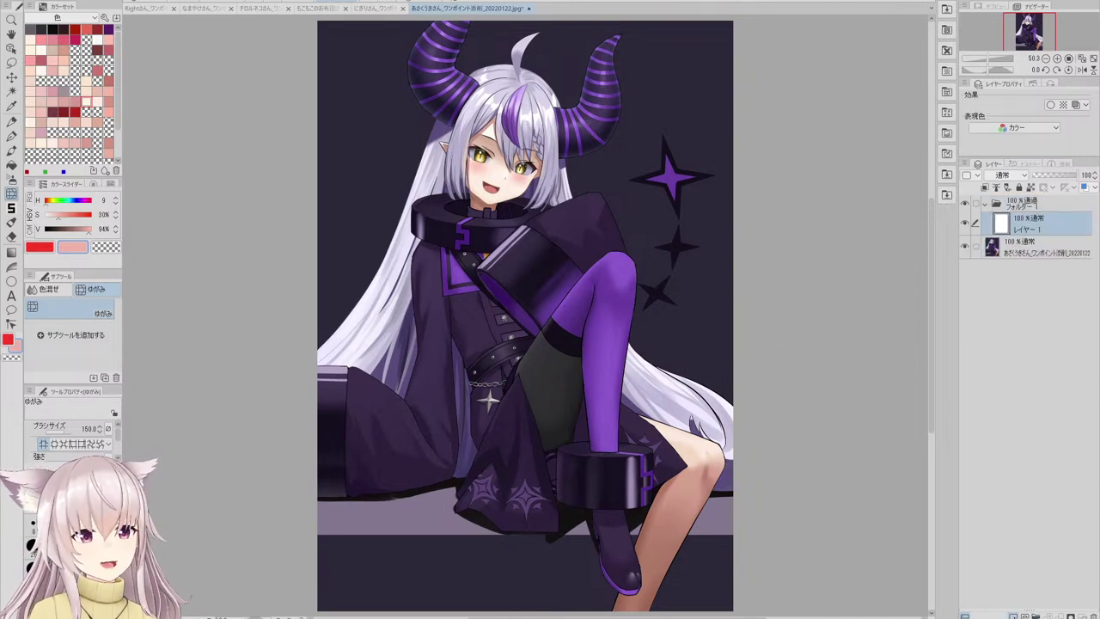
{"action": "left_click", "coordinate": [1051, 104]}
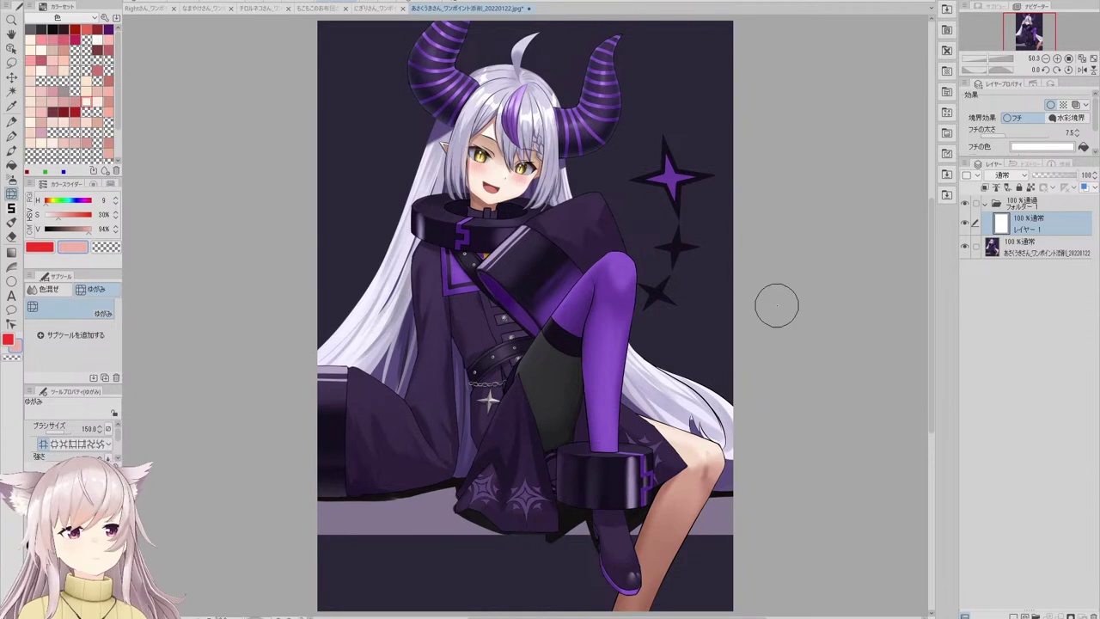
- Write the comment "上手!" in red with the フラットマーカー 2 brush at size 50, beside the character's horn on the viewer's left
{"action": "left_click", "coordinate": [41, 249]}
{"action": "key", "text": "p"}
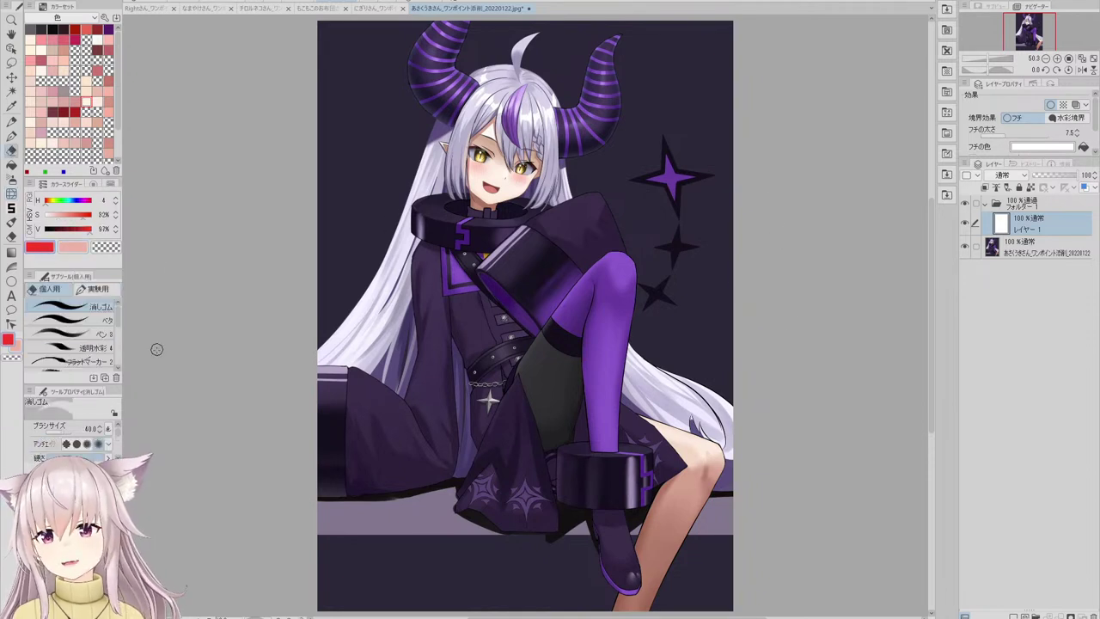
{"action": "left_click", "coordinate": [110, 363]}
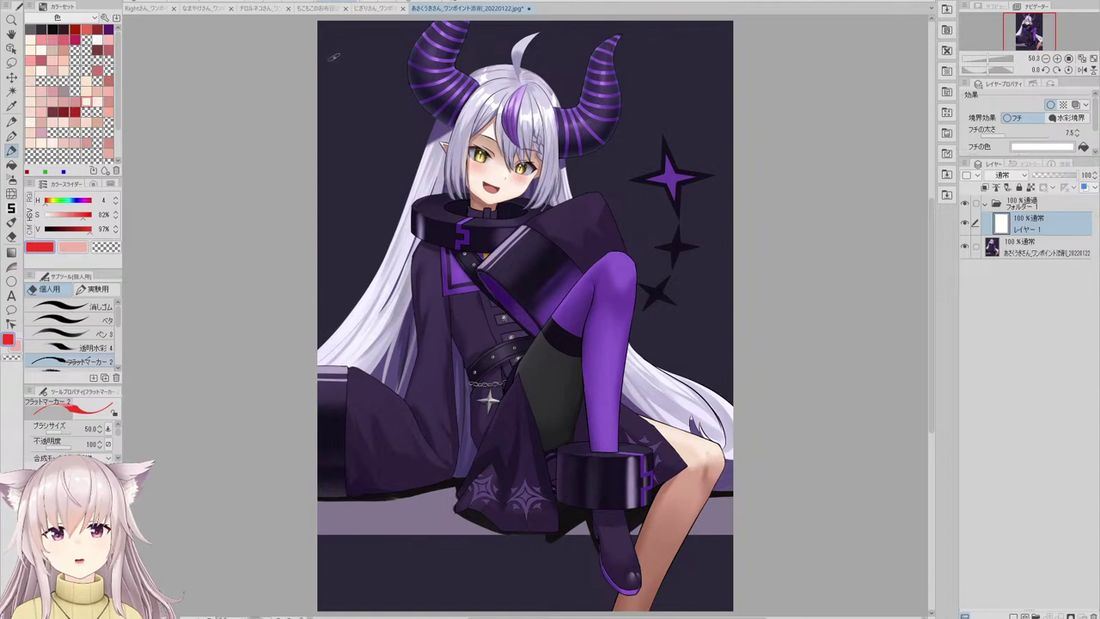
{"action": "mouse_move", "coordinate": [350, 52]}
{"action": "left_mouse_down"}
{"action": "mouse_move", "coordinate": [370, 73]}
{"action": "mouse_move", "coordinate": [378, 52]}
{"action": "mouse_move", "coordinate": [375, 74]}
{"action": "mouse_move", "coordinate": [392, 63]}
{"action": "left_mouse_up"}
{"action": "left_click", "coordinate": [391, 72]}
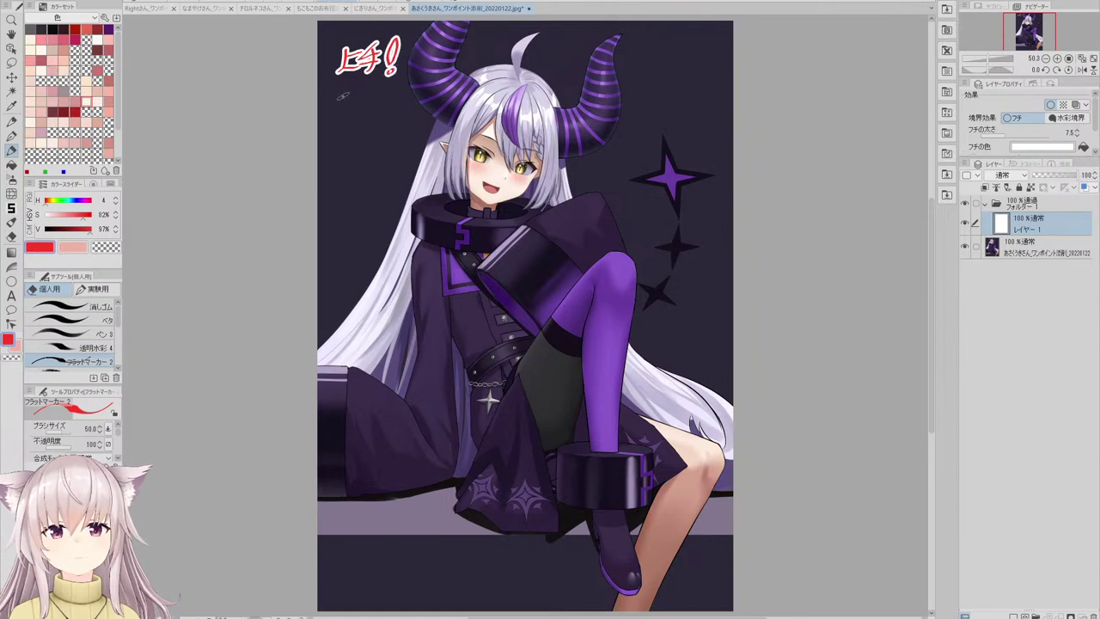
- Write the red comment "可愛く描けています!" over two lines beneath "上手!"
{"action": "mouse_move", "coordinate": [339, 93]}
{"action": "left_mouse_down"}
{"action": "mouse_move", "coordinate": [345, 116]}
{"action": "mouse_move", "coordinate": [362, 94]}
{"action": "left_mouse_up"}
{"action": "mouse_move", "coordinate": [364, 85]}
{"action": "left_mouse_down"}
{"action": "mouse_move", "coordinate": [379, 118]}
{"action": "mouse_move", "coordinate": [418, 107]}
{"action": "mouse_move", "coordinate": [416, 93]}
{"action": "left_mouse_up"}
{"action": "left_click_drag", "start_coordinate": [411, 95], "coordinate": [424, 104]}
{"action": "left_click_drag", "start_coordinate": [419, 95], "coordinate": [423, 104]}
{"action": "mouse_move", "coordinate": [433, 85]}
{"action": "left_mouse_down"}
{"action": "mouse_move", "coordinate": [435, 102]}
{"action": "mouse_move", "coordinate": [462, 96]}
{"action": "left_mouse_up"}
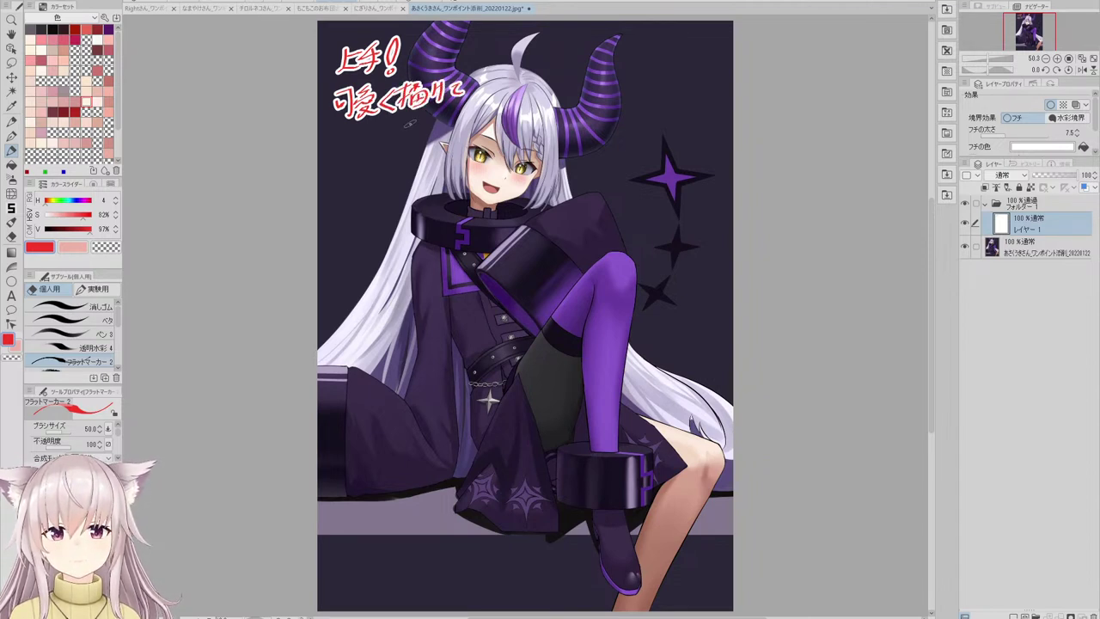
{"action": "mouse_move", "coordinate": [375, 123]}
{"action": "left_mouse_down"}
{"action": "mouse_move", "coordinate": [379, 140]}
{"action": "mouse_move", "coordinate": [393, 132]}
{"action": "left_mouse_up"}
{"action": "left_click_drag", "start_coordinate": [397, 120], "coordinate": [413, 127]}
{"action": "mouse_move", "coordinate": [406, 115]}
{"action": "left_mouse_down"}
{"action": "mouse_move", "coordinate": [418, 138]}
{"action": "mouse_move", "coordinate": [444, 112]}
{"action": "left_mouse_up"}
{"action": "mouse_move", "coordinate": [432, 106]}
{"action": "left_mouse_down"}
{"action": "mouse_move", "coordinate": [428, 136]}
{"action": "mouse_move", "coordinate": [440, 126]}
{"action": "left_mouse_up"}
{"action": "left_click", "coordinate": [438, 133]}
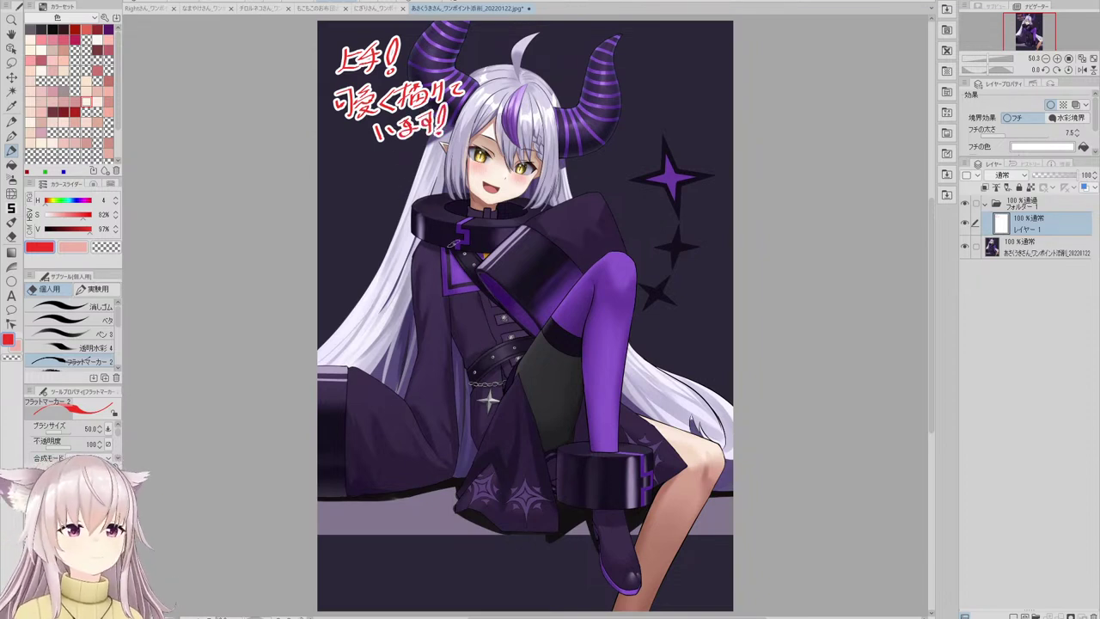
- Write "色選び good" in red below the first comment and circle the lower part of the large sleeve resting on the ledge
{"action": "mouse_move", "coordinate": [333, 176]}
{"action": "left_mouse_down"}
{"action": "mouse_move", "coordinate": [347, 182]}
{"action": "mouse_move", "coordinate": [342, 196]}
{"action": "mouse_move", "coordinate": [385, 175]}
{"action": "mouse_move", "coordinate": [372, 186]}
{"action": "mouse_move", "coordinate": [385, 194]}
{"action": "mouse_move", "coordinate": [368, 201]}
{"action": "mouse_move", "coordinate": [411, 180]}
{"action": "left_mouse_up"}
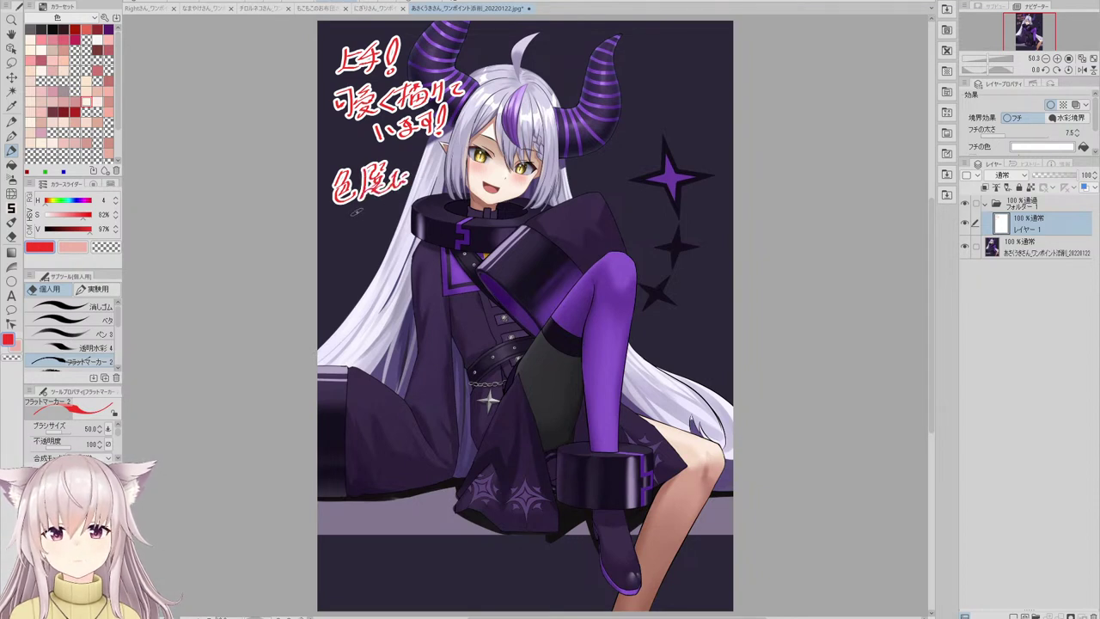
{"action": "mouse_move", "coordinate": [356, 208]}
{"action": "left_mouse_down"}
{"action": "mouse_move", "coordinate": [361, 231]}
{"action": "mouse_move", "coordinate": [392, 206]}
{"action": "mouse_move", "coordinate": [403, 213]}
{"action": "left_mouse_up"}
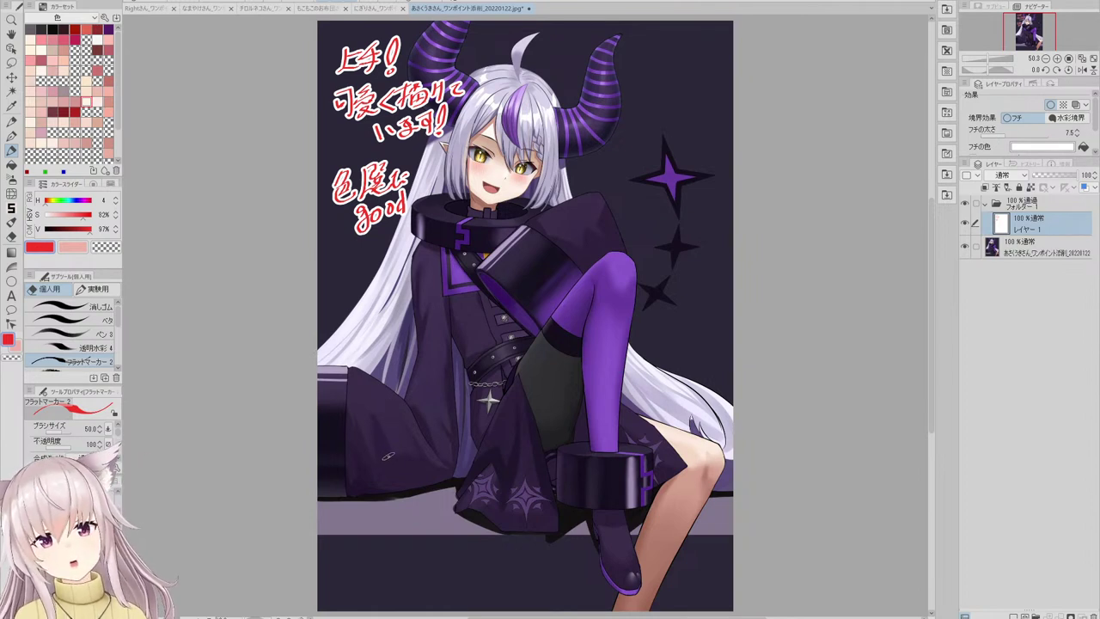
{"action": "mouse_move", "coordinate": [379, 516]}
{"action": "left_mouse_down"}
{"action": "mouse_move", "coordinate": [336, 481]}
{"action": "mouse_move", "coordinate": [436, 477]}
{"action": "mouse_move", "coordinate": [392, 520]}
{"action": "left_mouse_up"}
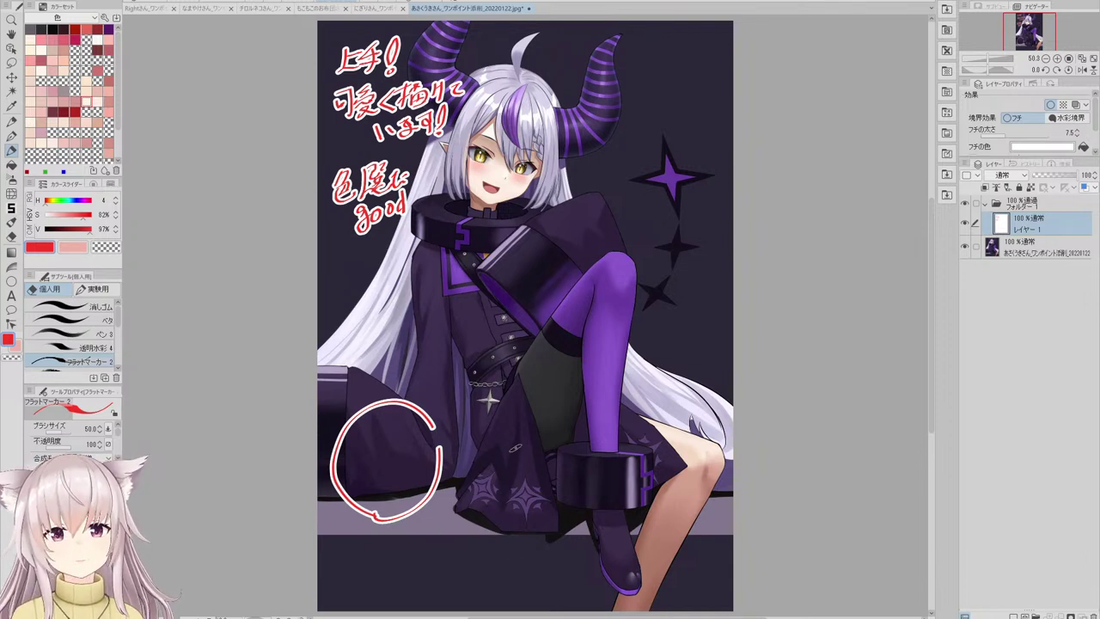
{"action": "mouse_move", "coordinate": [497, 507]}
{"action": "left_mouse_down"}
{"action": "mouse_move", "coordinate": [482, 502]}
{"action": "mouse_move", "coordinate": [491, 505]}
{"action": "left_mouse_up"}
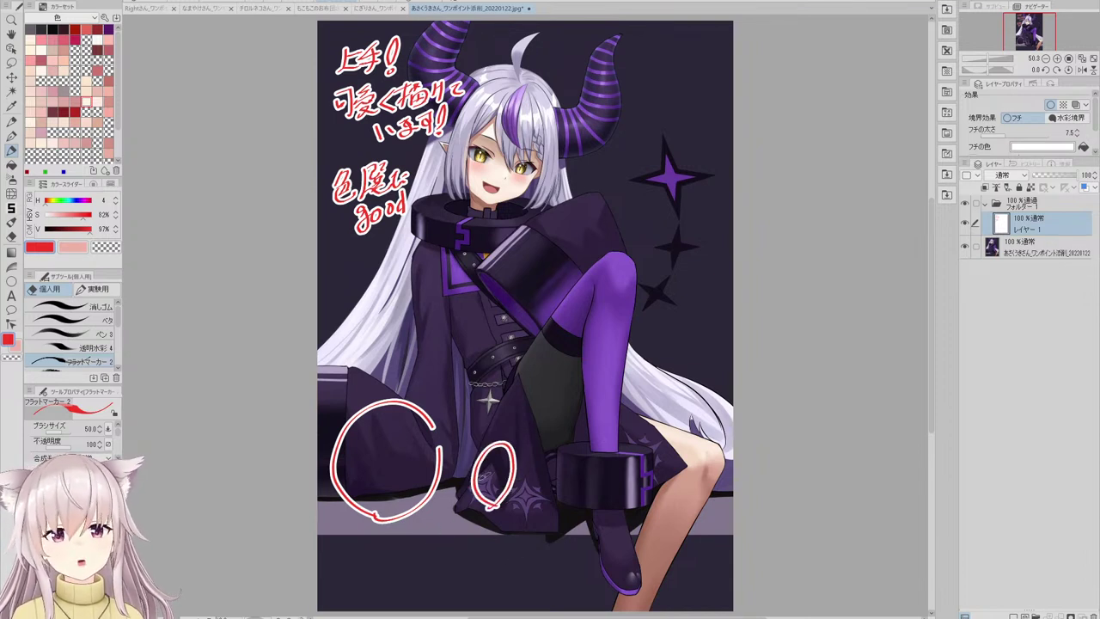
{"action": "key", "text": "ctrl+z"}
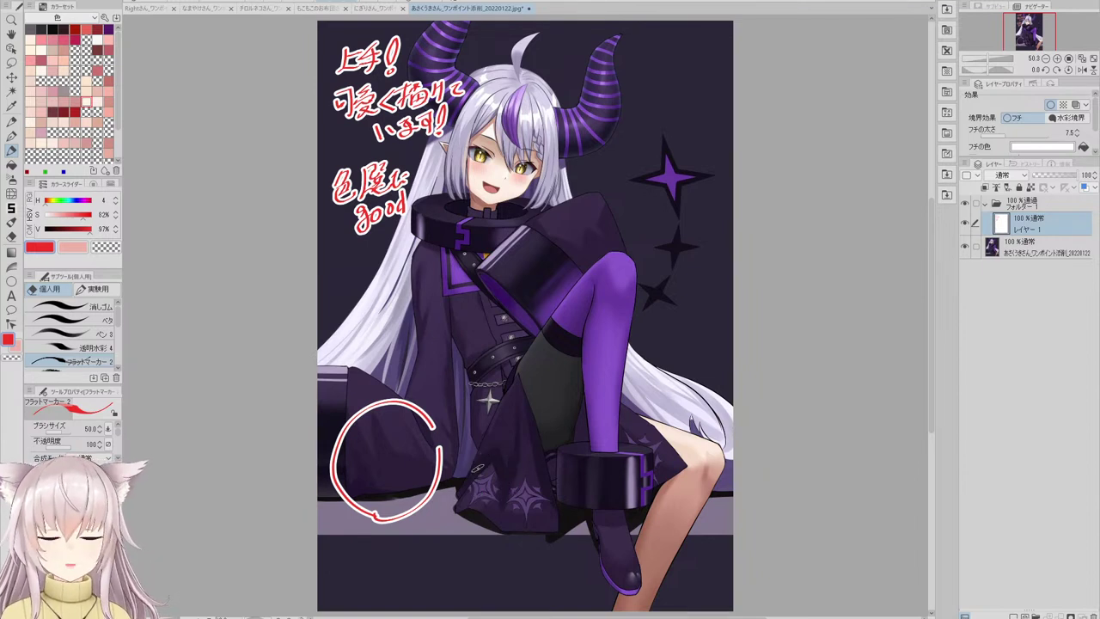
{"action": "mouse_move", "coordinate": [518, 408]}
{"action": "left_mouse_down"}
{"action": "mouse_move", "coordinate": [500, 479]}
{"action": "mouse_move", "coordinate": [508, 516]}
{"action": "mouse_move", "coordinate": [503, 507]}
{"action": "left_mouse_up"}
{"action": "key", "text": "ctrl+z"}
{"action": "key", "text": "ctrl+z"}
{"action": "key", "text": "ctrl+z"}
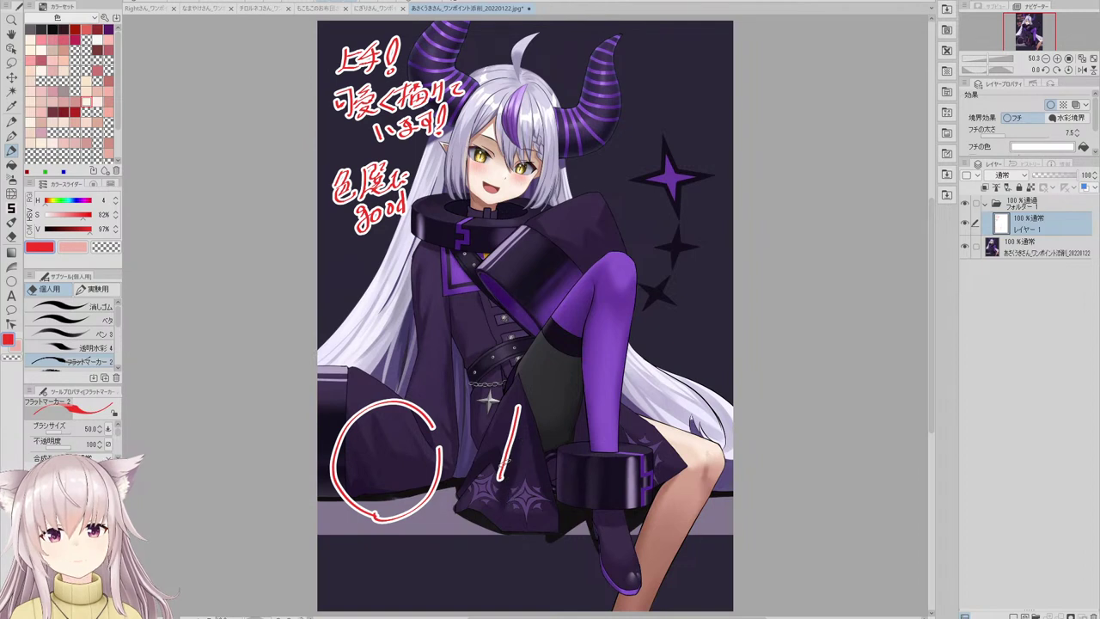
{"action": "mouse_move", "coordinate": [507, 462]}
{"action": "left_mouse_down"}
{"action": "mouse_move", "coordinate": [498, 486]}
{"action": "mouse_move", "coordinate": [500, 447]}
{"action": "mouse_move", "coordinate": [463, 483]}
{"action": "mouse_move", "coordinate": [482, 464]}
{"action": "mouse_move", "coordinate": [495, 481]}
{"action": "mouse_move", "coordinate": [501, 453]}
{"action": "mouse_move", "coordinate": [491, 449]}
{"action": "mouse_move", "coordinate": [471, 471]}
{"action": "mouse_move", "coordinate": [487, 464]}
{"action": "mouse_move", "coordinate": [502, 485]}
{"action": "left_mouse_up"}
{"action": "key", "text": "ctrl+z"}
{"action": "key", "text": "ctrl+z"}
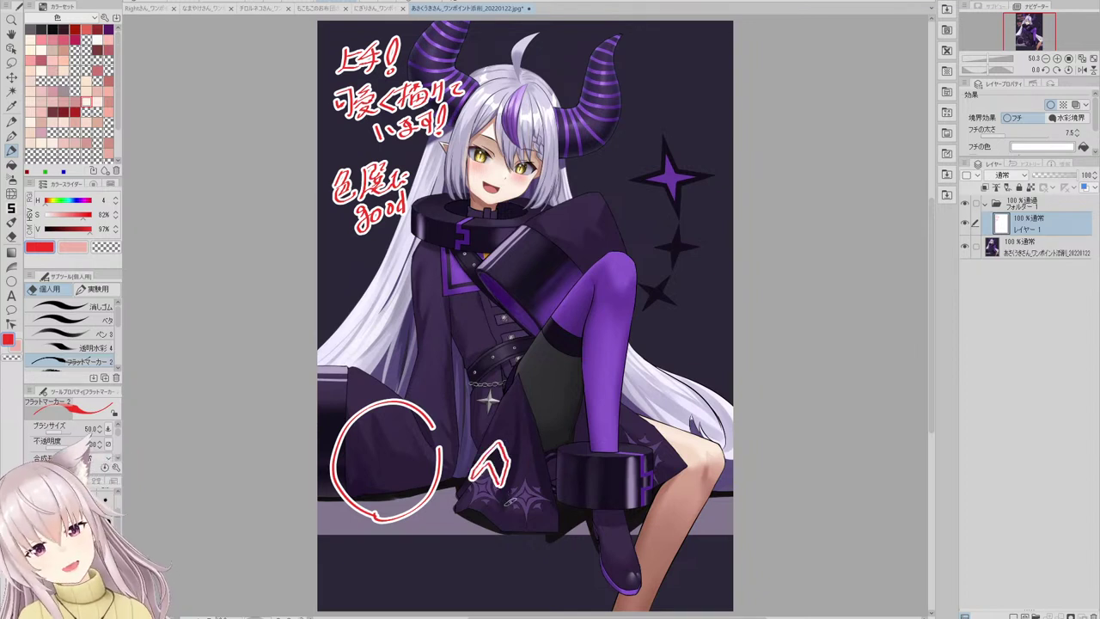
{"action": "key", "text": "ctrl+z"}
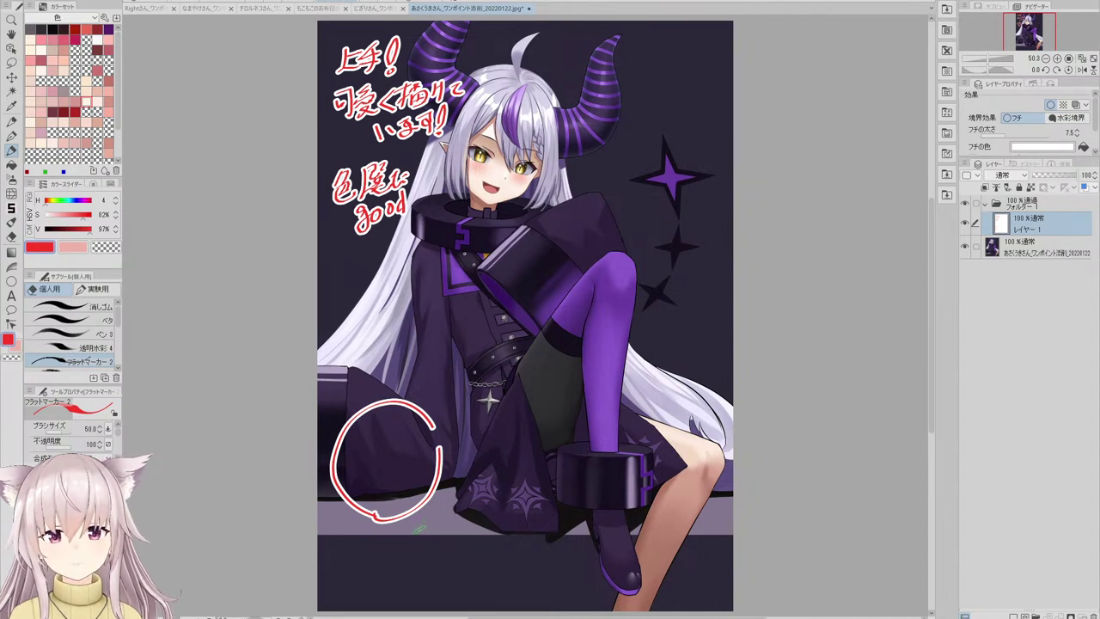
- Write the red comment "影も良い感じ!" over two lines below the circled sleeve
{"action": "mouse_move", "coordinate": [419, 523]}
{"action": "left_mouse_down"}
{"action": "mouse_move", "coordinate": [435, 542]}
{"action": "mouse_move", "coordinate": [423, 554]}
{"action": "mouse_move", "coordinate": [459, 550]}
{"action": "mouse_move", "coordinate": [468, 535]}
{"action": "mouse_move", "coordinate": [453, 569]}
{"action": "mouse_move", "coordinate": [465, 585]}
{"action": "mouse_move", "coordinate": [498, 564]}
{"action": "mouse_move", "coordinate": [476, 574]}
{"action": "mouse_move", "coordinate": [519, 567]}
{"action": "mouse_move", "coordinate": [526, 549]}
{"action": "left_mouse_up"}
{"action": "left_click_drag", "start_coordinate": [533, 536], "coordinate": [530, 563]}
{"action": "left_click", "coordinate": [530, 572]}
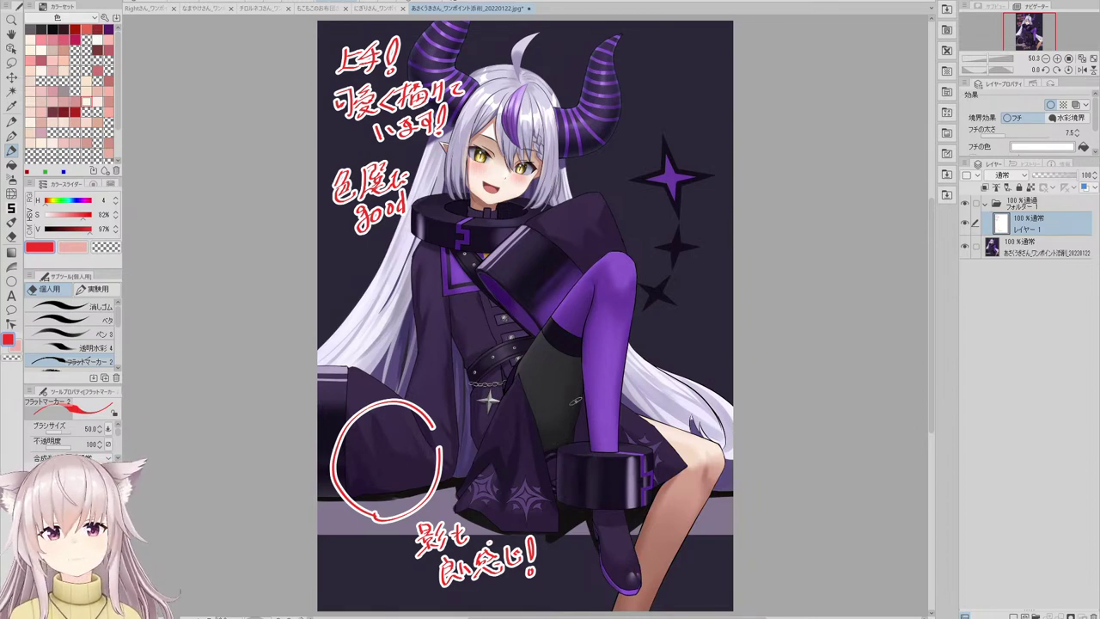
- Draw a red arrow beside the face pointing at the character's eye on the viewer's right
{"action": "scroll", "coordinate": [510, 124], "scroll_direction": "up", "scroll_amount": 6}
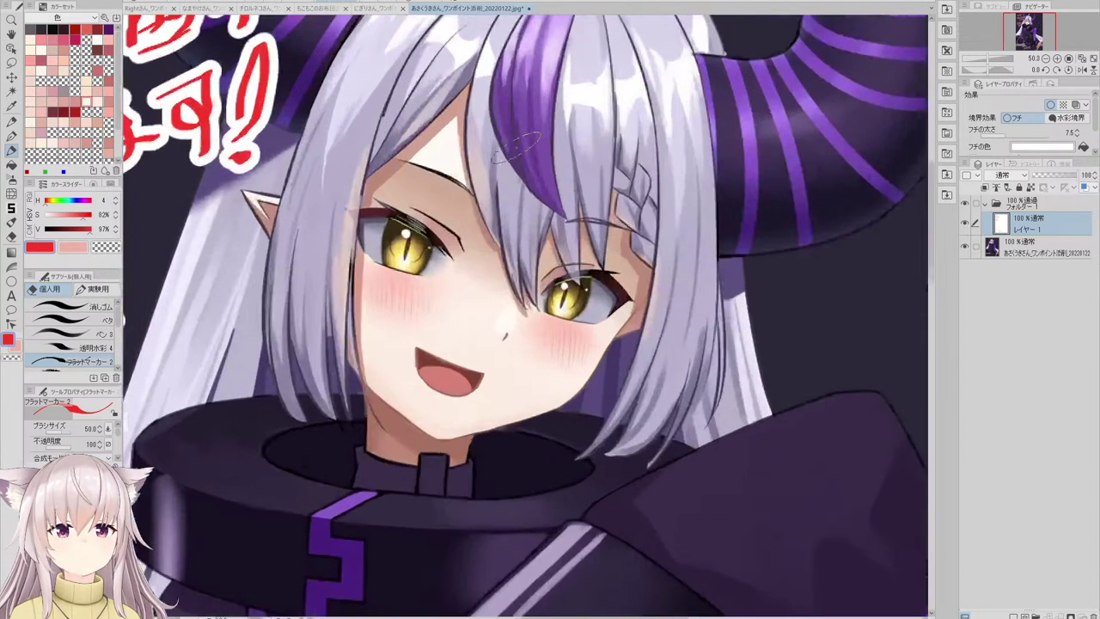
{"action": "scroll", "coordinate": [494, 222], "scroll_direction": "down", "scroll_amount": 1}
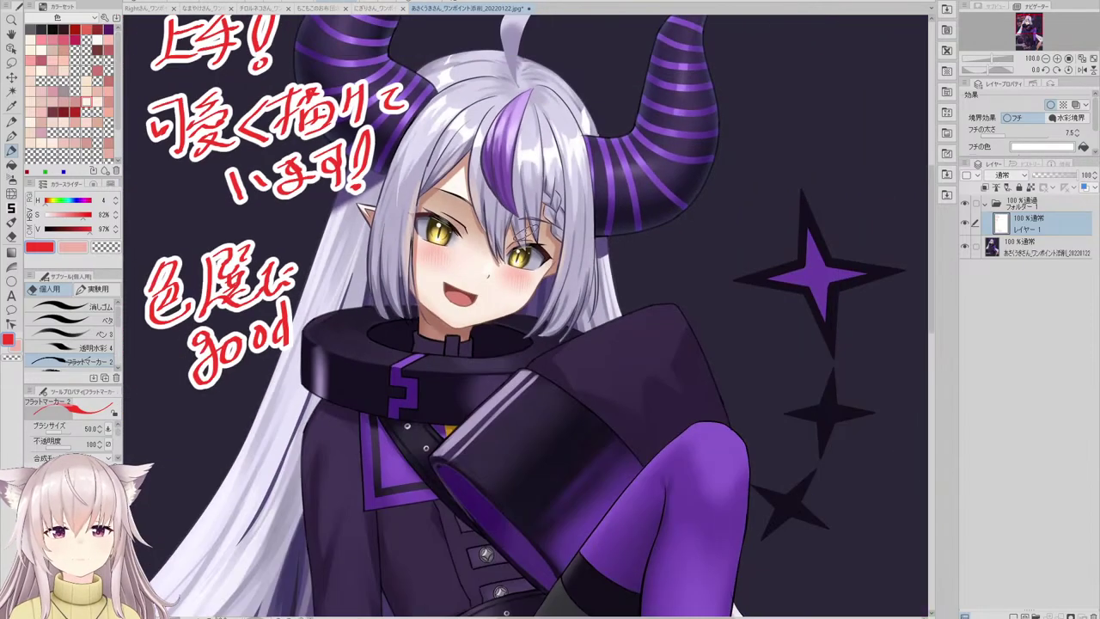
{"action": "scroll", "coordinate": [567, 233], "scroll_direction": "down", "scroll_amount": 2}
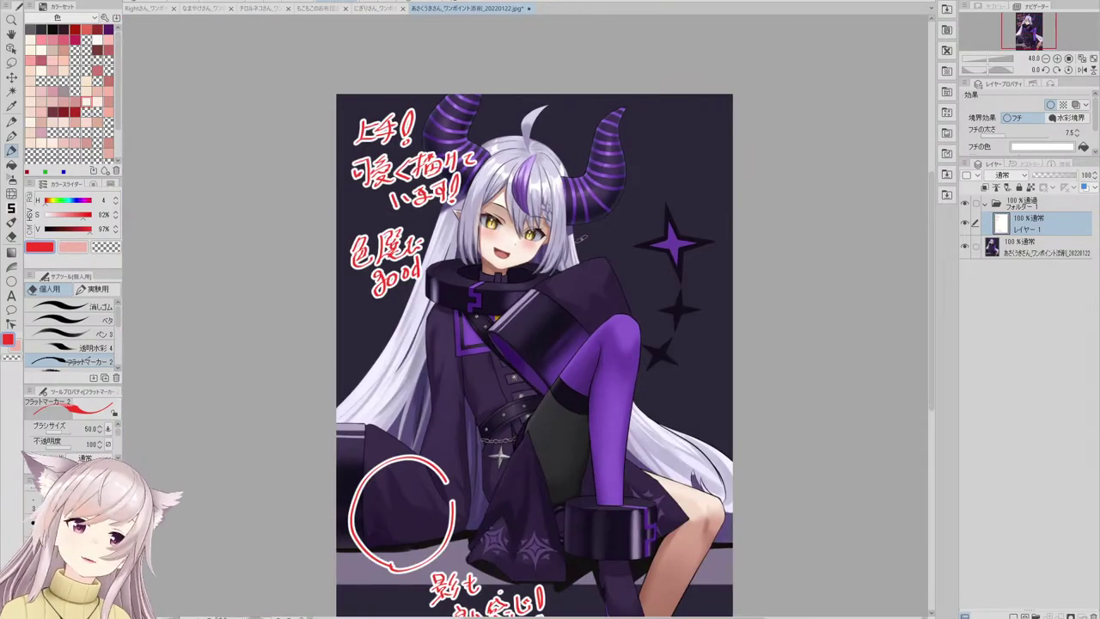
{"action": "scroll", "coordinate": [563, 244], "scroll_direction": "up", "scroll_amount": 3}
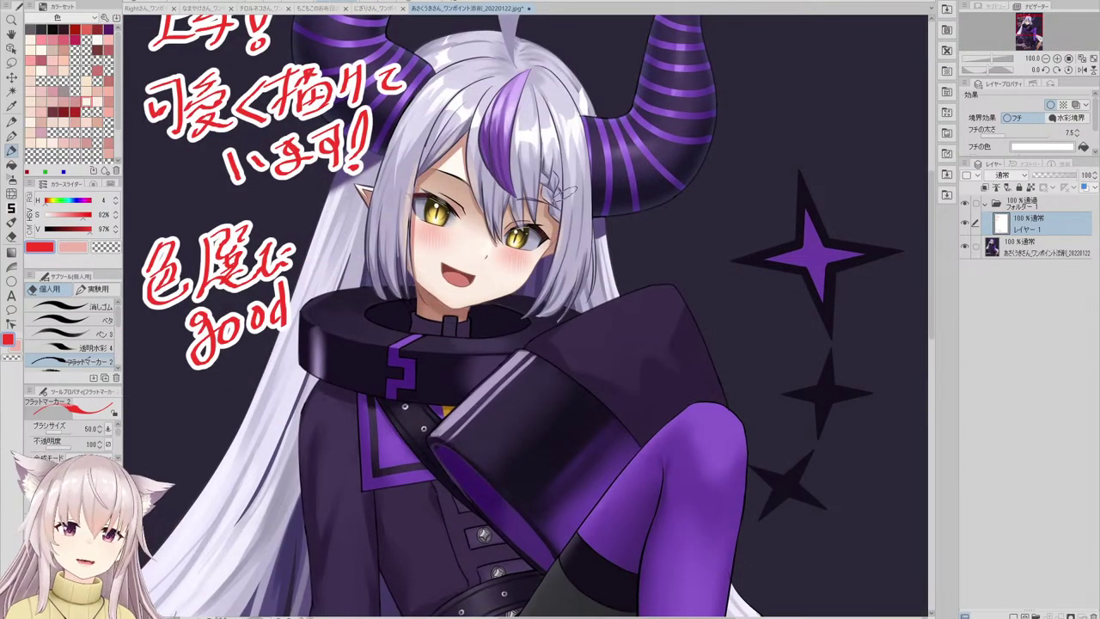
{"action": "mouse_move", "coordinate": [595, 221]}
{"action": "left_mouse_down"}
{"action": "mouse_move", "coordinate": [574, 240]}
{"action": "mouse_move", "coordinate": [601, 243]}
{"action": "mouse_move", "coordinate": [586, 234]}
{"action": "left_mouse_up"}
{"action": "key", "text": "ctrl+z"}
{"action": "key", "text": "ctrl+z"}
{"action": "scroll", "coordinate": [632, 219], "scroll_direction": "down", "scroll_amount": 3}
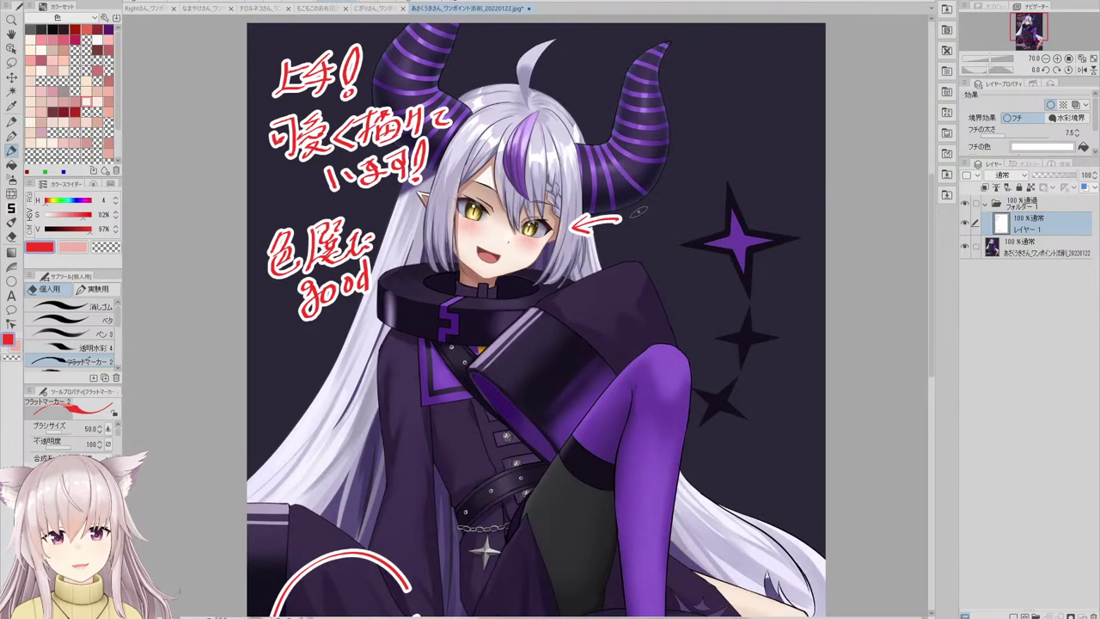
- Write "白目が" in red at the tail of the arrow pointing to the eye
{"action": "scroll", "coordinate": [632, 221], "scroll_direction": "up", "scroll_amount": 3}
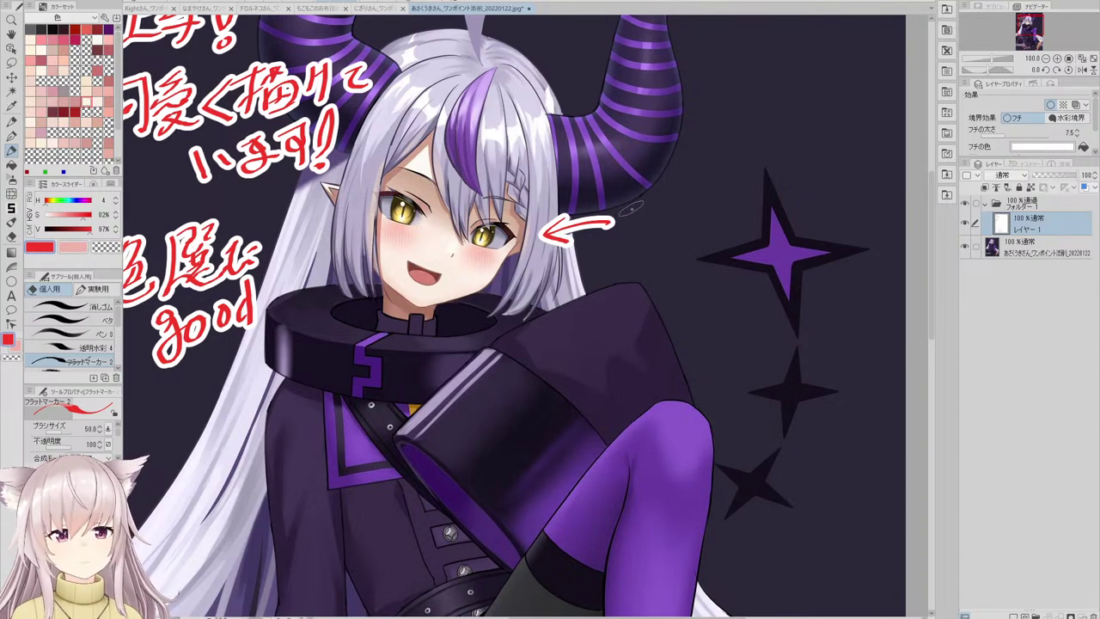
{"action": "left_click_drag", "start_coordinate": [636, 200], "coordinate": [635, 242]}
{"action": "key", "text": "ctrl+z"}
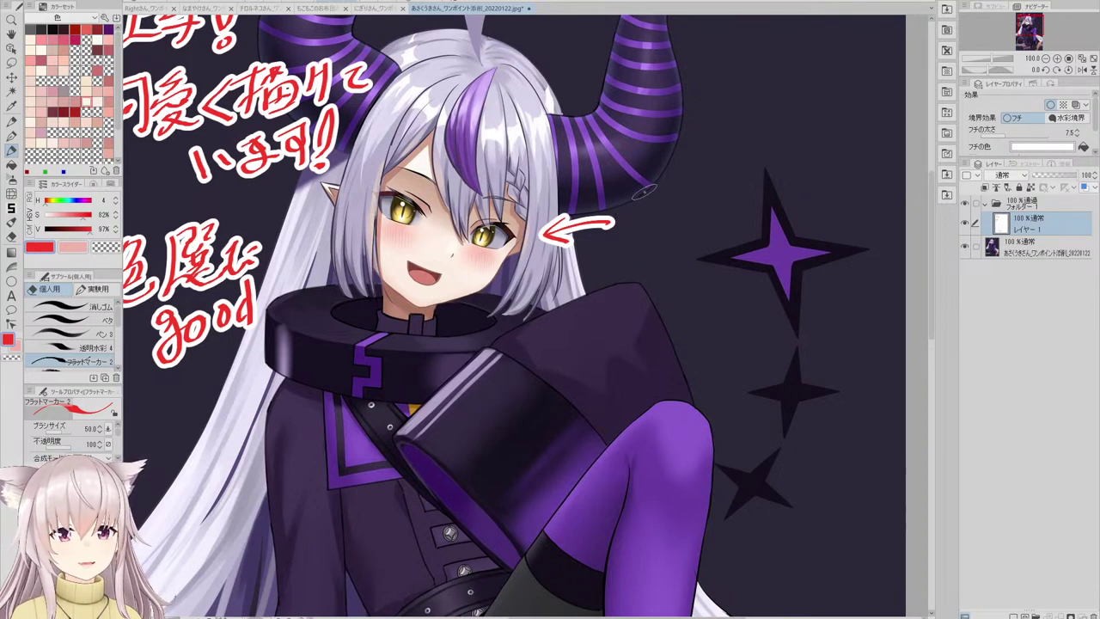
{"action": "left_click_drag", "start_coordinate": [643, 192], "coordinate": [635, 208]}
{"action": "left_click_drag", "start_coordinate": [630, 211], "coordinate": [630, 239]}
{"action": "mouse_move", "coordinate": [634, 213]}
{"action": "left_mouse_down"}
{"action": "mouse_move", "coordinate": [661, 206]}
{"action": "mouse_move", "coordinate": [655, 236]}
{"action": "left_mouse_up"}
{"action": "mouse_move", "coordinate": [634, 224]}
{"action": "left_mouse_down"}
{"action": "mouse_move", "coordinate": [653, 222]}
{"action": "mouse_move", "coordinate": [653, 240]}
{"action": "left_mouse_up"}
{"action": "mouse_move", "coordinate": [668, 196]}
{"action": "left_mouse_down"}
{"action": "mouse_move", "coordinate": [667, 240]}
{"action": "mouse_move", "coordinate": [693, 238]}
{"action": "mouse_move", "coordinate": [691, 214]}
{"action": "left_mouse_up"}
{"action": "left_click_drag", "start_coordinate": [668, 237], "coordinate": [693, 239]}
{"action": "left_click_drag", "start_coordinate": [710, 203], "coordinate": [719, 233]}
{"action": "mouse_move", "coordinate": [730, 201]}
{"action": "left_mouse_down"}
{"action": "mouse_move", "coordinate": [738, 219]}
{"action": "mouse_move", "coordinate": [746, 201]}
{"action": "left_mouse_up"}
{"action": "left_click_drag", "start_coordinate": [750, 190], "coordinate": [753, 199]}
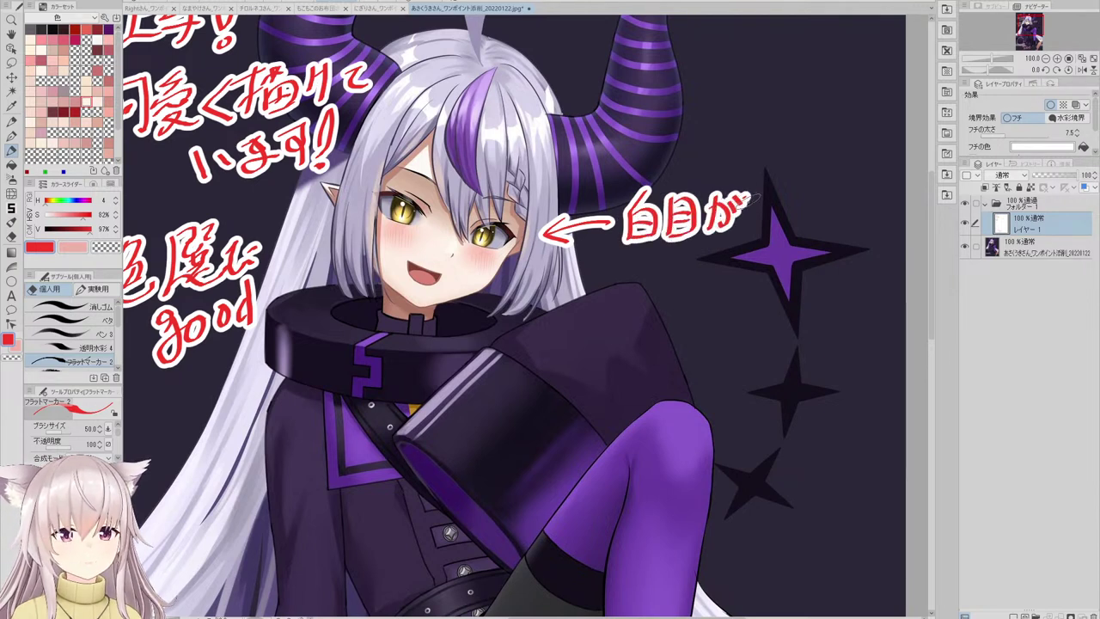
- Complete the eye comment by writing "暗すぎる" in red on a second line beneath "白目が"
{"action": "left_click_drag", "start_coordinate": [655, 255], "coordinate": [657, 291]}
{"action": "mouse_move", "coordinate": [657, 254]}
{"action": "left_mouse_down"}
{"action": "mouse_move", "coordinate": [678, 285]}
{"action": "mouse_move", "coordinate": [675, 272]}
{"action": "left_mouse_up"}
{"action": "left_click_drag", "start_coordinate": [659, 286], "coordinate": [678, 285]}
{"action": "left_click_drag", "start_coordinate": [687, 241], "coordinate": [710, 258]}
{"action": "mouse_move", "coordinate": [692, 249]}
{"action": "left_mouse_down"}
{"action": "mouse_move", "coordinate": [685, 292]}
{"action": "mouse_move", "coordinate": [710, 302]}
{"action": "mouse_move", "coordinate": [695, 301]}
{"action": "left_mouse_up"}
{"action": "mouse_move", "coordinate": [694, 276]}
{"action": "left_mouse_down"}
{"action": "mouse_move", "coordinate": [715, 299]}
{"action": "mouse_move", "coordinate": [736, 261]}
{"action": "mouse_move", "coordinate": [715, 303]}
{"action": "left_mouse_up"}
{"action": "left_click_drag", "start_coordinate": [731, 263], "coordinate": [756, 260]}
{"action": "mouse_move", "coordinate": [732, 273]}
{"action": "left_mouse_down"}
{"action": "mouse_move", "coordinate": [760, 271]}
{"action": "mouse_move", "coordinate": [732, 298]}
{"action": "left_mouse_up"}
{"action": "left_click_drag", "start_coordinate": [758, 250], "coordinate": [761, 258]}
{"action": "mouse_move", "coordinate": [765, 248]}
{"action": "left_mouse_down"}
{"action": "mouse_move", "coordinate": [756, 284]}
{"action": "mouse_move", "coordinate": [783, 296]}
{"action": "left_mouse_up"}
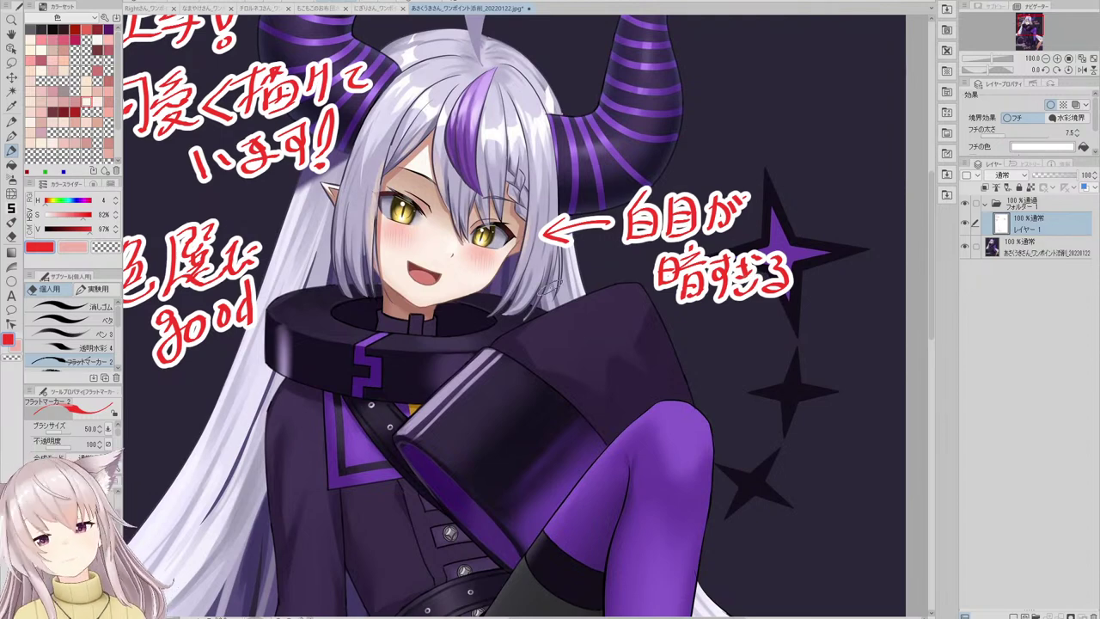
{"action": "scroll", "coordinate": [550, 262], "scroll_direction": "down", "scroll_amount": 1}
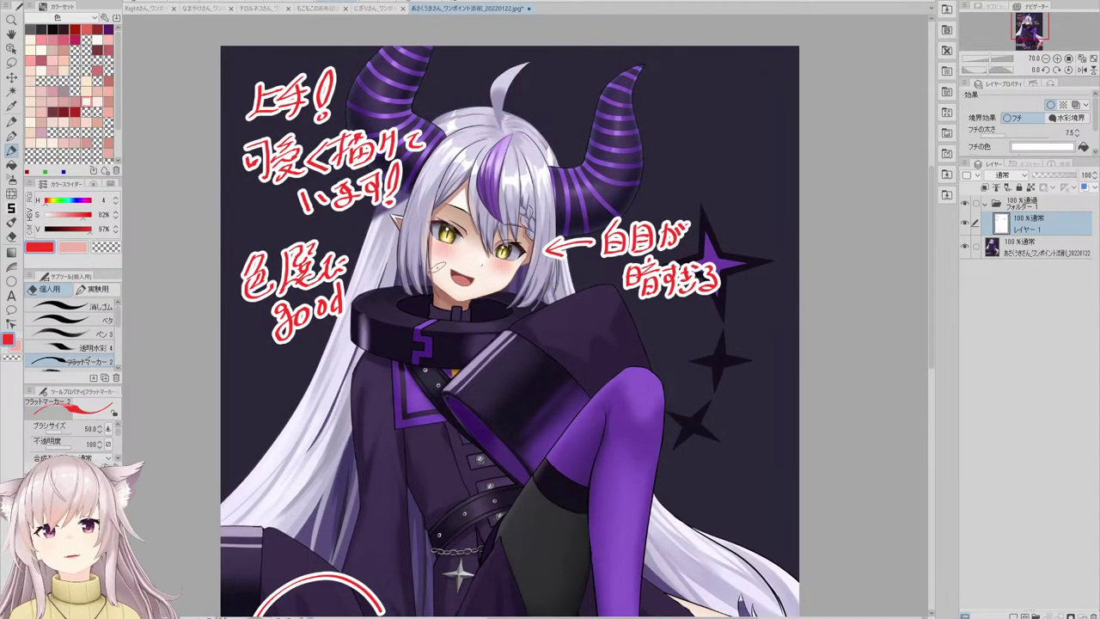
- Examine the character's face and eyes, the belt and chain details at the waist, and the whole annotated illustration
{"action": "scroll", "coordinate": [464, 275], "scroll_direction": "up", "scroll_amount": 2}
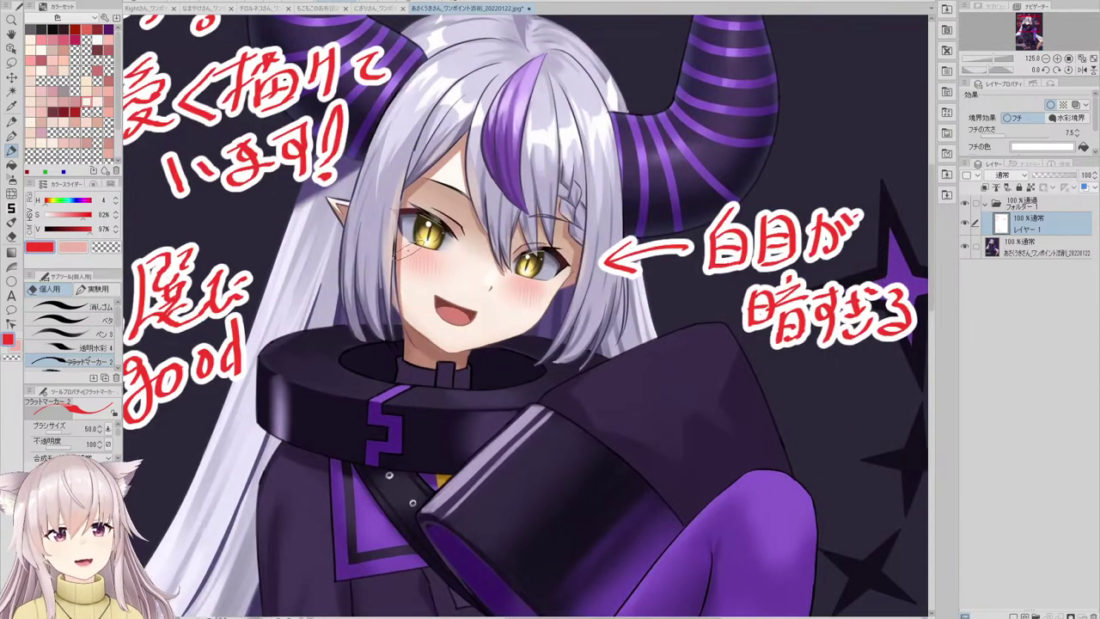
{"action": "scroll", "coordinate": [397, 160], "scroll_direction": "down", "scroll_amount": 1}
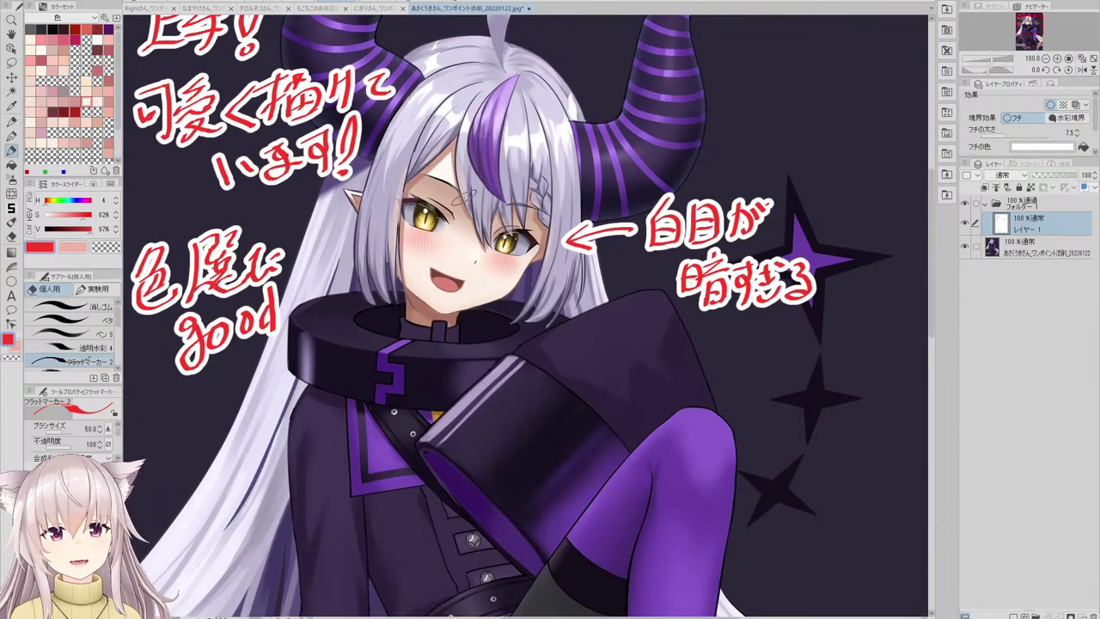
{"action": "scroll", "coordinate": [449, 242], "scroll_direction": "down", "scroll_amount": 3}
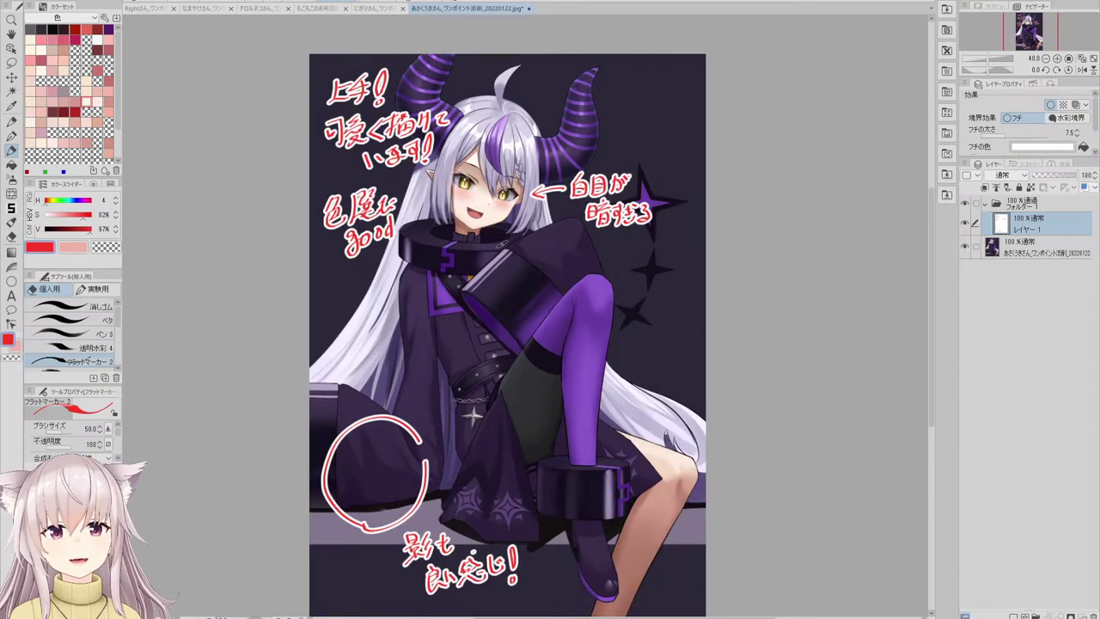
{"action": "scroll", "coordinate": [447, 190], "scroll_direction": "up", "scroll_amount": 3}
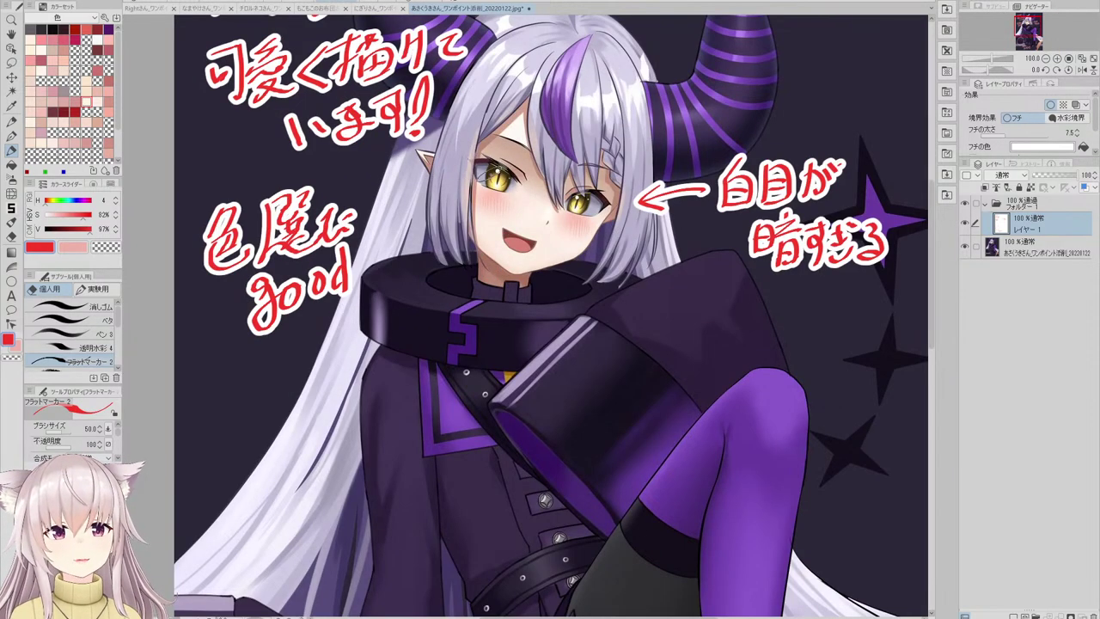
{"action": "scroll", "coordinate": [469, 172], "scroll_direction": "up", "scroll_amount": 3}
{"action": "scroll", "coordinate": [429, 172], "scroll_direction": "up", "scroll_amount": 1}
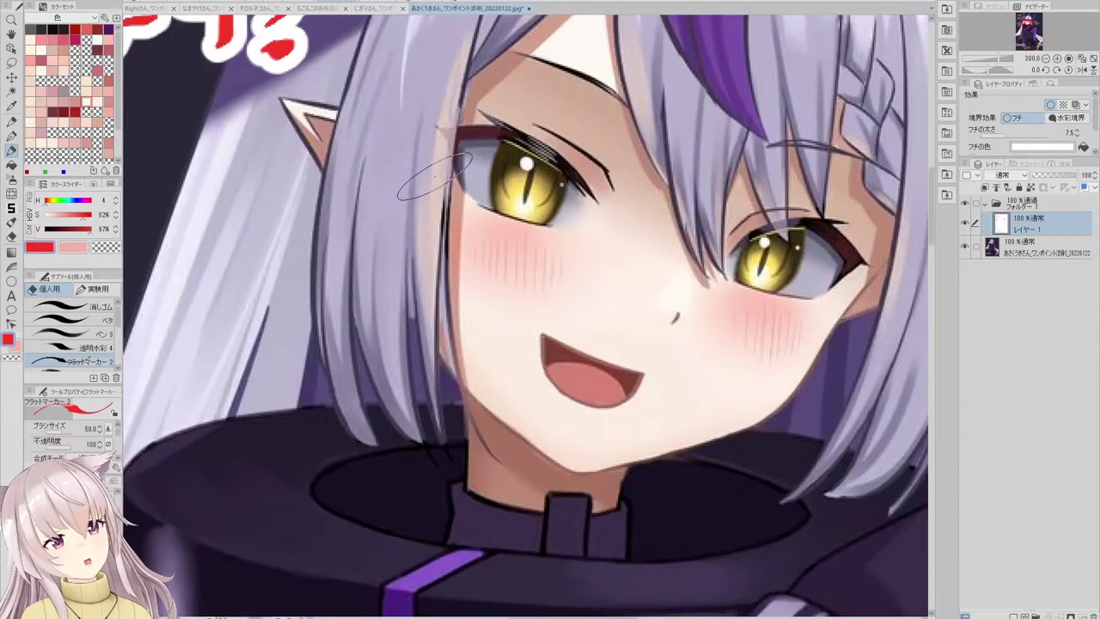
{"action": "scroll", "coordinate": [434, 177], "scroll_direction": "down", "scroll_amount": 4}
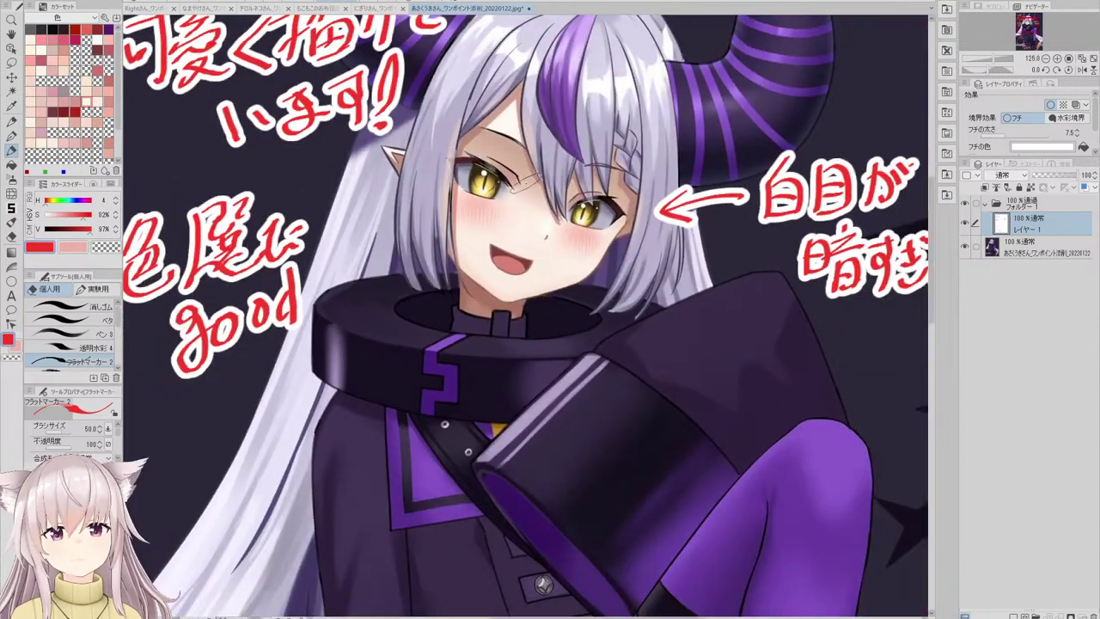
{"action": "scroll", "coordinate": [515, 185], "scroll_direction": "down", "scroll_amount": 1}
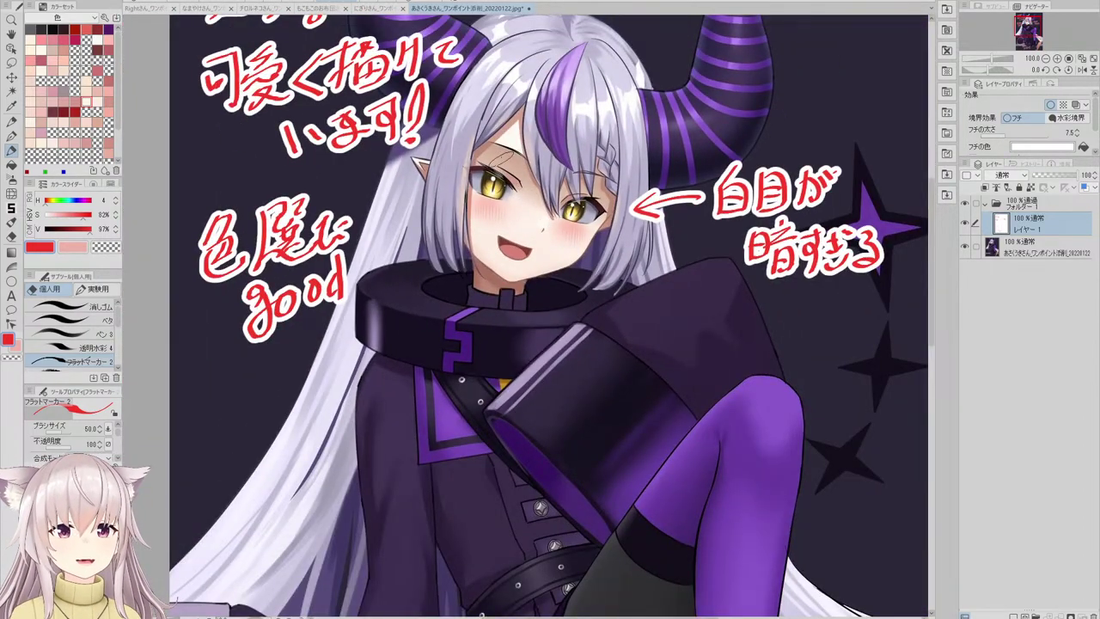
{"action": "scroll", "coordinate": [507, 142], "scroll_direction": "down", "scroll_amount": 3}
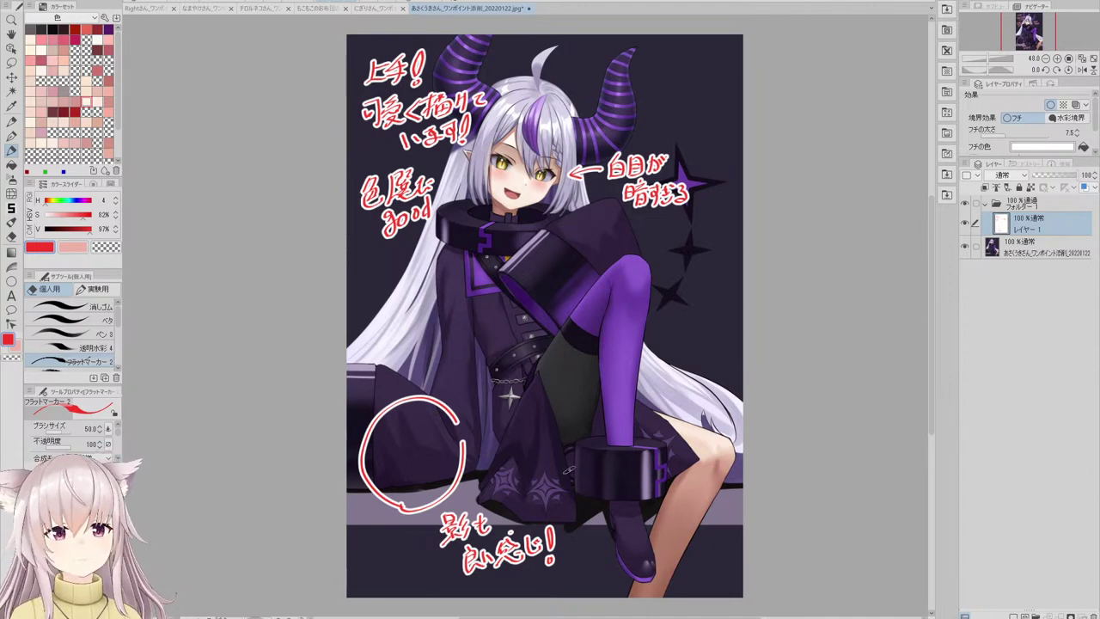
{"action": "scroll", "coordinate": [558, 392], "scroll_direction": "up", "scroll_amount": 3}
{"action": "scroll", "coordinate": [525, 337], "scroll_direction": "up", "scroll_amount": 2}
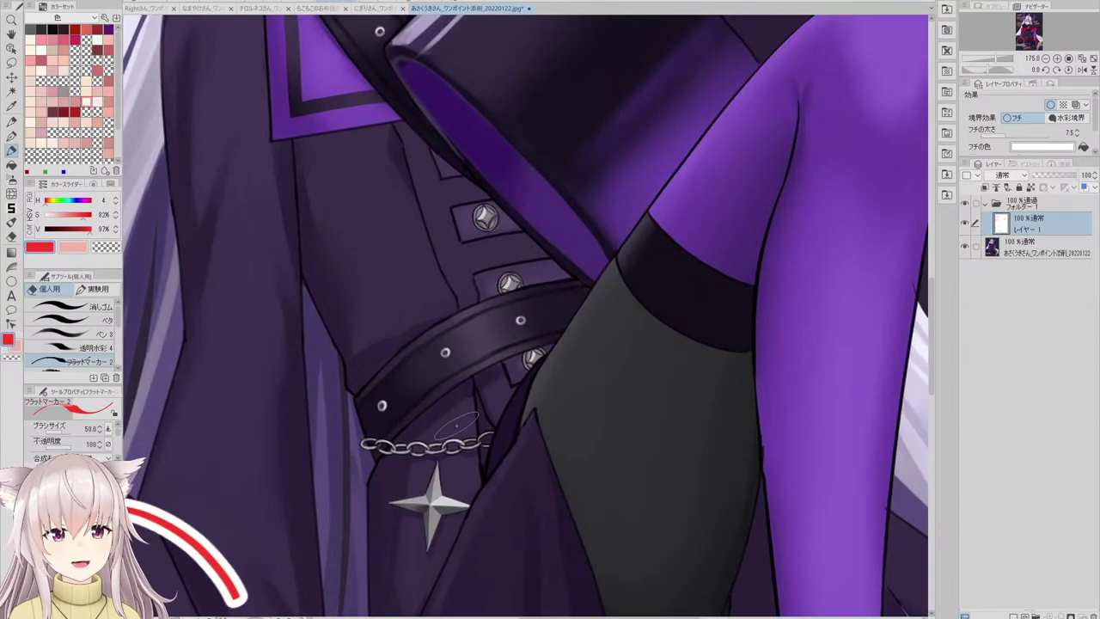
{"action": "scroll", "coordinate": [481, 326], "scroll_direction": "down", "scroll_amount": 2}
{"action": "scroll", "coordinate": [487, 314], "scroll_direction": "down", "scroll_amount": 3}
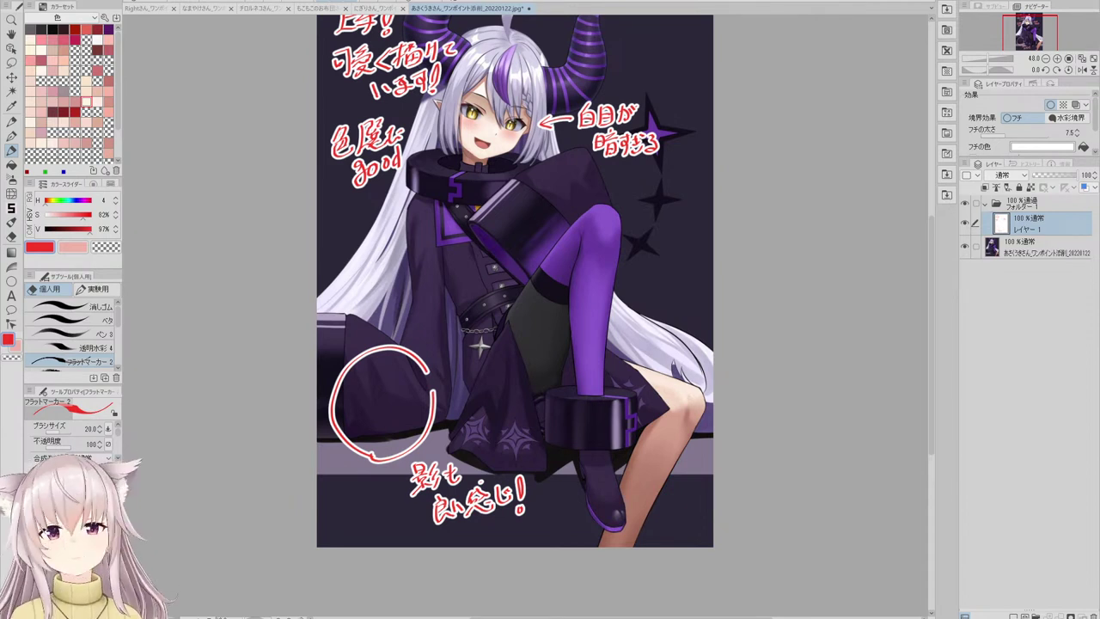
{"action": "scroll", "coordinate": [457, 185], "scroll_direction": "down", "scroll_amount": 3}
{"action": "scroll", "coordinate": [454, 157], "scroll_direction": "up", "scroll_amount": 3}
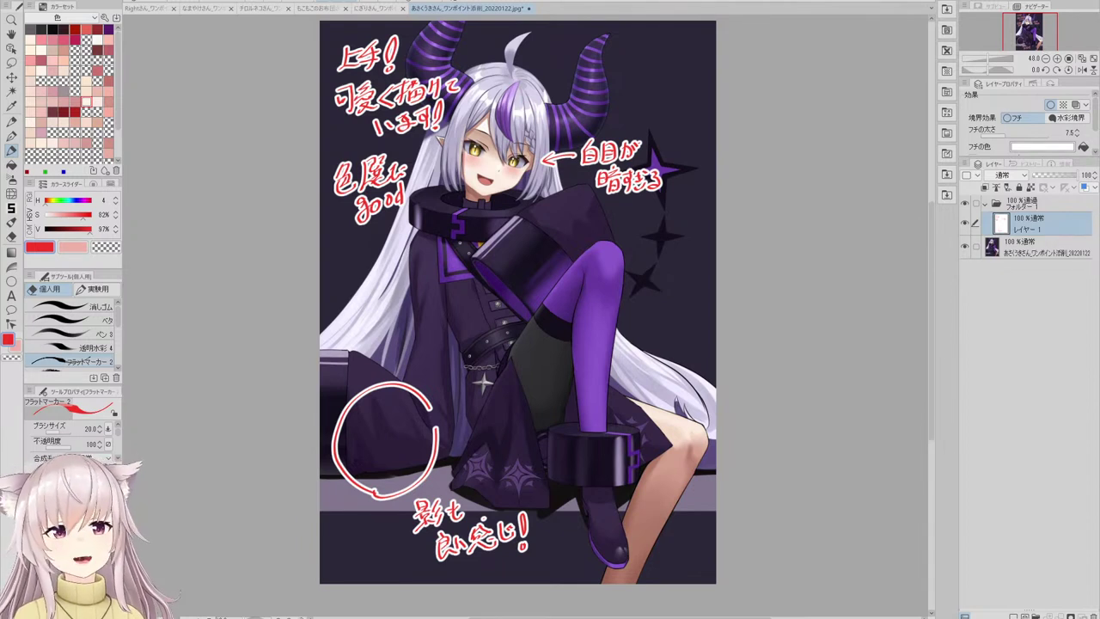
- Add a new layer above the handwritten notes layer and give it a white border effect with a thickness of 4.7
{"action": "left_click", "coordinate": [1014, 616]}
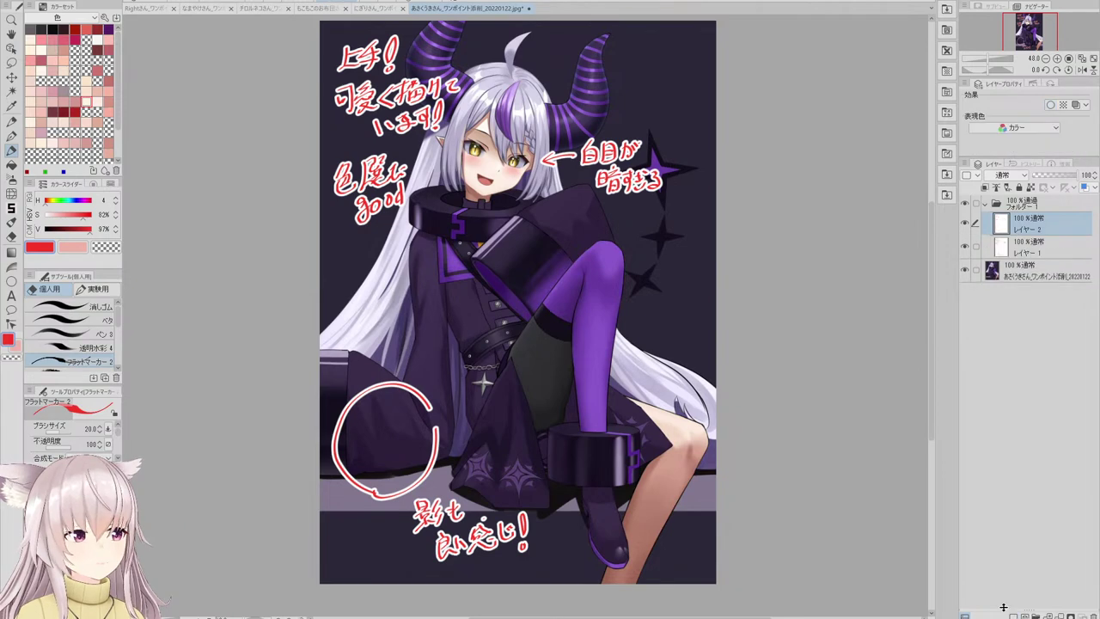
{"action": "scroll", "coordinate": [511, 132], "scroll_direction": "down", "scroll_amount": 1}
{"action": "scroll", "coordinate": [527, 64], "scroll_direction": "up", "scroll_amount": 2}
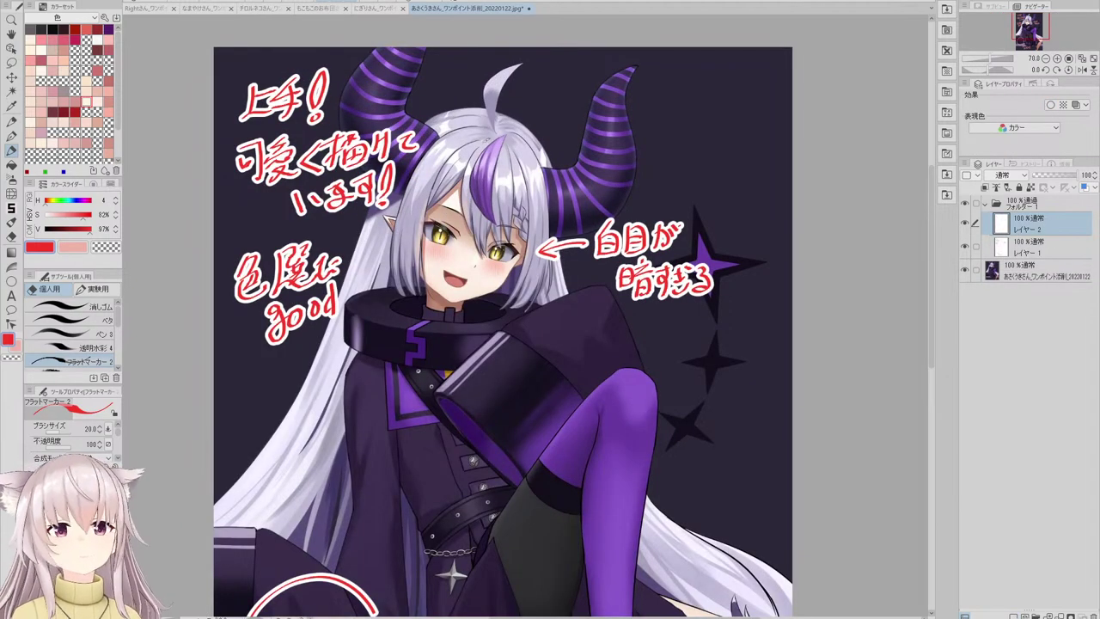
{"action": "key", "text": "ctrl+z"}
{"action": "mouse_move", "coordinate": [490, 143]}
{"action": "left_mouse_down"}
{"action": "mouse_move", "coordinate": [495, 103]}
{"action": "mouse_move", "coordinate": [516, 106]}
{"action": "left_mouse_up"}
{"action": "key", "text": "ctrl+z"}
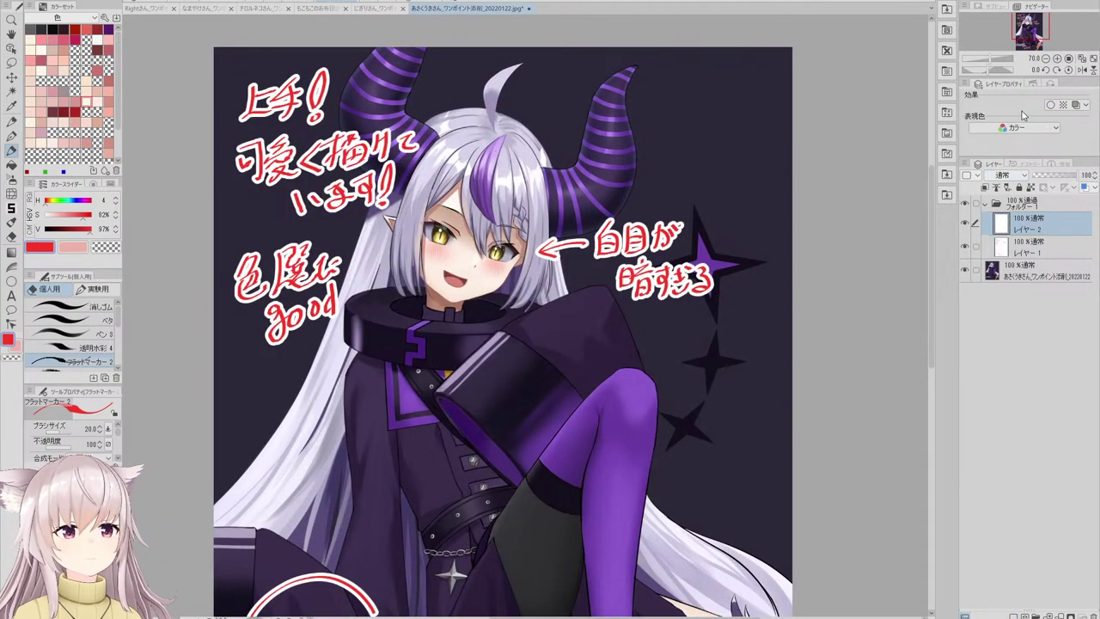
{"action": "left_click", "coordinate": [1051, 104]}
{"action": "left_click_drag", "start_coordinate": [1001, 136], "coordinate": [1008, 136]}
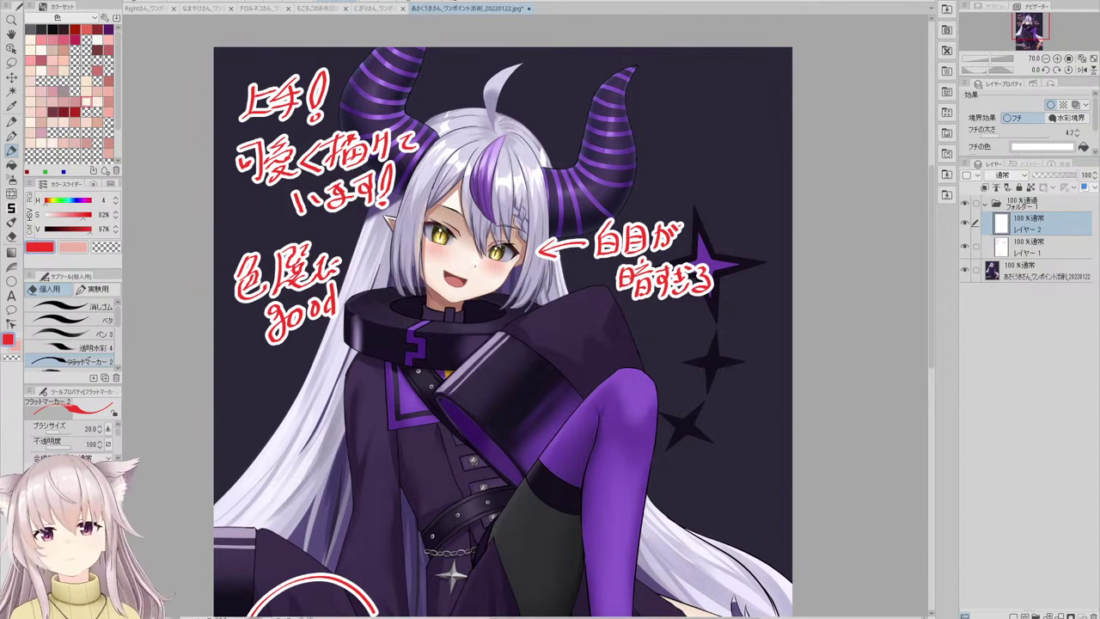
- Set the marker's brush size to 50 and sketch a small red bird outline on top of the head between the horns
{"action": "key", "text": "bracketright"}
{"action": "key", "text": "bracketright"}
{"action": "key", "text": "bracketright"}
{"action": "key", "text": "bracketright"}
{"action": "mouse_move", "coordinate": [501, 142]}
{"action": "left_mouse_down"}
{"action": "mouse_move", "coordinate": [497, 114]}
{"action": "mouse_move", "coordinate": [516, 109]}
{"action": "mouse_move", "coordinate": [518, 88]}
{"action": "mouse_move", "coordinate": [539, 90]}
{"action": "mouse_move", "coordinate": [544, 67]}
{"action": "mouse_move", "coordinate": [562, 73]}
{"action": "mouse_move", "coordinate": [542, 101]}
{"action": "mouse_move", "coordinate": [545, 149]}
{"action": "left_mouse_up"}
{"action": "key", "text": "ctrl+z"}
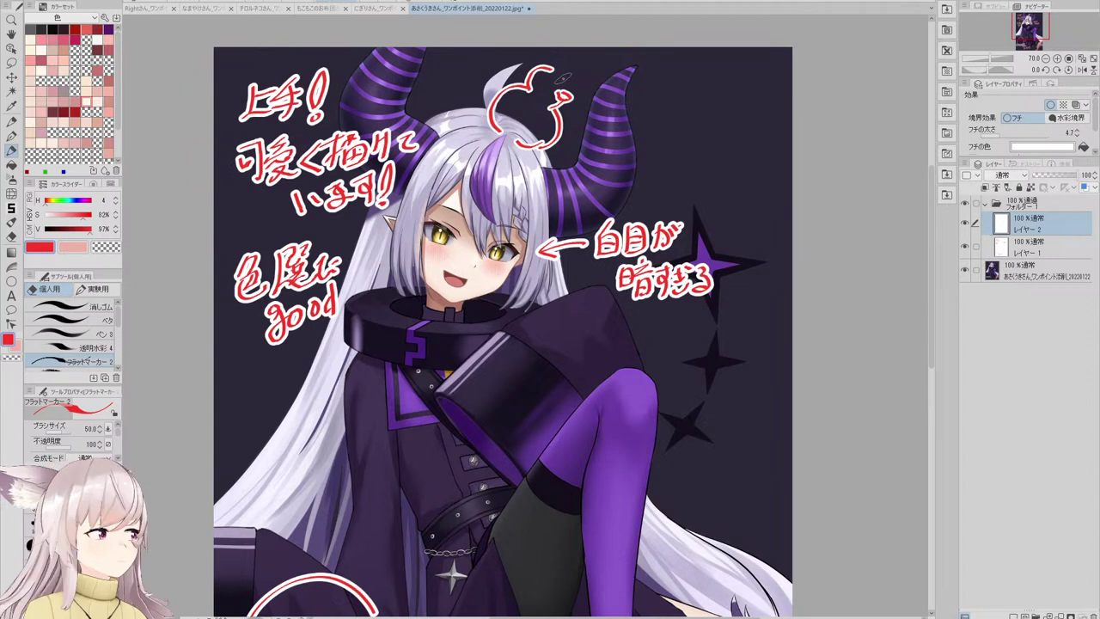
{"action": "mouse_move", "coordinate": [555, 76]}
{"action": "left_mouse_down"}
{"action": "mouse_move", "coordinate": [568, 84]}
{"action": "mouse_move", "coordinate": [550, 60]}
{"action": "left_mouse_up"}
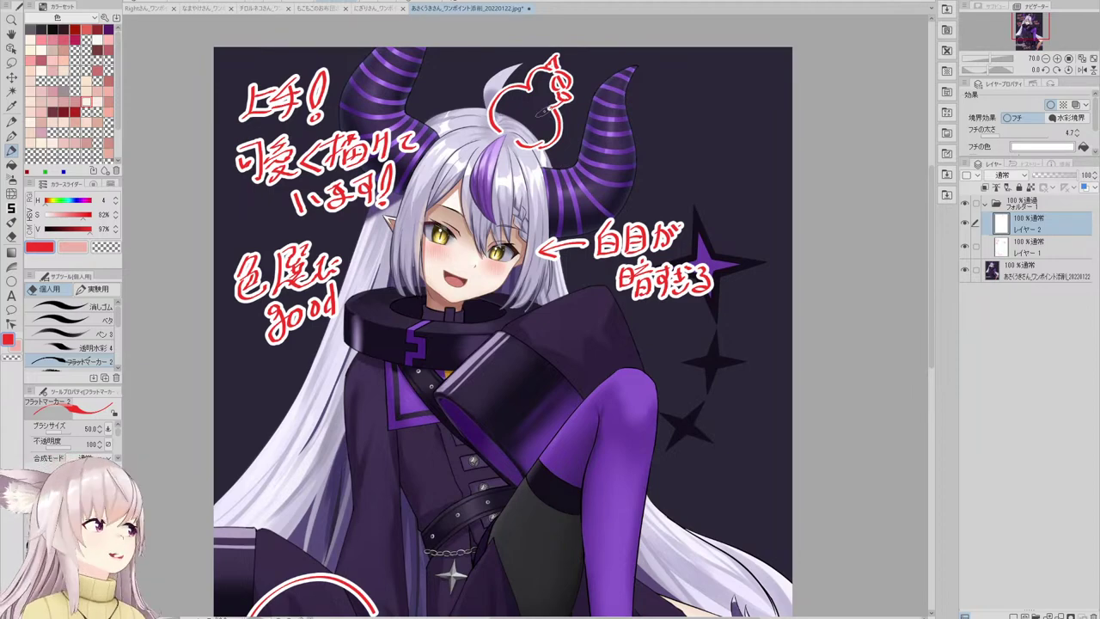
{"action": "mouse_move", "coordinate": [541, 117]}
{"action": "left_mouse_down"}
{"action": "mouse_move", "coordinate": [528, 141]}
{"action": "mouse_move", "coordinate": [542, 125]}
{"action": "left_mouse_up"}
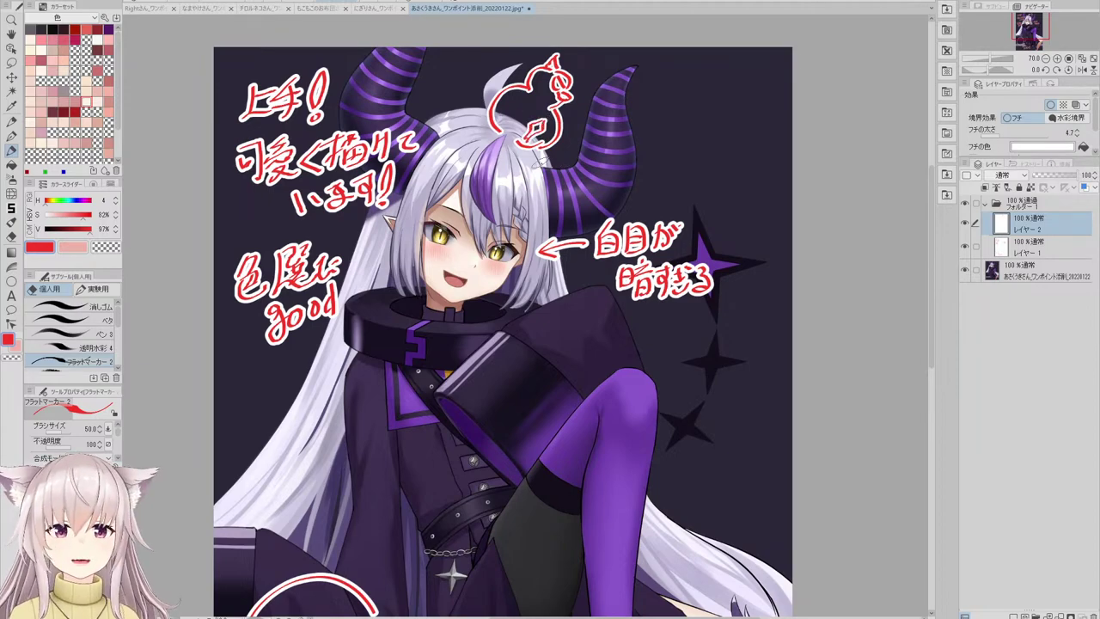
- Add a curved wing line inside the body of the red bird sketch above the head
{"action": "scroll", "coordinate": [584, 86], "scroll_direction": "down", "scroll_amount": 3}
{"action": "scroll", "coordinate": [581, 86], "scroll_direction": "up", "scroll_amount": 4}
{"action": "scroll", "coordinate": [581, 118], "scroll_direction": "down", "scroll_amount": 3}
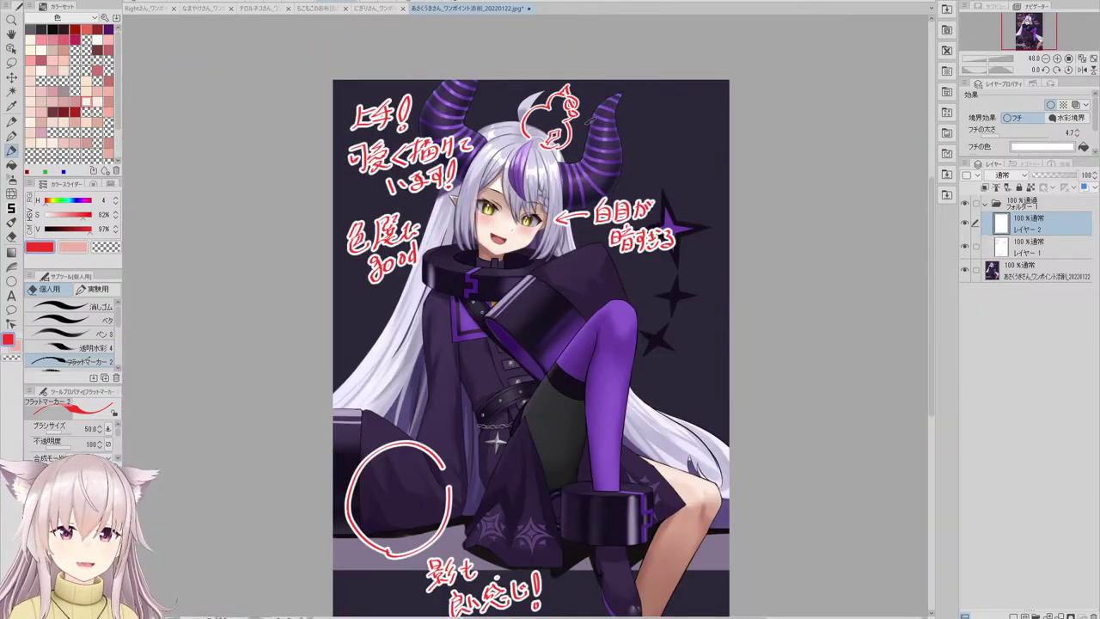
{"action": "scroll", "coordinate": [579, 118], "scroll_direction": "up", "scroll_amount": 5}
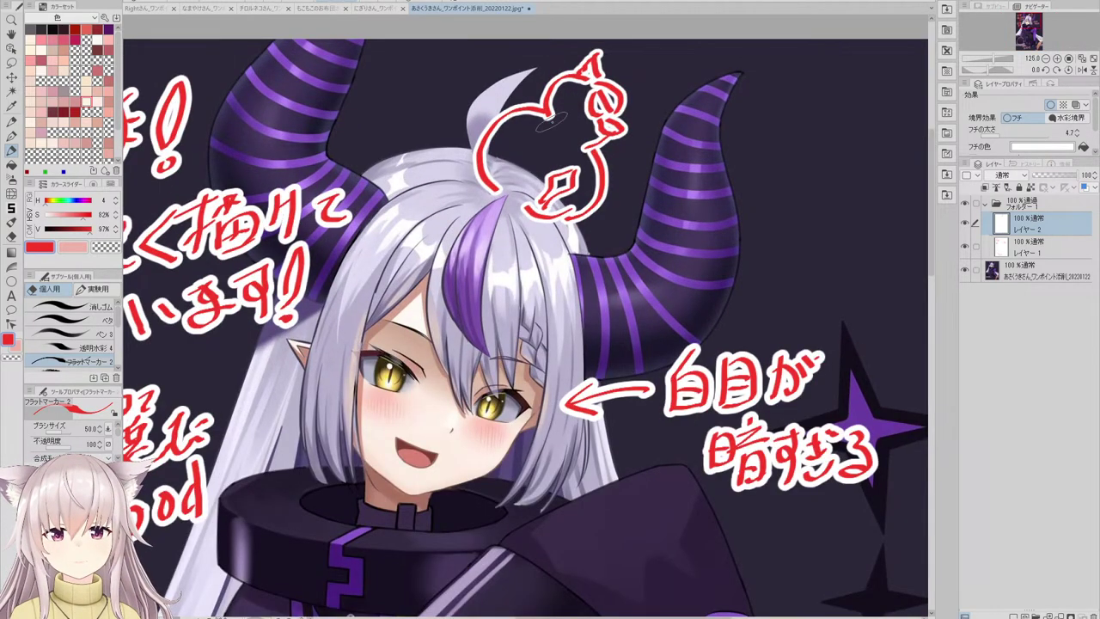
{"action": "scroll", "coordinate": [552, 127], "scroll_direction": "down", "scroll_amount": 5}
{"action": "scroll", "coordinate": [577, 117], "scroll_direction": "up", "scroll_amount": 5}
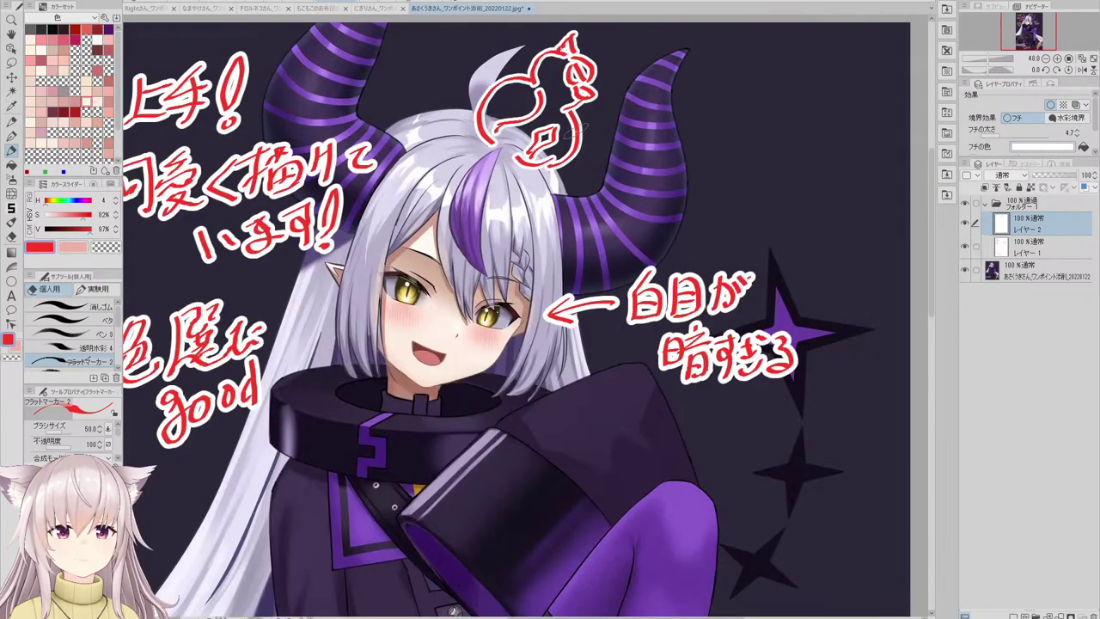
- On the existing notes layer, draw a red upward arrow just below the large purple star of the tail
{"action": "scroll", "coordinate": [563, 146], "scroll_direction": "down", "scroll_amount": 5}
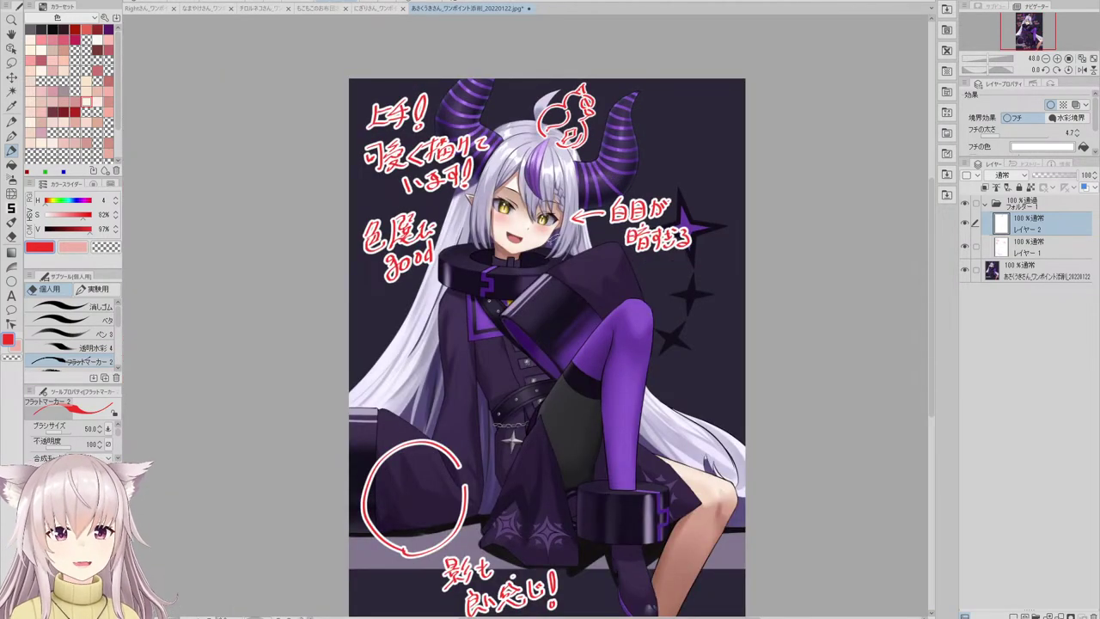
{"action": "scroll", "coordinate": [535, 108], "scroll_direction": "down", "scroll_amount": 3}
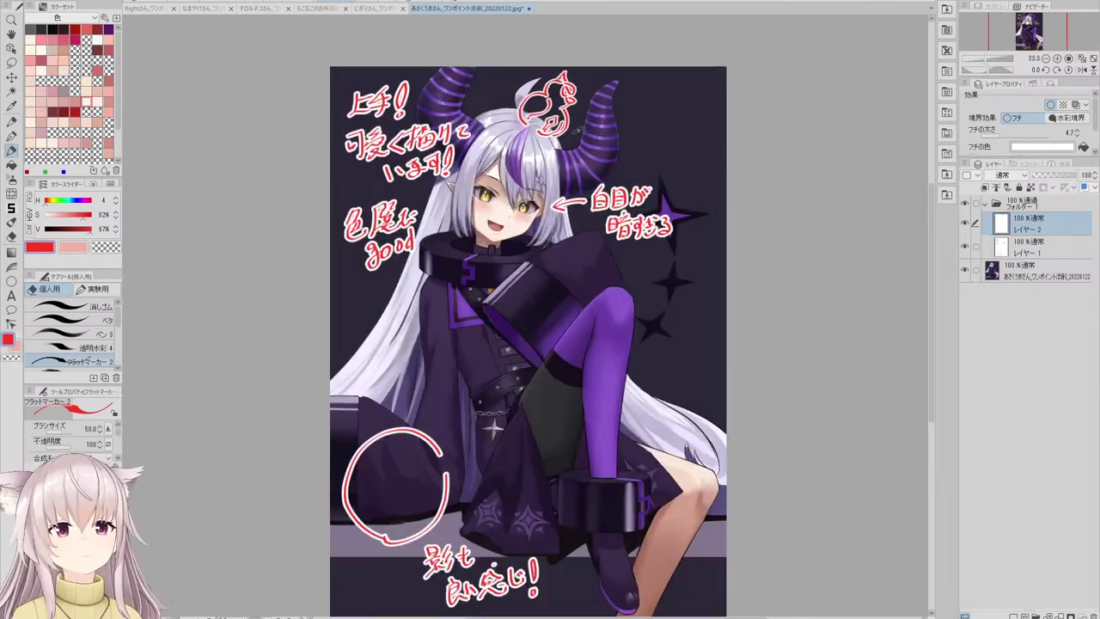
{"action": "scroll", "coordinate": [575, 128], "scroll_direction": "up", "scroll_amount": 3}
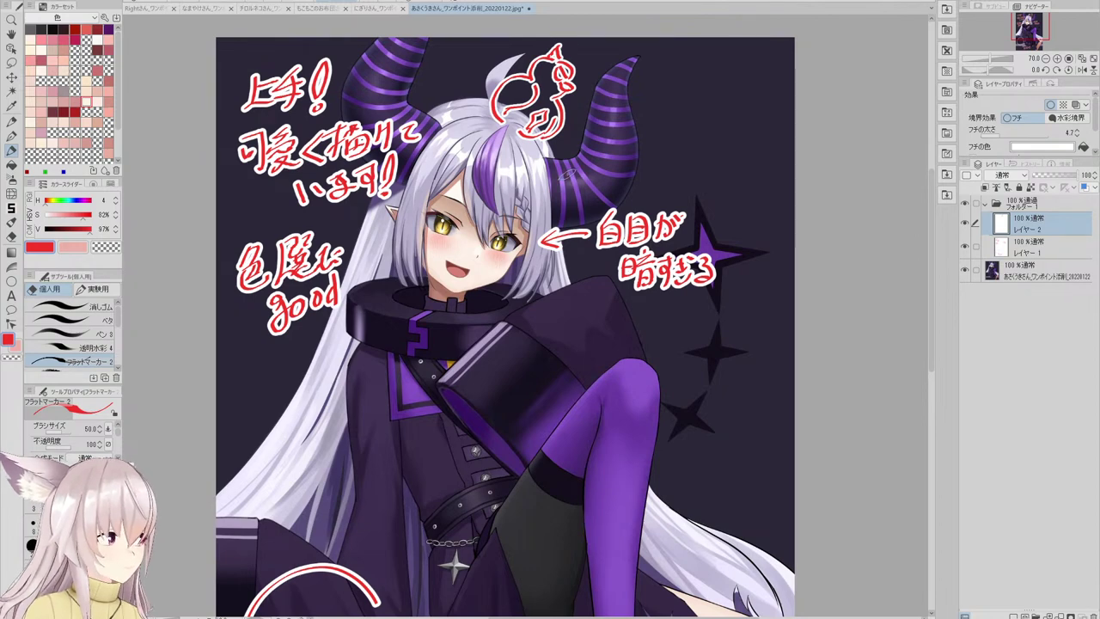
{"action": "scroll", "coordinate": [629, 172], "scroll_direction": "down", "scroll_amount": 3}
{"action": "scroll", "coordinate": [710, 201], "scroll_direction": "up", "scroll_amount": 3}
{"action": "left_click", "coordinate": [1011, 247]}
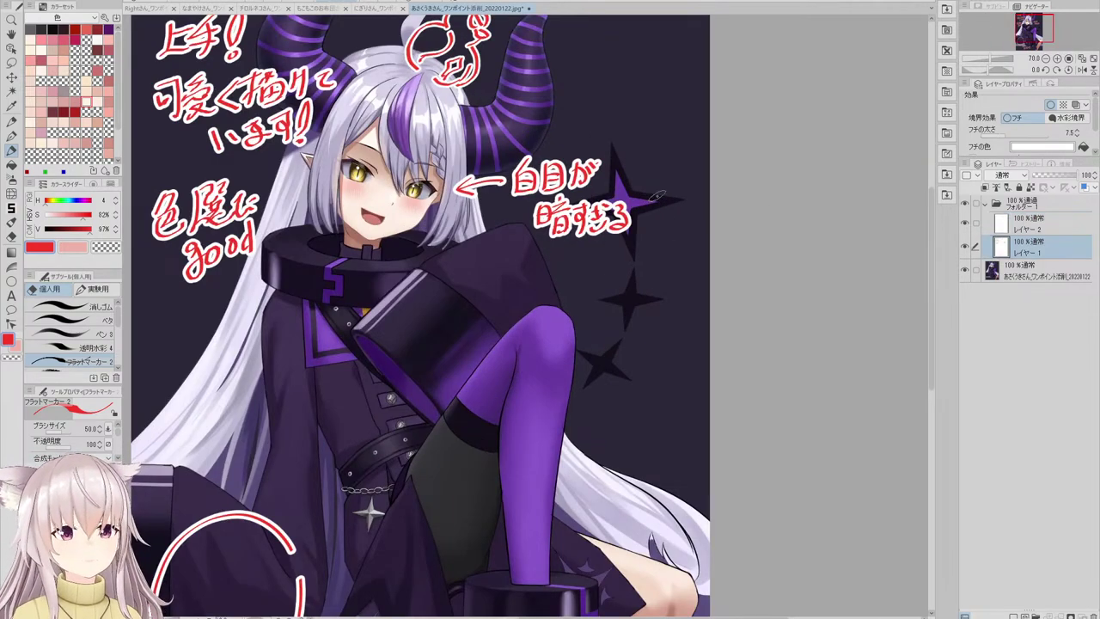
{"action": "scroll", "coordinate": [625, 232], "scroll_direction": "up", "scroll_amount": 2}
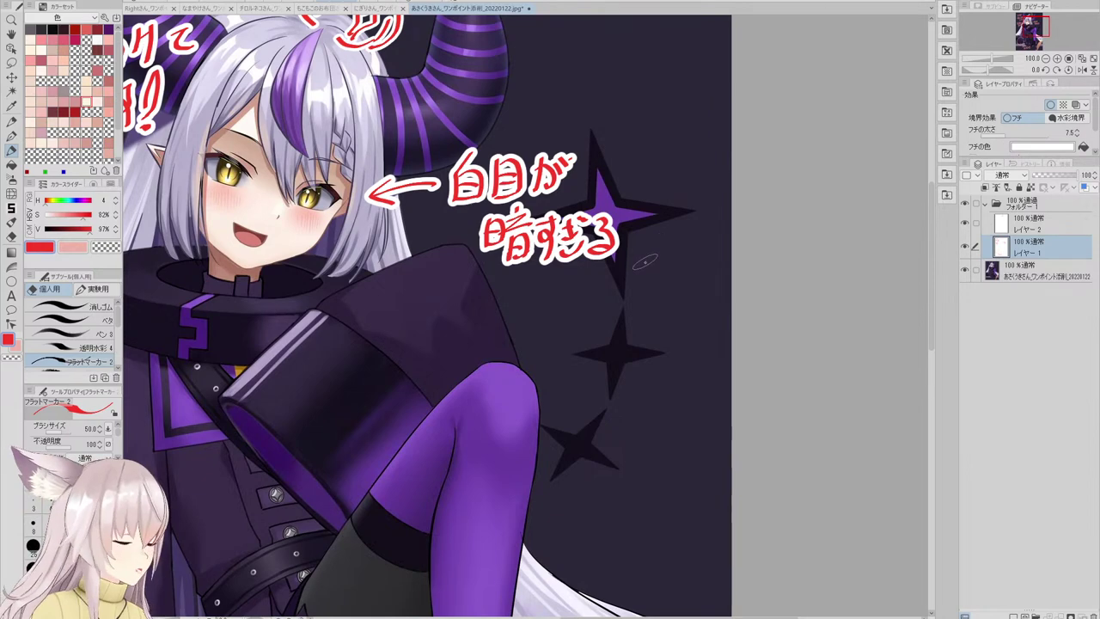
{"action": "scroll", "coordinate": [640, 240], "scroll_direction": "up", "scroll_amount": 1}
{"action": "scroll", "coordinate": [615, 248], "scroll_direction": "down", "scroll_amount": 3}
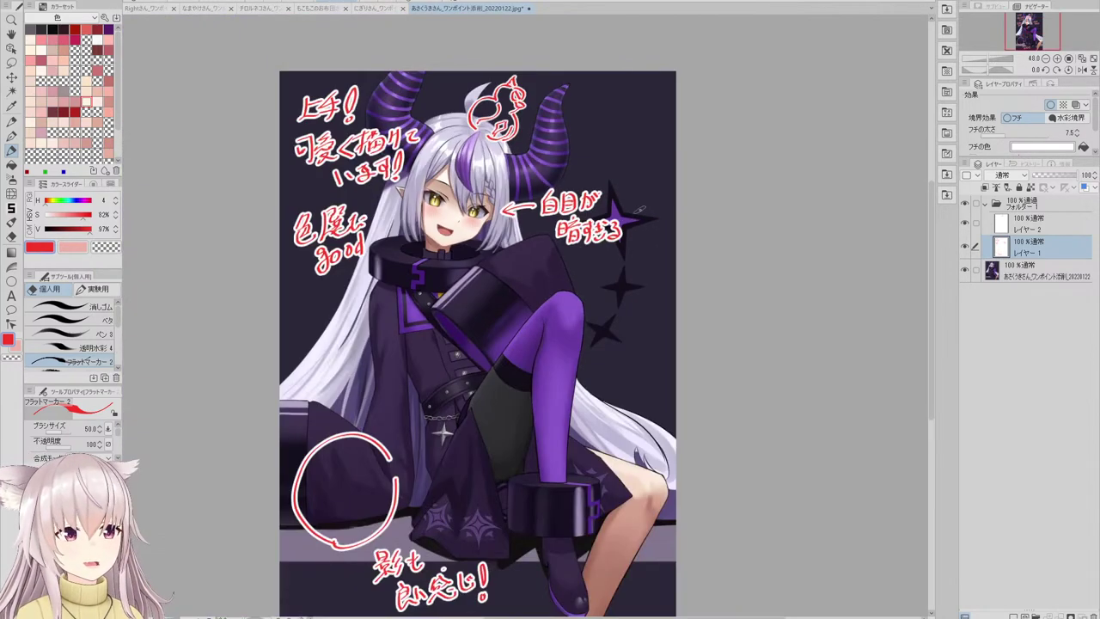
{"action": "scroll", "coordinate": [632, 238], "scroll_direction": "up", "scroll_amount": 3}
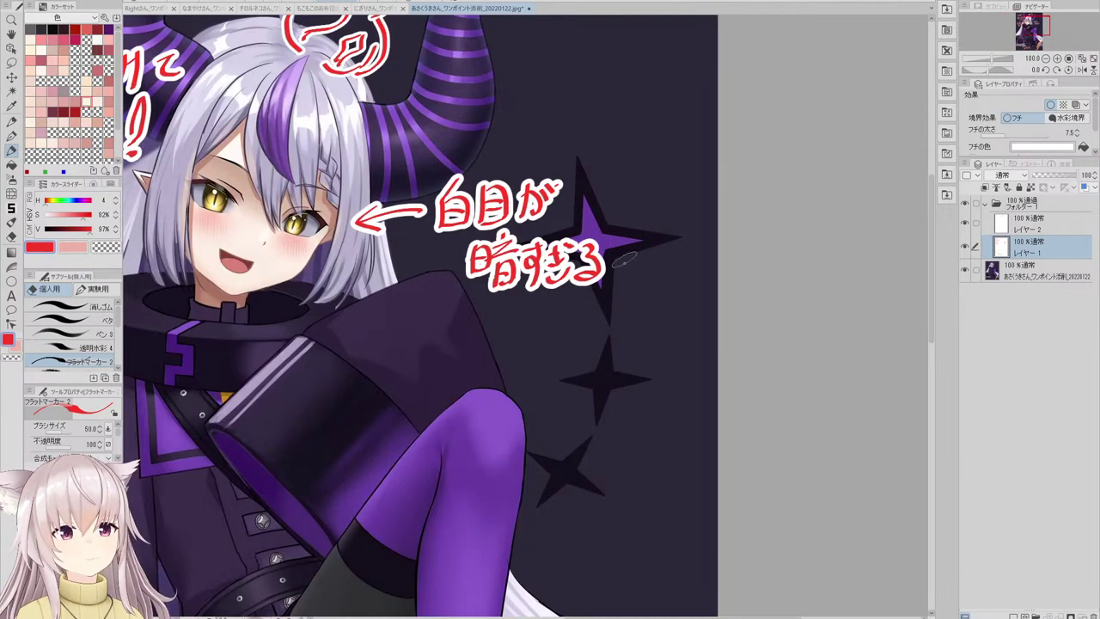
{"action": "mouse_move", "coordinate": [620, 311]}
{"action": "left_mouse_down"}
{"action": "mouse_move", "coordinate": [641, 310]}
{"action": "mouse_move", "coordinate": [636, 348]}
{"action": "left_mouse_up"}
{"action": "scroll", "coordinate": [602, 225], "scroll_direction": "down", "scroll_amount": 2}
{"action": "scroll", "coordinate": [606, 284], "scroll_direction": "up", "scroll_amount": 1}
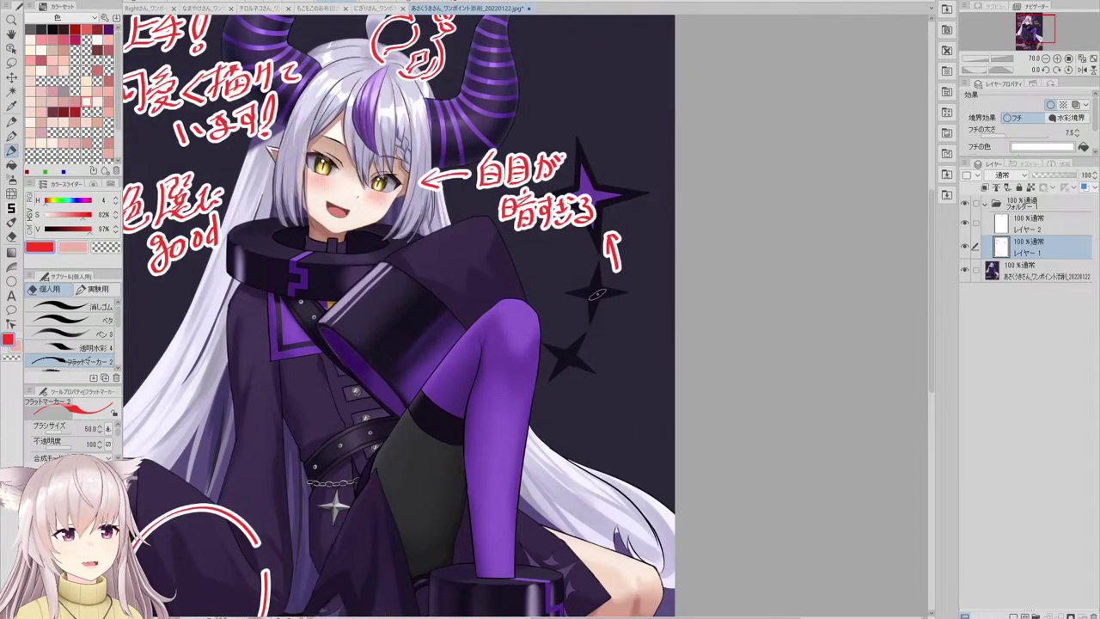
- Handwrite the red comment "しっぽの立体感がほしい!" in three lines beneath the arrow pointing at the tail
{"action": "scroll", "coordinate": [595, 289], "scroll_direction": "up", "scroll_amount": 1}
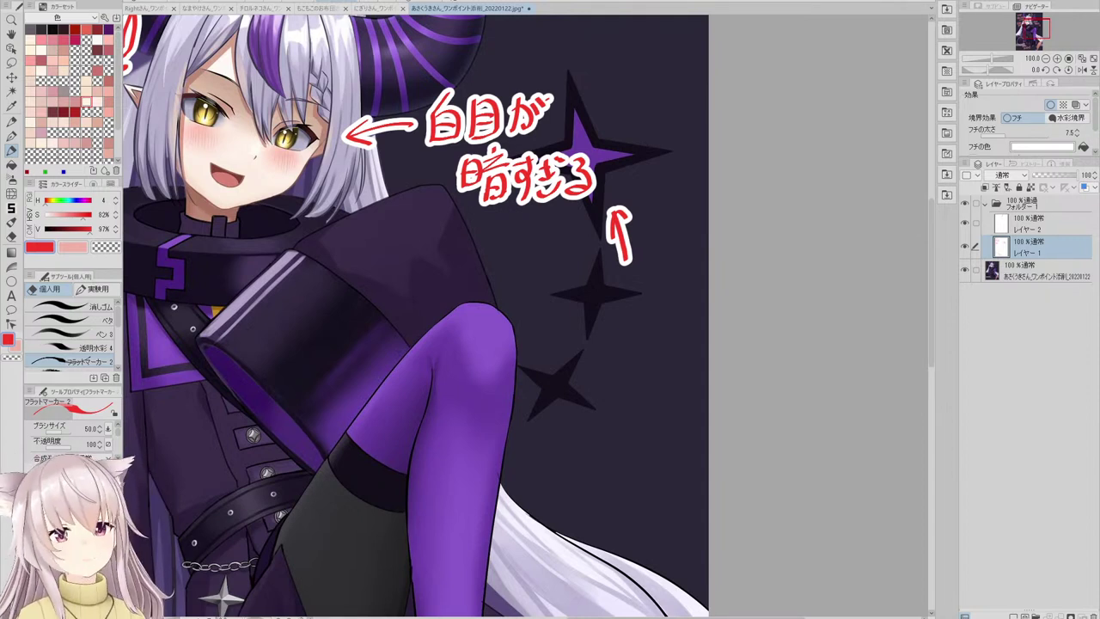
{"action": "mouse_move", "coordinate": [543, 290]}
{"action": "left_mouse_down"}
{"action": "mouse_move", "coordinate": [574, 316]}
{"action": "mouse_move", "coordinate": [603, 293]}
{"action": "left_mouse_up"}
{"action": "left_click_drag", "start_coordinate": [590, 302], "coordinate": [602, 300]}
{"action": "mouse_move", "coordinate": [597, 294]}
{"action": "left_mouse_down"}
{"action": "mouse_move", "coordinate": [594, 311]}
{"action": "mouse_move", "coordinate": [604, 312]}
{"action": "left_mouse_up"}
{"action": "mouse_move", "coordinate": [581, 288]}
{"action": "left_mouse_down"}
{"action": "mouse_move", "coordinate": [582, 315]}
{"action": "mouse_move", "coordinate": [609, 284]}
{"action": "mouse_move", "coordinate": [630, 312]}
{"action": "mouse_move", "coordinate": [574, 340]}
{"action": "left_mouse_up"}
{"action": "left_click_drag", "start_coordinate": [564, 343], "coordinate": [585, 339]}
{"action": "left_click_drag", "start_coordinate": [571, 348], "coordinate": [588, 360]}
{"action": "left_click_drag", "start_coordinate": [600, 335], "coordinate": [590, 369]}
{"action": "left_click_drag", "start_coordinate": [600, 346], "coordinate": [617, 342]}
{"action": "mouse_move", "coordinate": [611, 337]}
{"action": "left_mouse_down"}
{"action": "mouse_move", "coordinate": [610, 367]}
{"action": "mouse_move", "coordinate": [600, 360]}
{"action": "left_mouse_up"}
{"action": "mouse_move", "coordinate": [613, 345]}
{"action": "left_mouse_down"}
{"action": "mouse_move", "coordinate": [618, 358]}
{"action": "mouse_move", "coordinate": [640, 337]}
{"action": "left_mouse_up"}
{"action": "mouse_move", "coordinate": [646, 318]}
{"action": "left_mouse_down"}
{"action": "mouse_move", "coordinate": [636, 358]}
{"action": "mouse_move", "coordinate": [675, 334]}
{"action": "mouse_move", "coordinate": [664, 327]}
{"action": "left_mouse_up"}
{"action": "mouse_move", "coordinate": [623, 371]}
{"action": "left_mouse_down"}
{"action": "mouse_move", "coordinate": [644, 358]}
{"action": "mouse_move", "coordinate": [636, 373]}
{"action": "left_mouse_up"}
{"action": "mouse_move", "coordinate": [658, 347]}
{"action": "left_mouse_down"}
{"action": "mouse_move", "coordinate": [642, 376]}
{"action": "mouse_move", "coordinate": [679, 332]}
{"action": "mouse_move", "coordinate": [673, 365]}
{"action": "left_mouse_up"}
{"action": "mouse_move", "coordinate": [670, 331]}
{"action": "left_mouse_down"}
{"action": "mouse_move", "coordinate": [660, 361]}
{"action": "mouse_move", "coordinate": [692, 352]}
{"action": "mouse_move", "coordinate": [696, 333]}
{"action": "left_mouse_up"}
{"action": "left_click_drag", "start_coordinate": [698, 330], "coordinate": [701, 335]}
{"action": "left_click_drag", "start_coordinate": [599, 393], "coordinate": [617, 392]}
{"action": "left_click_drag", "start_coordinate": [601, 402], "coordinate": [617, 401]}
{"action": "left_click_drag", "start_coordinate": [609, 393], "coordinate": [618, 416]}
{"action": "mouse_move", "coordinate": [588, 394]}
{"action": "left_mouse_down"}
{"action": "mouse_move", "coordinate": [590, 419]}
{"action": "mouse_move", "coordinate": [660, 410]}
{"action": "left_mouse_up"}
{"action": "left_click_drag", "start_coordinate": [665, 397], "coordinate": [682, 404]}
{"action": "left_click", "coordinate": [680, 418]}
- Examine the waist area, the face and the new tail comment up close, and the whole annotated illustration
{"action": "scroll", "coordinate": [687, 355], "scroll_direction": "down", "scroll_amount": 3}
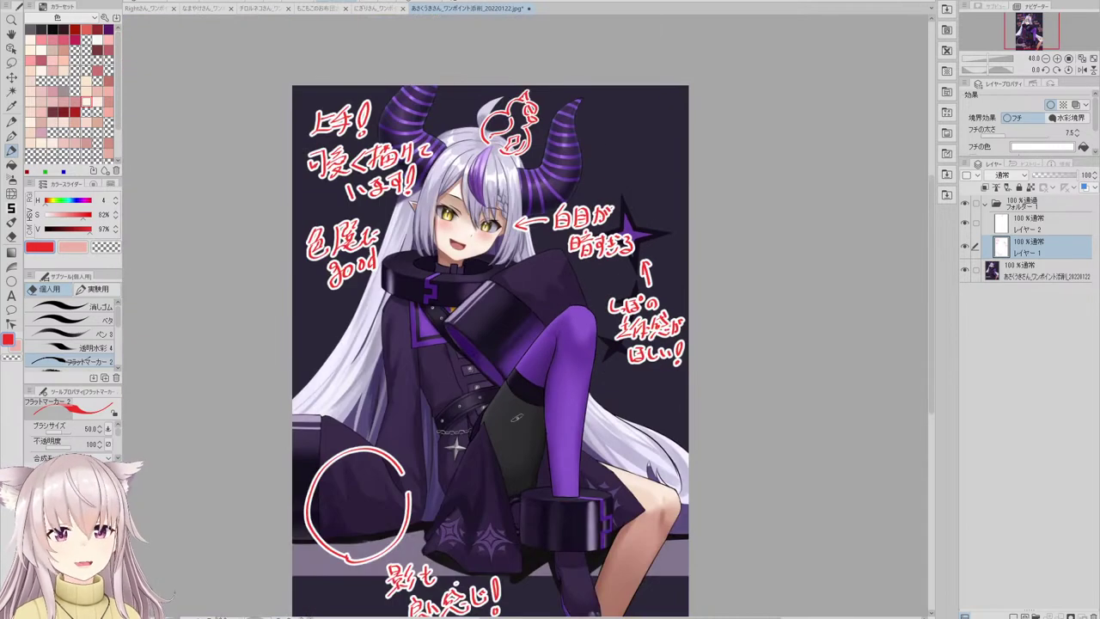
{"action": "scroll", "coordinate": [514, 452], "scroll_direction": "up", "scroll_amount": 4}
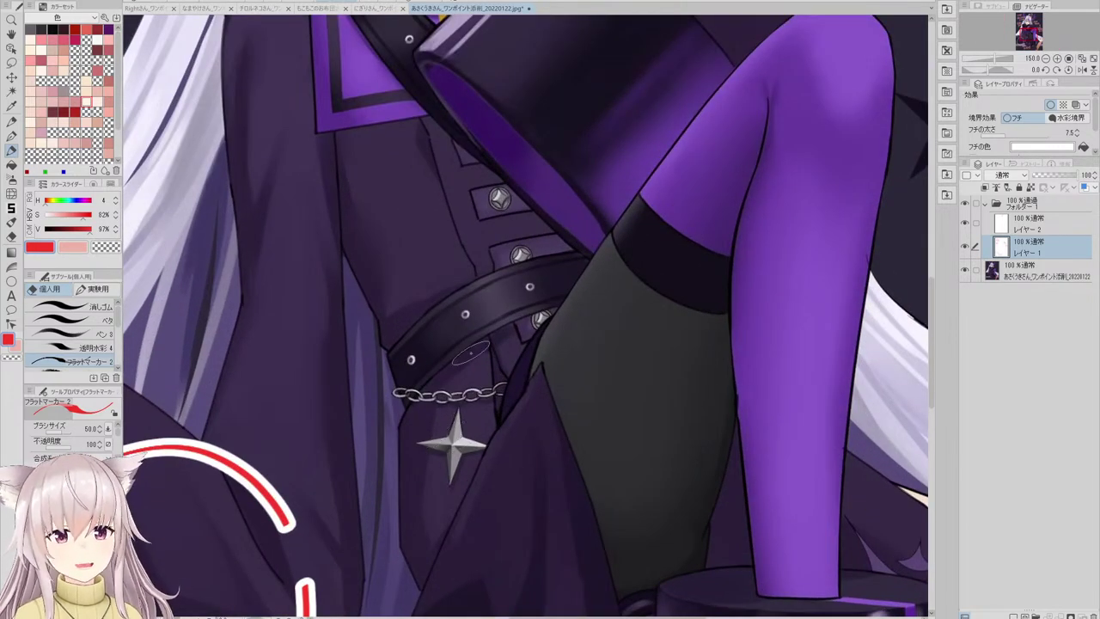
{"action": "scroll", "coordinate": [471, 354], "scroll_direction": "down", "scroll_amount": 5}
{"action": "scroll", "coordinate": [636, 179], "scroll_direction": "up", "scroll_amount": 5}
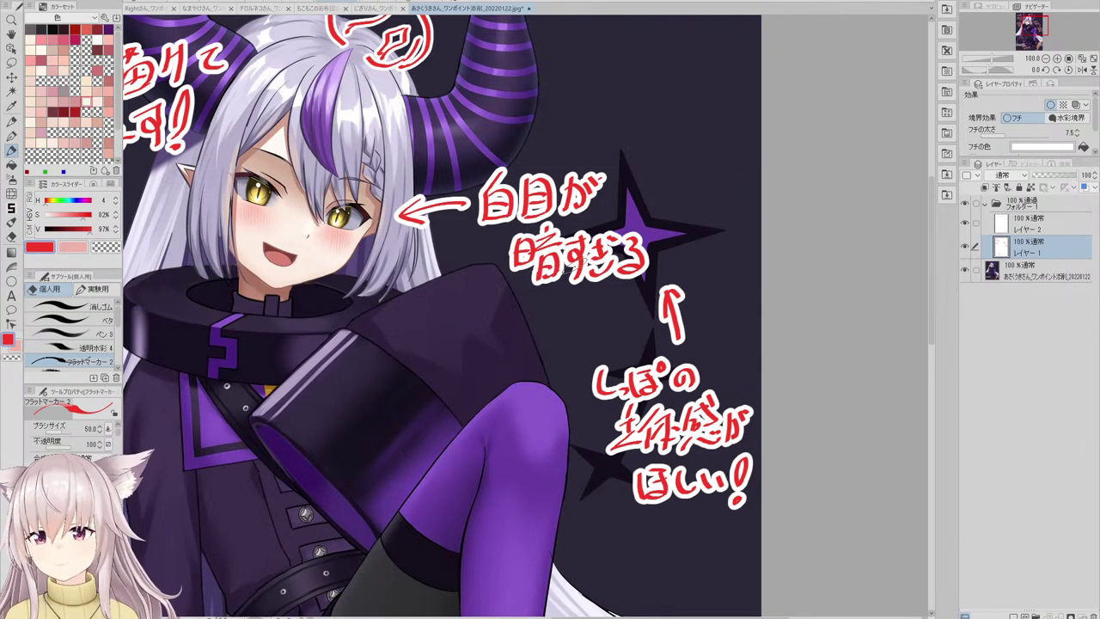
{"action": "scroll", "coordinate": [550, 232], "scroll_direction": "down", "scroll_amount": 3}
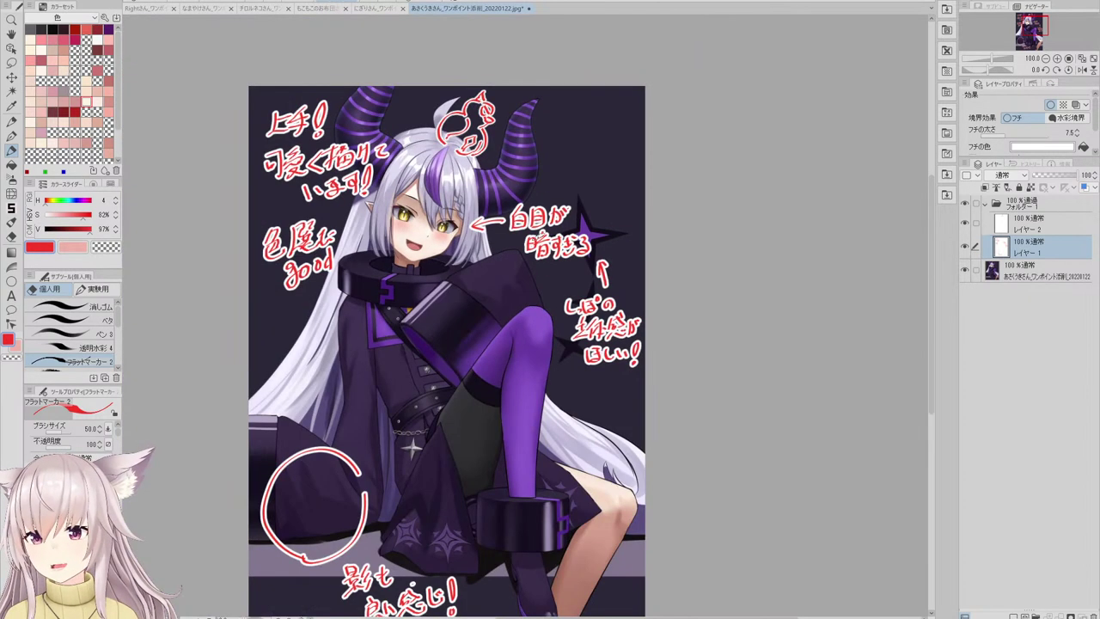
{"action": "scroll", "coordinate": [404, 245], "scroll_direction": "up", "scroll_amount": 3}
{"action": "scroll", "coordinate": [545, 129], "scroll_direction": "down", "scroll_amount": 3}
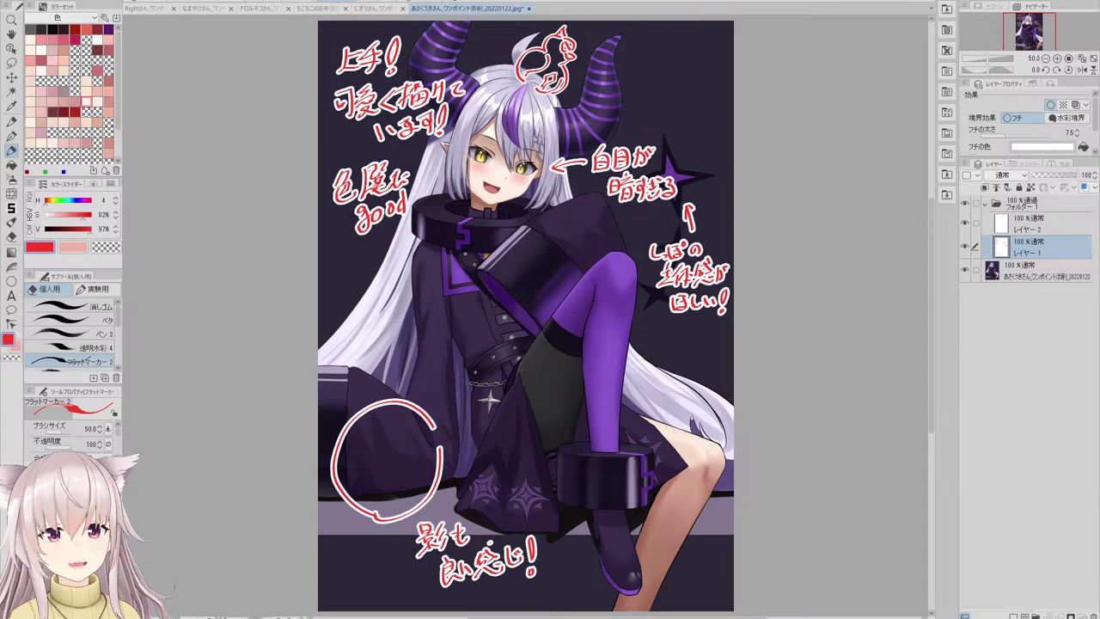
- Duplicate the original illustration layer and hide the folder holding the red notes
{"action": "scroll", "coordinate": [361, 278], "scroll_direction": "up", "scroll_amount": 2}
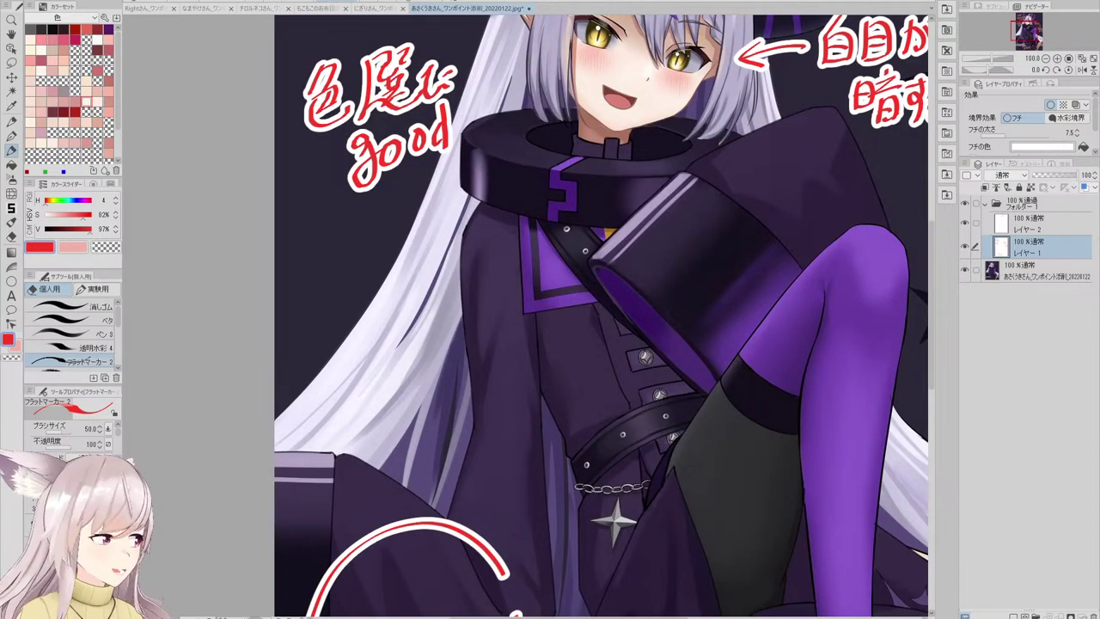
{"action": "scroll", "coordinate": [361, 283], "scroll_direction": "down", "scroll_amount": 3}
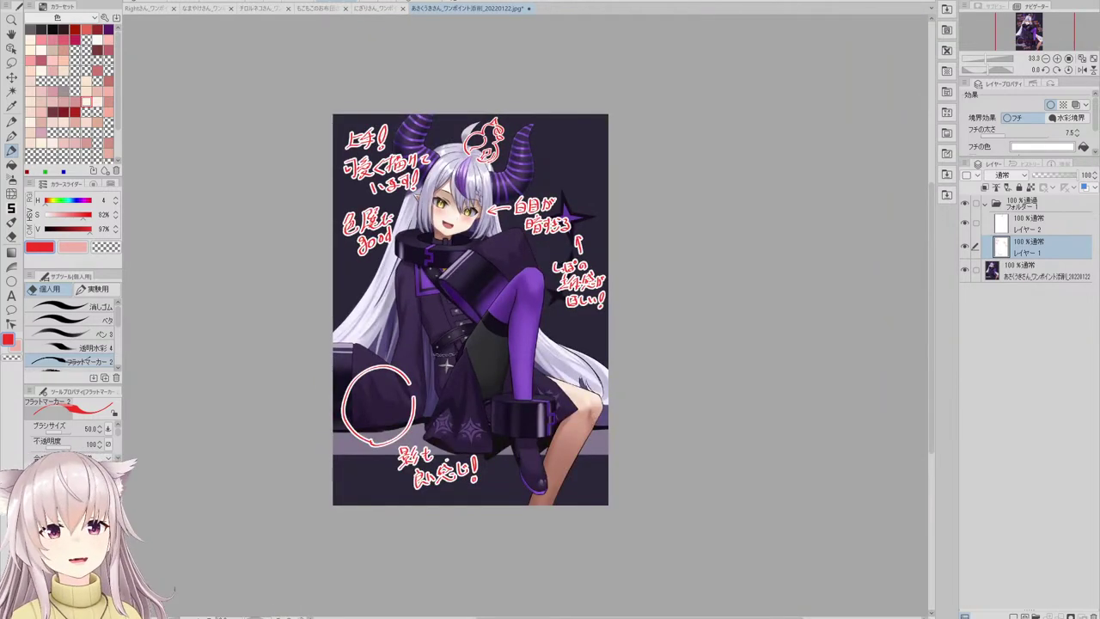
{"action": "scroll", "coordinate": [363, 238], "scroll_direction": "up", "scroll_amount": 1}
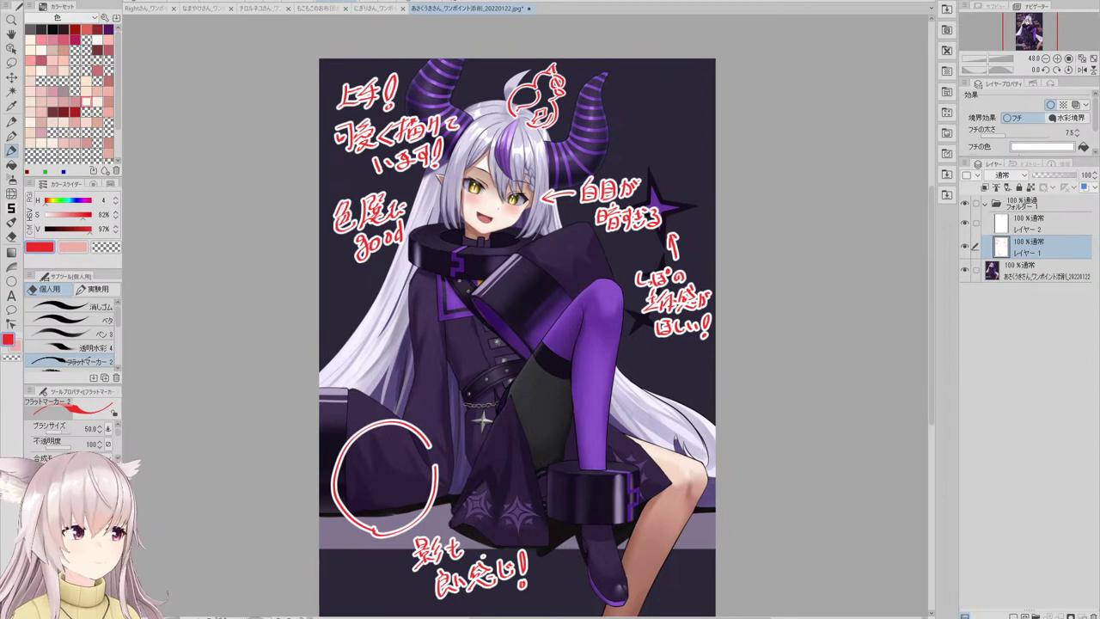
{"action": "left_click", "coordinate": [1038, 273]}
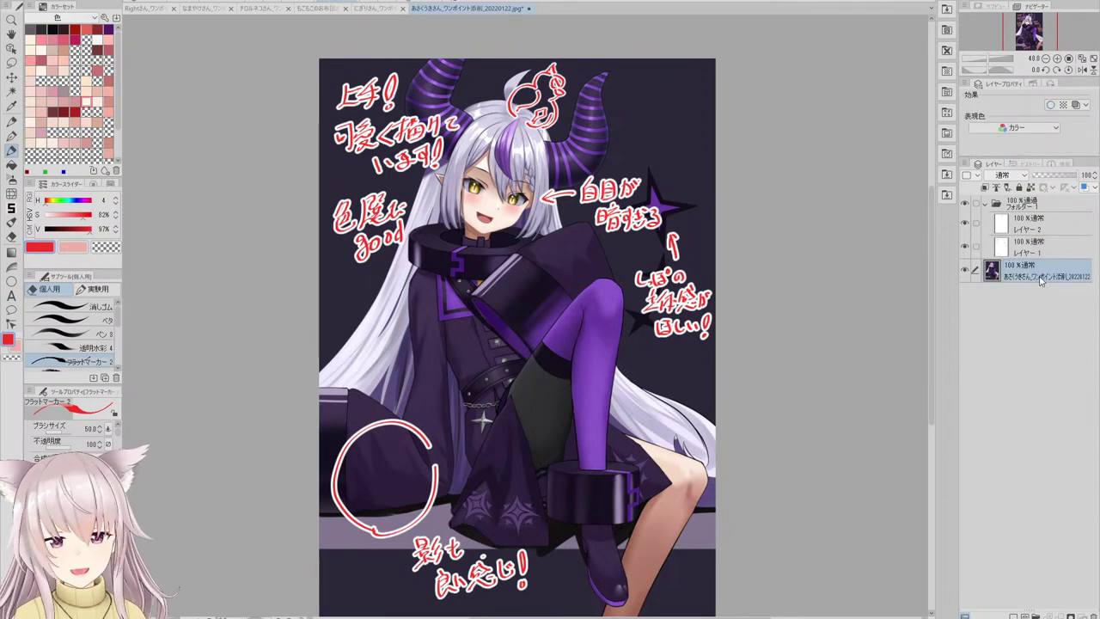
{"action": "key", "text": "ctrl+c"}
{"action": "key", "text": "ctrl+v"}
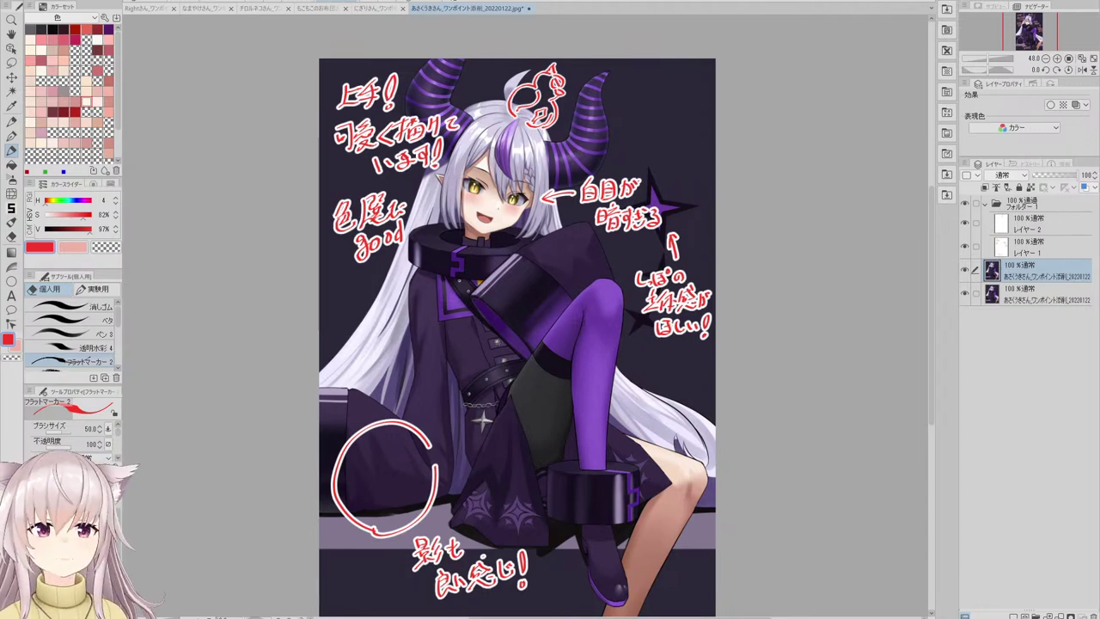
{"action": "scroll", "coordinate": [456, 215], "scroll_direction": "up", "scroll_amount": 4}
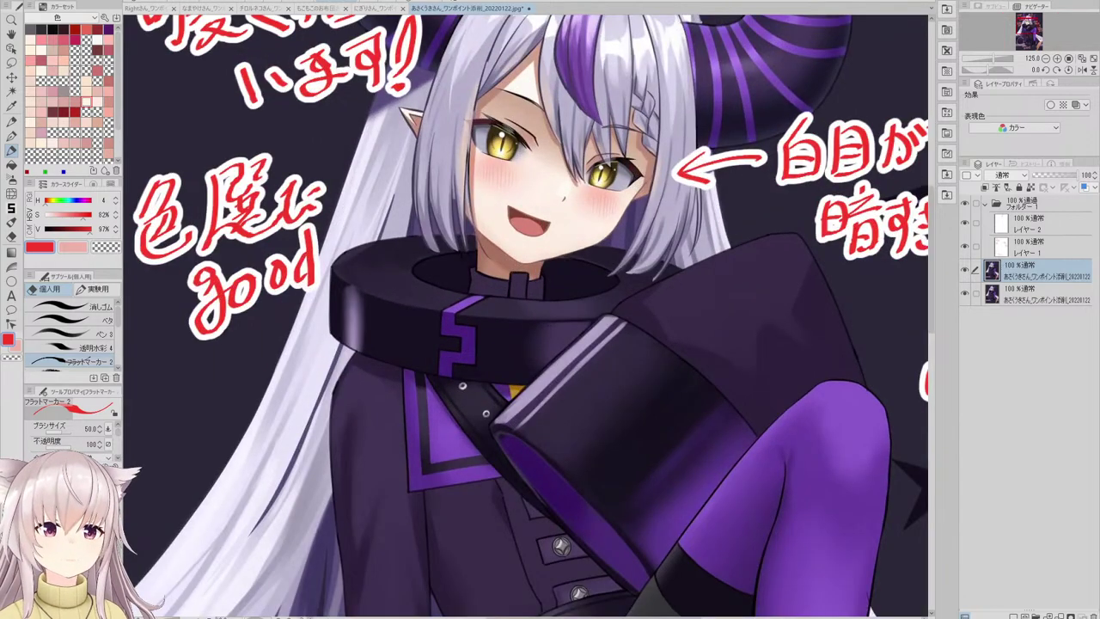
{"action": "scroll", "coordinate": [464, 207], "scroll_direction": "down", "scroll_amount": 4}
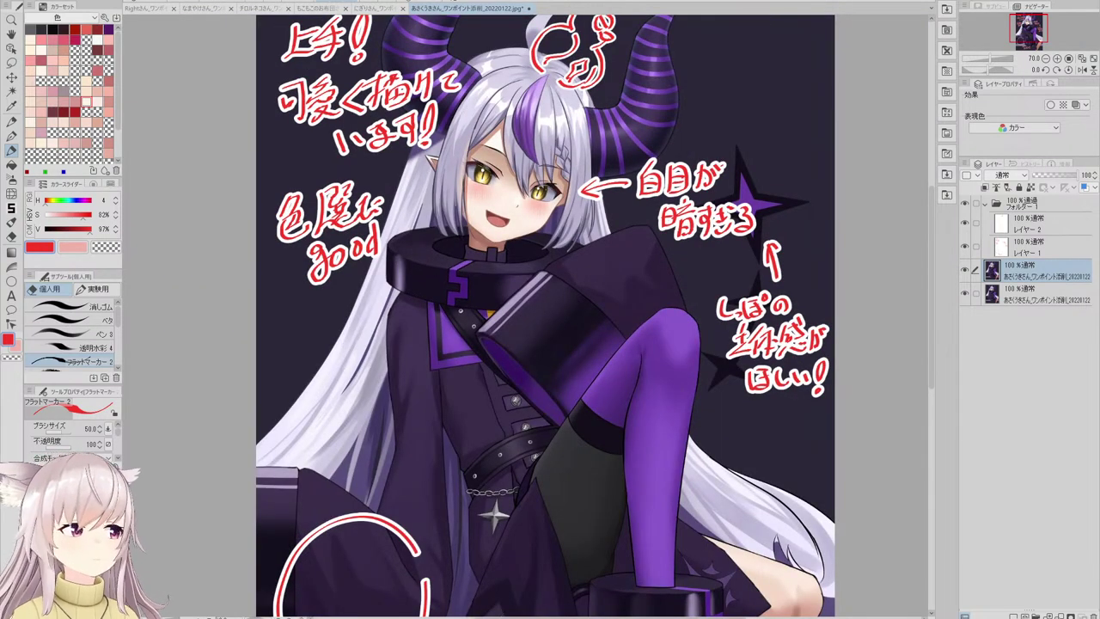
{"action": "left_click", "coordinate": [964, 203]}
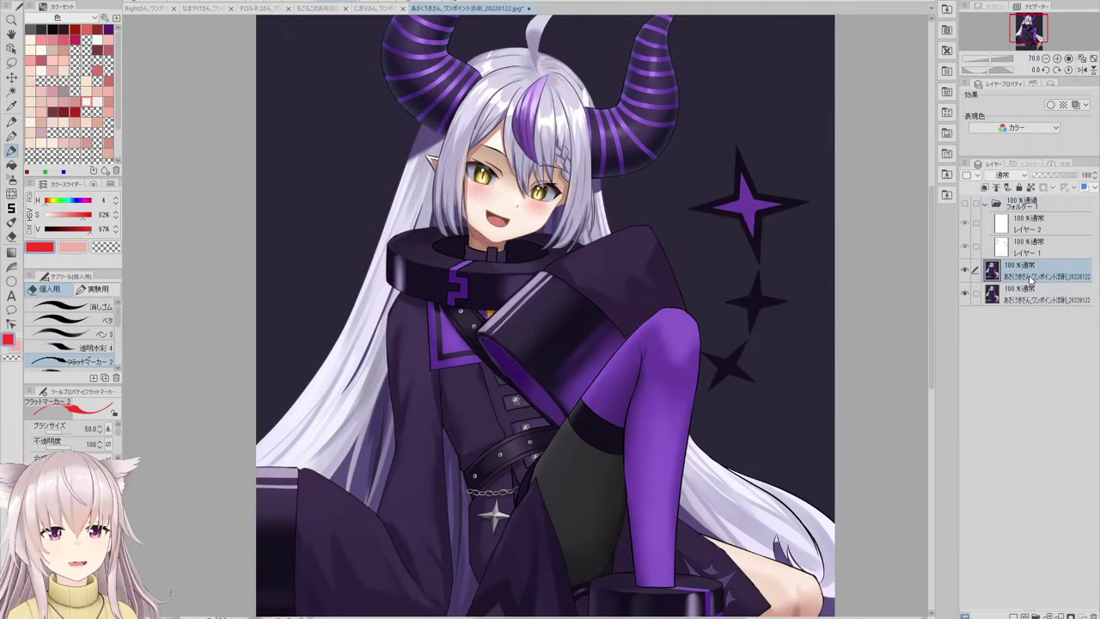
- Paint a pale cream over the dark white of the eye nearer the pointed ear, using the ベタ brush at size 60
{"action": "left_click", "coordinate": [73, 250]}
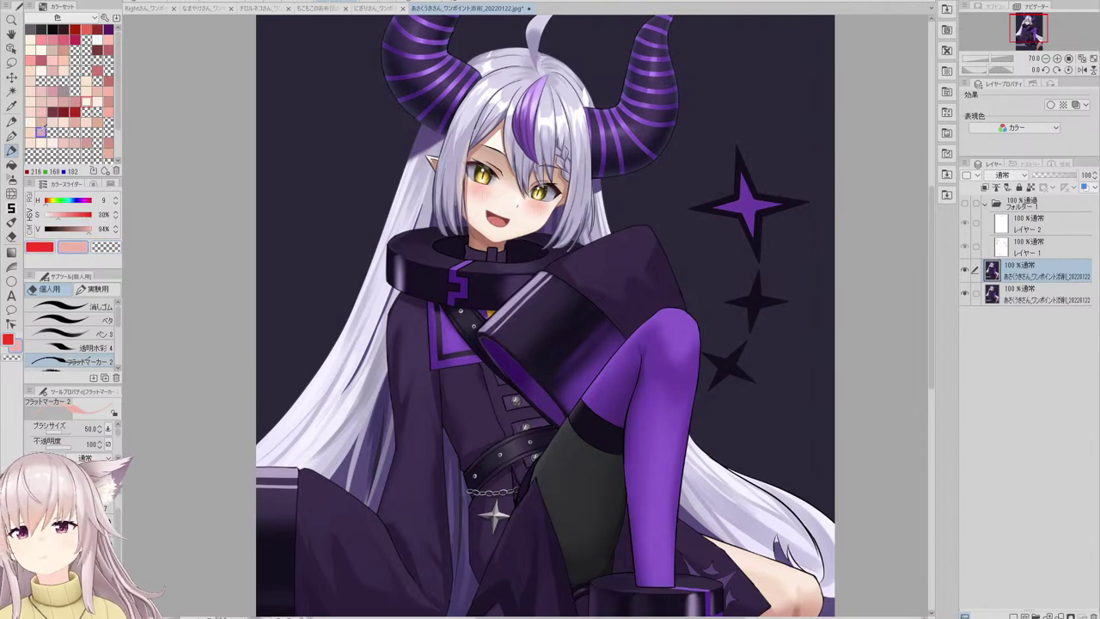
{"action": "left_click", "coordinate": [32, 101]}
{"action": "left_click", "coordinate": [73, 306]}
{"action": "left_click", "coordinate": [73, 320]}
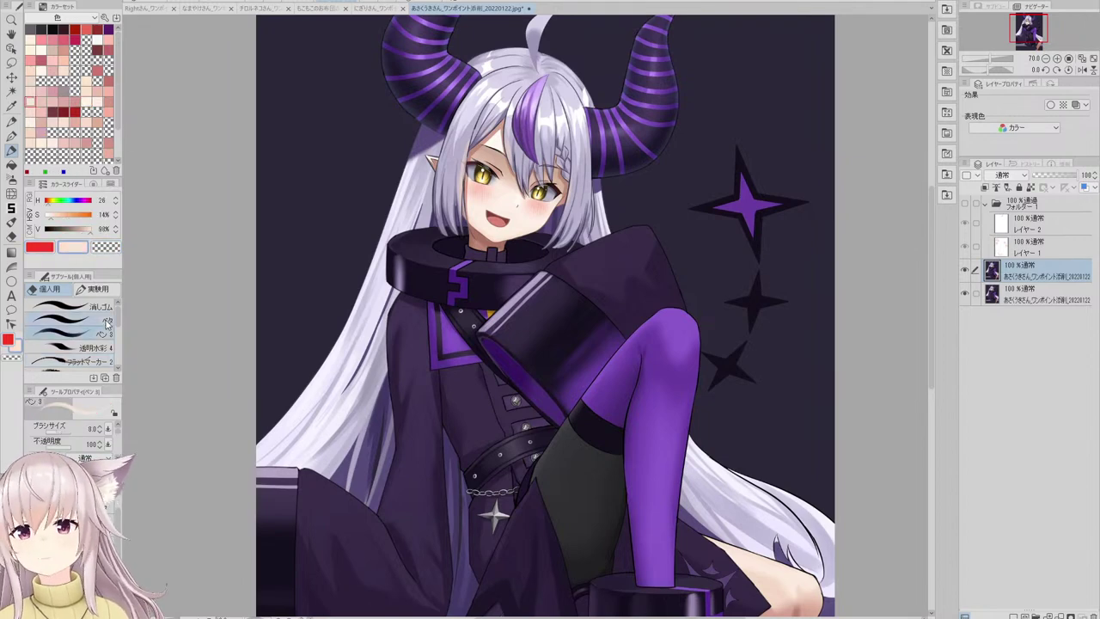
{"action": "scroll", "coordinate": [229, 241], "scroll_direction": "up", "scroll_amount": 3}
{"action": "scroll", "coordinate": [387, 172], "scroll_direction": "up", "scroll_amount": 6}
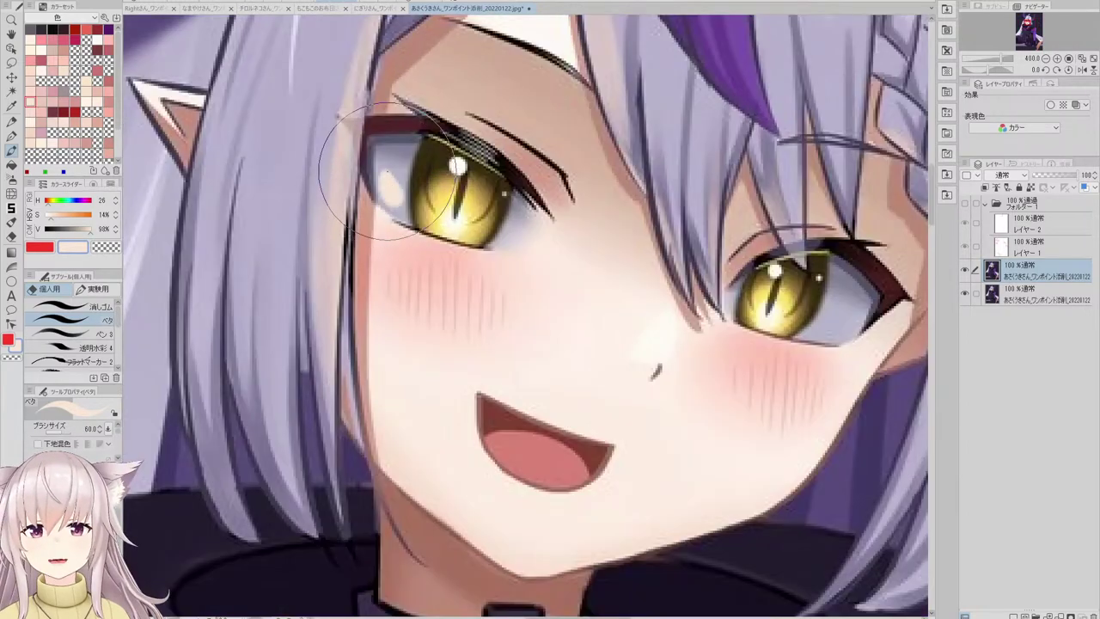
{"action": "mouse_move", "coordinate": [369, 165]}
{"action": "left_mouse_down"}
{"action": "mouse_move", "coordinate": [405, 215]}
{"action": "mouse_move", "coordinate": [369, 147]}
{"action": "mouse_move", "coordinate": [405, 245]}
{"action": "mouse_move", "coordinate": [408, 231]}
{"action": "left_mouse_up"}
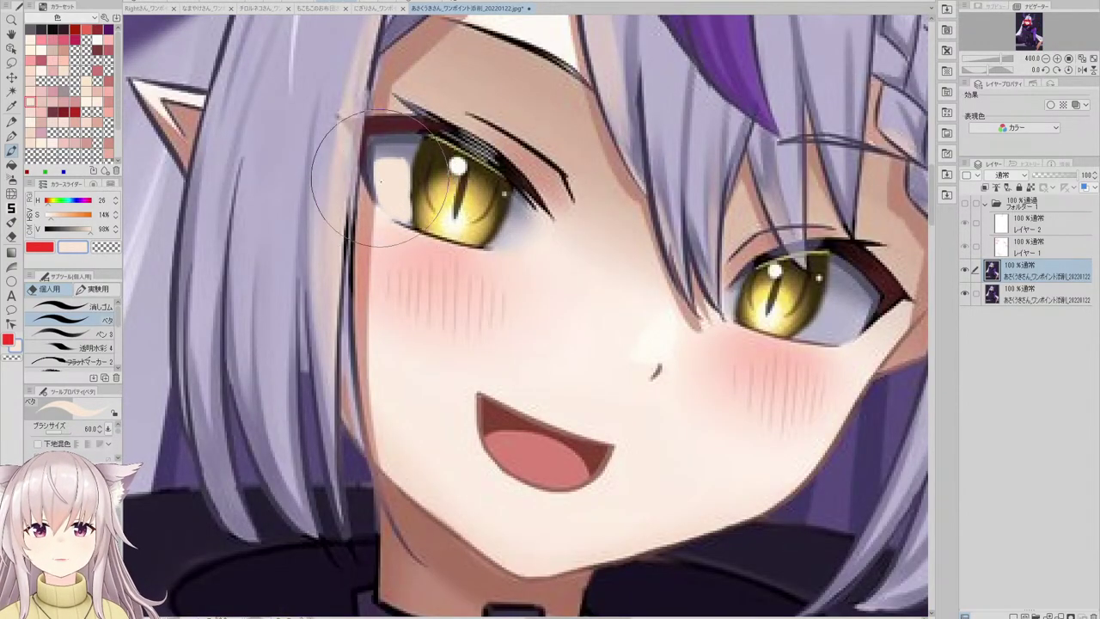
{"action": "scroll", "coordinate": [438, 215], "scroll_direction": "down", "scroll_amount": 3}
{"action": "scroll", "coordinate": [481, 249], "scroll_direction": "up", "scroll_amount": 3}
{"action": "scroll", "coordinate": [466, 184], "scroll_direction": "up", "scroll_amount": 5}
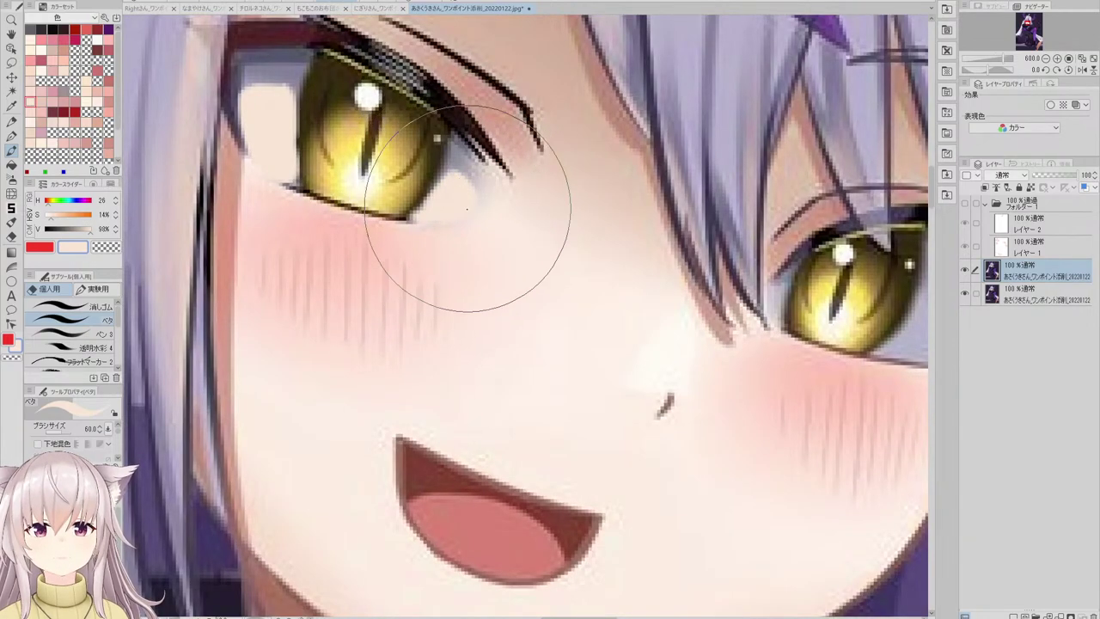
- Brighten the white of the other eye with the same pale cream, filling the area beside the iris
{"action": "scroll", "coordinate": [467, 207], "scroll_direction": "down", "scroll_amount": 4}
{"action": "scroll", "coordinate": [511, 122], "scroll_direction": "down", "scroll_amount": 3}
{"action": "scroll", "coordinate": [550, 146], "scroll_direction": "up", "scroll_amount": 6}
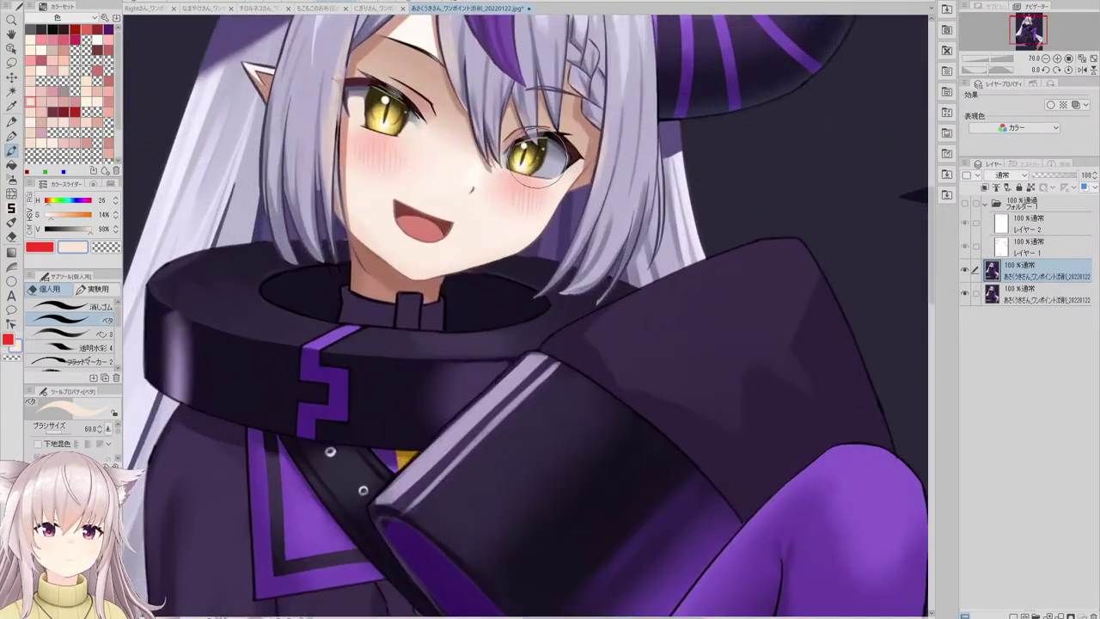
{"action": "mouse_move", "coordinate": [537, 194]}
{"action": "left_mouse_down"}
{"action": "mouse_move", "coordinate": [526, 210]}
{"action": "mouse_move", "coordinate": [571, 208]}
{"action": "left_mouse_up"}
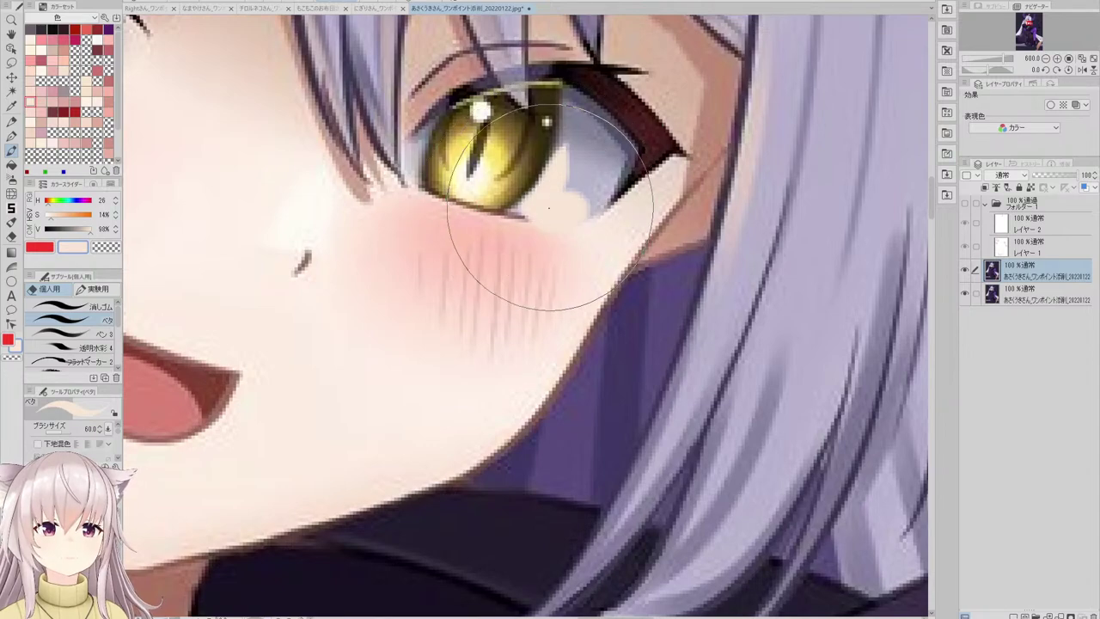
{"action": "left_click", "coordinate": [581, 199]}
{"action": "left_click", "coordinate": [591, 169]}
{"action": "left_click_drag", "start_coordinate": [595, 169], "coordinate": [585, 200]}
{"action": "scroll", "coordinate": [527, 191], "scroll_direction": "down", "scroll_amount": 4}
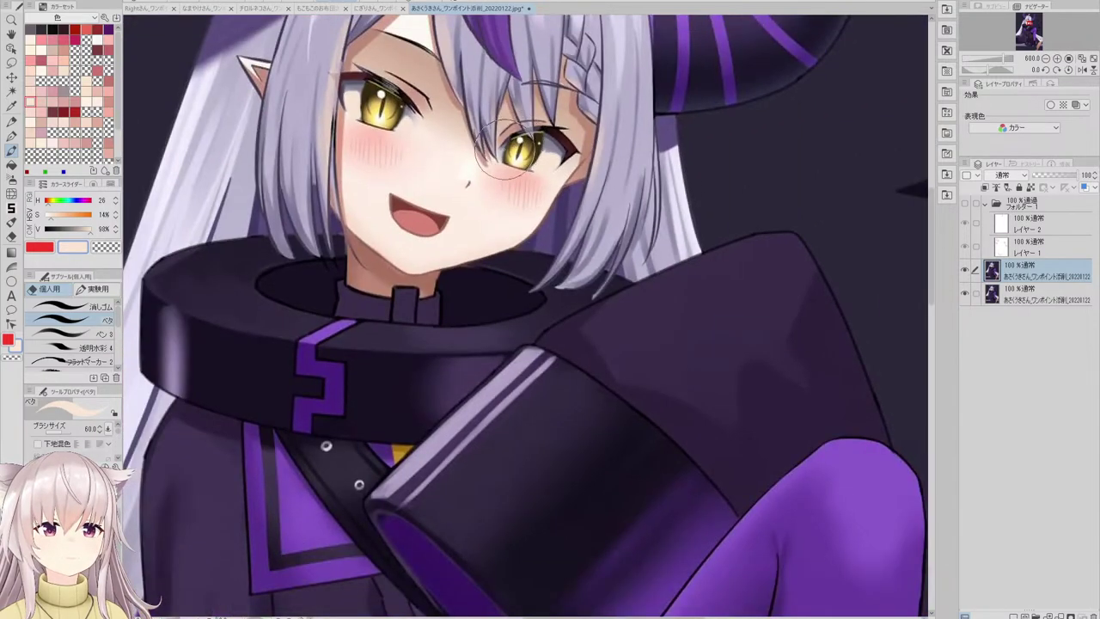
- Examine the brightened whites of both eyes up close and against the whole face
{"action": "scroll", "coordinate": [497, 181], "scroll_direction": "up", "scroll_amount": 4}
{"action": "scroll", "coordinate": [506, 172], "scroll_direction": "down", "scroll_amount": 3}
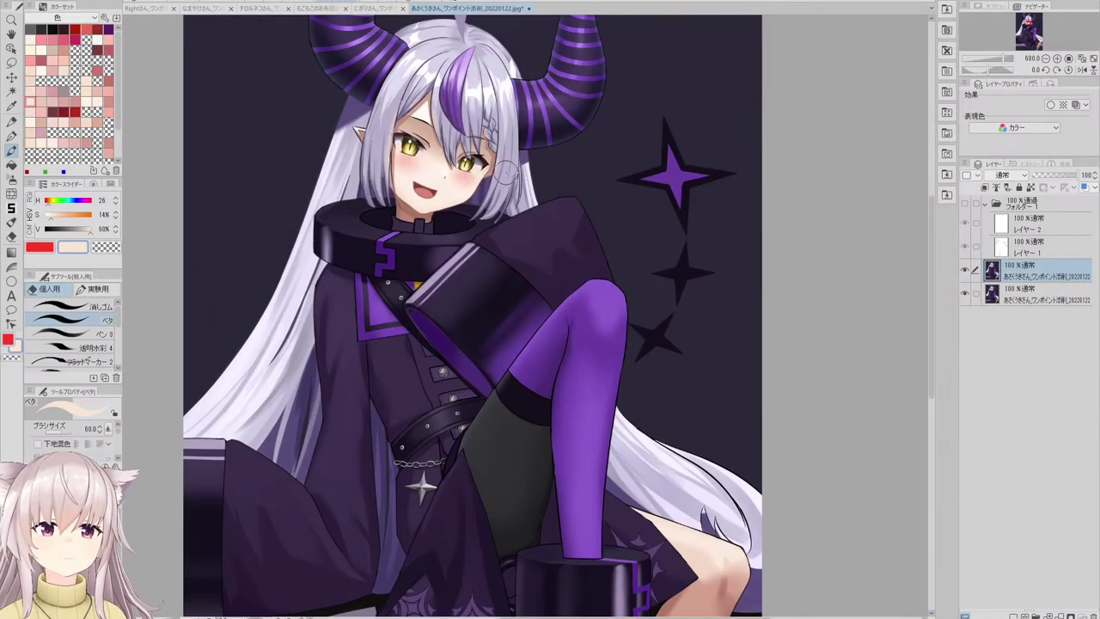
{"action": "scroll", "coordinate": [503, 161], "scroll_direction": "up", "scroll_amount": 4}
{"action": "scroll", "coordinate": [430, 197], "scroll_direction": "down", "scroll_amount": 2}
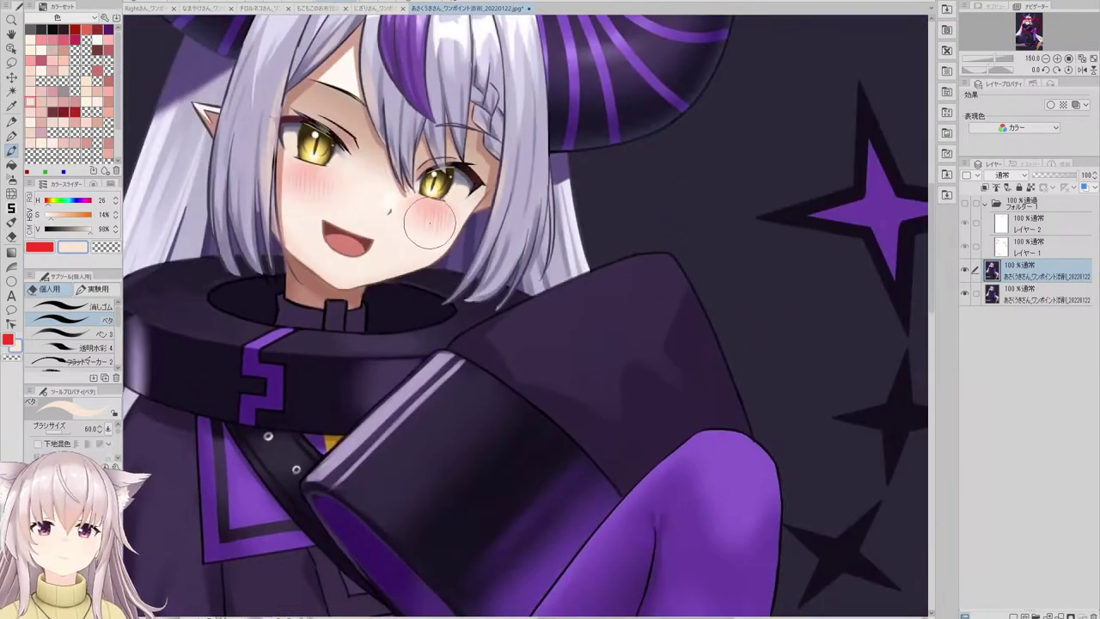
{"action": "scroll", "coordinate": [447, 199], "scroll_direction": "up", "scroll_amount": 2}
{"action": "scroll", "coordinate": [449, 201], "scroll_direction": "down", "scroll_amount": 3}
{"action": "scroll", "coordinate": [434, 185], "scroll_direction": "up", "scroll_amount": 7}
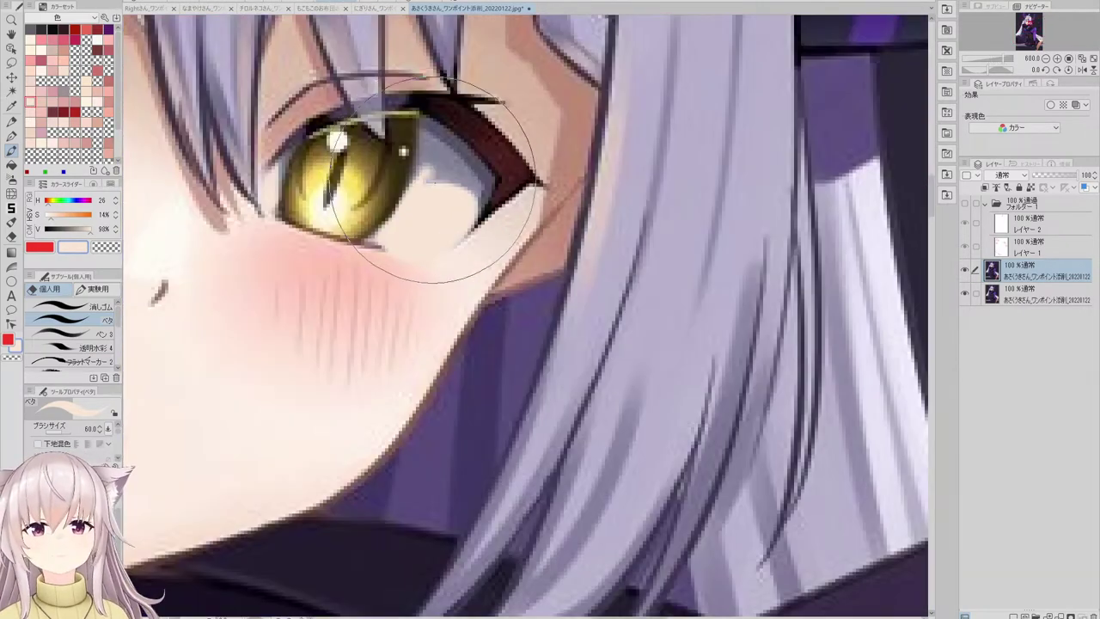
{"action": "scroll", "coordinate": [430, 171], "scroll_direction": "down", "scroll_amount": 5}
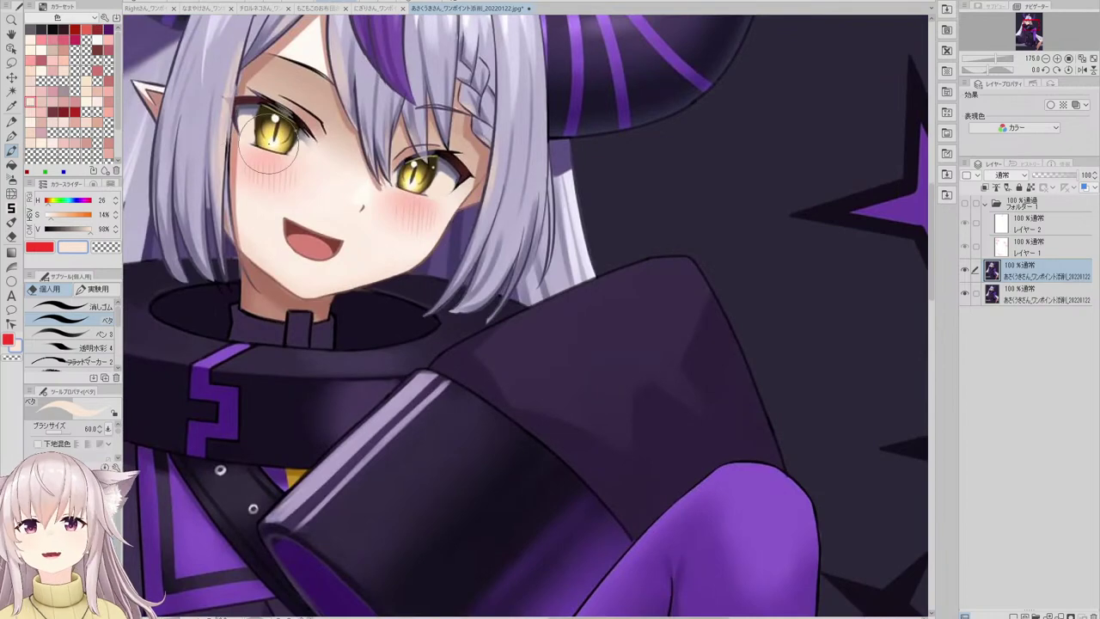
- Sample the greyish purple shadow in the eye and shade the upper part of both eye whites beneath the lashes
{"action": "scroll", "coordinate": [242, 118], "scroll_direction": "up", "scroll_amount": 3}
{"action": "left_click", "coordinate": [244, 115], "text": "alt"}
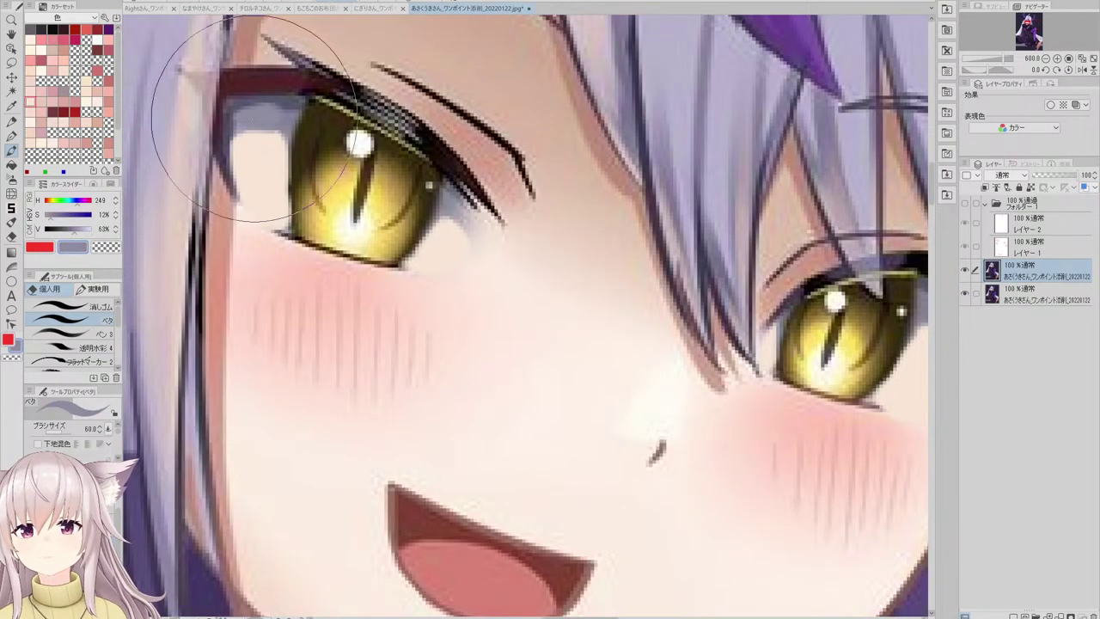
{"action": "scroll", "coordinate": [284, 113], "scroll_direction": "down", "scroll_amount": 5}
{"action": "scroll", "coordinate": [497, 186], "scroll_direction": "up", "scroll_amount": 5}
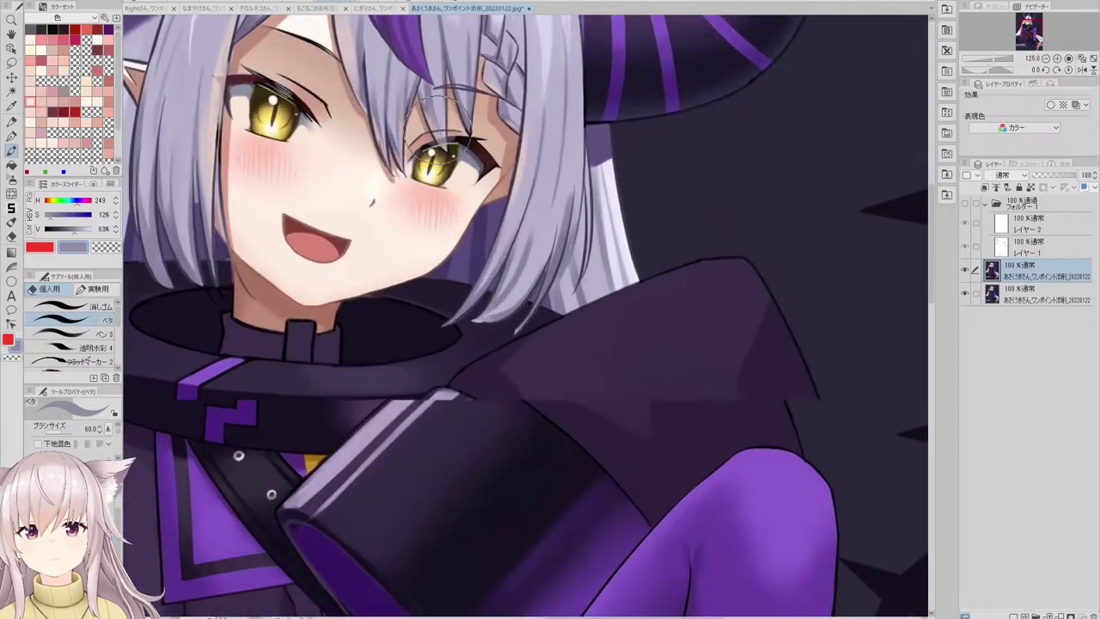
{"action": "scroll", "coordinate": [498, 185], "scroll_direction": "down", "scroll_amount": 8}
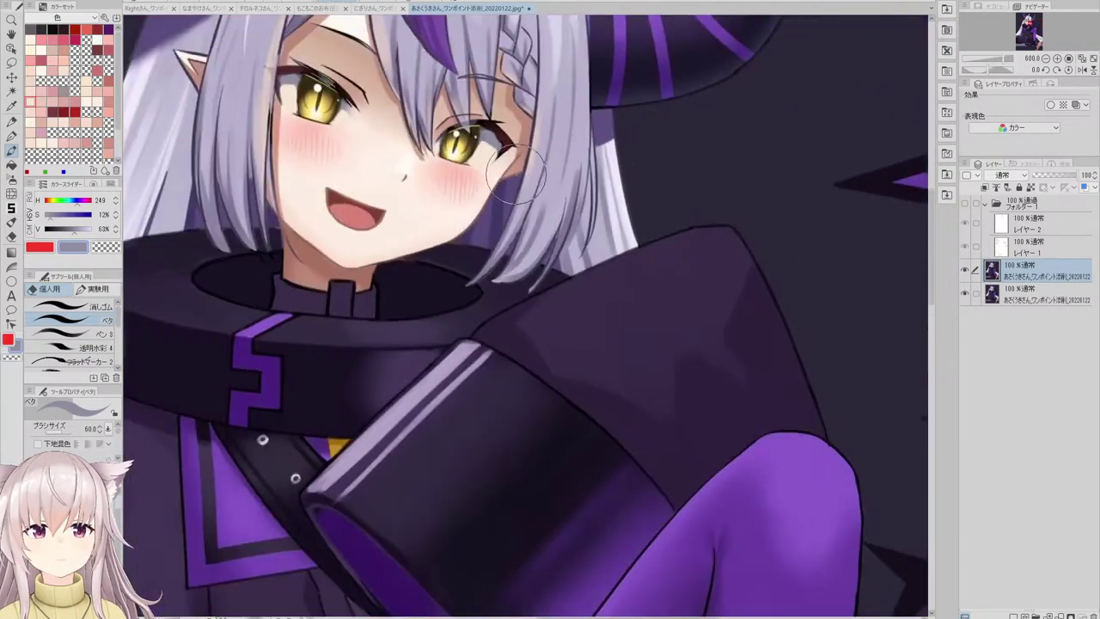
{"action": "scroll", "coordinate": [526, 179], "scroll_direction": "down", "scroll_amount": 2}
{"action": "scroll", "coordinate": [512, 174], "scroll_direction": "up", "scroll_amount": 4}
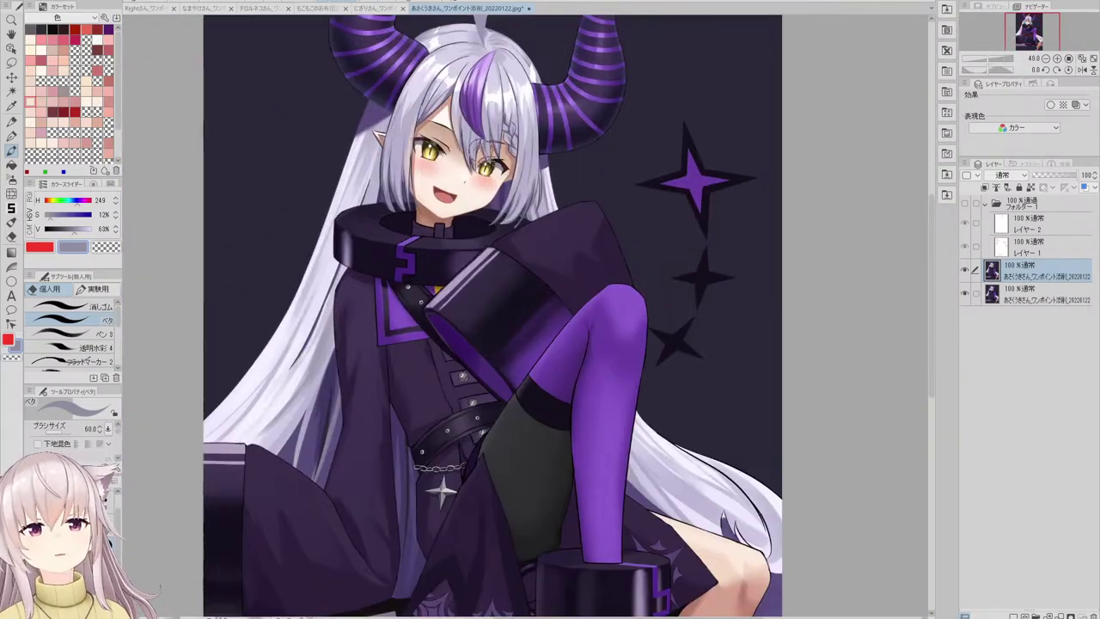
- Soften the repainted whites of both eyes with the Blur tool (ぼかし) at brush size 50
{"action": "left_click", "coordinate": [11, 191]}
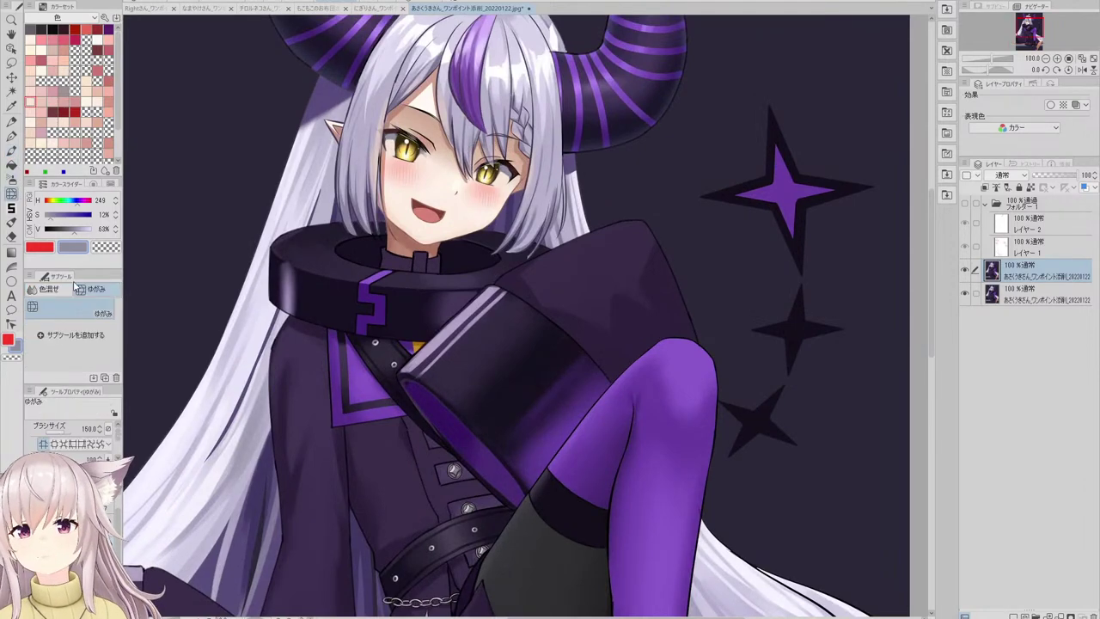
{"action": "left_click", "coordinate": [82, 325]}
{"action": "scroll", "coordinate": [416, 183], "scroll_direction": "up", "scroll_amount": 1}
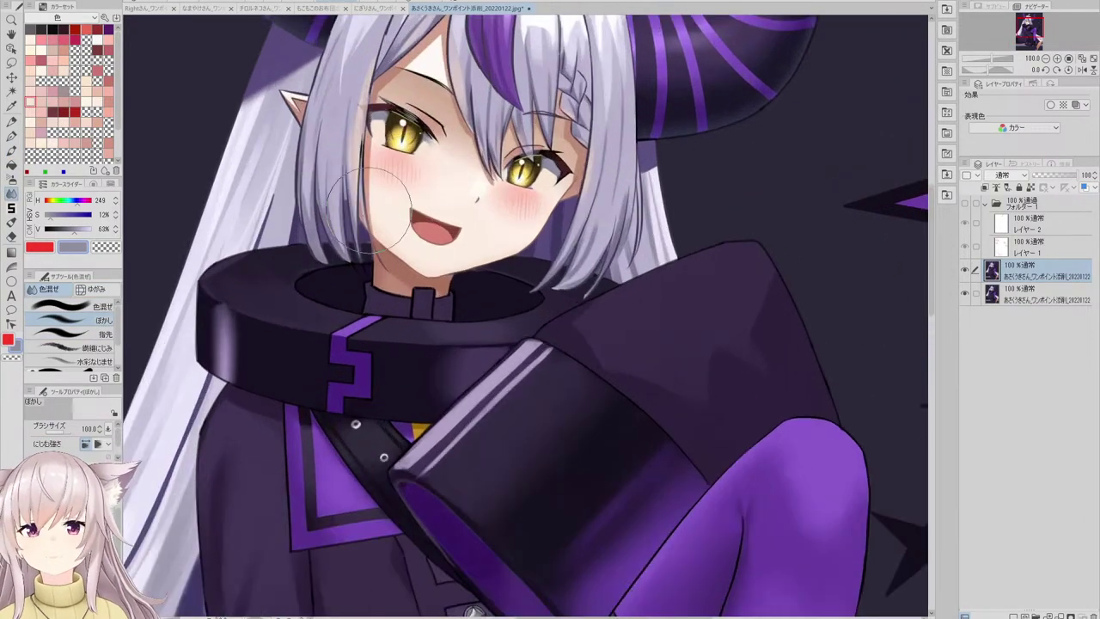
{"action": "key", "text": "bracketleft"}
{"action": "key", "text": "bracketleft"}
{"action": "key", "text": "bracketleft"}
{"action": "key", "text": "bracketleft"}
{"action": "scroll", "coordinate": [430, 159], "scroll_direction": "up", "scroll_amount": 3}
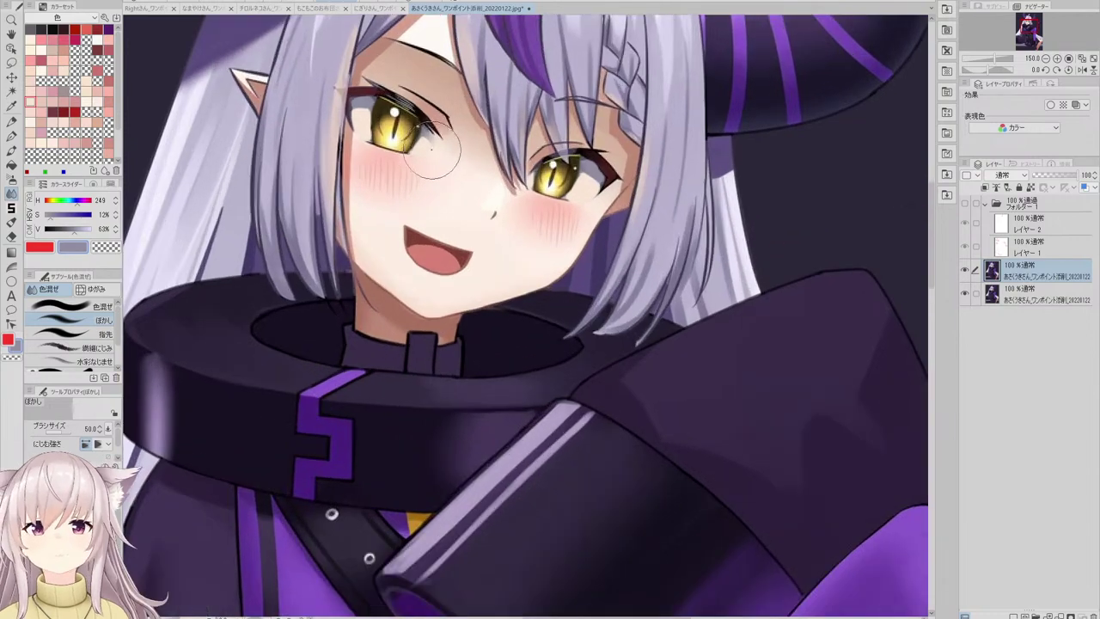
{"action": "scroll", "coordinate": [430, 160], "scroll_direction": "down", "scroll_amount": 2}
{"action": "scroll", "coordinate": [563, 258], "scroll_direction": "up", "scroll_amount": 2}
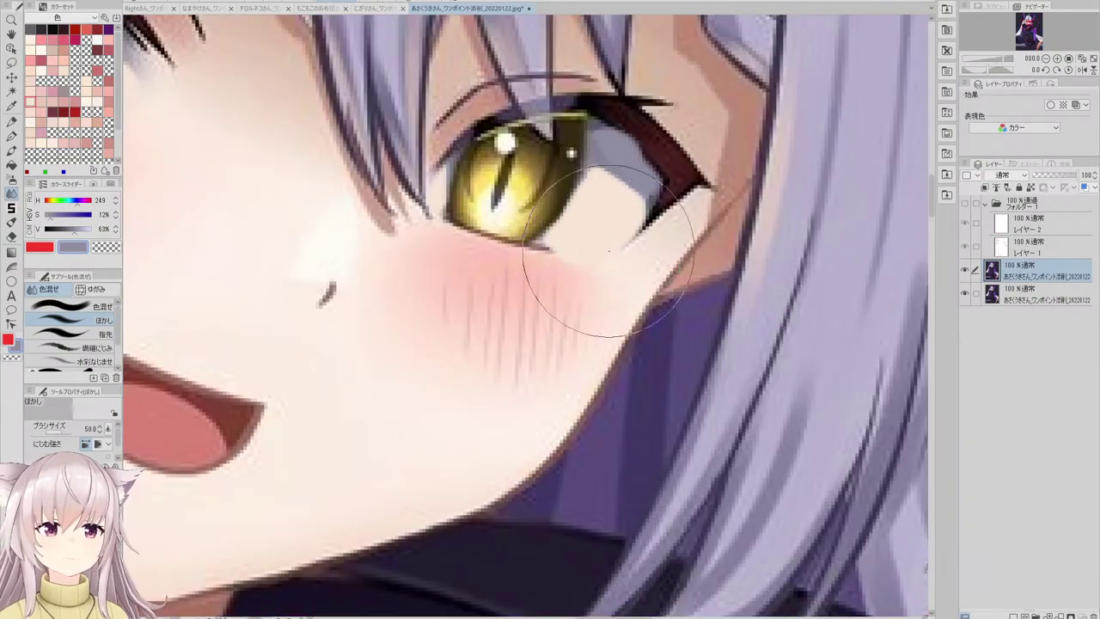
{"action": "scroll", "coordinate": [561, 181], "scroll_direction": "down", "scroll_amount": 4}
{"action": "scroll", "coordinate": [561, 181], "scroll_direction": "up", "scroll_amount": 1}
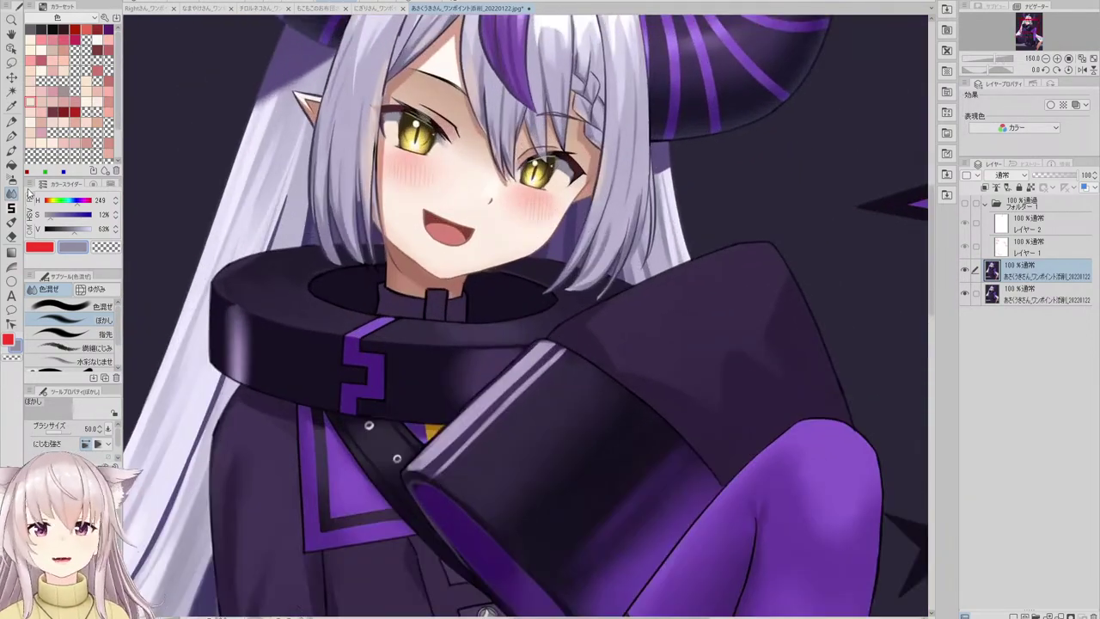
- Enlarge the eye on the pointed-ear side of the face with the Liquify tool (ゆがみ) in expand mode at brush size 200
{"action": "left_click", "coordinate": [94, 289]}
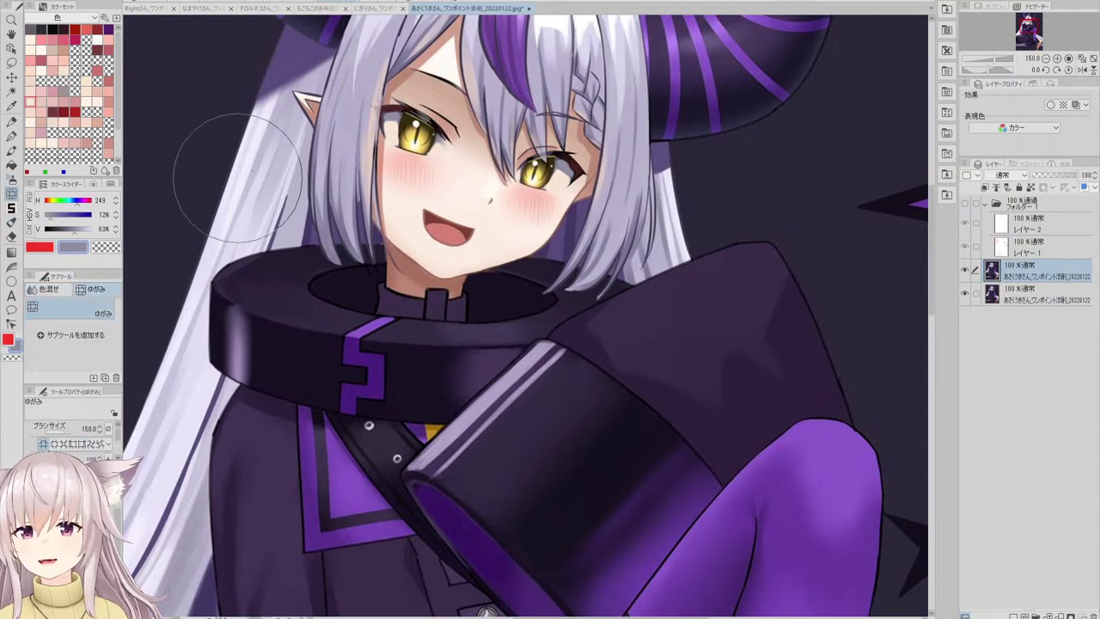
{"action": "scroll", "coordinate": [447, 108], "scroll_direction": "up", "scroll_amount": 1}
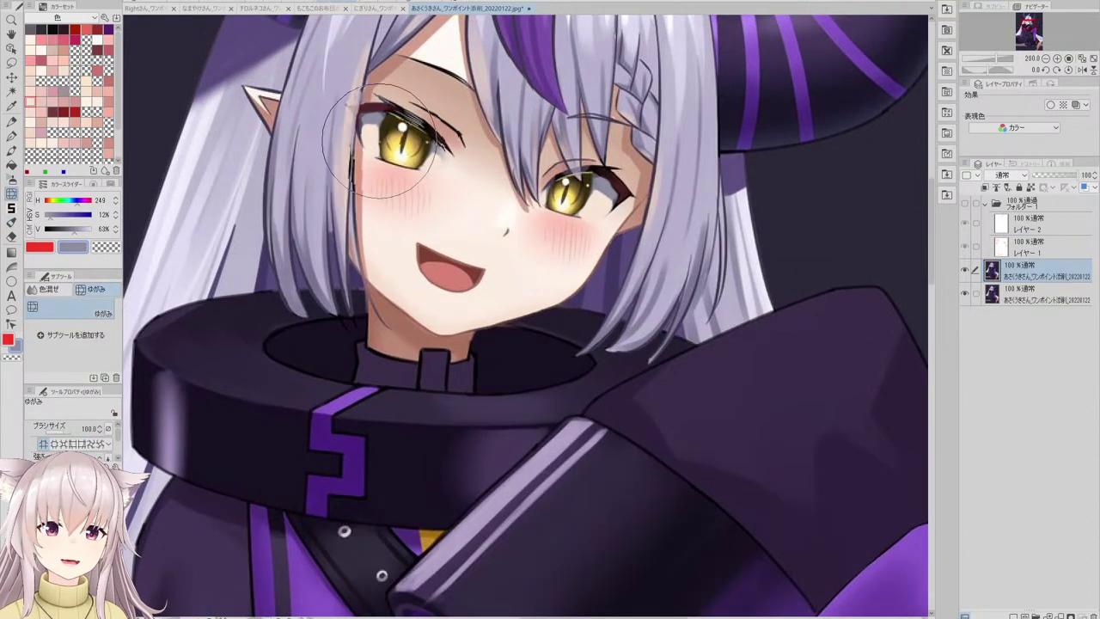
{"action": "scroll", "coordinate": [464, 146], "scroll_direction": "down", "scroll_amount": 2}
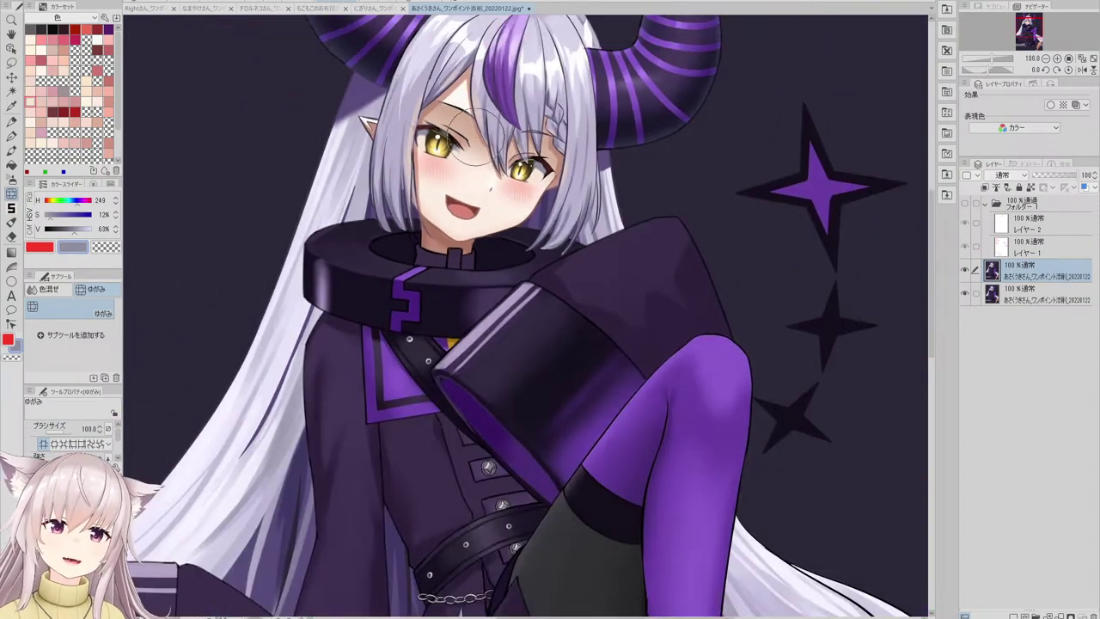
{"action": "scroll", "coordinate": [489, 172], "scroll_direction": "up", "scroll_amount": 2}
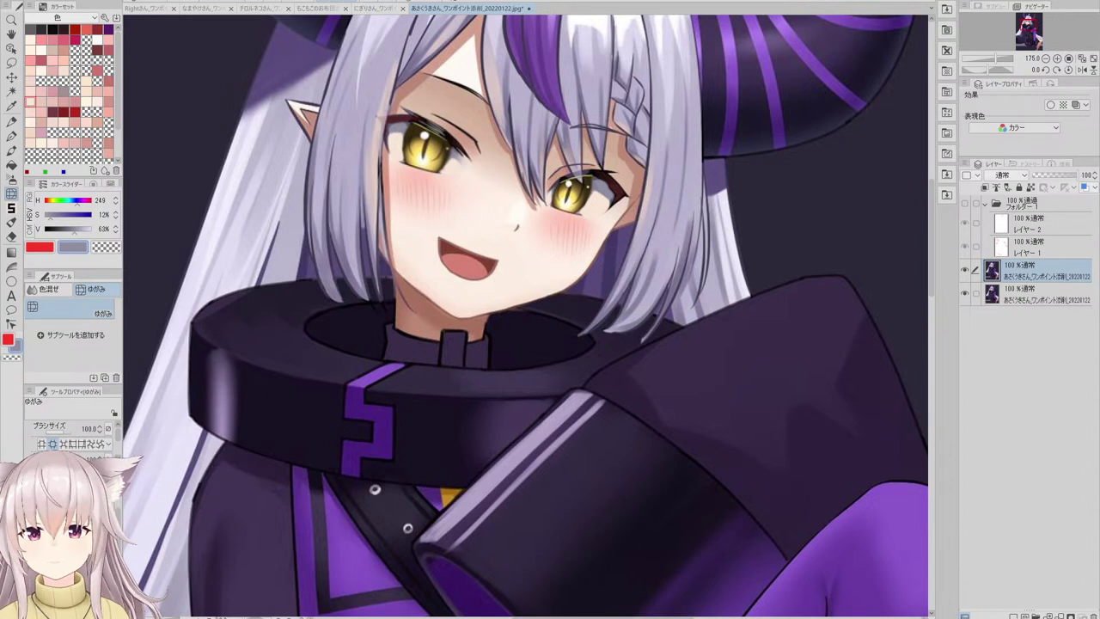
{"action": "left_click", "coordinate": [86, 516]}
{"action": "left_click", "coordinate": [69, 515]}
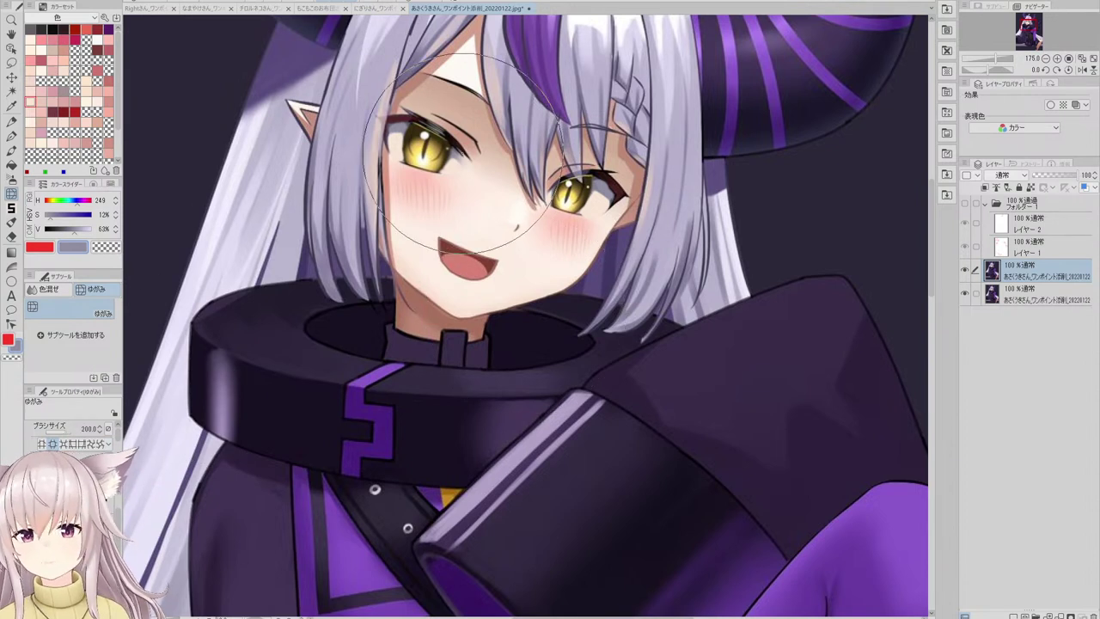
{"action": "left_click_drag", "start_coordinate": [436, 150], "coordinate": [420, 149]}
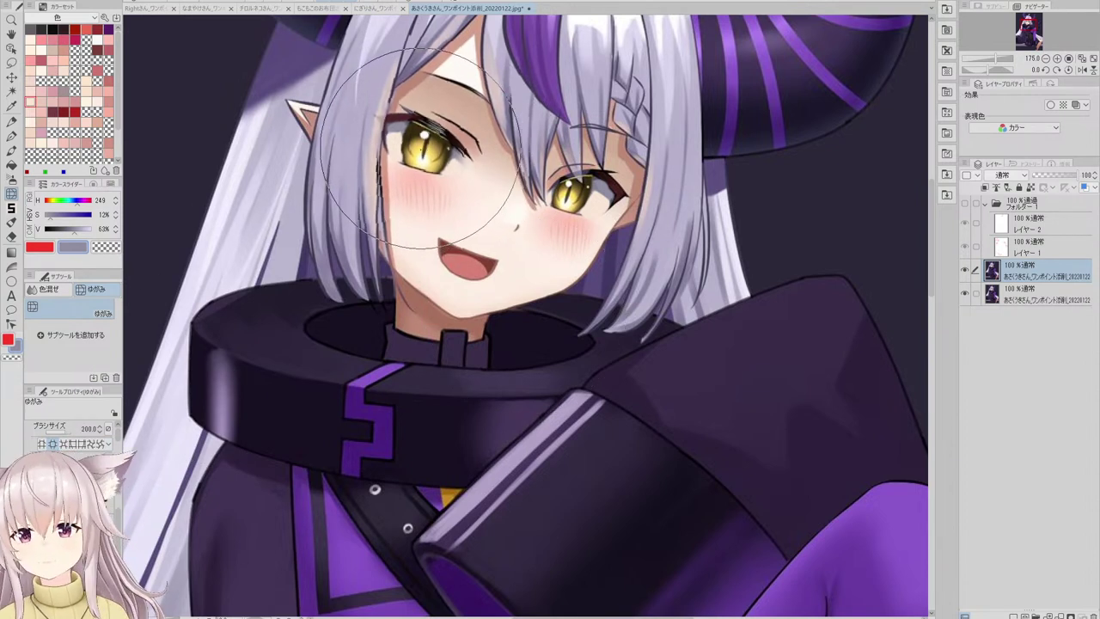
- Examine the reshaped eyes against the whole figure, comparing close and distant views
{"action": "scroll", "coordinate": [400, 292], "scroll_direction": "down", "scroll_amount": 5}
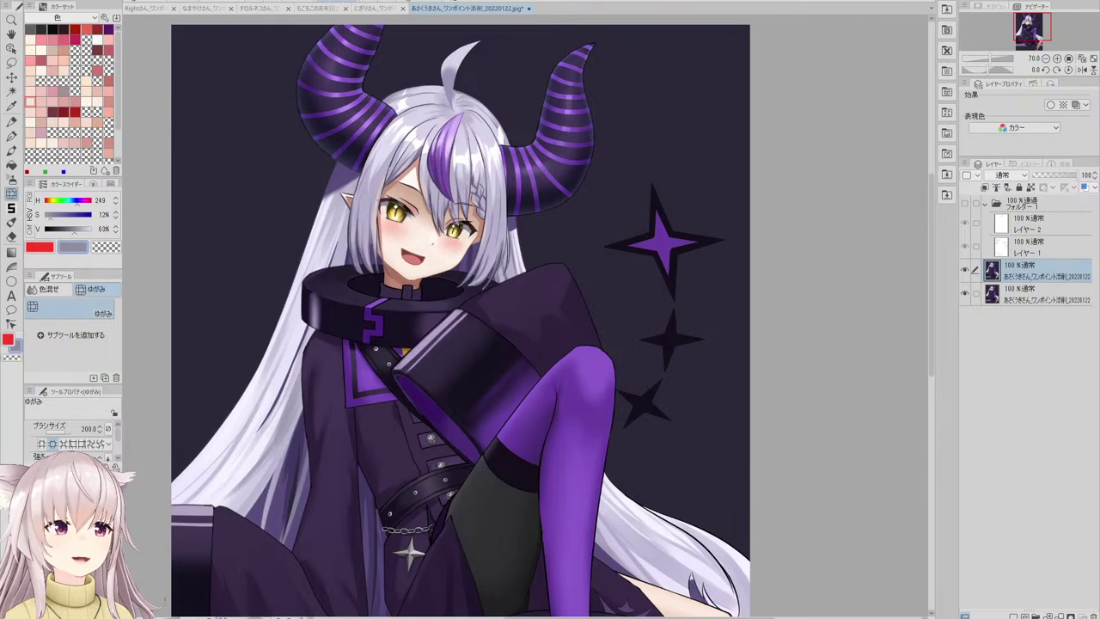
{"action": "scroll", "coordinate": [461, 319], "scroll_direction": "down", "scroll_amount": 2}
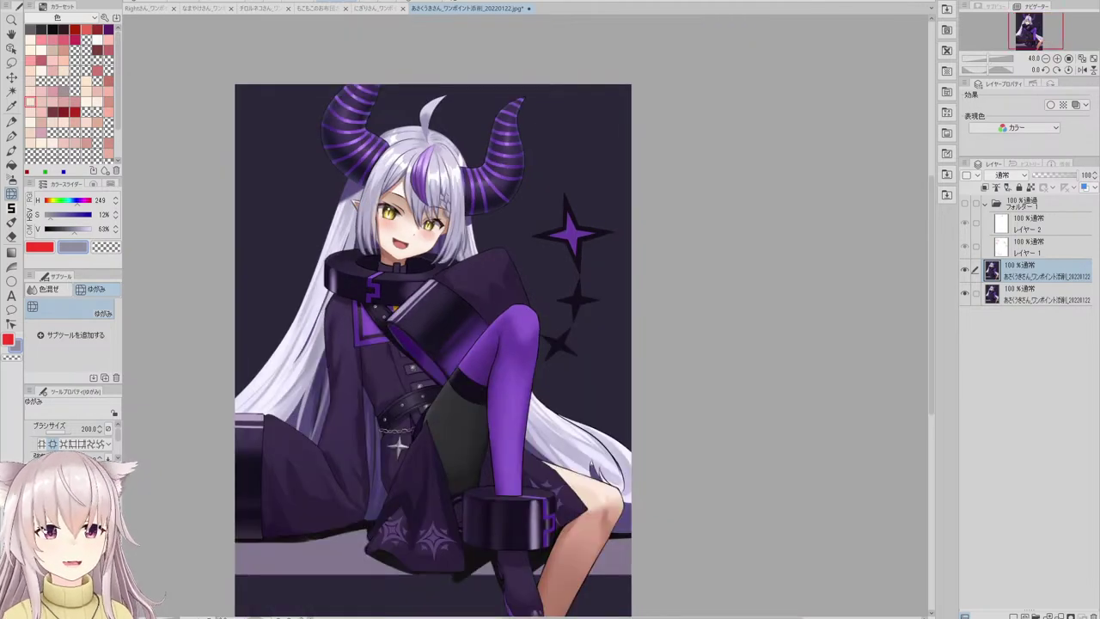
{"action": "scroll", "coordinate": [461, 320], "scroll_direction": "up", "scroll_amount": 2}
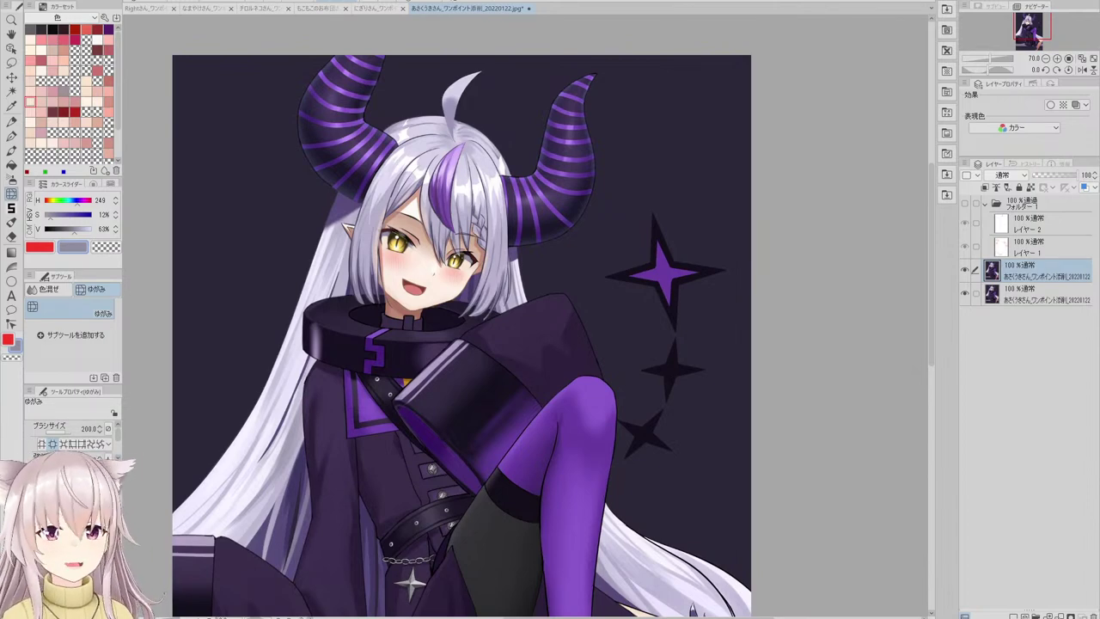
{"action": "scroll", "coordinate": [543, 193], "scroll_direction": "down", "scroll_amount": 4}
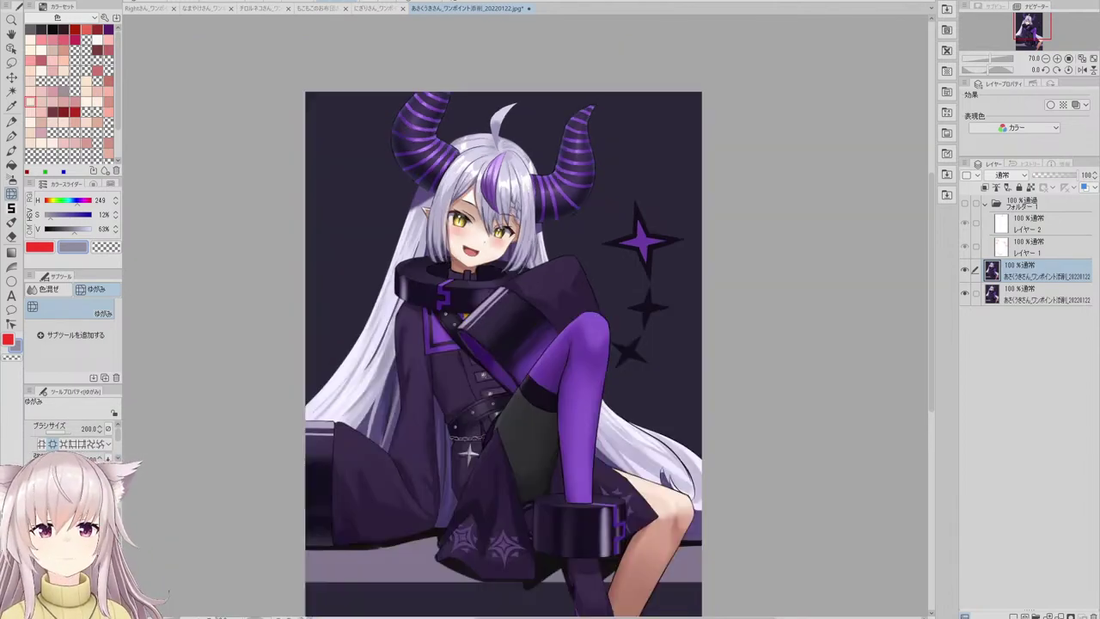
{"action": "scroll", "coordinate": [543, 193], "scroll_direction": "up", "scroll_amount": 2}
{"action": "scroll", "coordinate": [550, 215], "scroll_direction": "up", "scroll_amount": 4}
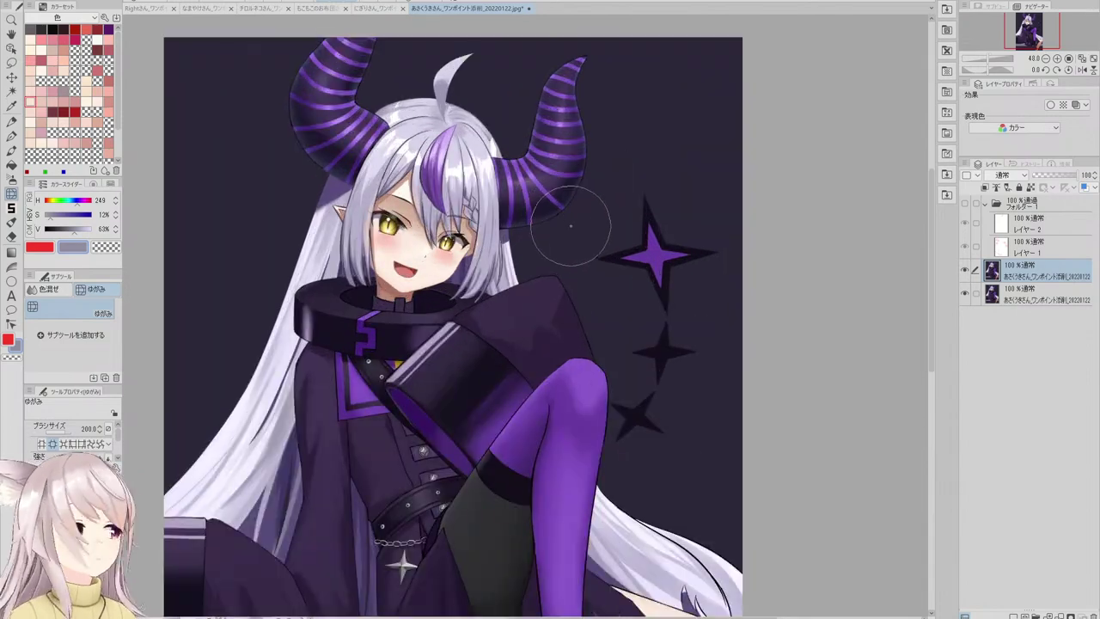
- Sample the horn's dark purple and paint over the horn's base beside the hair with the ベタ brush at size 60
{"action": "key", "text": "e"}
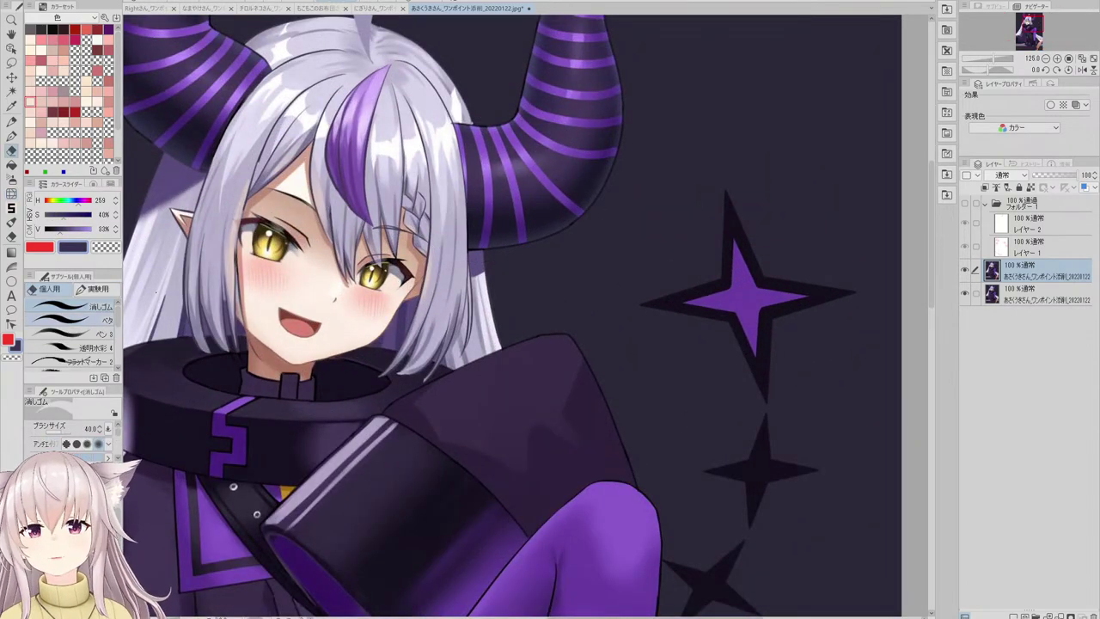
{"action": "left_click", "coordinate": [77, 320]}
{"action": "scroll", "coordinate": [477, 137], "scroll_direction": "up", "scroll_amount": 1}
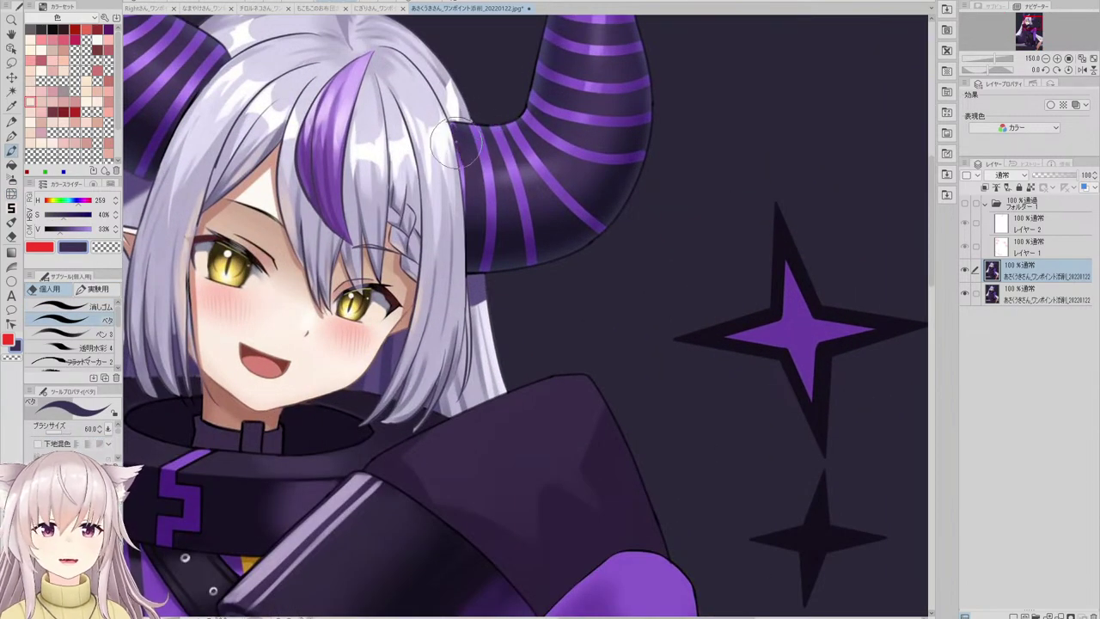
{"action": "left_click_drag", "start_coordinate": [451, 142], "coordinate": [469, 215]}
{"action": "scroll", "coordinate": [462, 161], "scroll_direction": "down", "scroll_amount": 3}
{"action": "scroll", "coordinate": [506, 179], "scroll_direction": "up", "scroll_amount": 2}
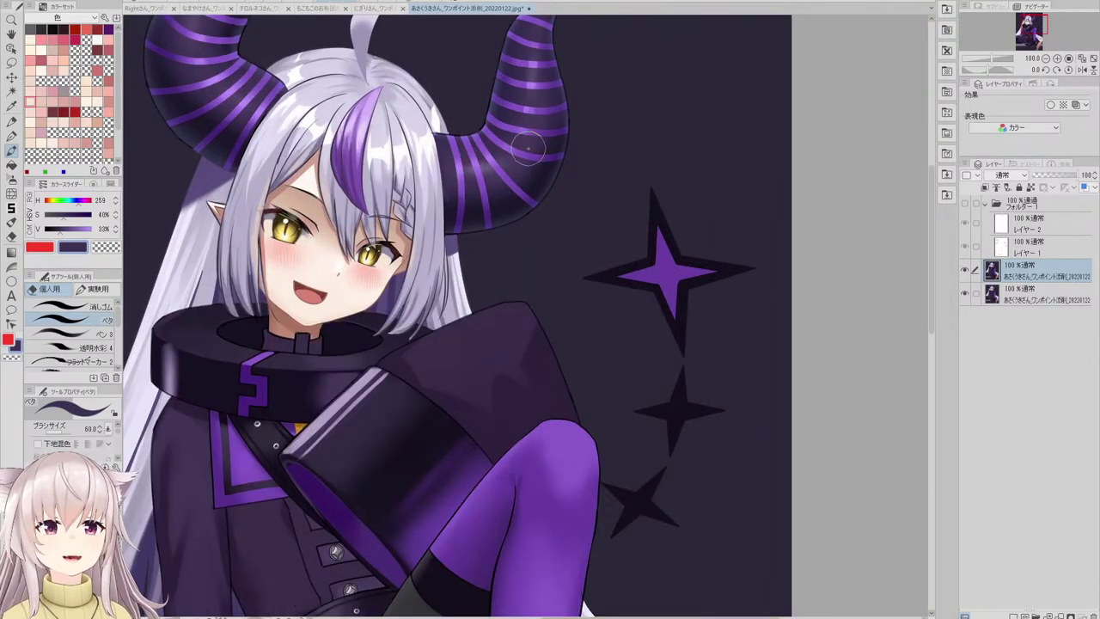
- Cover the purple stripes nearest the tip of the horn beside the stars with the same dark purple
{"action": "scroll", "coordinate": [527, 83], "scroll_direction": "down", "scroll_amount": 3}
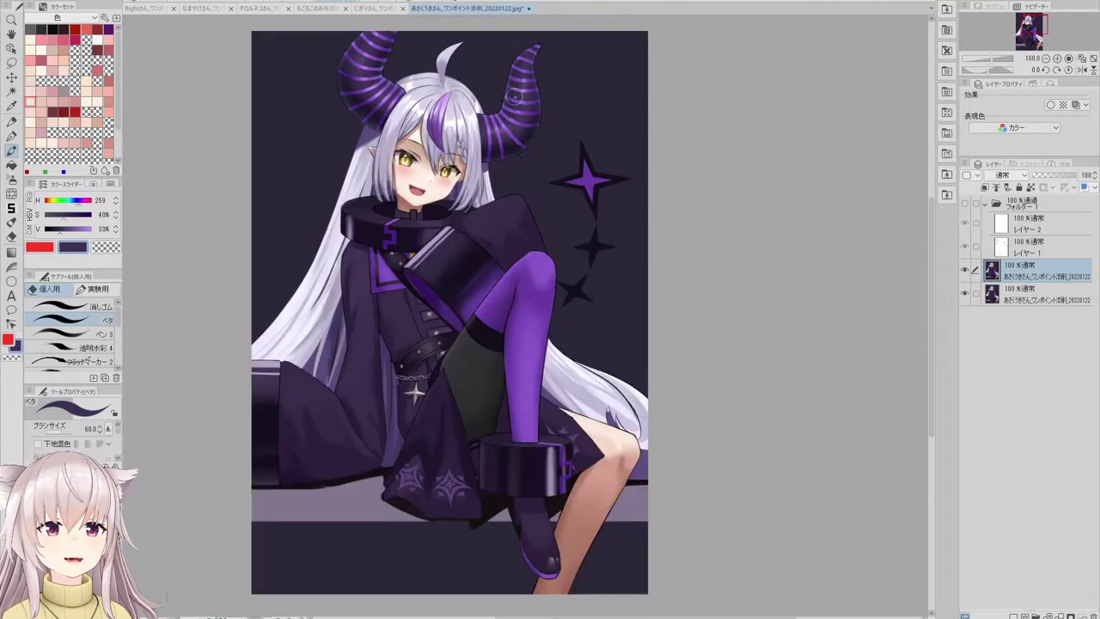
{"action": "scroll", "coordinate": [524, 67], "scroll_direction": "up", "scroll_amount": 4}
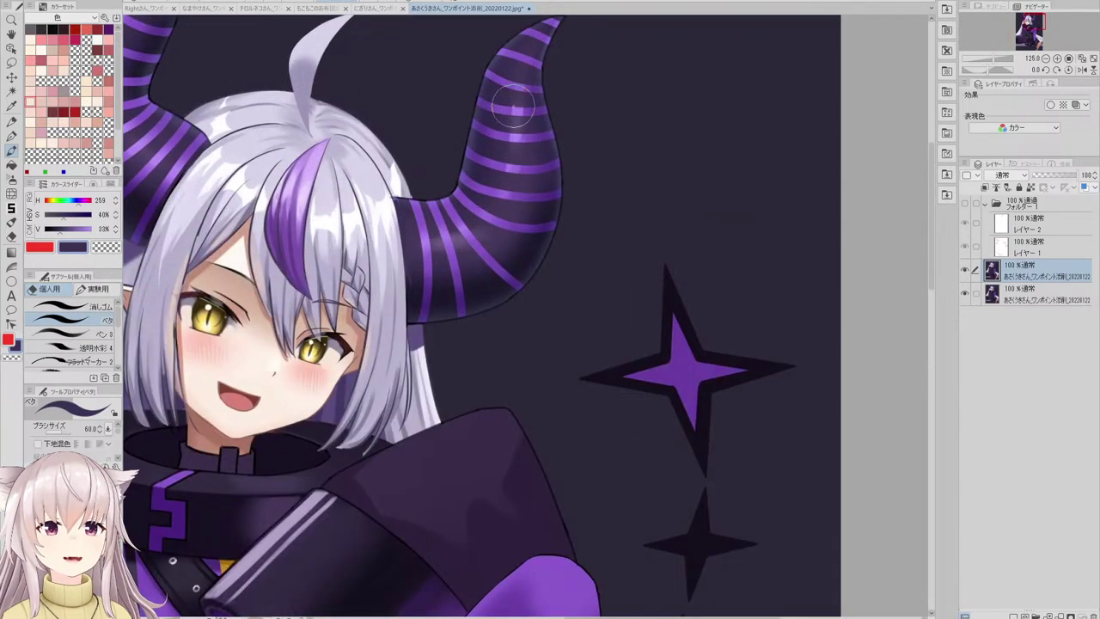
{"action": "scroll", "coordinate": [519, 119], "scroll_direction": "down", "scroll_amount": 3}
{"action": "scroll", "coordinate": [548, 72], "scroll_direction": "up", "scroll_amount": 4}
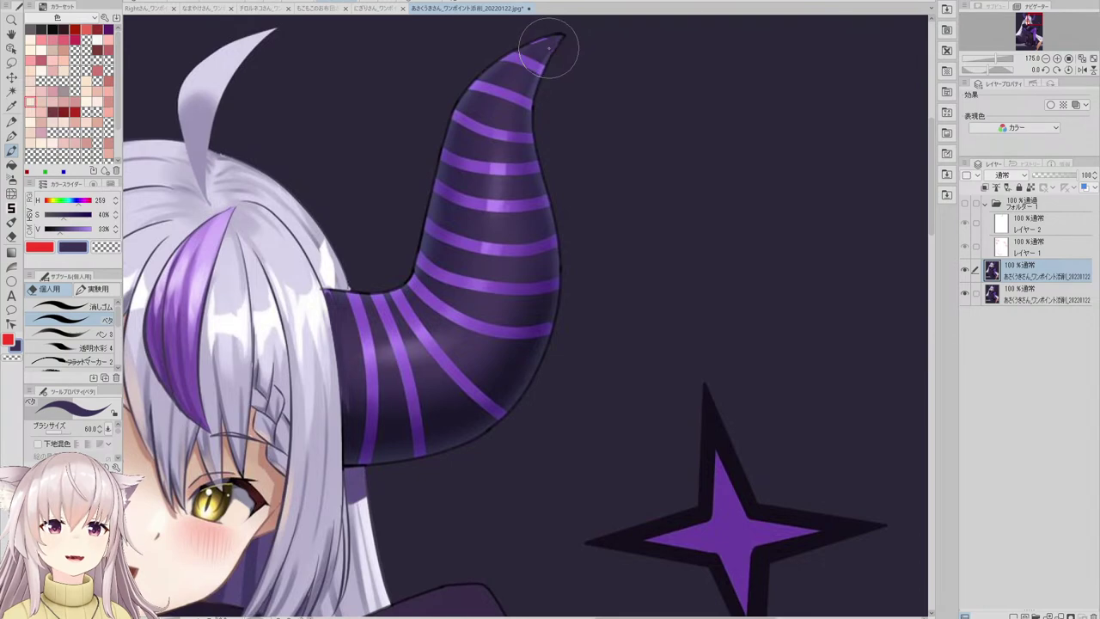
{"action": "scroll", "coordinate": [548, 48], "scroll_direction": "down", "scroll_amount": 3}
{"action": "scroll", "coordinate": [503, 97], "scroll_direction": "up", "scroll_amount": 3}
{"action": "scroll", "coordinate": [522, 102], "scroll_direction": "up", "scroll_amount": 3}
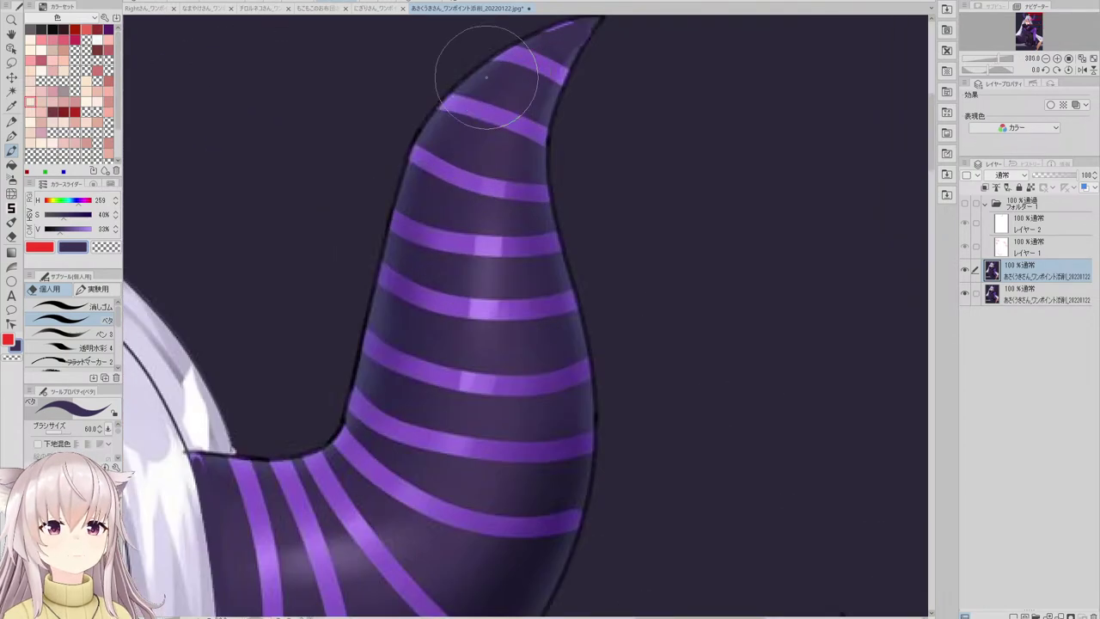
{"action": "scroll", "coordinate": [558, 65], "scroll_direction": "down", "scroll_amount": 5}
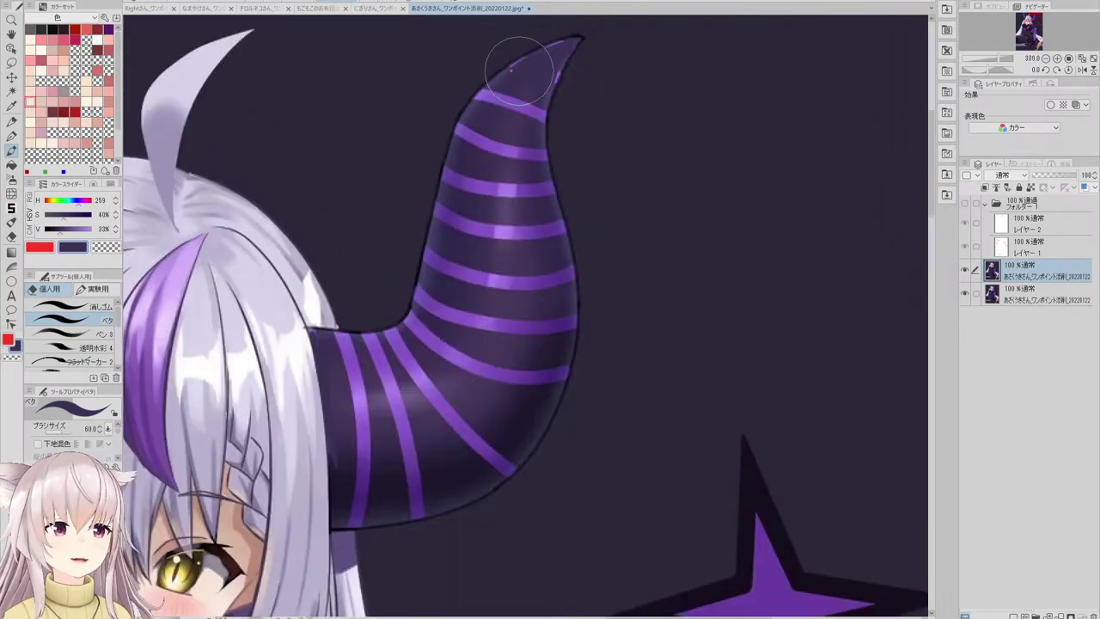
{"action": "scroll", "coordinate": [512, 184], "scroll_direction": "up", "scroll_amount": 3}
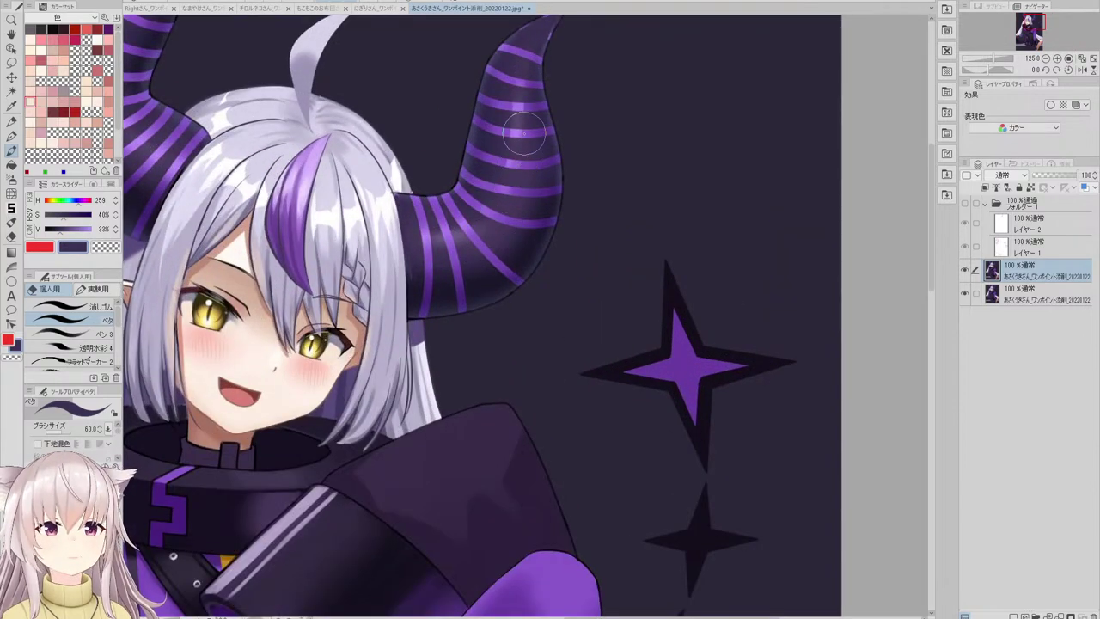
- Push the eye beneath the braided bangs slightly toward the face's centre with the Liquify tool (ゆがみ) at brush size 120
{"action": "scroll", "coordinate": [522, 103], "scroll_direction": "down", "scroll_amount": 3}
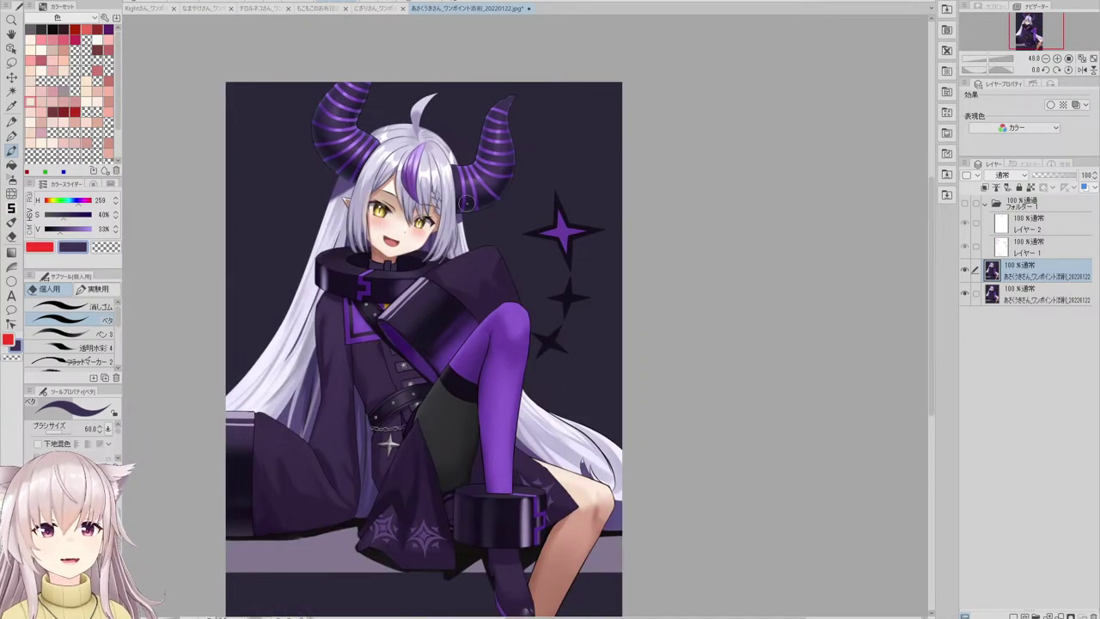
{"action": "scroll", "coordinate": [465, 202], "scroll_direction": "down", "scroll_amount": 2}
{"action": "scroll", "coordinate": [422, 174], "scroll_direction": "up", "scroll_amount": 1}
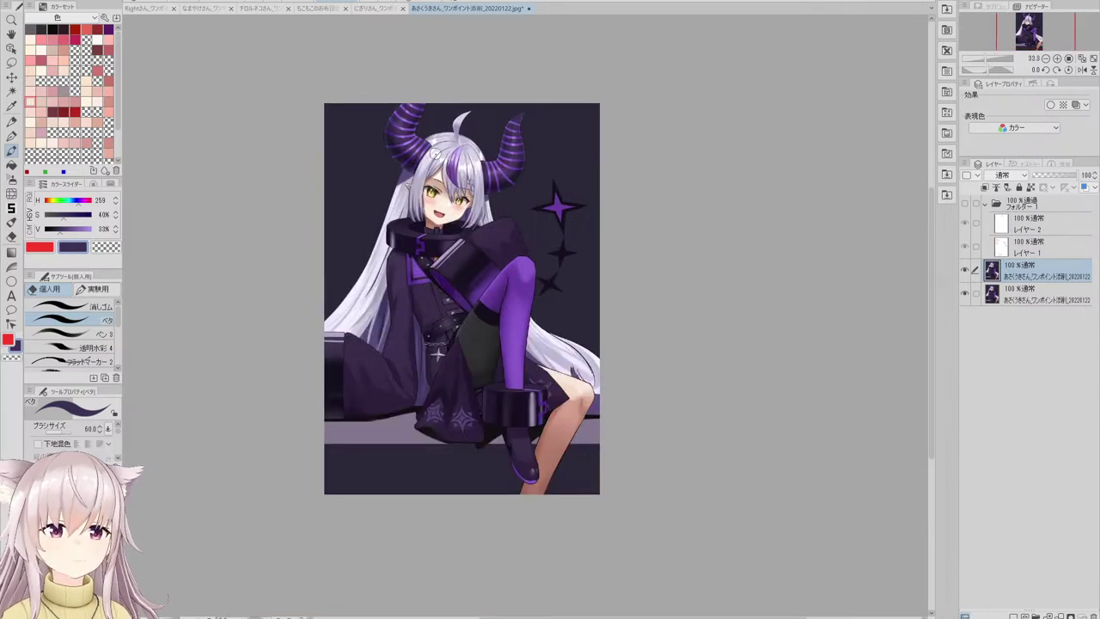
{"action": "scroll", "coordinate": [435, 153], "scroll_direction": "up", "scroll_amount": 3}
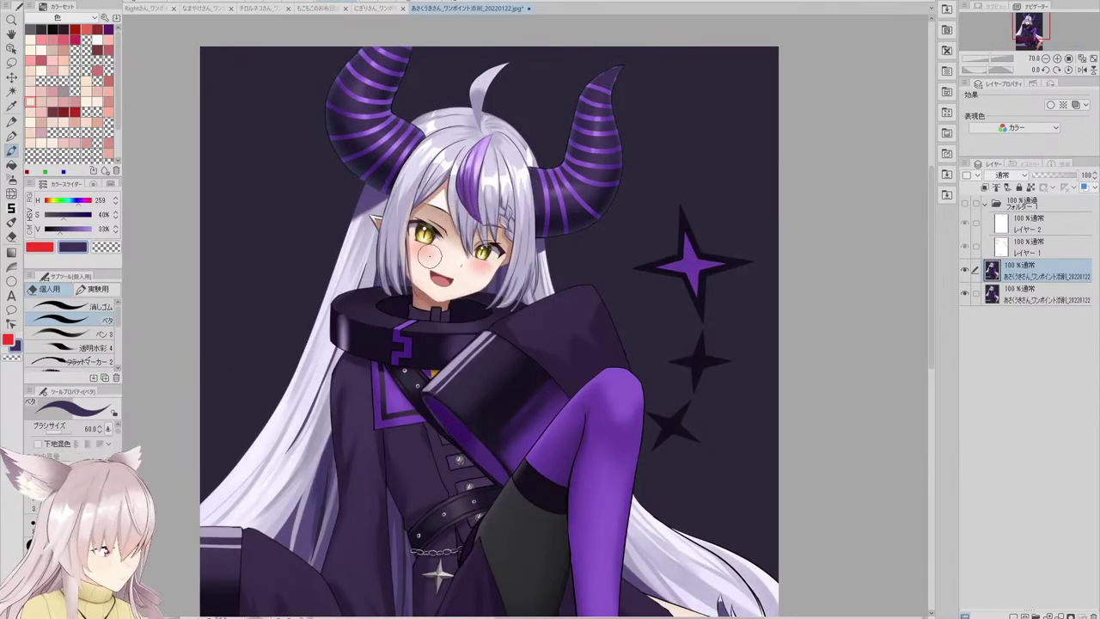
{"action": "left_click", "coordinate": [11, 195]}
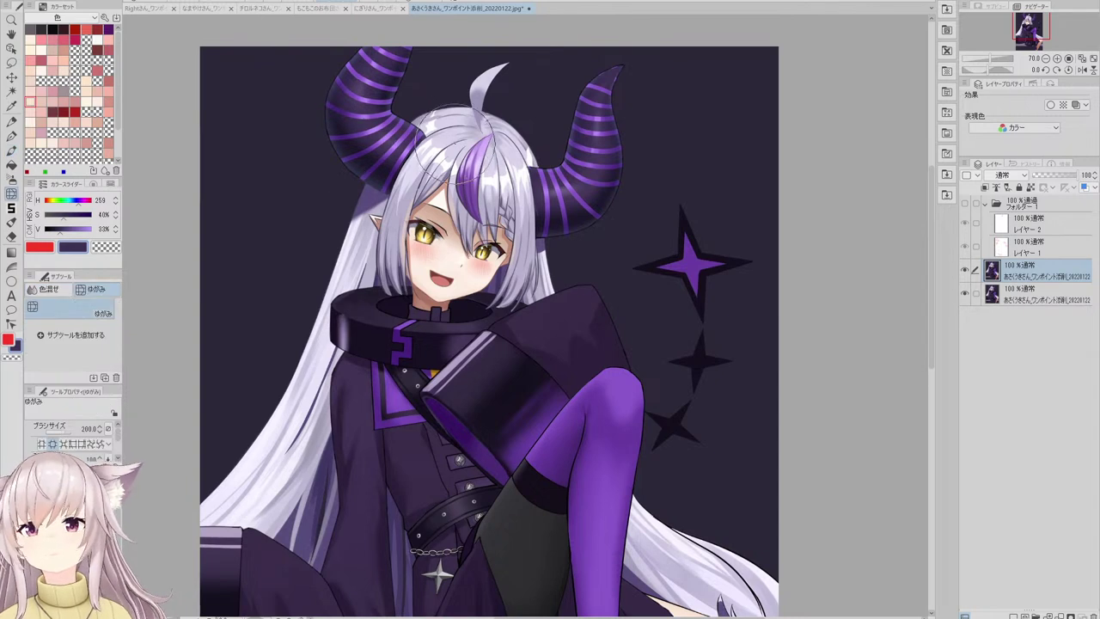
{"action": "scroll", "coordinate": [457, 139], "scroll_direction": "up", "scroll_amount": 1}
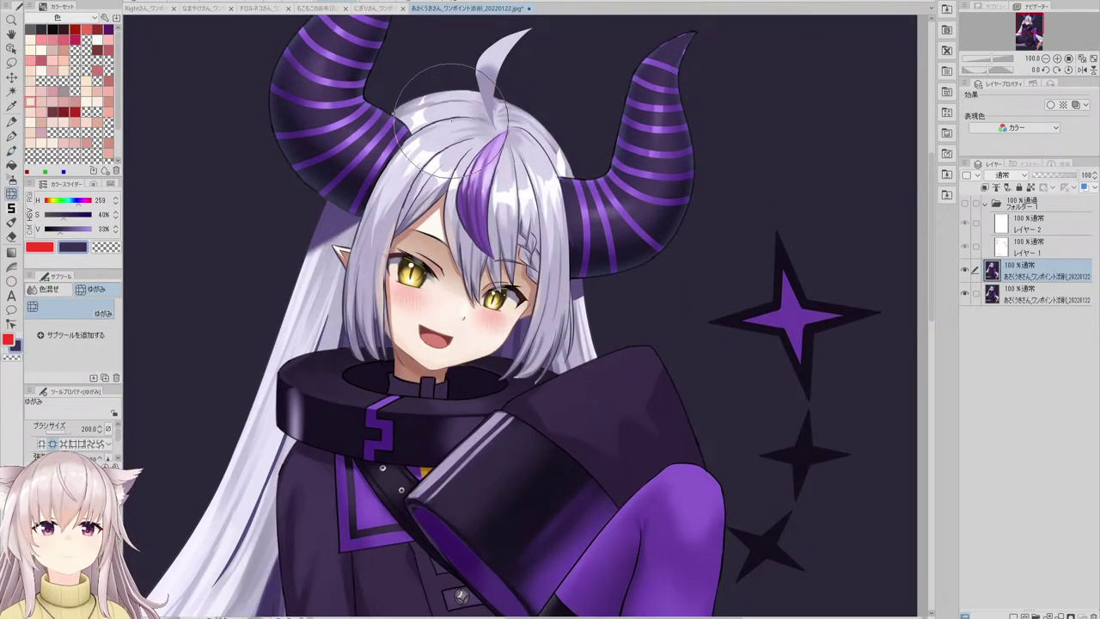
{"action": "left_click", "coordinate": [49, 288]}
{"action": "left_click", "coordinate": [95, 289]}
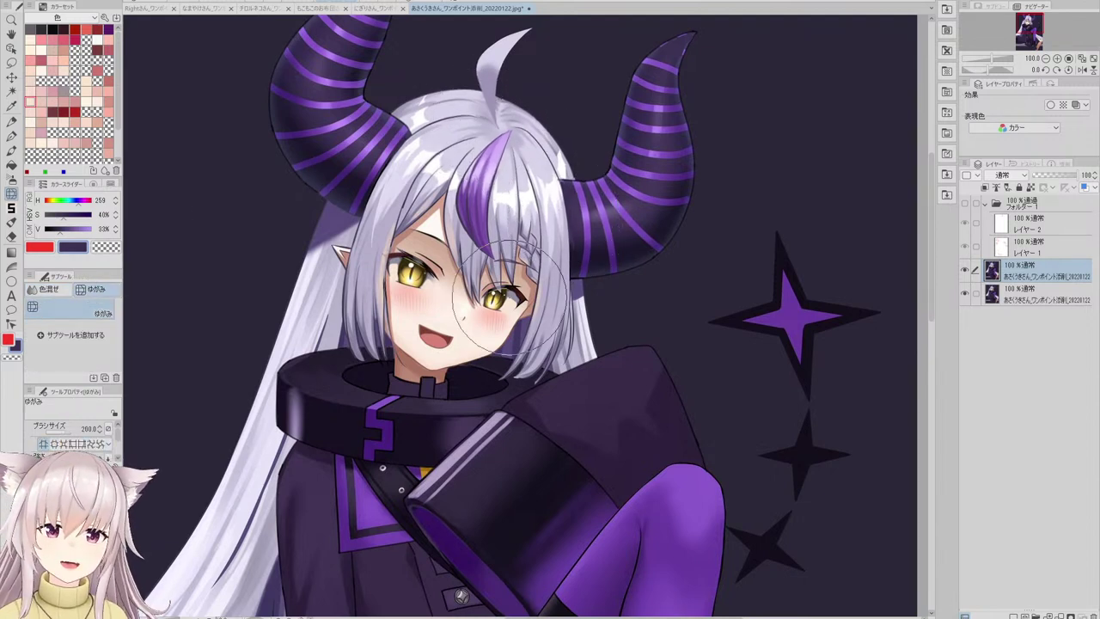
{"action": "scroll", "coordinate": [498, 303], "scroll_direction": "up", "scroll_amount": 3}
{"action": "key", "text": "bracketleft"}
{"action": "key", "text": "bracketleft"}
{"action": "key", "text": "bracketleft"}
{"action": "mouse_move", "coordinate": [497, 290]}
{"action": "left_mouse_down"}
{"action": "mouse_move", "coordinate": [482, 292]}
{"action": "mouse_move", "coordinate": [484, 281]}
{"action": "left_mouse_up"}
- Reshape the outline of the coat's straight sleeve below the shoulder with the Liquify tool at brush size 300
{"action": "scroll", "coordinate": [484, 283], "scroll_direction": "down", "scroll_amount": 4}
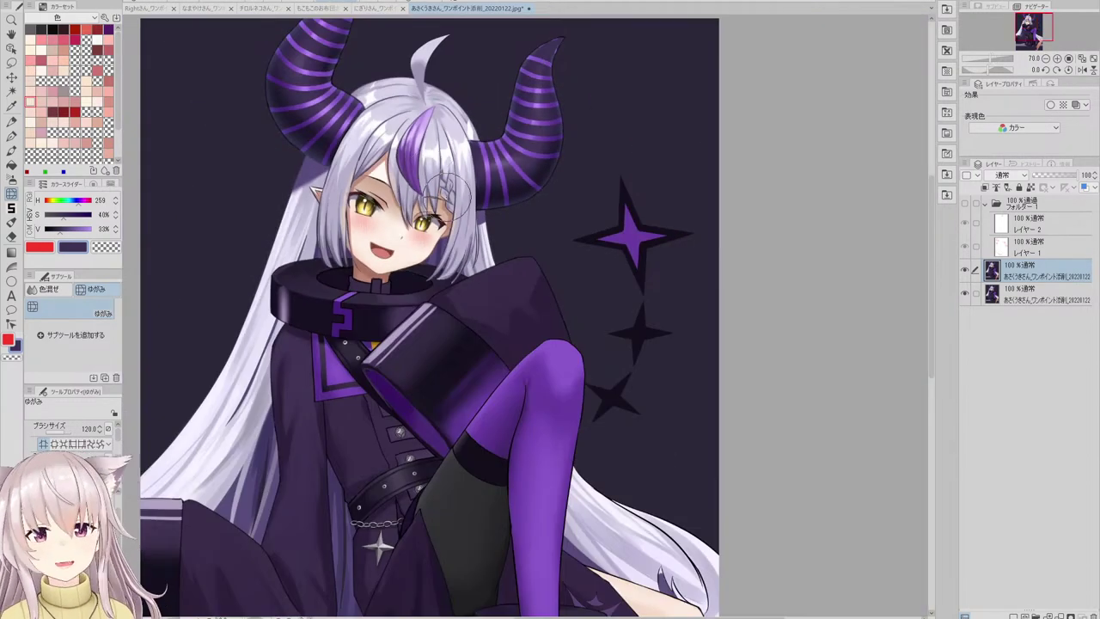
{"action": "scroll", "coordinate": [452, 165], "scroll_direction": "down", "scroll_amount": 2}
{"action": "scroll", "coordinate": [464, 172], "scroll_direction": "up", "scroll_amount": 4}
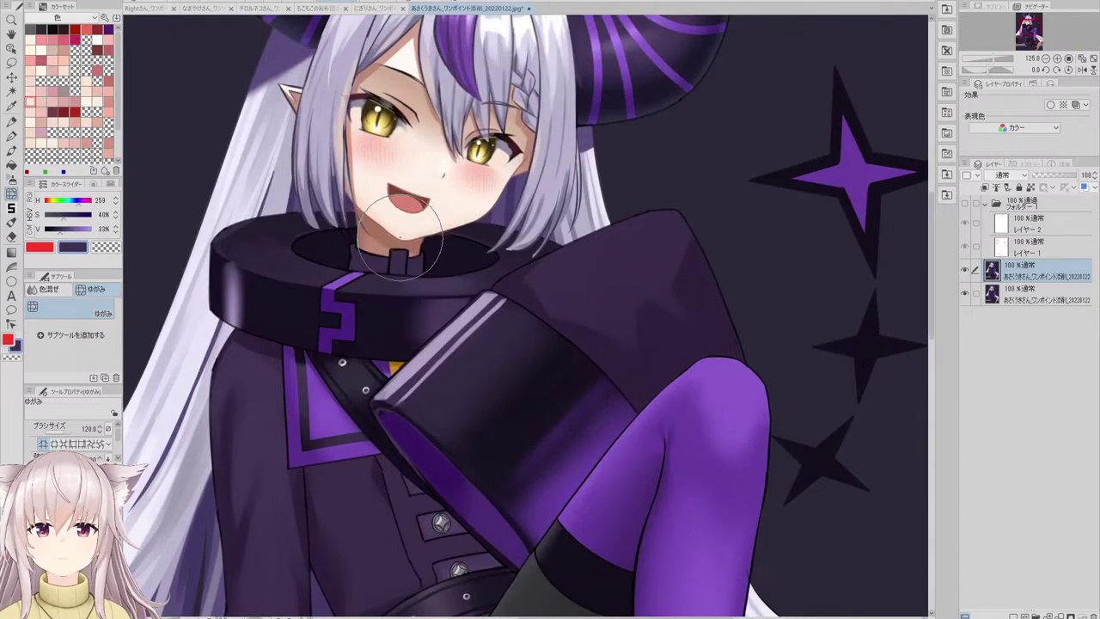
{"action": "scroll", "coordinate": [245, 344], "scroll_direction": "down", "scroll_amount": 4}
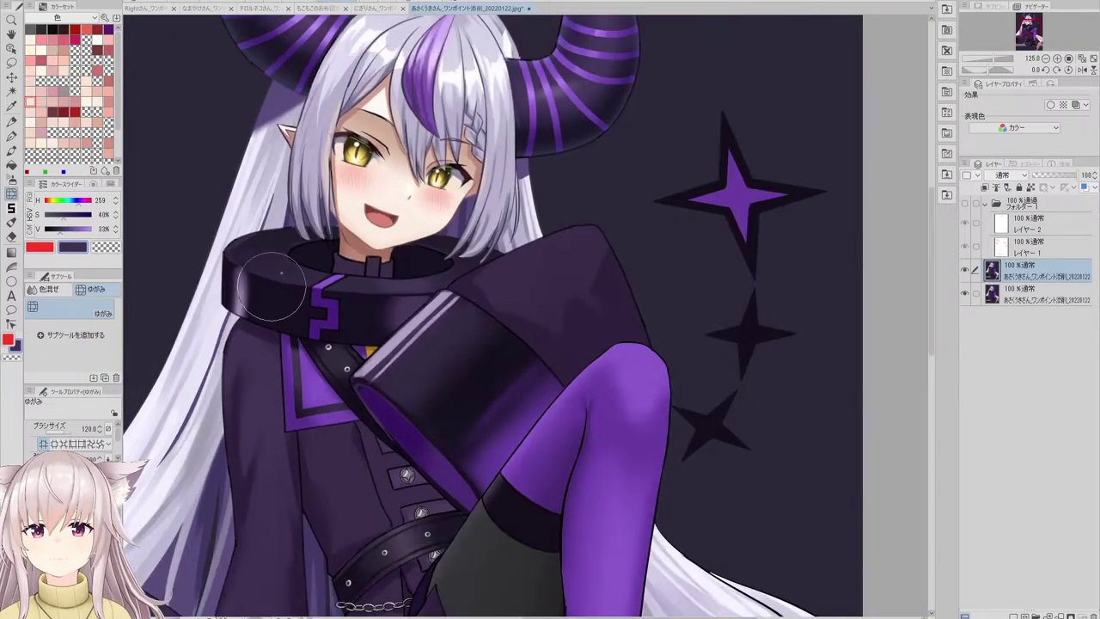
{"action": "scroll", "coordinate": [331, 290], "scroll_direction": "up", "scroll_amount": 2}
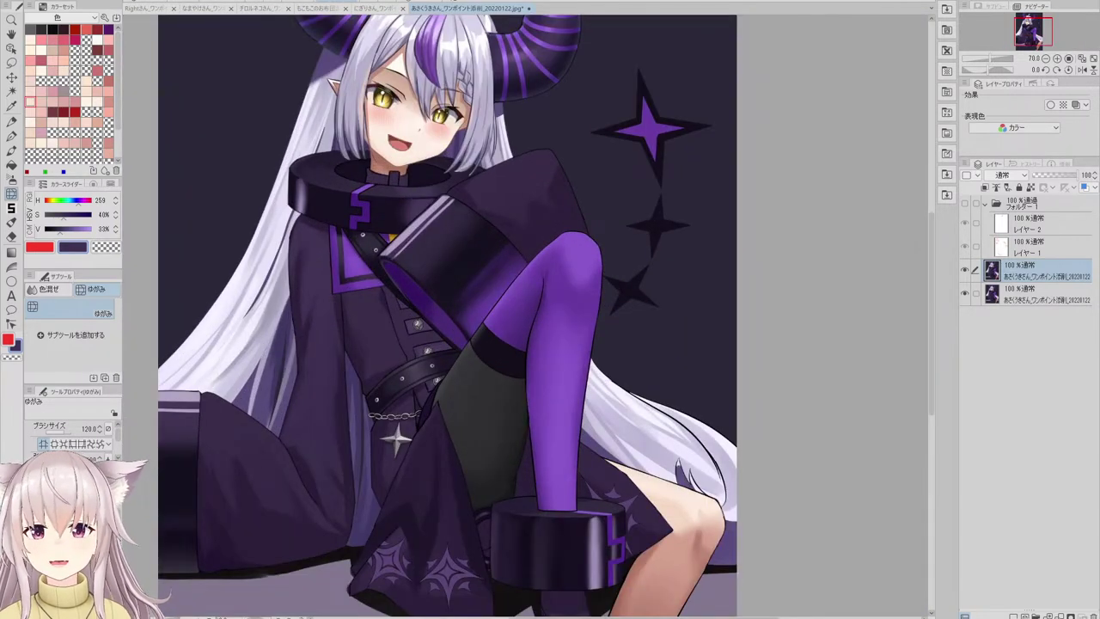
{"action": "key", "text": "]"}
{"action": "key", "text": "]"}
{"action": "key", "text": "]"}
{"action": "key", "text": "]"}
{"action": "key", "text": "]"}
{"action": "mouse_move", "coordinate": [322, 324]}
{"action": "left_mouse_down"}
{"action": "mouse_move", "coordinate": [297, 331]}
{"action": "mouse_move", "coordinate": [280, 381]}
{"action": "left_mouse_up"}
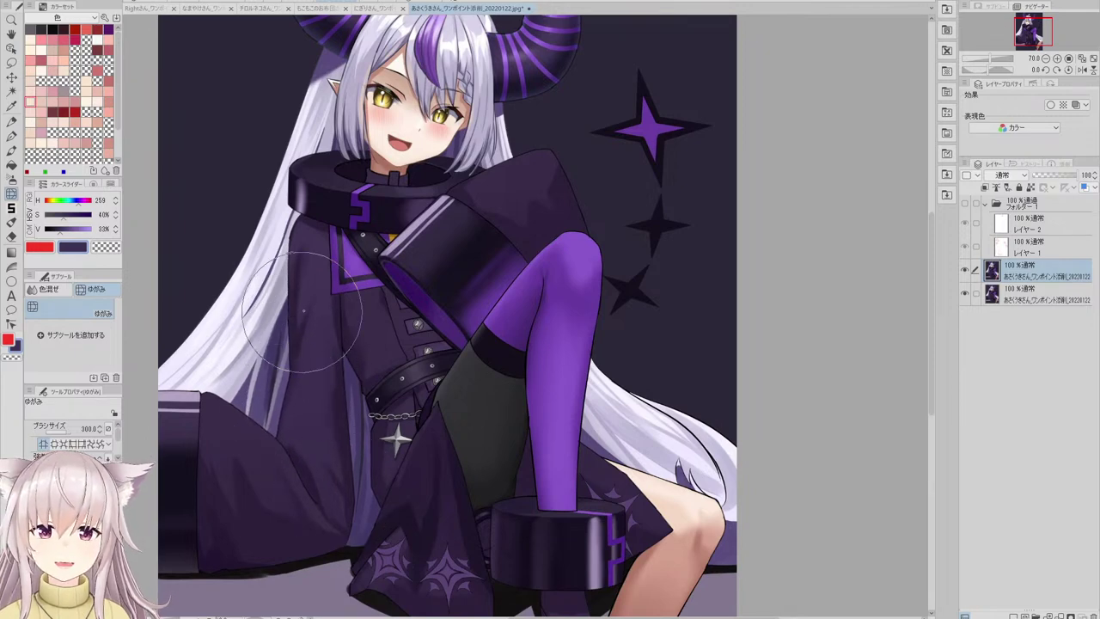
- Push the inner outline of the raised purple leg just below the knee outward toward the shin with the size 300 Liquify brush
{"action": "scroll", "coordinate": [353, 334], "scroll_direction": "down", "scroll_amount": 2}
{"action": "scroll", "coordinate": [356, 338], "scroll_direction": "up", "scroll_amount": 2}
{"action": "scroll", "coordinate": [363, 262], "scroll_direction": "down", "scroll_amount": 2}
{"action": "scroll", "coordinate": [460, 264], "scroll_direction": "up", "scroll_amount": 2}
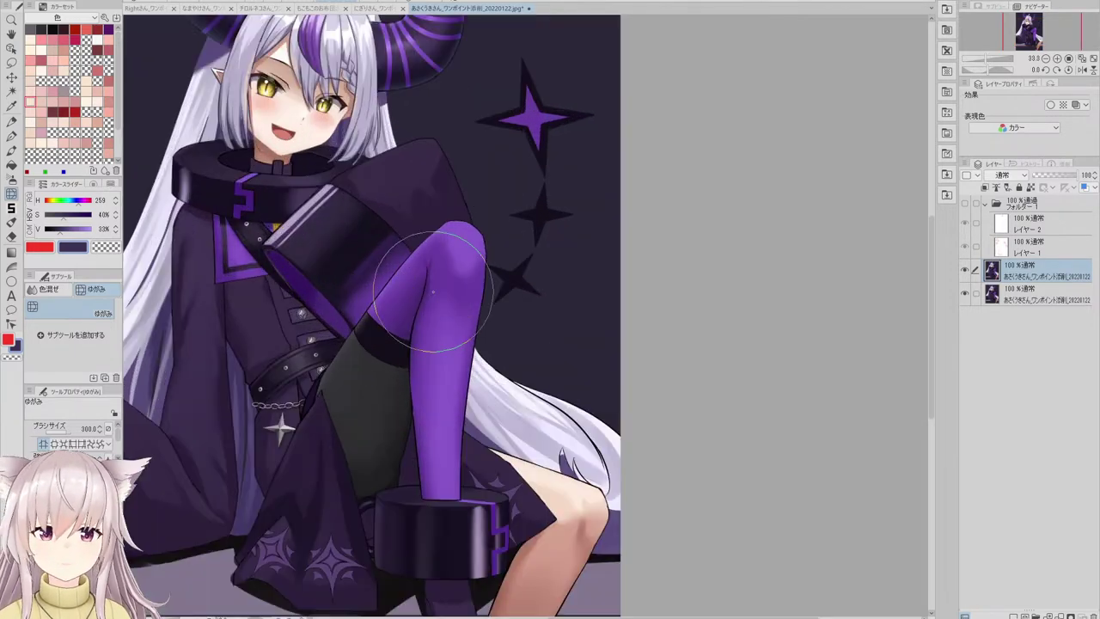
{"action": "mouse_move", "coordinate": [433, 292]}
{"action": "left_mouse_down"}
{"action": "mouse_move", "coordinate": [439, 300]}
{"action": "mouse_move", "coordinate": [448, 292]}
{"action": "left_mouse_up"}
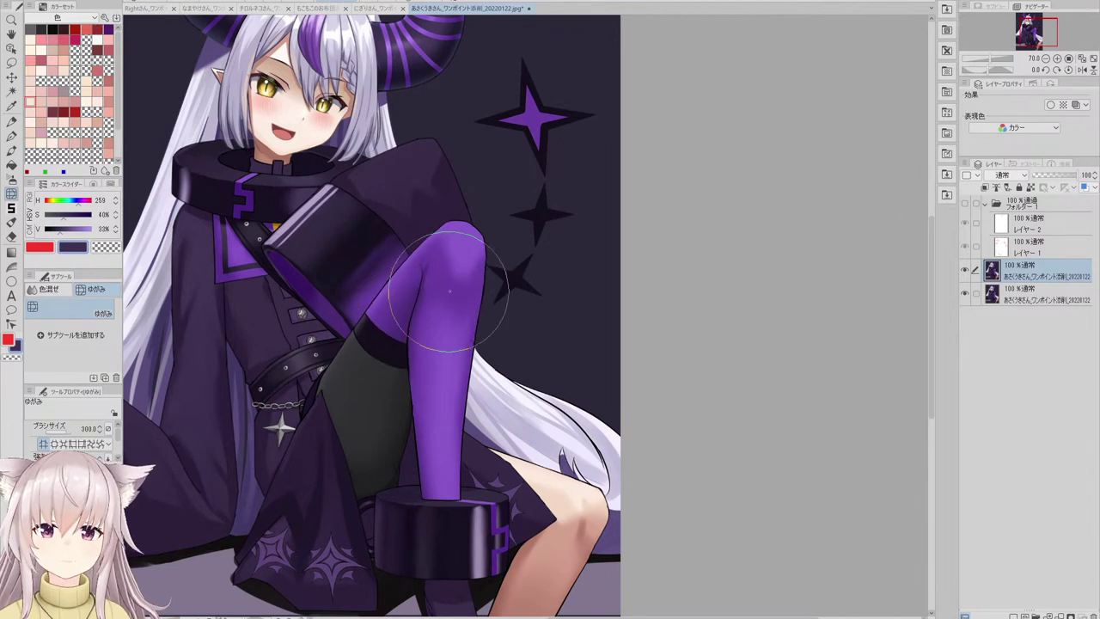
{"action": "scroll", "coordinate": [498, 250], "scroll_direction": "down", "scroll_amount": 2}
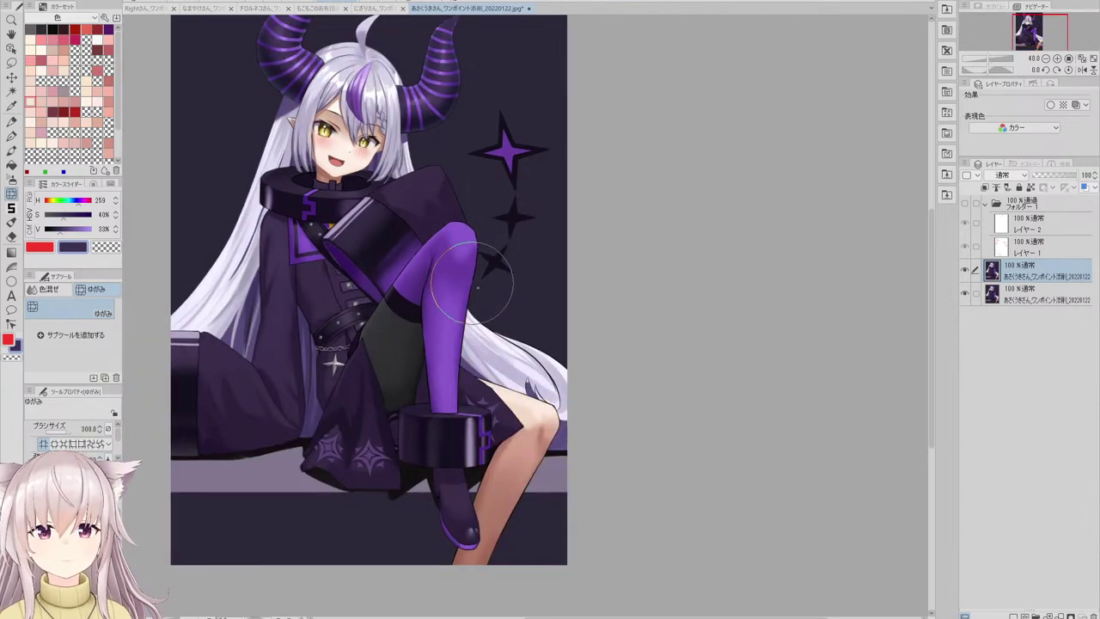
{"action": "scroll", "coordinate": [520, 336], "scroll_direction": "down", "scroll_amount": 2}
{"action": "scroll", "coordinate": [516, 342], "scroll_direction": "up", "scroll_amount": 3}
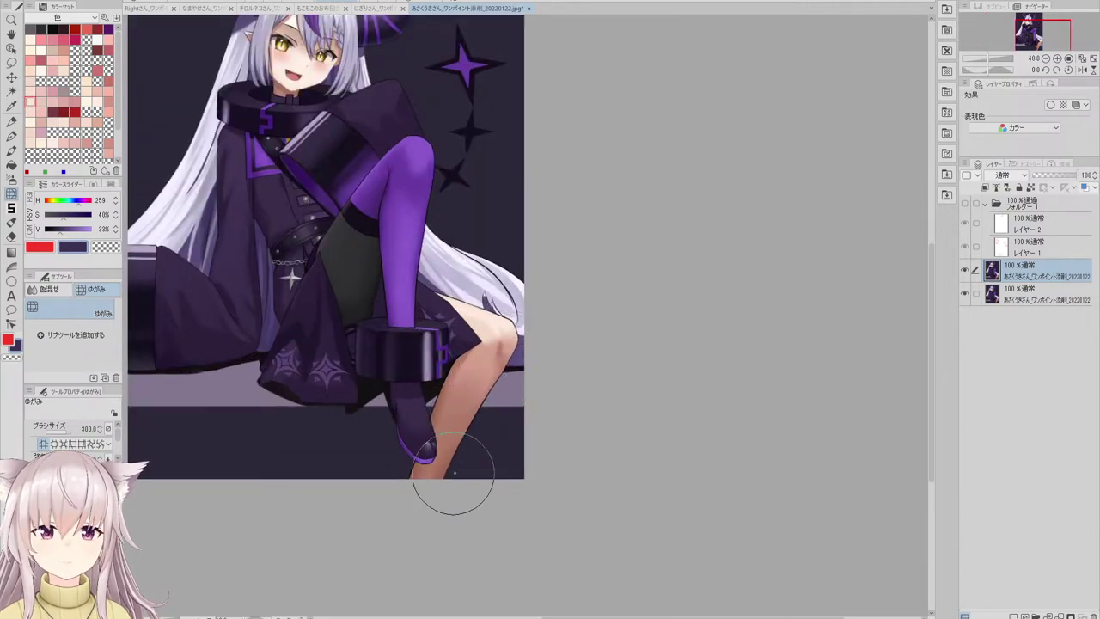
- Reshape the stocking's black band and push the upper thigh outline slightly outward with the Liquify tool at brush size 200
{"action": "scroll", "coordinate": [473, 331], "scroll_direction": "down", "scroll_amount": 2}
{"action": "scroll", "coordinate": [470, 363], "scroll_direction": "up", "scroll_amount": 2}
{"action": "scroll", "coordinate": [442, 323], "scroll_direction": "down", "scroll_amount": 2}
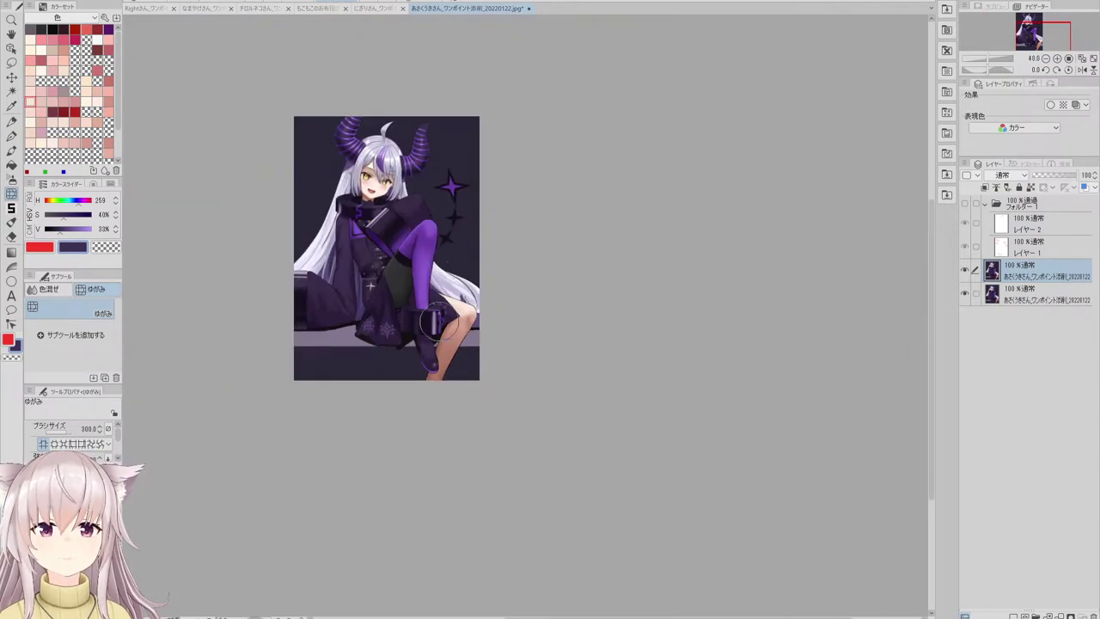
{"action": "scroll", "coordinate": [434, 322], "scroll_direction": "up", "scroll_amount": 2}
{"action": "scroll", "coordinate": [387, 215], "scroll_direction": "up", "scroll_amount": 1}
{"action": "scroll", "coordinate": [391, 237], "scroll_direction": "down", "scroll_amount": 1}
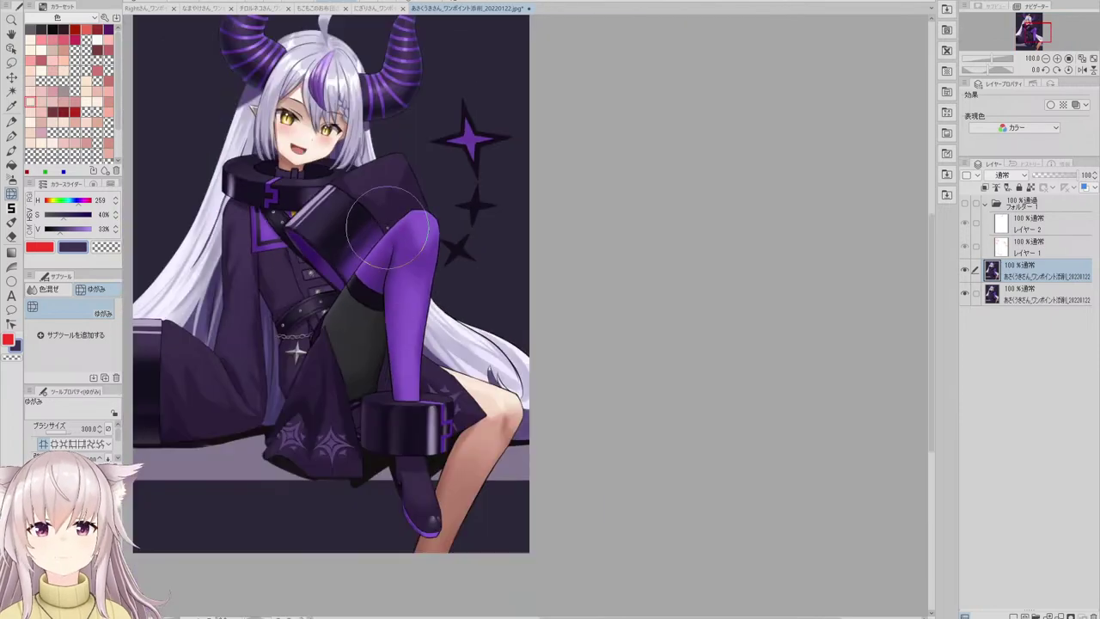
{"action": "scroll", "coordinate": [387, 228], "scroll_direction": "up", "scroll_amount": 2}
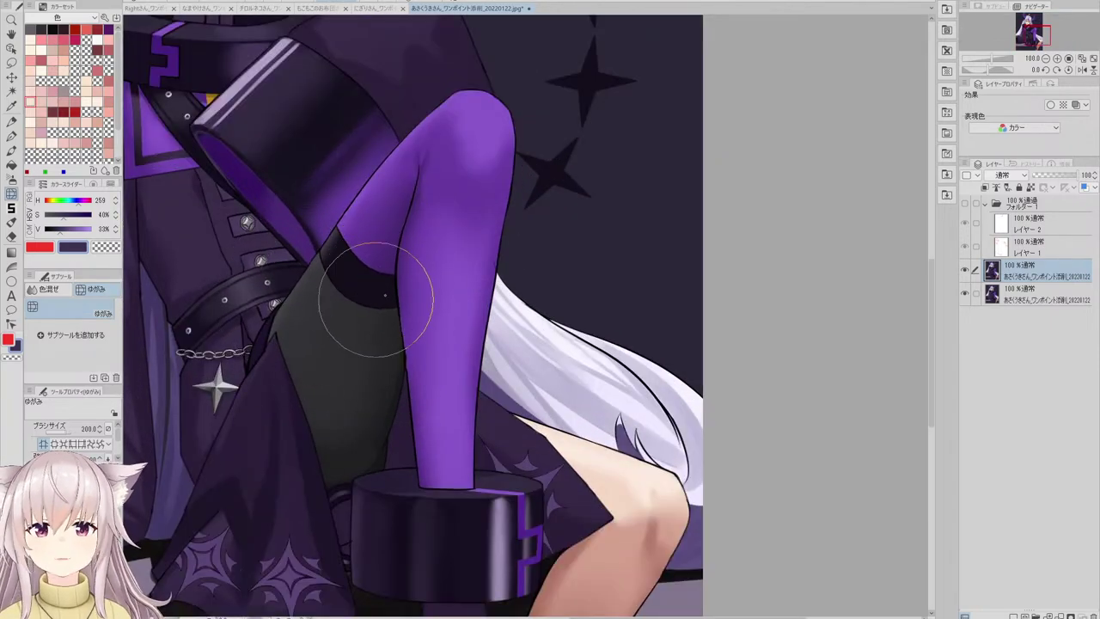
{"action": "mouse_move", "coordinate": [362, 276]}
{"action": "left_mouse_down"}
{"action": "mouse_move", "coordinate": [344, 247]}
{"action": "mouse_move", "coordinate": [385, 316]}
{"action": "left_mouse_up"}
{"action": "mouse_move", "coordinate": [301, 300]}
{"action": "left_mouse_down"}
{"action": "mouse_move", "coordinate": [301, 274]}
{"action": "mouse_move", "coordinate": [288, 295]}
{"action": "left_mouse_up"}
{"action": "scroll", "coordinate": [326, 287], "scroll_direction": "down", "scroll_amount": 2}
{"action": "scroll", "coordinate": [258, 213], "scroll_direction": "up", "scroll_amount": 1}
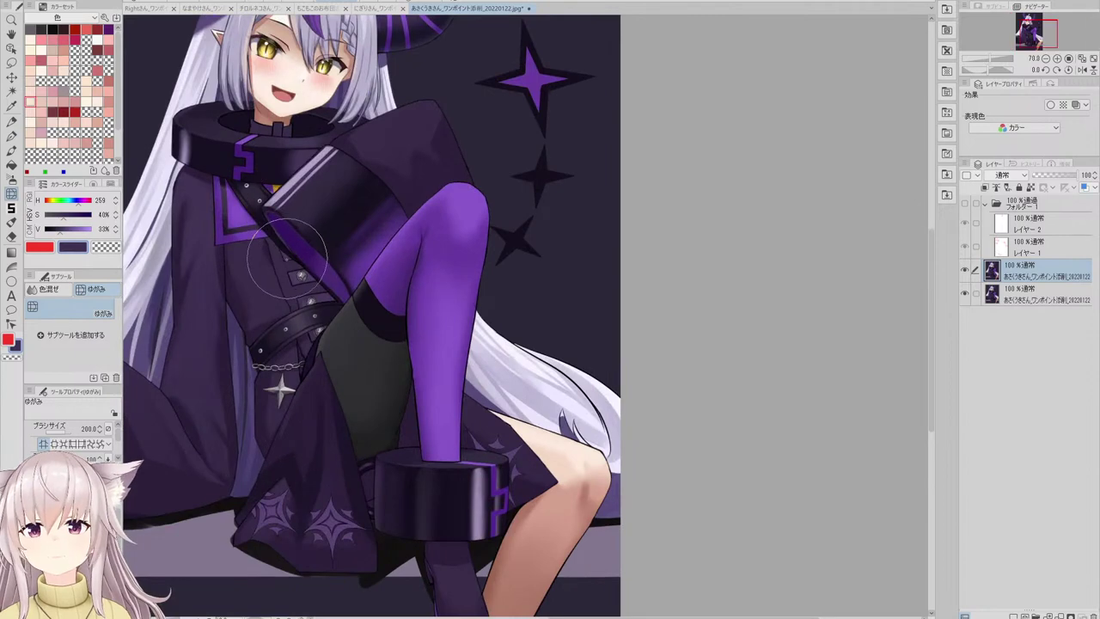
- Examine the adjusted figure as a whole and the face, raised sleeve and bent leg up close
{"action": "scroll", "coordinate": [366, 203], "scroll_direction": "down", "scroll_amount": 2}
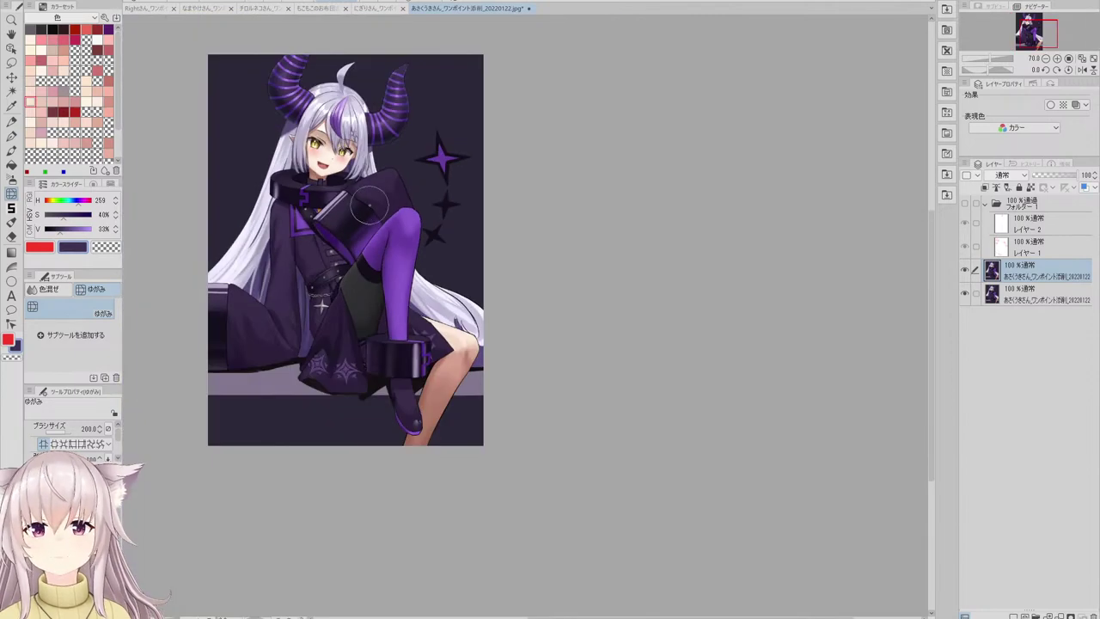
{"action": "scroll", "coordinate": [381, 172], "scroll_direction": "up", "scroll_amount": 3}
{"action": "scroll", "coordinate": [422, 170], "scroll_direction": "down", "scroll_amount": 2}
{"action": "scroll", "coordinate": [326, 197], "scroll_direction": "up", "scroll_amount": 4}
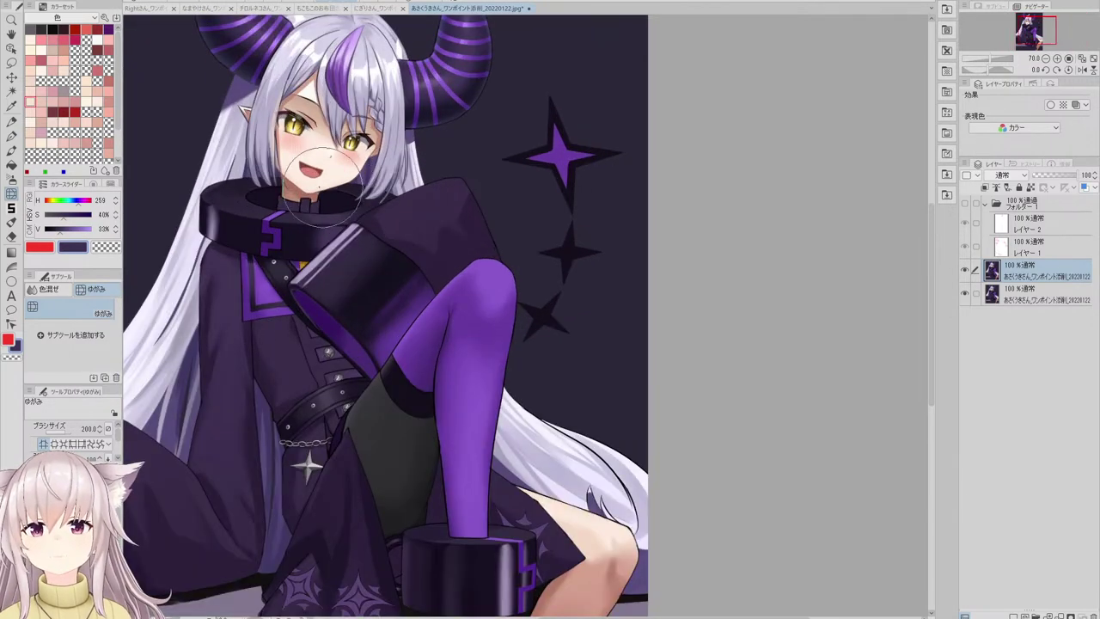
{"action": "scroll", "coordinate": [271, 212], "scroll_direction": "down", "scroll_amount": 2}
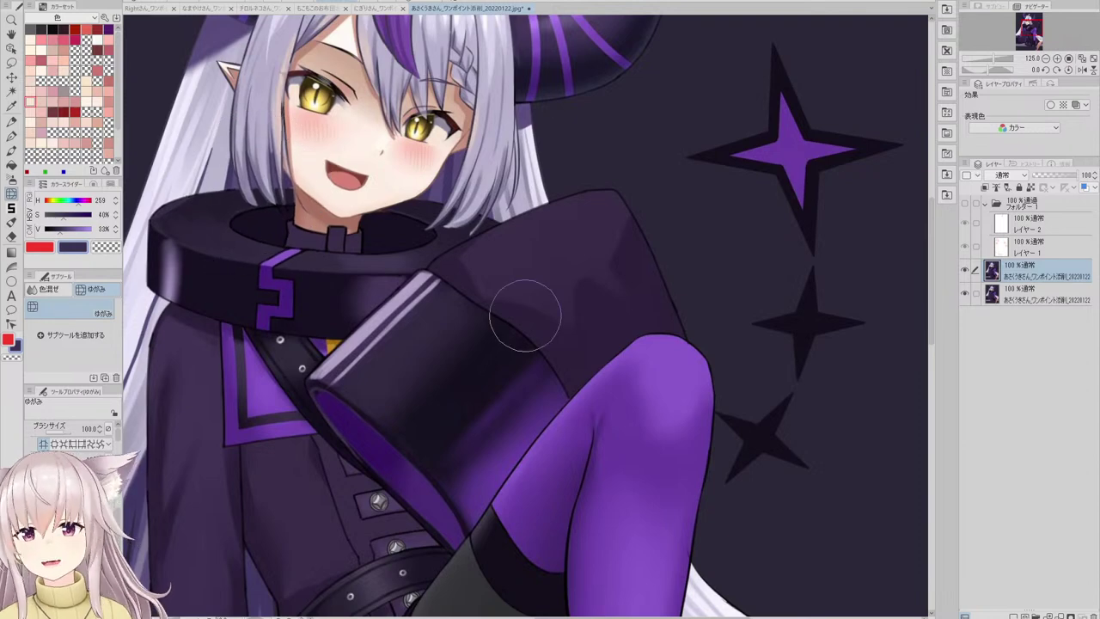
{"action": "scroll", "coordinate": [521, 312], "scroll_direction": "up", "scroll_amount": 4}
{"action": "scroll", "coordinate": [339, 205], "scroll_direction": "down", "scroll_amount": 3}
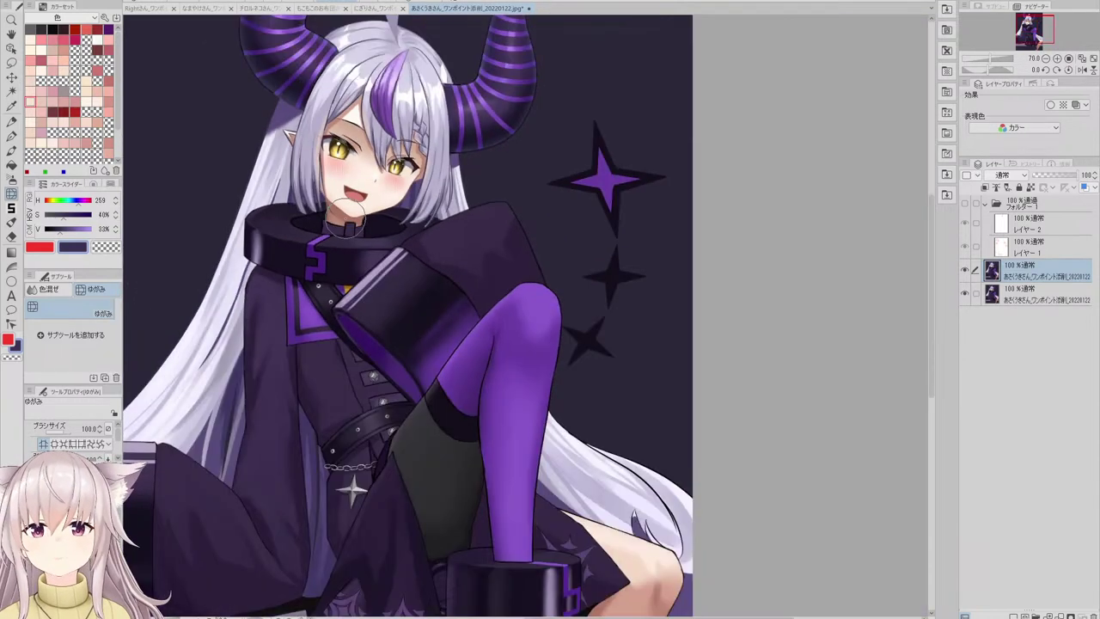
{"action": "scroll", "coordinate": [365, 421], "scroll_direction": "down", "scroll_amount": 3}
- Paint fold shading above the star embroidery on the coat's skirt flap with the ベタ brush at size 60, using picked dark and lighter purples
{"action": "scroll", "coordinate": [373, 412], "scroll_direction": "up", "scroll_amount": 5}
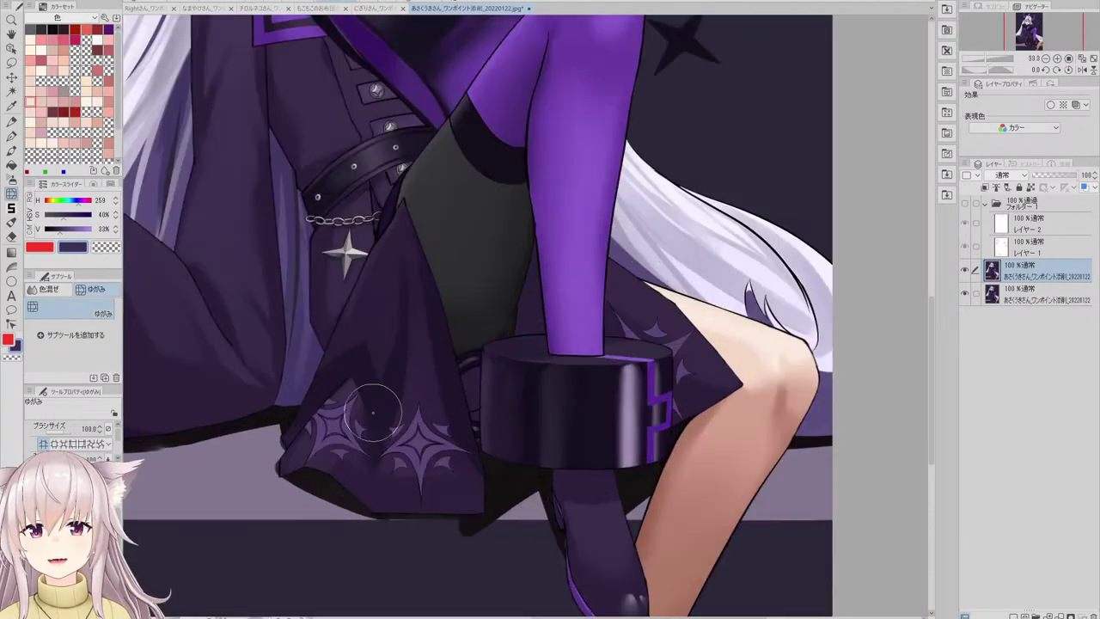
{"action": "left_click", "coordinate": [373, 343], "text": "alt"}
{"action": "key", "text": "b"}
{"action": "left_click", "coordinate": [94, 318]}
{"action": "scroll", "coordinate": [371, 375], "scroll_direction": "up", "scroll_amount": 1}
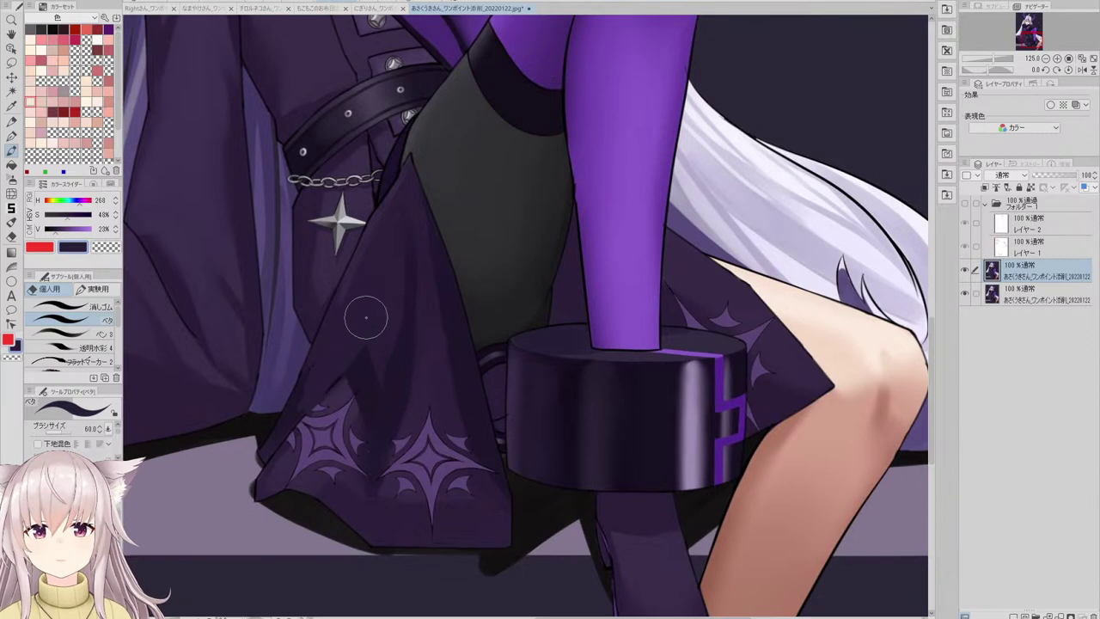
{"action": "scroll", "coordinate": [400, 268], "scroll_direction": "down", "scroll_amount": 4}
{"action": "scroll", "coordinate": [410, 304], "scroll_direction": "up", "scroll_amount": 4}
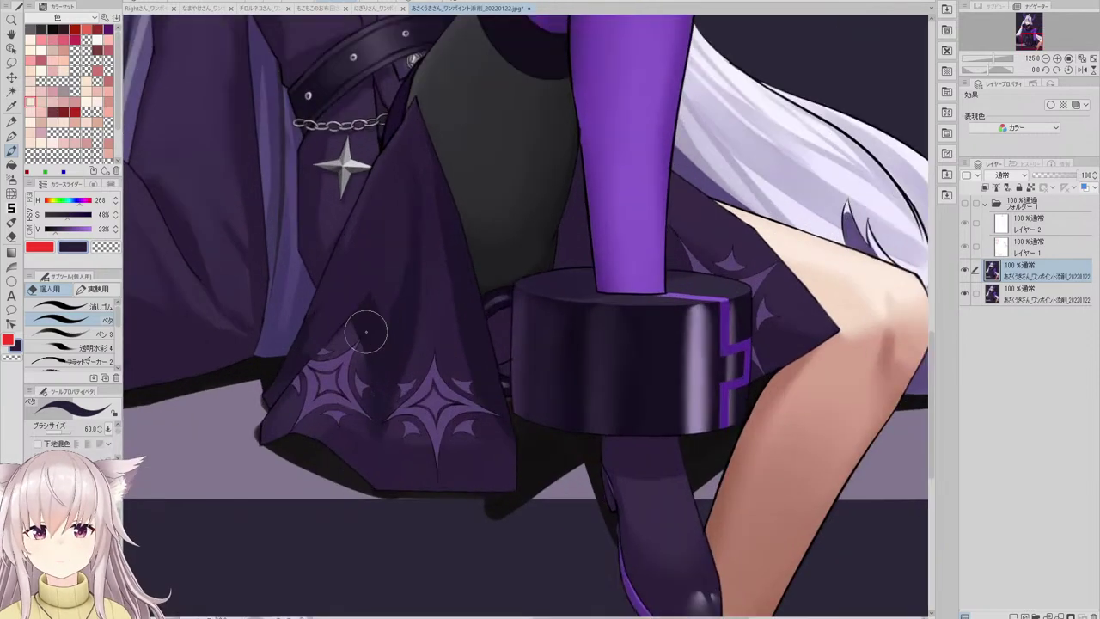
{"action": "left_click", "coordinate": [343, 344], "text": "alt"}
{"action": "scroll", "coordinate": [343, 343], "scroll_direction": "up", "scroll_amount": 1}
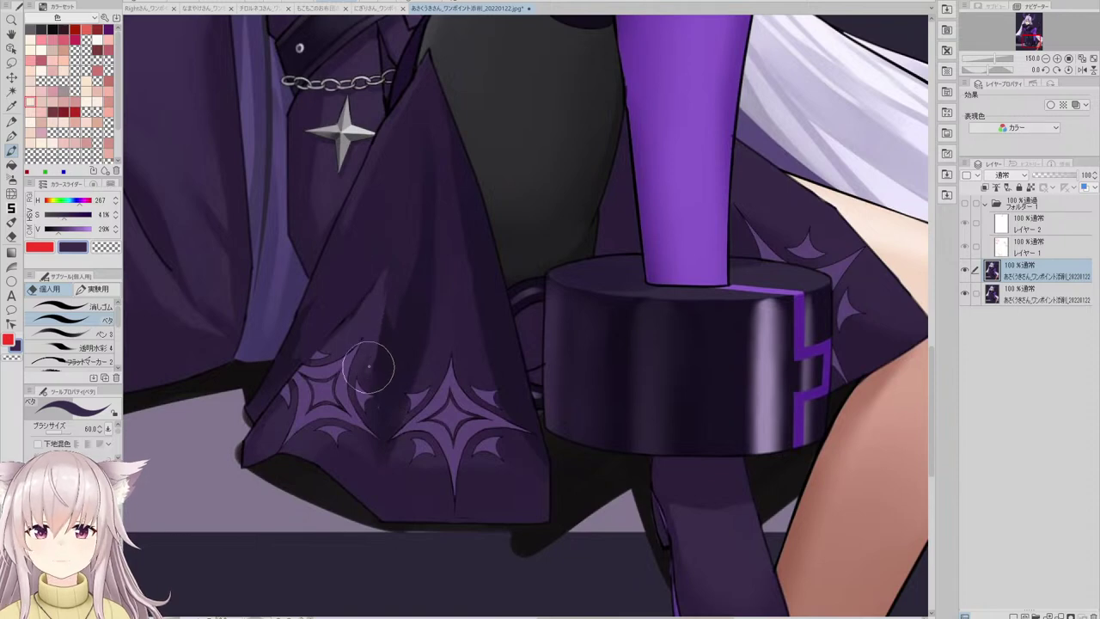
{"action": "scroll", "coordinate": [369, 367], "scroll_direction": "down", "scroll_amount": 3}
{"action": "scroll", "coordinate": [216, 212], "scroll_direction": "up", "scroll_amount": 3}
{"action": "left_click", "coordinate": [359, 275], "text": "alt"}
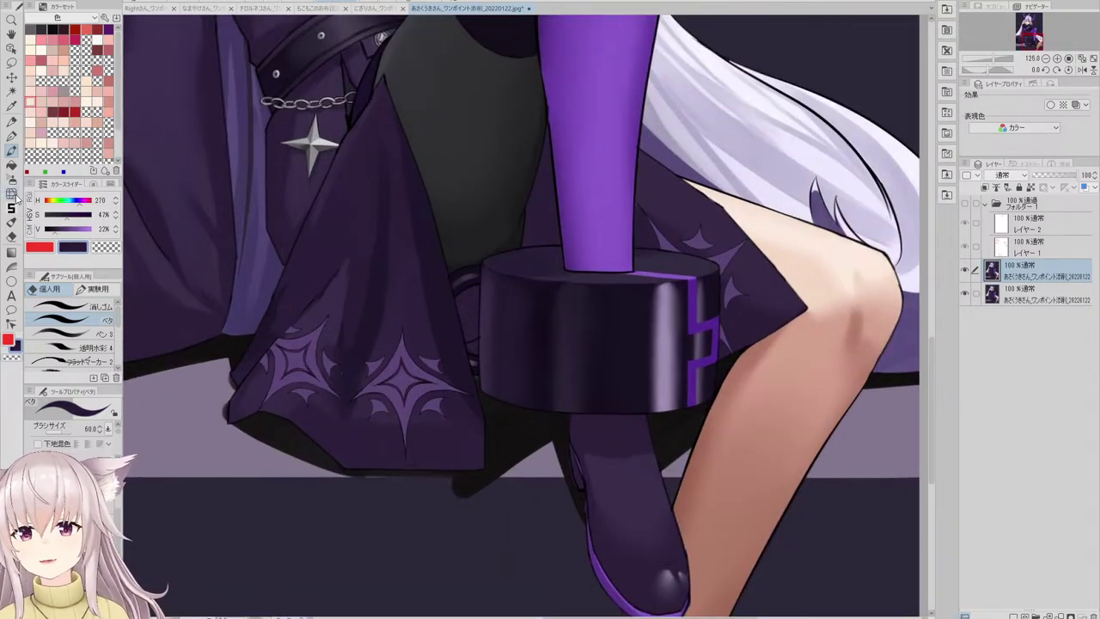
- Soften the fold shading on the coat's skirt flap with the Blur tool (ぼかし) at brush size 50
{"action": "left_click", "coordinate": [13, 194]}
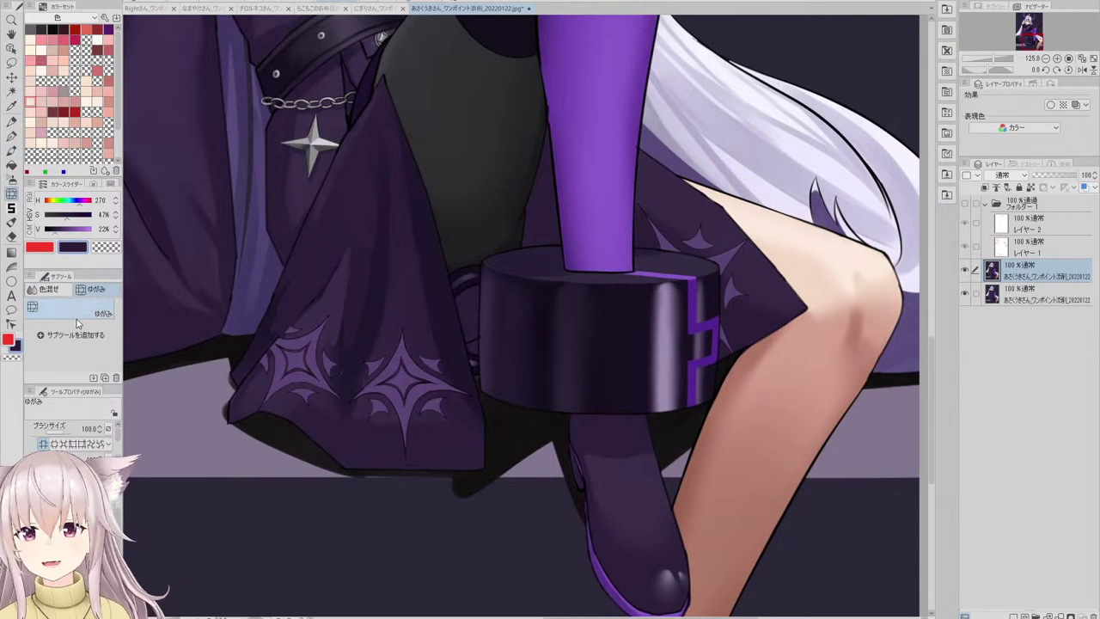
{"action": "left_click", "coordinate": [49, 289]}
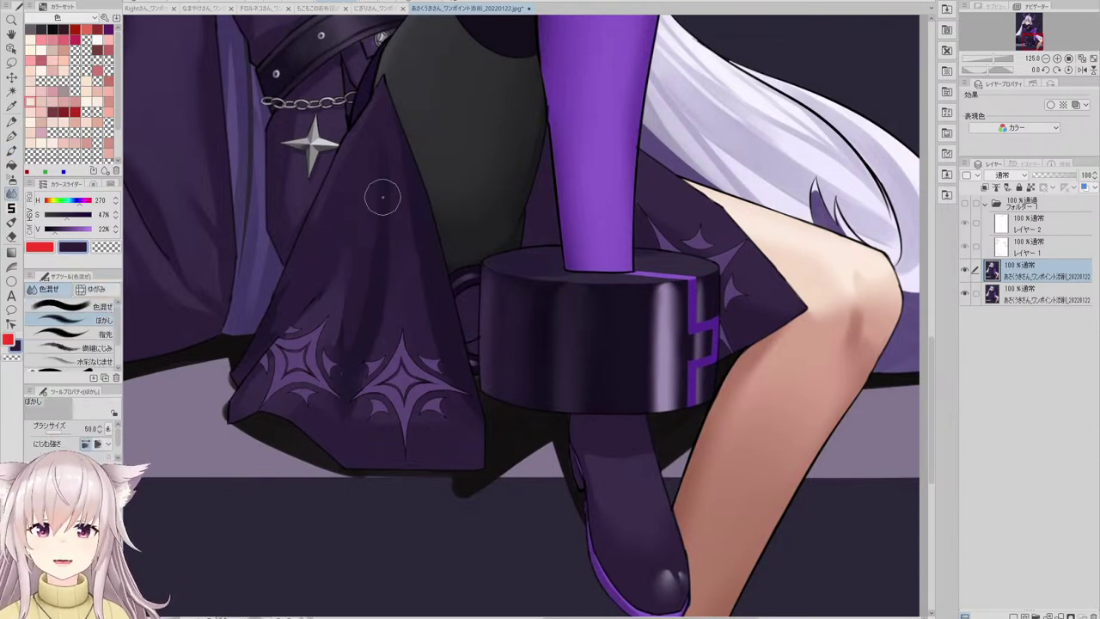
{"action": "scroll", "coordinate": [337, 291], "scroll_direction": "down", "scroll_amount": 3}
{"action": "scroll", "coordinate": [370, 282], "scroll_direction": "up", "scroll_amount": 4}
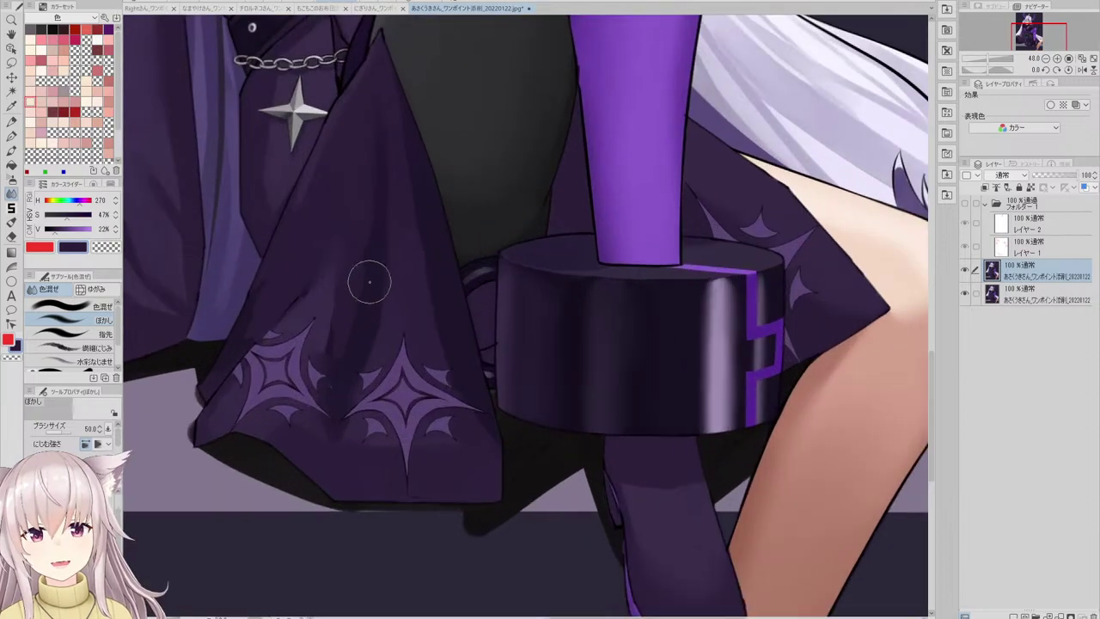
{"action": "scroll", "coordinate": [455, 418], "scroll_direction": "down", "scroll_amount": 4}
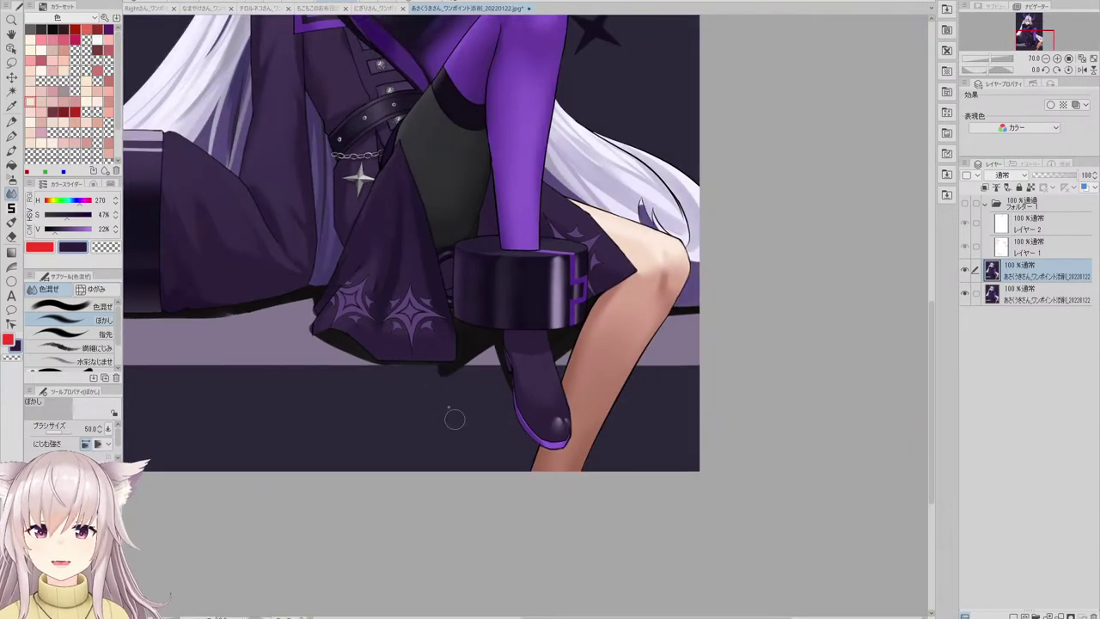
{"action": "scroll", "coordinate": [387, 344], "scroll_direction": "up", "scroll_amount": 4}
{"action": "scroll", "coordinate": [379, 372], "scroll_direction": "down", "scroll_amount": 5}
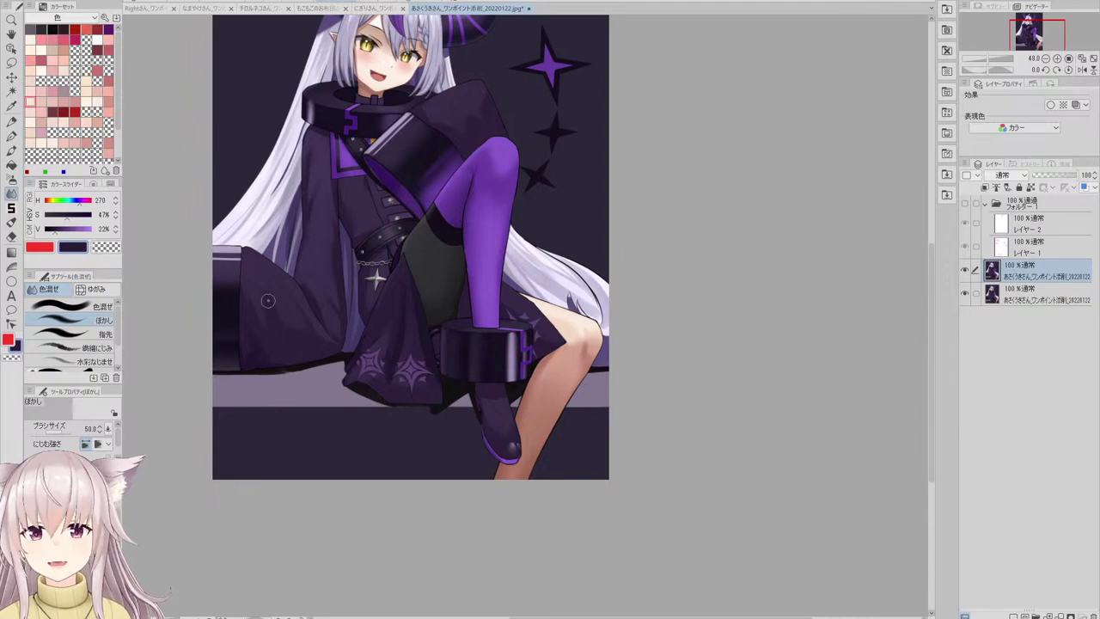
{"action": "scroll", "coordinate": [267, 300], "scroll_direction": "up", "scroll_amount": 3}
{"action": "scroll", "coordinate": [339, 354], "scroll_direction": "down", "scroll_amount": 3}
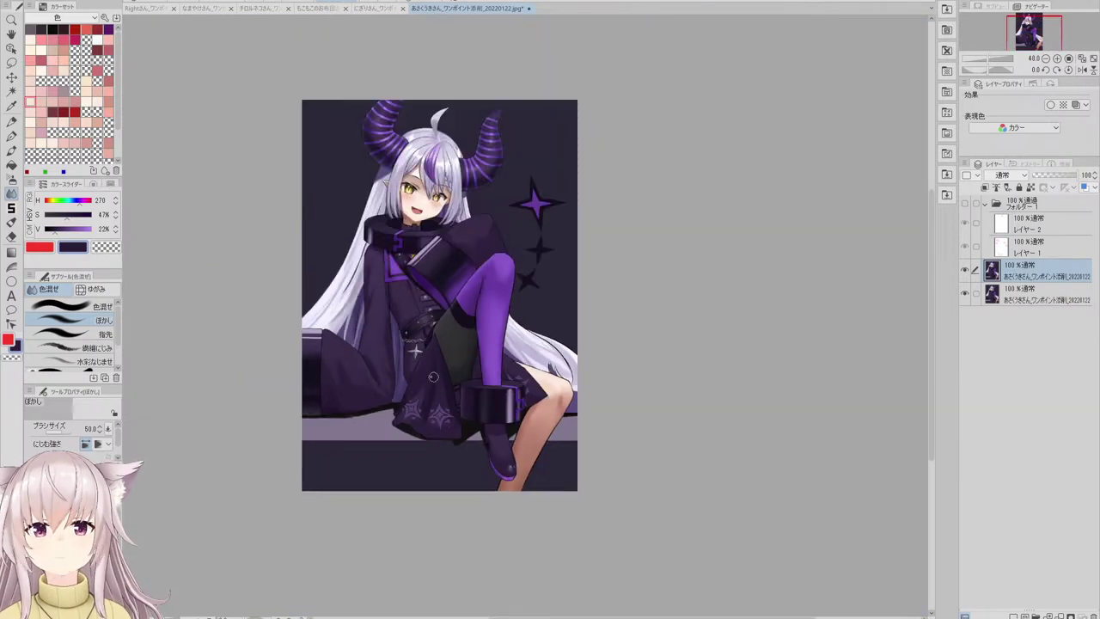
- Add a lighter purple (H 265, S 39, V 33) to the coat's straight sleeve with the ベタ brush at size 60
{"action": "scroll", "coordinate": [358, 246], "scroll_direction": "up", "scroll_amount": 3}
{"action": "scroll", "coordinate": [358, 246], "scroll_direction": "up", "scroll_amount": 1}
{"action": "key", "text": "p"}
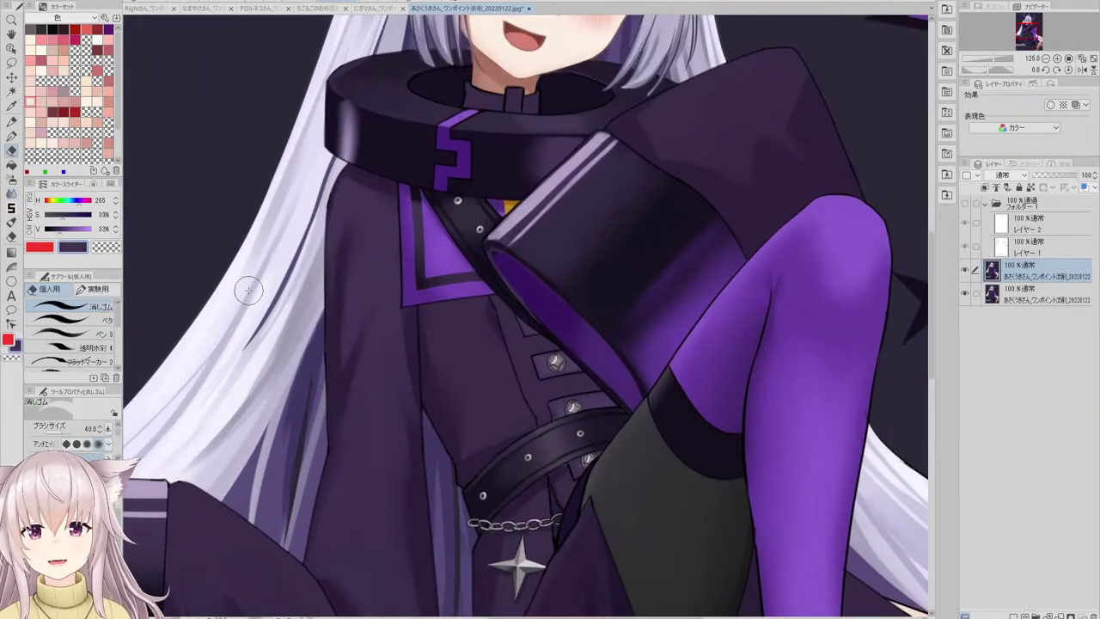
{"action": "scroll", "coordinate": [379, 213], "scroll_direction": "up", "scroll_amount": 2}
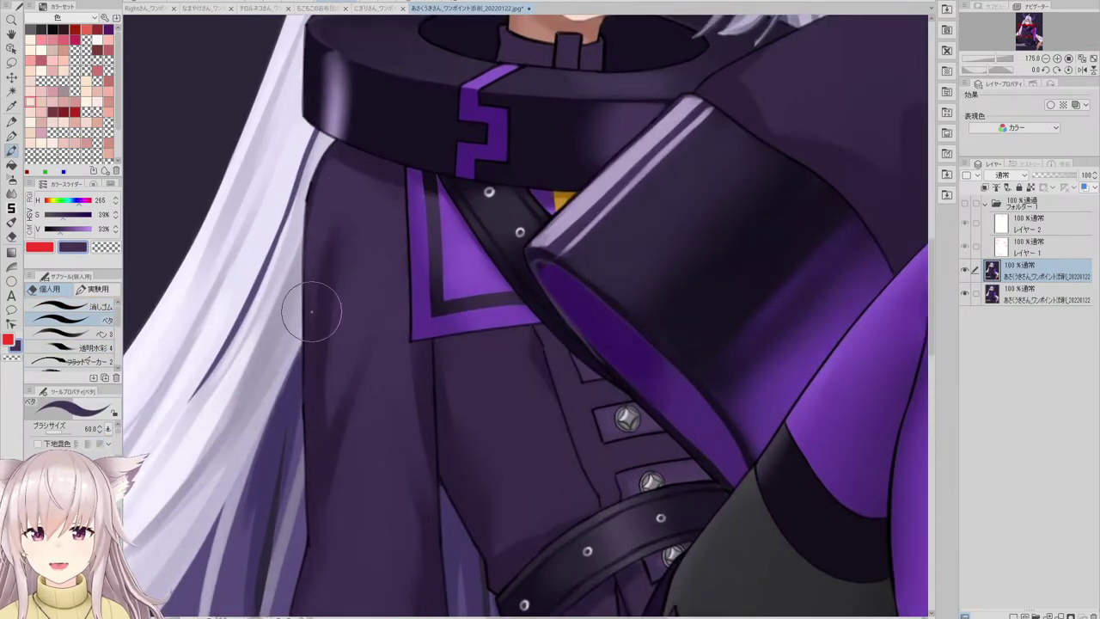
{"action": "scroll", "coordinate": [349, 178], "scroll_direction": "down", "scroll_amount": 1}
{"action": "scroll", "coordinate": [348, 178], "scroll_direction": "down", "scroll_amount": 6}
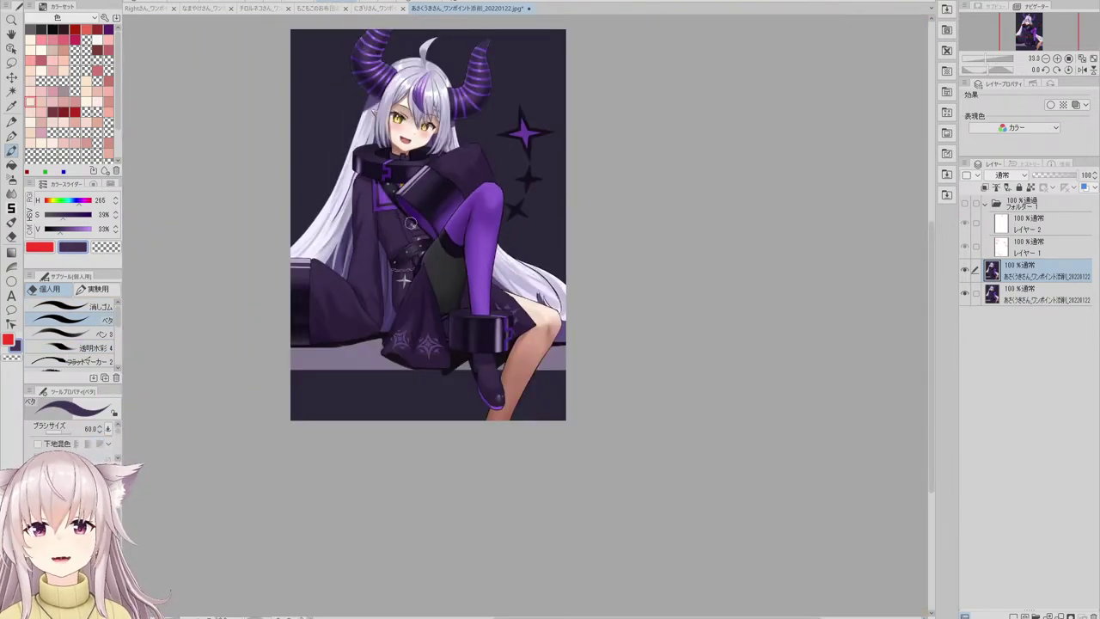
- Paint lighter purple fold highlights on the upper part of the raised sleeve with the ベタ brush at size 60
{"action": "scroll", "coordinate": [452, 163], "scroll_direction": "up", "scroll_amount": 2}
{"action": "scroll", "coordinate": [429, 163], "scroll_direction": "up", "scroll_amount": 3}
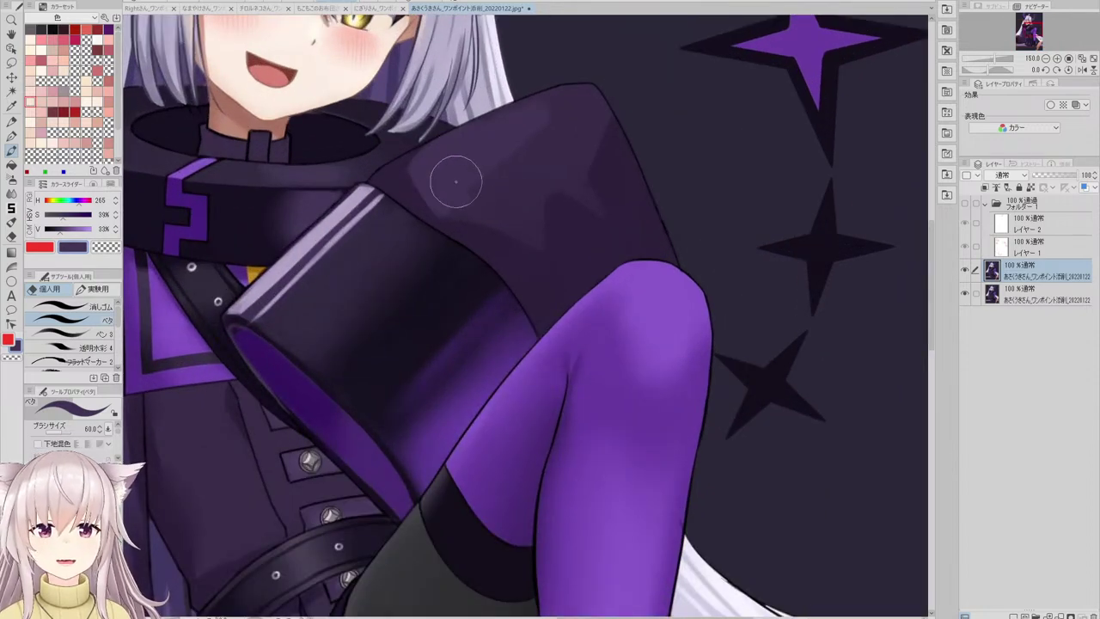
{"action": "mouse_move", "coordinate": [505, 210]}
{"action": "left_mouse_down"}
{"action": "mouse_move", "coordinate": [523, 177]}
{"action": "mouse_move", "coordinate": [519, 147]}
{"action": "mouse_move", "coordinate": [540, 160]}
{"action": "left_mouse_up"}
{"action": "scroll", "coordinate": [577, 99], "scroll_direction": "down", "scroll_amount": 6}
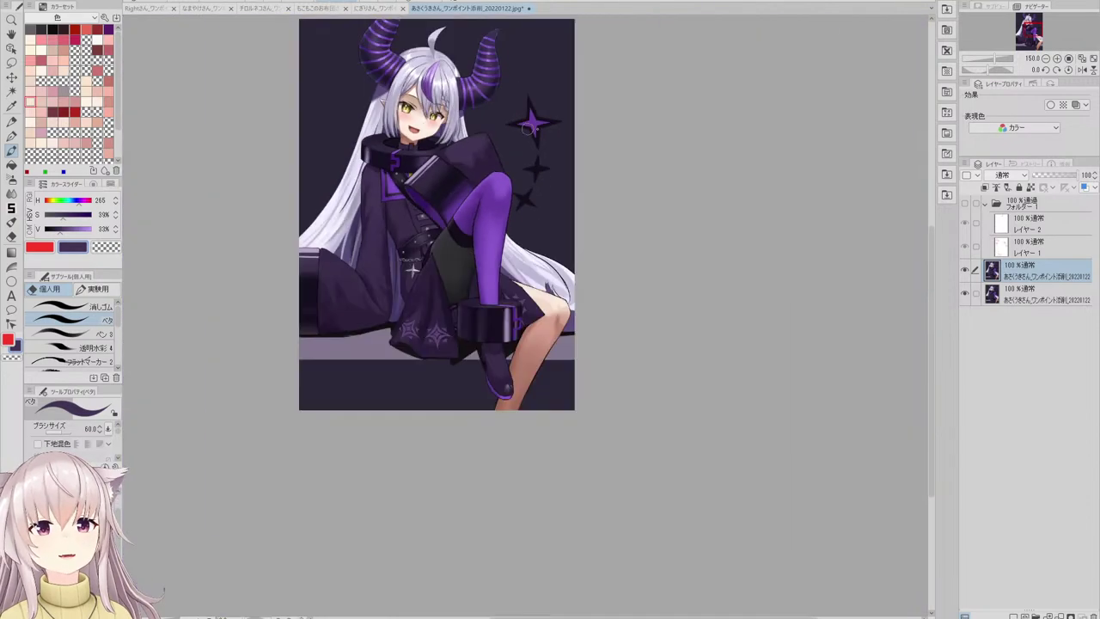
{"action": "scroll", "coordinate": [462, 160], "scroll_direction": "up", "scroll_amount": 2}
{"action": "scroll", "coordinate": [462, 160], "scroll_direction": "up", "scroll_amount": 4}
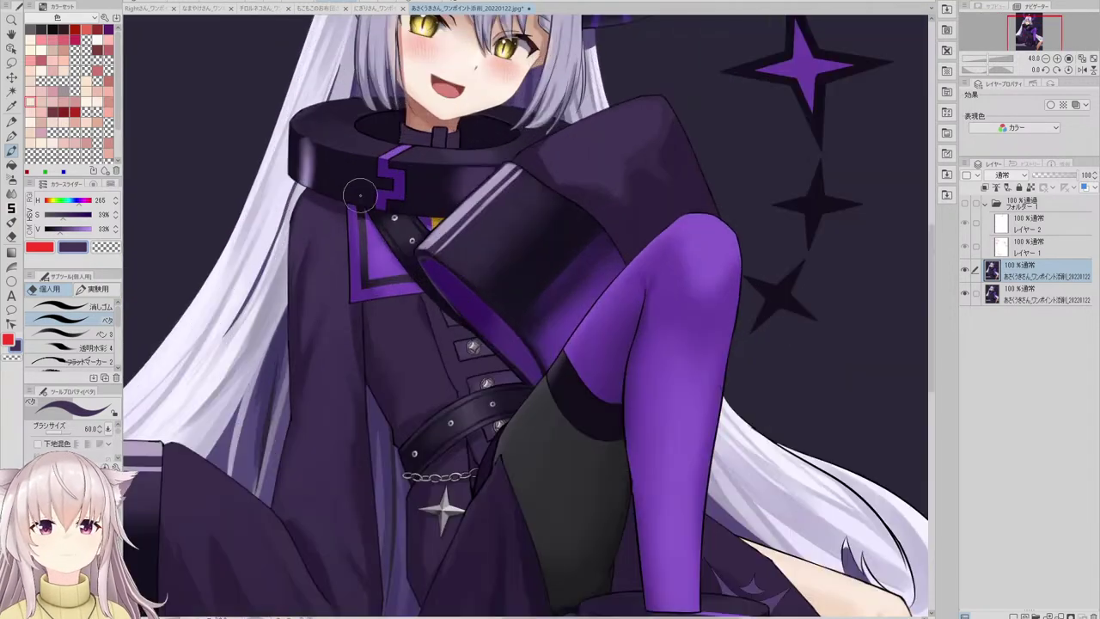
{"action": "scroll", "coordinate": [533, 157], "scroll_direction": "down", "scroll_amount": 4}
{"action": "scroll", "coordinate": [497, 176], "scroll_direction": "up", "scroll_amount": 2}
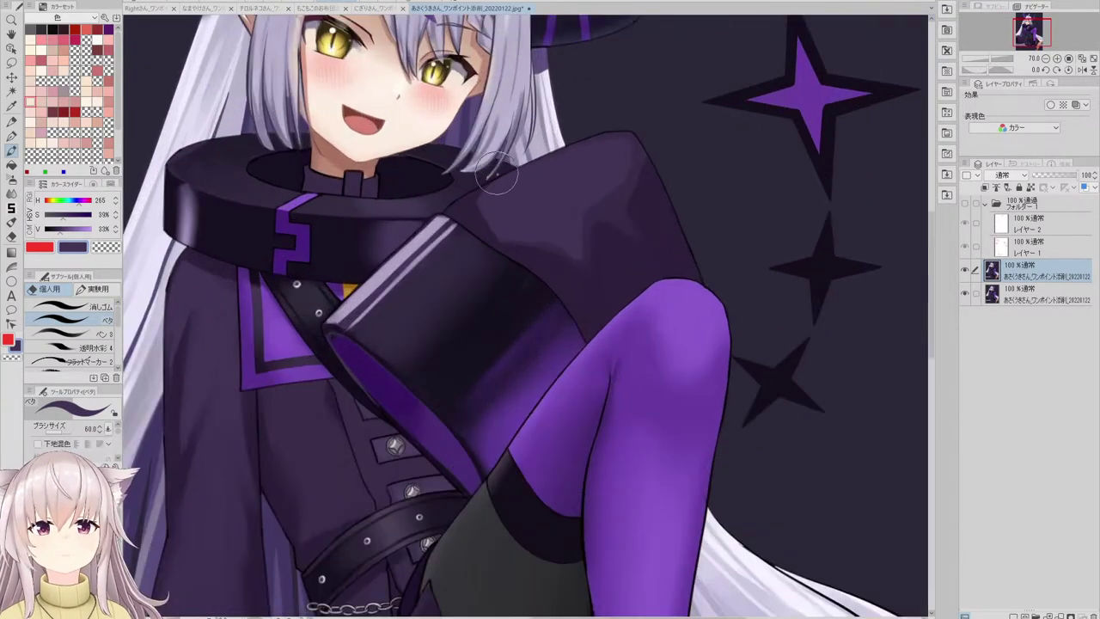
- Raise the purple's brightness to V 41 and paint stronger highlights on the raised sleeve above the cuff
{"action": "left_click", "coordinate": [65, 234]}
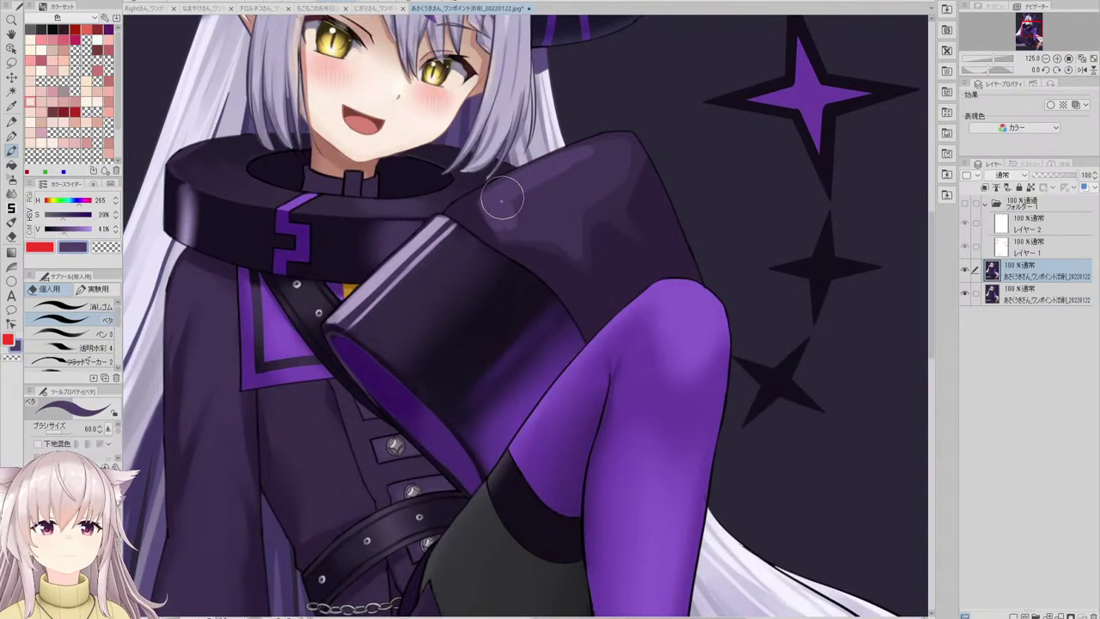
{"action": "scroll", "coordinate": [559, 155], "scroll_direction": "down", "scroll_amount": 4}
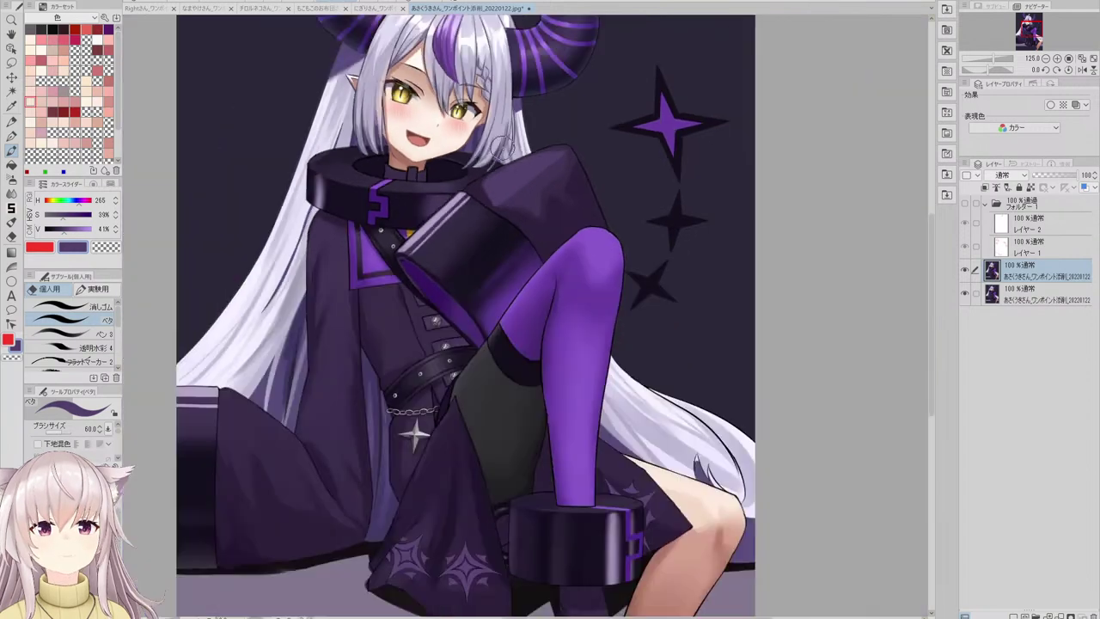
{"action": "scroll", "coordinate": [515, 168], "scroll_direction": "up", "scroll_amount": 3}
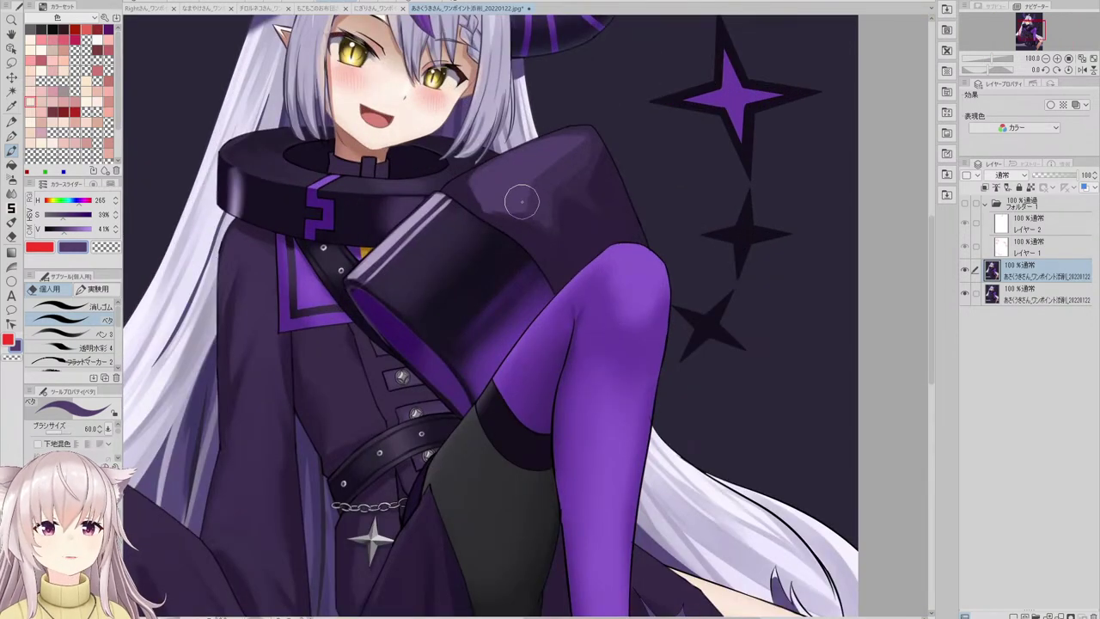
{"action": "scroll", "coordinate": [566, 155], "scroll_direction": "down", "scroll_amount": 3}
{"action": "scroll", "coordinate": [541, 150], "scroll_direction": "up", "scroll_amount": 2}
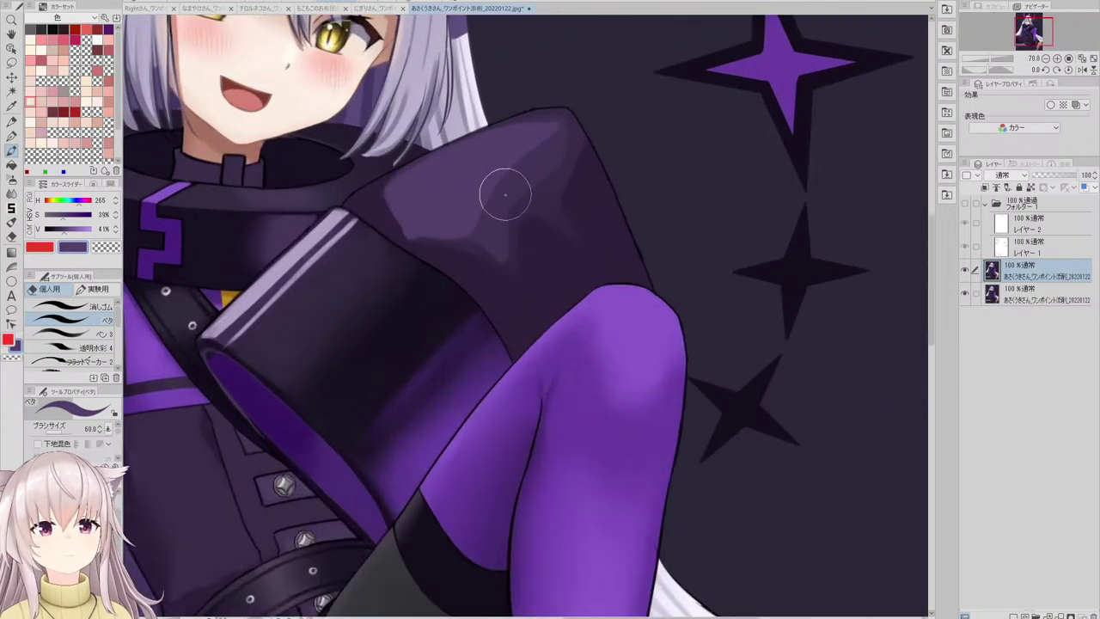
{"action": "scroll", "coordinate": [447, 225], "scroll_direction": "down", "scroll_amount": 3}
- Blend the new highlights on the raised sleeve with the Blur tool (ぼかし) at brush size 150
{"action": "key", "text": "j"}
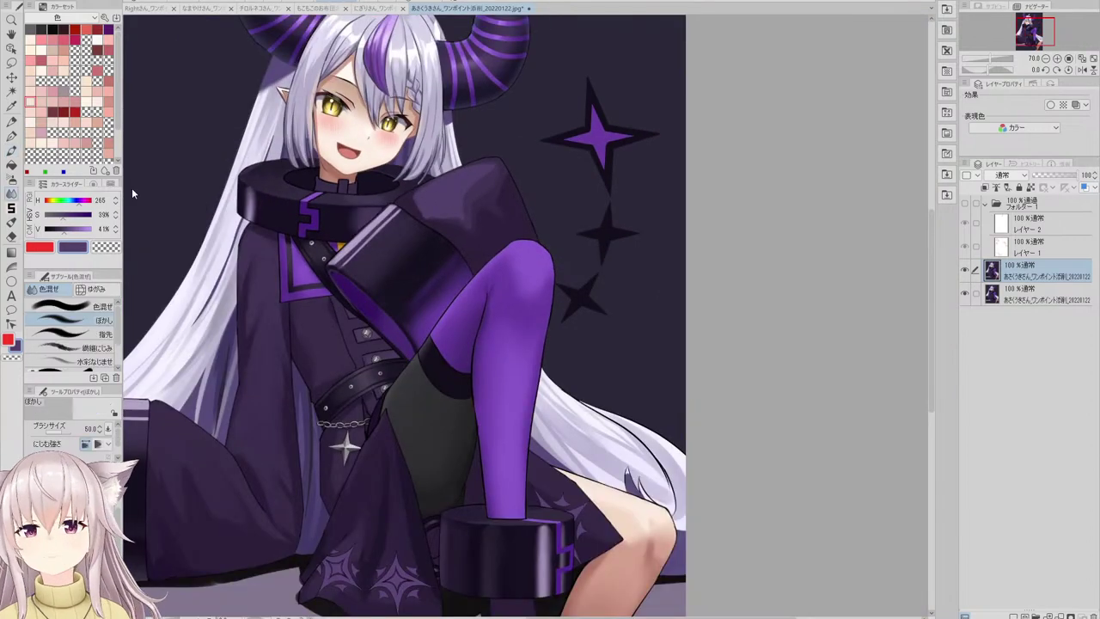
{"action": "scroll", "coordinate": [455, 214], "scroll_direction": "up", "scroll_amount": 3}
{"action": "key", "text": "bracketright"}
{"action": "key", "text": "bracketright"}
{"action": "key", "text": "bracketright"}
{"action": "key", "text": "bracketright"}
{"action": "key", "text": "bracketright"}
{"action": "key", "text": "bracketright"}
{"action": "mouse_move", "coordinate": [482, 177]}
{"action": "left_mouse_down"}
{"action": "mouse_move", "coordinate": [464, 229]}
{"action": "mouse_move", "coordinate": [471, 237]}
{"action": "mouse_move", "coordinate": [440, 228]}
{"action": "mouse_move", "coordinate": [485, 187]}
{"action": "left_mouse_up"}
{"action": "scroll", "coordinate": [437, 216], "scroll_direction": "down", "scroll_amount": 3}
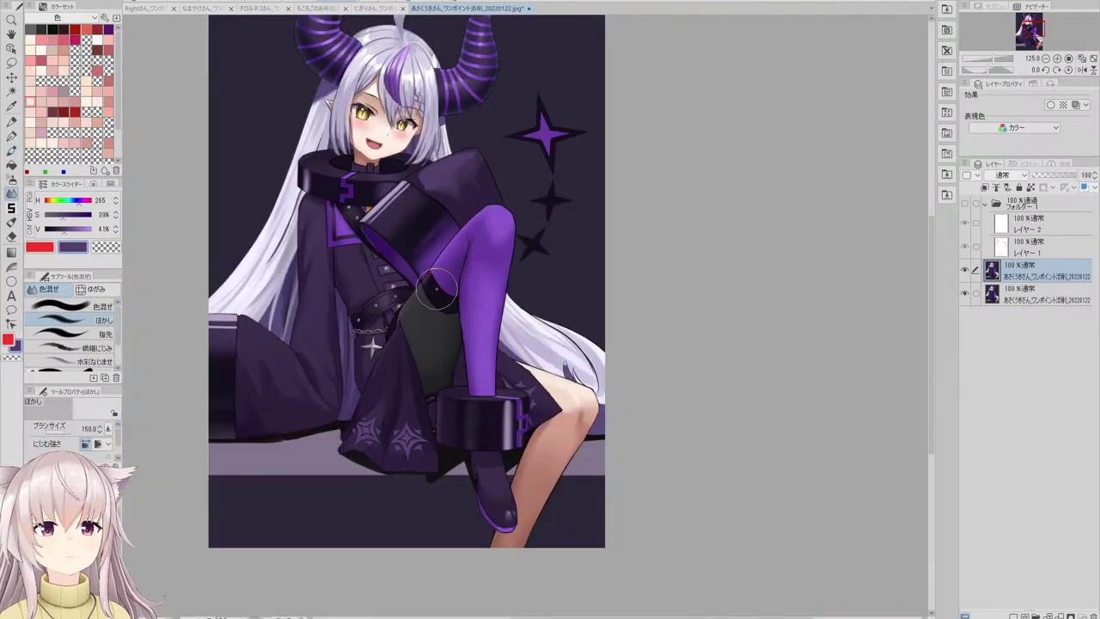
{"action": "scroll", "coordinate": [412, 183], "scroll_direction": "up", "scroll_amount": 3}
{"action": "scroll", "coordinate": [412, 183], "scroll_direction": "down", "scroll_amount": 3}
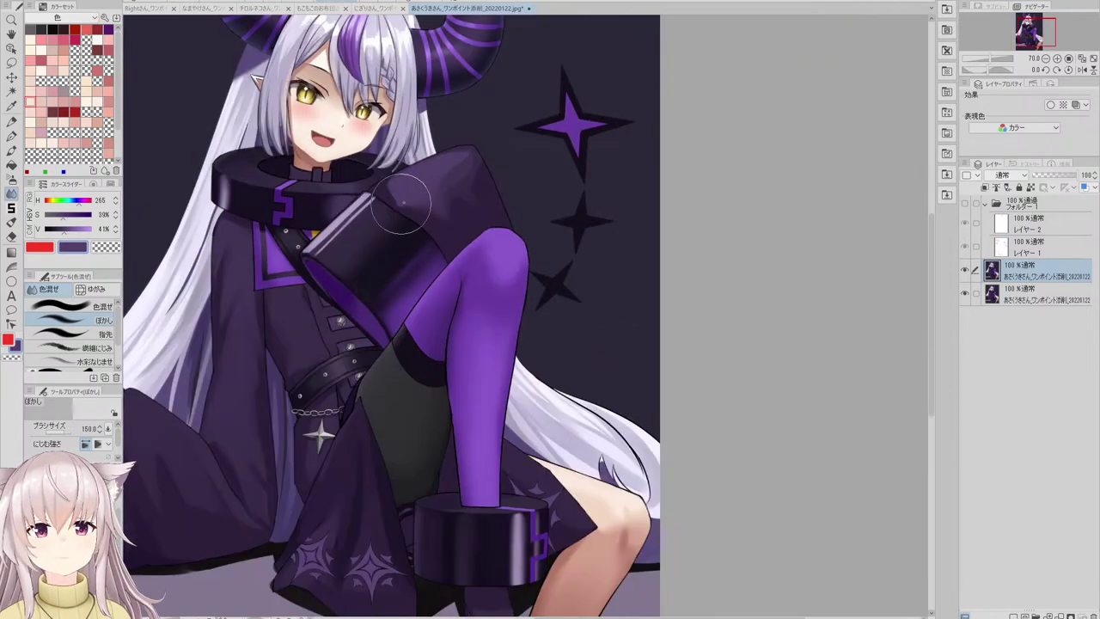
{"action": "scroll", "coordinate": [335, 249], "scroll_direction": "up", "scroll_amount": 2}
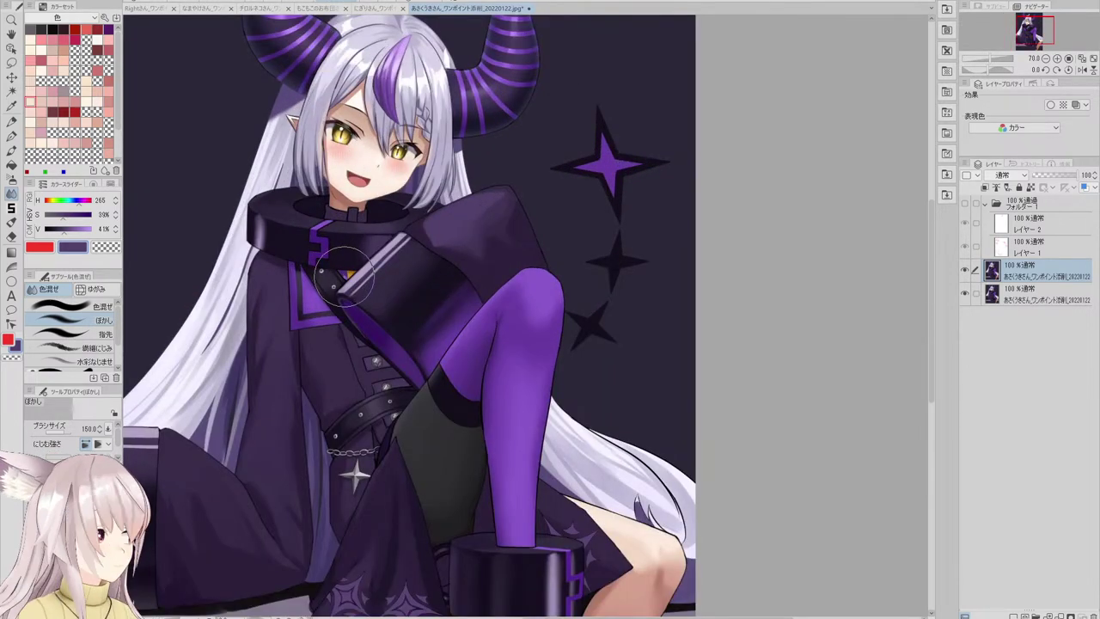
{"action": "scroll", "coordinate": [344, 274], "scroll_direction": "up", "scroll_amount": 2}
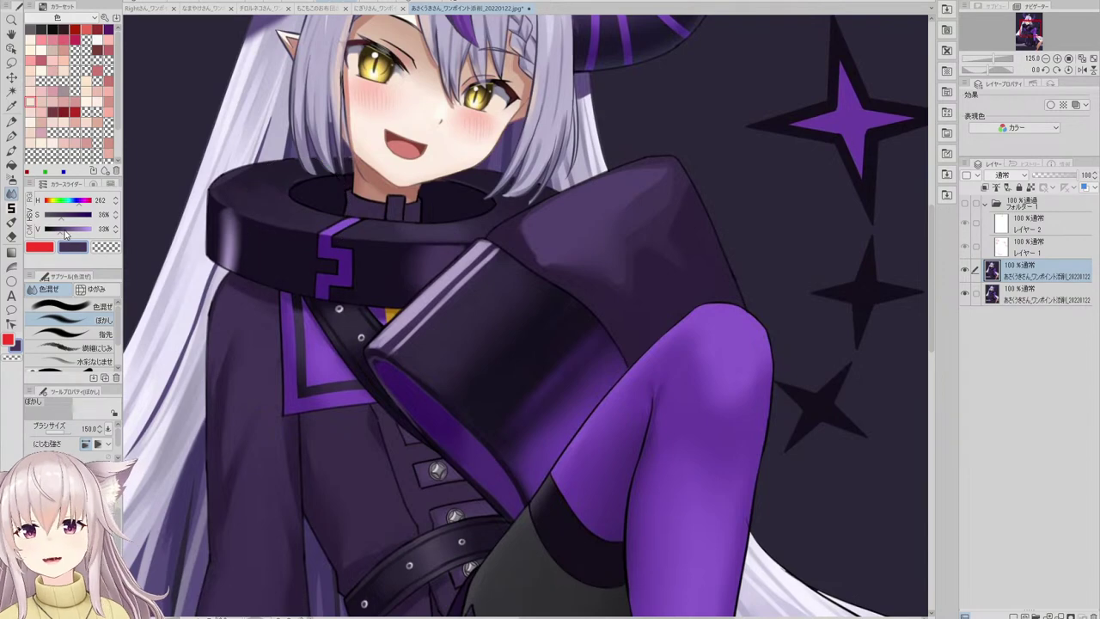
- Paint a lighter purple (H 262, S 36, V 46) highlight along the front of the collar's upper surface with the ベタ brush at size 60
{"action": "key", "text": "p"}
{"action": "scroll", "coordinate": [365, 225], "scroll_direction": "up", "scroll_amount": 1}
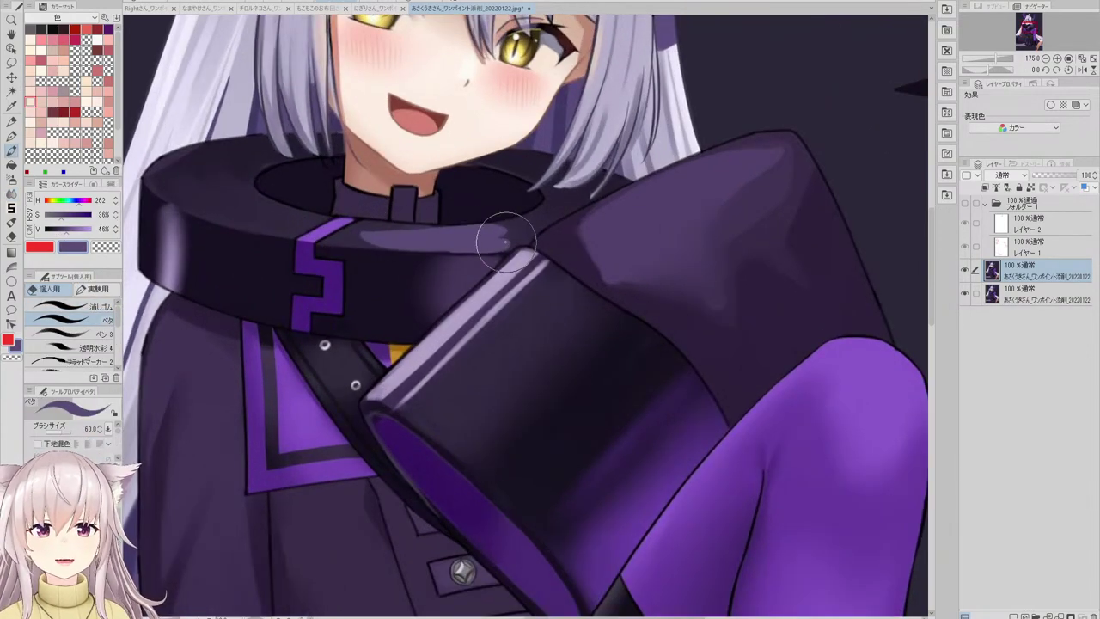
{"action": "scroll", "coordinate": [506, 240], "scroll_direction": "down", "scroll_amount": 3}
{"action": "scroll", "coordinate": [462, 209], "scroll_direction": "up", "scroll_amount": 3}
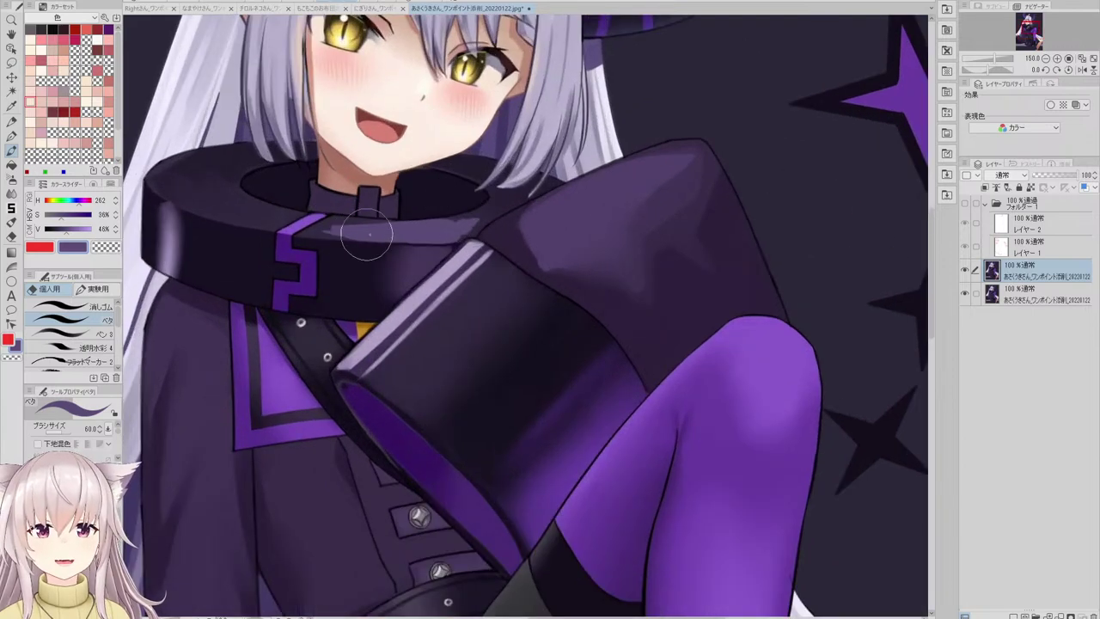
{"action": "scroll", "coordinate": [367, 234], "scroll_direction": "down", "scroll_amount": 5}
{"action": "scroll", "coordinate": [290, 204], "scroll_direction": "up", "scroll_amount": 3}
- Add the same light purple highlight to the collar's upper surface on the other side of the zigzag emblem
{"action": "mouse_move", "coordinate": [352, 228]}
{"action": "left_mouse_down"}
{"action": "mouse_move", "coordinate": [312, 205]}
{"action": "mouse_move", "coordinate": [252, 218]}
{"action": "mouse_move", "coordinate": [308, 225]}
{"action": "left_mouse_up"}
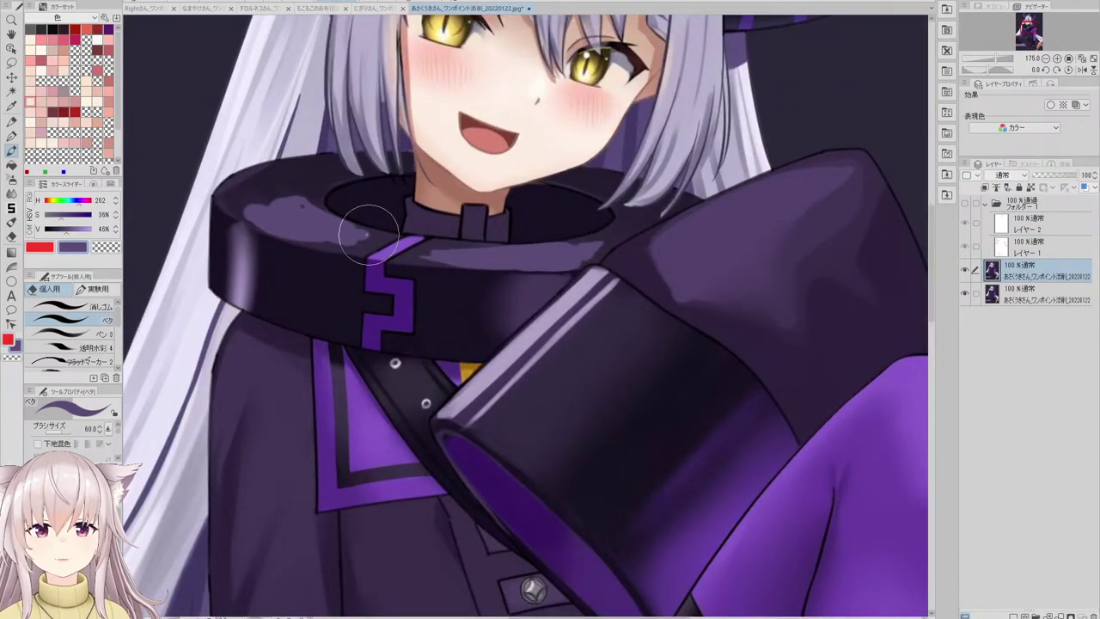
{"action": "scroll", "coordinate": [368, 221], "scroll_direction": "down", "scroll_amount": 6}
{"action": "scroll", "coordinate": [357, 245], "scroll_direction": "up", "scroll_amount": 6}
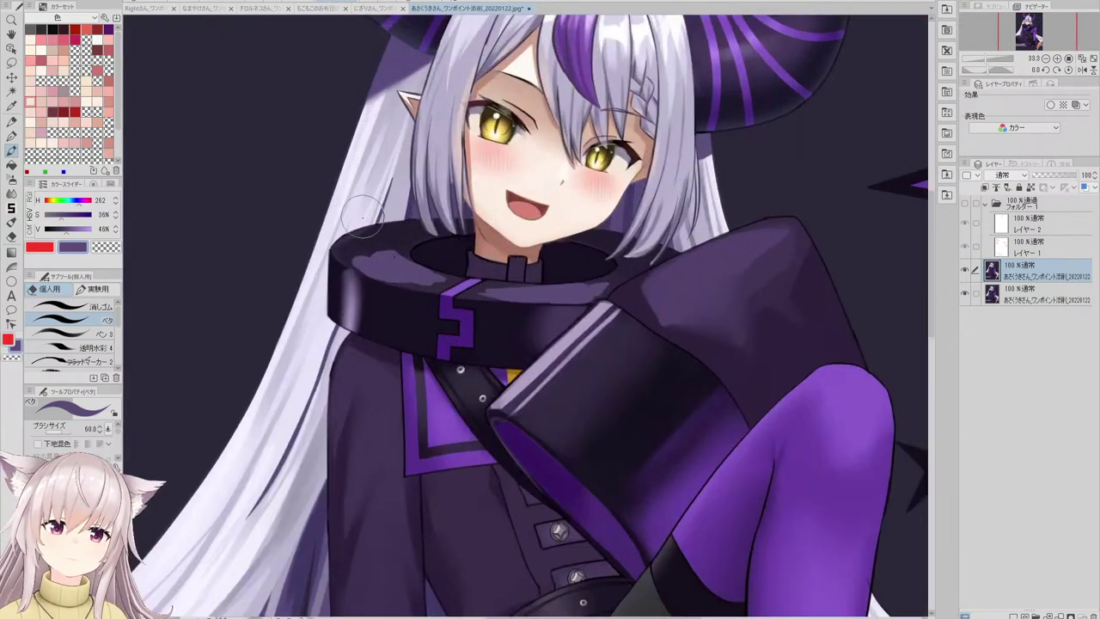
{"action": "mouse_move", "coordinate": [355, 247]}
{"action": "left_mouse_down"}
{"action": "mouse_move", "coordinate": [330, 256]}
{"action": "mouse_move", "coordinate": [345, 241]}
{"action": "mouse_move", "coordinate": [397, 249]}
{"action": "left_mouse_up"}
{"action": "scroll", "coordinate": [397, 249], "scroll_direction": "down", "scroll_amount": 6}
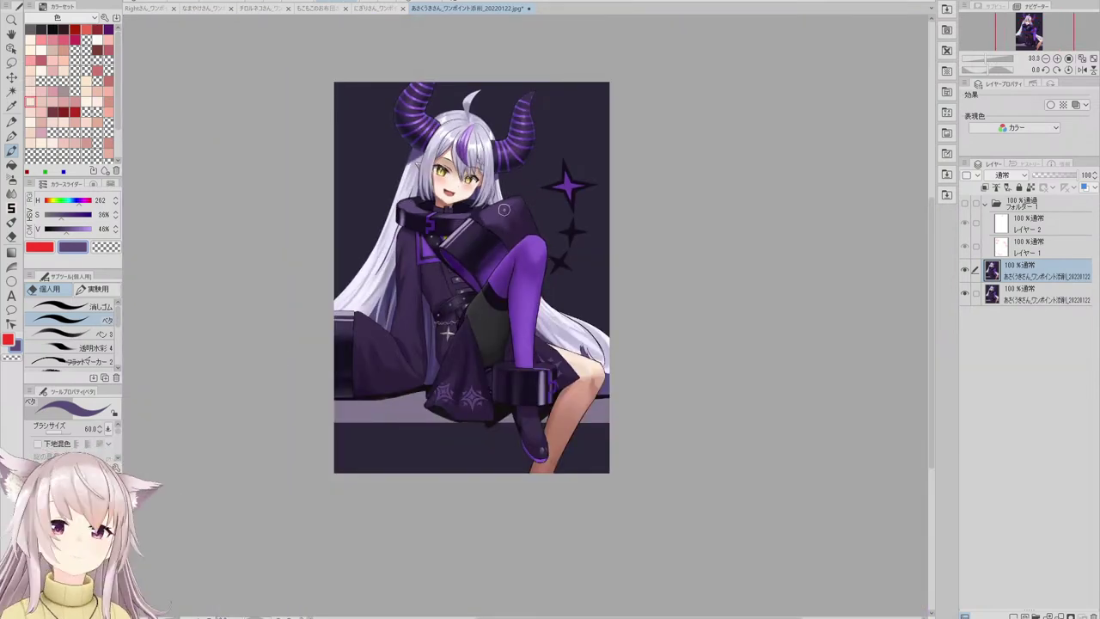
{"action": "scroll", "coordinate": [447, 284], "scroll_direction": "up", "scroll_amount": 2}
{"action": "scroll", "coordinate": [441, 297], "scroll_direction": "up", "scroll_amount": 2}
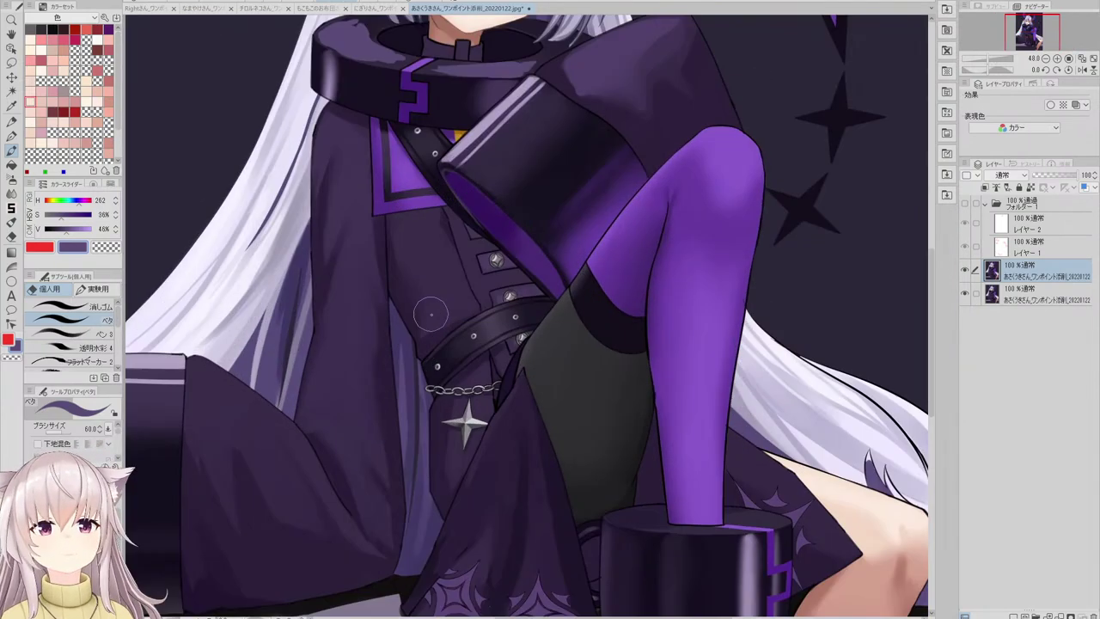
{"action": "left_click", "coordinate": [12, 191]}
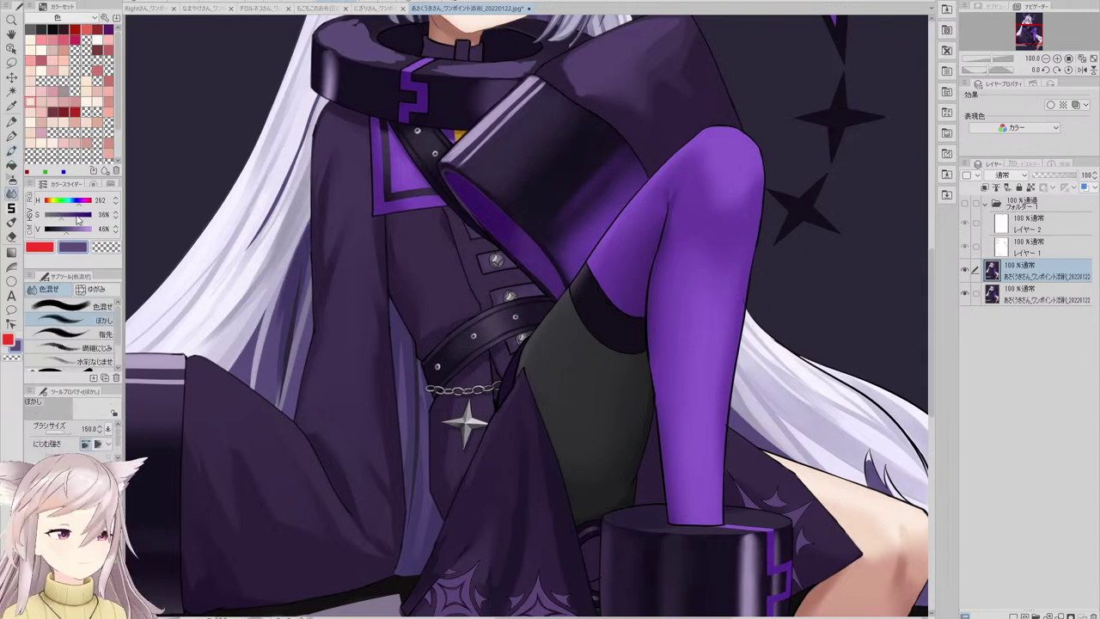
{"action": "scroll", "coordinate": [292, 287], "scroll_direction": "down", "scroll_amount": 2}
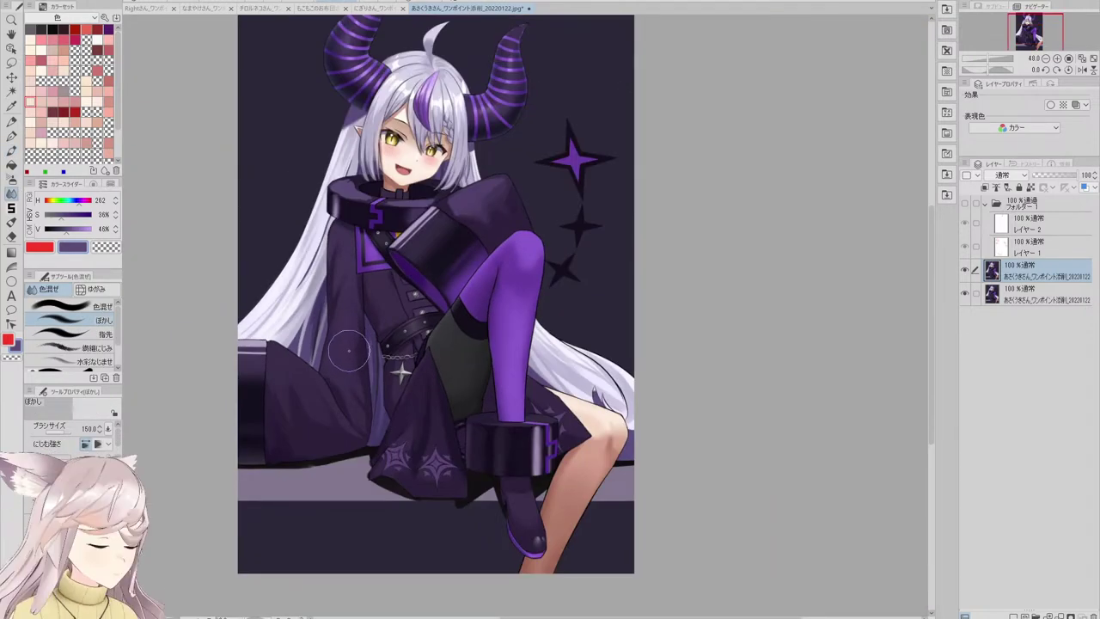
{"action": "scroll", "coordinate": [352, 284], "scroll_direction": "up", "scroll_amount": 2}
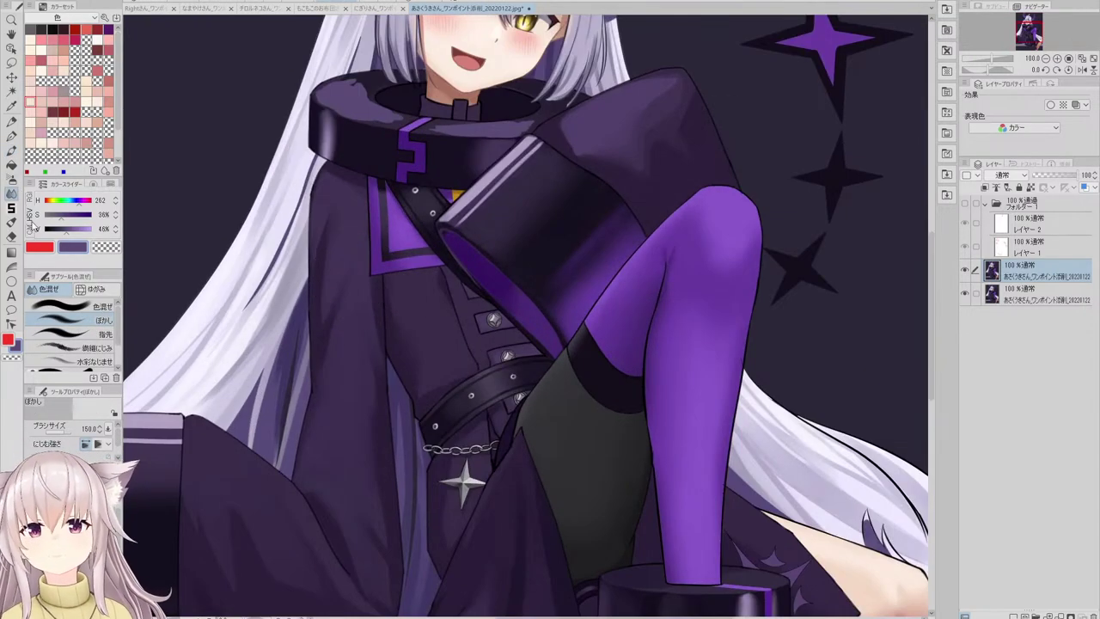
- Switch to the Liquify tool (ゆがみ) and set its brush size to 80 for adjusting the face
{"action": "left_click", "coordinate": [96, 290]}
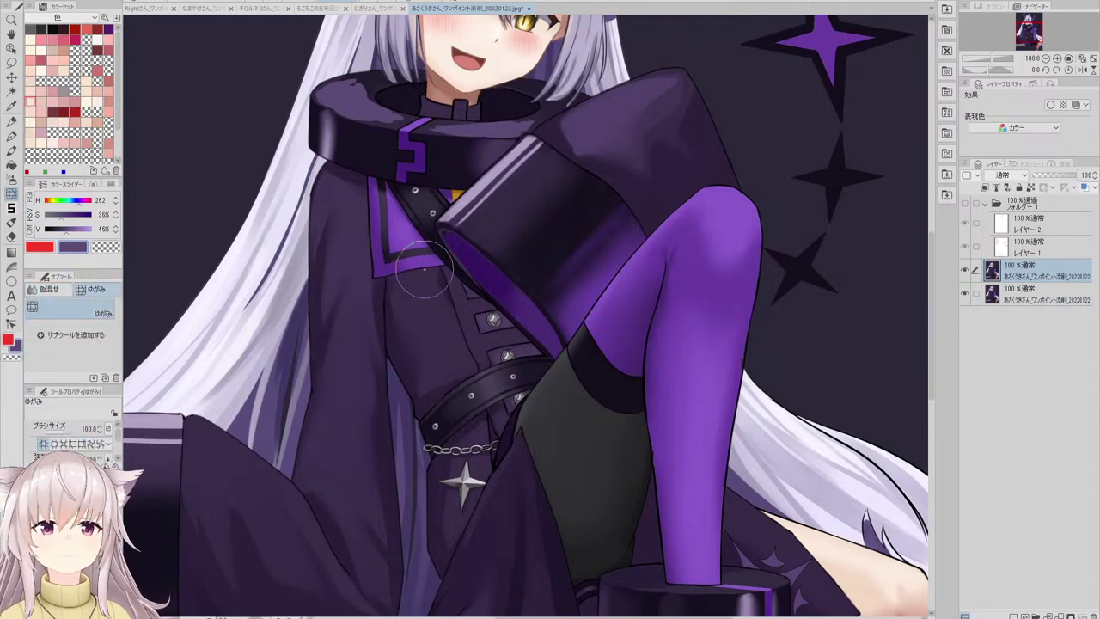
{"action": "scroll", "coordinate": [379, 253], "scroll_direction": "down", "scroll_amount": 3}
{"action": "scroll", "coordinate": [402, 226], "scroll_direction": "down", "scroll_amount": 2}
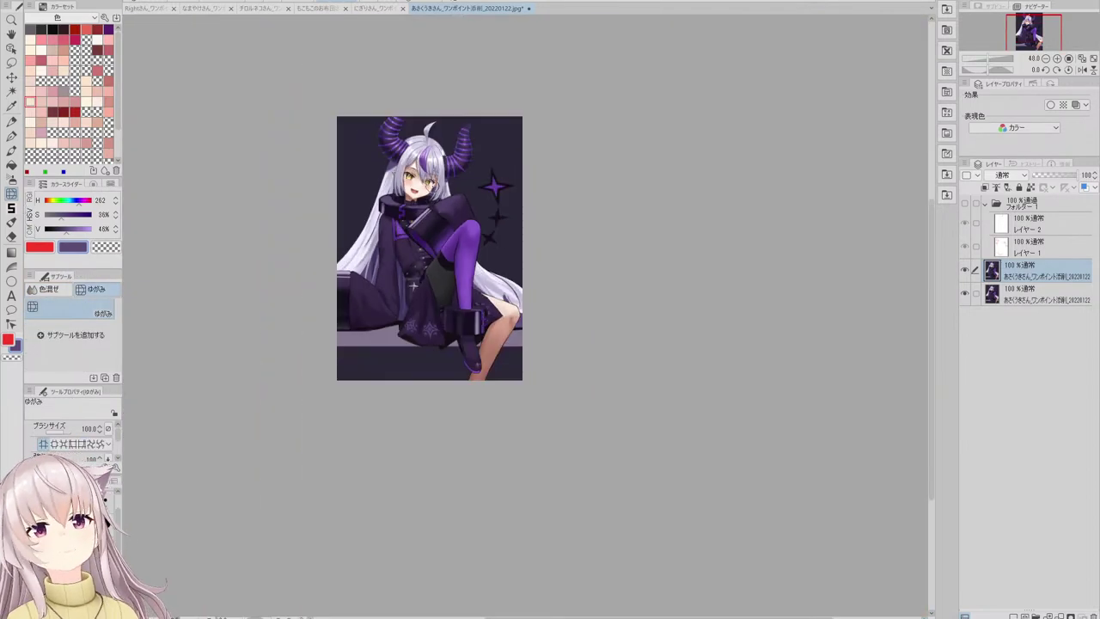
{"action": "scroll", "coordinate": [294, 295], "scroll_direction": "up", "scroll_amount": 4}
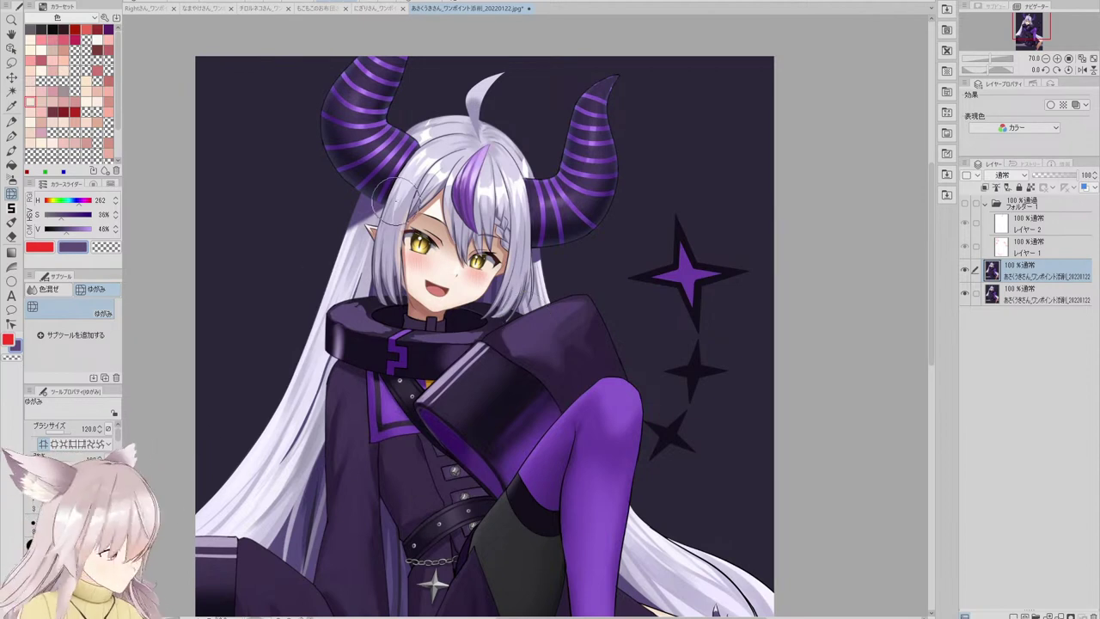
{"action": "left_click", "coordinate": [67, 431]}
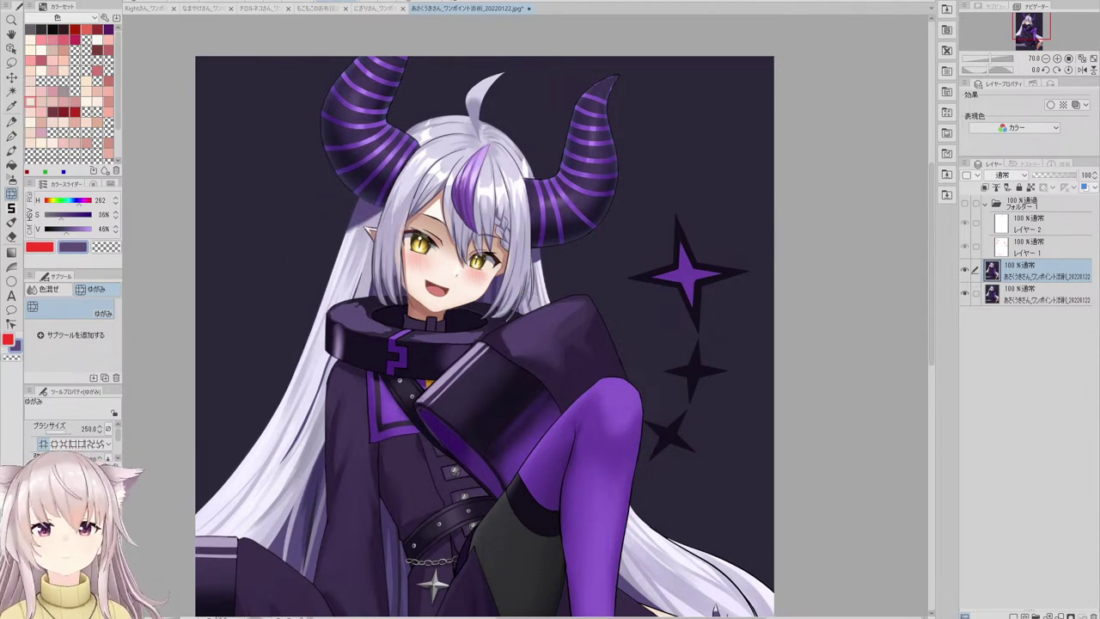
{"action": "key", "text": "bracketleft"}
{"action": "key", "text": "bracketleft"}
{"action": "key", "text": "bracketleft"}
{"action": "key", "text": "bracketleft"}
{"action": "key", "text": "bracketleft"}
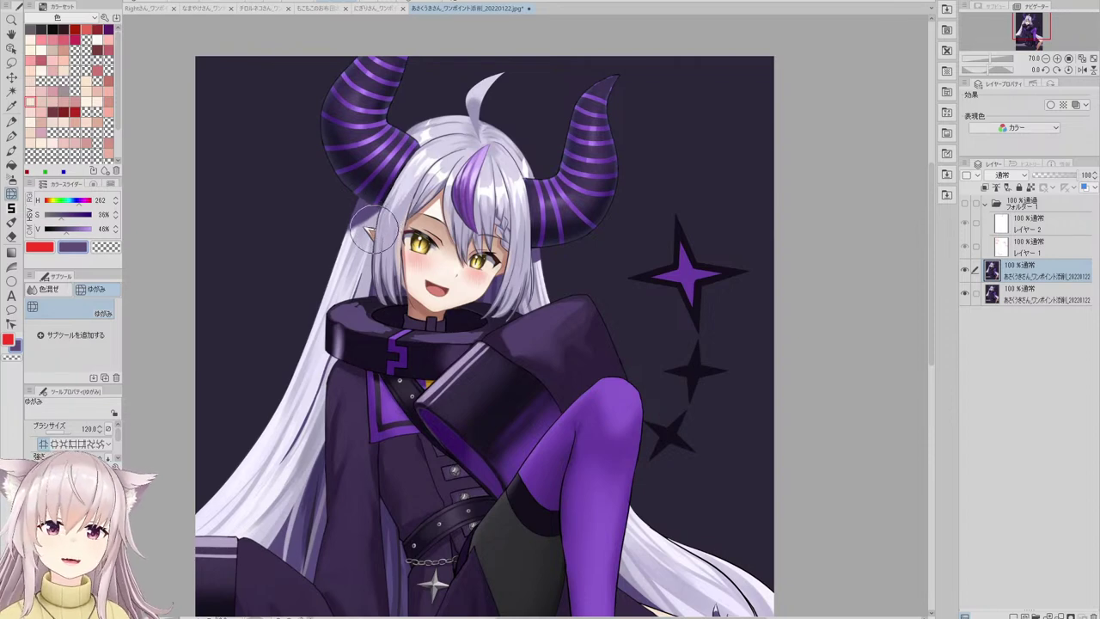
{"action": "scroll", "coordinate": [413, 258], "scroll_direction": "up", "scroll_amount": 2}
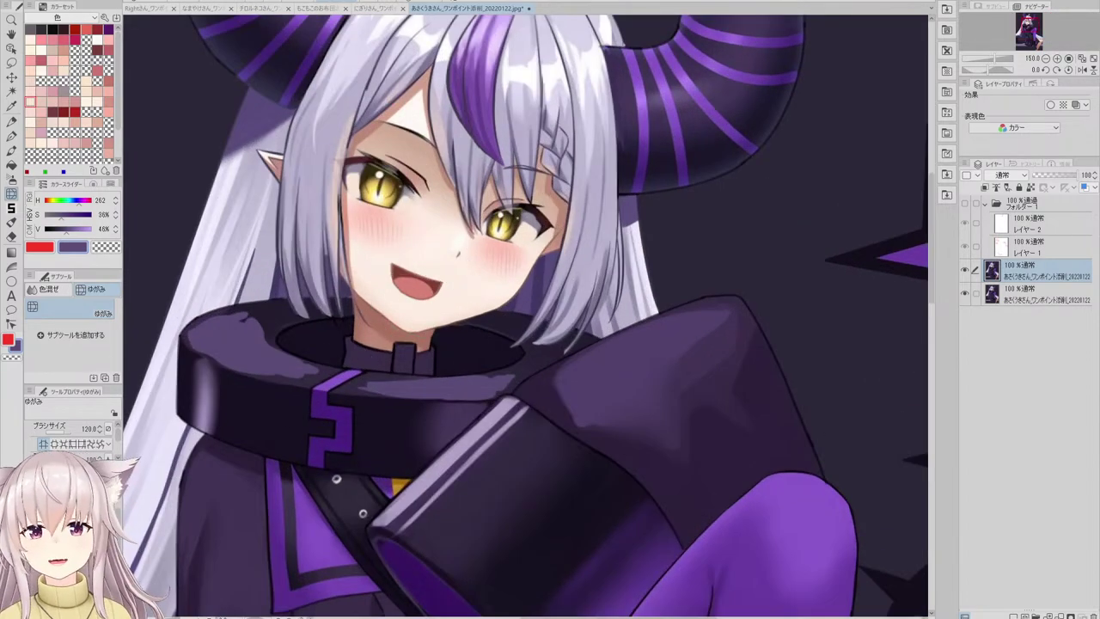
{"action": "key", "text": "bracketleft"}
{"action": "key", "text": "bracketleft"}
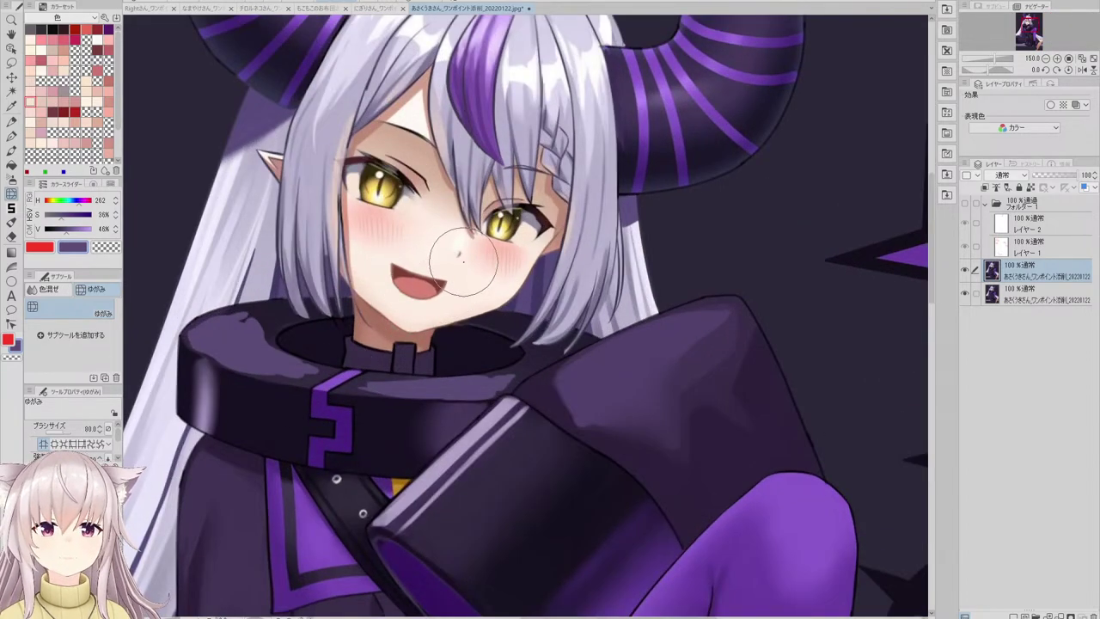
- Adjust the shape of the eye nearer the braid with the Liquify tool at brush size 50
{"action": "scroll", "coordinate": [449, 200], "scroll_direction": "down", "scroll_amount": 3}
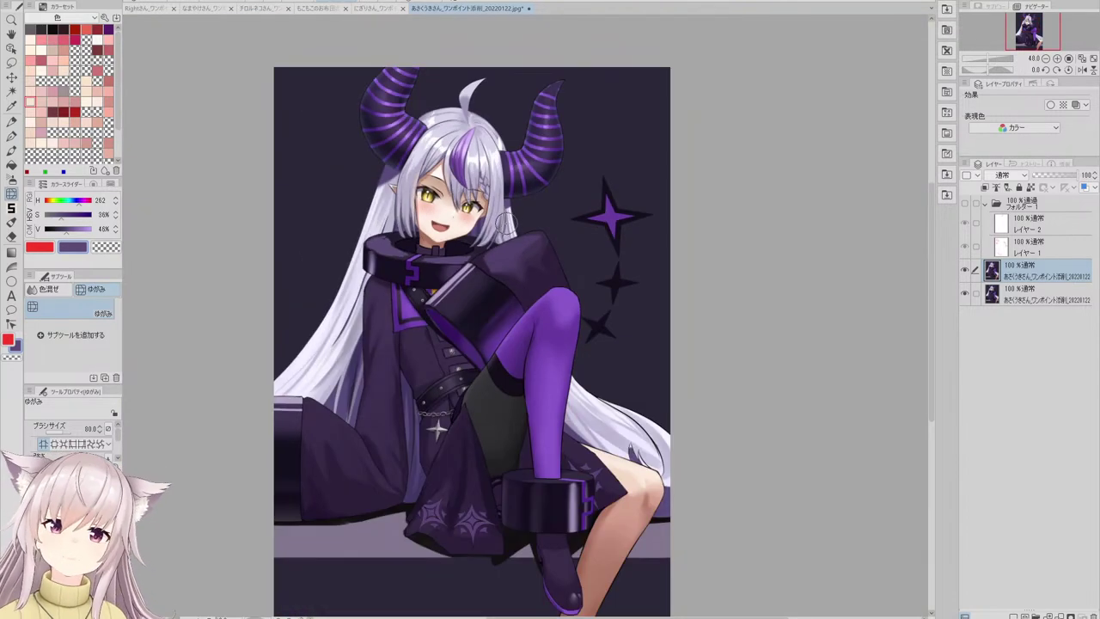
{"action": "scroll", "coordinate": [506, 222], "scroll_direction": "up", "scroll_amount": 4}
{"action": "key", "text": "bracketleft"}
{"action": "key", "text": "bracketleft"}
{"action": "key", "text": "bracketleft"}
{"action": "scroll", "coordinate": [477, 190], "scroll_direction": "up", "scroll_amount": 1}
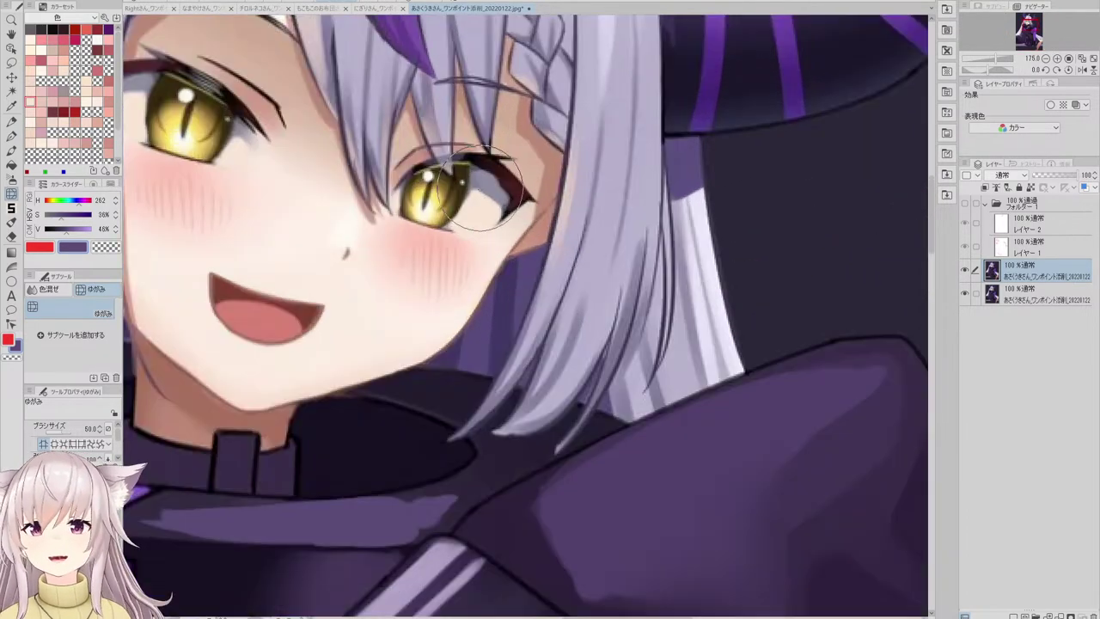
{"action": "mouse_move", "coordinate": [457, 189]}
{"action": "left_mouse_down"}
{"action": "mouse_move", "coordinate": [456, 220]}
{"action": "mouse_move", "coordinate": [456, 191]}
{"action": "left_mouse_up"}
{"action": "scroll", "coordinate": [451, 191], "scroll_direction": "down", "scroll_amount": 6}
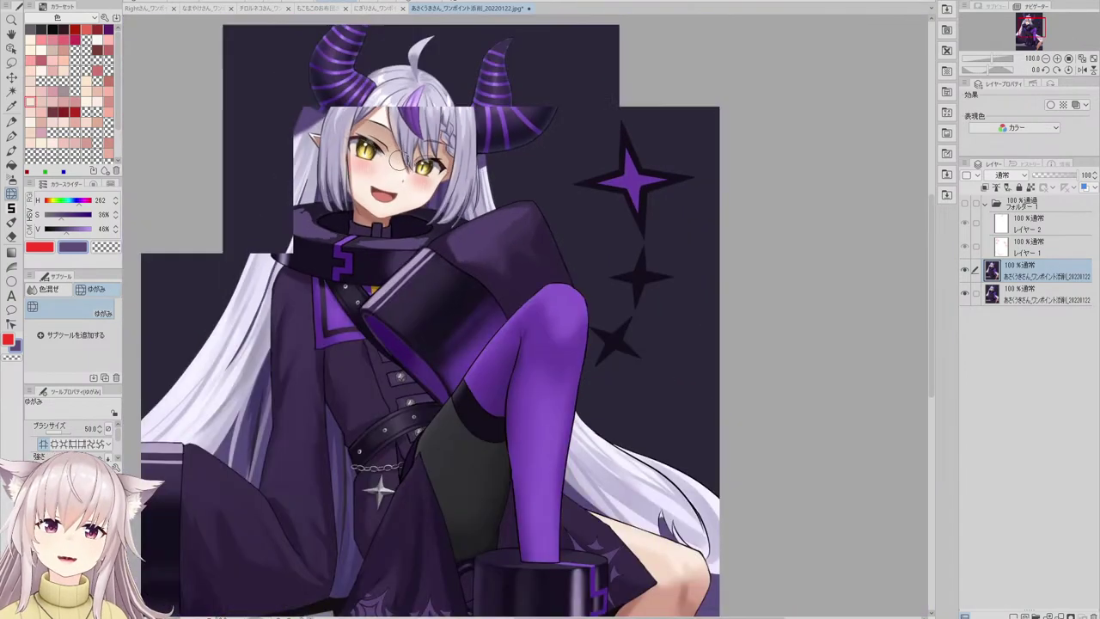
- Reshape and reposition the iris of the eye on the pointed-ear side with the Liquify tool at size 50
{"action": "scroll", "coordinate": [393, 157], "scroll_direction": "up", "scroll_amount": 3}
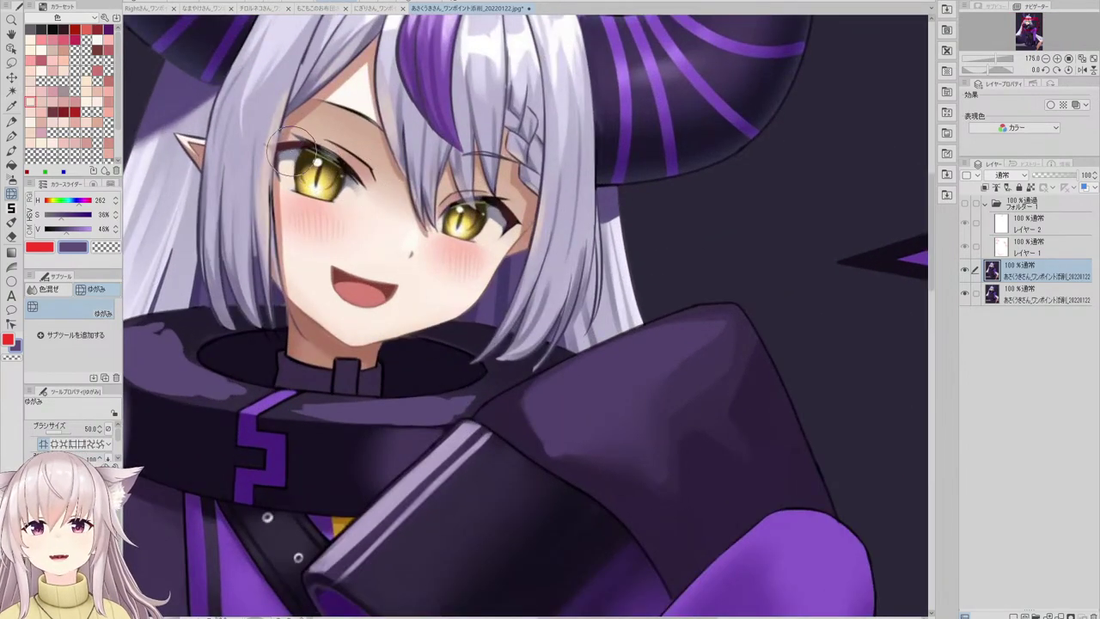
{"action": "scroll", "coordinate": [293, 153], "scroll_direction": "up", "scroll_amount": 3}
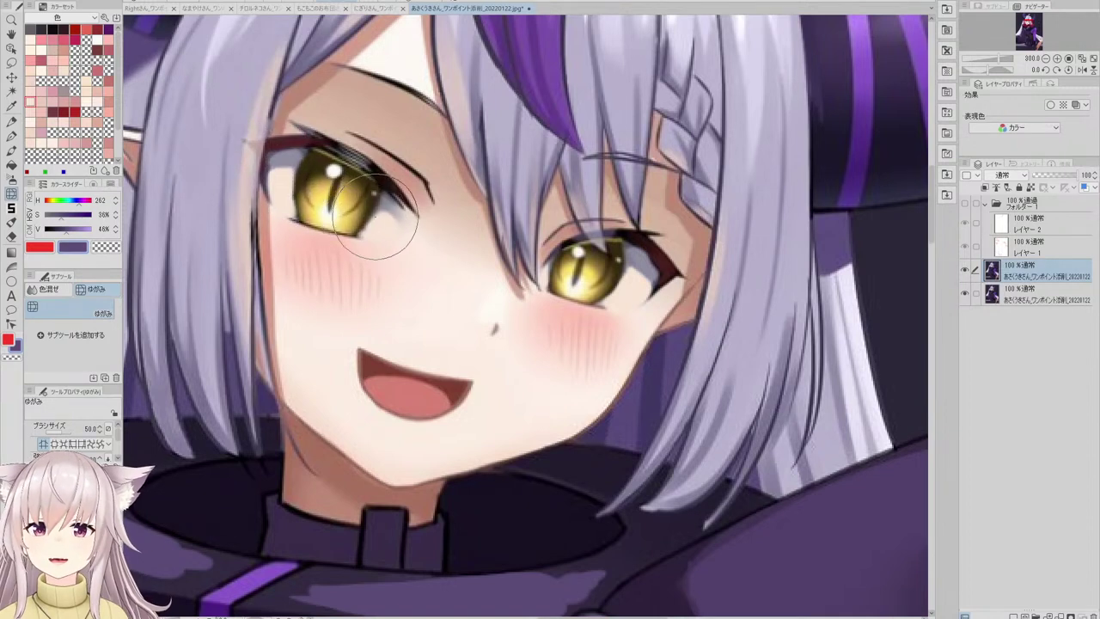
{"action": "left_click_drag", "start_coordinate": [375, 218], "coordinate": [368, 216]}
{"action": "left_click_drag", "start_coordinate": [306, 194], "coordinate": [301, 170]}
{"action": "left_click_drag", "start_coordinate": [367, 232], "coordinate": [341, 220]}
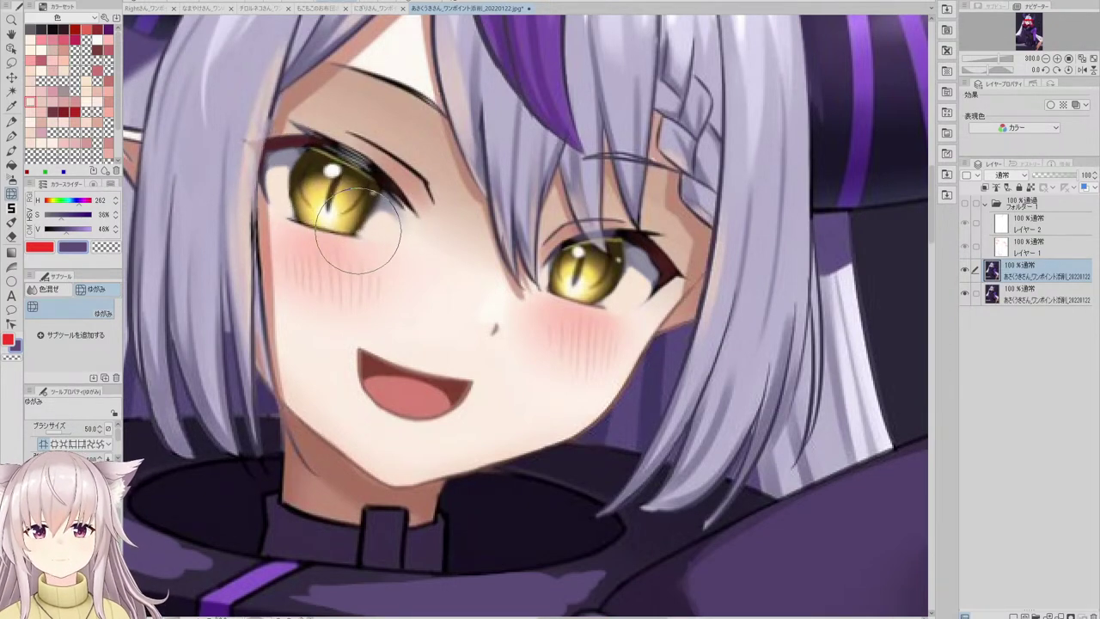
{"action": "scroll", "coordinate": [357, 234], "scroll_direction": "down", "scroll_amount": 5}
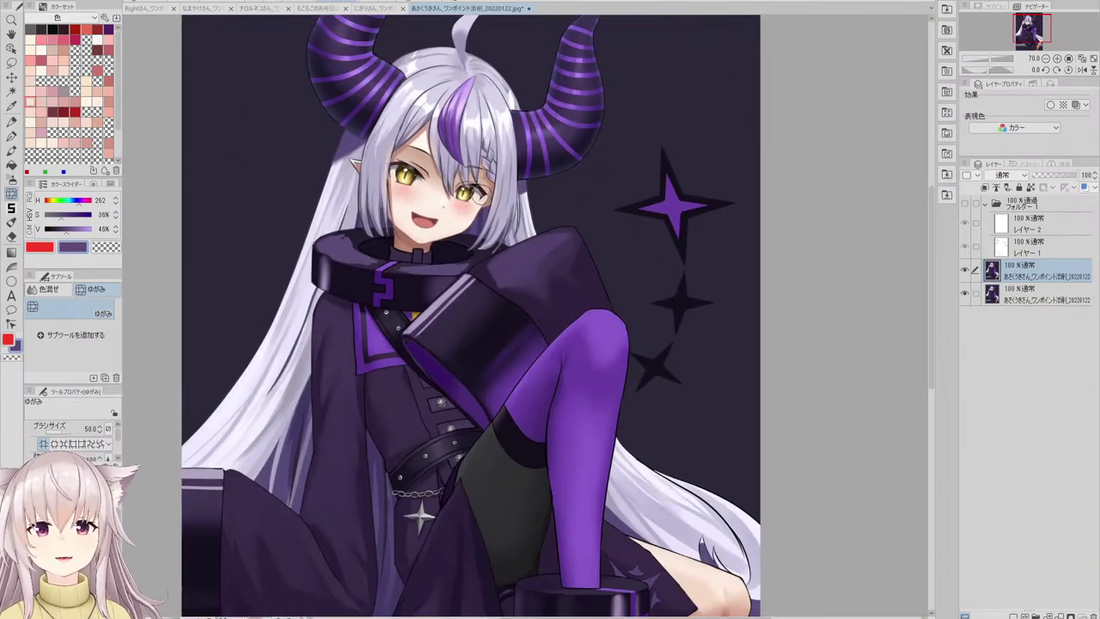
- Refine the shapes of both eyes with the Liquify tool at brush size 30
{"action": "scroll", "coordinate": [476, 199], "scroll_direction": "up", "scroll_amount": 3}
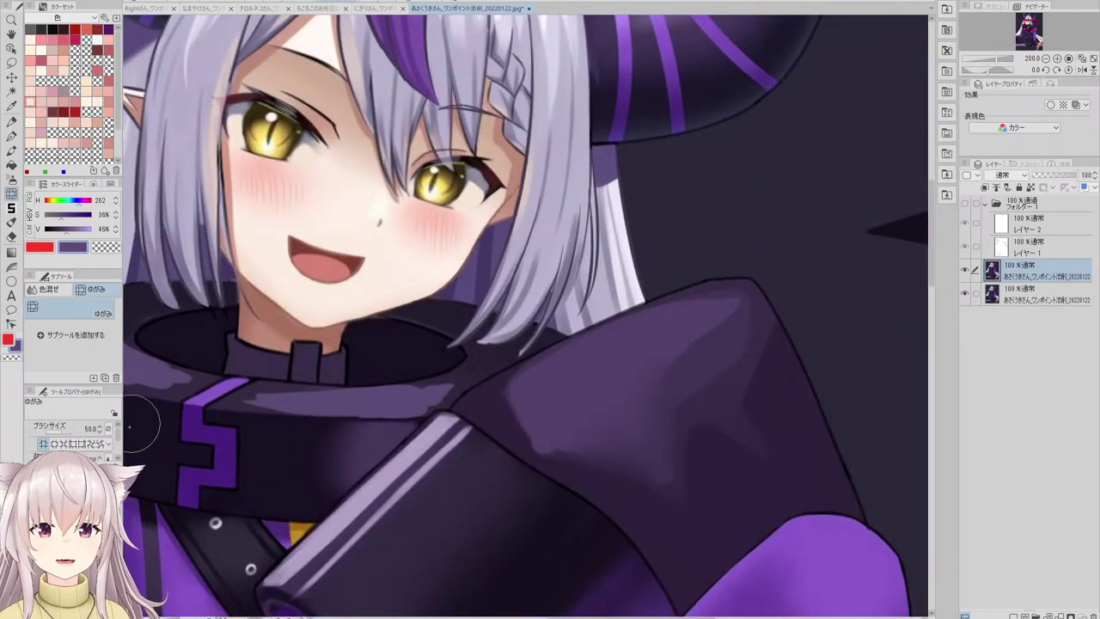
{"action": "key", "text": "bracketleft"}
{"action": "key", "text": "bracketleft"}
{"action": "scroll", "coordinate": [439, 189], "scroll_direction": "up", "scroll_amount": 2}
{"action": "left_click_drag", "start_coordinate": [433, 194], "coordinate": [402, 163]}
{"action": "scroll", "coordinate": [434, 174], "scroll_direction": "down", "scroll_amount": 2}
{"action": "scroll", "coordinate": [437, 179], "scroll_direction": "down", "scroll_amount": 1}
{"action": "scroll", "coordinate": [312, 136], "scroll_direction": "up", "scroll_amount": 1}
{"action": "mouse_move", "coordinate": [315, 147]}
{"action": "left_mouse_down"}
{"action": "mouse_move", "coordinate": [310, 138]}
{"action": "mouse_move", "coordinate": [307, 148]}
{"action": "left_mouse_up"}
{"action": "scroll", "coordinate": [311, 141], "scroll_direction": "down", "scroll_amount": 2}
{"action": "scroll", "coordinate": [314, 129], "scroll_direction": "up", "scroll_amount": 2}
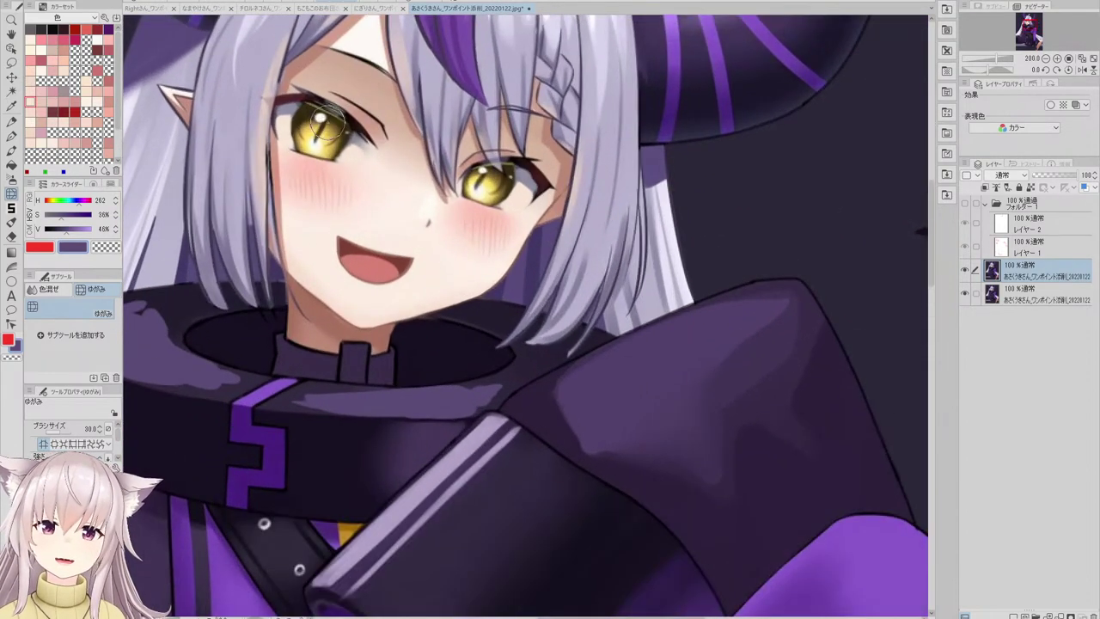
- Compare the corrected illustration with the original by repeatedly toggling the corrected layer's visibility in a full-figure view
{"action": "scroll", "coordinate": [319, 123], "scroll_direction": "down", "scroll_amount": 5}
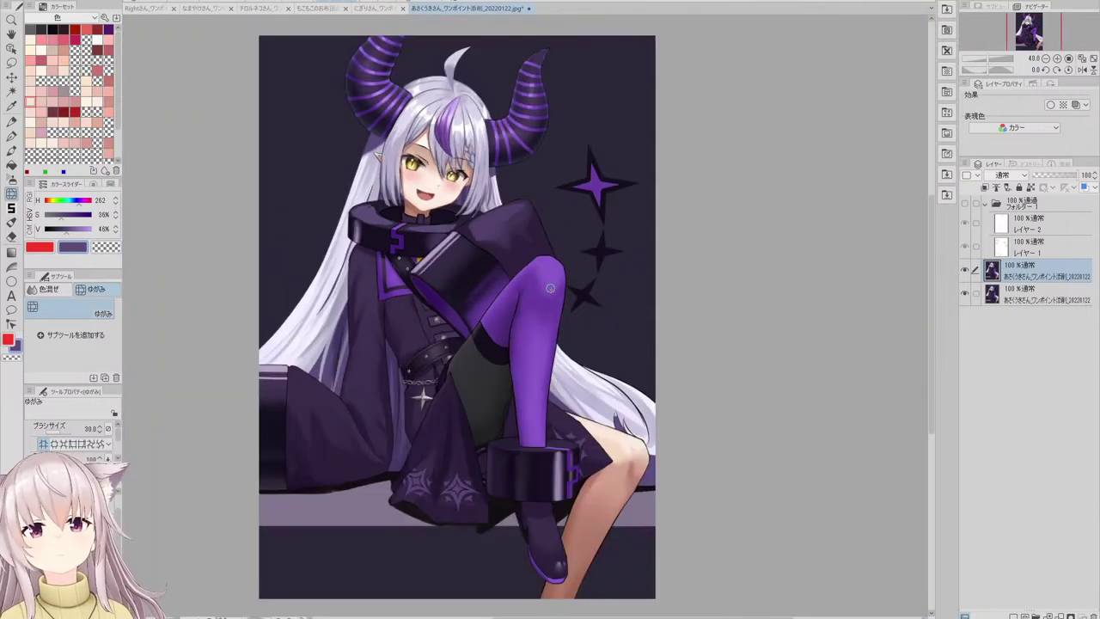
{"action": "left_click", "coordinate": [426, 1]}
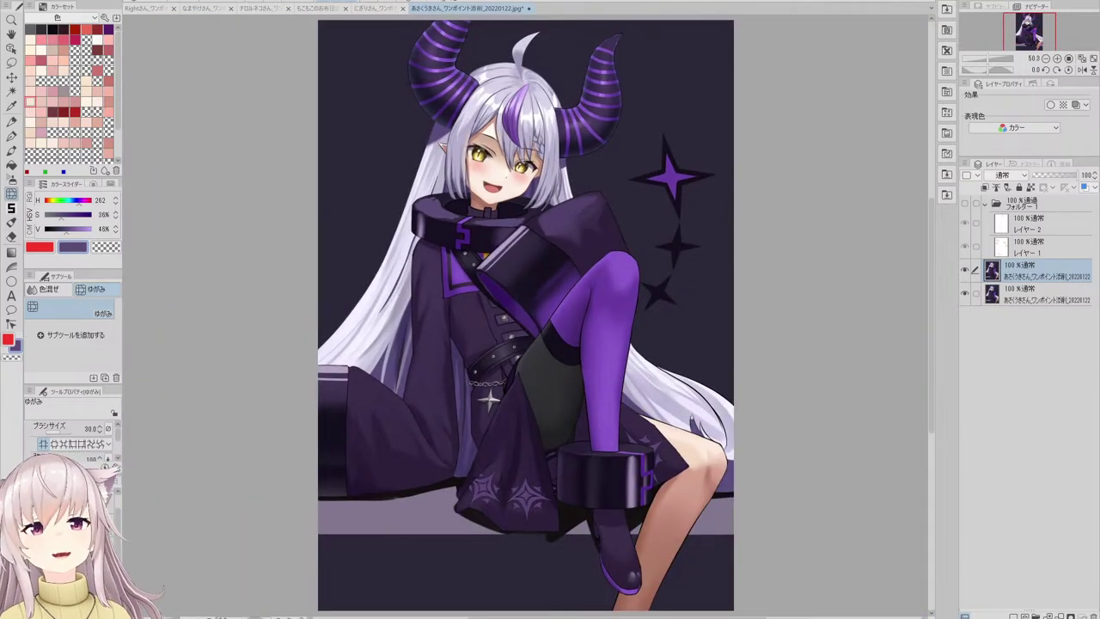
{"action": "left_click", "coordinate": [965, 272]}
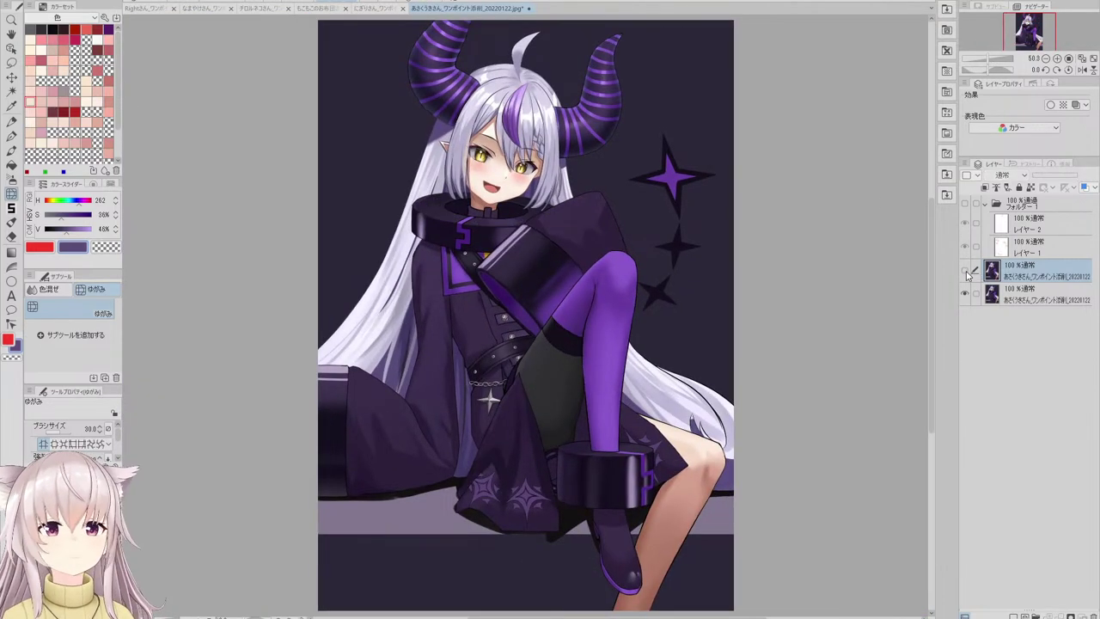
{"action": "left_click", "coordinate": [966, 271]}
{"action": "left_click", "coordinate": [965, 272]}
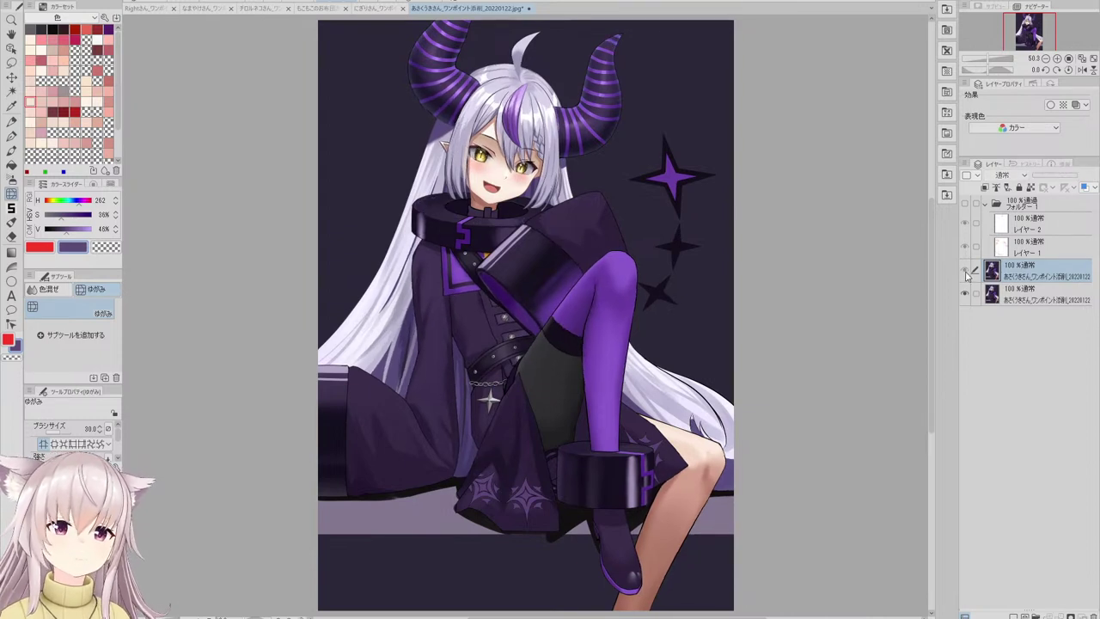
{"action": "left_click", "coordinate": [965, 271]}
{"action": "left_click", "coordinate": [965, 271]}
{"action": "left_click", "coordinate": [965, 272]}
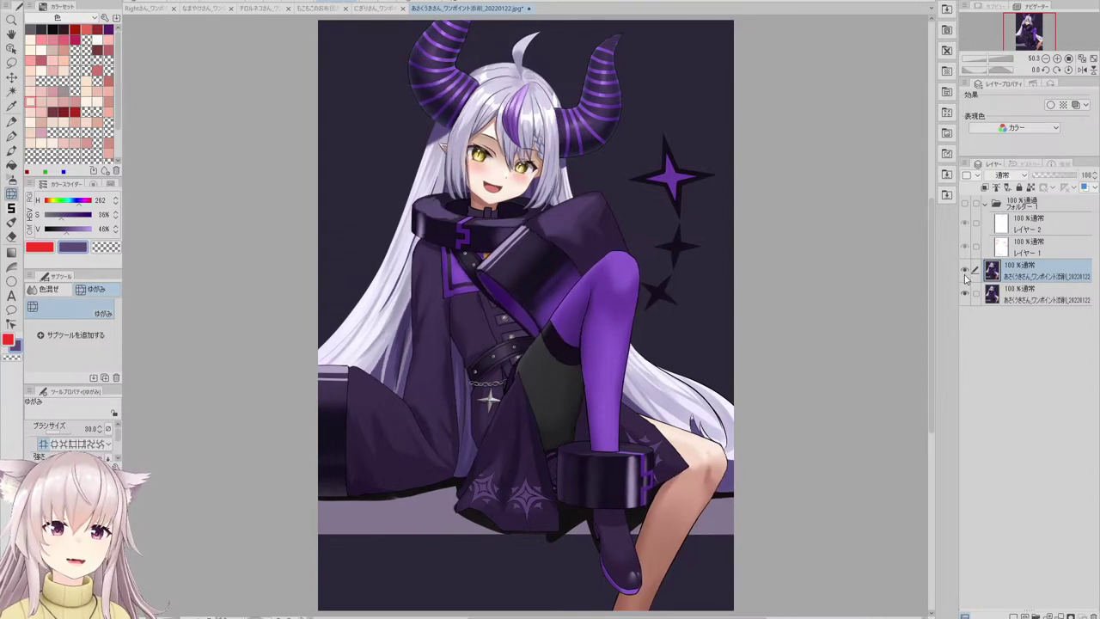
{"action": "left_click", "coordinate": [965, 272]}
{"action": "left_click", "coordinate": [965, 272]}
{"action": "left_click", "coordinate": [964, 278]}
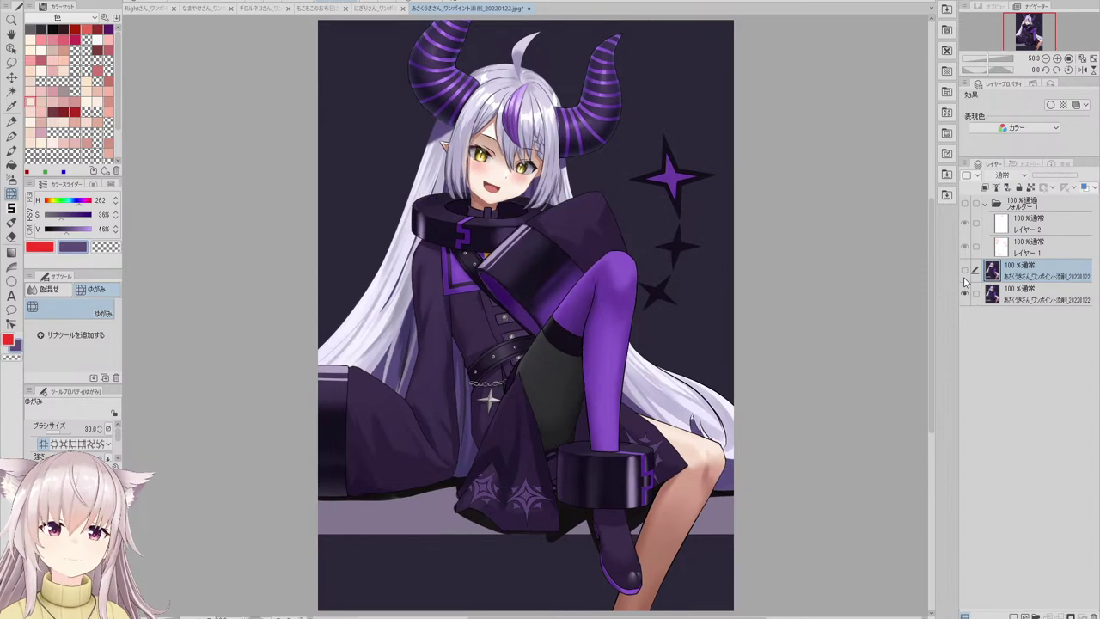
{"action": "left_click", "coordinate": [964, 278]}
{"action": "left_click", "coordinate": [965, 279]}
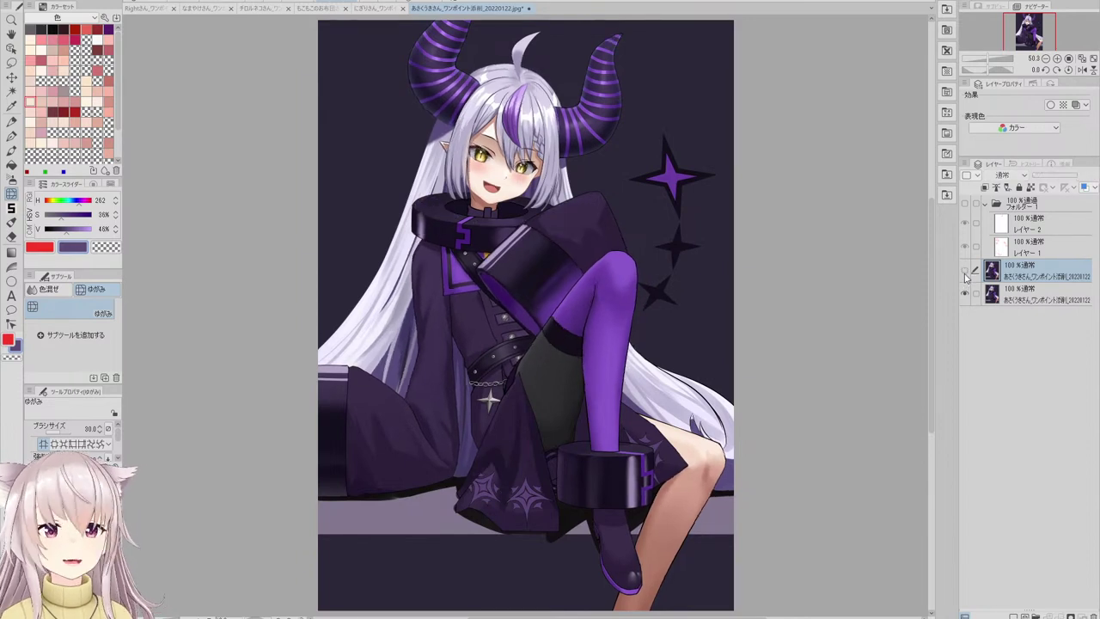
{"action": "left_click", "coordinate": [965, 277]}
{"action": "left_click", "coordinate": [965, 278]}
{"action": "left_click", "coordinate": [965, 277]}
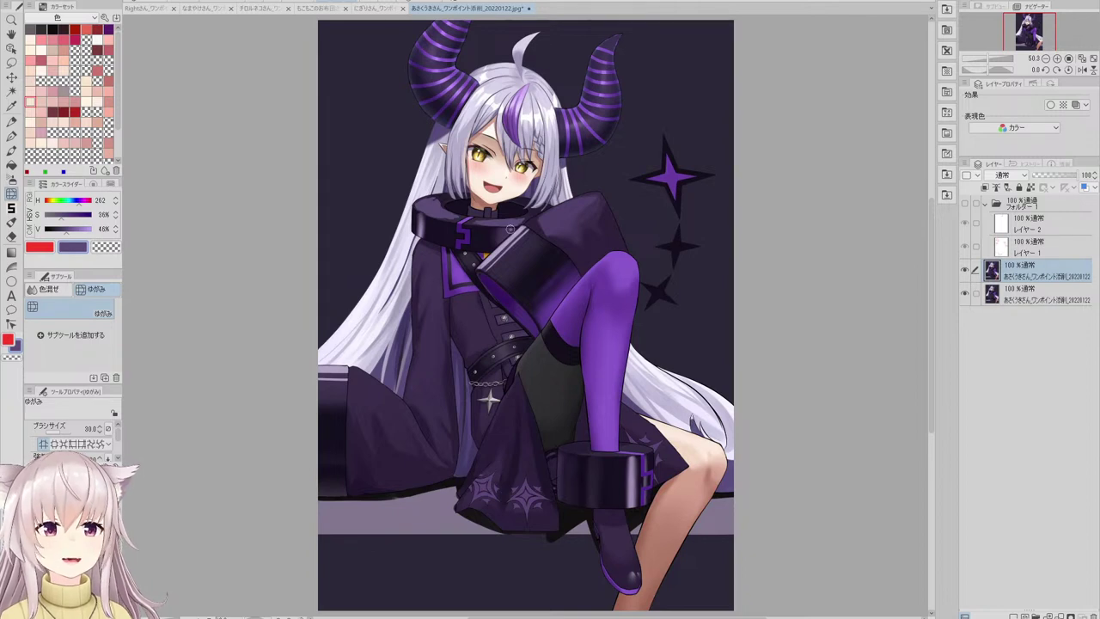
- Toggle the corrected layer off and on once more, and save the document as a PSD file
{"action": "left_click", "coordinate": [964, 277]}
{"action": "left_click", "coordinate": [965, 278]}
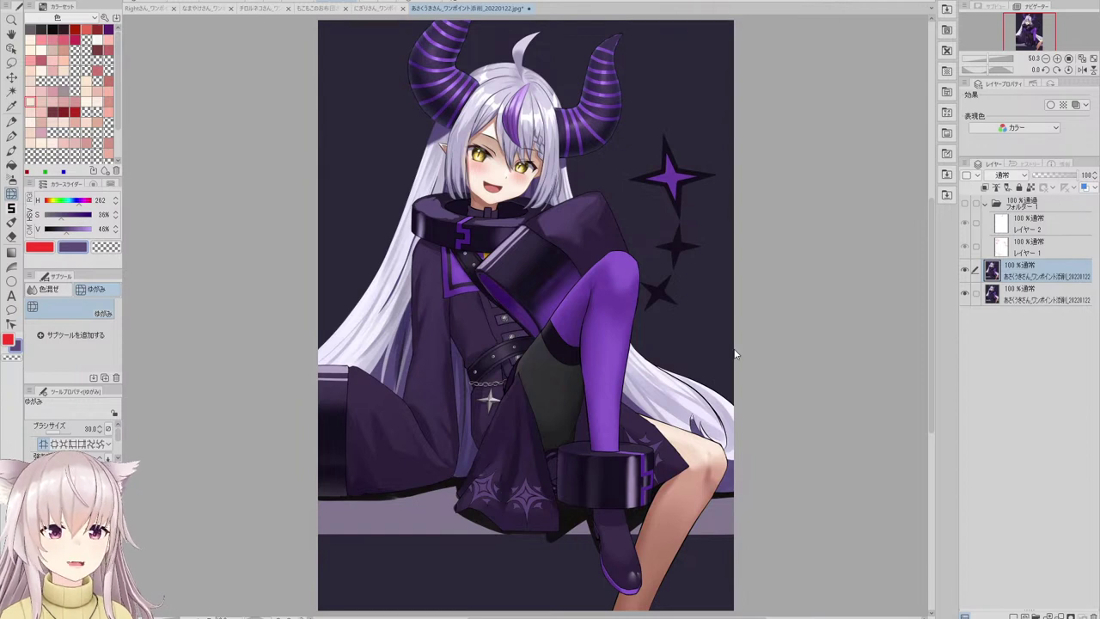
{"action": "key", "text": "ctrl+s"}
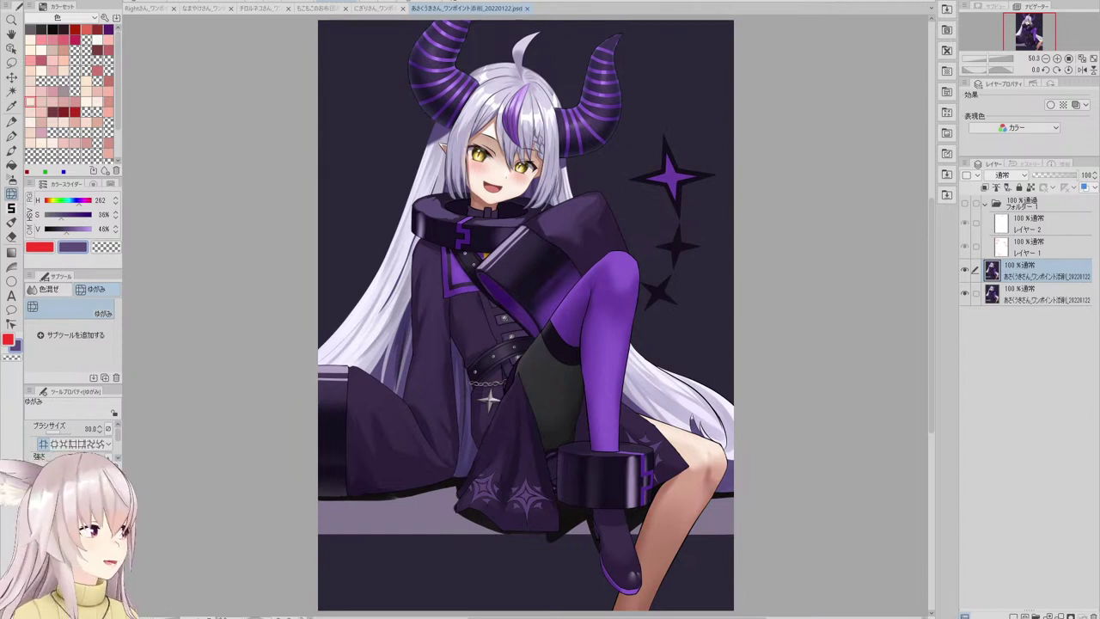
- Place the original JPG beside the corrected PSD in a split view and fit the corrected illustration to its view
{"action": "left_click_drag", "start_coordinate": [503, 9], "coordinate": [934, 15]}
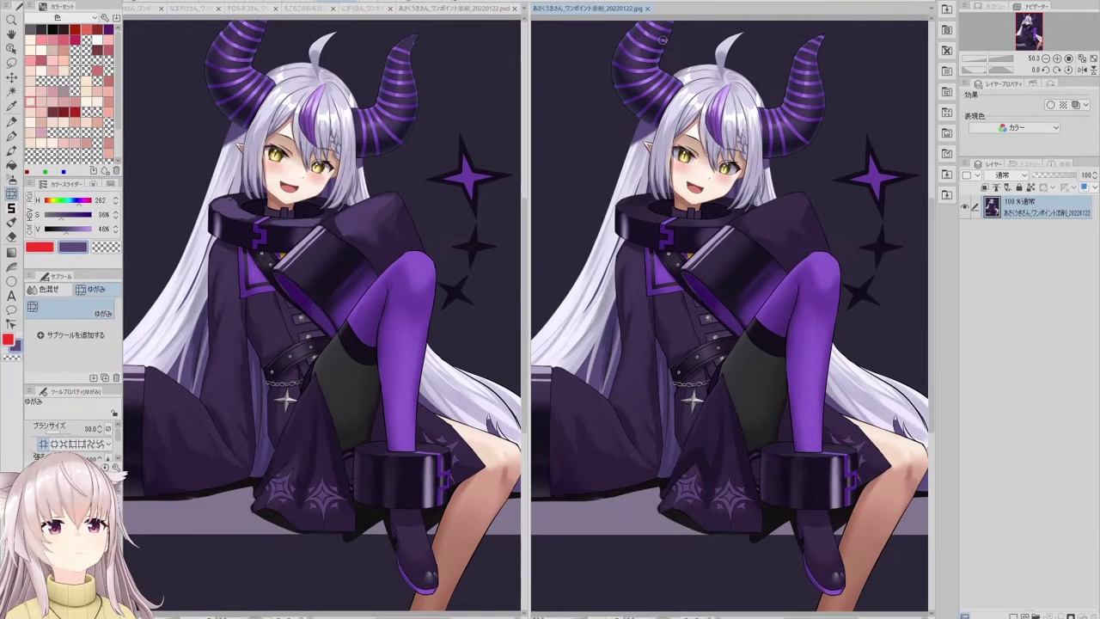
{"action": "left_click", "coordinate": [430, 7]}
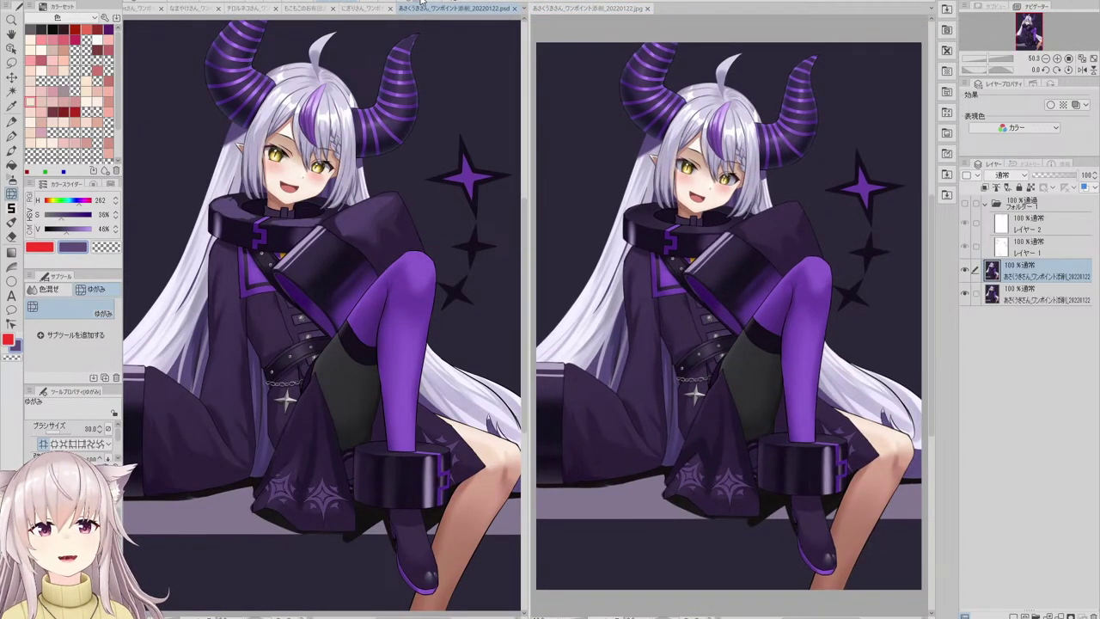
{"action": "key", "text": "ctrl+0"}
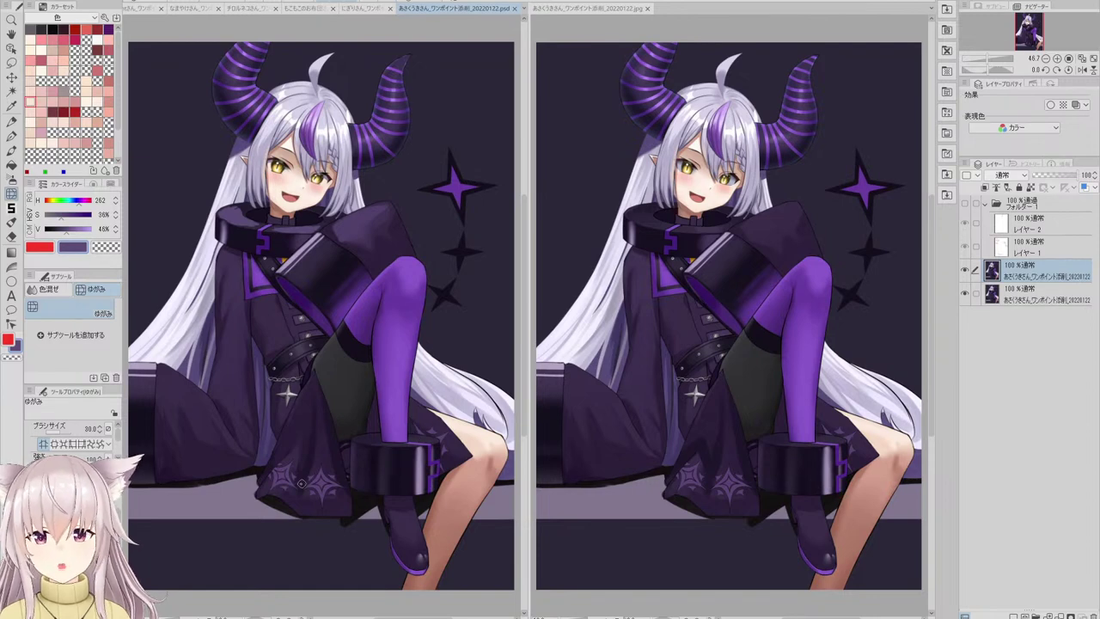
- Compare the body and head of the corrected illustration with the original, and close the original JPG
{"action": "scroll", "coordinate": [302, 483], "scroll_direction": "up", "scroll_amount": 2}
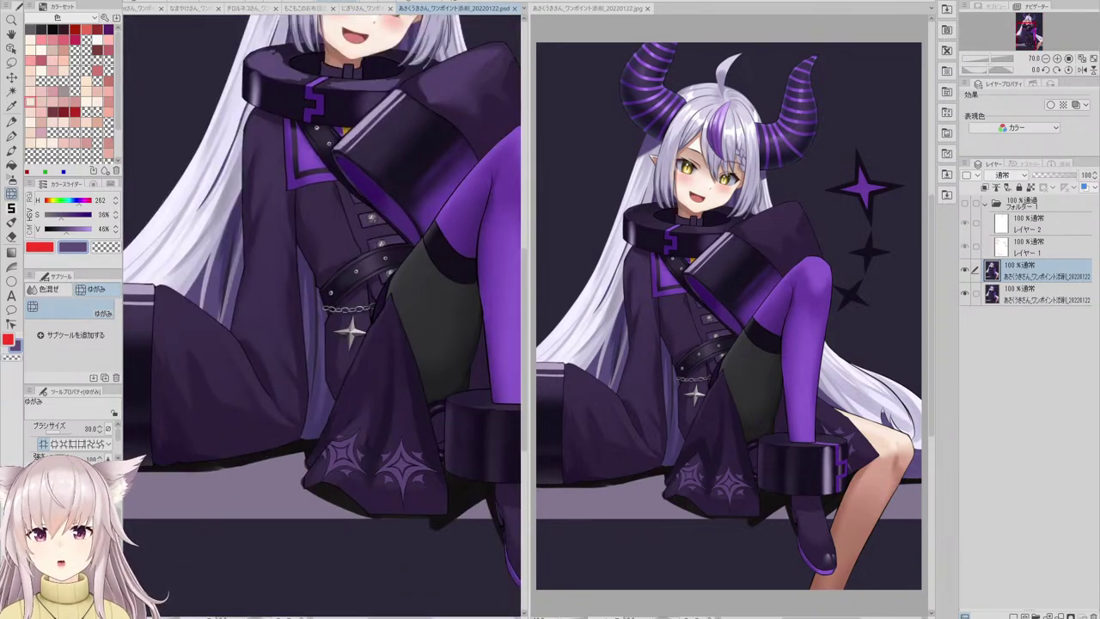
{"action": "key", "text": "ctrl+0"}
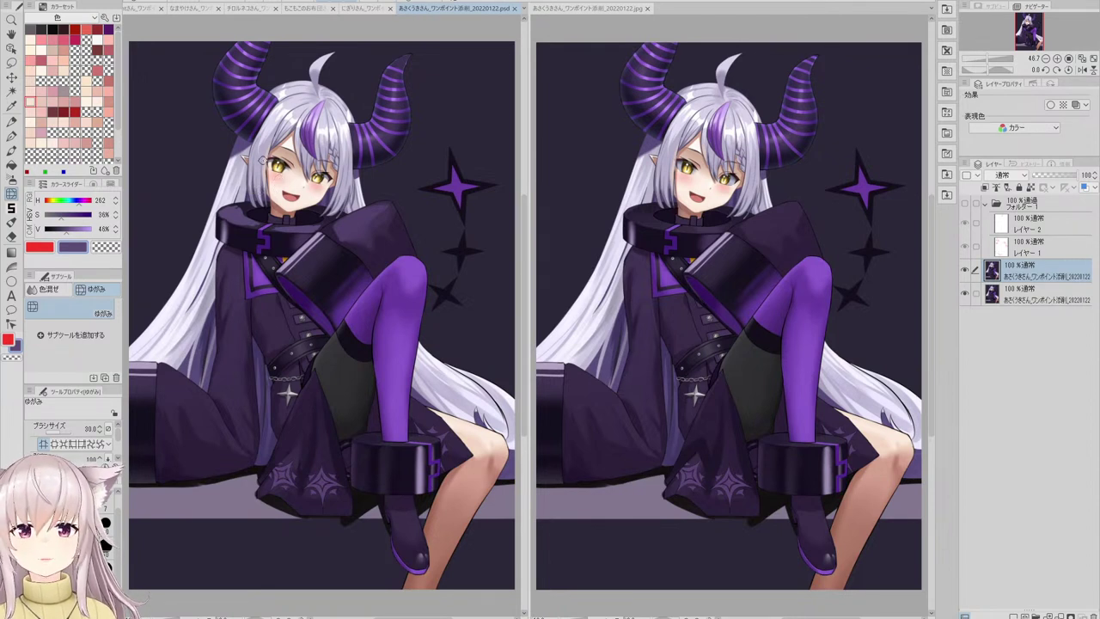
{"action": "scroll", "coordinate": [241, 144], "scroll_direction": "up", "scroll_amount": 1}
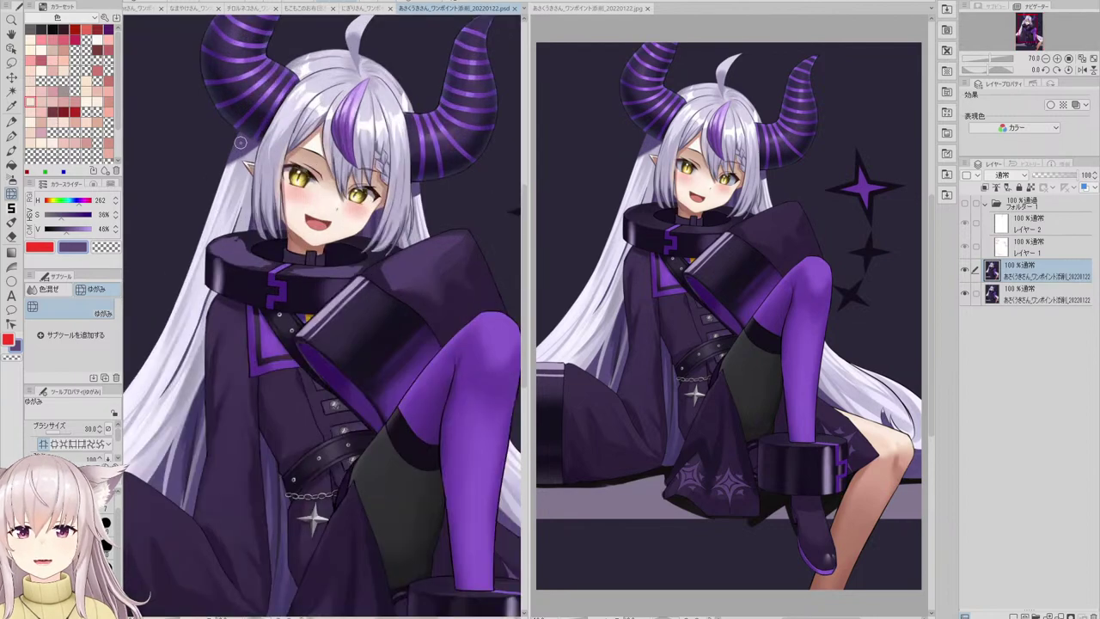
{"action": "key", "text": "ctrl+0"}
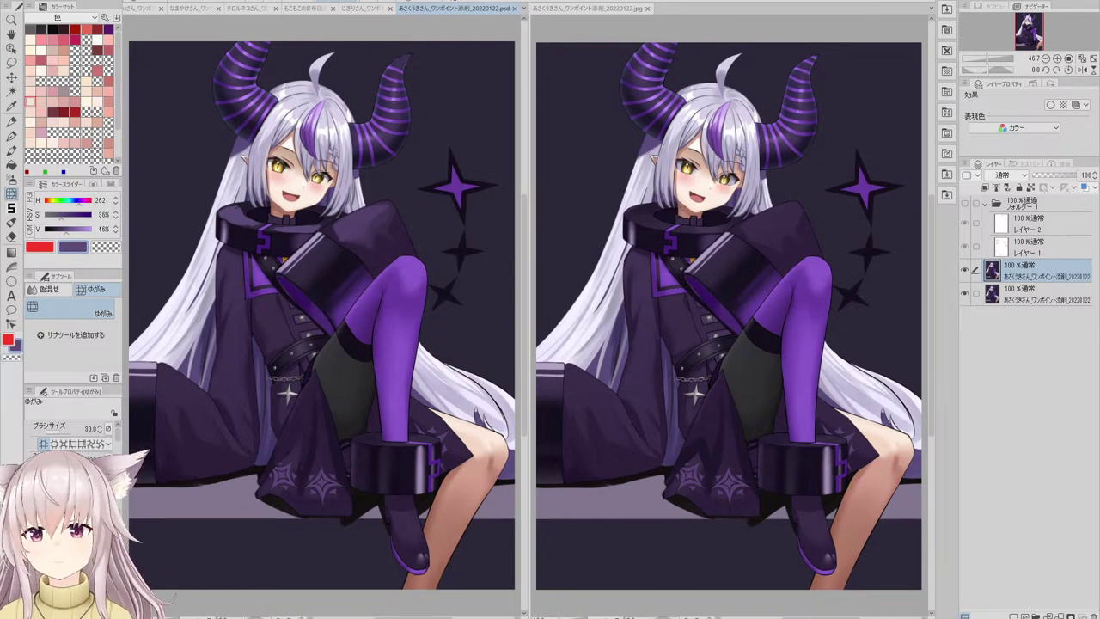
{"action": "left_click", "coordinate": [649, 9]}
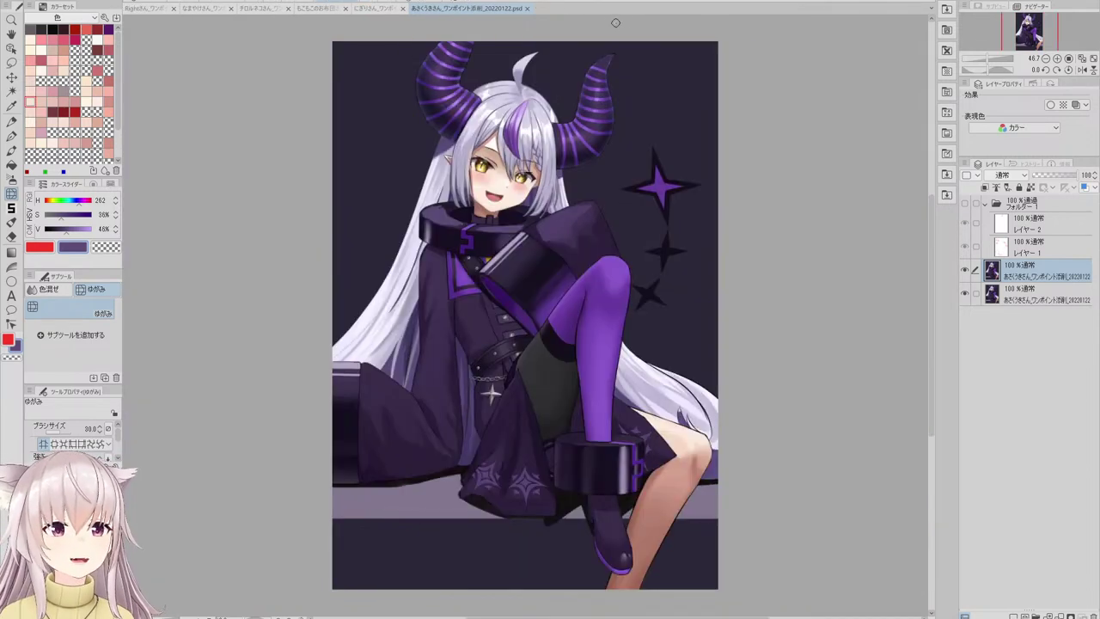
{"action": "left_click", "coordinate": [420, 1]}
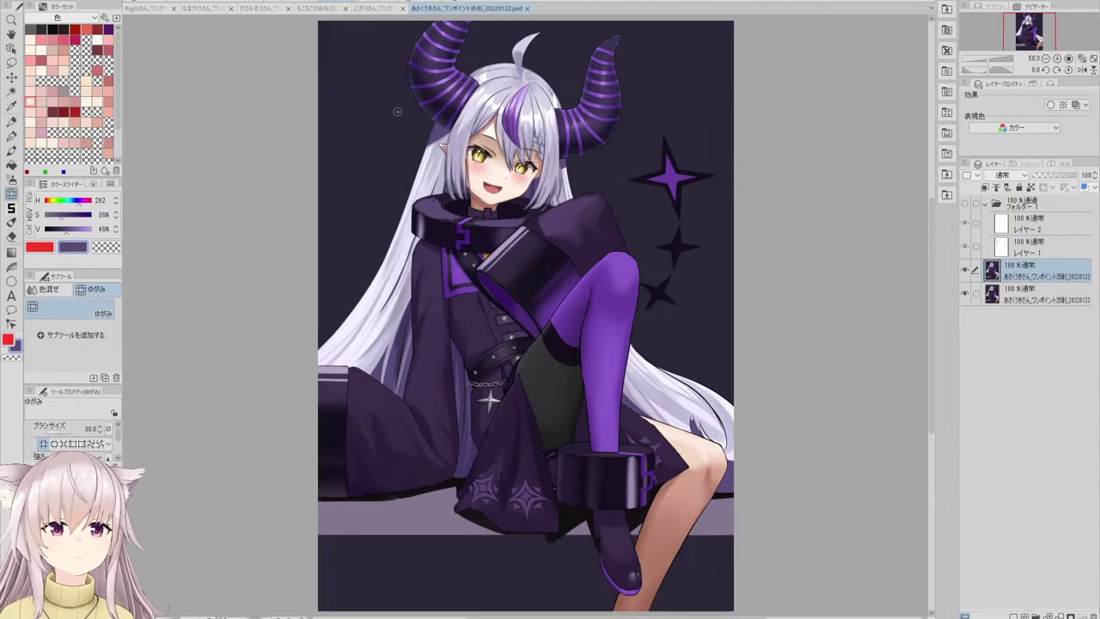
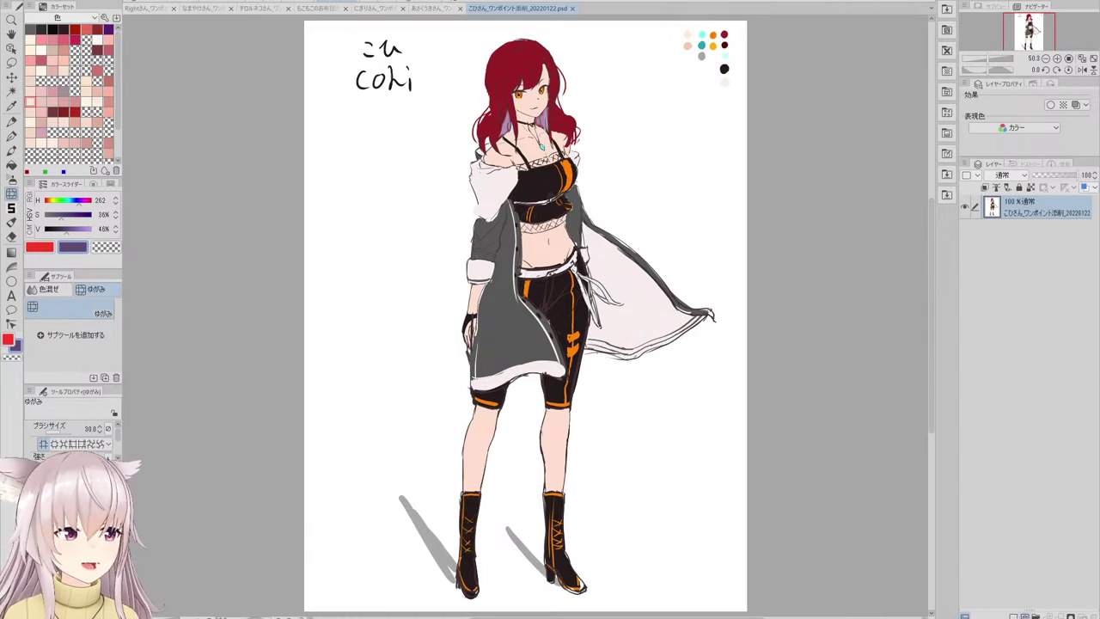
- Create a folder containing a new layer above the redhead character sketch, with a white border effect about 6 thick
{"action": "left_click", "coordinate": [1036, 615]}
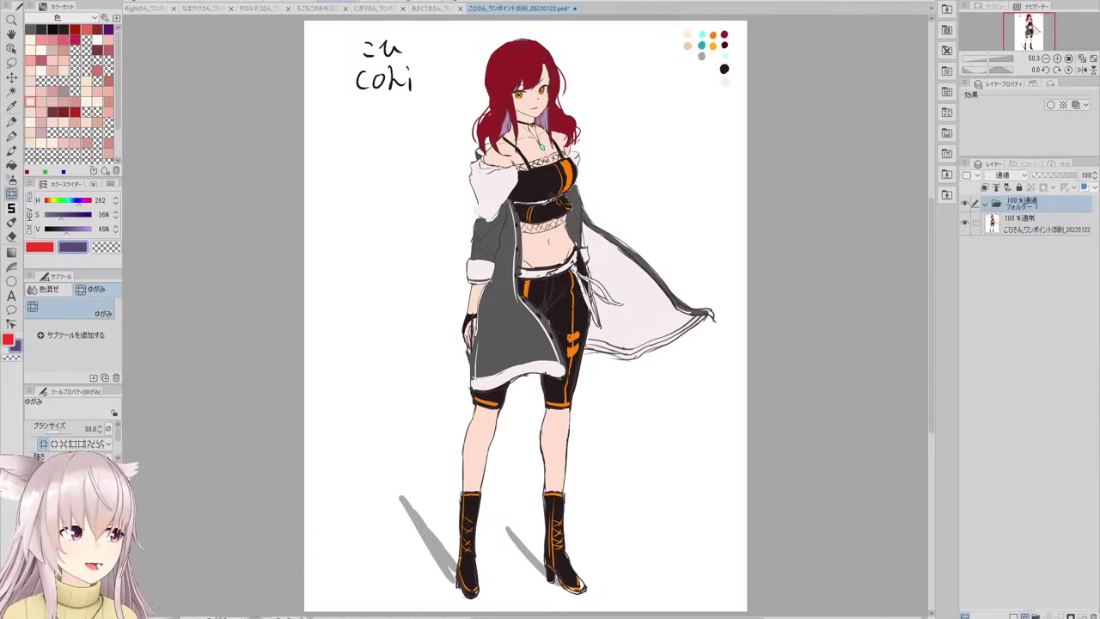
{"action": "left_click", "coordinate": [1013, 615]}
{"action": "left_click", "coordinate": [1050, 104]}
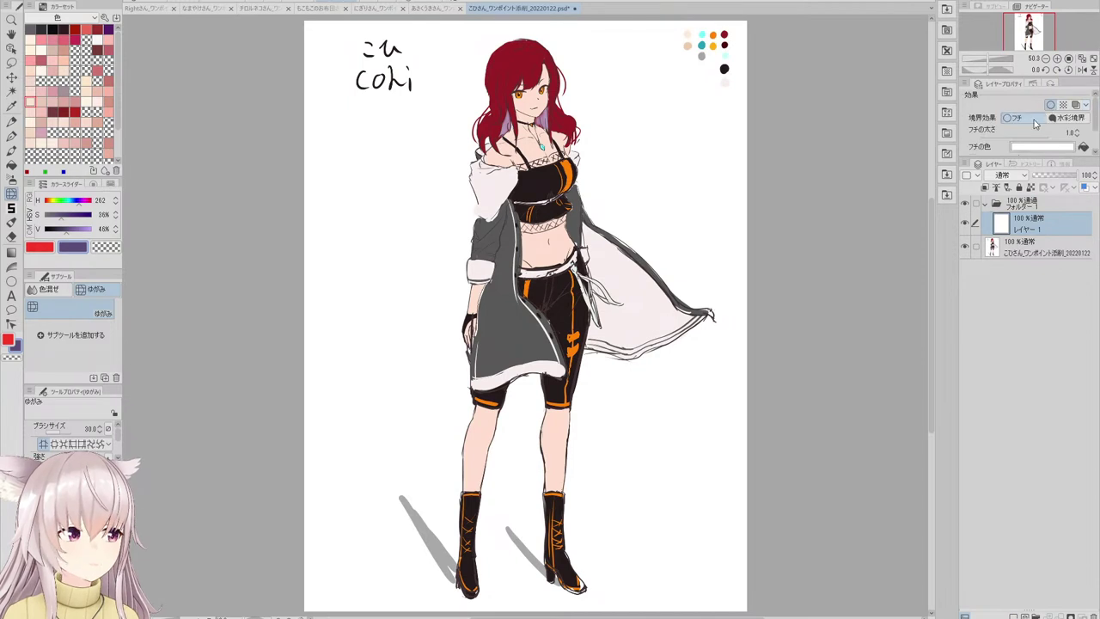
{"action": "left_click_drag", "start_coordinate": [1003, 133], "coordinate": [1005, 133]}
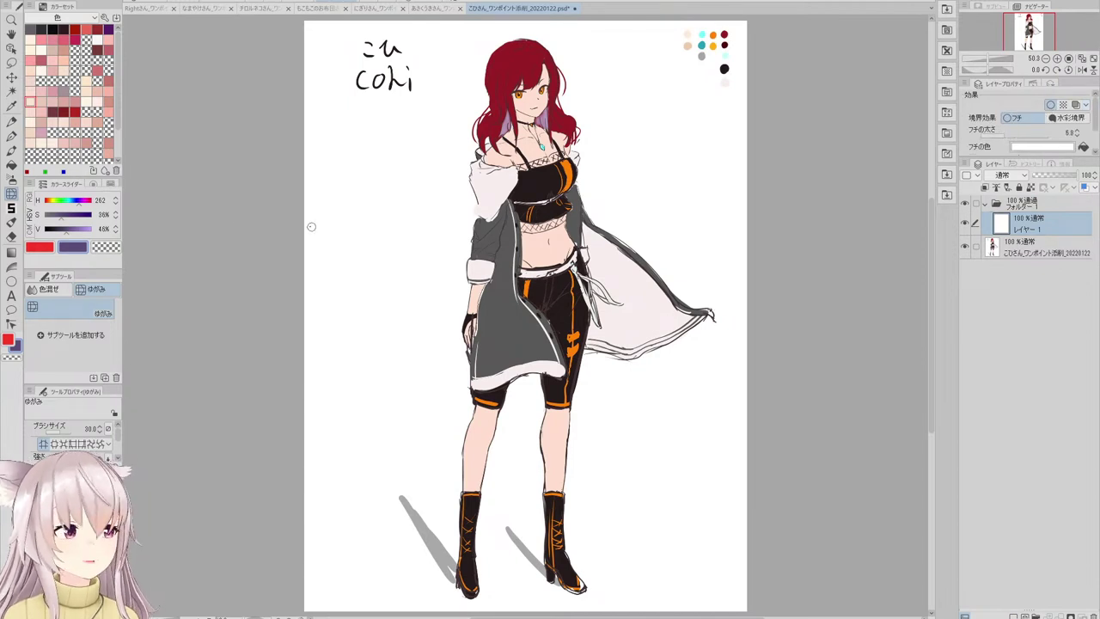
- Write 良い感じに in red beneath the black handwritten name, using the フラットマーカー 2 pen at size 50
{"action": "left_click", "coordinate": [43, 248]}
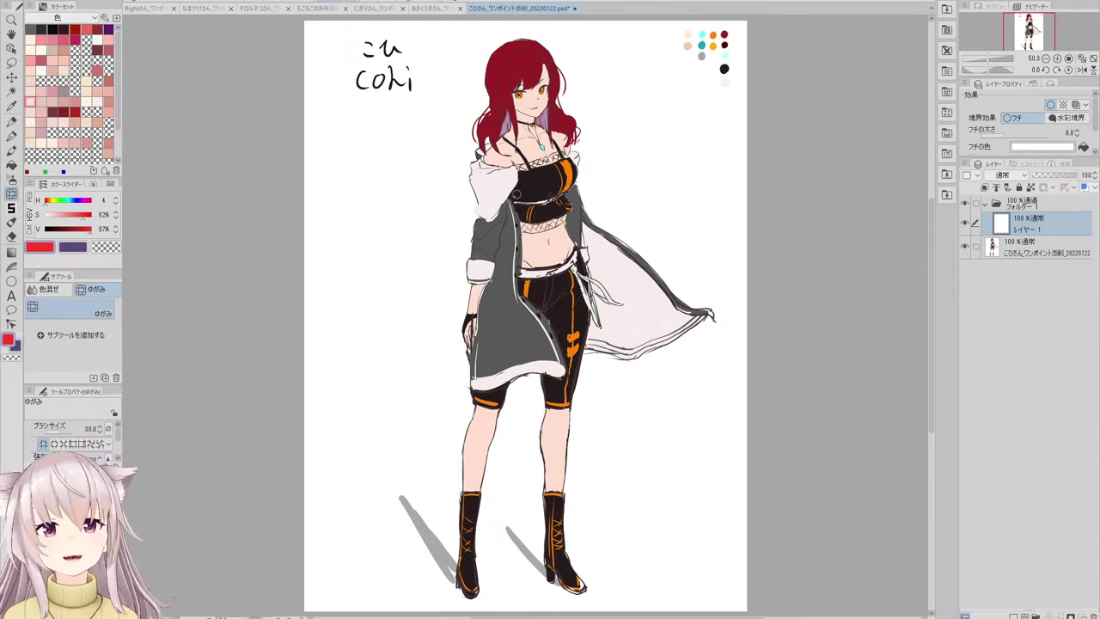
{"action": "key", "text": "p"}
{"action": "left_click", "coordinate": [81, 361]}
{"action": "scroll", "coordinate": [567, 82], "scroll_direction": "up", "scroll_amount": 4}
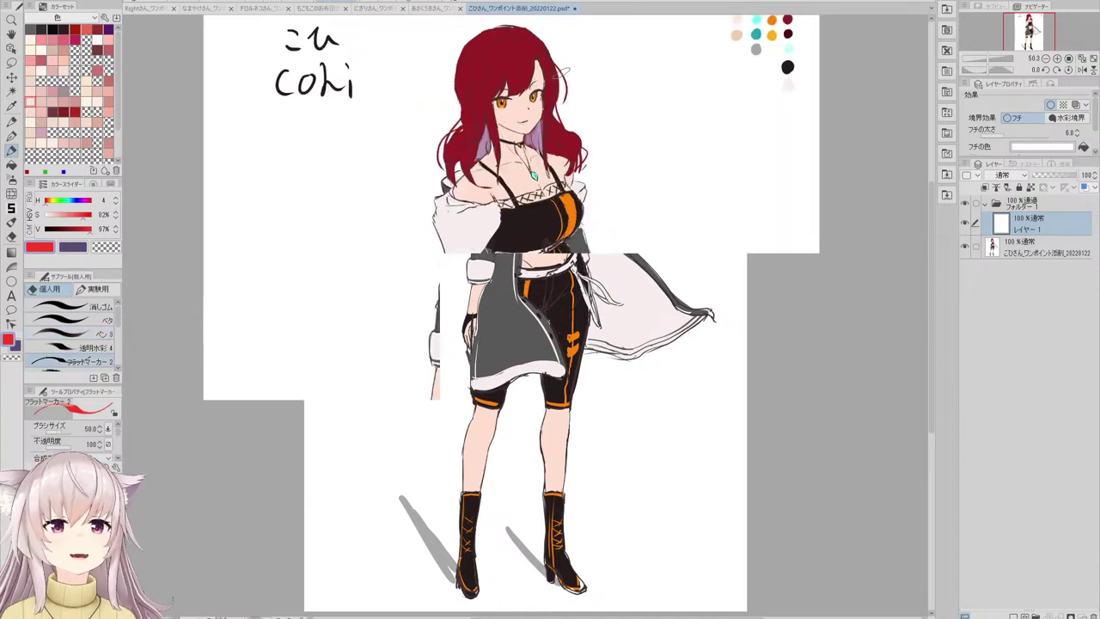
{"action": "scroll", "coordinate": [592, 89], "scroll_direction": "down", "scroll_amount": 3}
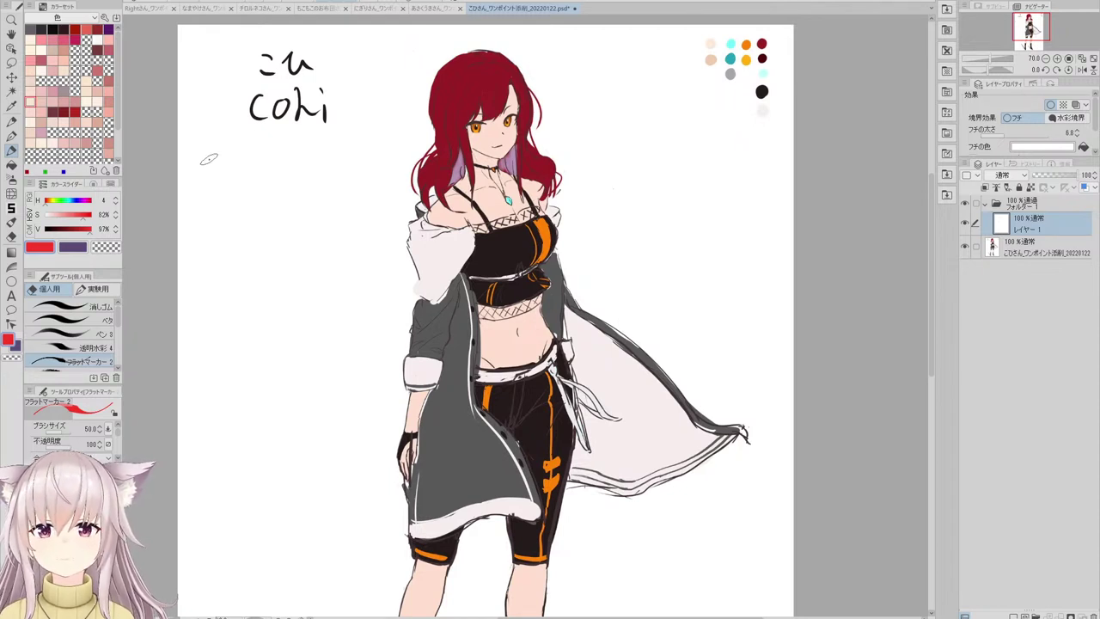
{"action": "mouse_move", "coordinate": [211, 154]}
{"action": "left_mouse_down"}
{"action": "mouse_move", "coordinate": [227, 182]}
{"action": "mouse_move", "coordinate": [274, 155]}
{"action": "mouse_move", "coordinate": [272, 141]}
{"action": "mouse_move", "coordinate": [252, 177]}
{"action": "mouse_move", "coordinate": [276, 172]}
{"action": "mouse_move", "coordinate": [289, 146]}
{"action": "mouse_move", "coordinate": [308, 153]}
{"action": "mouse_move", "coordinate": [342, 141]}
{"action": "left_mouse_up"}
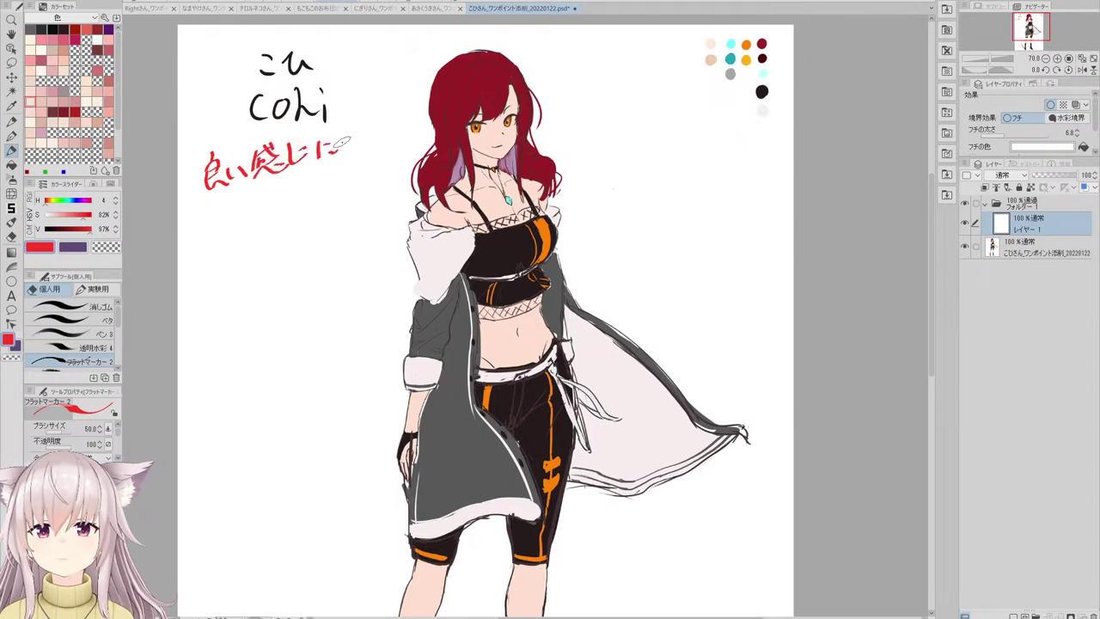
- Write デザインして in red as the second line of the note, under 良い感じに
{"action": "left_click_drag", "start_coordinate": [230, 200], "coordinate": [244, 198]}
{"action": "left_click_drag", "start_coordinate": [225, 209], "coordinate": [250, 207]}
{"action": "mouse_move", "coordinate": [240, 209]}
{"action": "left_mouse_down"}
{"action": "mouse_move", "coordinate": [234, 223]}
{"action": "mouse_move", "coordinate": [254, 197]}
{"action": "left_mouse_up"}
{"action": "left_click_drag", "start_coordinate": [257, 189], "coordinate": [276, 200]}
{"action": "mouse_move", "coordinate": [270, 194]}
{"action": "left_mouse_down"}
{"action": "mouse_move", "coordinate": [258, 221]}
{"action": "mouse_move", "coordinate": [280, 194]}
{"action": "mouse_move", "coordinate": [277, 203]}
{"action": "left_mouse_up"}
{"action": "mouse_move", "coordinate": [287, 194]}
{"action": "left_mouse_down"}
{"action": "mouse_move", "coordinate": [287, 220]}
{"action": "mouse_move", "coordinate": [301, 198]}
{"action": "left_mouse_up"}
{"action": "left_click_drag", "start_coordinate": [296, 210], "coordinate": [320, 191]}
{"action": "mouse_move", "coordinate": [314, 184]}
{"action": "left_mouse_down"}
{"action": "mouse_move", "coordinate": [313, 199]}
{"action": "mouse_move", "coordinate": [346, 185]}
{"action": "left_mouse_up"}
{"action": "left_click_drag", "start_coordinate": [340, 187], "coordinate": [337, 206]}
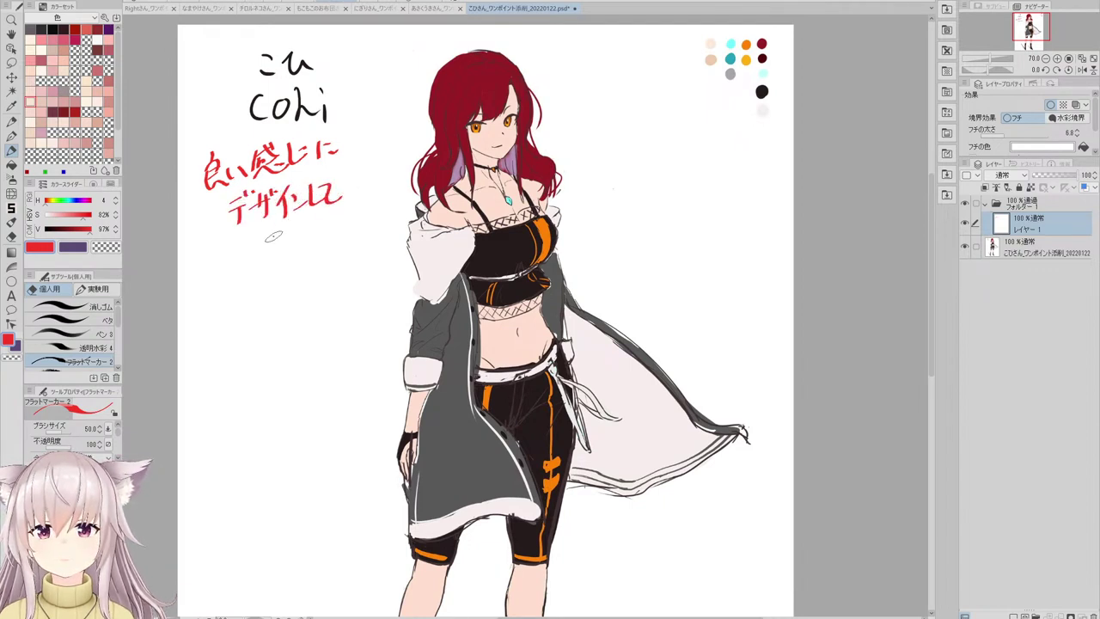
- Finish the red note with 行けそう! as its third line
{"action": "left_click_drag", "start_coordinate": [249, 227], "coordinate": [243, 250]}
{"action": "mouse_move", "coordinate": [251, 244]}
{"action": "left_mouse_down"}
{"action": "mouse_move", "coordinate": [250, 261]}
{"action": "mouse_move", "coordinate": [273, 229]}
{"action": "left_mouse_up"}
{"action": "mouse_move", "coordinate": [257, 242]}
{"action": "left_mouse_down"}
{"action": "mouse_move", "coordinate": [281, 239]}
{"action": "mouse_move", "coordinate": [266, 259]}
{"action": "mouse_move", "coordinate": [282, 255]}
{"action": "left_mouse_up"}
{"action": "mouse_move", "coordinate": [300, 225]}
{"action": "left_mouse_down"}
{"action": "mouse_move", "coordinate": [325, 248]}
{"action": "mouse_move", "coordinate": [333, 223]}
{"action": "left_mouse_up"}
{"action": "left_click_drag", "start_coordinate": [319, 231], "coordinate": [329, 247]}
{"action": "left_click_drag", "start_coordinate": [355, 205], "coordinate": [347, 239]}
{"action": "left_click", "coordinate": [345, 247]}
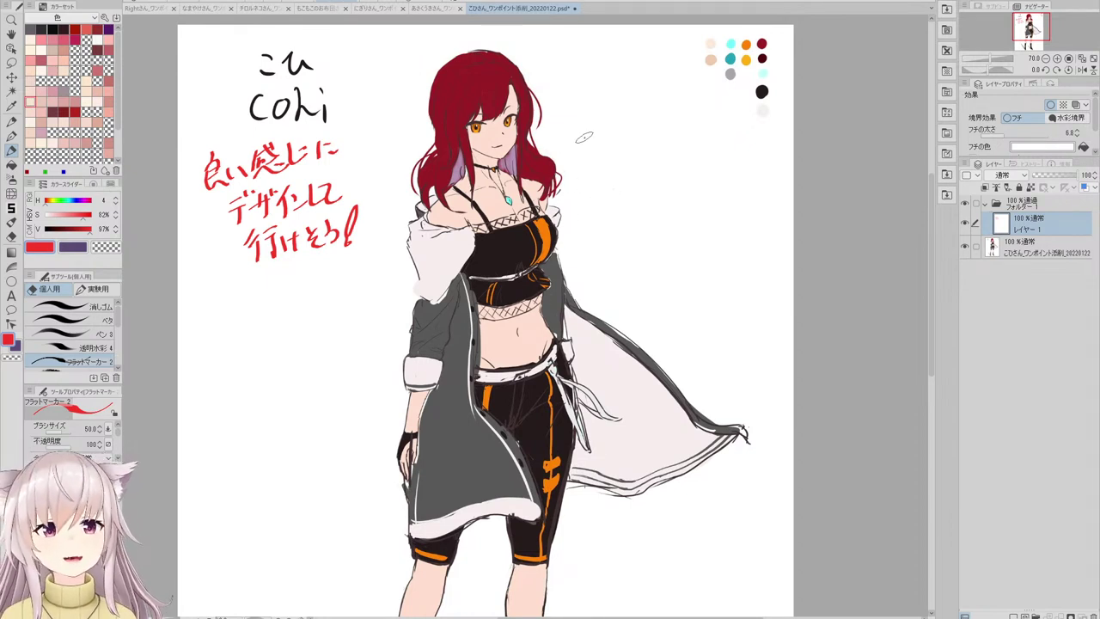
- Write 赤、オレンジ in red in the blank area between the character's head and the colour swatches
{"action": "left_click_drag", "start_coordinate": [611, 134], "coordinate": [609, 149]}
{"action": "left_click_drag", "start_coordinate": [599, 153], "coordinate": [621, 148]}
{"action": "mouse_move", "coordinate": [607, 151]}
{"action": "left_mouse_down"}
{"action": "mouse_move", "coordinate": [601, 163]}
{"action": "mouse_move", "coordinate": [612, 162]}
{"action": "left_mouse_up"}
{"action": "mouse_move", "coordinate": [605, 154]}
{"action": "left_mouse_down"}
{"action": "mouse_move", "coordinate": [637, 163]}
{"action": "mouse_move", "coordinate": [665, 143]}
{"action": "left_mouse_up"}
{"action": "left_click_drag", "start_coordinate": [656, 136], "coordinate": [654, 163]}
{"action": "mouse_move", "coordinate": [654, 147]}
{"action": "left_mouse_down"}
{"action": "mouse_move", "coordinate": [642, 160]}
{"action": "mouse_move", "coordinate": [685, 146]}
{"action": "left_mouse_up"}
{"action": "left_click_drag", "start_coordinate": [680, 159], "coordinate": [703, 143]}
{"action": "left_click_drag", "start_coordinate": [698, 146], "coordinate": [721, 143]}
{"action": "left_click_drag", "start_coordinate": [721, 130], "coordinate": [727, 138]}
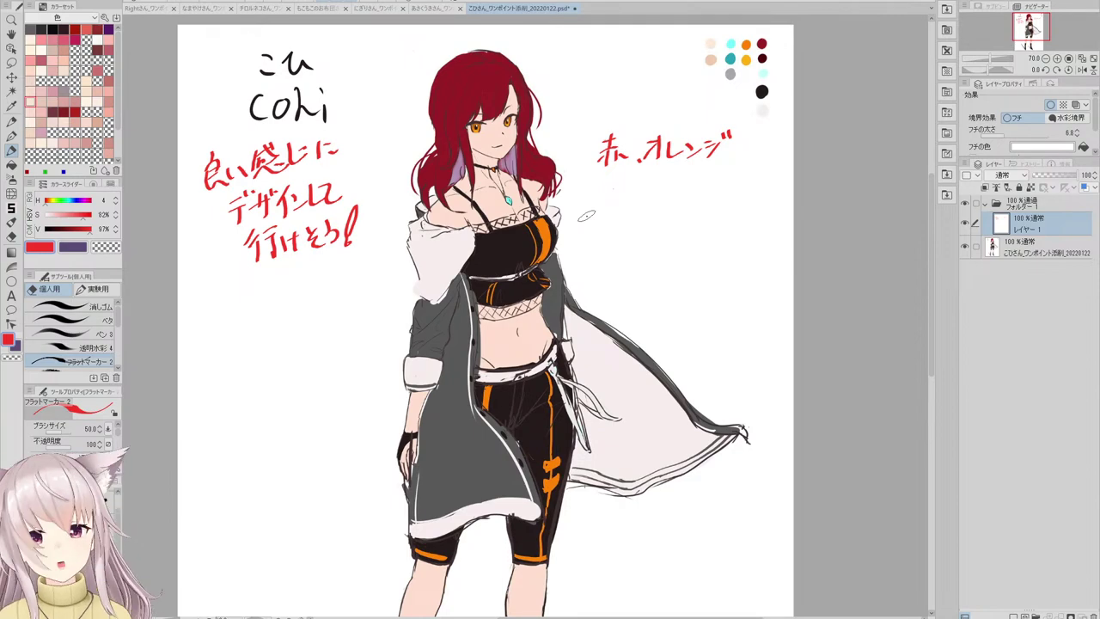
- Write the heading キャラデザ in red on the annotation layer, in the blank area beside the gloved hand and sleeve cuff
{"action": "scroll", "coordinate": [537, 171], "scroll_direction": "down", "scroll_amount": 2}
{"action": "scroll", "coordinate": [529, 273], "scroll_direction": "up", "scroll_amount": 1}
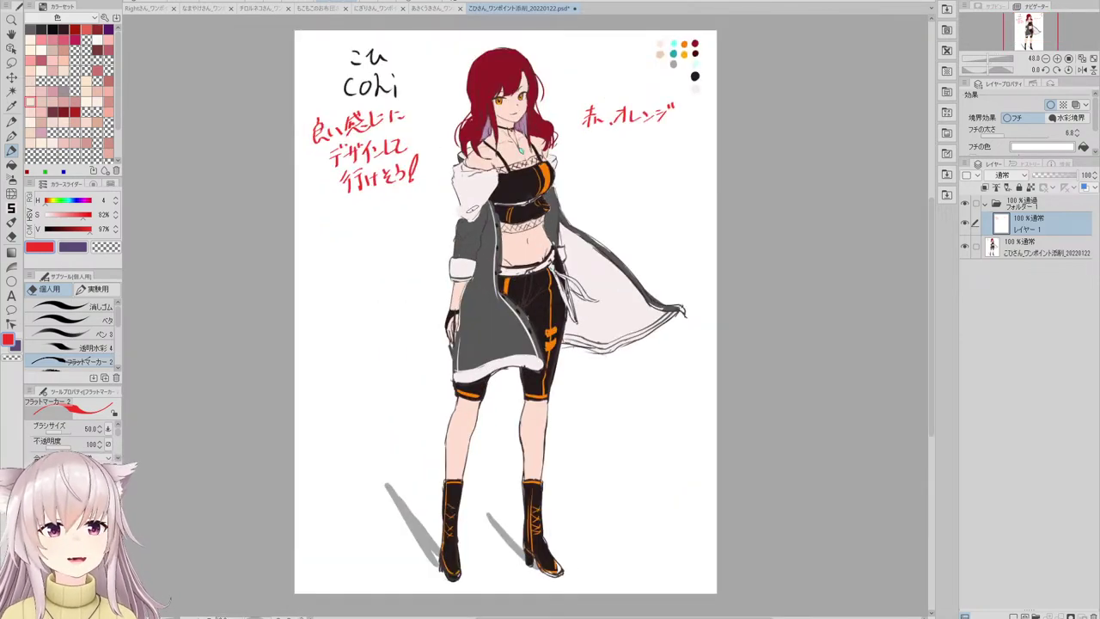
{"action": "scroll", "coordinate": [477, 198], "scroll_direction": "up", "scroll_amount": 3}
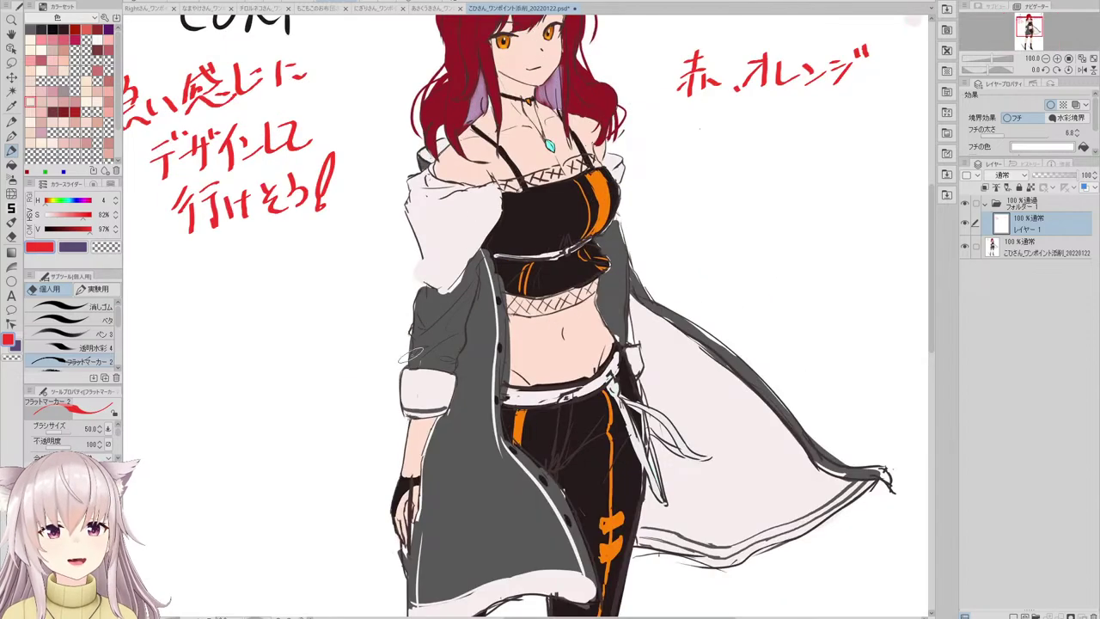
{"action": "scroll", "coordinate": [418, 244], "scroll_direction": "down", "scroll_amount": 4}
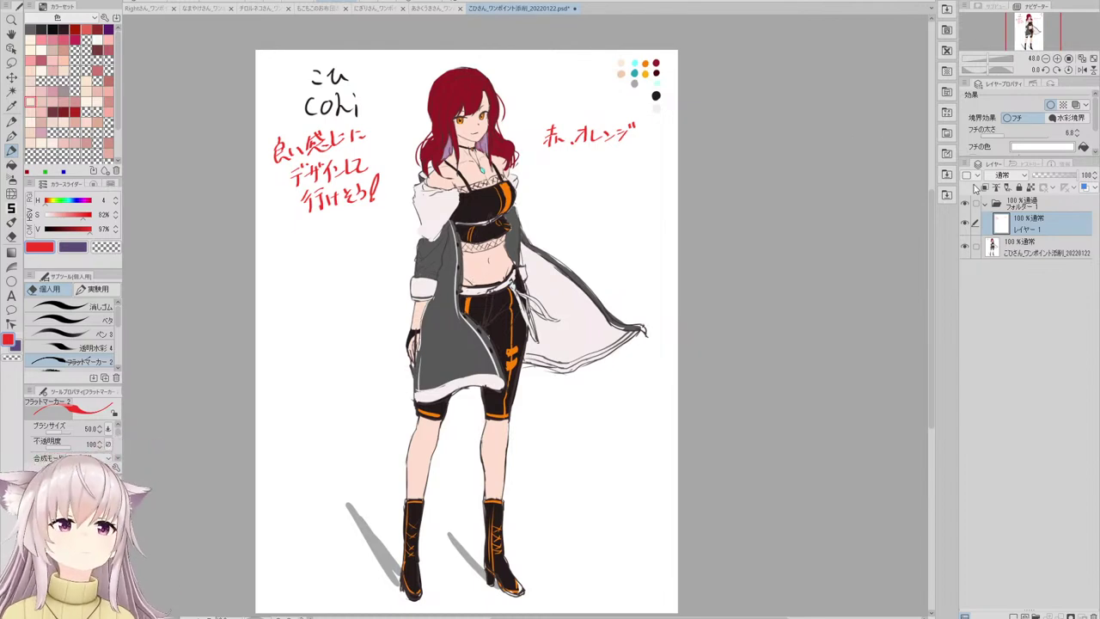
{"action": "left_click", "coordinate": [1033, 250]}
{"action": "left_click", "coordinate": [993, 229]}
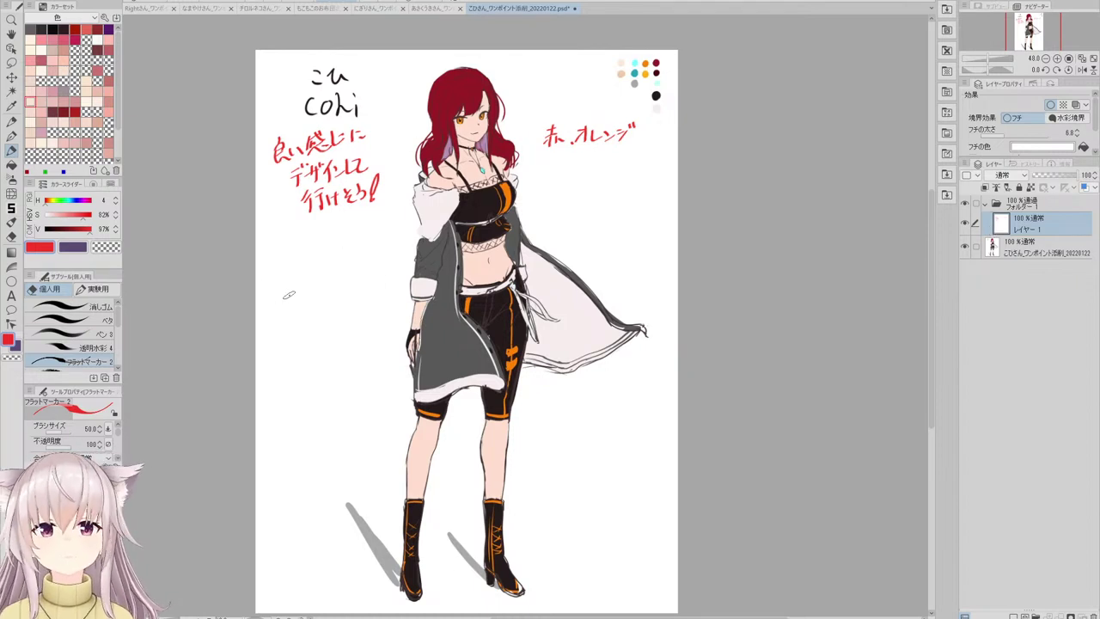
{"action": "mouse_move", "coordinate": [278, 300]}
{"action": "left_mouse_down"}
{"action": "mouse_move", "coordinate": [302, 306]}
{"action": "mouse_move", "coordinate": [354, 289]}
{"action": "left_mouse_up"}
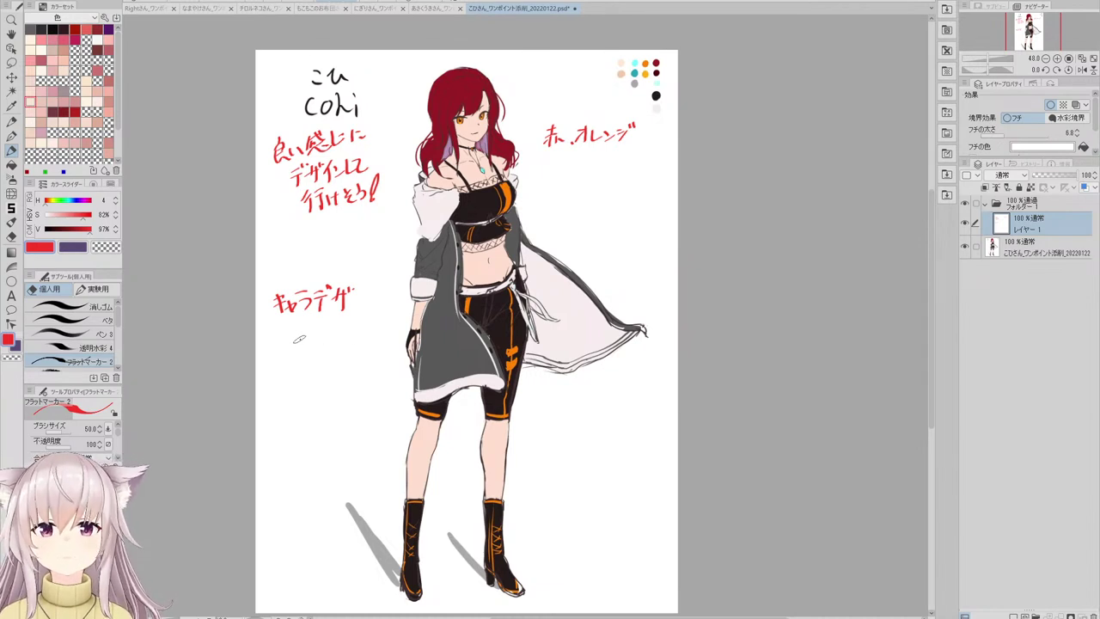
- Write イメージカラー in red under the キャラデザ heading
{"action": "left_click_drag", "start_coordinate": [293, 333], "coordinate": [279, 345]}
{"action": "mouse_move", "coordinate": [287, 339]}
{"action": "left_mouse_down"}
{"action": "mouse_move", "coordinate": [284, 356]}
{"action": "mouse_move", "coordinate": [335, 335]}
{"action": "mouse_move", "coordinate": [344, 351]}
{"action": "left_mouse_up"}
{"action": "mouse_move", "coordinate": [339, 333]}
{"action": "left_mouse_down"}
{"action": "mouse_move", "coordinate": [330, 352]}
{"action": "mouse_move", "coordinate": [355, 334]}
{"action": "left_mouse_up"}
{"action": "mouse_move", "coordinate": [345, 340]}
{"action": "left_mouse_down"}
{"action": "mouse_move", "coordinate": [349, 352]}
{"action": "mouse_move", "coordinate": [383, 342]}
{"action": "left_mouse_up"}
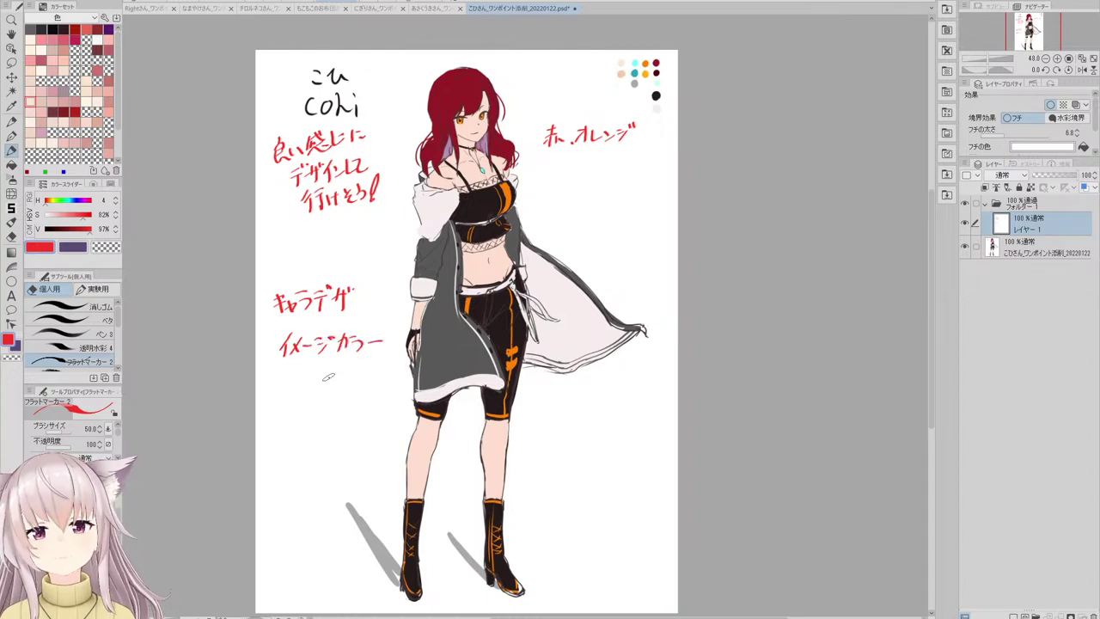
- Add the sub-item 髪、目 in red with an L-shaped branch mark under イメージカラー
{"action": "mouse_move", "coordinate": [279, 363]}
{"action": "left_mouse_down"}
{"action": "mouse_move", "coordinate": [281, 373]}
{"action": "mouse_move", "coordinate": [314, 374]}
{"action": "left_mouse_up"}
{"action": "left_click_drag", "start_coordinate": [321, 364], "coordinate": [313, 374]}
{"action": "mouse_move", "coordinate": [304, 379]}
{"action": "left_mouse_down"}
{"action": "mouse_move", "coordinate": [317, 378]}
{"action": "mouse_move", "coordinate": [305, 386]}
{"action": "left_mouse_up"}
{"action": "left_click_drag", "start_coordinate": [311, 379], "coordinate": [344, 385]}
{"action": "mouse_move", "coordinate": [344, 365]}
{"action": "left_mouse_down"}
{"action": "mouse_move", "coordinate": [359, 385]}
{"action": "mouse_move", "coordinate": [358, 371]}
{"action": "left_mouse_up"}
{"action": "left_click_drag", "start_coordinate": [346, 378], "coordinate": [359, 385]}
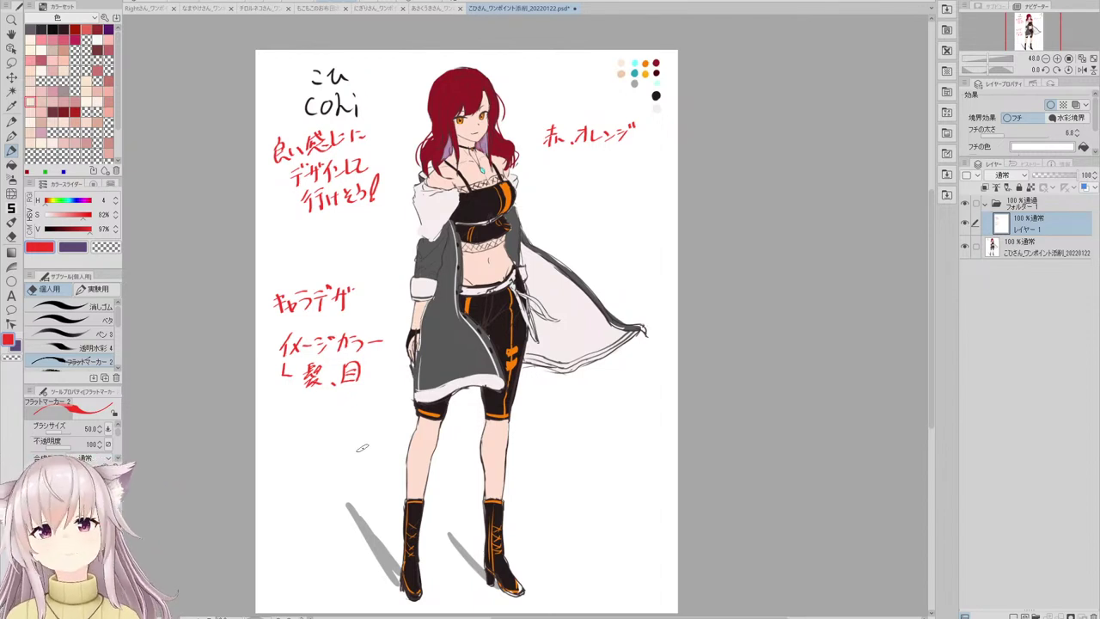
- Write or and 衣装 in red on two lines beneath 髪、目
{"action": "scroll", "coordinate": [317, 417], "scroll_direction": "up", "scroll_amount": 2}
{"action": "left_click_drag", "start_coordinate": [328, 395], "coordinate": [324, 397]}
{"action": "mouse_move", "coordinate": [342, 391]}
{"action": "left_mouse_down"}
{"action": "mouse_move", "coordinate": [344, 407]}
{"action": "mouse_move", "coordinate": [355, 393]}
{"action": "left_mouse_up"}
{"action": "left_click_drag", "start_coordinate": [303, 428], "coordinate": [289, 459]}
{"action": "mouse_move", "coordinate": [299, 451]}
{"action": "left_mouse_down"}
{"action": "mouse_move", "coordinate": [327, 462]}
{"action": "mouse_move", "coordinate": [346, 430]}
{"action": "mouse_move", "coordinate": [347, 447]}
{"action": "mouse_move", "coordinate": [325, 462]}
{"action": "mouse_move", "coordinate": [357, 443]}
{"action": "left_mouse_up"}
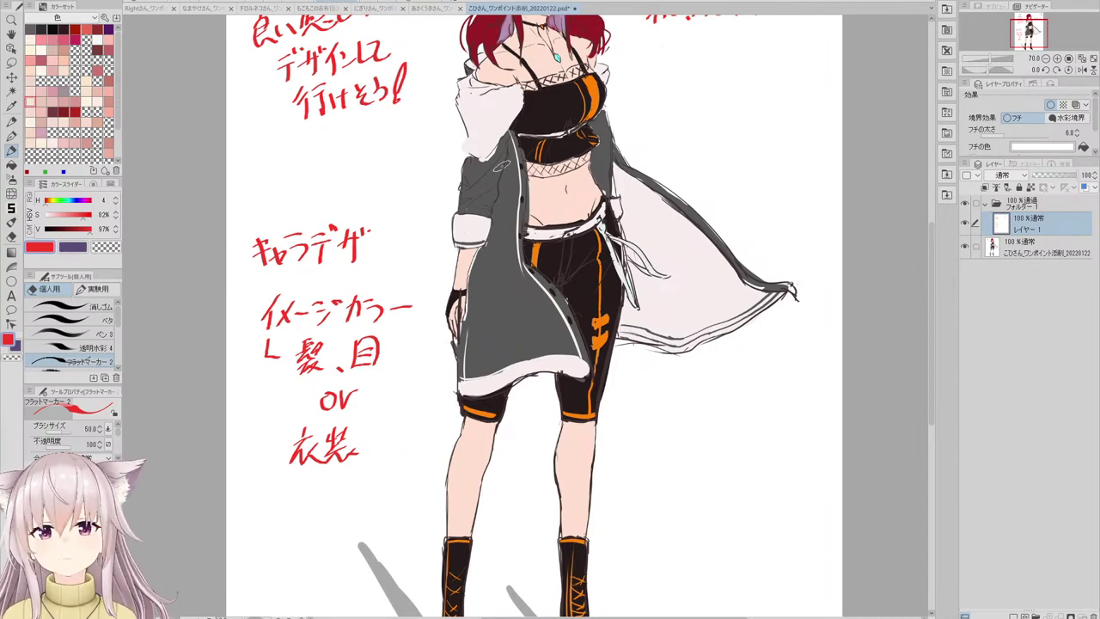
- Put a bullet dot before イメージカラー and add a second bulleted item, イメージマーク, below 衣装
{"action": "scroll", "coordinate": [496, 196], "scroll_direction": "down", "scroll_amount": 3}
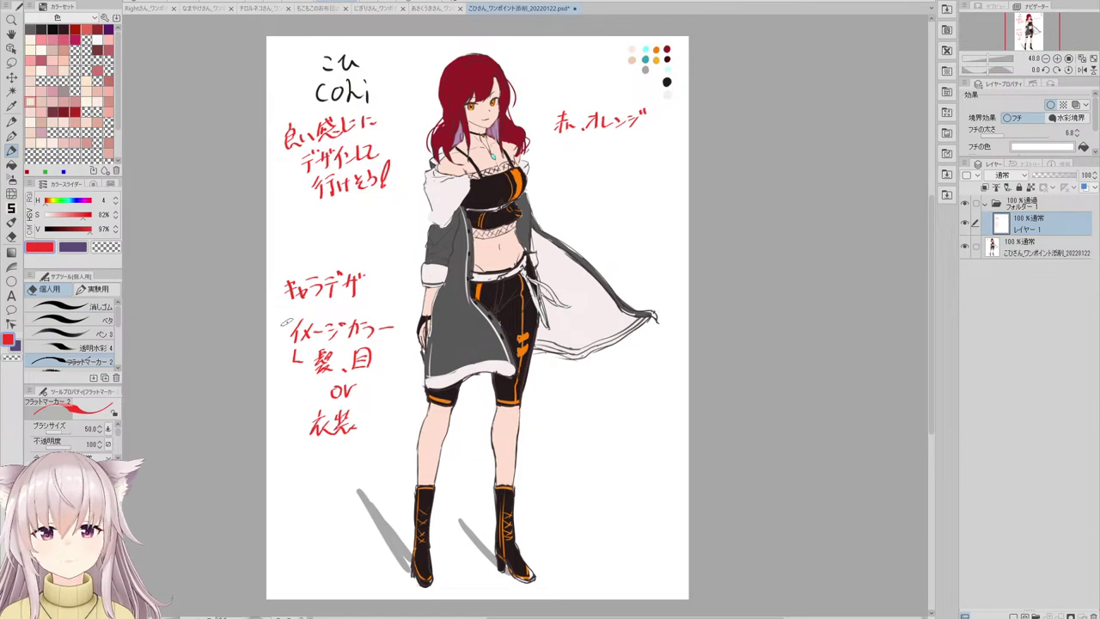
{"action": "left_click", "coordinate": [277, 332]}
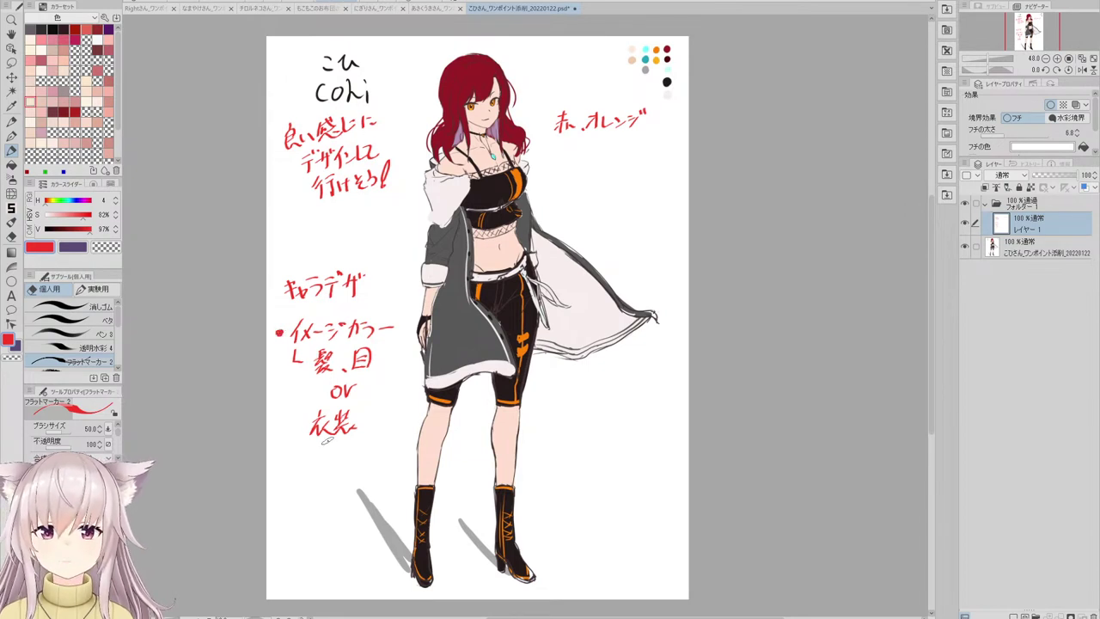
{"action": "left_click", "coordinate": [281, 472]}
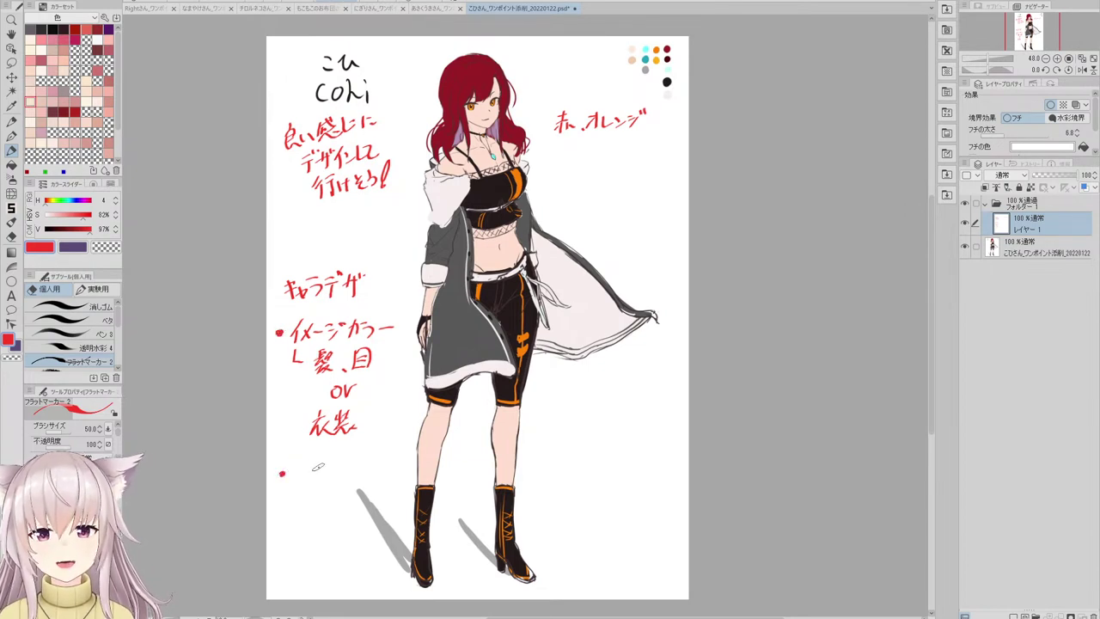
{"action": "mouse_move", "coordinate": [308, 462]}
{"action": "left_mouse_down"}
{"action": "mouse_move", "coordinate": [298, 473]}
{"action": "mouse_move", "coordinate": [319, 479]}
{"action": "left_mouse_up"}
{"action": "mouse_move", "coordinate": [319, 465]}
{"action": "left_mouse_down"}
{"action": "mouse_move", "coordinate": [311, 476]}
{"action": "mouse_move", "coordinate": [341, 468]}
{"action": "left_mouse_up"}
{"action": "left_click_drag", "start_coordinate": [336, 476], "coordinate": [348, 467]}
{"action": "mouse_move", "coordinate": [344, 462]}
{"action": "left_mouse_down"}
{"action": "mouse_move", "coordinate": [365, 464]}
{"action": "mouse_move", "coordinate": [358, 472]}
{"action": "left_mouse_up"}
{"action": "left_click_drag", "start_coordinate": [358, 471], "coordinate": [377, 468]}
{"action": "left_click_drag", "start_coordinate": [384, 460], "coordinate": [385, 479]}
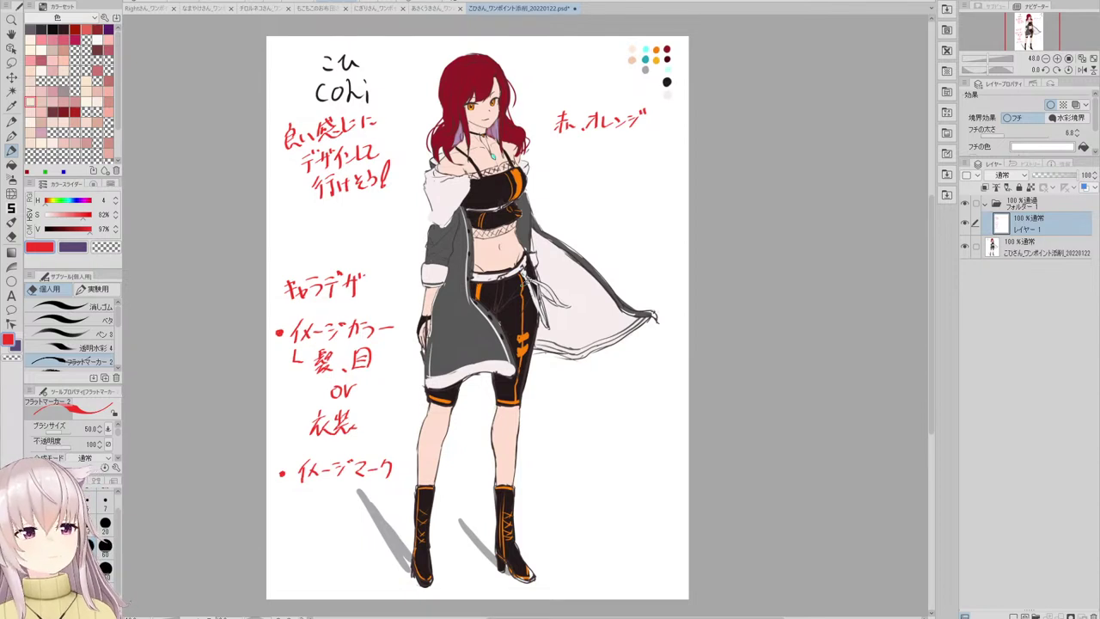
- Draw a row of three bold red X marks beneath イメージマーク with the brush at size 150
{"action": "left_click", "coordinate": [86, 578]}
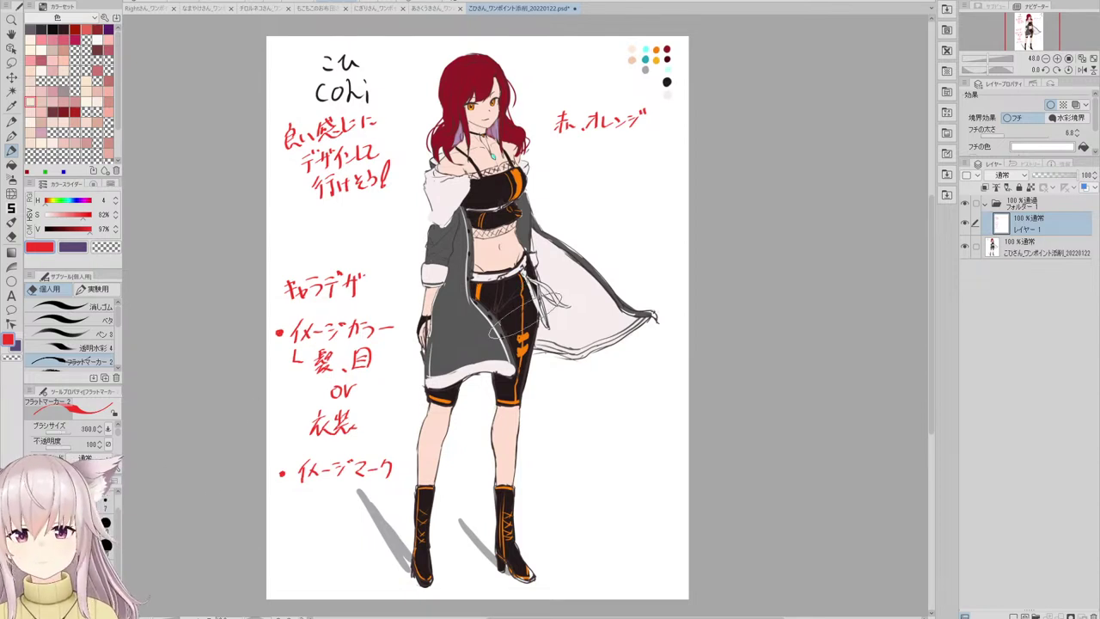
{"action": "left_click", "coordinate": [34, 590]}
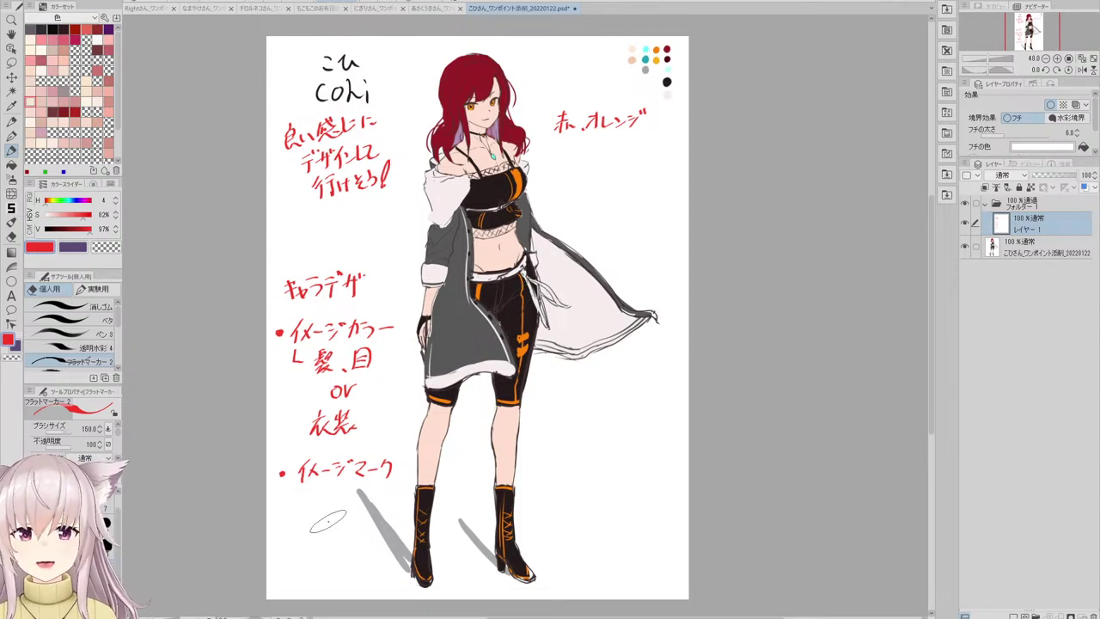
{"action": "mouse_move", "coordinate": [316, 506]}
{"action": "left_mouse_down"}
{"action": "mouse_move", "coordinate": [328, 520]}
{"action": "mouse_move", "coordinate": [313, 525]}
{"action": "mouse_move", "coordinate": [363, 520]}
{"action": "left_mouse_up"}
{"action": "mouse_move", "coordinate": [363, 496]}
{"action": "left_mouse_down"}
{"action": "mouse_move", "coordinate": [343, 522]}
{"action": "mouse_move", "coordinate": [392, 514]}
{"action": "mouse_move", "coordinate": [372, 516]}
{"action": "left_mouse_up"}
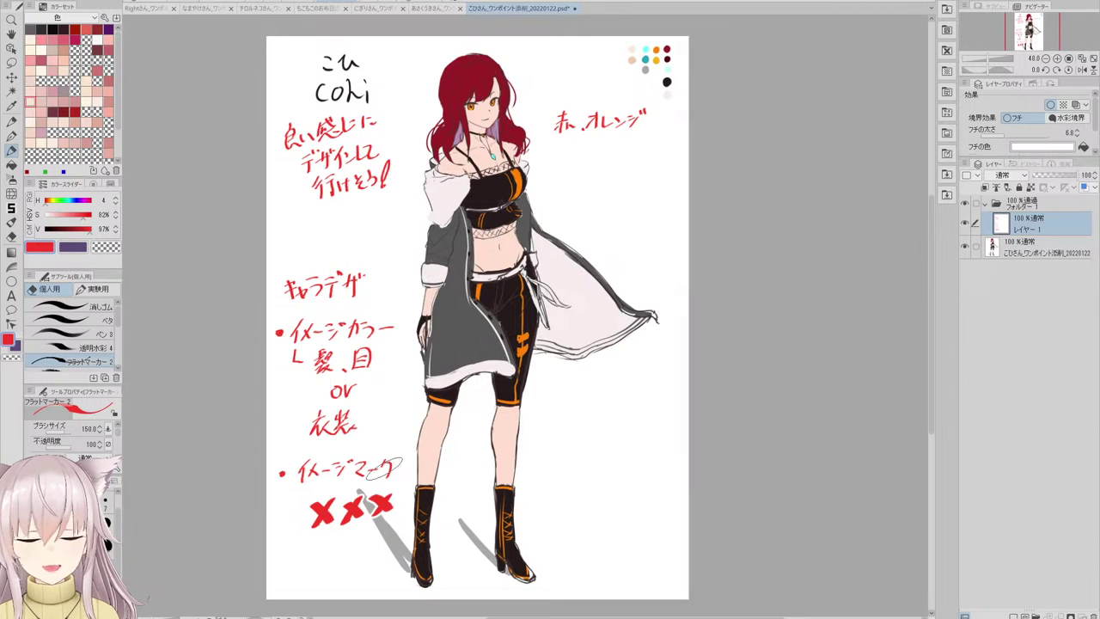
- Undo the row of three bold red X marks beneath イメージマーク
{"action": "key", "text": "ctrl+z"}
{"action": "key", "text": "ctrl+z"}
{"action": "key", "text": "ctrl+z"}
{"action": "key", "text": "ctrl+z"}
{"action": "key", "text": "ctrl+z"}
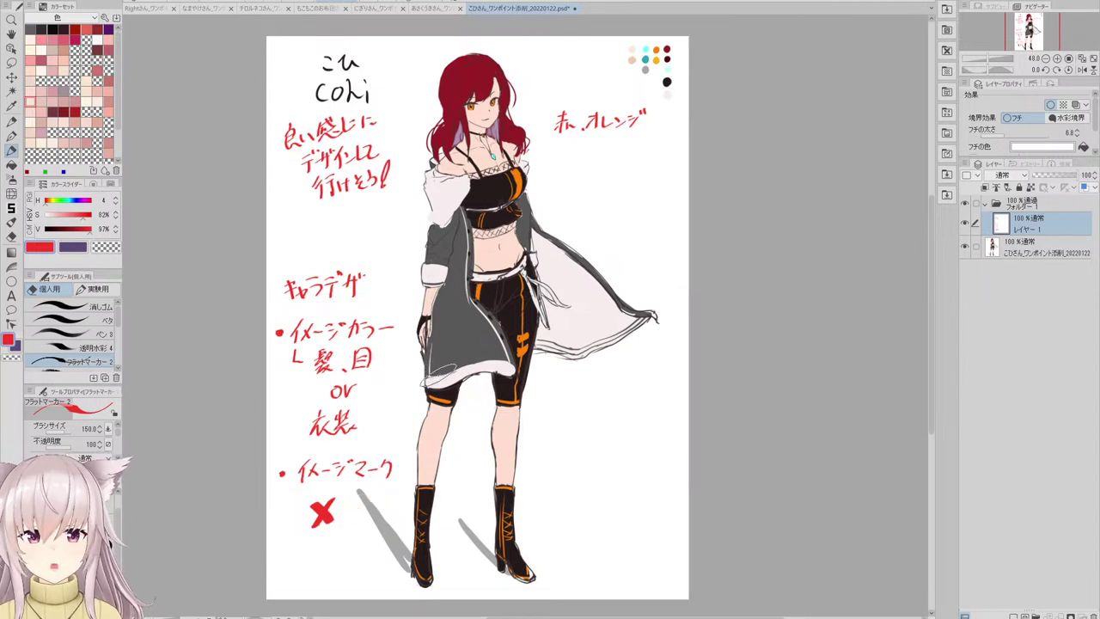
{"action": "key", "text": "ctrl+z"}
{"action": "key", "text": "ctrl+z"}
{"action": "key", "text": "ctrl+z"}
{"action": "key", "text": "ctrl+z"}
{"action": "key", "text": "ctrl+z"}
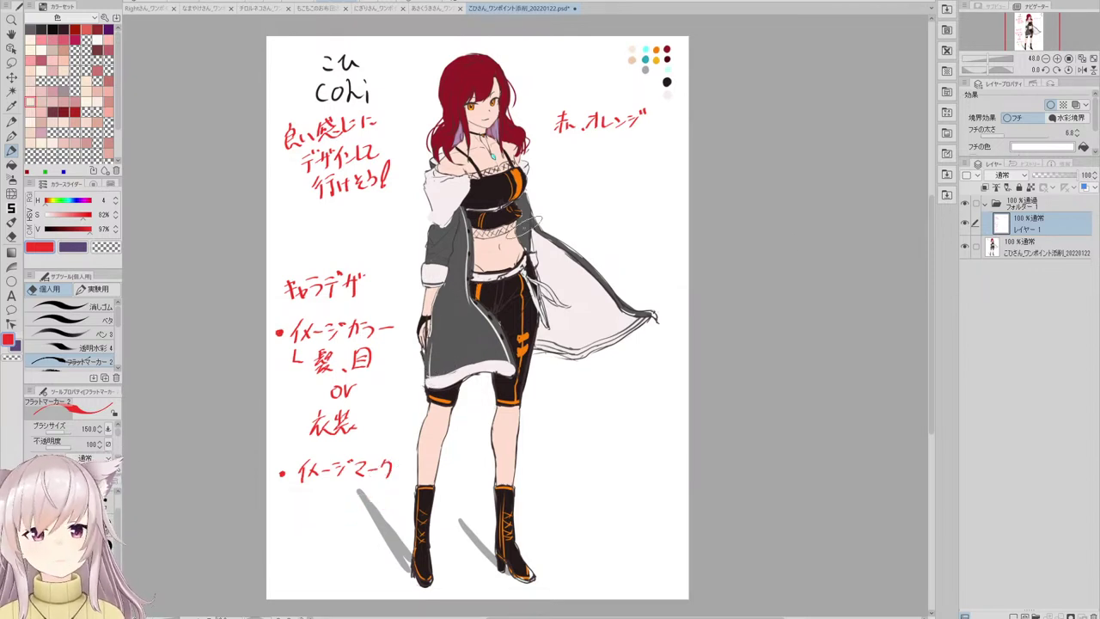
{"action": "key", "text": "ctrl+z"}
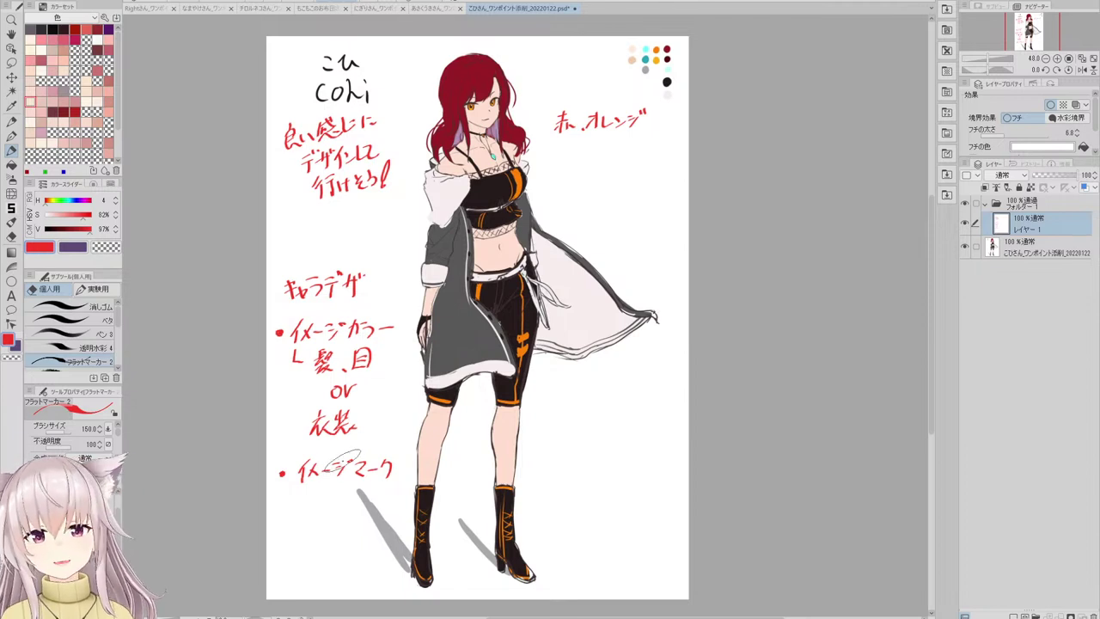
- Try a bold red four-pointed star outline beneath イメージマーク
{"action": "left_click_drag", "start_coordinate": [338, 487], "coordinate": [308, 523]}
{"action": "left_click_drag", "start_coordinate": [308, 523], "coordinate": [349, 540]}
{"action": "mouse_move", "coordinate": [339, 490]}
{"action": "left_mouse_down"}
{"action": "mouse_move", "coordinate": [363, 502]}
{"action": "mouse_move", "coordinate": [351, 539]}
{"action": "left_mouse_up"}
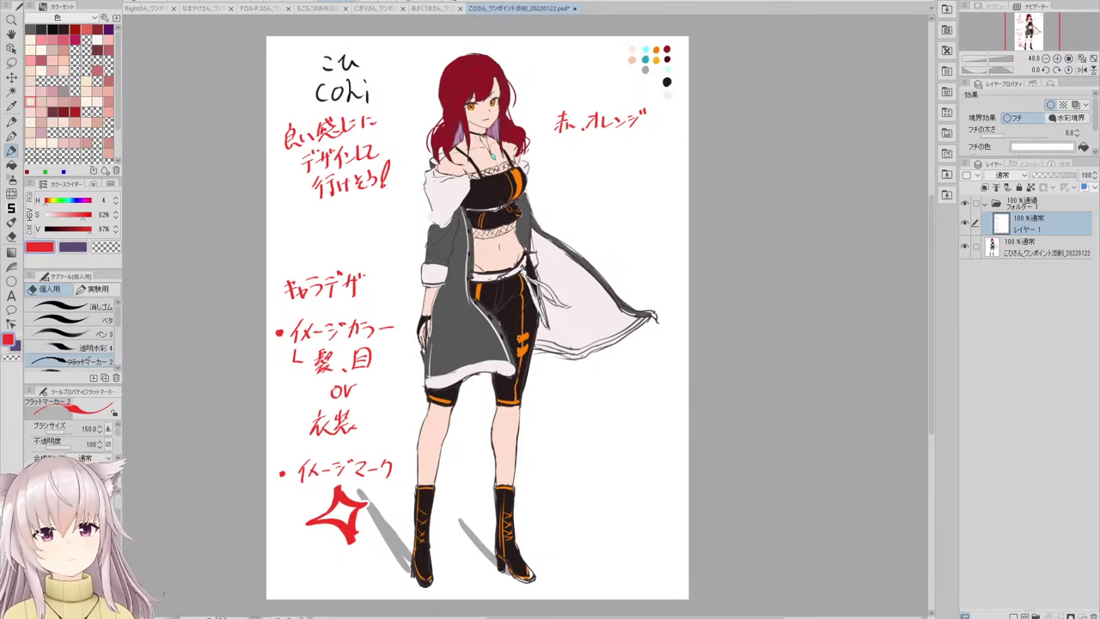
{"action": "key", "text": "ctrl+z"}
{"action": "key", "text": "ctrl+z"}
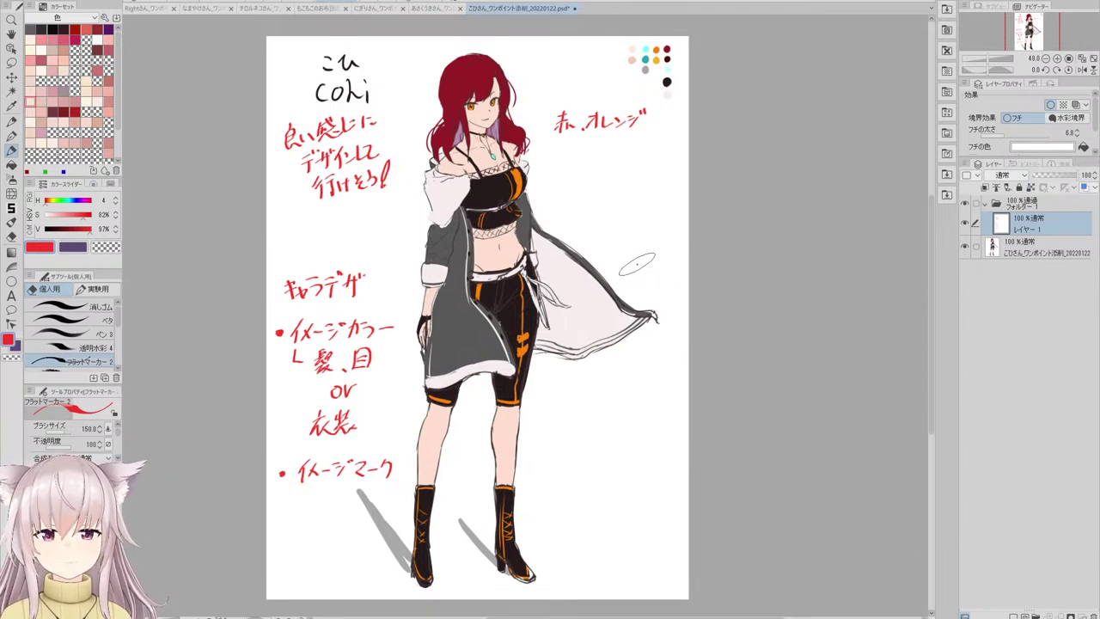
{"action": "scroll", "coordinate": [636, 264], "scroll_direction": "up", "scroll_amount": 3}
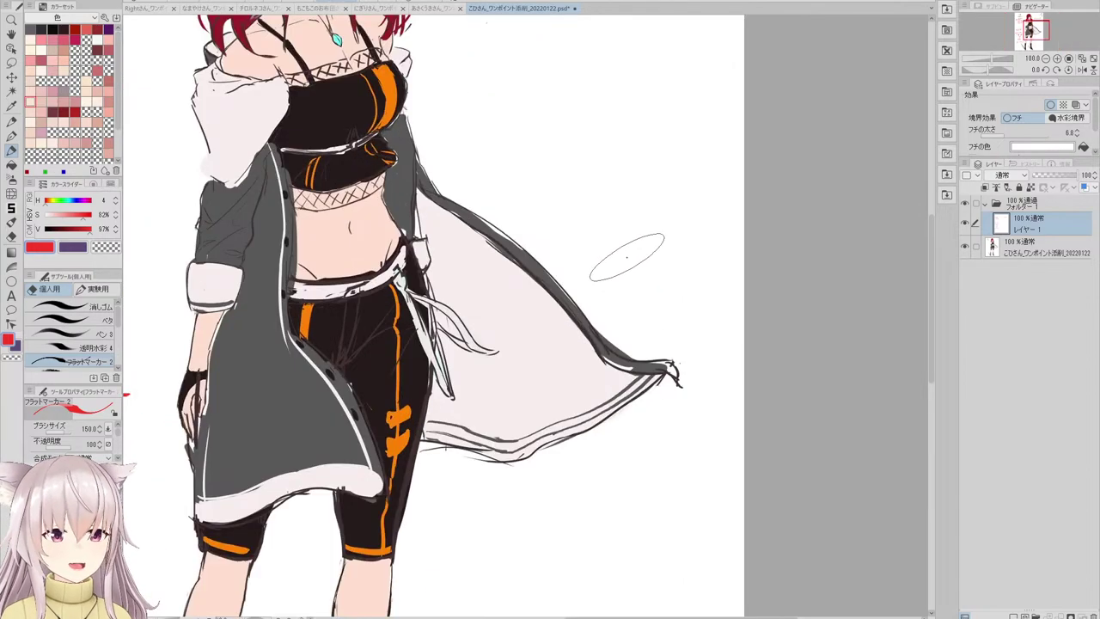
{"action": "scroll", "coordinate": [487, 62], "scroll_direction": "down", "scroll_amount": 2}
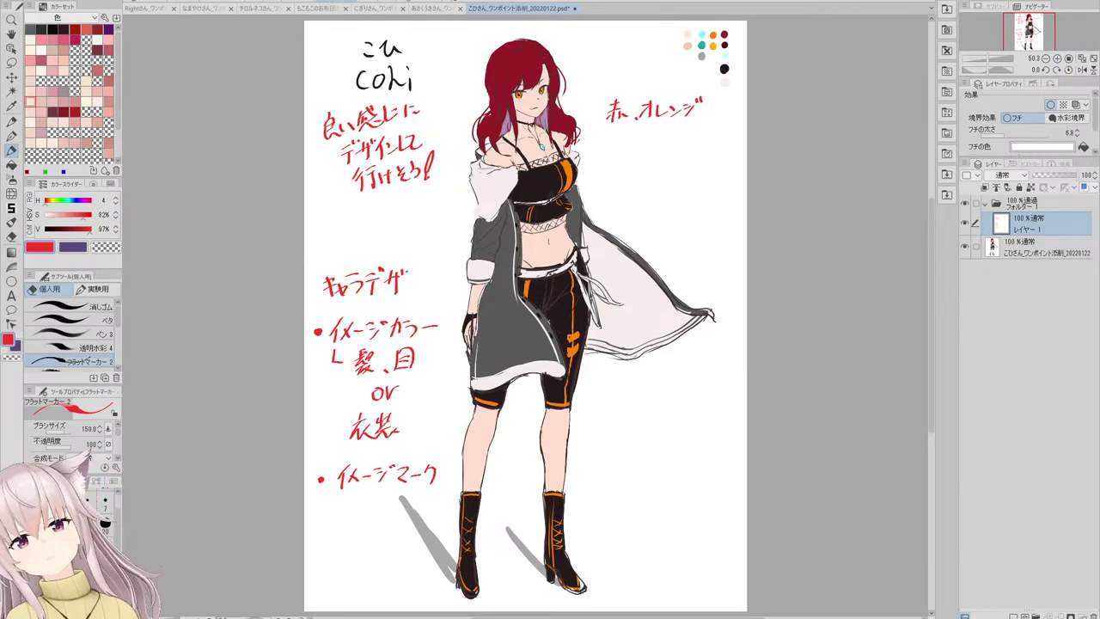
{"action": "scroll", "coordinate": [519, 59], "scroll_direction": "up", "scroll_amount": 5}
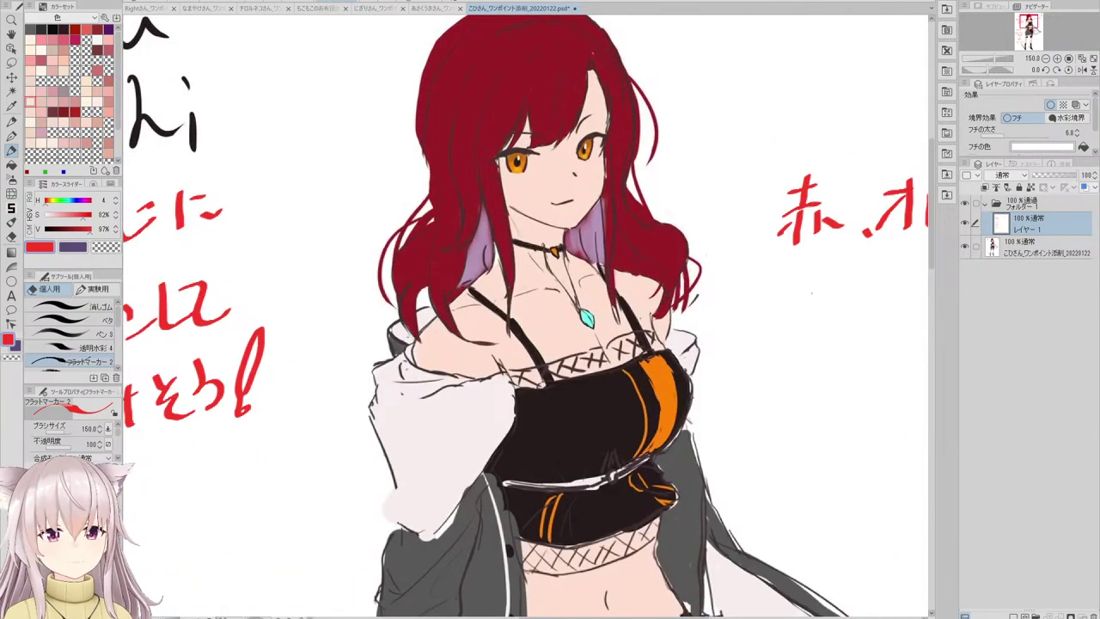
{"action": "scroll", "coordinate": [596, 124], "scroll_direction": "down", "scroll_amount": 3}
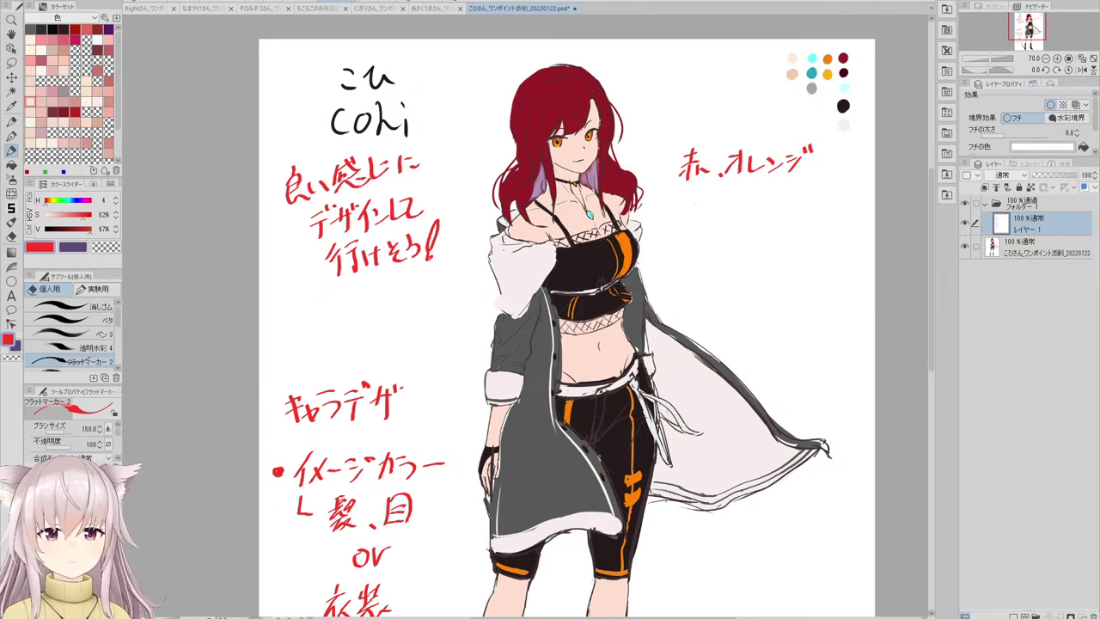
- Set the brush size to 50, draw a red arrow pointing at the hair ends and write 髪型 beside it
{"action": "key", "text": "["}
{"action": "key", "text": "["}
{"action": "key", "text": "["}
{"action": "key", "text": "["}
{"action": "key", "text": "["}
{"action": "key", "text": "["}
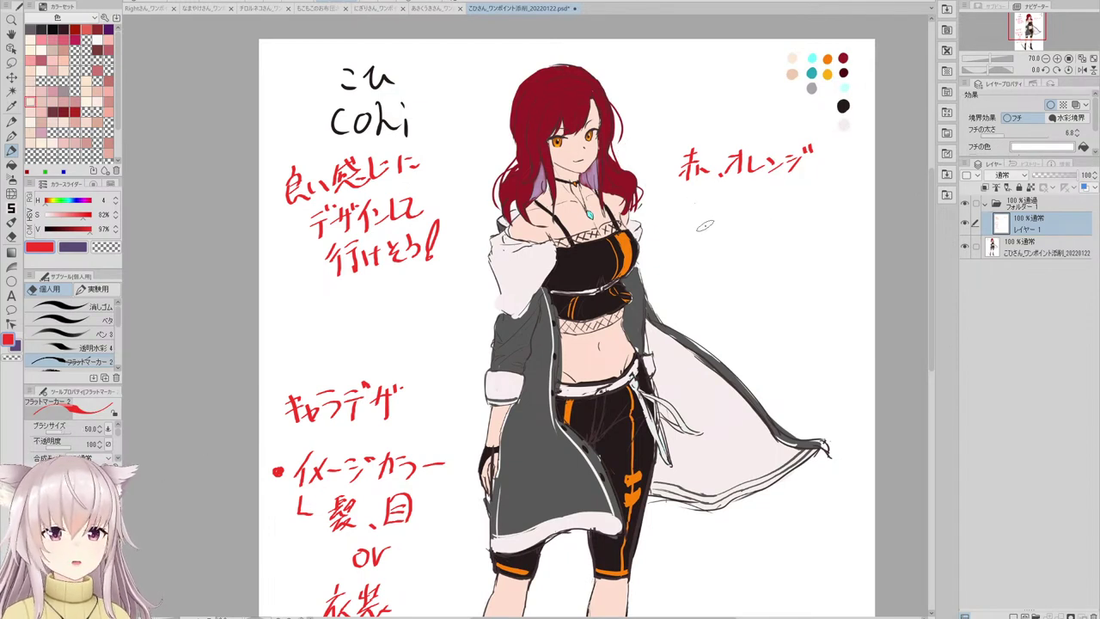
{"action": "mouse_move", "coordinate": [650, 221]}
{"action": "left_mouse_down"}
{"action": "mouse_move", "coordinate": [662, 209]}
{"action": "mouse_move", "coordinate": [668, 227]}
{"action": "mouse_move", "coordinate": [695, 215]}
{"action": "mouse_move", "coordinate": [682, 234]}
{"action": "left_mouse_up"}
{"action": "left_click_drag", "start_coordinate": [684, 226], "coordinate": [698, 248]}
{"action": "mouse_move", "coordinate": [696, 215]}
{"action": "left_mouse_down"}
{"action": "mouse_move", "coordinate": [711, 225]}
{"action": "mouse_move", "coordinate": [708, 249]}
{"action": "left_mouse_up"}
{"action": "mouse_move", "coordinate": [691, 246]}
{"action": "left_mouse_down"}
{"action": "mouse_move", "coordinate": [677, 266]}
{"action": "mouse_move", "coordinate": [714, 263]}
{"action": "left_mouse_up"}
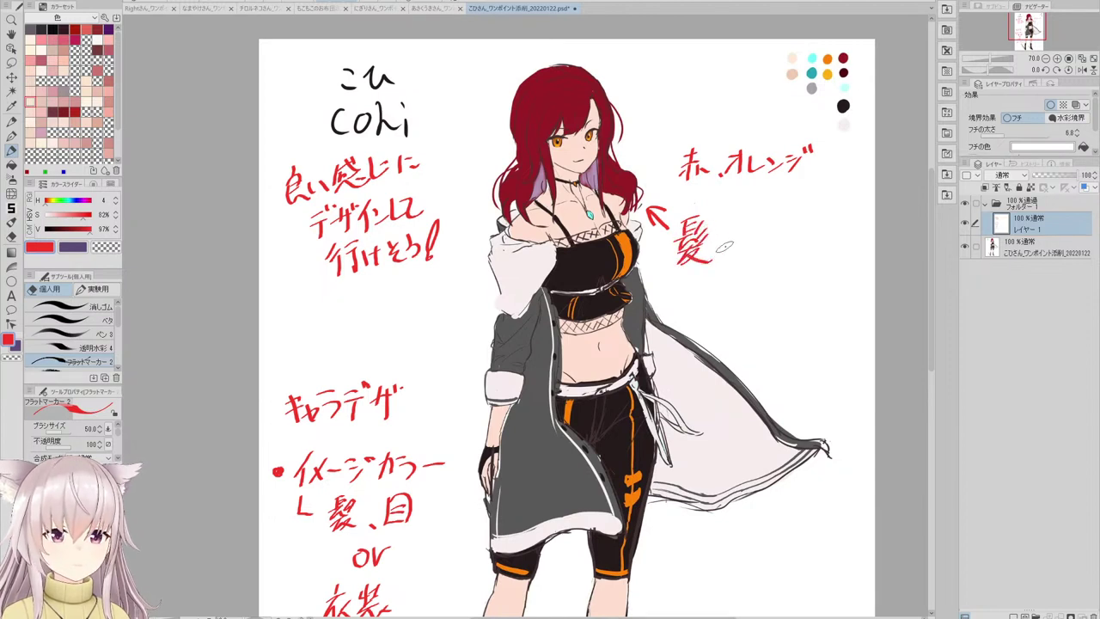
{"action": "left_click_drag", "start_coordinate": [718, 225], "coordinate": [737, 224]}
{"action": "mouse_move", "coordinate": [718, 234]}
{"action": "left_mouse_down"}
{"action": "mouse_move", "coordinate": [738, 232]}
{"action": "mouse_move", "coordinate": [720, 253]}
{"action": "left_mouse_up"}
{"action": "mouse_move", "coordinate": [733, 221]}
{"action": "left_mouse_down"}
{"action": "mouse_move", "coordinate": [732, 251]}
{"action": "mouse_move", "coordinate": [737, 229]}
{"action": "left_mouse_up"}
{"action": "mouse_move", "coordinate": [746, 228]}
{"action": "left_mouse_down"}
{"action": "mouse_move", "coordinate": [715, 259]}
{"action": "mouse_move", "coordinate": [748, 256]}
{"action": "left_mouse_up"}
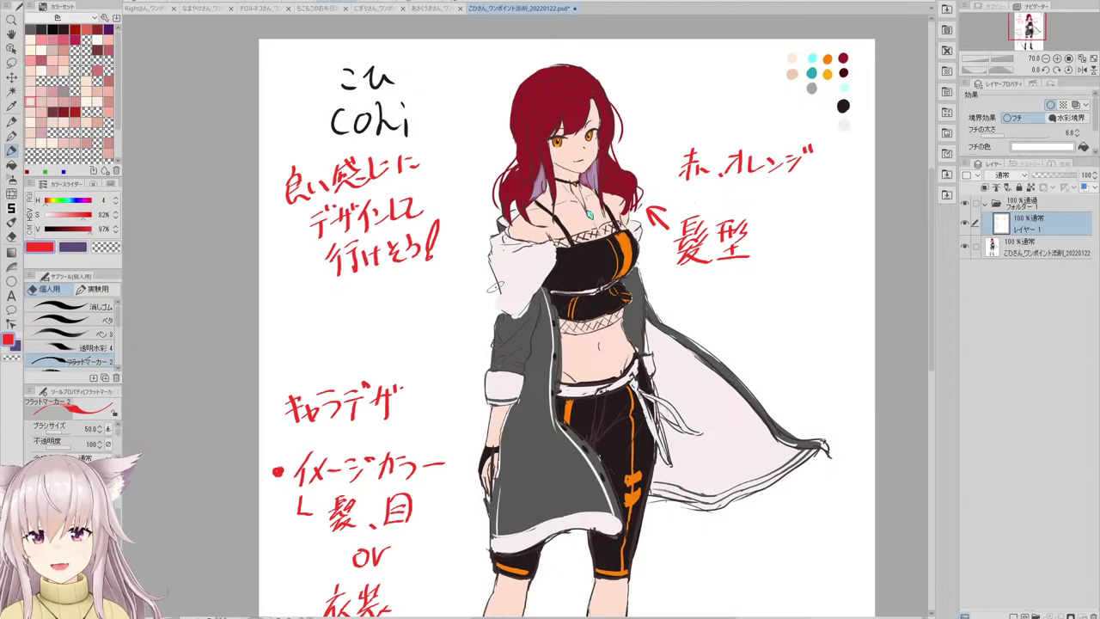
- Continue the hair note after 髪型 with の特徴が and write 弱い on the line below
{"action": "scroll", "coordinate": [597, 316], "scroll_direction": "up", "scroll_amount": 3}
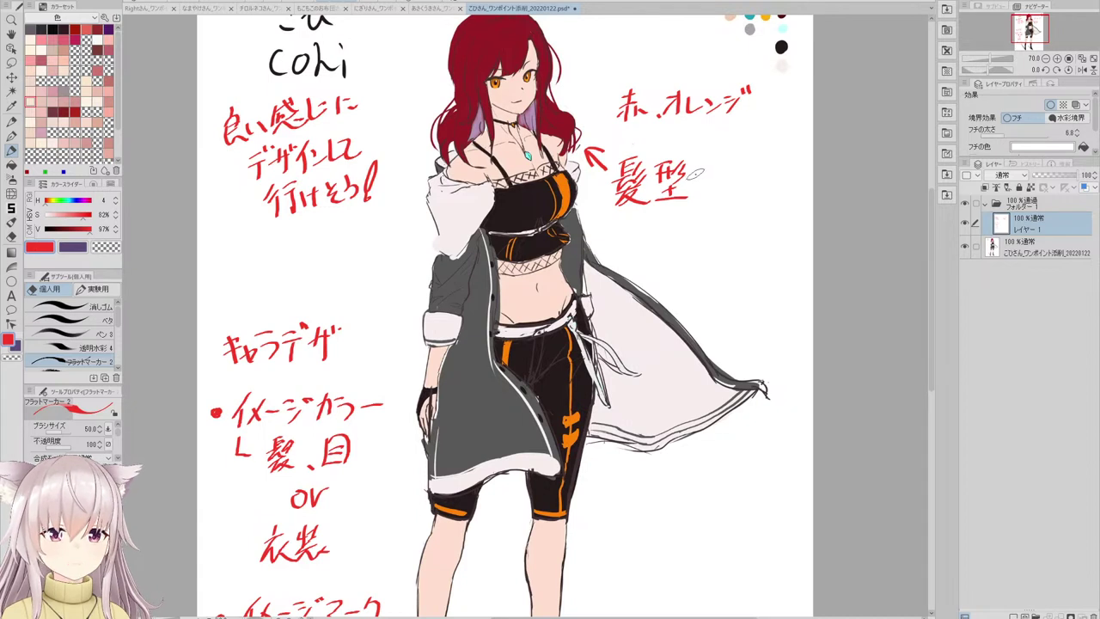
{"action": "mouse_move", "coordinate": [695, 172]}
{"action": "left_mouse_down"}
{"action": "mouse_move", "coordinate": [743, 182]}
{"action": "mouse_move", "coordinate": [749, 165]}
{"action": "mouse_move", "coordinate": [741, 196]}
{"action": "mouse_move", "coordinate": [756, 172]}
{"action": "mouse_move", "coordinate": [745, 182]}
{"action": "mouse_move", "coordinate": [763, 175]}
{"action": "mouse_move", "coordinate": [758, 196]}
{"action": "mouse_move", "coordinate": [787, 163]}
{"action": "left_mouse_up"}
{"action": "mouse_move", "coordinate": [681, 216]}
{"action": "left_mouse_down"}
{"action": "mouse_move", "coordinate": [692, 232]}
{"action": "mouse_move", "coordinate": [683, 234]}
{"action": "mouse_move", "coordinate": [705, 220]}
{"action": "left_mouse_up"}
{"action": "mouse_move", "coordinate": [705, 220]}
{"action": "left_mouse_down"}
{"action": "mouse_move", "coordinate": [701, 239]}
{"action": "mouse_move", "coordinate": [718, 227]}
{"action": "left_mouse_up"}
{"action": "left_click_drag", "start_coordinate": [725, 216], "coordinate": [729, 225]}
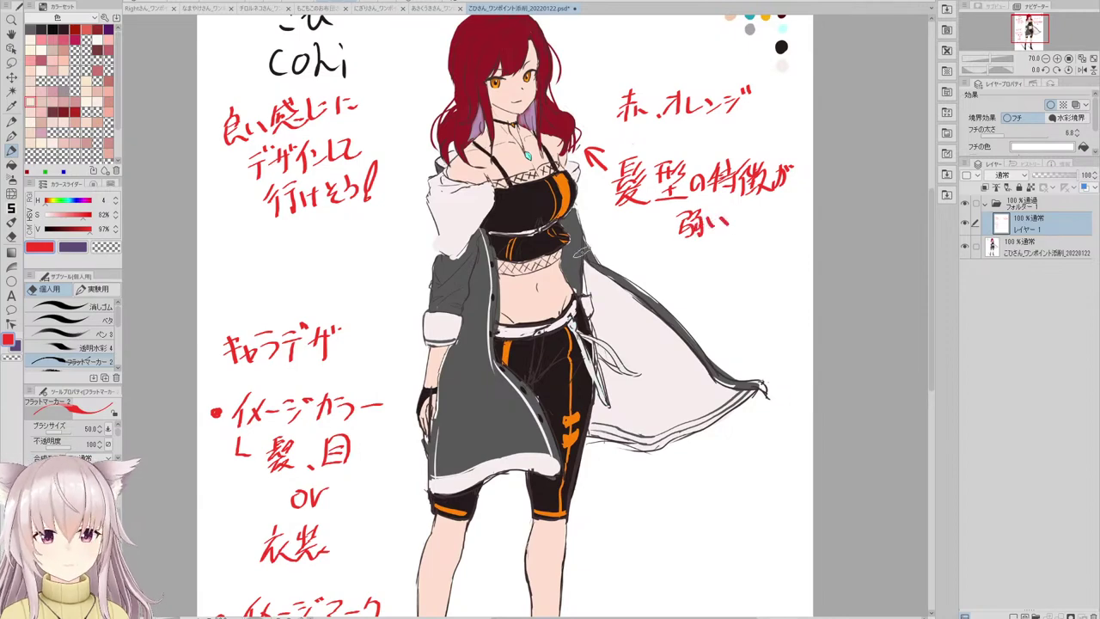
- Try sketching a curved red horn on the side of the character's head
{"action": "scroll", "coordinate": [512, 150], "scroll_direction": "down", "scroll_amount": 2}
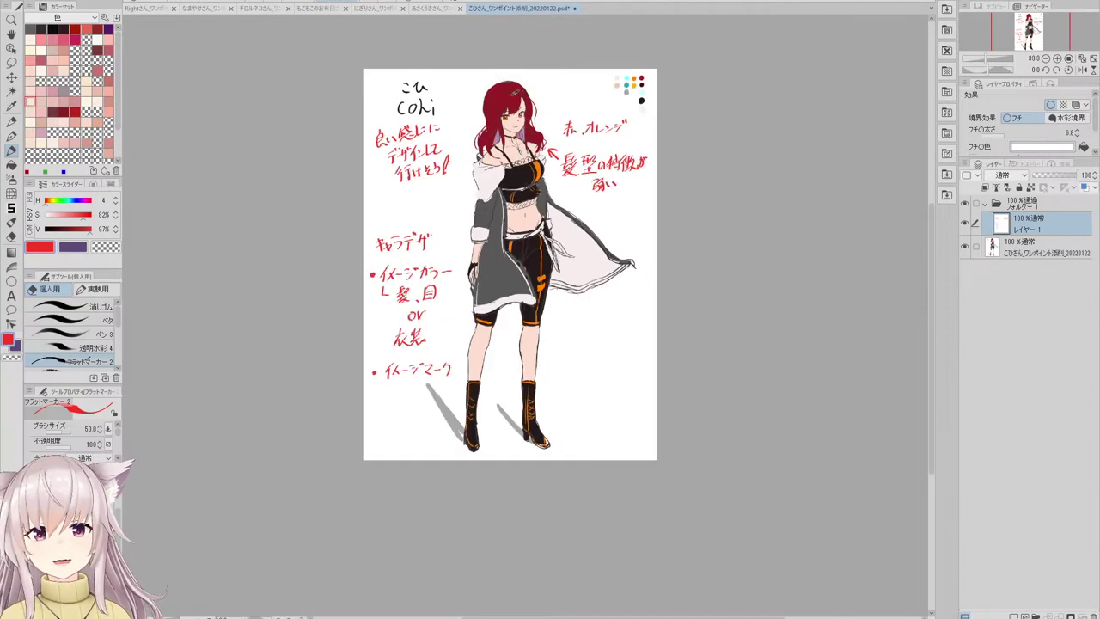
{"action": "scroll", "coordinate": [511, 109], "scroll_direction": "up", "scroll_amount": 2}
{"action": "scroll", "coordinate": [487, 86], "scroll_direction": "up", "scroll_amount": 3}
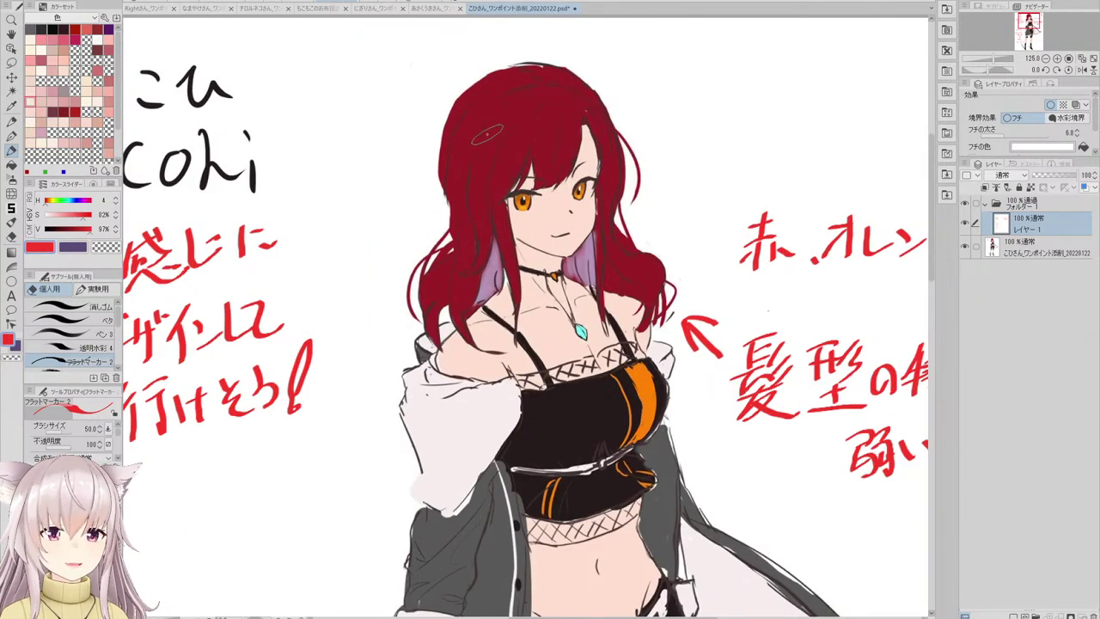
{"action": "mouse_move", "coordinate": [469, 129]}
{"action": "left_mouse_down"}
{"action": "mouse_move", "coordinate": [398, 92]}
{"action": "mouse_move", "coordinate": [429, 155]}
{"action": "mouse_move", "coordinate": [468, 155]}
{"action": "left_mouse_up"}
{"action": "mouse_move", "coordinate": [600, 91]}
{"action": "left_mouse_down"}
{"action": "mouse_move", "coordinate": [628, 36]}
{"action": "mouse_move", "coordinate": [639, 57]}
{"action": "mouse_move", "coordinate": [606, 103]}
{"action": "left_mouse_up"}
{"action": "key", "text": "ctrl+z"}
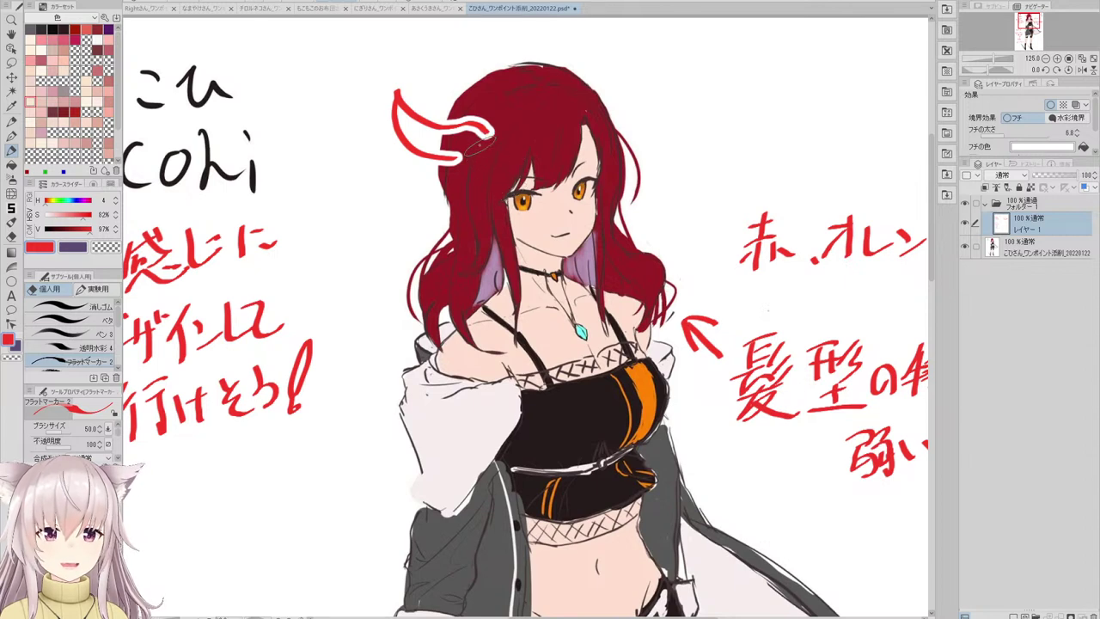
{"action": "key", "text": "ctrl+z"}
- Try sketching a pair of small red wing ornaments on both sides of the character's head
{"action": "mouse_move", "coordinate": [489, 136]}
{"action": "left_mouse_down"}
{"action": "mouse_move", "coordinate": [470, 112]}
{"action": "mouse_move", "coordinate": [394, 130]}
{"action": "mouse_move", "coordinate": [415, 152]}
{"action": "mouse_move", "coordinate": [488, 137]}
{"action": "left_mouse_up"}
{"action": "mouse_move", "coordinate": [600, 99]}
{"action": "left_mouse_down"}
{"action": "mouse_move", "coordinate": [612, 65]}
{"action": "mouse_move", "coordinate": [631, 90]}
{"action": "mouse_move", "coordinate": [606, 109]}
{"action": "left_mouse_up"}
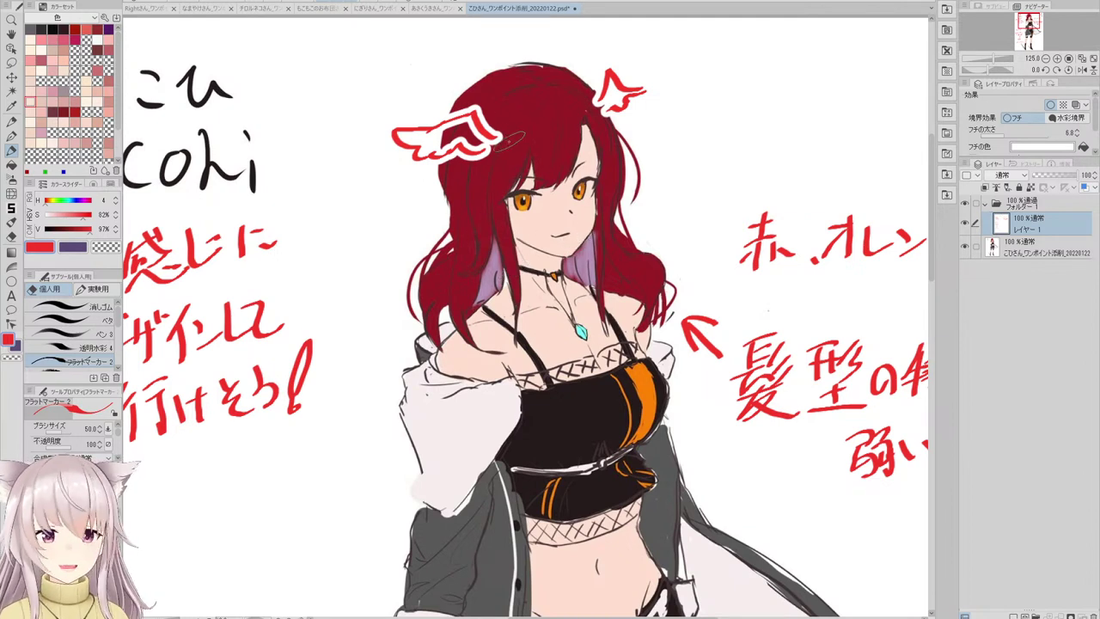
{"action": "key", "text": "ctrl+z"}
{"action": "key", "text": "ctrl+z"}
{"action": "key", "text": "ctrl+z"}
{"action": "key", "text": "ctrl+z"}
- Try outlining a curved red hair streak on the character's bangs
{"action": "mouse_move", "coordinate": [554, 123]}
{"action": "left_mouse_down"}
{"action": "mouse_move", "coordinate": [533, 129]}
{"action": "mouse_move", "coordinate": [586, 142]}
{"action": "mouse_move", "coordinate": [526, 177]}
{"action": "left_mouse_up"}
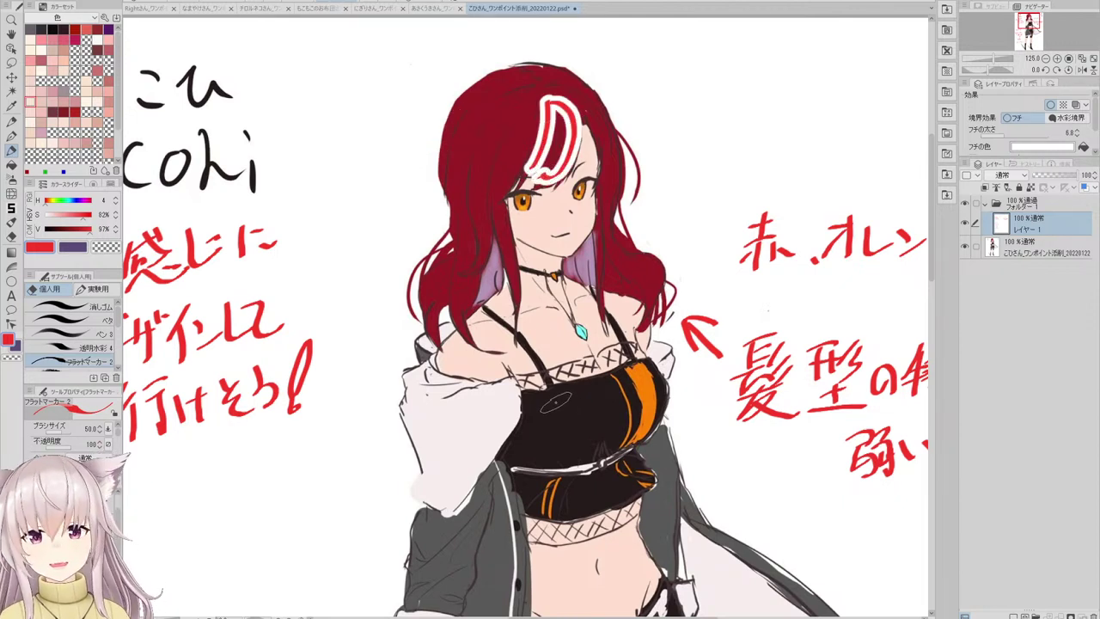
{"action": "scroll", "coordinate": [526, 146], "scroll_direction": "down", "scroll_amount": 3}
{"action": "scroll", "coordinate": [641, 215], "scroll_direction": "up", "scroll_amount": 1}
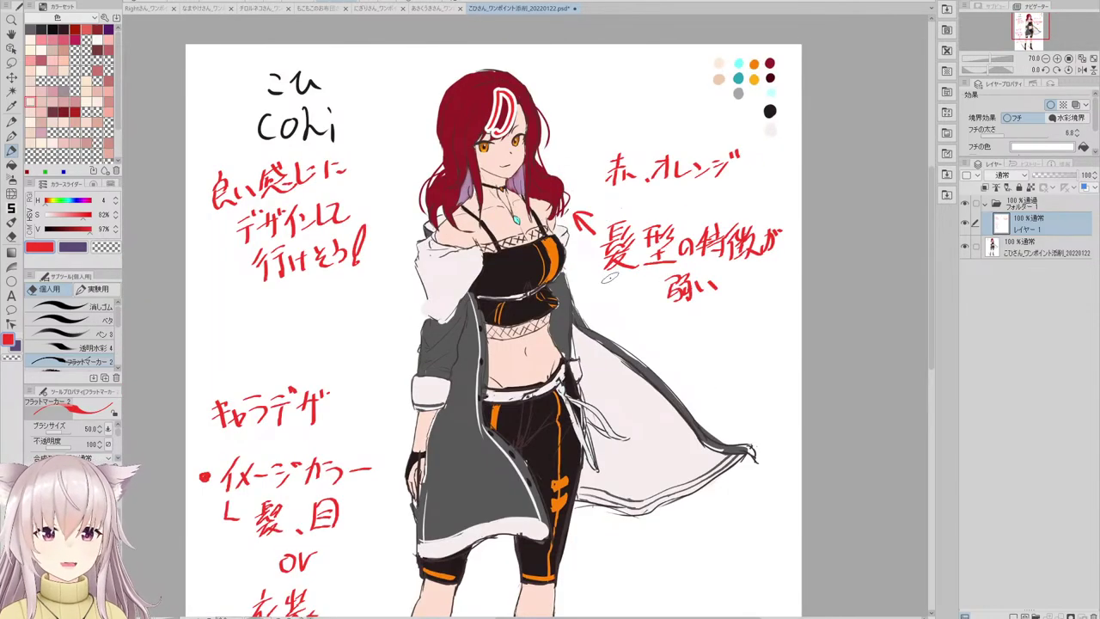
{"action": "key", "text": "ctrl+z"}
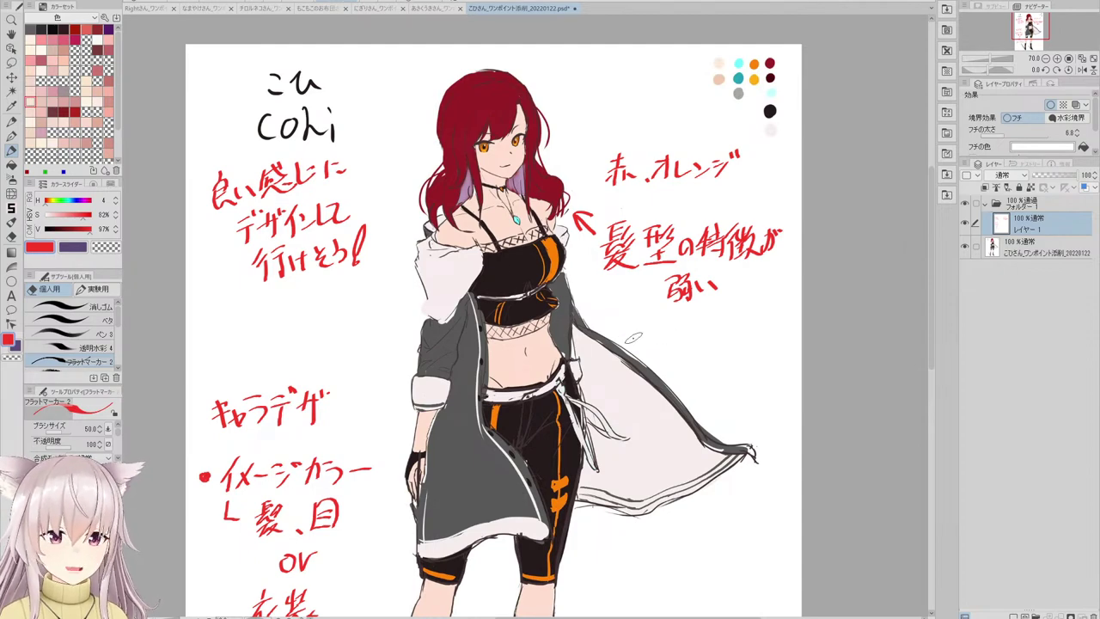
- Add の in red after the キャラデザ heading, undoing the miswritten character that follows it
{"action": "scroll", "coordinate": [624, 330], "scroll_direction": "down", "scroll_amount": 3}
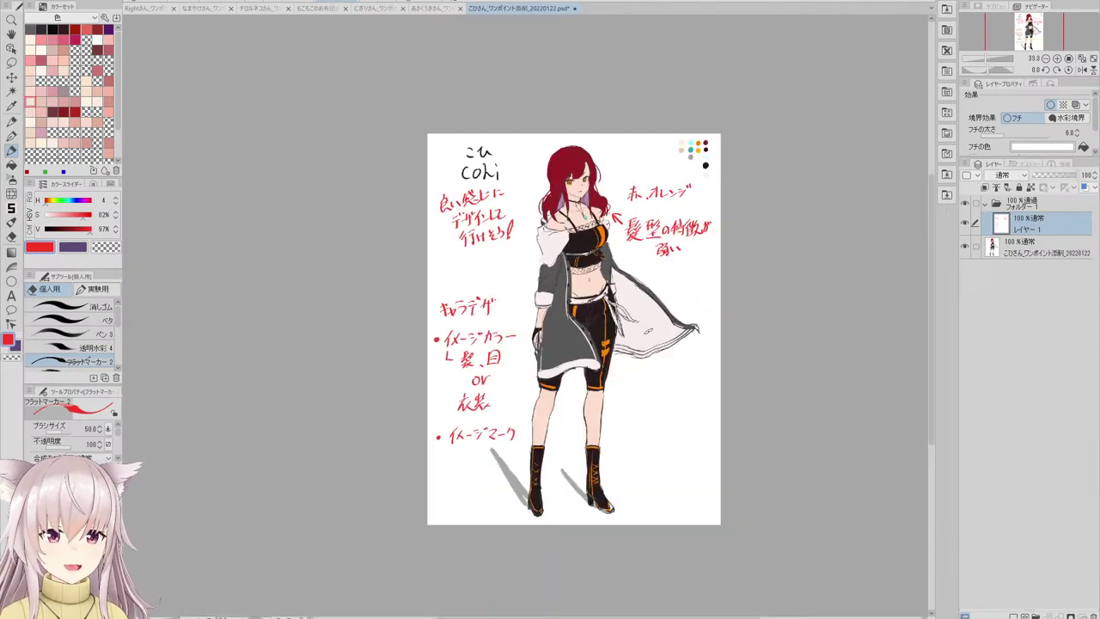
{"action": "scroll", "coordinate": [632, 335], "scroll_direction": "up", "scroll_amount": 1}
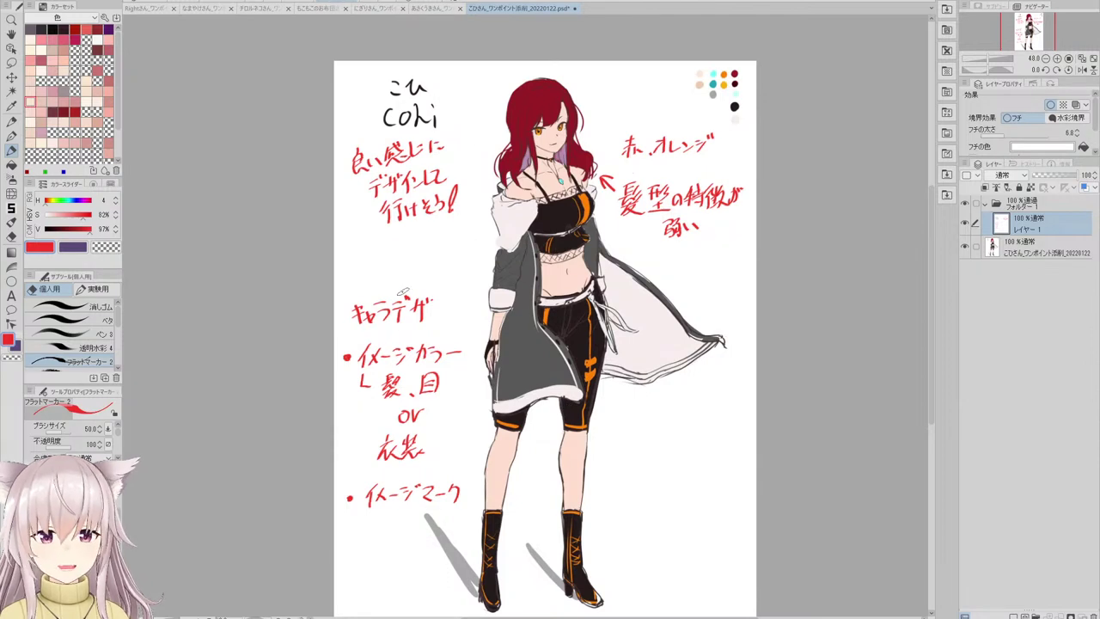
{"action": "scroll", "coordinate": [403, 291], "scroll_direction": "up", "scroll_amount": 2}
{"action": "left_click_drag", "start_coordinate": [479, 301], "coordinate": [519, 303]}
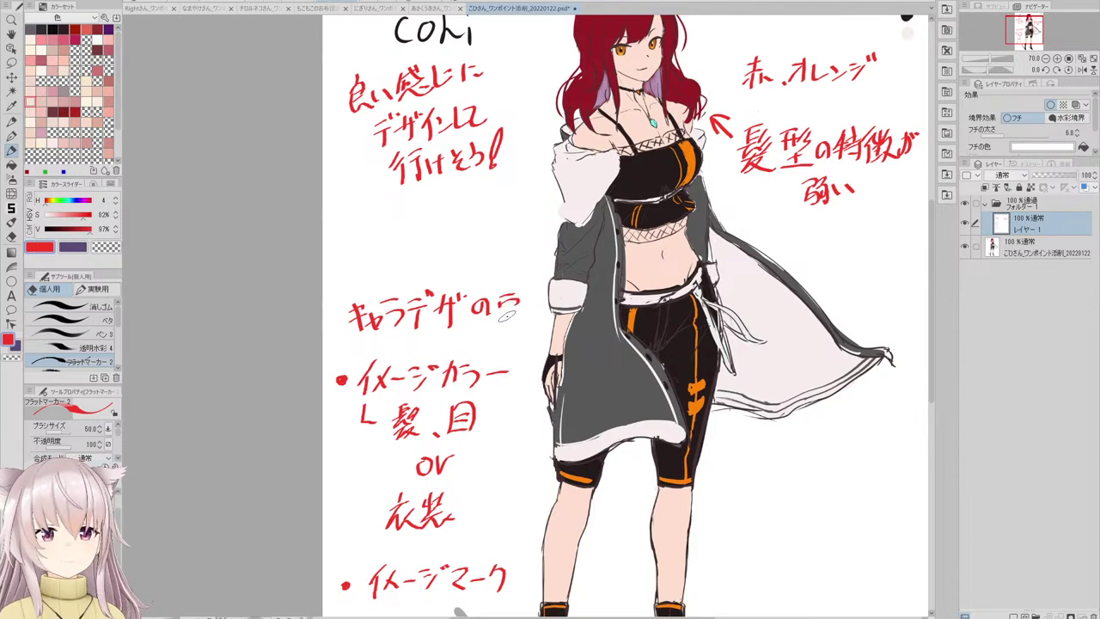
{"action": "key", "text": "ctrl+z"}
{"action": "key", "text": "ctrl+z"}
{"action": "key", "text": "ctrl+z"}
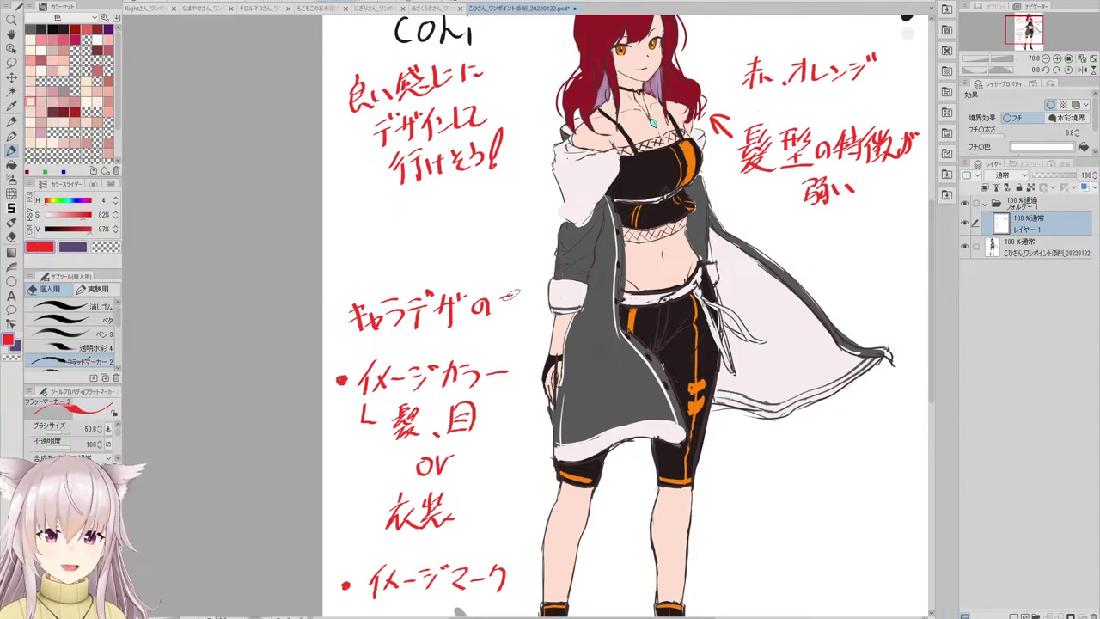
- Try writing よう素 in red after キャラデザの
{"action": "mouse_move", "coordinate": [509, 294]}
{"action": "left_mouse_down"}
{"action": "mouse_move", "coordinate": [512, 318]}
{"action": "mouse_move", "coordinate": [521, 301]}
{"action": "mouse_move", "coordinate": [526, 316]}
{"action": "mouse_move", "coordinate": [546, 298]}
{"action": "left_mouse_up"}
{"action": "mouse_move", "coordinate": [533, 305]}
{"action": "left_mouse_down"}
{"action": "mouse_move", "coordinate": [550, 302]}
{"action": "mouse_move", "coordinate": [541, 304]}
{"action": "left_mouse_up"}
{"action": "left_click_drag", "start_coordinate": [542, 306], "coordinate": [539, 314]}
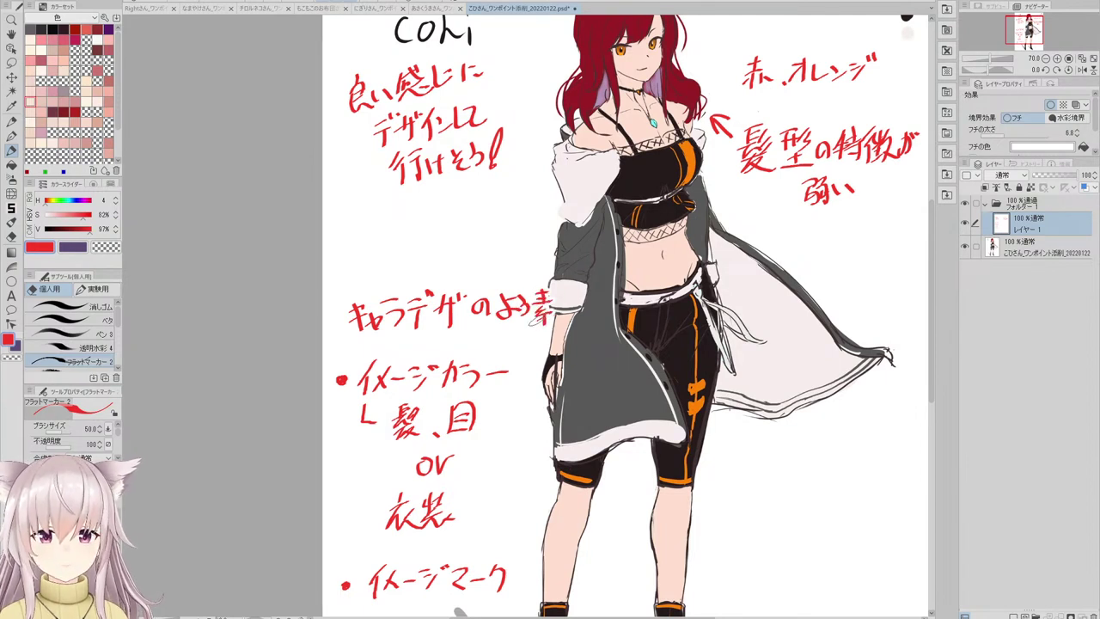
{"action": "key", "text": "ctrl+z"}
{"action": "key", "text": "ctrl+z"}
{"action": "key", "text": "ctrl+z"}
{"action": "key", "text": "ctrl+z"}
{"action": "key", "text": "ctrl+z"}
{"action": "key", "text": "ctrl+z"}
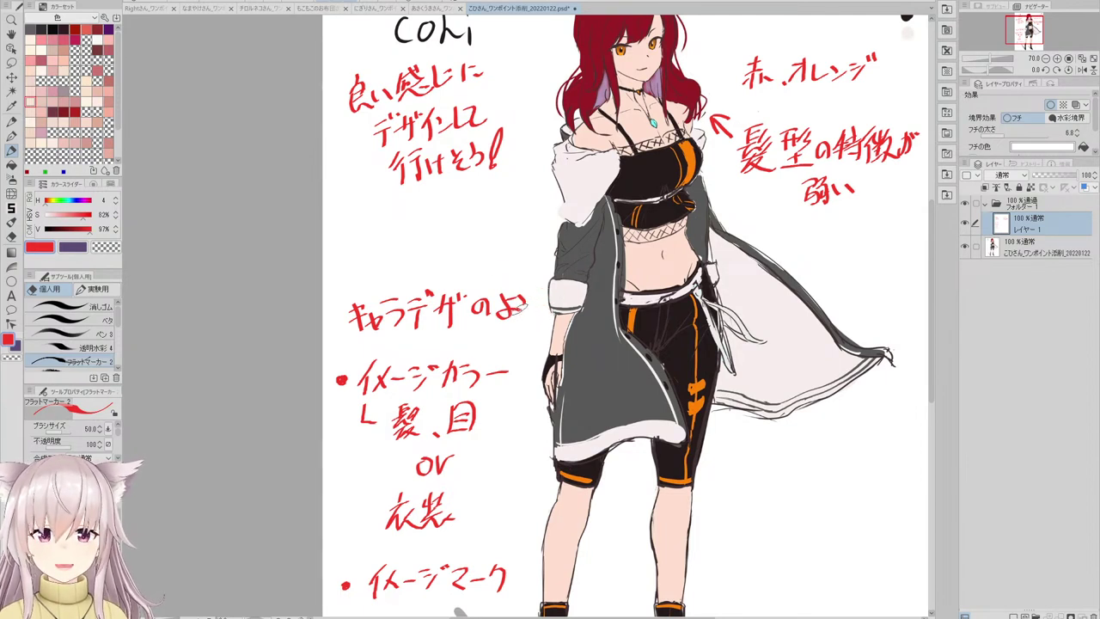
{"action": "key", "text": "ctrl+z"}
{"action": "key", "text": "ctrl+z"}
- Write 要素 in red to complete the heading as キャラデザの要素
{"action": "mouse_move", "coordinate": [505, 299]}
{"action": "left_mouse_down"}
{"action": "mouse_move", "coordinate": [520, 293]}
{"action": "mouse_move", "coordinate": [507, 306]}
{"action": "mouse_move", "coordinate": [518, 314]}
{"action": "mouse_move", "coordinate": [540, 295]}
{"action": "left_mouse_up"}
{"action": "mouse_move", "coordinate": [526, 302]}
{"action": "left_mouse_down"}
{"action": "mouse_move", "coordinate": [539, 300]}
{"action": "mouse_move", "coordinate": [533, 306]}
{"action": "left_mouse_up"}
{"action": "mouse_move", "coordinate": [523, 306]}
{"action": "left_mouse_down"}
{"action": "mouse_move", "coordinate": [545, 304]}
{"action": "mouse_move", "coordinate": [556, 323]}
{"action": "left_mouse_up"}
- Add the sub-item 記号やインパクトのある in red with an L-shaped branch mark under イメージマーク
{"action": "scroll", "coordinate": [477, 246], "scroll_direction": "down", "scroll_amount": 2}
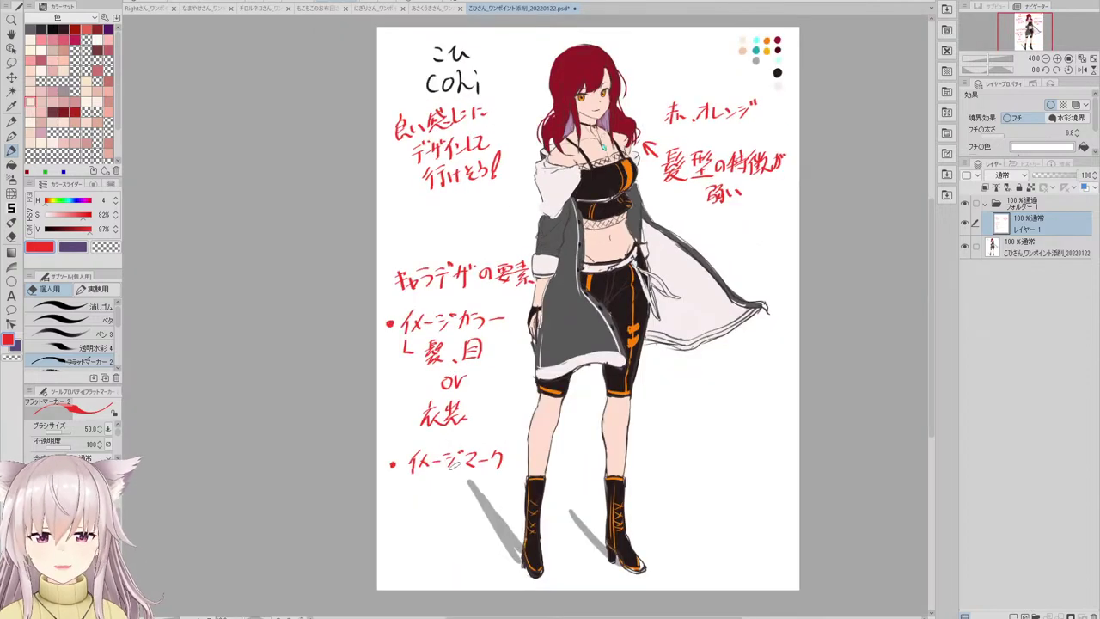
{"action": "scroll", "coordinate": [454, 463], "scroll_direction": "up", "scroll_amount": 2}
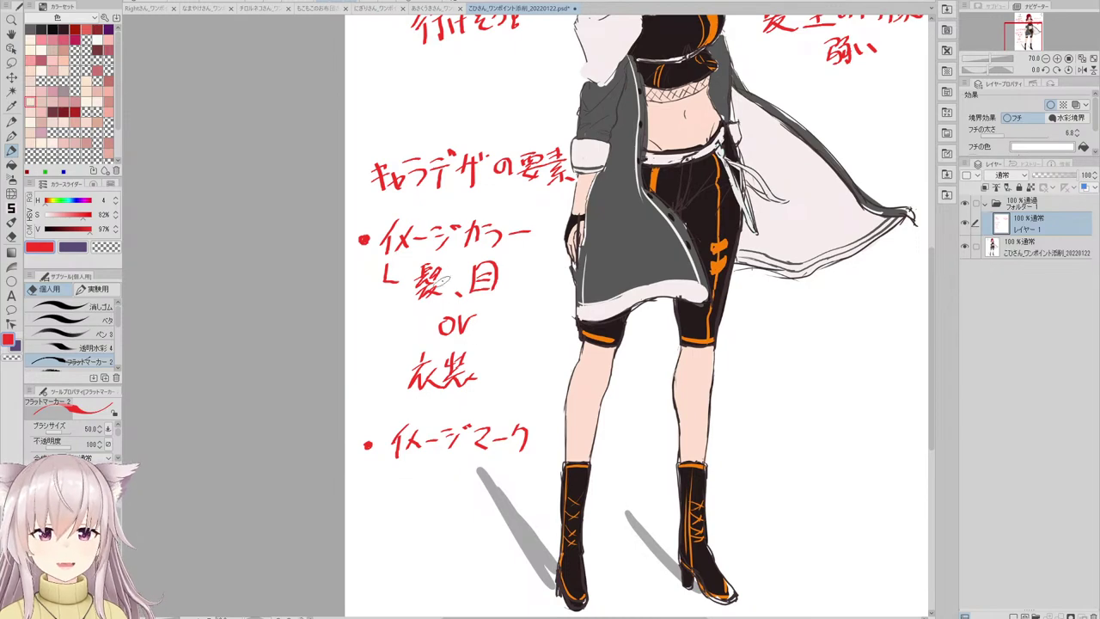
{"action": "scroll", "coordinate": [444, 281], "scroll_direction": "down", "scroll_amount": 3}
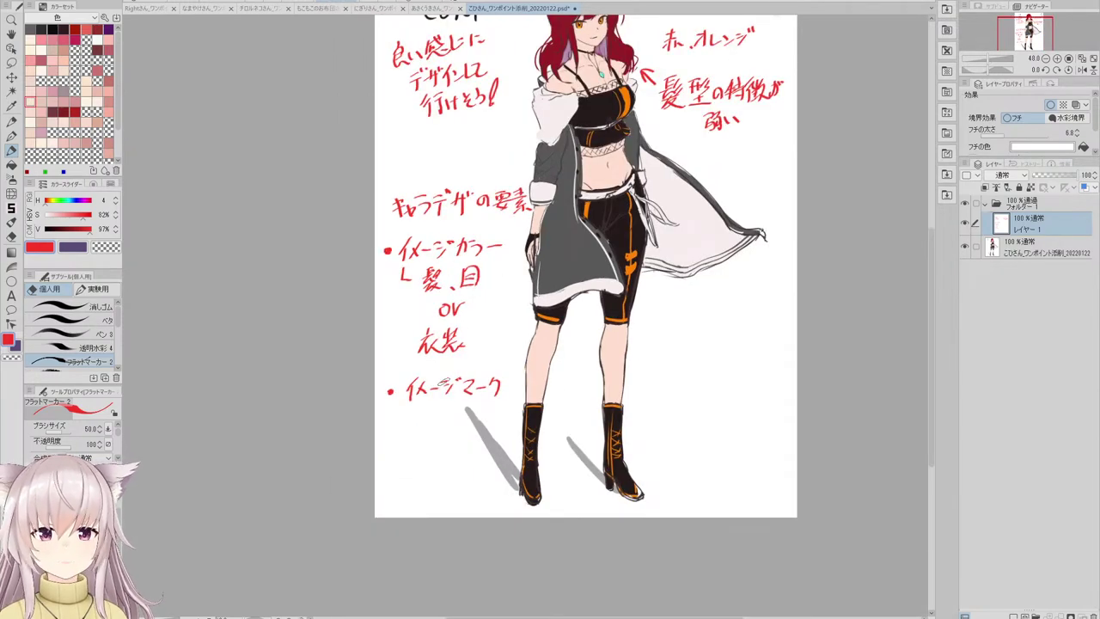
{"action": "scroll", "coordinate": [435, 417], "scroll_direction": "up", "scroll_amount": 3}
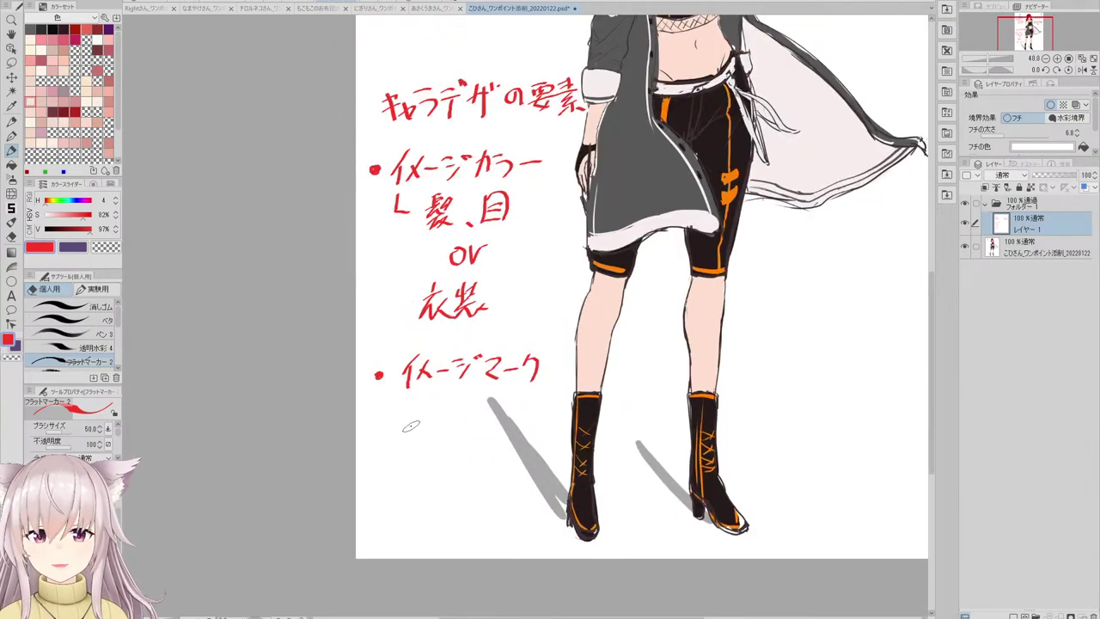
{"action": "mouse_move", "coordinate": [396, 404]}
{"action": "left_mouse_down"}
{"action": "mouse_move", "coordinate": [444, 426]}
{"action": "mouse_move", "coordinate": [453, 407]}
{"action": "mouse_move", "coordinate": [460, 425]}
{"action": "mouse_move", "coordinate": [480, 407]}
{"action": "mouse_move", "coordinate": [483, 425]}
{"action": "mouse_move", "coordinate": [515, 408]}
{"action": "mouse_move", "coordinate": [517, 420]}
{"action": "mouse_move", "coordinate": [530, 405]}
{"action": "mouse_move", "coordinate": [541, 419]}
{"action": "mouse_move", "coordinate": [567, 406]}
{"action": "left_mouse_up"}
{"action": "mouse_move", "coordinate": [573, 397]}
{"action": "left_mouse_down"}
{"action": "mouse_move", "coordinate": [579, 419]}
{"action": "mouse_move", "coordinate": [633, 392]}
{"action": "left_mouse_up"}
{"action": "mouse_move", "coordinate": [621, 383]}
{"action": "left_mouse_down"}
{"action": "mouse_move", "coordinate": [626, 416]}
{"action": "mouse_move", "coordinate": [647, 414]}
{"action": "left_mouse_up"}
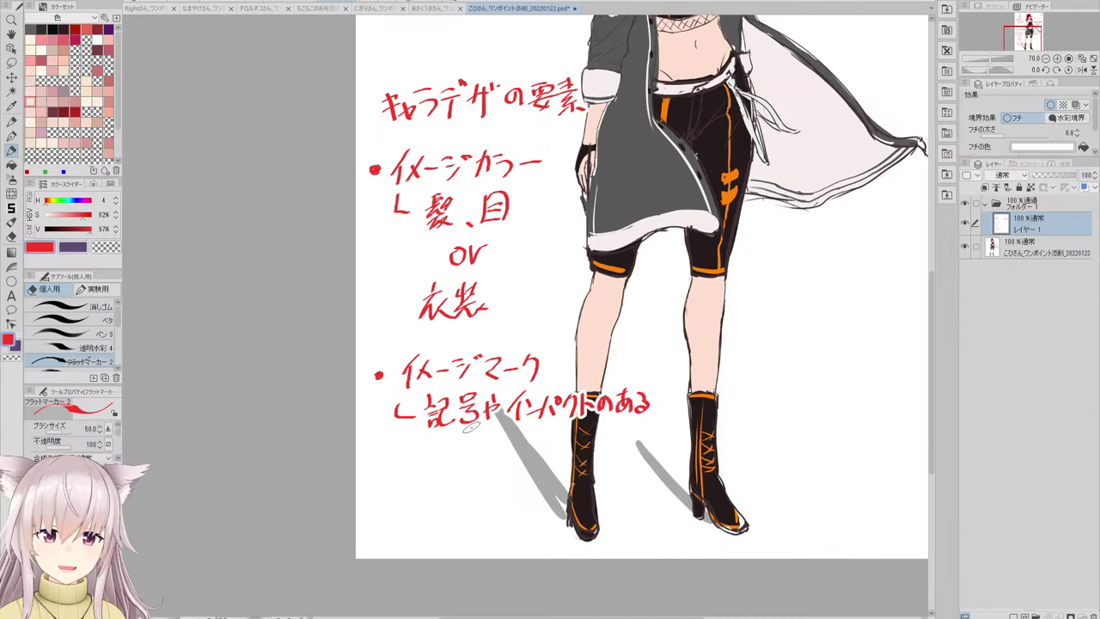
- Write 伝わりやすいもの in red on the line beneath 記号やインパクトのある
{"action": "mouse_move", "coordinate": [435, 433]}
{"action": "left_mouse_down"}
{"action": "mouse_move", "coordinate": [429, 461]}
{"action": "mouse_move", "coordinate": [458, 439]}
{"action": "mouse_move", "coordinate": [456, 459]}
{"action": "mouse_move", "coordinate": [483, 448]}
{"action": "left_mouse_up"}
{"action": "mouse_move", "coordinate": [495, 431]}
{"action": "left_mouse_down"}
{"action": "mouse_move", "coordinate": [491, 459]}
{"action": "mouse_move", "coordinate": [516, 432]}
{"action": "left_mouse_up"}
{"action": "mouse_move", "coordinate": [504, 425]}
{"action": "left_mouse_down"}
{"action": "mouse_move", "coordinate": [512, 454]}
{"action": "mouse_move", "coordinate": [537, 431]}
{"action": "mouse_move", "coordinate": [524, 455]}
{"action": "mouse_move", "coordinate": [548, 452]}
{"action": "left_mouse_up"}
{"action": "left_click_drag", "start_coordinate": [557, 433], "coordinate": [565, 453]}
{"action": "left_click_drag", "start_coordinate": [560, 436], "coordinate": [576, 443]}
{"action": "left_click_drag", "start_coordinate": [591, 435], "coordinate": [605, 448]}
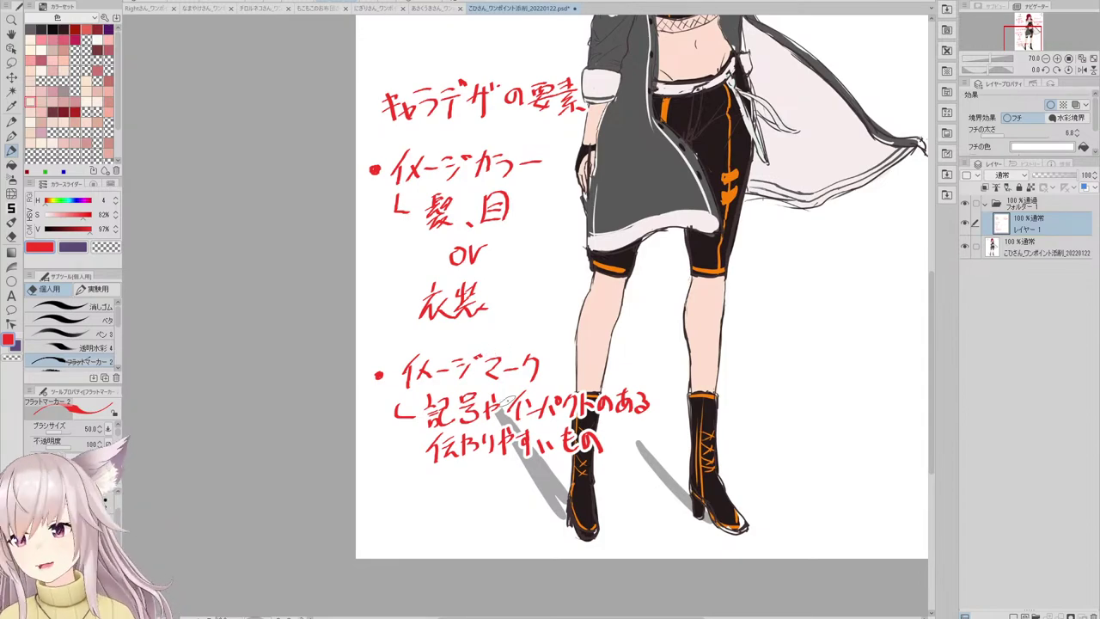
{"action": "scroll", "coordinate": [507, 401], "scroll_direction": "down", "scroll_amount": 2}
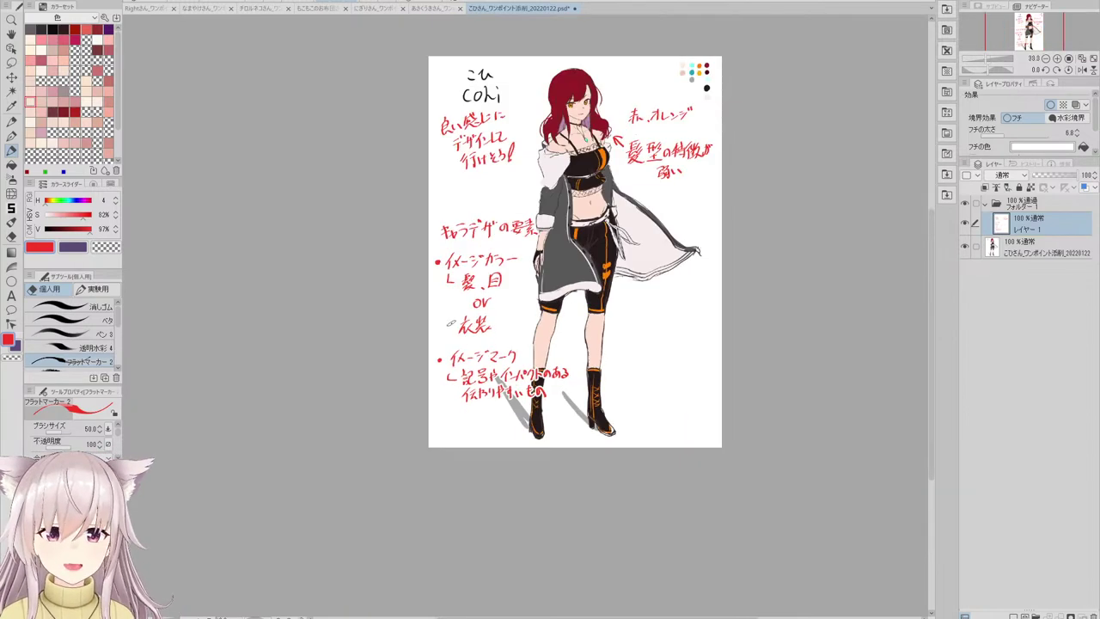
{"action": "left_click_drag", "start_coordinate": [514, 404], "coordinate": [467, 407]}
{"action": "scroll", "coordinate": [401, 426], "scroll_direction": "up", "scroll_amount": 1}
{"action": "scroll", "coordinate": [400, 424], "scroll_direction": "up", "scroll_amount": 3}
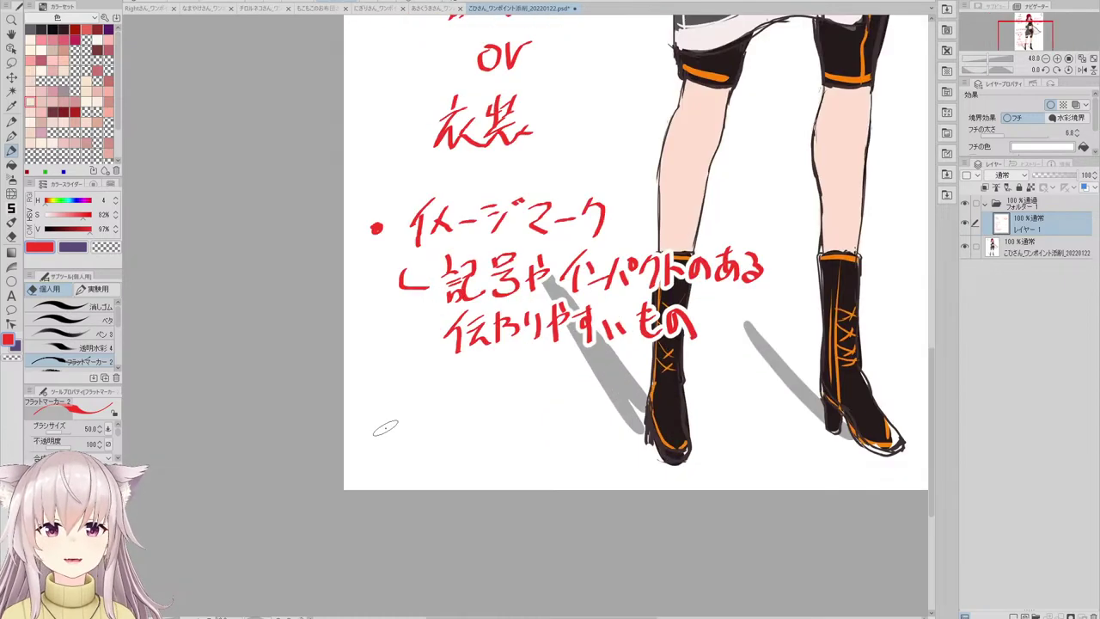
- Add a third red bullet below the イメージマーク notes and write リアル系 beside it
{"action": "left_click", "coordinate": [384, 432]}
{"action": "left_click_drag", "start_coordinate": [422, 416], "coordinate": [427, 440]}
{"action": "mouse_move", "coordinate": [442, 413]}
{"action": "left_mouse_down"}
{"action": "mouse_move", "coordinate": [430, 453]}
{"action": "mouse_move", "coordinate": [454, 443]}
{"action": "left_mouse_up"}
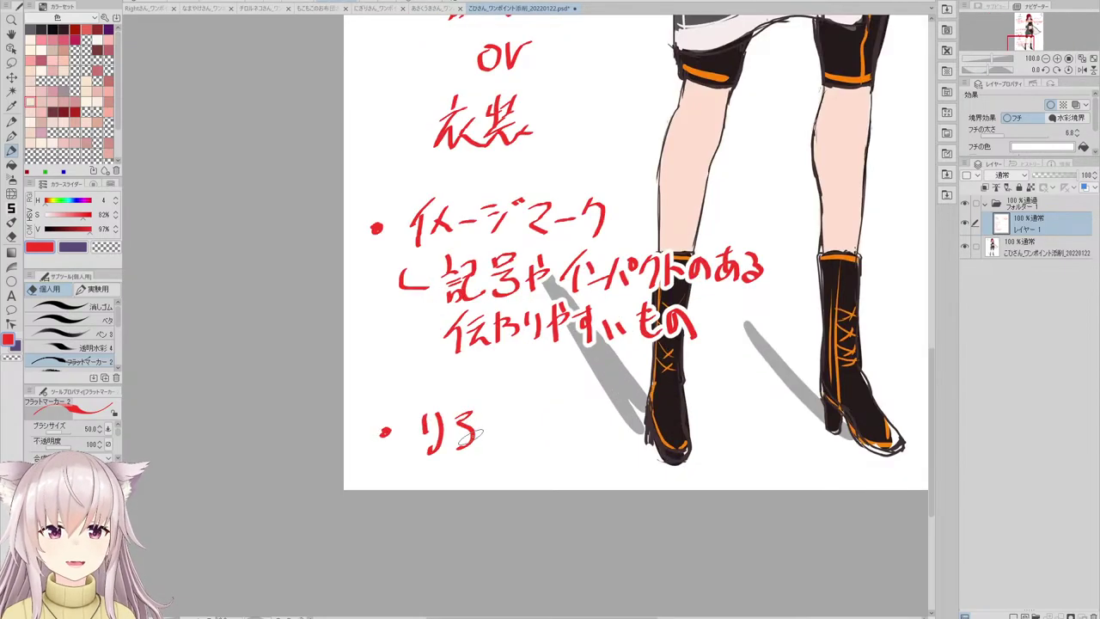
{"action": "left_click_drag", "start_coordinate": [492, 412], "coordinate": [486, 440]}
{"action": "left_click_drag", "start_coordinate": [504, 411], "coordinate": [521, 430]}
{"action": "mouse_move", "coordinate": [521, 428]}
{"action": "left_mouse_down"}
{"action": "mouse_move", "coordinate": [550, 420]}
{"action": "mouse_move", "coordinate": [535, 445]}
{"action": "left_mouse_up"}
{"action": "left_click_drag", "start_coordinate": [526, 435], "coordinate": [519, 442]}
- Extend the third bullet in red with or ファンタジ系, continuing across the character's boots
{"action": "mouse_move", "coordinate": [545, 435]}
{"action": "left_mouse_down"}
{"action": "mouse_move", "coordinate": [679, 414]}
{"action": "mouse_move", "coordinate": [663, 440]}
{"action": "mouse_move", "coordinate": [701, 421]}
{"action": "mouse_move", "coordinate": [681, 444]}
{"action": "mouse_move", "coordinate": [723, 421]}
{"action": "mouse_move", "coordinate": [720, 430]}
{"action": "left_mouse_up"}
{"action": "left_click", "coordinate": [563, 434]}
{"action": "mouse_move", "coordinate": [727, 413]}
{"action": "left_mouse_down"}
{"action": "mouse_move", "coordinate": [741, 435]}
{"action": "mouse_move", "coordinate": [745, 425]}
{"action": "left_mouse_up"}
{"action": "left_click_drag", "start_coordinate": [750, 415], "coordinate": [763, 413]}
{"action": "mouse_move", "coordinate": [751, 425]}
{"action": "left_mouse_down"}
{"action": "mouse_move", "coordinate": [771, 421]}
{"action": "mouse_move", "coordinate": [776, 404]}
{"action": "mouse_move", "coordinate": [815, 417]}
{"action": "mouse_move", "coordinate": [801, 444]}
{"action": "left_mouse_up"}
{"action": "left_click_drag", "start_coordinate": [792, 430], "coordinate": [787, 440]}
{"action": "left_click_drag", "start_coordinate": [811, 428], "coordinate": [818, 438]}
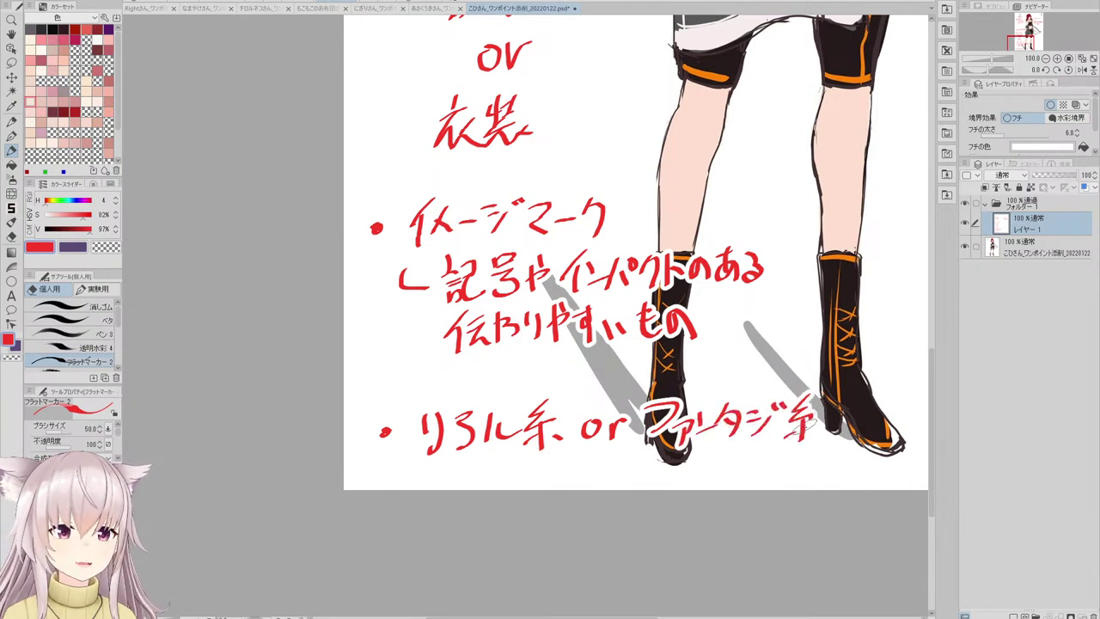
{"action": "left_click_drag", "start_coordinate": [827, 394], "coordinate": [802, 406]}
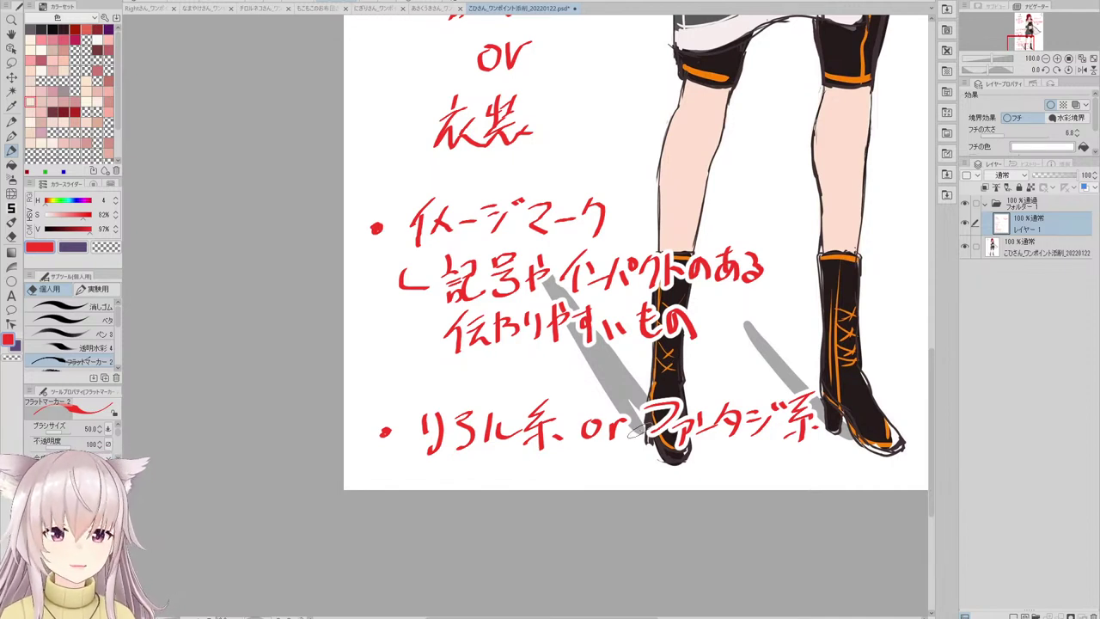
- Review the annotated redhead character sheet as a whole, checking the design-element notes, the outfit and the hairstyle up close
{"action": "scroll", "coordinate": [639, 432], "scroll_direction": "down", "scroll_amount": 3}
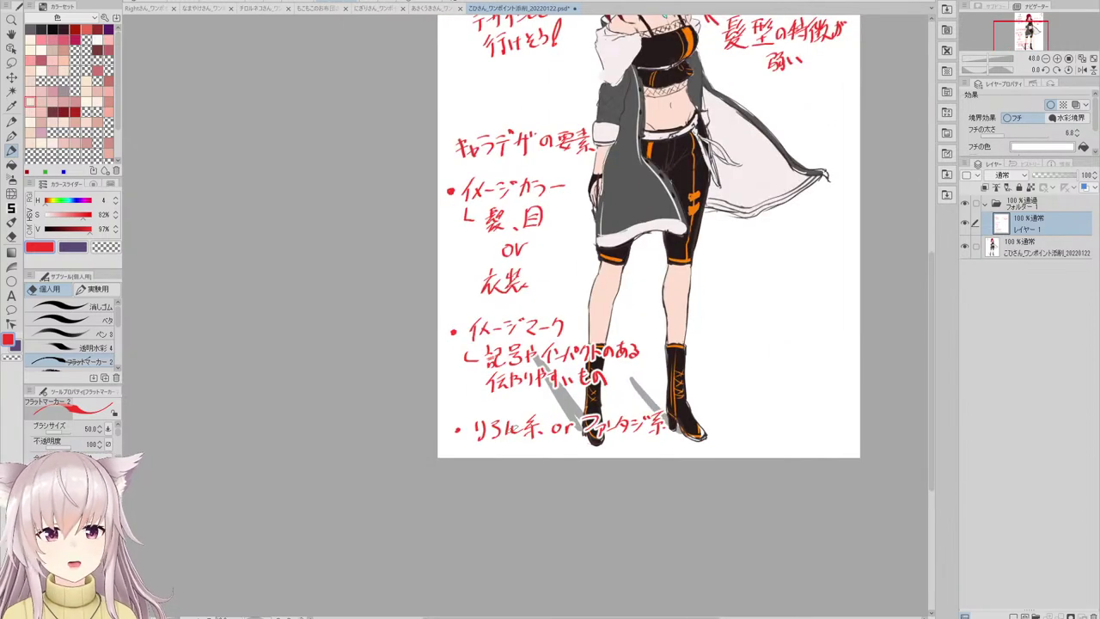
{"action": "scroll", "coordinate": [567, 405], "scroll_direction": "down", "scroll_amount": 3}
{"action": "scroll", "coordinate": [630, 349], "scroll_direction": "up", "scroll_amount": 3}
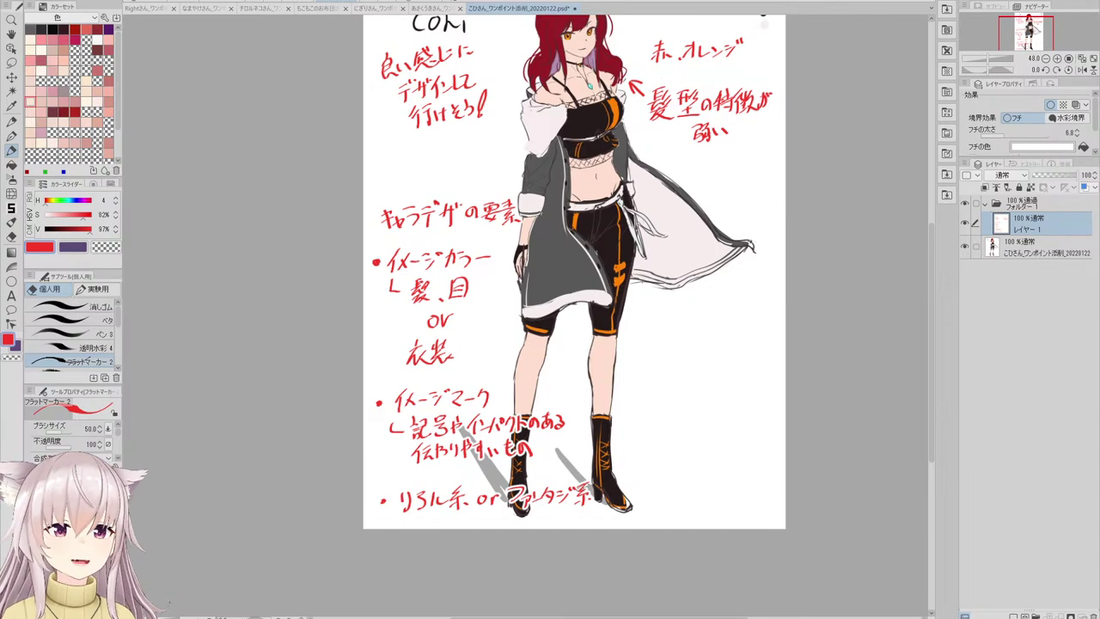
{"action": "scroll", "coordinate": [560, 488], "scroll_direction": "up", "scroll_amount": 3}
{"action": "scroll", "coordinate": [503, 494], "scroll_direction": "down", "scroll_amount": 3}
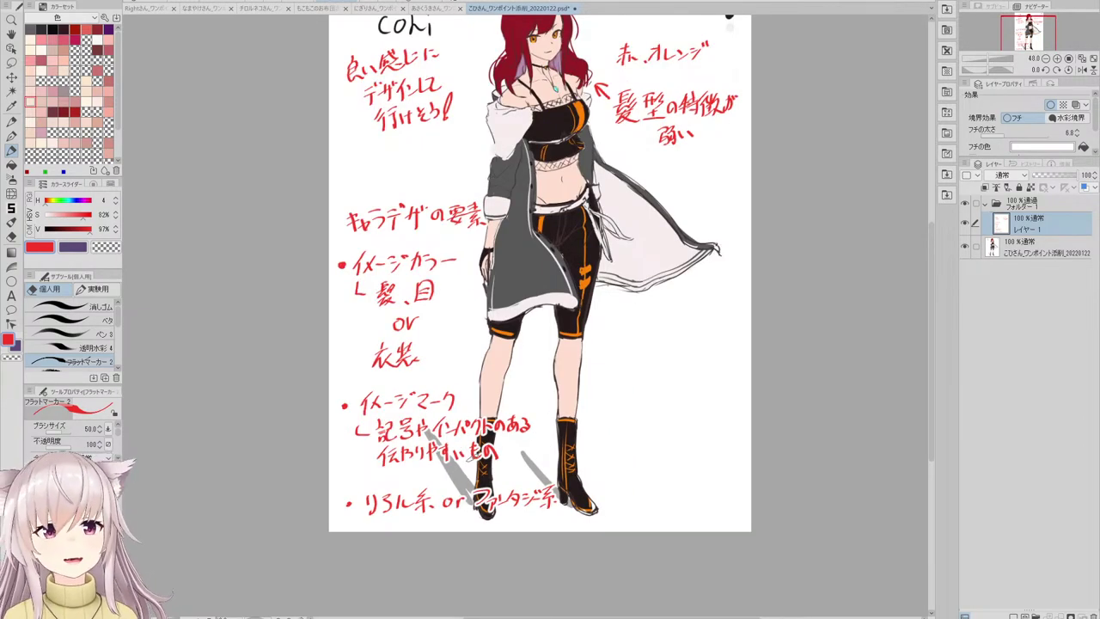
{"action": "scroll", "coordinate": [540, 273], "scroll_direction": "down", "scroll_amount": 1}
{"action": "scroll", "coordinate": [539, 273], "scroll_direction": "up", "scroll_amount": 2}
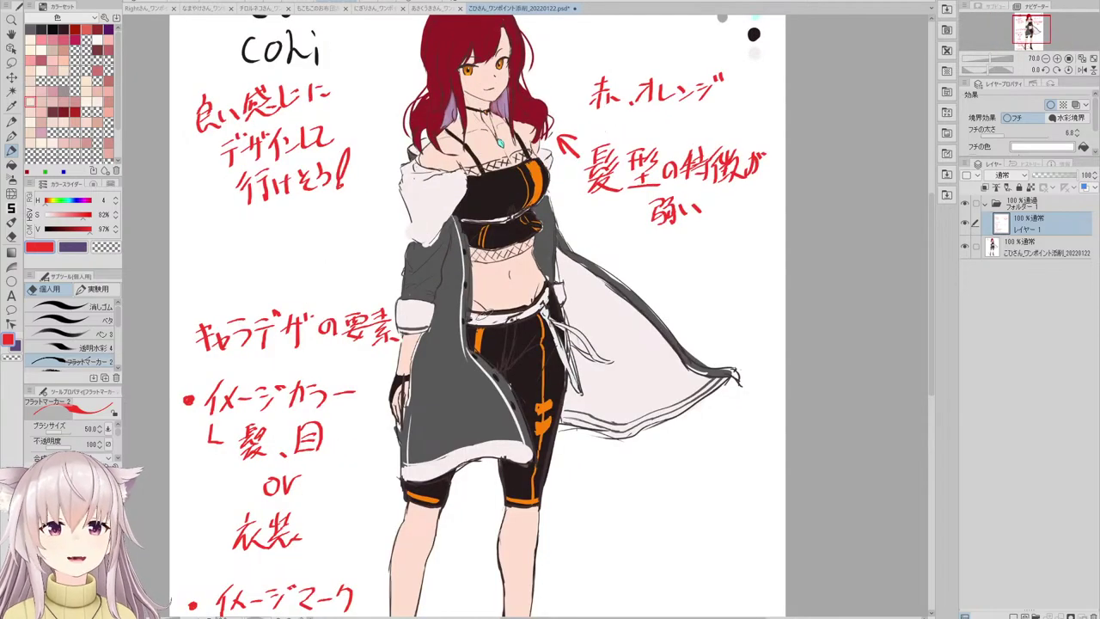
{"action": "scroll", "coordinate": [486, 281], "scroll_direction": "down", "scroll_amount": 2}
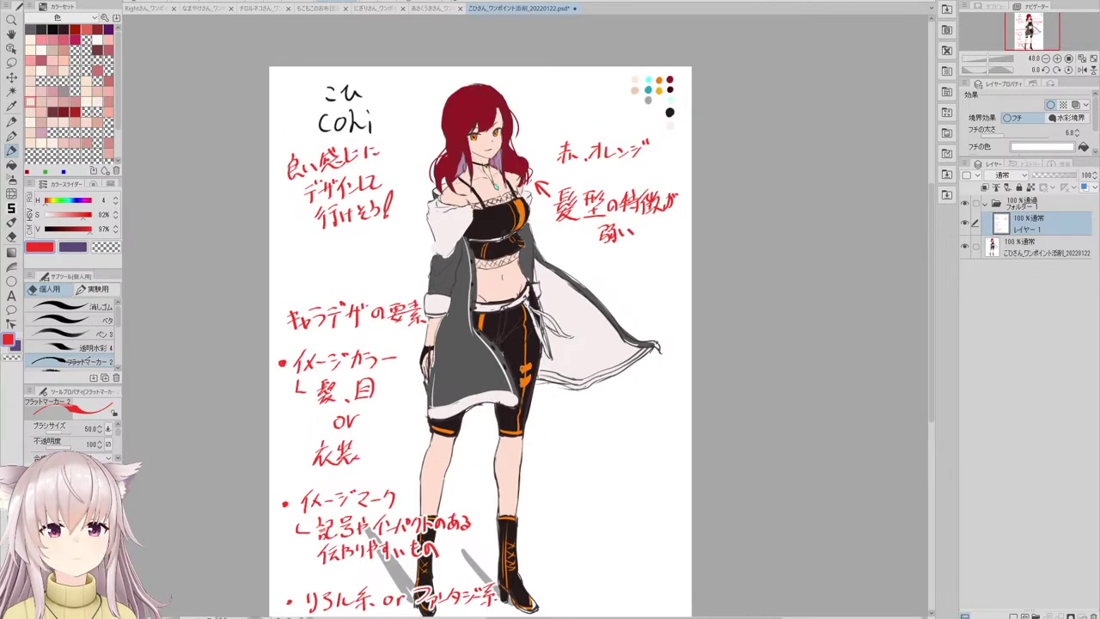
{"action": "scroll", "coordinate": [506, 184], "scroll_direction": "up", "scroll_amount": 4}
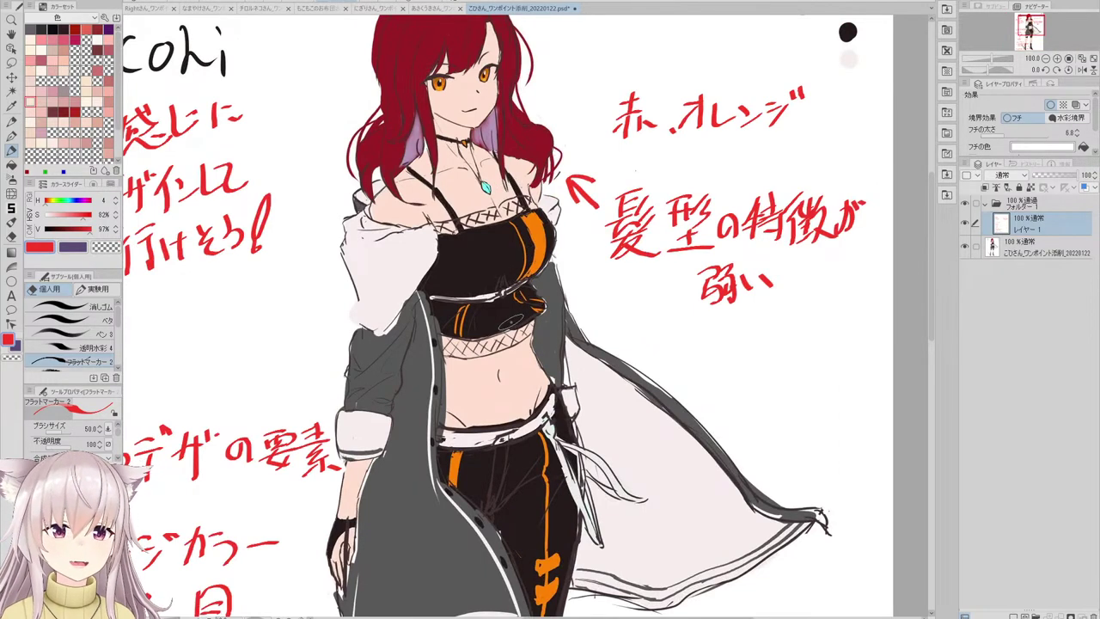
{"action": "scroll", "coordinate": [502, 225], "scroll_direction": "down", "scroll_amount": 2}
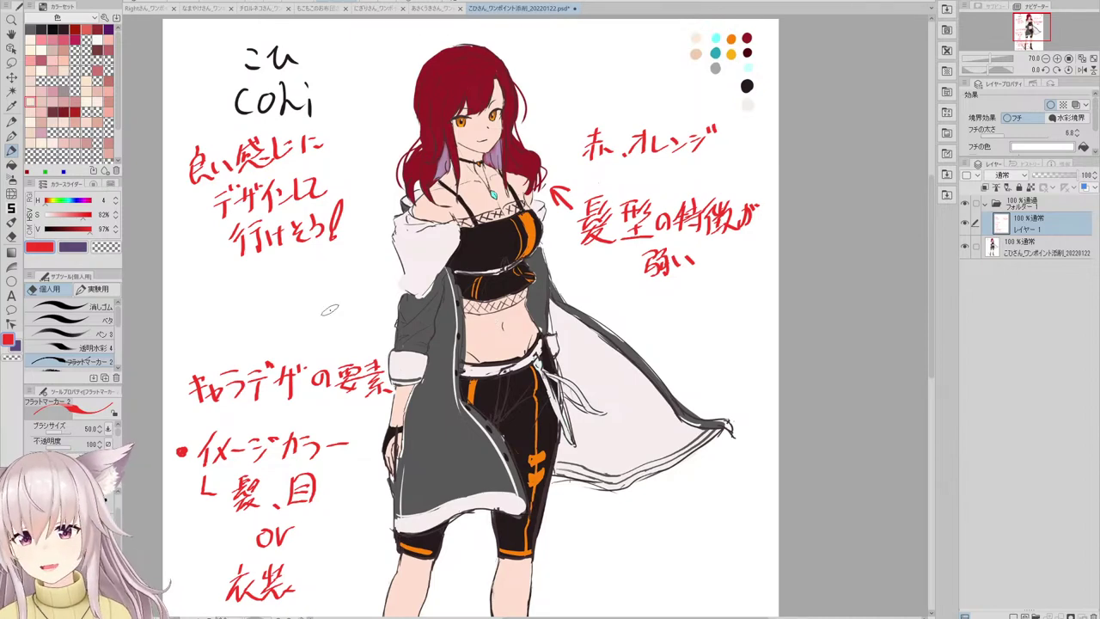
{"action": "scroll", "coordinate": [416, 164], "scroll_direction": "down", "scroll_amount": 3}
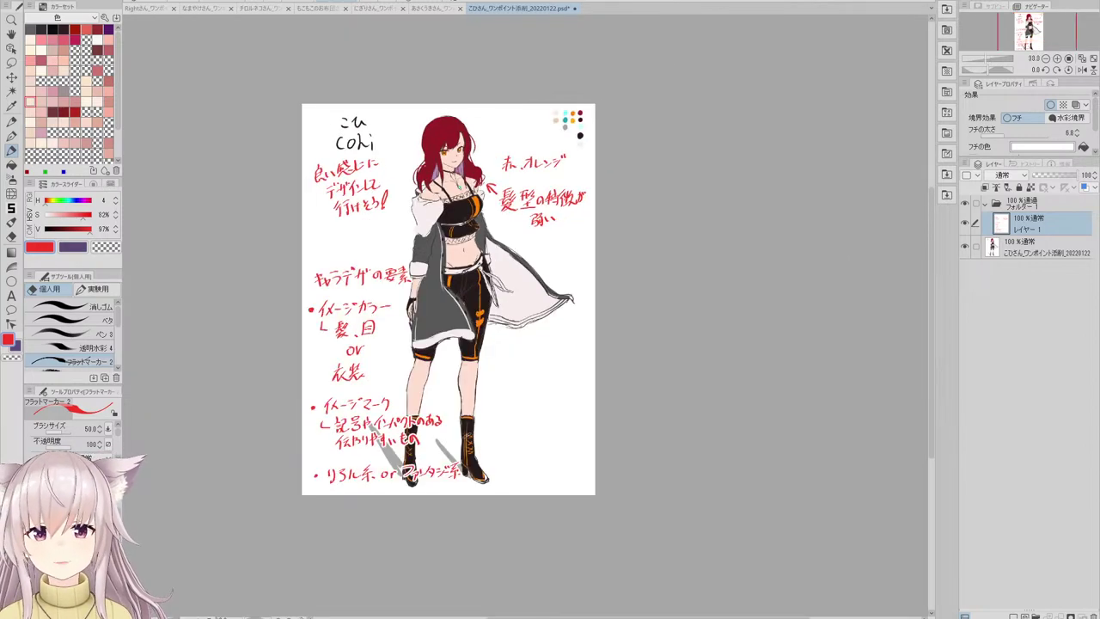
{"action": "scroll", "coordinate": [418, 521], "scroll_direction": "up", "scroll_amount": 2}
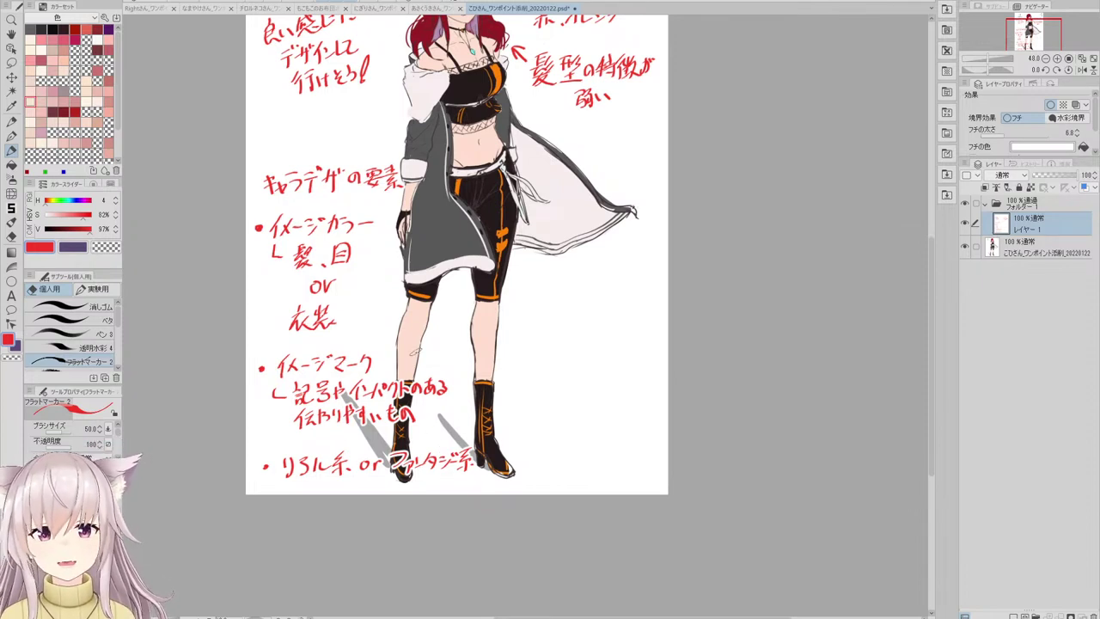
{"action": "scroll", "coordinate": [461, 315], "scroll_direction": "down", "scroll_amount": 1}
{"action": "scroll", "coordinate": [489, 112], "scroll_direction": "up", "scroll_amount": 1}
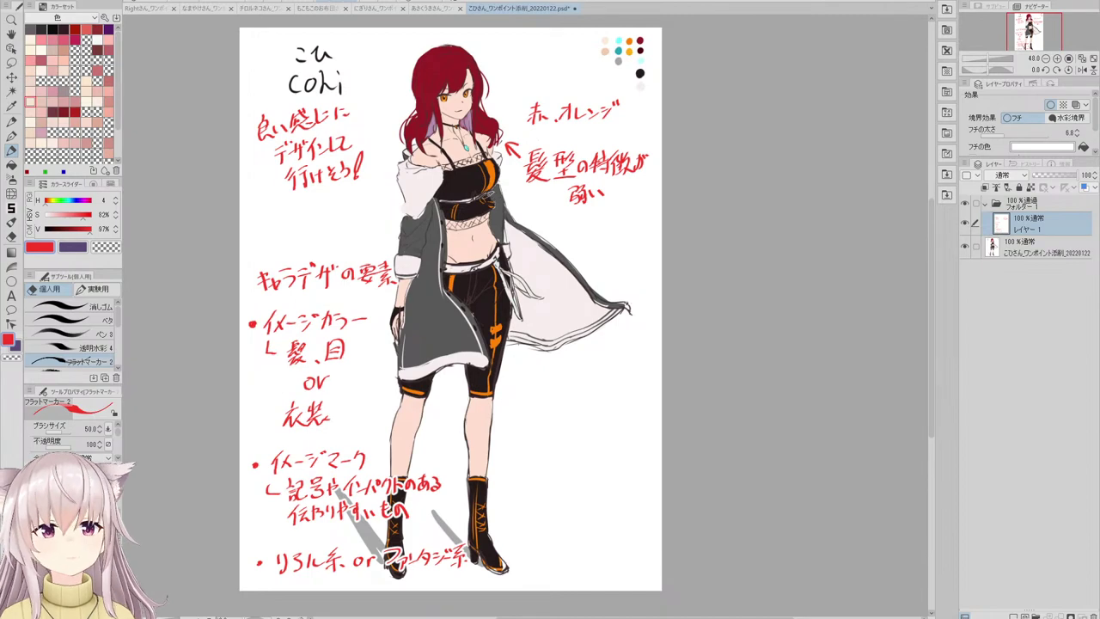
{"action": "scroll", "coordinate": [457, 40], "scroll_direction": "up", "scroll_amount": 3}
{"action": "scroll", "coordinate": [461, 48], "scroll_direction": "up", "scroll_amount": 3}
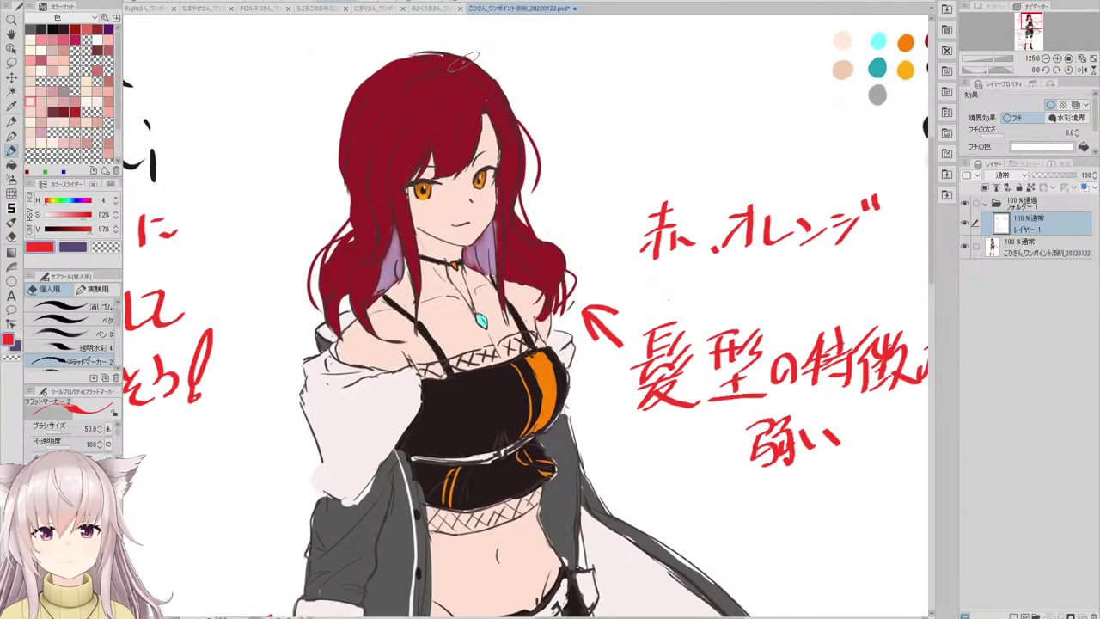
{"action": "scroll", "coordinate": [464, 58], "scroll_direction": "down", "scroll_amount": 5}
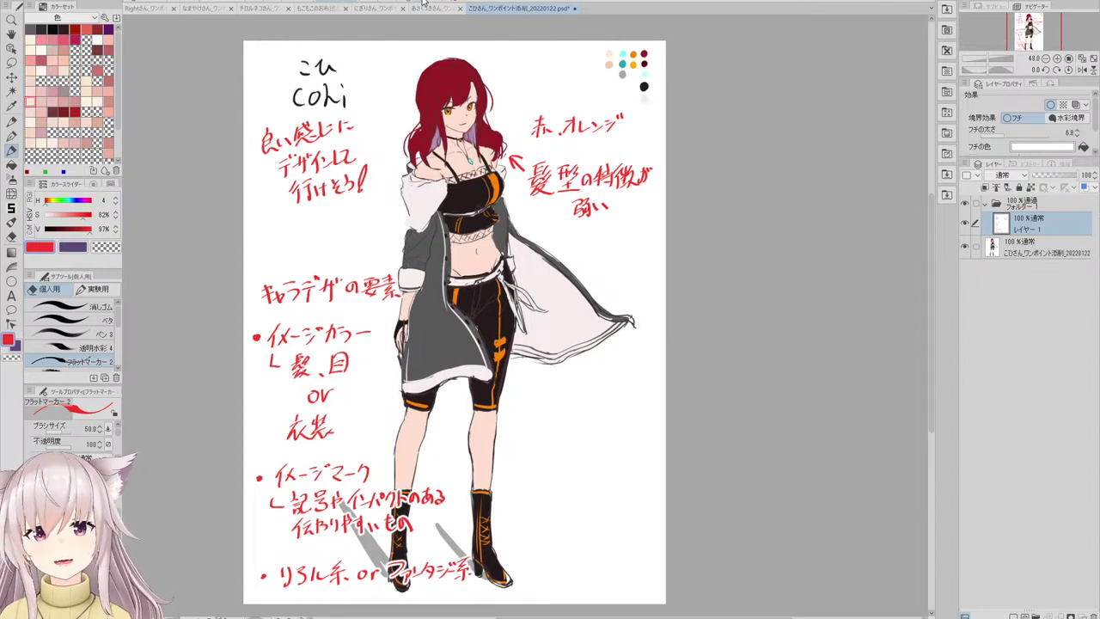
{"action": "key", "text": "ctrl+0"}
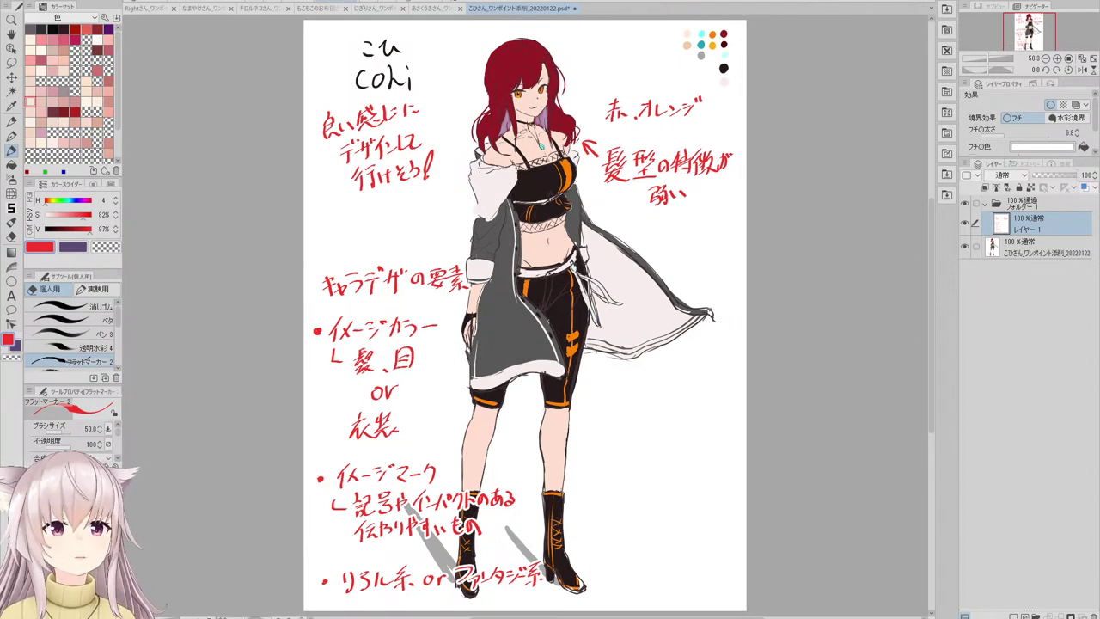
- Select the original character illustration layer beneath the notes and examine the hair, face and top
{"action": "left_click", "coordinate": [1006, 250]}
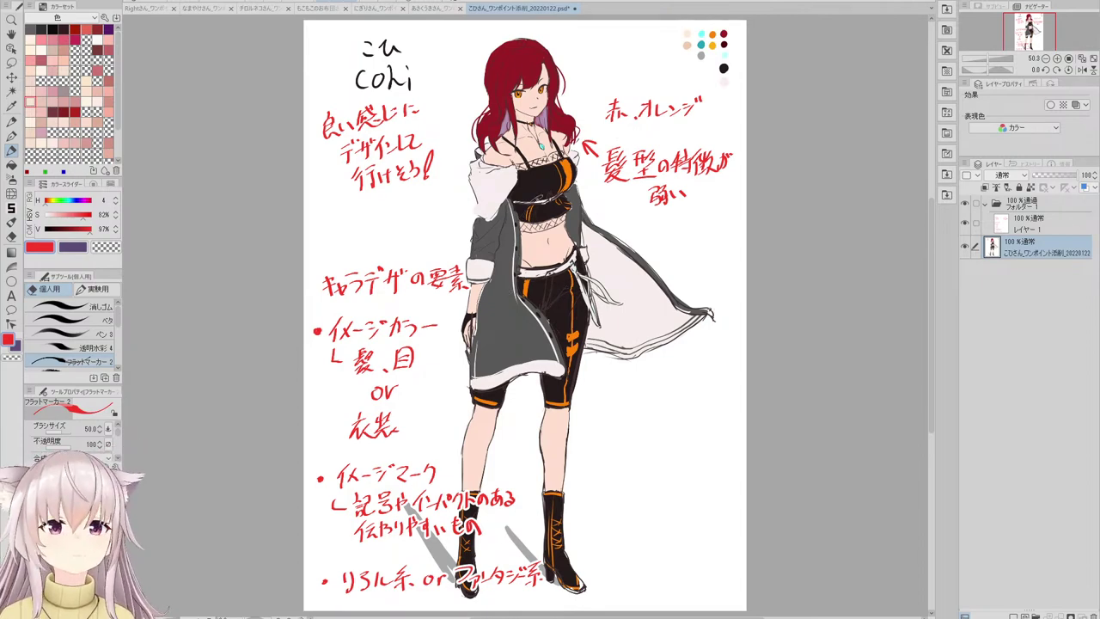
{"action": "scroll", "coordinate": [516, 43], "scroll_direction": "up", "scroll_amount": 3}
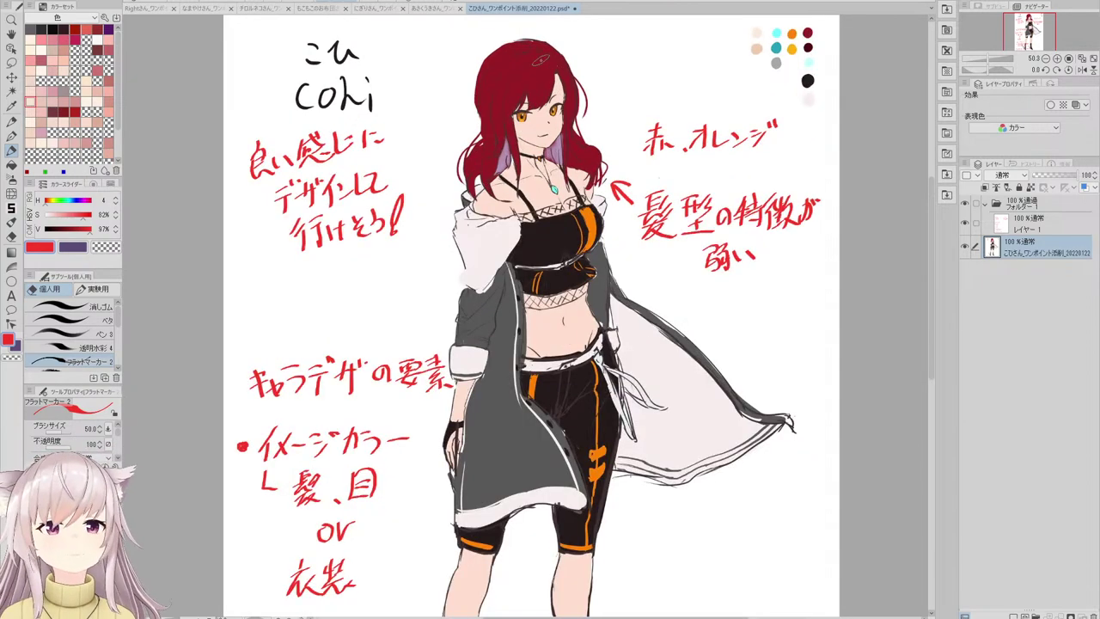
{"action": "scroll", "coordinate": [539, 69], "scroll_direction": "down", "scroll_amount": 1}
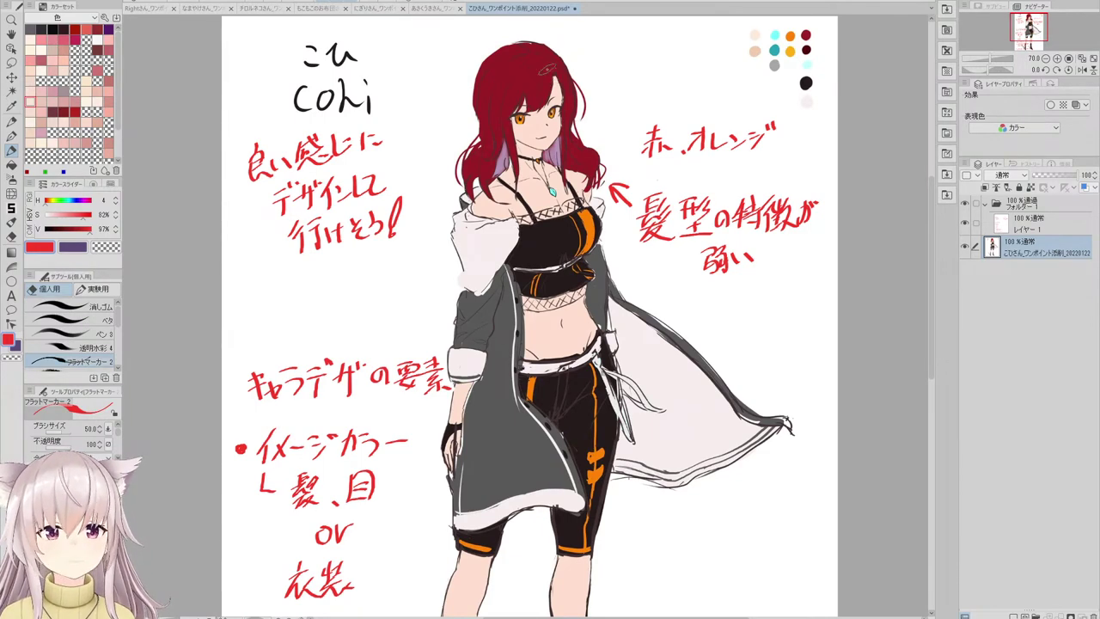
{"action": "scroll", "coordinate": [515, 162], "scroll_direction": "up", "scroll_amount": 3}
{"action": "scroll", "coordinate": [528, 295], "scroll_direction": "down", "scroll_amount": 1}
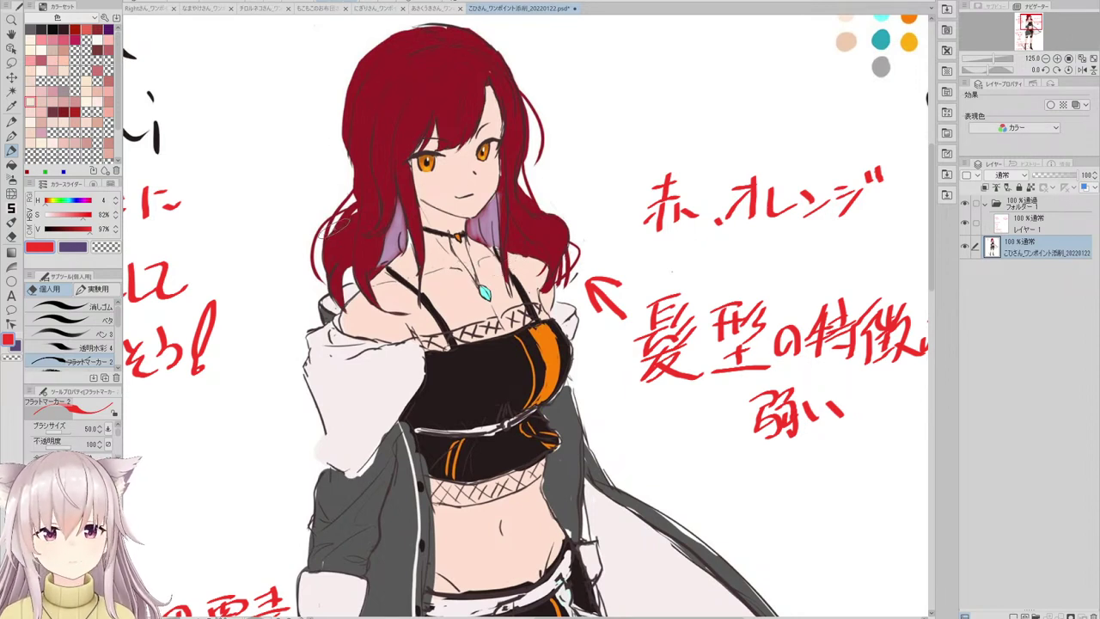
- Open the illustration FGO 巴御前.psb and save it under the submitter's name with the suffix ワンポイント添削_20220122
{"action": "key", "text": "ctrl+0"}
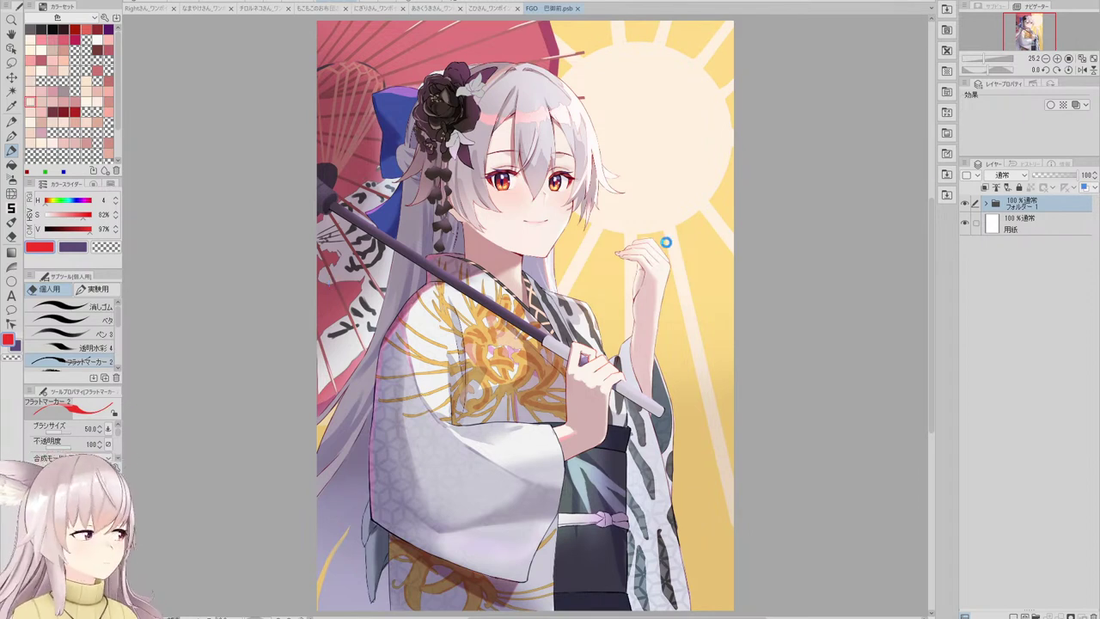
{"action": "key", "text": "ctrl+w"}
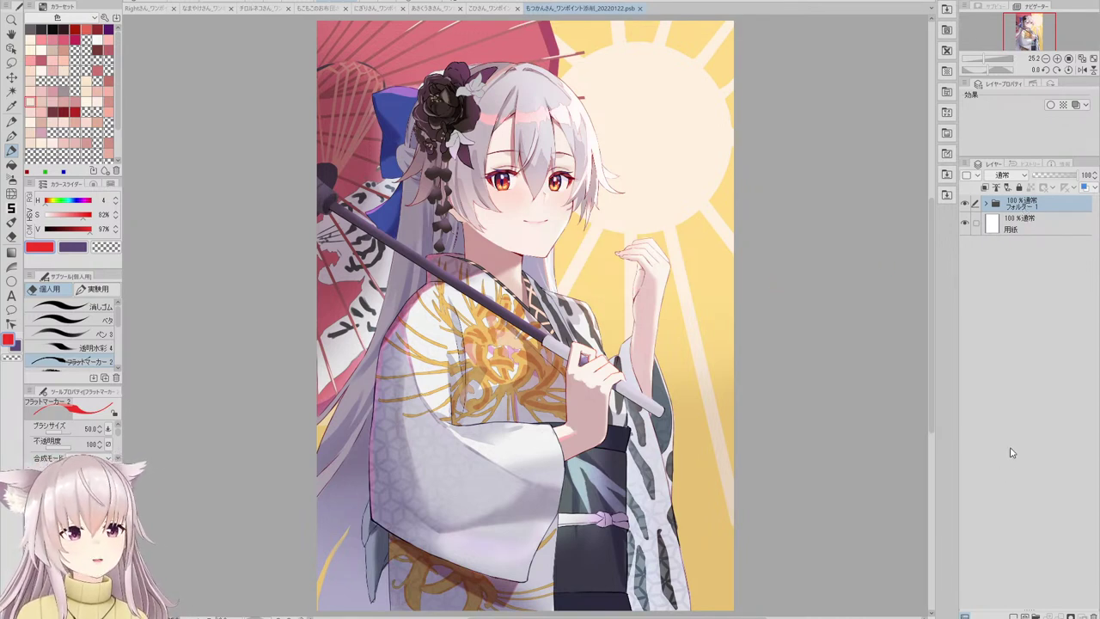
- Merge the kimono illustration's folder with the paper into one layer and add a folder with a new empty layer above it
{"action": "key", "text": "shift+alt+e"}
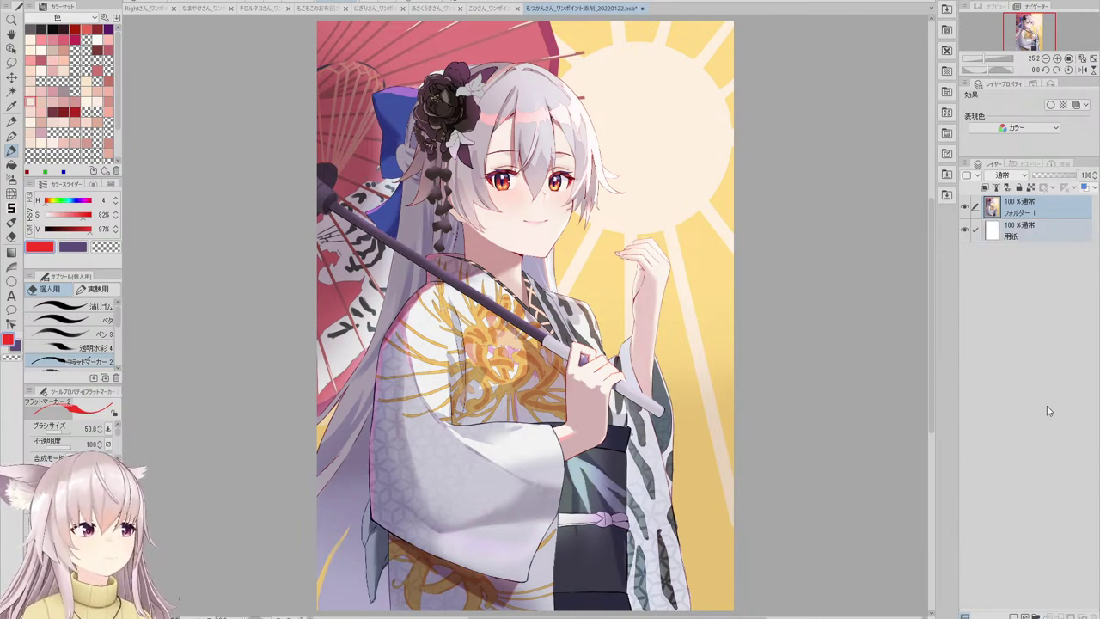
{"action": "key", "text": "shift+alt+e"}
{"action": "key", "text": "ctrl+shift+n"}
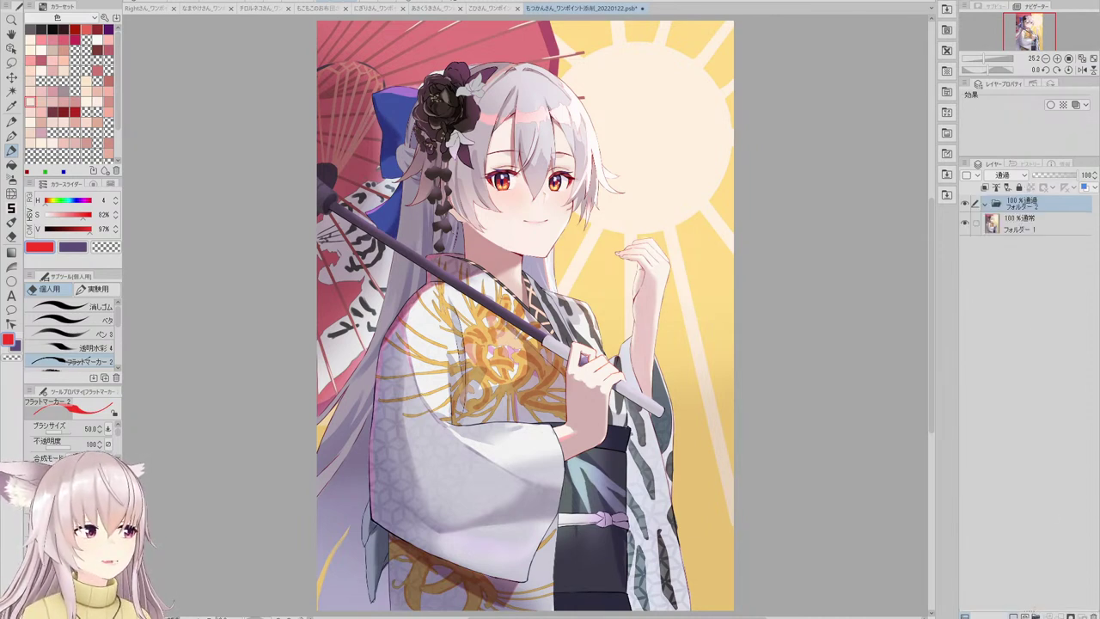
{"action": "key", "text": "ctrl+g"}
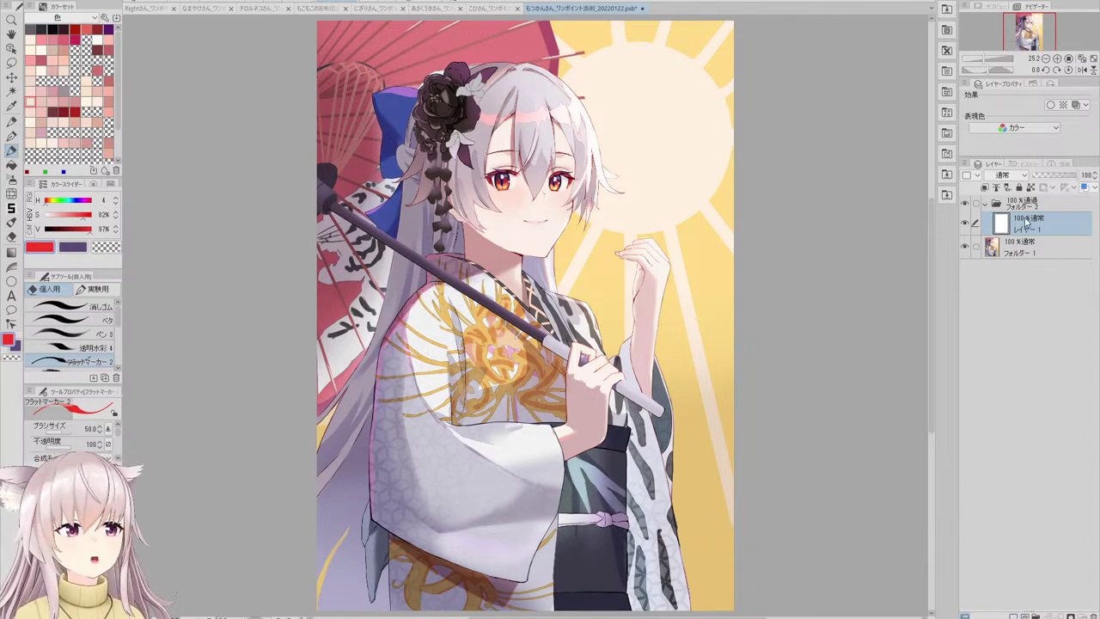
- Give the new annotation layer a white border effect and set the marker brush size to 80
{"action": "left_click", "coordinate": [1050, 104]}
{"action": "left_click", "coordinate": [1006, 136]}
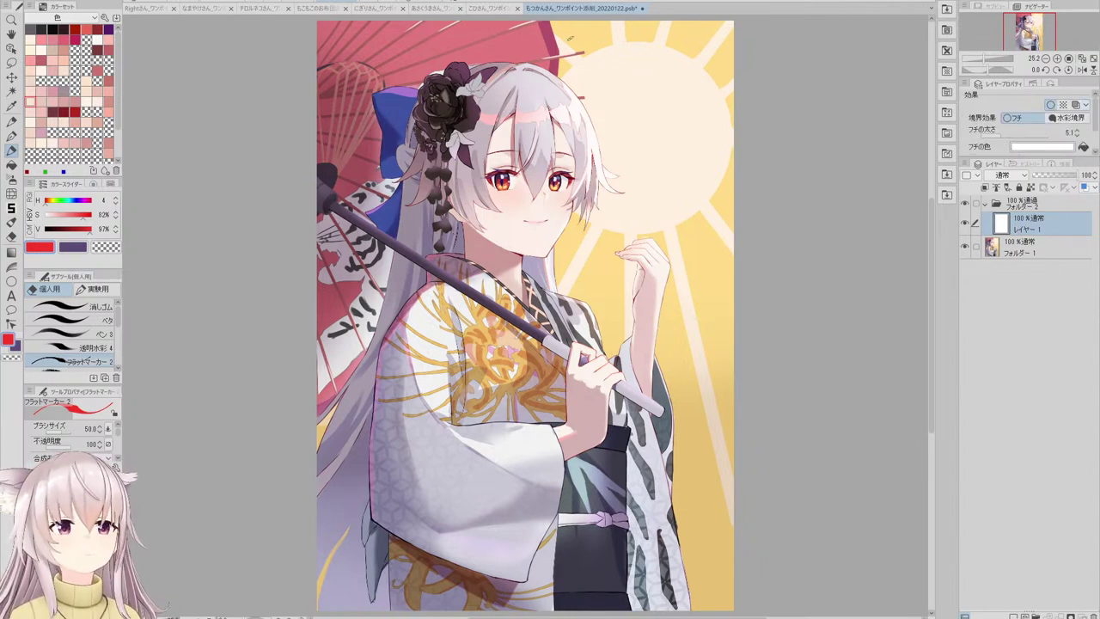
{"action": "key", "text": "bracketright"}
{"action": "key", "text": "bracketright"}
{"action": "key", "text": "bracketright"}
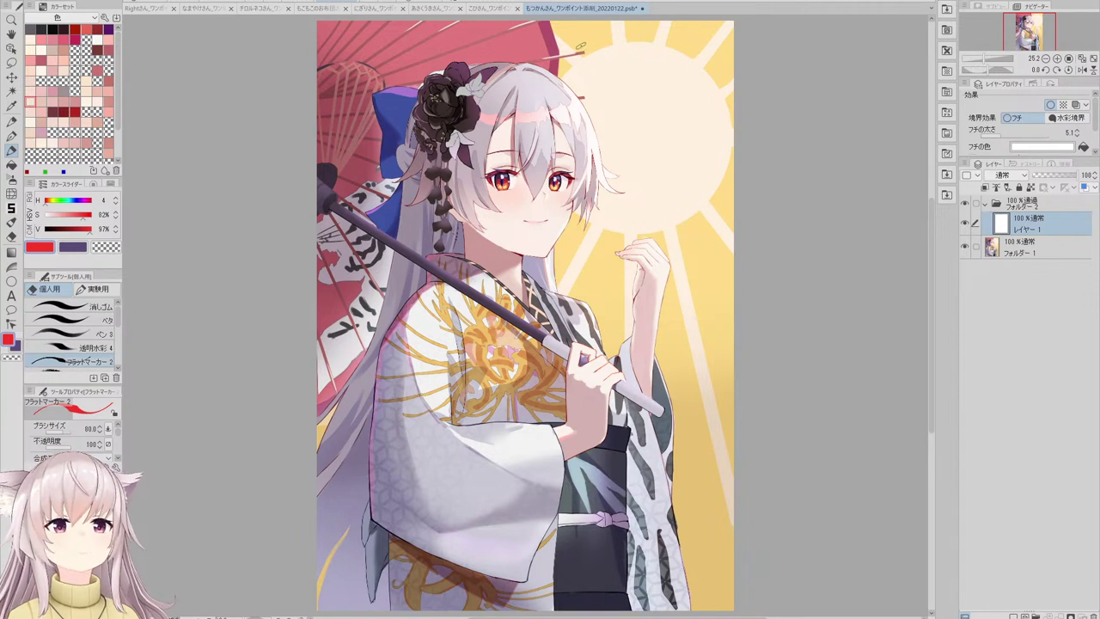
- Write ハイライトの入れ方 良い感じ! in red above the sun and draw an arrow toward the hair highlight
{"action": "mouse_move", "coordinate": [588, 41]}
{"action": "left_mouse_down"}
{"action": "mouse_move", "coordinate": [581, 55]}
{"action": "mouse_move", "coordinate": [616, 56]}
{"action": "mouse_move", "coordinate": [634, 38]}
{"action": "mouse_move", "coordinate": [674, 52]}
{"action": "mouse_move", "coordinate": [694, 37]}
{"action": "mouse_move", "coordinate": [696, 48]}
{"action": "left_mouse_up"}
{"action": "mouse_move", "coordinate": [606, 73]}
{"action": "left_mouse_down"}
{"action": "mouse_move", "coordinate": [621, 63]}
{"action": "mouse_move", "coordinate": [636, 82]}
{"action": "mouse_move", "coordinate": [658, 62]}
{"action": "mouse_move", "coordinate": [671, 61]}
{"action": "mouse_move", "coordinate": [656, 75]}
{"action": "mouse_move", "coordinate": [687, 57]}
{"action": "mouse_move", "coordinate": [705, 55]}
{"action": "mouse_move", "coordinate": [705, 66]}
{"action": "left_mouse_up"}
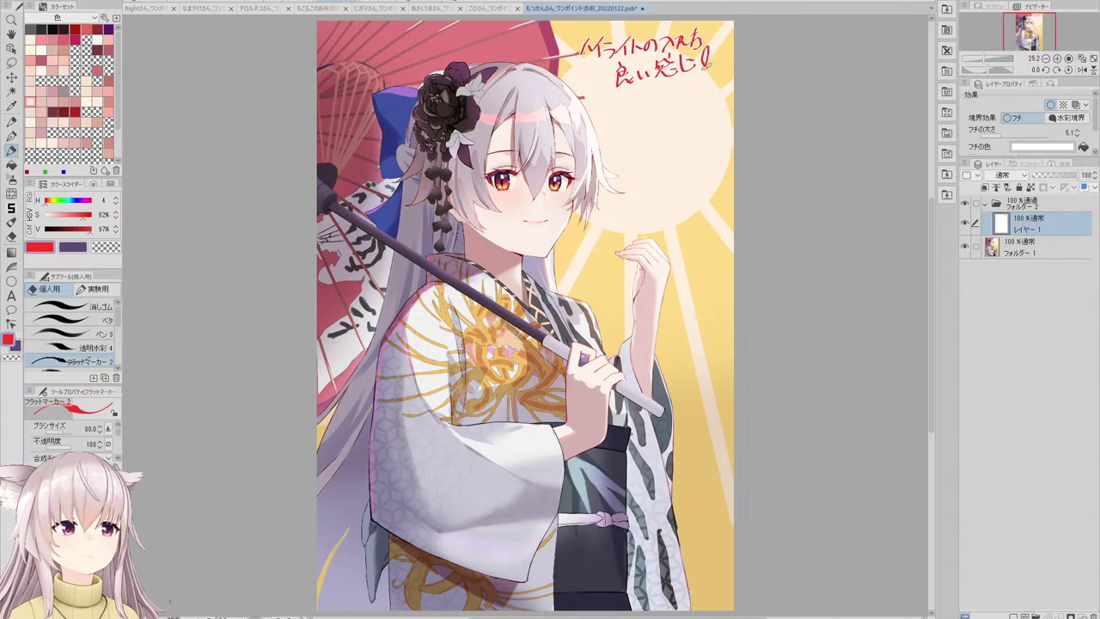
{"action": "left_click", "coordinate": [706, 72]}
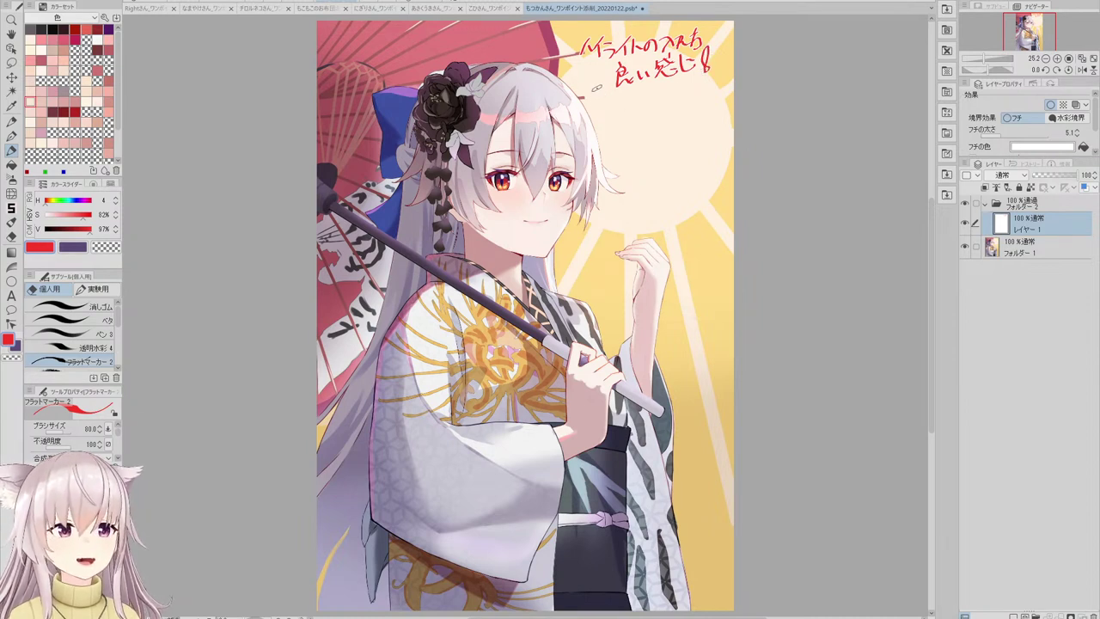
{"action": "mouse_move", "coordinate": [603, 94]}
{"action": "left_mouse_down"}
{"action": "mouse_move", "coordinate": [588, 97]}
{"action": "mouse_move", "coordinate": [595, 102]}
{"action": "left_mouse_up"}
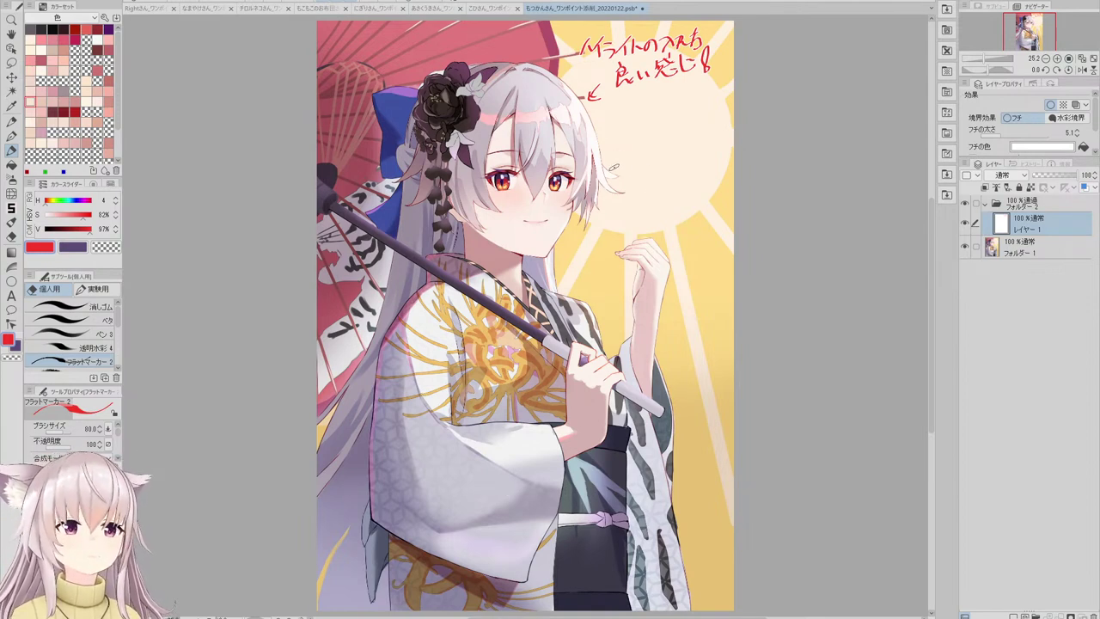
- Mark two spots on the side hair between the dangling flower ornament and the eye with short curved red strokes
{"action": "scroll", "coordinate": [455, 165], "scroll_direction": "up", "scroll_amount": 3}
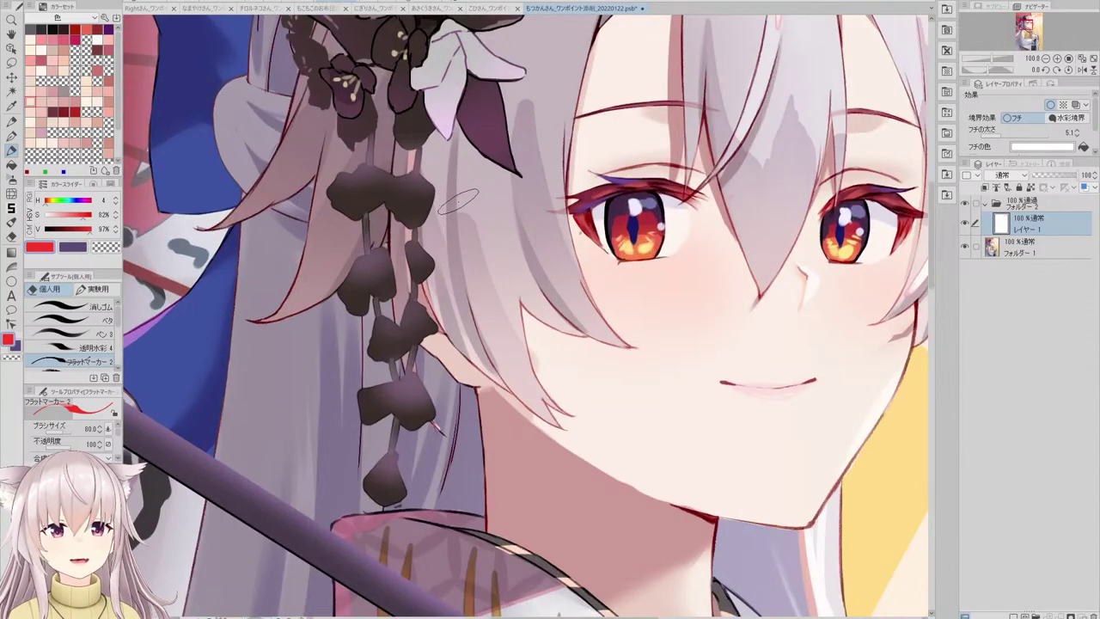
{"action": "scroll", "coordinate": [469, 199], "scroll_direction": "down", "scroll_amount": 2}
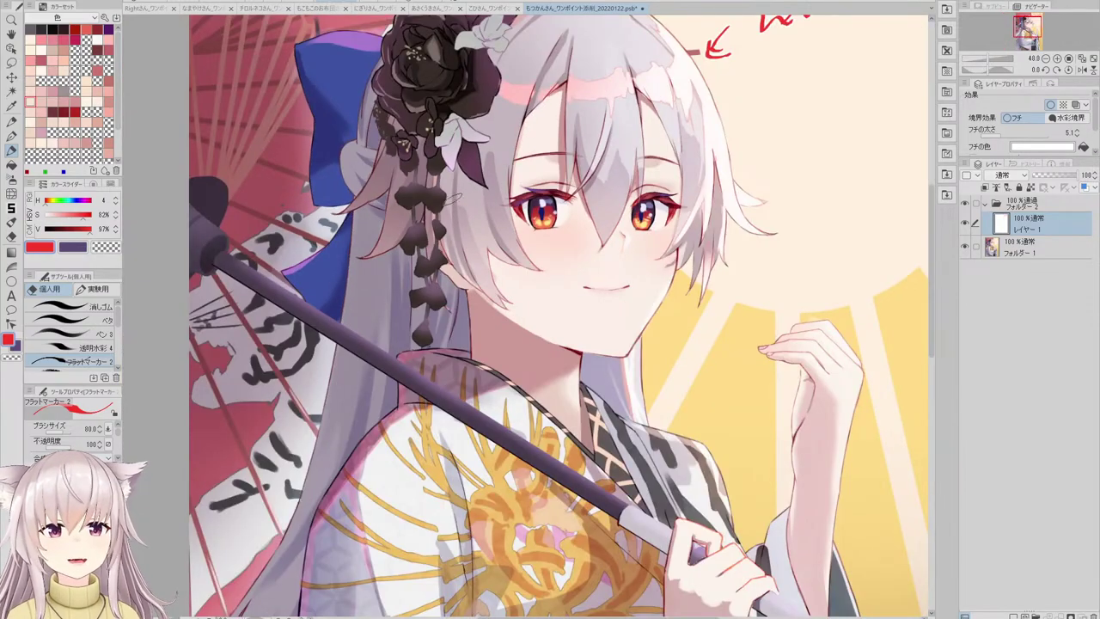
{"action": "scroll", "coordinate": [563, 173], "scroll_direction": "down", "scroll_amount": 2}
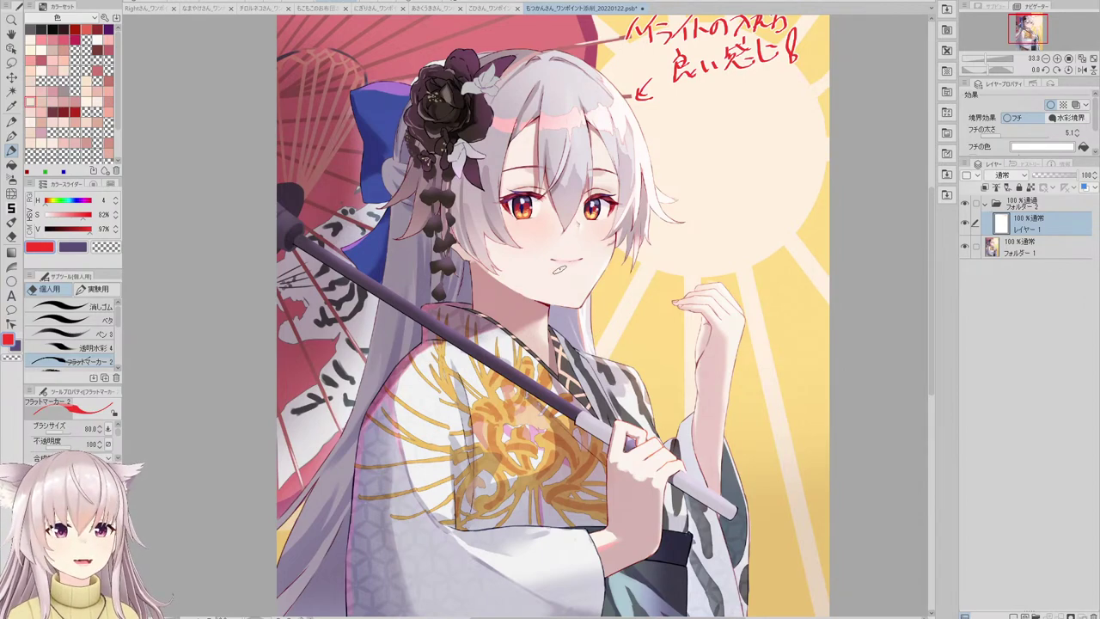
{"action": "scroll", "coordinate": [488, 182], "scroll_direction": "up", "scroll_amount": 5}
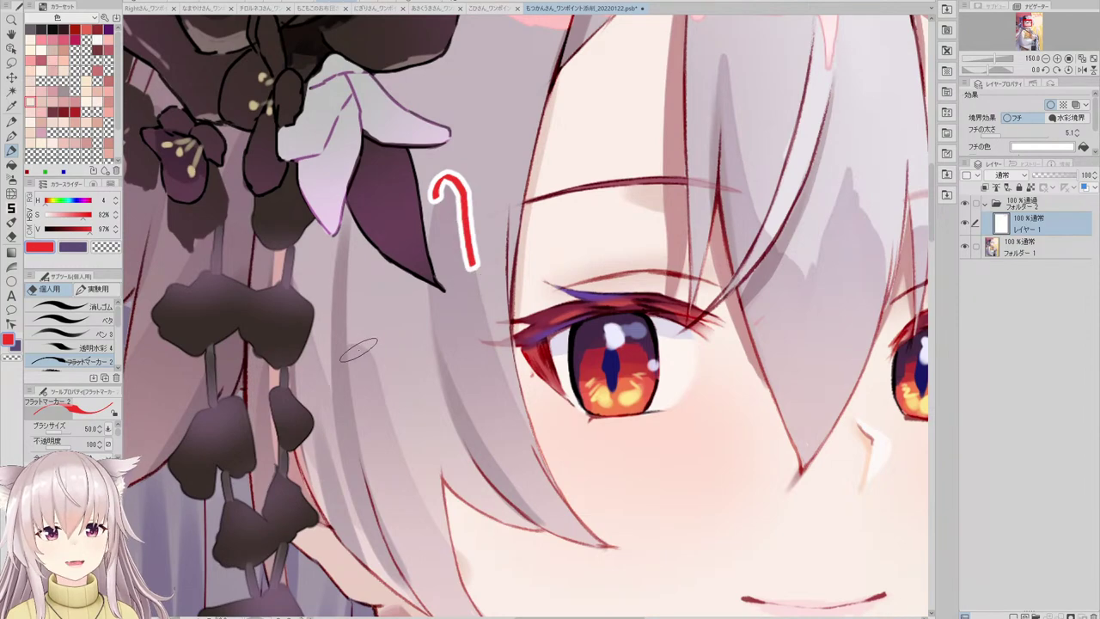
{"action": "left_click_drag", "start_coordinate": [348, 354], "coordinate": [389, 391]}
{"action": "scroll", "coordinate": [452, 230], "scroll_direction": "down", "scroll_amount": 5}
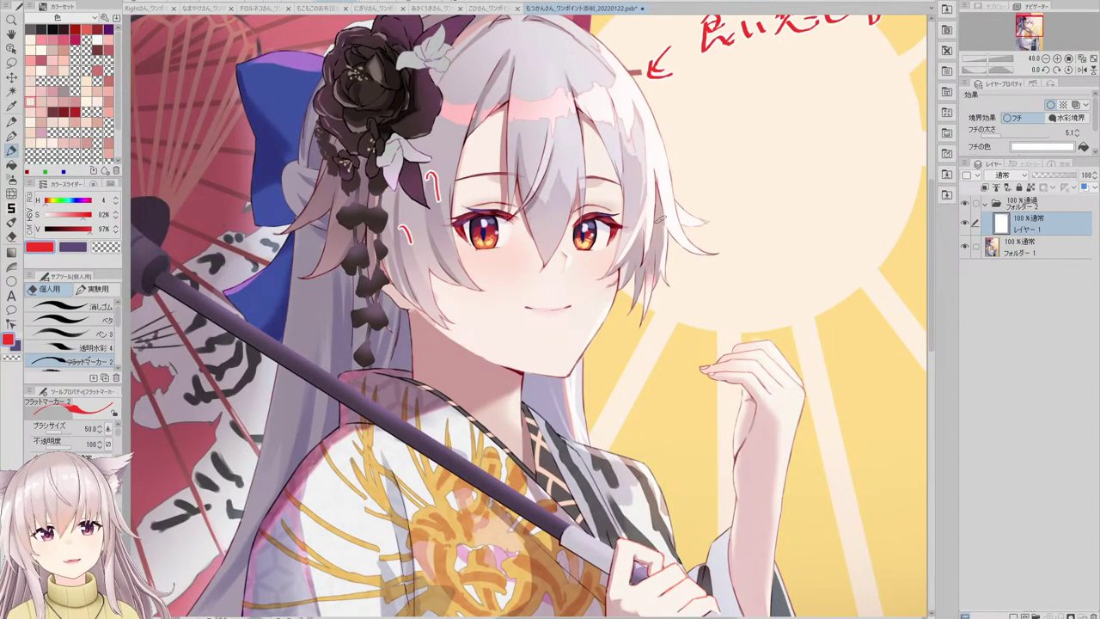
{"action": "left_click", "coordinate": [78, 306]}
{"action": "left_click", "coordinate": [86, 333]}
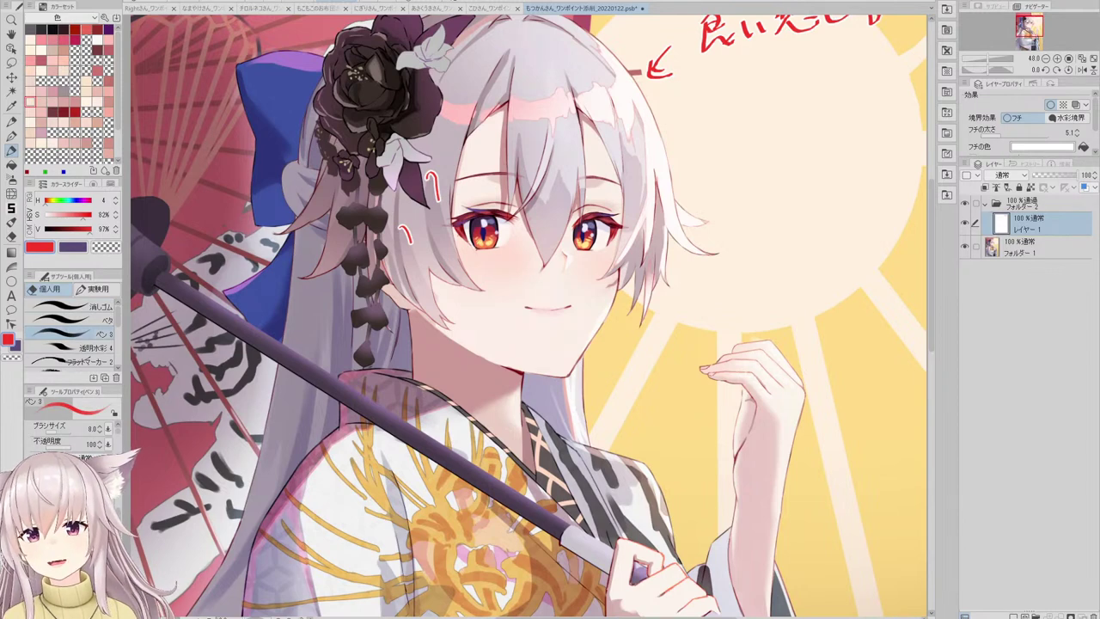
{"action": "left_click_drag", "start_coordinate": [808, 155], "coordinate": [763, 234]}
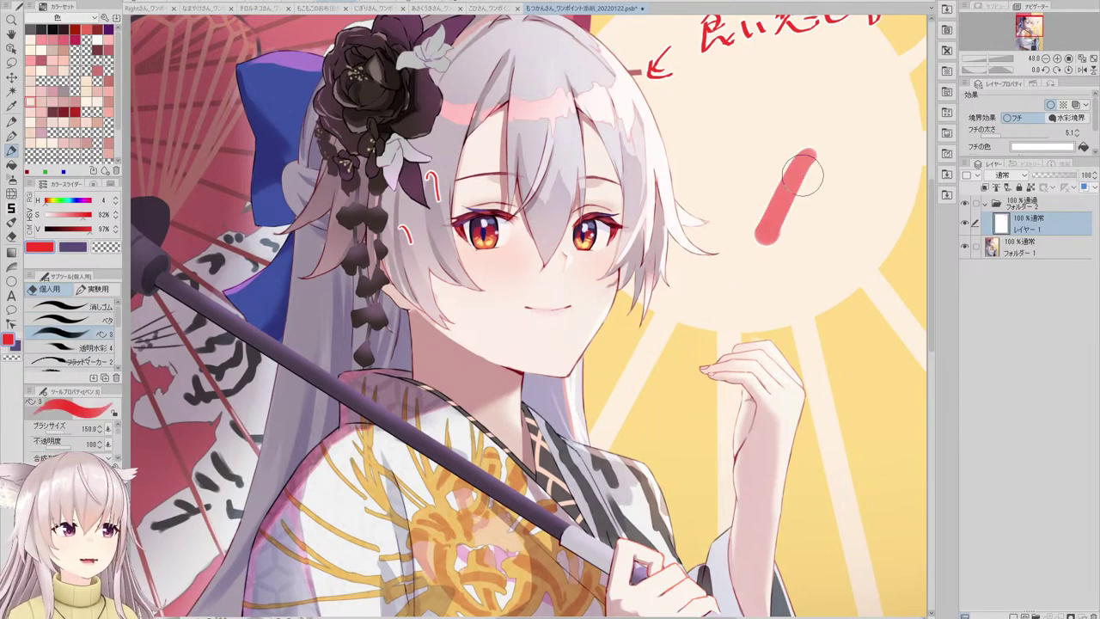
{"action": "left_click", "coordinate": [86, 320]}
{"action": "left_click_drag", "start_coordinate": [749, 131], "coordinate": [730, 181]}
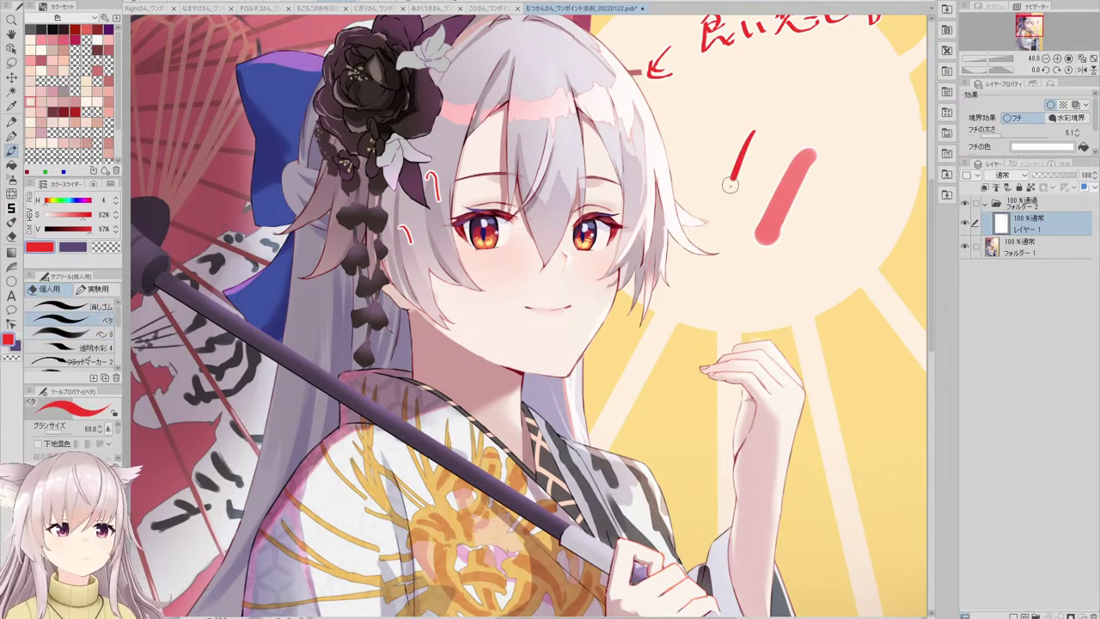
{"action": "scroll", "coordinate": [729, 190], "scroll_direction": "up", "scroll_amount": 5}
{"action": "scroll", "coordinate": [719, 196], "scroll_direction": "down", "scroll_amount": 4}
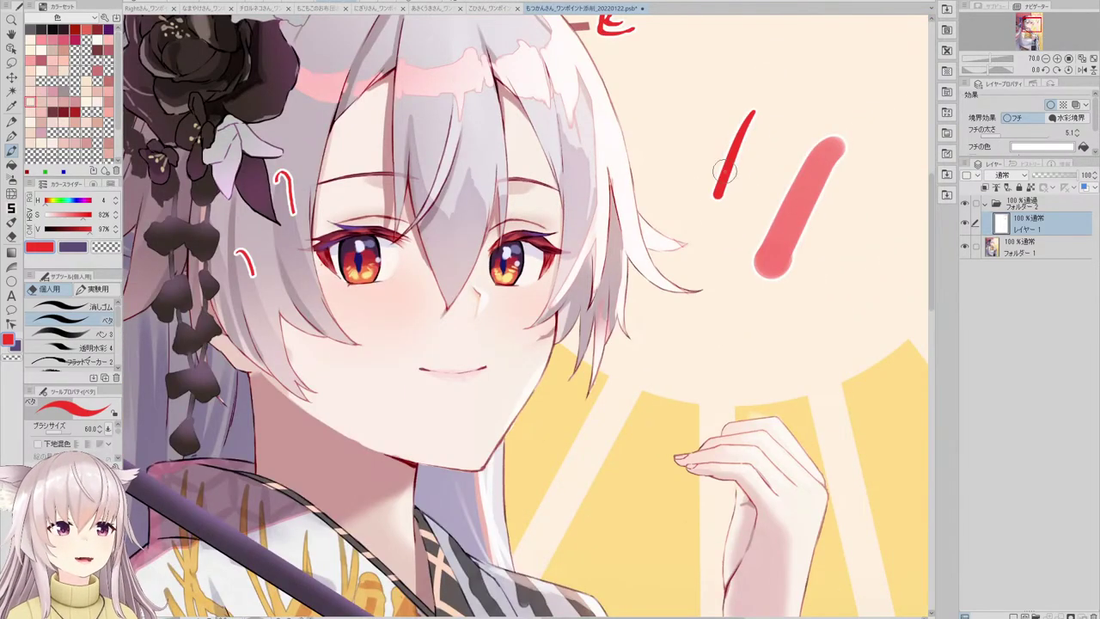
{"action": "key", "text": "ctrl+z"}
{"action": "key", "text": "ctrl+z"}
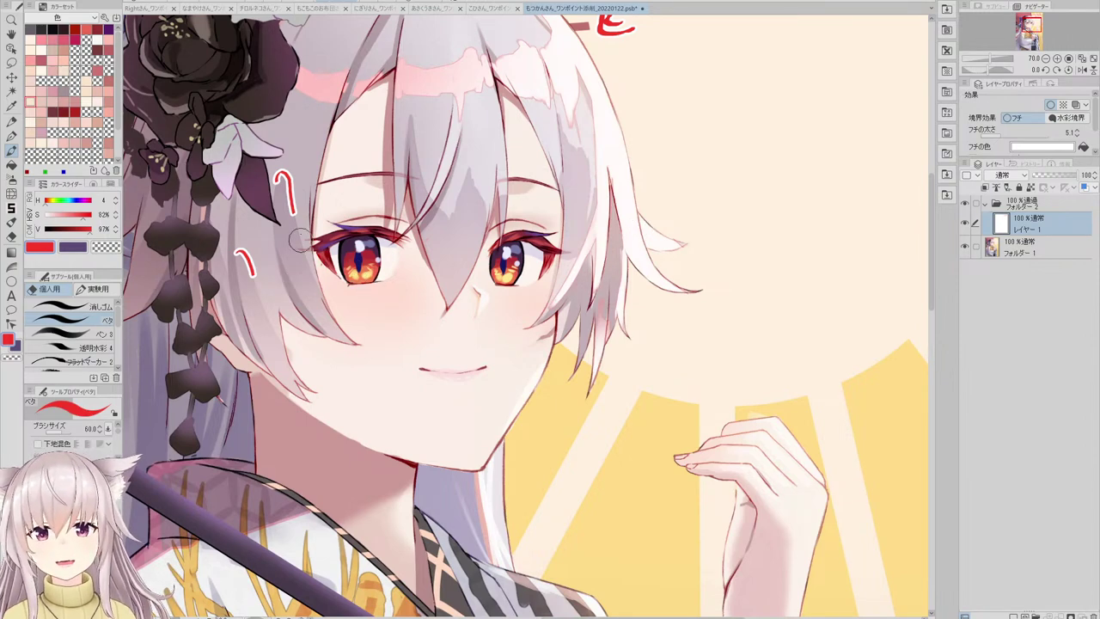
{"action": "left_click", "coordinate": [90, 333]}
{"action": "left_click", "coordinate": [110, 362]}
- Add more short red strokes to the two side-hair marks and draw an arrow across the back hair pointing to them
{"action": "scroll", "coordinate": [511, 215], "scroll_direction": "down", "scroll_amount": 3}
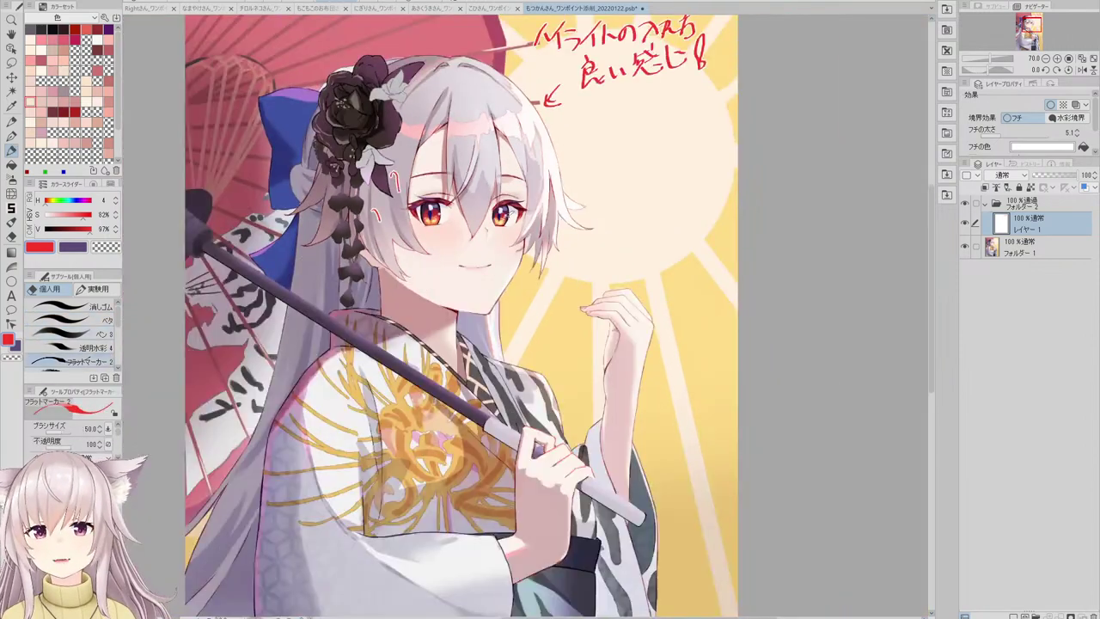
{"action": "scroll", "coordinate": [584, 164], "scroll_direction": "up", "scroll_amount": 2}
{"action": "scroll", "coordinate": [560, 209], "scroll_direction": "down", "scroll_amount": 2}
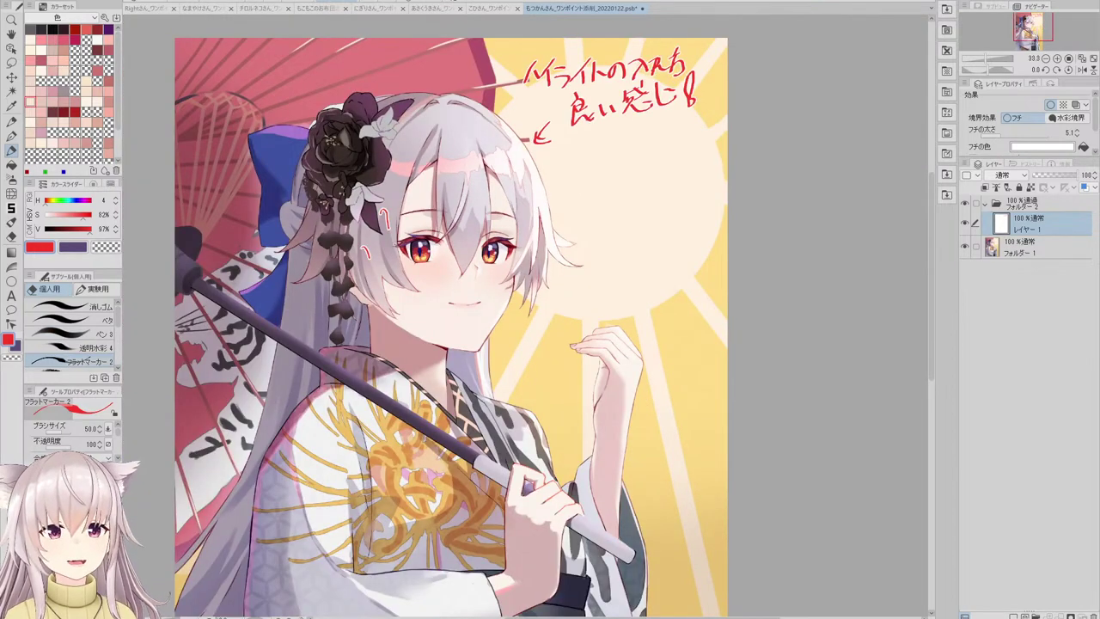
{"action": "scroll", "coordinate": [374, 250], "scroll_direction": "up", "scroll_amount": 2}
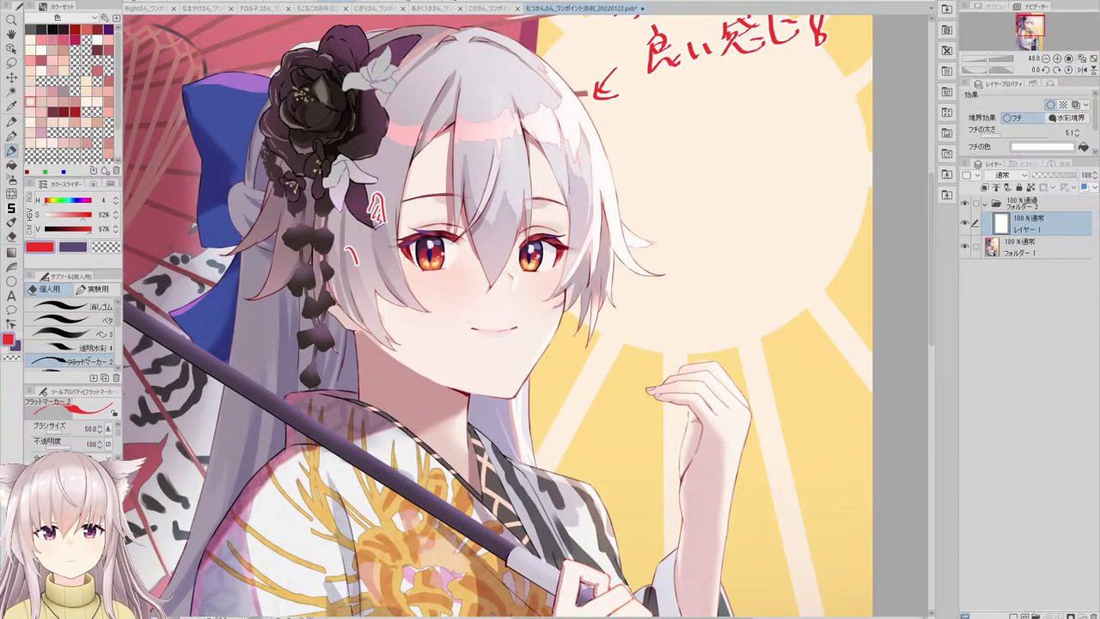
{"action": "left_click_drag", "start_coordinate": [350, 249], "coordinate": [346, 264]}
{"action": "scroll", "coordinate": [388, 198], "scroll_direction": "down", "scroll_amount": 2}
{"action": "scroll", "coordinate": [342, 200], "scroll_direction": "up", "scroll_amount": 2}
{"action": "left_click_drag", "start_coordinate": [359, 213], "coordinate": [361, 225]}
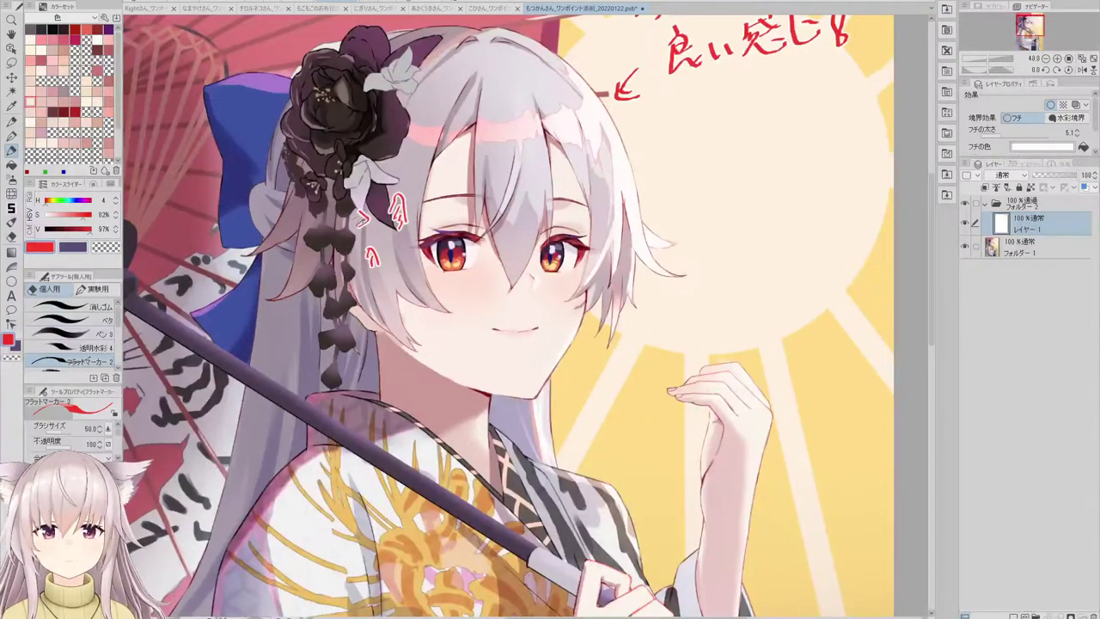
{"action": "left_click_drag", "start_coordinate": [288, 217], "coordinate": [368, 219]}
{"action": "scroll", "coordinate": [319, 219], "scroll_direction": "down", "scroll_amount": 3}
{"action": "scroll", "coordinate": [289, 225], "scroll_direction": "up", "scroll_amount": 3}
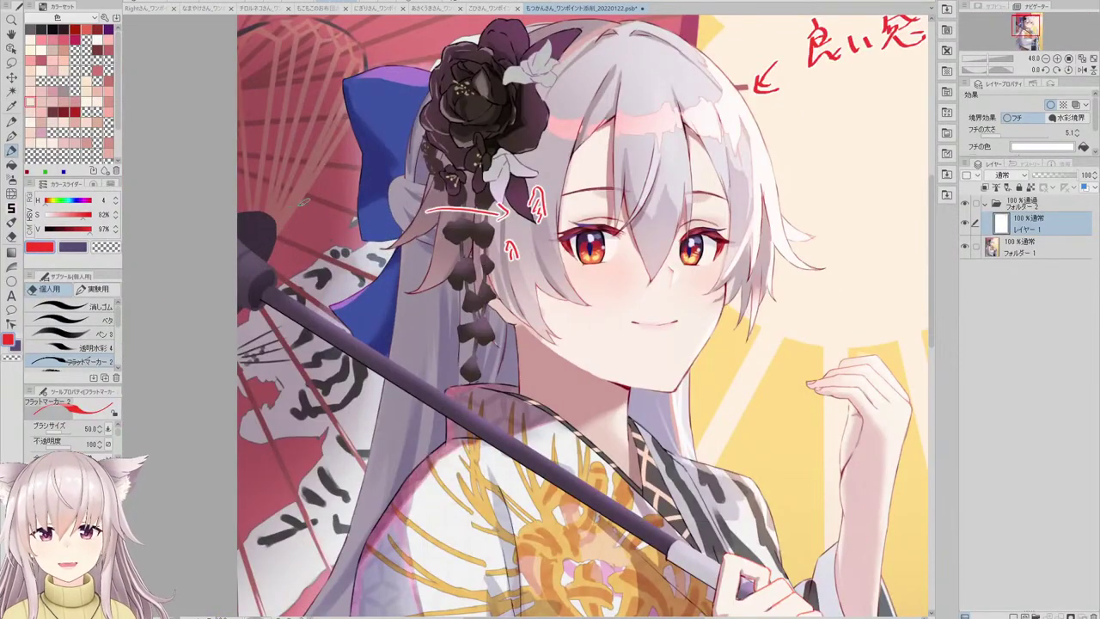
- Write ペンの入り抜きが in red over the parasol and blue ribbon, just above the arrow to the side hair
{"action": "mouse_move", "coordinate": [292, 229]}
{"action": "left_mouse_down"}
{"action": "mouse_move", "coordinate": [300, 214]}
{"action": "mouse_move", "coordinate": [319, 222]}
{"action": "mouse_move", "coordinate": [307, 215]}
{"action": "left_mouse_up"}
{"action": "key", "text": "ctrl+z"}
{"action": "mouse_move", "coordinate": [314, 208]}
{"action": "left_mouse_down"}
{"action": "mouse_move", "coordinate": [354, 201]}
{"action": "mouse_move", "coordinate": [364, 211]}
{"action": "mouse_move", "coordinate": [380, 193]}
{"action": "mouse_move", "coordinate": [373, 212]}
{"action": "mouse_move", "coordinate": [383, 201]}
{"action": "left_mouse_up"}
{"action": "mouse_move", "coordinate": [392, 184]}
{"action": "left_mouse_down"}
{"action": "mouse_move", "coordinate": [387, 213]}
{"action": "mouse_move", "coordinate": [399, 190]}
{"action": "left_mouse_up"}
{"action": "mouse_move", "coordinate": [394, 182]}
{"action": "left_mouse_down"}
{"action": "mouse_move", "coordinate": [392, 212]}
{"action": "mouse_move", "coordinate": [411, 206]}
{"action": "mouse_move", "coordinate": [420, 177]}
{"action": "left_mouse_up"}
{"action": "left_click_drag", "start_coordinate": [409, 175], "coordinate": [424, 198]}
{"action": "mouse_move", "coordinate": [418, 183]}
{"action": "left_mouse_down"}
{"action": "mouse_move", "coordinate": [429, 177]}
{"action": "mouse_move", "coordinate": [428, 196]}
{"action": "left_mouse_up"}
{"action": "mouse_move", "coordinate": [426, 179]}
{"action": "left_mouse_down"}
{"action": "mouse_move", "coordinate": [435, 191]}
{"action": "mouse_move", "coordinate": [442, 177]}
{"action": "left_mouse_up"}
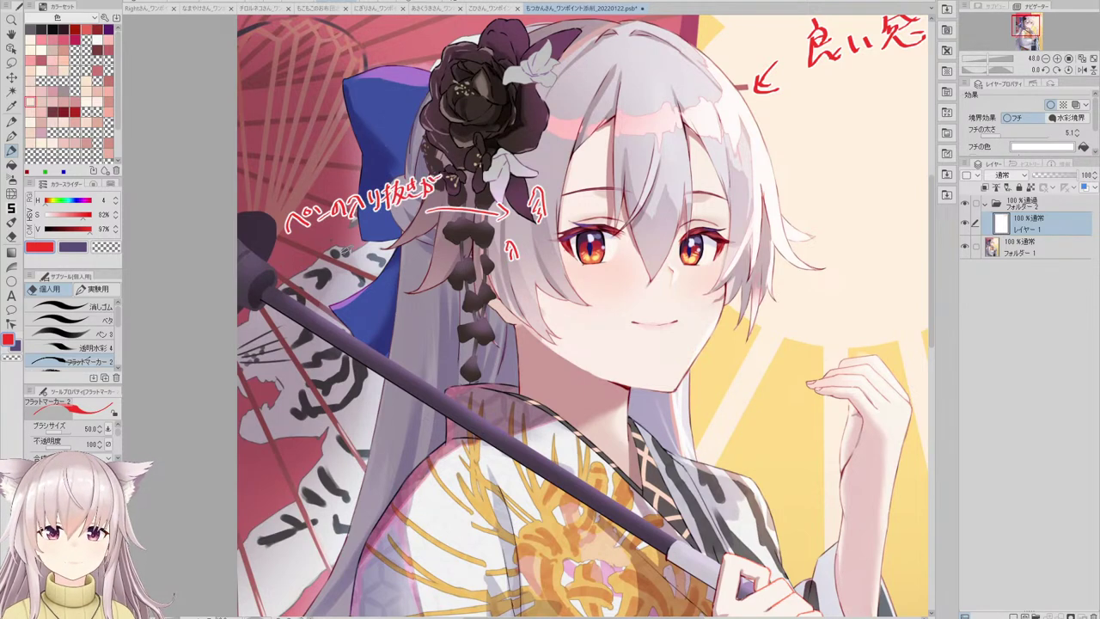
{"action": "left_click_drag", "start_coordinate": [291, 244], "coordinate": [311, 247]}
{"action": "mouse_move", "coordinate": [305, 250]}
{"action": "left_mouse_down"}
{"action": "mouse_move", "coordinate": [299, 265]}
{"action": "mouse_move", "coordinate": [315, 246]}
{"action": "mouse_move", "coordinate": [294, 256]}
{"action": "left_mouse_up"}
{"action": "key", "text": "ctrl+z"}
{"action": "key", "text": "ctrl+z"}
{"action": "key", "text": "ctrl+z"}
- Continue the pen-stroke note beneath its first line with 中途半端に and 残っちゃってる。 on two lines
{"action": "left_click_drag", "start_coordinate": [292, 243], "coordinate": [304, 251]}
{"action": "mouse_move", "coordinate": [300, 236]}
{"action": "left_mouse_down"}
{"action": "mouse_move", "coordinate": [298, 265]}
{"action": "mouse_move", "coordinate": [323, 244]}
{"action": "mouse_move", "coordinate": [328, 261]}
{"action": "mouse_move", "coordinate": [332, 229]}
{"action": "mouse_move", "coordinate": [334, 239]}
{"action": "left_mouse_up"}
{"action": "left_click_drag", "start_coordinate": [341, 228], "coordinate": [337, 236]}
{"action": "left_click_drag", "start_coordinate": [330, 242], "coordinate": [346, 241]}
{"action": "mouse_move", "coordinate": [335, 227]}
{"action": "left_mouse_down"}
{"action": "mouse_move", "coordinate": [341, 253]}
{"action": "mouse_move", "coordinate": [349, 228]}
{"action": "left_mouse_up"}
{"action": "mouse_move", "coordinate": [343, 233]}
{"action": "left_mouse_down"}
{"action": "mouse_move", "coordinate": [370, 227]}
{"action": "mouse_move", "coordinate": [354, 247]}
{"action": "mouse_move", "coordinate": [396, 226]}
{"action": "left_mouse_up"}
{"action": "mouse_move", "coordinate": [323, 273]}
{"action": "left_mouse_down"}
{"action": "mouse_move", "coordinate": [313, 285]}
{"action": "mouse_move", "coordinate": [339, 297]}
{"action": "mouse_move", "coordinate": [349, 280]}
{"action": "mouse_move", "coordinate": [331, 287]}
{"action": "mouse_move", "coordinate": [339, 262]}
{"action": "left_mouse_up"}
{"action": "mouse_move", "coordinate": [348, 274]}
{"action": "left_mouse_down"}
{"action": "mouse_move", "coordinate": [393, 270]}
{"action": "mouse_move", "coordinate": [404, 255]}
{"action": "left_mouse_up"}
{"action": "left_click_drag", "start_coordinate": [411, 234], "coordinate": [427, 254]}
{"action": "scroll", "coordinate": [440, 219], "scroll_direction": "up", "scroll_amount": 2}
{"action": "left_click", "coordinate": [430, 269]}
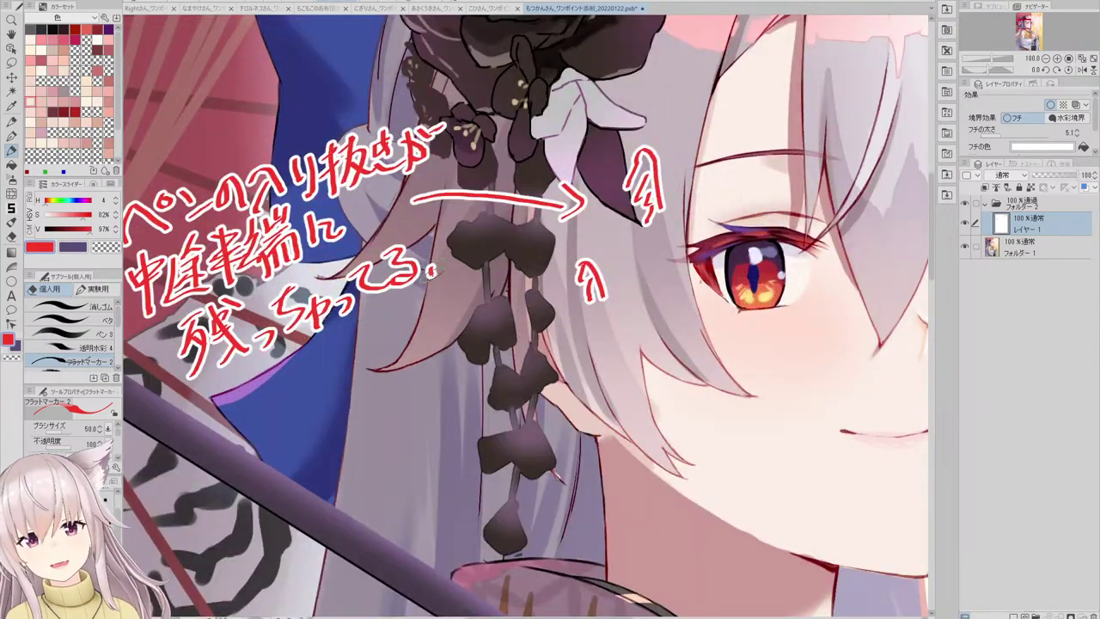
{"action": "scroll", "coordinate": [413, 229], "scroll_direction": "down", "scroll_amount": 4}
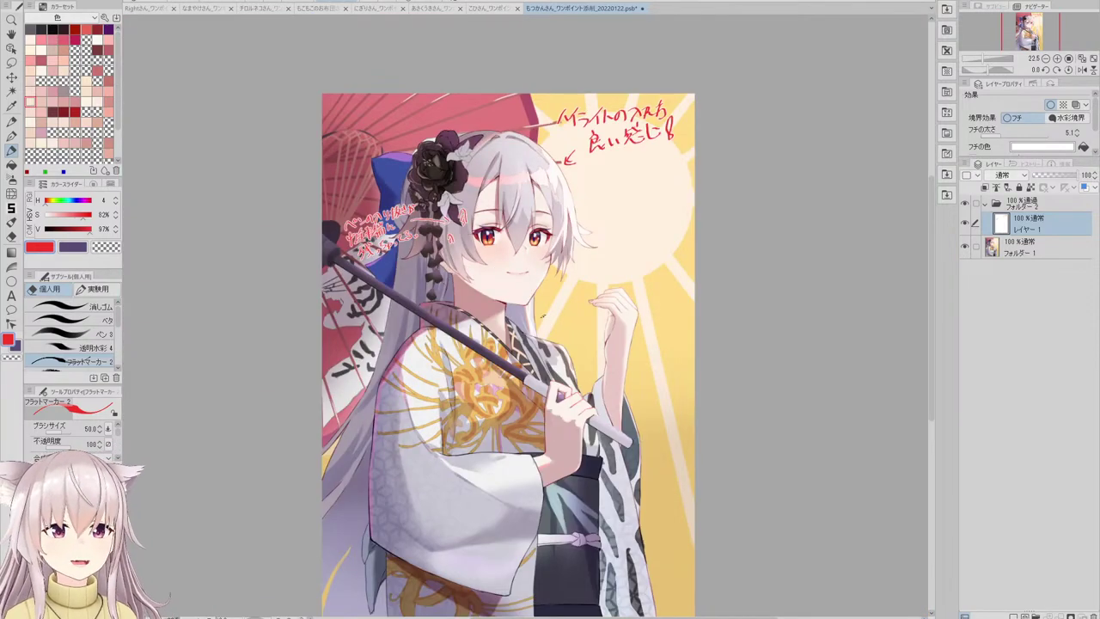
{"action": "scroll", "coordinate": [419, 301], "scroll_direction": "down", "scroll_amount": 3}
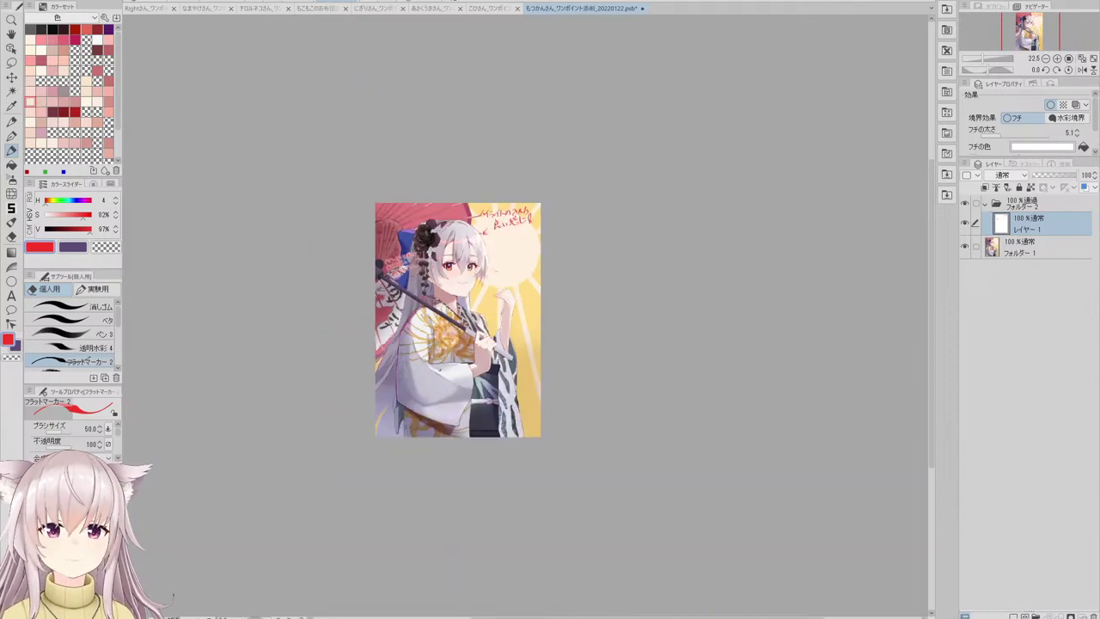
{"action": "scroll", "coordinate": [430, 395], "scroll_direction": "up", "scroll_amount": 3}
{"action": "mouse_move", "coordinate": [335, 405]}
{"action": "left_mouse_down"}
{"action": "mouse_move", "coordinate": [361, 388]}
{"action": "mouse_move", "coordinate": [339, 423]}
{"action": "left_mouse_up"}
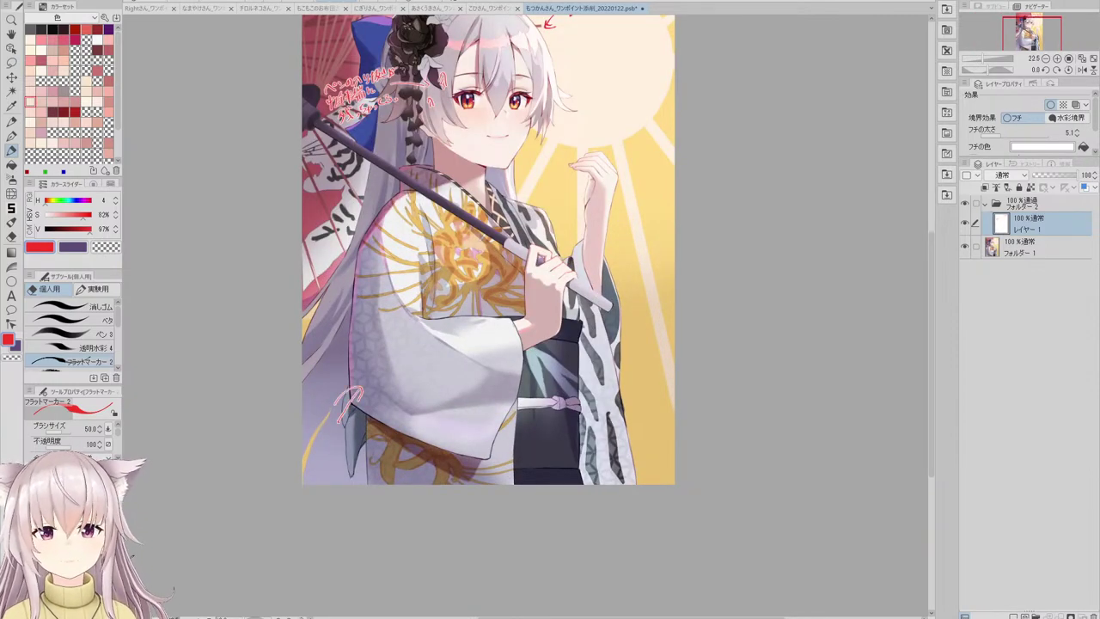
{"action": "key", "text": "ctrl+z"}
{"action": "key", "text": "ctrl+z"}
{"action": "key", "text": "ctrl+z"}
- Draw a red arrow to the large sleeve's lower edge and write 着物の陰影 beneath it, with the border thickness set to 7.5
{"action": "mouse_move", "coordinate": [340, 375]}
{"action": "left_mouse_down"}
{"action": "mouse_move", "coordinate": [361, 385]}
{"action": "mouse_move", "coordinate": [338, 404]}
{"action": "left_mouse_up"}
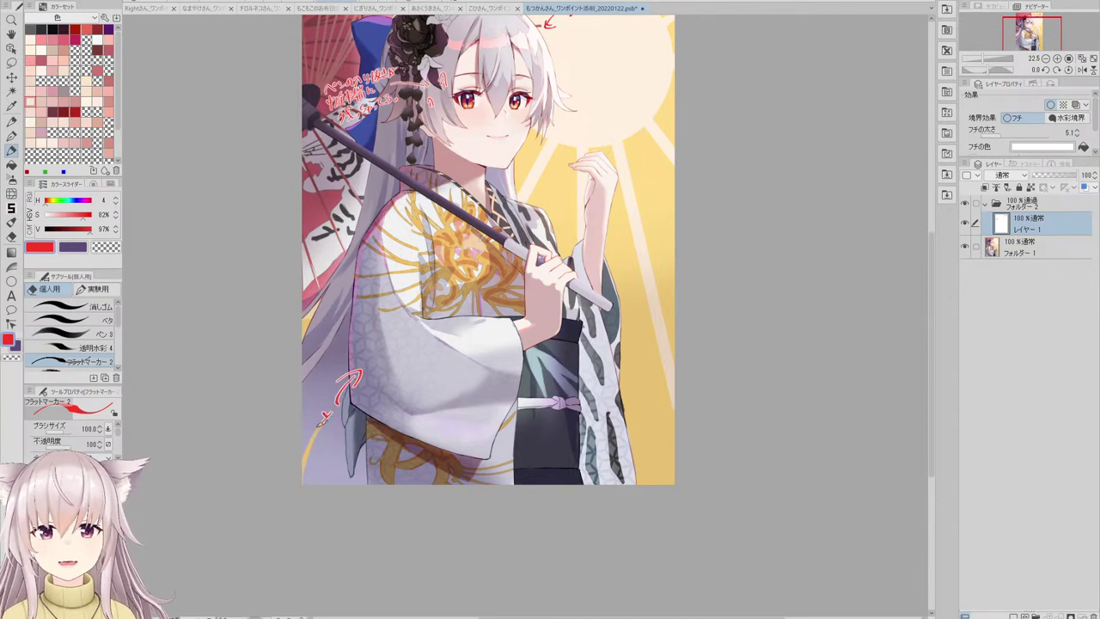
{"action": "mouse_move", "coordinate": [327, 429]}
{"action": "left_mouse_down"}
{"action": "mouse_move", "coordinate": [339, 425]}
{"action": "mouse_move", "coordinate": [320, 449]}
{"action": "mouse_move", "coordinate": [332, 448]}
{"action": "left_mouse_up"}
{"action": "key", "text": "ctrl+z"}
{"action": "mouse_move", "coordinate": [324, 441]}
{"action": "left_mouse_down"}
{"action": "mouse_move", "coordinate": [345, 429]}
{"action": "mouse_move", "coordinate": [348, 445]}
{"action": "mouse_move", "coordinate": [371, 428]}
{"action": "mouse_move", "coordinate": [360, 436]}
{"action": "mouse_move", "coordinate": [397, 432]}
{"action": "mouse_move", "coordinate": [407, 409]}
{"action": "left_mouse_up"}
{"action": "left_click", "coordinate": [1004, 134]}
{"action": "left_click_drag", "start_coordinate": [409, 392], "coordinate": [411, 397]}
{"action": "mouse_move", "coordinate": [413, 390]}
{"action": "left_mouse_down"}
{"action": "mouse_move", "coordinate": [421, 426]}
{"action": "mouse_move", "coordinate": [434, 402]}
{"action": "mouse_move", "coordinate": [421, 427]}
{"action": "left_mouse_up"}
{"action": "mouse_move", "coordinate": [429, 416]}
{"action": "left_mouse_down"}
{"action": "mouse_move", "coordinate": [437, 425]}
{"action": "mouse_move", "coordinate": [436, 407]}
{"action": "left_mouse_up"}
{"action": "left_click_drag", "start_coordinate": [448, 402], "coordinate": [435, 417]}
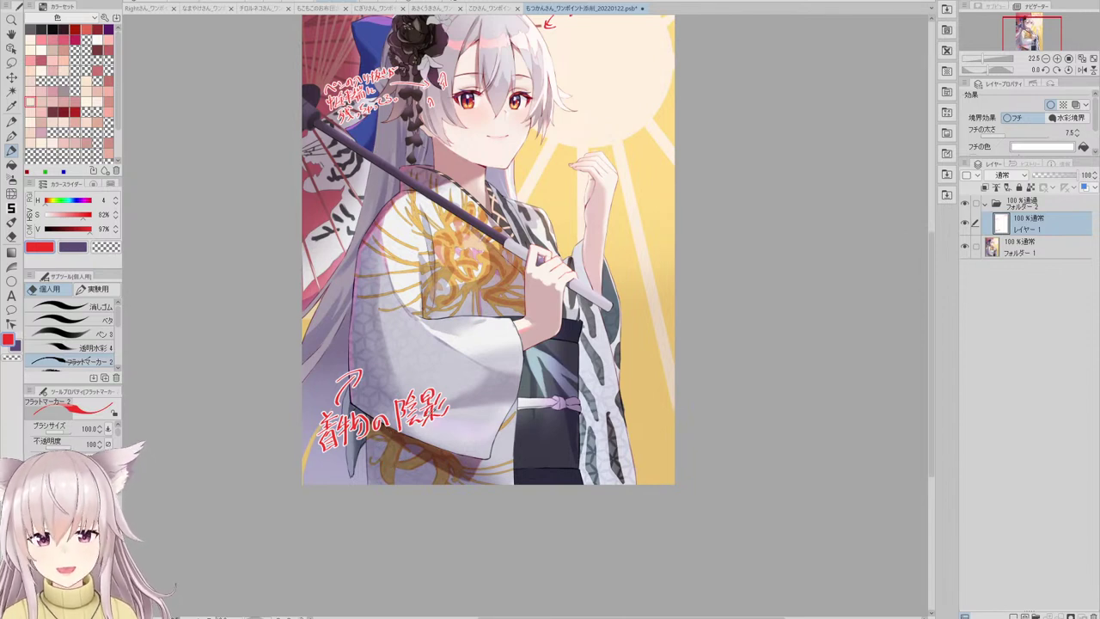
- Complete the kimono shading note by writing 良い! on the line below it
{"action": "left_click_drag", "start_coordinate": [386, 438], "coordinate": [391, 443]}
{"action": "left_click_drag", "start_coordinate": [379, 446], "coordinate": [391, 458]}
{"action": "mouse_move", "coordinate": [380, 452]}
{"action": "left_mouse_down"}
{"action": "mouse_move", "coordinate": [391, 453]}
{"action": "mouse_move", "coordinate": [380, 469]}
{"action": "left_mouse_up"}
{"action": "left_click_drag", "start_coordinate": [390, 457], "coordinate": [407, 457]}
{"action": "left_click_drag", "start_coordinate": [416, 442], "coordinate": [436, 449]}
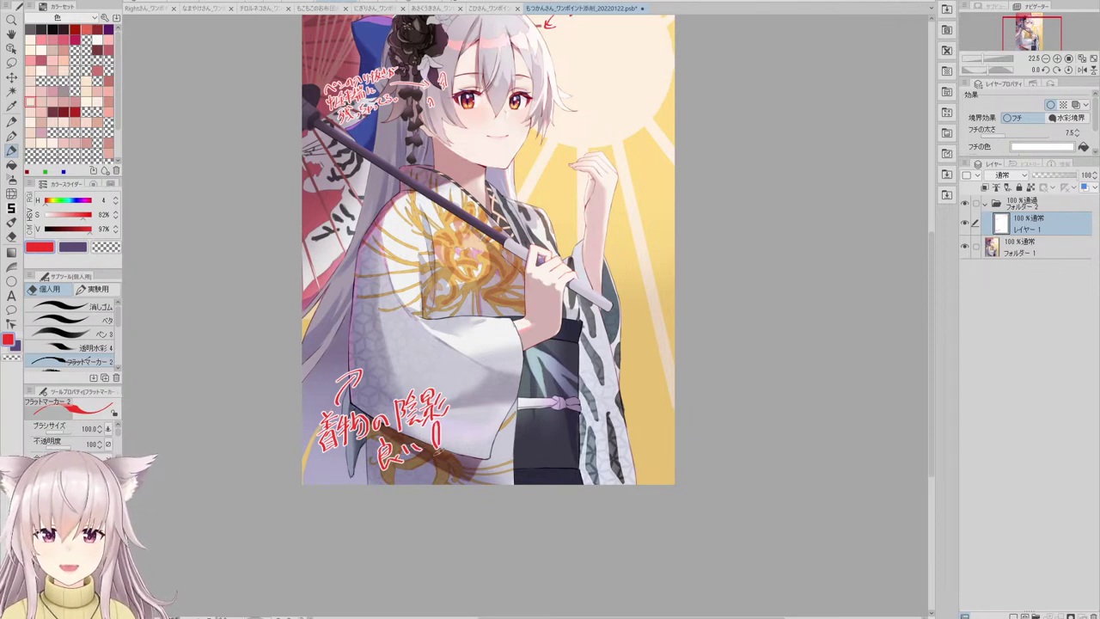
{"action": "left_click", "coordinate": [438, 457]}
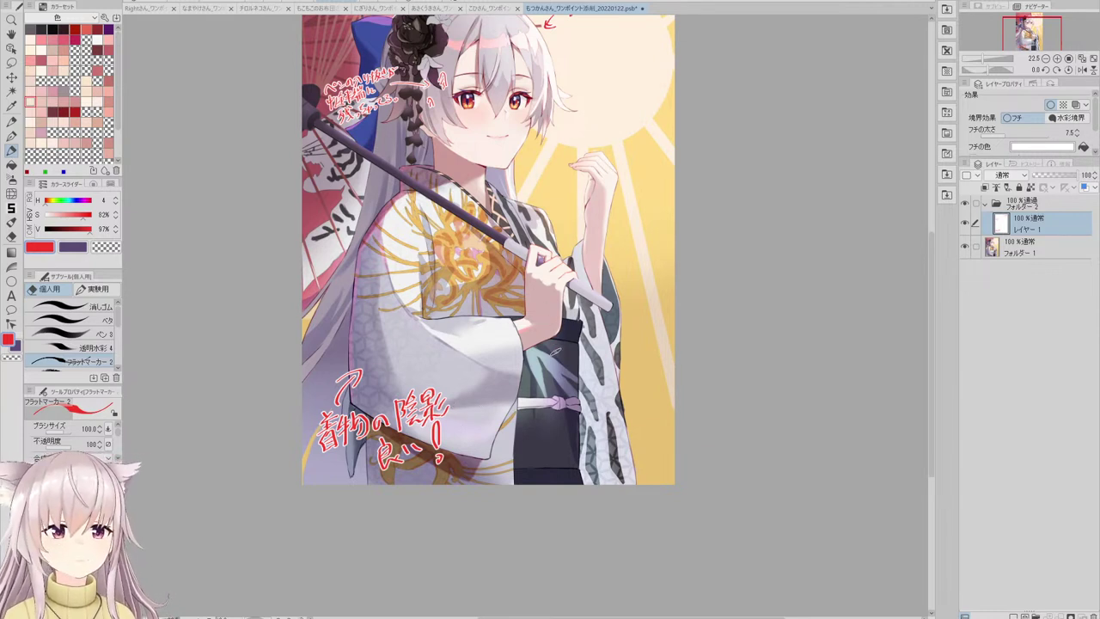
- Draw a red arrow pointing at the parasol-holding forearm and begin its note with 影の beside it
{"action": "left_click_drag", "start_coordinate": [555, 350], "coordinate": [597, 354]}
{"action": "left_click_drag", "start_coordinate": [588, 348], "coordinate": [596, 353]}
{"action": "mouse_move", "coordinate": [584, 359]}
{"action": "left_mouse_down"}
{"action": "mouse_move", "coordinate": [600, 356]}
{"action": "mouse_move", "coordinate": [596, 367]}
{"action": "left_mouse_up"}
{"action": "mouse_move", "coordinate": [592, 368]}
{"action": "left_mouse_down"}
{"action": "mouse_move", "coordinate": [585, 378]}
{"action": "mouse_move", "coordinate": [602, 357]}
{"action": "left_mouse_up"}
{"action": "left_click_drag", "start_coordinate": [614, 352], "coordinate": [604, 364]}
{"action": "mouse_move", "coordinate": [616, 359]}
{"action": "left_mouse_down"}
{"action": "mouse_move", "coordinate": [604, 371]}
{"action": "mouse_move", "coordinate": [625, 368]}
{"action": "left_mouse_up"}
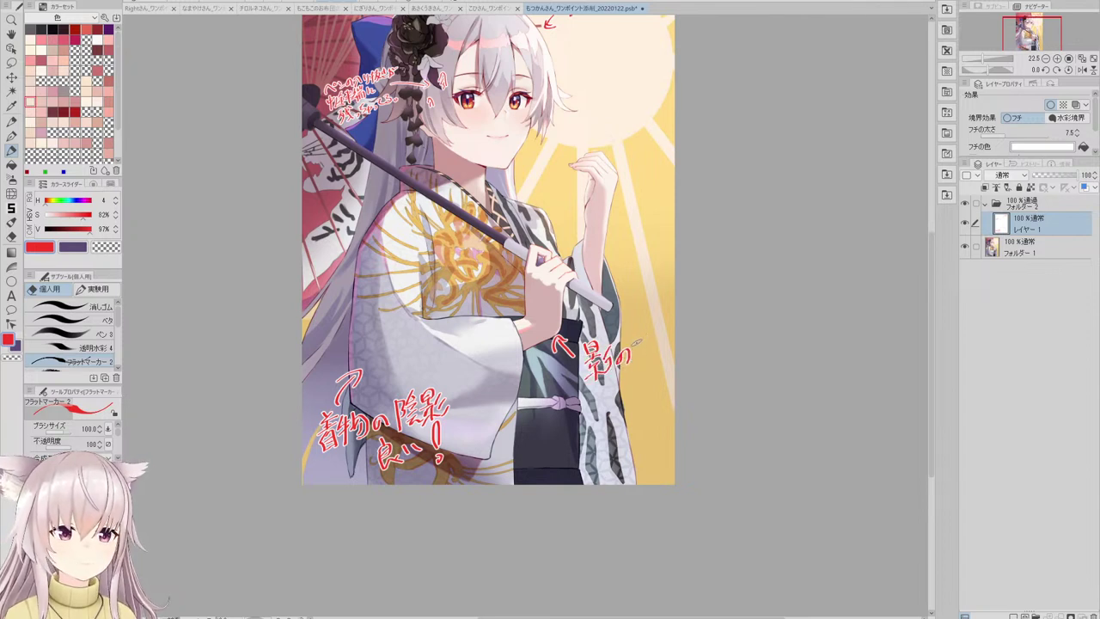
- Finish the shadow note by the sash with 濃さ and write good on the line below
{"action": "left_click_drag", "start_coordinate": [634, 349], "coordinate": [628, 371]}
{"action": "left_click_drag", "start_coordinate": [636, 329], "coordinate": [642, 344]}
{"action": "left_click_drag", "start_coordinate": [646, 327], "coordinate": [651, 342]}
{"action": "mouse_move", "coordinate": [641, 346]}
{"action": "left_mouse_down"}
{"action": "mouse_move", "coordinate": [637, 366]}
{"action": "mouse_move", "coordinate": [653, 347]}
{"action": "mouse_move", "coordinate": [644, 362]}
{"action": "left_mouse_up"}
{"action": "left_click_drag", "start_coordinate": [650, 351], "coordinate": [674, 349]}
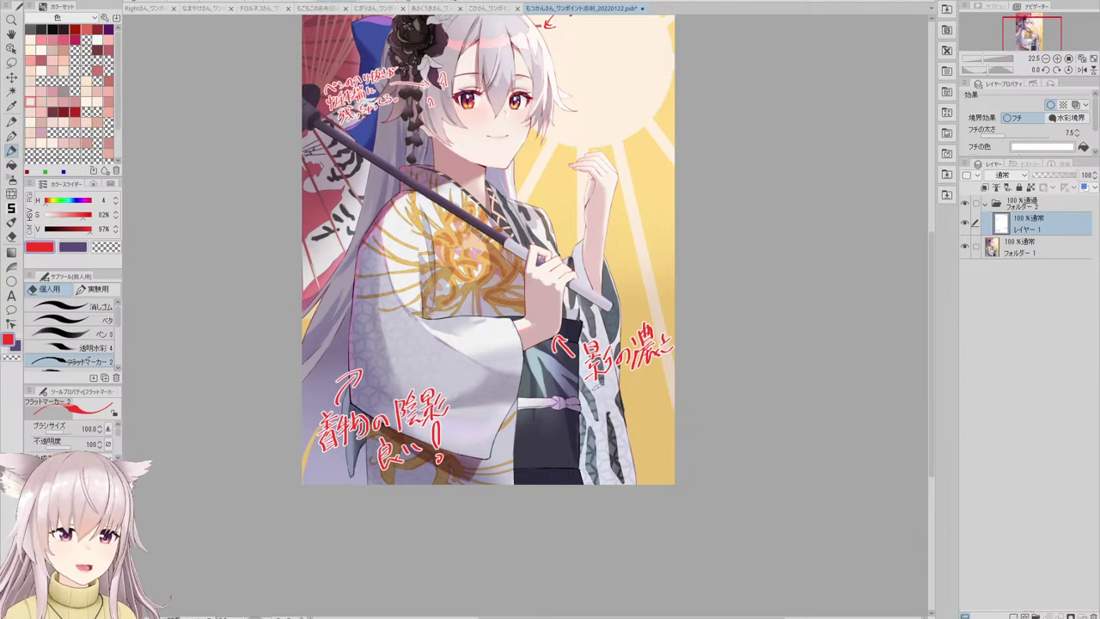
{"action": "mouse_move", "coordinate": [614, 389]}
{"action": "left_mouse_down"}
{"action": "mouse_move", "coordinate": [601, 411]}
{"action": "mouse_move", "coordinate": [648, 366]}
{"action": "left_mouse_up"}
- Try tracing the shadow edge across the knuckles of the parasol-holding hand with a wavy red line
{"action": "scroll", "coordinate": [546, 271], "scroll_direction": "up", "scroll_amount": 3}
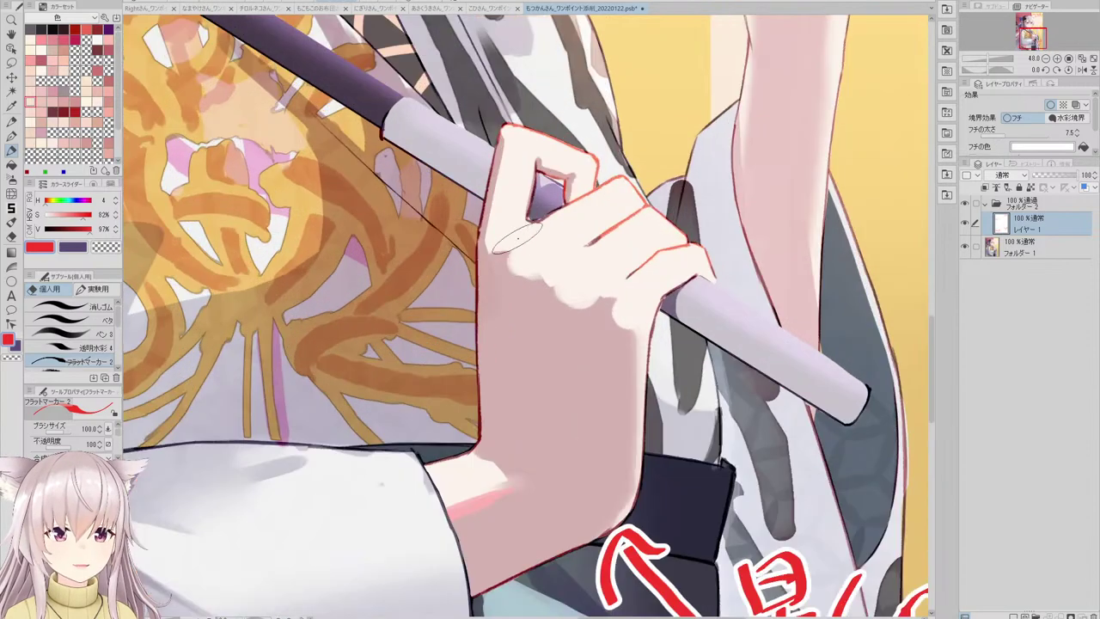
{"action": "scroll", "coordinate": [516, 251], "scroll_direction": "up", "scroll_amount": 3}
{"action": "mouse_move", "coordinate": [481, 247]}
{"action": "left_mouse_down"}
{"action": "mouse_move", "coordinate": [550, 268]}
{"action": "mouse_move", "coordinate": [601, 312]}
{"action": "left_mouse_up"}
{"action": "scroll", "coordinate": [546, 266], "scroll_direction": "down", "scroll_amount": 5}
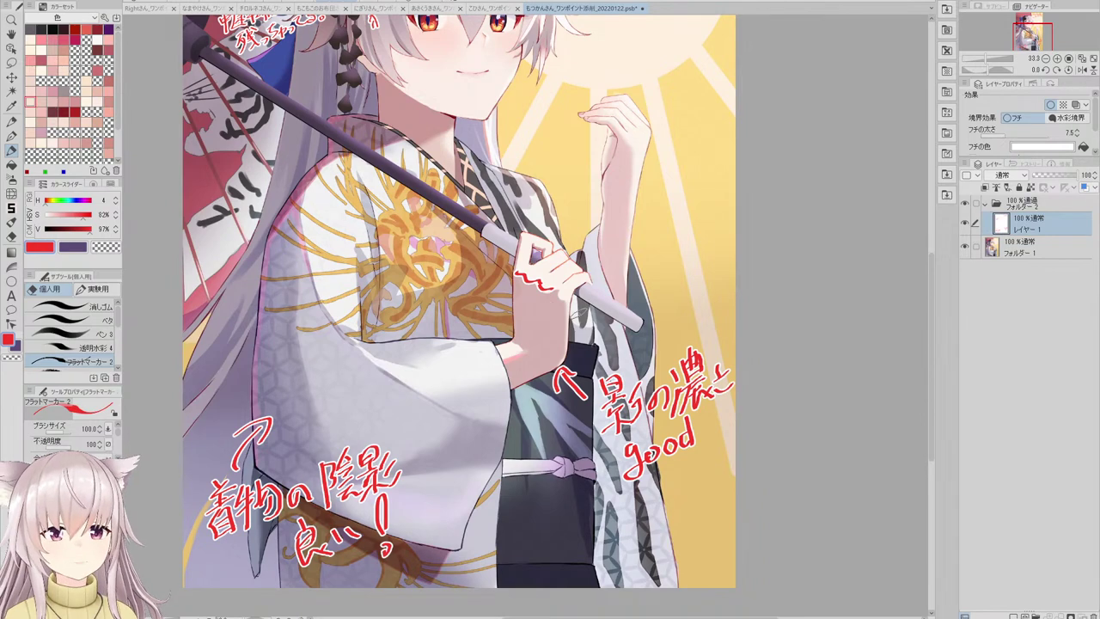
{"action": "scroll", "coordinate": [536, 301], "scroll_direction": "down", "scroll_amount": 1}
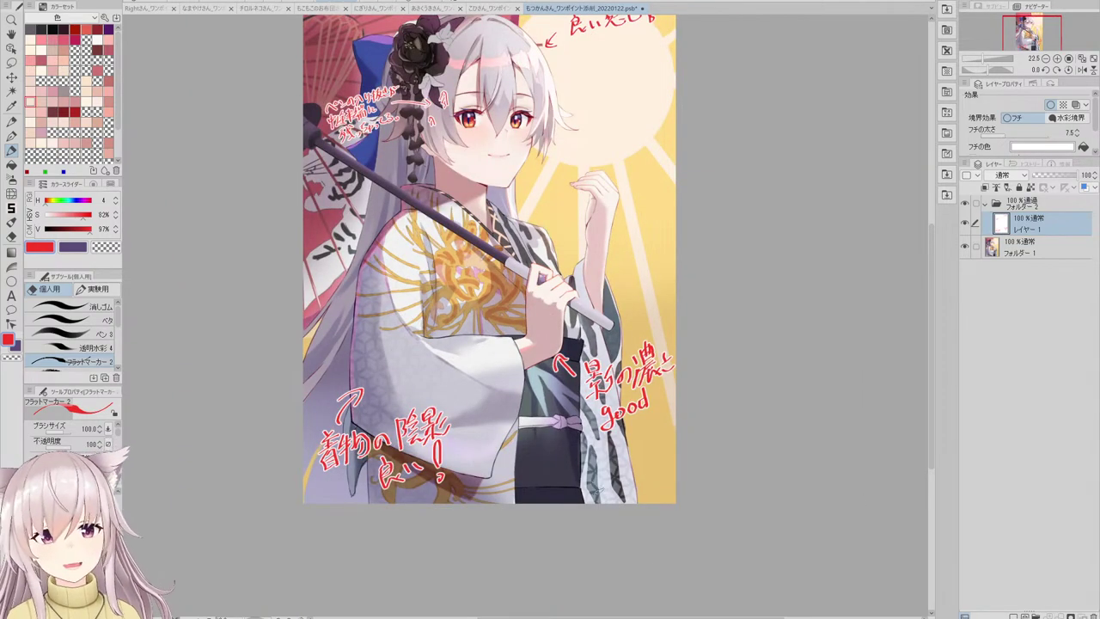
- Set the marker brush size to 40 and draw a curved horizontal guideline across the face at the lower edge of the eyes
{"action": "scroll", "coordinate": [580, 385], "scroll_direction": "up", "scroll_amount": 1}
{"action": "scroll", "coordinate": [524, 347], "scroll_direction": "down", "scroll_amount": 2}
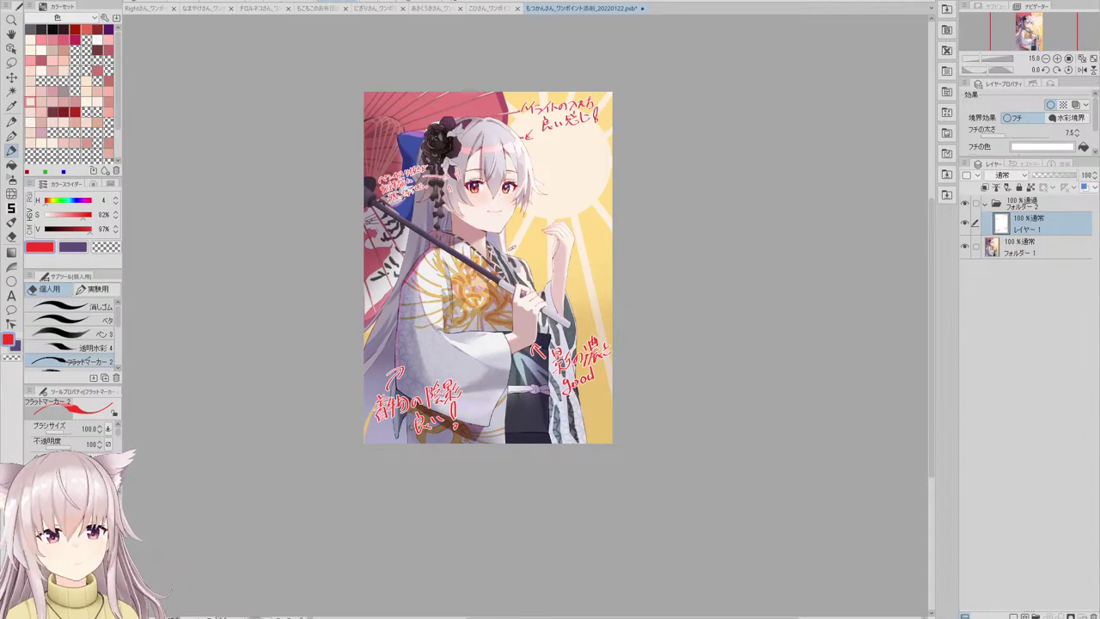
{"action": "scroll", "coordinate": [501, 194], "scroll_direction": "up", "scroll_amount": 2}
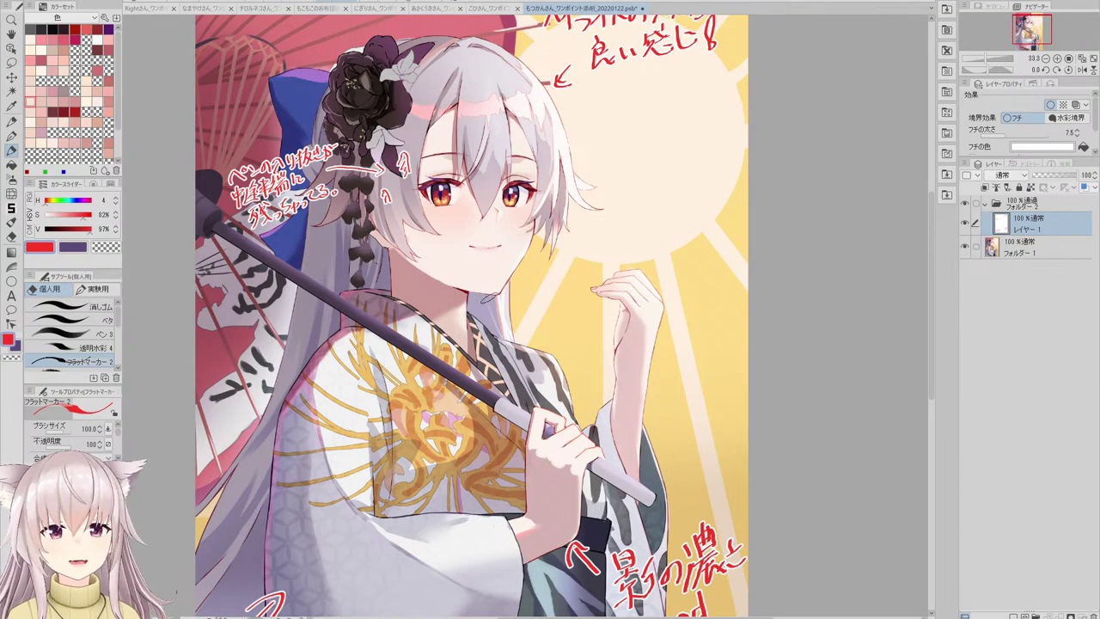
{"action": "scroll", "coordinate": [445, 188], "scroll_direction": "up", "scroll_amount": 4}
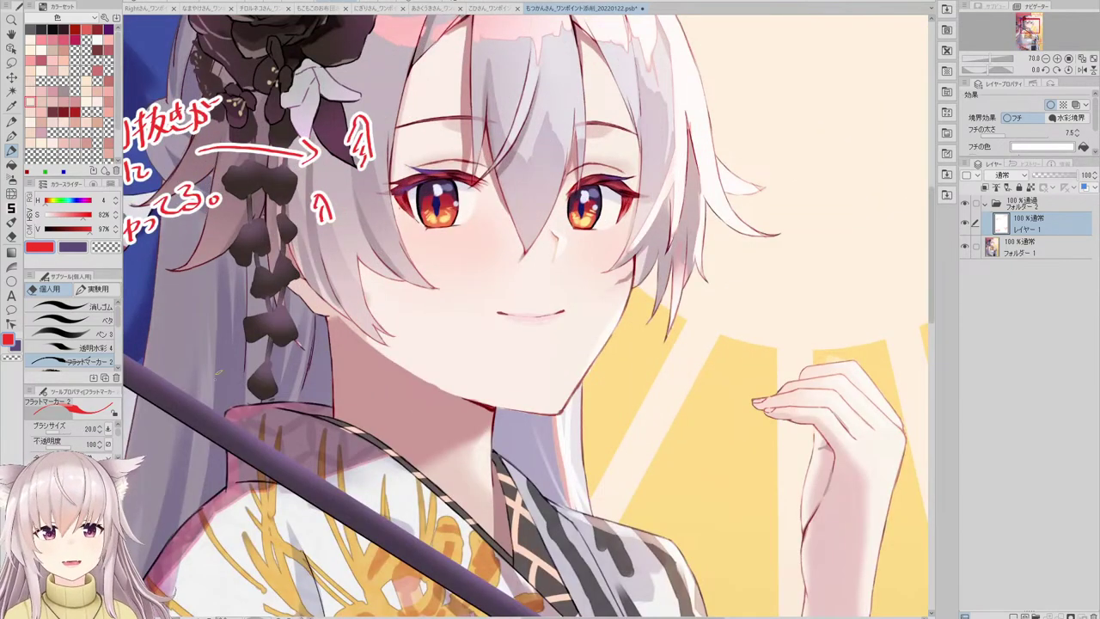
{"action": "scroll", "coordinate": [443, 187], "scroll_direction": "down", "scroll_amount": 4}
{"action": "scroll", "coordinate": [417, 204], "scroll_direction": "up", "scroll_amount": 4}
{"action": "key", "text": "bracketright"}
{"action": "key", "text": "bracketright"}
{"action": "key", "text": "bracketright"}
{"action": "mouse_move", "coordinate": [359, 215]}
{"action": "left_mouse_down"}
{"action": "mouse_move", "coordinate": [653, 193]}
{"action": "mouse_move", "coordinate": [646, 203]}
{"action": "mouse_move", "coordinate": [687, 215]}
{"action": "left_mouse_up"}
{"action": "key", "text": "ctrl+z"}
{"action": "scroll", "coordinate": [529, 194], "scroll_direction": "down", "scroll_amount": 4}
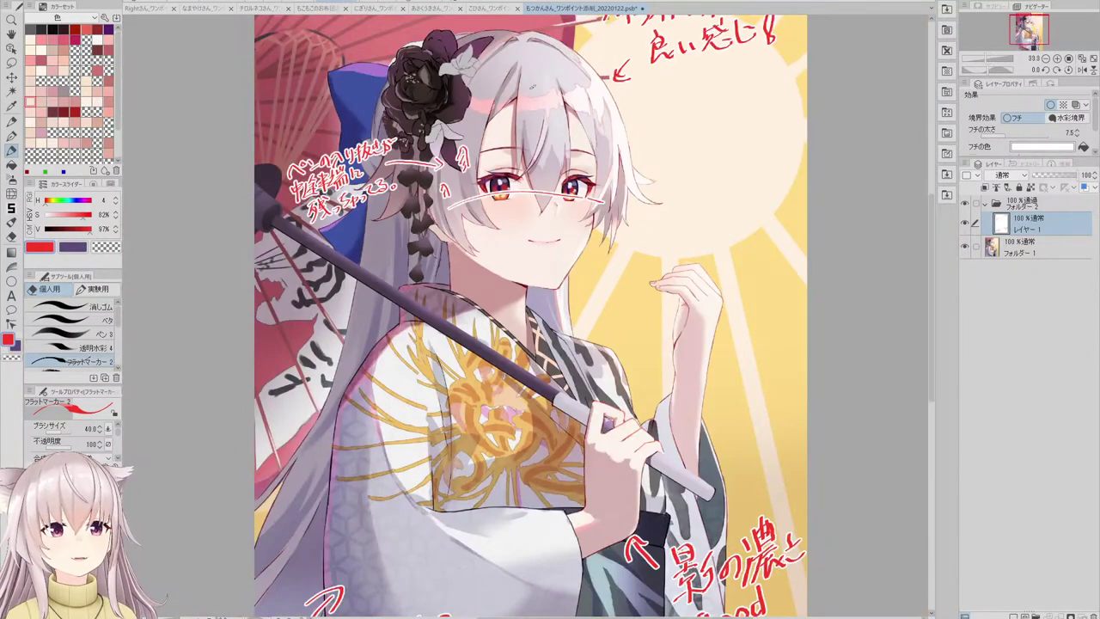
- Draw the face's vertical centre guideline from the top of the head down past the eyes to the chin
{"action": "mouse_move", "coordinate": [533, 38]}
{"action": "left_mouse_down"}
{"action": "mouse_move", "coordinate": [569, 134]}
{"action": "mouse_move", "coordinate": [558, 185]}
{"action": "mouse_move", "coordinate": [557, 91]}
{"action": "mouse_move", "coordinate": [556, 191]}
{"action": "left_mouse_up"}
{"action": "key", "text": "ctrl+z"}
{"action": "key", "text": "ctrl+z"}
{"action": "key", "text": "ctrl+z"}
{"action": "key", "text": "ctrl+z"}
{"action": "key", "text": "ctrl+z"}
{"action": "key", "text": "ctrl+z"}
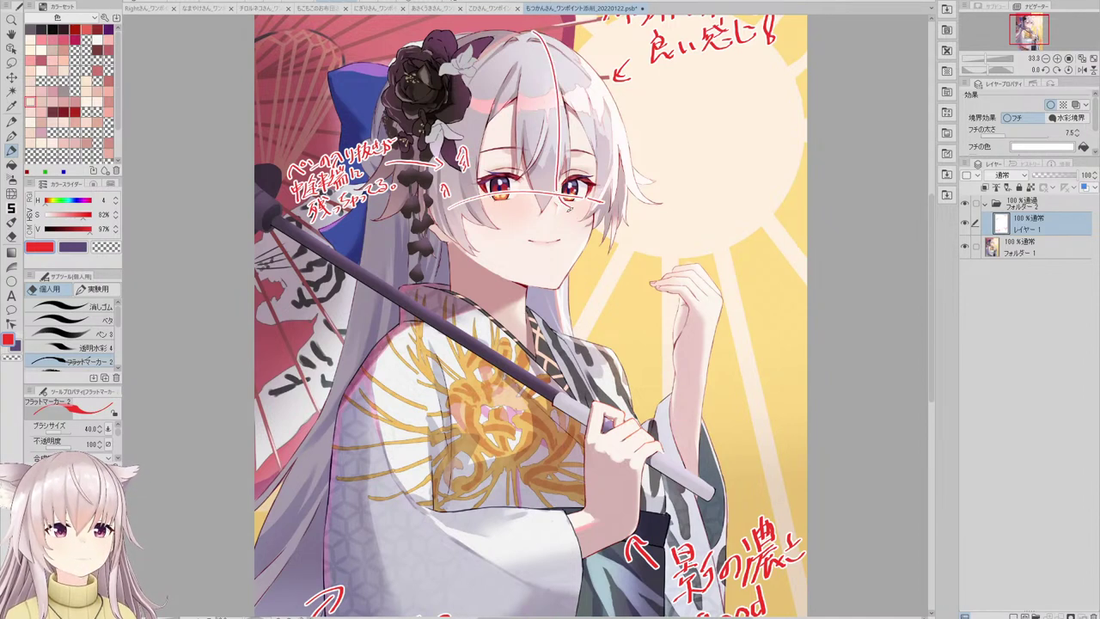
{"action": "key", "text": "ctrl+z"}
{"action": "mouse_move", "coordinate": [568, 207]}
{"action": "left_mouse_down"}
{"action": "mouse_move", "coordinate": [569, 259]}
{"action": "mouse_move", "coordinate": [552, 290]}
{"action": "left_mouse_up"}
{"action": "key", "text": "ctrl+z"}
{"action": "key", "text": "ctrl+z"}
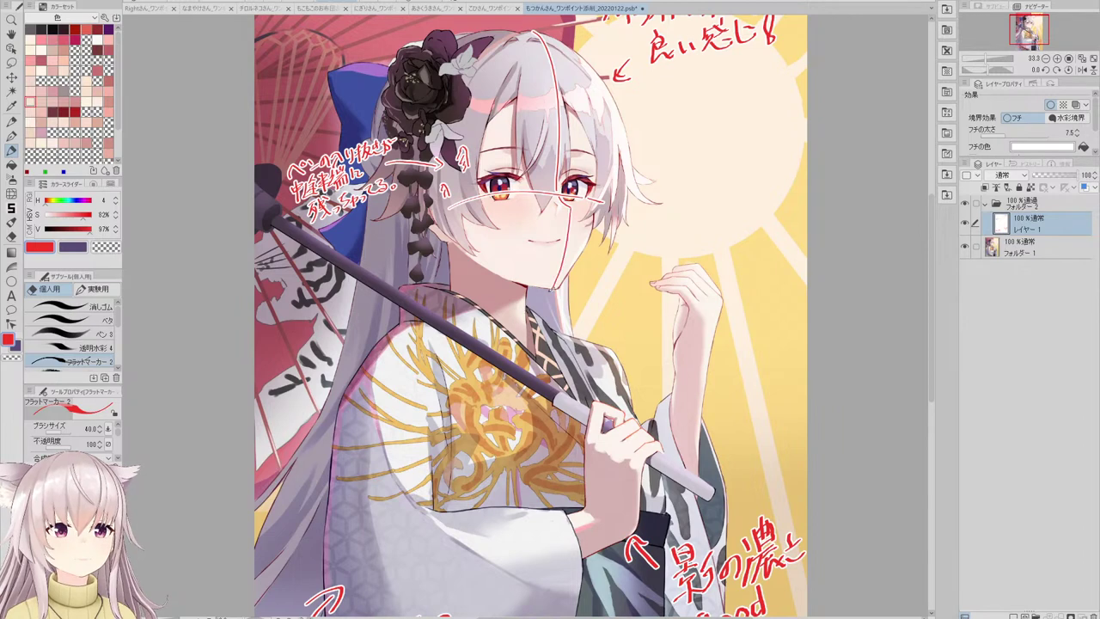
- Duplicate the illustration layer フォルダー 1 and hide the red annotation layer レイヤー 1
{"action": "scroll", "coordinate": [572, 154], "scroll_direction": "down", "scroll_amount": 3}
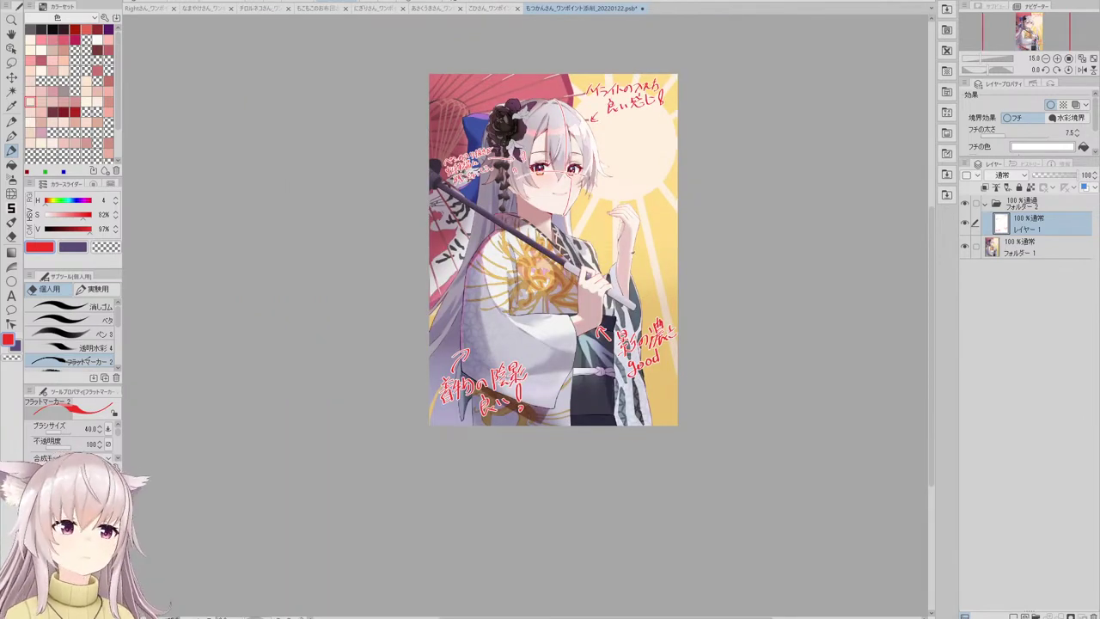
{"action": "scroll", "coordinate": [599, 138], "scroll_direction": "up", "scroll_amount": 3}
{"action": "scroll", "coordinate": [396, 206], "scroll_direction": "up", "scroll_amount": 1}
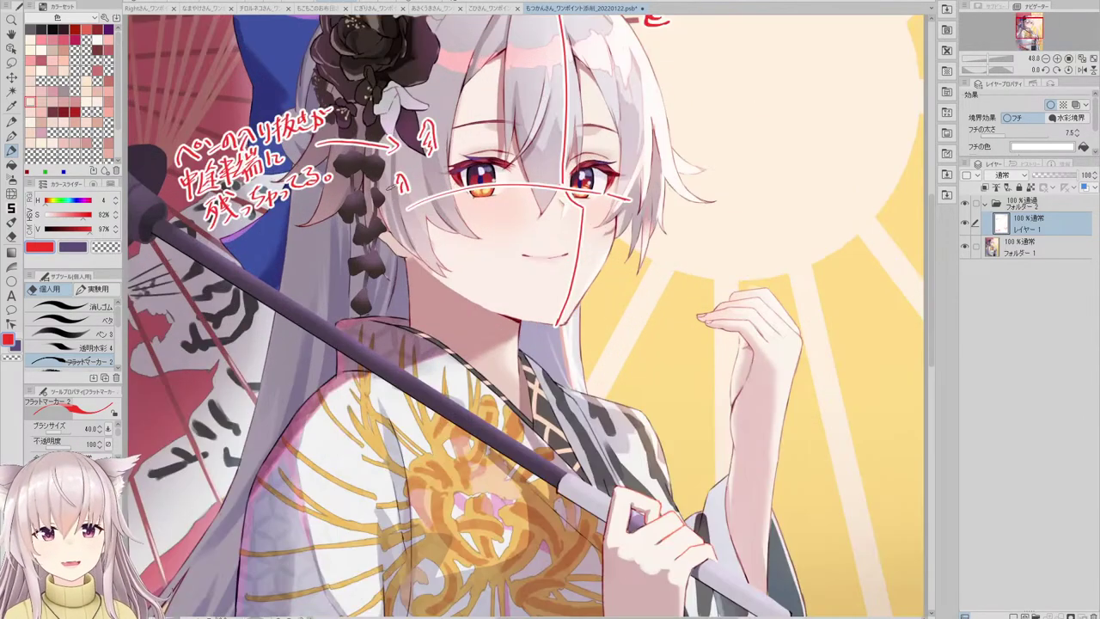
{"action": "scroll", "coordinate": [396, 206], "scroll_direction": "down", "scroll_amount": 2}
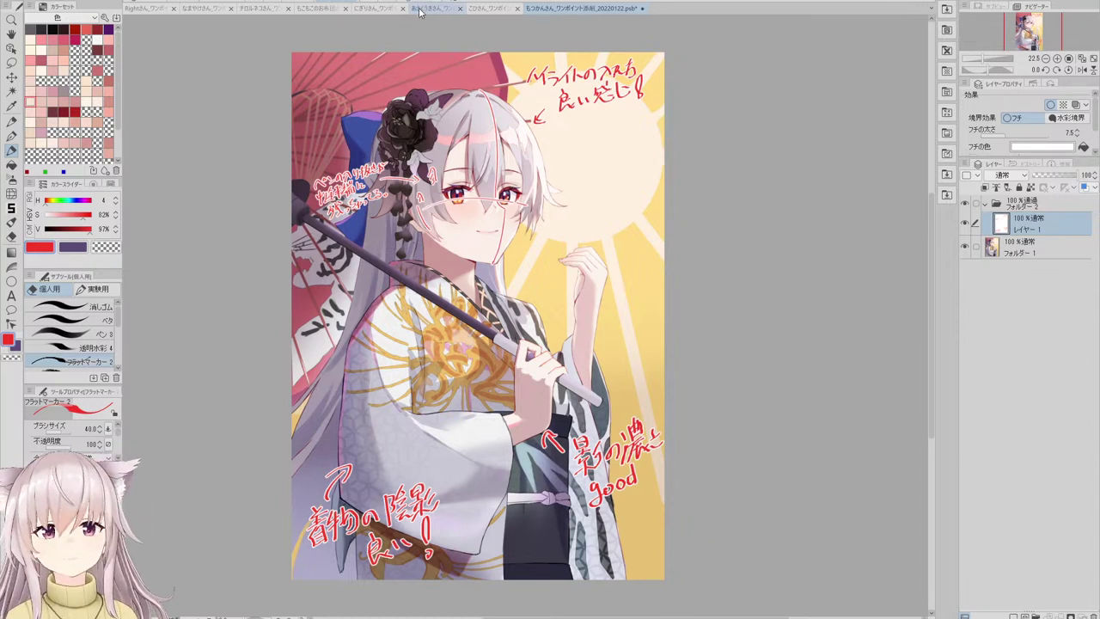
{"action": "key", "text": "ctrl+0"}
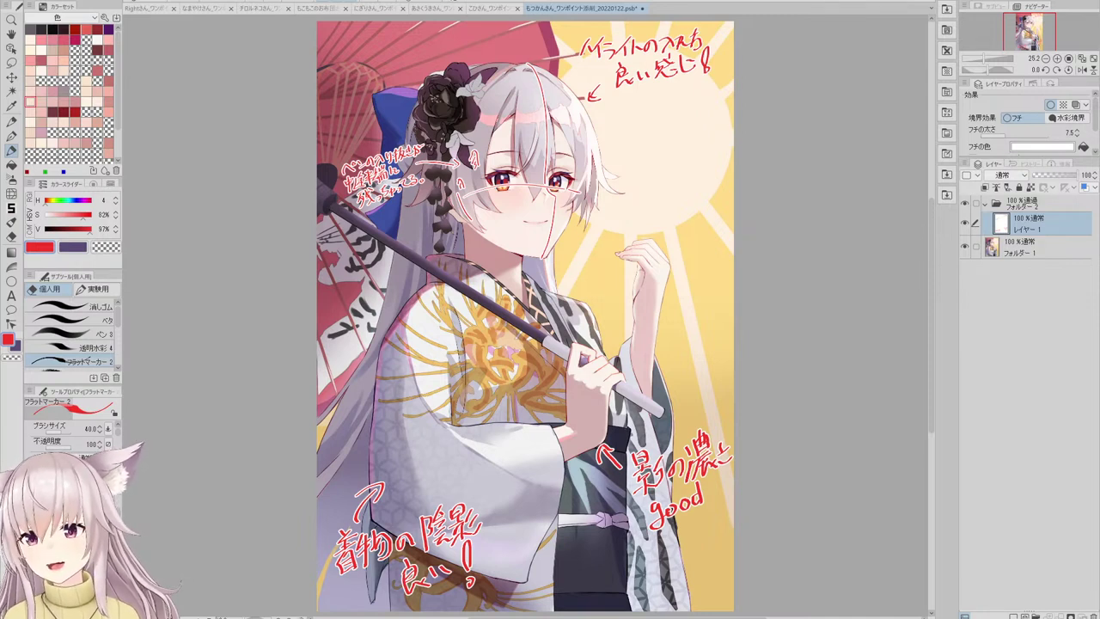
{"action": "left_click", "coordinate": [1018, 249]}
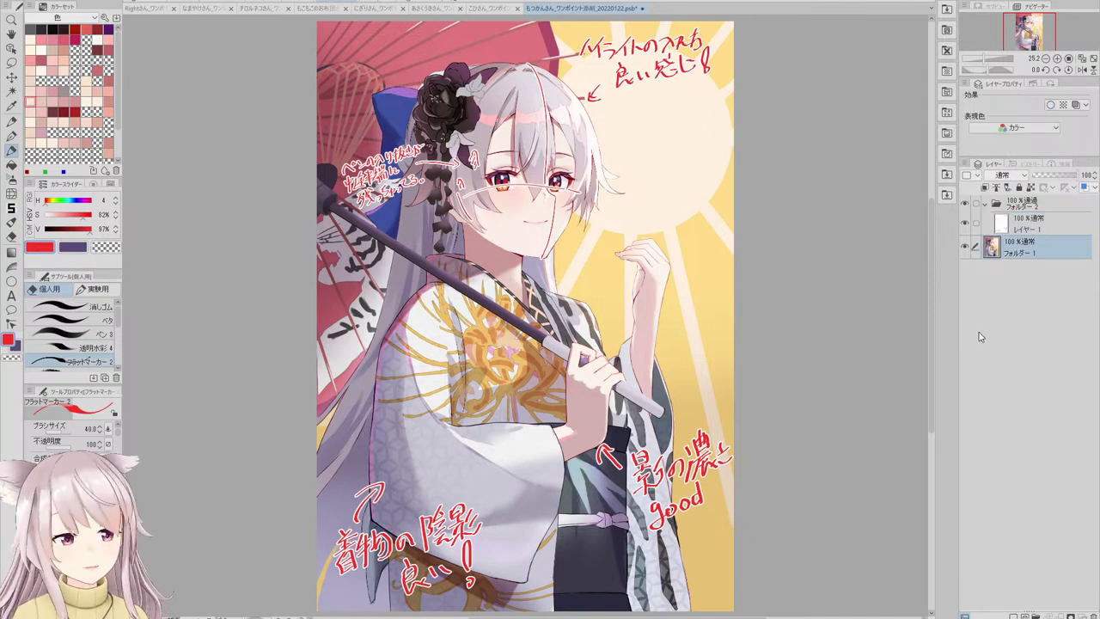
{"action": "key", "text": "ctrl+v"}
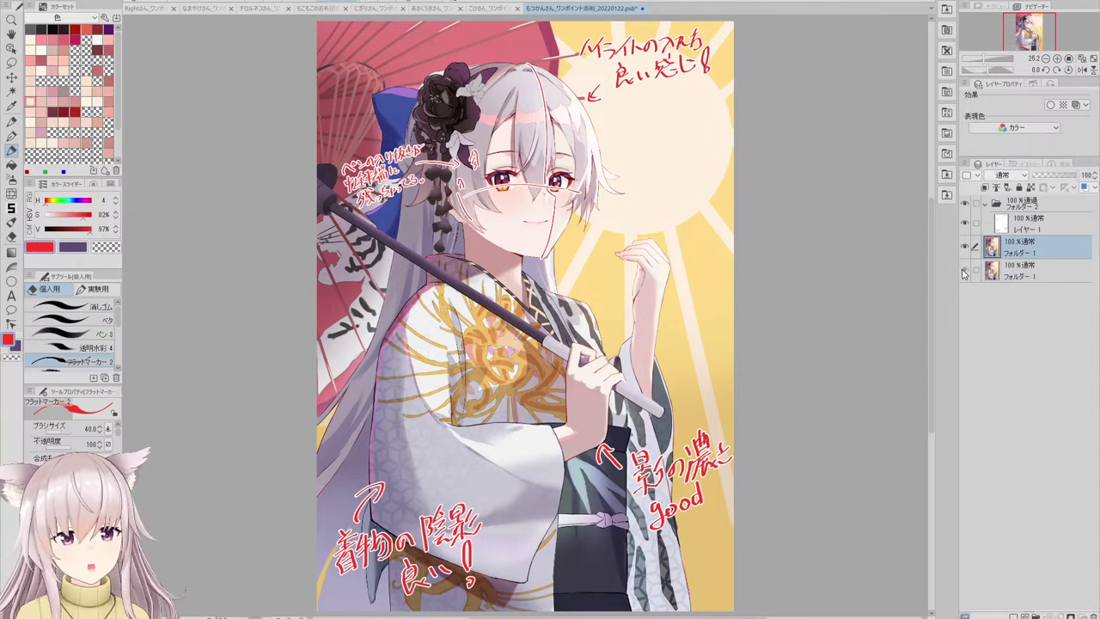
{"action": "left_click", "coordinate": [964, 225]}
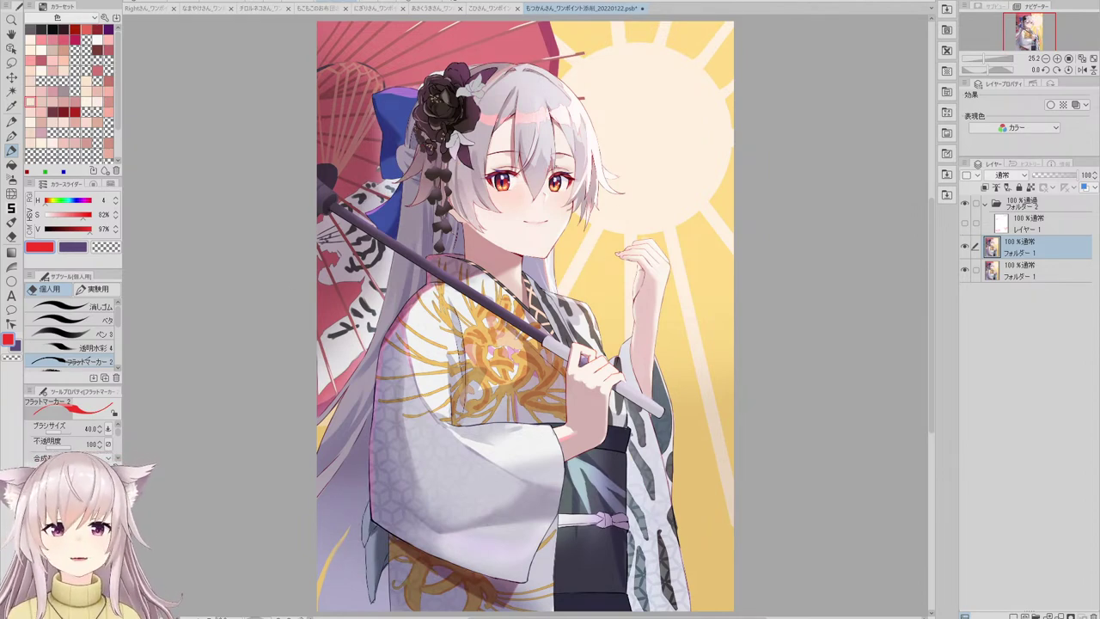
- Adjust the far eye on the duplicated layer with the ゆがみ liquify tool, nudging it slightly outward from the nose
{"action": "scroll", "coordinate": [525, 235], "scroll_direction": "up", "scroll_amount": 5}
{"action": "left_click", "coordinate": [11, 62]}
{"action": "scroll", "coordinate": [288, 198], "scroll_direction": "down", "scroll_amount": 5}
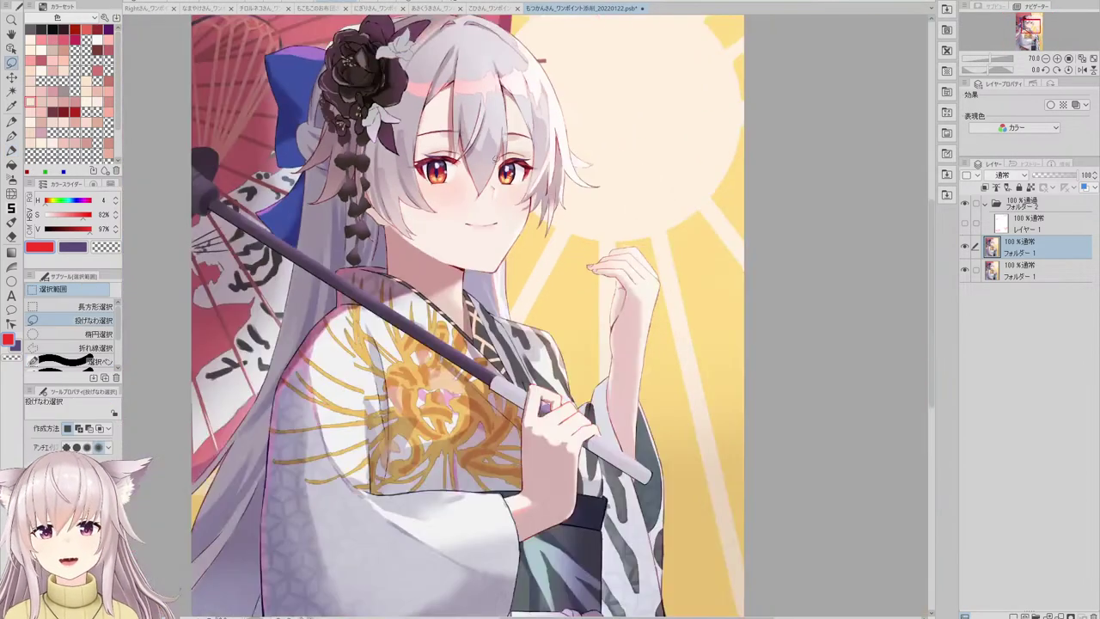
{"action": "left_click", "coordinate": [12, 193]}
{"action": "scroll", "coordinate": [424, 179], "scroll_direction": "up", "scroll_amount": 3}
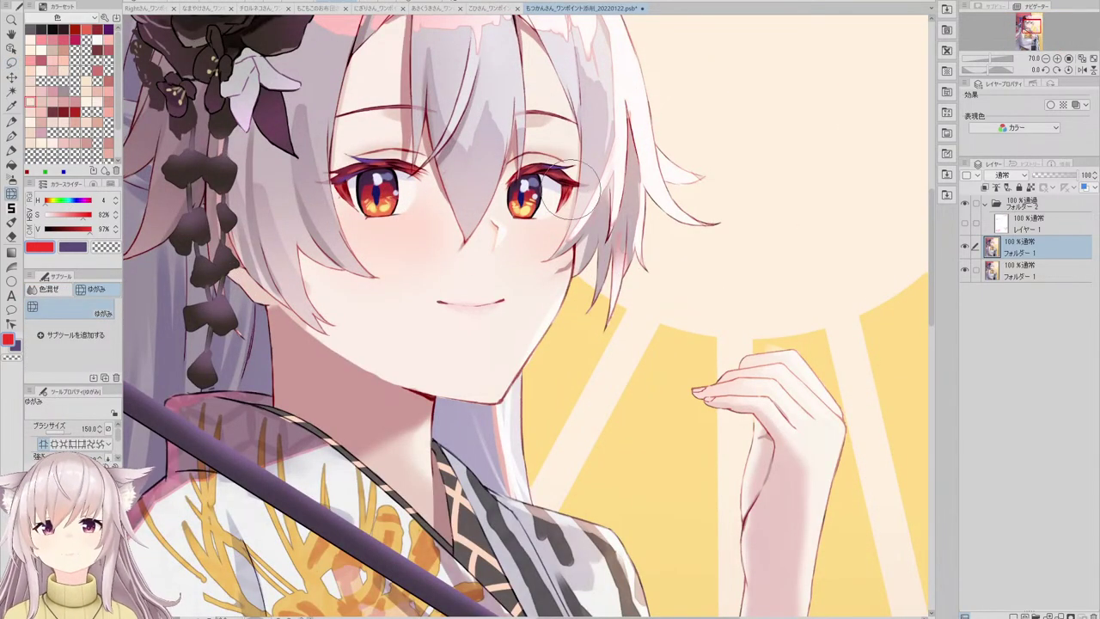
{"action": "left_click_drag", "start_coordinate": [569, 191], "coordinate": [550, 199]}
{"action": "key", "text": "ctrl+z"}
{"action": "key", "text": "]"}
{"action": "key", "text": "]"}
{"action": "key", "text": "]"}
{"action": "key", "text": "]"}
{"action": "key", "text": "["}
{"action": "key", "text": "["}
{"action": "key", "text": "["}
{"action": "key", "text": "["}
{"action": "key", "text": "["}
{"action": "key", "text": "["}
{"action": "key", "text": "["}
{"action": "key", "text": "["}
{"action": "key", "text": "["}
{"action": "key", "text": "["}
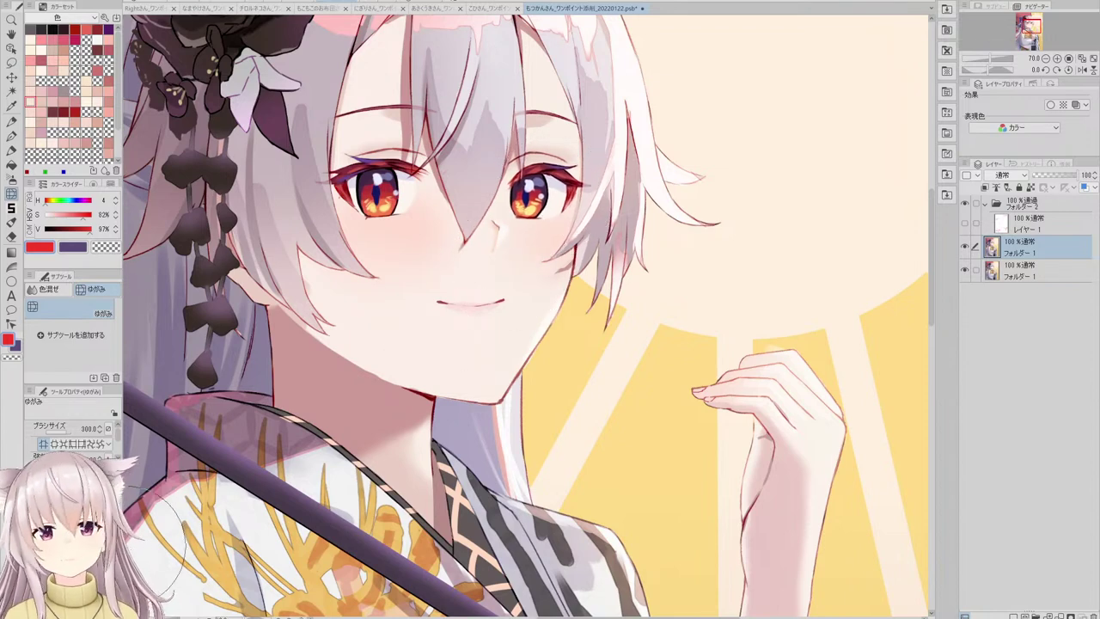
- Lasso the nose, copy it onto its own layer and move the copy slightly outward toward the far cheek
{"action": "scroll", "coordinate": [554, 197], "scroll_direction": "up", "scroll_amount": 3}
{"action": "left_click", "coordinate": [12, 64]}
{"action": "scroll", "coordinate": [487, 207], "scroll_direction": "up", "scroll_amount": 2}
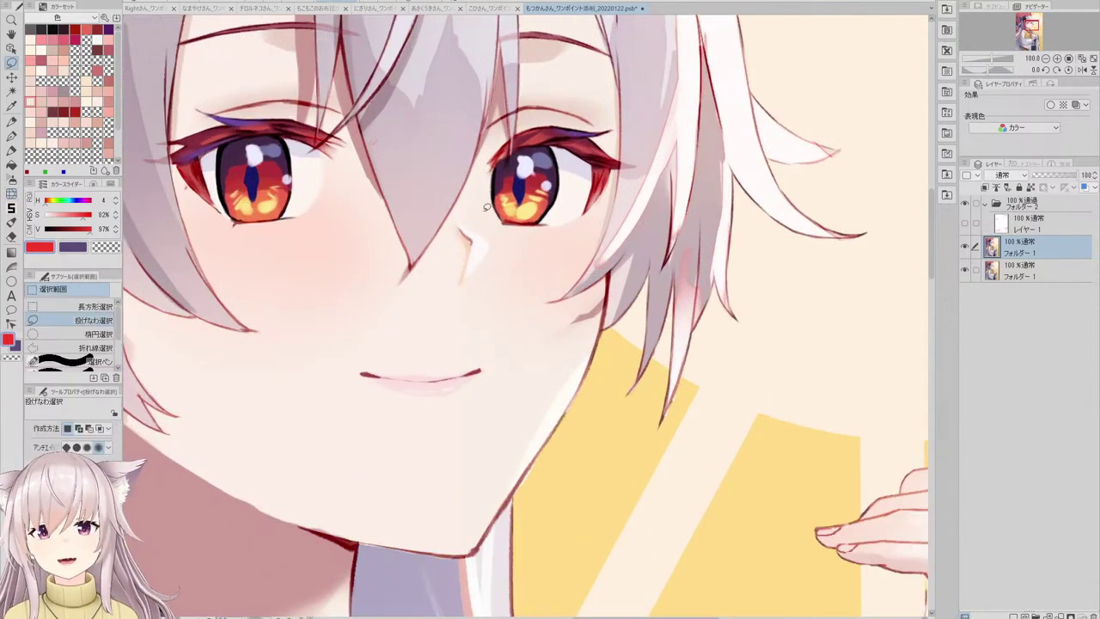
{"action": "left_click_drag", "start_coordinate": [497, 255], "coordinate": [479, 212]}
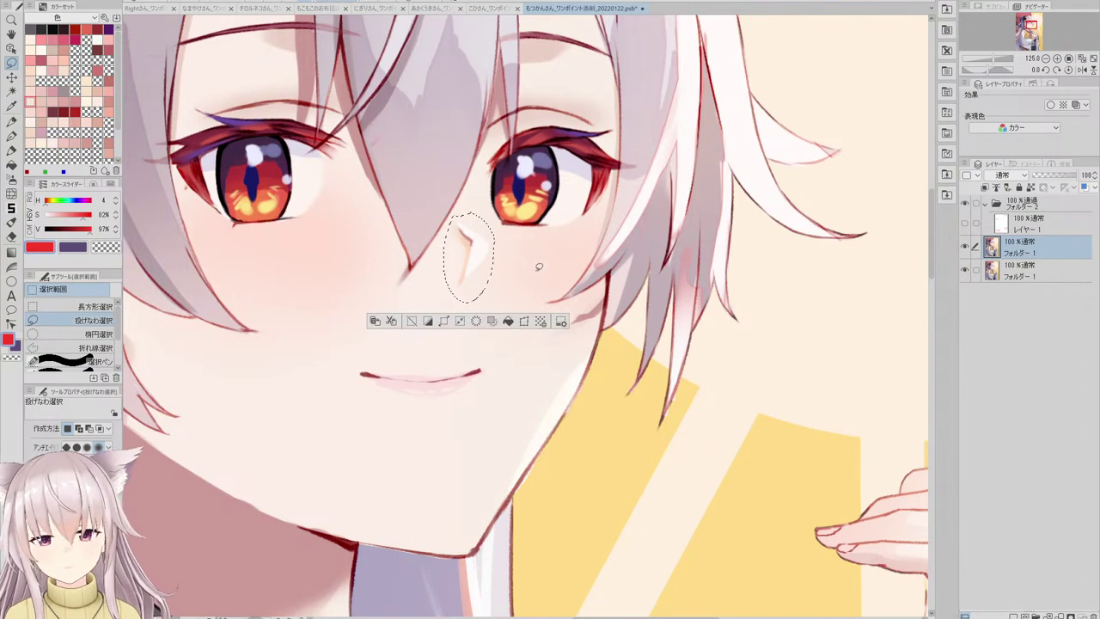
{"action": "key", "text": "ctrl+c"}
{"action": "key", "text": "ctrl+v"}
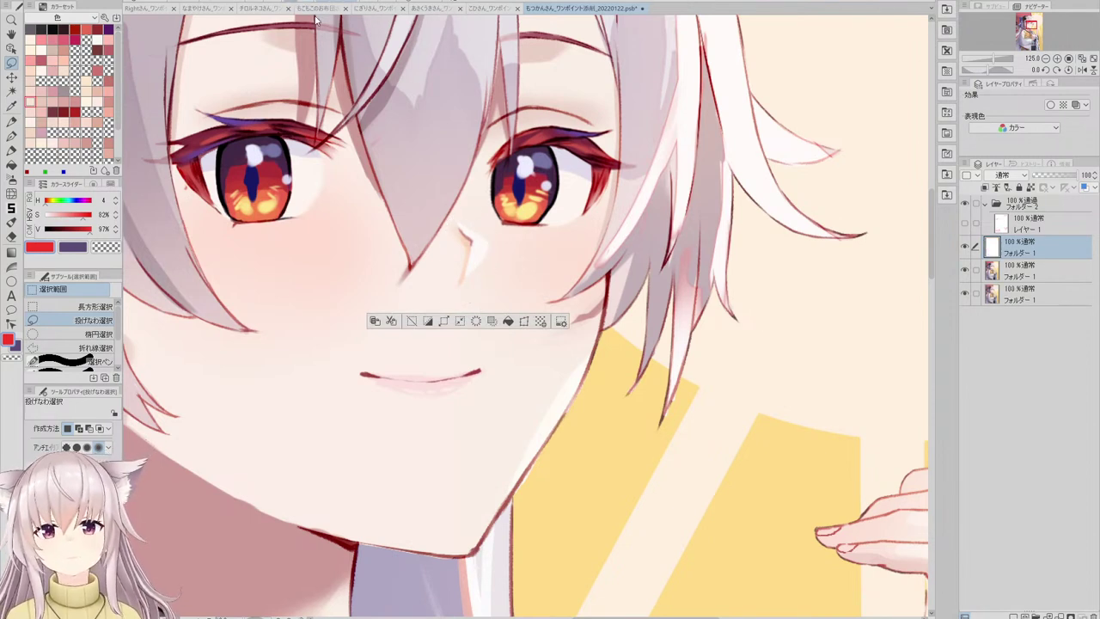
{"action": "key", "text": "ctrl+t"}
{"action": "left_click_drag", "start_coordinate": [483, 262], "coordinate": [508, 280]}
{"action": "left_click", "coordinate": [480, 325]}
- Cover the original nose with sampled skin colour using the ベタ brush, and merge the moved nose into the artwork copy
{"action": "key", "text": "e"}
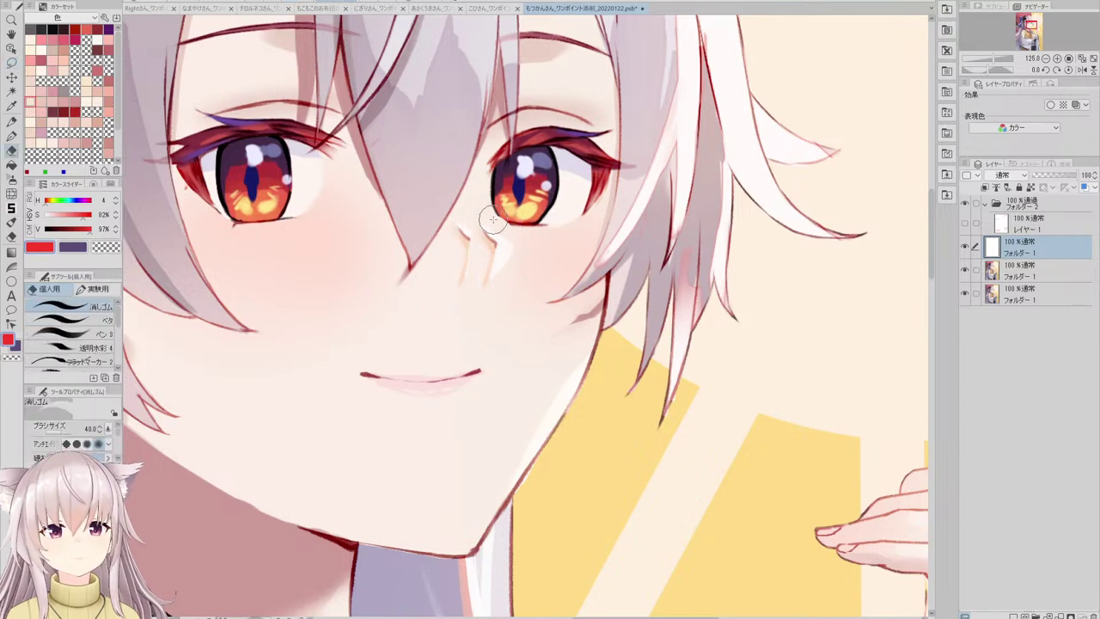
{"action": "scroll", "coordinate": [498, 215], "scroll_direction": "down", "scroll_amount": 5}
{"action": "scroll", "coordinate": [529, 227], "scroll_direction": "up", "scroll_amount": 4}
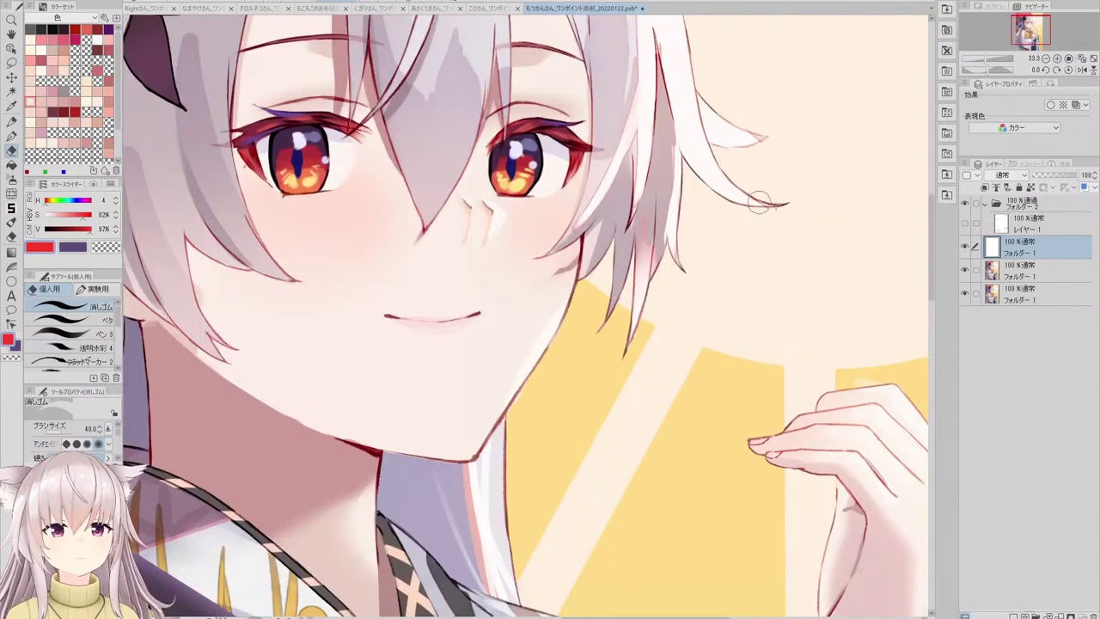
{"action": "left_click", "coordinate": [1034, 274]}
{"action": "left_click", "coordinate": [401, 278], "text": "alt"}
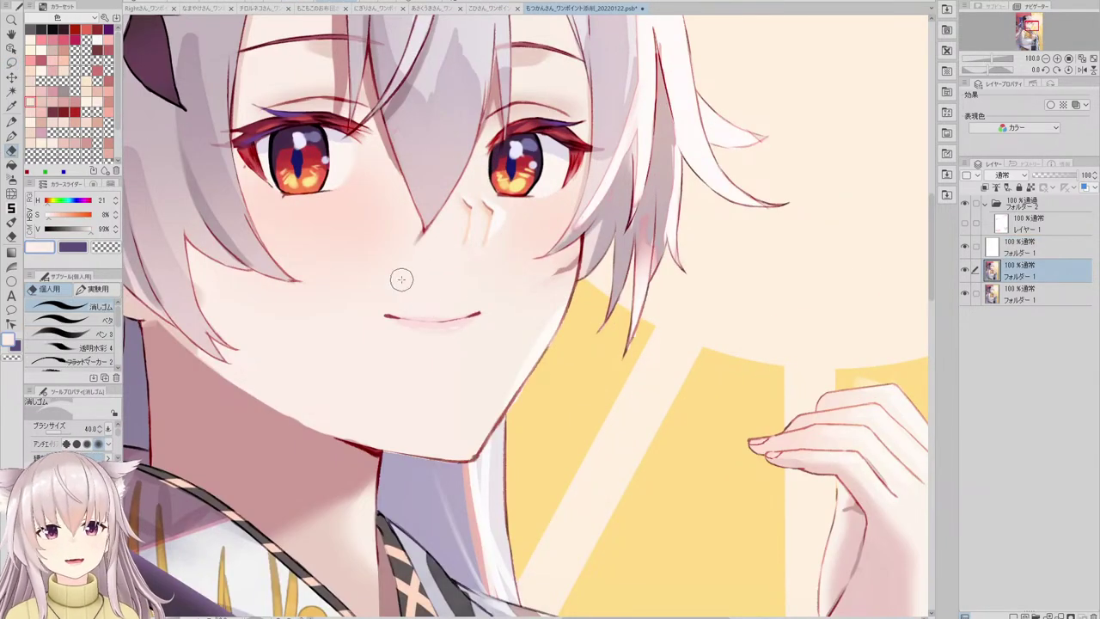
{"action": "left_click", "coordinate": [96, 320]}
{"action": "scroll", "coordinate": [461, 227], "scroll_direction": "up", "scroll_amount": 2}
{"action": "scroll", "coordinate": [451, 220], "scroll_direction": "down", "scroll_amount": 5}
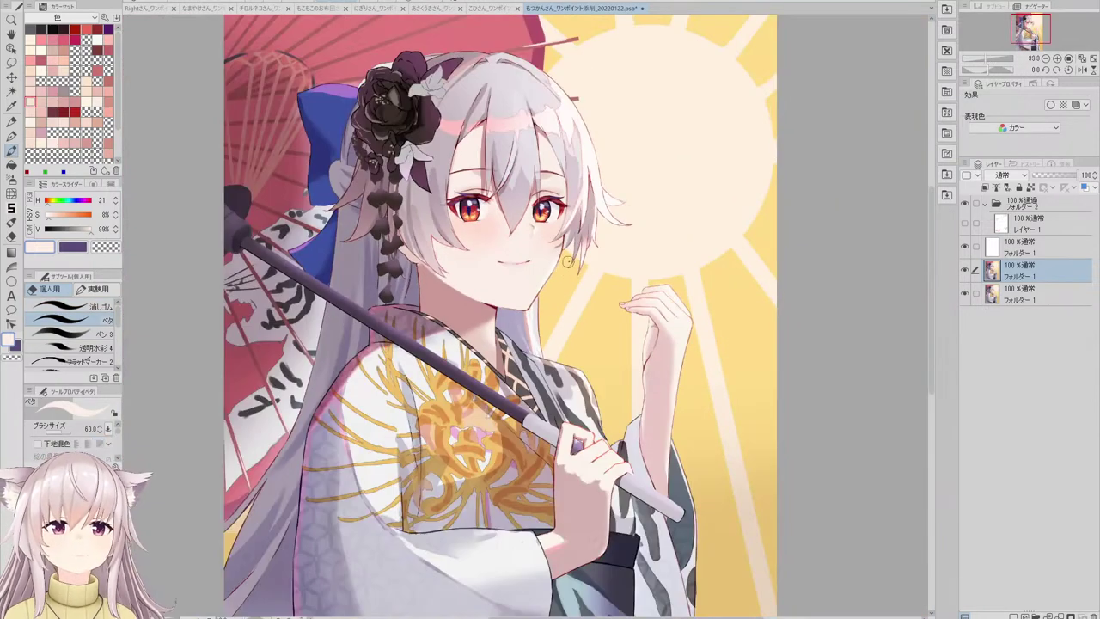
{"action": "scroll", "coordinate": [634, 277], "scroll_direction": "up", "scroll_amount": 2}
{"action": "left_click", "coordinate": [1008, 254]}
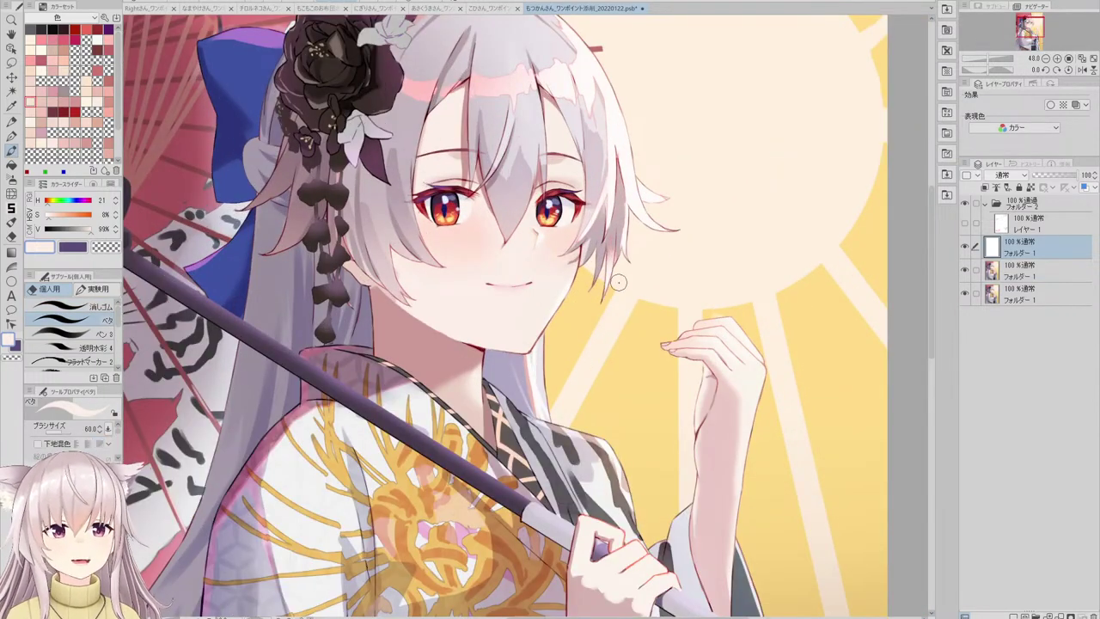
{"action": "key", "text": "ctrl+e"}
- Refine the shape of both eyes with the ゆがみ liquify tool, using brush sizes 200 and 300
{"action": "scroll", "coordinate": [482, 242], "scroll_direction": "up", "scroll_amount": 1}
{"action": "left_click", "coordinate": [10, 196]}
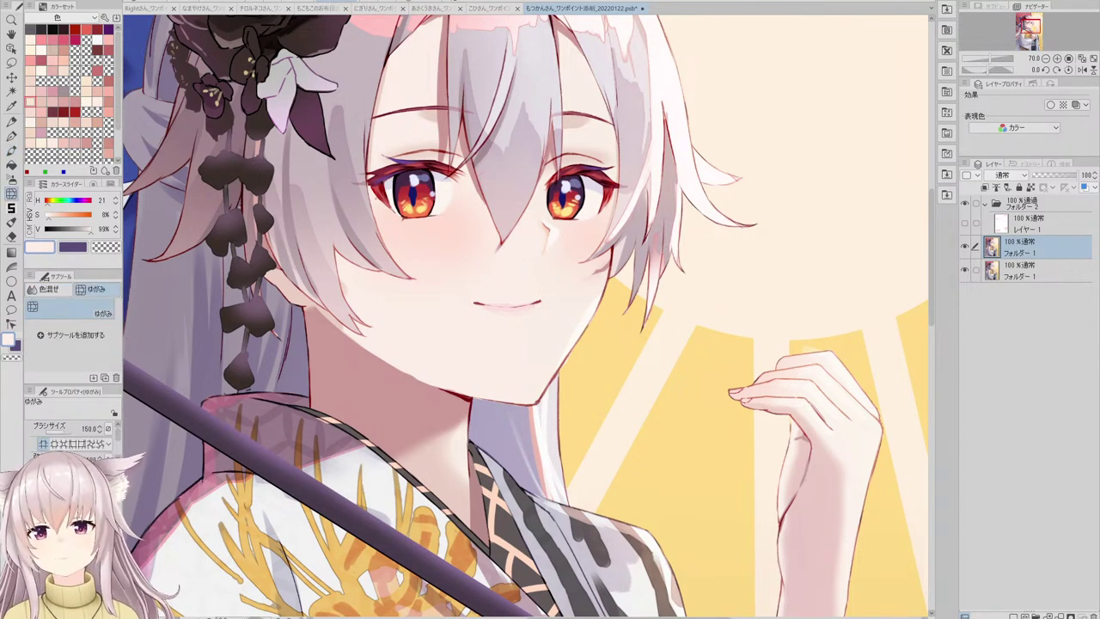
{"action": "key", "text": "]"}
{"action": "key", "text": "]"}
{"action": "key", "text": "]"}
{"action": "key", "text": "]"}
{"action": "key", "text": "]"}
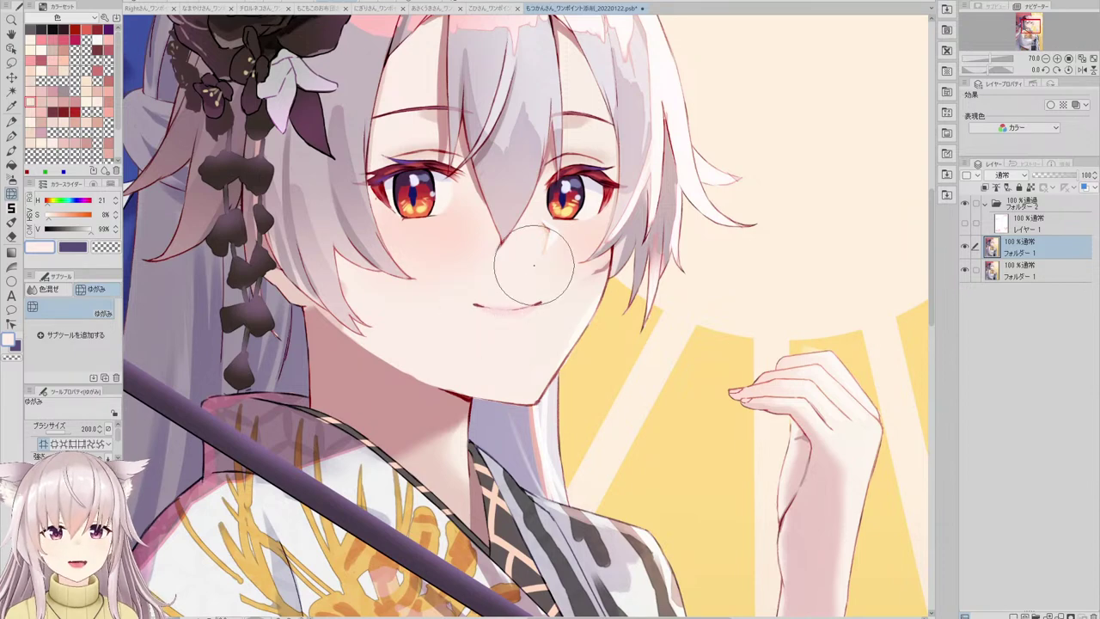
{"action": "left_click_drag", "start_coordinate": [574, 200], "coordinate": [577, 193]}
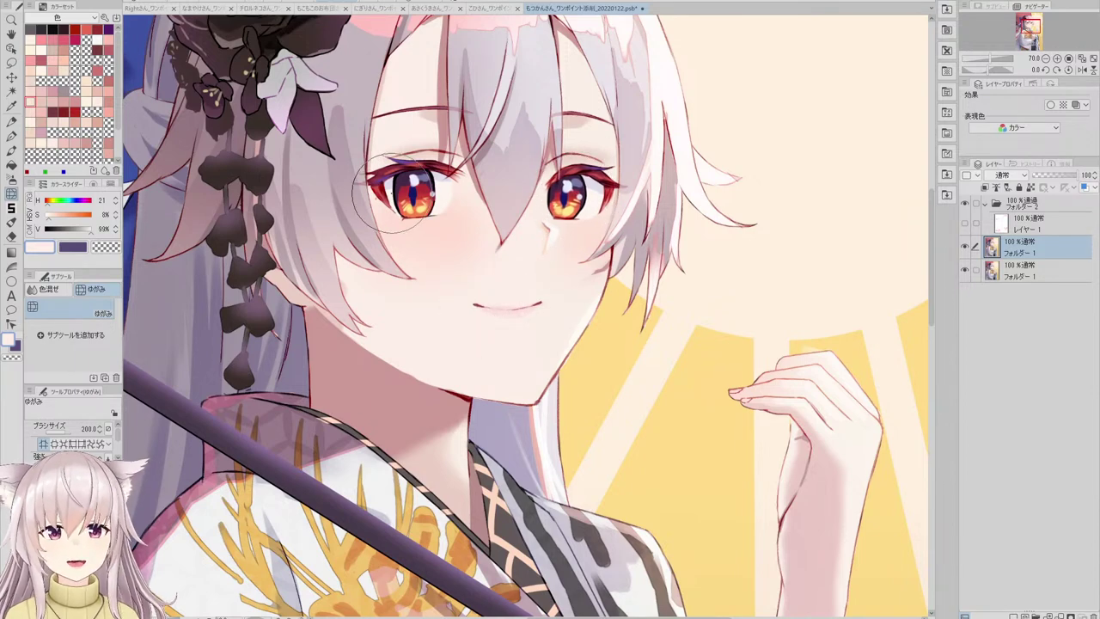
{"action": "mouse_move", "coordinate": [391, 193]}
{"action": "left_mouse_down"}
{"action": "mouse_move", "coordinate": [364, 188]}
{"action": "mouse_move", "coordinate": [381, 205]}
{"action": "left_mouse_up"}
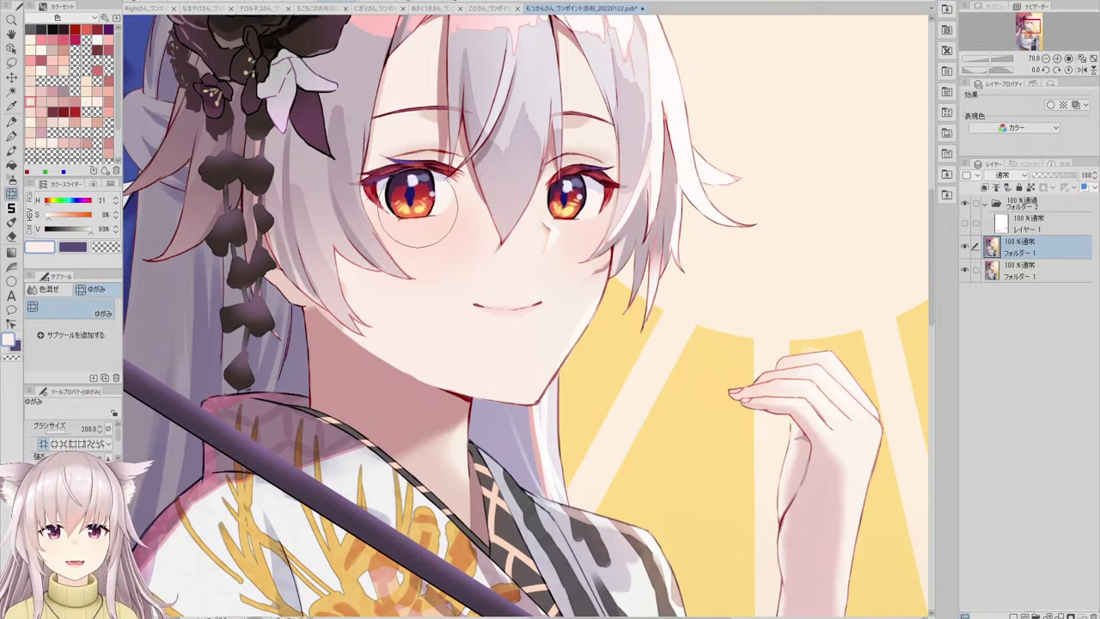
{"action": "scroll", "coordinate": [504, 258], "scroll_direction": "down", "scroll_amount": 3}
{"action": "scroll", "coordinate": [490, 266], "scroll_direction": "up", "scroll_amount": 3}
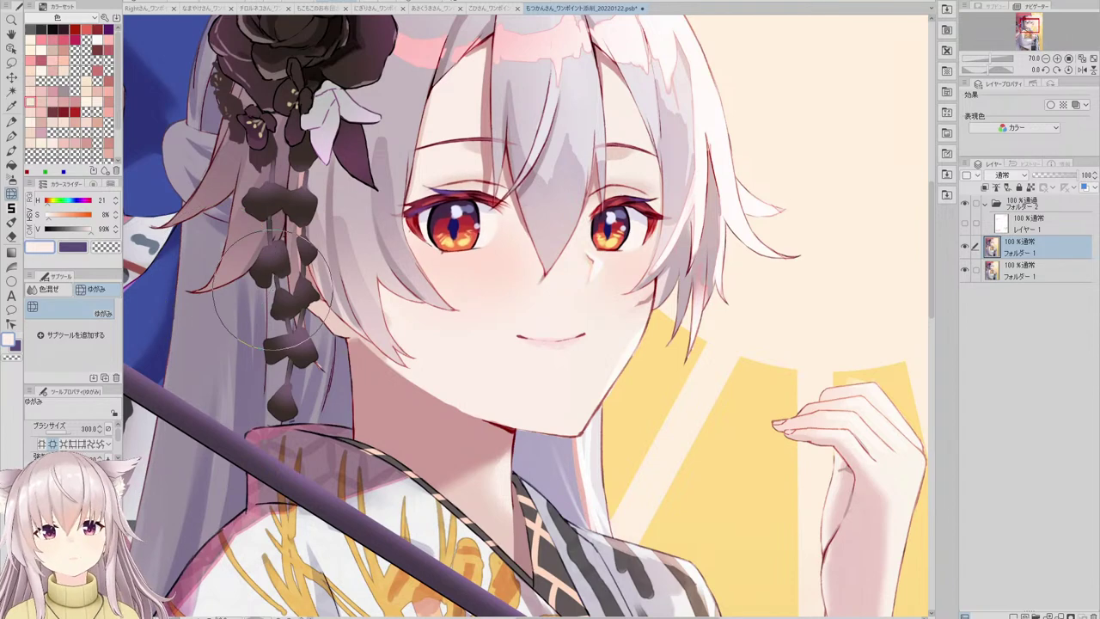
{"action": "scroll", "coordinate": [378, 219], "scroll_direction": "down", "scroll_amount": 1}
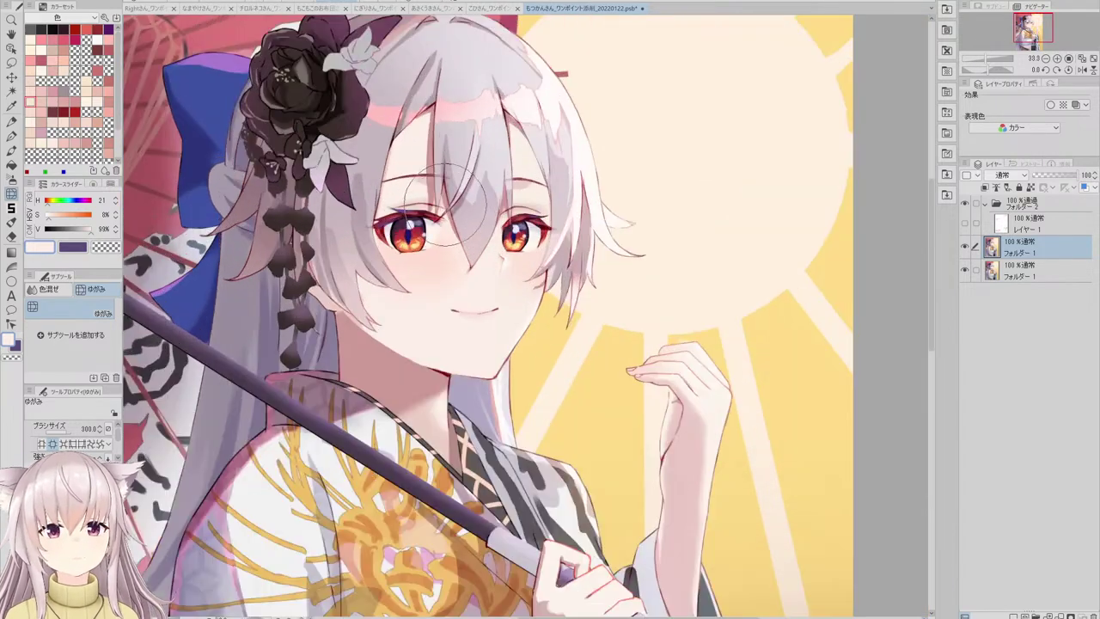
{"action": "scroll", "coordinate": [511, 238], "scroll_direction": "up", "scroll_amount": 2}
{"action": "scroll", "coordinate": [514, 243], "scroll_direction": "down", "scroll_amount": 2}
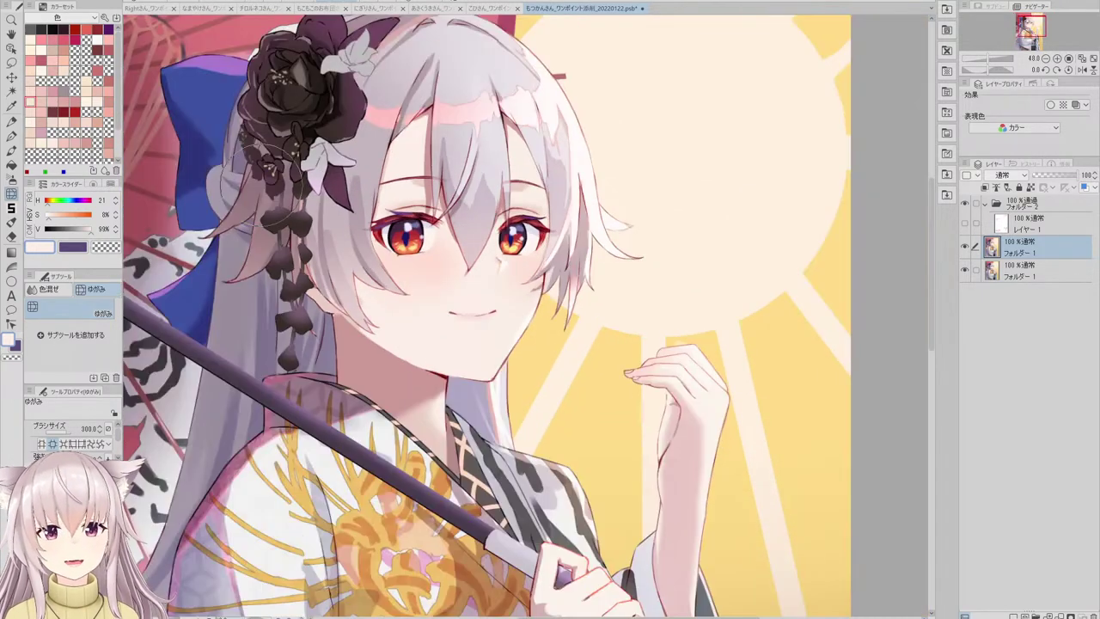
- Lasso the mouth, put it on a separate layer, shift it slightly downward and merge it back into the artwork copy
{"action": "left_click", "coordinate": [11, 63]}
{"action": "scroll", "coordinate": [450, 308], "scroll_direction": "up", "scroll_amount": 2}
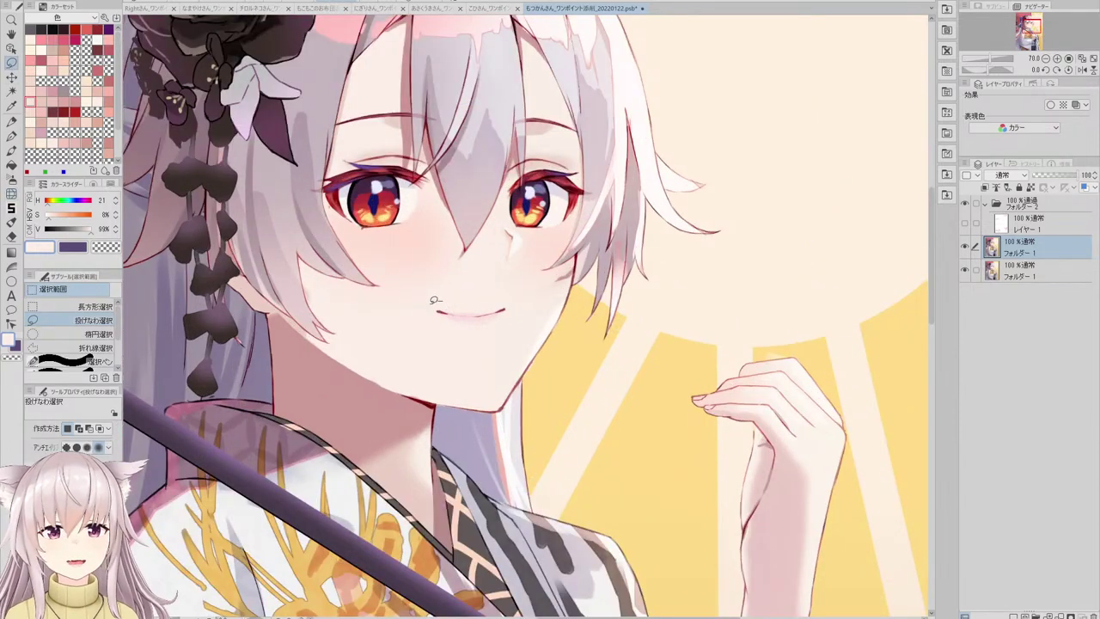
{"action": "left_click_drag", "start_coordinate": [519, 304], "coordinate": [502, 303]}
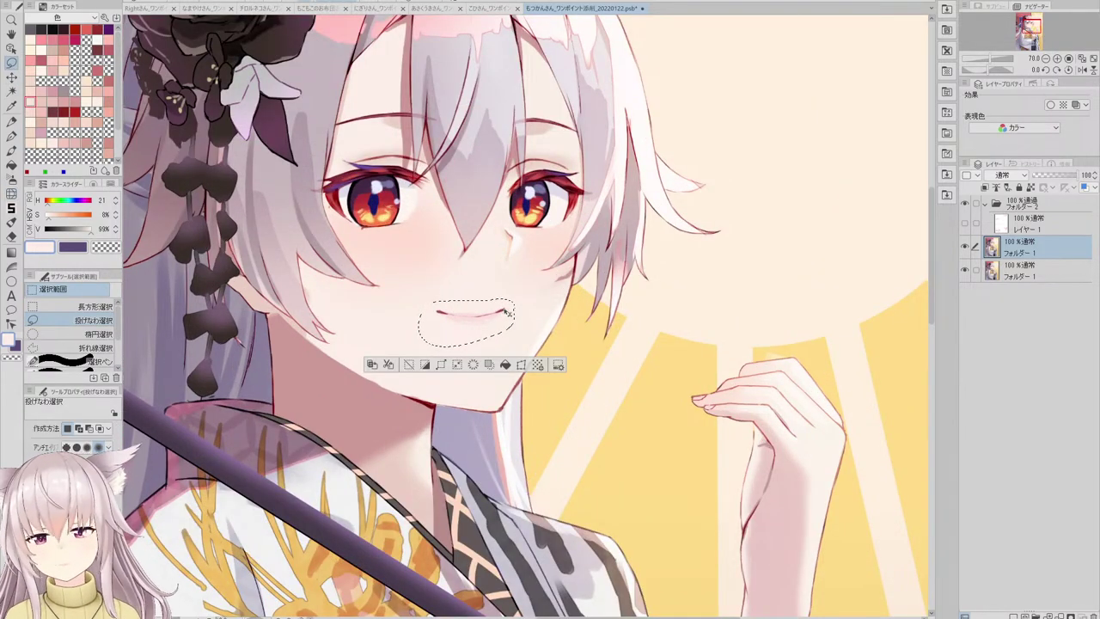
{"action": "key", "text": "ctrl+shift+n"}
{"action": "key", "text": "ctrl+t"}
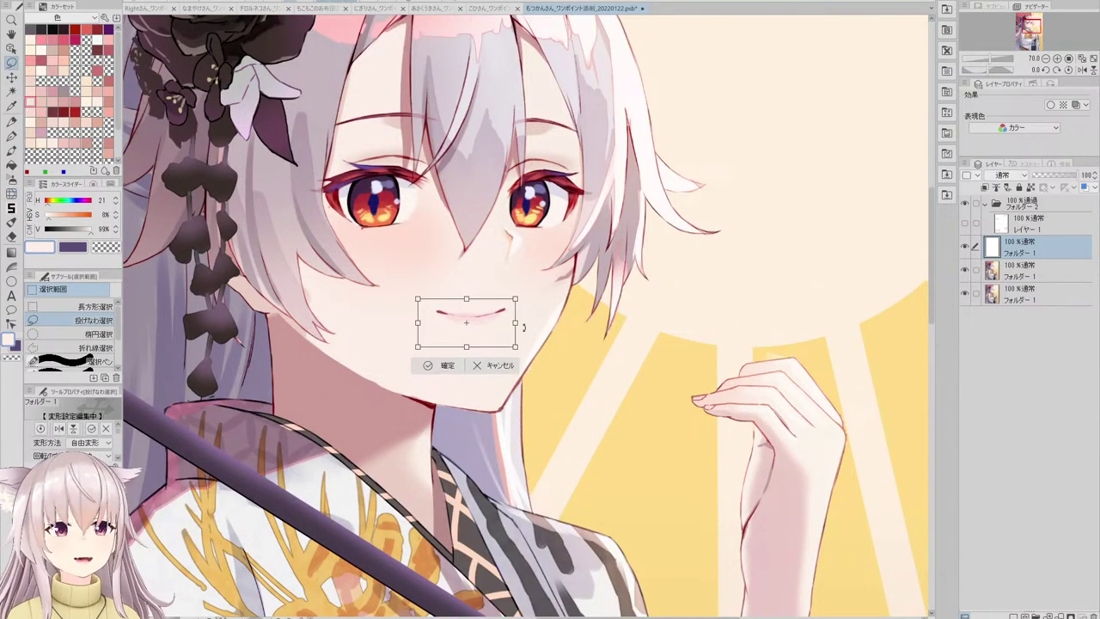
{"action": "left_click_drag", "start_coordinate": [501, 339], "coordinate": [500, 333]}
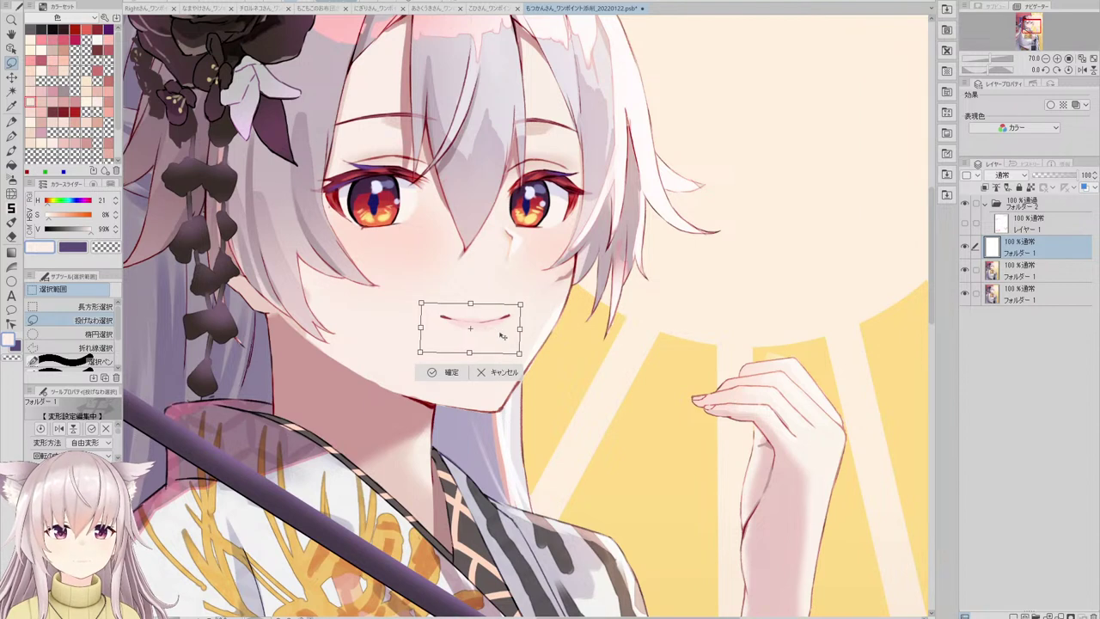
{"action": "left_click", "coordinate": [445, 373]}
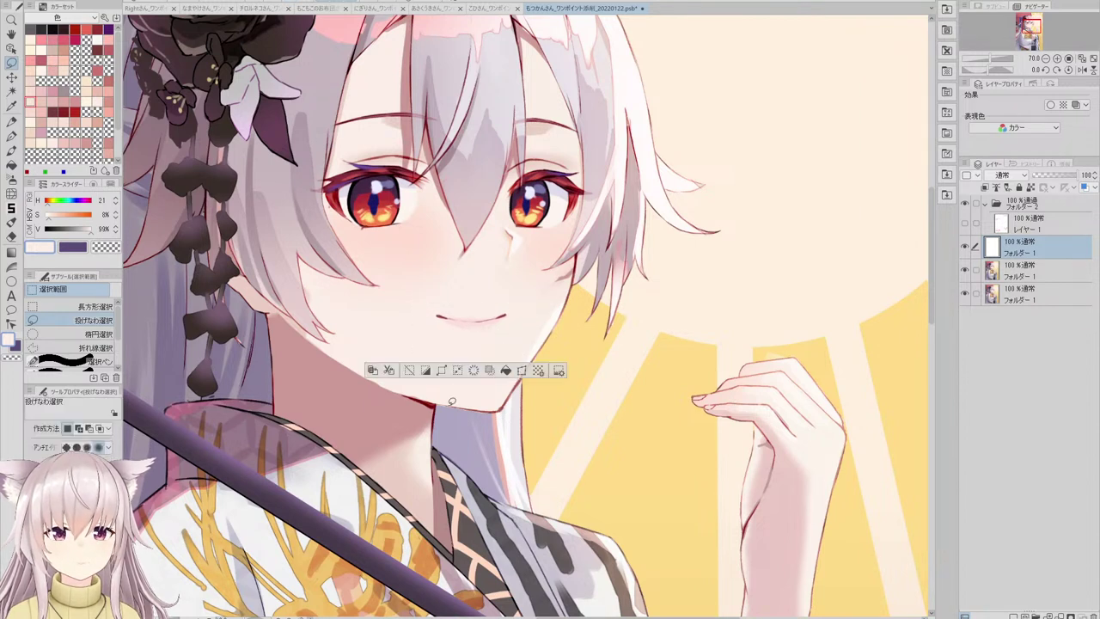
{"action": "key", "text": "ctrl+d"}
{"action": "key", "text": "ctrl+e"}
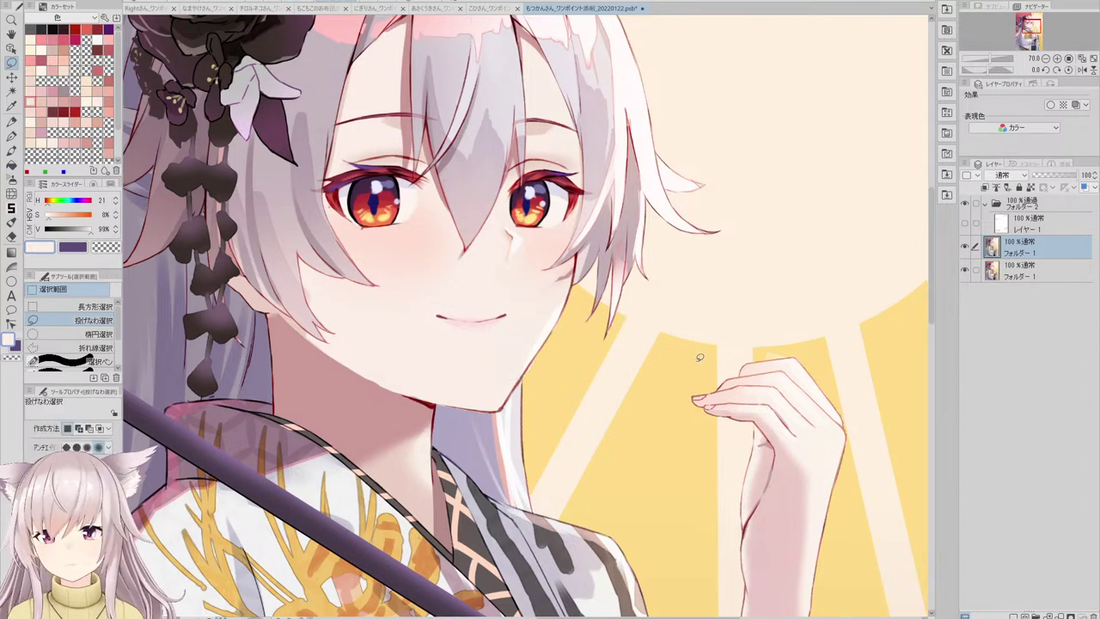
- Pull the chin tip slightly up and inward with the ゆがみ liquify tool at brush size 300
{"action": "left_click", "coordinate": [11, 196]}
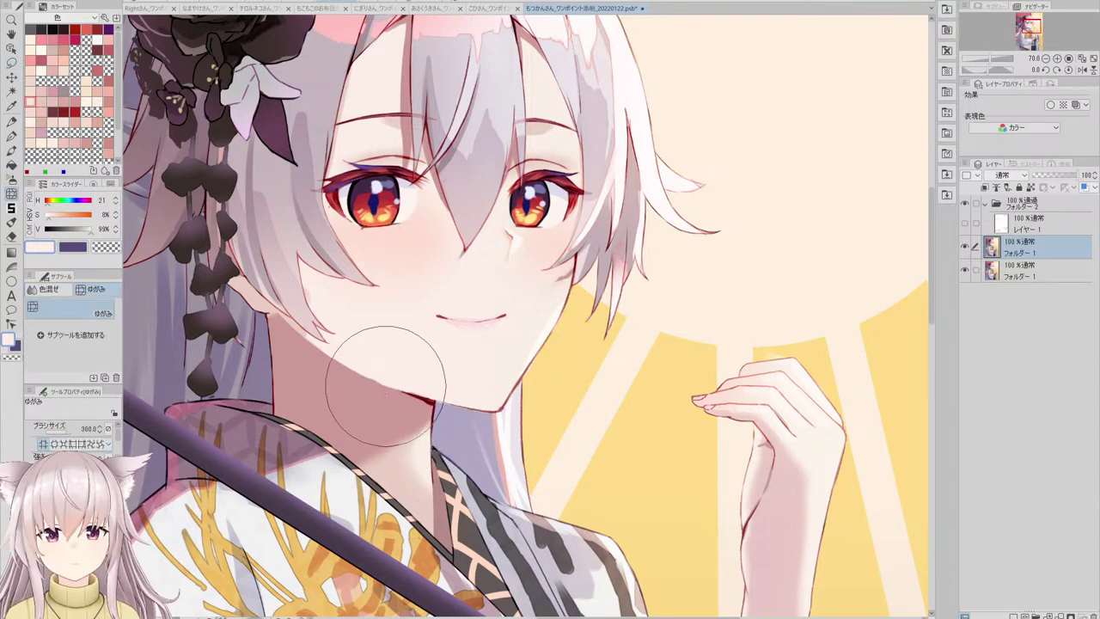
{"action": "left_click_drag", "start_coordinate": [509, 413], "coordinate": [484, 397]}
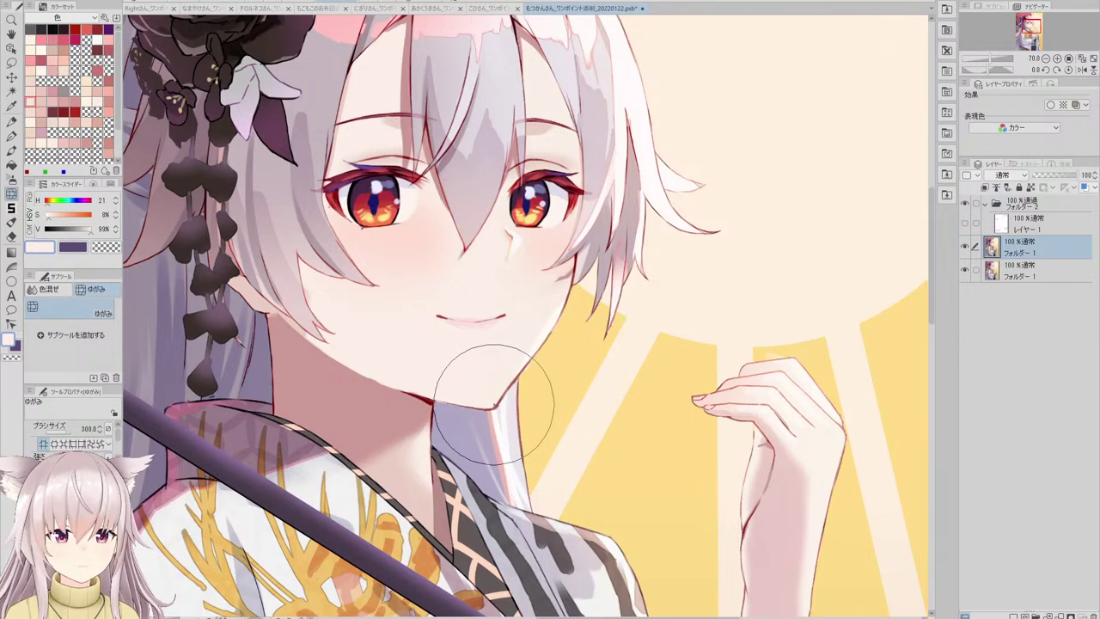
{"action": "scroll", "coordinate": [575, 304], "scroll_direction": "down", "scroll_amount": 3}
{"action": "scroll", "coordinate": [546, 330], "scroll_direction": "up", "scroll_amount": 1}
{"action": "scroll", "coordinate": [499, 334], "scroll_direction": "up", "scroll_amount": 2}
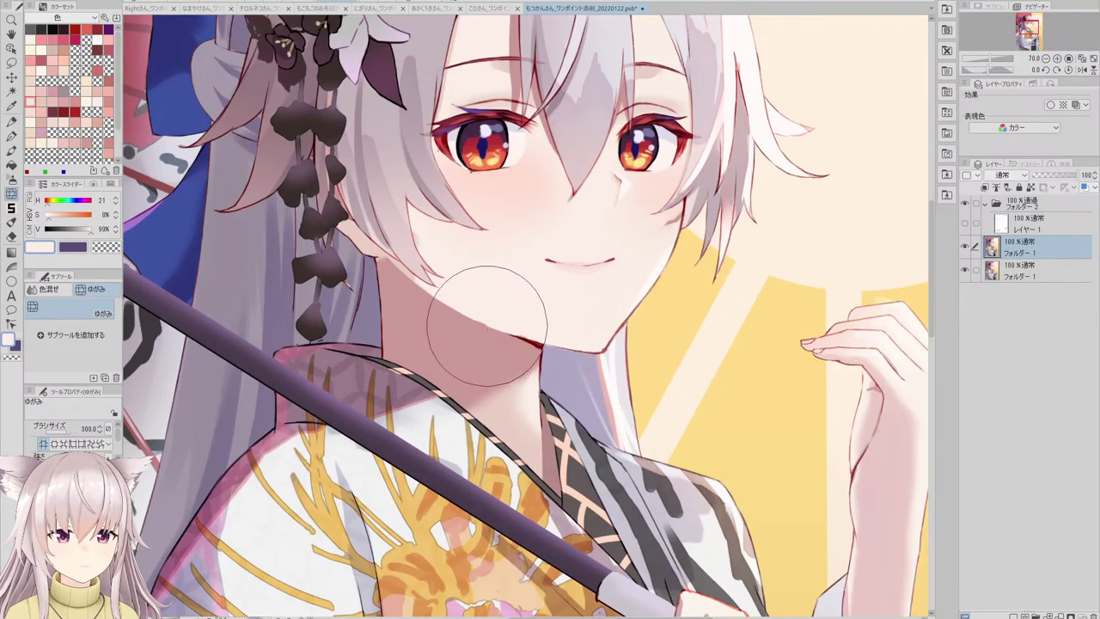
- Touch up the neck shadow along the jaw below the ear with sampled shadow colour using the ベタ brush at size 60
{"action": "left_click", "coordinate": [431, 326], "text": "alt"}
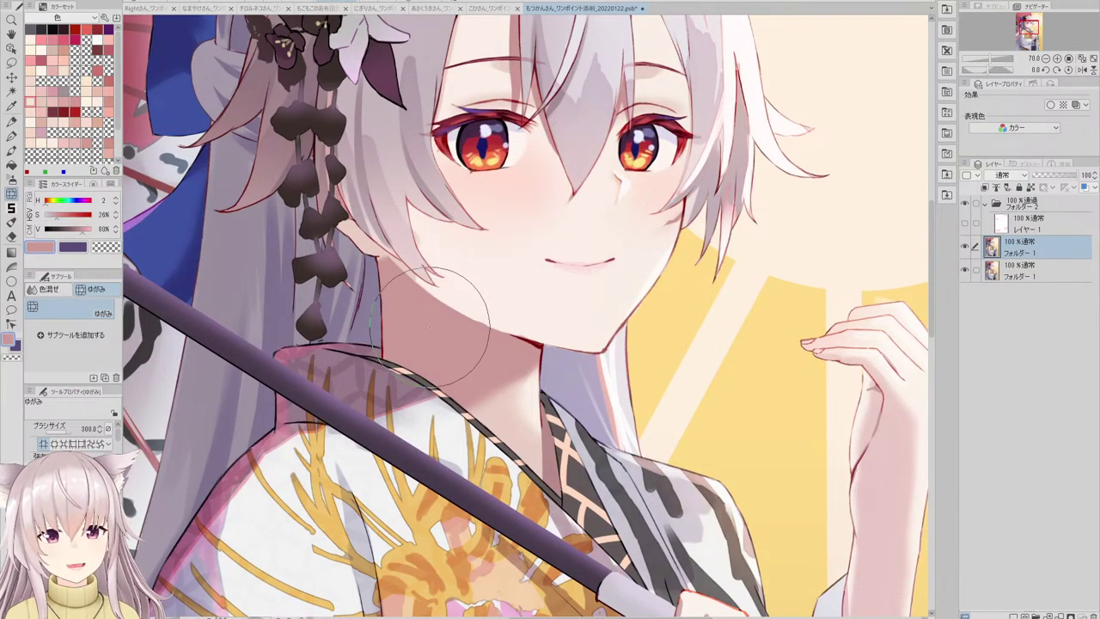
{"action": "key", "text": "p"}
{"action": "scroll", "coordinate": [400, 259], "scroll_direction": "up", "scroll_amount": 3}
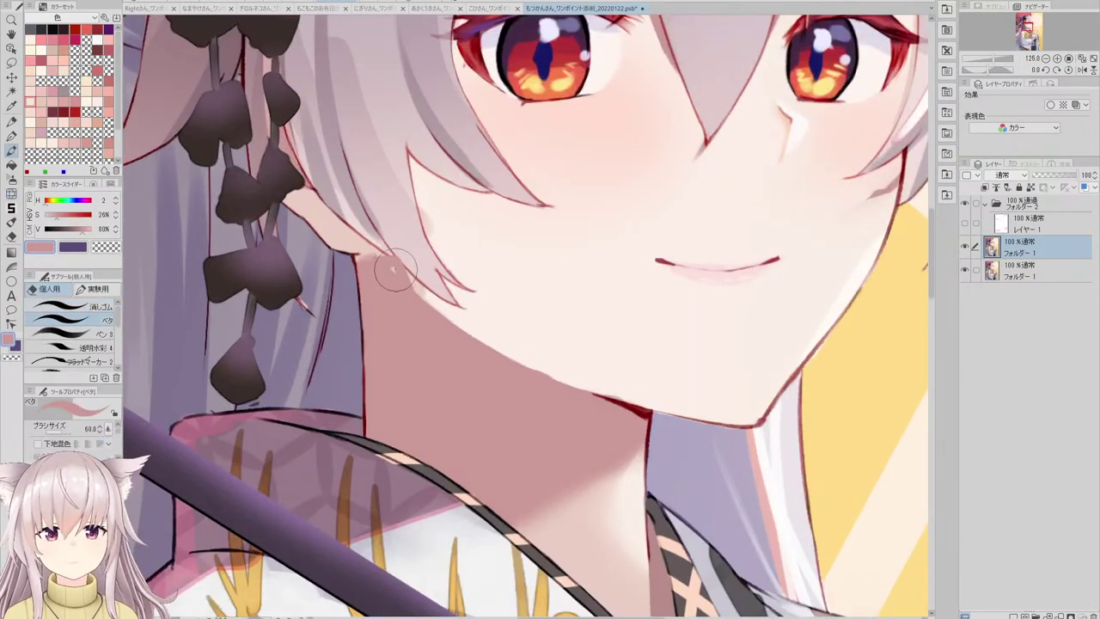
{"action": "scroll", "coordinate": [440, 347], "scroll_direction": "down", "scroll_amount": 4}
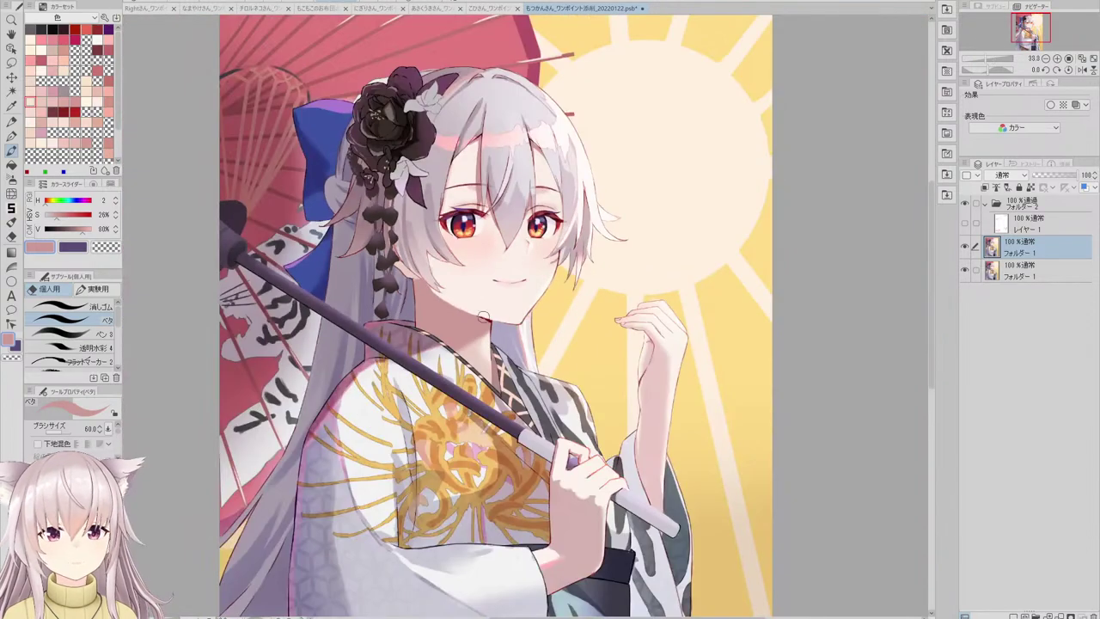
{"action": "scroll", "coordinate": [464, 310], "scroll_direction": "up", "scroll_amount": 5}
{"action": "scroll", "coordinate": [405, 309], "scroll_direction": "down", "scroll_amount": 4}
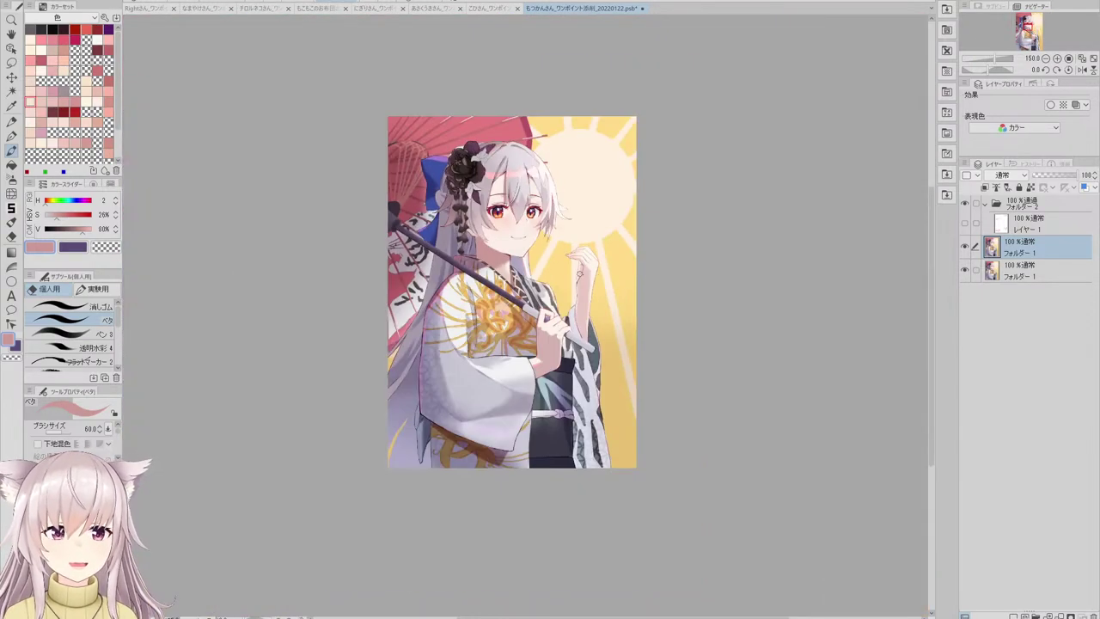
{"action": "scroll", "coordinate": [550, 230], "scroll_direction": "up", "scroll_amount": 4}
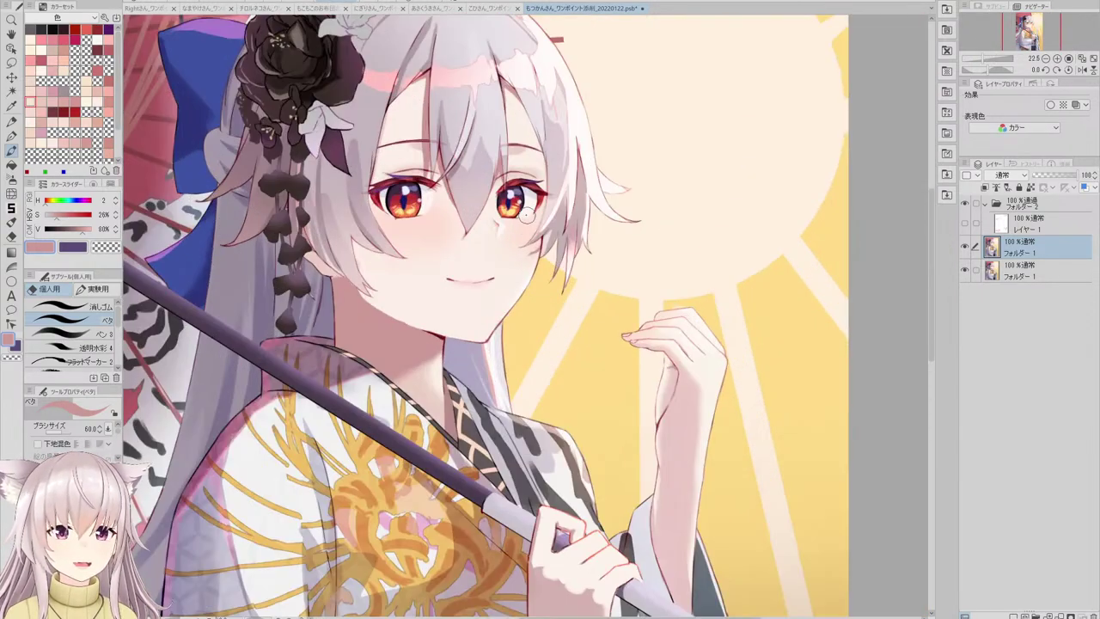
- Nudge the eye nearest the flower ornament slightly outward with the ゆがみ liquify tool at brush size 300
{"action": "left_click", "coordinate": [11, 193]}
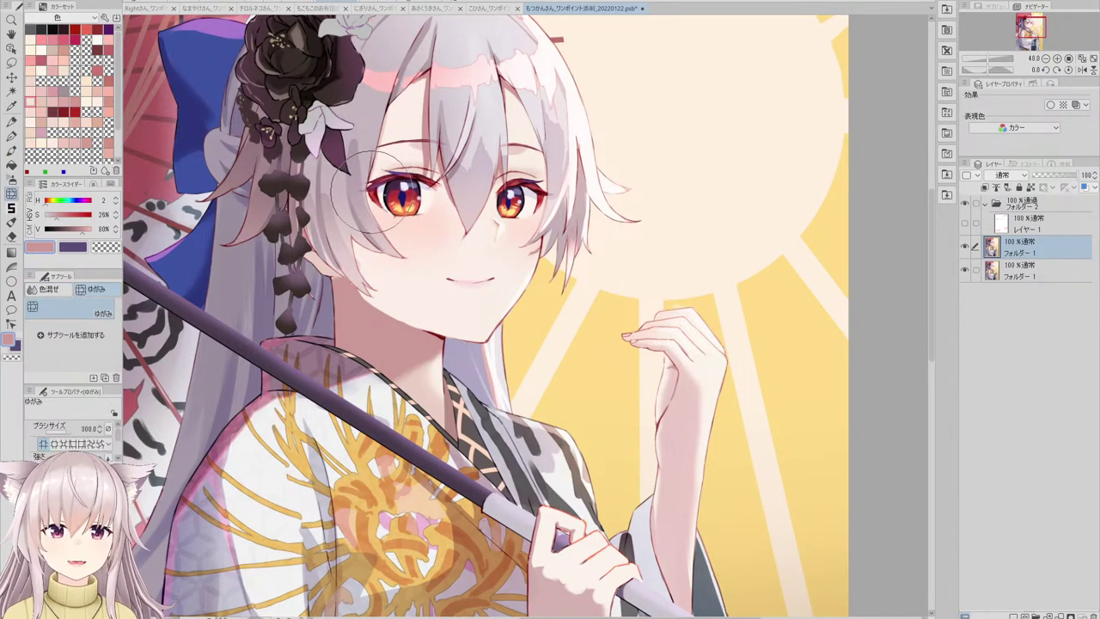
{"action": "left_click_drag", "start_coordinate": [404, 207], "coordinate": [373, 196]}
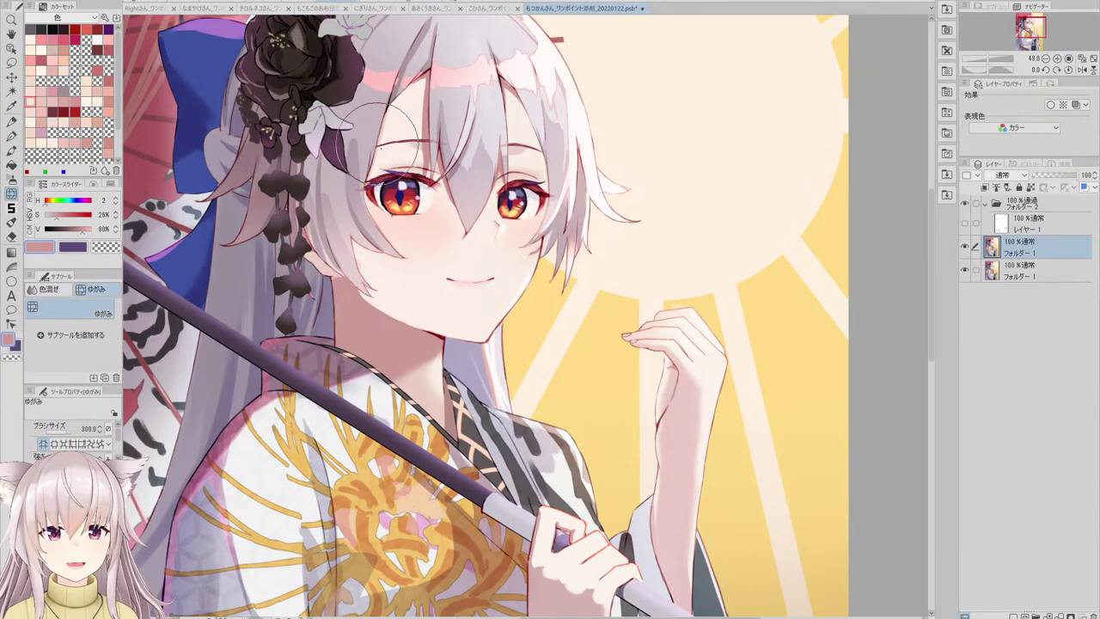
{"action": "scroll", "coordinate": [469, 237], "scroll_direction": "down", "scroll_amount": 5}
{"action": "scroll", "coordinate": [472, 215], "scroll_direction": "up", "scroll_amount": 5}
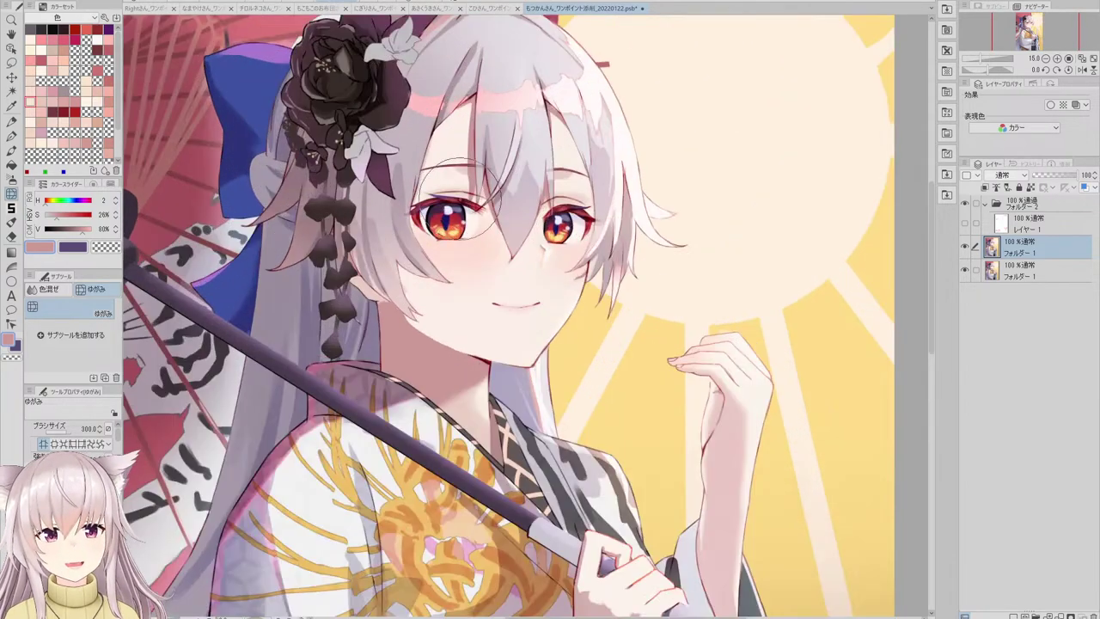
{"action": "scroll", "coordinate": [458, 204], "scroll_direction": "up", "scroll_amount": 3}
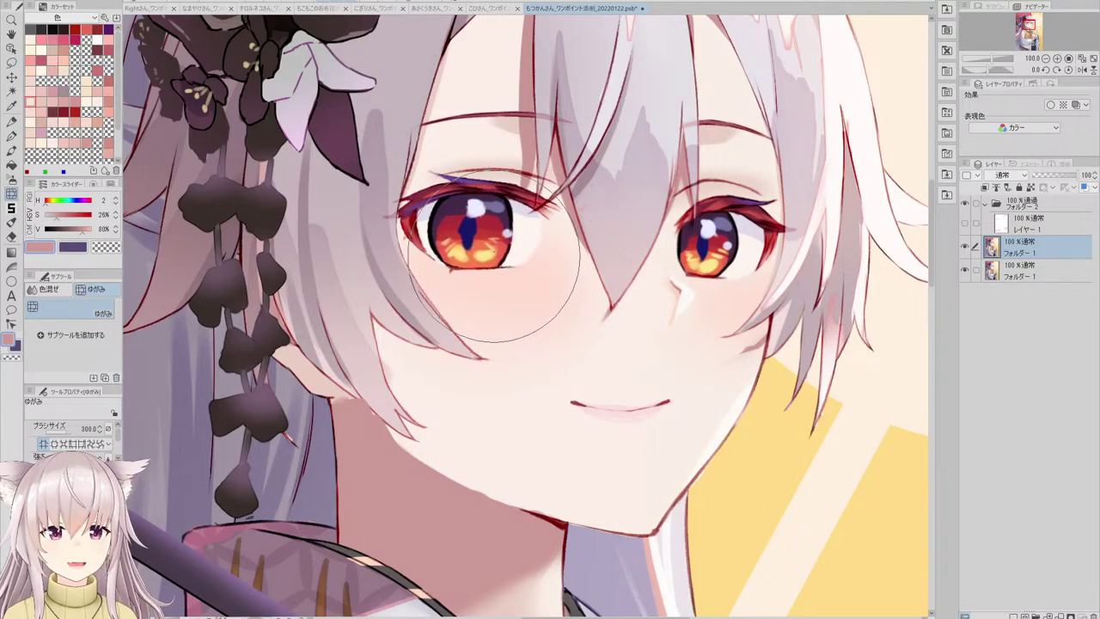
{"action": "scroll", "coordinate": [494, 262], "scroll_direction": "down", "scroll_amount": 3}
{"action": "scroll", "coordinate": [633, 221], "scroll_direction": "up", "scroll_amount": 3}
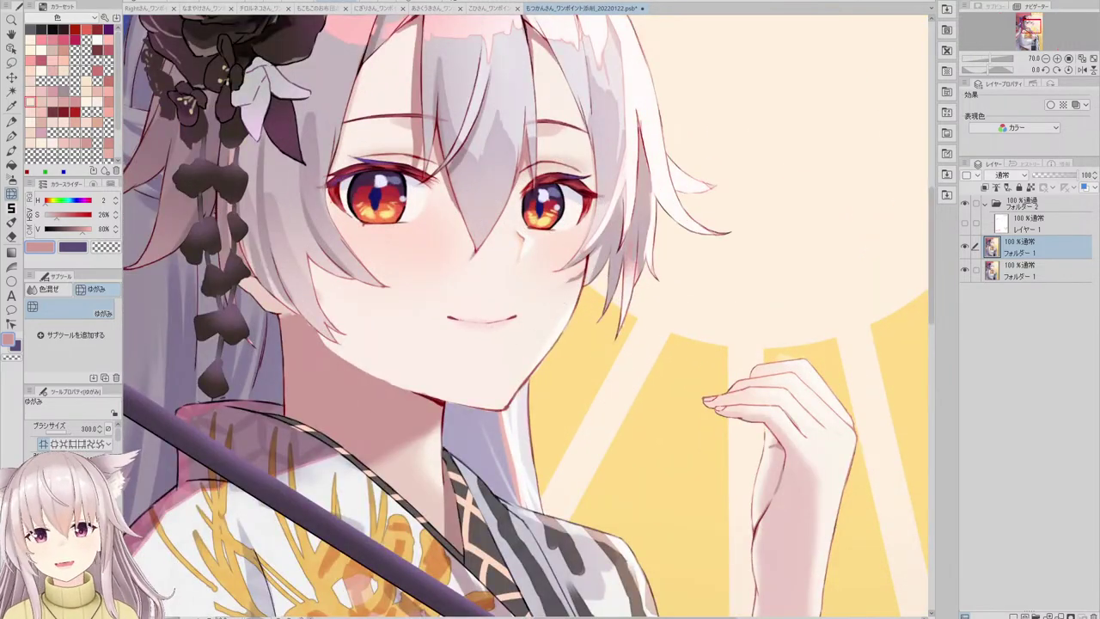
- Refine the nose and mouth shapes with the ゆがみ liquify tool, using brush sizes 60 and 150
{"action": "scroll", "coordinate": [551, 235], "scroll_direction": "up", "scroll_amount": 2}
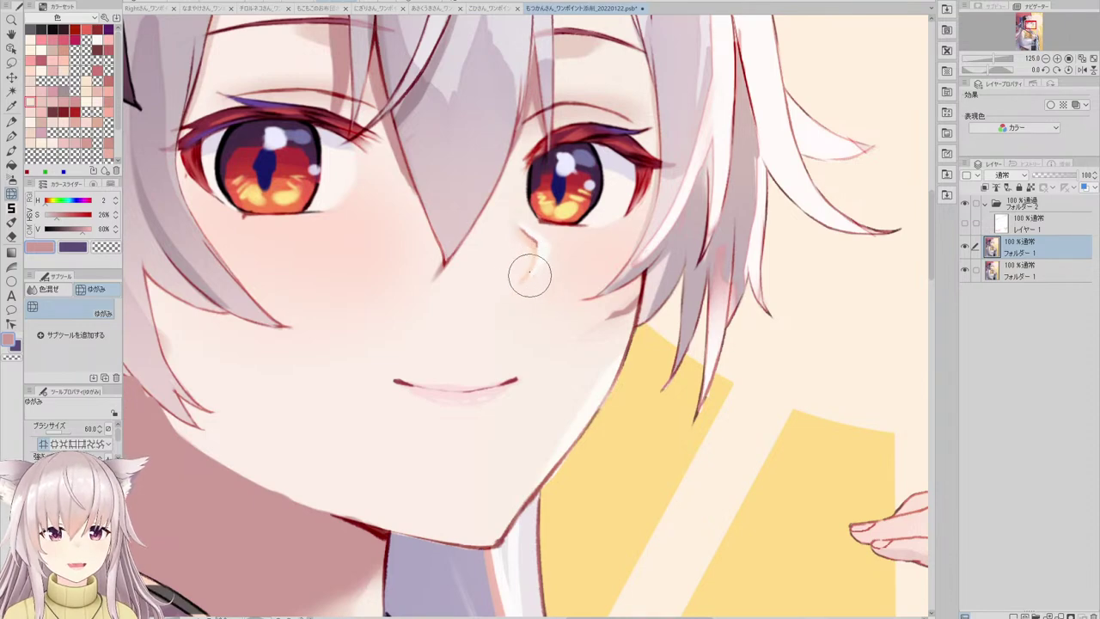
{"action": "scroll", "coordinate": [530, 275], "scroll_direction": "down", "scroll_amount": 5}
{"action": "scroll", "coordinate": [259, 410], "scroll_direction": "up", "scroll_amount": 1}
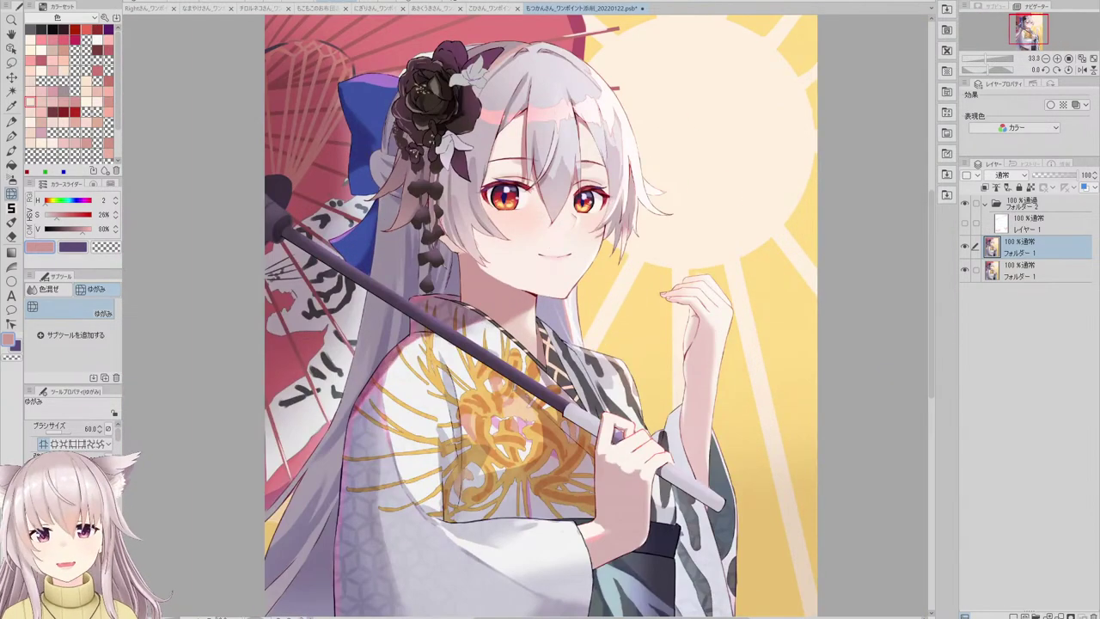
{"action": "scroll", "coordinate": [580, 263], "scroll_direction": "up", "scroll_amount": 2}
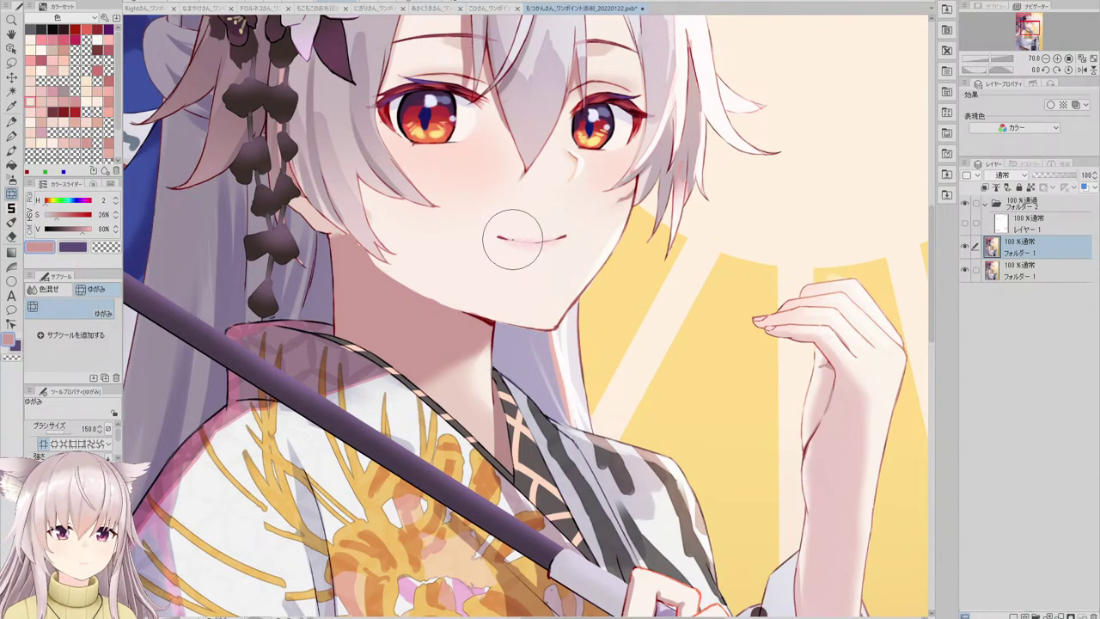
{"action": "scroll", "coordinate": [498, 235], "scroll_direction": "down", "scroll_amount": 3}
- Adjust the shape of the fringe and the crown of the hair with the ゆがみ liquify tool at brush size 250
{"action": "scroll", "coordinate": [566, 134], "scroll_direction": "up", "scroll_amount": 3}
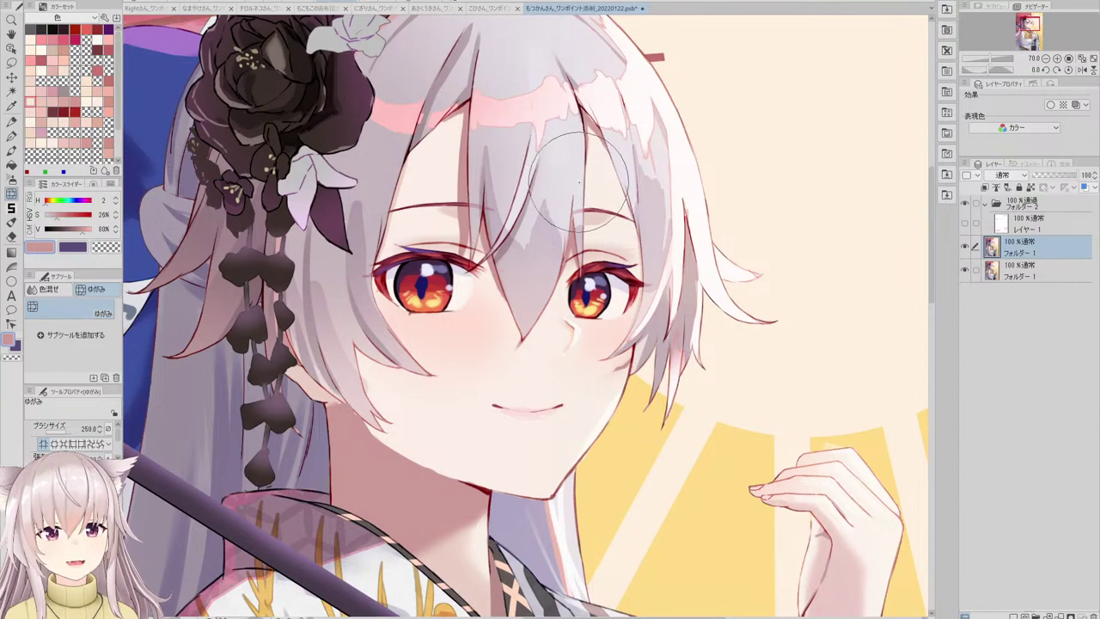
{"action": "scroll", "coordinate": [589, 189], "scroll_direction": "down", "scroll_amount": 4}
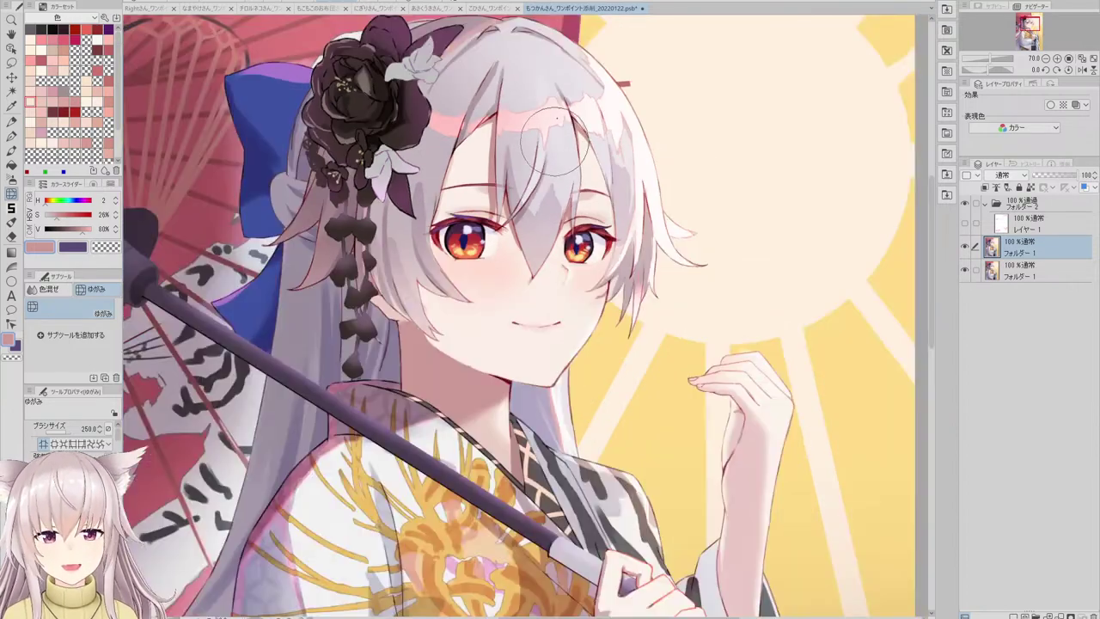
{"action": "scroll", "coordinate": [559, 129], "scroll_direction": "up", "scroll_amount": 1}
{"action": "scroll", "coordinate": [576, 98], "scroll_direction": "up", "scroll_amount": 2}
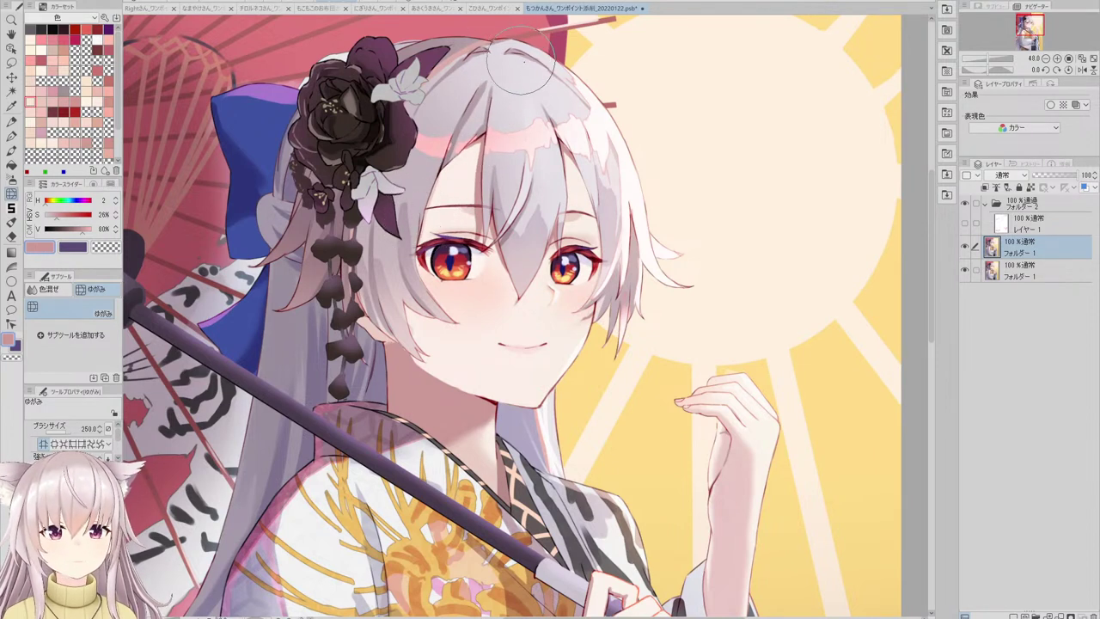
{"action": "scroll", "coordinate": [590, 111], "scroll_direction": "down", "scroll_amount": 3}
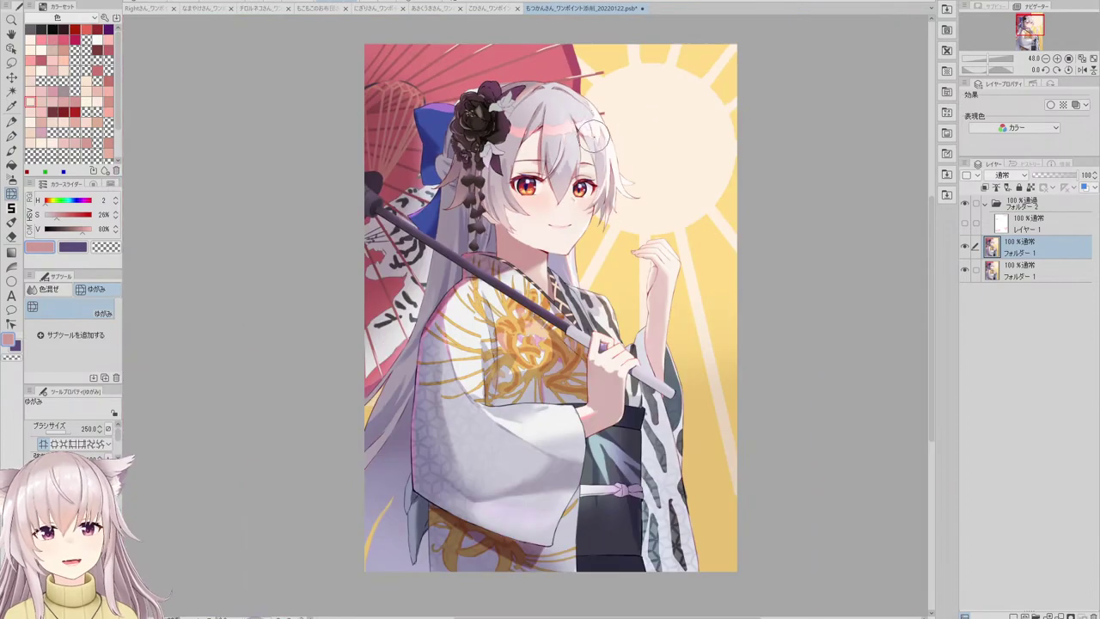
{"action": "scroll", "coordinate": [603, 117], "scroll_direction": "up", "scroll_amount": 3}
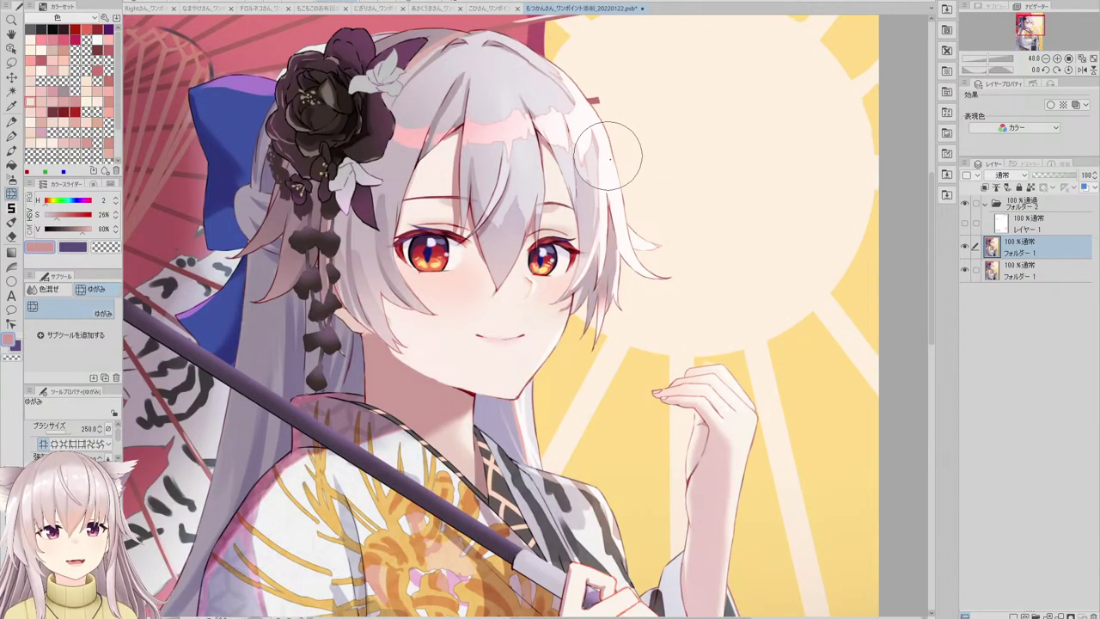
- Examine the character's eyes, nose and mouth against the whole illustration
{"action": "scroll", "coordinate": [411, 277], "scroll_direction": "up", "scroll_amount": 3}
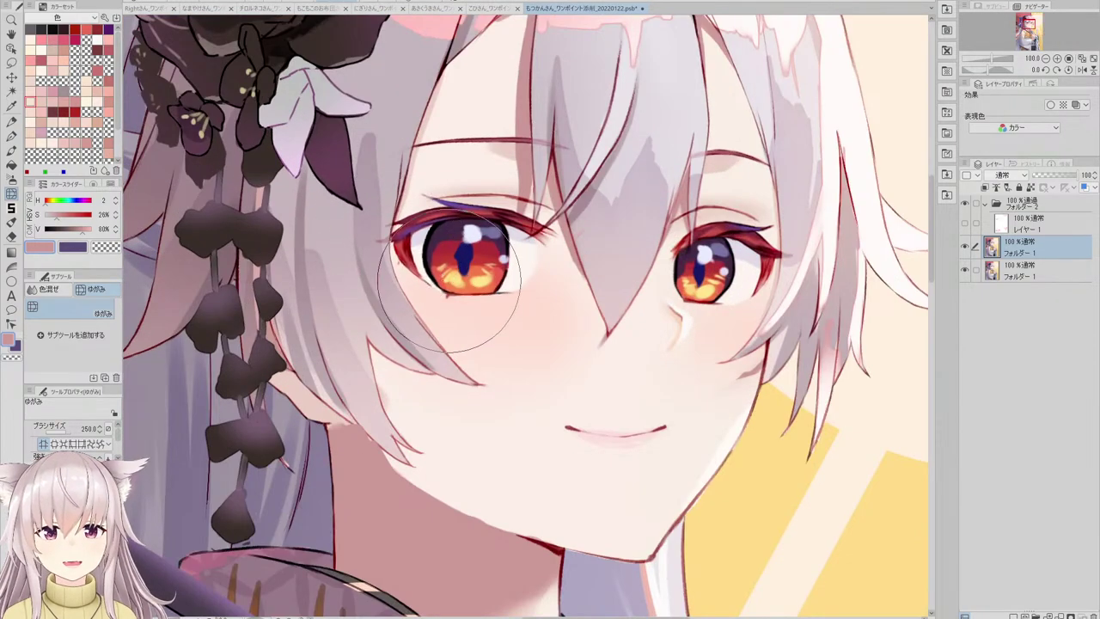
{"action": "scroll", "coordinate": [480, 278], "scroll_direction": "down", "scroll_amount": 3}
{"action": "scroll", "coordinate": [572, 262], "scroll_direction": "up", "scroll_amount": 3}
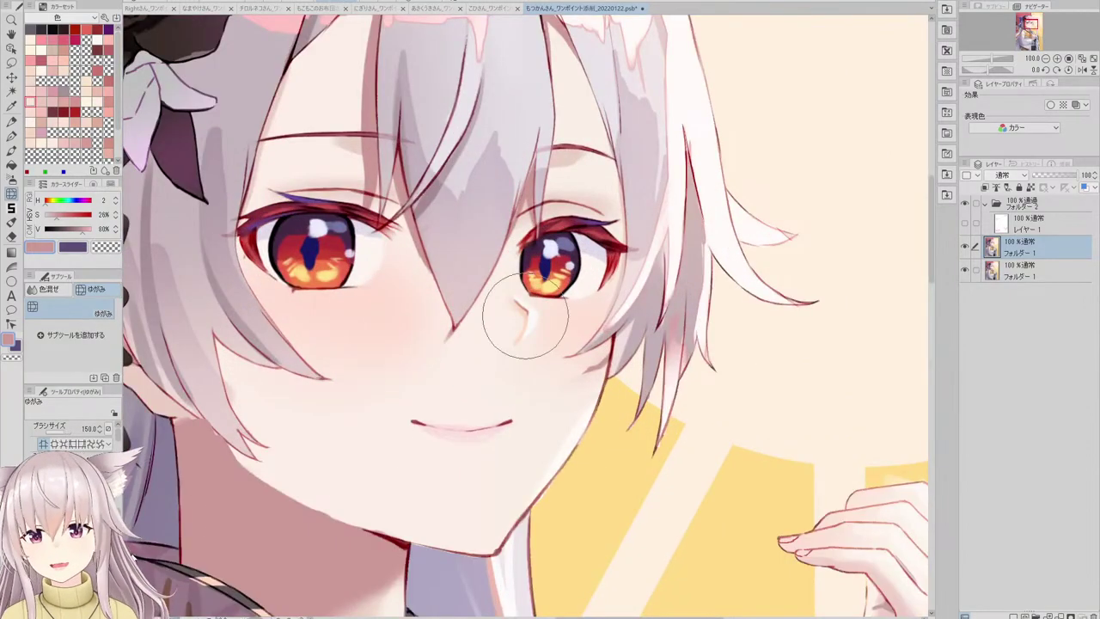
{"action": "scroll", "coordinate": [525, 318], "scroll_direction": "up", "scroll_amount": 2}
{"action": "scroll", "coordinate": [558, 266], "scroll_direction": "down", "scroll_amount": 1}
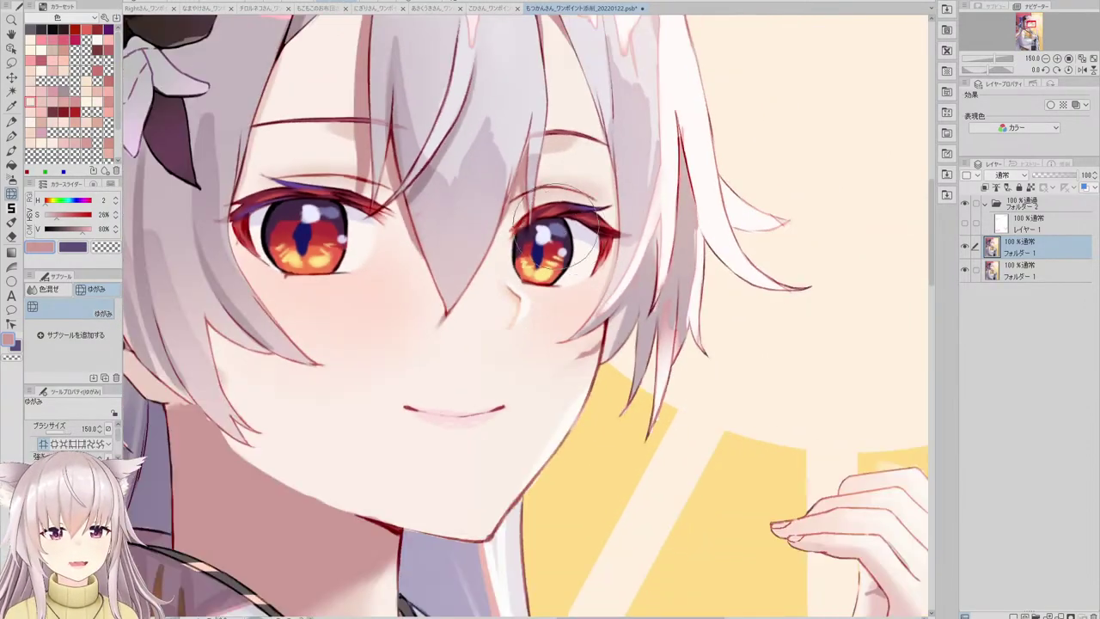
{"action": "scroll", "coordinate": [564, 244], "scroll_direction": "up", "scroll_amount": 1}
{"action": "scroll", "coordinate": [638, 245], "scroll_direction": "down", "scroll_amount": 2}
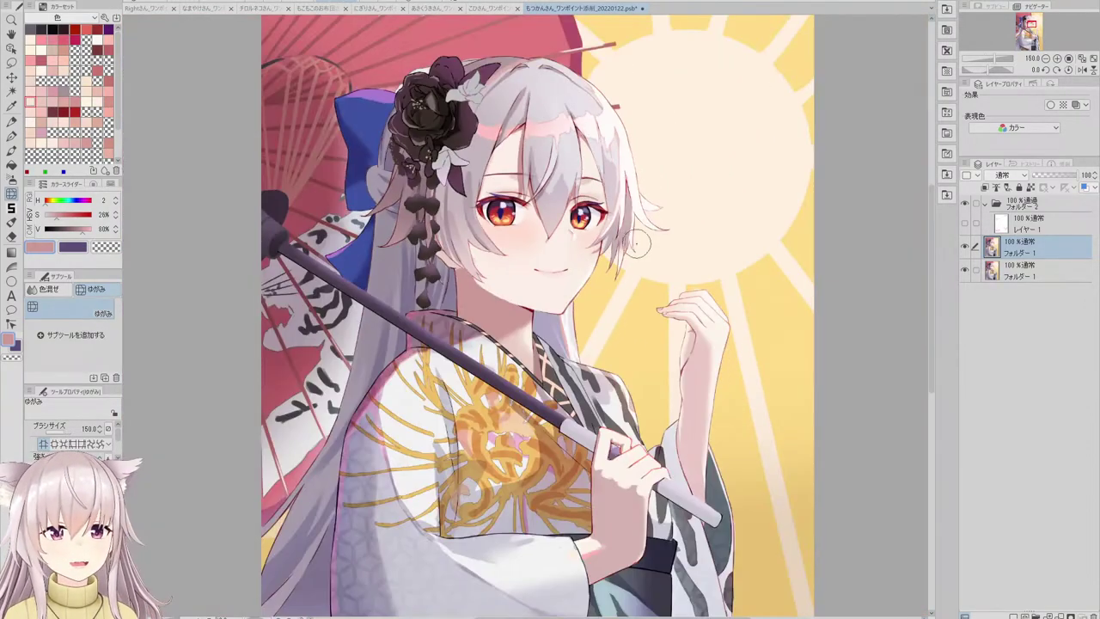
{"action": "scroll", "coordinate": [629, 272], "scroll_direction": "down", "scroll_amount": 2}
{"action": "scroll", "coordinate": [595, 167], "scroll_direction": "up", "scroll_amount": 5}
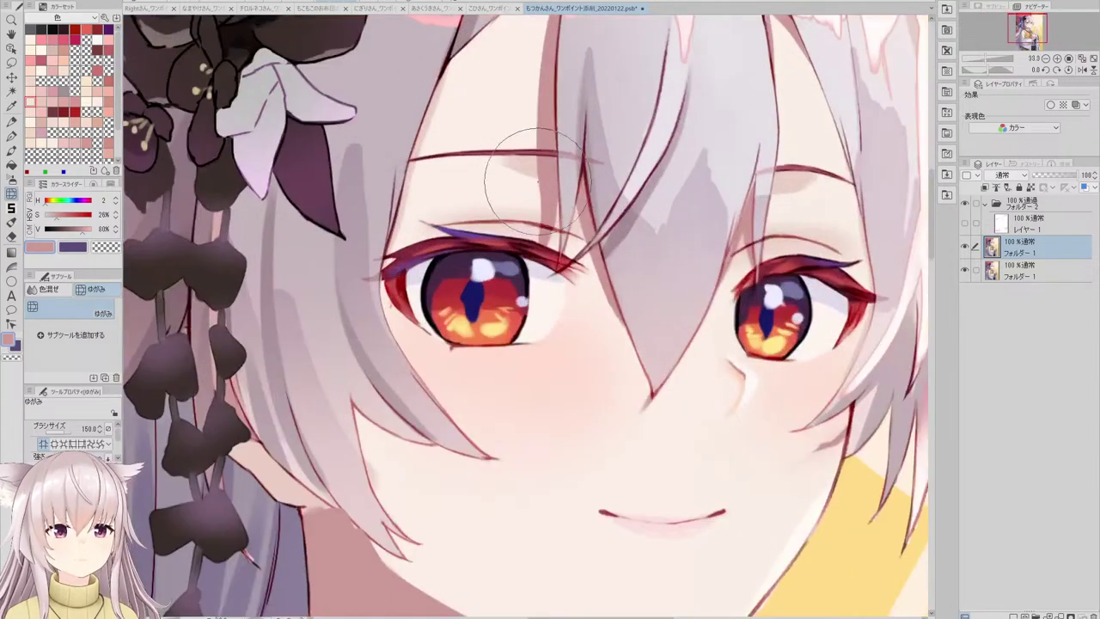
{"action": "scroll", "coordinate": [502, 116], "scroll_direction": "down", "scroll_amount": 3}
{"action": "scroll", "coordinate": [481, 162], "scroll_direction": "up", "scroll_amount": 2}
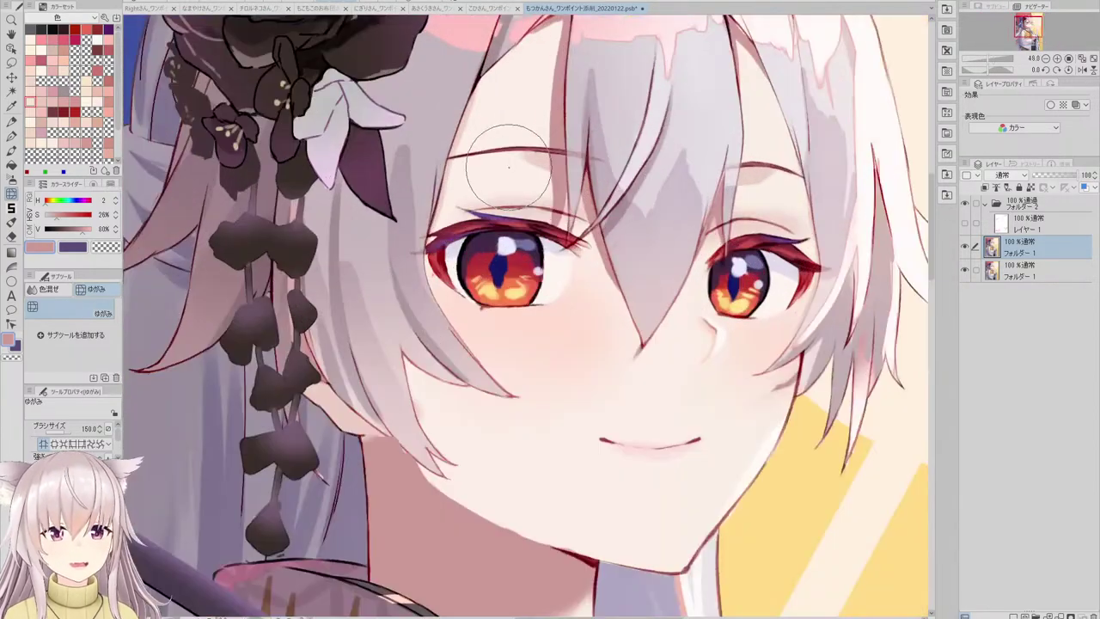
{"action": "scroll", "coordinate": [482, 162], "scroll_direction": "down", "scroll_amount": 3}
{"action": "scroll", "coordinate": [536, 149], "scroll_direction": "up", "scroll_amount": 2}
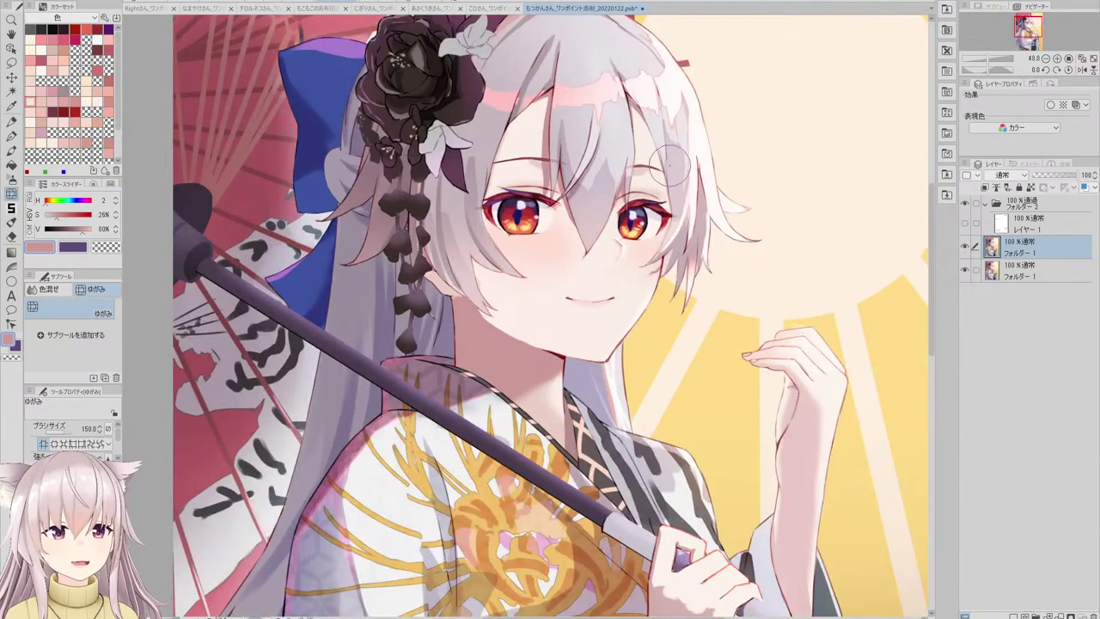
{"action": "scroll", "coordinate": [632, 127], "scroll_direction": "up", "scroll_amount": 3}
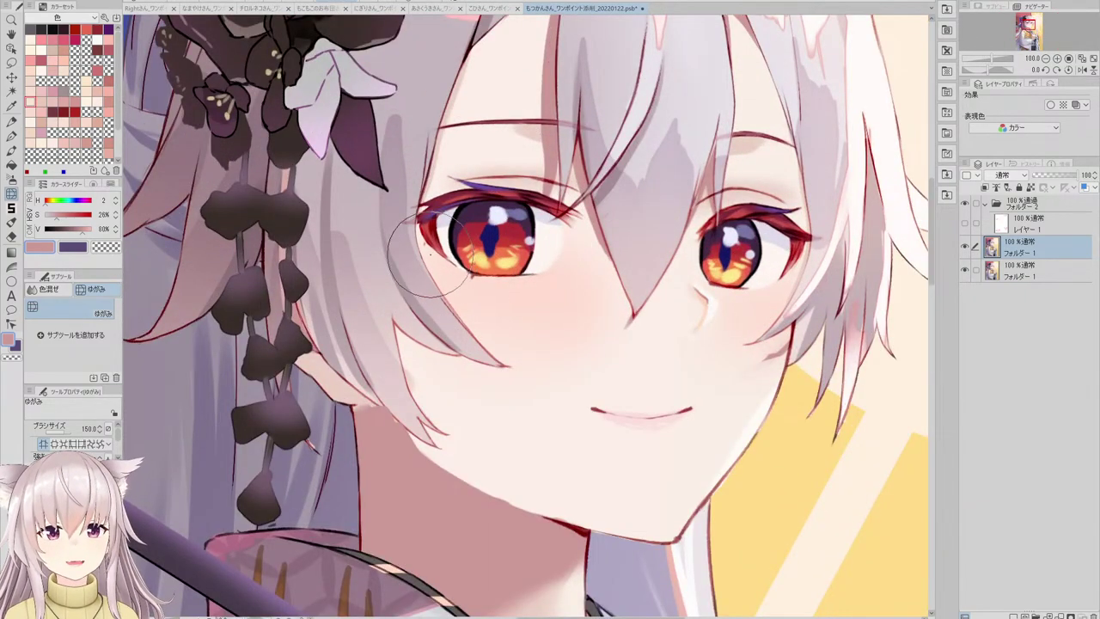
{"action": "scroll", "coordinate": [577, 235], "scroll_direction": "down", "scroll_amount": 6}
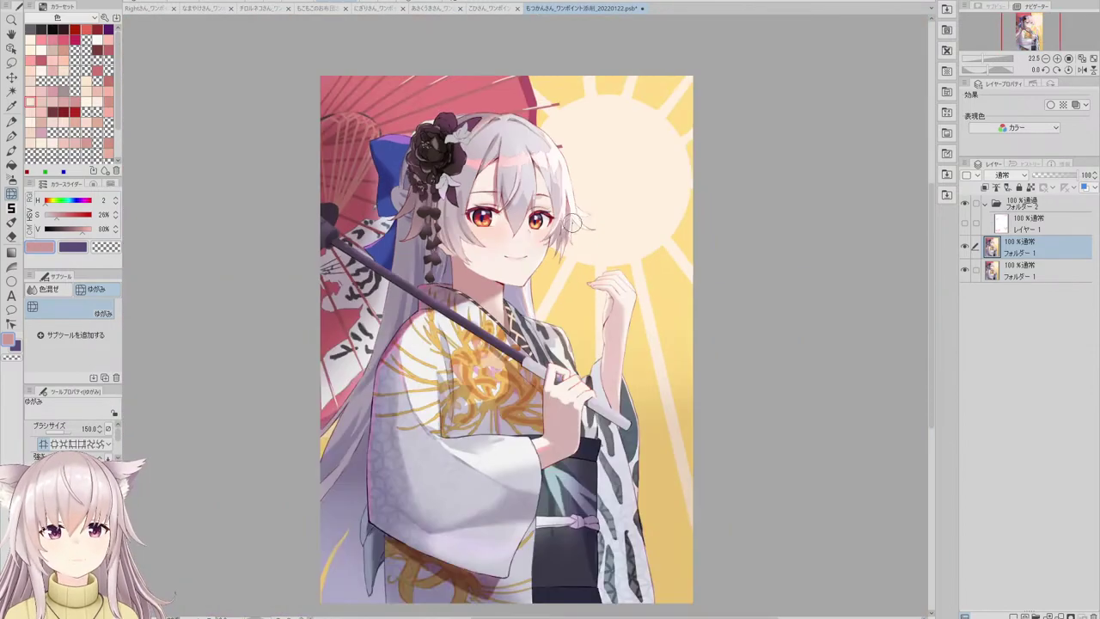
{"action": "scroll", "coordinate": [577, 235], "scroll_direction": "up", "scroll_amount": 5}
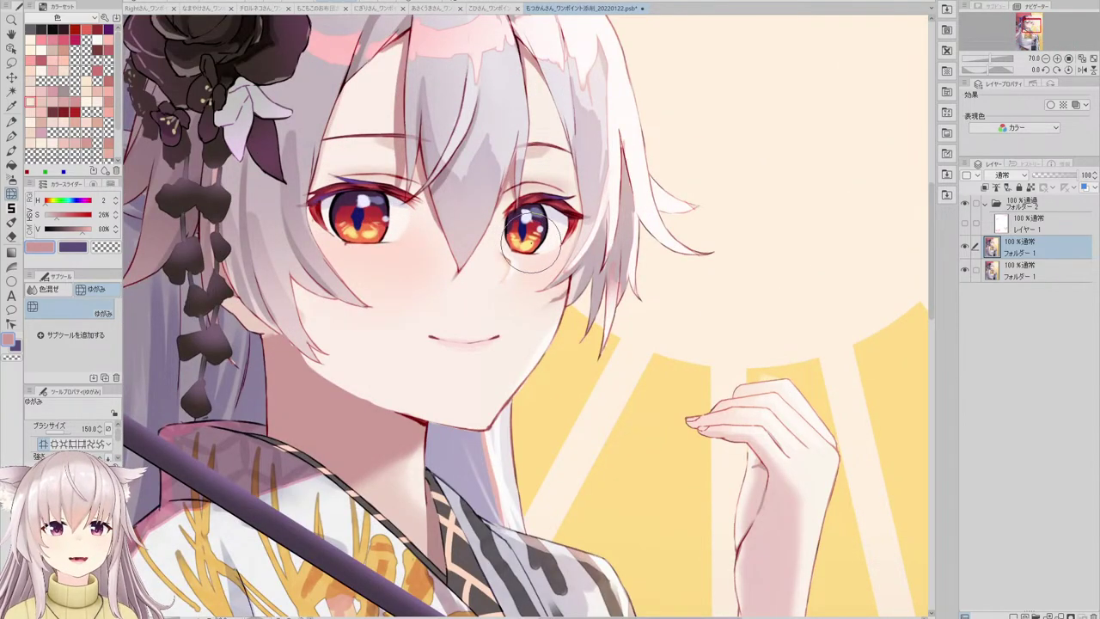
{"action": "scroll", "coordinate": [675, 365], "scroll_direction": "down", "scroll_amount": 5}
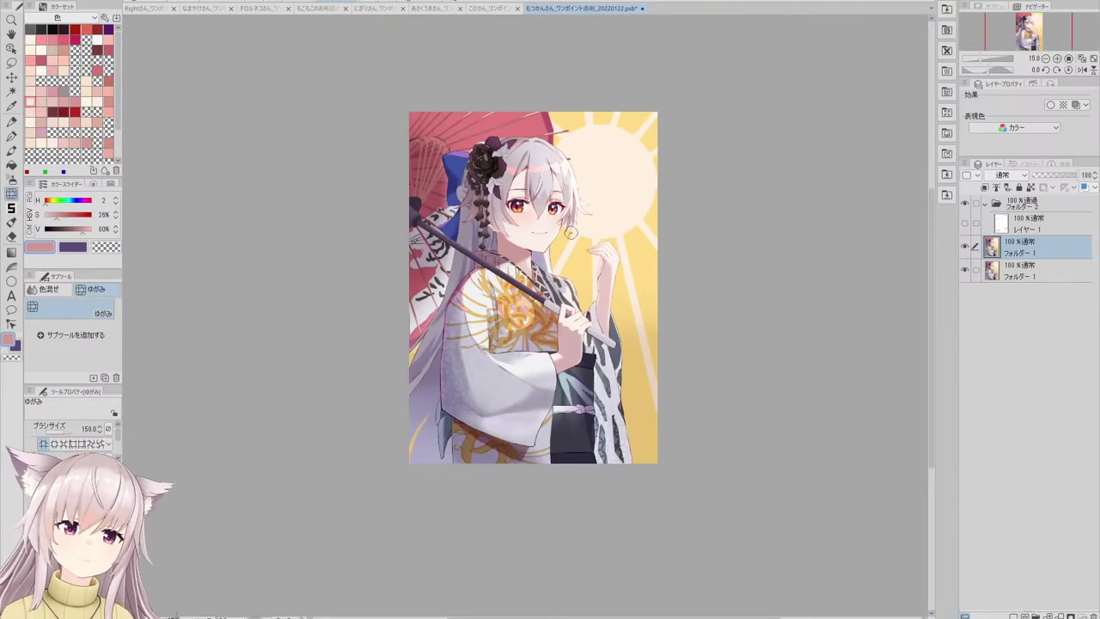
{"action": "scroll", "coordinate": [564, 189], "scroll_direction": "up", "scroll_amount": 5}
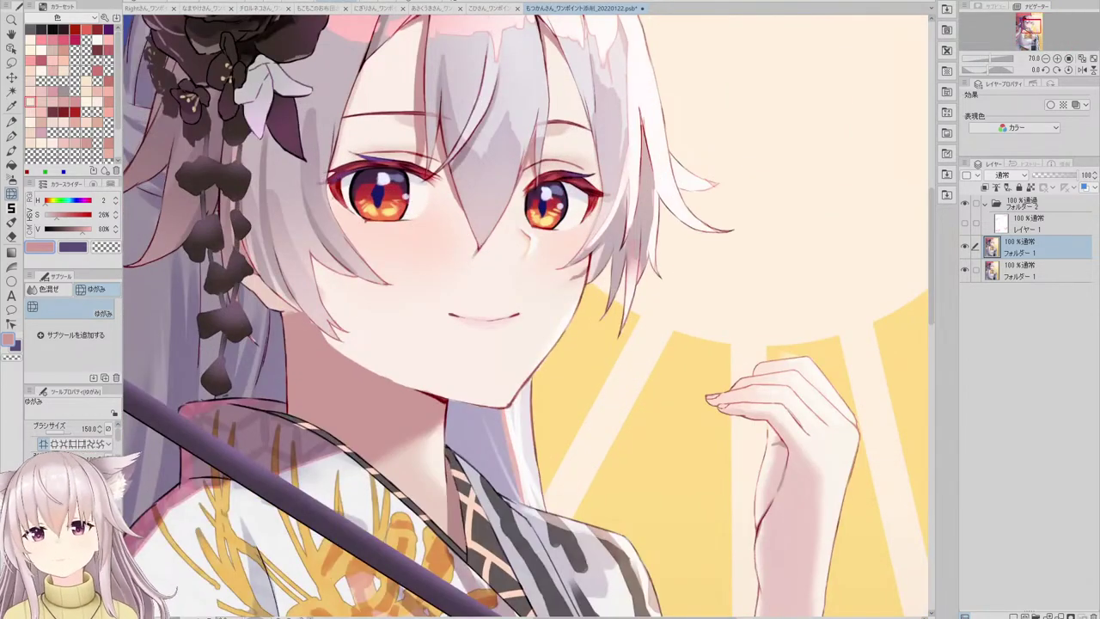
- Set the Liquify brush size to 120 and nudge the chin and lower jaw contour slightly inward
{"action": "key", "text": "bracketright"}
{"action": "key", "text": "bracketright"}
{"action": "key", "text": "bracketright"}
{"action": "key", "text": "bracketright"}
{"action": "key", "text": "bracketright"}
{"action": "left_click_drag", "start_coordinate": [521, 386], "coordinate": [478, 412]}
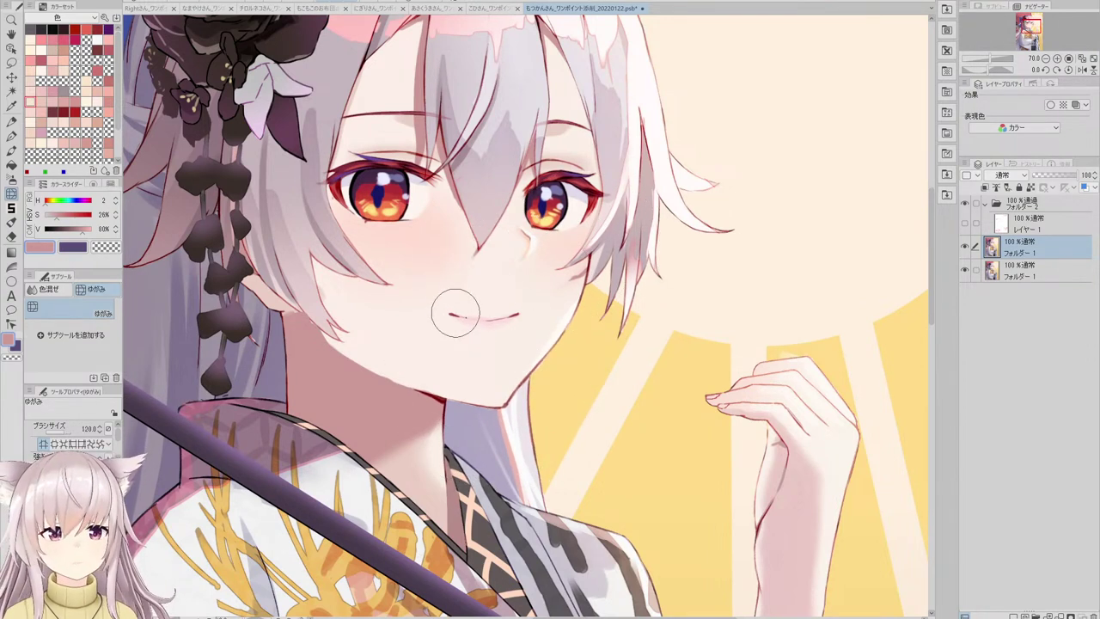
- Set the Liquify brush size to 250
{"action": "scroll", "coordinate": [579, 275], "scroll_direction": "down", "scroll_amount": 5}
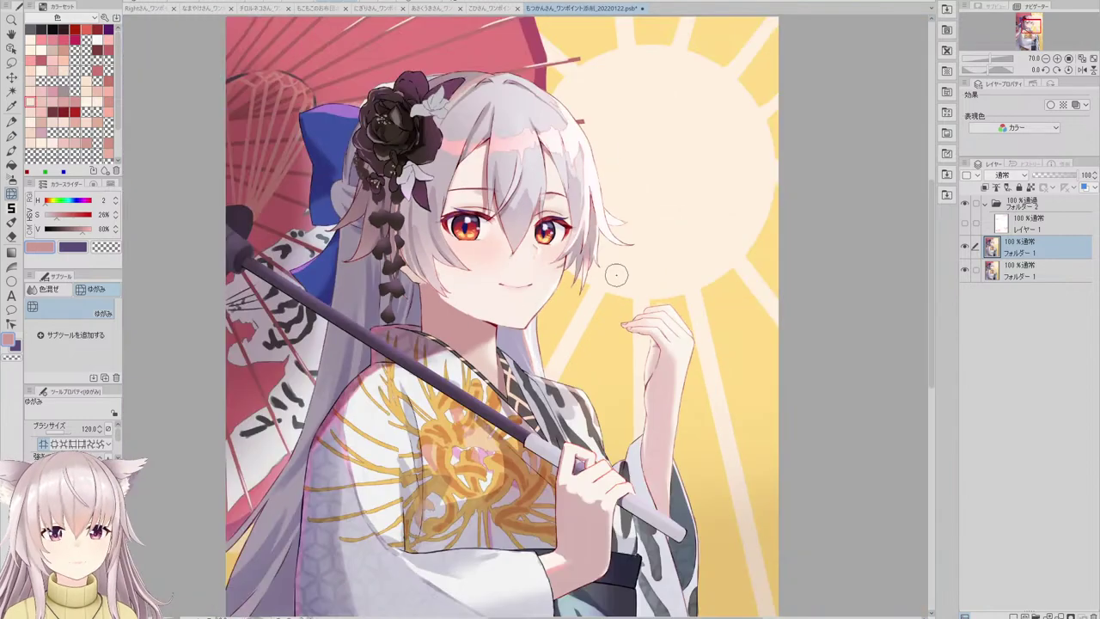
{"action": "scroll", "coordinate": [558, 290], "scroll_direction": "up", "scroll_amount": 5}
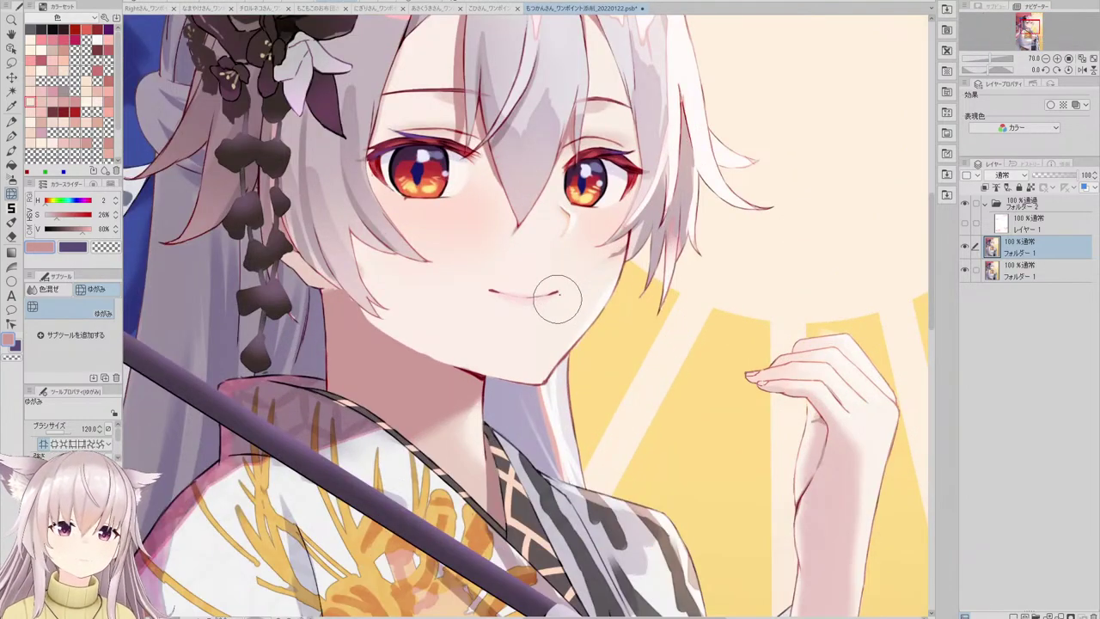
{"action": "scroll", "coordinate": [578, 268], "scroll_direction": "down", "scroll_amount": 5}
{"action": "scroll", "coordinate": [510, 238], "scroll_direction": "up", "scroll_amount": 6}
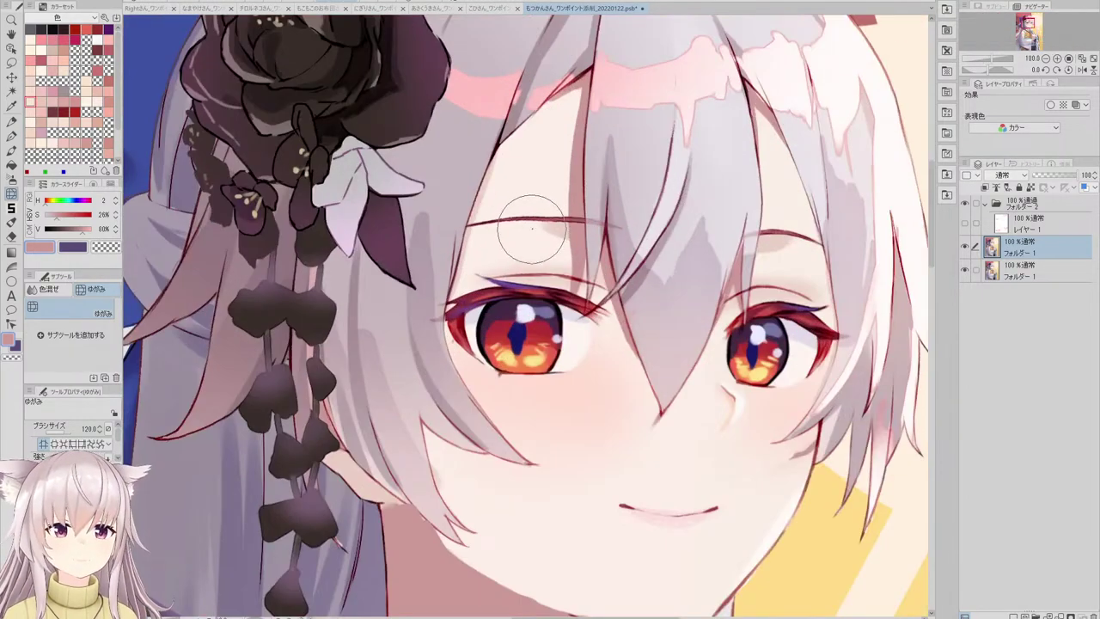
{"action": "key", "text": "bracketright"}
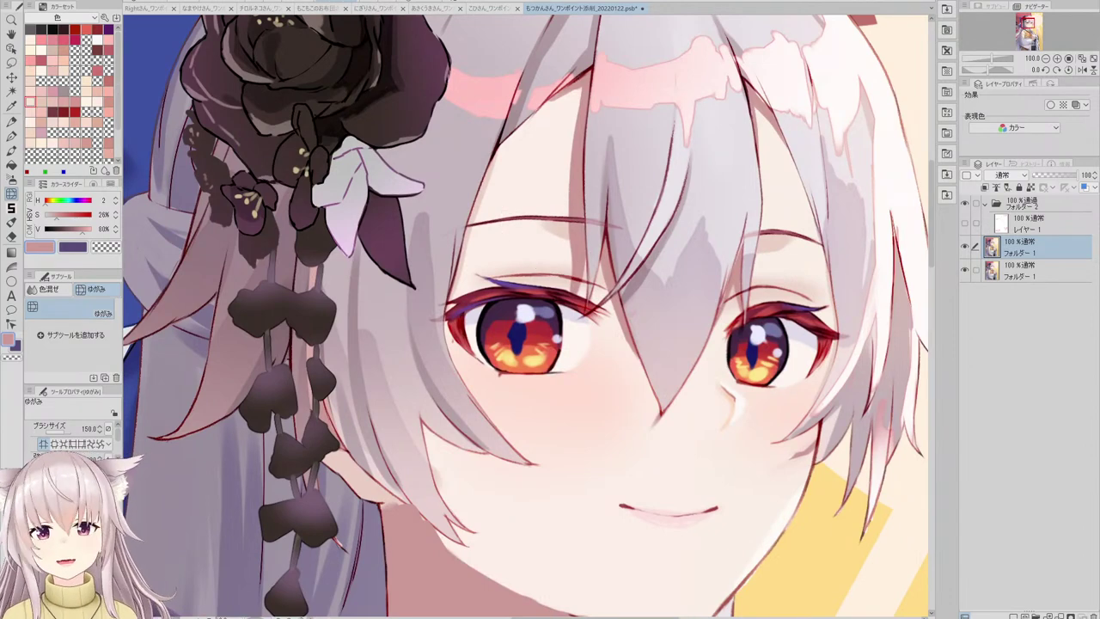
{"action": "key", "text": "bracketright"}
{"action": "key", "text": "bracketright"}
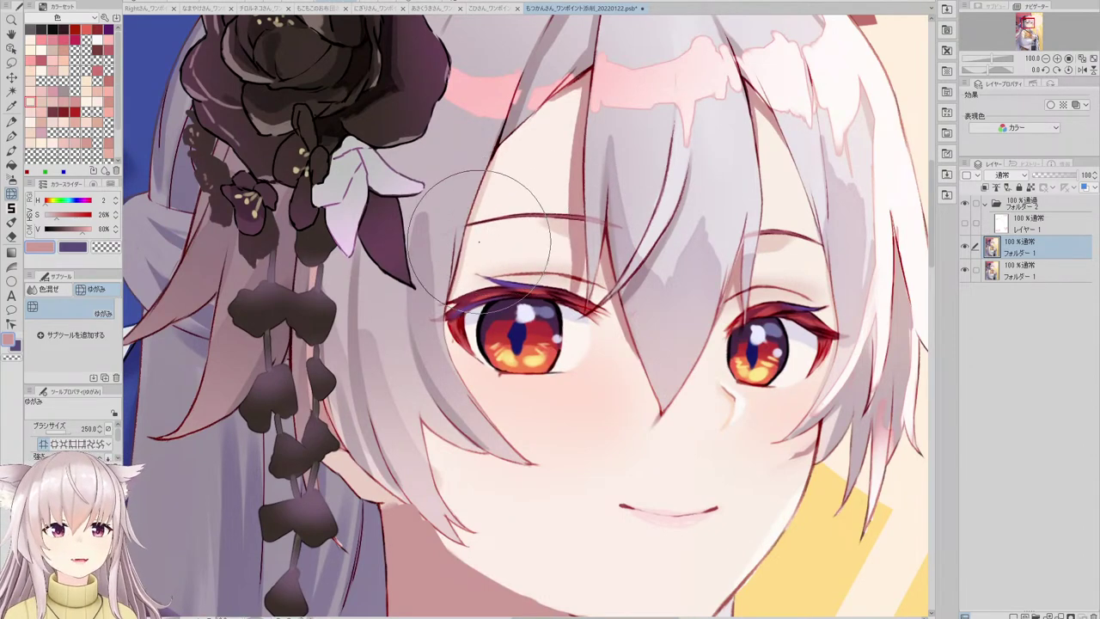
- Examine the balance of the face, neck and raised hand against the full figure
{"action": "scroll", "coordinate": [492, 201], "scroll_direction": "down", "scroll_amount": 1}
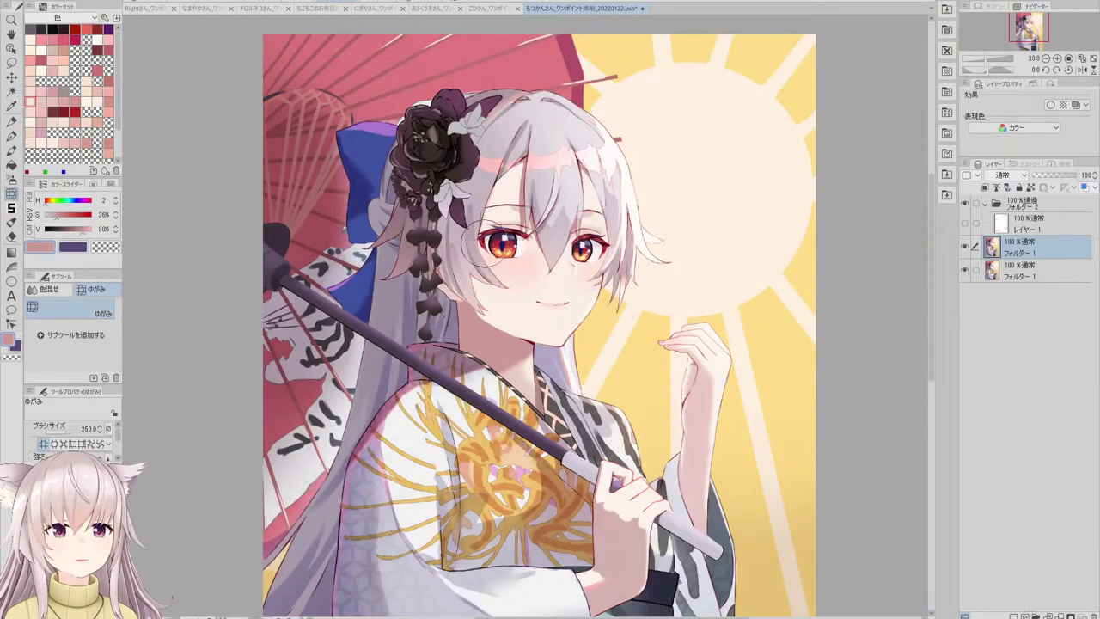
{"action": "scroll", "coordinate": [627, 221], "scroll_direction": "down", "scroll_amount": 5}
{"action": "scroll", "coordinate": [603, 210], "scroll_direction": "up", "scroll_amount": 5}
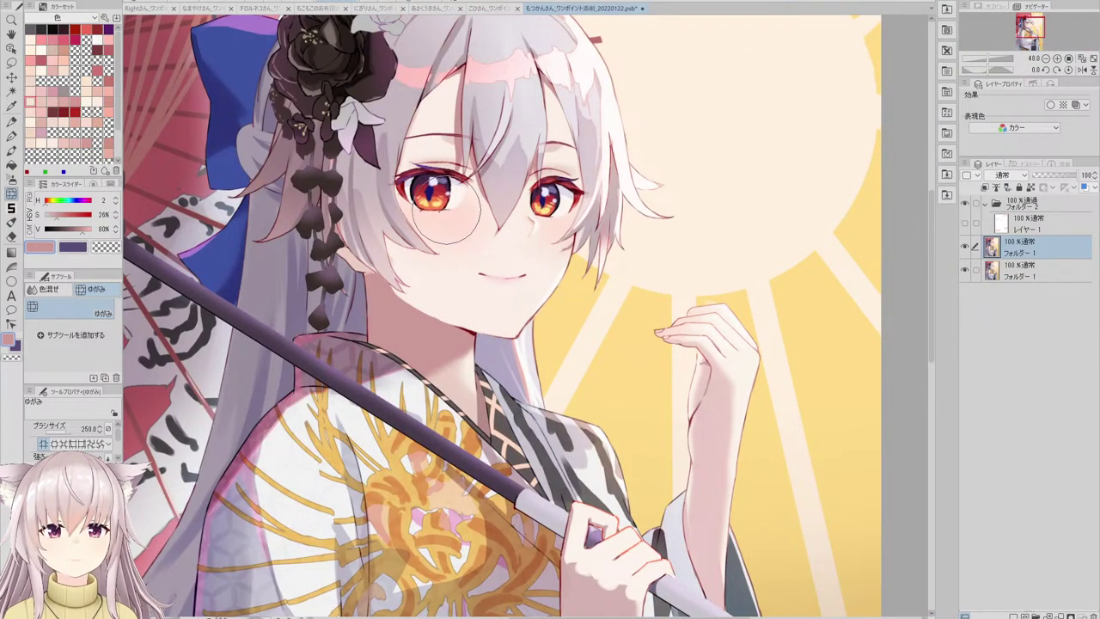
{"action": "scroll", "coordinate": [443, 213], "scroll_direction": "down", "scroll_amount": 5}
{"action": "scroll", "coordinate": [442, 213], "scroll_direction": "up", "scroll_amount": 5}
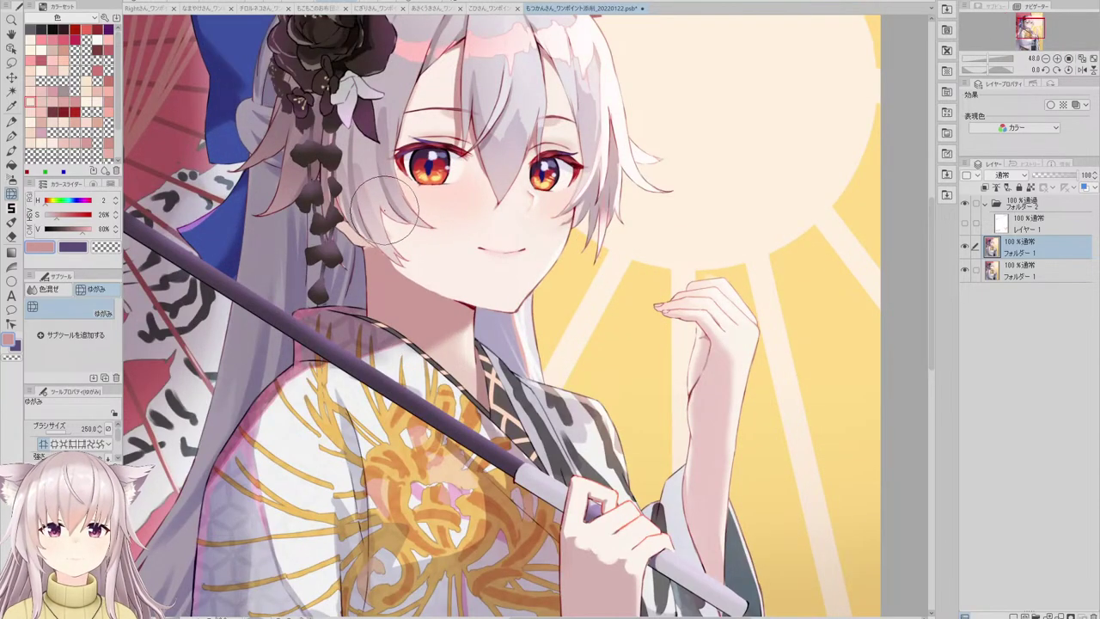
{"action": "scroll", "coordinate": [396, 211], "scroll_direction": "down", "scroll_amount": 5}
{"action": "scroll", "coordinate": [454, 252], "scroll_direction": "up", "scroll_amount": 5}
{"action": "mouse_move", "coordinate": [454, 253]}
{"action": "left_mouse_down"}
{"action": "mouse_move", "coordinate": [414, 281]}
{"action": "mouse_move", "coordinate": [320, 230]}
{"action": "left_mouse_up"}
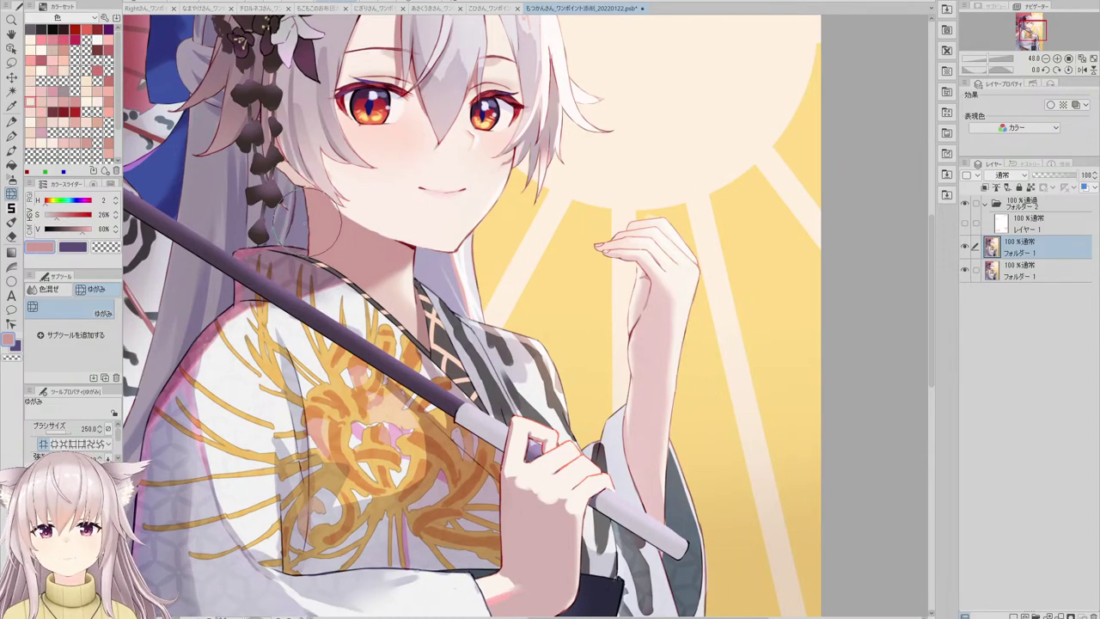
{"action": "scroll", "coordinate": [331, 222], "scroll_direction": "down", "scroll_amount": 5}
{"action": "scroll", "coordinate": [404, 249], "scroll_direction": "up", "scroll_amount": 4}
{"action": "scroll", "coordinate": [433, 200], "scroll_direction": "up", "scroll_amount": 3}
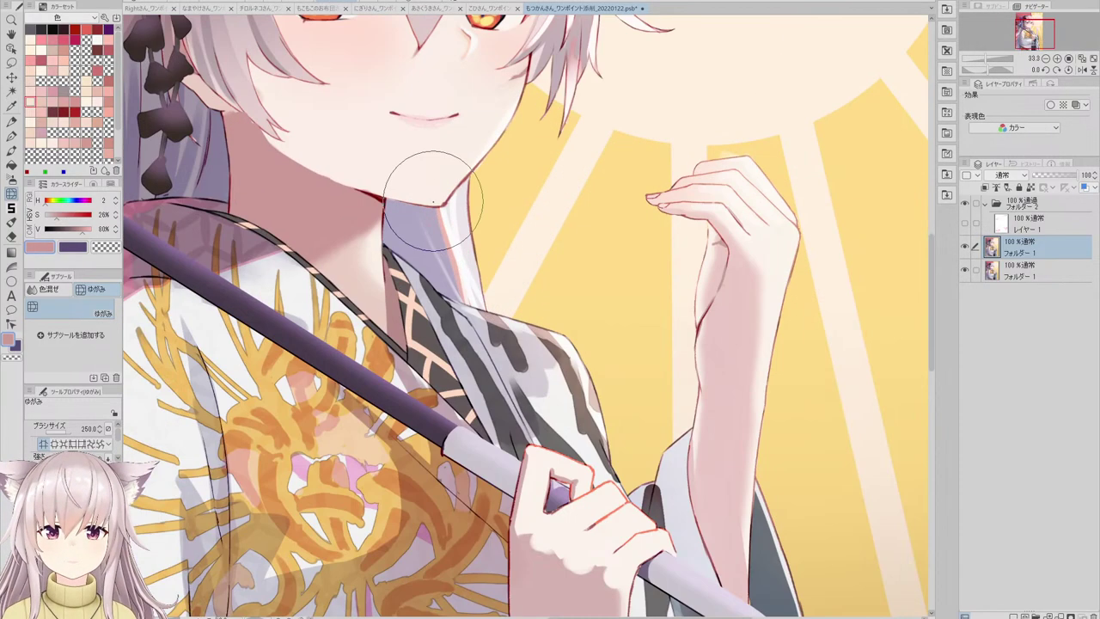
{"action": "scroll", "coordinate": [433, 200], "scroll_direction": "down", "scroll_amount": 5}
{"action": "scroll", "coordinate": [480, 174], "scroll_direction": "up", "scroll_amount": 4}
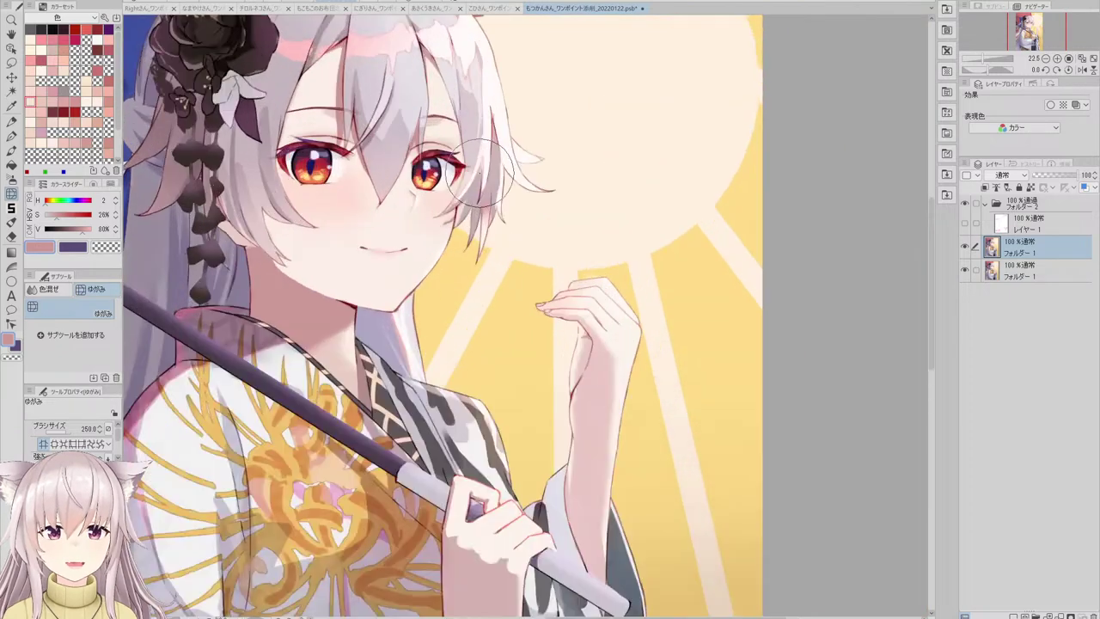
{"action": "scroll", "coordinate": [480, 174], "scroll_direction": "up", "scroll_amount": 3}
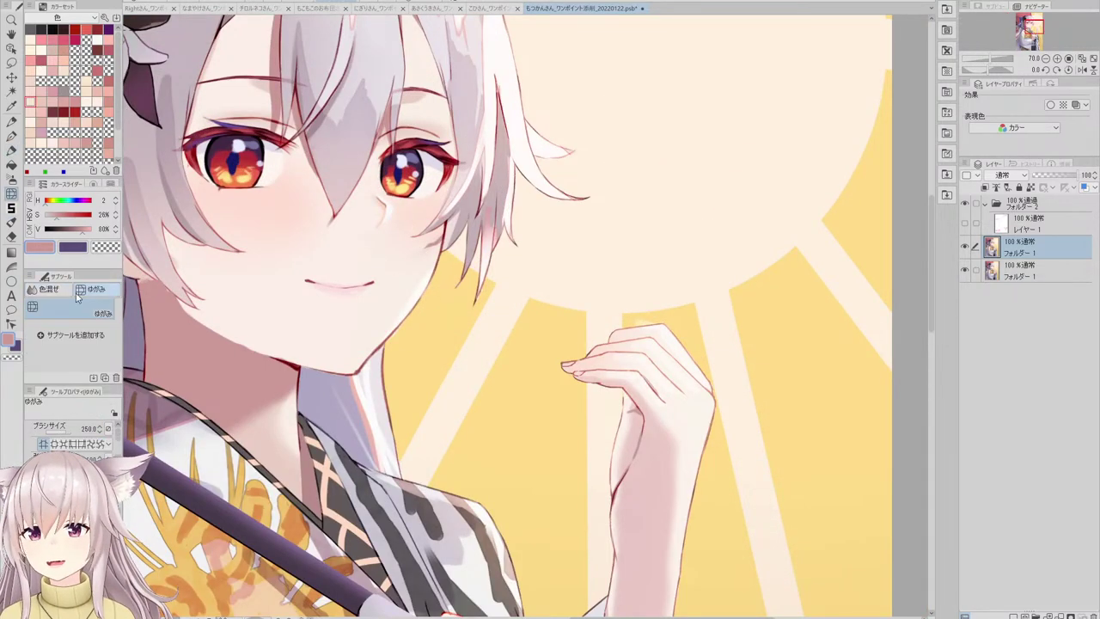
- Soften the shading beside the nose with the Blur (ぼかし) tool at brush size 100
{"action": "left_click", "coordinate": [68, 291]}
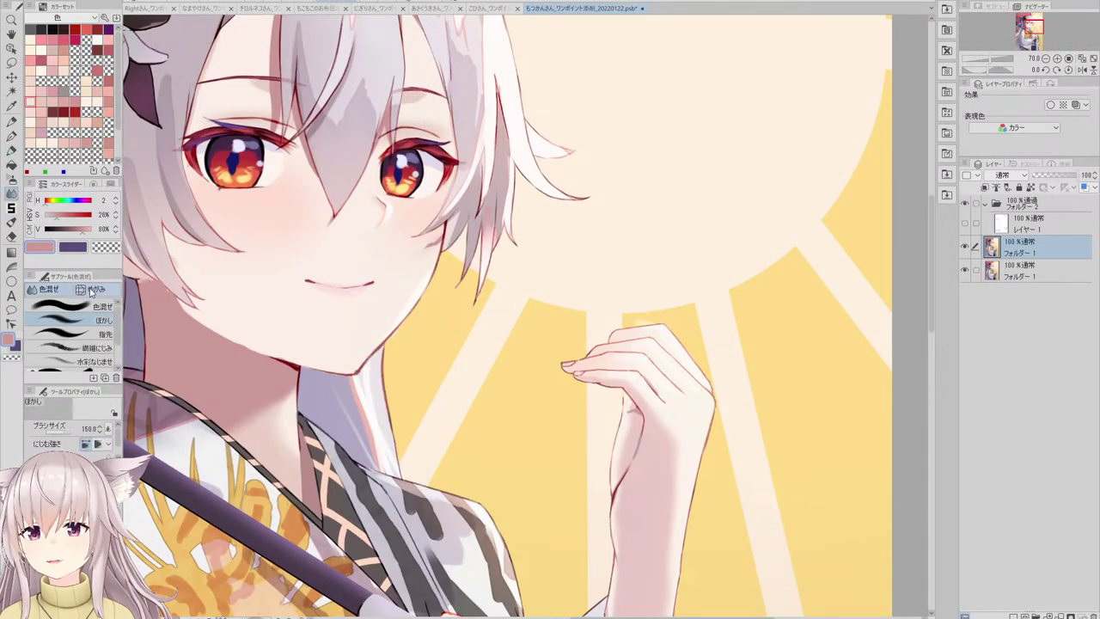
{"action": "scroll", "coordinate": [410, 225], "scroll_direction": "up", "scroll_amount": 2}
{"action": "mouse_move", "coordinate": [376, 223]}
{"action": "left_mouse_down"}
{"action": "mouse_move", "coordinate": [344, 232]}
{"action": "mouse_move", "coordinate": [342, 221]}
{"action": "mouse_move", "coordinate": [359, 222]}
{"action": "left_mouse_up"}
{"action": "scroll", "coordinate": [477, 208], "scroll_direction": "down", "scroll_amount": 3}
{"action": "scroll", "coordinate": [560, 325], "scroll_direction": "down", "scroll_amount": 4}
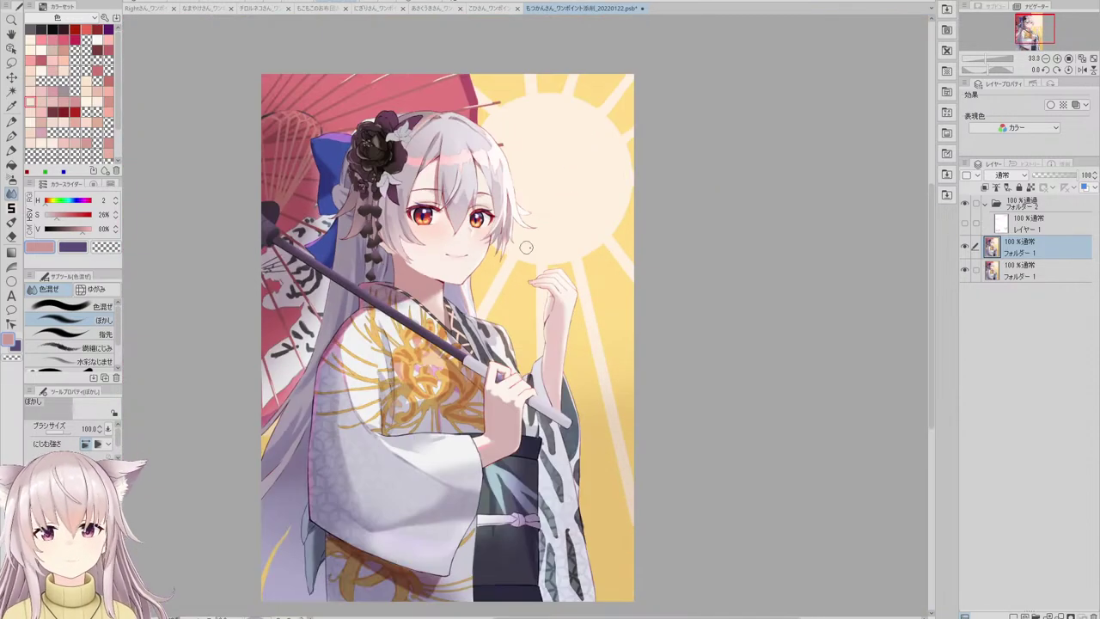
{"action": "scroll", "coordinate": [483, 229], "scroll_direction": "up", "scroll_amount": 3}
{"action": "scroll", "coordinate": [494, 241], "scroll_direction": "down", "scroll_amount": 3}
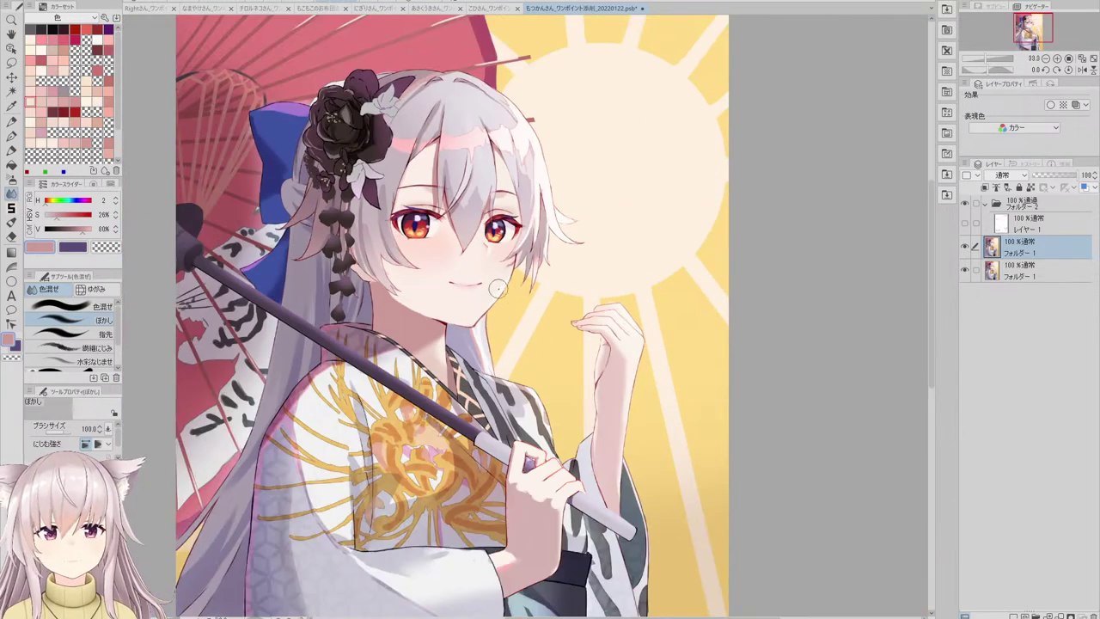
{"action": "scroll", "coordinate": [496, 306], "scroll_direction": "up", "scroll_amount": 4}
{"action": "scroll", "coordinate": [442, 347], "scroll_direction": "down", "scroll_amount": 1}
{"action": "scroll", "coordinate": [442, 347], "scroll_direction": "down", "scroll_amount": 1}
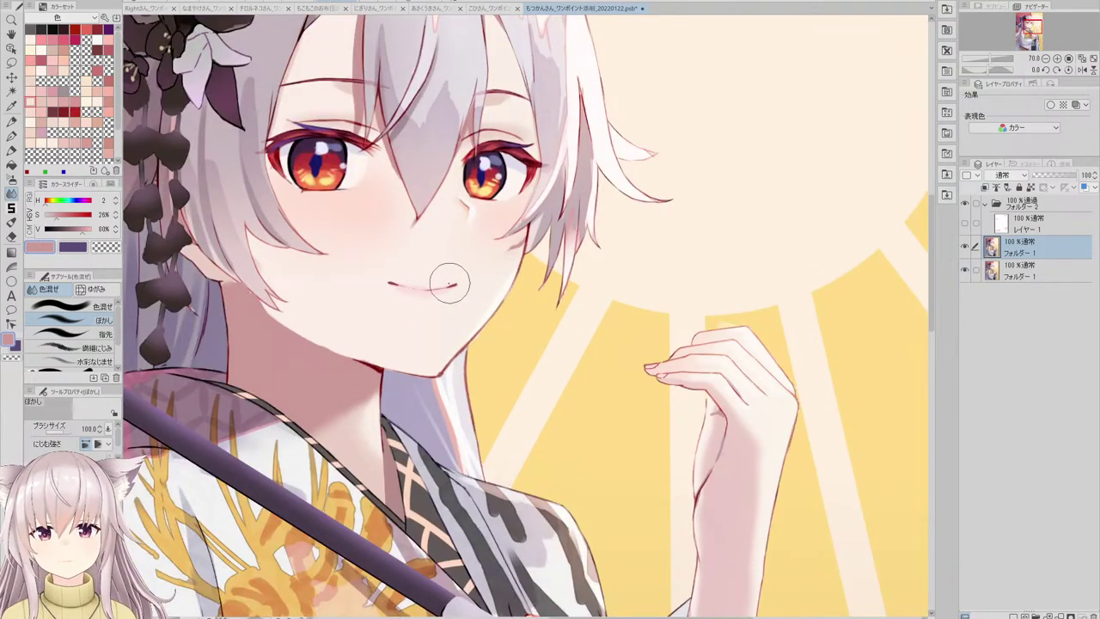
- Paint a fuller lower lip in pale peach (H 15, S 18%, V 100%) with the ベタ brush at size 40
{"action": "scroll", "coordinate": [423, 294], "scroll_direction": "up", "scroll_amount": 2}
{"action": "left_click", "coordinate": [425, 288], "text": "alt"}
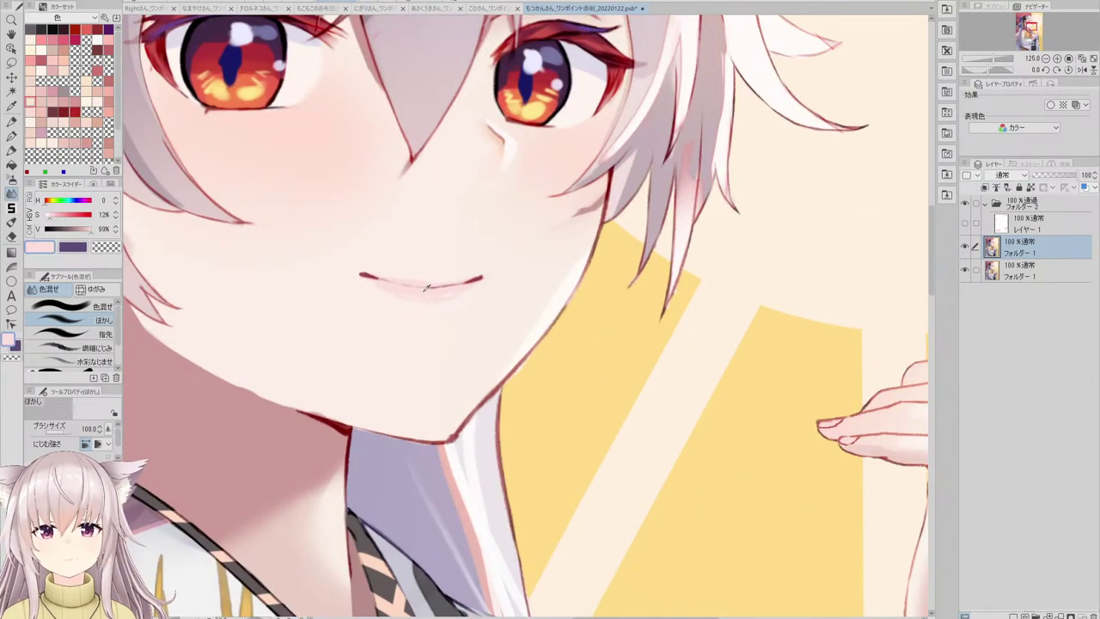
{"action": "scroll", "coordinate": [422, 294], "scroll_direction": "down", "scroll_amount": 4}
{"action": "scroll", "coordinate": [405, 245], "scroll_direction": "up", "scroll_amount": 3}
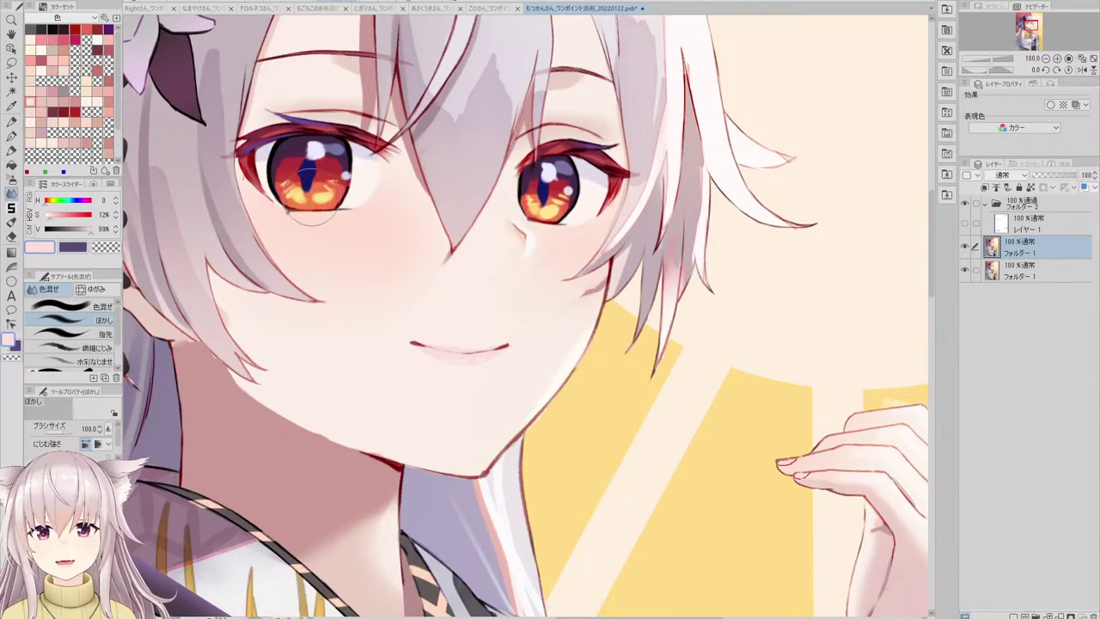
{"action": "key", "text": "p"}
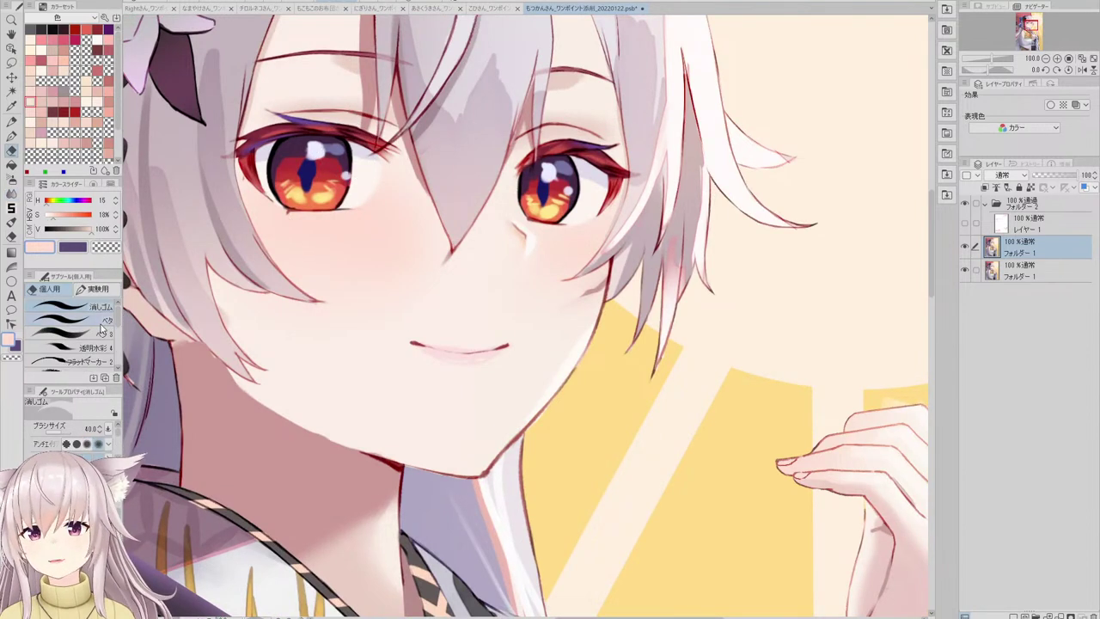
{"action": "scroll", "coordinate": [464, 360], "scroll_direction": "up", "scroll_amount": 2}
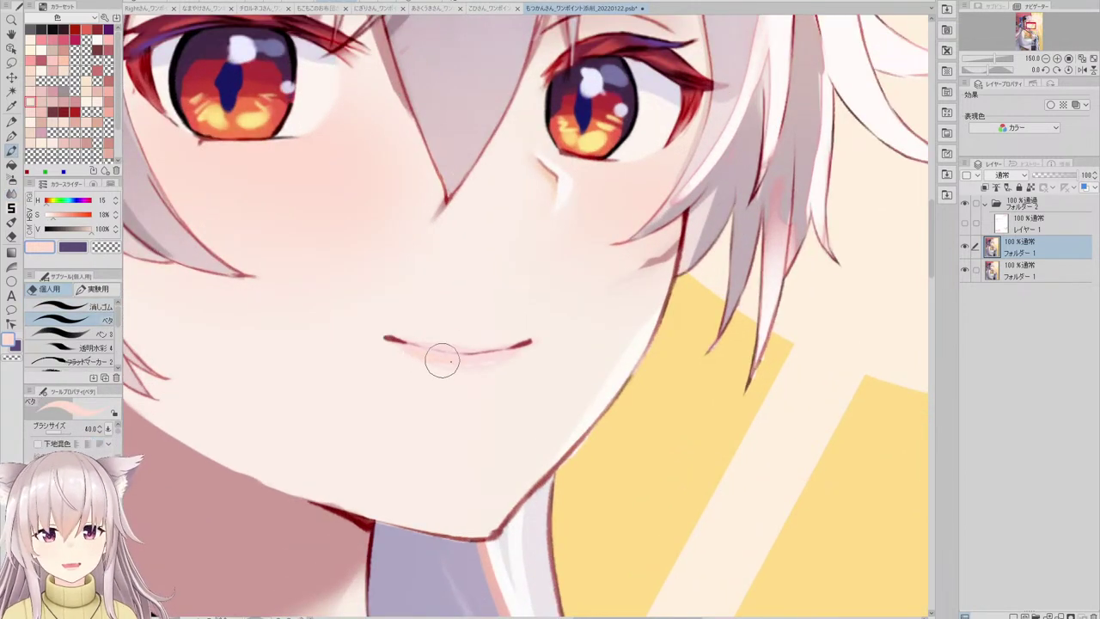
{"action": "scroll", "coordinate": [497, 361], "scroll_direction": "up", "scroll_amount": 1}
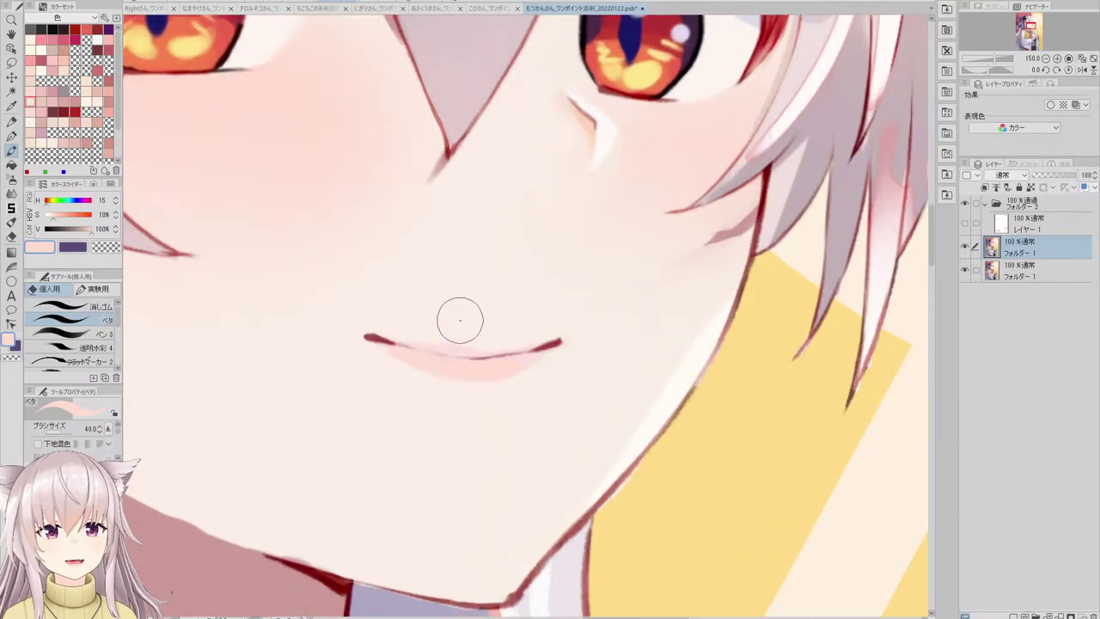
- Trim the edges of the lower lip with skin colour (H 21, S 8%, V 99%) using the ベタ brush at size 40
{"action": "key", "text": "e"}
{"action": "left_click", "coordinate": [112, 320]}
{"action": "scroll", "coordinate": [422, 287], "scroll_direction": "down", "scroll_amount": 1}
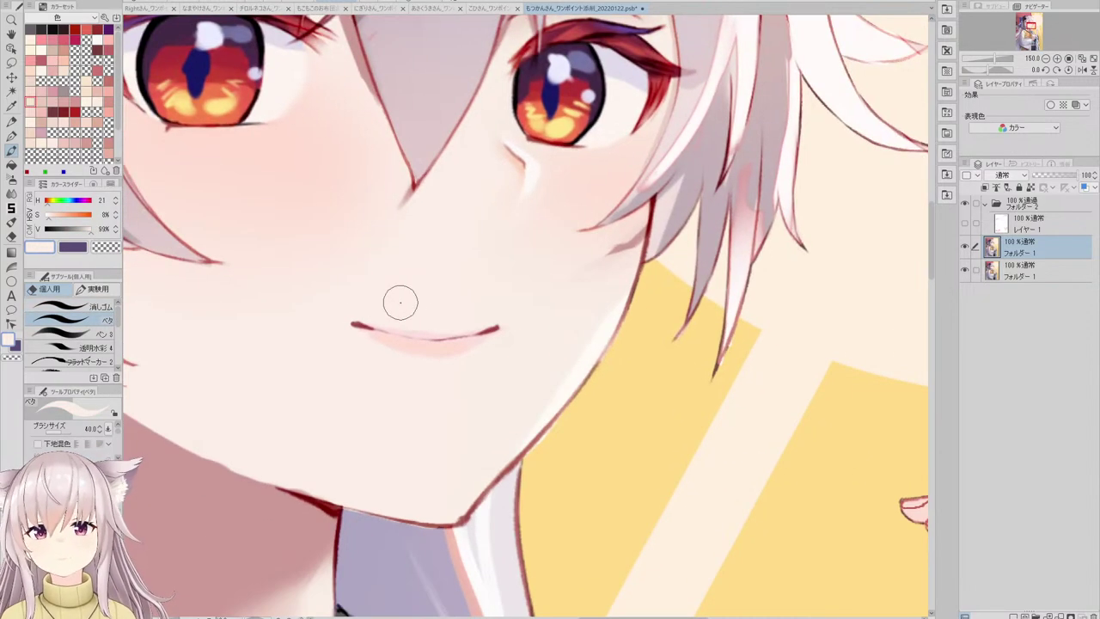
{"action": "scroll", "coordinate": [393, 322], "scroll_direction": "down", "scroll_amount": 5}
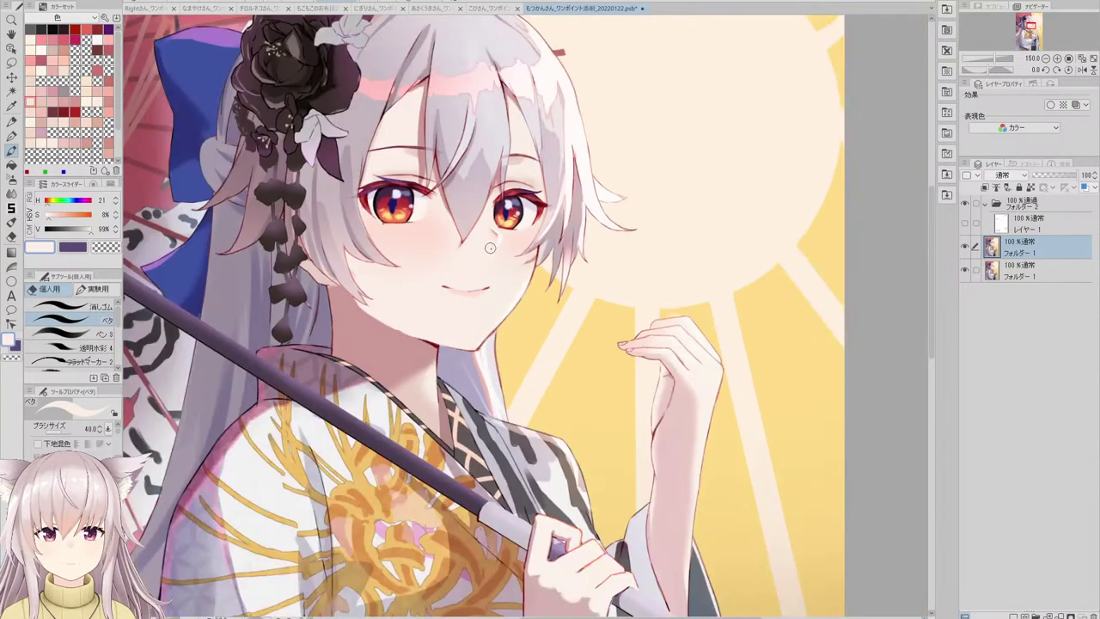
{"action": "scroll", "coordinate": [428, 307], "scroll_direction": "up", "scroll_amount": 5}
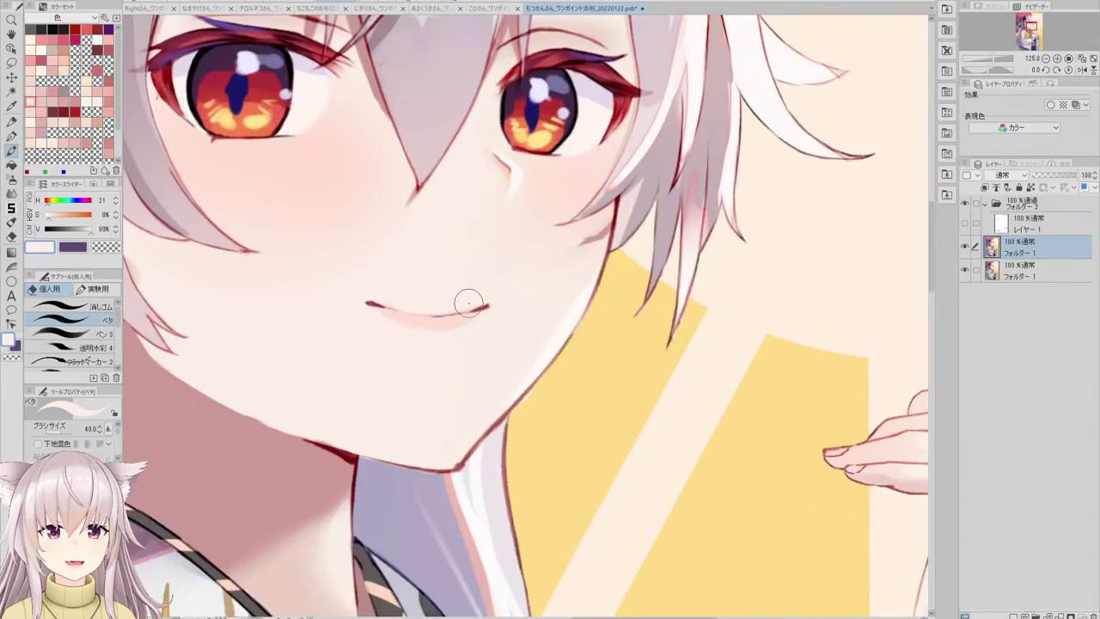
- Soften the lower lip's edge into the surrounding skin with the Blur (ぼかし) tool at brush size 60
{"action": "left_click", "coordinate": [11, 194]}
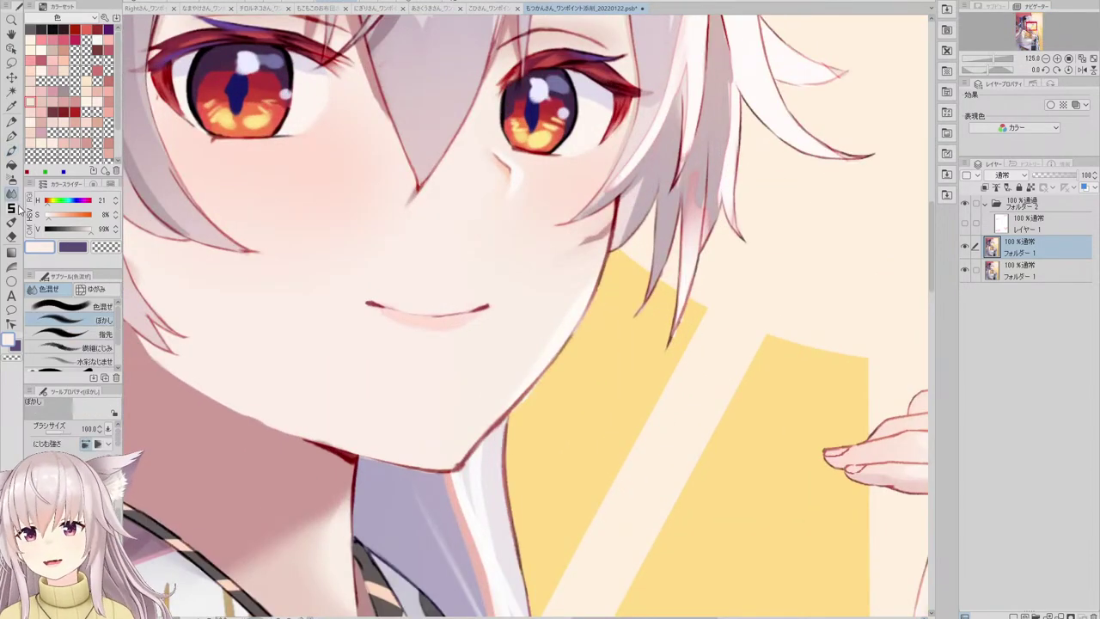
{"action": "scroll", "coordinate": [411, 334], "scroll_direction": "up", "scroll_amount": 1}
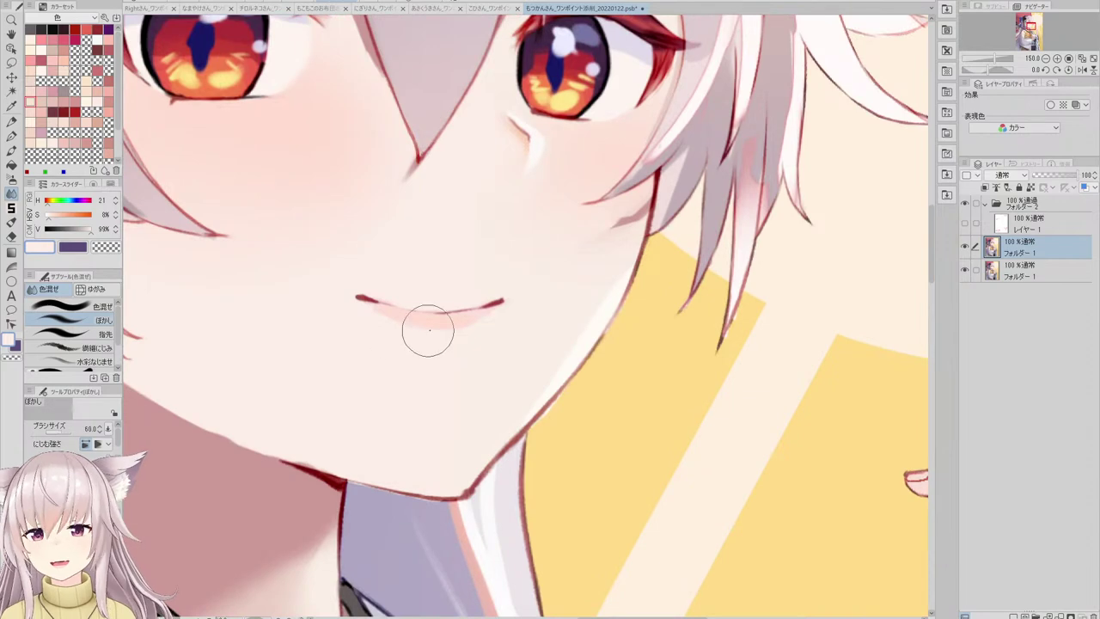
{"action": "scroll", "coordinate": [483, 284], "scroll_direction": "down", "scroll_amount": 6}
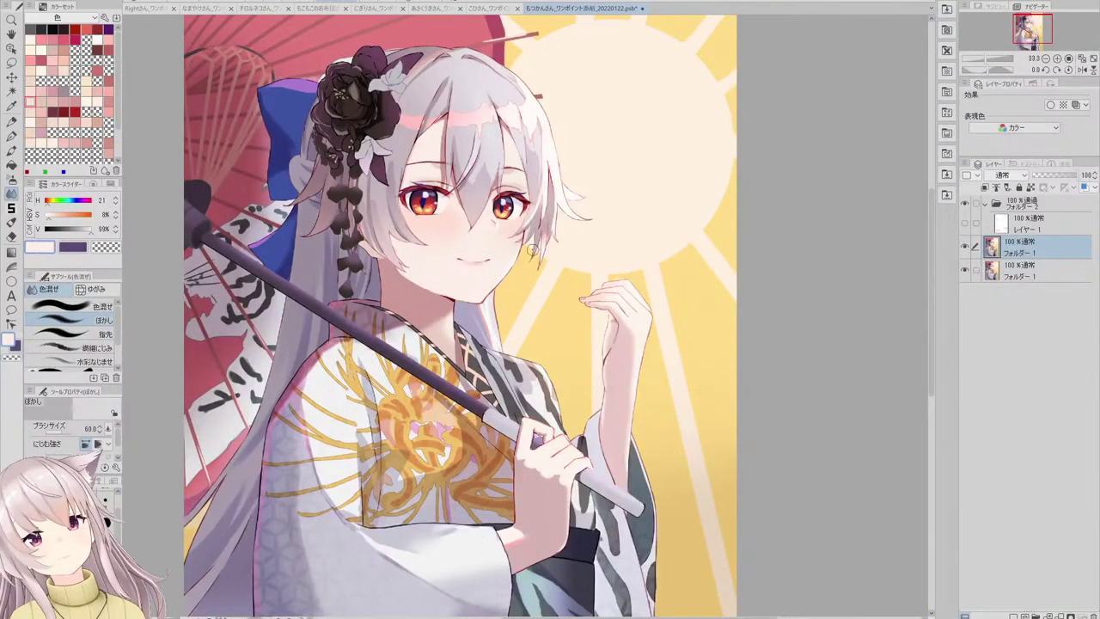
{"action": "scroll", "coordinate": [442, 266], "scroll_direction": "up", "scroll_amount": 8}
{"action": "scroll", "coordinate": [551, 280], "scroll_direction": "down", "scroll_amount": 2}
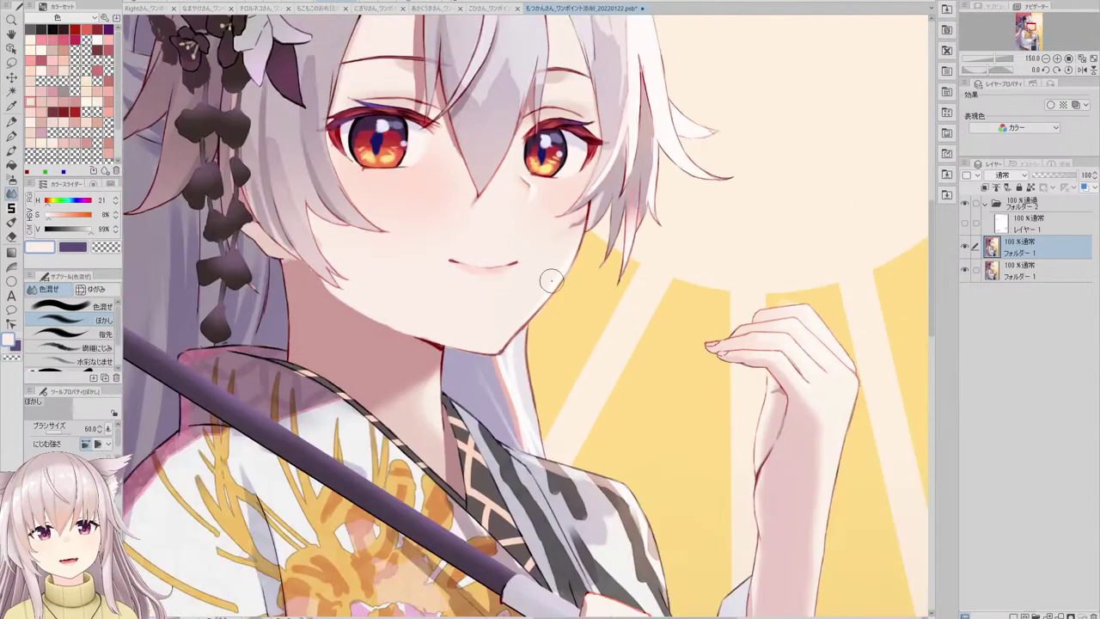
{"action": "scroll", "coordinate": [551, 280], "scroll_direction": "down", "scroll_amount": 6}
{"action": "scroll", "coordinate": [551, 258], "scroll_direction": "up", "scroll_amount": 5}
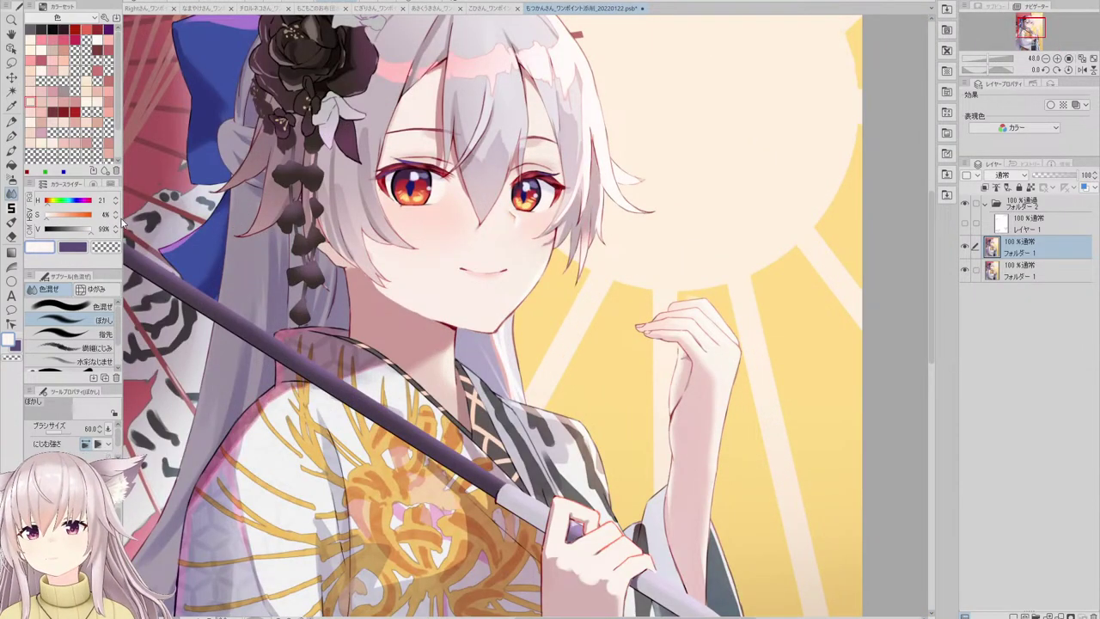
- Paint small near-white highlights (H 21, S 2%) on the lower lip with the ベタ brush at size 40
{"action": "key", "text": "p"}
{"action": "scroll", "coordinate": [447, 271], "scroll_direction": "up", "scroll_amount": 6}
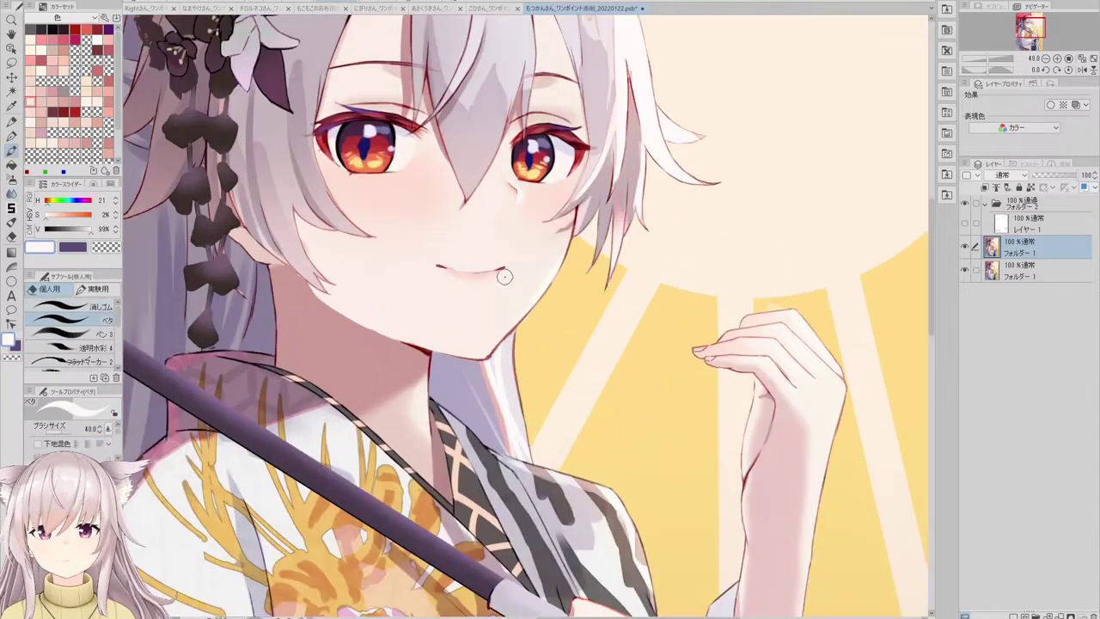
{"action": "left_click_drag", "start_coordinate": [457, 274], "coordinate": [442, 275]}
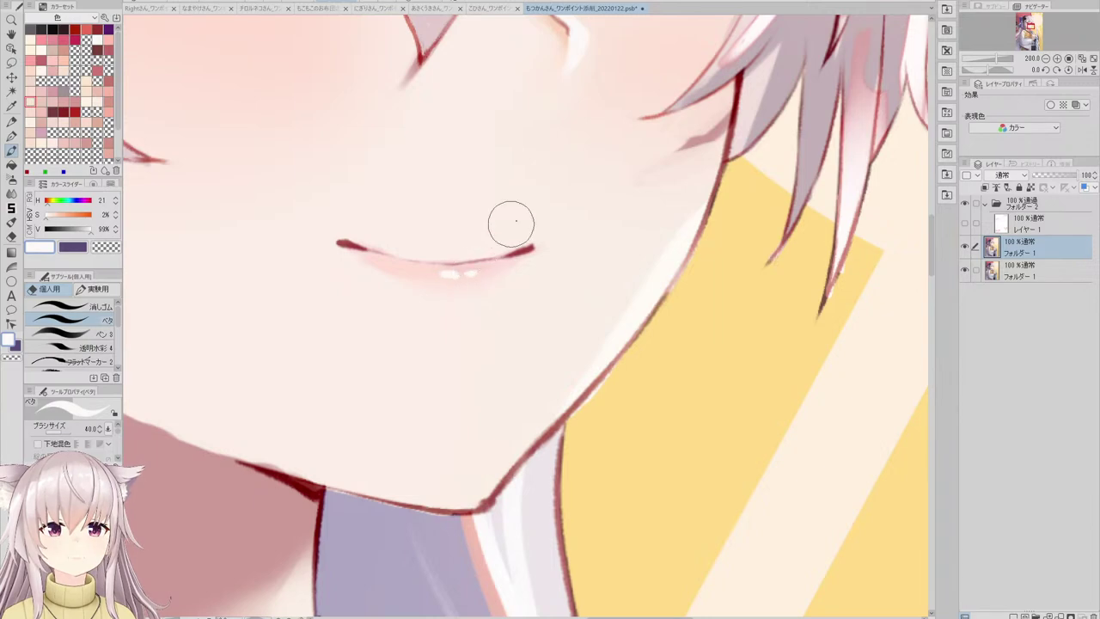
{"action": "scroll", "coordinate": [511, 224], "scroll_direction": "down", "scroll_amount": 10}
{"action": "scroll", "coordinate": [586, 247], "scroll_direction": "up", "scroll_amount": 2}
{"action": "scroll", "coordinate": [585, 246], "scroll_direction": "up", "scroll_amount": 1}
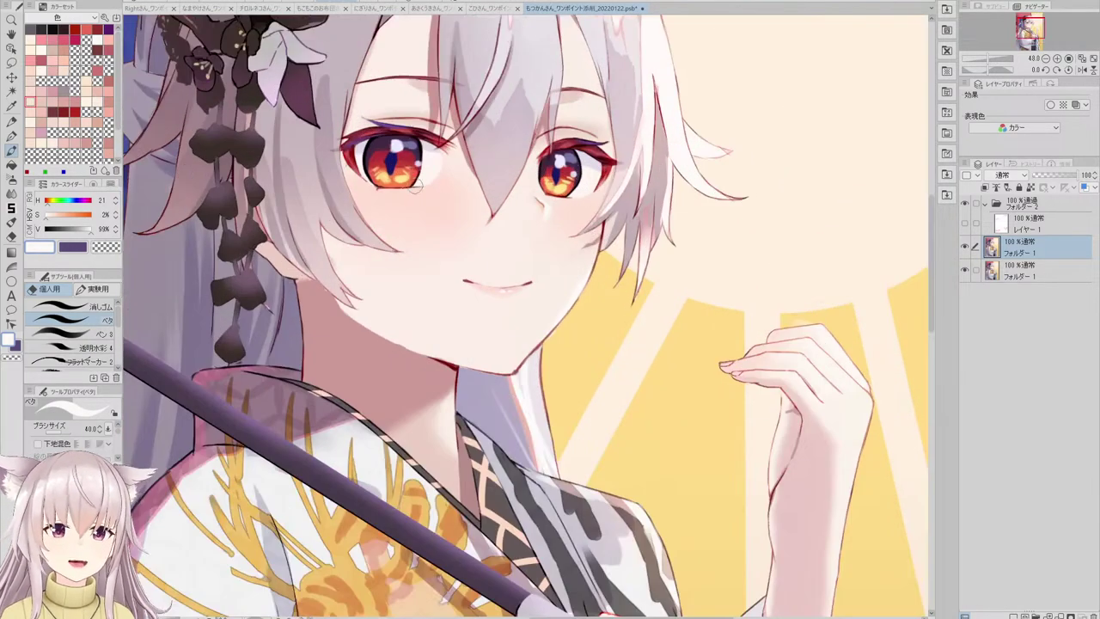
- Thicken the mouth corners in dark red (H 353, S 49%, V 46%) with the ベタ brush at size 40
{"action": "left_click", "coordinate": [52, 112]}
{"action": "scroll", "coordinate": [496, 267], "scroll_direction": "up", "scroll_amount": 1}
{"action": "scroll", "coordinate": [496, 267], "scroll_direction": "up", "scroll_amount": 3}
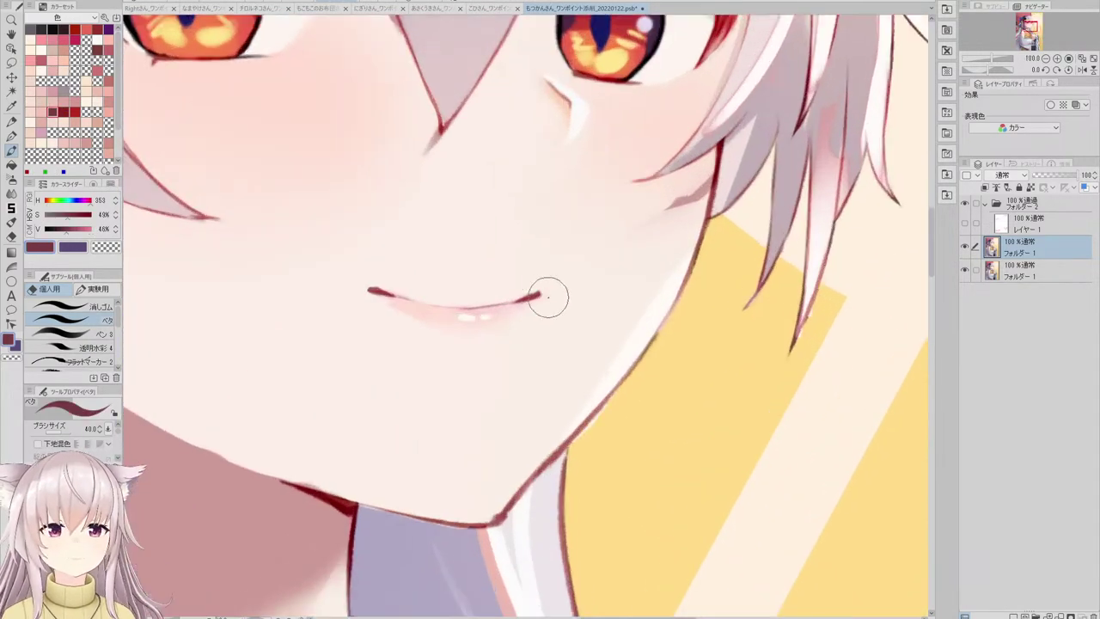
{"action": "left_click_drag", "start_coordinate": [545, 295], "coordinate": [532, 295]}
{"action": "scroll", "coordinate": [539, 290], "scroll_direction": "down", "scroll_amount": 5}
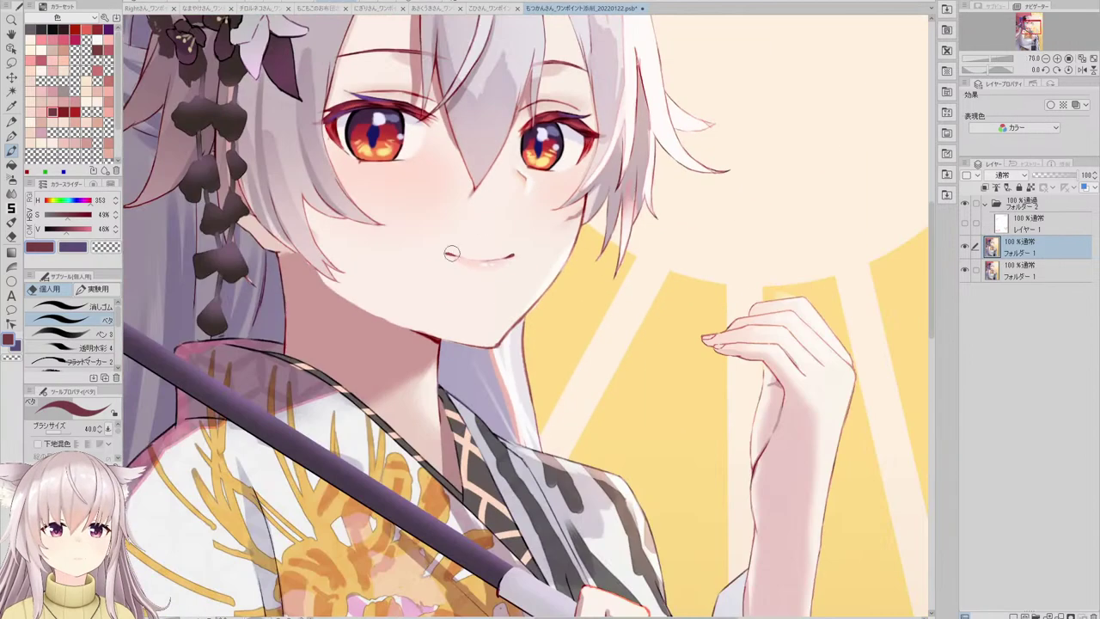
{"action": "scroll", "coordinate": [450, 248], "scroll_direction": "up", "scroll_amount": 4}
{"action": "scroll", "coordinate": [450, 245], "scroll_direction": "down", "scroll_amount": 2}
- Soften both dark mouth corners with the Blur (ぼかし) tool at brush size 20
{"action": "left_click", "coordinate": [11, 193]}
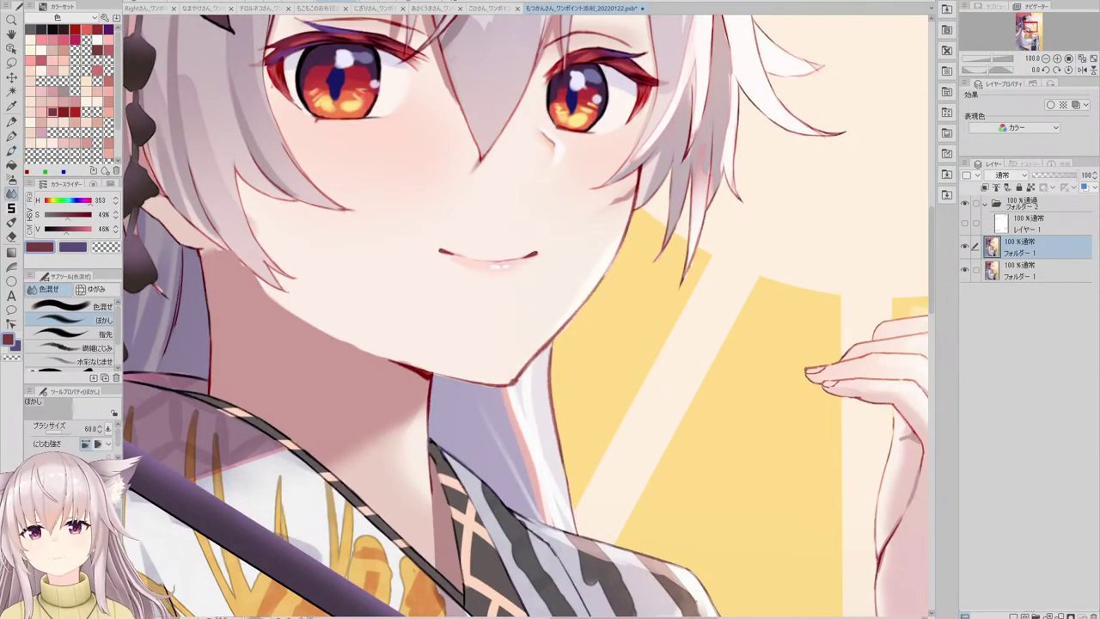
{"action": "scroll", "coordinate": [484, 256], "scroll_direction": "up", "scroll_amount": 3}
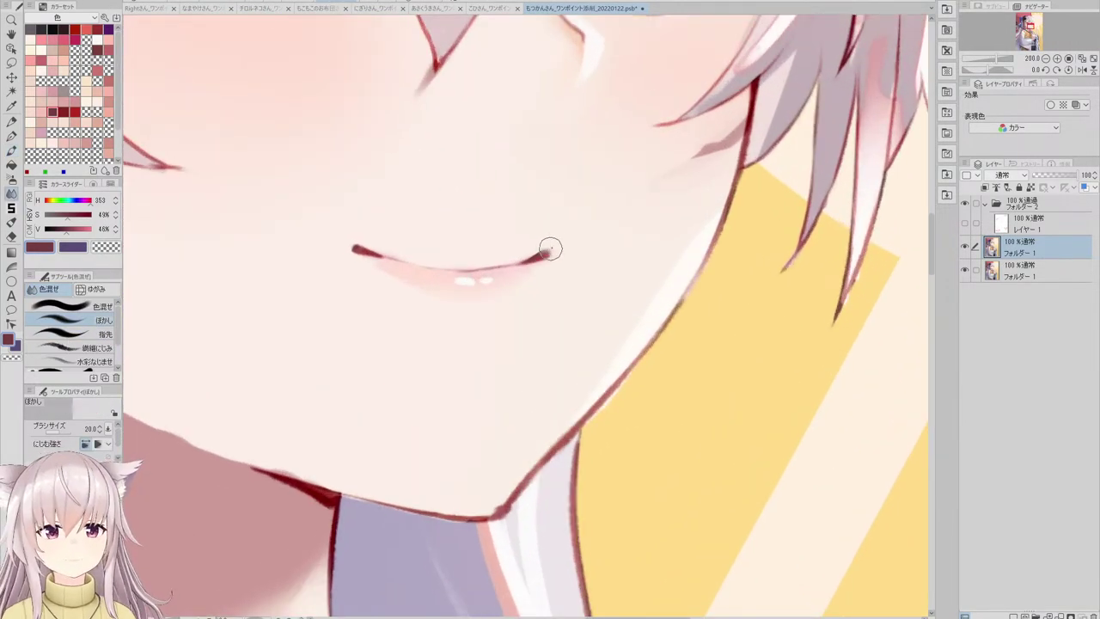
{"action": "scroll", "coordinate": [415, 236], "scroll_direction": "down", "scroll_amount": 2}
{"action": "scroll", "coordinate": [358, 243], "scroll_direction": "up", "scroll_amount": 3}
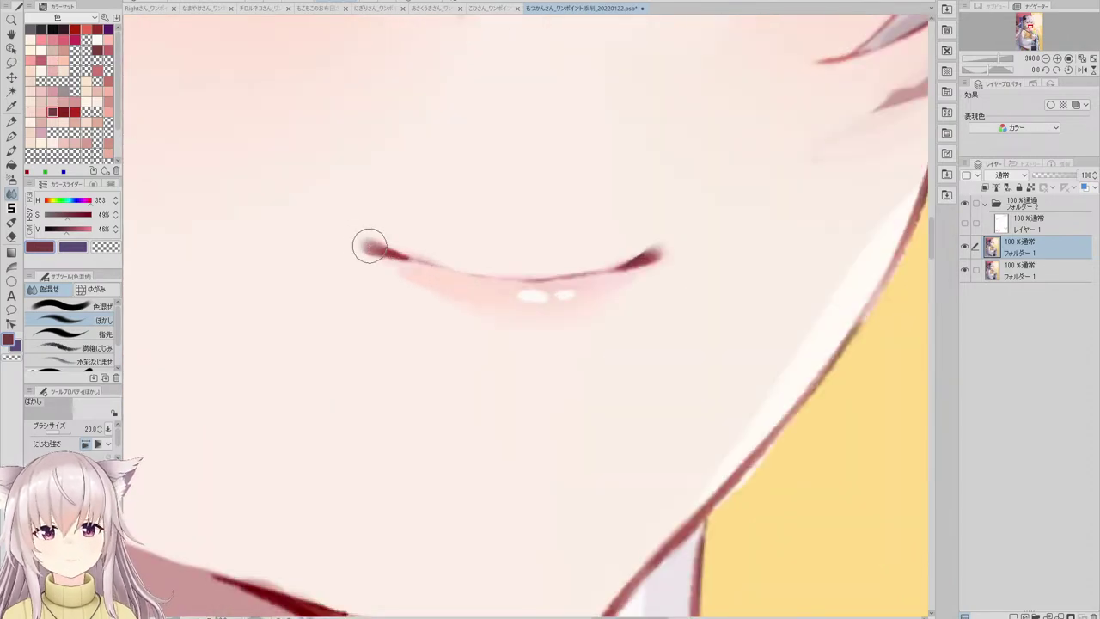
{"action": "scroll", "coordinate": [521, 321], "scroll_direction": "down", "scroll_amount": 4}
{"action": "scroll", "coordinate": [598, 388], "scroll_direction": "down", "scroll_amount": 4}
{"action": "scroll", "coordinate": [470, 312], "scroll_direction": "up", "scroll_amount": 3}
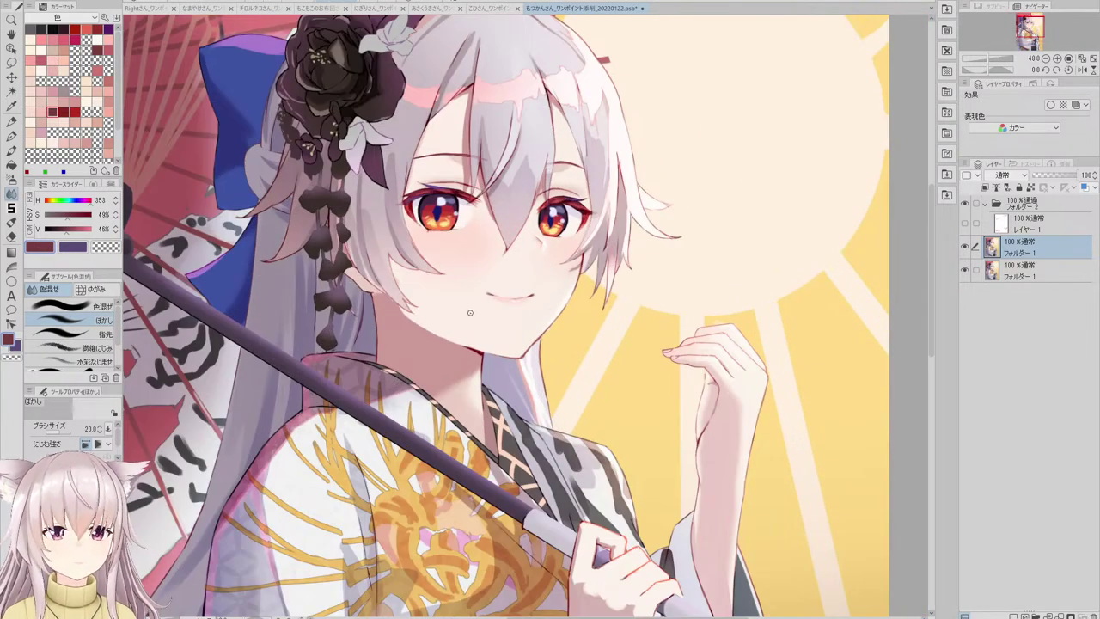
- Clean up the jawline above the neck shadow with sampled skin colour (H 21, S 8%) using the ベタ brush at size 40
{"action": "scroll", "coordinate": [428, 341], "scroll_direction": "up", "scroll_amount": 3}
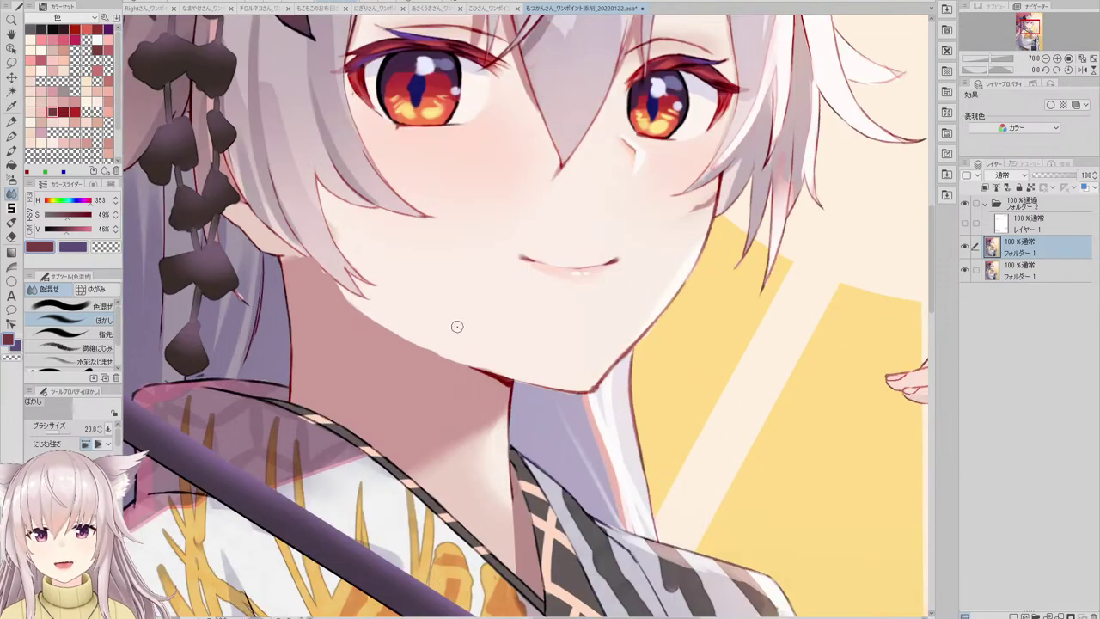
{"action": "left_click", "coordinate": [456, 327], "text": "alt"}
{"action": "key", "text": "p"}
{"action": "left_click", "coordinate": [107, 320]}
{"action": "scroll", "coordinate": [449, 314], "scroll_direction": "up", "scroll_amount": 1}
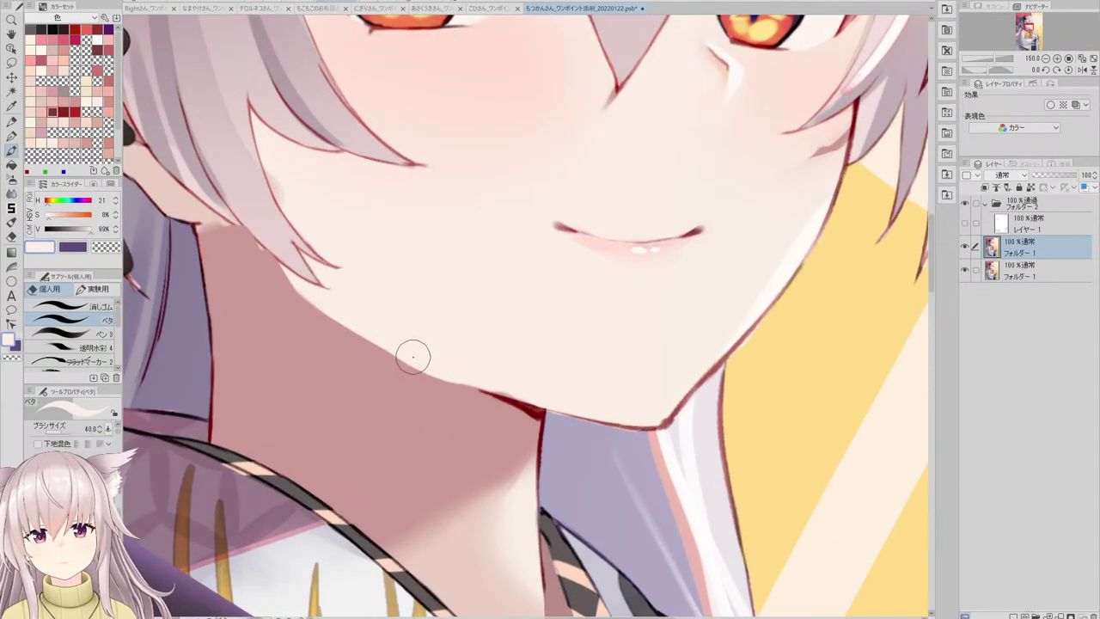
{"action": "scroll", "coordinate": [442, 366], "scroll_direction": "down", "scroll_amount": 4}
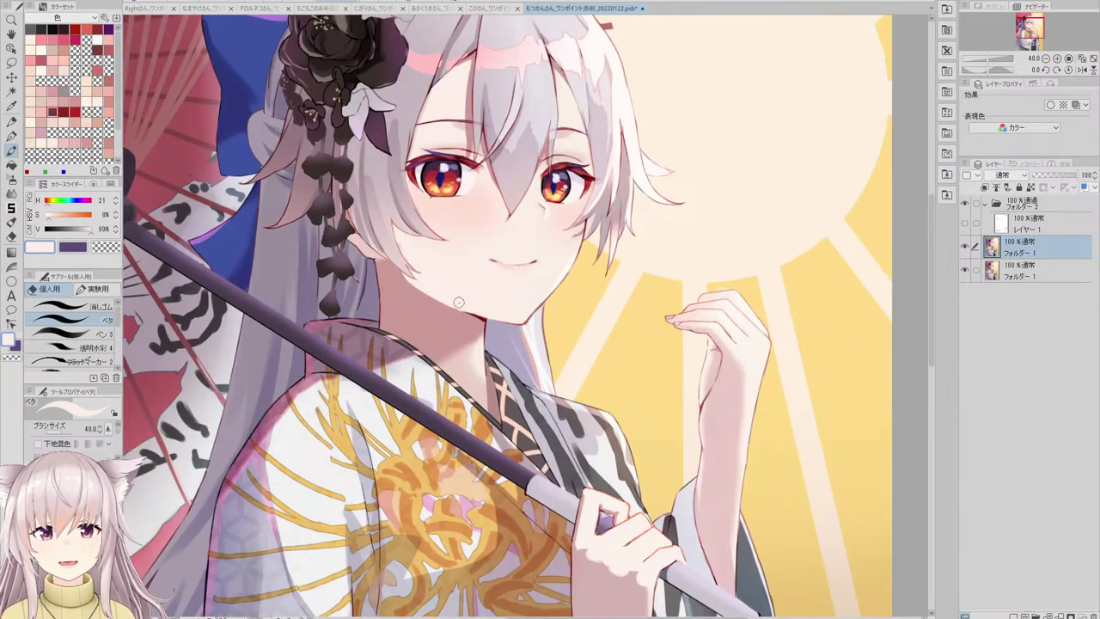
{"action": "scroll", "coordinate": [390, 258], "scroll_direction": "up", "scroll_amount": 5}
{"action": "scroll", "coordinate": [430, 336], "scroll_direction": "down", "scroll_amount": 5}
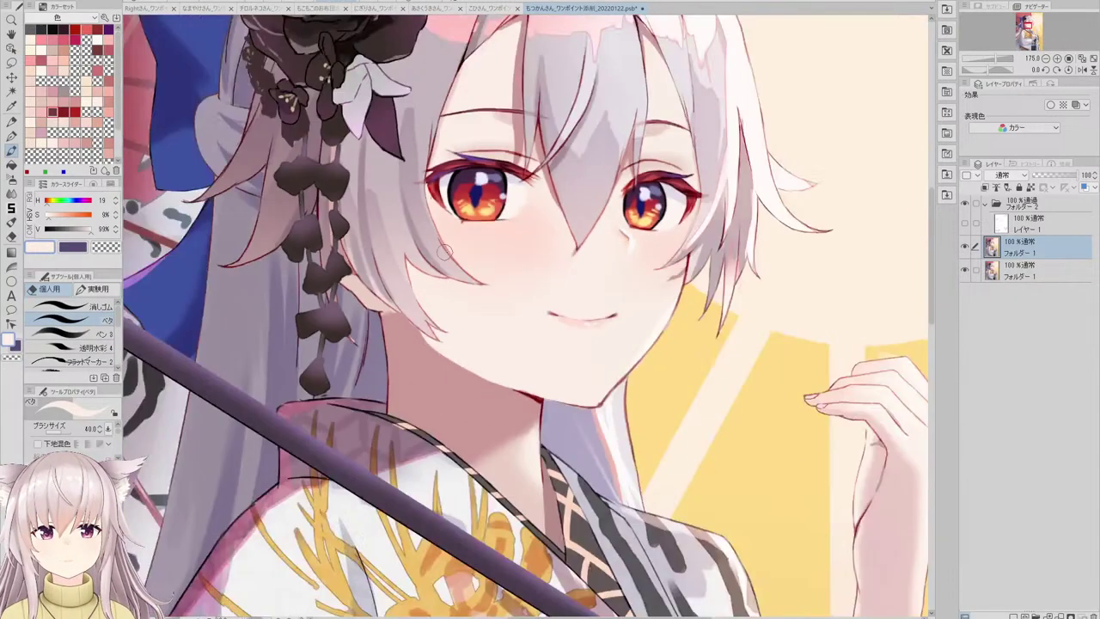
- Paint cast shadows on the forehead along the bangs in dusty pink (H 2, S 26%, V 80%) with the ベタ brush
{"action": "scroll", "coordinate": [512, 248], "scroll_direction": "up", "scroll_amount": 4}
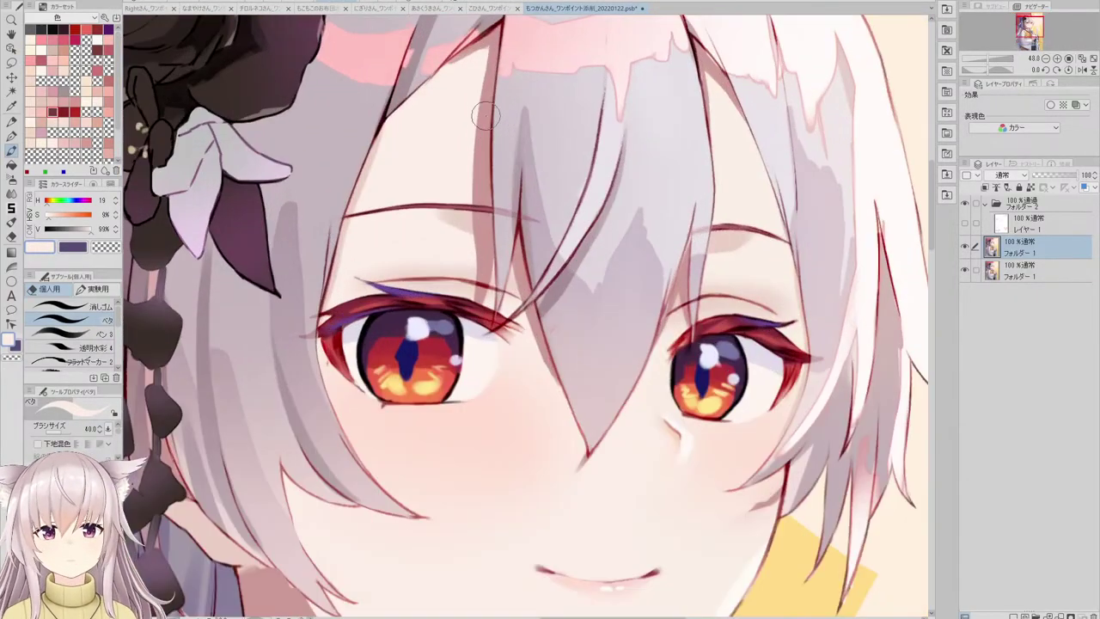
{"action": "left_click", "coordinate": [487, 40], "text": "alt"}
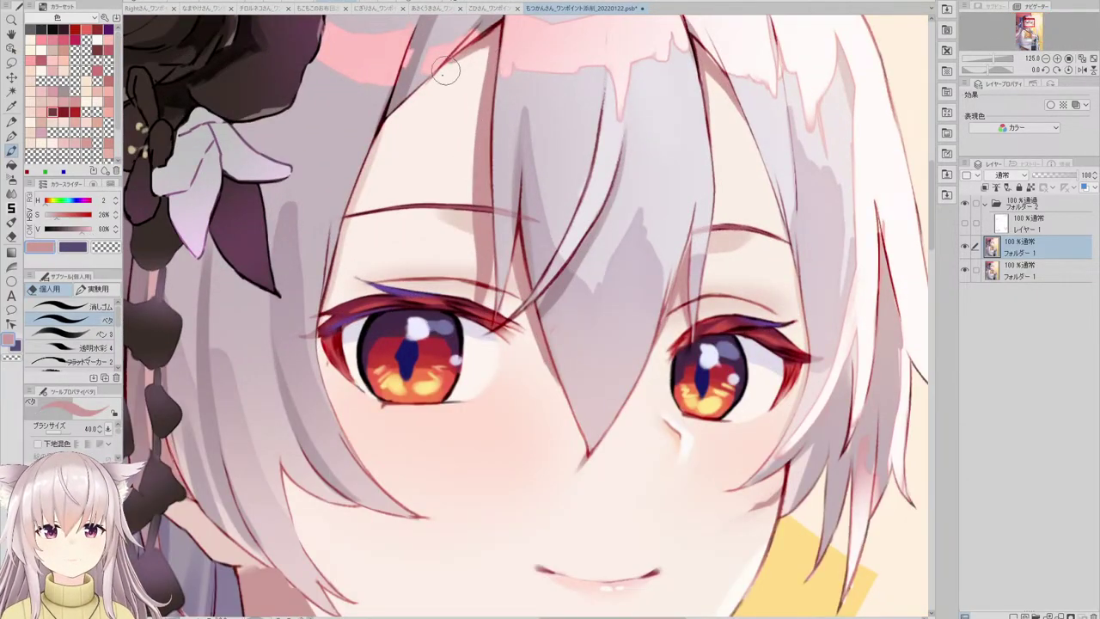
{"action": "scroll", "coordinate": [424, 81], "scroll_direction": "down", "scroll_amount": 5}
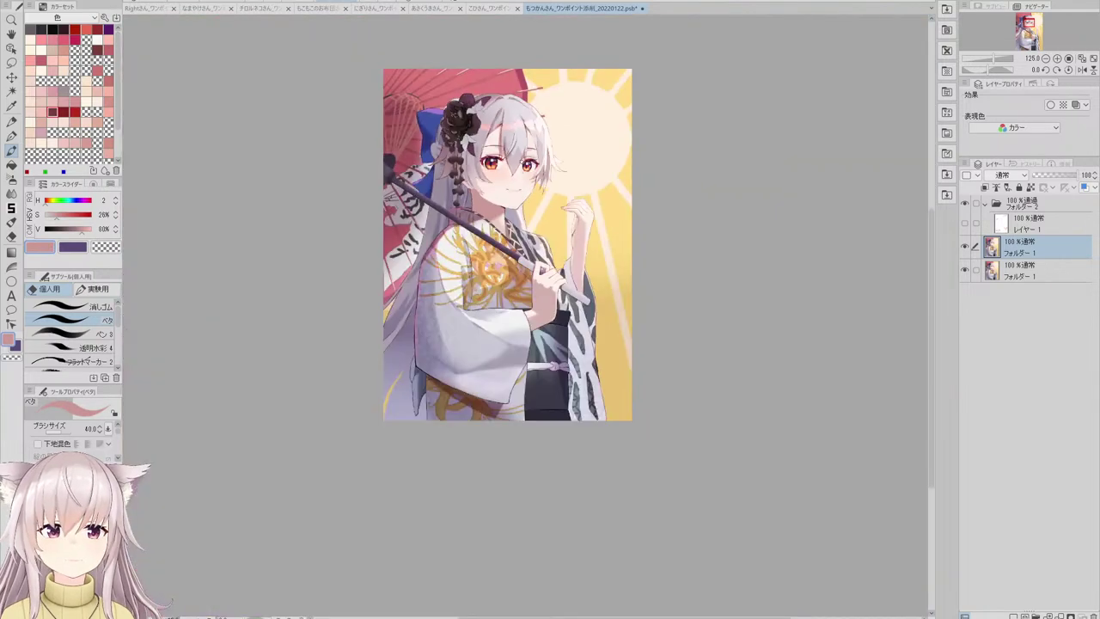
{"action": "scroll", "coordinate": [553, 188], "scroll_direction": "up", "scroll_amount": 6}
{"action": "left_click_drag", "start_coordinate": [533, 165], "coordinate": [590, 287]}
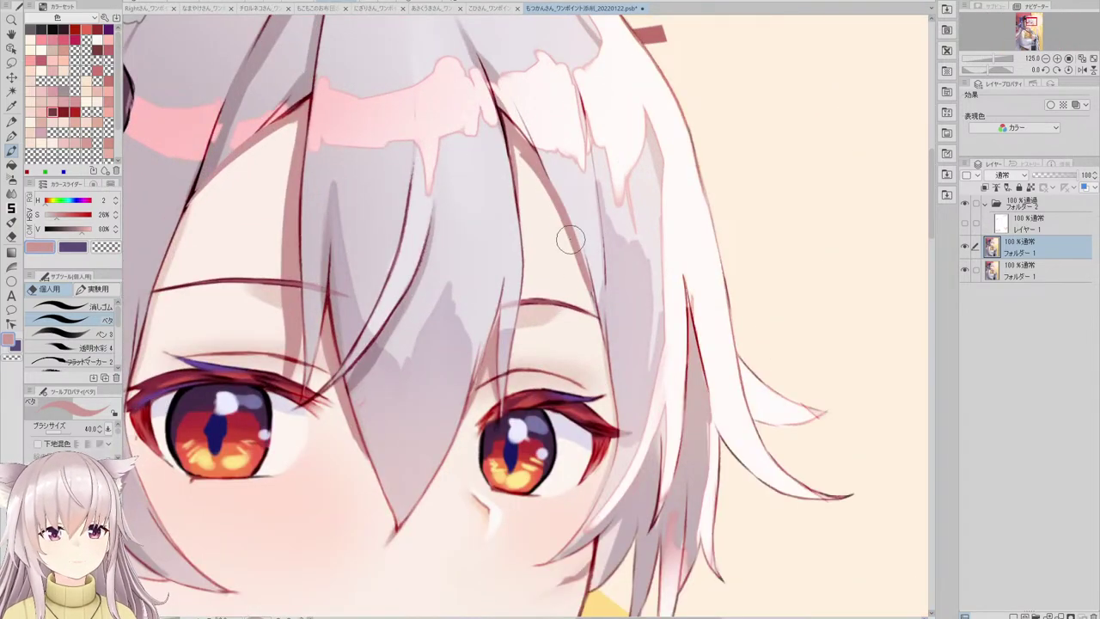
{"action": "scroll", "coordinate": [571, 240], "scroll_direction": "down", "scroll_amount": 5}
{"action": "scroll", "coordinate": [542, 162], "scroll_direction": "up", "scroll_amount": 6}
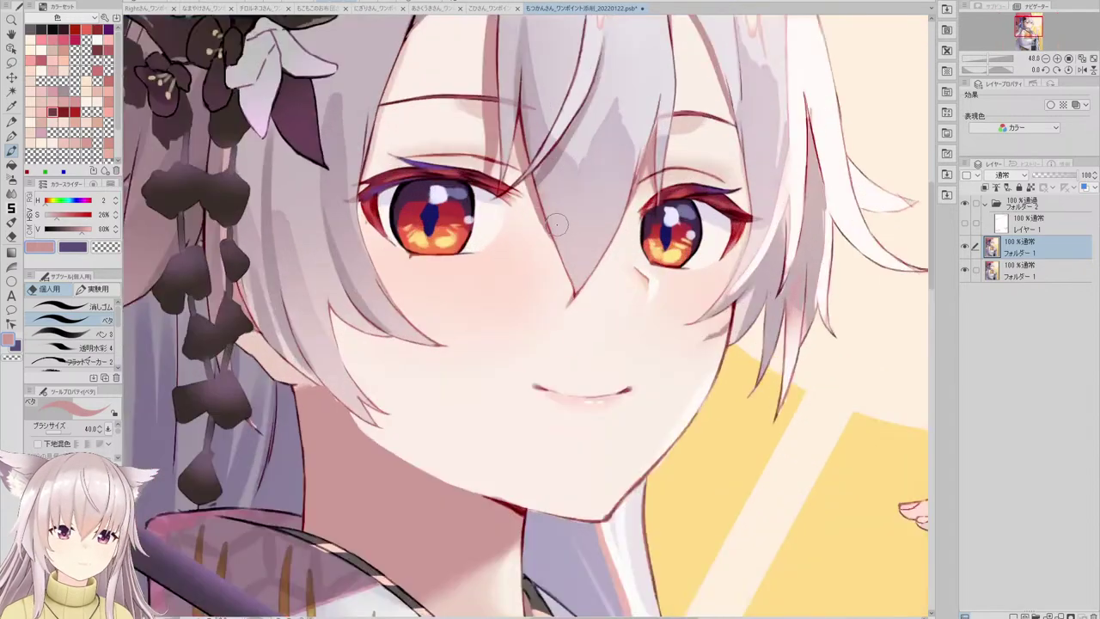
- Paint a thin cast shadow on the cheek beneath the side lock of hair in the same dusty pink
{"action": "scroll", "coordinate": [561, 228], "scroll_direction": "down", "scroll_amount": 1}
{"action": "scroll", "coordinate": [563, 224], "scroll_direction": "down", "scroll_amount": 5}
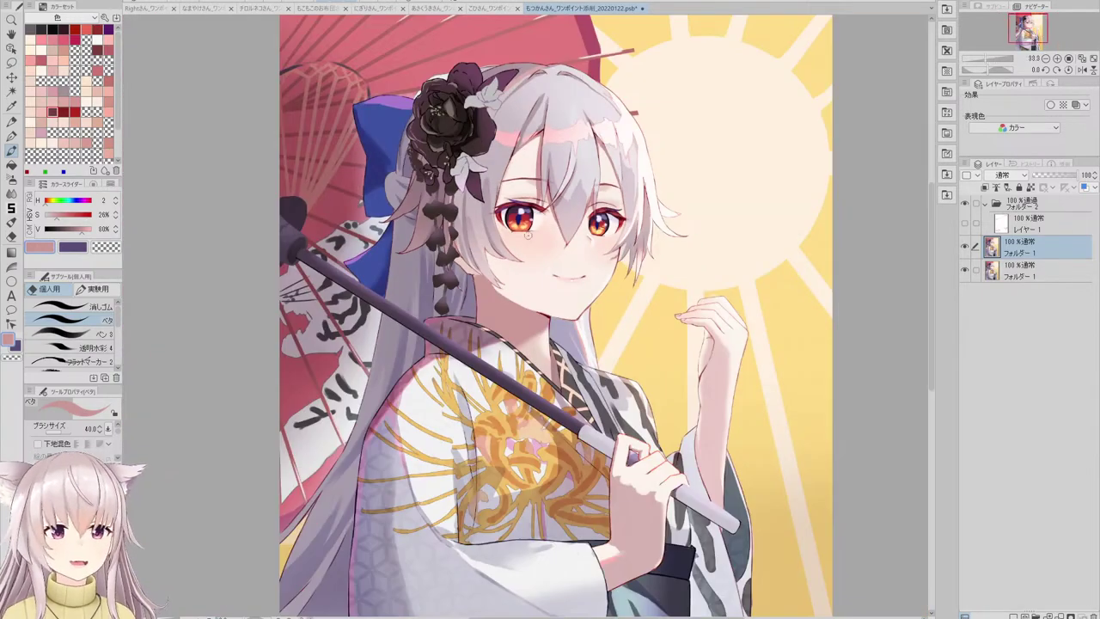
{"action": "scroll", "coordinate": [481, 249], "scroll_direction": "up", "scroll_amount": 6}
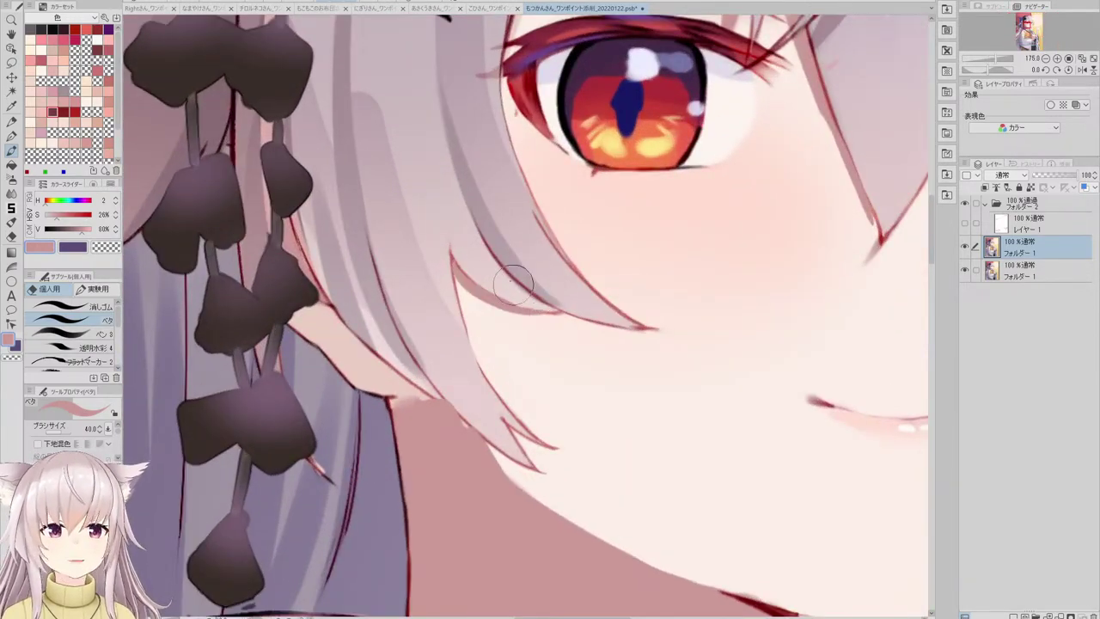
{"action": "scroll", "coordinate": [513, 250], "scroll_direction": "down", "scroll_amount": 7}
{"action": "scroll", "coordinate": [554, 159], "scroll_direction": "up", "scroll_amount": 2}
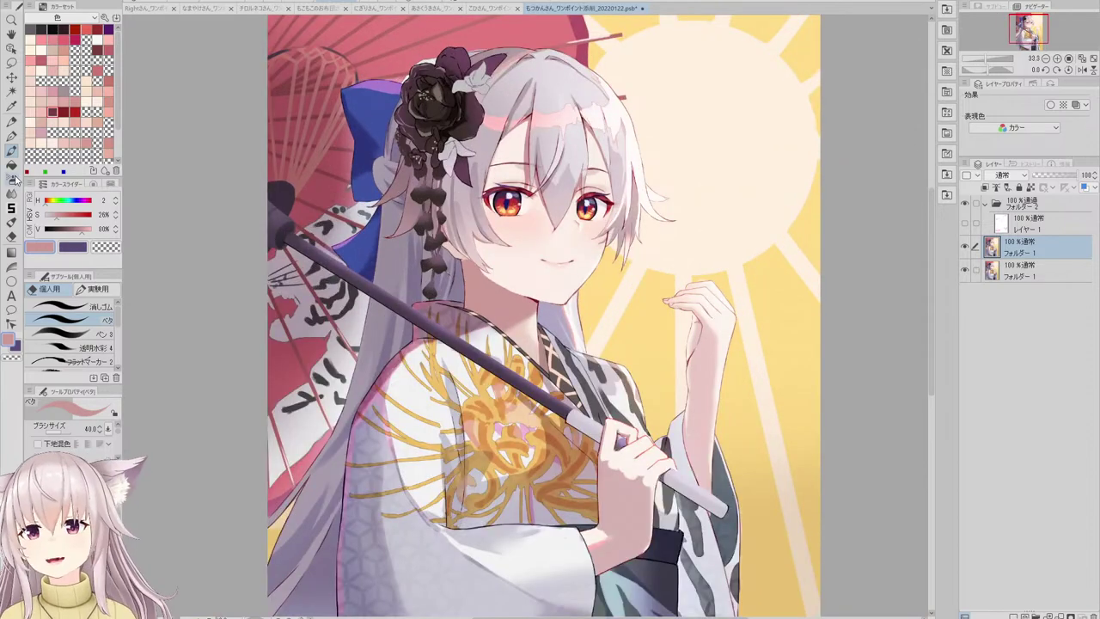
- Refine the iris outline of the character's left eye with Liquify (ゆがみ) at brush size 60
{"action": "left_click", "coordinate": [11, 193]}
{"action": "left_click", "coordinate": [96, 289]}
{"action": "scroll", "coordinate": [593, 211], "scroll_direction": "up", "scroll_amount": 5}
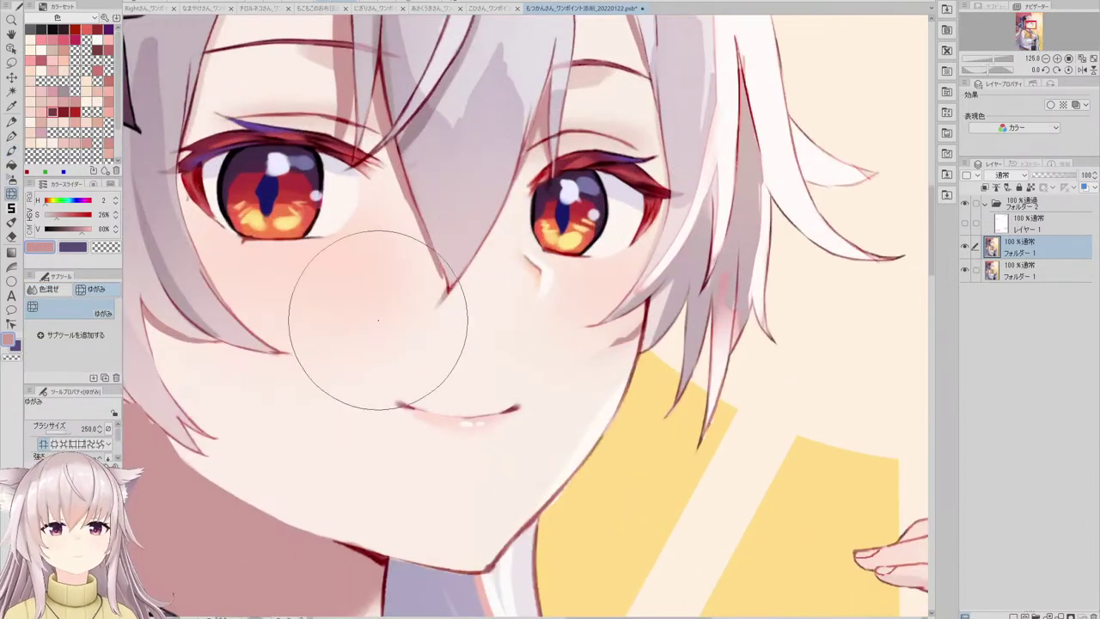
{"action": "mouse_move", "coordinate": [593, 186]}
{"action": "left_mouse_down"}
{"action": "mouse_move", "coordinate": [605, 222]}
{"action": "mouse_move", "coordinate": [610, 209]}
{"action": "mouse_move", "coordinate": [591, 238]}
{"action": "left_mouse_up"}
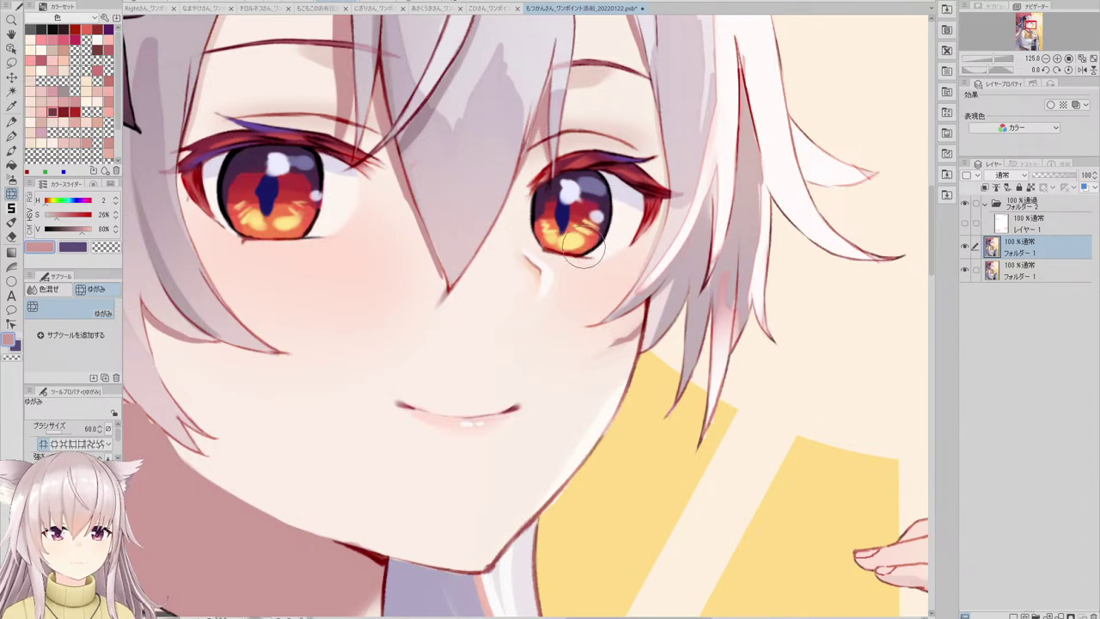
{"action": "scroll", "coordinate": [594, 241], "scroll_direction": "down", "scroll_amount": 5}
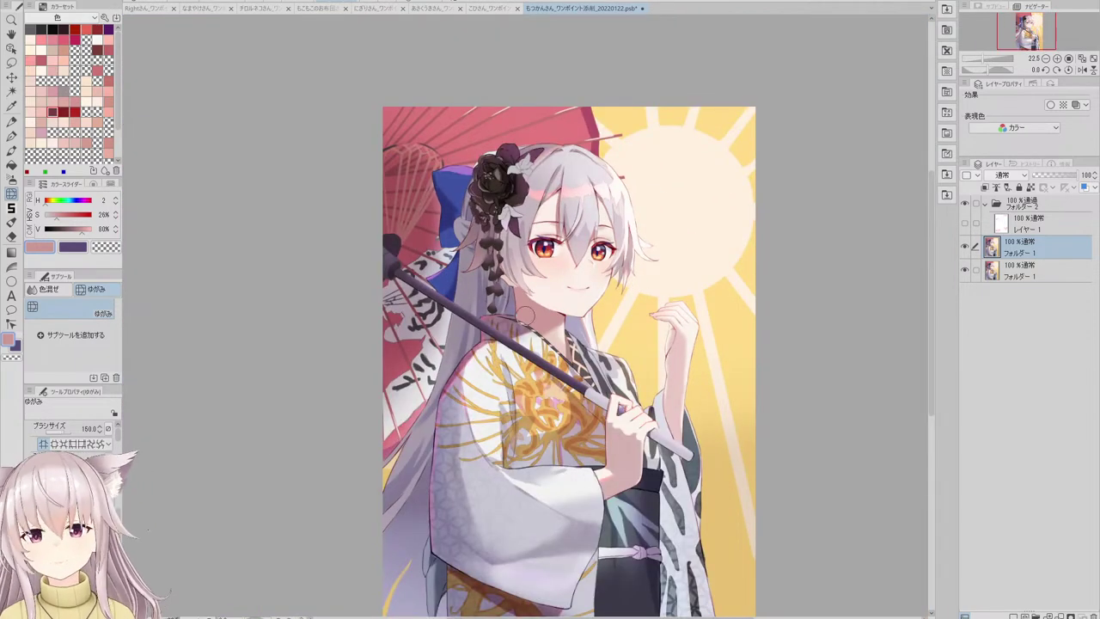
- Nudge the character's left eye slightly upward with the Liquify brush at size 250
{"action": "scroll", "coordinate": [601, 249], "scroll_direction": "up", "scroll_amount": 4}
{"action": "key", "text": "bracketright"}
{"action": "key", "text": "bracketright"}
{"action": "key", "text": "bracketright"}
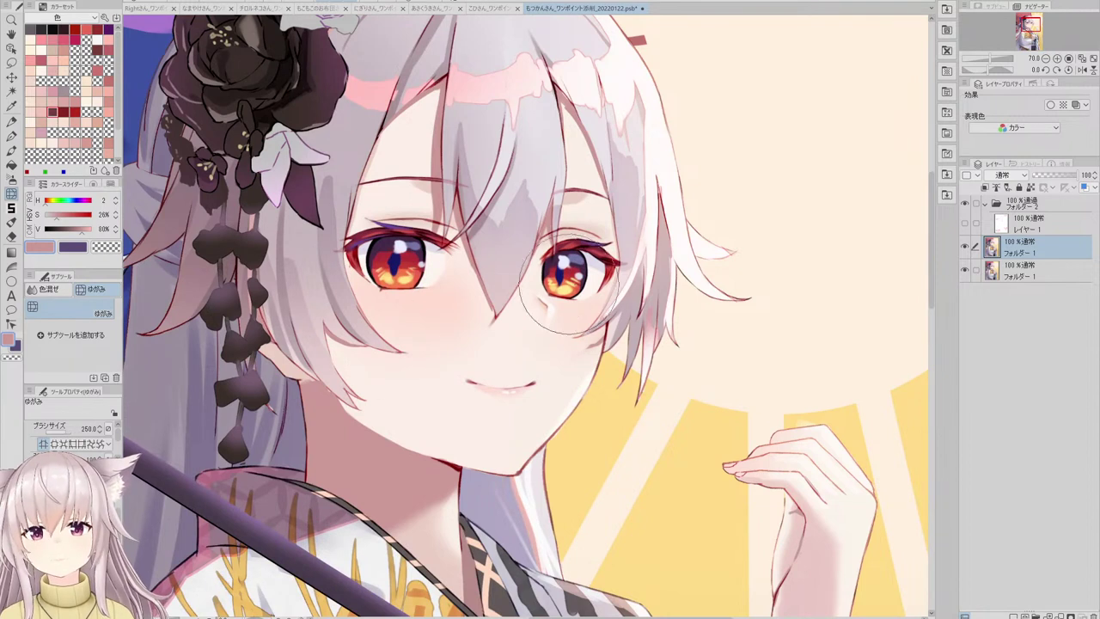
{"action": "mouse_move", "coordinate": [570, 285]}
{"action": "left_mouse_down"}
{"action": "mouse_move", "coordinate": [594, 274]}
{"action": "mouse_move", "coordinate": [569, 276]}
{"action": "left_mouse_up"}
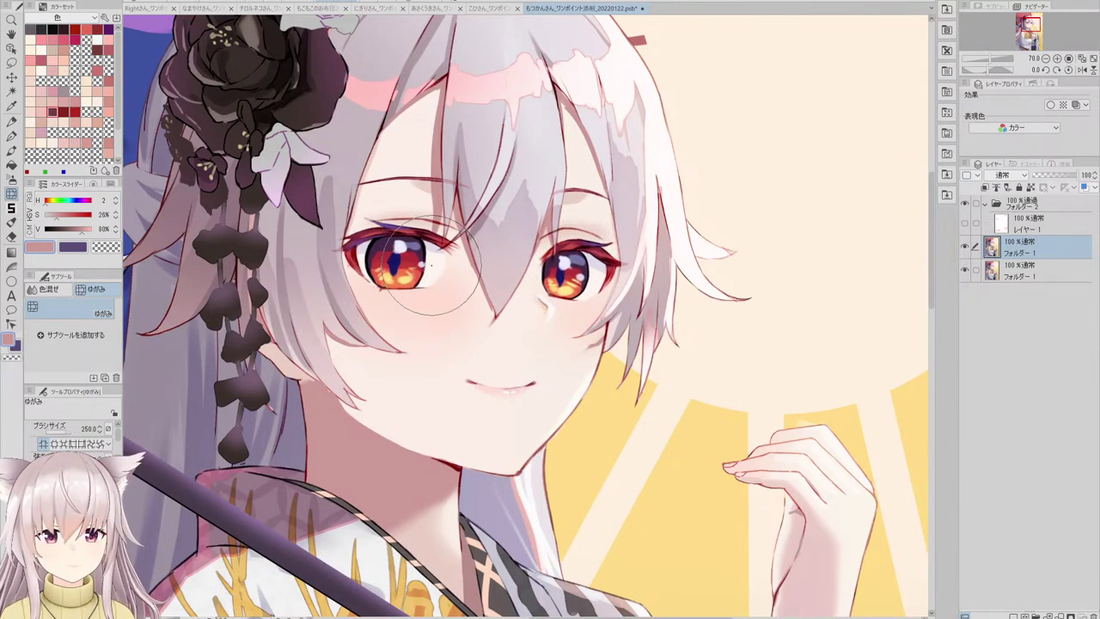
- Refine the inner corner and lower lash line of the eye beside the hair flower with Liquify (ゆがみ) at brush size 60
{"action": "key", "text": "bracketleft"}
{"action": "key", "text": "bracketleft"}
{"action": "key", "text": "bracketleft"}
{"action": "key", "text": "bracketleft"}
{"action": "key", "text": "bracketleft"}
{"action": "key", "text": "bracketleft"}
{"action": "key", "text": "bracketleft"}
{"action": "key", "text": "bracketleft"}
{"action": "scroll", "coordinate": [449, 253], "scroll_direction": "up", "scroll_amount": 3}
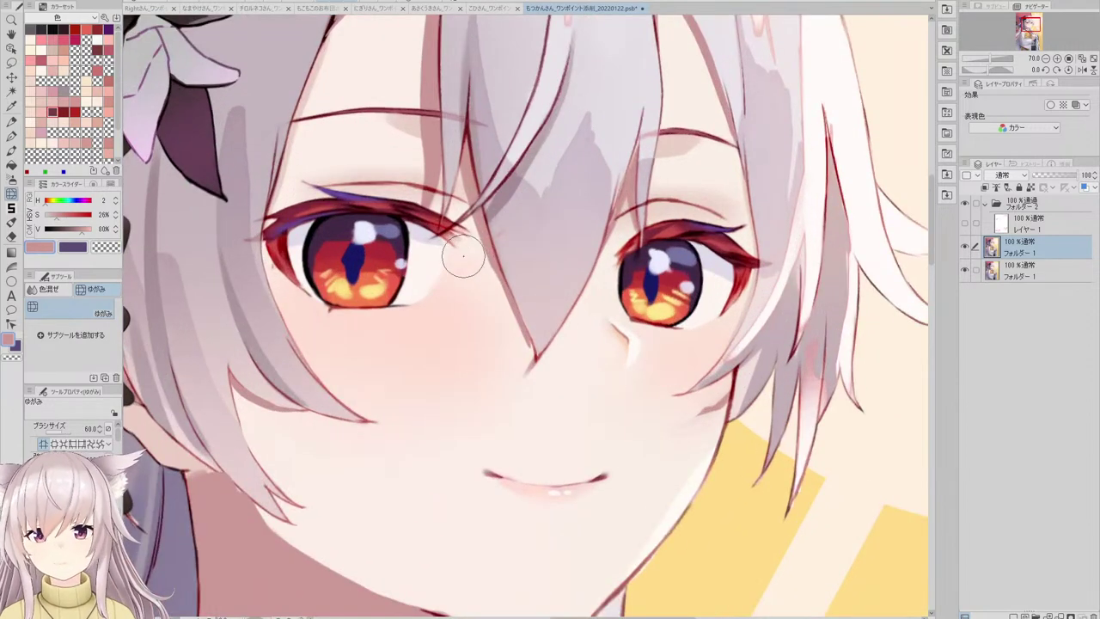
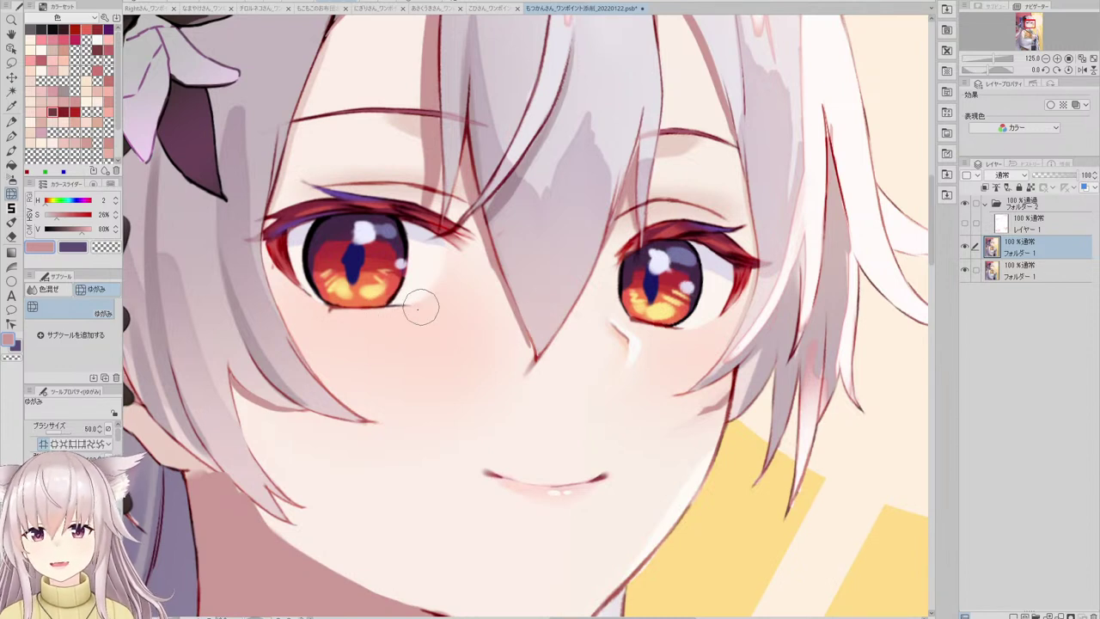
- Adjust the same eye's white with Liquify at size 100 and nudge its outer corner upward at size 150
{"action": "key", "text": "bracketright"}
{"action": "key", "text": "bracketright"}
{"action": "key", "text": "bracketright"}
{"action": "key", "text": "bracketright"}
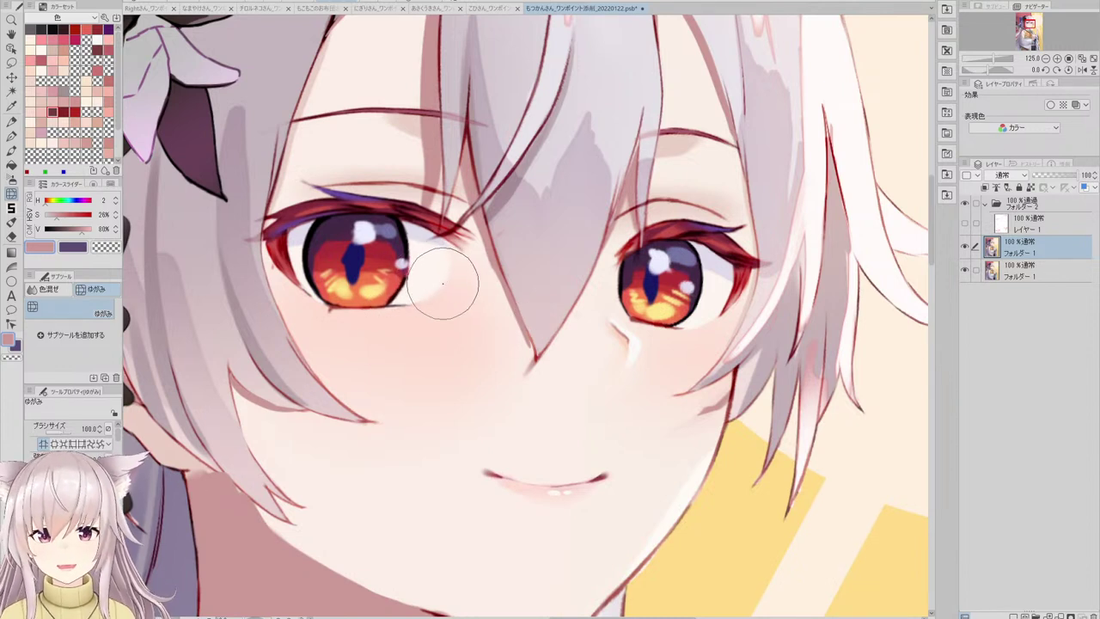
{"action": "scroll", "coordinate": [403, 265], "scroll_direction": "down", "scroll_amount": 5}
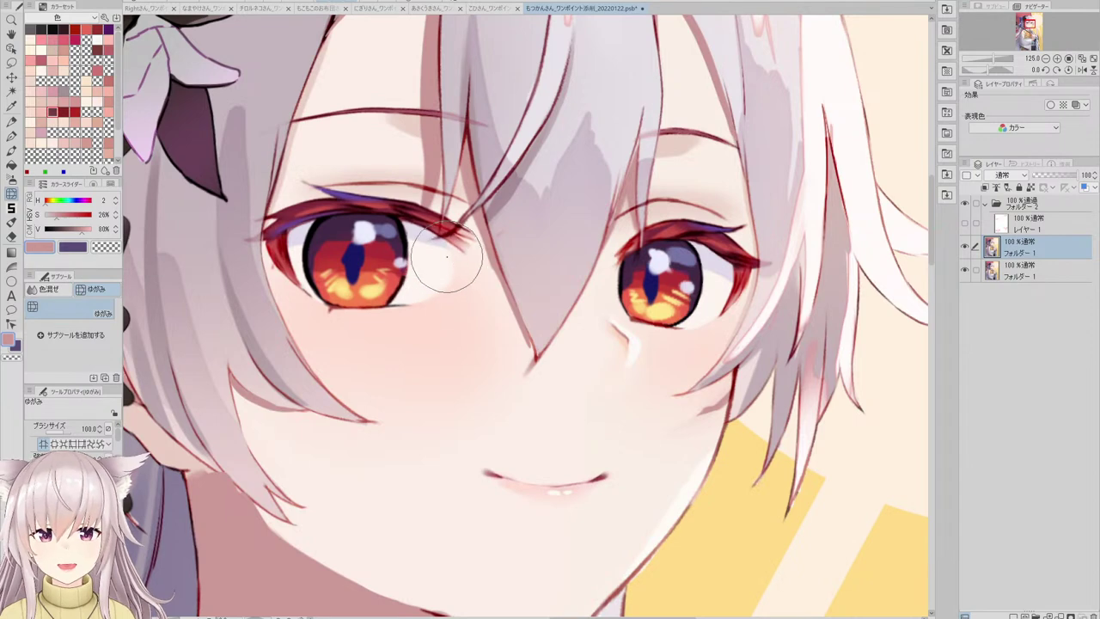
{"action": "scroll", "coordinate": [507, 197], "scroll_direction": "down", "scroll_amount": 2}
{"action": "scroll", "coordinate": [448, 220], "scroll_direction": "up", "scroll_amount": 4}
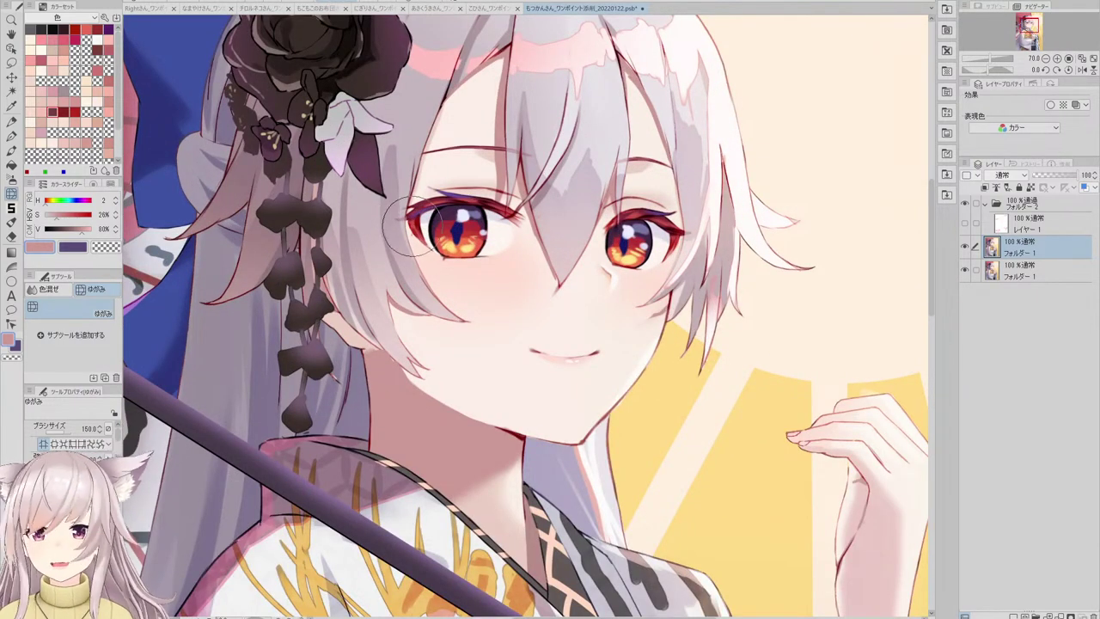
{"action": "left_click_drag", "start_coordinate": [410, 226], "coordinate": [425, 206]}
{"action": "scroll", "coordinate": [628, 174], "scroll_direction": "up", "scroll_amount": 3}
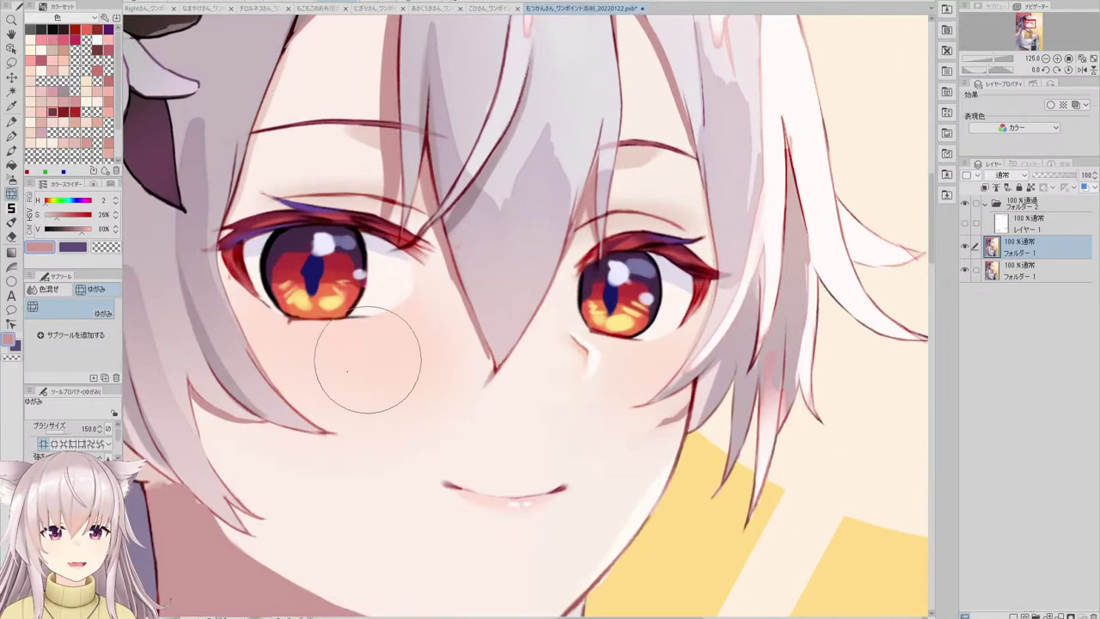
- Paint light skin colour (H 25, S 8%, V 98%) over the upper eyelids of both eyes with the ベタ brush at size 40
{"action": "left_click", "coordinate": [664, 185], "text": "alt"}
{"action": "key", "text": "p"}
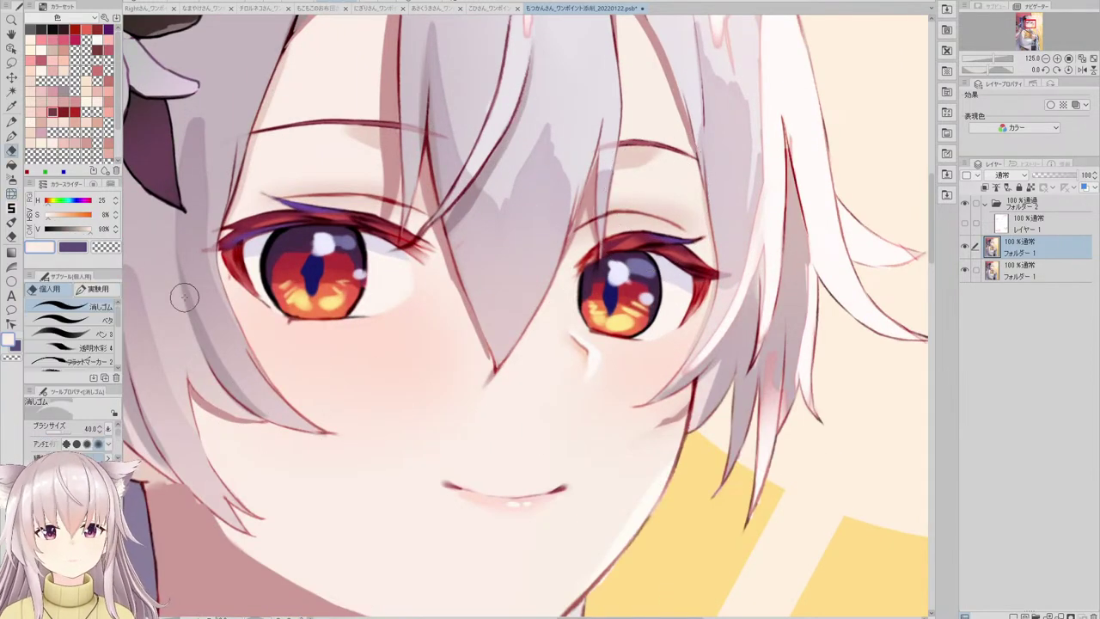
{"action": "left_click", "coordinate": [95, 320]}
{"action": "scroll", "coordinate": [665, 184], "scroll_direction": "up", "scroll_amount": 2}
{"action": "mouse_move", "coordinate": [605, 203]}
{"action": "left_mouse_down"}
{"action": "mouse_move", "coordinate": [680, 226]}
{"action": "mouse_move", "coordinate": [657, 212]}
{"action": "left_mouse_up"}
{"action": "scroll", "coordinate": [676, 204], "scroll_direction": "down", "scroll_amount": 4}
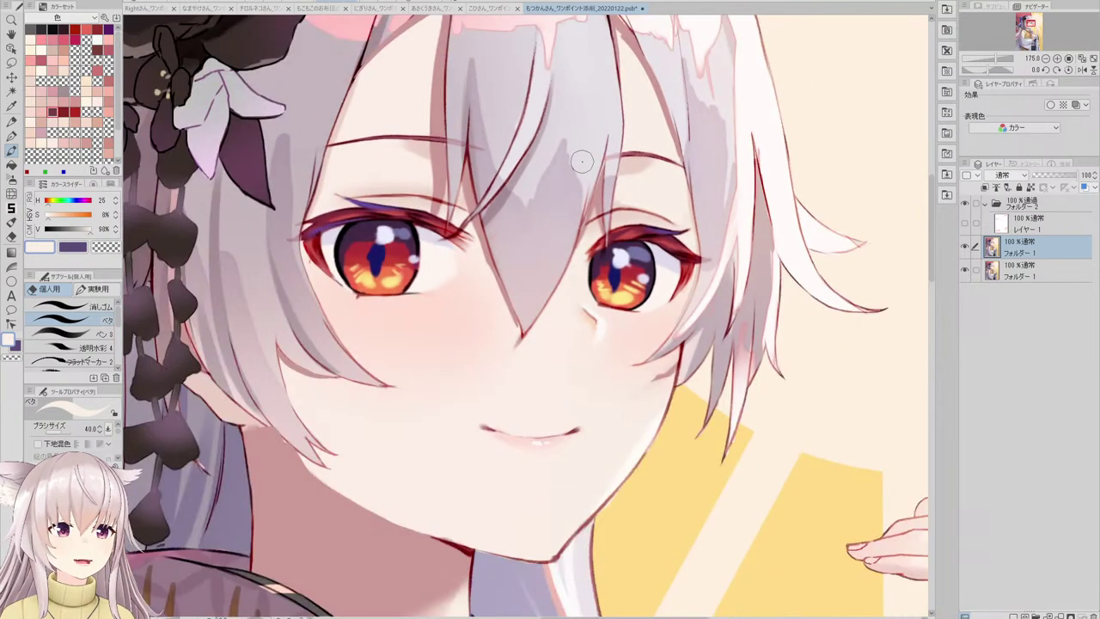
{"action": "scroll", "coordinate": [473, 190], "scroll_direction": "up", "scroll_amount": 4}
{"action": "left_click_drag", "start_coordinate": [321, 187], "coordinate": [381, 183]}
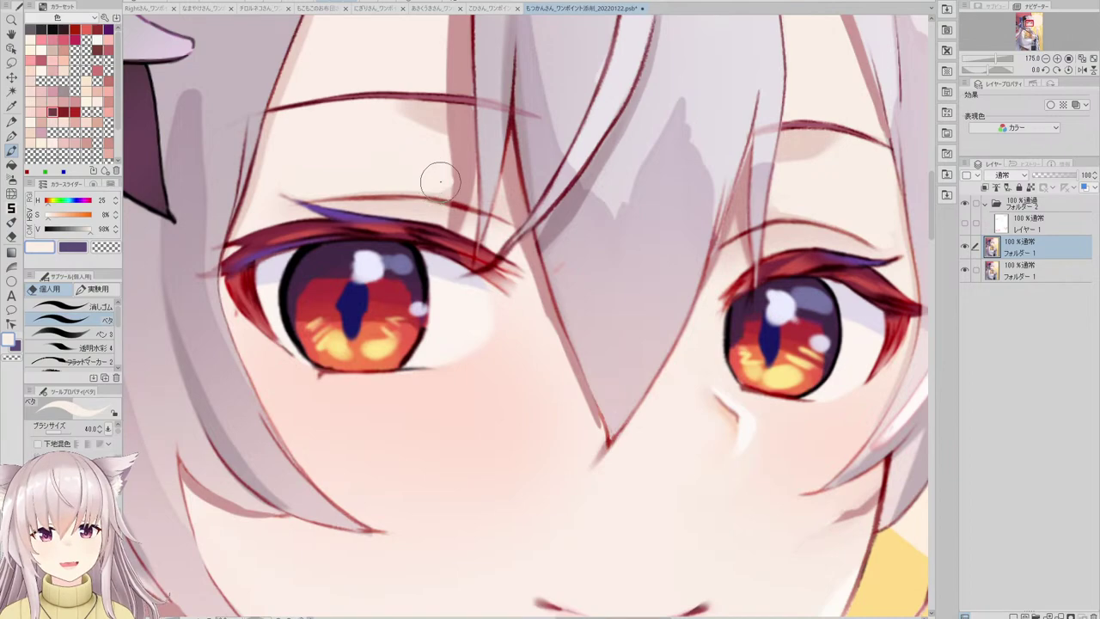
{"action": "scroll", "coordinate": [440, 181], "scroll_direction": "down", "scroll_amount": 4}
{"action": "scroll", "coordinate": [514, 196], "scroll_direction": "up", "scroll_amount": 3}
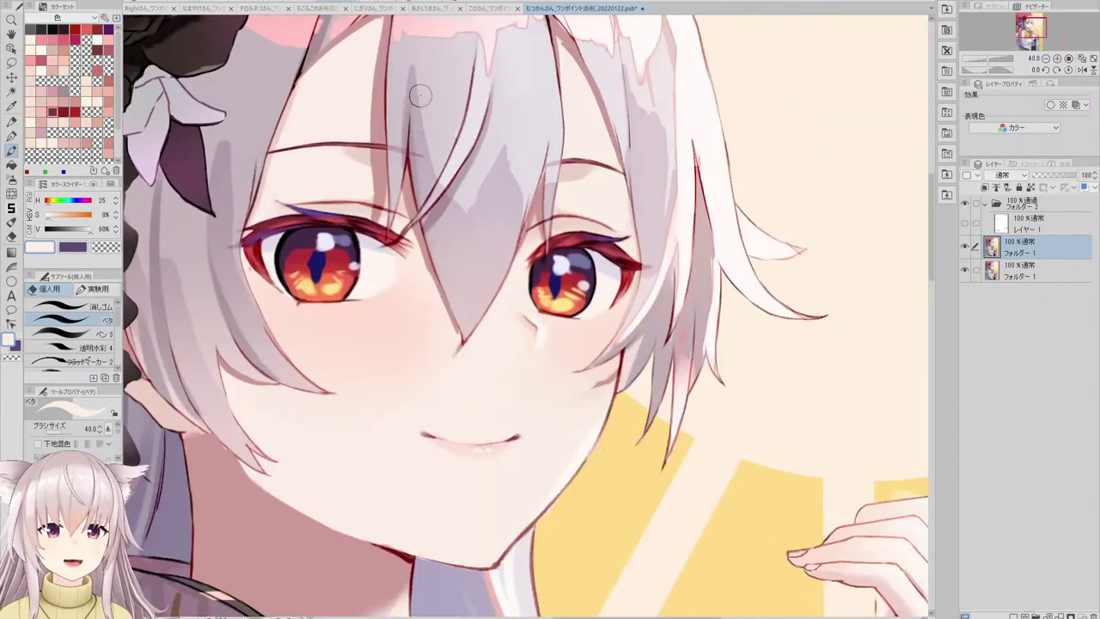
- Paint skin tone over the inner end of the eyelid crease on the eye farther from the hair flower
{"action": "scroll", "coordinate": [394, 179], "scroll_direction": "down", "scroll_amount": 3}
{"action": "scroll", "coordinate": [462, 132], "scroll_direction": "up", "scroll_amount": 5}
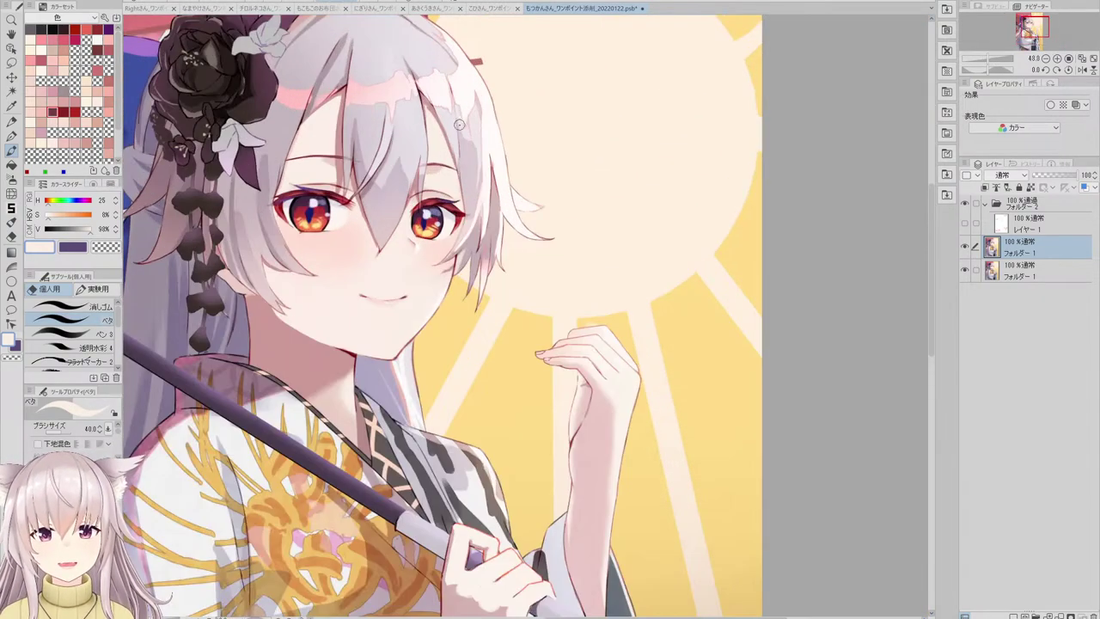
{"action": "scroll", "coordinate": [442, 158], "scroll_direction": "down", "scroll_amount": 2}
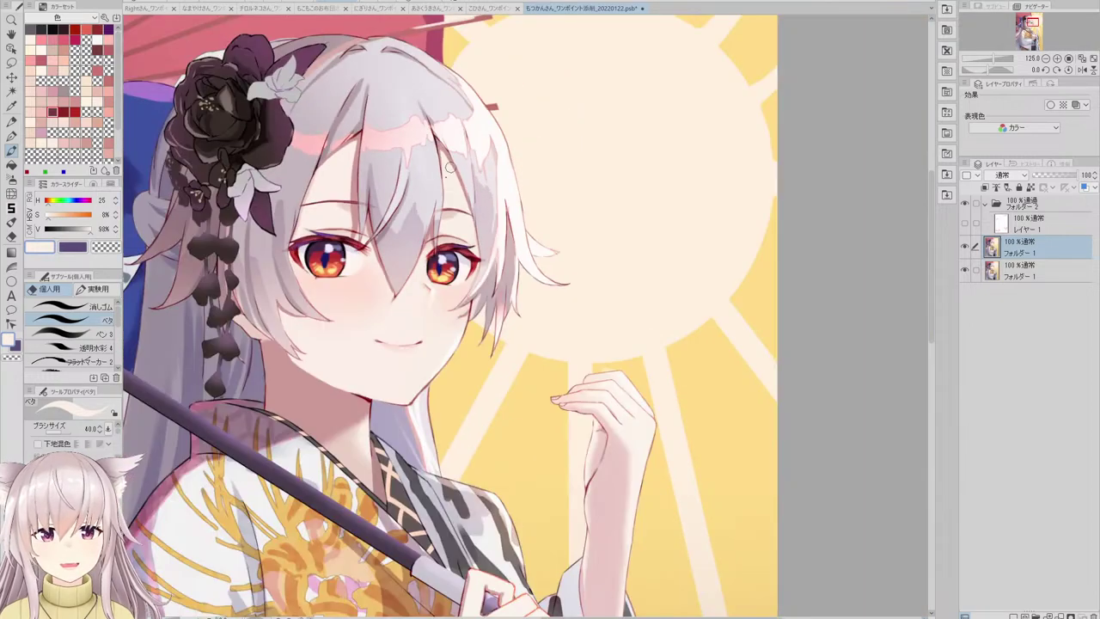
{"action": "scroll", "coordinate": [427, 262], "scroll_direction": "up", "scroll_amount": 2}
{"action": "scroll", "coordinate": [432, 200], "scroll_direction": "up", "scroll_amount": 4}
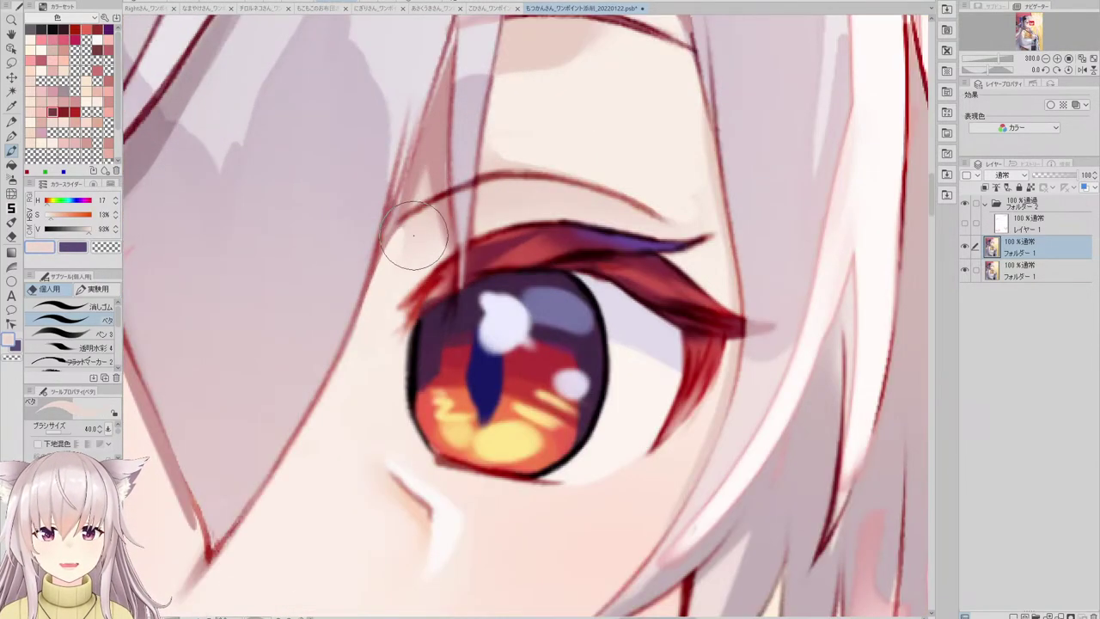
{"action": "left_click_drag", "start_coordinate": [417, 211], "coordinate": [393, 282]}
{"action": "left_click_drag", "start_coordinate": [427, 240], "coordinate": [424, 227]}
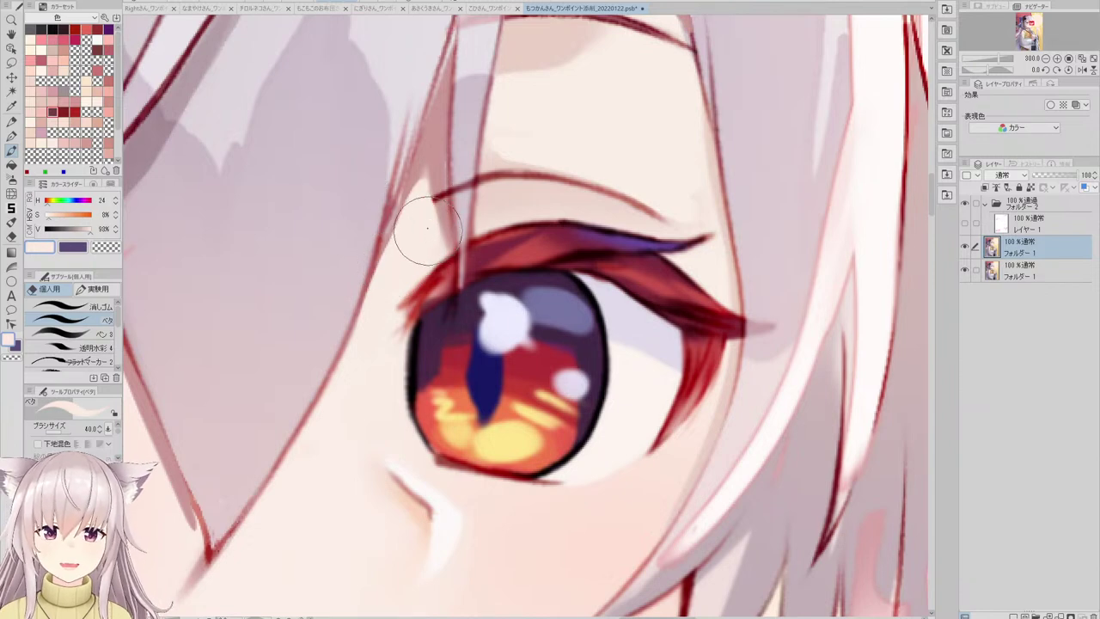
- Cover the eyelid crease where it crosses the thin bang strand, using dusty pink shadow and hair colour (H 317, S 7%, V 82%)
{"action": "left_click", "coordinate": [435, 159], "text": "alt"}
{"action": "scroll", "coordinate": [482, 155], "scroll_direction": "down", "scroll_amount": 4}
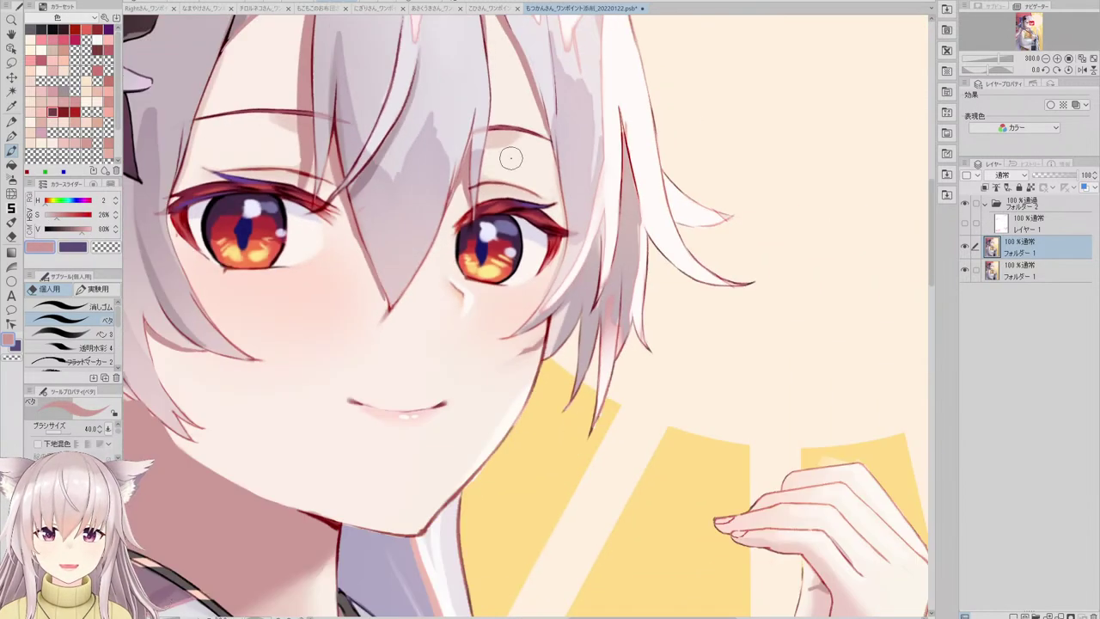
{"action": "scroll", "coordinate": [465, 172], "scroll_direction": "up", "scroll_amount": 5}
{"action": "left_click", "coordinate": [449, 219], "text": "alt"}
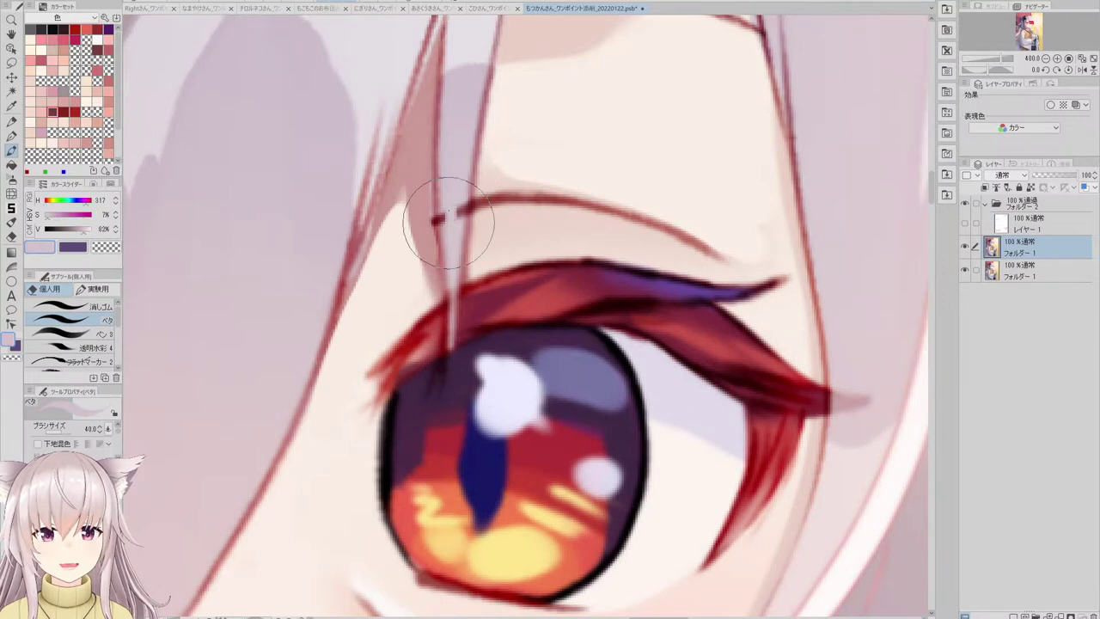
{"action": "scroll", "coordinate": [481, 172], "scroll_direction": "down", "scroll_amount": 5}
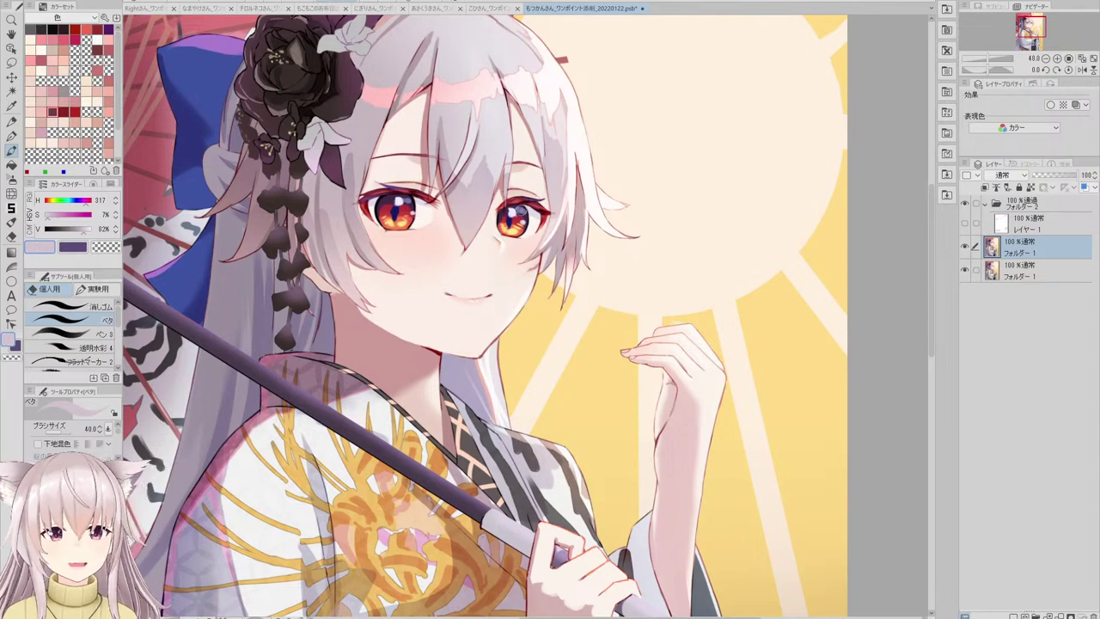
{"action": "scroll", "coordinate": [526, 199], "scroll_direction": "up", "scroll_amount": 7}
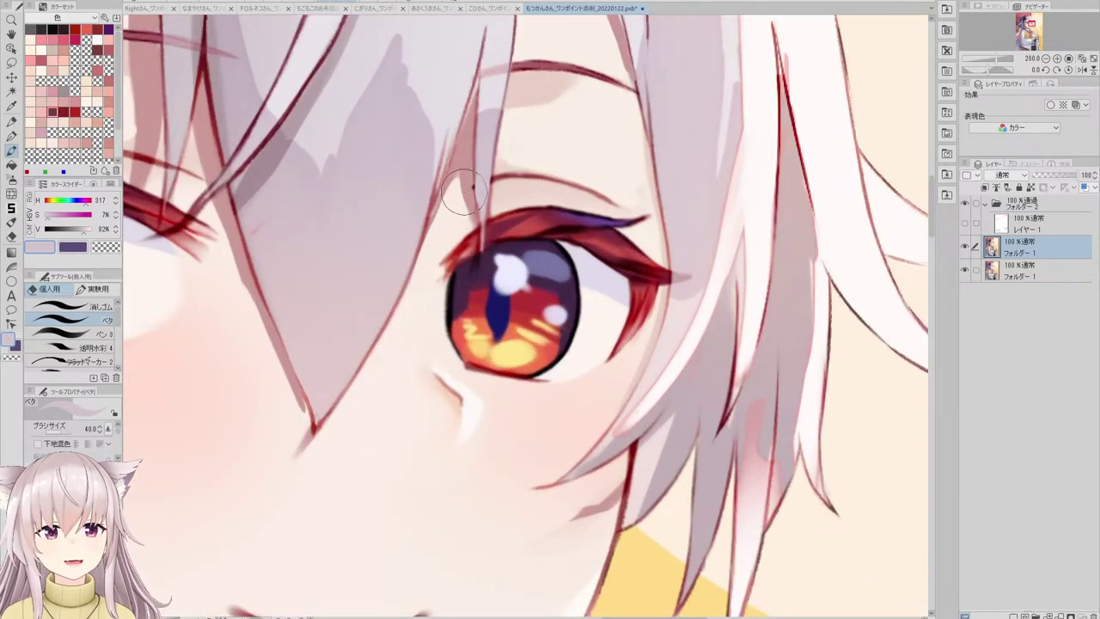
{"action": "scroll", "coordinate": [456, 219], "scroll_direction": "down", "scroll_amount": 2}
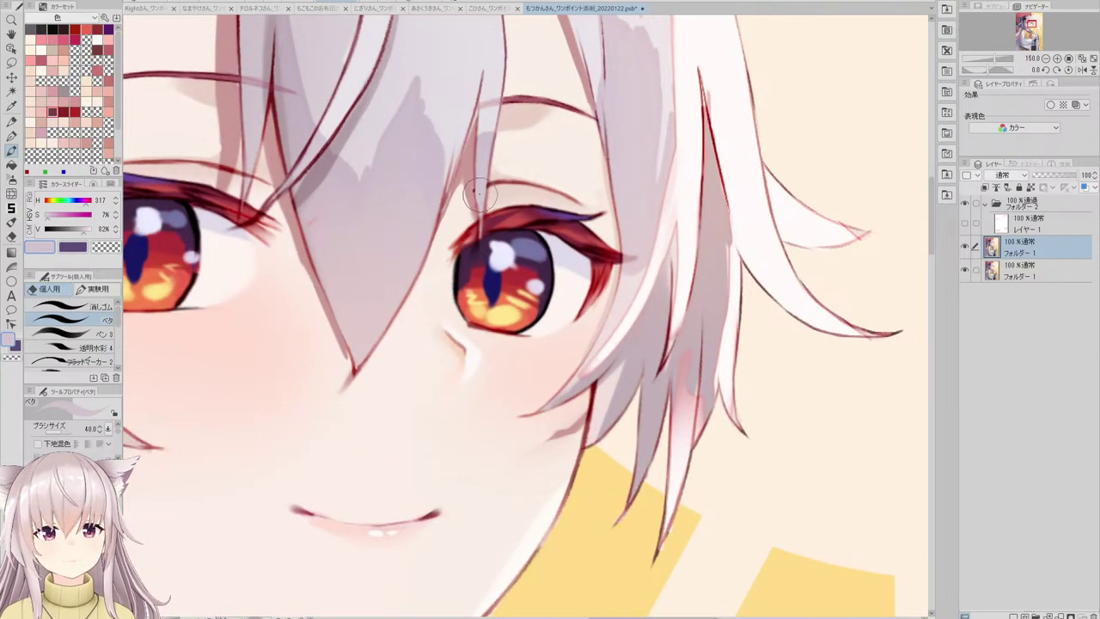
{"action": "scroll", "coordinate": [226, 172], "scroll_direction": "up", "scroll_amount": 2}
- Redraw the inner part of that eyelid crease in dark red with the ベタ brush at size 15
{"action": "left_click", "coordinate": [228, 162], "text": "alt"}
{"action": "scroll", "coordinate": [243, 179], "scroll_direction": "down", "scroll_amount": 2}
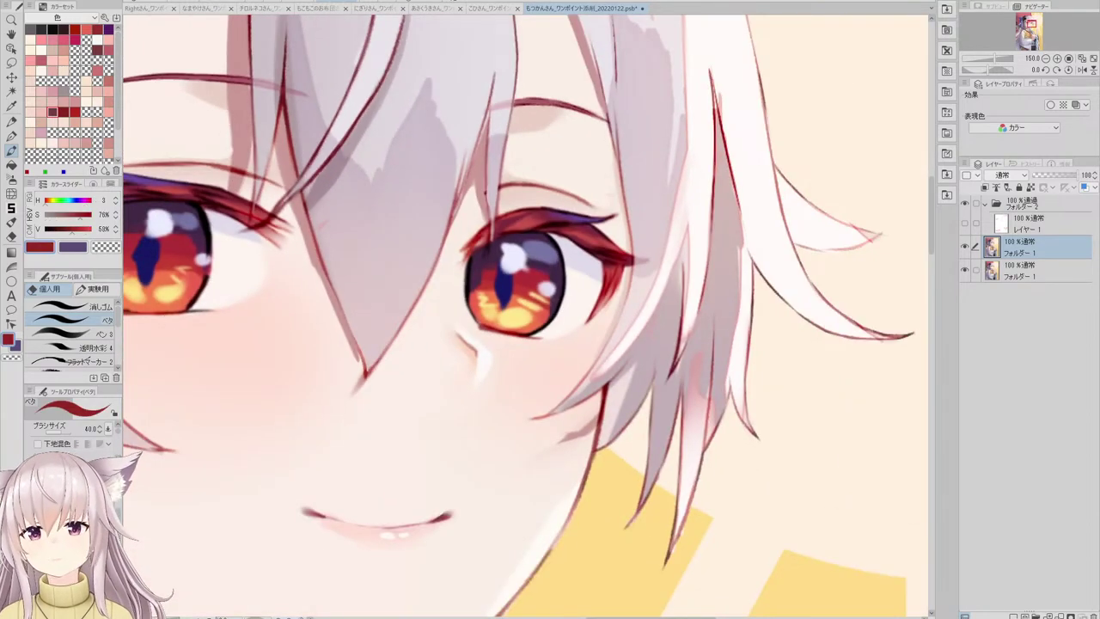
{"action": "scroll", "coordinate": [520, 185], "scroll_direction": "up", "scroll_amount": 3}
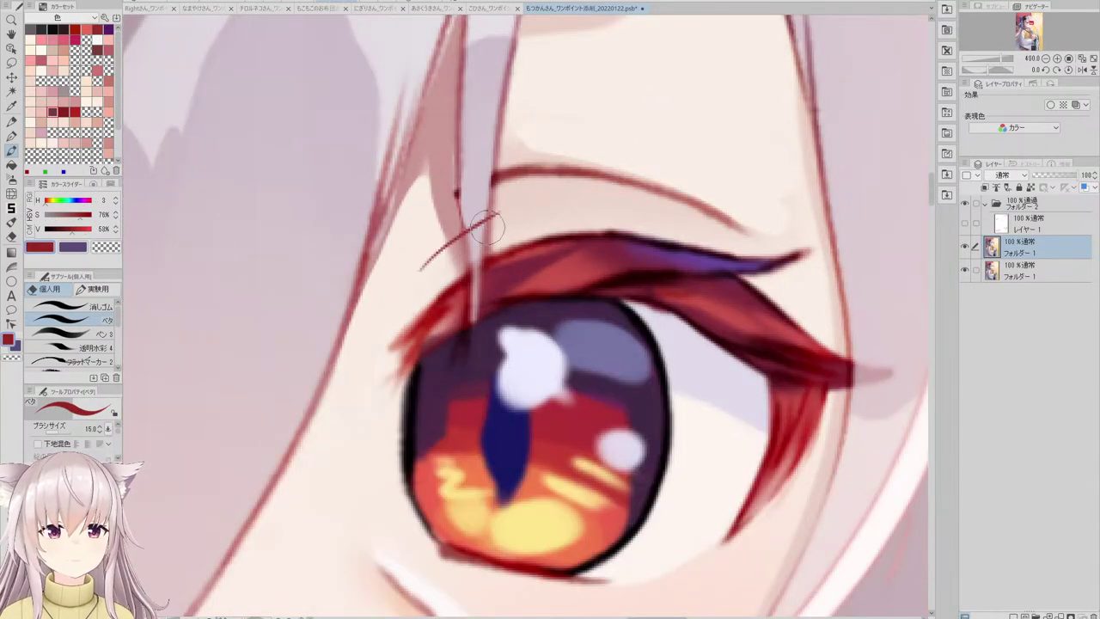
{"action": "left_click_drag", "start_coordinate": [434, 260], "coordinate": [459, 267]}
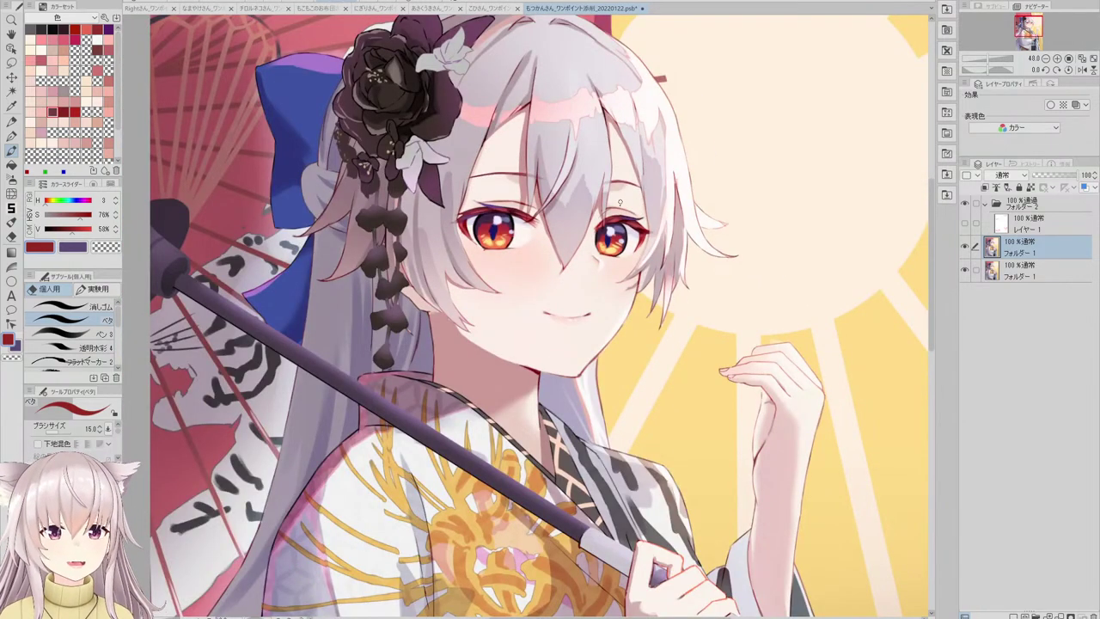
- Compare the eyelid creases of both eyes close up and against the whole face
{"action": "scroll", "coordinate": [620, 203], "scroll_direction": "up", "scroll_amount": 4}
{"action": "scroll", "coordinate": [612, 203], "scroll_direction": "down", "scroll_amount": 3}
{"action": "scroll", "coordinate": [610, 193], "scroll_direction": "up", "scroll_amount": 2}
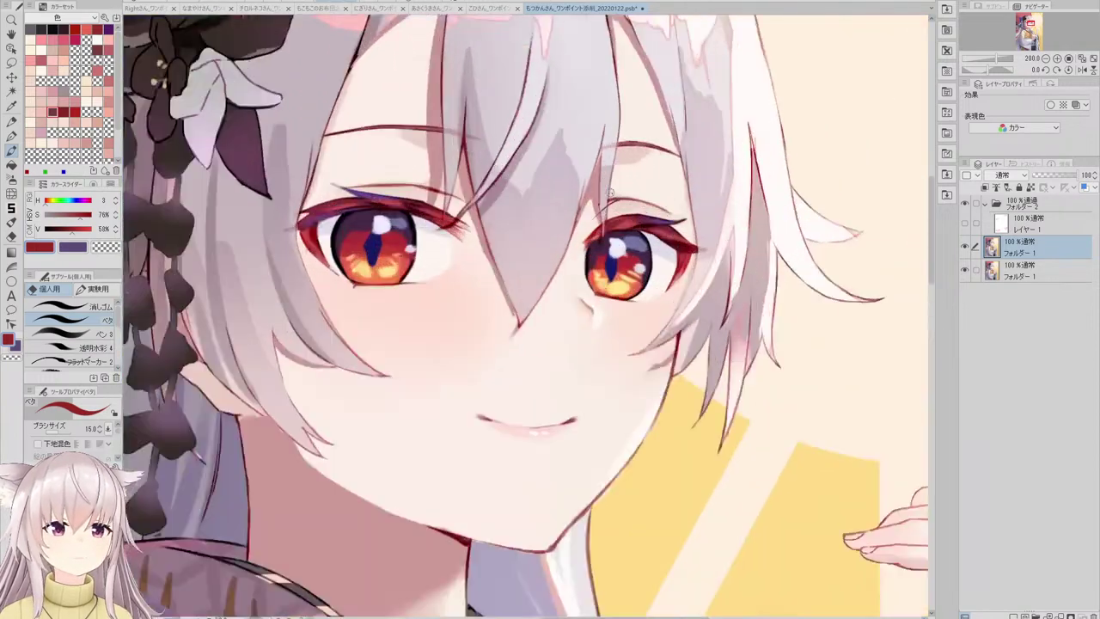
{"action": "scroll", "coordinate": [610, 192], "scroll_direction": "up", "scroll_amount": 1}
{"action": "scroll", "coordinate": [593, 185], "scroll_direction": "down", "scroll_amount": 2}
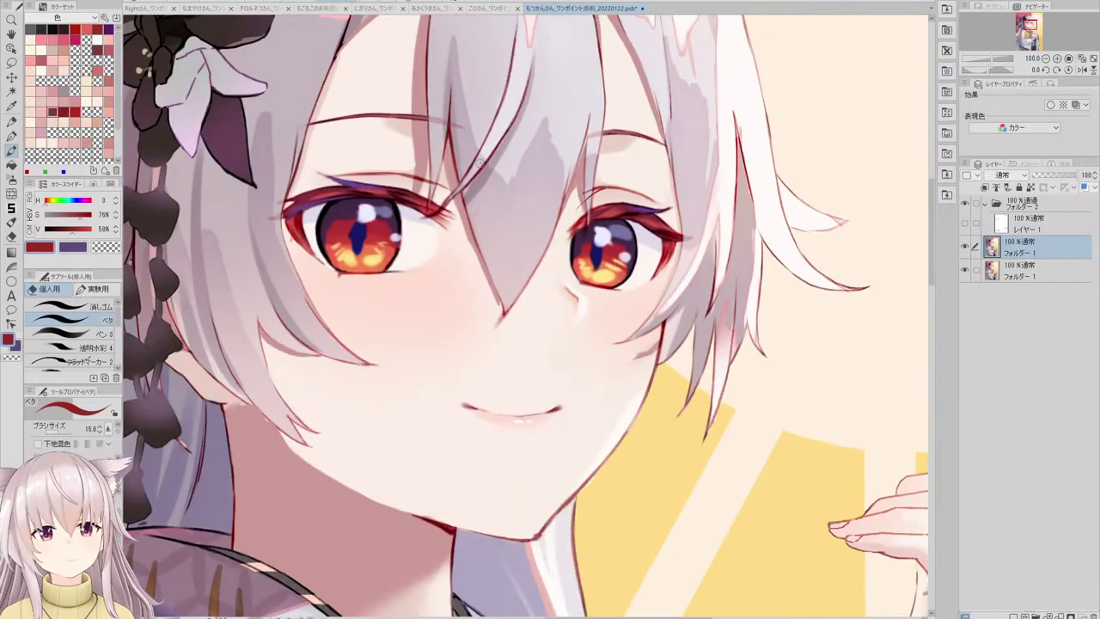
{"action": "scroll", "coordinate": [480, 162], "scroll_direction": "up", "scroll_amount": 2}
{"action": "scroll", "coordinate": [432, 193], "scroll_direction": "down", "scroll_amount": 2}
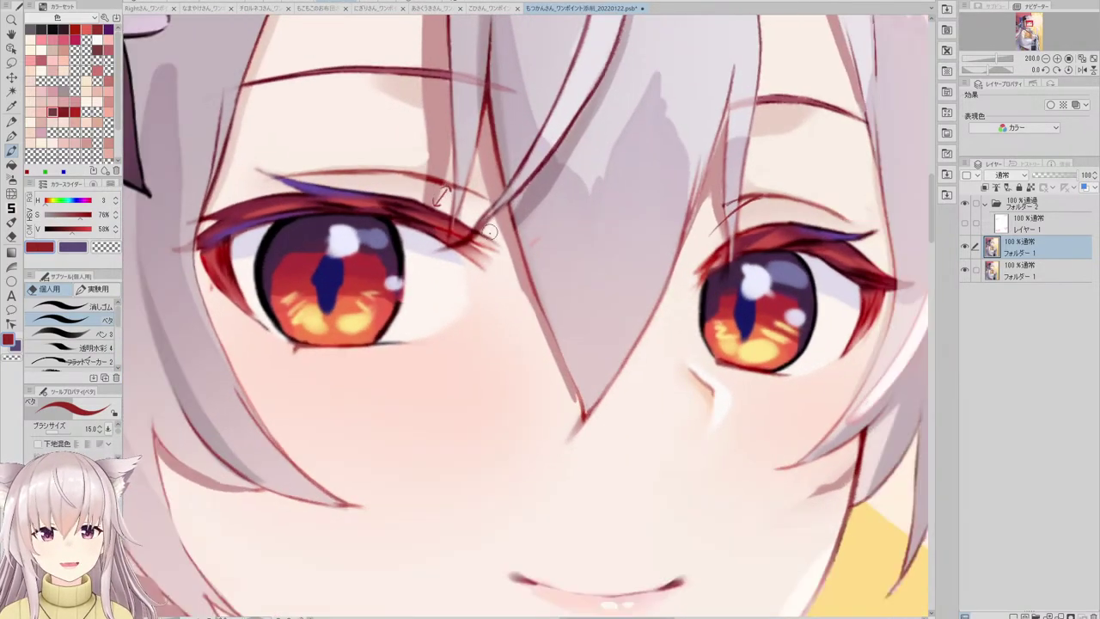
{"action": "scroll", "coordinate": [514, 228], "scroll_direction": "down", "scroll_amount": 2}
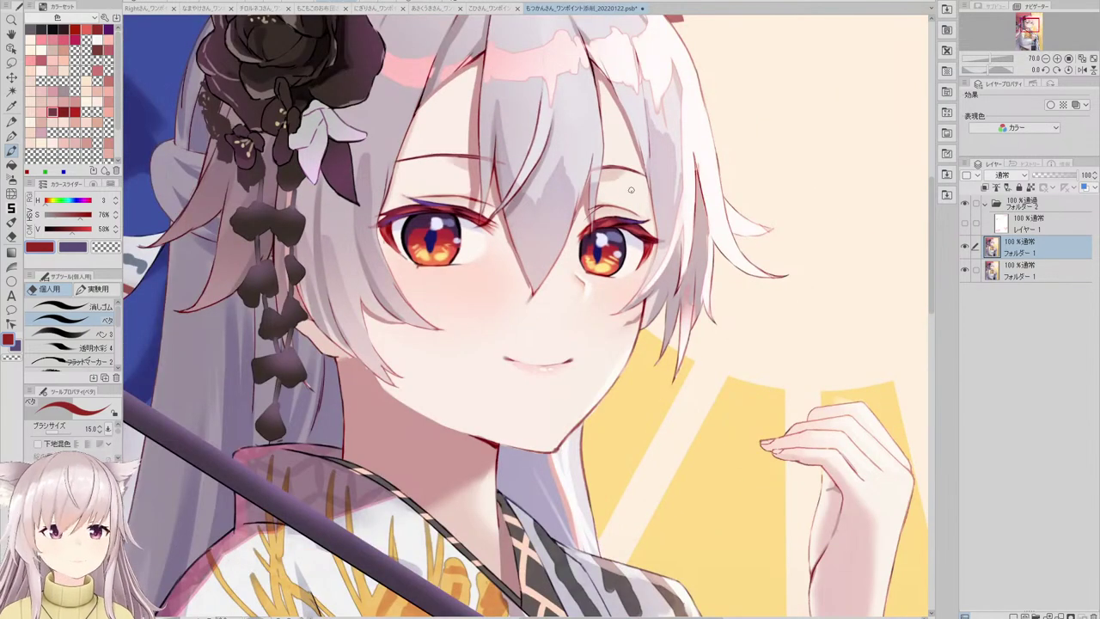
{"action": "scroll", "coordinate": [636, 196], "scroll_direction": "up", "scroll_amount": 1}
{"action": "scroll", "coordinate": [619, 191], "scroll_direction": "down", "scroll_amount": 1}
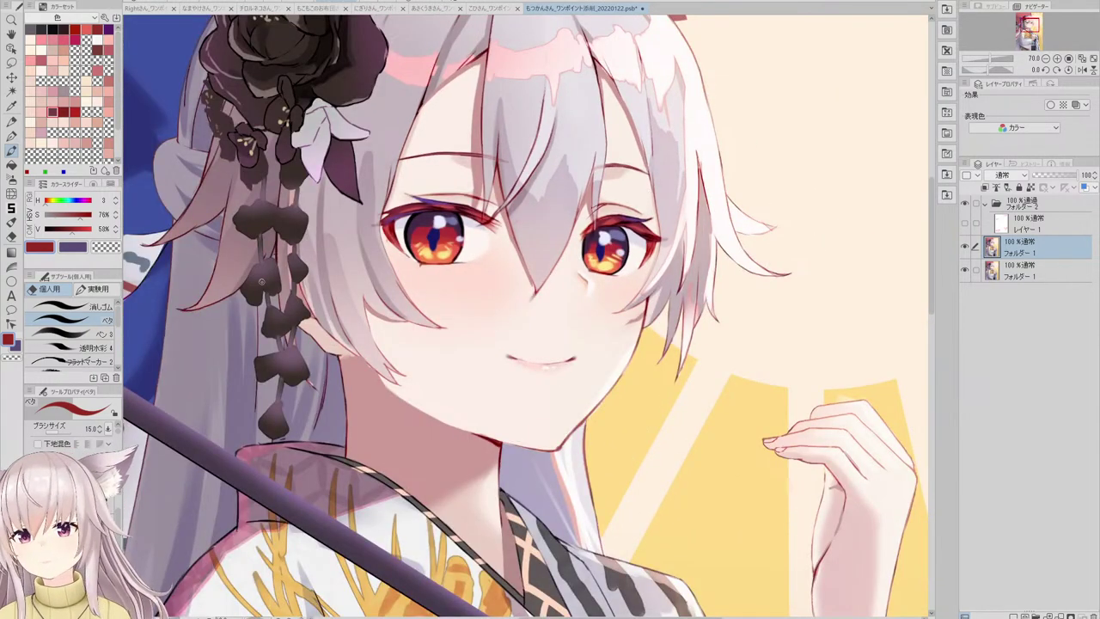
- Reshape the iris of the eye beside the hair flower with Liquify at brush size 50
{"action": "left_click", "coordinate": [11, 194]}
{"action": "scroll", "coordinate": [472, 242], "scroll_direction": "up", "scroll_amount": 2}
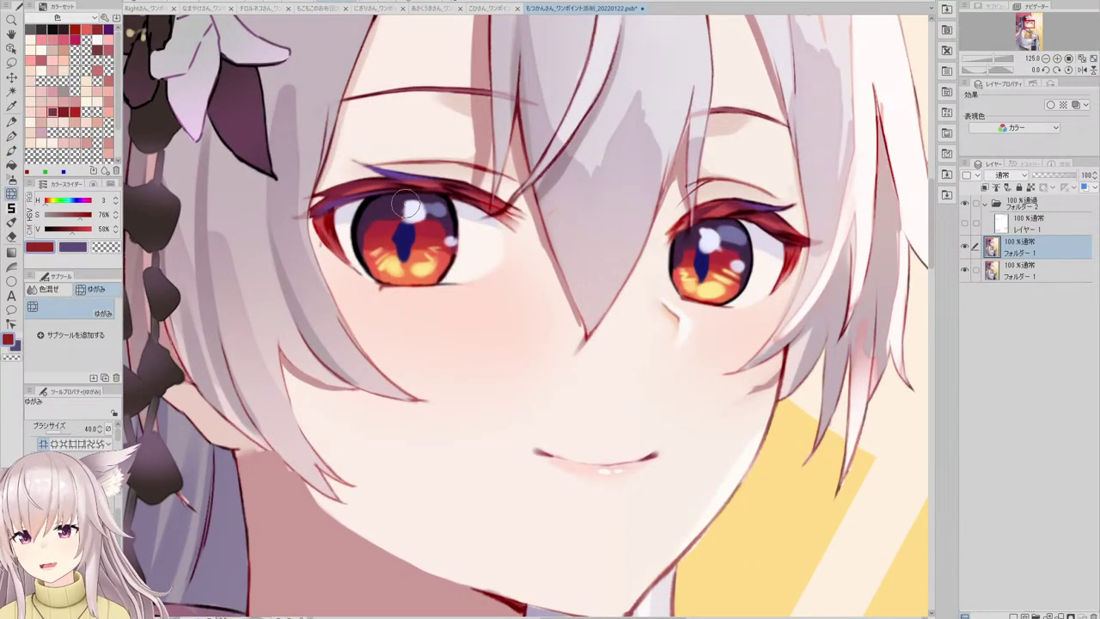
{"action": "scroll", "coordinate": [424, 184], "scroll_direction": "up", "scroll_amount": 1}
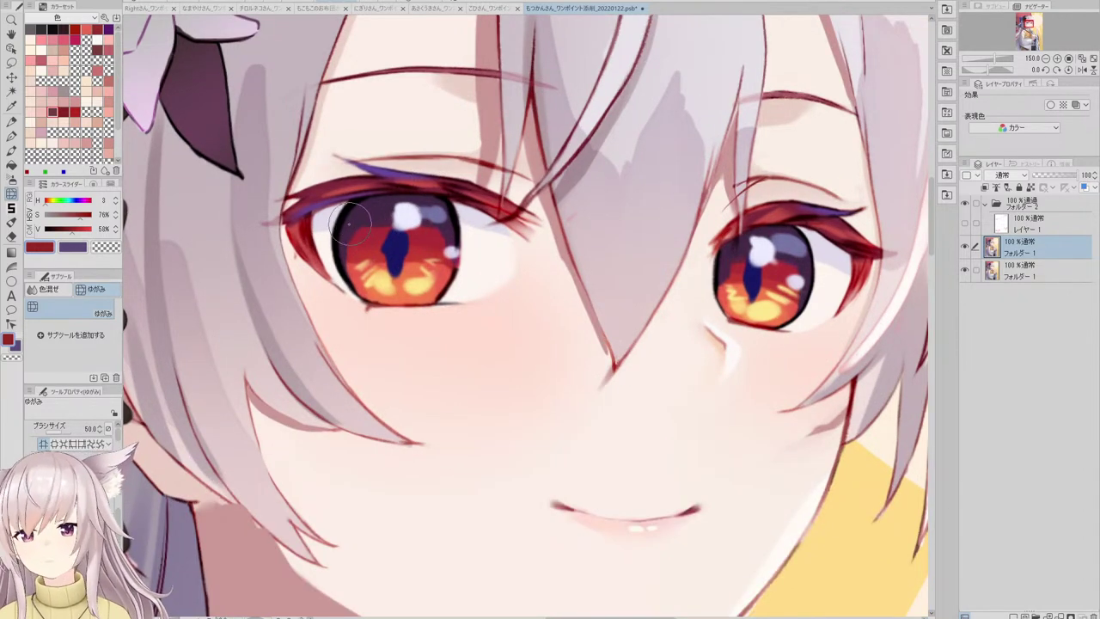
{"action": "mouse_move", "coordinate": [375, 248]}
{"action": "left_mouse_down"}
{"action": "mouse_move", "coordinate": [394, 218]}
{"action": "mouse_move", "coordinate": [419, 227]}
{"action": "mouse_move", "coordinate": [408, 222]}
{"action": "mouse_move", "coordinate": [389, 266]}
{"action": "left_mouse_up"}
{"action": "scroll", "coordinate": [388, 268], "scroll_direction": "down", "scroll_amount": 2}
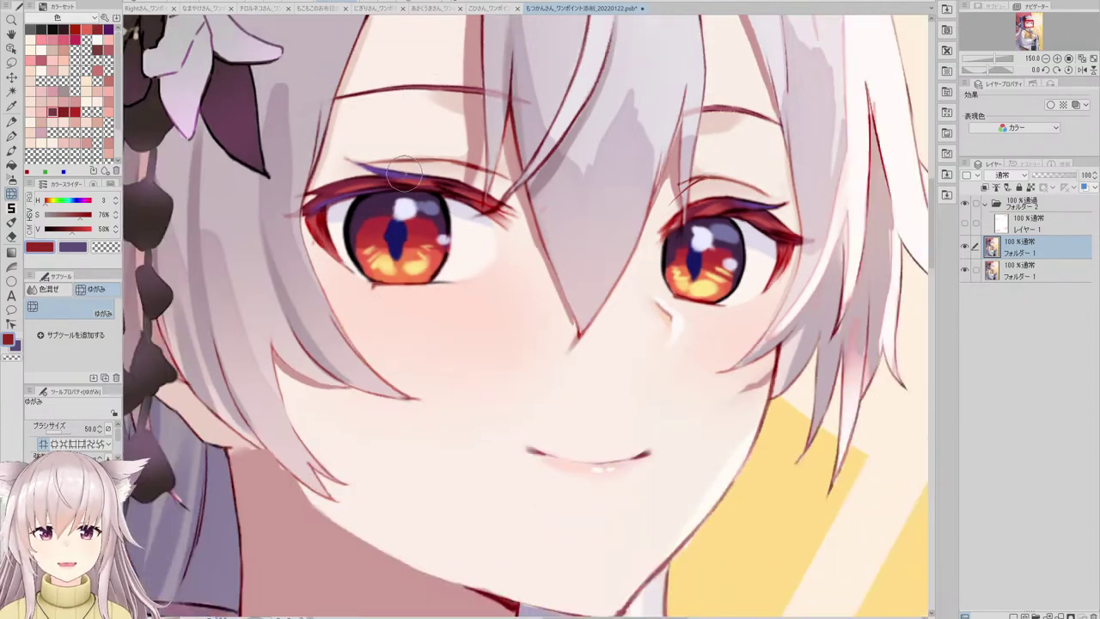
{"action": "scroll", "coordinate": [643, 230], "scroll_direction": "up", "scroll_amount": 2}
{"action": "scroll", "coordinate": [470, 229], "scroll_direction": "down", "scroll_amount": 2}
- Adjust the outer lash tip of the eye beside the hair flower with Liquify at brush size 50
{"action": "scroll", "coordinate": [471, 228], "scroll_direction": "down", "scroll_amount": 5}
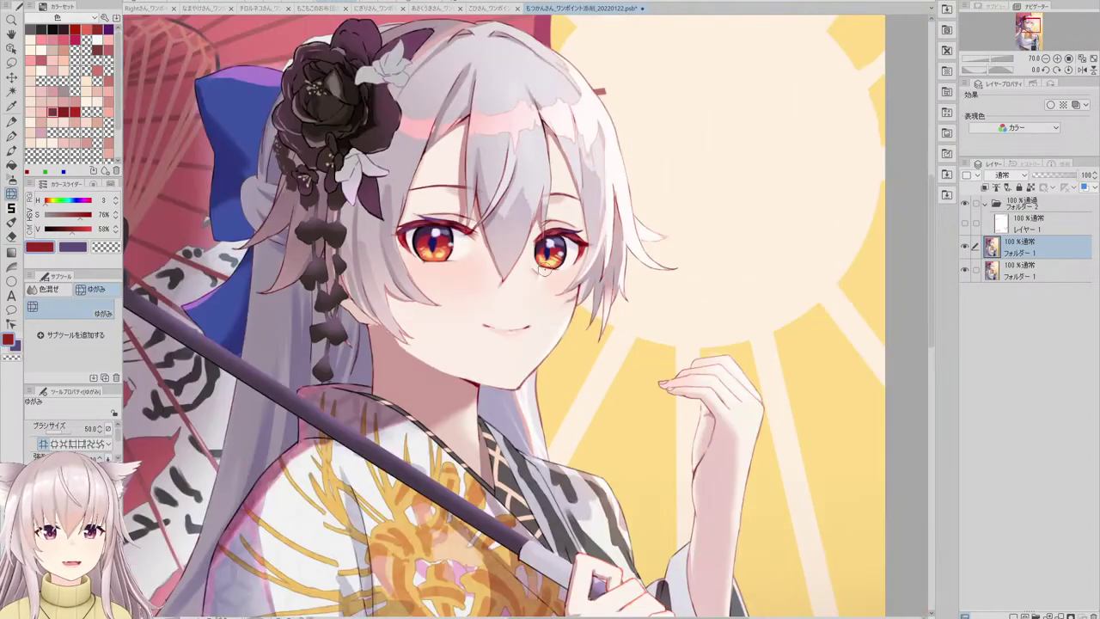
{"action": "scroll", "coordinate": [455, 254], "scroll_direction": "up", "scroll_amount": 6}
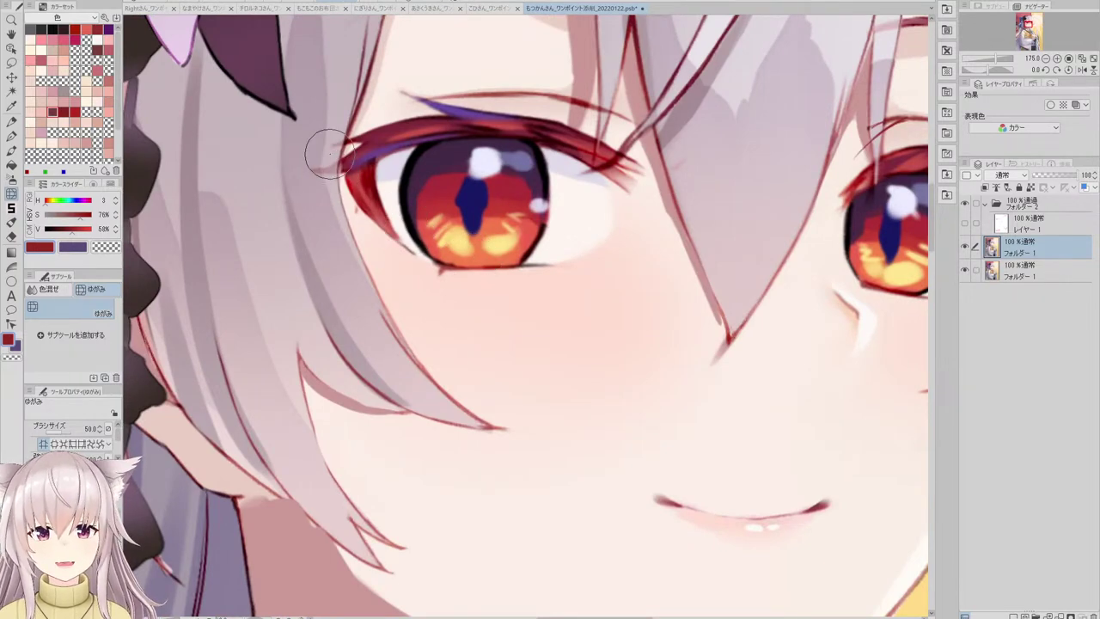
{"action": "scroll", "coordinate": [318, 154], "scroll_direction": "down", "scroll_amount": 8}
{"action": "scroll", "coordinate": [430, 220], "scroll_direction": "up", "scroll_amount": 5}
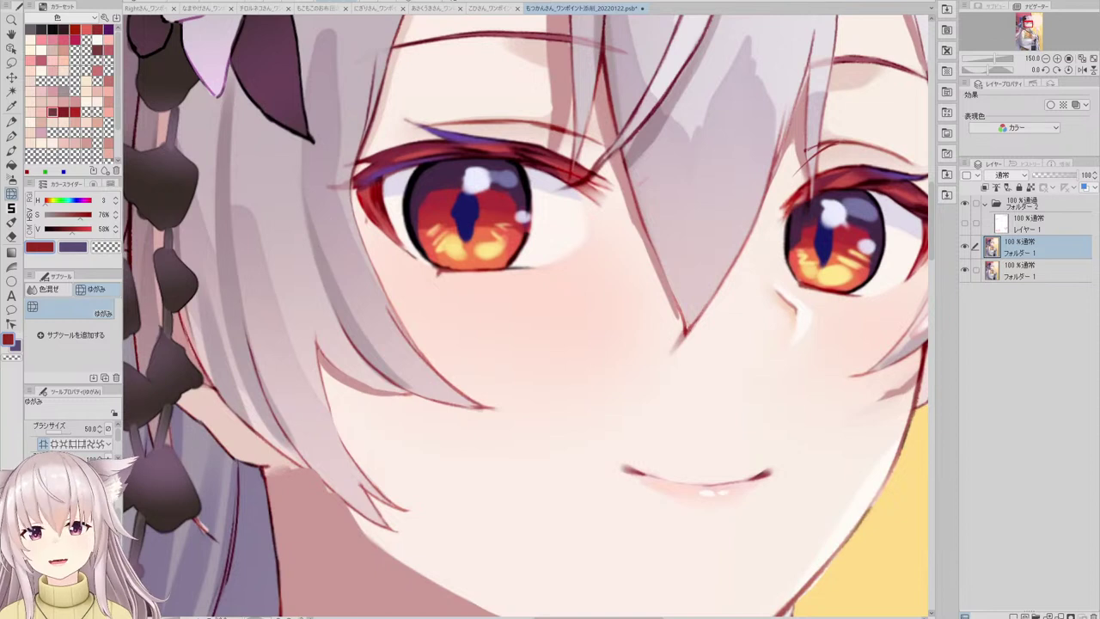
- Paint hair colour (H 334, S 8%, V 78%) along the side lock at that eye's outer corner with the ベタ brush at size 30
{"action": "left_click", "coordinate": [352, 135], "text": "alt"}
{"action": "key", "text": "p"}
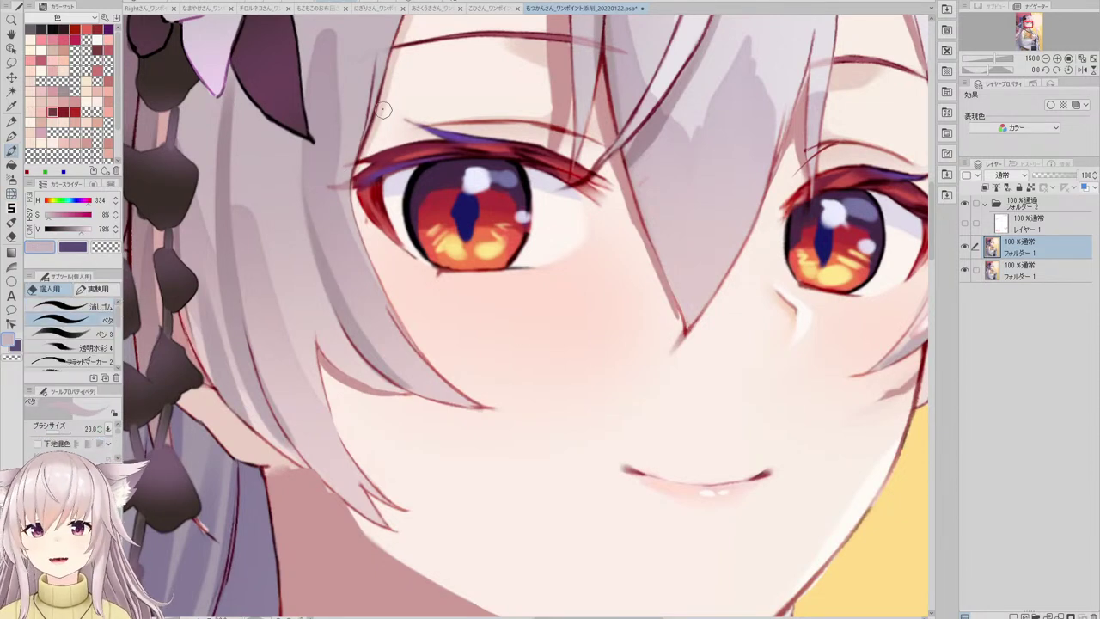
{"action": "left_click_drag", "start_coordinate": [383, 110], "coordinate": [364, 220]}
{"action": "key", "text": "bracketright"}
{"action": "key", "text": "bracketright"}
{"action": "key", "text": "ctrl+z"}
{"action": "mouse_move", "coordinate": [366, 162]}
{"action": "left_mouse_down"}
{"action": "mouse_move", "coordinate": [365, 250]}
{"action": "mouse_move", "coordinate": [355, 246]}
{"action": "mouse_move", "coordinate": [359, 226]}
{"action": "left_mouse_up"}
{"action": "scroll", "coordinate": [368, 250], "scroll_direction": "down", "scroll_amount": 5}
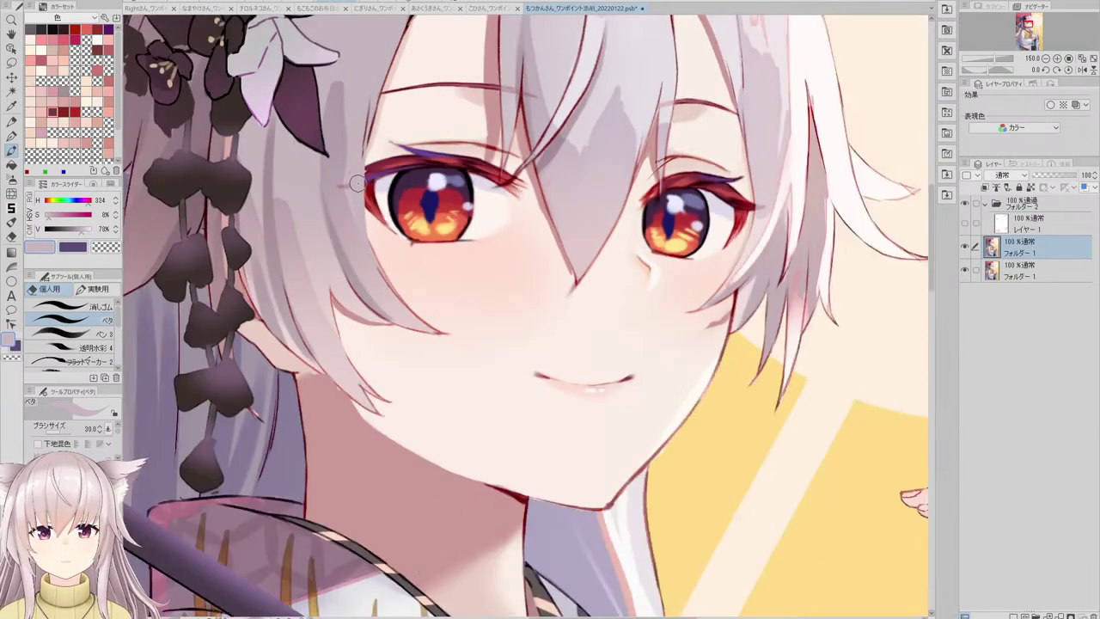
- Paint over the stray mark in the side lock beside the hair flower with sampled hair colour (H 315, S 8%, V 74%)
{"action": "scroll", "coordinate": [373, 197], "scroll_direction": "up", "scroll_amount": 4}
{"action": "scroll", "coordinate": [373, 196], "scroll_direction": "down", "scroll_amount": 2}
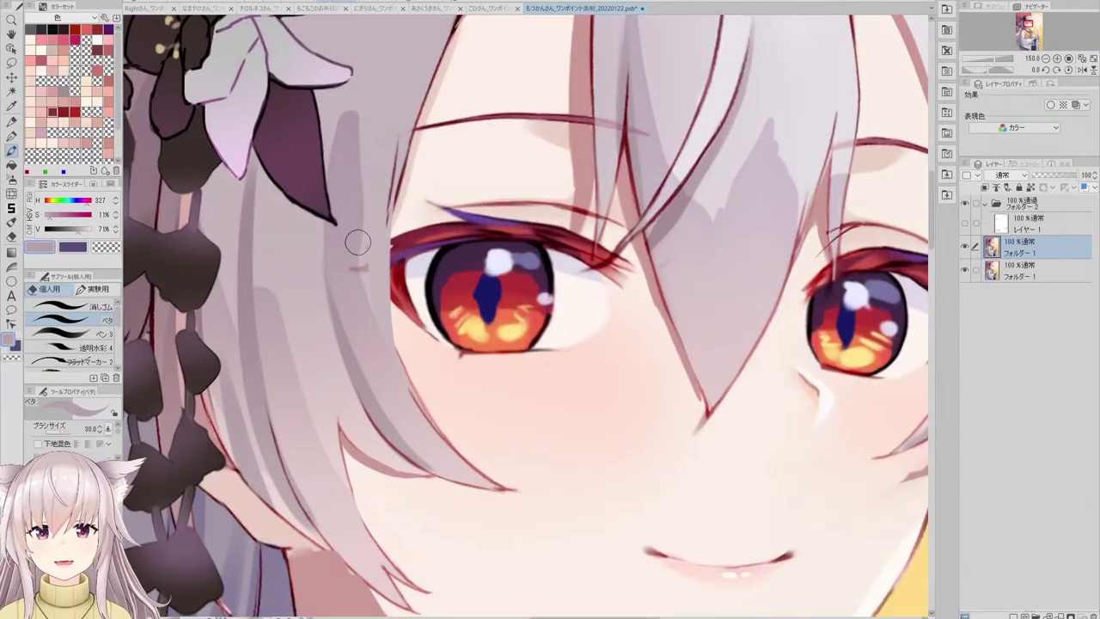
{"action": "scroll", "coordinate": [373, 153], "scroll_direction": "down", "scroll_amount": 3}
{"action": "scroll", "coordinate": [373, 154], "scroll_direction": "up", "scroll_amount": 2}
{"action": "left_click", "coordinate": [364, 209], "text": "alt"}
{"action": "left_click_drag", "start_coordinate": [361, 156], "coordinate": [360, 277]}
{"action": "scroll", "coordinate": [378, 155], "scroll_direction": "down", "scroll_amount": 6}
{"action": "scroll", "coordinate": [490, 94], "scroll_direction": "up", "scroll_amount": 5}
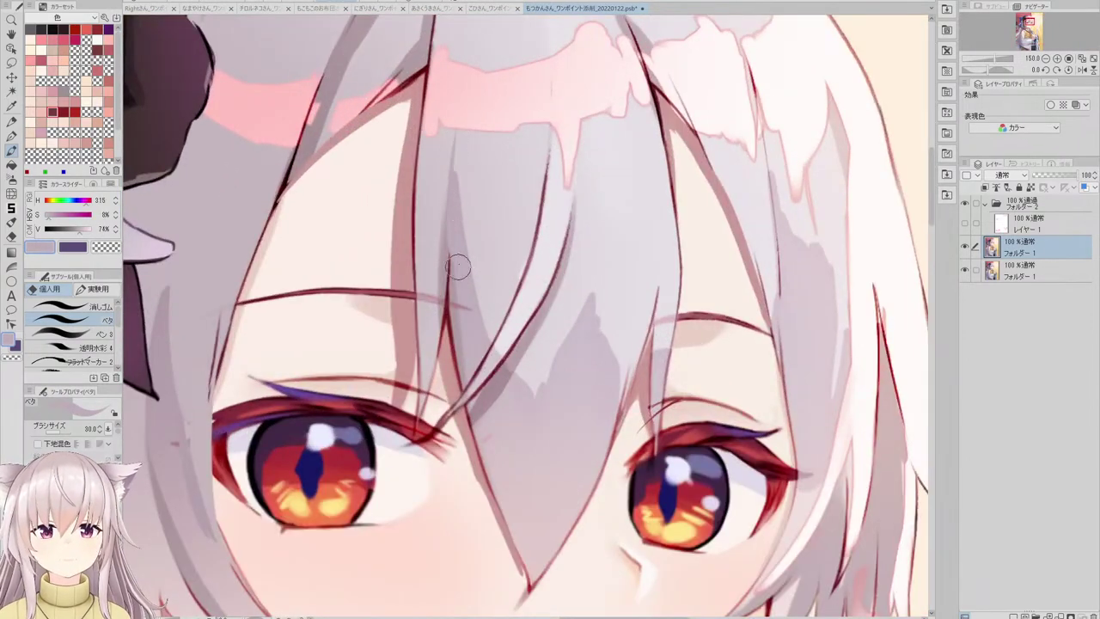
- Check the bangs and both eyes close up and against the whole figure, with Liquify set to brush size 100
{"action": "scroll", "coordinate": [482, 329], "scroll_direction": "down", "scroll_amount": 5}
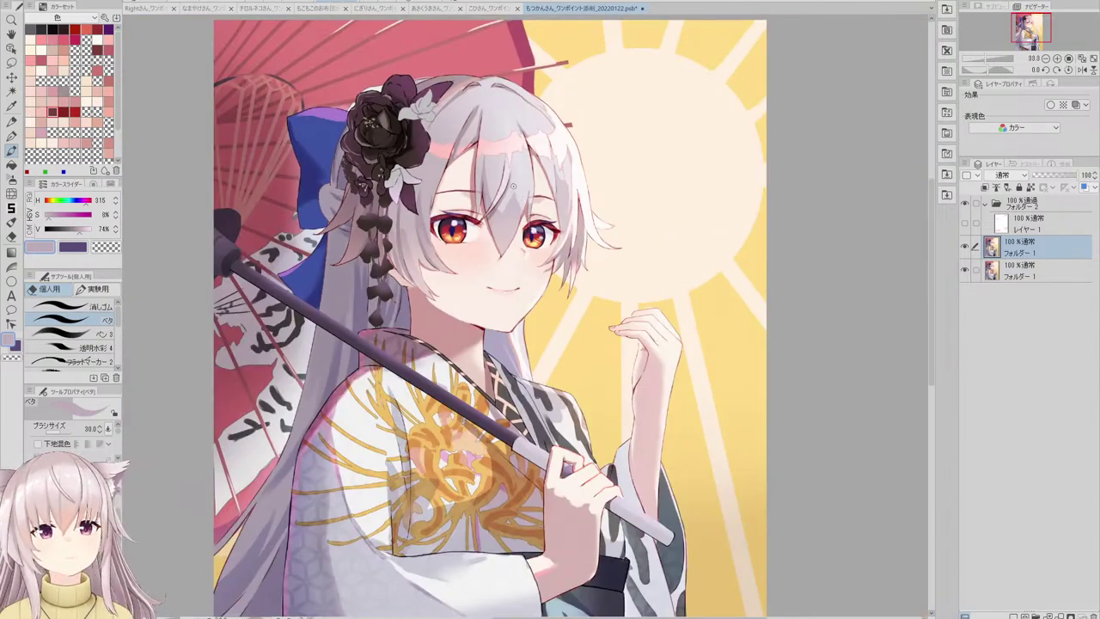
{"action": "scroll", "coordinate": [486, 249], "scroll_direction": "up", "scroll_amount": 5}
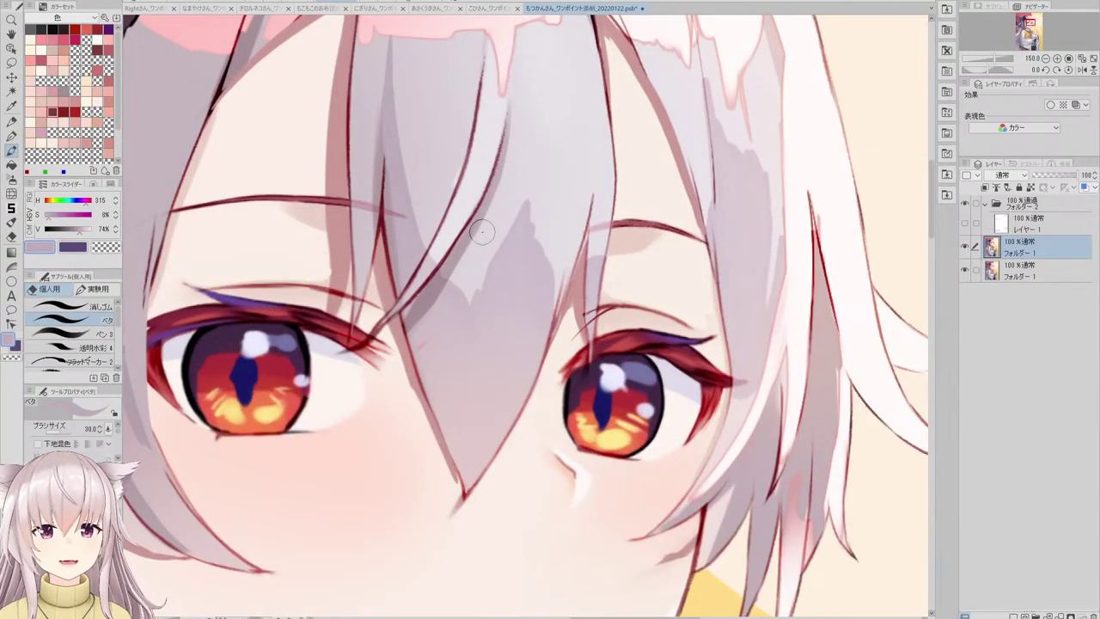
{"action": "scroll", "coordinate": [473, 227], "scroll_direction": "down", "scroll_amount": 6}
{"action": "scroll", "coordinate": [562, 149], "scroll_direction": "up", "scroll_amount": 4}
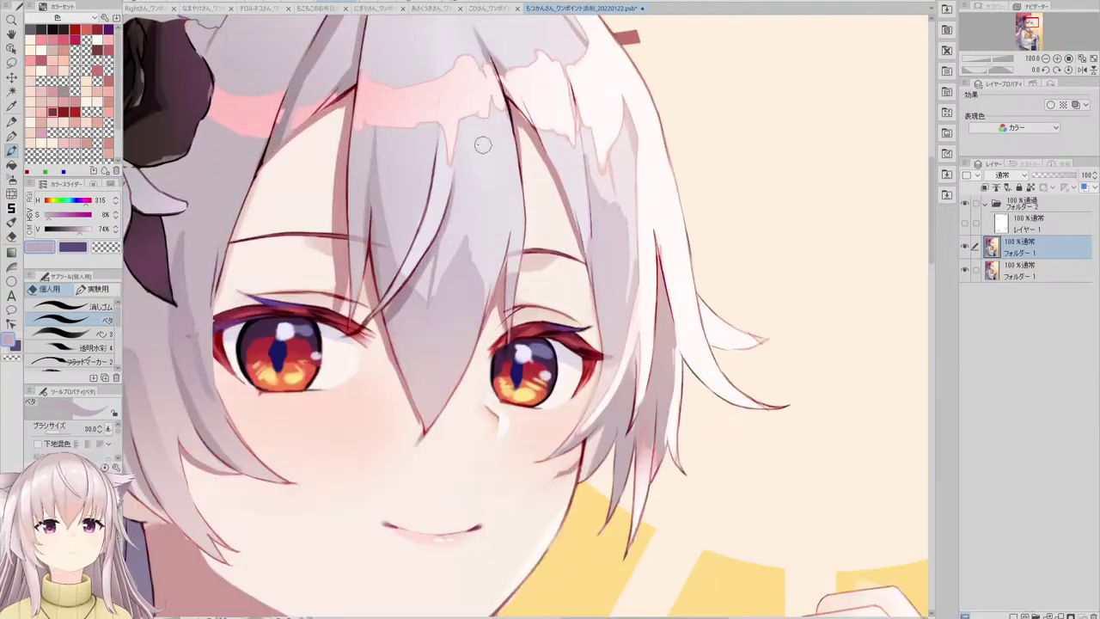
{"action": "left_click", "coordinate": [12, 193]}
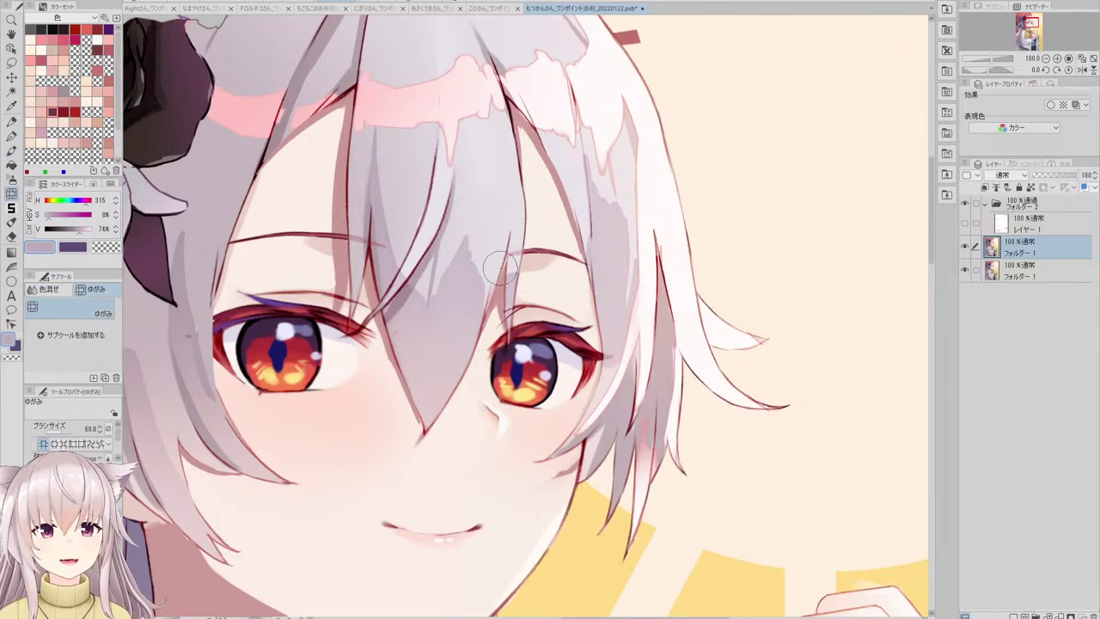
{"action": "key", "text": "bracketright"}
{"action": "key", "text": "bracketright"}
{"action": "key", "text": "bracketright"}
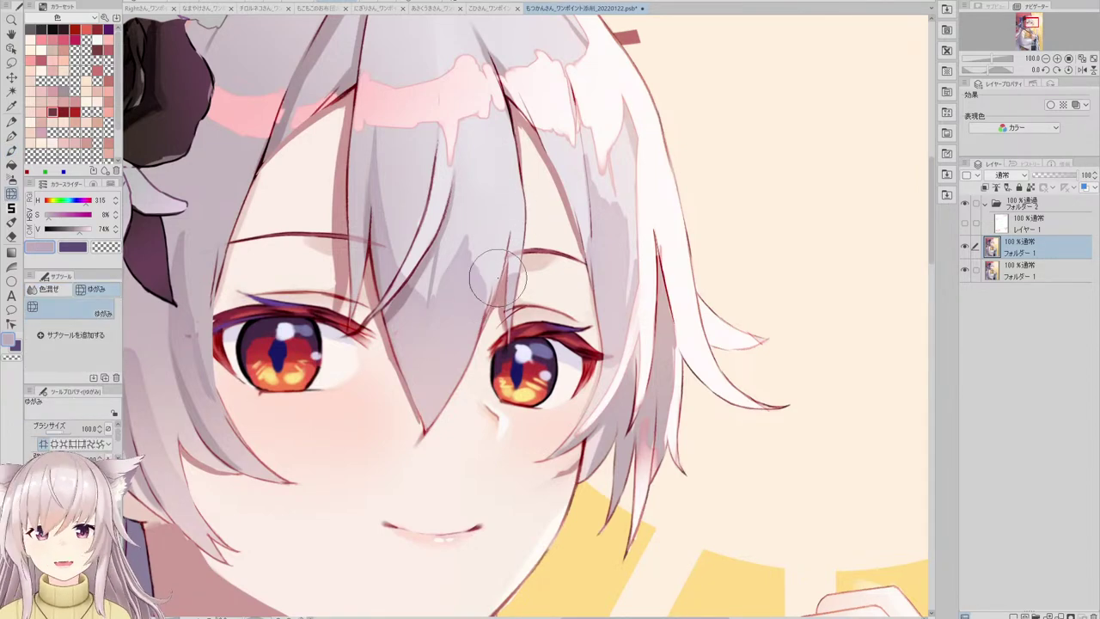
{"action": "scroll", "coordinate": [483, 313], "scroll_direction": "down", "scroll_amount": 5}
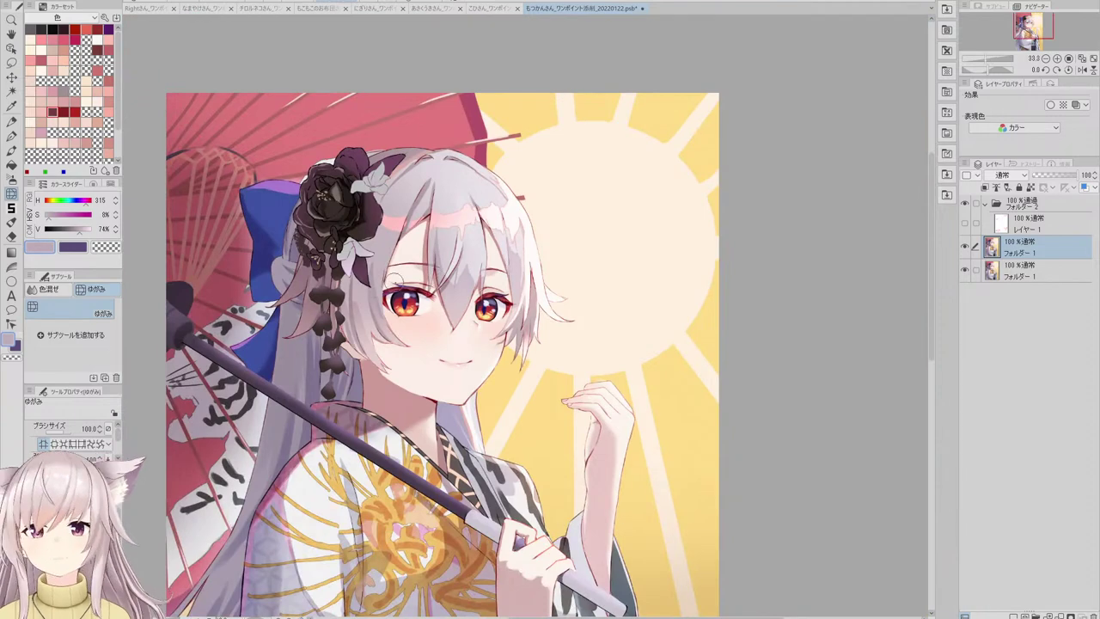
{"action": "scroll", "coordinate": [394, 282], "scroll_direction": "up", "scroll_amount": 4}
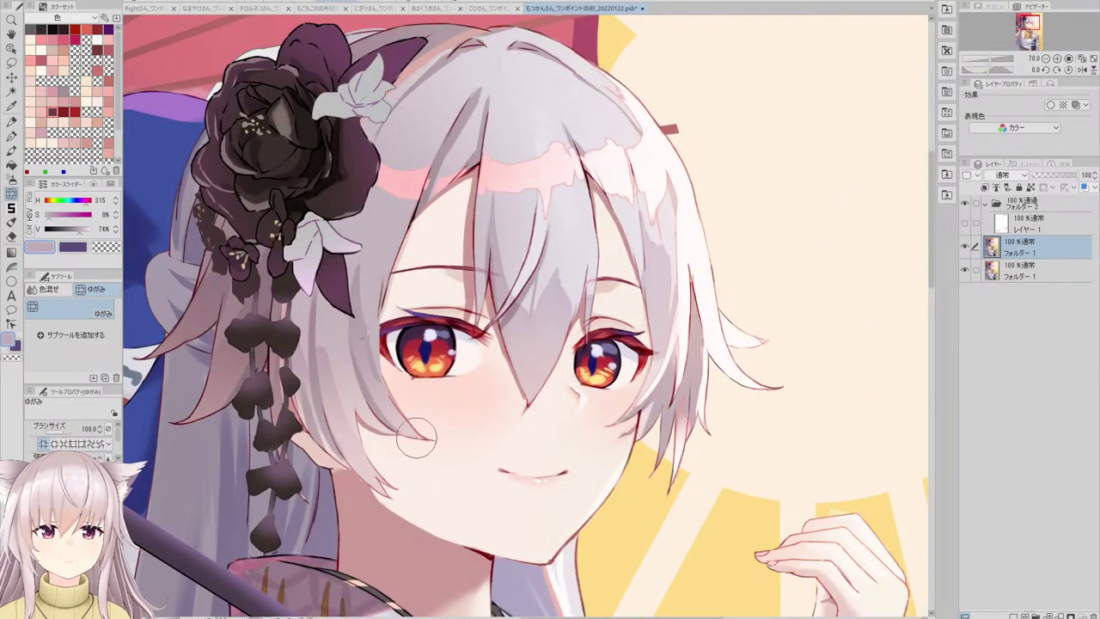
{"action": "key", "text": "ctrl+0"}
{"action": "scroll", "coordinate": [538, 341], "scroll_direction": "up", "scroll_amount": 6}
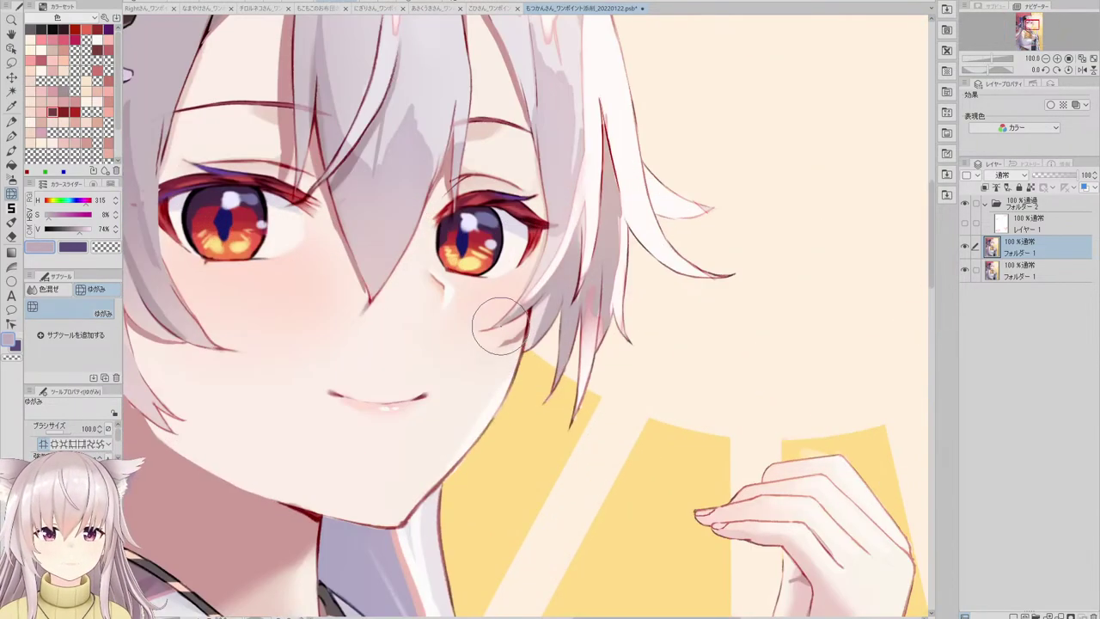
- Paint sampled skin colour over the shadow under the hair tips on the far cheek with the ベタ brush at size 30
{"action": "left_click", "coordinate": [472, 346], "text": "alt"}
{"action": "key", "text": "p"}
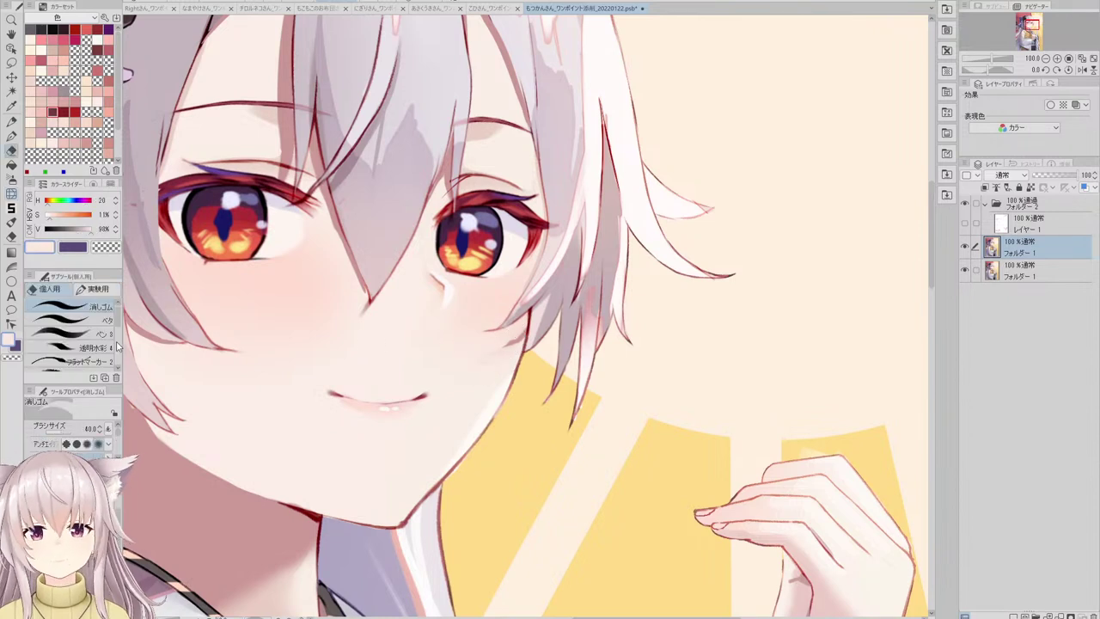
{"action": "left_click", "coordinate": [86, 320]}
{"action": "scroll", "coordinate": [496, 333], "scroll_direction": "up", "scroll_amount": 1}
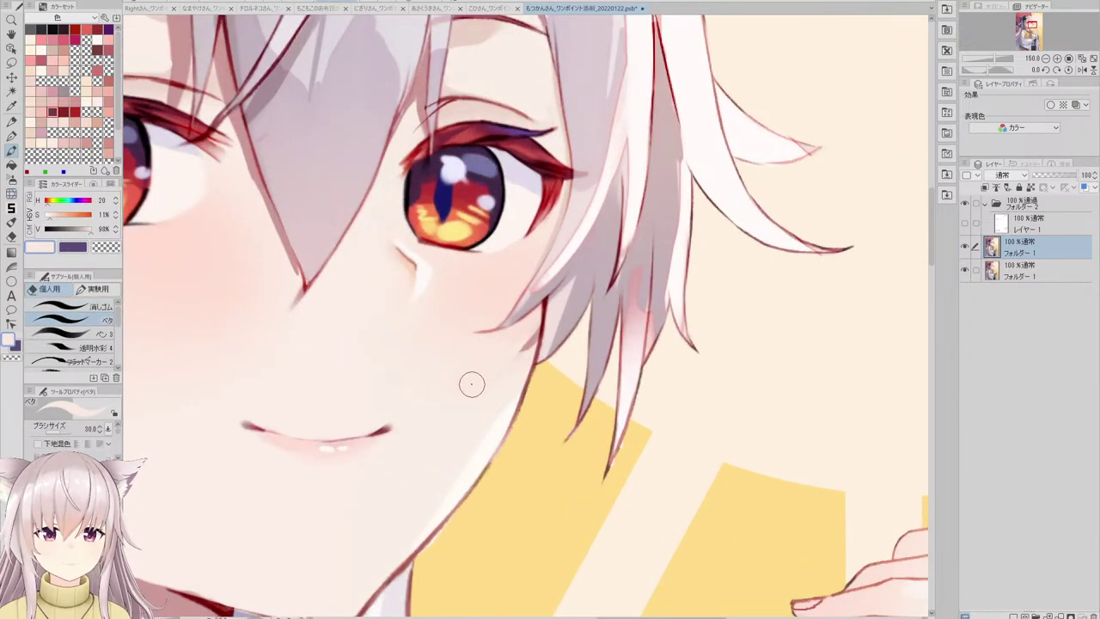
{"action": "scroll", "coordinate": [528, 335], "scroll_direction": "up", "scroll_amount": 1}
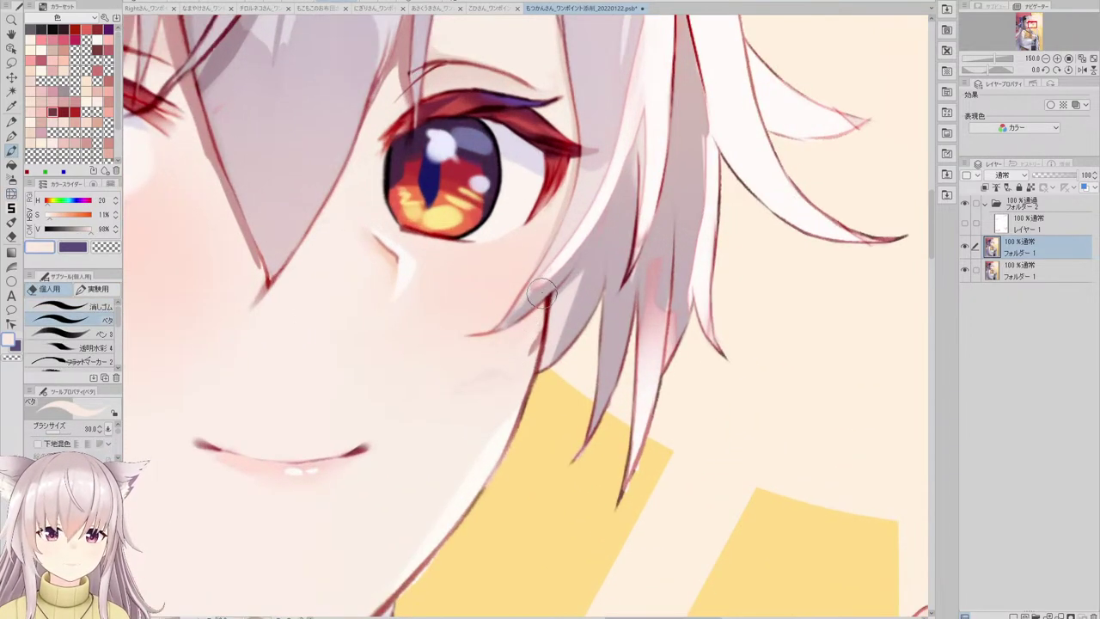
{"action": "scroll", "coordinate": [459, 381], "scroll_direction": "down", "scroll_amount": 4}
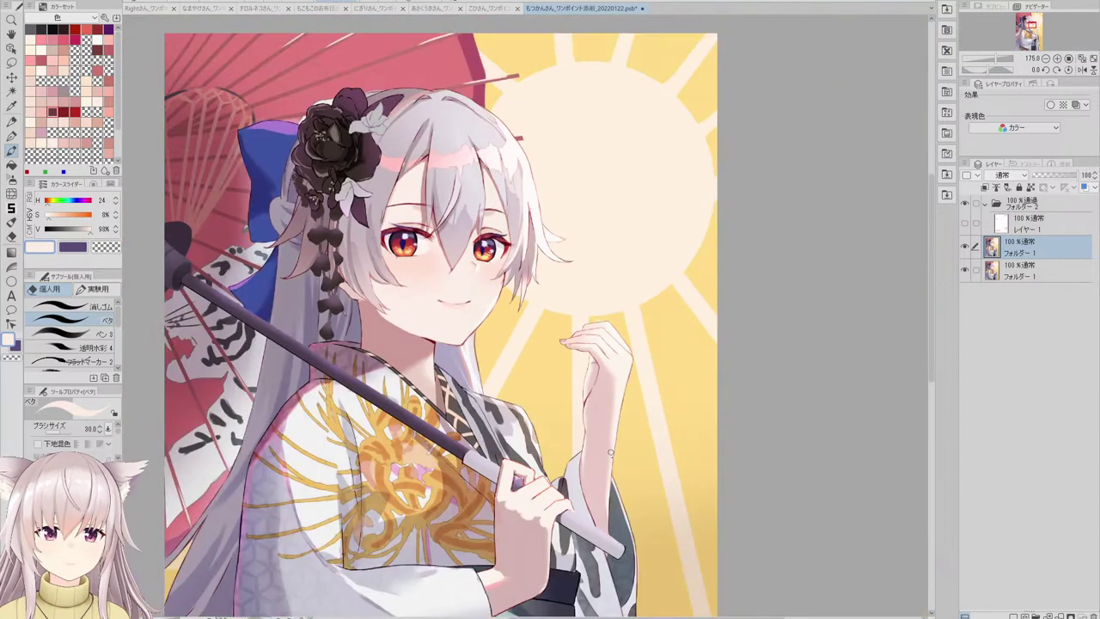
- Reshape the jawline above the neck shadow, near the flower-side hair lock, with Liquify at brush size 200
{"action": "scroll", "coordinate": [481, 305], "scroll_direction": "up", "scroll_amount": 2}
{"action": "scroll", "coordinate": [480, 305], "scroll_direction": "up", "scroll_amount": 2}
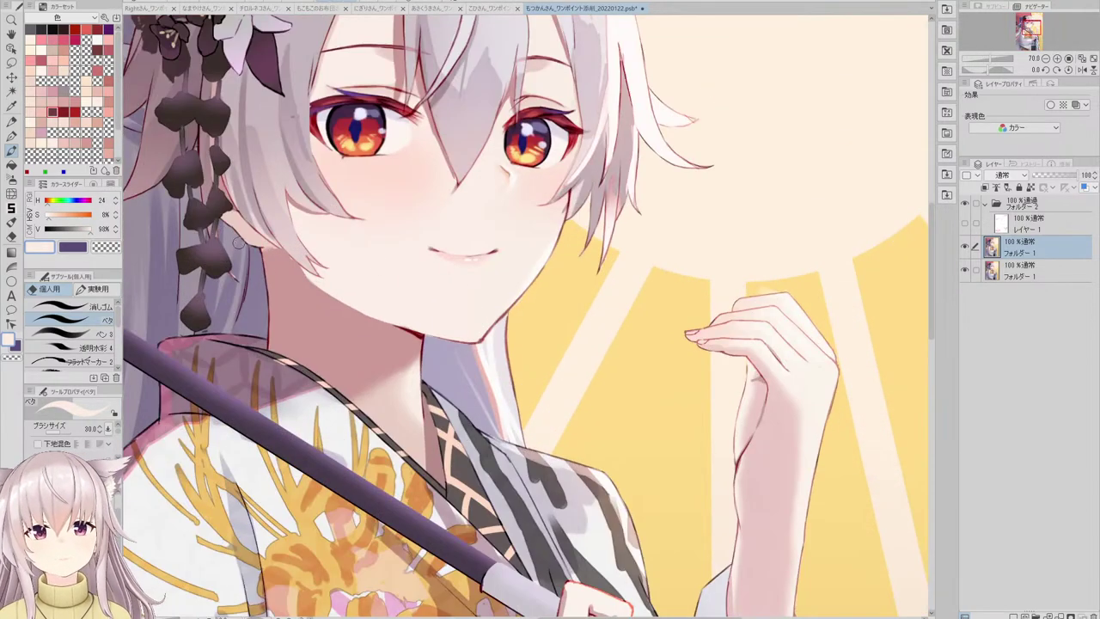
{"action": "left_click", "coordinate": [11, 193]}
{"action": "scroll", "coordinate": [365, 292], "scroll_direction": "up", "scroll_amount": 2}
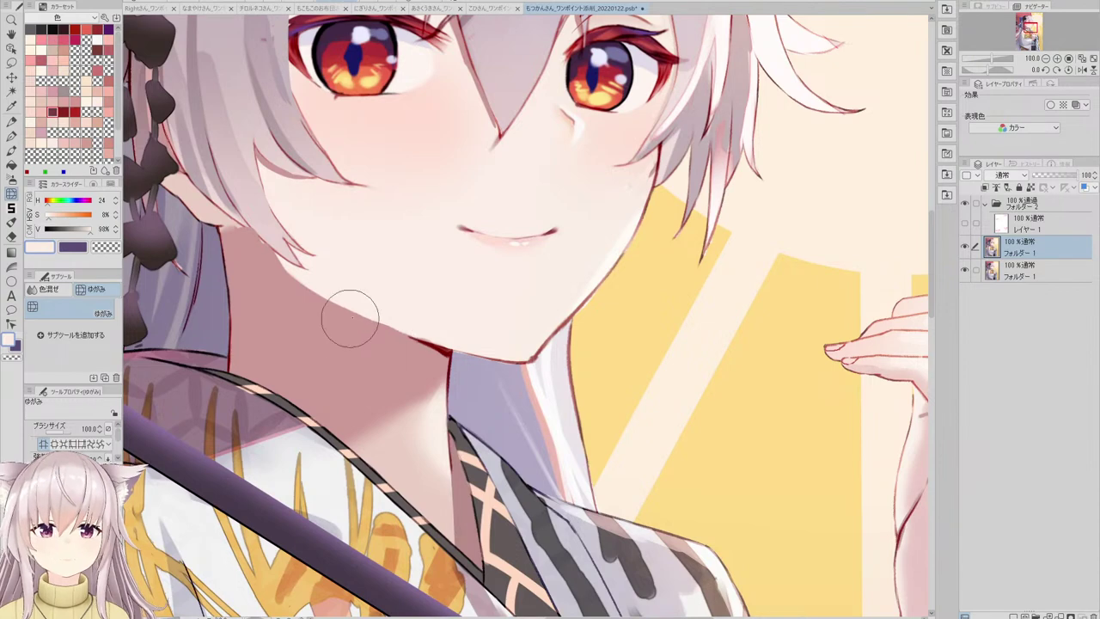
{"action": "key", "text": "bracketright"}
{"action": "key", "text": "bracketright"}
{"action": "key", "text": "bracketright"}
{"action": "key", "text": "bracketright"}
{"action": "left_click_drag", "start_coordinate": [338, 326], "coordinate": [311, 311]}
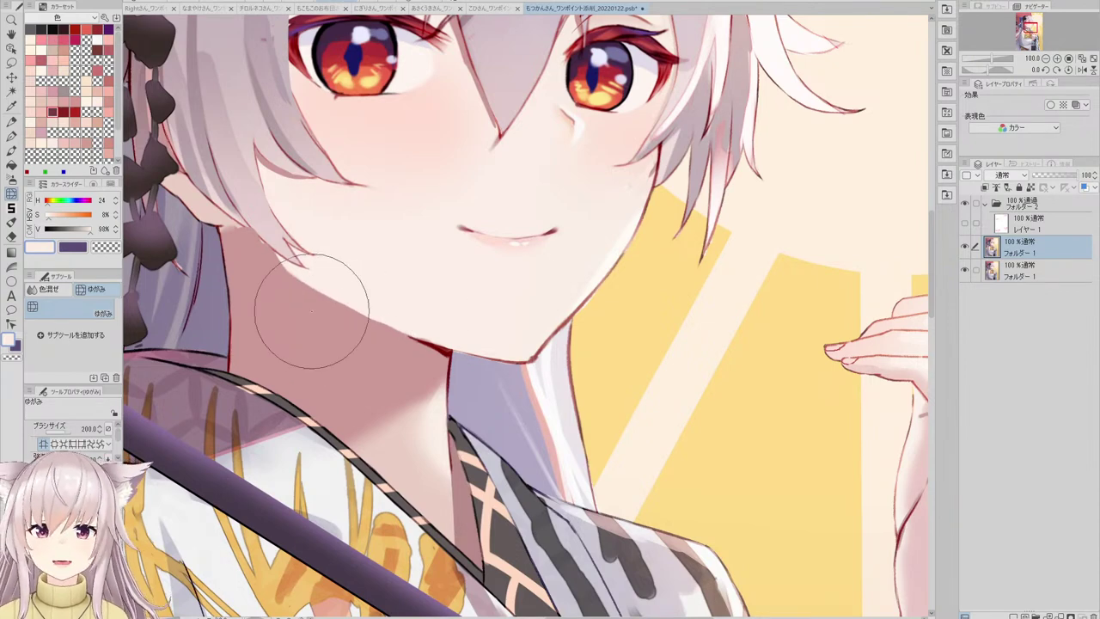
- Compare the corrected face with the original at full-figure view by toggling the visibility of the upper フォルダー 1 layer
{"action": "scroll", "coordinate": [516, 284], "scroll_direction": "down", "scroll_amount": 5}
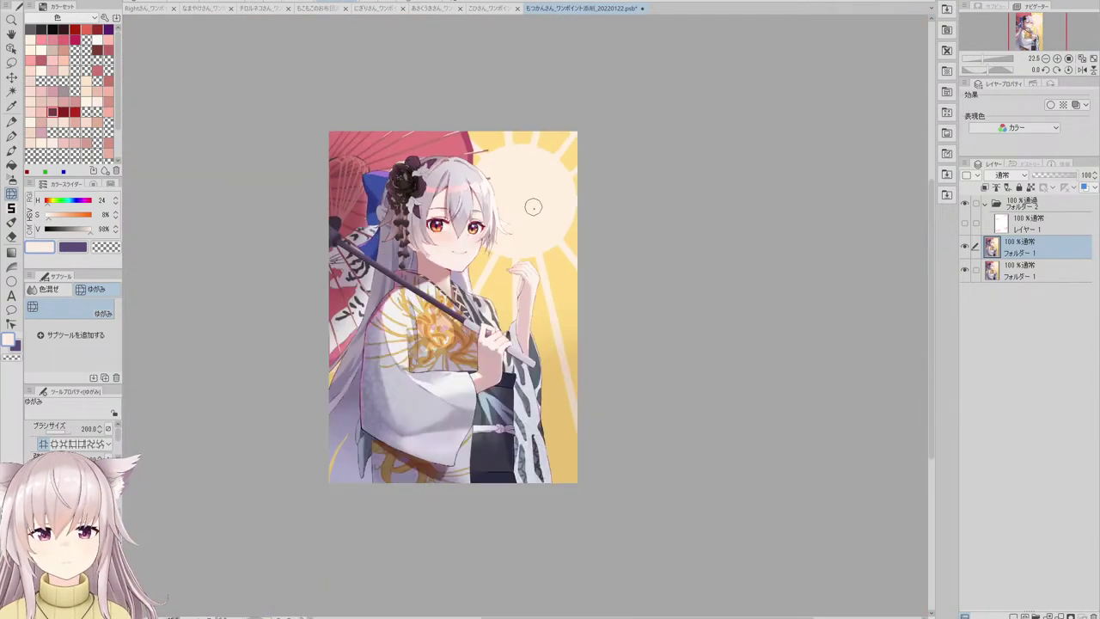
{"action": "scroll", "coordinate": [534, 207], "scroll_direction": "down", "scroll_amount": 1}
{"action": "scroll", "coordinate": [529, 230], "scroll_direction": "up", "scroll_amount": 1}
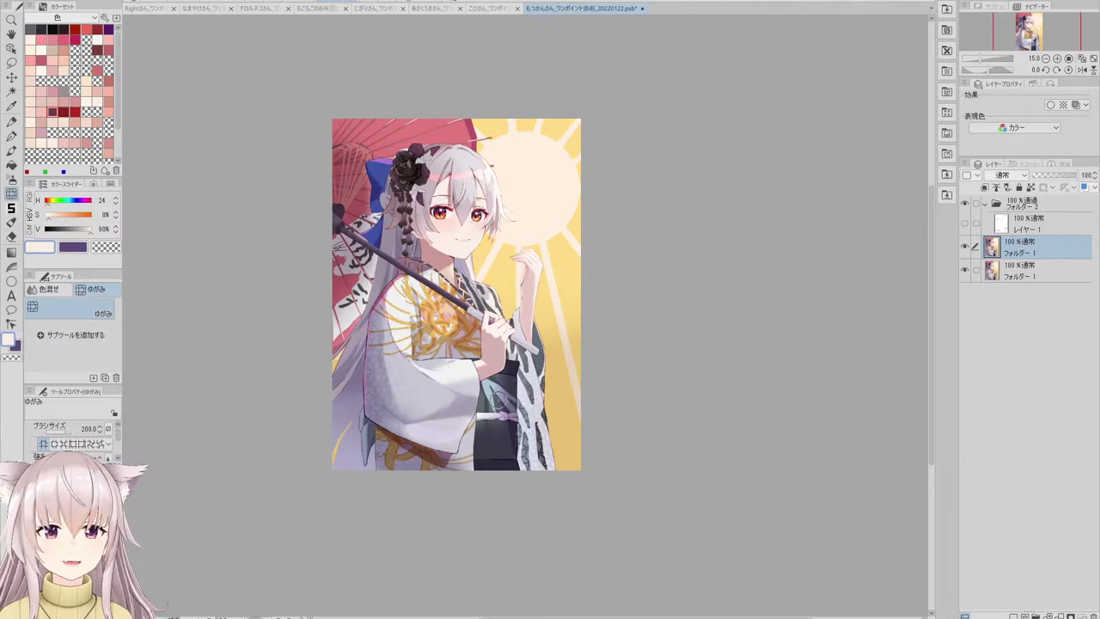
{"action": "scroll", "coordinate": [505, 330], "scroll_direction": "up", "scroll_amount": 1}
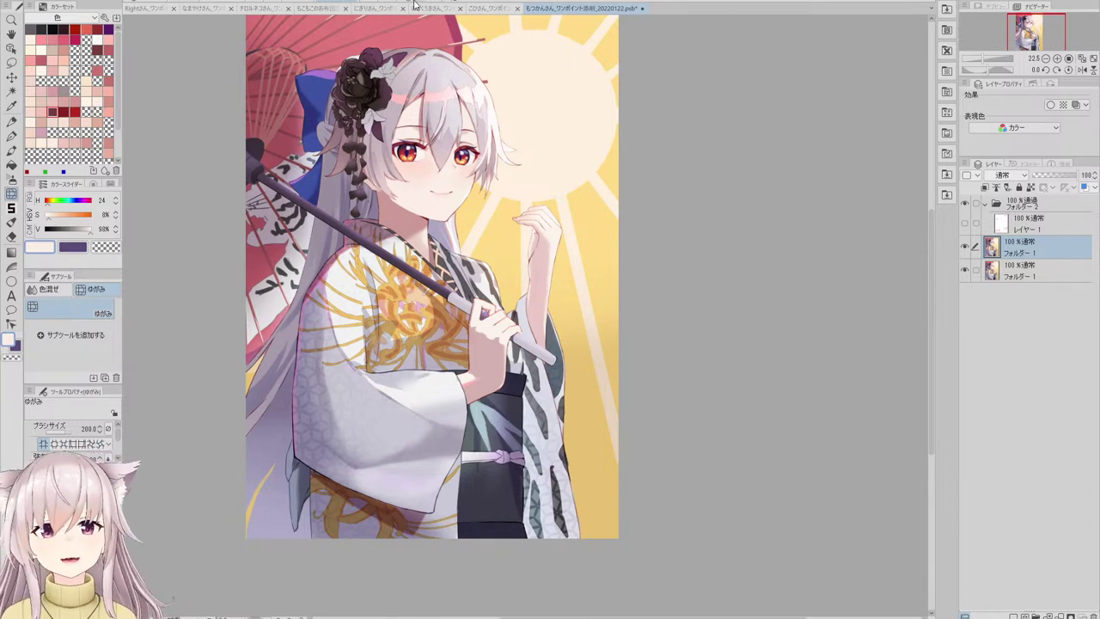
{"action": "key", "text": "ctrl+0"}
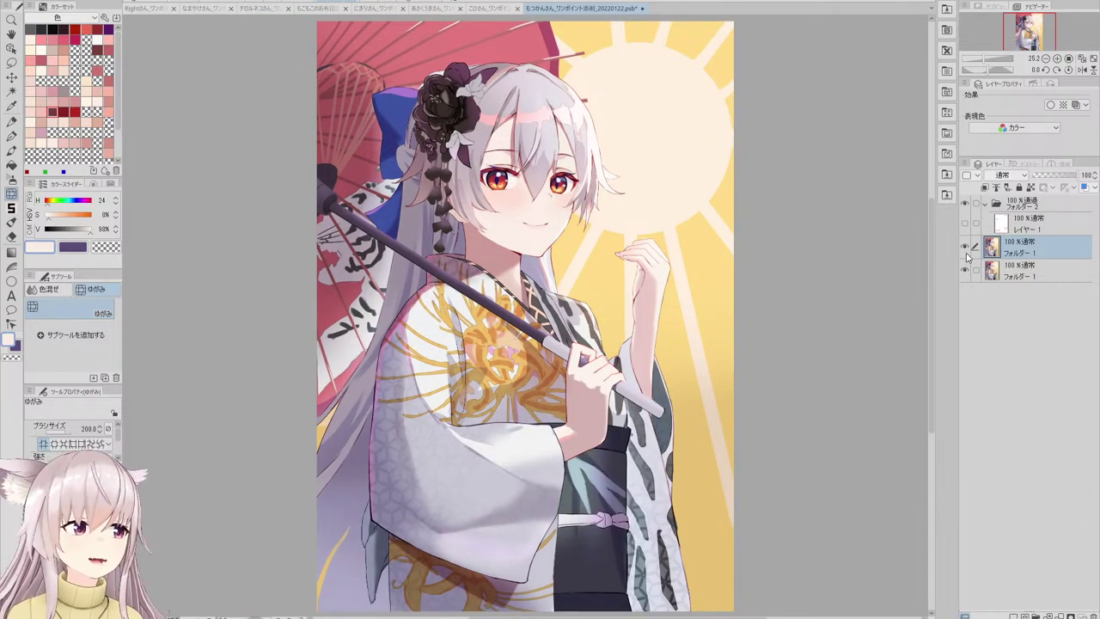
{"action": "left_click", "coordinate": [965, 248]}
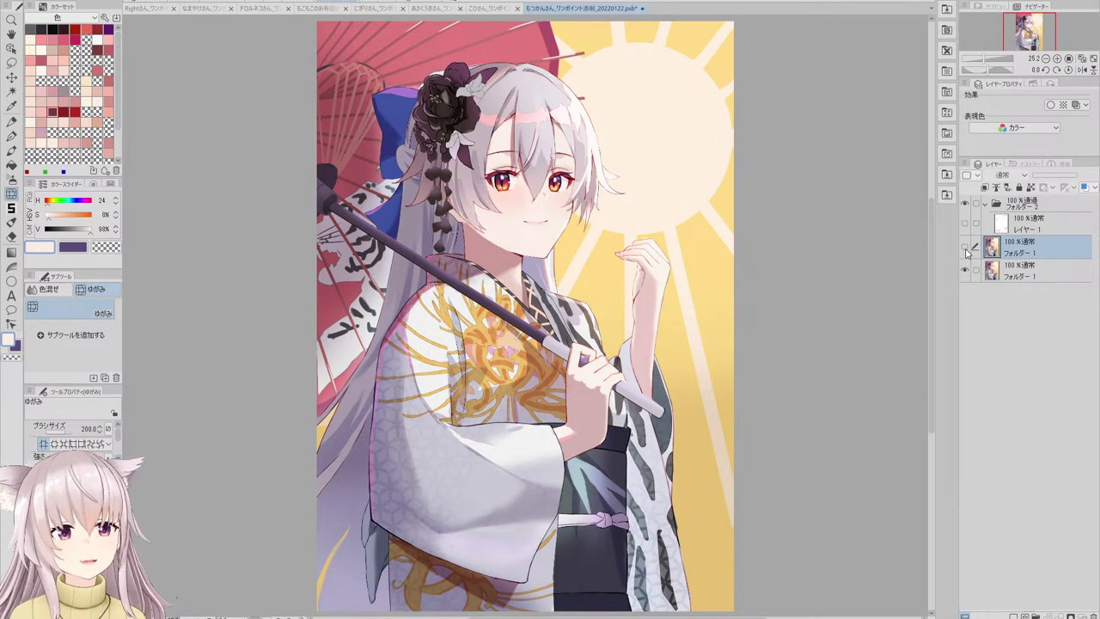
{"action": "left_click", "coordinate": [966, 249]}
{"action": "left_click", "coordinate": [966, 248]}
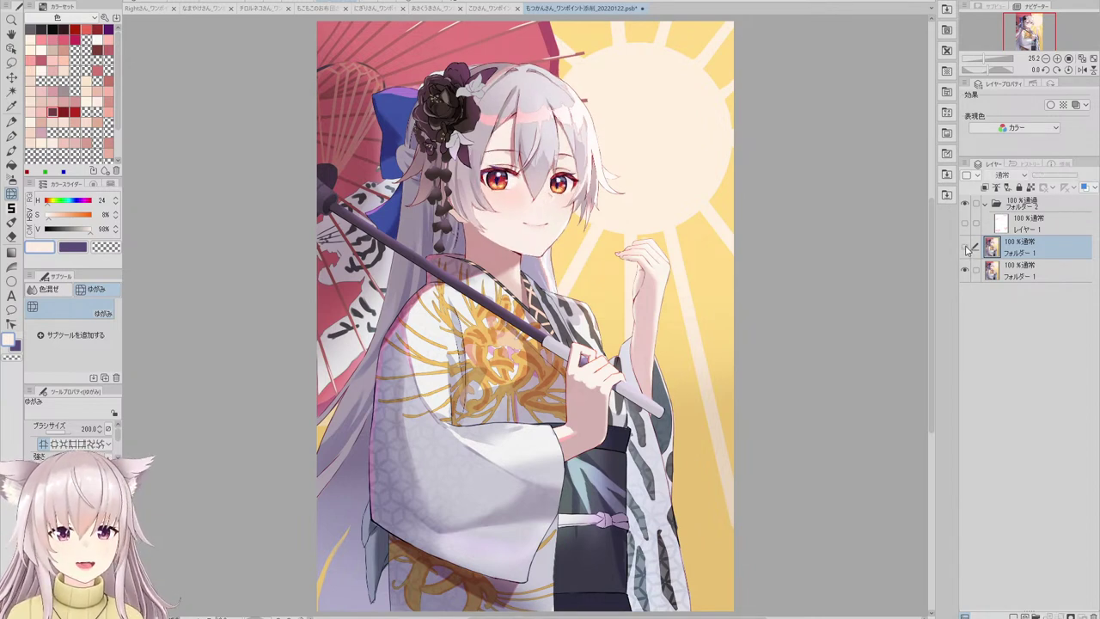
{"action": "left_click", "coordinate": [967, 248]}
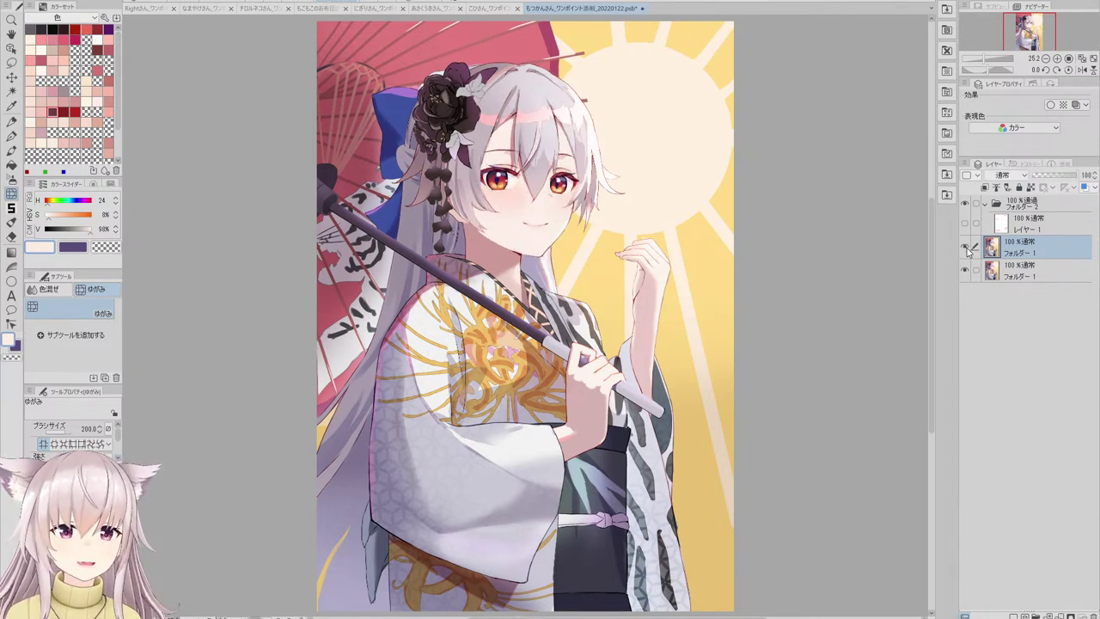
{"action": "left_click", "coordinate": [966, 248]}
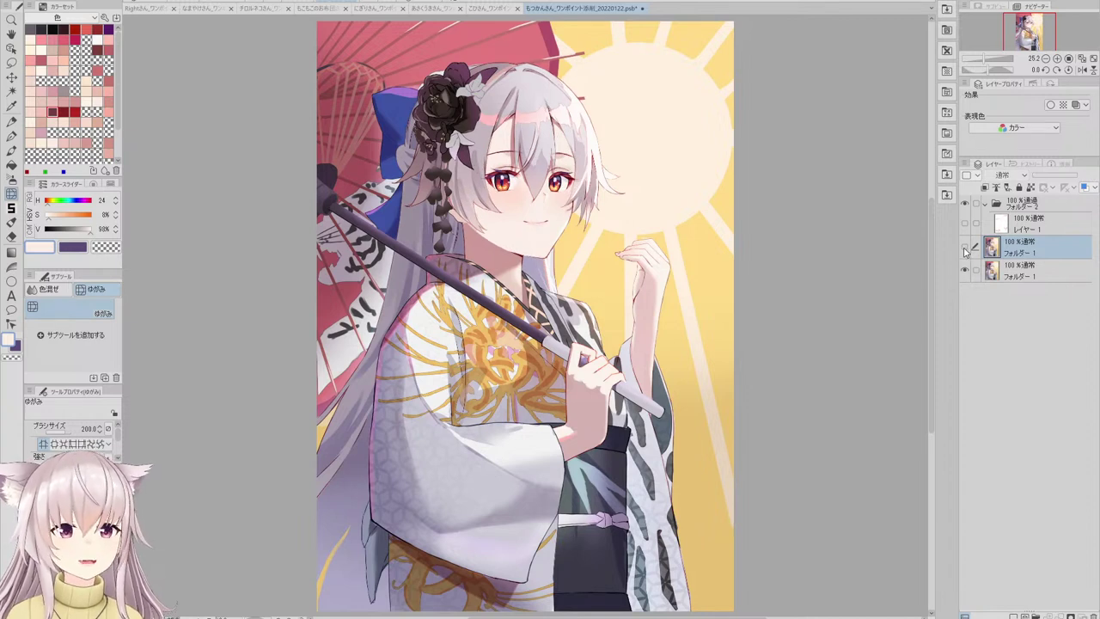
{"action": "left_click", "coordinate": [966, 248]}
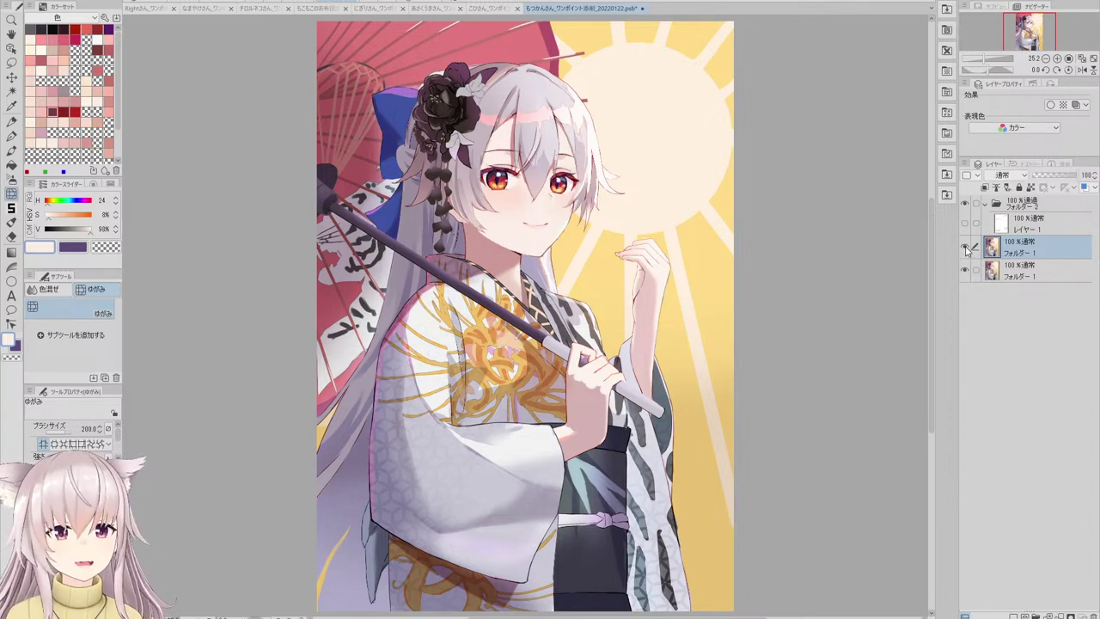
{"action": "left_click", "coordinate": [966, 248]}
{"action": "left_click", "coordinate": [966, 249]}
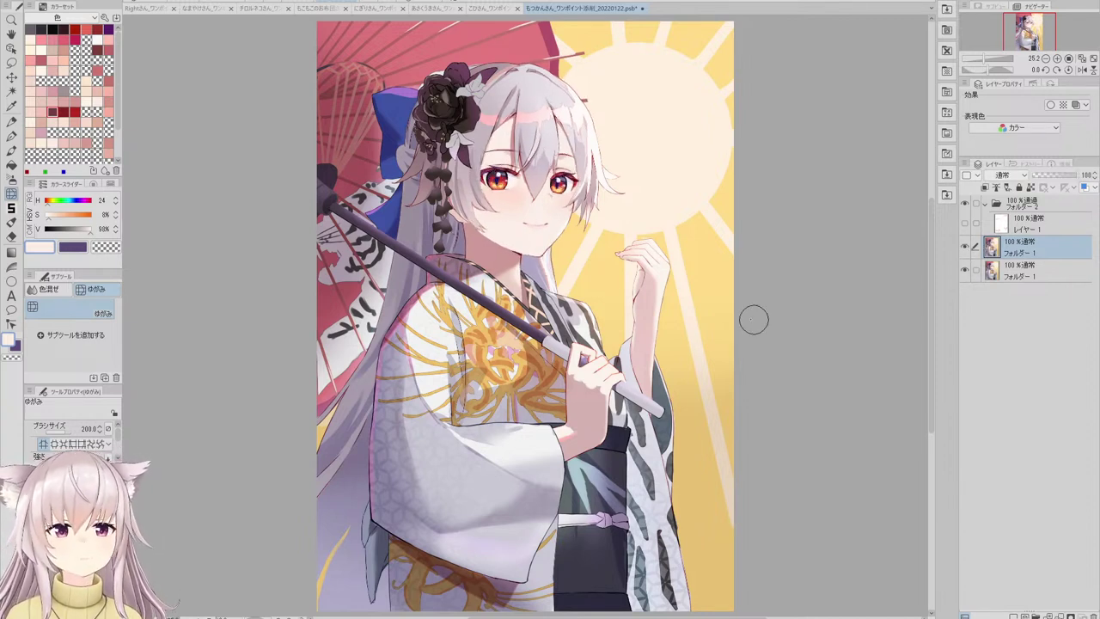
- Adjust the upper lid area of the eye beside the hair flower with Liquify at brush size 200
{"action": "scroll", "coordinate": [512, 176], "scroll_direction": "up", "scroll_amount": 4}
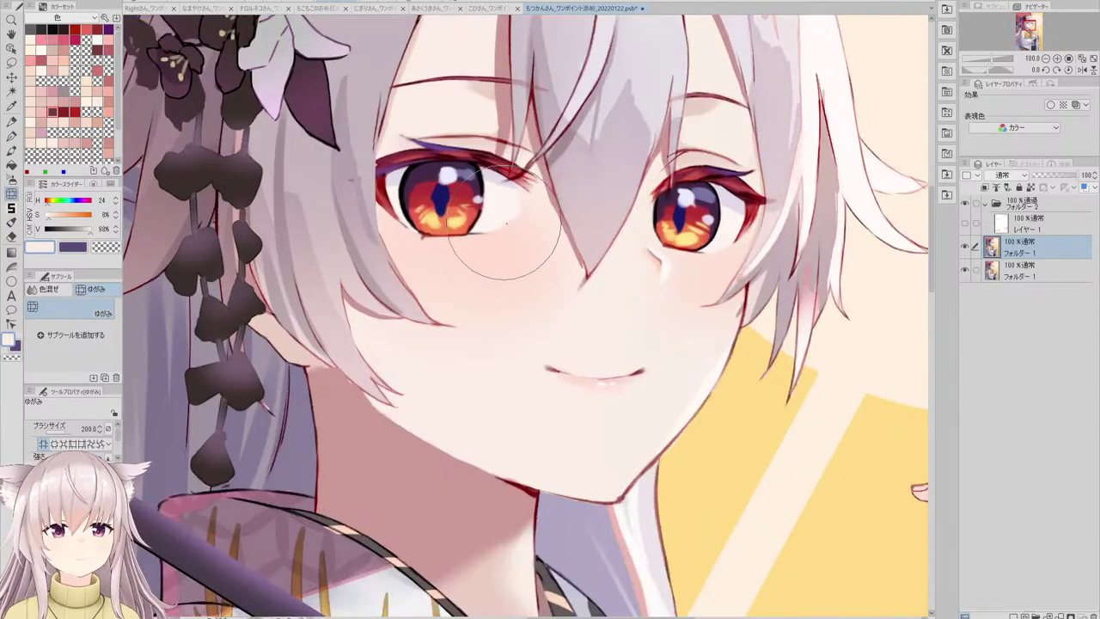
{"action": "scroll", "coordinate": [502, 206], "scroll_direction": "down", "scroll_amount": 3}
{"action": "scroll", "coordinate": [510, 195], "scroll_direction": "up", "scroll_amount": 1}
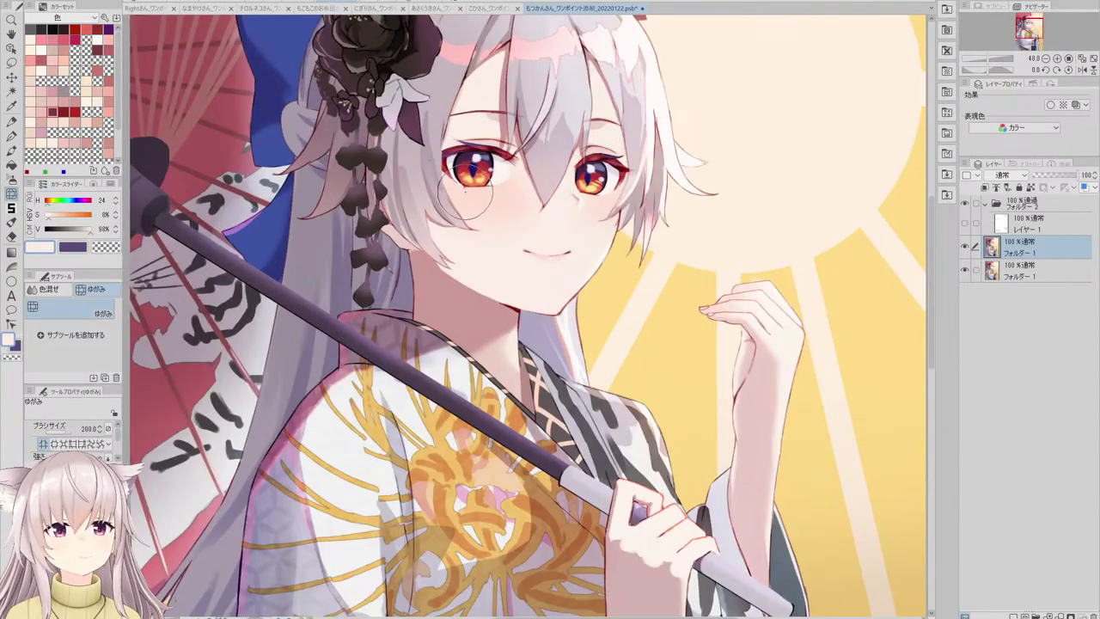
{"action": "scroll", "coordinate": [515, 194], "scroll_direction": "down", "scroll_amount": 2}
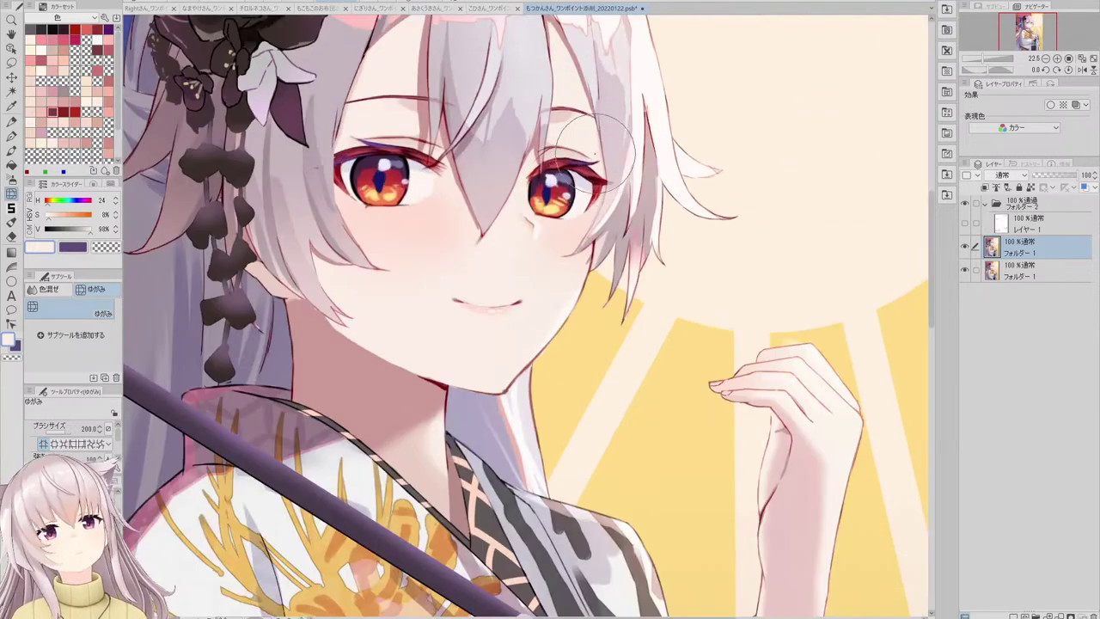
{"action": "scroll", "coordinate": [619, 172], "scroll_direction": "up", "scroll_amount": 1}
{"action": "left_click_drag", "start_coordinate": [375, 156], "coordinate": [391, 148]}
{"action": "scroll", "coordinate": [434, 153], "scroll_direction": "down", "scroll_amount": 4}
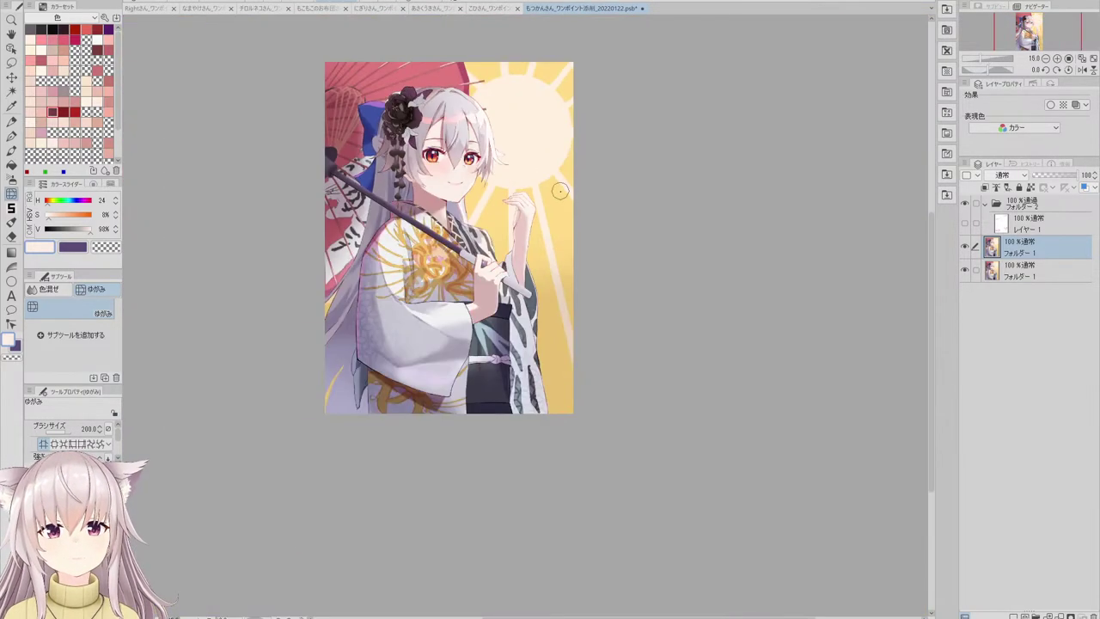
- Adjust the shape of the mouth with Liquify at brush size 200 and check it against the whole figure
{"action": "scroll", "coordinate": [529, 196], "scroll_direction": "up", "scroll_amount": 3}
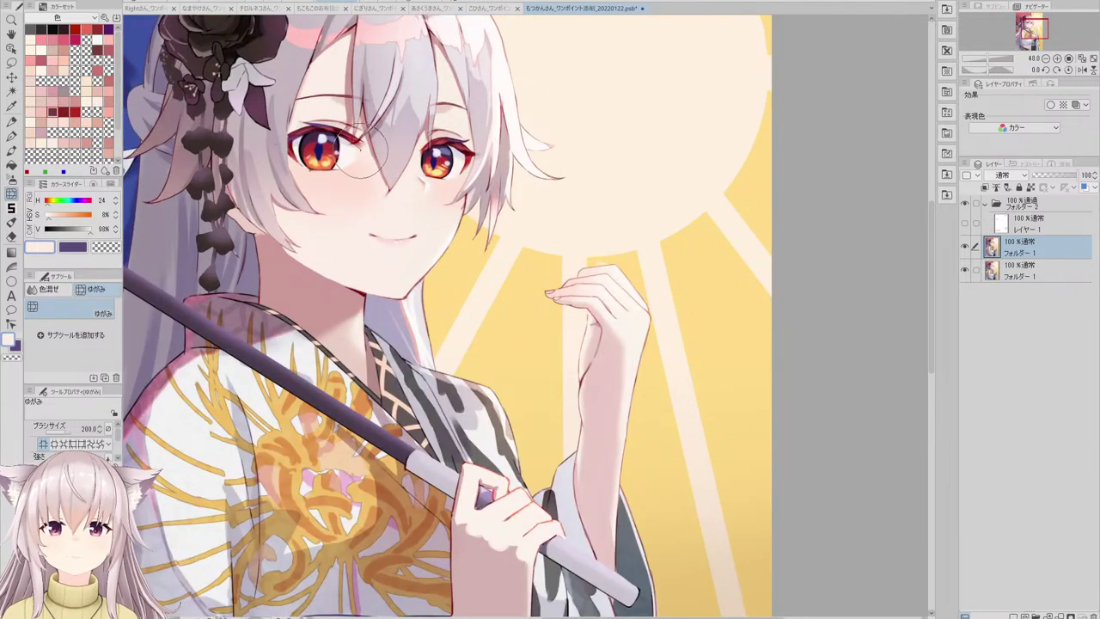
{"action": "mouse_move", "coordinate": [425, 233]}
{"action": "left_mouse_down"}
{"action": "mouse_move", "coordinate": [369, 228]}
{"action": "mouse_move", "coordinate": [383, 232]}
{"action": "left_mouse_up"}
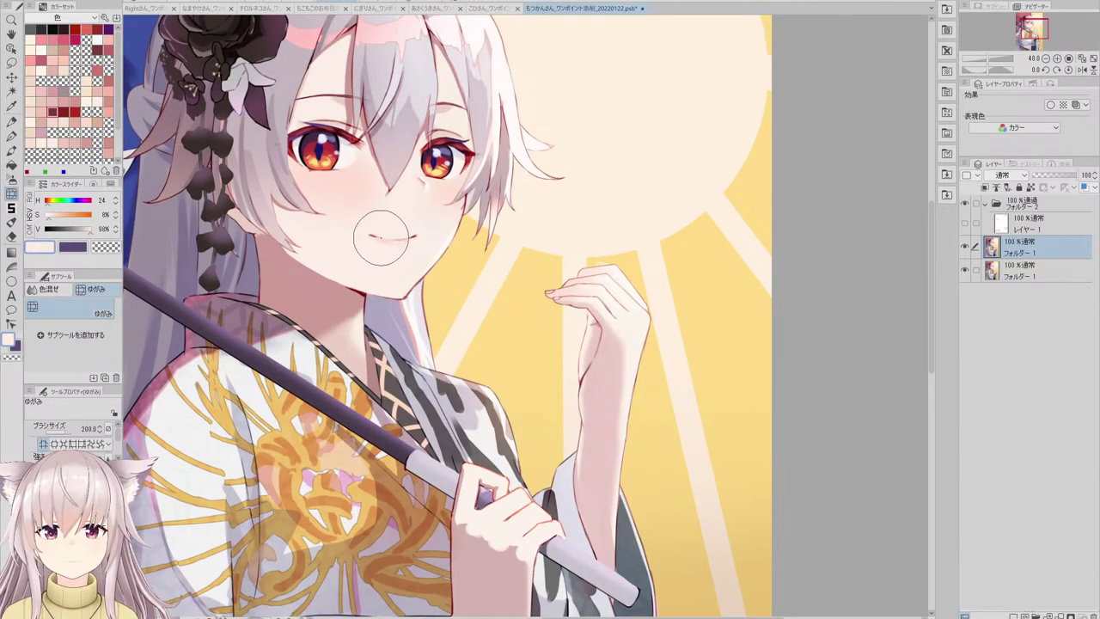
{"action": "scroll", "coordinate": [490, 200], "scroll_direction": "down", "scroll_amount": 3}
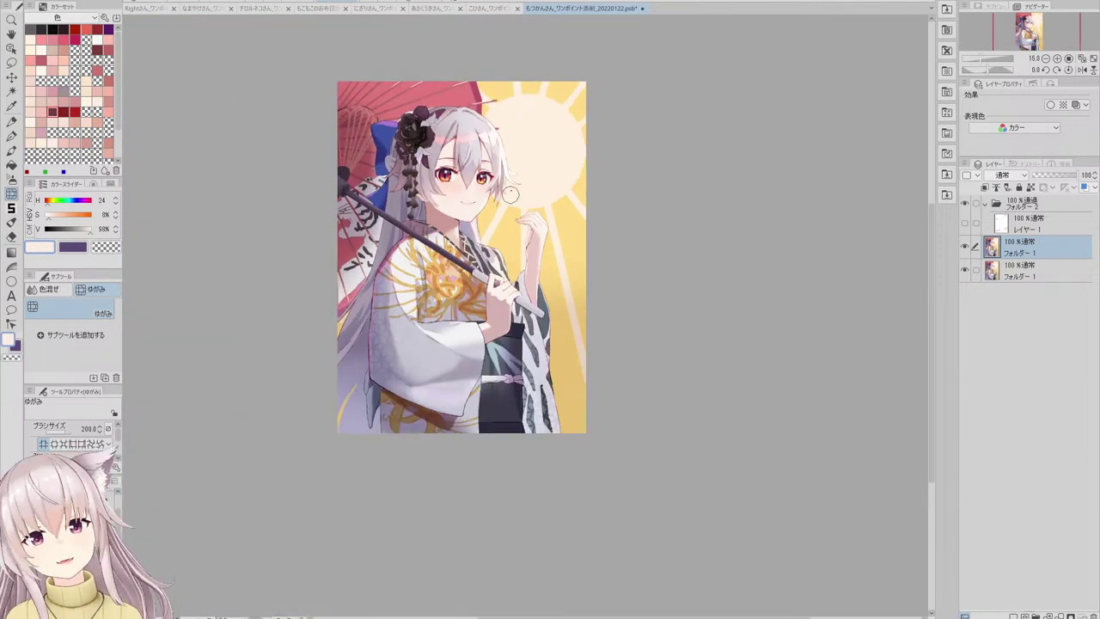
{"action": "scroll", "coordinate": [524, 181], "scroll_direction": "up", "scroll_amount": 2}
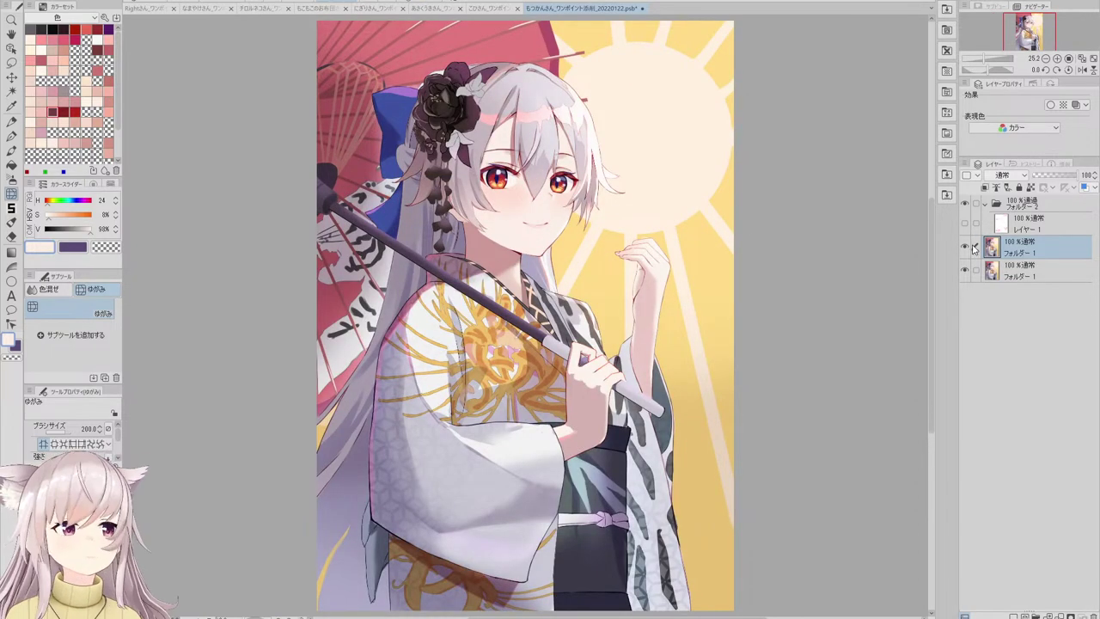
- Compare the corrected eyes, mouth and jawline with the original by toggling the upper フォルダー 1 layer's visibility at full-figure view
{"action": "left_click", "coordinate": [965, 248]}
{"action": "left_click", "coordinate": [966, 249]}
{"action": "left_click", "coordinate": [966, 249]}
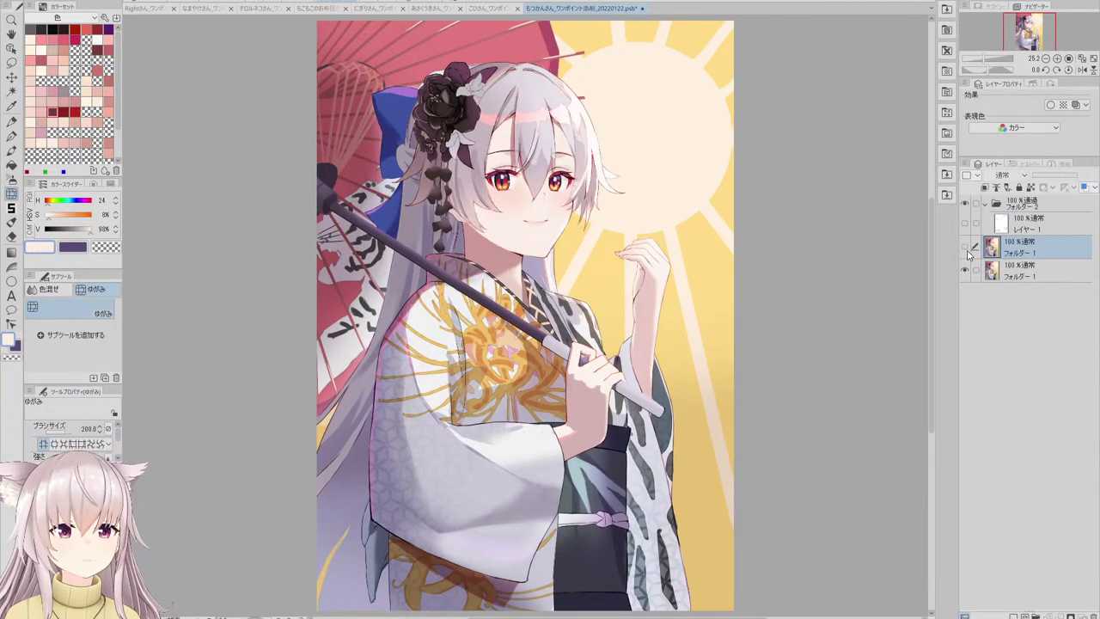
{"action": "left_click", "coordinate": [966, 250]}
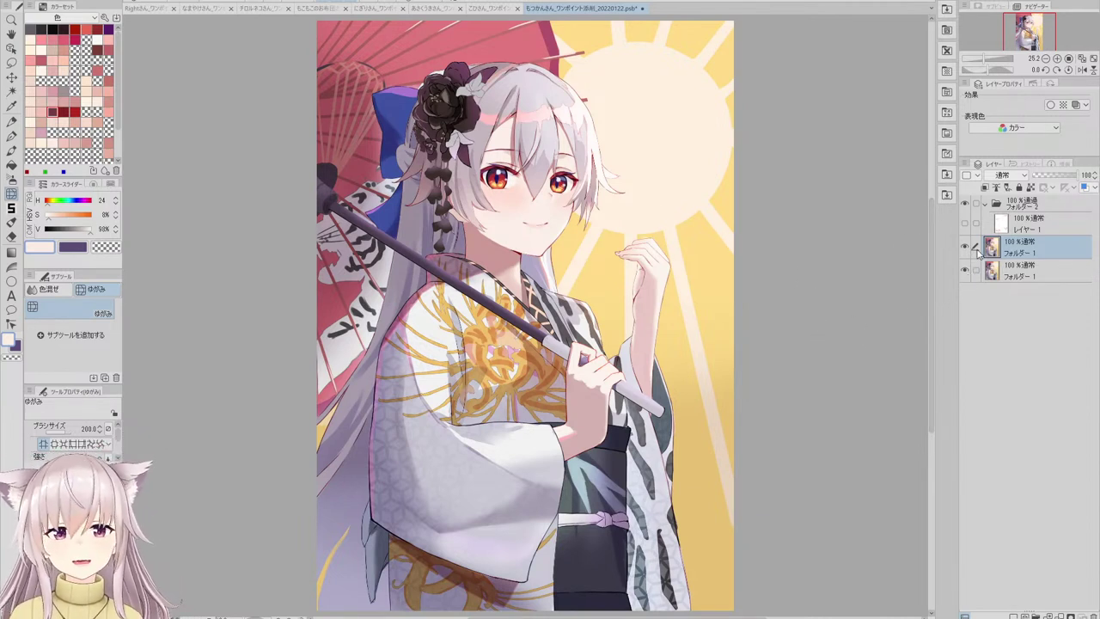
{"action": "left_click", "coordinate": [967, 248]}
{"action": "left_click", "coordinate": [965, 252]}
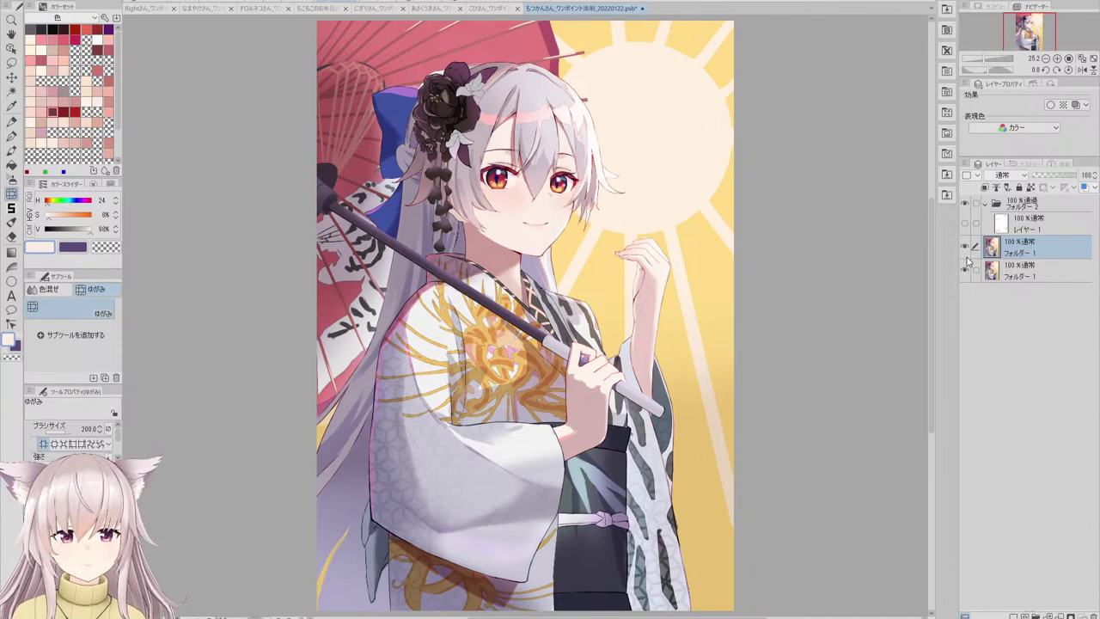
{"action": "left_click", "coordinate": [965, 249]}
{"action": "left_click", "coordinate": [965, 253]}
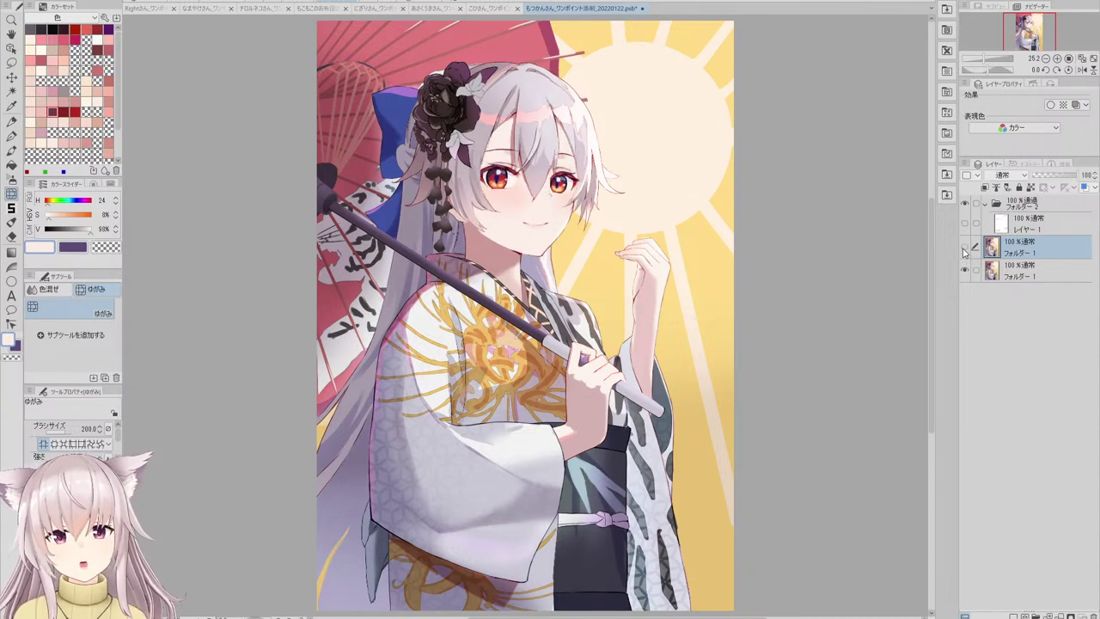
{"action": "left_click", "coordinate": [965, 249]}
{"action": "left_click", "coordinate": [965, 252]}
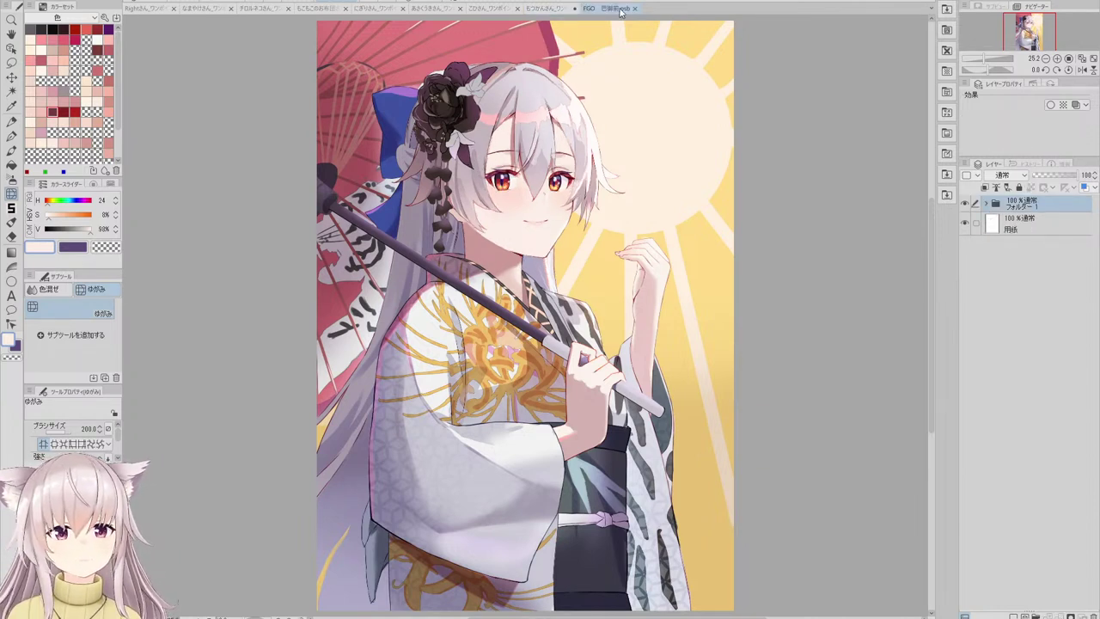
- Place the original "FGO 巴御前.psb" side by side with the correction document and fit both illustrations to view
{"action": "left_click_drag", "start_coordinate": [930, 23], "coordinate": [931, 22]}
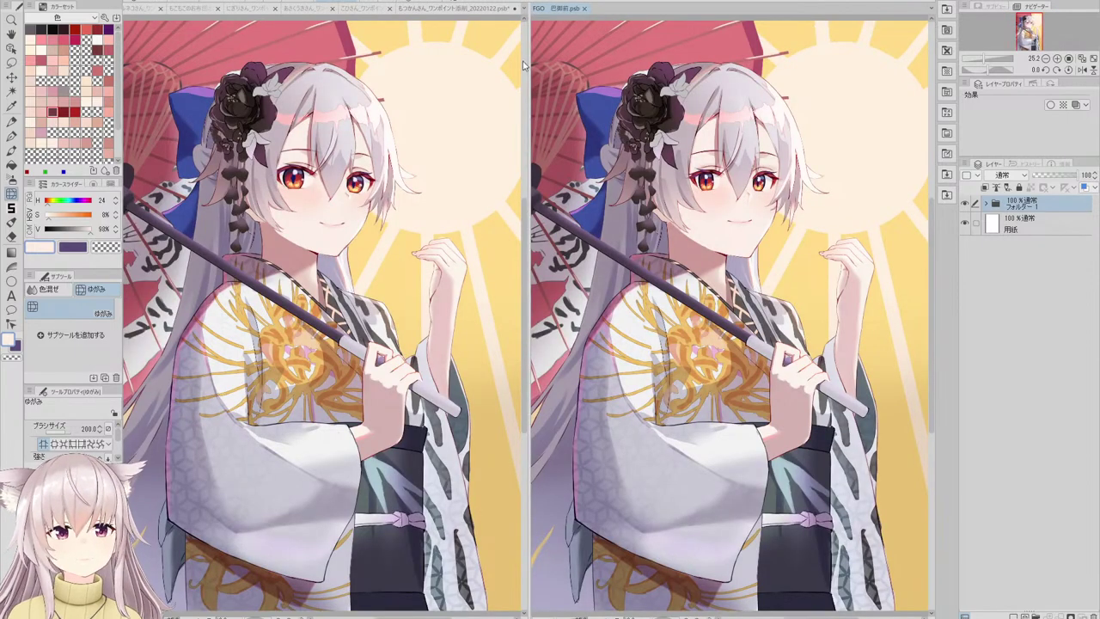
{"action": "left_click", "coordinate": [421, 7]}
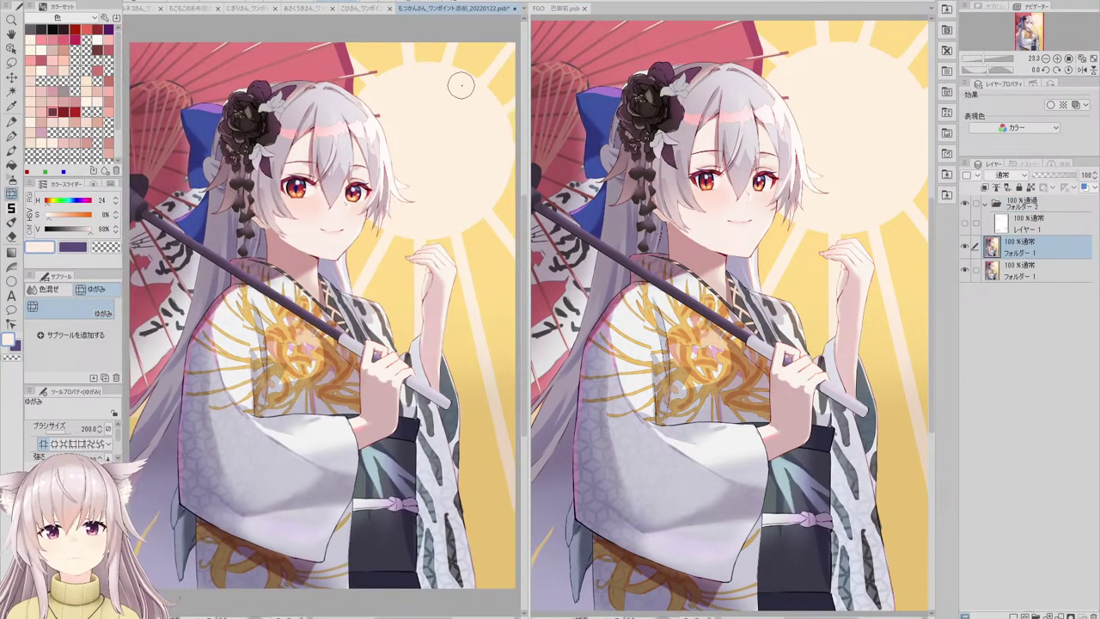
{"action": "left_click", "coordinate": [566, 7]}
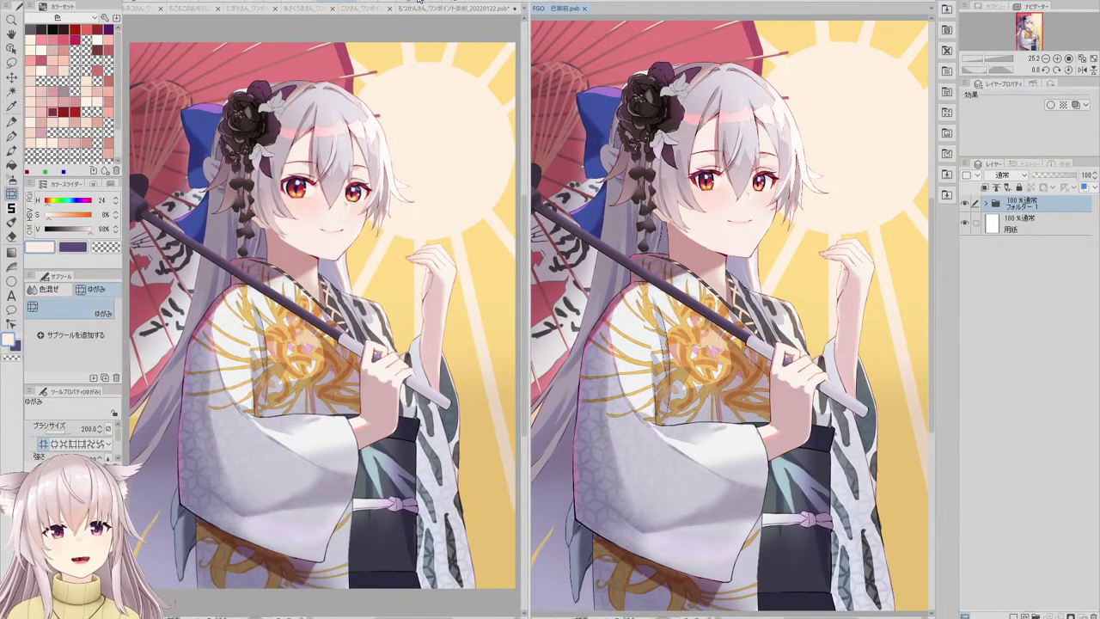
{"action": "key", "text": "ctrl+0"}
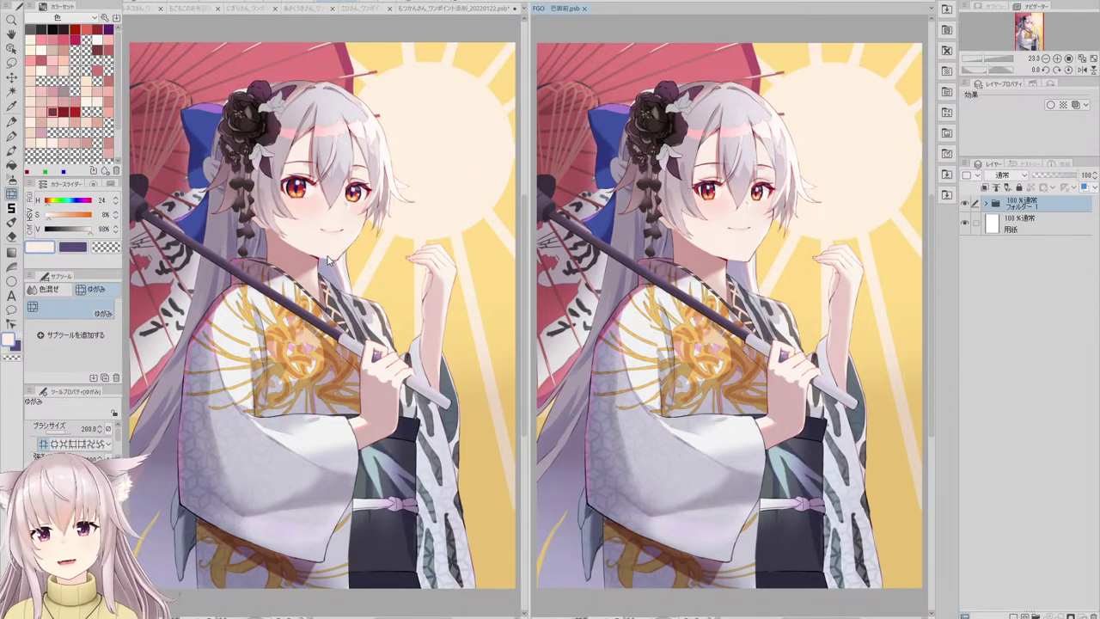
{"action": "left_click", "coordinate": [447, 8]}
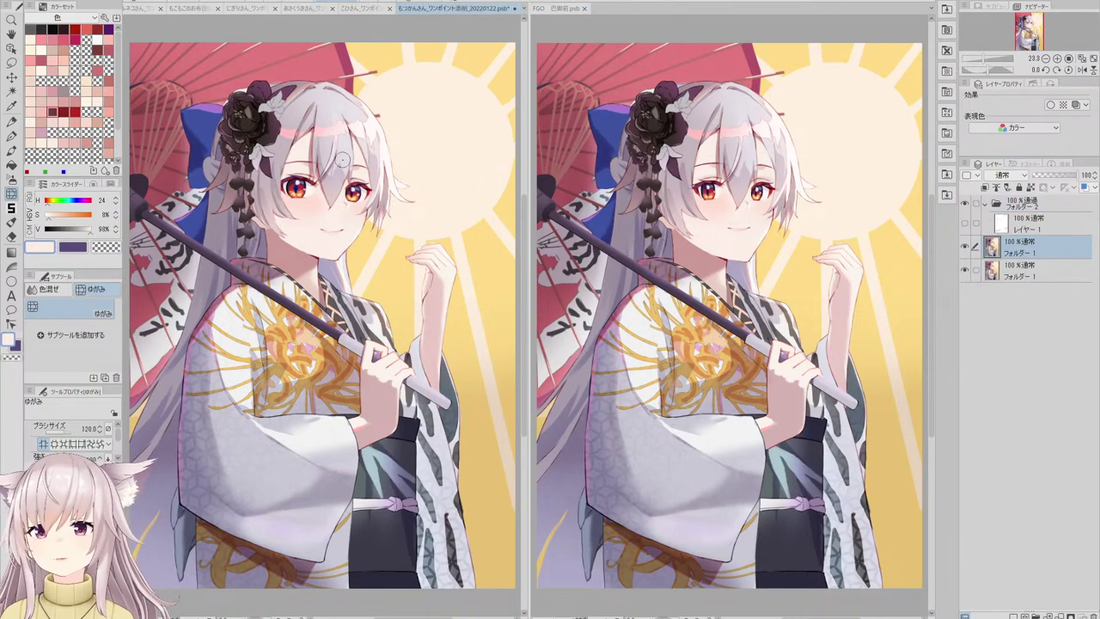
- Examine the corrected face beside the original, both close up and at full-figure size, and close the original document
{"action": "mouse_move", "coordinate": [329, 128]}
{"action": "left_mouse_down"}
{"action": "mouse_move", "coordinate": [375, 172]}
{"action": "mouse_move", "coordinate": [373, 110]}
{"action": "mouse_move", "coordinate": [311, 101]}
{"action": "mouse_move", "coordinate": [320, 99]}
{"action": "mouse_move", "coordinate": [307, 90]}
{"action": "mouse_move", "coordinate": [366, 110]}
{"action": "left_mouse_up"}
{"action": "key", "text": "bracketright"}
{"action": "key", "text": "bracketright"}
{"action": "key", "text": "bracketright"}
{"action": "key", "text": "bracketright"}
{"action": "scroll", "coordinate": [502, 212], "scroll_direction": "down", "scroll_amount": 4}
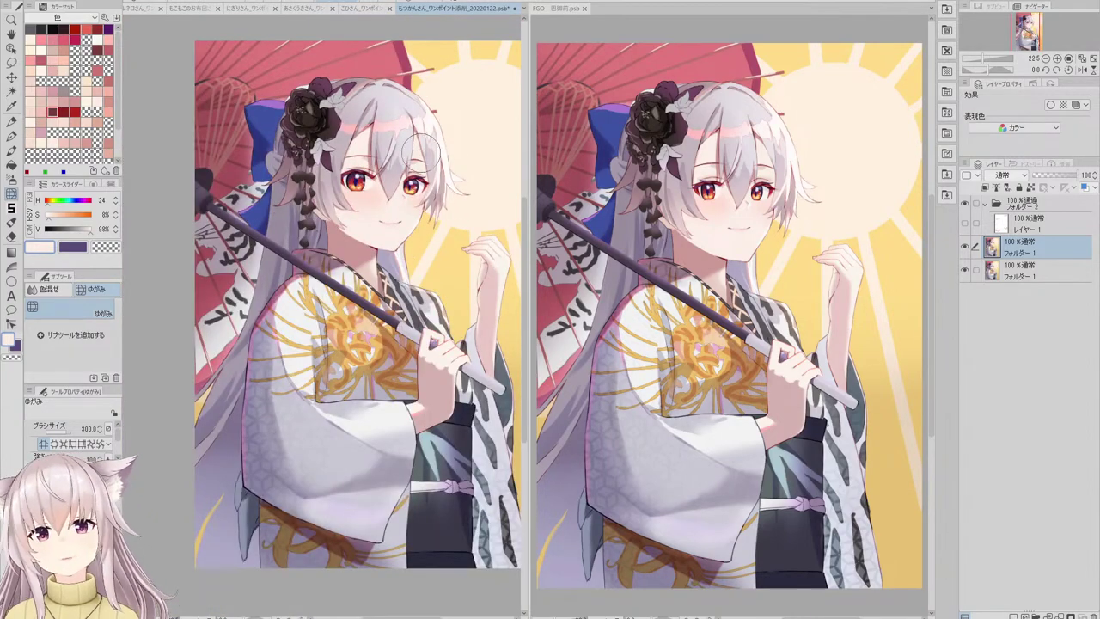
{"action": "scroll", "coordinate": [419, 151], "scroll_direction": "up", "scroll_amount": 4}
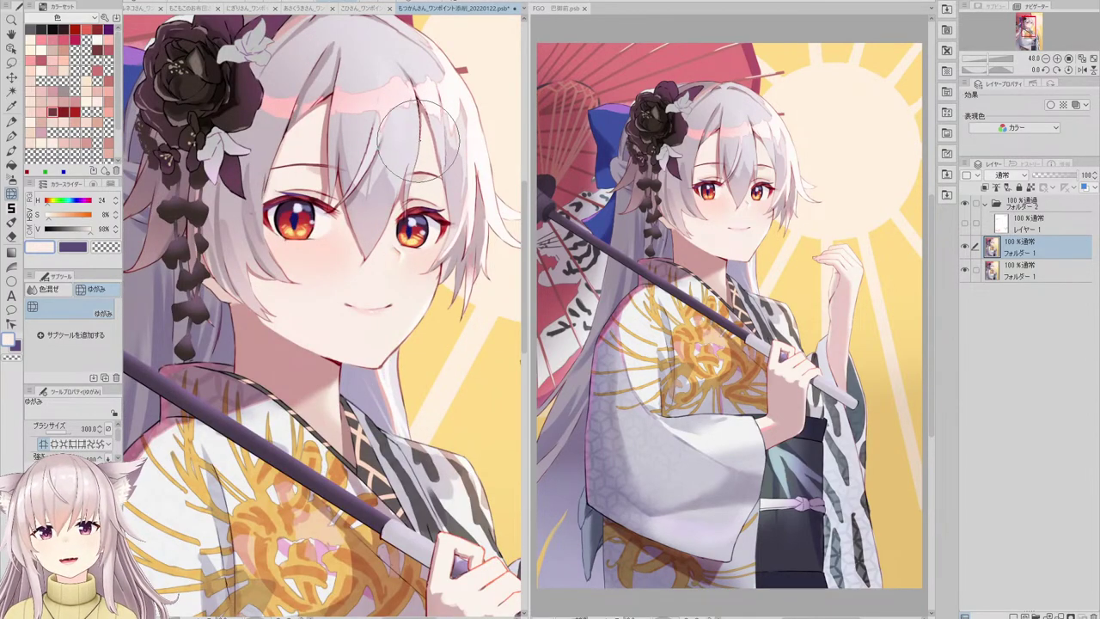
{"action": "scroll", "coordinate": [417, 138], "scroll_direction": "down", "scroll_amount": 4}
{"action": "key", "text": "ctrl+0"}
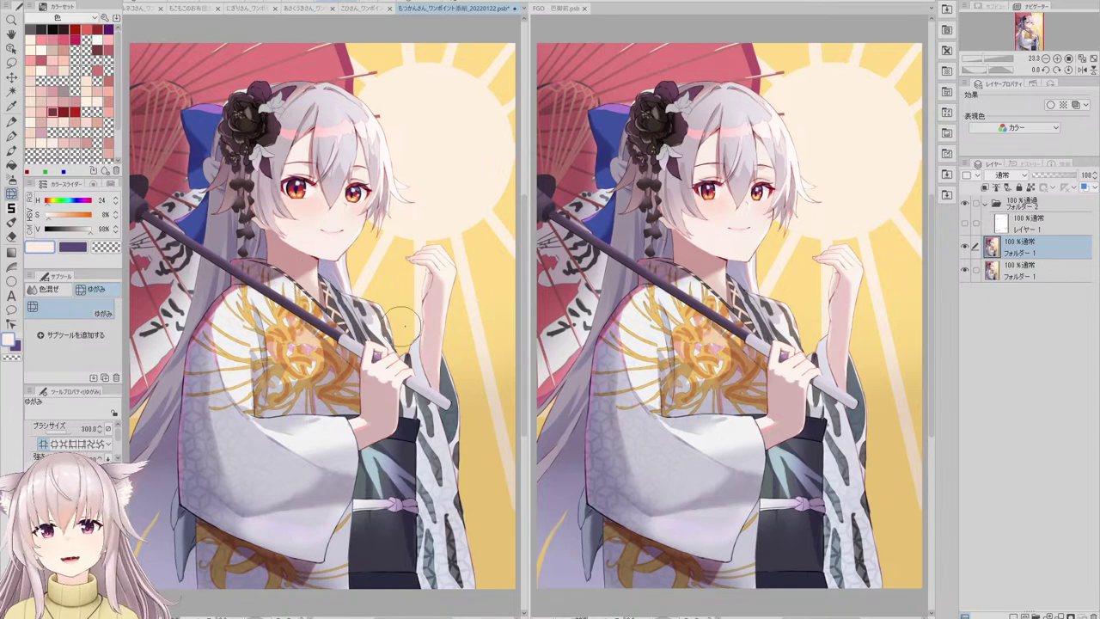
{"action": "scroll", "coordinate": [348, 258], "scroll_direction": "up", "scroll_amount": 3}
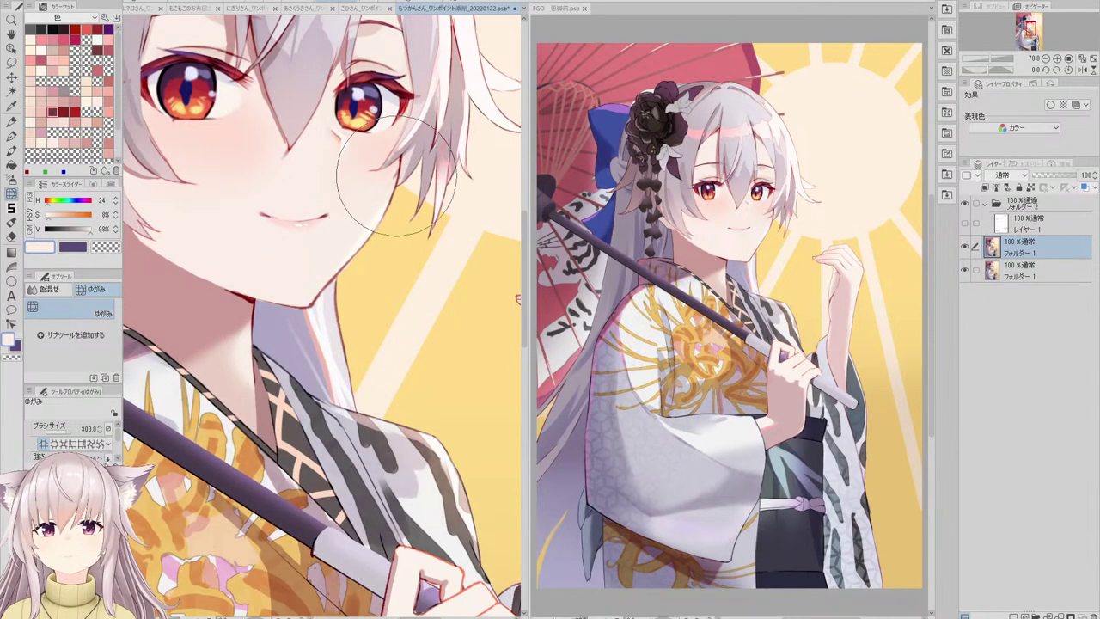
{"action": "scroll", "coordinate": [403, 172], "scroll_direction": "down", "scroll_amount": 3}
{"action": "scroll", "coordinate": [468, 230], "scroll_direction": "up", "scroll_amount": 2}
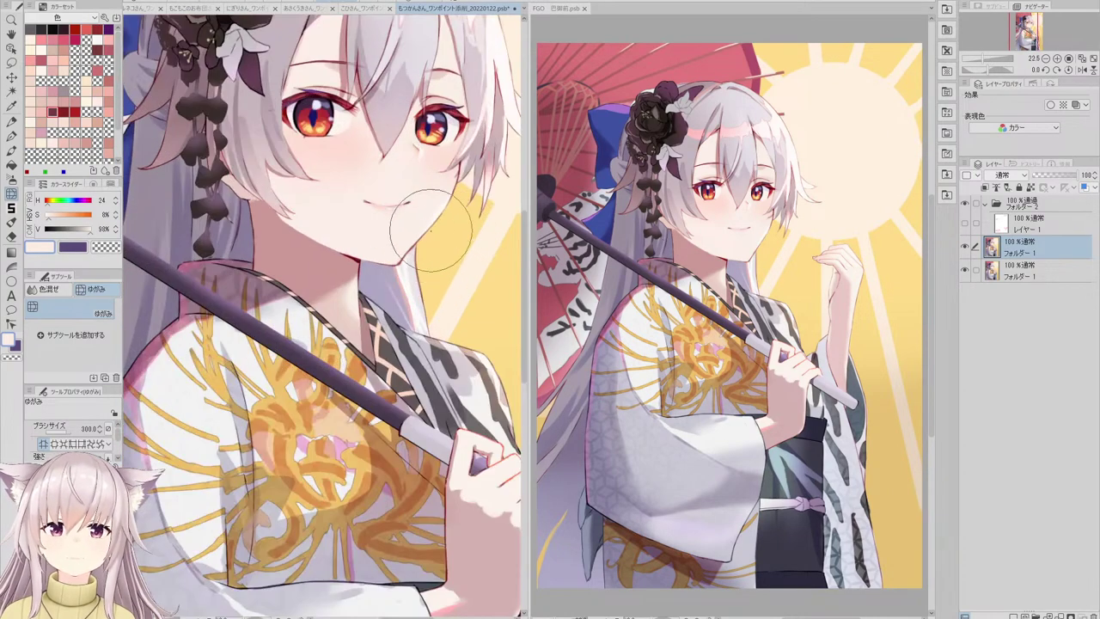
{"action": "scroll", "coordinate": [335, 249], "scroll_direction": "down", "scroll_amount": 2}
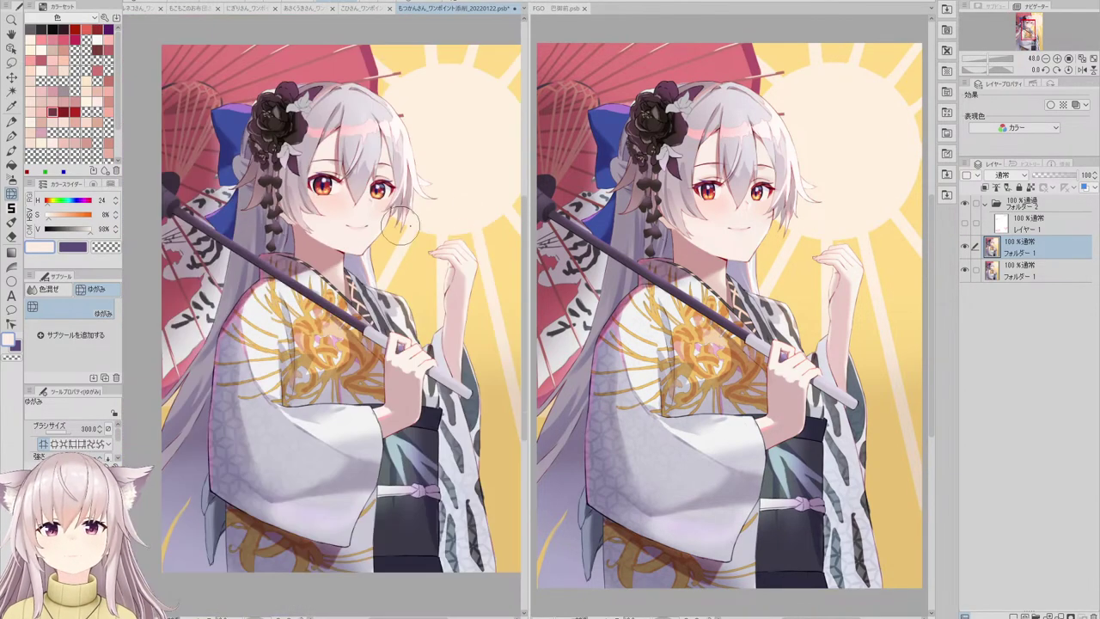
{"action": "left_click", "coordinate": [416, 4]}
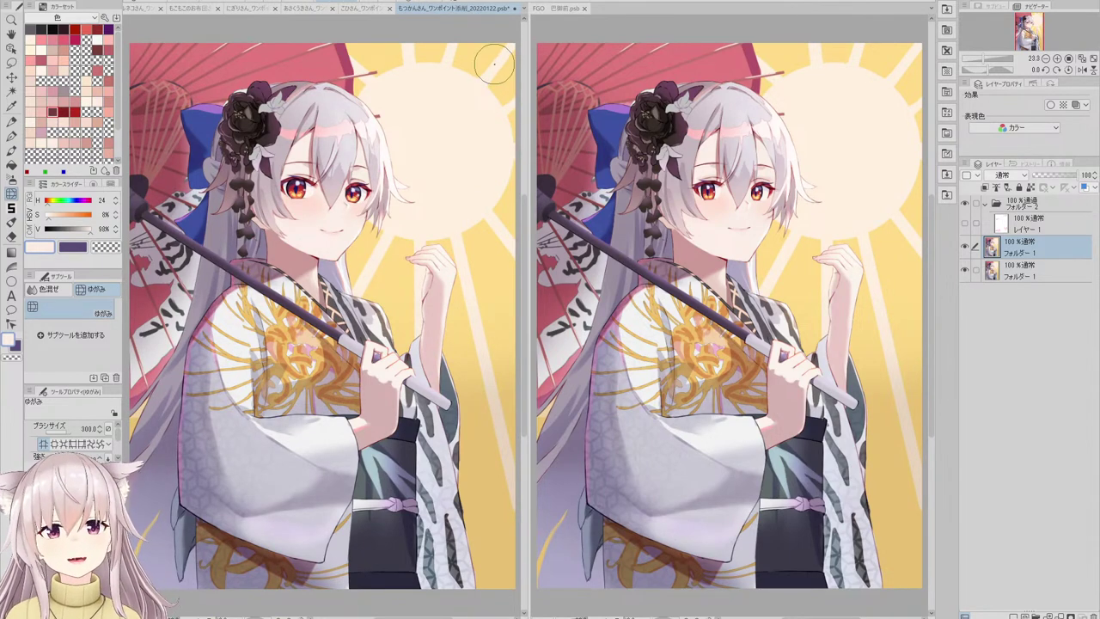
{"action": "left_click", "coordinate": [584, 9]}
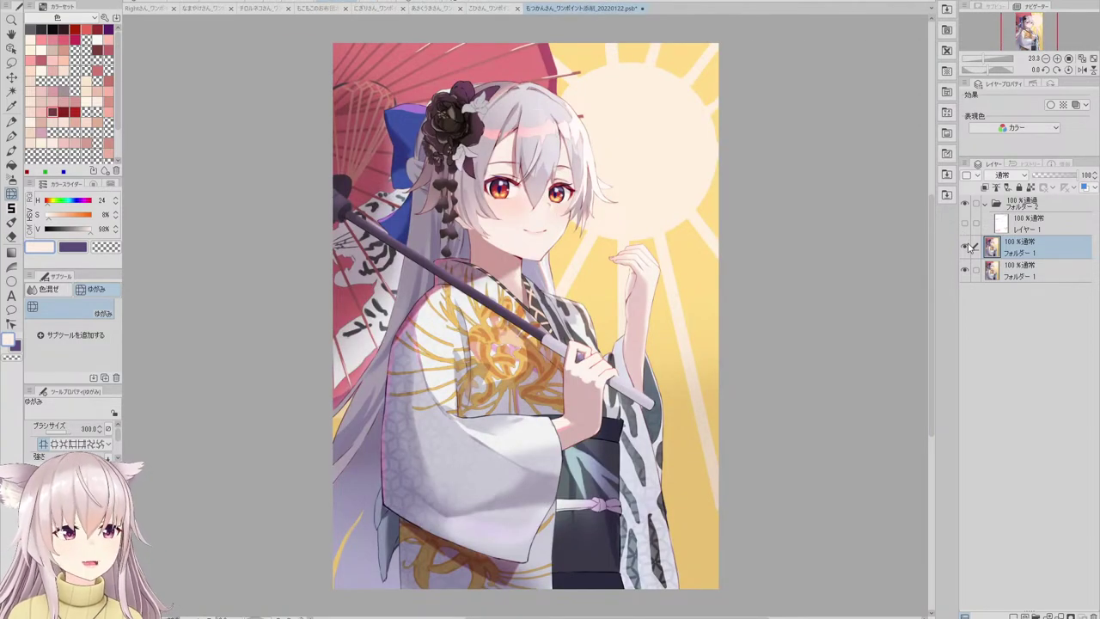
- Show the red notes on レイヤー 1 with the upper フォルダー 1 hidden, and save the kimono correction document
{"action": "left_click", "coordinate": [964, 224]}
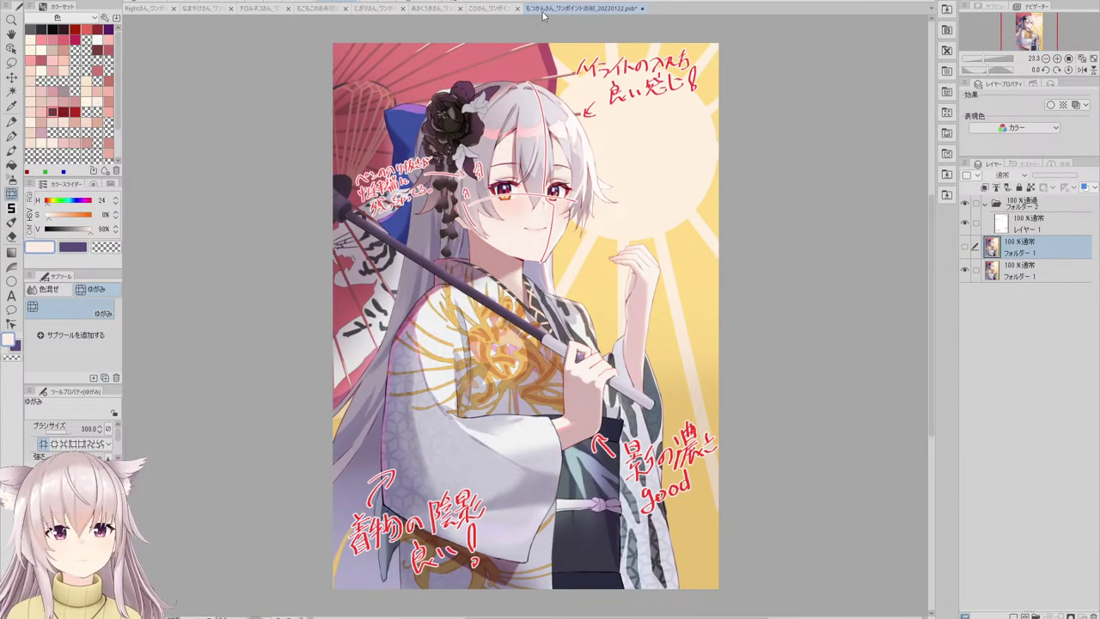
{"action": "left_click", "coordinate": [428, 3]}
{"action": "left_click", "coordinate": [428, 3]}
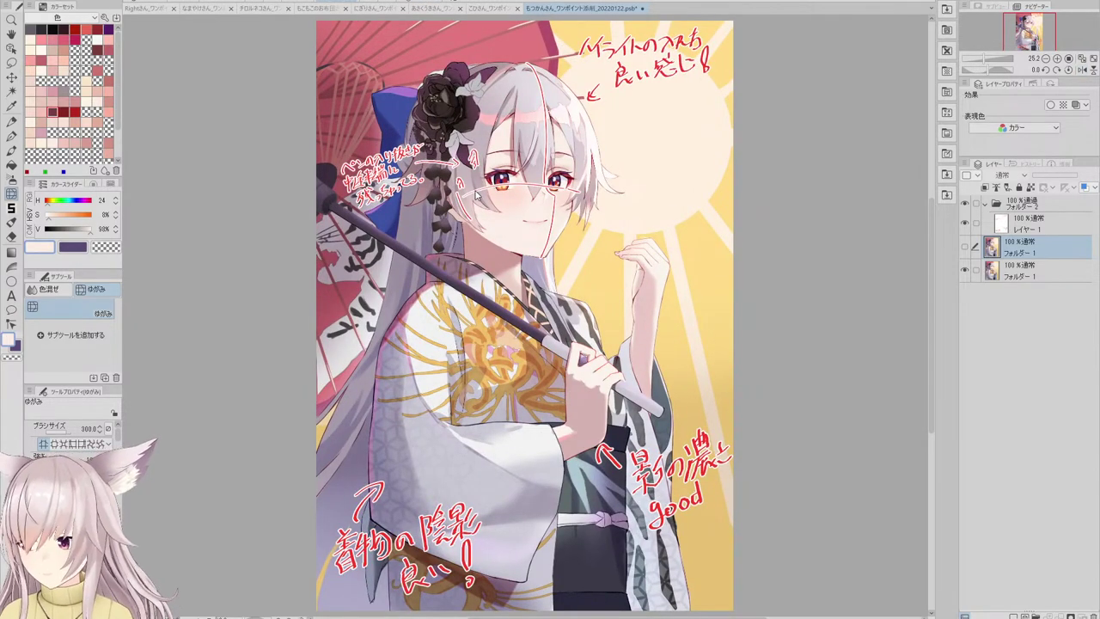
{"action": "key", "text": "ctrl+s"}
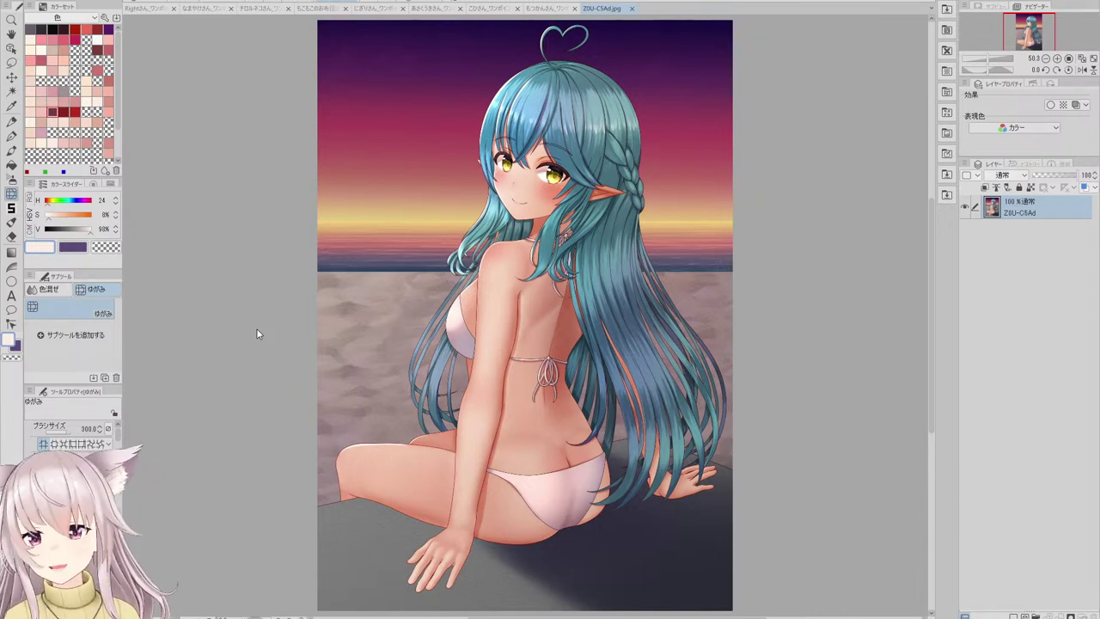
- Save the beach illustration as a ワンポイント添削_20220122 PSD and add a pass-through folder containing a new layer above the image
{"action": "key", "text": "Return"}
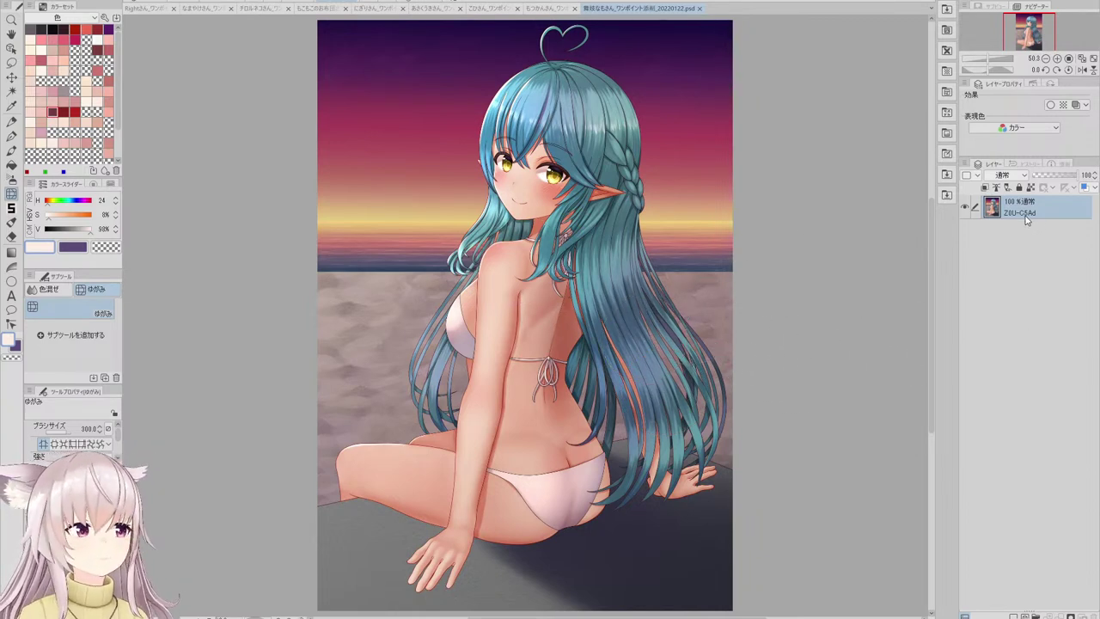
{"action": "left_click", "coordinate": [1022, 614]}
{"action": "left_click", "coordinate": [1014, 616]}
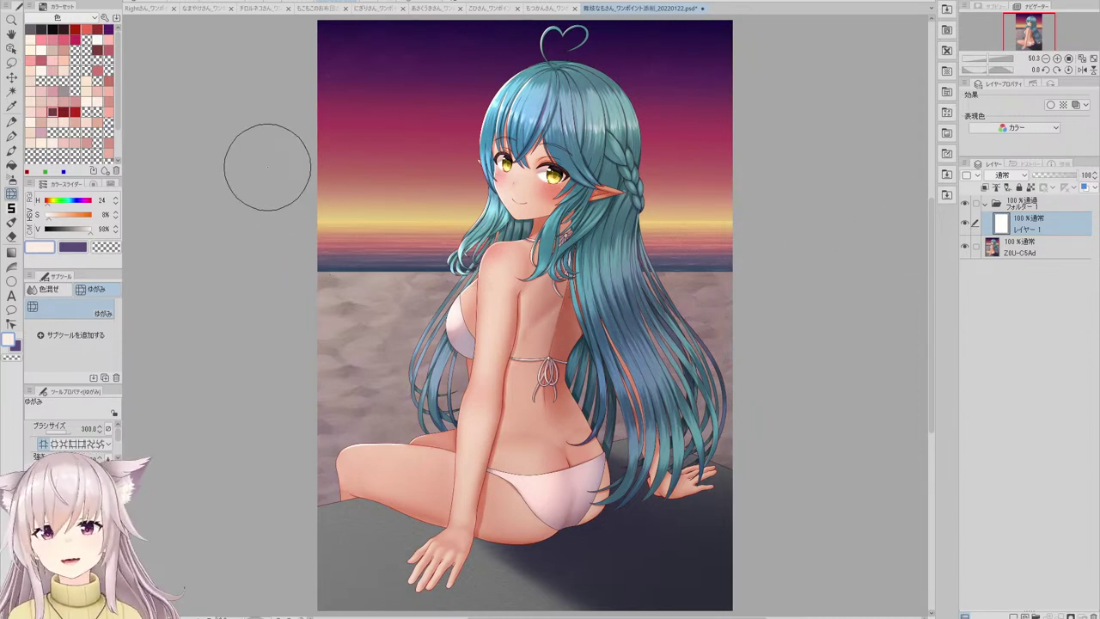
- Sample the red of the notes in the kimono document and set up フラットマーカー 2 for the beach illustration
{"action": "key", "text": "p"}
{"action": "left_click", "coordinate": [528, 7]}
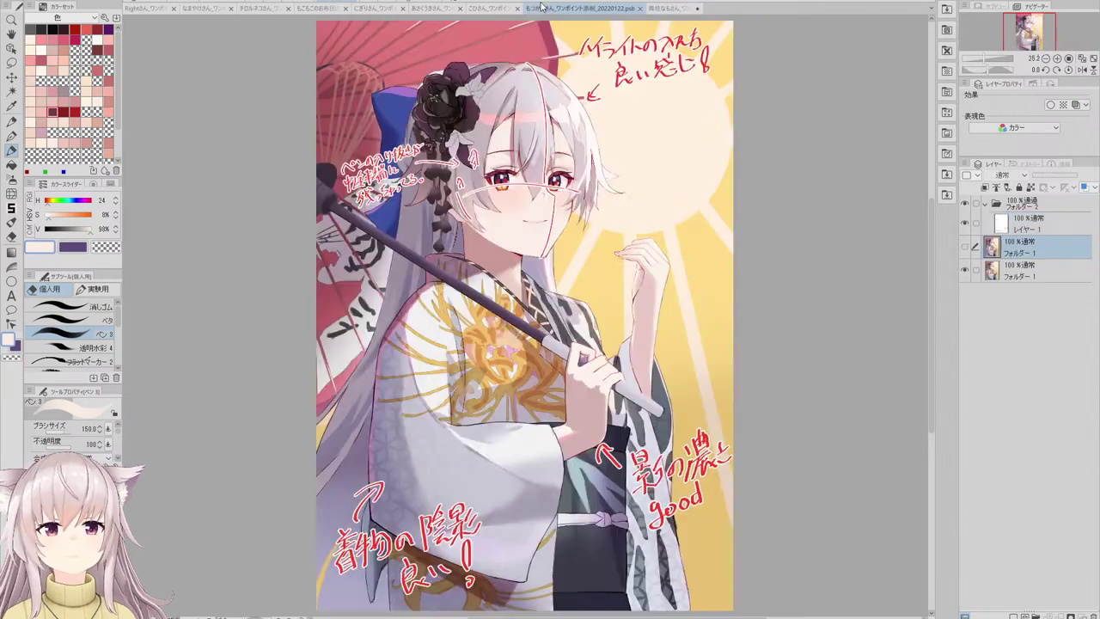
{"action": "left_click", "coordinate": [616, 46], "text": "alt"}
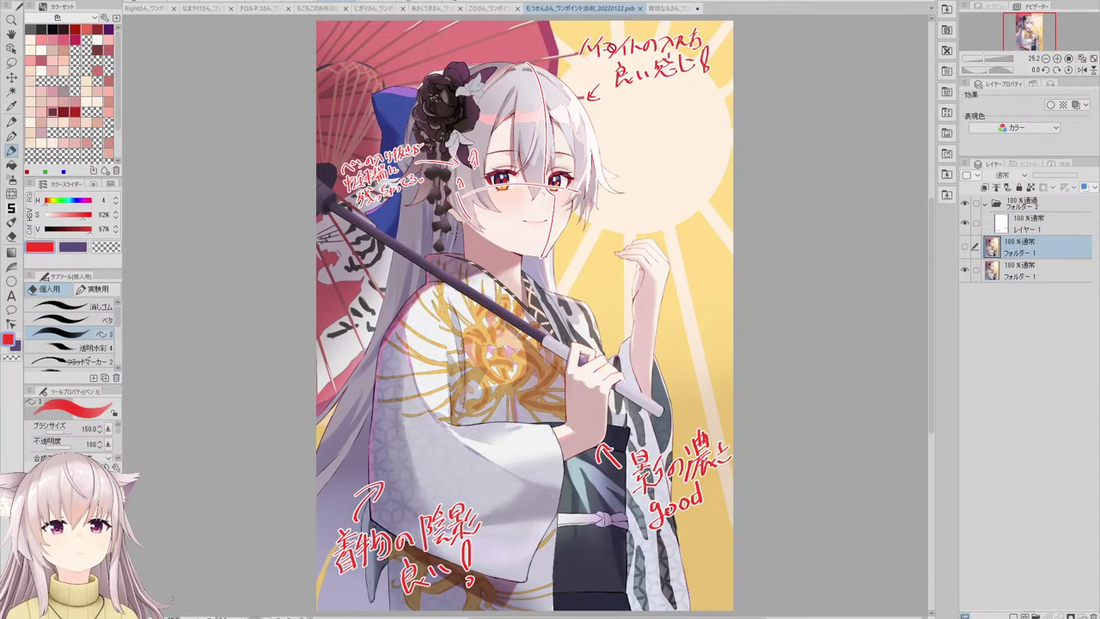
{"action": "left_click", "coordinate": [661, 8]}
{"action": "left_click", "coordinate": [100, 363]}
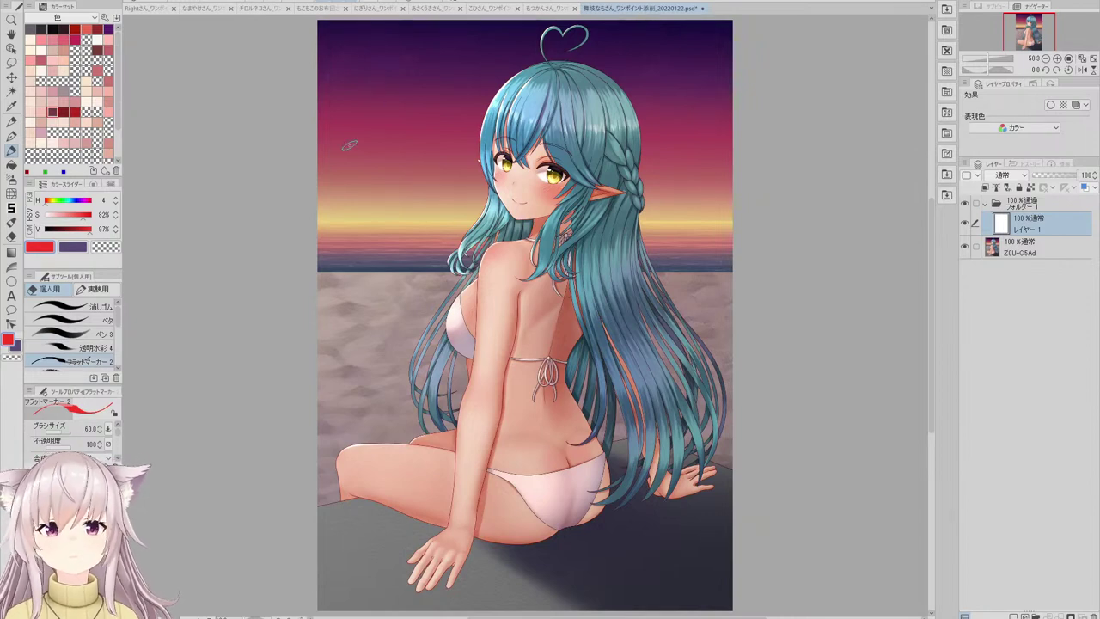
- Give the note layer a white border effect and write "キャラクター good!" in the dark sky beside the heart-shaped hair strand
{"action": "left_click", "coordinate": [1050, 104]}
{"action": "mouse_move", "coordinate": [339, 58]}
{"action": "left_mouse_down"}
{"action": "mouse_move", "coordinate": [354, 43]}
{"action": "mouse_move", "coordinate": [365, 65]}
{"action": "mouse_move", "coordinate": [389, 39]}
{"action": "mouse_move", "coordinate": [404, 56]}
{"action": "mouse_move", "coordinate": [425, 49]}
{"action": "left_mouse_up"}
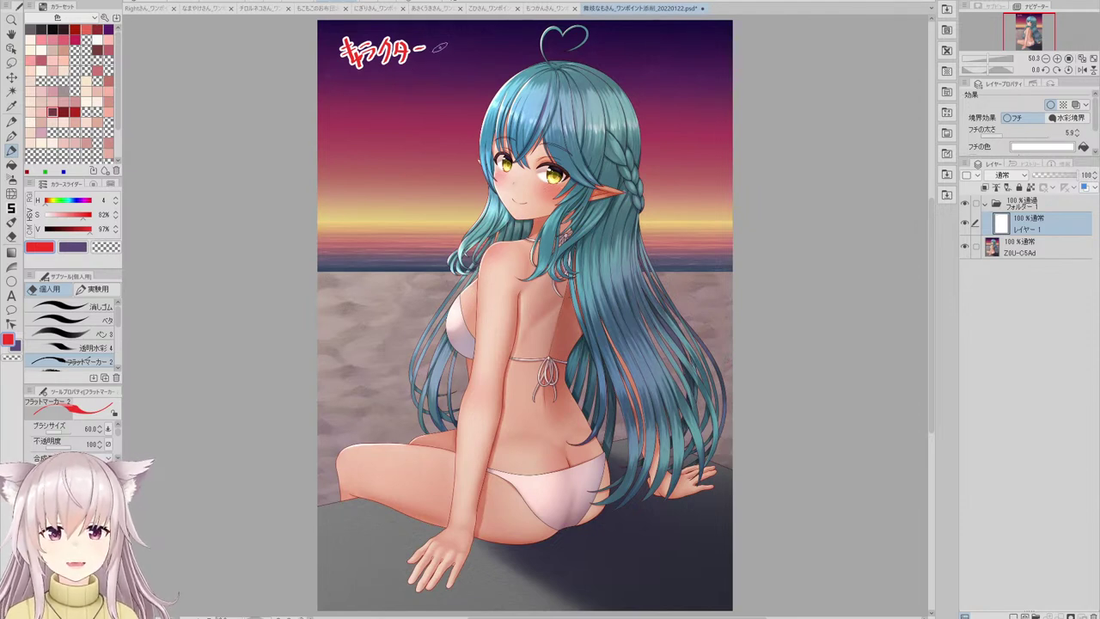
{"action": "mouse_move", "coordinate": [449, 45]}
{"action": "left_mouse_down"}
{"action": "mouse_move", "coordinate": [438, 53]}
{"action": "mouse_move", "coordinate": [488, 43]}
{"action": "mouse_move", "coordinate": [499, 26]}
{"action": "mouse_move", "coordinate": [503, 52]}
{"action": "left_mouse_up"}
{"action": "left_click", "coordinate": [503, 54]}
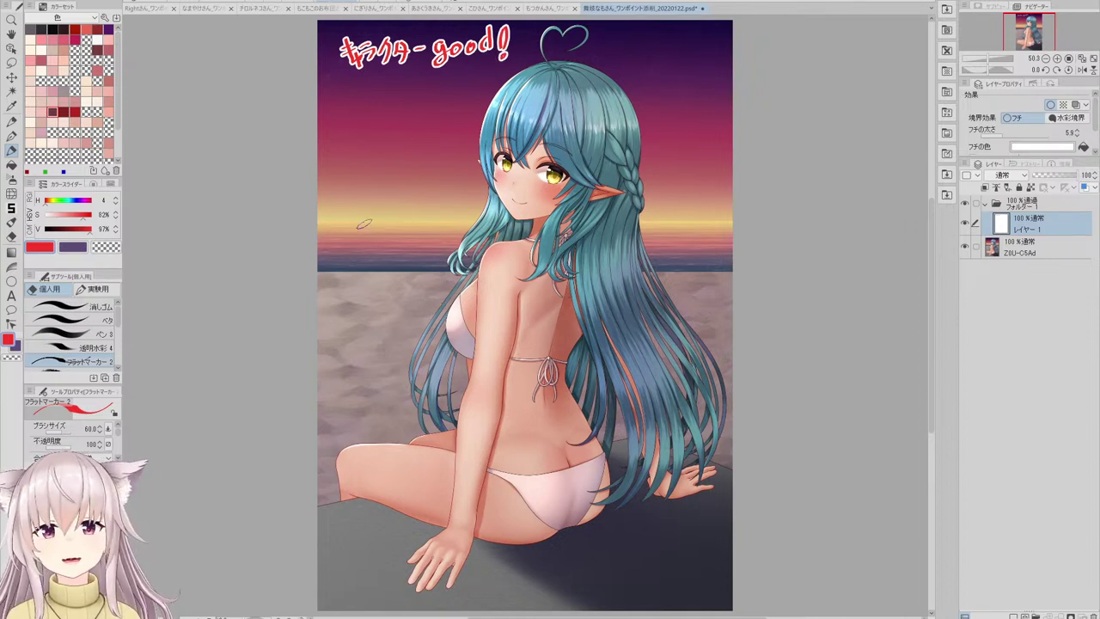
- Write the red note "色選びもすごく良い!!" on two lines in the sunset sky beside the character's face
{"action": "mouse_move", "coordinate": [352, 104]}
{"action": "left_mouse_down"}
{"action": "mouse_move", "coordinate": [351, 124]}
{"action": "mouse_move", "coordinate": [370, 132]}
{"action": "mouse_move", "coordinate": [383, 107]}
{"action": "mouse_move", "coordinate": [394, 119]}
{"action": "mouse_move", "coordinate": [393, 103]}
{"action": "mouse_move", "coordinate": [397, 128]}
{"action": "mouse_move", "coordinate": [376, 137]}
{"action": "mouse_move", "coordinate": [452, 106]}
{"action": "left_mouse_up"}
{"action": "left_click_drag", "start_coordinate": [361, 148], "coordinate": [383, 144]}
{"action": "mouse_move", "coordinate": [373, 139]}
{"action": "left_mouse_down"}
{"action": "mouse_move", "coordinate": [373, 163]}
{"action": "mouse_move", "coordinate": [393, 150]}
{"action": "left_mouse_up"}
{"action": "left_click_drag", "start_coordinate": [384, 158], "coordinate": [397, 161]}
{"action": "left_click_drag", "start_coordinate": [392, 143], "coordinate": [397, 147]}
{"action": "left_click_drag", "start_coordinate": [398, 140], "coordinate": [413, 161]}
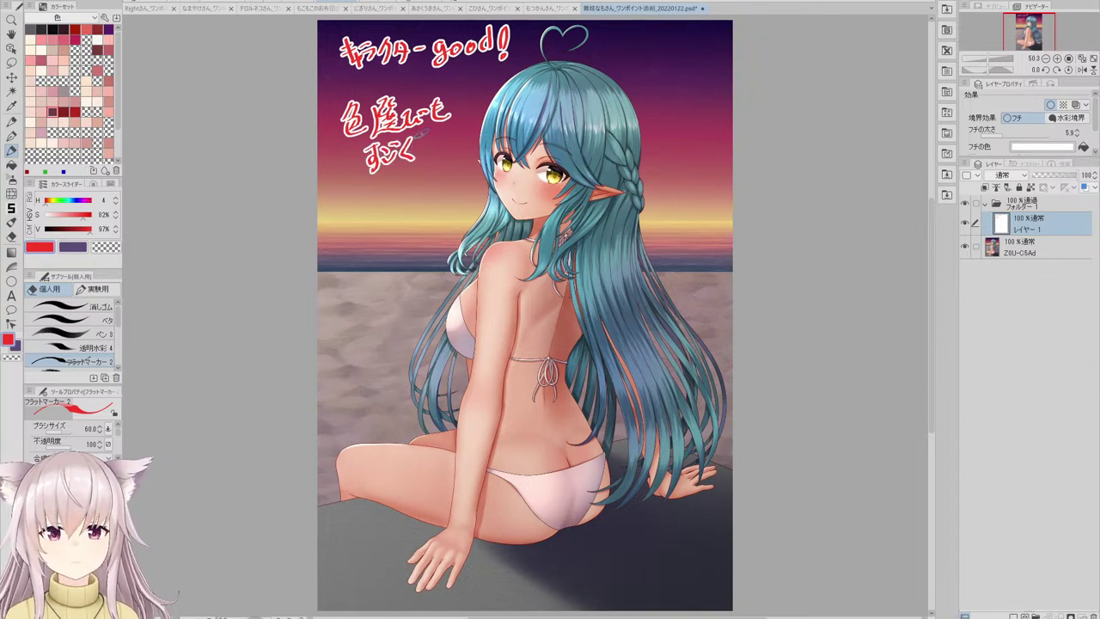
{"action": "mouse_move", "coordinate": [425, 134]}
{"action": "left_mouse_down"}
{"action": "mouse_move", "coordinate": [456, 114]}
{"action": "mouse_move", "coordinate": [469, 143]}
{"action": "left_mouse_up"}
{"action": "left_click_drag", "start_coordinate": [482, 113], "coordinate": [478, 143]}
{"action": "left_click", "coordinate": [469, 153]}
{"action": "left_click", "coordinate": [478, 151]}
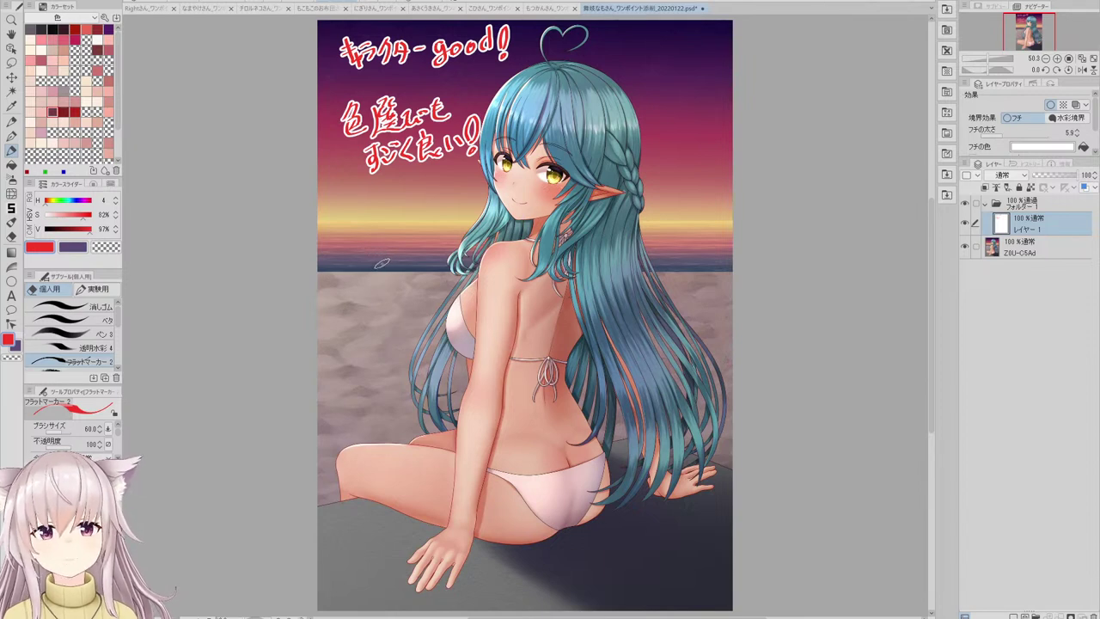
- Draw an arrow pointing up to the shoreline and write "波打ち際の直線に" below it on the sand at brush size 40
{"action": "mouse_move", "coordinate": [334, 286]}
{"action": "left_mouse_down"}
{"action": "mouse_move", "coordinate": [354, 286]}
{"action": "mouse_move", "coordinate": [346, 308]}
{"action": "left_mouse_up"}
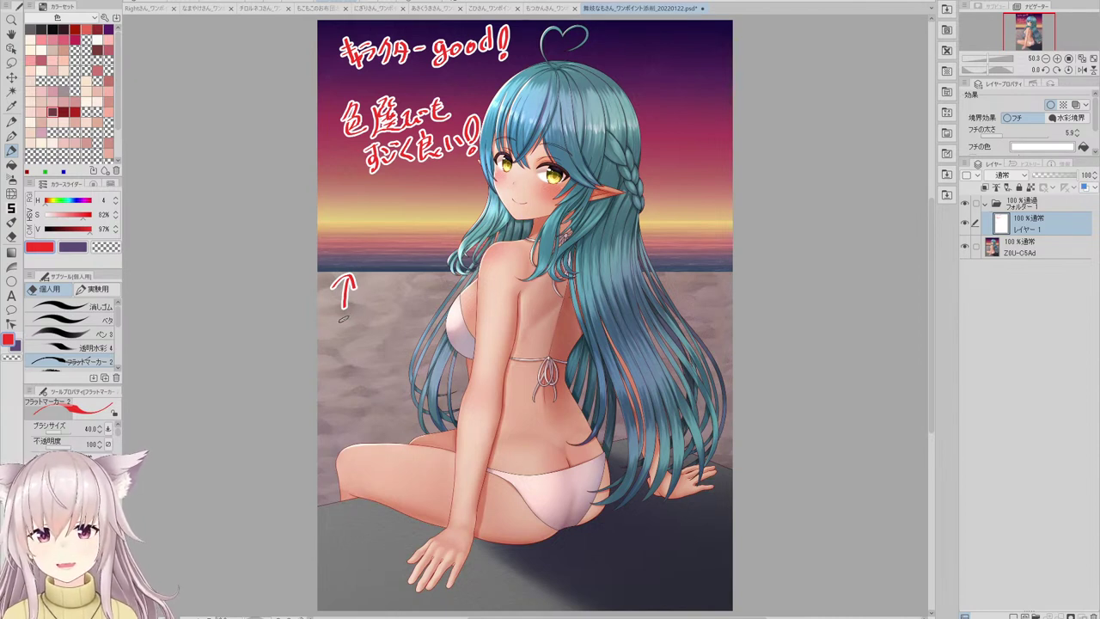
{"action": "mouse_move", "coordinate": [343, 319]}
{"action": "left_mouse_down"}
{"action": "mouse_move", "coordinate": [343, 332]}
{"action": "mouse_move", "coordinate": [356, 320]}
{"action": "left_mouse_up"}
{"action": "mouse_move", "coordinate": [348, 317]}
{"action": "left_mouse_down"}
{"action": "mouse_move", "coordinate": [345, 331]}
{"action": "mouse_move", "coordinate": [351, 323]}
{"action": "left_mouse_up"}
{"action": "mouse_move", "coordinate": [348, 323]}
{"action": "left_mouse_down"}
{"action": "mouse_move", "coordinate": [359, 332]}
{"action": "mouse_move", "coordinate": [371, 317]}
{"action": "left_mouse_up"}
{"action": "mouse_move", "coordinate": [366, 312]}
{"action": "left_mouse_down"}
{"action": "mouse_move", "coordinate": [367, 330]}
{"action": "mouse_move", "coordinate": [431, 317]}
{"action": "left_mouse_up"}
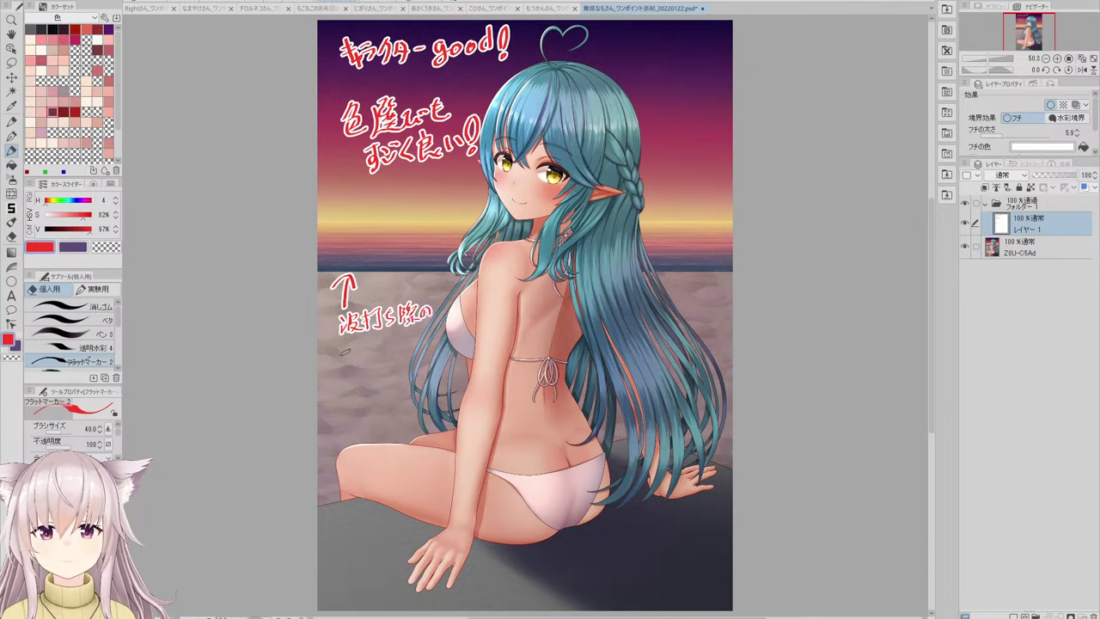
{"action": "mouse_move", "coordinate": [352, 346]}
{"action": "left_mouse_down"}
{"action": "mouse_move", "coordinate": [356, 363]}
{"action": "mouse_move", "coordinate": [369, 356]}
{"action": "mouse_move", "coordinate": [361, 368]}
{"action": "mouse_move", "coordinate": [373, 368]}
{"action": "left_mouse_up"}
{"action": "left_click_drag", "start_coordinate": [370, 339], "coordinate": [382, 347]}
{"action": "left_click_drag", "start_coordinate": [368, 354], "coordinate": [383, 366]}
{"action": "mouse_move", "coordinate": [378, 335]}
{"action": "left_mouse_down"}
{"action": "mouse_move", "coordinate": [394, 361]}
{"action": "mouse_move", "coordinate": [382, 366]}
{"action": "left_mouse_up"}
{"action": "left_click_drag", "start_coordinate": [388, 354], "coordinate": [401, 353]}
{"action": "left_click_drag", "start_coordinate": [404, 342], "coordinate": [412, 351]}
{"action": "left_click_drag", "start_coordinate": [373, 365], "coordinate": [387, 367]}
- Complete the shoreline note on the sand with "違和感があります!" on two lines, redoing the stray strokes
{"action": "left_click_drag", "start_coordinate": [378, 361], "coordinate": [385, 380]}
{"action": "left_click_drag", "start_coordinate": [376, 386], "coordinate": [386, 385]}
{"action": "mouse_move", "coordinate": [382, 382]}
{"action": "left_mouse_down"}
{"action": "mouse_move", "coordinate": [384, 392]}
{"action": "mouse_move", "coordinate": [371, 378]}
{"action": "left_mouse_up"}
{"action": "left_click_drag", "start_coordinate": [367, 382], "coordinate": [370, 393]}
{"action": "left_click_drag", "start_coordinate": [370, 394], "coordinate": [421, 371]}
{"action": "mouse_move", "coordinate": [416, 361]}
{"action": "left_mouse_down"}
{"action": "mouse_move", "coordinate": [435, 371]}
{"action": "mouse_move", "coordinate": [432, 356]}
{"action": "left_mouse_up"}
{"action": "left_click_drag", "start_coordinate": [411, 378], "coordinate": [429, 387]}
{"action": "mouse_move", "coordinate": [433, 370]}
{"action": "left_mouse_down"}
{"action": "mouse_move", "coordinate": [441, 385]}
{"action": "mouse_move", "coordinate": [433, 374]}
{"action": "mouse_move", "coordinate": [452, 363]}
{"action": "left_mouse_up"}
{"action": "mouse_move", "coordinate": [446, 356]}
{"action": "left_mouse_down"}
{"action": "mouse_move", "coordinate": [445, 376]}
{"action": "mouse_move", "coordinate": [435, 373]}
{"action": "left_mouse_up"}
{"action": "key", "text": "ctrl+z"}
{"action": "key", "text": "ctrl+z"}
{"action": "key", "text": "ctrl+z"}
{"action": "left_click_drag", "start_coordinate": [445, 360], "coordinate": [452, 361]}
{"action": "left_click_drag", "start_coordinate": [378, 399], "coordinate": [395, 395]}
{"action": "mouse_move", "coordinate": [387, 392]}
{"action": "left_mouse_down"}
{"action": "mouse_move", "coordinate": [390, 418]}
{"action": "mouse_move", "coordinate": [425, 407]}
{"action": "left_mouse_up"}
{"action": "mouse_move", "coordinate": [426, 391]}
{"action": "left_mouse_down"}
{"action": "mouse_move", "coordinate": [439, 386]}
{"action": "mouse_move", "coordinate": [433, 407]}
{"action": "mouse_move", "coordinate": [443, 395]}
{"action": "left_mouse_up"}
{"action": "left_click", "coordinate": [444, 400]}
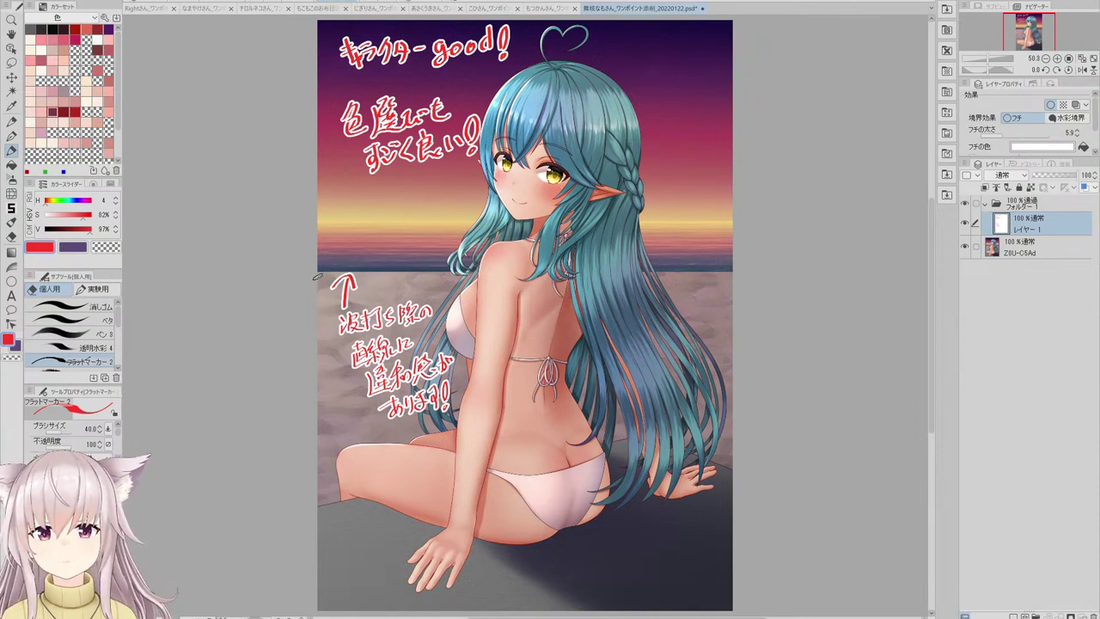
- Draw an irregular wavy shoreline on both sides of the character and write "ムラがほしい!" above it beside her shoulder
{"action": "mouse_move", "coordinate": [316, 276]}
{"action": "left_mouse_down"}
{"action": "mouse_move", "coordinate": [378, 268]}
{"action": "mouse_move", "coordinate": [423, 282]}
{"action": "mouse_move", "coordinate": [473, 272]}
{"action": "left_mouse_up"}
{"action": "left_click_drag", "start_coordinate": [643, 275], "coordinate": [738, 272]}
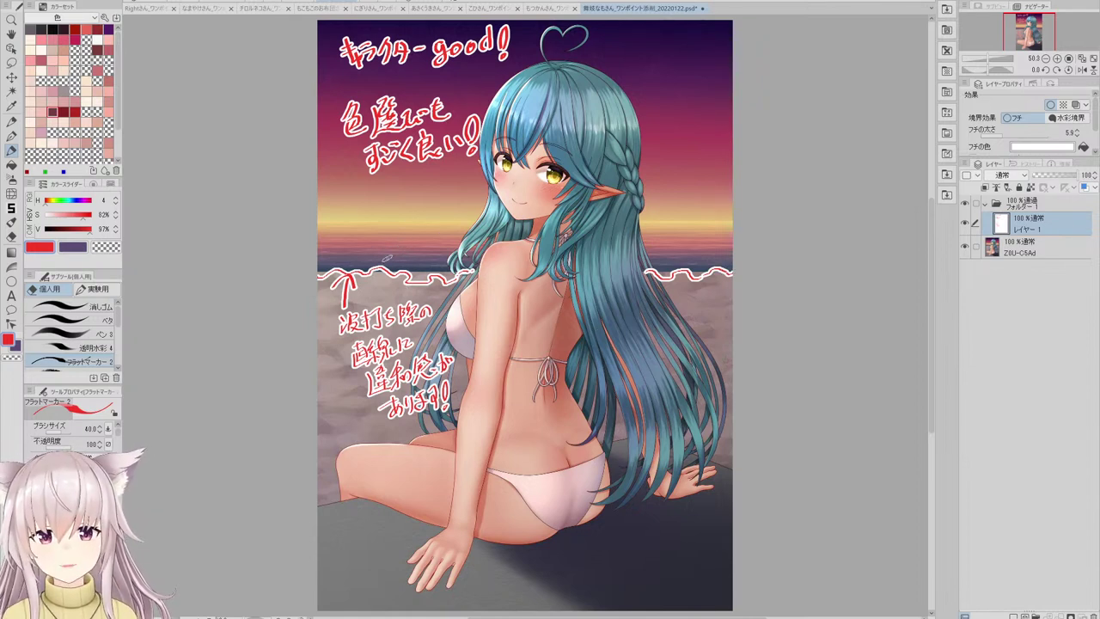
{"action": "left_click_drag", "start_coordinate": [387, 258], "coordinate": [411, 250]}
{"action": "key", "text": "ctrl+z"}
{"action": "mouse_move", "coordinate": [410, 256]}
{"action": "left_mouse_down"}
{"action": "mouse_move", "coordinate": [422, 246]}
{"action": "mouse_move", "coordinate": [427, 256]}
{"action": "left_mouse_up"}
{"action": "mouse_move", "coordinate": [423, 240]}
{"action": "left_mouse_down"}
{"action": "mouse_move", "coordinate": [419, 256]}
{"action": "mouse_move", "coordinate": [431, 245]}
{"action": "left_mouse_up"}
{"action": "mouse_move", "coordinate": [433, 238]}
{"action": "left_mouse_down"}
{"action": "mouse_move", "coordinate": [423, 275]}
{"action": "mouse_move", "coordinate": [454, 263]}
{"action": "mouse_move", "coordinate": [446, 265]}
{"action": "left_mouse_up"}
{"action": "left_click_drag", "start_coordinate": [453, 250], "coordinate": [463, 257]}
{"action": "left_click", "coordinate": [461, 264]}
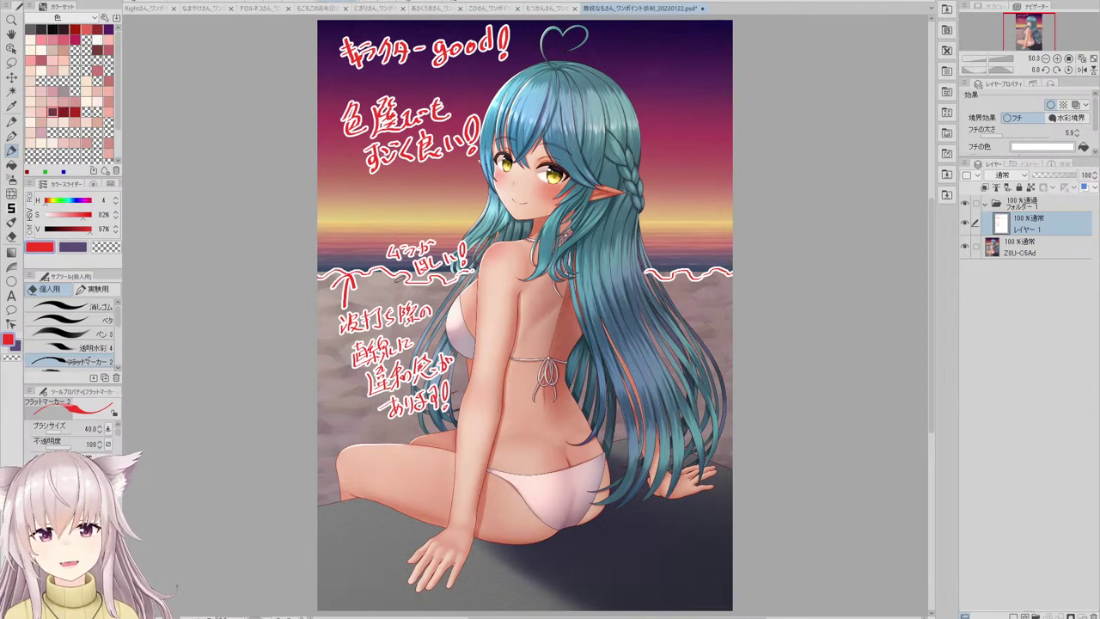
- Write the red note line "シチュエーションも" over the character's hip and hair ends at brush size 60
{"action": "scroll", "coordinate": [369, 271], "scroll_direction": "up", "scroll_amount": 2}
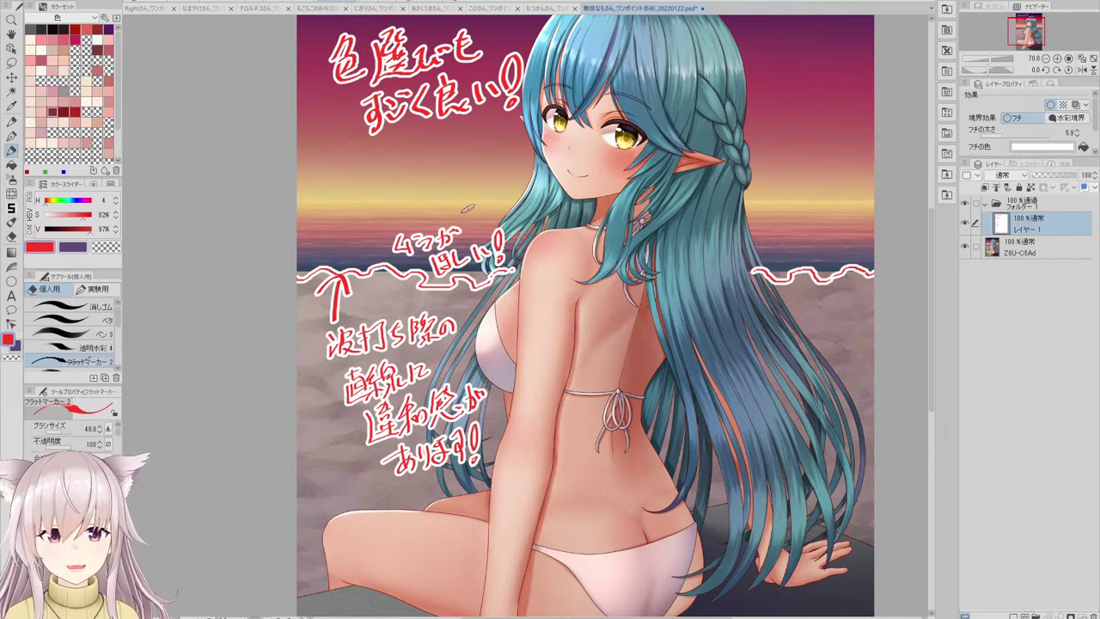
{"action": "scroll", "coordinate": [393, 165], "scroll_direction": "down", "scroll_amount": 2}
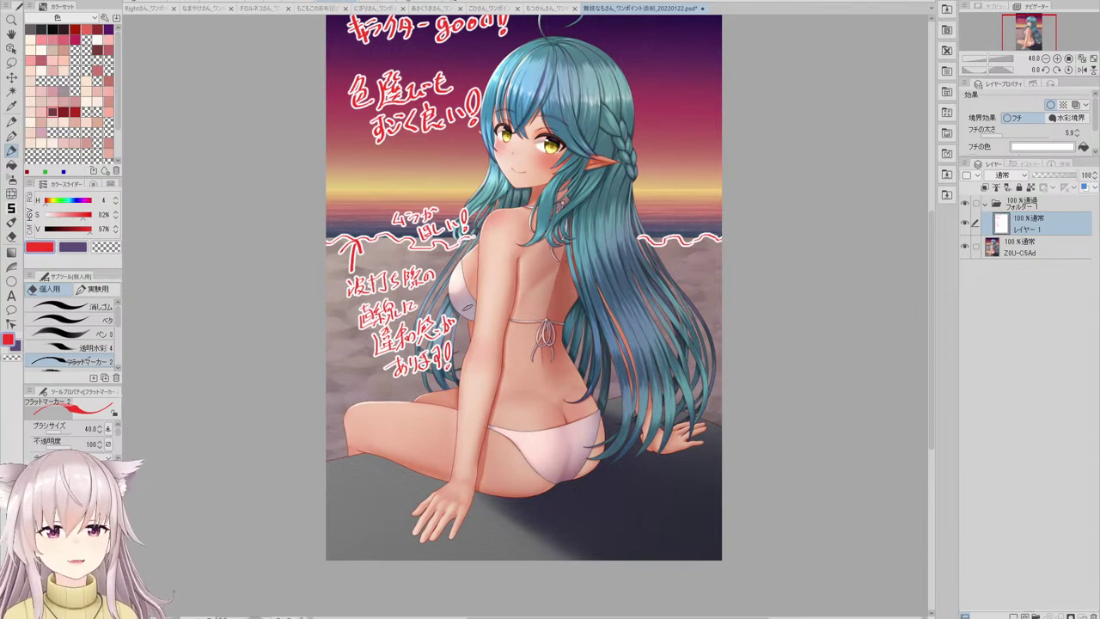
{"action": "scroll", "coordinate": [443, 277], "scroll_direction": "down", "scroll_amount": 2}
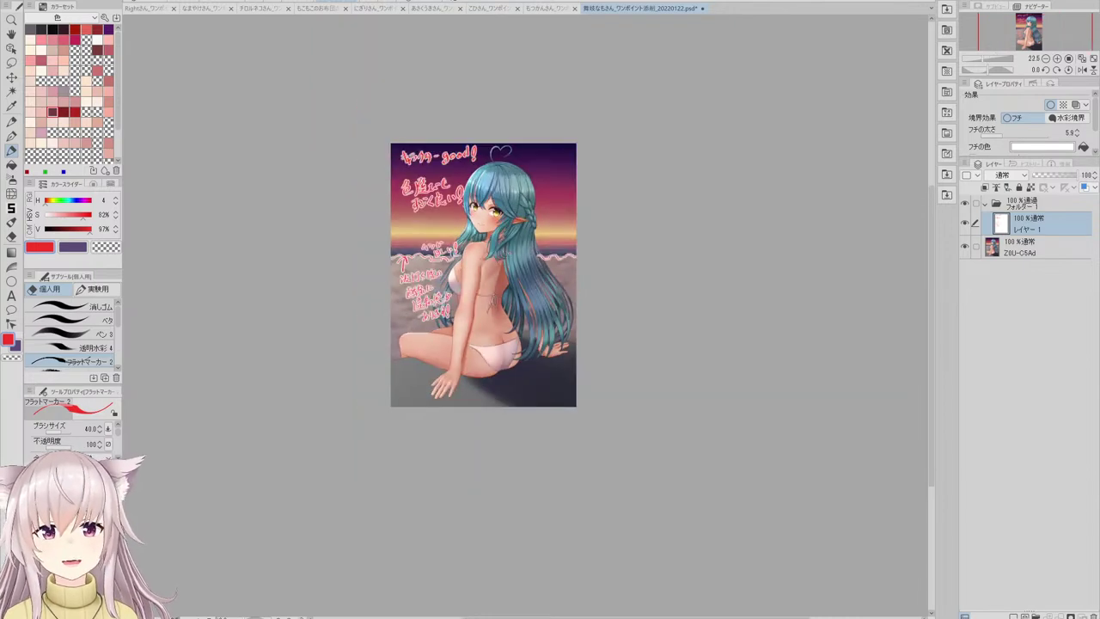
{"action": "scroll", "coordinate": [502, 259], "scroll_direction": "up", "scroll_amount": 1}
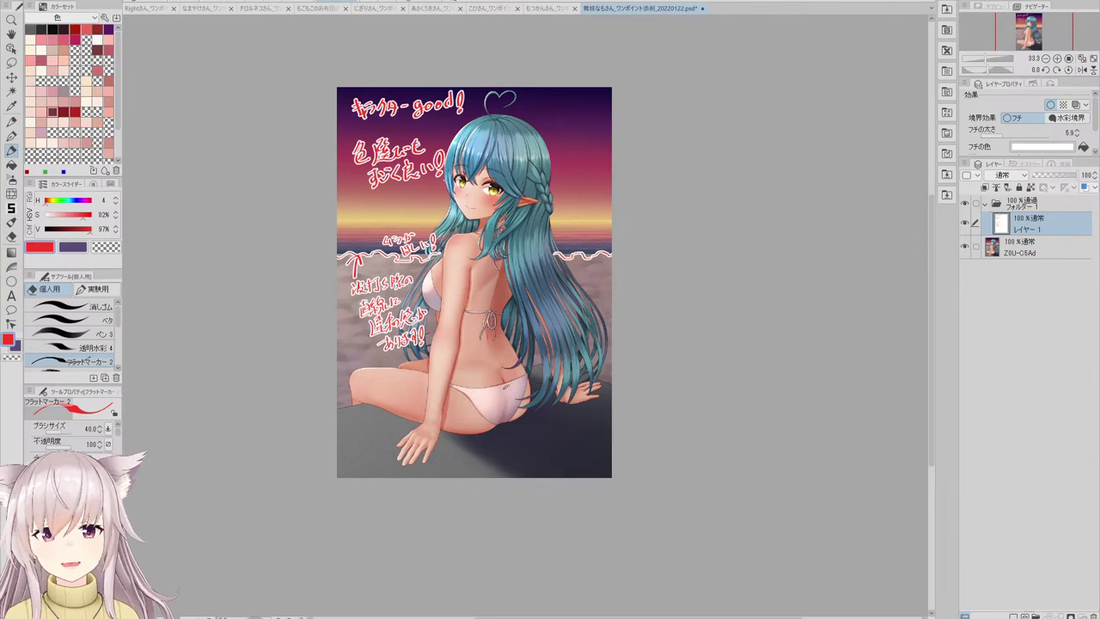
{"action": "scroll", "coordinate": [506, 387], "scroll_direction": "up", "scroll_amount": 2}
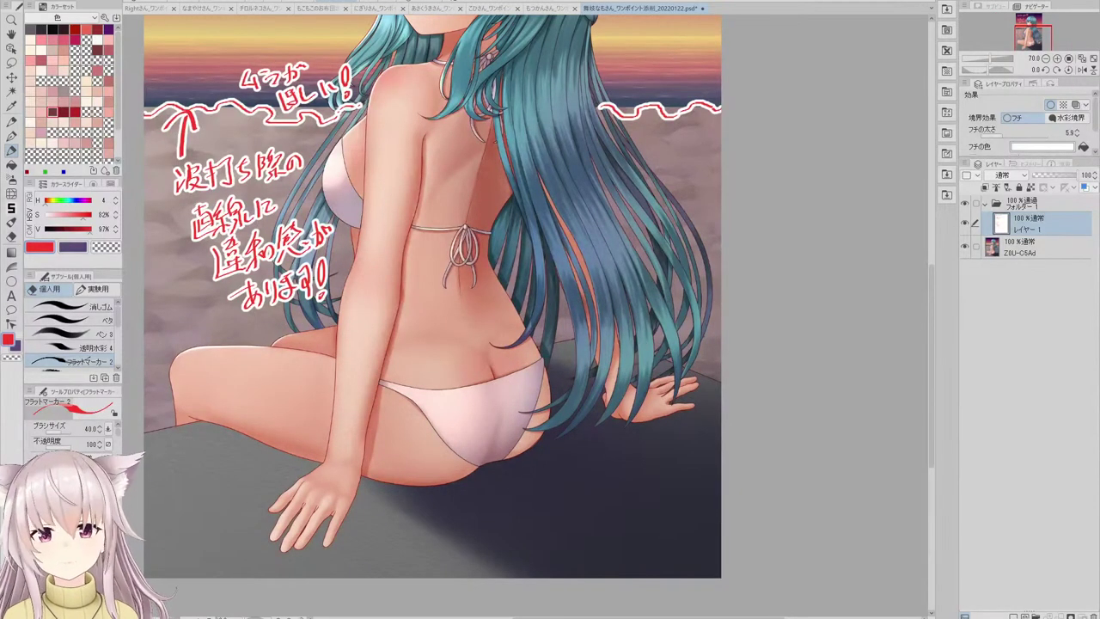
{"action": "scroll", "coordinate": [374, 357], "scroll_direction": "down", "scroll_amount": 3}
{"action": "scroll", "coordinate": [436, 340], "scroll_direction": "up", "scroll_amount": 2}
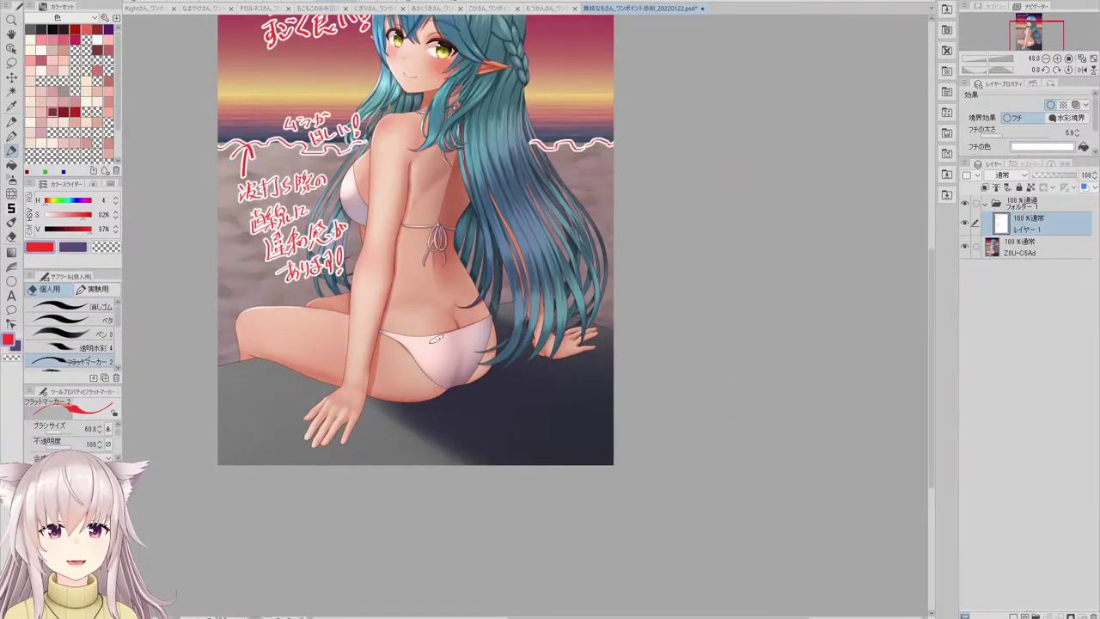
{"action": "left_click_drag", "start_coordinate": [438, 337], "coordinate": [447, 340]}
{"action": "left_click_drag", "start_coordinate": [437, 343], "coordinate": [444, 346]}
{"action": "mouse_move", "coordinate": [442, 354]}
{"action": "left_mouse_down"}
{"action": "mouse_move", "coordinate": [456, 338]}
{"action": "mouse_move", "coordinate": [472, 341]}
{"action": "left_mouse_up"}
{"action": "mouse_move", "coordinate": [468, 337]}
{"action": "left_mouse_down"}
{"action": "mouse_move", "coordinate": [504, 339]}
{"action": "mouse_move", "coordinate": [495, 327]}
{"action": "mouse_move", "coordinate": [495, 342]}
{"action": "mouse_move", "coordinate": [522, 326]}
{"action": "mouse_move", "coordinate": [550, 332]}
{"action": "left_mouse_up"}
{"action": "left_click_drag", "start_coordinate": [544, 342], "coordinate": [569, 331]}
{"action": "left_click_drag", "start_coordinate": [564, 323], "coordinate": [572, 334]}
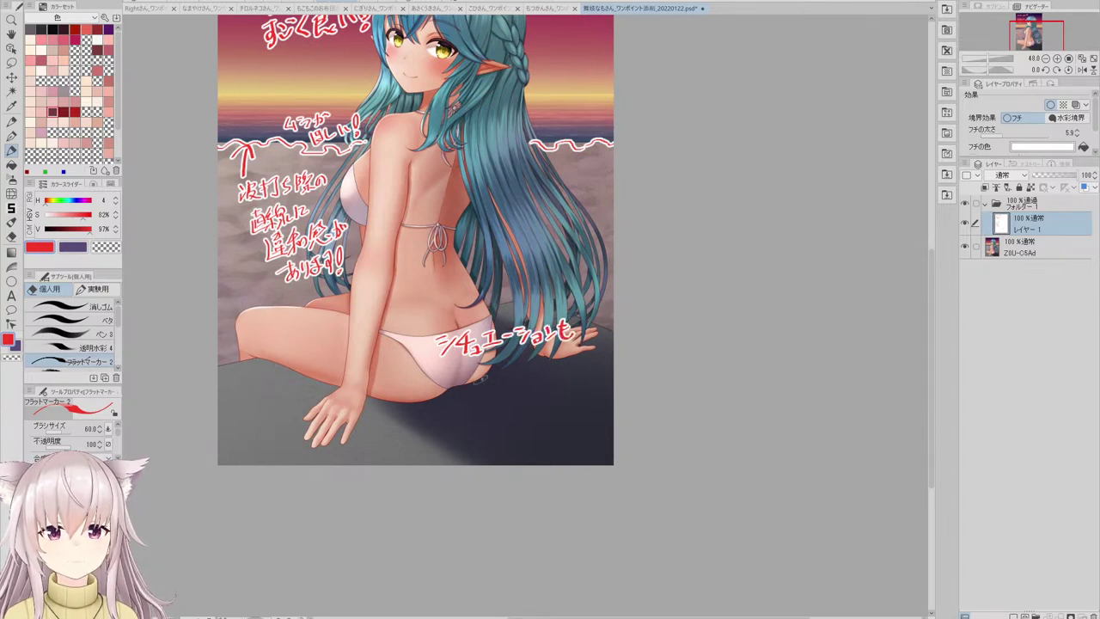
- Complete the situation note with "いい雰囲気です!" on two lines below the first line
{"action": "left_click_drag", "start_coordinate": [457, 368], "coordinate": [462, 383]}
{"action": "left_click_drag", "start_coordinate": [469, 369], "coordinate": [484, 383]}
{"action": "mouse_move", "coordinate": [491, 367]}
{"action": "left_mouse_down"}
{"action": "mouse_move", "coordinate": [496, 378]}
{"action": "mouse_move", "coordinate": [521, 352]}
{"action": "mouse_move", "coordinate": [504, 363]}
{"action": "left_mouse_up"}
{"action": "mouse_move", "coordinate": [507, 359]}
{"action": "left_mouse_down"}
{"action": "mouse_move", "coordinate": [524, 360]}
{"action": "mouse_move", "coordinate": [514, 364]}
{"action": "left_mouse_up"}
{"action": "left_click_drag", "start_coordinate": [519, 360], "coordinate": [503, 370]}
{"action": "mouse_move", "coordinate": [517, 363]}
{"action": "left_mouse_down"}
{"action": "mouse_move", "coordinate": [543, 376]}
{"action": "mouse_move", "coordinate": [562, 350]}
{"action": "mouse_move", "coordinate": [547, 348]}
{"action": "mouse_move", "coordinate": [560, 344]}
{"action": "mouse_move", "coordinate": [574, 373]}
{"action": "left_mouse_up"}
{"action": "mouse_move", "coordinate": [514, 393]}
{"action": "left_mouse_down"}
{"action": "mouse_move", "coordinate": [531, 406]}
{"action": "mouse_move", "coordinate": [557, 381]}
{"action": "mouse_move", "coordinate": [550, 404]}
{"action": "mouse_move", "coordinate": [563, 397]}
{"action": "left_mouse_up"}
{"action": "left_click", "coordinate": [560, 404]}
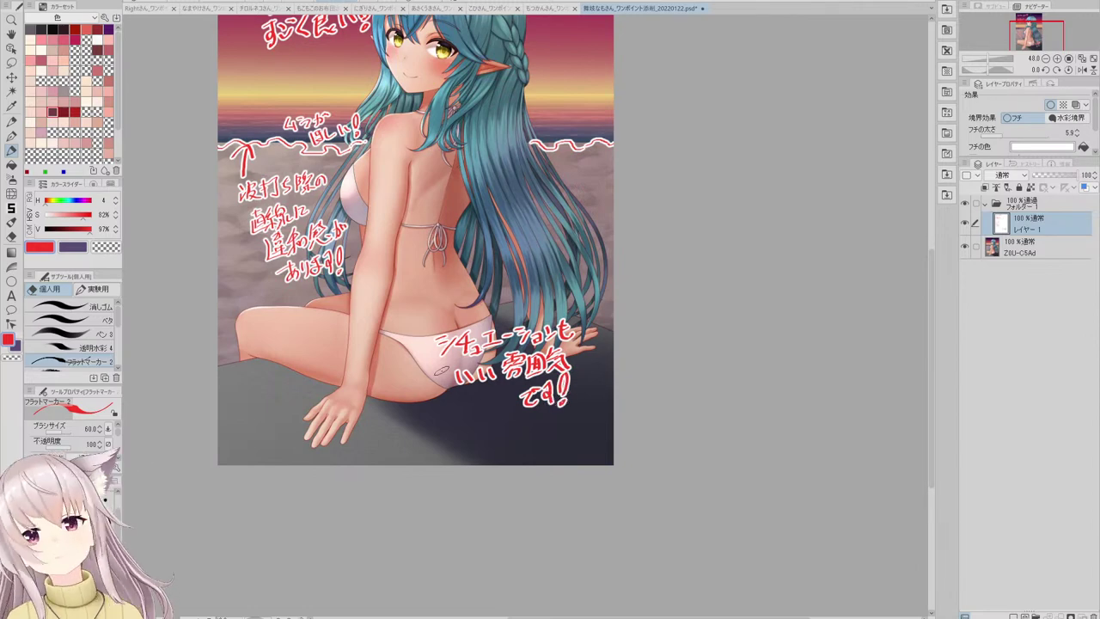
- Draw a red light-and-shadow dividing line from the crown through the face and shoulder down the arm to the wrist, redoing stray strokes
{"action": "scroll", "coordinate": [451, 385], "scroll_direction": "down", "scroll_amount": 2}
{"action": "scroll", "coordinate": [415, 361], "scroll_direction": "up", "scroll_amount": 2}
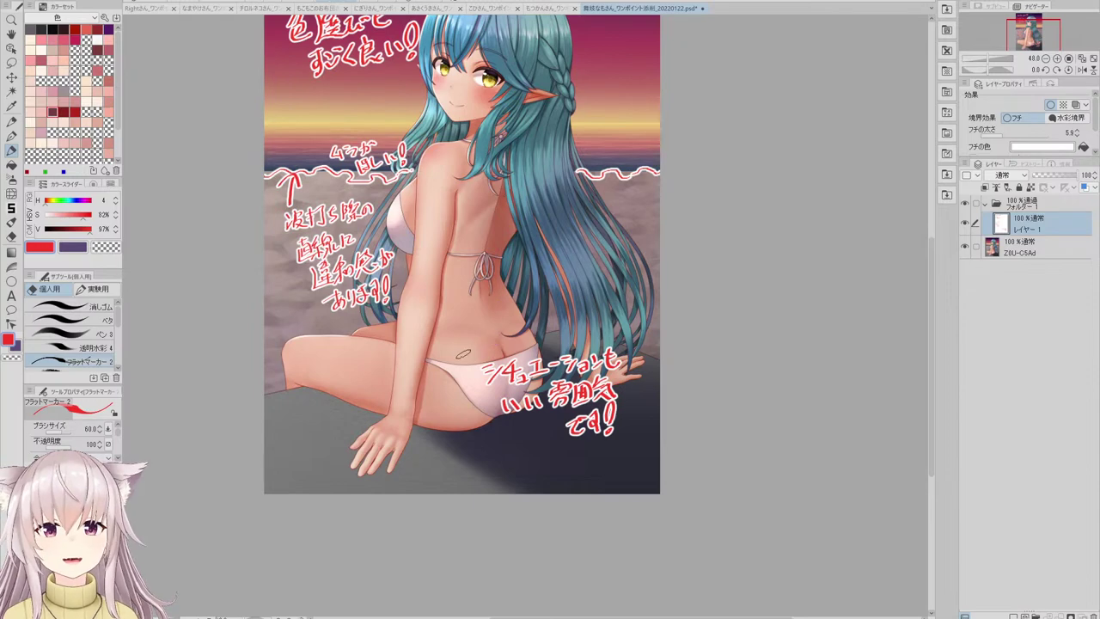
{"action": "scroll", "coordinate": [416, 315], "scroll_direction": "down", "scroll_amount": 2}
{"action": "scroll", "coordinate": [461, 243], "scroll_direction": "up", "scroll_amount": 2}
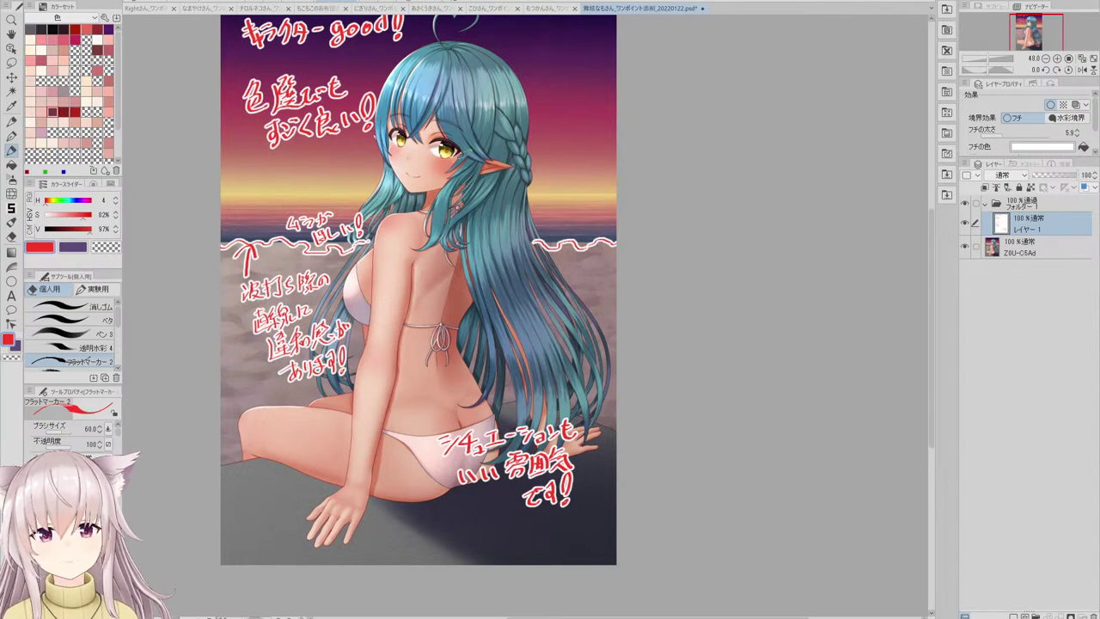
{"action": "left_click_drag", "start_coordinate": [452, 42], "coordinate": [414, 90]}
{"action": "key", "text": "ctrl+z"}
{"action": "mouse_move", "coordinate": [448, 46]}
{"action": "left_mouse_down"}
{"action": "mouse_move", "coordinate": [409, 108]}
{"action": "mouse_move", "coordinate": [397, 177]}
{"action": "mouse_move", "coordinate": [425, 213]}
{"action": "mouse_move", "coordinate": [404, 217]}
{"action": "mouse_move", "coordinate": [382, 250]}
{"action": "mouse_move", "coordinate": [356, 398]}
{"action": "mouse_move", "coordinate": [356, 494]}
{"action": "left_mouse_up"}
{"action": "key", "text": "ctrl+z"}
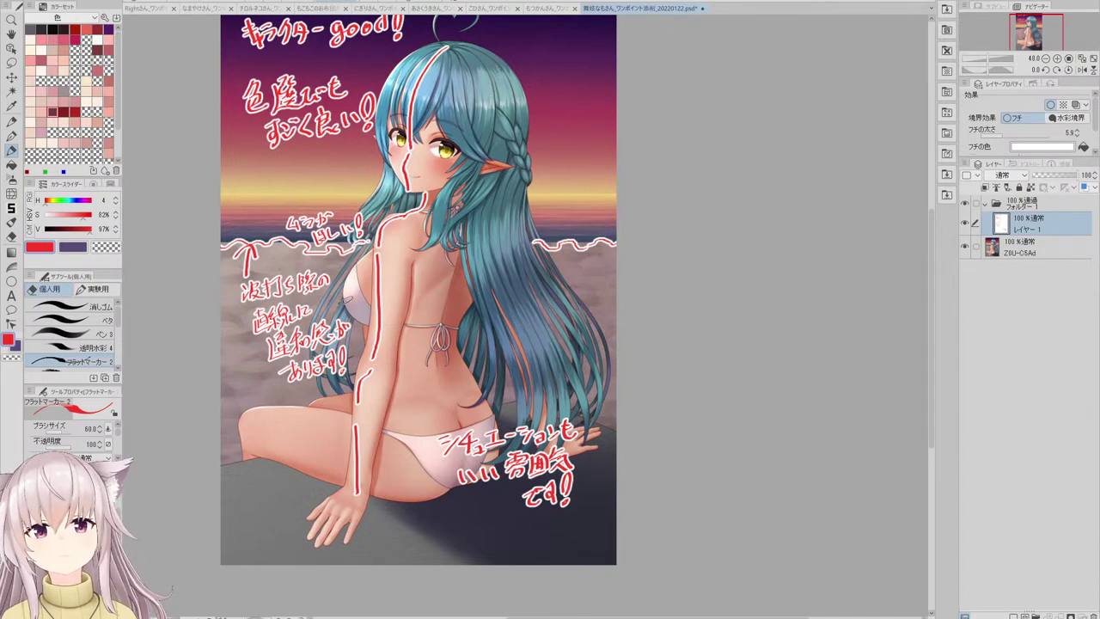
- Write the red note "ハイライトと陰影の" on two lines across the sky and hair beside the crown
{"action": "left_click_drag", "start_coordinate": [487, 45], "coordinate": [480, 63]}
{"action": "left_click_drag", "start_coordinate": [490, 47], "coordinate": [496, 55]}
{"action": "mouse_move", "coordinate": [501, 51]}
{"action": "left_mouse_down"}
{"action": "mouse_move", "coordinate": [501, 62]}
{"action": "mouse_move", "coordinate": [516, 45]}
{"action": "left_mouse_up"}
{"action": "left_click_drag", "start_coordinate": [508, 54], "coordinate": [523, 61]}
{"action": "left_click_drag", "start_coordinate": [533, 44], "coordinate": [533, 57]}
{"action": "left_click_drag", "start_coordinate": [535, 49], "coordinate": [549, 49]}
{"action": "mouse_move", "coordinate": [555, 45]}
{"action": "left_mouse_down"}
{"action": "mouse_move", "coordinate": [503, 90]}
{"action": "mouse_move", "coordinate": [512, 81]}
{"action": "left_mouse_up"}
{"action": "mouse_move", "coordinate": [514, 68]}
{"action": "left_mouse_down"}
{"action": "mouse_move", "coordinate": [520, 90]}
{"action": "mouse_move", "coordinate": [535, 78]}
{"action": "left_mouse_up"}
{"action": "left_click_drag", "start_coordinate": [526, 83], "coordinate": [528, 91]}
{"action": "left_click_drag", "start_coordinate": [533, 86], "coordinate": [534, 76]}
{"action": "mouse_move", "coordinate": [543, 75]}
{"action": "left_mouse_down"}
{"action": "mouse_move", "coordinate": [535, 86]}
{"action": "mouse_move", "coordinate": [568, 81]}
{"action": "left_mouse_up"}
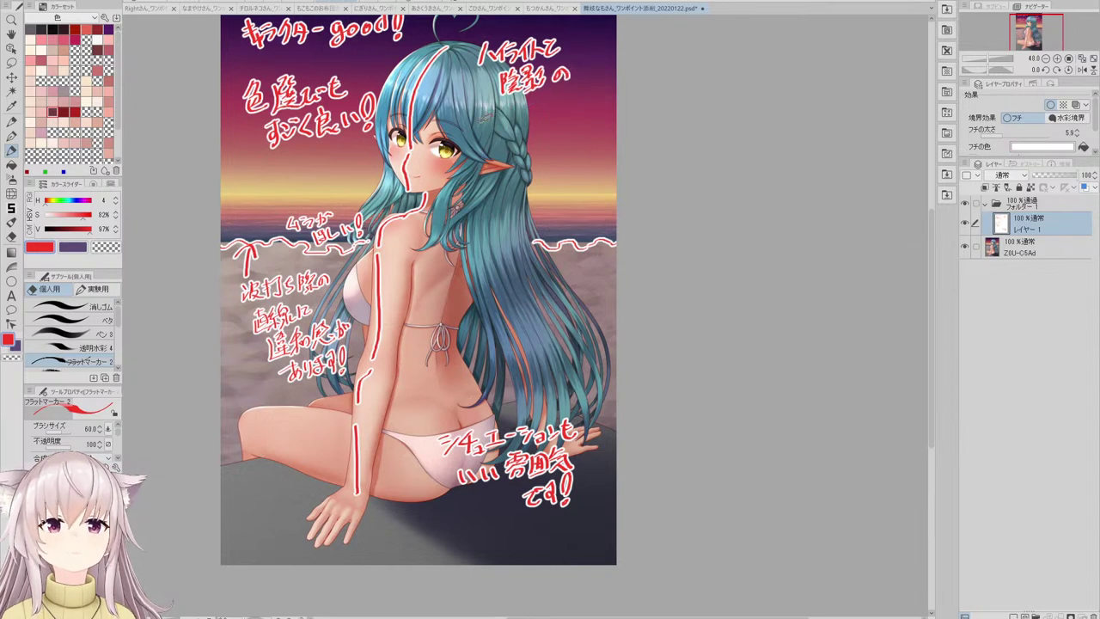
- Complete the highlight and shading note with "対比が弱い!" on two lines below it
{"action": "left_click_drag", "start_coordinate": [492, 106], "coordinate": [486, 131]}
{"action": "mouse_move", "coordinate": [485, 120]}
{"action": "left_mouse_down"}
{"action": "mouse_move", "coordinate": [504, 126]}
{"action": "mouse_move", "coordinate": [510, 110]}
{"action": "left_mouse_up"}
{"action": "left_click_drag", "start_coordinate": [506, 112], "coordinate": [503, 133]}
{"action": "left_click_drag", "start_coordinate": [495, 120], "coordinate": [547, 115]}
{"action": "left_click_drag", "start_coordinate": [556, 102], "coordinate": [563, 102]}
{"action": "left_click_drag", "start_coordinate": [528, 134], "coordinate": [533, 140]}
{"action": "mouse_move", "coordinate": [530, 139]}
{"action": "left_mouse_down"}
{"action": "mouse_move", "coordinate": [581, 139]}
{"action": "mouse_move", "coordinate": [584, 122]}
{"action": "left_mouse_up"}
{"action": "left_click", "coordinate": [583, 130]}
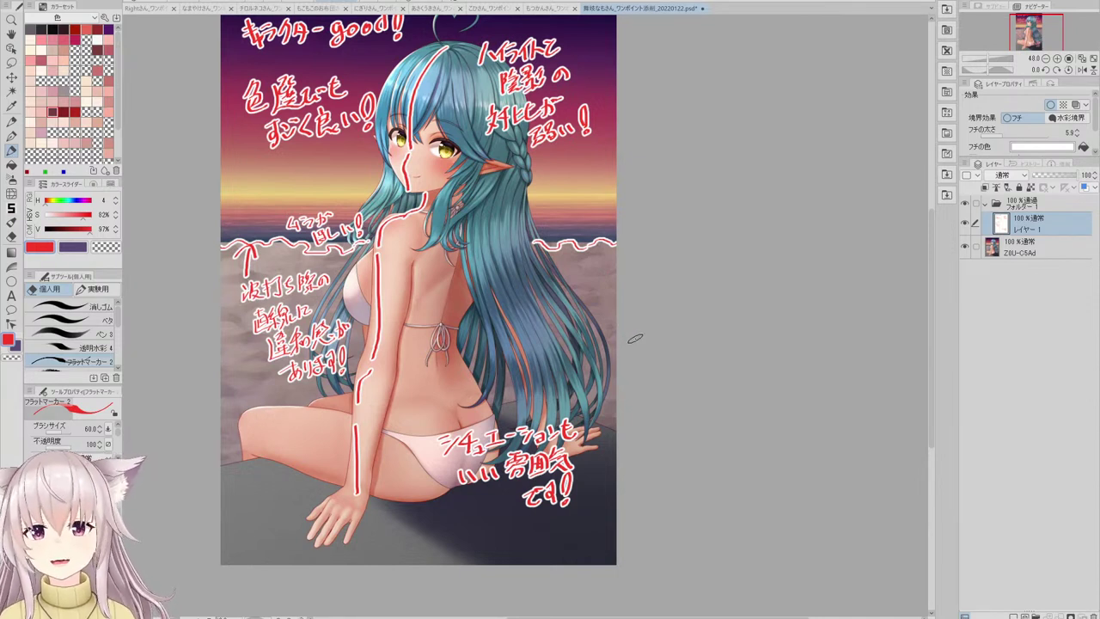
- Duplicate the illustration layer and hide the folder containing the red annotations
{"action": "left_click", "coordinate": [427, 3]}
{"action": "left_click", "coordinate": [1020, 249]}
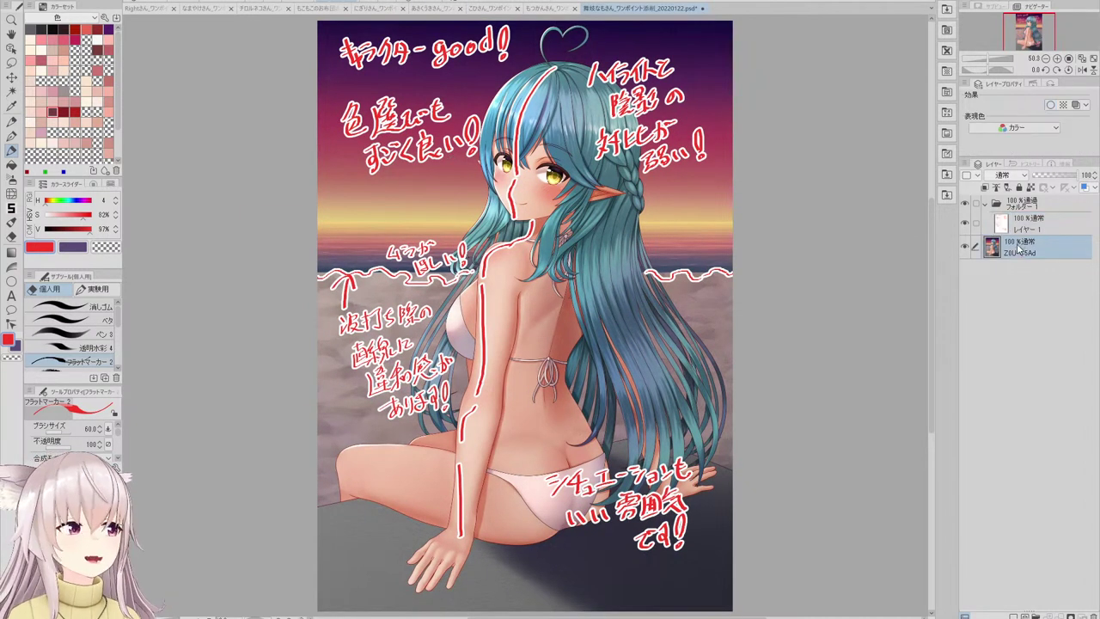
{"action": "key", "text": "ctrl+c"}
{"action": "key", "text": "ctrl+v"}
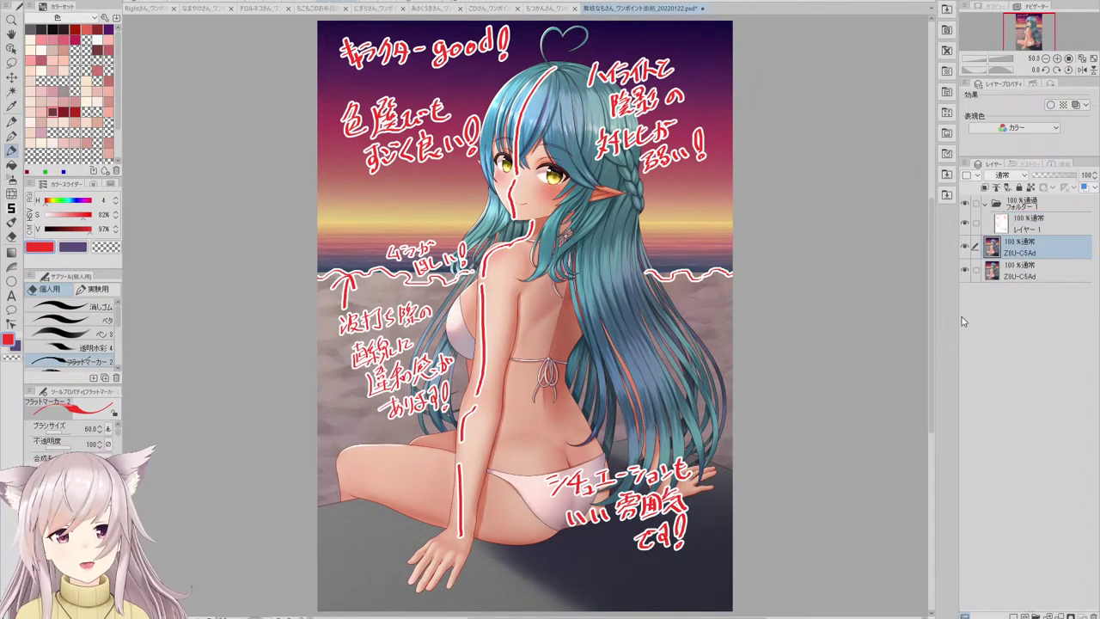
{"action": "left_click", "coordinate": [965, 219]}
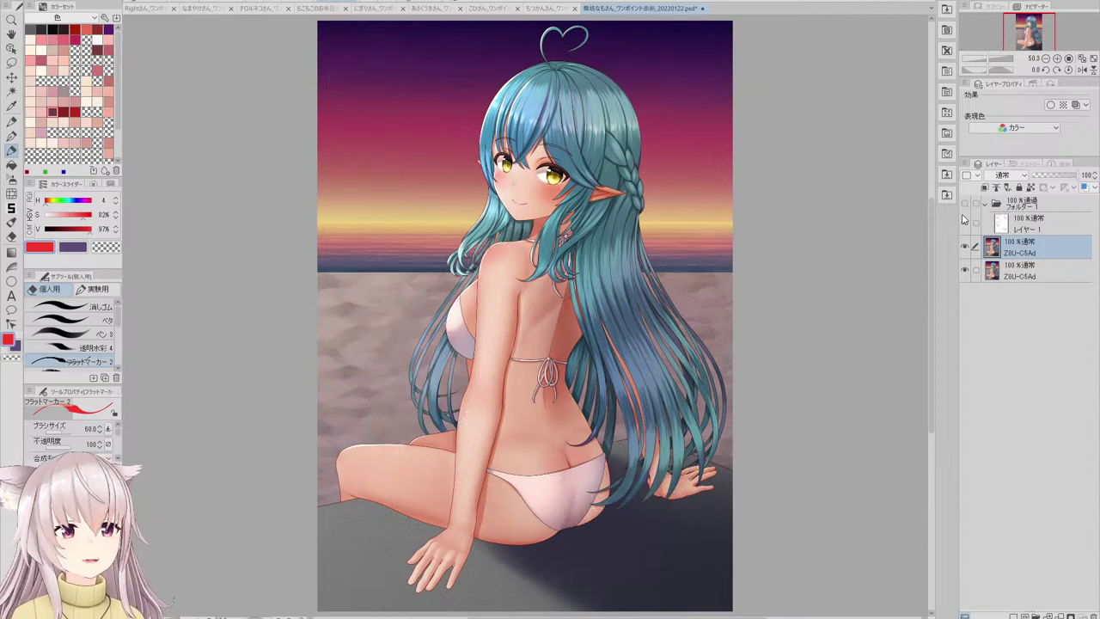
- Warp the straight shoreline on the duplicated layer into an uneven wavy edge with the Liquify tool at brush size 150
{"action": "left_click", "coordinate": [11, 193]}
{"action": "scroll", "coordinate": [370, 275], "scroll_direction": "up", "scroll_amount": 2}
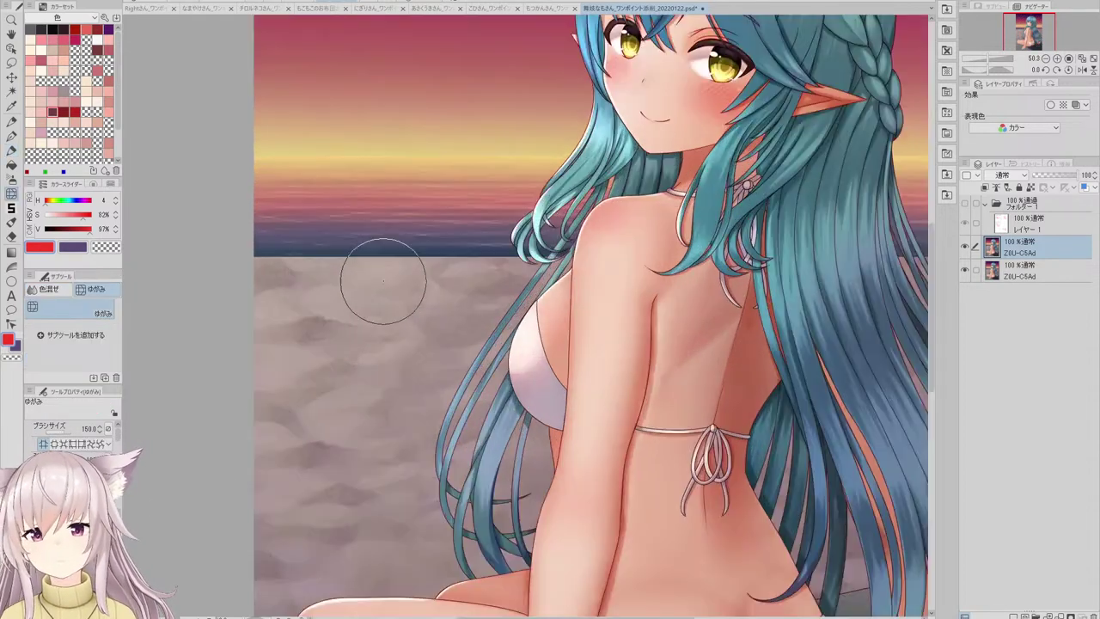
{"action": "mouse_move", "coordinate": [358, 265]}
{"action": "left_mouse_down"}
{"action": "mouse_move", "coordinate": [392, 272]}
{"action": "mouse_move", "coordinate": [396, 283]}
{"action": "mouse_move", "coordinate": [412, 247]}
{"action": "mouse_move", "coordinate": [451, 251]}
{"action": "mouse_move", "coordinate": [371, 286]}
{"action": "mouse_move", "coordinate": [447, 267]}
{"action": "mouse_move", "coordinate": [324, 276]}
{"action": "mouse_move", "coordinate": [312, 266]}
{"action": "mouse_move", "coordinate": [358, 253]}
{"action": "left_mouse_up"}
{"action": "scroll", "coordinate": [447, 249], "scroll_direction": "down", "scroll_amount": 2}
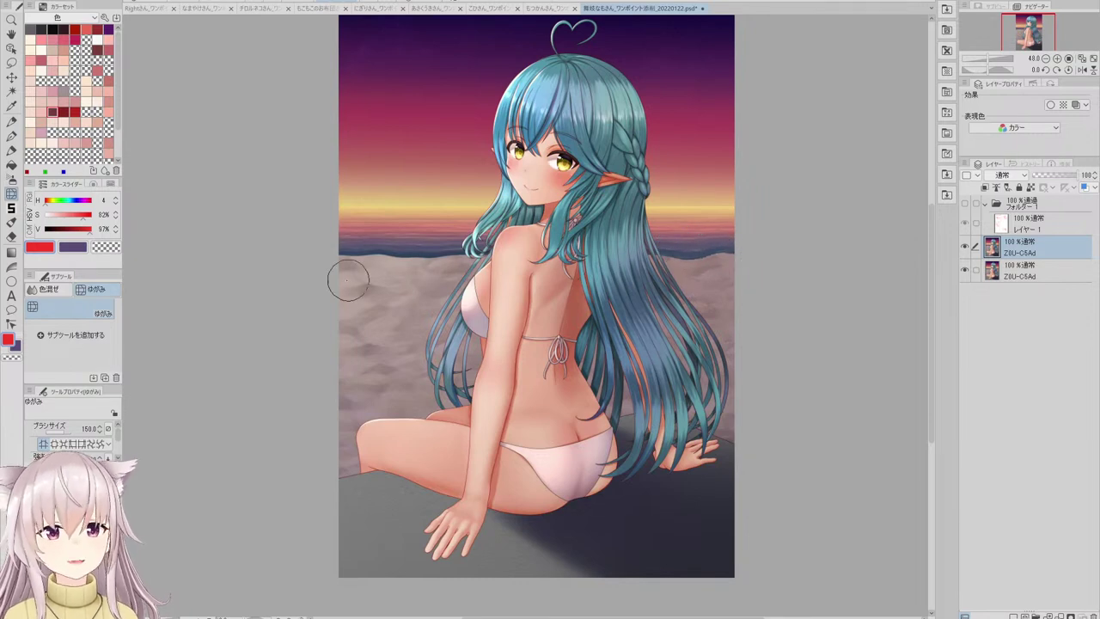
- Compare the warped shoreline with the original by repeatedly hiding and showing the duplicated layer
{"action": "left_click", "coordinate": [964, 249]}
{"action": "left_click", "coordinate": [963, 249]}
{"action": "left_click", "coordinate": [964, 248]}
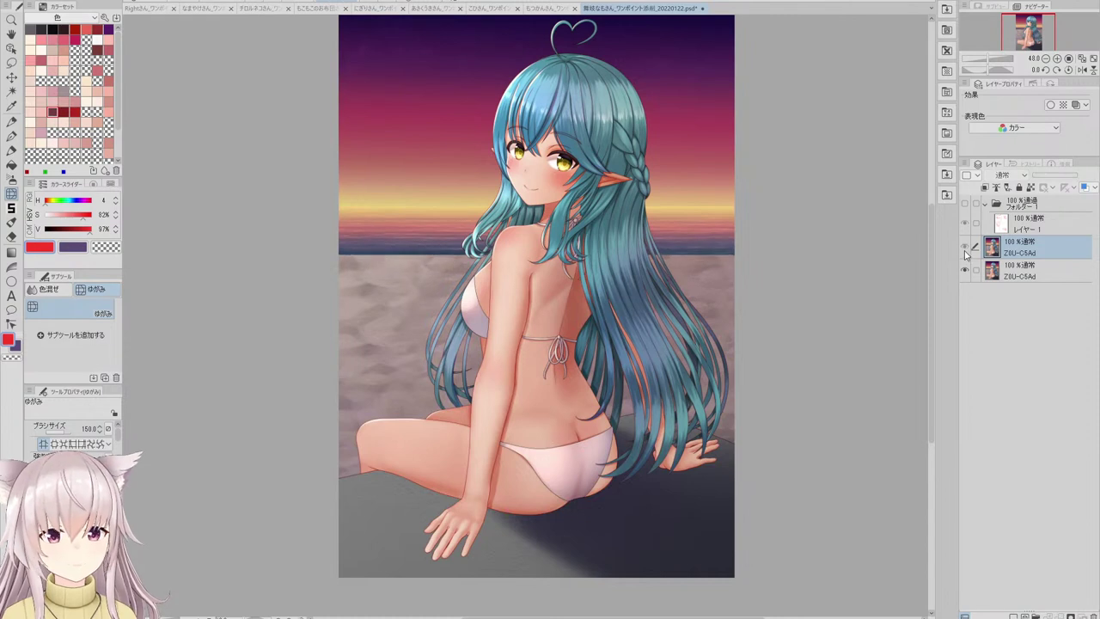
{"action": "left_click", "coordinate": [964, 249]}
{"action": "left_click", "coordinate": [964, 248]}
{"action": "left_click", "coordinate": [964, 249]}
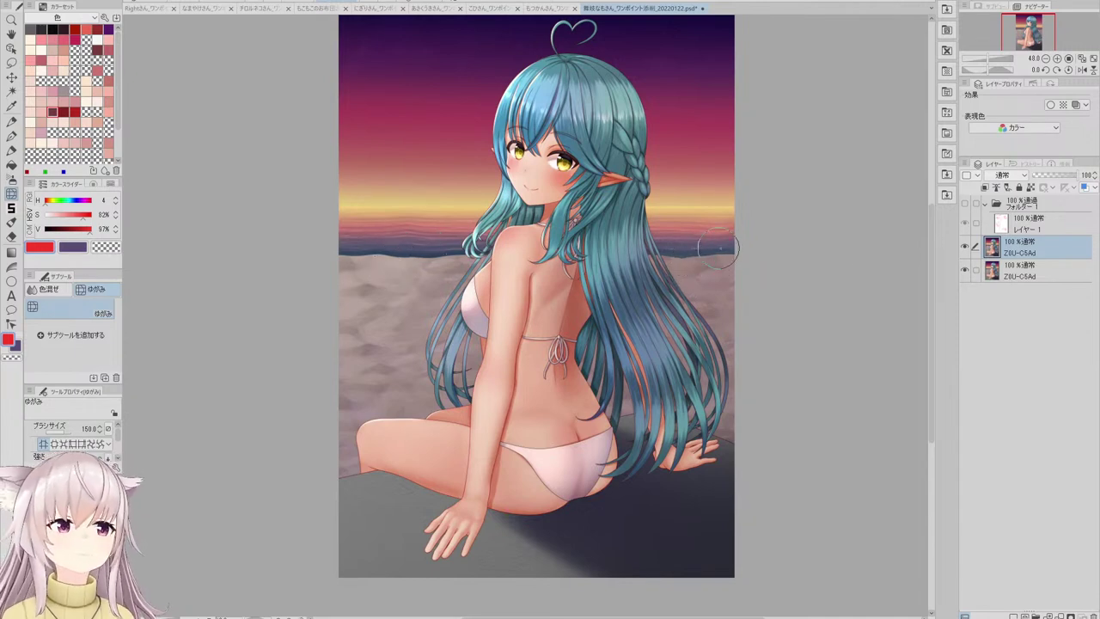
{"action": "left_click", "coordinate": [967, 247]}
{"action": "left_click", "coordinate": [966, 250]}
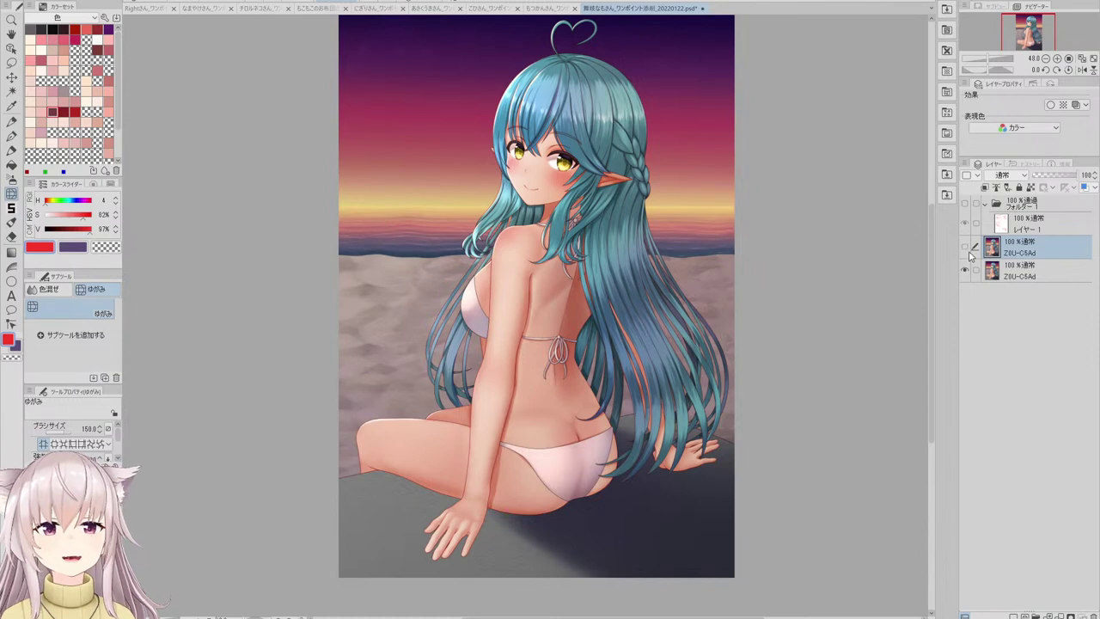
{"action": "left_click", "coordinate": [967, 251]}
{"action": "left_click", "coordinate": [967, 250]}
{"action": "left_click", "coordinate": [967, 250]}
{"action": "left_click", "coordinate": [967, 251]}
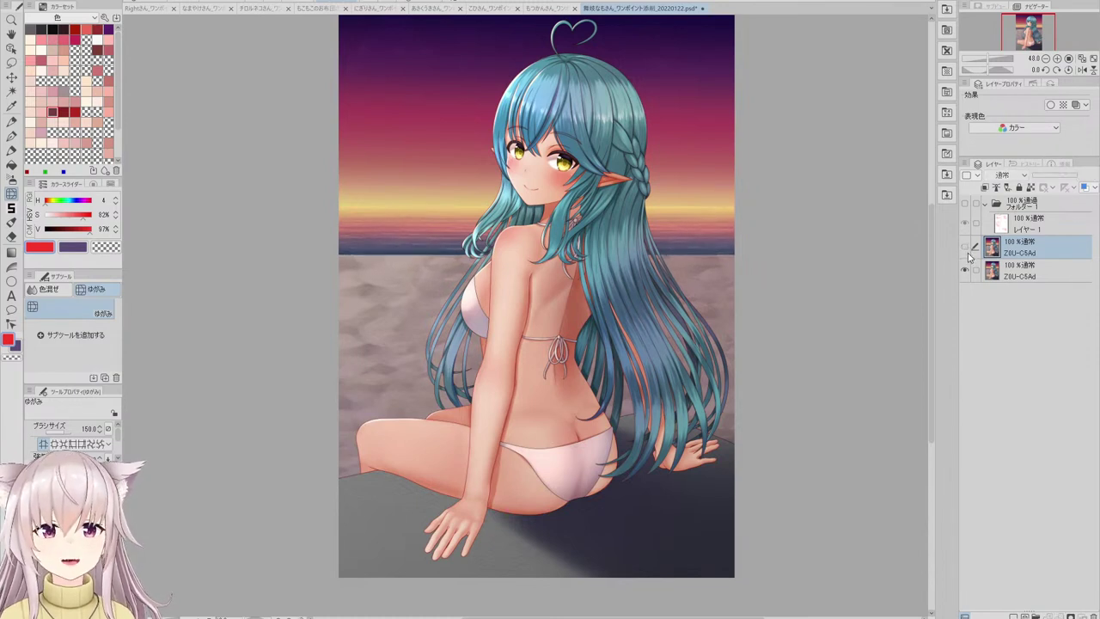
{"action": "left_click", "coordinate": [966, 250]}
{"action": "left_click", "coordinate": [966, 251]}
{"action": "left_click", "coordinate": [966, 250]}
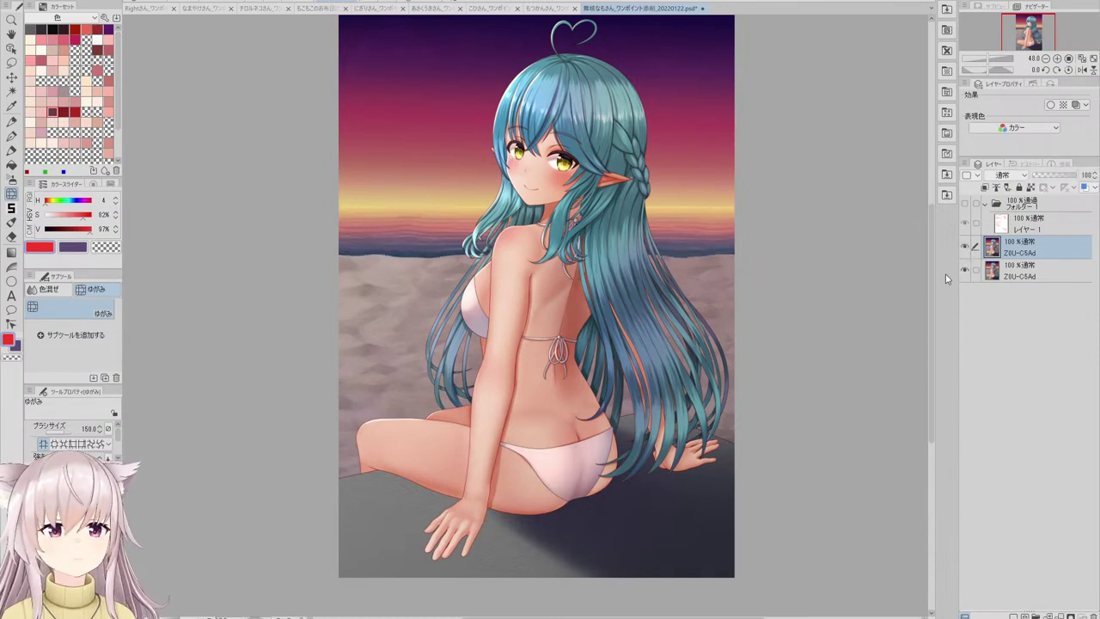
{"action": "left_click", "coordinate": [966, 250]}
{"action": "left_click", "coordinate": [965, 249]}
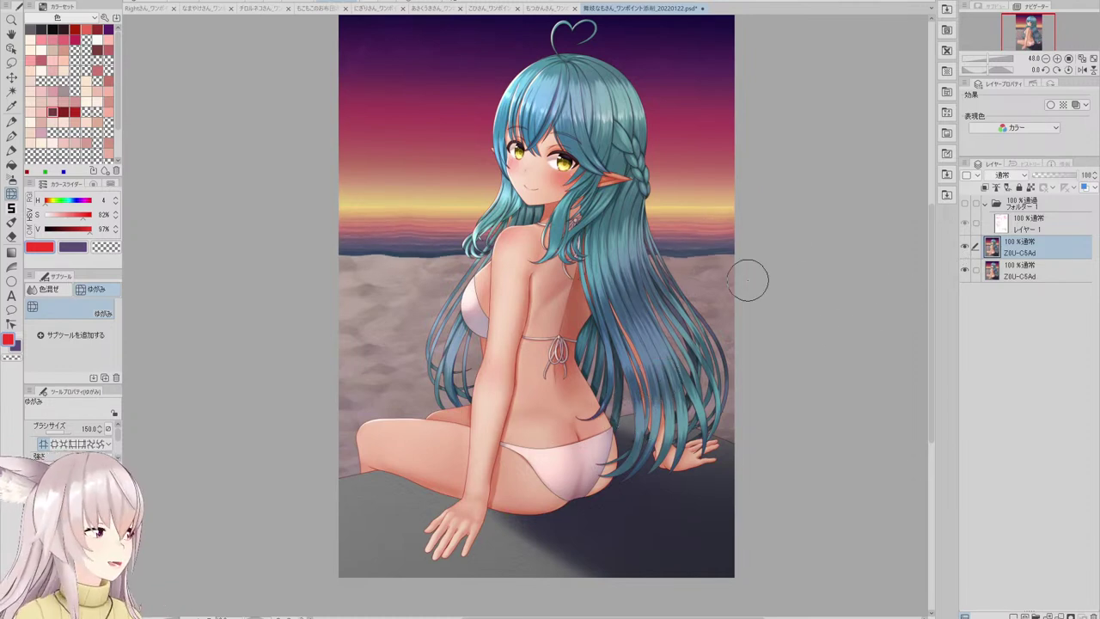
{"action": "left_click", "coordinate": [966, 249]}
{"action": "left_click", "coordinate": [966, 249]}
{"action": "left_click", "coordinate": [967, 249]}
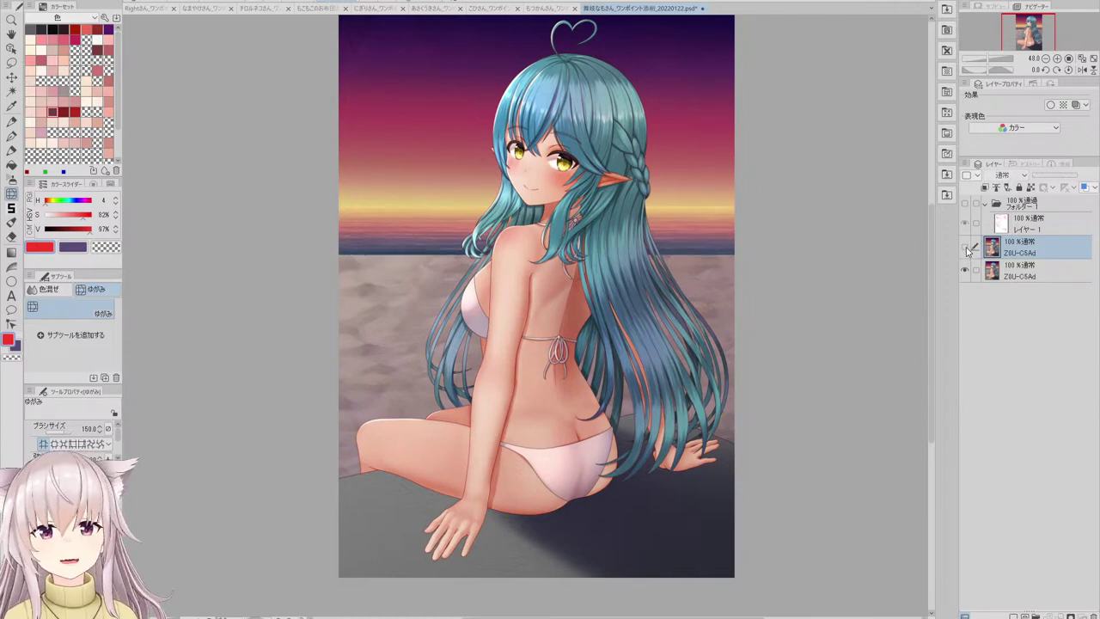
{"action": "left_click", "coordinate": [966, 249]}
- Reduce the Liquify brush size to 100 and subtly reshape the character's face around the nose on the duplicated layer
{"action": "scroll", "coordinate": [623, 107], "scroll_direction": "up", "scroll_amount": 3}
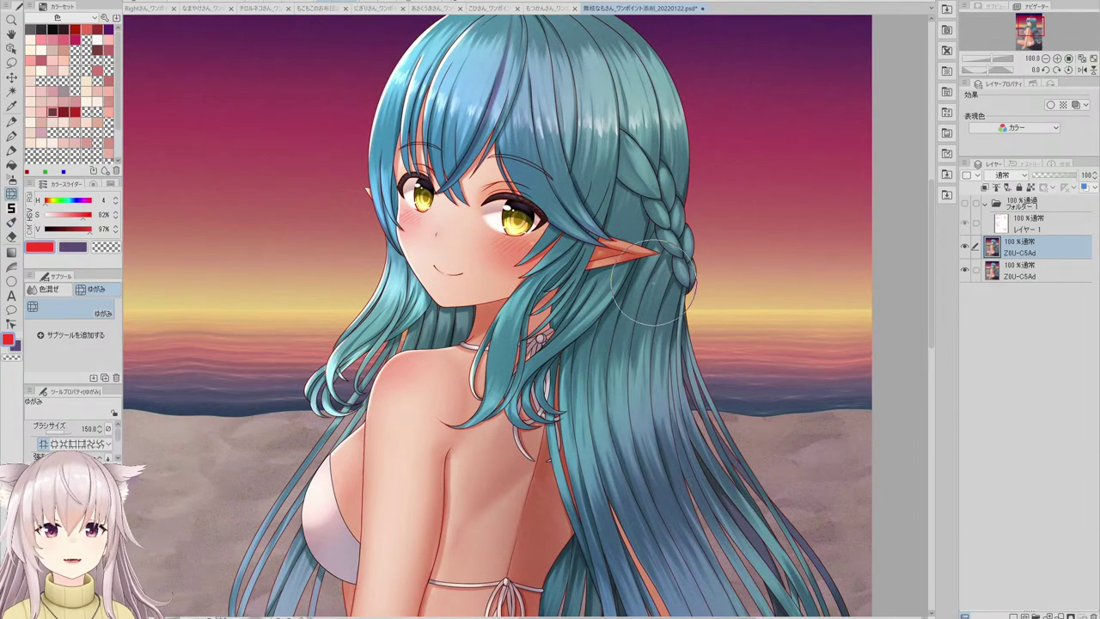
{"action": "key", "text": "ctrl+0"}
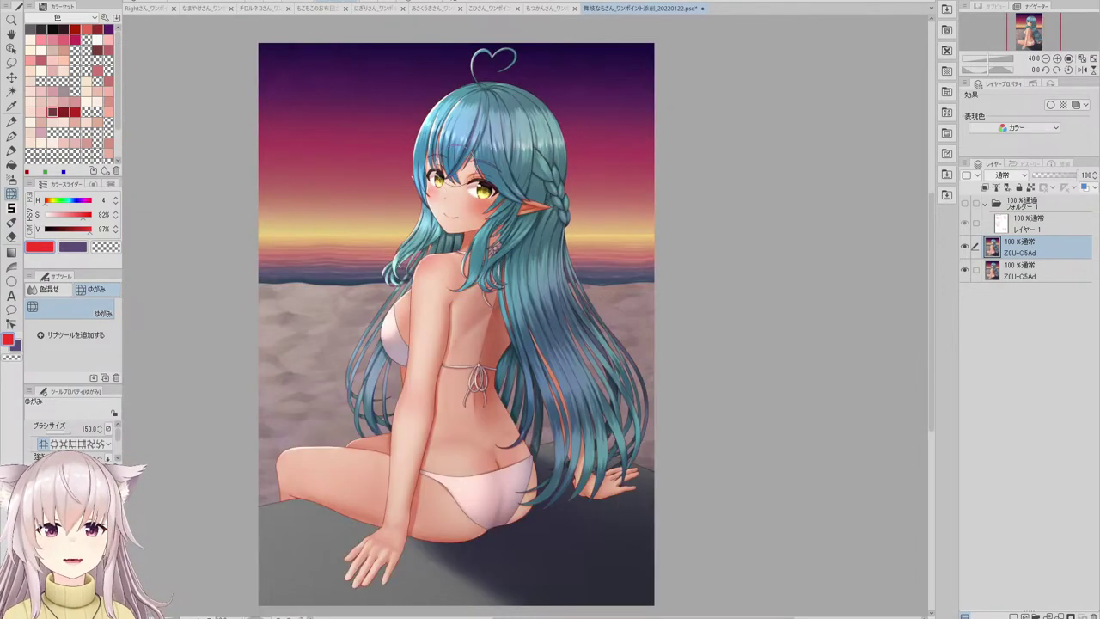
{"action": "scroll", "coordinate": [520, 164], "scroll_direction": "up", "scroll_amount": 3}
{"action": "scroll", "coordinate": [578, 195], "scroll_direction": "down", "scroll_amount": 2}
{"action": "scroll", "coordinate": [578, 195], "scroll_direction": "down", "scroll_amount": 2}
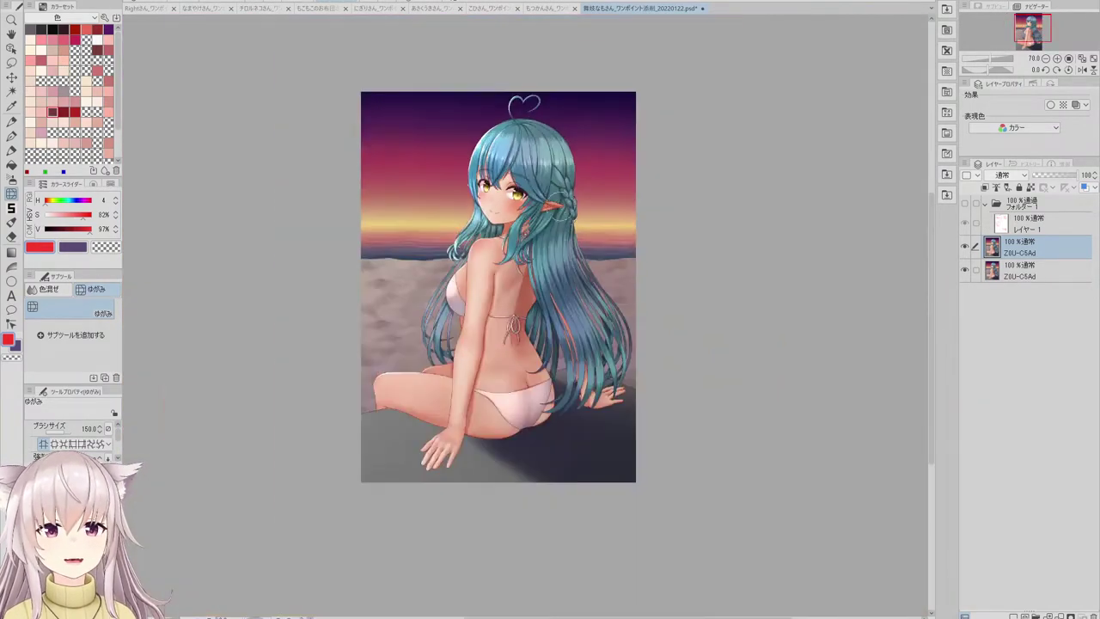
{"action": "scroll", "coordinate": [578, 195], "scroll_direction": "up", "scroll_amount": 2}
{"action": "key", "text": "bracketleft"}
{"action": "key", "text": "bracketleft"}
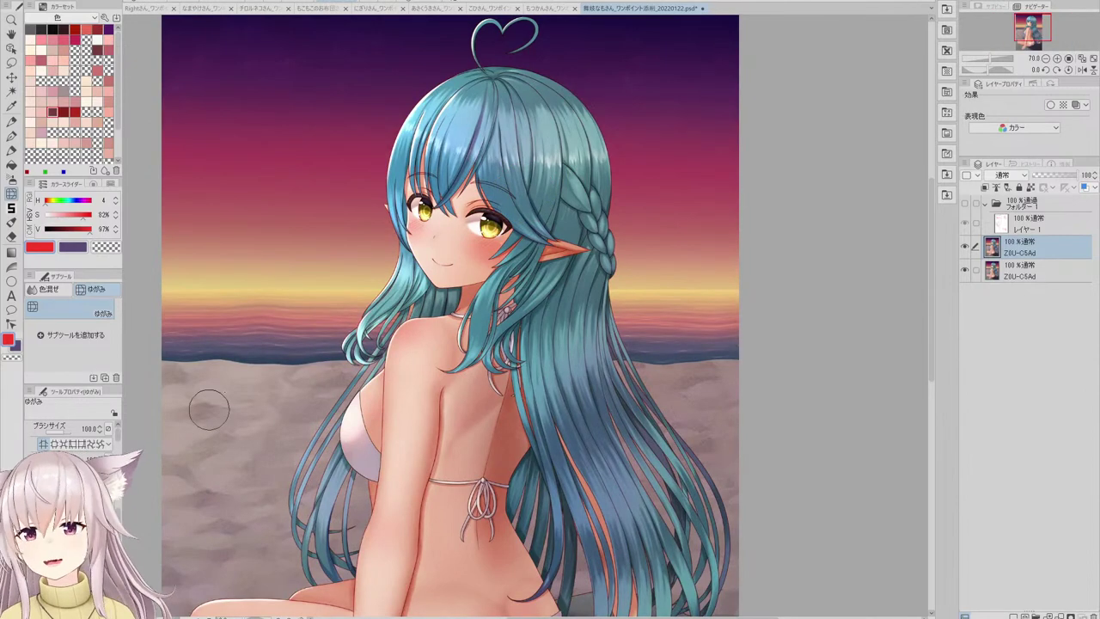
{"action": "scroll", "coordinate": [422, 236], "scroll_direction": "up", "scroll_amount": 3}
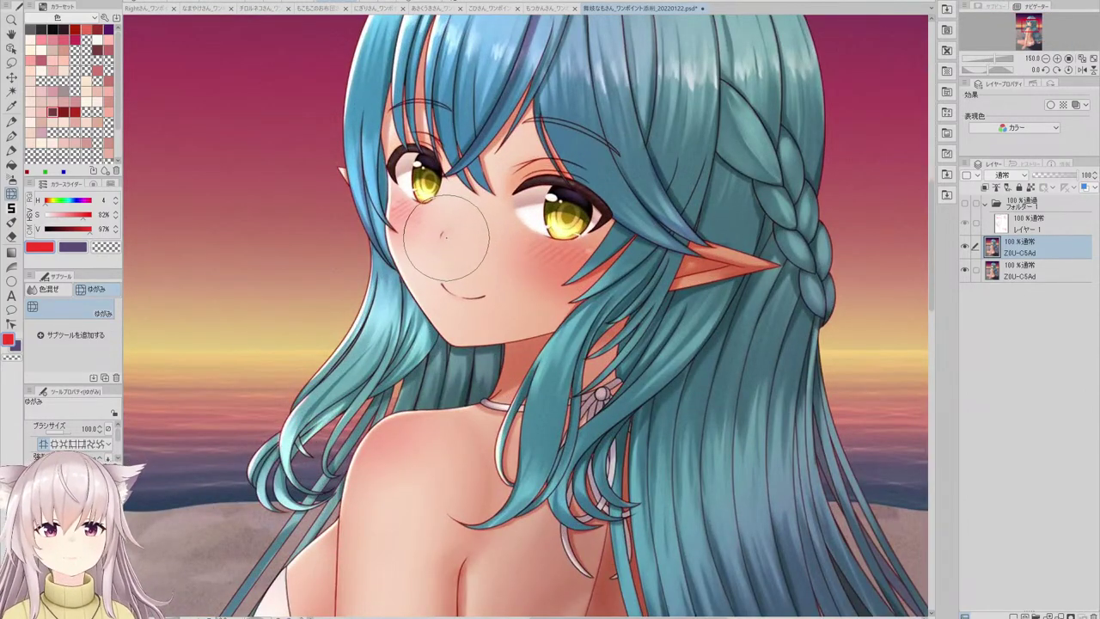
{"action": "scroll", "coordinate": [436, 211], "scroll_direction": "down", "scroll_amount": 1}
{"action": "scroll", "coordinate": [441, 484], "scroll_direction": "down", "scroll_amount": 1}
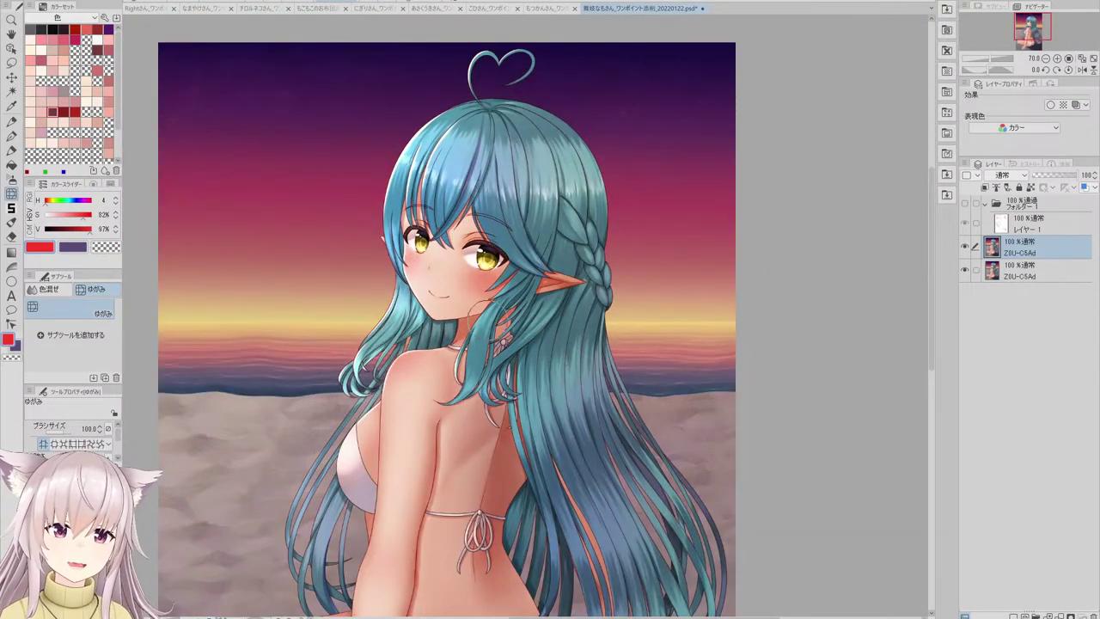
{"action": "scroll", "coordinate": [481, 318], "scroll_direction": "up", "scroll_amount": 1}
{"action": "scroll", "coordinate": [481, 318], "scroll_direction": "down", "scroll_amount": 2}
{"action": "scroll", "coordinate": [481, 318], "scroll_direction": "up", "scroll_amount": 1}
{"action": "scroll", "coordinate": [459, 196], "scroll_direction": "up", "scroll_amount": 1}
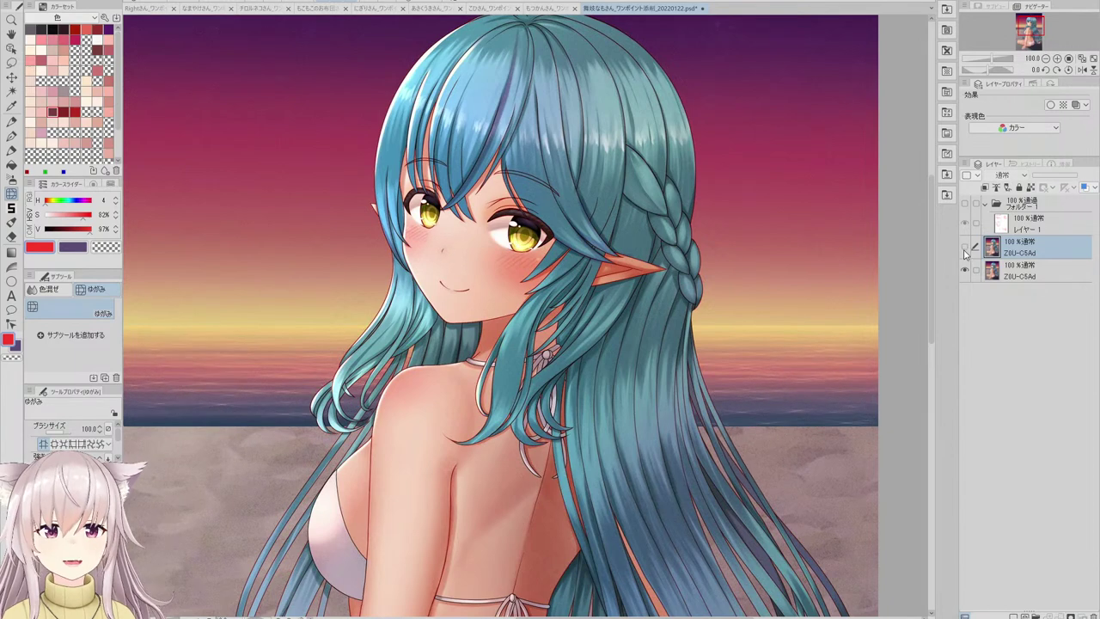
{"action": "key", "text": "ctrl+plus"}
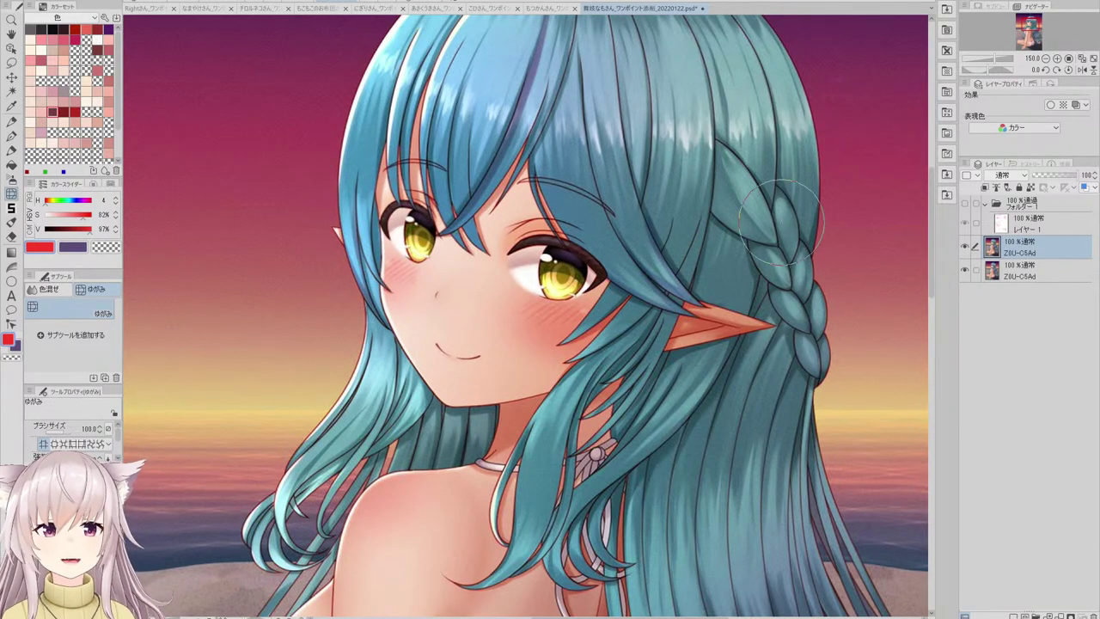
- Compare the adjusted face with the original up close by toggling the duplicated layer's visibility
{"action": "left_click", "coordinate": [964, 247]}
{"action": "left_click", "coordinate": [965, 247]}
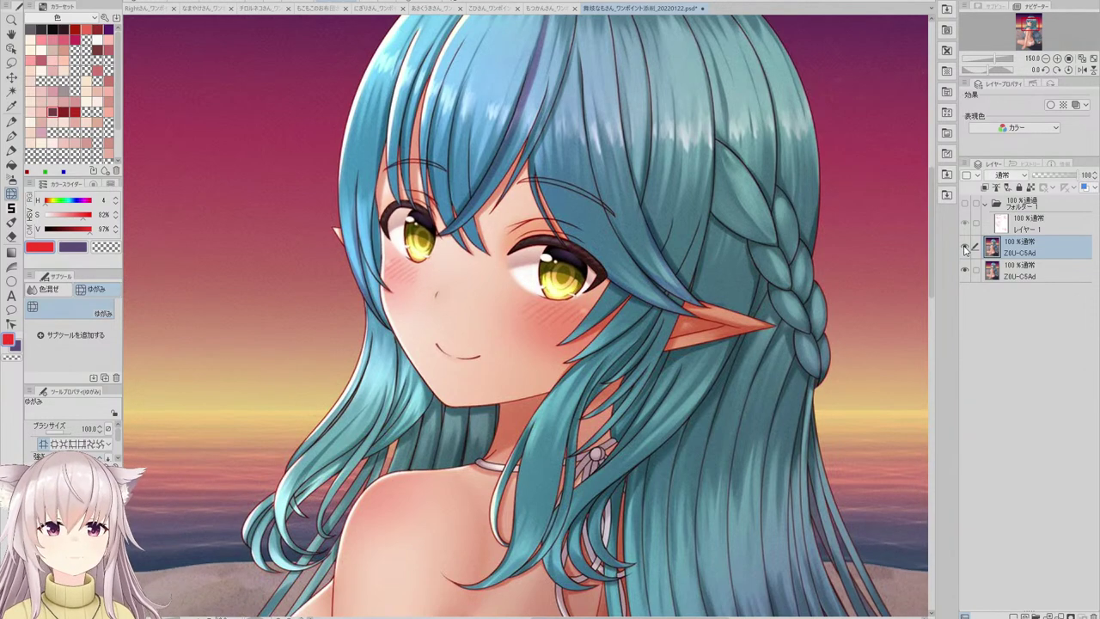
{"action": "left_click", "coordinate": [965, 248]}
{"action": "left_click", "coordinate": [964, 248]}
{"action": "left_click", "coordinate": [965, 248]}
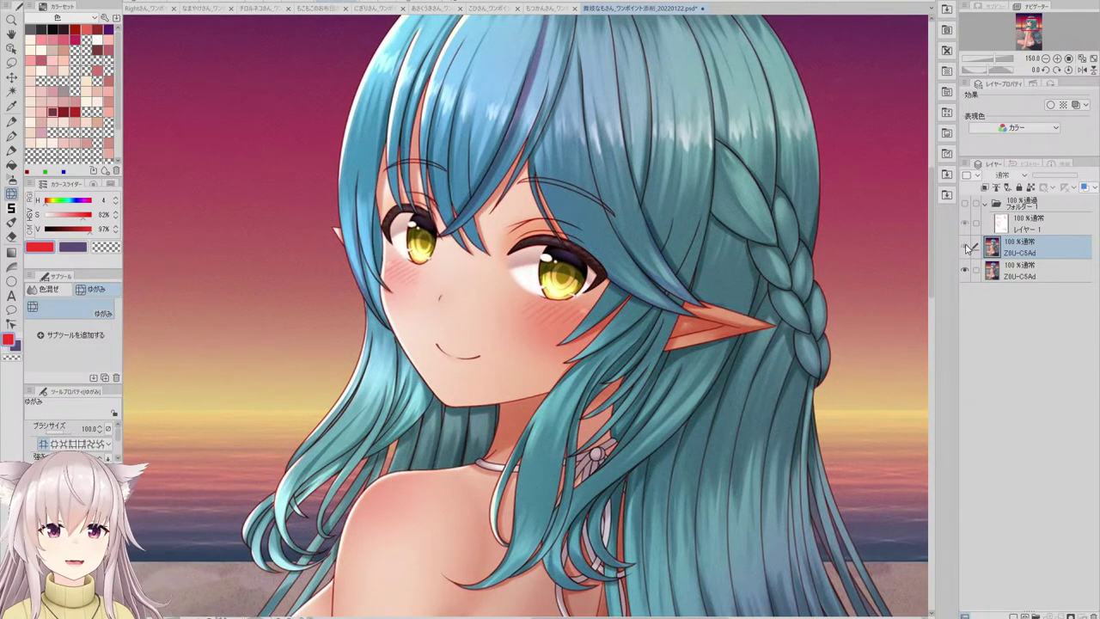
- Compare the corrected picture with the original at full view by repeatedly hiding and showing the duplicated layer
{"action": "left_click", "coordinate": [964, 247]}
{"action": "key", "text": "ctrl+0"}
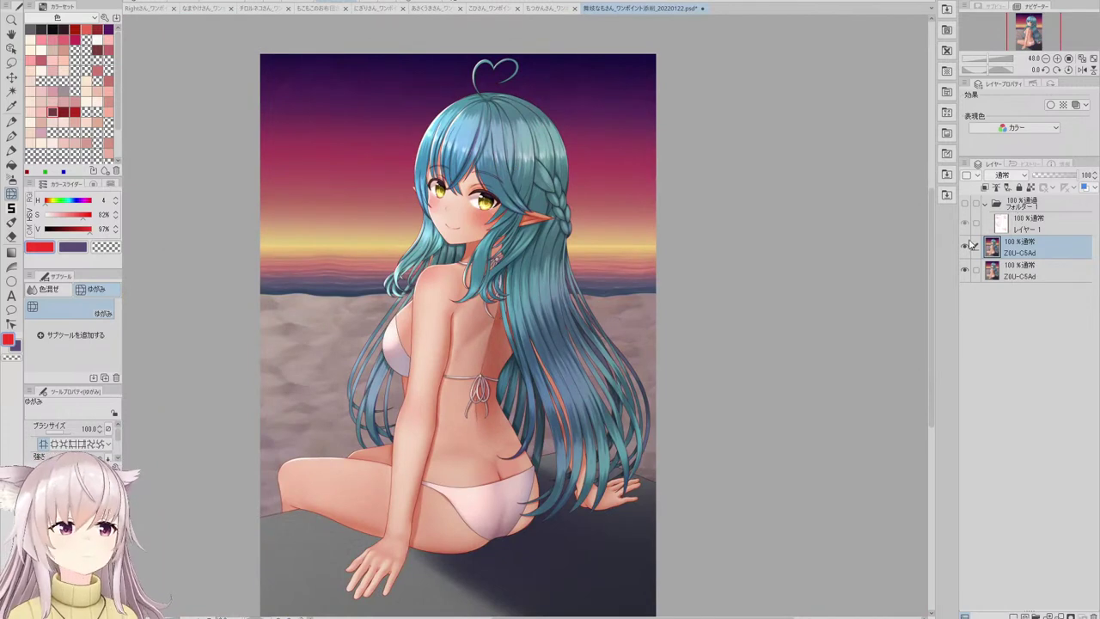
{"action": "left_click", "coordinate": [965, 246]}
{"action": "left_click", "coordinate": [966, 247]}
{"action": "left_click", "coordinate": [965, 247]}
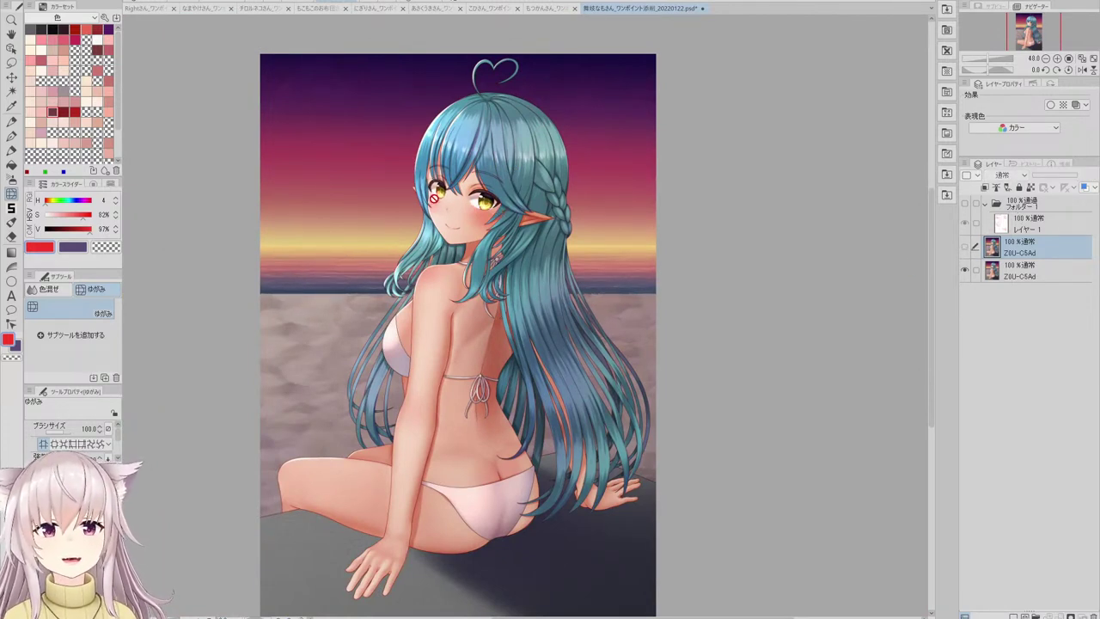
{"action": "left_click", "coordinate": [965, 247]}
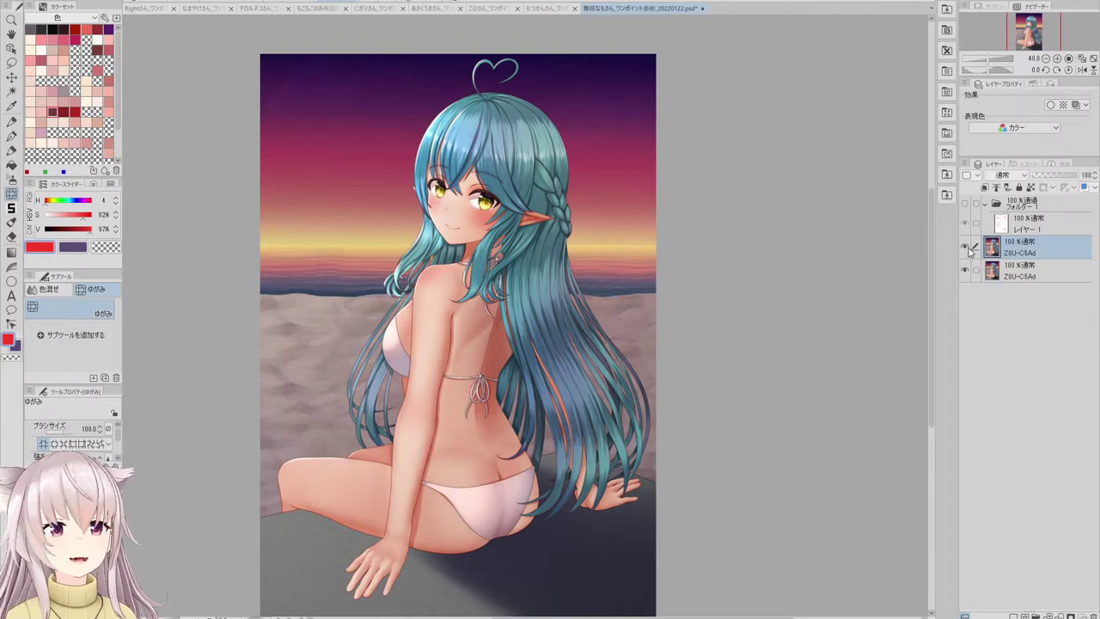
{"action": "left_click", "coordinate": [966, 248]}
{"action": "left_click", "coordinate": [966, 247]}
- Examine the corrected picture, alternating between close-ups of the face and upper body and the whole composition
{"action": "scroll", "coordinate": [494, 150], "scroll_direction": "up", "scroll_amount": 3}
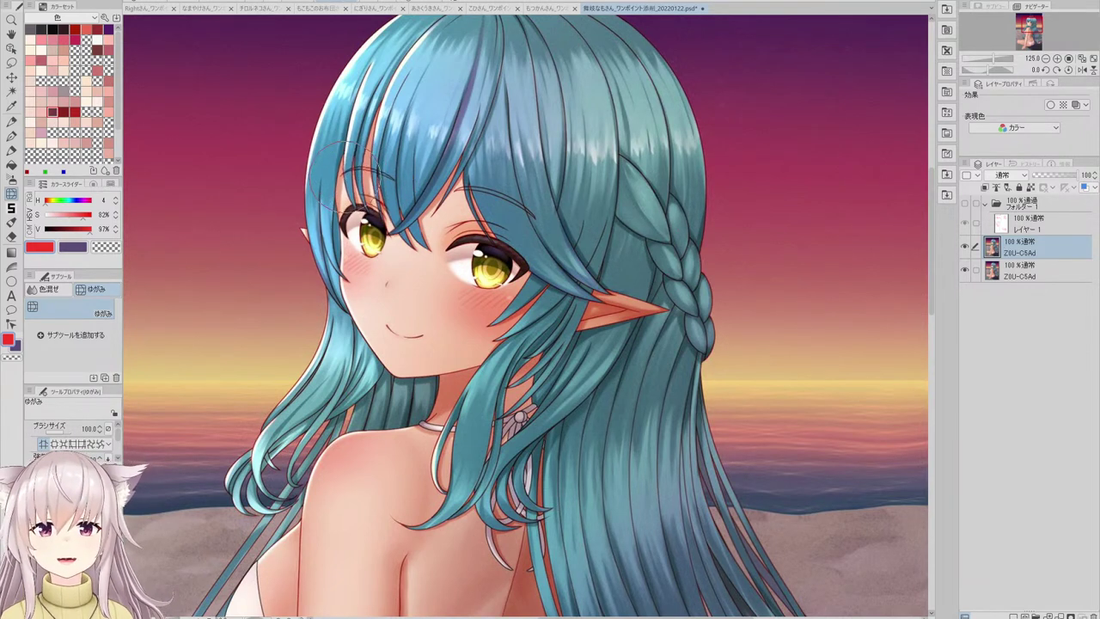
{"action": "scroll", "coordinate": [378, 159], "scroll_direction": "down", "scroll_amount": 3}
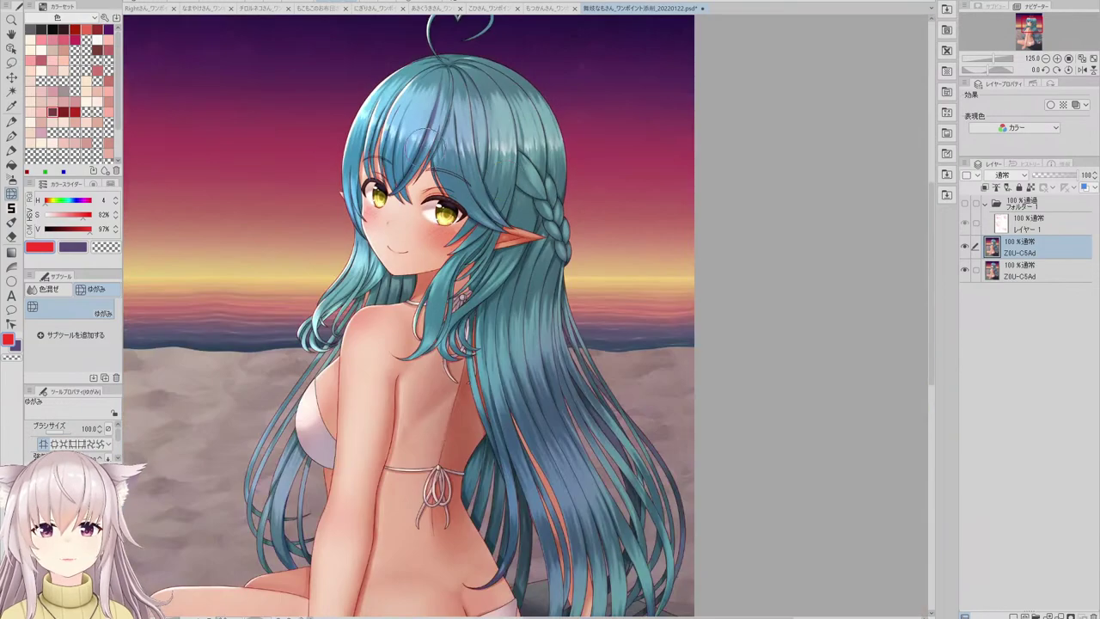
{"action": "scroll", "coordinate": [460, 155], "scroll_direction": "down", "scroll_amount": 3}
{"action": "scroll", "coordinate": [464, 163], "scroll_direction": "up", "scroll_amount": 6}
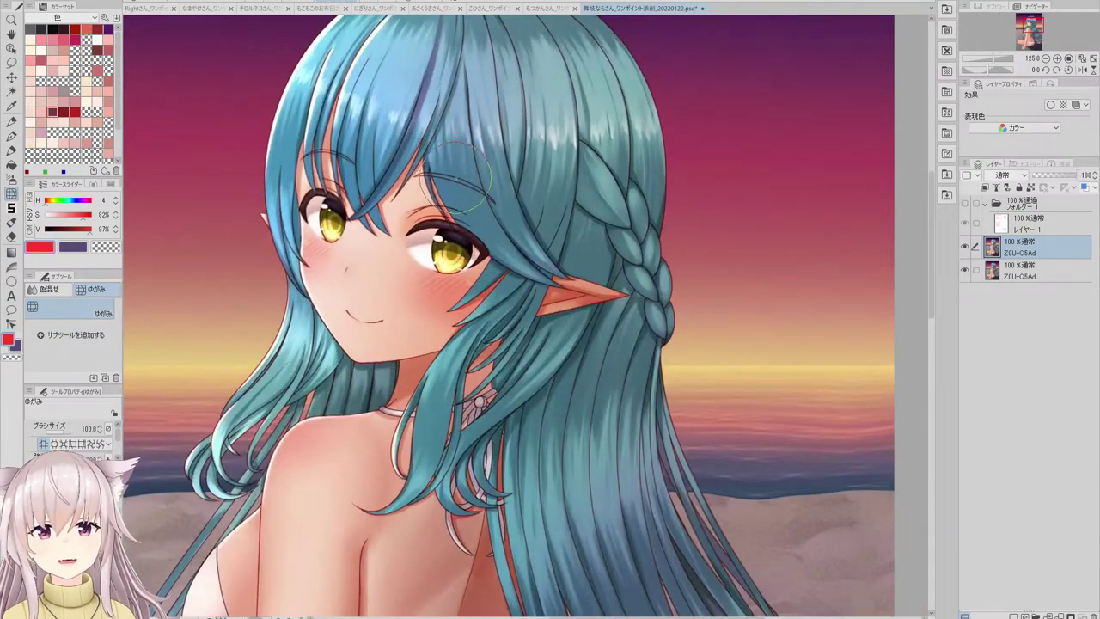
{"action": "scroll", "coordinate": [486, 196], "scroll_direction": "down", "scroll_amount": 3}
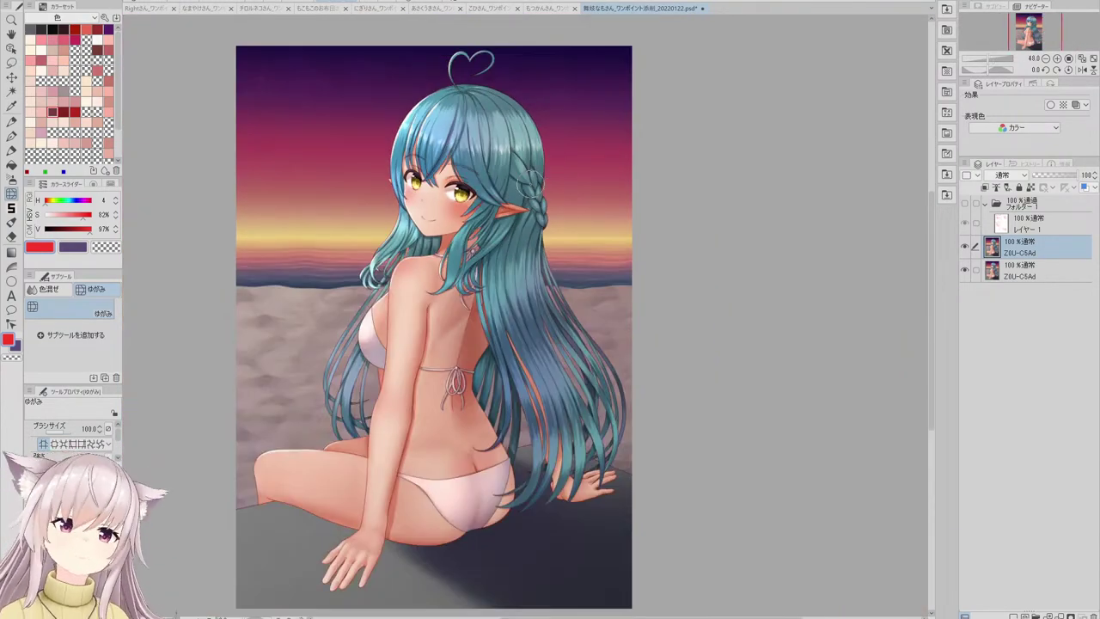
{"action": "scroll", "coordinate": [462, 264], "scroll_direction": "up", "scroll_amount": 3}
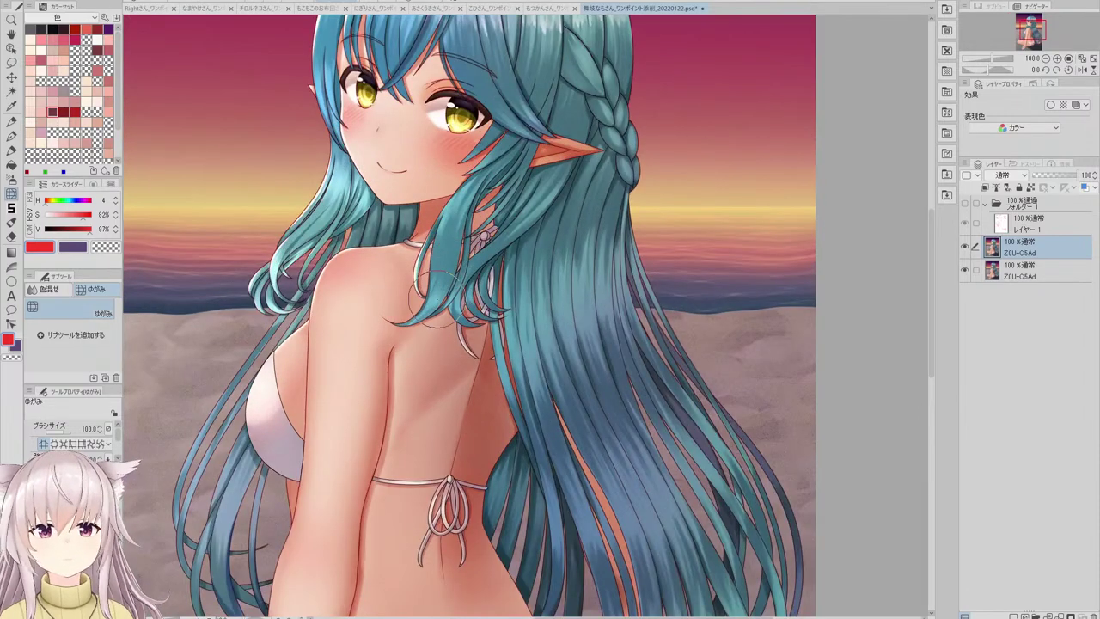
{"action": "scroll", "coordinate": [479, 252], "scroll_direction": "down", "scroll_amount": 2}
{"action": "scroll", "coordinate": [503, 224], "scroll_direction": "up", "scroll_amount": 2}
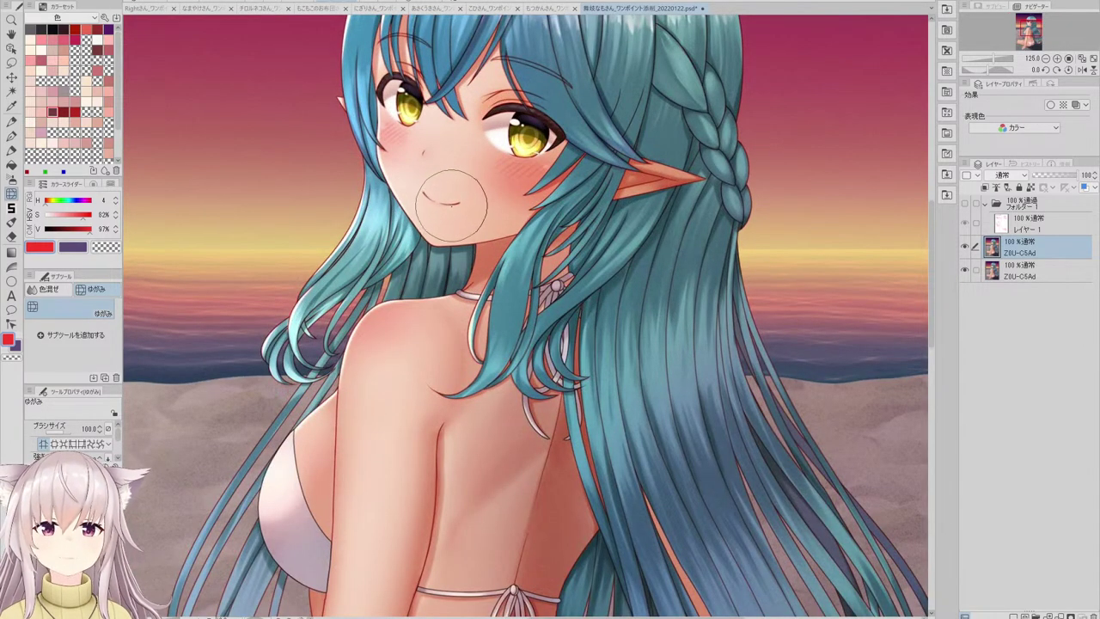
{"action": "scroll", "coordinate": [468, 213], "scroll_direction": "down", "scroll_amount": 4}
{"action": "scroll", "coordinate": [532, 221], "scroll_direction": "up", "scroll_amount": 1}
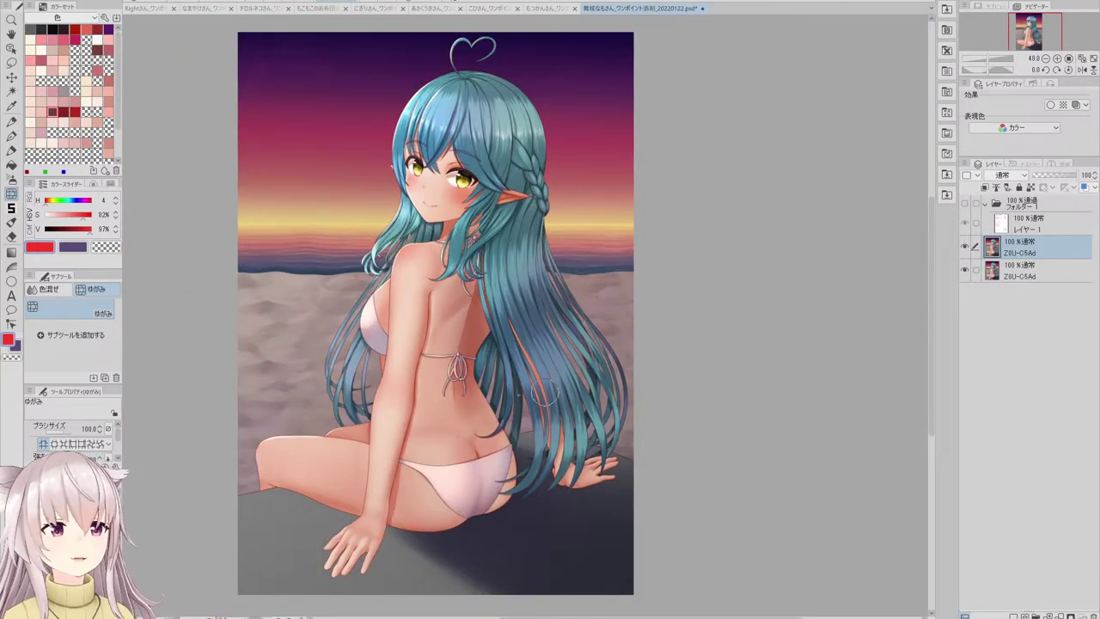
- Add a new layer above the duplicated picture and try a pale skin-toned brush stroke on the thigh in Screen mode
{"action": "scroll", "coordinate": [258, 437], "scroll_direction": "up", "scroll_amount": 4}
{"action": "left_click", "coordinate": [305, 415], "text": "alt"}
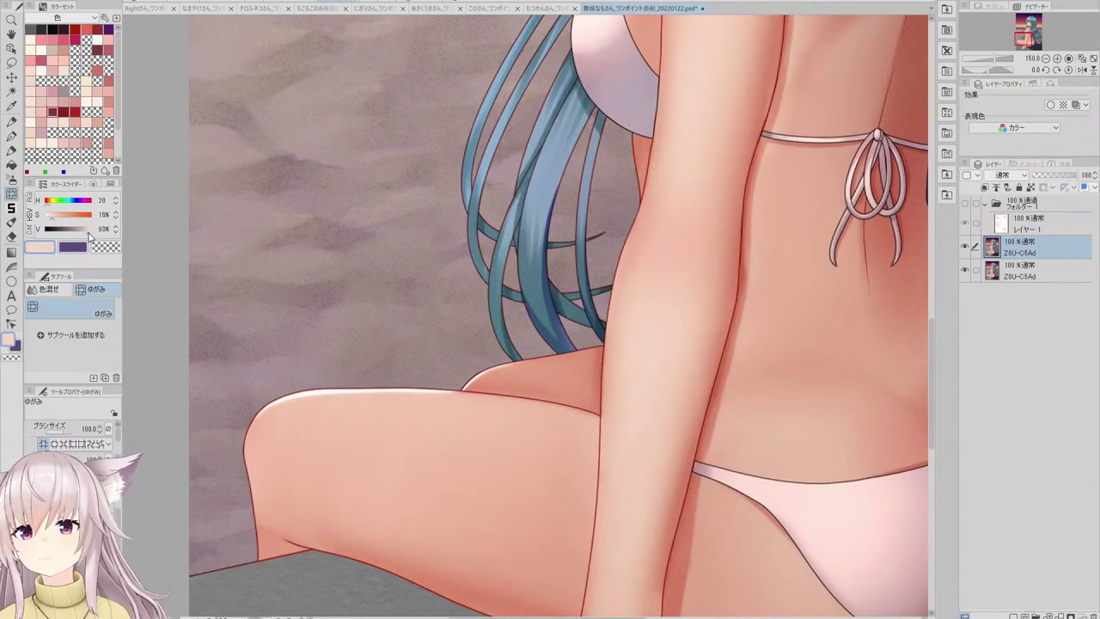
{"action": "key", "text": "b"}
{"action": "scroll", "coordinate": [327, 274], "scroll_direction": "down", "scroll_amount": 2}
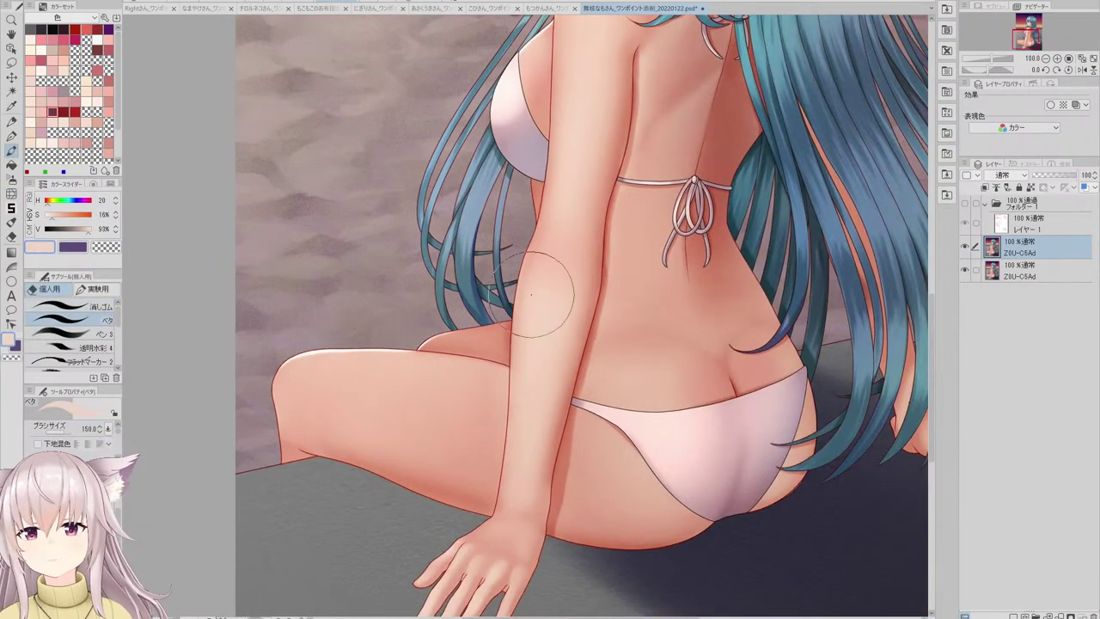
{"action": "left_click", "coordinate": [1013, 616]}
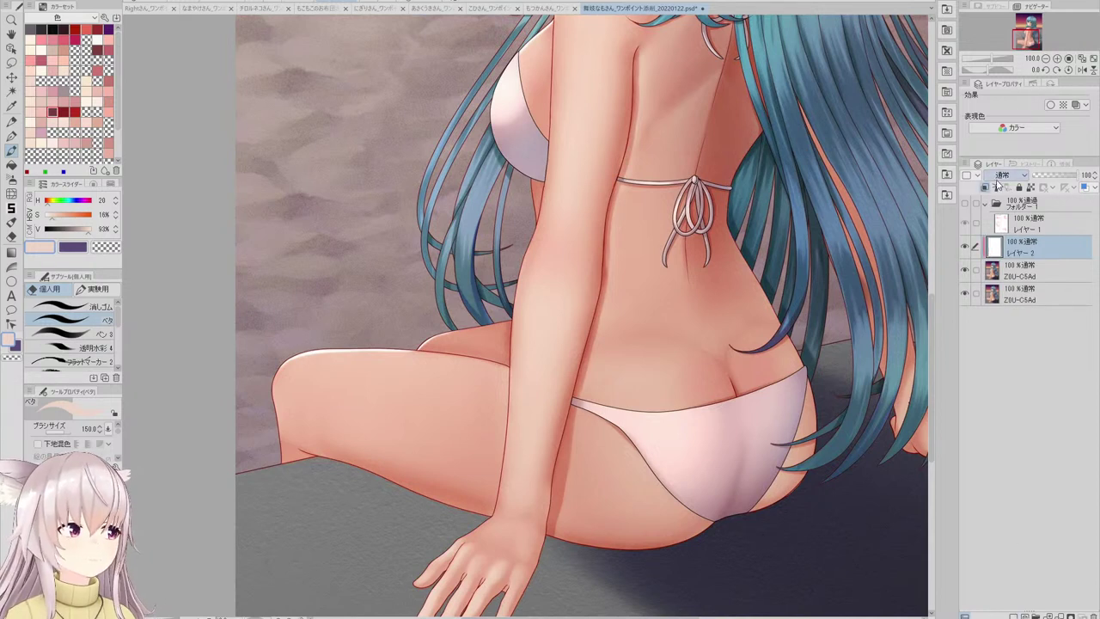
{"action": "left_click_drag", "start_coordinate": [319, 374], "coordinate": [349, 383]}
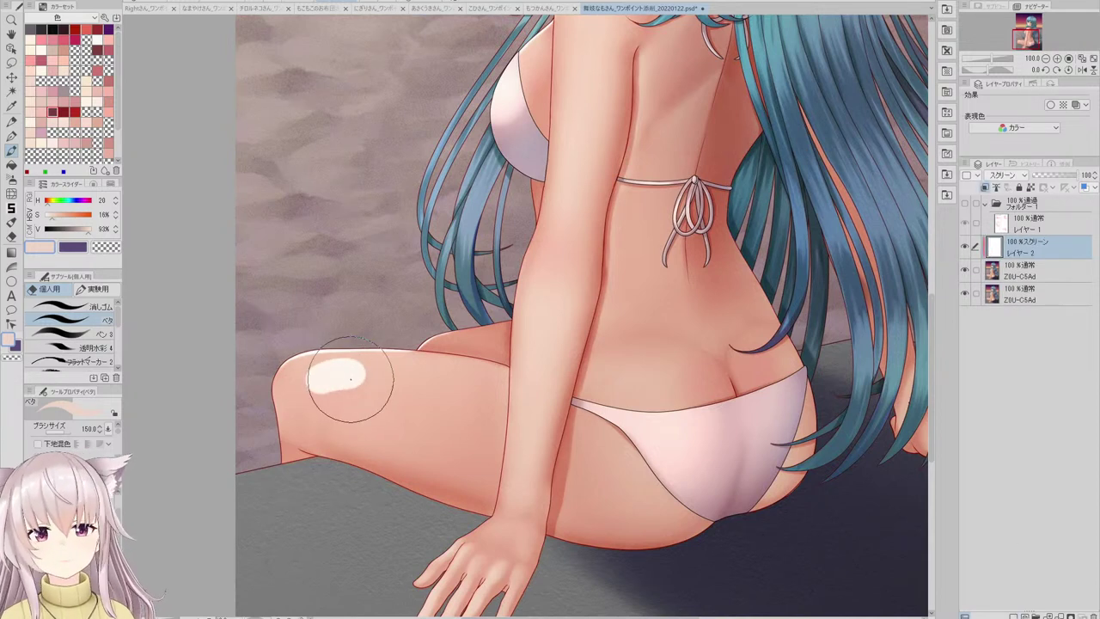
{"action": "key", "text": "ctrl+z"}
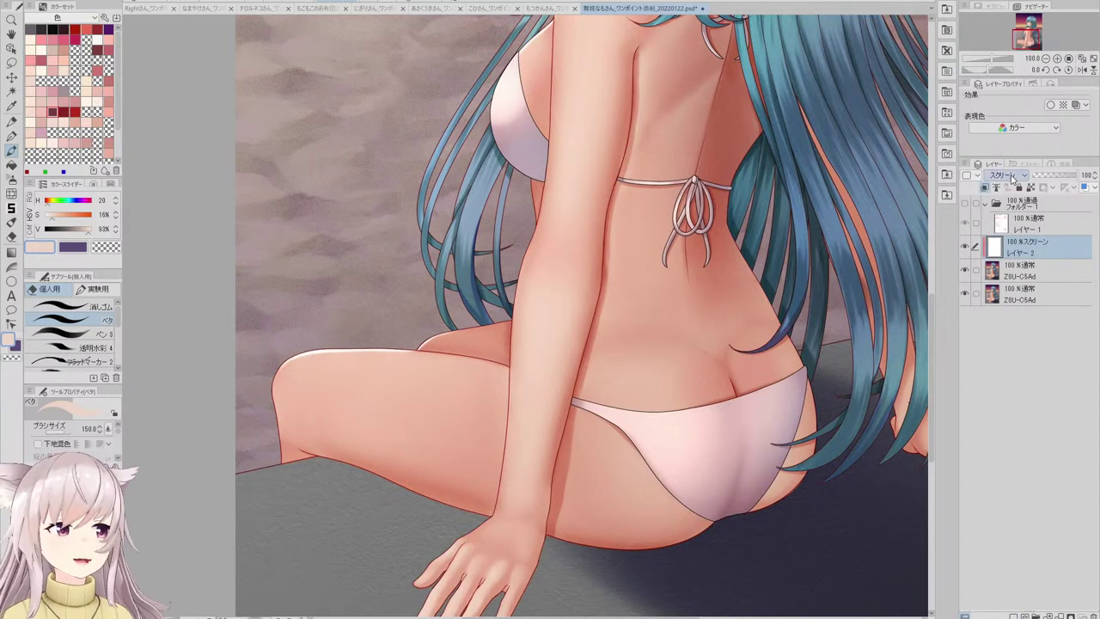
- Set the new layer to Overlay and paint a highlight band along the top of the thigh in a darker orange-brown
{"action": "left_click_drag", "start_coordinate": [87, 230], "coordinate": [61, 216]}
{"action": "mouse_move", "coordinate": [303, 372]}
{"action": "left_mouse_down"}
{"action": "mouse_move", "coordinate": [402, 371]}
{"action": "mouse_move", "coordinate": [295, 380]}
{"action": "mouse_move", "coordinate": [450, 386]}
{"action": "mouse_move", "coordinate": [444, 375]}
{"action": "mouse_move", "coordinate": [408, 371]}
{"action": "mouse_move", "coordinate": [464, 387]}
{"action": "left_mouse_up"}
{"action": "scroll", "coordinate": [432, 314], "scroll_direction": "down", "scroll_amount": 3}
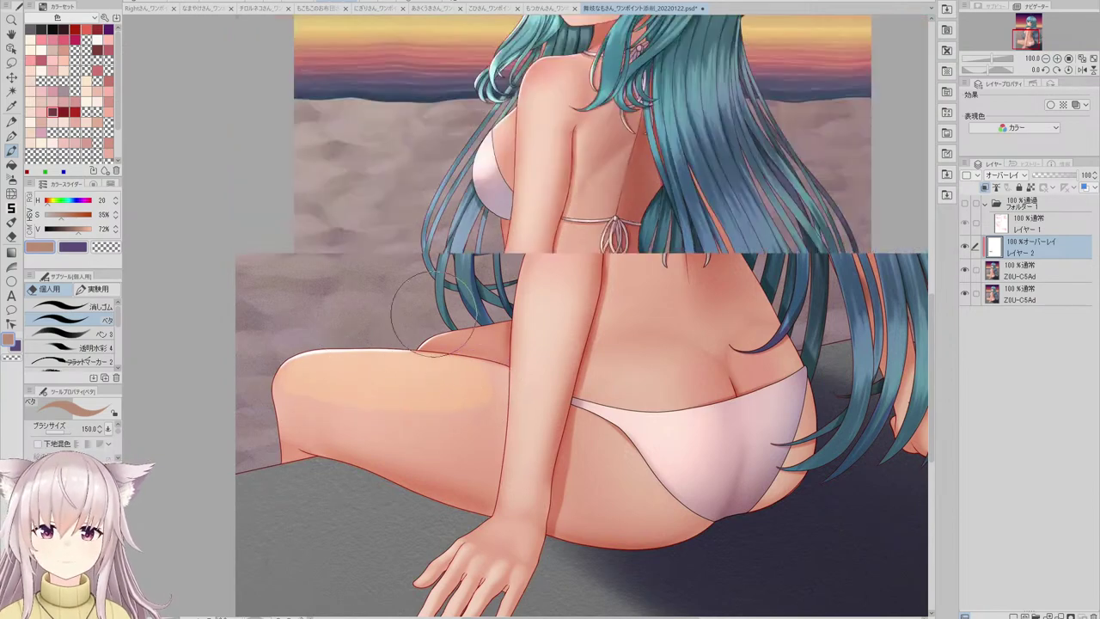
{"action": "scroll", "coordinate": [422, 294], "scroll_direction": "up", "scroll_amount": 2}
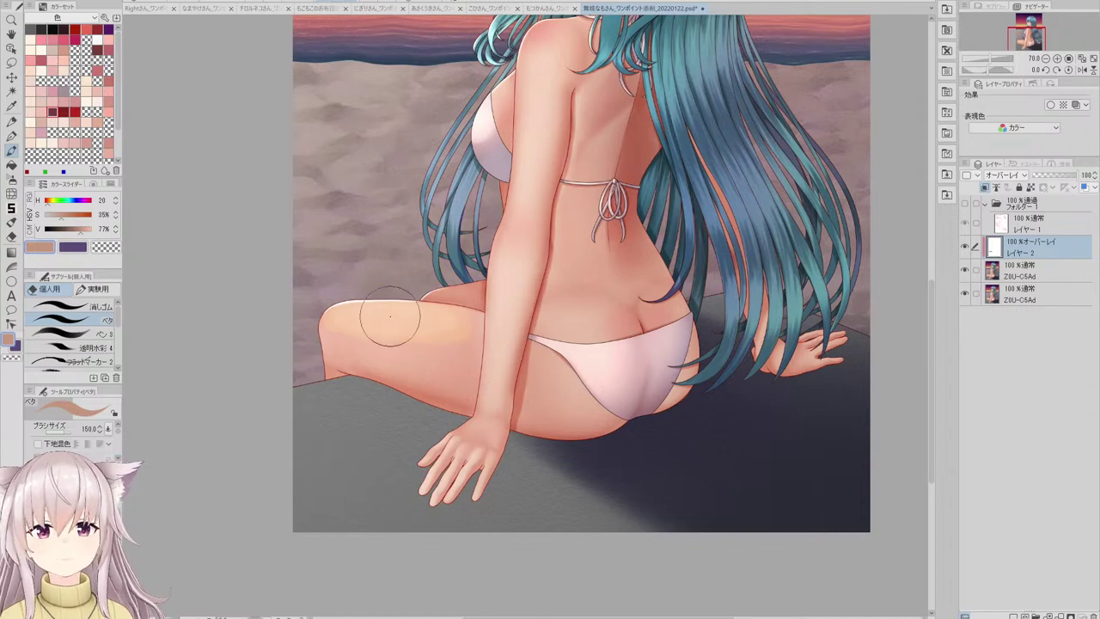
{"action": "scroll", "coordinate": [324, 327], "scroll_direction": "down", "scroll_amount": 3}
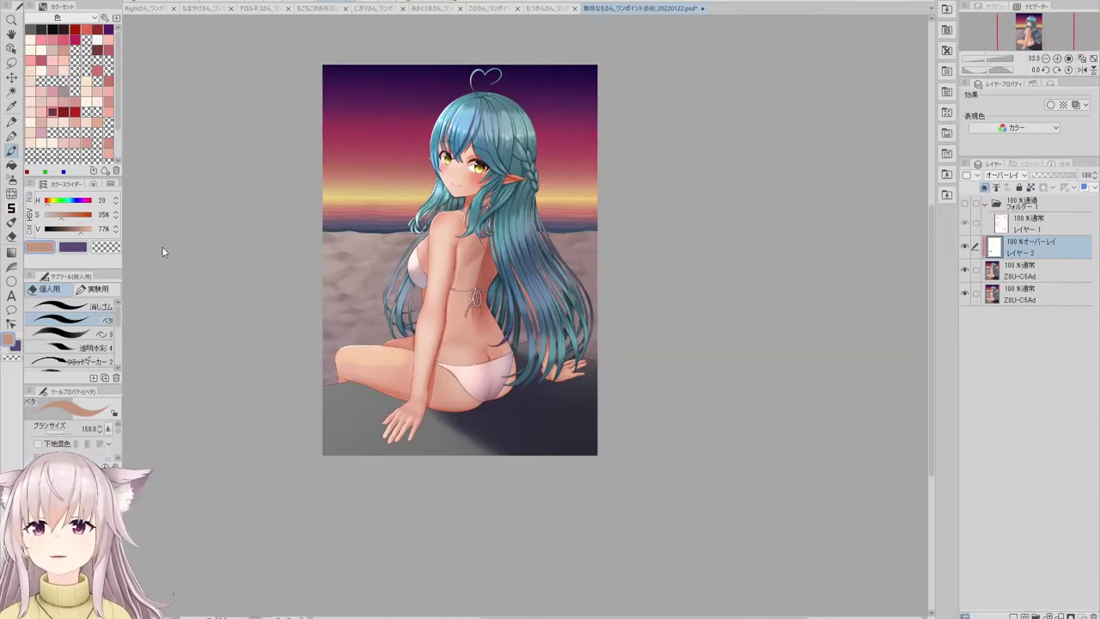
- Sample the thigh highlight's own colour with the layer temporarily in Normal mode, and restore its Overlay blending
{"action": "key", "text": "Tab"}
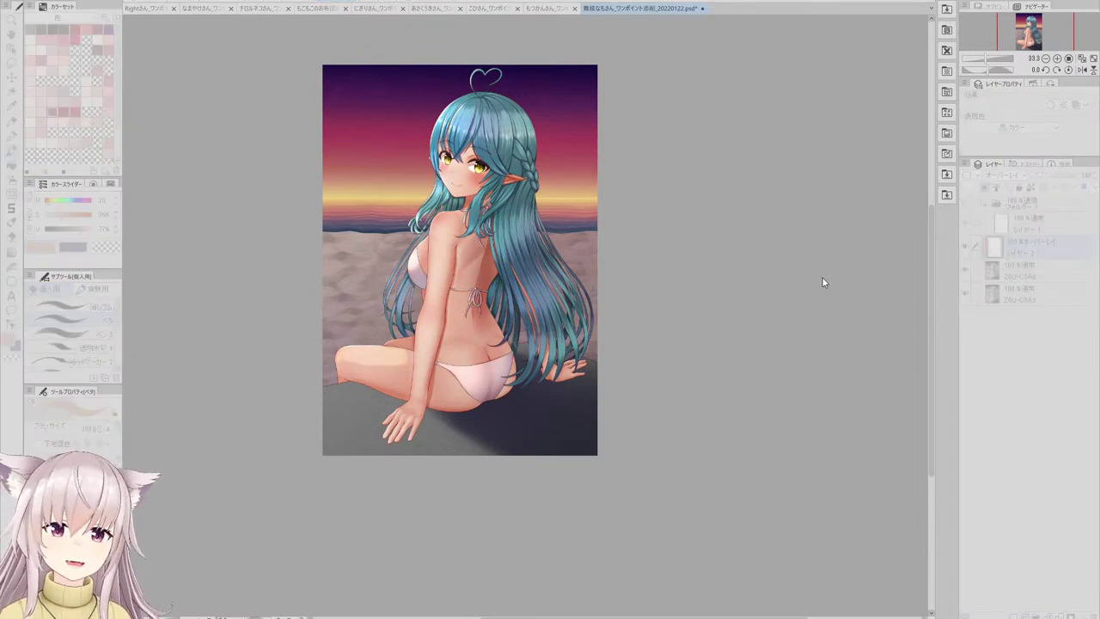
{"action": "key", "text": "Tab"}
{"action": "scroll", "coordinate": [387, 353], "scroll_direction": "up", "scroll_amount": 3}
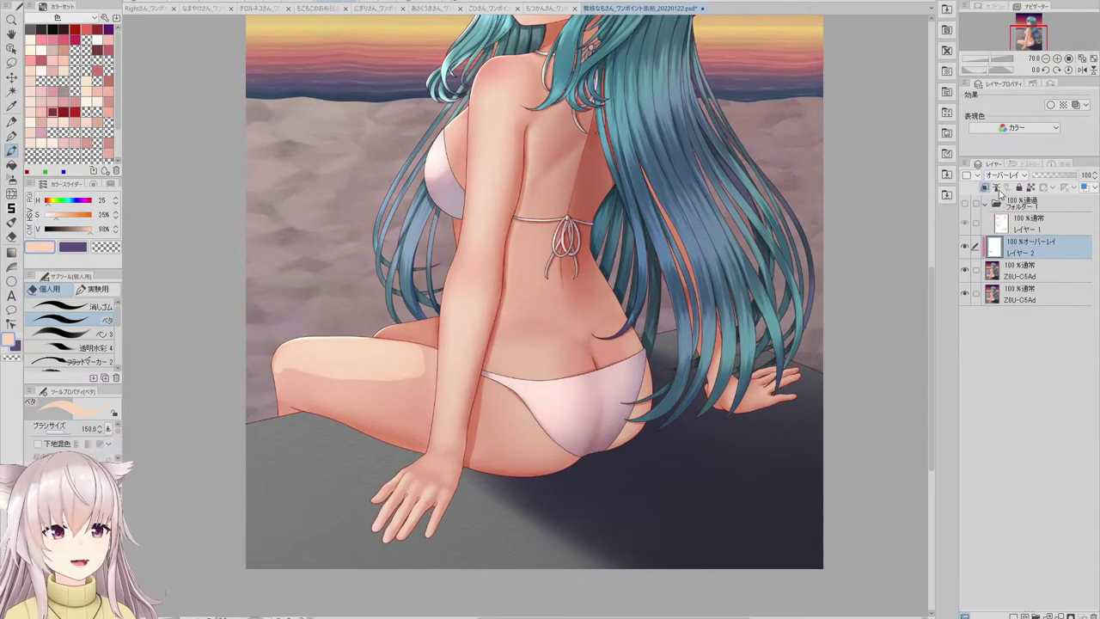
{"action": "left_click", "coordinate": [999, 193]}
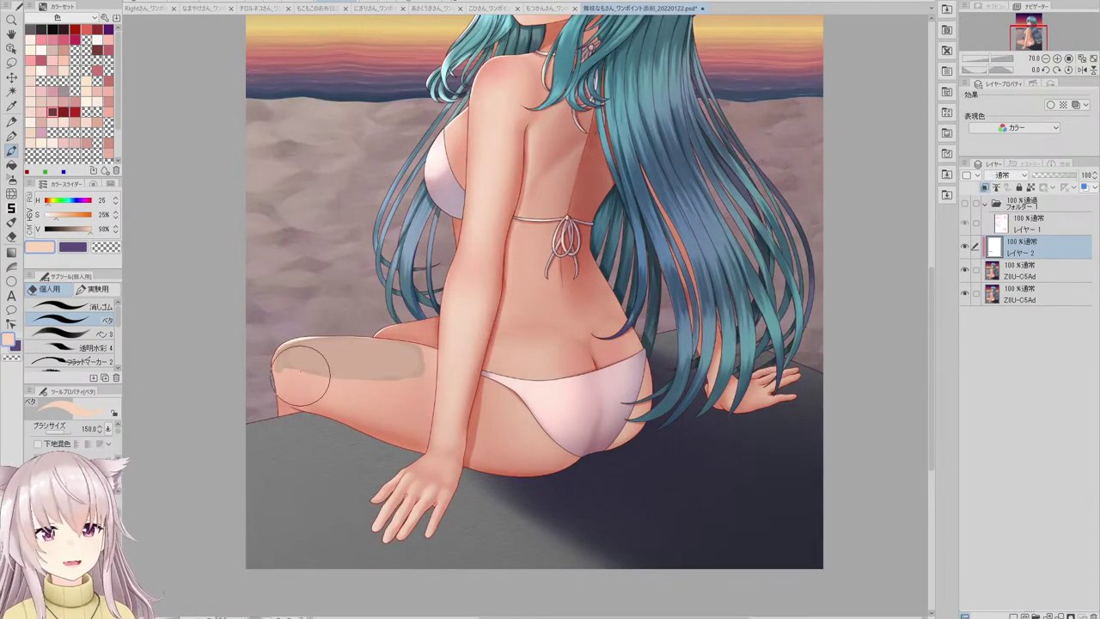
{"action": "left_click", "coordinate": [330, 356], "text": "alt"}
{"action": "key", "text": "ctrl+z"}
{"action": "scroll", "coordinate": [337, 357], "scroll_direction": "up", "scroll_amount": 2}
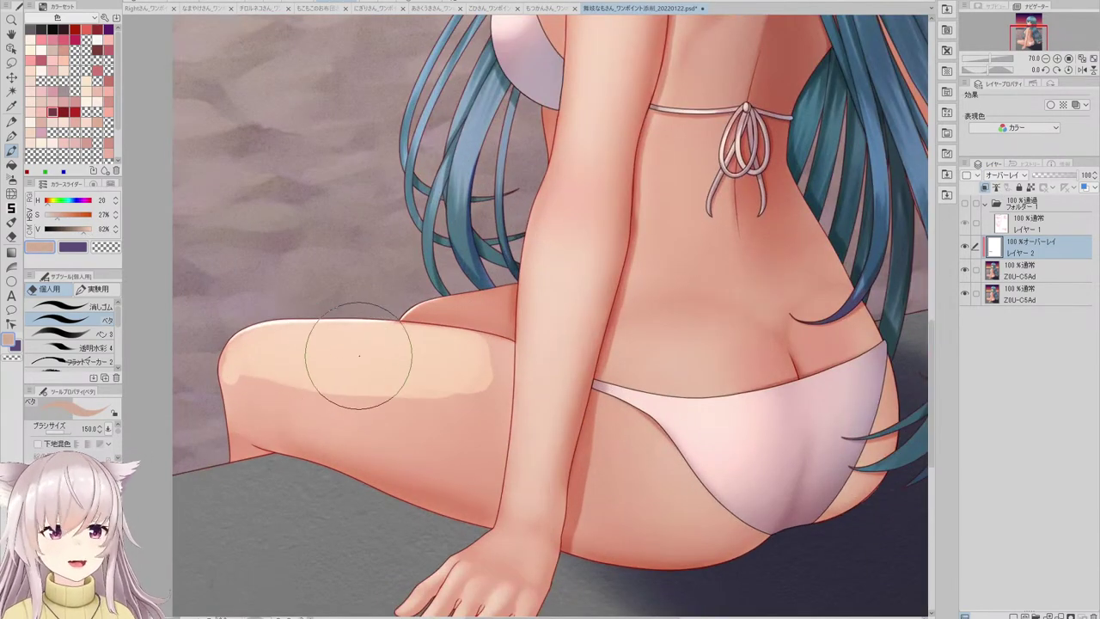
- Paint highlights on the Overlay layer along the outer edge of the supporting arm, from the upper arm down to the wrist
{"action": "scroll", "coordinate": [456, 366], "scroll_direction": "down", "scroll_amount": 6}
{"action": "scroll", "coordinate": [520, 288], "scroll_direction": "up", "scroll_amount": 5}
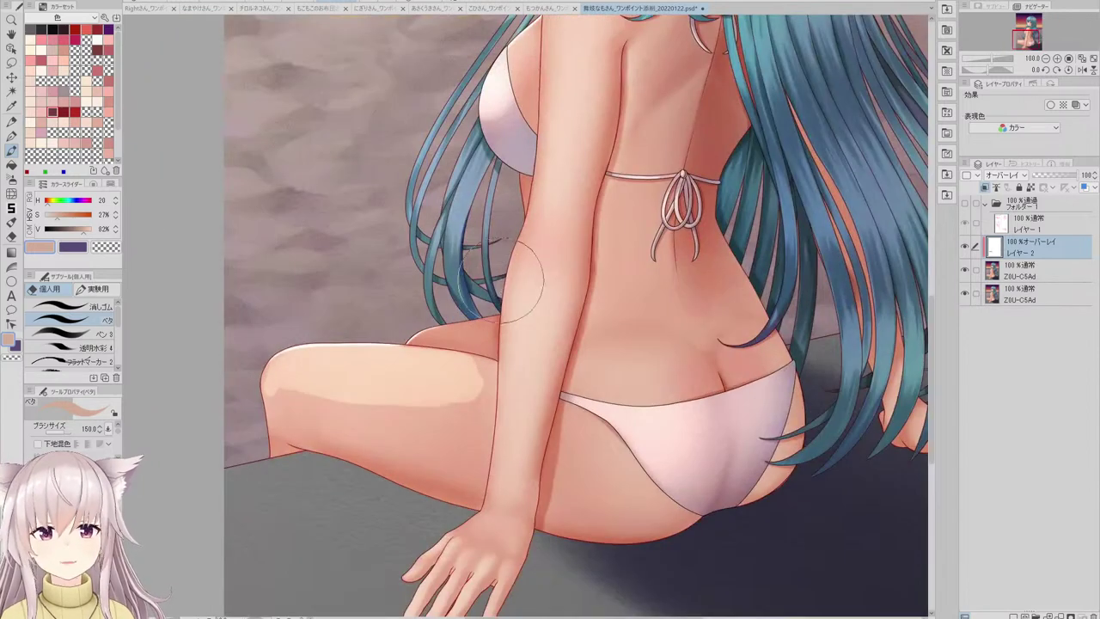
{"action": "mouse_move", "coordinate": [522, 245]}
{"action": "left_mouse_down"}
{"action": "mouse_move", "coordinate": [513, 339]}
{"action": "mouse_move", "coordinate": [525, 244]}
{"action": "mouse_move", "coordinate": [507, 411]}
{"action": "left_mouse_up"}
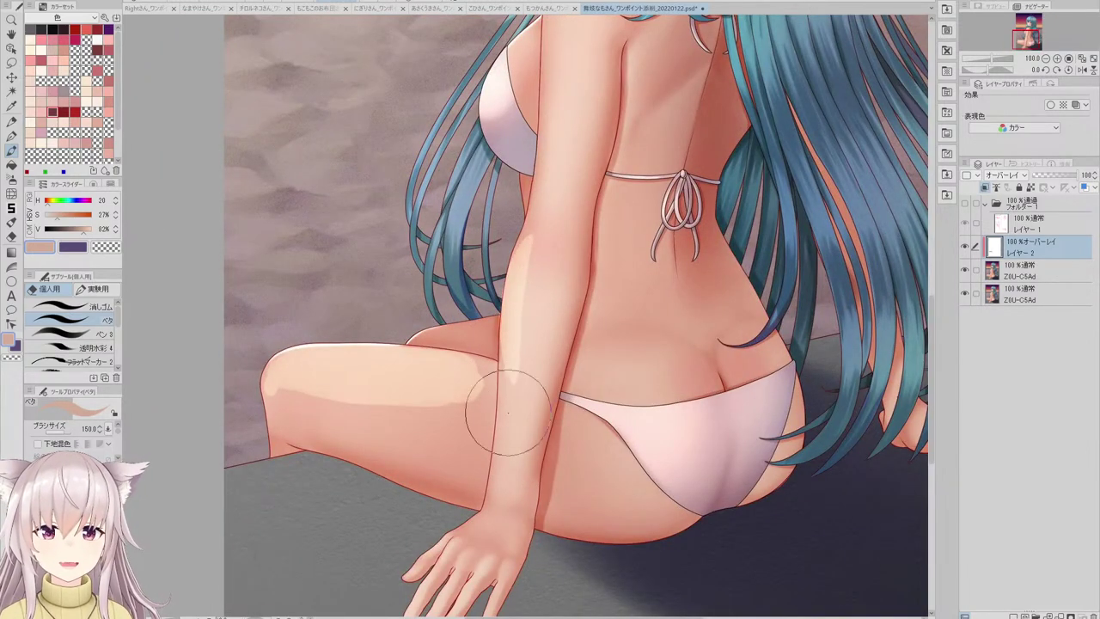
{"action": "left_click_drag", "start_coordinate": [509, 339], "coordinate": [500, 466]}
{"action": "scroll", "coordinate": [503, 398], "scroll_direction": "down", "scroll_amount": 5}
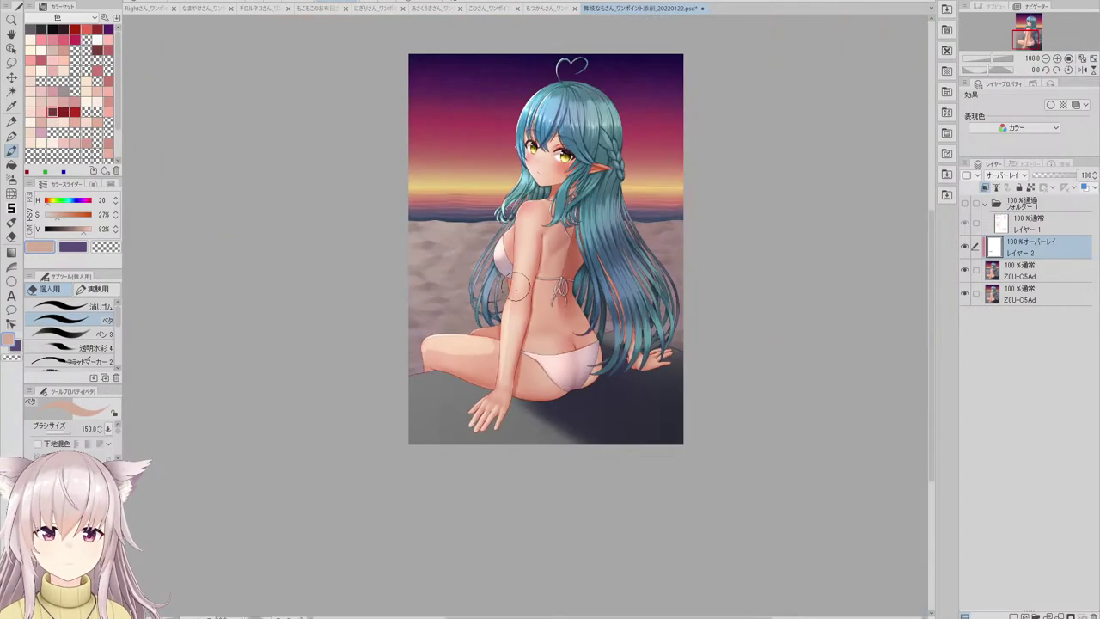
{"action": "scroll", "coordinate": [496, 393], "scroll_direction": "up", "scroll_amount": 4}
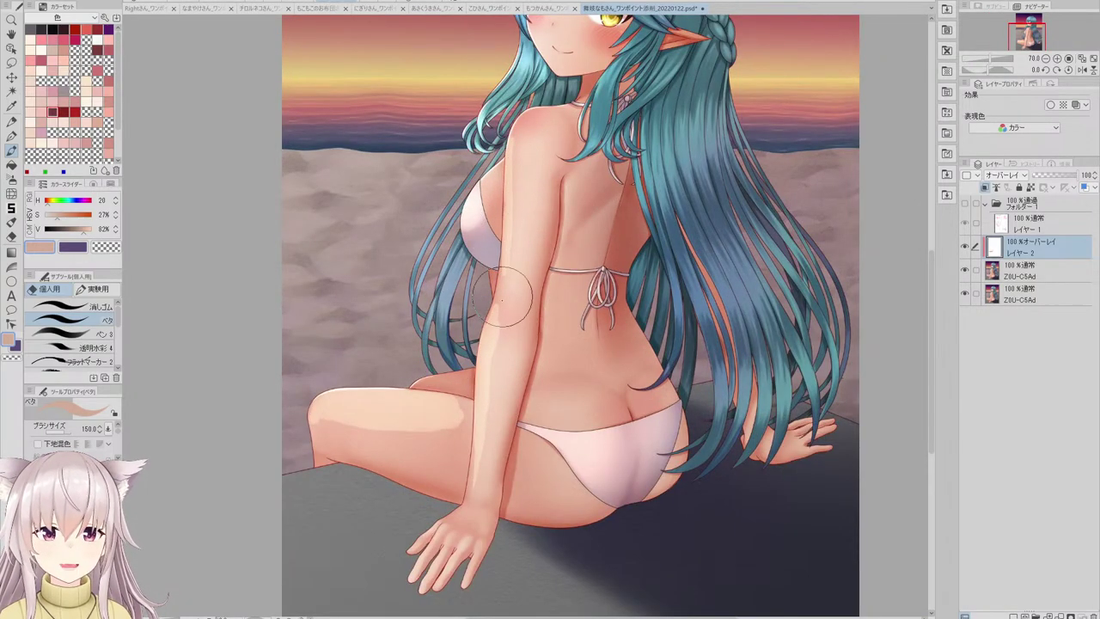
{"action": "scroll", "coordinate": [505, 275], "scroll_direction": "down", "scroll_amount": 5}
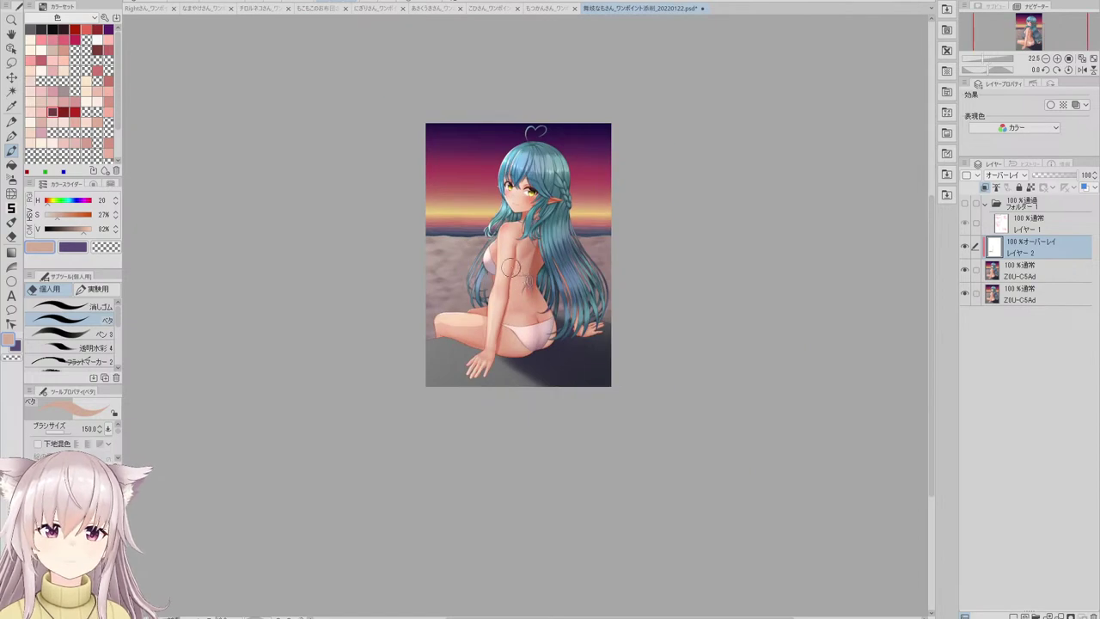
{"action": "scroll", "coordinate": [504, 245], "scroll_direction": "up", "scroll_amount": 5}
{"action": "key", "text": "e"}
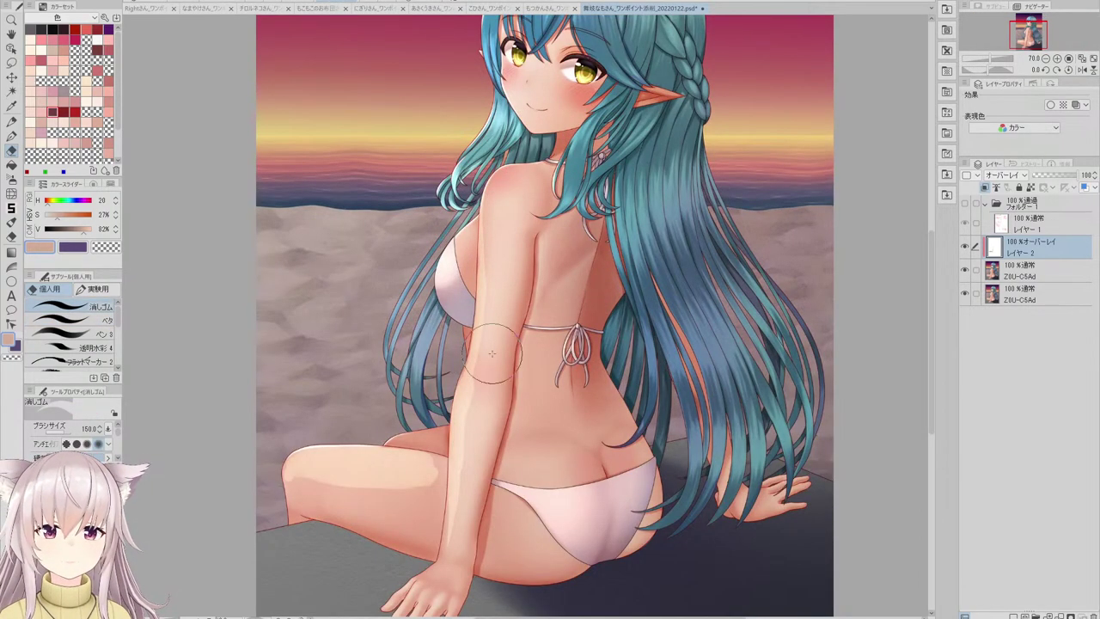
{"action": "scroll", "coordinate": [484, 292], "scroll_direction": "down", "scroll_amount": 5}
{"action": "scroll", "coordinate": [449, 392], "scroll_direction": "up", "scroll_amount": 5}
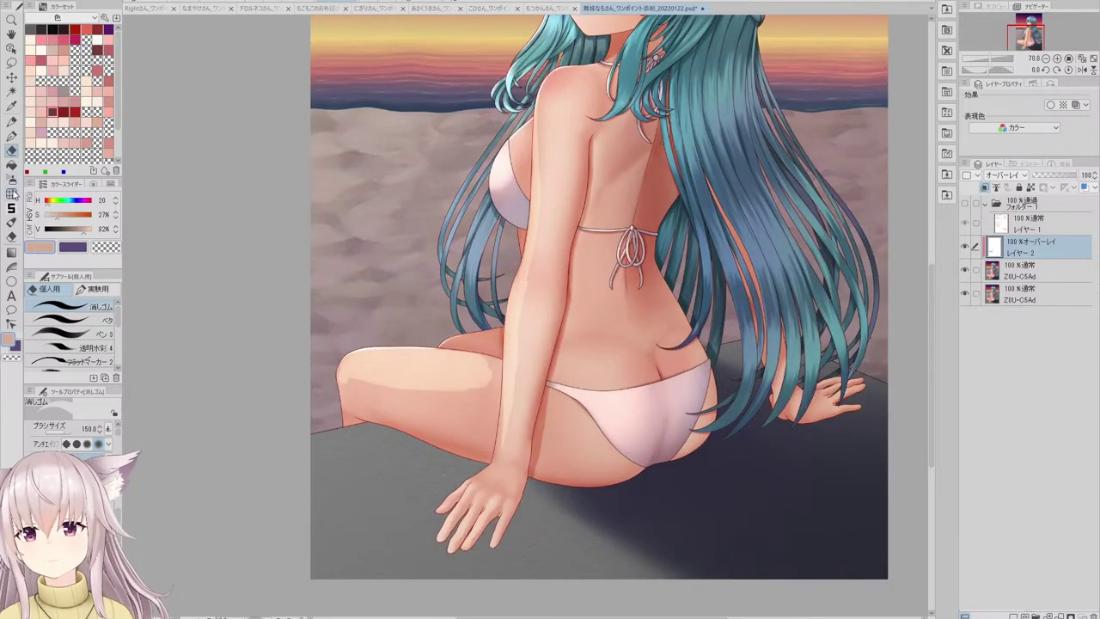
- Soften the hard edge of the thigh highlight with an enlarged Blur (ぼかし) brush on the Overlay layer
{"action": "left_click", "coordinate": [12, 194]}
{"action": "scroll", "coordinate": [424, 391], "scroll_direction": "up", "scroll_amount": 2}
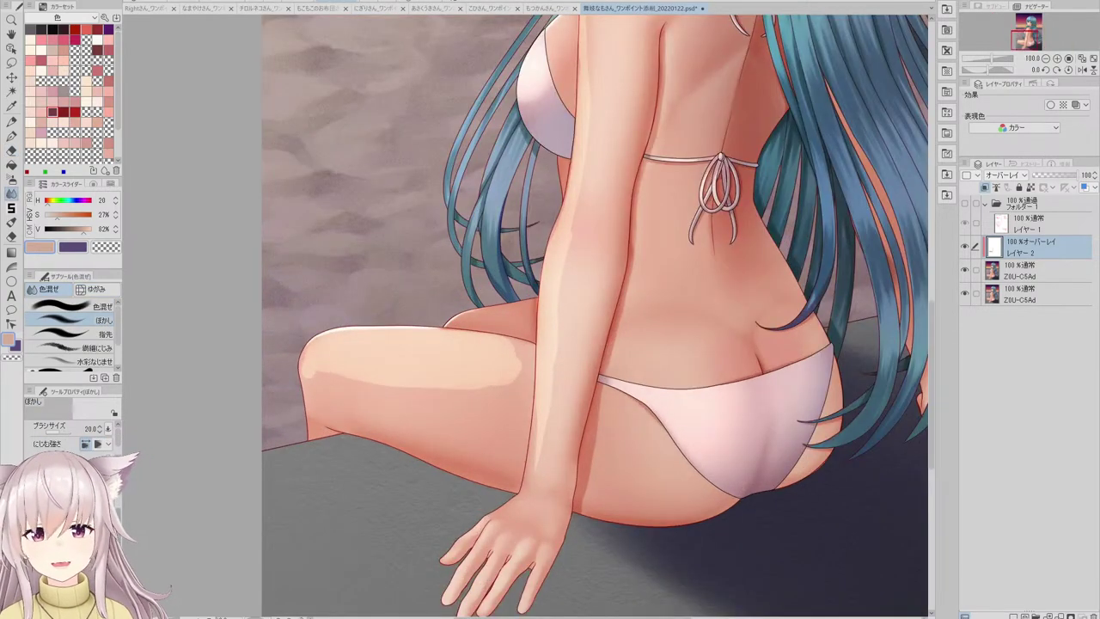
{"action": "key", "text": "bracketright"}
{"action": "key", "text": "bracketright"}
{"action": "key", "text": "bracketright"}
{"action": "key", "text": "bracketright"}
{"action": "key", "text": "bracketright"}
{"action": "key", "text": "bracketright"}
{"action": "key", "text": "bracketright"}
{"action": "key", "text": "bracketright"}
{"action": "key", "text": "bracketright"}
{"action": "key", "text": "bracketright"}
{"action": "mouse_move", "coordinate": [405, 417]}
{"action": "left_mouse_down"}
{"action": "mouse_move", "coordinate": [446, 374]}
{"action": "mouse_move", "coordinate": [478, 390]}
{"action": "mouse_move", "coordinate": [495, 357]}
{"action": "left_mouse_up"}
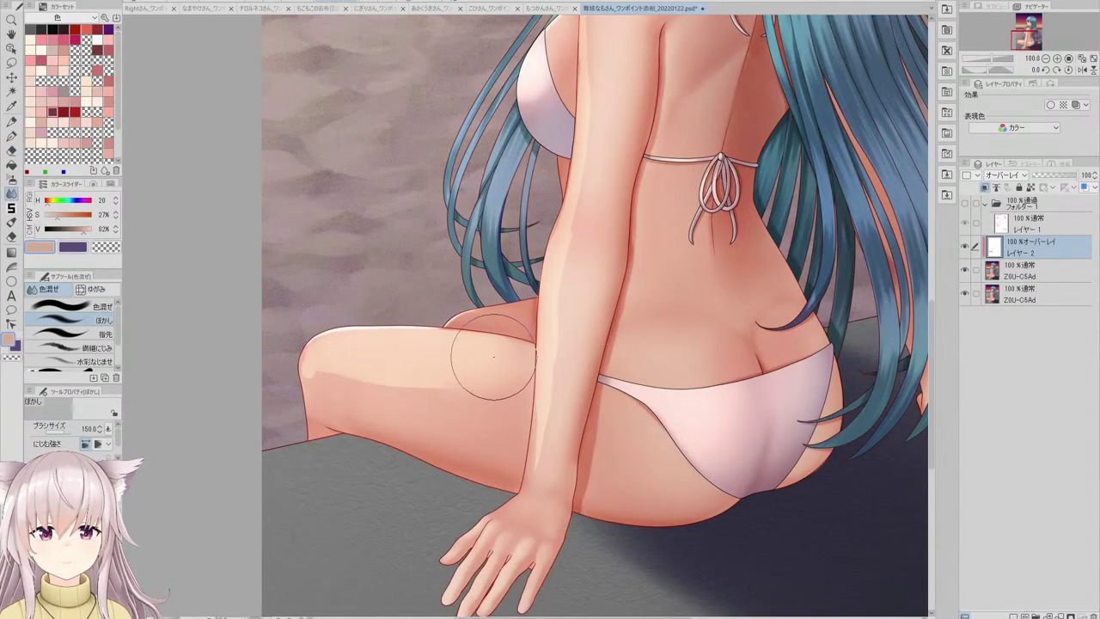
{"action": "scroll", "coordinate": [332, 369], "scroll_direction": "down", "scroll_amount": 6}
{"action": "scroll", "coordinate": [450, 313], "scroll_direction": "up", "scroll_amount": 5}
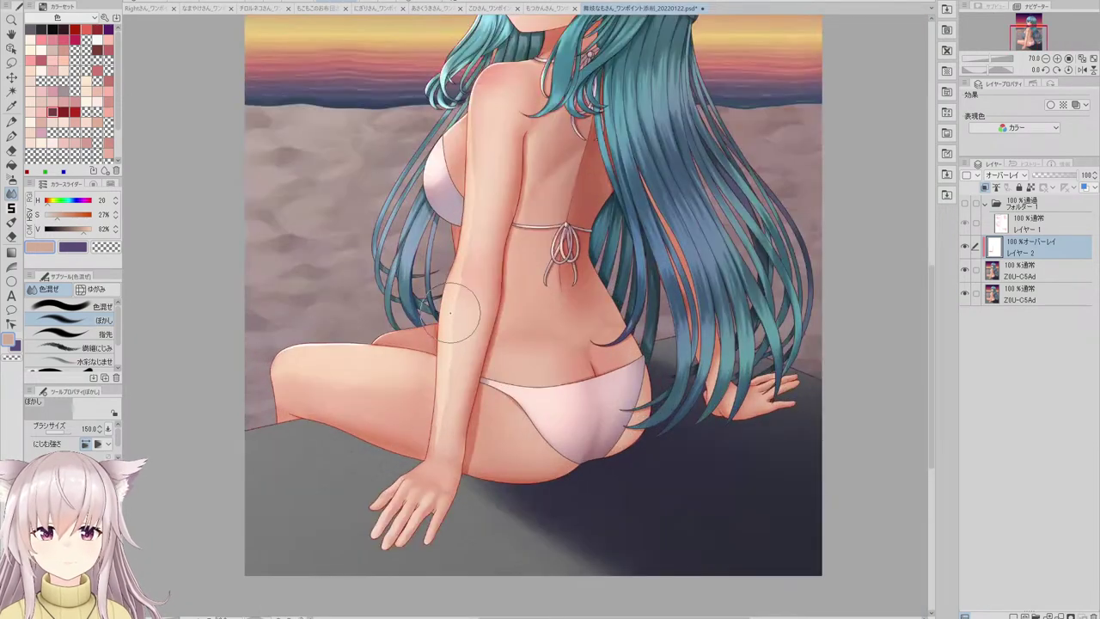
- Add another new layer directly above the Overlay highlight layer
{"action": "scroll", "coordinate": [462, 298], "scroll_direction": "down", "scroll_amount": 3}
{"action": "scroll", "coordinate": [478, 273], "scroll_direction": "up", "scroll_amount": 1}
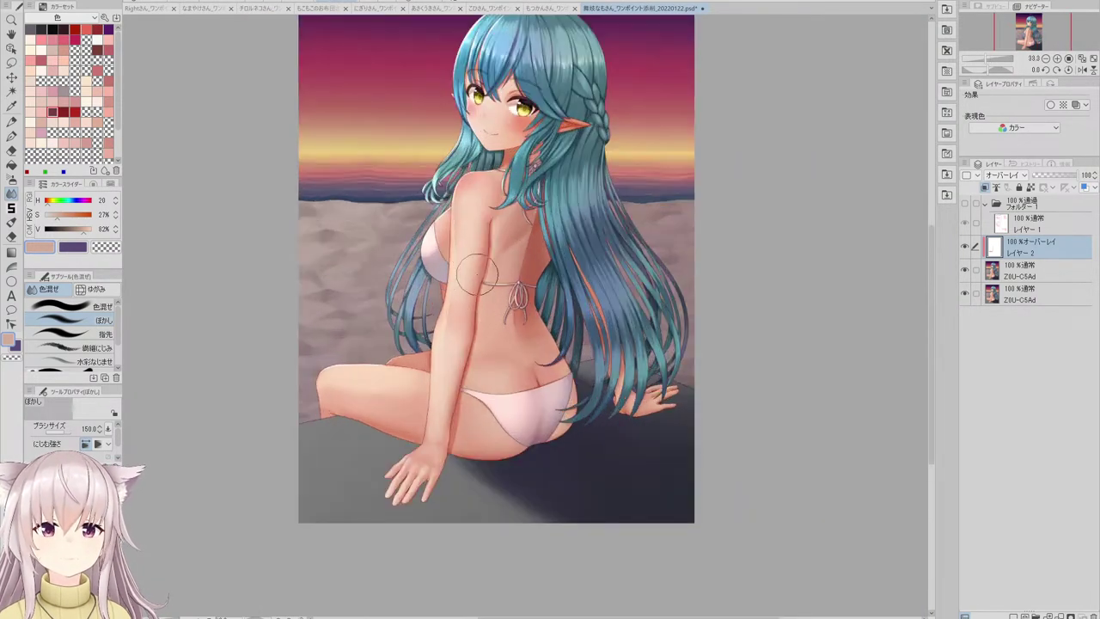
{"action": "scroll", "coordinate": [530, 94], "scroll_direction": "up", "scroll_amount": 1}
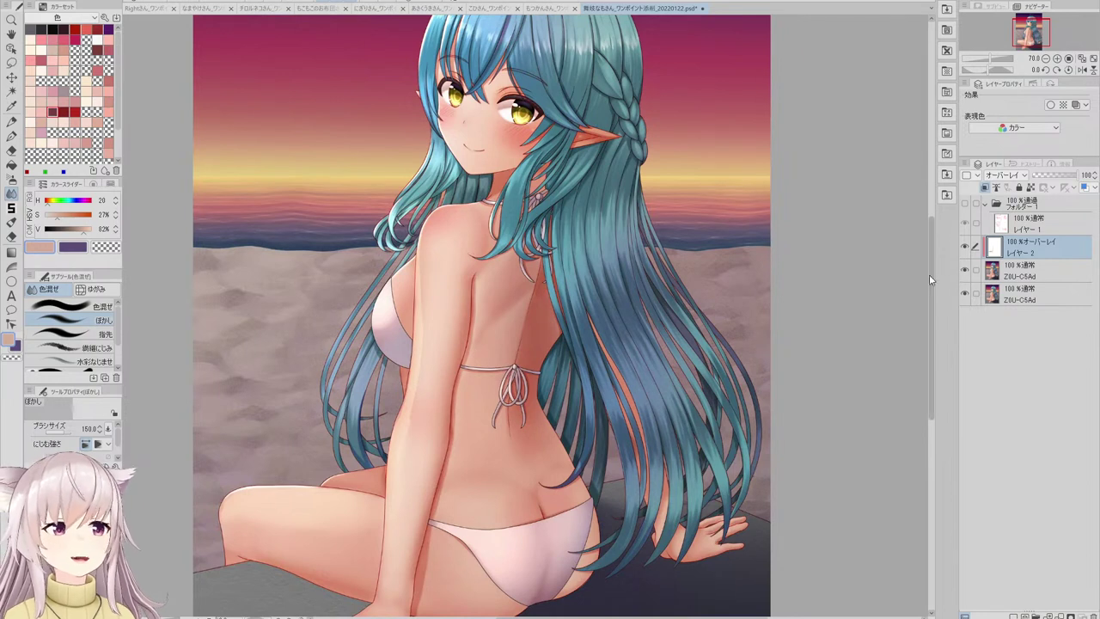
{"action": "left_click", "coordinate": [1014, 616]}
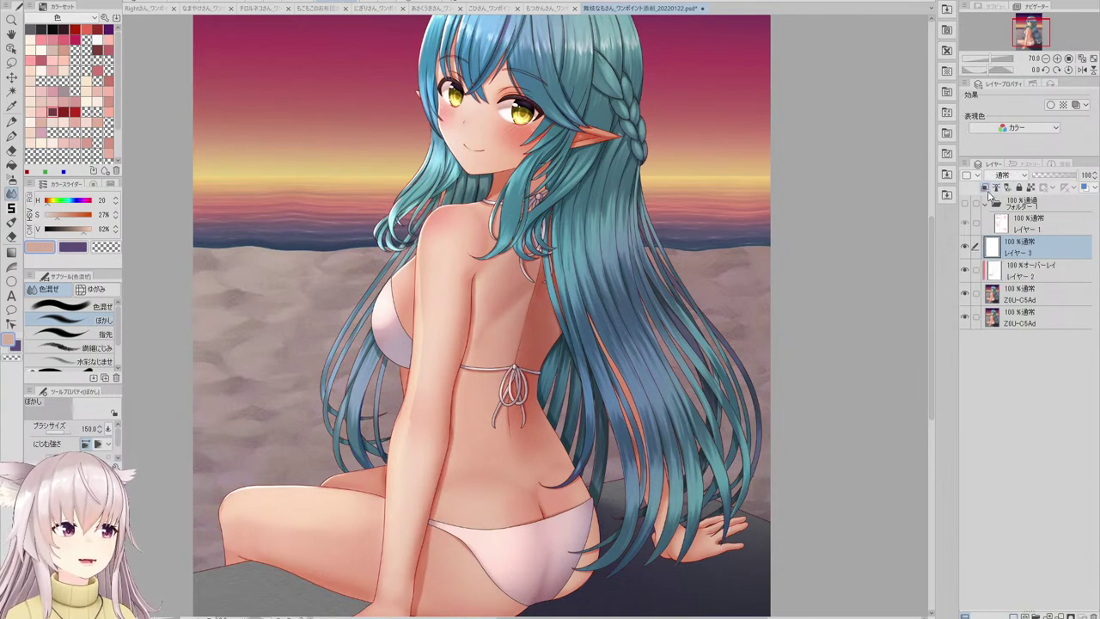
- Set the new layer to Multiply (乗算) and brush a greyish violet shadow (S 16%, V 55%) onto the hair behind the neck using ベタ
{"action": "left_click", "coordinate": [73, 247]}
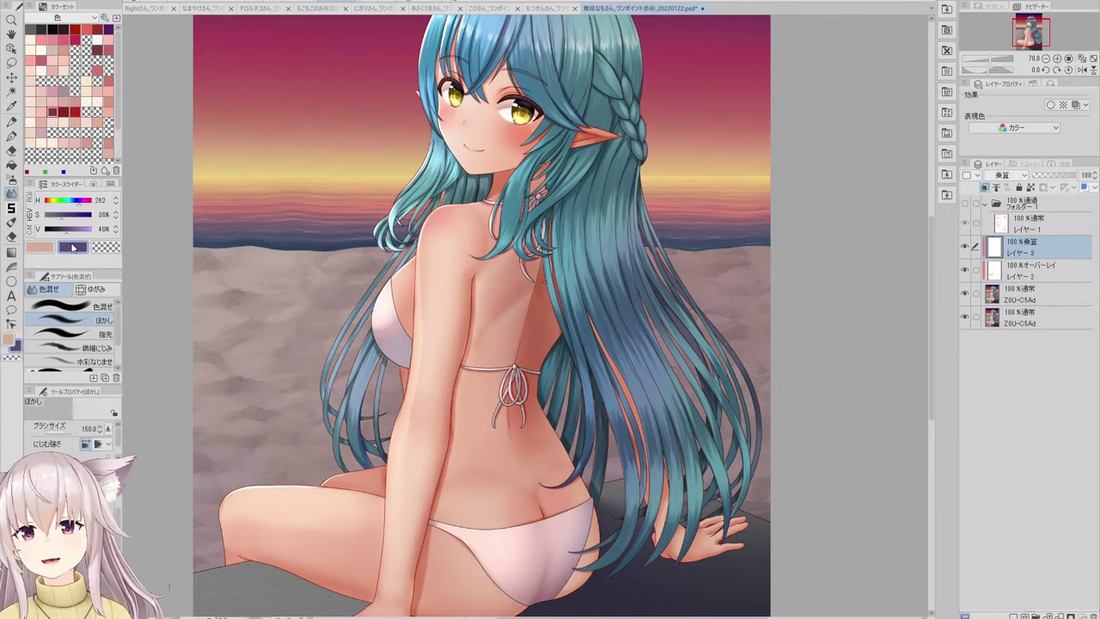
{"action": "key", "text": "p"}
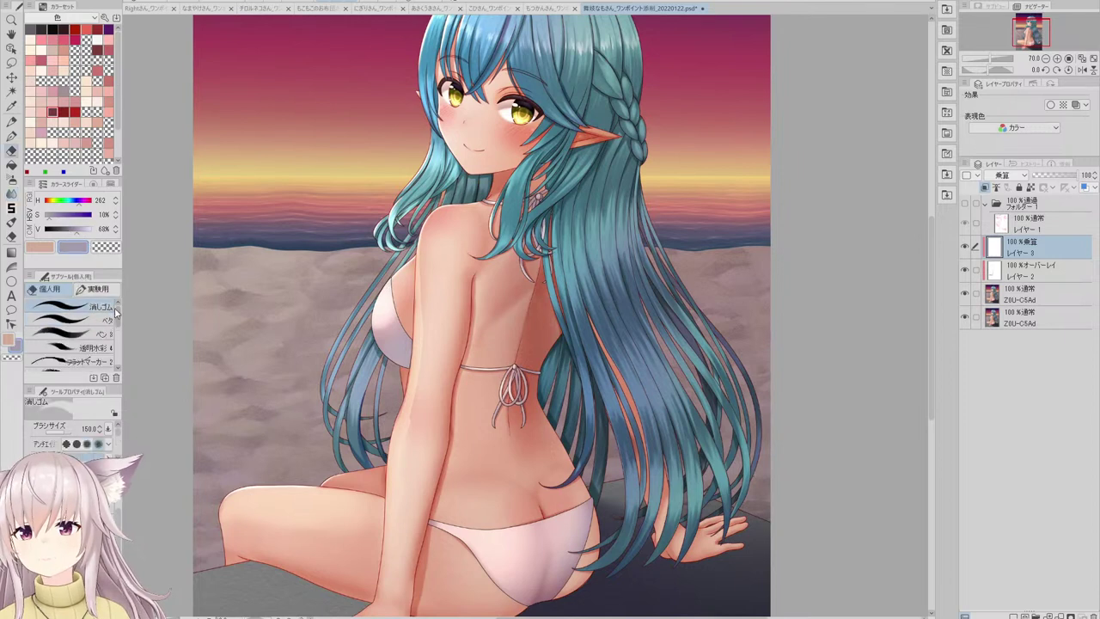
{"action": "left_click_drag", "start_coordinate": [585, 202], "coordinate": [540, 291]}
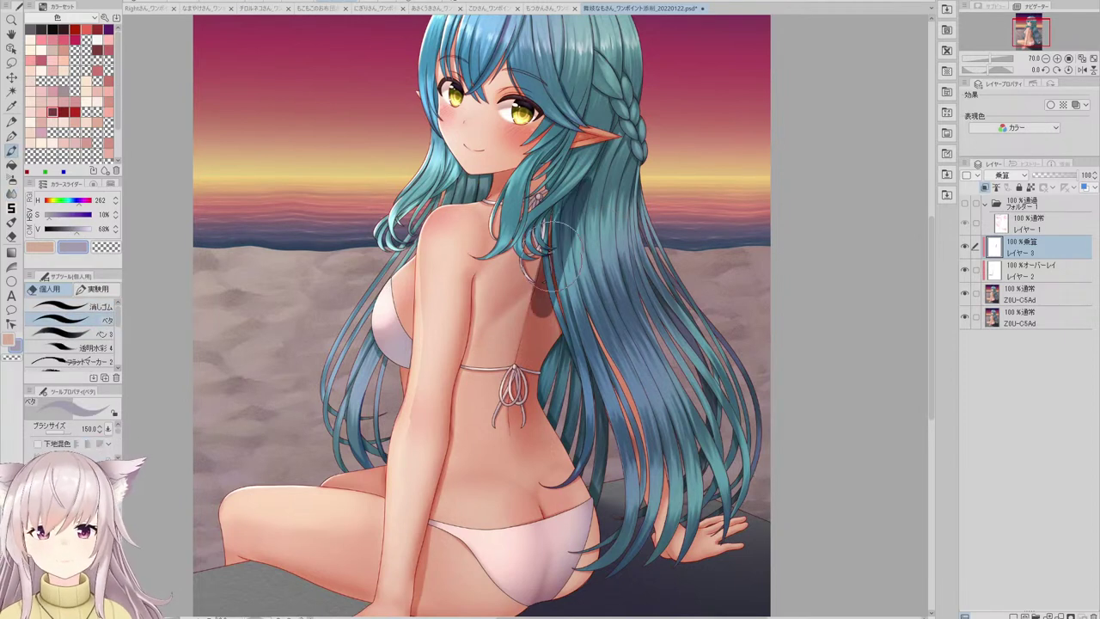
{"action": "key", "text": "ctrl+z"}
{"action": "left_click_drag", "start_coordinate": [569, 194], "coordinate": [539, 292]}
{"action": "left_click_drag", "start_coordinate": [76, 229], "coordinate": [70, 228]}
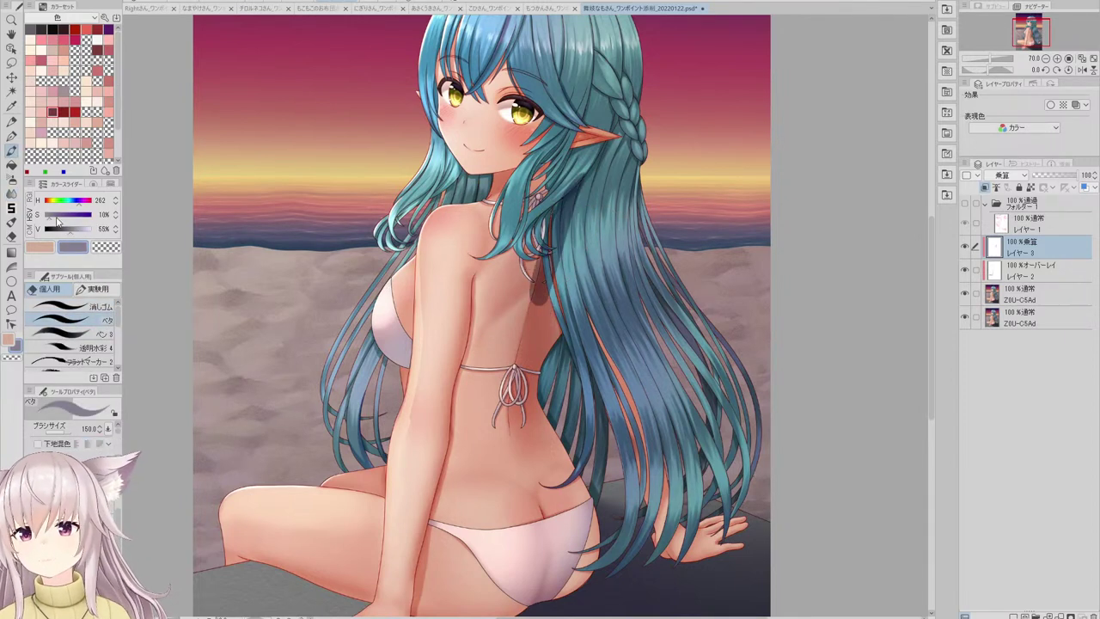
{"action": "mouse_move", "coordinate": [585, 203]}
{"action": "left_mouse_down"}
{"action": "mouse_move", "coordinate": [543, 294]}
{"action": "mouse_move", "coordinate": [593, 294]}
{"action": "left_mouse_up"}
{"action": "left_click_drag", "start_coordinate": [600, 224], "coordinate": [603, 305]}
- Enlarge the ベタ brush to 400 and shade the back, waist and bikini bottom on the Multiply layer
{"action": "scroll", "coordinate": [528, 187], "scroll_direction": "down", "scroll_amount": 2}
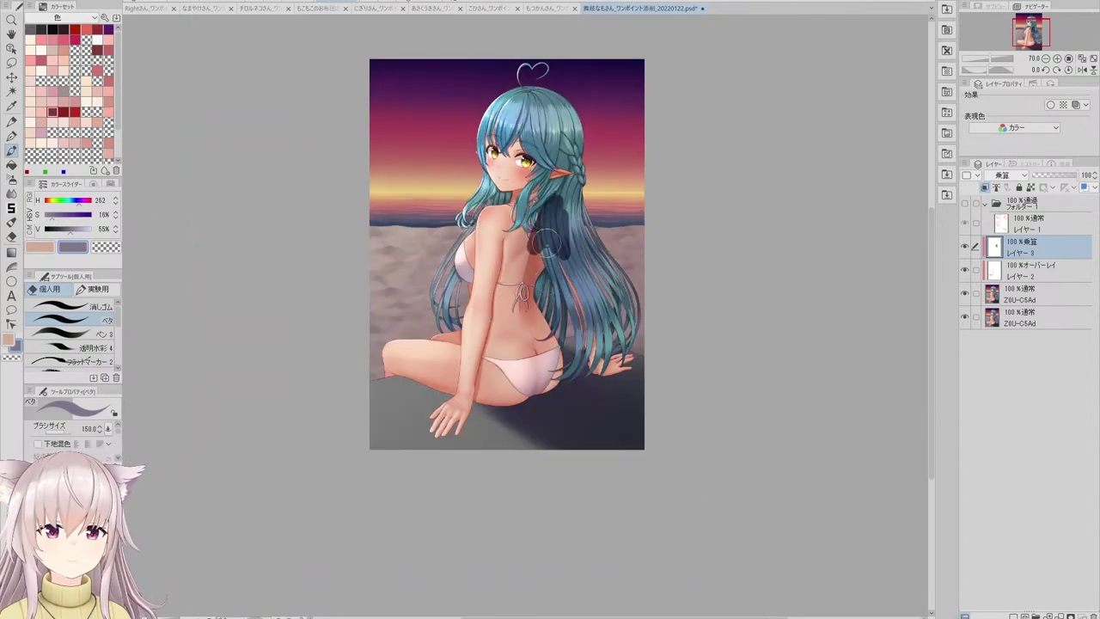
{"action": "scroll", "coordinate": [544, 258], "scroll_direction": "up", "scroll_amount": 2}
{"action": "left_click_drag", "start_coordinate": [514, 178], "coordinate": [458, 379]}
{"action": "key", "text": "bracketright"}
{"action": "key", "text": "bracketright"}
{"action": "key", "text": "bracketright"}
{"action": "key", "text": "bracketright"}
{"action": "key", "text": "bracketright"}
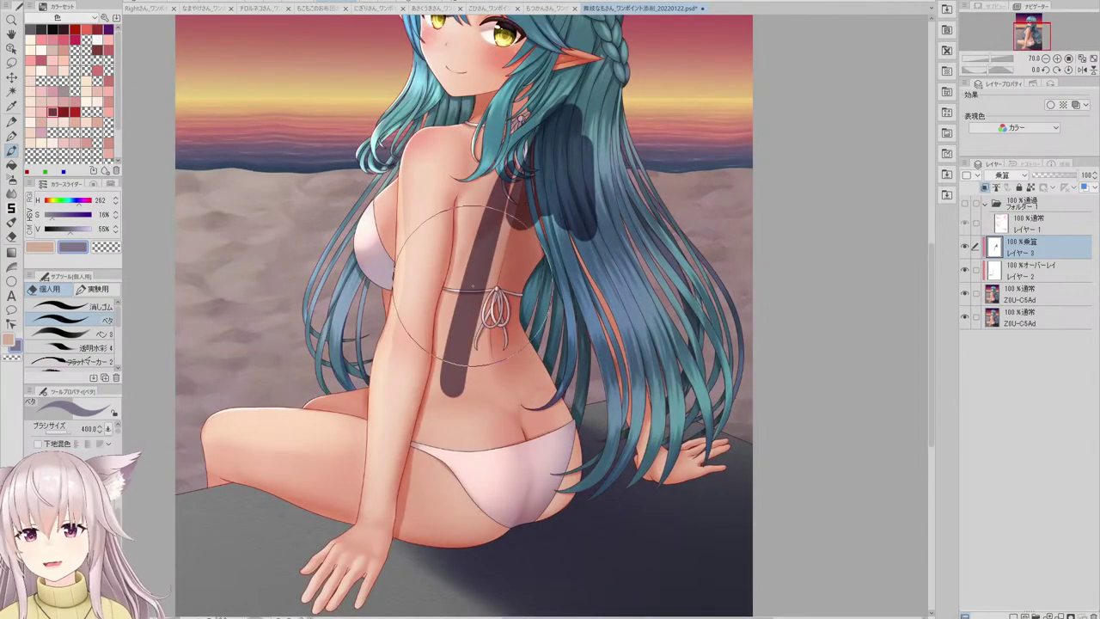
{"action": "left_click_drag", "start_coordinate": [511, 225], "coordinate": [487, 392]}
{"action": "mouse_move", "coordinate": [494, 322]}
{"action": "left_mouse_down"}
{"action": "mouse_move", "coordinate": [535, 232]}
{"action": "mouse_move", "coordinate": [498, 356]}
{"action": "mouse_move", "coordinate": [501, 423]}
{"action": "mouse_move", "coordinate": [478, 452]}
{"action": "mouse_move", "coordinate": [490, 478]}
{"action": "mouse_move", "coordinate": [455, 440]}
{"action": "mouse_move", "coordinate": [428, 524]}
{"action": "mouse_move", "coordinate": [504, 467]}
{"action": "left_mouse_up"}
- Shade the far side of the hair on the Multiply layer, from the crown past the ear down the long back hair
{"action": "scroll", "coordinate": [503, 467], "scroll_direction": "down", "scroll_amount": 4}
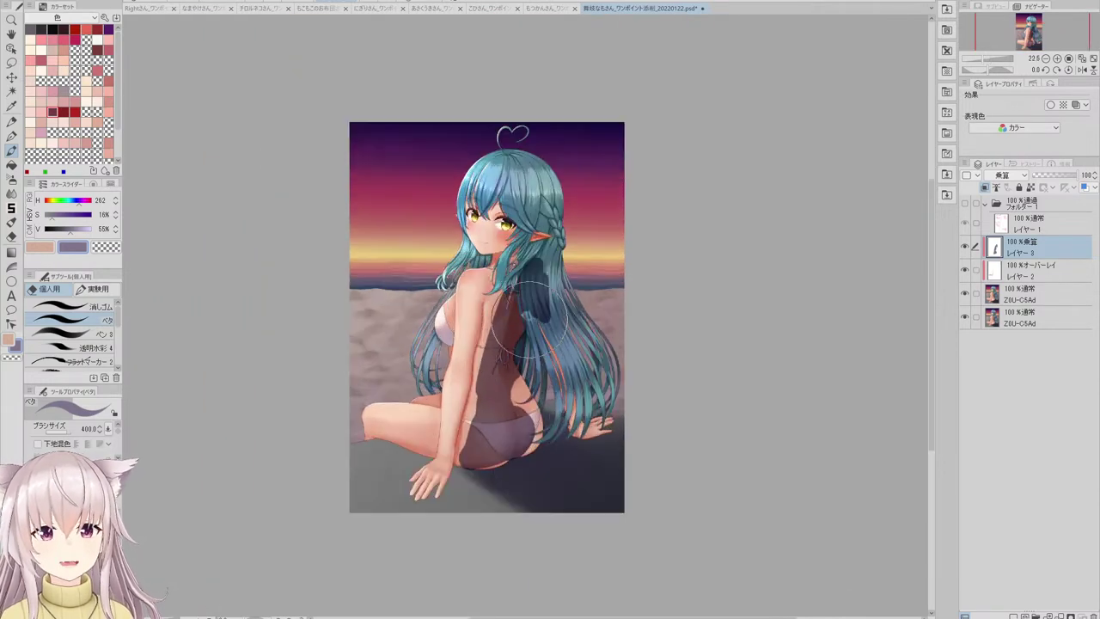
{"action": "scroll", "coordinate": [537, 219], "scroll_direction": "up", "scroll_amount": 1}
{"action": "key", "text": "ctrl+z"}
{"action": "left_click_drag", "start_coordinate": [538, 176], "coordinate": [541, 292]}
{"action": "key", "text": "ctrl+z"}
{"action": "left_click_drag", "start_coordinate": [535, 167], "coordinate": [542, 301]}
{"action": "key", "text": "ctrl+z"}
{"action": "mouse_move", "coordinate": [538, 168]}
{"action": "left_mouse_down"}
{"action": "mouse_move", "coordinate": [542, 190]}
{"action": "mouse_move", "coordinate": [543, 146]}
{"action": "mouse_move", "coordinate": [537, 326]}
{"action": "mouse_move", "coordinate": [555, 386]}
{"action": "mouse_move", "coordinate": [507, 361]}
{"action": "mouse_move", "coordinate": [529, 456]}
{"action": "mouse_move", "coordinate": [516, 426]}
{"action": "mouse_move", "coordinate": [550, 378]}
{"action": "mouse_move", "coordinate": [593, 481]}
{"action": "mouse_move", "coordinate": [567, 314]}
{"action": "mouse_move", "coordinate": [577, 437]}
{"action": "left_mouse_up"}
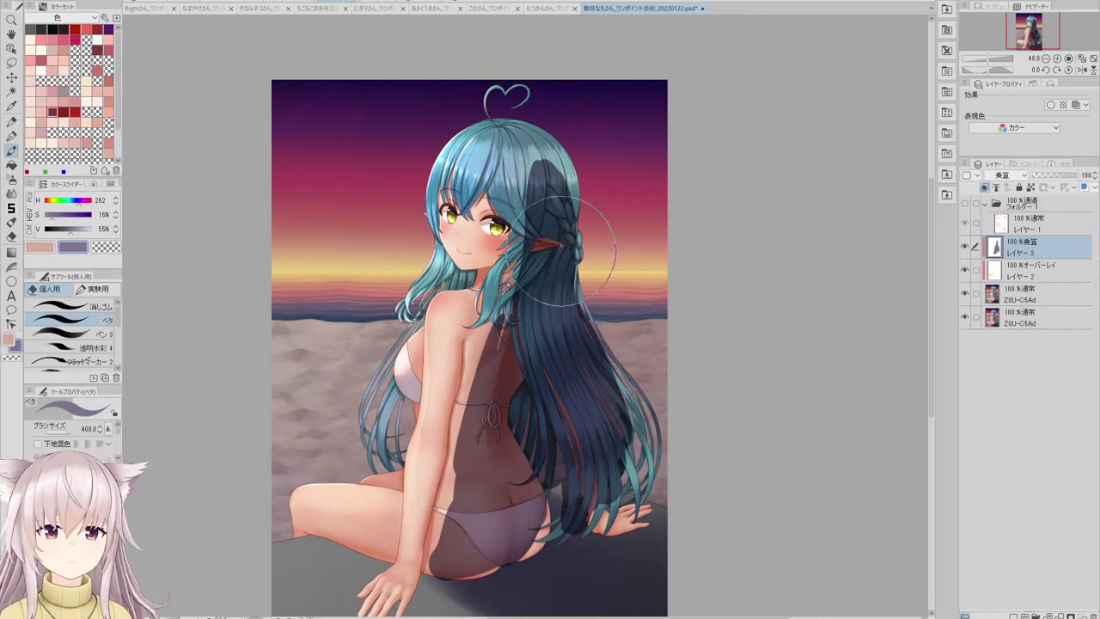
{"action": "mouse_move", "coordinate": [546, 182]}
{"action": "left_mouse_down"}
{"action": "mouse_move", "coordinate": [513, 131]}
{"action": "mouse_move", "coordinate": [535, 196]}
{"action": "mouse_move", "coordinate": [544, 173]}
{"action": "mouse_move", "coordinate": [530, 161]}
{"action": "mouse_move", "coordinate": [539, 221]}
{"action": "mouse_move", "coordinate": [518, 132]}
{"action": "mouse_move", "coordinate": [526, 251]}
{"action": "mouse_move", "coordinate": [529, 198]}
{"action": "mouse_move", "coordinate": [509, 135]}
{"action": "mouse_move", "coordinate": [543, 175]}
{"action": "mouse_move", "coordinate": [529, 140]}
{"action": "left_mouse_up"}
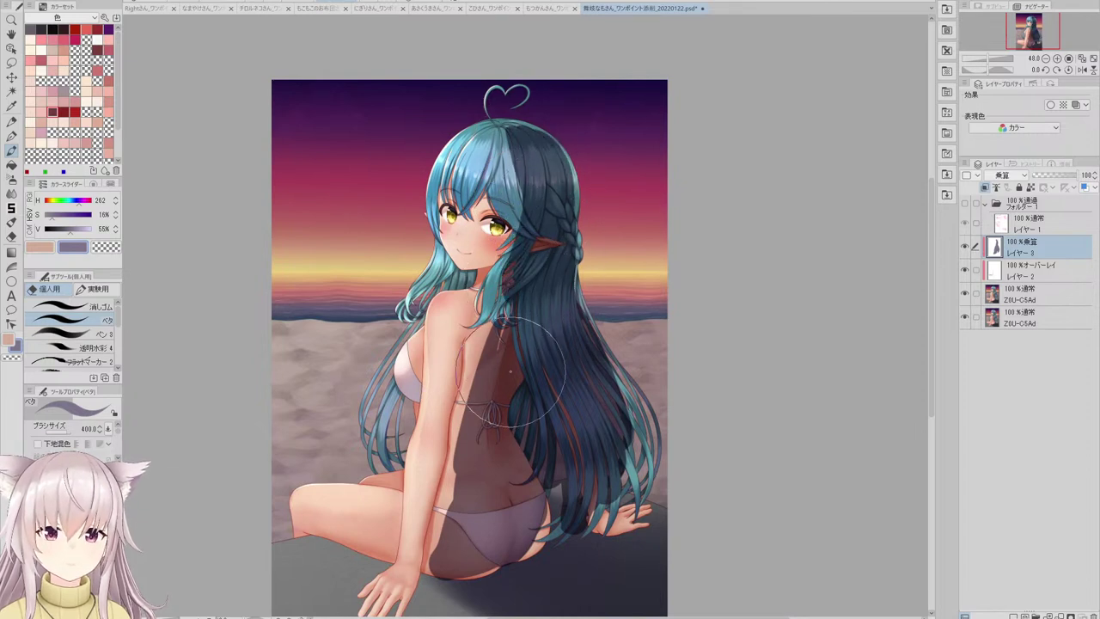
- Extend the violet shadow over the upper back and shoulder and down the inner side of the supporting arm
{"action": "mouse_move", "coordinate": [492, 323]}
{"action": "left_mouse_down"}
{"action": "mouse_move", "coordinate": [473, 387]}
{"action": "mouse_move", "coordinate": [468, 358]}
{"action": "mouse_move", "coordinate": [452, 542]}
{"action": "mouse_move", "coordinate": [439, 540]}
{"action": "mouse_move", "coordinate": [428, 598]}
{"action": "mouse_move", "coordinate": [447, 379]}
{"action": "mouse_move", "coordinate": [455, 405]}
{"action": "mouse_move", "coordinate": [471, 313]}
{"action": "mouse_move", "coordinate": [515, 282]}
{"action": "mouse_move", "coordinate": [500, 293]}
{"action": "mouse_move", "coordinate": [517, 263]}
{"action": "left_mouse_up"}
{"action": "scroll", "coordinate": [473, 258], "scroll_direction": "up", "scroll_amount": 3}
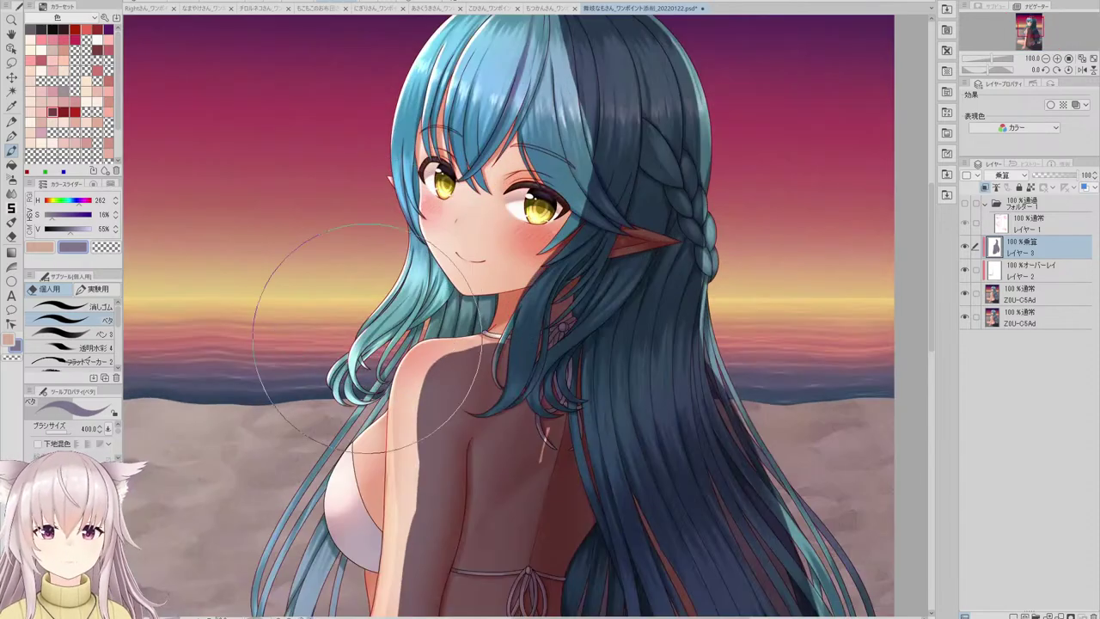
{"action": "scroll", "coordinate": [447, 231], "scroll_direction": "down", "scroll_amount": 2}
{"action": "scroll", "coordinate": [529, 147], "scroll_direction": "up", "scroll_amount": 1}
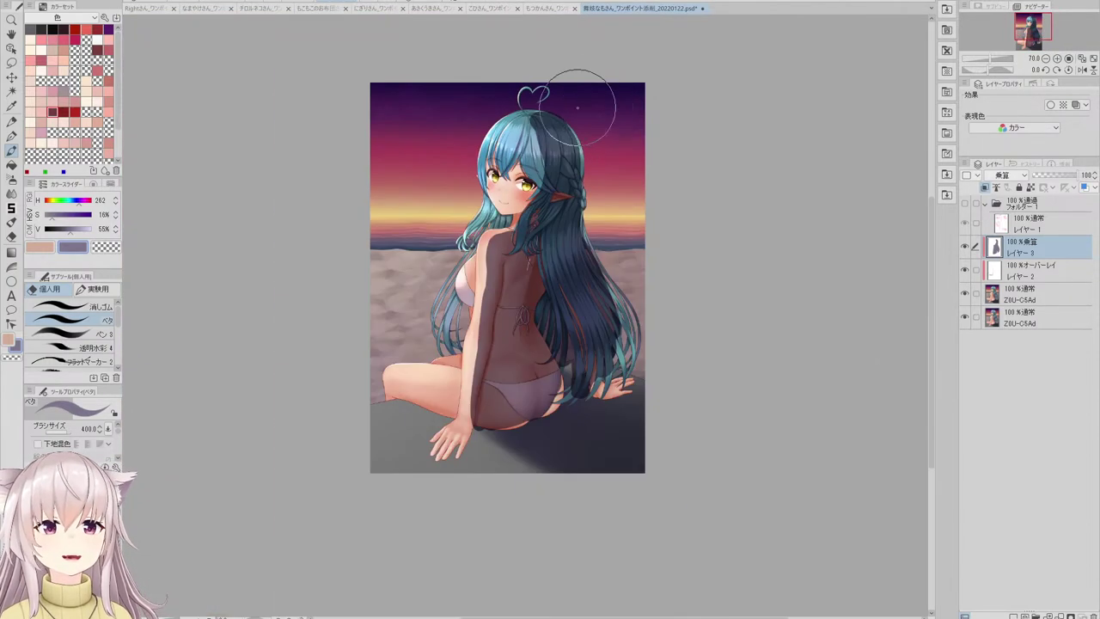
- Fill in the shadow on the lower ends and outer edge of the long hair beside the rear hand
{"action": "scroll", "coordinate": [550, 189], "scroll_direction": "down", "scroll_amount": 3}
{"action": "scroll", "coordinate": [569, 213], "scroll_direction": "up", "scroll_amount": 3}
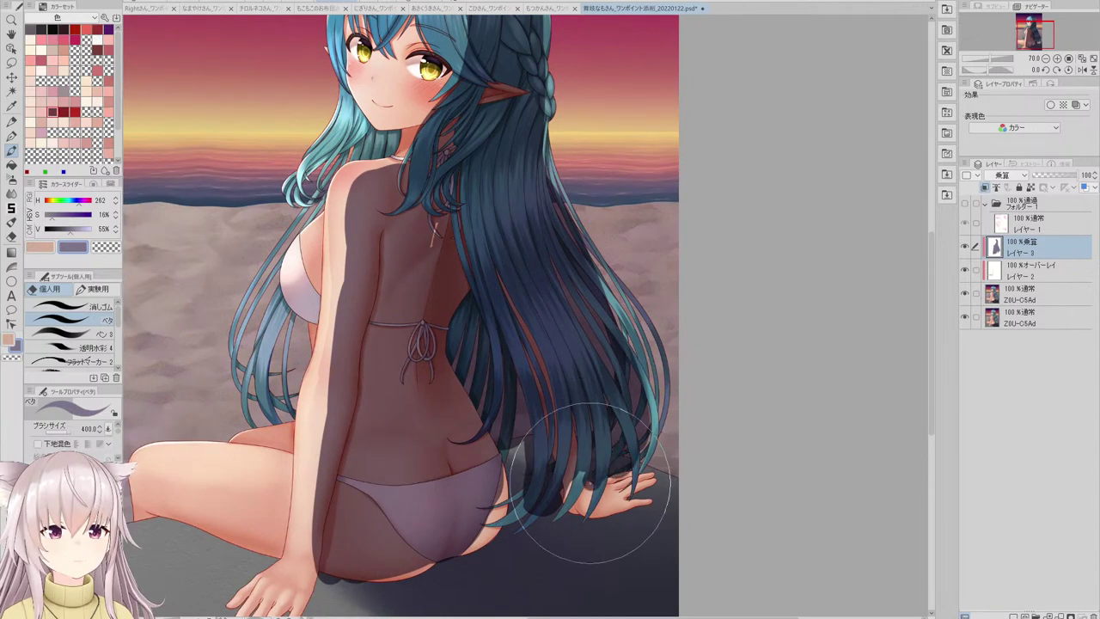
{"action": "mouse_move", "coordinate": [571, 490]}
{"action": "left_mouse_down"}
{"action": "mouse_move", "coordinate": [593, 404]}
{"action": "mouse_move", "coordinate": [651, 344]}
{"action": "mouse_move", "coordinate": [644, 332]}
{"action": "mouse_move", "coordinate": [633, 354]}
{"action": "left_mouse_up"}
{"action": "scroll", "coordinate": [632, 352], "scroll_direction": "down", "scroll_amount": 3}
{"action": "scroll", "coordinate": [601, 344], "scroll_direction": "up", "scroll_amount": 2}
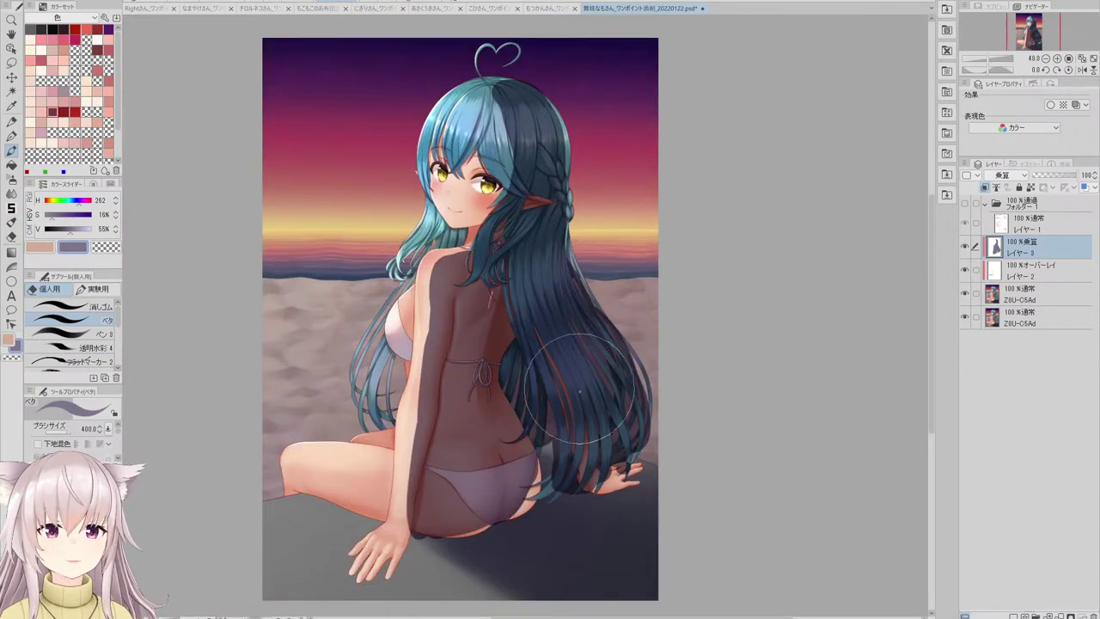
- Shade the hair hanging in front of the supporting arm, redoing the stroke with the brush reduced to 250
{"action": "scroll", "coordinate": [369, 393], "scroll_direction": "up", "scroll_amount": 3}
{"action": "left_click_drag", "start_coordinate": [395, 340], "coordinate": [388, 375]}
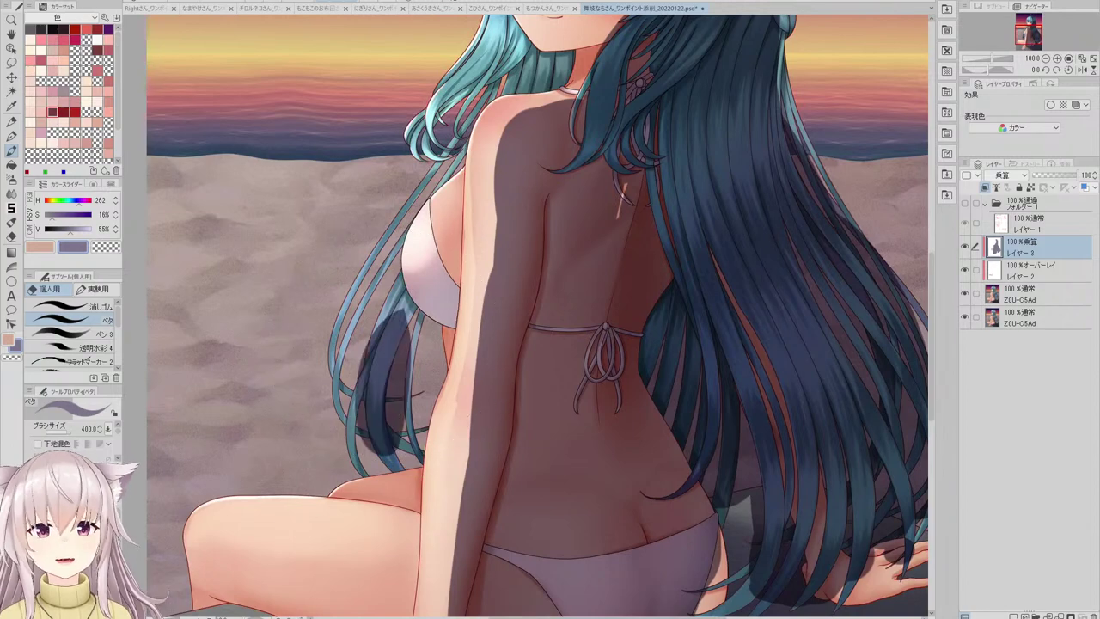
{"action": "key", "text": "ctrl+z"}
{"action": "key", "text": "ctrl+z"}
{"action": "mouse_move", "coordinate": [397, 328]}
{"action": "left_mouse_down"}
{"action": "mouse_move", "coordinate": [384, 431]}
{"action": "mouse_move", "coordinate": [398, 467]}
{"action": "left_mouse_up"}
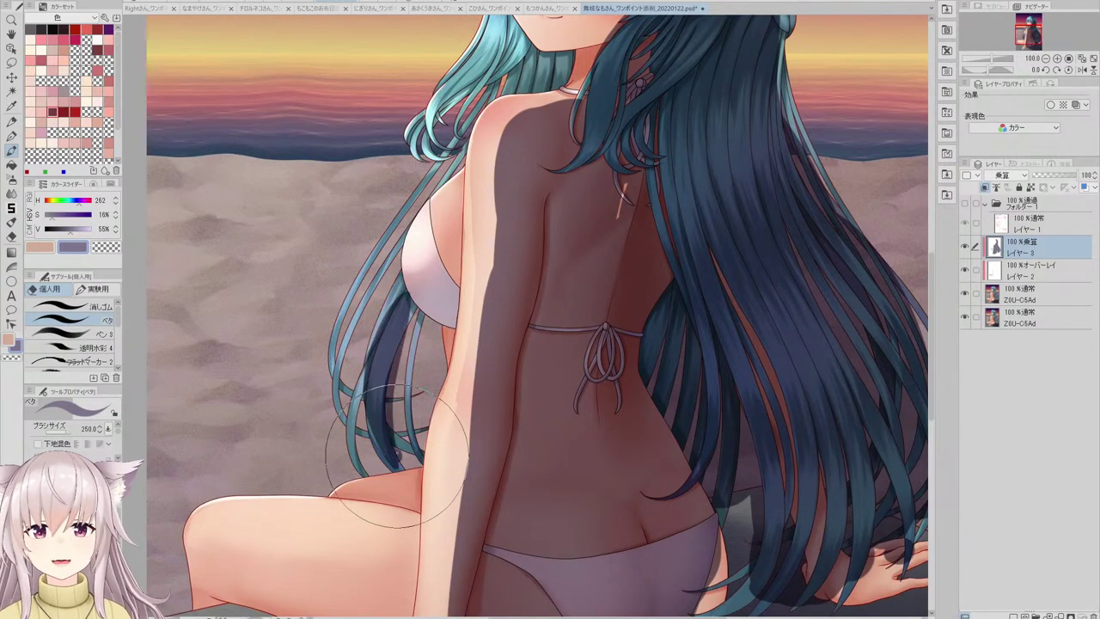
{"action": "scroll", "coordinate": [423, 303], "scroll_direction": "down", "scroll_amount": 5}
{"action": "scroll", "coordinate": [514, 295], "scroll_direction": "up", "scroll_amount": 2}
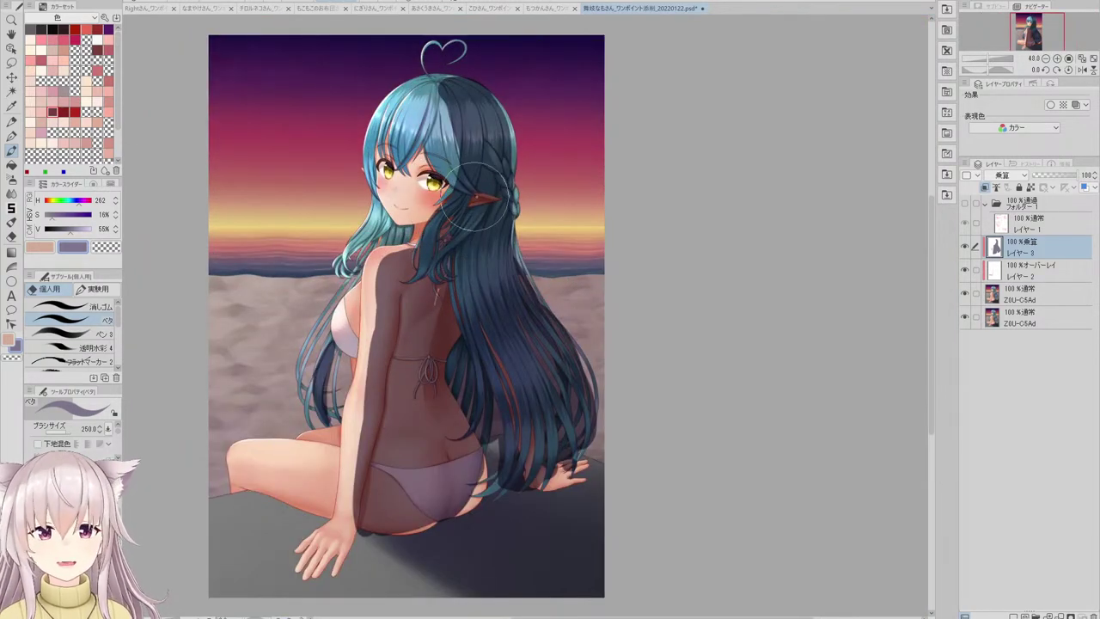
- Refine the hair shadow around the parting and the braid with the eraser (消しゴム) and the ベタ brush
{"action": "scroll", "coordinate": [476, 142], "scroll_direction": "up", "scroll_amount": 1}
{"action": "key", "text": "e"}
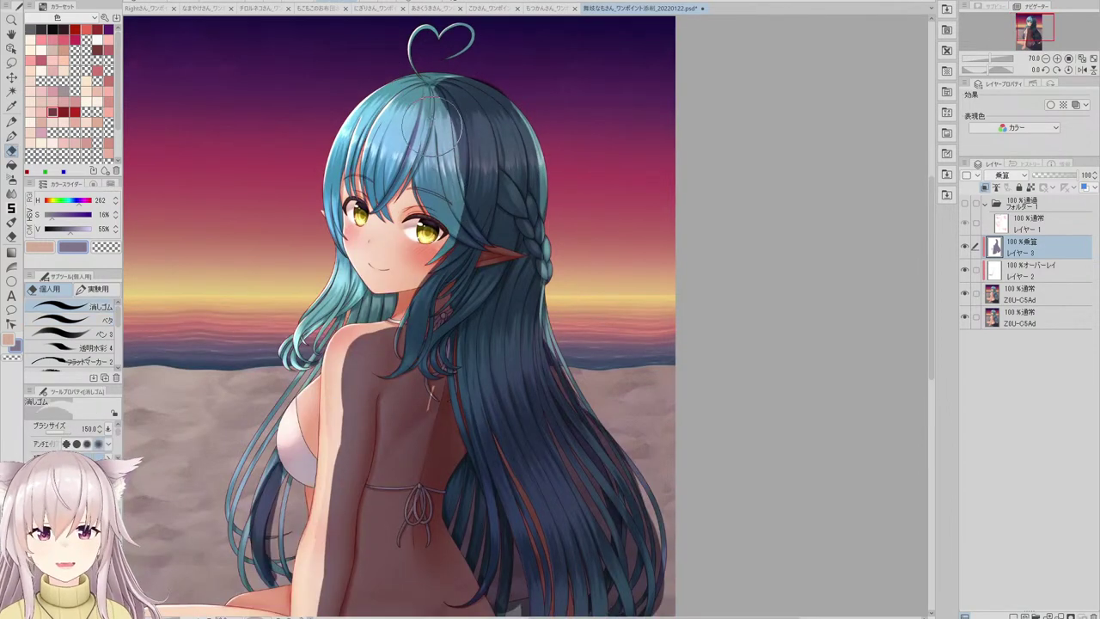
{"action": "scroll", "coordinate": [450, 128], "scroll_direction": "down", "scroll_amount": 3}
{"action": "scroll", "coordinate": [481, 42], "scroll_direction": "up", "scroll_amount": 3}
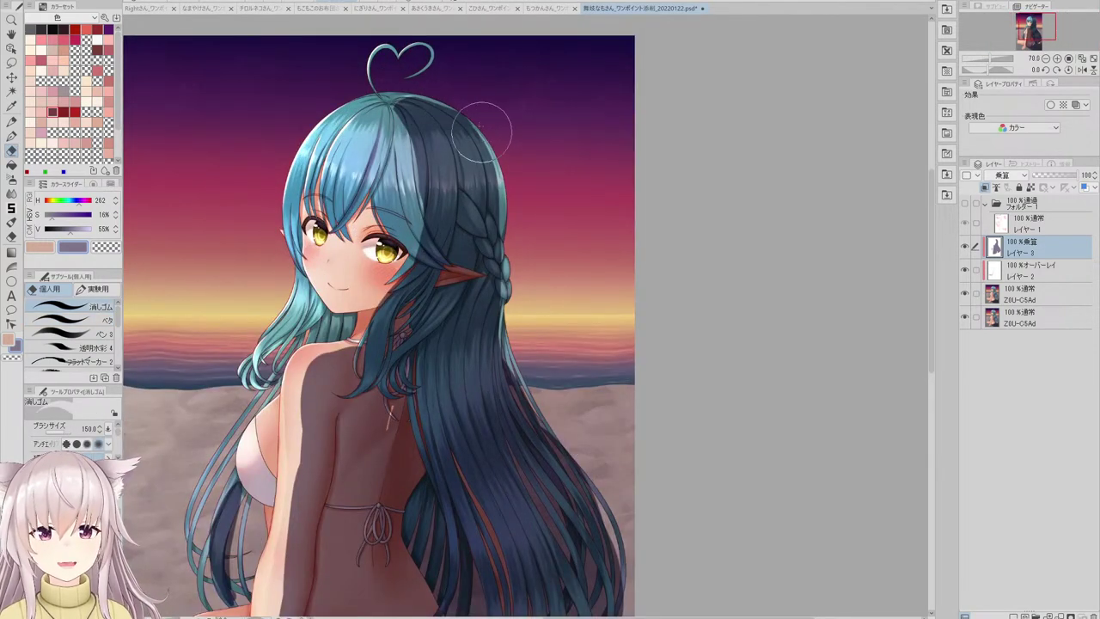
{"action": "left_click", "coordinate": [86, 320]}
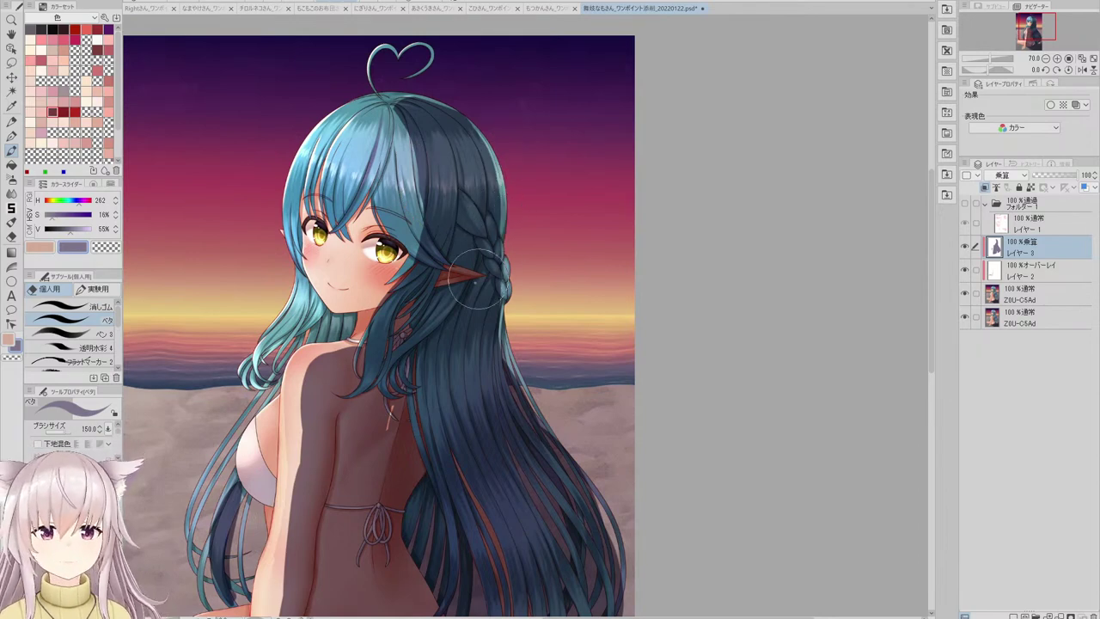
{"action": "scroll", "coordinate": [502, 288], "scroll_direction": "down", "scroll_amount": 3}
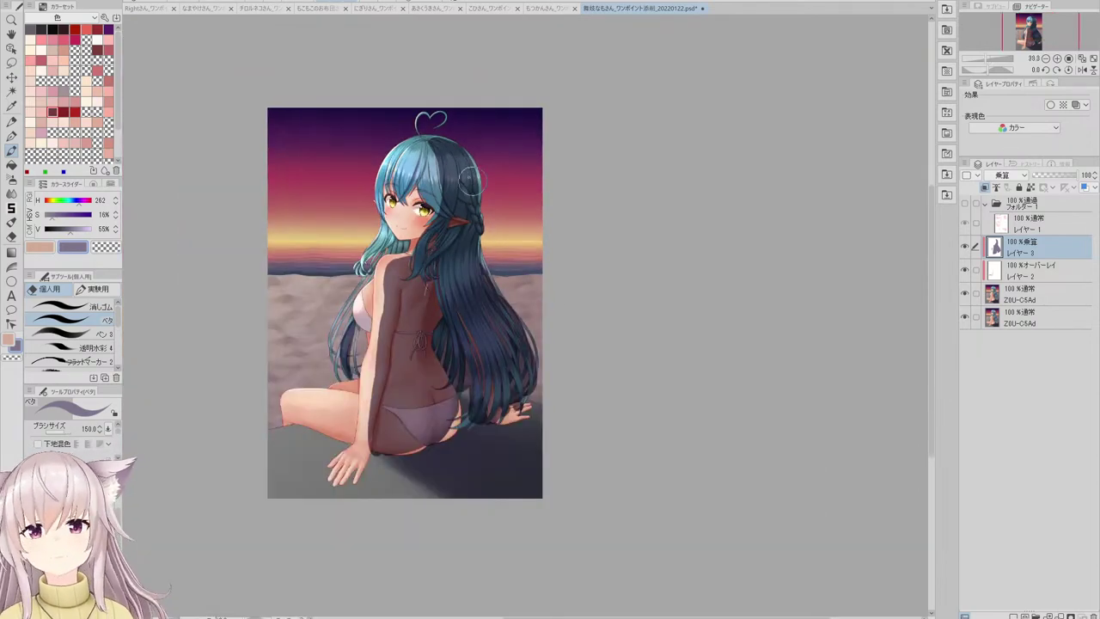
{"action": "scroll", "coordinate": [471, 177], "scroll_direction": "up", "scroll_amount": 4}
{"action": "scroll", "coordinate": [477, 125], "scroll_direction": "down", "scroll_amount": 1}
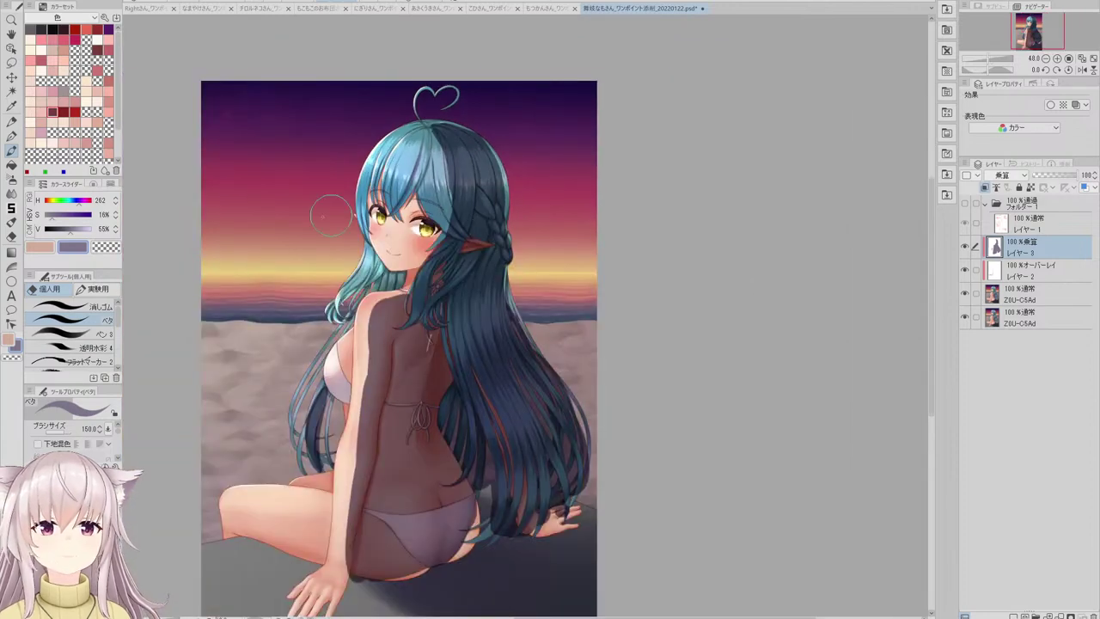
- Lighten the shadow on the top of the head using the soft airbrush (柔らか) at size 300 with transparent colour
{"action": "left_click", "coordinate": [13, 181]}
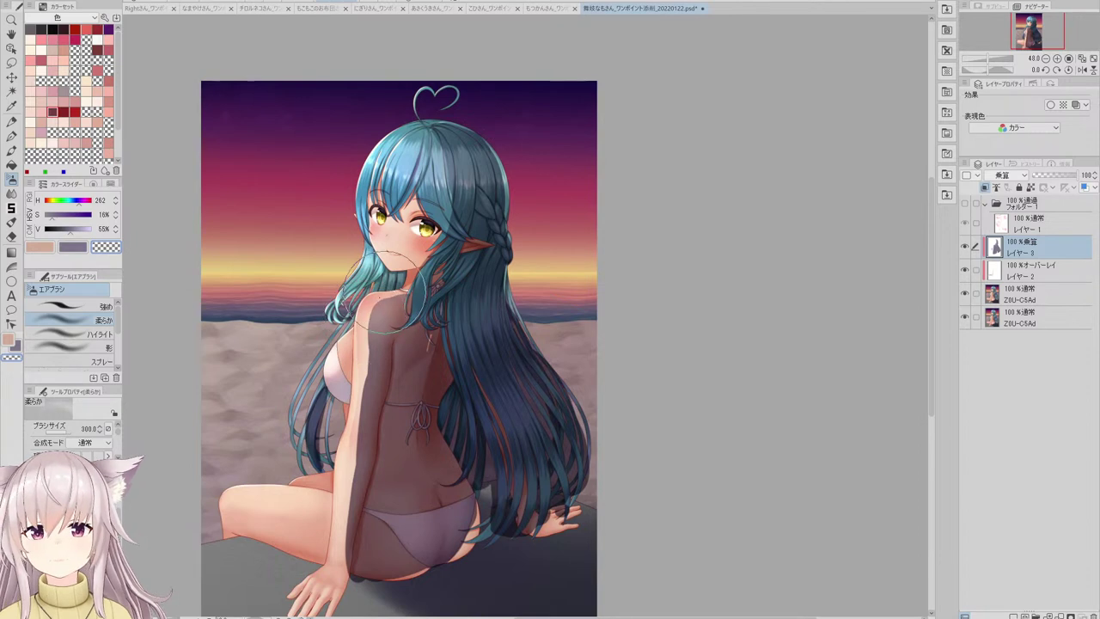
{"action": "scroll", "coordinate": [486, 205], "scroll_direction": "down", "scroll_amount": 4}
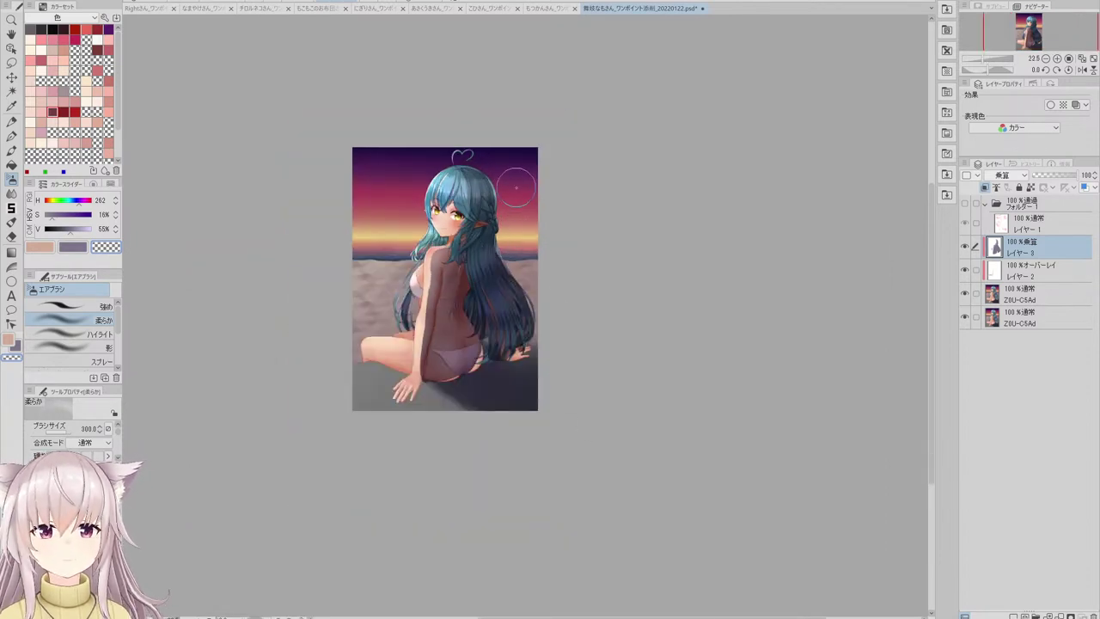
{"action": "scroll", "coordinate": [516, 187], "scroll_direction": "up", "scroll_amount": 4}
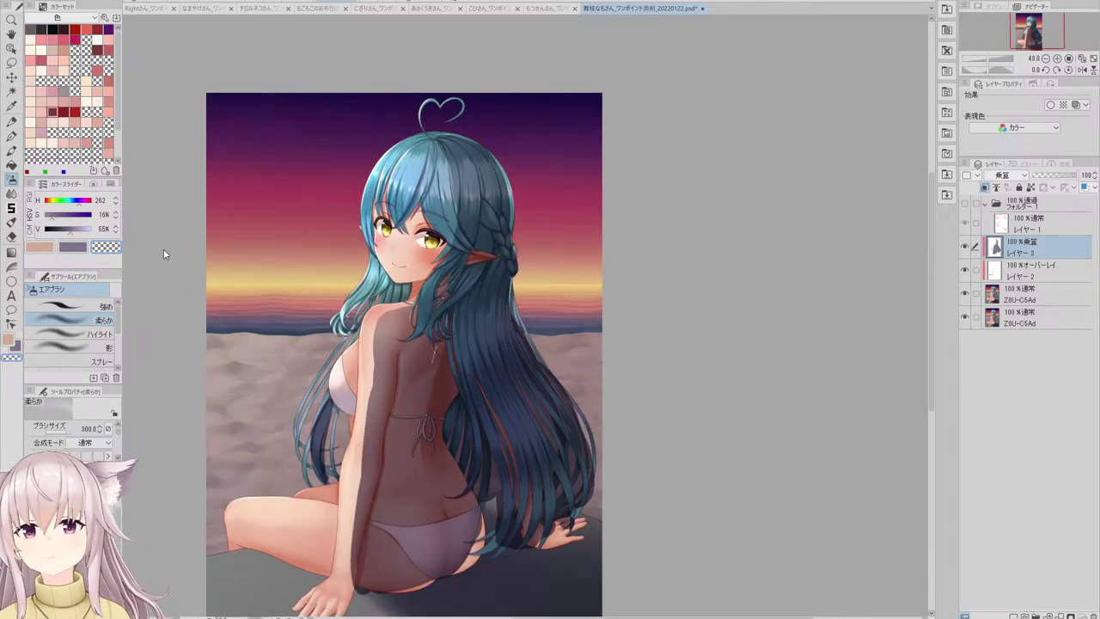
- Adjust the Multiply layer's colour so the shadow becomes a more saturated violet
{"action": "key", "text": "ctrl+s"}
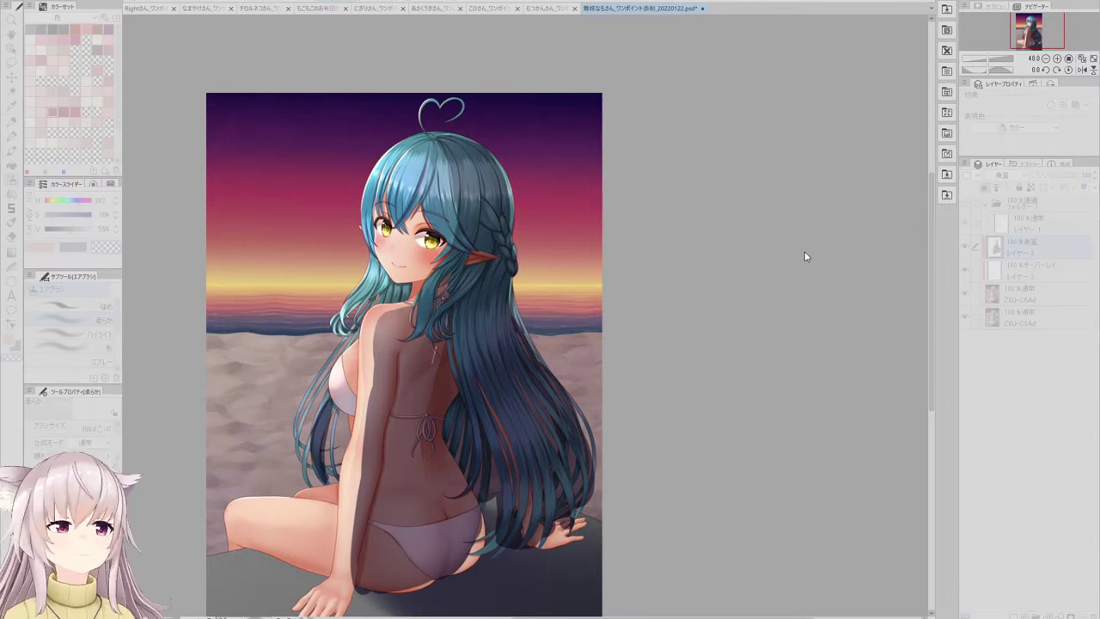
{"action": "scroll", "coordinate": [517, 208], "scroll_direction": "down", "scroll_amount": 2}
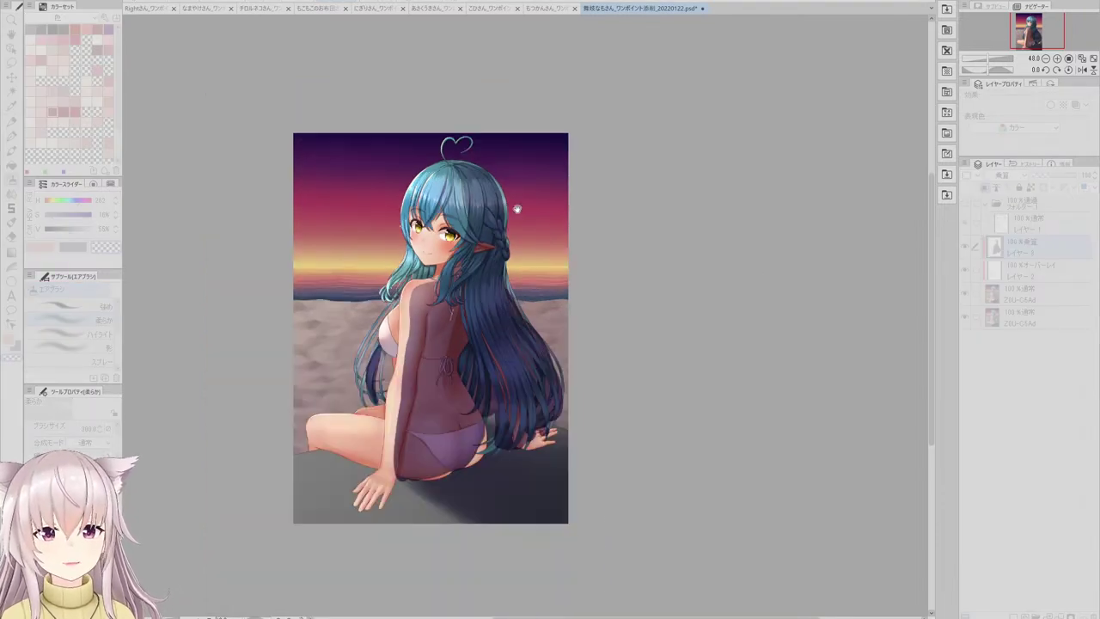
{"action": "scroll", "coordinate": [517, 209], "scroll_direction": "up", "scroll_amount": 2}
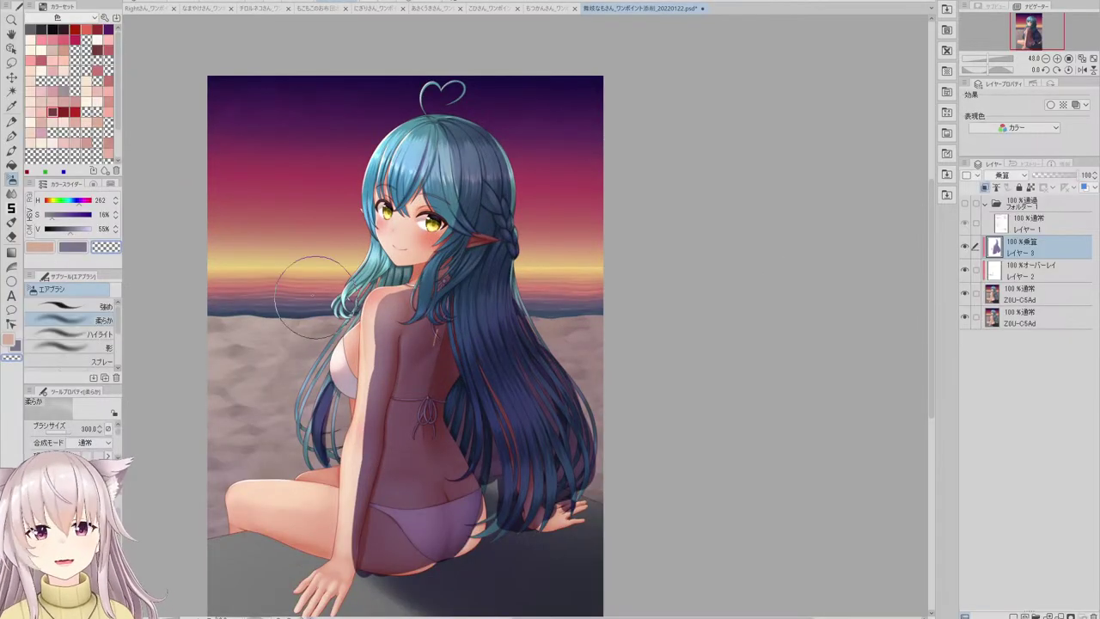
- Soften the shadow's edge on the shoulder and upper arm with the Blur (ぼかし) brush at size 150
{"action": "left_click", "coordinate": [11, 192]}
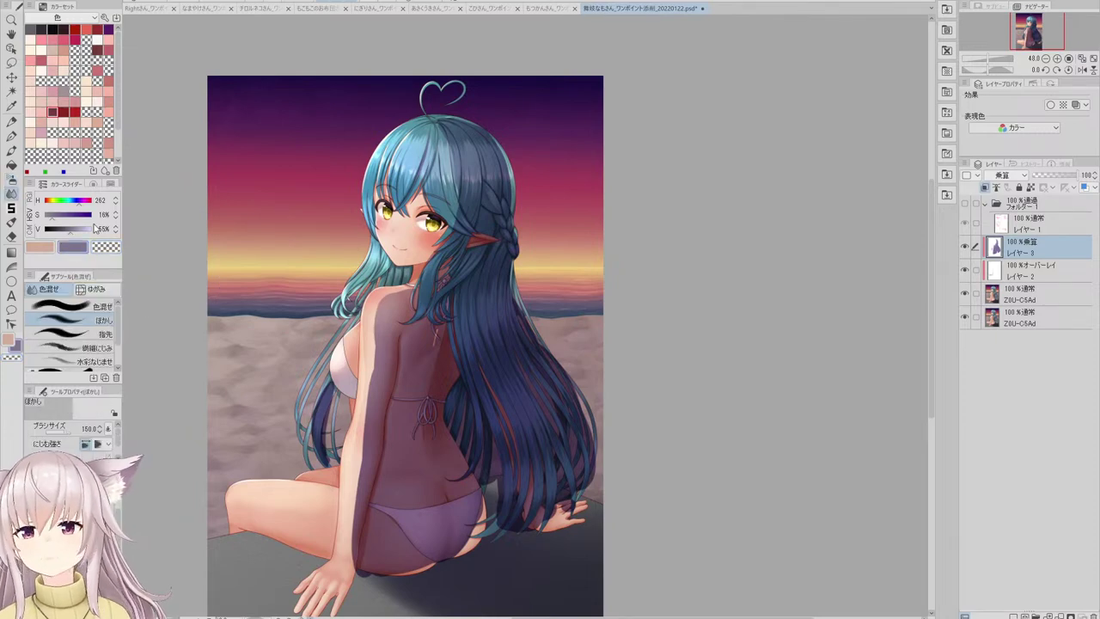
{"action": "scroll", "coordinate": [402, 307], "scroll_direction": "up", "scroll_amount": 3}
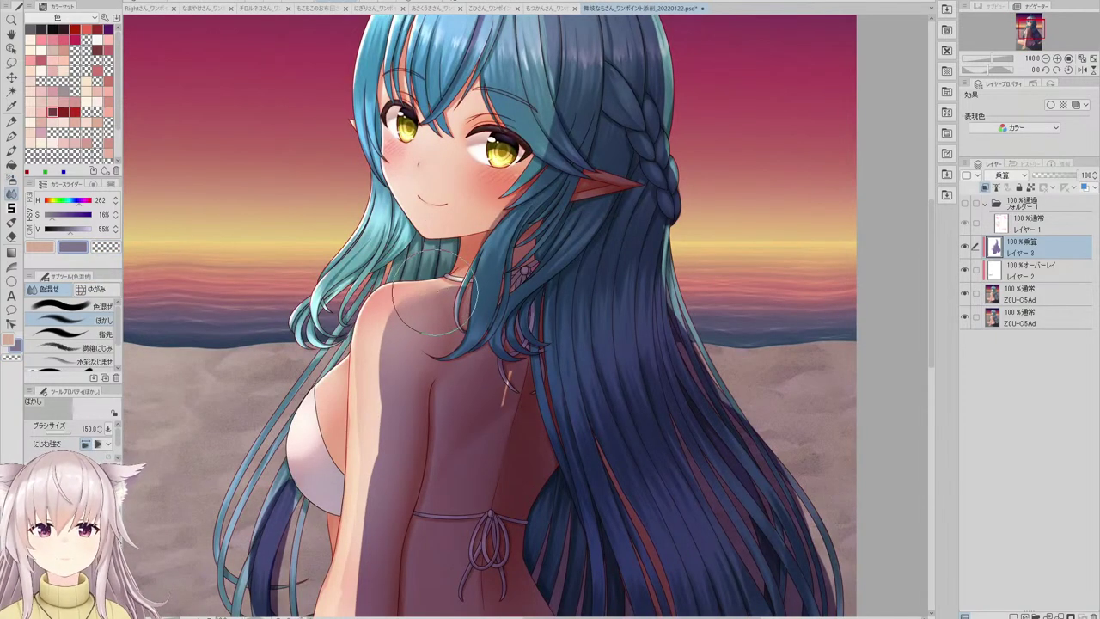
{"action": "scroll", "coordinate": [429, 290], "scroll_direction": "down", "scroll_amount": 3}
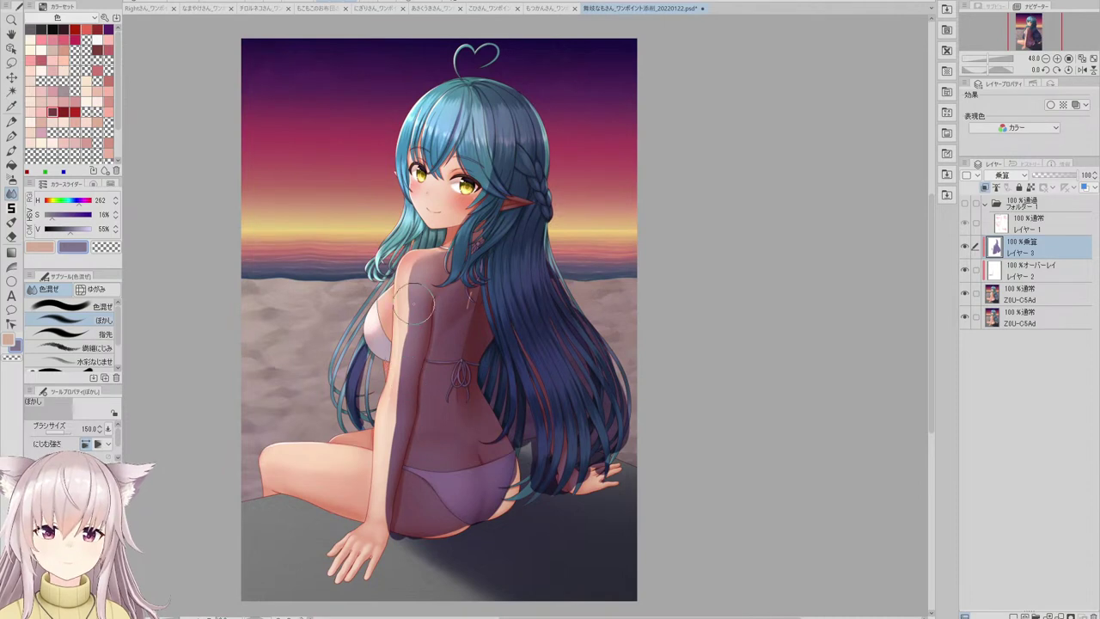
{"action": "scroll", "coordinate": [438, 318], "scroll_direction": "down", "scroll_amount": 2}
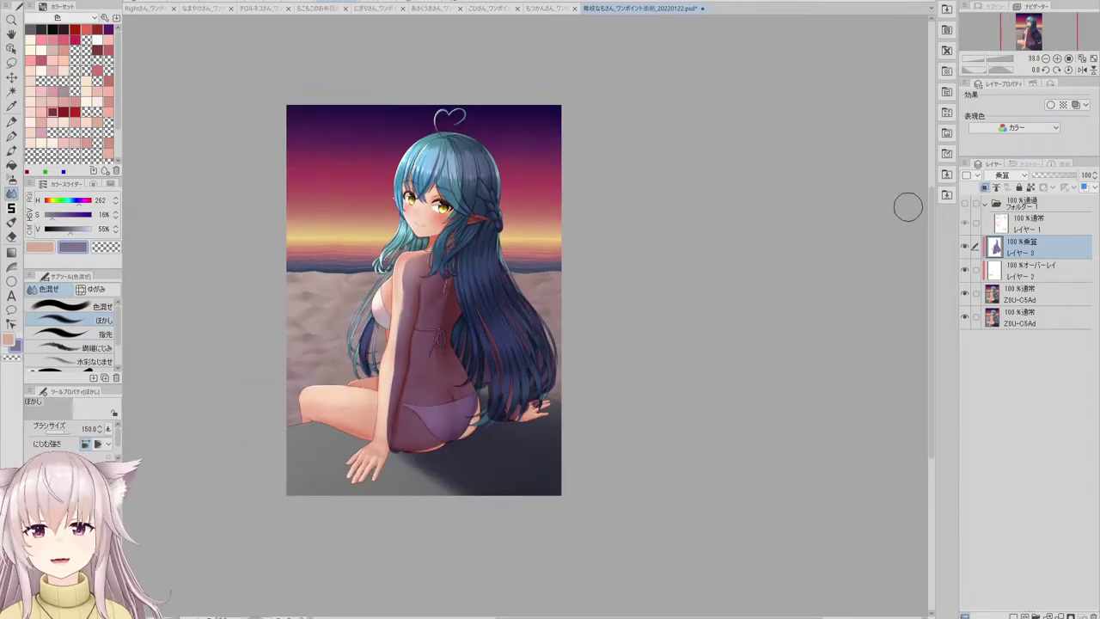
- Sample the shadow's own violet with the layer temporarily in Normal mode, restore Multiply blending, and switch back to the ベタ brush
{"action": "key", "text": "ctrl+z"}
{"action": "scroll", "coordinate": [443, 371], "scroll_direction": "up", "scroll_amount": 2}
{"action": "left_click", "coordinate": [429, 379], "text": "alt"}
{"action": "key", "text": "e"}
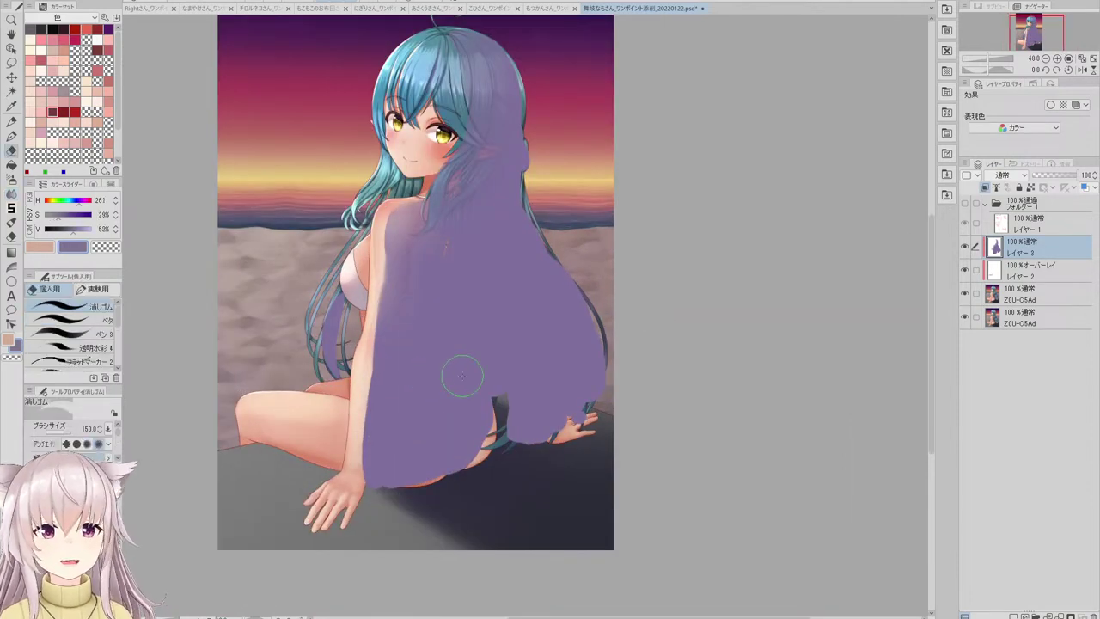
{"action": "key", "text": "ctrl+y"}
{"action": "key", "text": "p"}
{"action": "left_click", "coordinate": [102, 319]}
- Paint the sampled violet shadow along the outer edge of the head, the braid and the hair below it
{"action": "scroll", "coordinate": [497, 80], "scroll_direction": "up", "scroll_amount": 2}
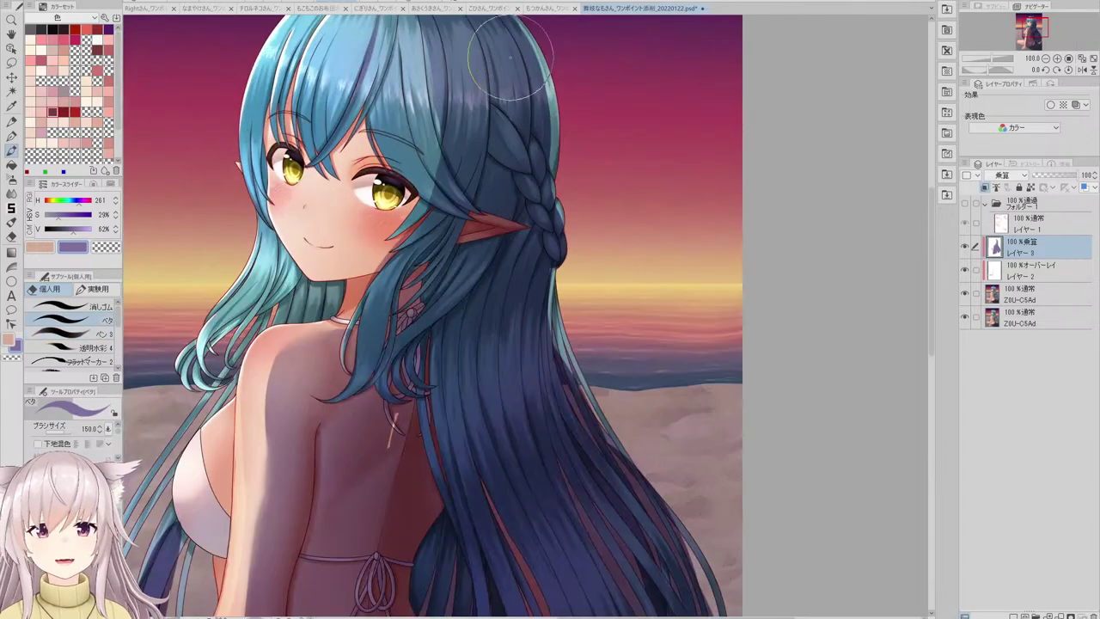
{"action": "left_click_drag", "start_coordinate": [530, 73], "coordinate": [540, 179]}
{"action": "left_click_drag", "start_coordinate": [545, 91], "coordinate": [538, 167]}
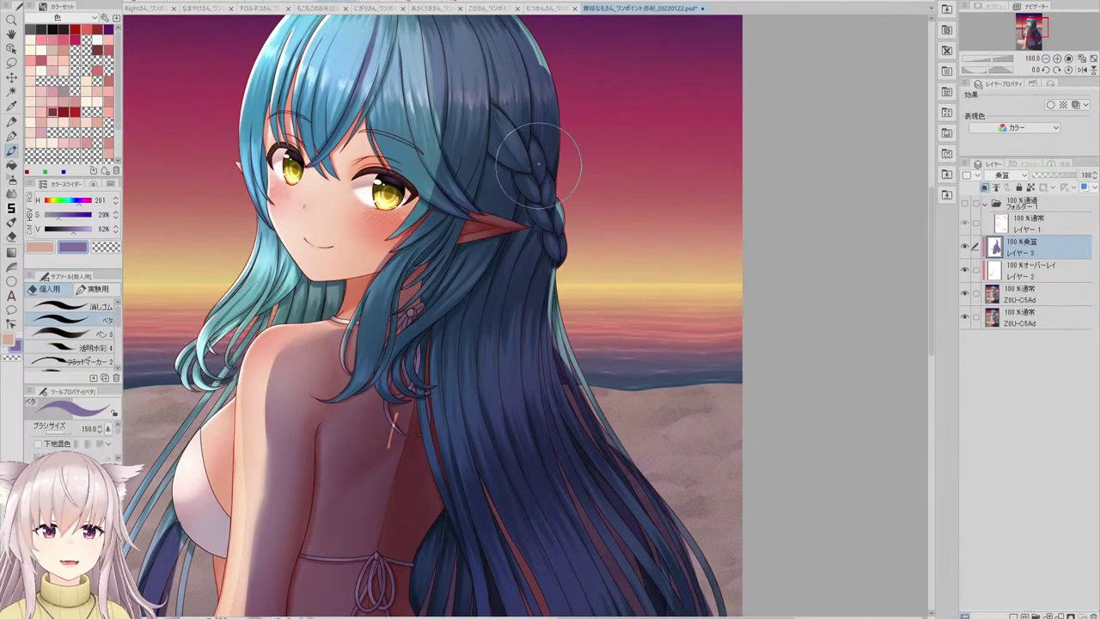
{"action": "scroll", "coordinate": [546, 130], "scroll_direction": "down", "scroll_amount": 3}
{"action": "scroll", "coordinate": [555, 176], "scroll_direction": "up", "scroll_amount": 3}
{"action": "left_click_drag", "start_coordinate": [548, 226], "coordinate": [573, 316]}
{"action": "scroll", "coordinate": [572, 301], "scroll_direction": "down", "scroll_amount": 3}
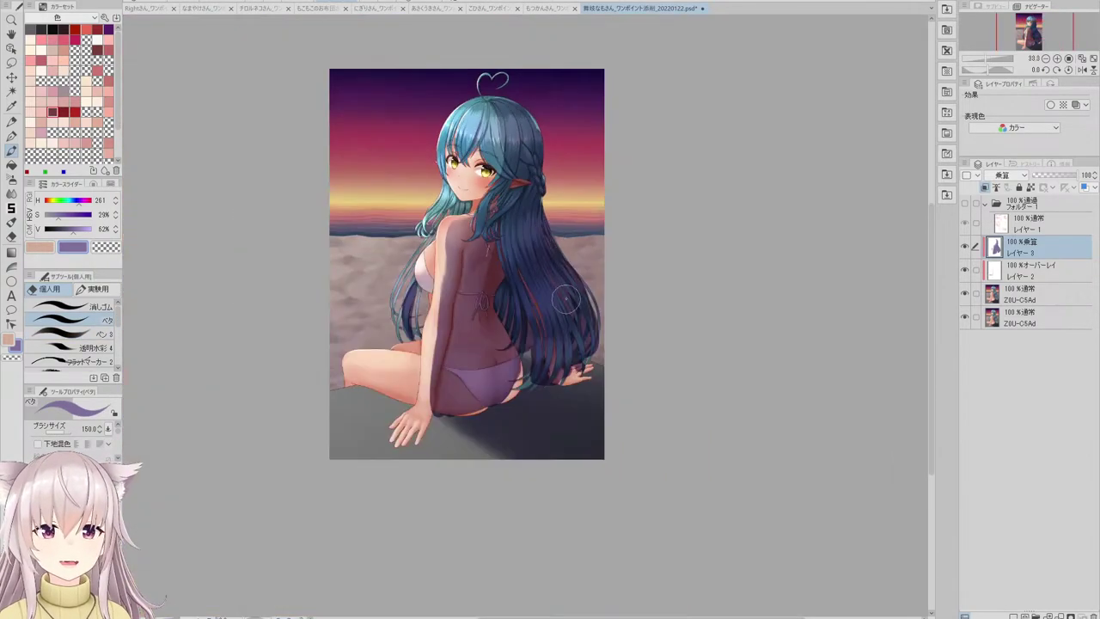
- Erase the violet shadow spilling over the fingertips of the hand behind the hair and around the nearby hair tips
{"action": "scroll", "coordinate": [507, 395], "scroll_direction": "up", "scroll_amount": 3}
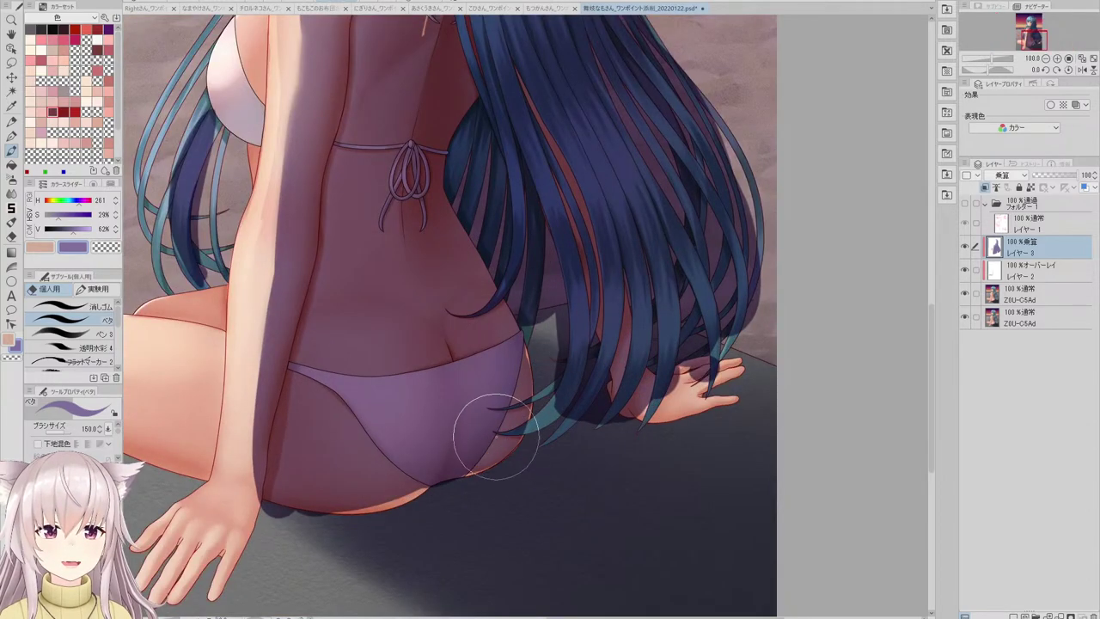
{"action": "scroll", "coordinate": [494, 426], "scroll_direction": "down", "scroll_amount": 3}
{"action": "scroll", "coordinate": [565, 348], "scroll_direction": "up", "scroll_amount": 1}
{"action": "scroll", "coordinate": [565, 348], "scroll_direction": "up", "scroll_amount": 2}
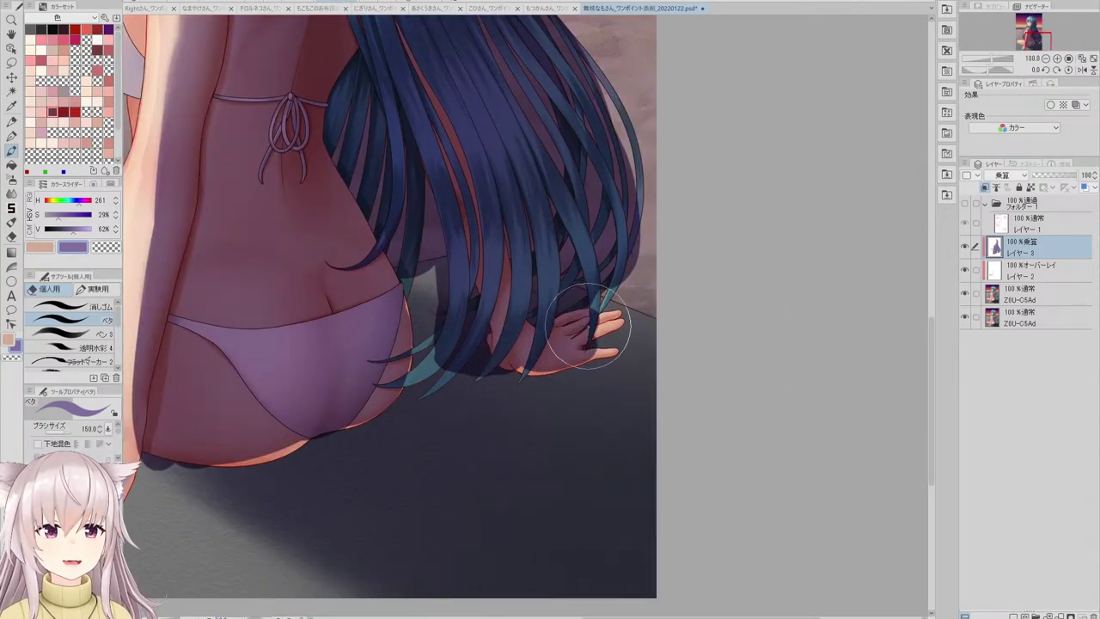
{"action": "key", "text": "e"}
{"action": "scroll", "coordinate": [574, 318], "scroll_direction": "up", "scroll_amount": 1}
{"action": "left_click_drag", "start_coordinate": [559, 327], "coordinate": [579, 314]}
{"action": "mouse_move", "coordinate": [497, 329]}
{"action": "left_mouse_down"}
{"action": "mouse_move", "coordinate": [528, 318]}
{"action": "mouse_move", "coordinate": [384, 336]}
{"action": "mouse_move", "coordinate": [419, 284]}
{"action": "mouse_move", "coordinate": [423, 318]}
{"action": "left_mouse_up"}
{"action": "scroll", "coordinate": [423, 318], "scroll_direction": "down", "scroll_amount": 4}
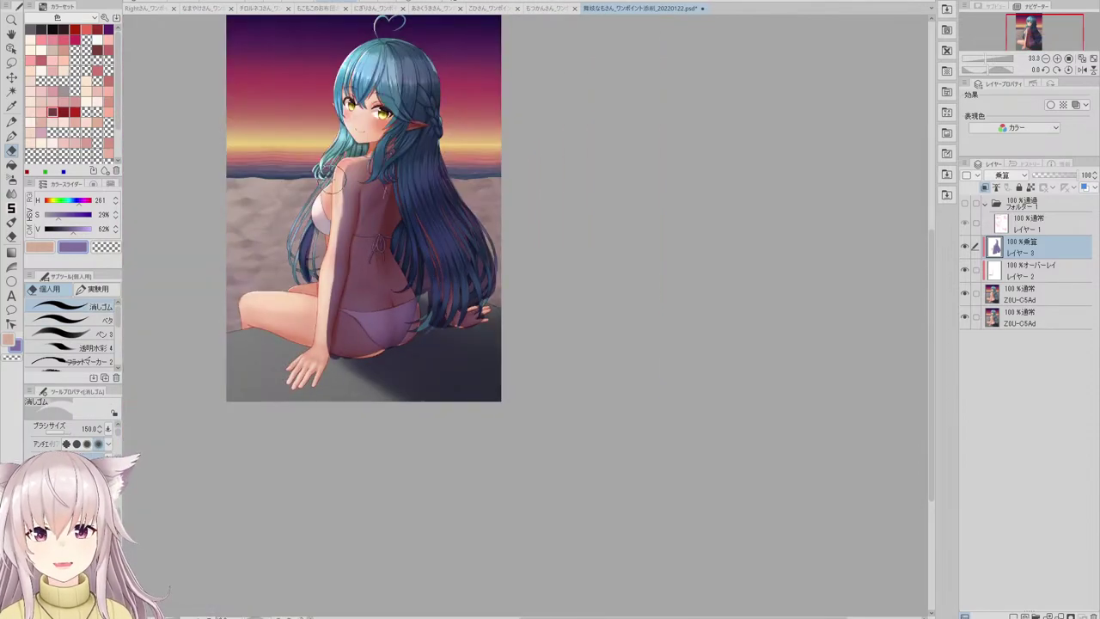
- Paint violet shadow with the ベタ brush along the underside of the thigh, the forearm and the lower edge of the hips
{"action": "scroll", "coordinate": [313, 318], "scroll_direction": "up", "scroll_amount": 2}
{"action": "left_click", "coordinate": [86, 320]}
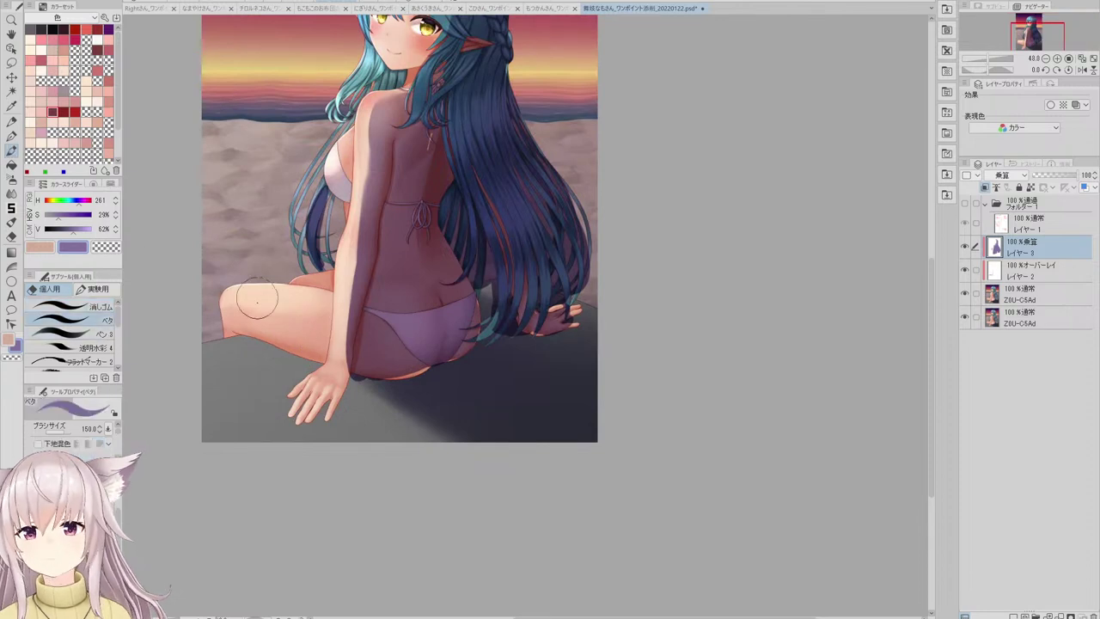
{"action": "left_click_drag", "start_coordinate": [239, 338], "coordinate": [316, 361]}
{"action": "key", "text": "ctrl+z"}
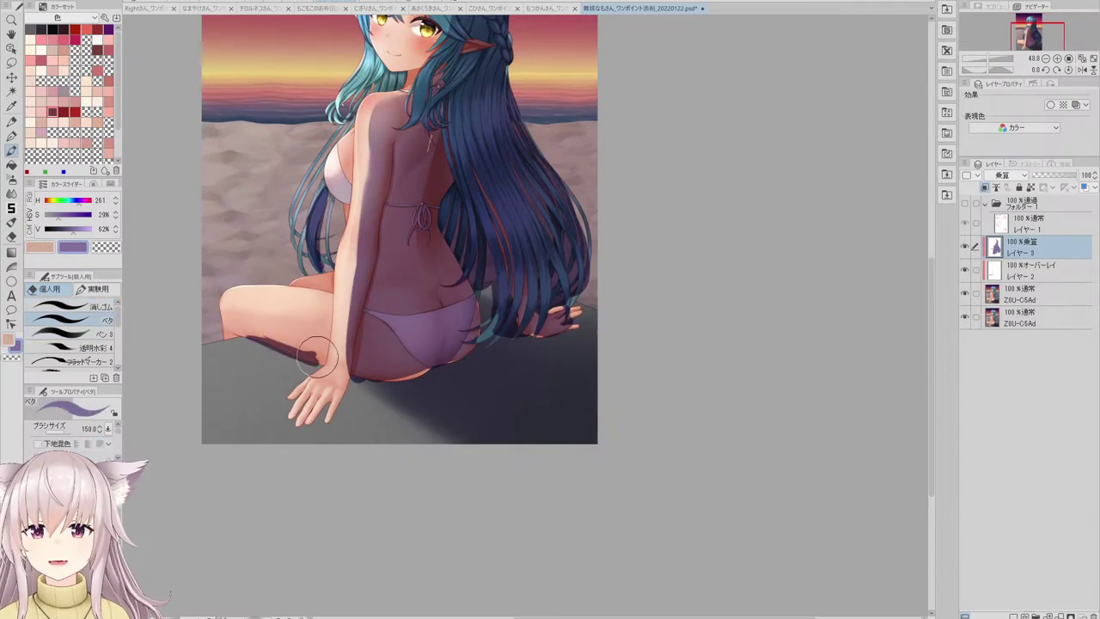
{"action": "mouse_move", "coordinate": [347, 375]}
{"action": "left_mouse_down"}
{"action": "mouse_move", "coordinate": [349, 341]}
{"action": "mouse_move", "coordinate": [341, 374]}
{"action": "mouse_move", "coordinate": [358, 255]}
{"action": "mouse_move", "coordinate": [348, 368]}
{"action": "left_mouse_up"}
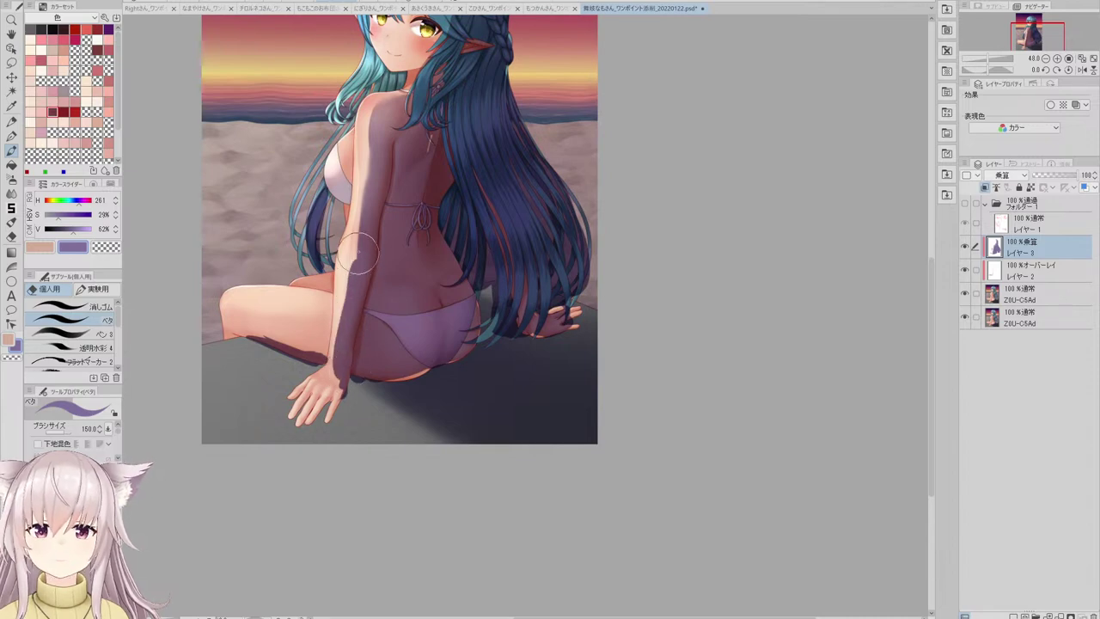
{"action": "scroll", "coordinate": [356, 252], "scroll_direction": "down", "scroll_amount": 3}
{"action": "scroll", "coordinate": [361, 297], "scroll_direction": "up", "scroll_amount": 5}
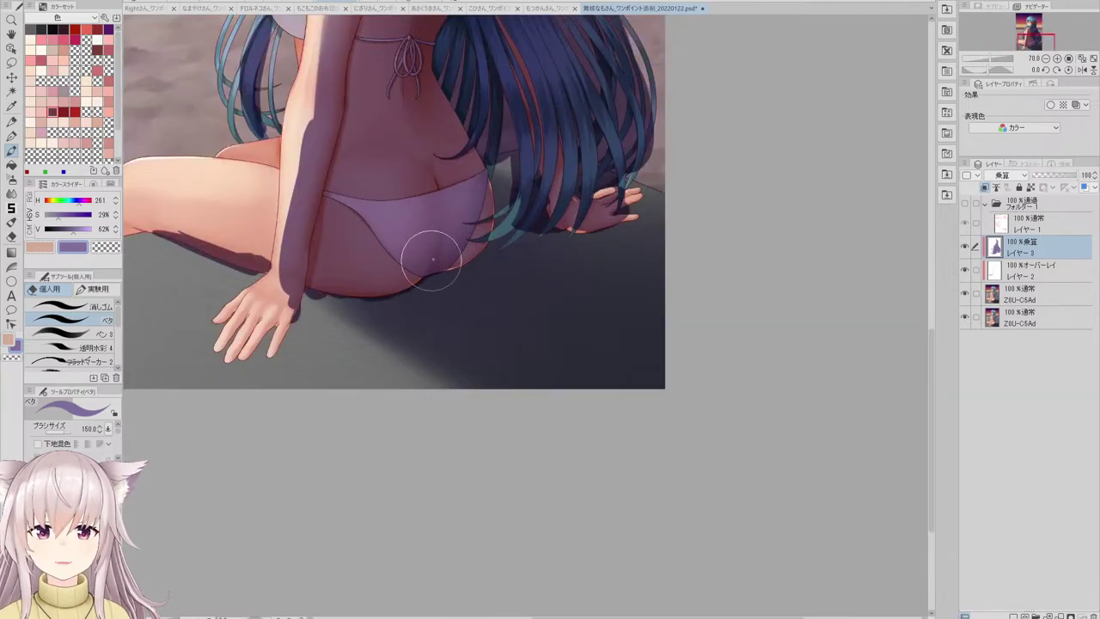
{"action": "scroll", "coordinate": [432, 260], "scroll_direction": "down", "scroll_amount": 5}
{"action": "scroll", "coordinate": [427, 420], "scroll_direction": "up", "scroll_amount": 4}
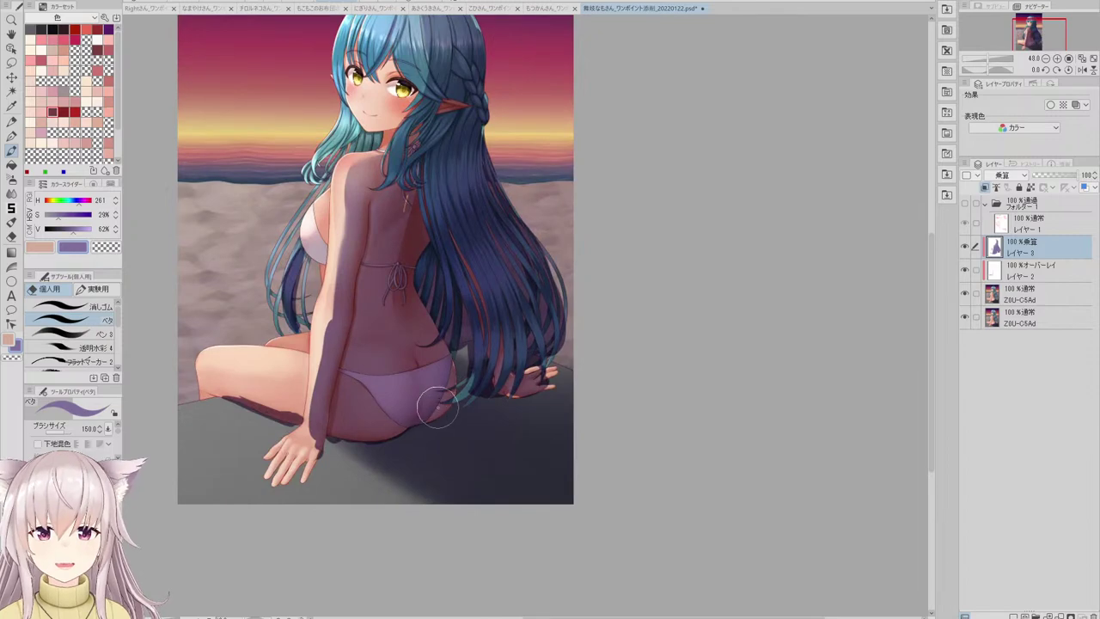
- Undo the earlier arm shadow strokes and repaint the shoulder and upper arm in solid violet, leaving a thin lit rim
{"action": "scroll", "coordinate": [447, 385], "scroll_direction": "down", "scroll_amount": 5}
{"action": "scroll", "coordinate": [373, 311], "scroll_direction": "up", "scroll_amount": 6}
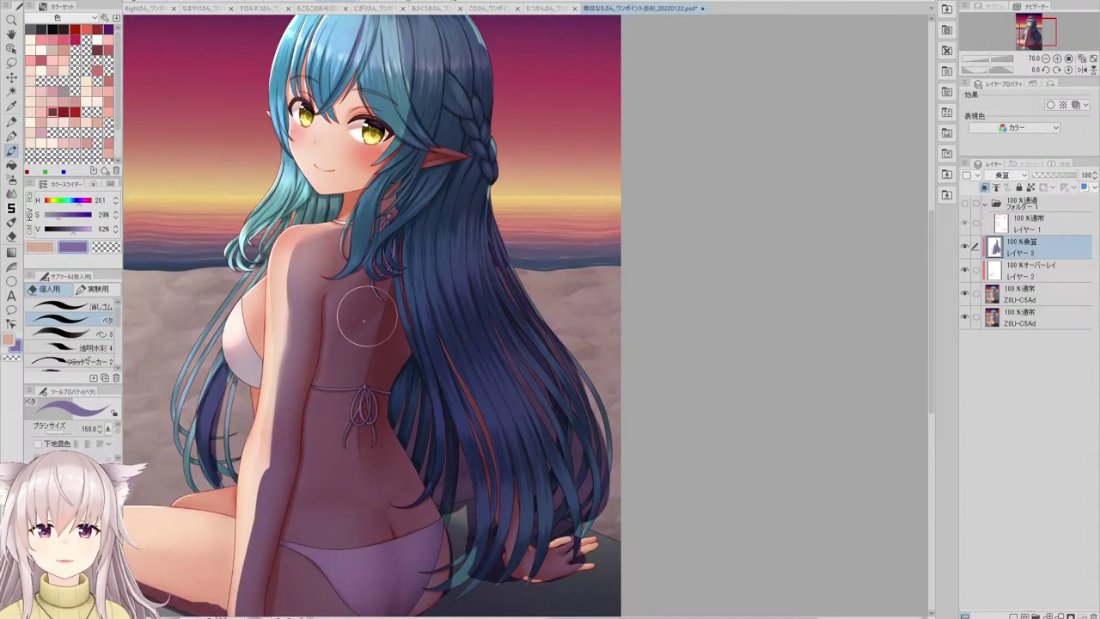
{"action": "scroll", "coordinate": [360, 316], "scroll_direction": "down", "scroll_amount": 5}
{"action": "scroll", "coordinate": [421, 227], "scroll_direction": "up", "scroll_amount": 5}
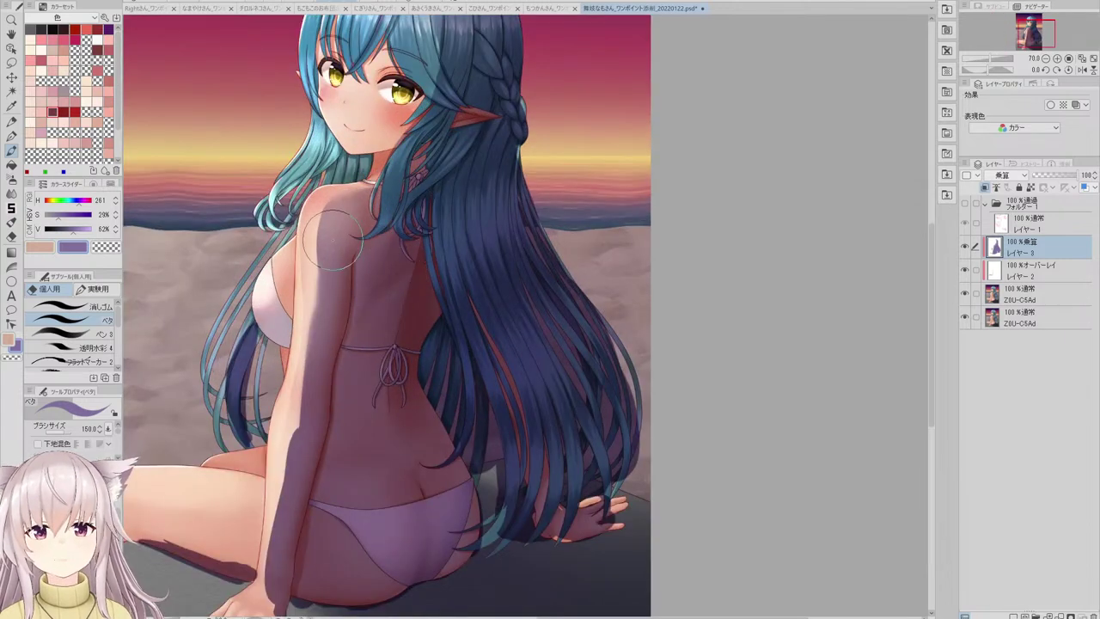
{"action": "key", "text": "ctrl+z"}
{"action": "mouse_move", "coordinate": [328, 227]}
{"action": "left_mouse_down"}
{"action": "mouse_move", "coordinate": [327, 324]}
{"action": "mouse_move", "coordinate": [324, 220]}
{"action": "mouse_move", "coordinate": [304, 386]}
{"action": "left_mouse_up"}
{"action": "key", "text": "ctrl+z"}
{"action": "key", "text": "ctrl+z"}
{"action": "mouse_move", "coordinate": [316, 306]}
{"action": "left_mouse_down"}
{"action": "mouse_move", "coordinate": [307, 394]}
{"action": "mouse_move", "coordinate": [326, 206]}
{"action": "mouse_move", "coordinate": [318, 232]}
{"action": "mouse_move", "coordinate": [349, 201]}
{"action": "mouse_move", "coordinate": [378, 209]}
{"action": "mouse_move", "coordinate": [341, 200]}
{"action": "mouse_move", "coordinate": [391, 189]}
{"action": "mouse_move", "coordinate": [348, 205]}
{"action": "mouse_move", "coordinate": [334, 231]}
{"action": "mouse_move", "coordinate": [336, 322]}
{"action": "left_mouse_up"}
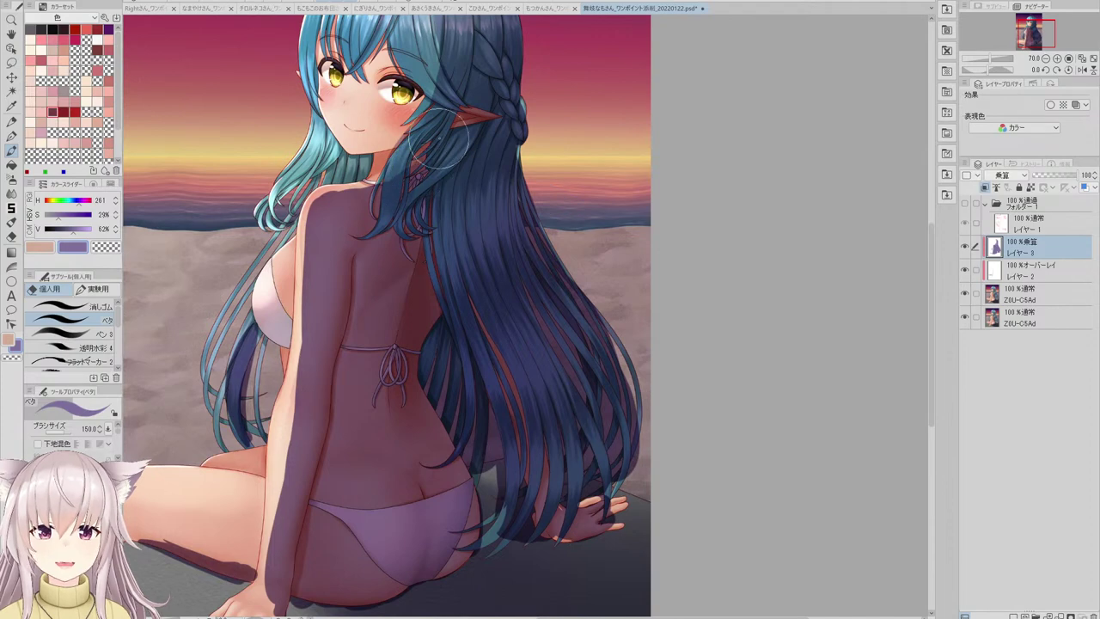
- Soften the edge of the repainted shadow along the top of the shoulder with the Blur (ぼかし) brush at size 150
{"action": "left_click", "coordinate": [11, 194]}
{"action": "scroll", "coordinate": [402, 188], "scroll_direction": "up", "scroll_amount": 2}
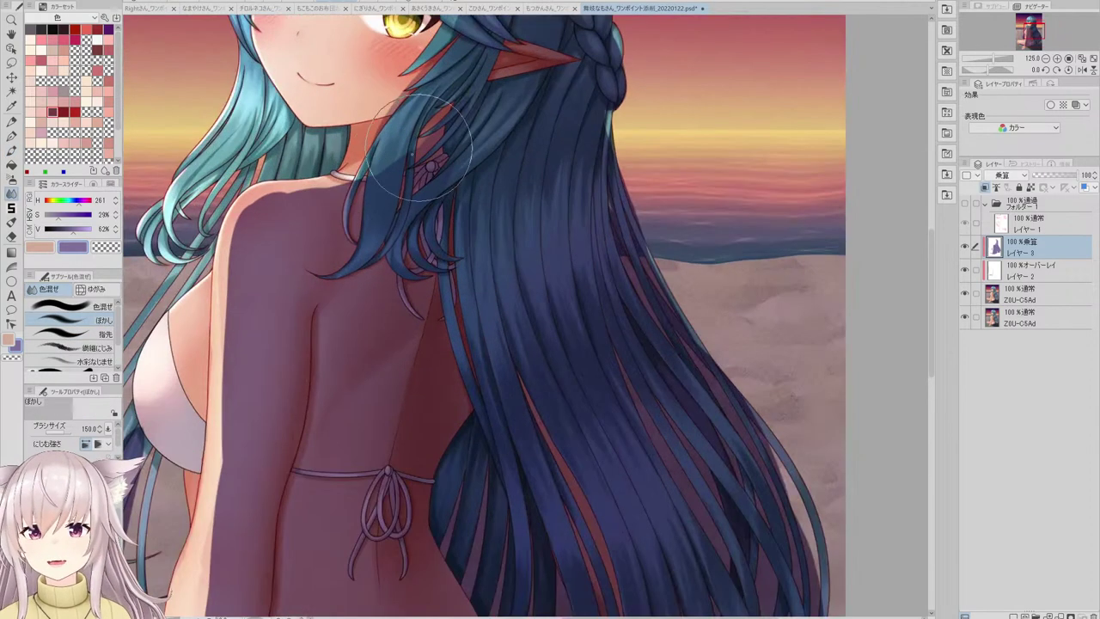
{"action": "left_click_drag", "start_coordinate": [329, 193], "coordinate": [282, 193]}
{"action": "scroll", "coordinate": [283, 215], "scroll_direction": "down", "scroll_amount": 3}
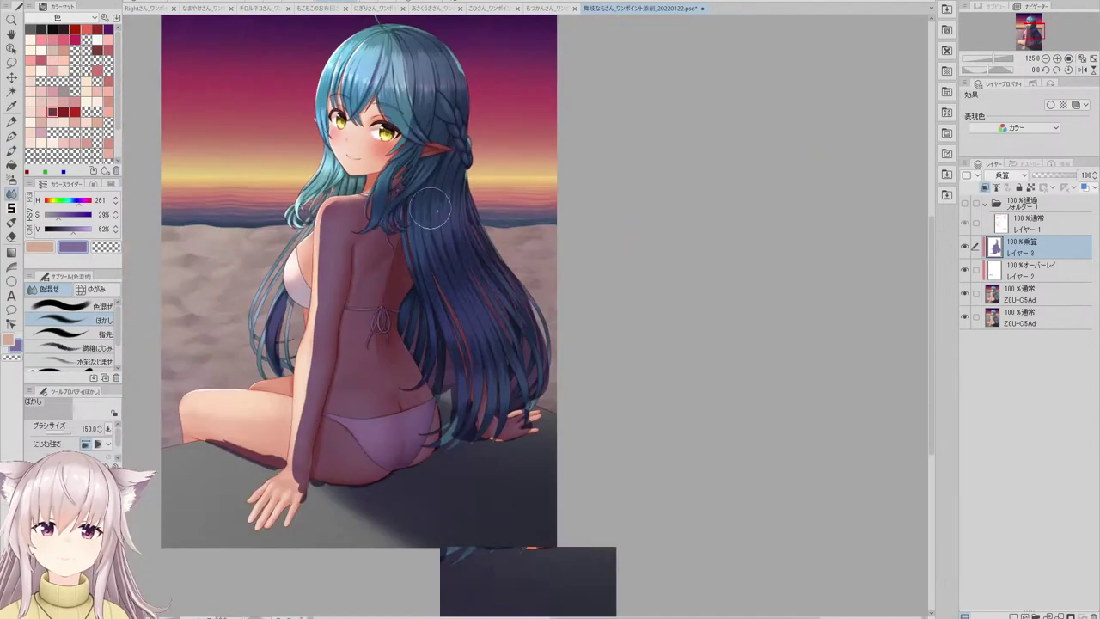
{"action": "scroll", "coordinate": [324, 345], "scroll_direction": "up", "scroll_amount": 1}
{"action": "scroll", "coordinate": [301, 379], "scroll_direction": "down", "scroll_amount": 3}
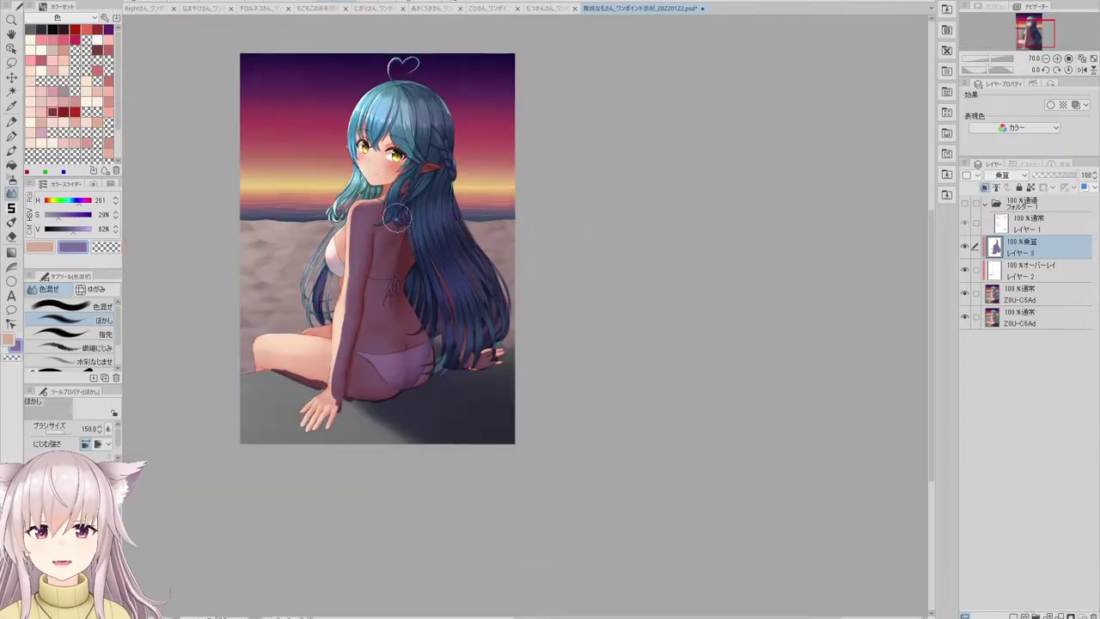
{"action": "scroll", "coordinate": [201, 177], "scroll_direction": "up", "scroll_amount": 2}
- Fade the shadow on the shoulder, arm and thigh using the soft (柔らか) airbrush with transparent colour at size 400
{"action": "left_click", "coordinate": [11, 178]}
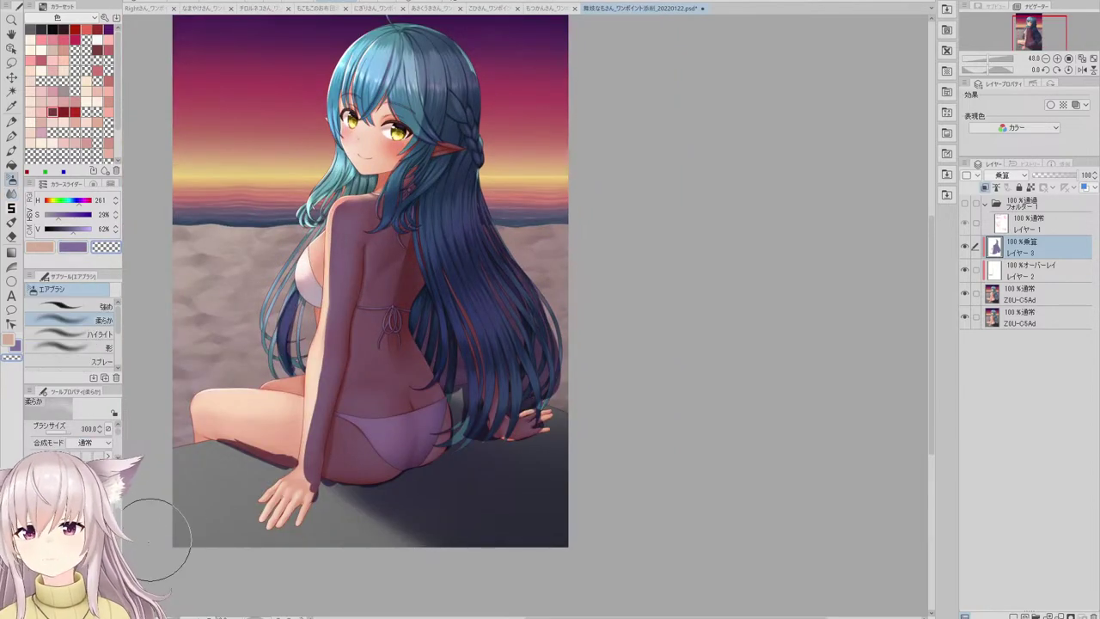
{"action": "key", "text": "bracketright"}
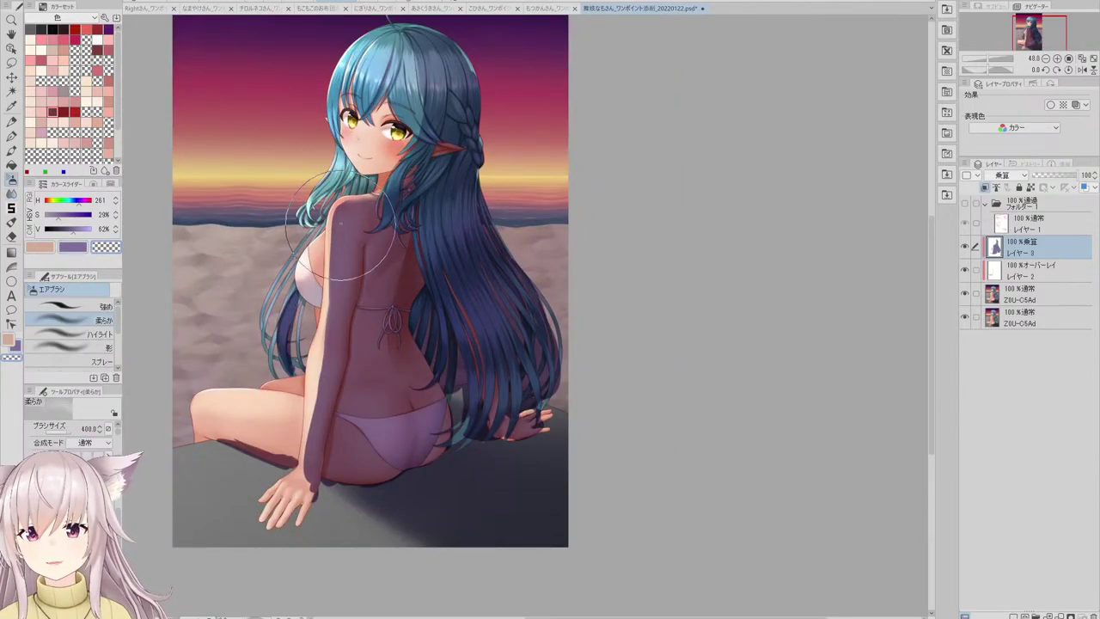
{"action": "mouse_move", "coordinate": [361, 210]}
{"action": "left_mouse_down"}
{"action": "mouse_move", "coordinate": [335, 215]}
{"action": "mouse_move", "coordinate": [347, 200]}
{"action": "mouse_move", "coordinate": [318, 237]}
{"action": "mouse_move", "coordinate": [345, 196]}
{"action": "mouse_move", "coordinate": [367, 189]}
{"action": "mouse_move", "coordinate": [336, 264]}
{"action": "mouse_move", "coordinate": [366, 230]}
{"action": "mouse_move", "coordinate": [365, 275]}
{"action": "mouse_move", "coordinate": [319, 347]}
{"action": "mouse_move", "coordinate": [342, 299]}
{"action": "left_mouse_up"}
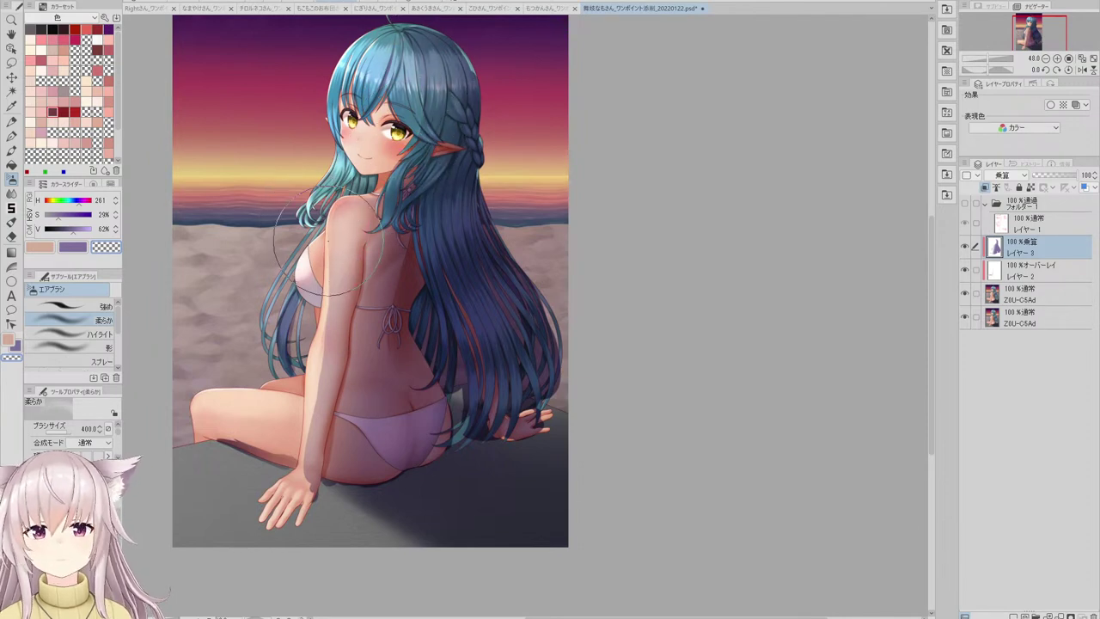
{"action": "scroll", "coordinate": [283, 504], "scroll_direction": "down", "scroll_amount": 2}
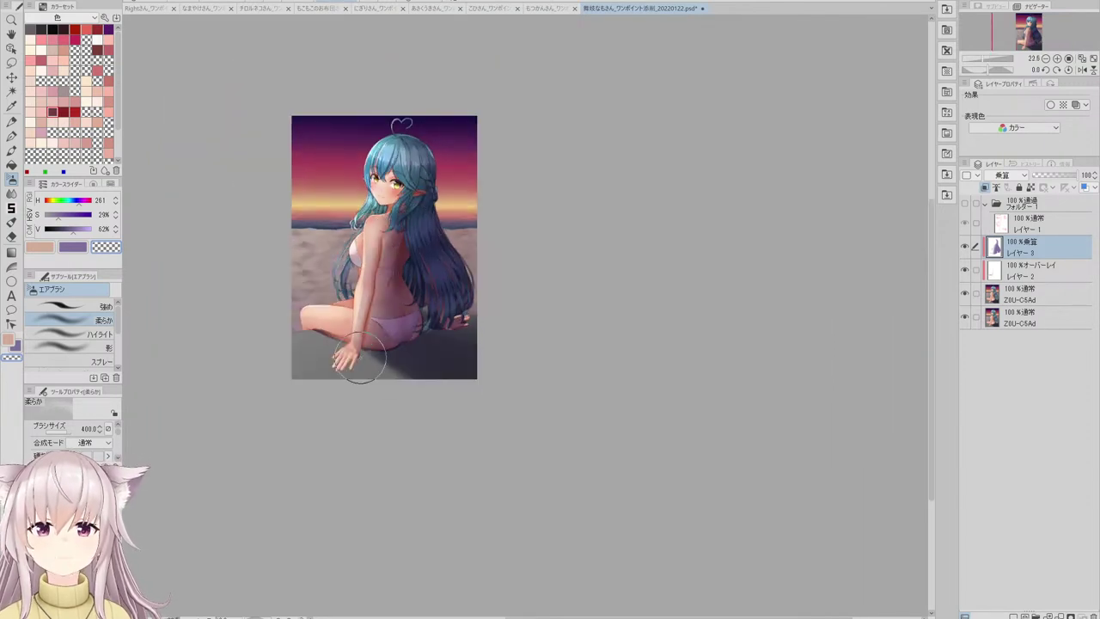
{"action": "scroll", "coordinate": [349, 352], "scroll_direction": "up", "scroll_amount": 1}
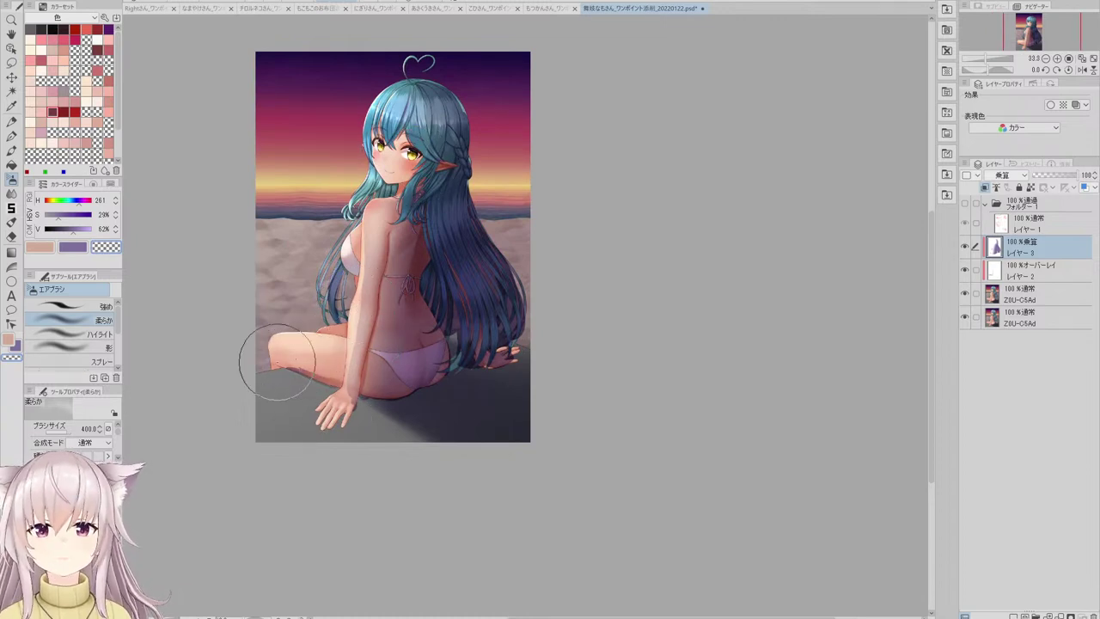
- Toggle the duplicated illustration layer's visibility to compare the shaded correction with the original picture
{"action": "left_click", "coordinate": [965, 295]}
{"action": "left_click", "coordinate": [964, 296]}
{"action": "left_click", "coordinate": [964, 295]}
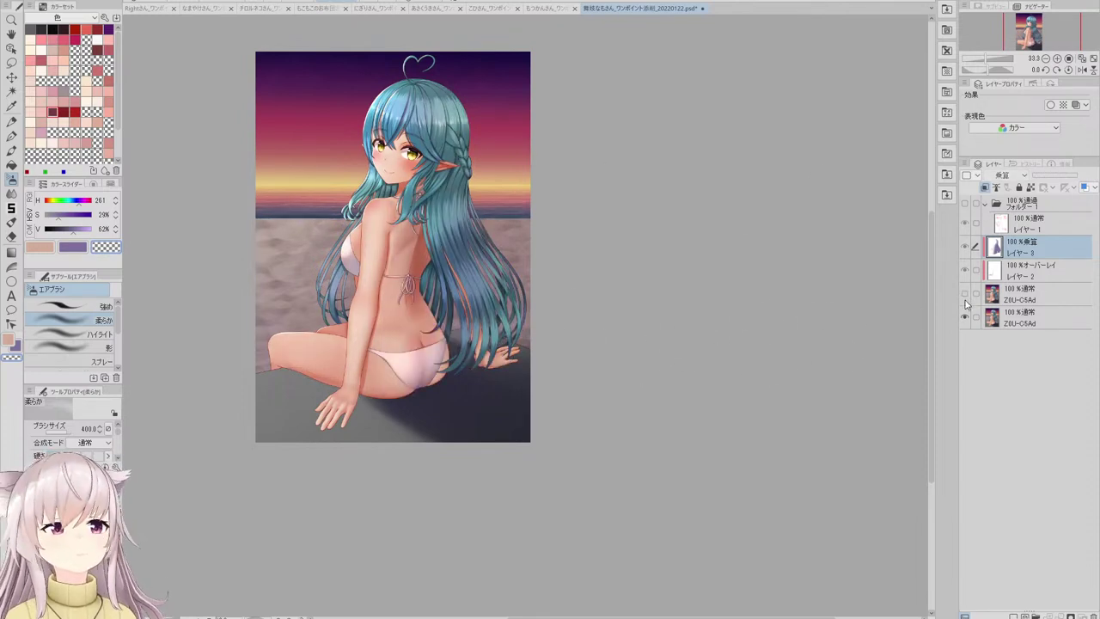
{"action": "left_click", "coordinate": [965, 296]}
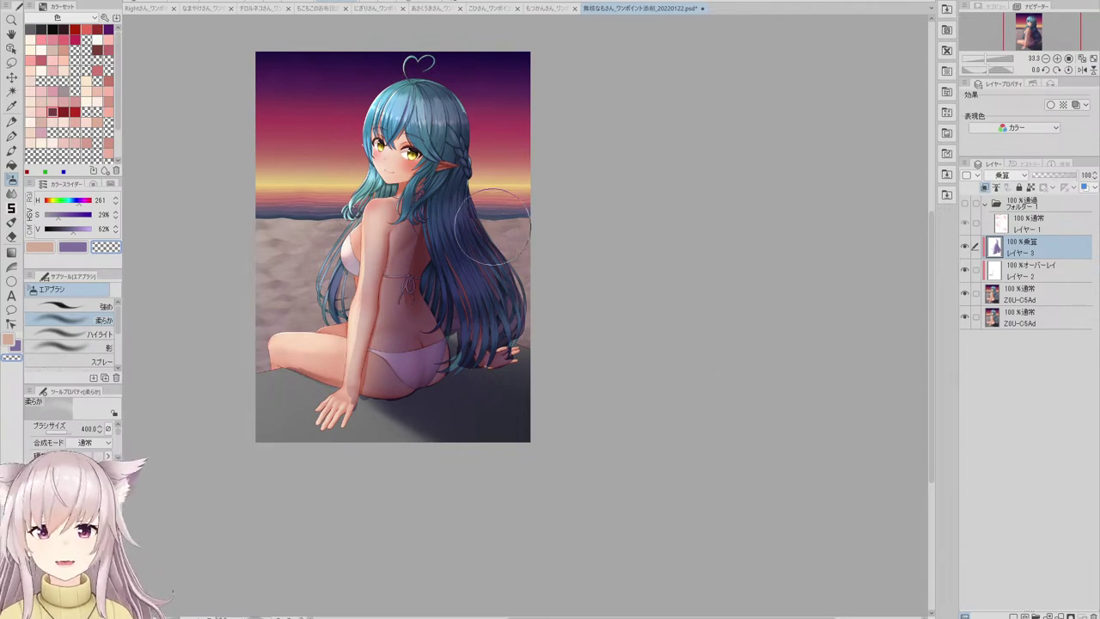
{"action": "left_click", "coordinate": [964, 295]}
{"action": "left_click", "coordinate": [964, 295]}
{"action": "left_click", "coordinate": [965, 296]}
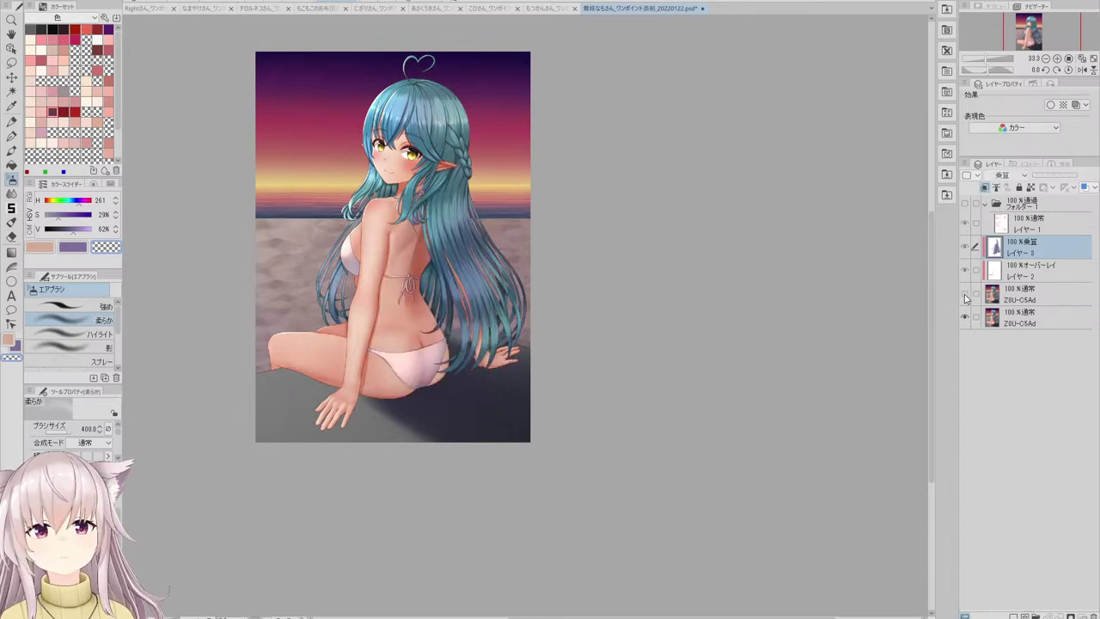
{"action": "left_click", "coordinate": [964, 296]}
{"action": "left_click", "coordinate": [964, 296]}
{"action": "left_click", "coordinate": [965, 295]}
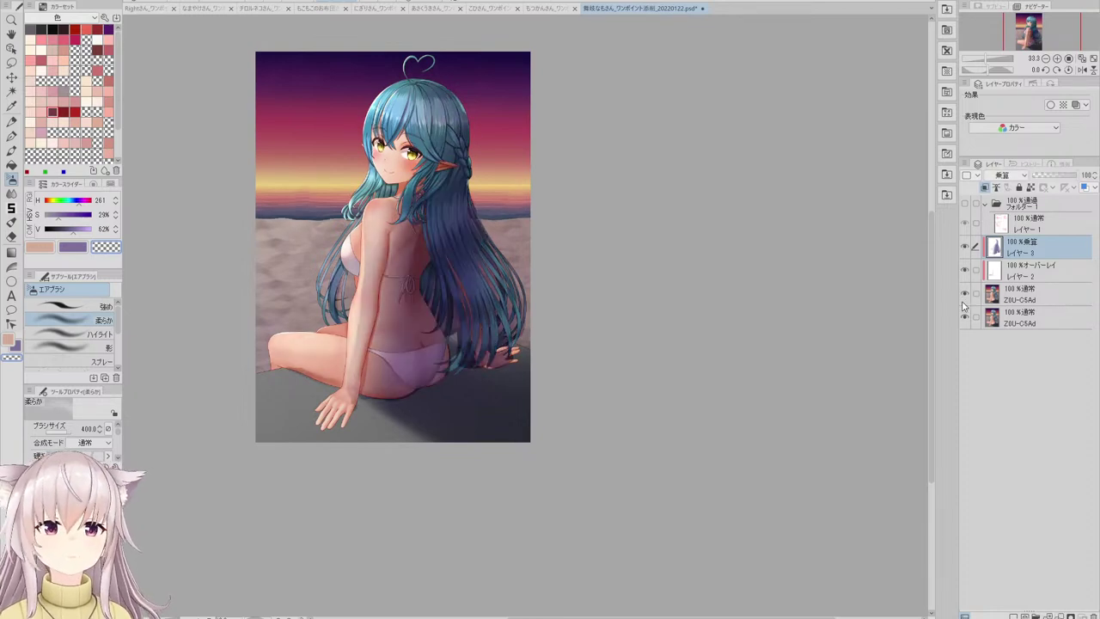
{"action": "left_click", "coordinate": [965, 296]}
{"action": "left_click", "coordinate": [964, 296]}
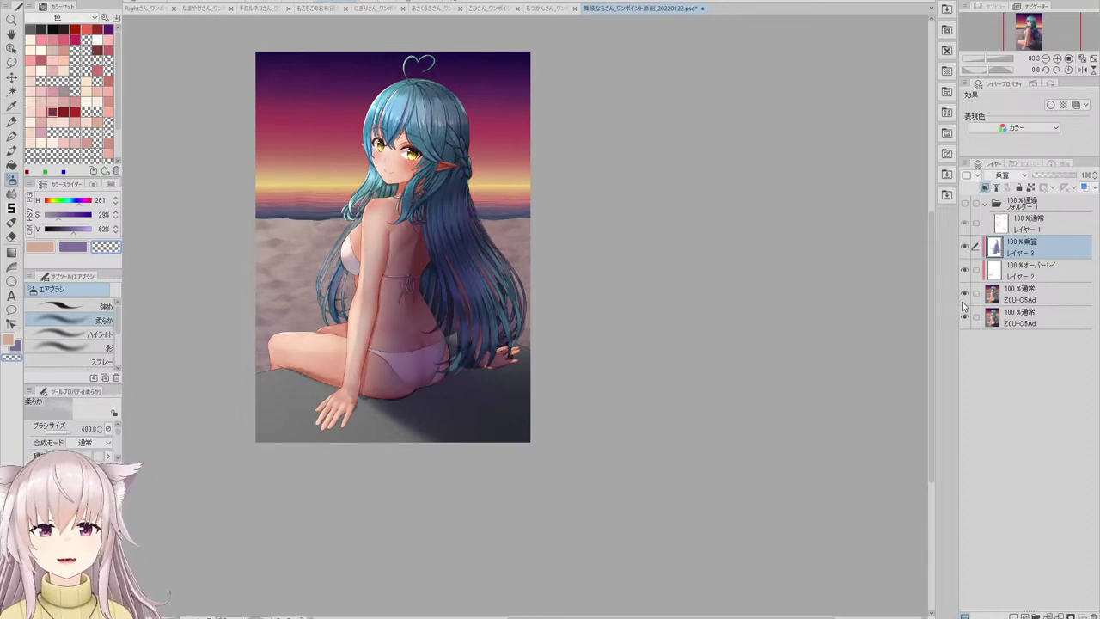
{"action": "left_click", "coordinate": [964, 295]}
{"action": "left_click", "coordinate": [964, 296]}
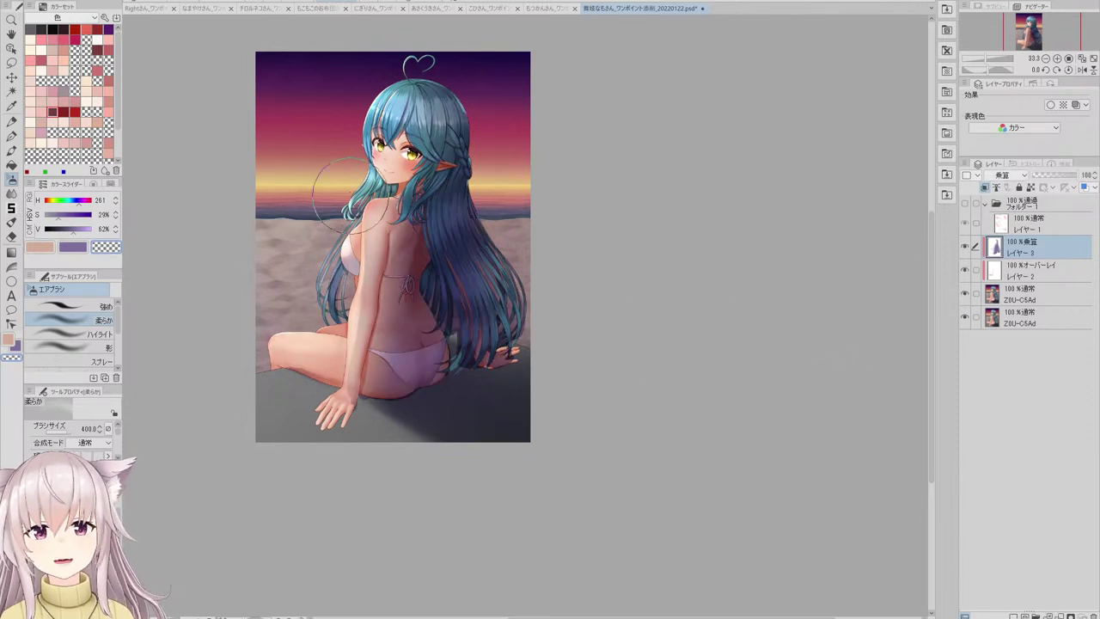
- Switch to the Blur (ぼかし) brush, fit the whole illustration in view and compare the before and after versions again
{"action": "scroll", "coordinate": [361, 353], "scroll_direction": "up", "scroll_amount": 2}
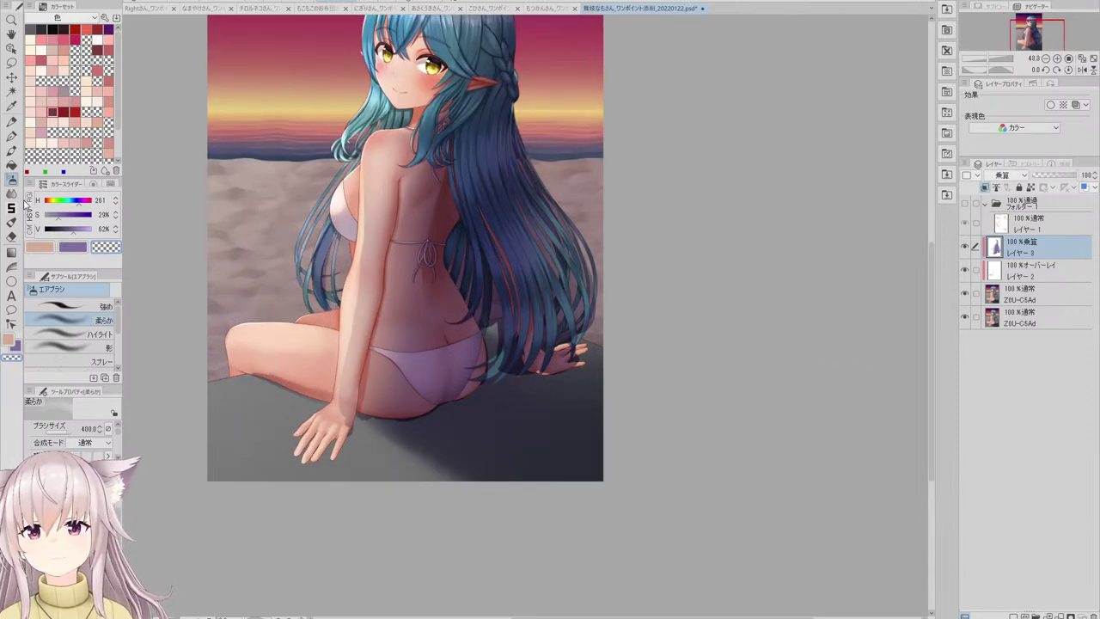
{"action": "key", "text": "j"}
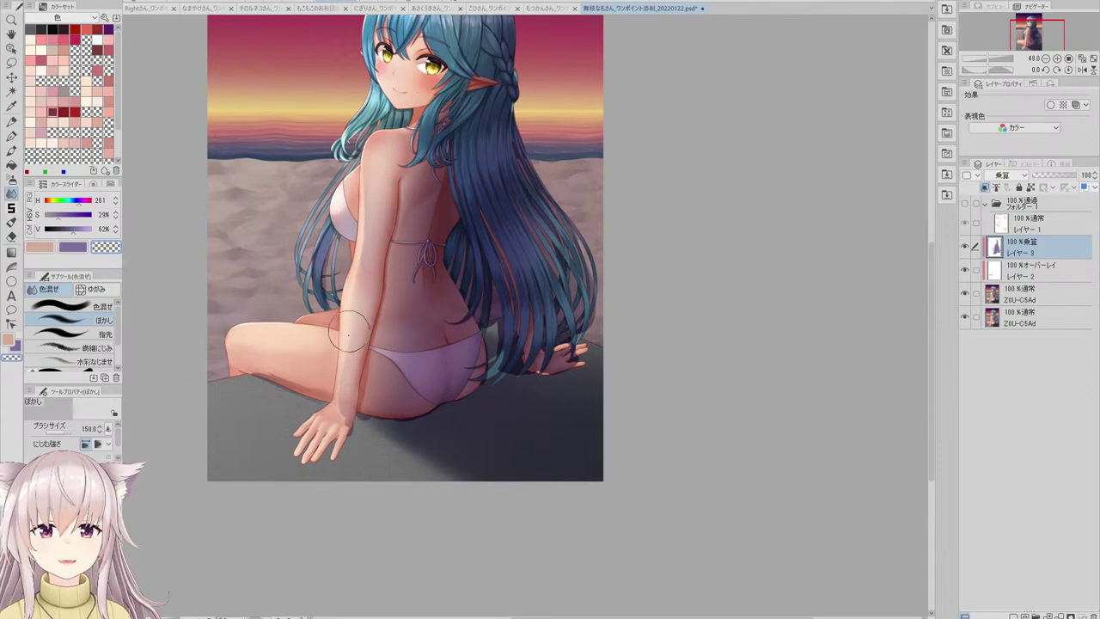
{"action": "scroll", "coordinate": [418, 189], "scroll_direction": "down", "scroll_amount": 2}
{"action": "scroll", "coordinate": [418, 184], "scroll_direction": "up", "scroll_amount": 1}
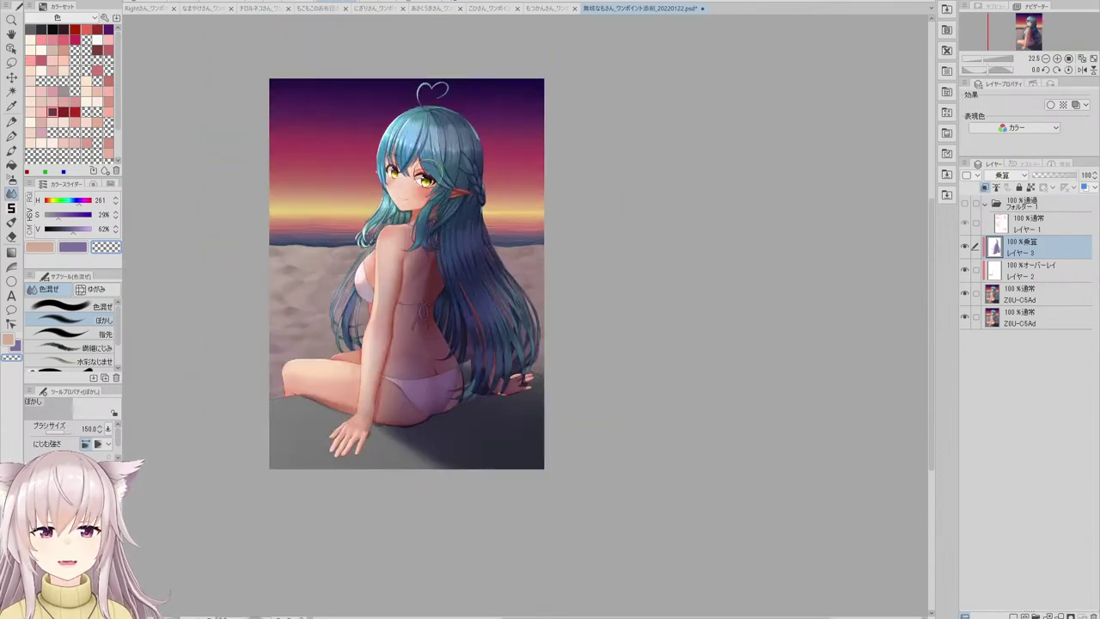
{"action": "left_click", "coordinate": [419, 2]}
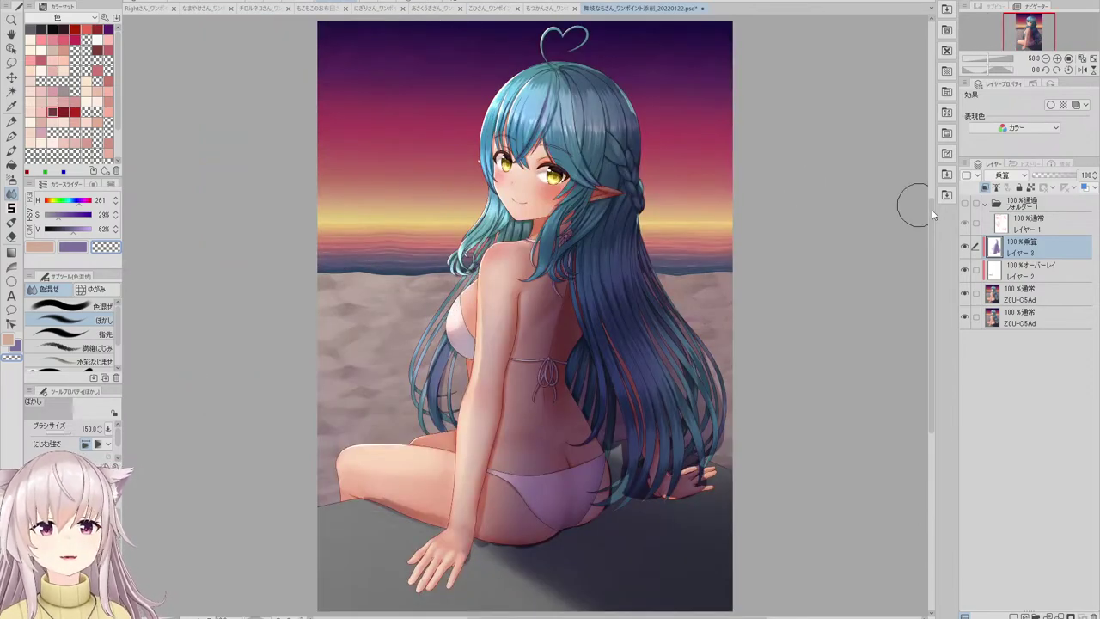
{"action": "left_click", "coordinate": [965, 293]}
{"action": "left_click", "coordinate": [965, 294]}
{"action": "left_click", "coordinate": [966, 295]}
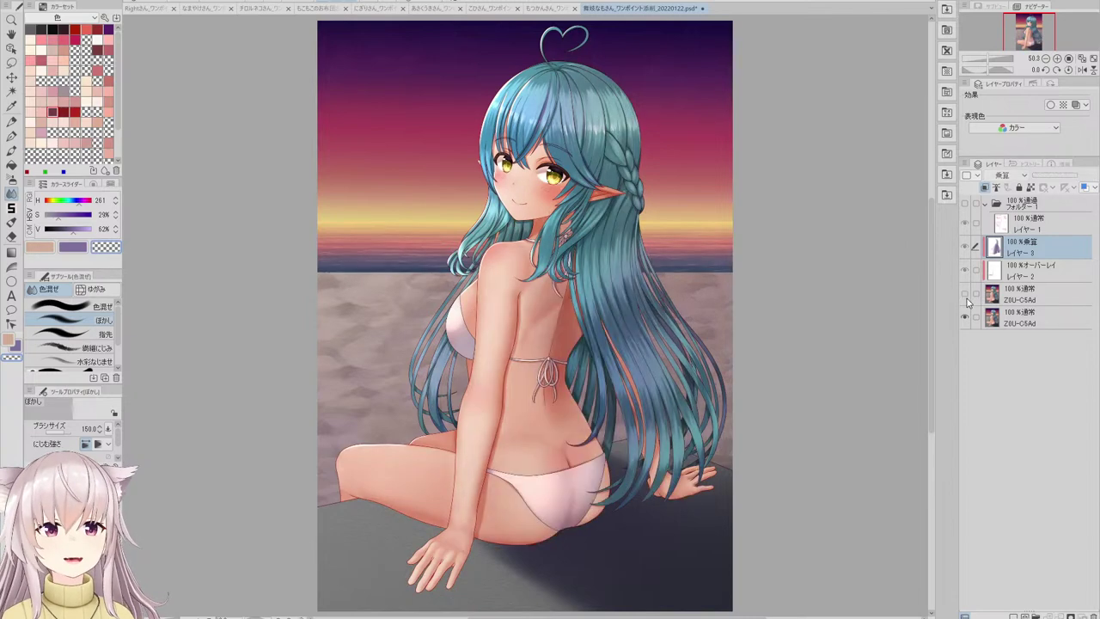
{"action": "left_click", "coordinate": [965, 294]}
{"action": "left_click", "coordinate": [965, 295]}
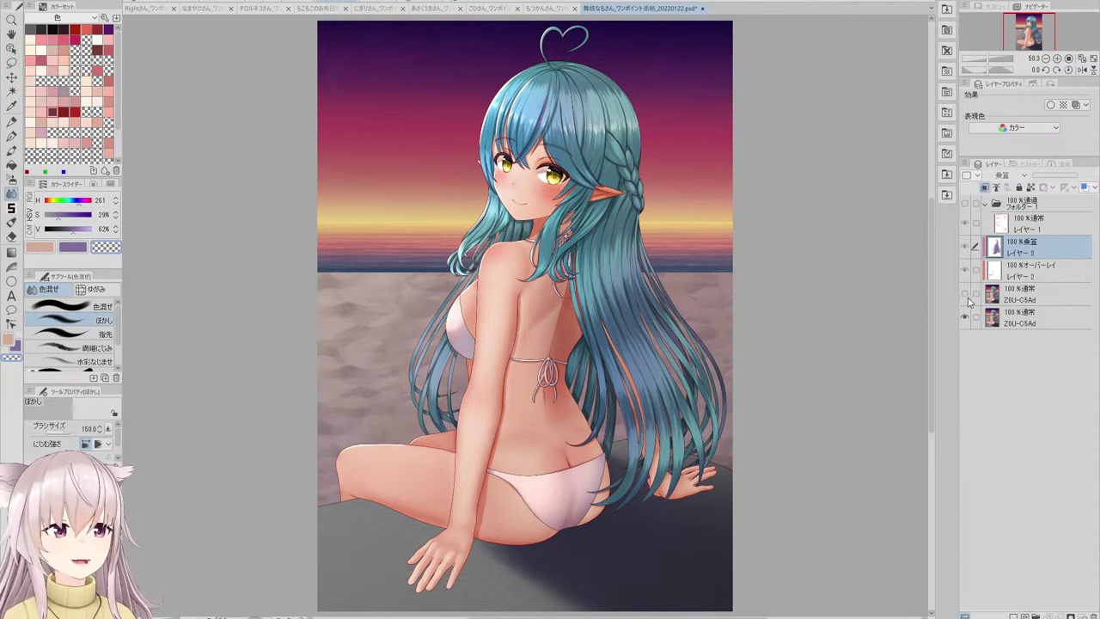
{"action": "left_click", "coordinate": [966, 295]}
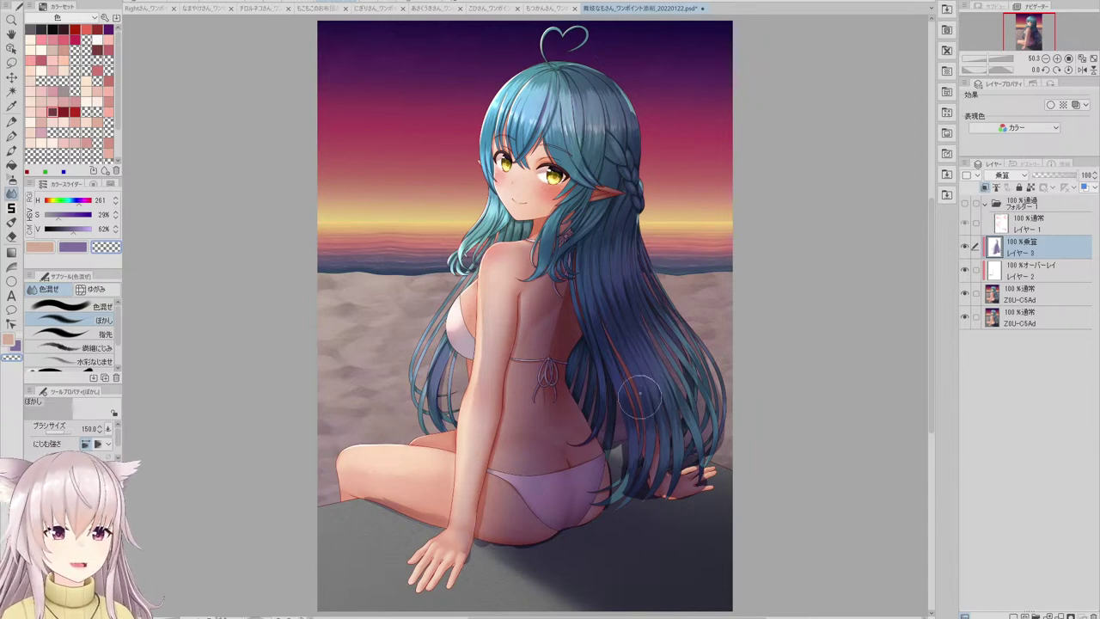
- Erase the Multiply shadow spilling over the background in the gaps between the long back hair strands, using the eraser (消しゴム) at size 150
{"action": "key", "text": "e"}
{"action": "scroll", "coordinate": [665, 351], "scroll_direction": "up", "scroll_amount": 3}
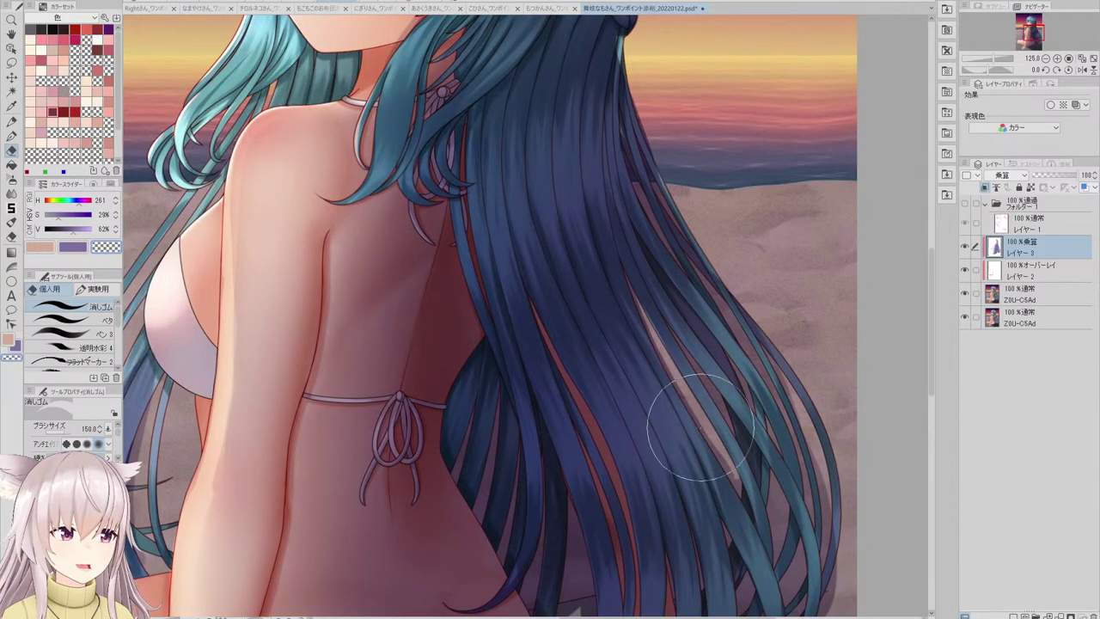
{"action": "scroll", "coordinate": [713, 462], "scroll_direction": "down", "scroll_amount": 3}
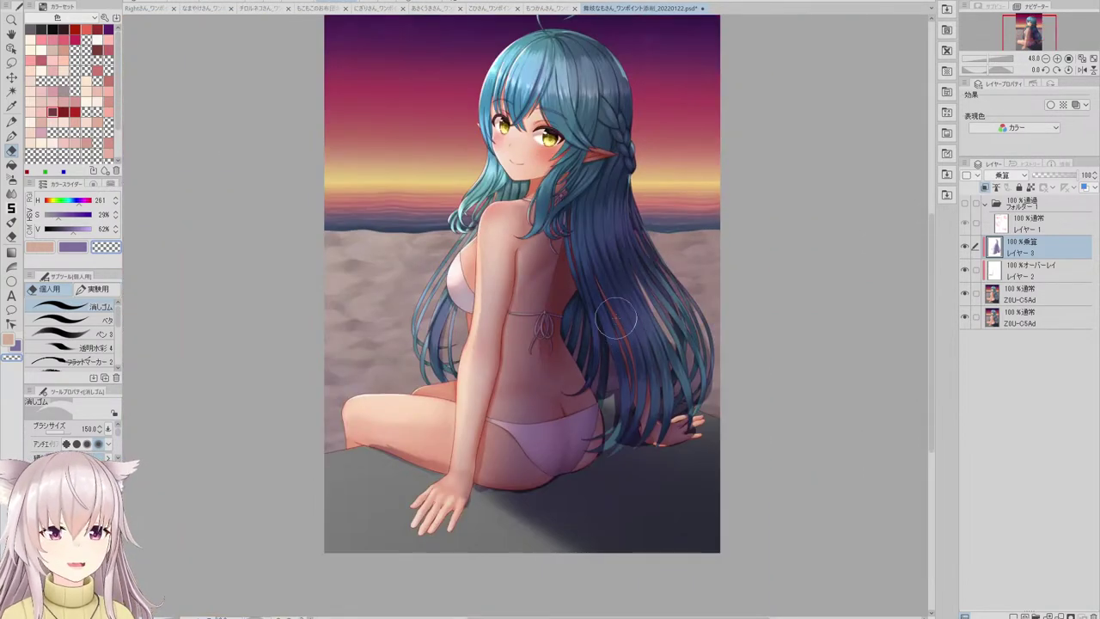
{"action": "scroll", "coordinate": [616, 320], "scroll_direction": "up", "scroll_amount": 2}
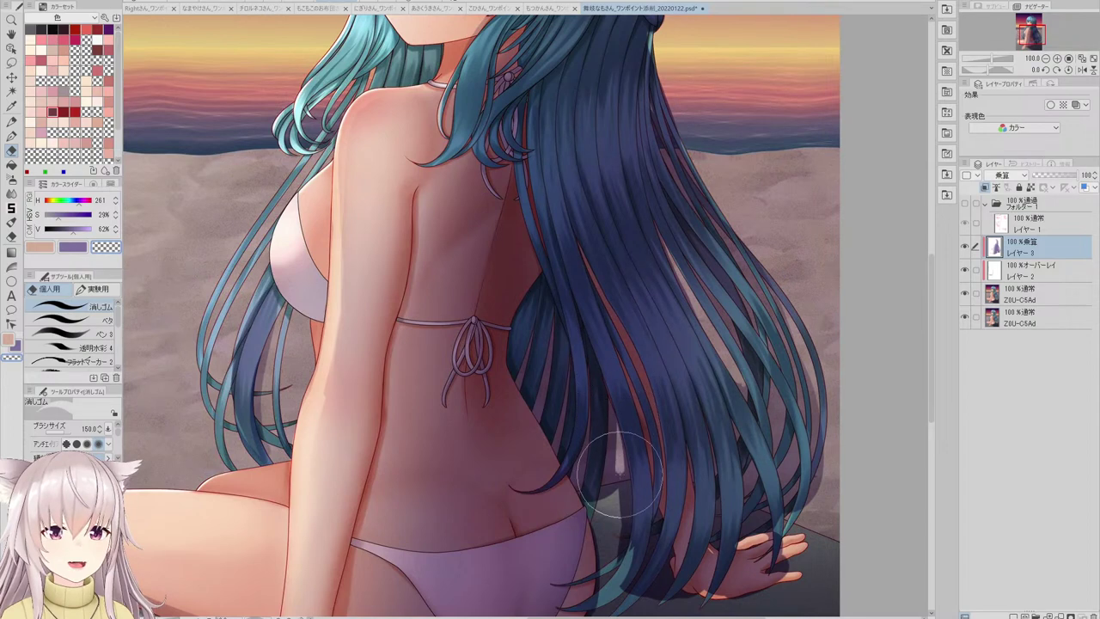
{"action": "scroll", "coordinate": [618, 475], "scroll_direction": "down", "scroll_amount": 3}
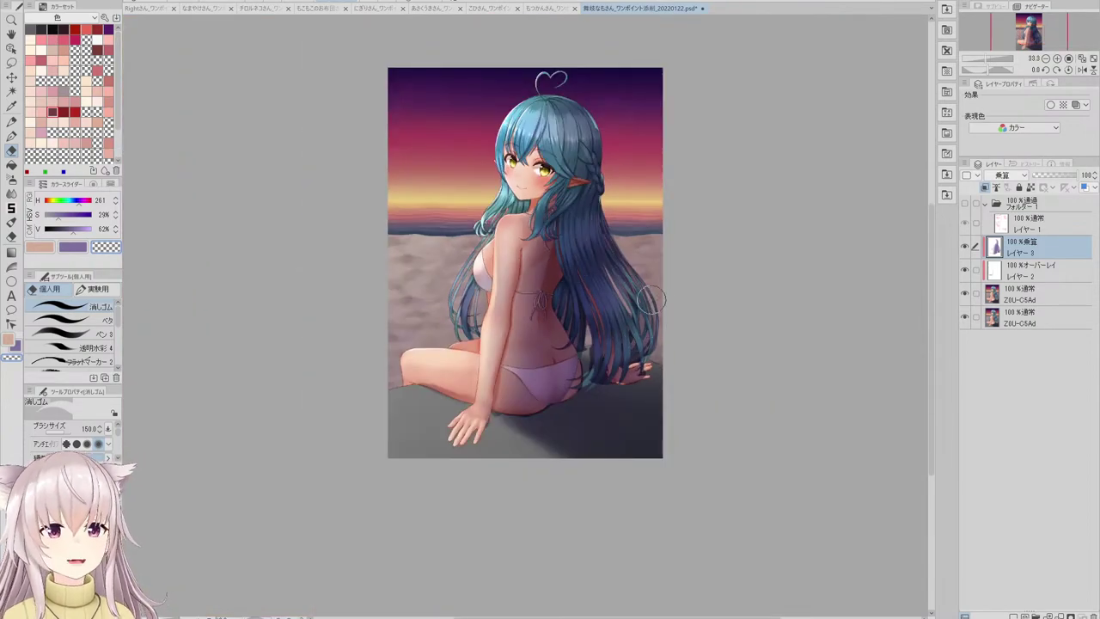
- Toggle the duplicated illustration layer's visibility to compare the cleaned-up shadow correction with the original picture
{"action": "scroll", "coordinate": [837, 199], "scroll_direction": "up", "scroll_amount": 1}
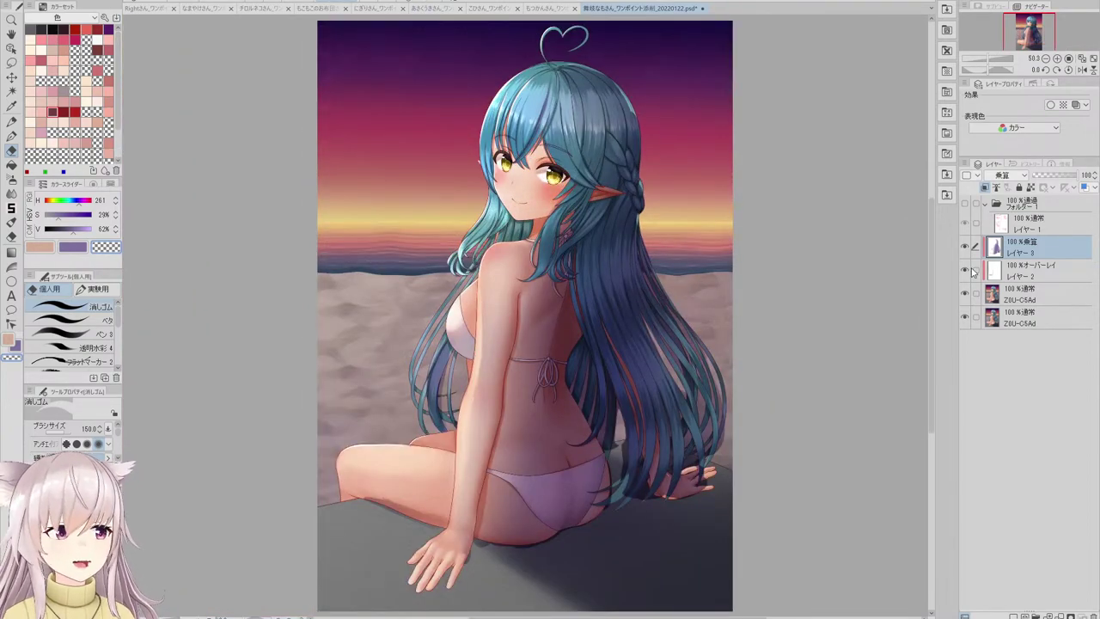
{"action": "left_click", "coordinate": [966, 297]}
{"action": "left_click", "coordinate": [964, 296]}
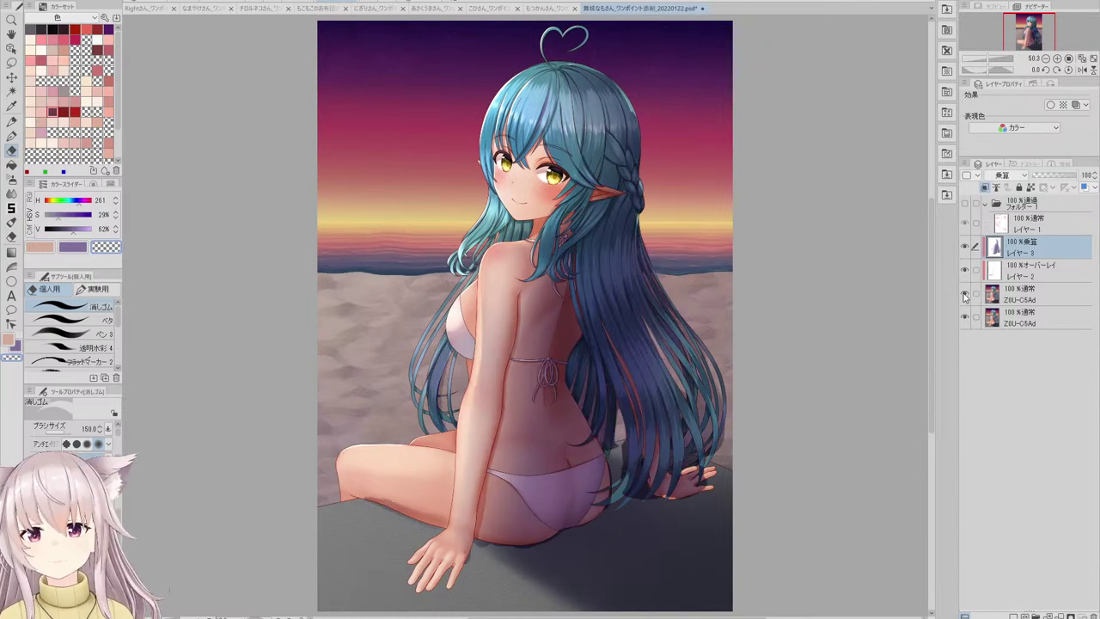
{"action": "left_click", "coordinate": [964, 296]}
{"action": "left_click", "coordinate": [964, 296]}
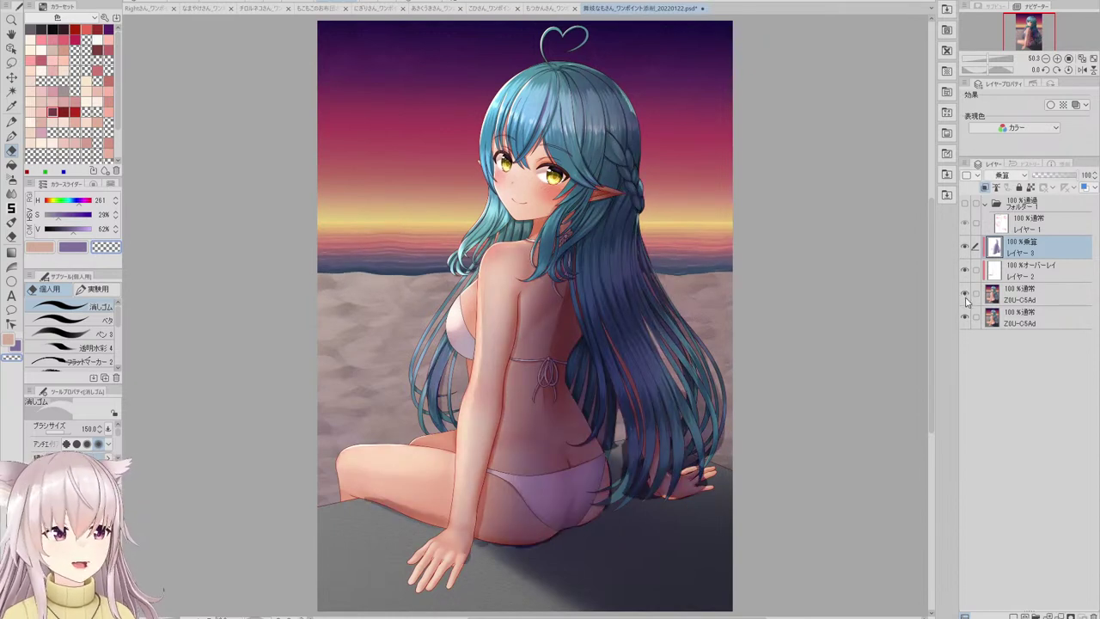
- Paint sand highlights on Overlay layer レイヤー 2 with the ベタ brush, using the horizon's yellow muted to S 15, V 61
{"action": "left_click", "coordinate": [1000, 298]}
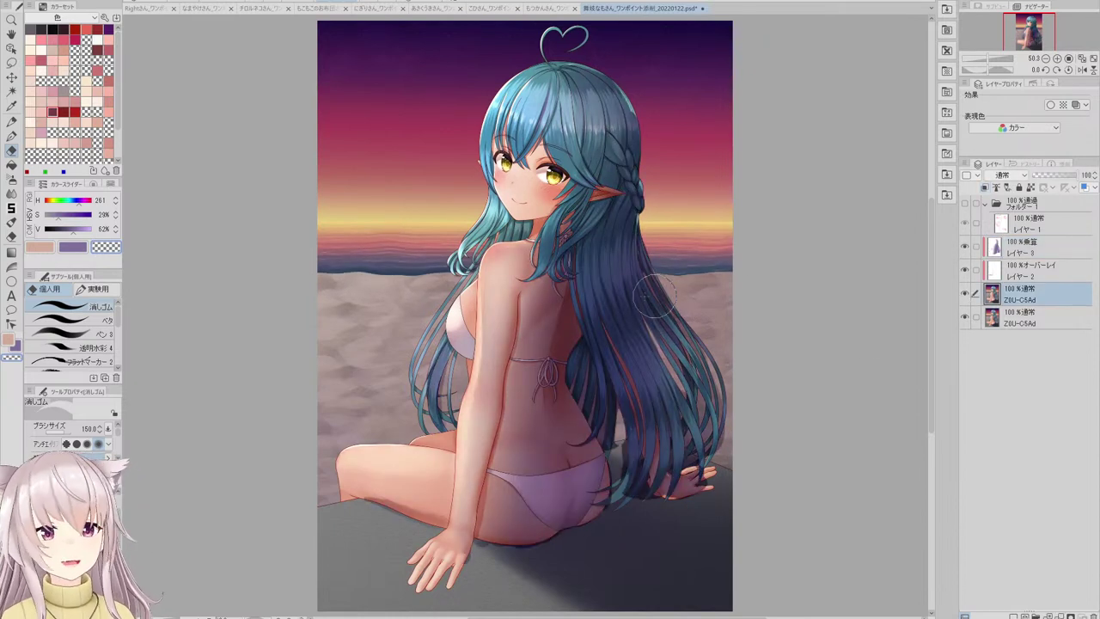
{"action": "left_click", "coordinate": [374, 230], "text": "alt"}
{"action": "left_click", "coordinate": [1010, 273]}
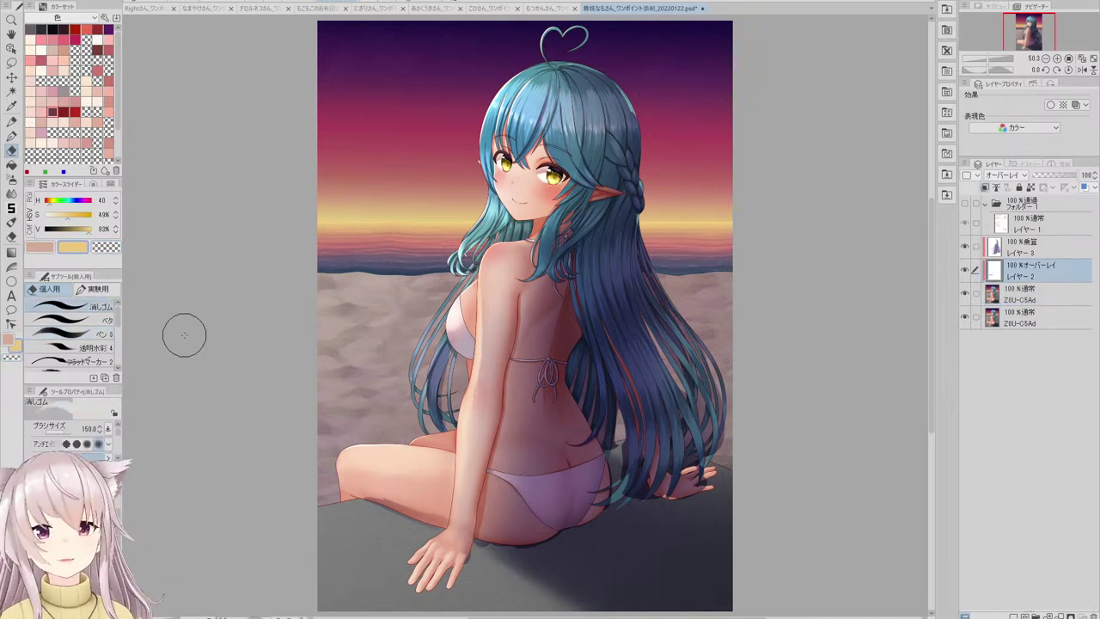
{"action": "left_click", "coordinate": [86, 320]}
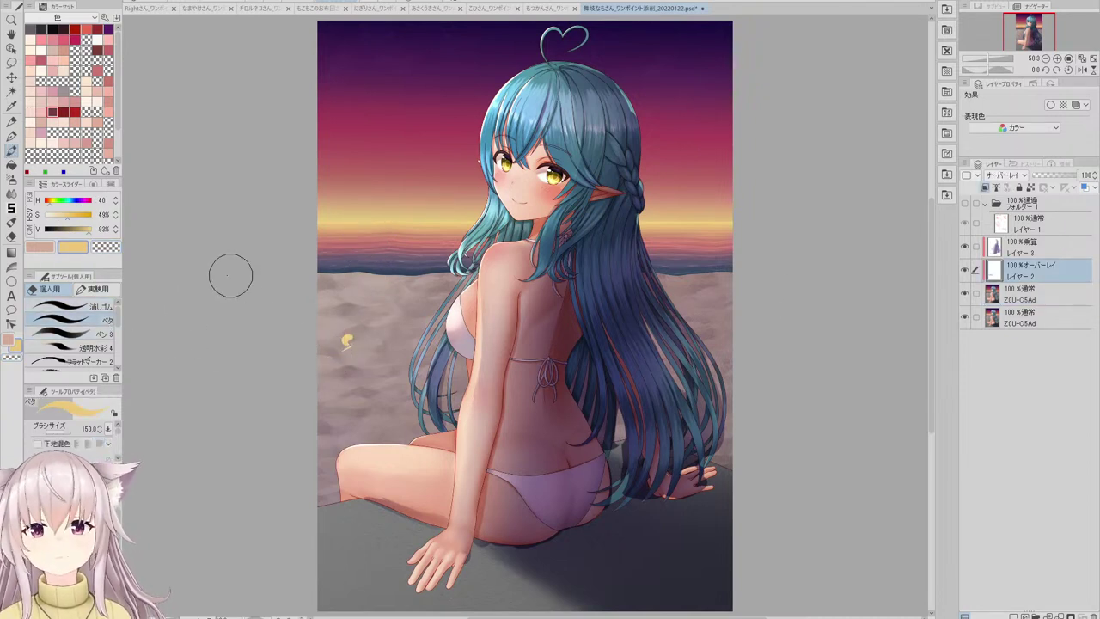
{"action": "left_click", "coordinate": [73, 230]}
{"action": "left_click", "coordinate": [51, 215]}
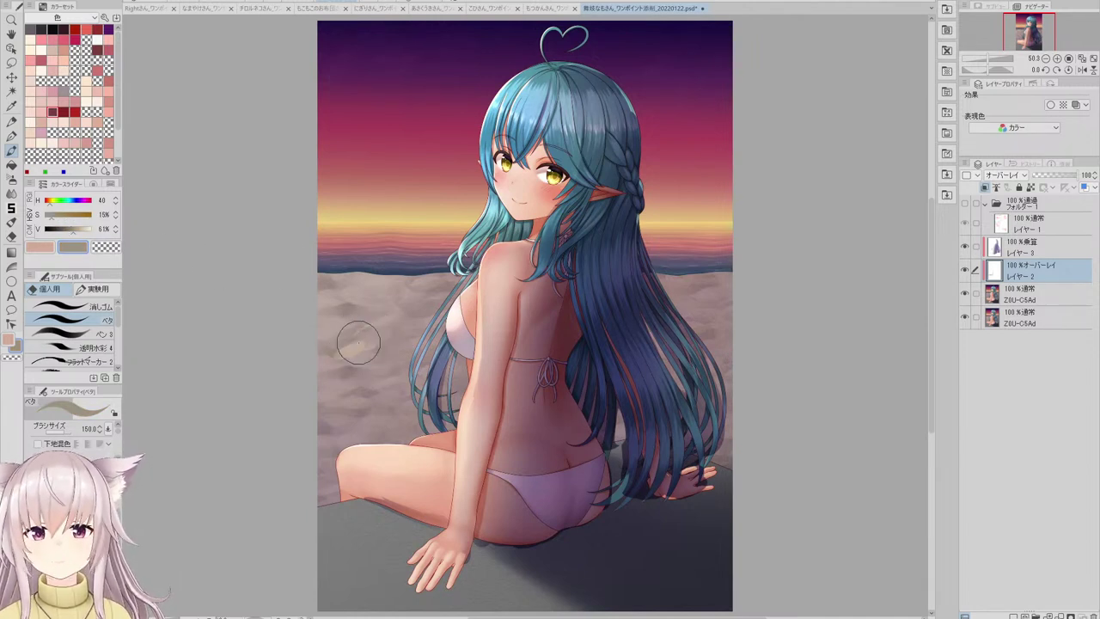
{"action": "key", "text": "e"}
{"action": "key", "text": "p"}
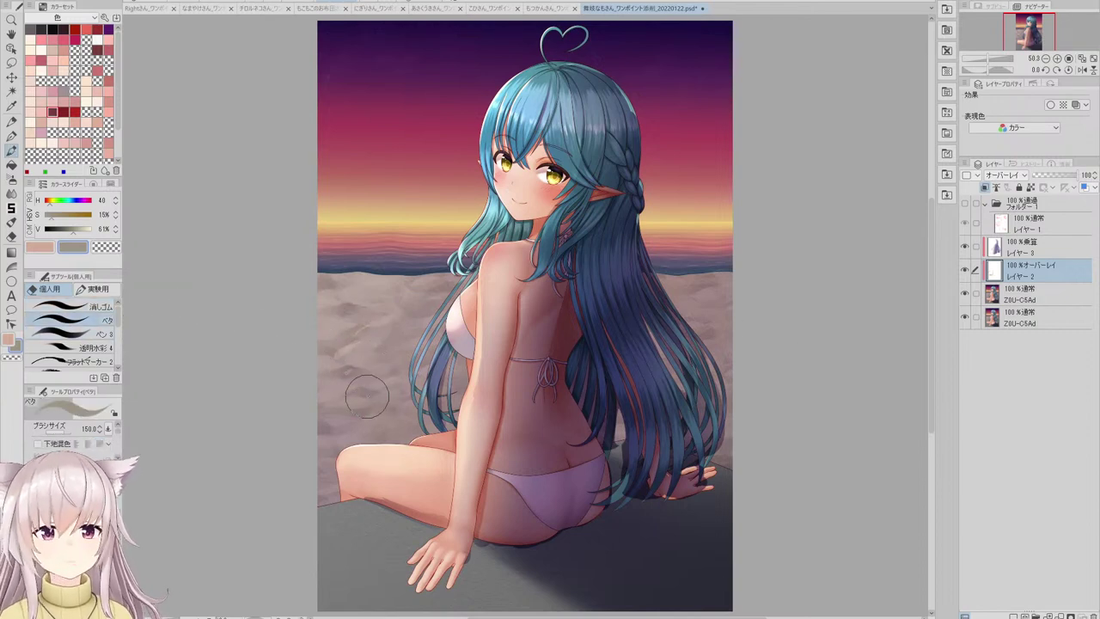
{"action": "scroll", "coordinate": [556, 266], "scroll_direction": "down", "scroll_amount": 1}
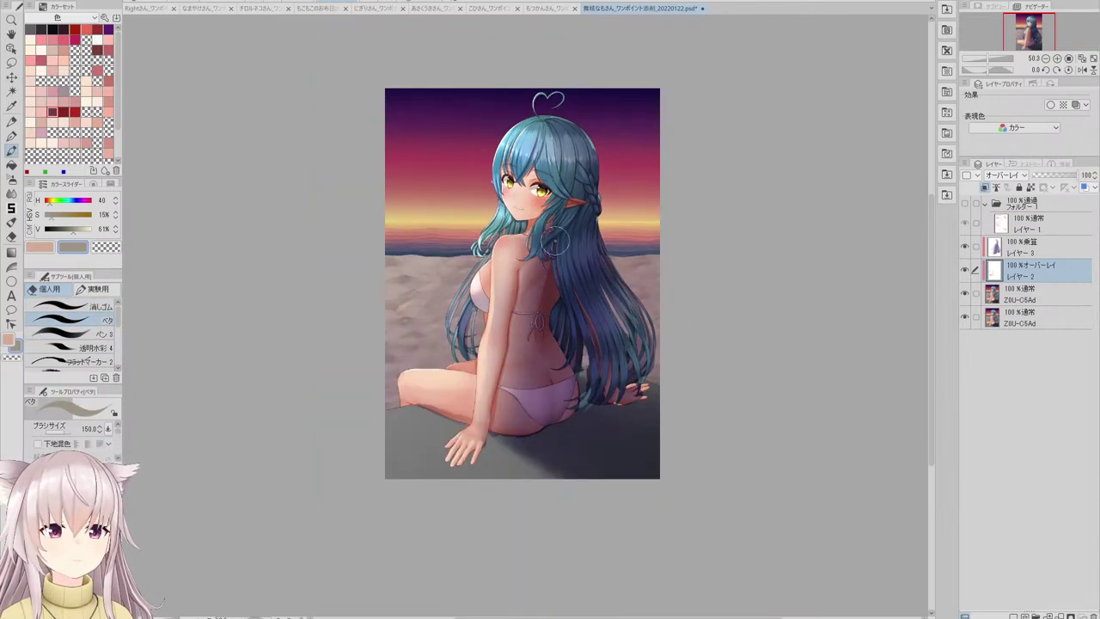
{"action": "scroll", "coordinate": [653, 275], "scroll_direction": "up", "scroll_amount": 1}
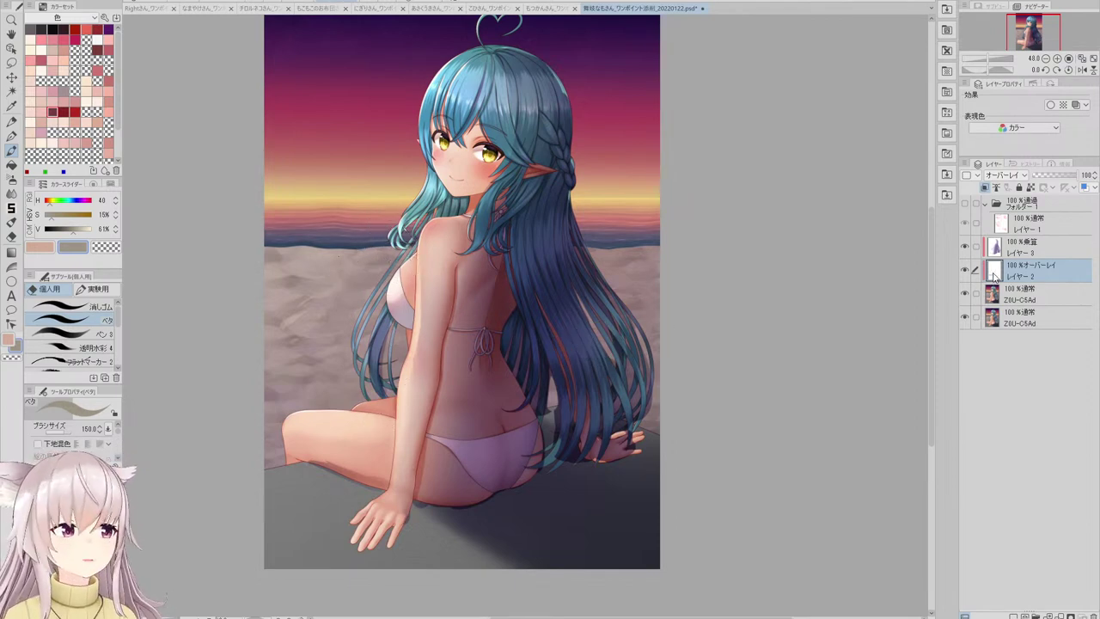
- Soften the painted highlights on the sand with the Blur (ぼかし) brush at size 150
{"action": "left_click", "coordinate": [11, 193]}
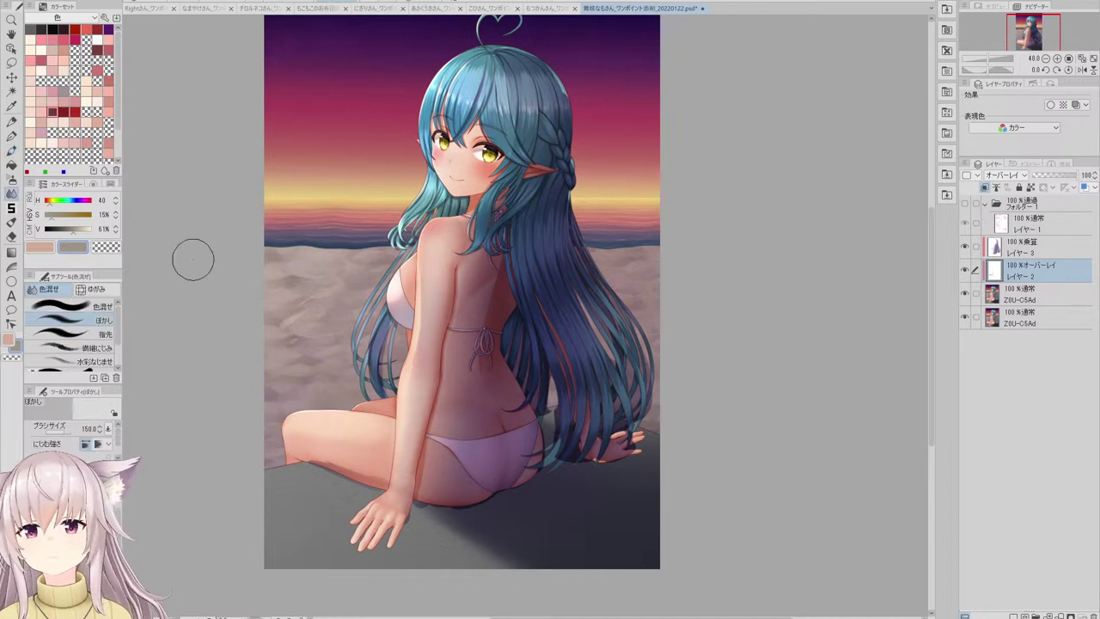
{"action": "scroll", "coordinate": [292, 309], "scroll_direction": "up", "scroll_amount": 2}
{"action": "mouse_move", "coordinate": [307, 310]}
{"action": "left_mouse_down"}
{"action": "mouse_move", "coordinate": [319, 275]}
{"action": "mouse_move", "coordinate": [301, 289]}
{"action": "mouse_move", "coordinate": [328, 276]}
{"action": "mouse_move", "coordinate": [315, 289]}
{"action": "mouse_move", "coordinate": [348, 303]}
{"action": "mouse_move", "coordinate": [344, 287]}
{"action": "mouse_move", "coordinate": [314, 325]}
{"action": "mouse_move", "coordinate": [326, 287]}
{"action": "left_mouse_up"}
{"action": "scroll", "coordinate": [339, 286], "scroll_direction": "down", "scroll_amount": 3}
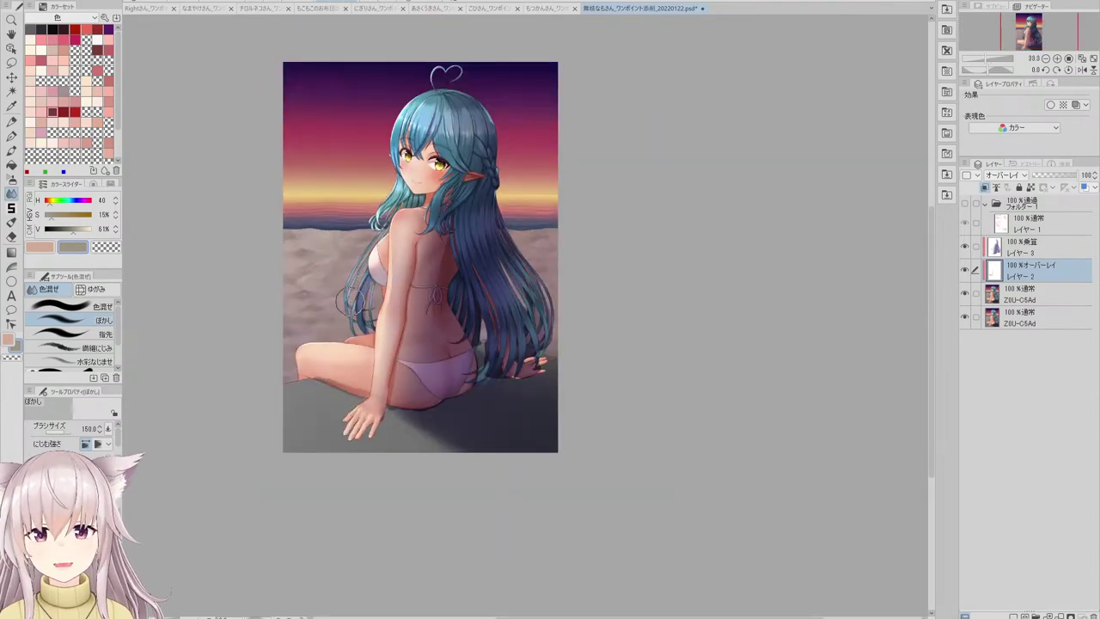
- Add a new layer above the duplicated illustration and paint near-white highlights on the hair with the ベタ brush at size 150
{"action": "scroll", "coordinate": [450, 82], "scroll_direction": "up", "scroll_amount": 2}
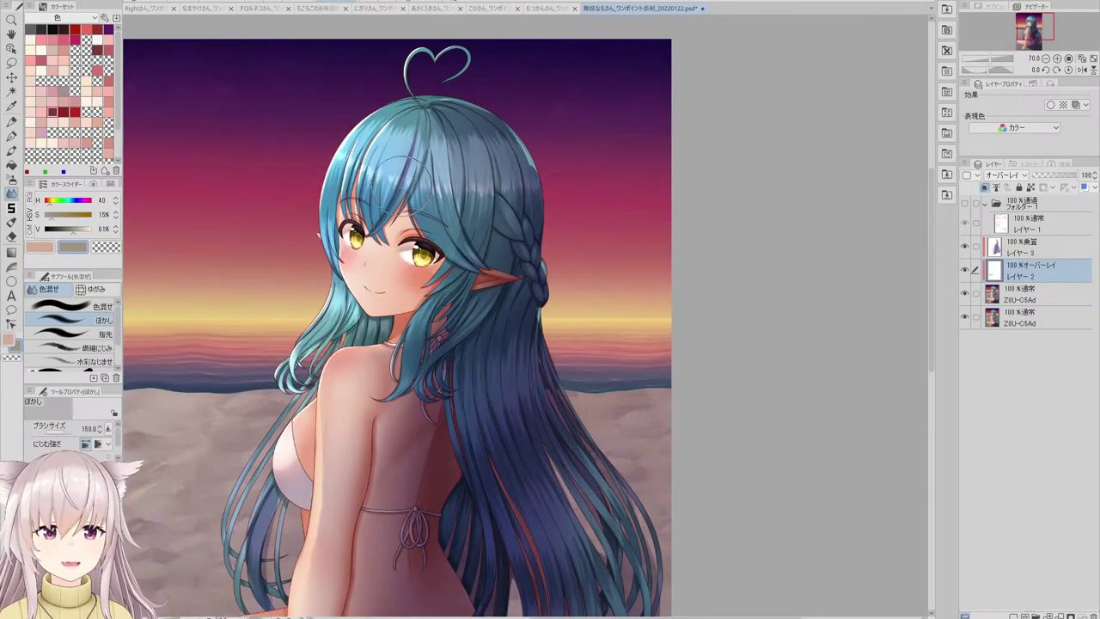
{"action": "left_click", "coordinate": [1034, 294]}
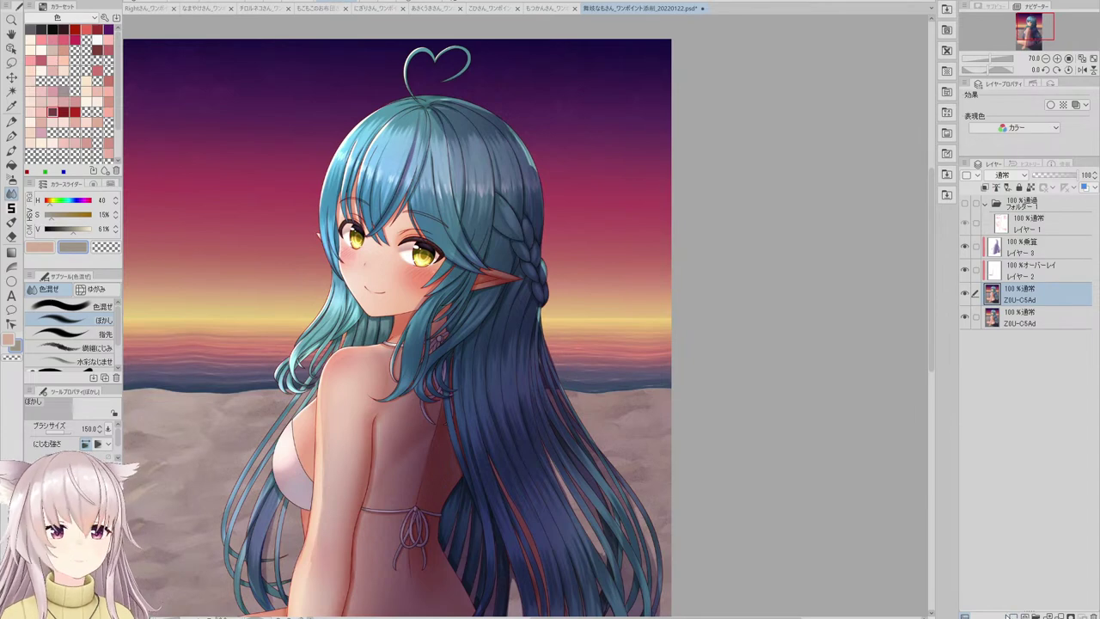
{"action": "left_click", "coordinate": [1013, 615]}
{"action": "scroll", "coordinate": [339, 133], "scroll_direction": "up", "scroll_amount": 3}
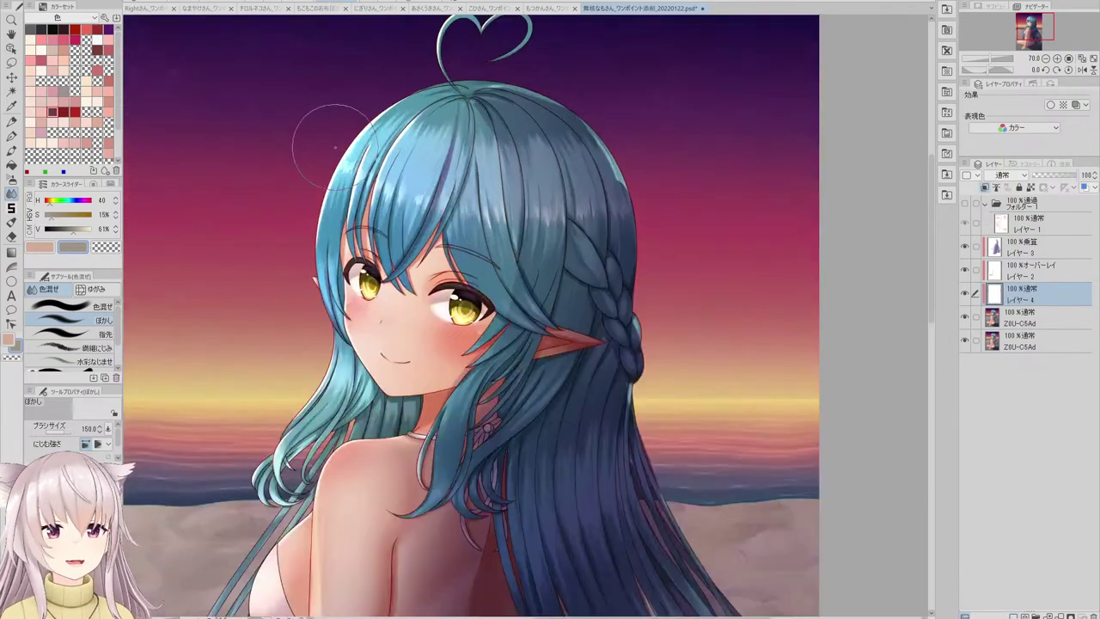
{"action": "key", "text": "p"}
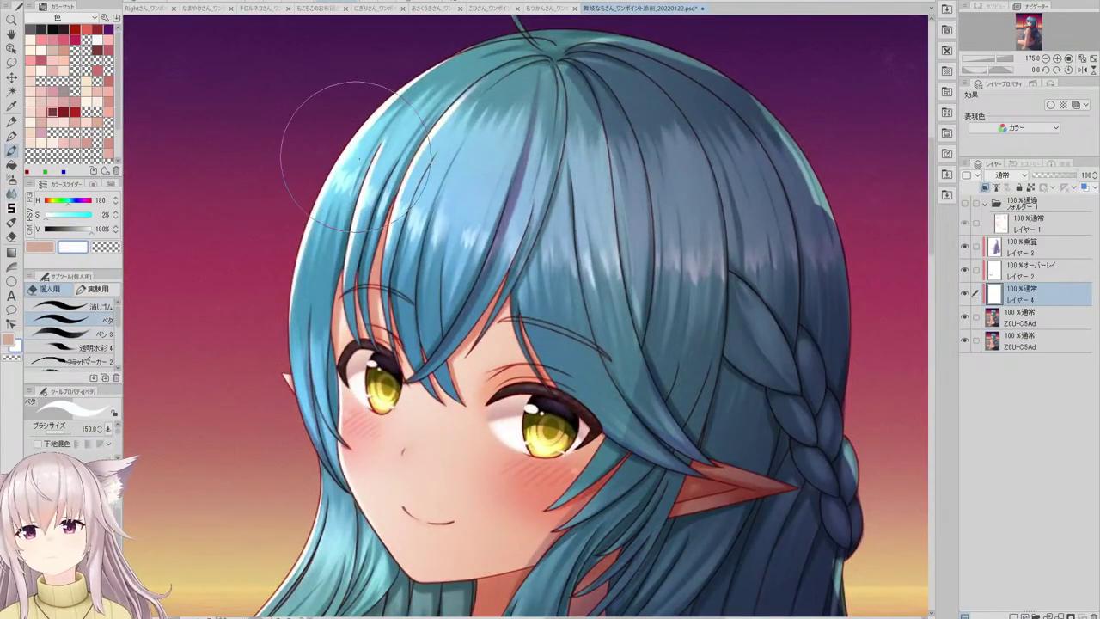
{"action": "scroll", "coordinate": [385, 129], "scroll_direction": "down", "scroll_amount": 3}
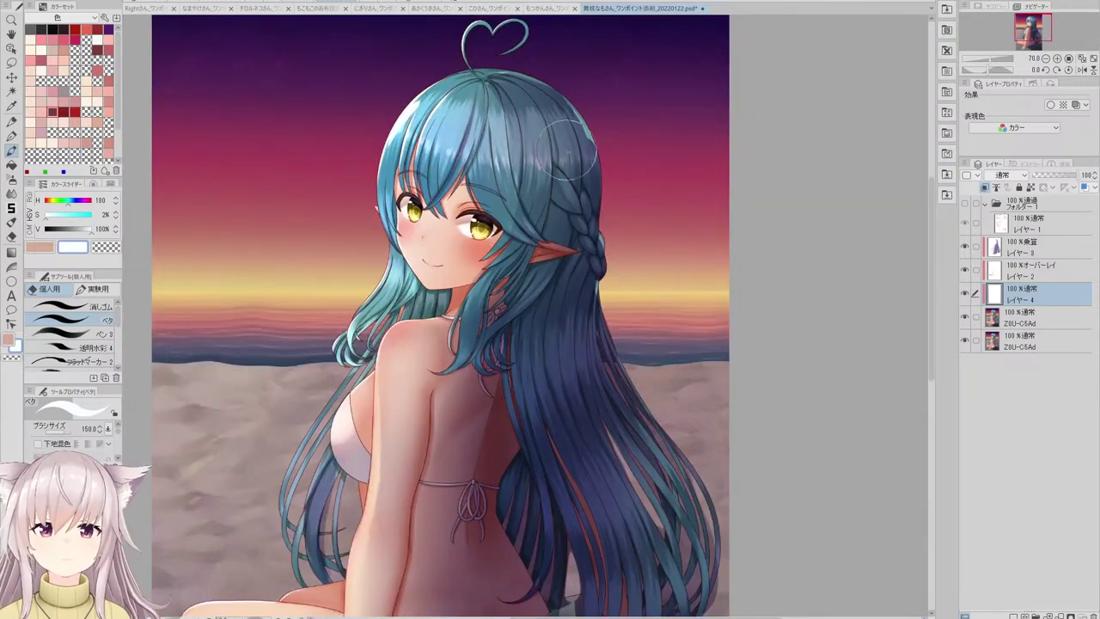
- Add another new layer set to Overlay and sample the orange of the sunset horizon as the drawing colour
{"action": "left_click", "coordinate": [1014, 615]}
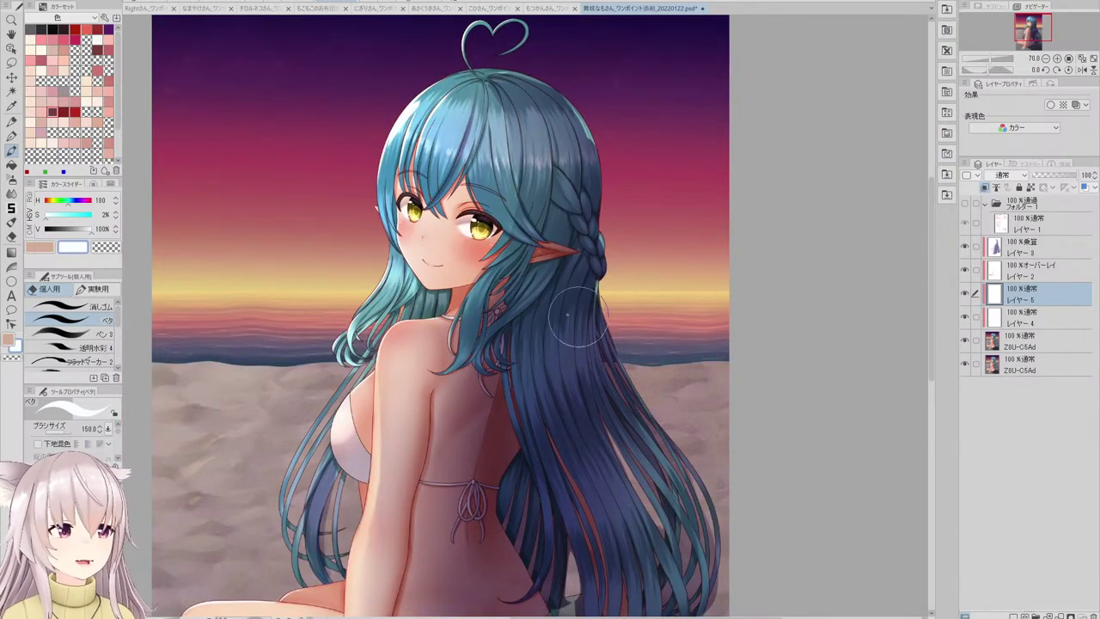
{"action": "left_click", "coordinate": [617, 281], "text": "alt"}
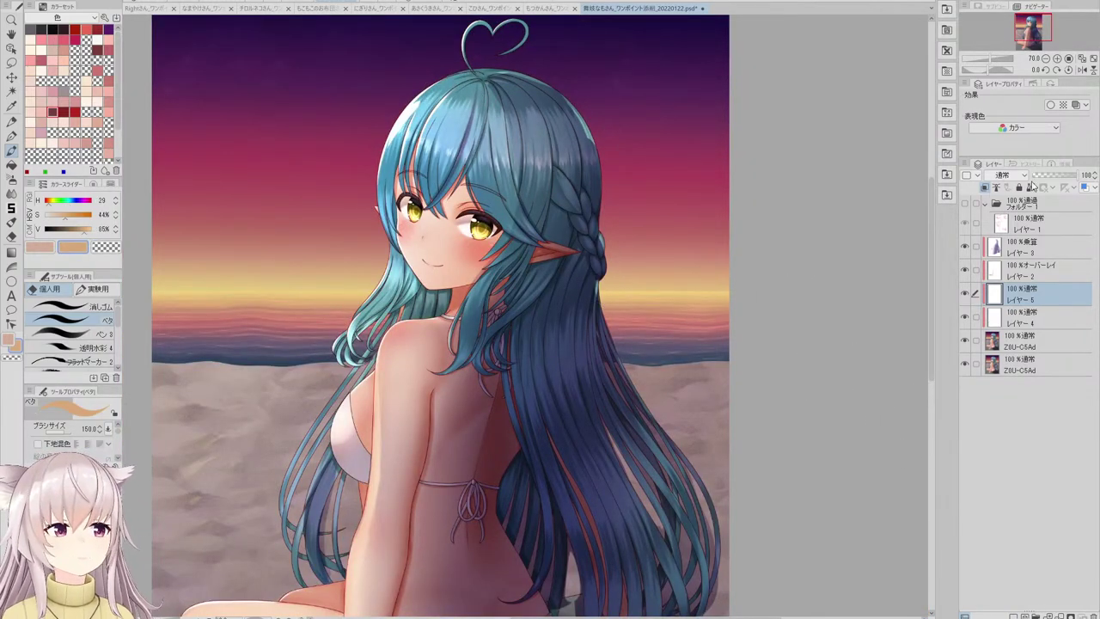
{"action": "key", "text": "shift+alt+o"}
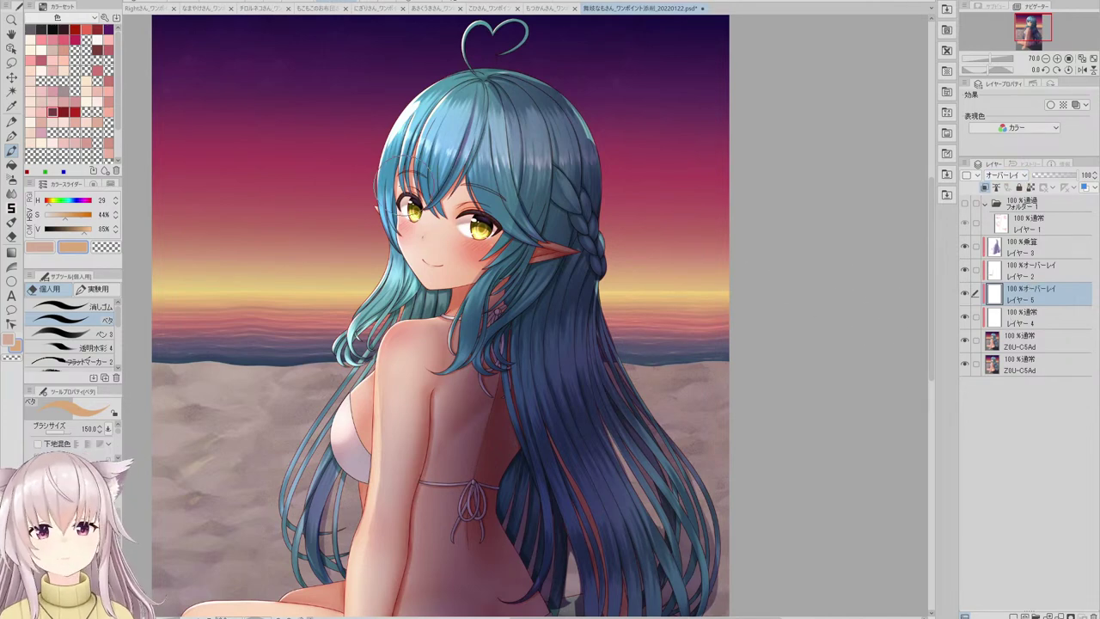
- Paint a warm sunset glow over the front edge of the hair with the orange set to V 83 on the Overlay layer
{"action": "left_click", "coordinate": [76, 230]}
{"action": "left_click", "coordinate": [62, 228]}
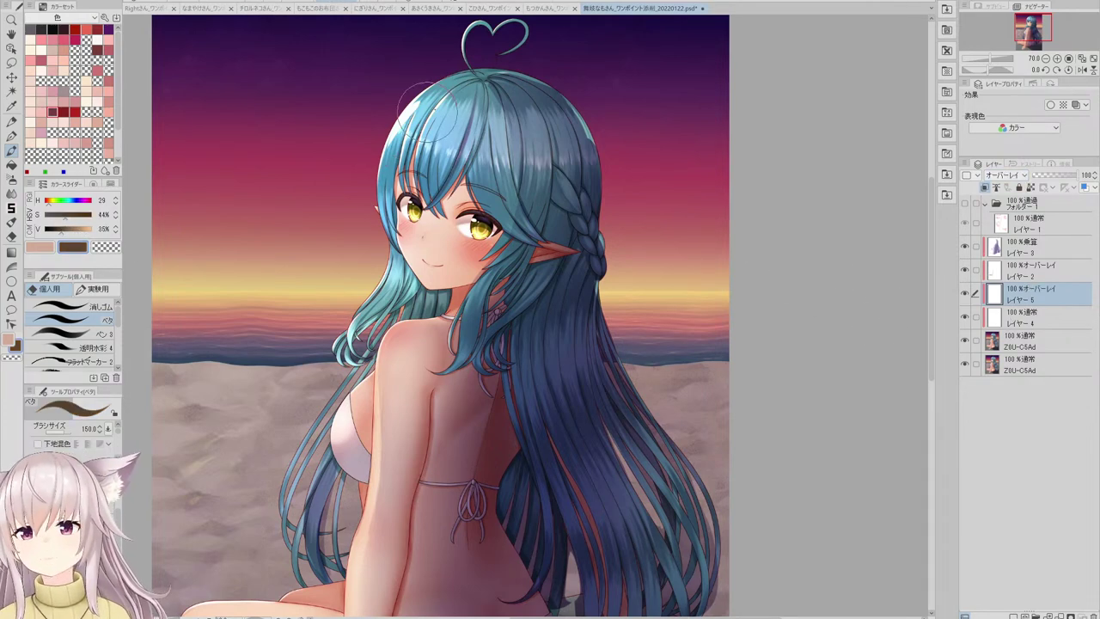
{"action": "scroll", "coordinate": [430, 112], "scroll_direction": "up", "scroll_amount": 1}
{"action": "left_click", "coordinate": [83, 229]}
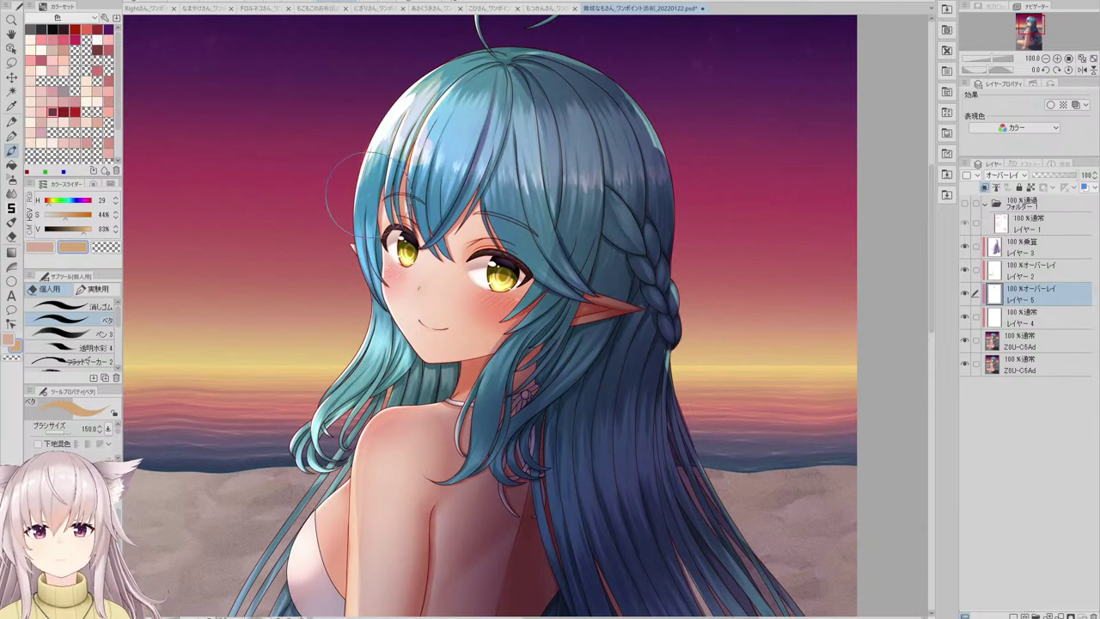
{"action": "scroll", "coordinate": [426, 96], "scroll_direction": "down", "scroll_amount": 3}
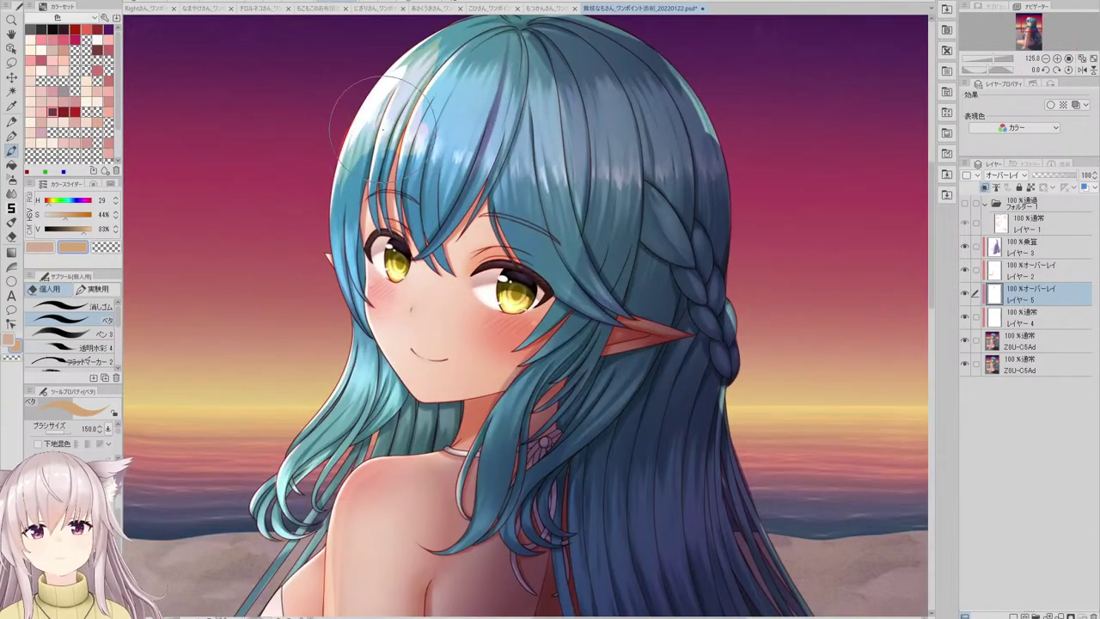
{"action": "scroll", "coordinate": [373, 106], "scroll_direction": "down", "scroll_amount": 2}
- Shape the glow on the bangs and crown by erasing its excess with the eraser (消しゴム) at size 150
{"action": "scroll", "coordinate": [395, 158], "scroll_direction": "up", "scroll_amount": 3}
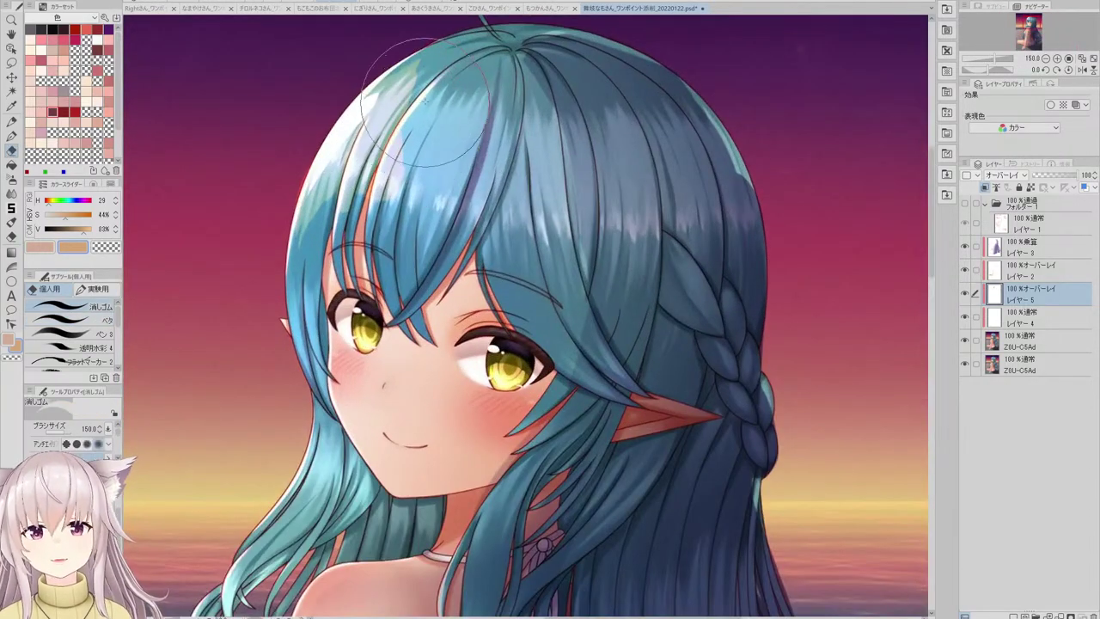
{"action": "key", "text": "e"}
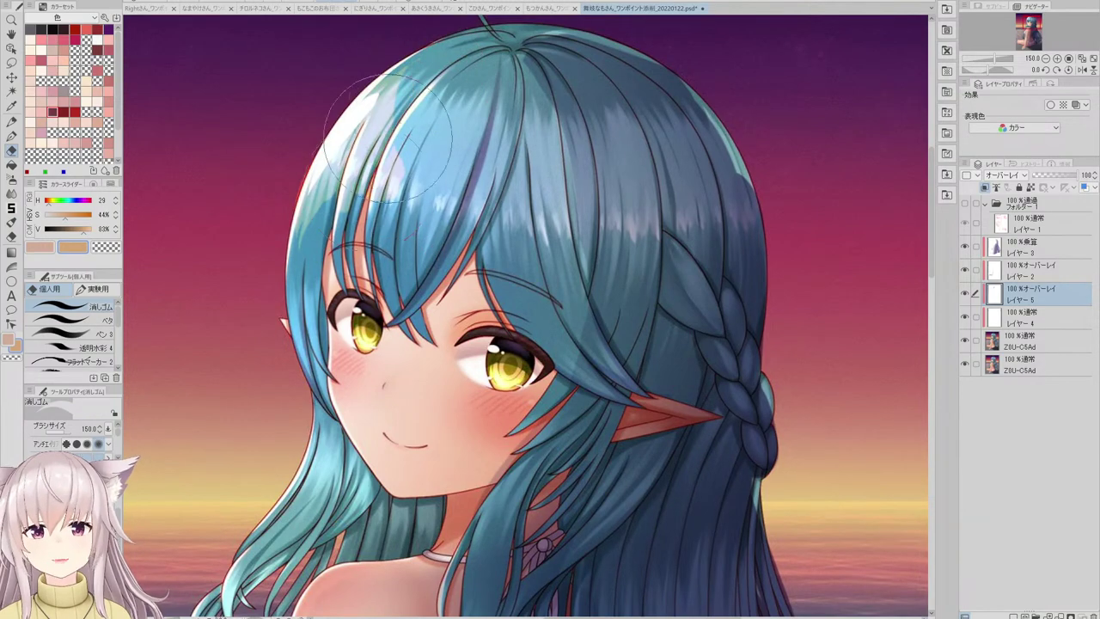
{"action": "scroll", "coordinate": [374, 177], "scroll_direction": "down", "scroll_amount": 3}
{"action": "scroll", "coordinate": [388, 159], "scroll_direction": "up", "scroll_amount": 3}
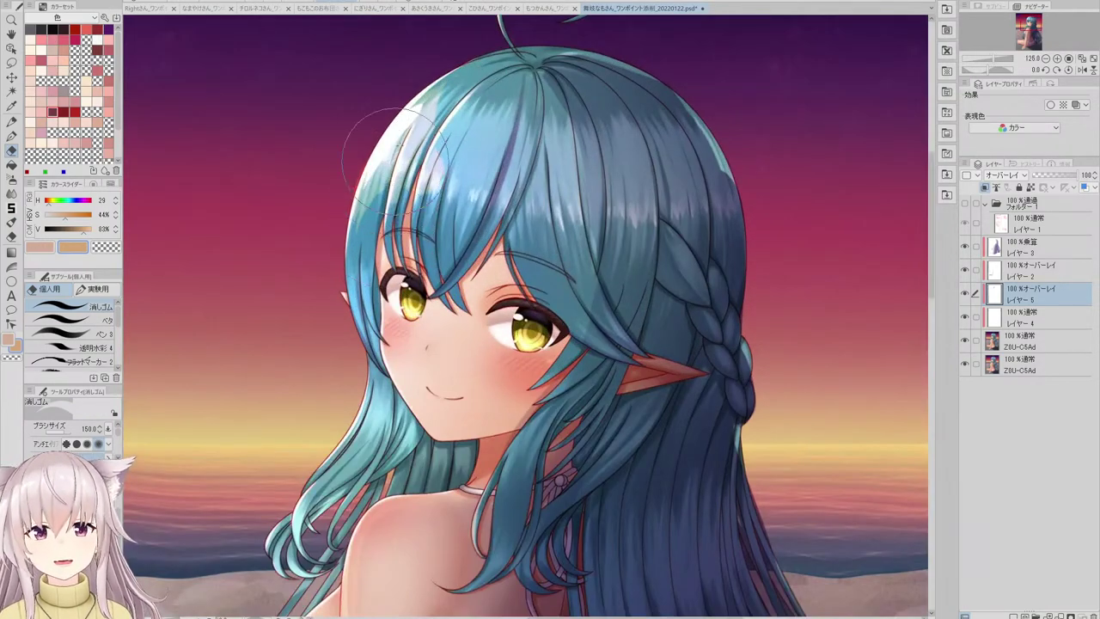
{"action": "scroll", "coordinate": [391, 153], "scroll_direction": "down", "scroll_amount": 3}
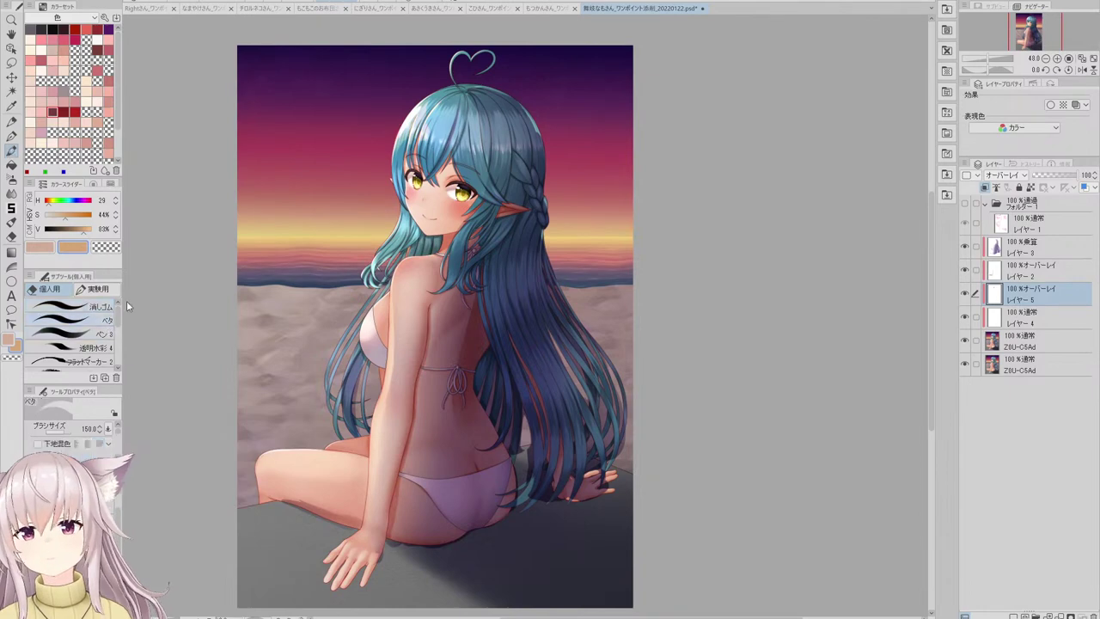
- Extend the orange Overlay glow along the face-side hair locks and their curled tips with the ベタ brush at size 150
{"action": "left_click", "coordinate": [103, 322]}
{"action": "scroll", "coordinate": [342, 311], "scroll_direction": "up", "scroll_amount": 3}
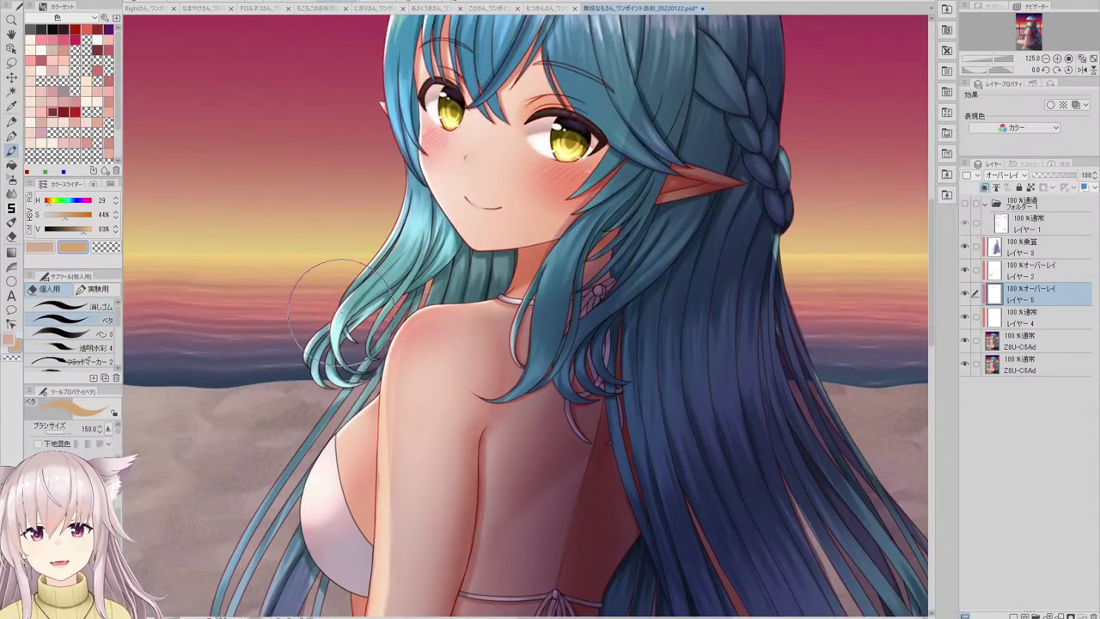
{"action": "scroll", "coordinate": [442, 195], "scroll_direction": "down", "scroll_amount": 3}
{"action": "scroll", "coordinate": [440, 195], "scroll_direction": "up", "scroll_amount": 2}
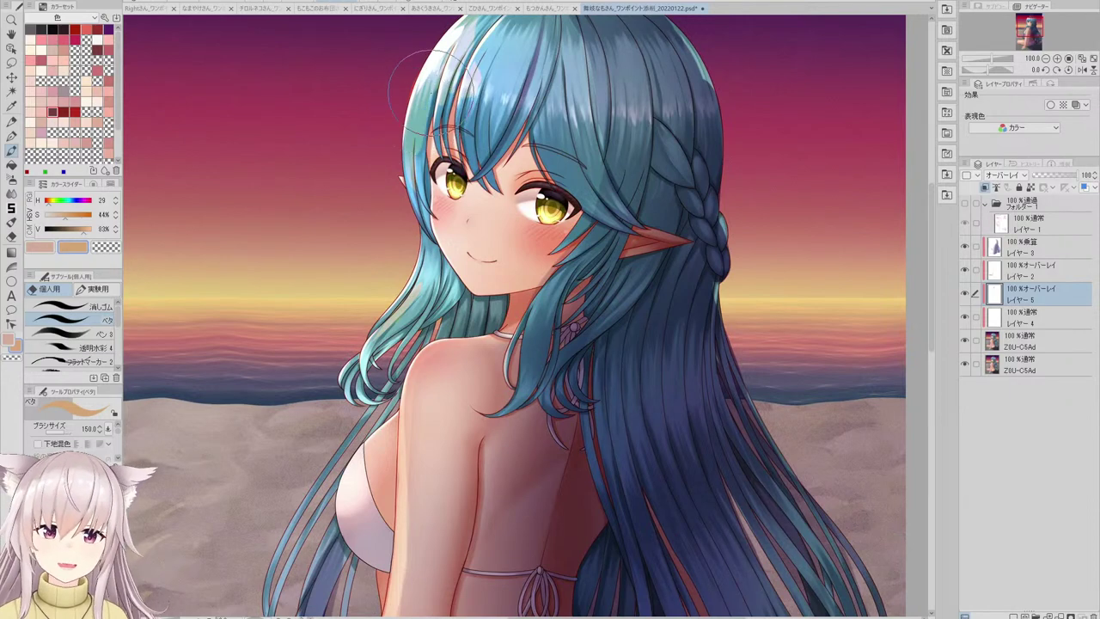
- View the whole illustration and toggle the duplicated picture layer to compare the warm hair light with the original
{"action": "scroll", "coordinate": [400, 176], "scroll_direction": "down", "scroll_amount": 3}
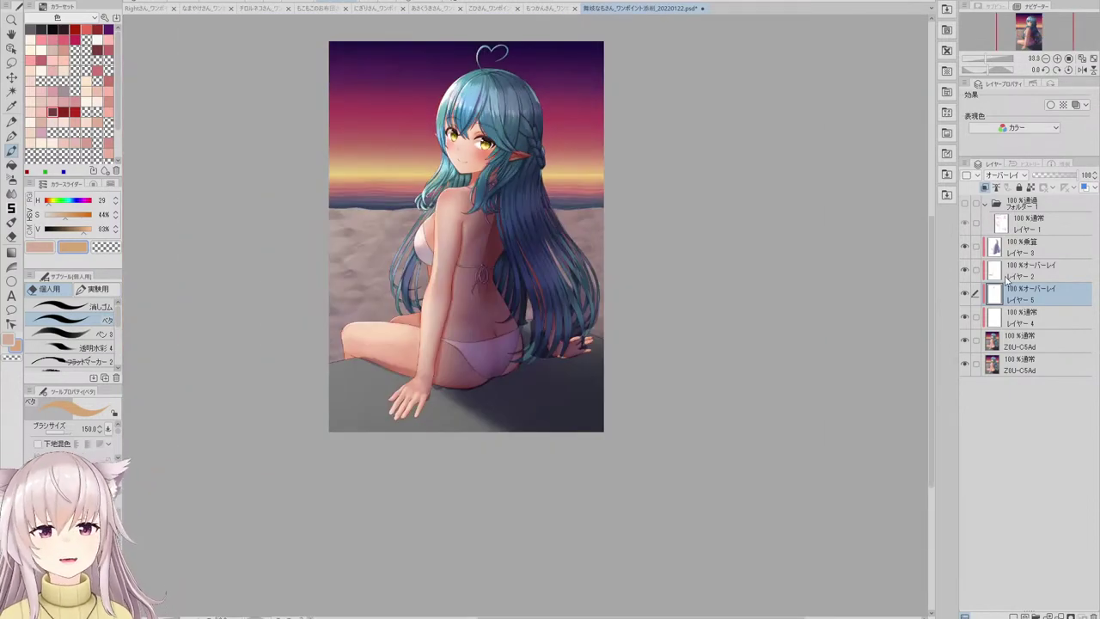
{"action": "left_click", "coordinate": [964, 340]}
{"action": "left_click", "coordinate": [964, 342]}
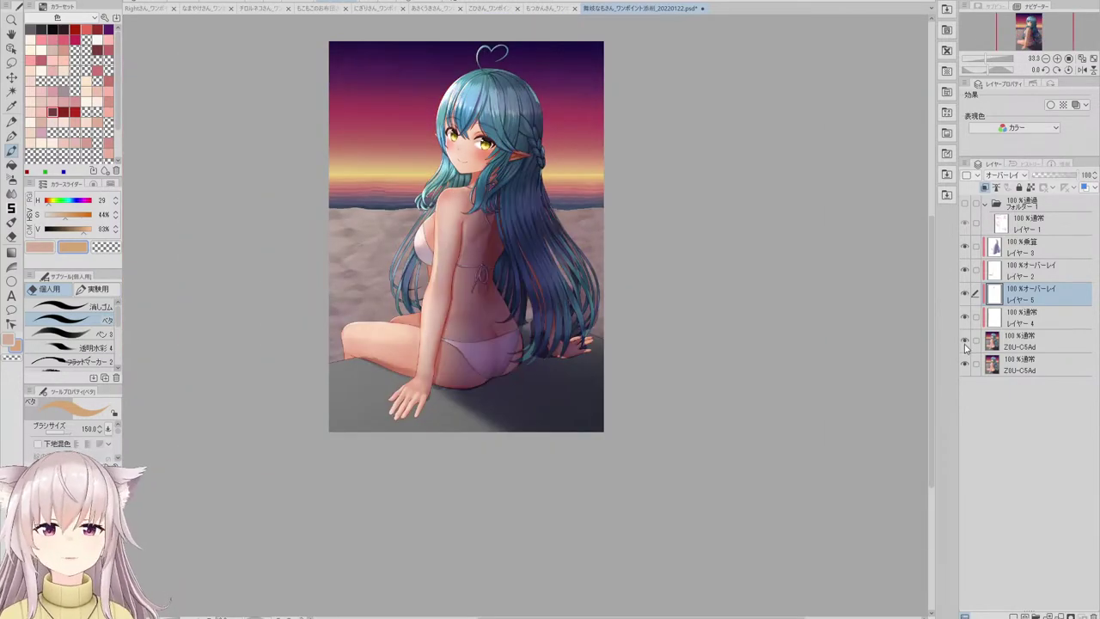
- Compare the fully corrected beach illustration with the original by repeatedly hiding and showing the upper picture layer with its clipped corrections
{"action": "left_click", "coordinate": [964, 343]}
{"action": "left_click", "coordinate": [964, 342]}
{"action": "left_click", "coordinate": [965, 344]}
{"action": "left_click", "coordinate": [964, 344]}
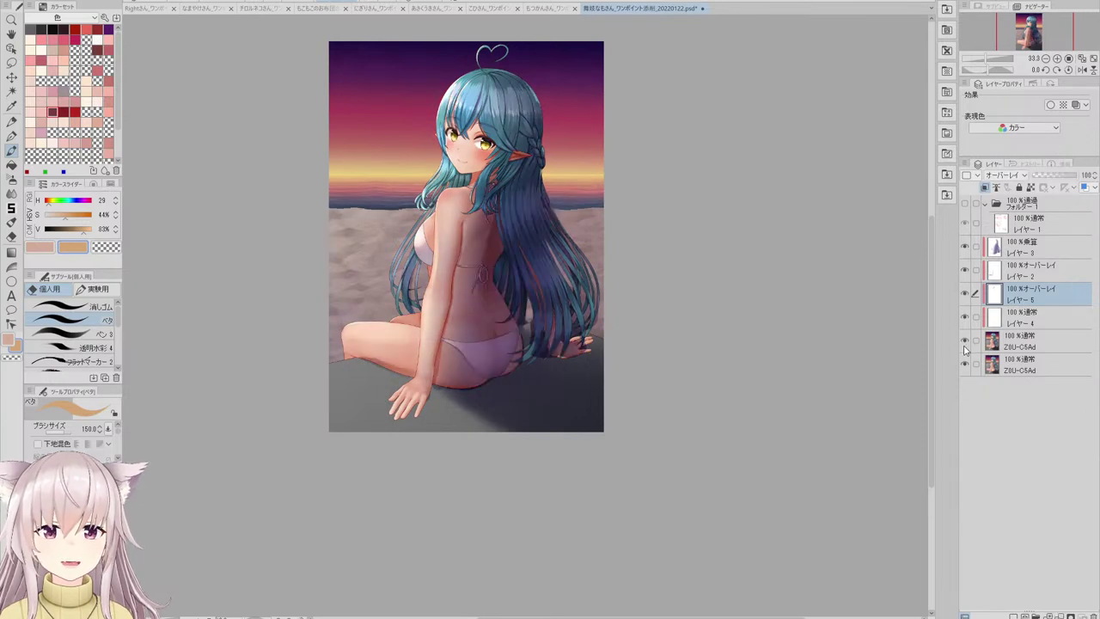
{"action": "left_click", "coordinate": [964, 344]}
{"action": "left_click", "coordinate": [964, 343]}
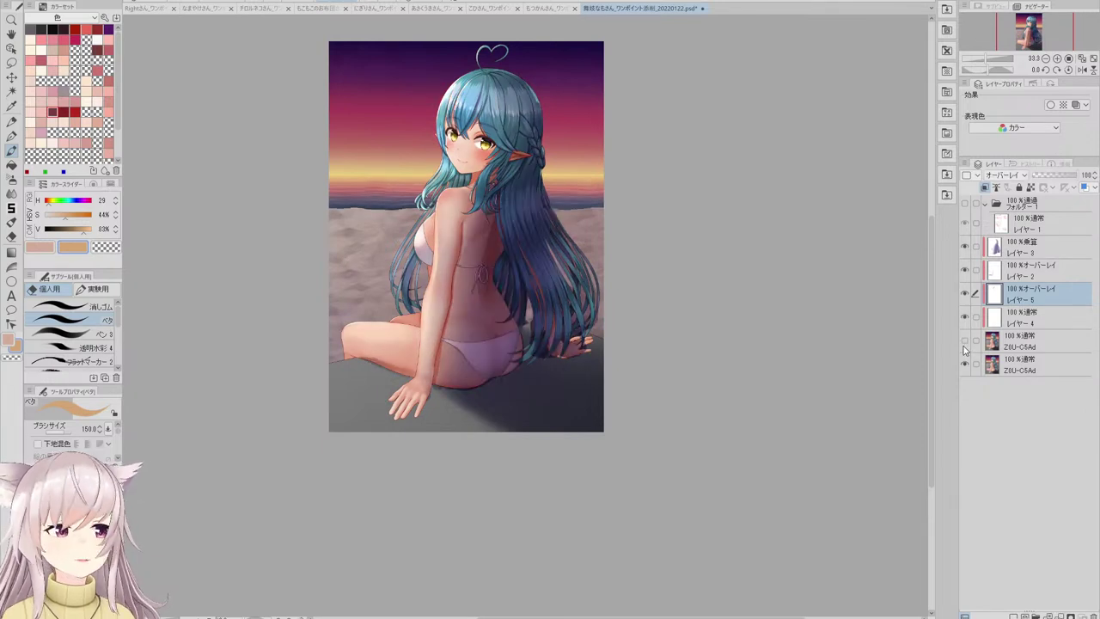
{"action": "left_click", "coordinate": [965, 344]}
{"action": "left_click", "coordinate": [964, 344]}
{"action": "left_click", "coordinate": [965, 344]}
{"action": "left_click", "coordinate": [965, 344]}
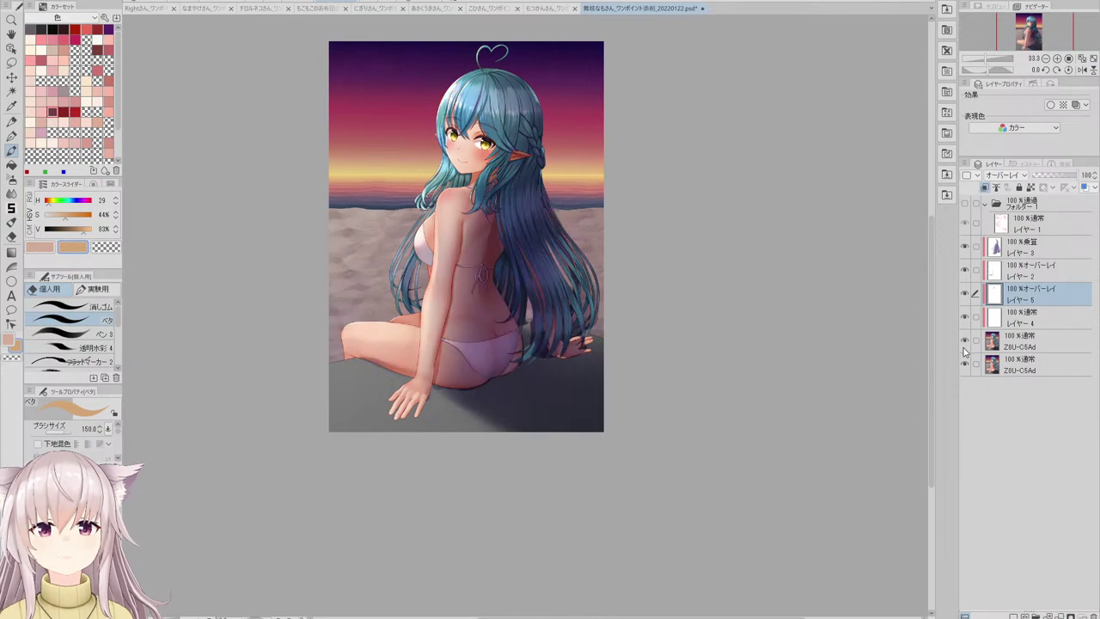
{"action": "left_click", "coordinate": [964, 345]}
{"action": "left_click", "coordinate": [965, 345]}
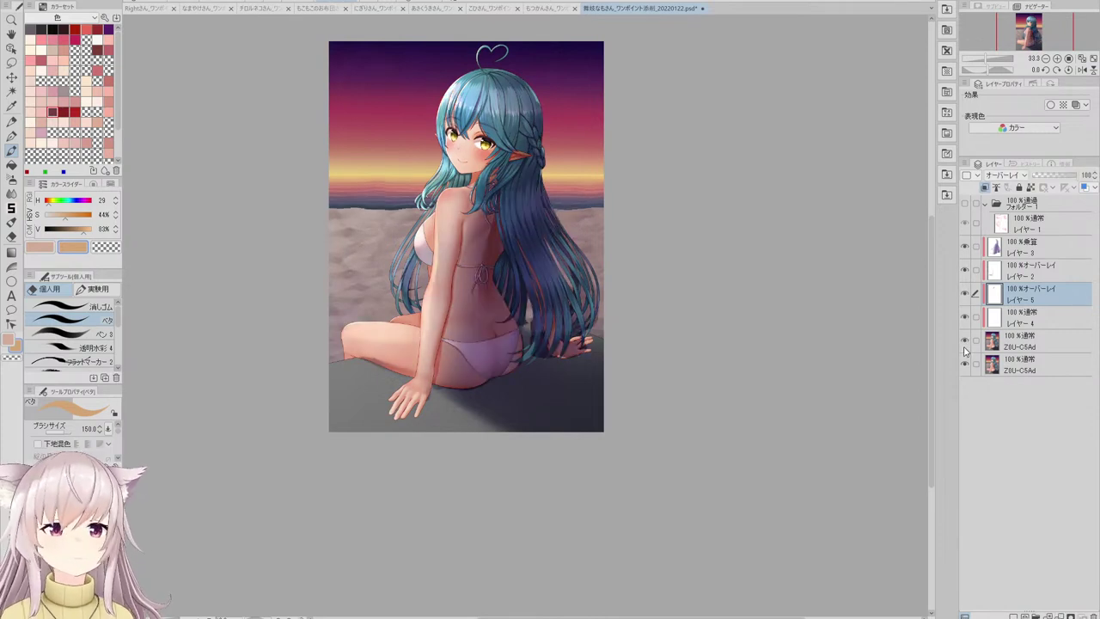
{"action": "left_click", "coordinate": [964, 344]}
{"action": "left_click", "coordinate": [964, 343]}
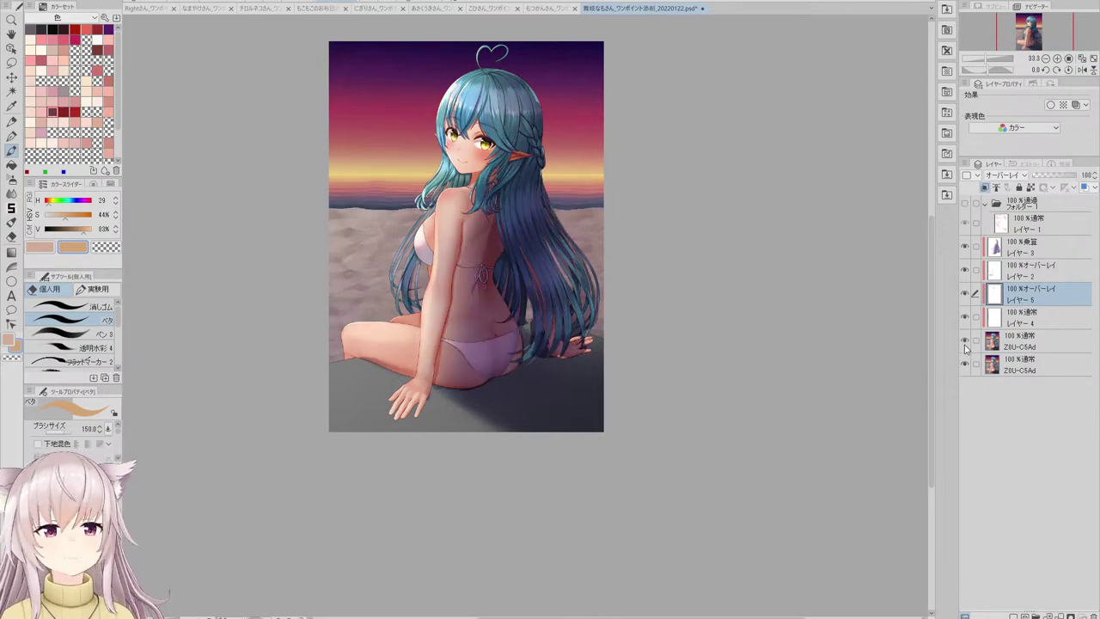
{"action": "left_click", "coordinate": [965, 344]}
{"action": "left_click", "coordinate": [964, 344]}
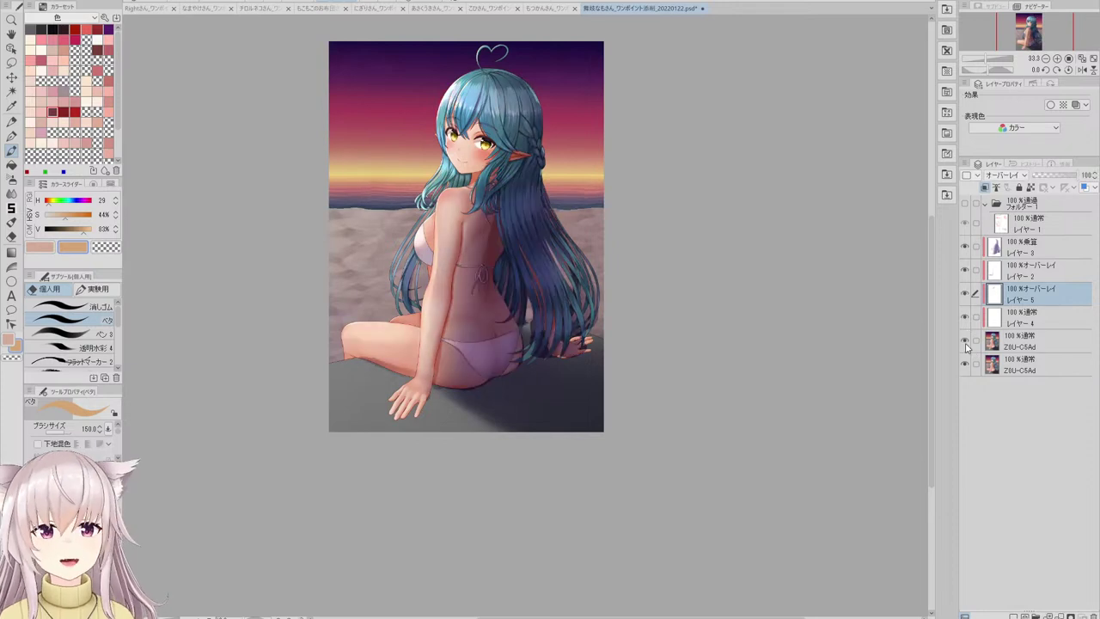
{"action": "left_click", "coordinate": [965, 343]}
{"action": "left_click", "coordinate": [965, 344]}
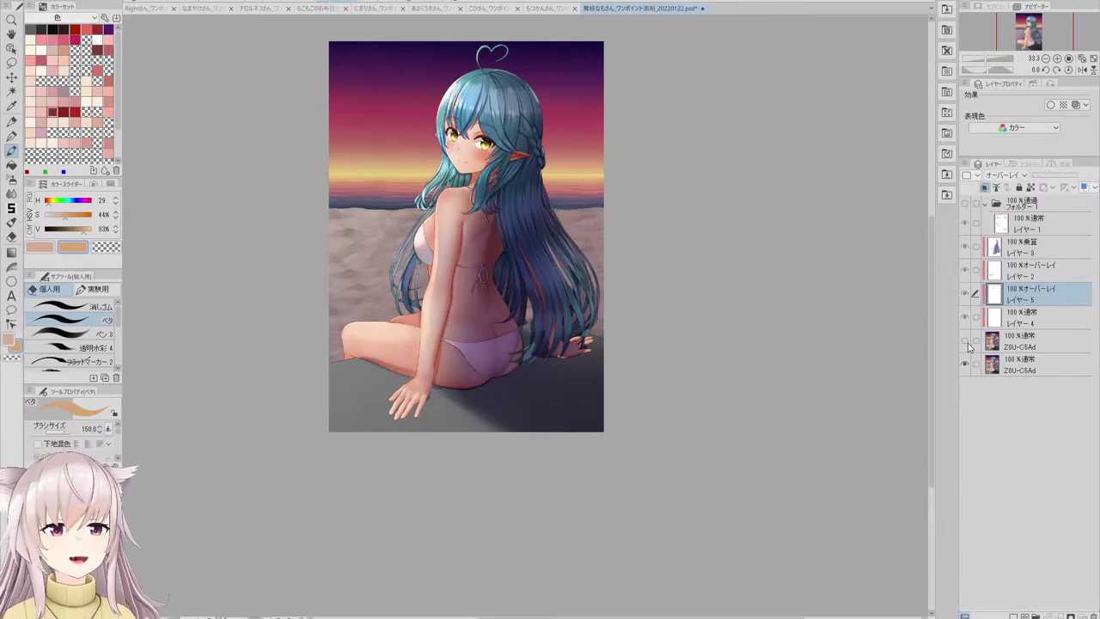
{"action": "left_click", "coordinate": [965, 342]}
{"action": "left_click", "coordinate": [966, 343]}
{"action": "left_click", "coordinate": [965, 342]}
{"action": "left_click", "coordinate": [965, 342]}
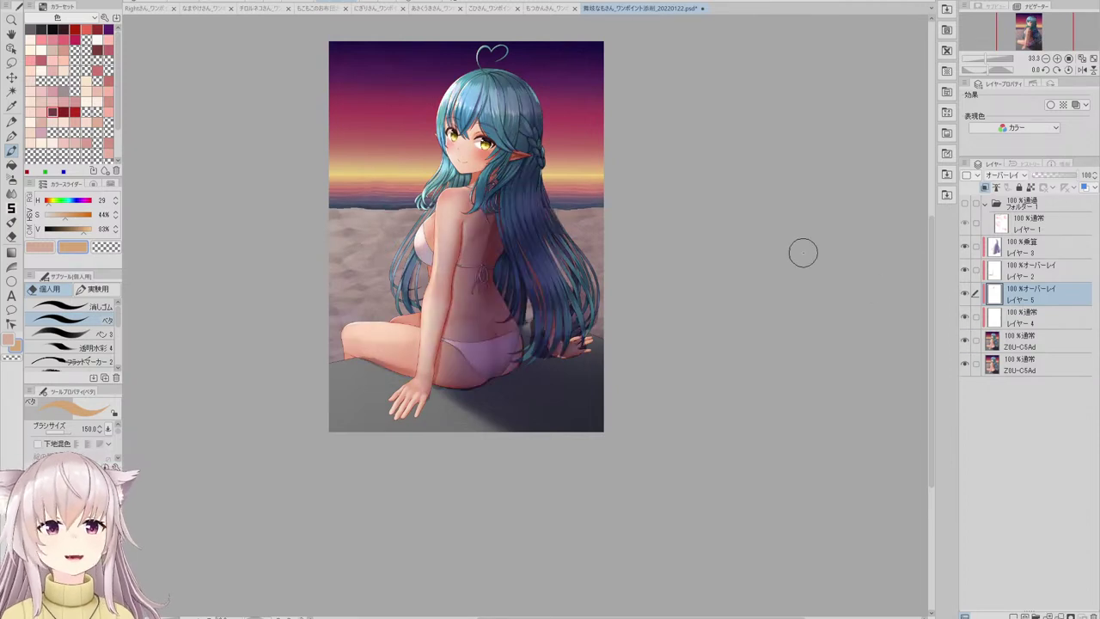
- Compare the corrections at 50% zoom and display the red review notes in フォルダー 1 over the original with the corrected picture layer hidden
{"action": "key", "text": "ctrl+plus"}
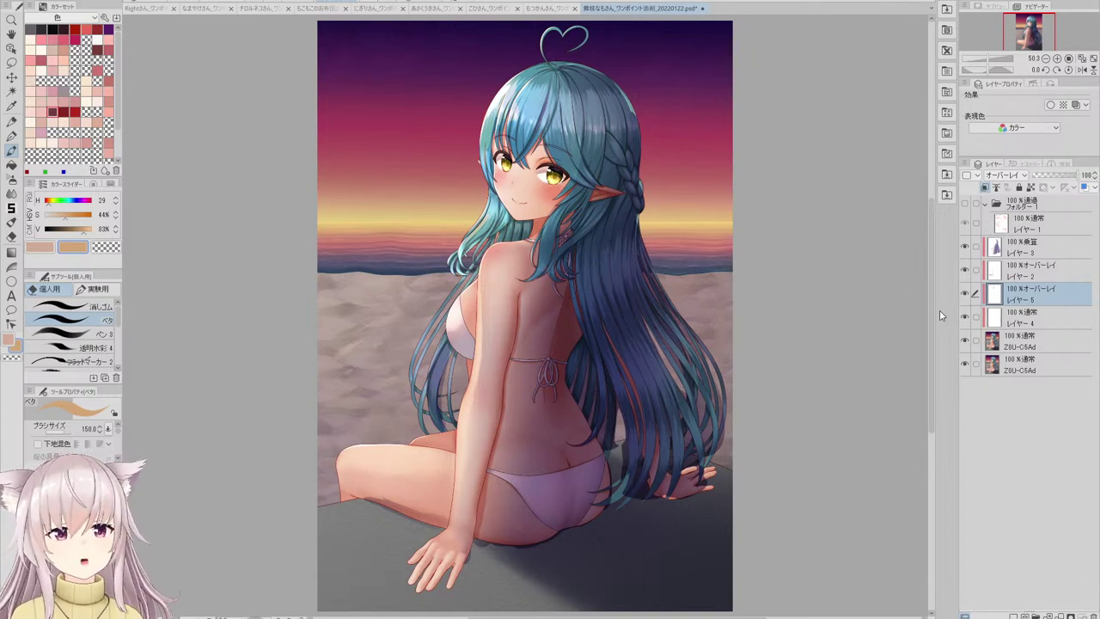
{"action": "left_click", "coordinate": [966, 341]}
{"action": "left_click", "coordinate": [966, 342]}
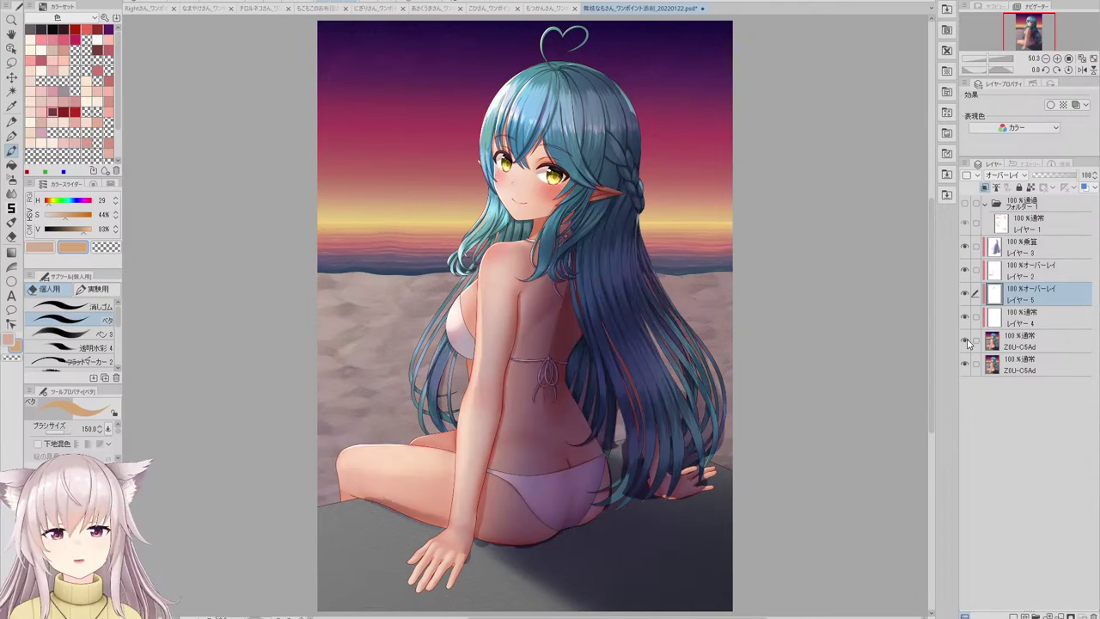
{"action": "left_click", "coordinate": [966, 204]}
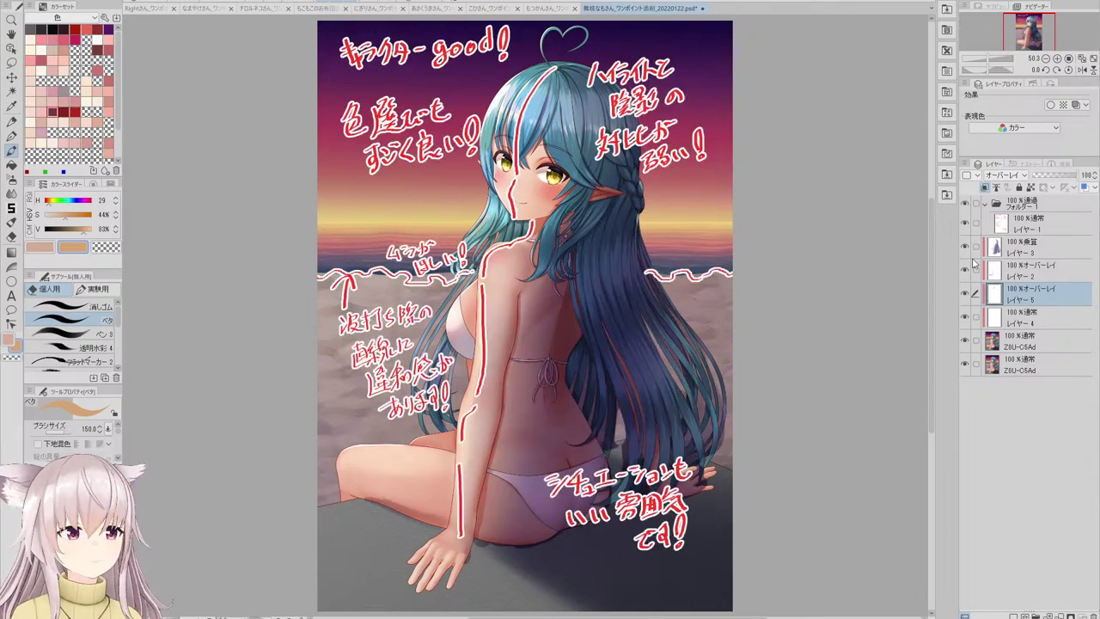
{"action": "left_click", "coordinate": [966, 342]}
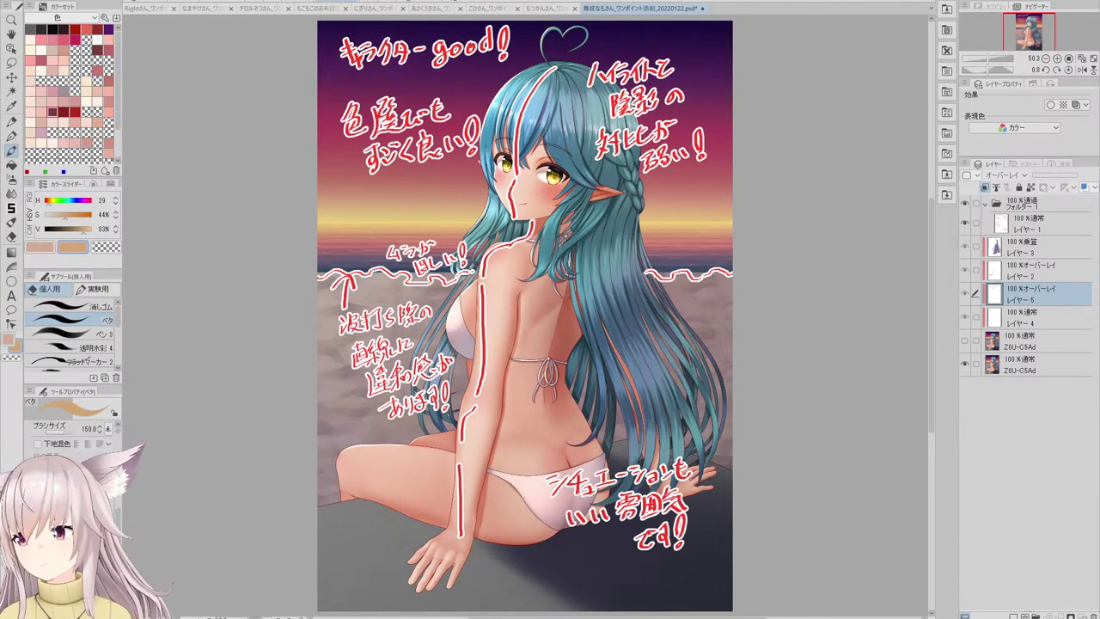